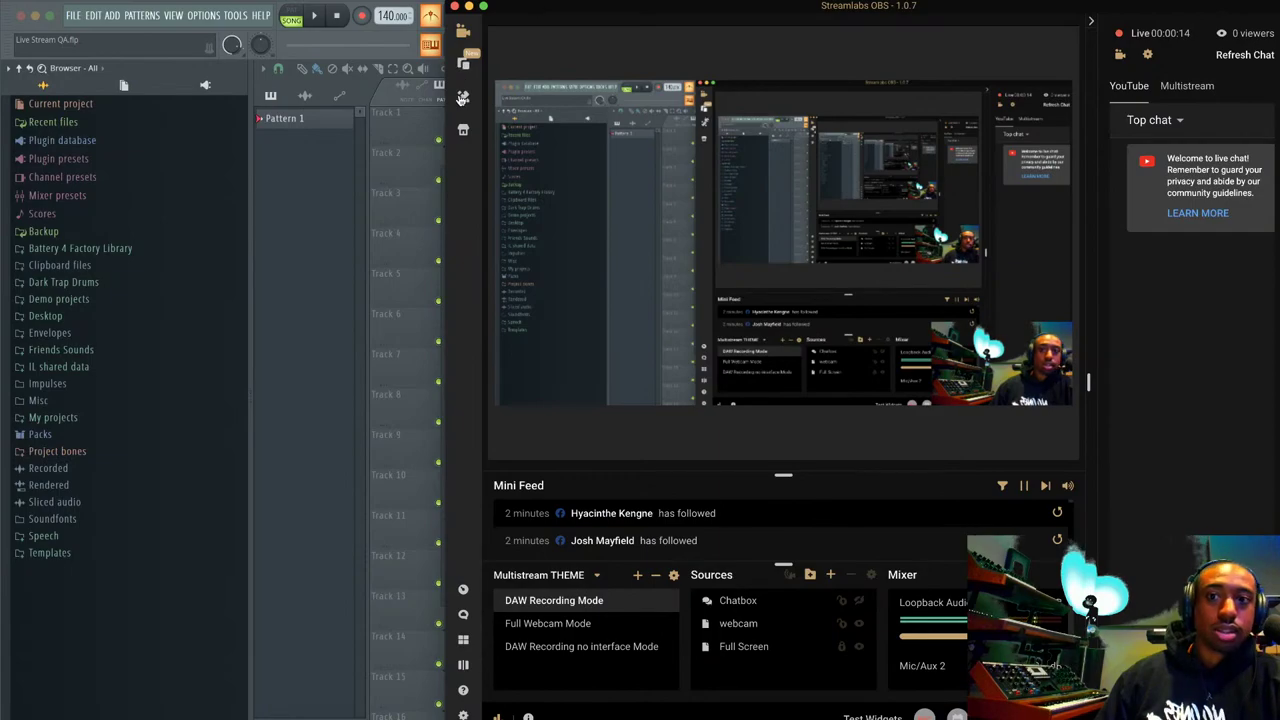
Widen the Streamlabs OBS window and switch its chat panel to the Multistream tab.
drag(446, 152, 400, 152)
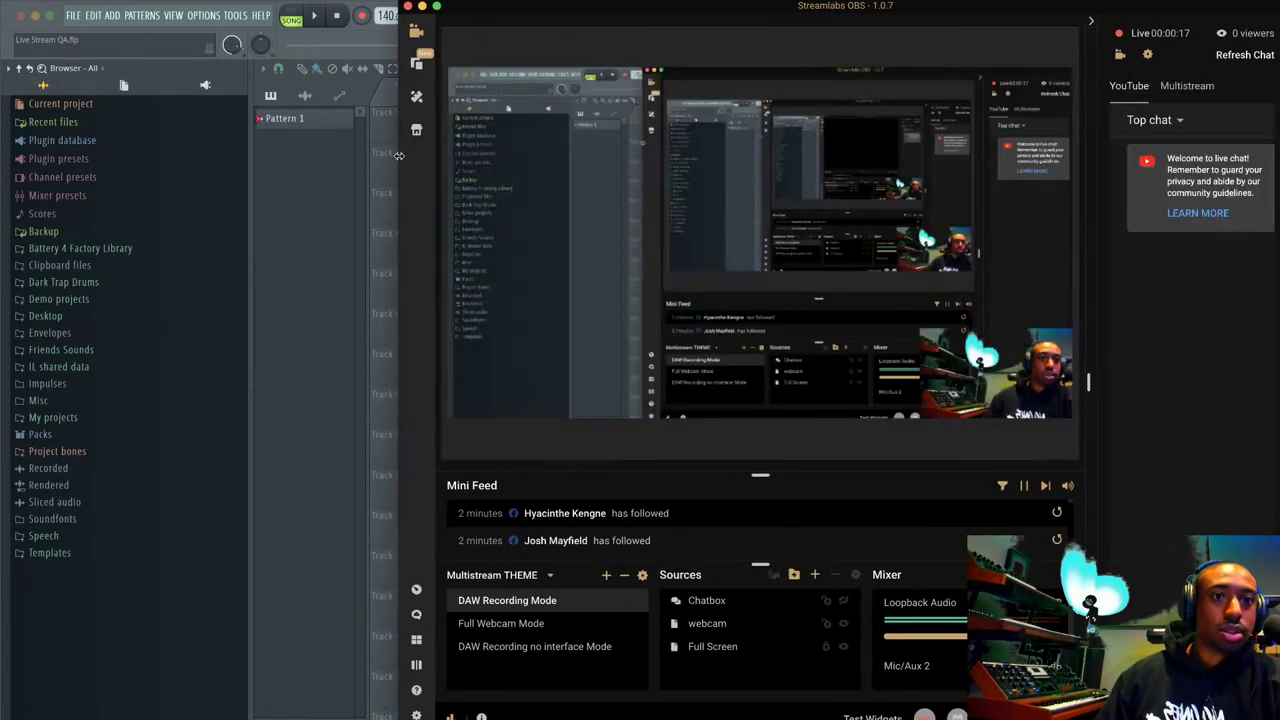
click(1170, 87)
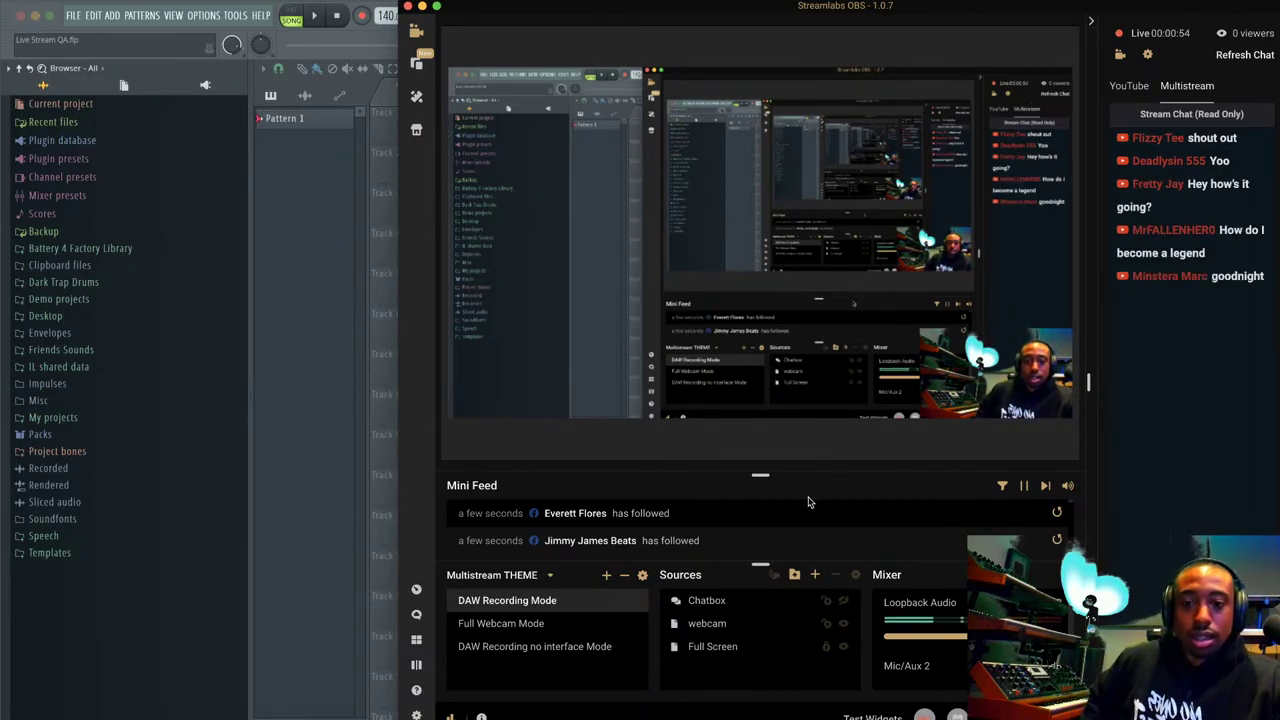
Hide Streamlabs OBS and close FL Studio's Mixer to reveal the empty Live Stream QA.flp playlist.
key(super+Tab)
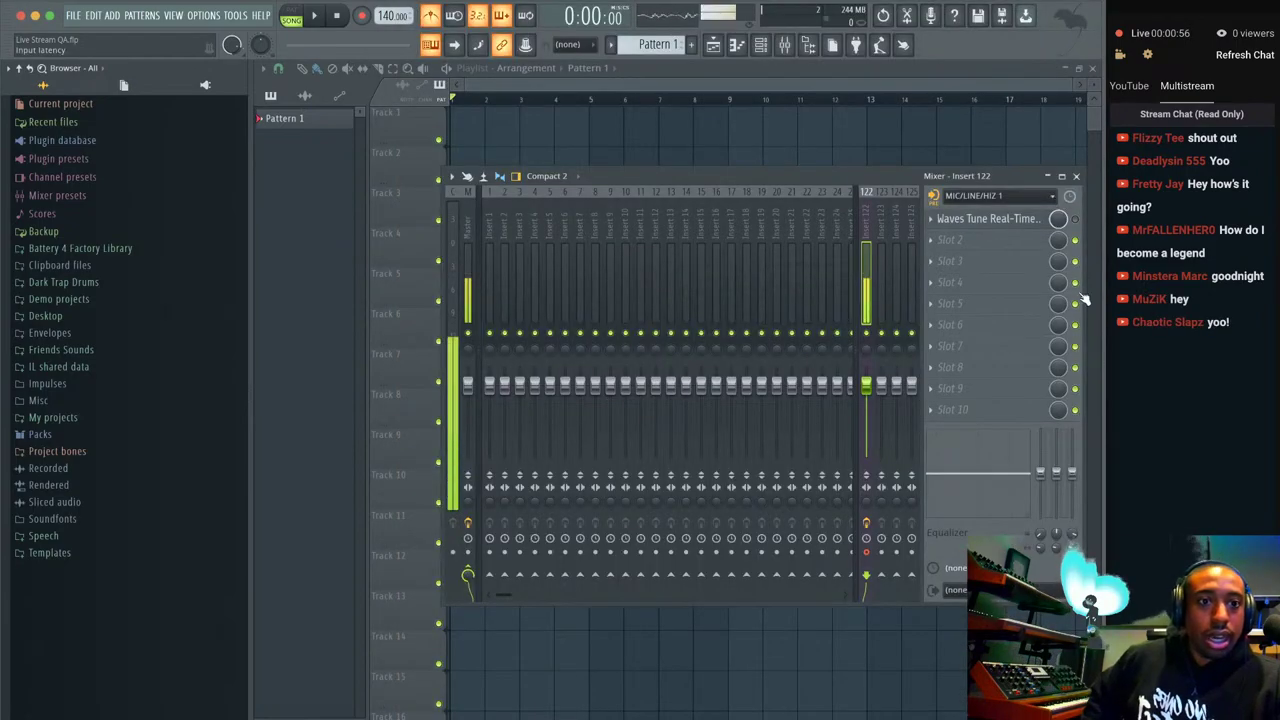
click(1076, 176)
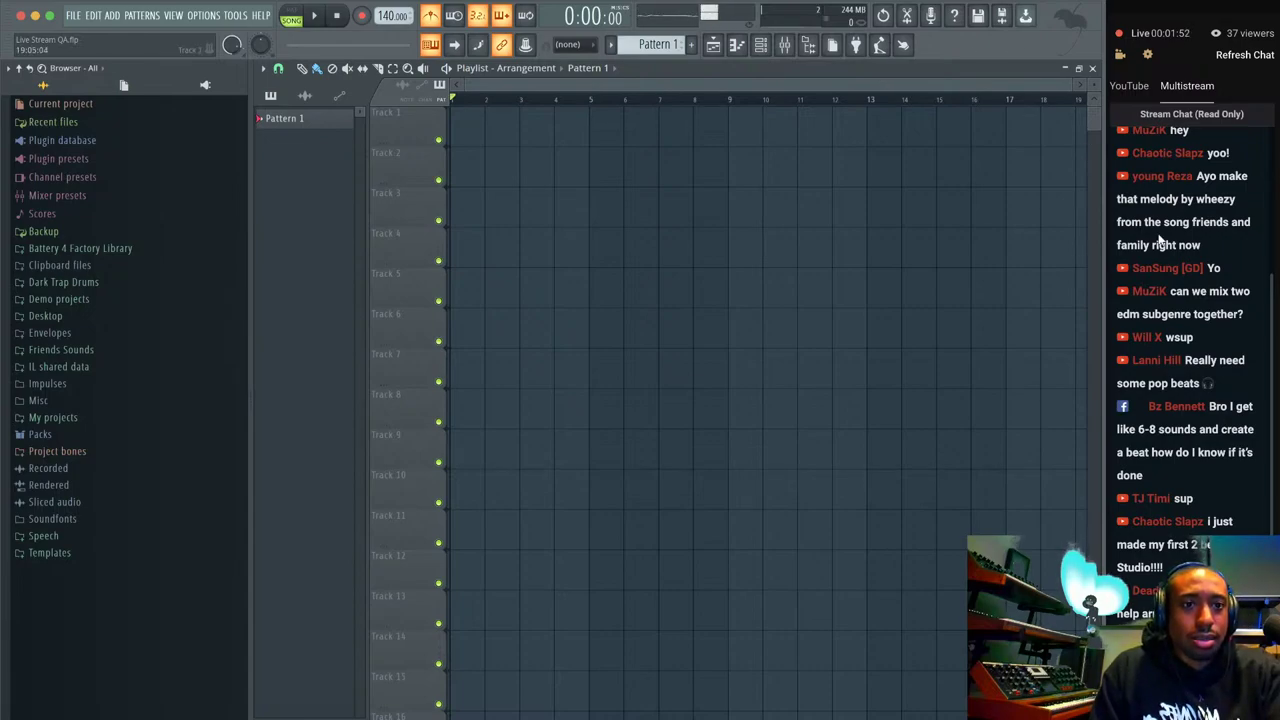
scroll(1156, 230, up, 3)
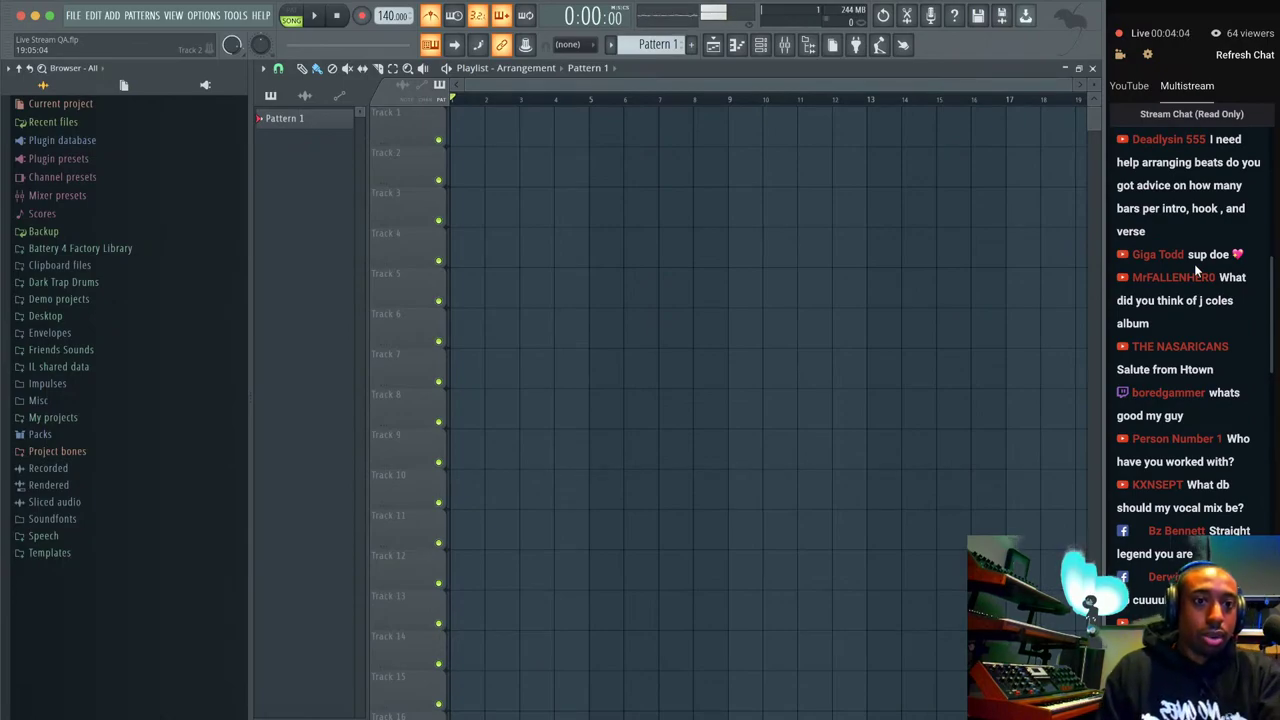
scroll(1196, 268, up, 5)
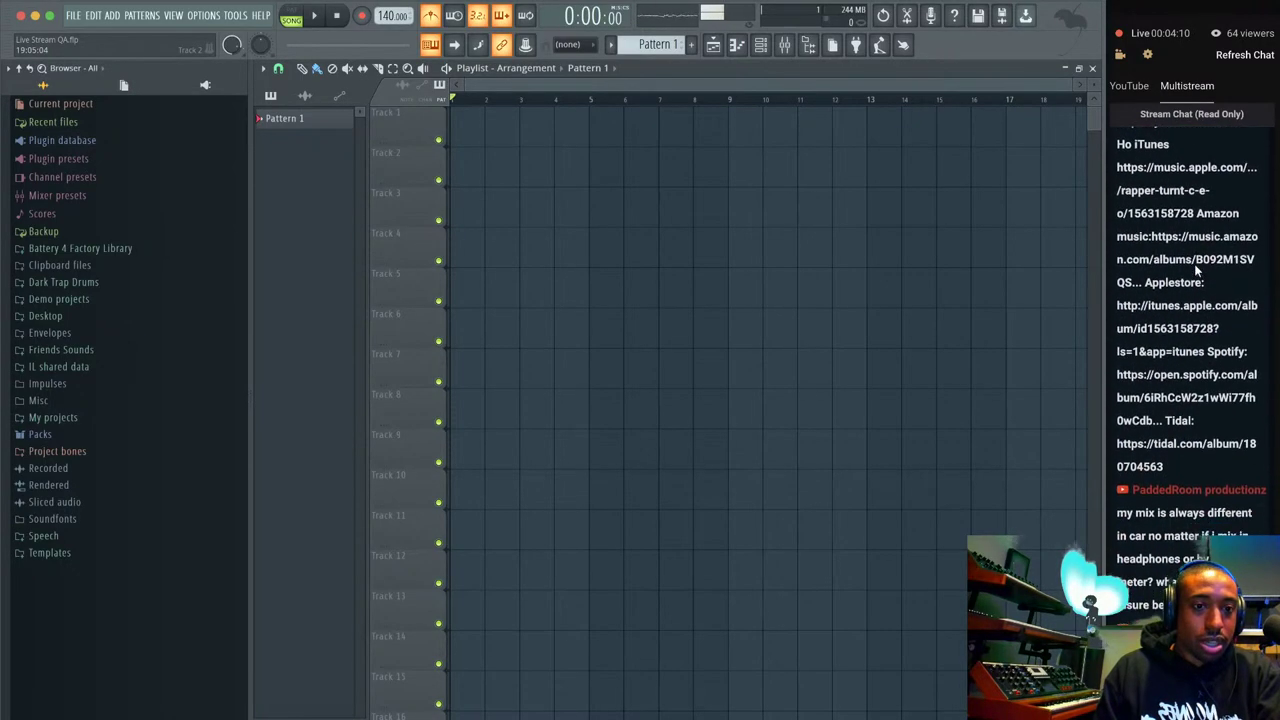
scroll(1200, 362, up, 8)
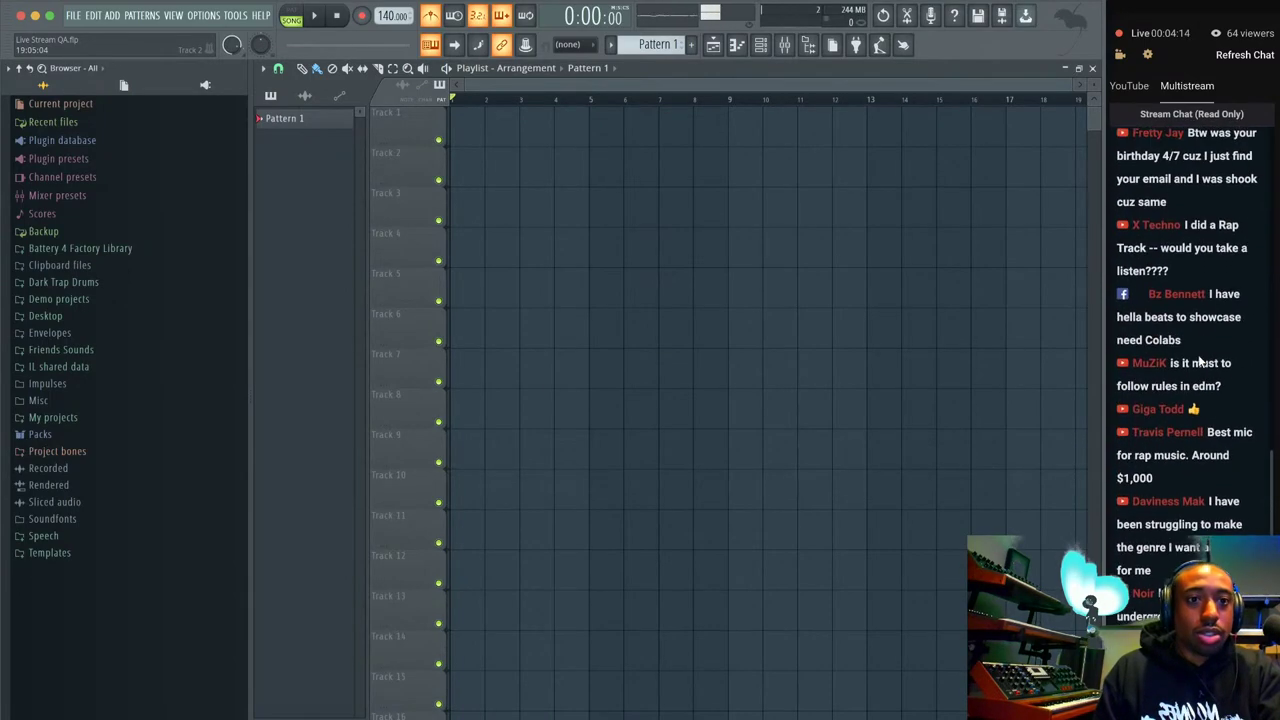
scroll(1200, 362, up, 2)
scroll(1199, 360, up, 7)
scroll(1198, 354, up, 7)
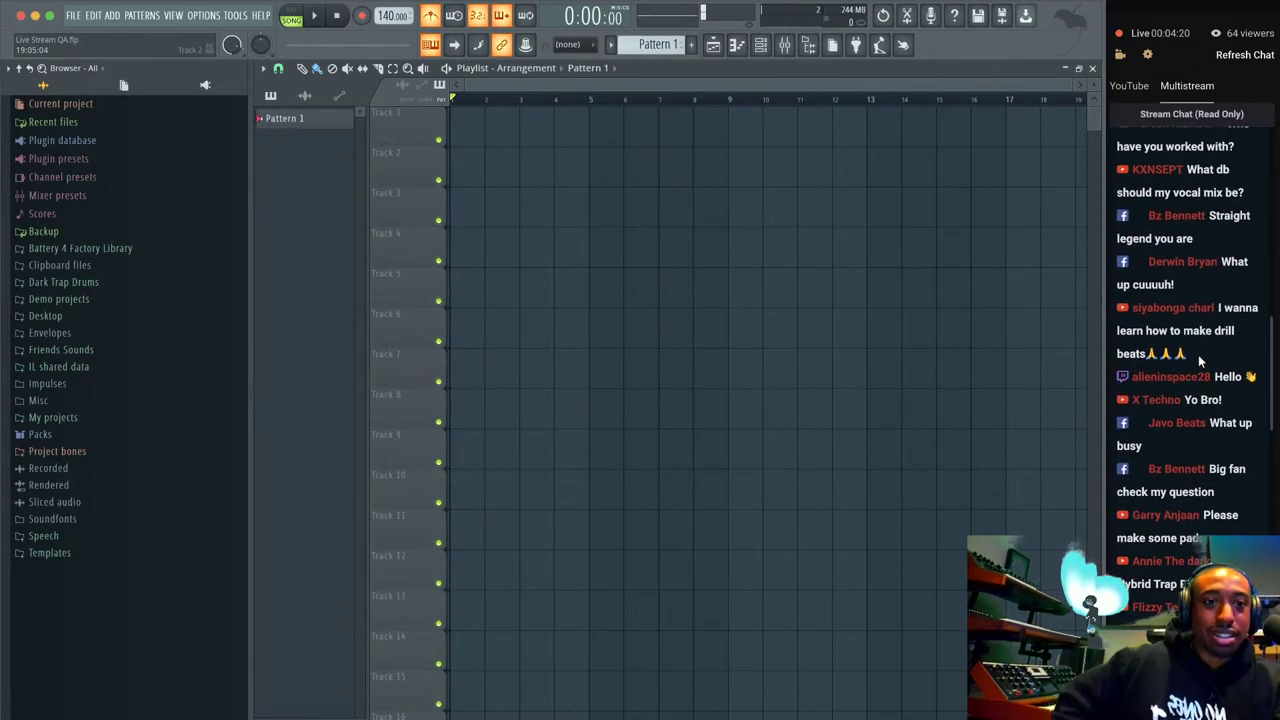
scroll(1198, 353, up, 3)
scroll(1198, 353, up, 3)
scroll(1198, 353, up, 2)
scroll(1198, 353, down, 20)
scroll(1199, 356, up, 15)
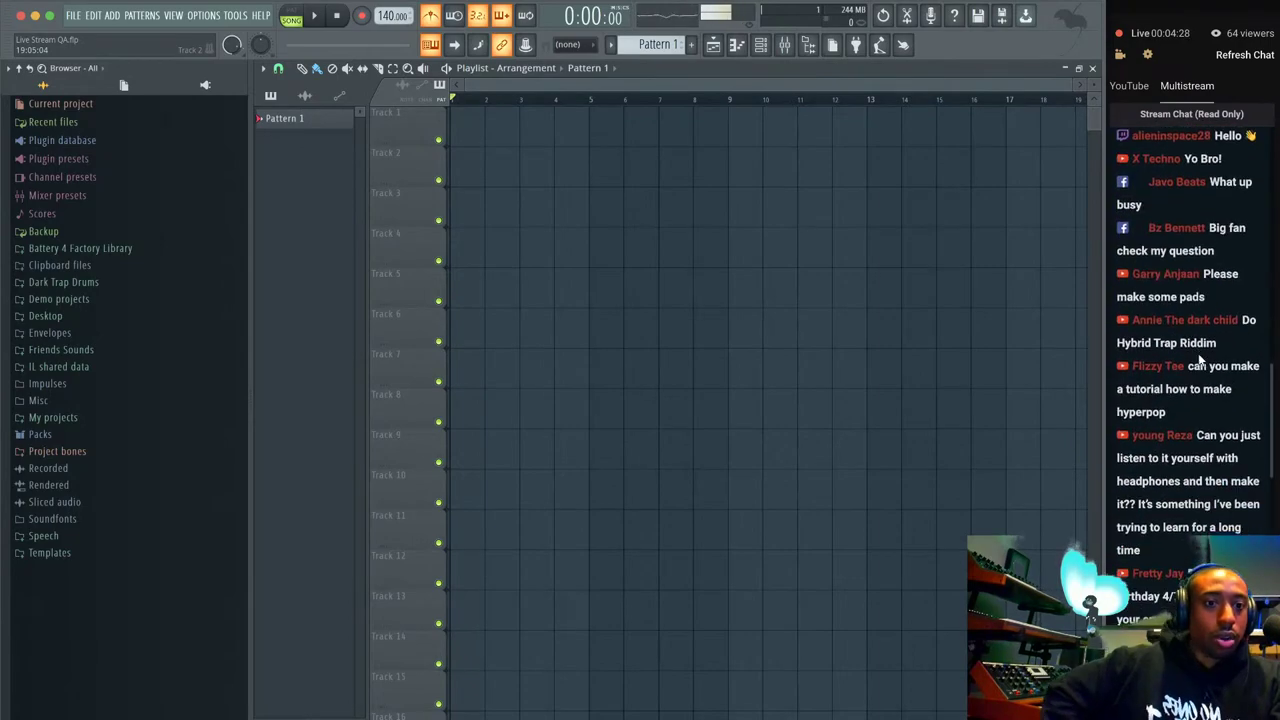
scroll(1200, 360, down, 3)
scroll(1198, 353, up, 1)
scroll(1198, 353, down, 2)
scroll(1198, 353, up, 10)
scroll(1198, 358, up, 8)
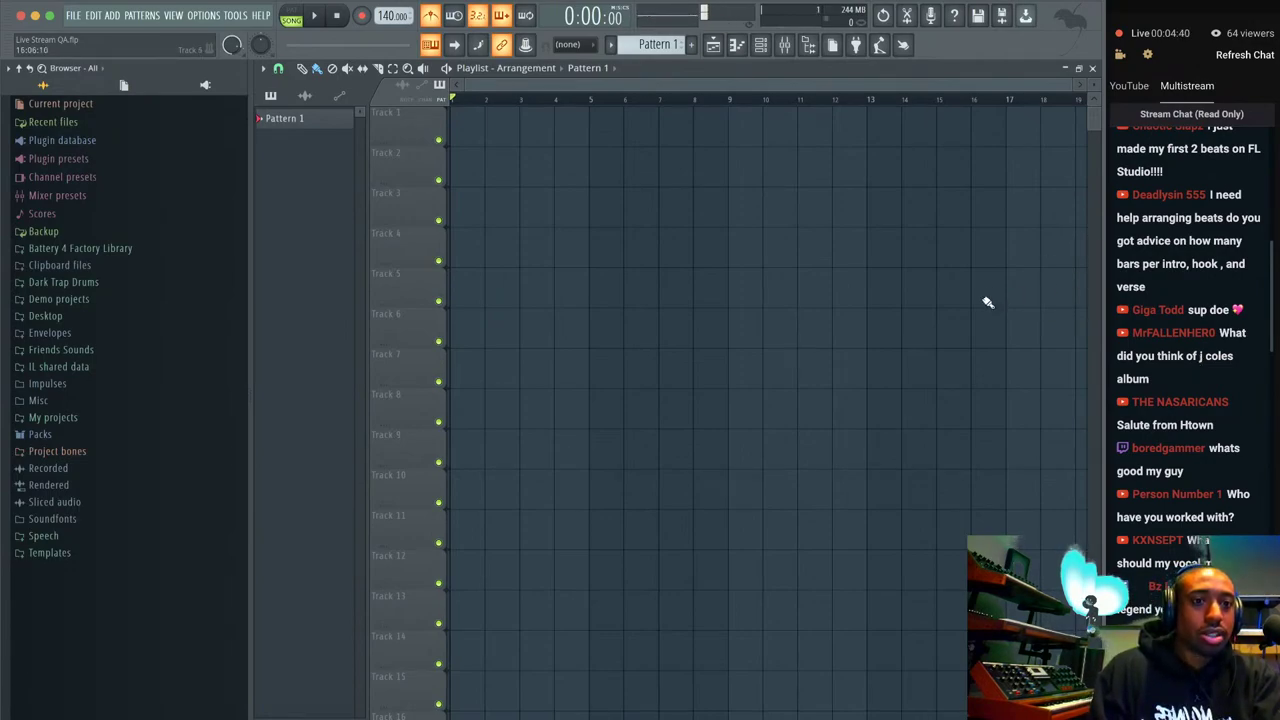
scroll(677, 108, up, 1)
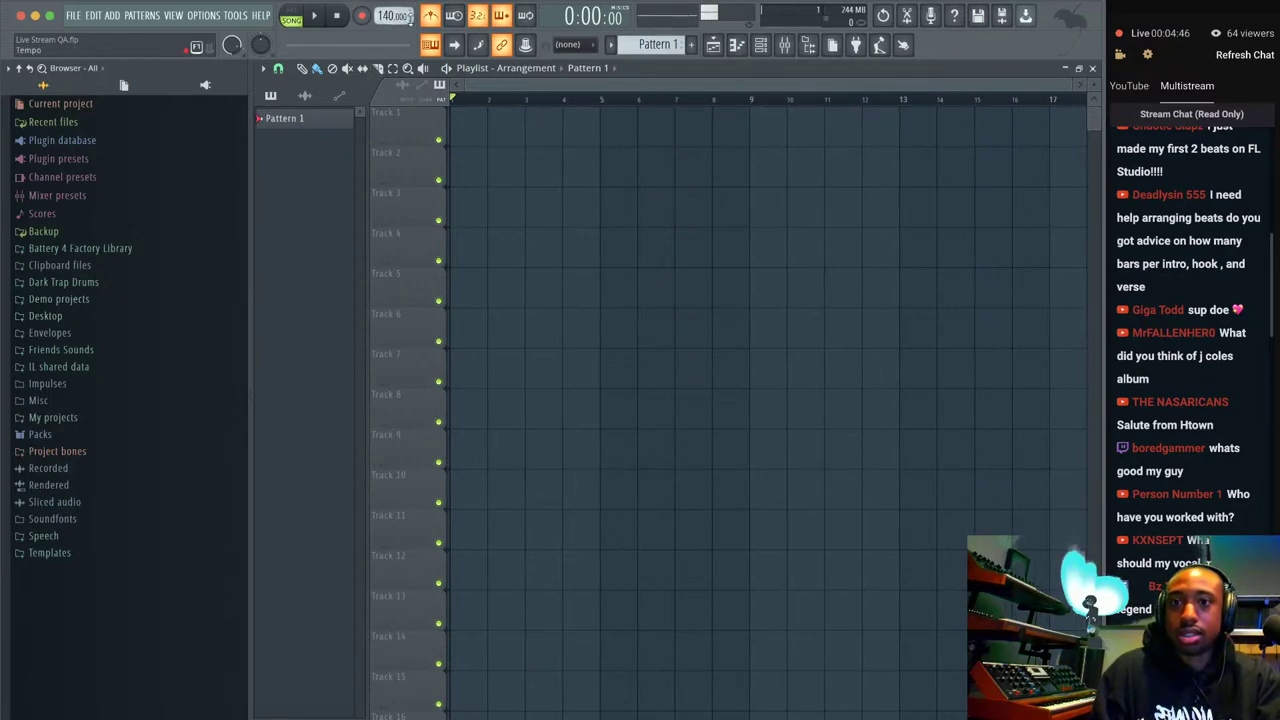
Place Drake Rose Gold (Ab 105 BPM) 1 from Friends Sounds > 7 Foot G > Busy TrapSoul at Track 1's start.
click(86, 352)
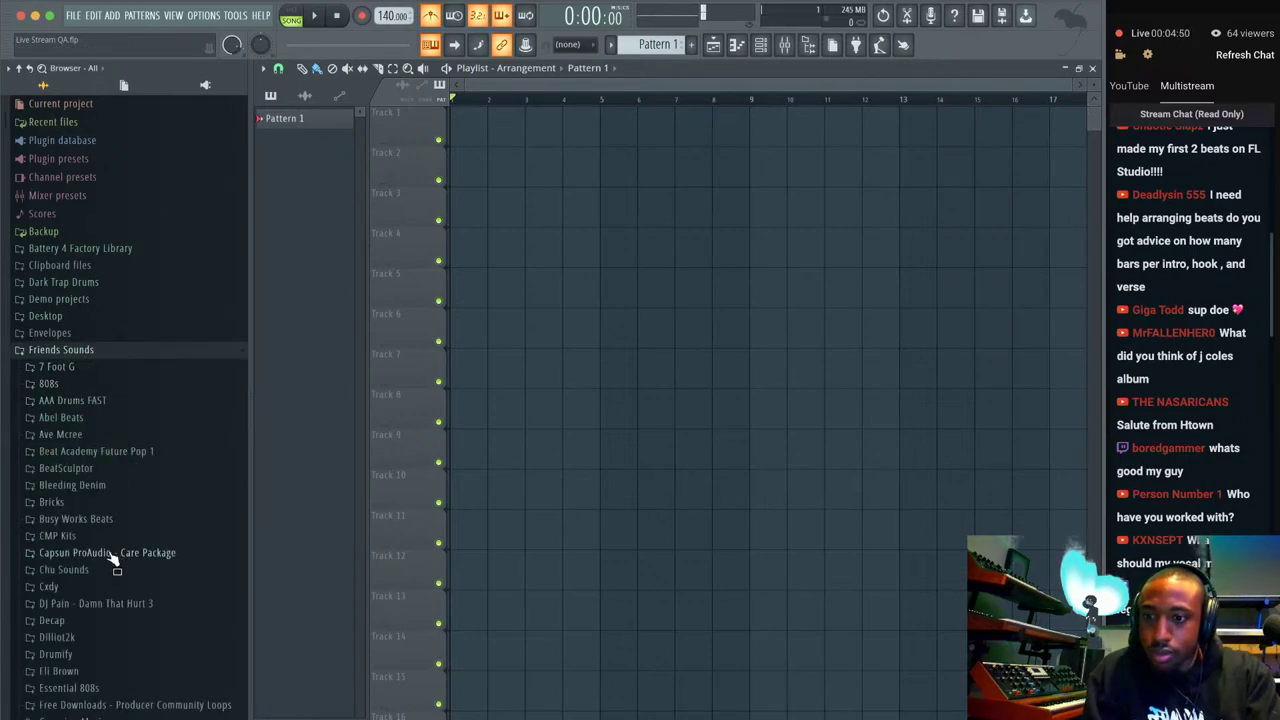
click(103, 369)
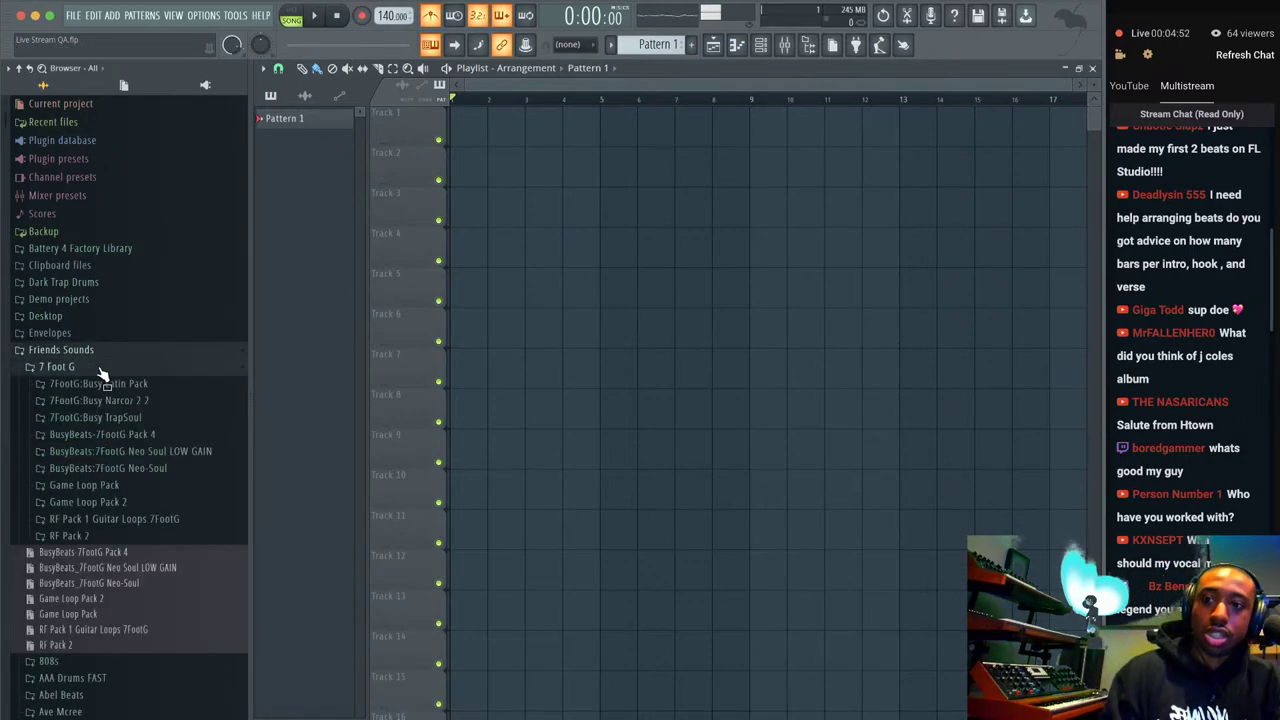
click(132, 419)
drag(150, 383, 205, 326)
click(161, 366)
drag(161, 366, 468, 121)
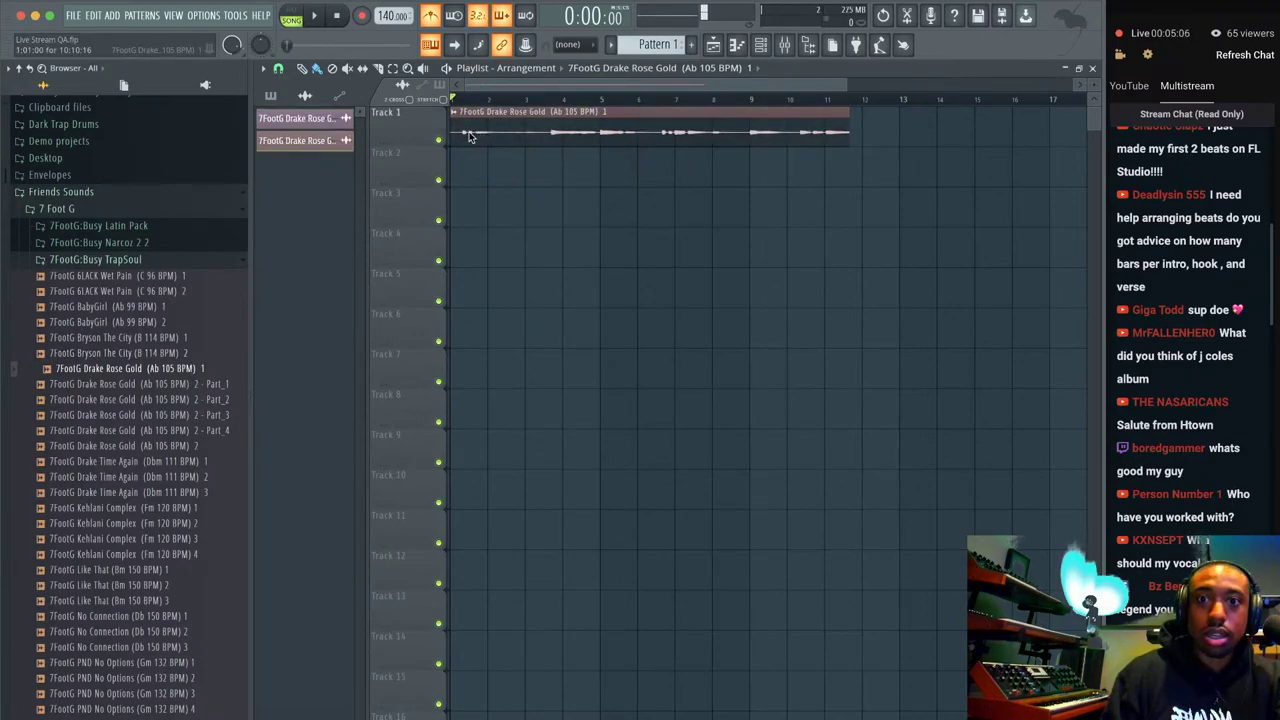
Lower the project tempo from 140 to 105 BPM and zoom the playlist out.
drag(386, 18, 386, 90)
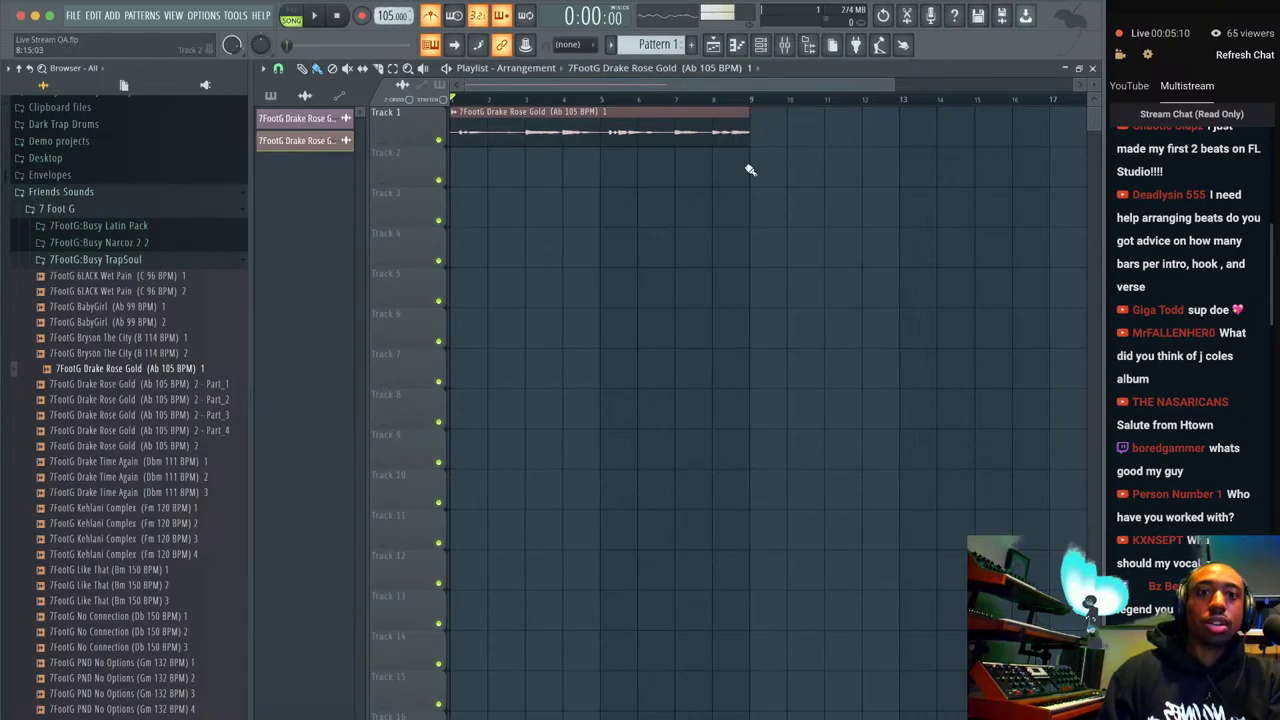
scroll(752, 179, down, 1)
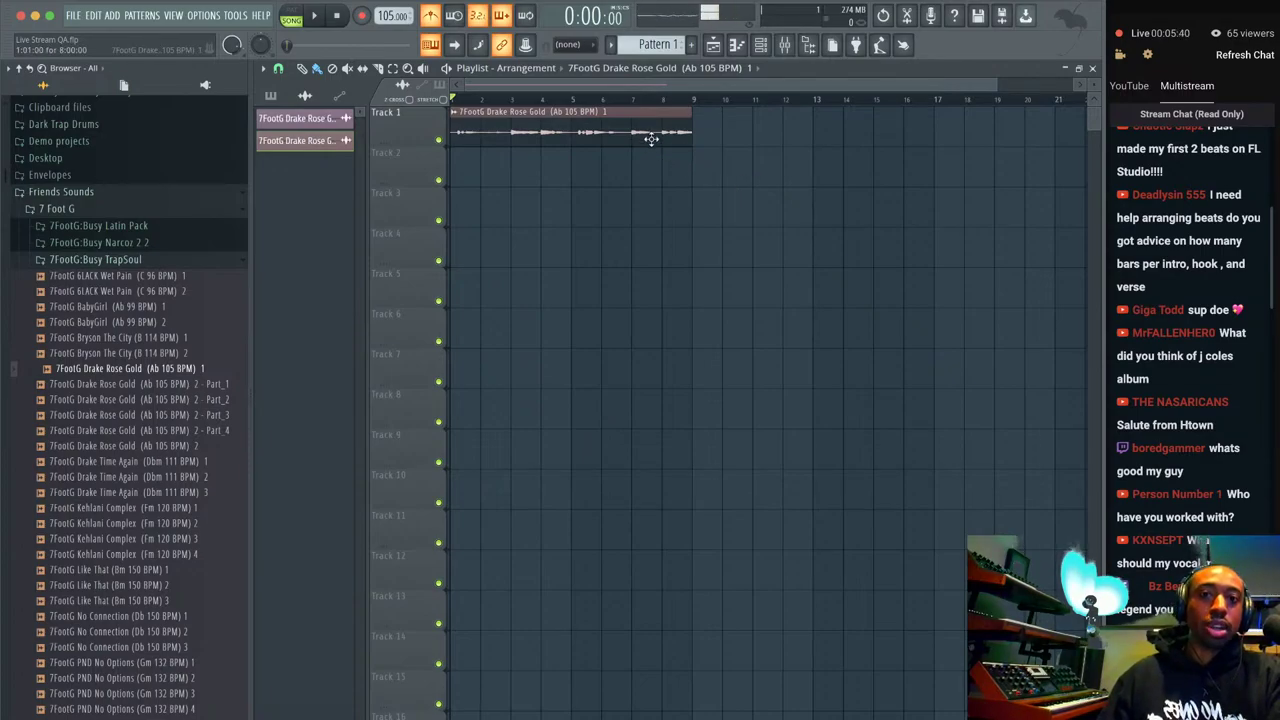
ctrl+scroll(651, 139, down, 1)
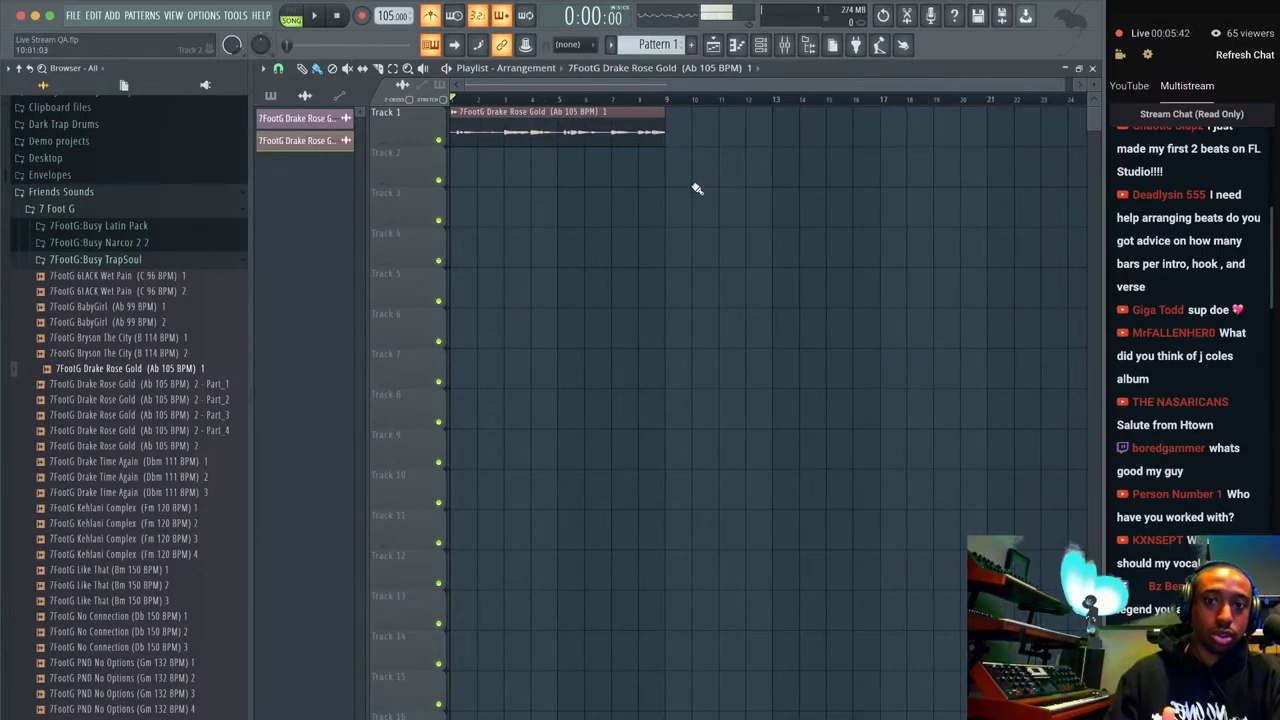
Paint a copy of the Rose Gold clip on Track 2 starting at bar 9.
click(677, 173)
ctrl+scroll(670, 180, down, 1)
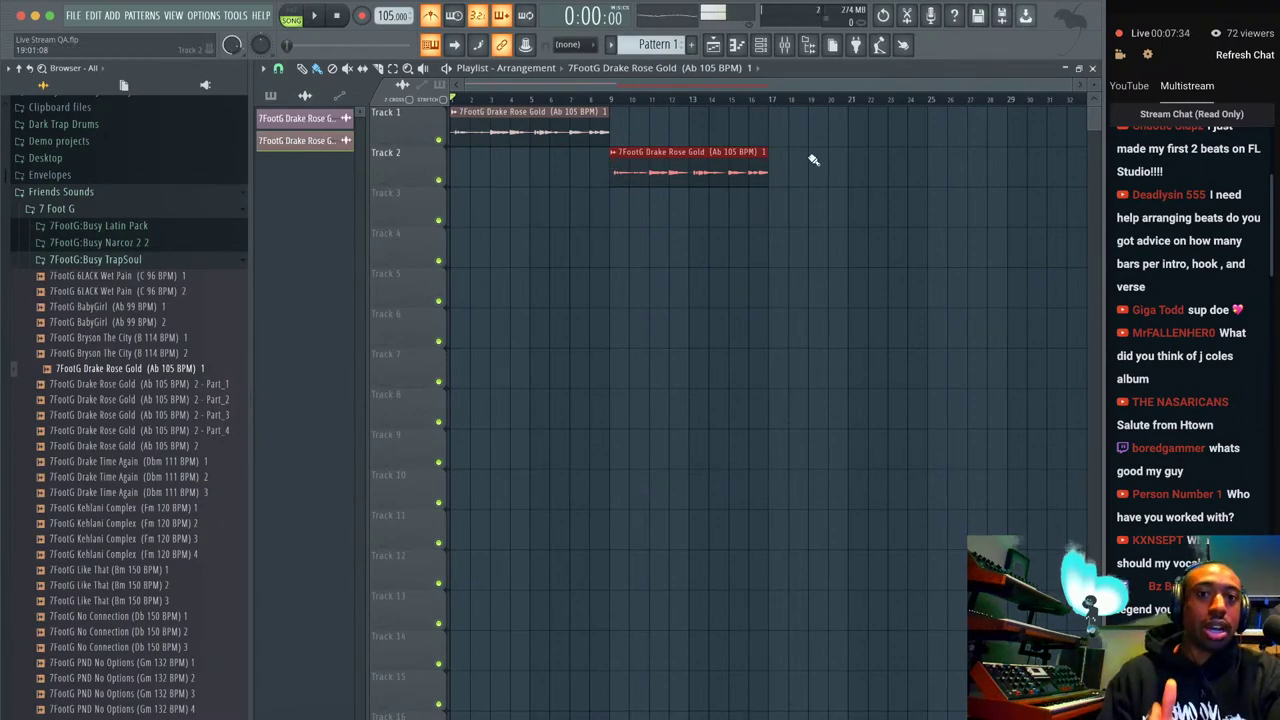
Add Rose Gold clips on Track 1 at bars 17 and 25, filling bars 17–33.
click(786, 143)
drag(837, 128, 820, 128)
scroll(846, 150, right, 2)
scroll(571, 163, left, 2)
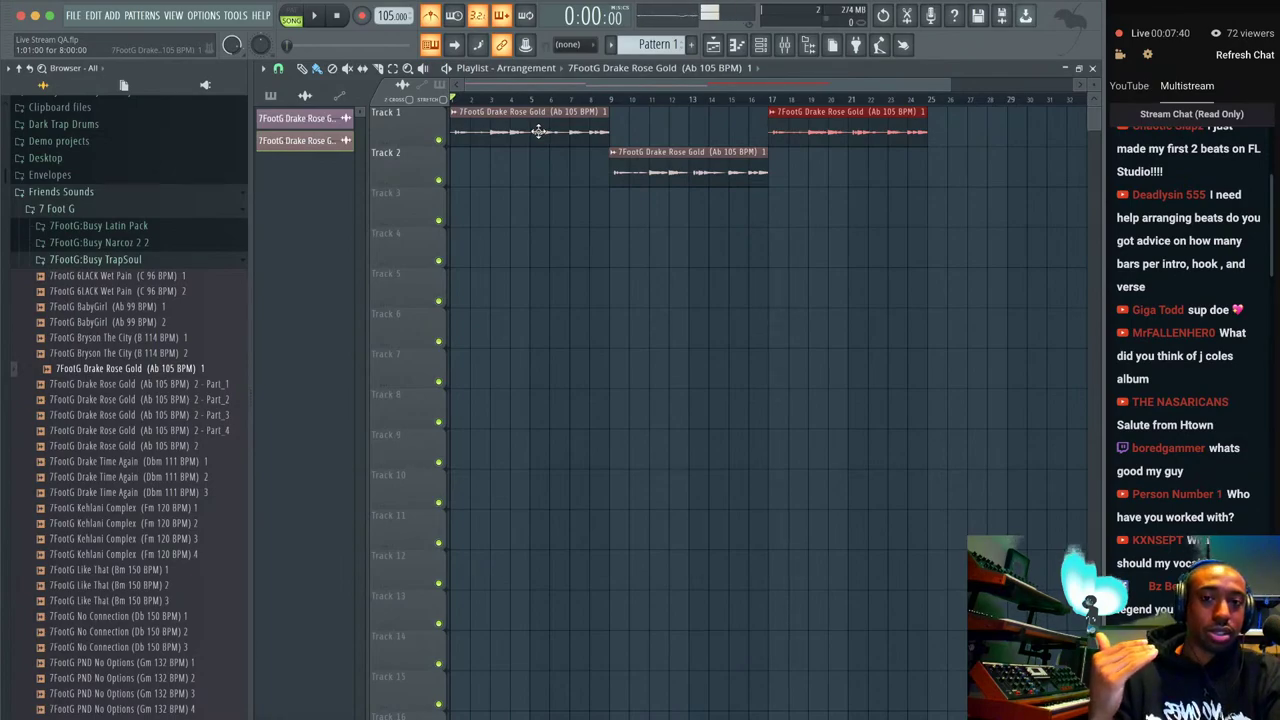
scroll(673, 174, right, 4)
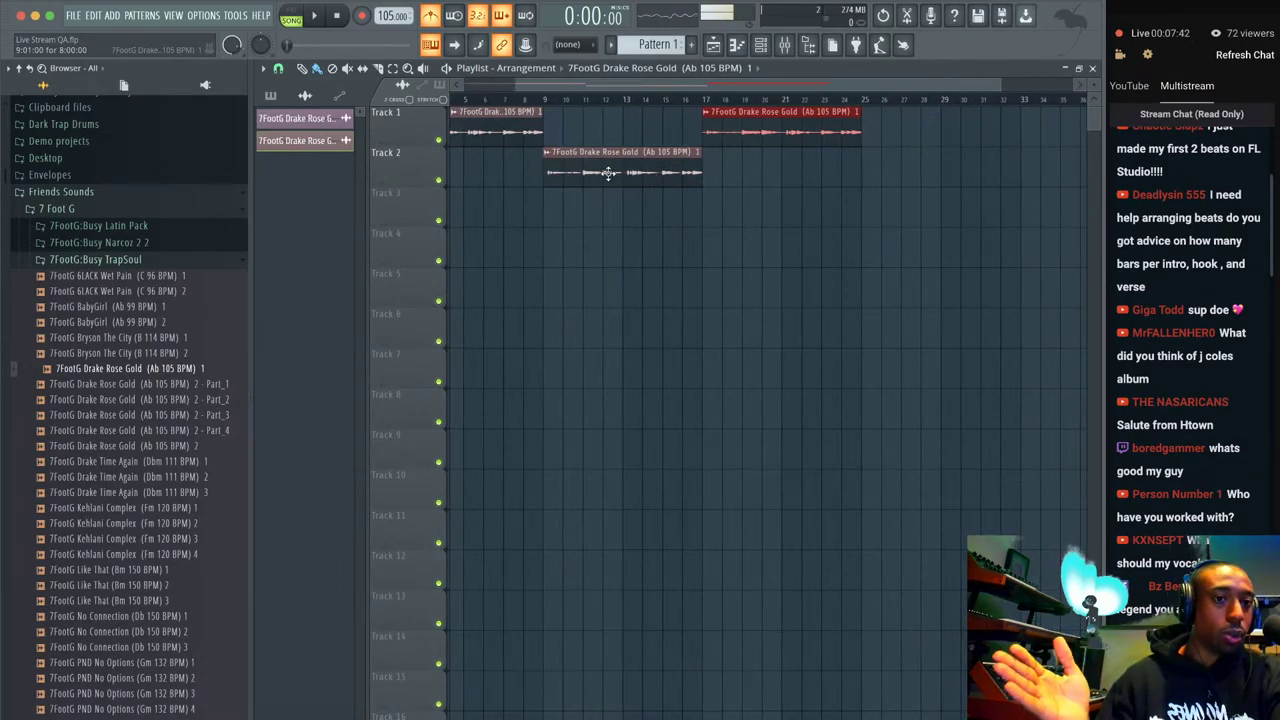
scroll(607, 172, right, 4)
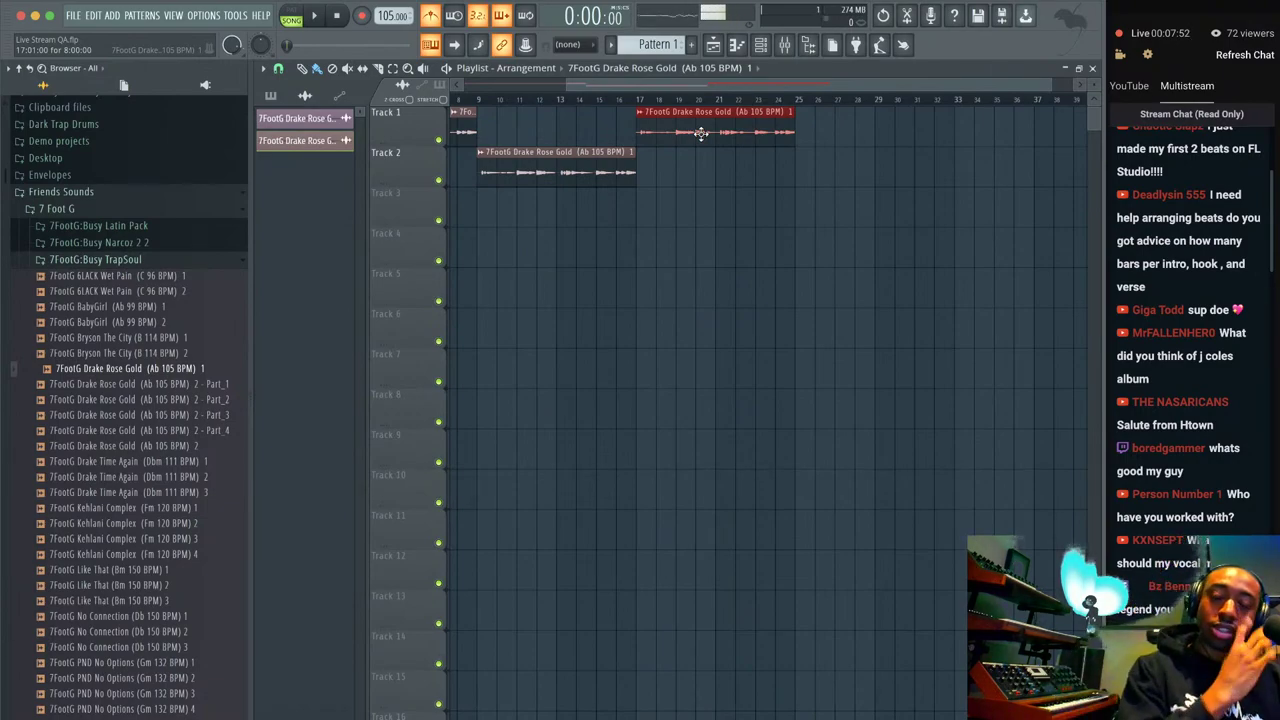
scroll(634, 189, left, 3)
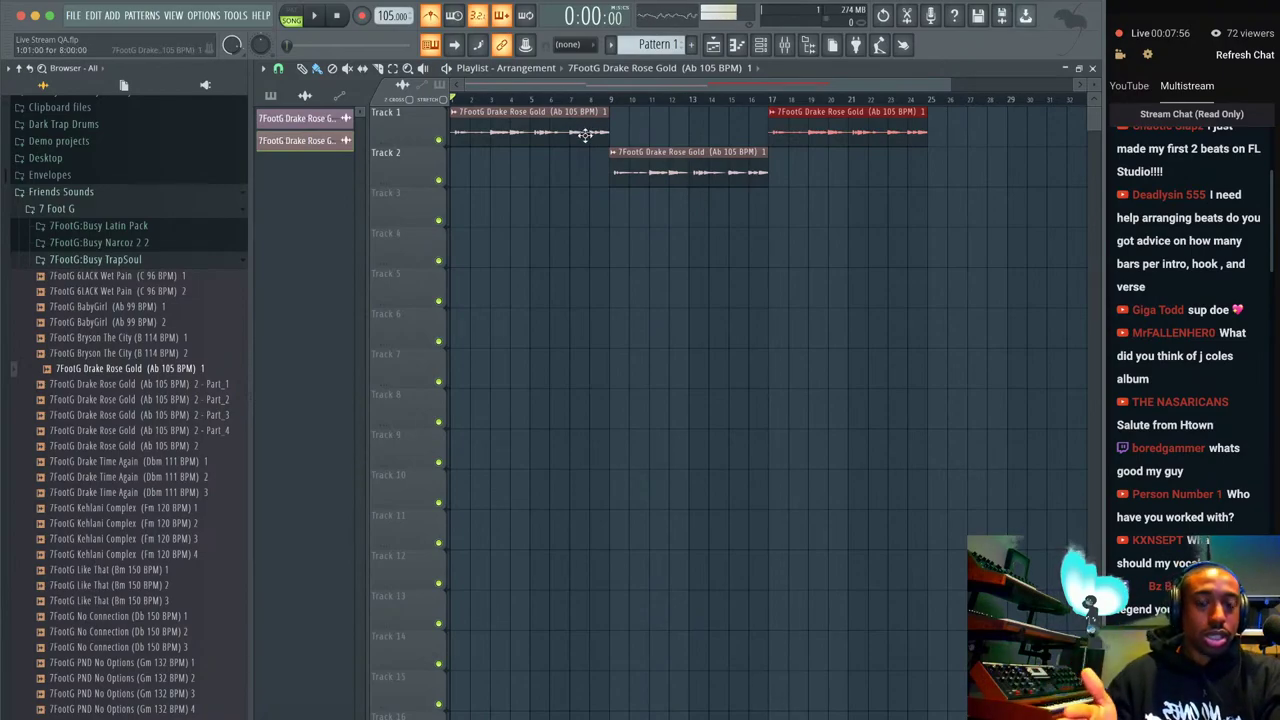
click(932, 140)
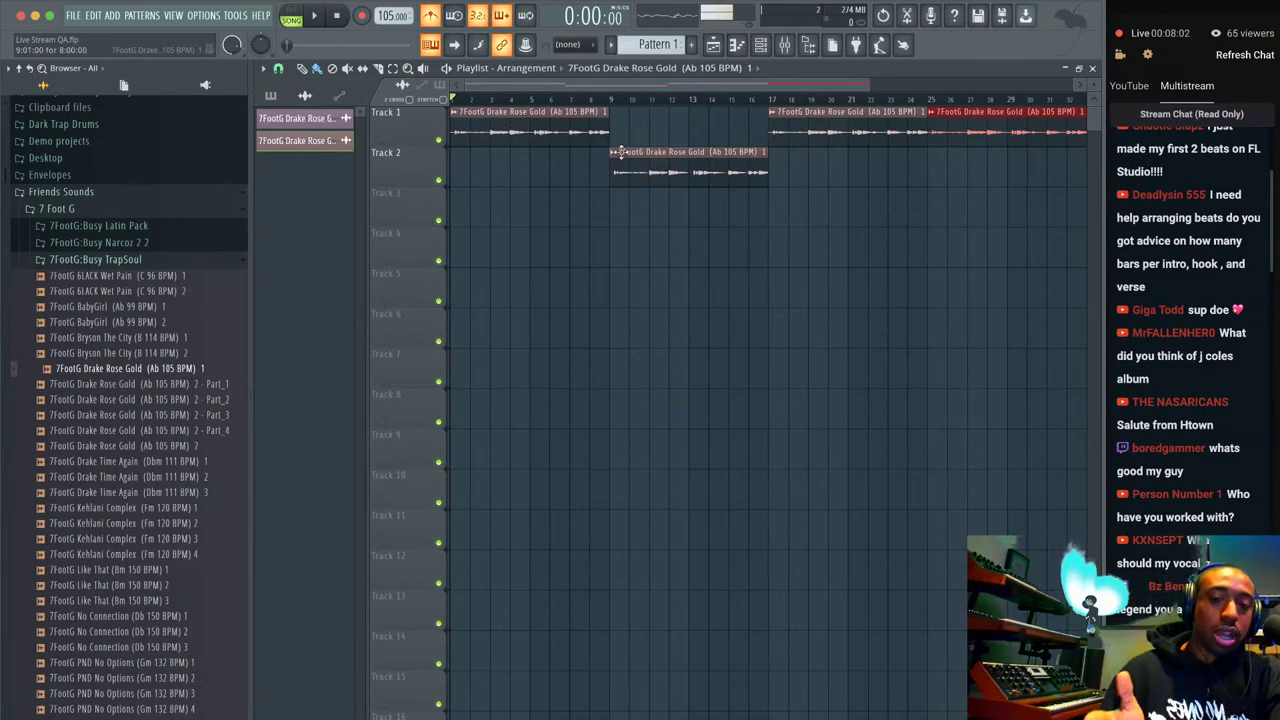
Paint a Rose Gold clip on Track 2 at bar 17 and delete Track 1's bar 17–25 clip.
scroll(622, 158, right, 2)
click(709, 166)
right_click(767, 132)
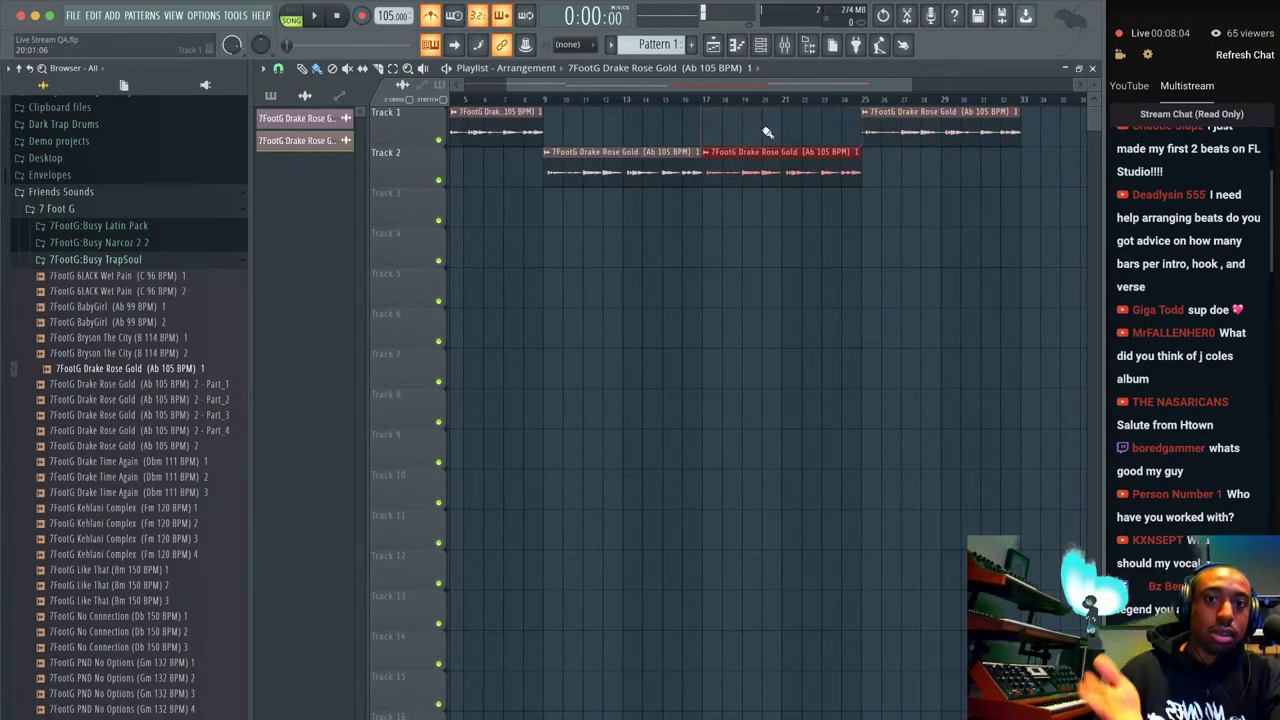
Add a Rose Gold clip on Track 1 at bar 33 and zoom the playlist out.
scroll(800, 130, right, 6)
click(830, 130)
scroll(900, 140, right, 1)
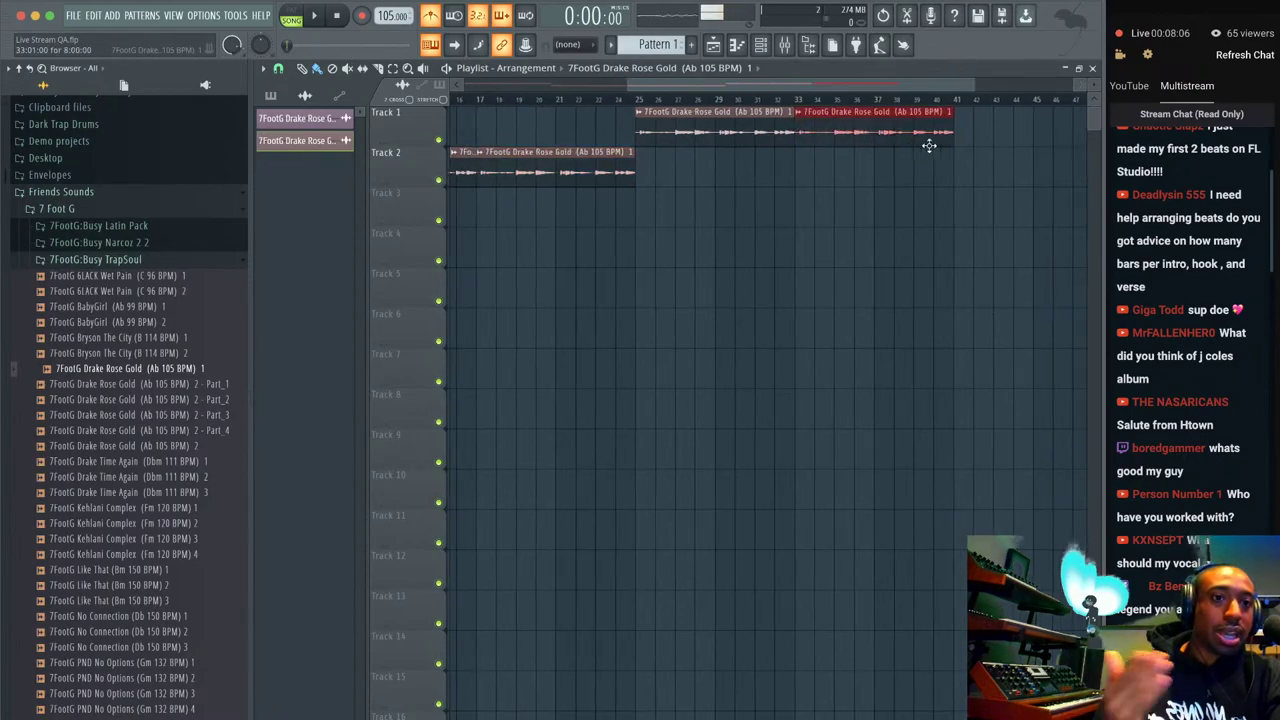
ctrl+scroll(922, 143, down, 2)
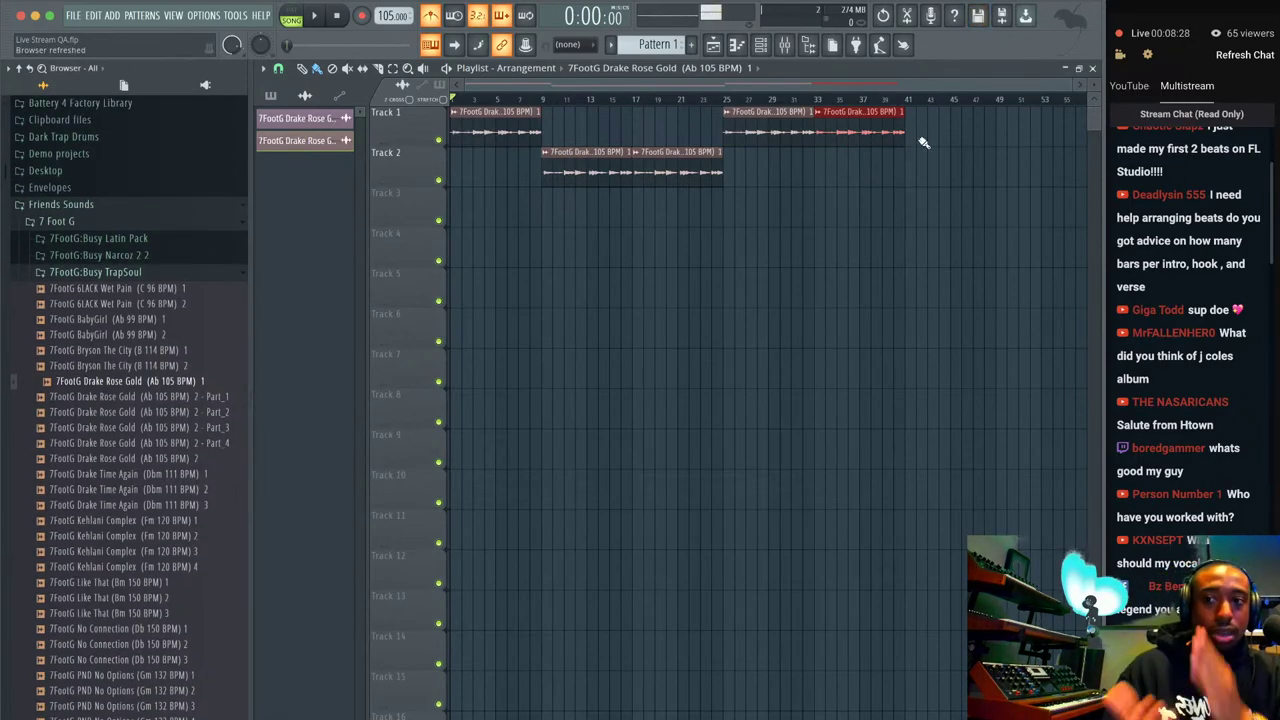
Paint Rose Gold clips on Track 2 at bars 41 and 49.
click(909, 157)
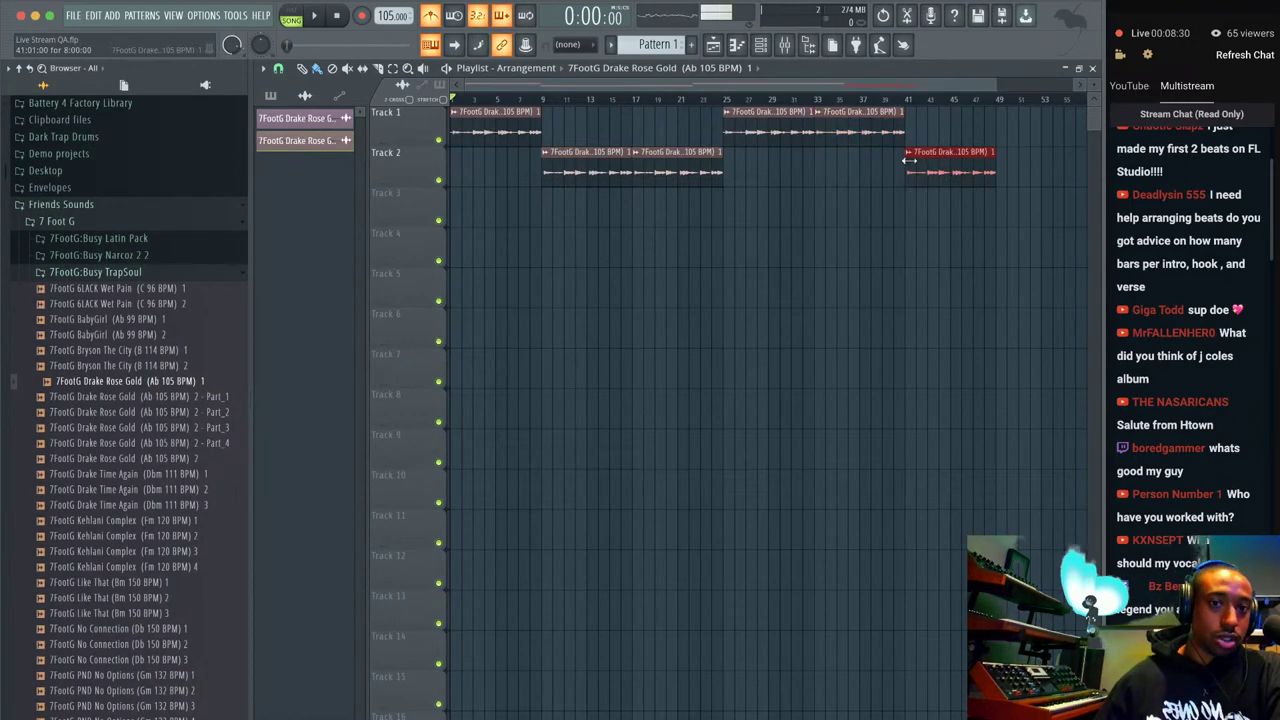
scroll(974, 206, right, 2)
scroll(838, 214, left, 2)
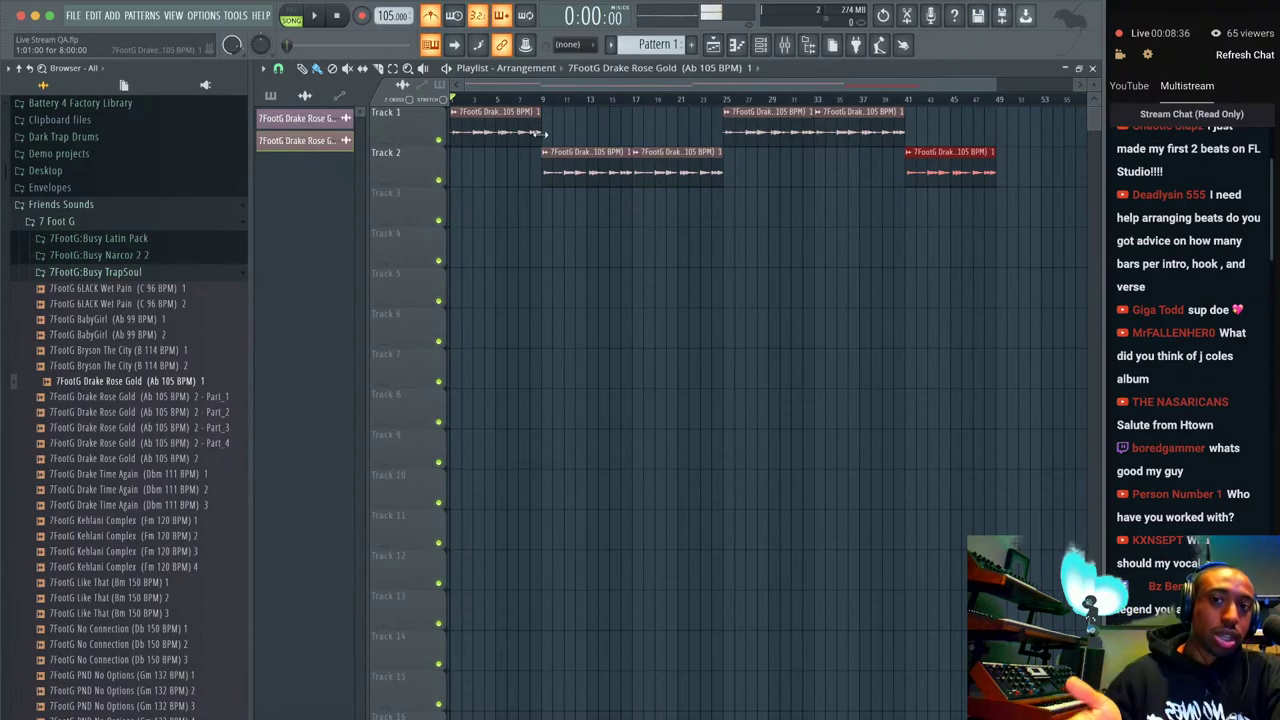
scroll(624, 163, right, 4)
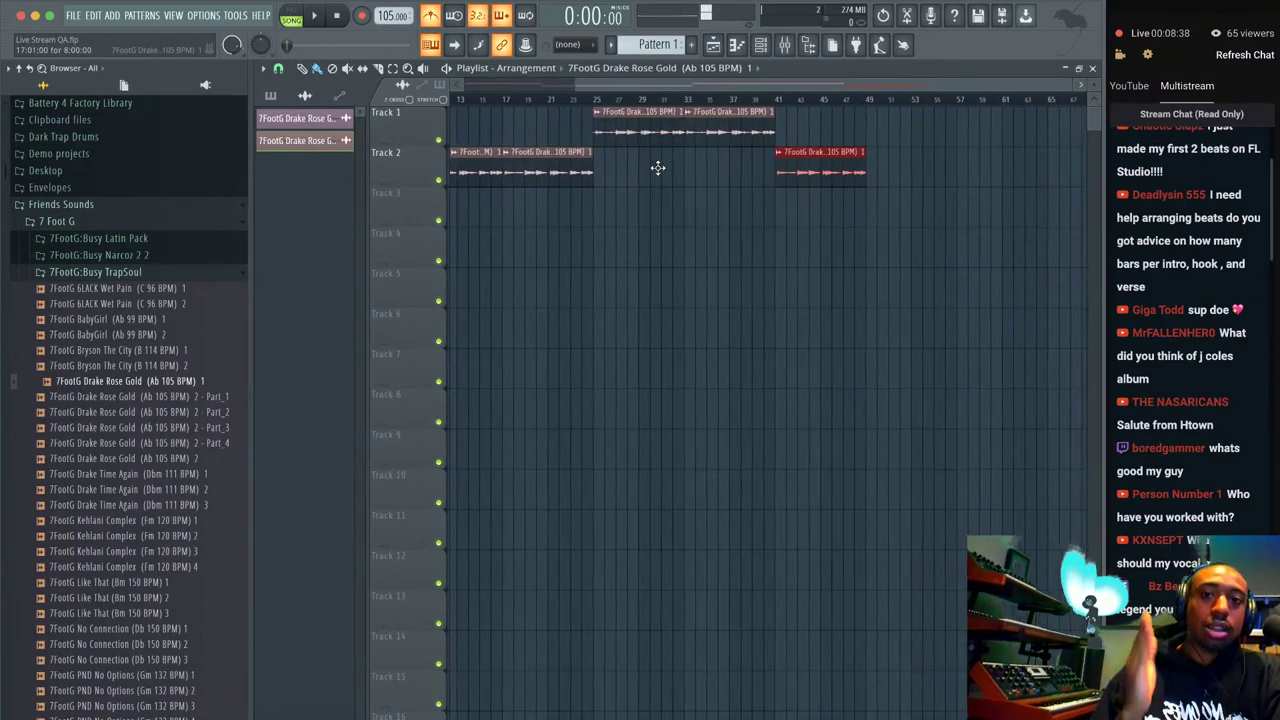
scroll(713, 154, right, 3)
click(772, 172)
Paint Rose Gold clips on Track 1 at bars 57 and 65.
scroll(790, 172, right, 4)
click(769, 133)
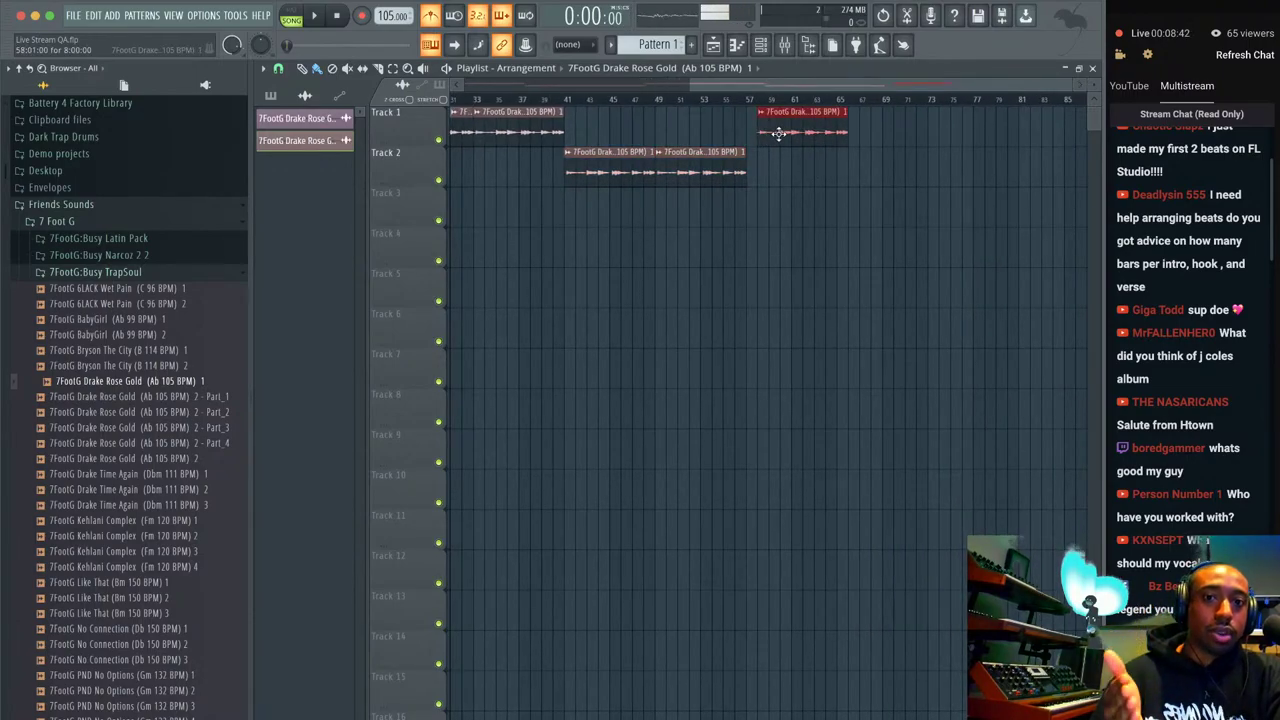
click(861, 128)
Paint Rose Gold clips on Track 2 at bars 73 and 81.
scroll(890, 128, right, 3)
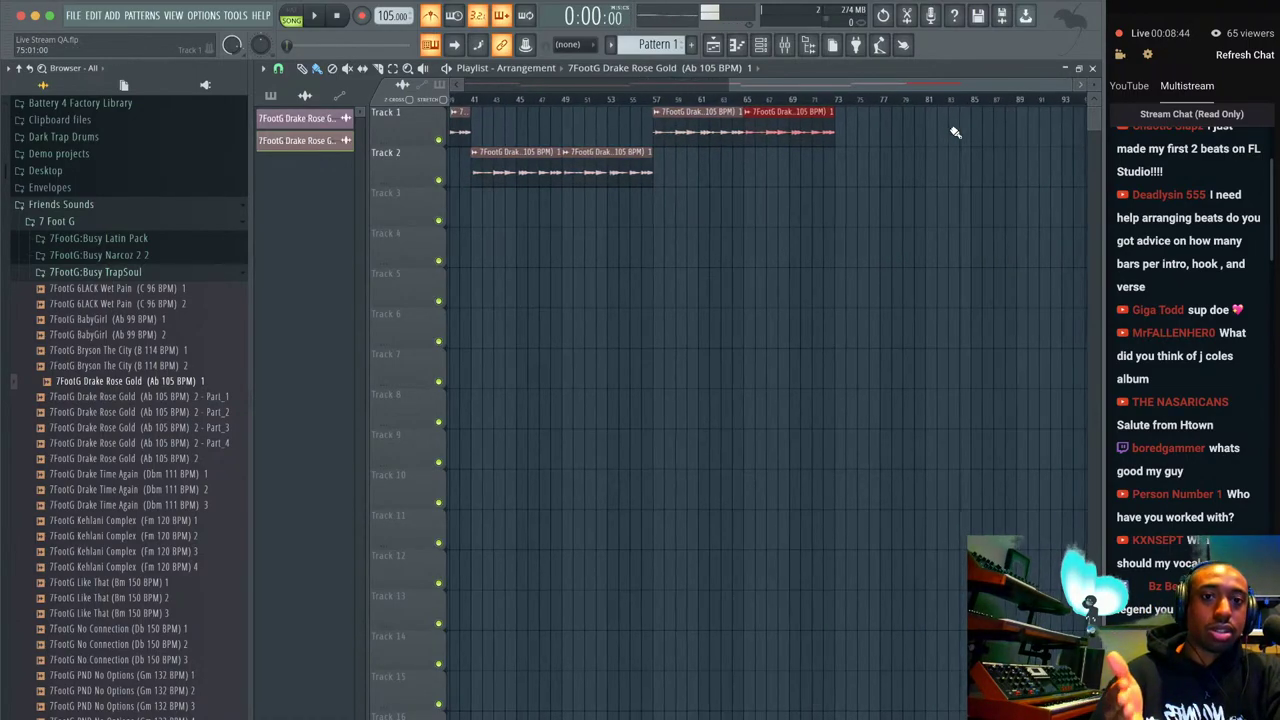
click(833, 169)
scroll(915, 170, left, 10)
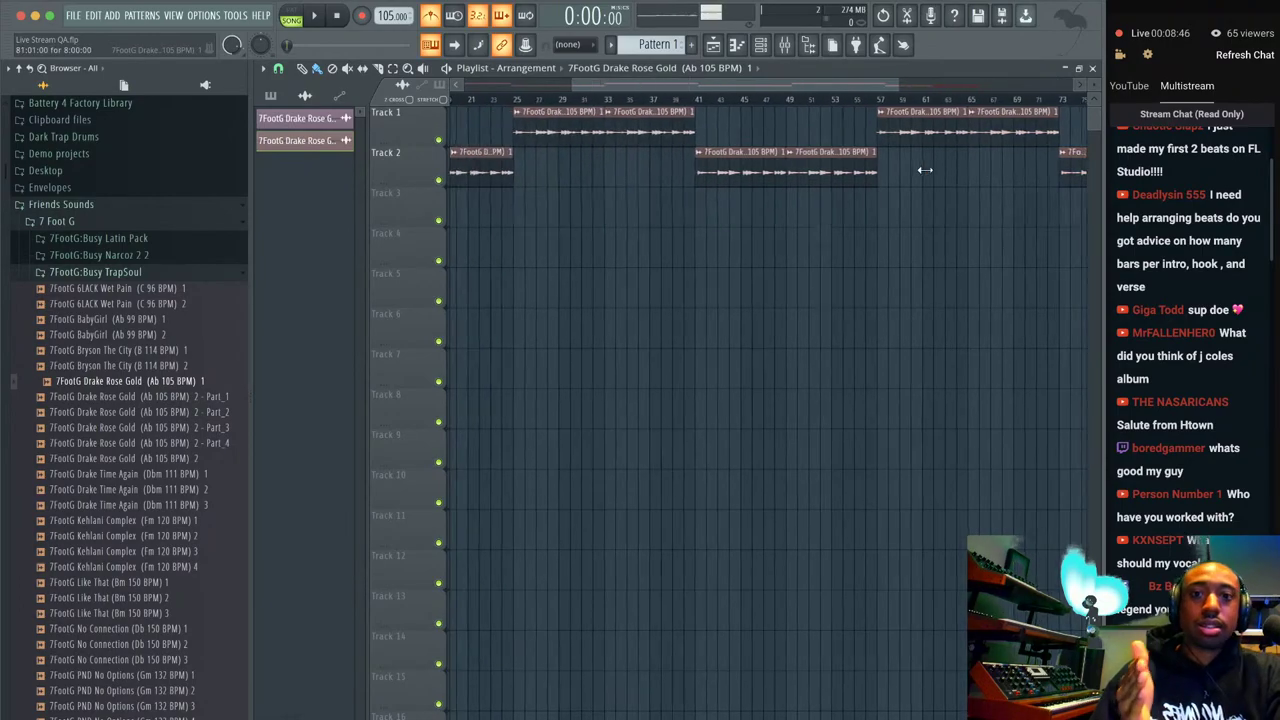
scroll(918, 172, right, 11)
click(931, 171)
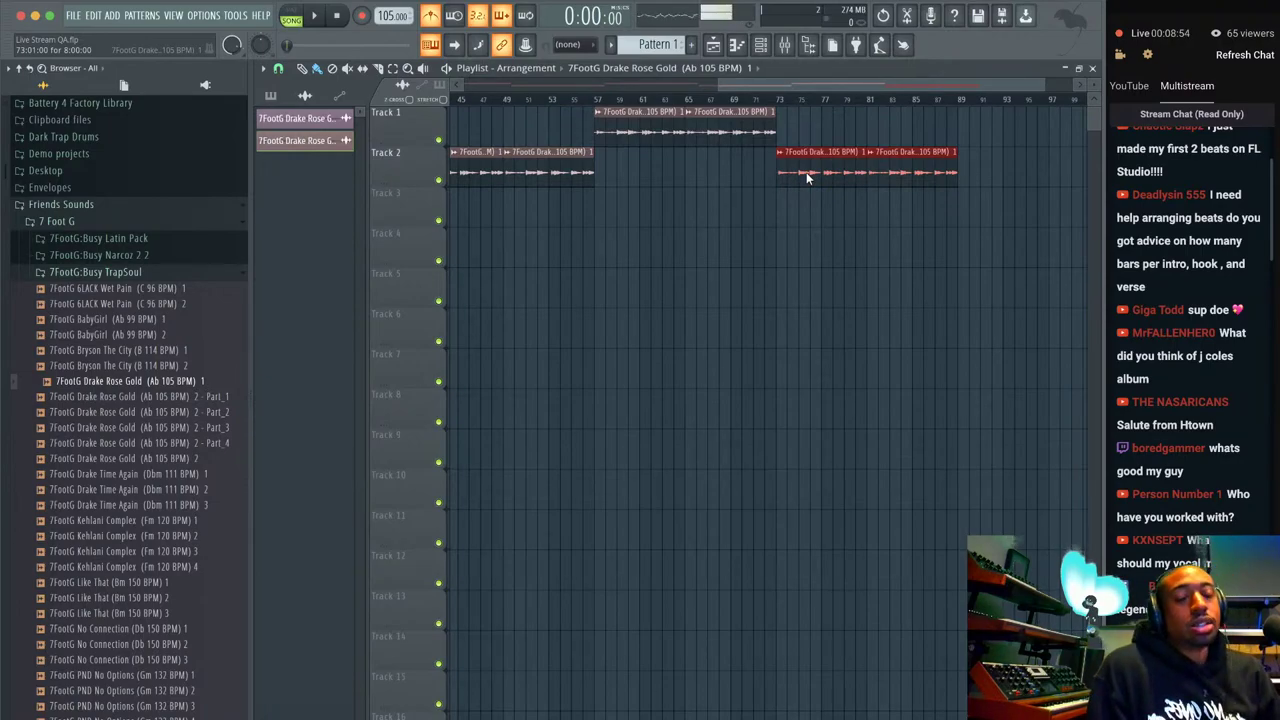
key(ctrl+z)
key(ctrl+z)
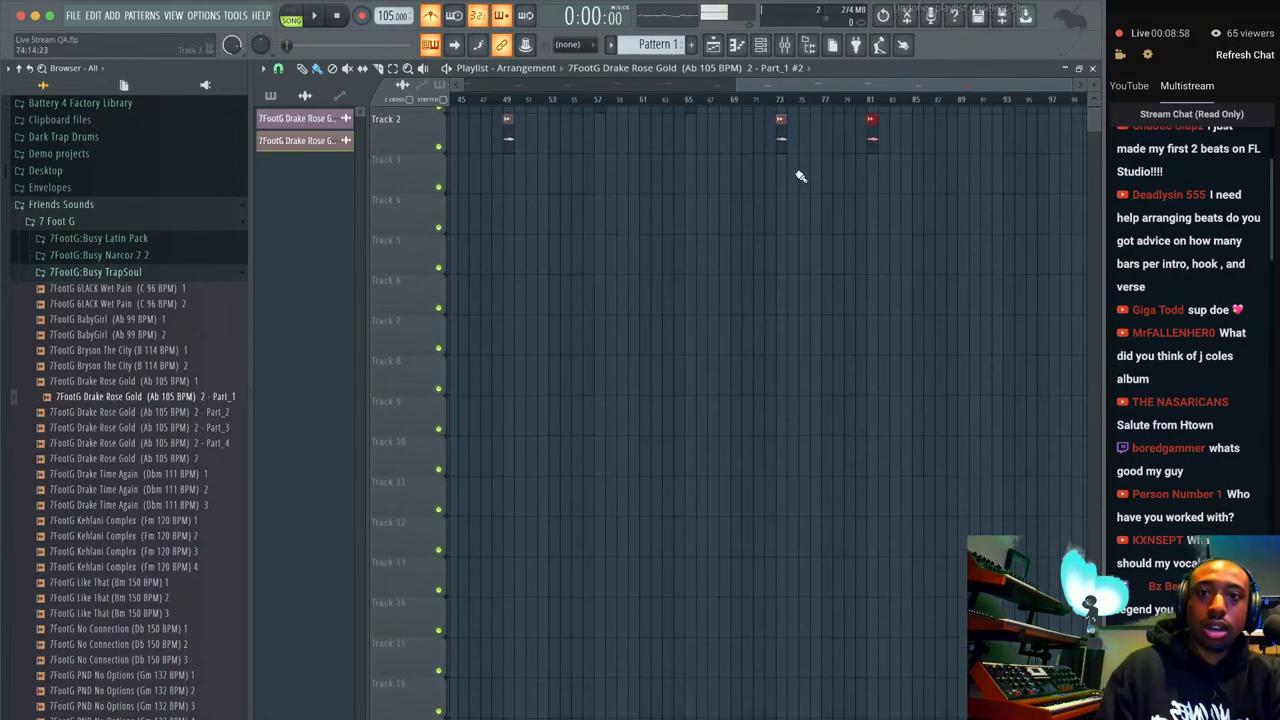
scroll(795, 177, left, 1)
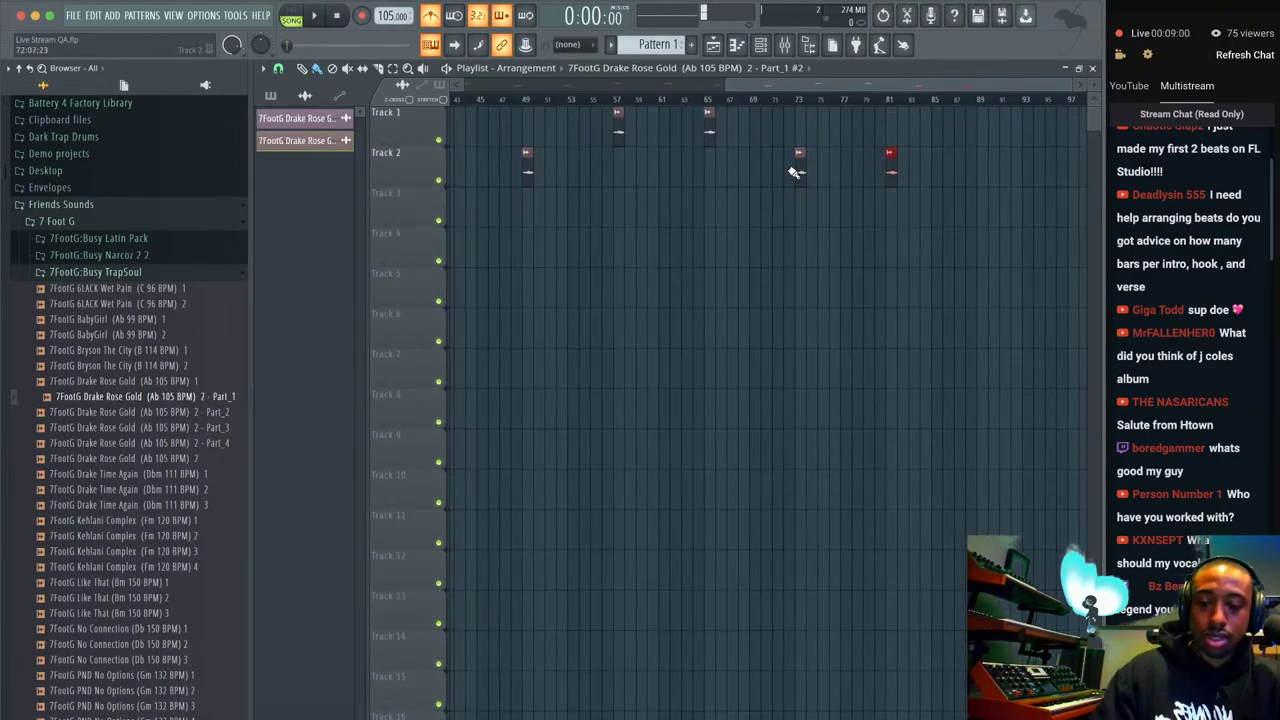
key(ctrl+z)
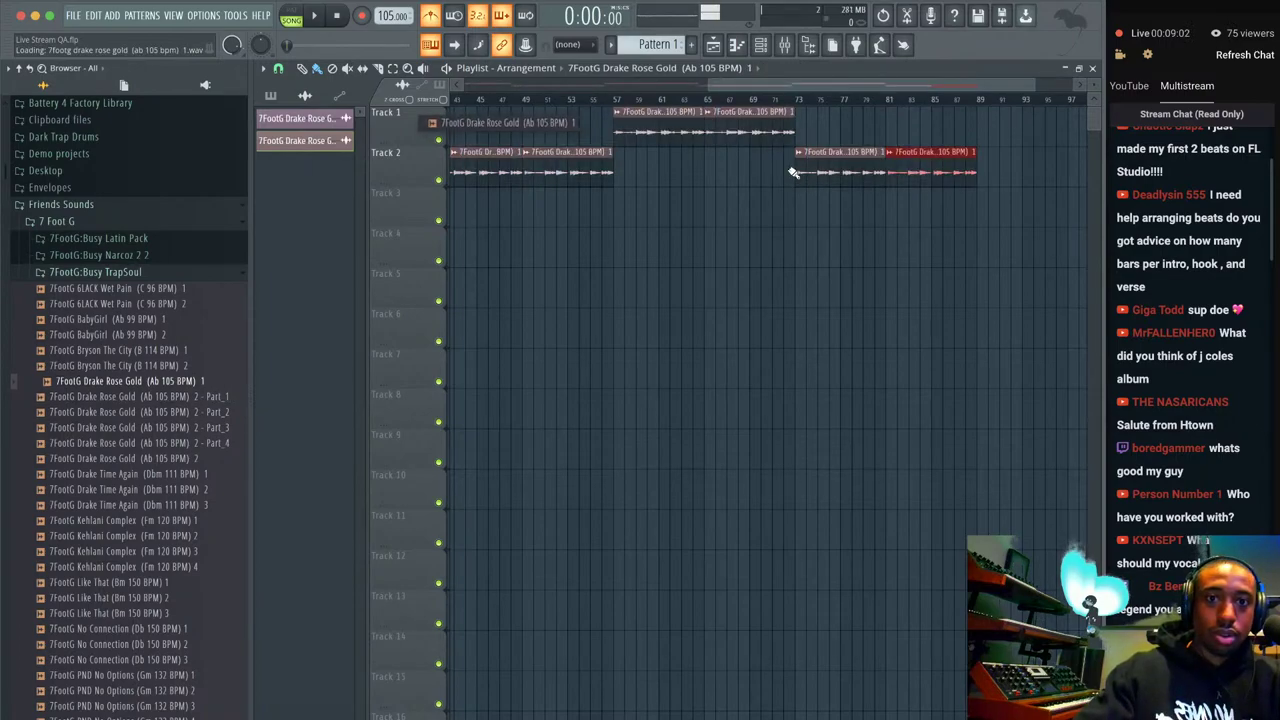
key(ctrl+z)
key(Down)
key(Up)
key(Up)
key(Up)
key(Up)
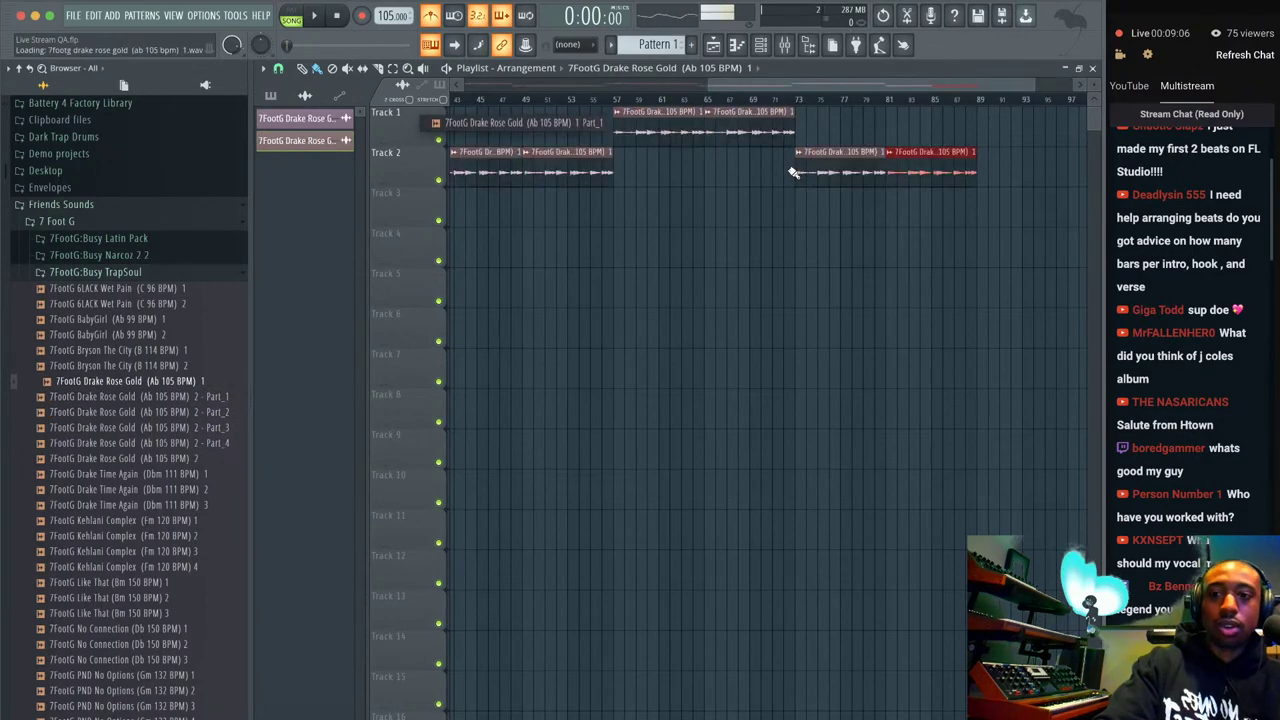
key(Down)
key(Down)
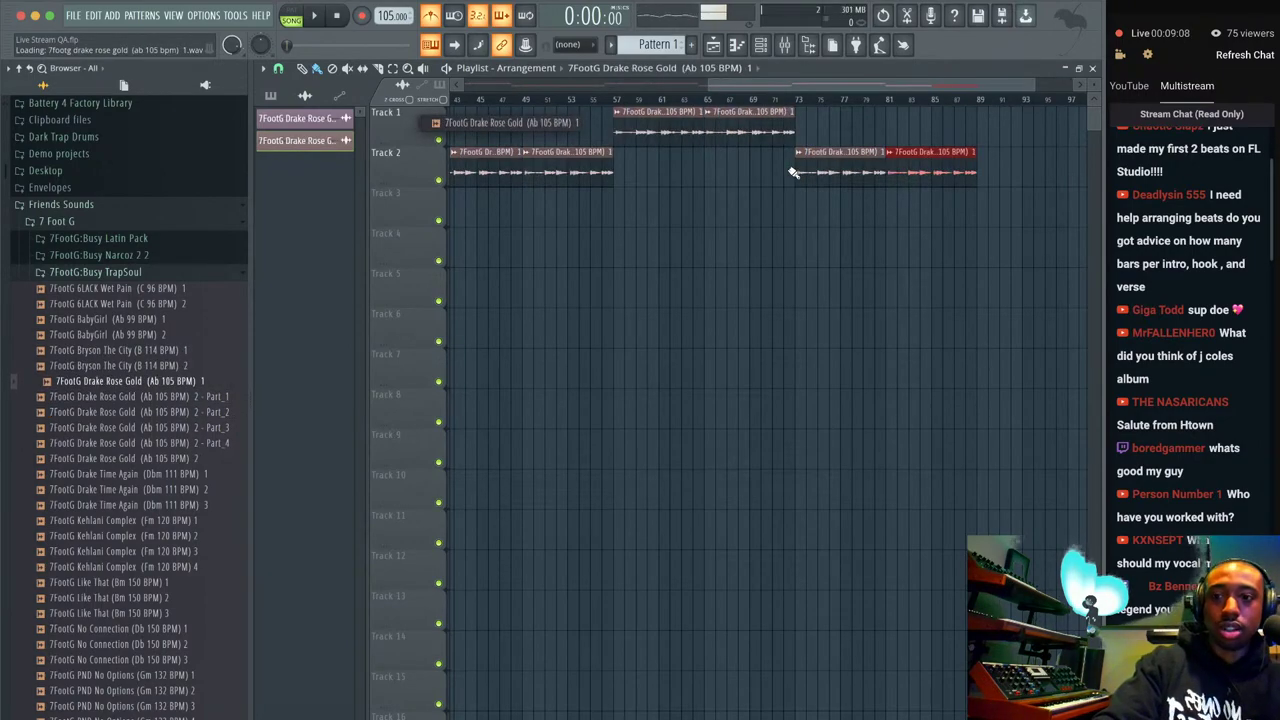
key(Up)
key(Up)
key(Down)
key(Down)
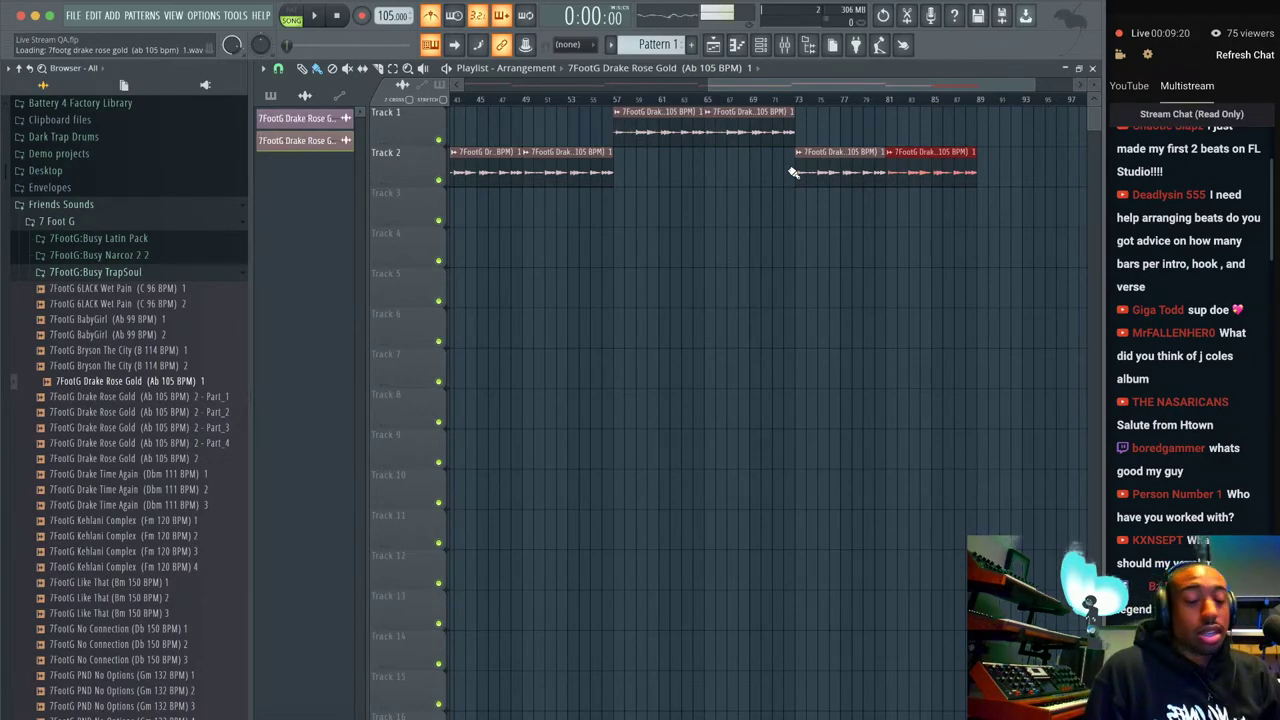
Zoom out, select the Track 2 clip spanning bars 9–25, and magnify it near bar 17.
scroll(792, 172, up, 6)
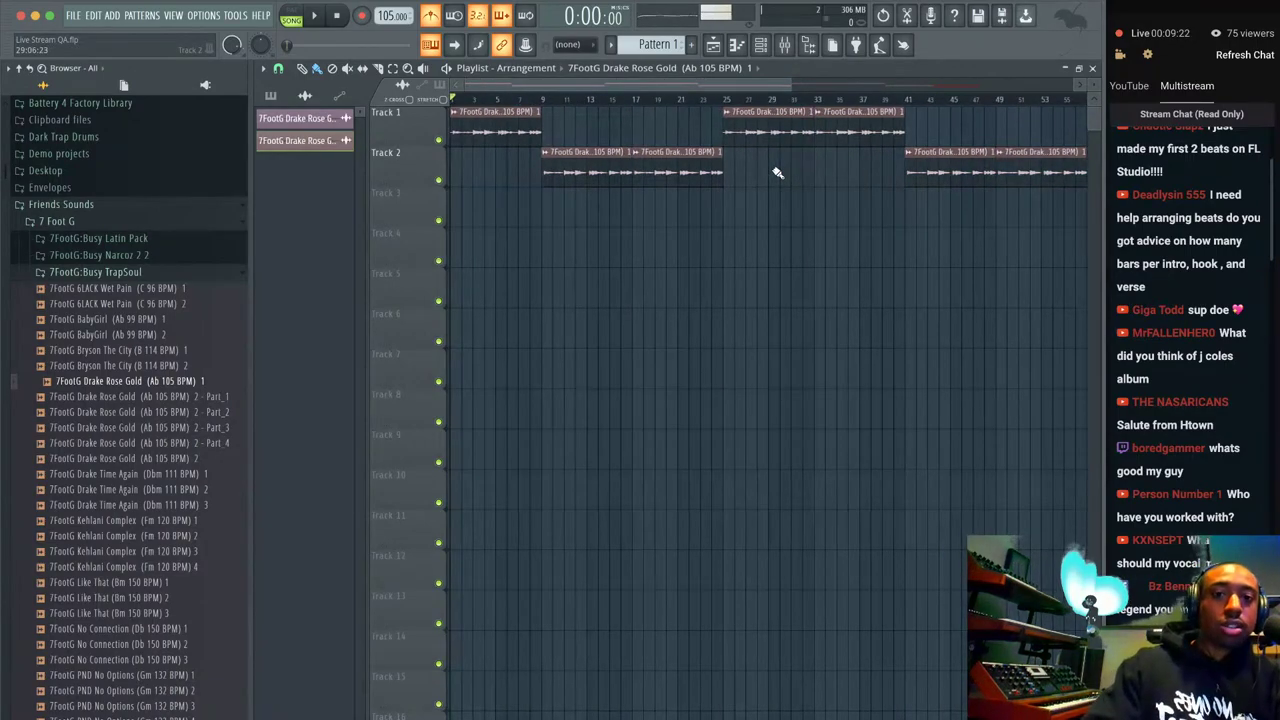
scroll(727, 183, up, 1)
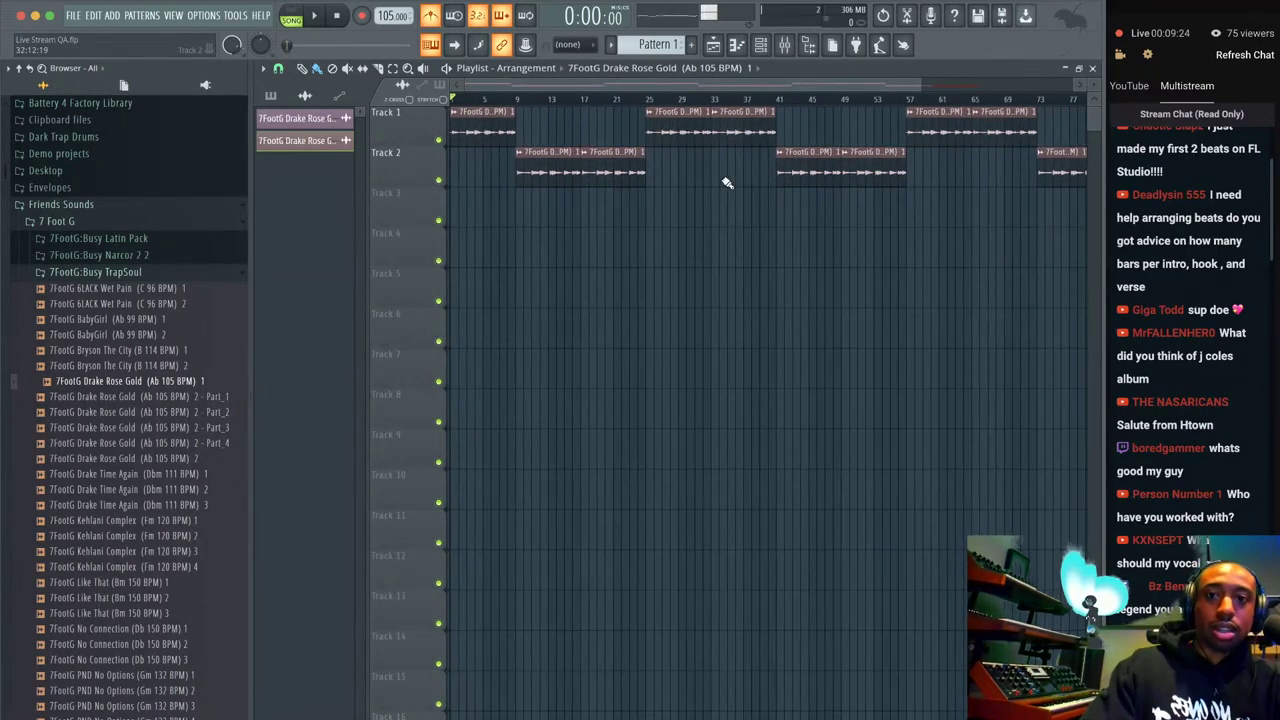
click(566, 154)
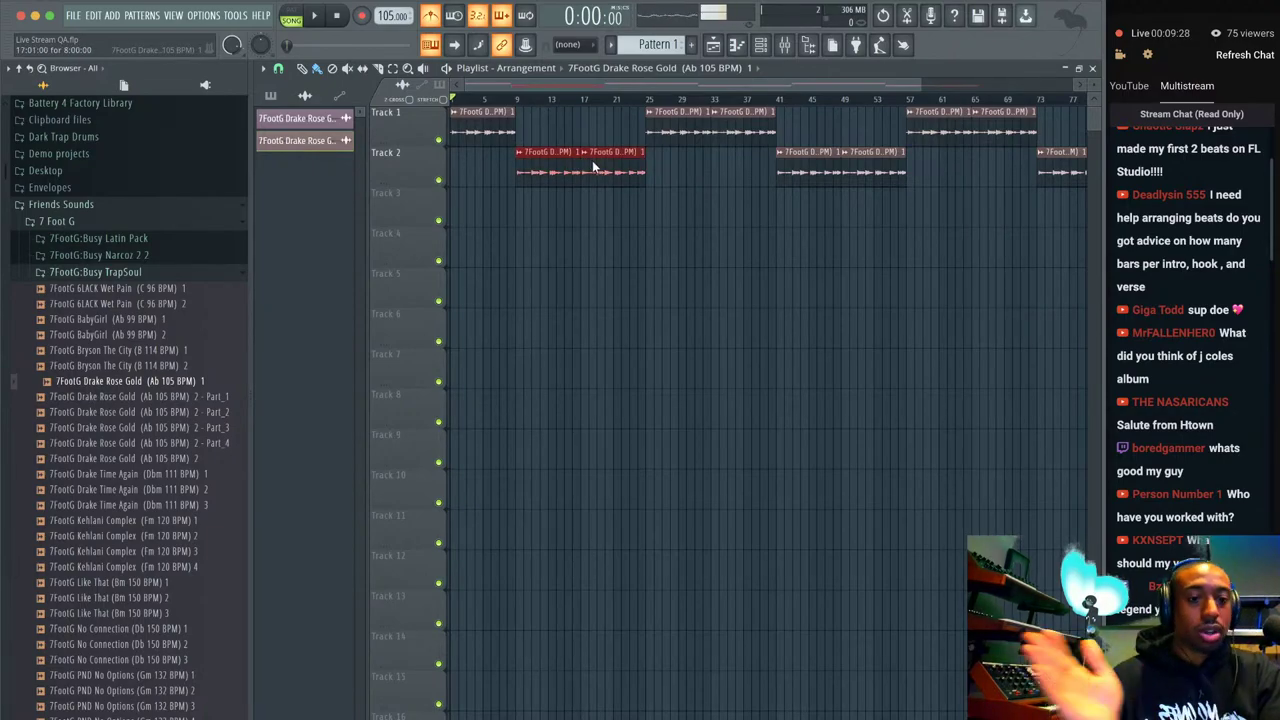
drag(572, 165, 600, 170)
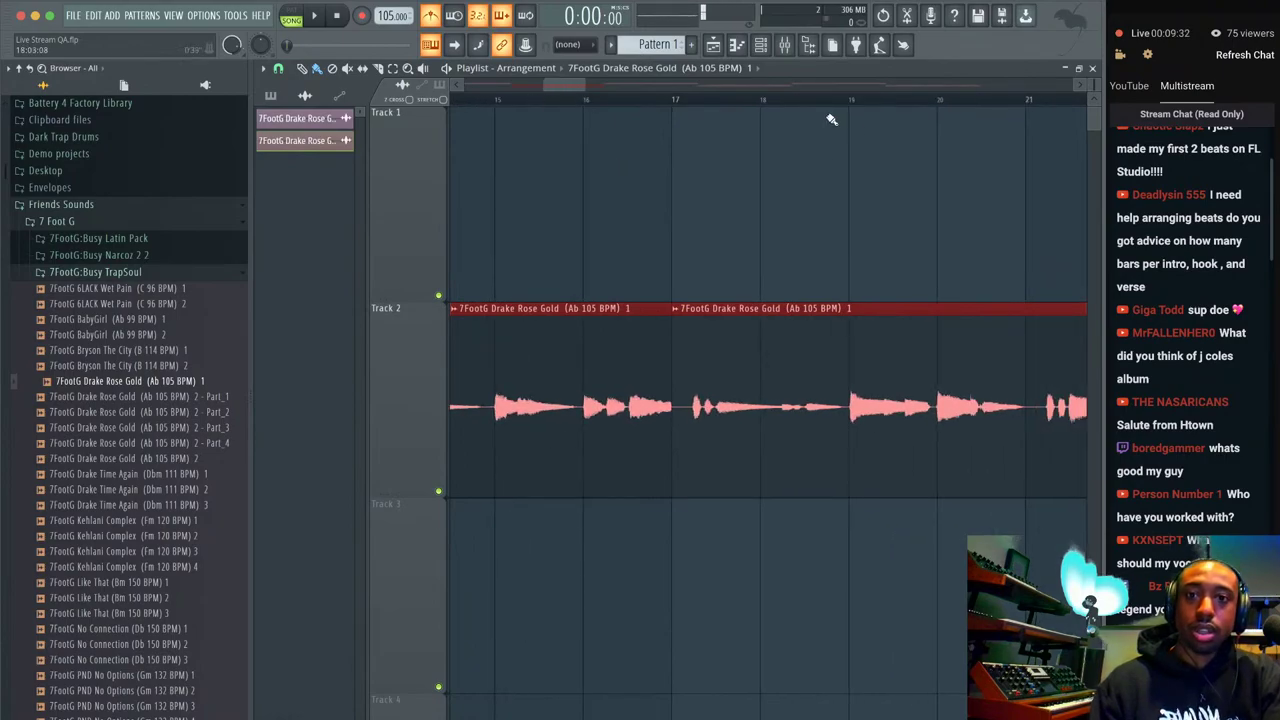
Scroll the playlist to the later sections around bars 57–89 and click into the arrangement.
scroll(1094, 86, down, 2)
scroll(763, 249, down, 2)
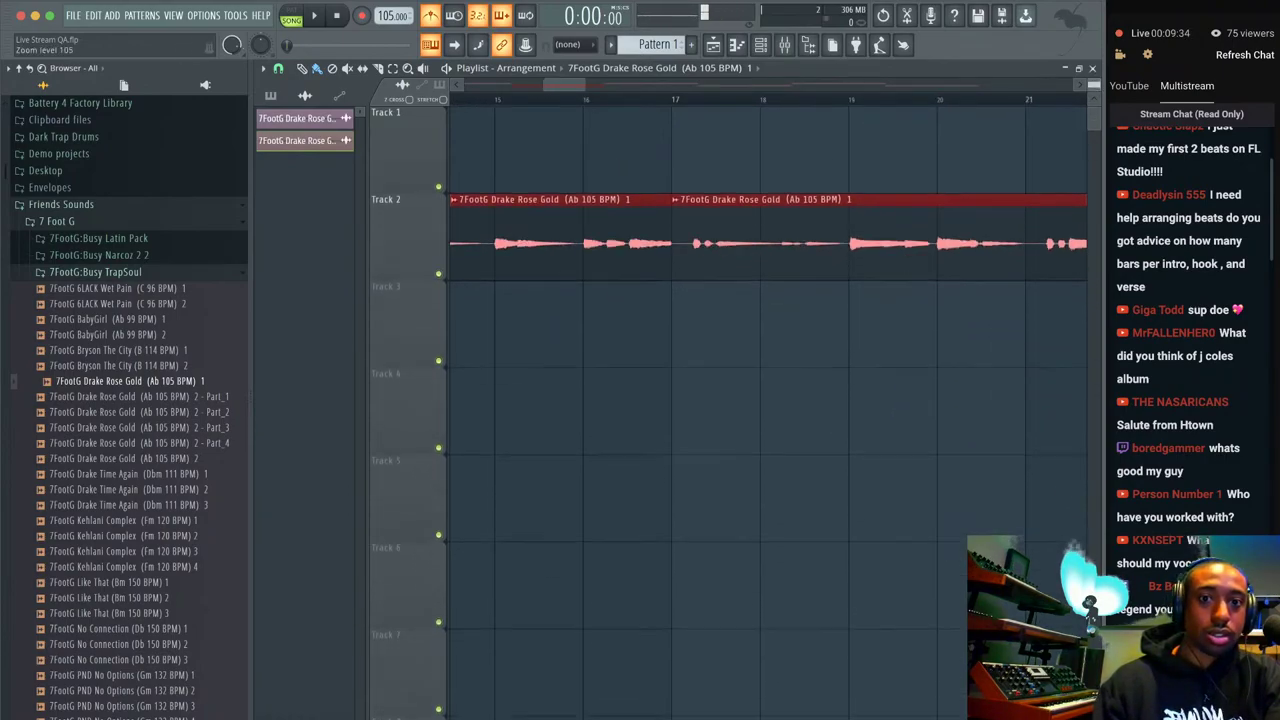
scroll(766, 240, down, 4)
scroll(1096, 85, down, 3)
scroll(849, 196, right, 2)
scroll(849, 196, left, 2)
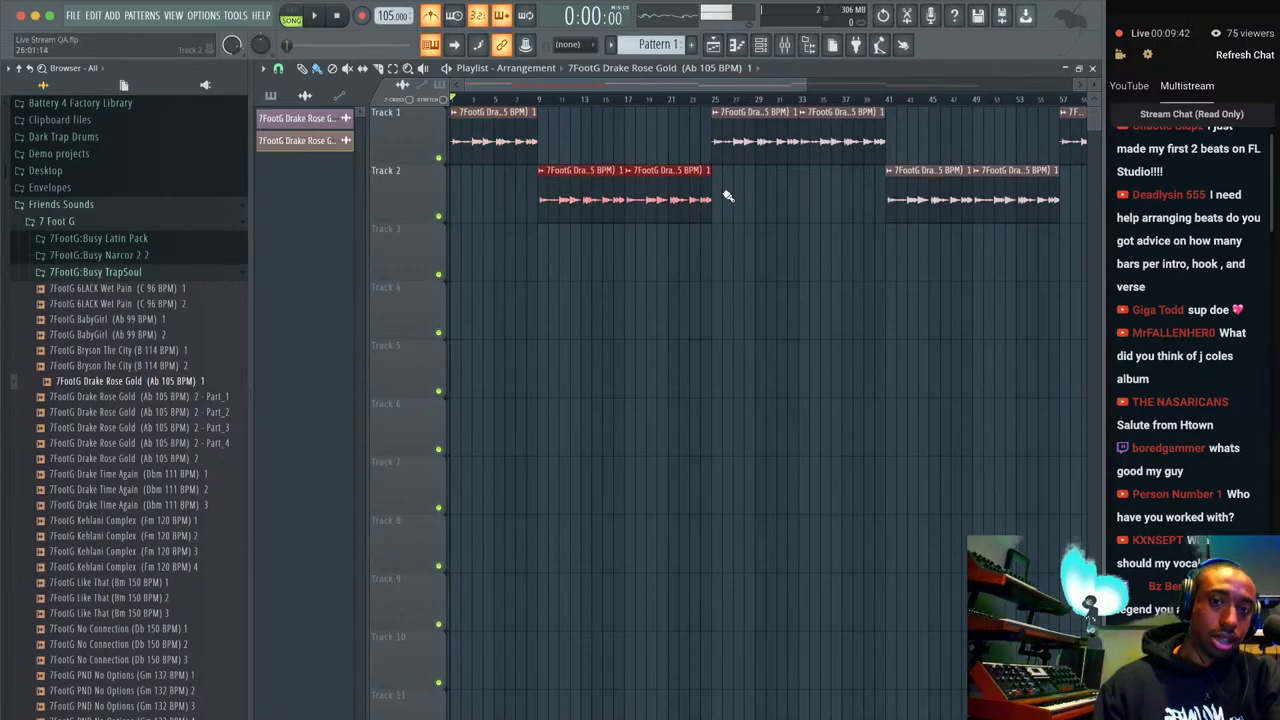
scroll(700, 170, right, 2)
scroll(706, 200, right, 6)
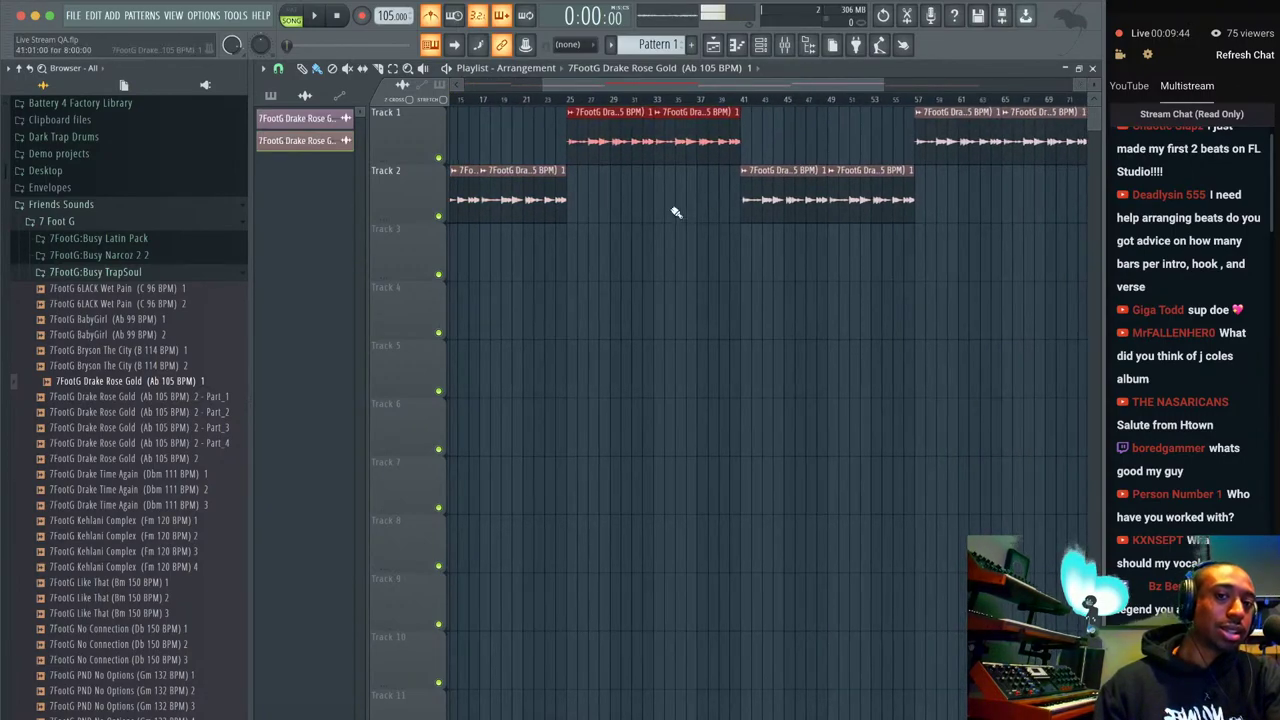
scroll(790, 214, right, 5)
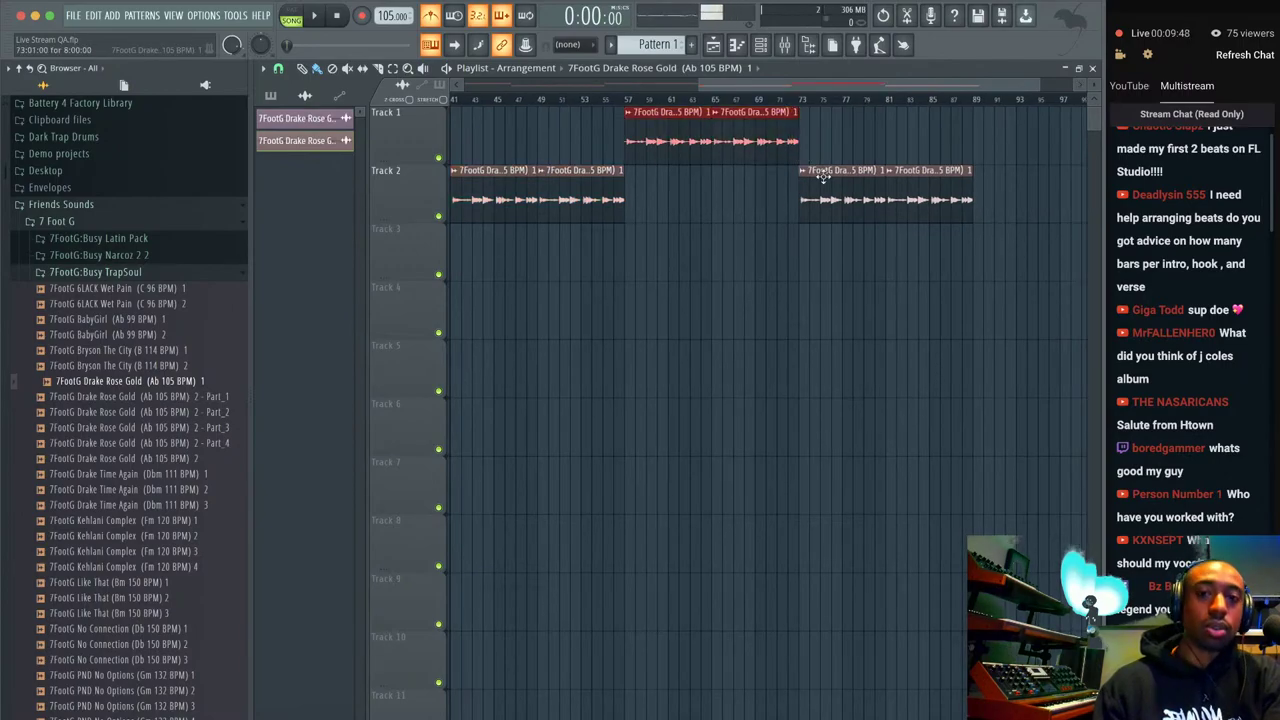
scroll(793, 144, right, 1)
scroll(820, 197, right, 2)
scroll(820, 197, right, 1)
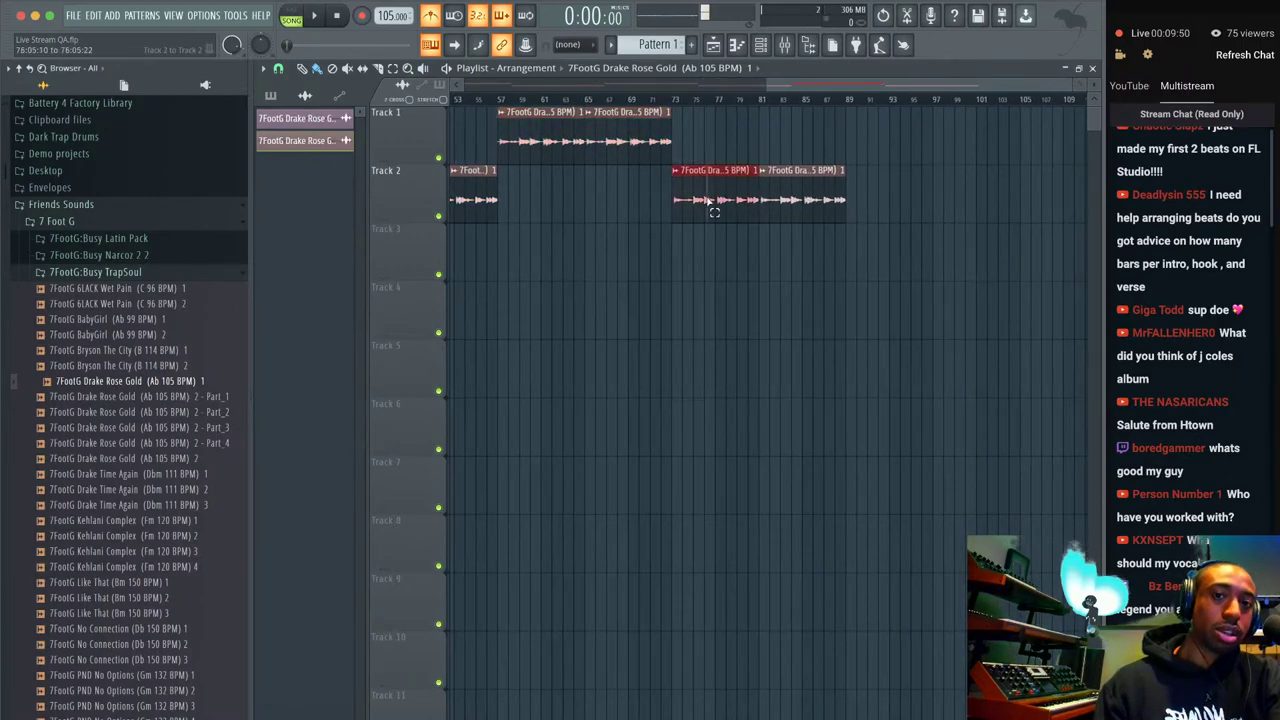
click(853, 201)
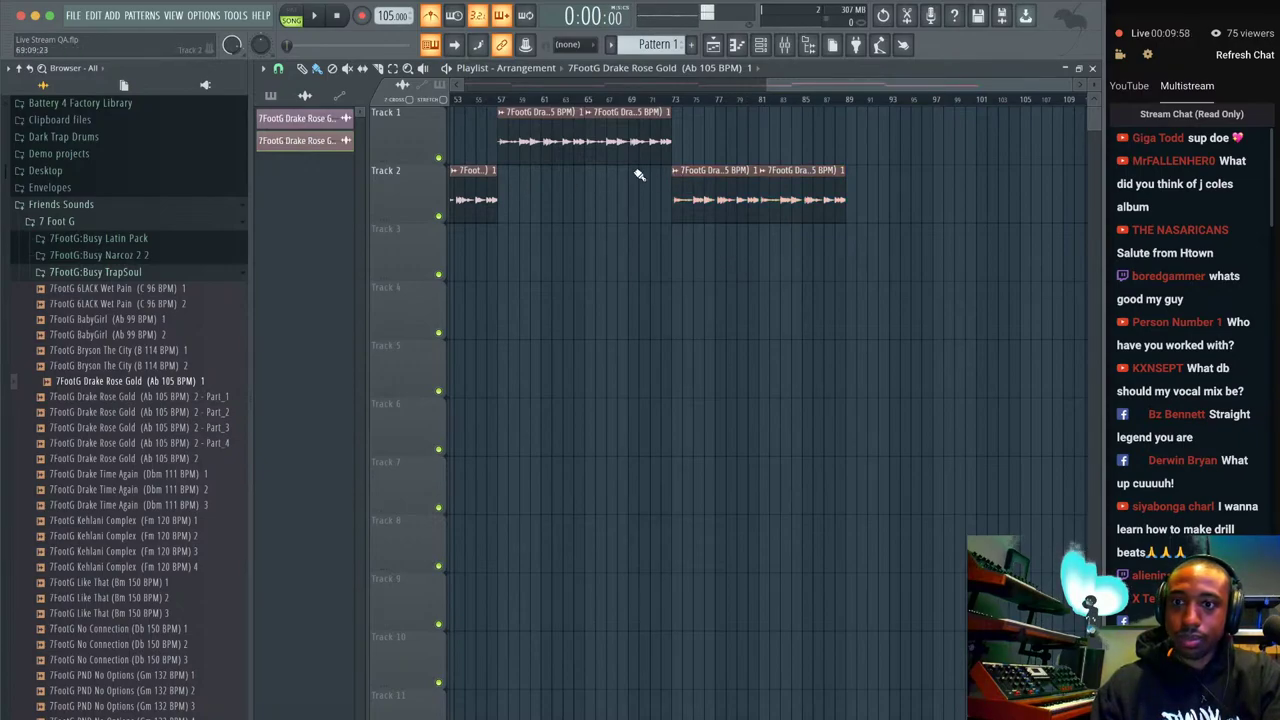
Bring Narcoz 2 (Abm 100 BPM) 2A into the arrangement and audition the Narcoz 2 (Abm 160 BPM) 8D loop.
click(183, 257)
drag(183, 270, 860, 210)
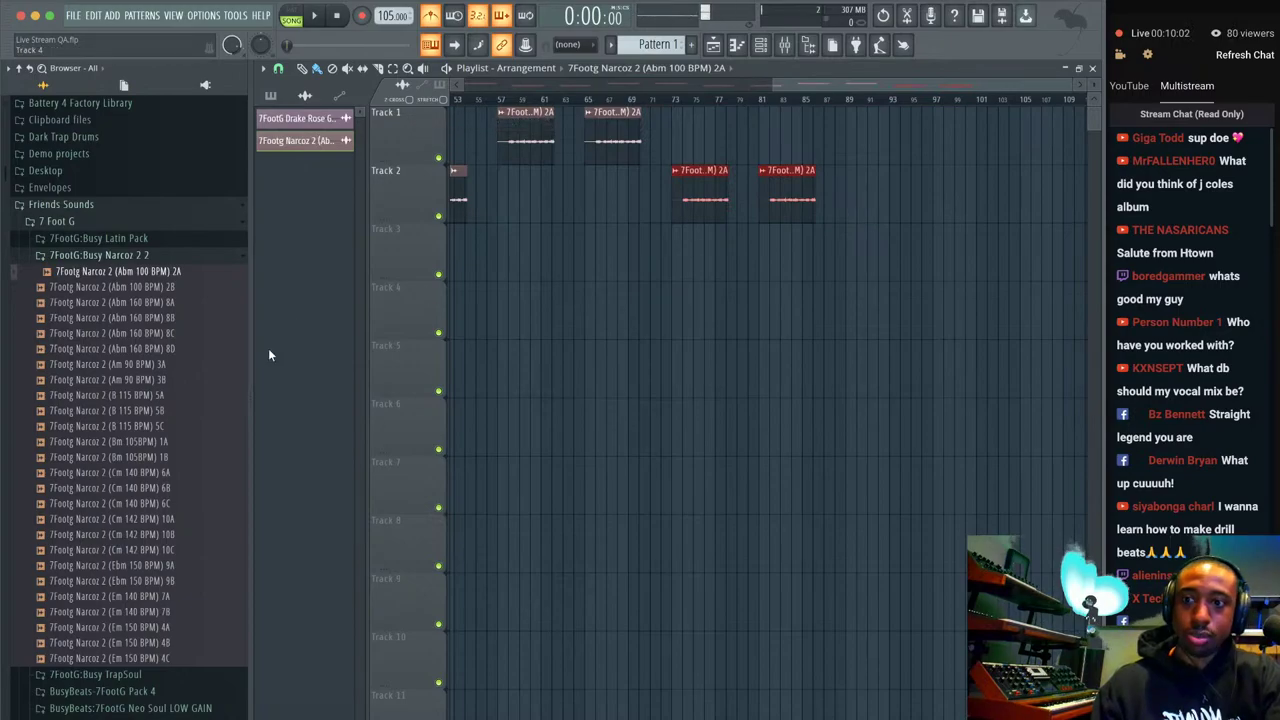
click(180, 348)
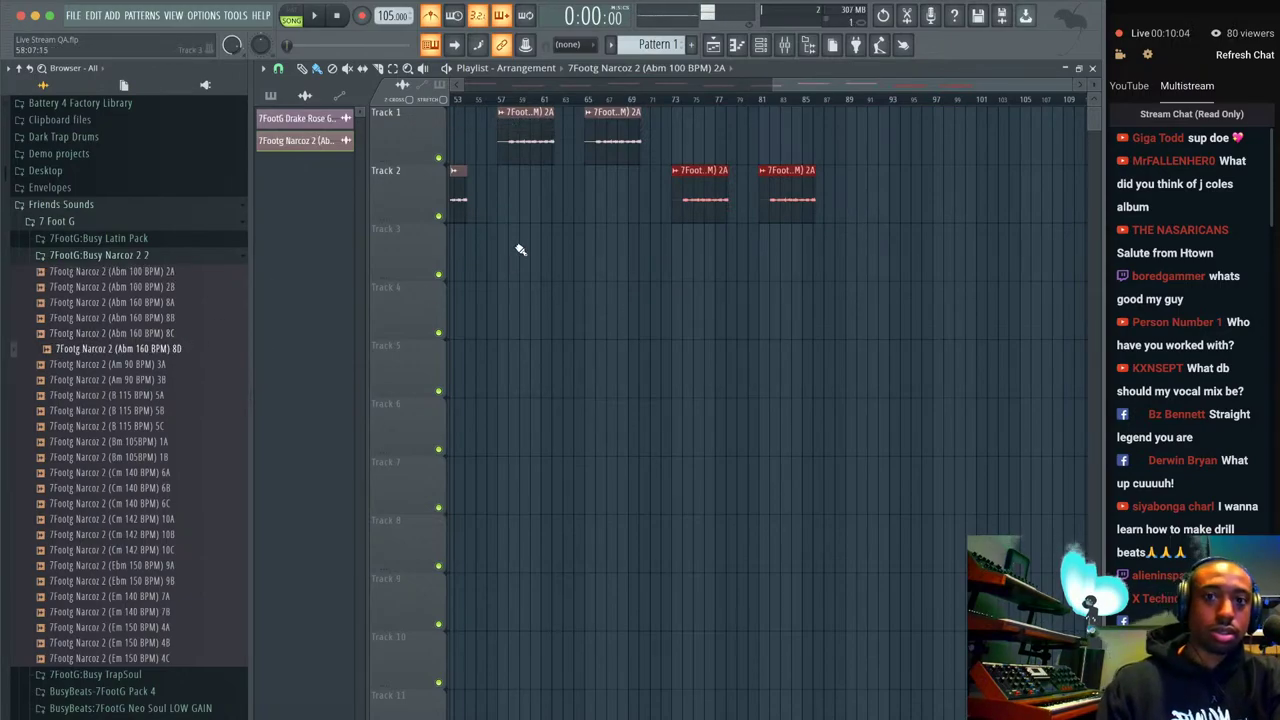
Audition the Busy Latin Pack loops on the clips, settling on Latin Spooky Vibes (F 145 BPM) 4B.
click(150, 240)
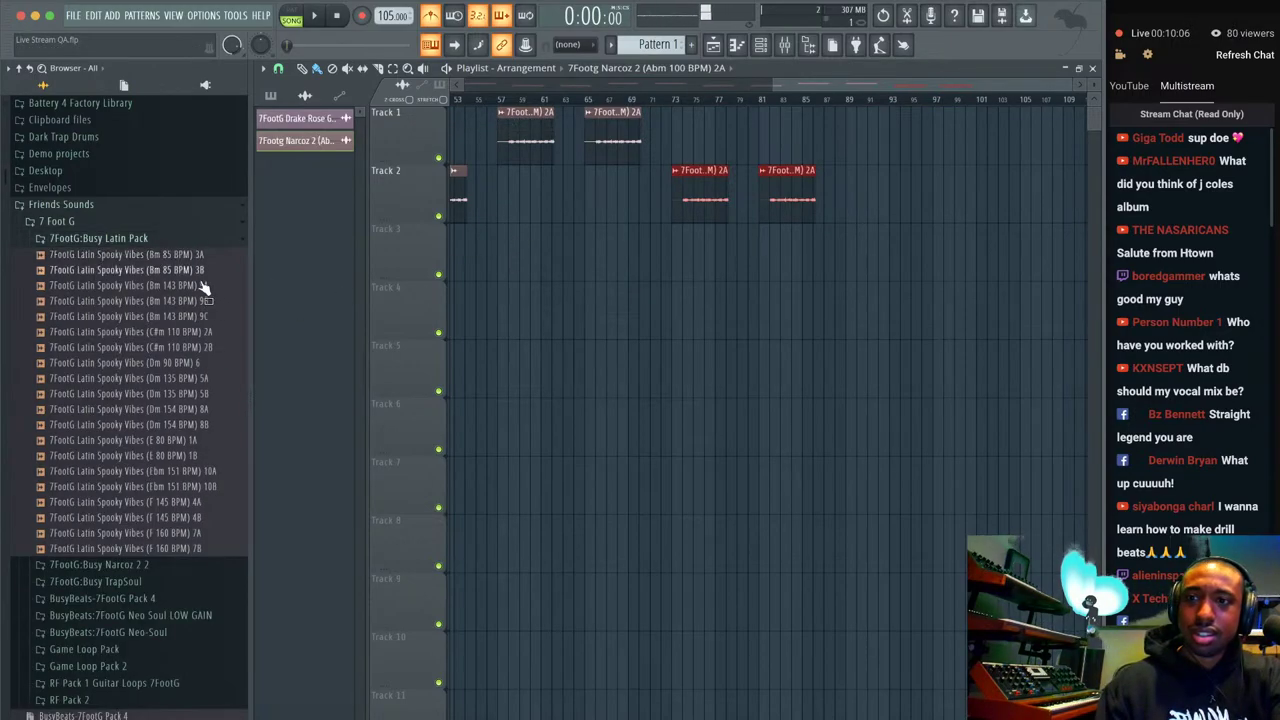
key(Down)
key(Down)
key(Down)
key(Down)
key(Down)
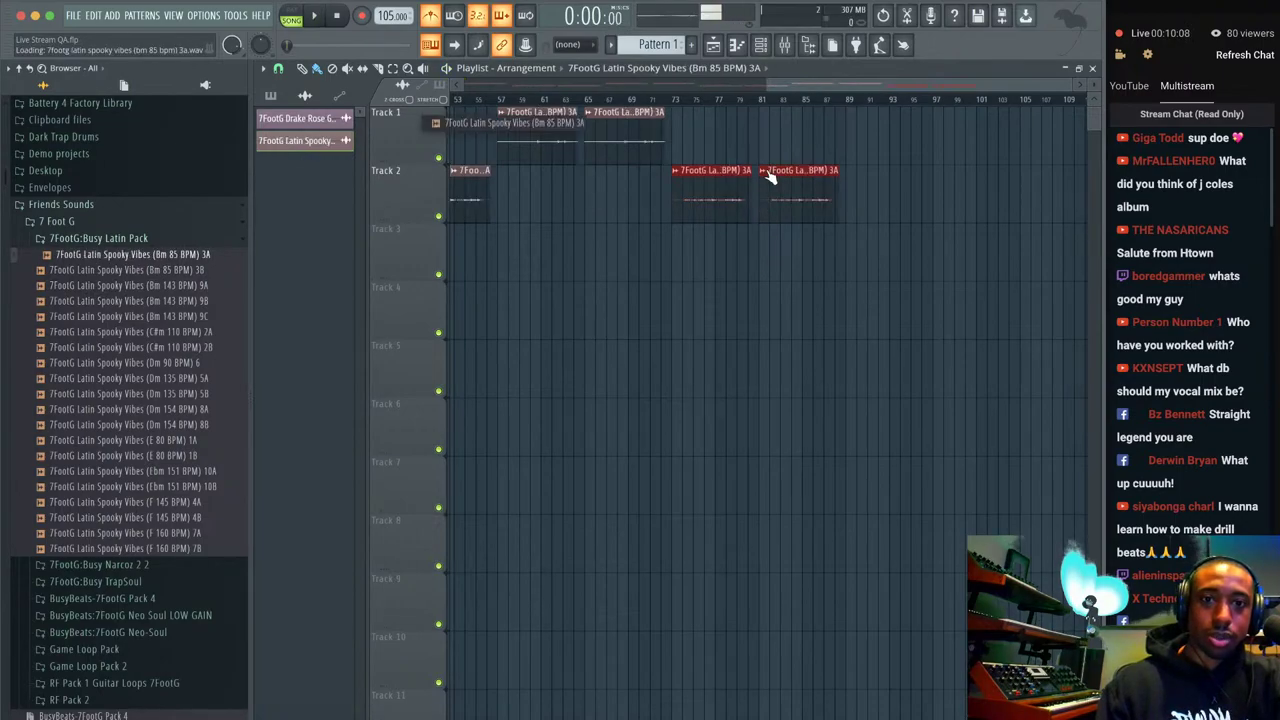
key(Down)
key(Down)
key(Down)
key(Down)
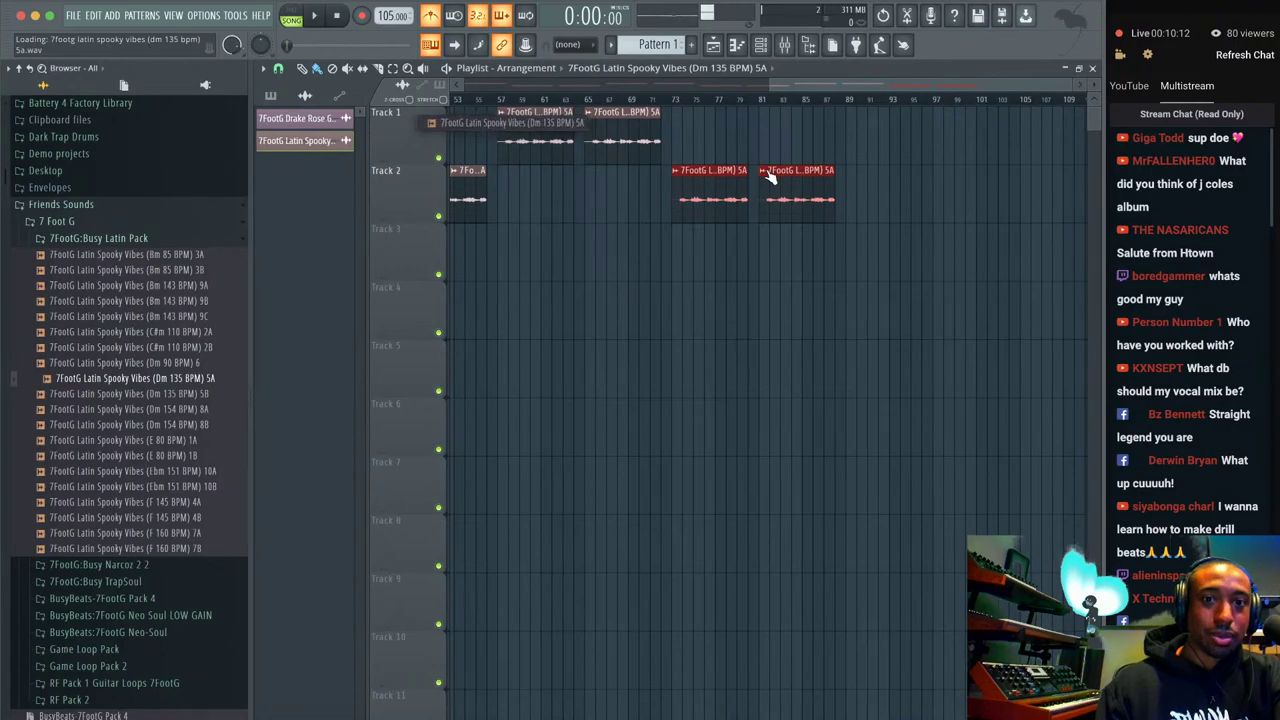
key(Down)
key(Down)
key(Down)
key(Down)
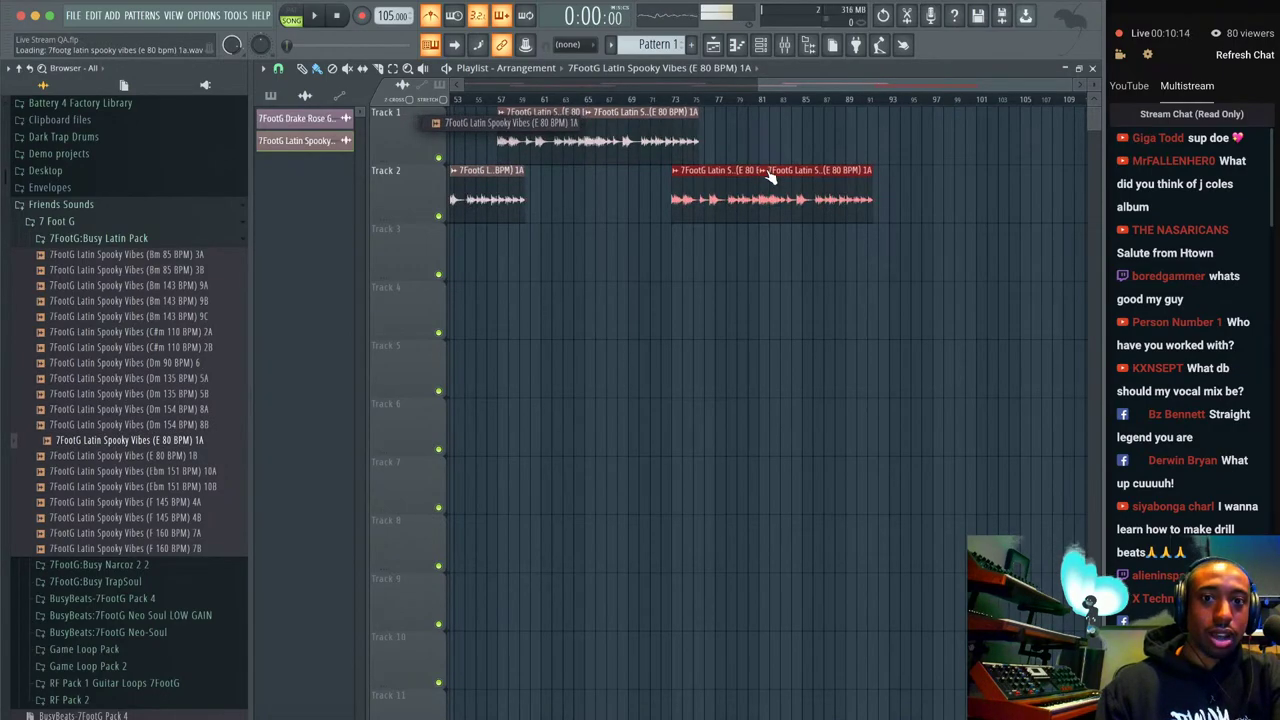
key(Down)
key(Down)
key(Down)
key(Up)
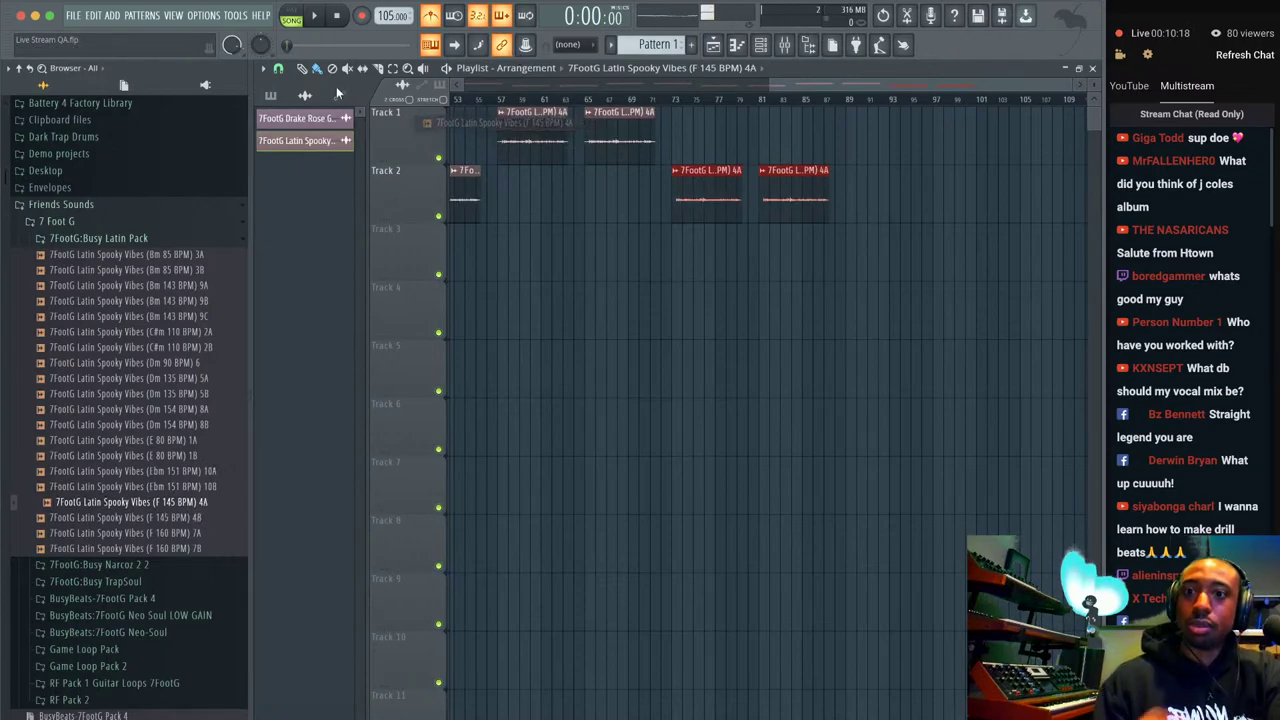
click(300, 96)
key(Down)
key(Down)
key(Up)
key(Up)
key(Up)
key(Down)
key(Down)
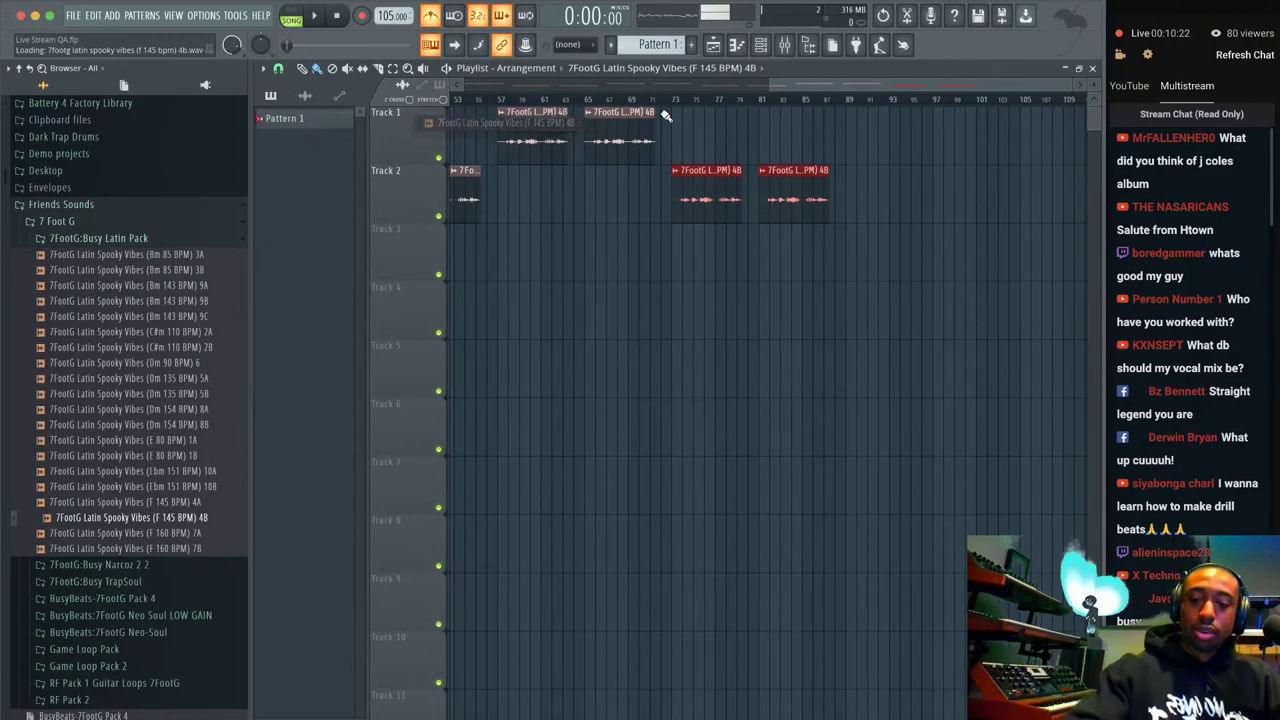
Delete the Track 2 4B clips, undo that, then select all clips across Tracks 1 to 3.
right_click(707, 195)
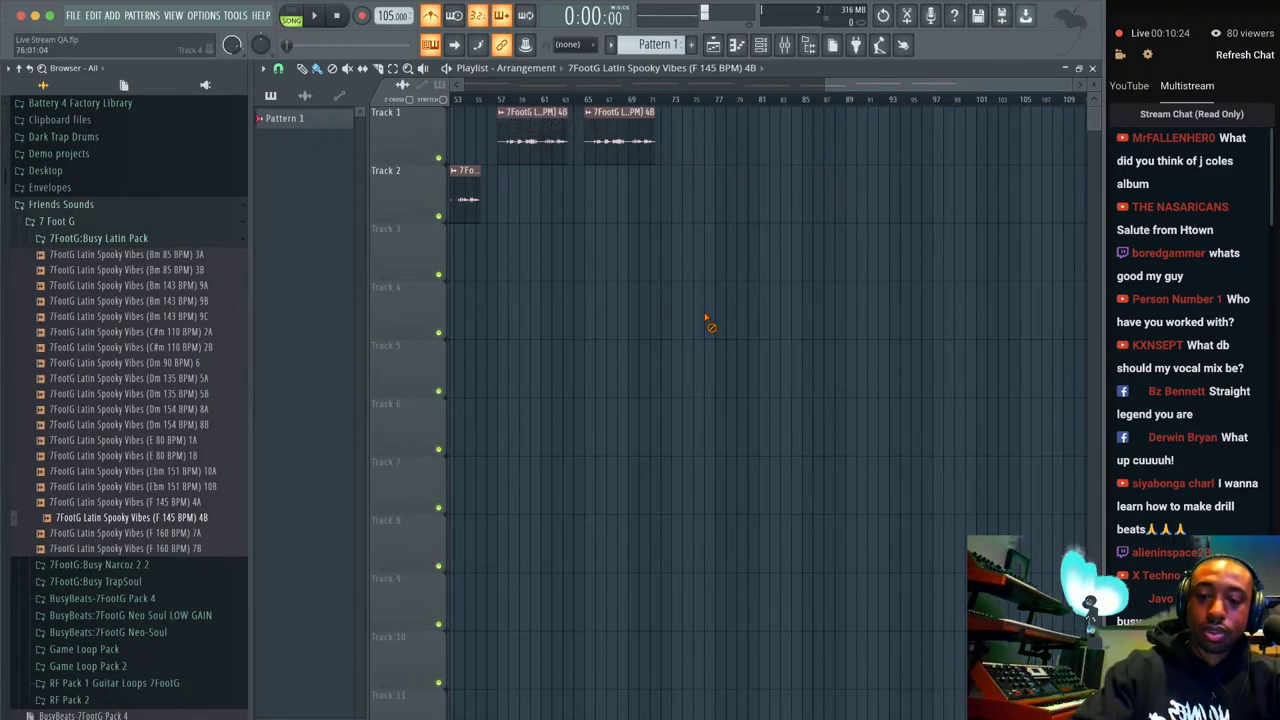
key(ctrl+z)
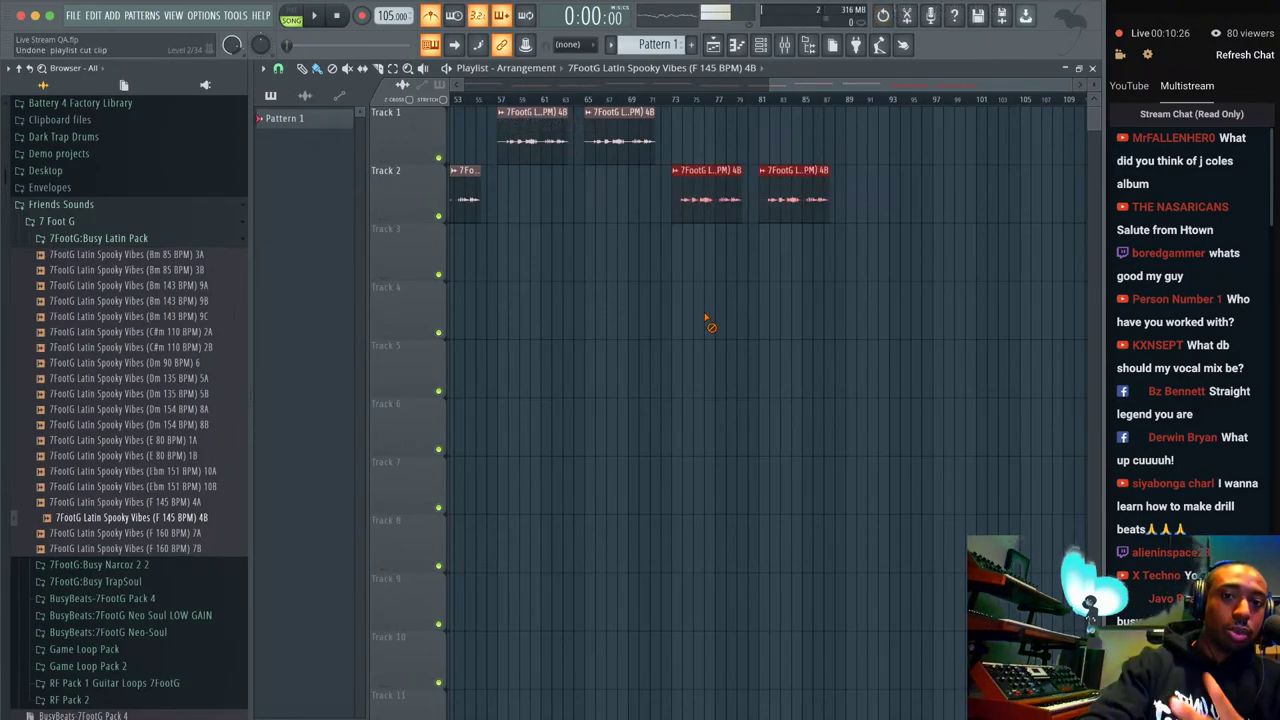
drag(849, 245, 362, 90)
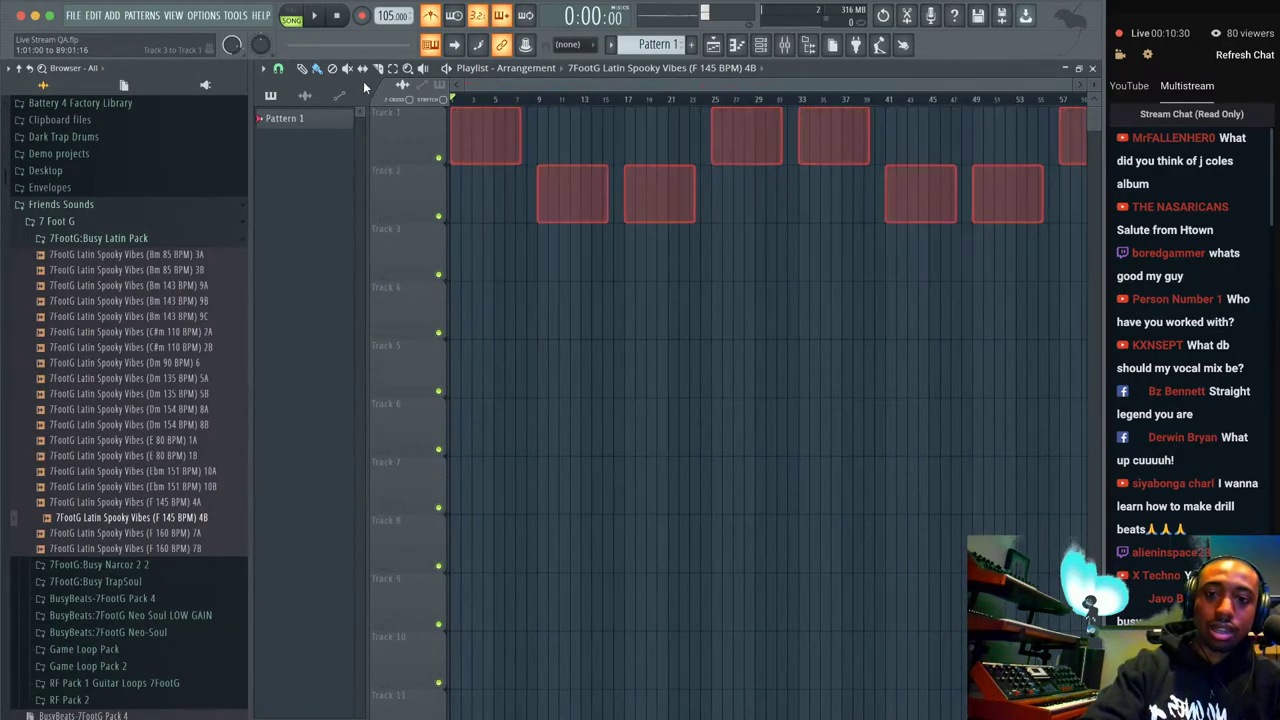
Delete all selected loop clips and collapse the Busy Latin Pack and Friends Sounds folders.
key(Delete)
click(144, 236)
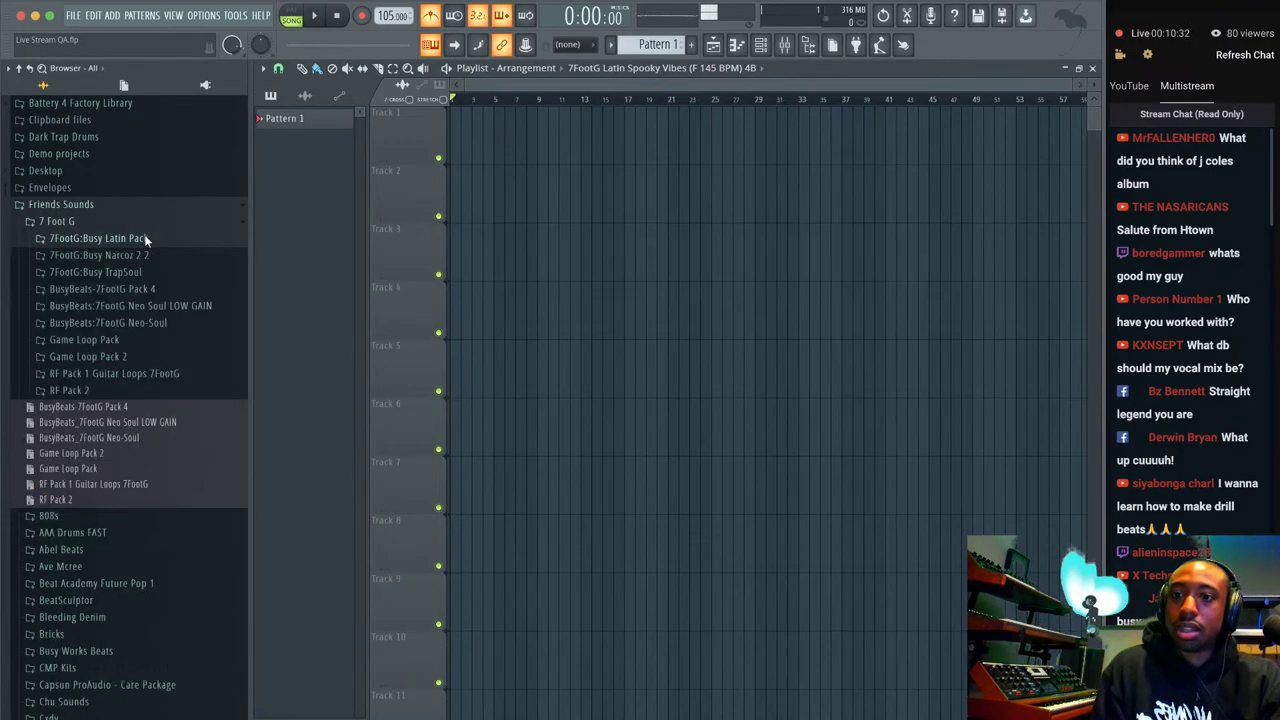
click(186, 206)
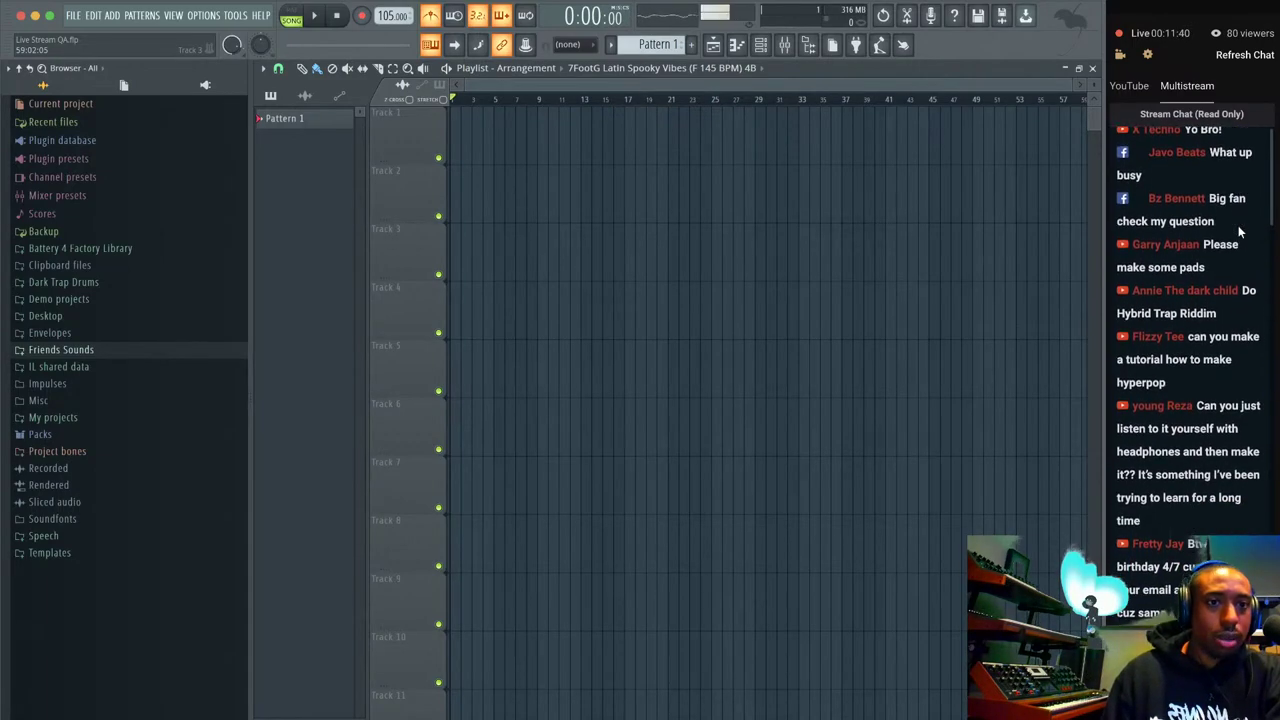
Switch from FL Studio to the YouTube Studio livestream page in Chrome.
scroll(1240, 268, up, 1)
scroll(1240, 268, up, 1)
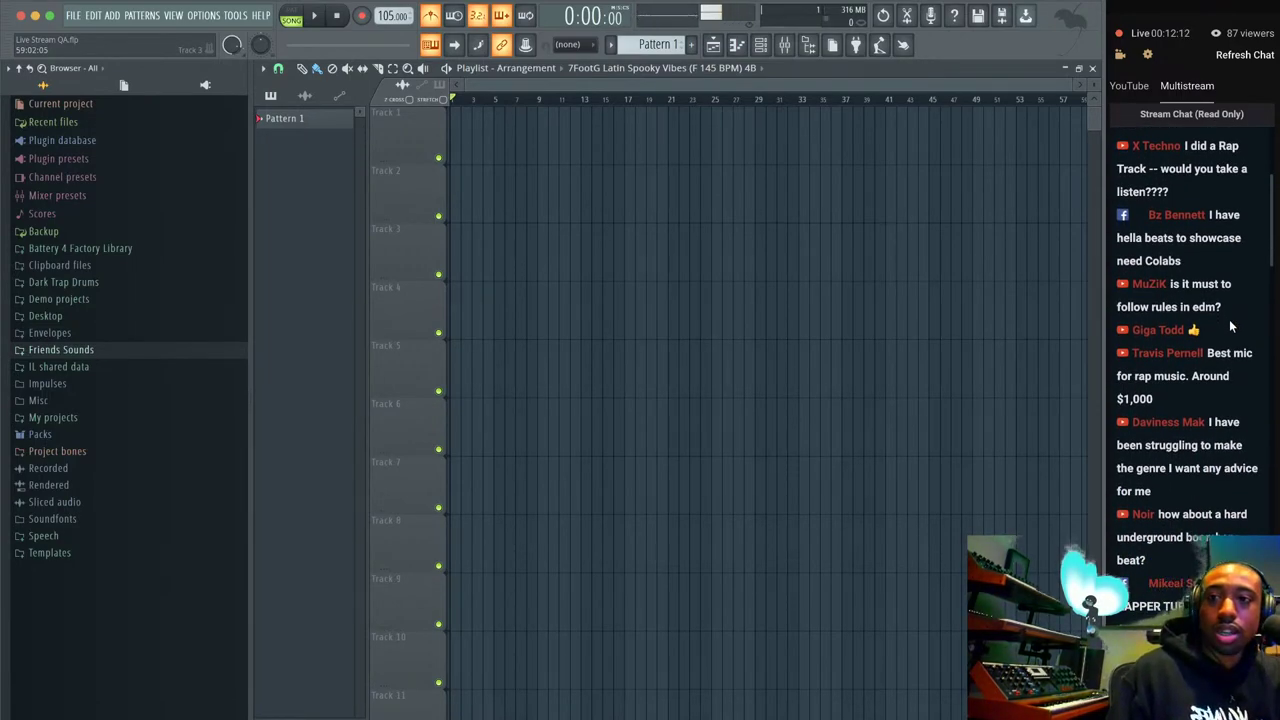
key(super+Tab)
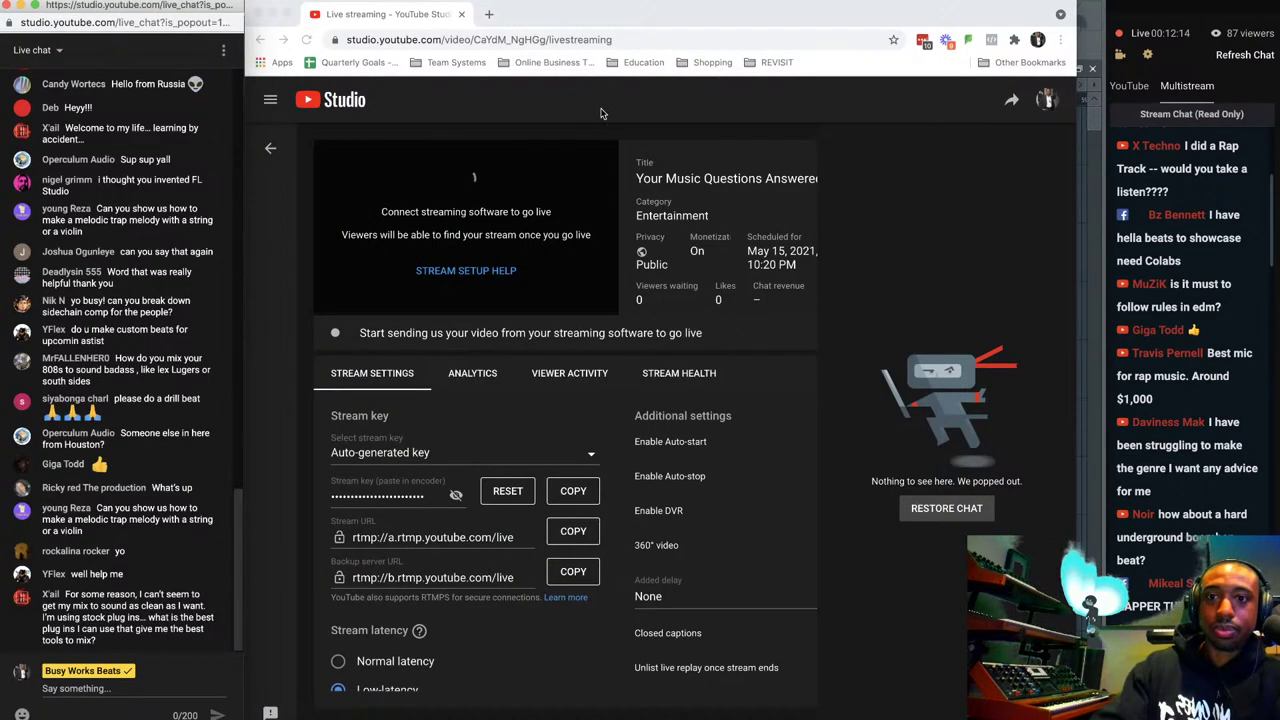
Load the producer's store website in a new browser tab.
click(489, 14)
text(nicel)
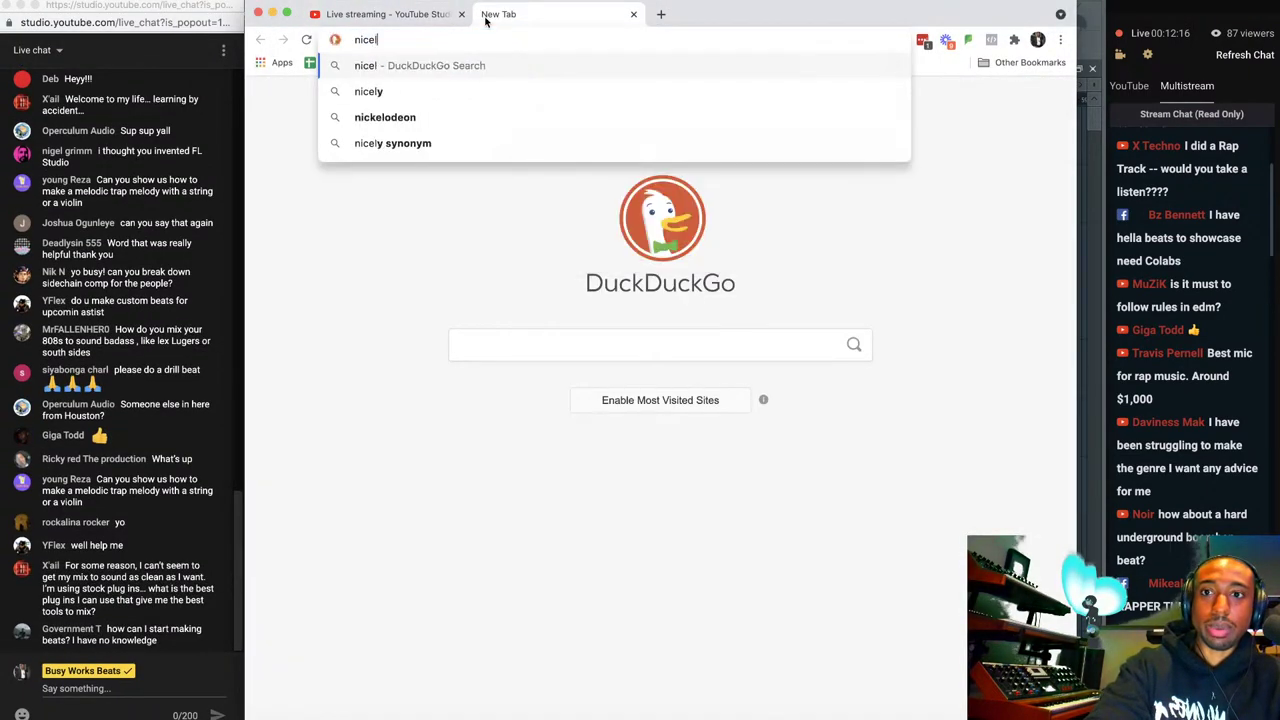
key(BackSpace)
key(BackSpace)
text(ole)
key(Return)
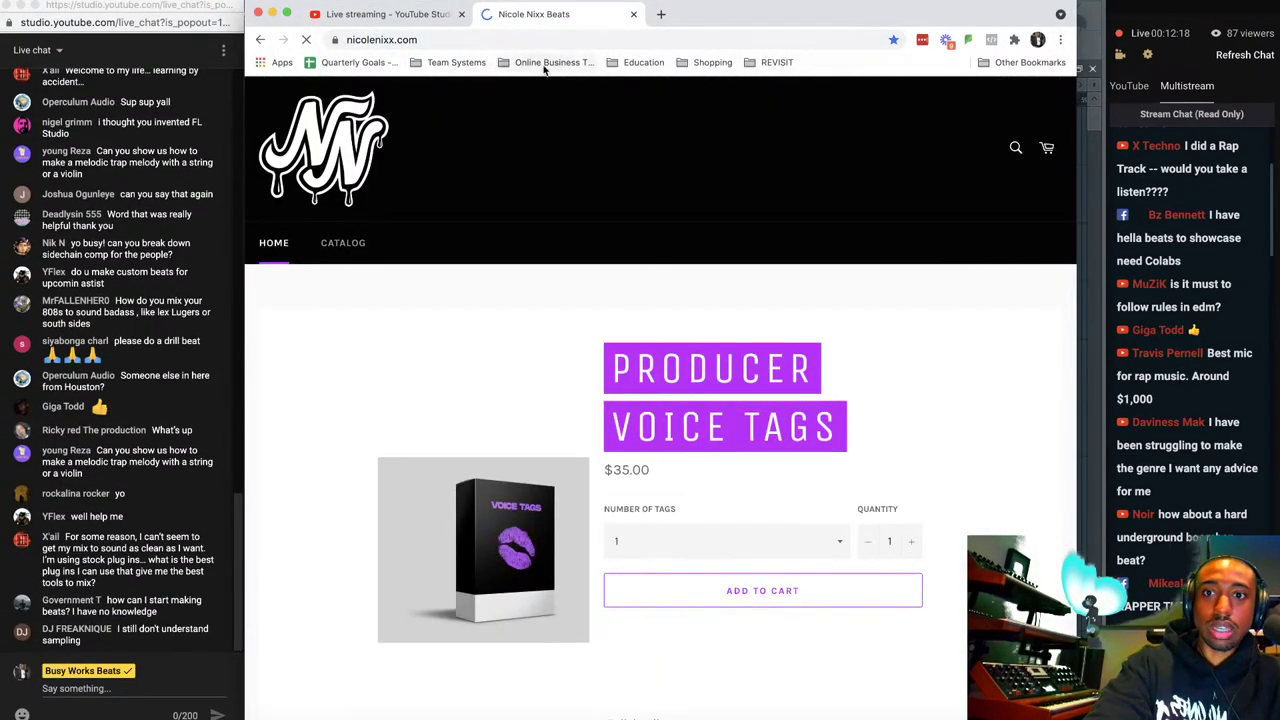
scroll(580, 322, down, 1)
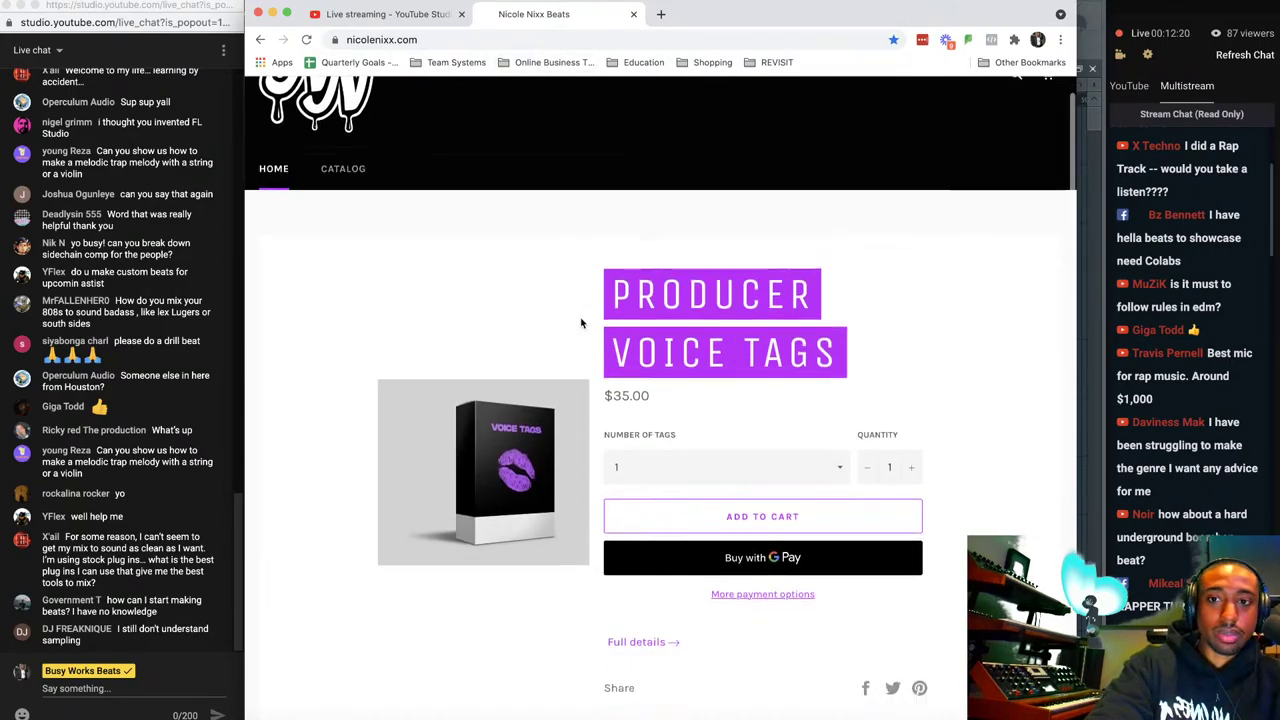
Post the store's URL in the live chat with the text 'Click Here Vocal Tags'.
click(533, 35)
key(ctrl+c)
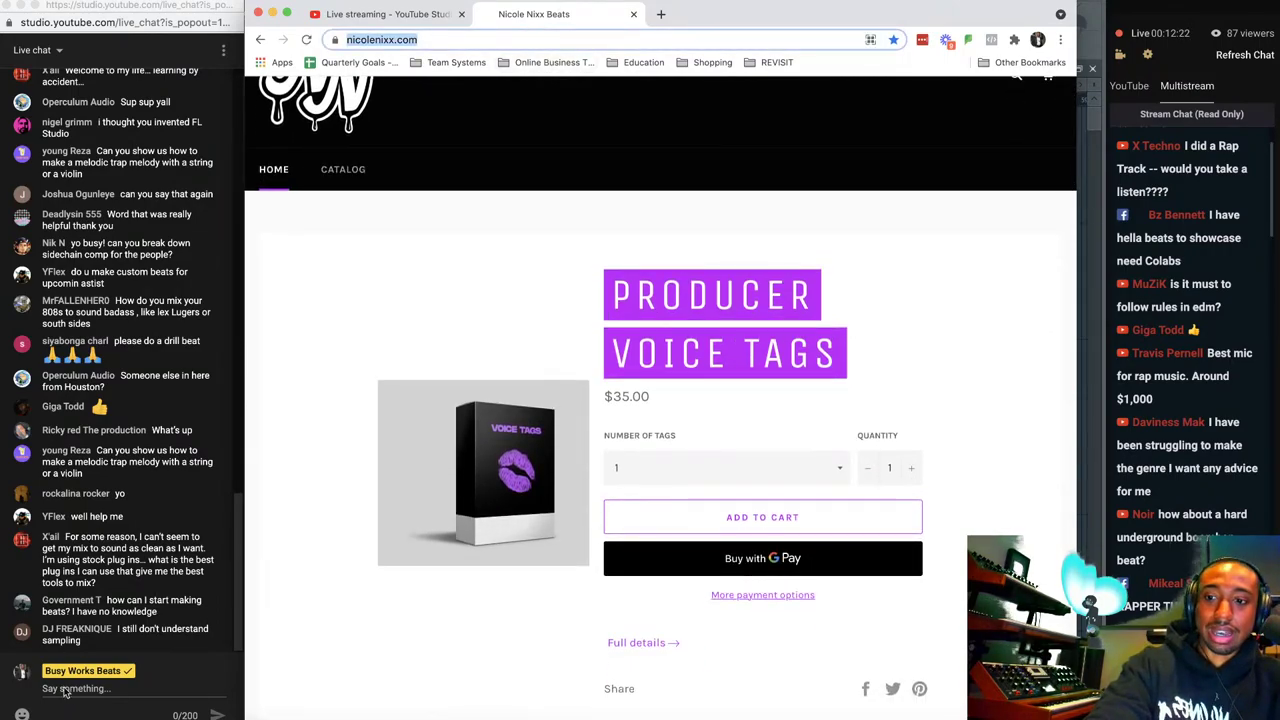
click(77, 695)
key(ctrl+v)
text(Click Here )
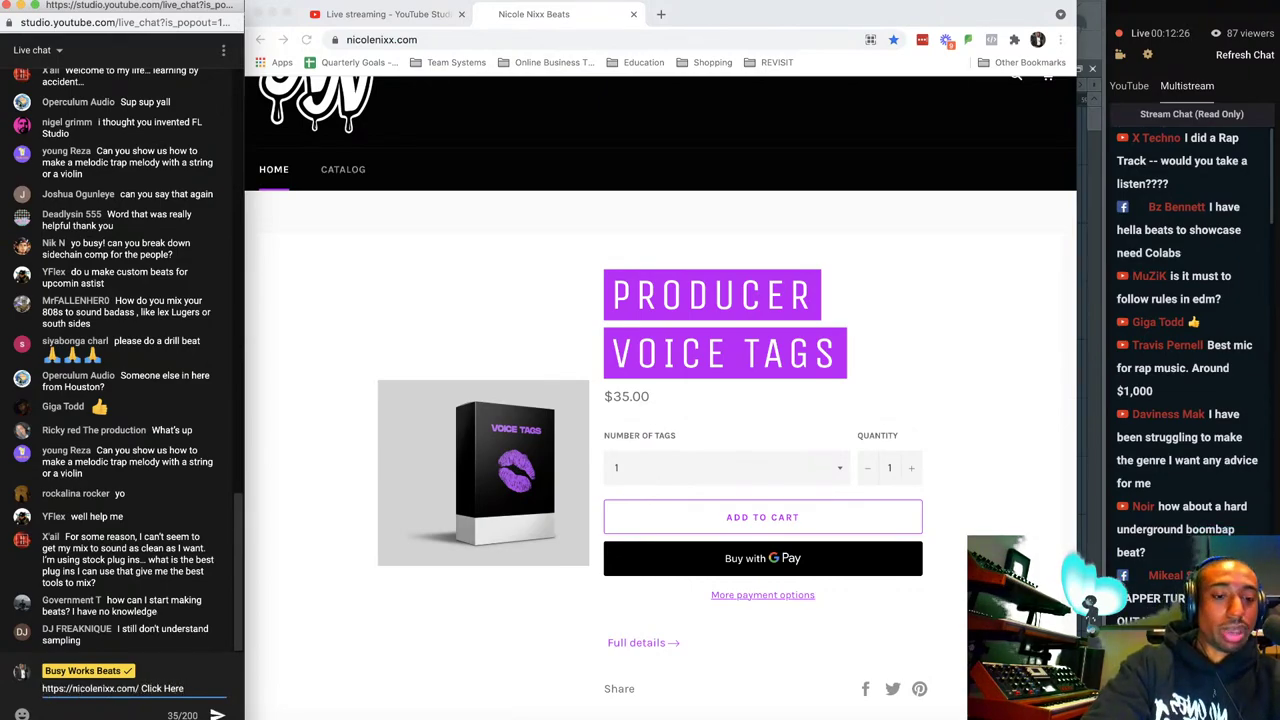
text(Vocal Tags)
key(Return)
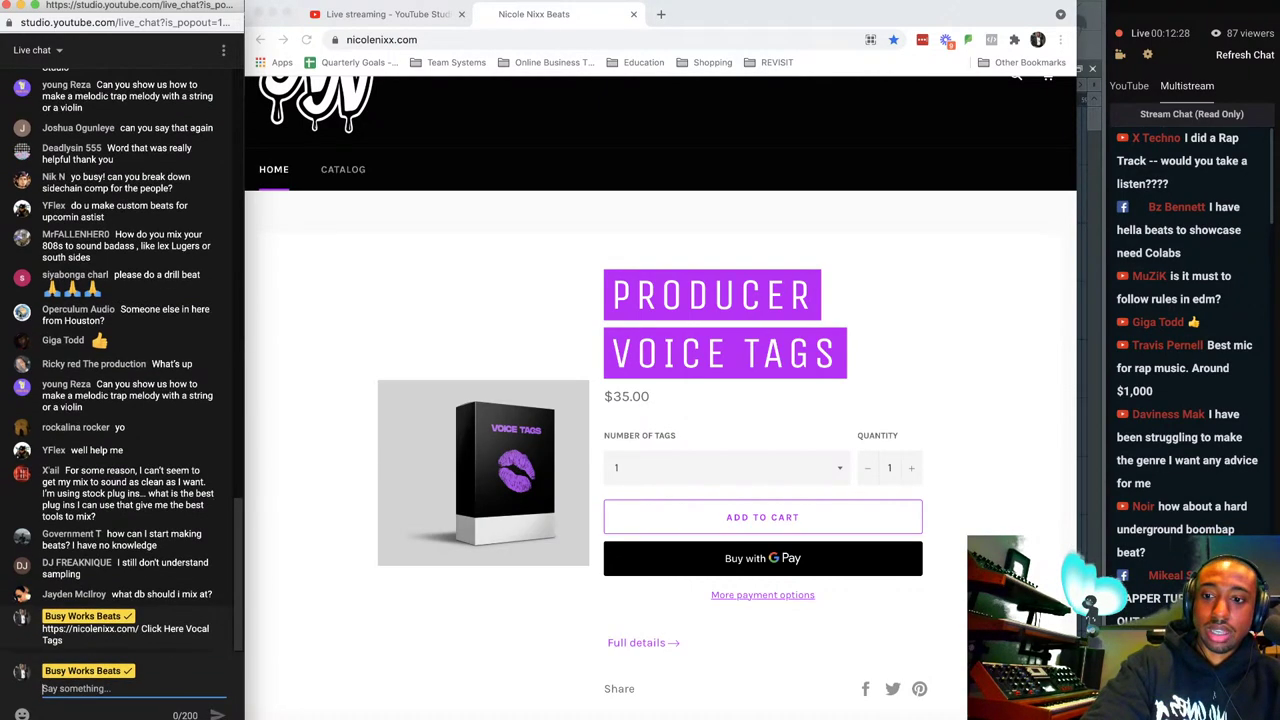
Follow the store's Instagram link and select the profile address.
scroll(435, 400, down, 3)
scroll(437, 384, down, 3)
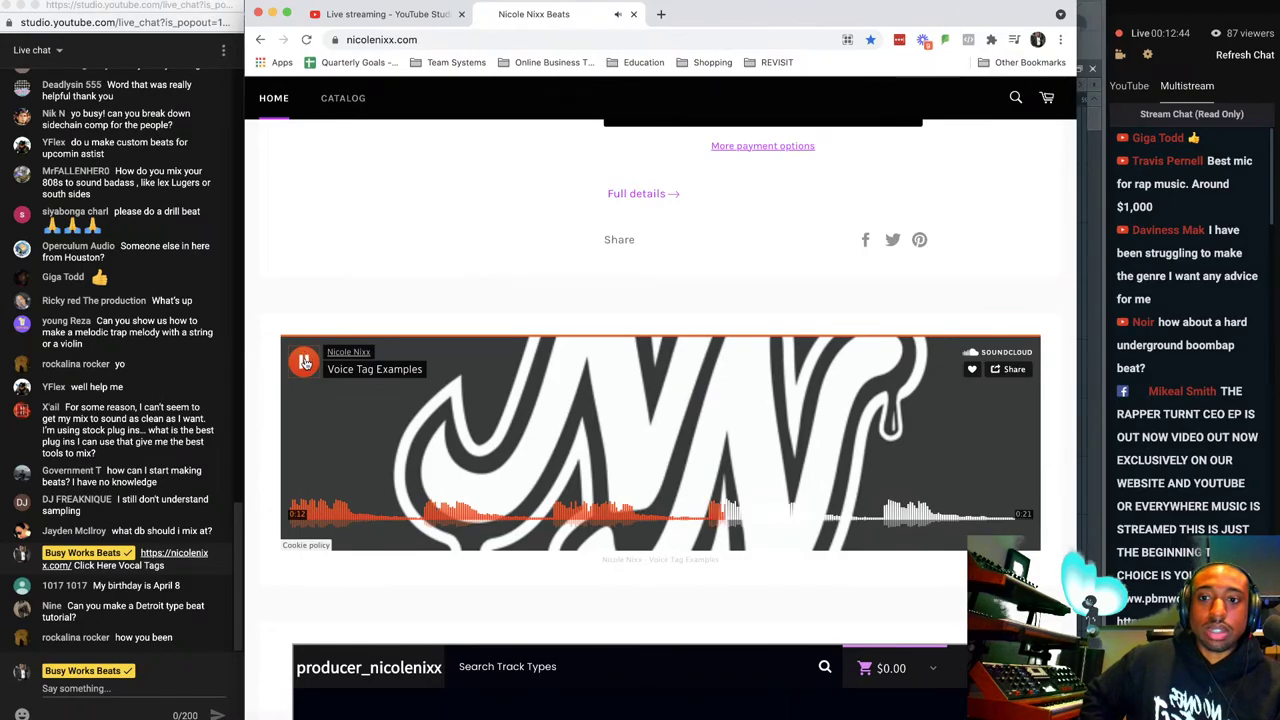
scroll(351, 358, down, 5)
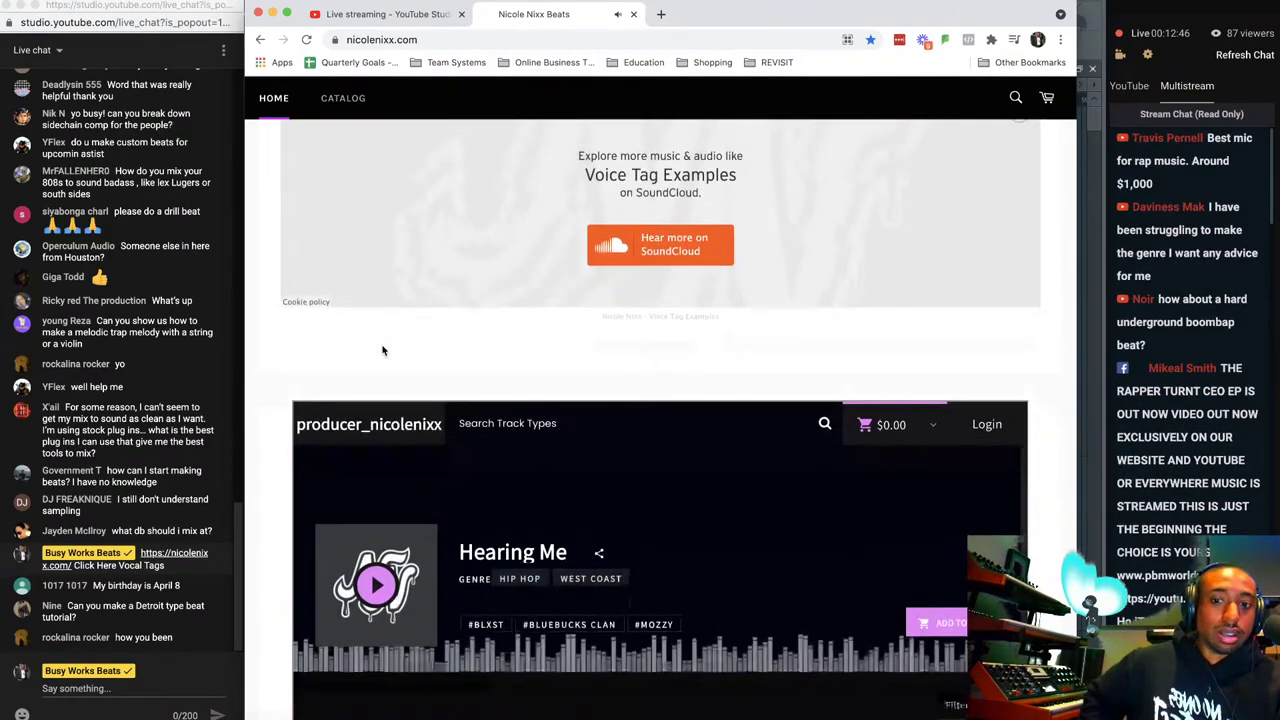
scroll(268, 391, down, 15)
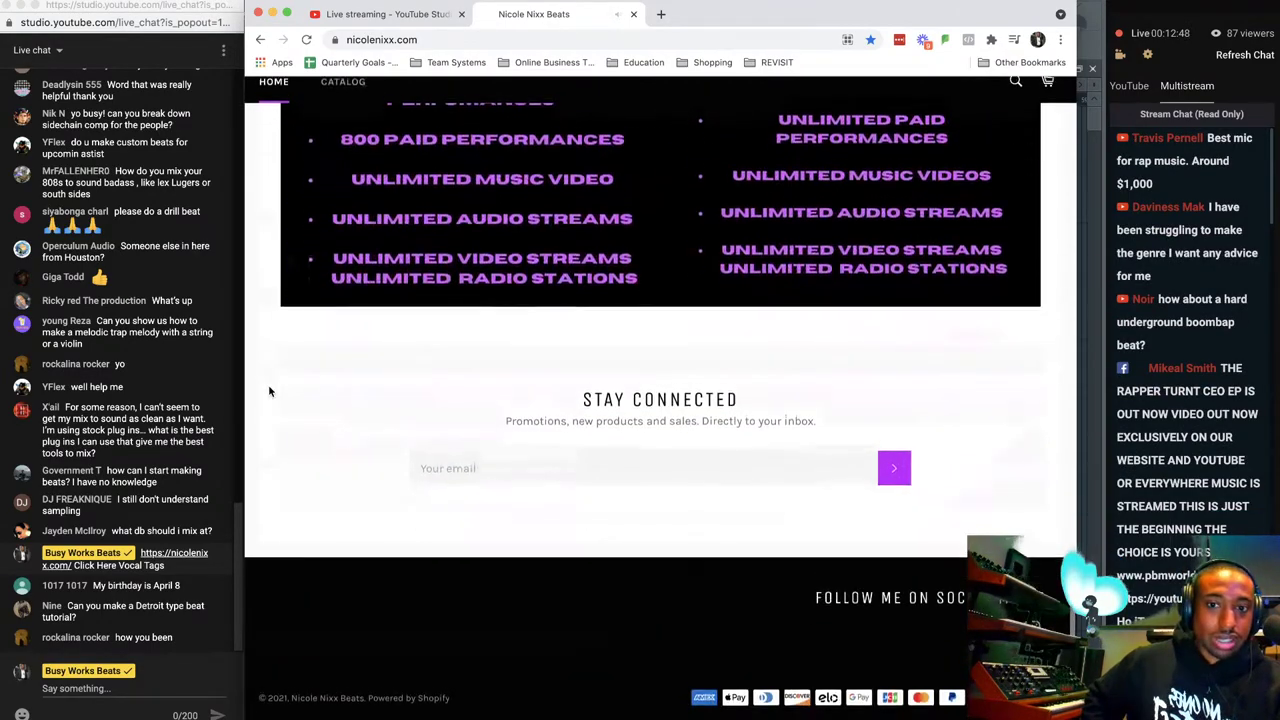
click(1017, 614)
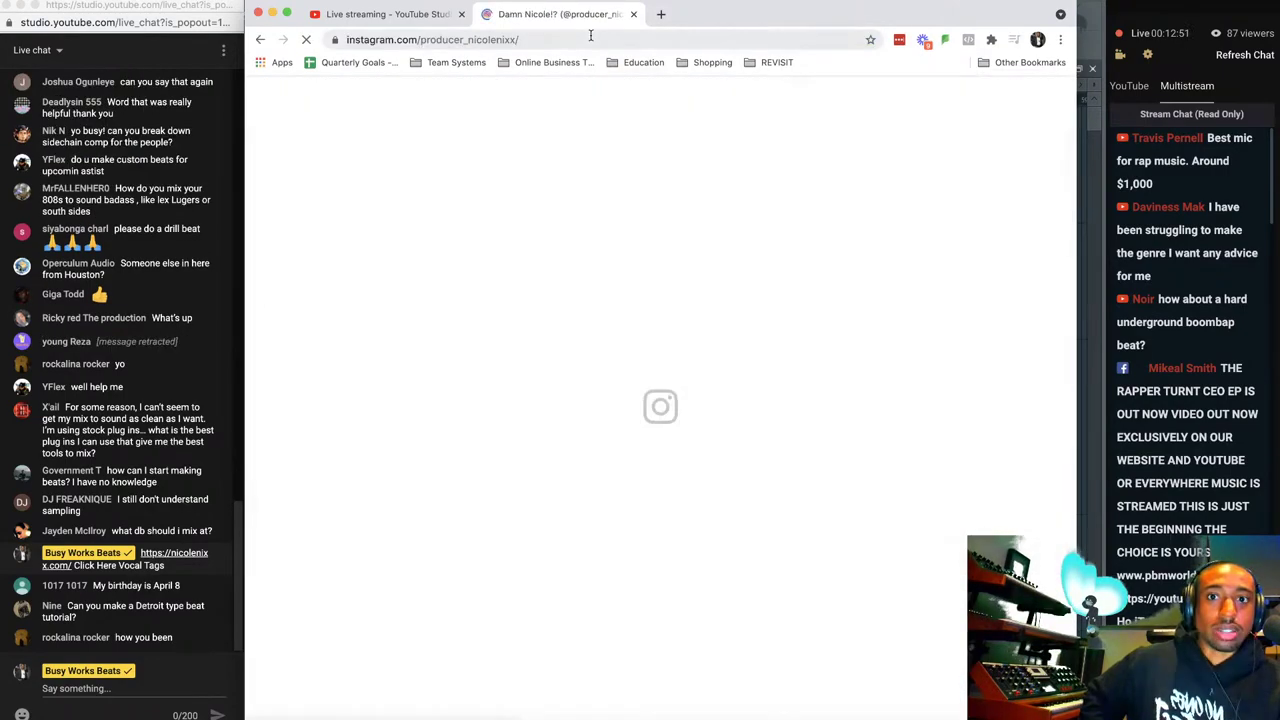
click(590, 36)
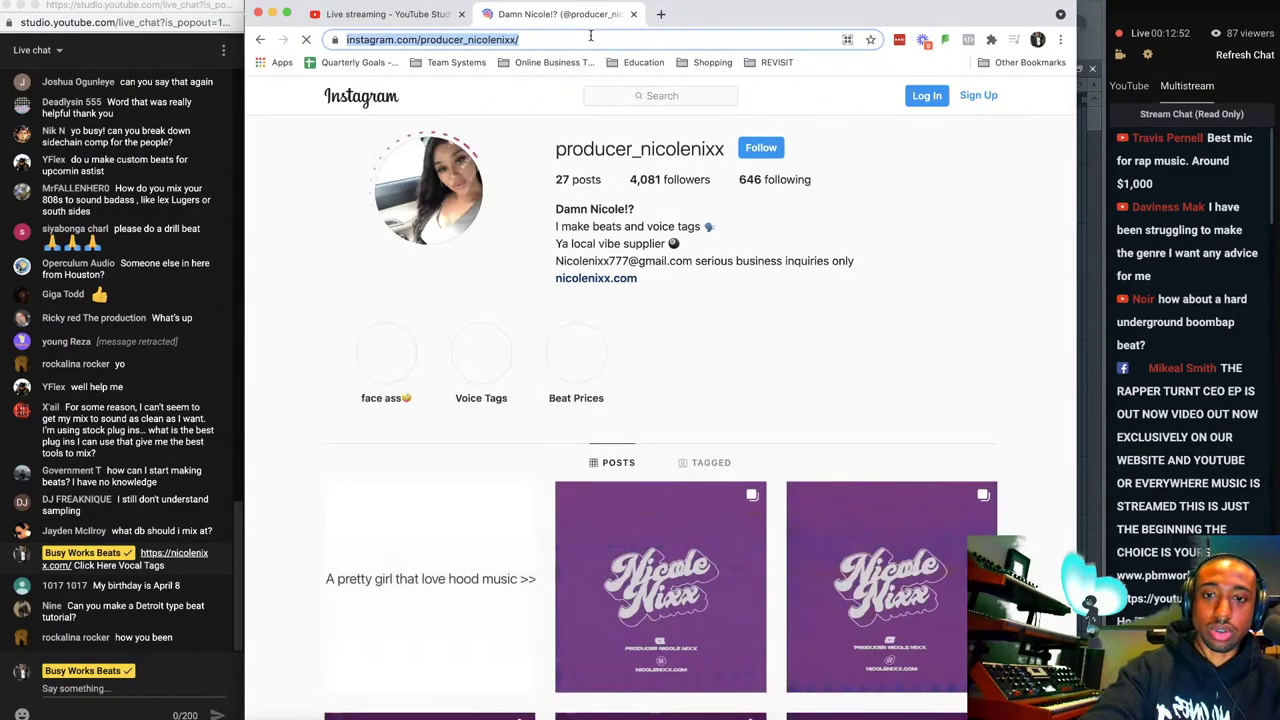
Post the Instagram profile link in live chat with 'Click Here to follow' and the producer's name.
click(100, 687)
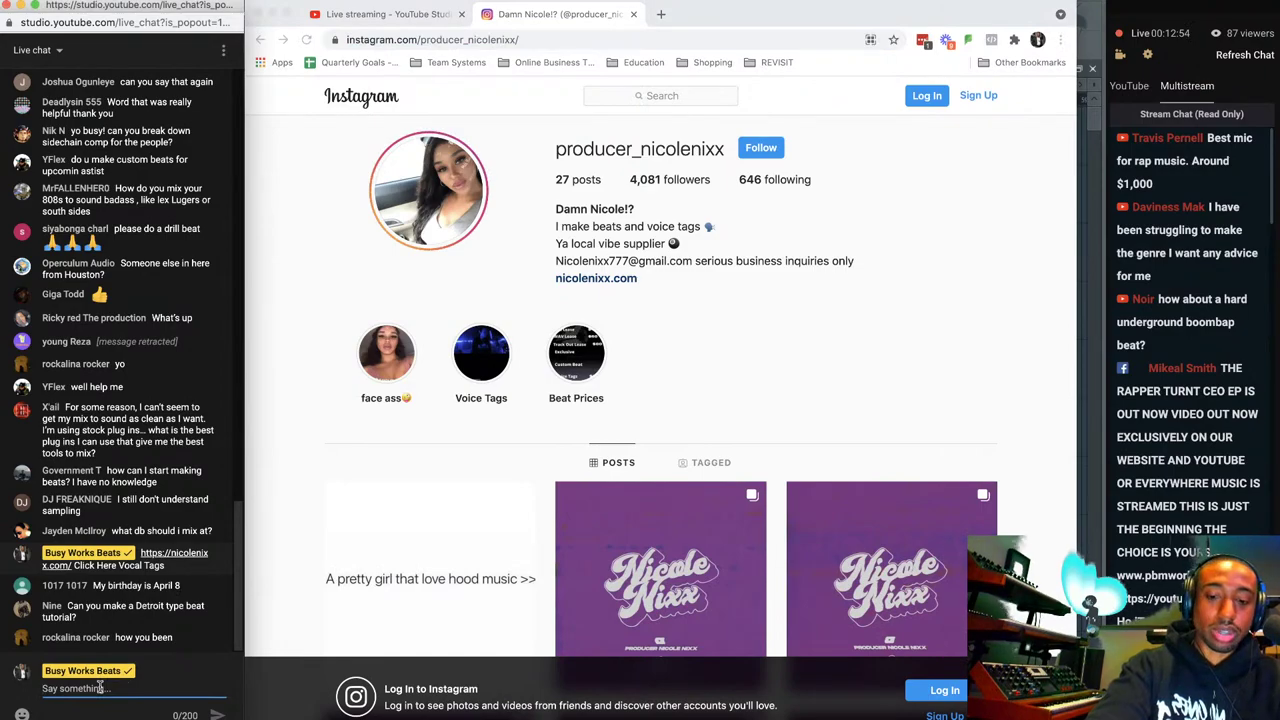
key(ctrl+v)
text(Click Here)
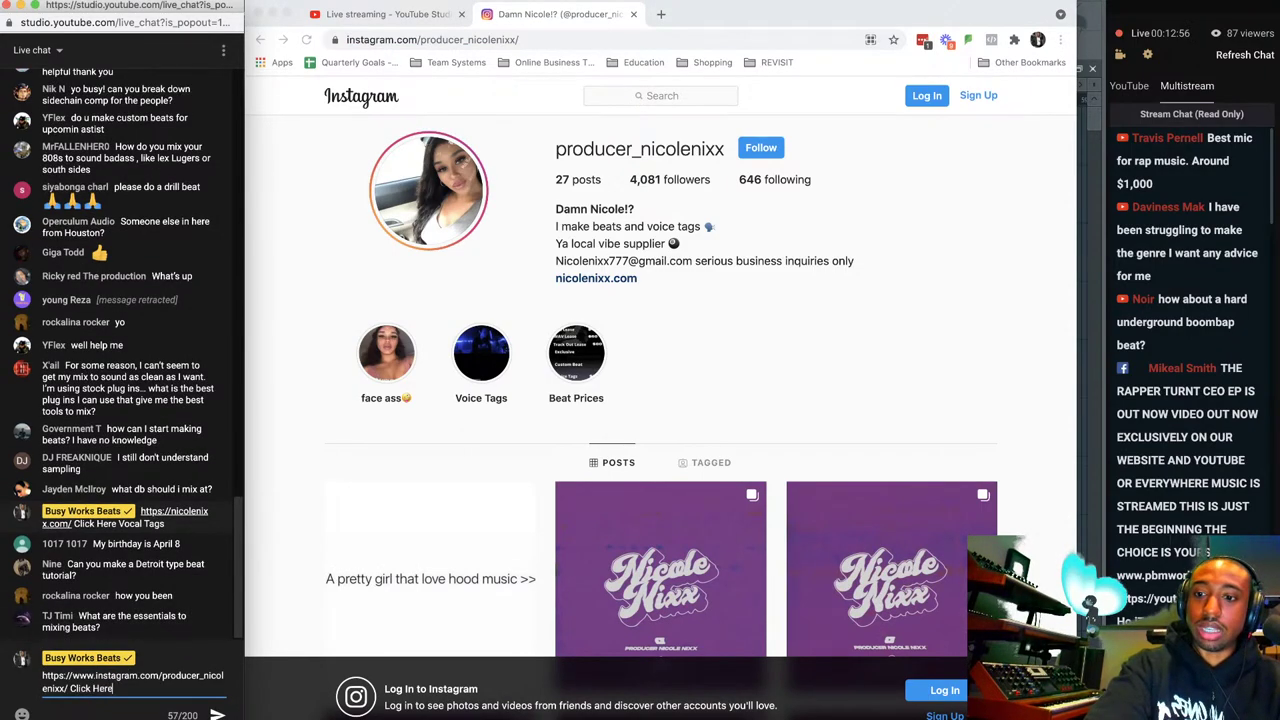
text( to fi)
text(llow Nicole Nixx)
key(Return)
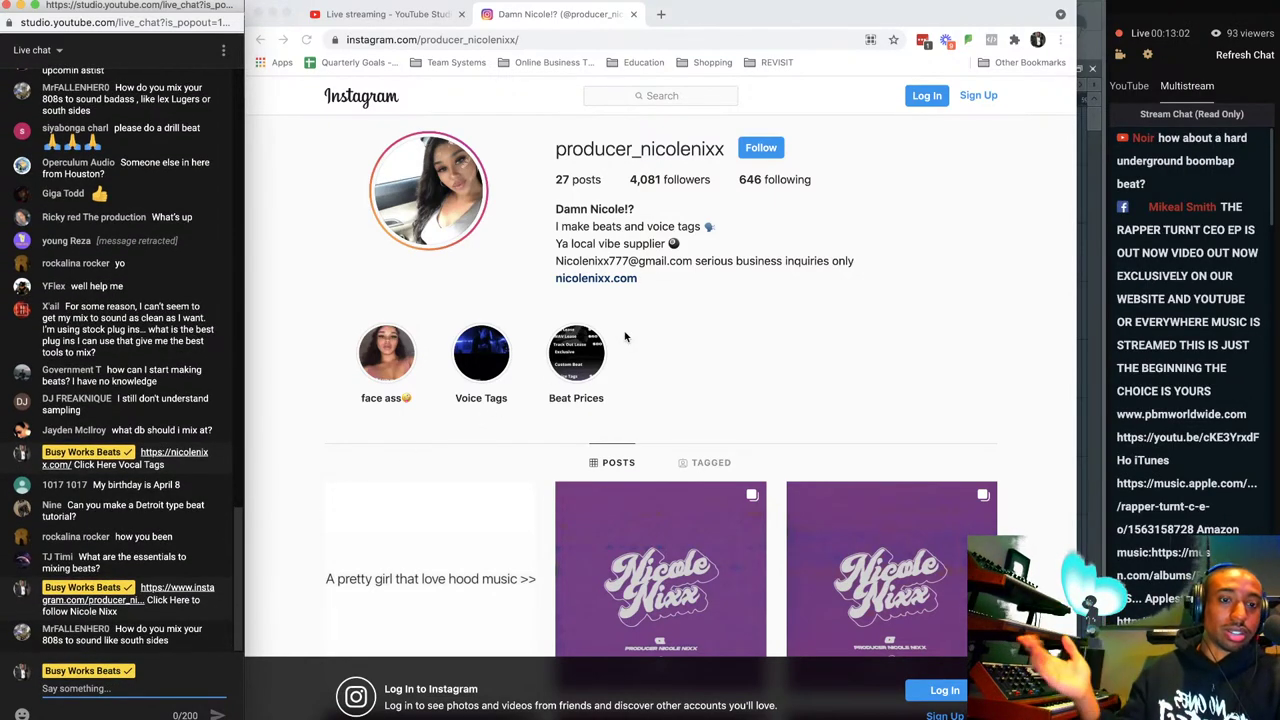
scroll(1163, 388, up, 3)
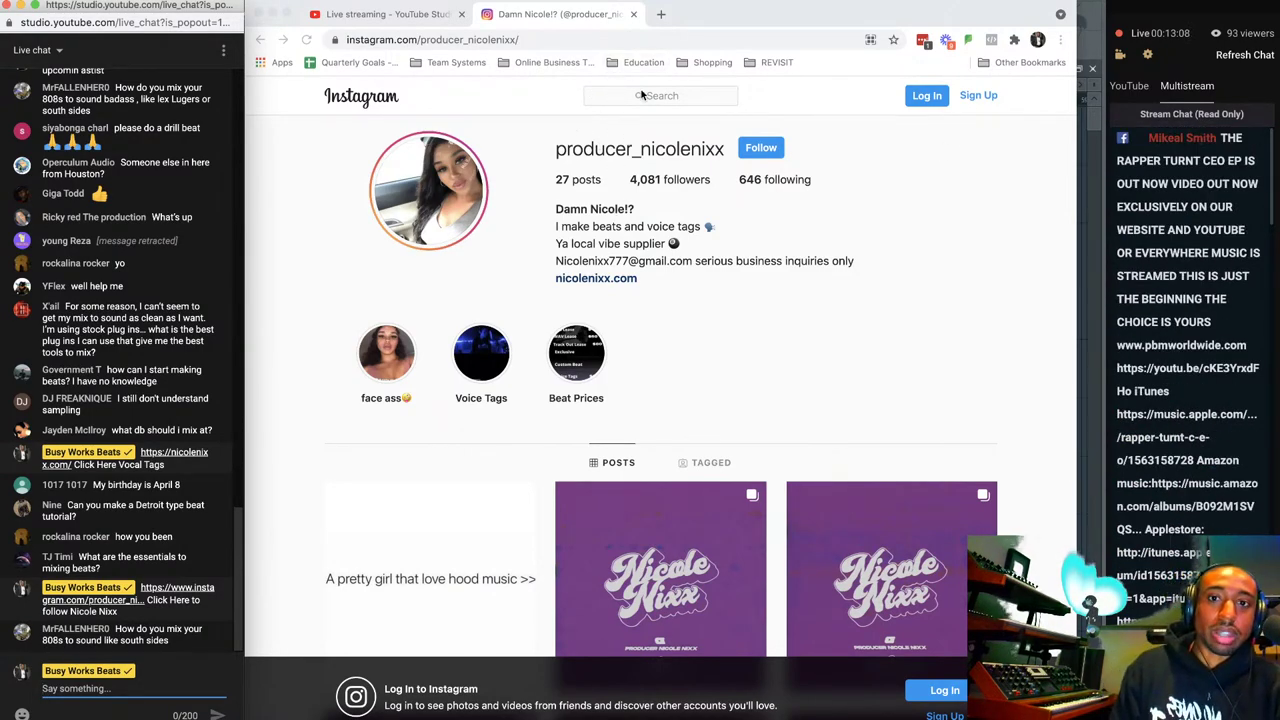
Close the Instagram tab, minimize YouTube Studio, and bring FL Studio's playlist to the front.
click(636, 14)
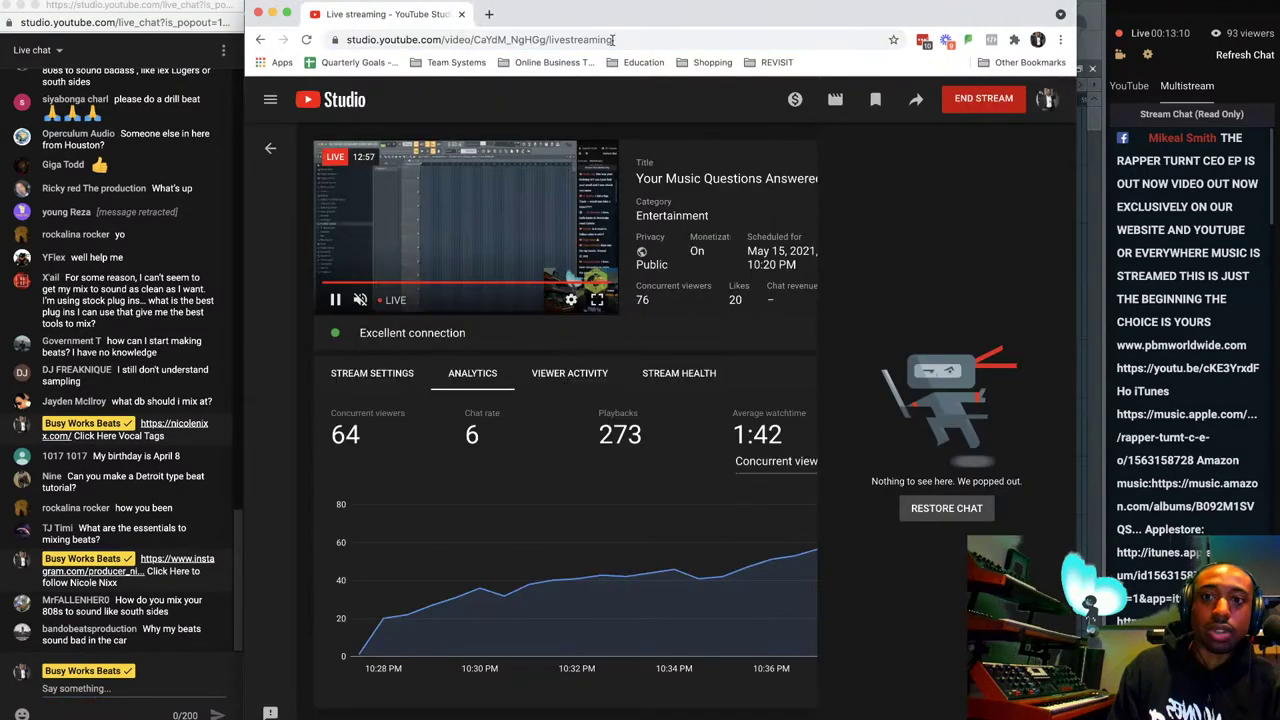
click(272, 13)
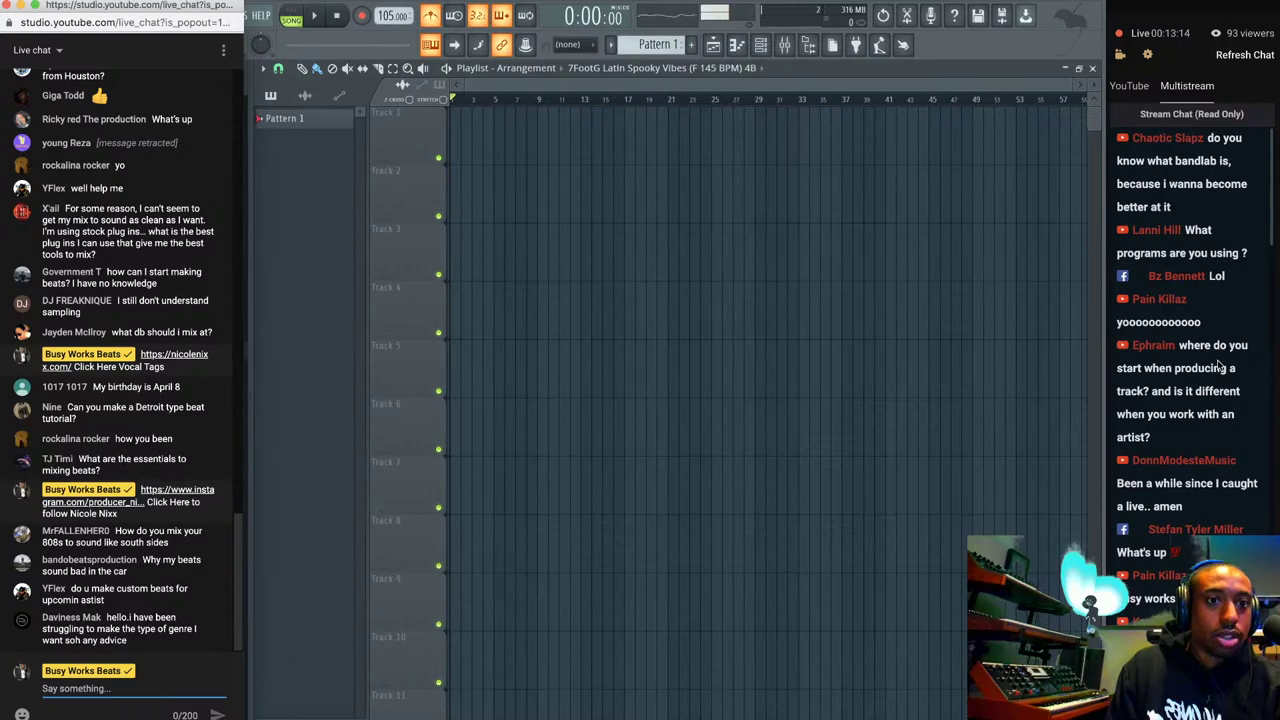
key(super+Tab)
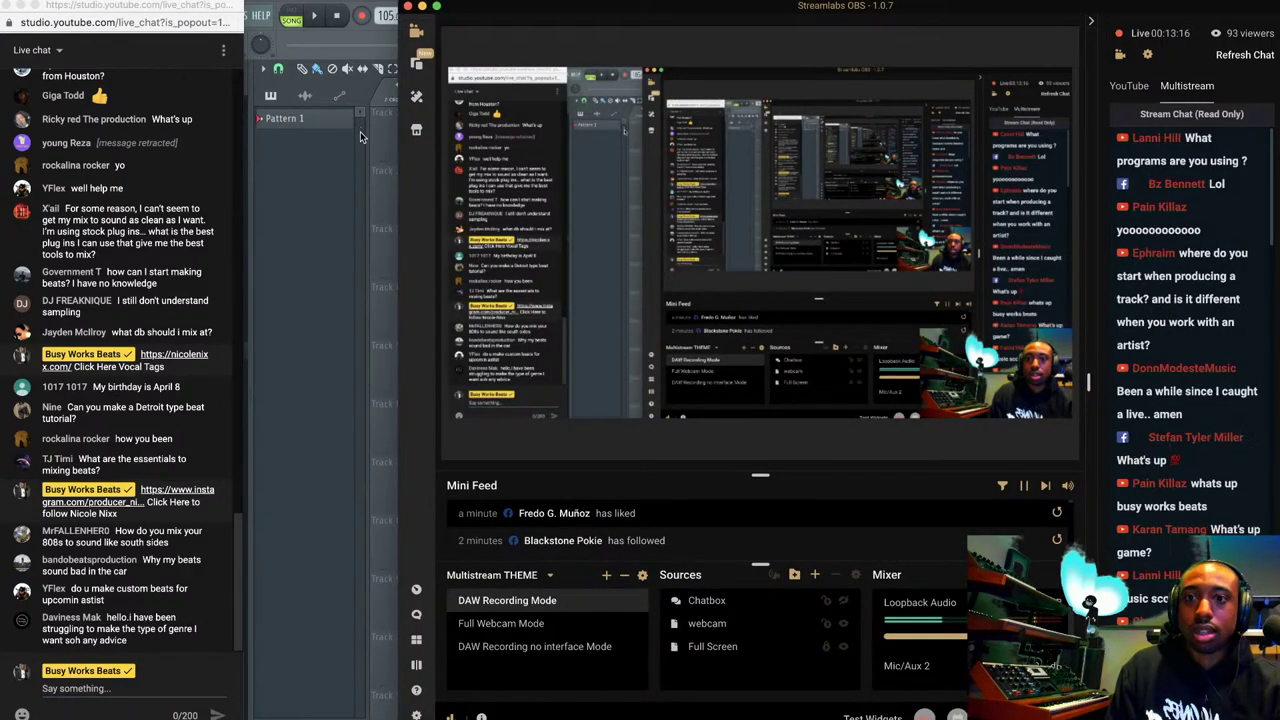
click(360, 138)
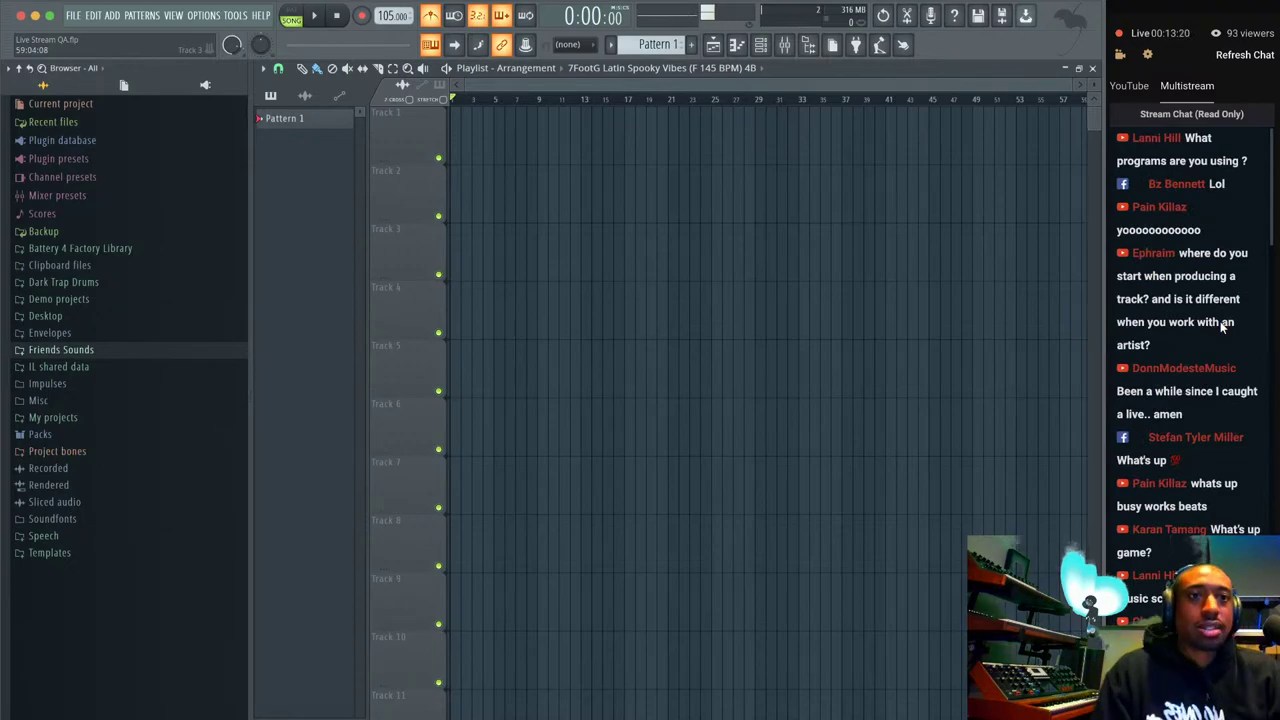
scroll(1220, 325, down, 10)
Set the Channel rack filter to All and add a Kontakt 5 instrument channel.
scroll(1220, 325, down, 3)
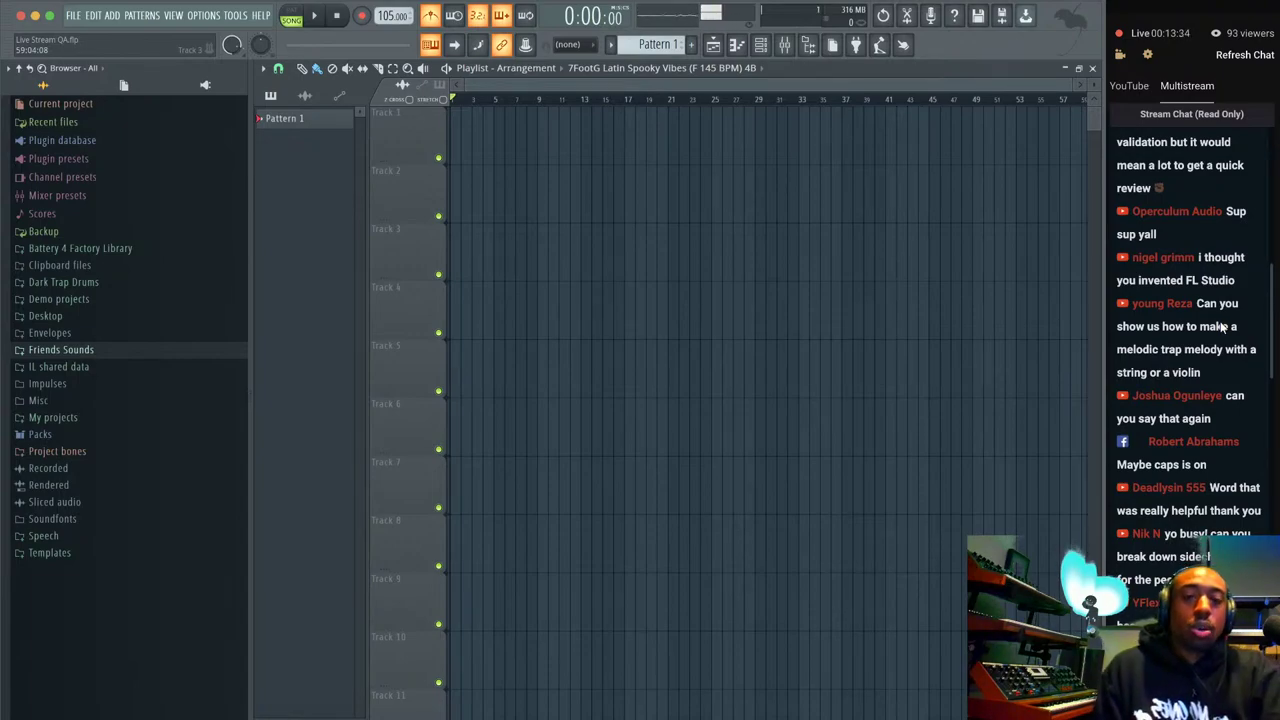
click(760, 44)
click(366, 67)
click(361, 84)
click(372, 177)
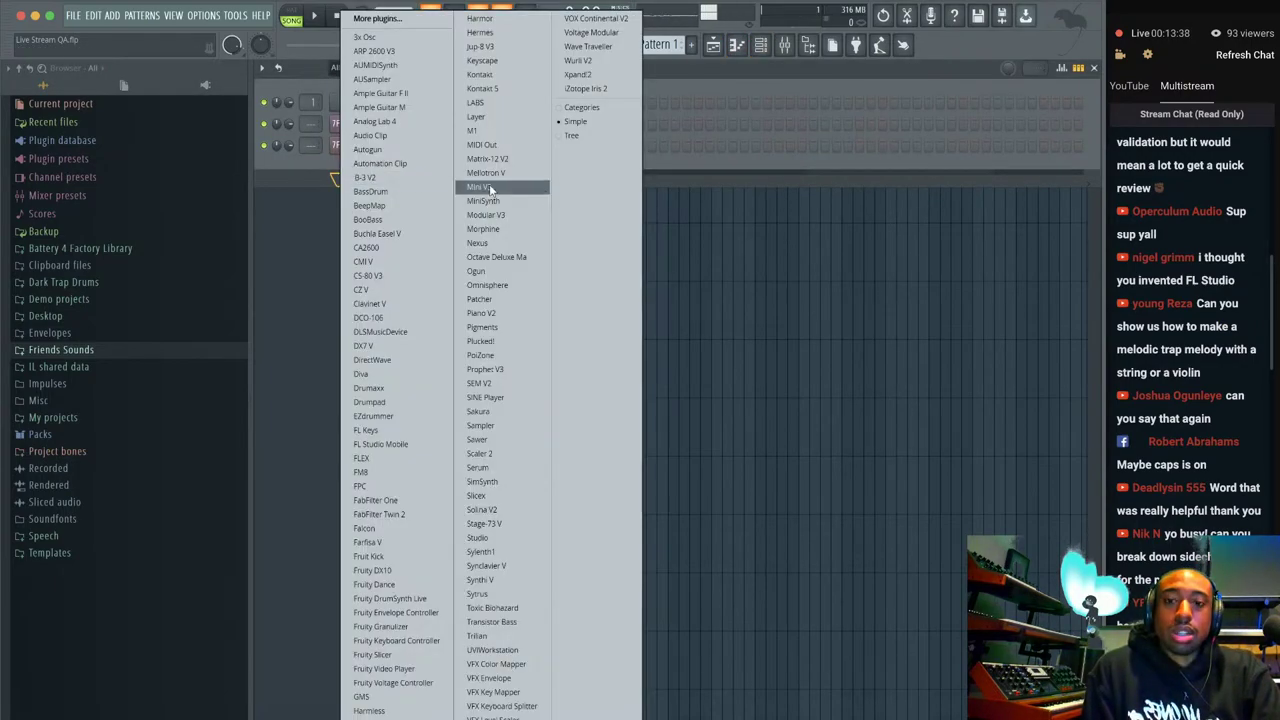
click(506, 88)
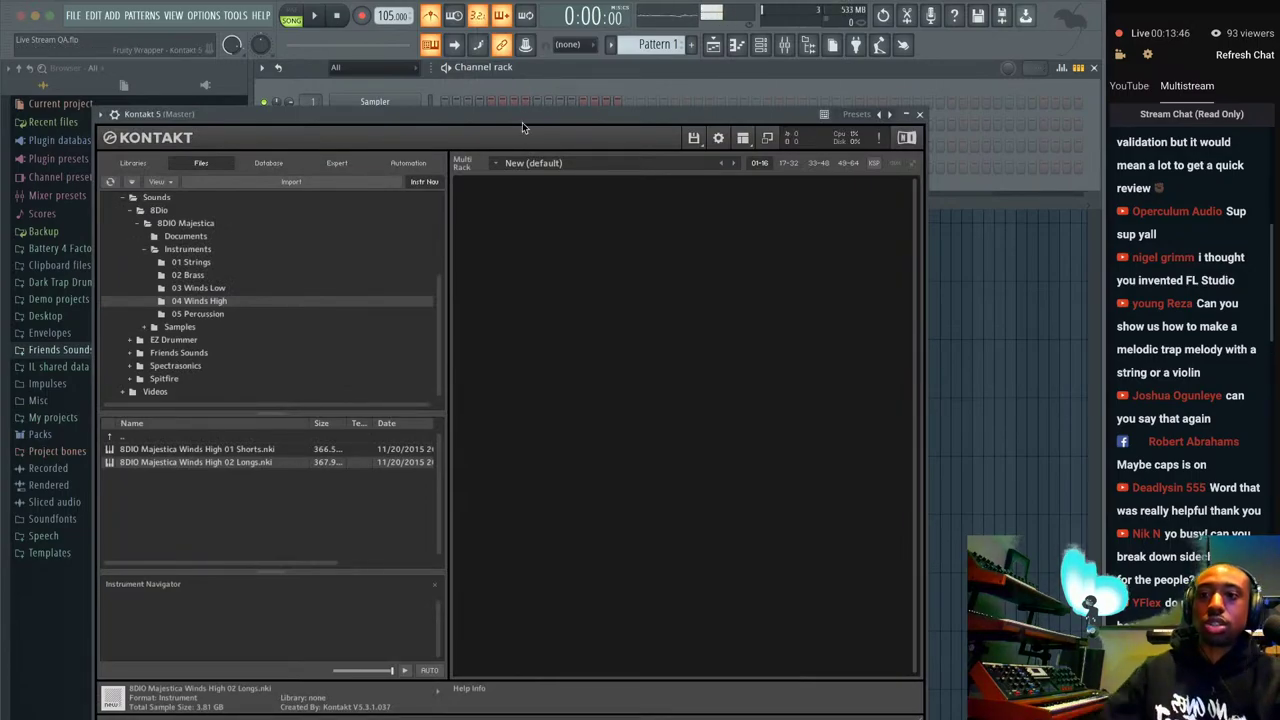
In Kontakt's 01 Strings folder, try 02 Longs, remove it, then load 03 Legato.nki.
click(232, 264)
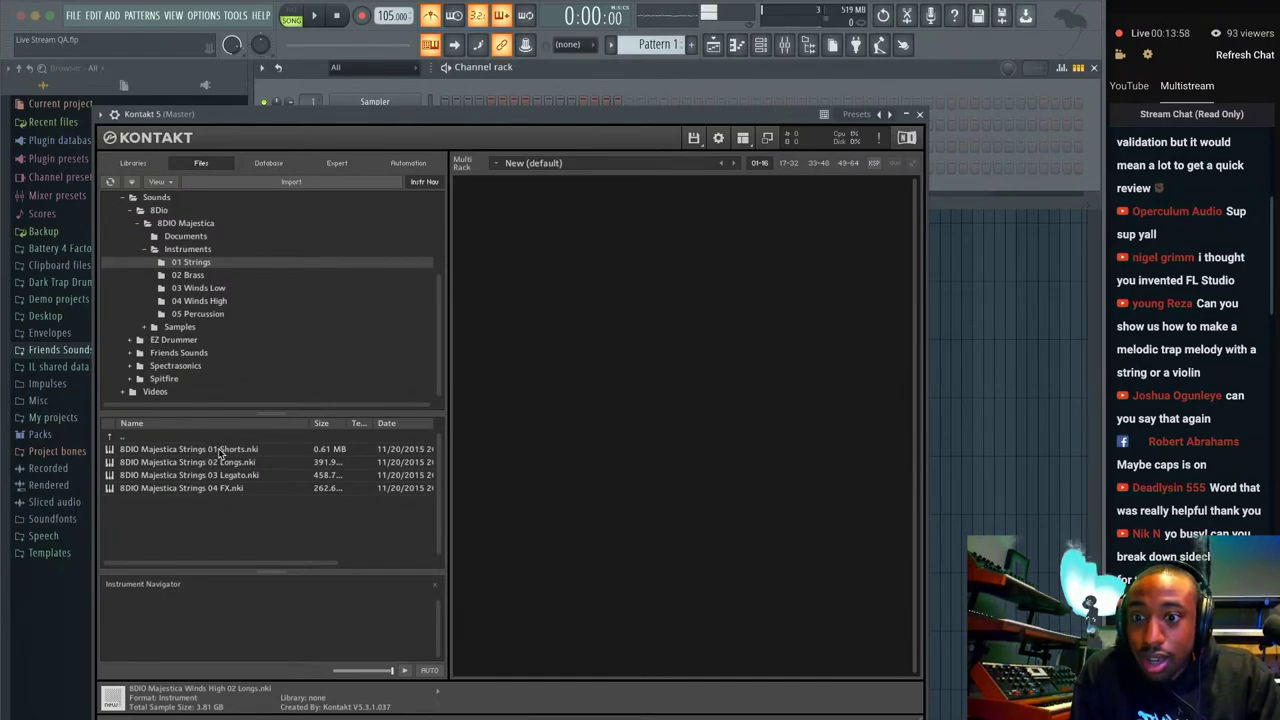
double_click(222, 462)
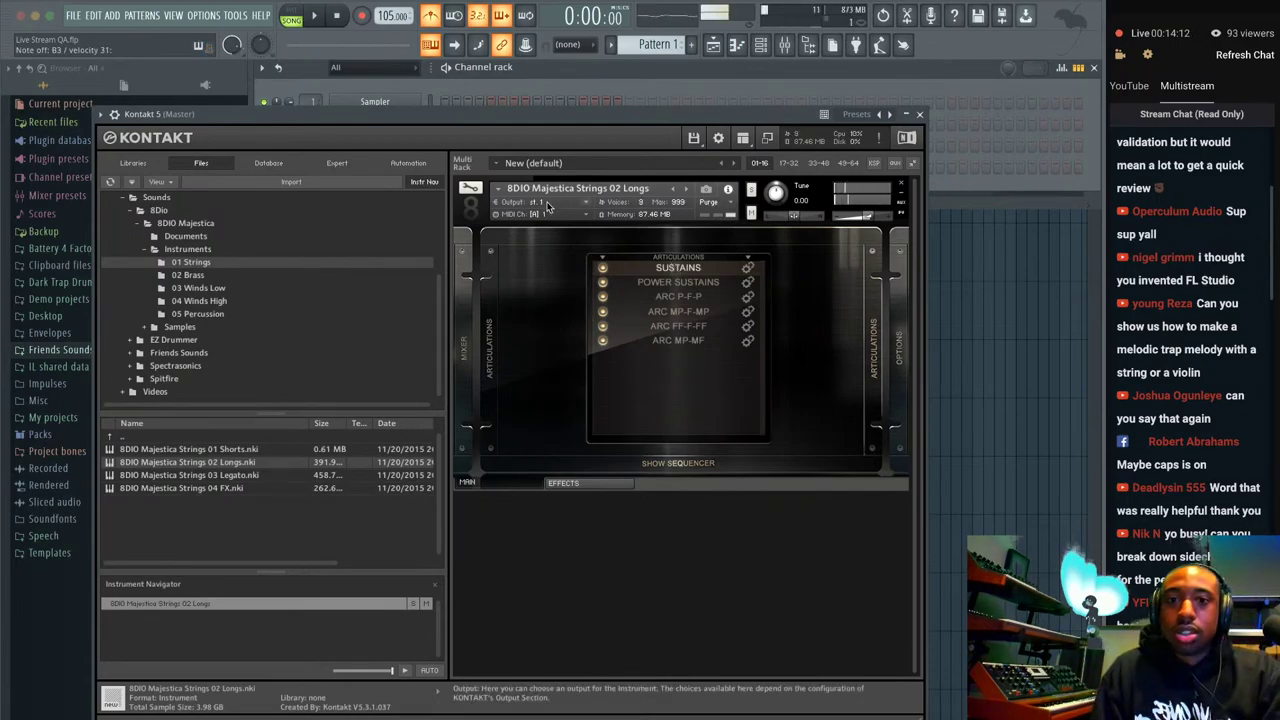
click(901, 184)
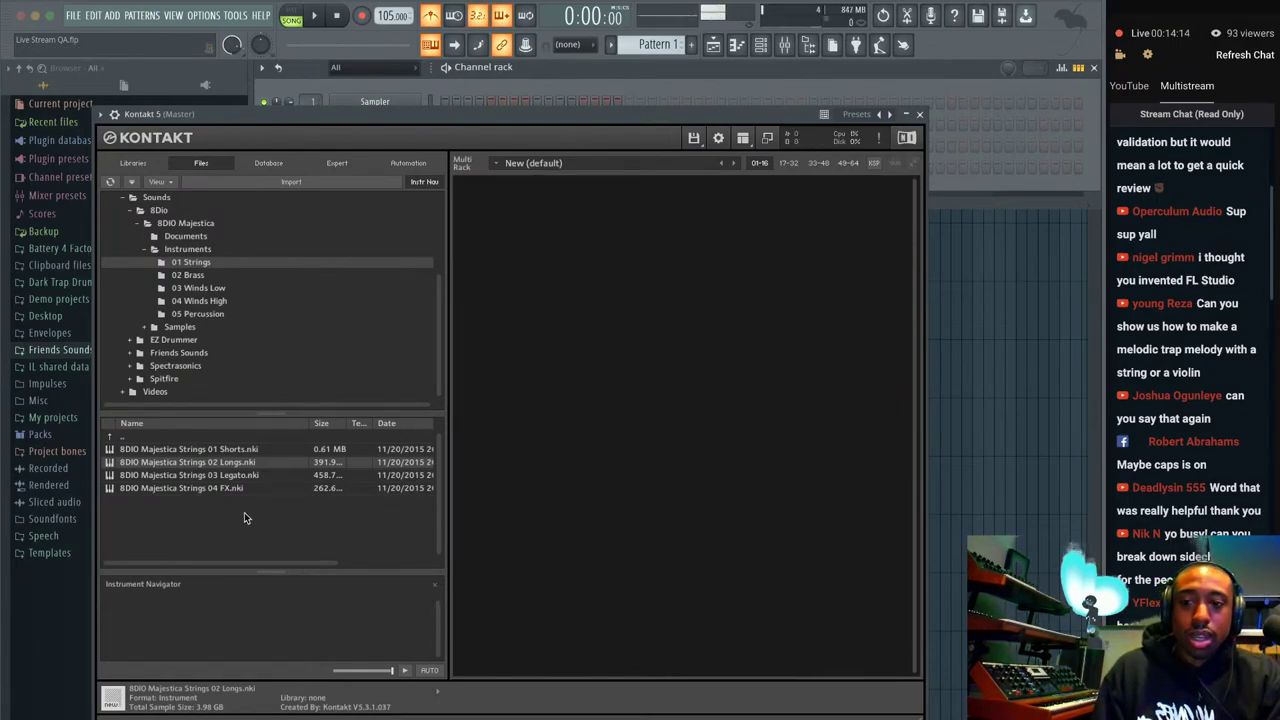
double_click(238, 477)
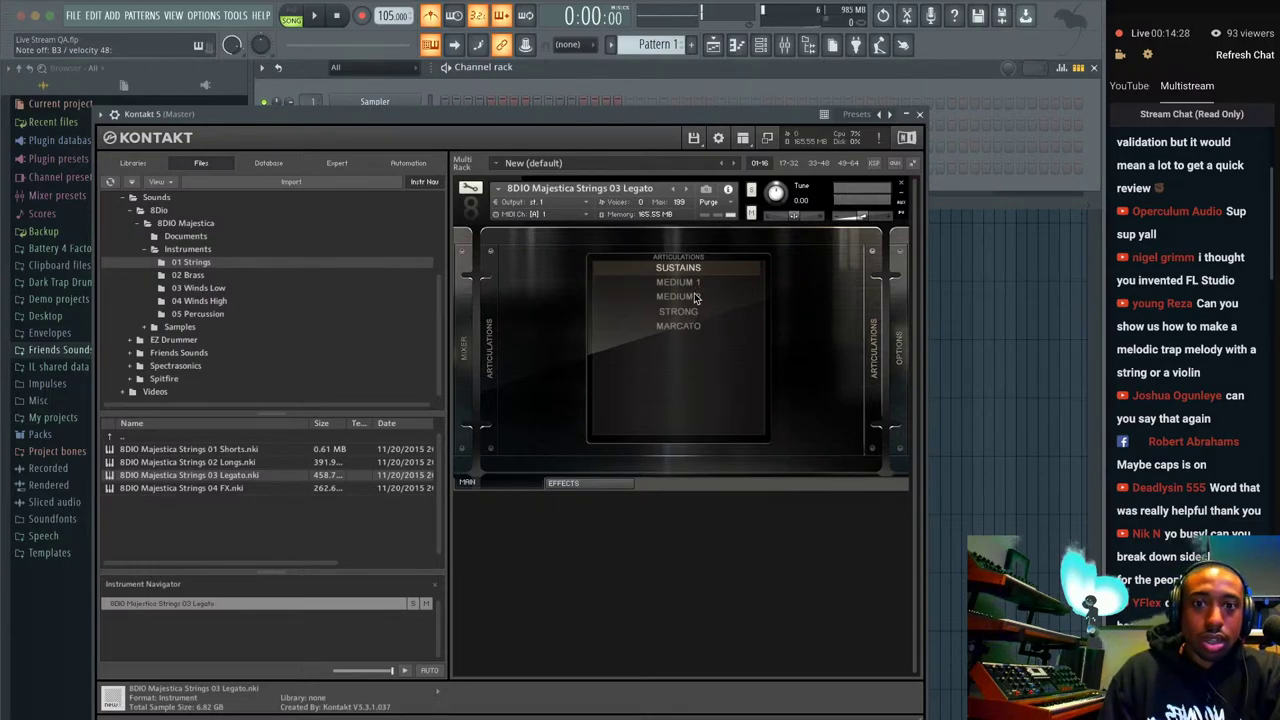
Switch the Legato strings from MEDIUM 1 to the MEDIUM 2 articulation, then close Kontakt.
click(694, 283)
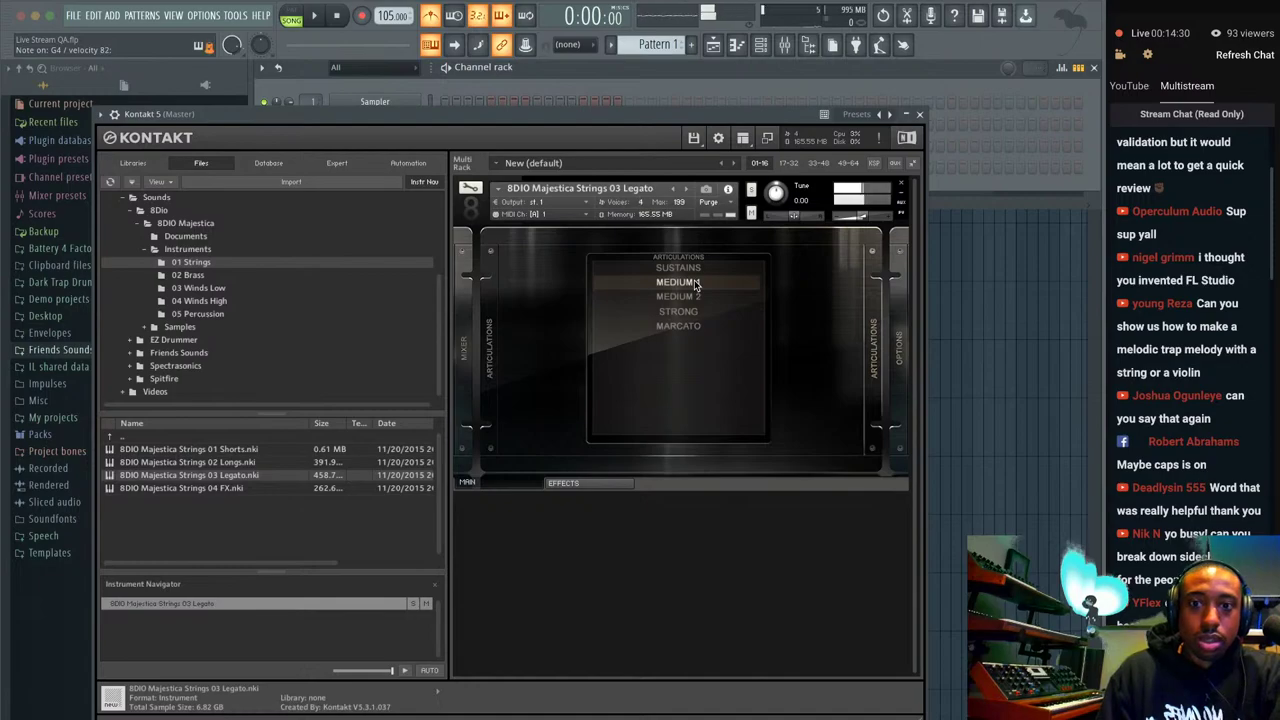
click(697, 297)
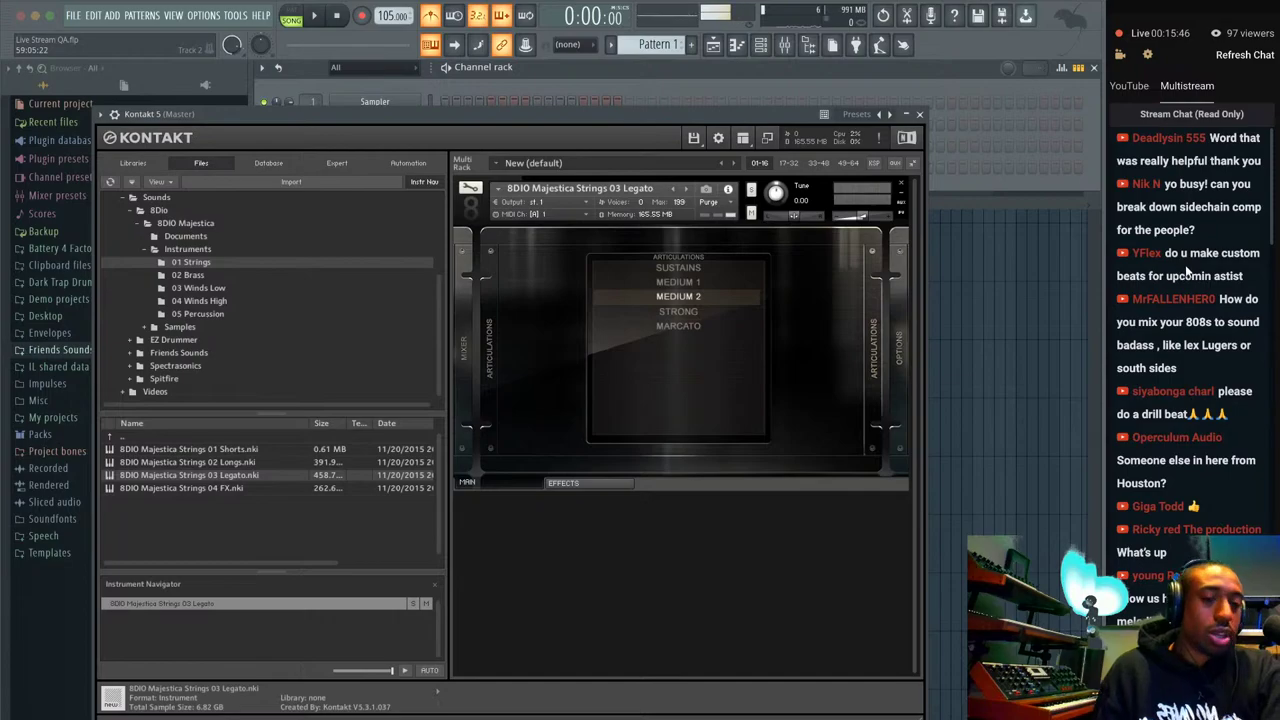
scroll(1188, 270, up, 1)
scroll(1188, 270, down, 1)
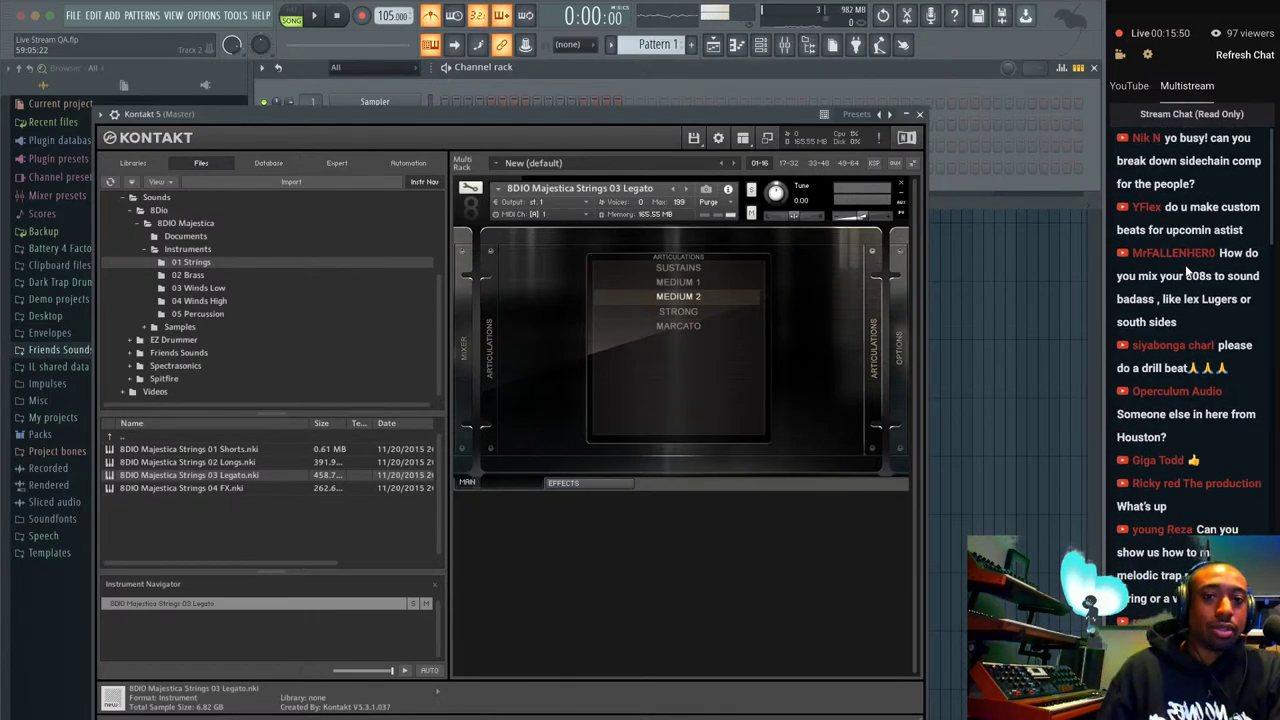
click(919, 114)
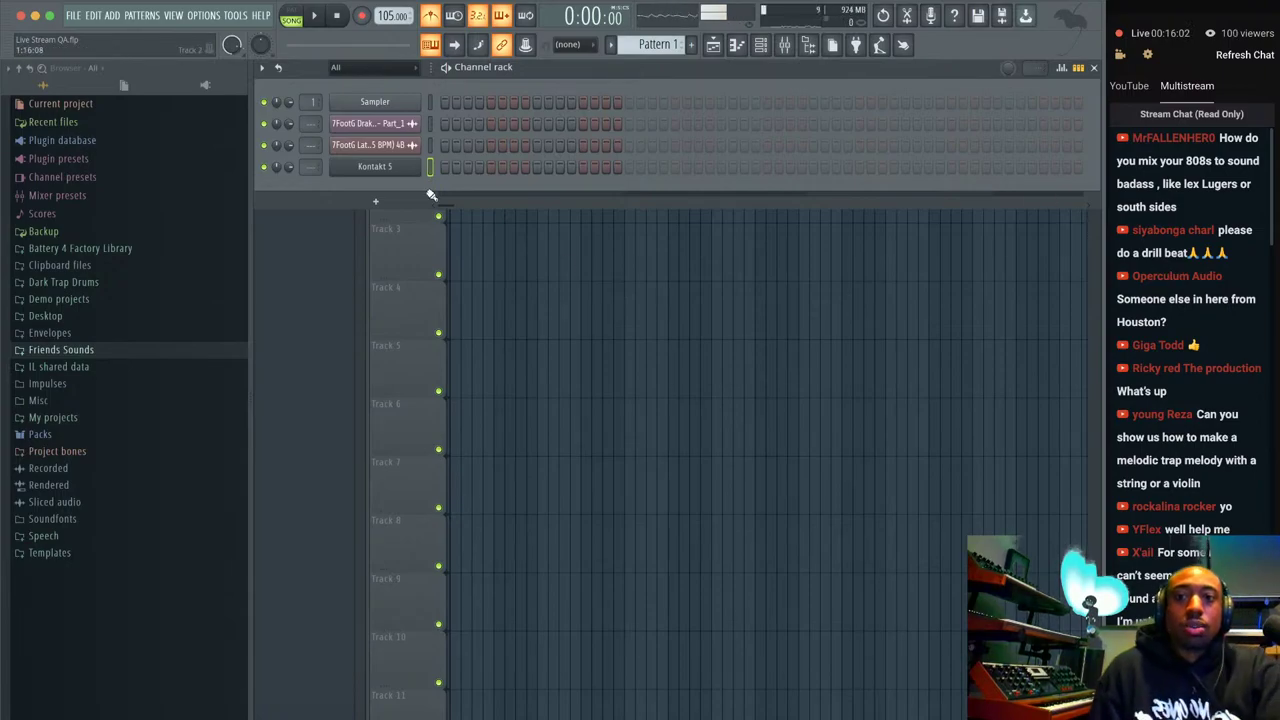
Reopen Kontakt 5 and remove the 03 Legato instrument, answering No to saving changes.
click(377, 167)
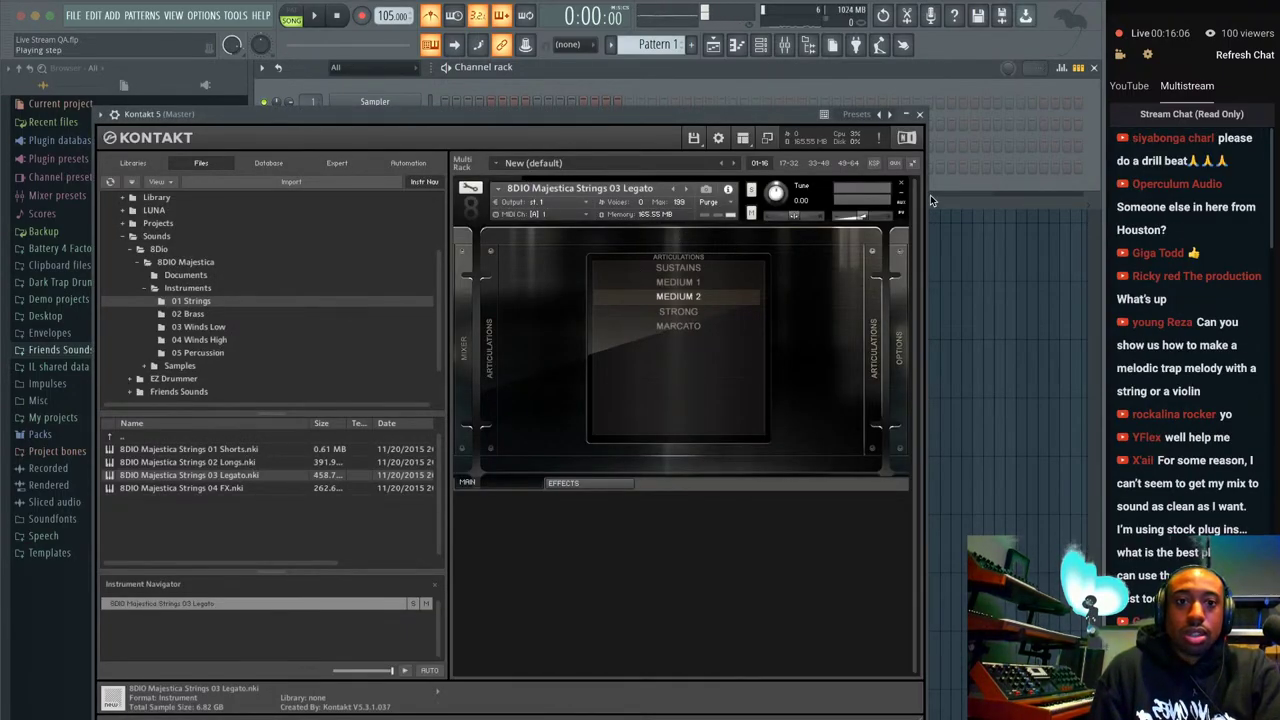
click(900, 185)
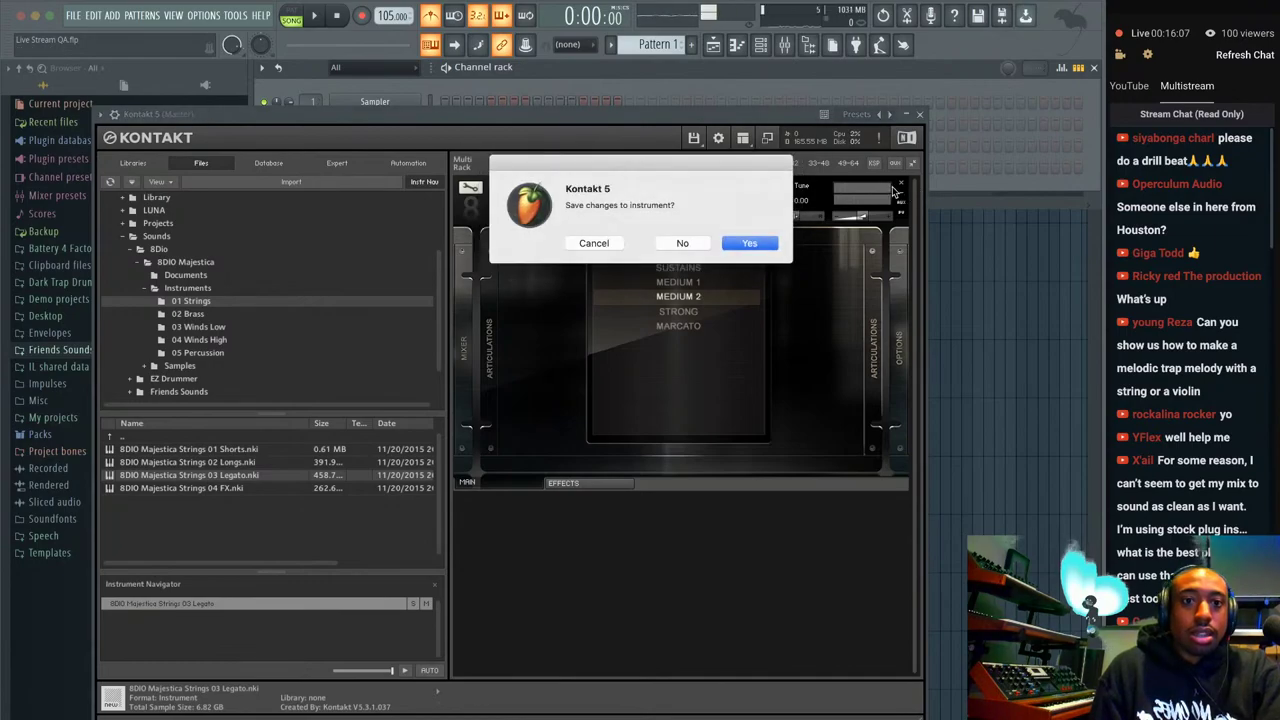
click(676, 243)
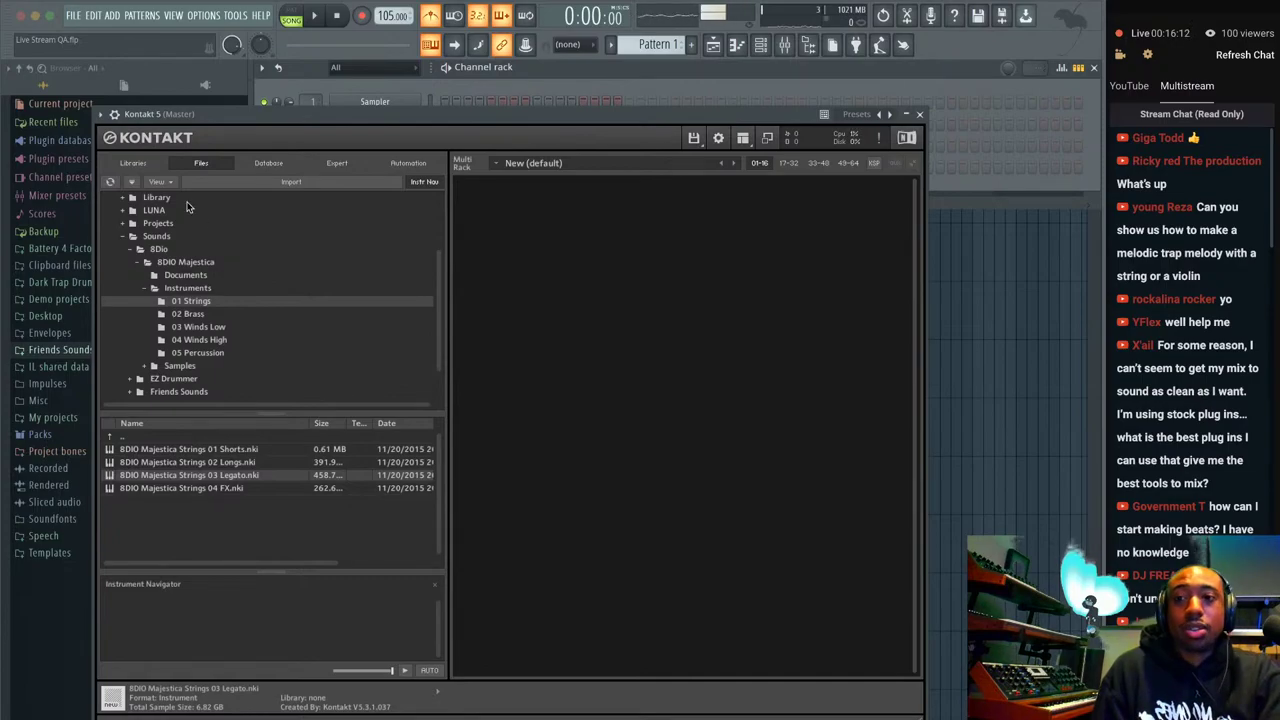
Switch Kontakt's browser back to Files and list the Spitfire libraries.
click(148, 164)
click(201, 163)
scroll(308, 389, down, 1)
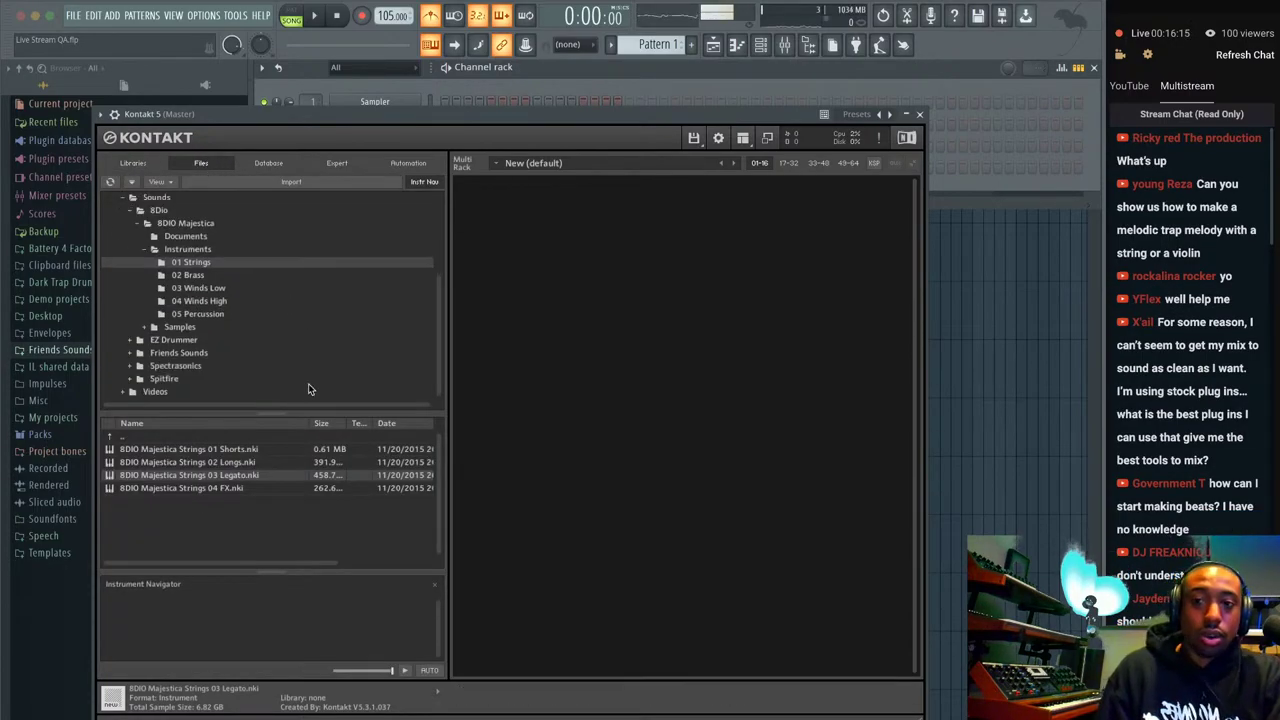
click(160, 379)
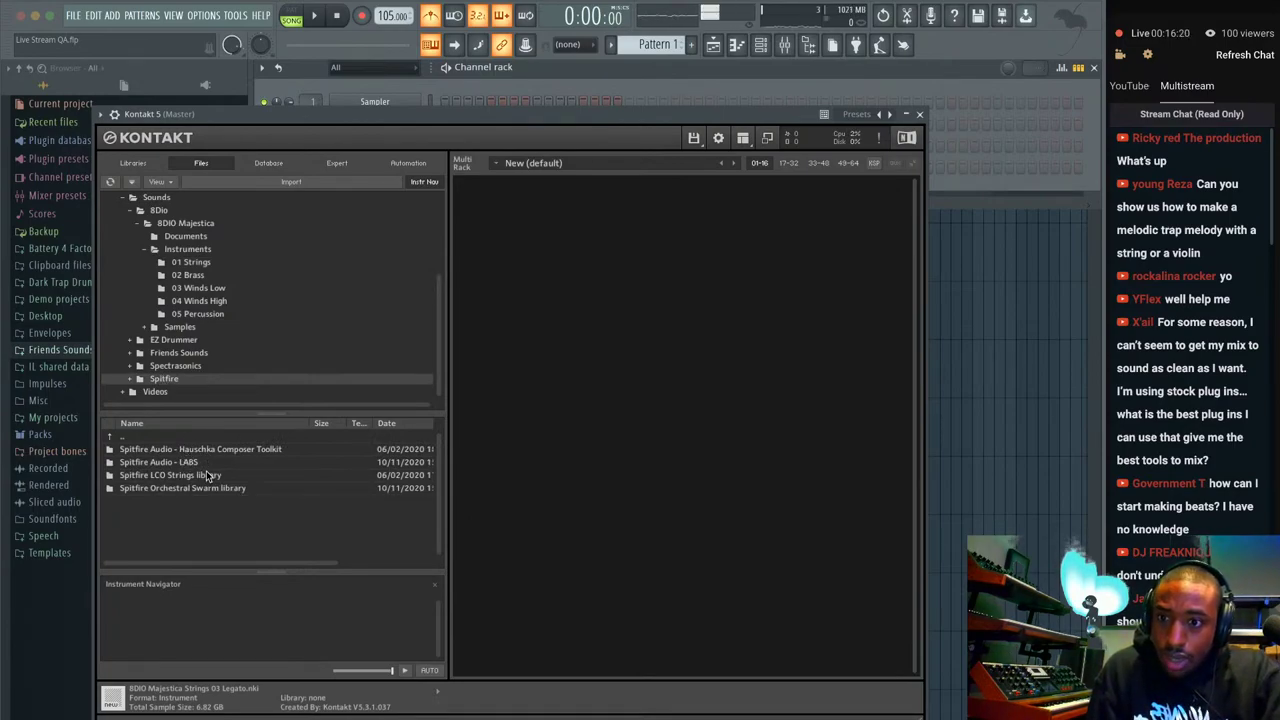
Open LCO Strings > Instruments and load the 'a - Violins' patch.
double_click(205, 475)
double_click(185, 465)
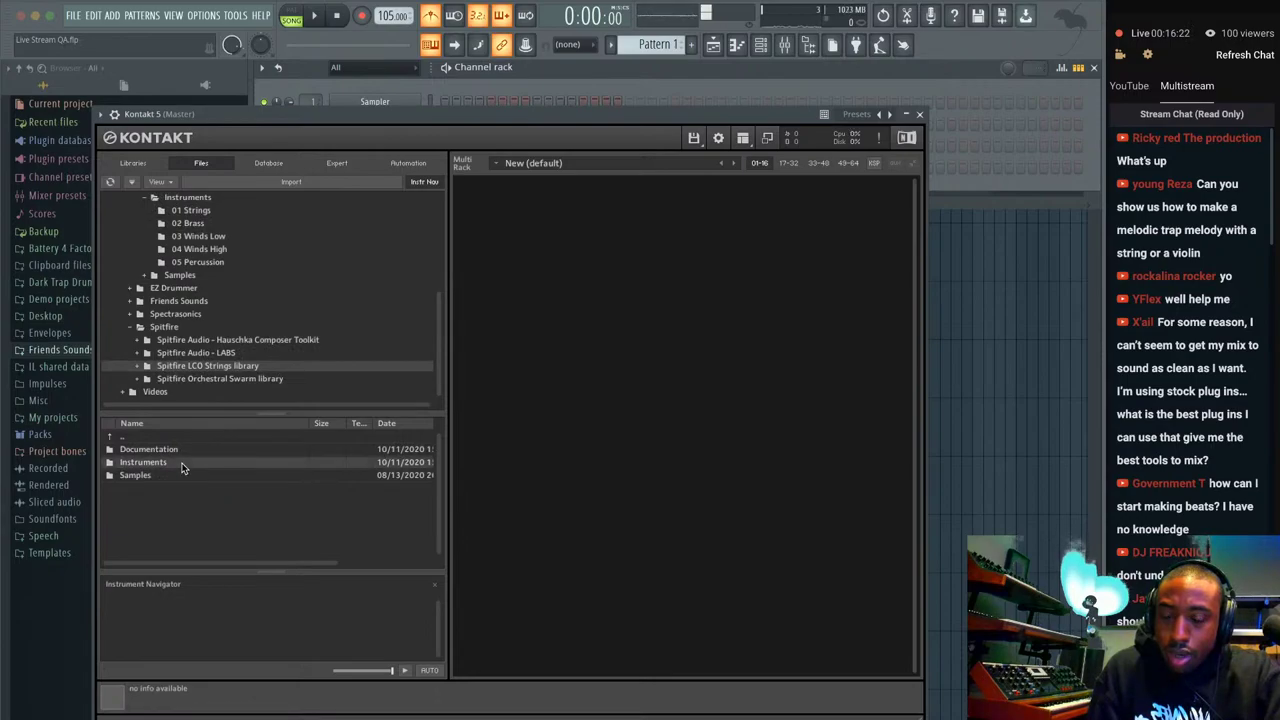
click(174, 451)
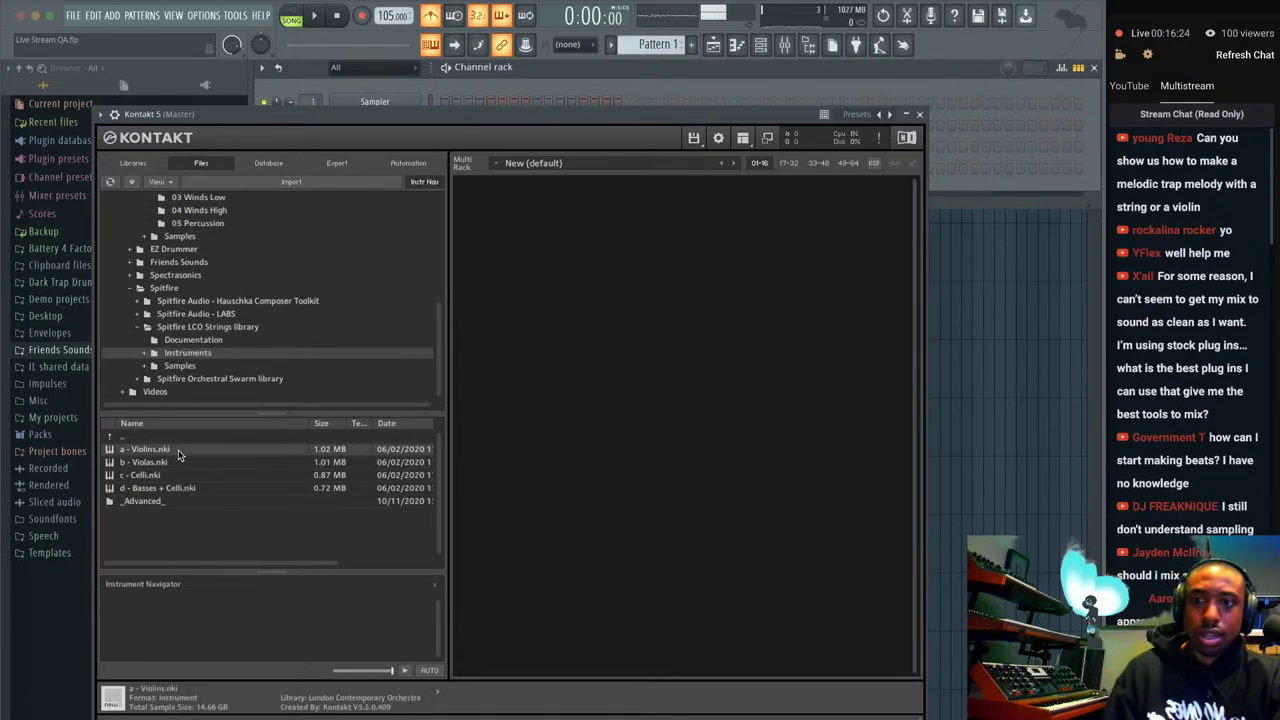
double_click(240, 452)
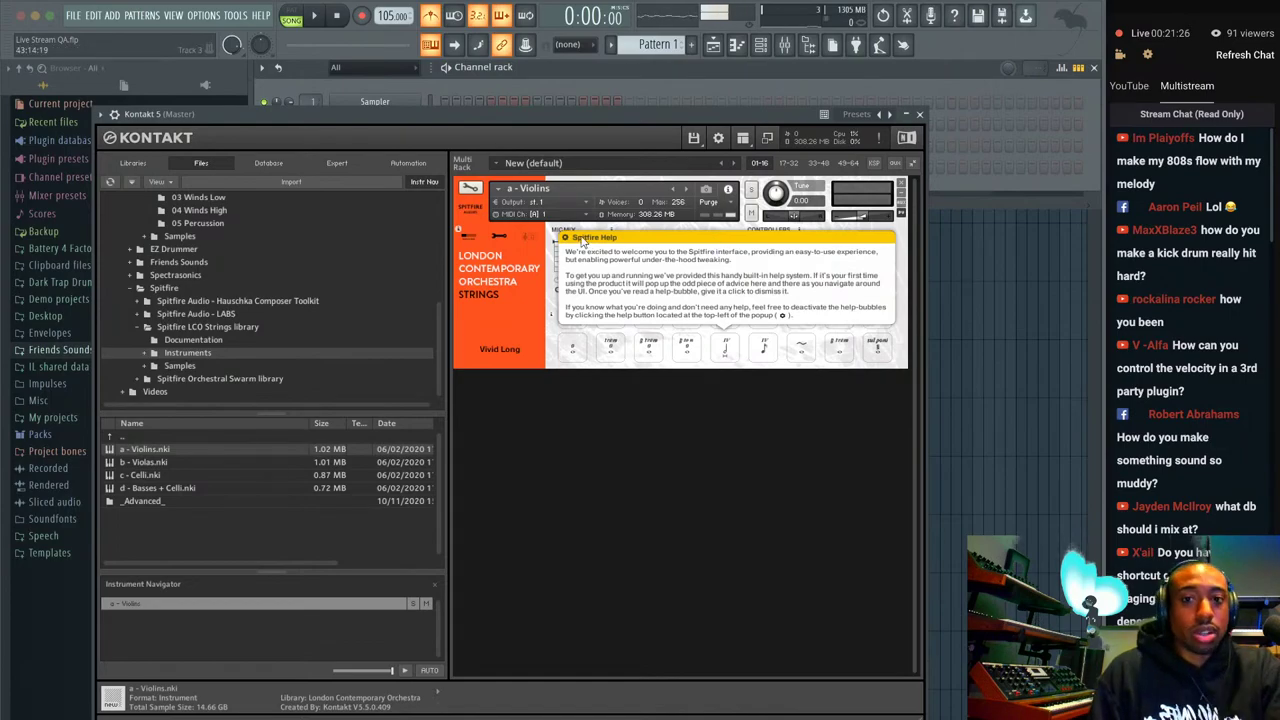
Dismiss the Spitfire welcome message and relist the LCO Strings Instruments folder.
click(895, 293)
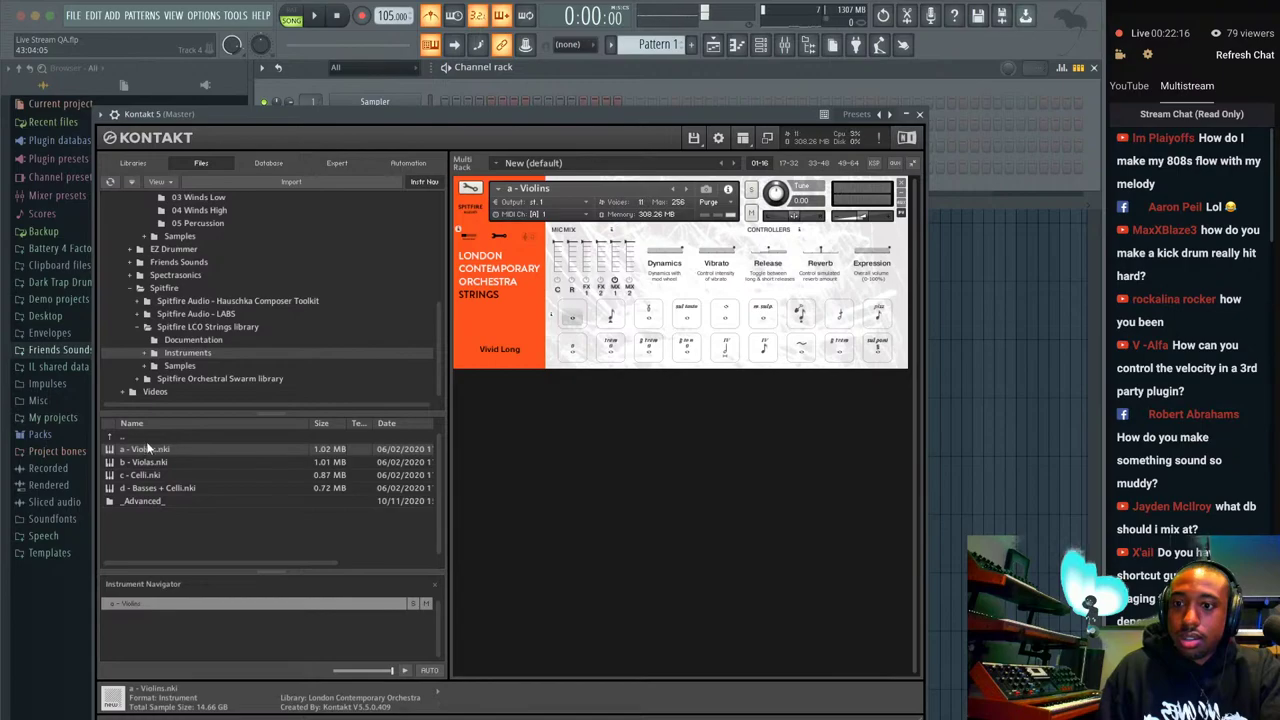
double_click(121, 437)
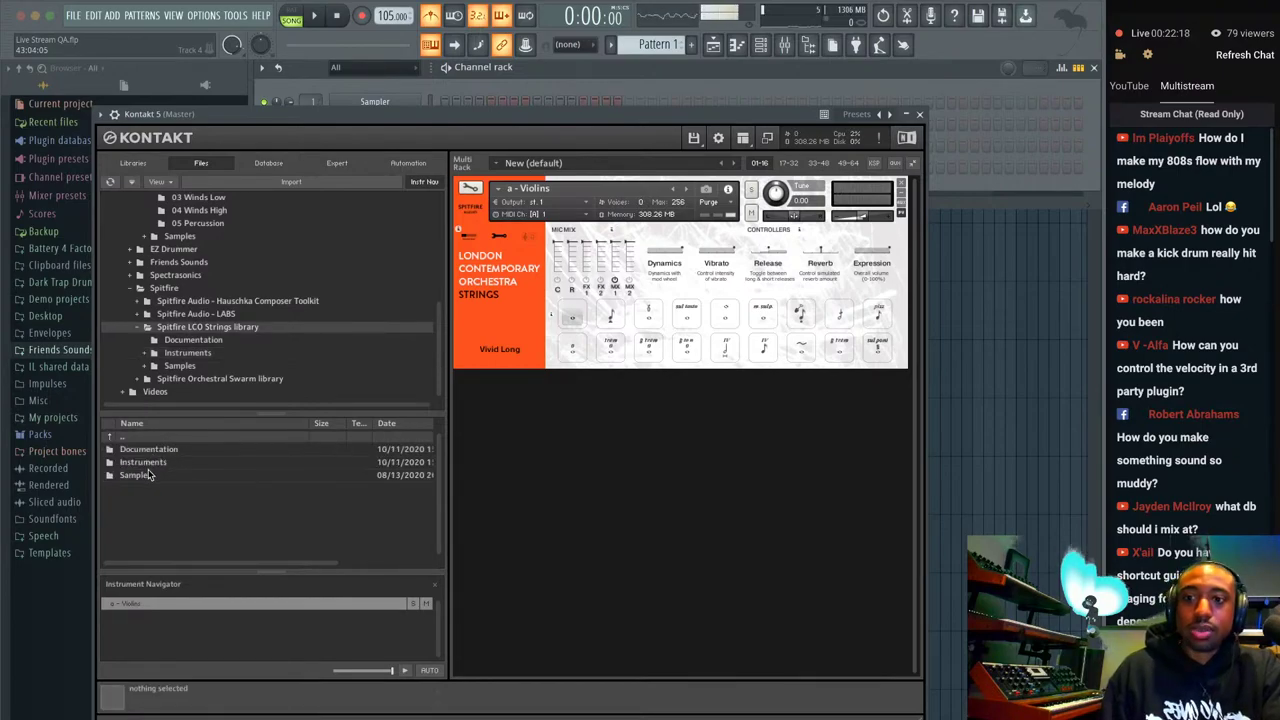
double_click(143, 463)
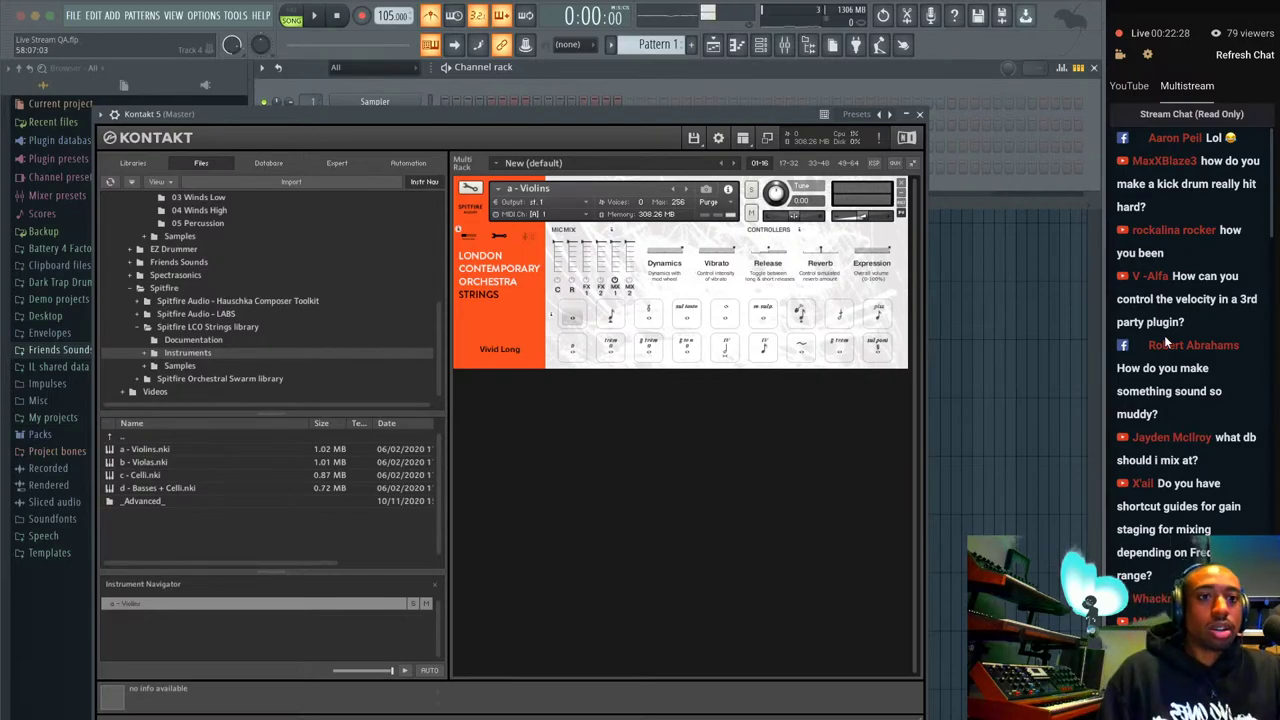
Close Kontakt and load Dark Trap Drums' 'Kick - Trap Combo' into a new channel.
click(919, 114)
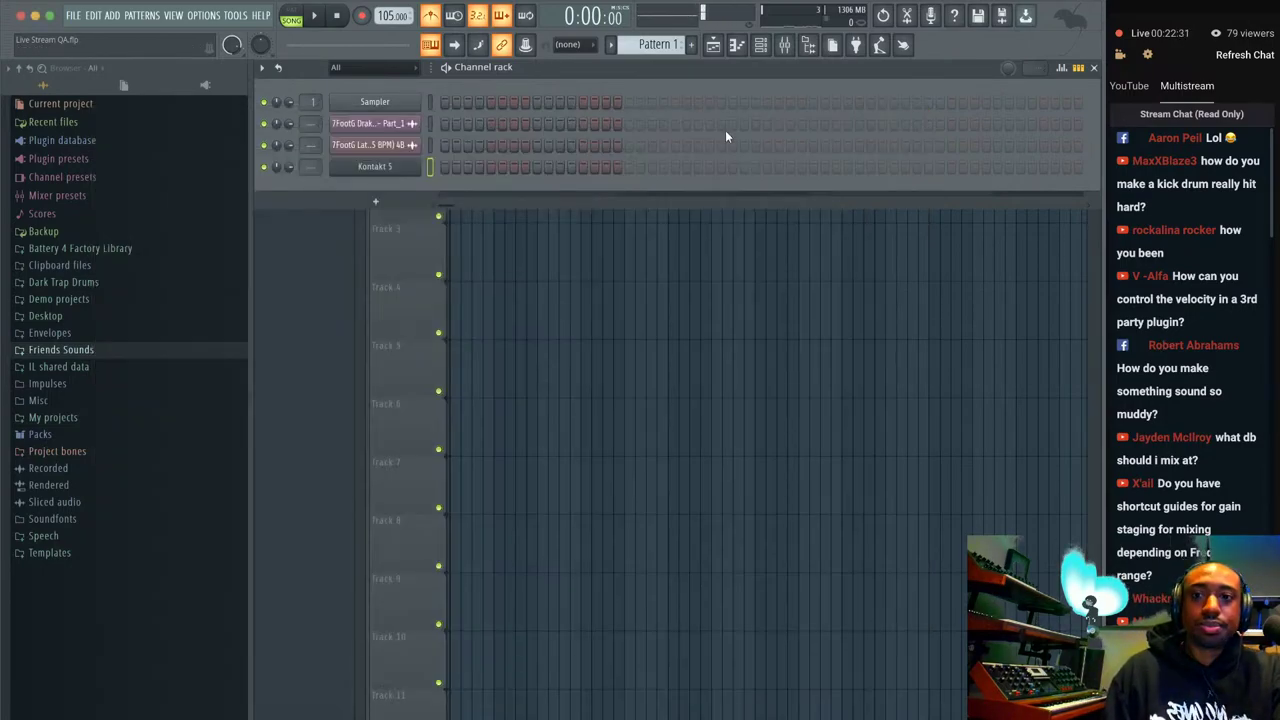
click(88, 350)
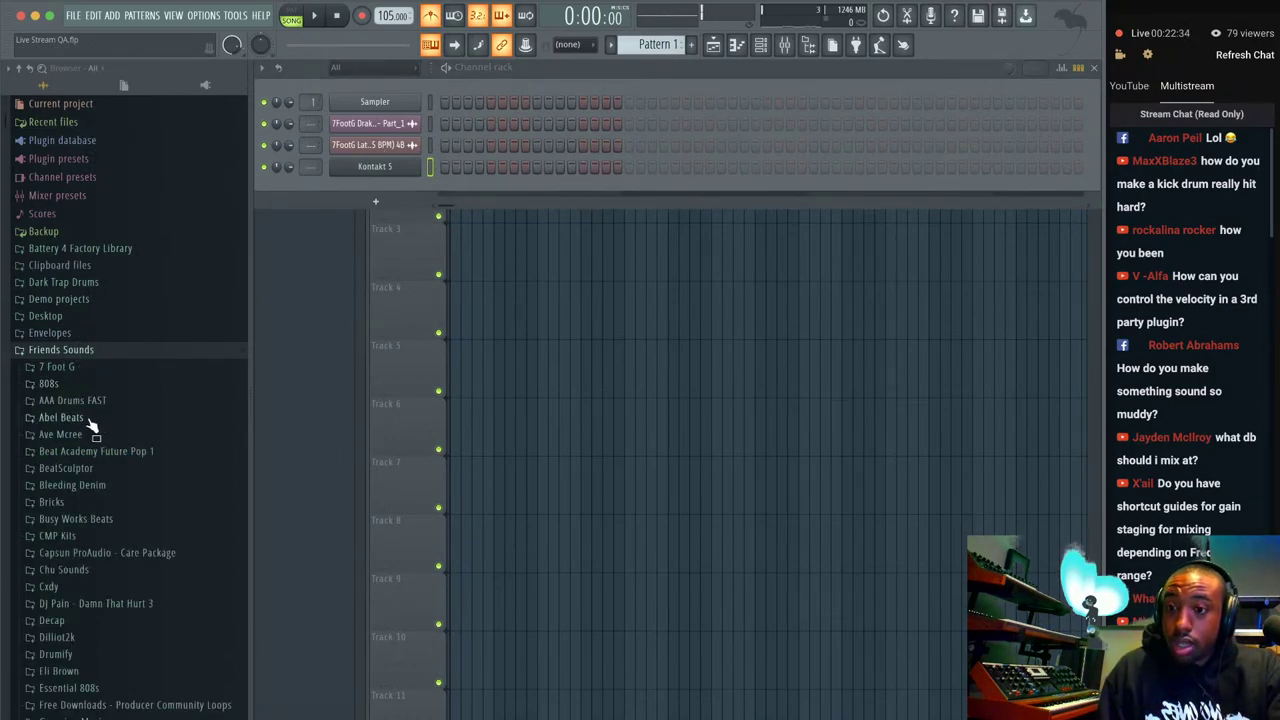
scroll(91, 420, down, 1)
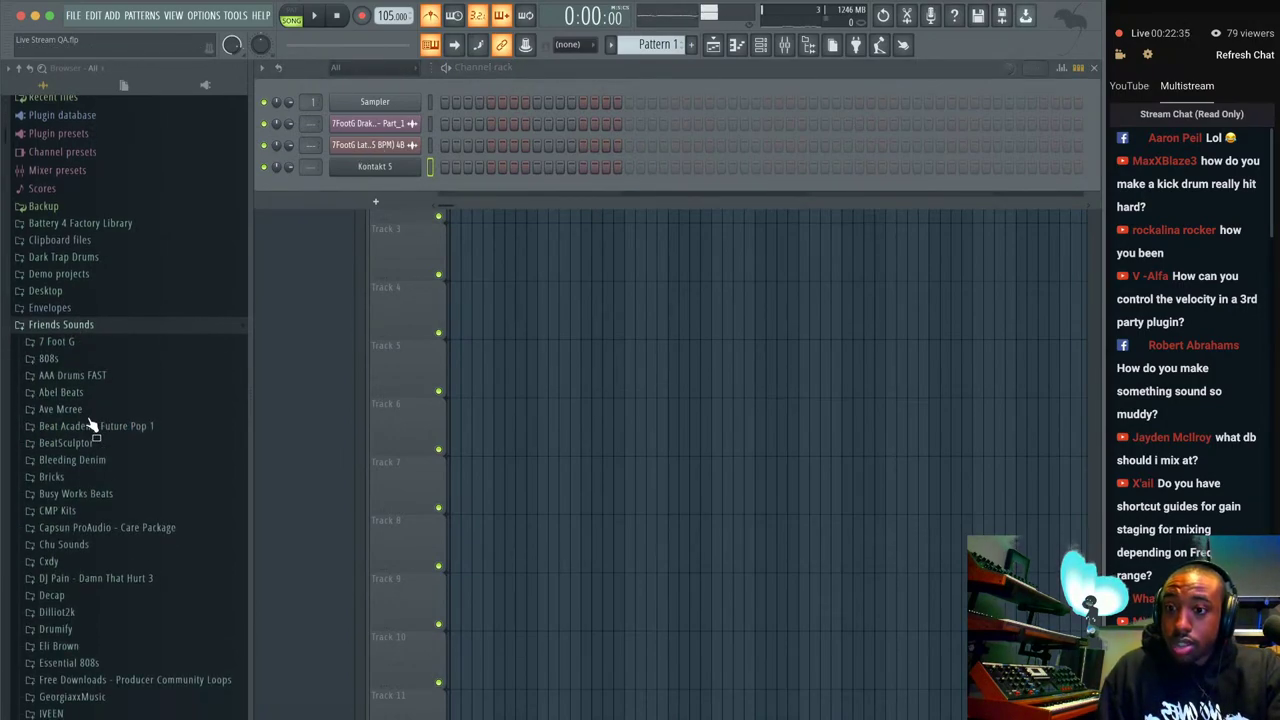
click(100, 255)
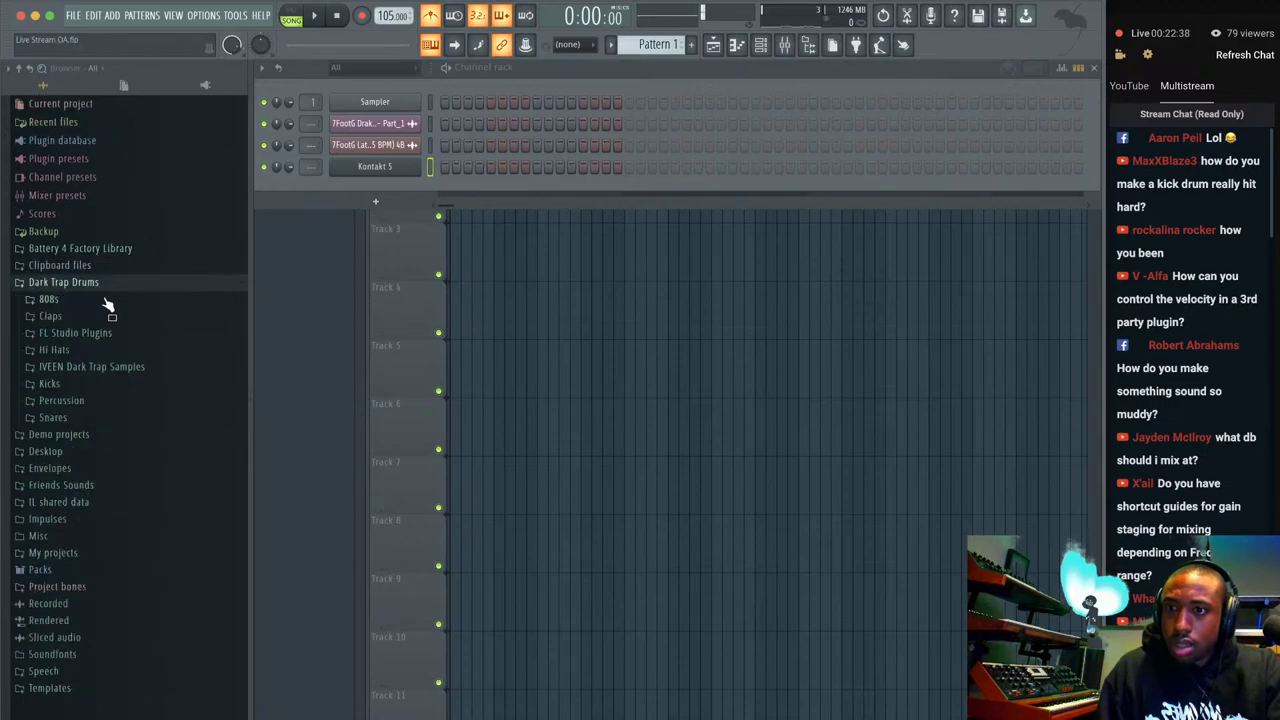
click(88, 385)
click(100, 446)
right_click(106, 446)
click(132, 458)
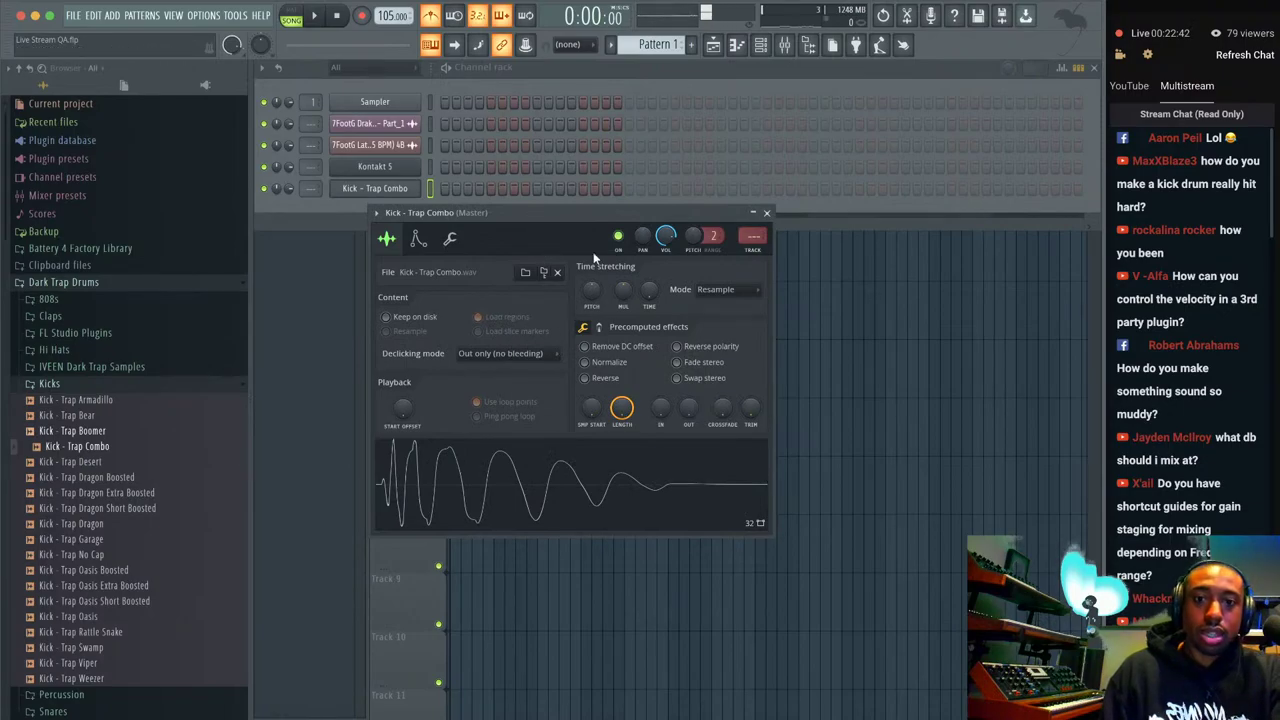
Add a Fruity Soft Clipper with maximum threshold to the kick's mixer track.
key(F9)
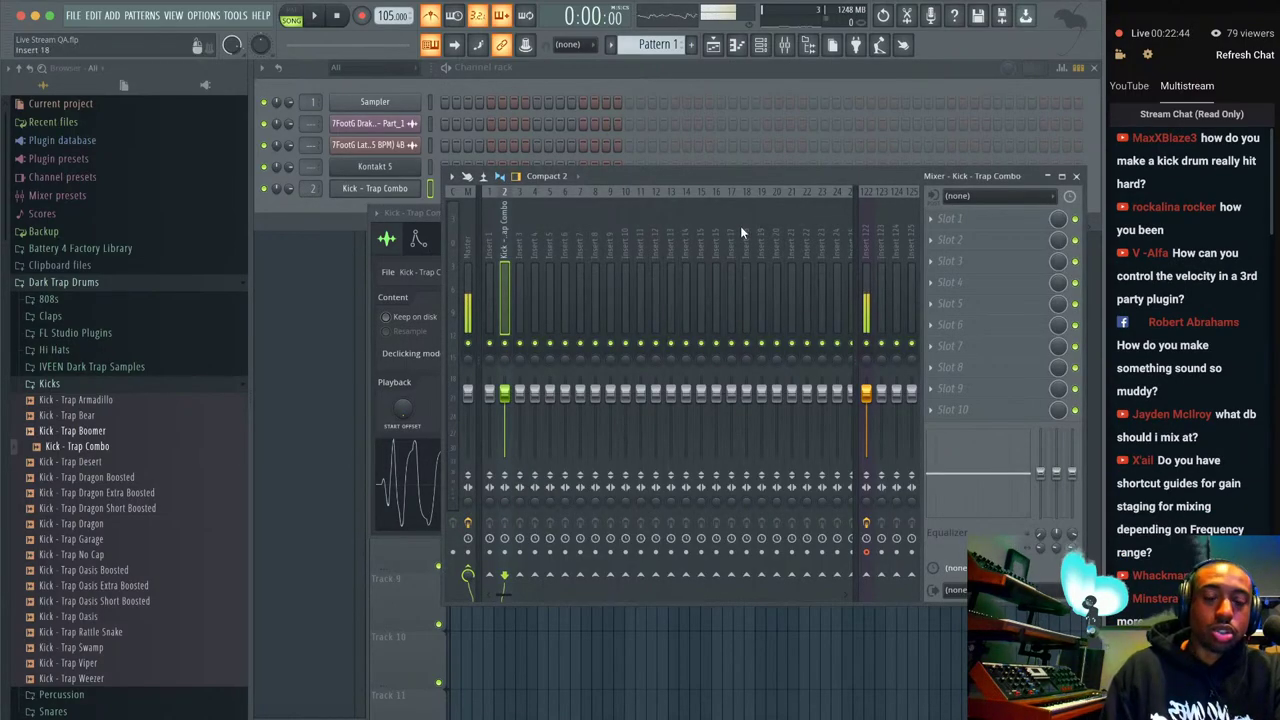
click(913, 226)
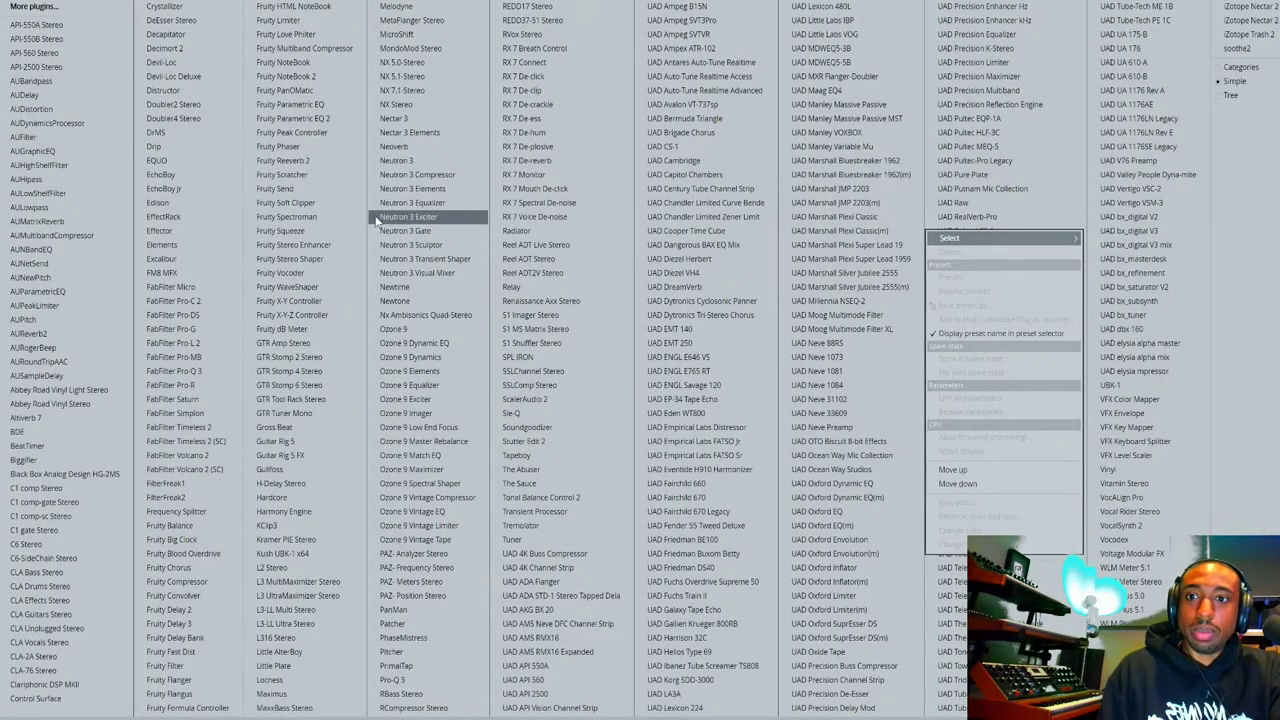
click(340, 202)
drag(398, 266, 400, 270)
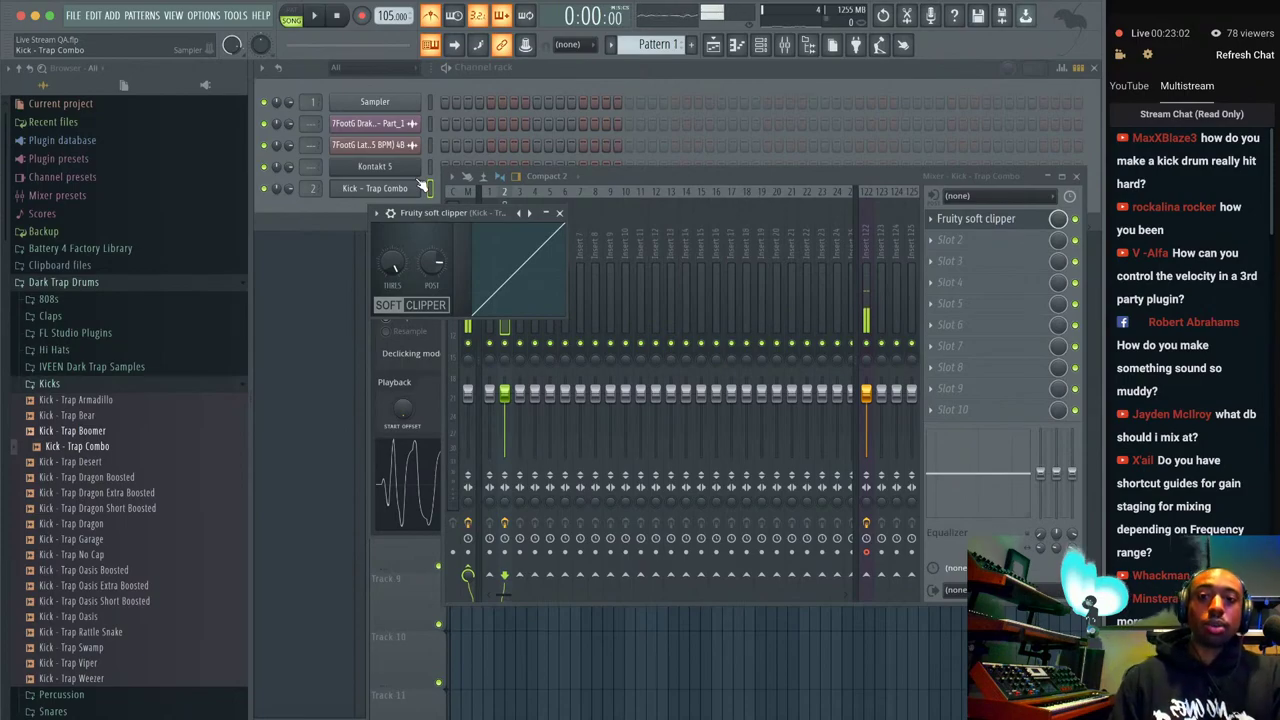
Turn on the kick's first step and switch playback to pattern mode.
click(430, 189)
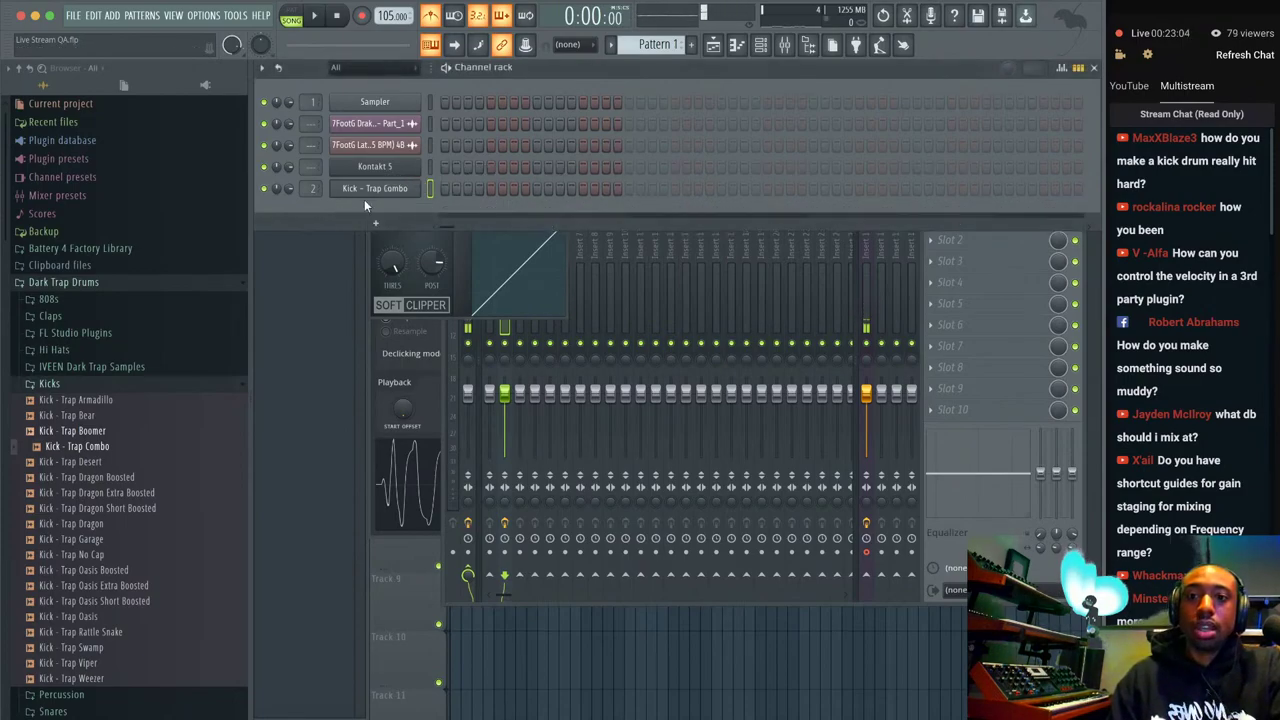
click(444, 189)
click(291, 15)
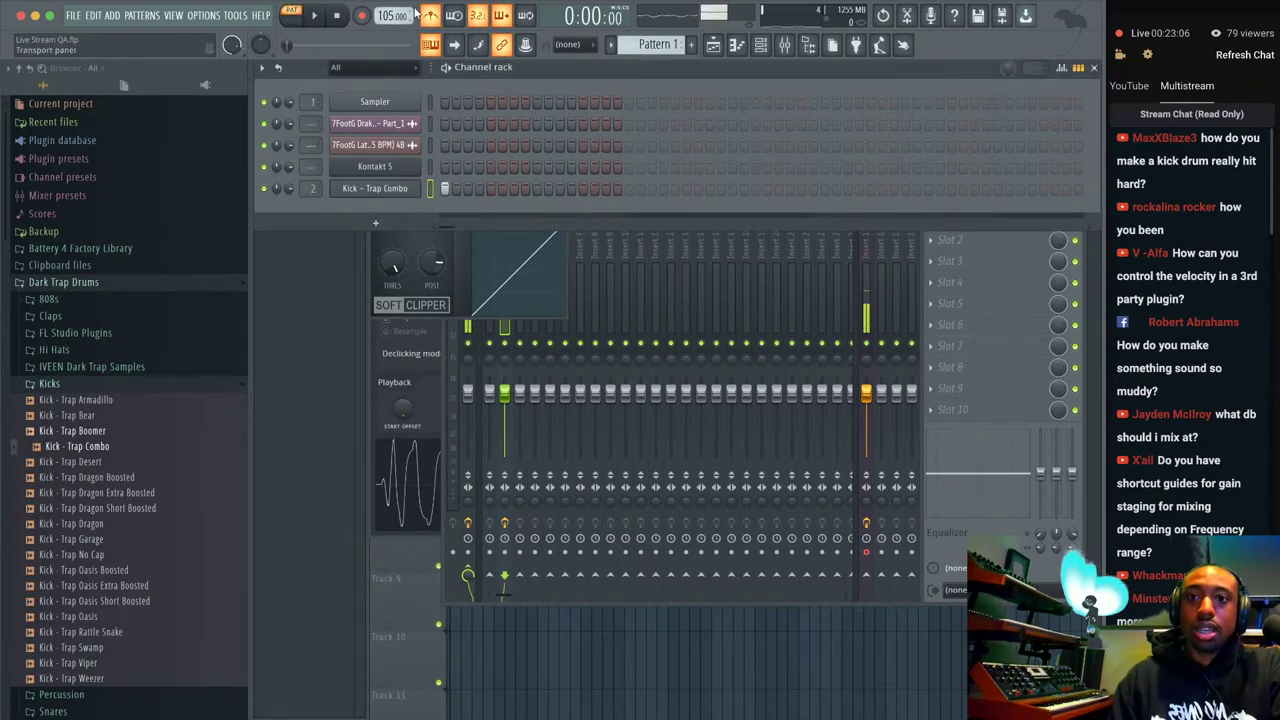
Set the kick sample's precomputed Boost to about 9%, then close its settings.
click(400, 189)
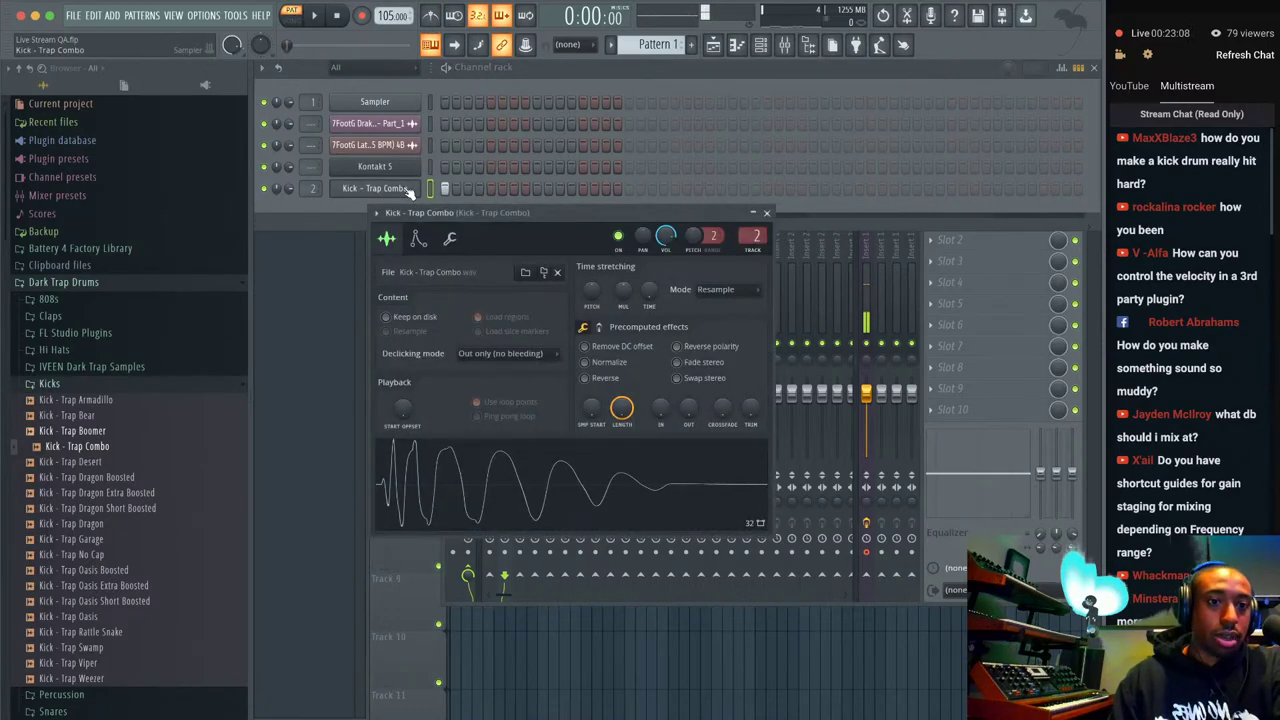
click(602, 328)
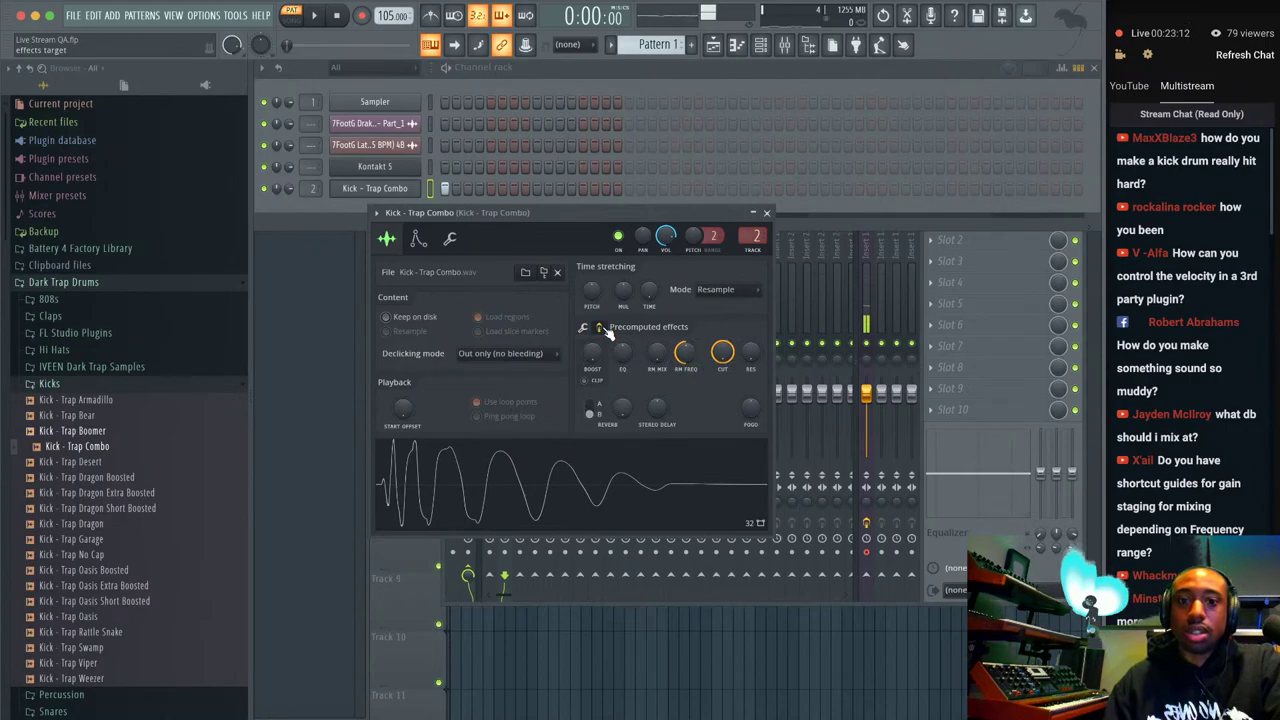
mouse_move(600, 355)
mouse_down()
mouse_move(590, 328)
mouse_move(593, 365)
mouse_up()
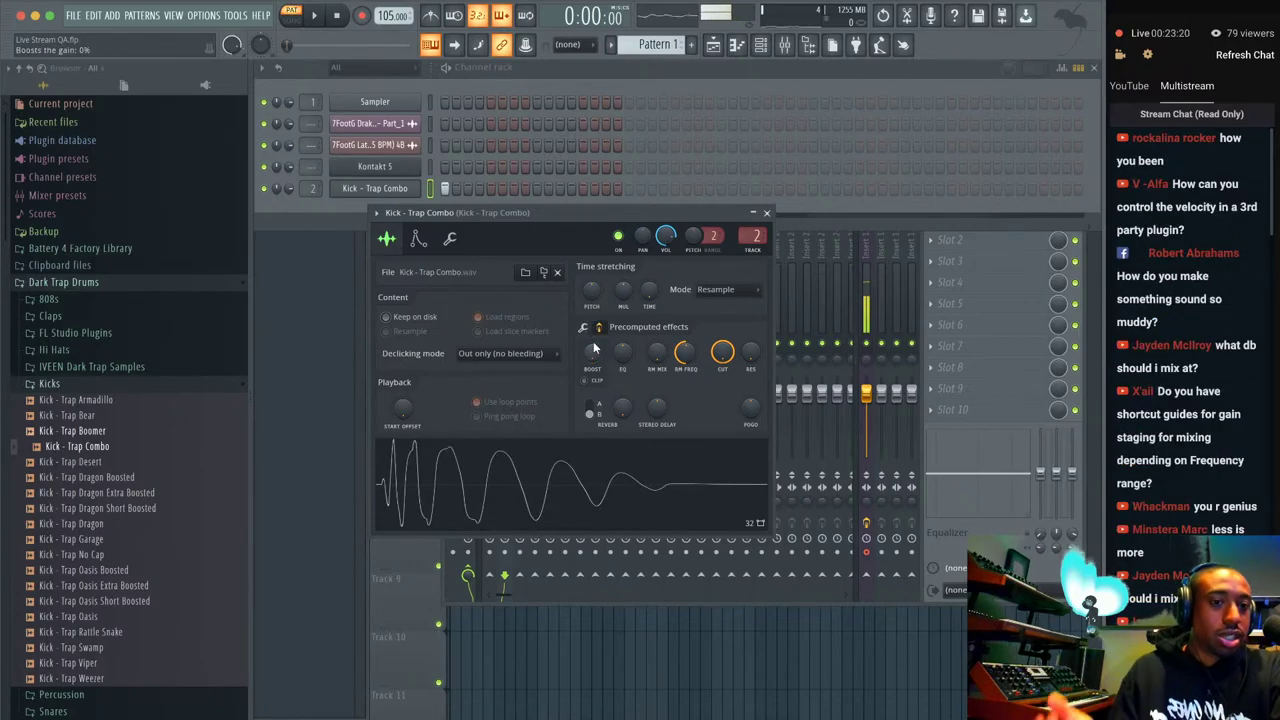
mouse_move(598, 354)
mouse_down()
mouse_move(598, 342)
mouse_move(597, 355)
mouse_up()
scroll(597, 357, up, 2)
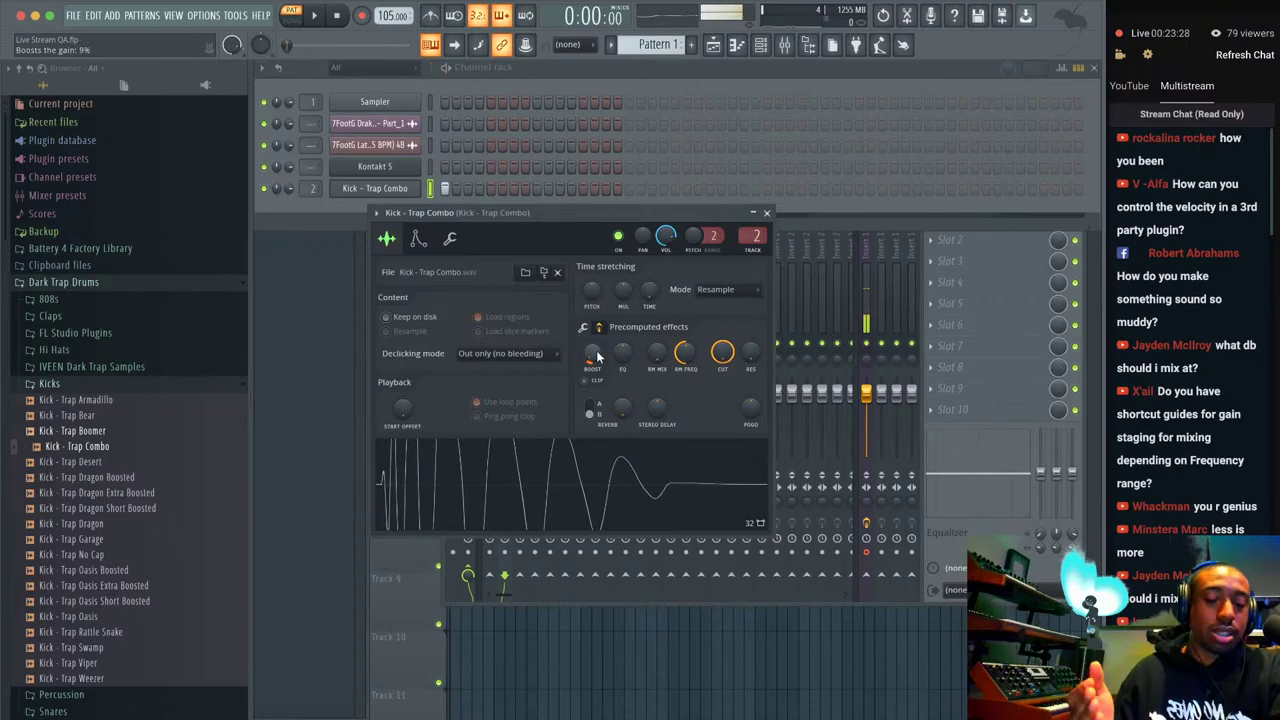
click(769, 213)
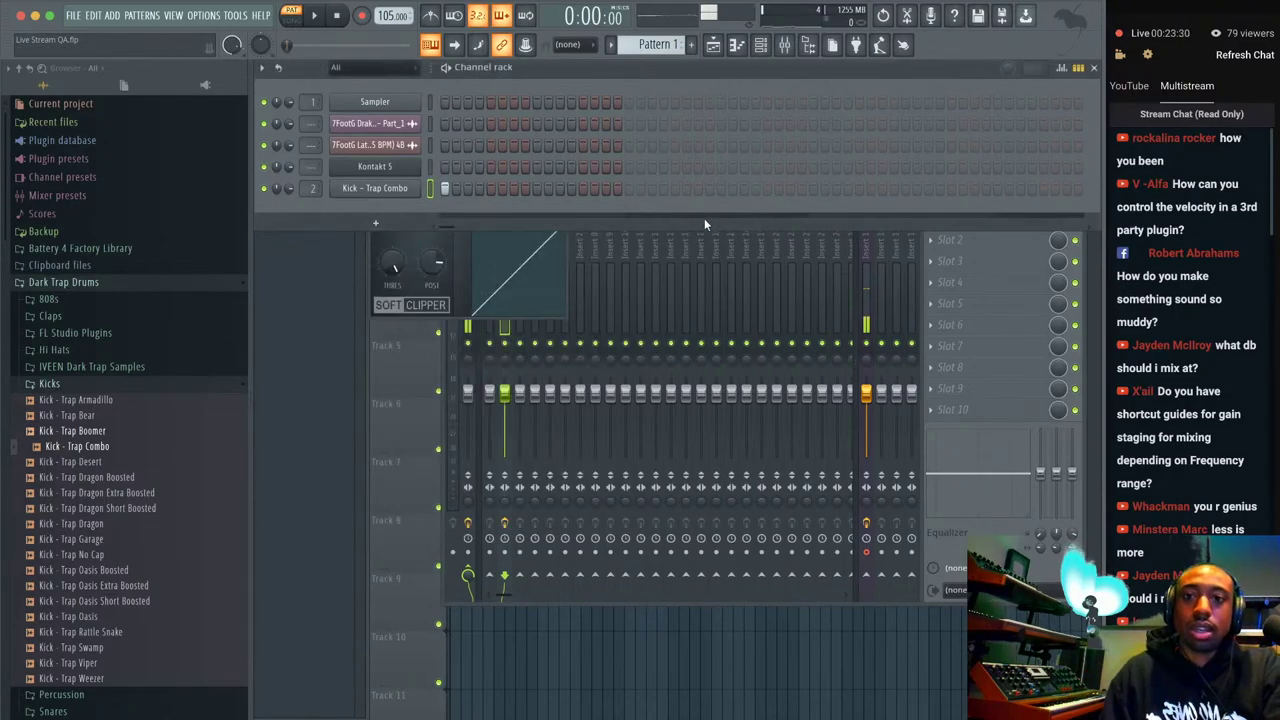
Delete the Kick - Trap Combo channel and bring the mixer forward.
right_click(405, 194)
key(alt+Delete)
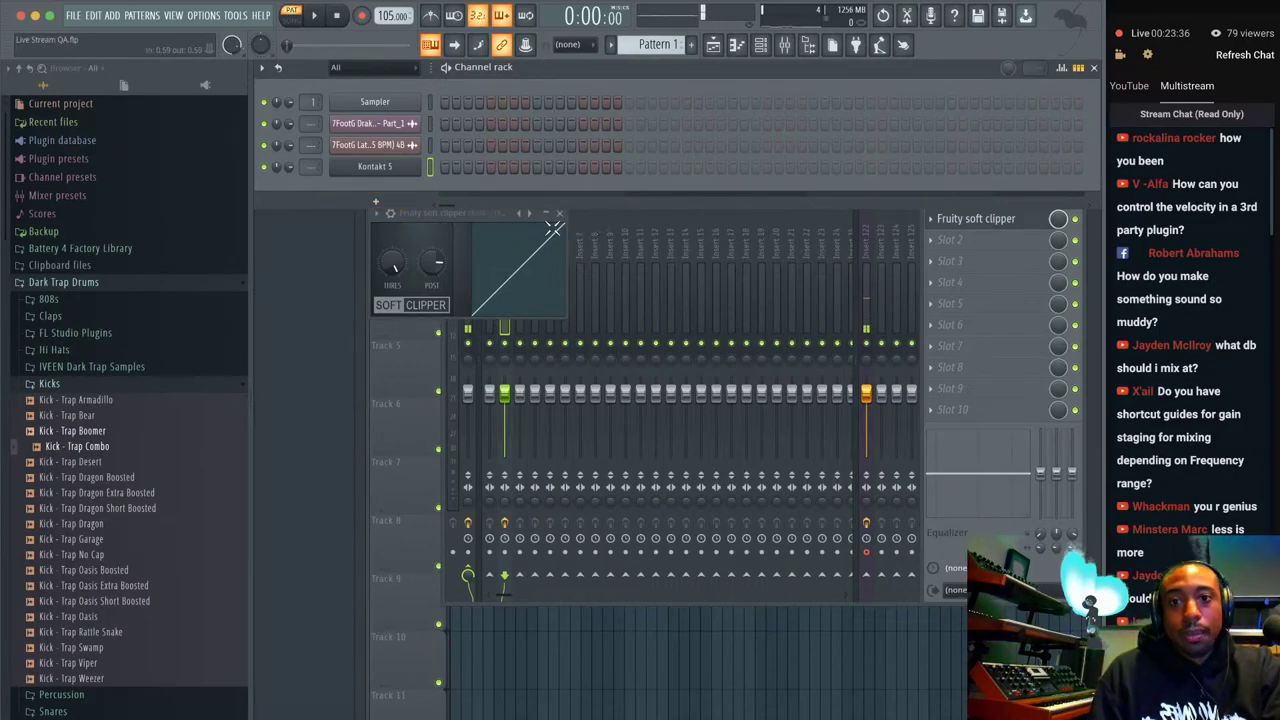
click(866, 259)
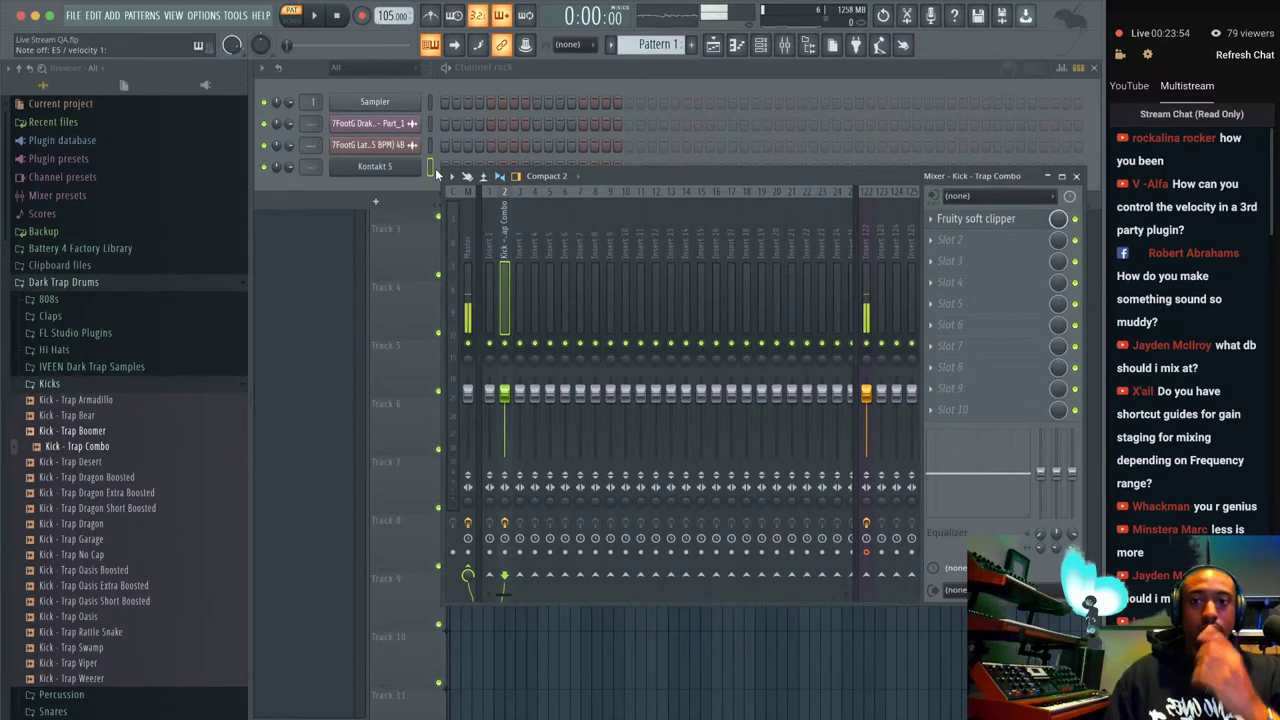
right_click(422, 166)
click(453, 167)
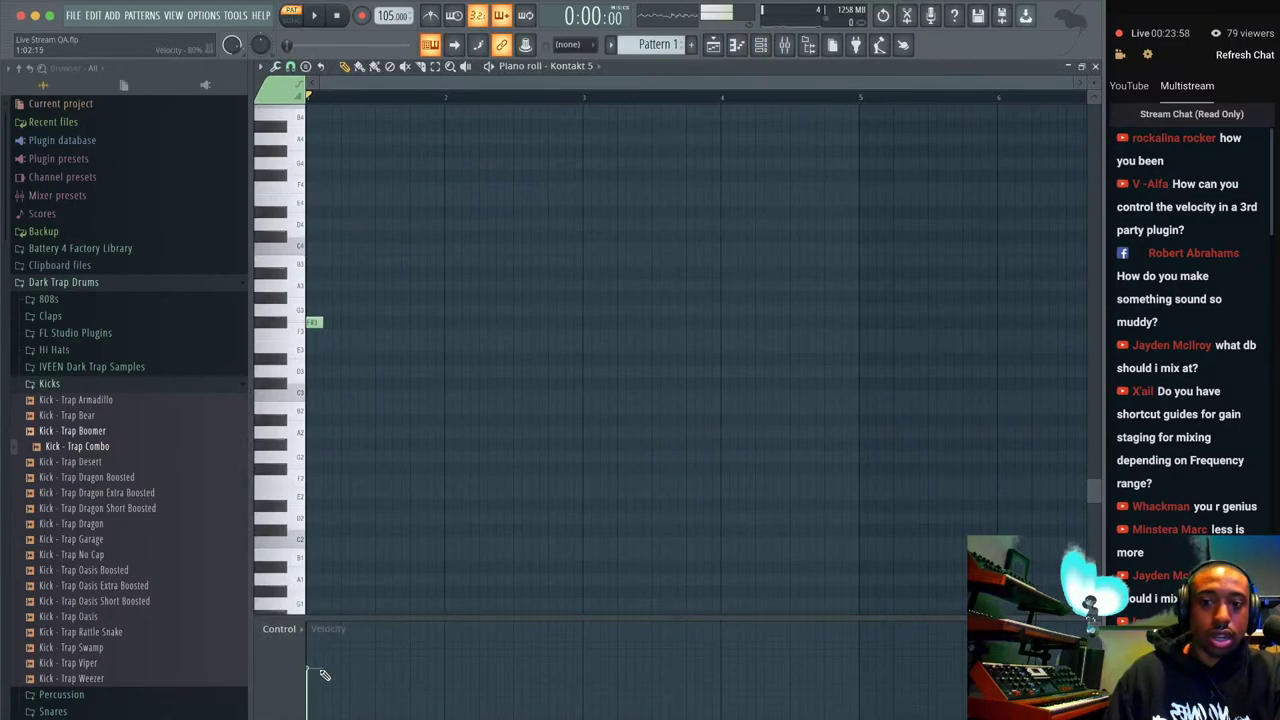
right_click(320, 323)
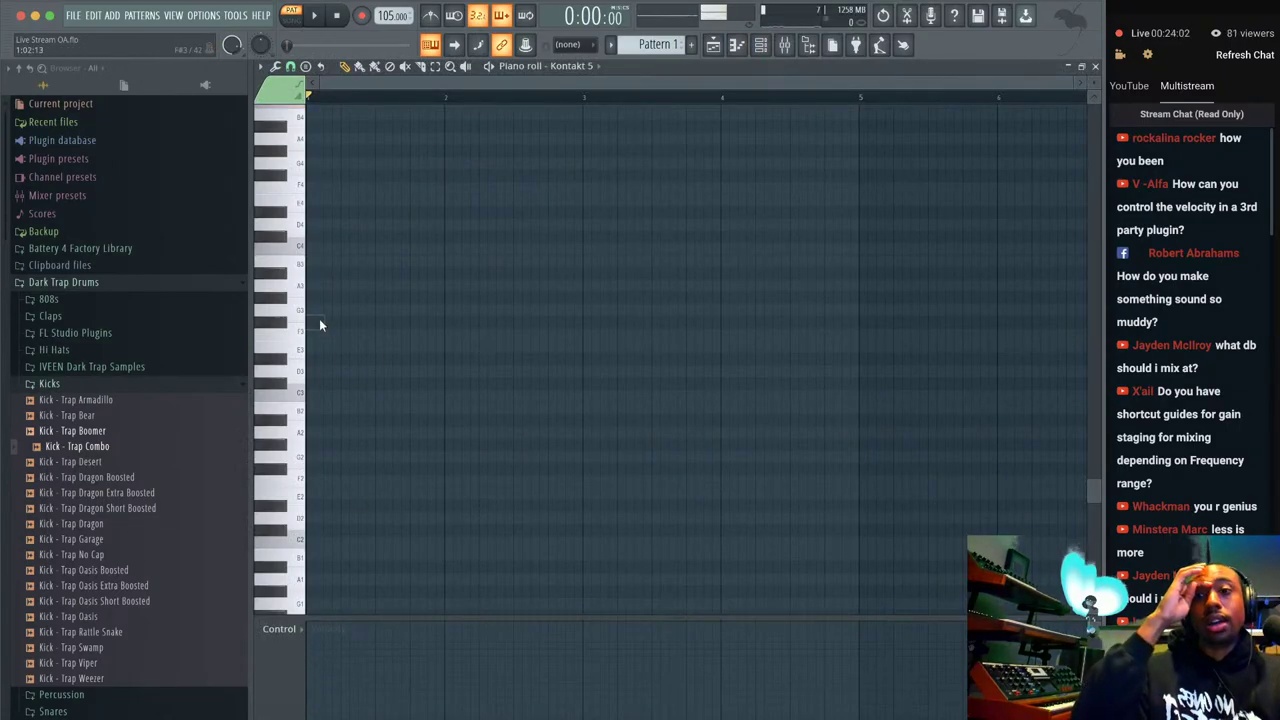
click(1095, 66)
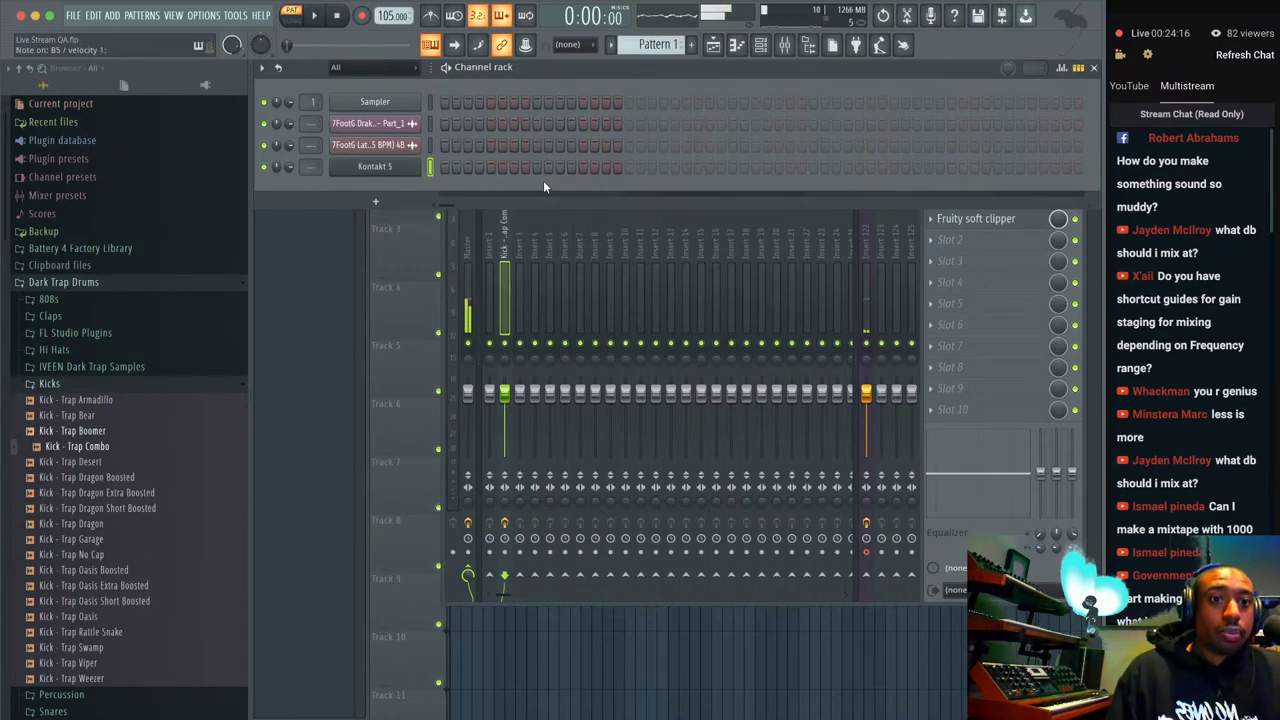
Add an Omnisphere channel and load Keyscape's 'MKS-20 - E.Piano 1 Pop' via an 'mks' search.
click(375, 201)
click(505, 285)
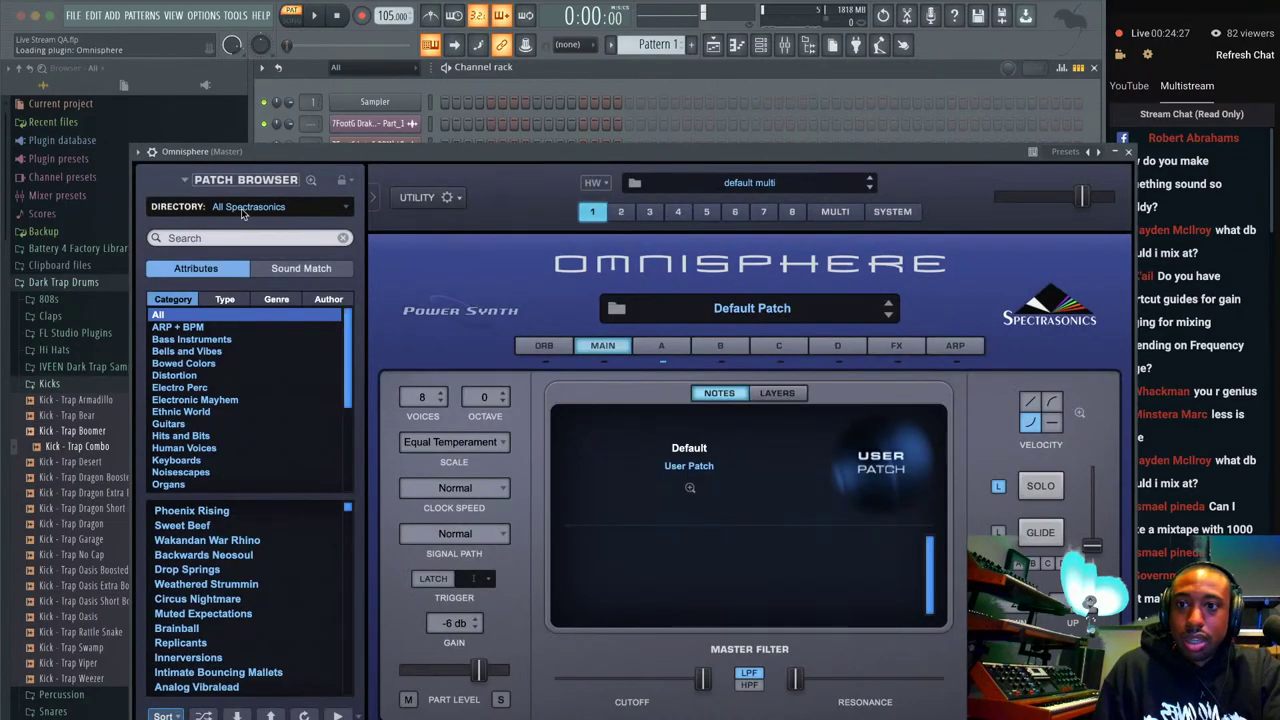
click(245, 208)
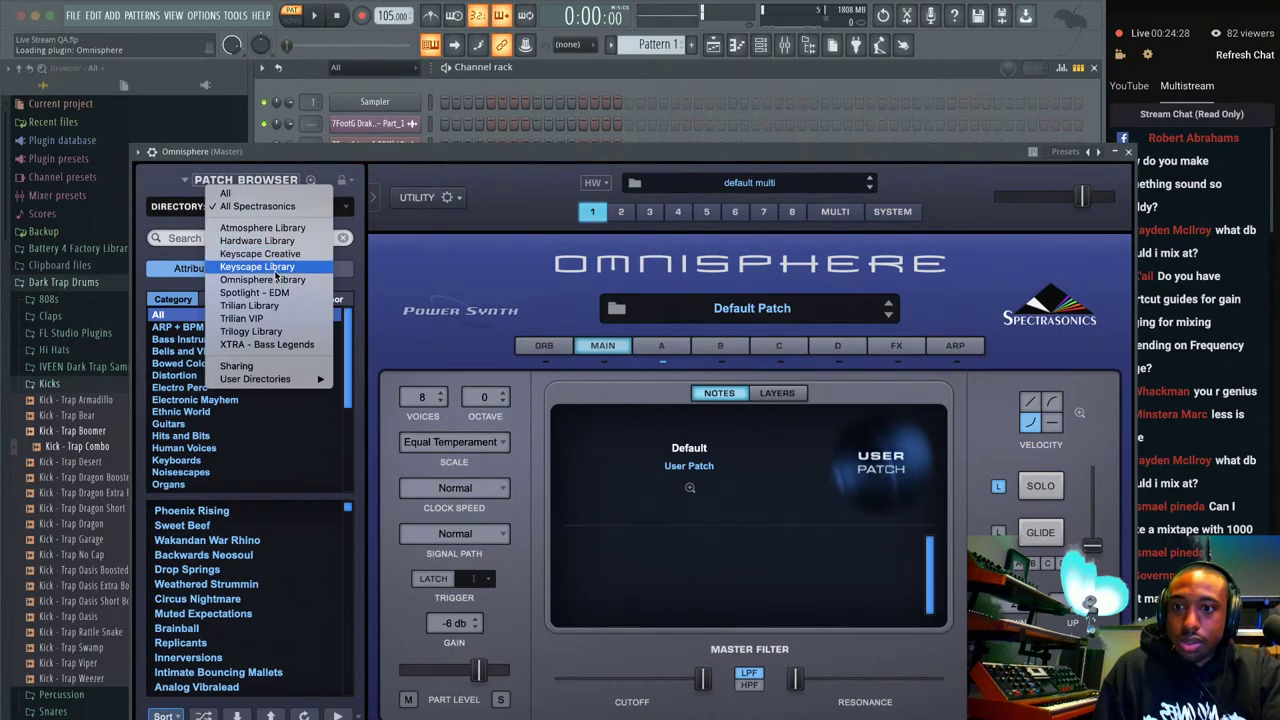
click(268, 267)
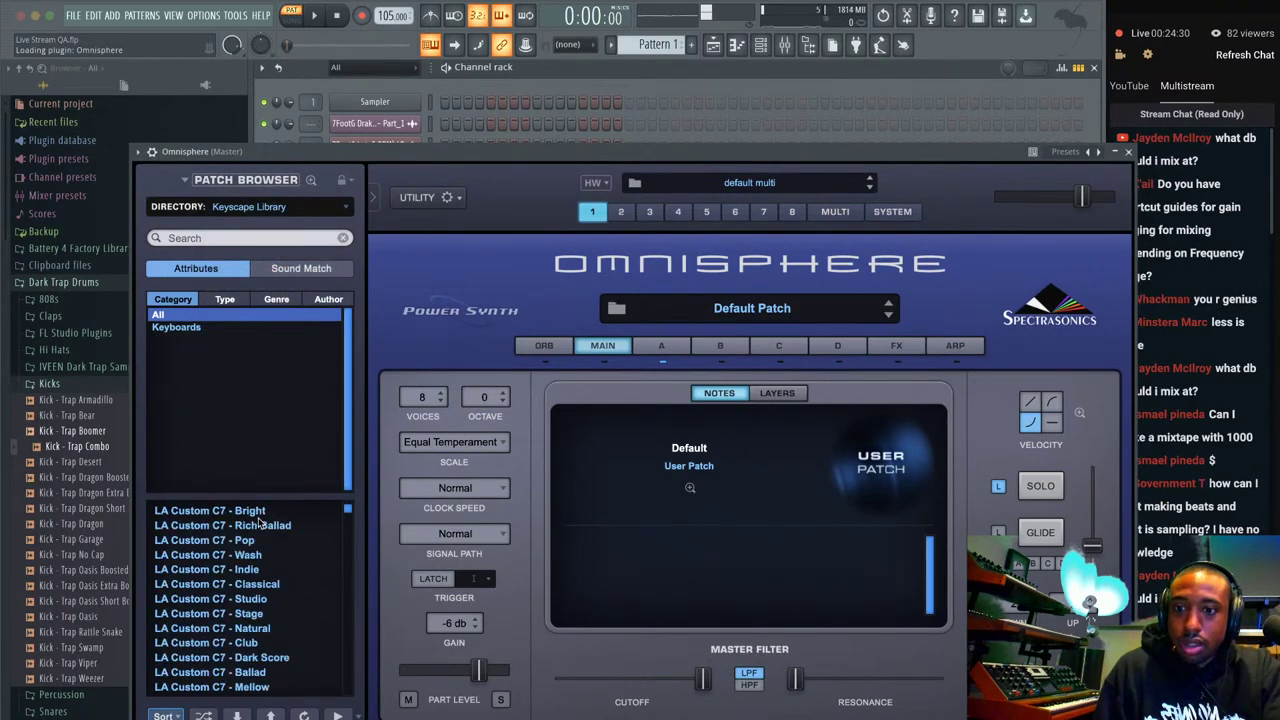
scroll(259, 520, down, 5)
click(237, 237)
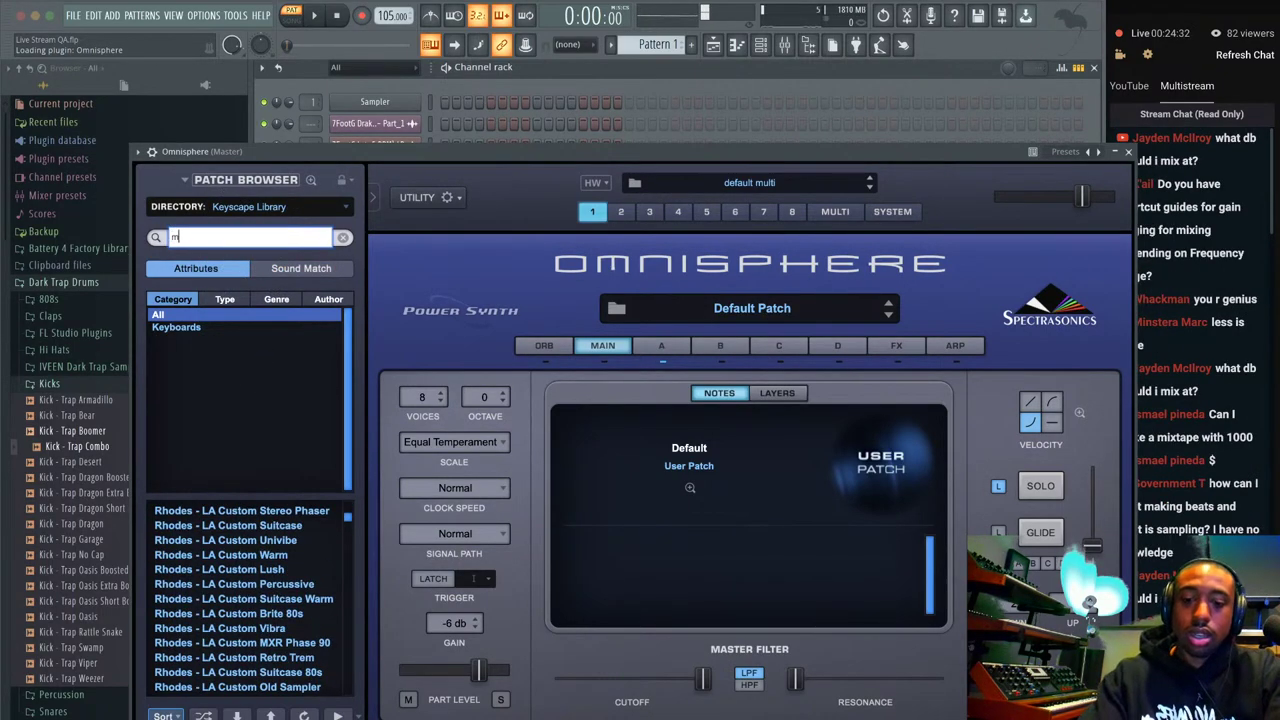
text(mks)
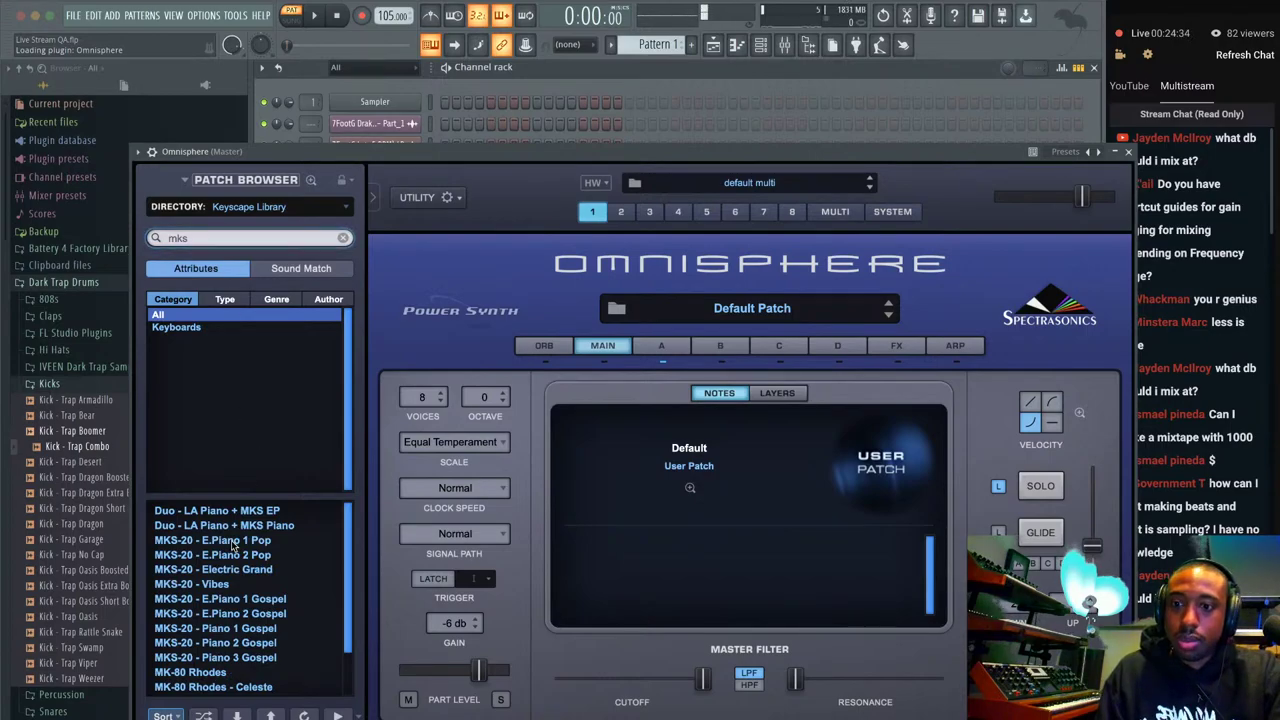
click(234, 541)
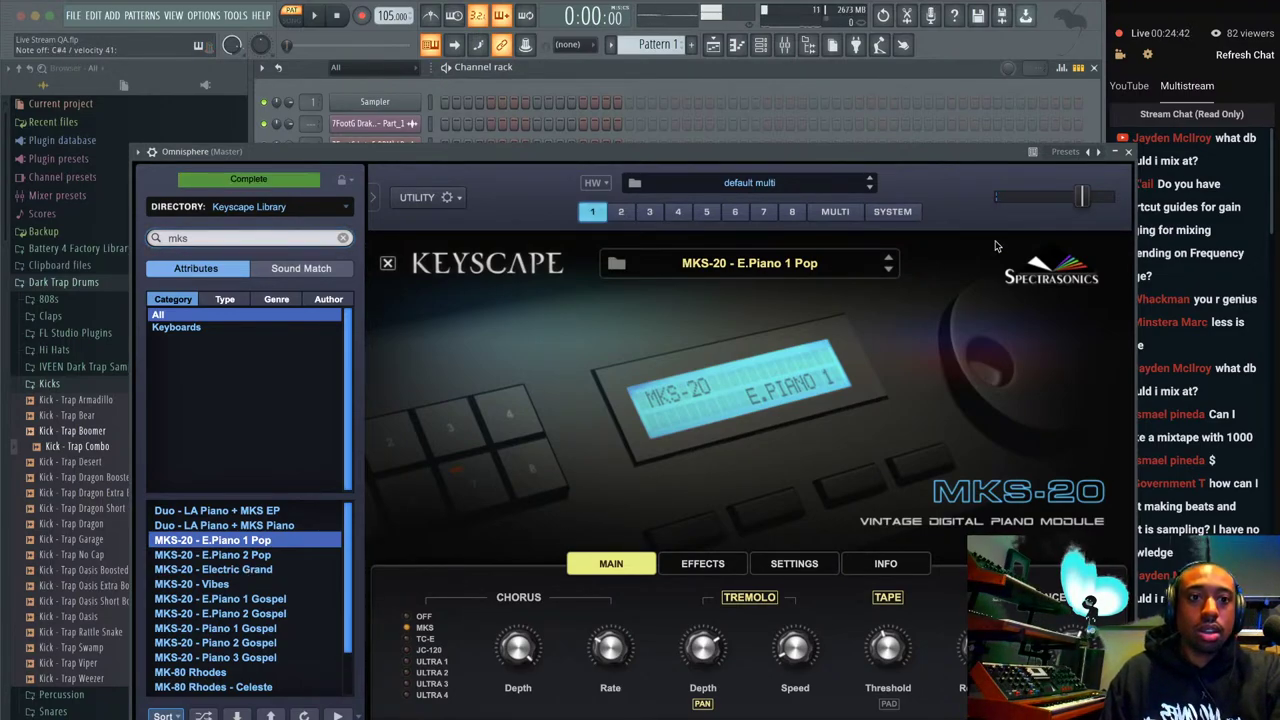
Close the Omnisphere plugin window.
click(1128, 151)
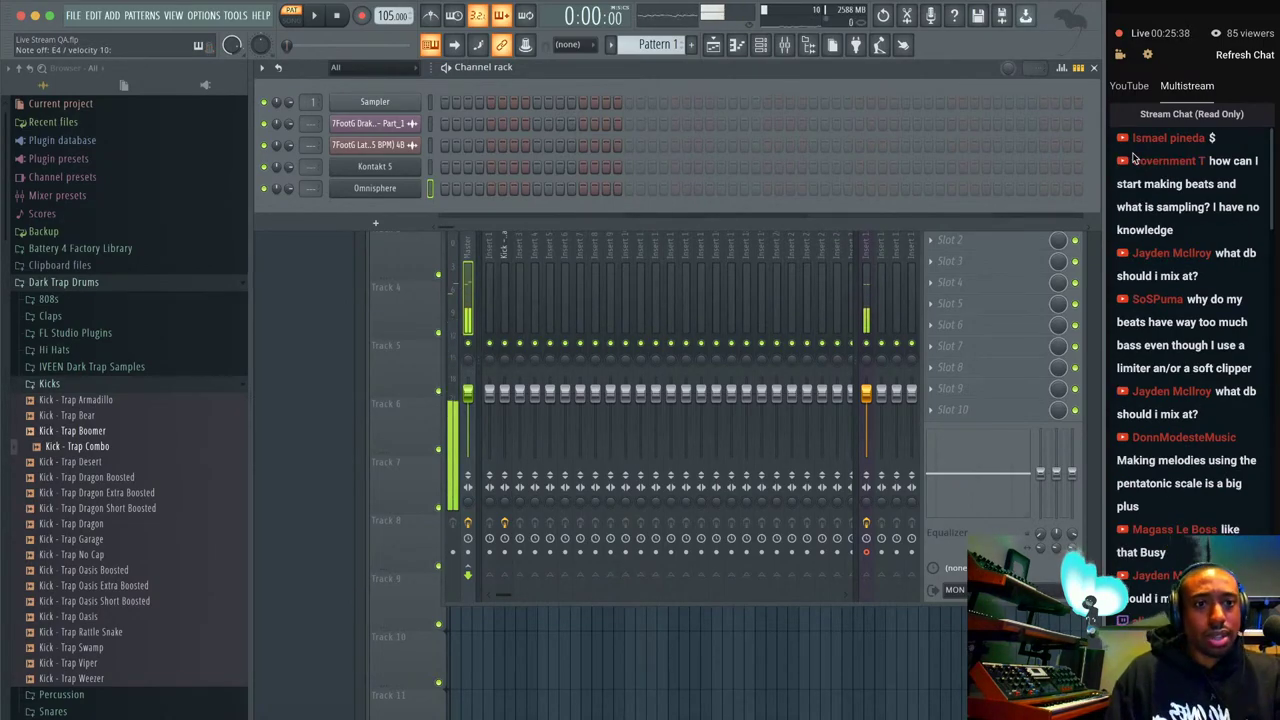
scroll(1177, 207, down, 10)
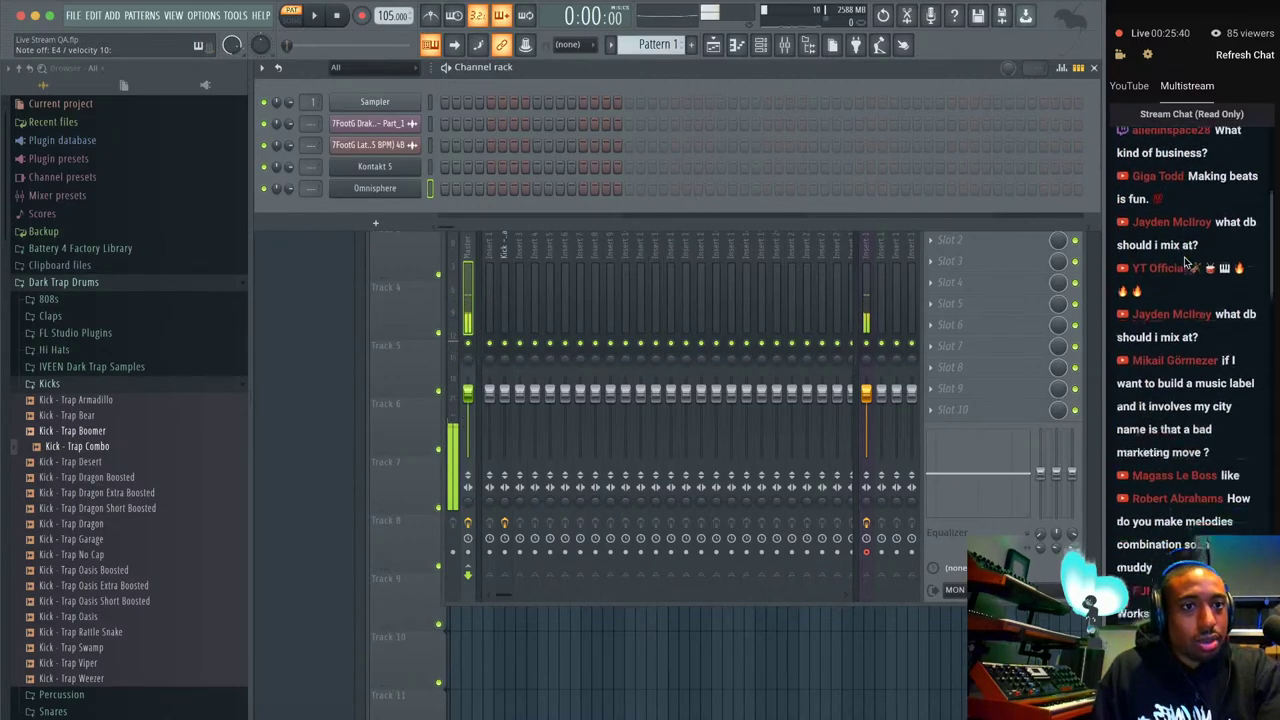
scroll(1186, 262, down, 5)
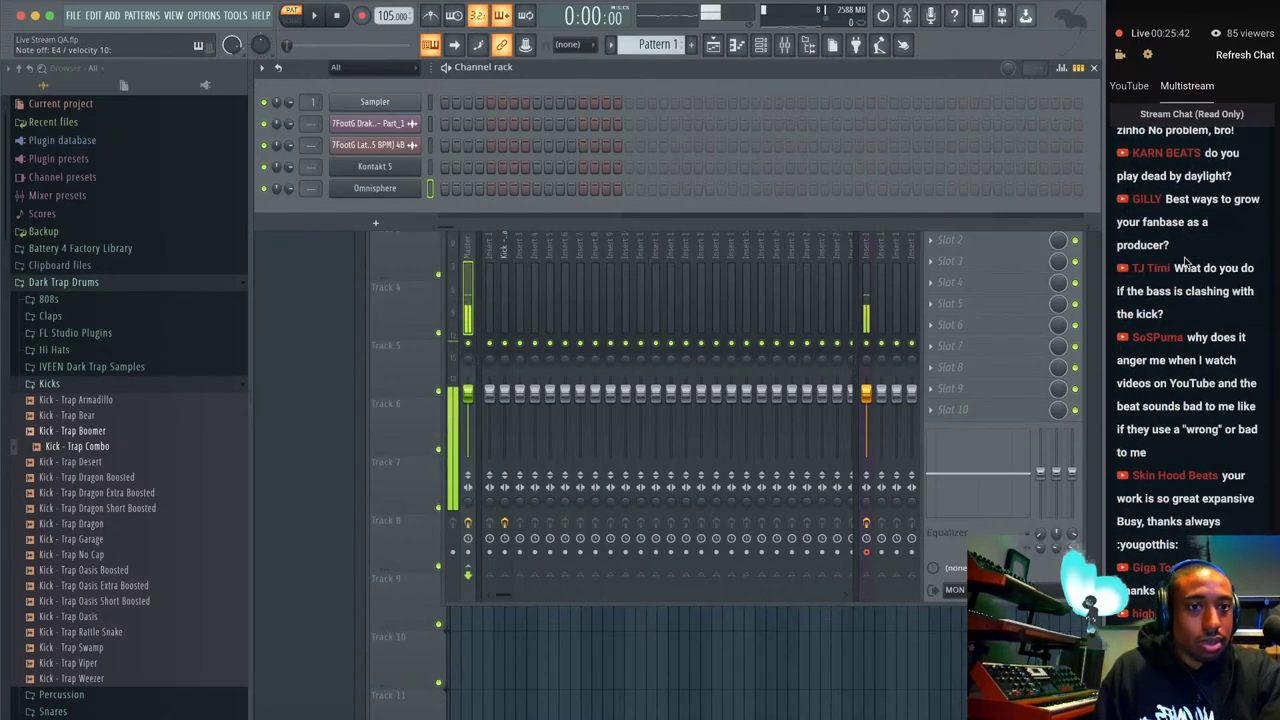
scroll(1186, 262, down, 3)
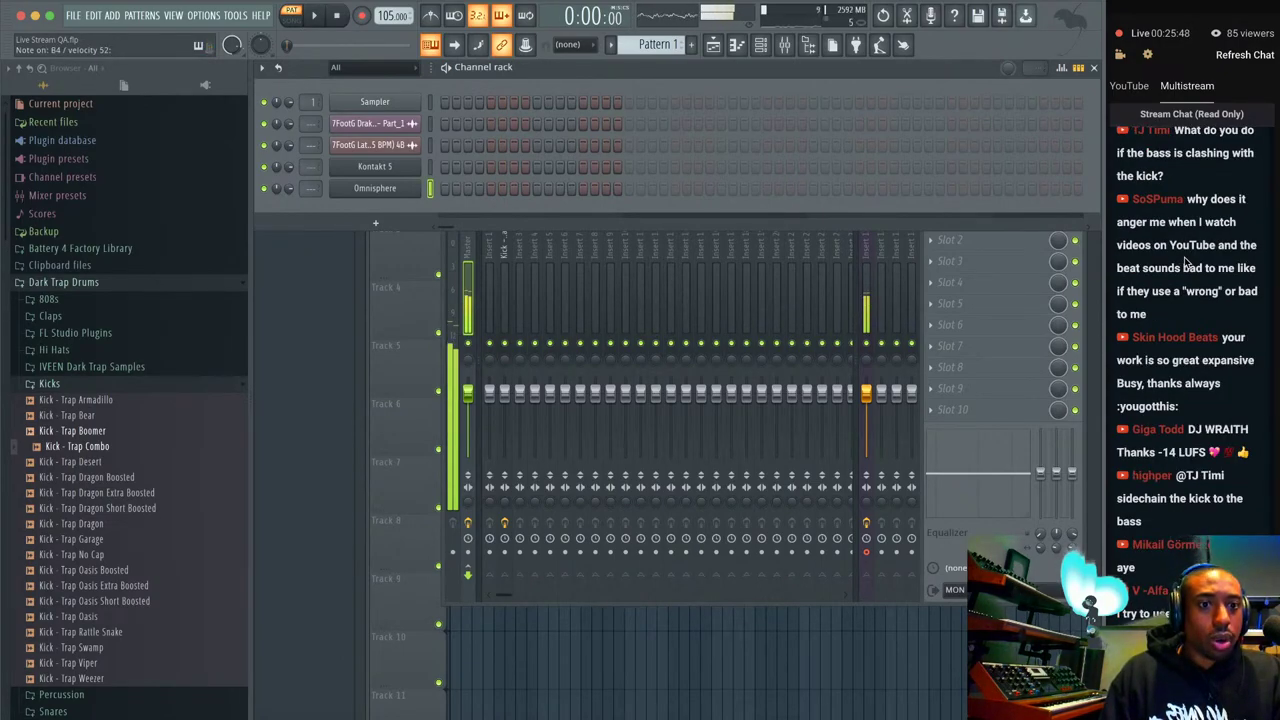
scroll(1186, 262, down, 3)
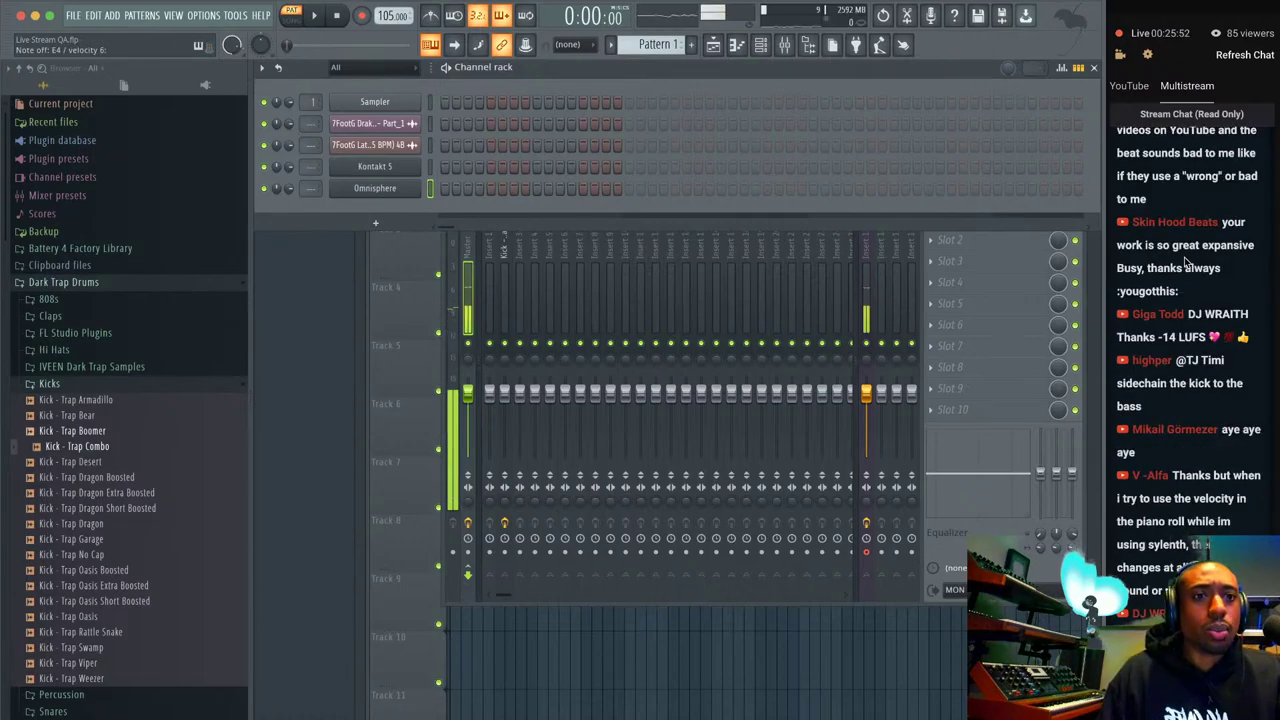
scroll(1186, 262, down, 2)
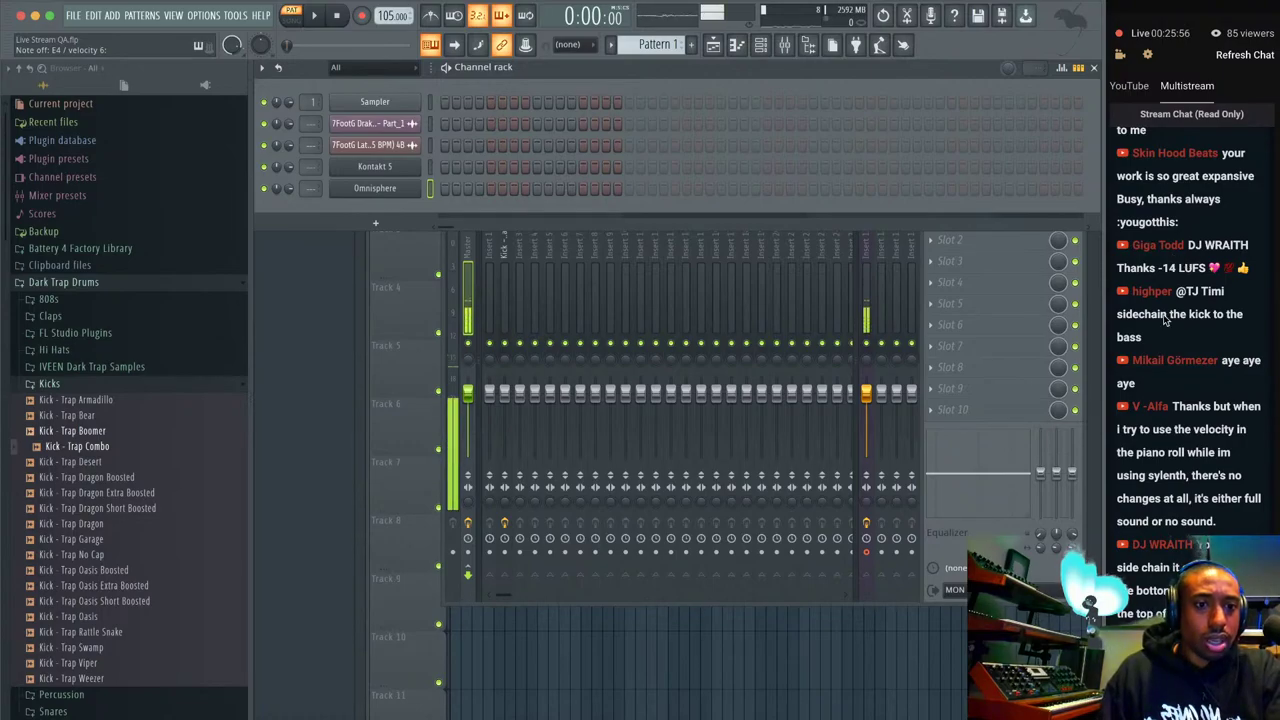
scroll(1164, 320, up, 8)
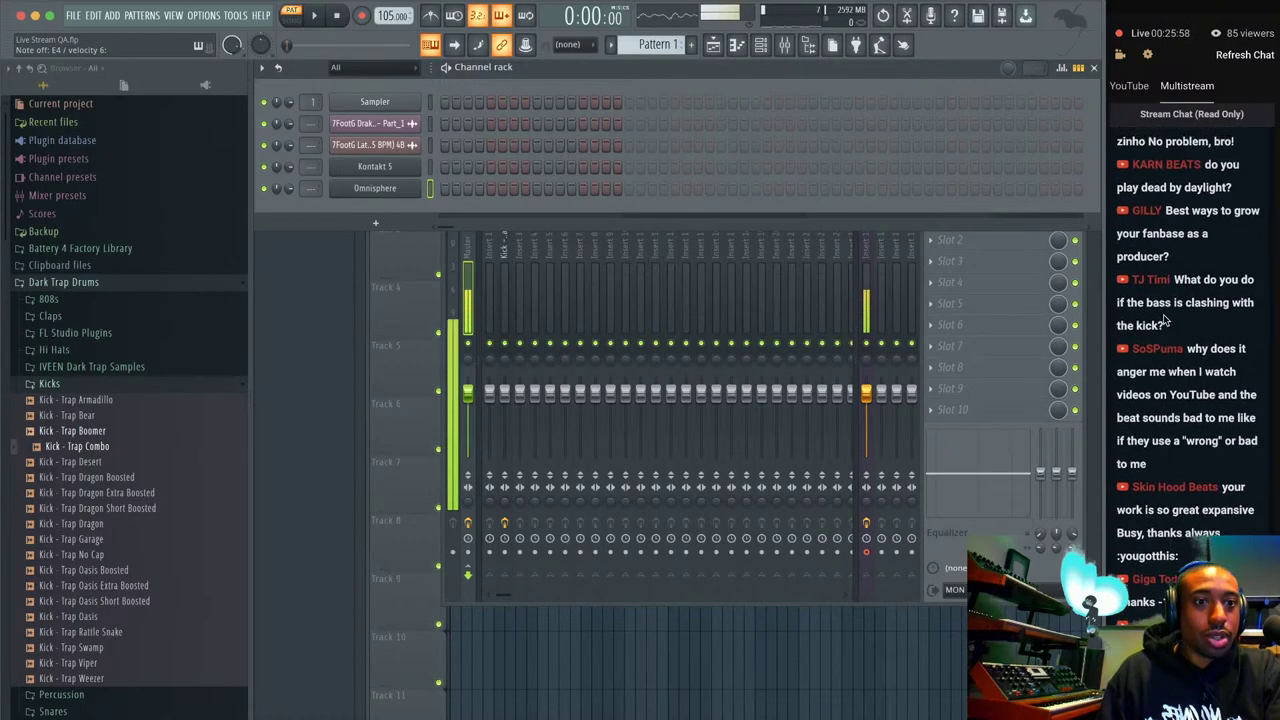
scroll(1164, 320, up, 2)
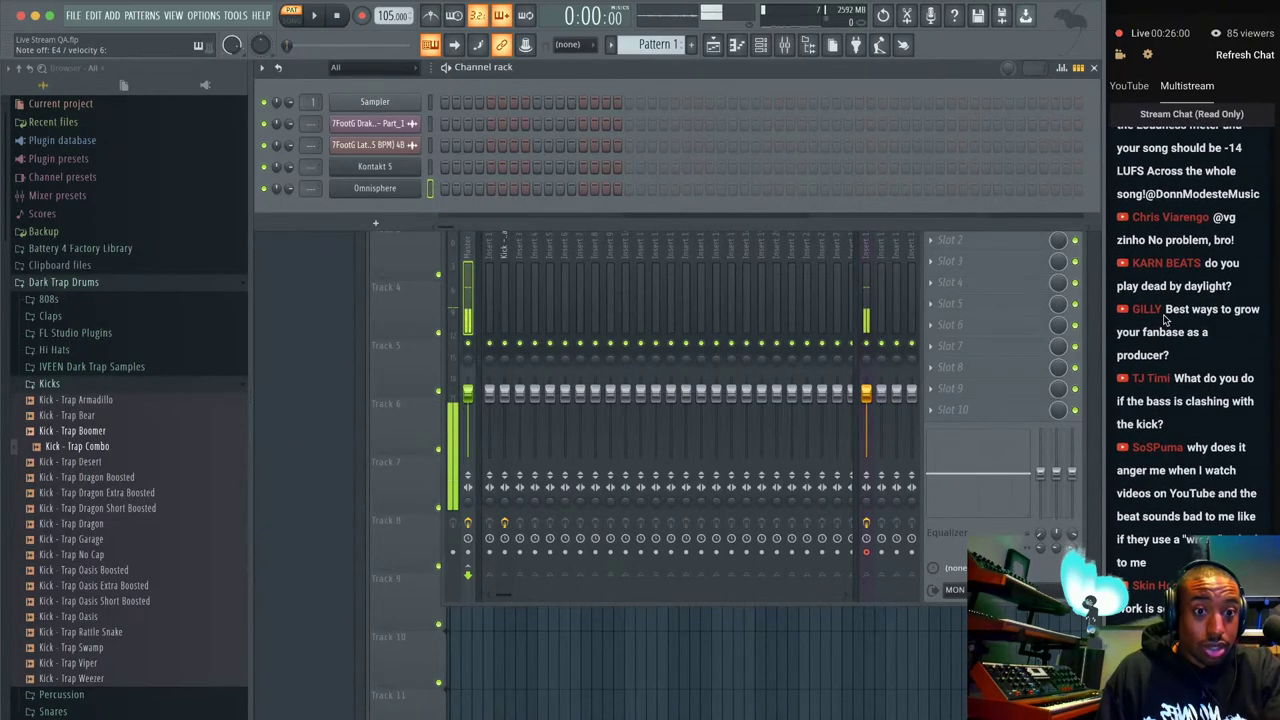
scroll(1164, 320, up, 1)
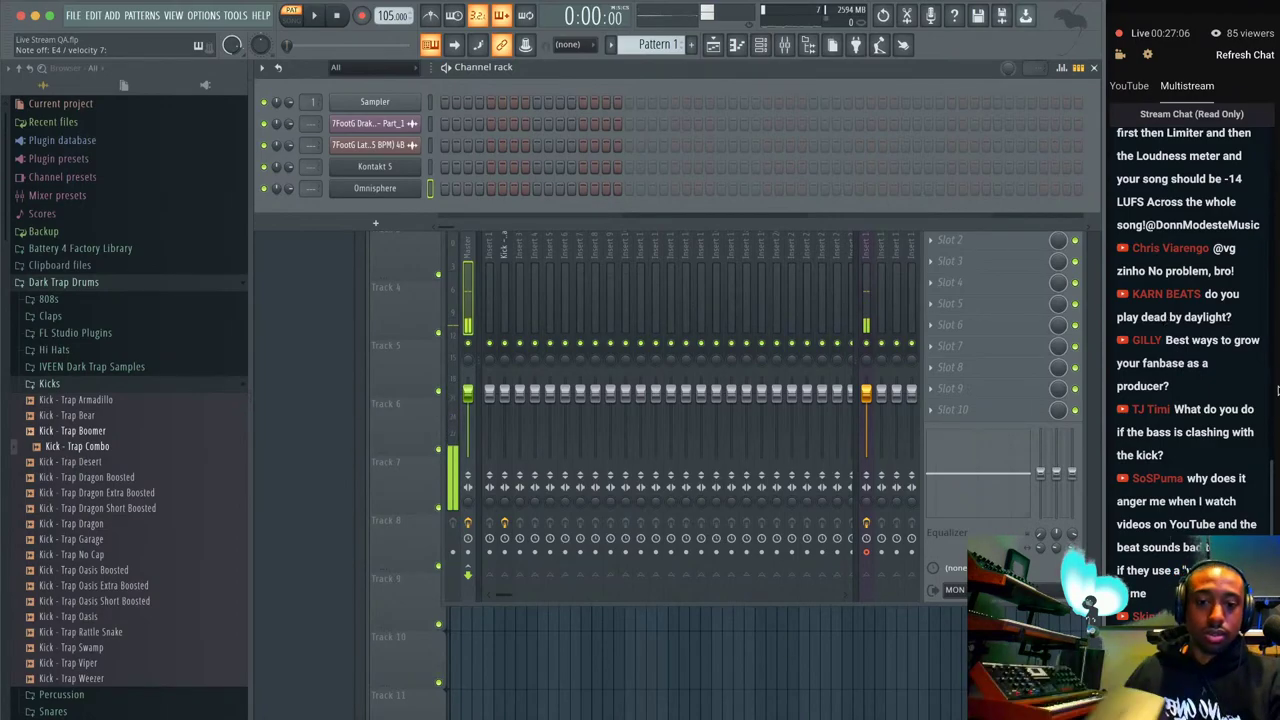
Select the webcam source in Streamlabs OBS and enlarge it in the lower-right corner.
click(790, 710)
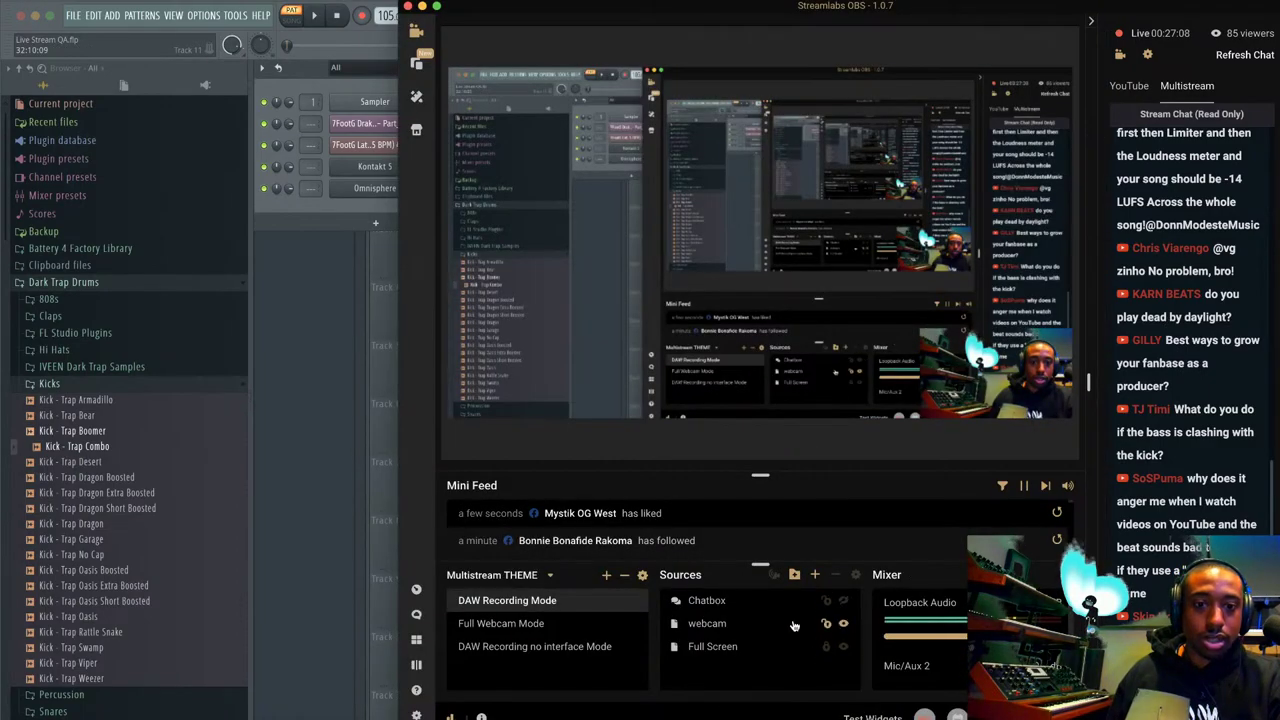
click(957, 398)
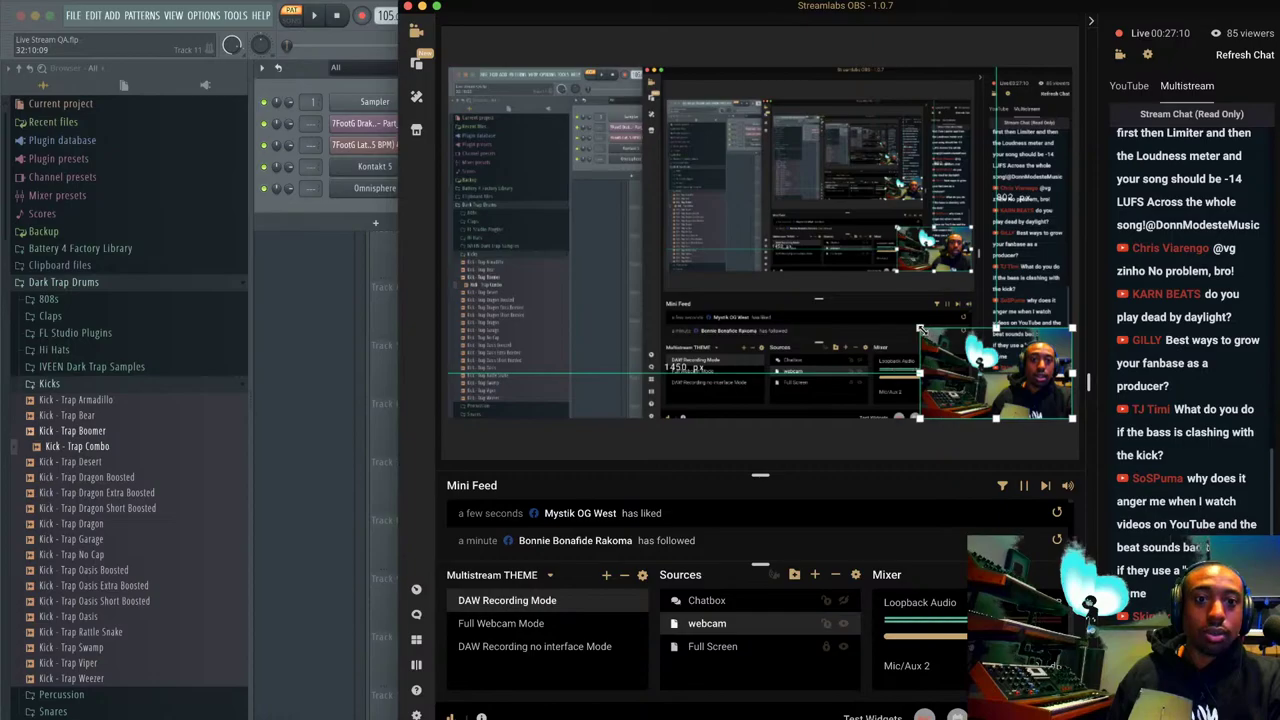
drag(921, 330, 445, 42)
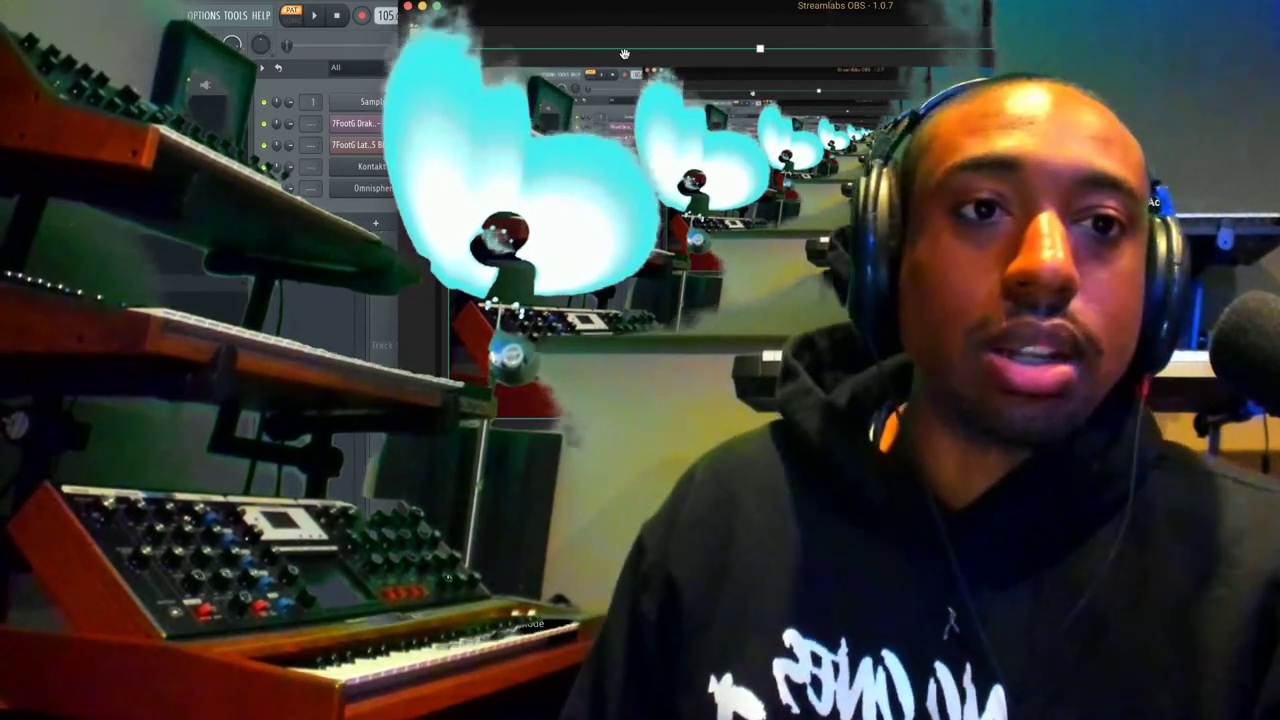
drag(624, 53, 878, 305)
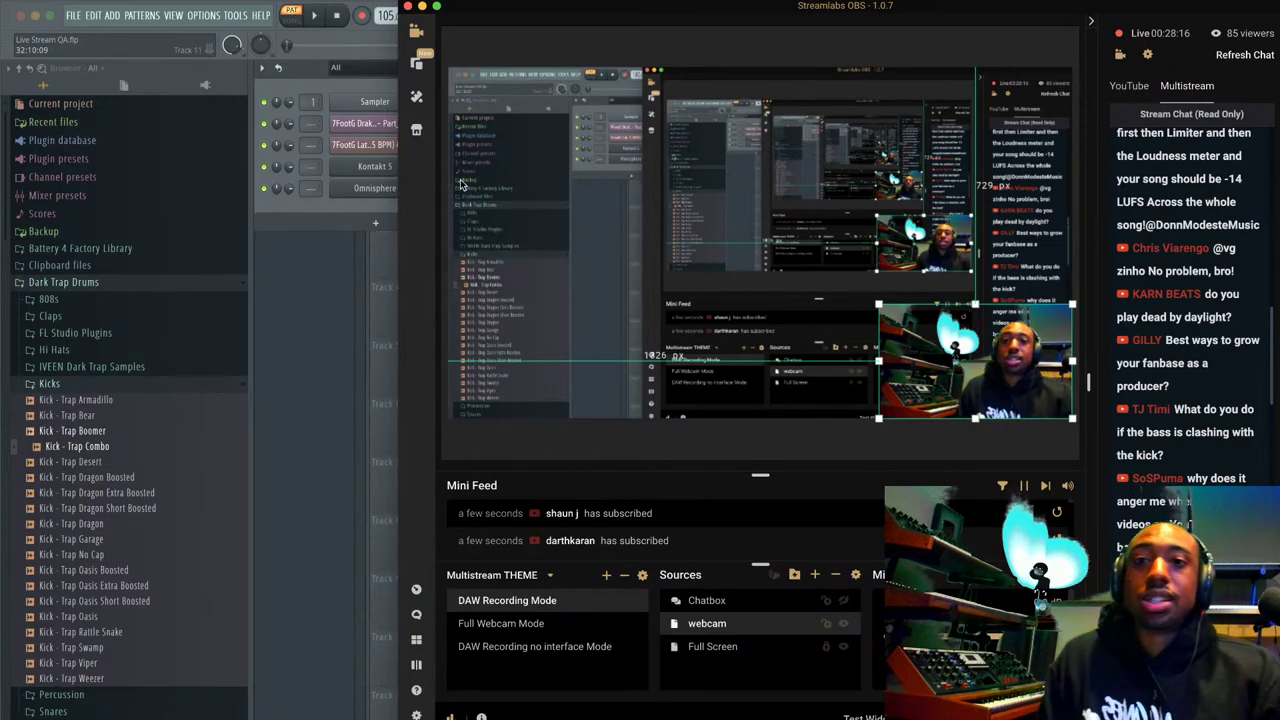
Switch back to FL Studio showing the channel rack and mixer.
click(333, 211)
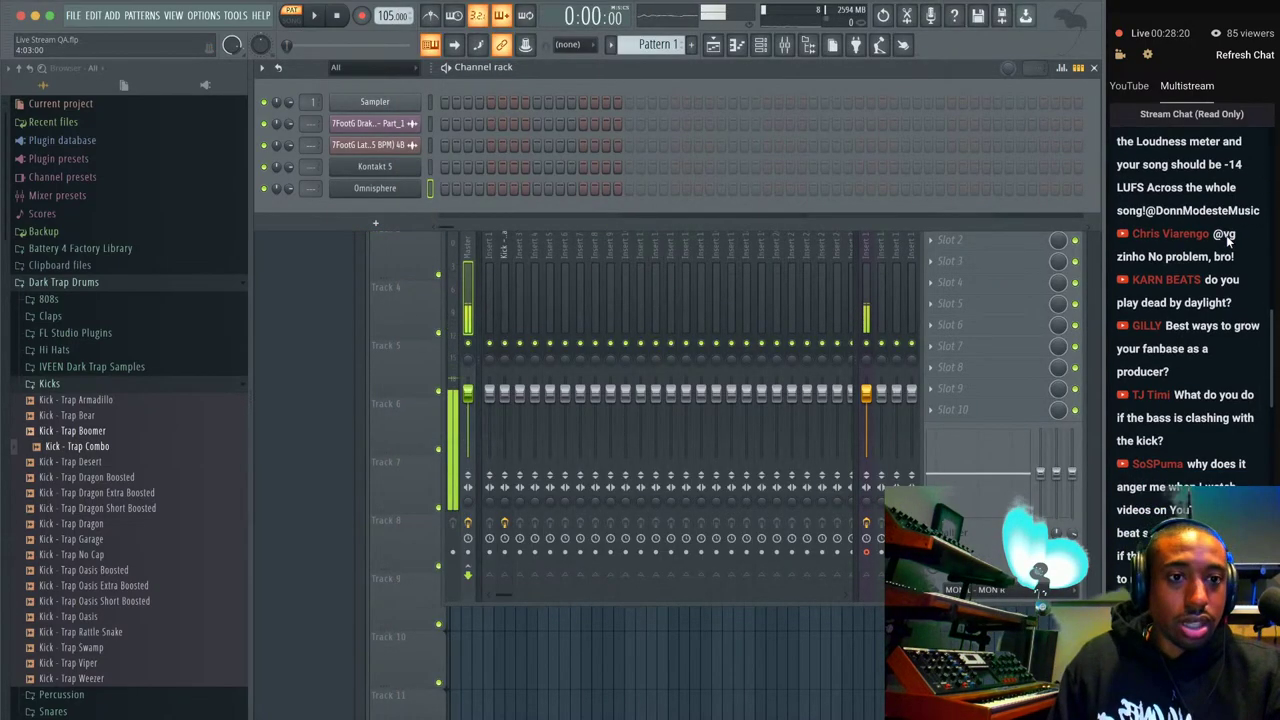
scroll(1227, 242, up, 3)
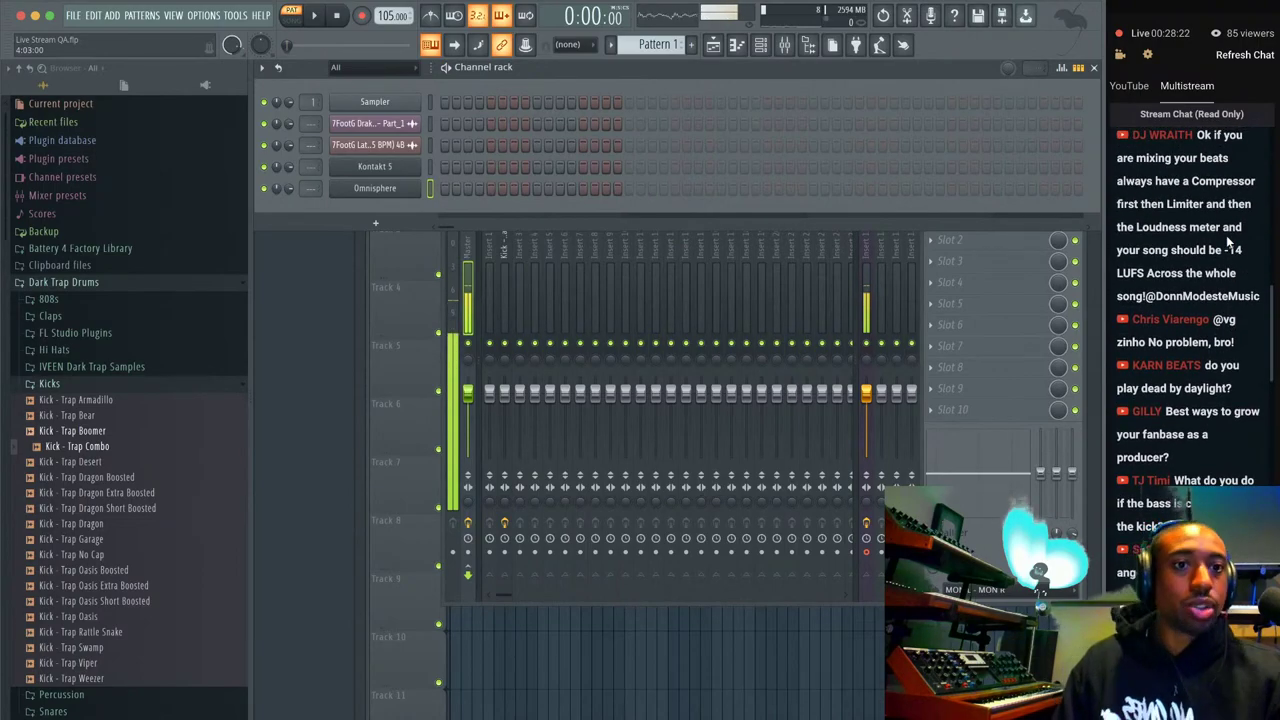
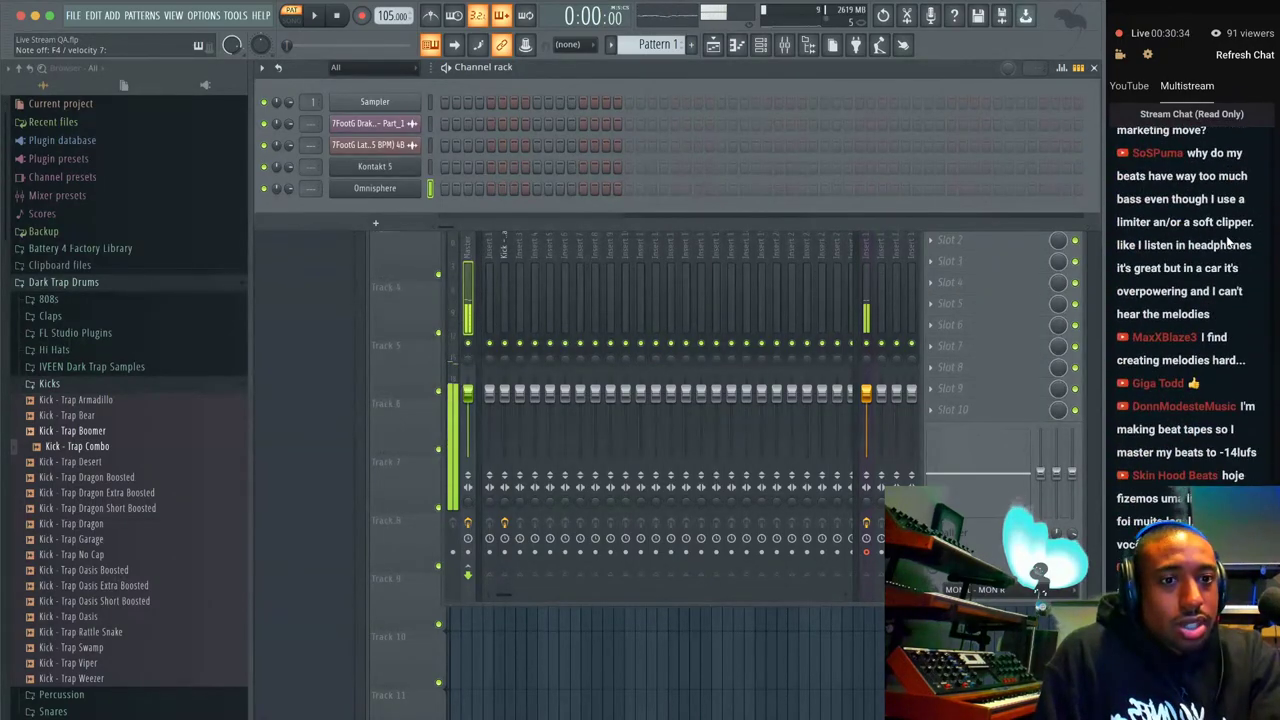
Scroll up and down through the current window.
scroll(1226, 242, up, 6)
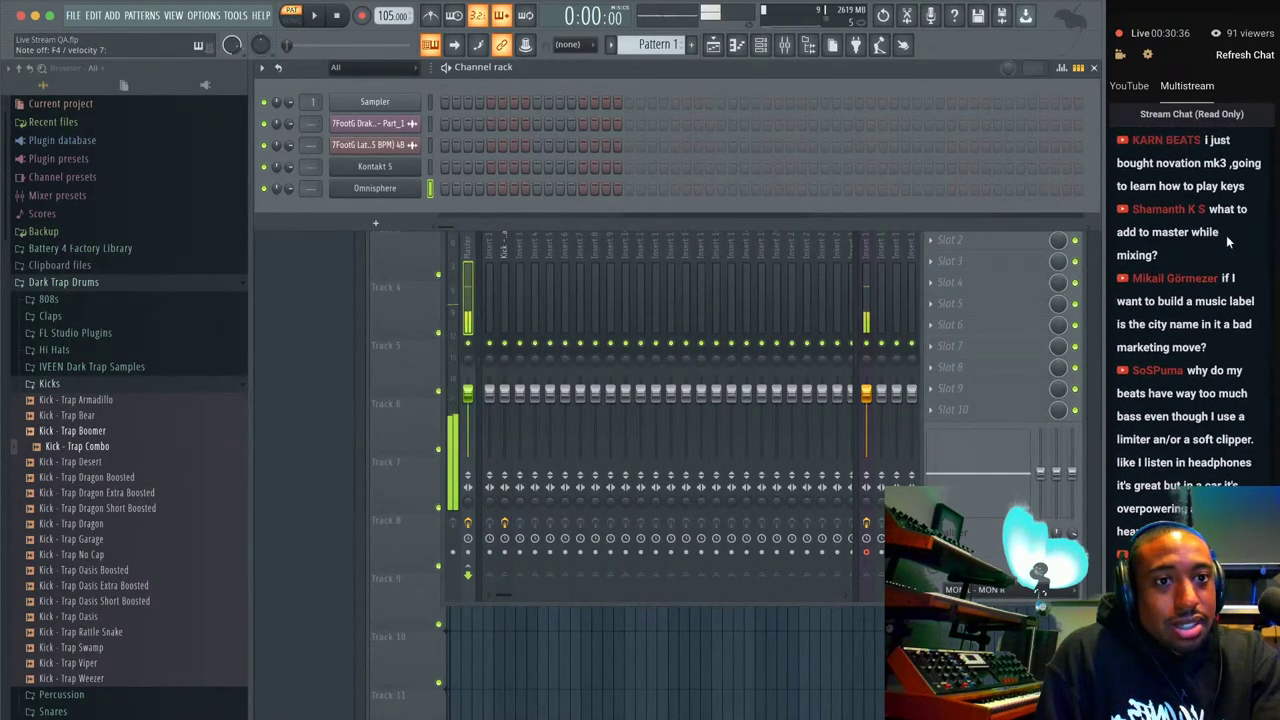
scroll(1226, 235, down, 7)
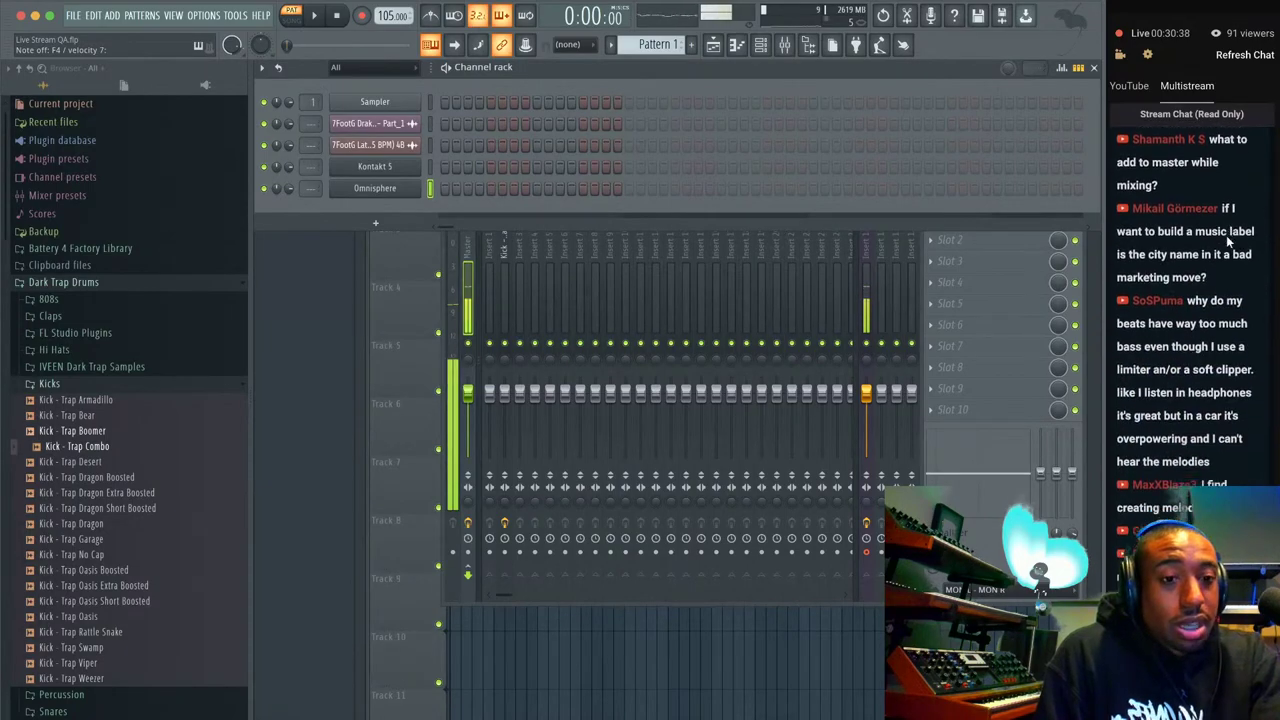
scroll(1228, 243, up, 5)
scroll(1228, 243, down, 10)
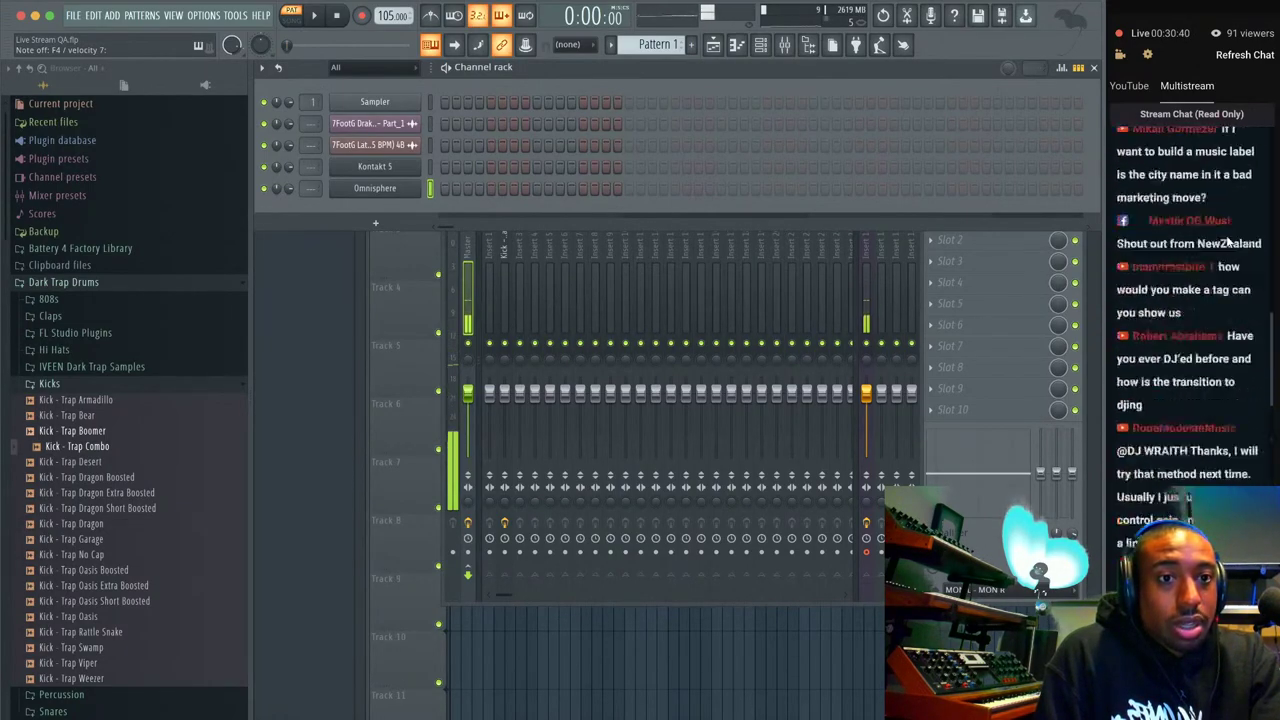
scroll(1228, 243, up, 6)
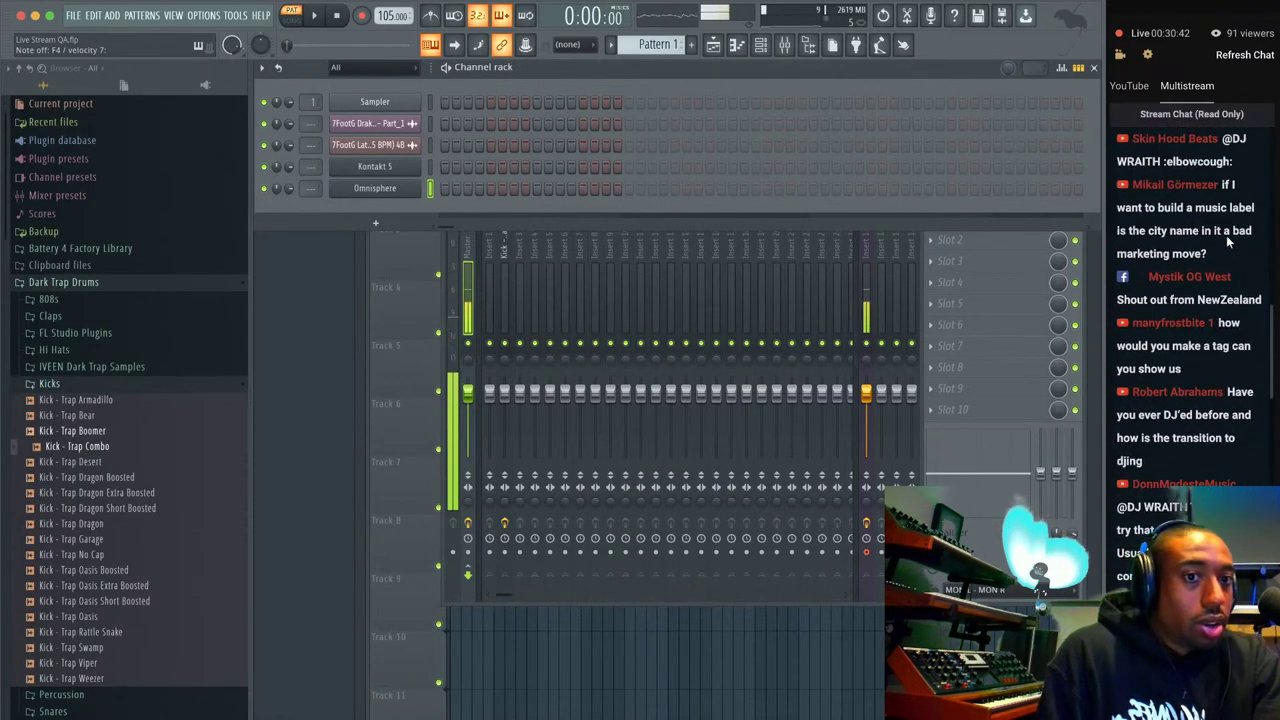
scroll(1226, 235, down, 7)
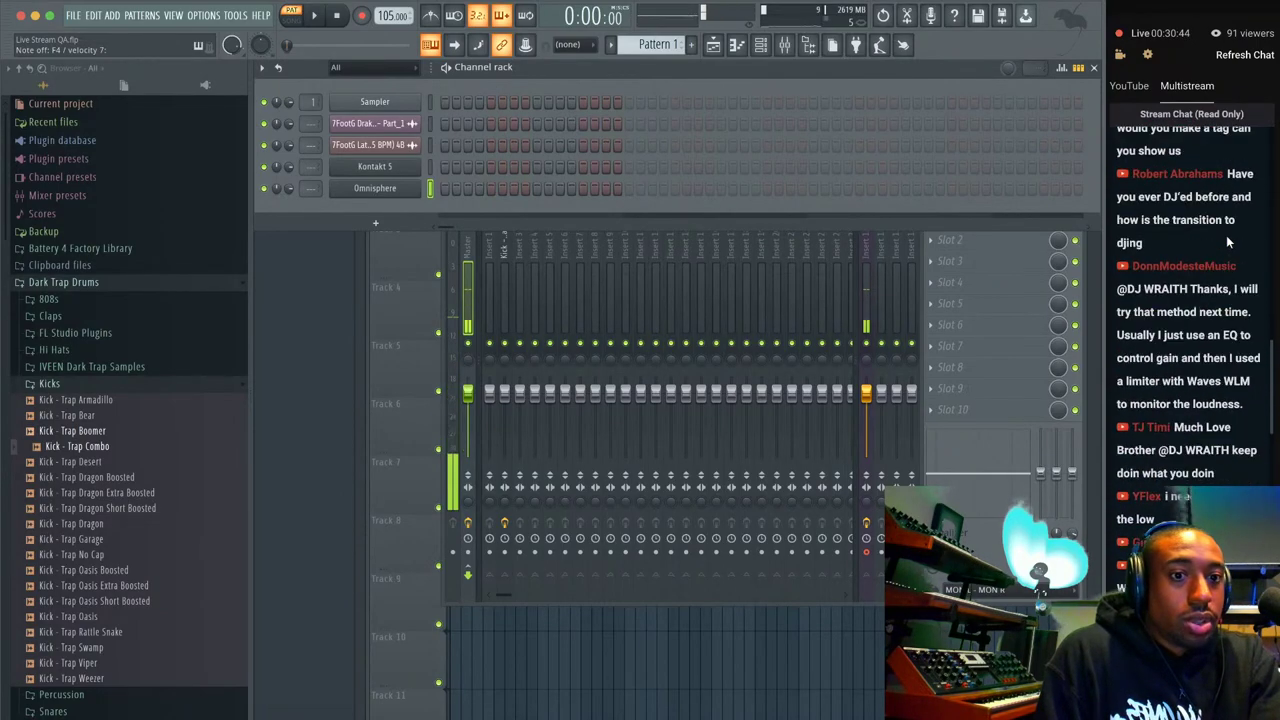
scroll(1228, 243, down, 6)
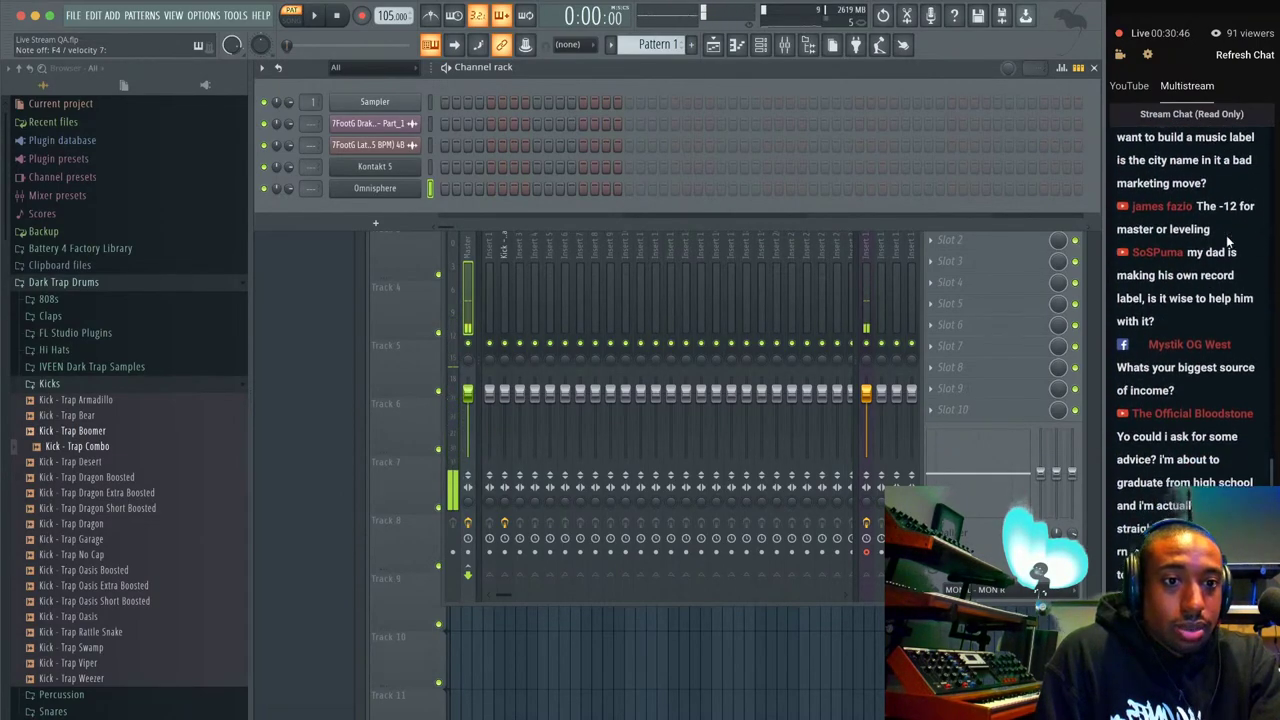
scroll(1228, 242, down, 3)
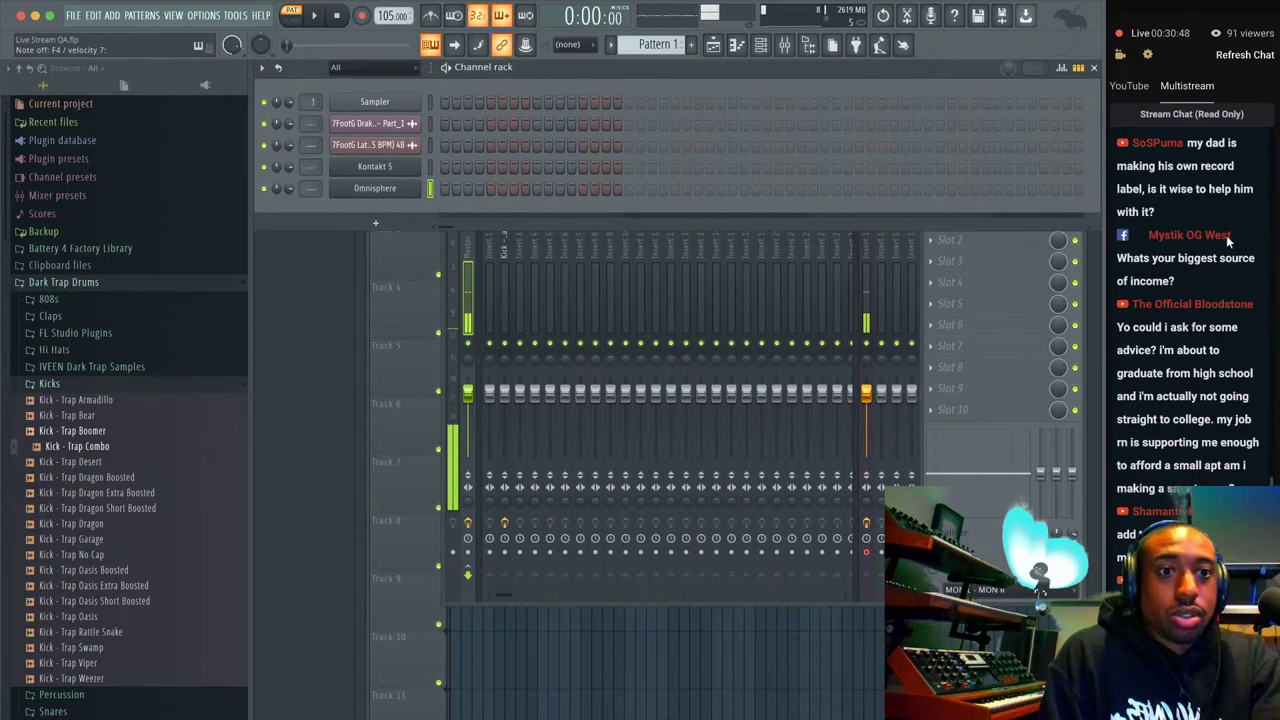
scroll(1228, 240, down, 2)
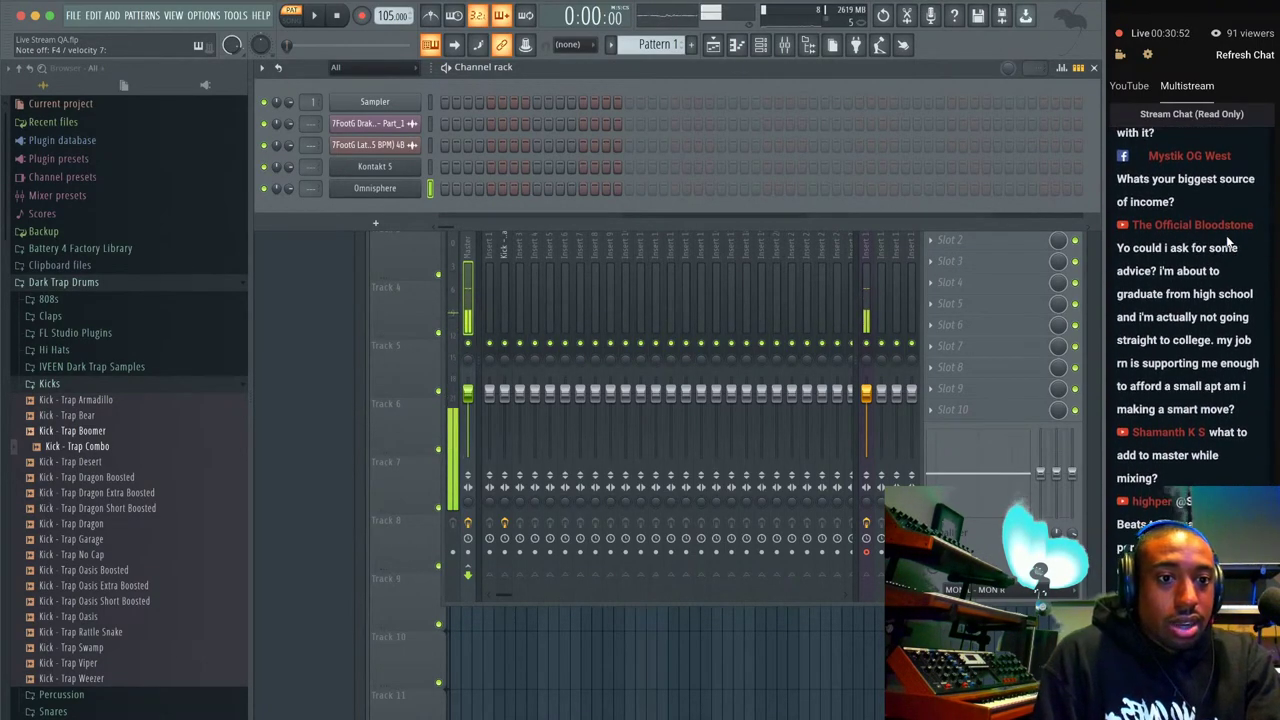
scroll(1228, 241, up, 4)
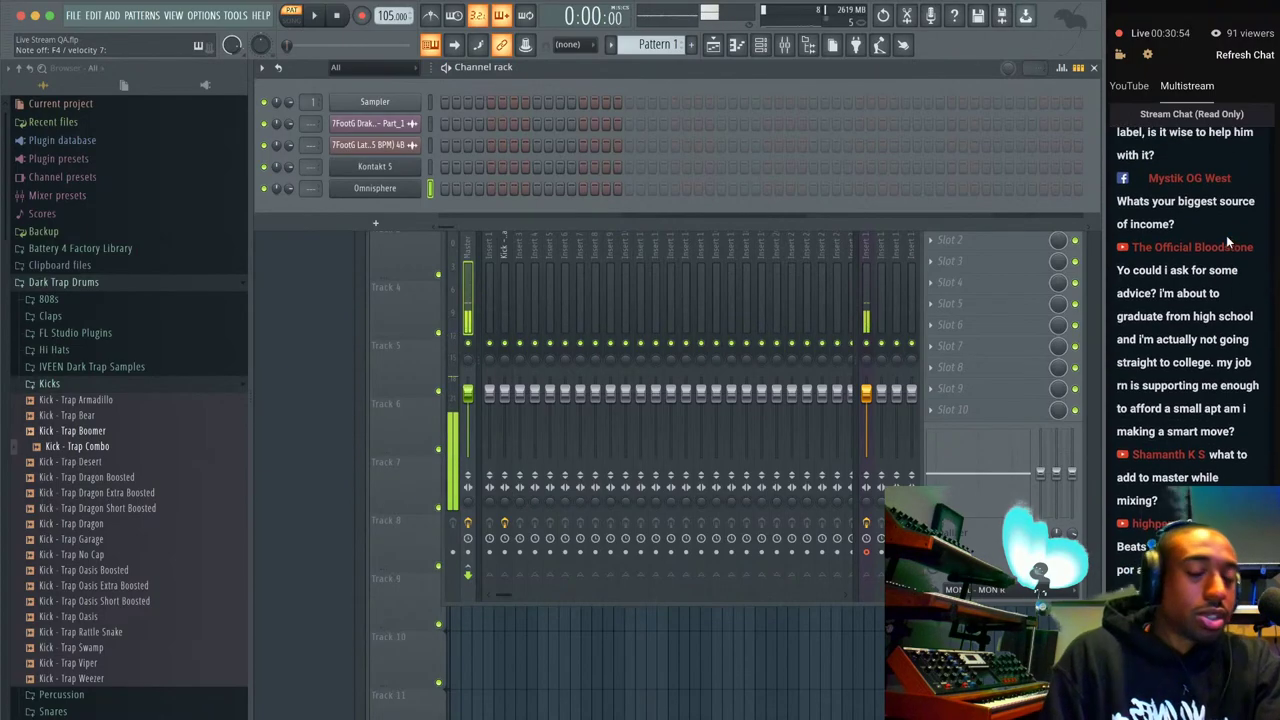
scroll(1228, 241, up, 1)
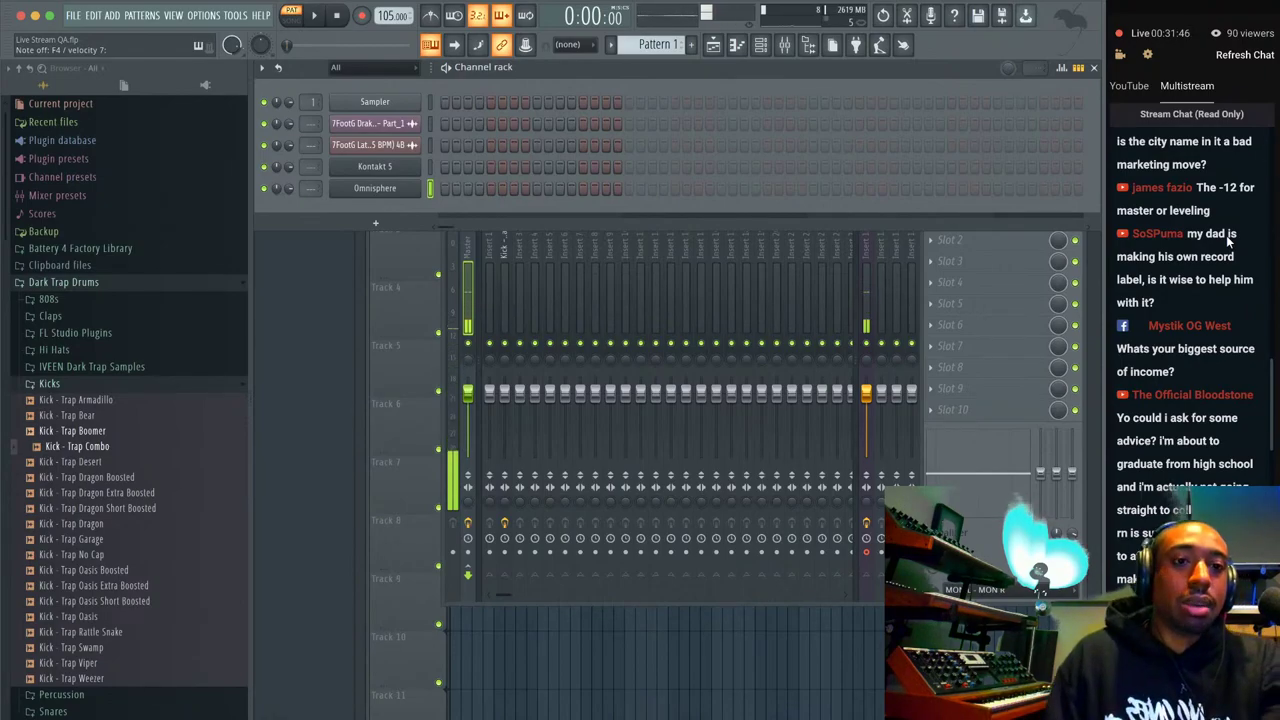
scroll(1228, 240, up, 1)
scroll(1227, 237, down, 1)
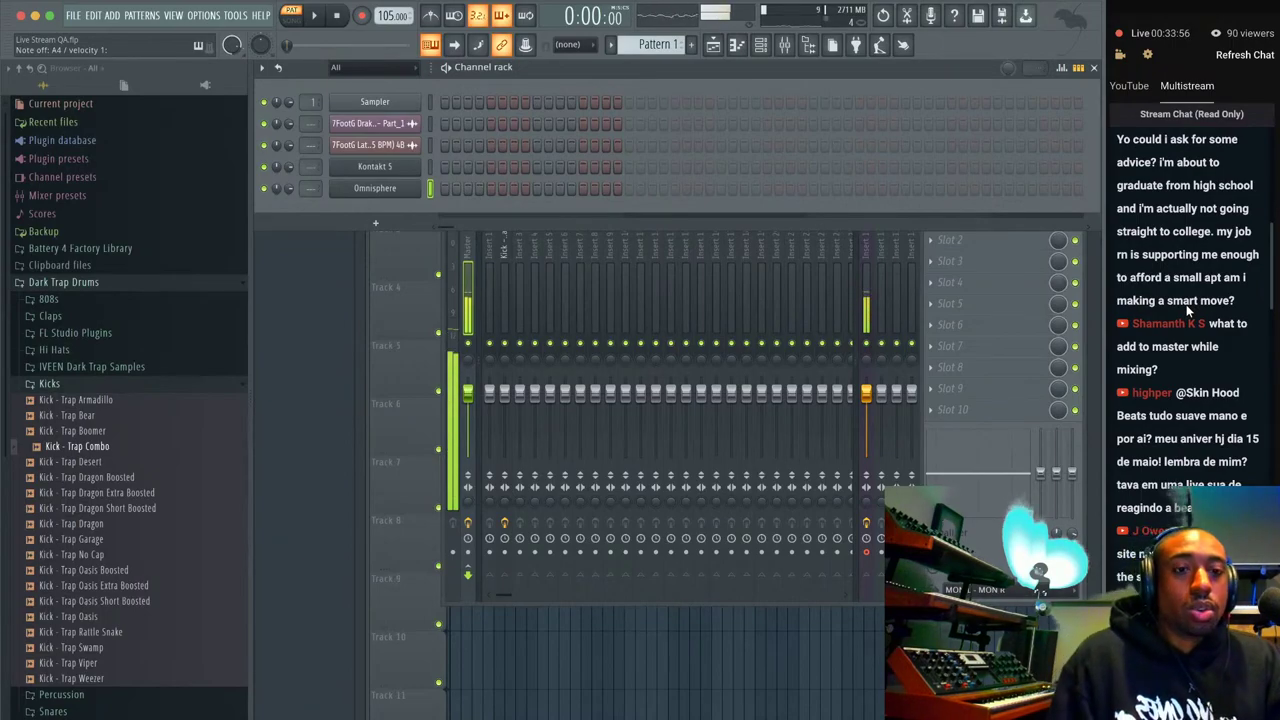
scroll(1186, 304, up, 1)
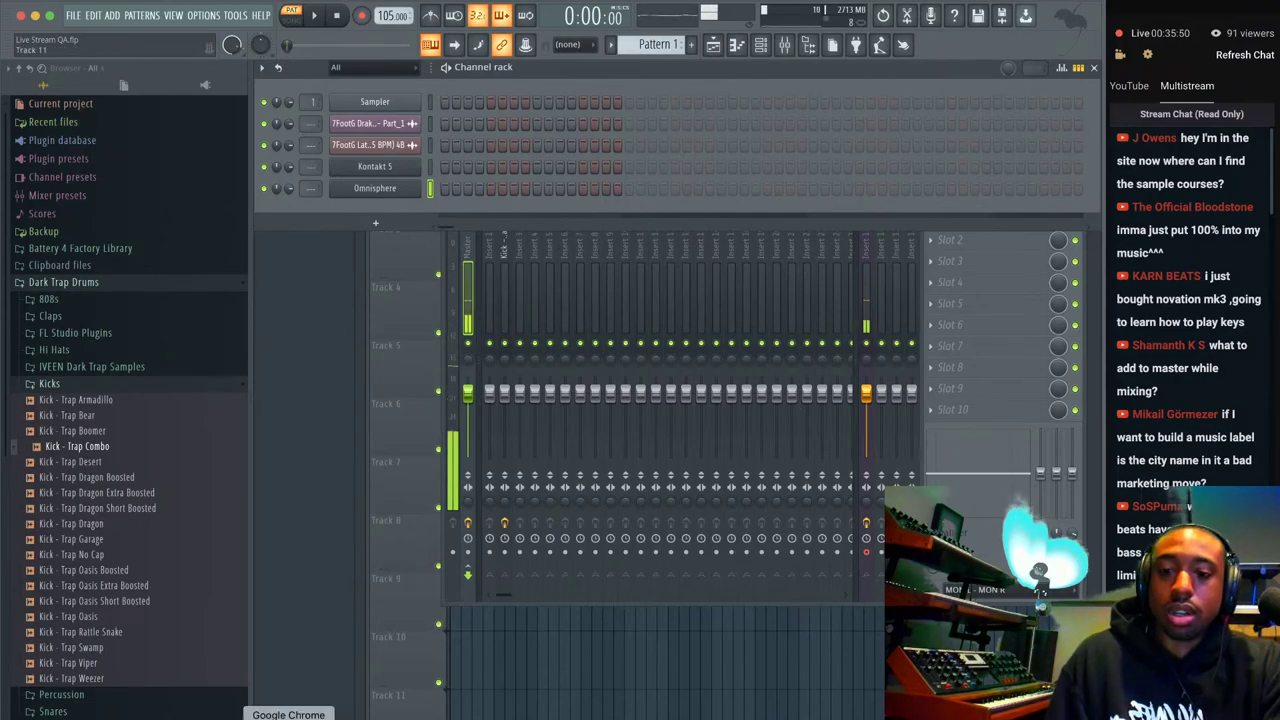
Switch to Chrome and load premium.busyworksbeats.com in a new tab, scrolling to its course cards.
click(288, 718)
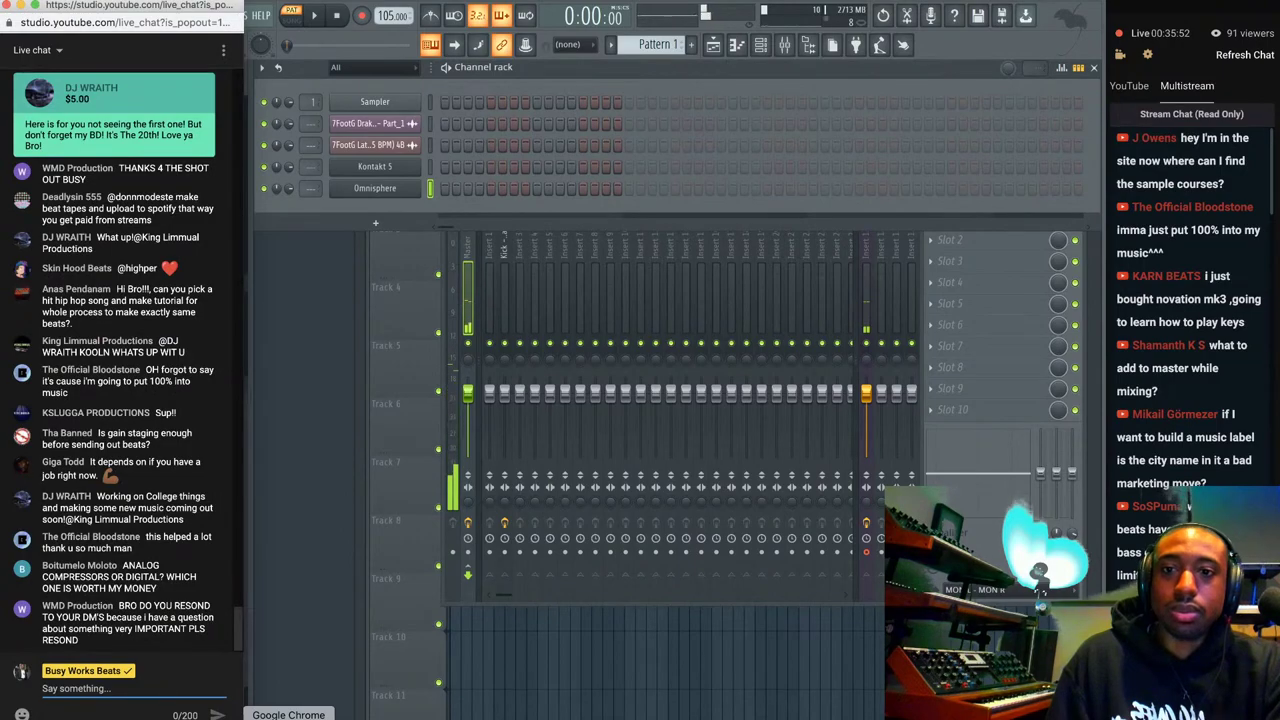
right_click(288, 716)
click(350, 602)
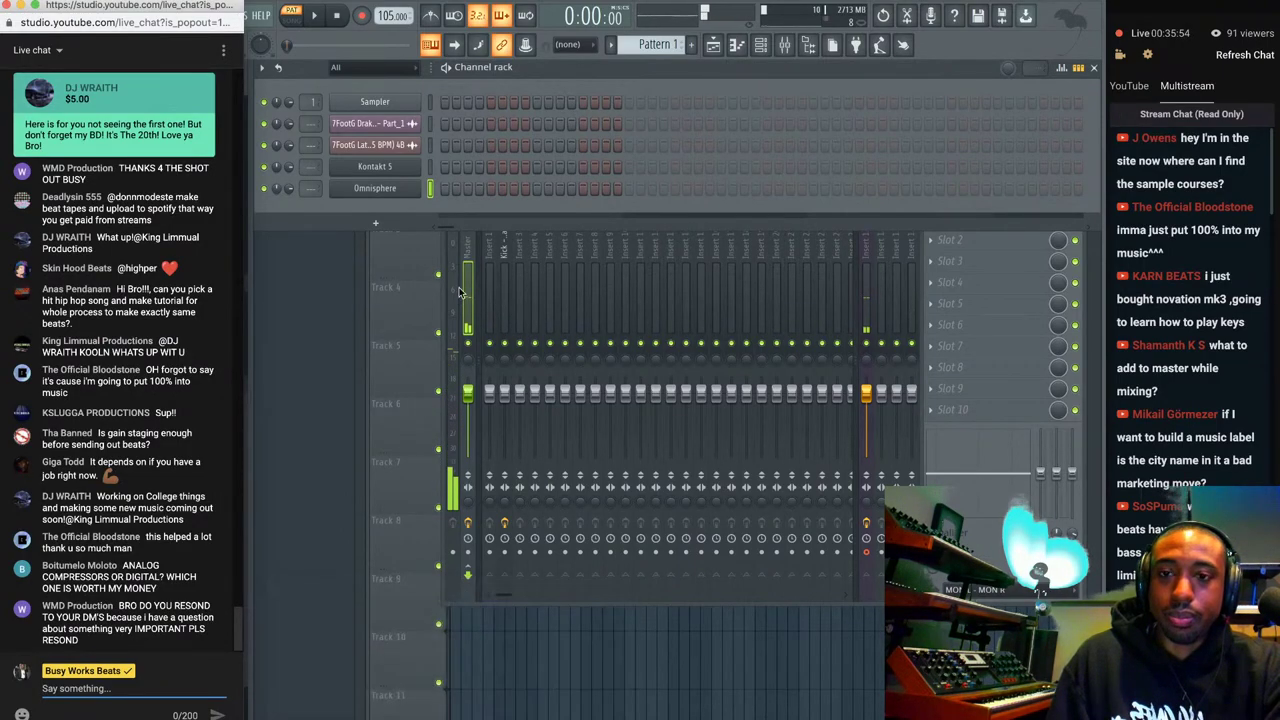
click(486, 14)
text(premium.busyw)
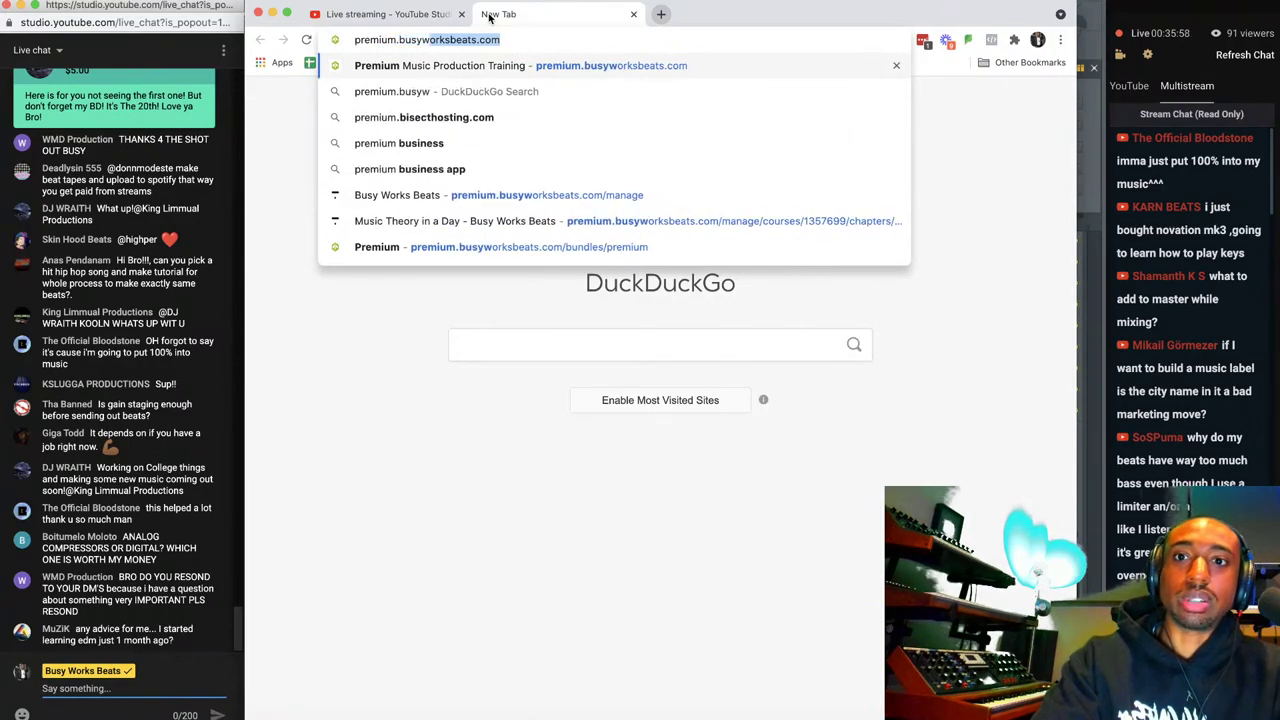
text(orksbeats.com)
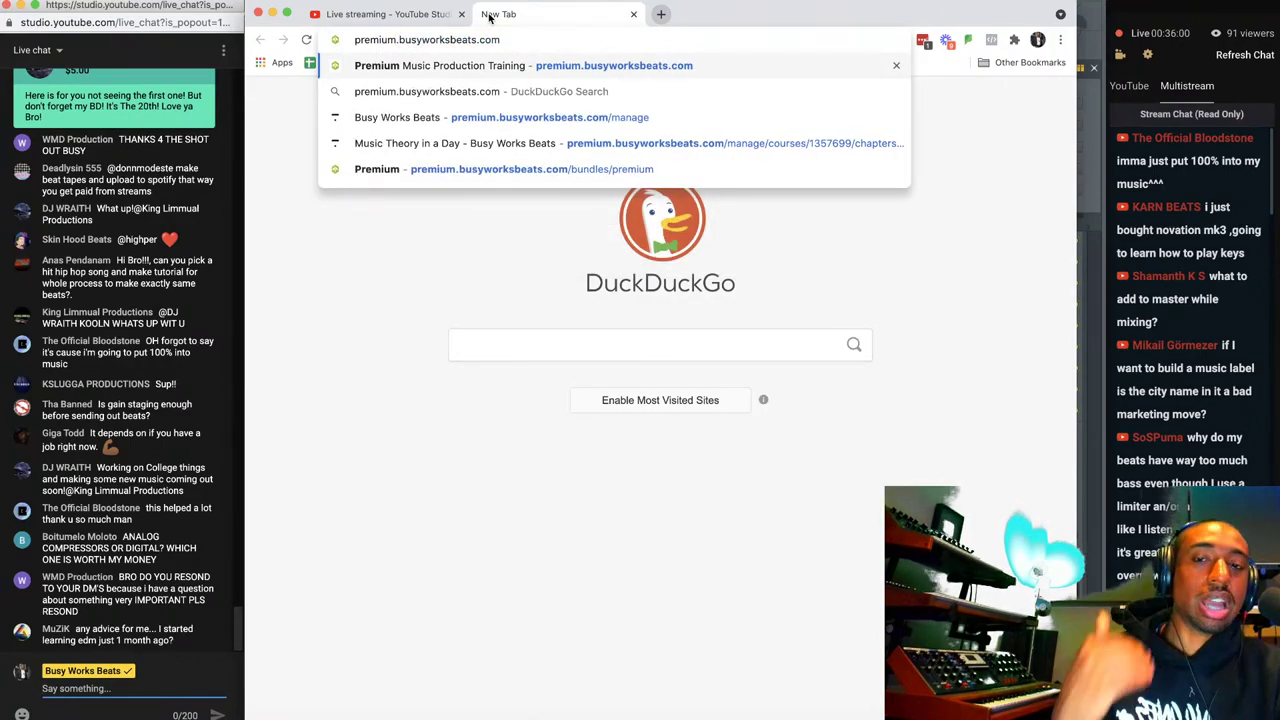
key(Return)
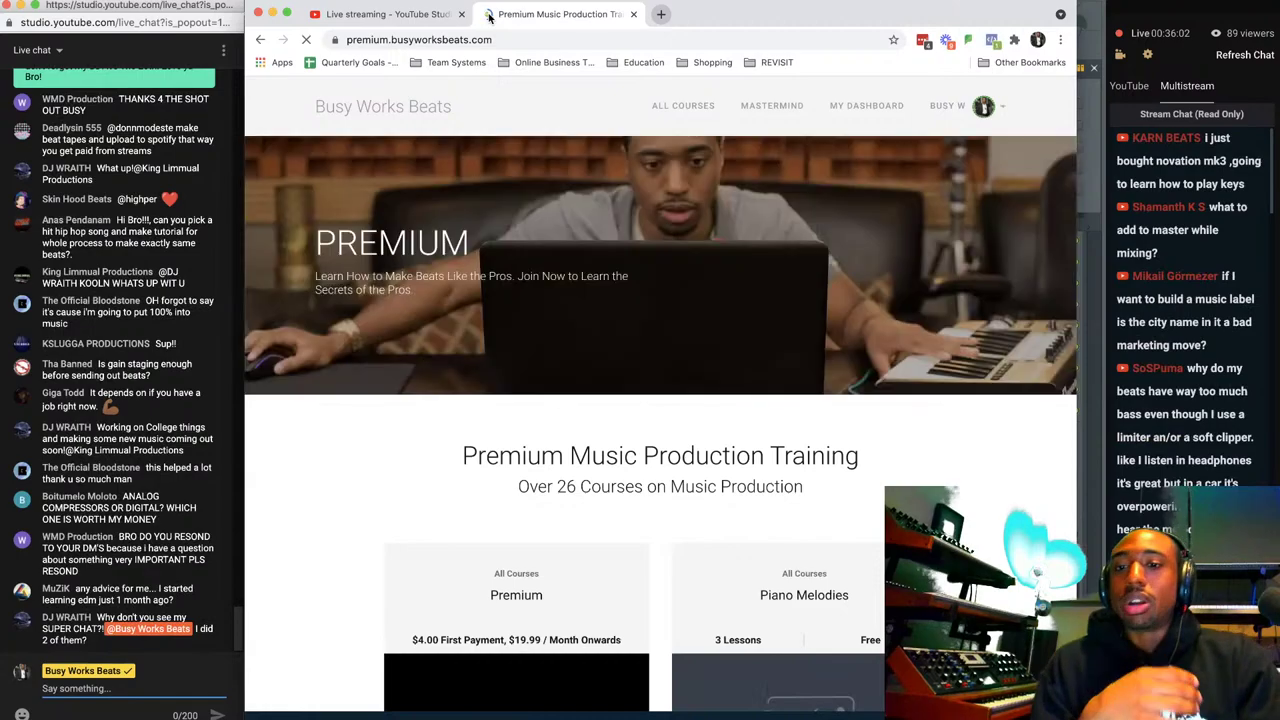
scroll(512, 316, down, 5)
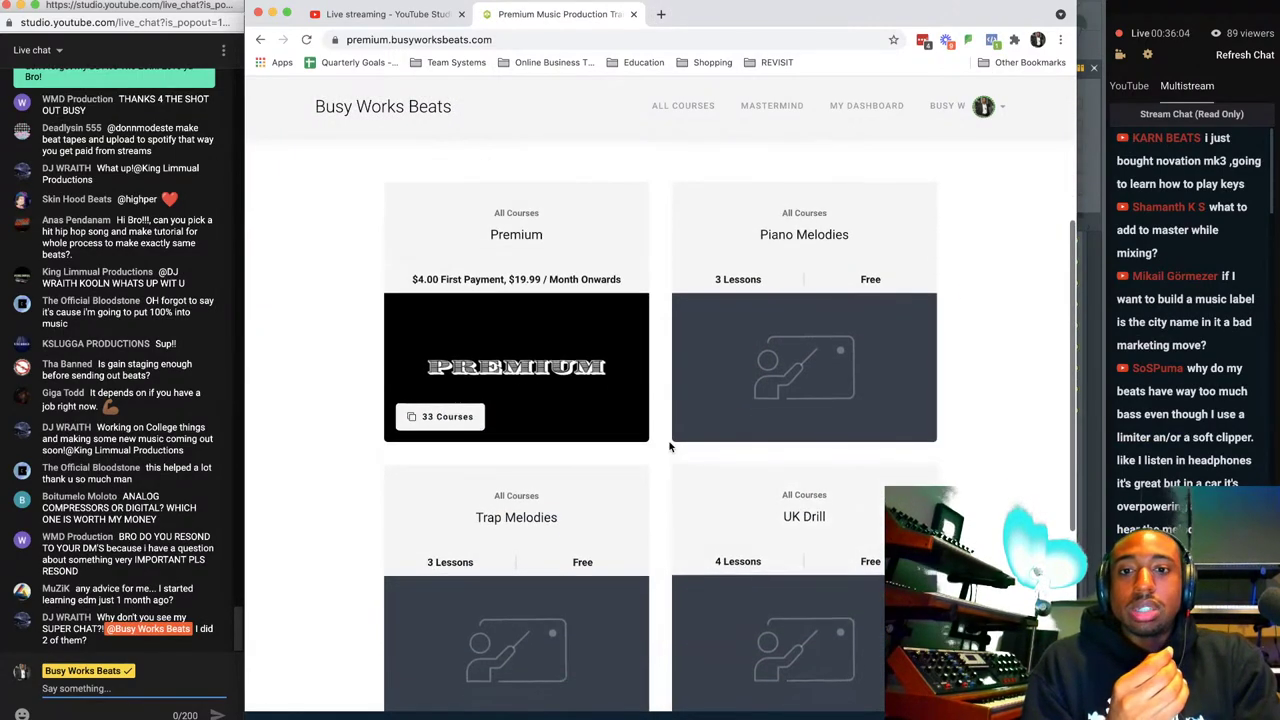
click(573, 287)
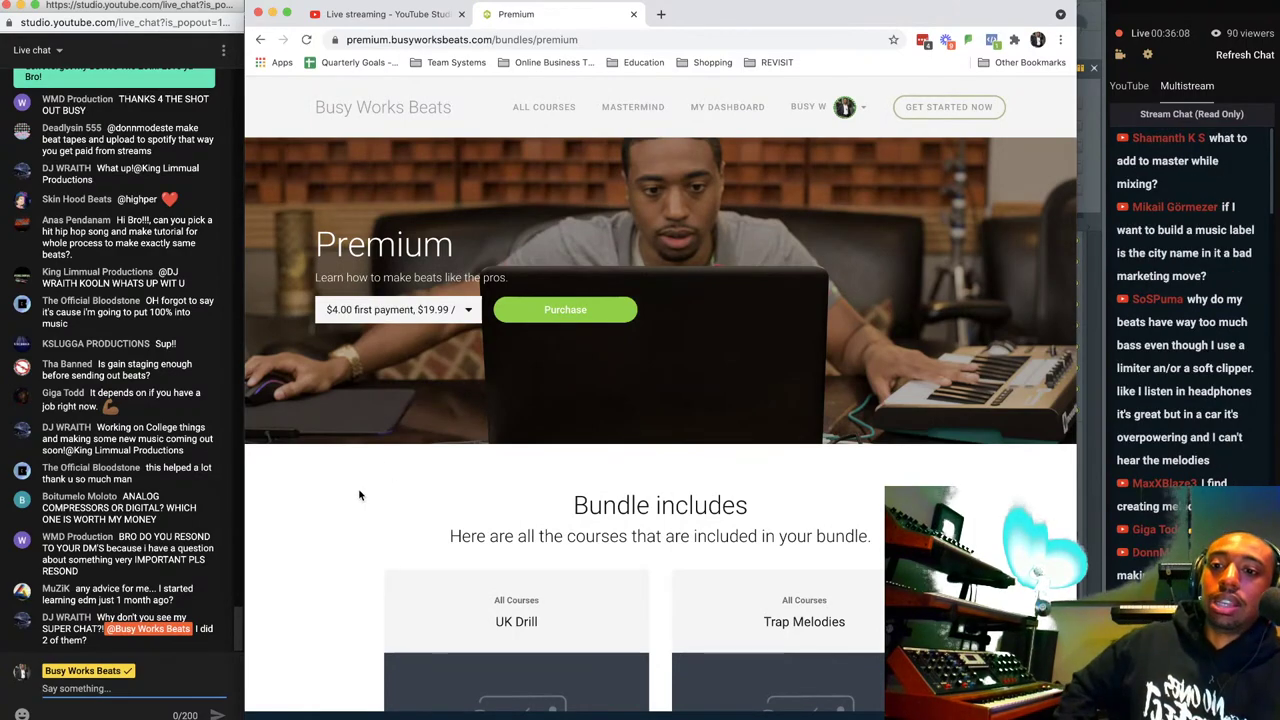
scroll(346, 503, down, 5)
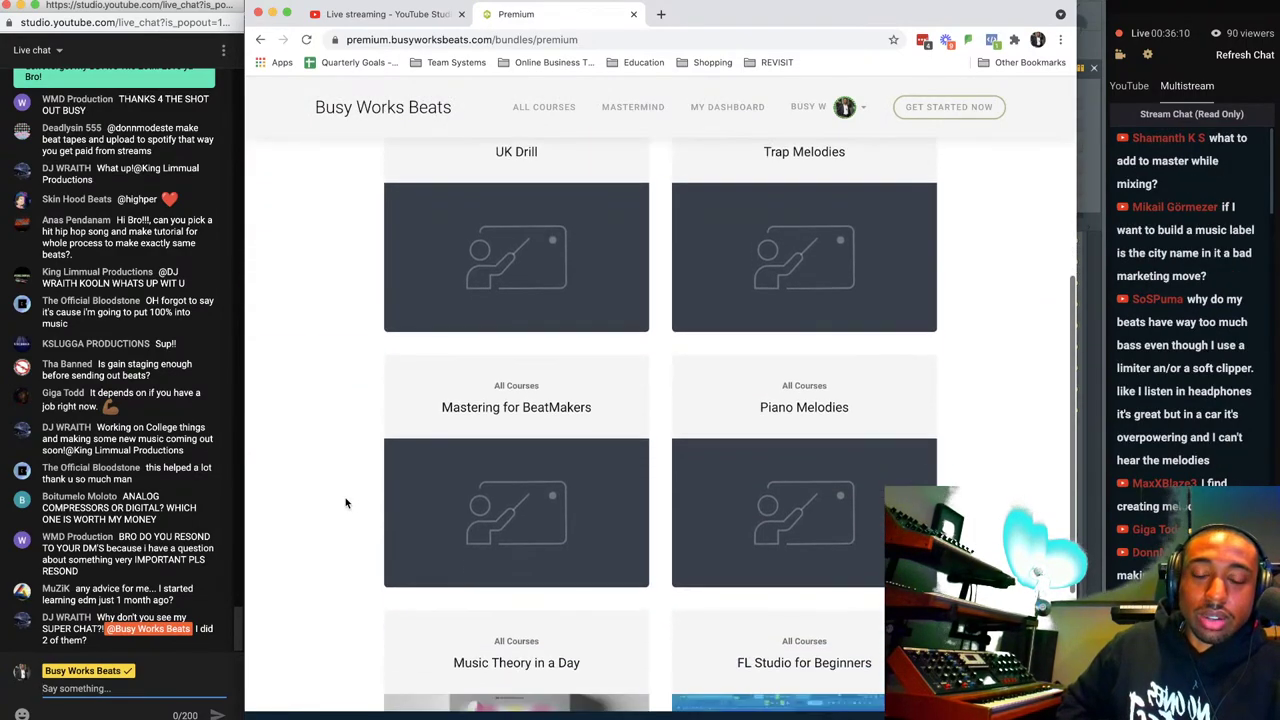
scroll(346, 503, up, 1)
scroll(346, 503, down, 8)
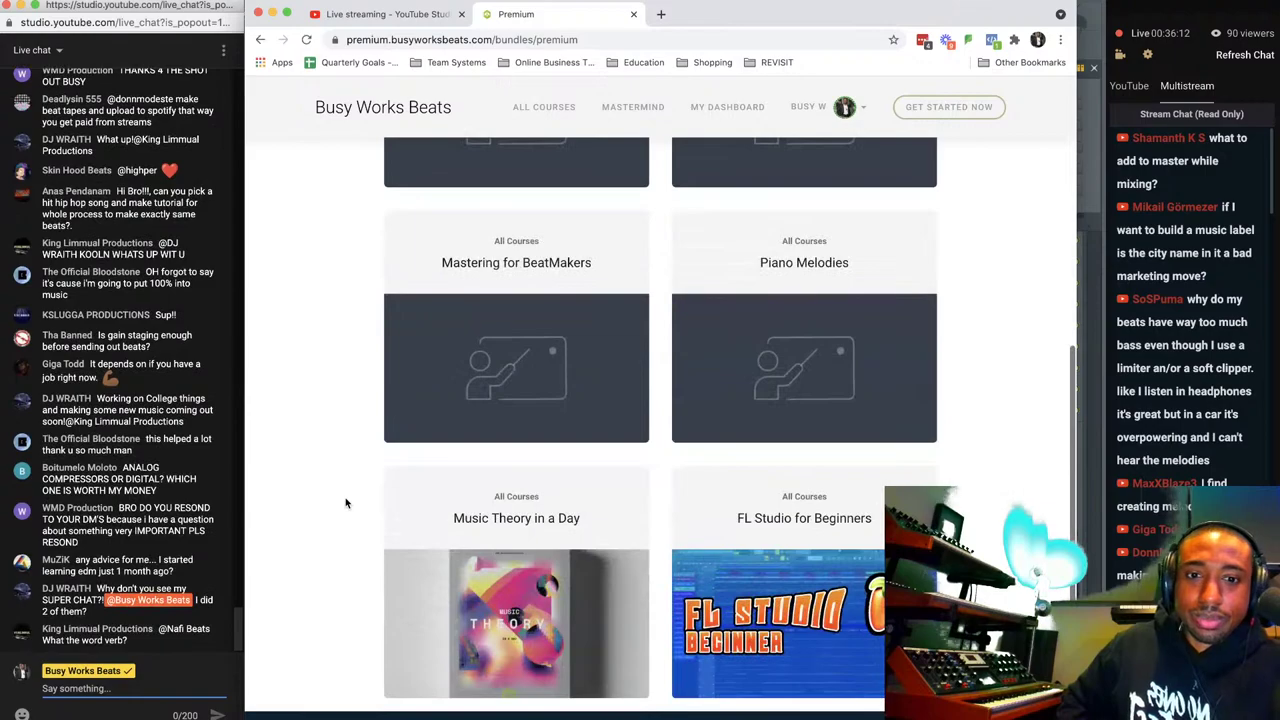
scroll(967, 445, down, 7)
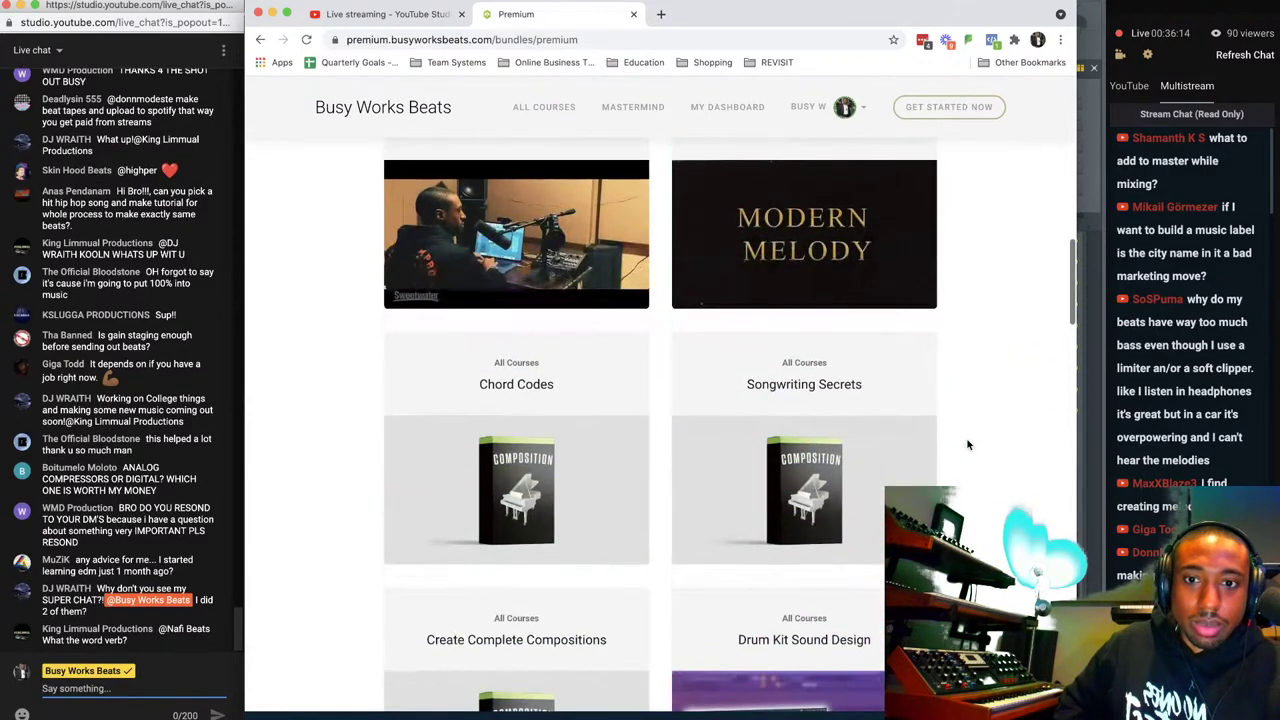
scroll(967, 445, down, 8)
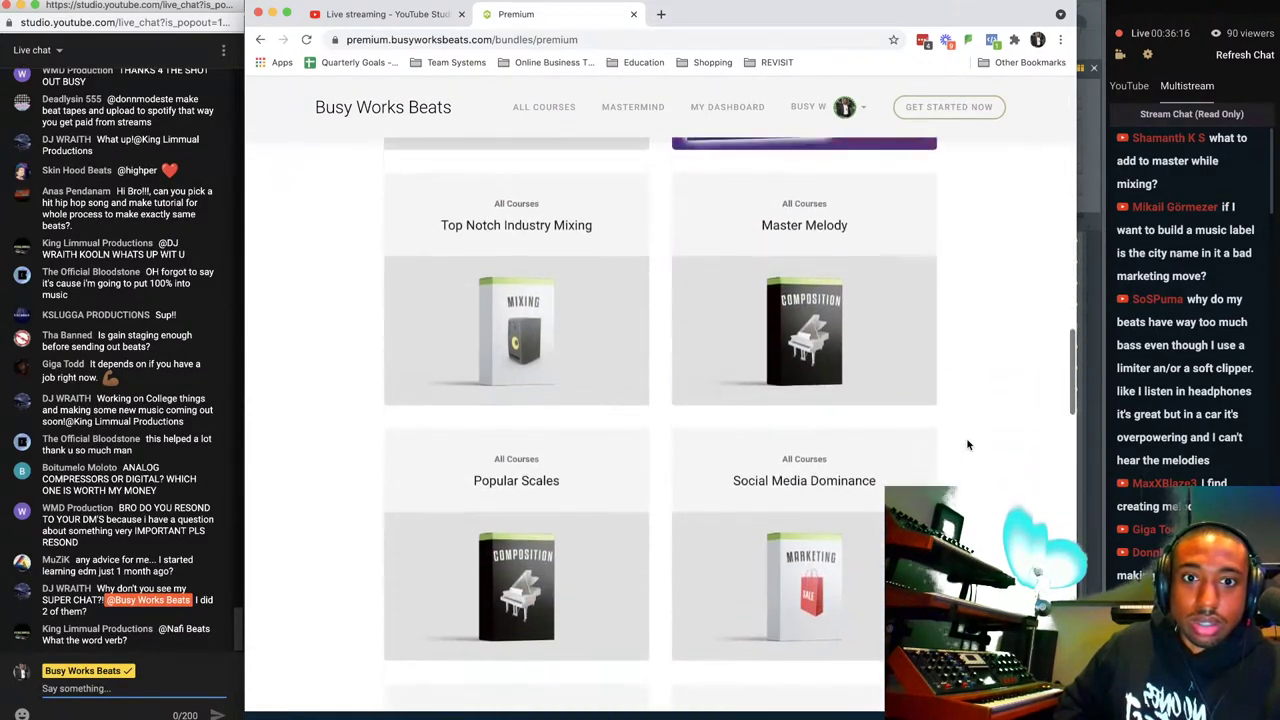
scroll(967, 445, down, 7)
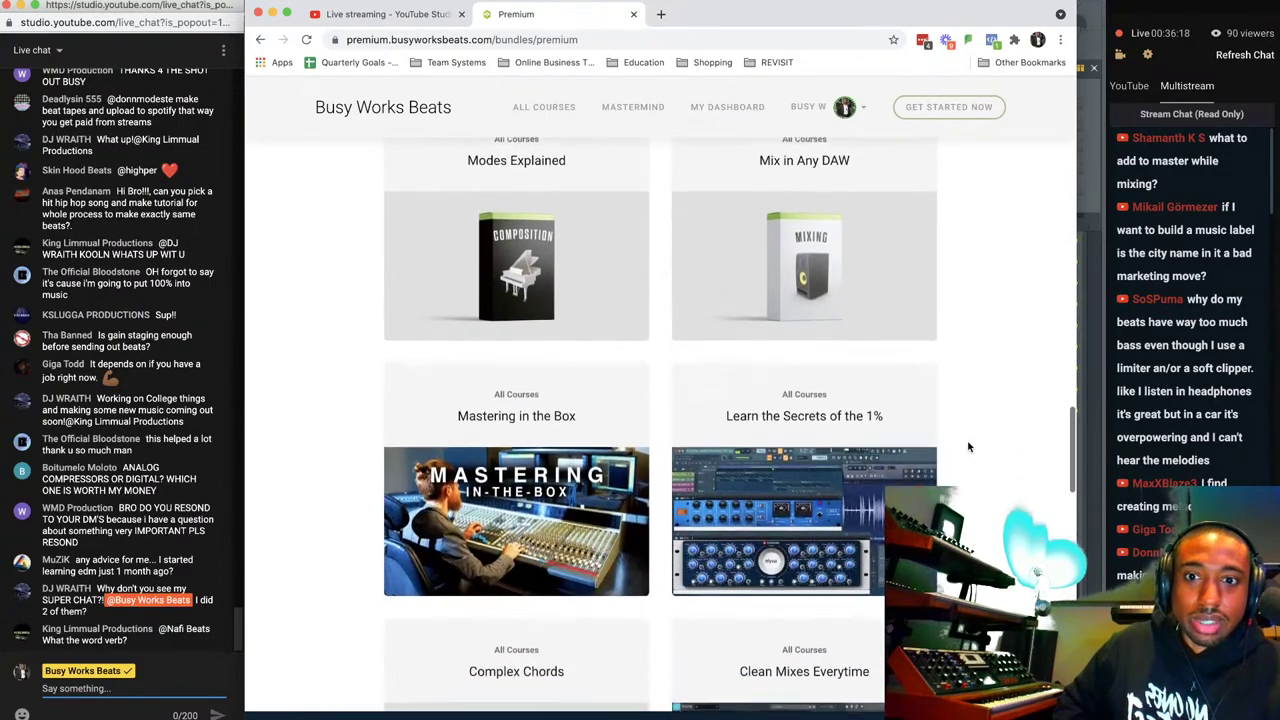
scroll(967, 447, down, 8)
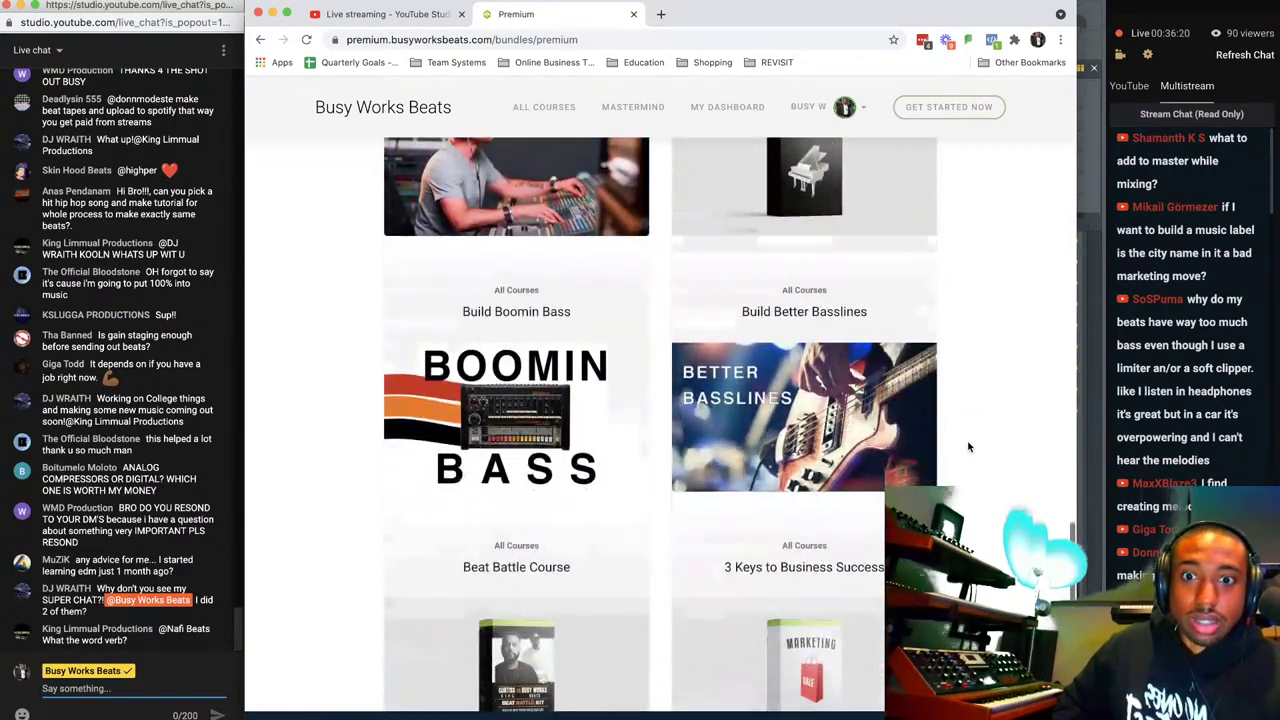
scroll(967, 447, down, 8)
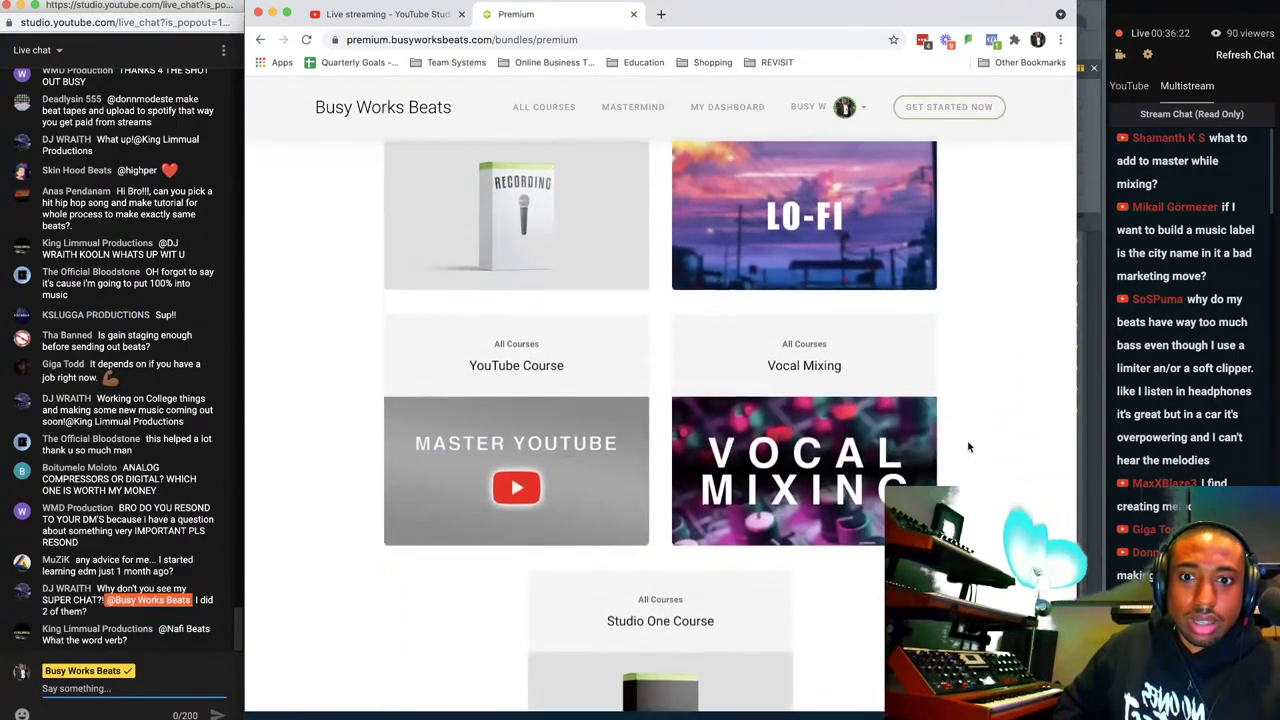
scroll(967, 447, up, 20)
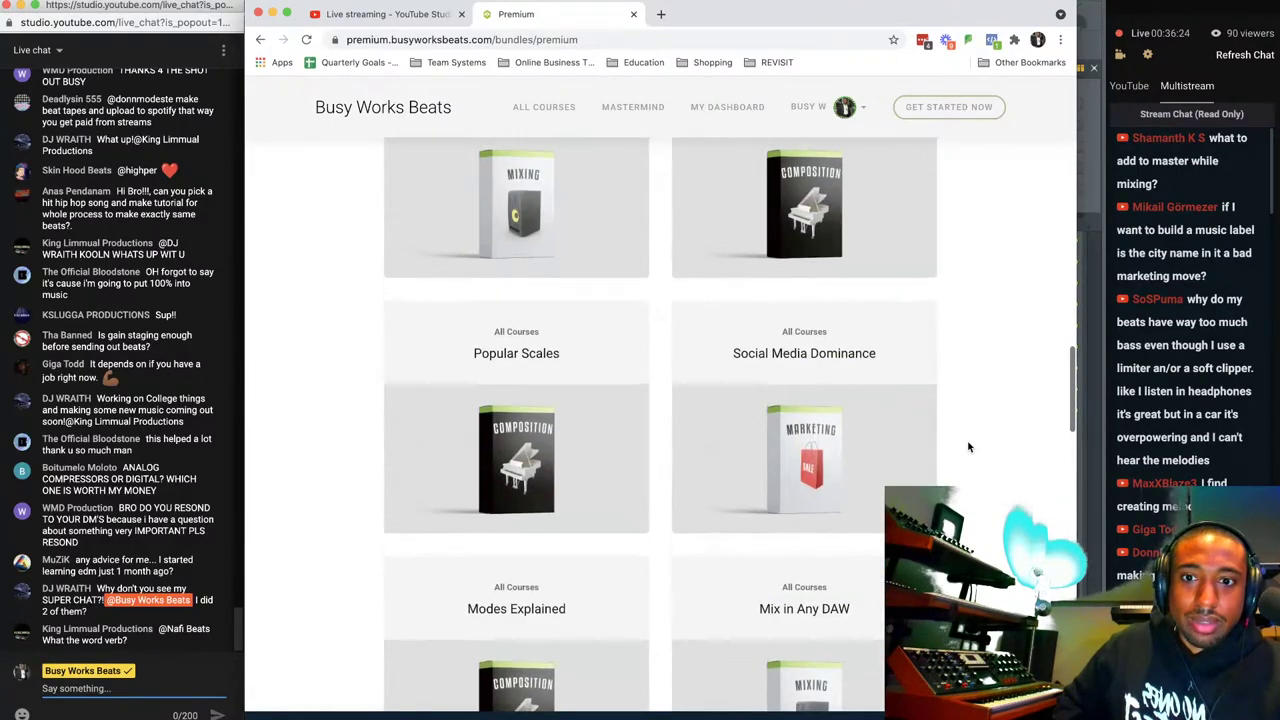
scroll(967, 447, up, 8)
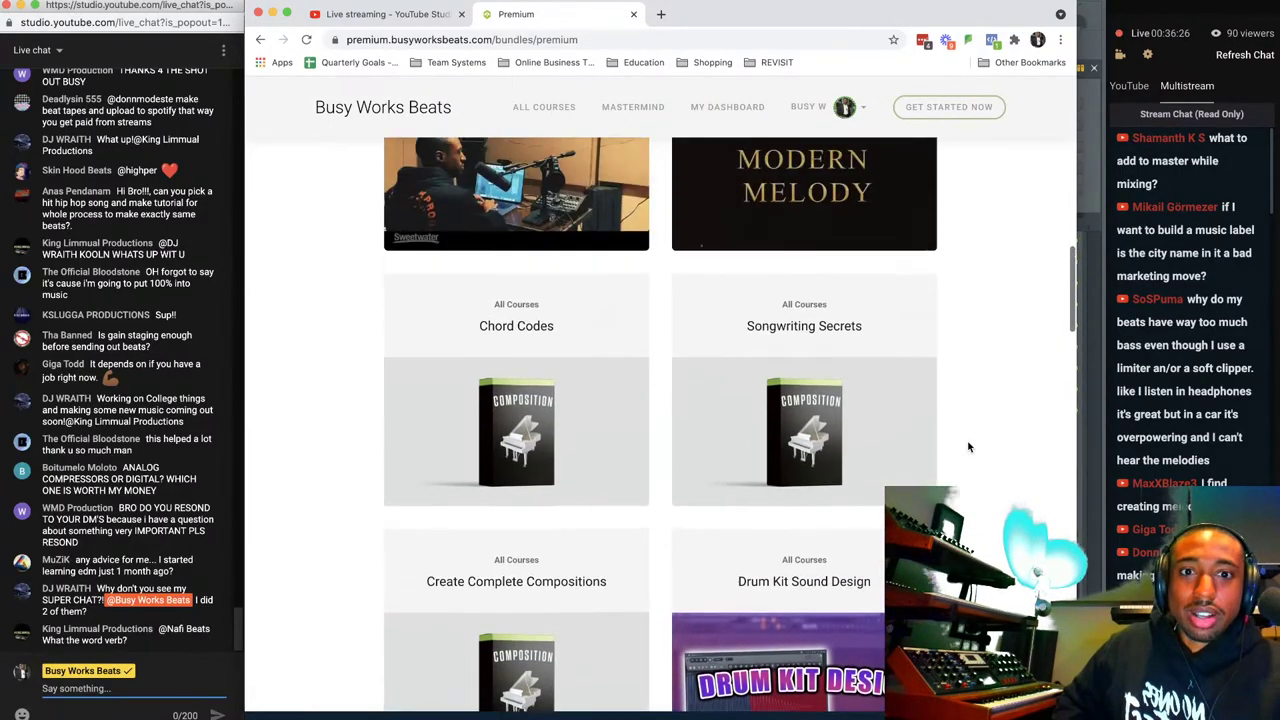
scroll(967, 447, up, 5)
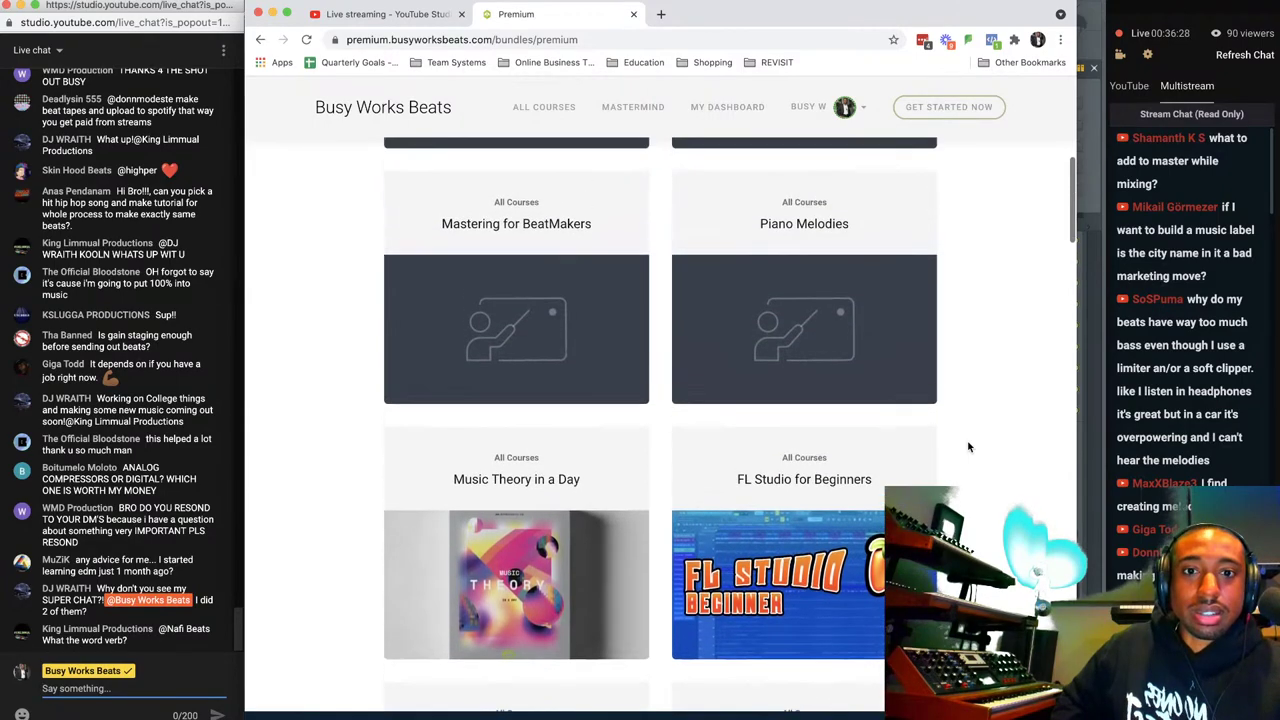
scroll(967, 447, up, 2)
scroll(967, 447, down, 12)
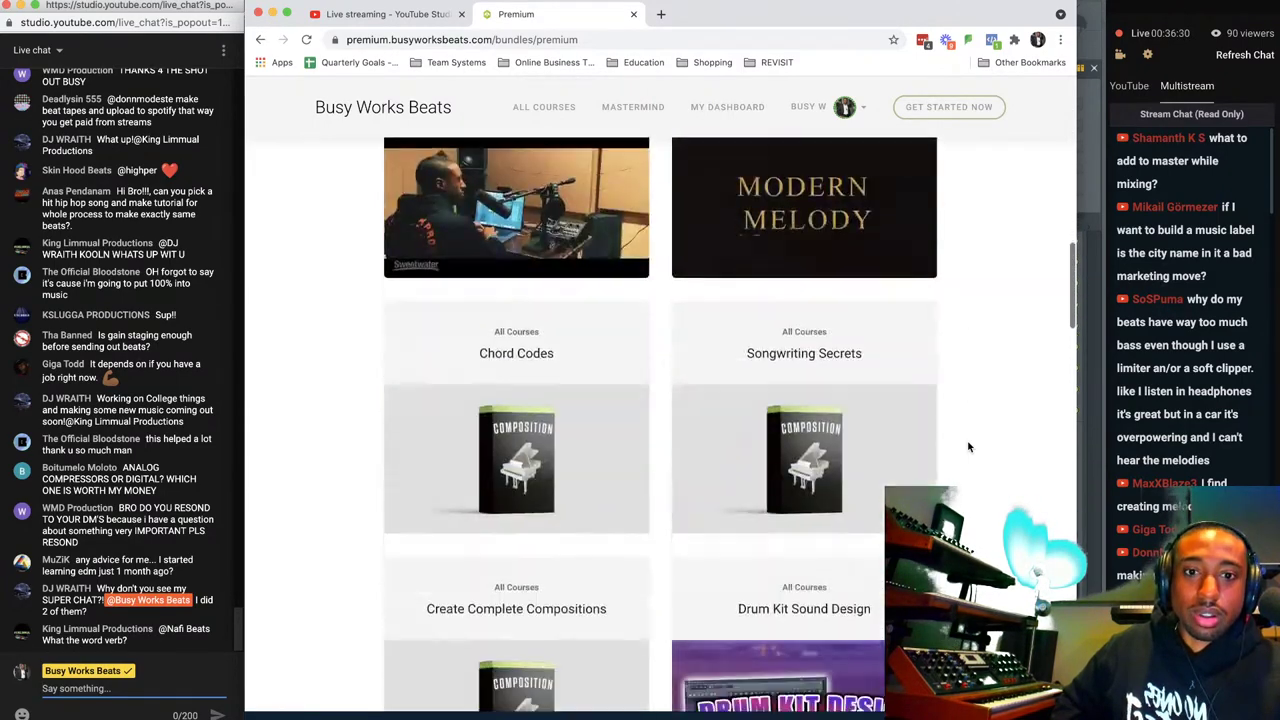
scroll(967, 447, down, 5)
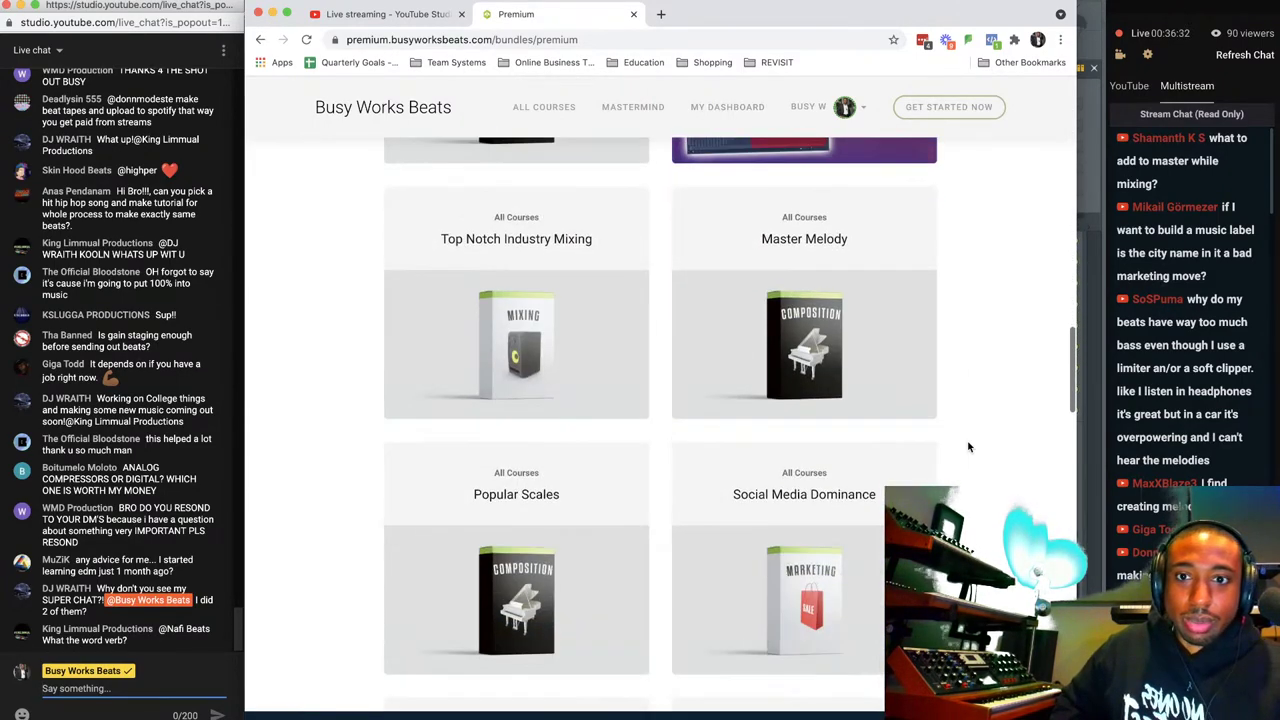
scroll(967, 447, down, 5)
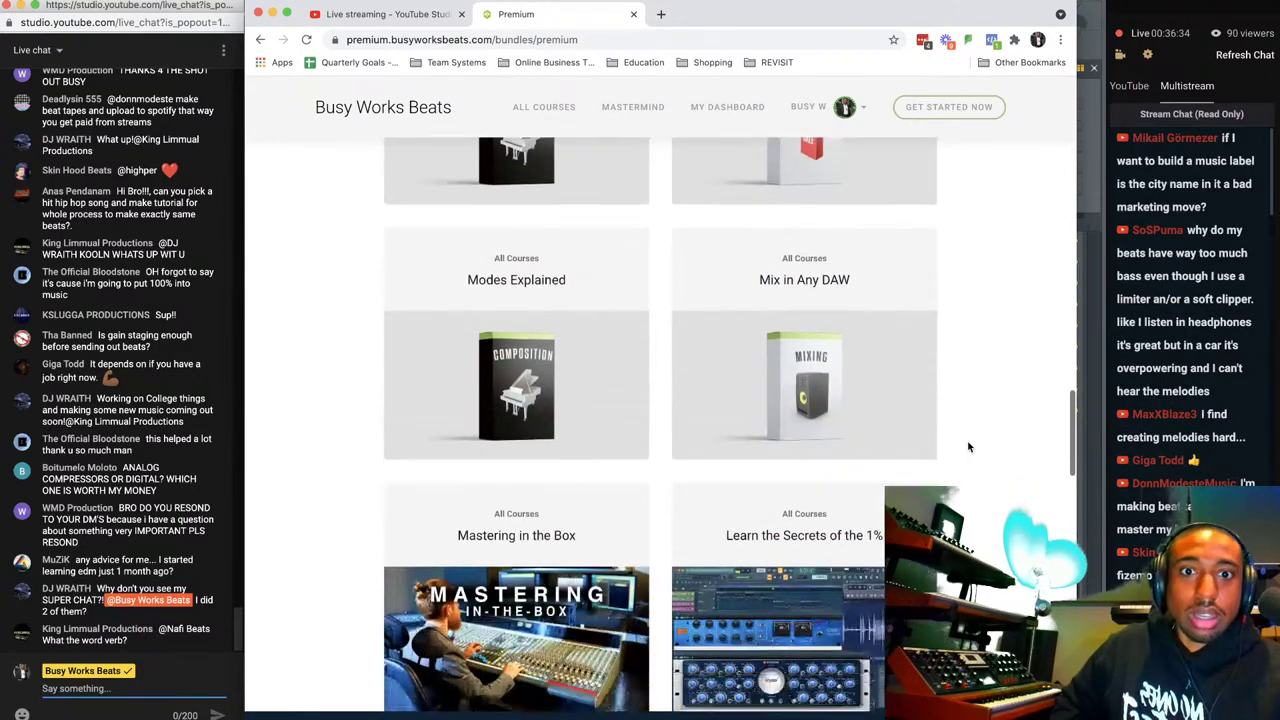
scroll(967, 447, down, 5)
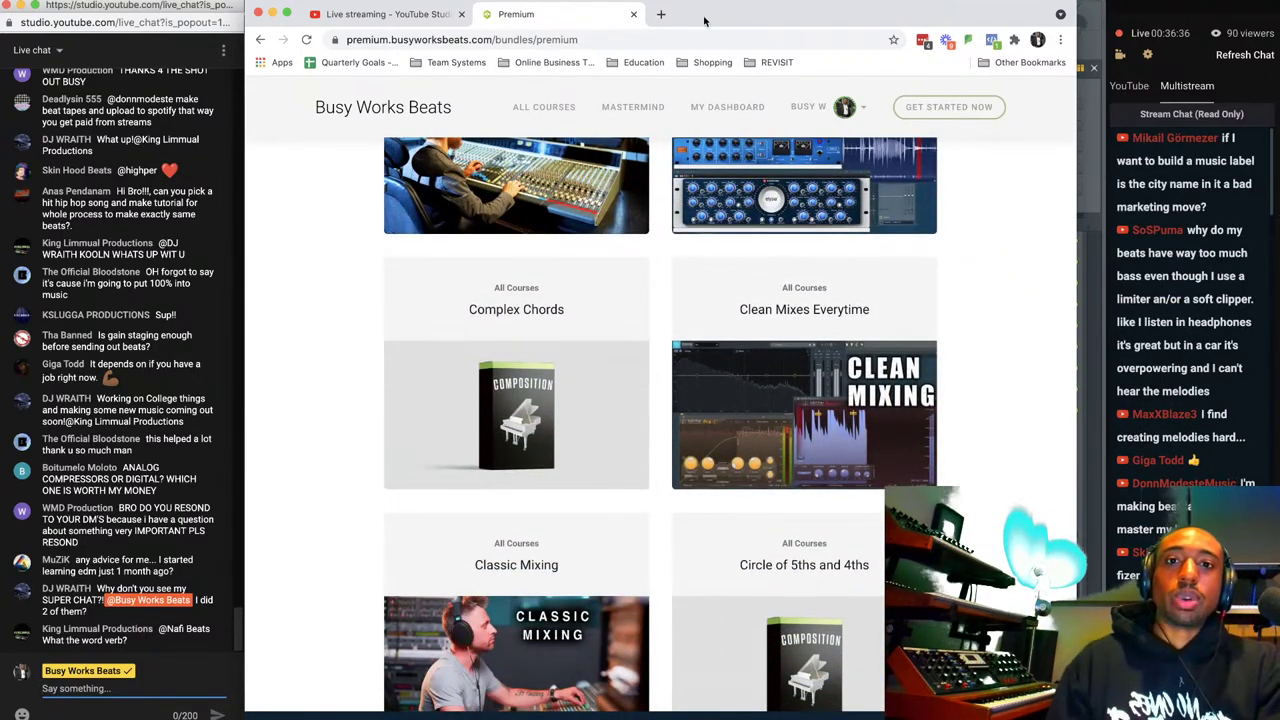
Load busyworksbeats.com/sample in a new tab and dismiss its popup.
click(660, 15)
text(busyworksbeats.com/)
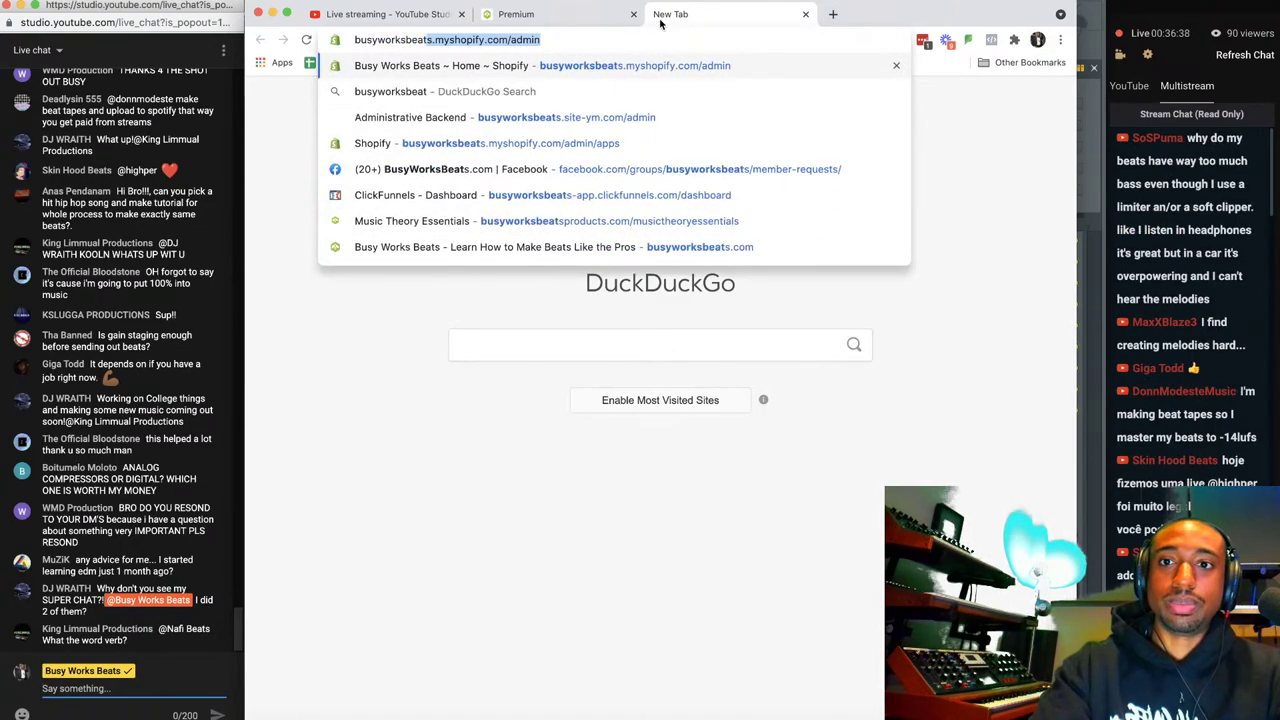
text(sample)
key(Return)
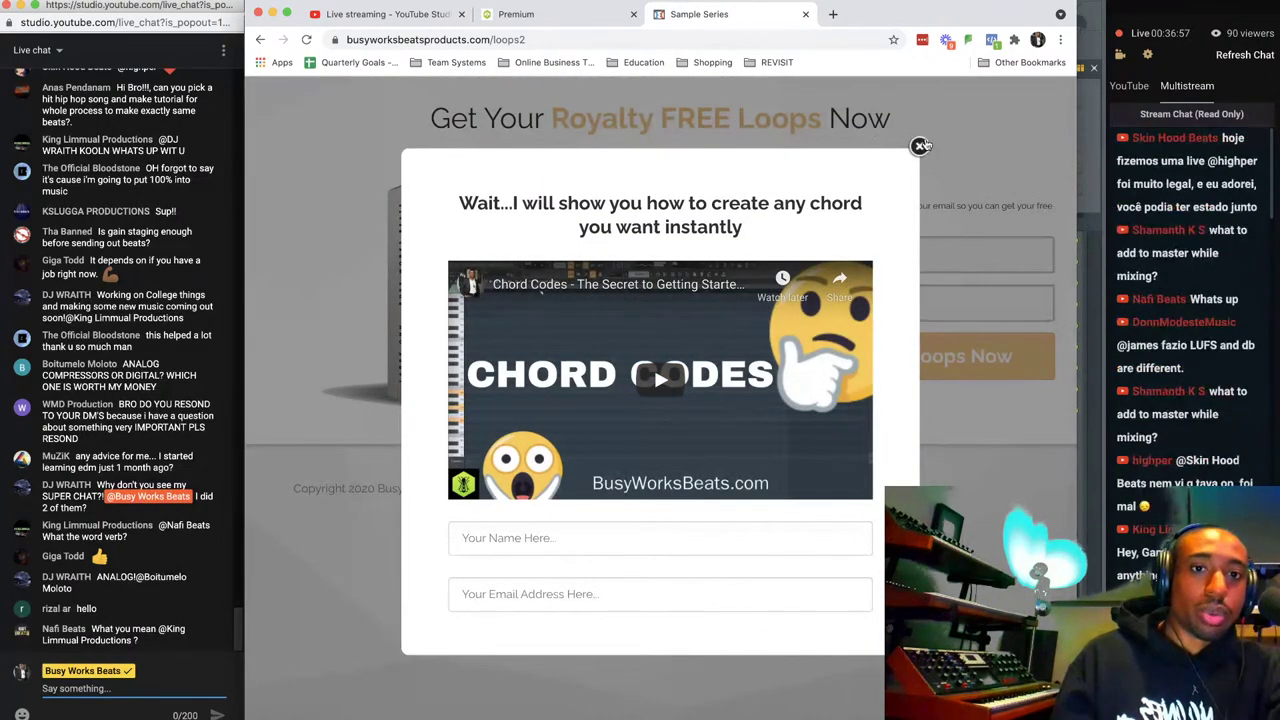
click(920, 146)
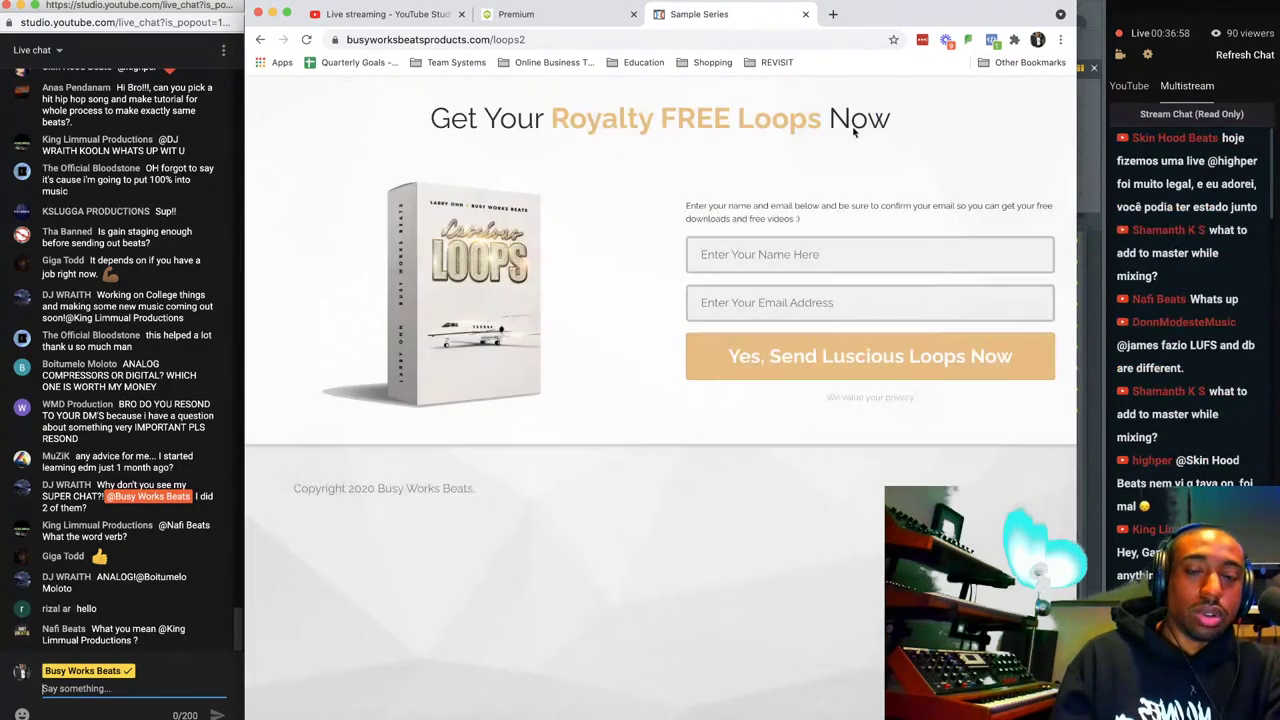
Close the free loops tab and return to the YouTube Studio live-streaming dashboard.
click(805, 14)
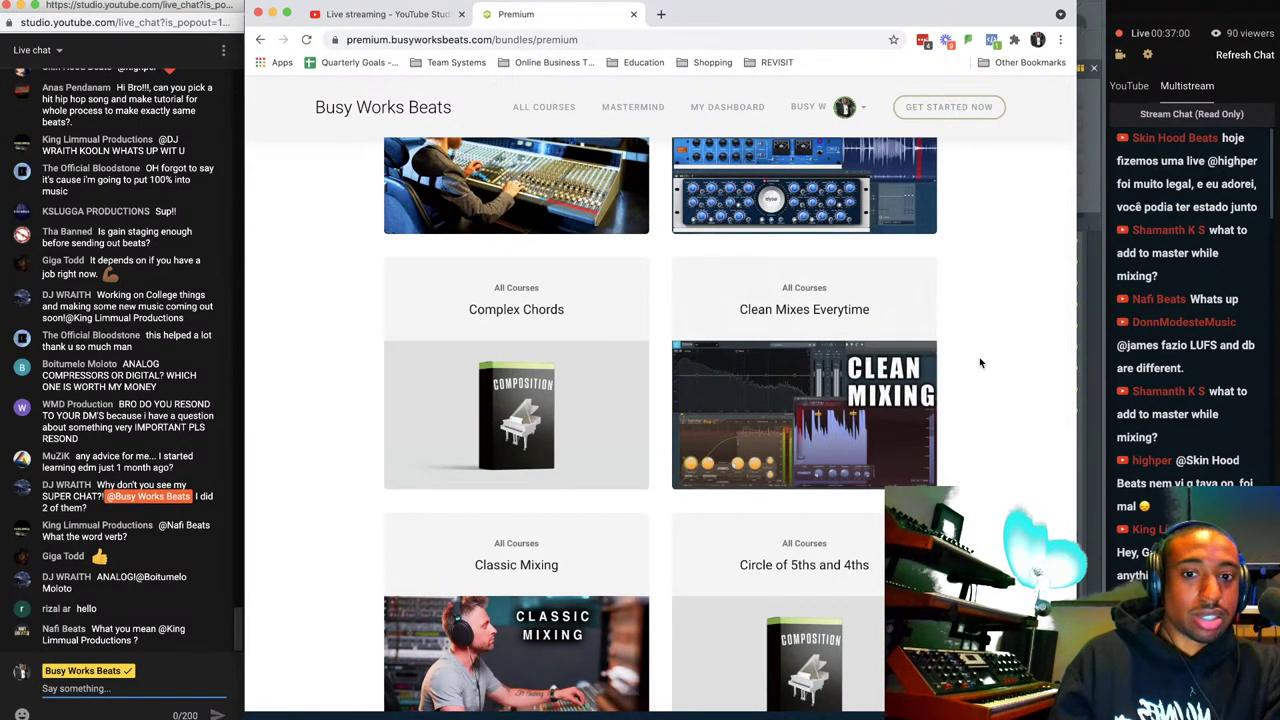
scroll(979, 360, up, 10)
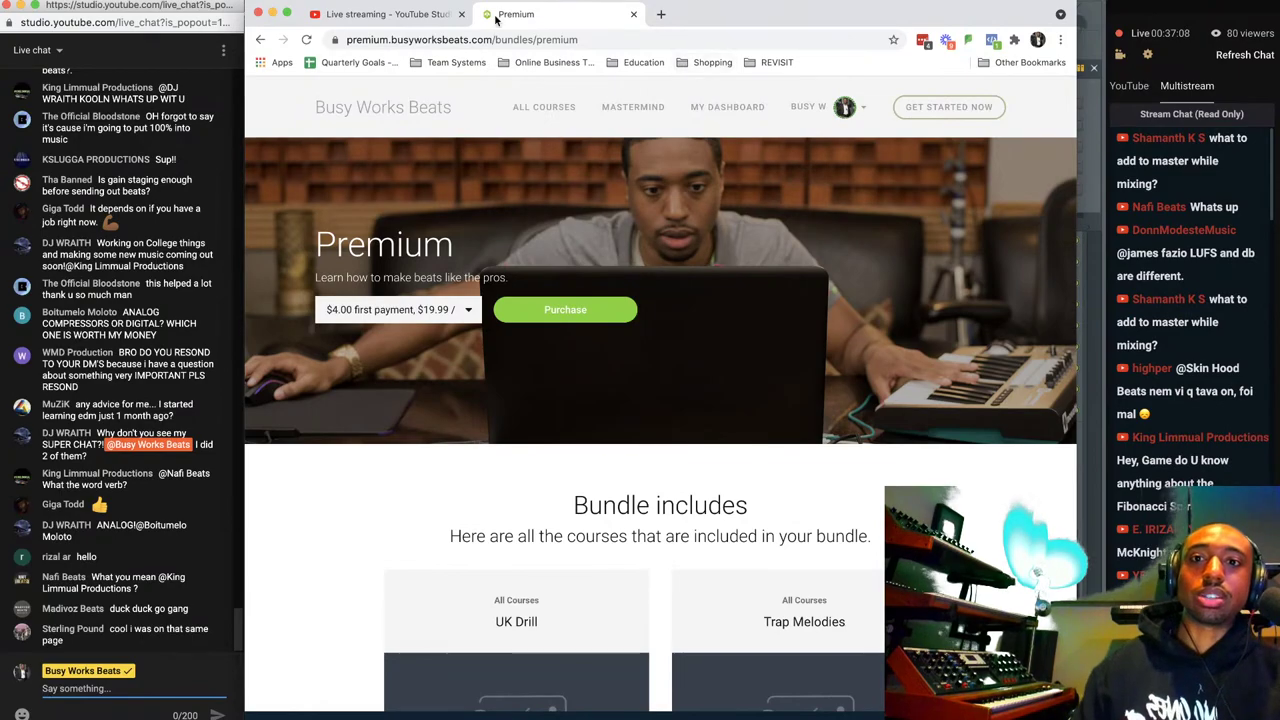
click(410, 14)
Minimize Chrome and bring the FL Studio beat project to the front.
click(272, 13)
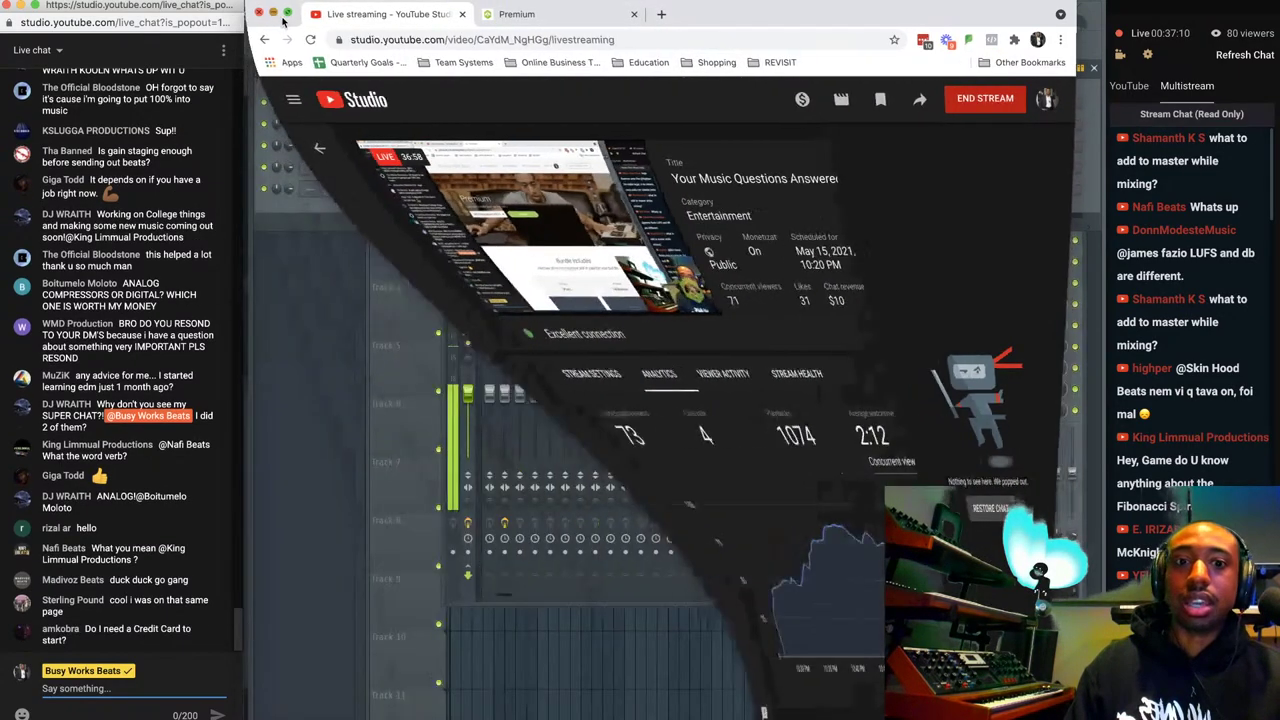
click(895, 308)
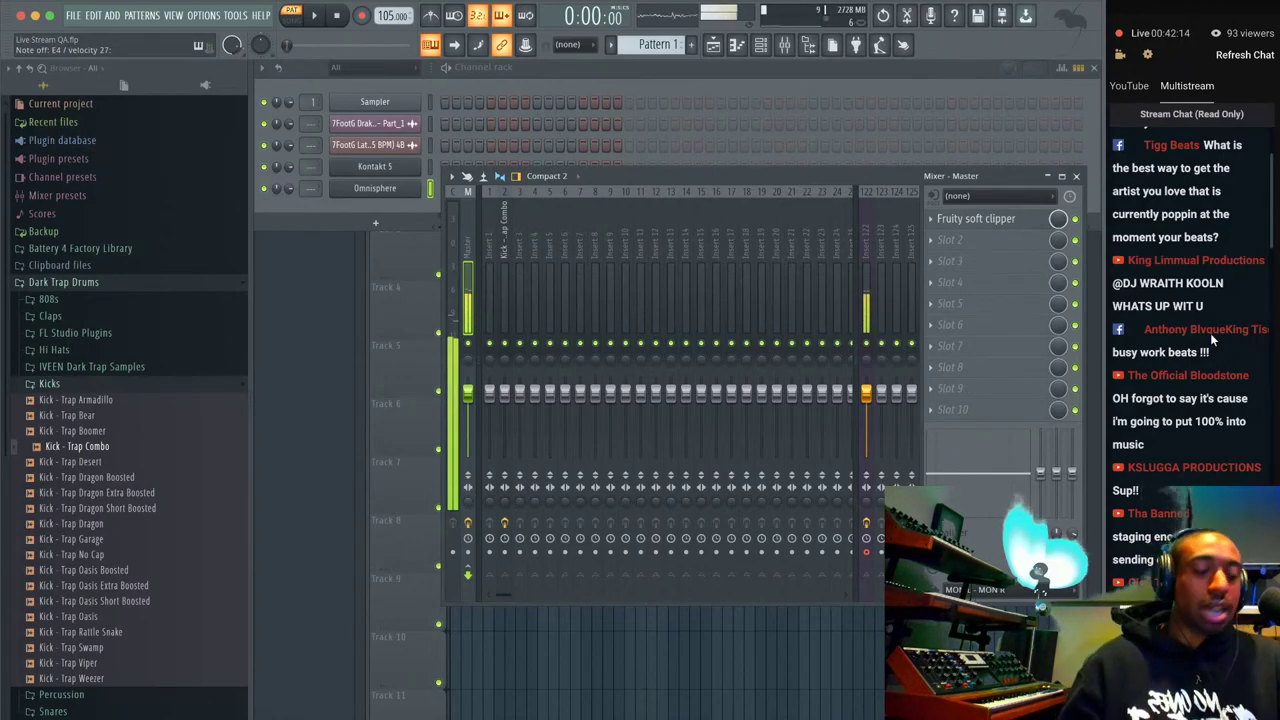
In Omnisphere's layer A settings, transpose the patch up one semitone, then close the plugin.
click(378, 190)
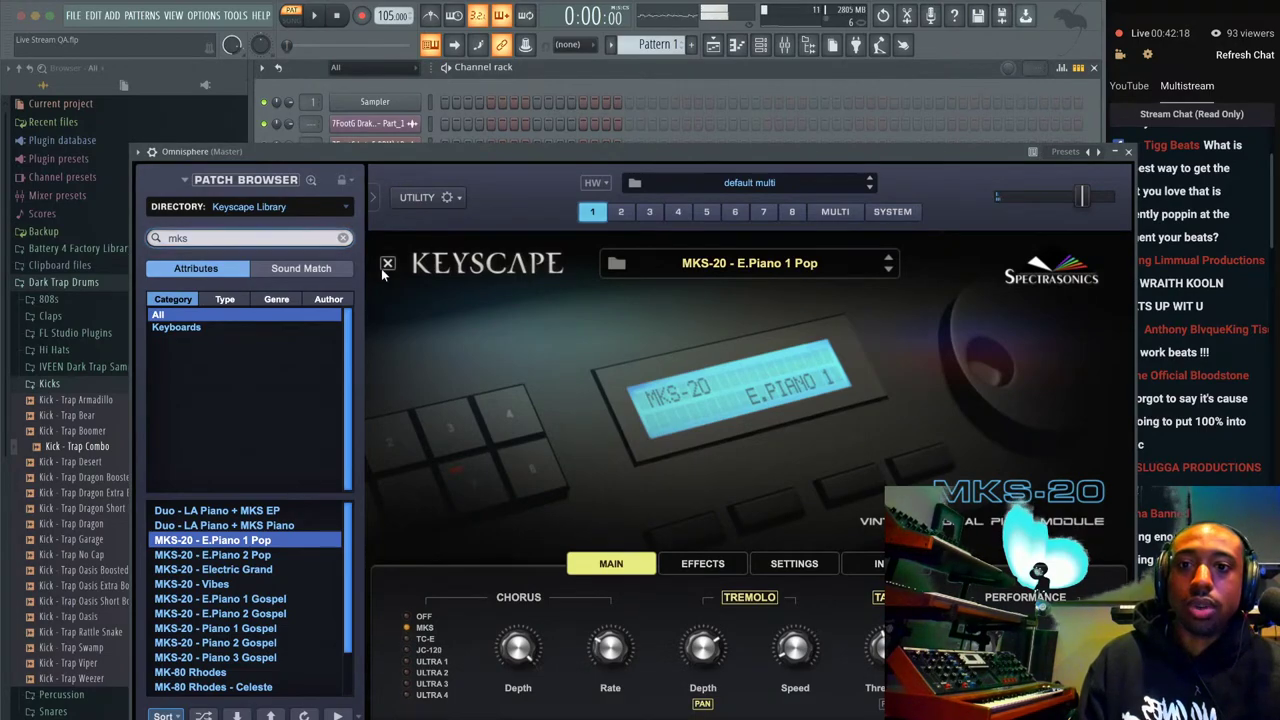
click(387, 263)
click(658, 347)
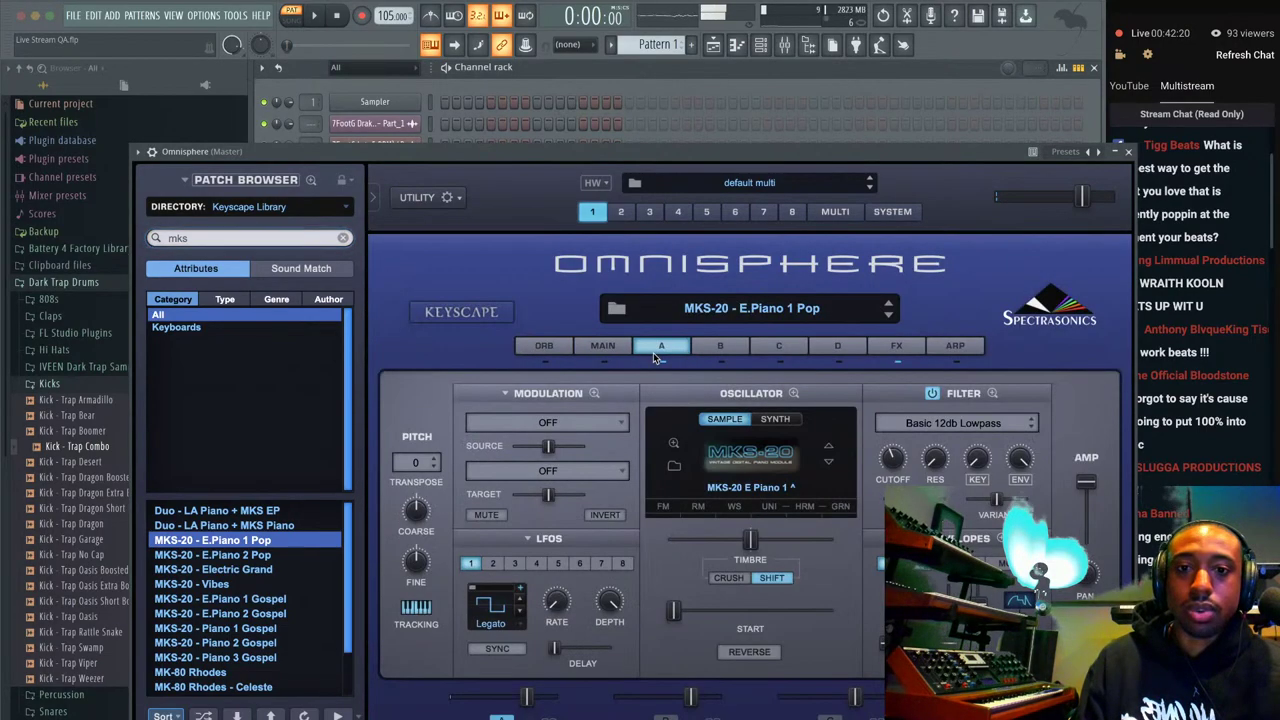
click(435, 458)
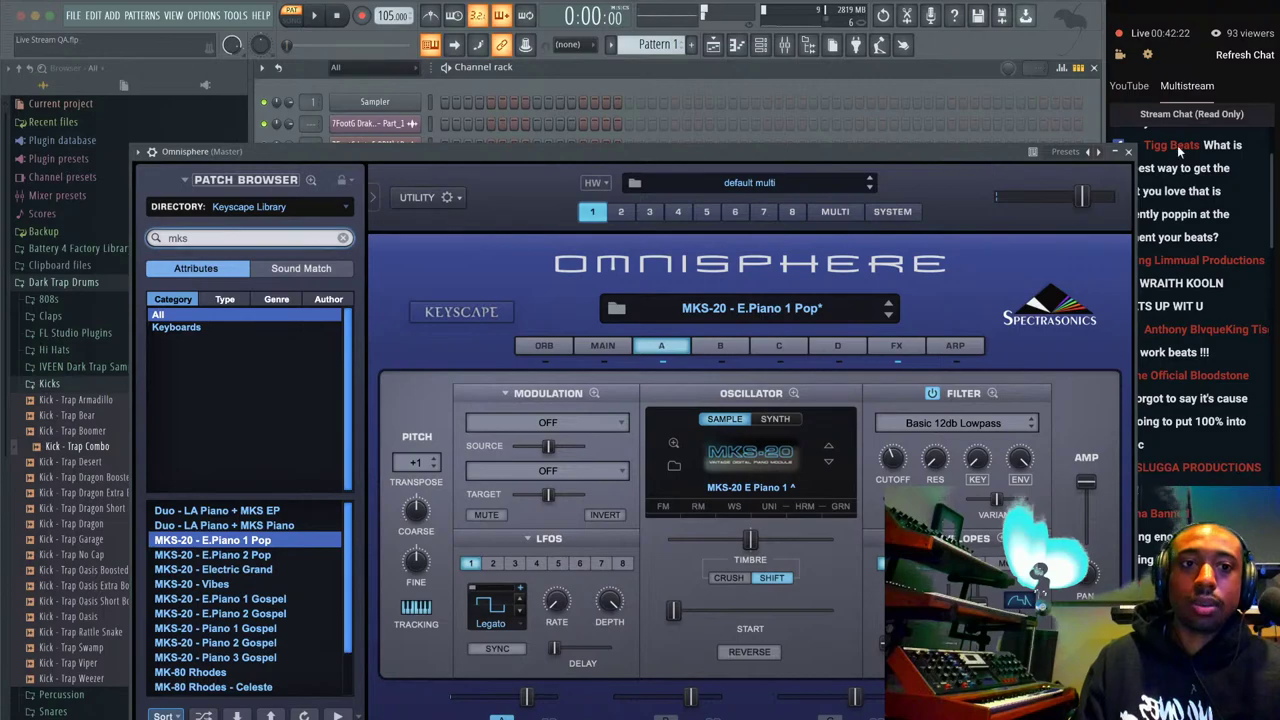
click(1128, 151)
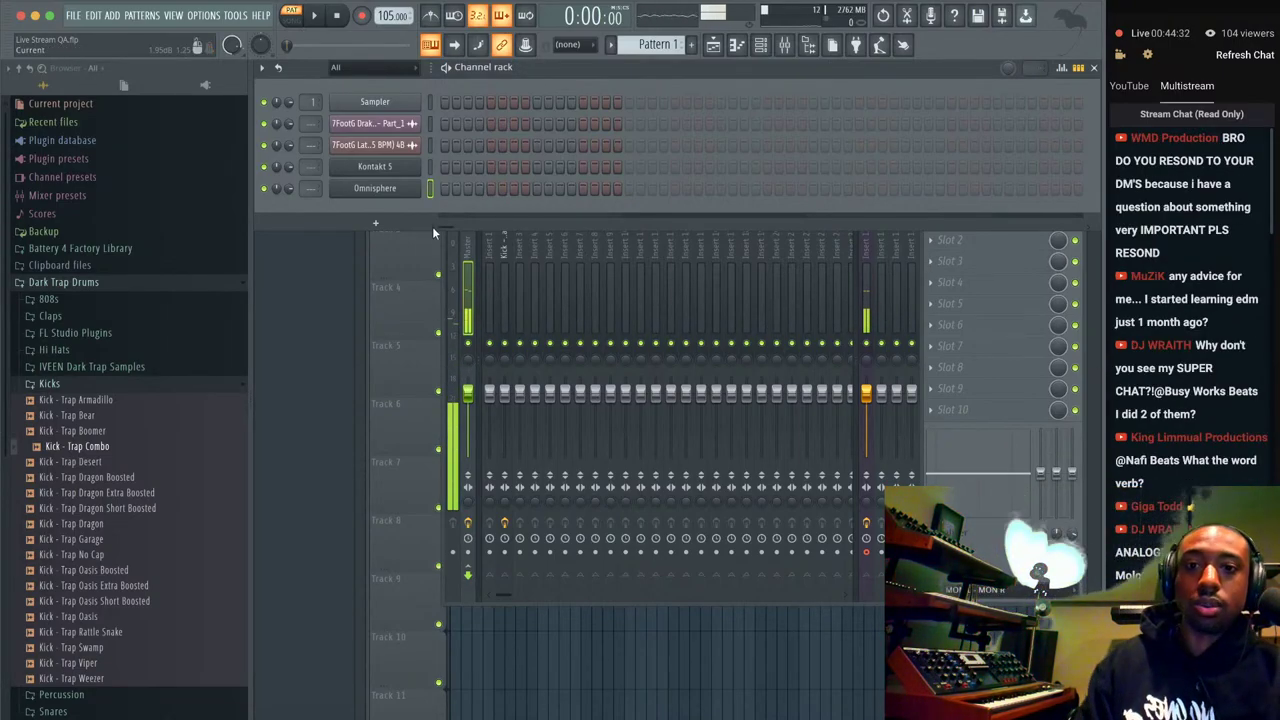
Create a new project from the Music Studio Template, discarding unsaved Live Stream QA changes.
click(825, 257)
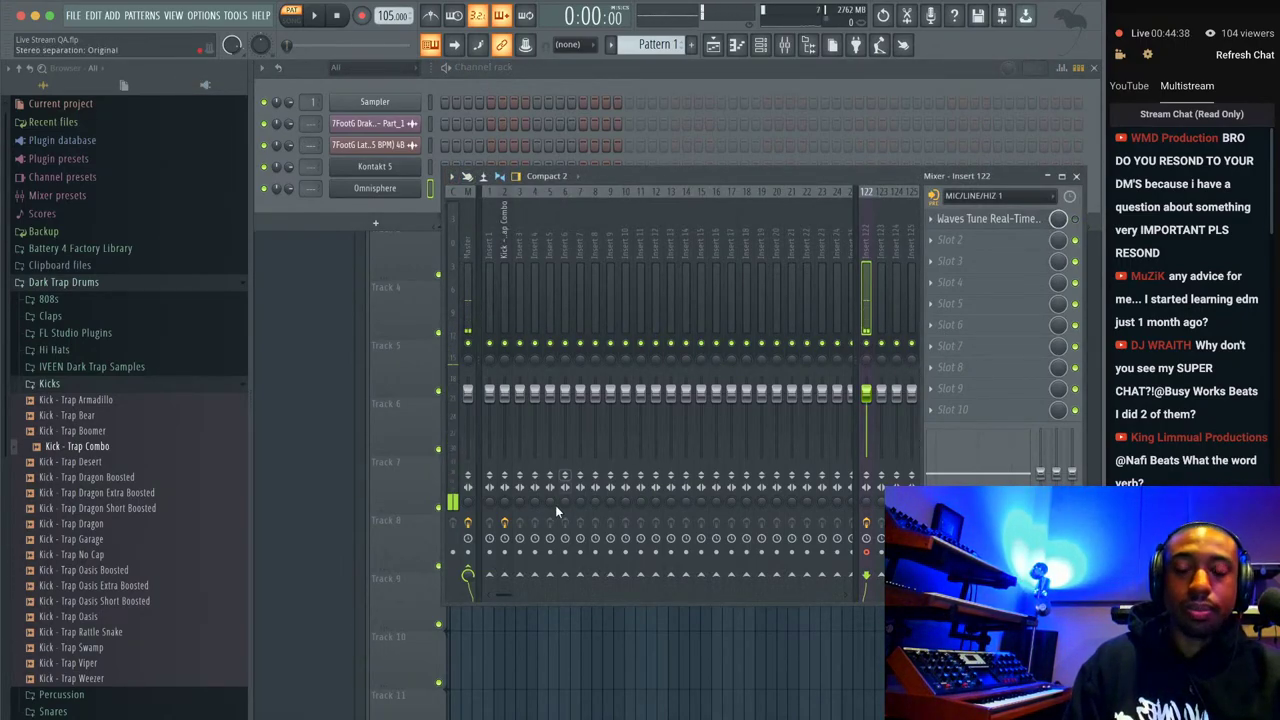
click(73, 15)
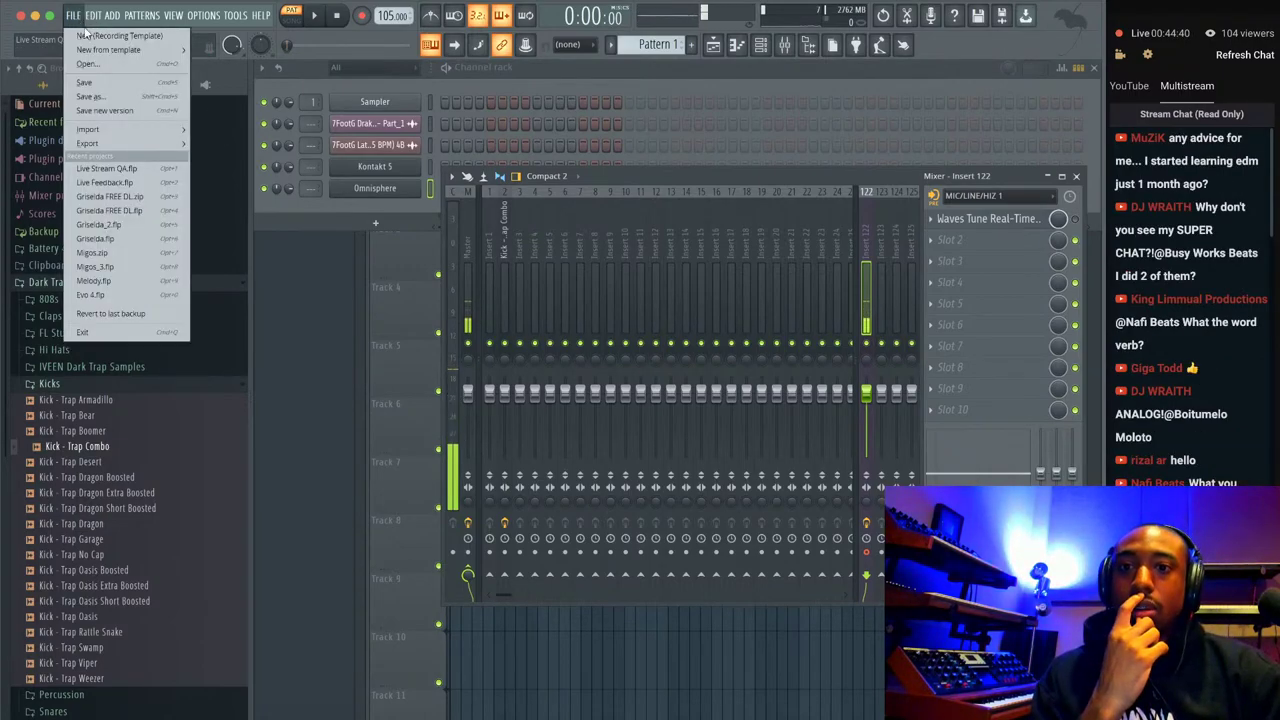
mouse_move(130, 50)
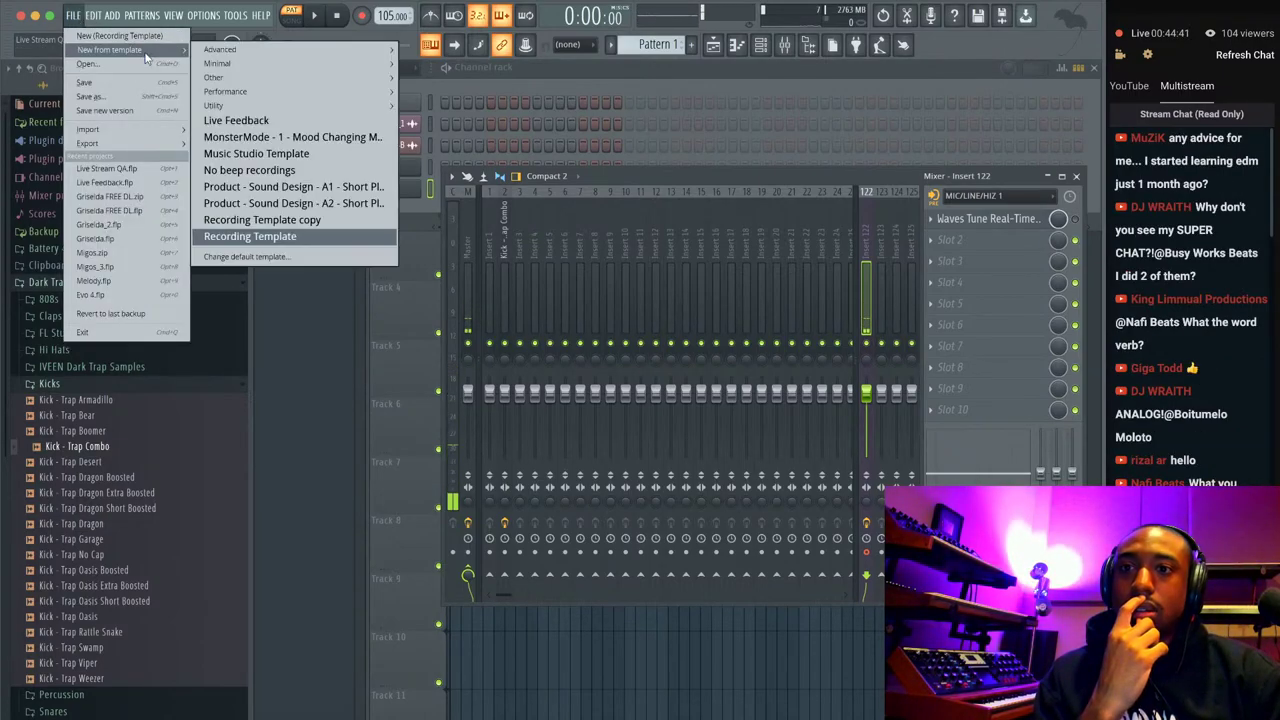
click(257, 153)
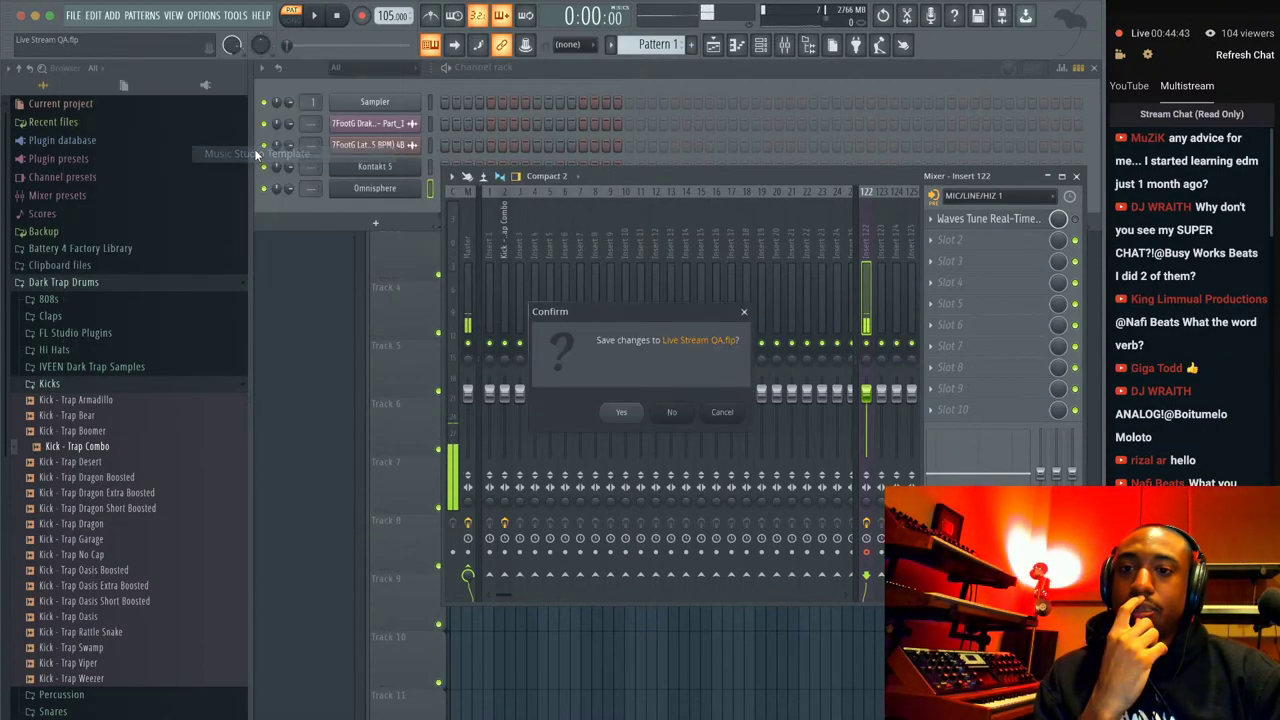
click(681, 405)
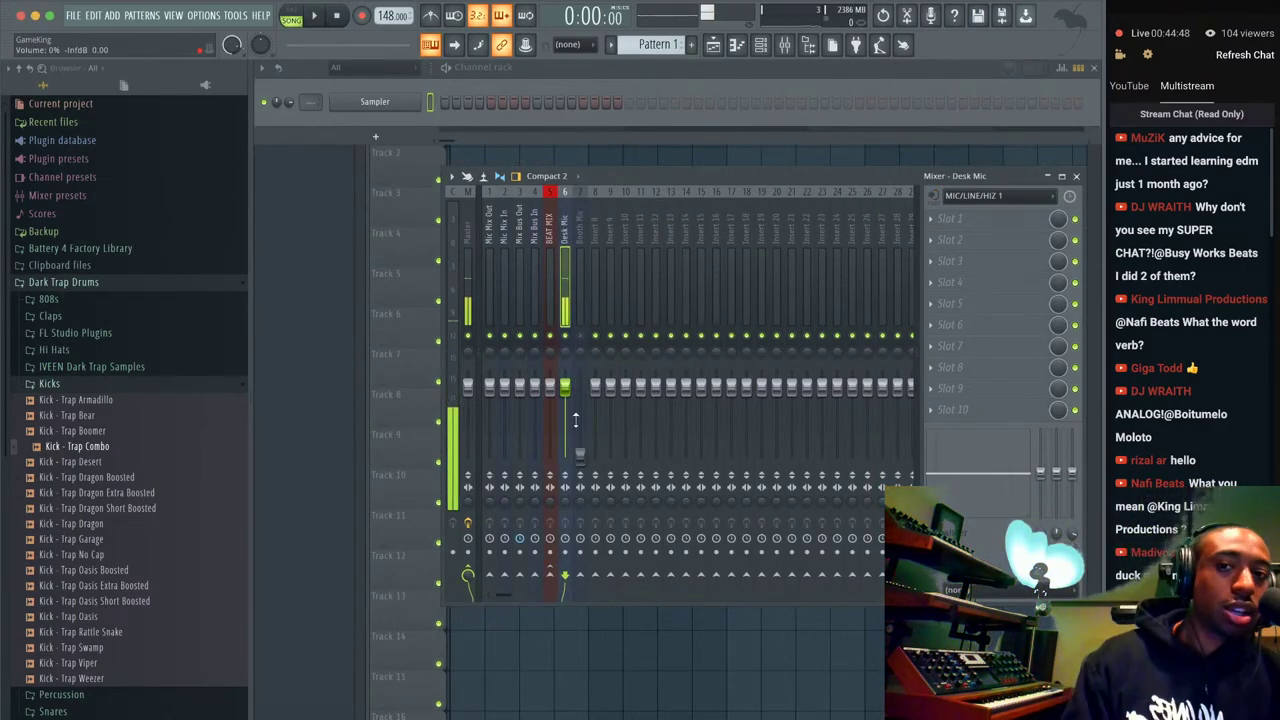
Set Mic Mix Out to 'Route to this track only' toward Desk Mic.
right_click(493, 576)
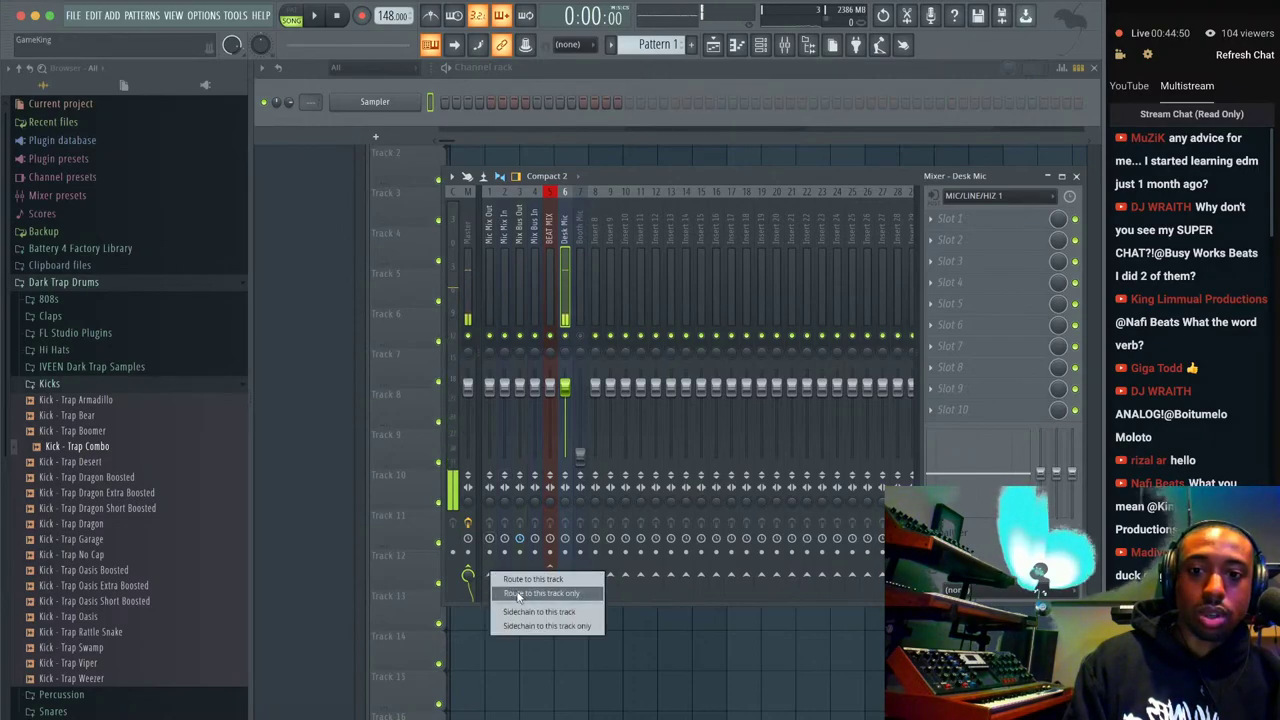
click(517, 591)
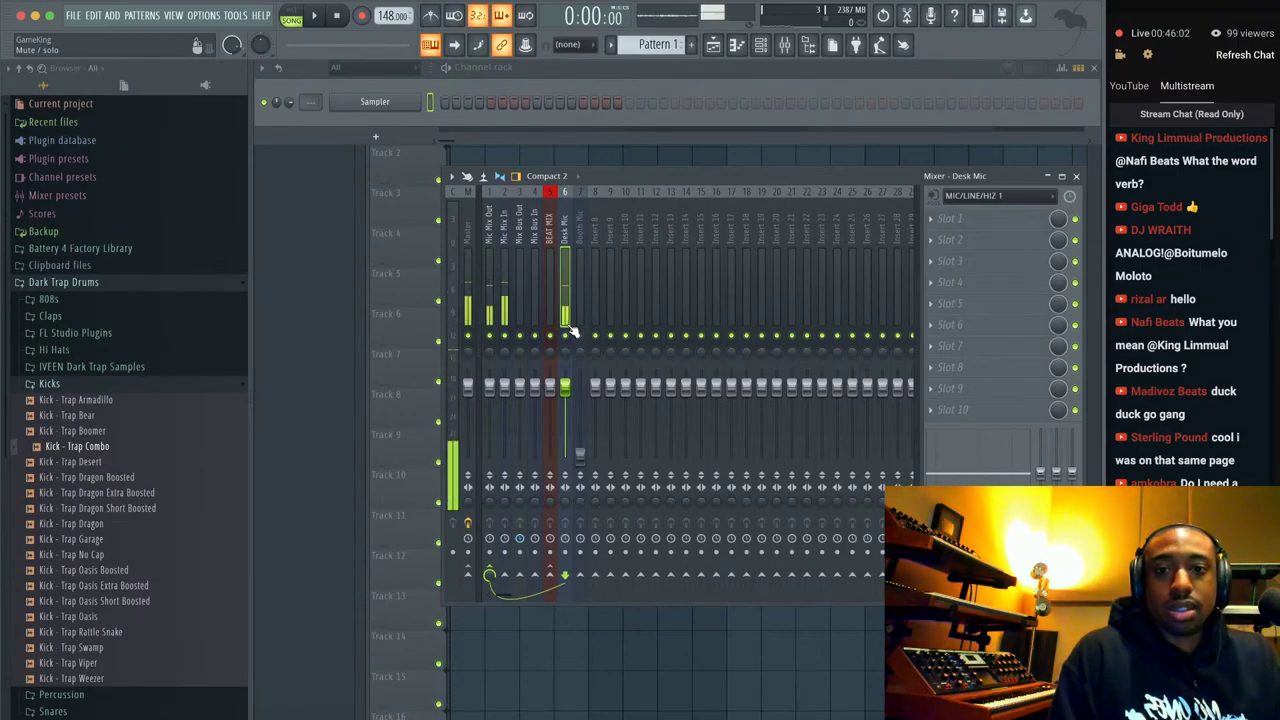
Route the insert to Desk Mic and load C1 comp Stereo into FX Slot 1.
right_click(489, 577)
click(490, 588)
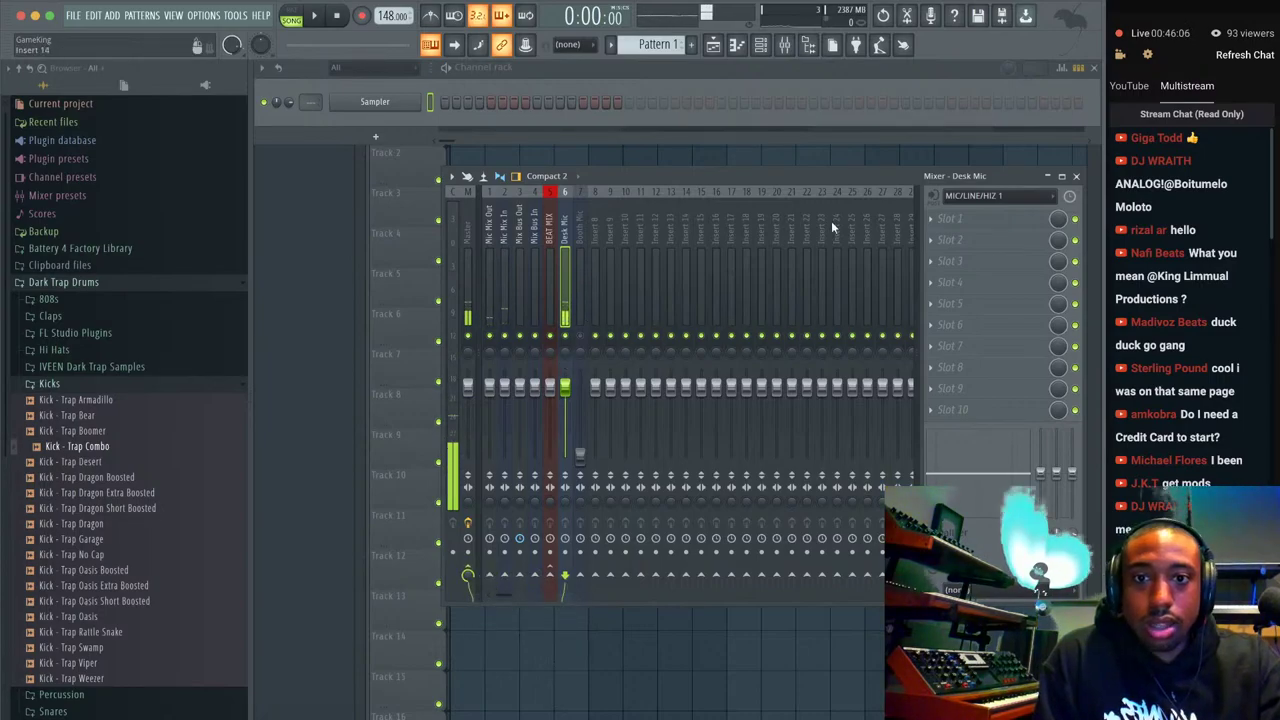
click(1008, 218)
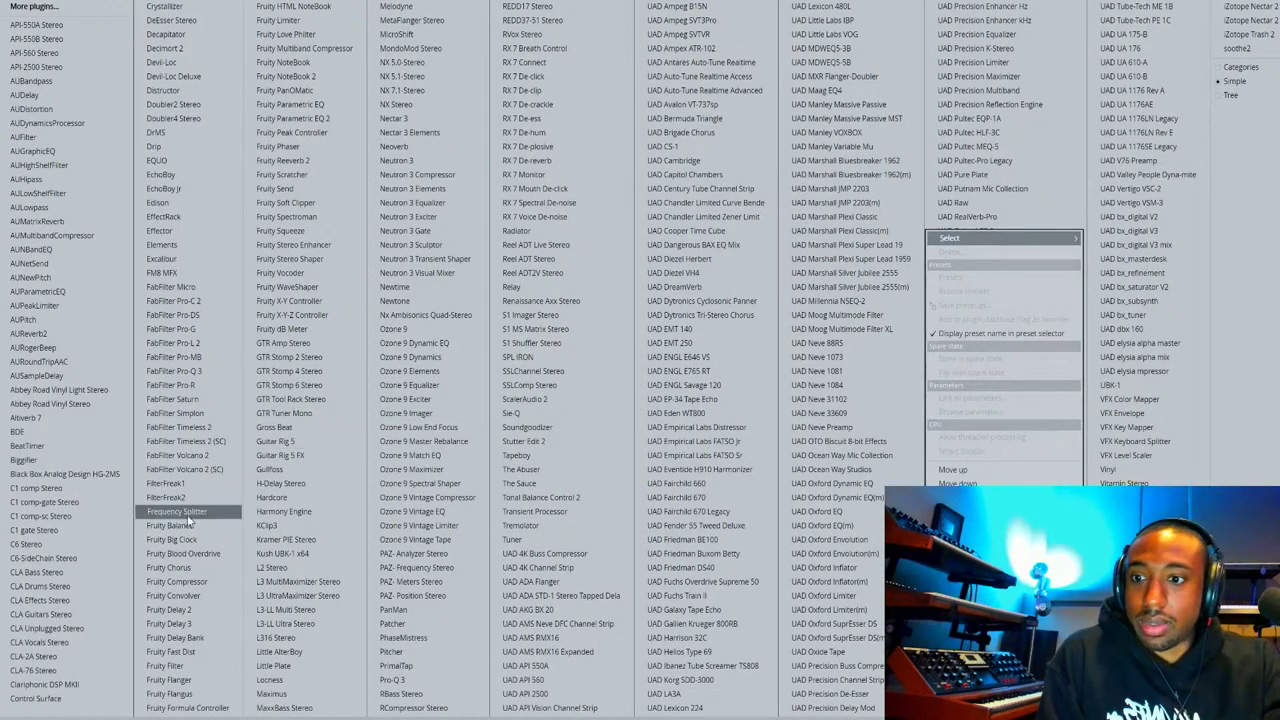
click(97, 487)
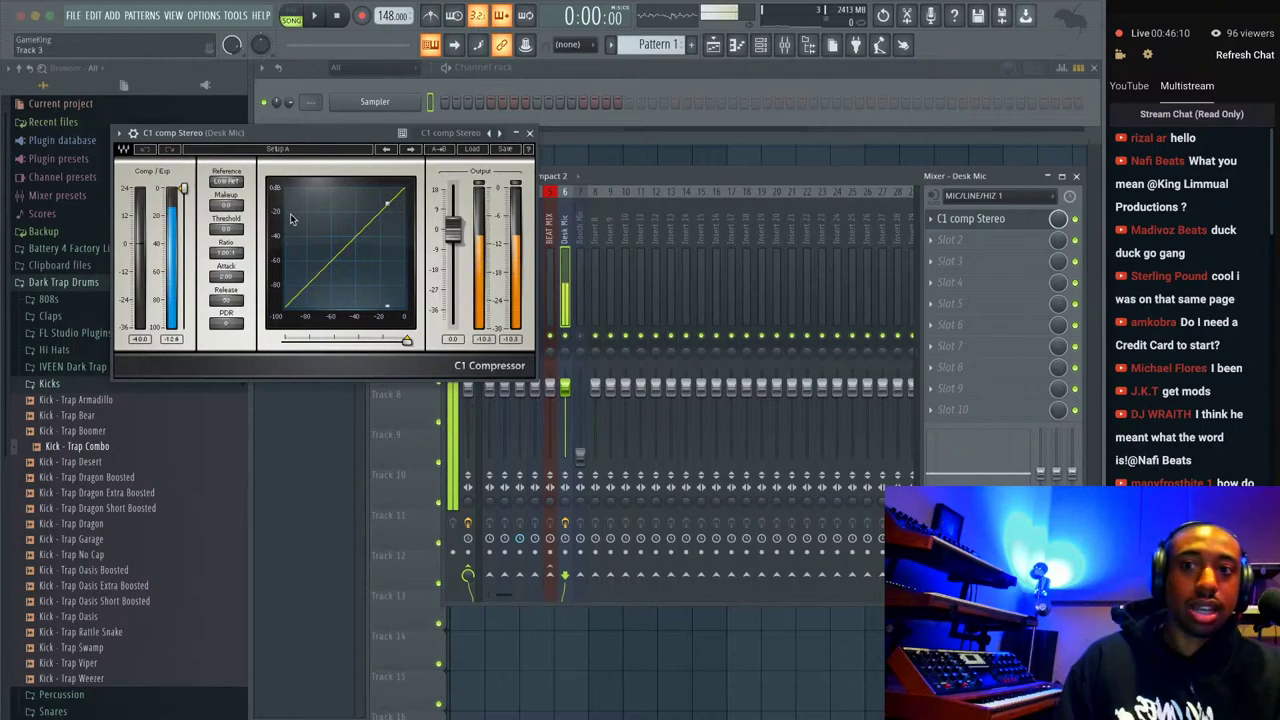
Set the C1 threshold to -24.5 dB and output gain to about 5.9 dB.
drag(183, 190, 226, 238)
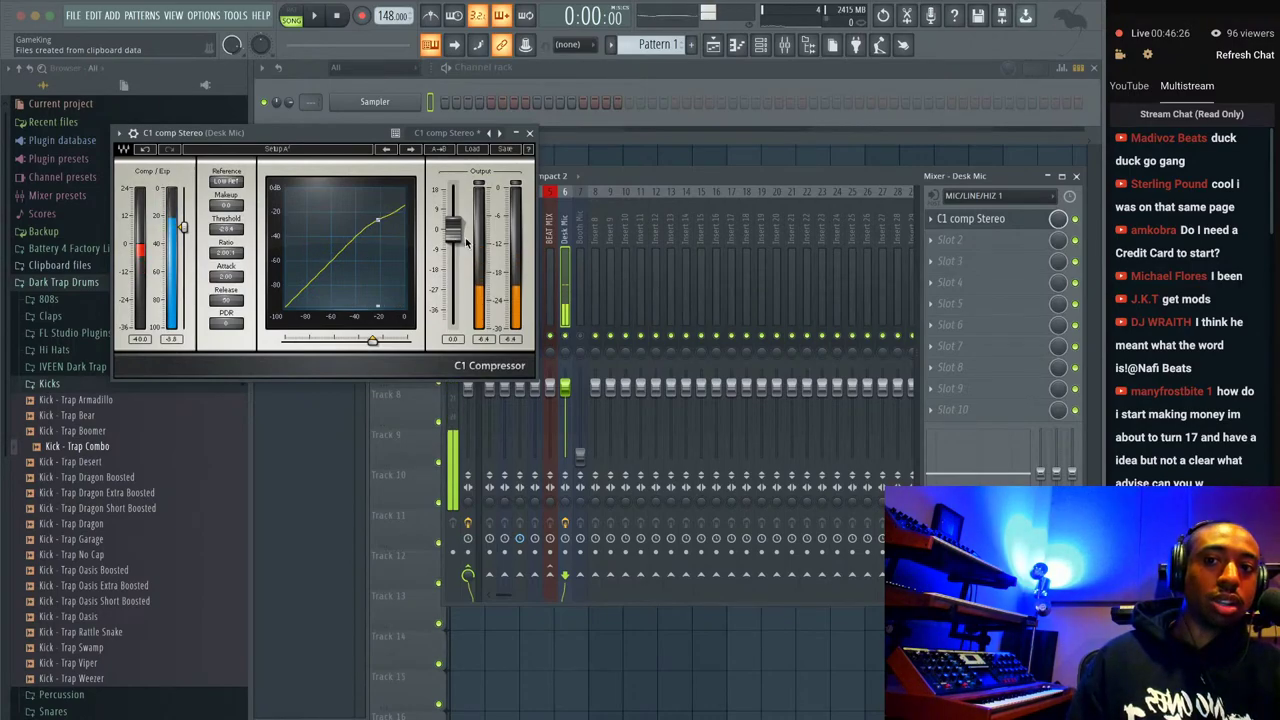
drag(455, 232, 452, 216)
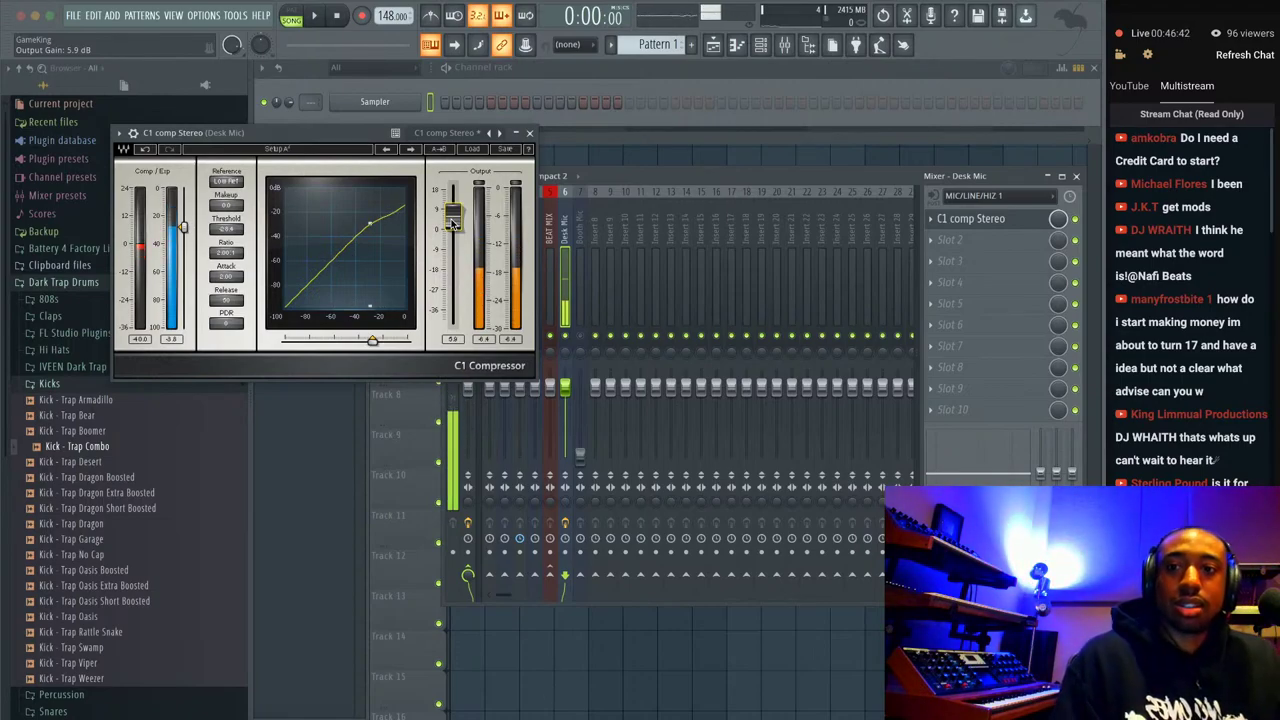
click(529, 133)
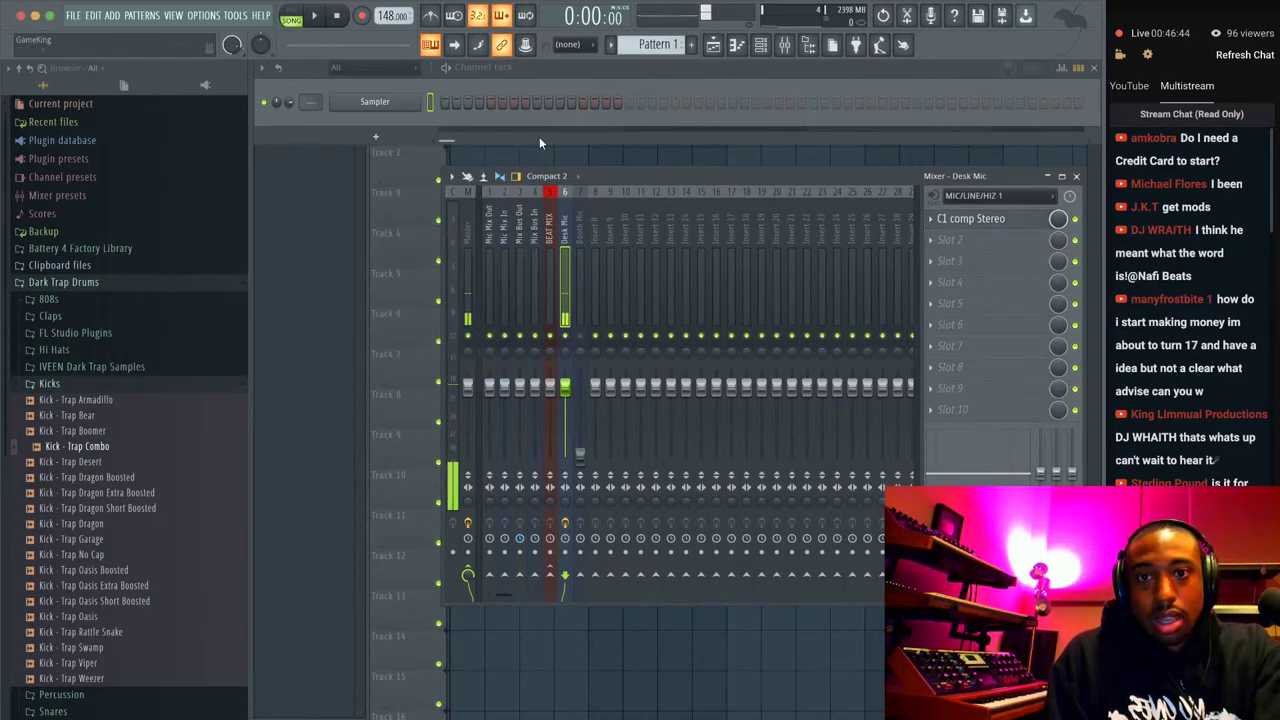
Delete the C1 comp Stereo effect from Slot 1.
click(932, 219)
click(952, 254)
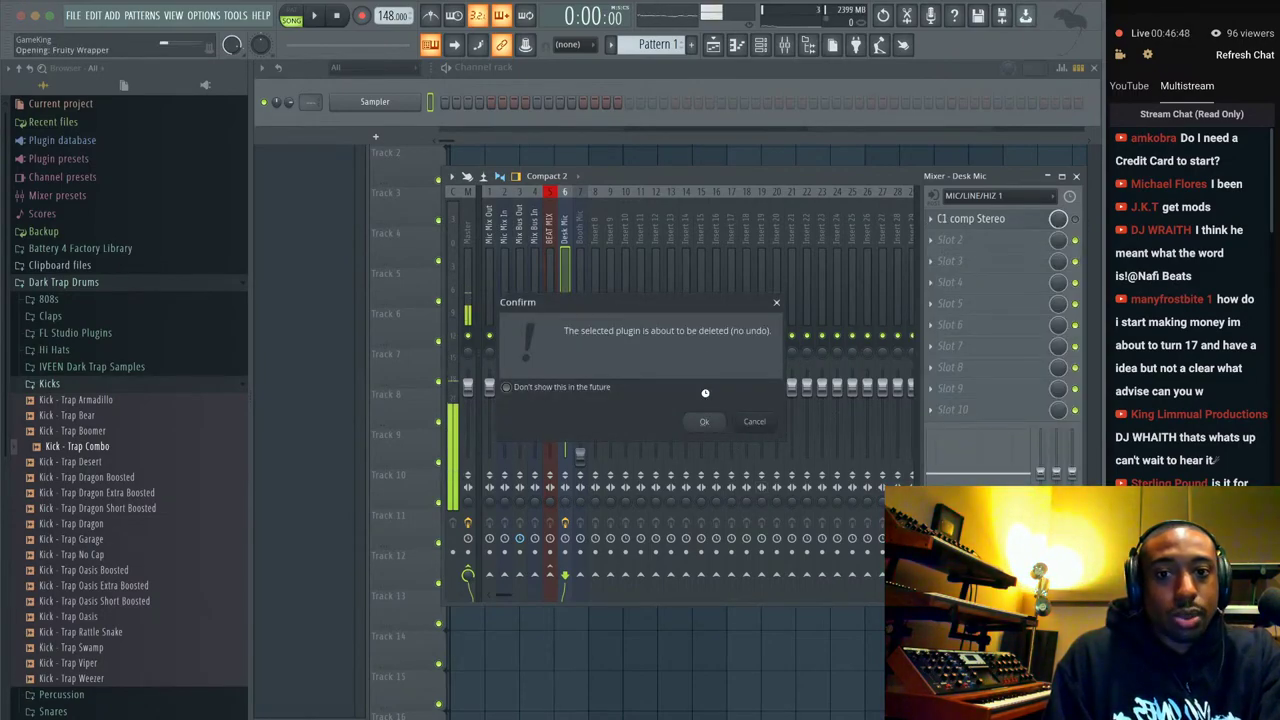
click(734, 422)
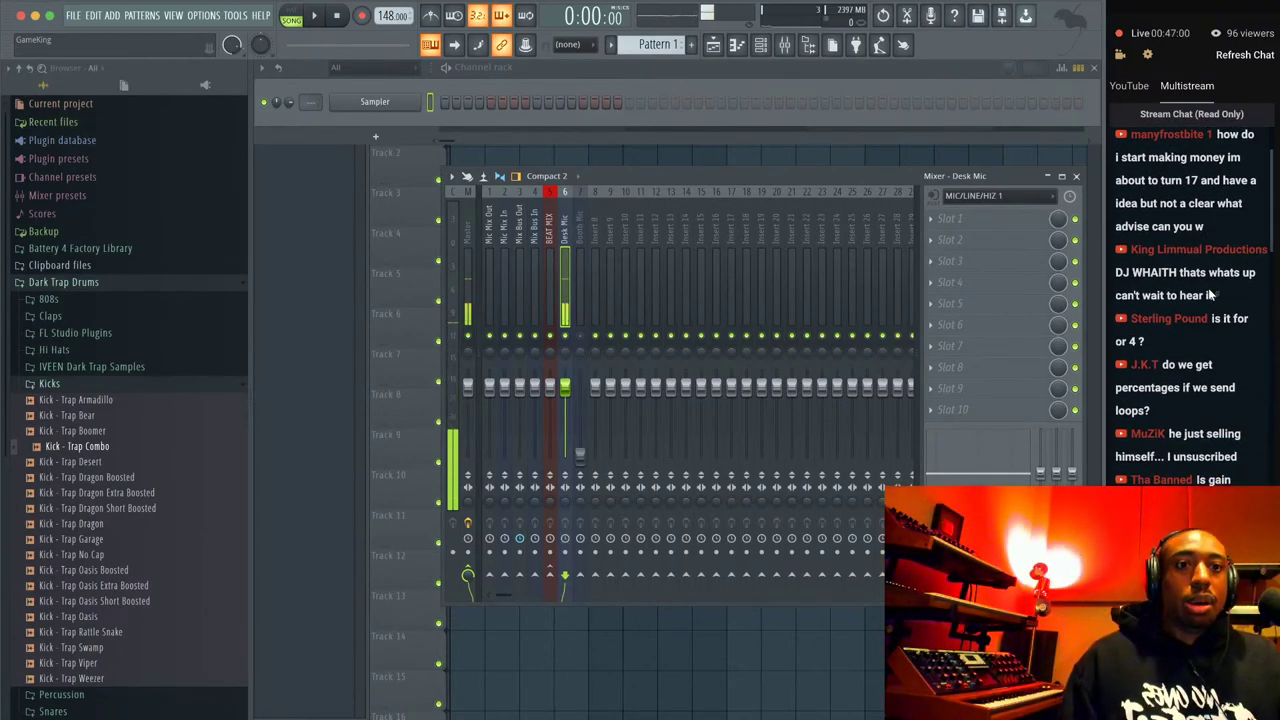
Open the recent project Live Stream QA.flp without saving the untitled project.
click(78, 16)
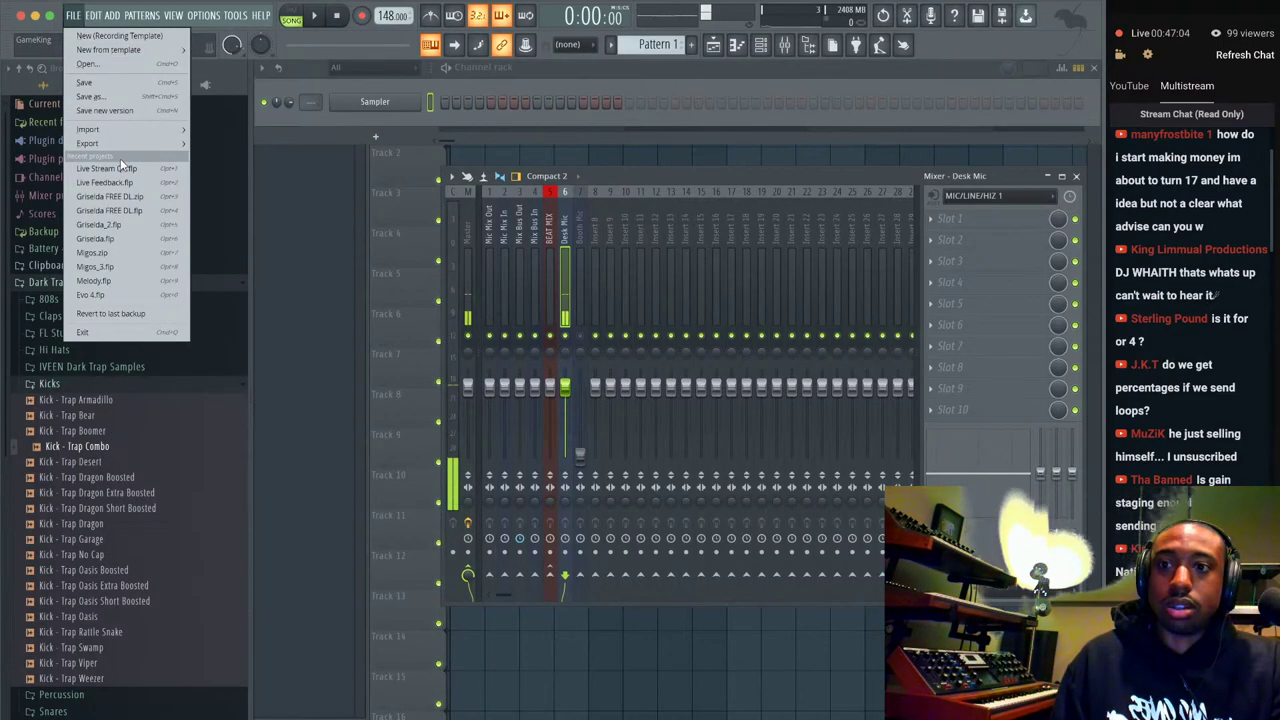
click(118, 168)
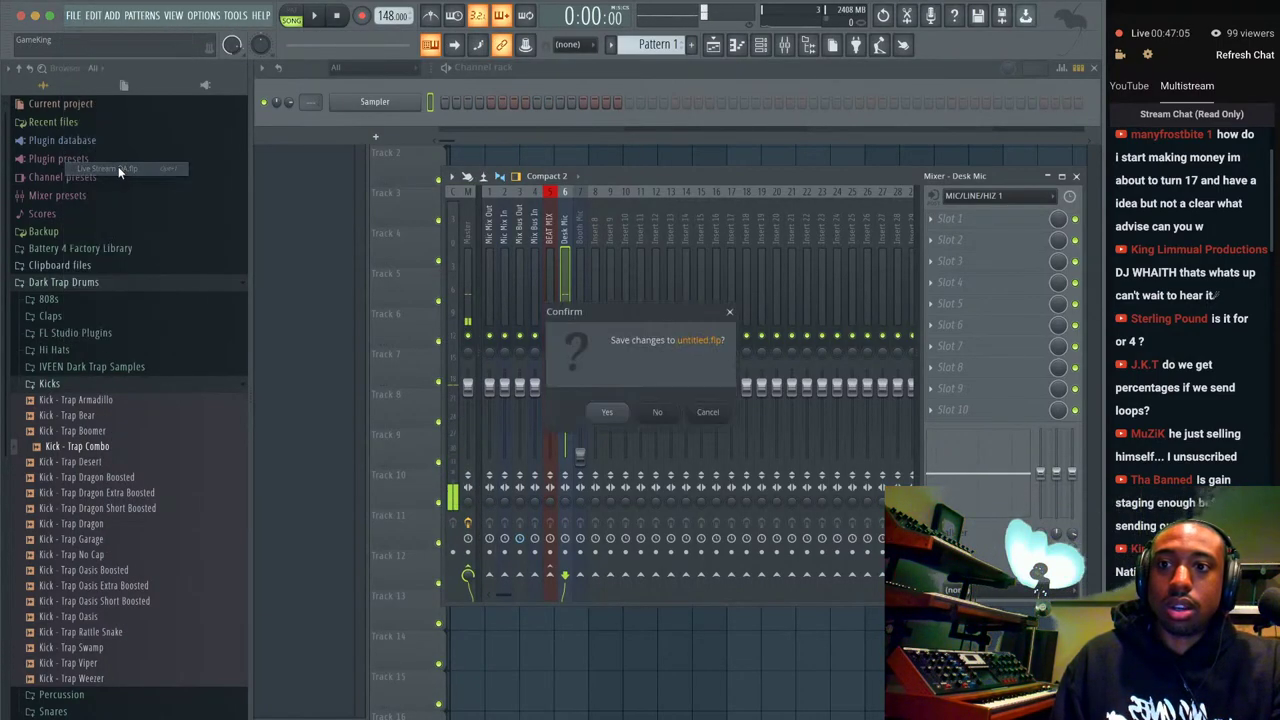
click(658, 414)
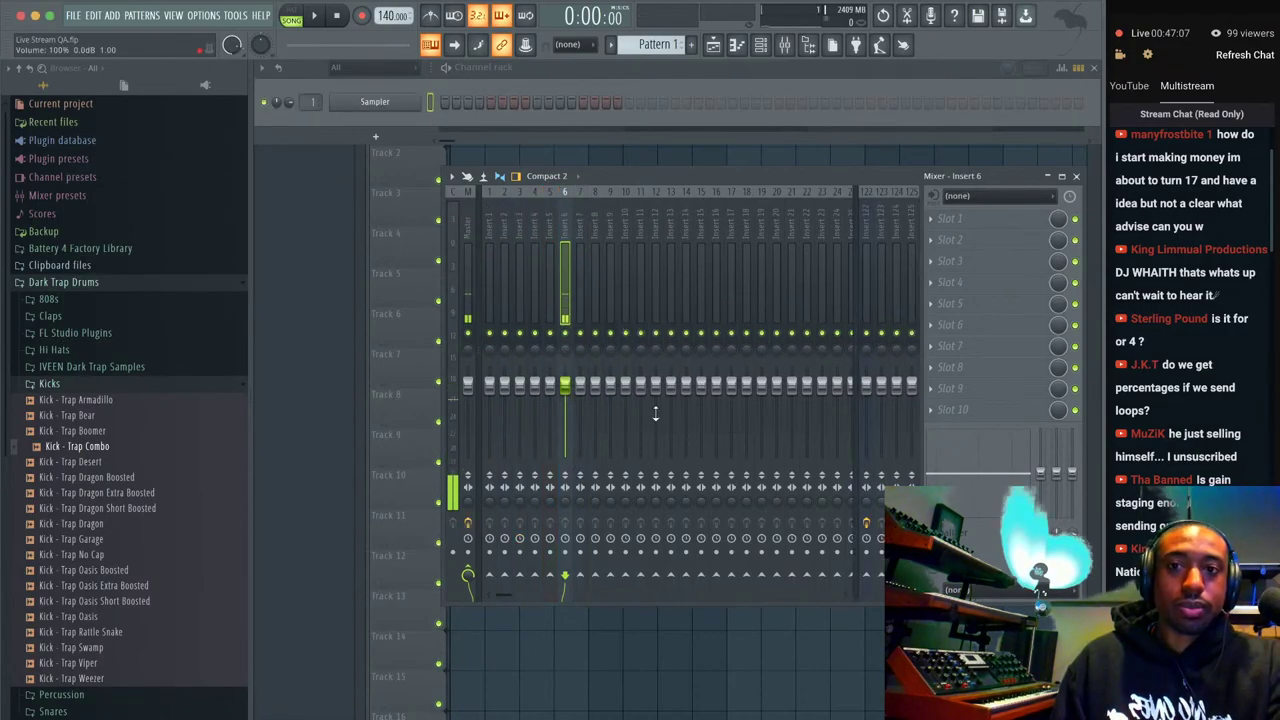
Set mixer insert 122's audio input to MIC/LINE/HIZ 1.
right_click(388, 104)
key(Escape)
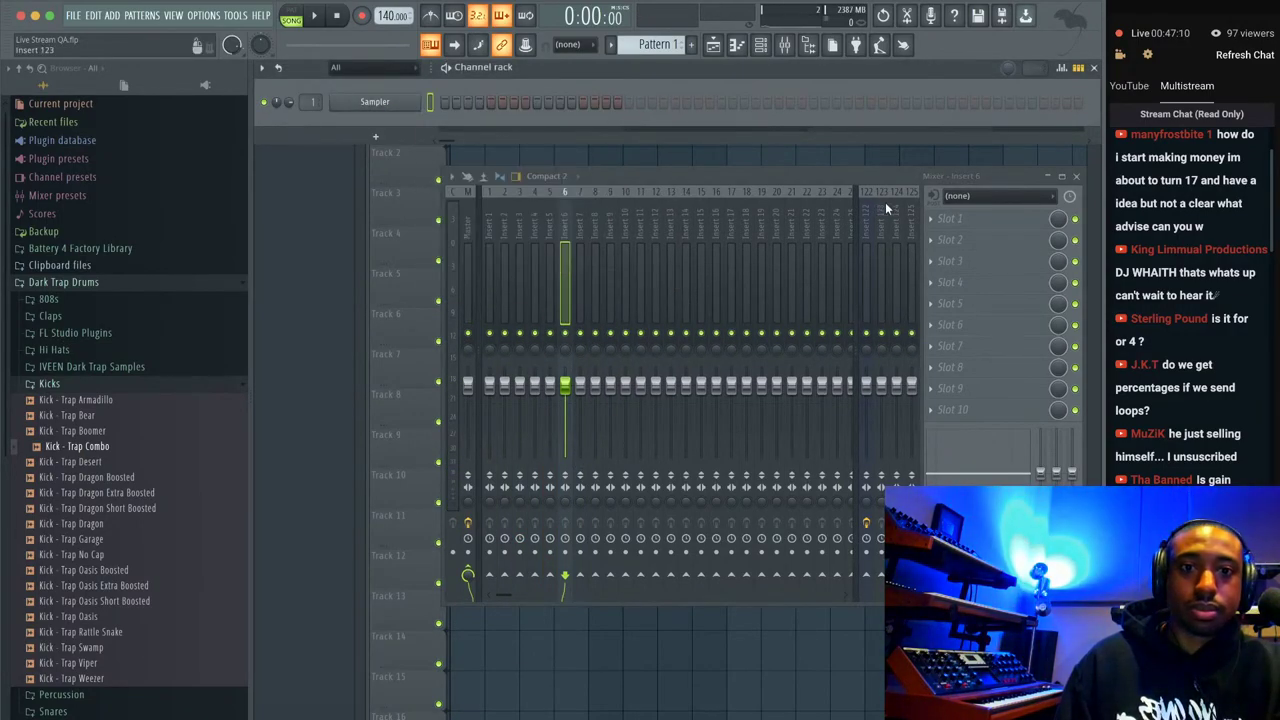
click(867, 215)
click(986, 212)
click(986, 196)
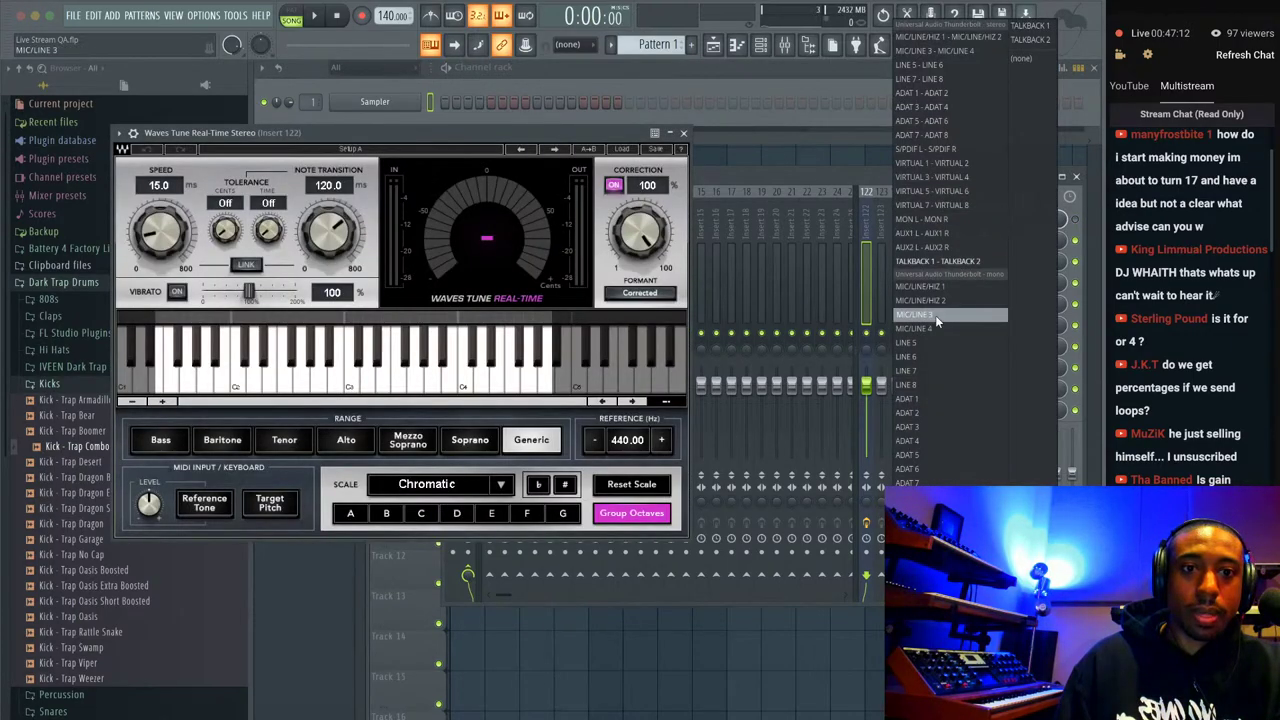
click(931, 285)
Close Waves Tune and replace the Sampler channel with Omnisphere.
click(684, 133)
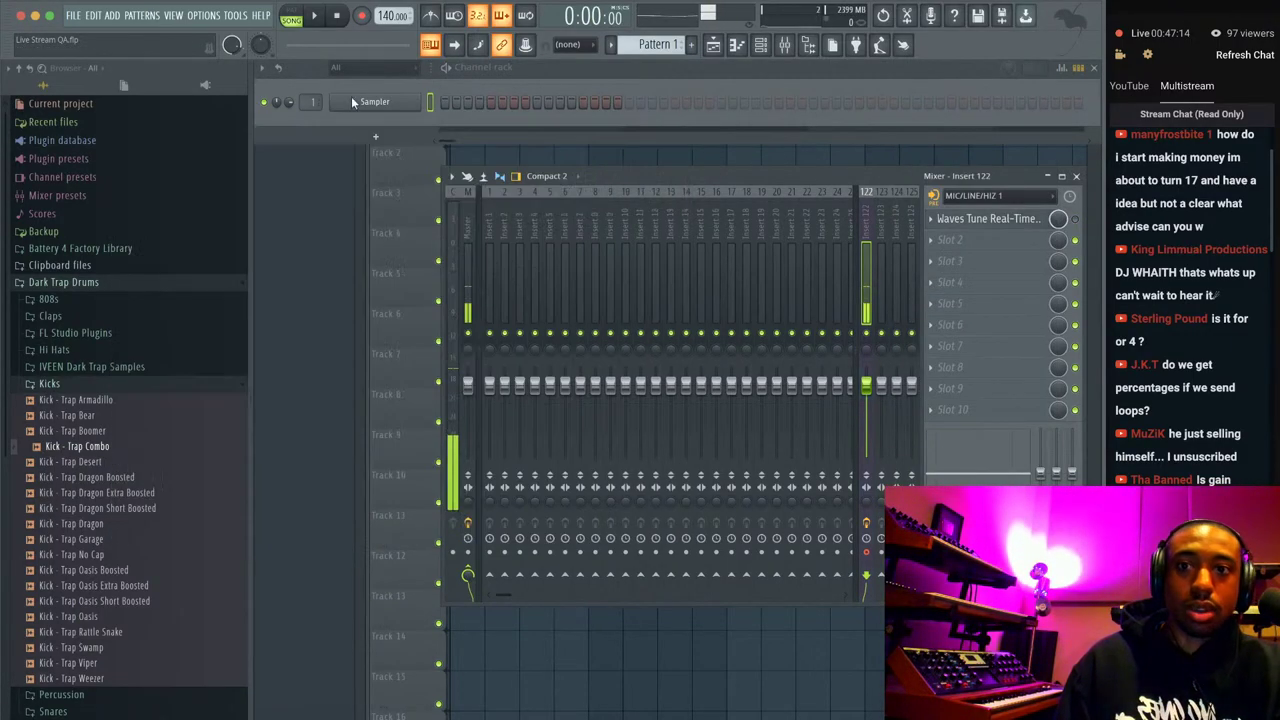
right_click(393, 104)
mouse_move(478, 236)
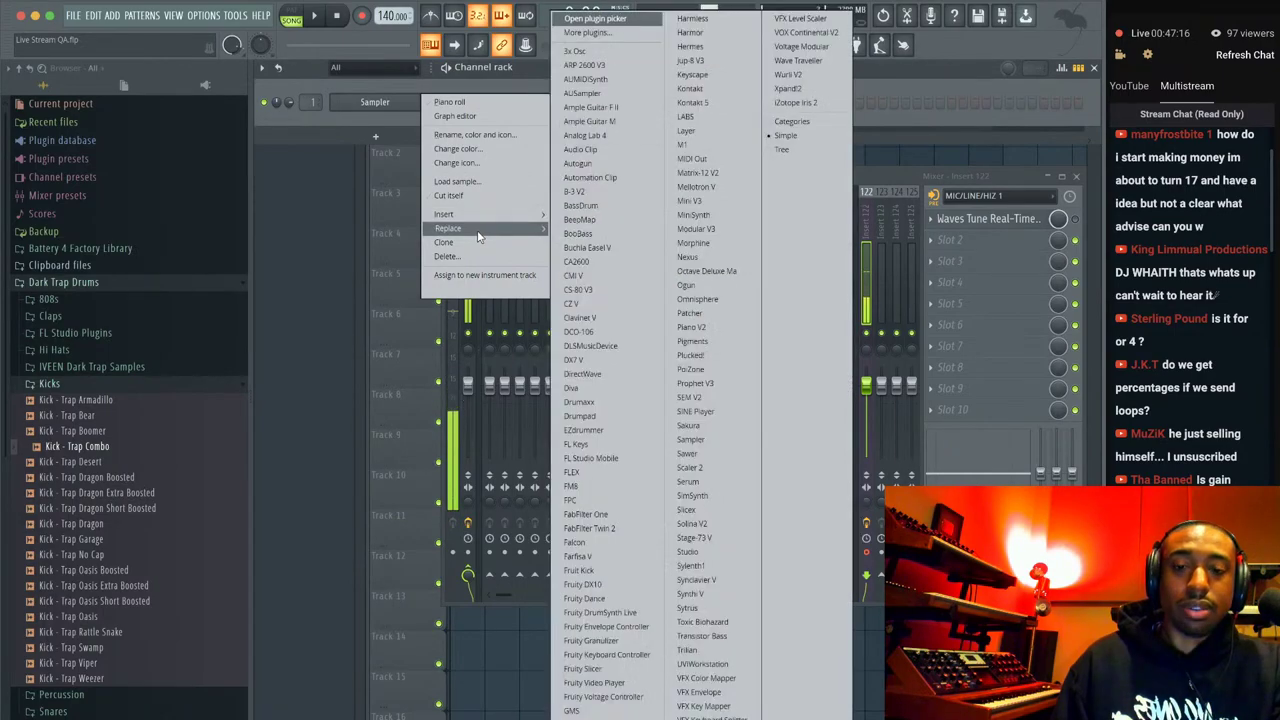
click(700, 300)
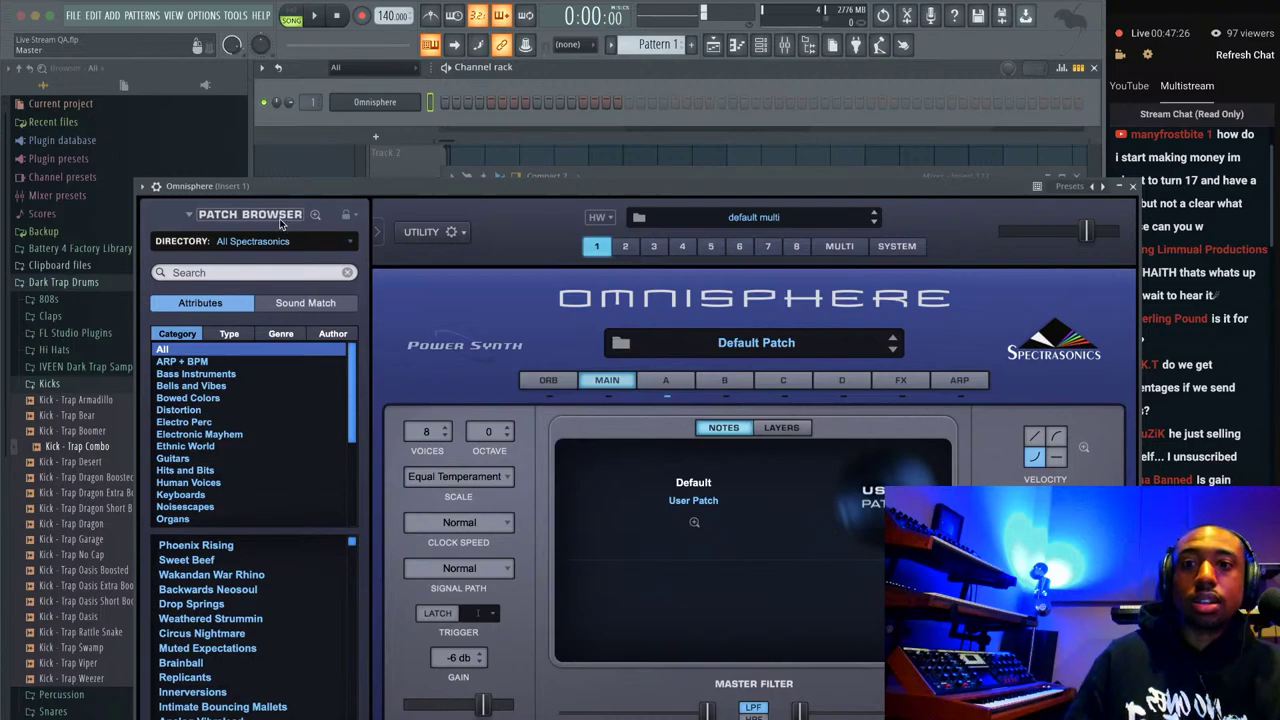
Filter Omnisphere to the Keyscape Library, load the Celeste patch, and close the plugin.
click(272, 241)
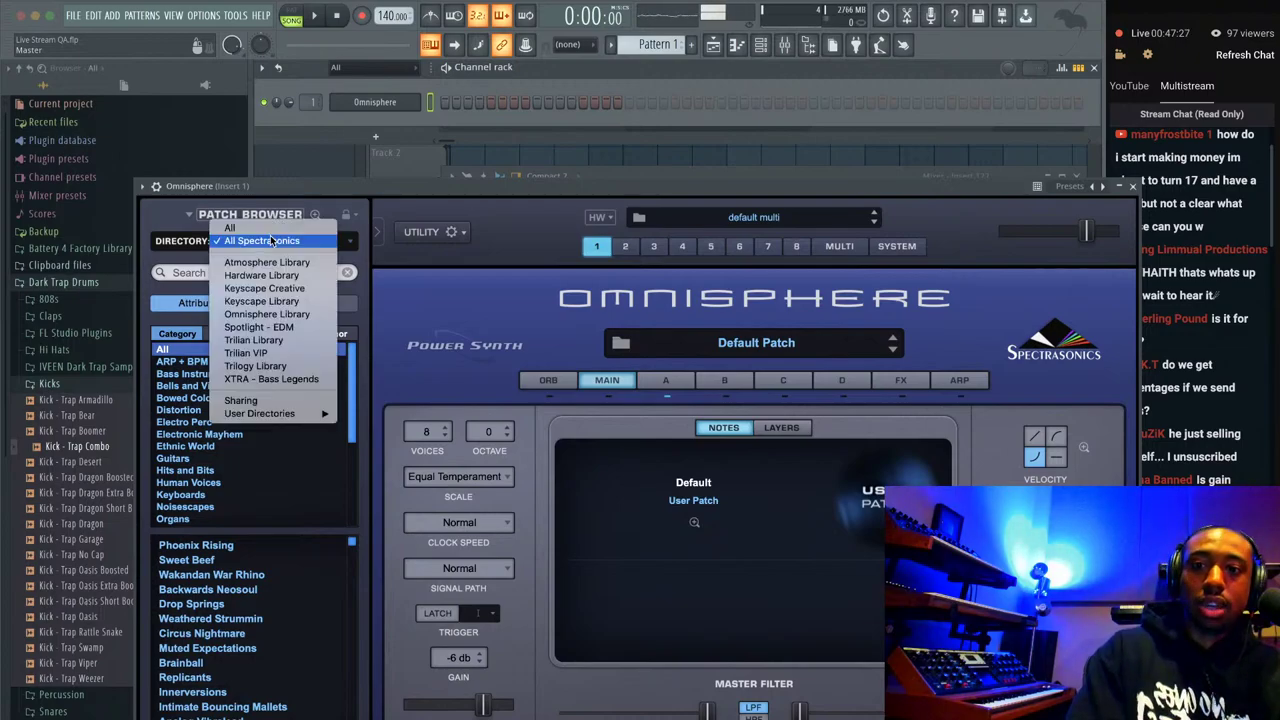
click(276, 302)
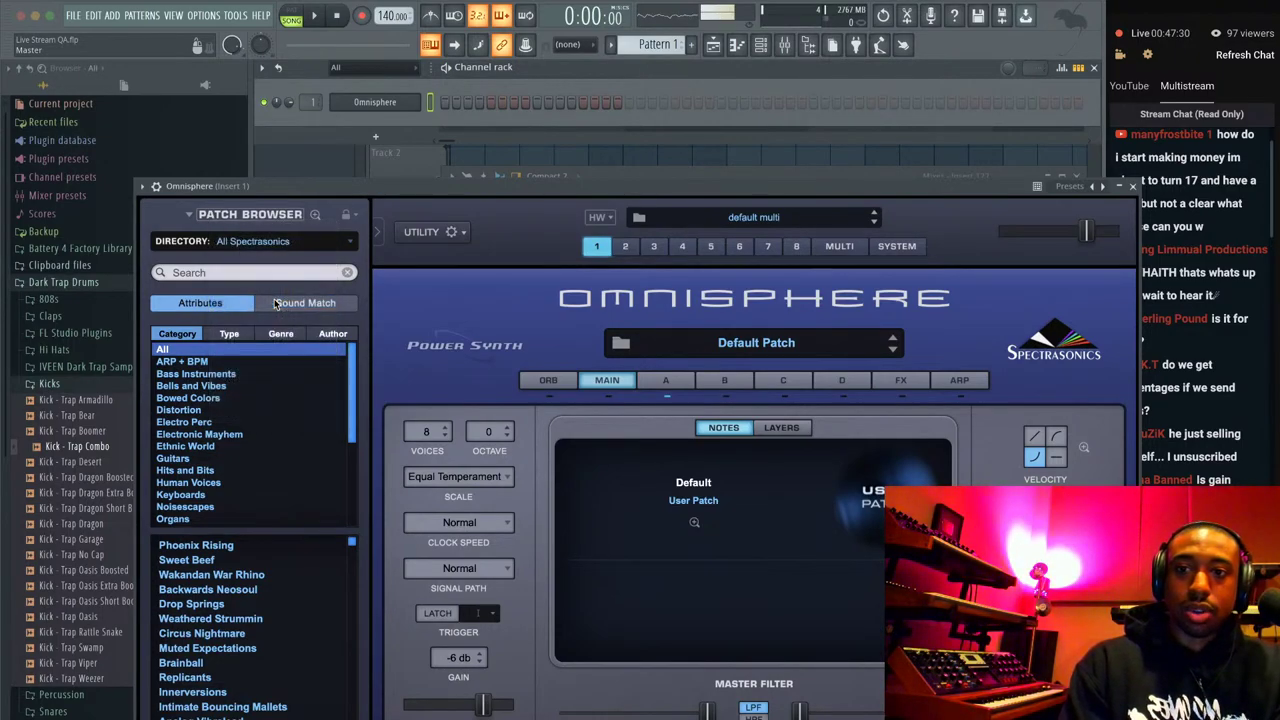
scroll(253, 562, down, 5)
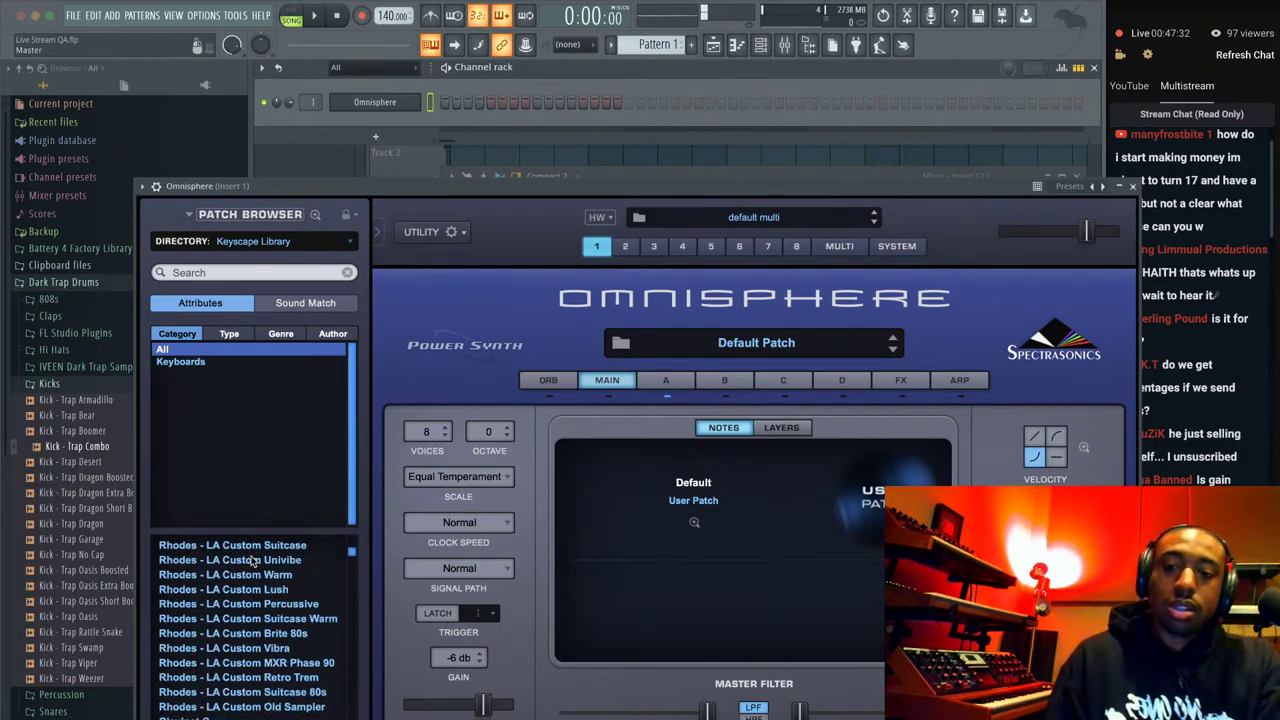
scroll(250, 592, down, 1)
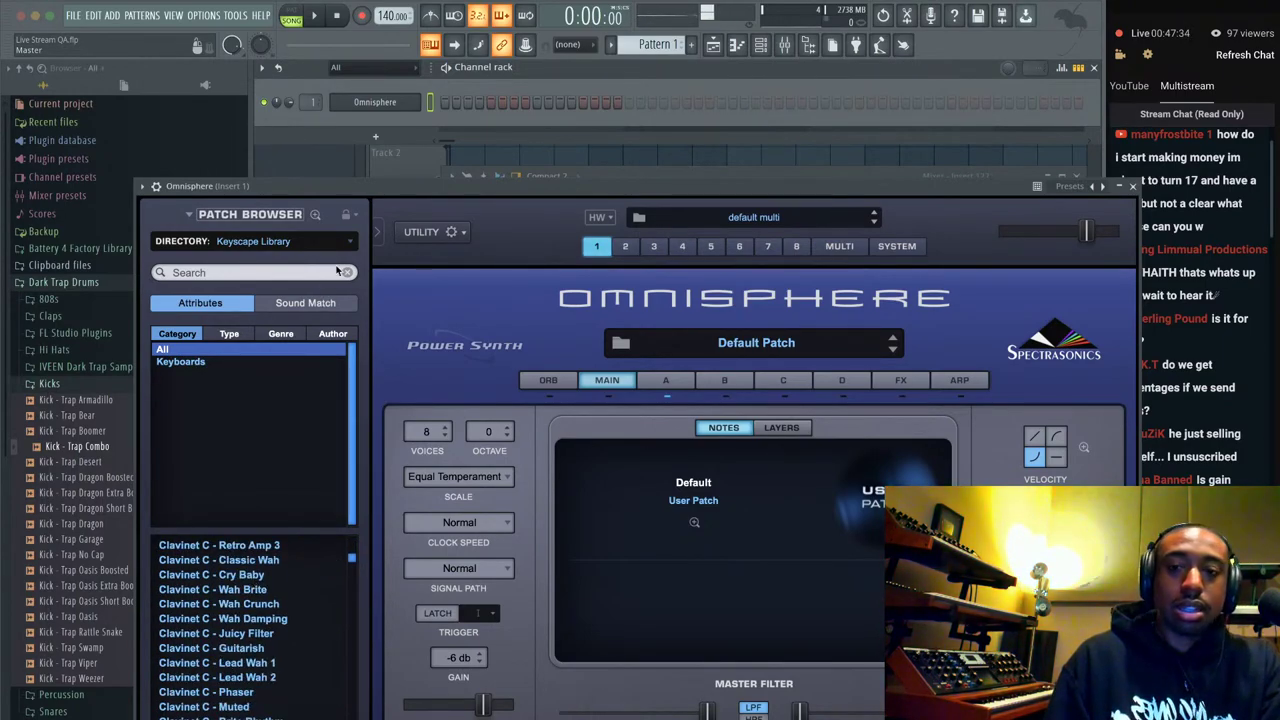
drag(405, 187, 380, 115)
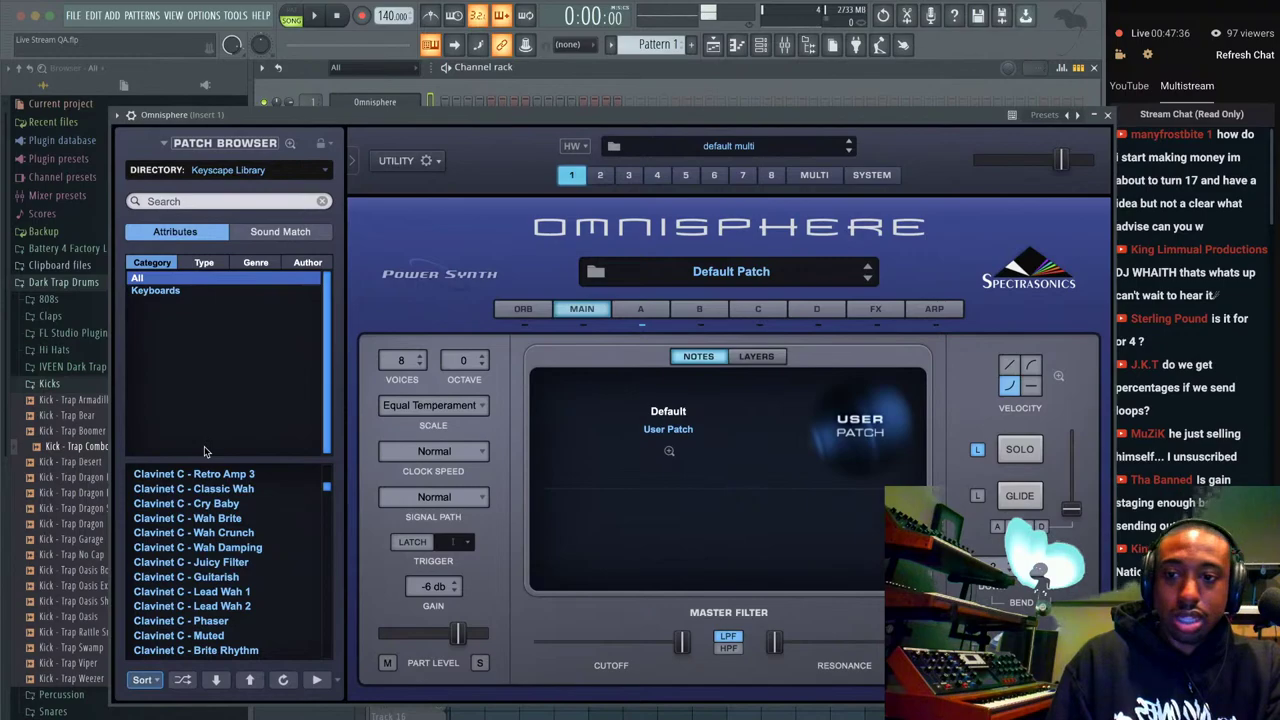
scroll(203, 524, down, 5)
scroll(210, 500, up, 6)
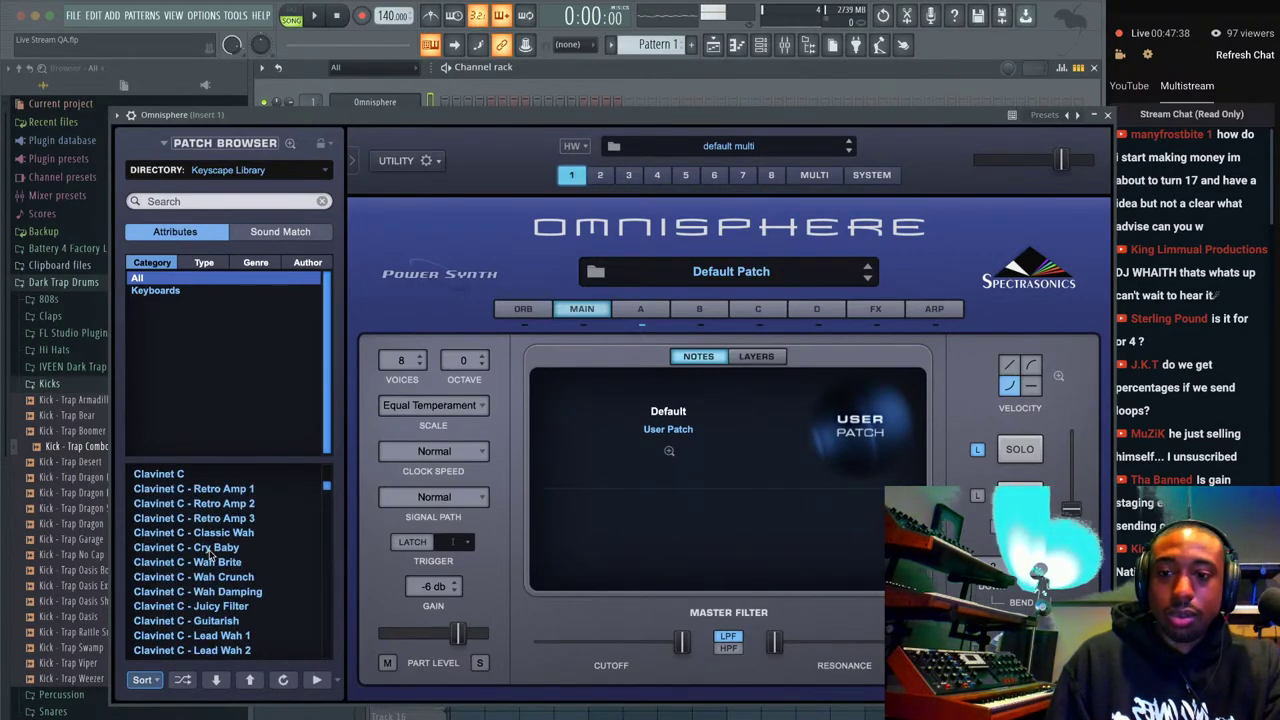
scroll(210, 547, up, 3)
scroll(210, 550, down, 10)
scroll(211, 558, up, 1)
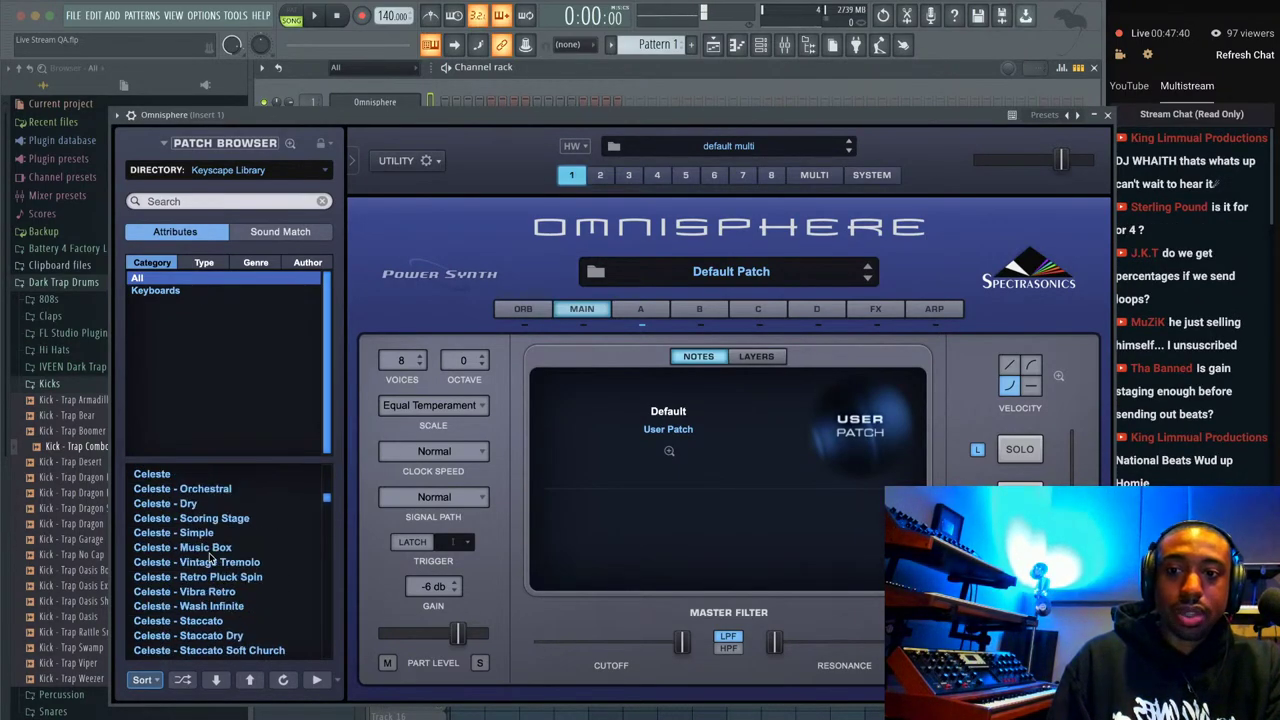
scroll(210, 558, up, 1)
click(168, 518)
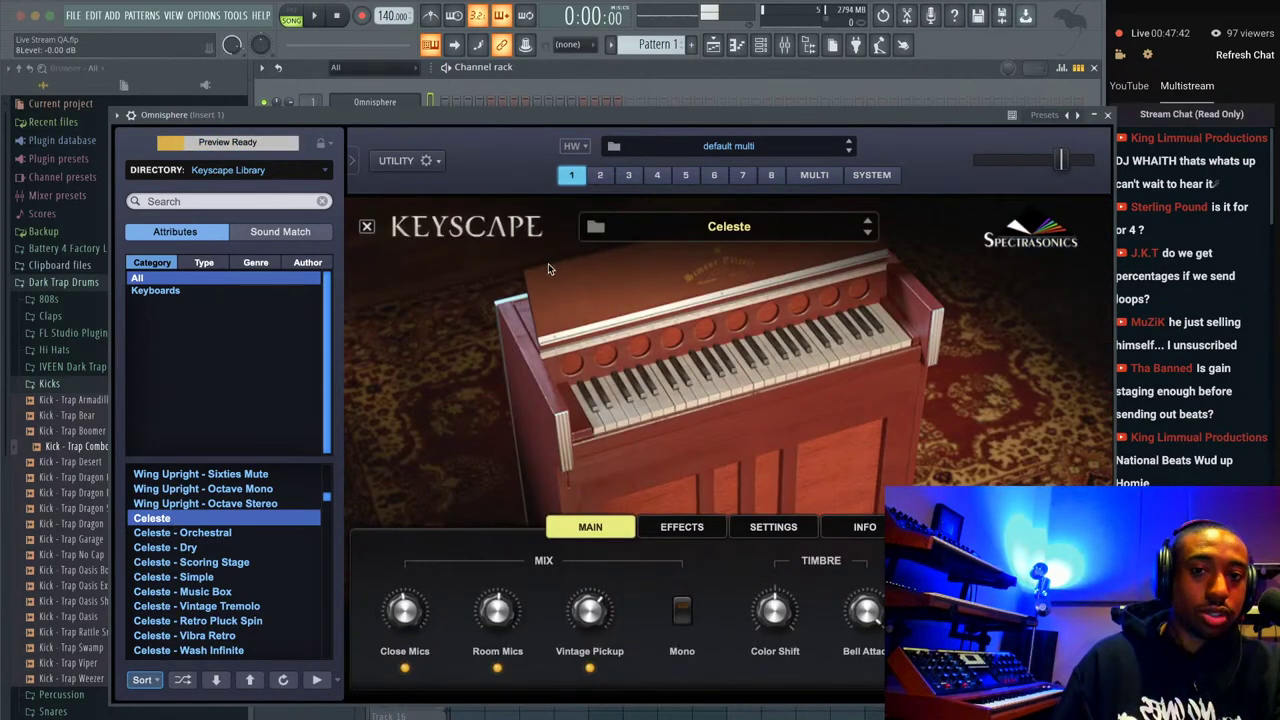
click(1107, 115)
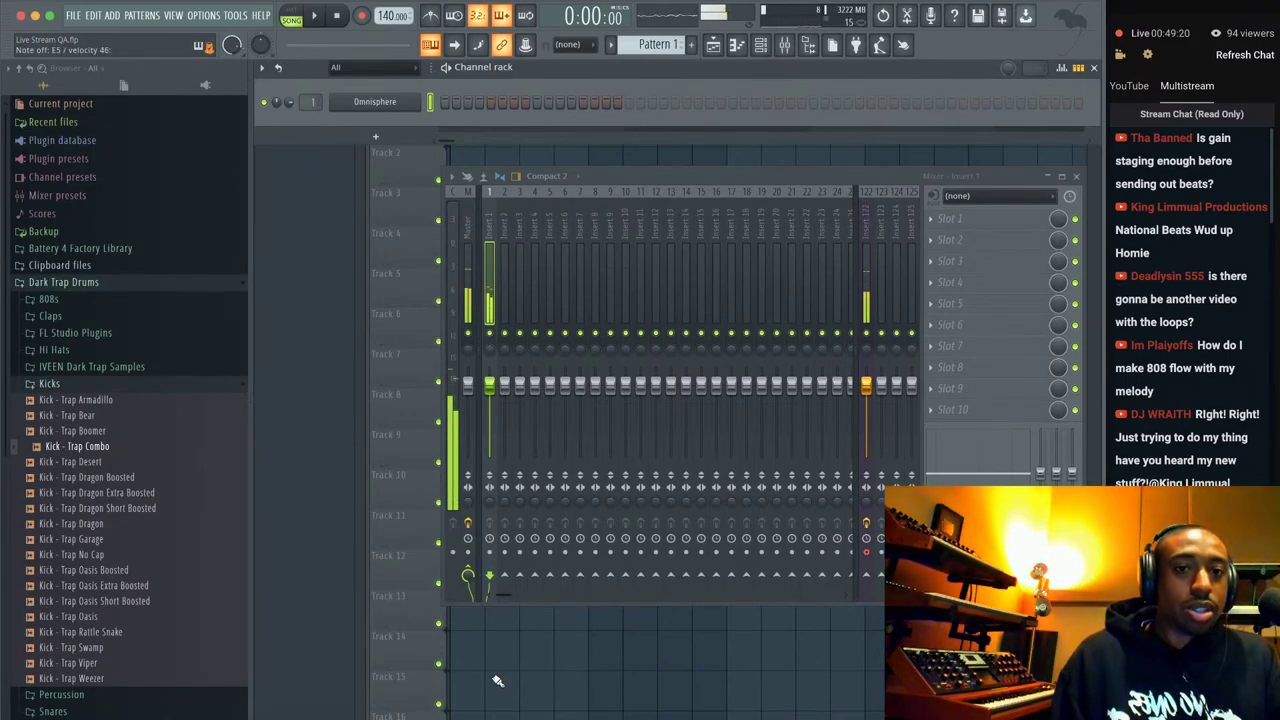
Reopen Omnisphere, load the Celeste - Vibra Retro patch, and close the plugin window.
click(377, 105)
scroll(237, 568, down, 2)
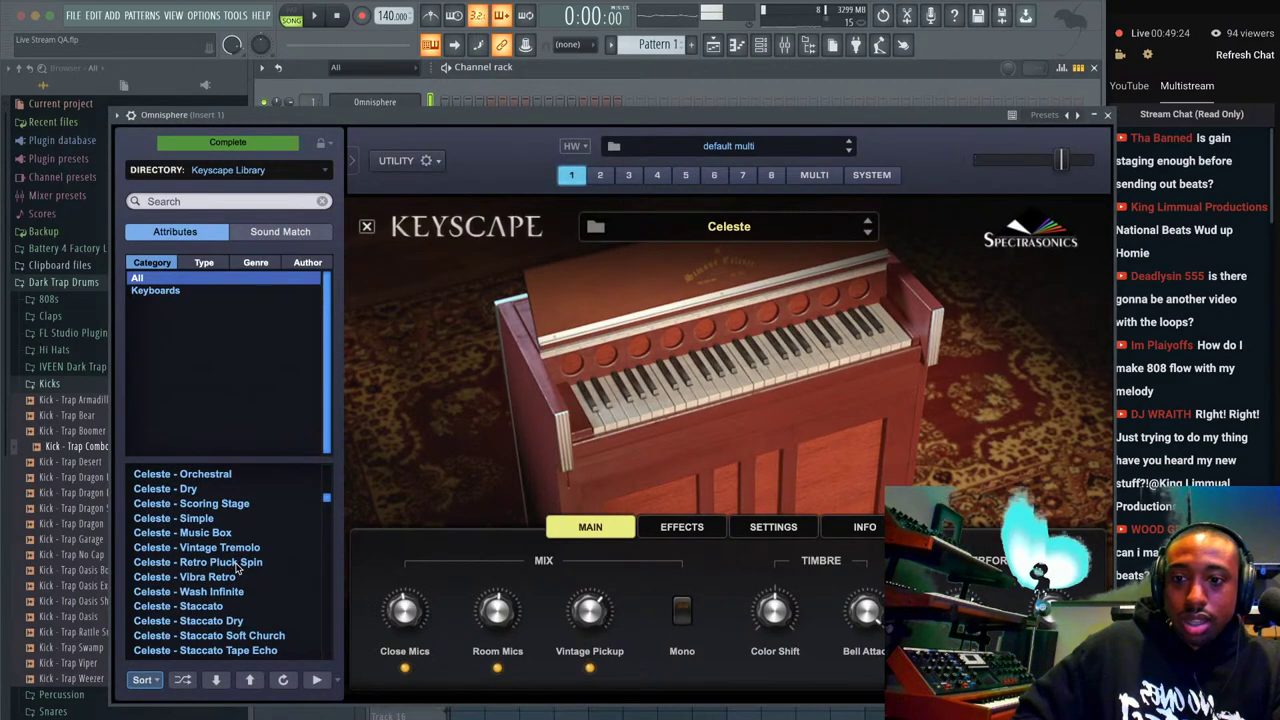
click(227, 578)
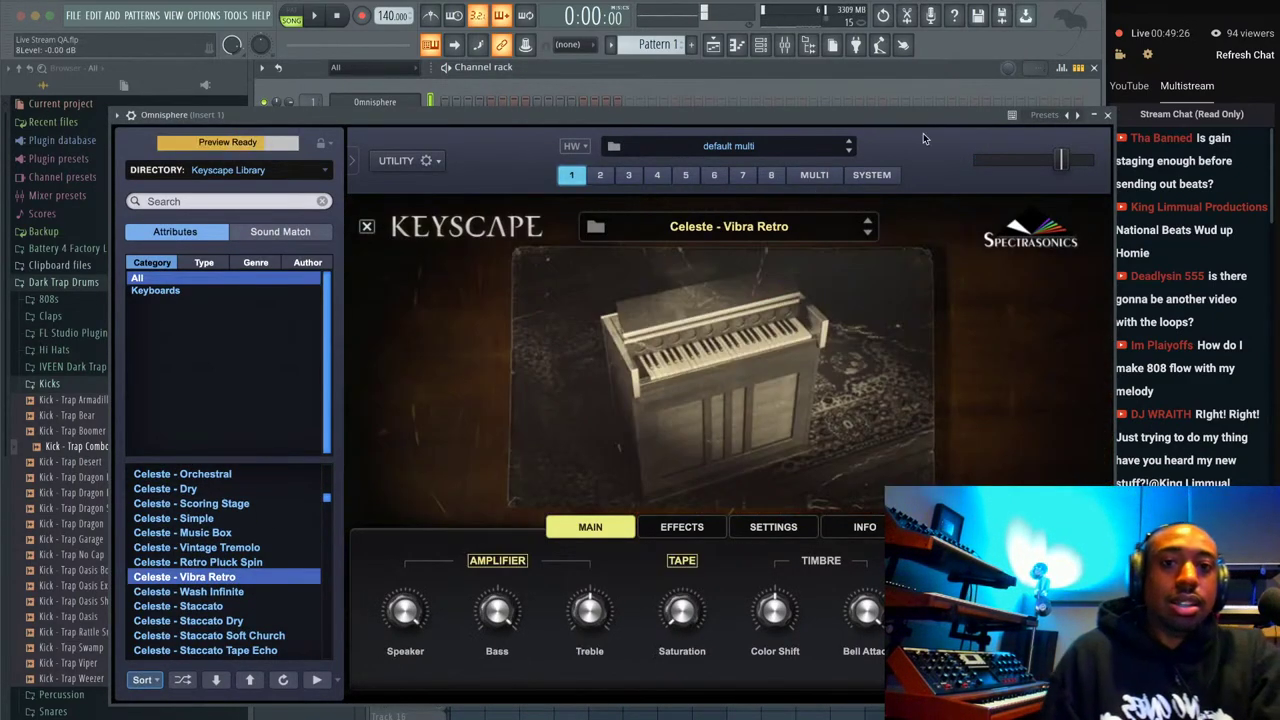
click(1107, 115)
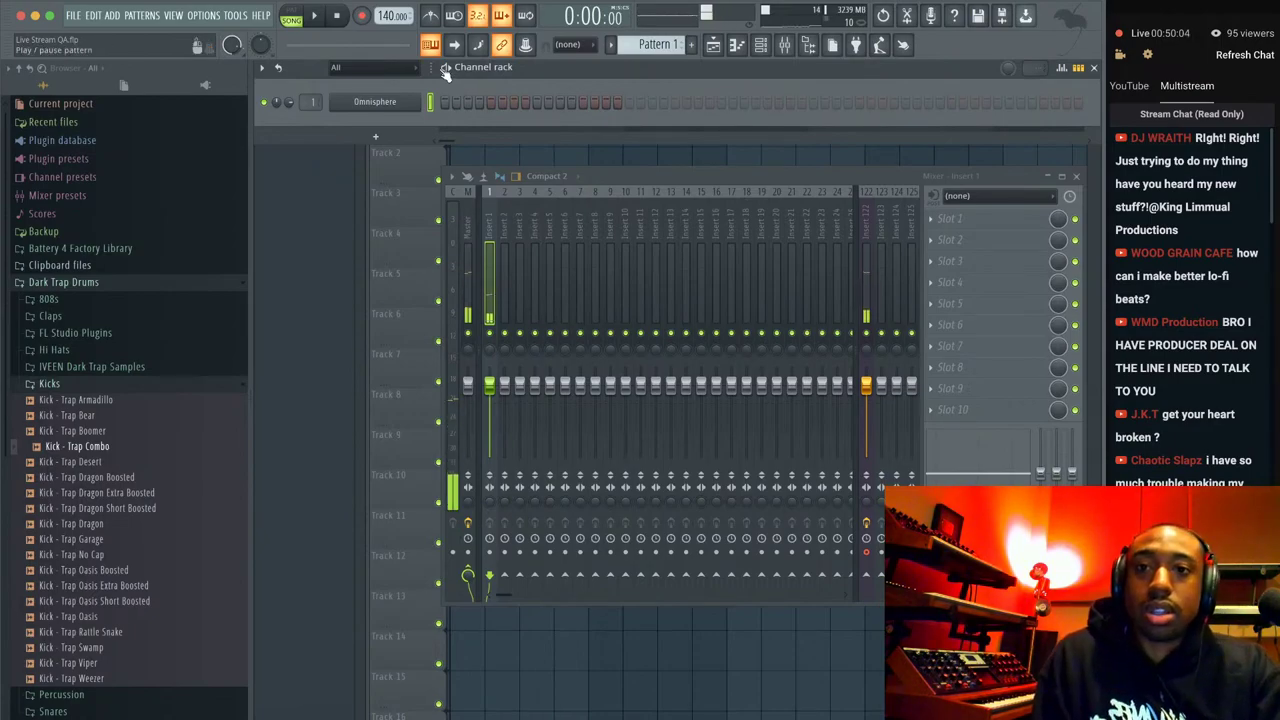
Turn on the metronome and lower the tempo from 140 to 100 BPM.
click(430, 15)
drag(393, 15, 393, 70)
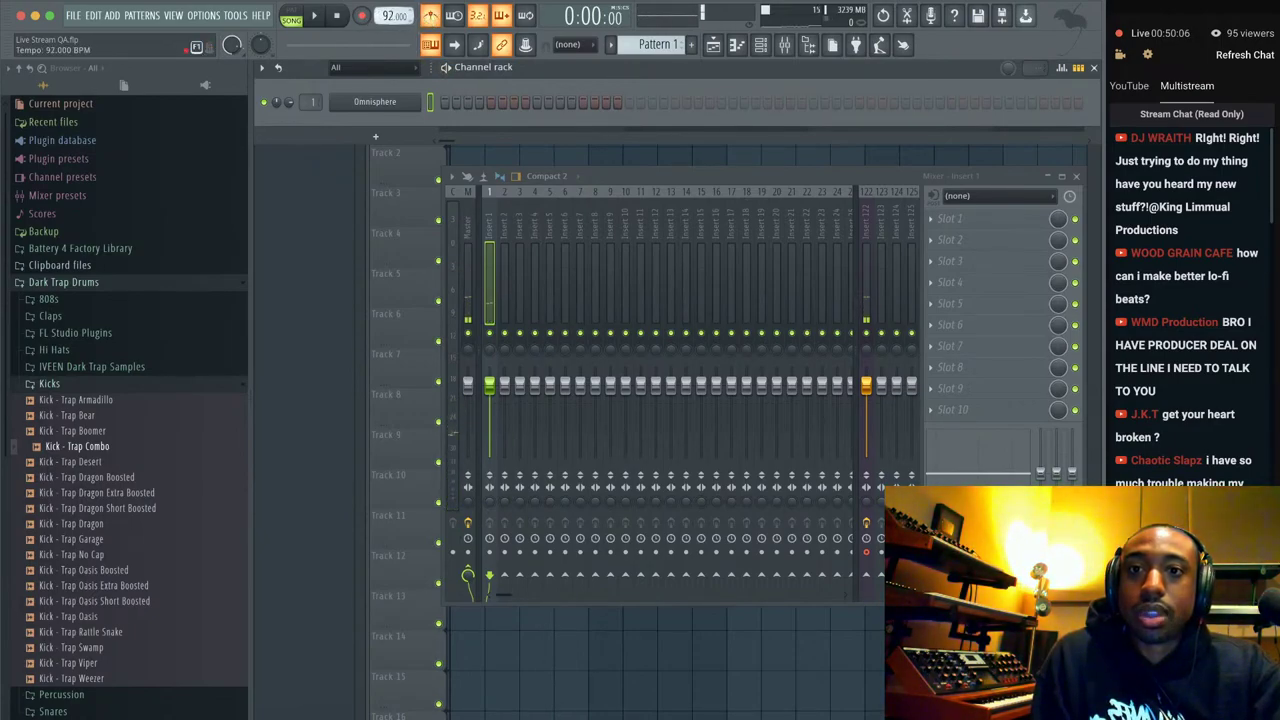
drag(393, 15, 393, 10)
Record about 18 seconds of live Celeste melody, notes and automation only, into Pattern 1.
click(361, 15)
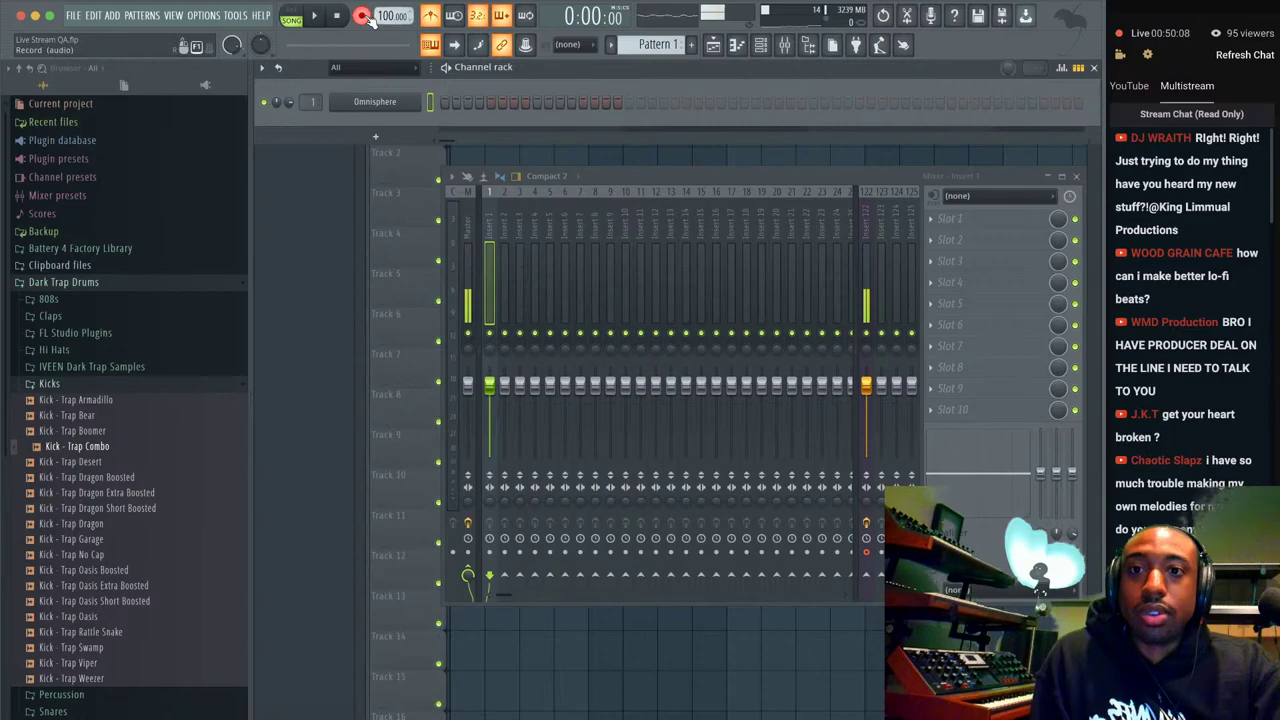
click(658, 446)
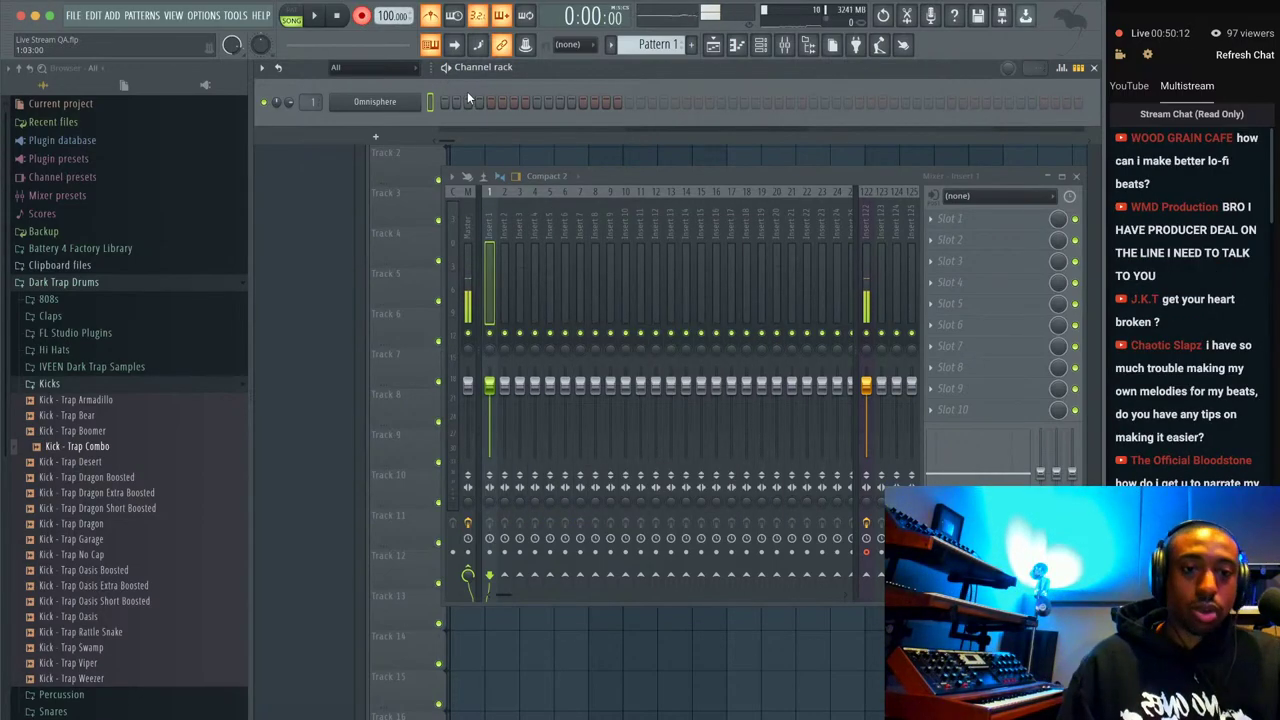
key(space)
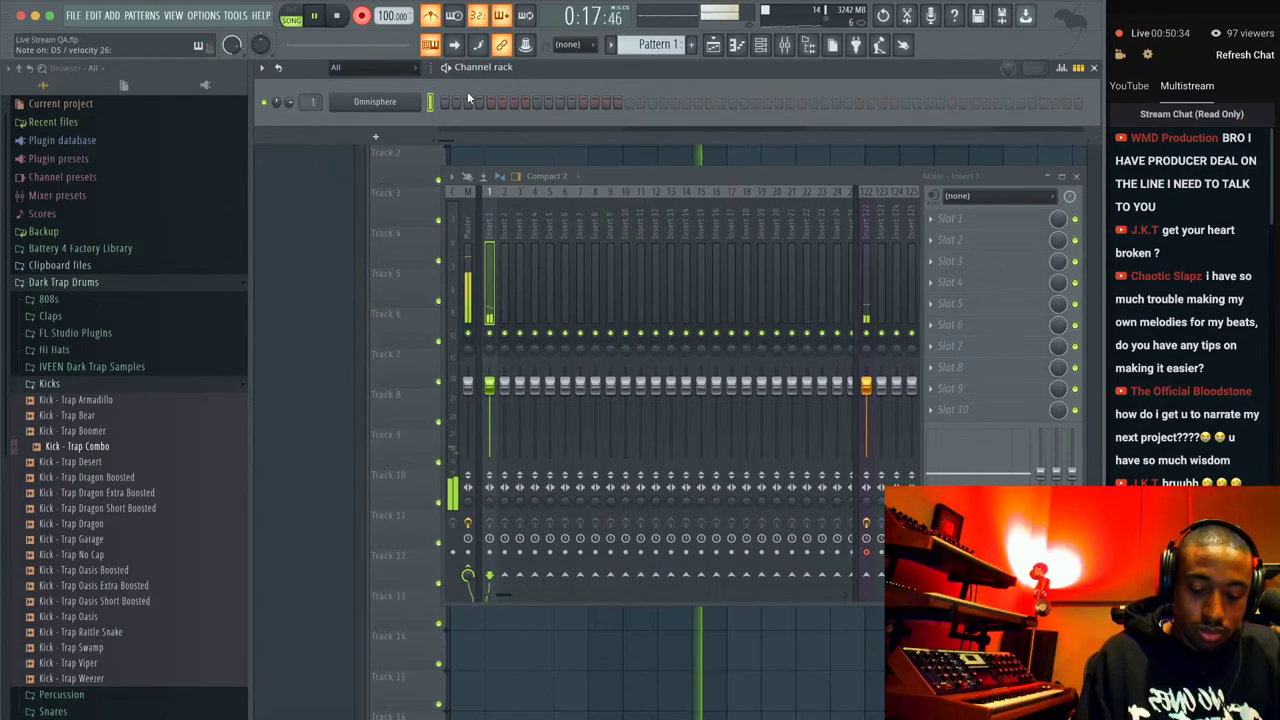
key(space)
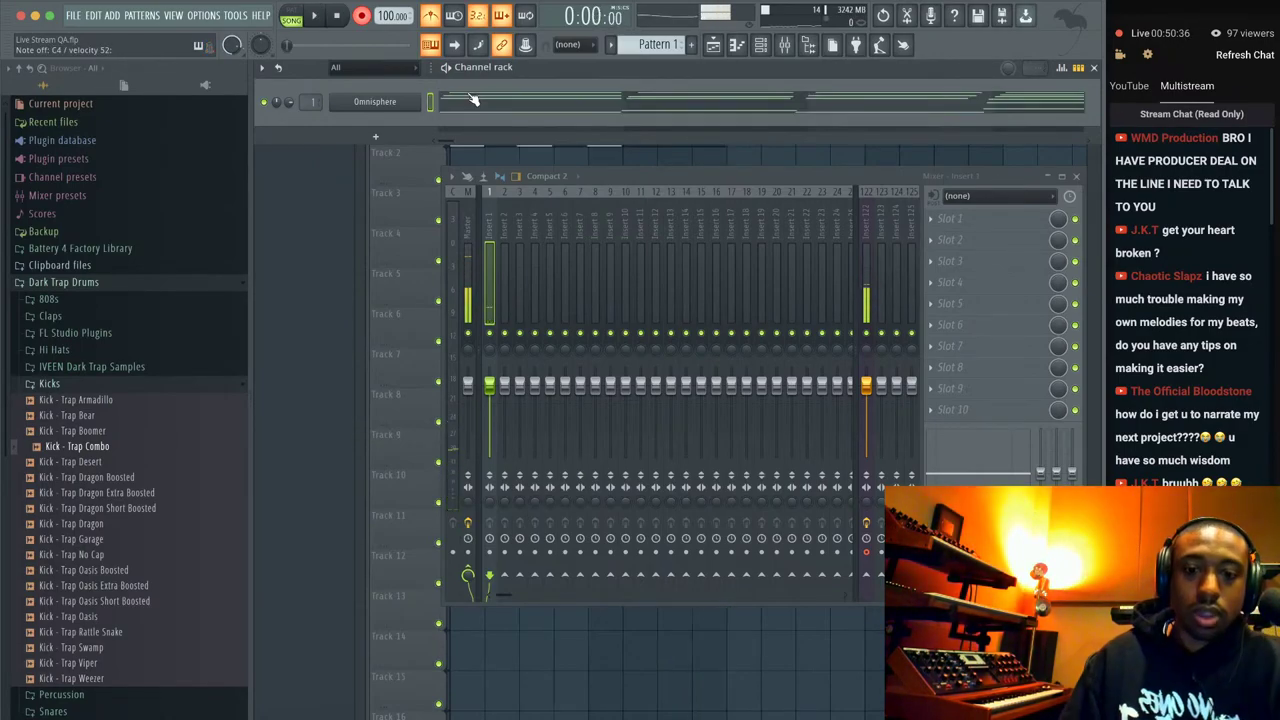
Consolidate Track 1 in the playlist into an audio clip rendered from the track start.
key(F5)
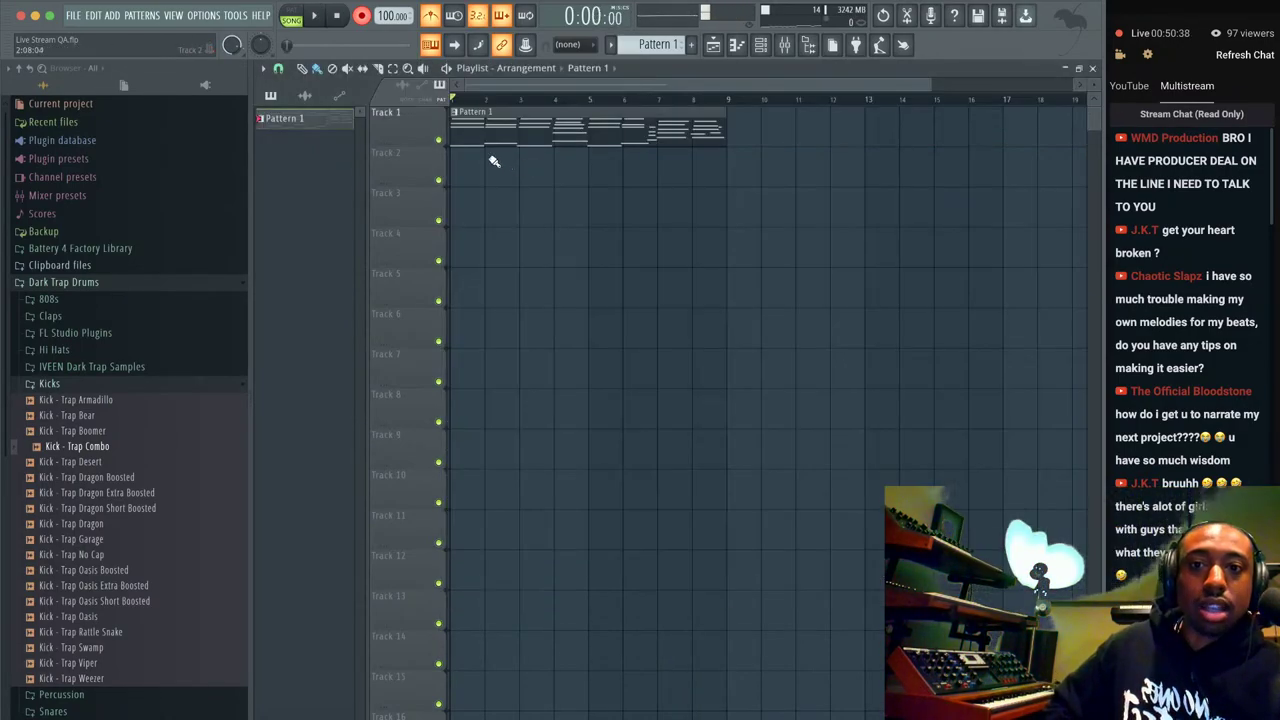
right_click(442, 122)
mouse_move(486, 329)
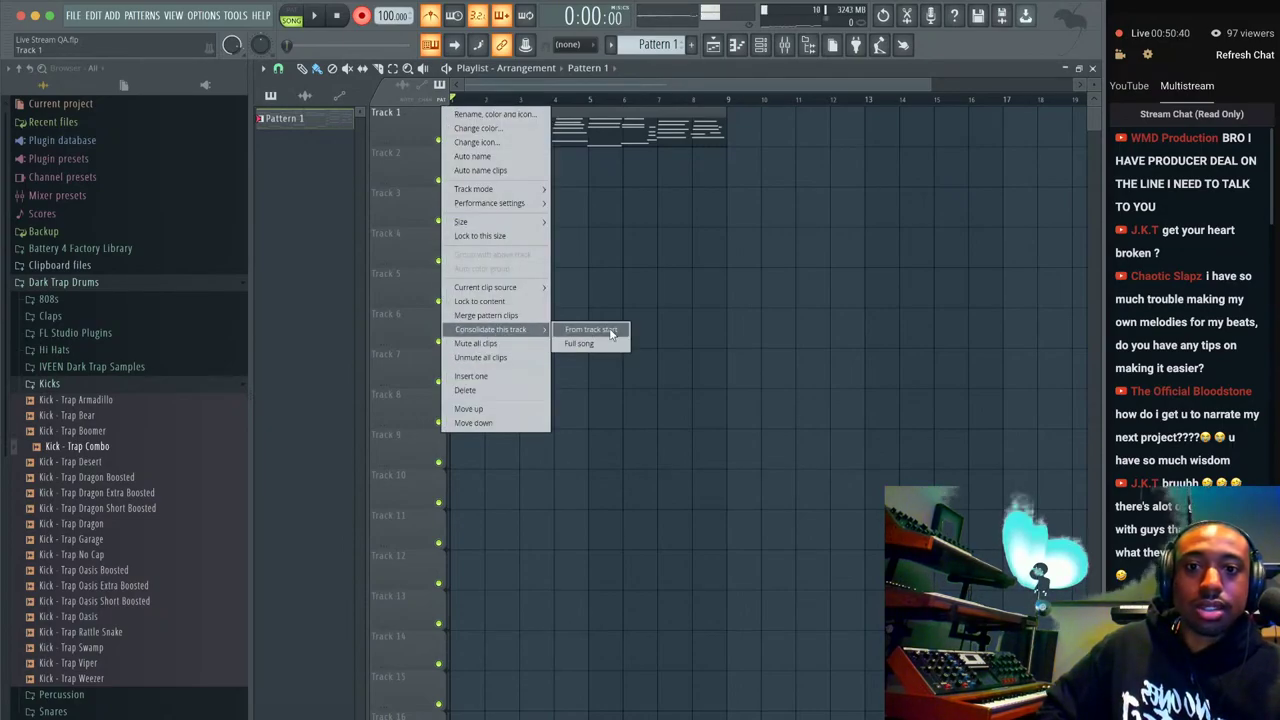
click(608, 330)
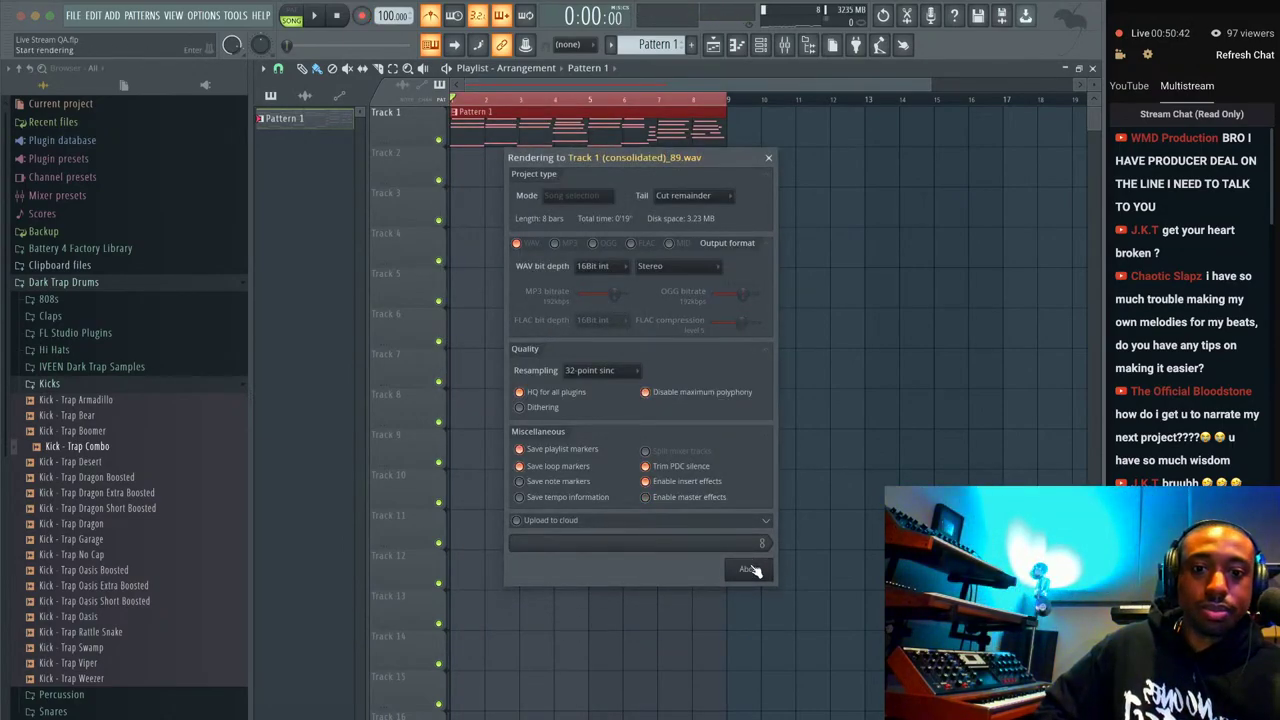
click(750, 569)
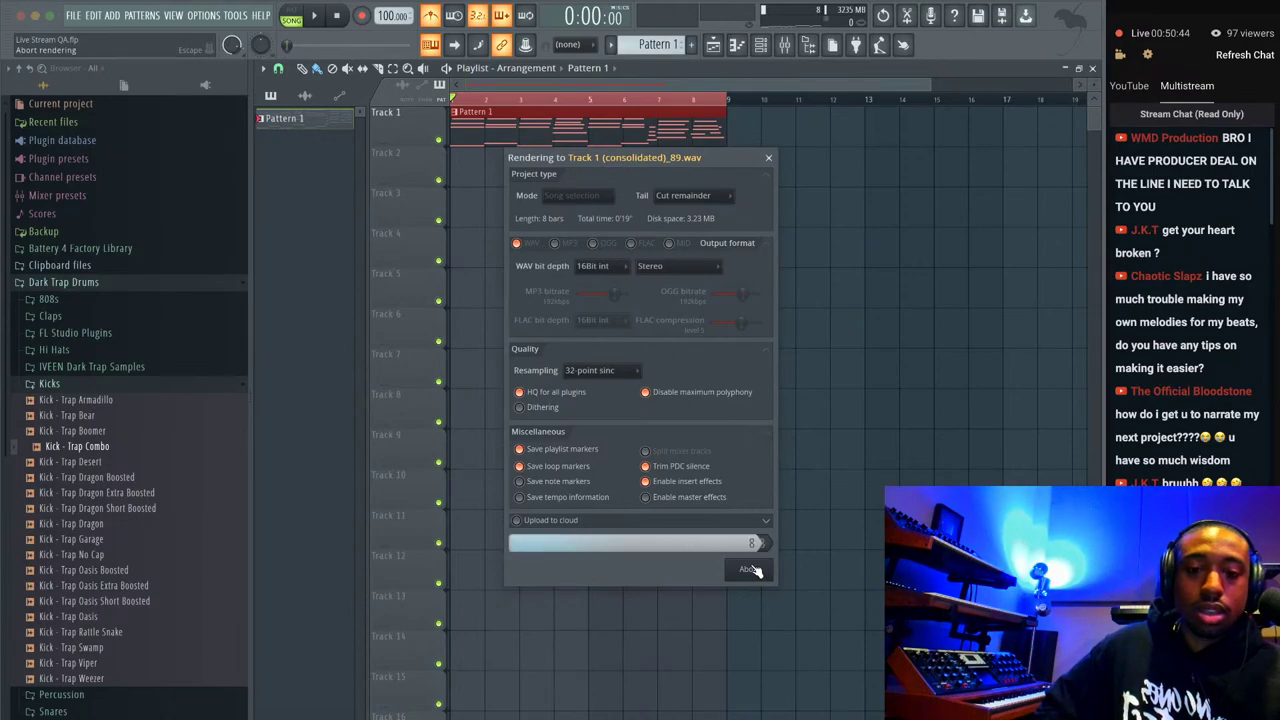
Normalize the consolidated clip Track 1 (consolidated)_89.wav and open it in Edison.
click(502, 105)
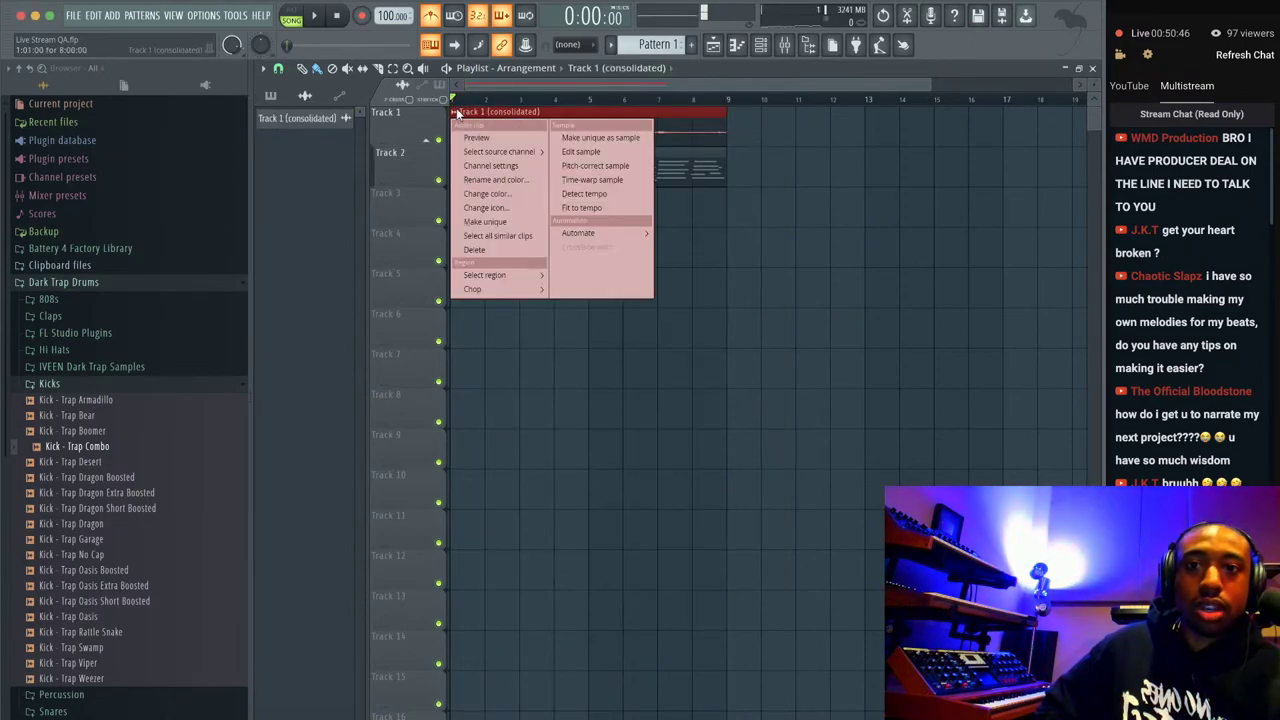
click(470, 168)
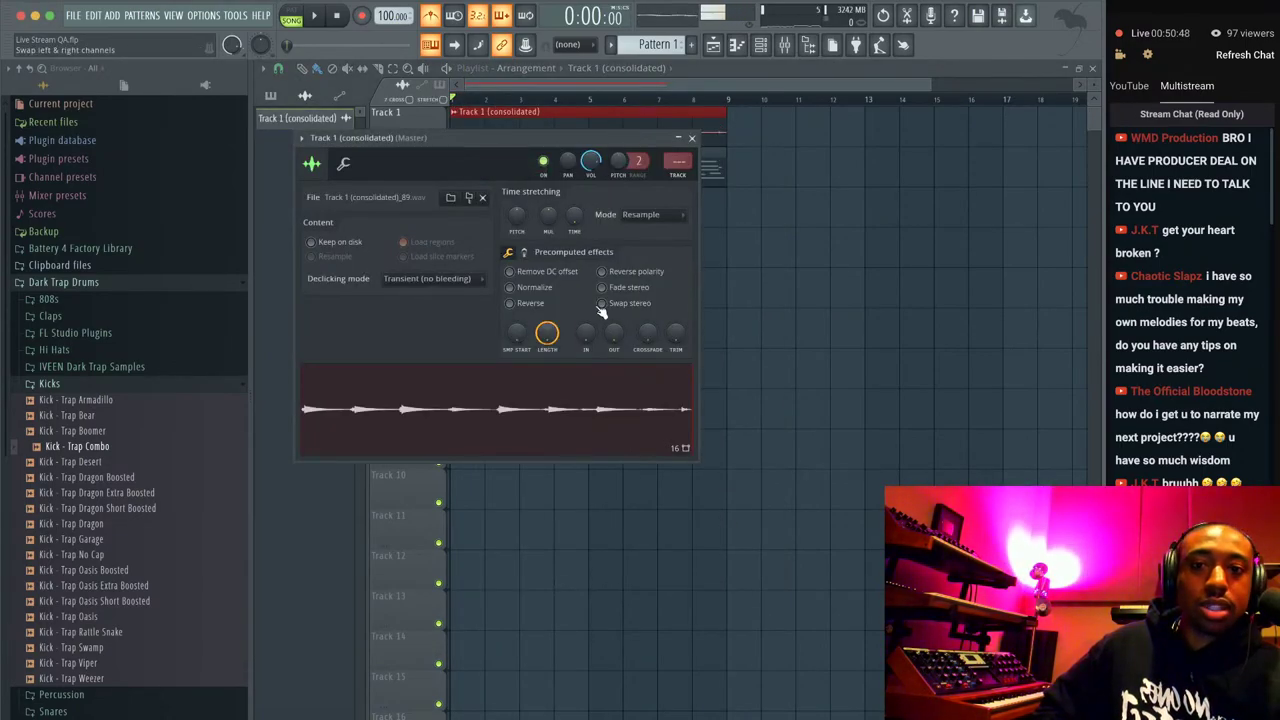
click(545, 289)
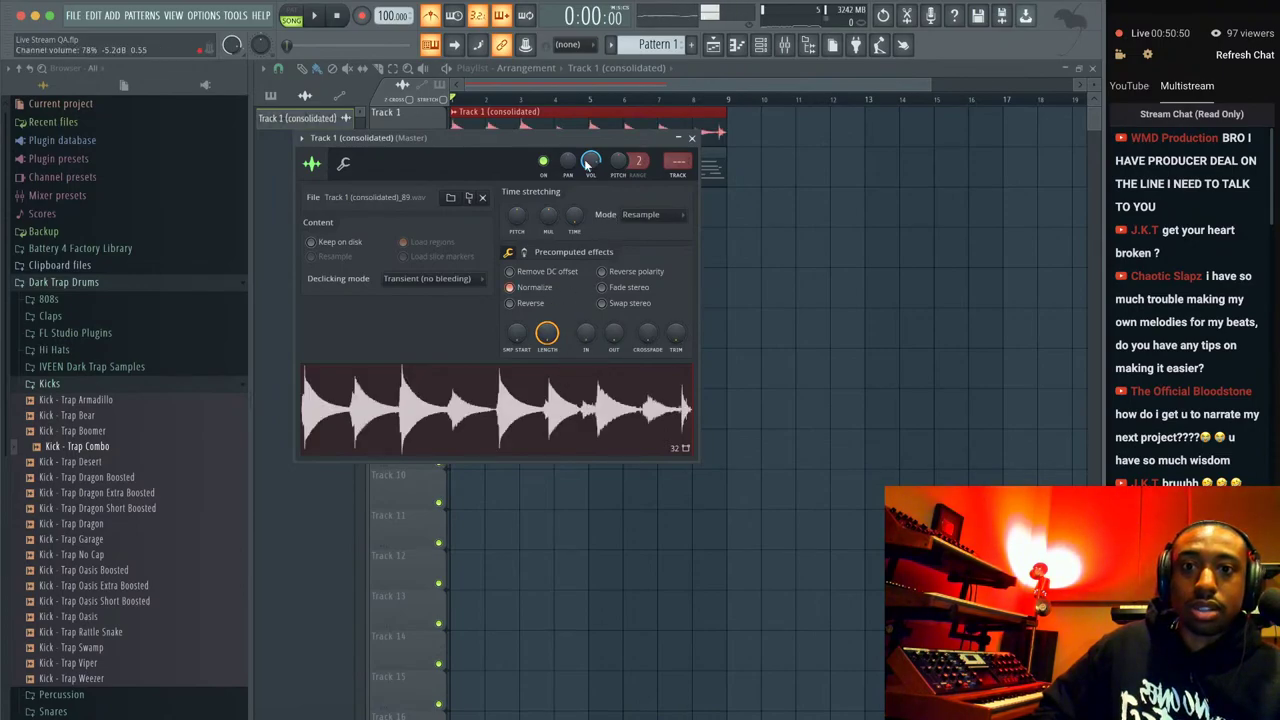
scroll(587, 163, up, 4)
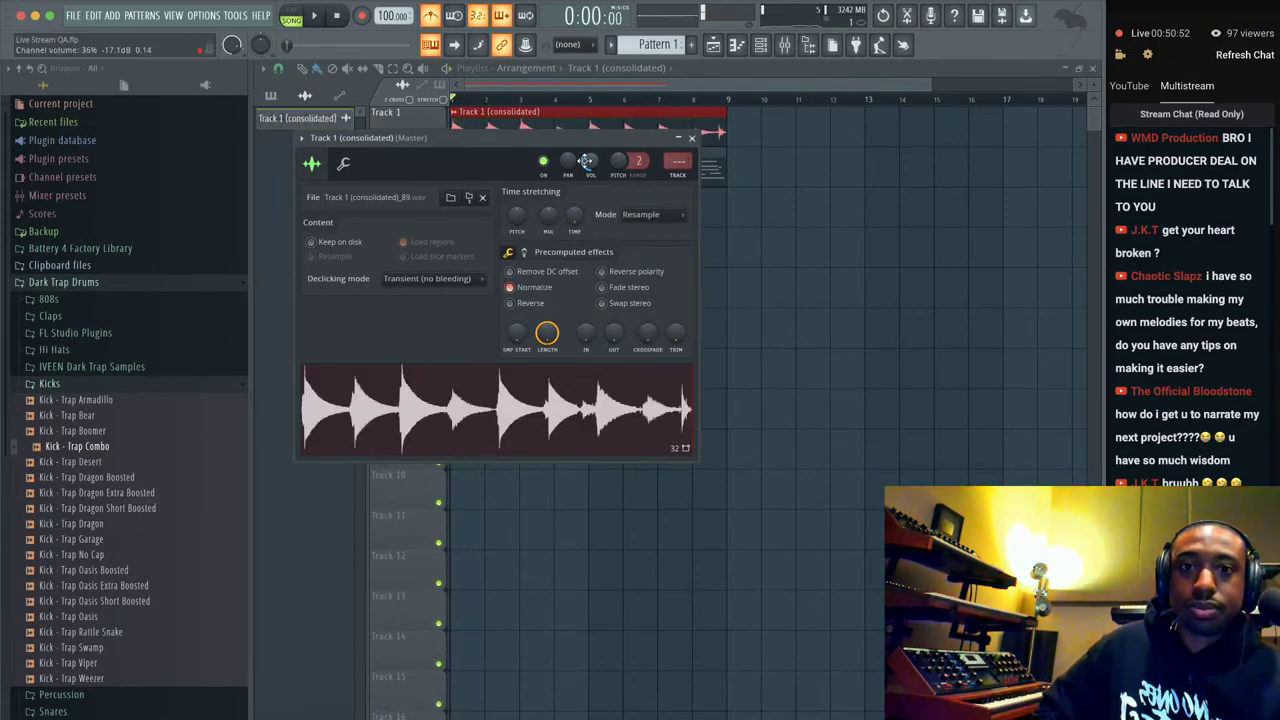
right_click(534, 384)
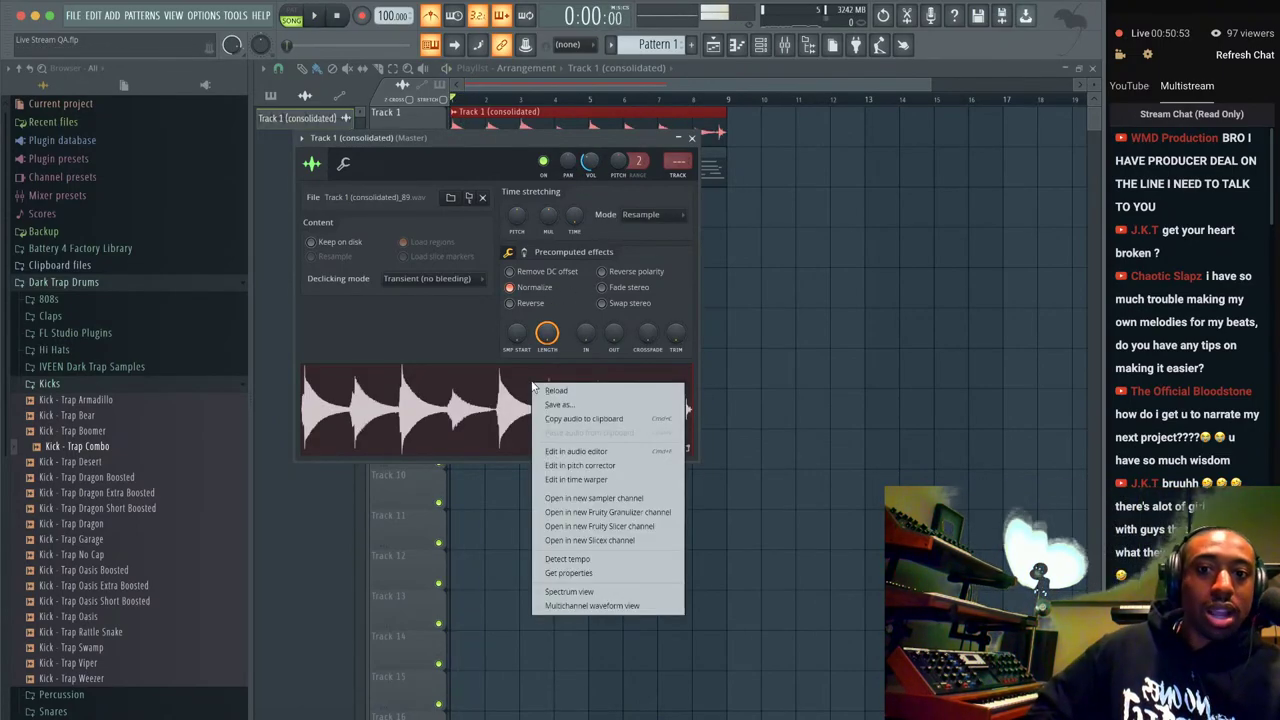
click(590, 452)
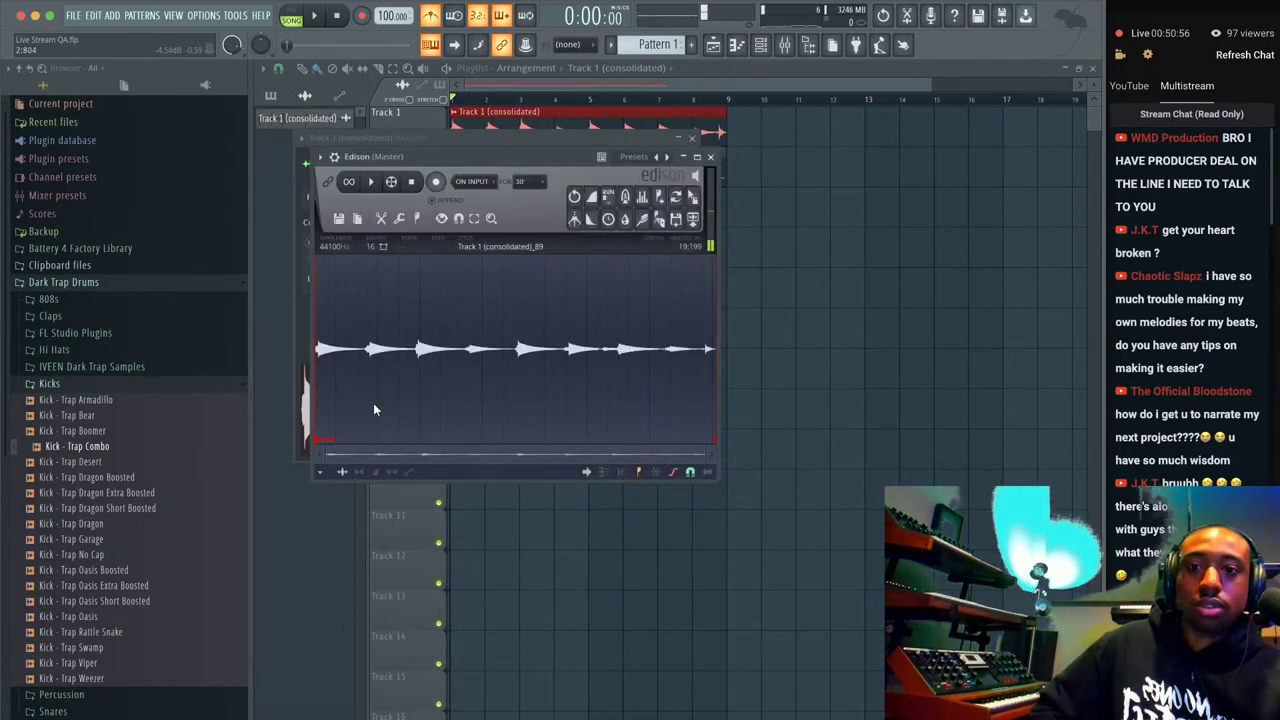
Resample the audio to a 1000 Hz sample rate in Edison's sample properties.
click(331, 248)
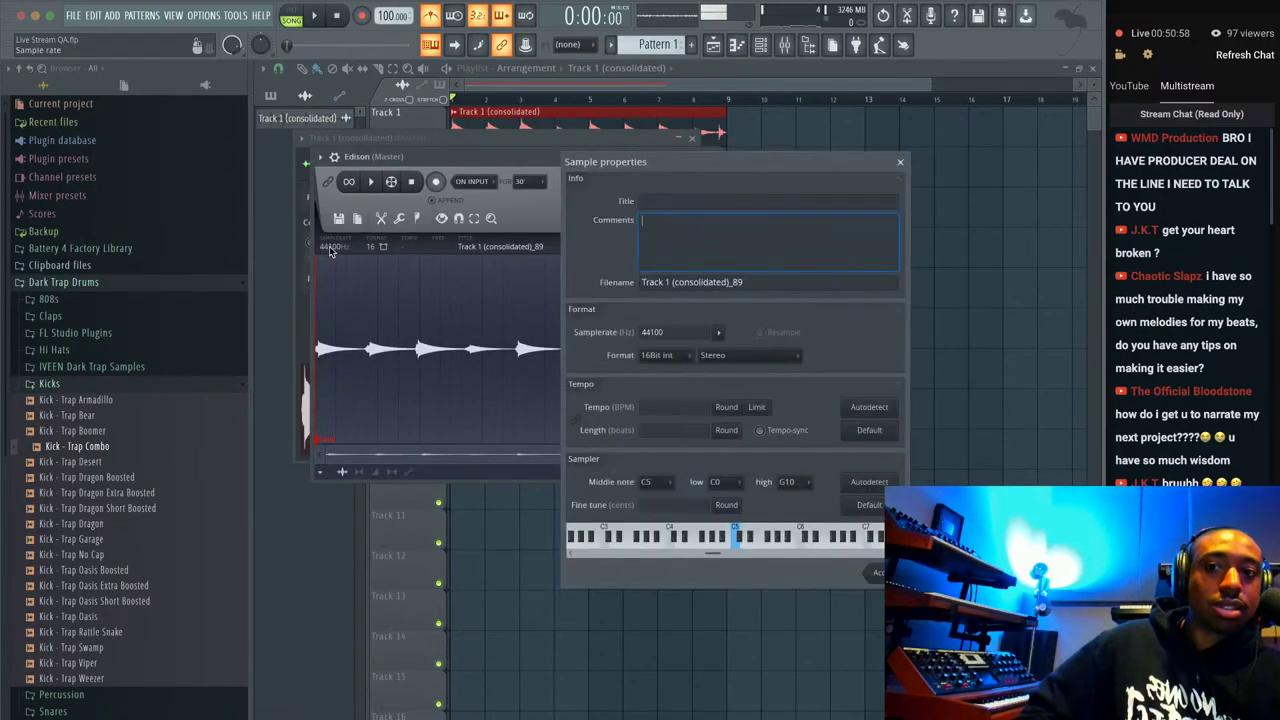
click(655, 332)
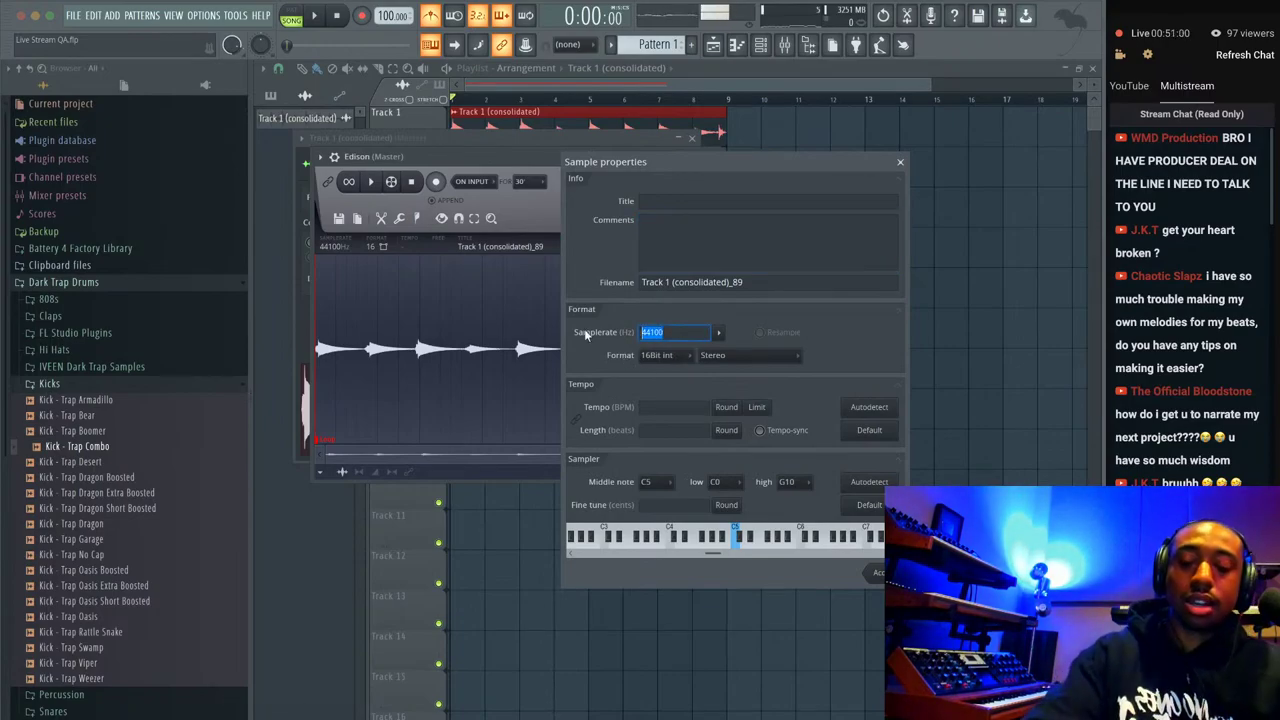
text(1000)
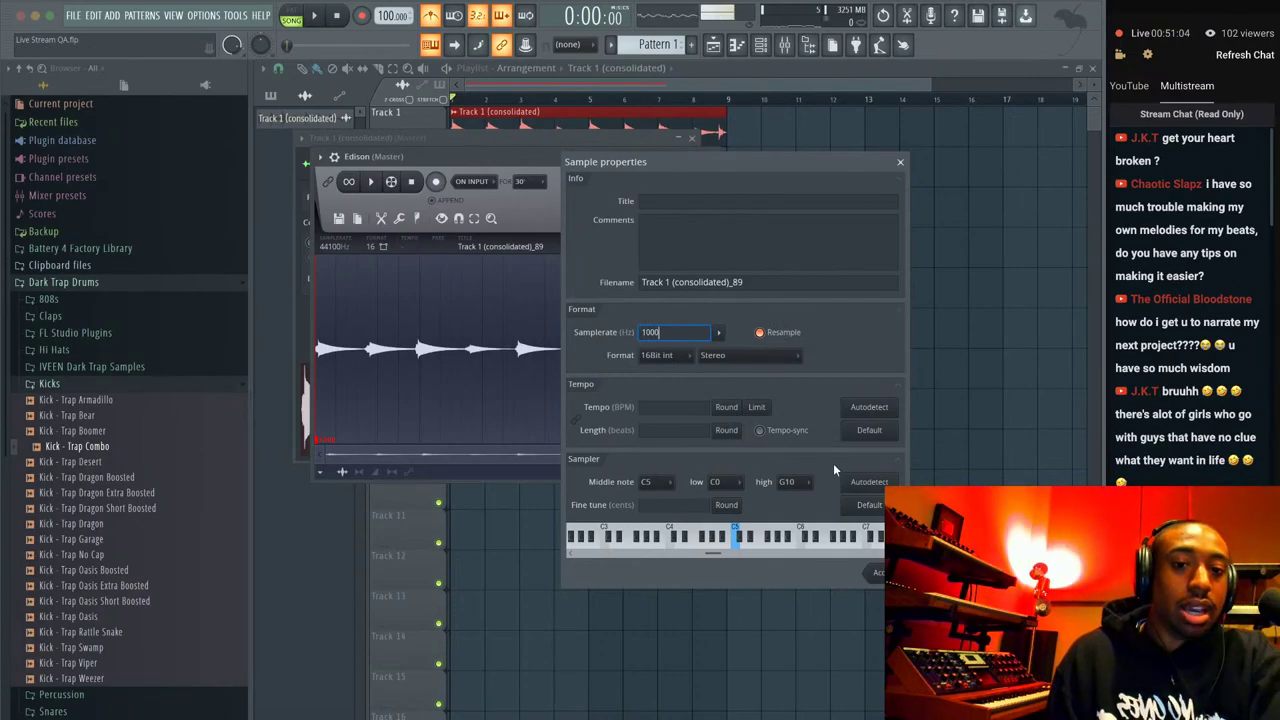
key(Return)
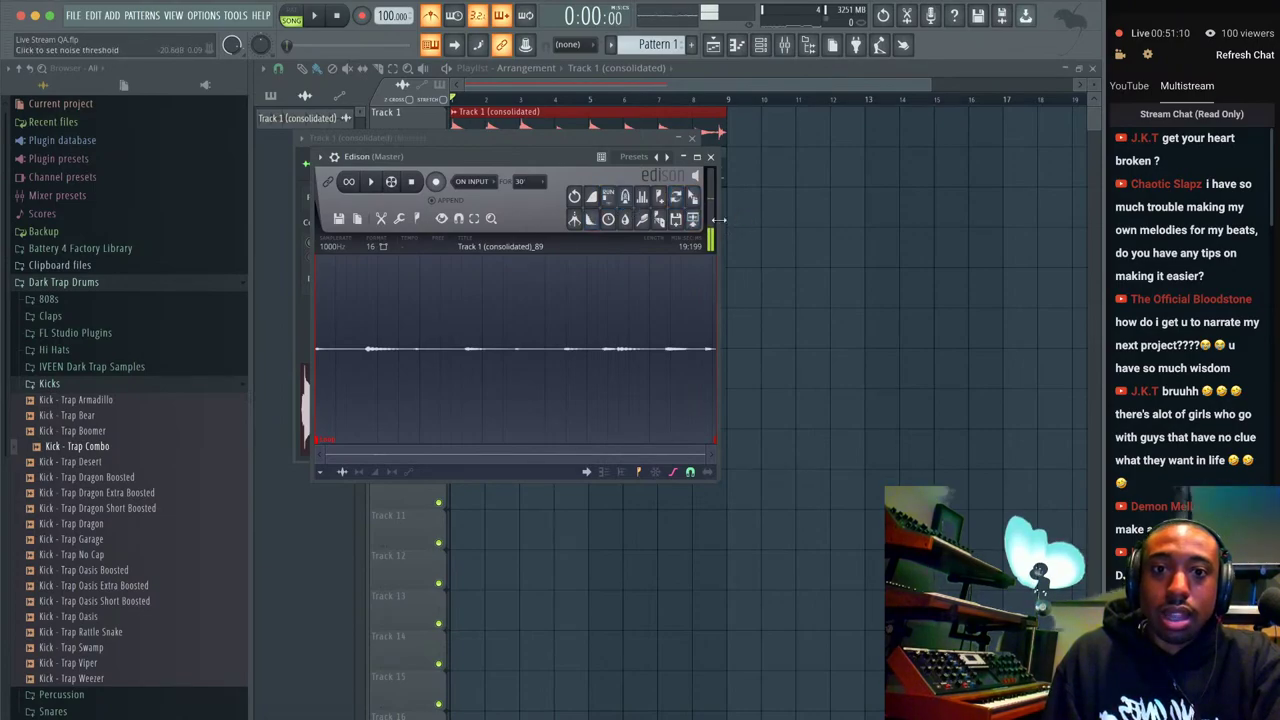
Normalize the resampled audio, play it back, and close the clip's channel settings.
drag(718, 219, 770, 219)
click(597, 197)
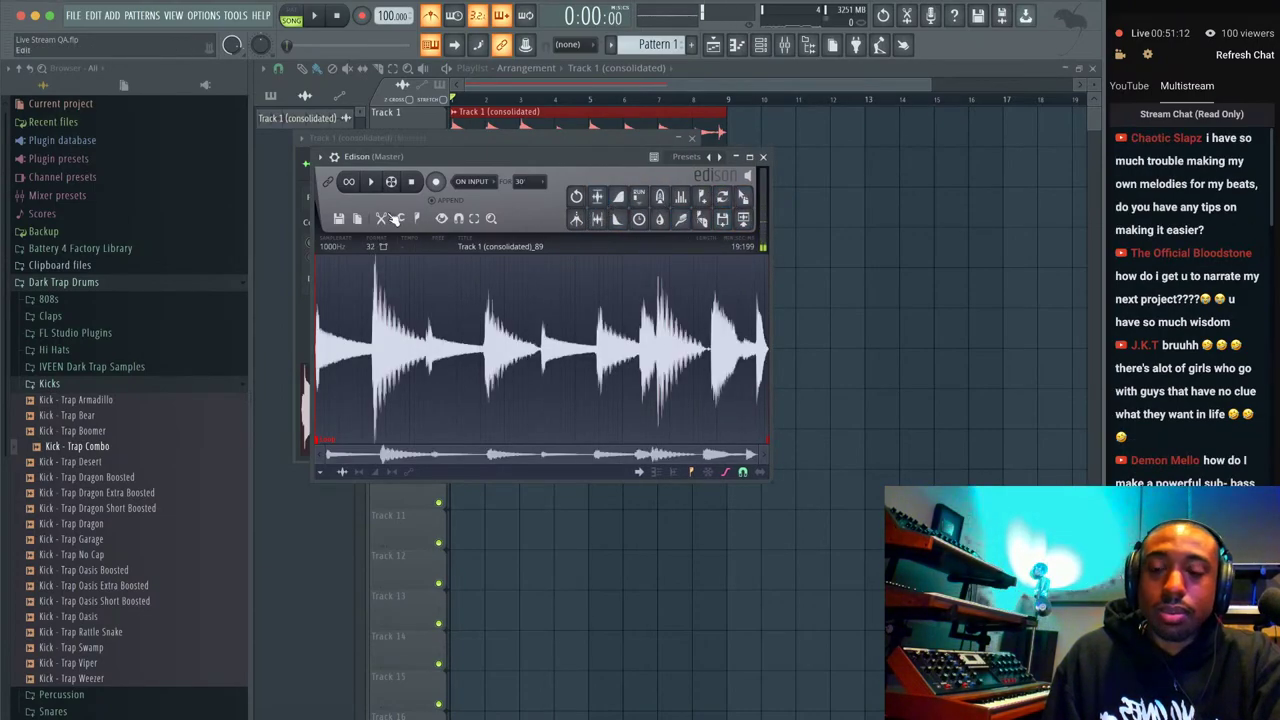
click(790, 48)
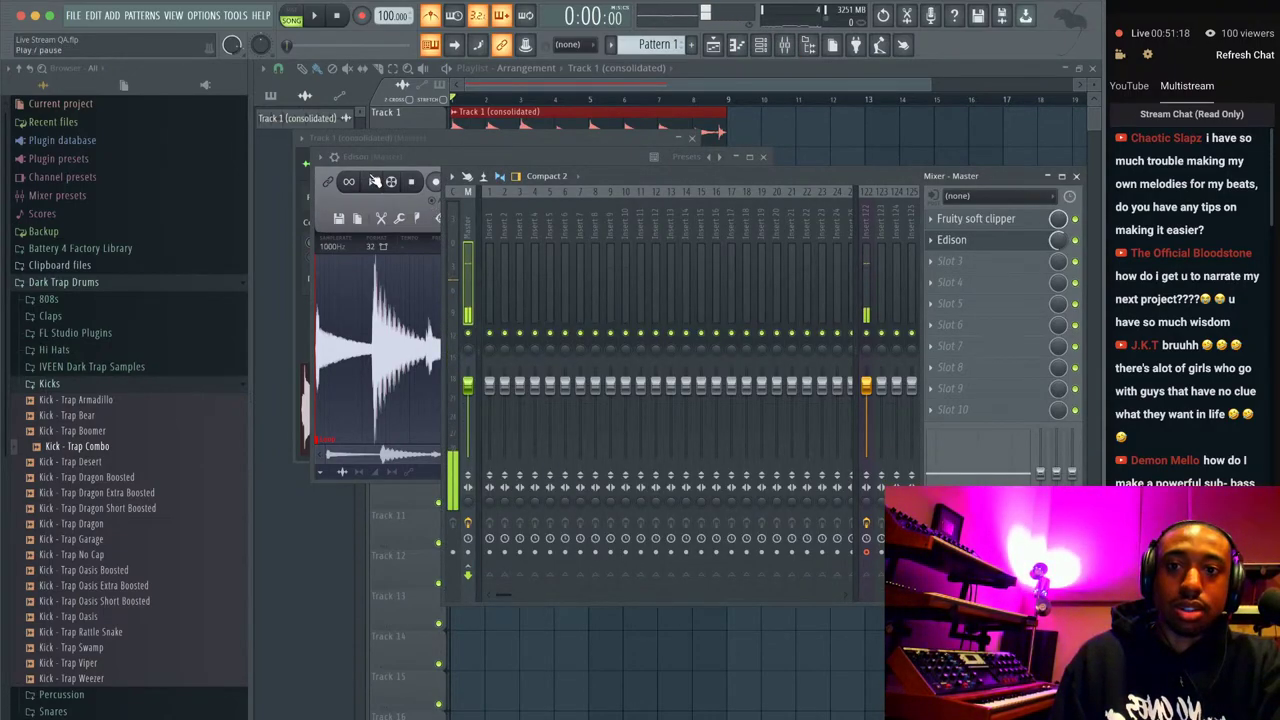
click(372, 181)
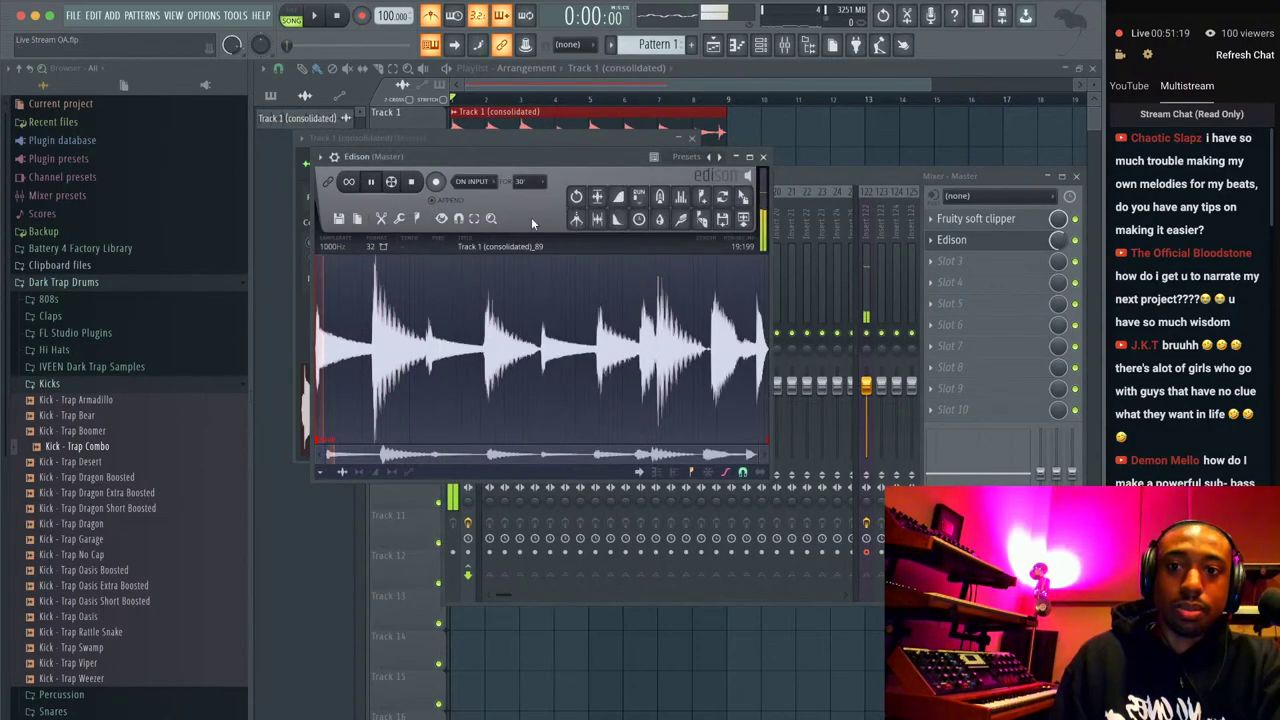
click(1060, 240)
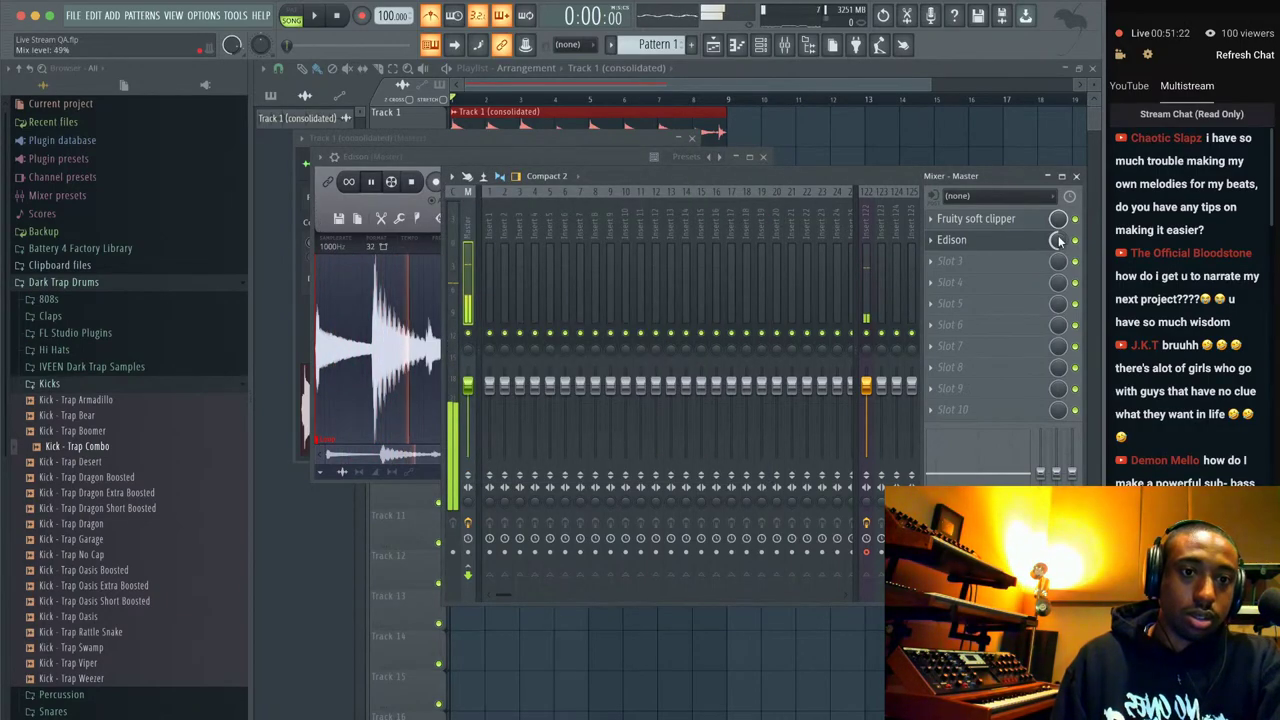
click(560, 157)
click(586, 143)
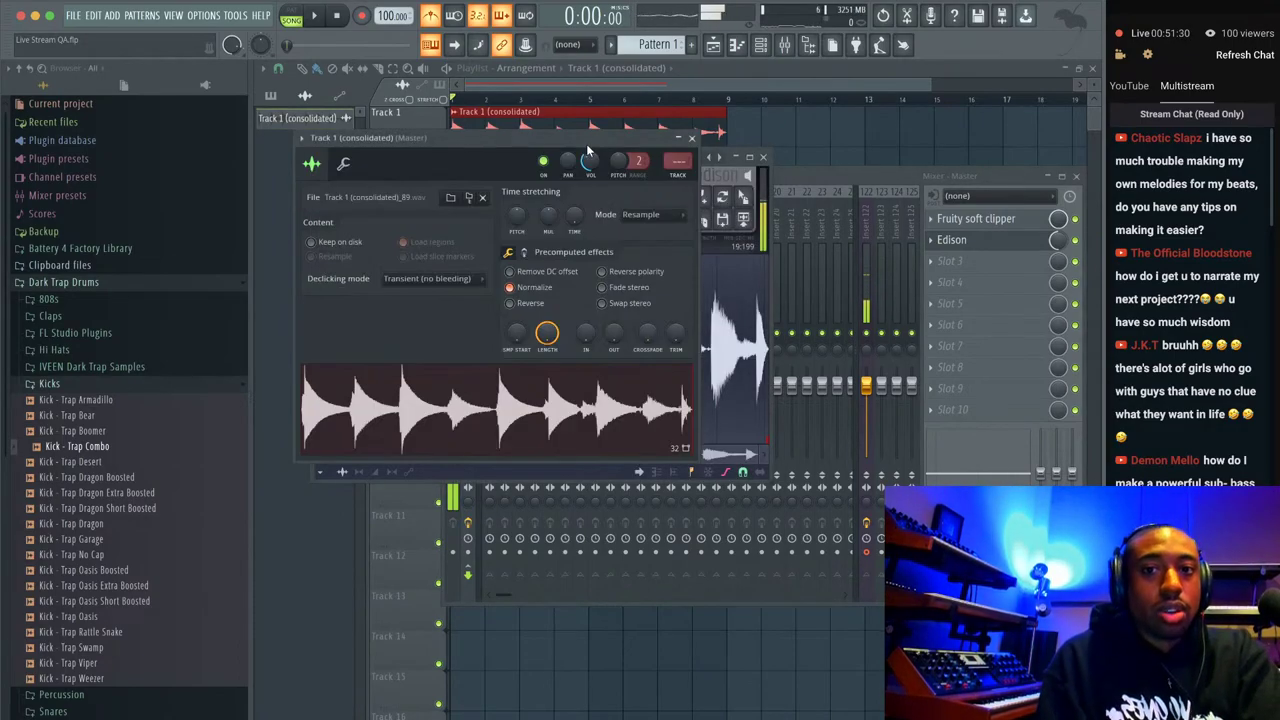
click(691, 137)
Scroll through the YouTube live chat questions, then close the Edison (Master) window.
click(288, 716)
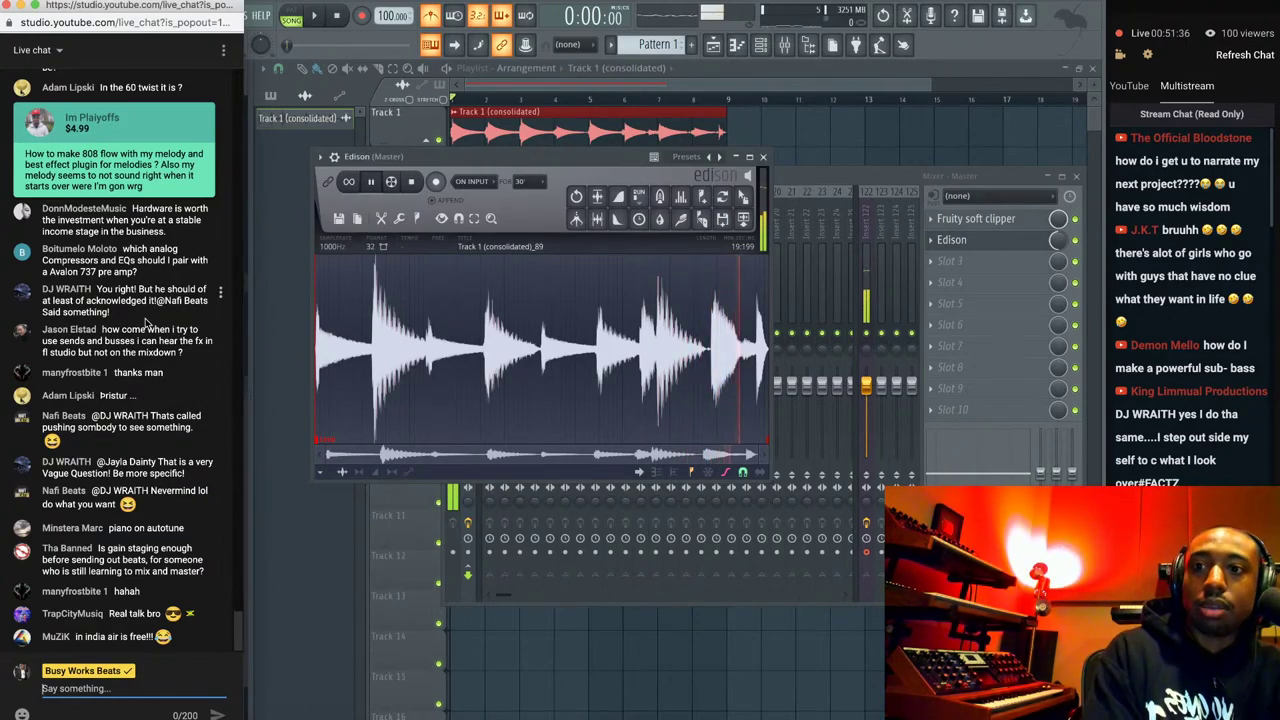
scroll(146, 320, up, 3)
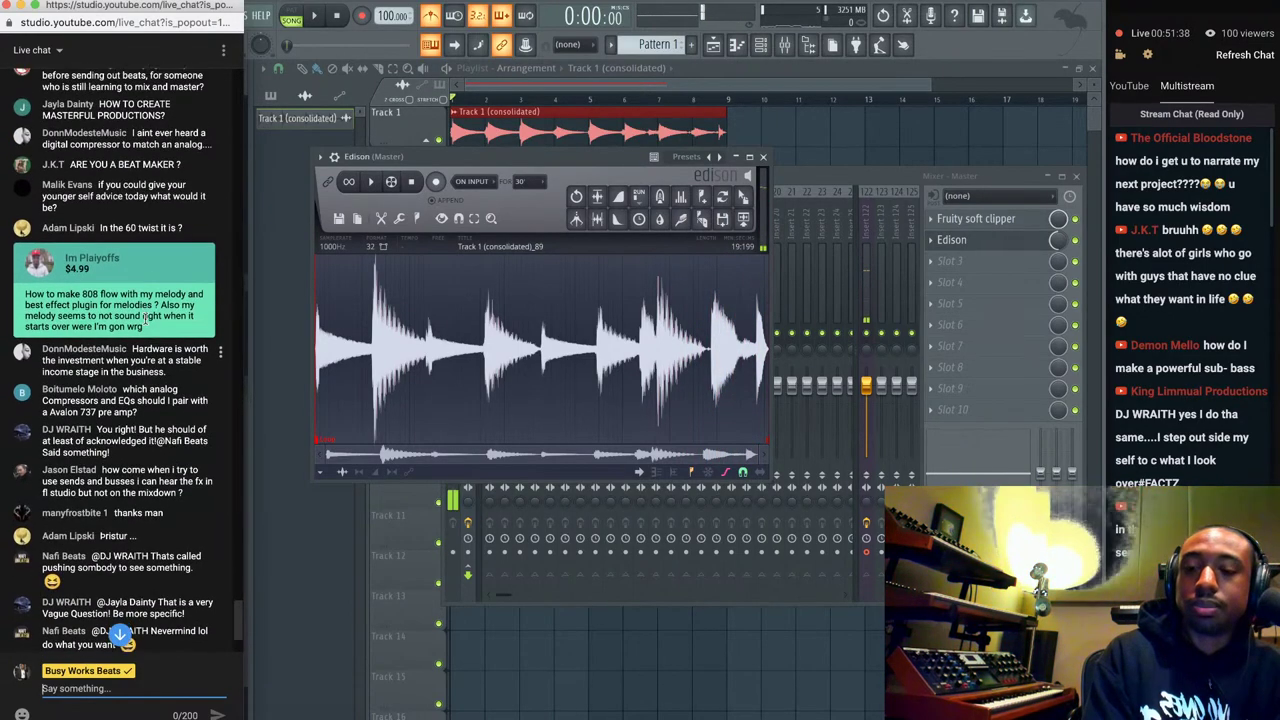
scroll(146, 320, down, 3)
scroll(1154, 378, down, 15)
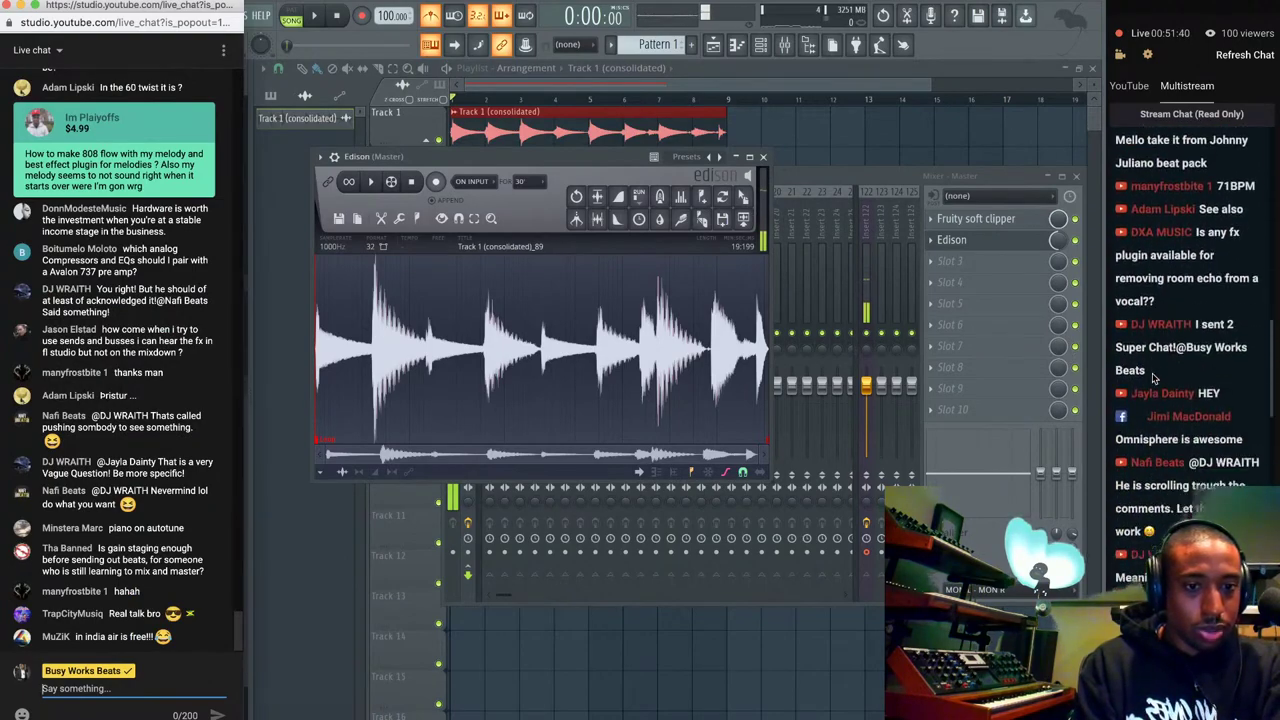
scroll(1154, 378, down, 10)
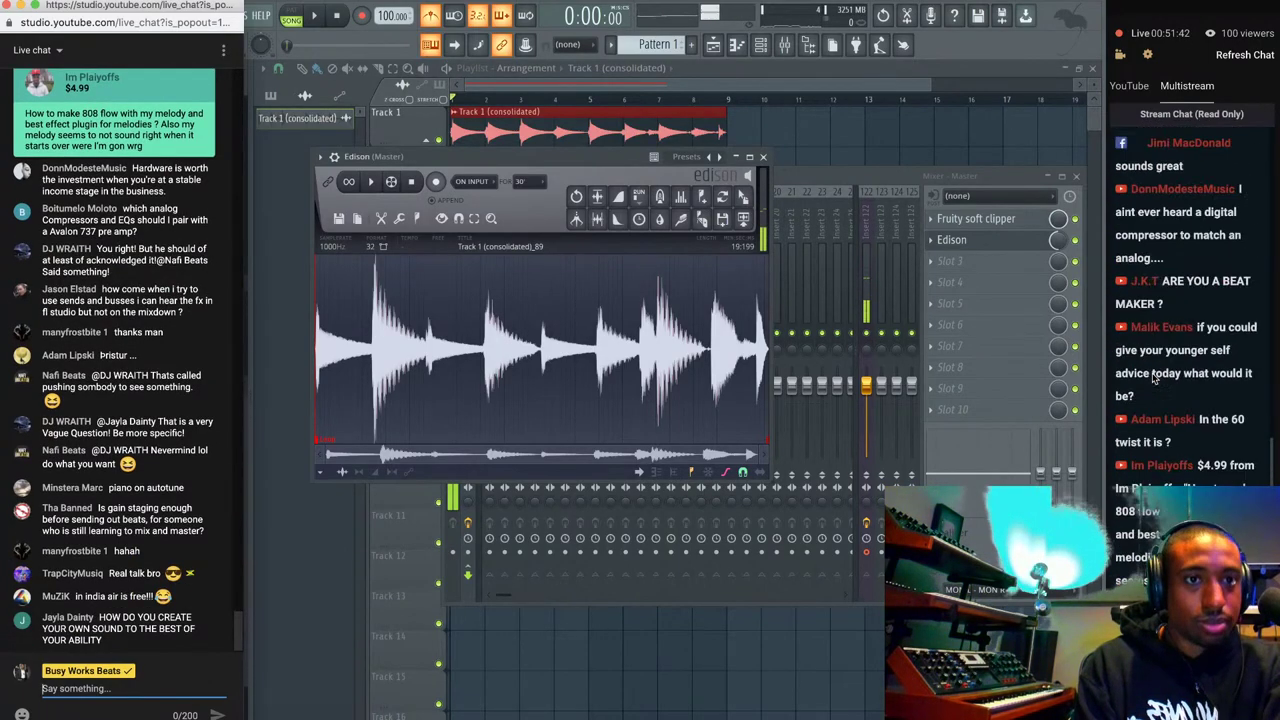
scroll(1154, 378, up, 7)
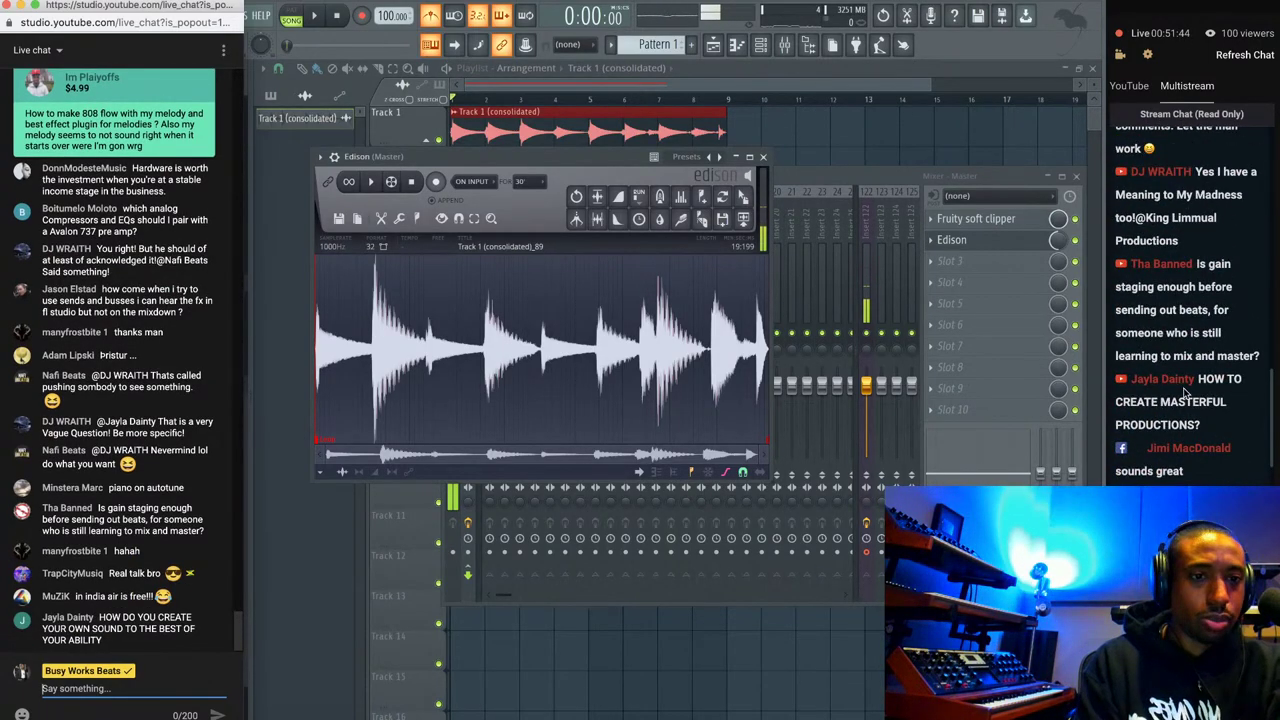
scroll(1185, 393, up, 1)
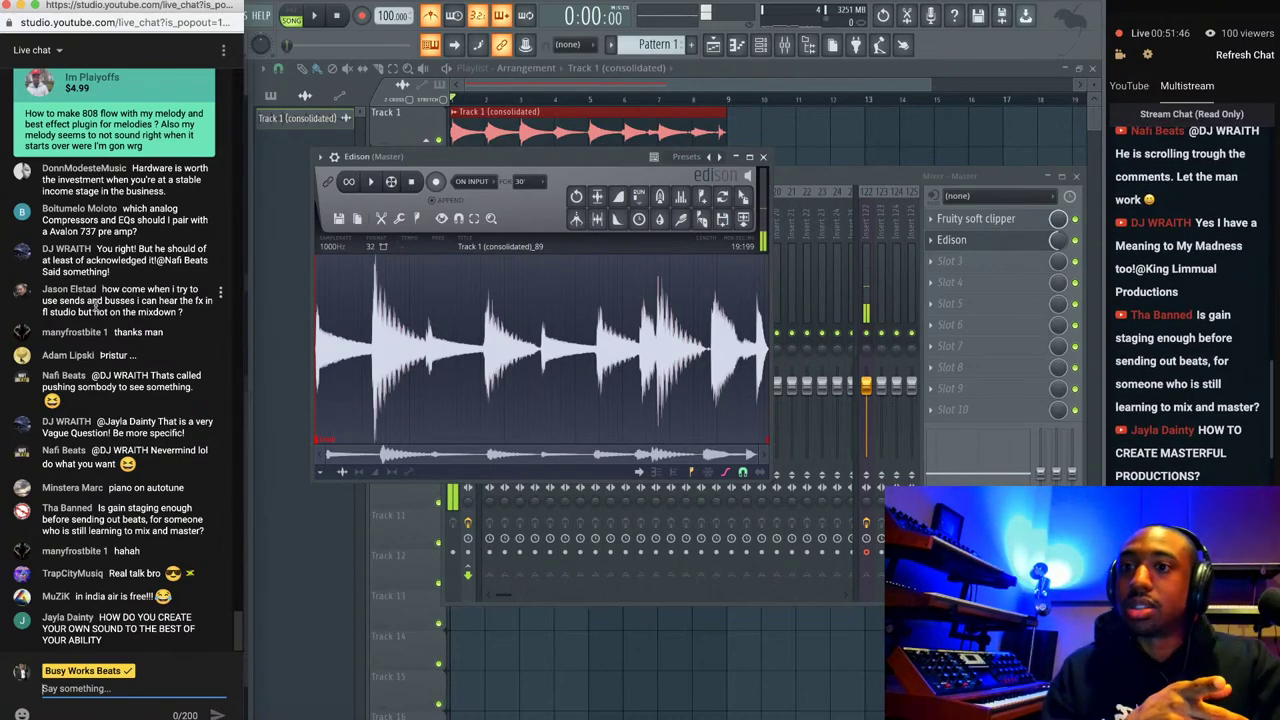
click(763, 157)
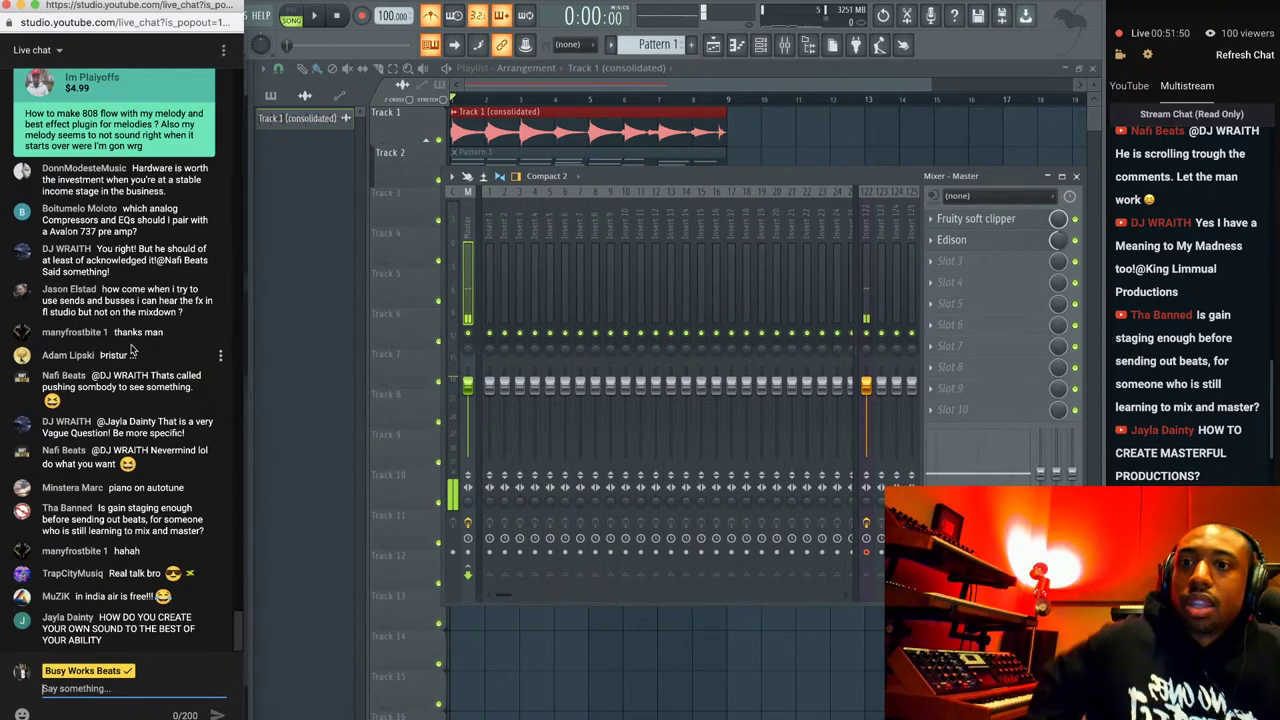
Bring the playlist in front of the mixer, showing the consolidated clip on Track 1 and Pattern 1 on Track 2.
scroll(132, 348, up, 1)
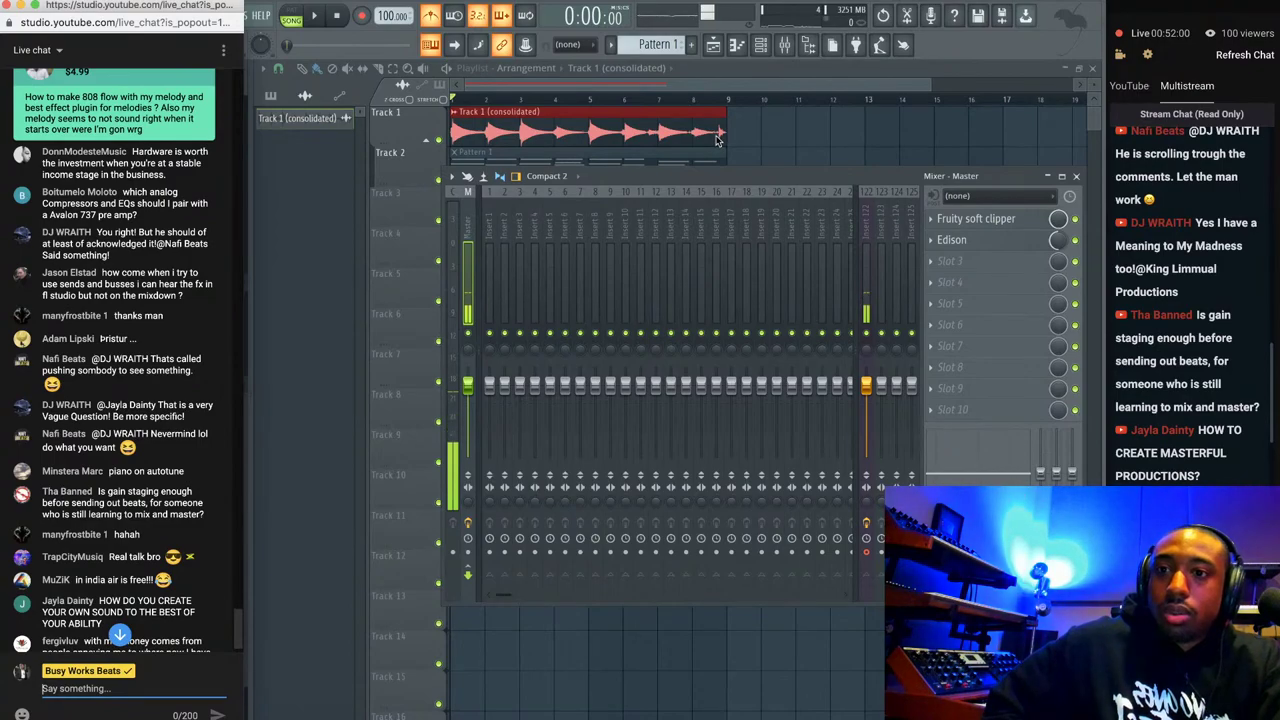
click(742, 132)
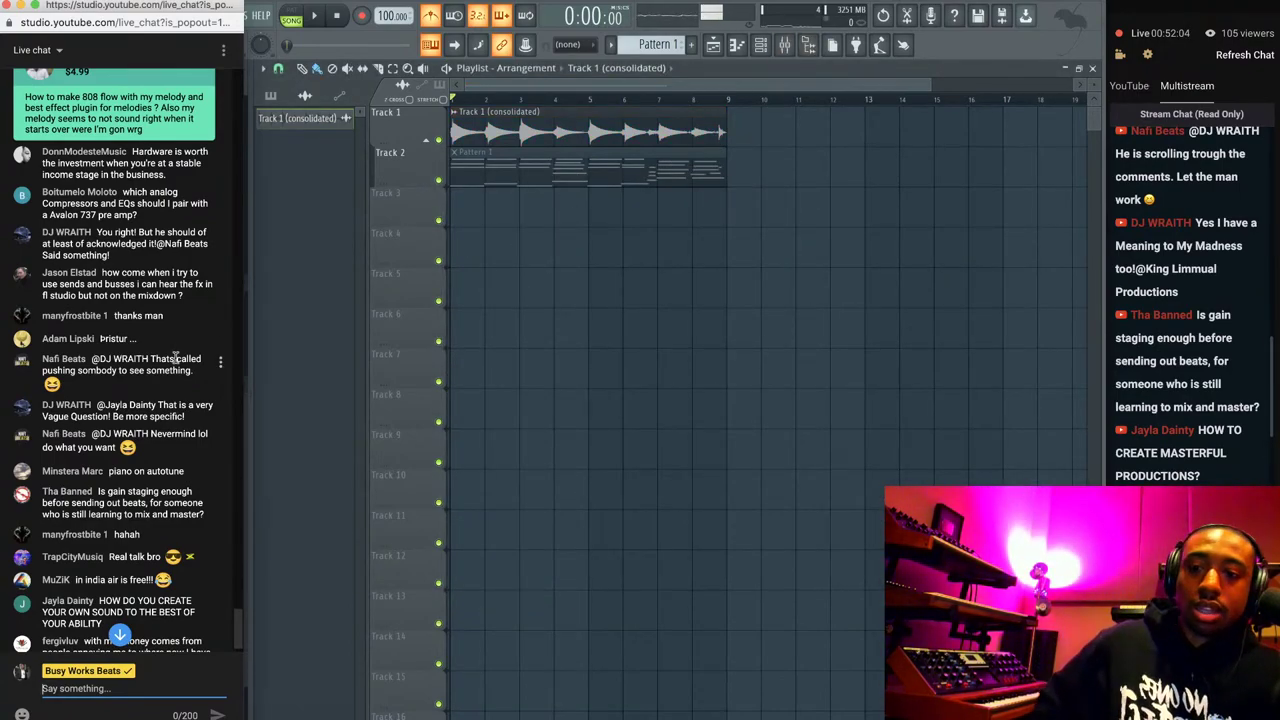
scroll(137, 418, down, 1)
scroll(137, 418, up, 3)
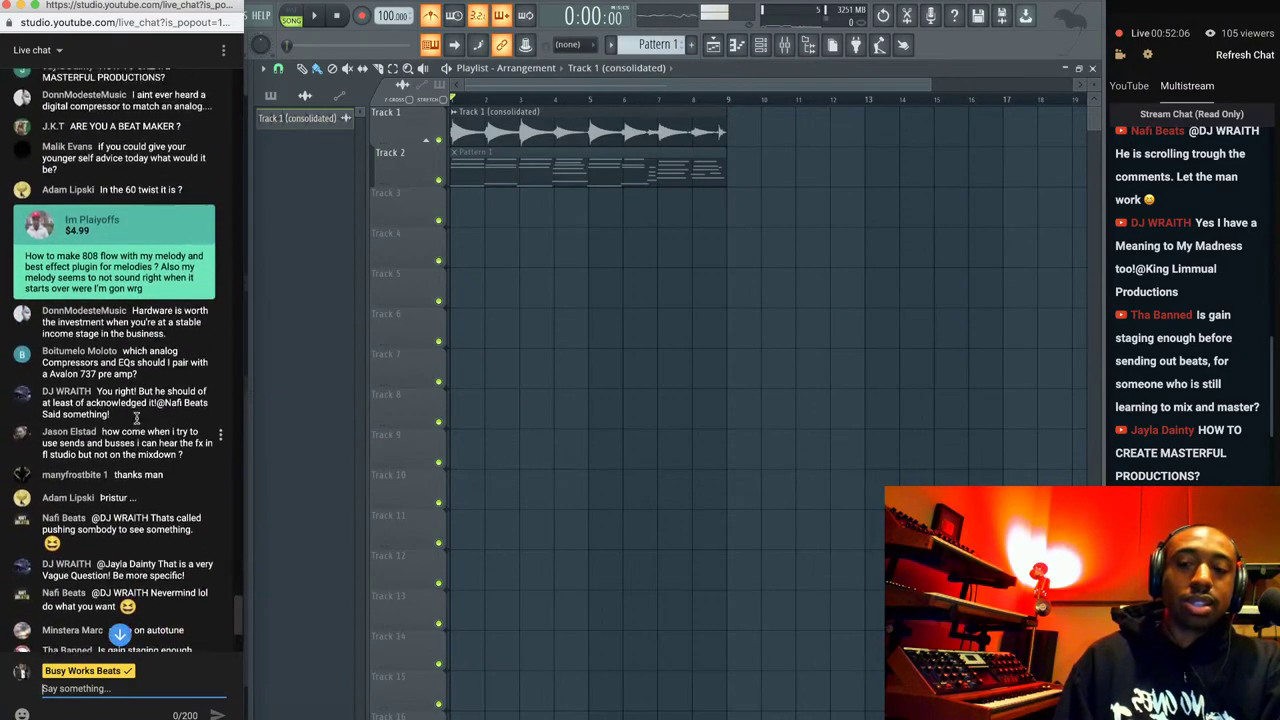
scroll(137, 418, down, 3)
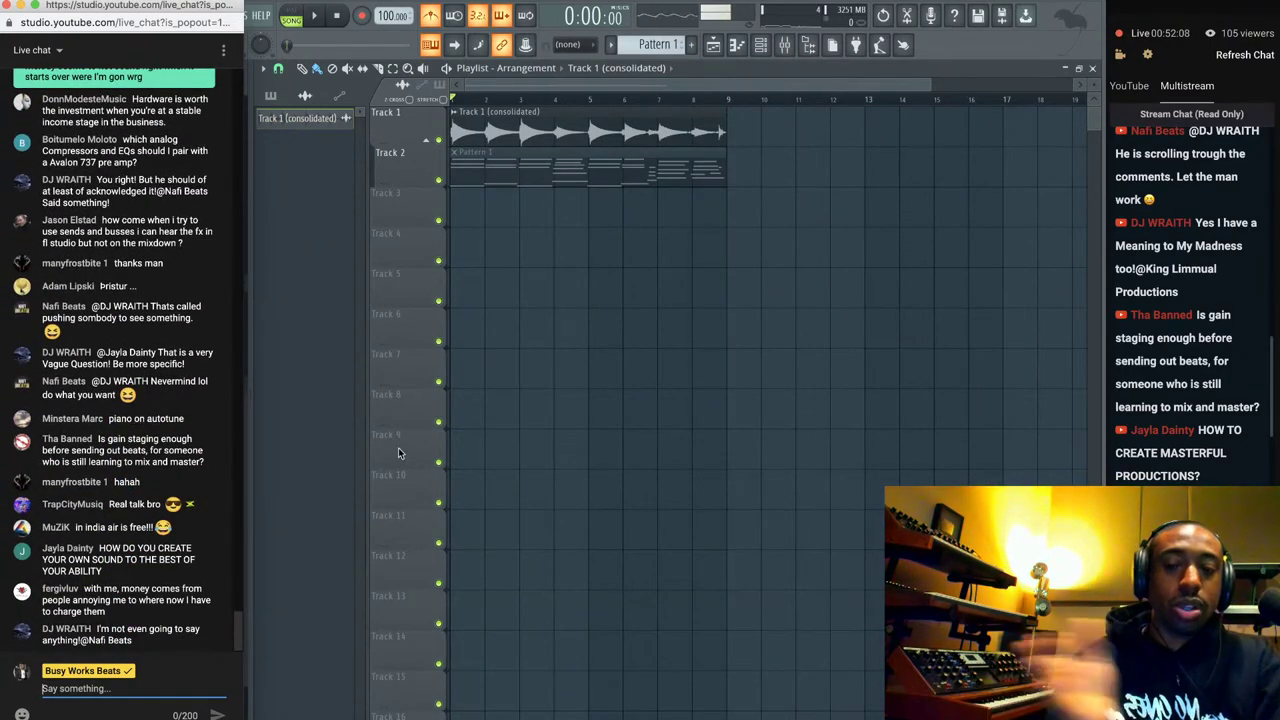
Bring the project forward with the browser, mixer and channel rack showing.
click(834, 46)
click(784, 45)
click(760, 45)
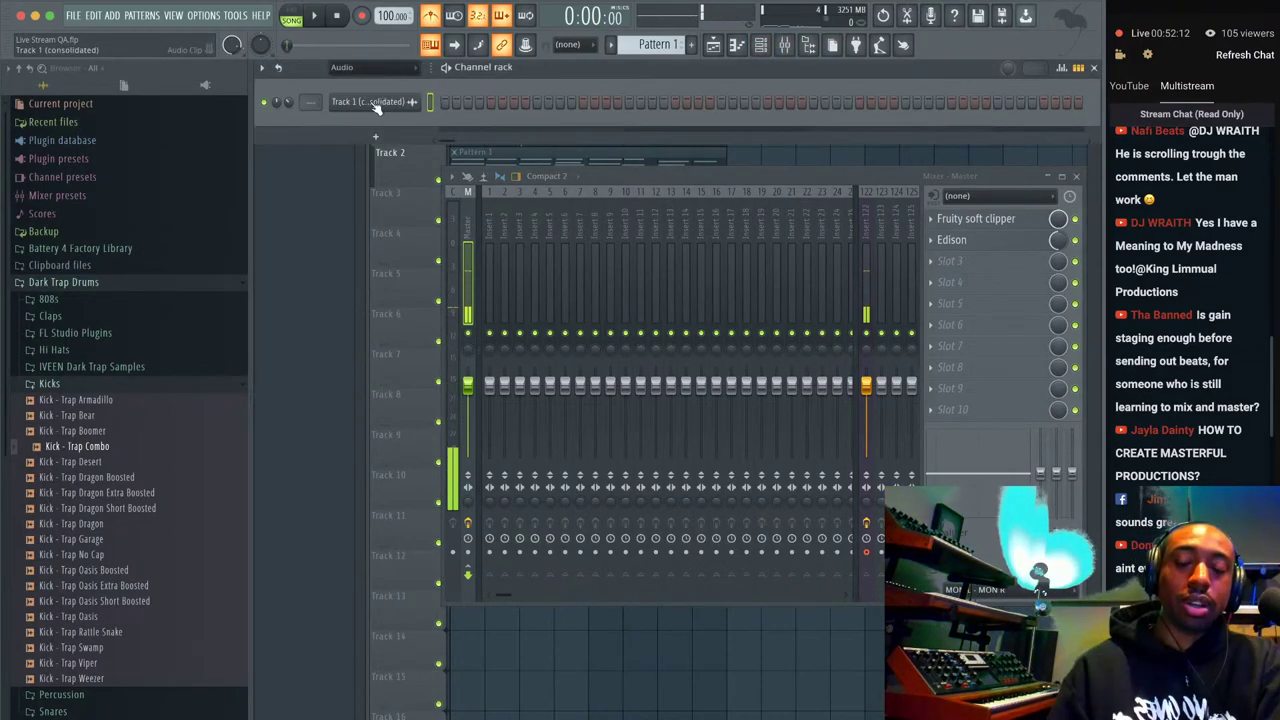
Show All channels, route Track 1 (consolidated) to mixer insert 2, and open its Slot 1 plugin list.
click(355, 67)
click(338, 82)
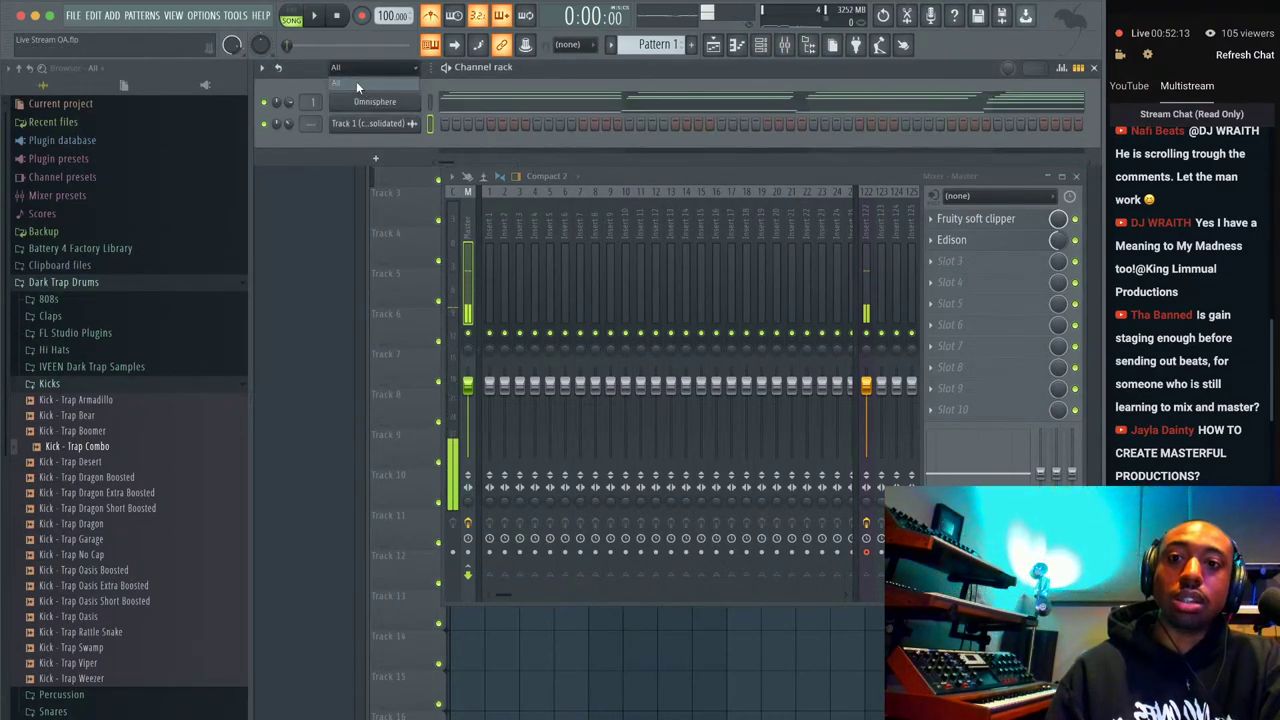
click(427, 130)
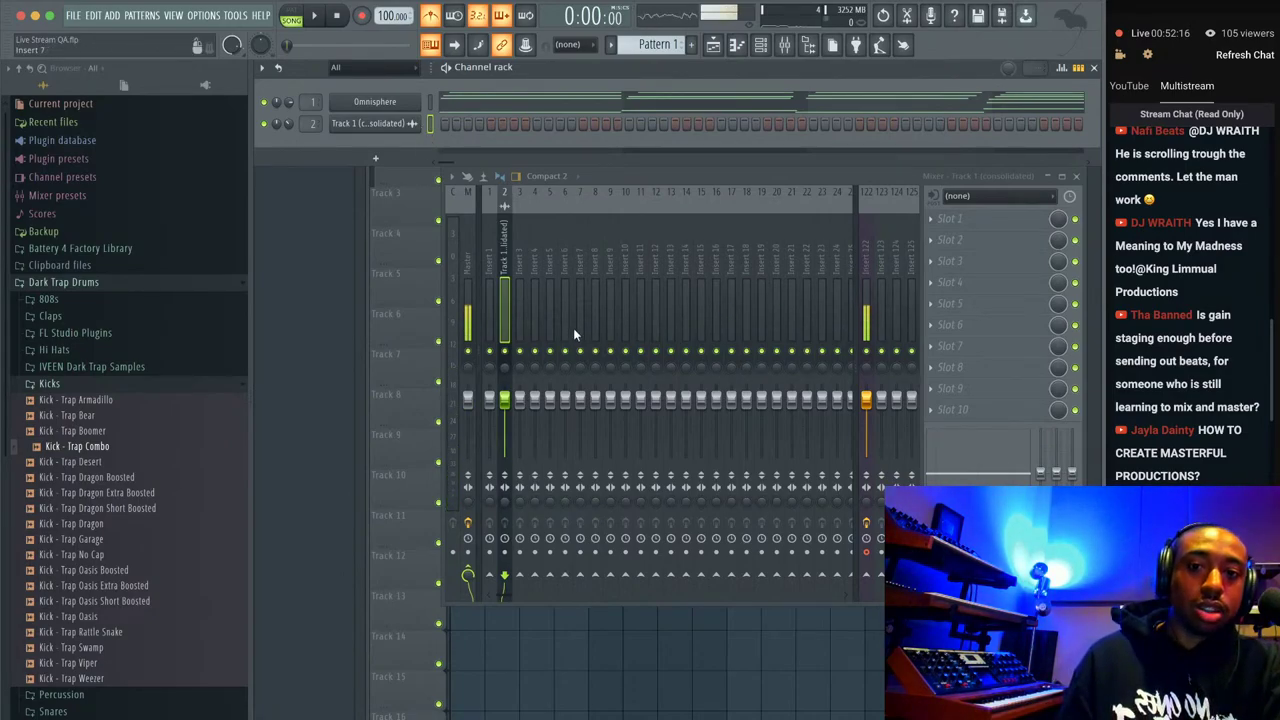
click(982, 219)
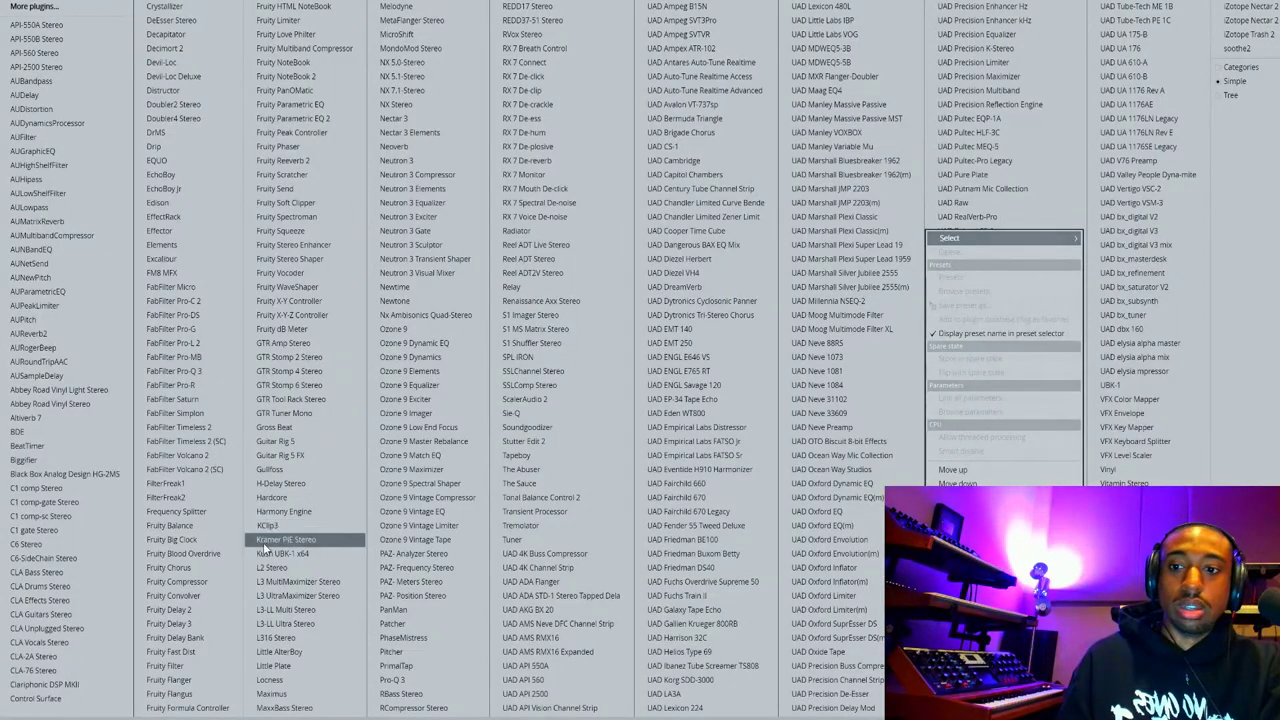
Load Fruity Delay 3 onto the Track 1 (consolidated) mixer insert.
click(220, 623)
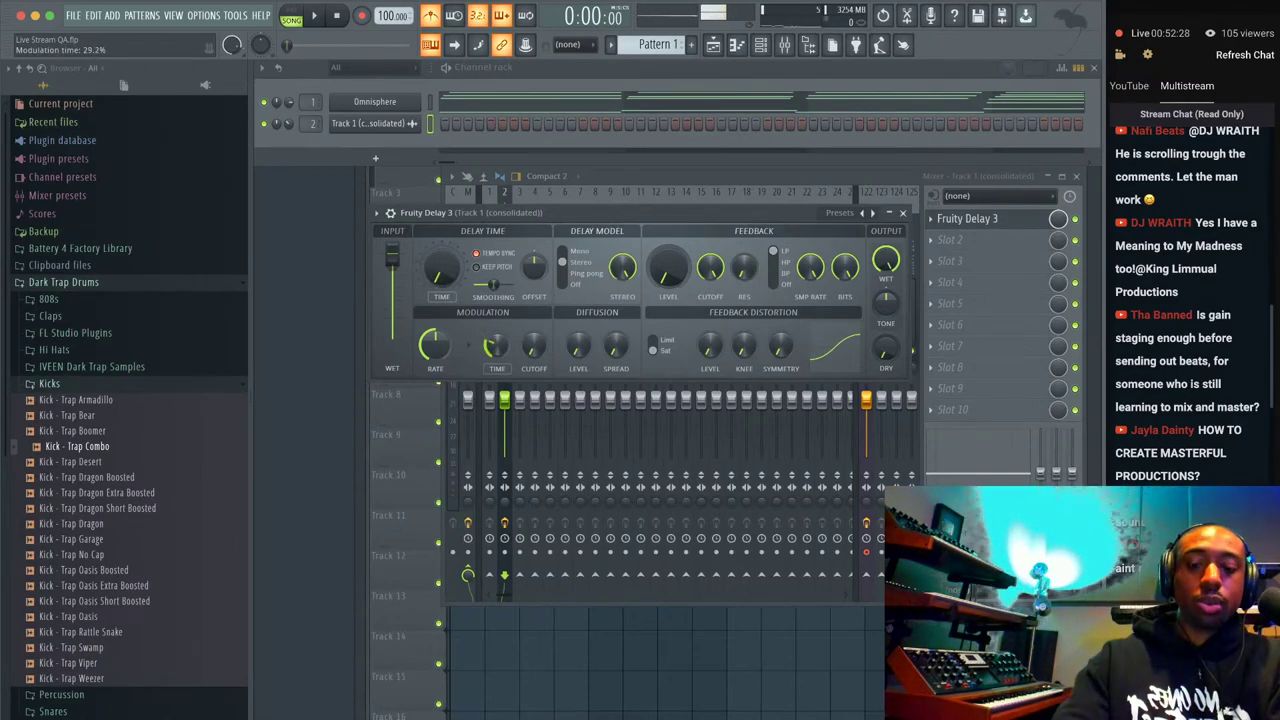
key(space)
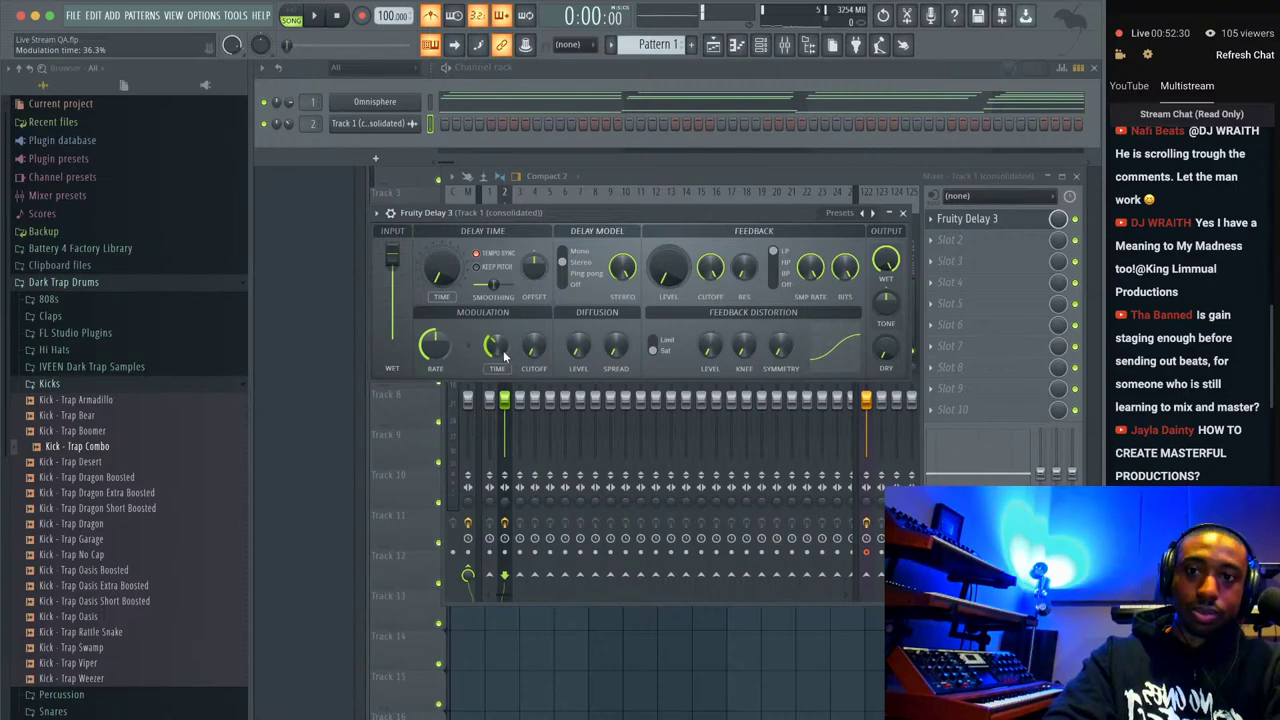
key(space)
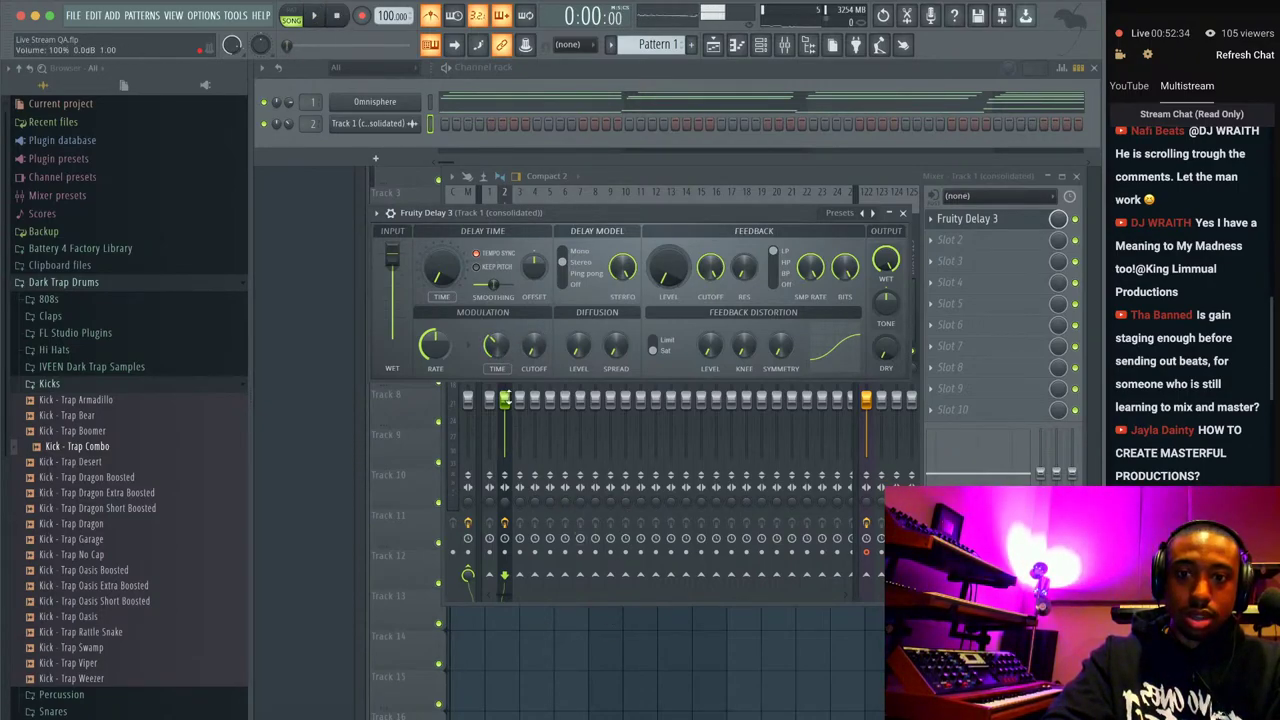
click(505, 400)
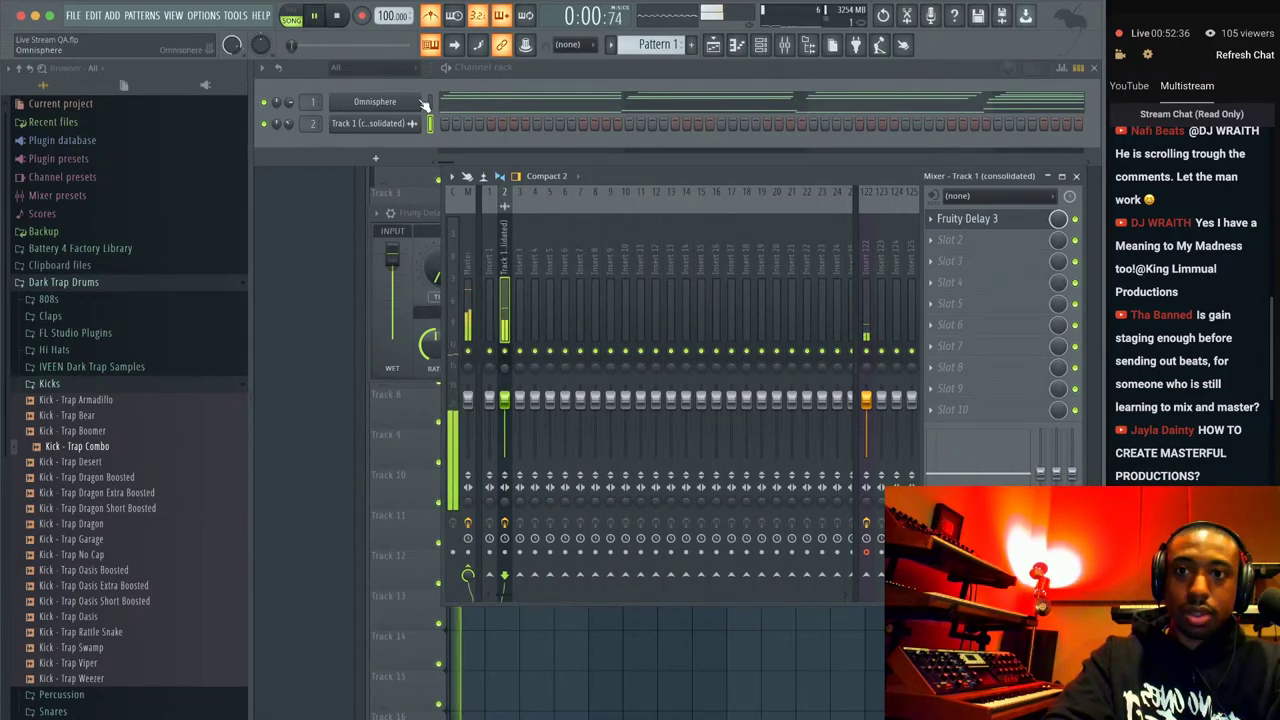
click(1003, 222)
Play the beat and raise the delay's feedback resonance from 28.4% to about 48%.
key(space)
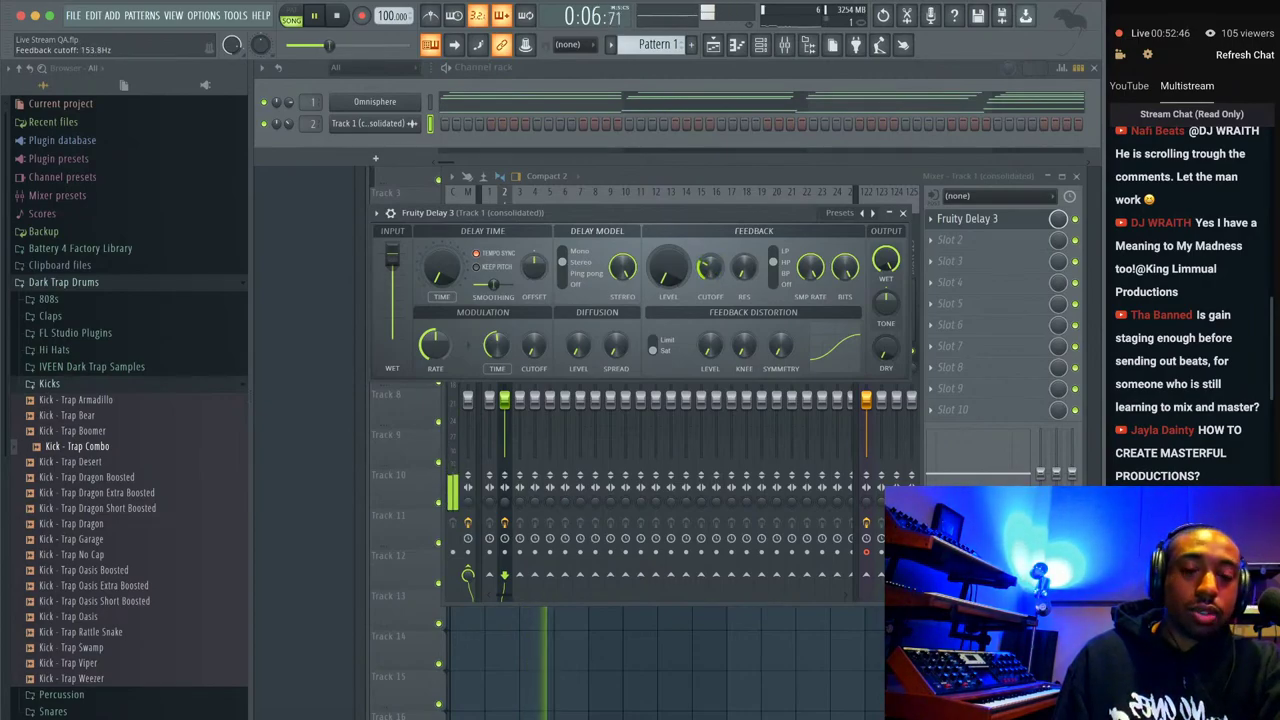
drag(742, 265, 742, 241)
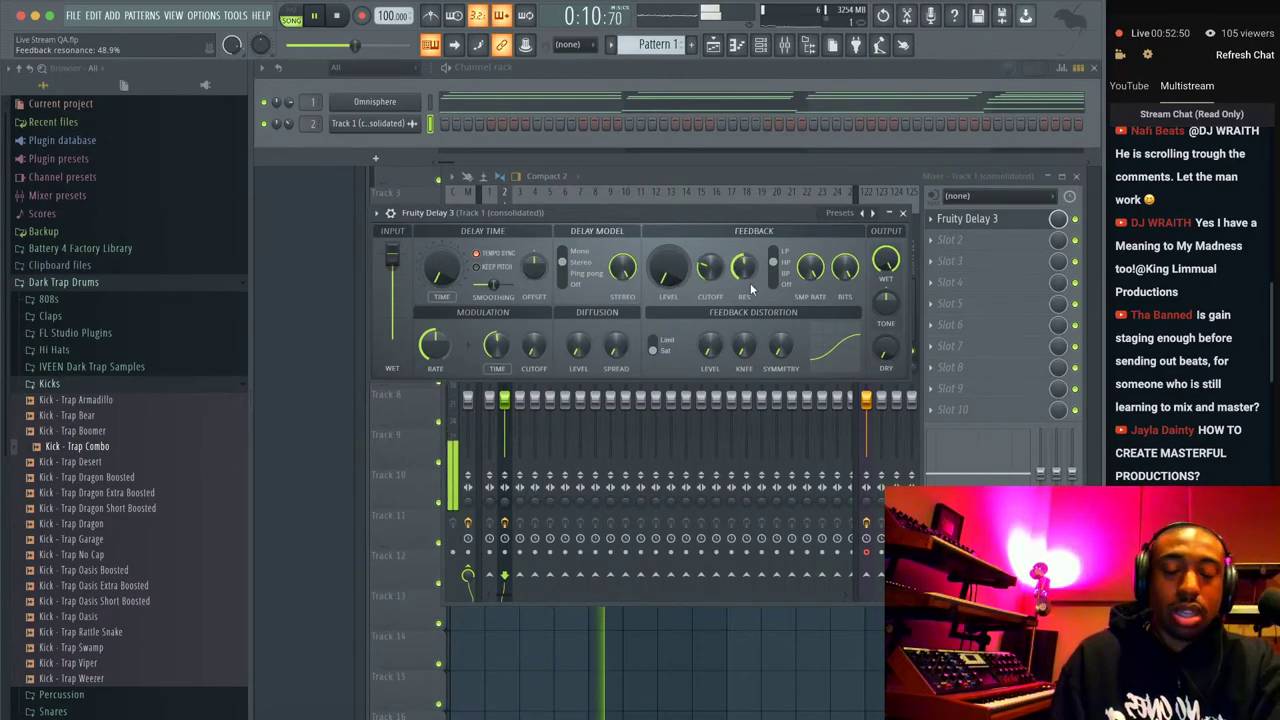
click(902, 212)
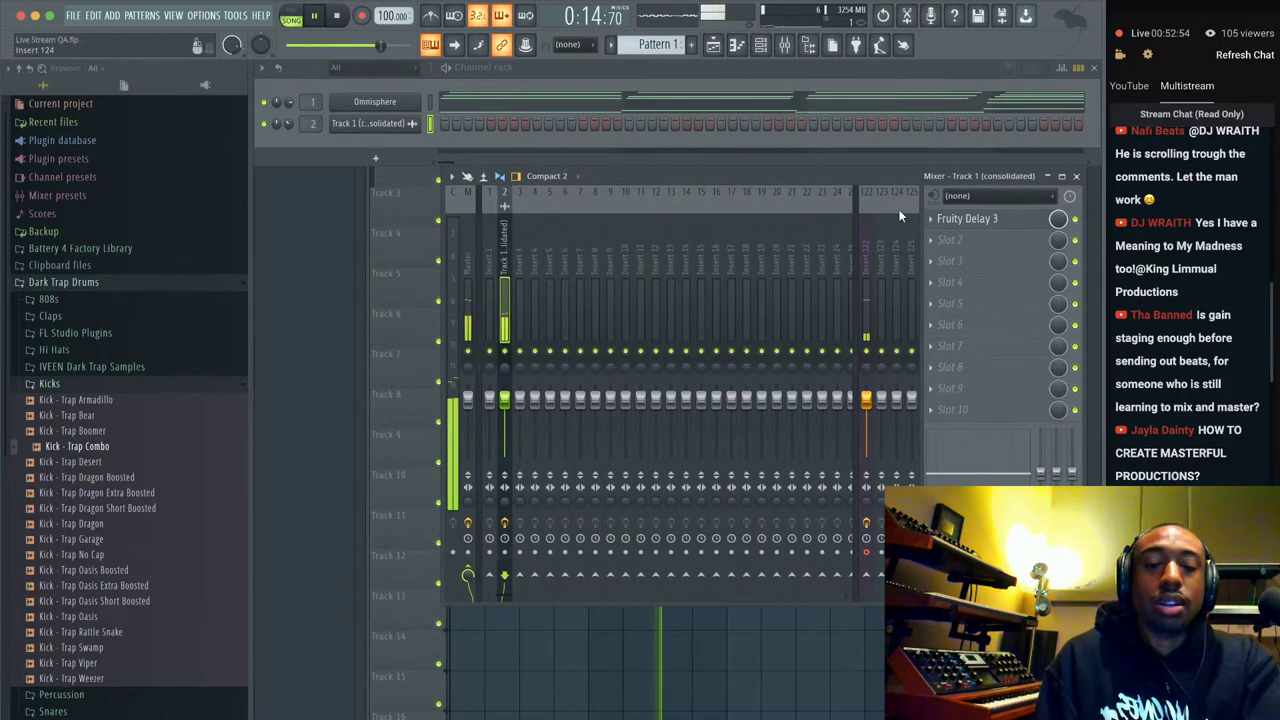
key(space)
Load Gross Beat on the consolidated insert with Momentary presets, then list Chrome's open windows.
click(952, 242)
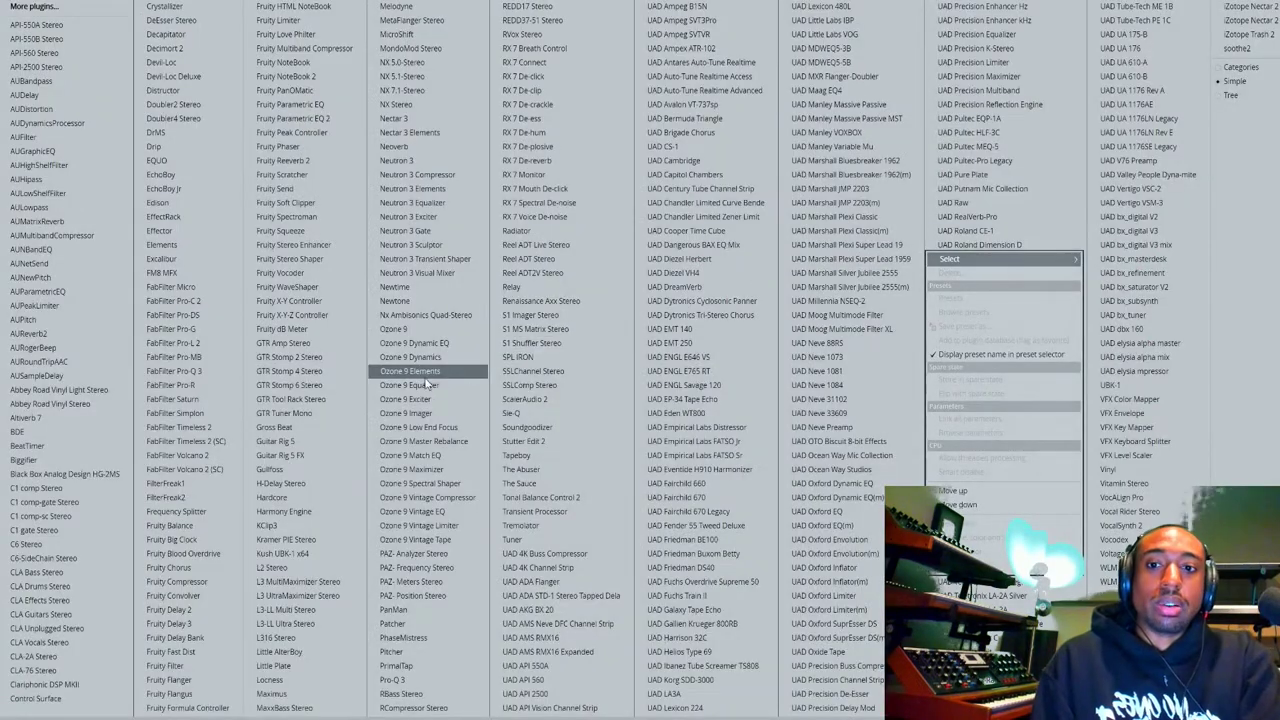
click(315, 426)
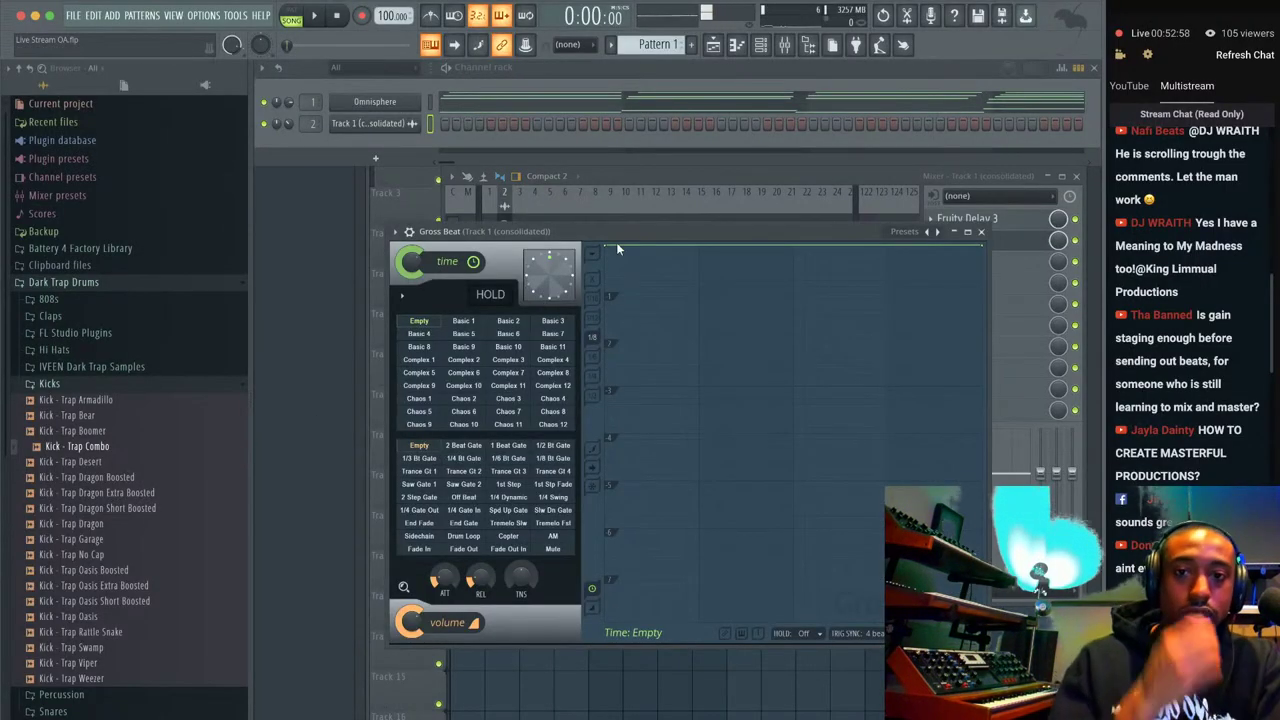
click(886, 231)
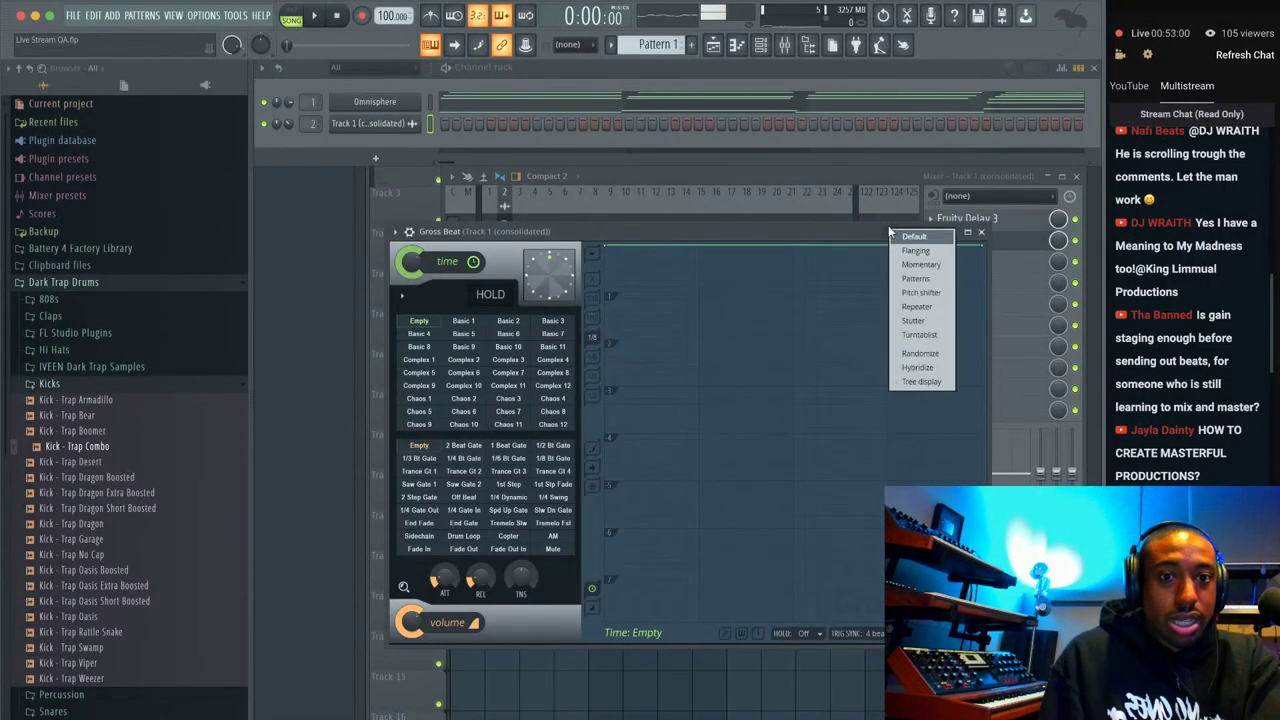
click(917, 270)
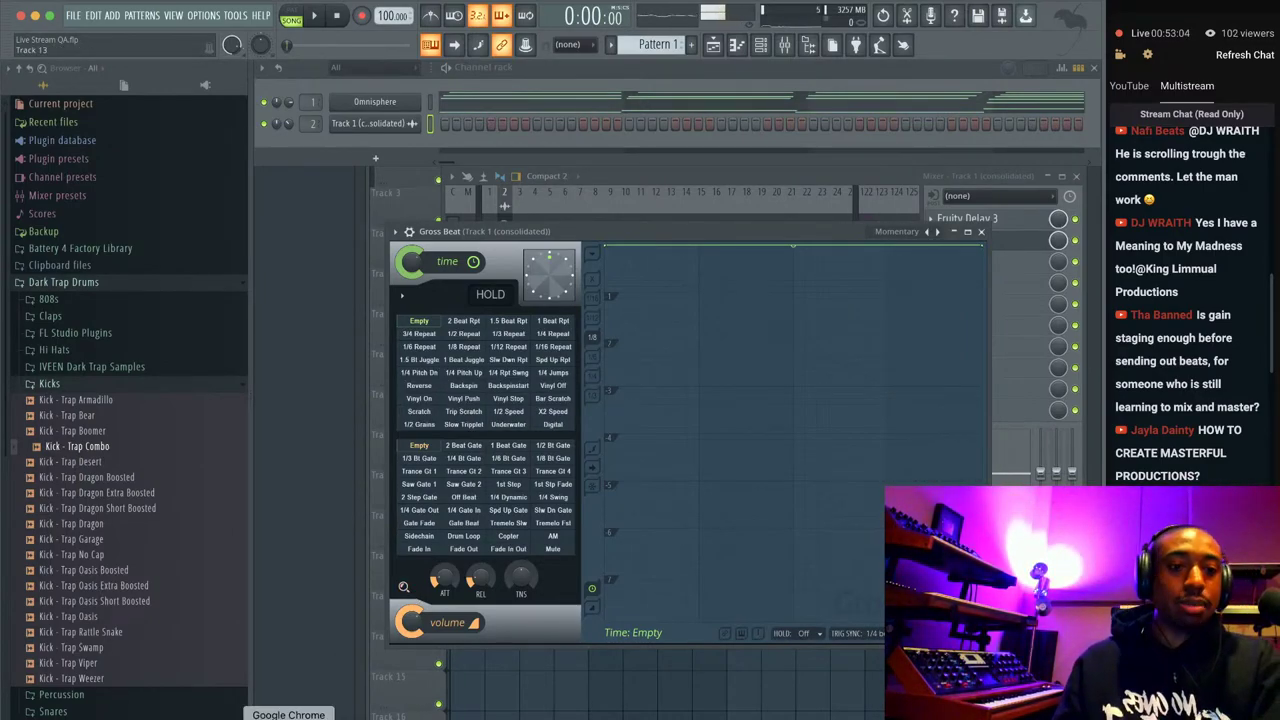
right_click(288, 718)
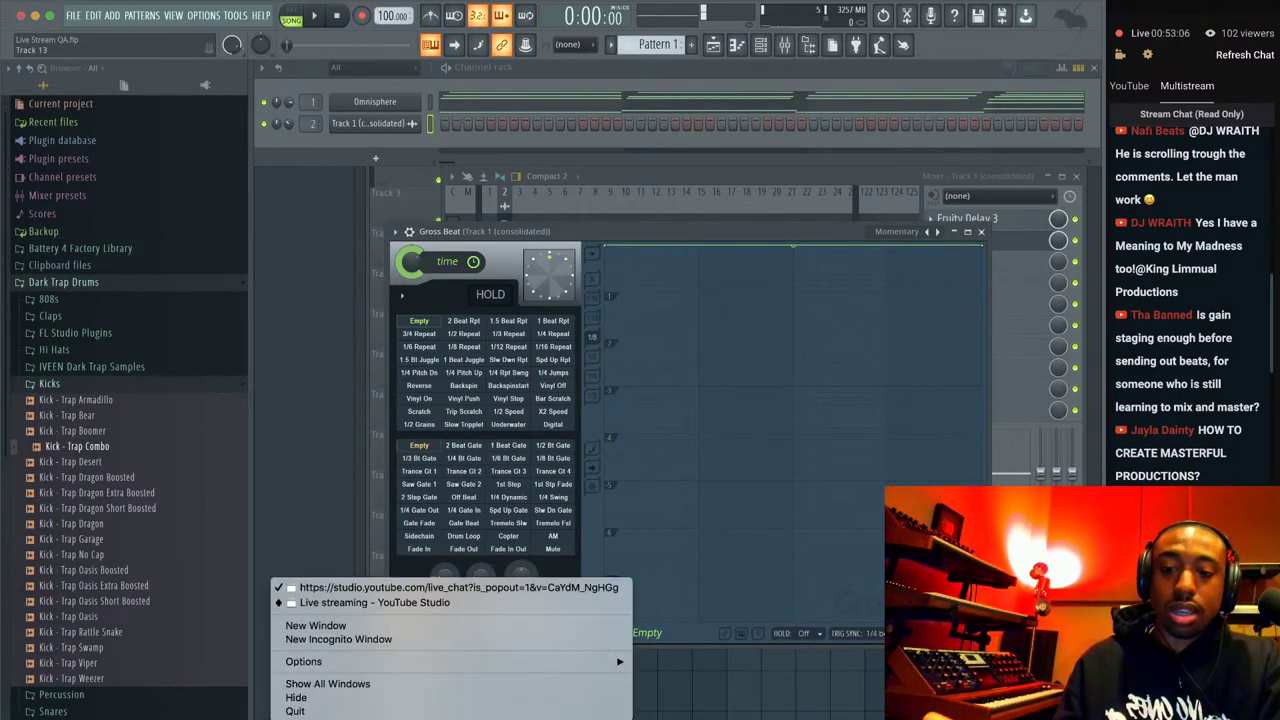
Open busyworksbeats.com/premium in a new tab of the YouTube Studio Chrome window.
click(358, 603)
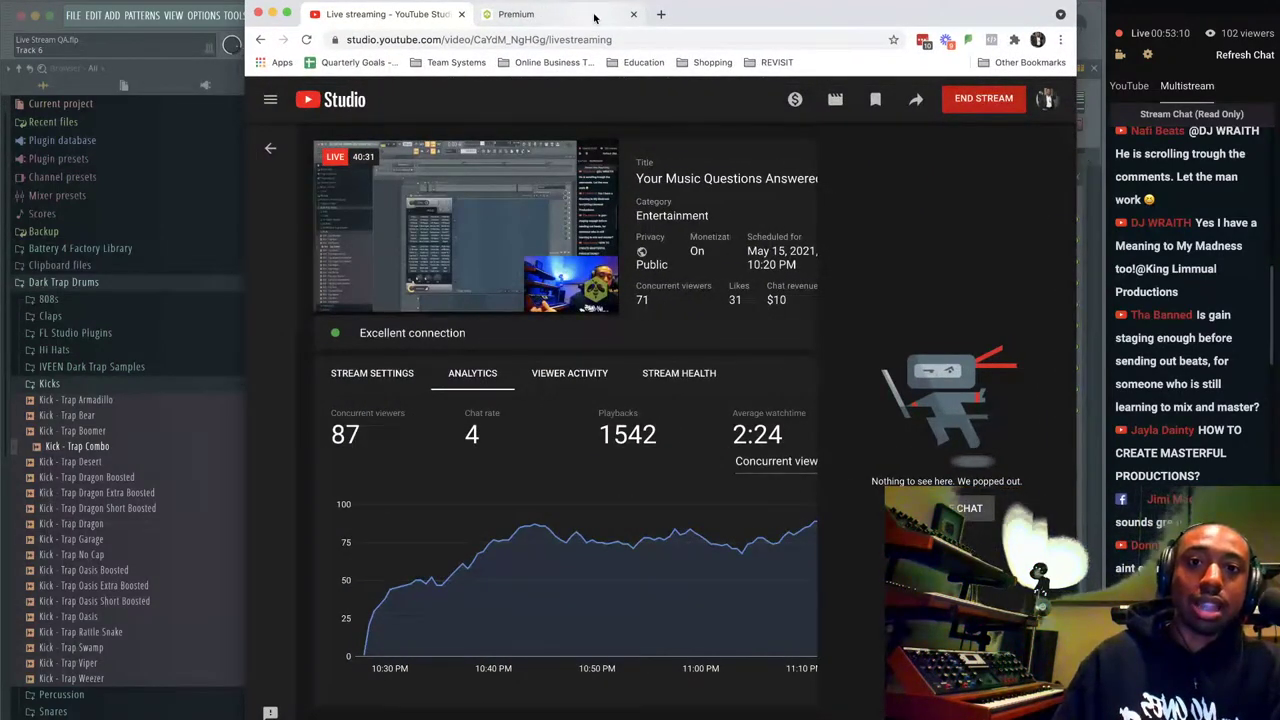
click(594, 17)
click(659, 17)
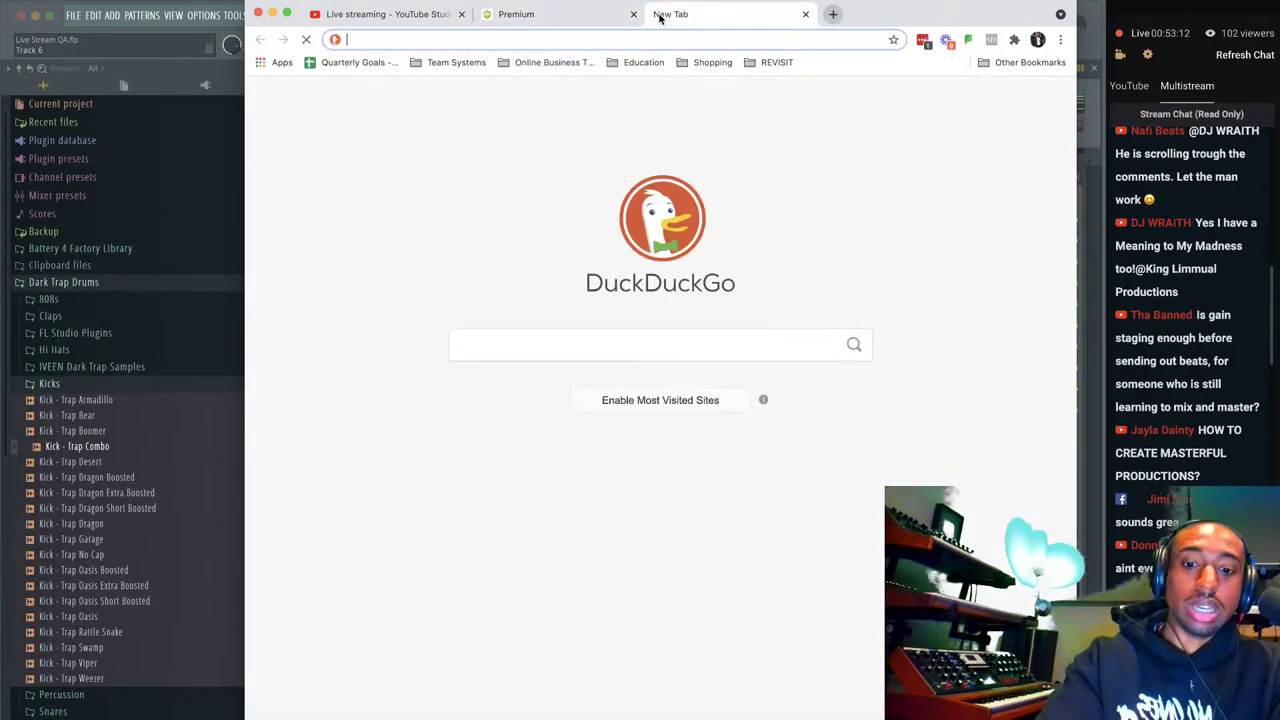
text(busyworksbeats.com/premium)
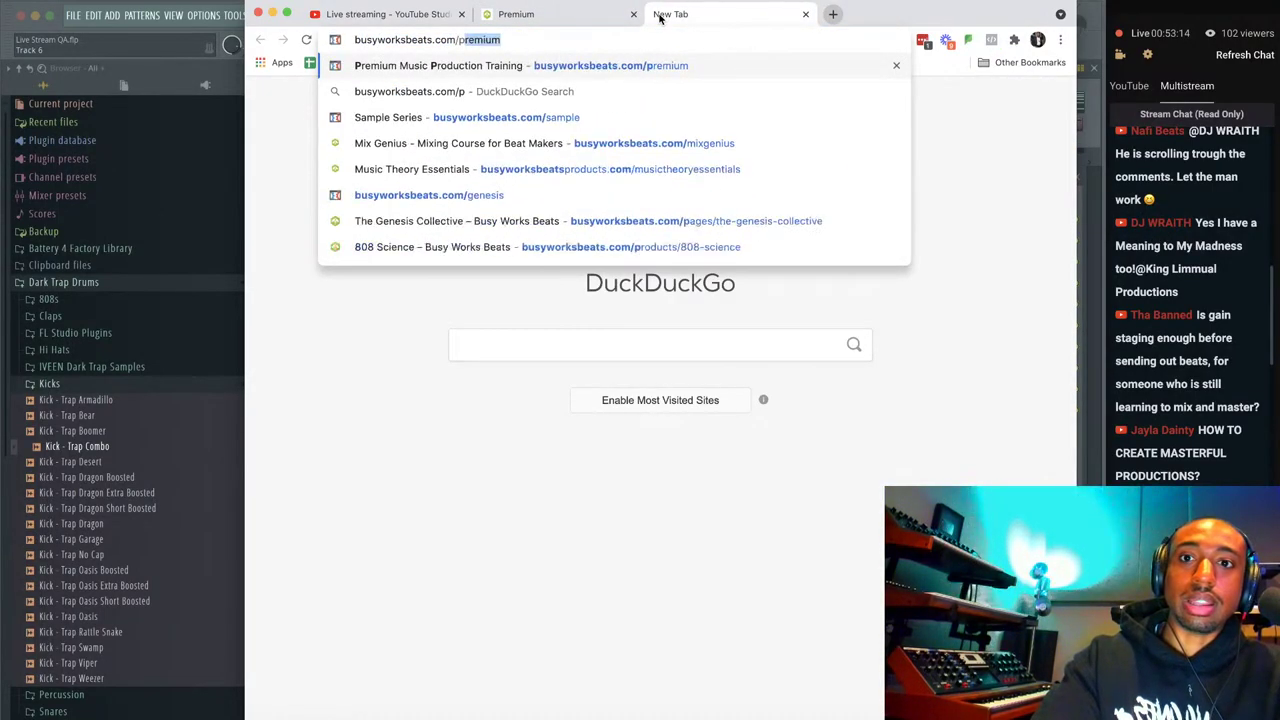
key(Return)
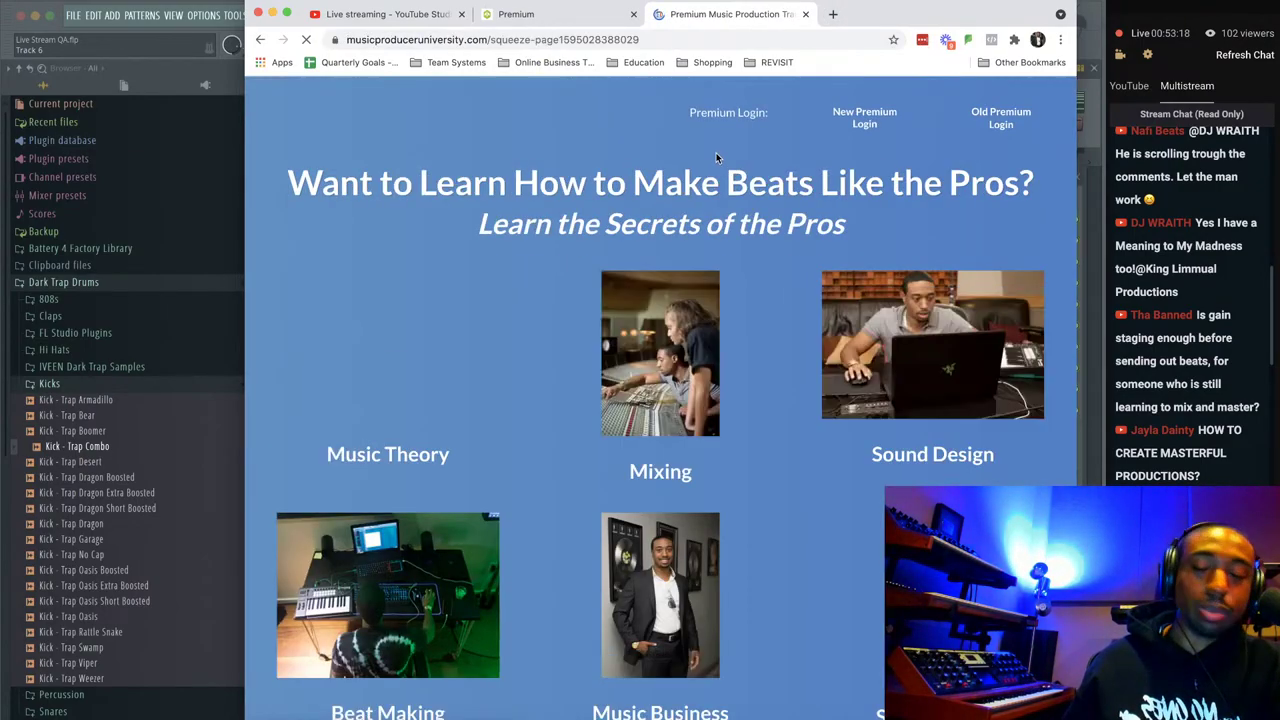
Scroll through the Premium bundle's course list, then switch back to FL Studio.
scroll(711, 180, down, 15)
scroll(738, 323, down, 15)
scroll(738, 325, up, 2)
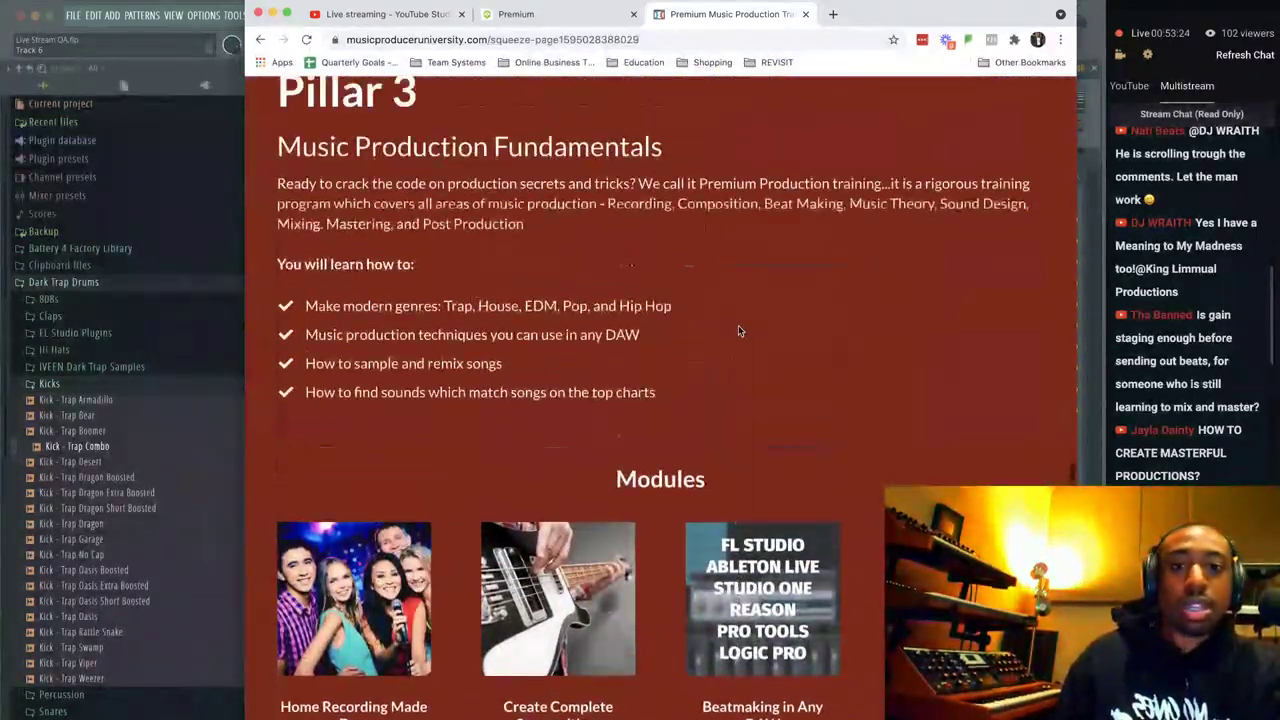
scroll(739, 330, up, 5)
scroll(738, 325, up, 15)
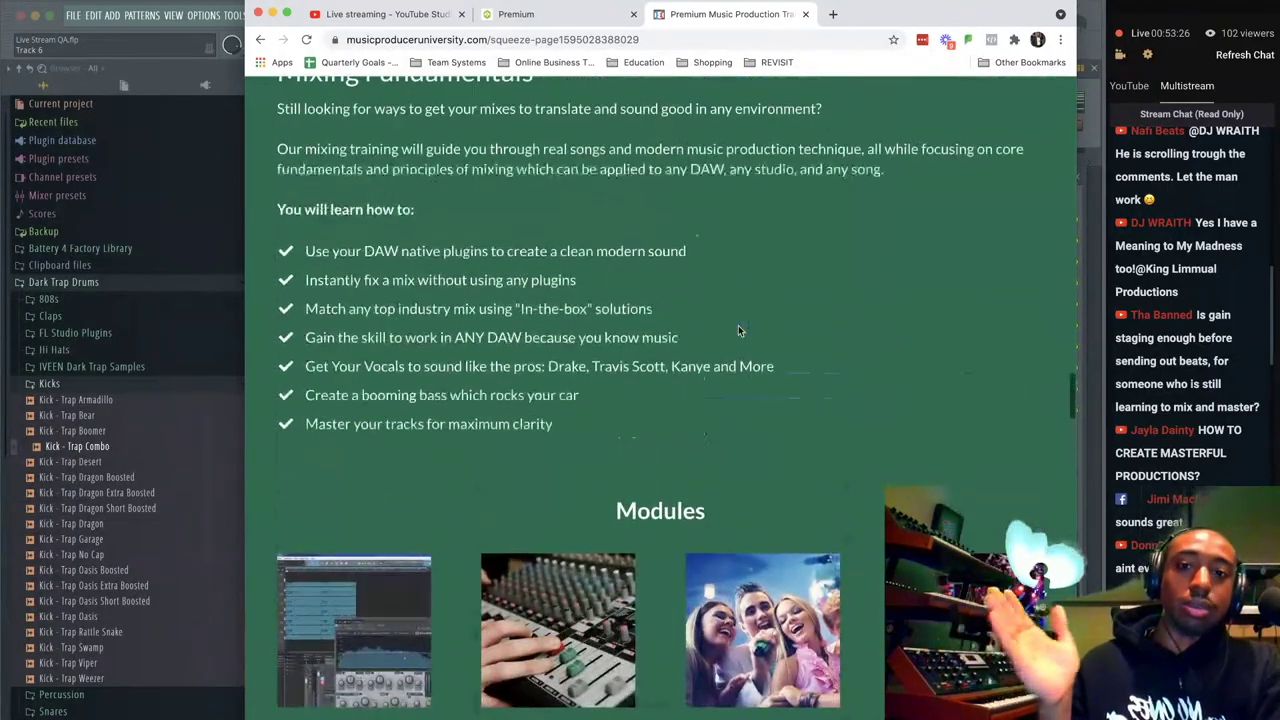
scroll(738, 326, down, 15)
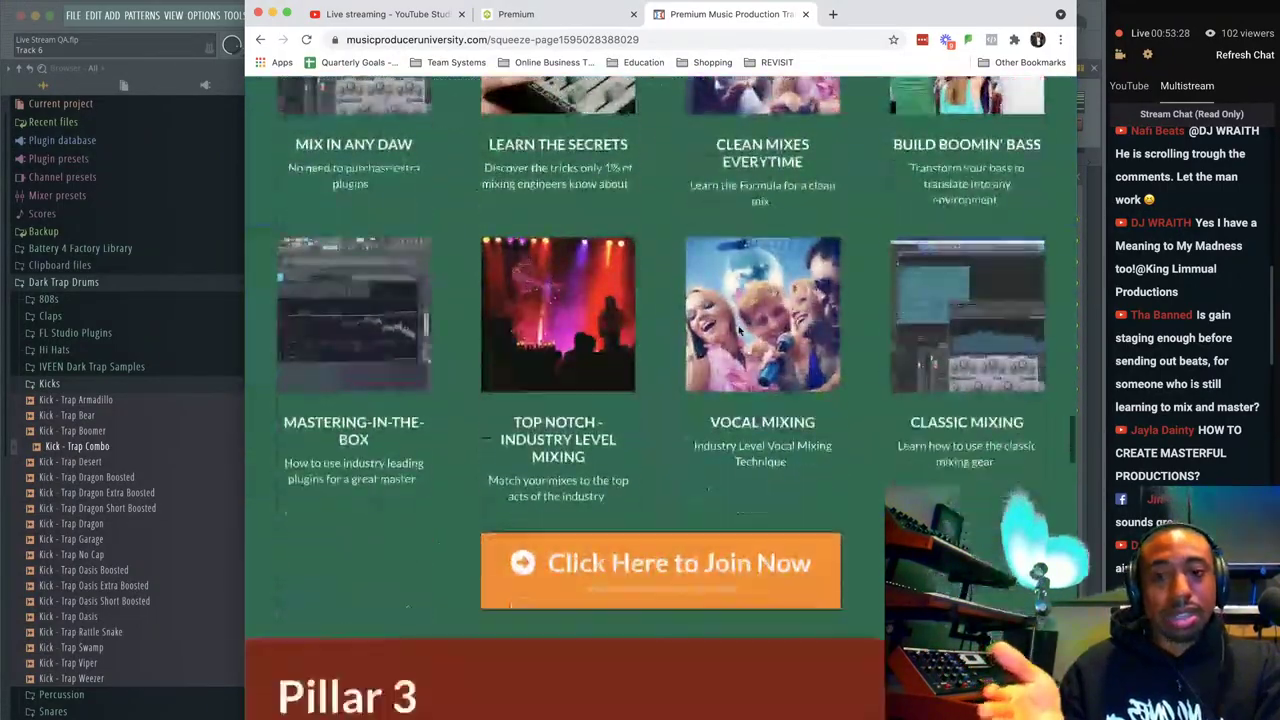
scroll(738, 326, down, 9)
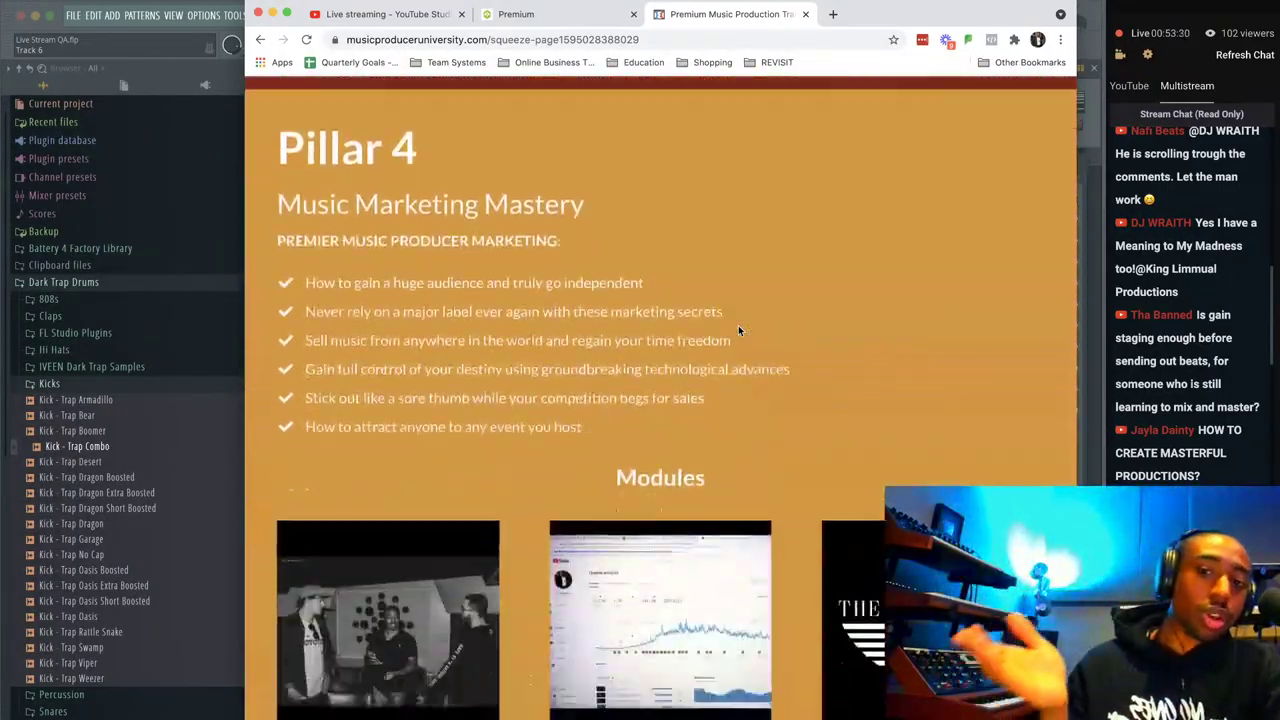
scroll(738, 330, down, 4)
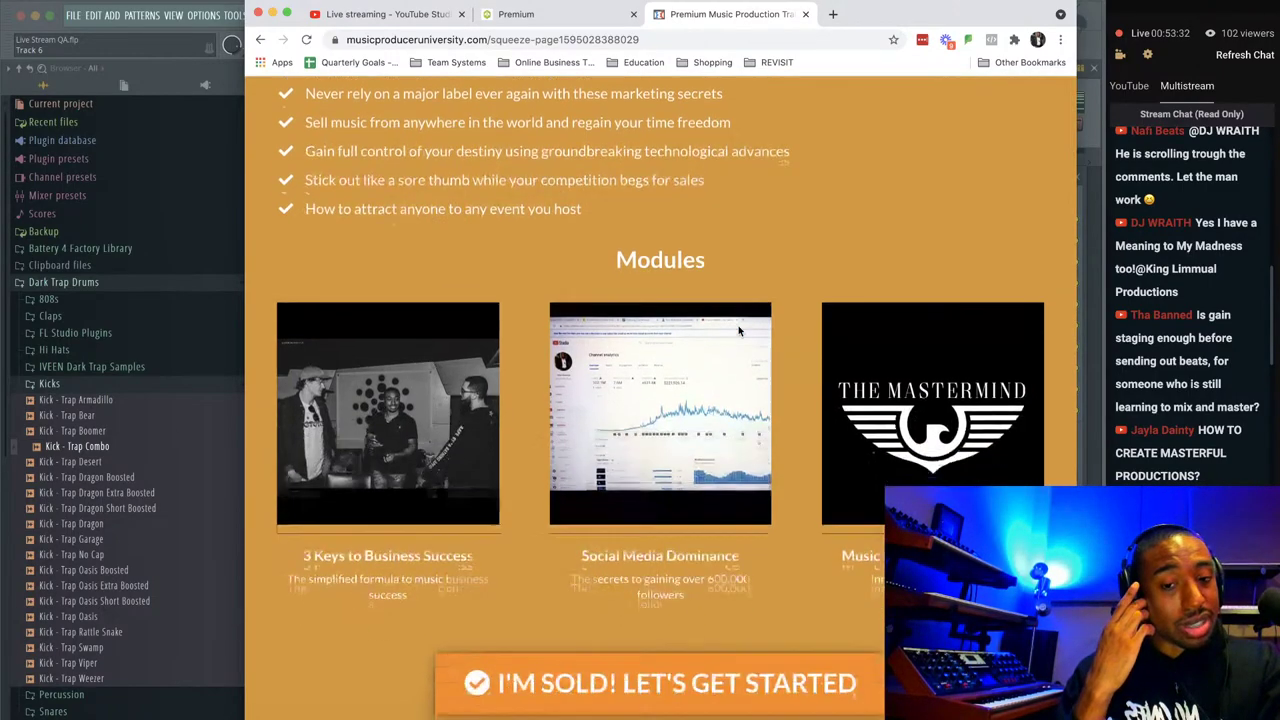
scroll(645, 458, down, 3)
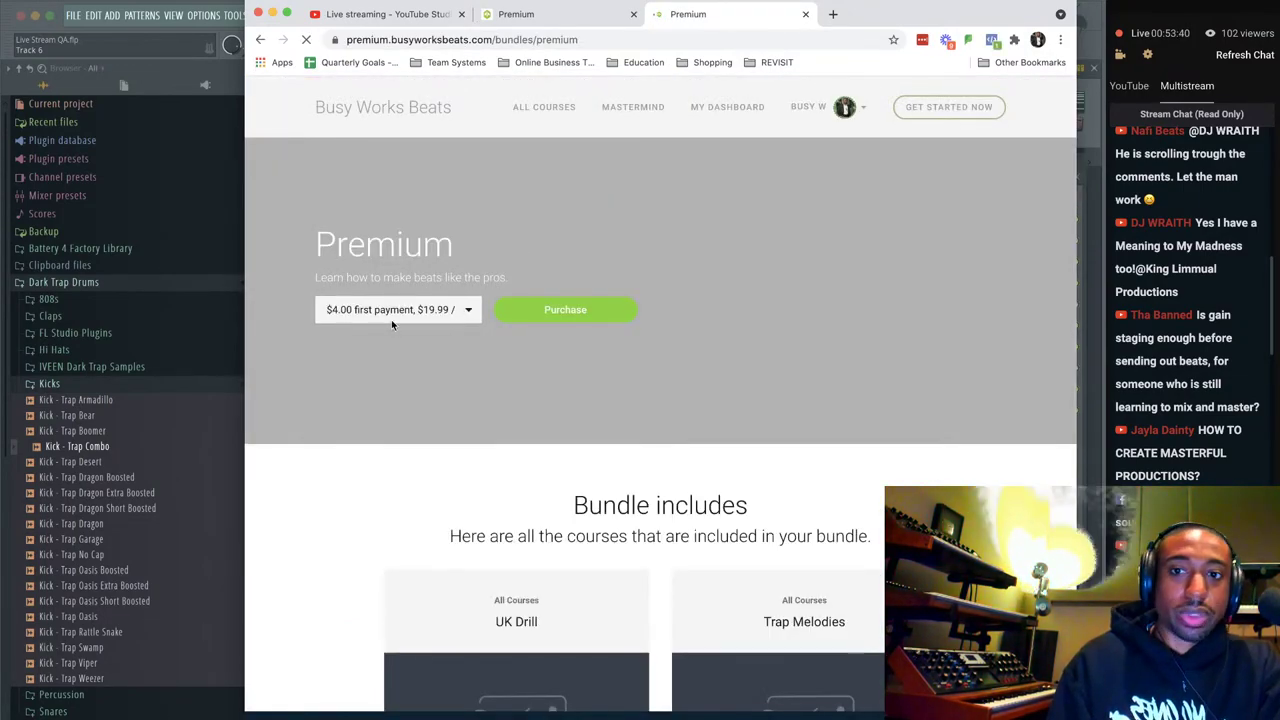
scroll(511, 410, down, 2)
scroll(695, 490, down, 8)
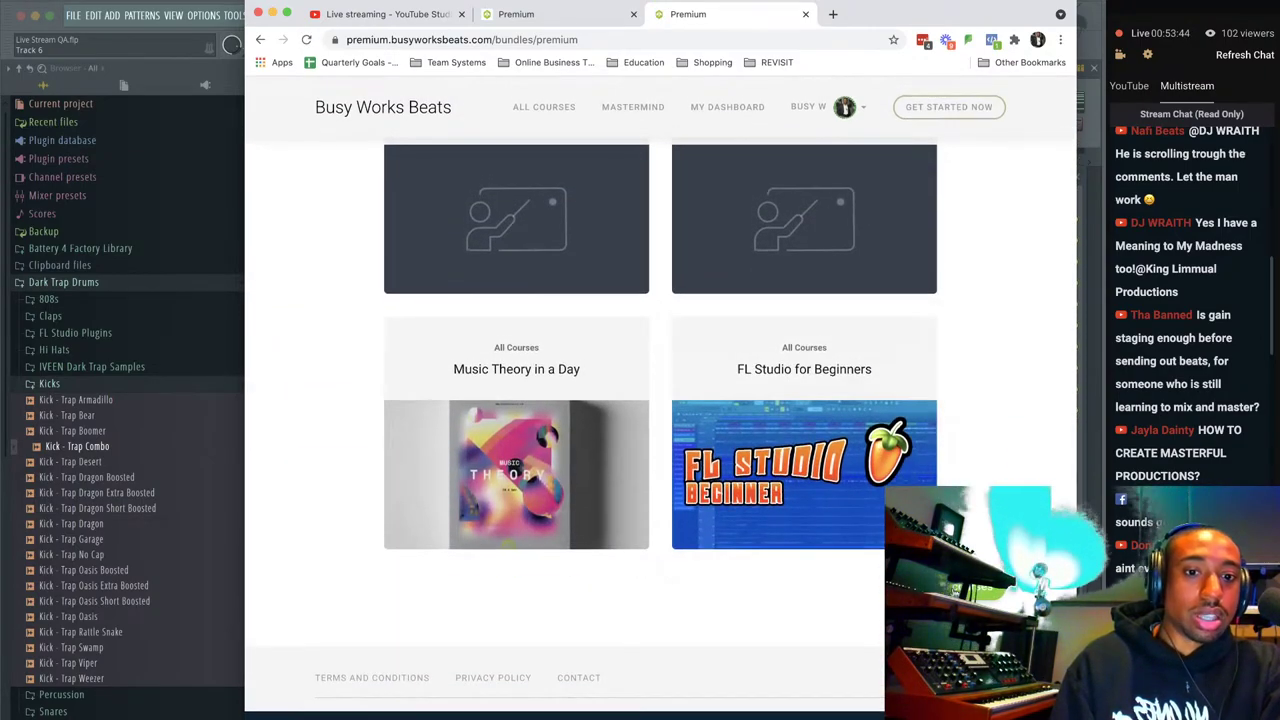
scroll(660, 420, down, 6)
scroll(660, 420, down, 20)
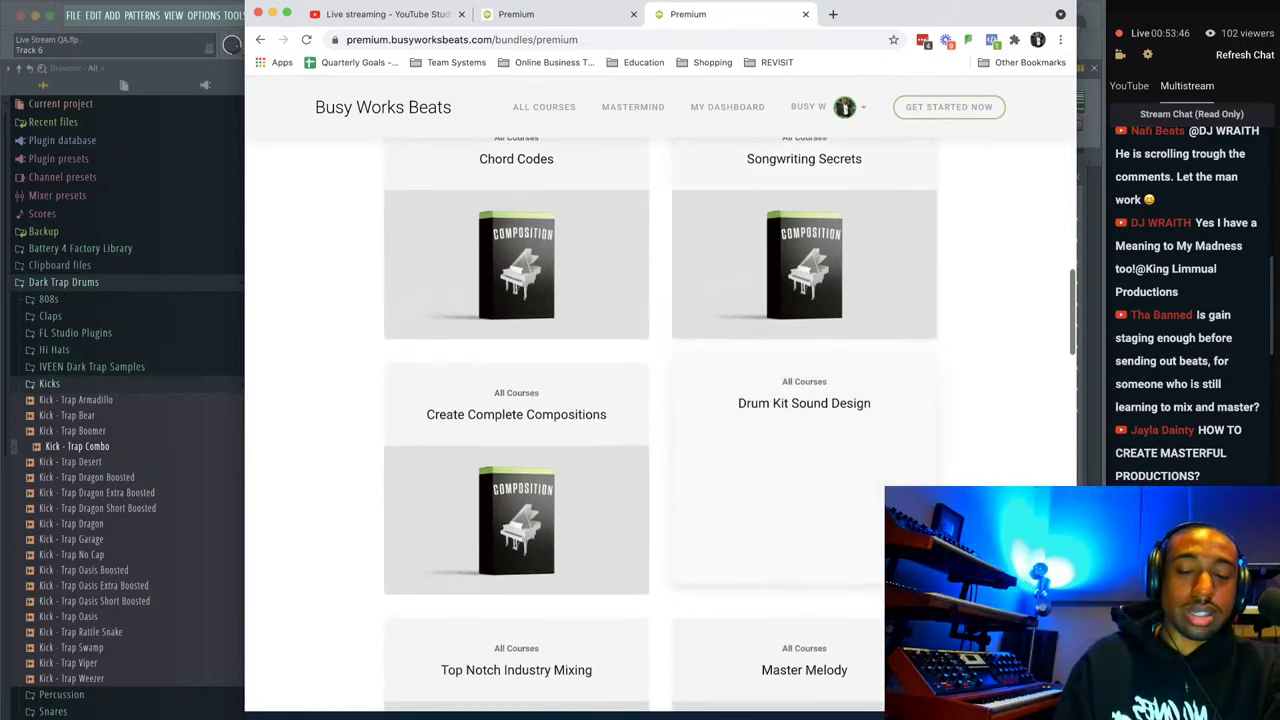
scroll(795, 237, down, 12)
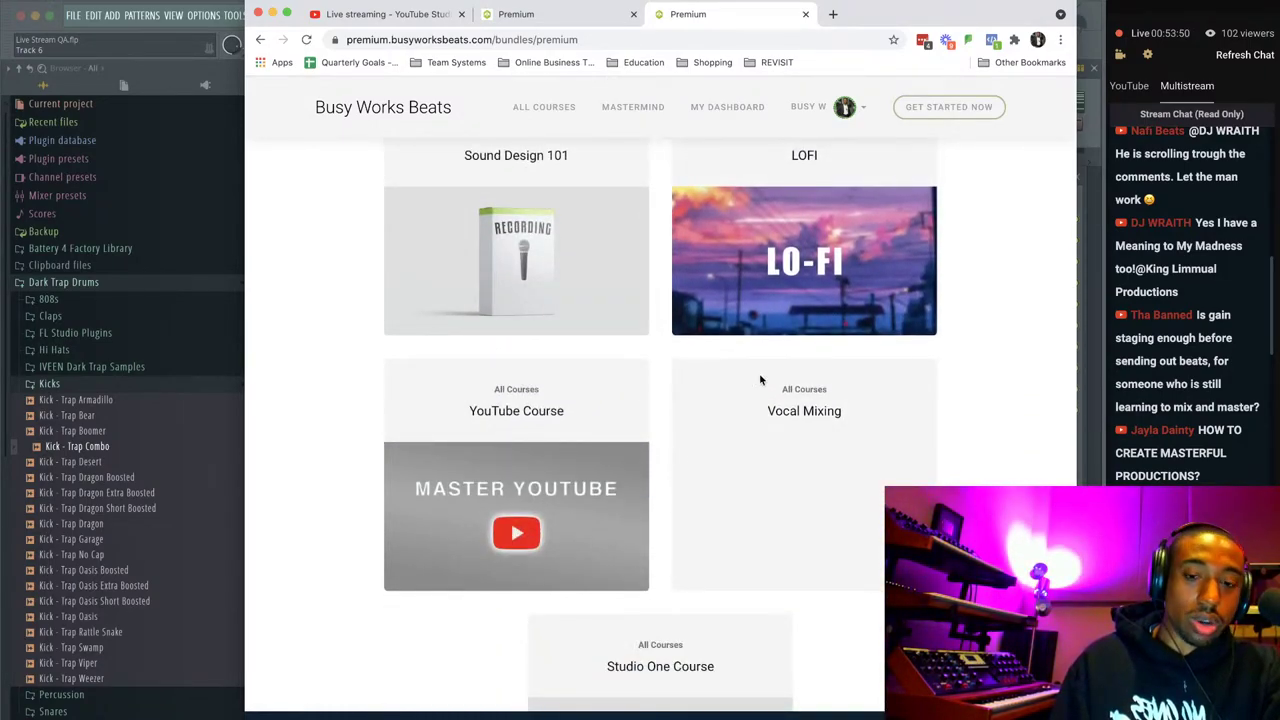
key(super+Tab)
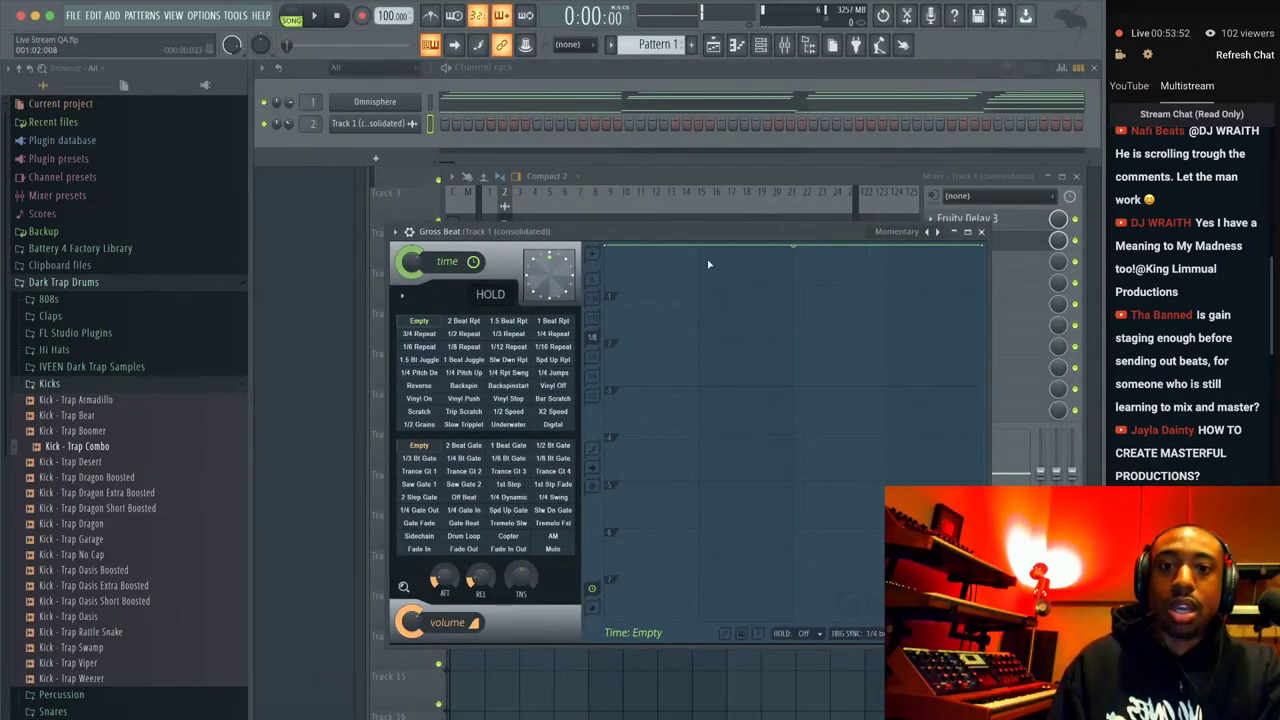
Set Gross Beat to the 1/2 Speed time preset in Momentary mode.
click(897, 233)
click(912, 266)
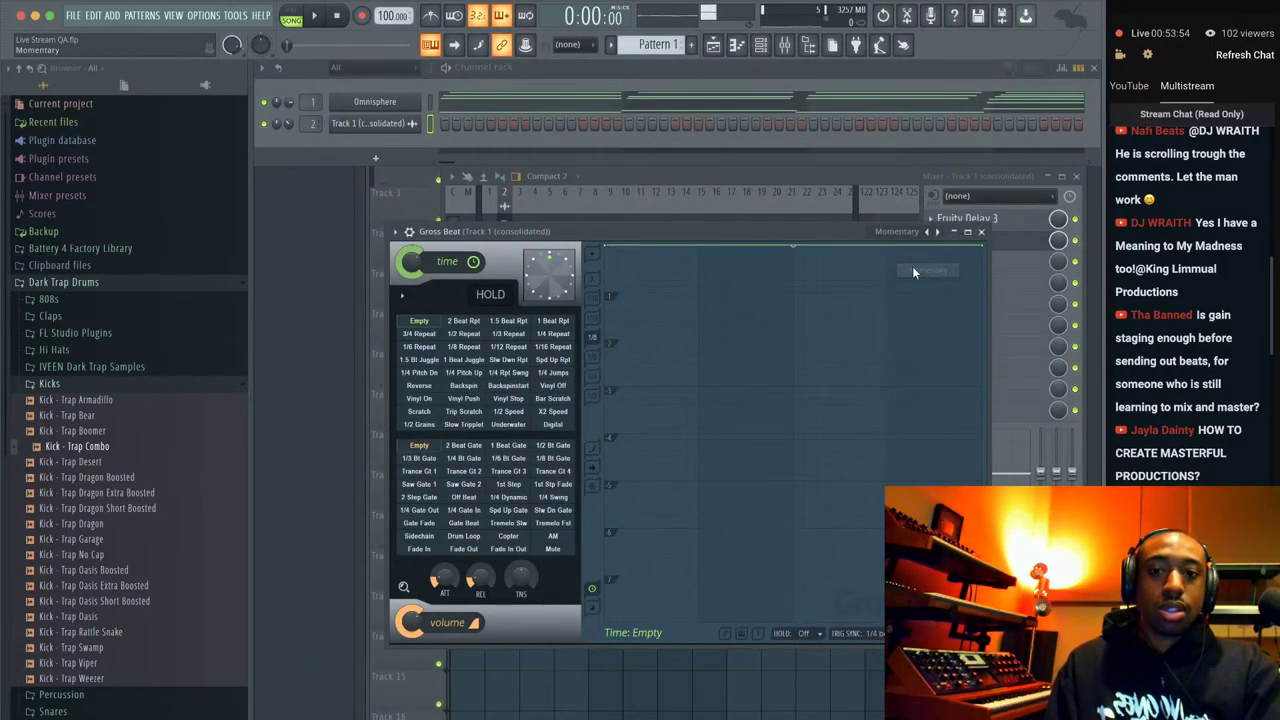
click(512, 411)
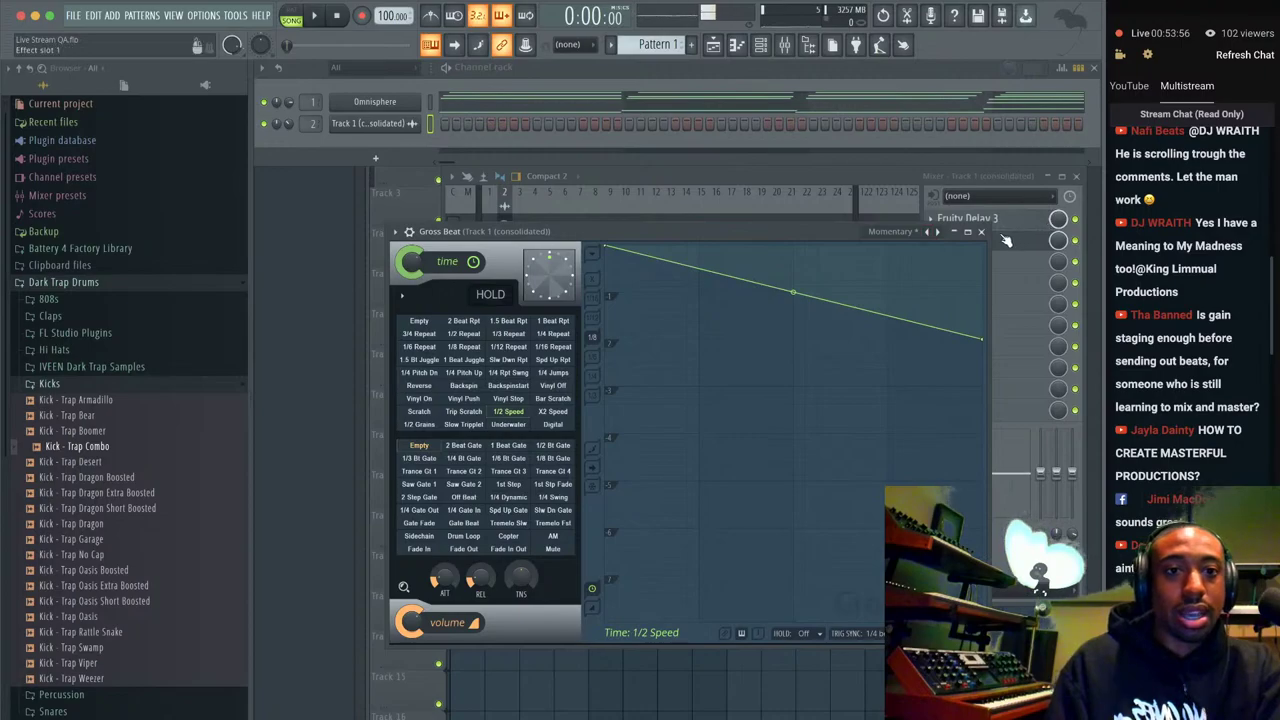
click(981, 232)
Play the beat and lower the Gross Beat slot's mix level to 40%.
key(space)
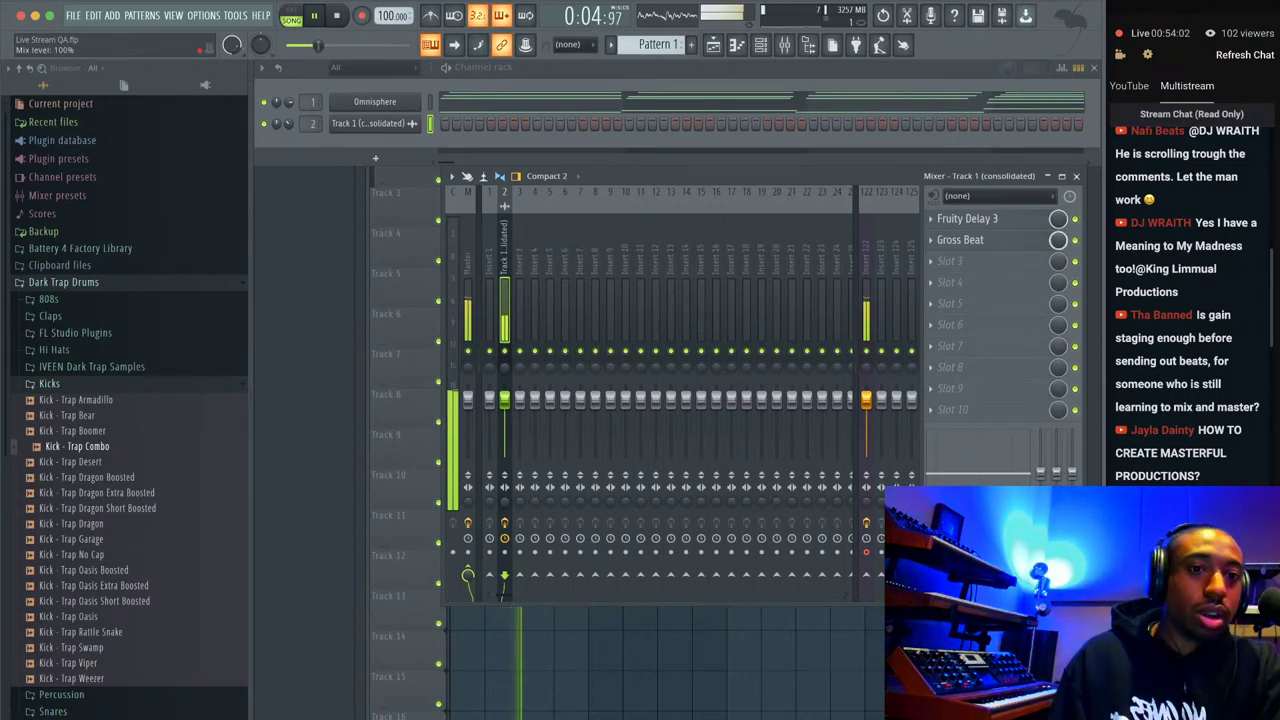
scroll(1058, 240, down, 5)
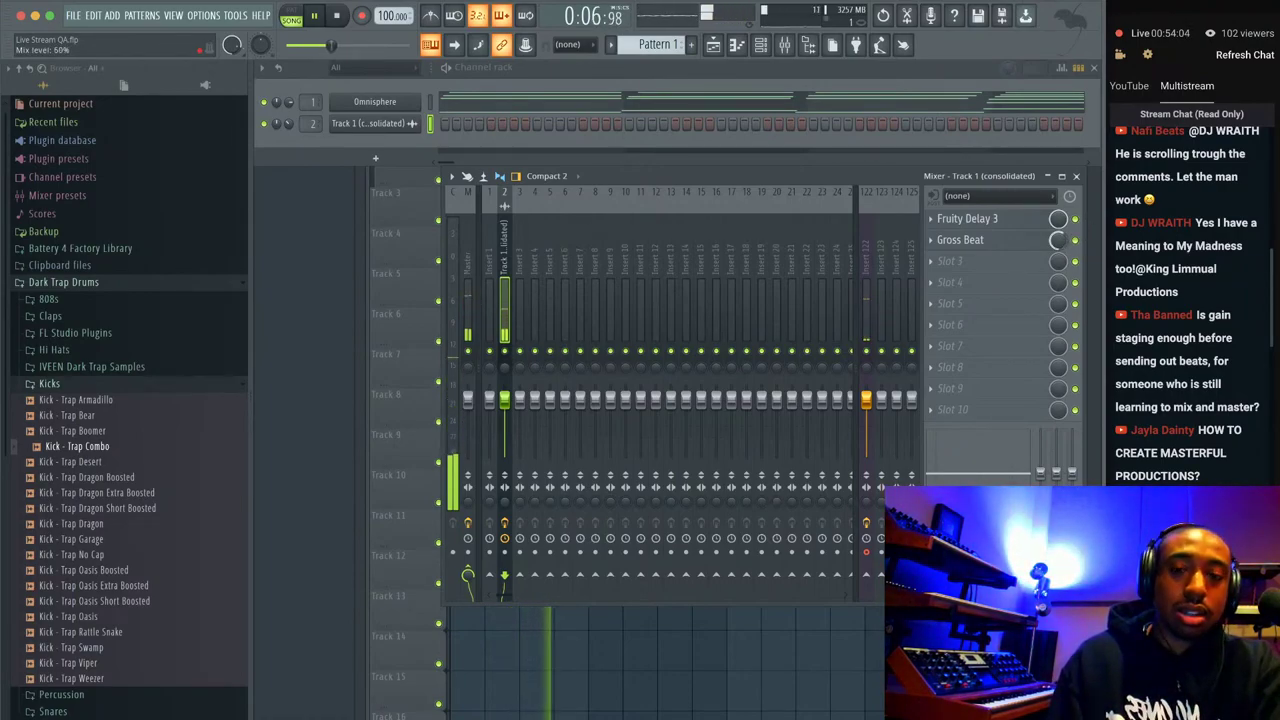
scroll(1058, 240, up, 3)
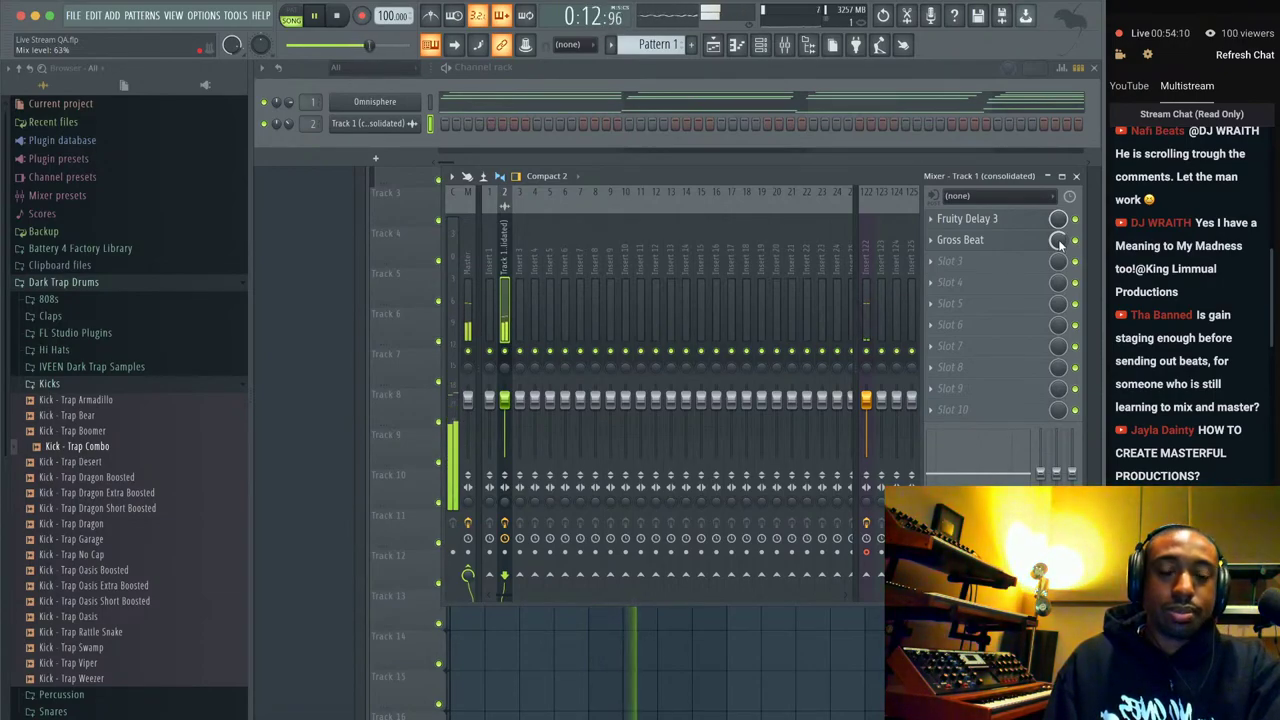
drag(1057, 240, 1057, 256)
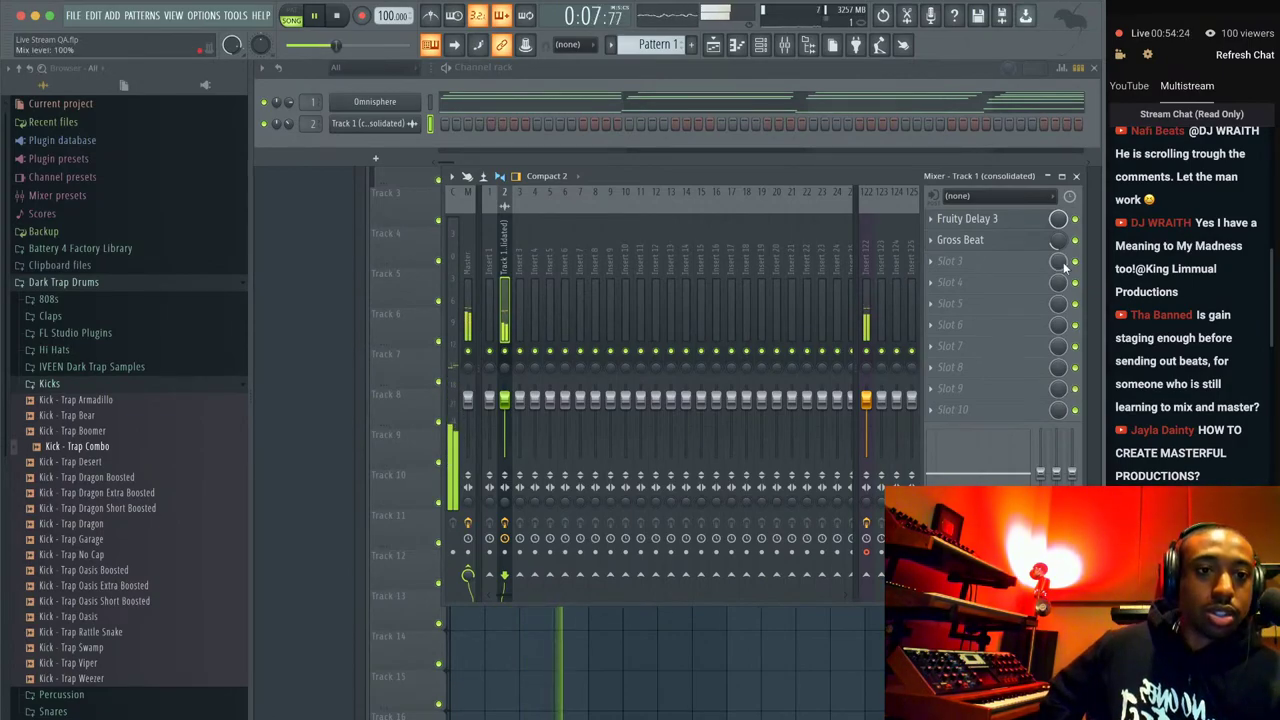
Check the YouTube live chat in the browser, then return to FL Studio.
scroll(1190, 338, up, 3)
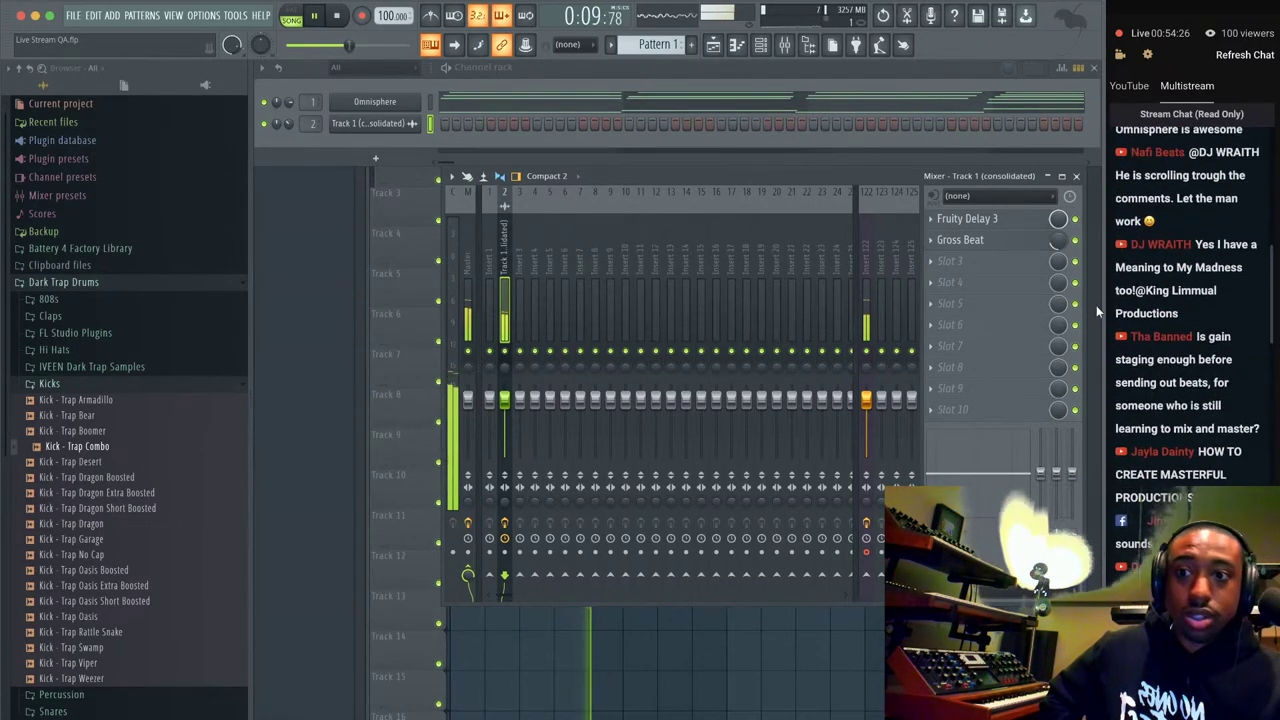
click(308, 718)
scroll(135, 326, up, 10)
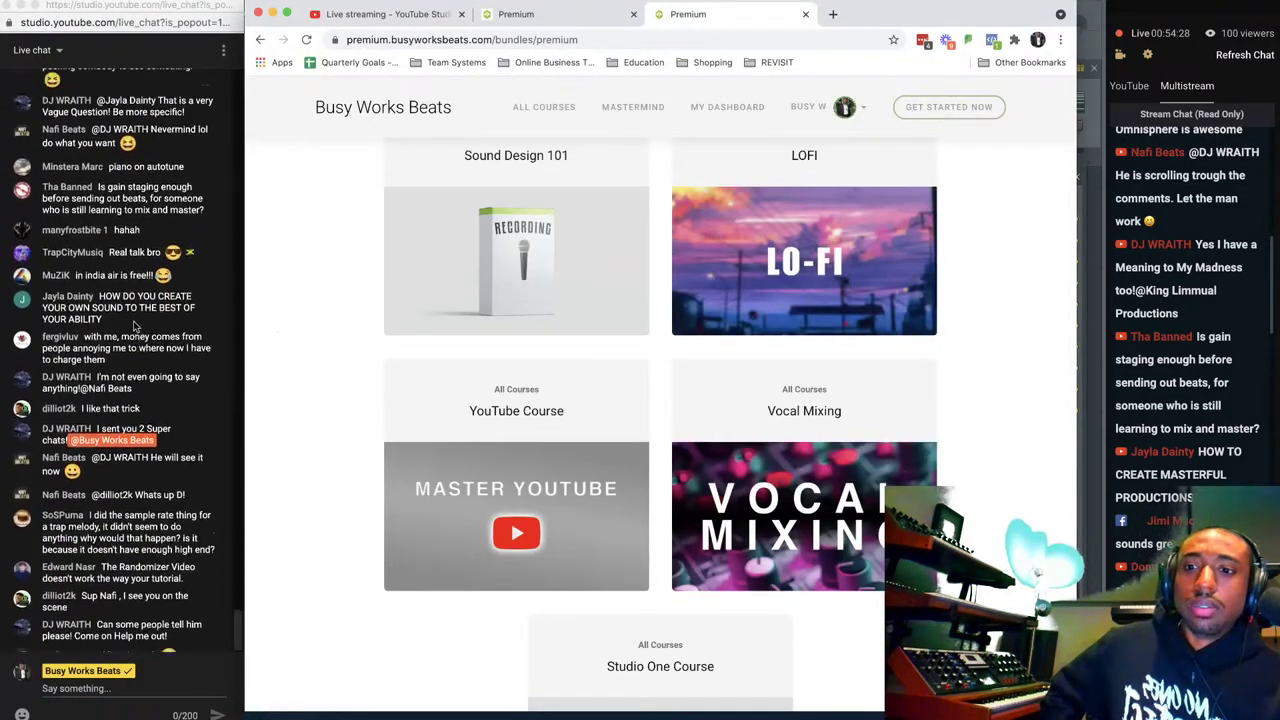
scroll(134, 330, down, 10)
click(550, 718)
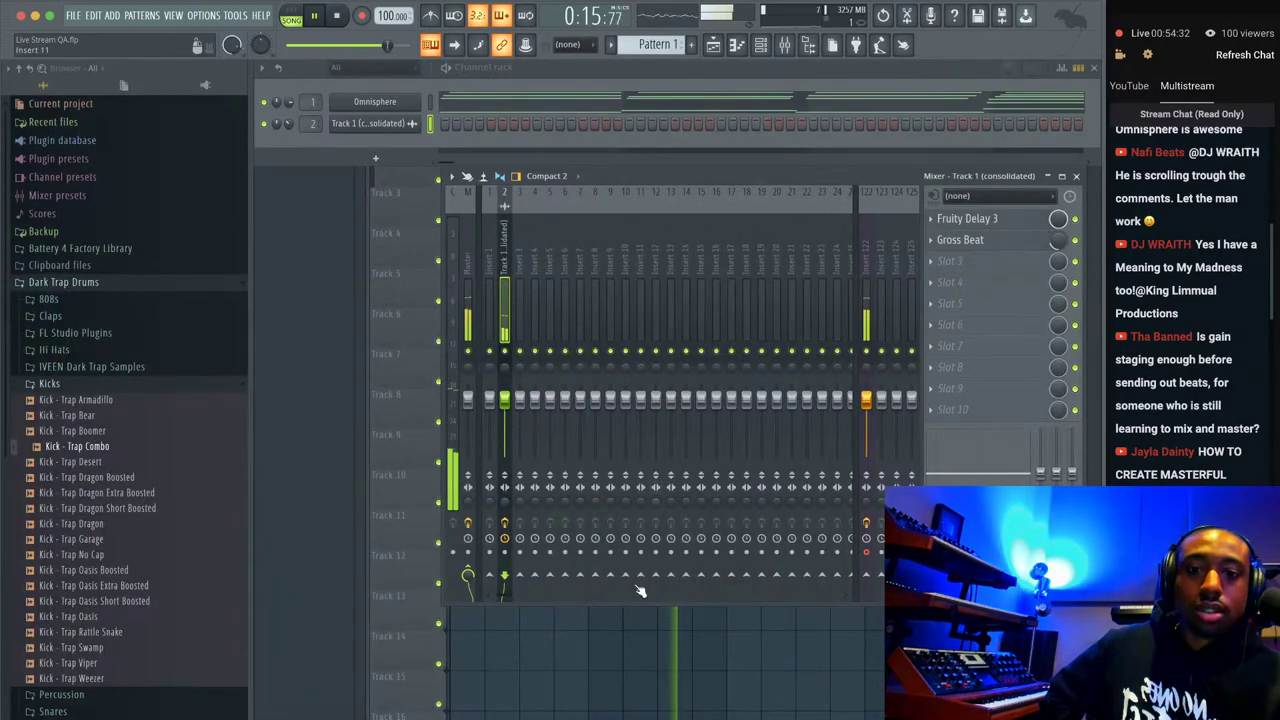
Load the Official Spinz808 sample from Friends Sounds > Essential 808s into a new channel.
click(768, 47)
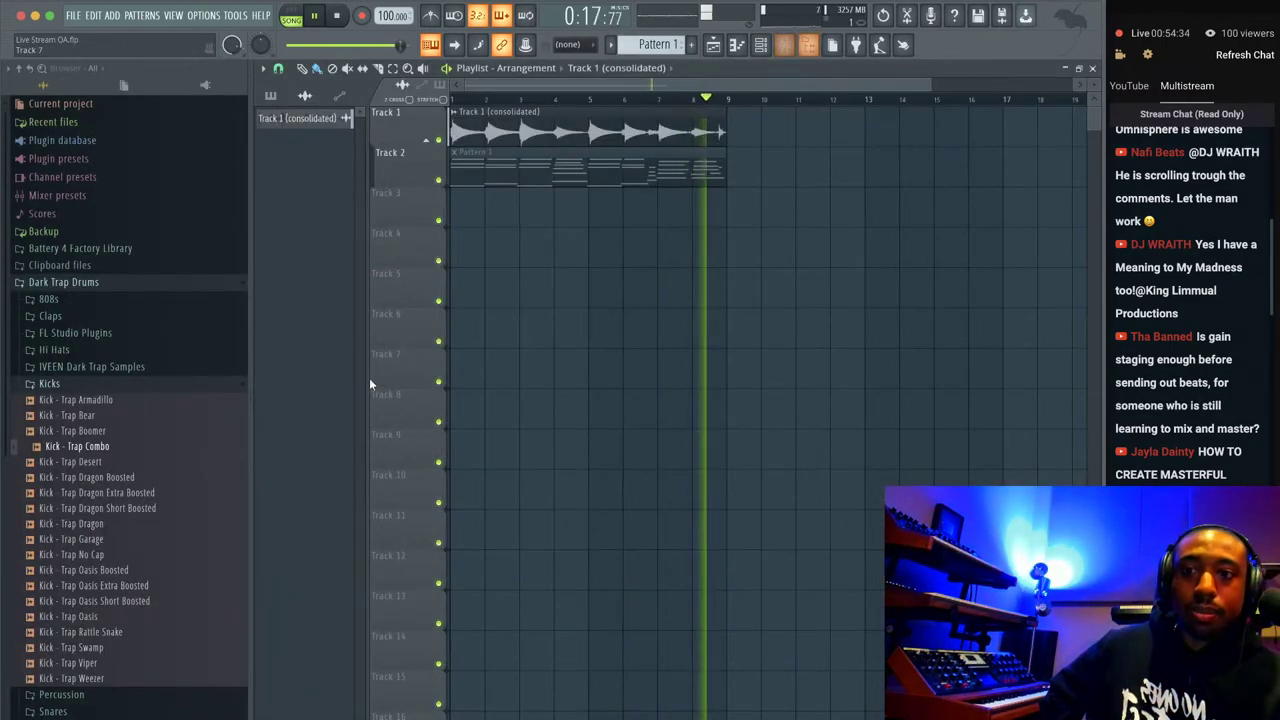
click(94, 283)
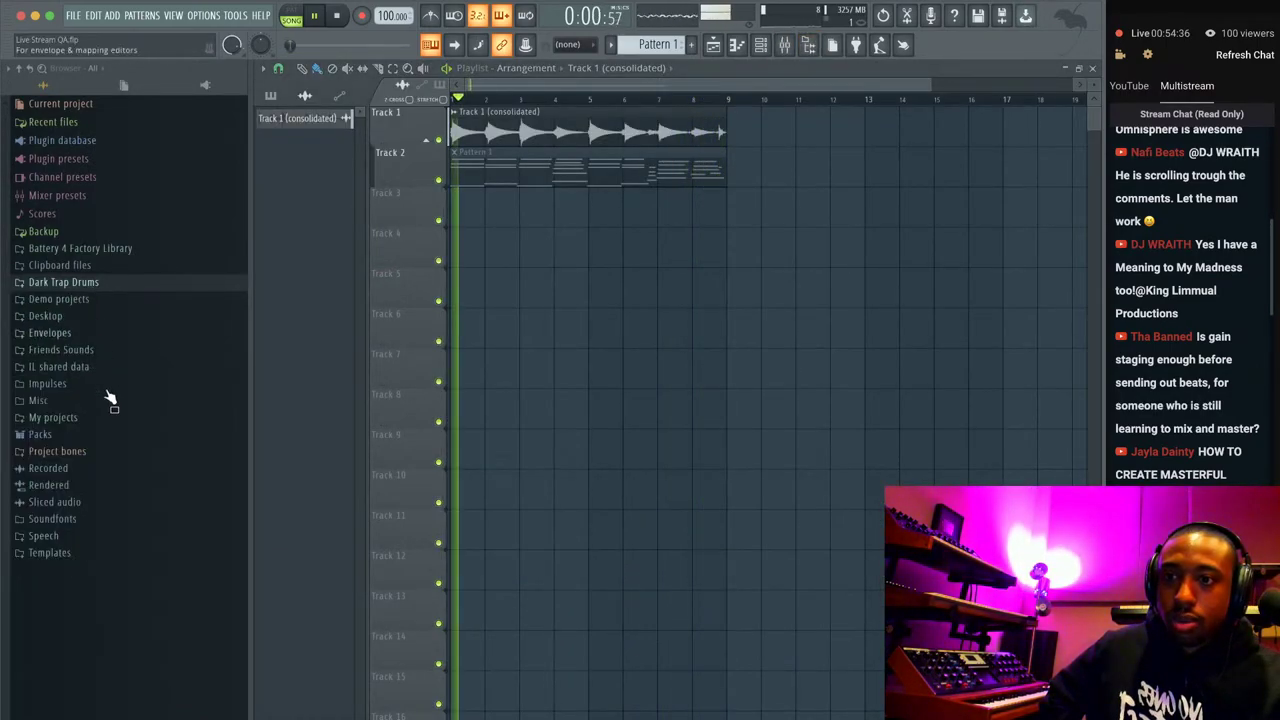
click(95, 335)
click(97, 364)
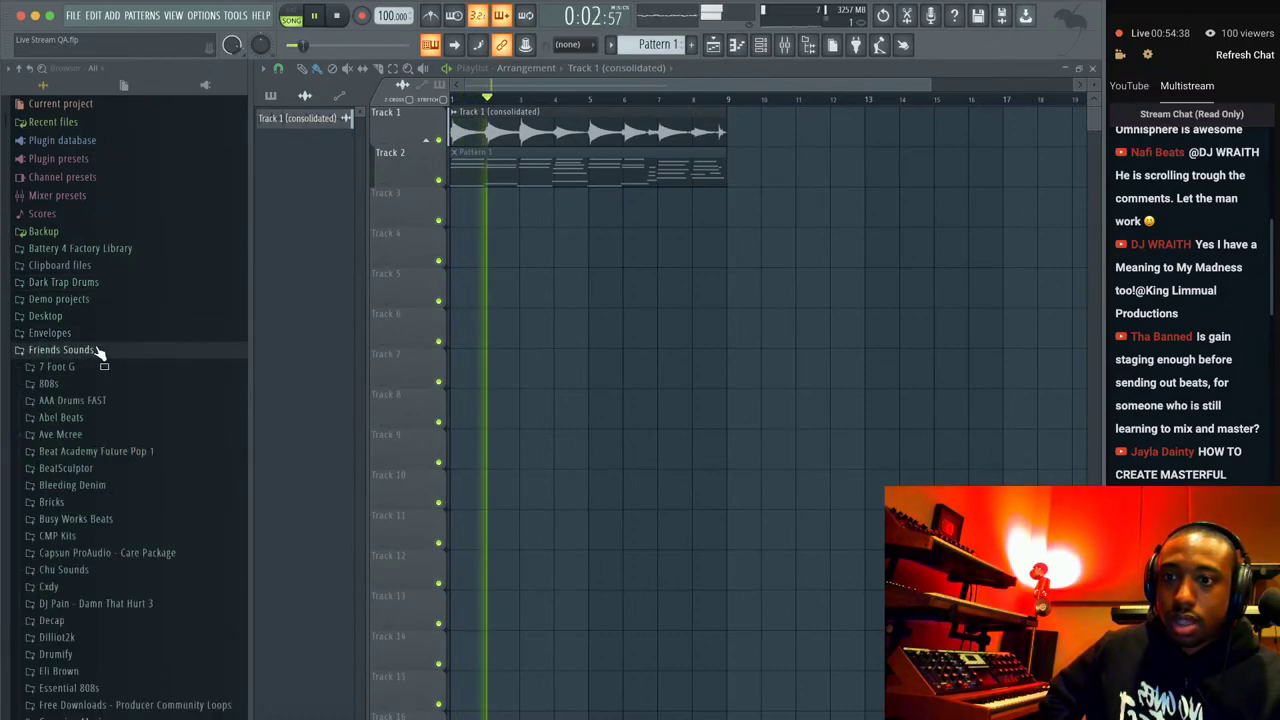
scroll(100, 497, down, 2)
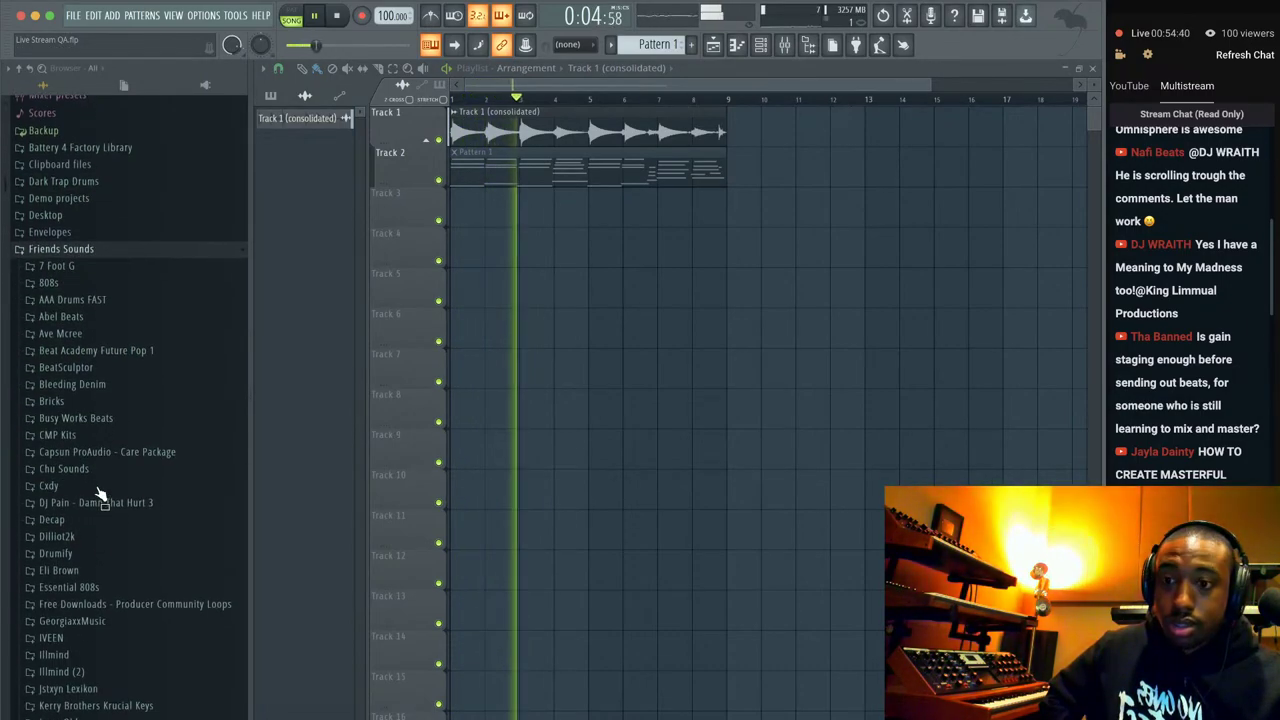
click(94, 586)
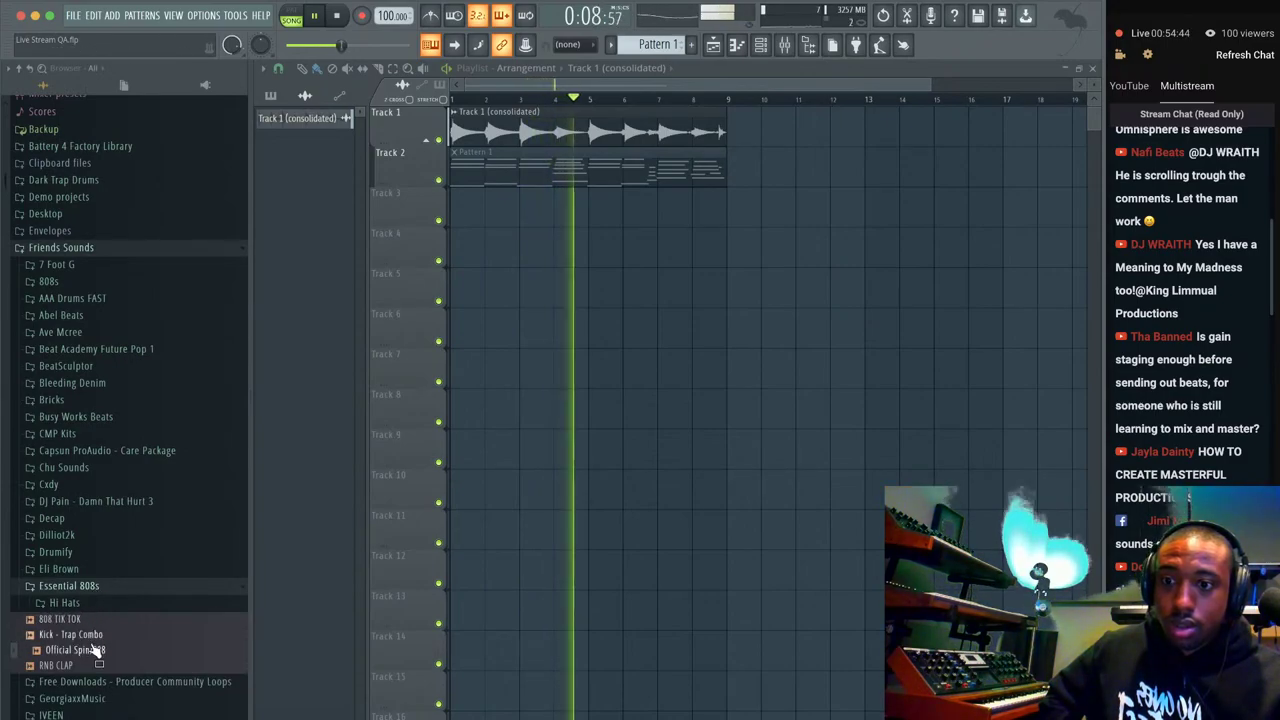
right_click(96, 650)
click(143, 587)
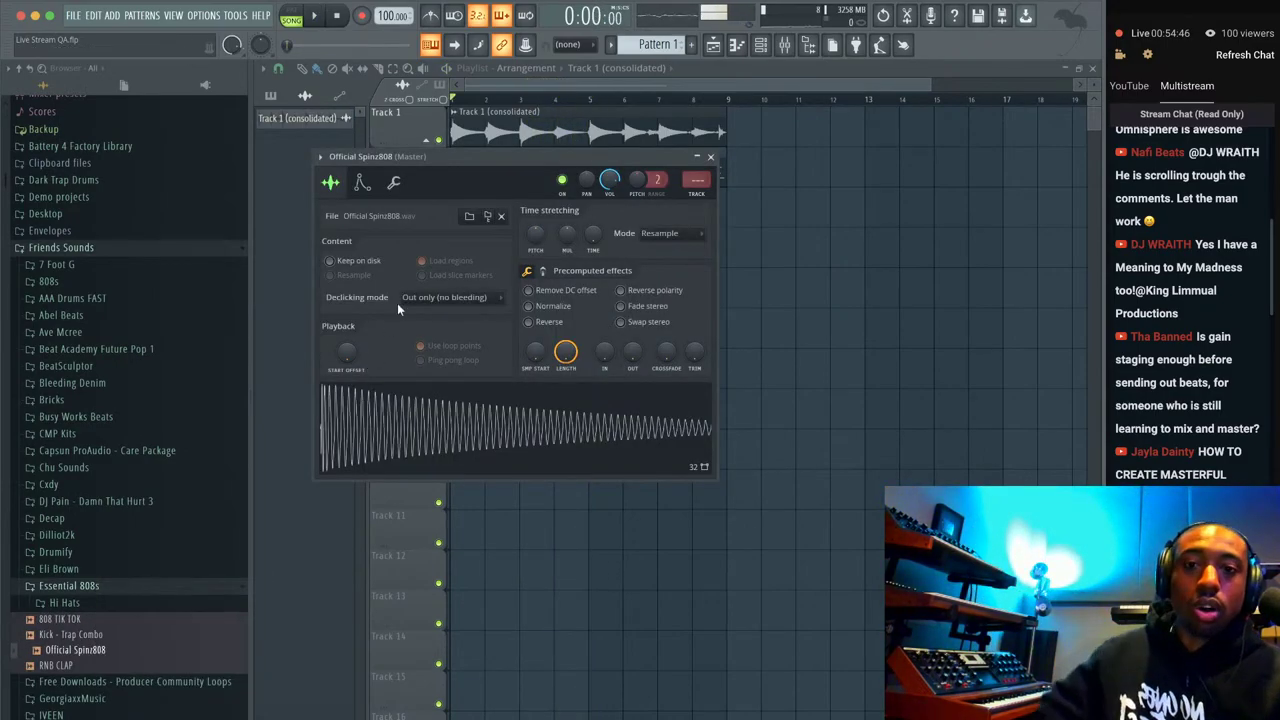
Place a Pattern 2 clip at the start of Track 3 in the Playlist.
key(F9)
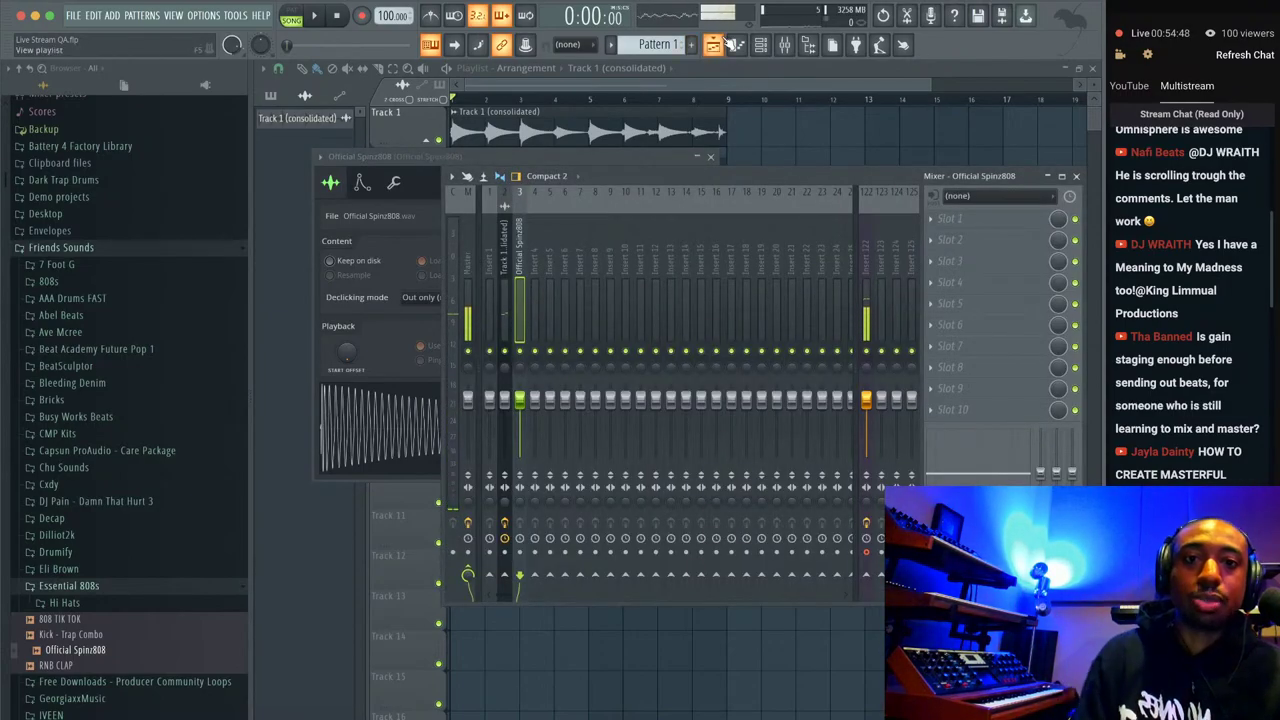
key(F6)
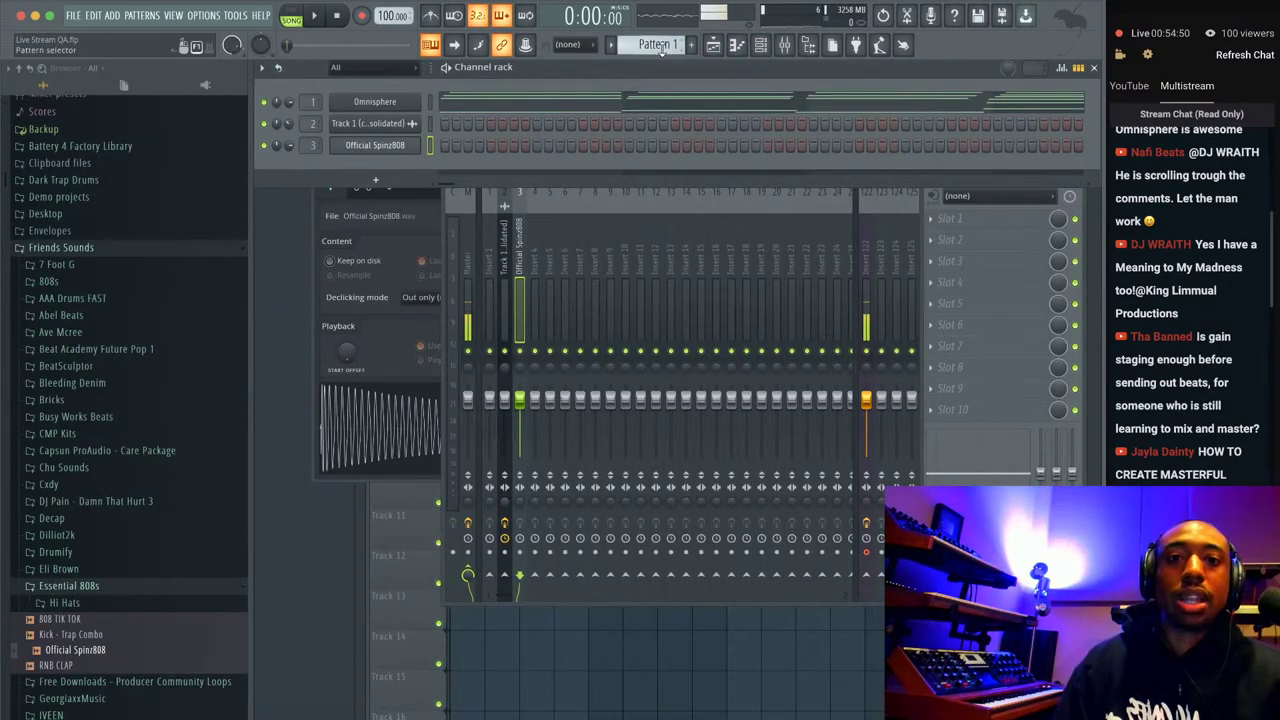
scroll(658, 46, down, 1)
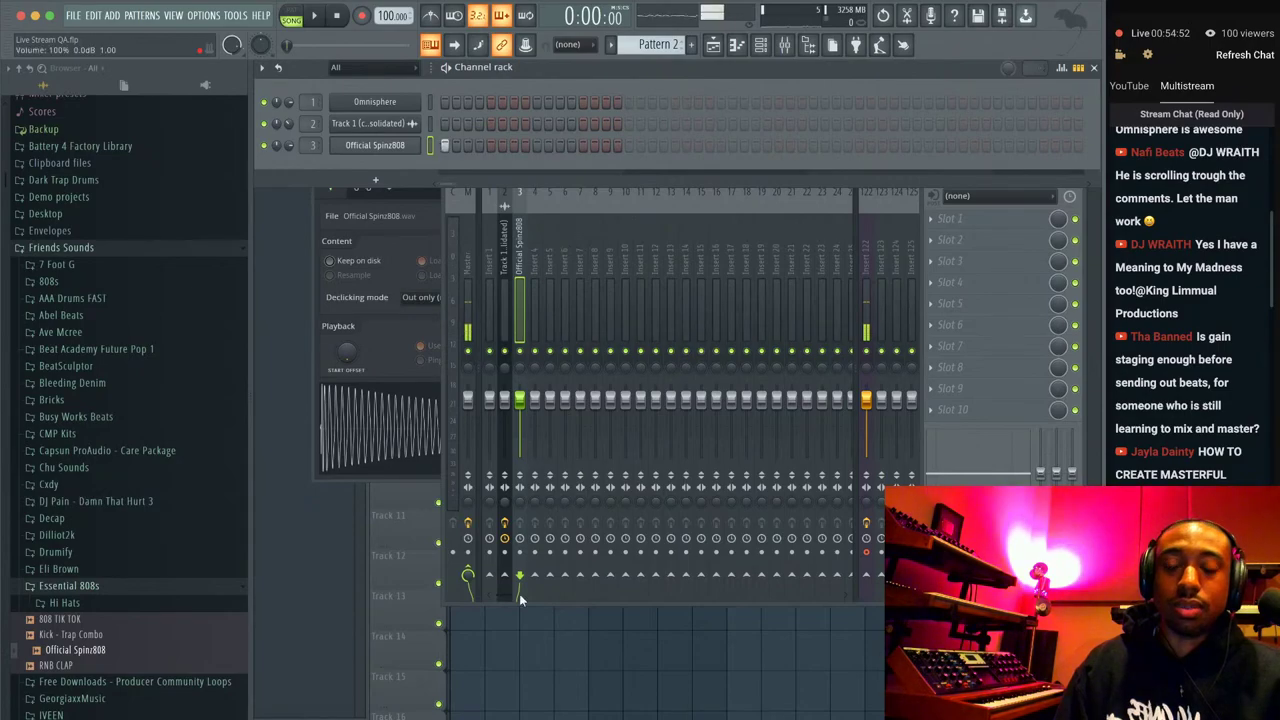
key(F5)
click(455, 205)
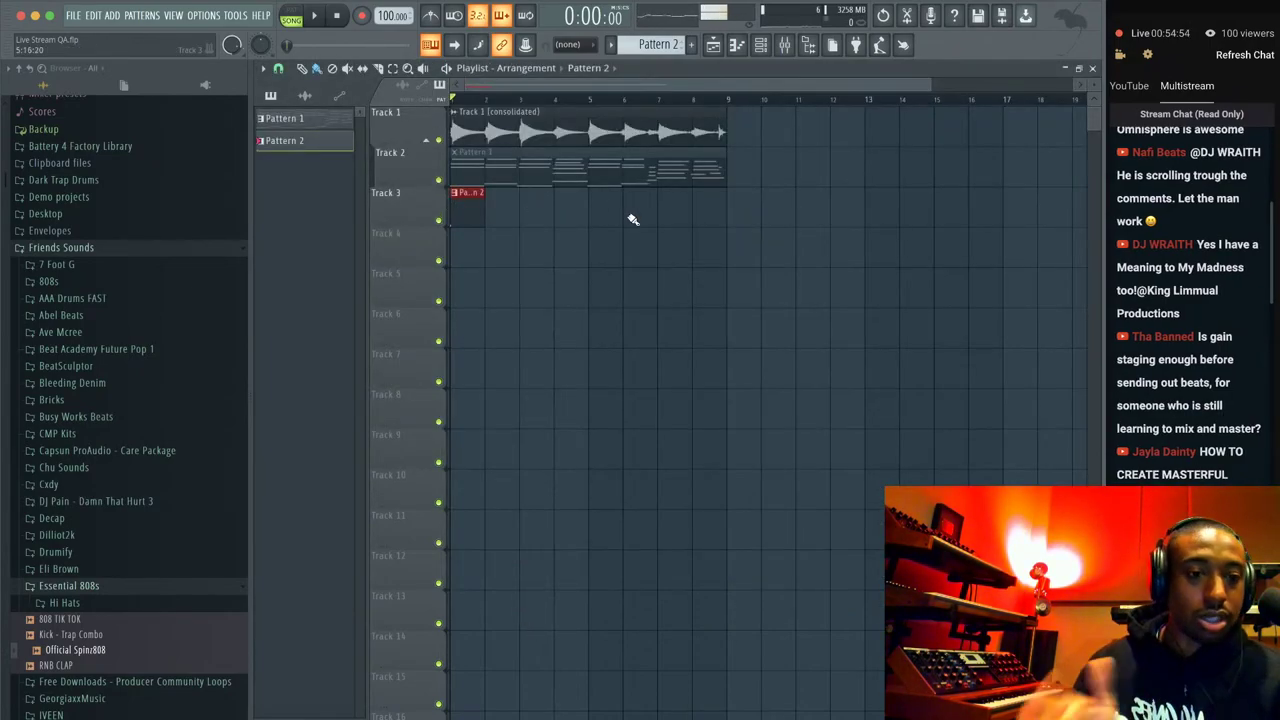
View busyworksbeats.com/beatmagic in a new Chrome tab, then close it and minimize Chrome.
key(super+Tab)
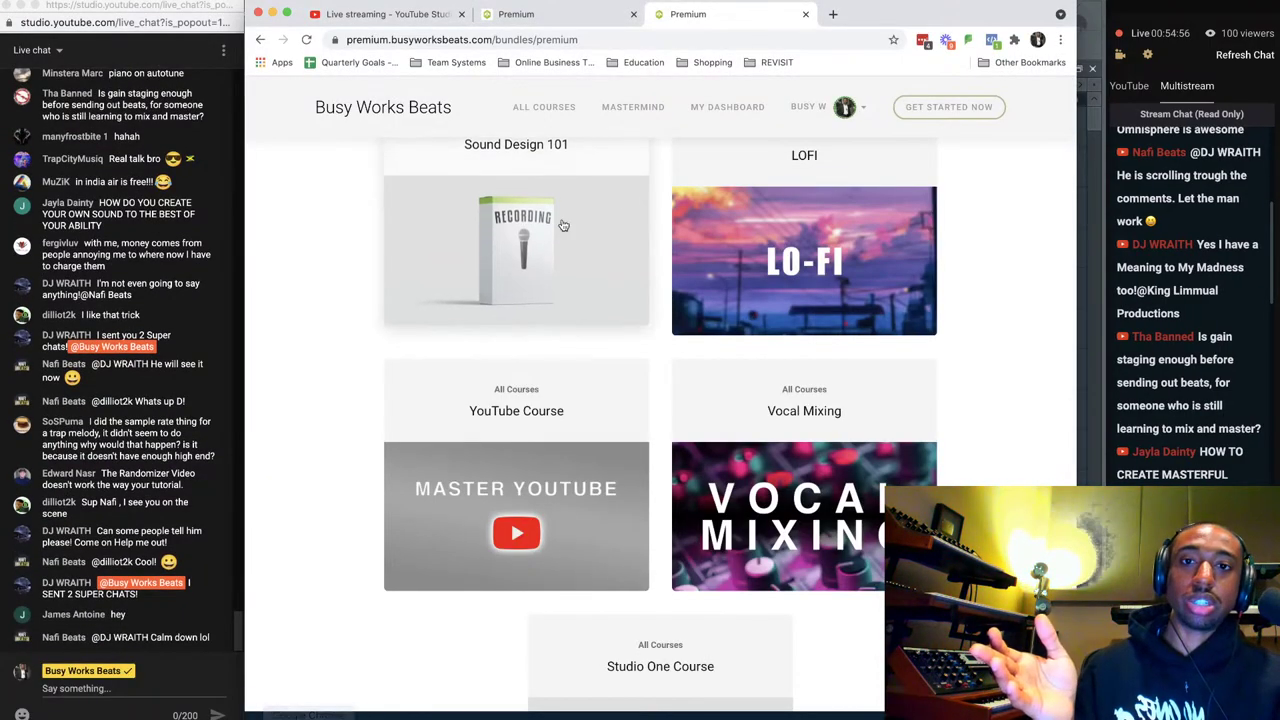
click(833, 14)
text(busyworksbeats.com/)
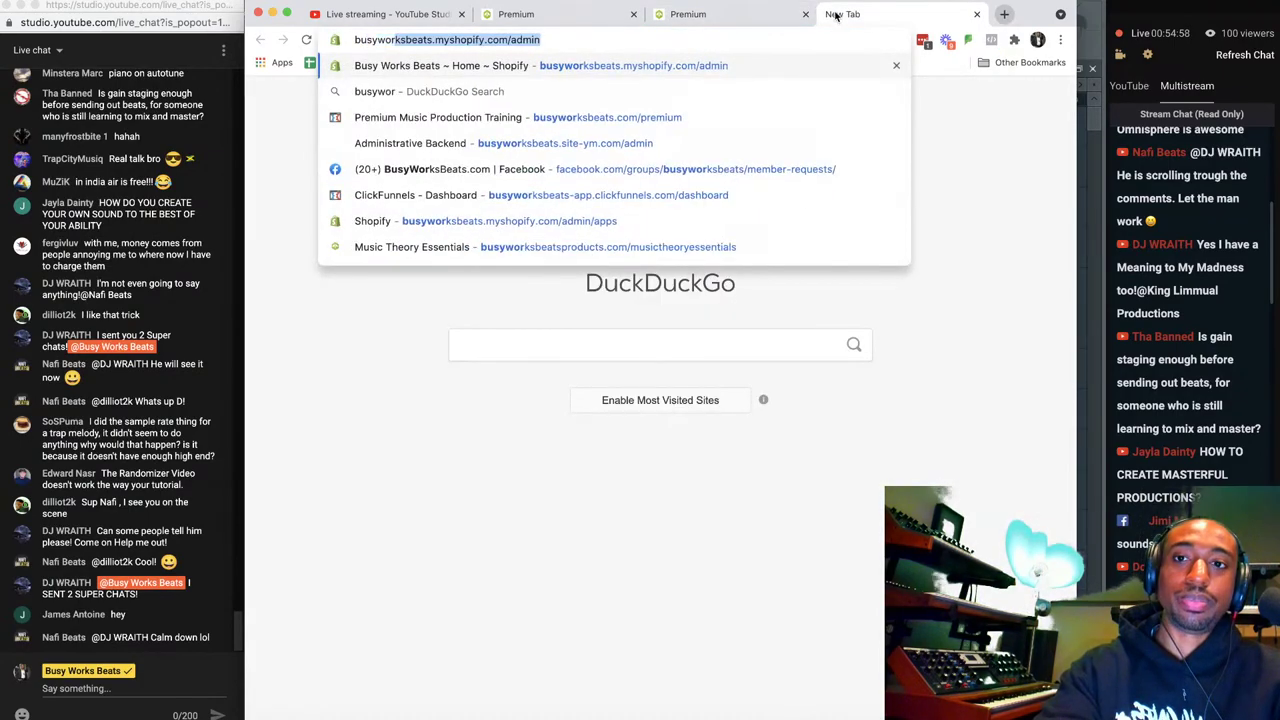
text(beatmagic)
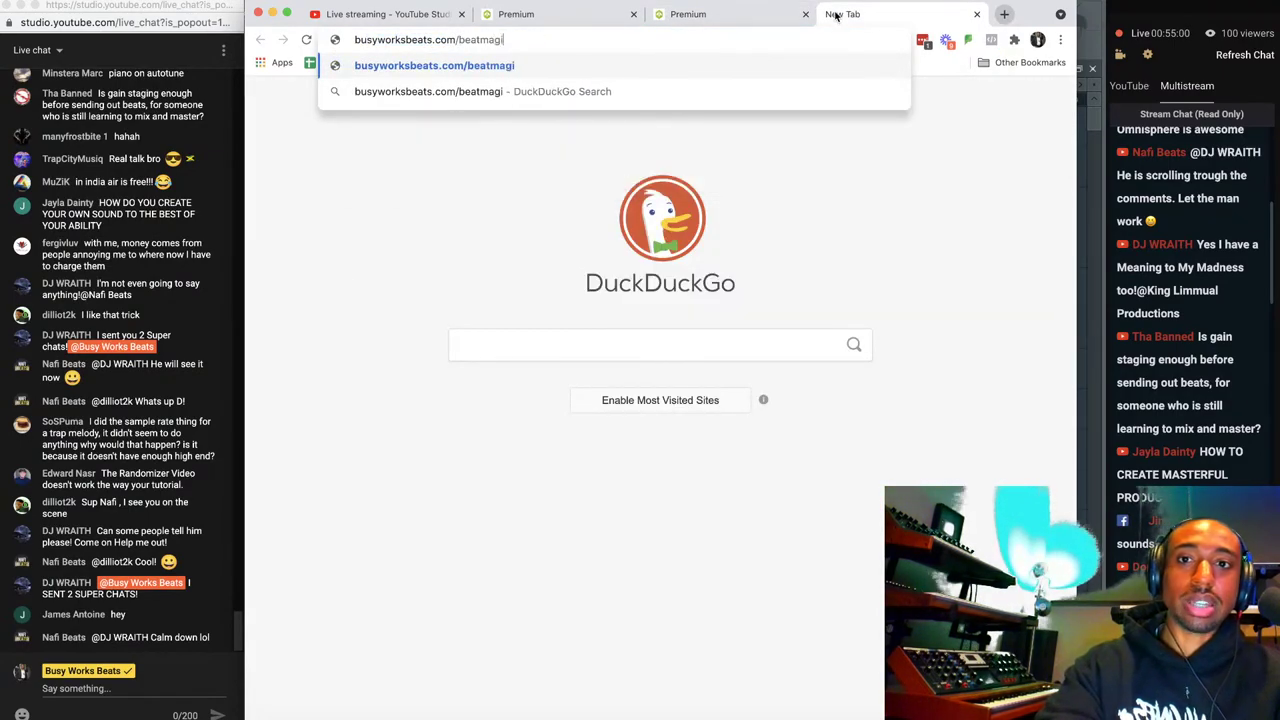
key(Return)
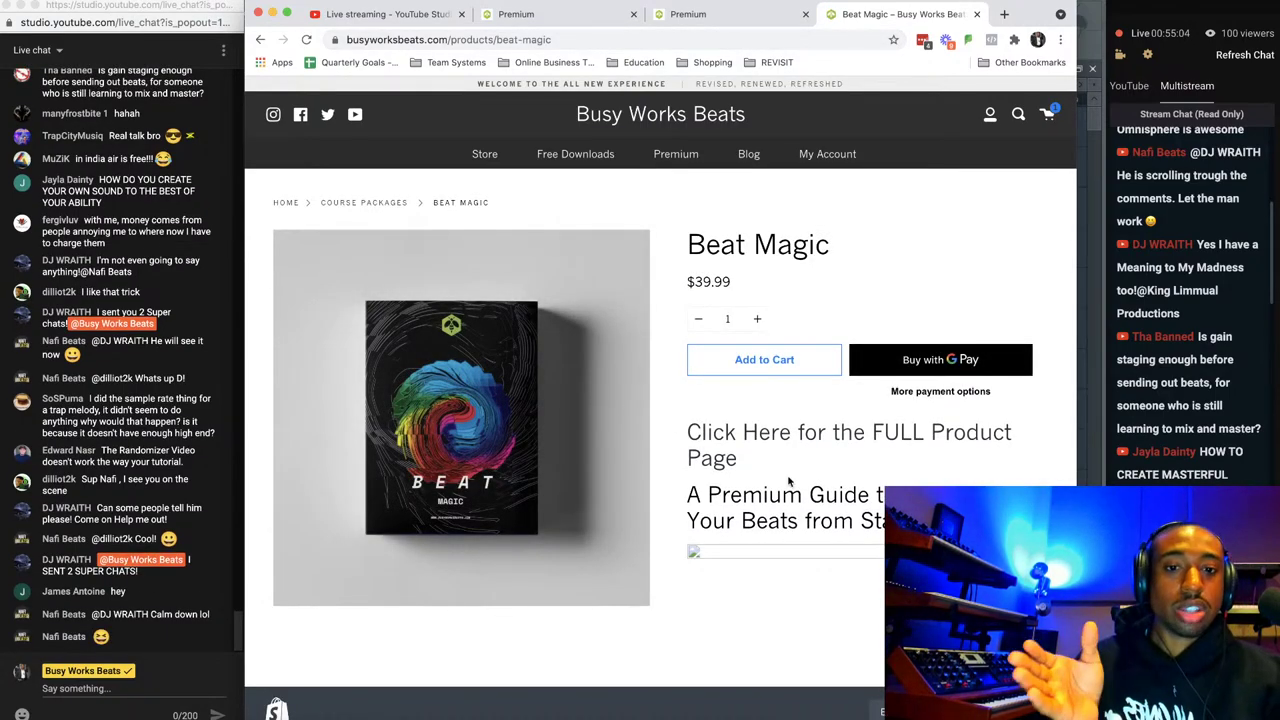
scroll(591, 369, down, 4)
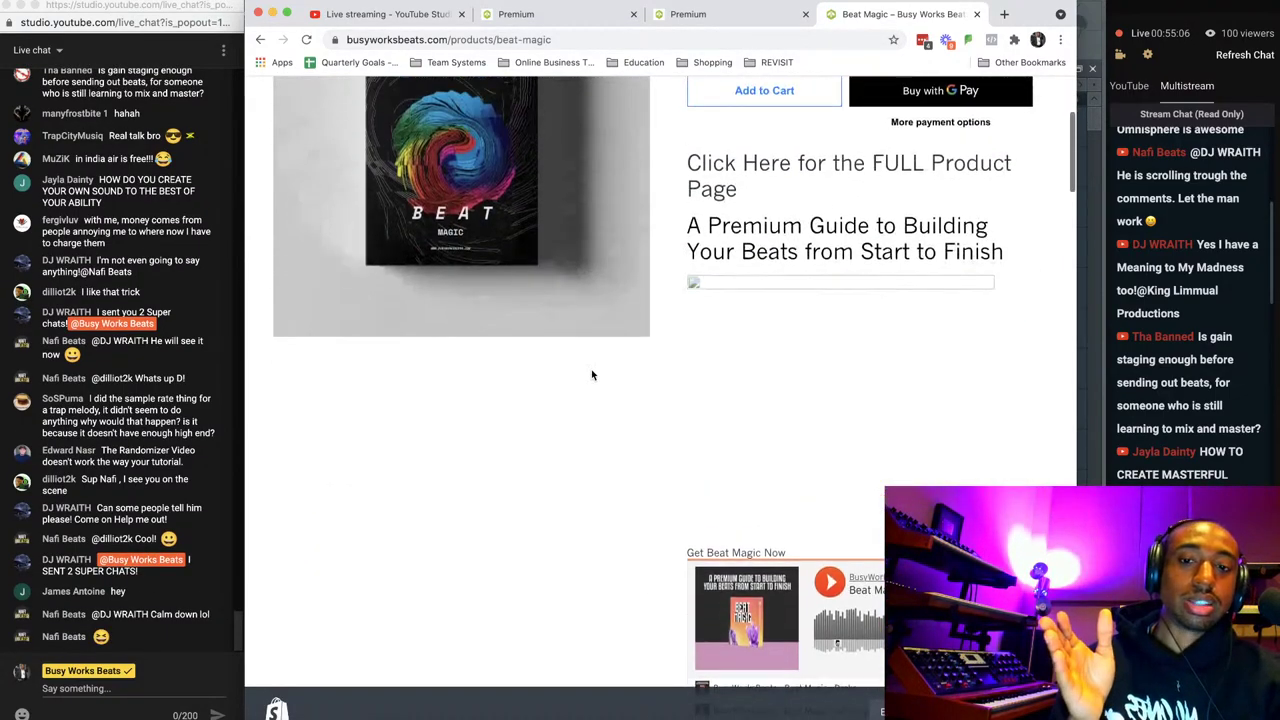
scroll(591, 369, up, 4)
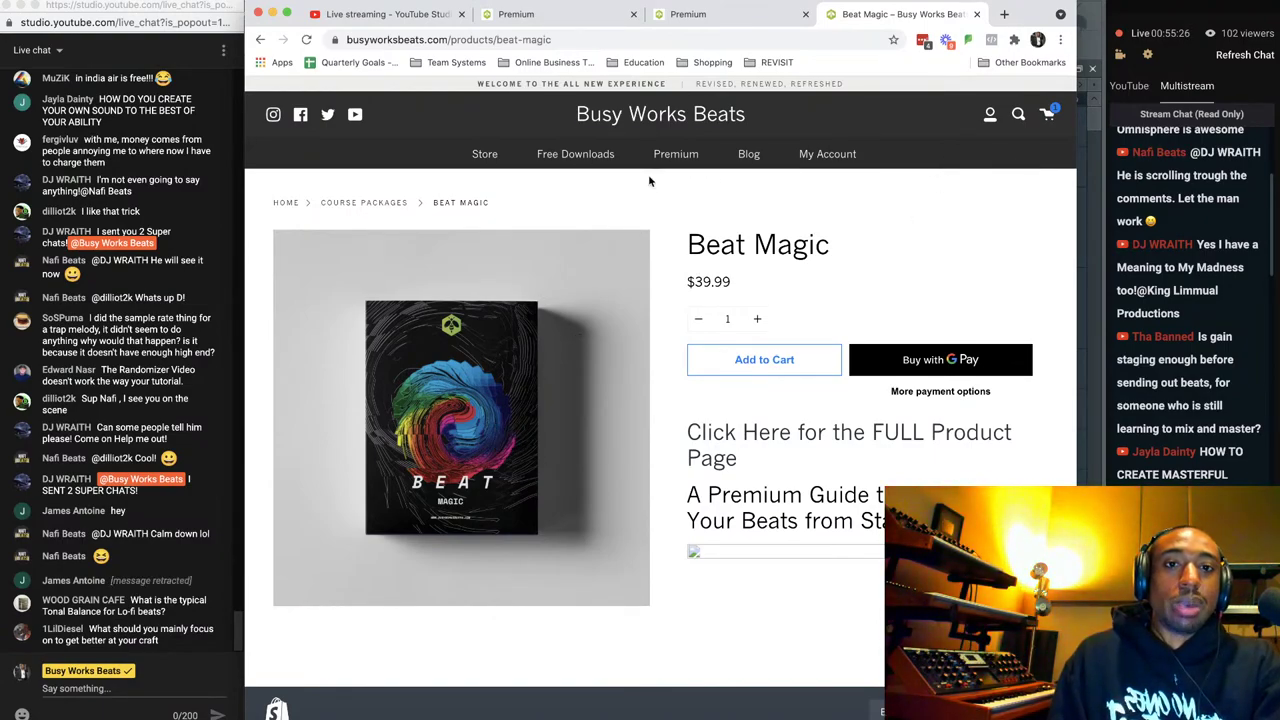
click(978, 14)
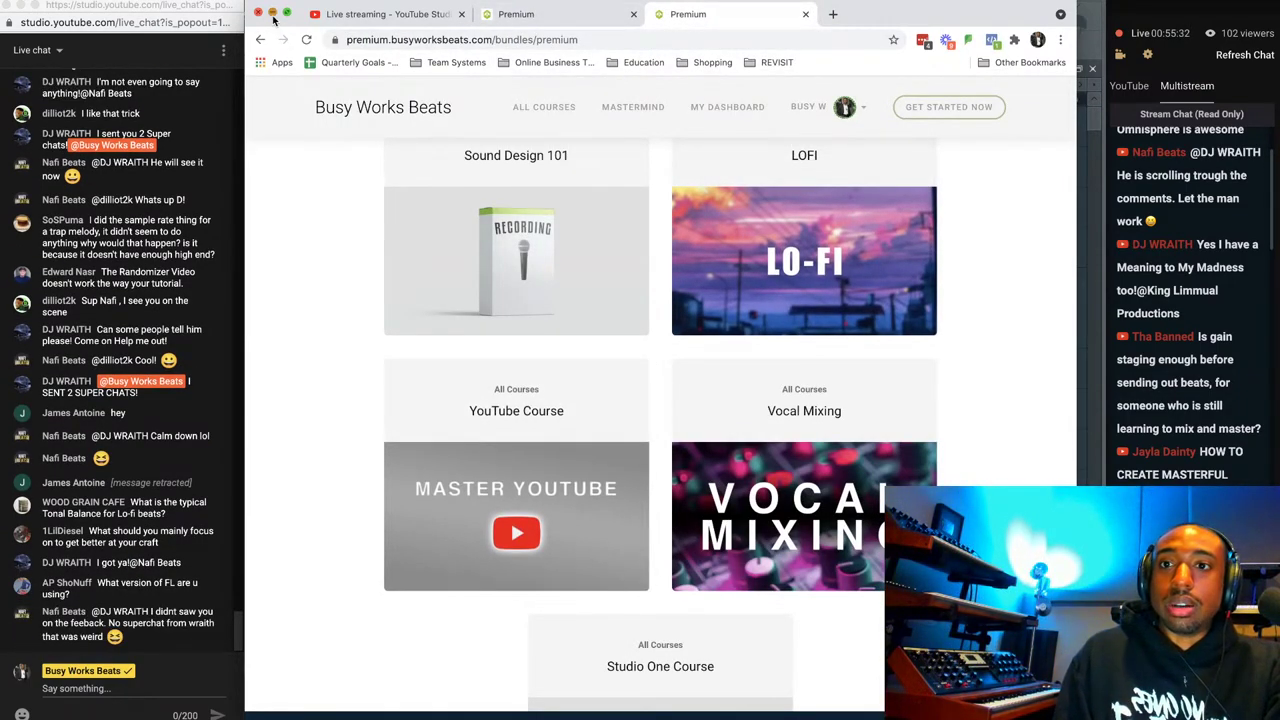
click(272, 14)
Program three hits into the Official Spinz808 row of Pattern 2, auditioning with playback.
click(687, 62)
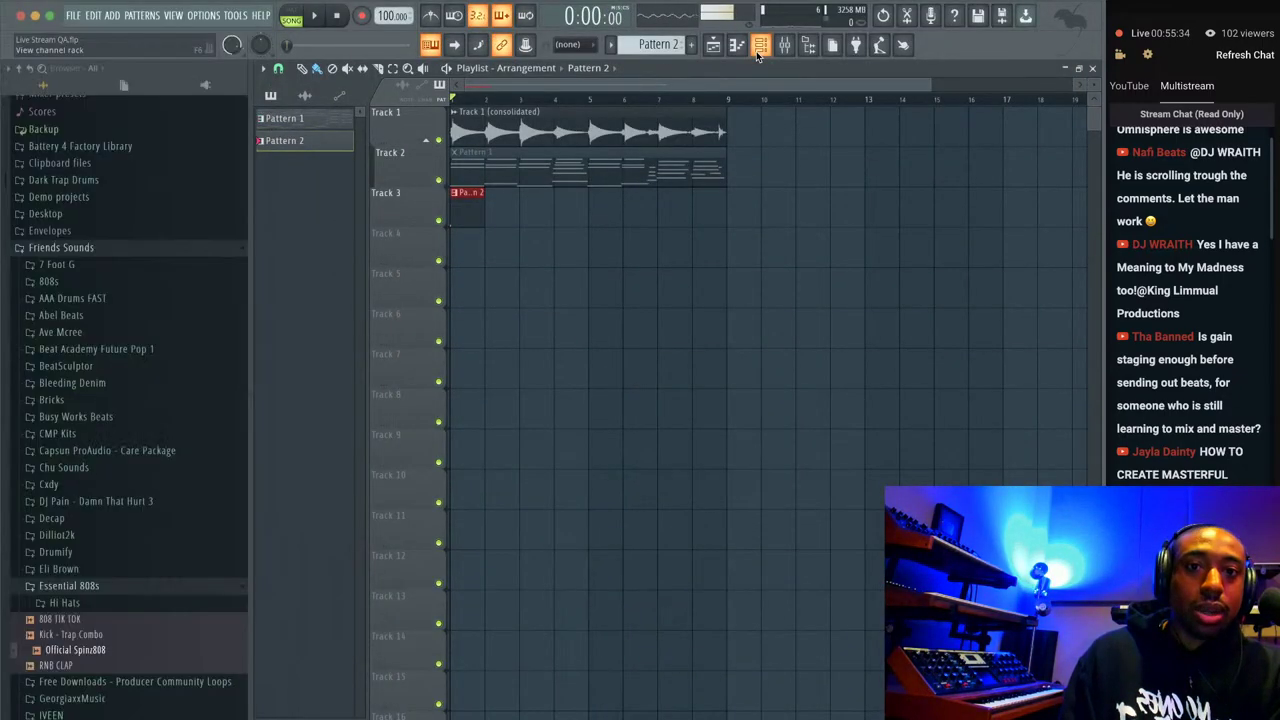
key(F6)
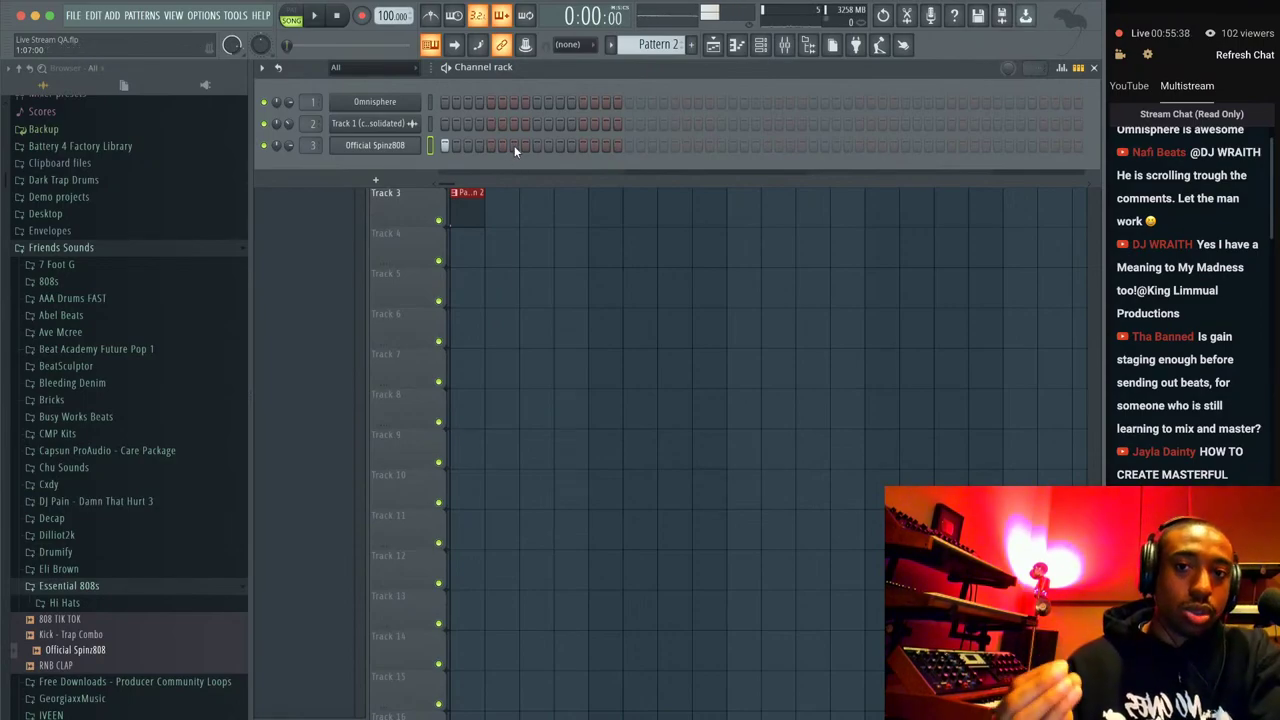
key(F6)
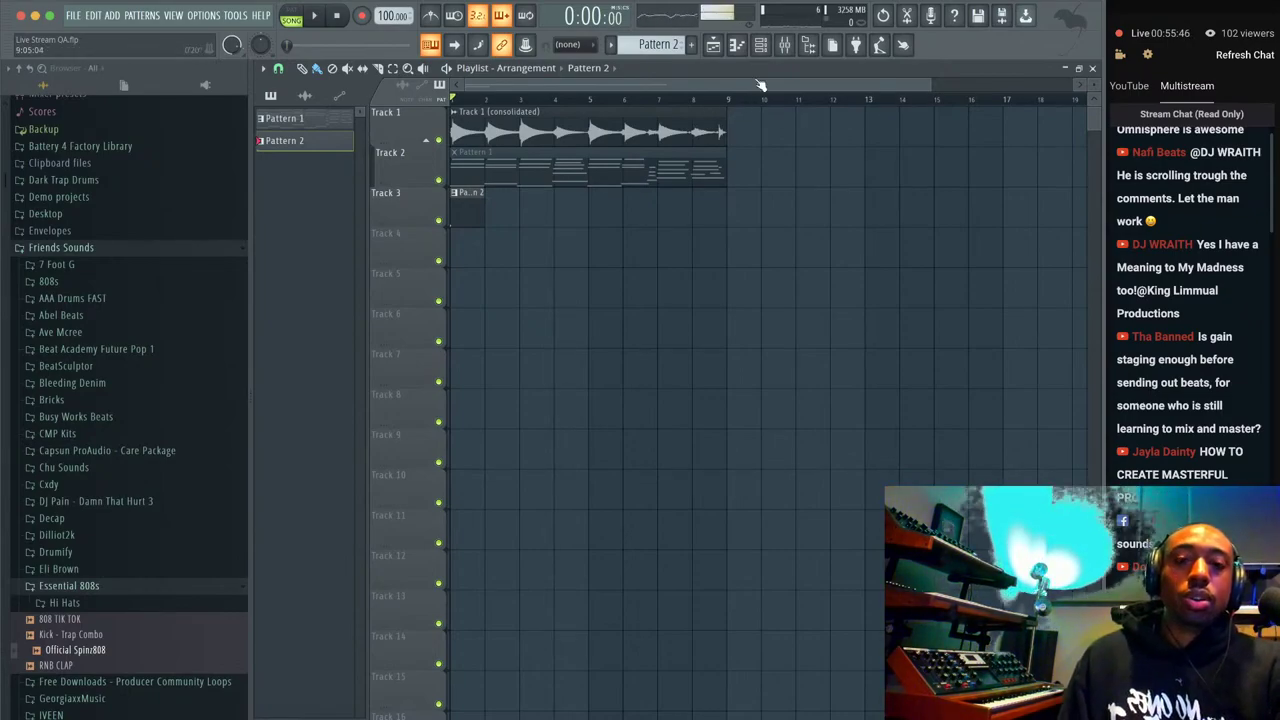
key(F6)
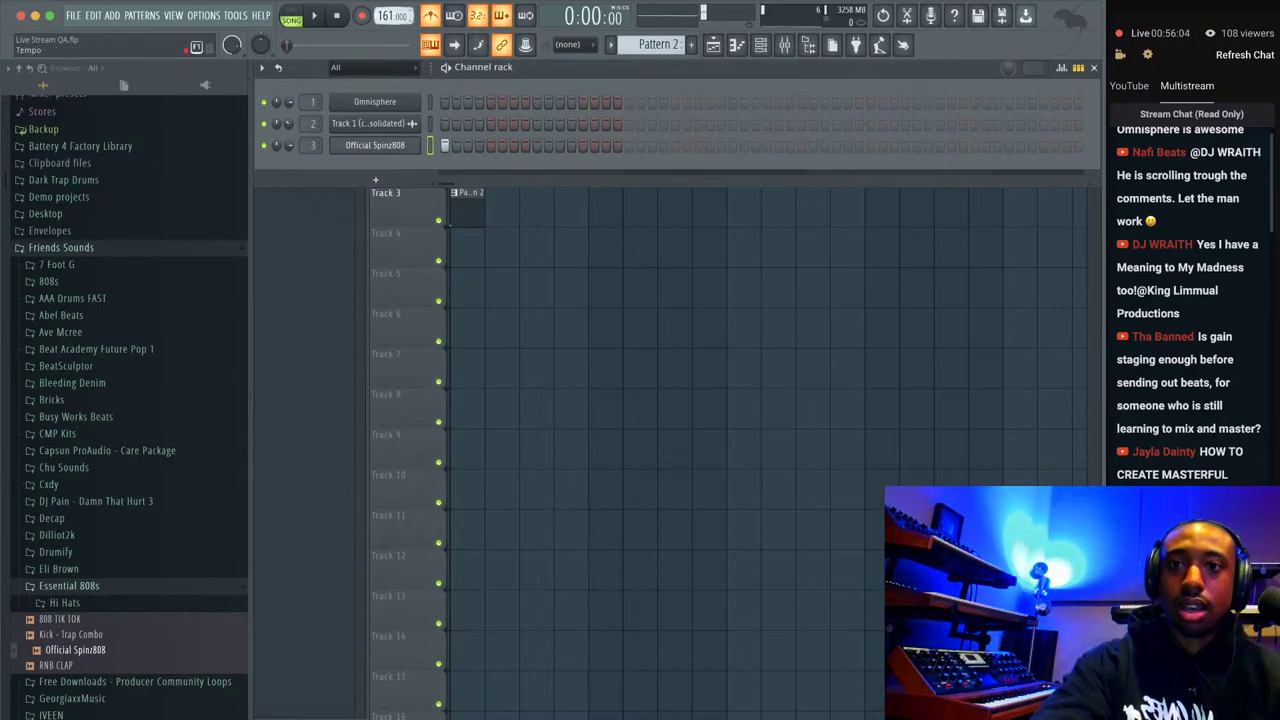
click(514, 146)
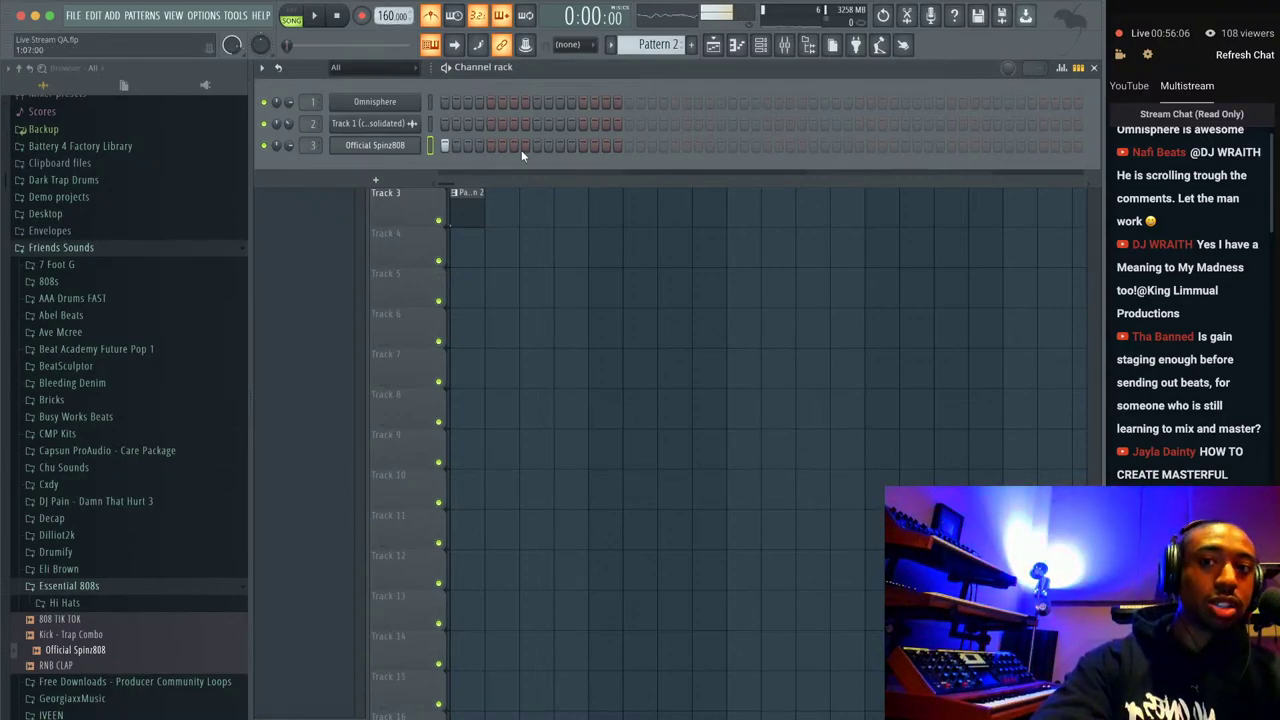
key(space)
click(584, 146)
key(space)
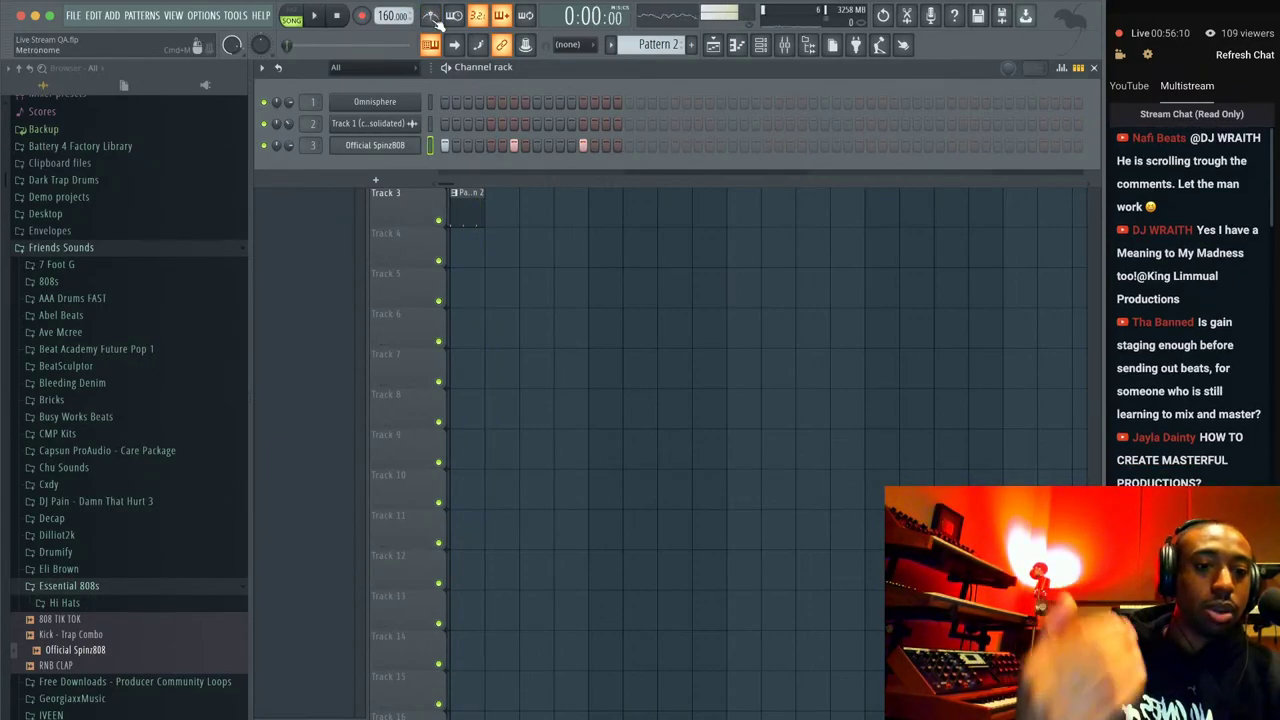
key(space)
click(675, 146)
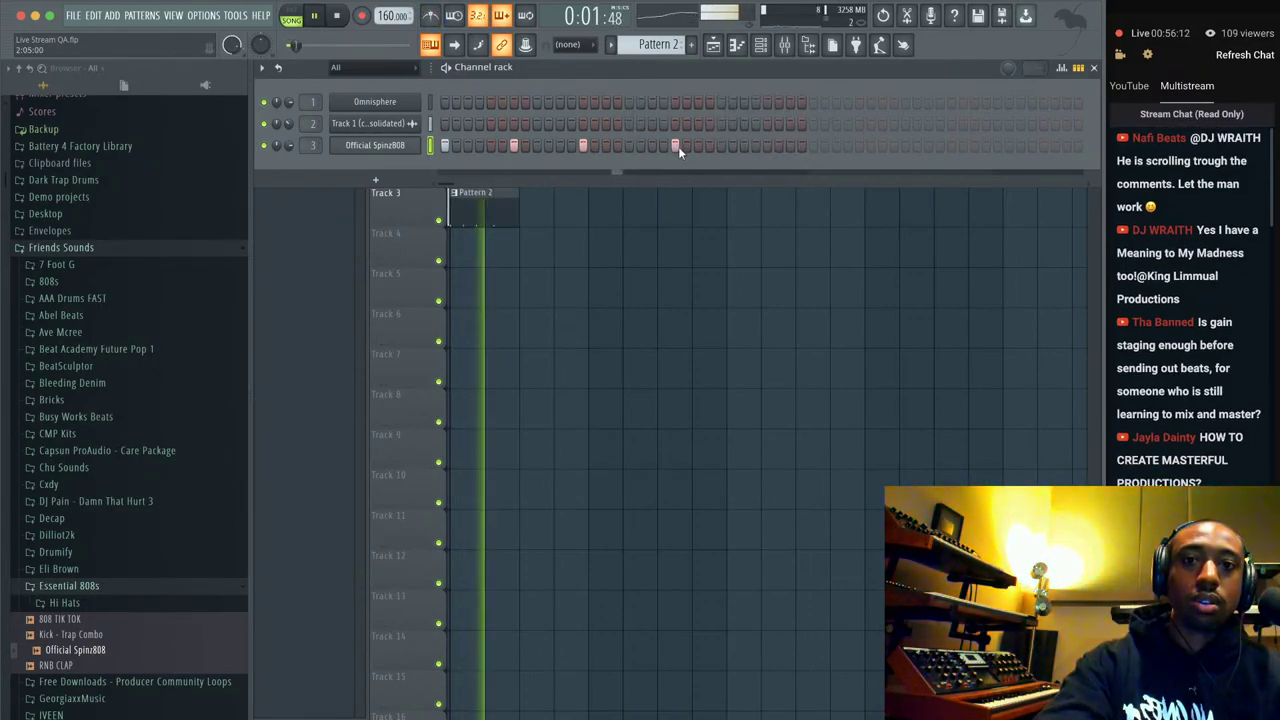
Repeat Pattern 2 clips along Track 3 out to about bar 14.
key(F6)
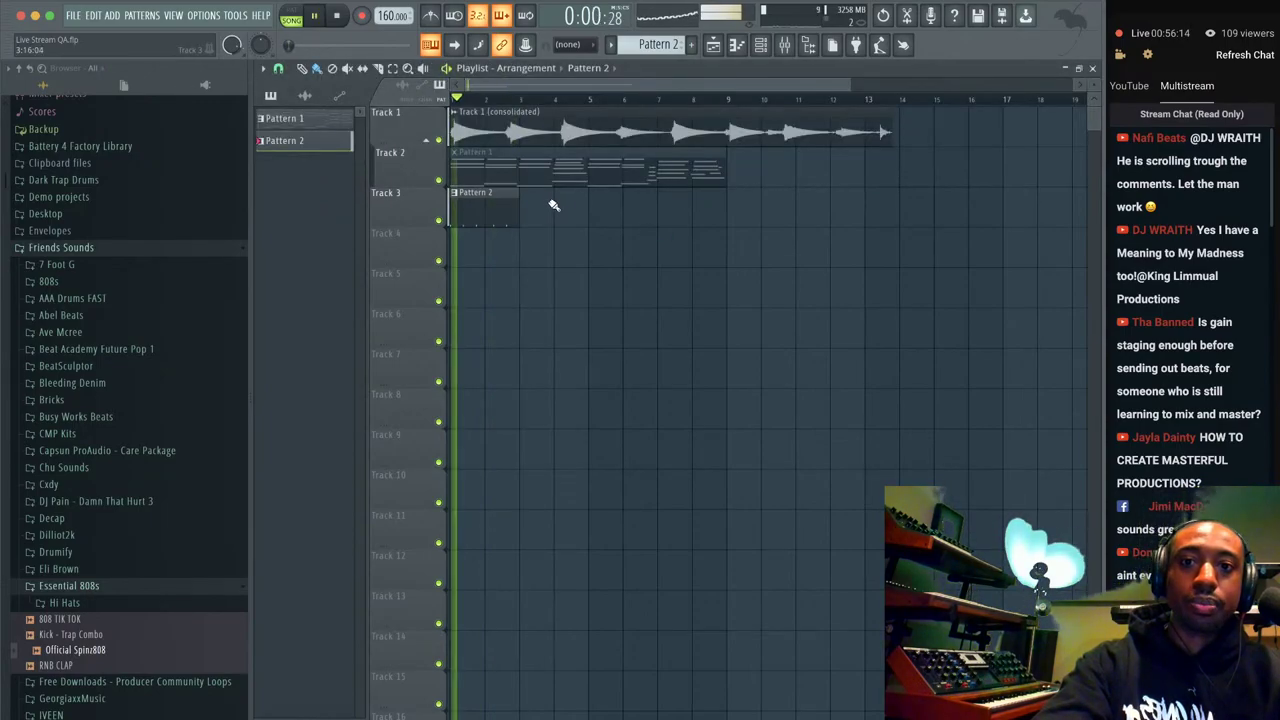
click(529, 206)
mouse_move(529, 206)
mouse_down()
mouse_move(684, 206)
mouse_move(833, 228)
mouse_move(871, 211)
mouse_up()
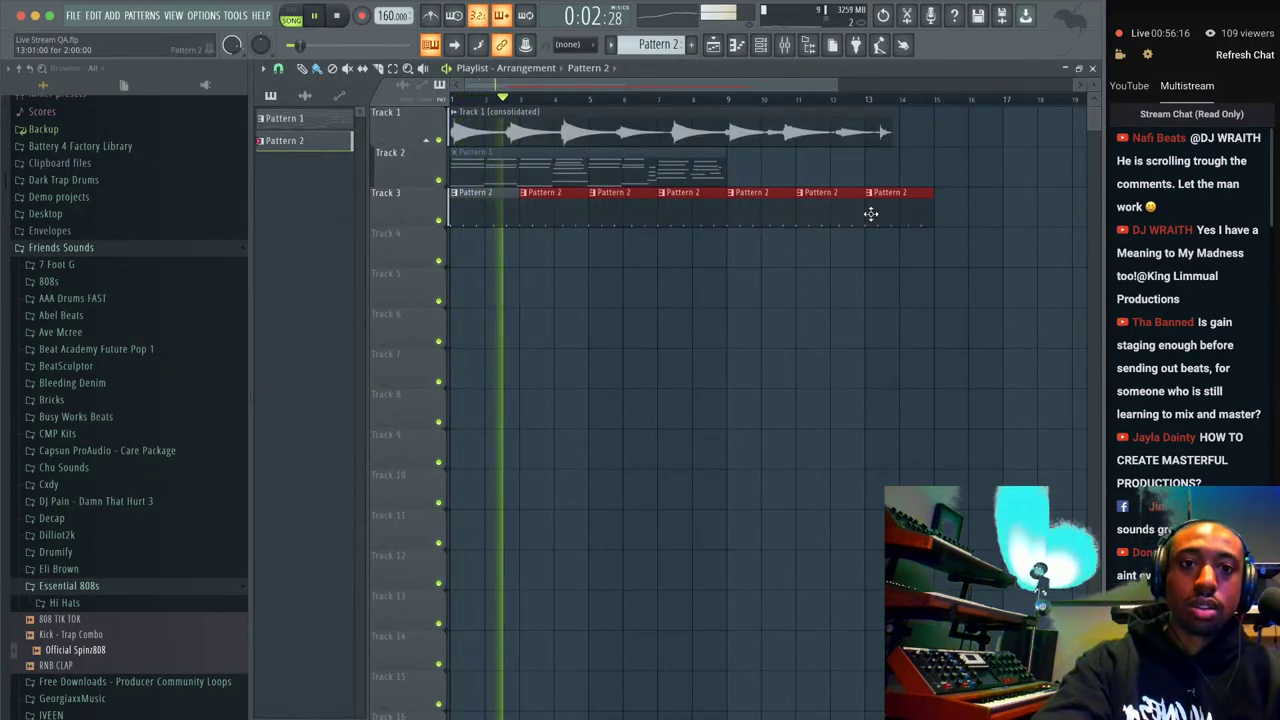
key(space)
Time-stretch the Track 1 audio clip's sample to 8 bars in its channel settings.
click(455, 113)
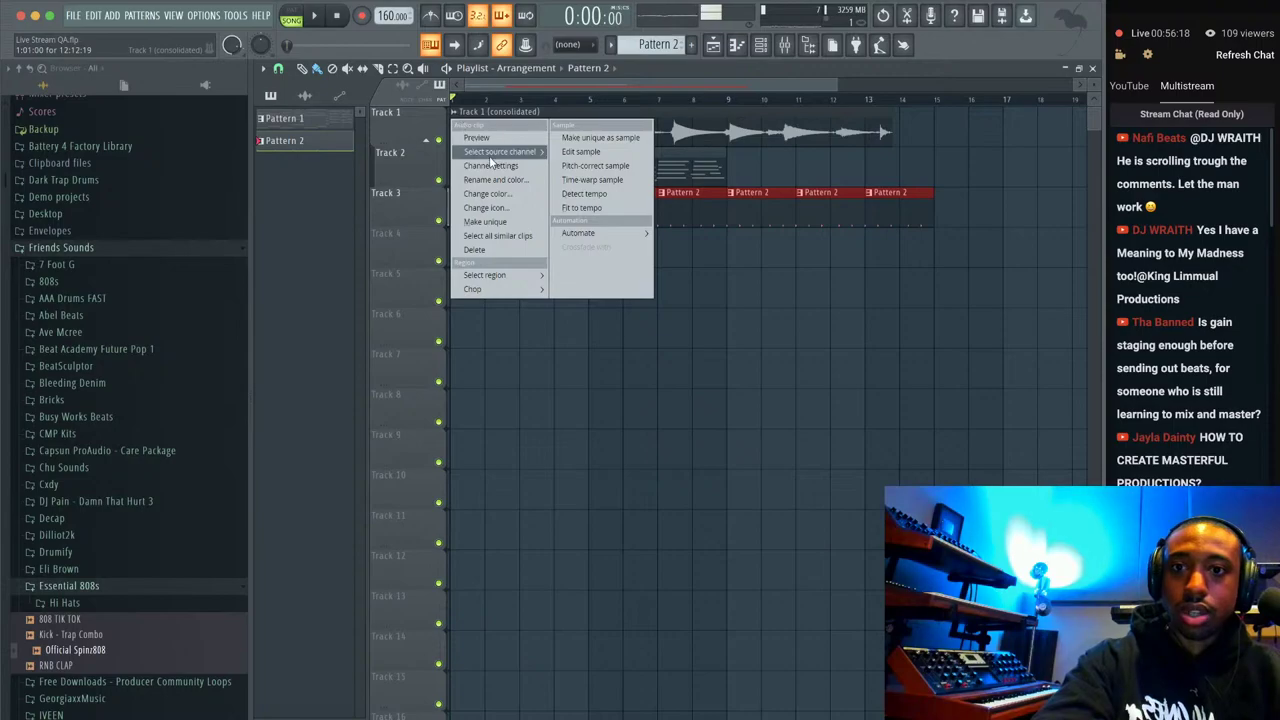
click(488, 162)
drag(573, 214, 573, 195)
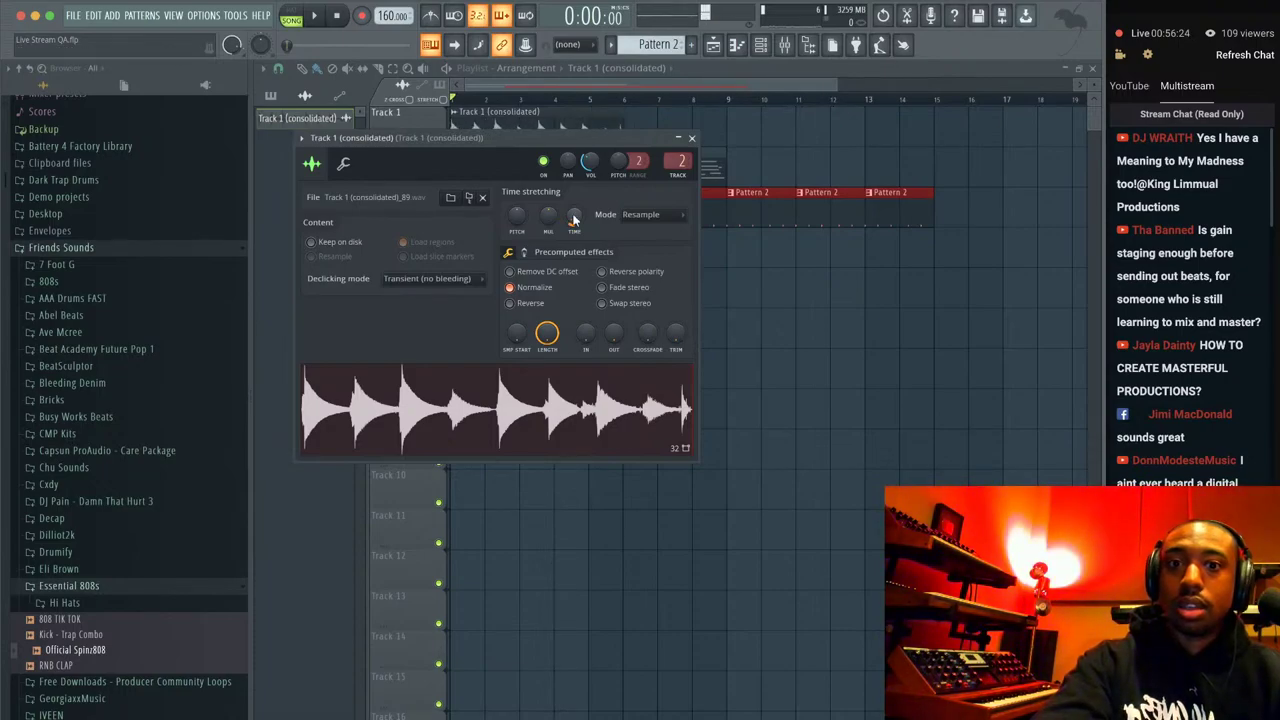
key(space)
drag(573, 218, 569, 208)
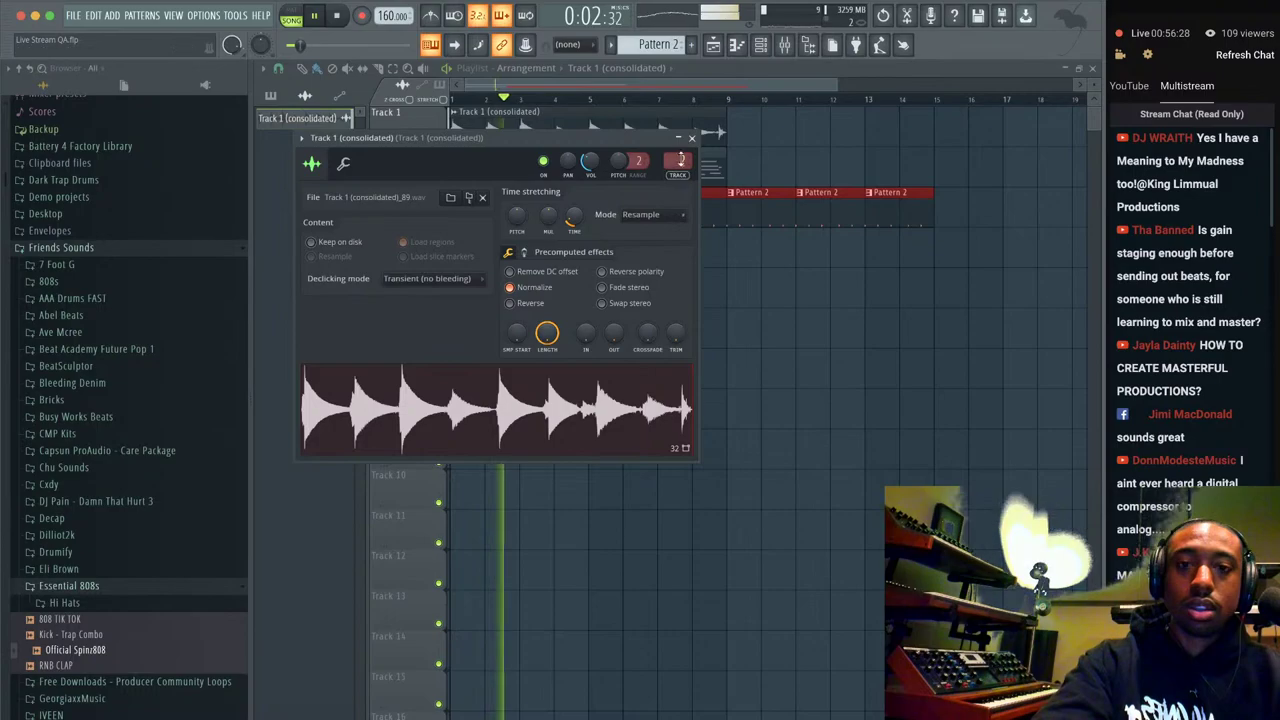
click(567, 113)
Duplicate the consolidated Track 1 clip right after itself with Ctrl+B.
click(567, 113)
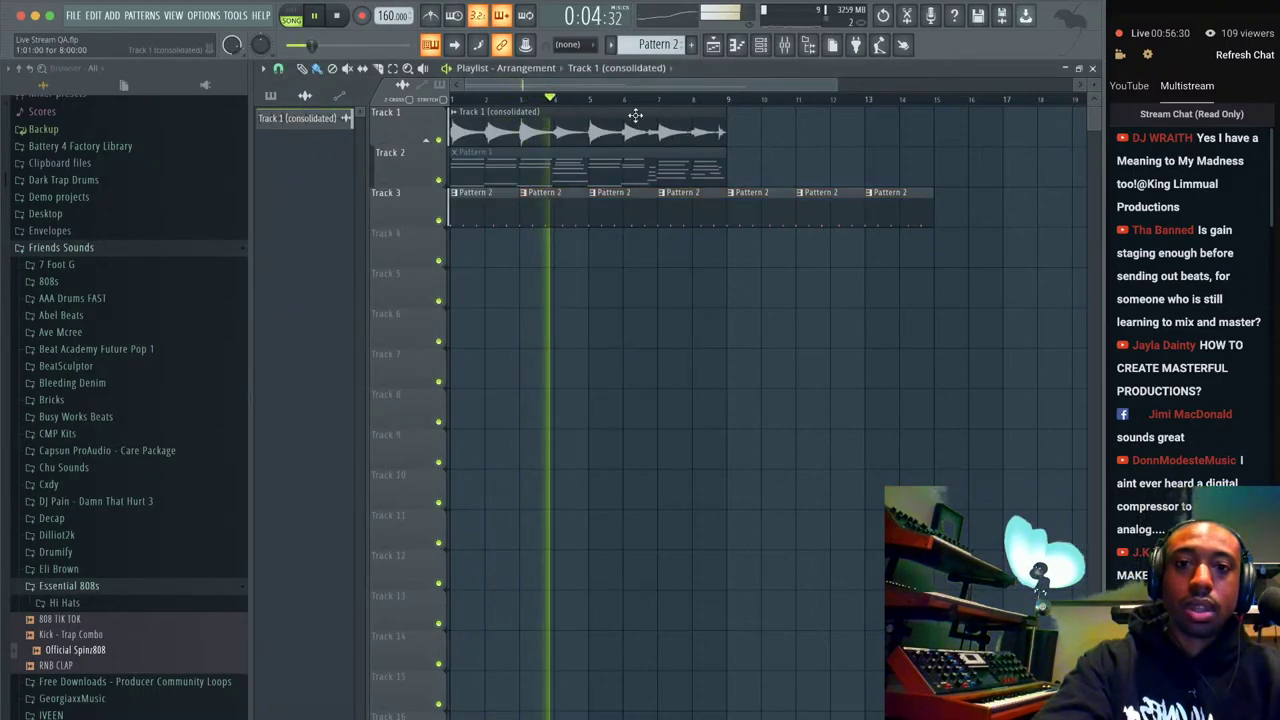
key(ctrl+b)
click(760, 44)
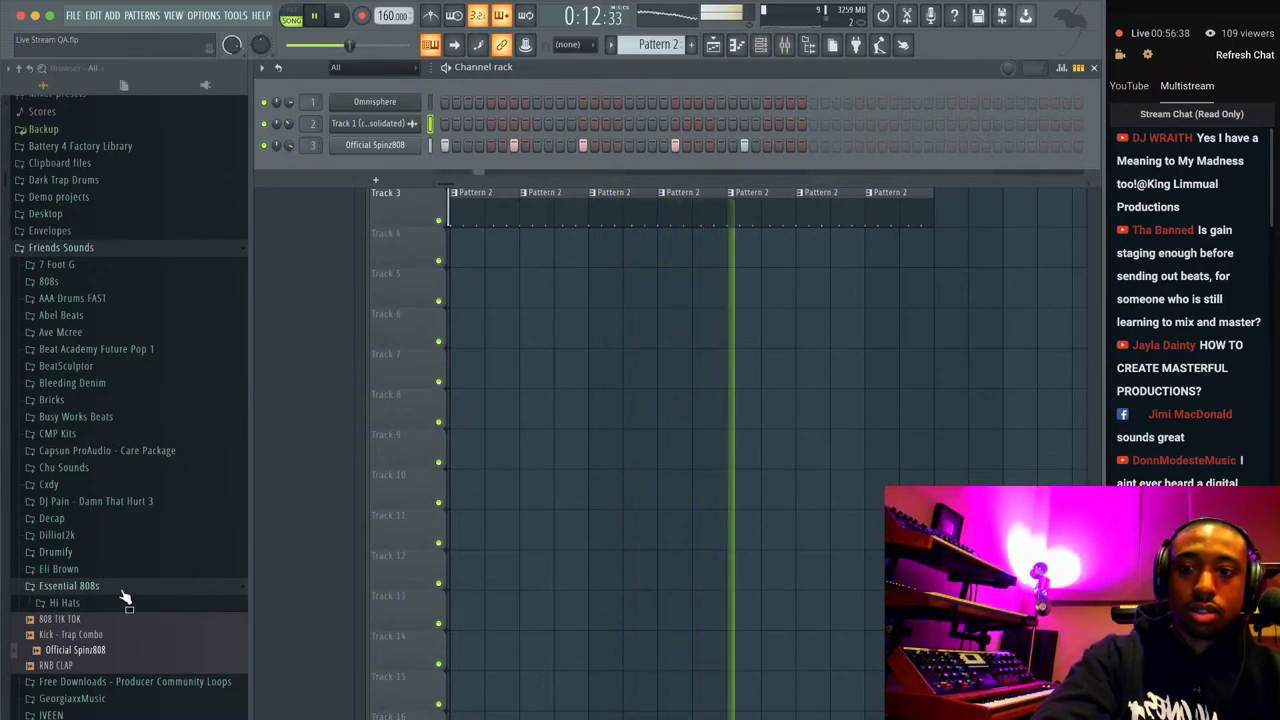
Preview the RNB CLAP sample and load it into a new channel.
click(86, 666)
right_click(86, 666)
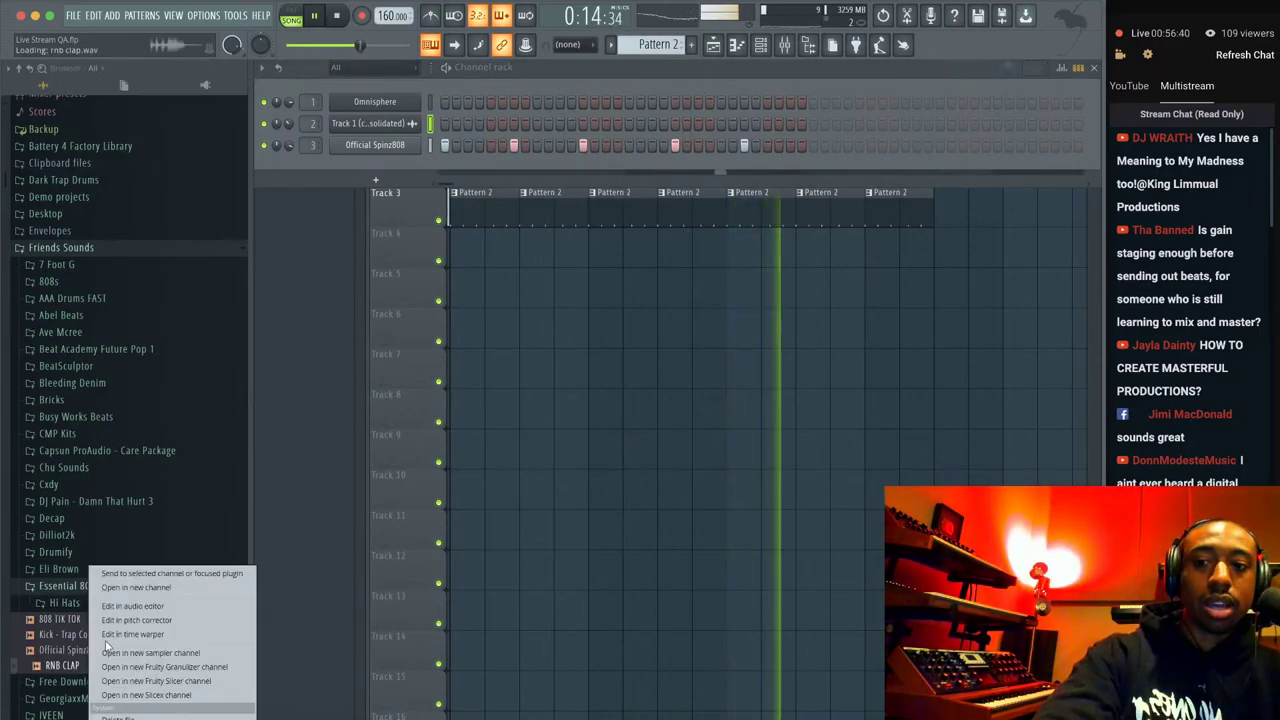
click(145, 582)
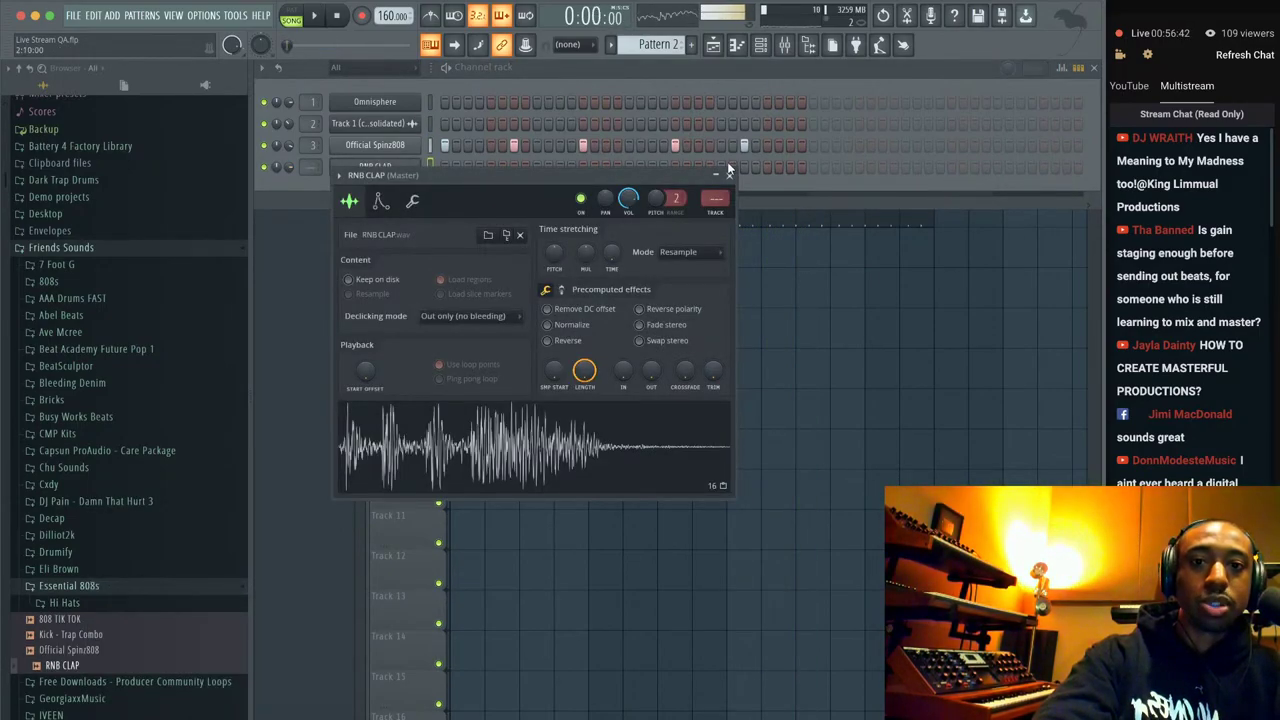
click(728, 173)
Add a clap hit to the RNB CLAP row and turn down the Official Spinz808 volume.
key(F9)
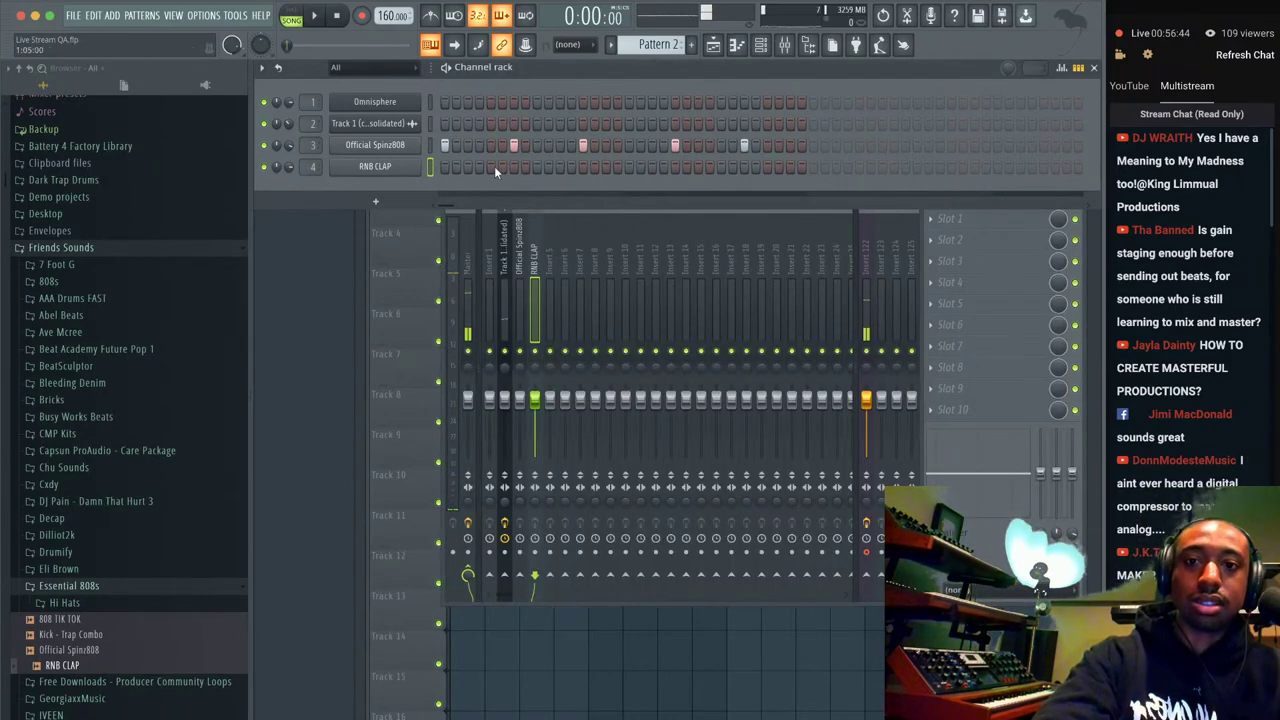
key(space)
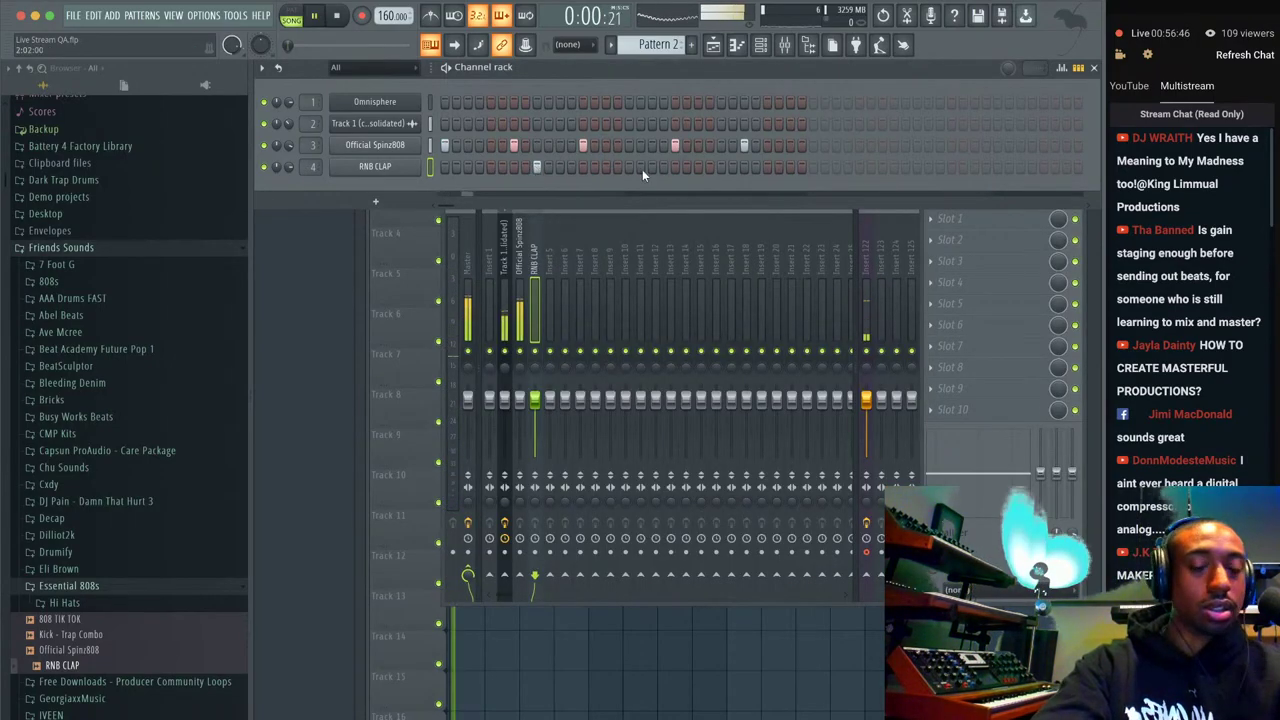
click(721, 167)
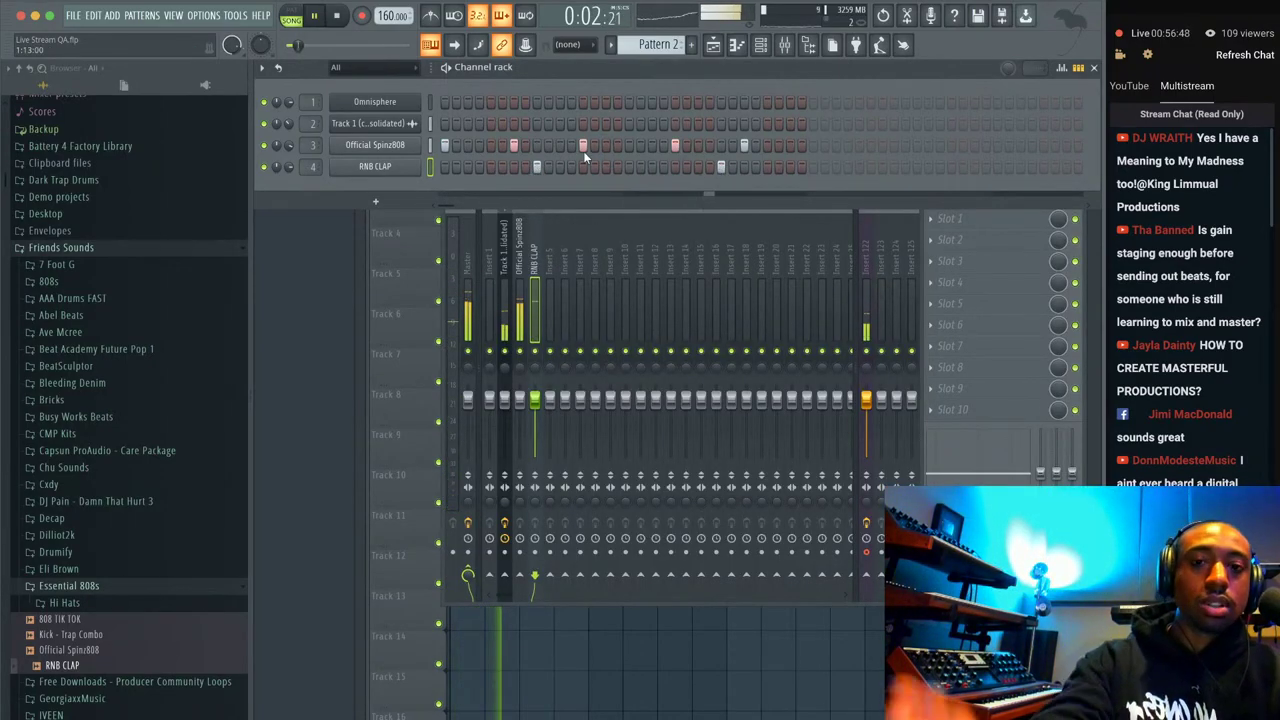
drag(291, 145, 291, 163)
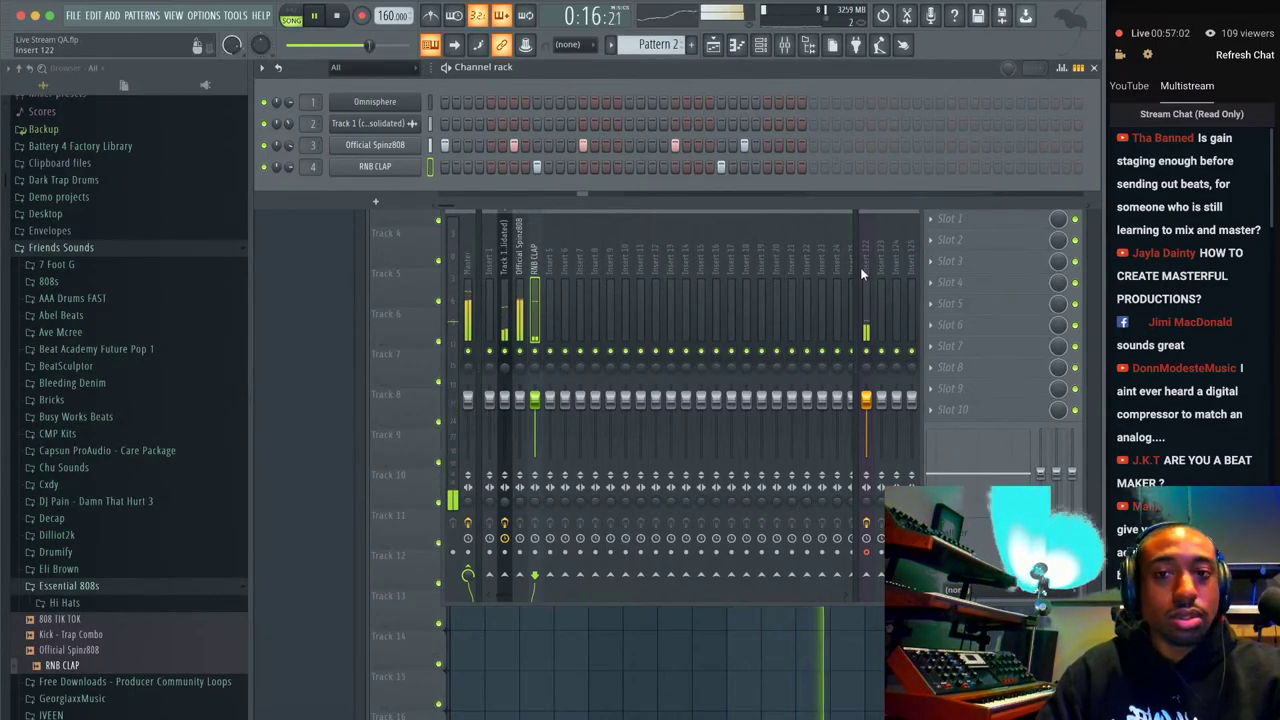
key(space)
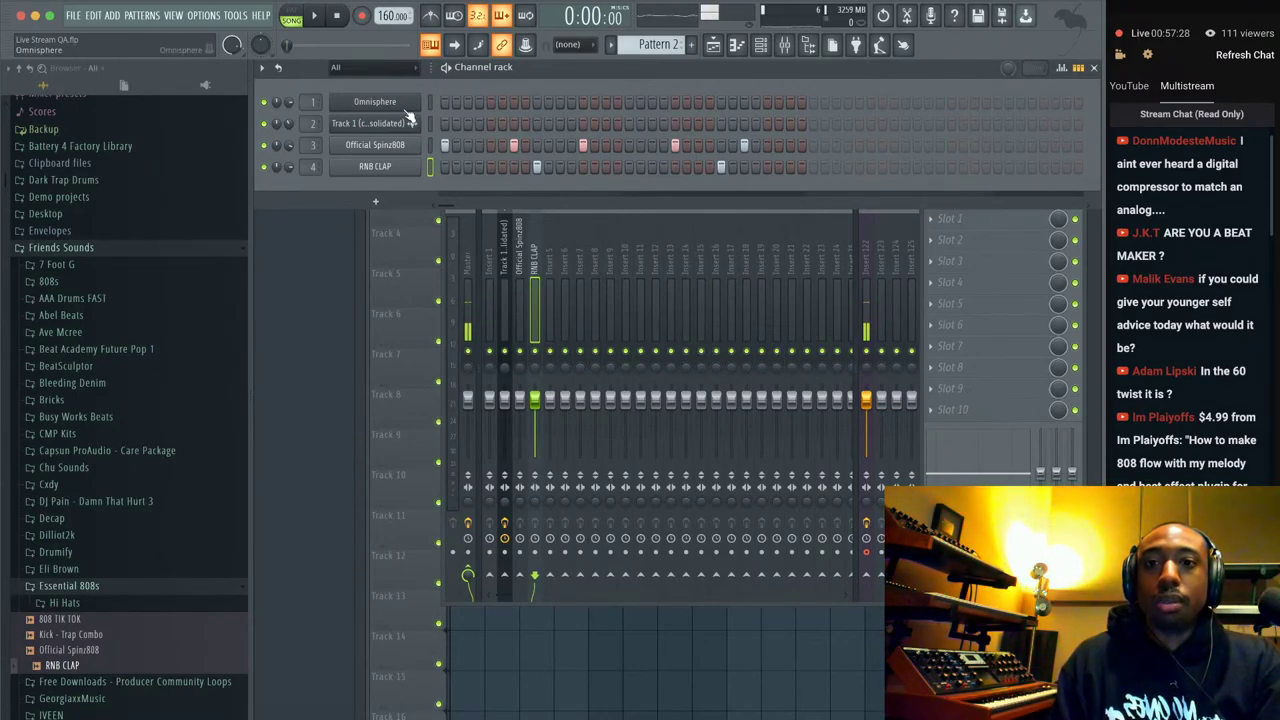
Open Omnisphere showing the Keyscape Celeste - Vibra Retro patch and view its library Directory list.
click(400, 103)
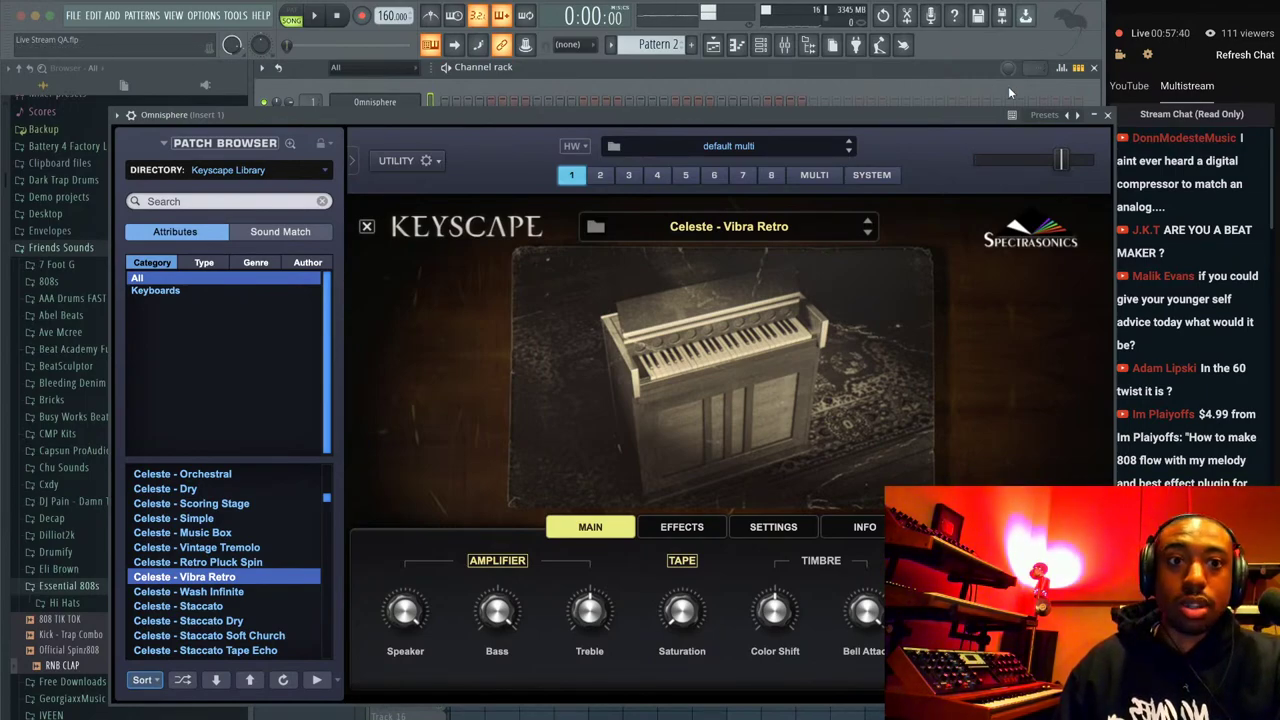
click(1107, 115)
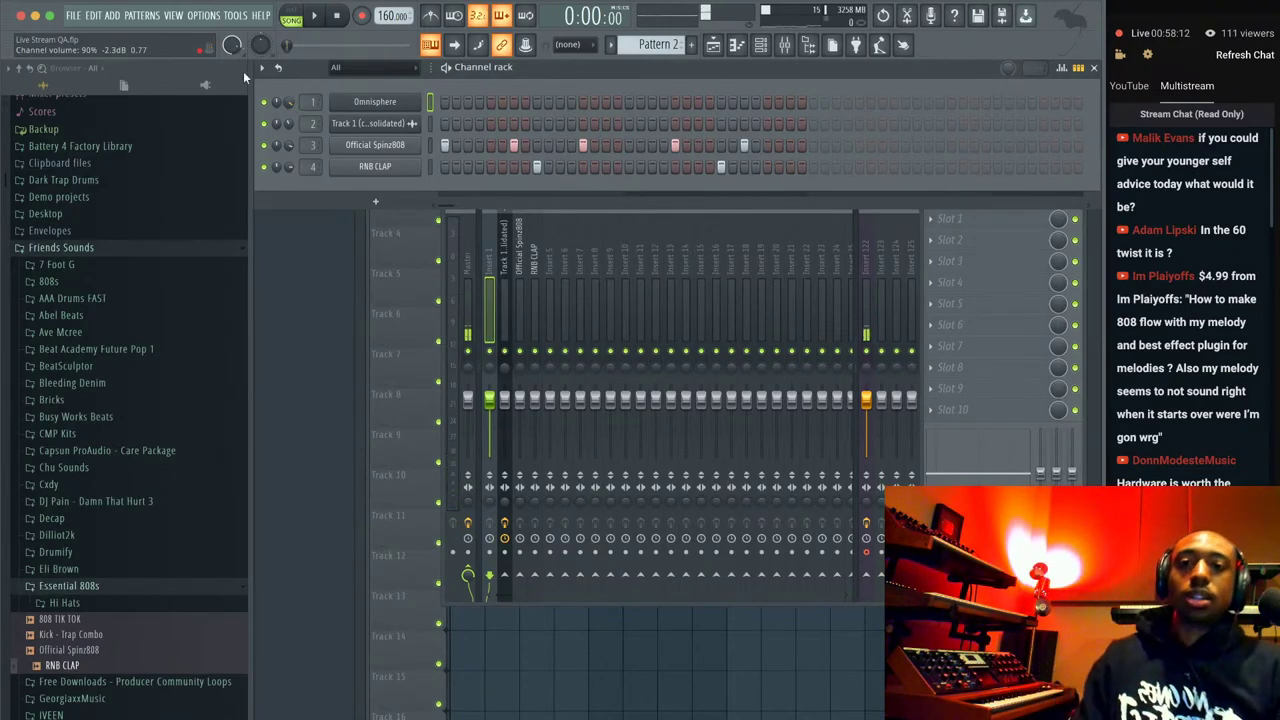
click(355, 101)
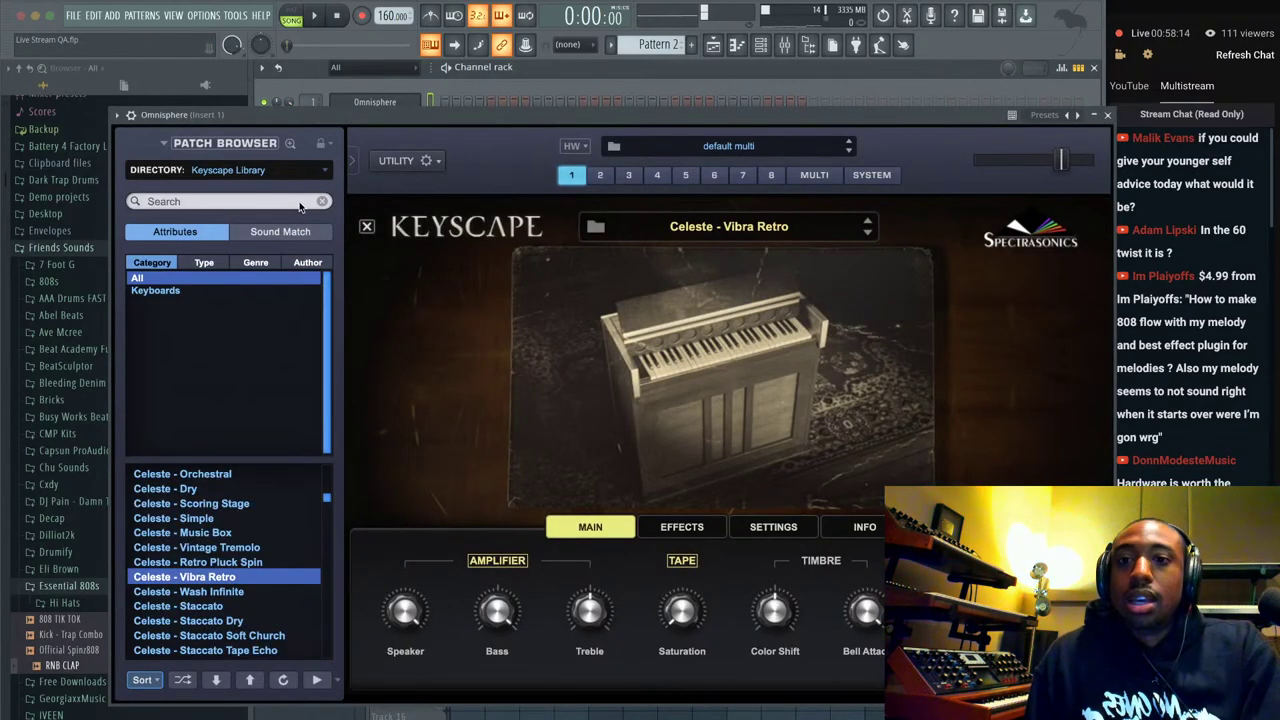
click(311, 174)
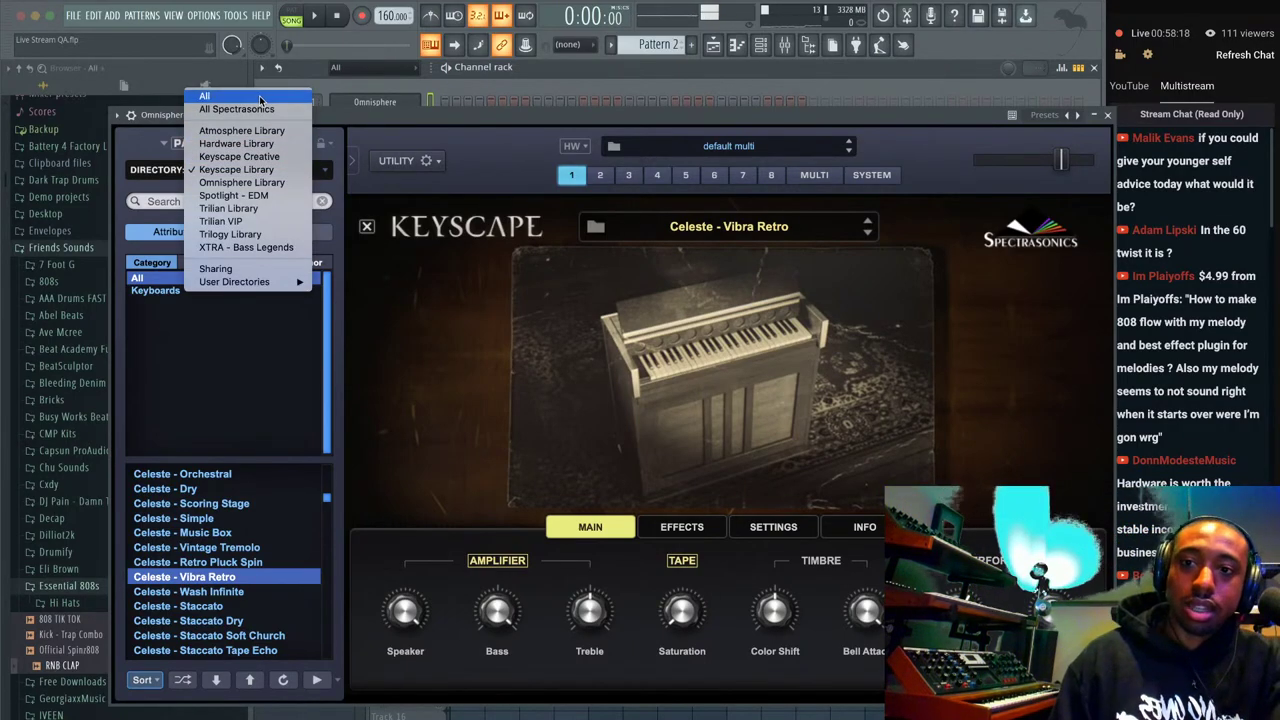
key(Escape)
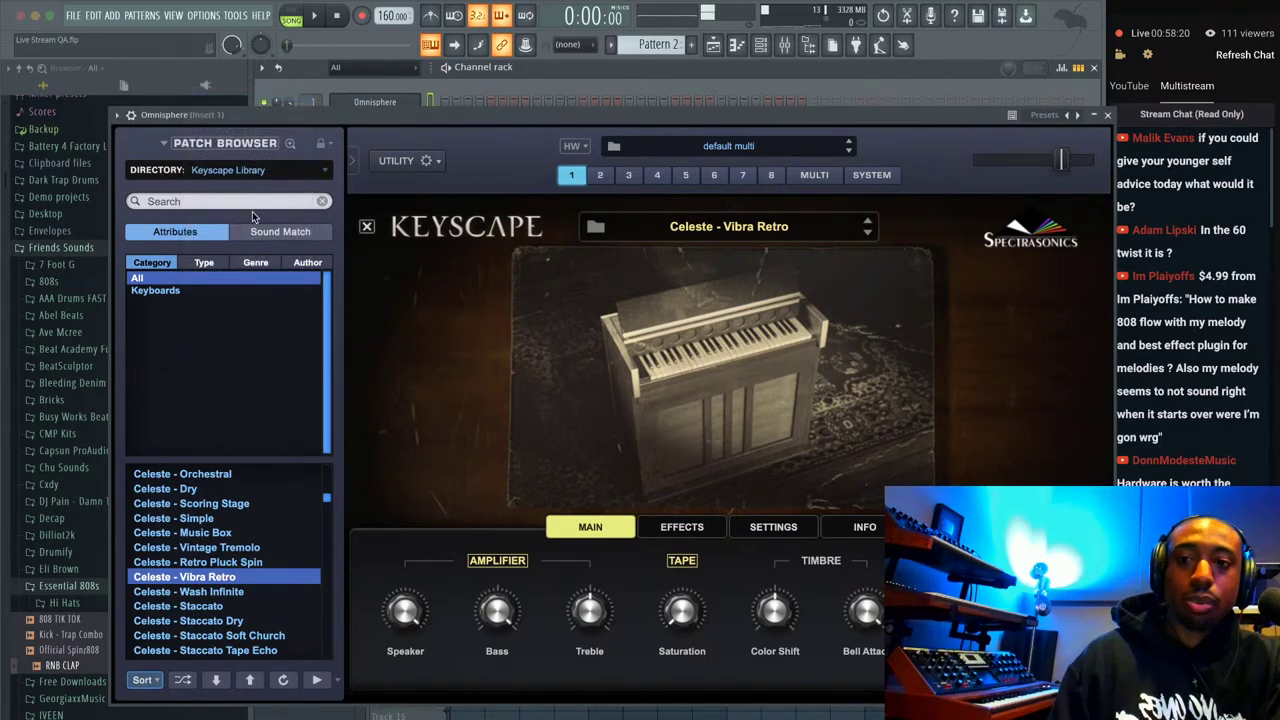
Search all libraries for 'mellotron' and audition Dream Tron and Orchestron Cello mono.
click(243, 203)
text(me)
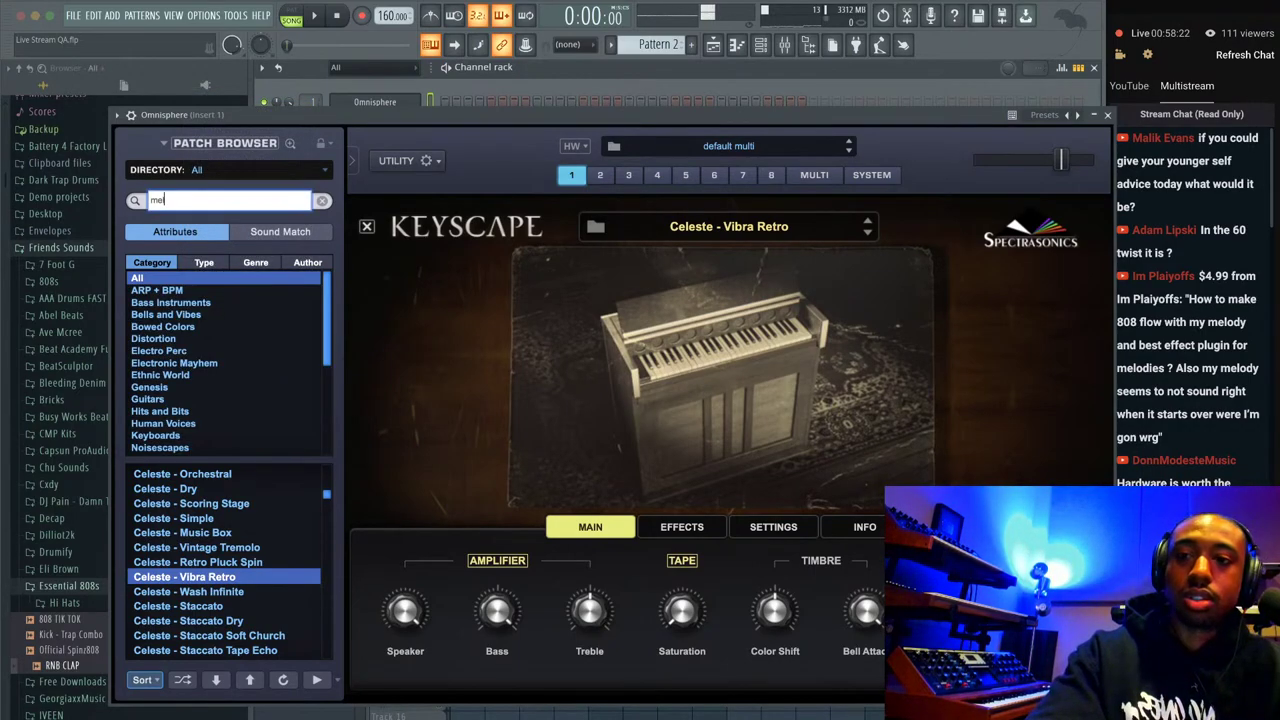
text(llotron)
key(Return)
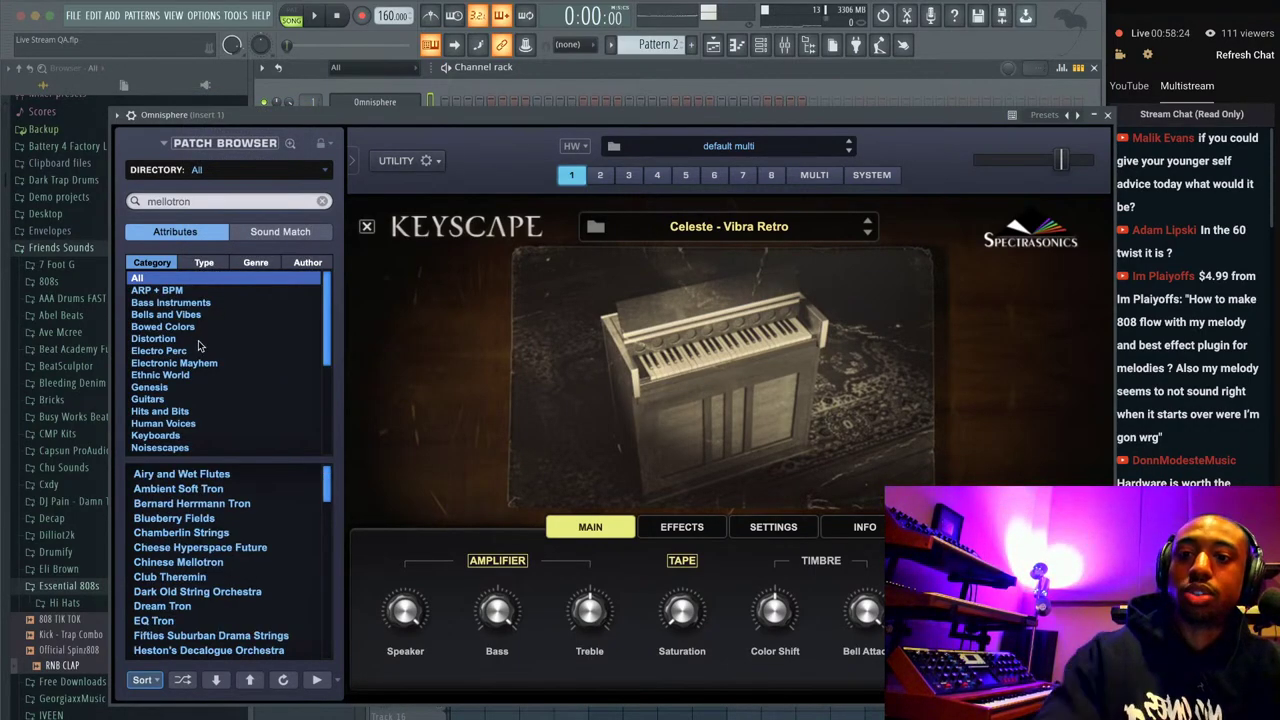
click(188, 606)
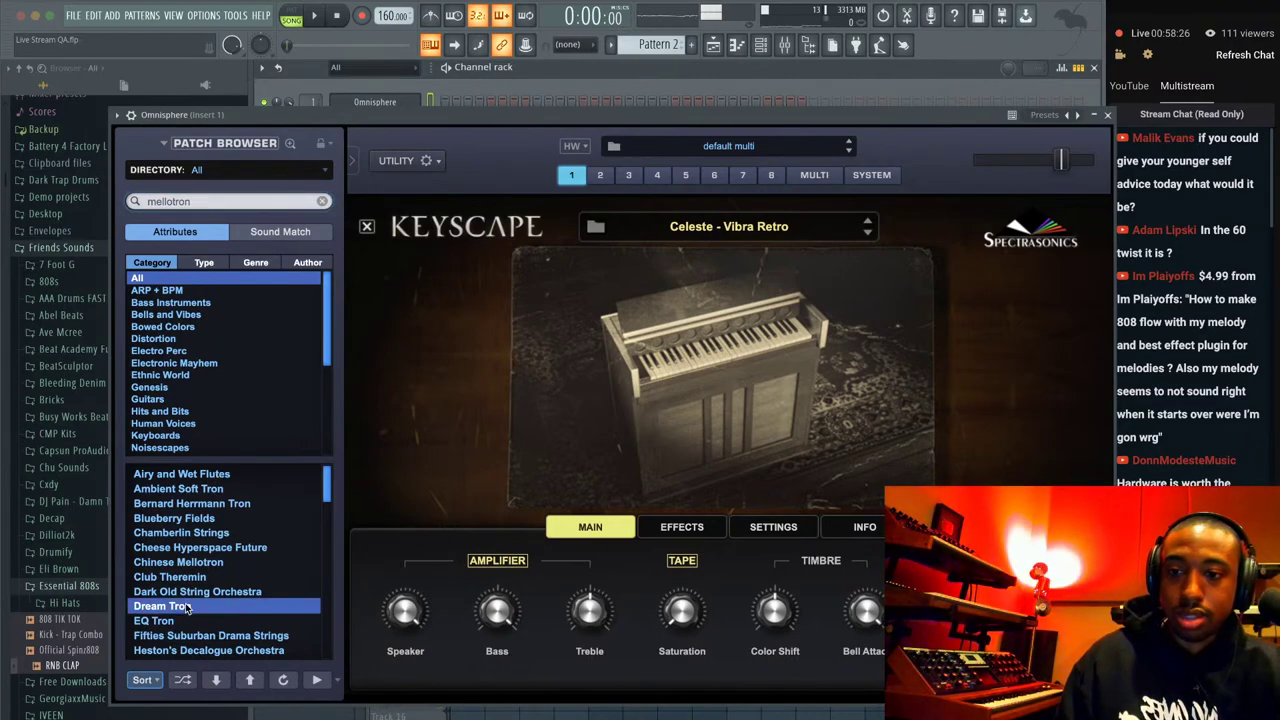
scroll(205, 555, down, 5)
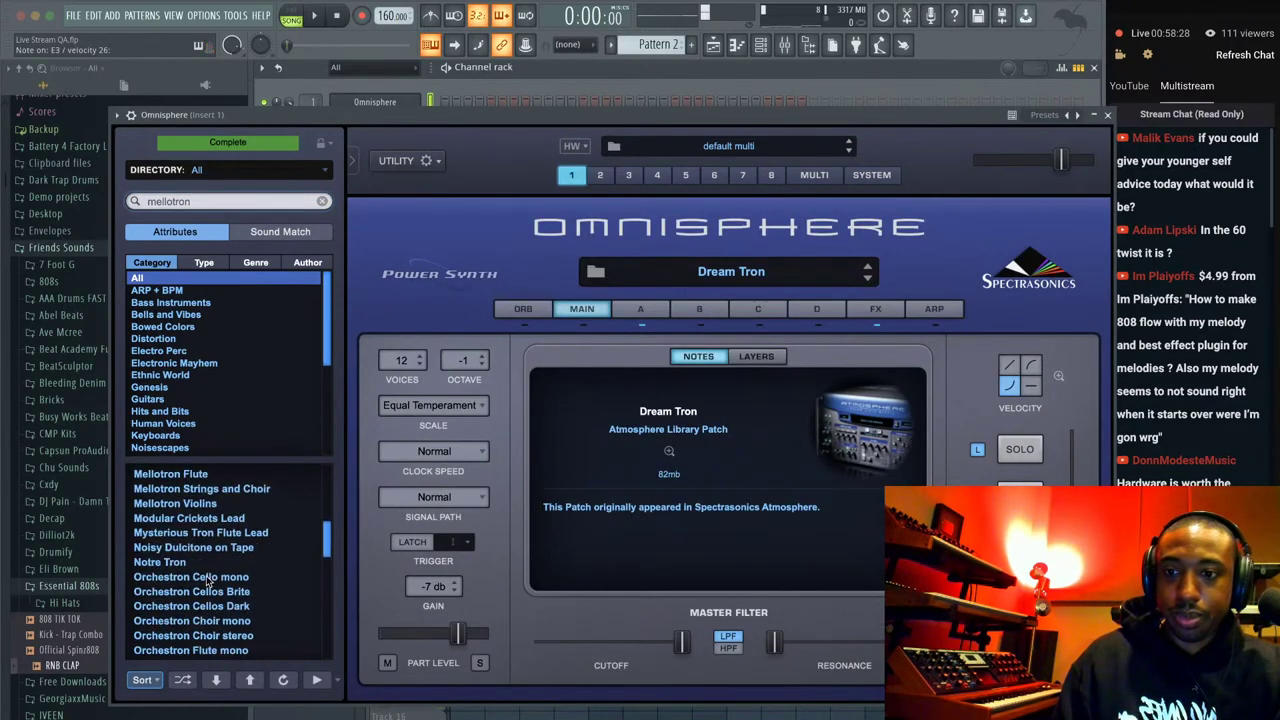
click(182, 578)
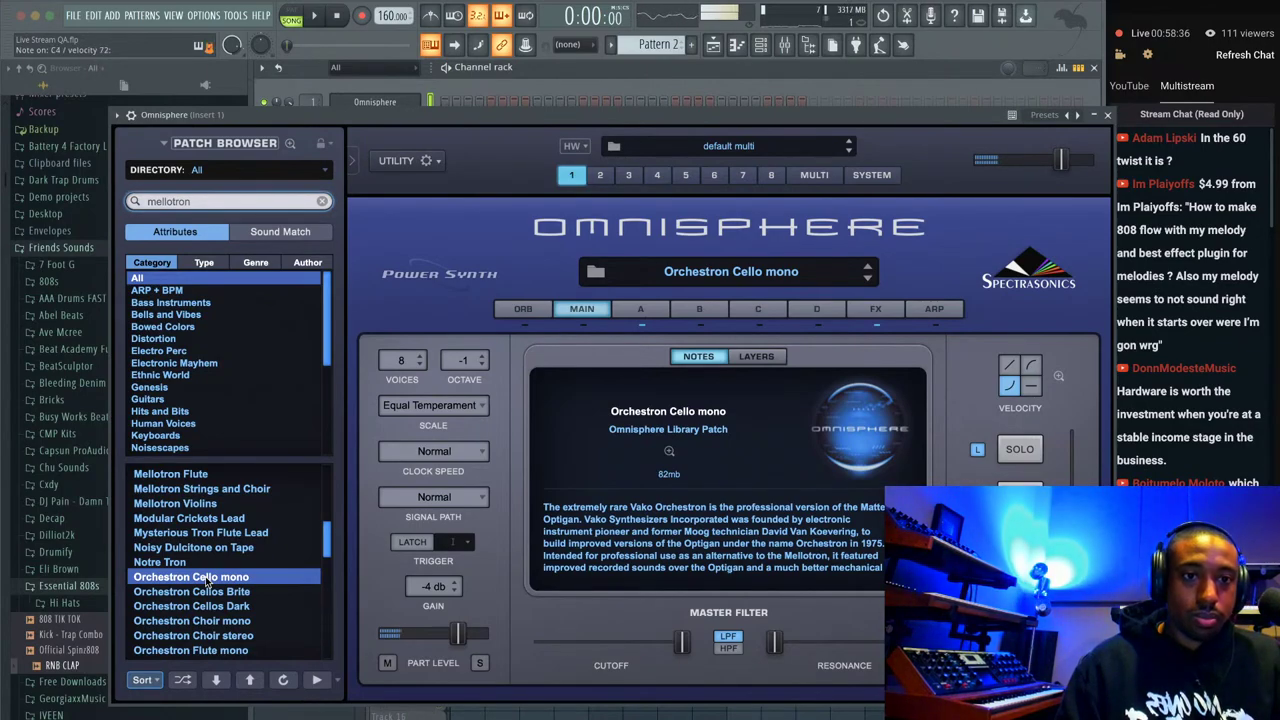
Audition Orchestron Cellos Dark and Pure in Spirit, ending with Poly Theremin loaded.
click(1107, 115)
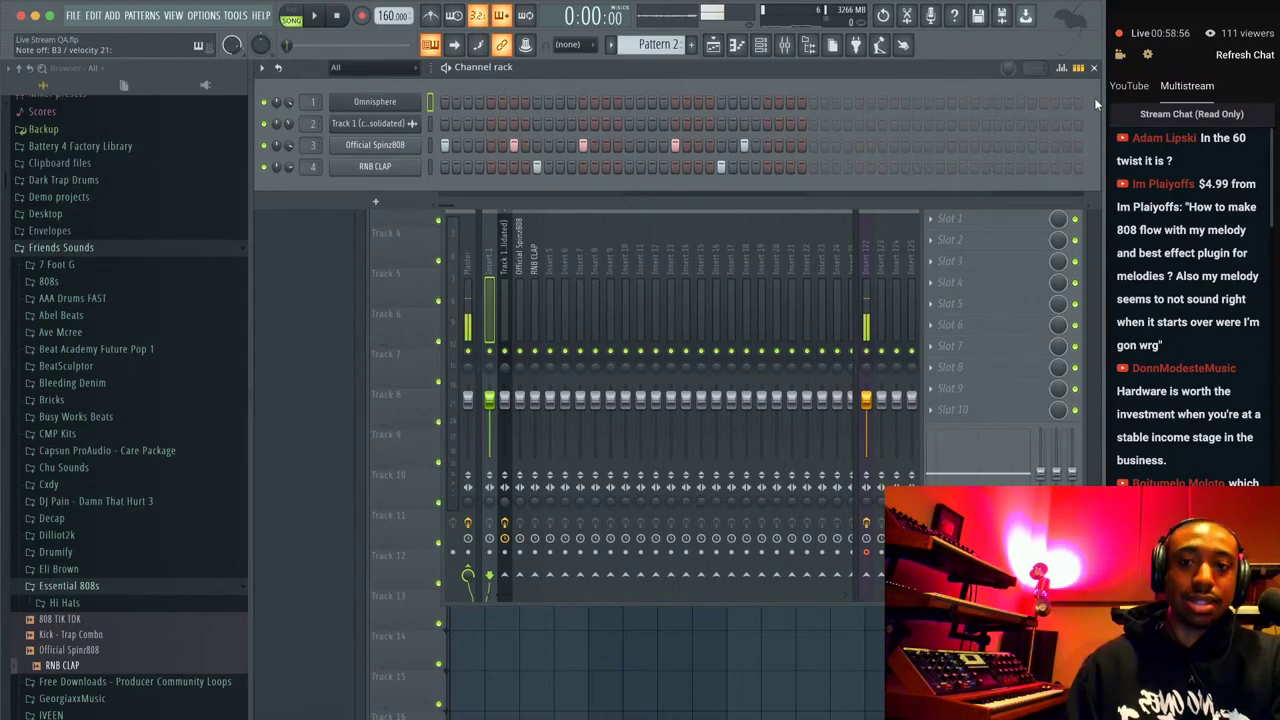
click(390, 103)
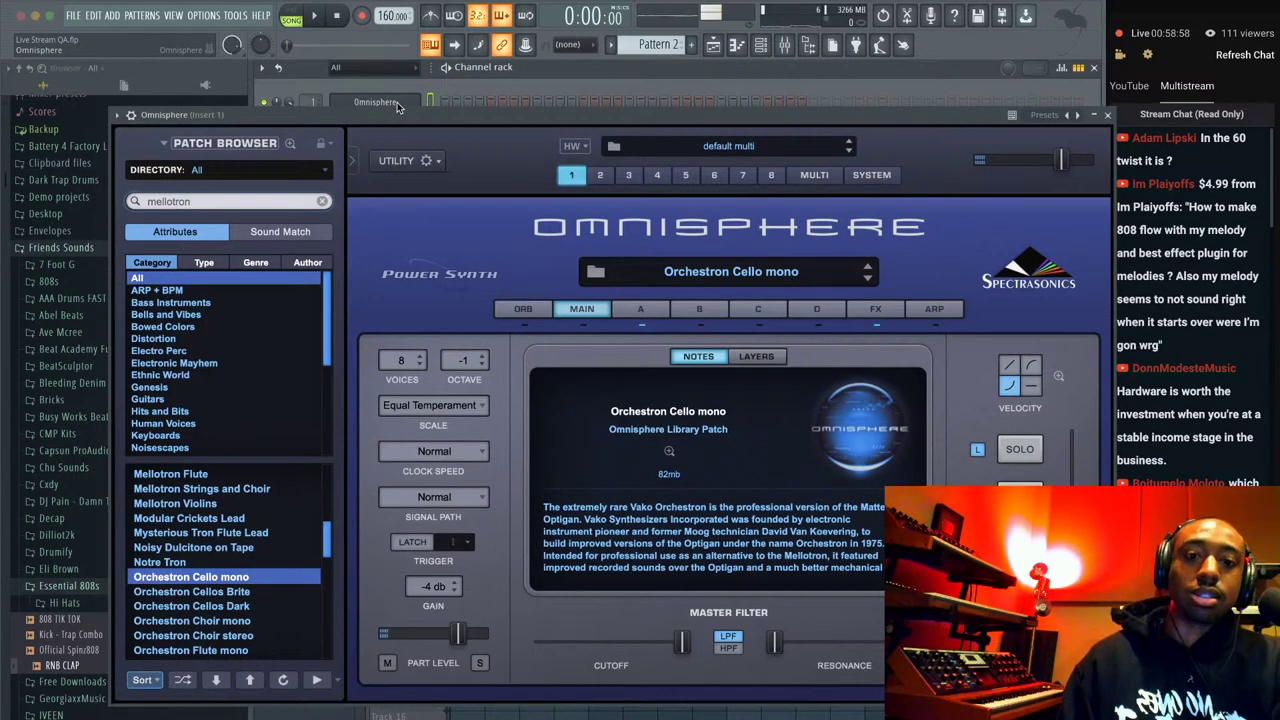
click(237, 606)
drag(967, 127, 899, 105)
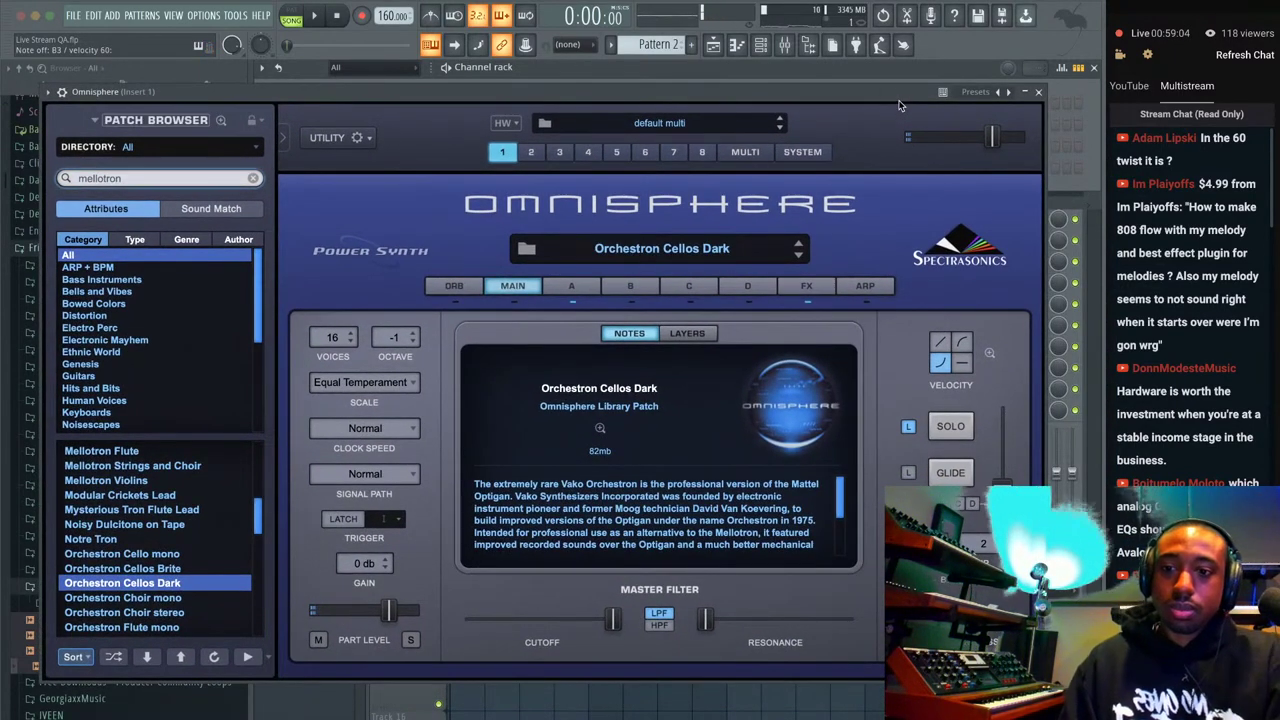
scroll(150, 540, down, 6)
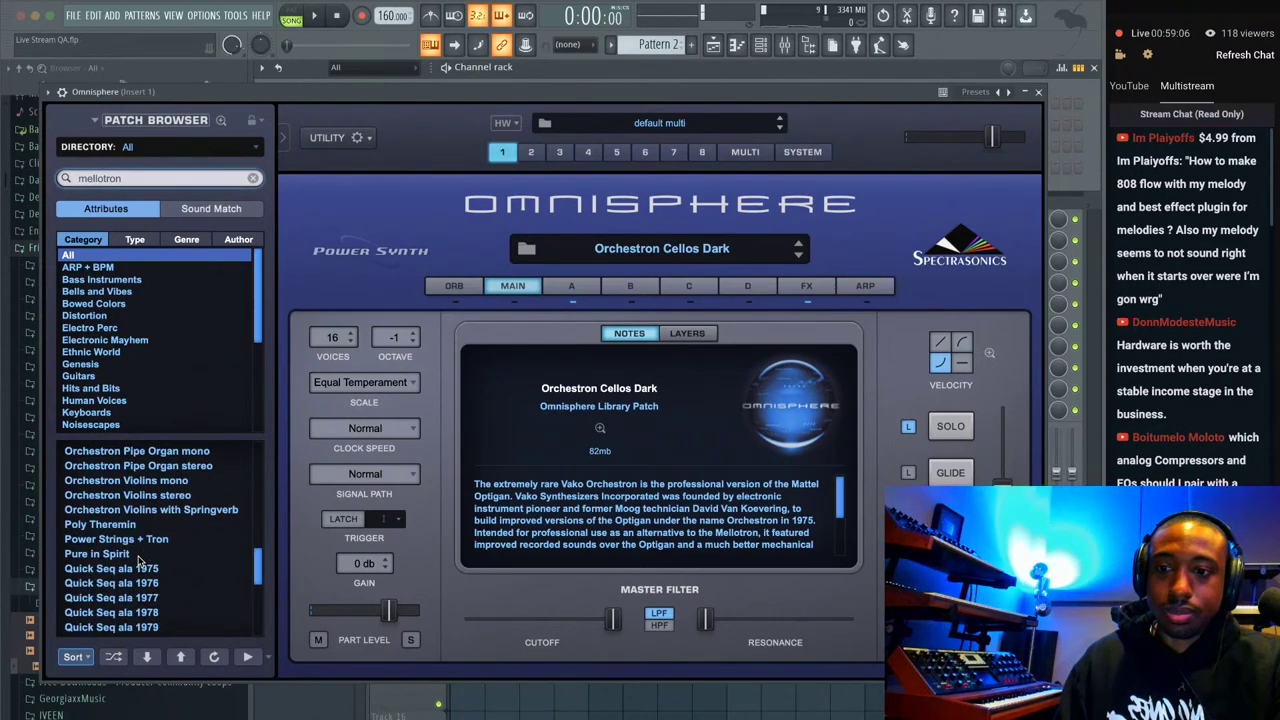
click(140, 555)
click(158, 527)
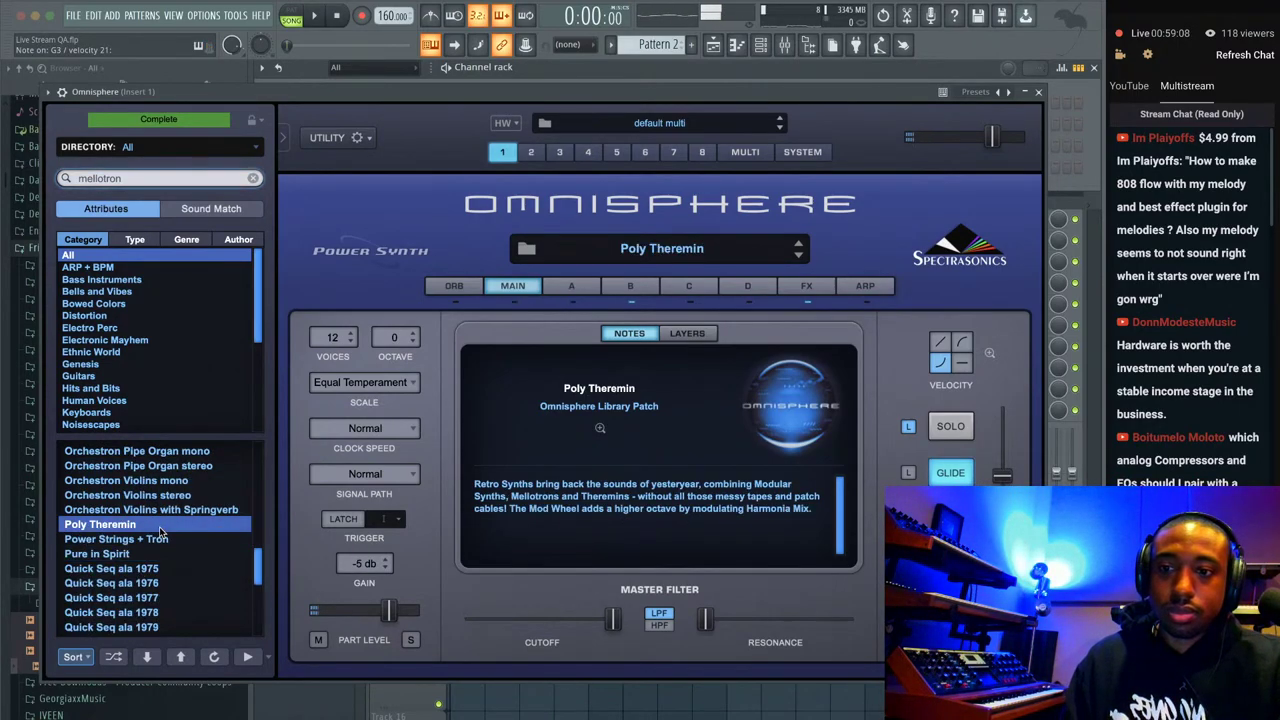
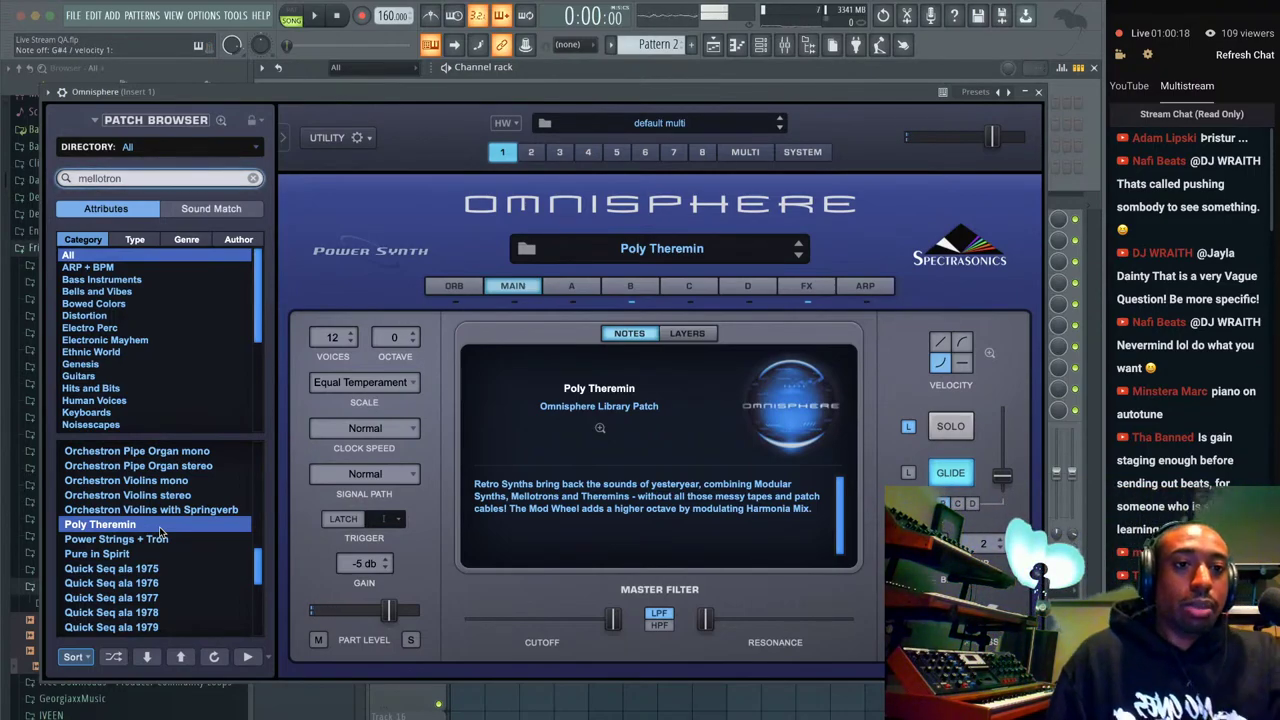
Close the Omnisphere plugin window to get back to the channel rack and mixer.
scroll(1173, 318, down, 1)
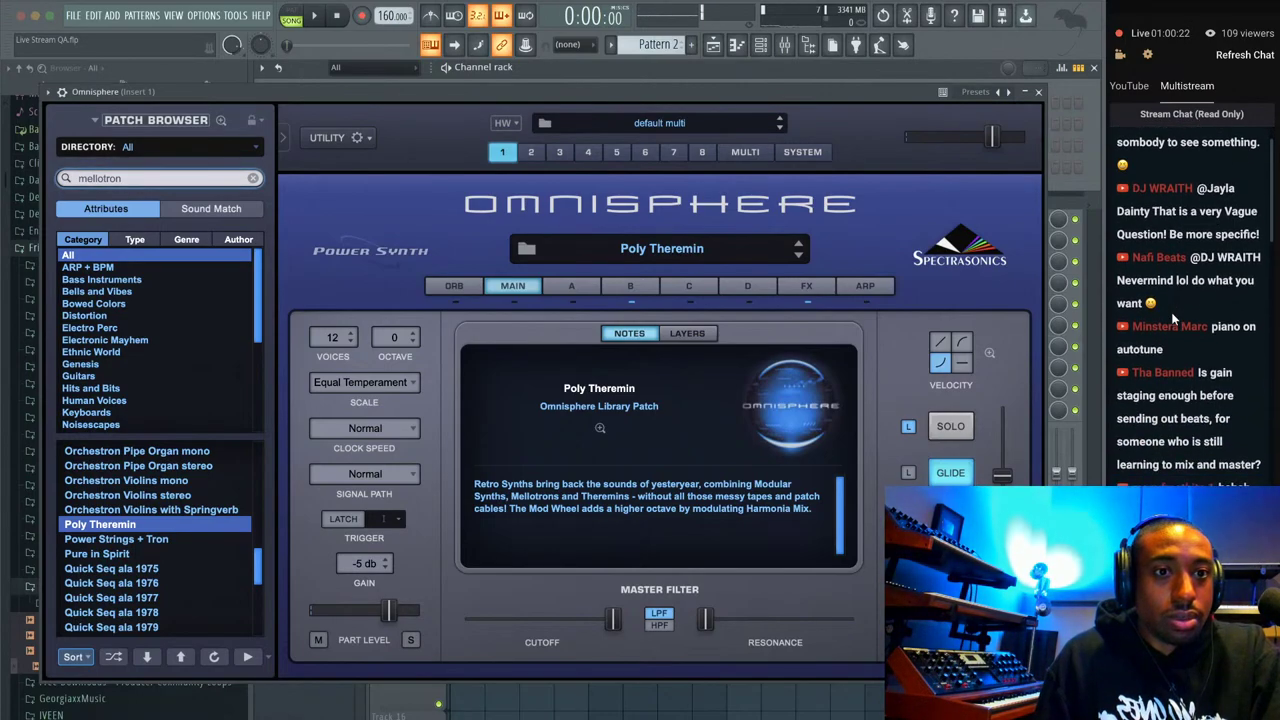
scroll(1171, 312, down, 3)
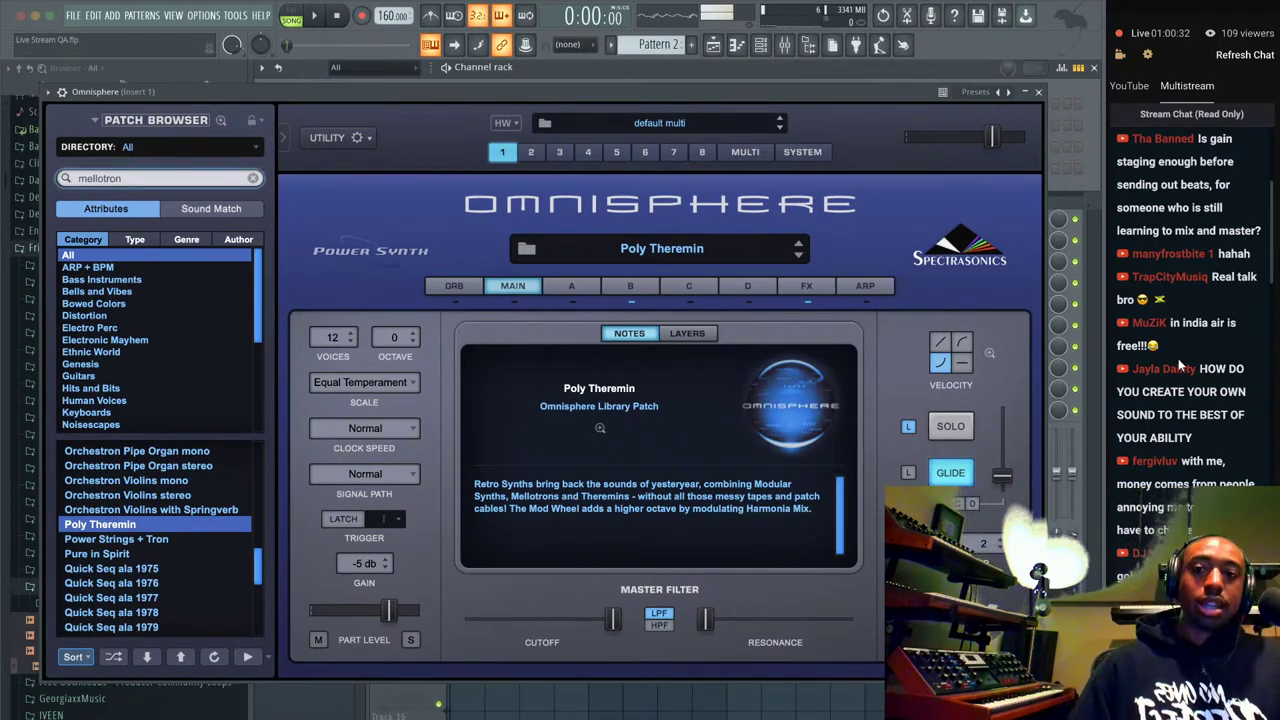
click(1038, 92)
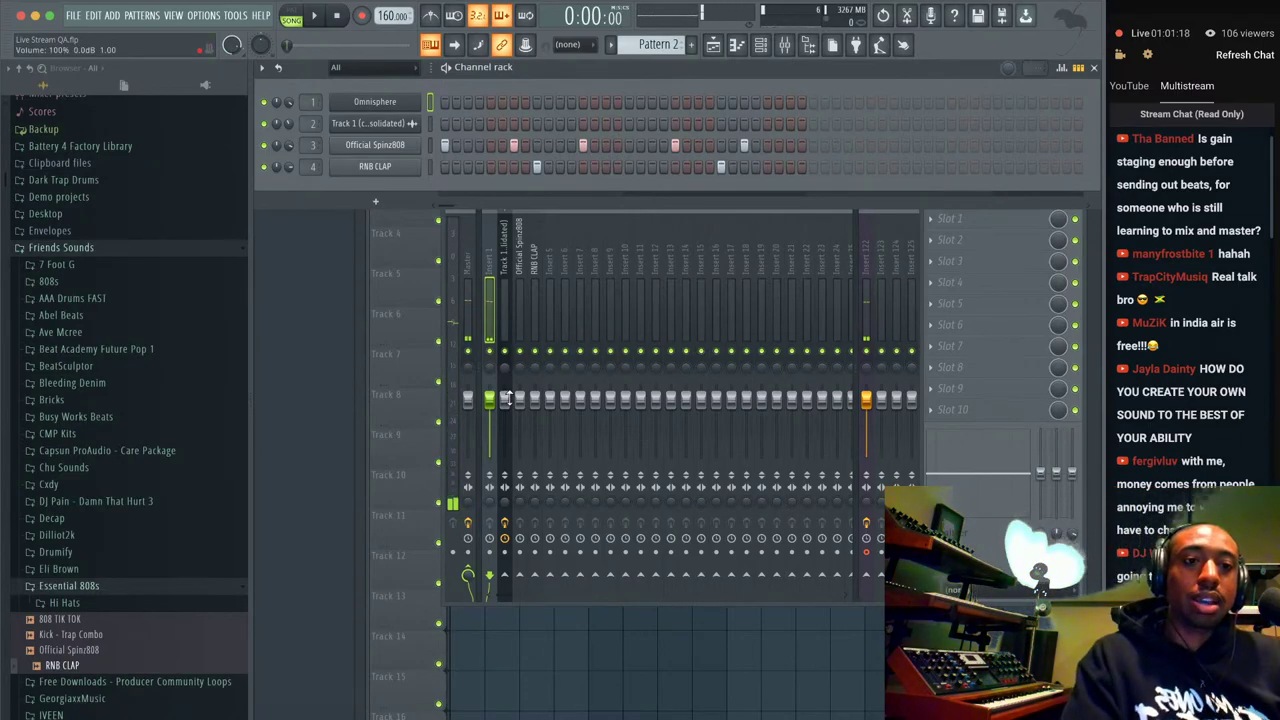
Load Omnisphere's Power Strings + Tron patch, lower its master volume slightly, and close it.
click(402, 105)
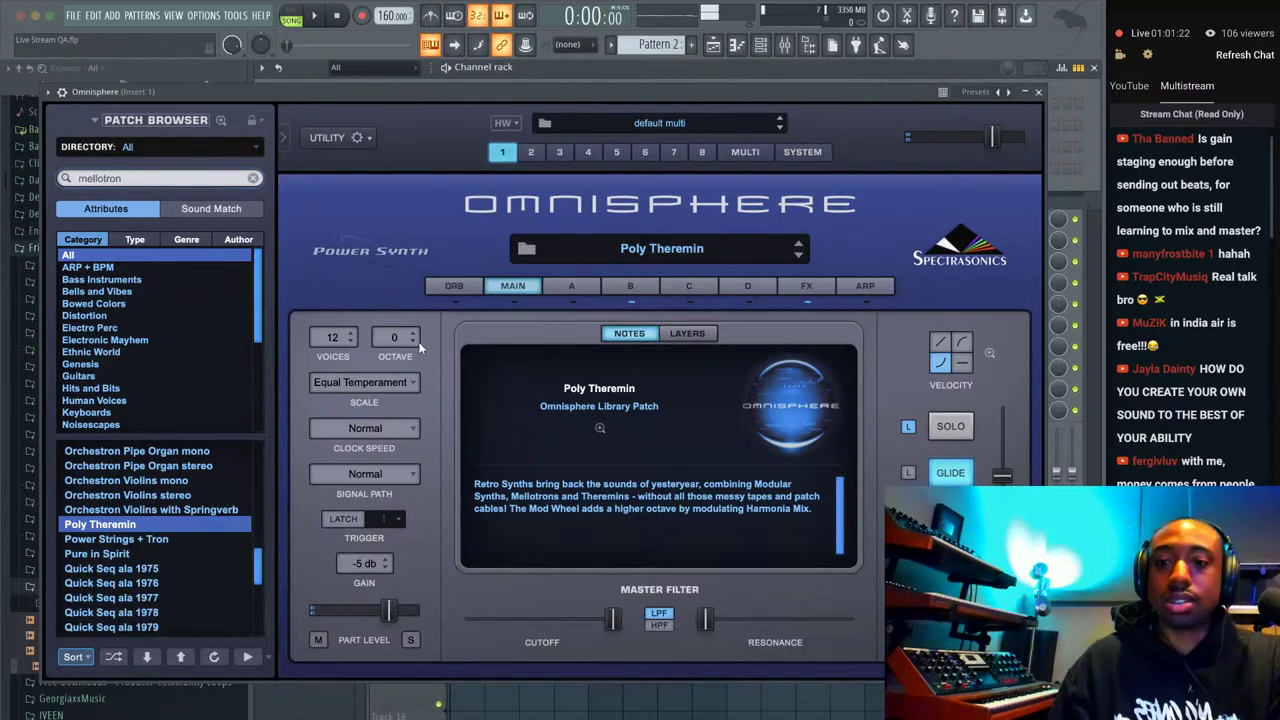
scroll(155, 560, down, 1)
click(146, 497)
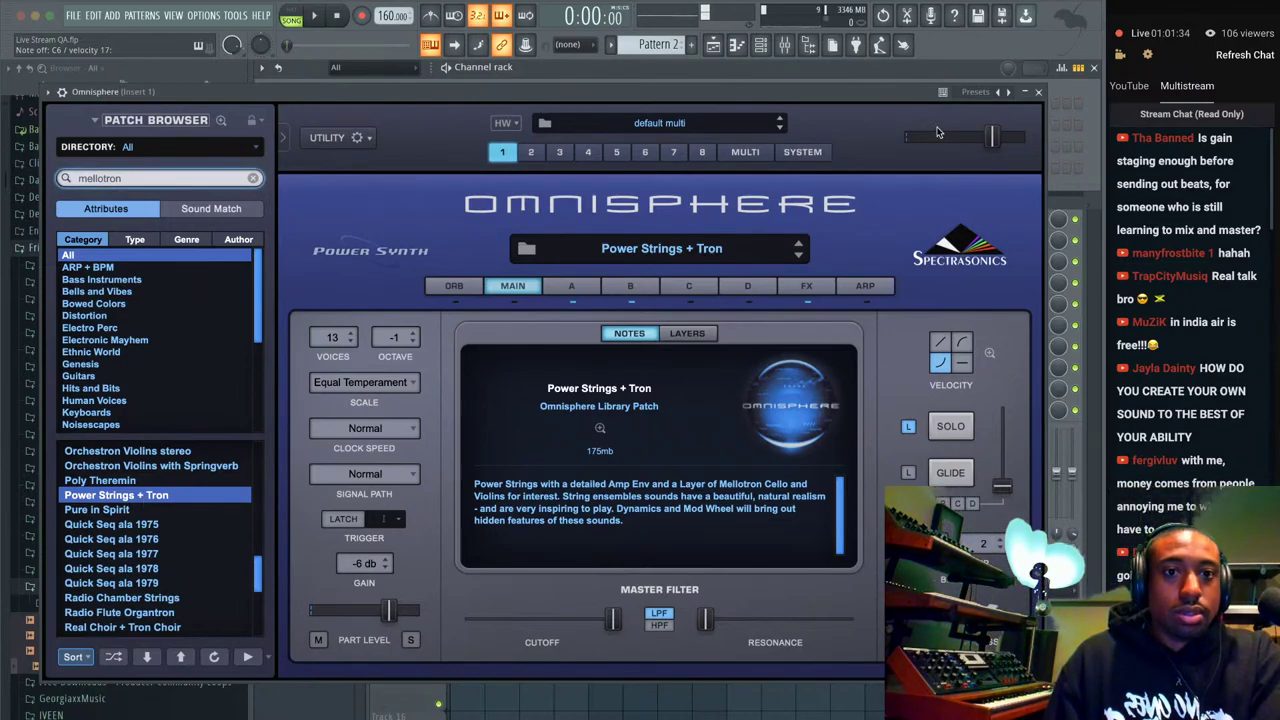
drag(992, 137, 977, 134)
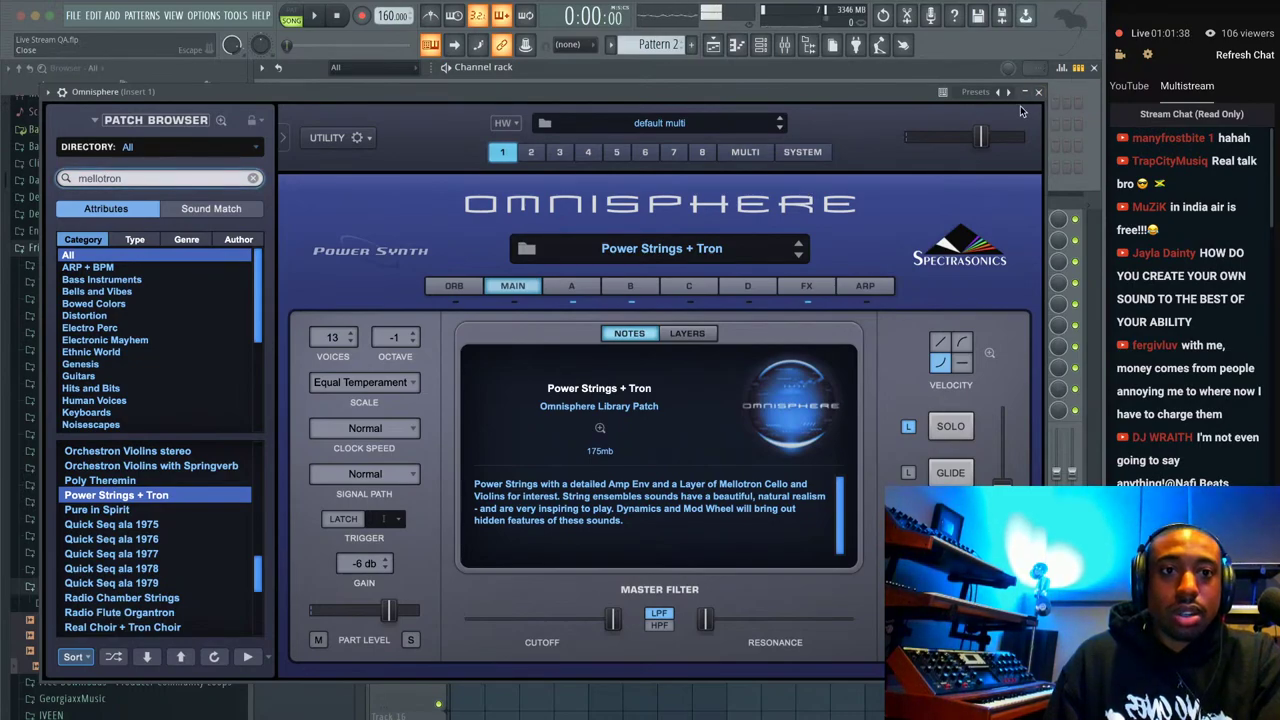
click(1038, 91)
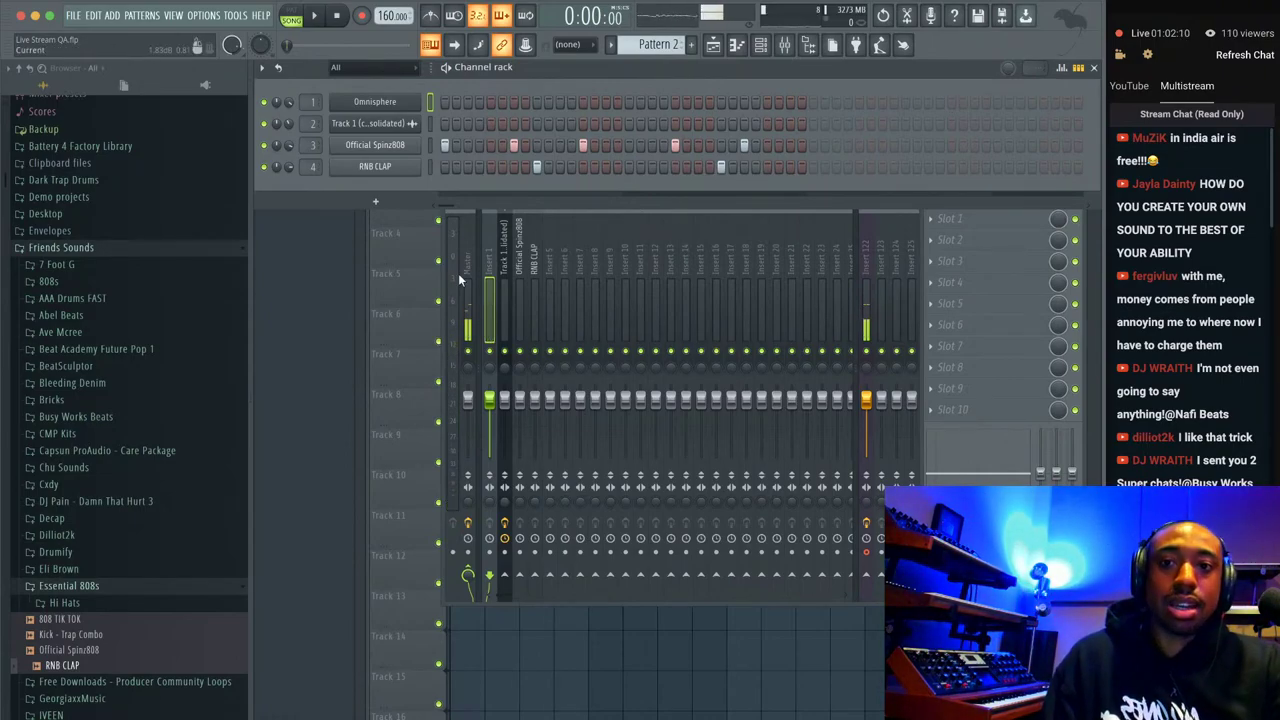
Add a Serum channel, leave its Init patch and OSC A wavetable unchanged, and close it.
click(375, 201)
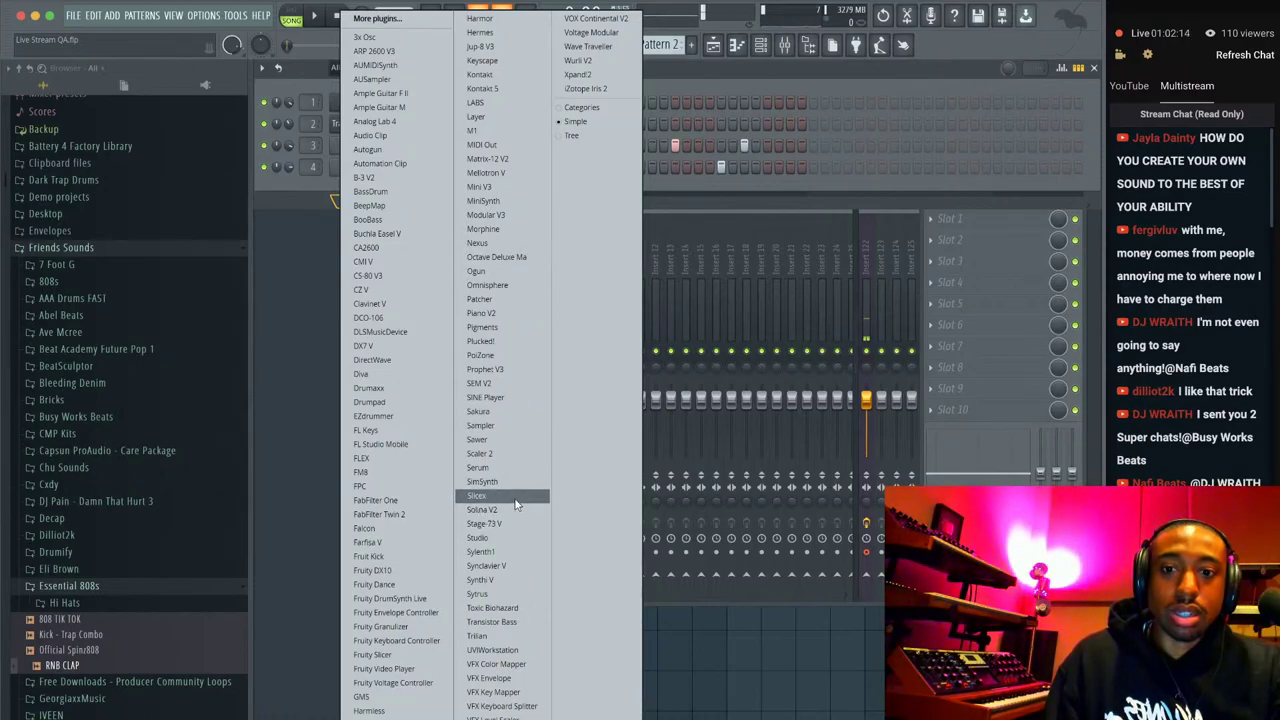
click(505, 467)
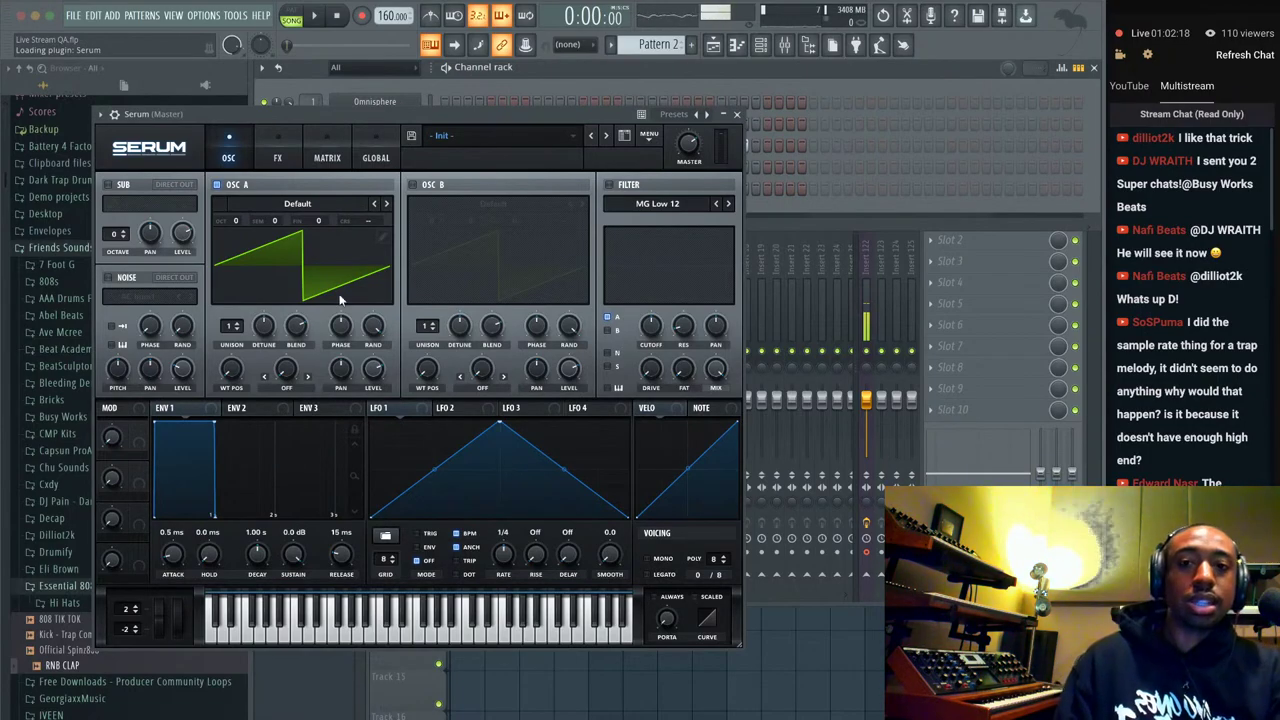
click(298, 206)
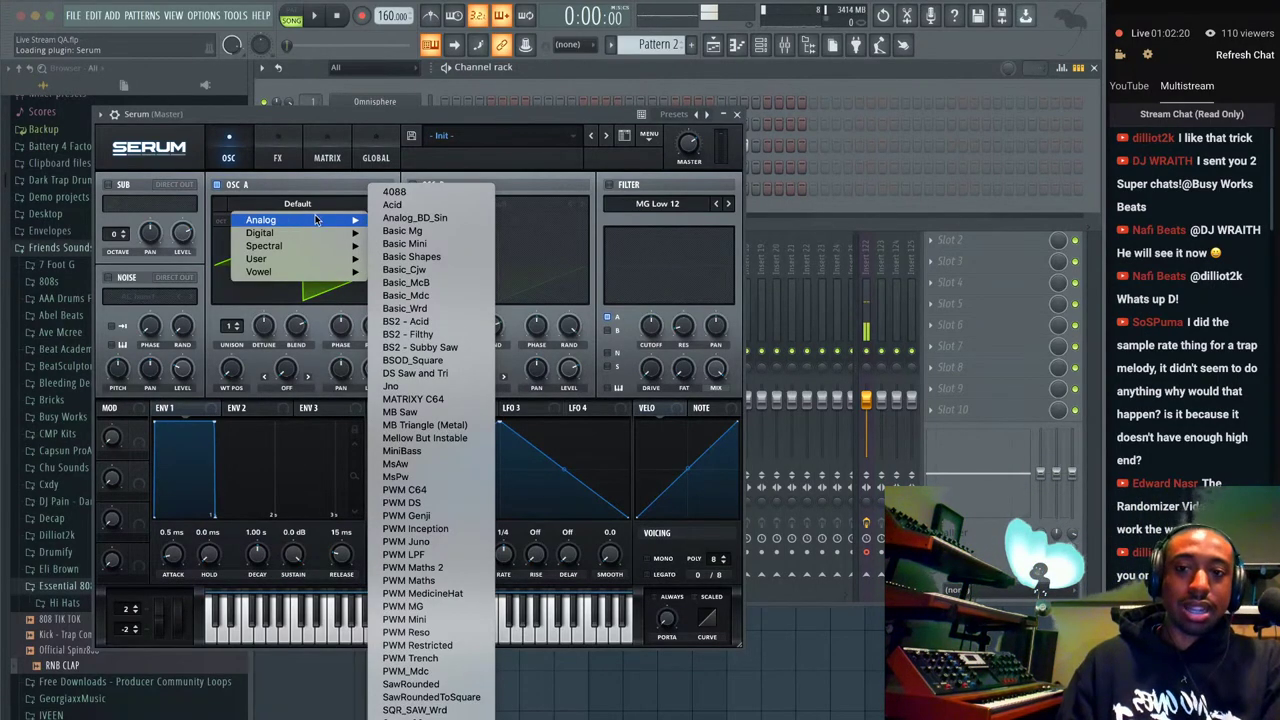
click(301, 207)
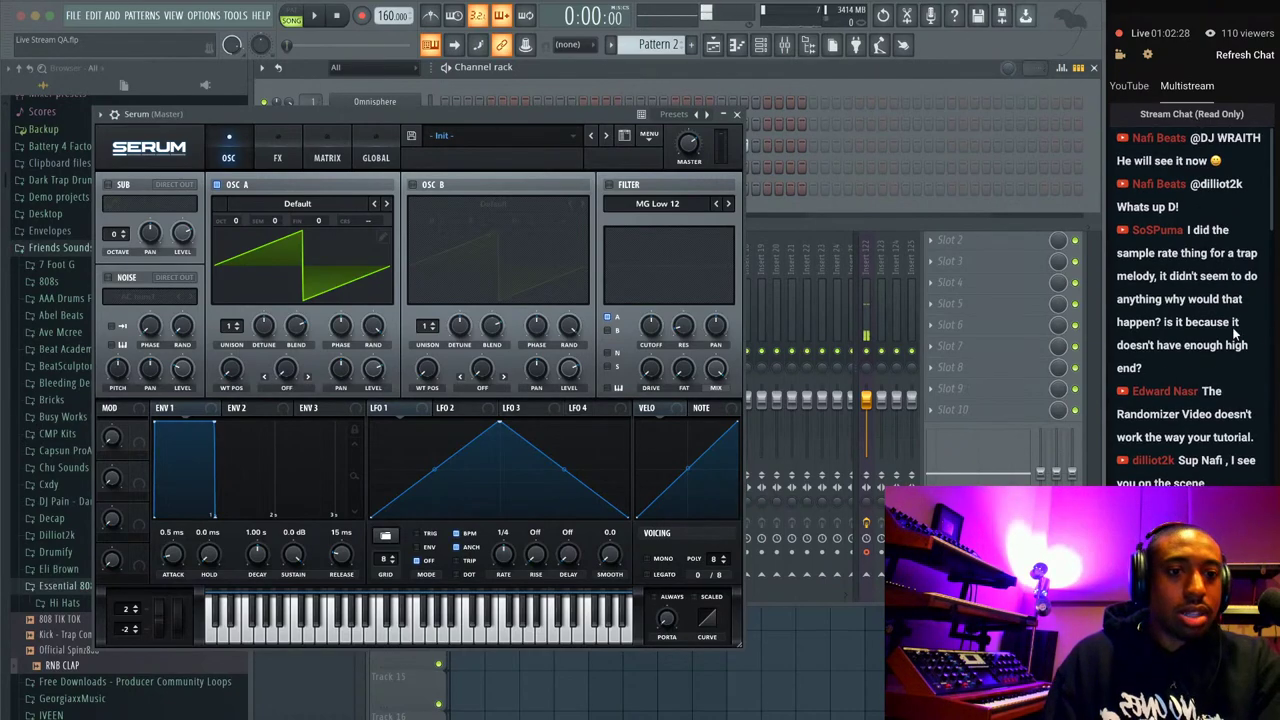
click(737, 114)
Select the Omnisphere channel and reopen its window on the Power Strings + Tron patch.
click(430, 102)
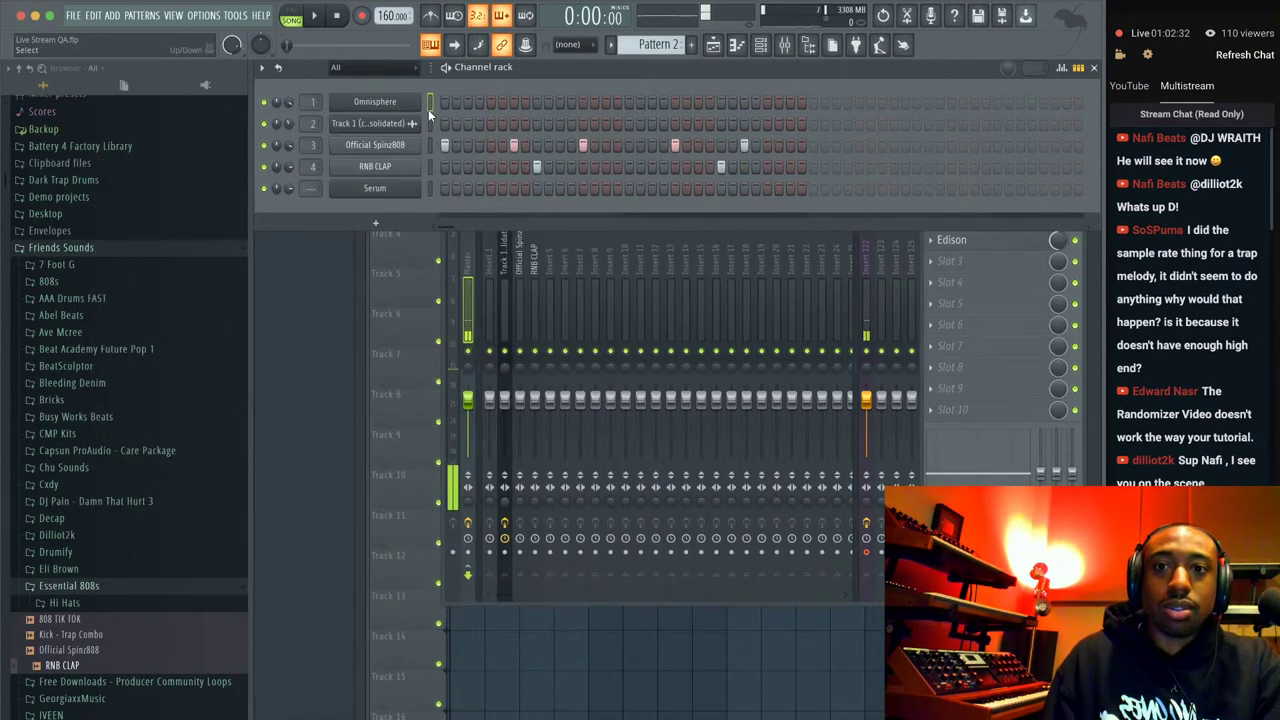
click(412, 105)
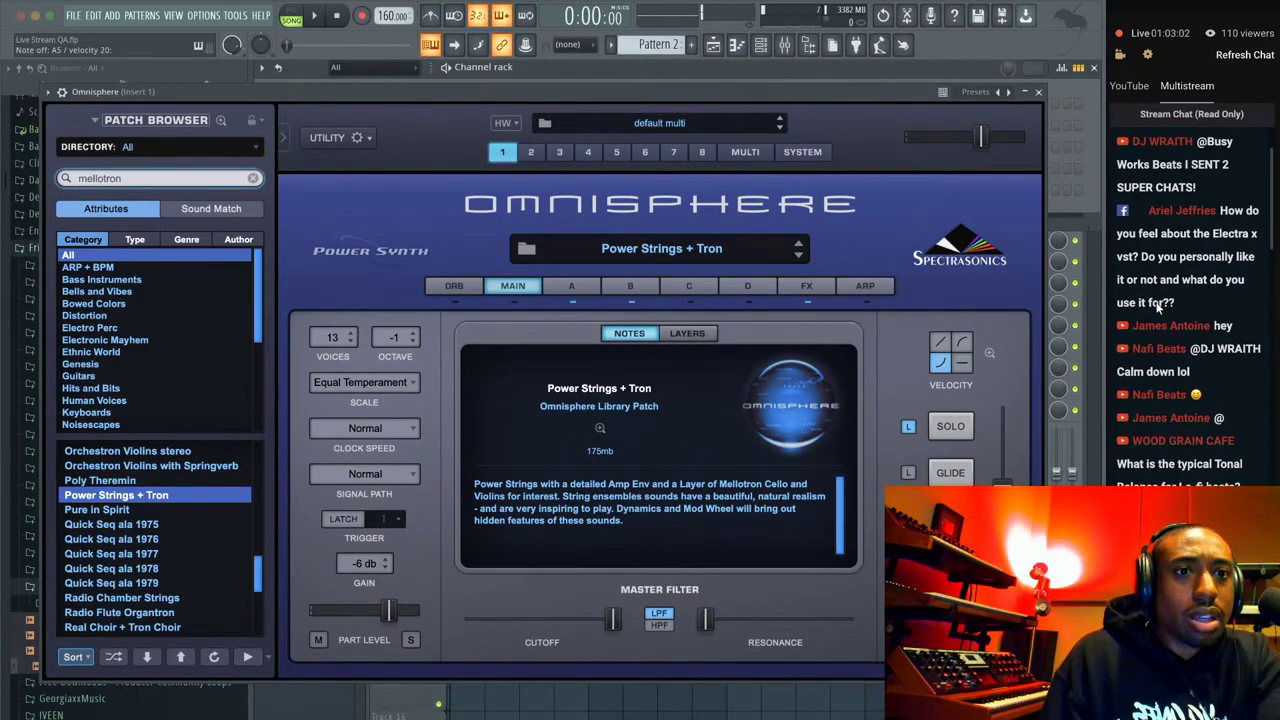
Bring the YouTube live chat window forward and scroll through the viewer messages.
key(alt+Tab)
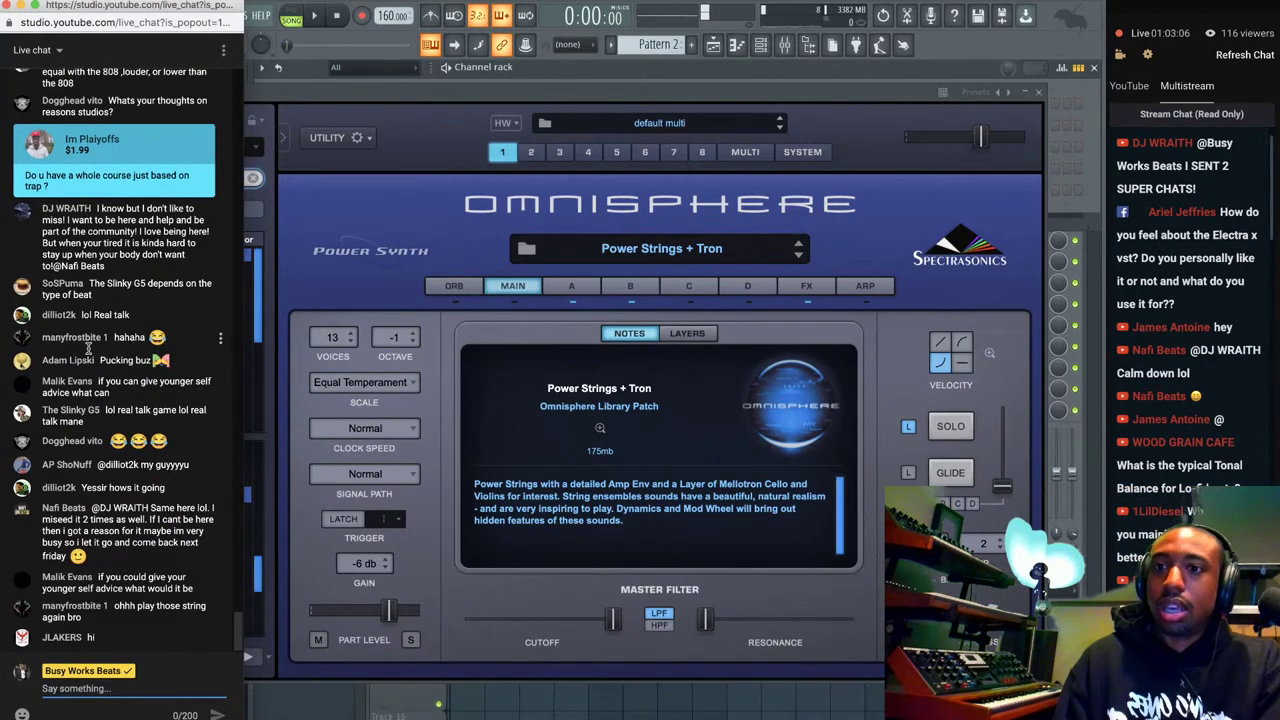
scroll(88, 348, up, 15)
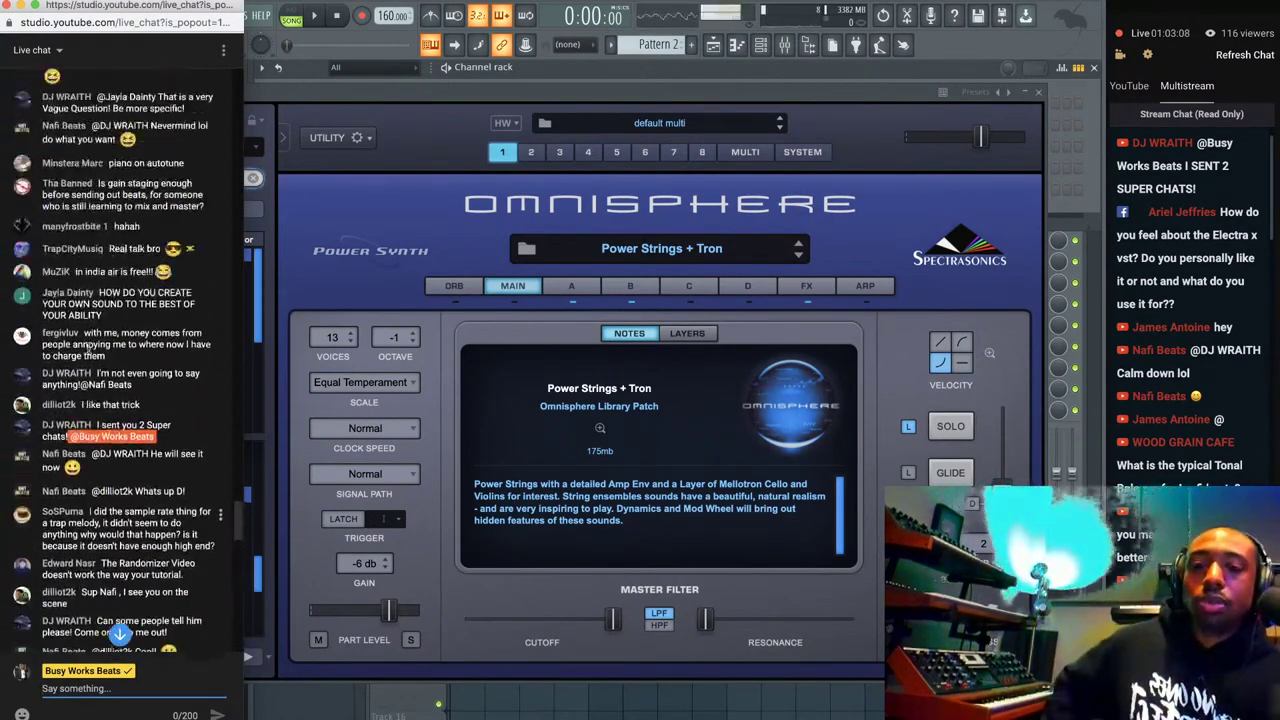
scroll(88, 348, up, 10)
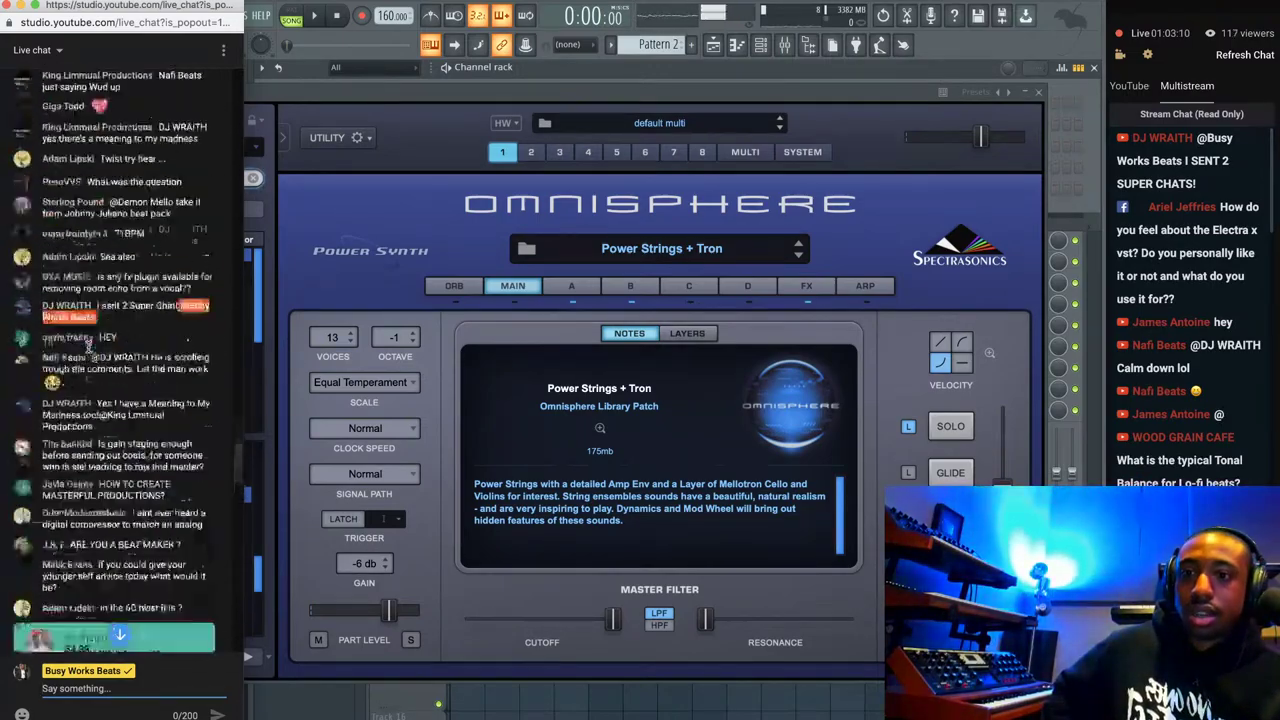
scroll(88, 348, up, 10)
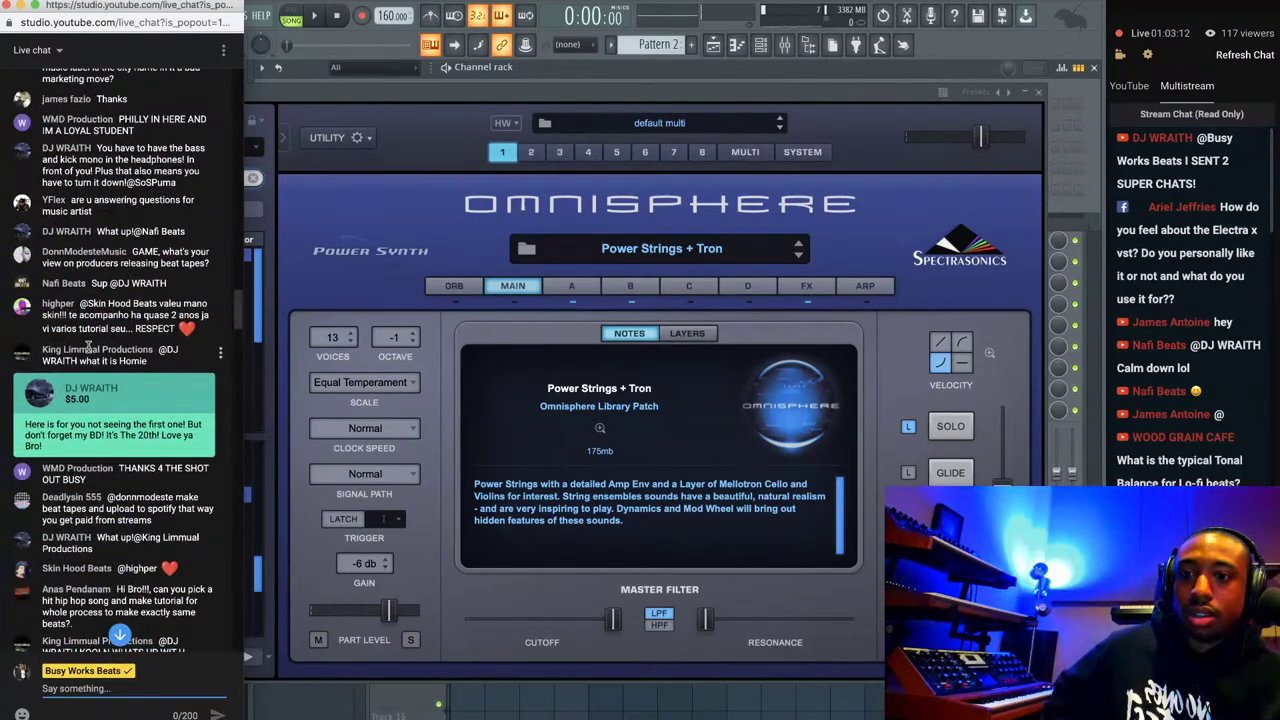
scroll(88, 348, down, 4)
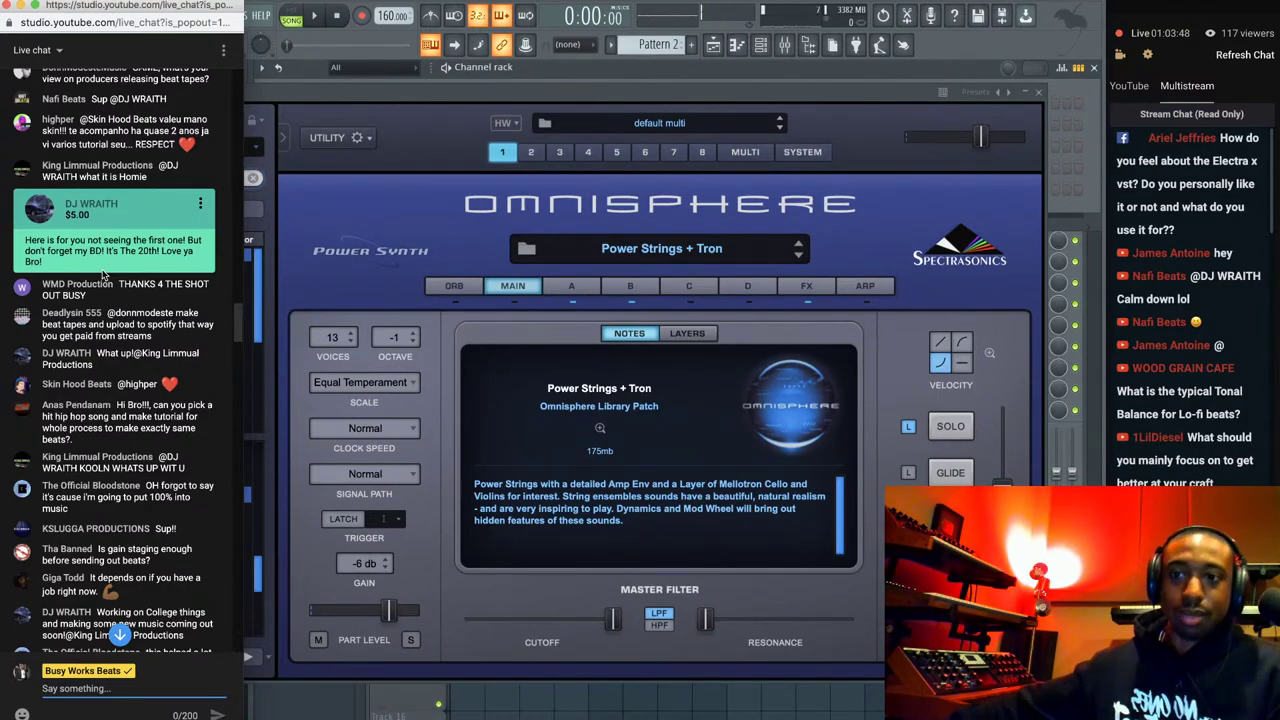
scroll(103, 275, up, 1)
scroll(103, 275, down, 15)
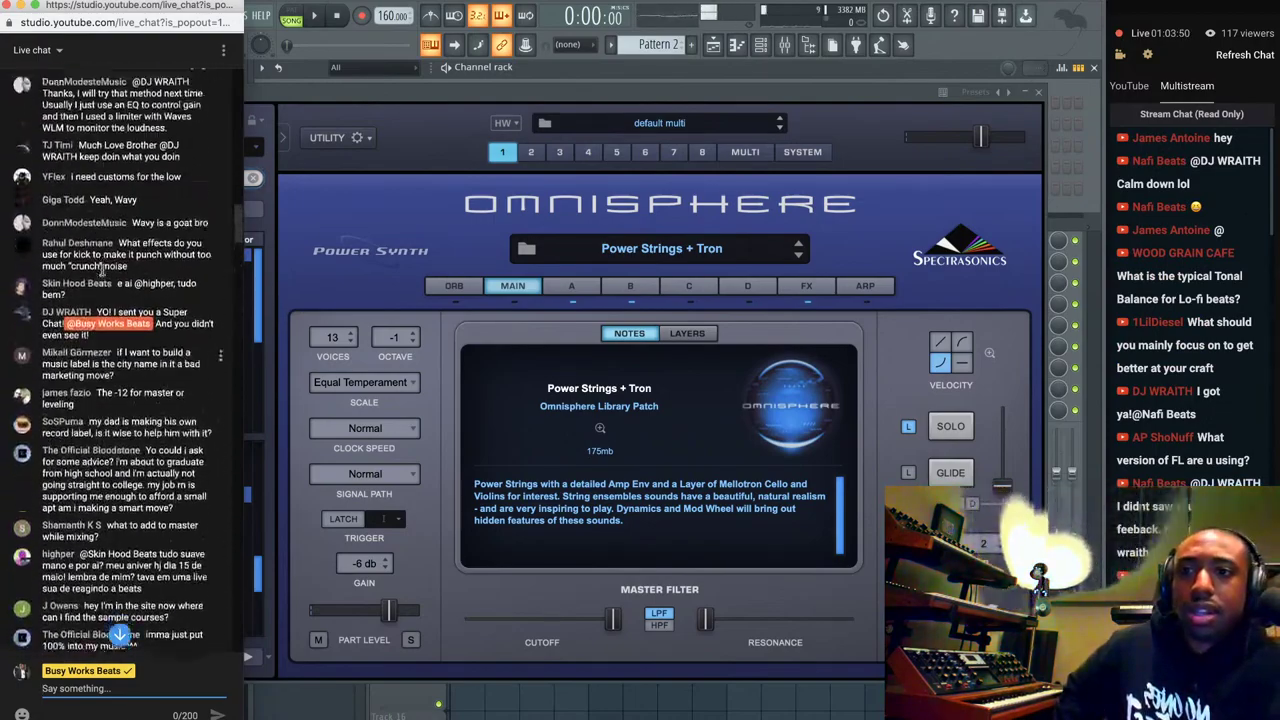
scroll(103, 275, down, 15)
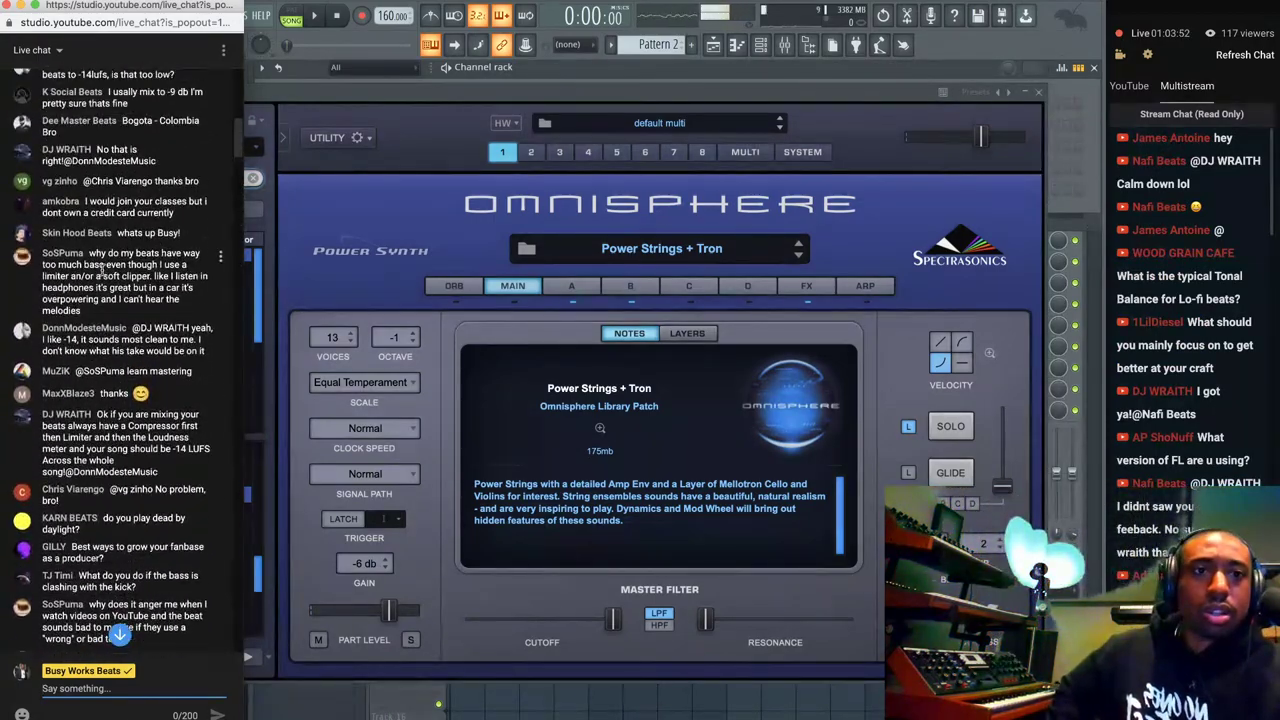
scroll(103, 272, up, 5)
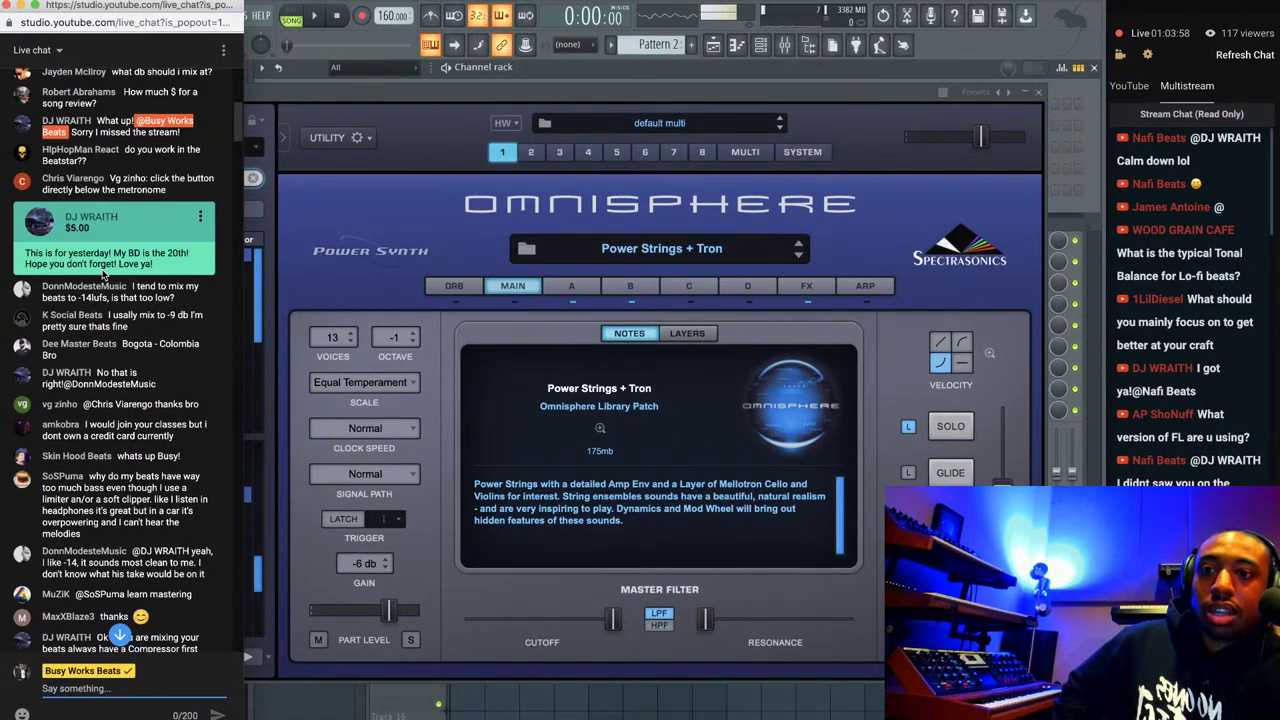
scroll(118, 326, down, 10)
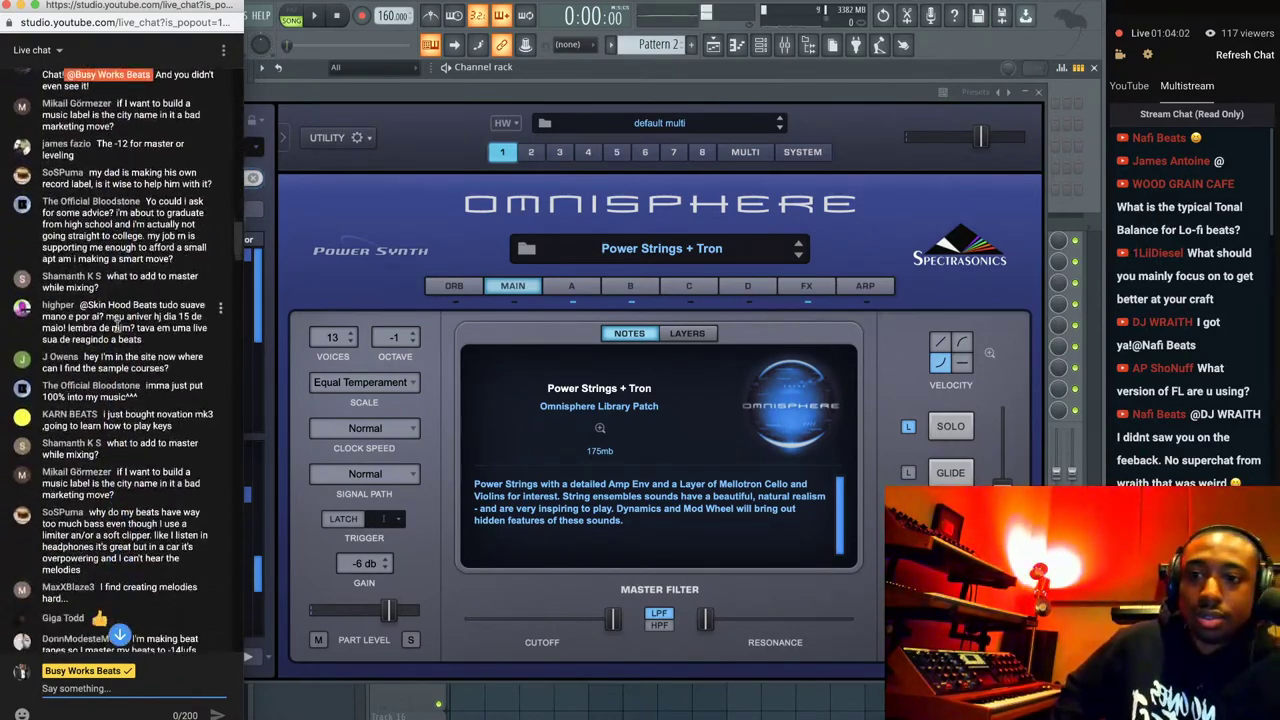
scroll(118, 330, down, 5)
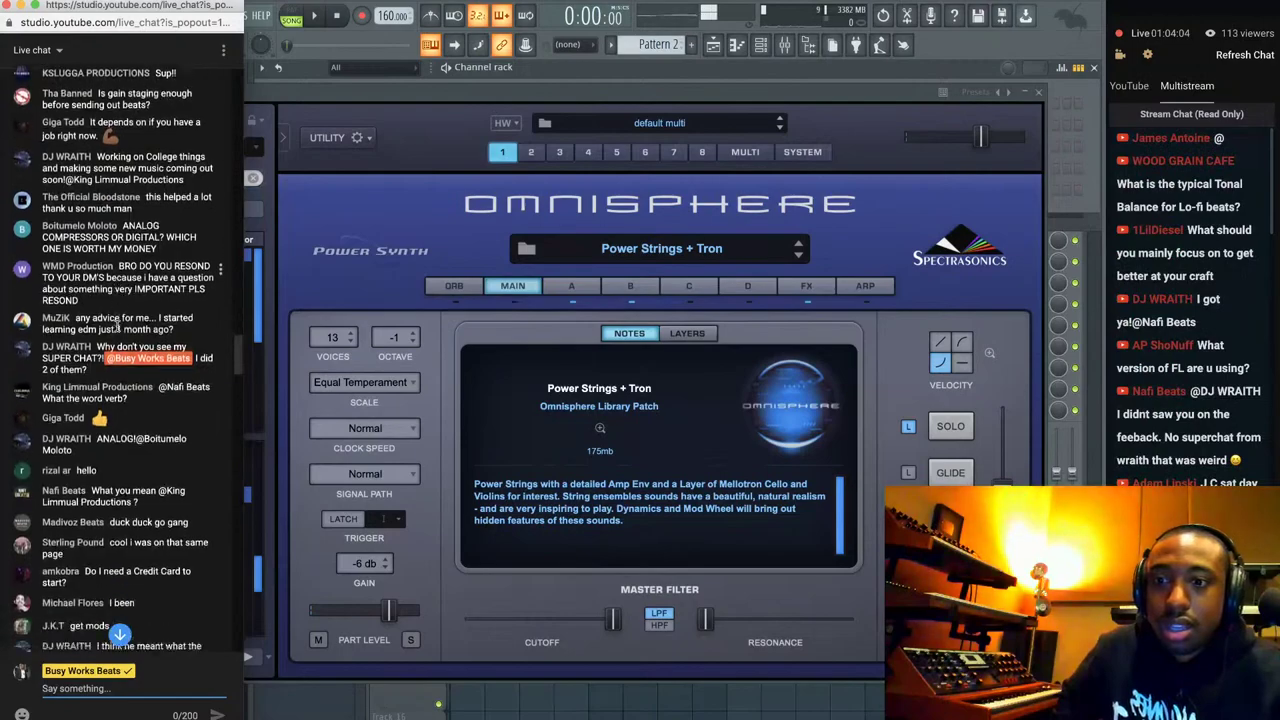
scroll(118, 333, down, 4)
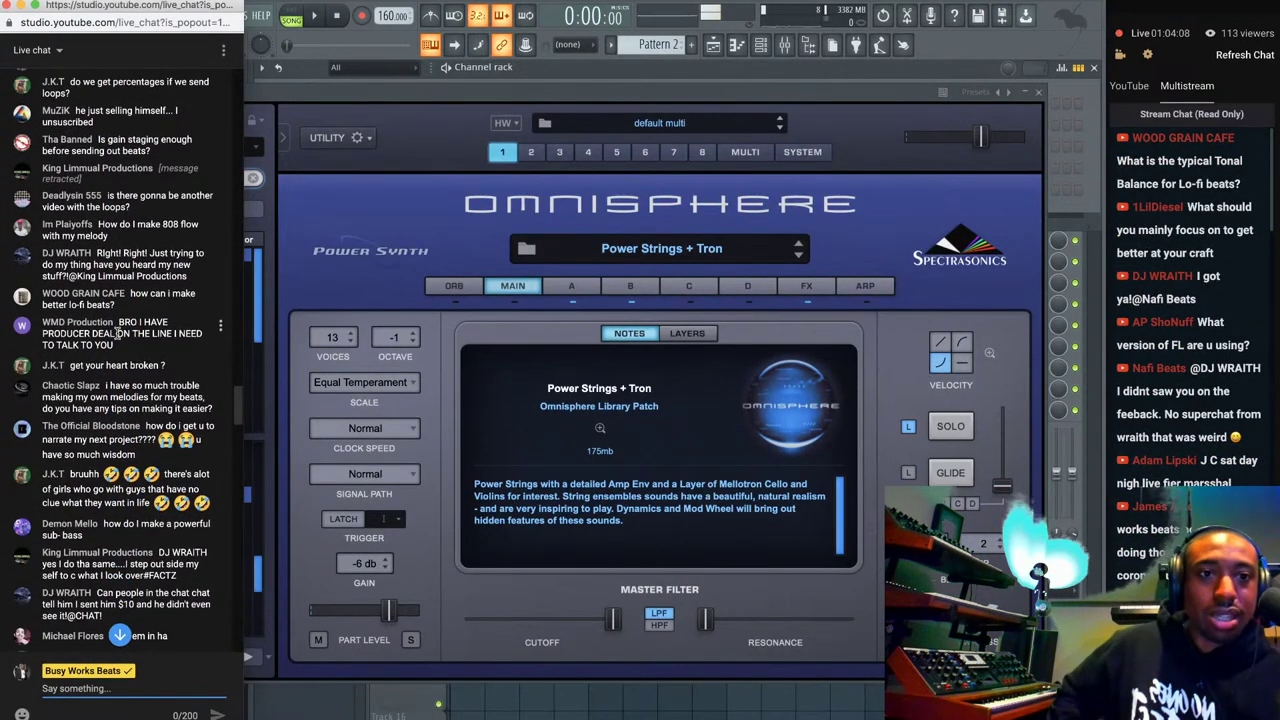
scroll(118, 333, down, 1)
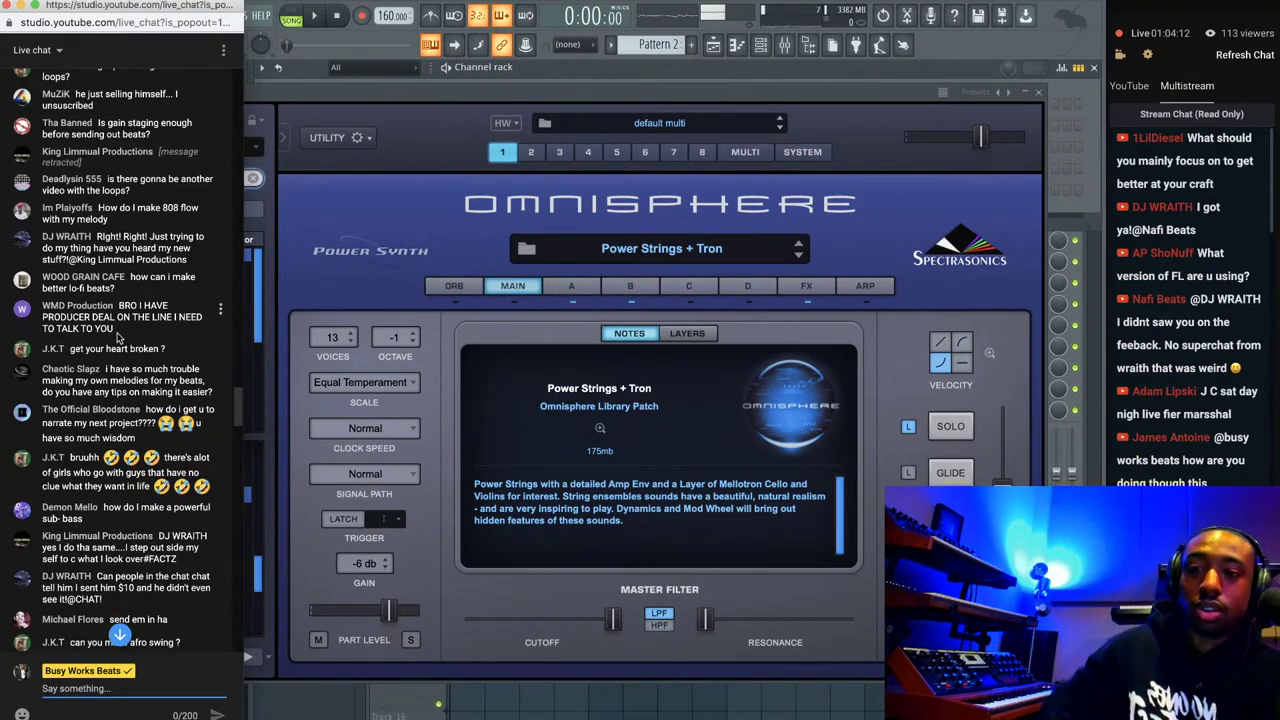
scroll(118, 338, down, 10)
scroll(118, 338, down, 5)
scroll(118, 333, down, 1)
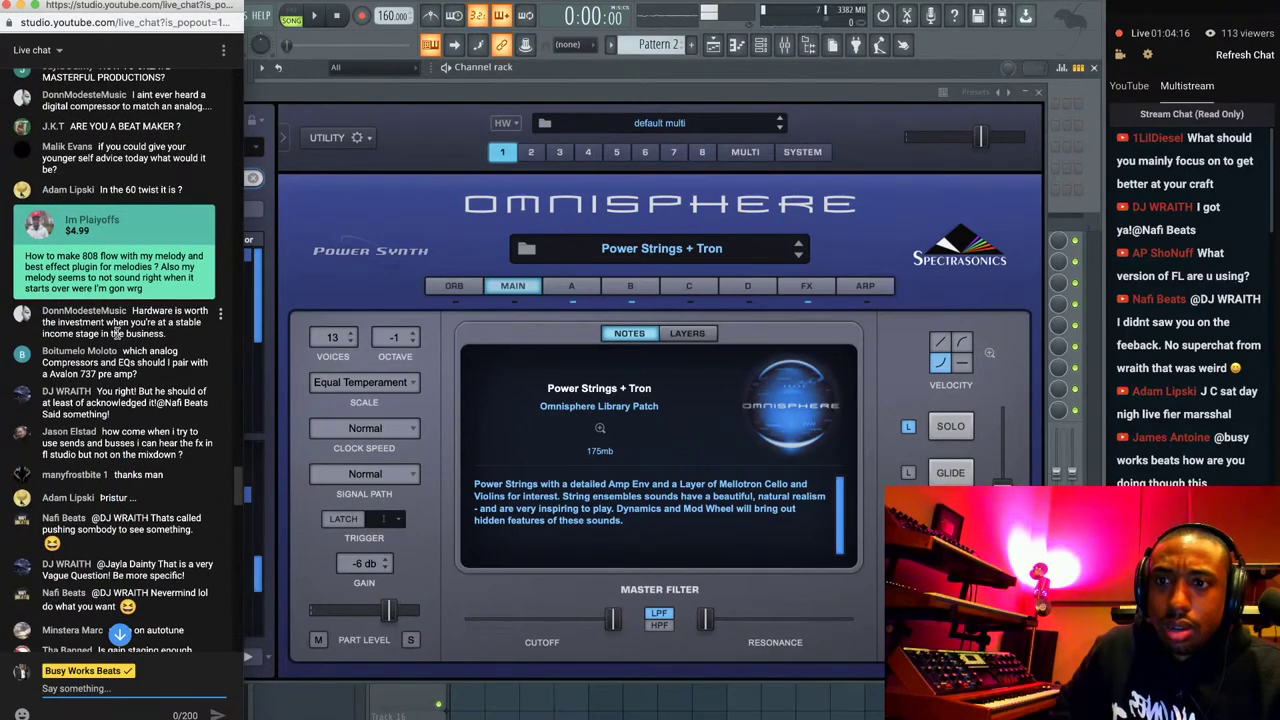
scroll(117, 333, down, 10)
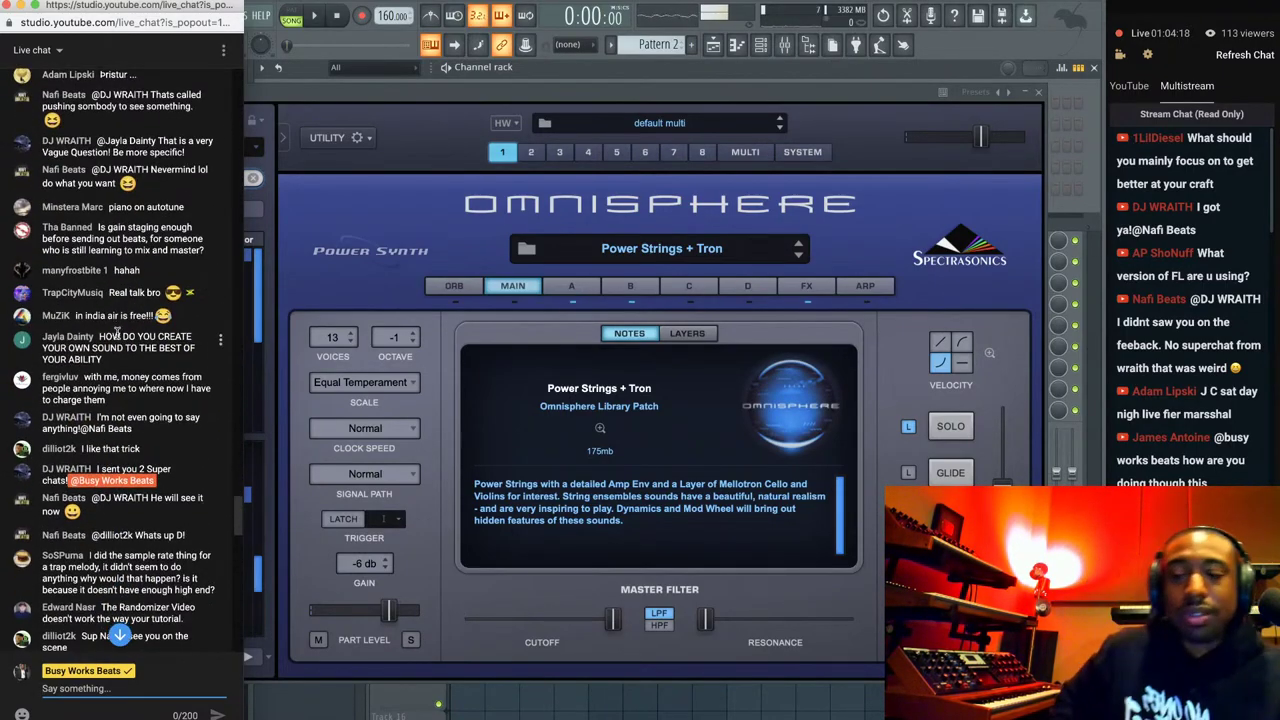
scroll(117, 333, down, 10)
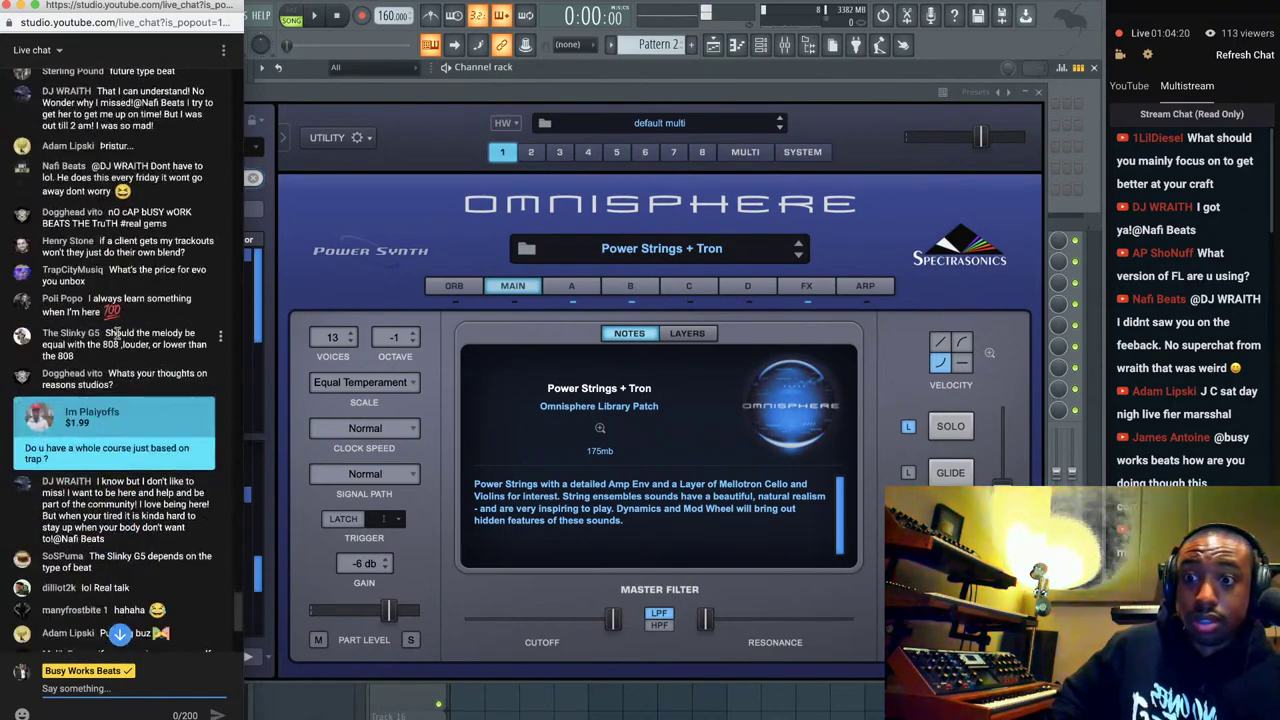
scroll(117, 333, up, 1)
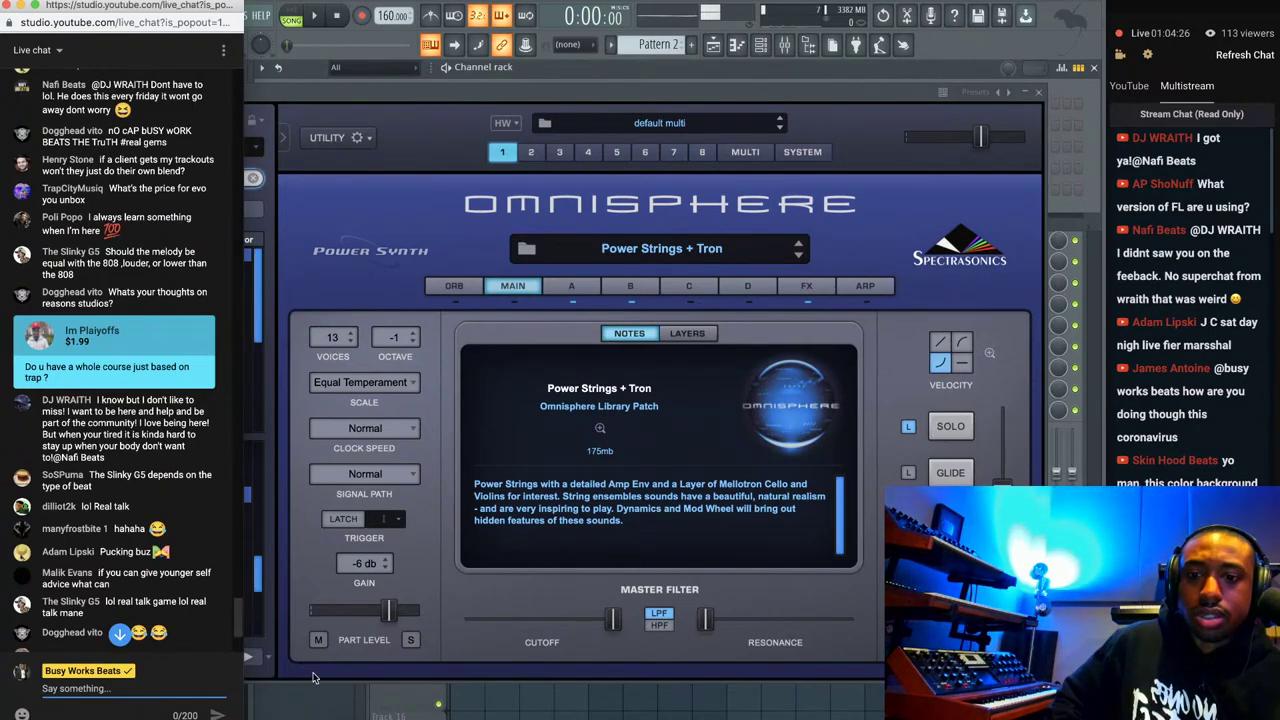
right_click(315, 714)
click(325, 603)
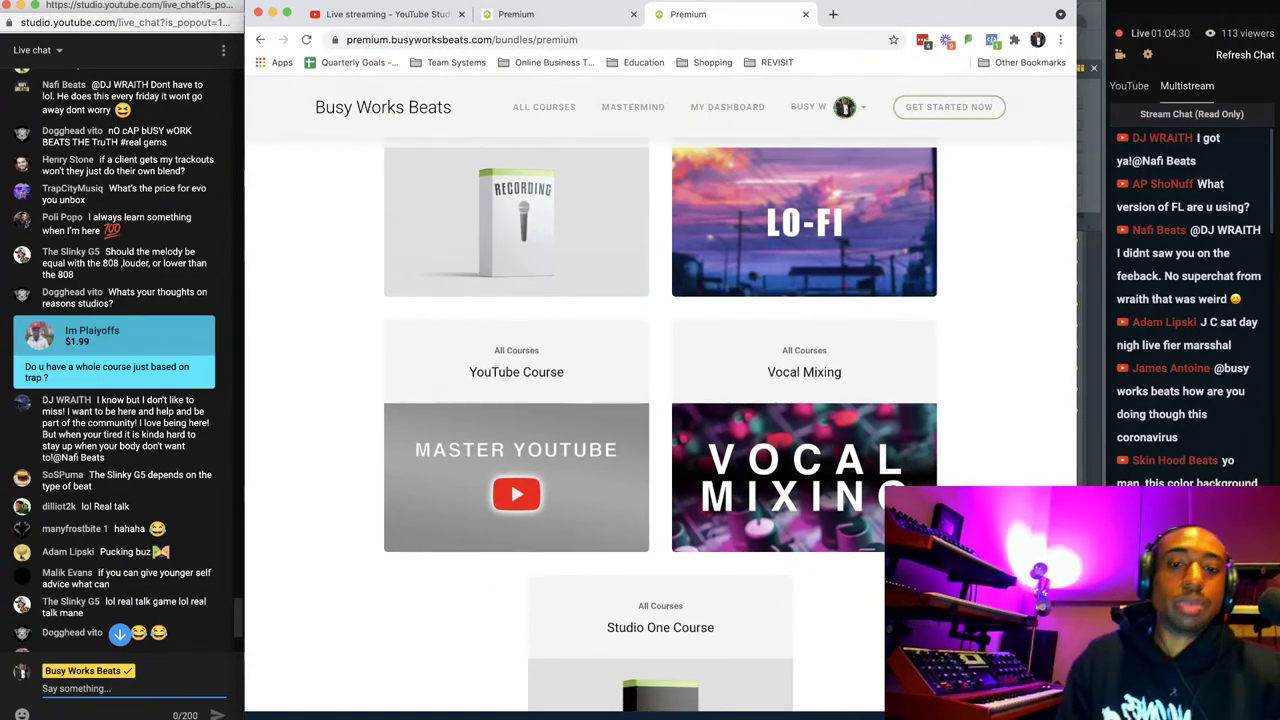
scroll(660, 420, up, 4)
scroll(660, 420, up, 5)
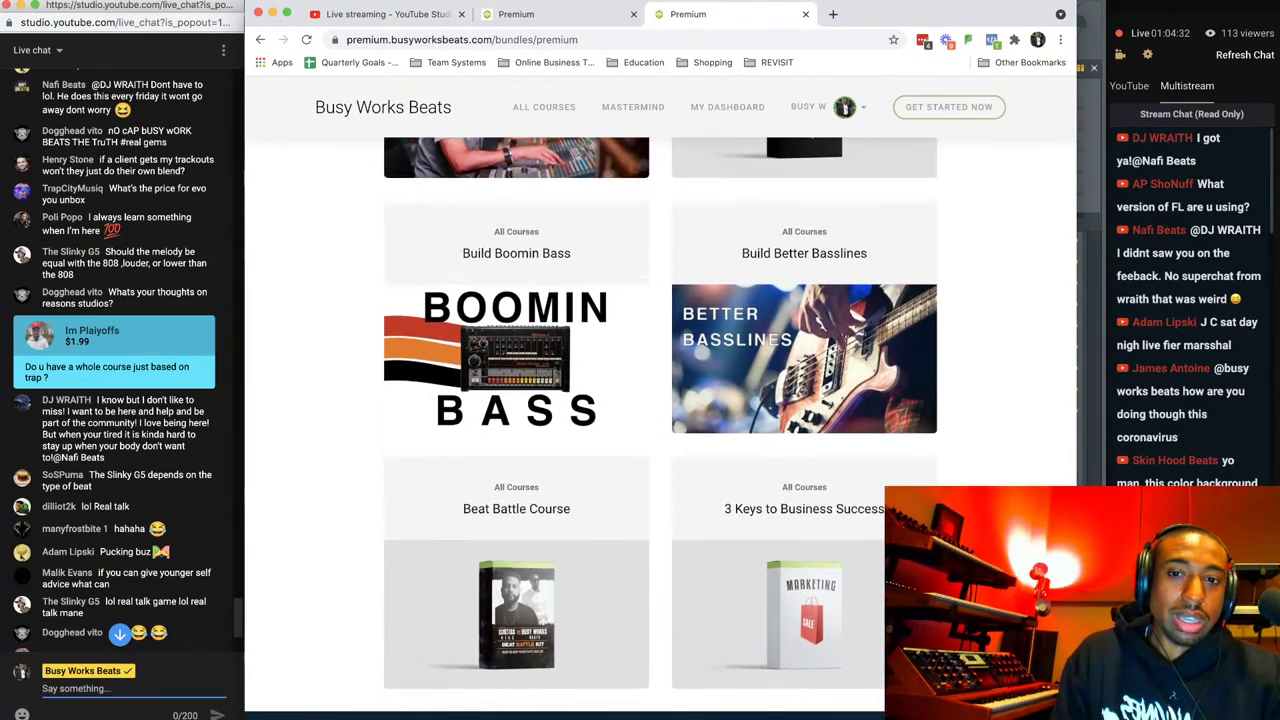
scroll(660, 420, down, 15)
scroll(660, 420, up, 10)
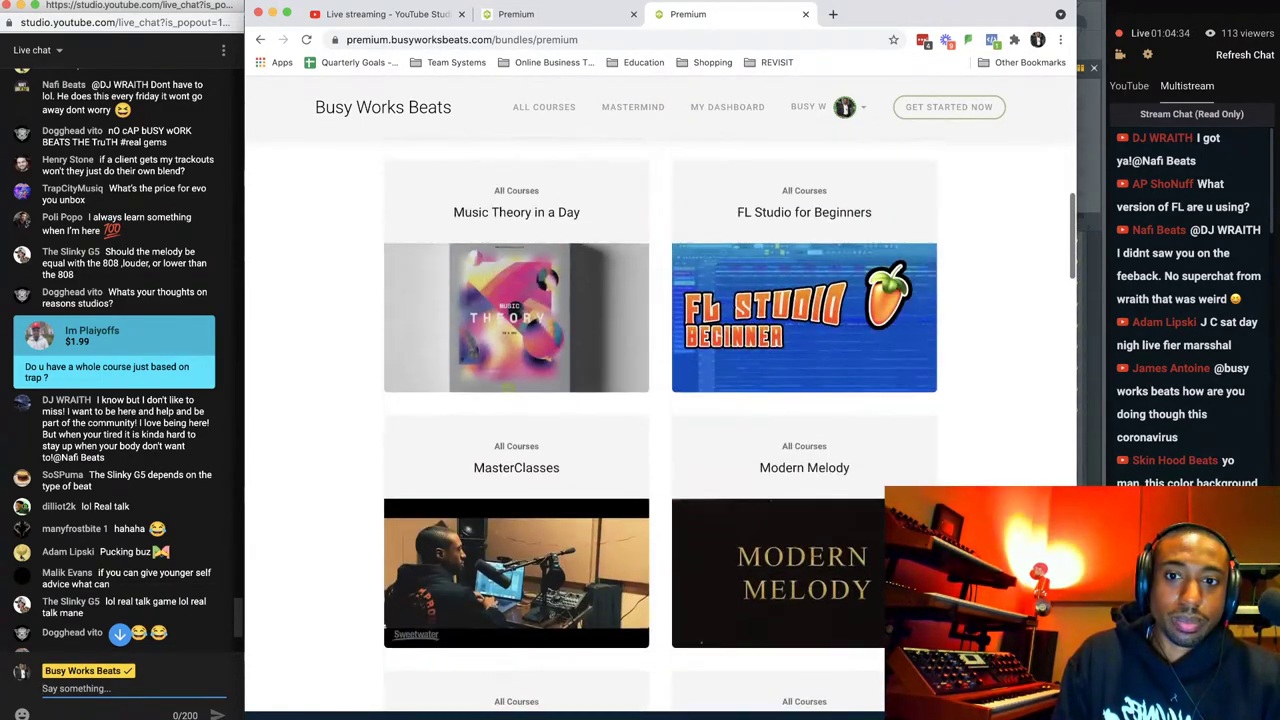
scroll(981, 533, up, 5)
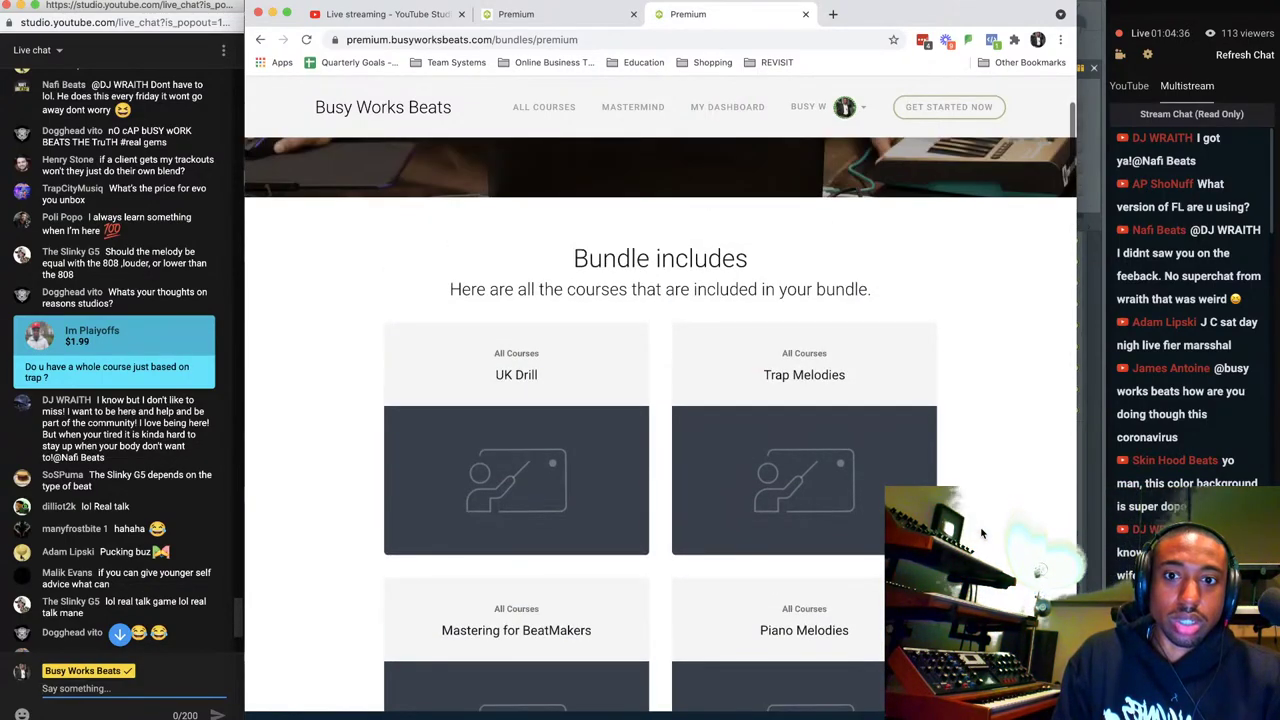
scroll(981, 533, down, 3)
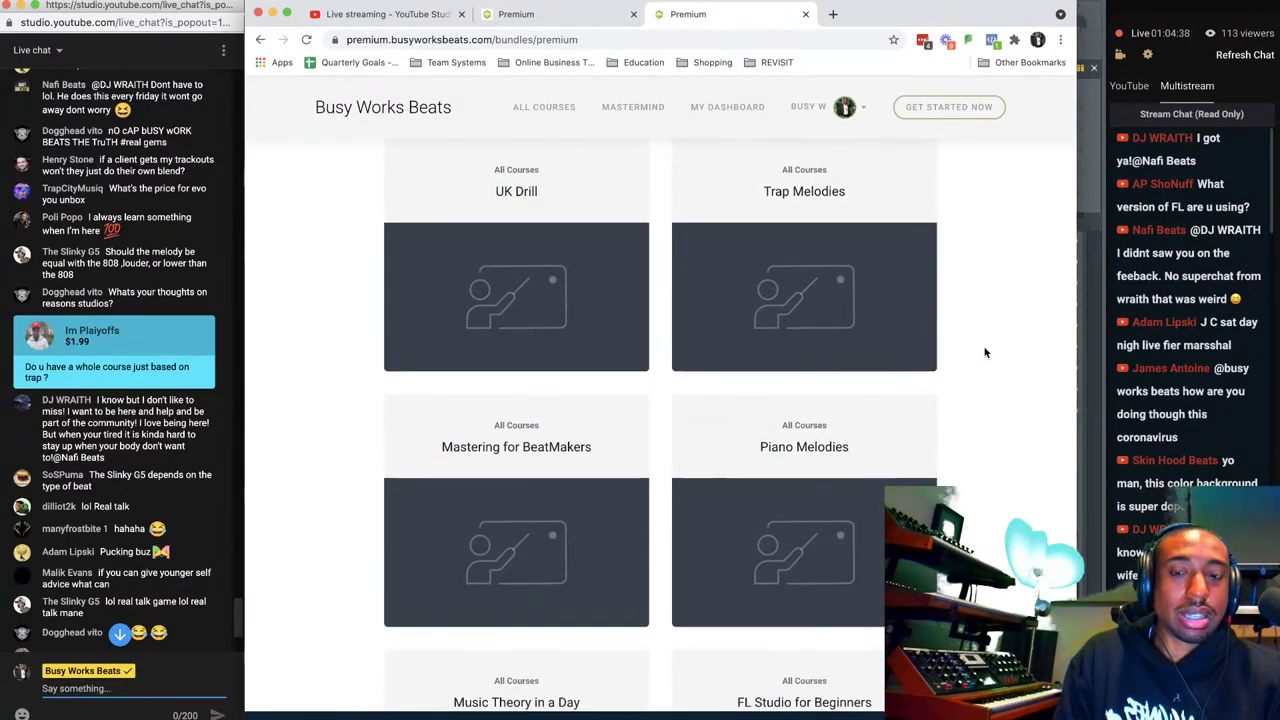
scroll(943, 400, up, 3)
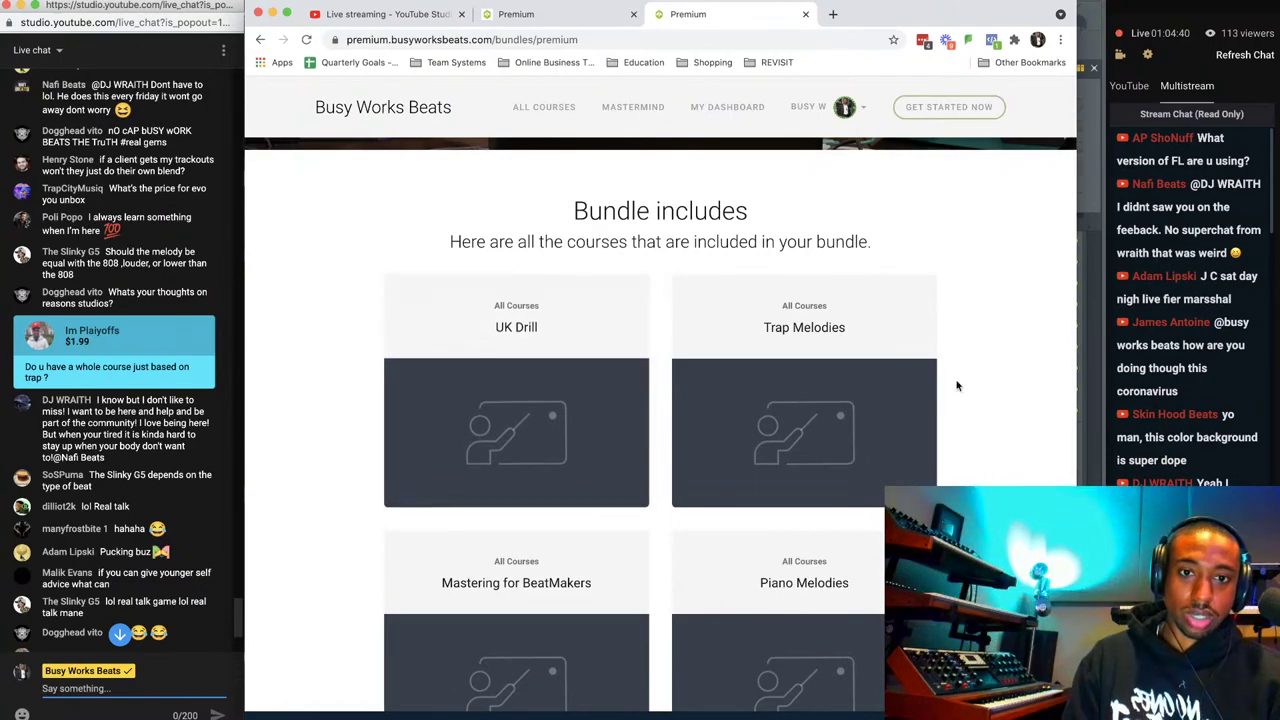
scroll(950, 390, down, 4)
scroll(956, 386, down, 3)
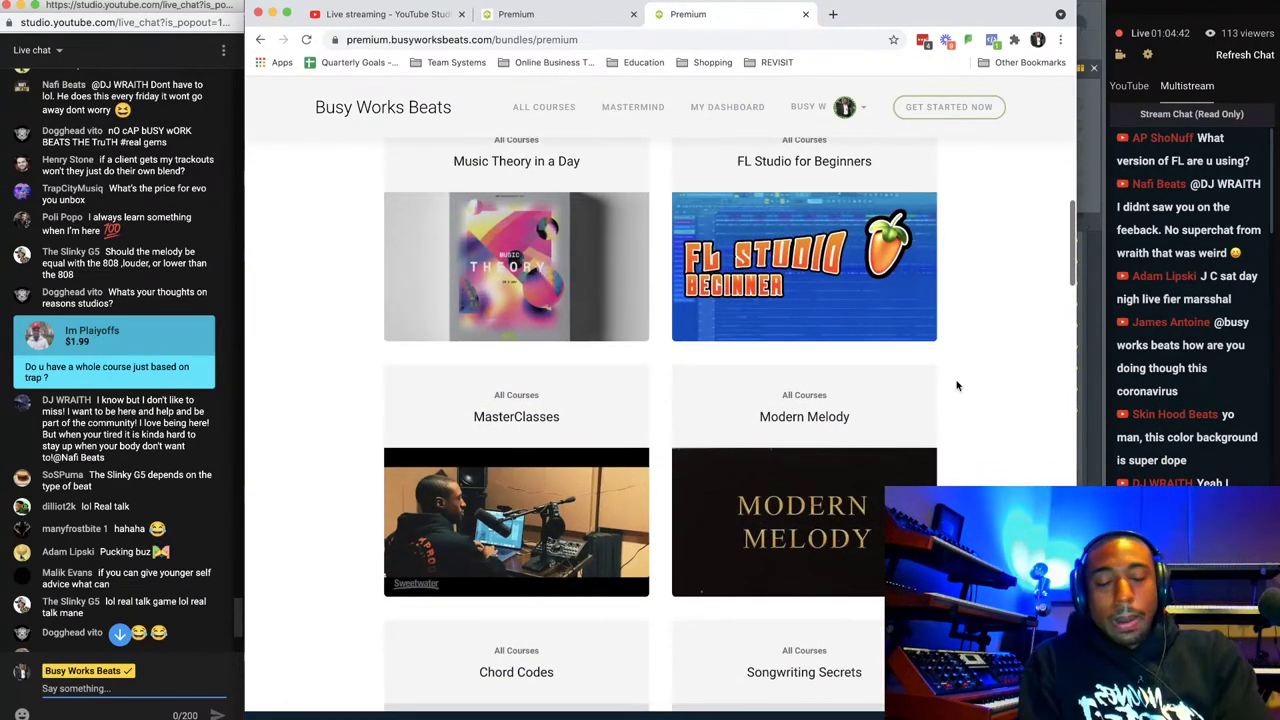
scroll(906, 305, down, 3)
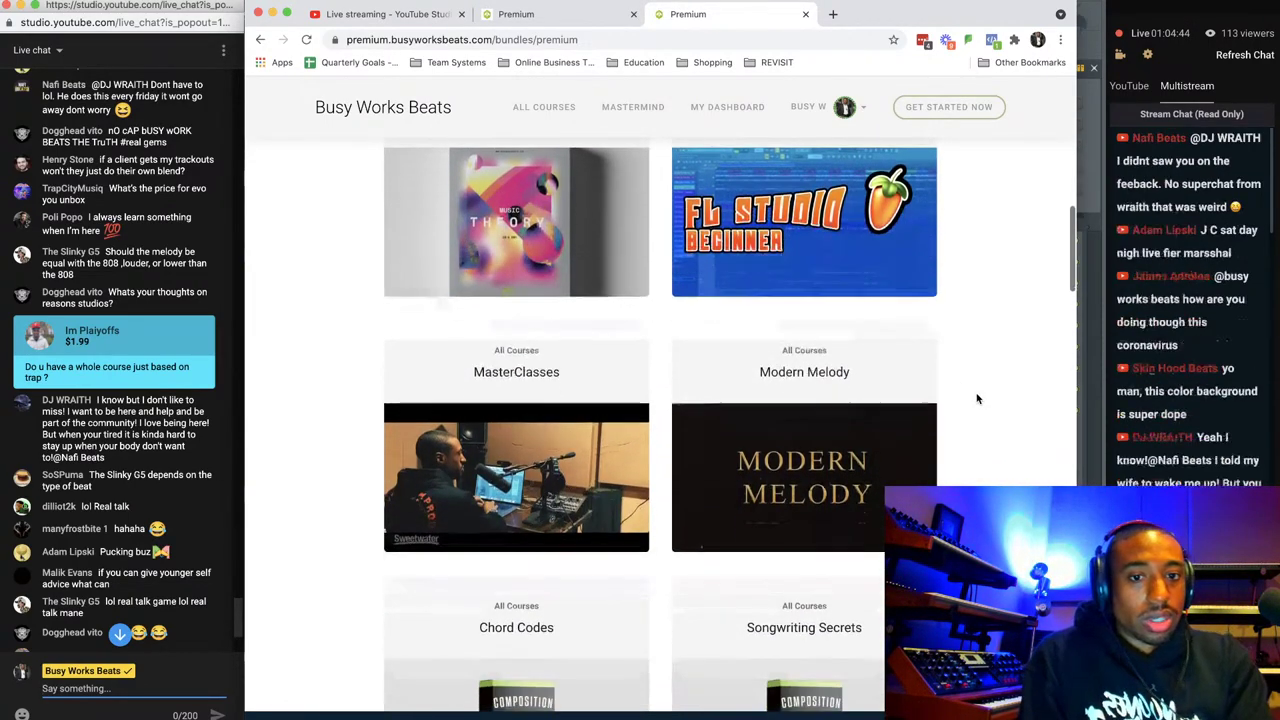
scroll(966, 366, down, 5)
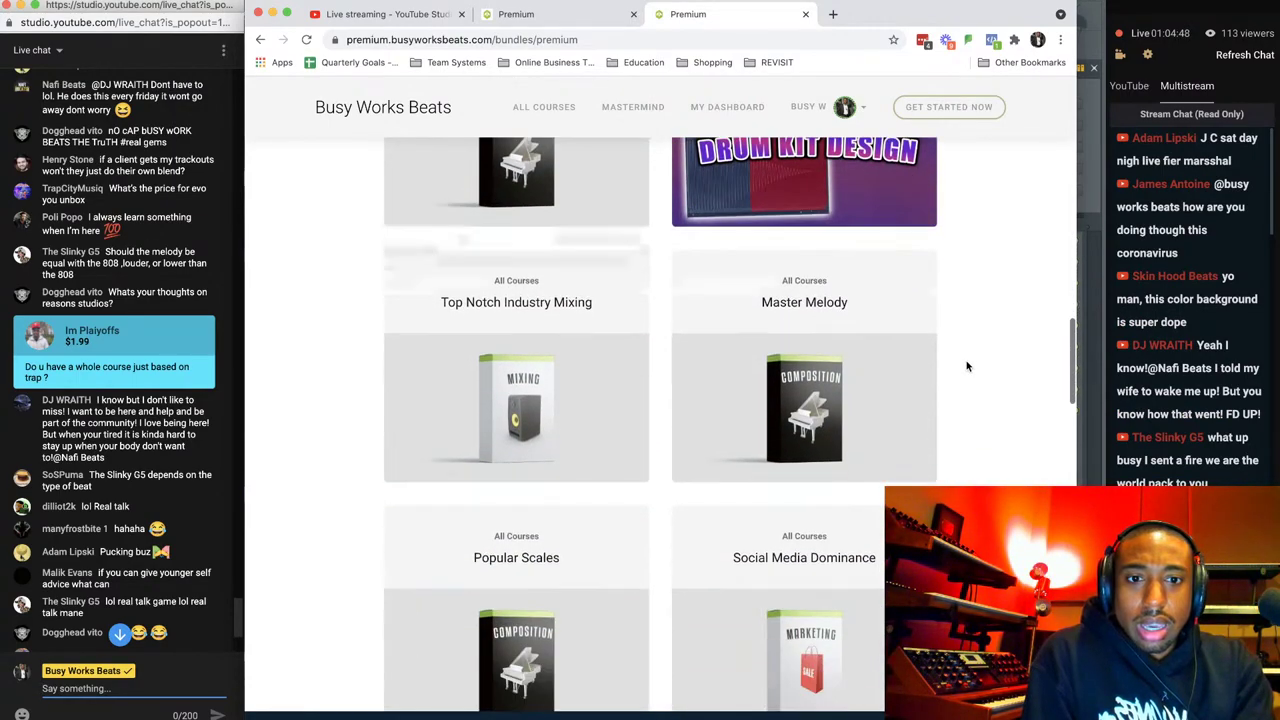
scroll(966, 366, down, 6)
scroll(966, 366, down, 10)
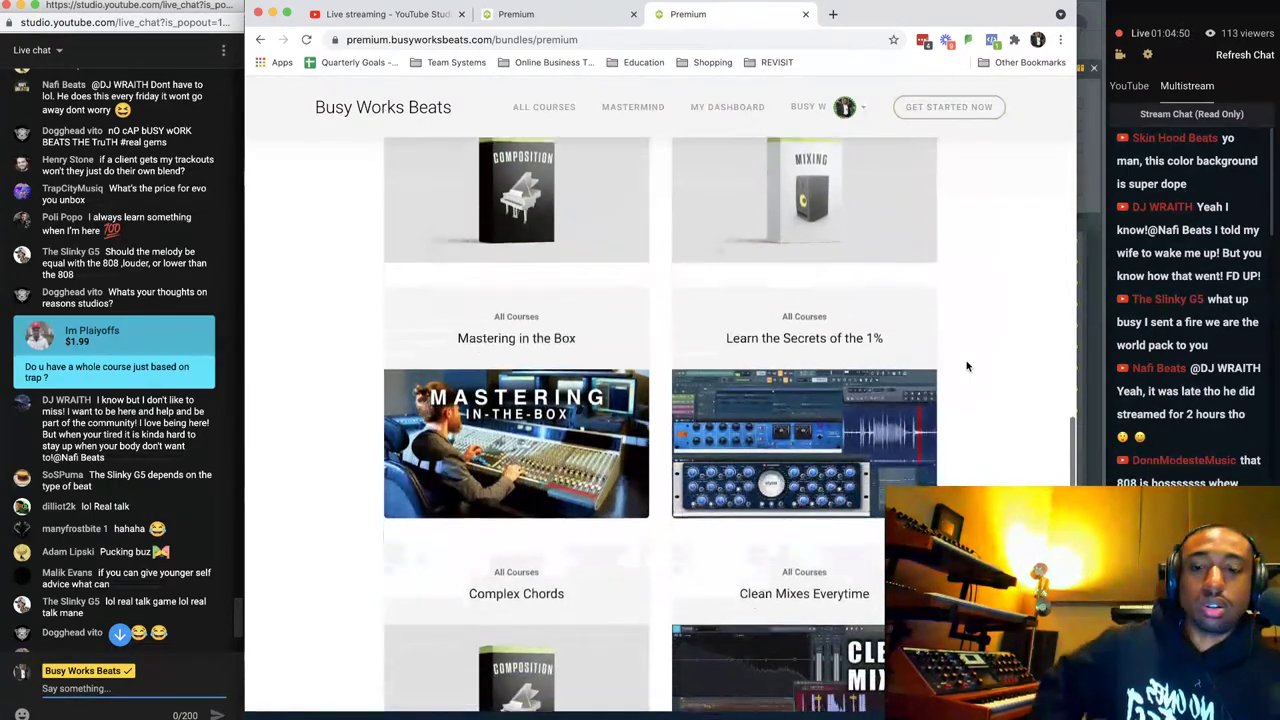
scroll(966, 366, down, 2)
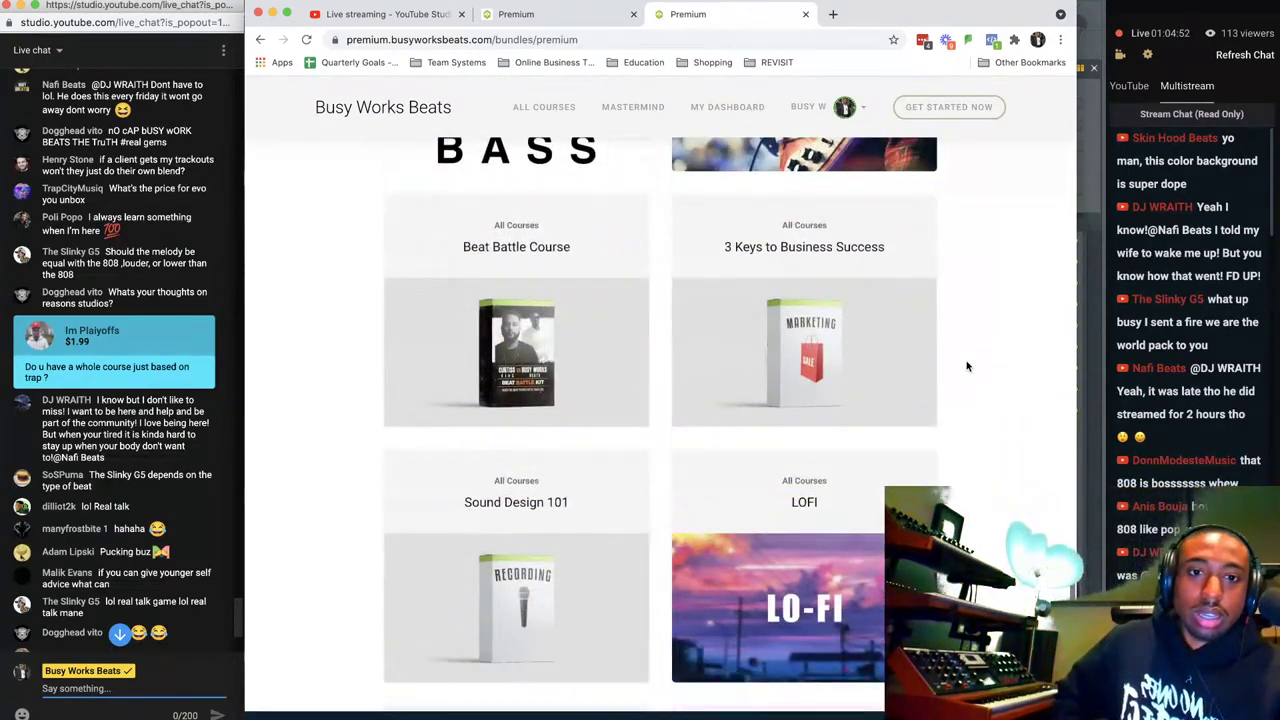
scroll(966, 366, down, 10)
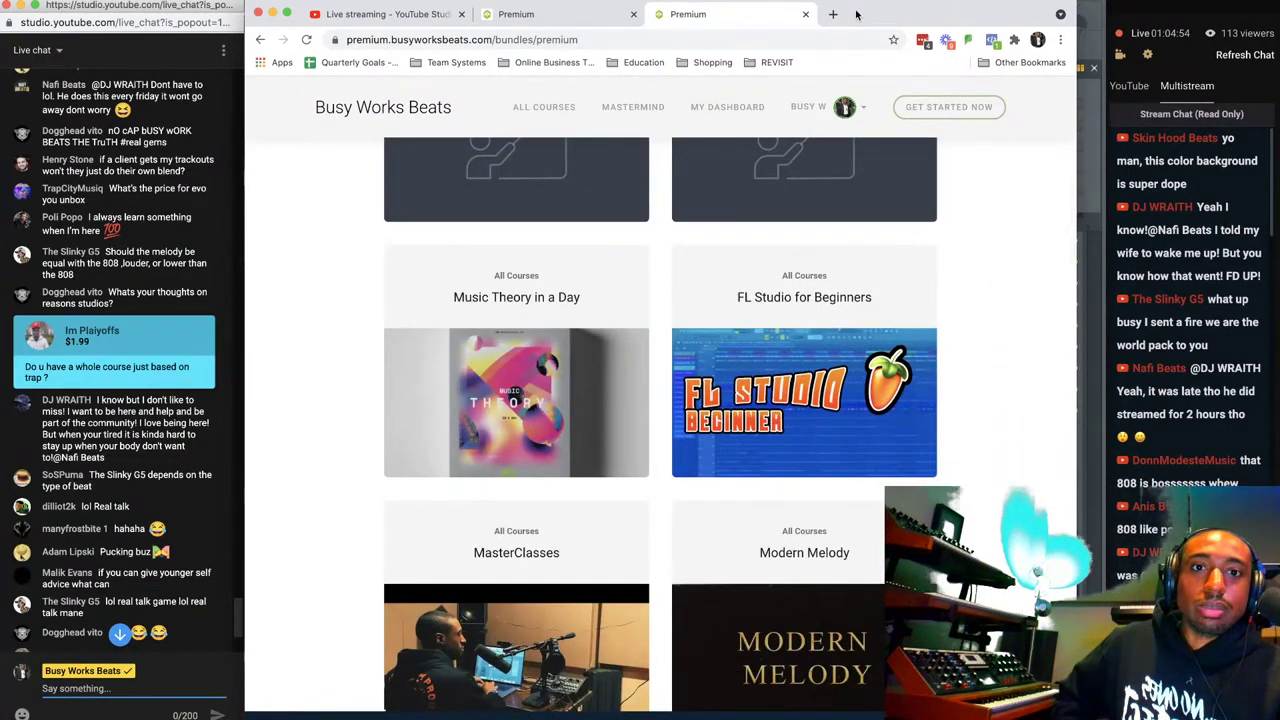
Open busyworksbeats.com/products/beat-magic in a new tab and add Beat Magic to the cart.
click(833, 14)
text(busywo)
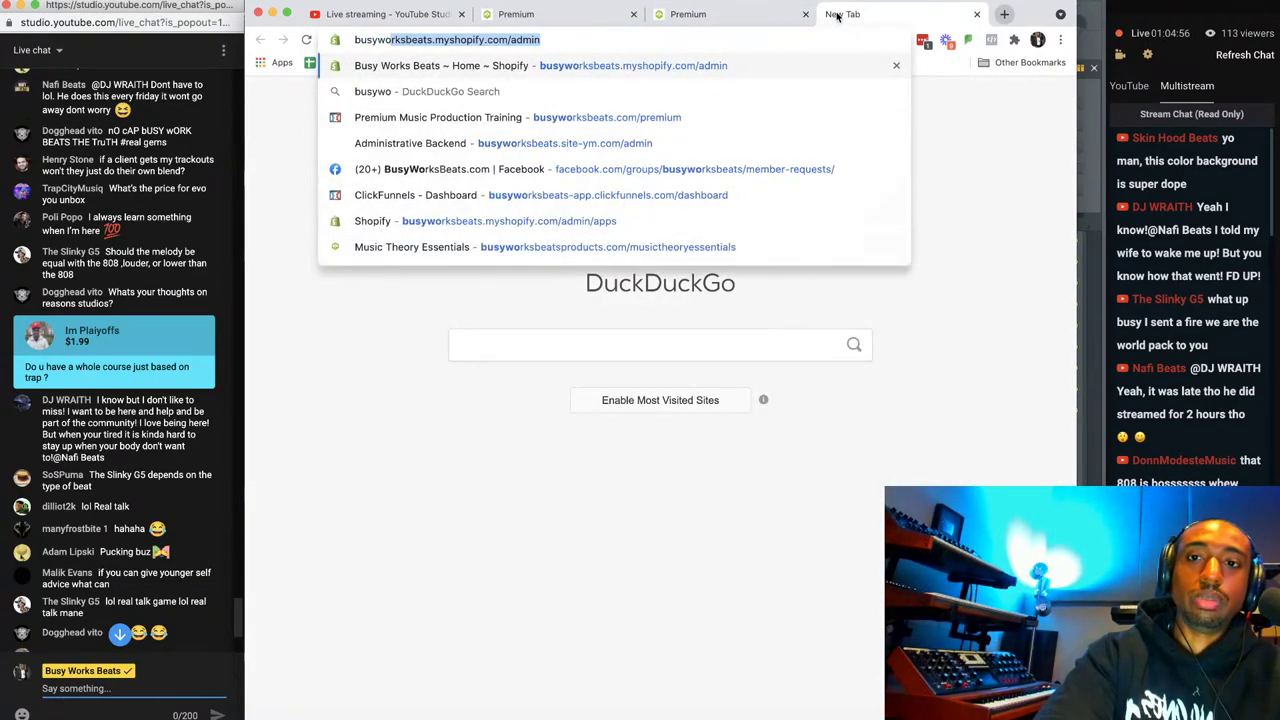
text(rksbeats.com/products/beat-magic)
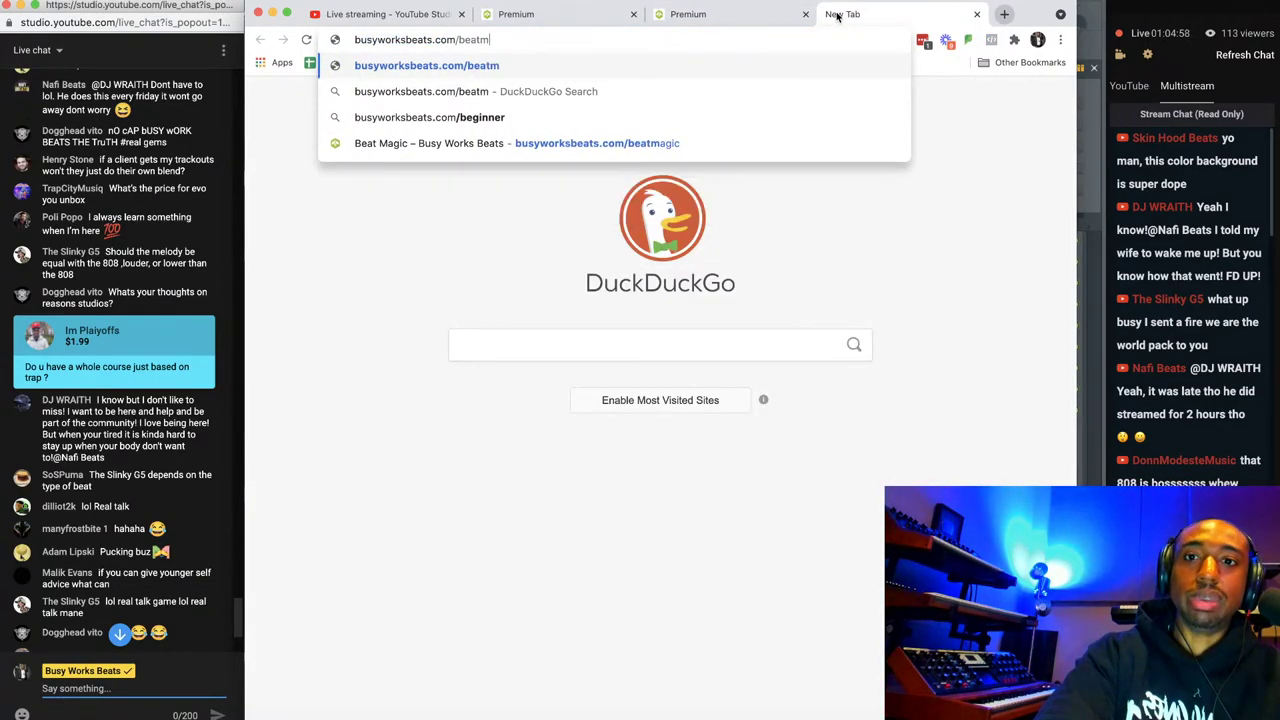
key(Return)
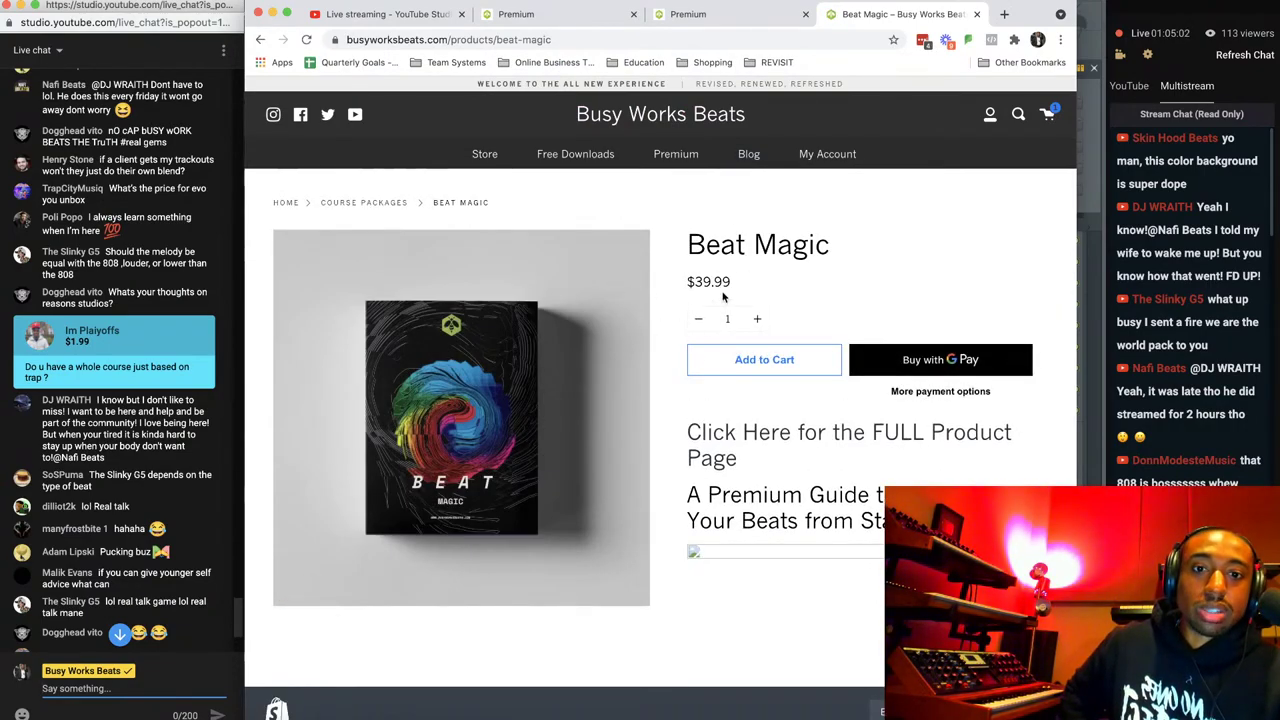
click(758, 368)
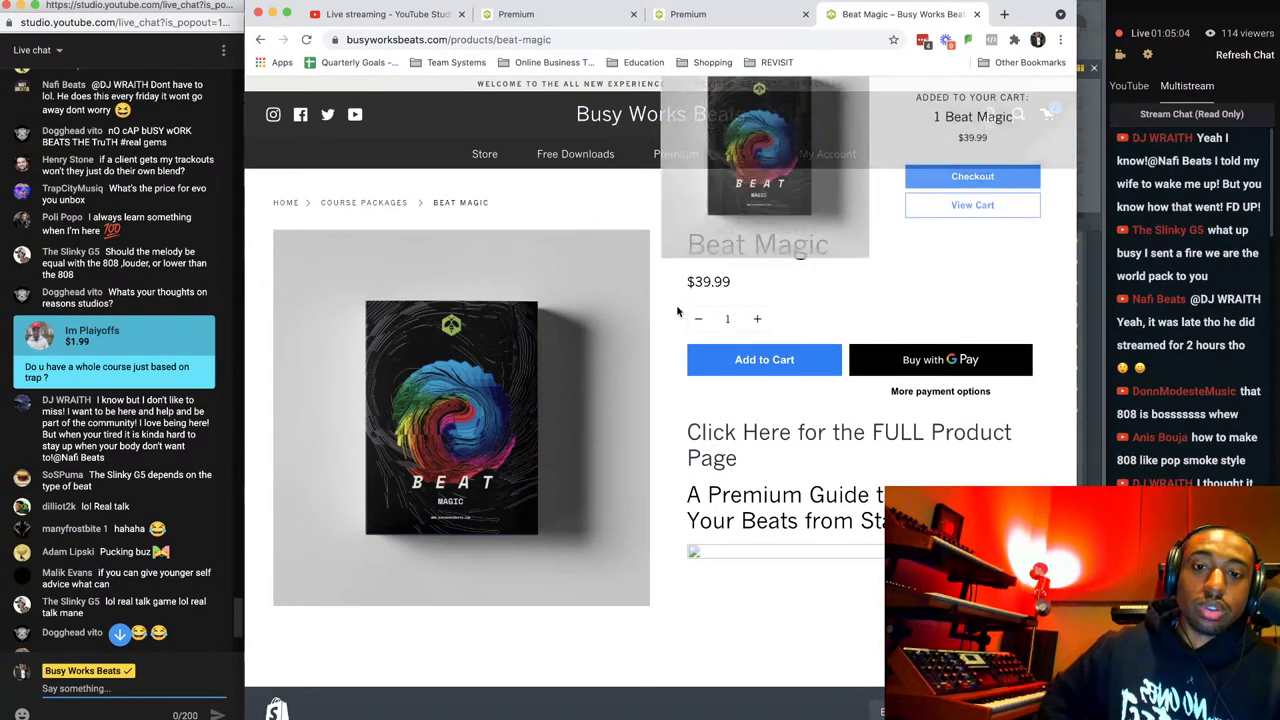
Go from the cart to checkout and start entering a discount code.
click(974, 250)
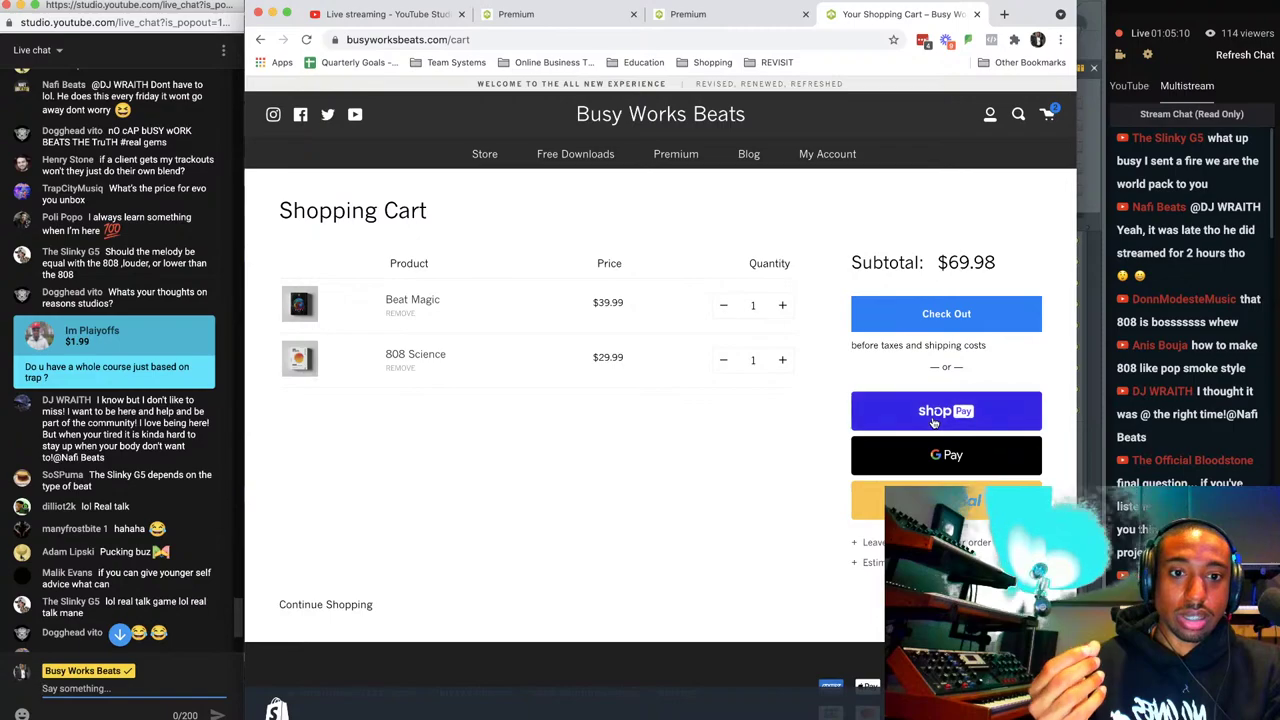
click(946, 314)
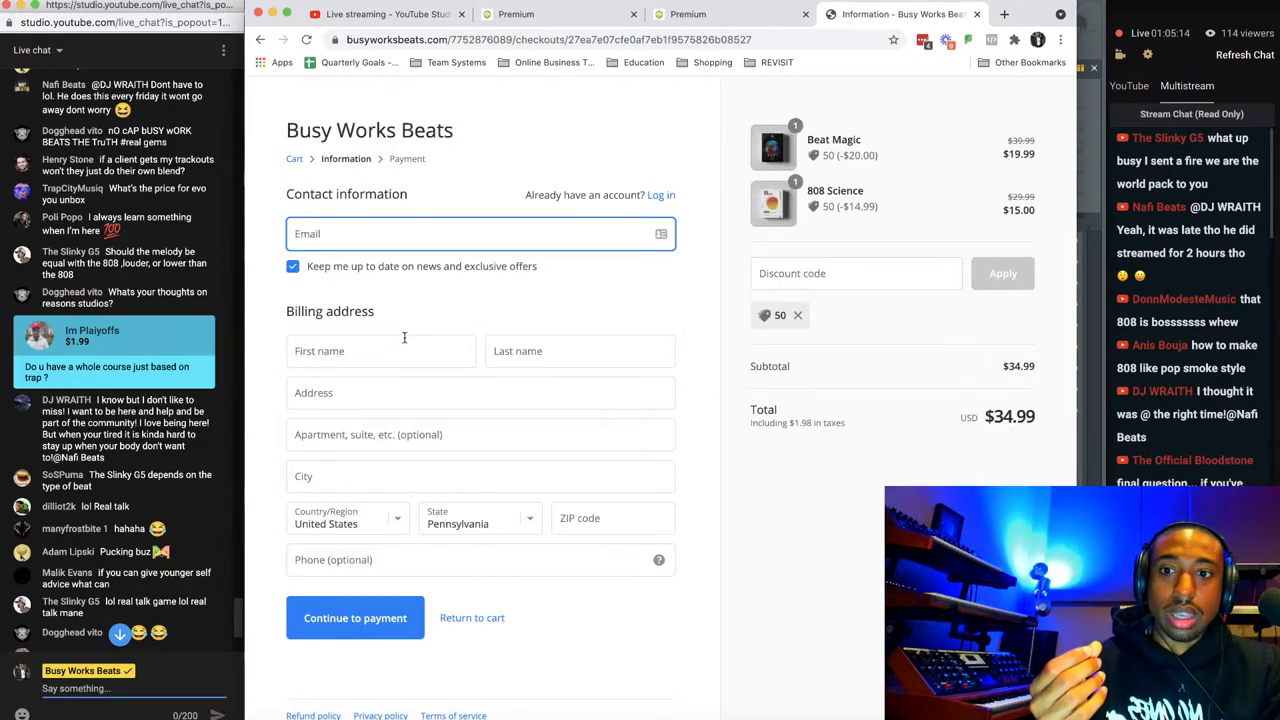
click(821, 271)
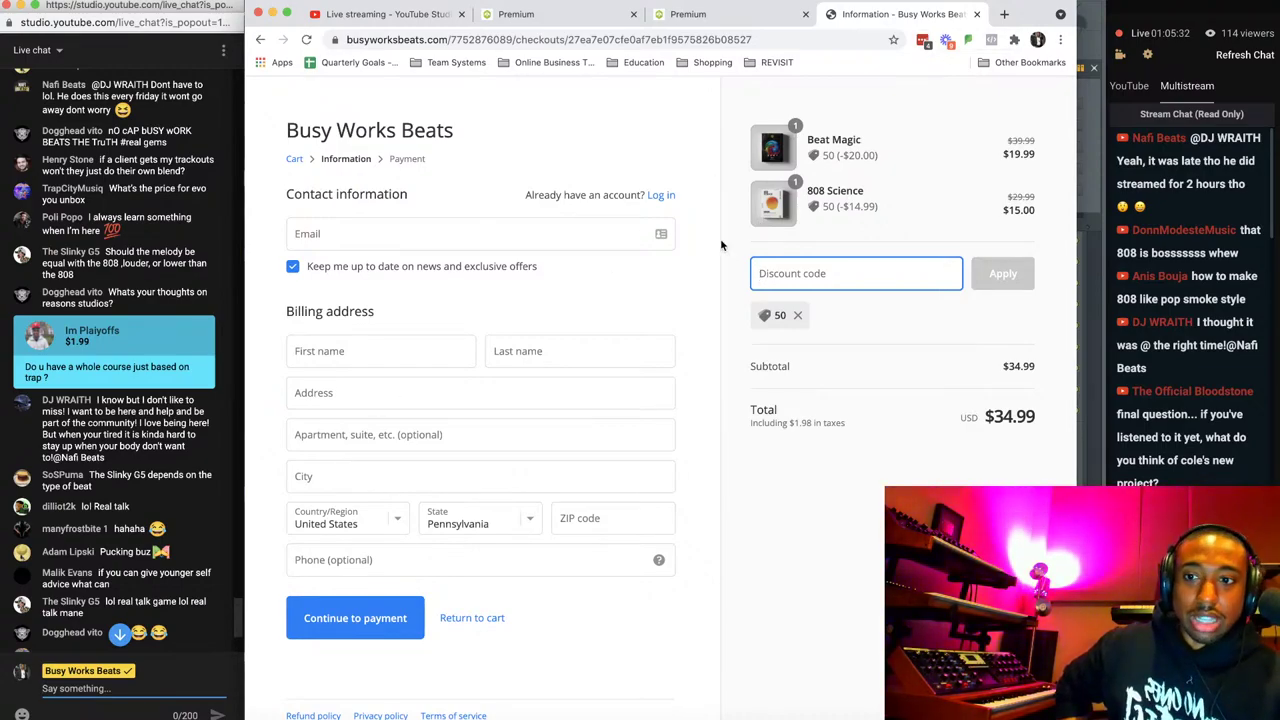
Close the checkout tab and minimize Chrome to reveal FL Studio.
click(978, 14)
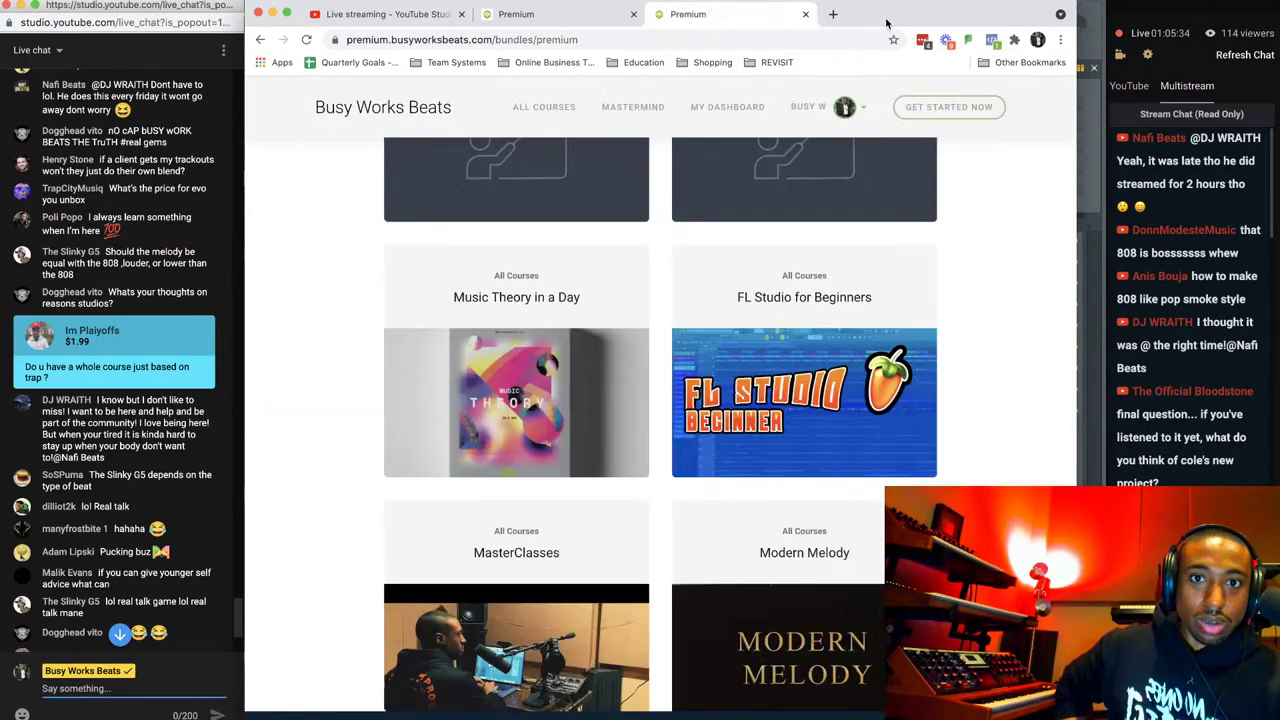
scroll(820, 275, up, 3)
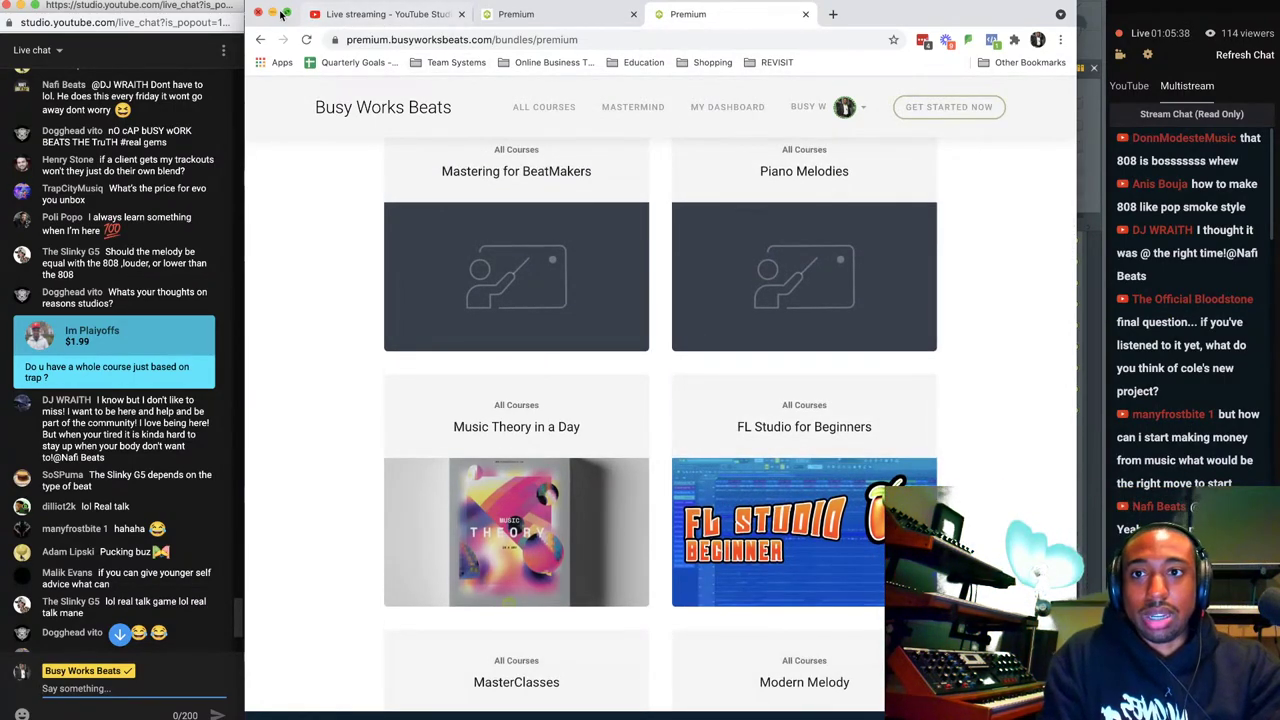
click(272, 13)
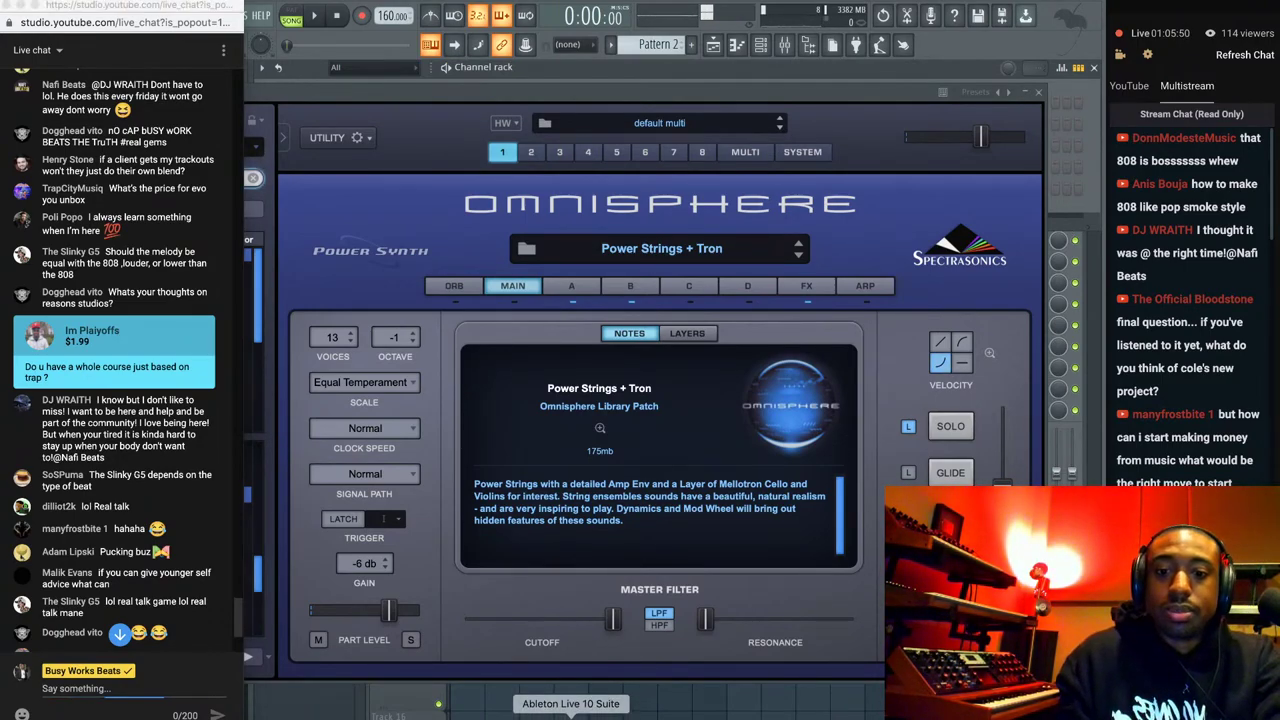
Launch Ableton Live 10 Suite, close the Omnisphere window, and narrow Ableton to show the chat.
click(570, 716)
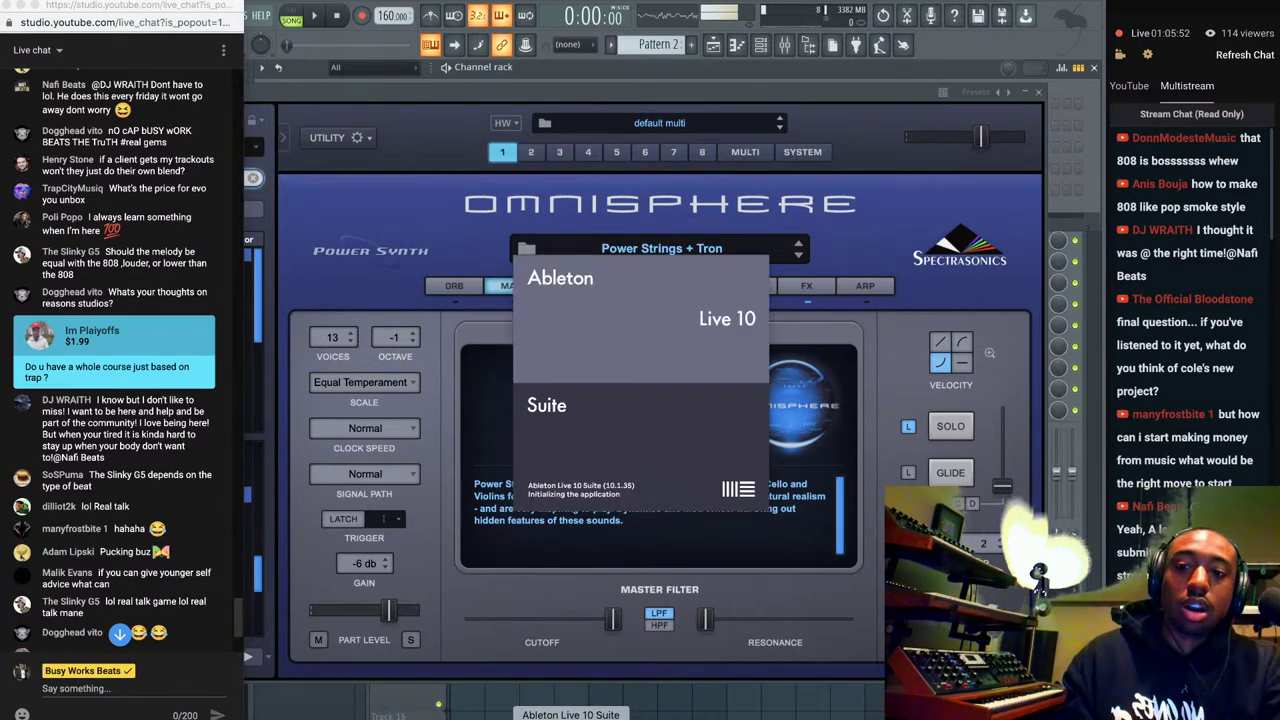
click(1043, 97)
click(1043, 97)
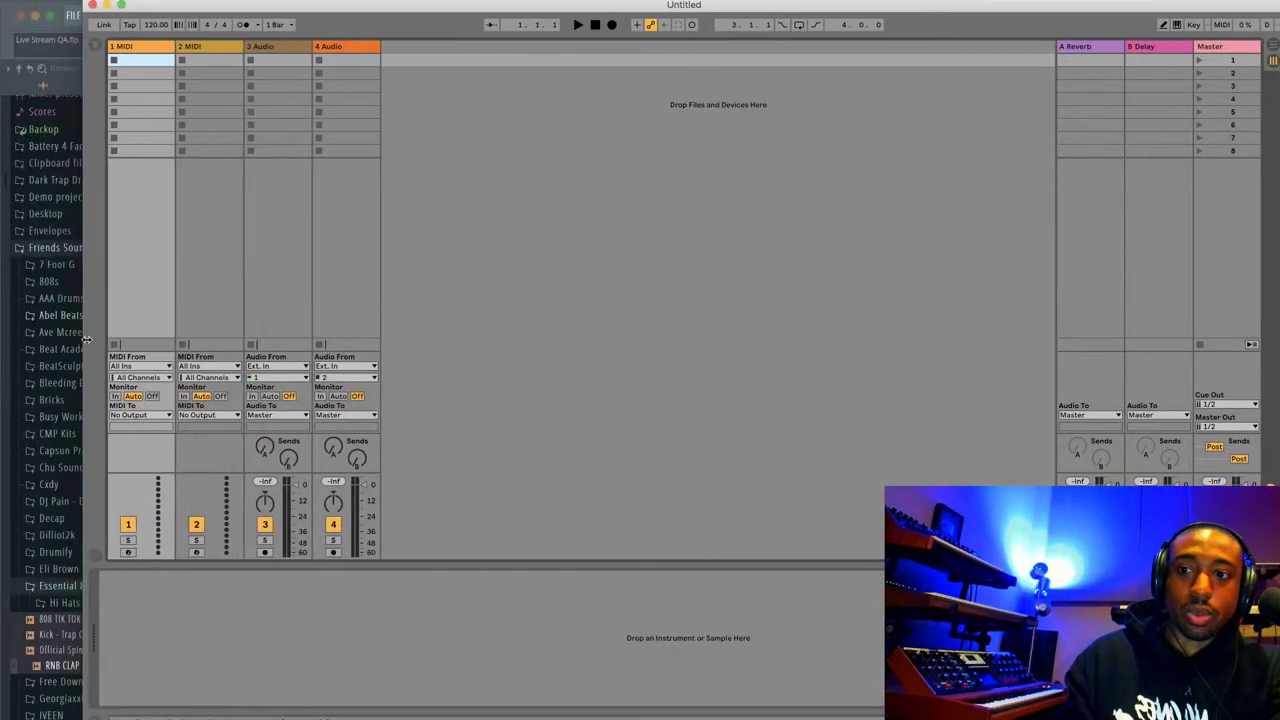
drag(1278, 236, 1102, 236)
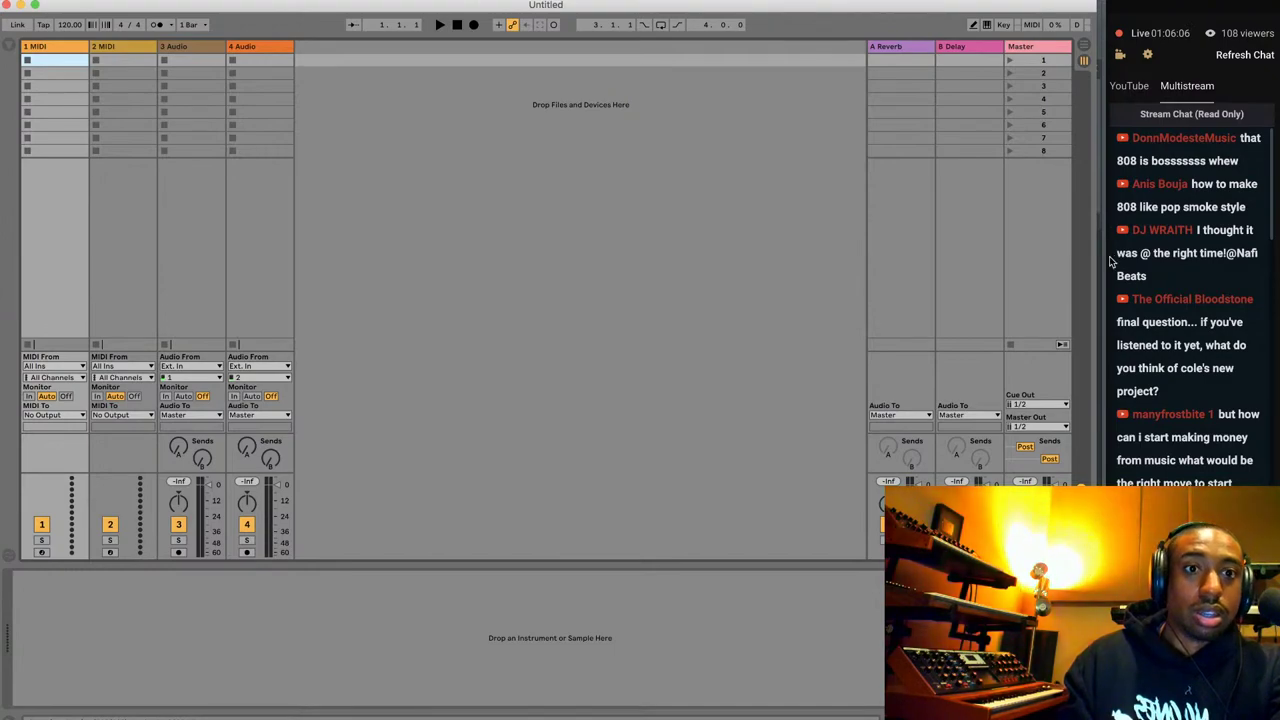
Check the audio preferences, turn on the metronome, and switch to the arrangement timeline.
click(104, 2)
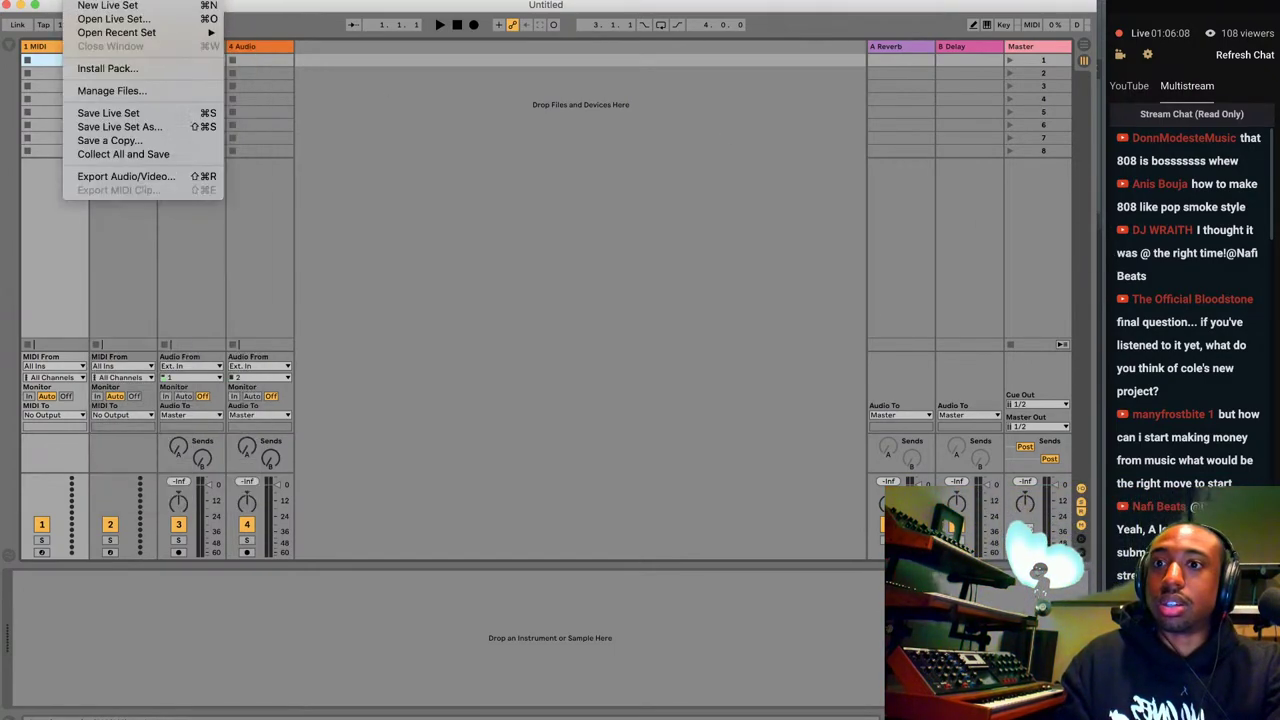
mouse_move(55, 1)
click(247, 136)
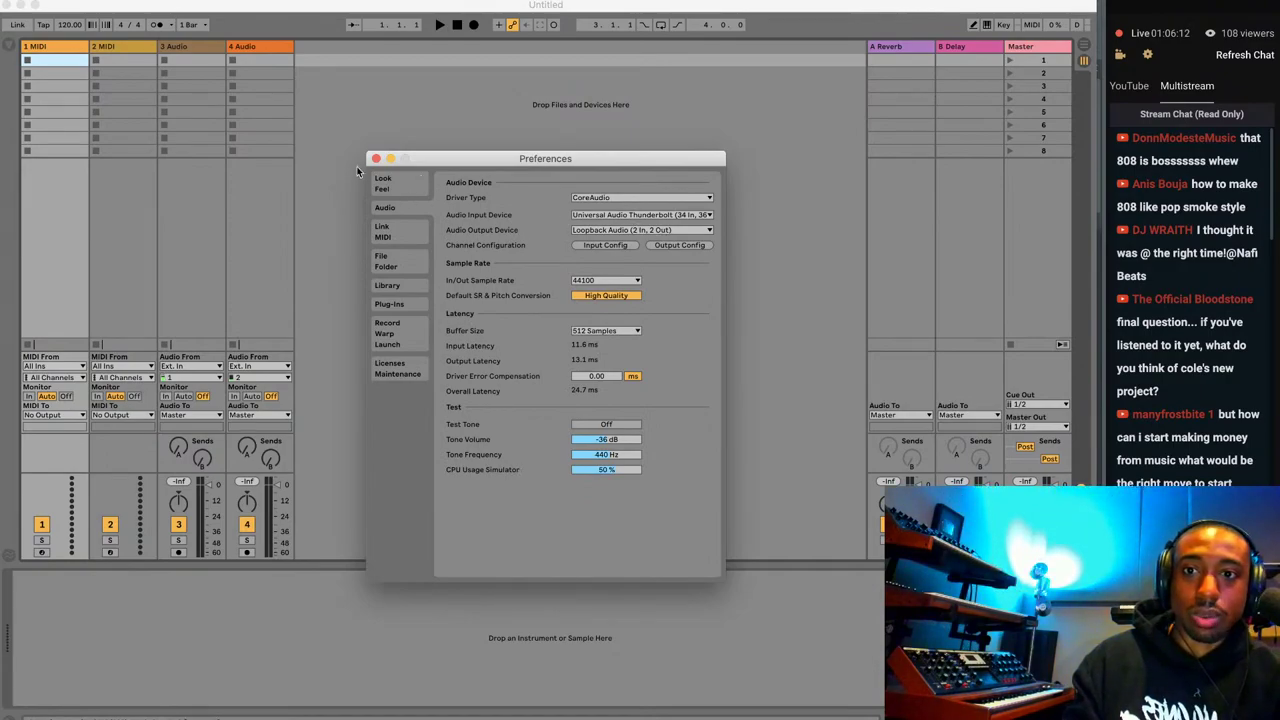
click(375, 158)
click(161, 25)
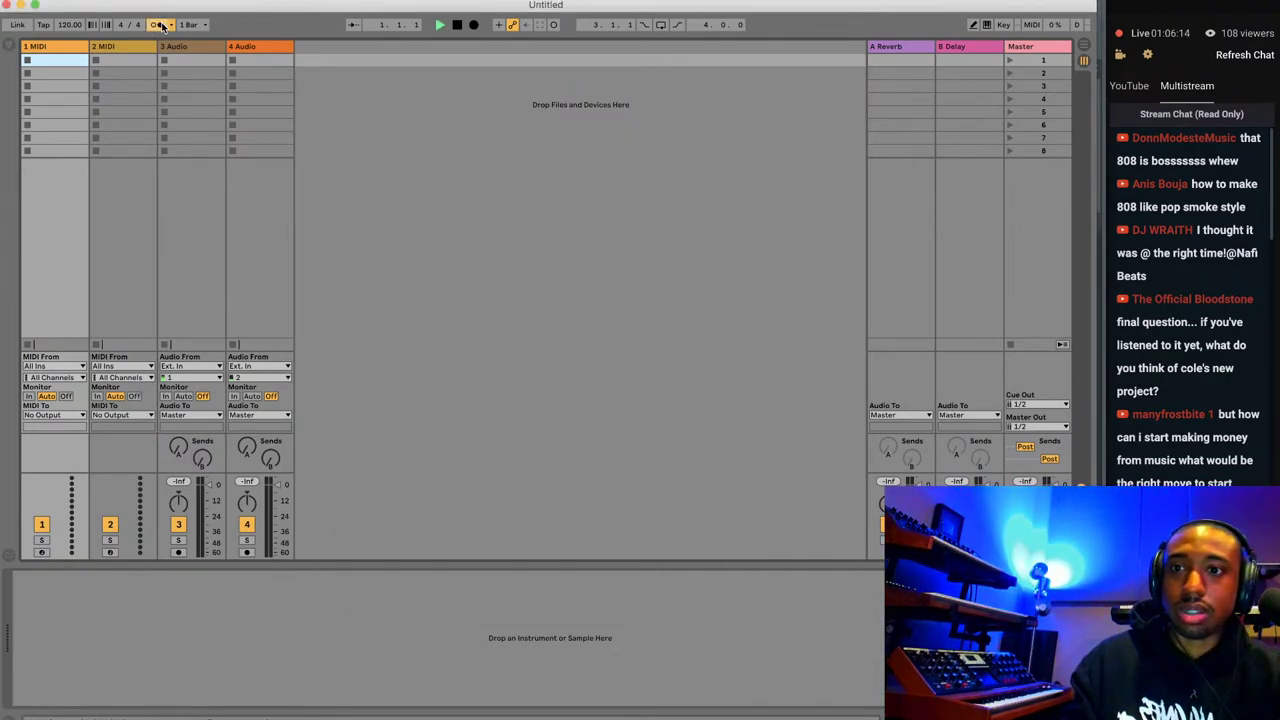
click(1084, 46)
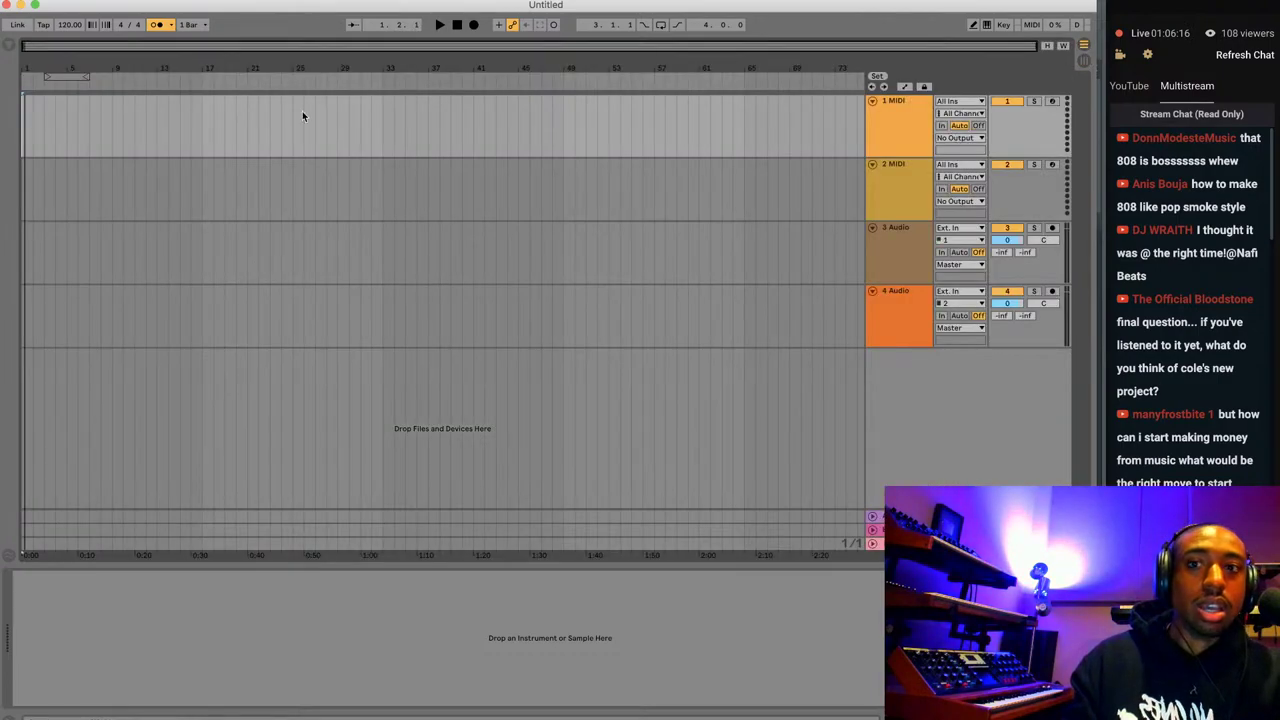
Search plug-ins for 'hermes' and load Hermes from VST3 > Busy Works Beats onto the 1 MIDI track.
click(922, 129)
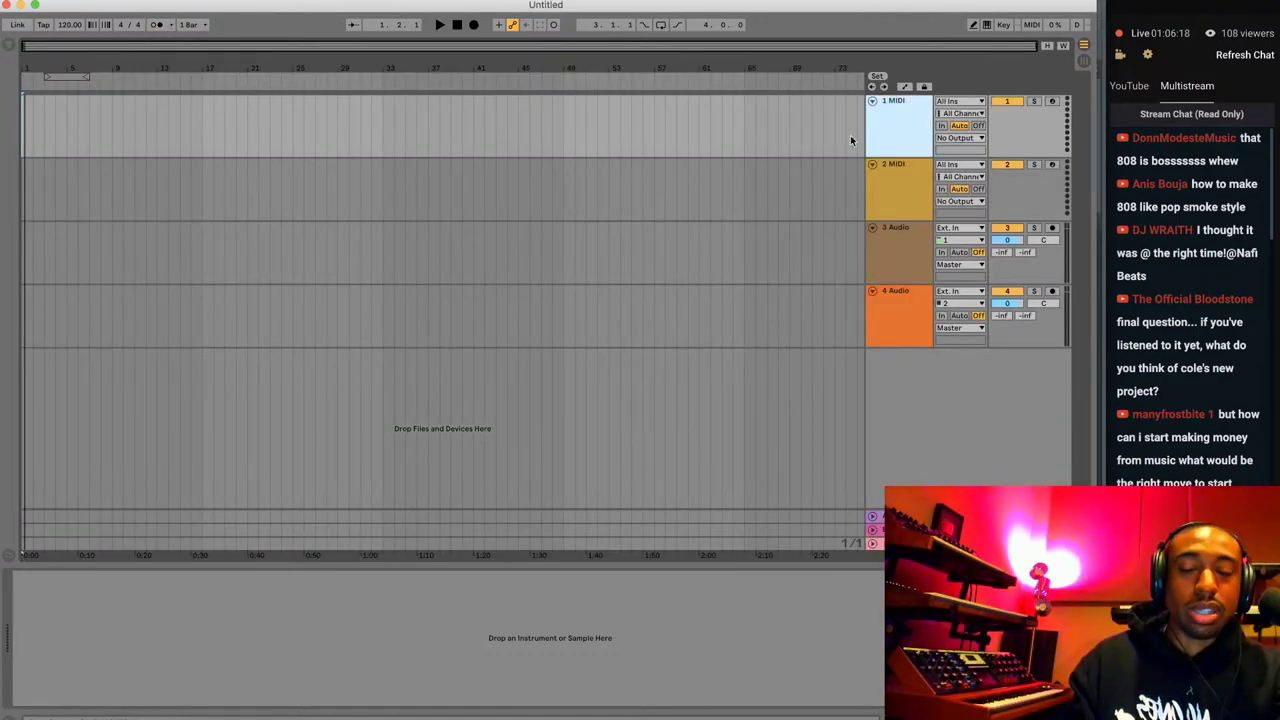
click(9, 47)
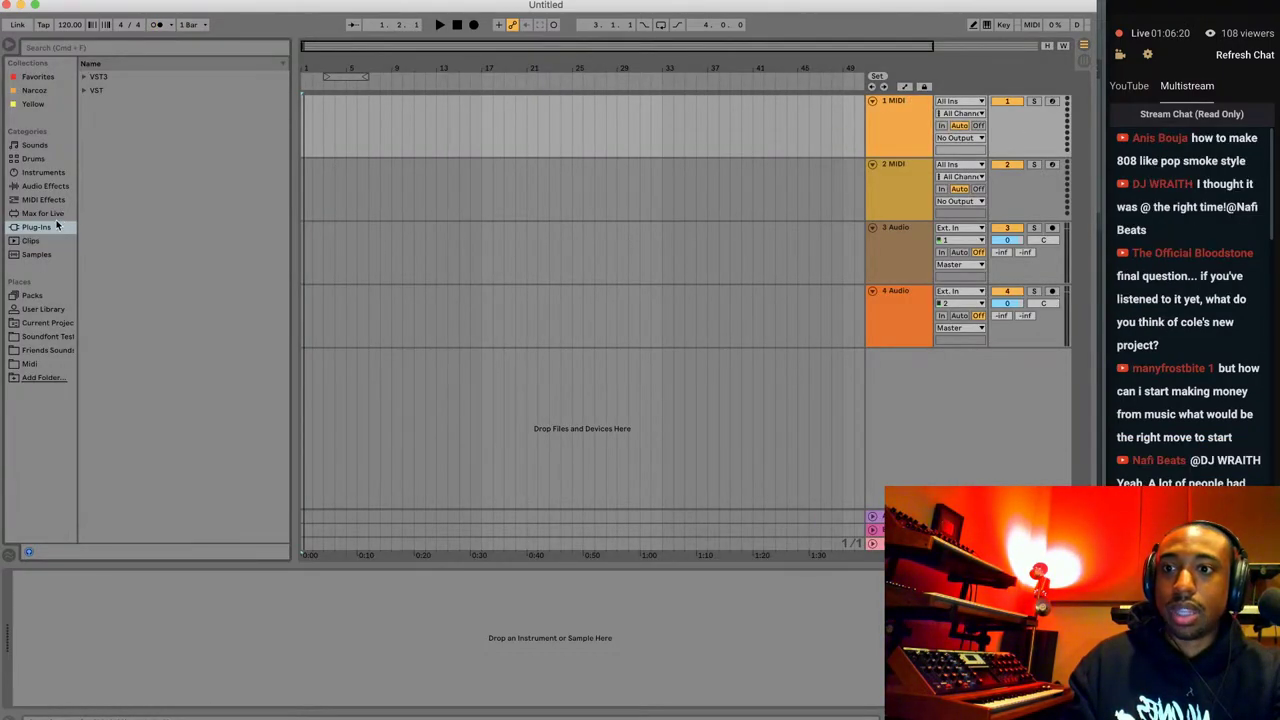
click(101, 48)
text(hermes)
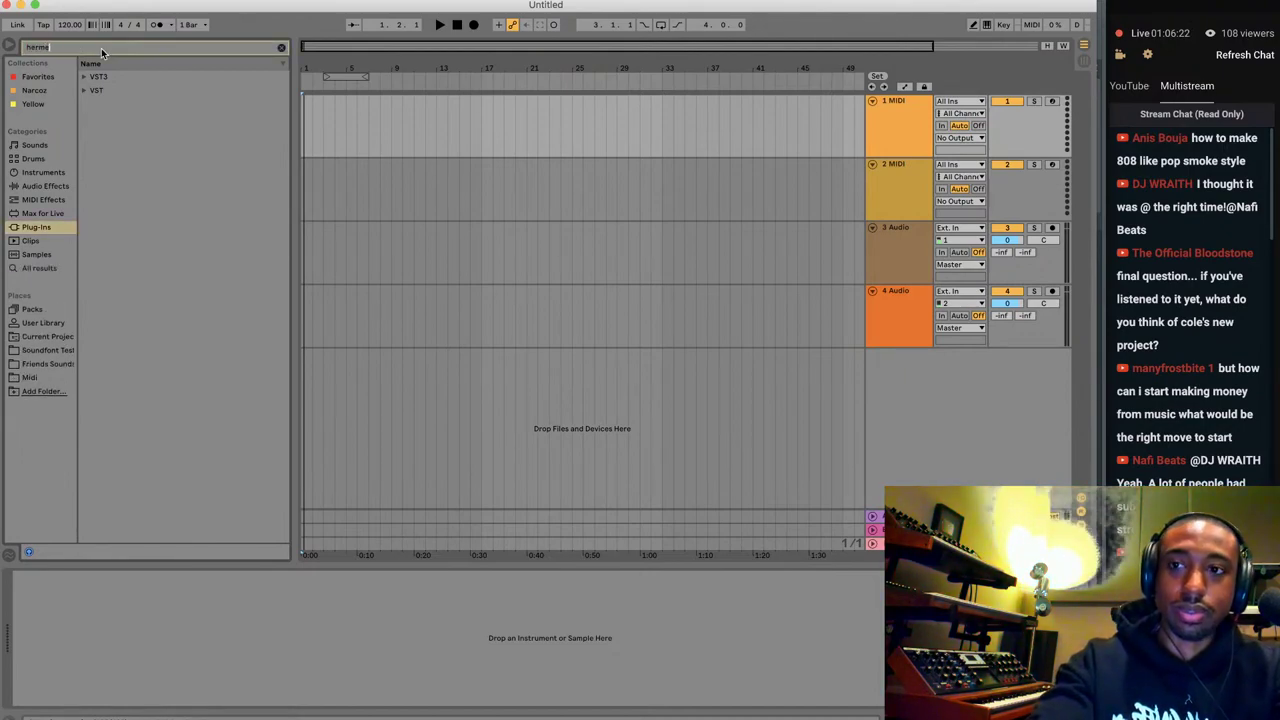
click(84, 78)
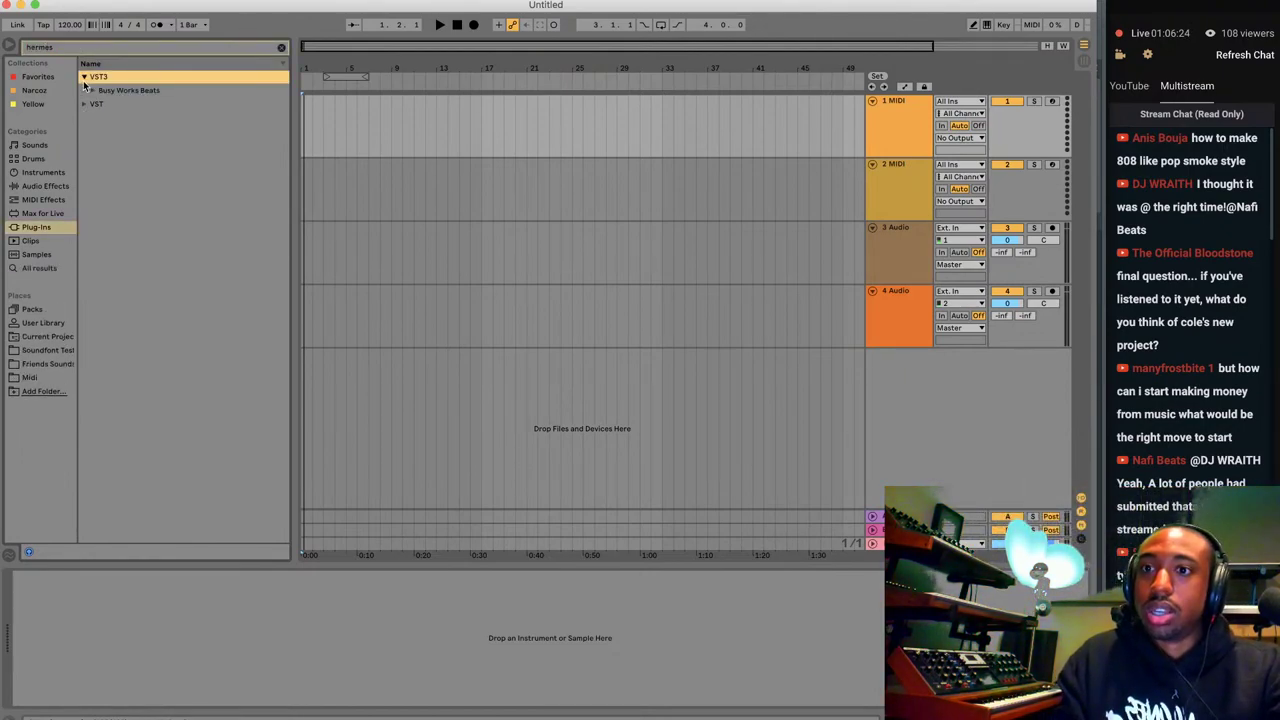
click(105, 92)
click(93, 91)
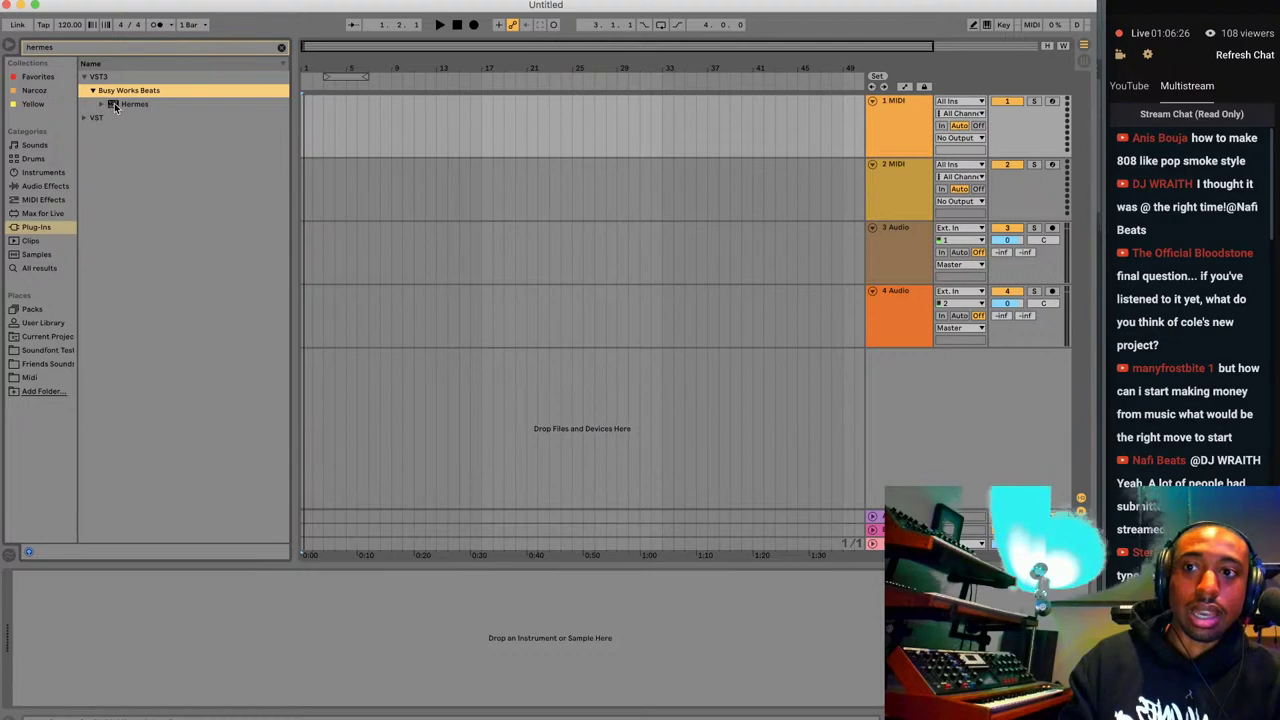
double_click(115, 106)
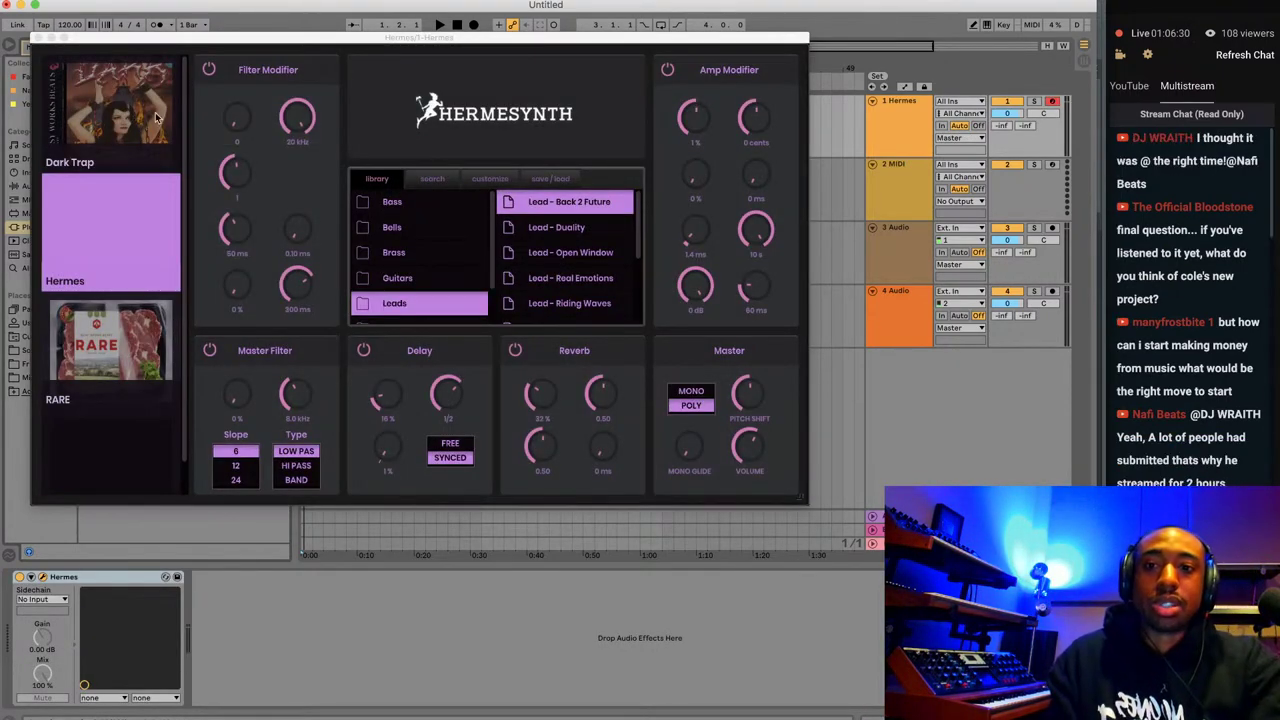
Try the Bells presets, dismiss the licence warning, and switch off Hermes' reverb and delay.
click(421, 228)
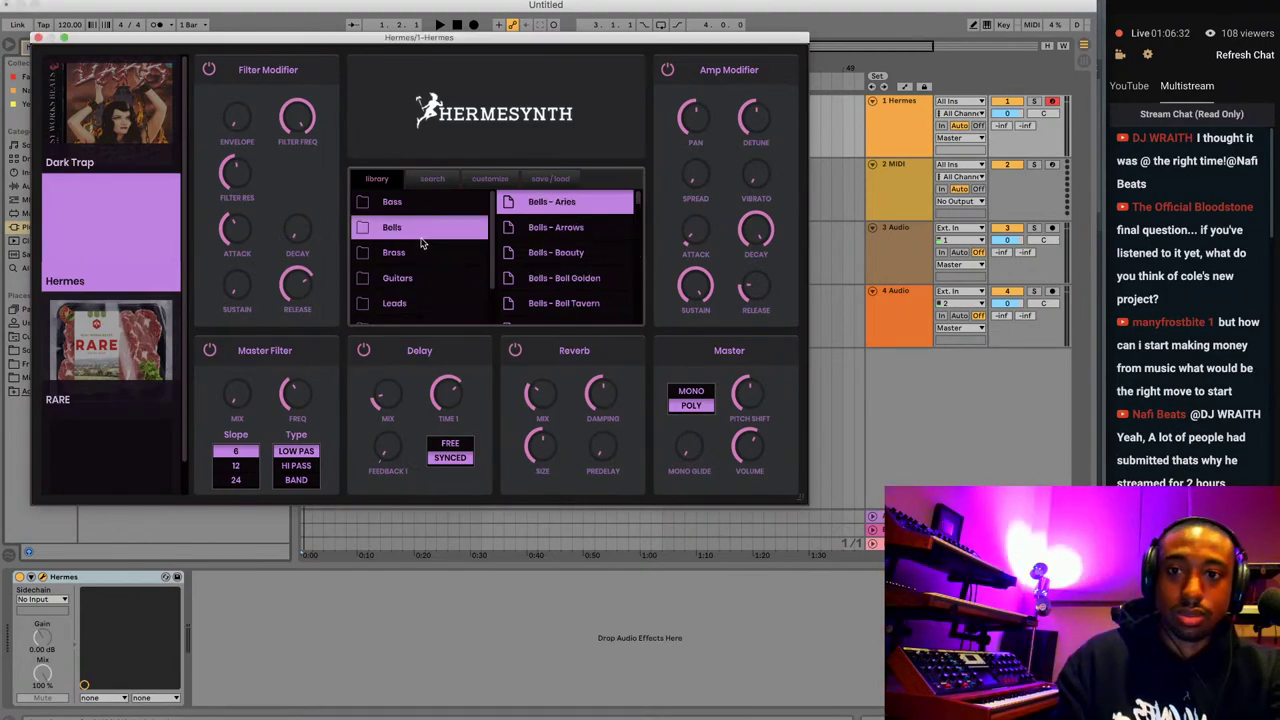
click(565, 253)
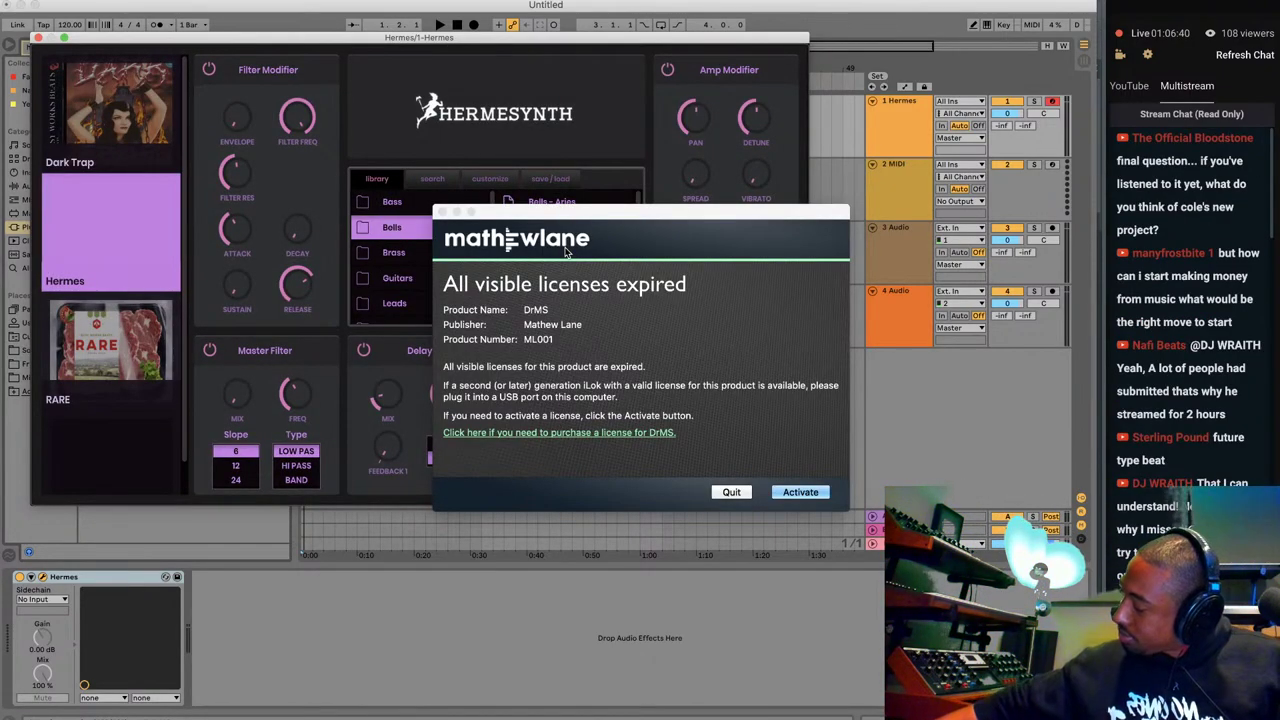
click(729, 492)
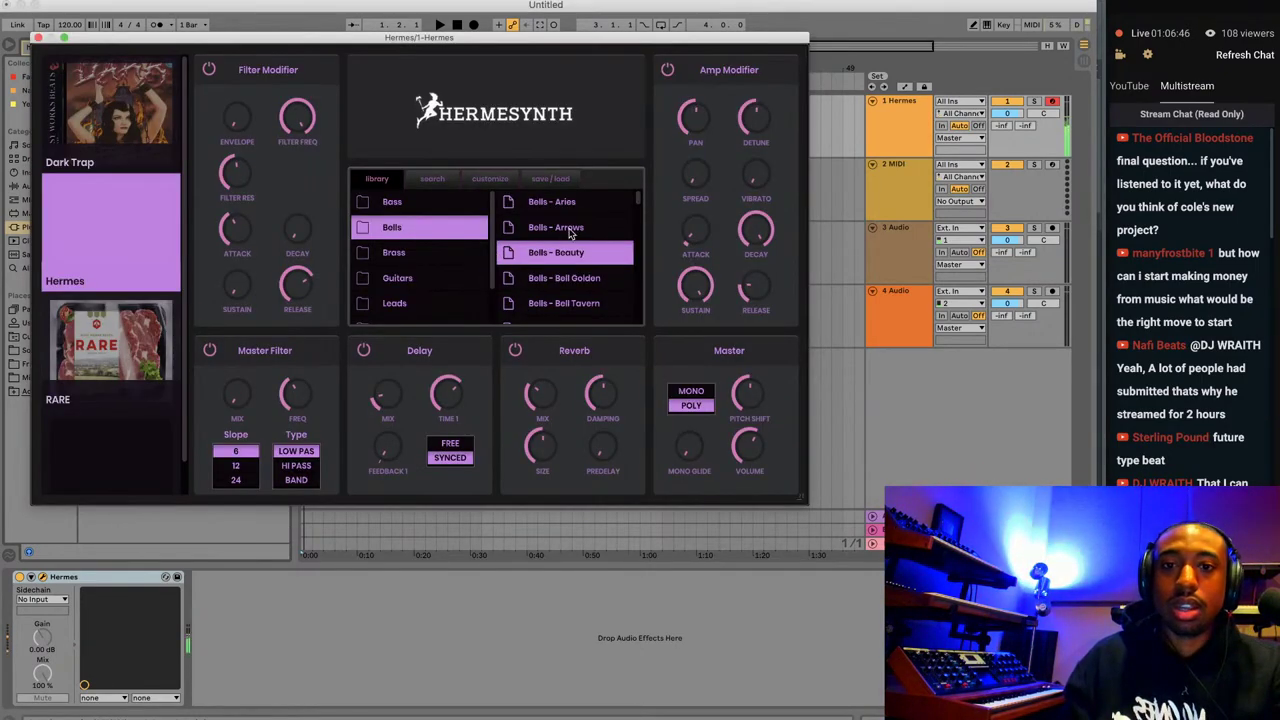
click(584, 205)
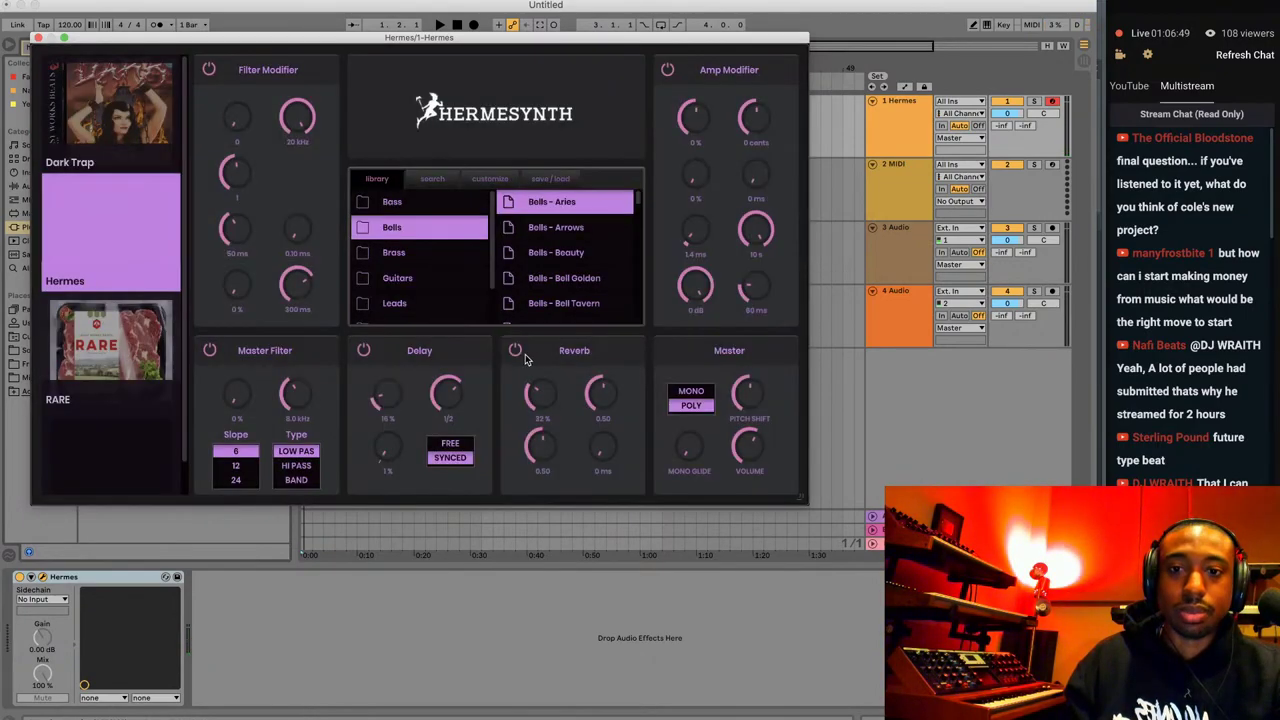
click(515, 351)
click(363, 351)
Load the Bells - Deeper preset, set master volume to -4.8 dB, and return to FL Studio.
click(289, 712)
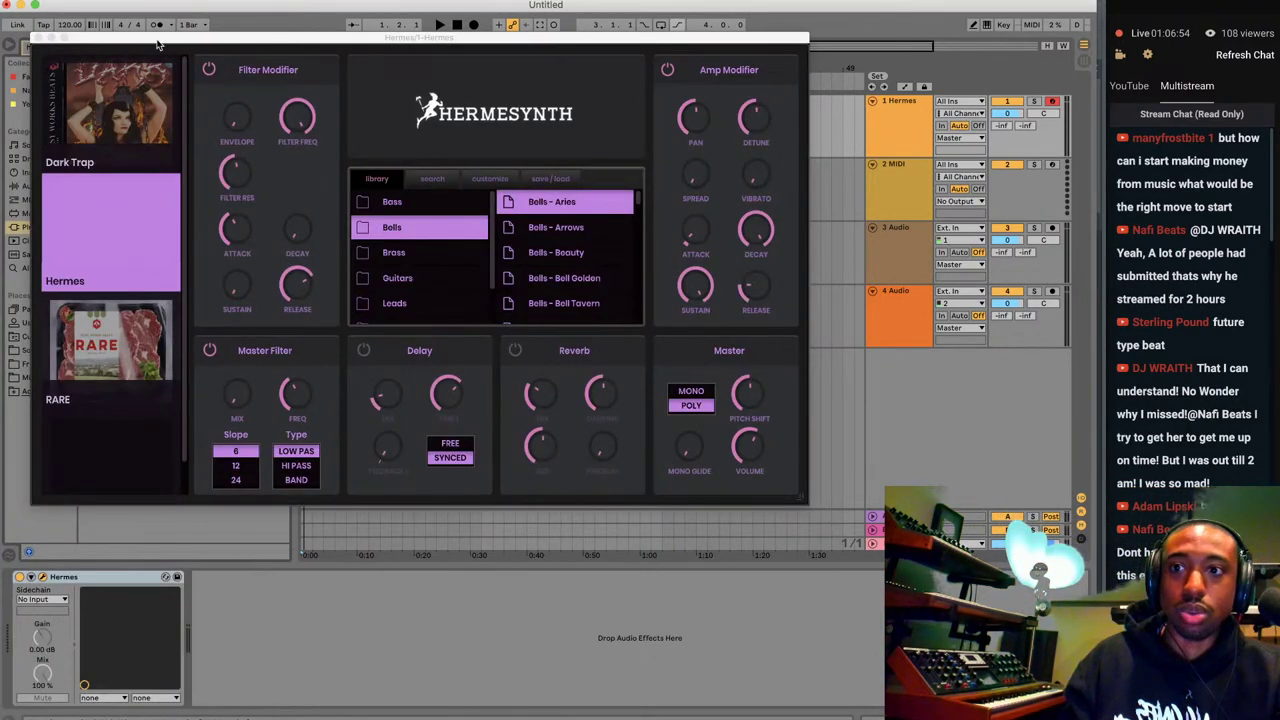
click(353, 63)
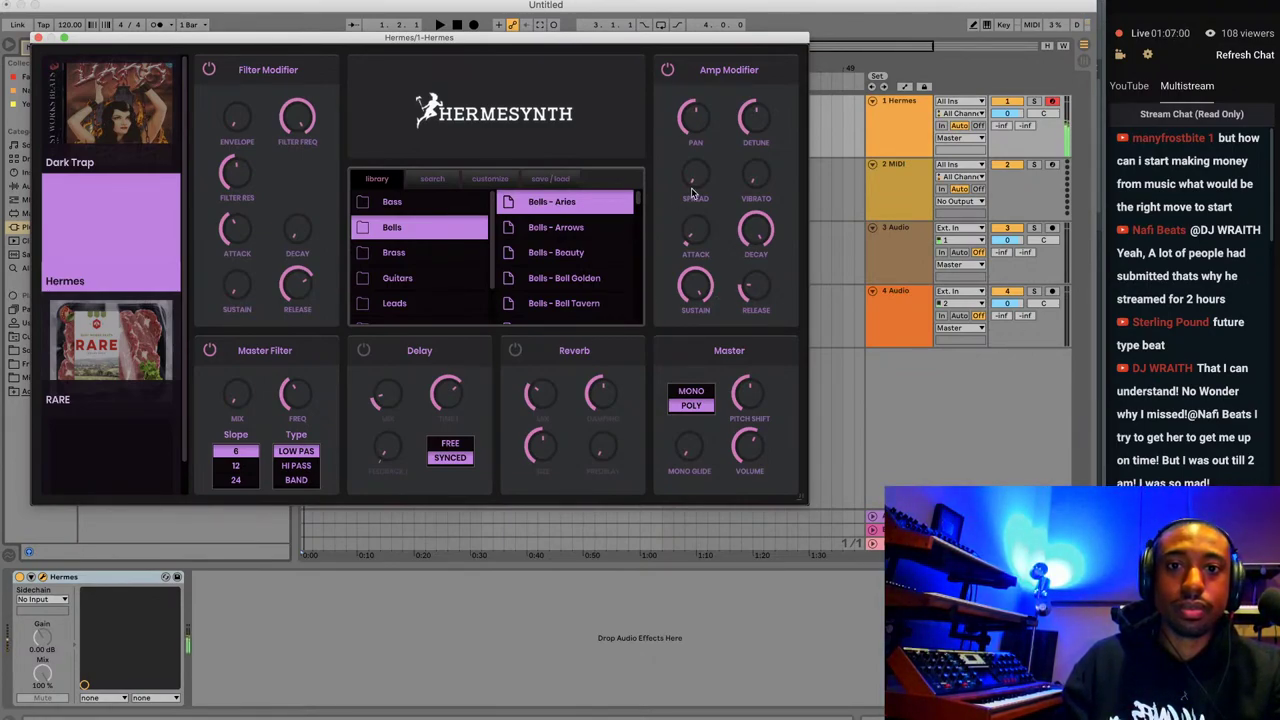
scroll(585, 255, down, 5)
scroll(585, 260, down, 4)
click(589, 238)
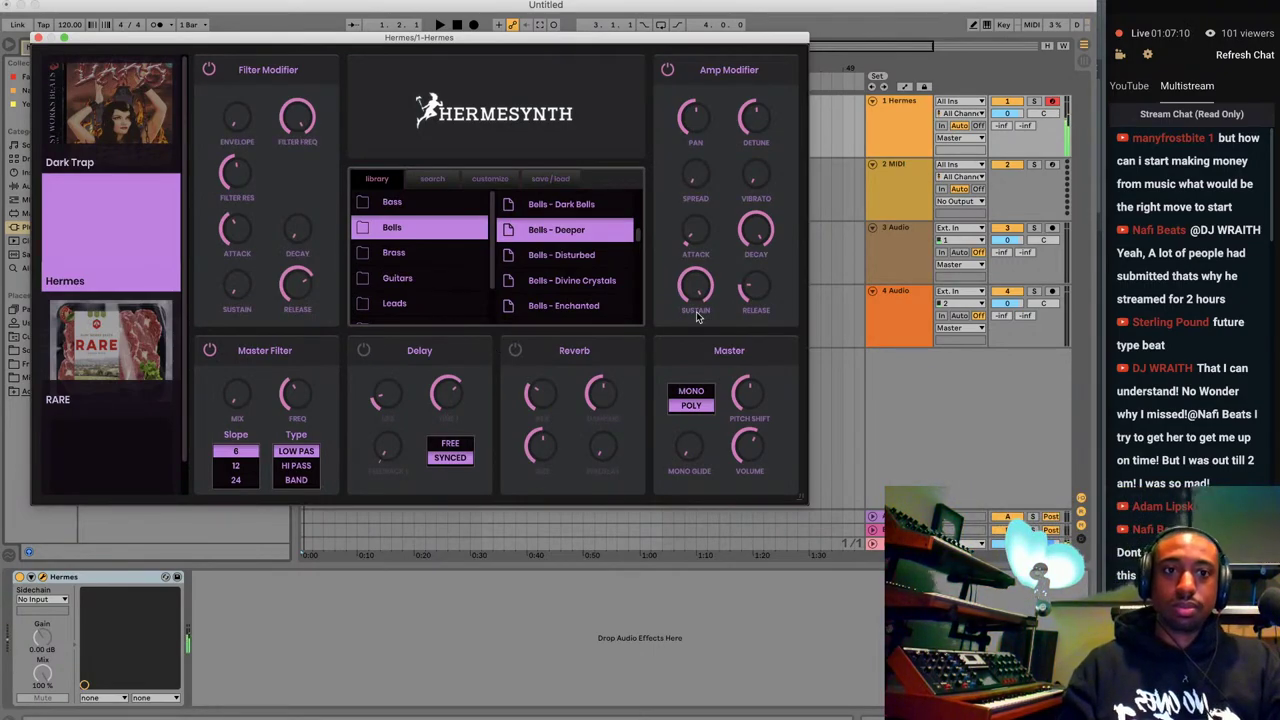
drag(751, 452, 745, 482)
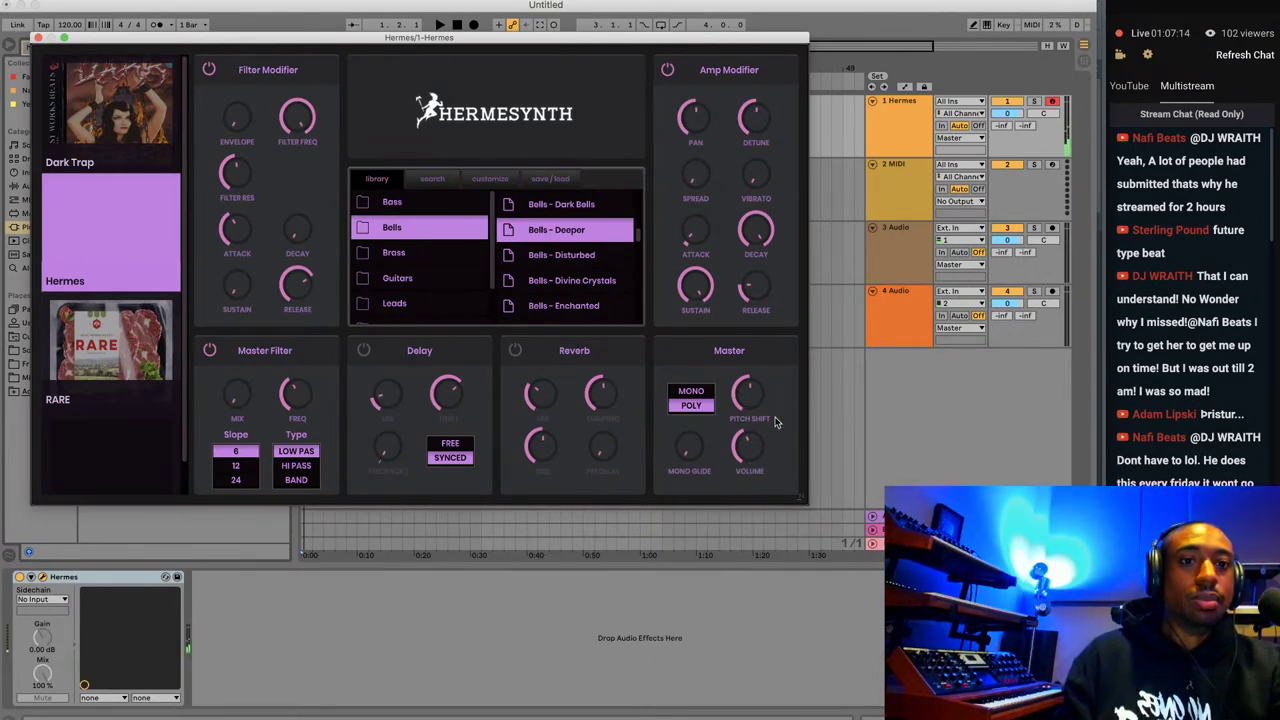
click(530, 718)
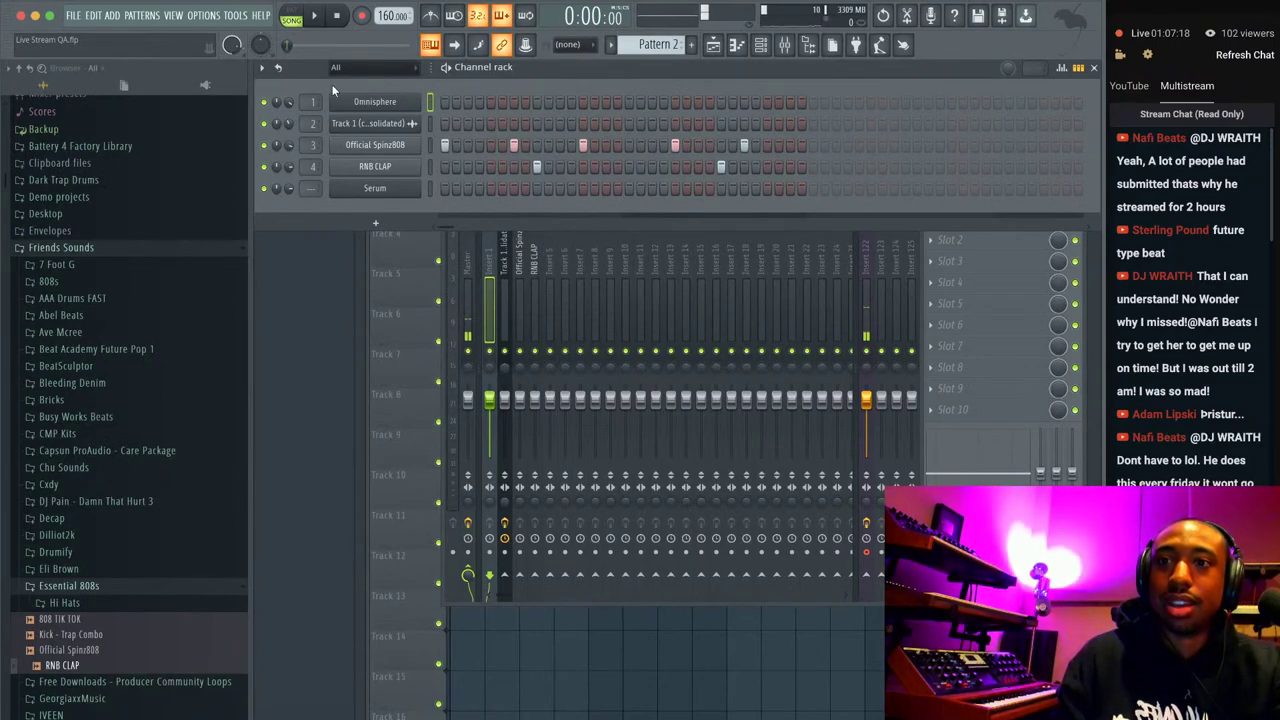
Start empty Pattern 3 and add a Sampler as the rack's sixth channel.
click(687, 44)
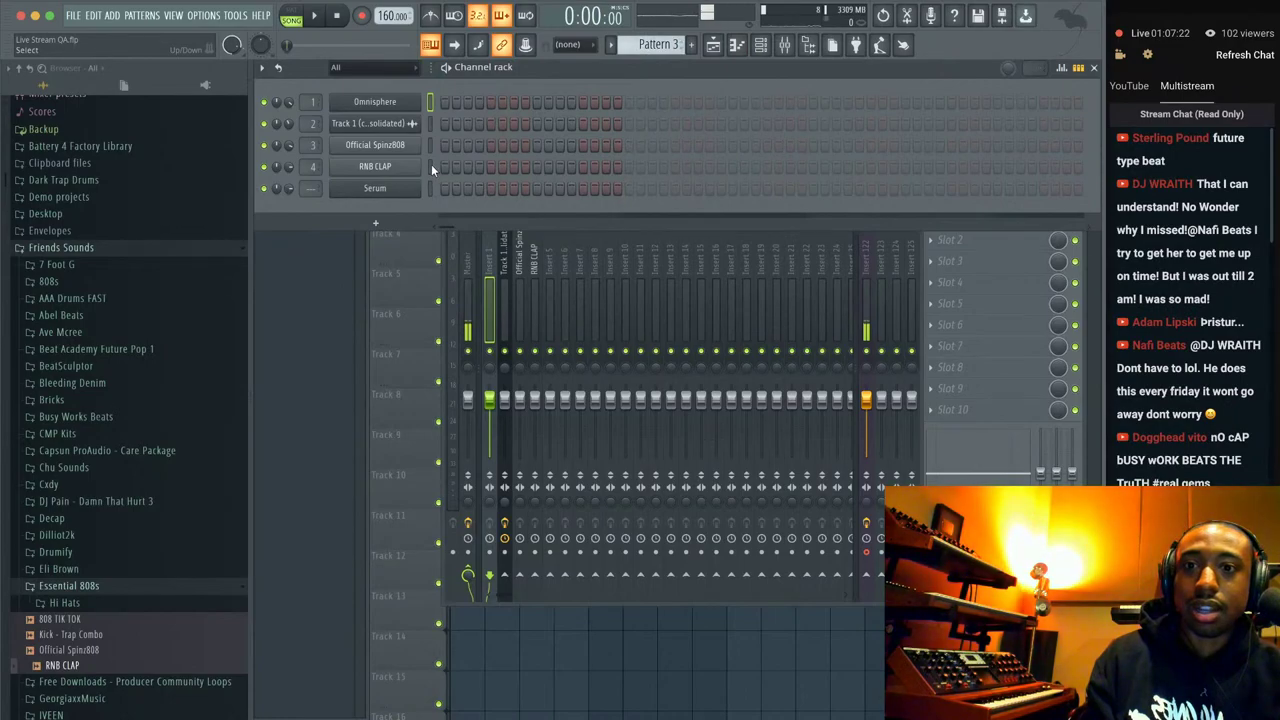
click(375, 222)
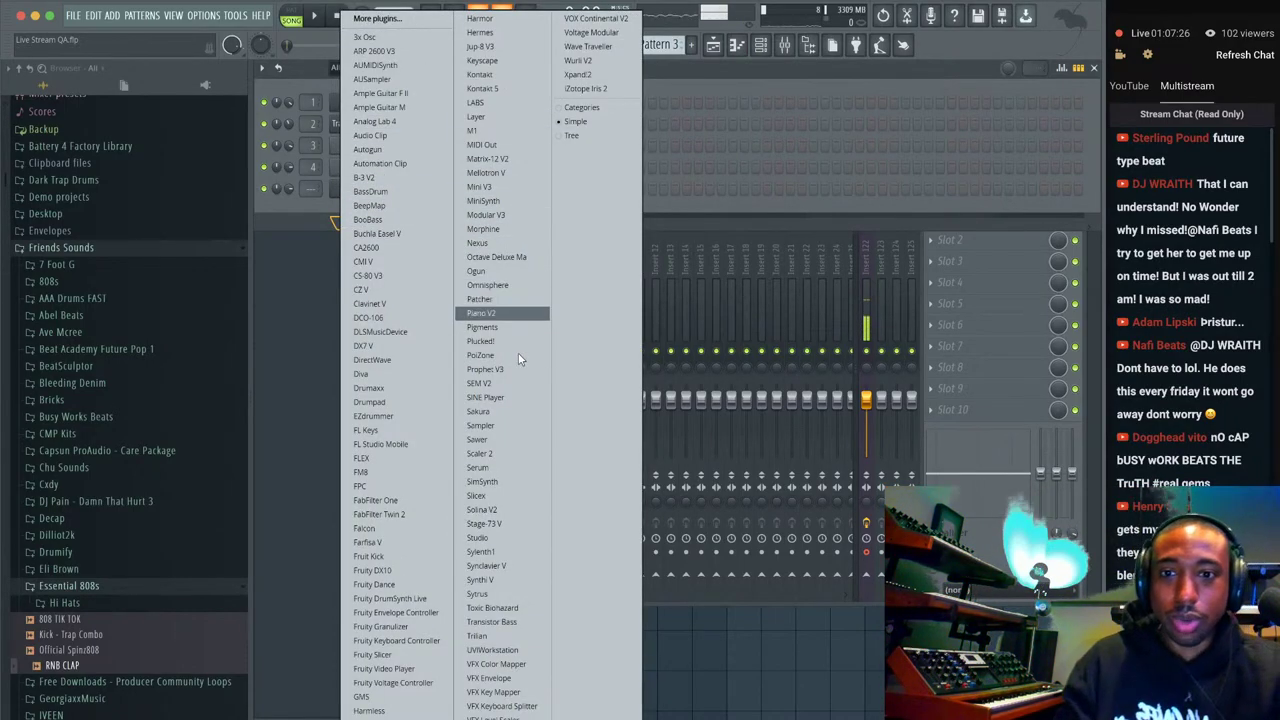
click(505, 425)
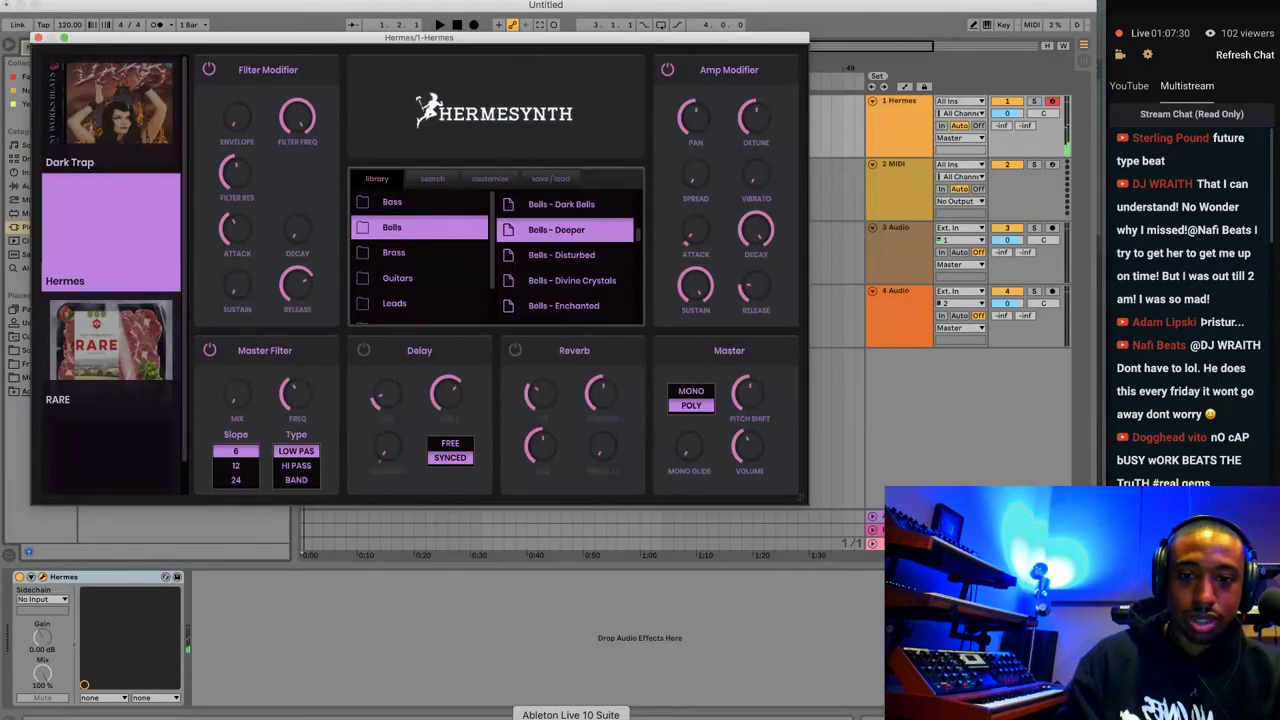
Back in Ableton Live, select the Hermes track, close the Hermesynth window, and show Session view.
click(598, 712)
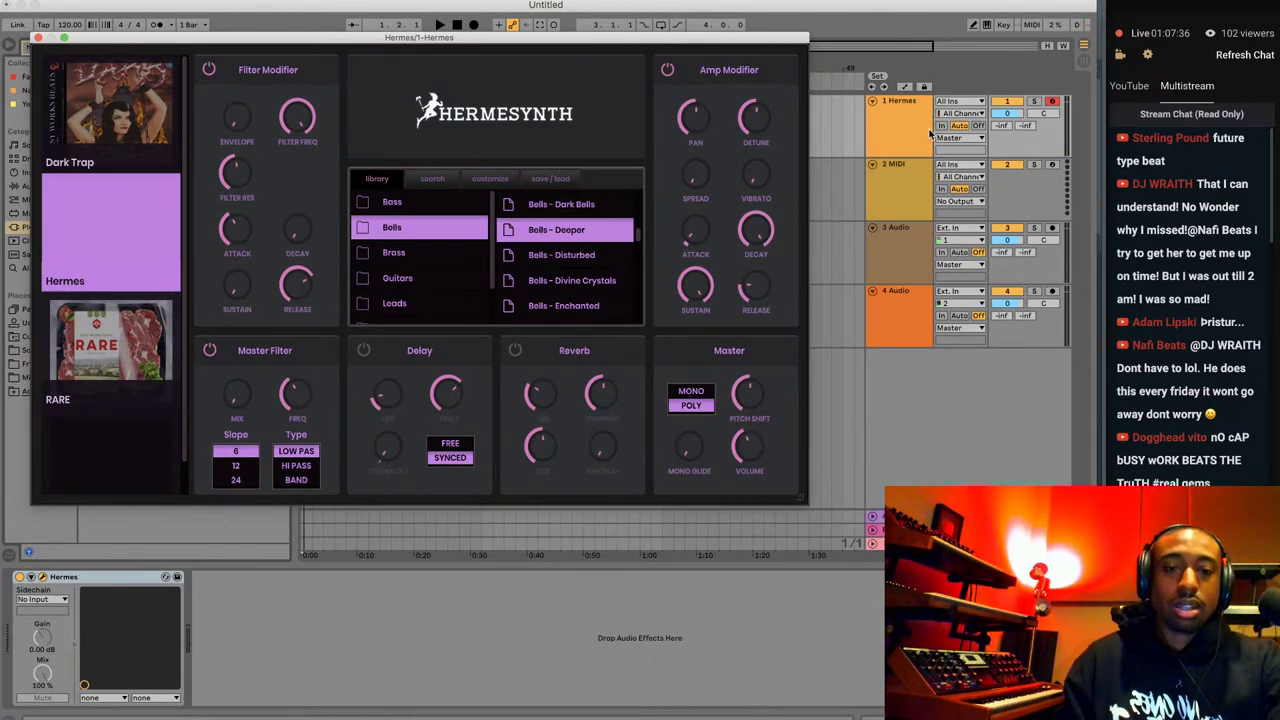
click(986, 385)
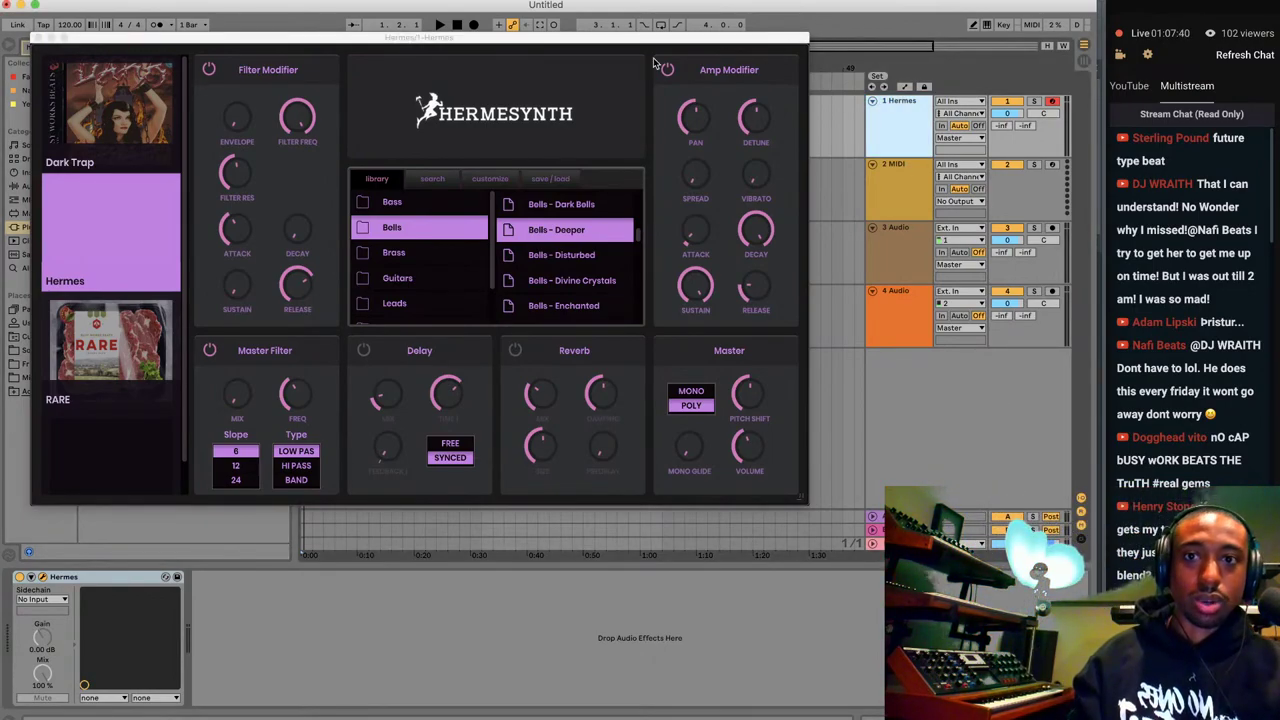
click(39, 37)
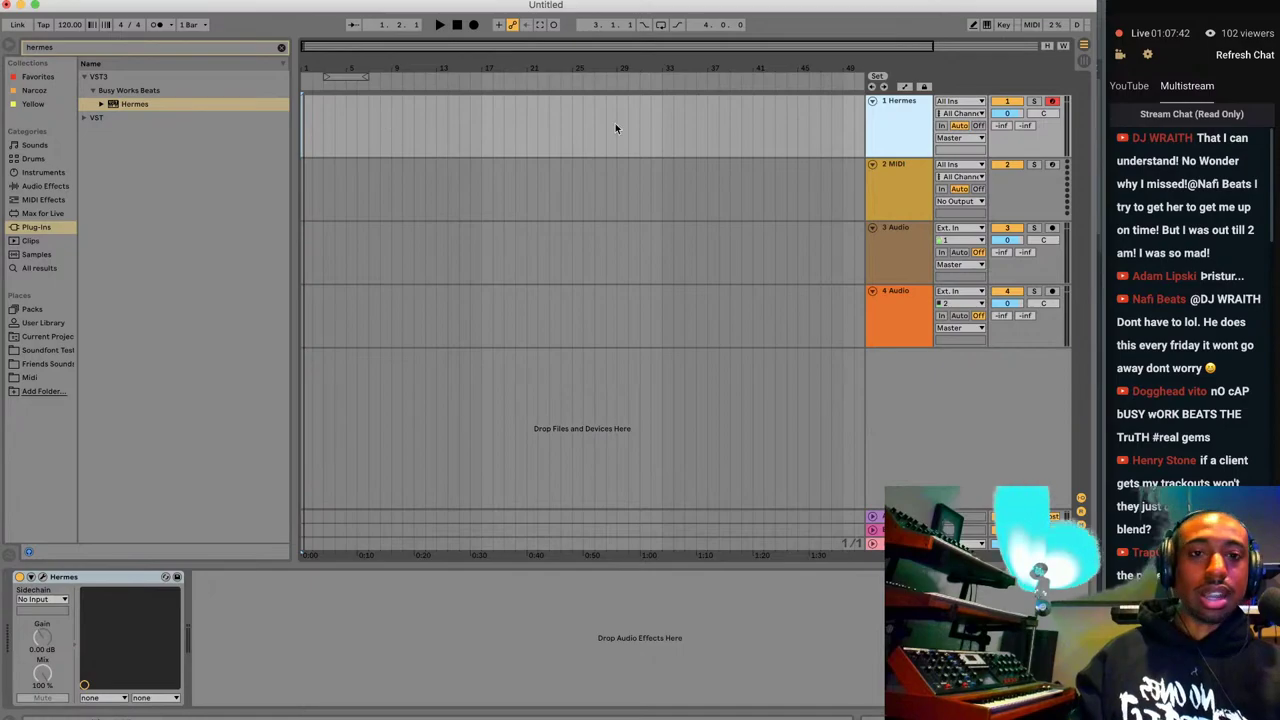
click(1081, 59)
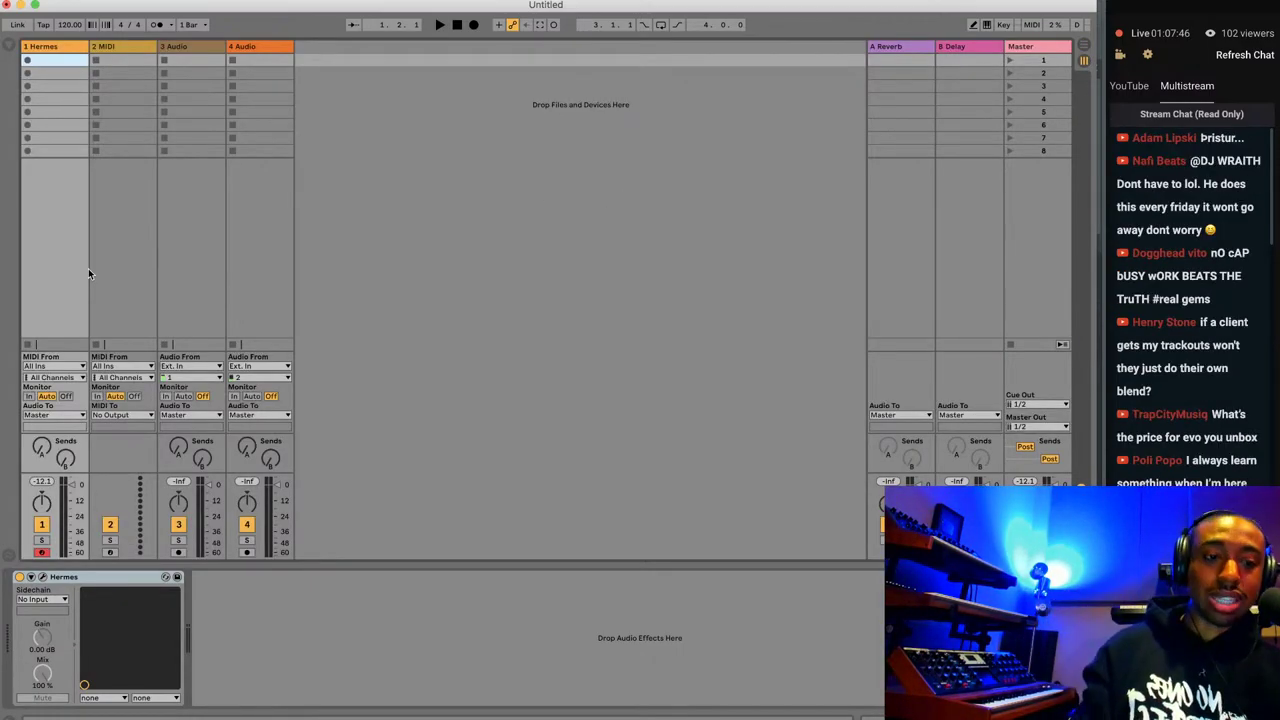
Browse the User Library to Presets > Audio Effects > Narcoz, clearing the hermes search.
click(11, 50)
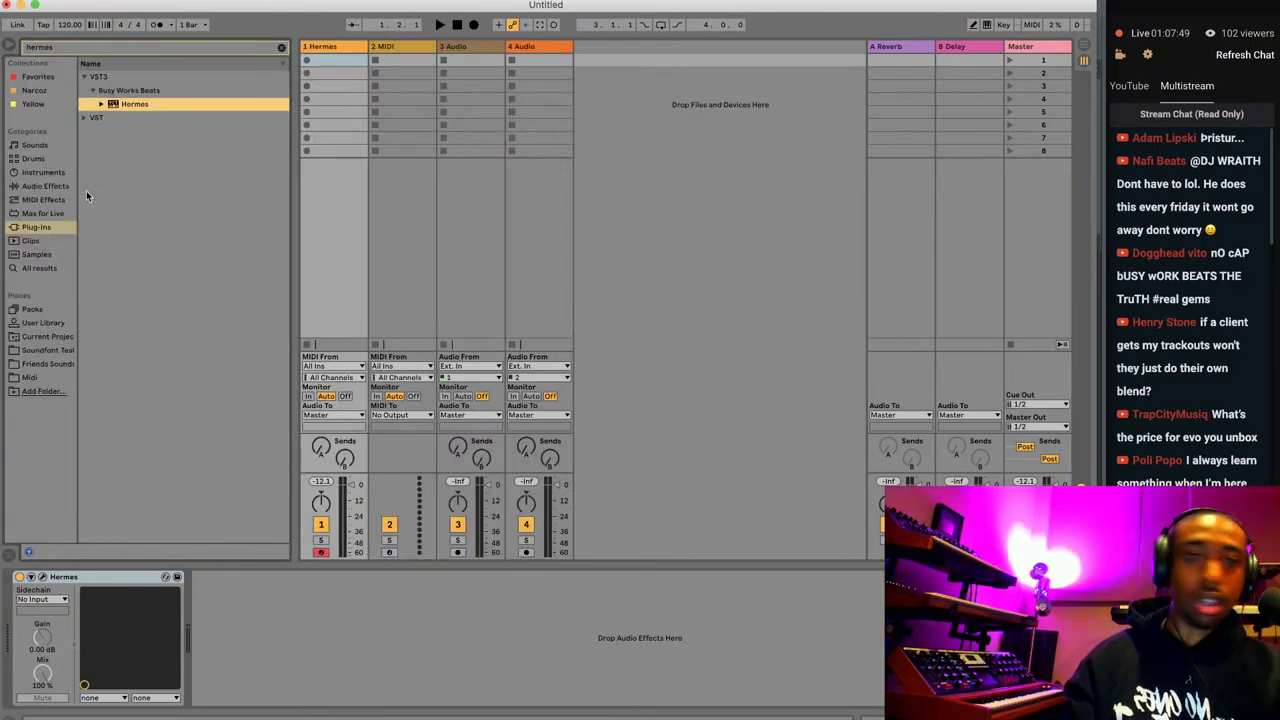
click(50, 323)
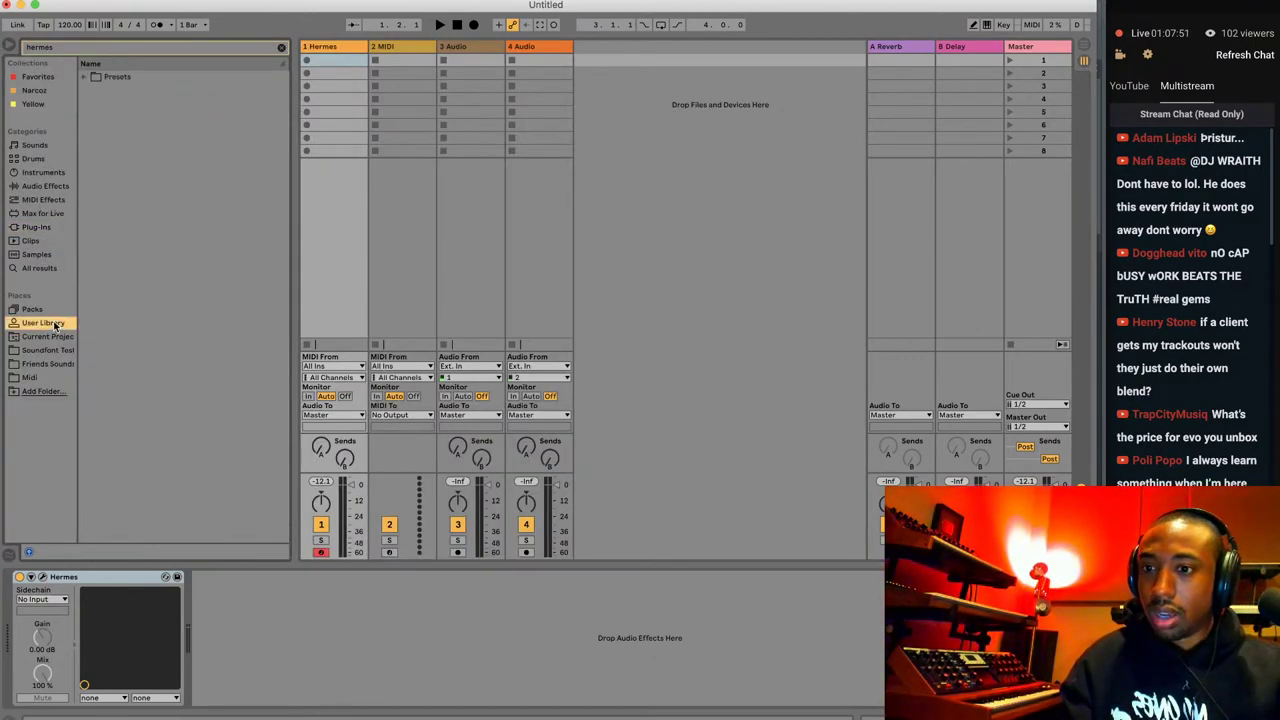
click(281, 47)
click(85, 118)
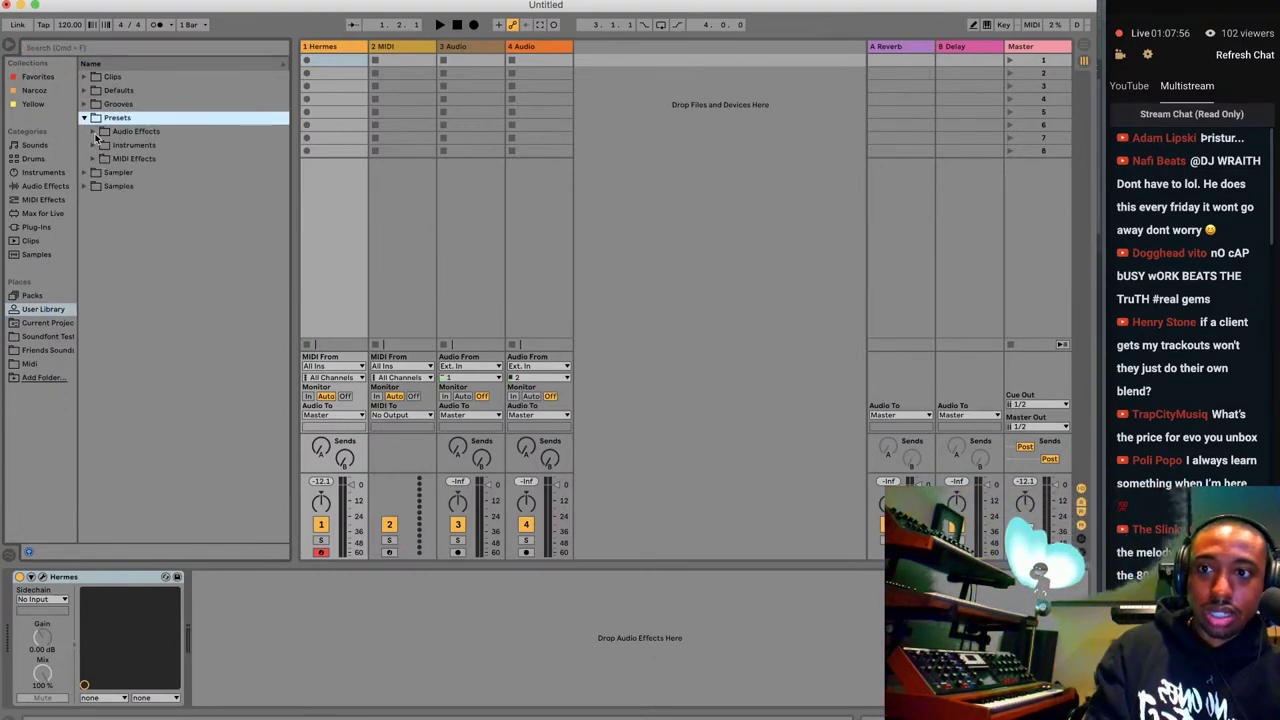
click(93, 132)
scroll(101, 177, down, 5)
click(102, 289)
scroll(143, 326, down, 2)
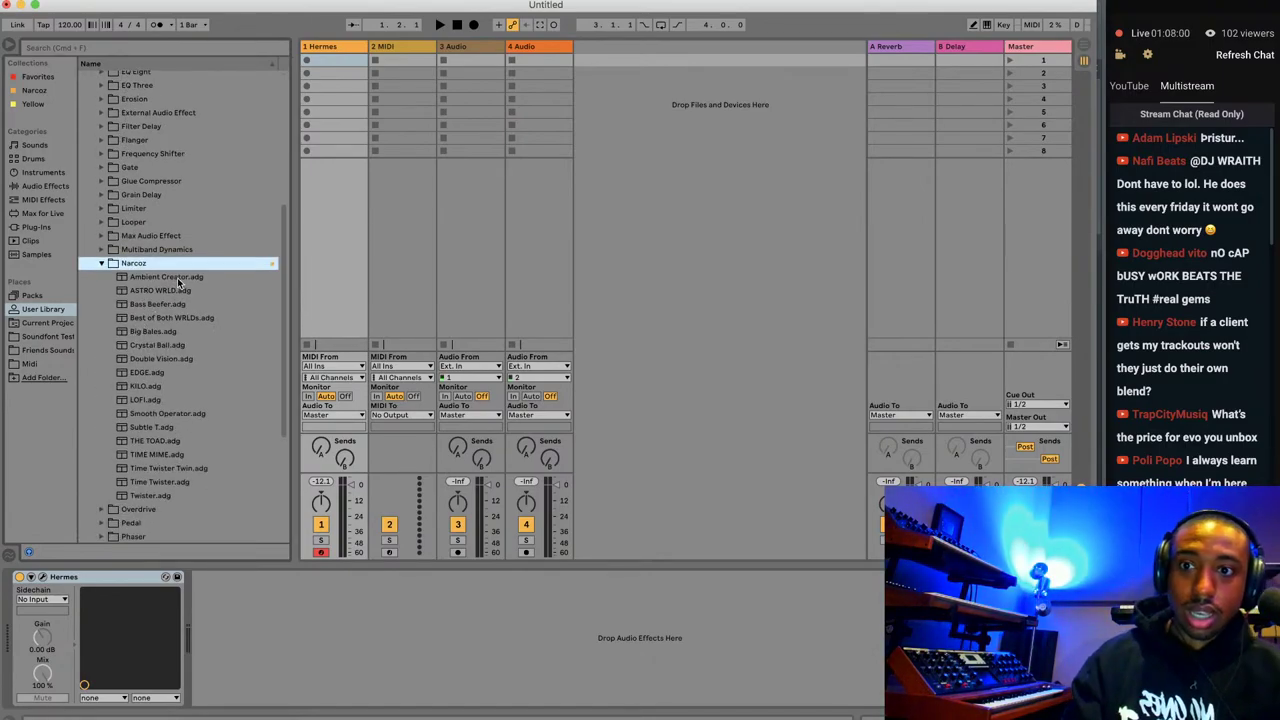
Delete the Reverb and Delay returns, add a new return track, and load Ambient Creator.adg onto it.
click(909, 51)
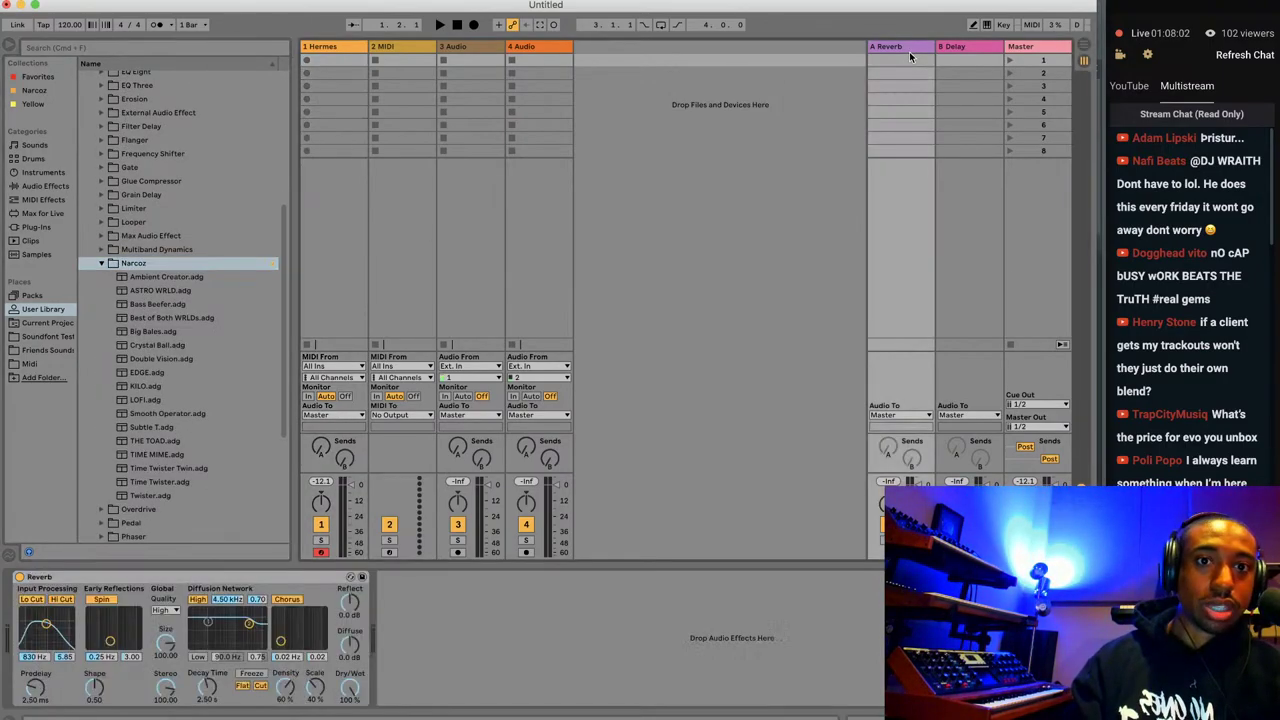
key(Delete)
key(Delete)
click(849, 125)
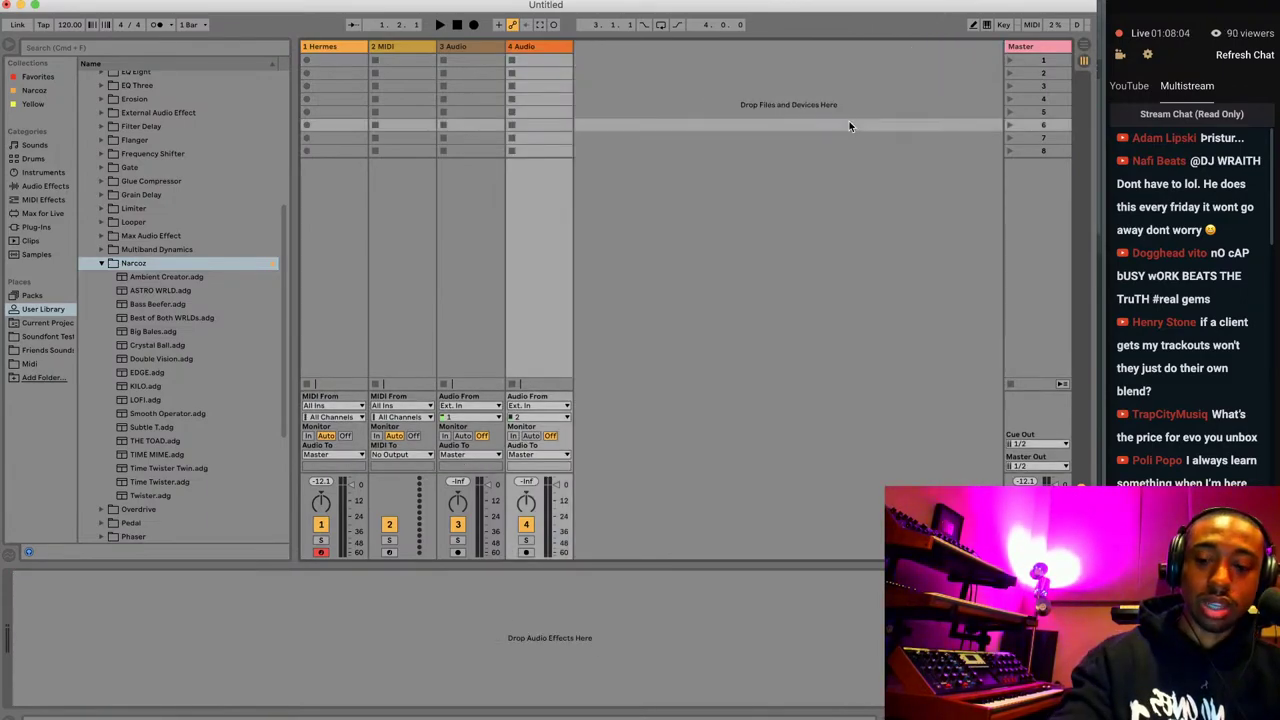
key(super+alt+t)
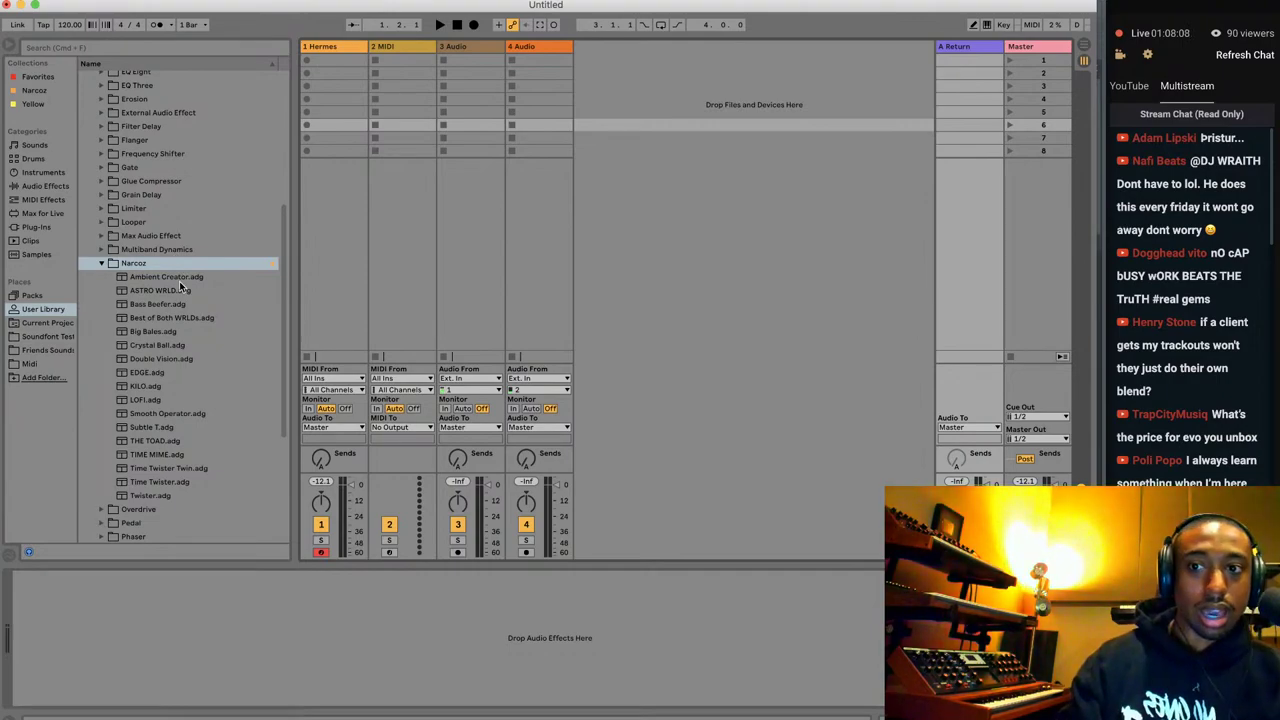
drag(178, 277, 783, 272)
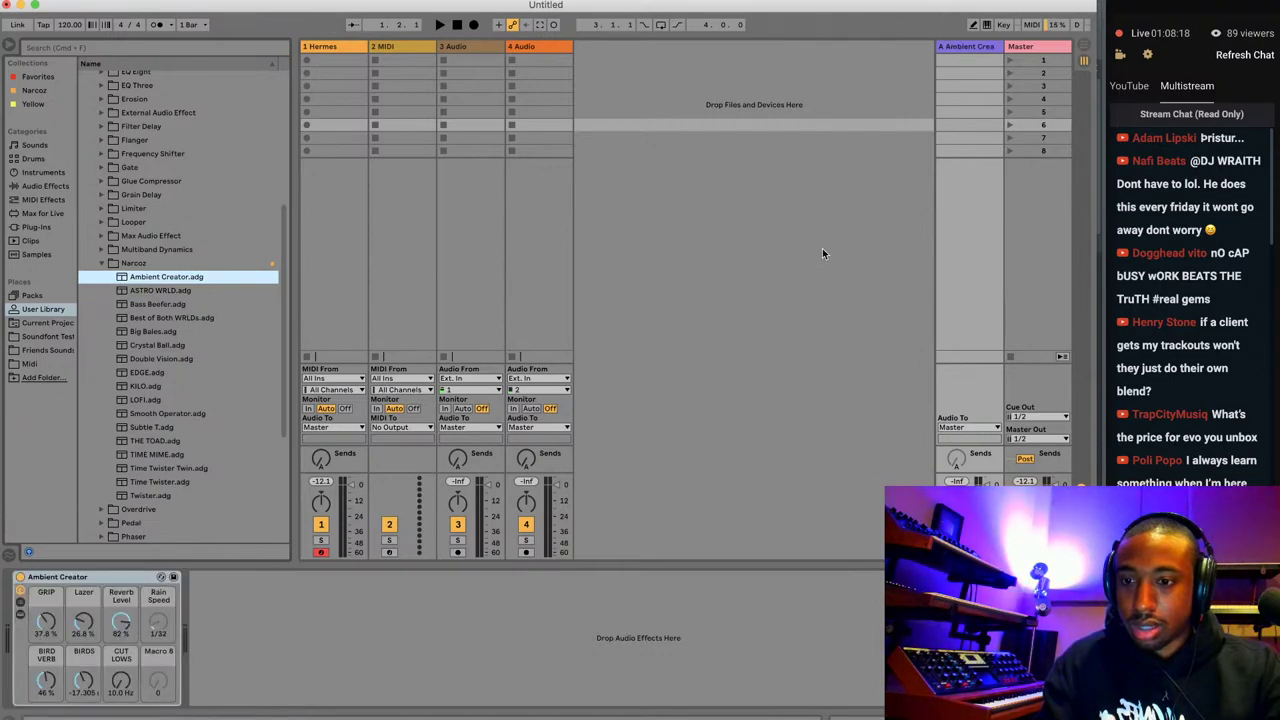
Add return track B with the Twister rack, then raise the Hermes track's Send A.
key(super+alt+t)
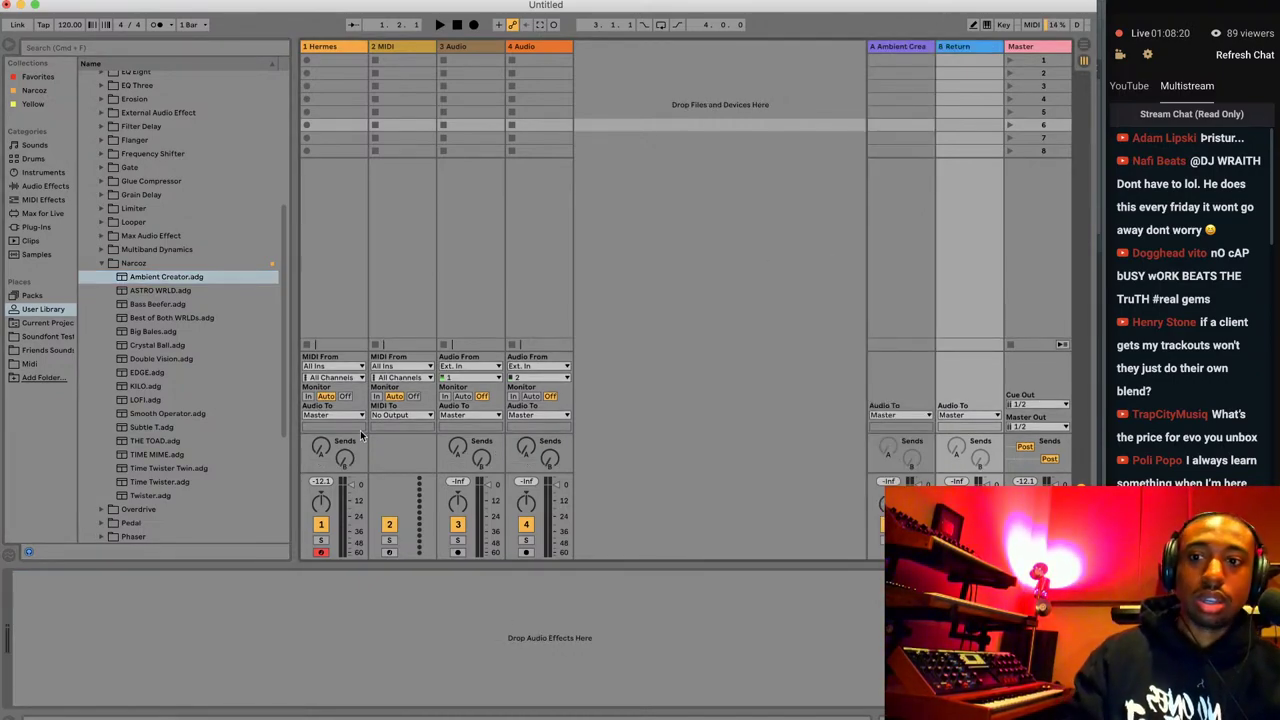
double_click(199, 495)
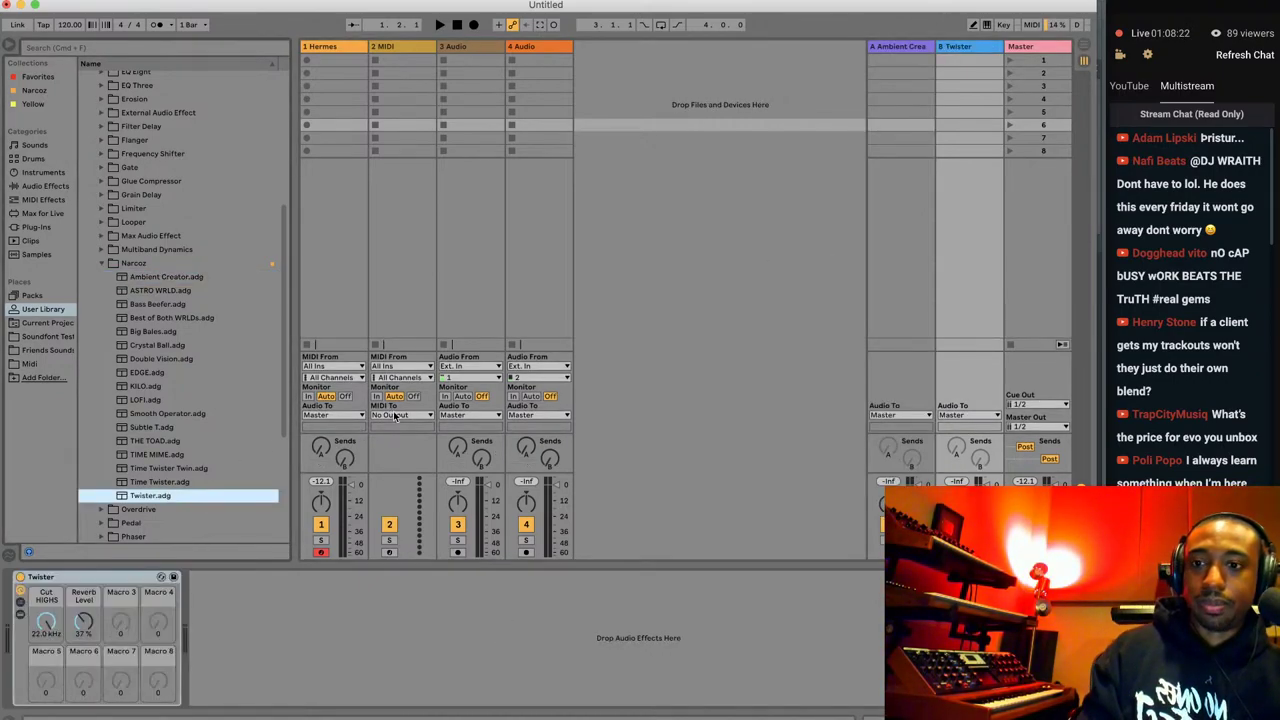
click(344, 276)
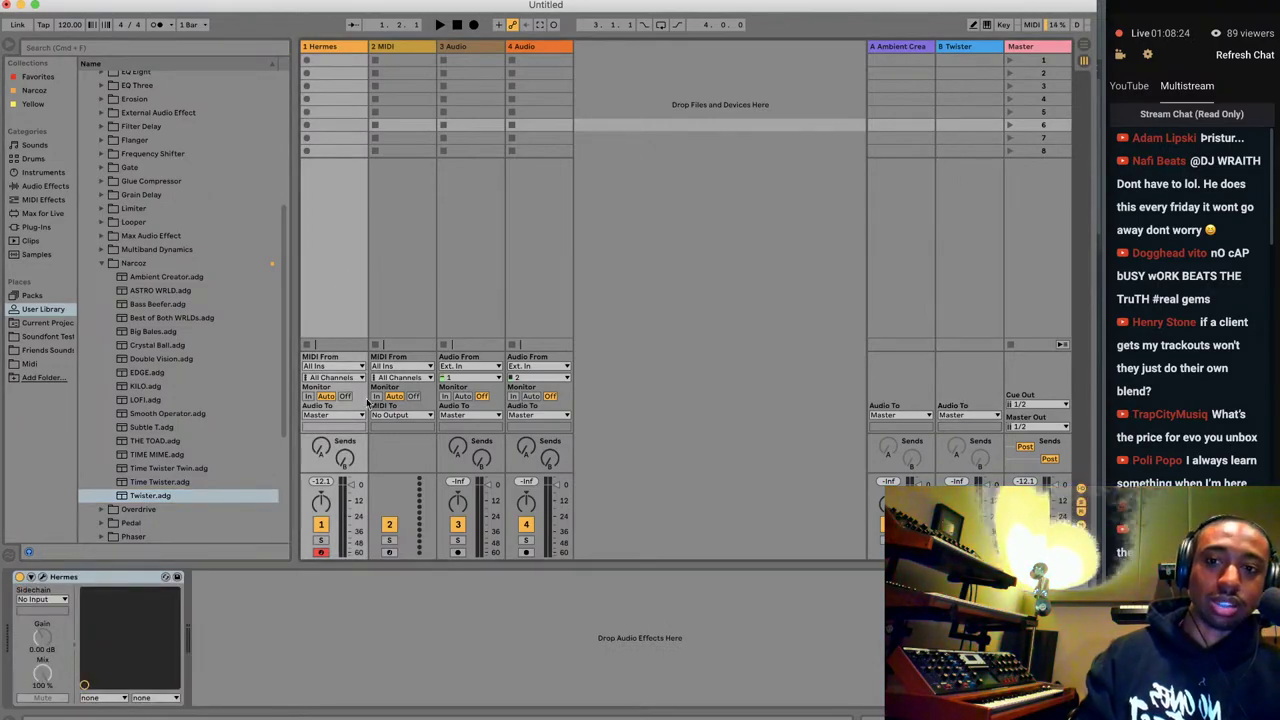
drag(320, 448, 320, 432)
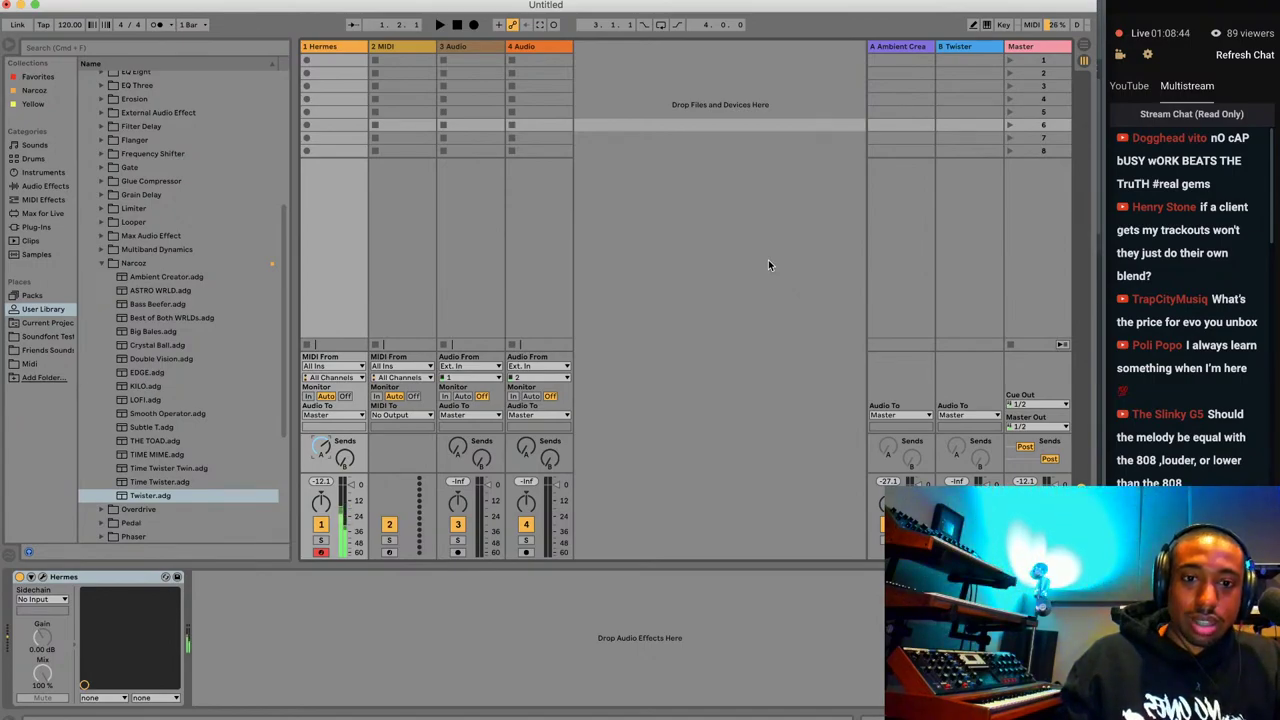
In Arrangement View, set the Hermes synth's Spread to 34% and add slight Vibrato, then return to Session View.
click(1082, 47)
click(888, 111)
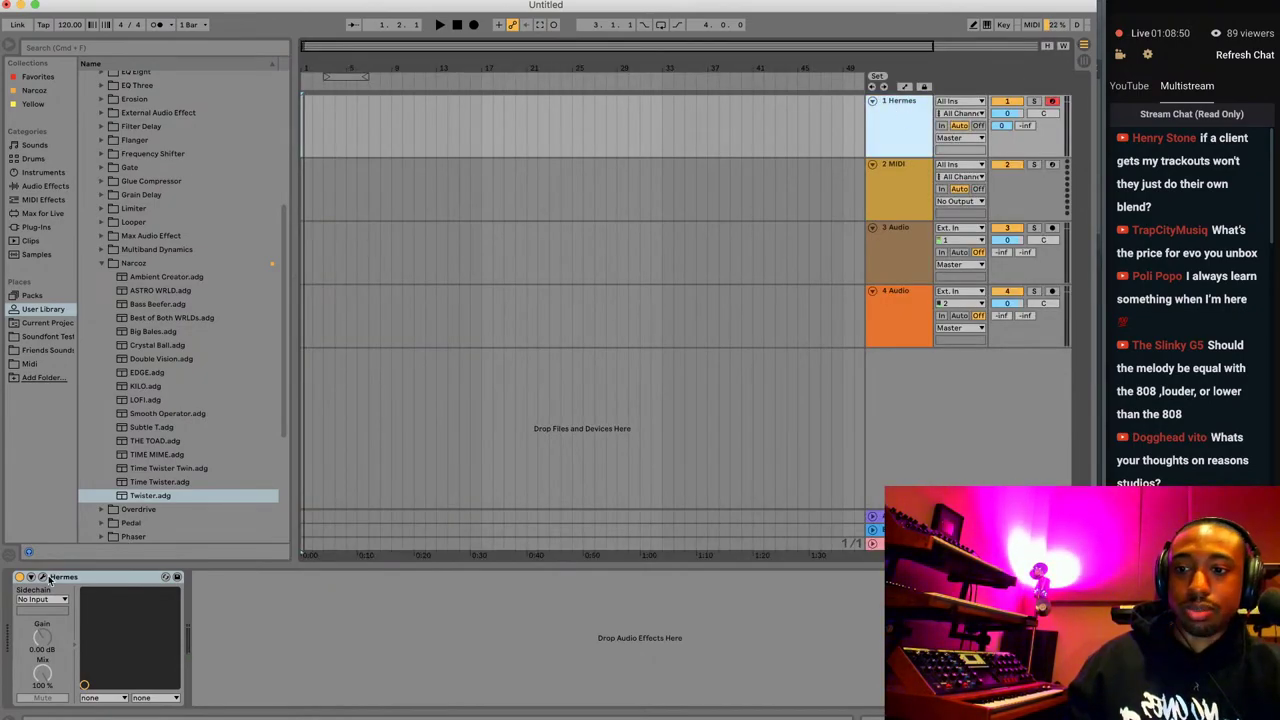
click(43, 577)
drag(695, 176, 696, 116)
drag(748, 198, 700, 158)
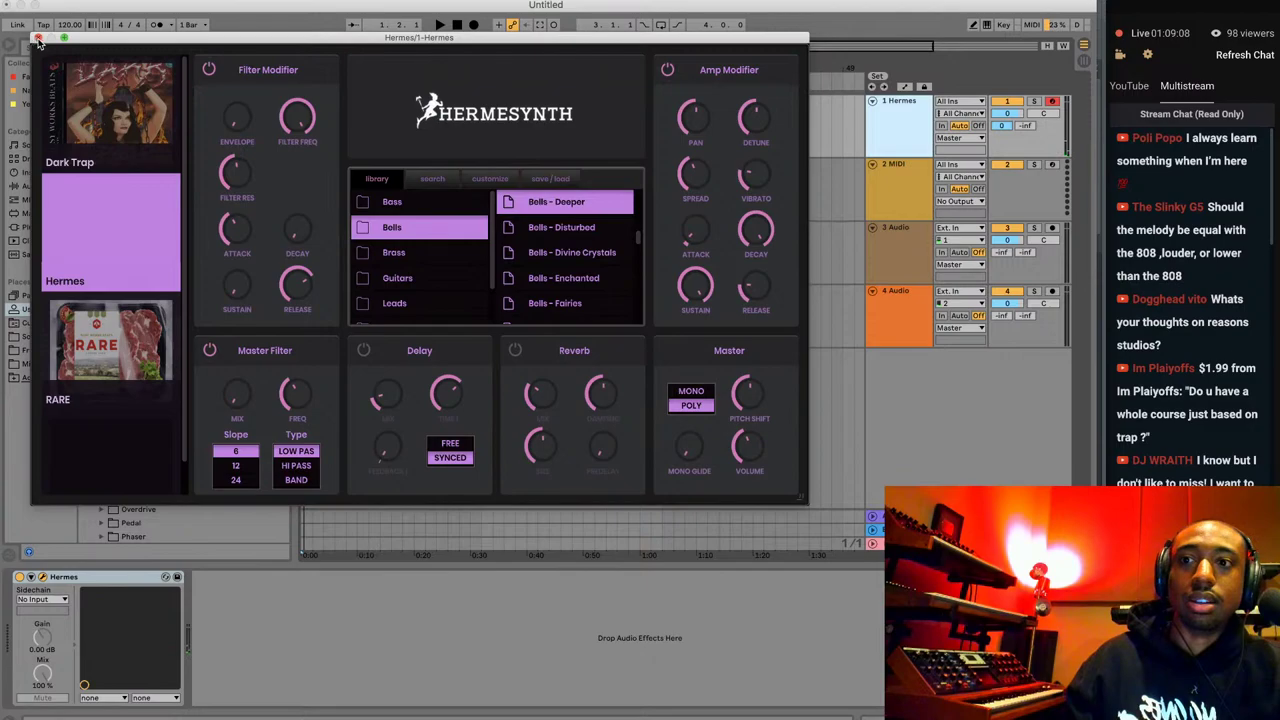
click(37, 38)
click(1084, 60)
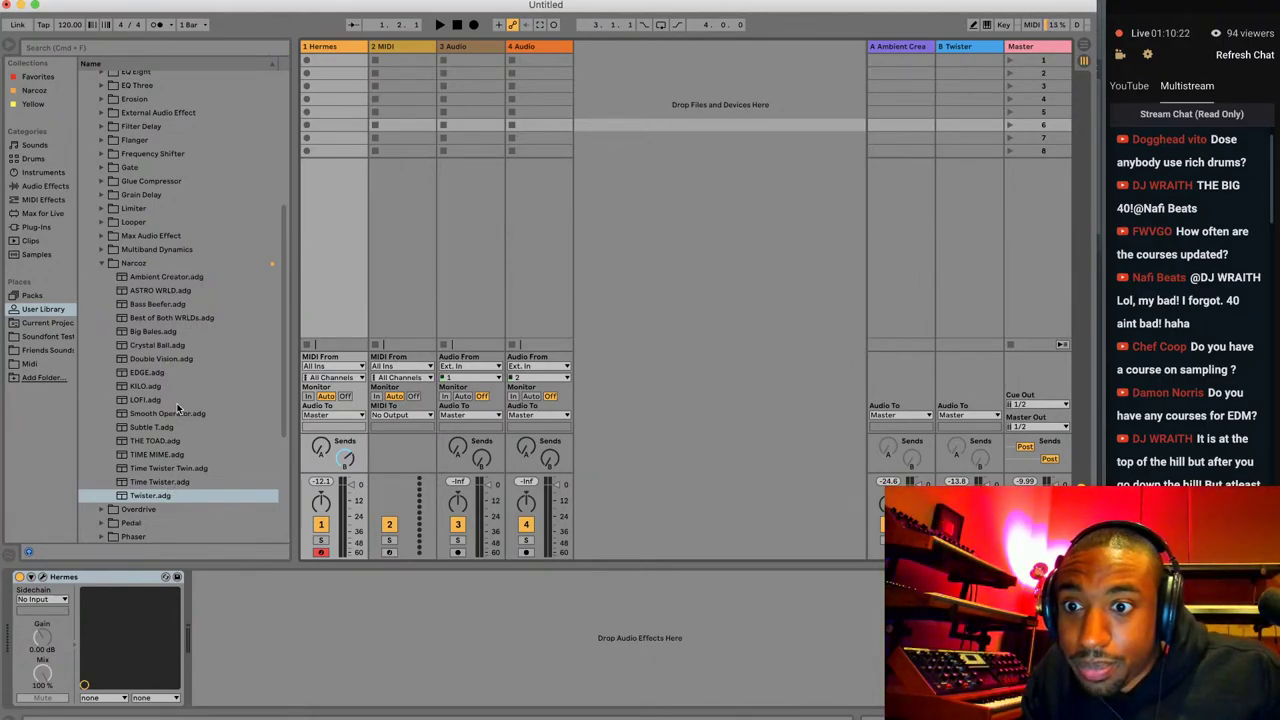
Load TIME MIME.adg and then Big Bales.adg from the Narcoz folder onto the Hermes track.
double_click(157, 455)
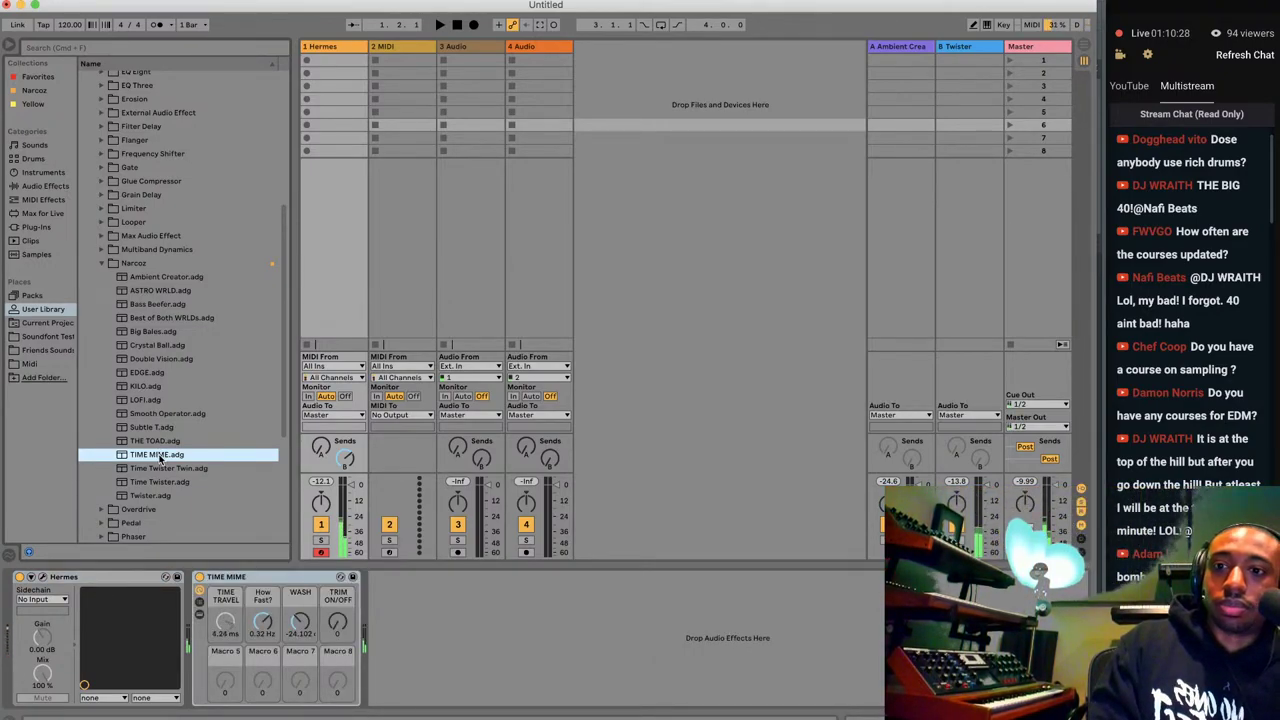
double_click(152, 333)
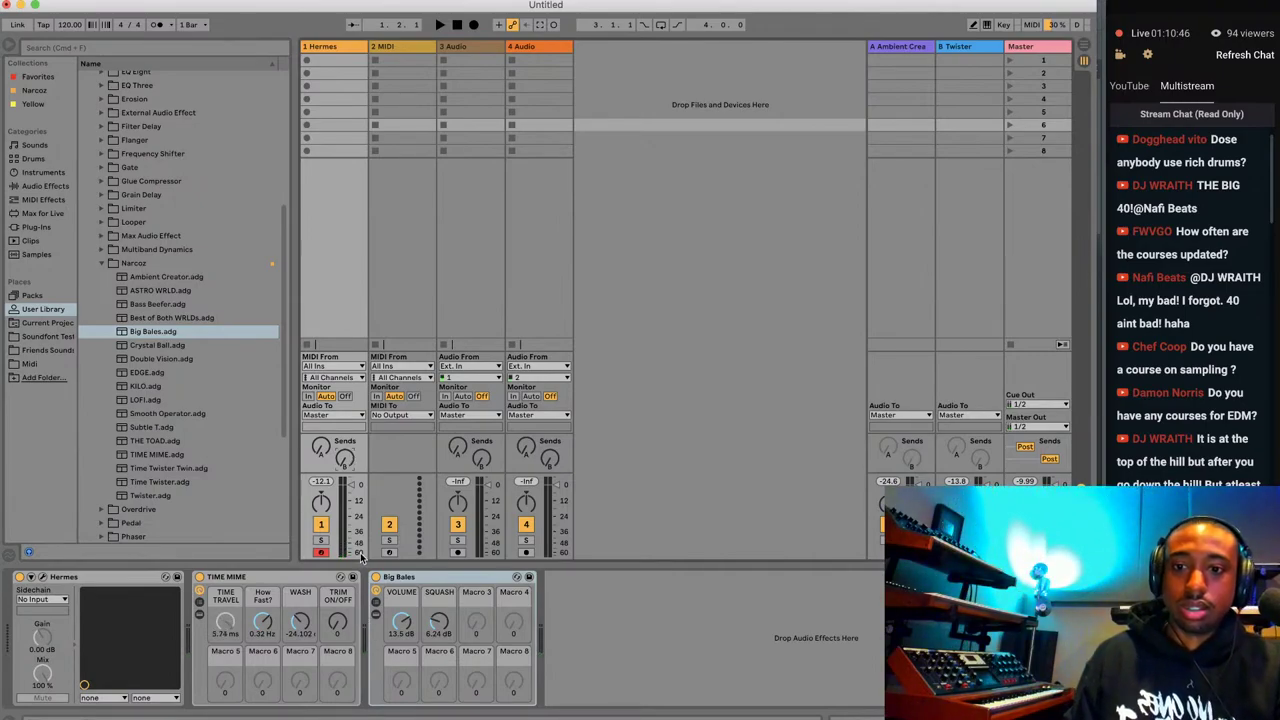
click(379, 578)
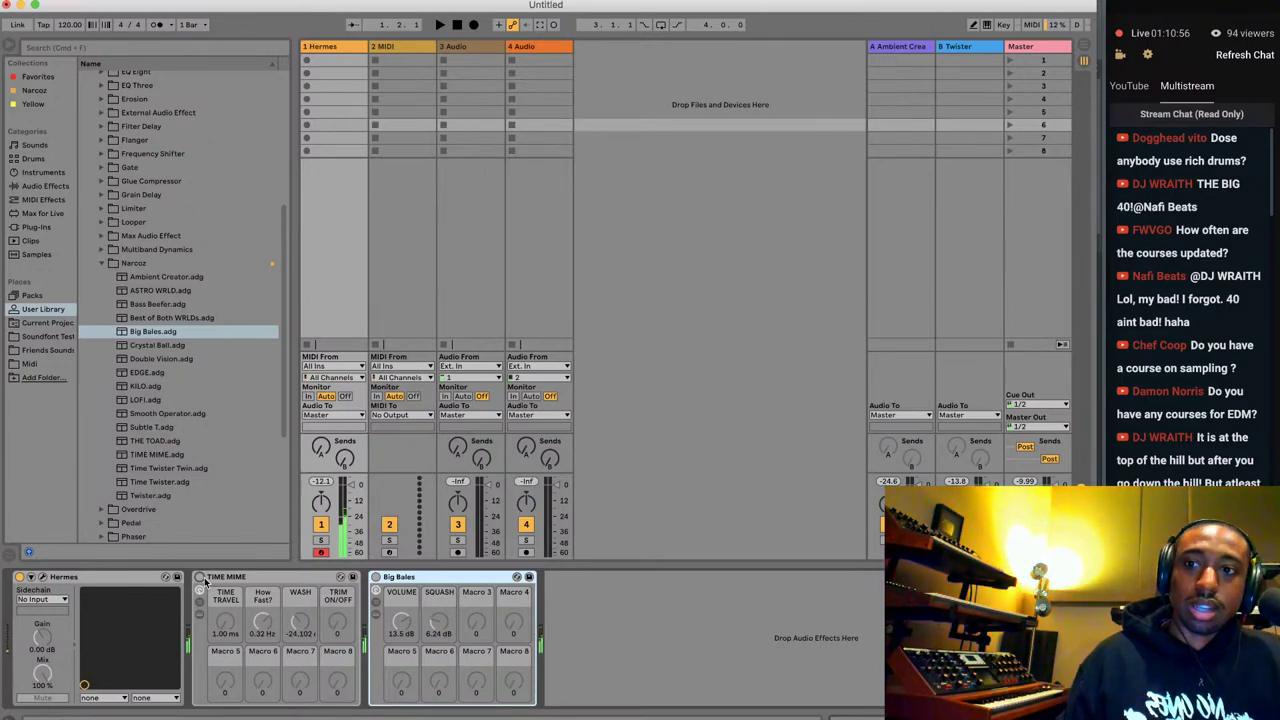
Add an Arpeggiator before Hermes at 1/16 rate, enable TIME MIME, then switch the Arpeggiator off.
click(41, 201)
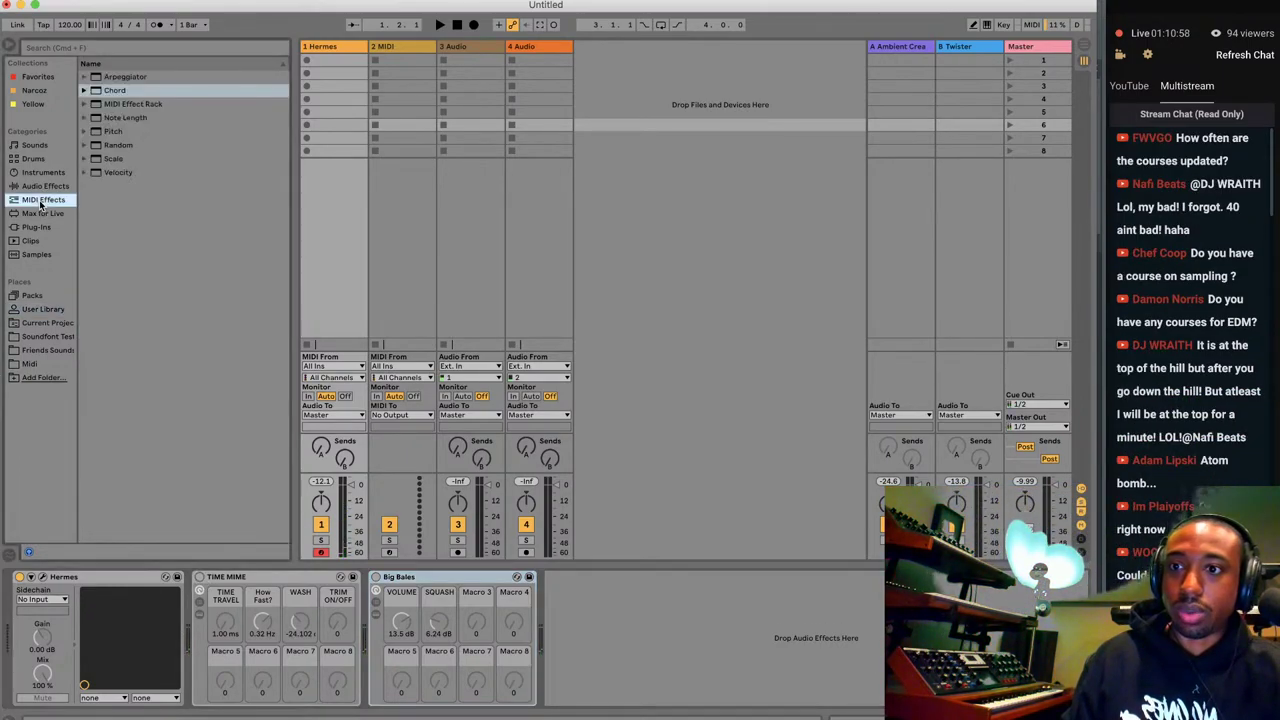
double_click(125, 77)
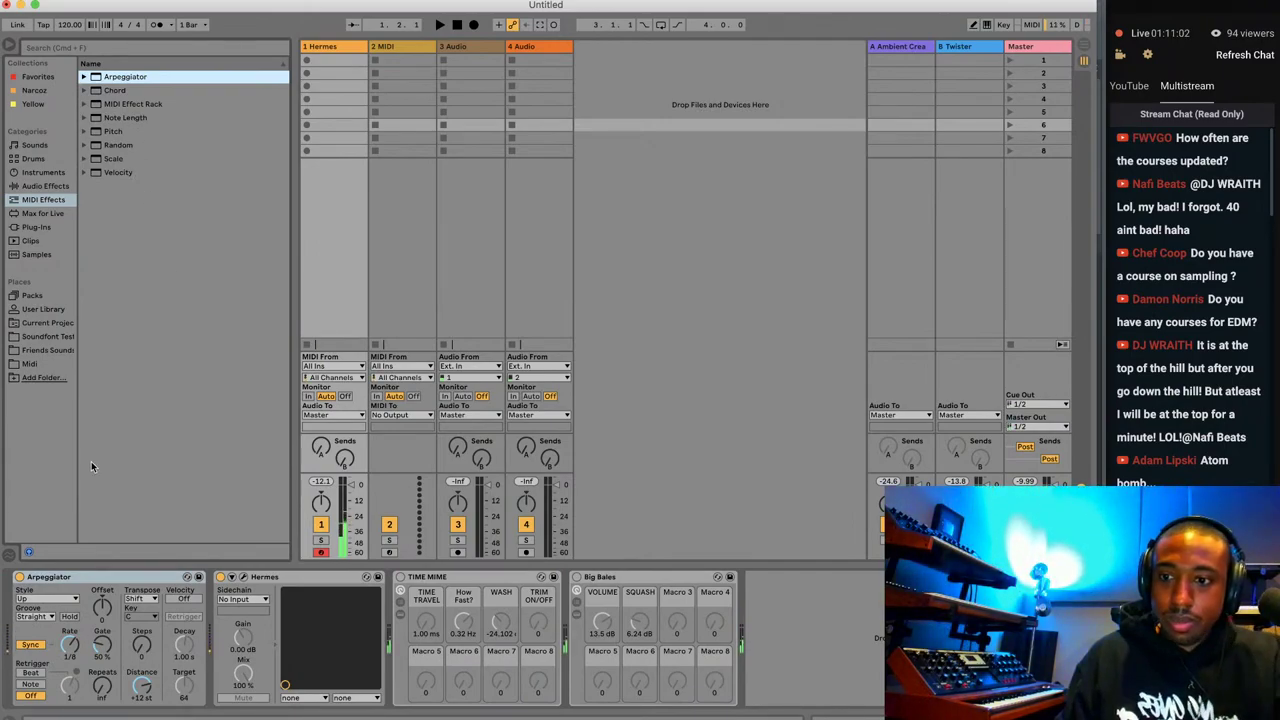
mouse_move(69, 643)
mouse_down()
mouse_move(69, 615)
mouse_move(69, 635)
mouse_up()
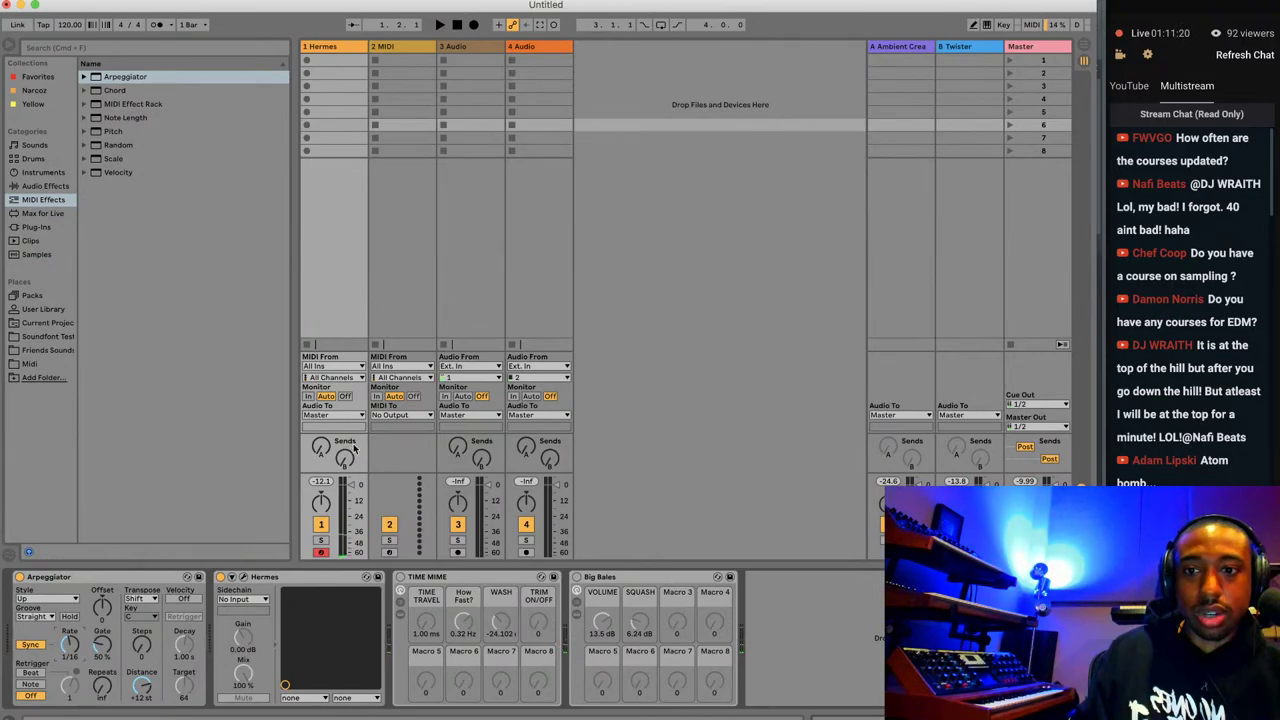
click(400, 577)
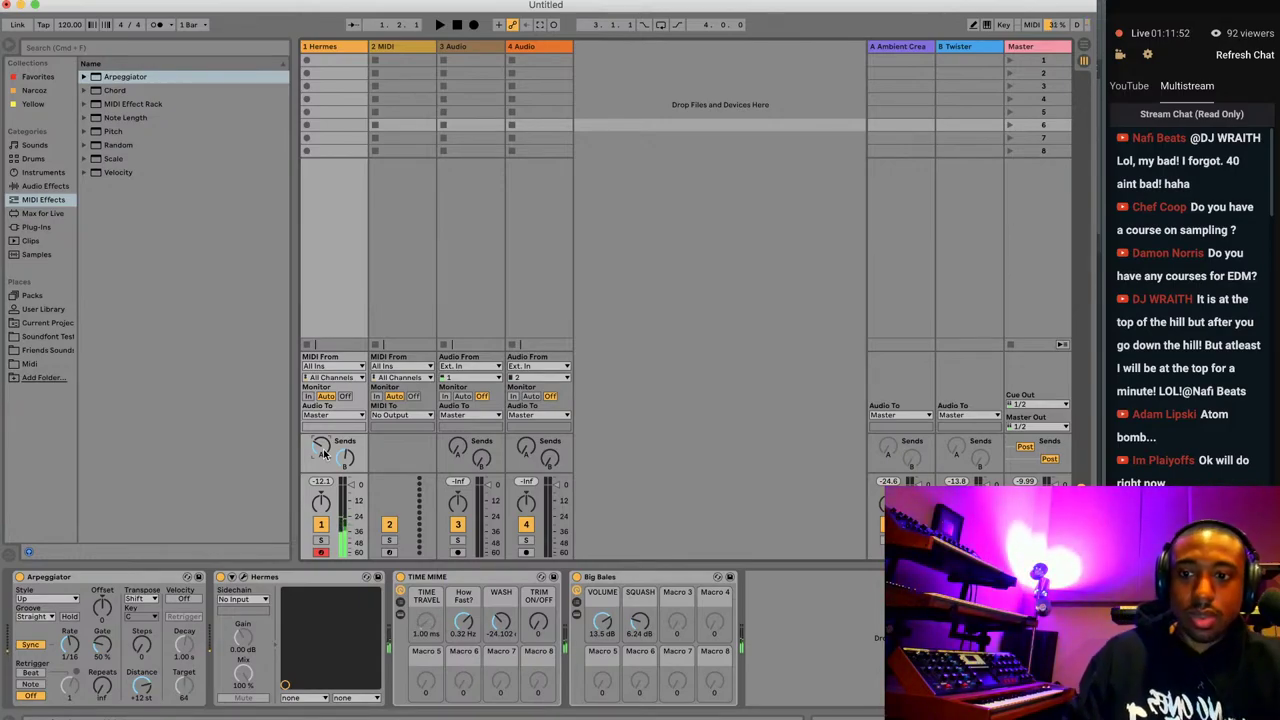
click(20, 577)
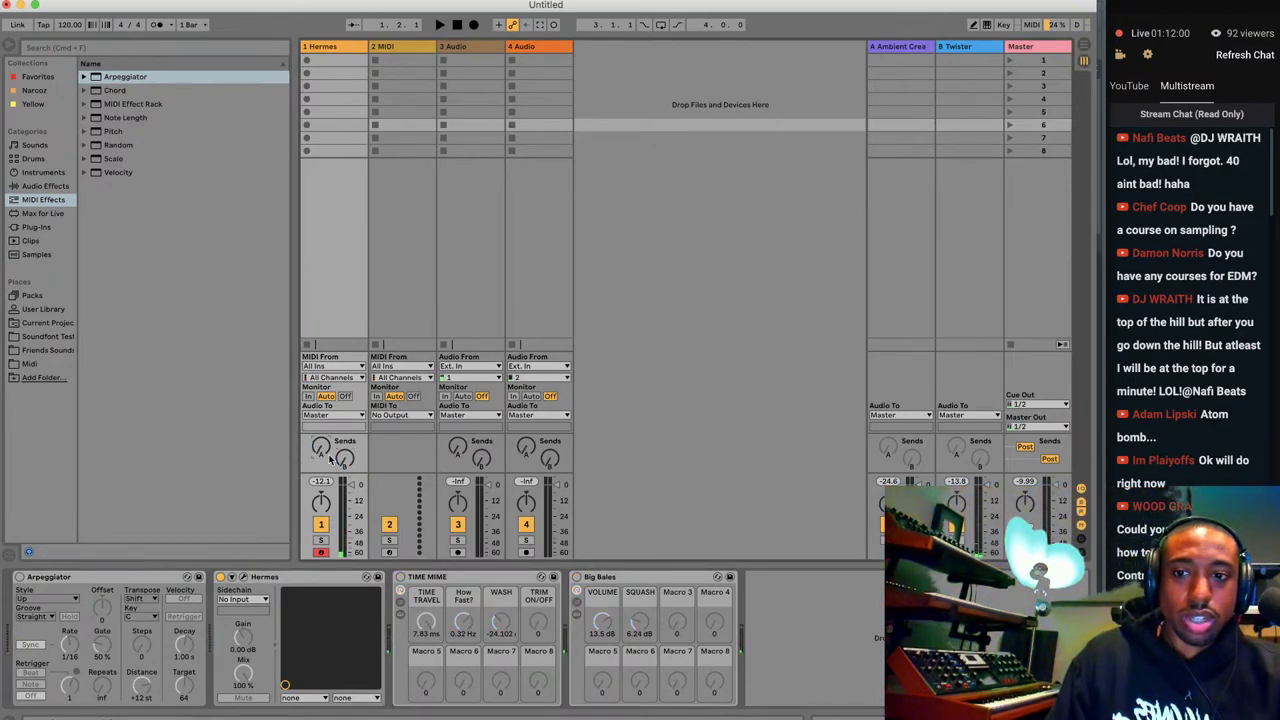
Close the Untitled Ableton set, choosing Don't Save.
click(6, 4)
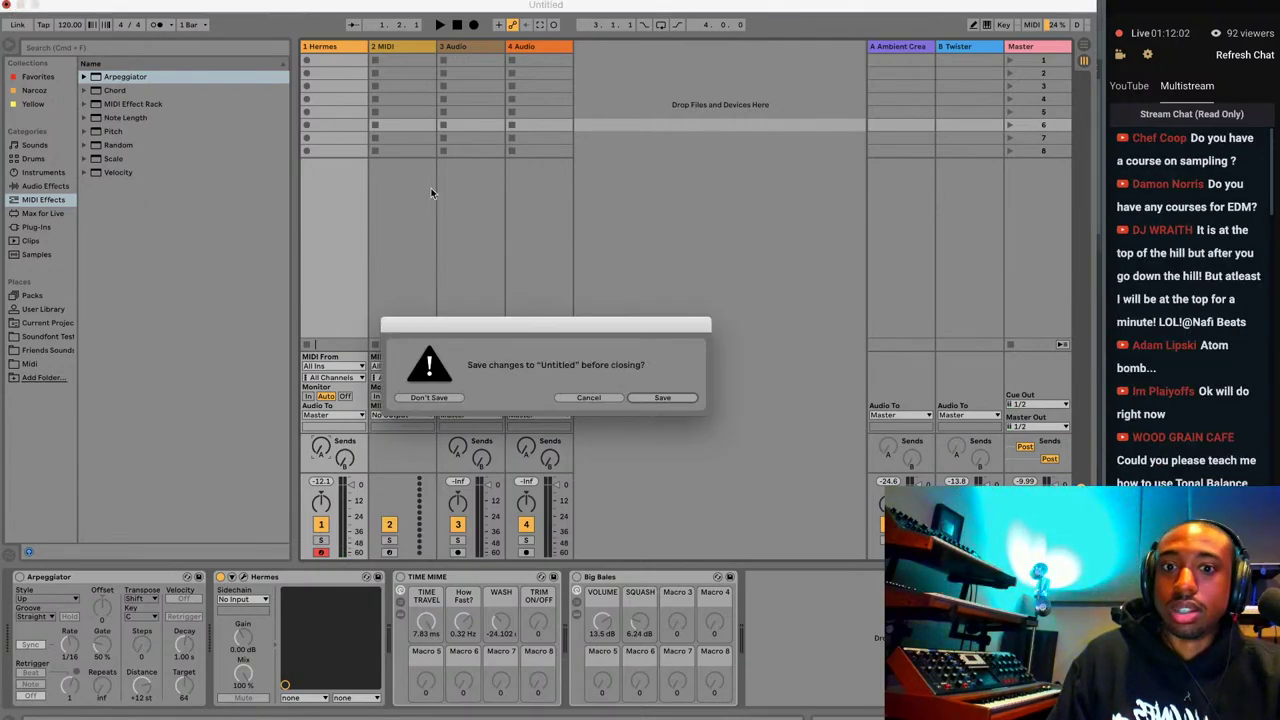
click(452, 398)
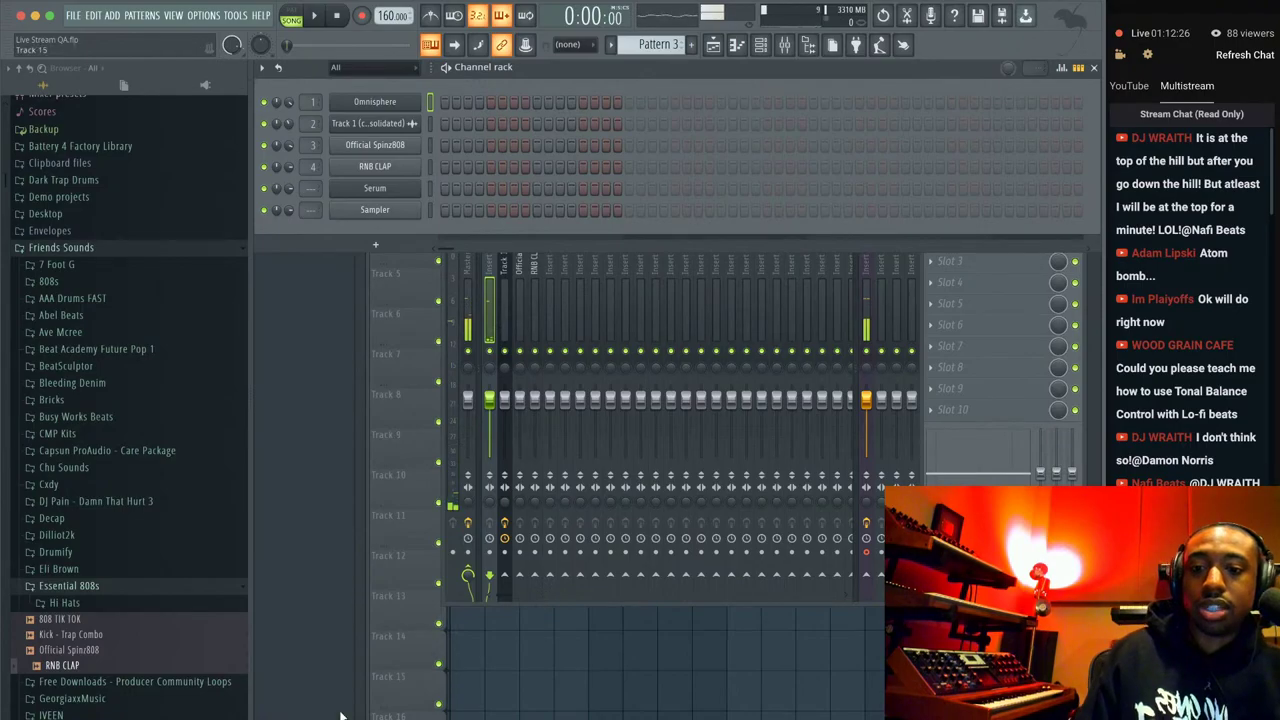
Bring the YouTube Studio live chat forward and scroll through it, then return to FL Studio.
click(289, 713)
scroll(190, 453, down, 10)
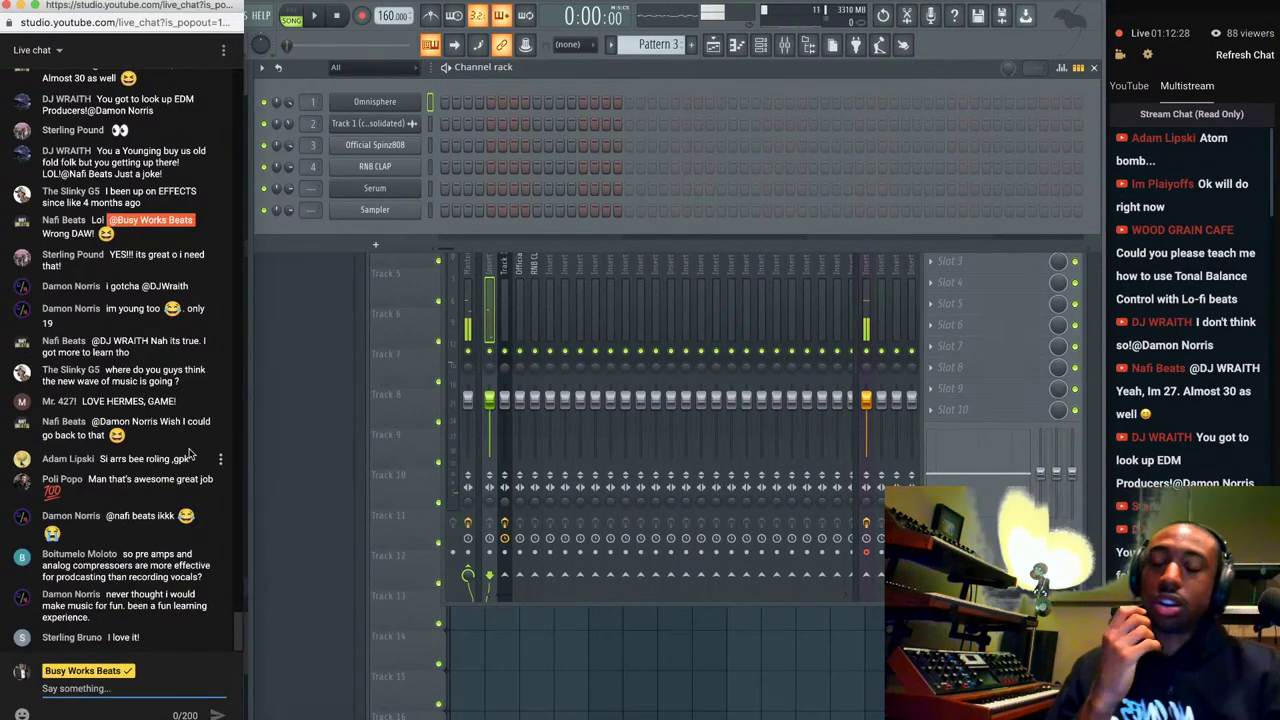
scroll(190, 453, up, 10)
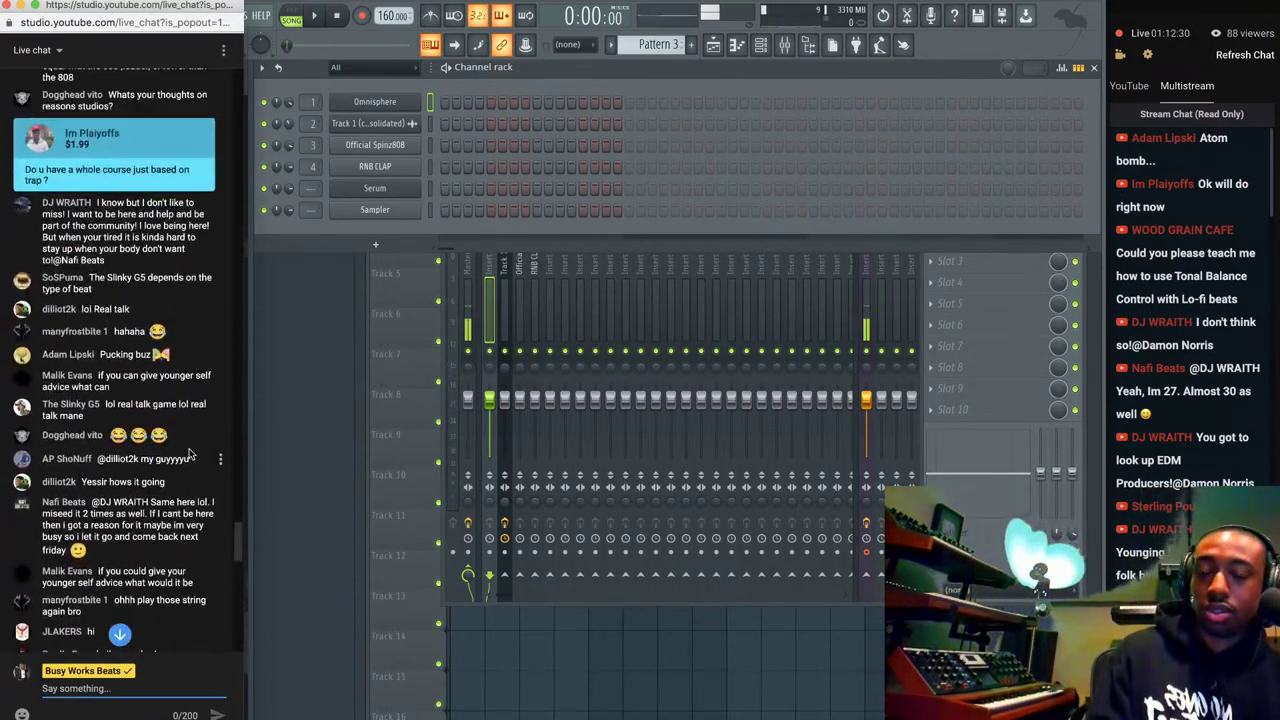
scroll(188, 450, down, 10)
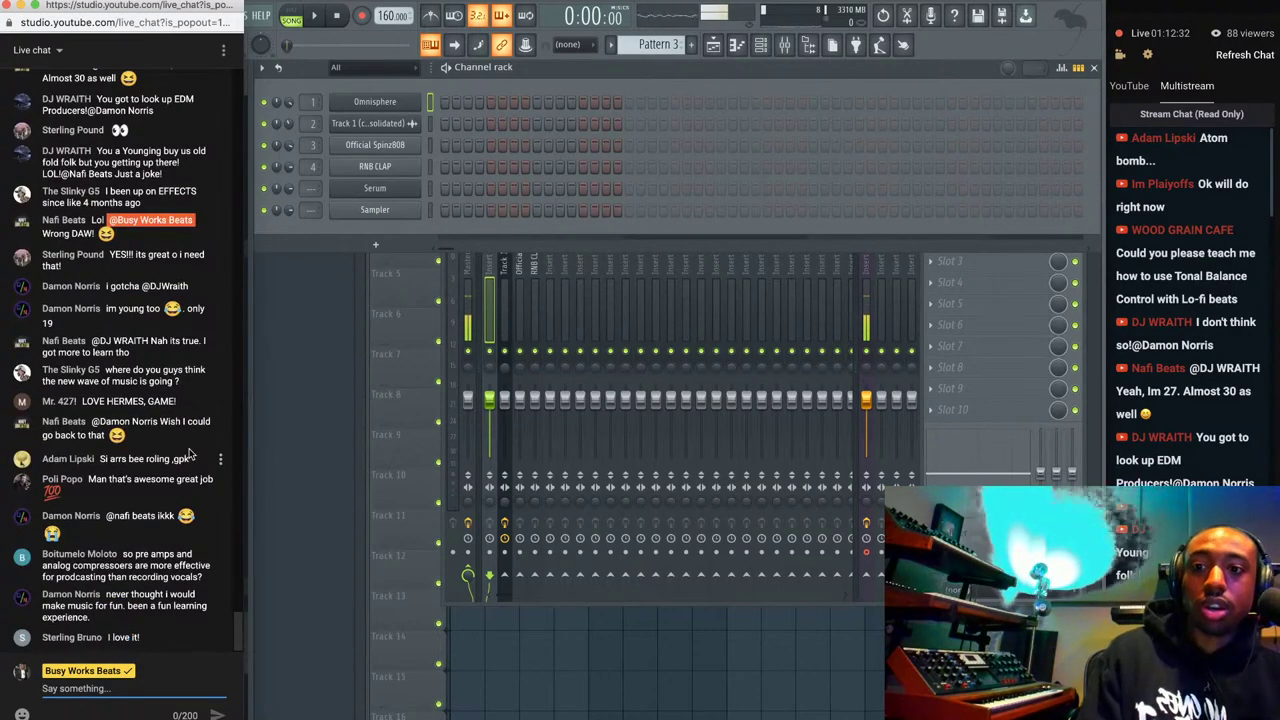
click(462, 237)
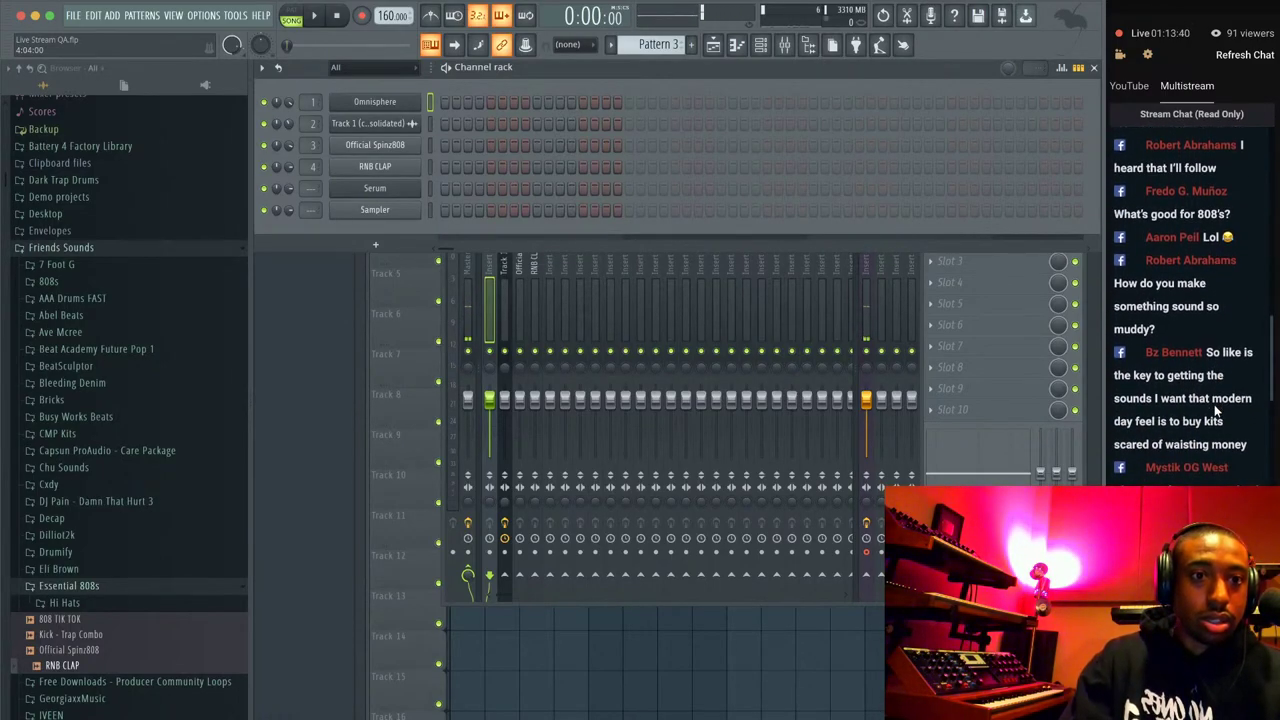
Raise the live chat again and switch to the Busy Works Beats Premium browser window.
scroll(1201, 277, down, 5)
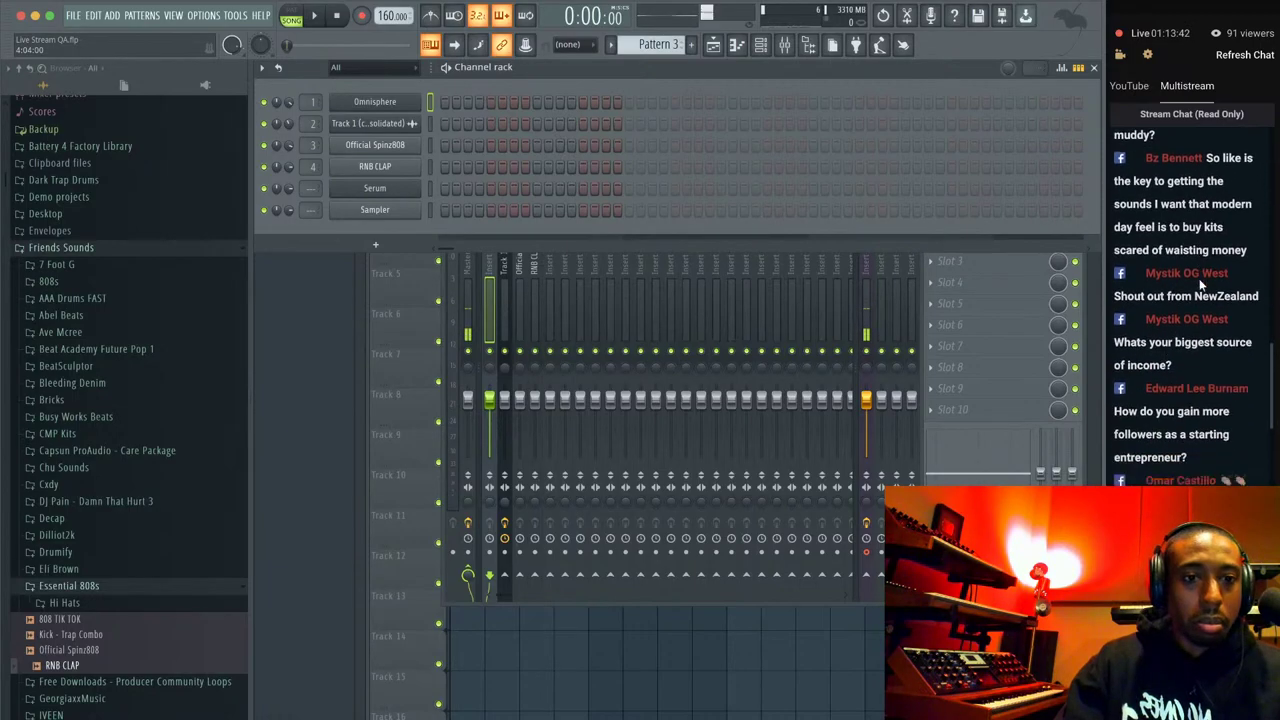
scroll(1201, 277, down, 10)
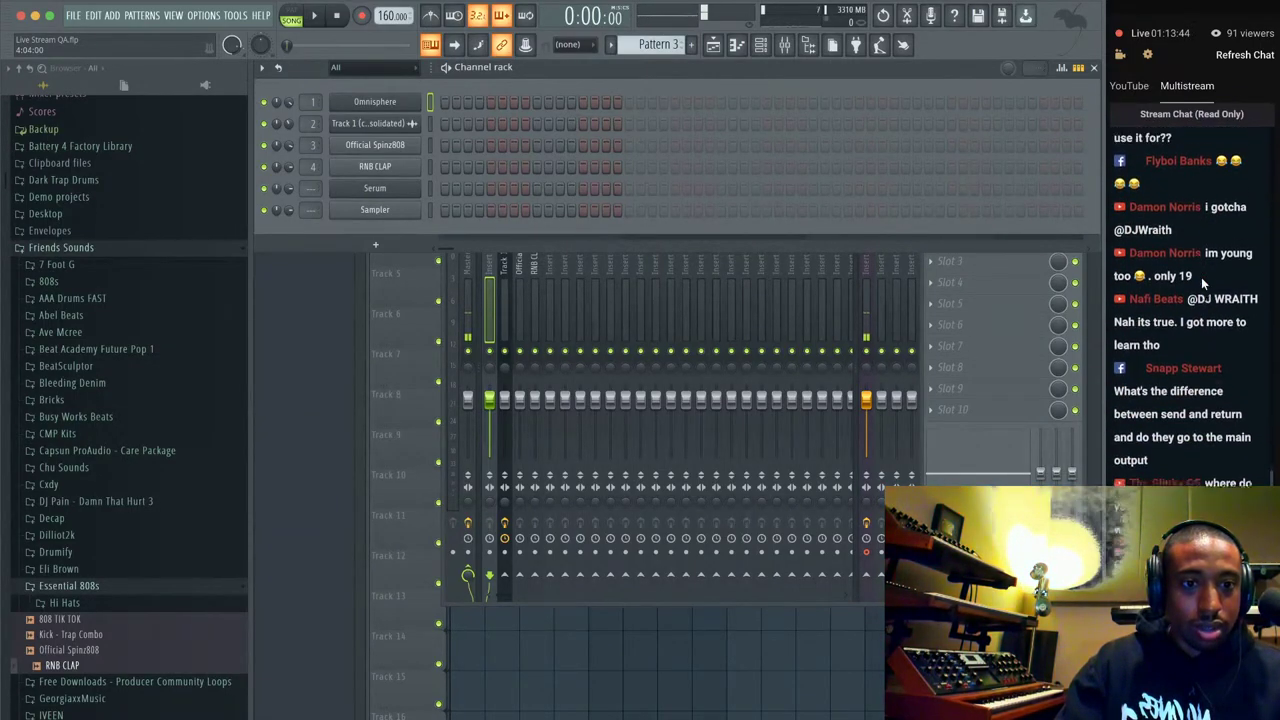
scroll(1201, 277, up, 2)
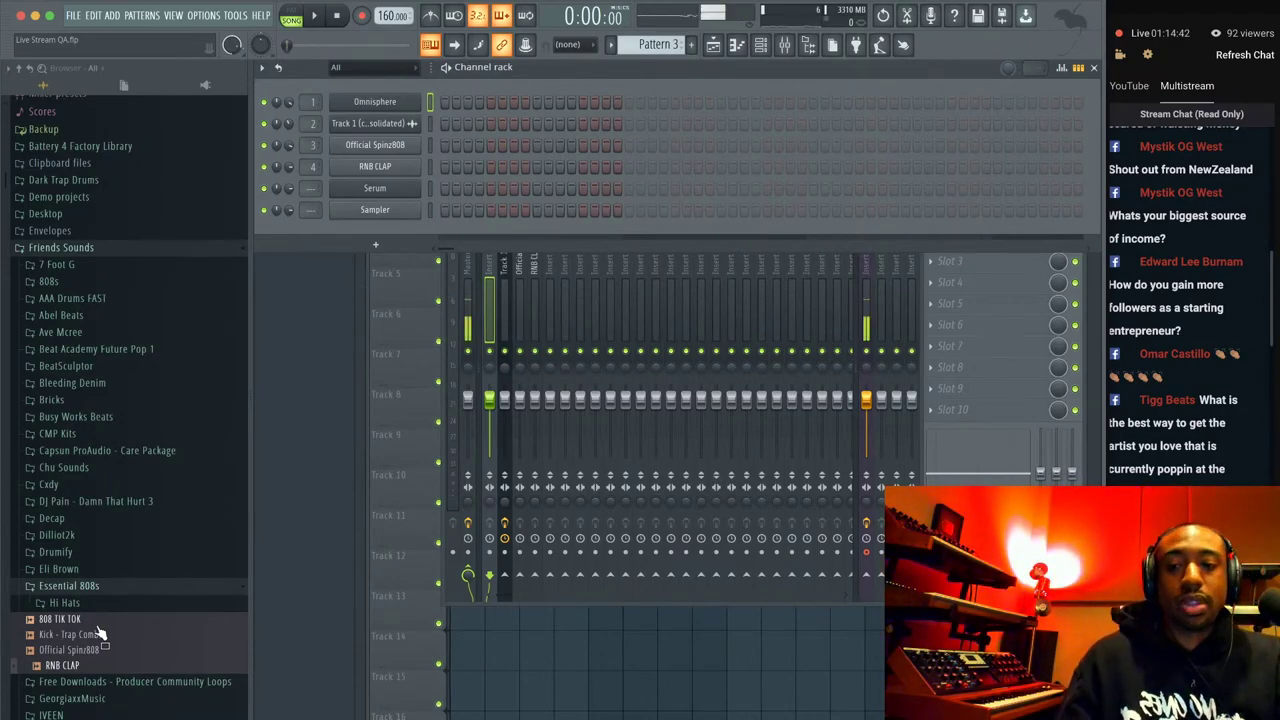
click(288, 716)
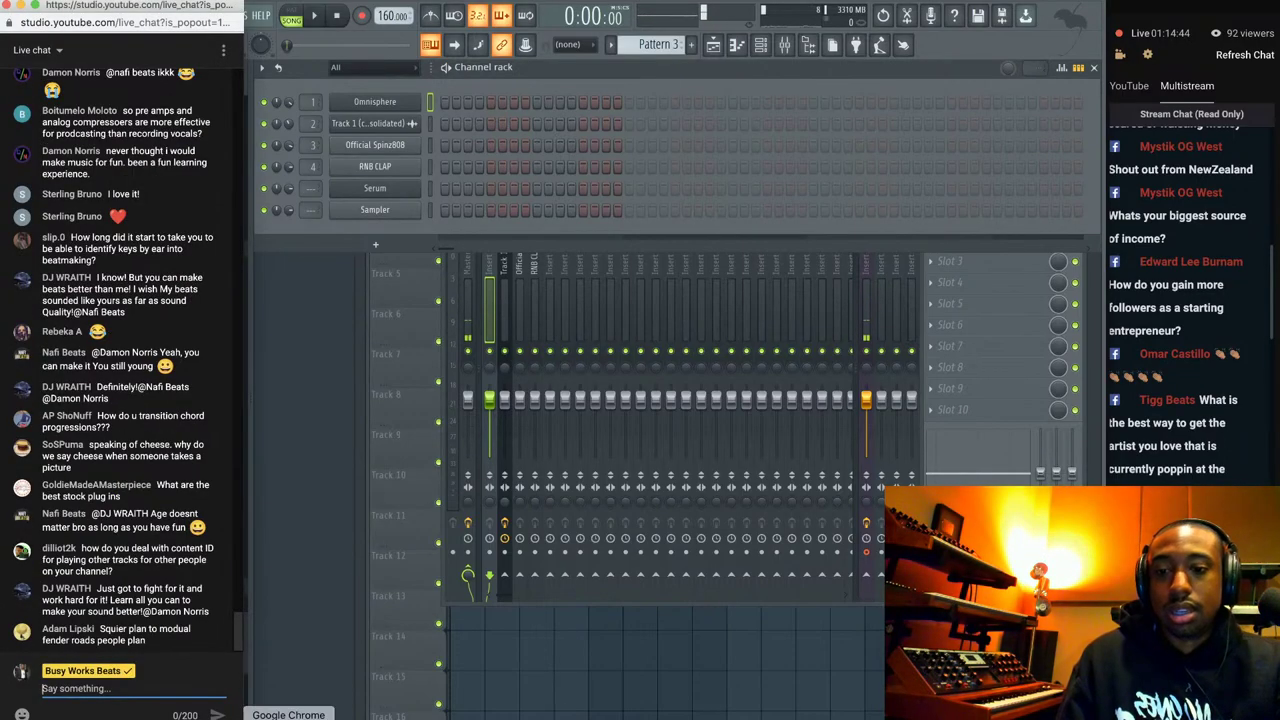
right_click(288, 716)
click(300, 601)
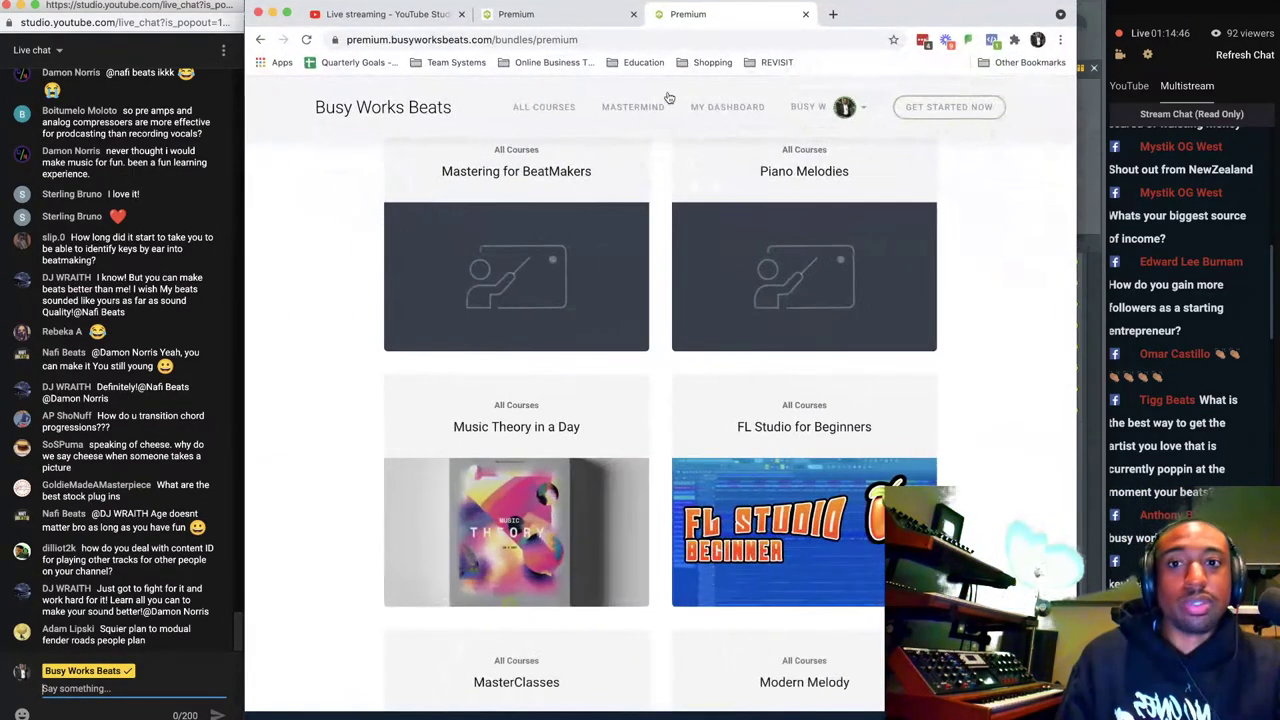
View busyworksbeatsproducts.com/trap2 in a new tab, close it, and minimize the browser.
click(832, 14)
text(busyworksbeatsproducts.)
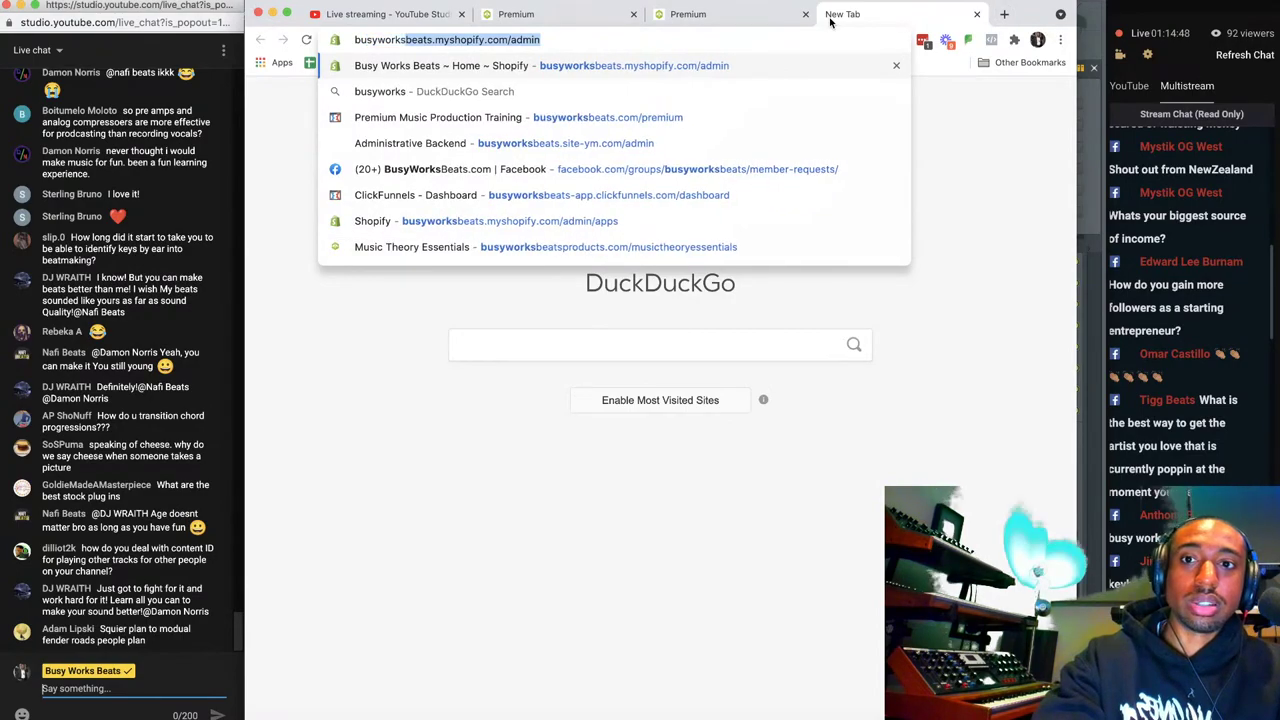
text(com/trap2)
key(Return)
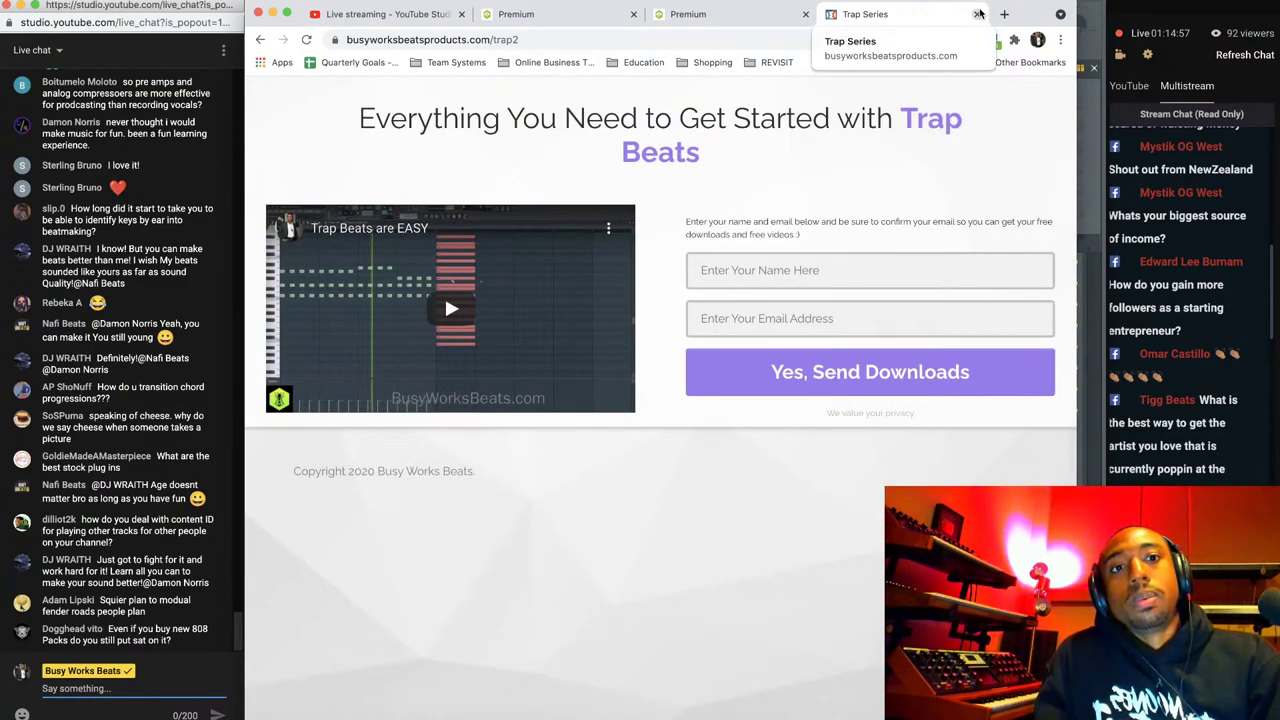
click(977, 14)
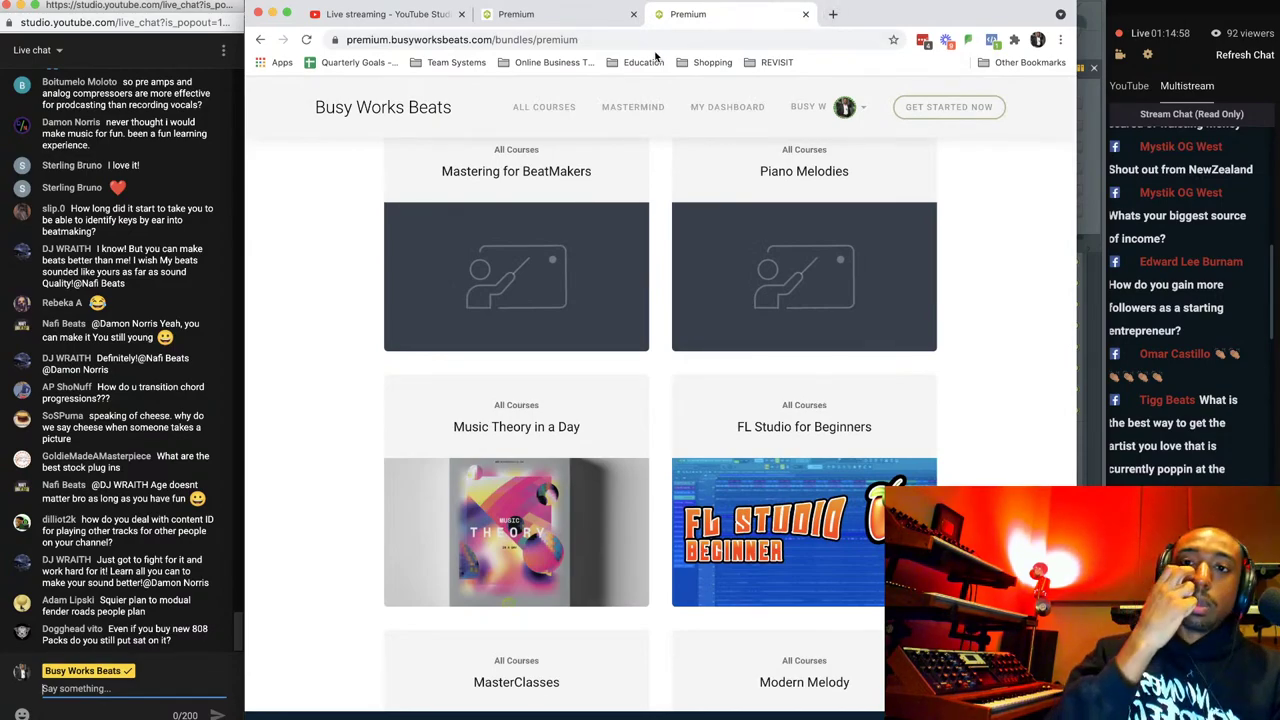
click(273, 14)
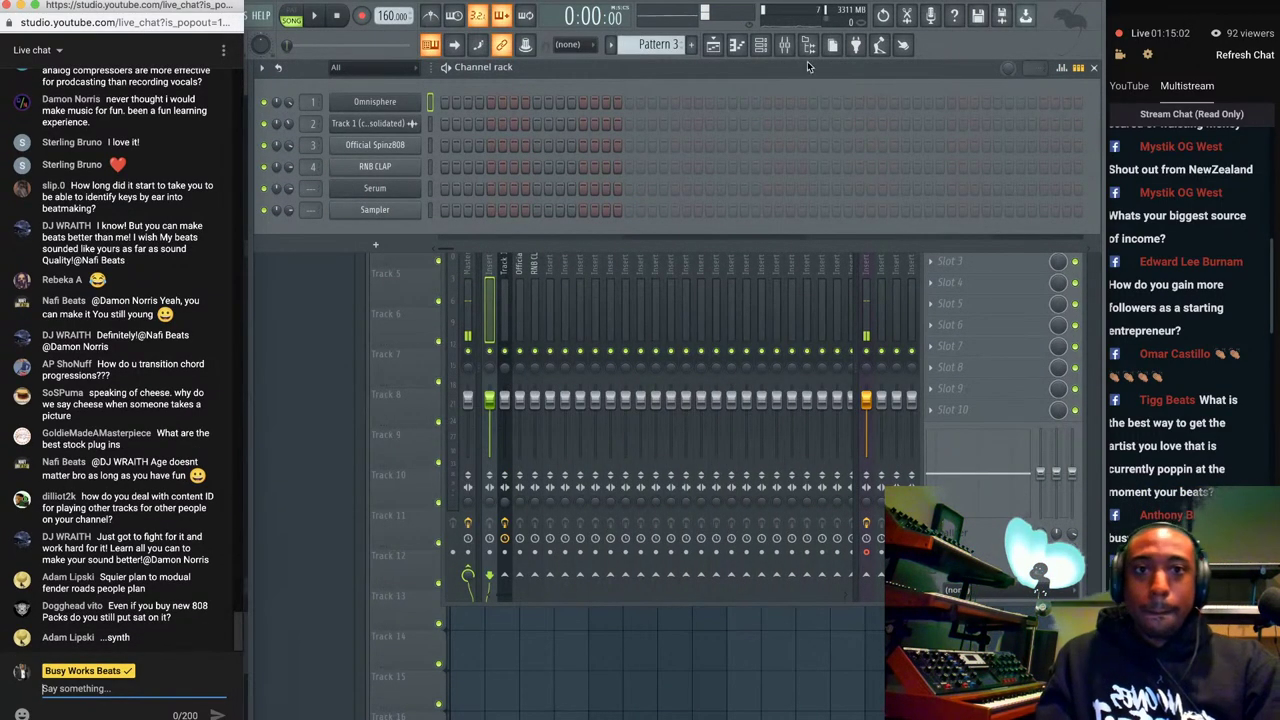
click(513, 158)
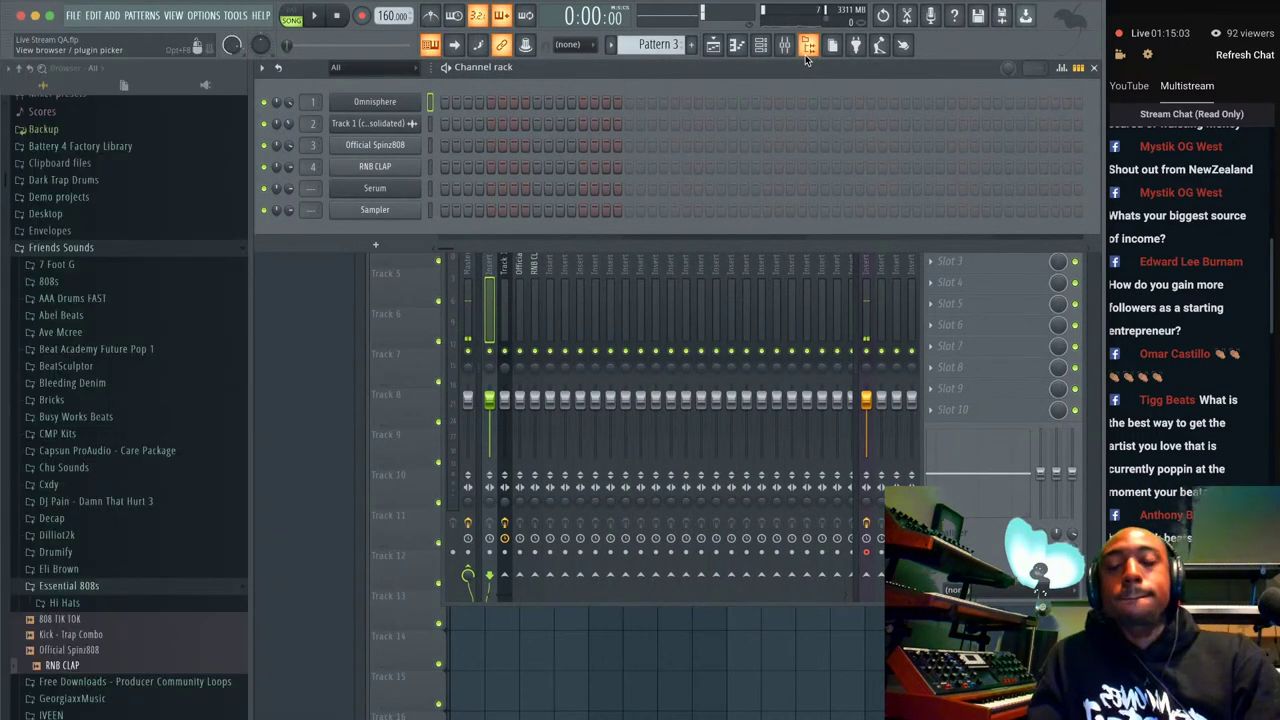
click(90, 666)
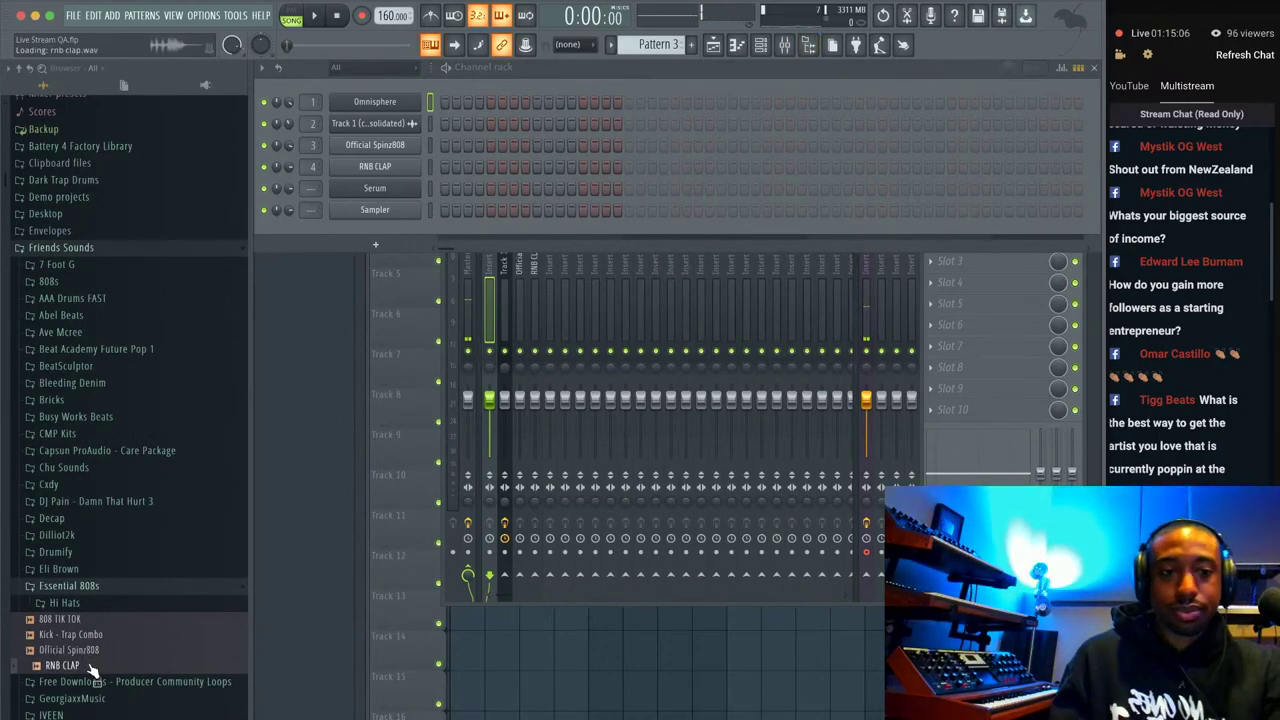
click(70, 619)
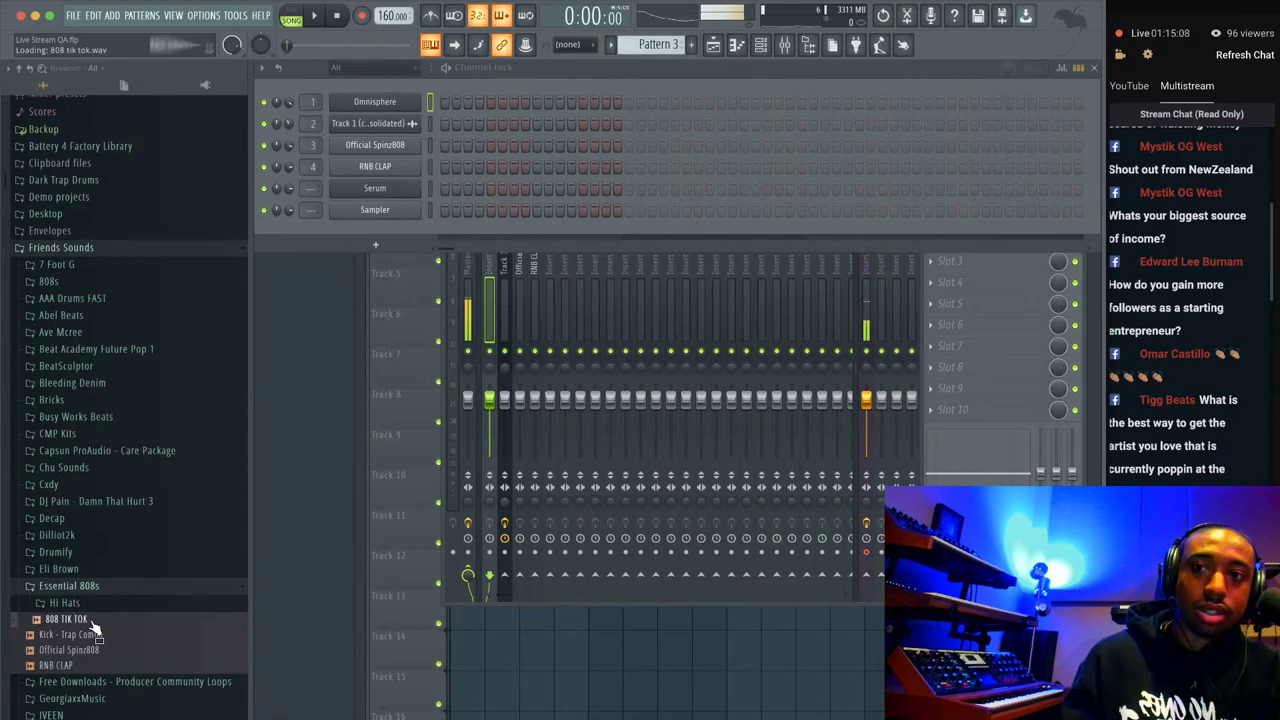
click(92, 635)
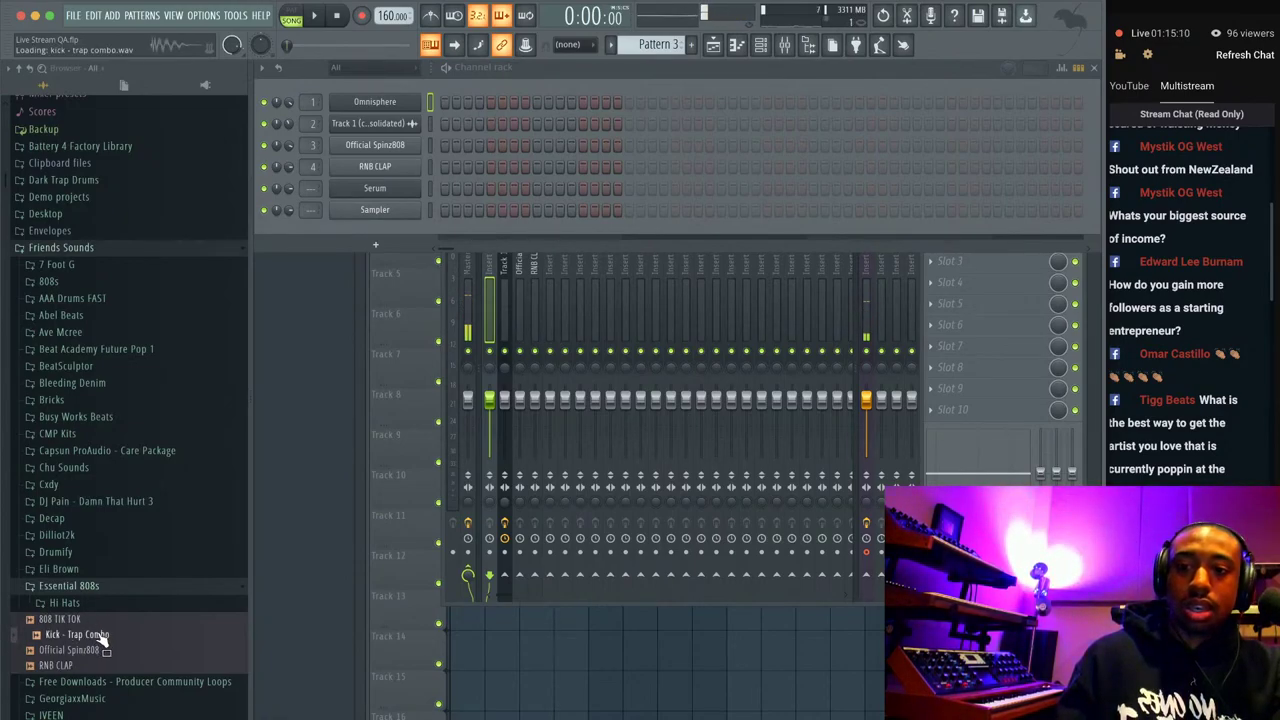
click(98, 603)
click(103, 616)
click(92, 584)
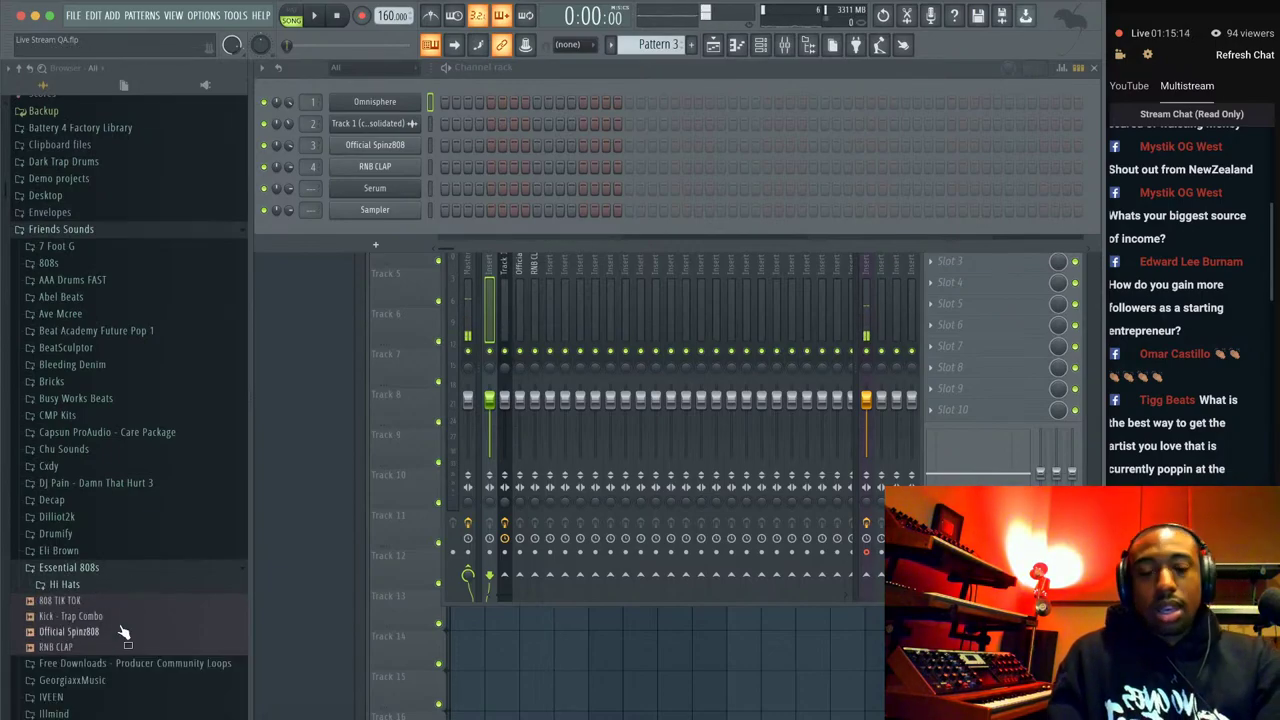
click(881, 87)
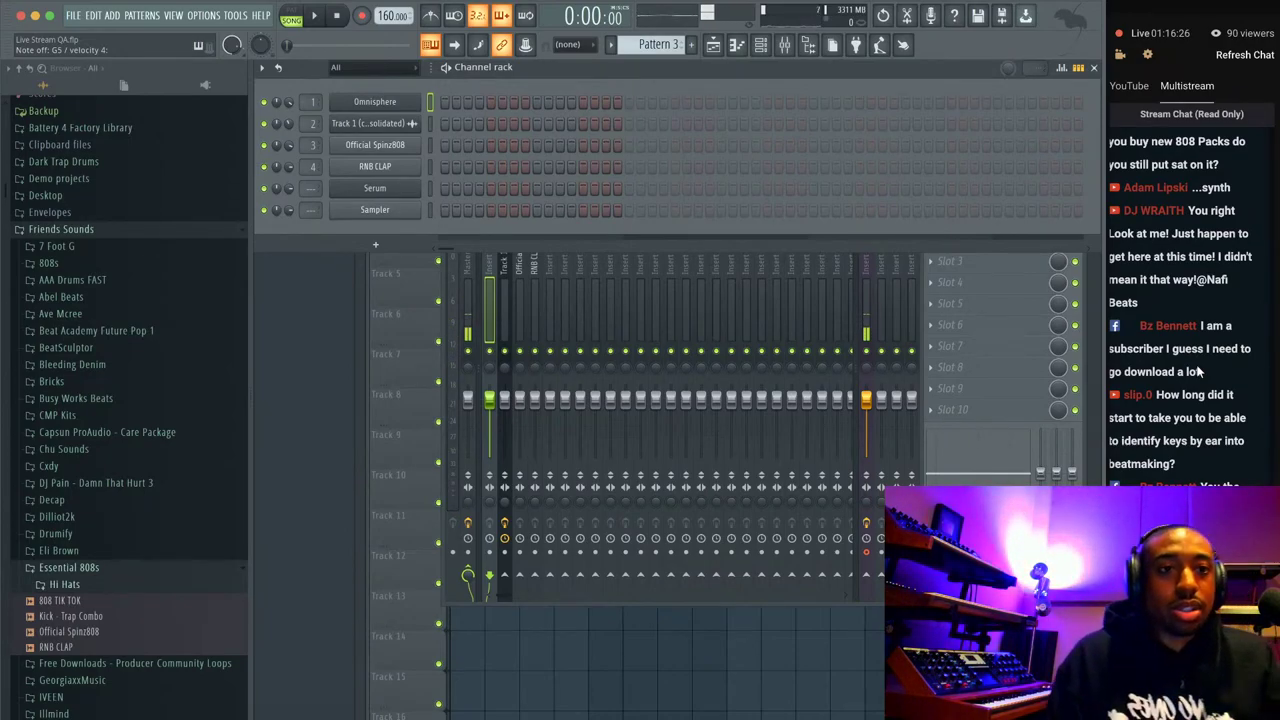
scroll(1159, 335, up, 1)
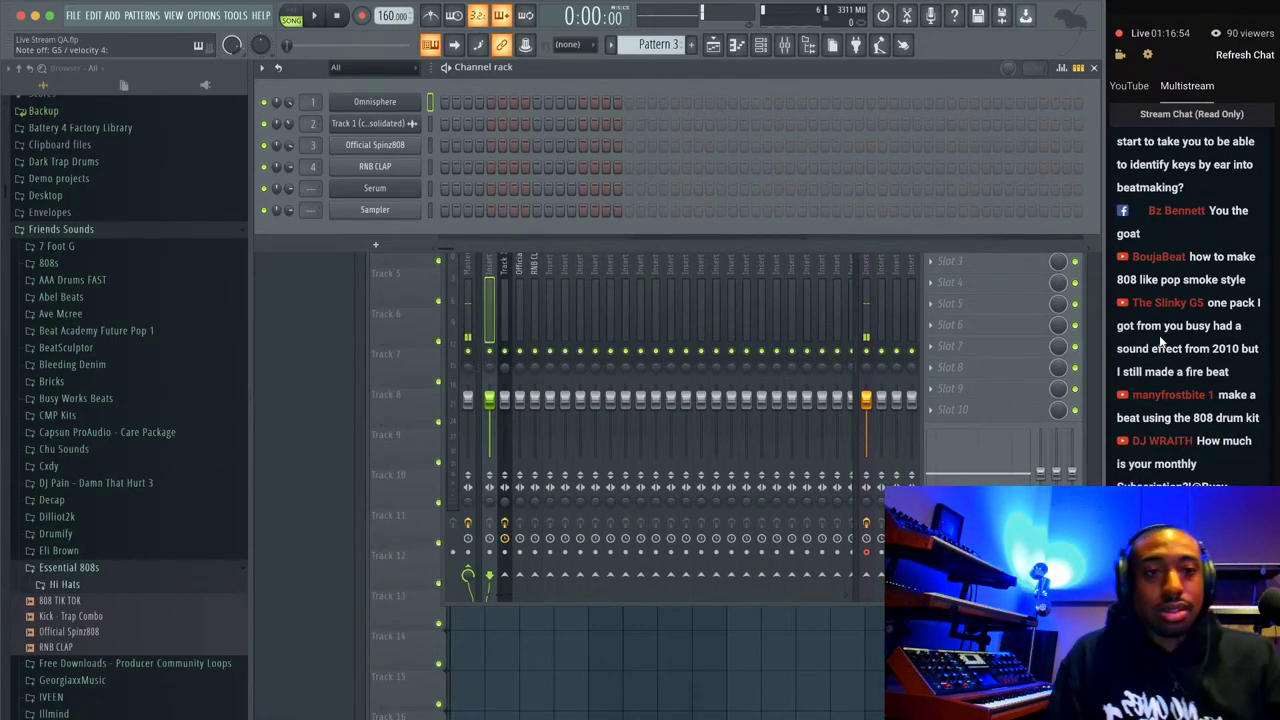
scroll(1160, 341, up, 2)
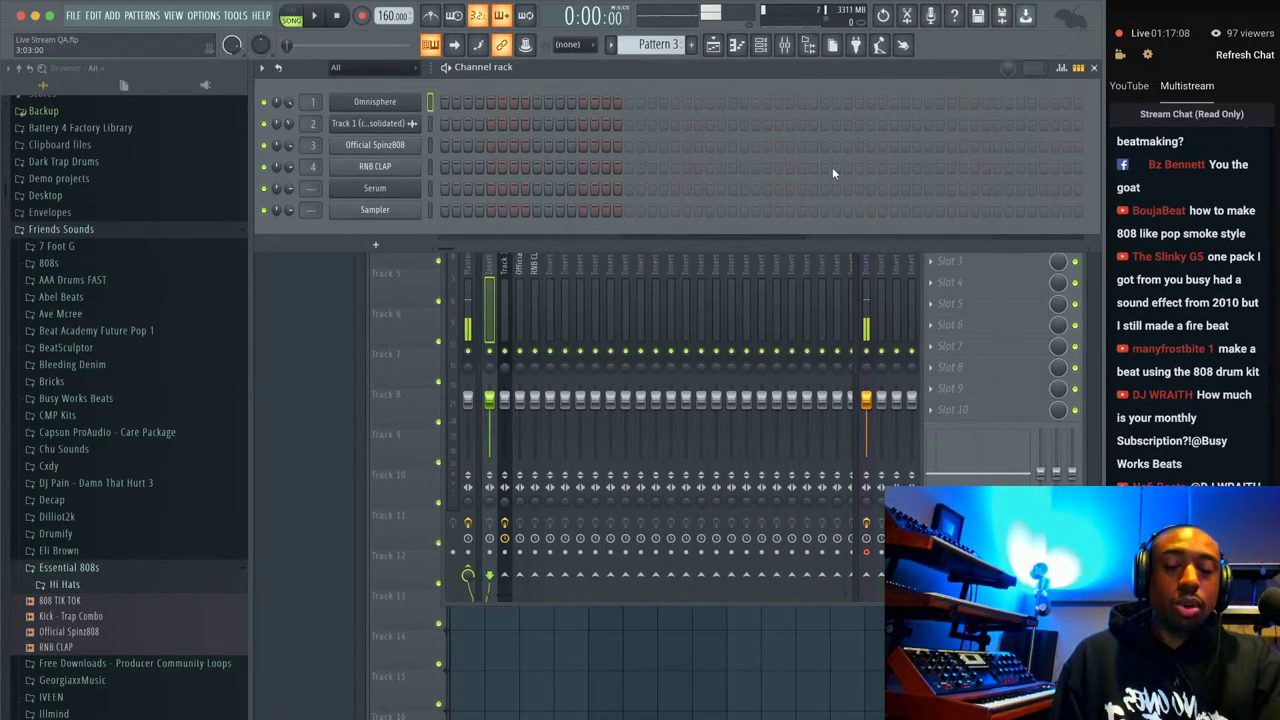
Add a second Official Spinz808 channel to Pattern 3, enable the metronome, and preview playback.
drag(100, 632, 378, 231)
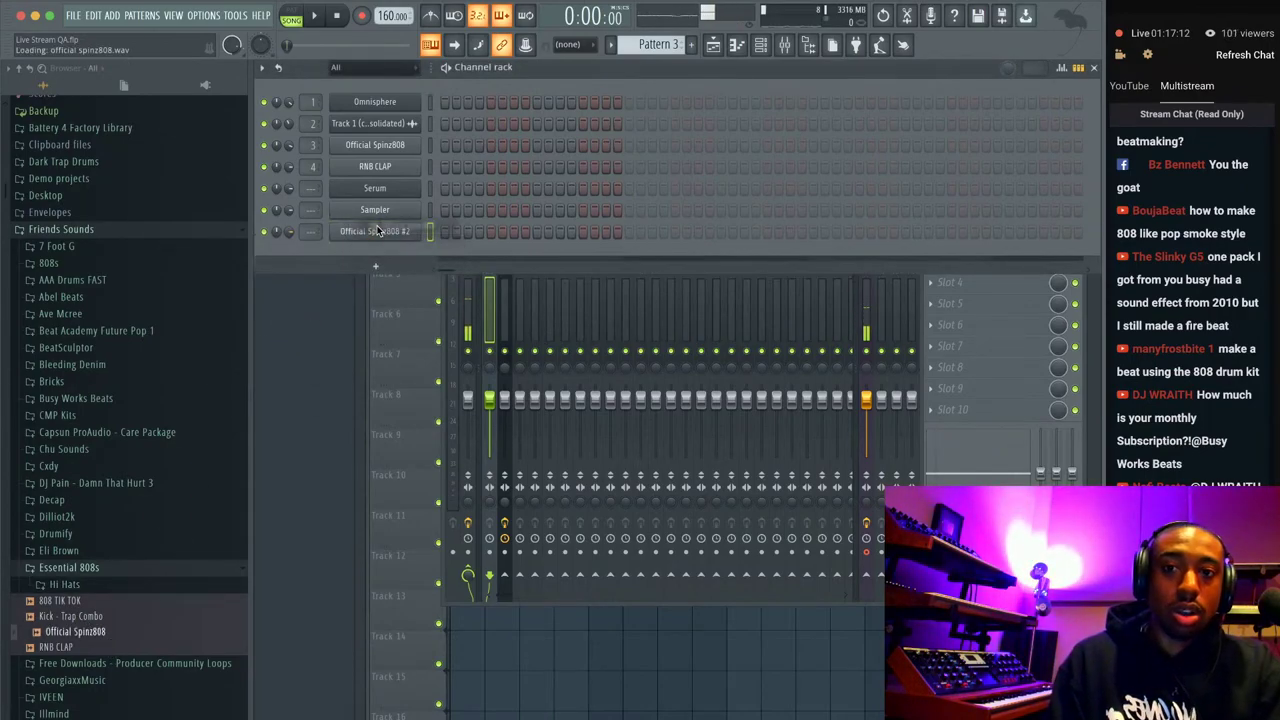
click(378, 233)
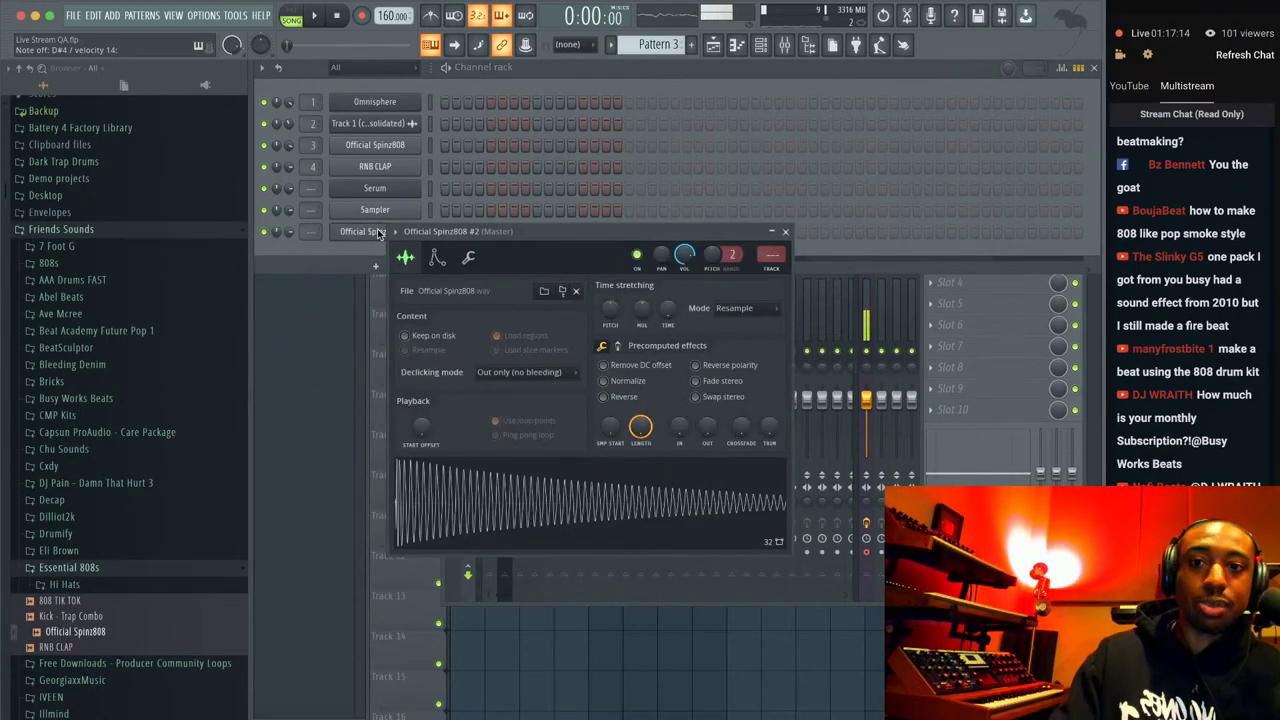
right_click(378, 233)
click(458, 318)
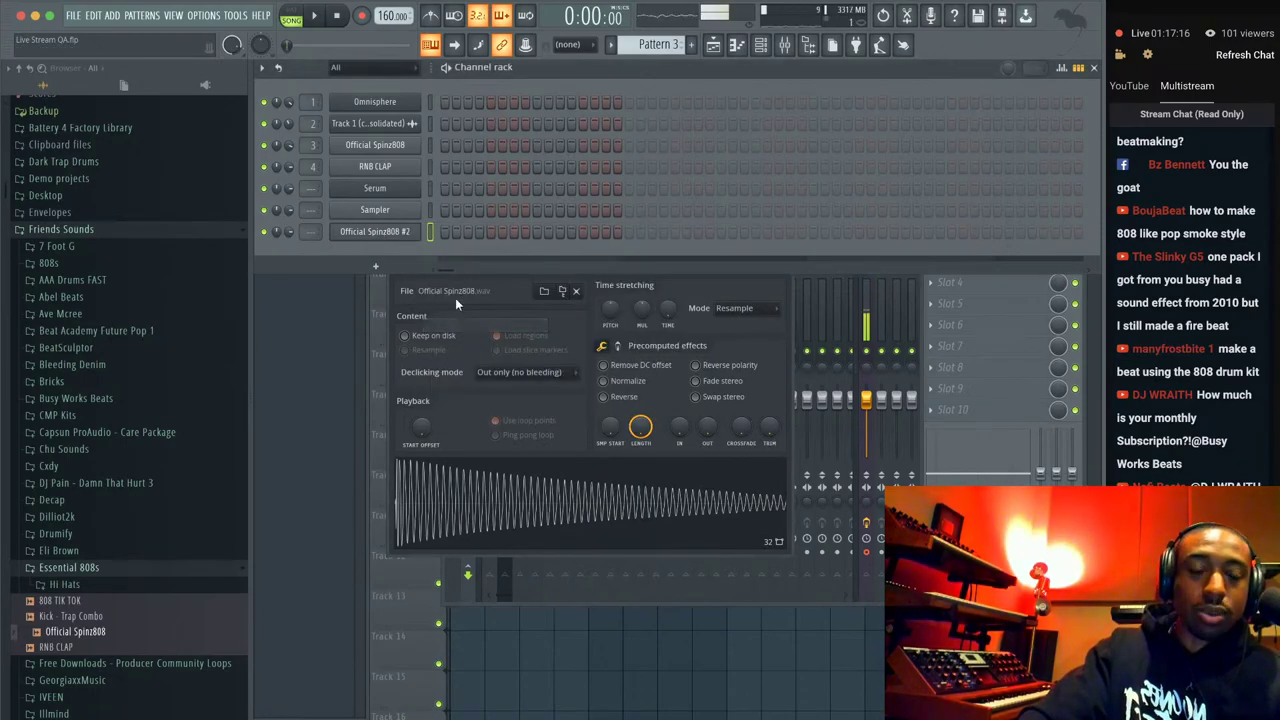
click(430, 16)
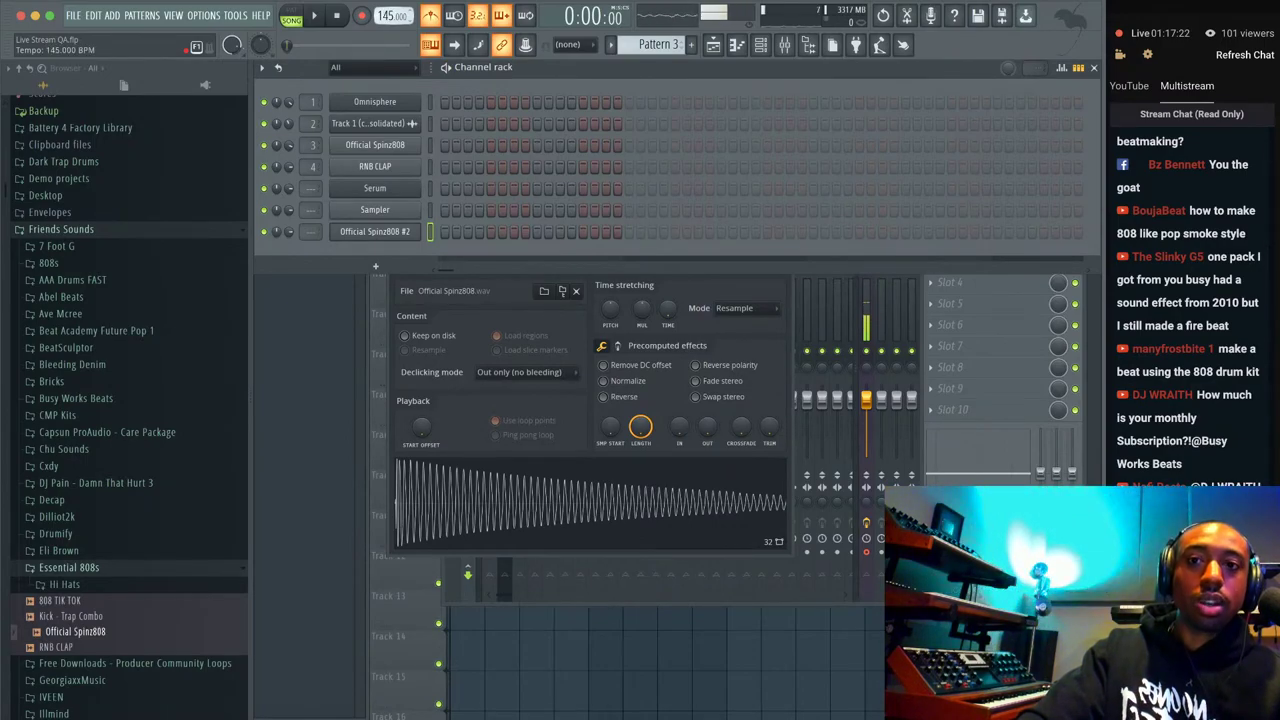
key(space)
key(space)
key(l)
Place one note at the bar's start in Official Spinz808 #2's piano roll.
right_click(416, 231)
click(440, 231)
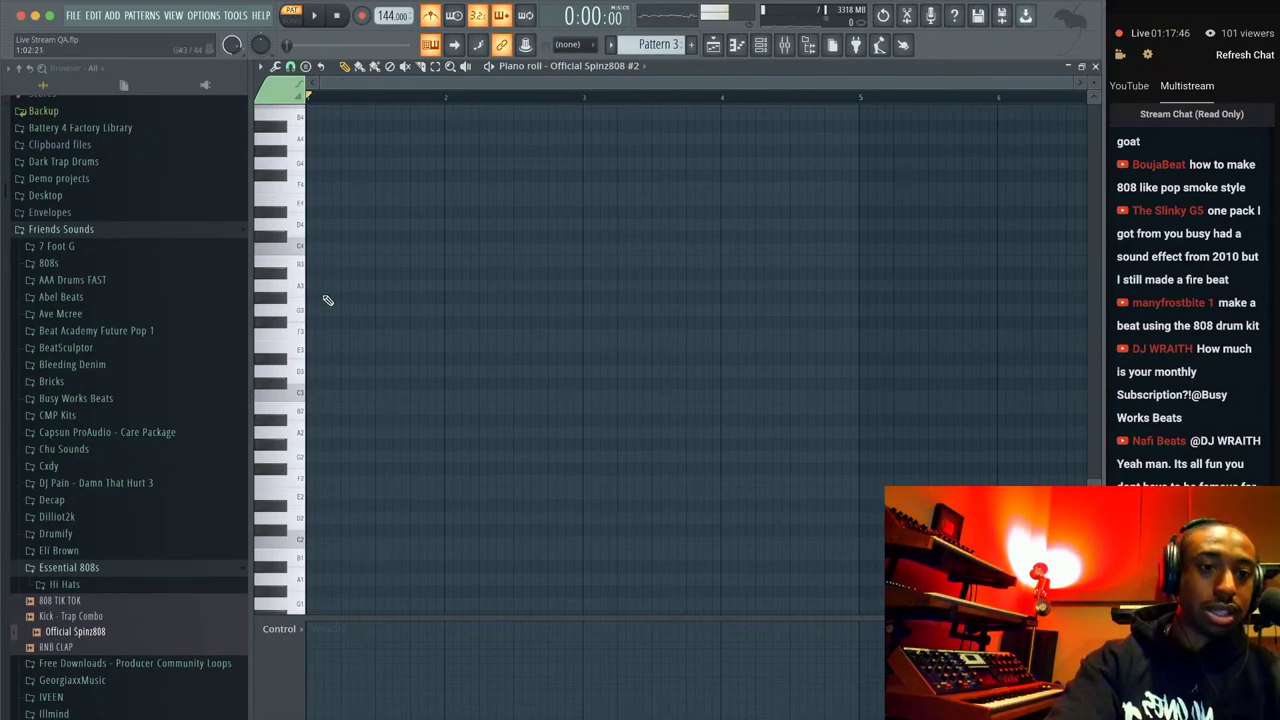
click(318, 335)
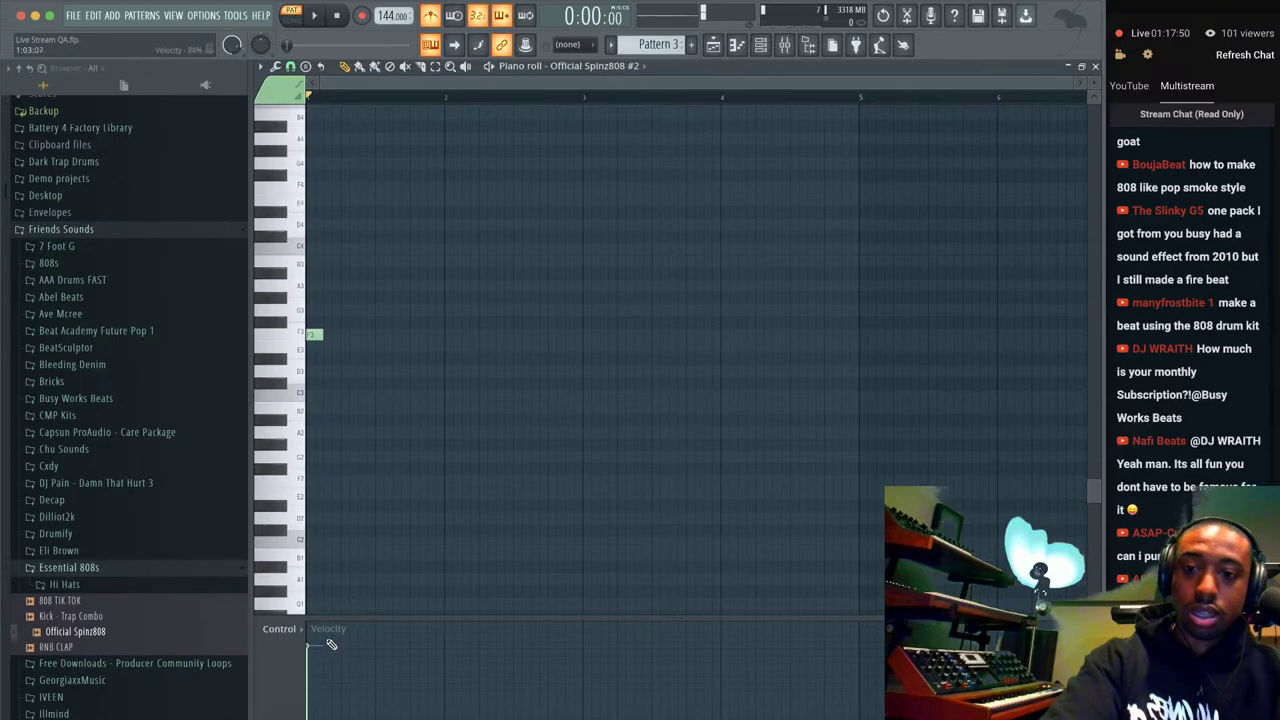
Bring the Busy Works Beats Premium Chrome window forward and load busyworksbeats.com/beatmagic in a new tab.
click(288, 714)
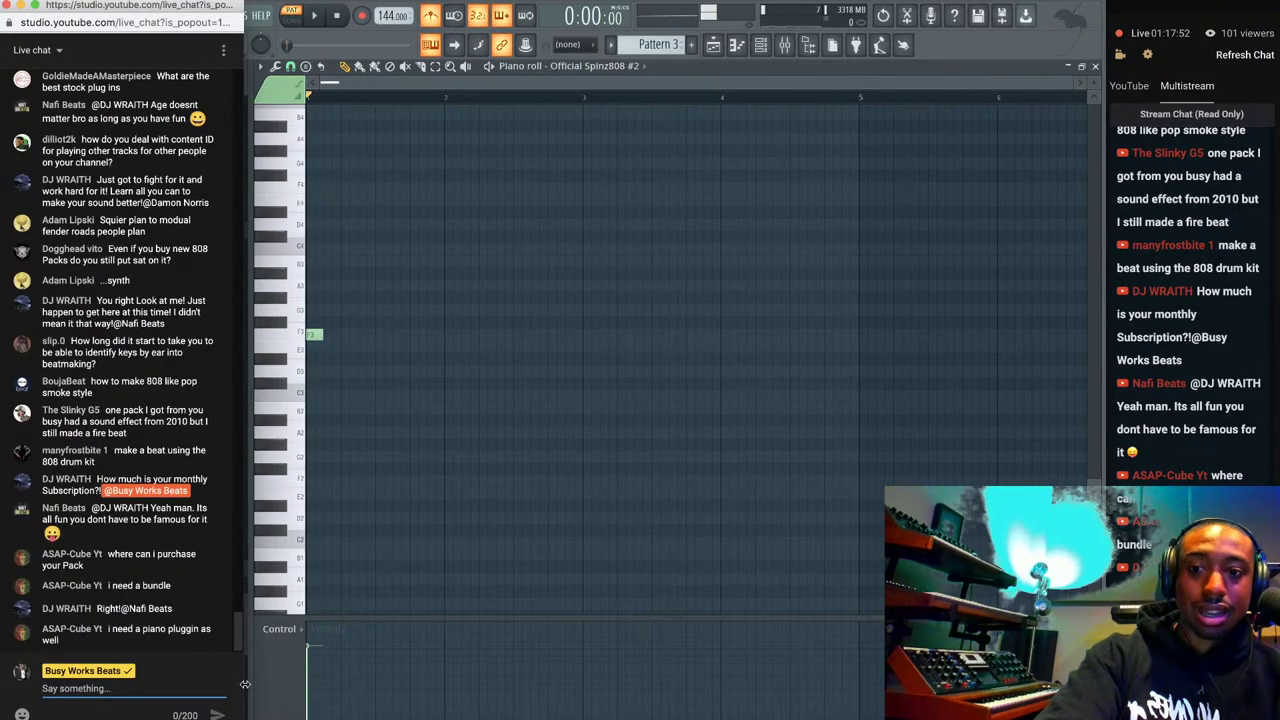
right_click(288, 714)
click(330, 600)
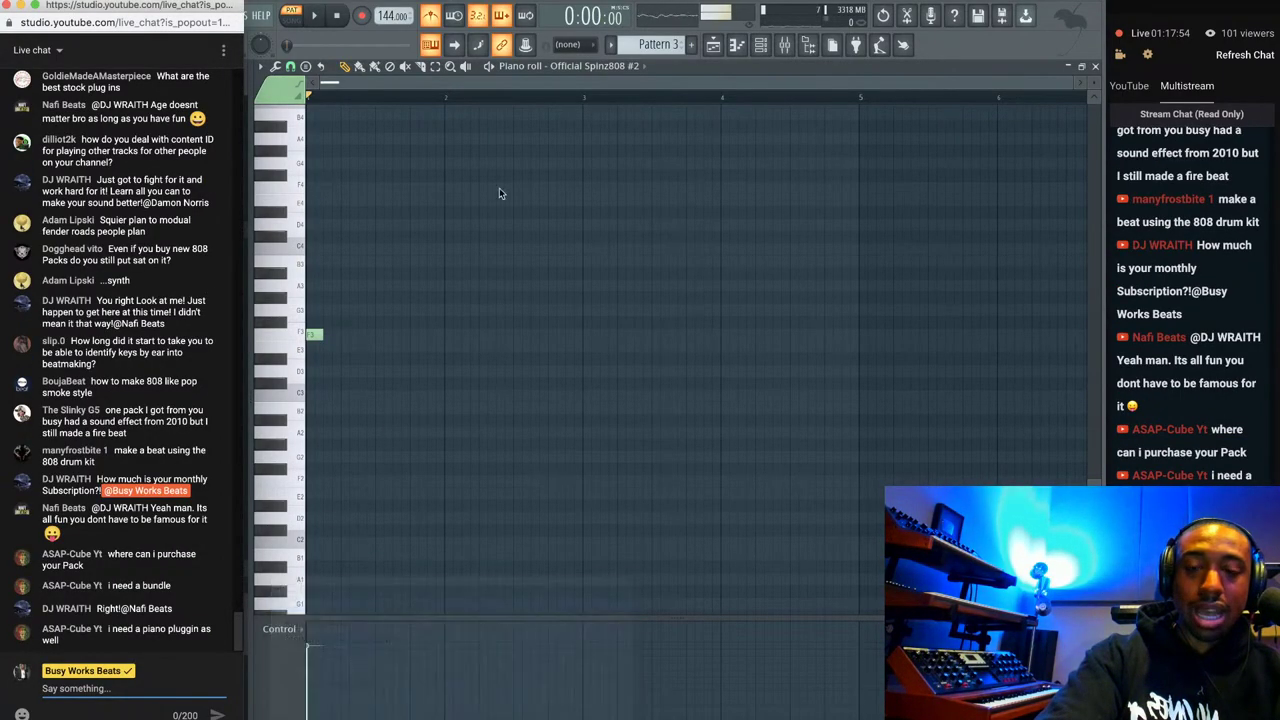
click(830, 15)
text(bu)
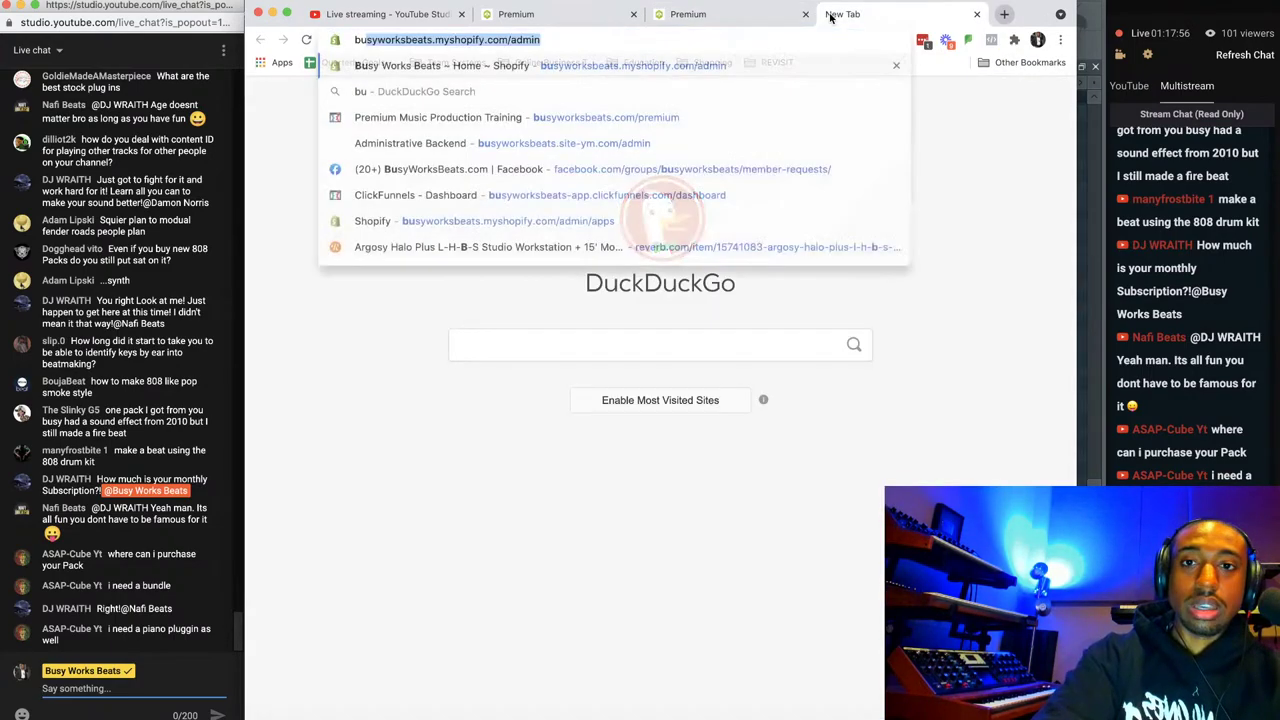
text(syworksbeats.com/be)
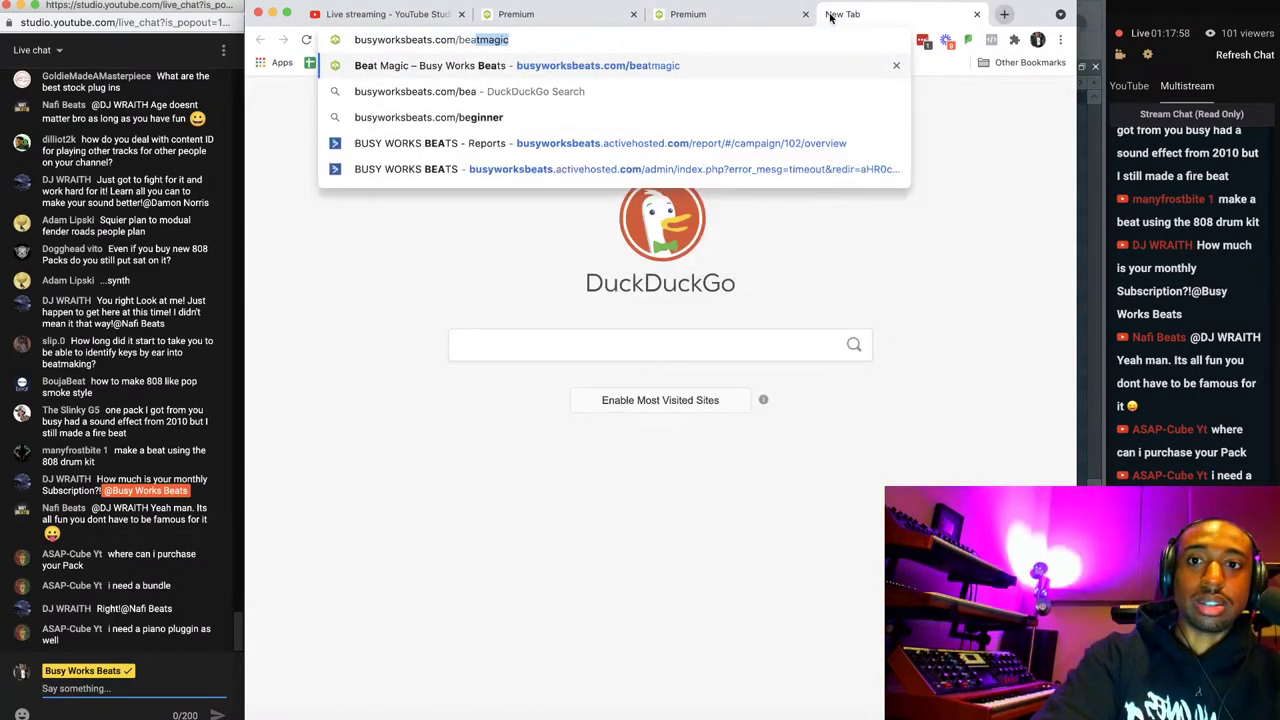
text(a)
key(Return)
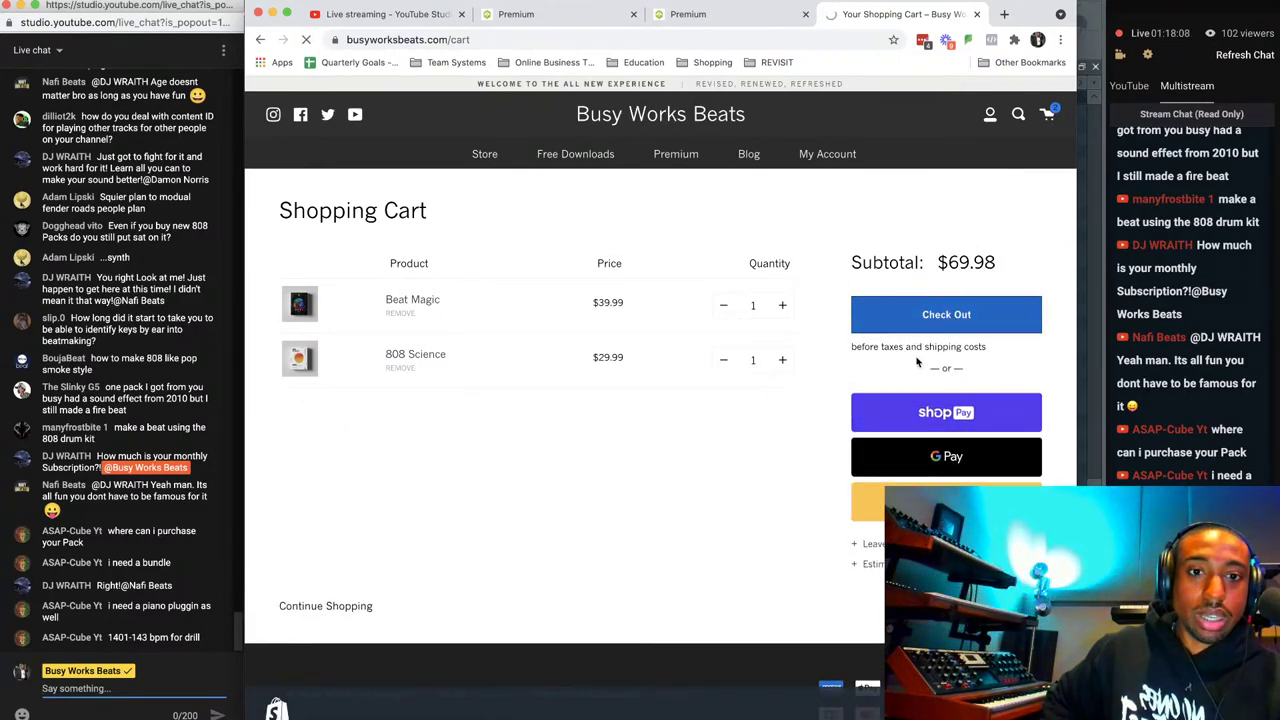
Close the checkout tab, return to the Premium course grid, and minimize Chrome.
click(977, 14)
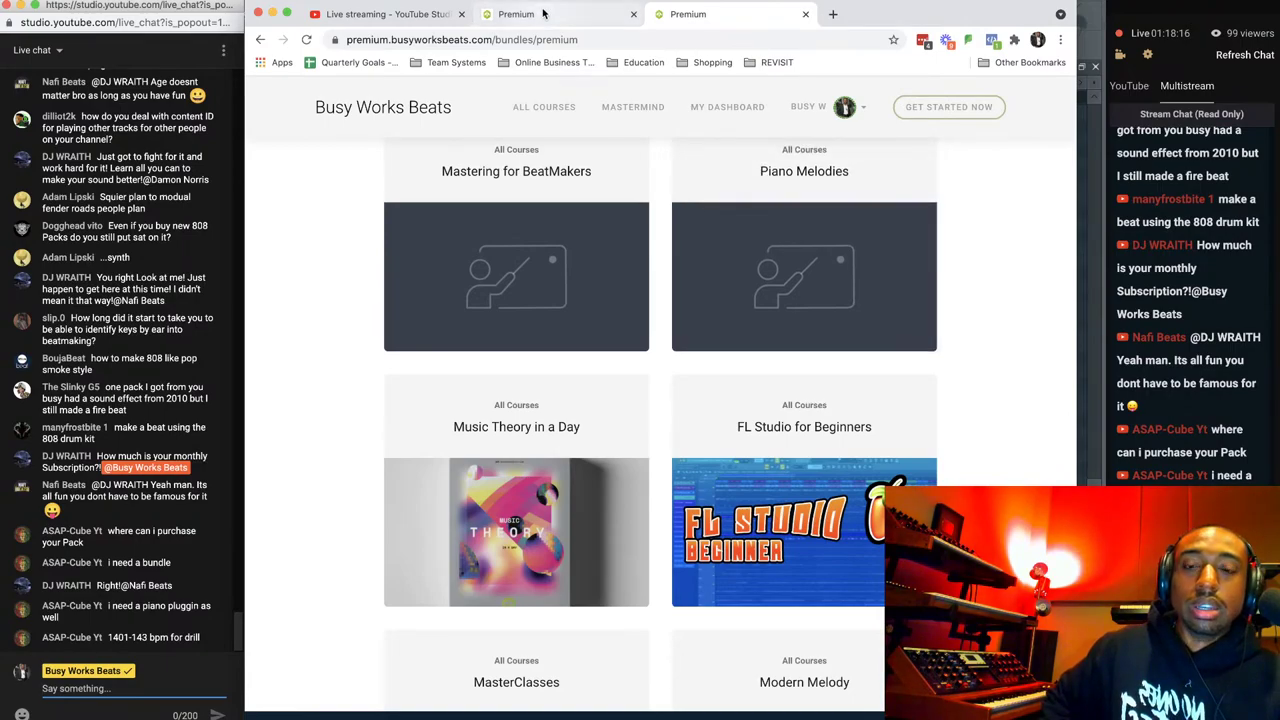
click(543, 14)
click(790, 15)
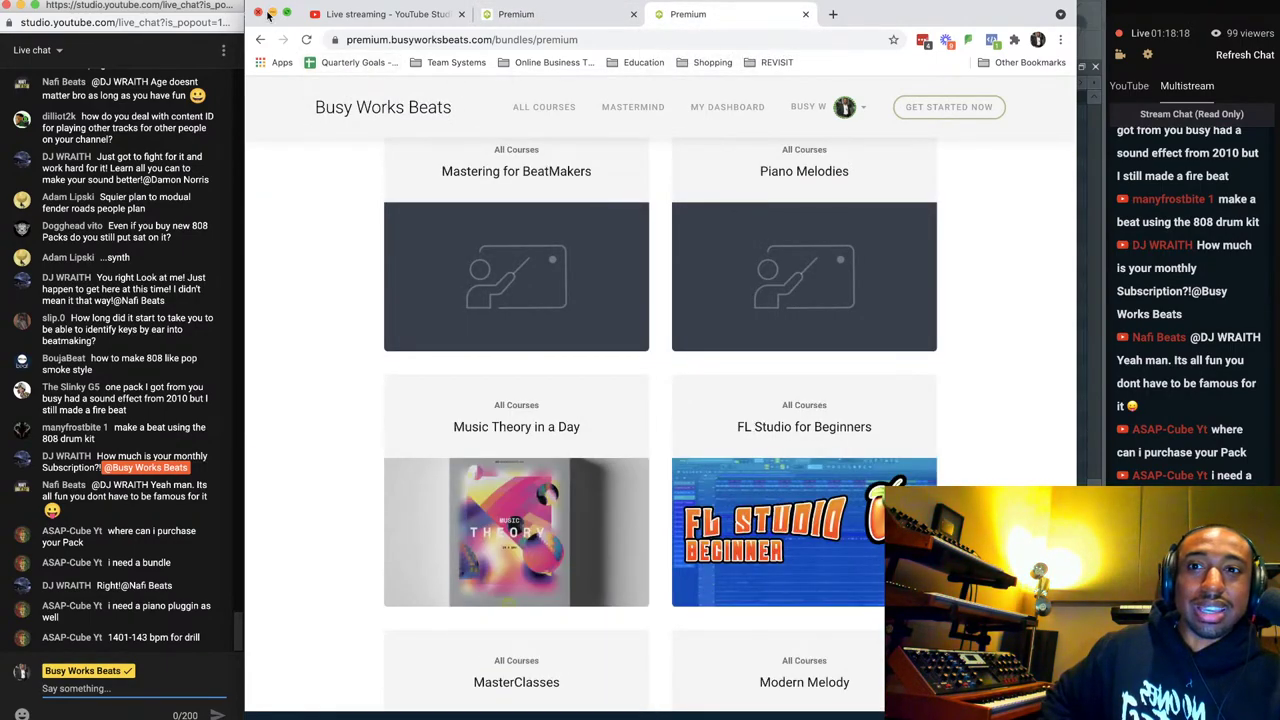
click(273, 14)
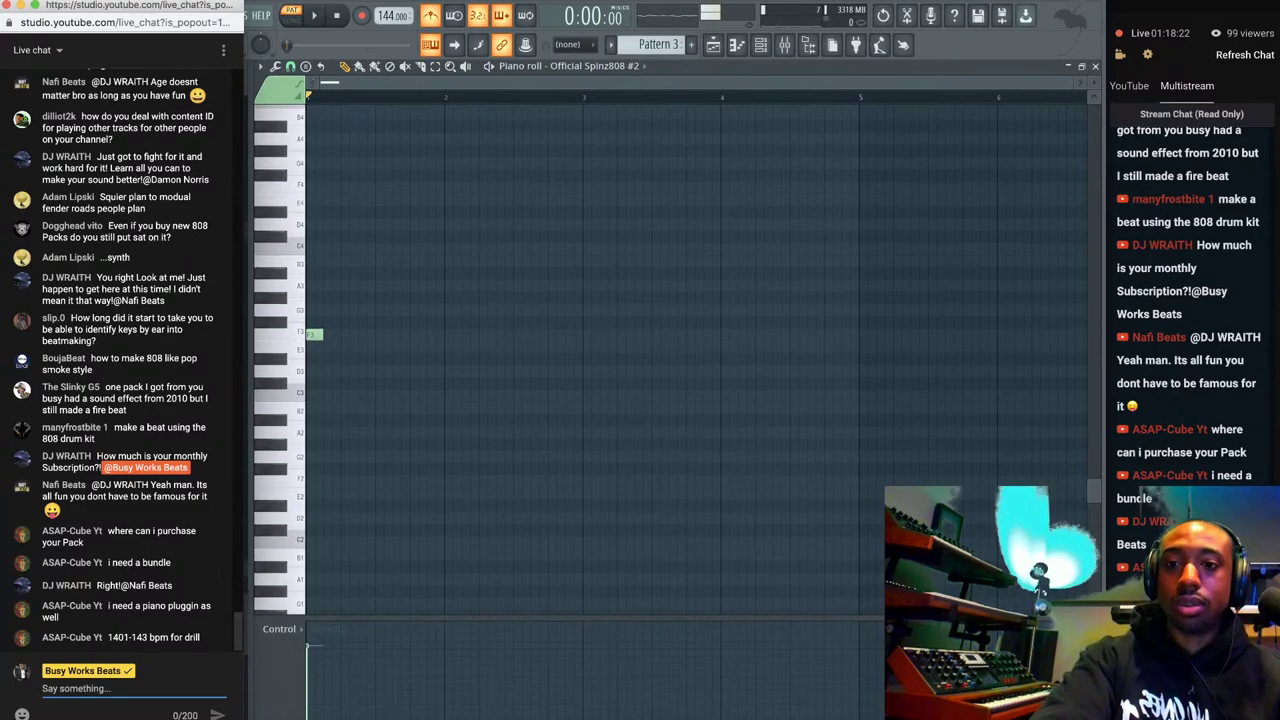
Play the 808 pattern and transpose its note up to F5.
click(495, 92)
key(space)
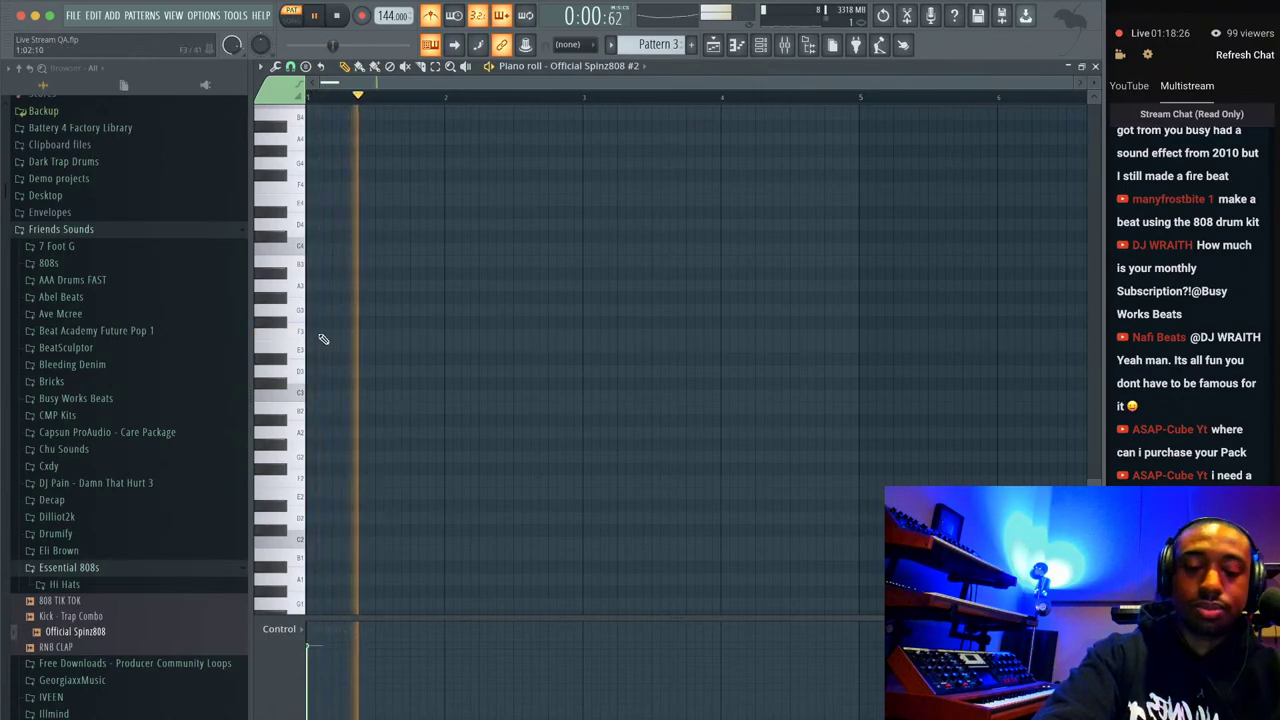
scroll(330, 300, up, 4)
key(space)
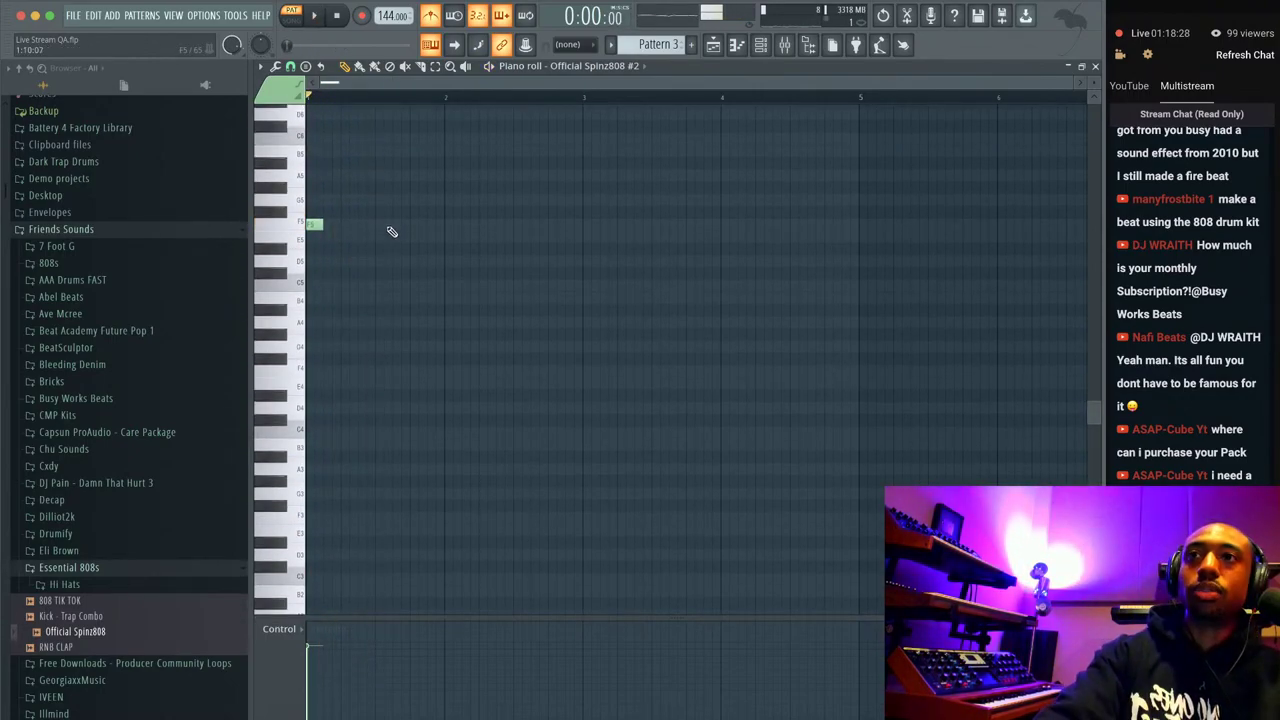
key(space)
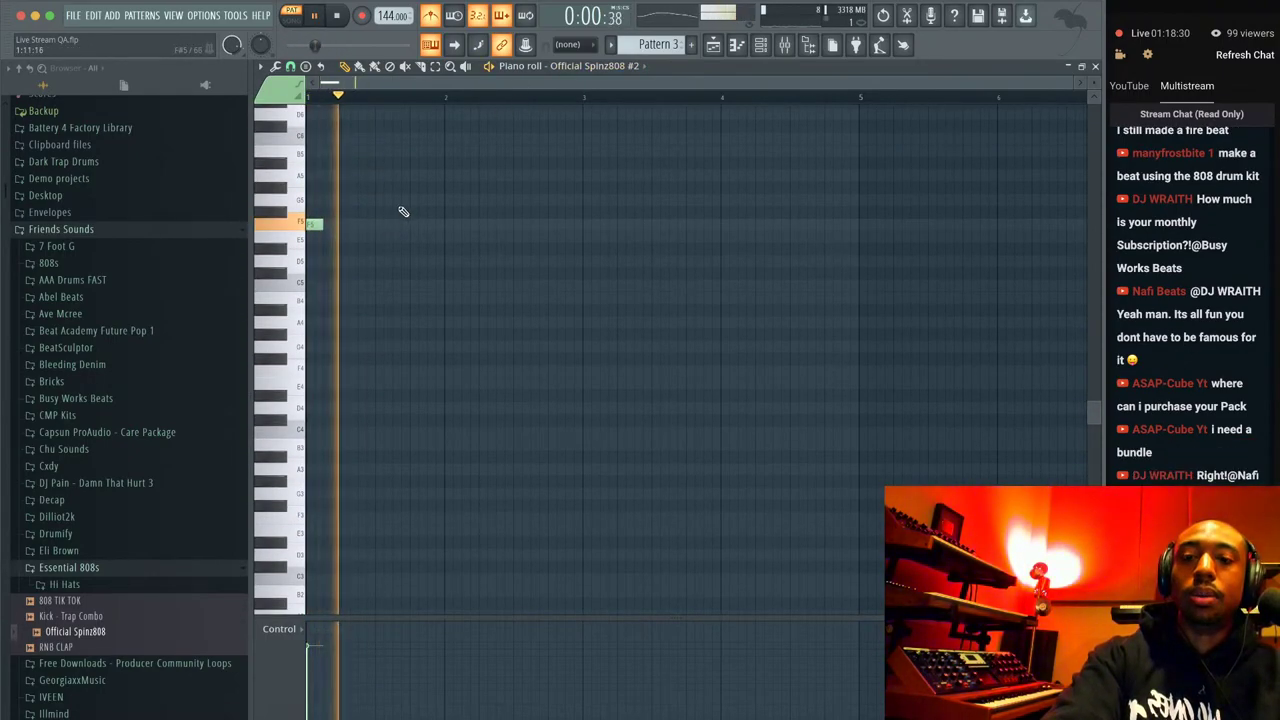
key(space)
Set the piano roll snap to 1/2 beat and bring the channel rack forward.
click(290, 66)
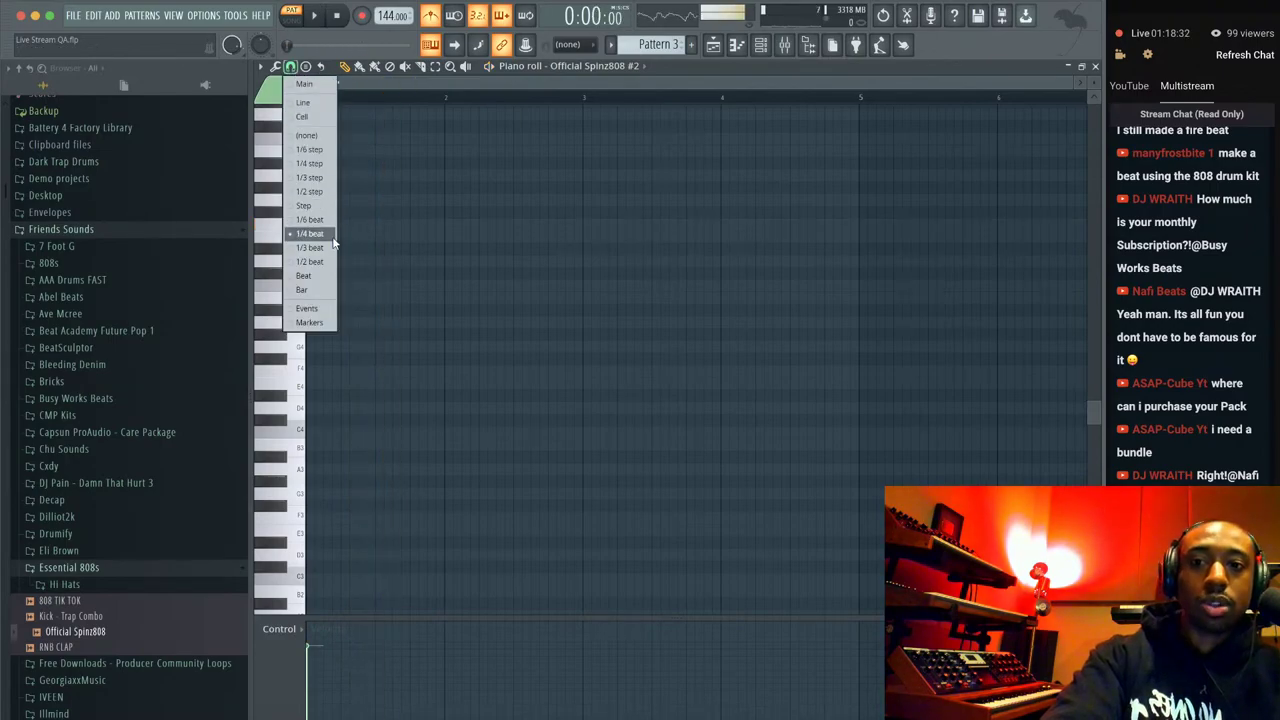
click(320, 261)
scroll(435, 264, up, 1)
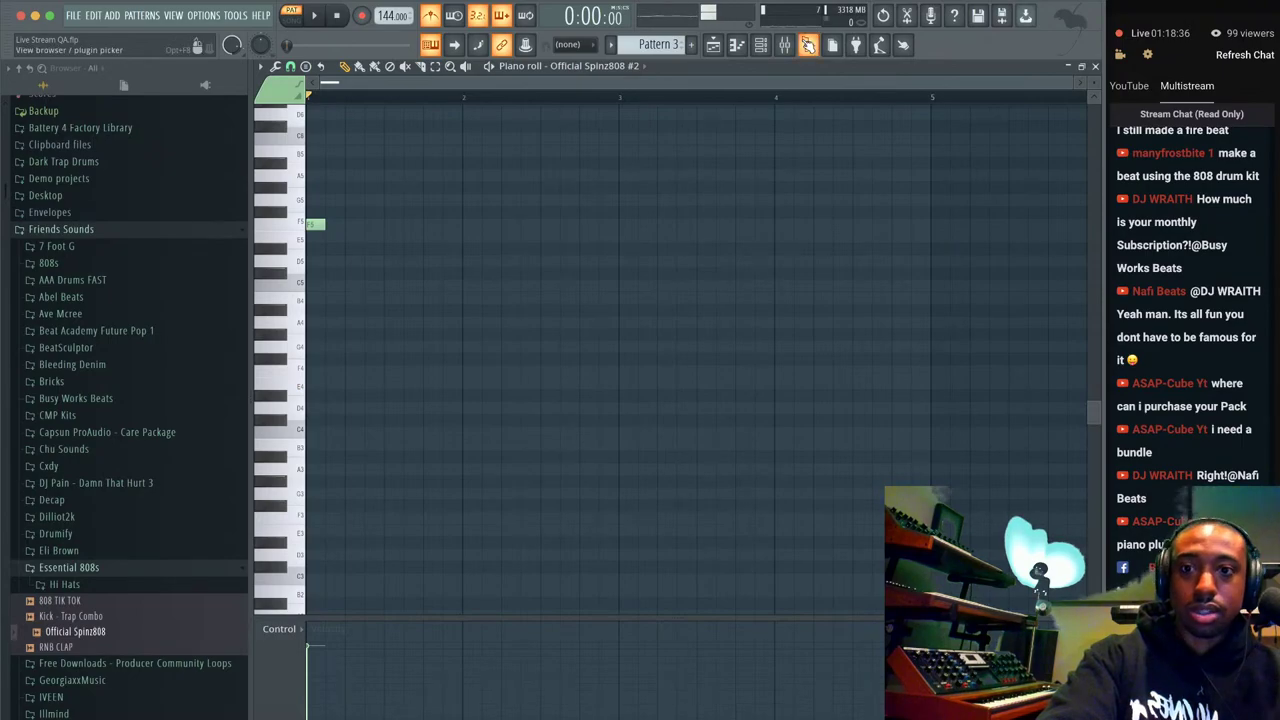
click(761, 44)
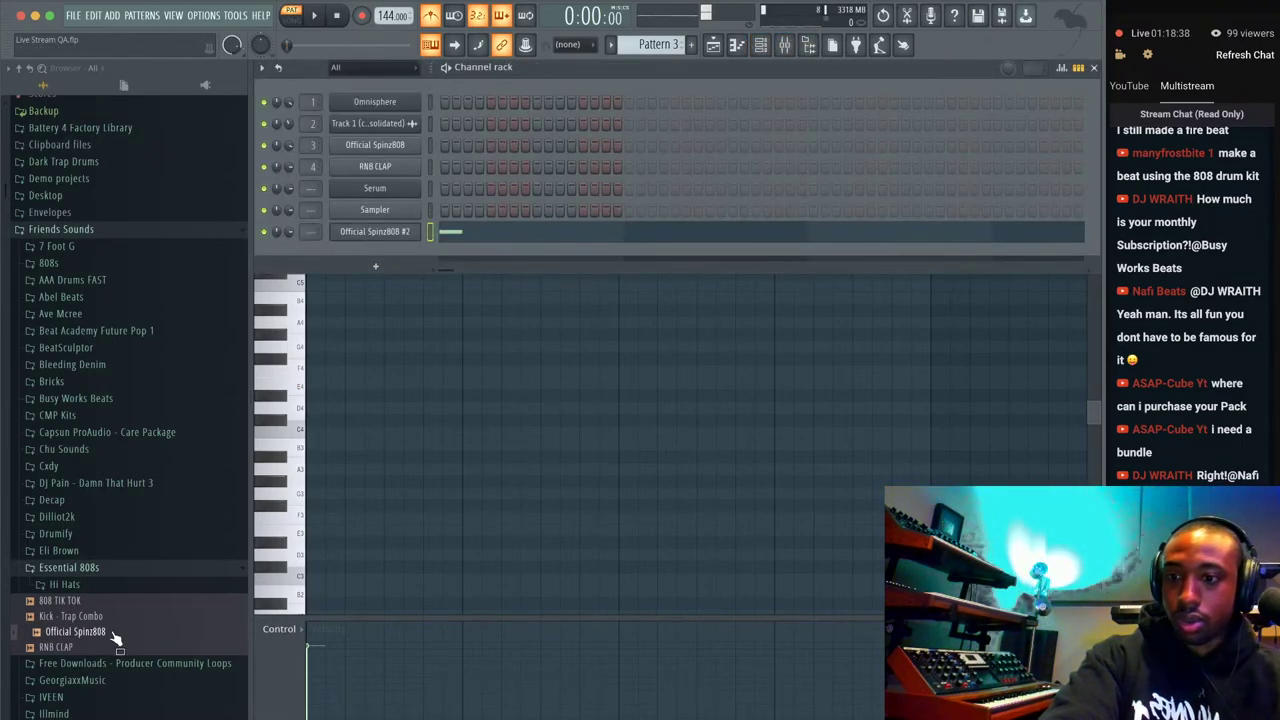
Load Hi Hat - Trap Closed Clapper Short from the Hi Hats folder into a new channel.
click(62, 584)
click(105, 600)
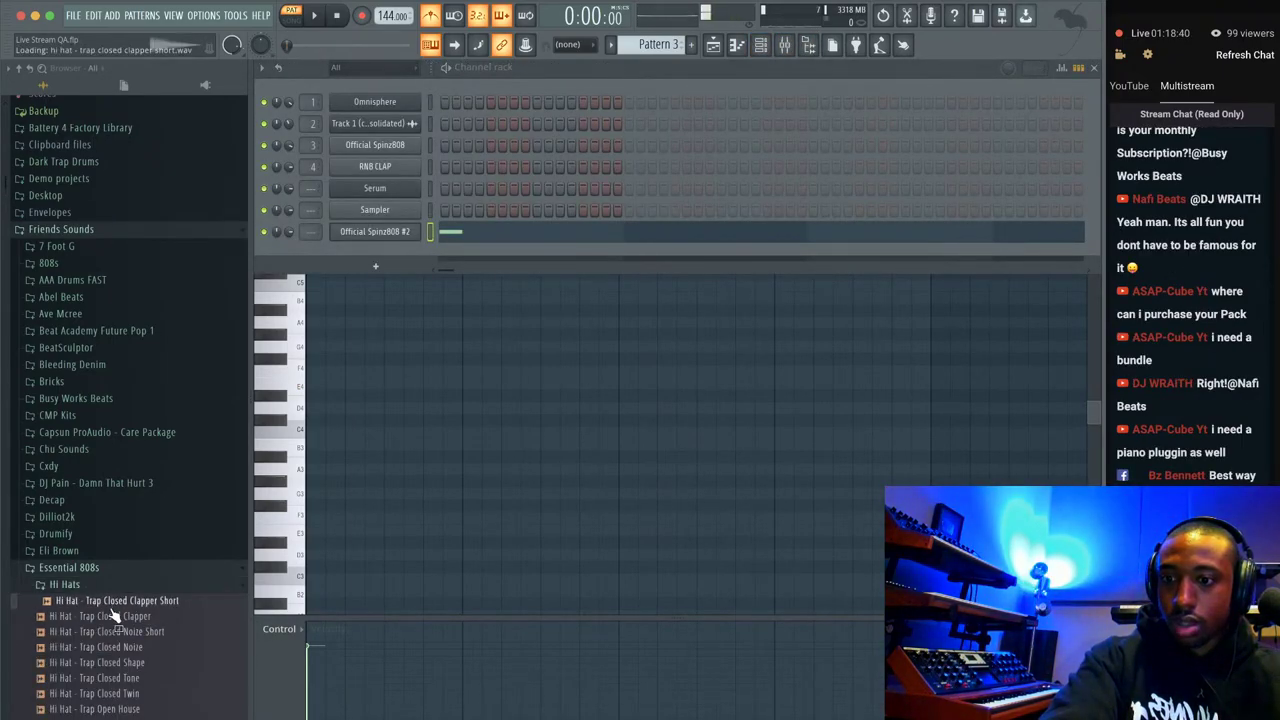
right_click(112, 608)
click(154, 581)
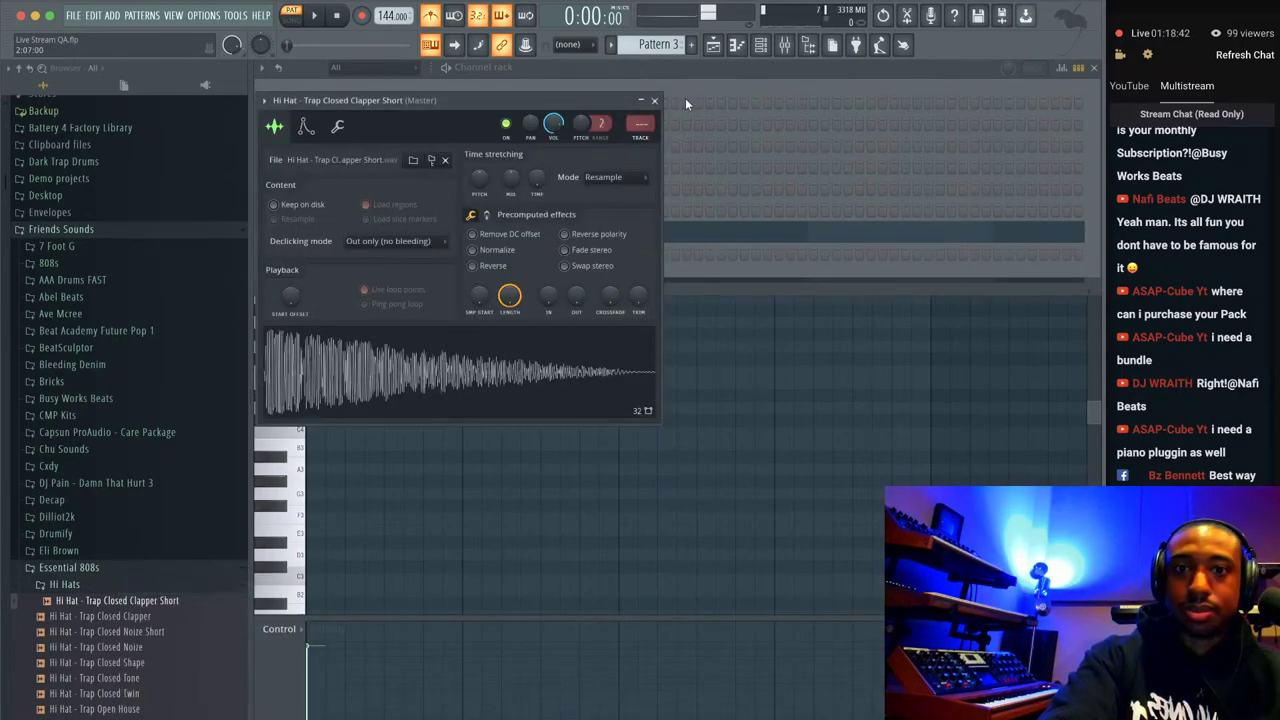
click(656, 101)
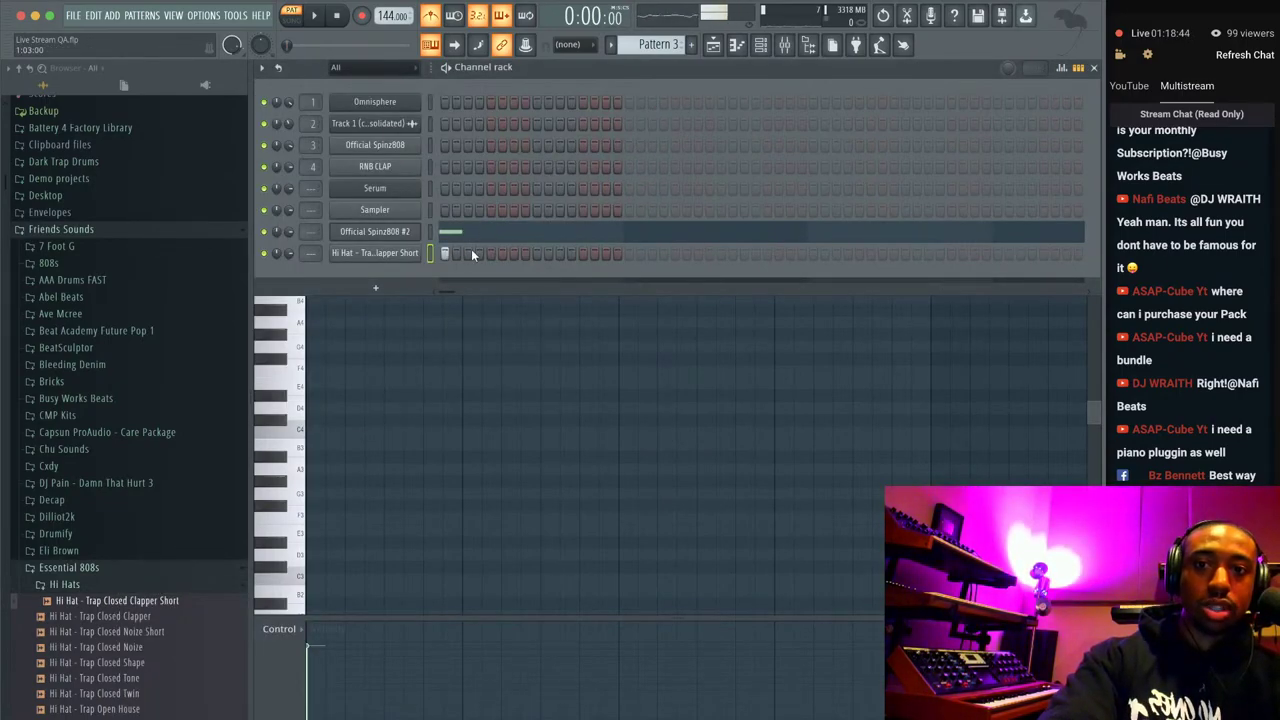
Program seven hi-hat steps in the new channel while the pattern plays.
click(537, 254)
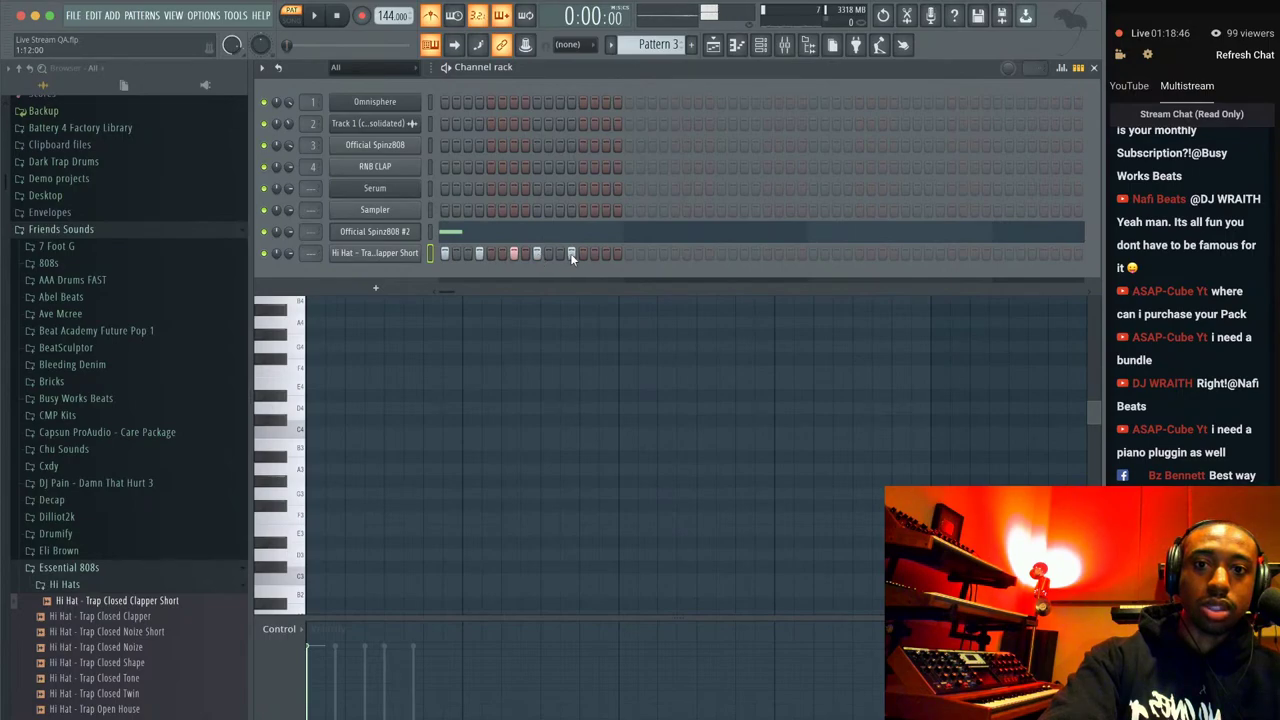
key(space)
click(629, 254)
click(663, 254)
click(698, 254)
click(721, 254)
click(755, 254)
click(790, 254)
Open the Official Spinz808 #2 piano roll and stop playback.
click(436, 225)
click(466, 231)
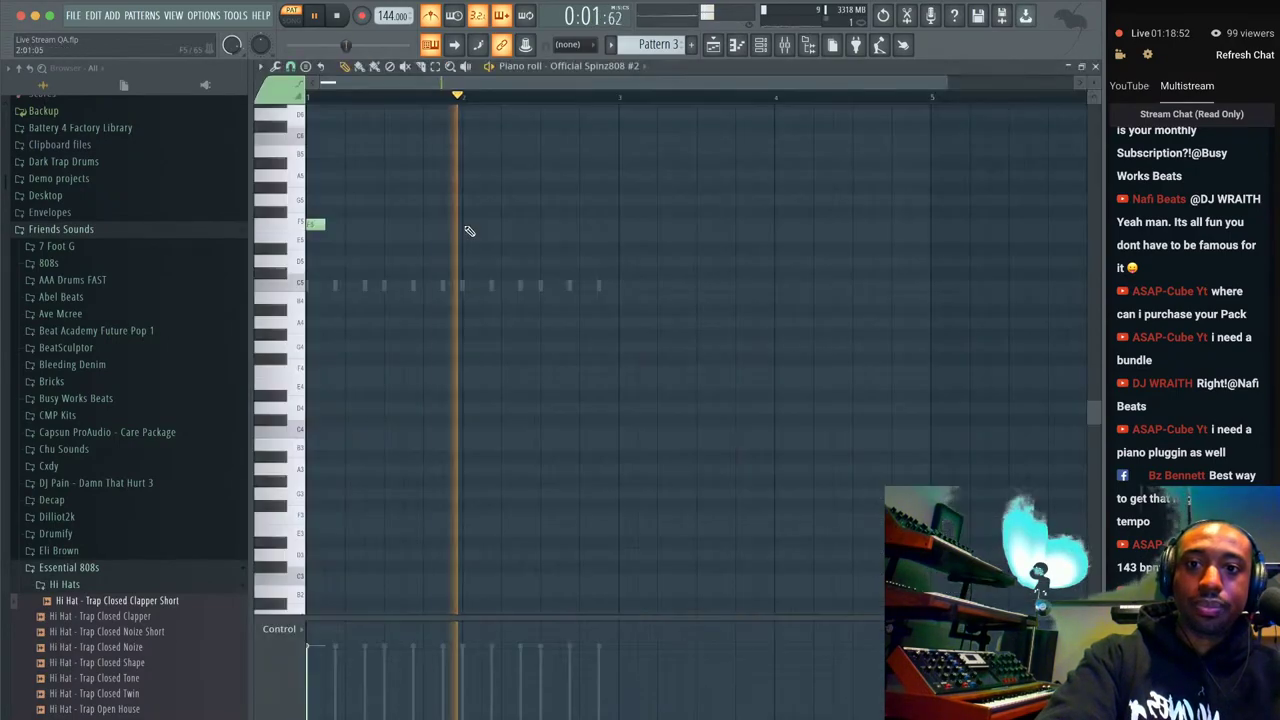
key(space)
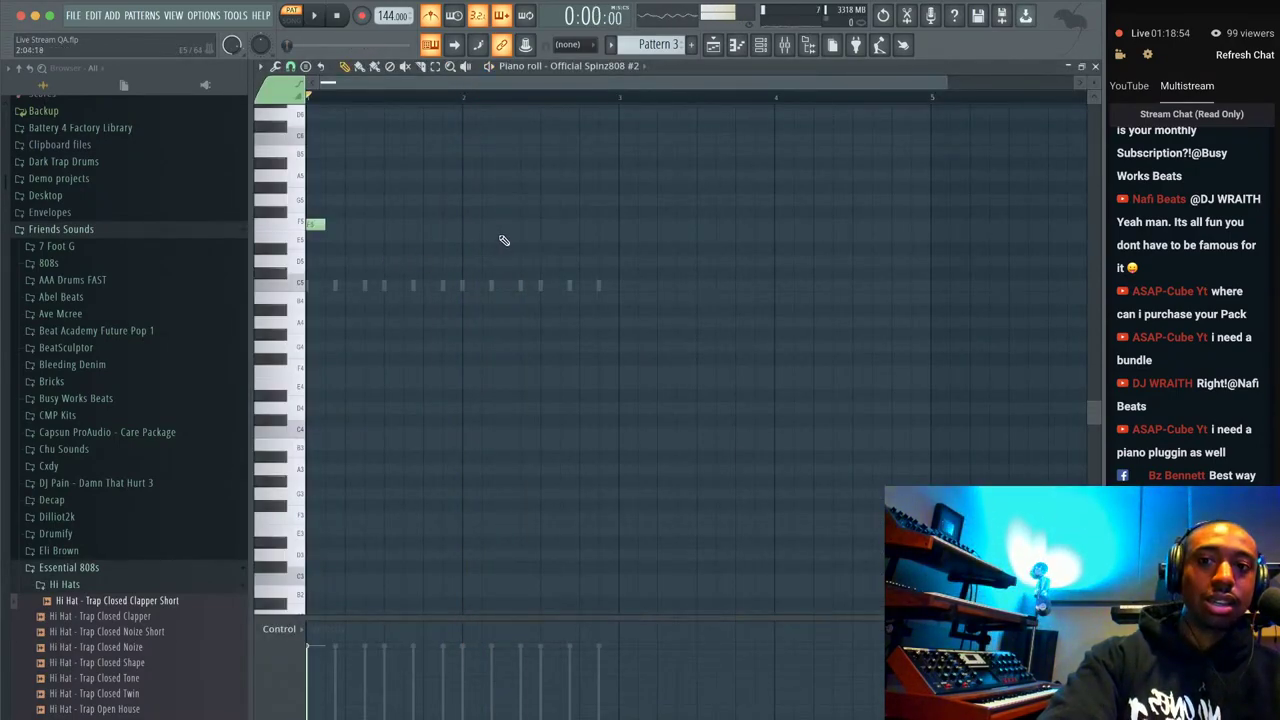
Draw an F5, F#5, C6, C#6 note phrase late in bar 2.
scroll(504, 240, up, 1)
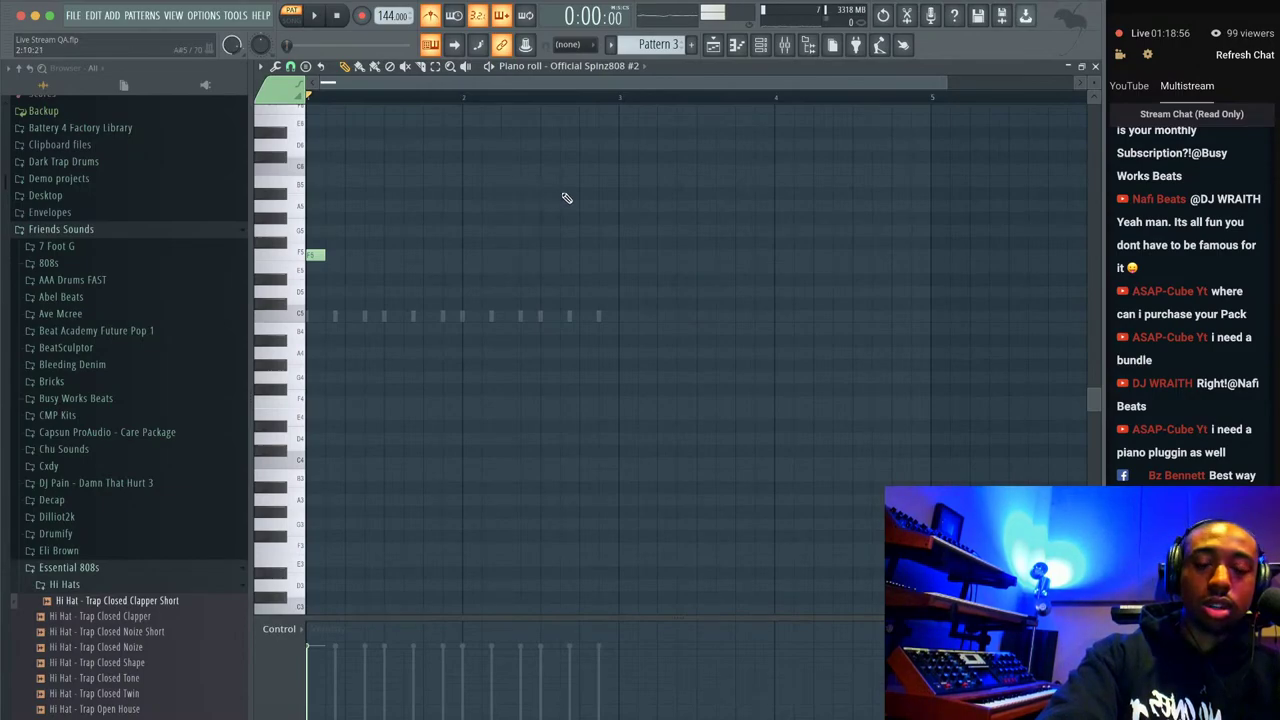
scroll(570, 200, up, 1)
click(545, 285)
click(565, 272)
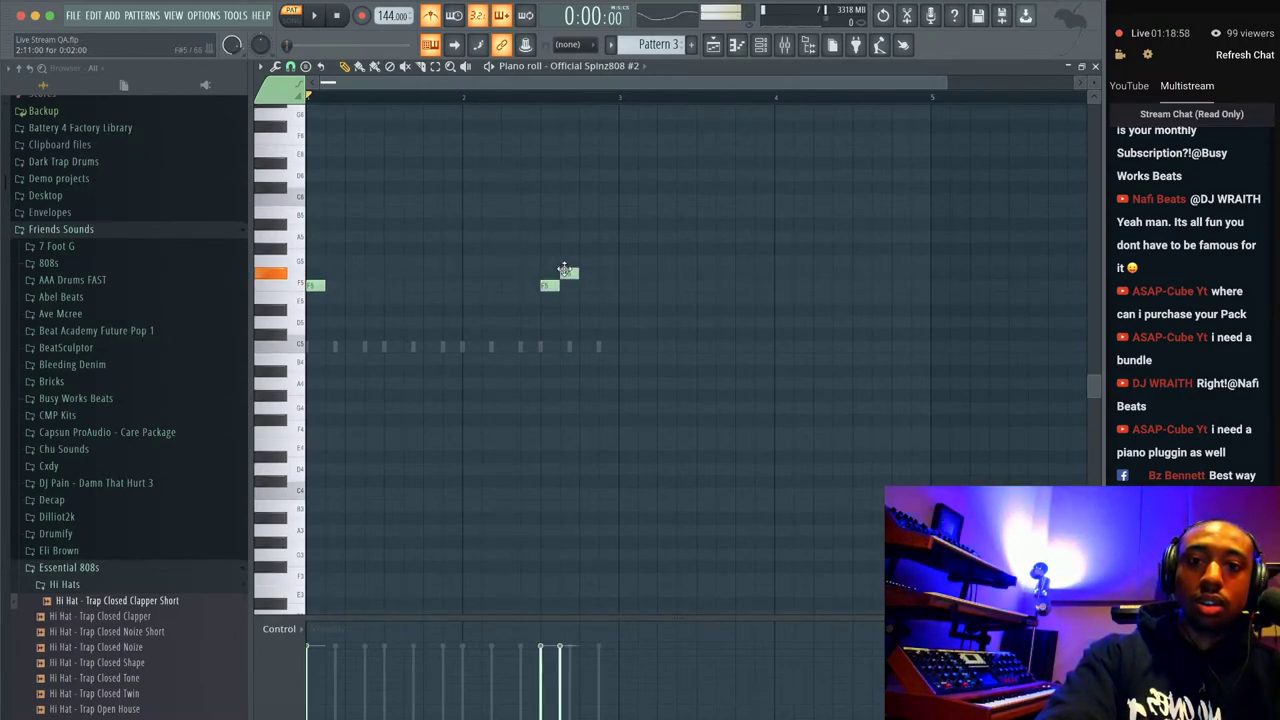
drag(578, 240, 578, 197)
click(600, 186)
Select the four notes and copy them up two octaves to F7–C#8.
drag(636, 163, 538, 298)
scroll(538, 298, up, 3)
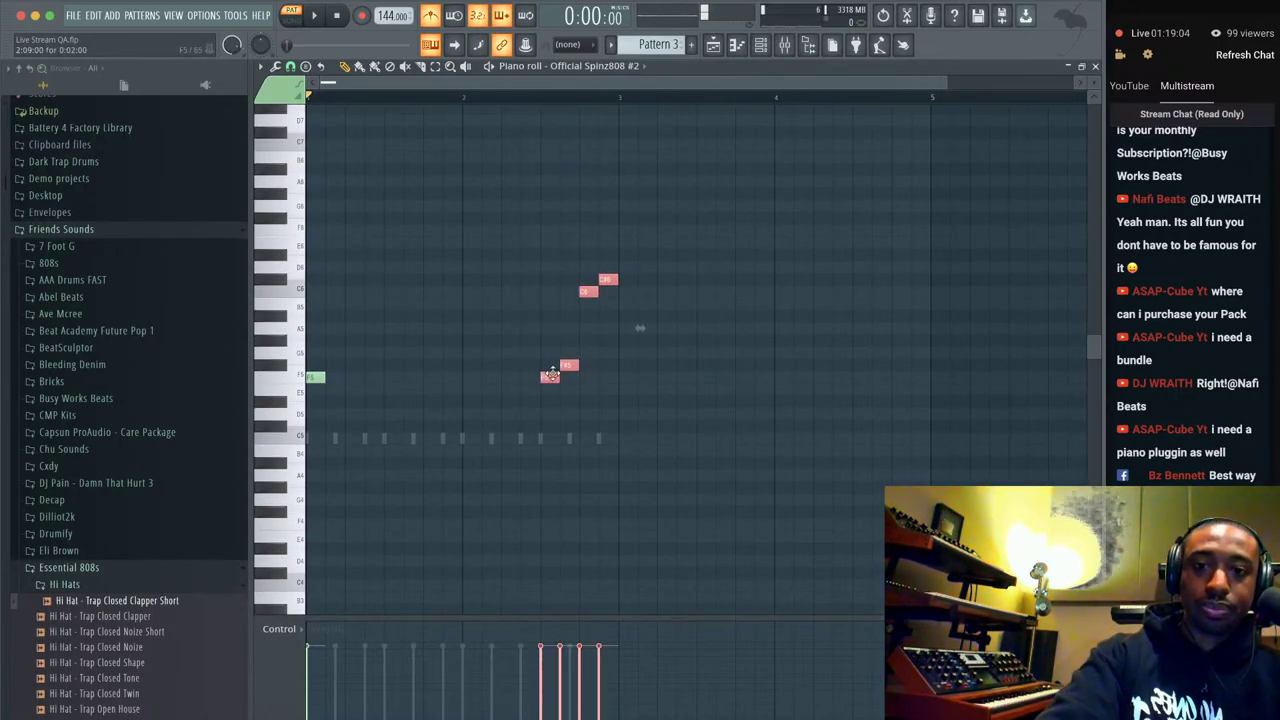
mouse_move(551, 372)
mouse_down()
mouse_move(551, 347)
mouse_move(549, 377)
mouse_up()
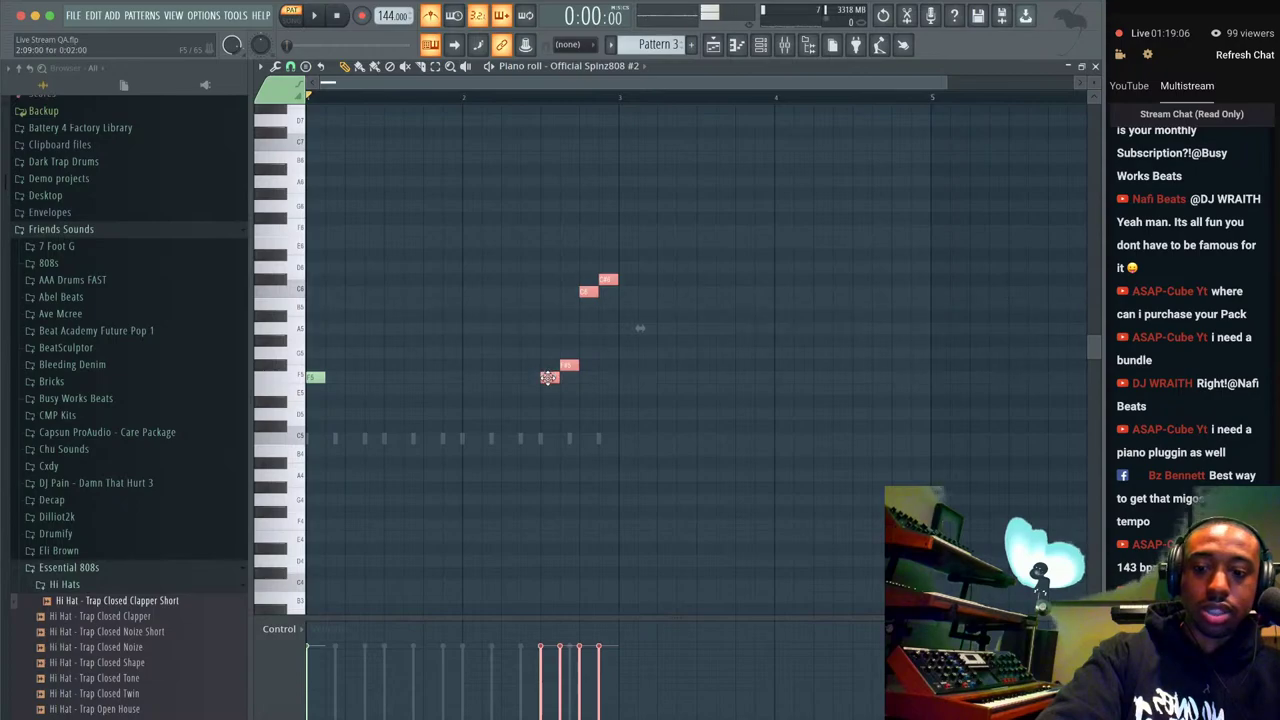
key(ctrl+shift+Up)
scroll(577, 262, up, 1)
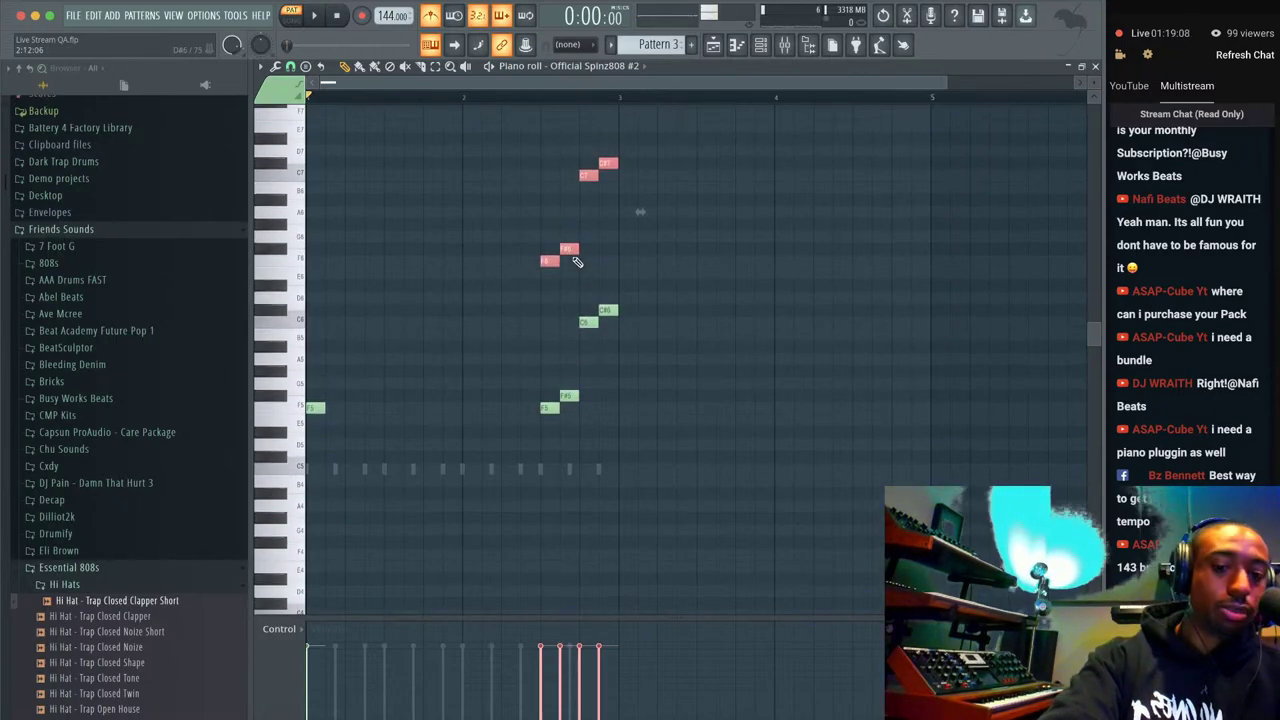
key(ctrl+Up)
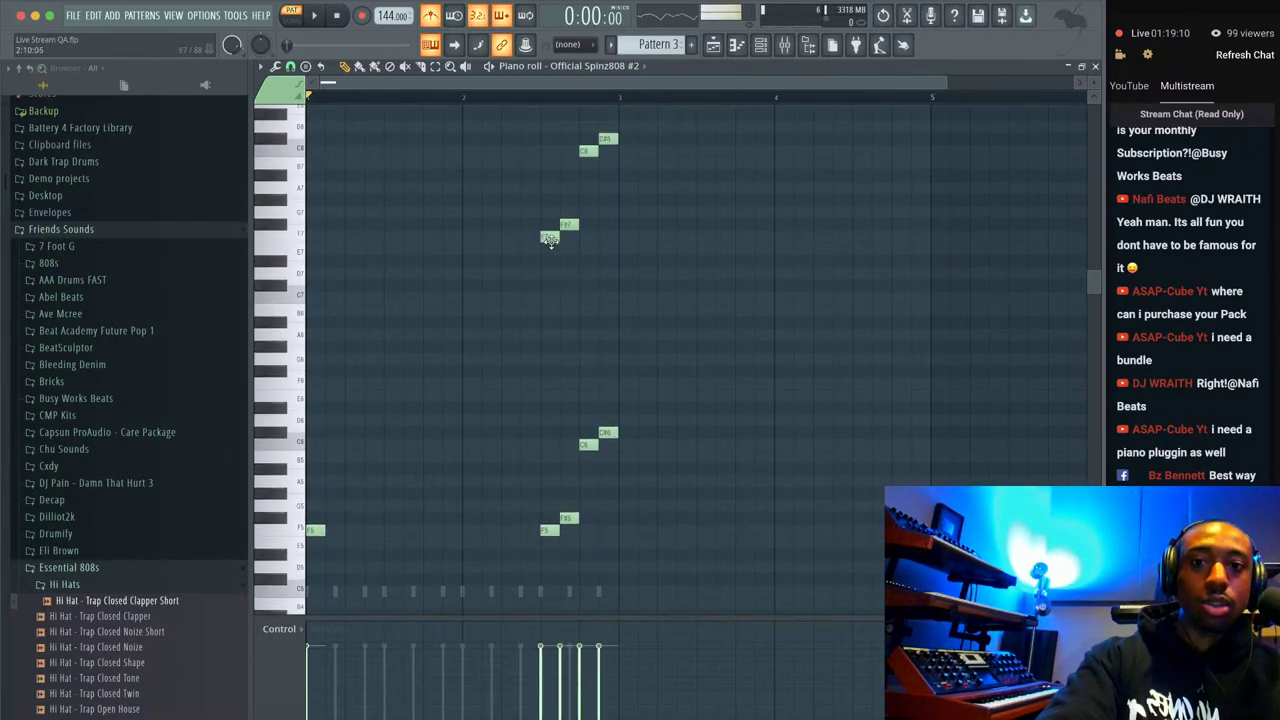
double_click(553, 239)
Enable Slide on the F7, F#7, C8 and C#8 notes.
click(555, 352)
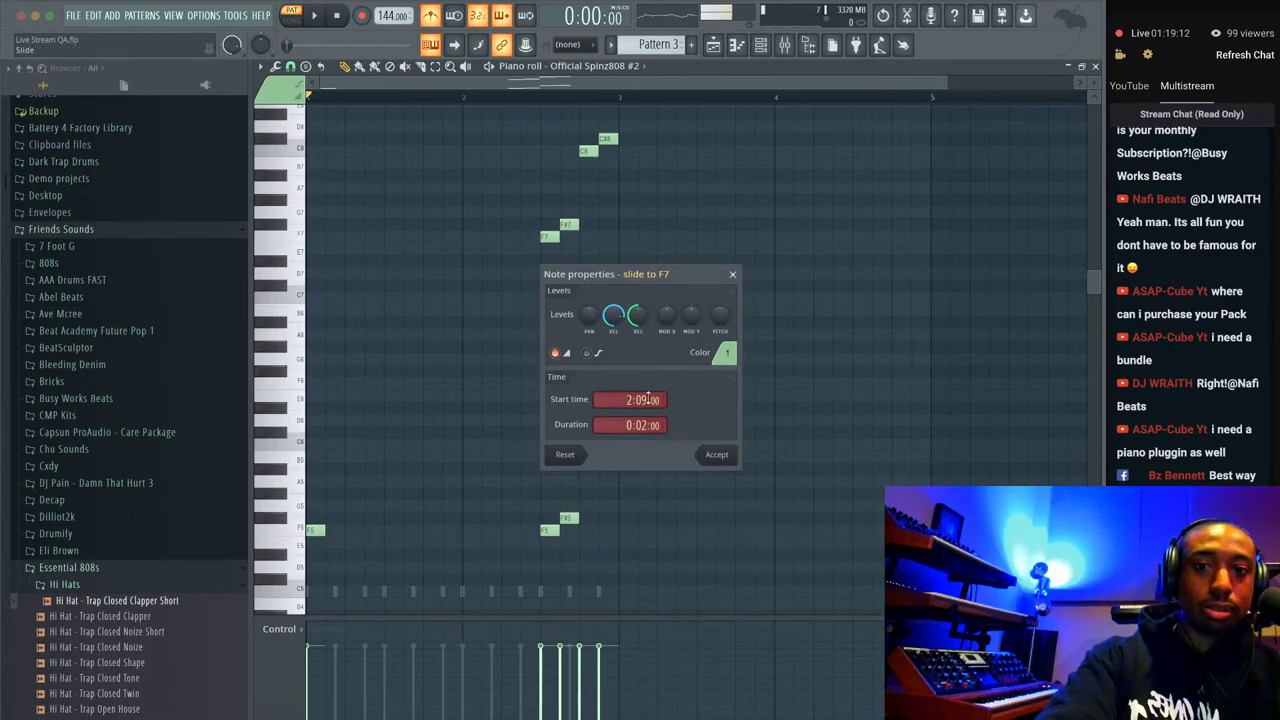
click(716, 455)
double_click(568, 224)
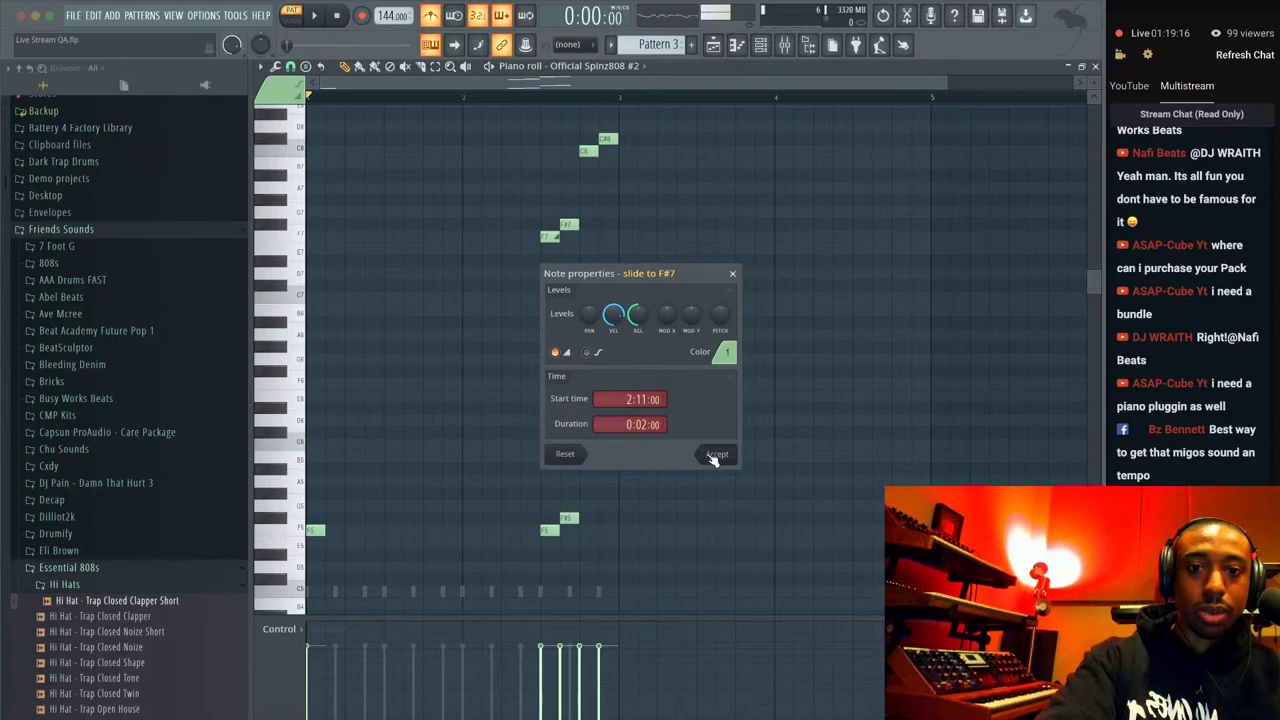
click(716, 455)
double_click(585, 152)
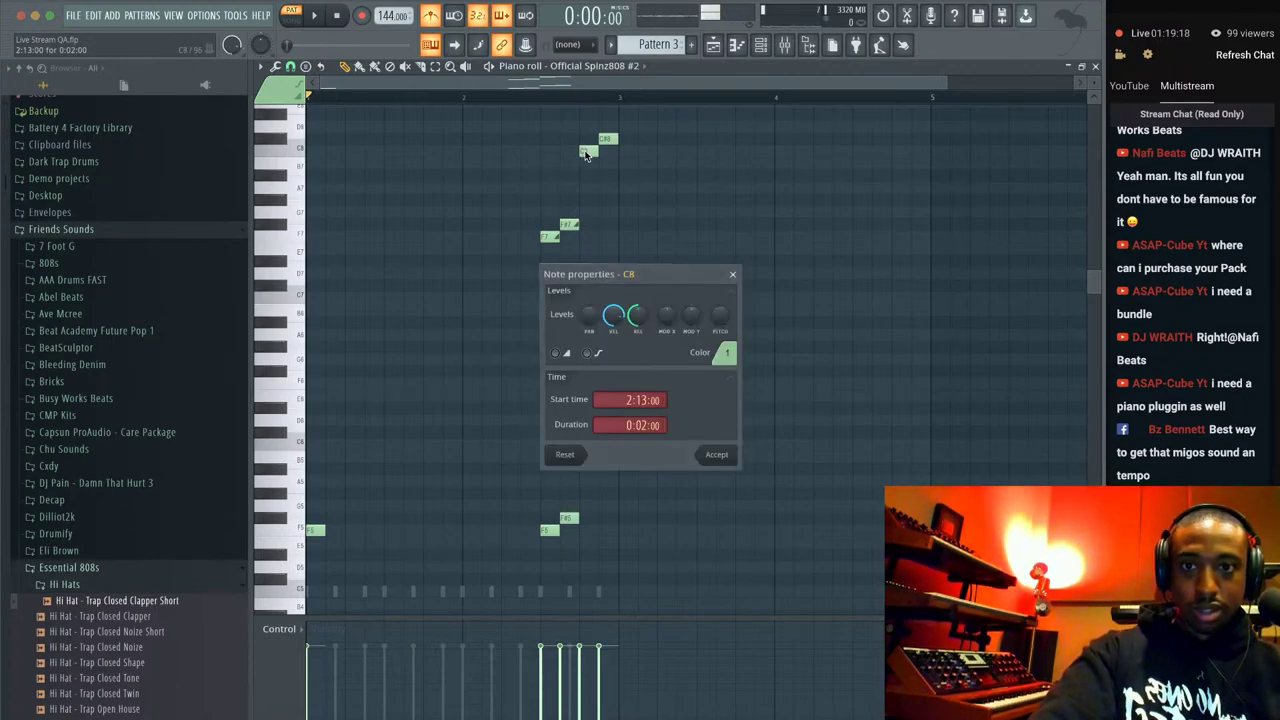
click(699, 452)
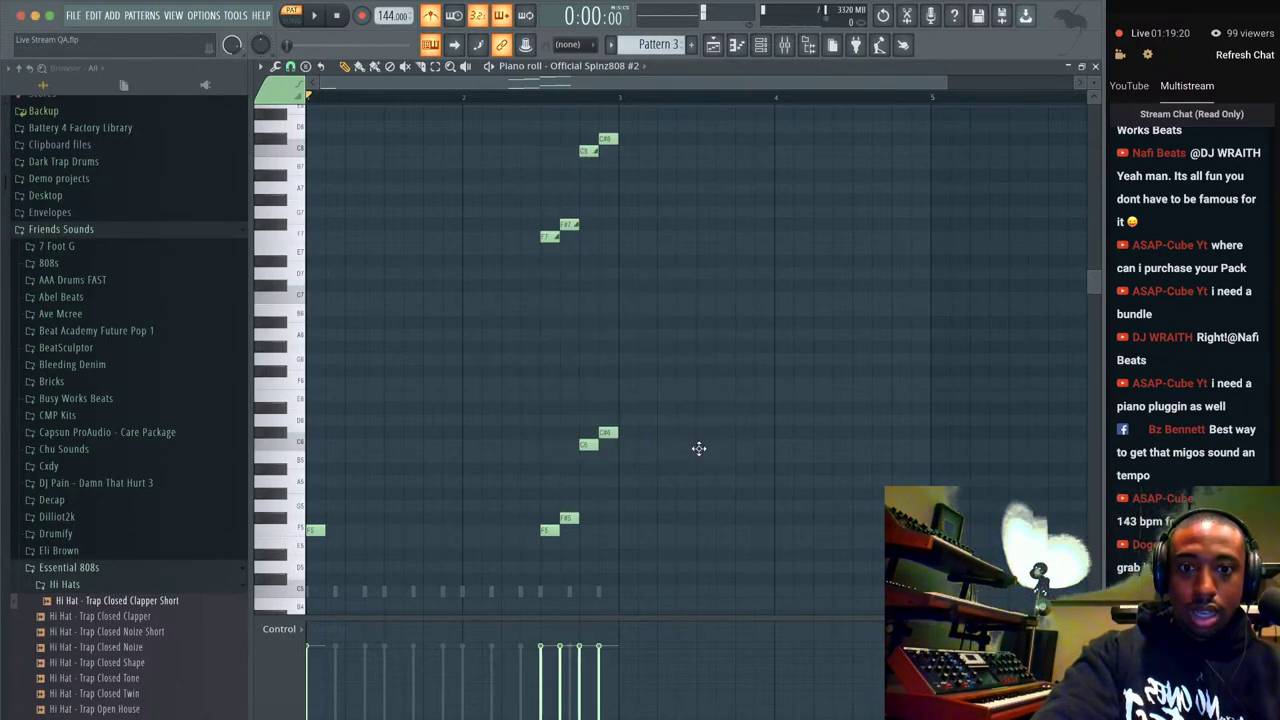
double_click(609, 139)
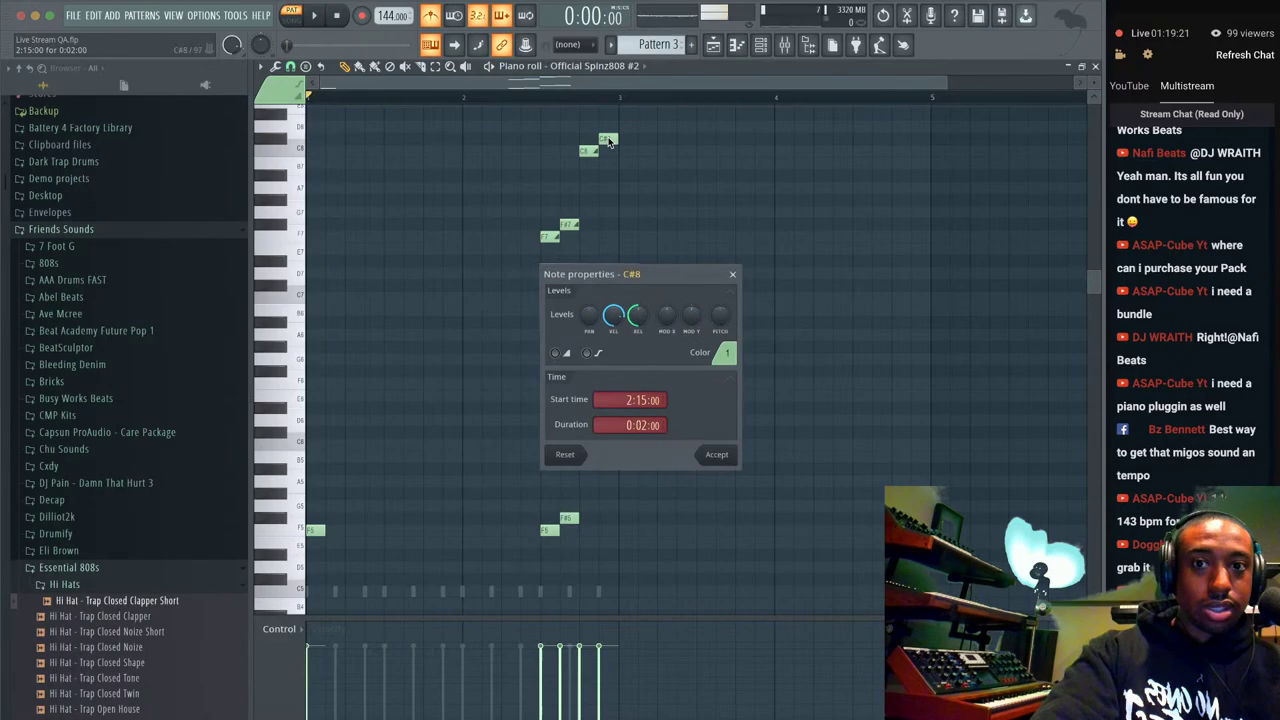
click(717, 455)
Shorten the four upper-octave notes into brief stubs.
drag(694, 272, 511, 126)
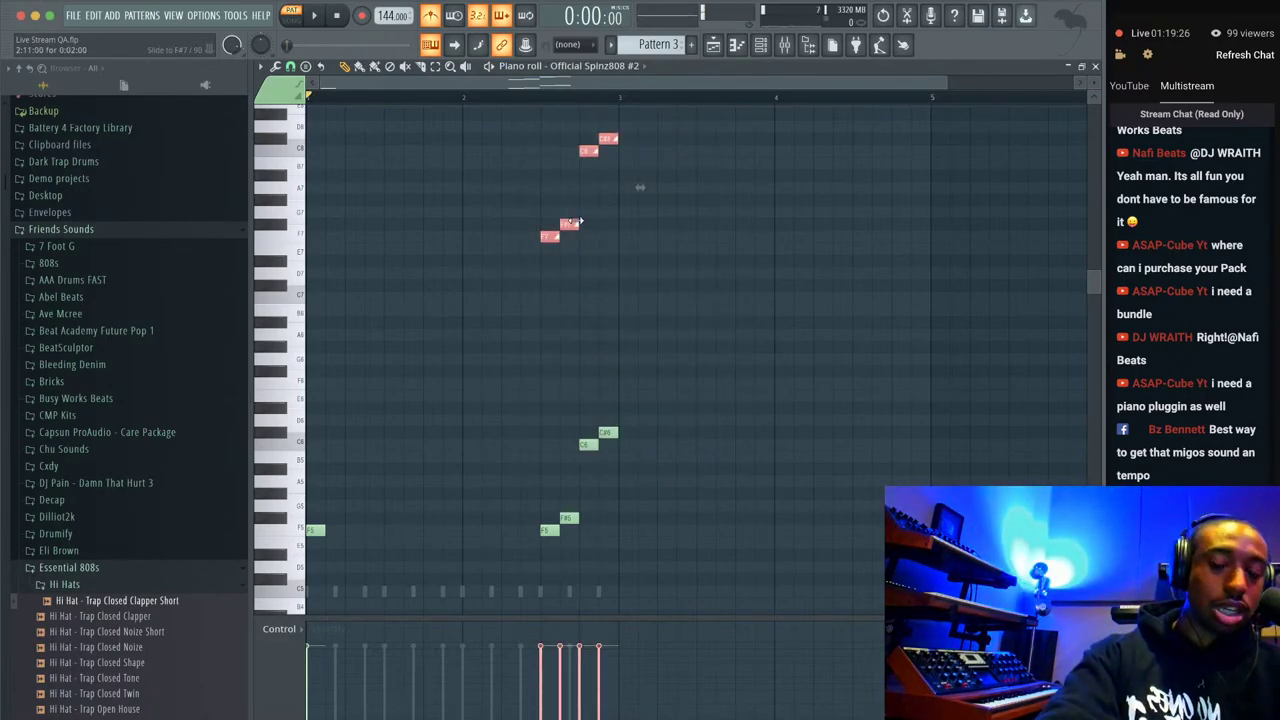
drag(579, 222, 565, 224)
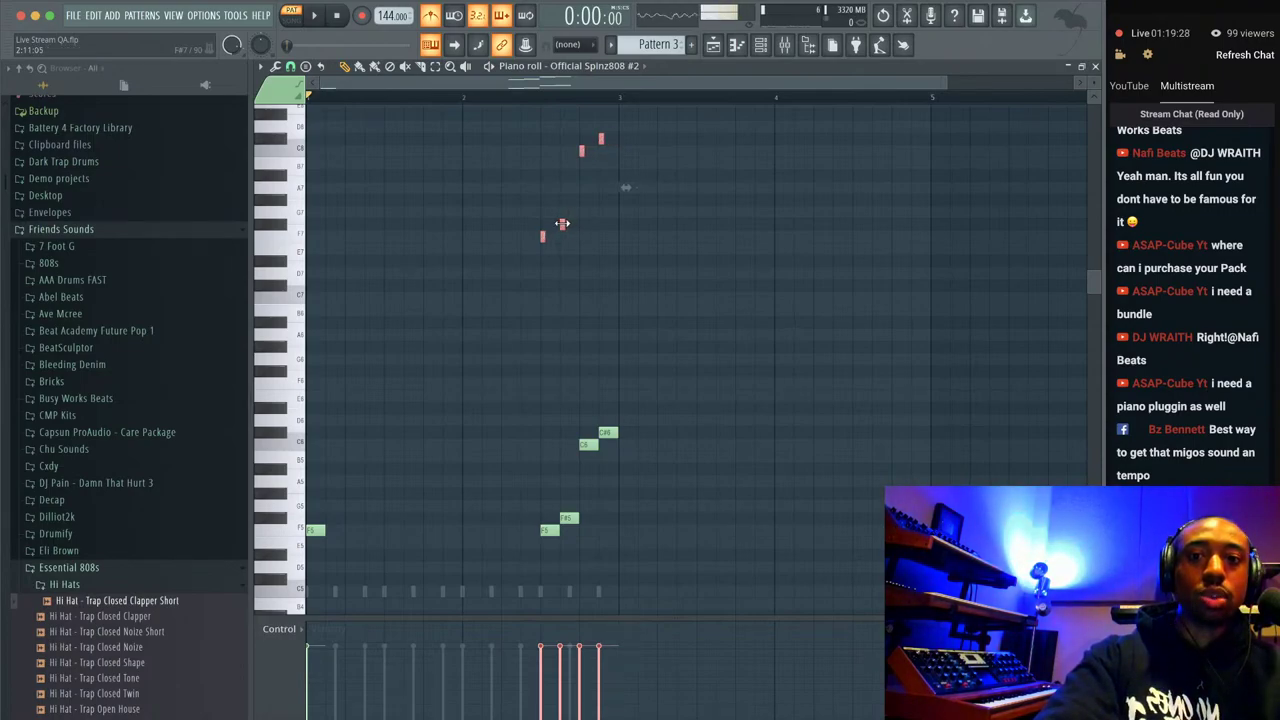
click(587, 187)
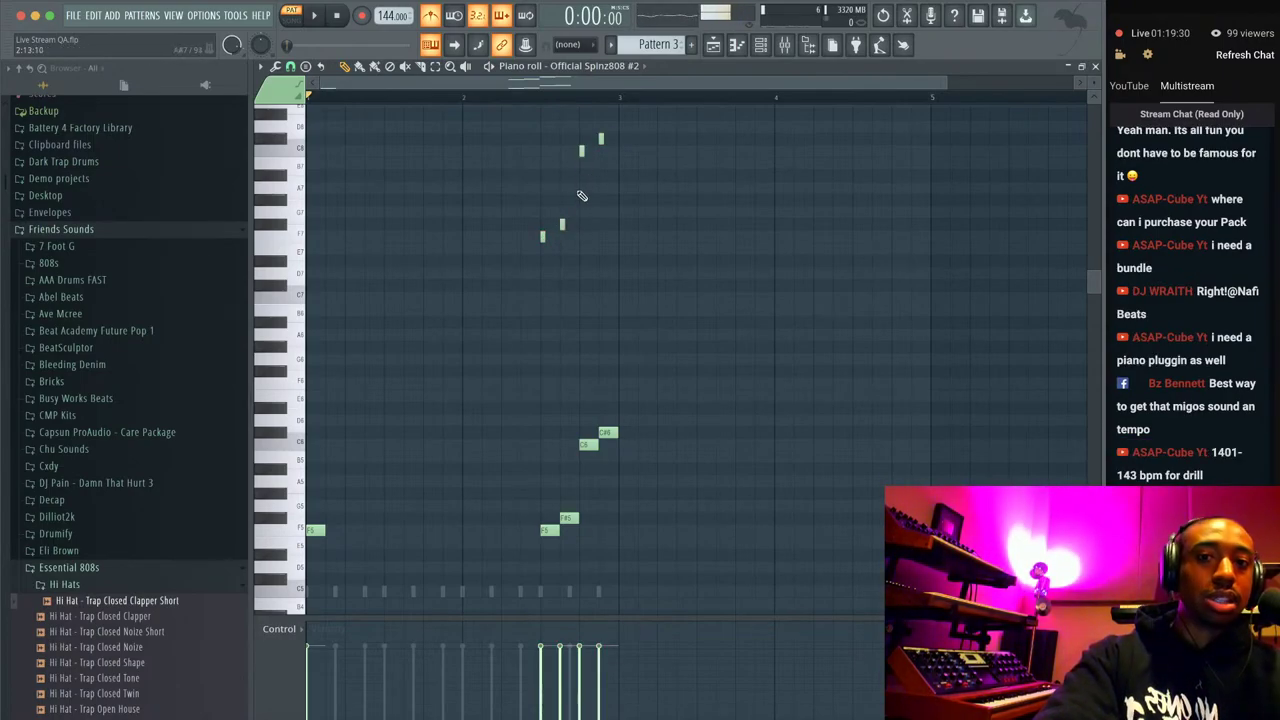
key(space)
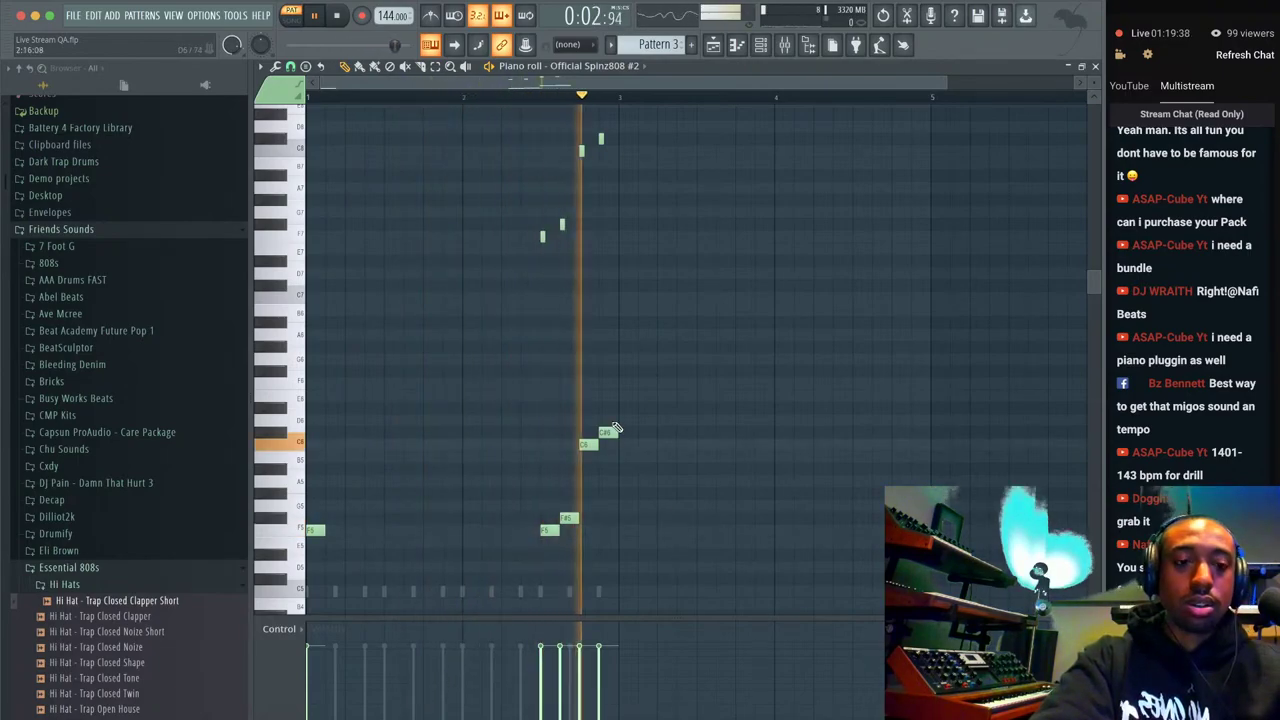
drag(662, 248, 521, 133)
key(ctrl+Down)
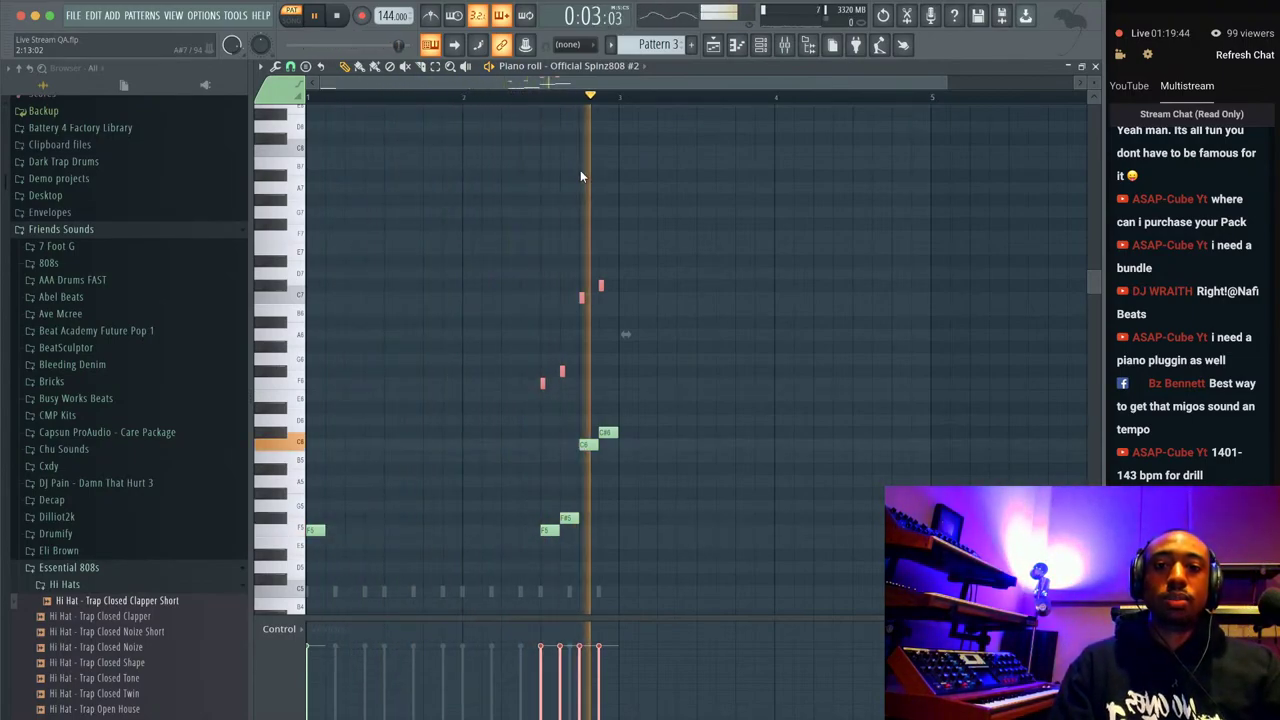
key(ctrl+Up)
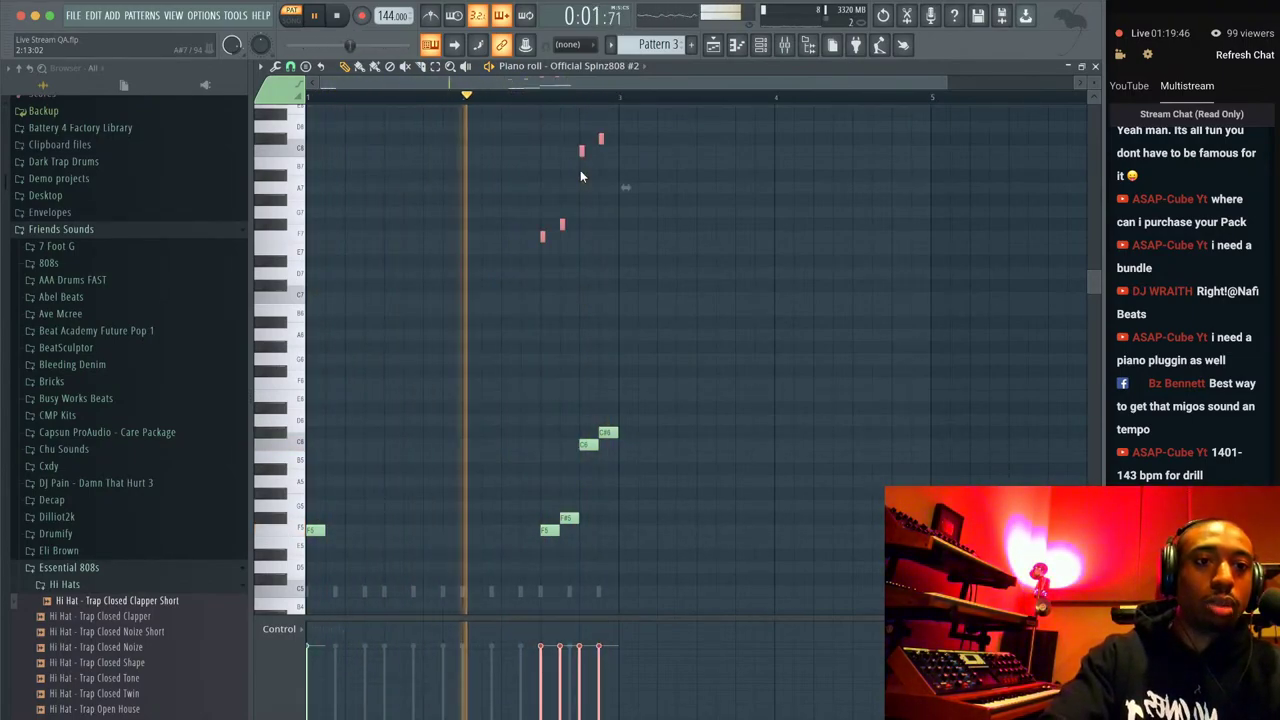
click(619, 390)
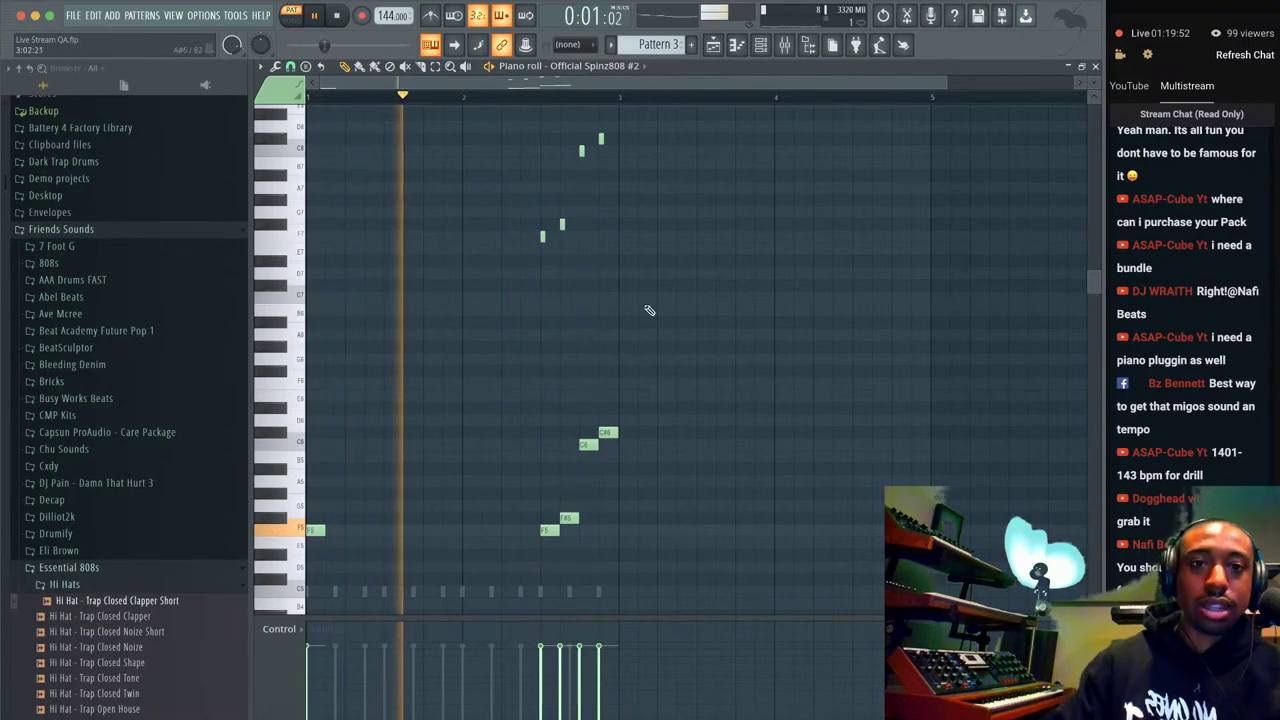
key(space)
Close the 808 piano roll, select the Hi Hat channel, and bring up Chrome's window list.
click(1095, 66)
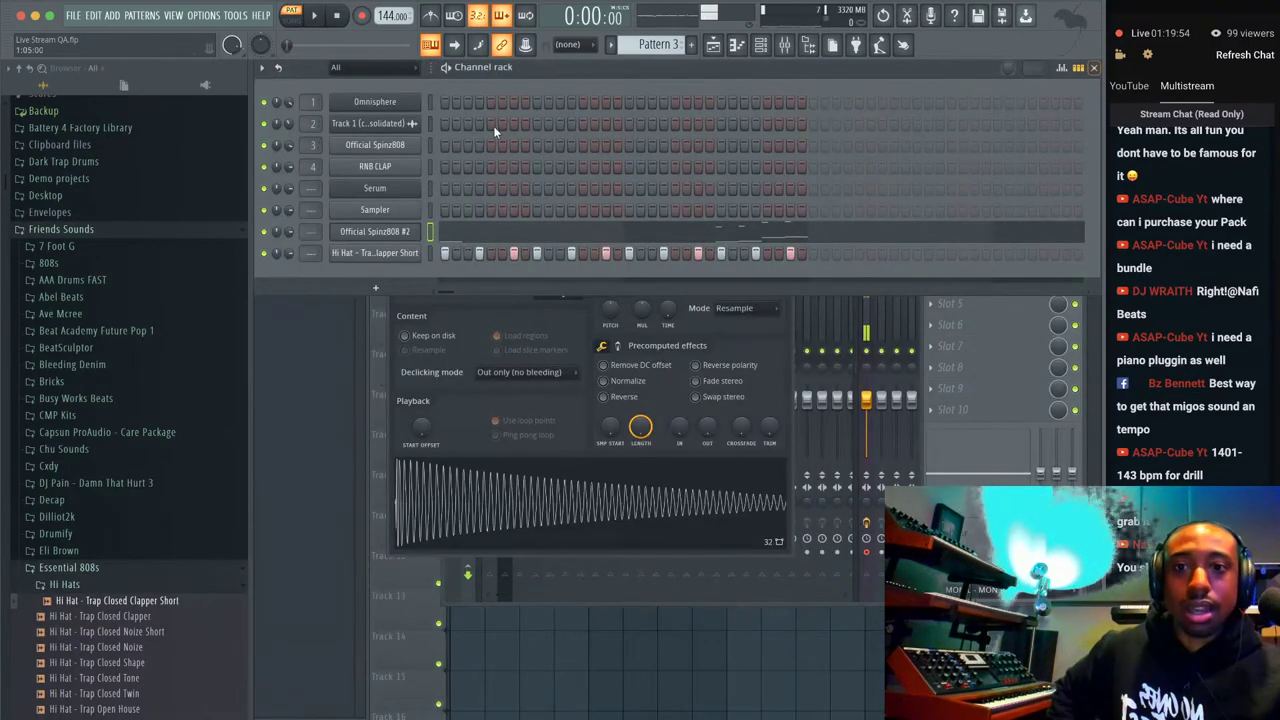
click(429, 252)
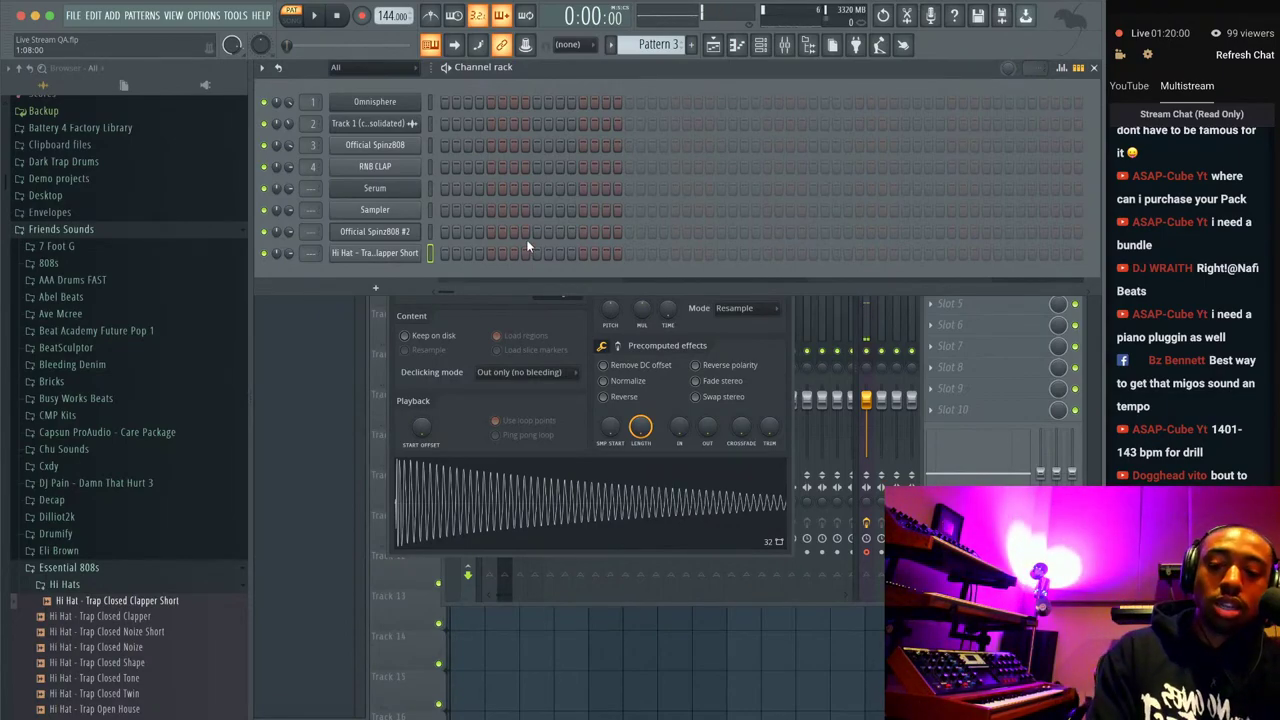
right_click(288, 716)
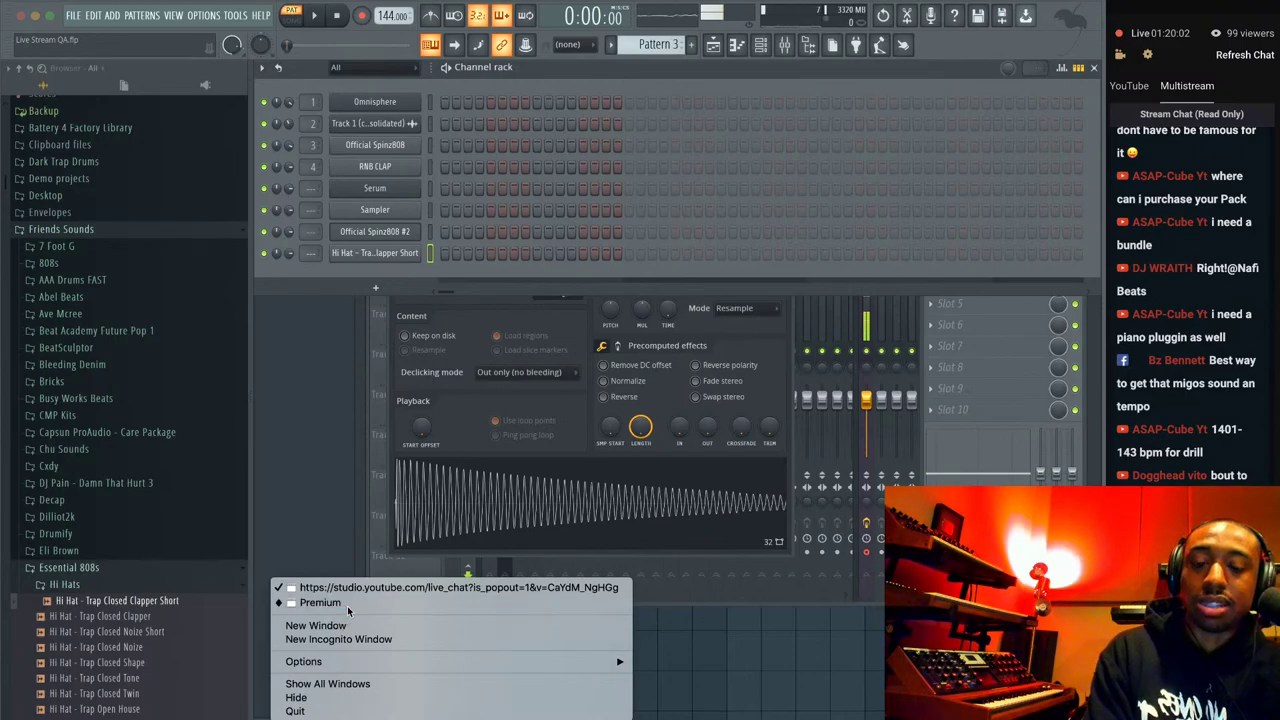
Bring the Premium Chrome window forward and load premium.busyworksbeats.com.
click(345, 604)
click(576, 18)
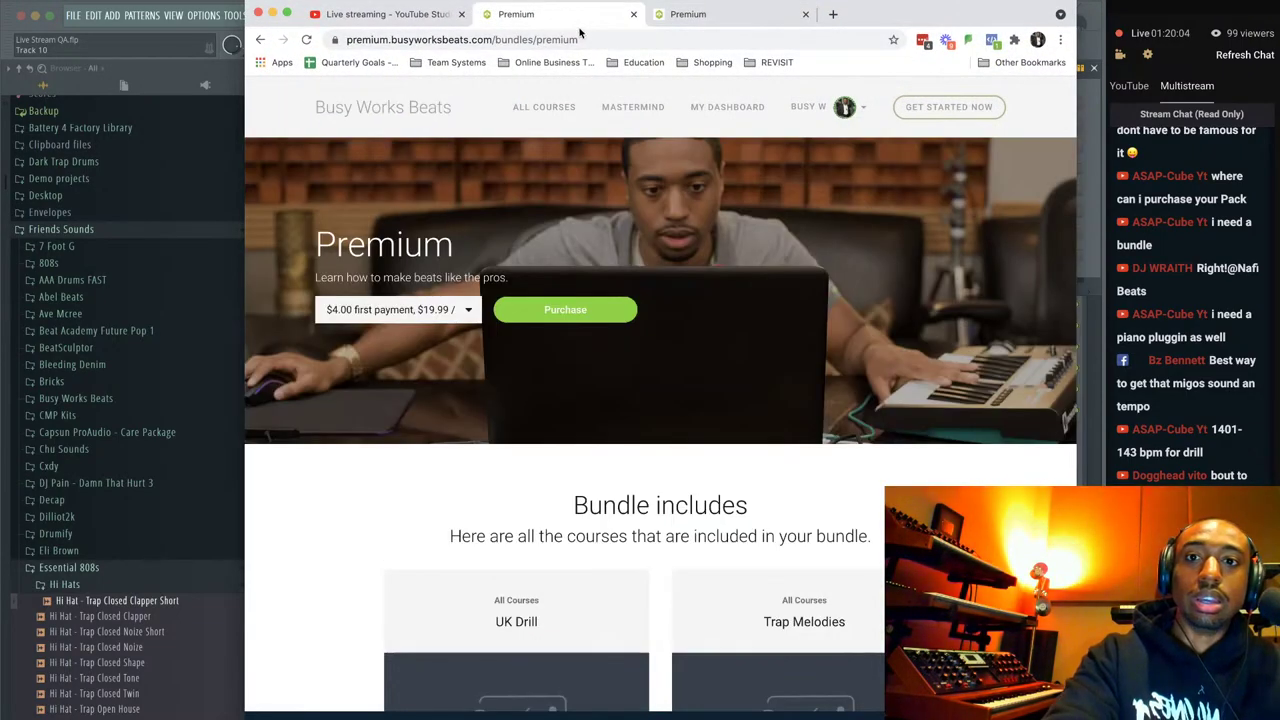
click(595, 40)
text(premium)
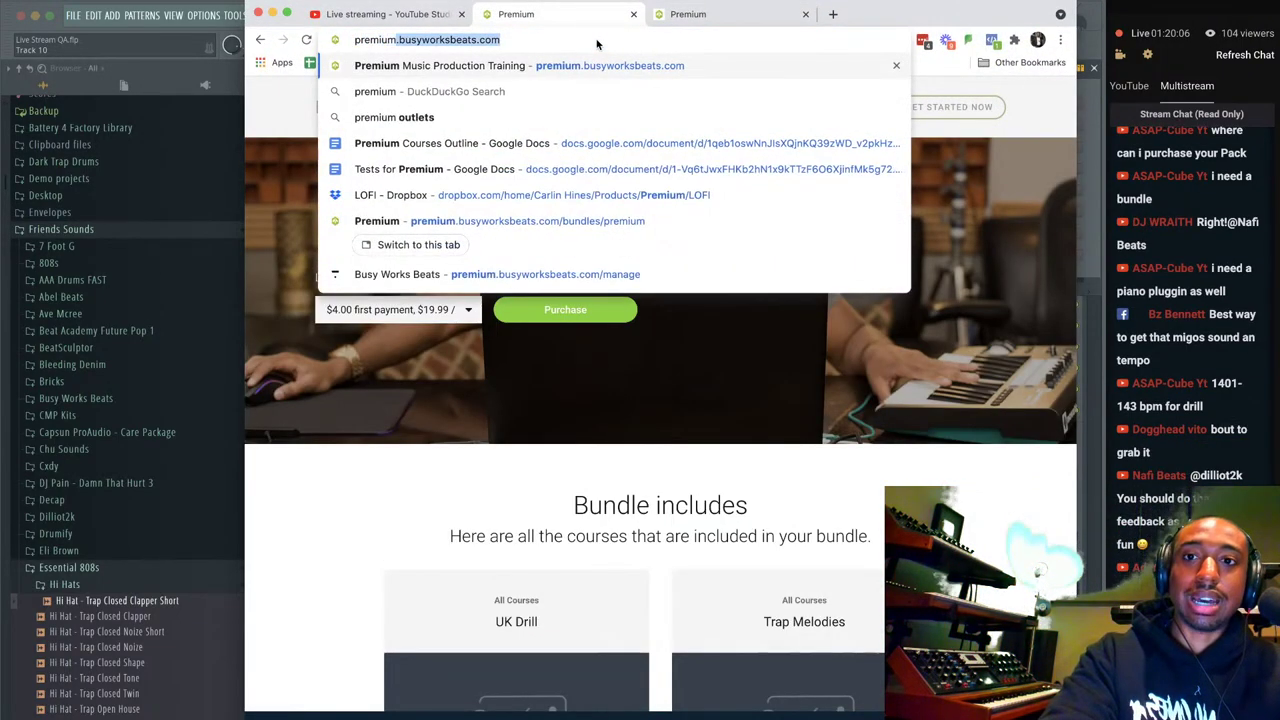
text(.busywo)
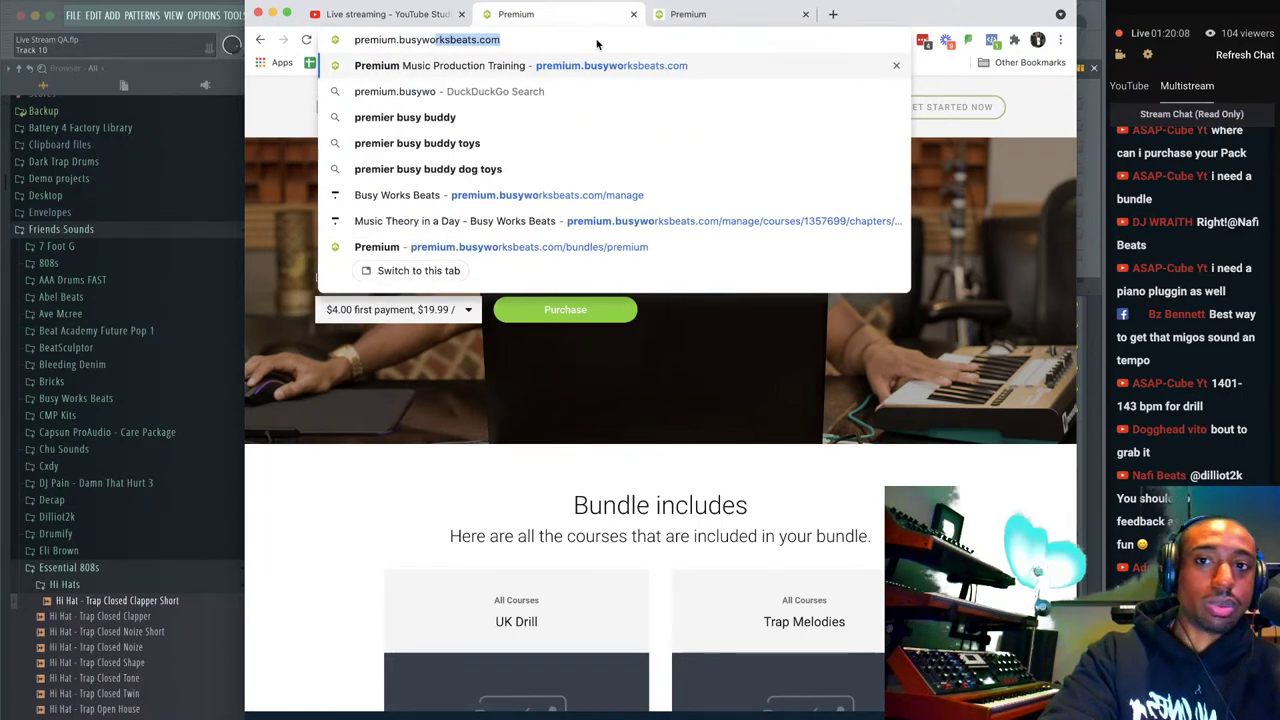
text(rksbeats.com)
key(Return)
scroll(752, 455, down, 8)
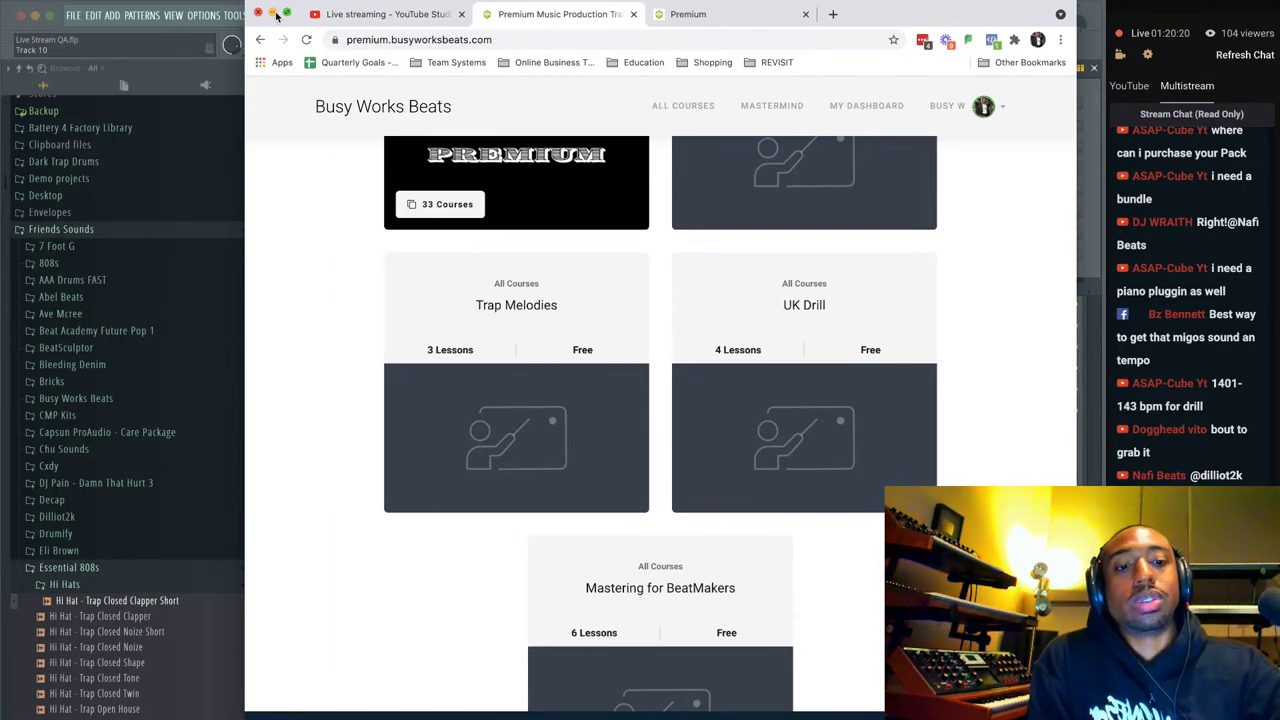
Check the YouTube Studio tab, minimize Chrome, then restore the course training window.
click(375, 14)
click(540, 14)
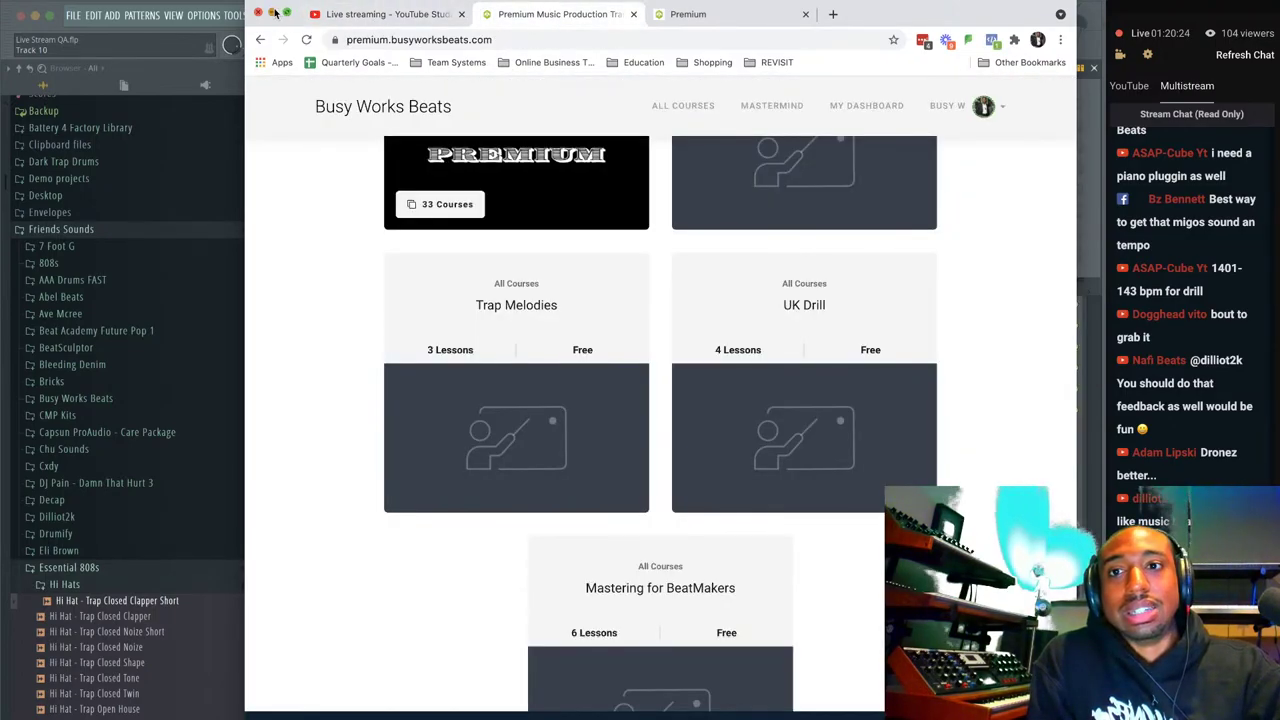
click(272, 13)
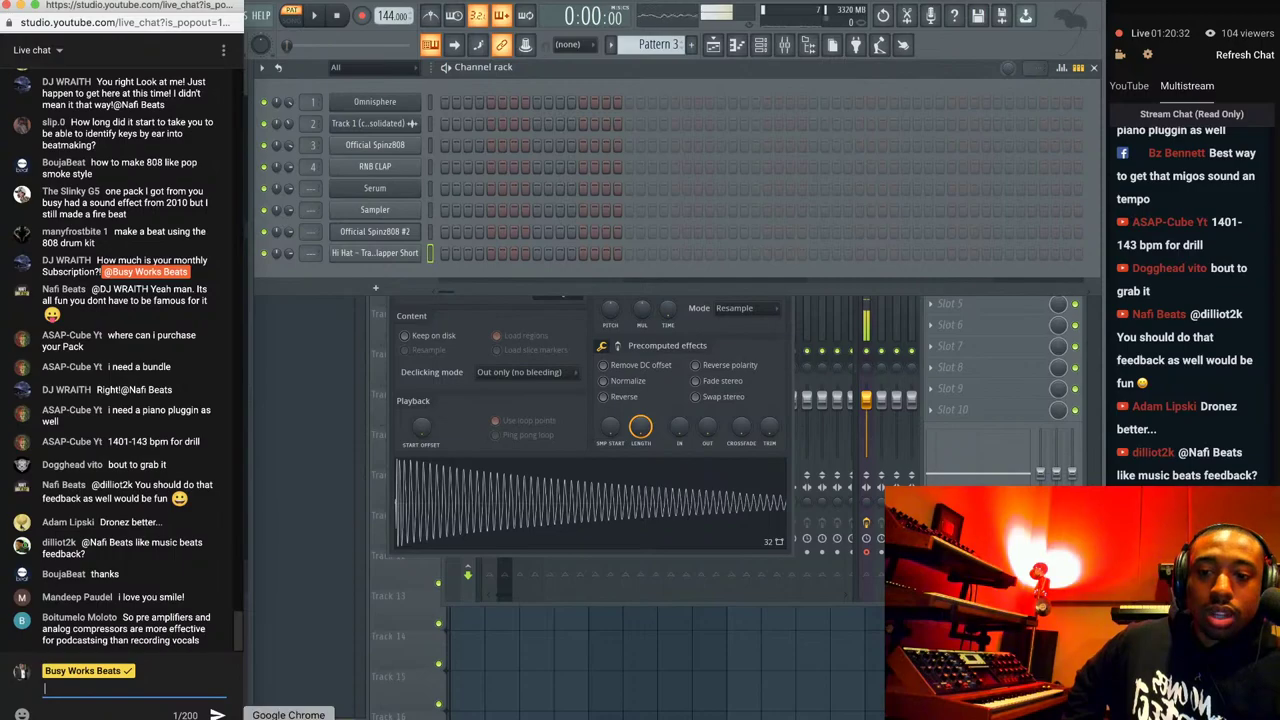
right_click(327, 700)
click(340, 602)
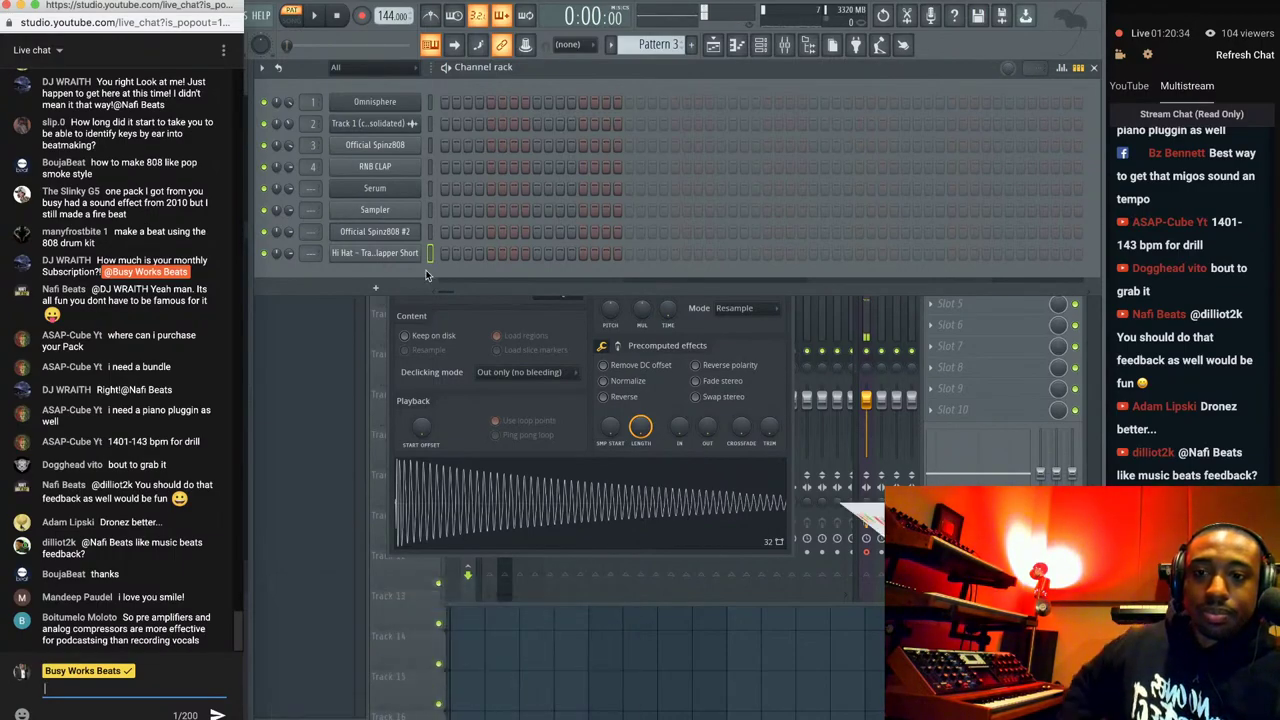
Load nicolenixx.com and post its link with 'Click Here for Vocal Tags' in the live chat.
click(831, 14)
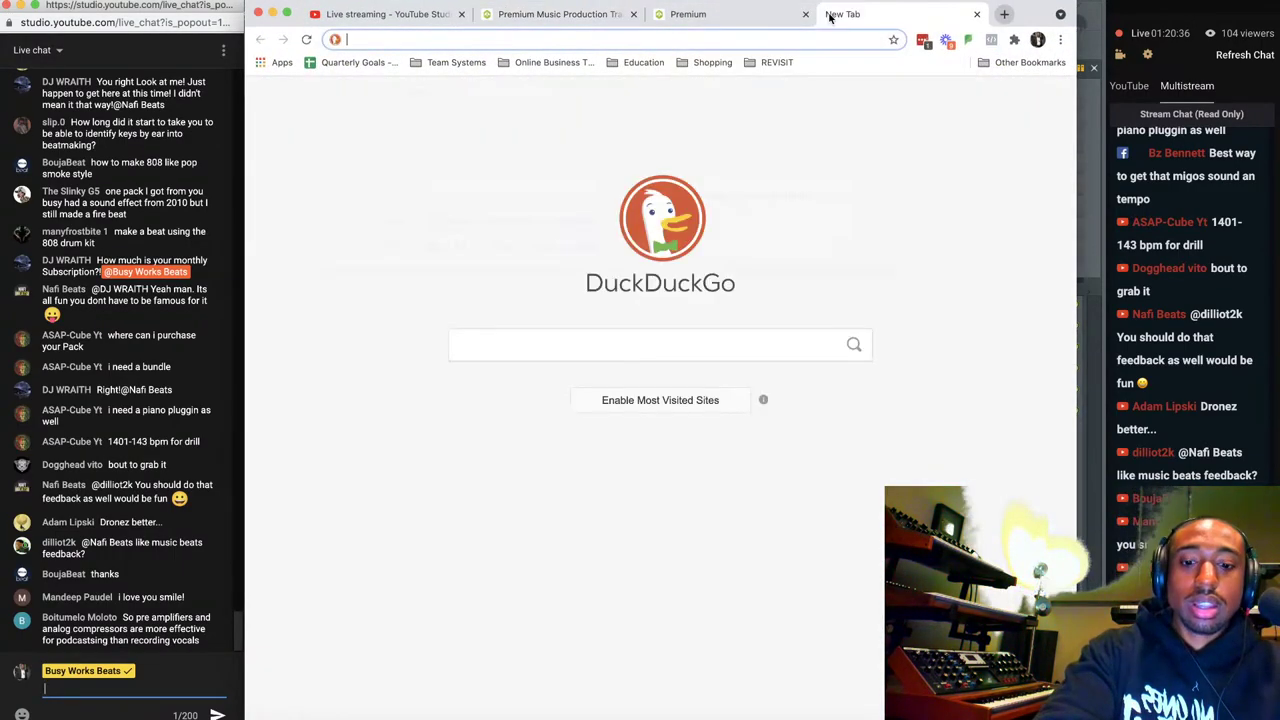
text(nicolenixx)
key(Return)
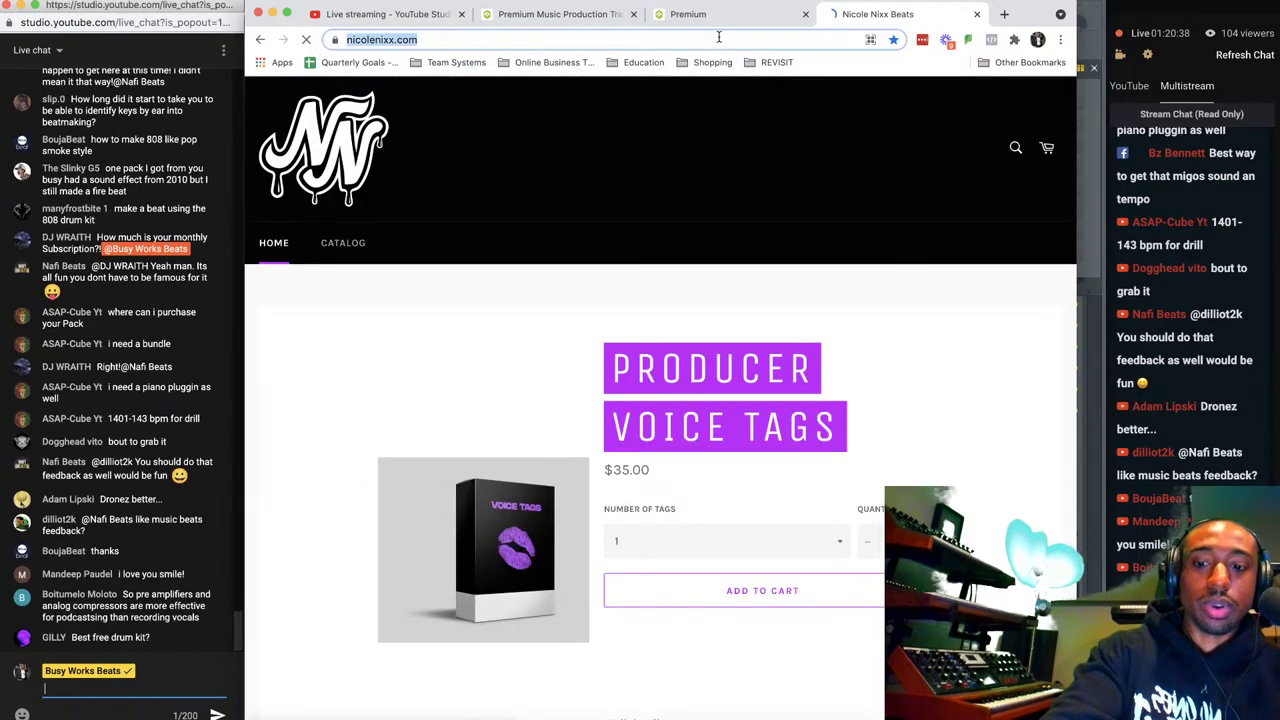
click(71, 685)
text(https://nicolenixx.com/)
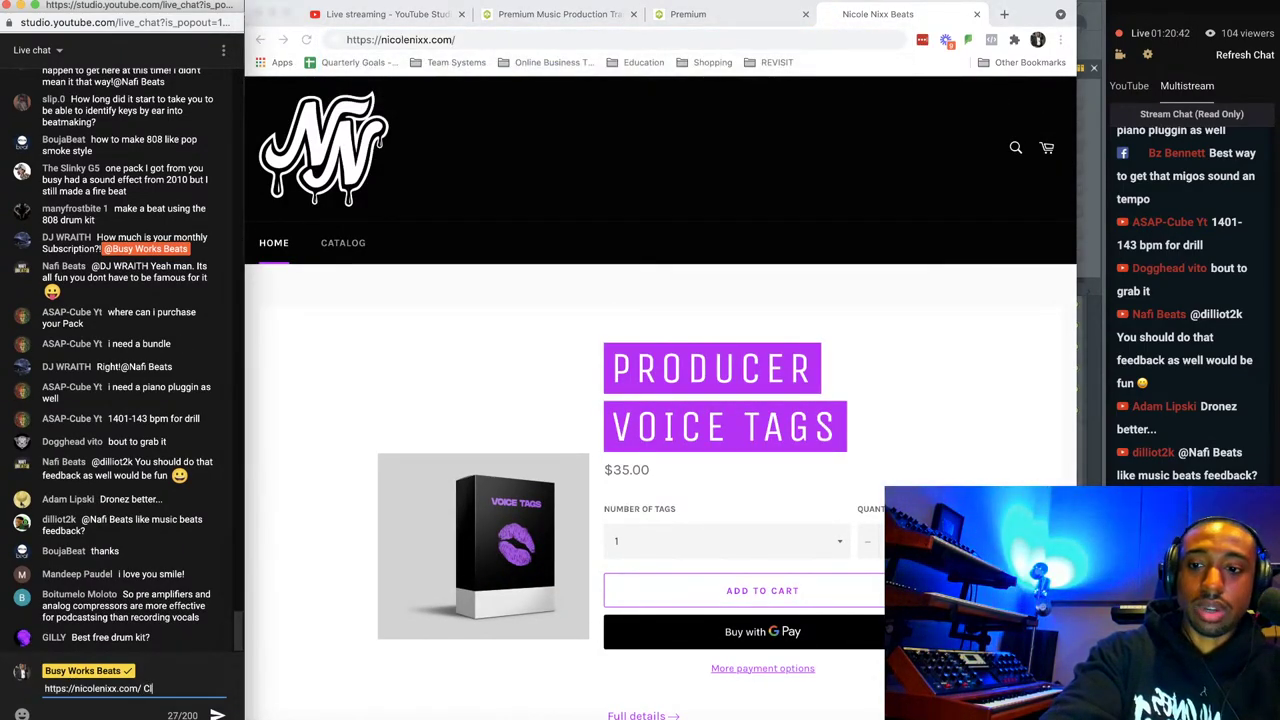
text(Click Here for Vocal)
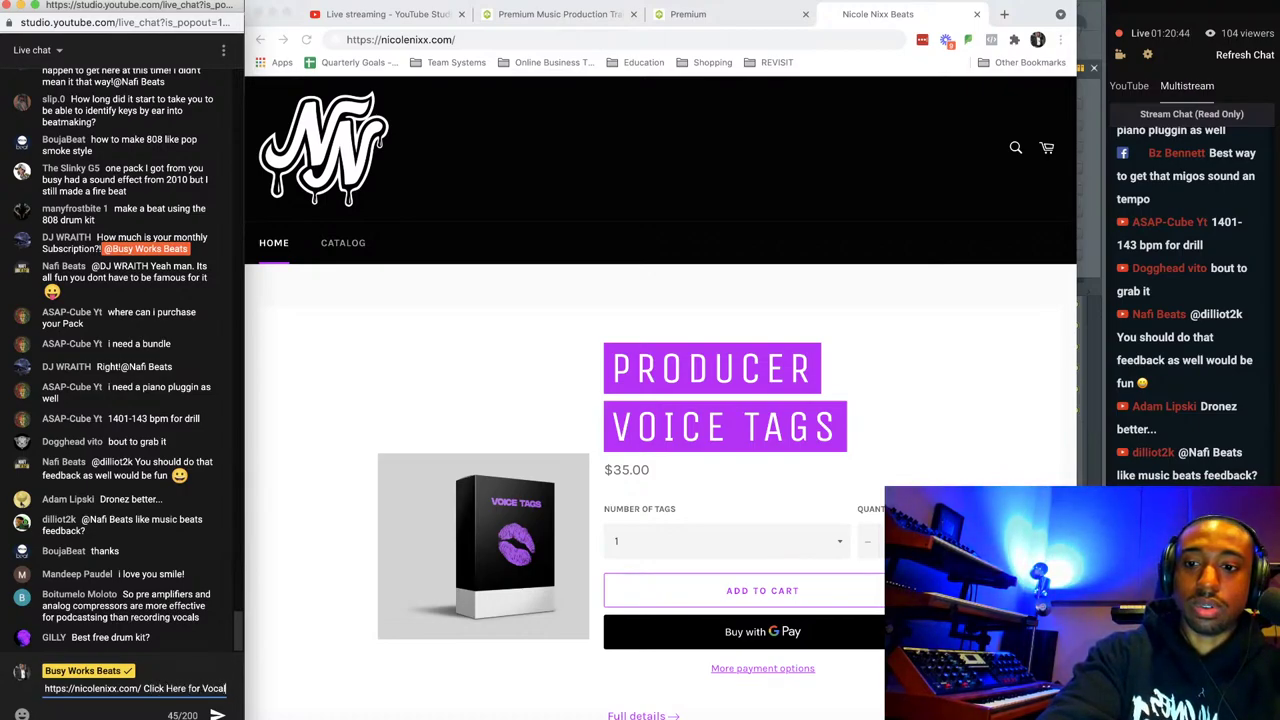
text( Tags)
key(Return)
Play and then stop the Voice Tag Examples track.
scroll(372, 546, down, 4)
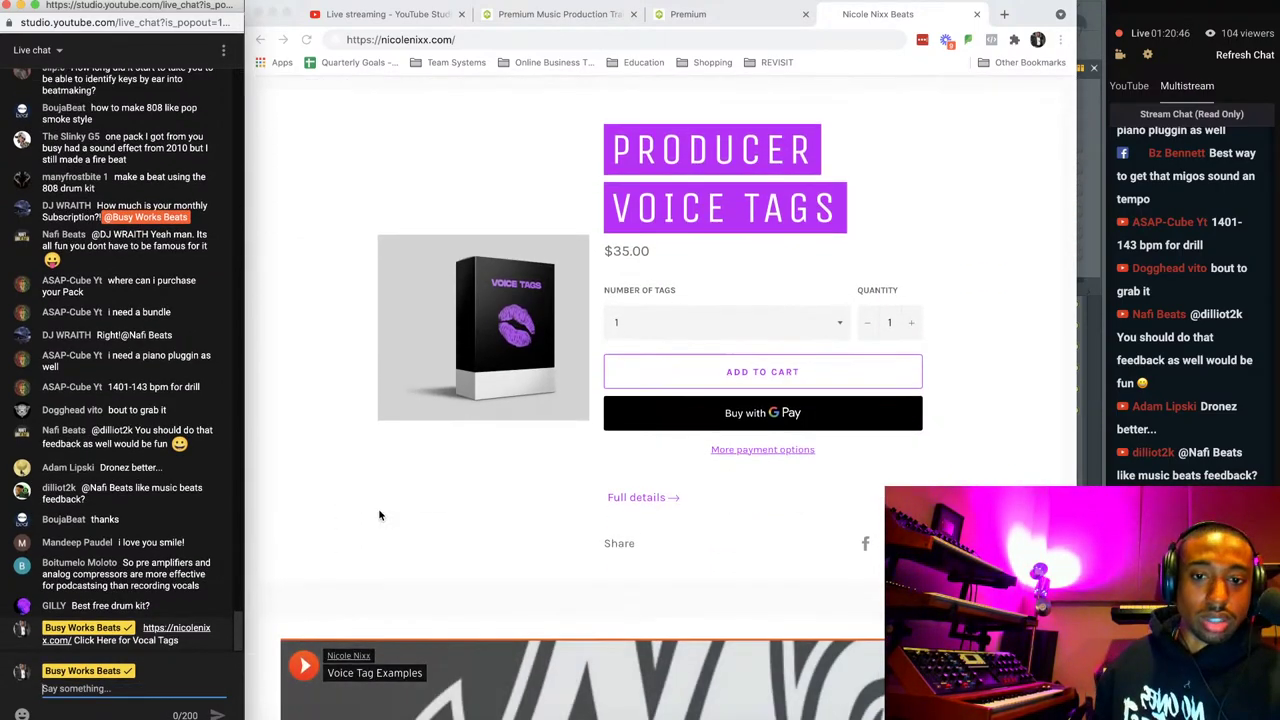
scroll(330, 520, down, 3)
click(330, 520)
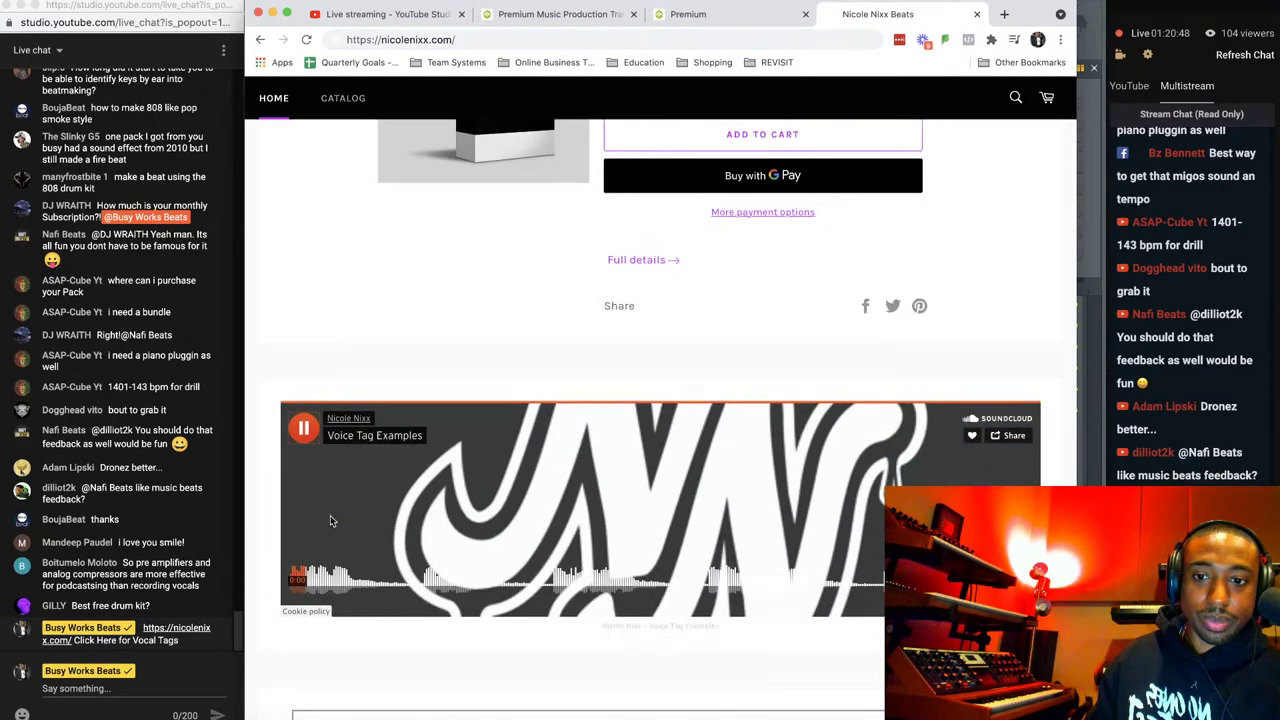
scroll(330, 515, down, 1)
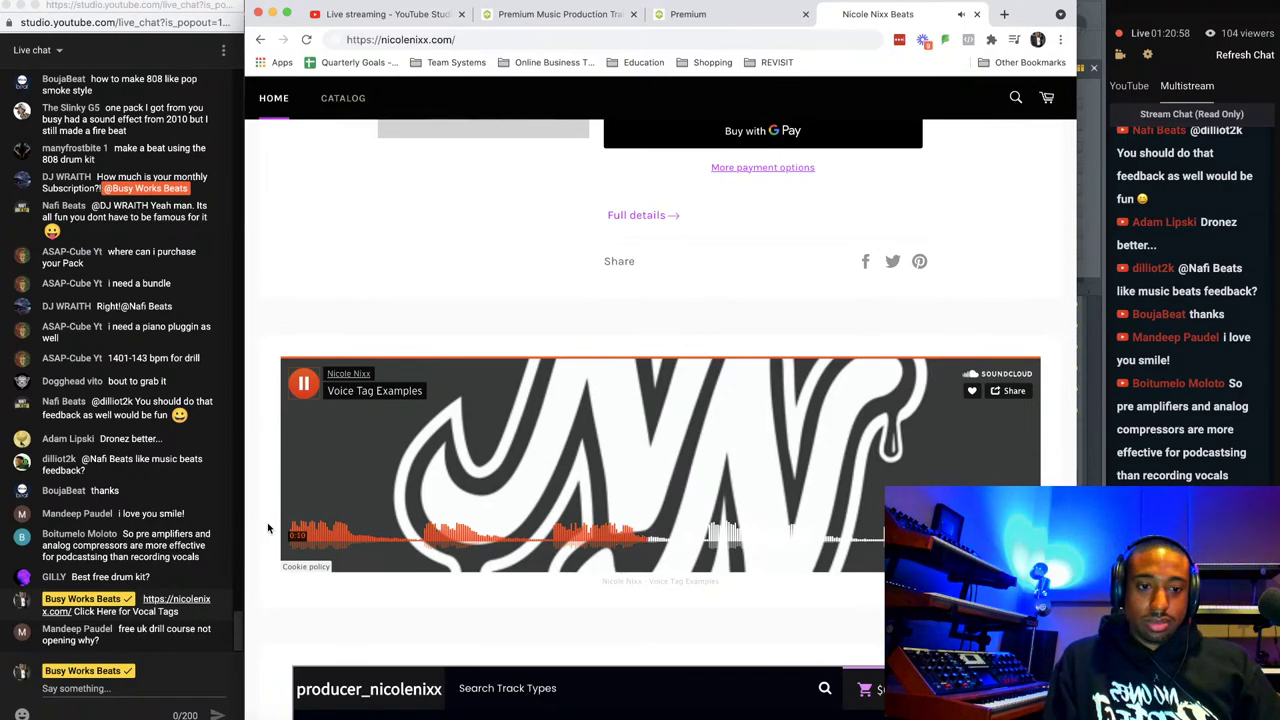
click(302, 388)
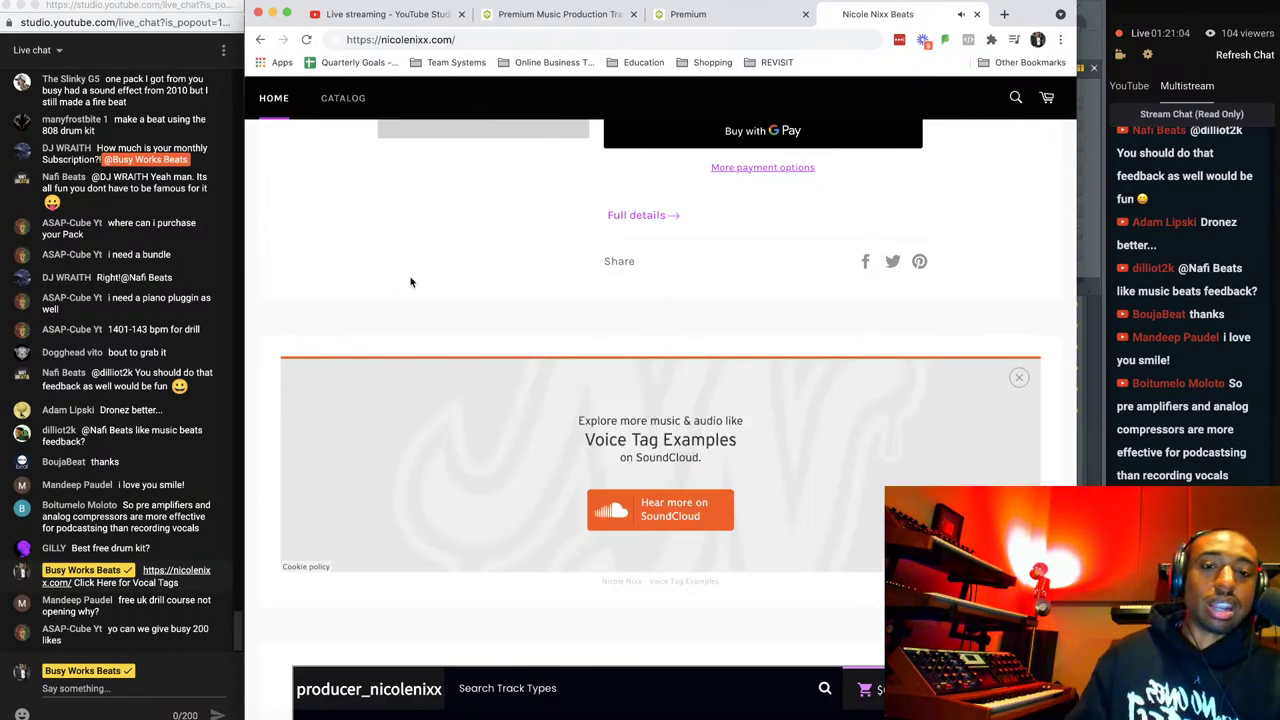
Dismiss the explore-more overlay and scroll through the beat store.
scroll(410, 282, down, 1)
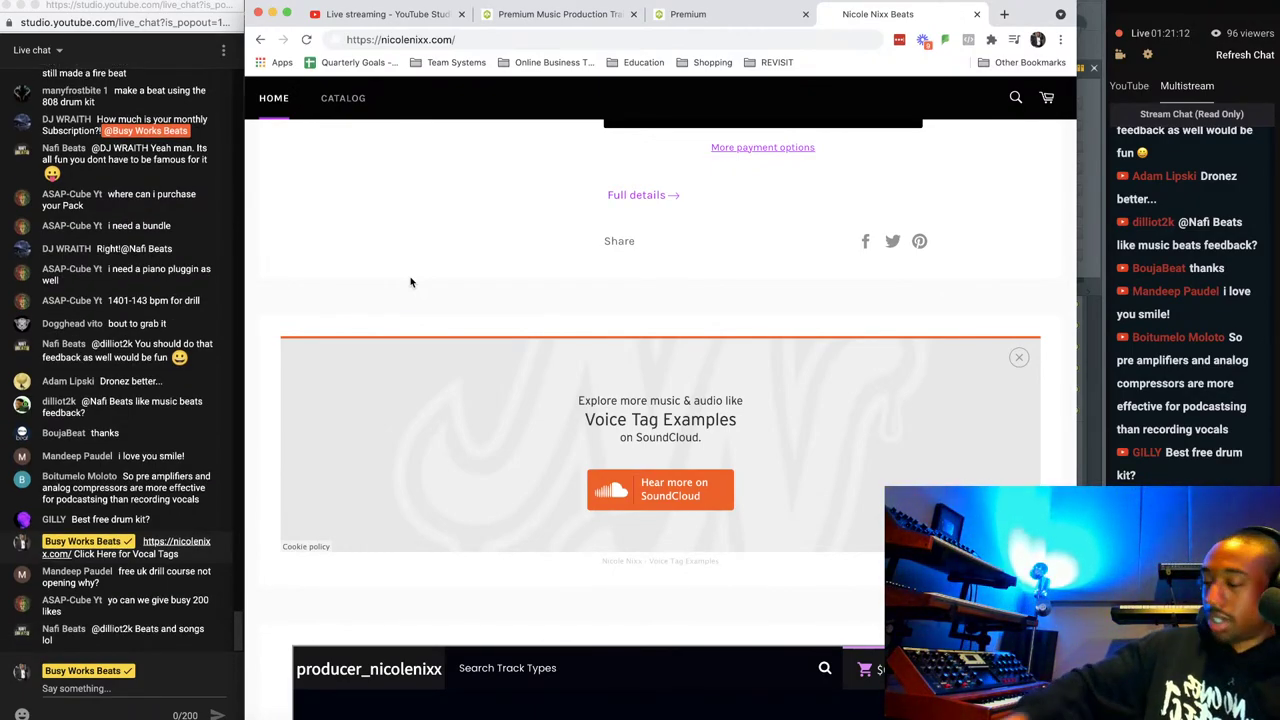
scroll(410, 282, down, 2)
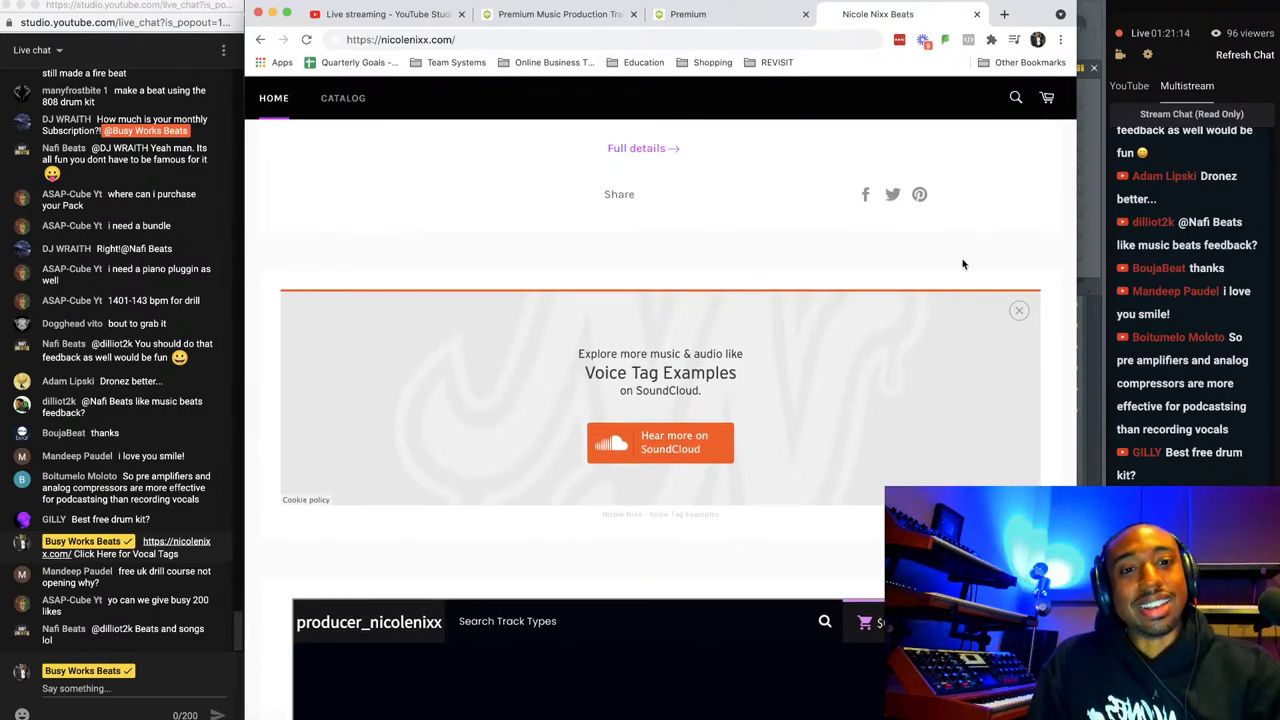
click(1020, 313)
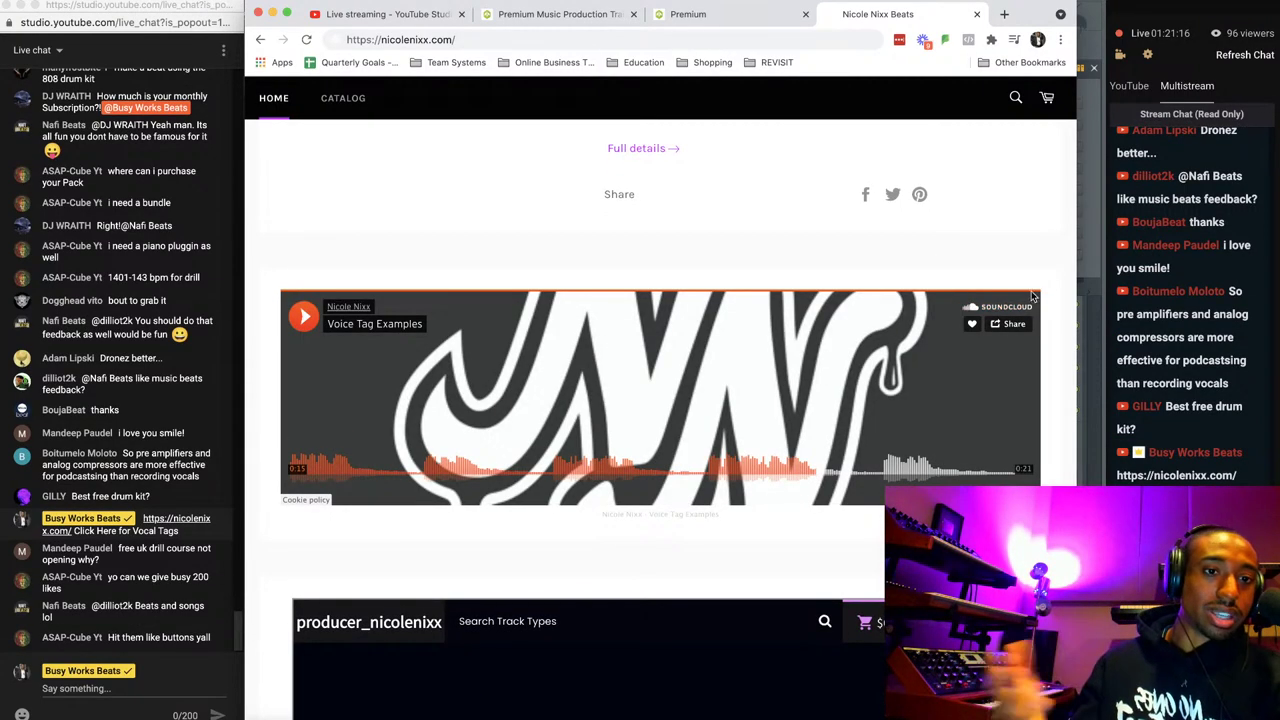
scroll(1045, 290, down, 7)
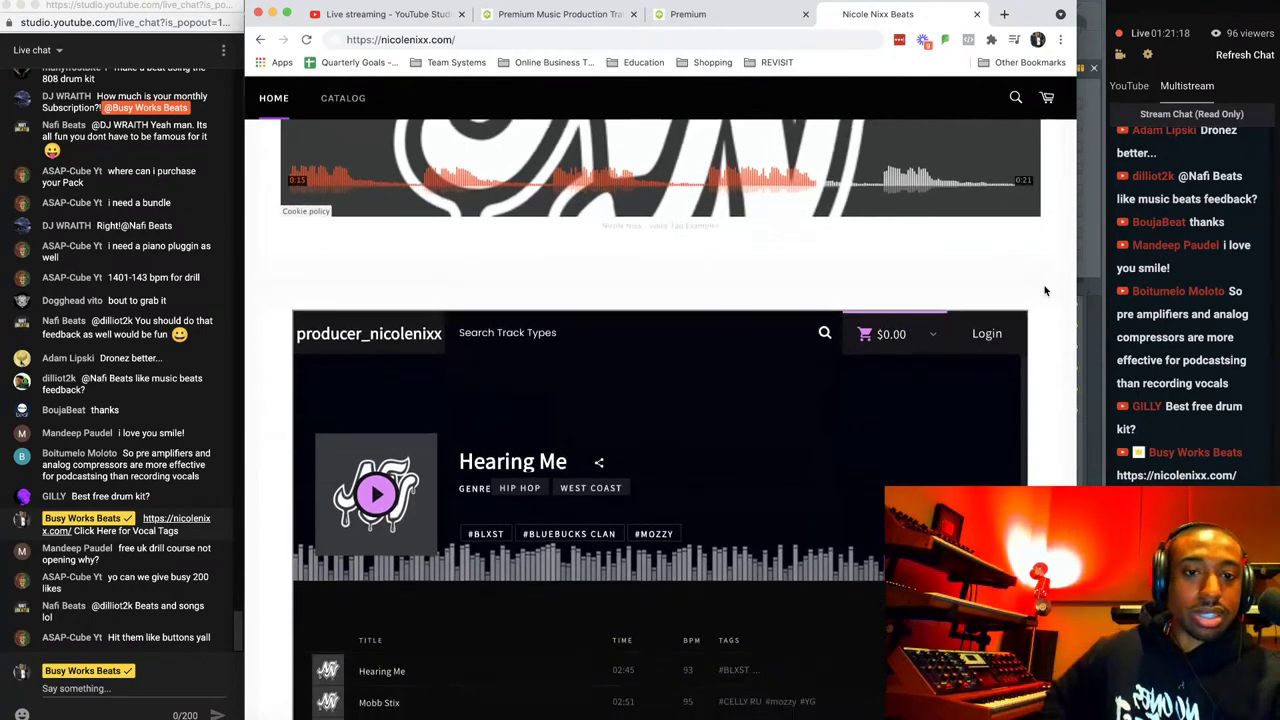
scroll(1045, 290, down, 3)
scroll(1045, 290, up, 1)
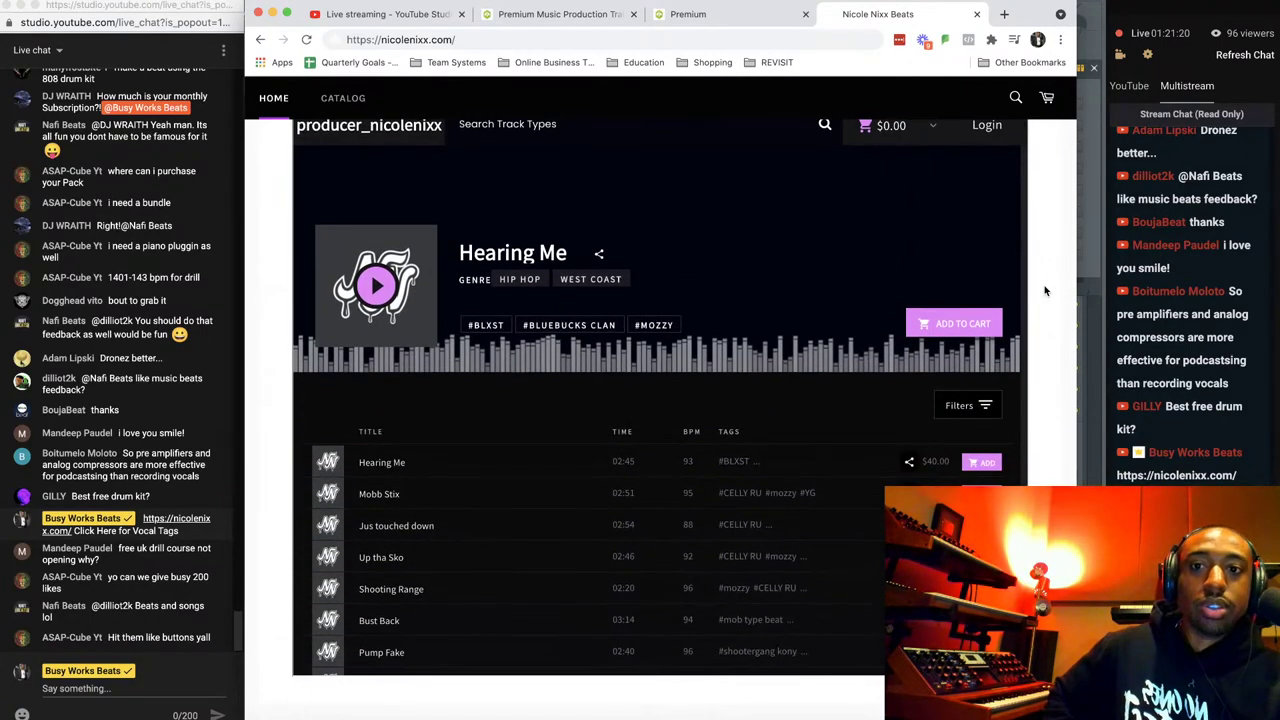
scroll(1045, 290, down, 1)
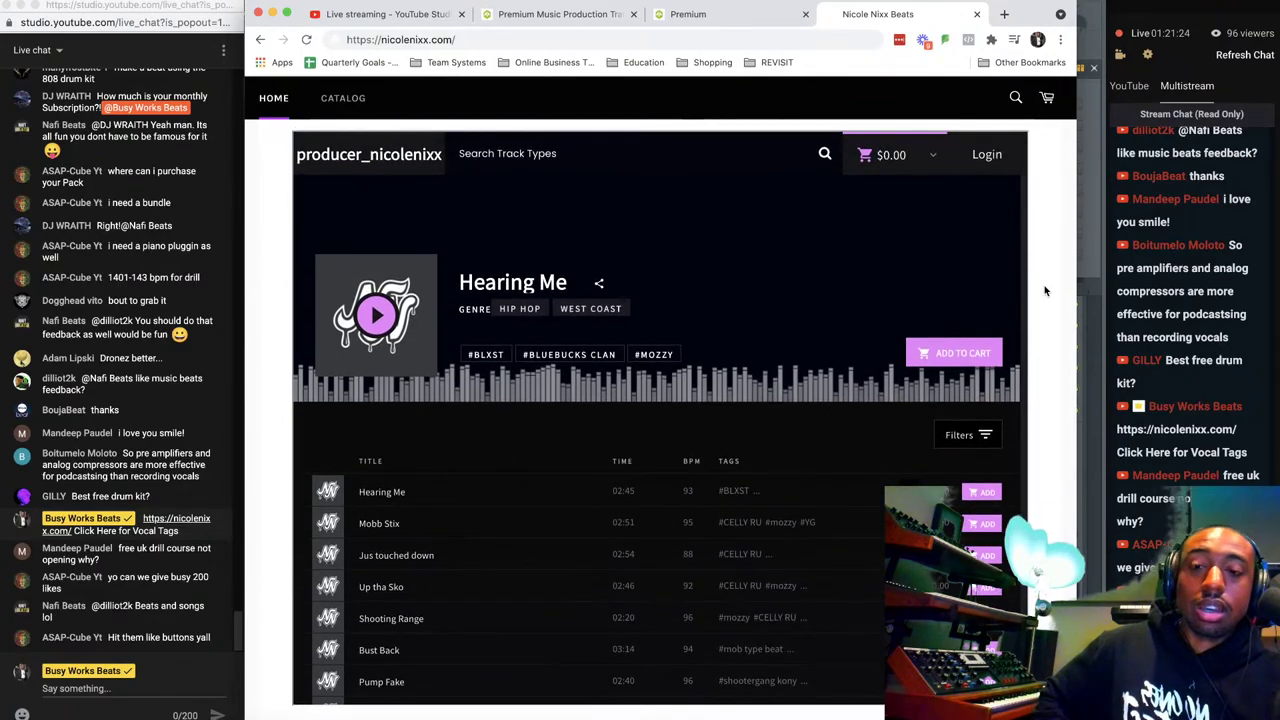
scroll(1045, 290, down, 3)
scroll(1045, 290, down, 12)
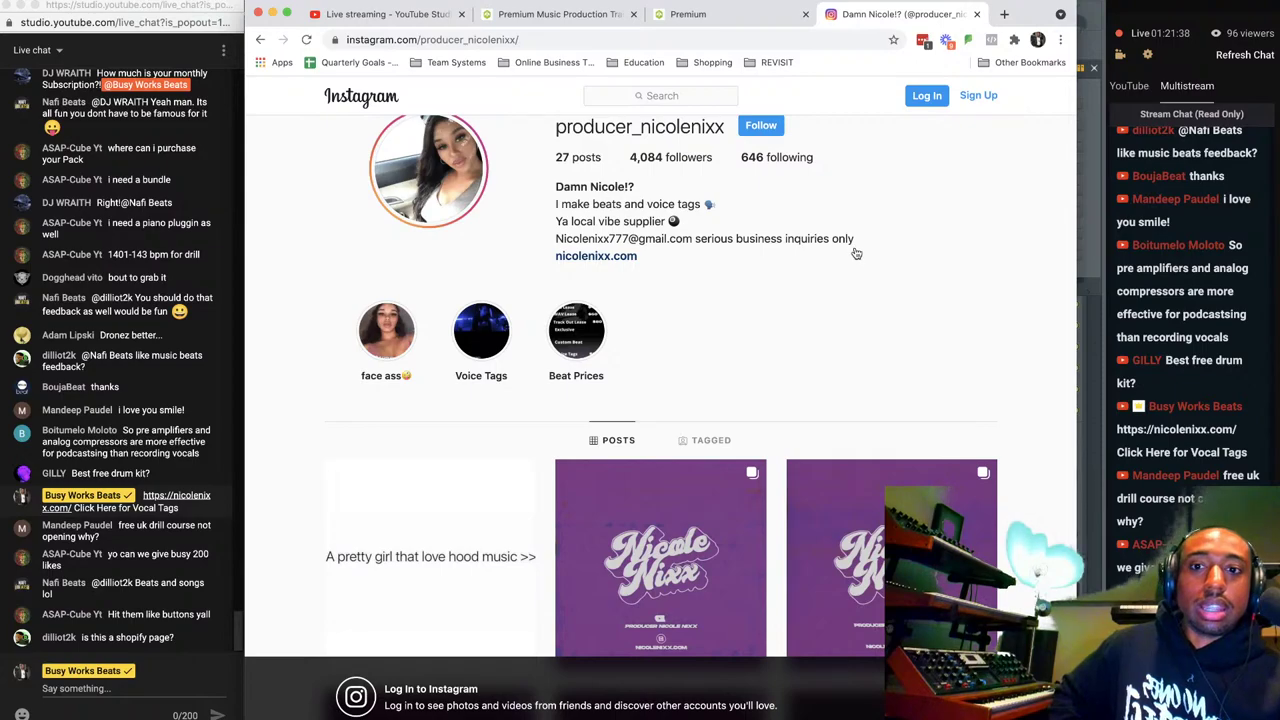
scroll(893, 234, up, 1)
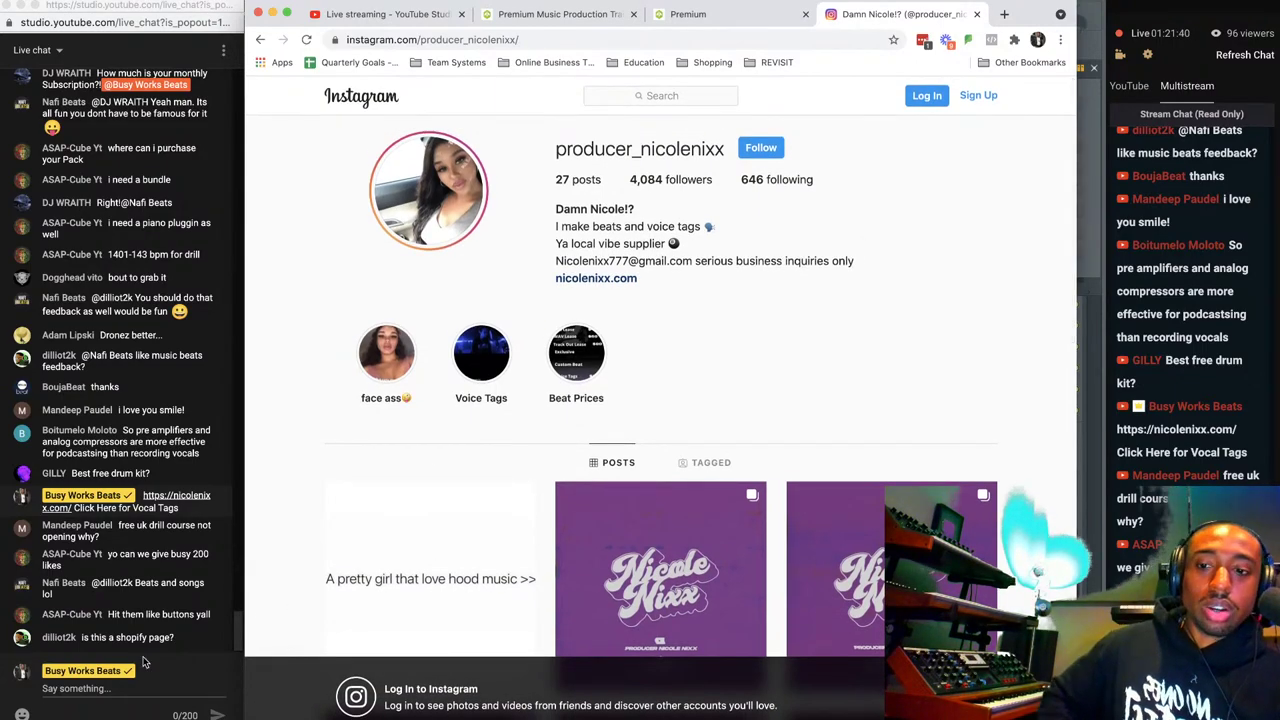
click(110, 693)
text(@producer_nicolenixx)
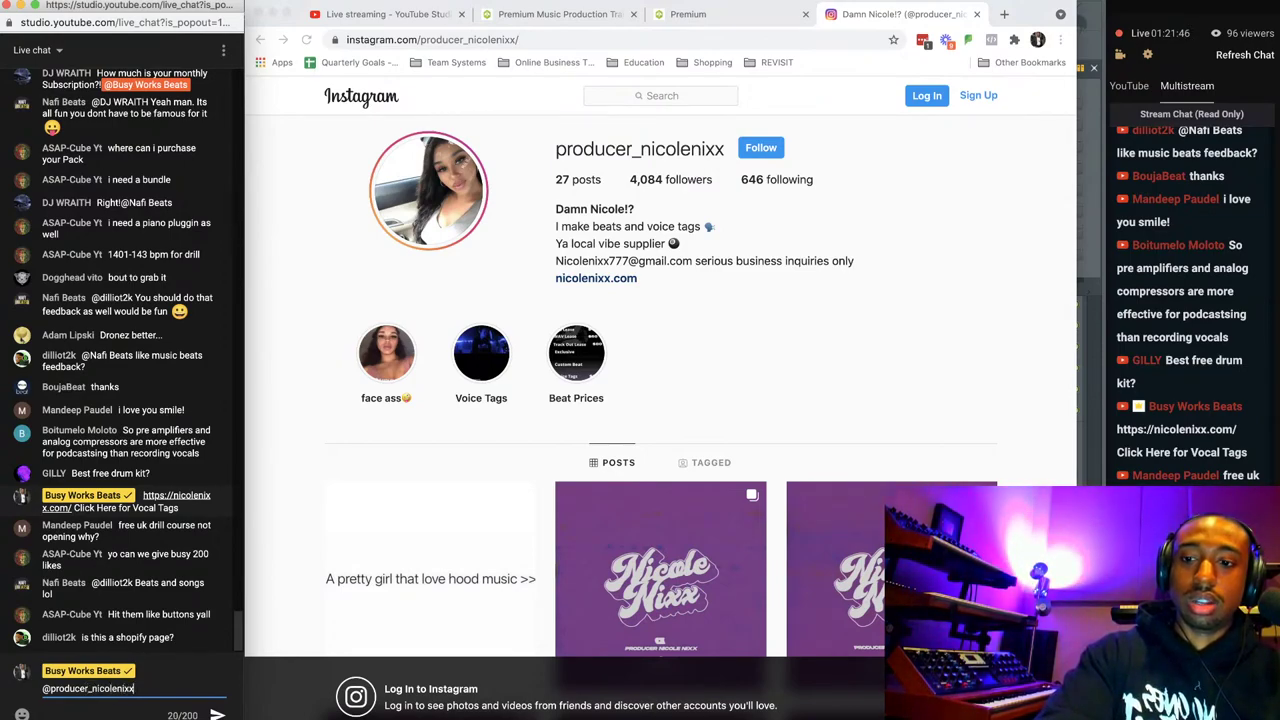
key(Return)
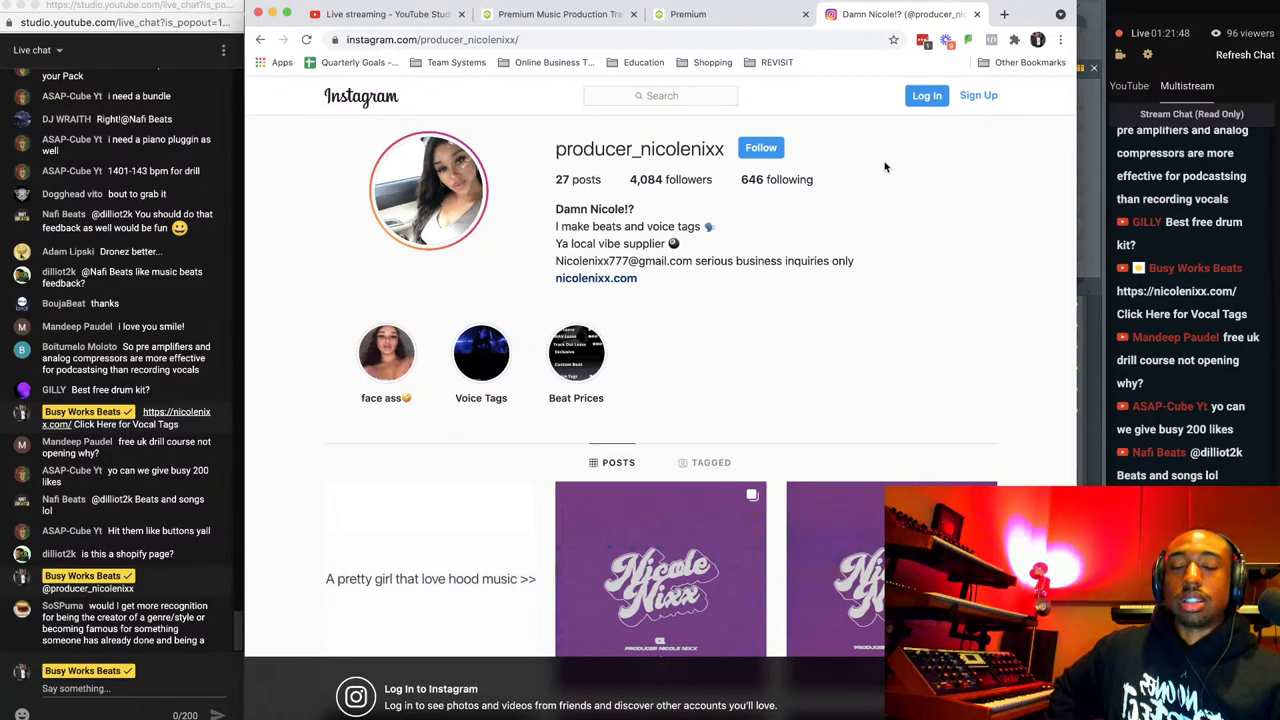
Close the Instagram and Premium tabs, then restore the Premium training window and open a new tab.
click(976, 14)
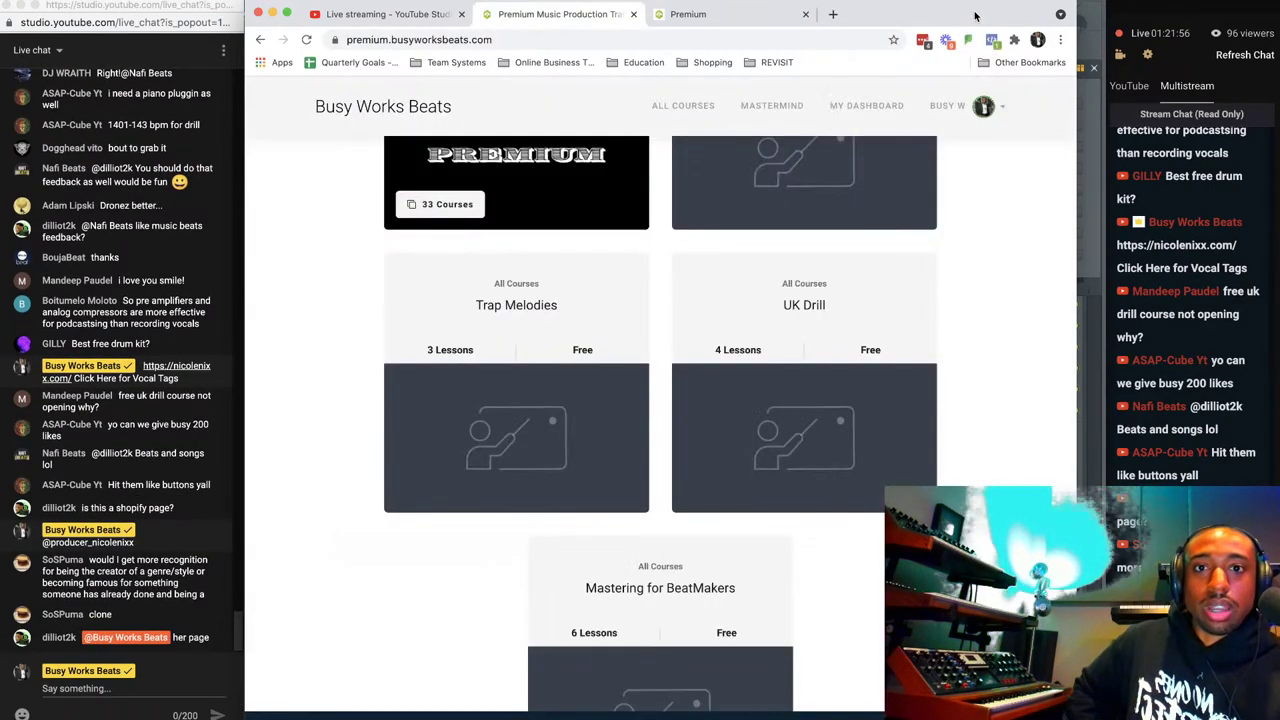
click(766, 13)
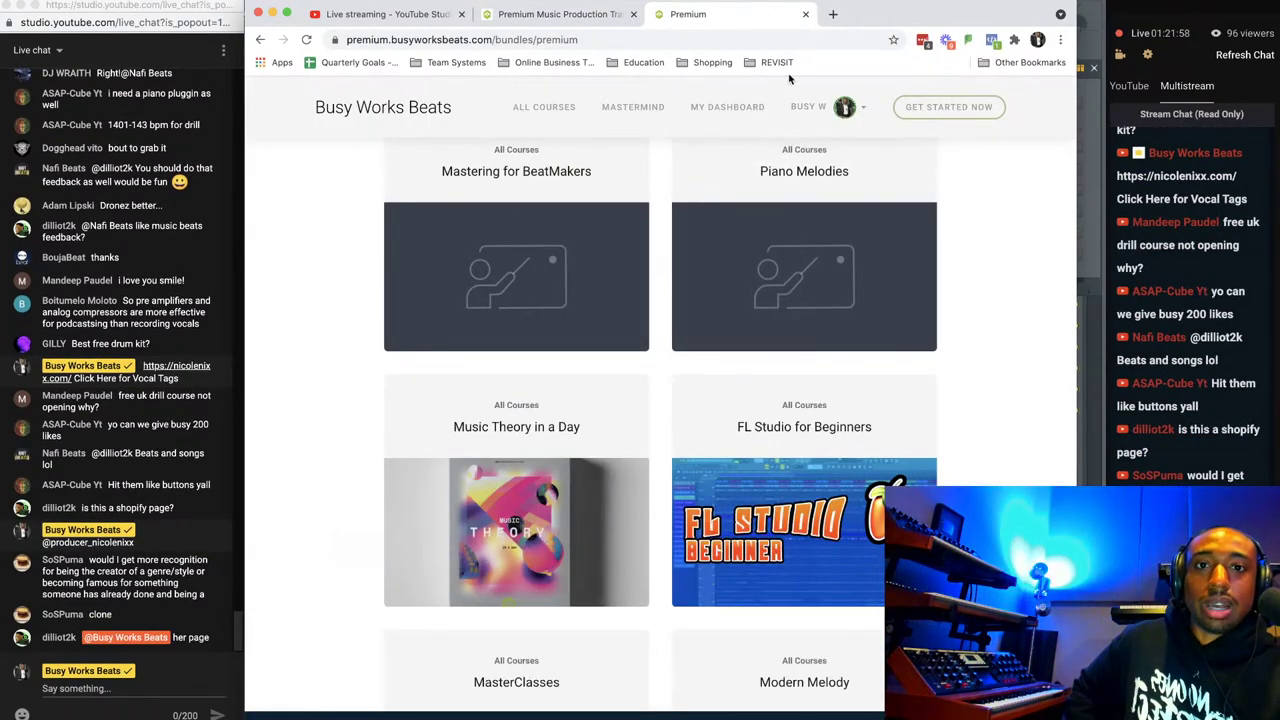
click(805, 14)
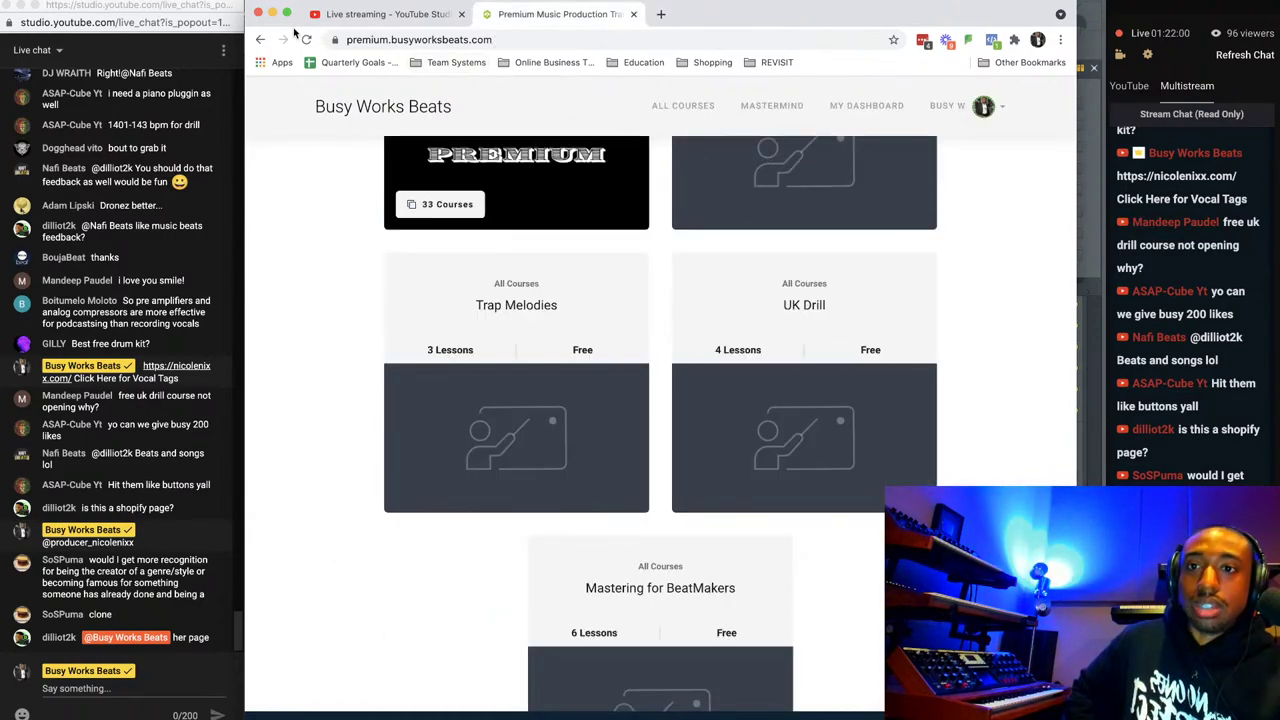
click(272, 14)
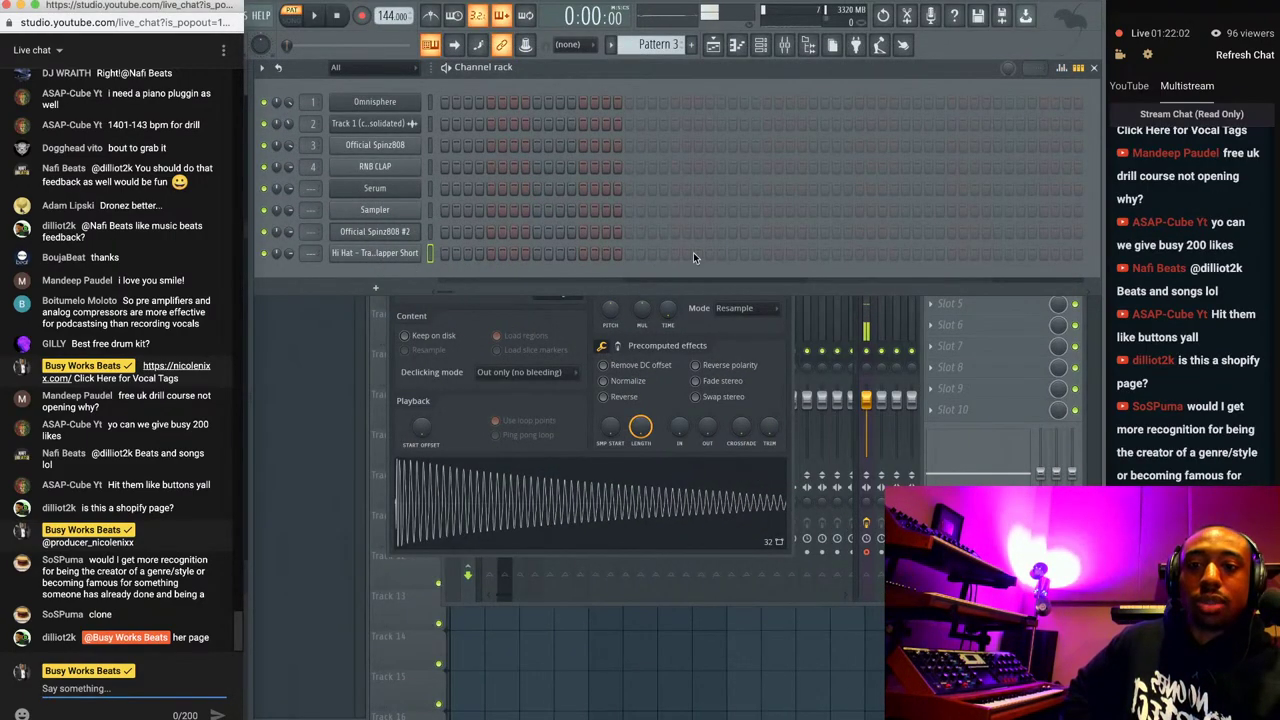
right_click(292, 716)
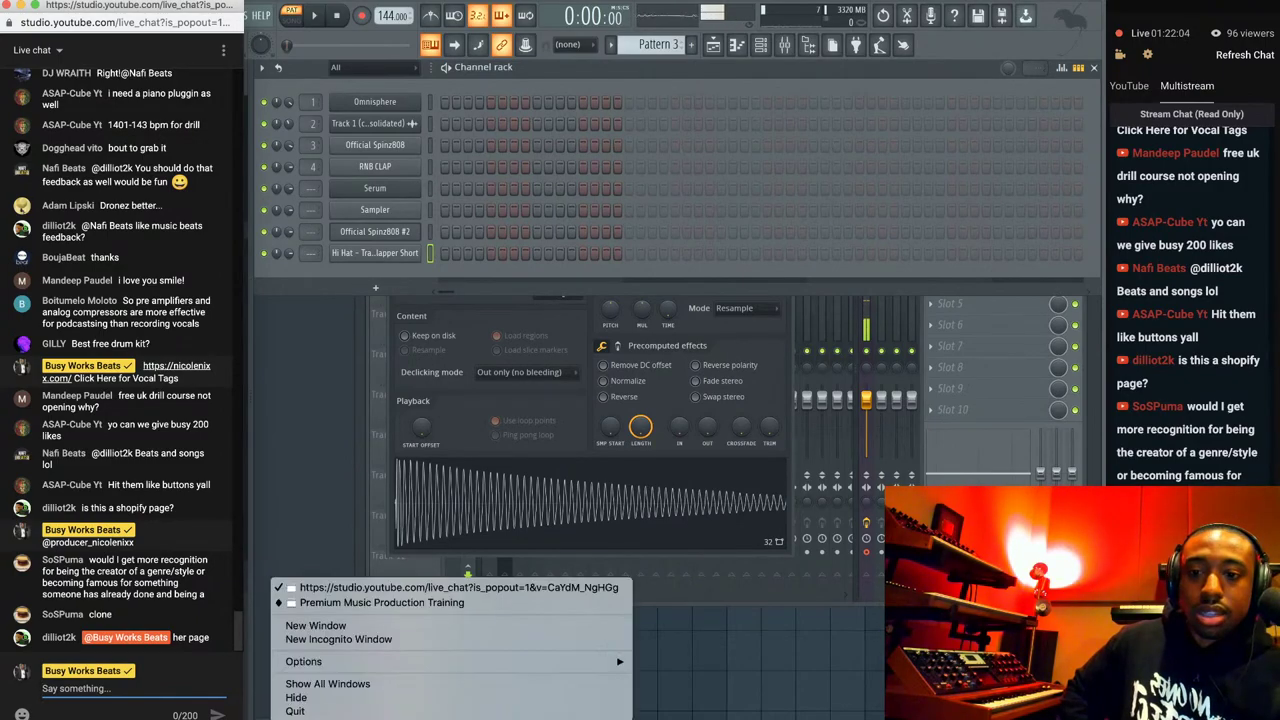
click(360, 602)
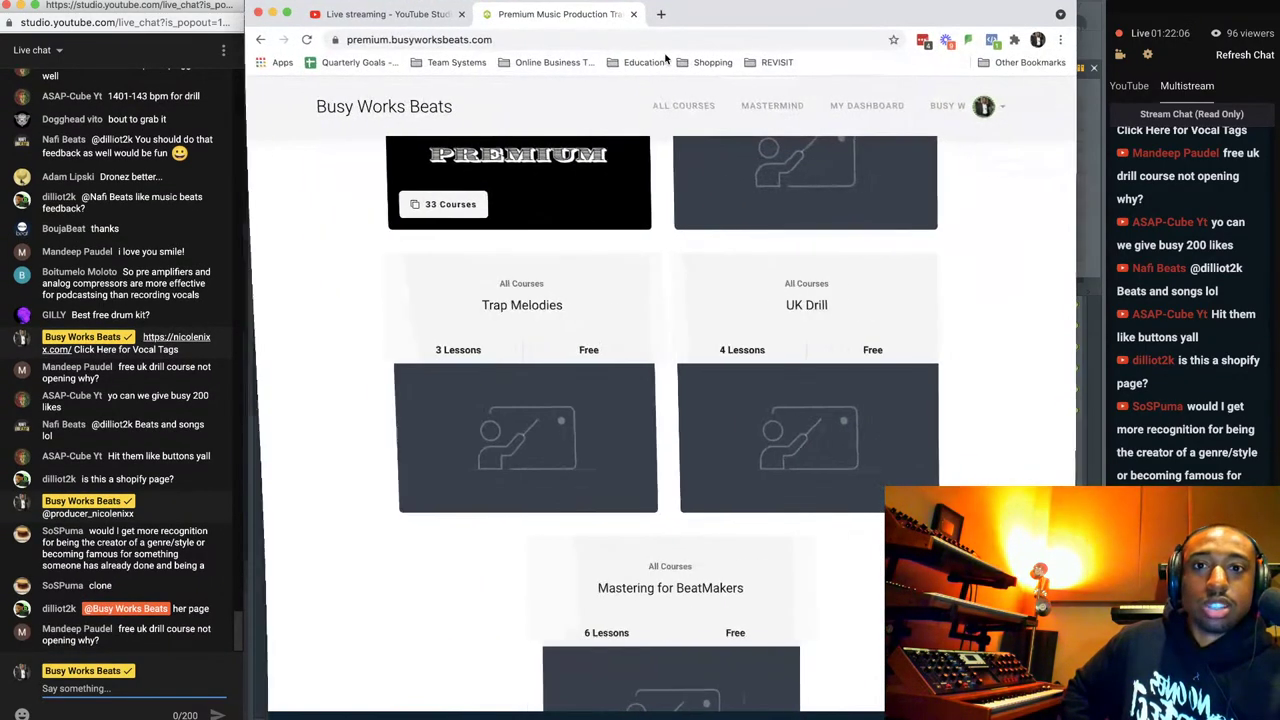
click(660, 14)
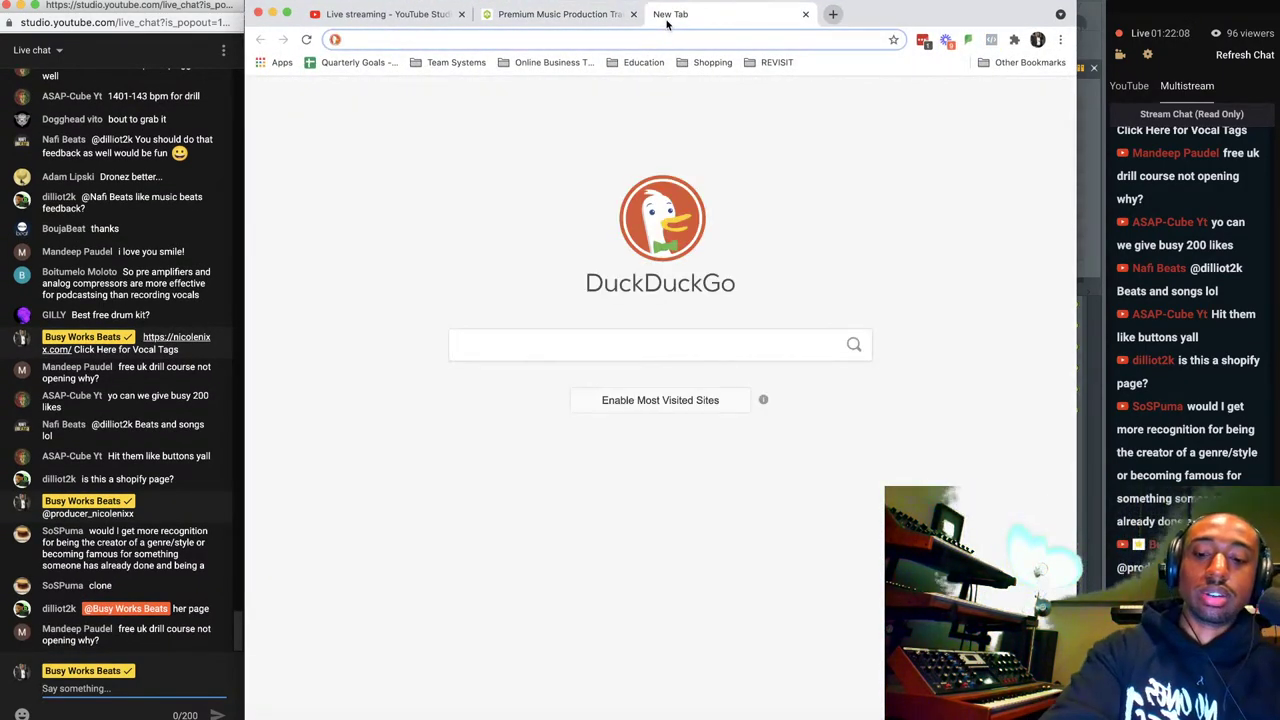
Load nicolenixx.com and inspect the store page's source files in developer tools.
text(nicolenixx)
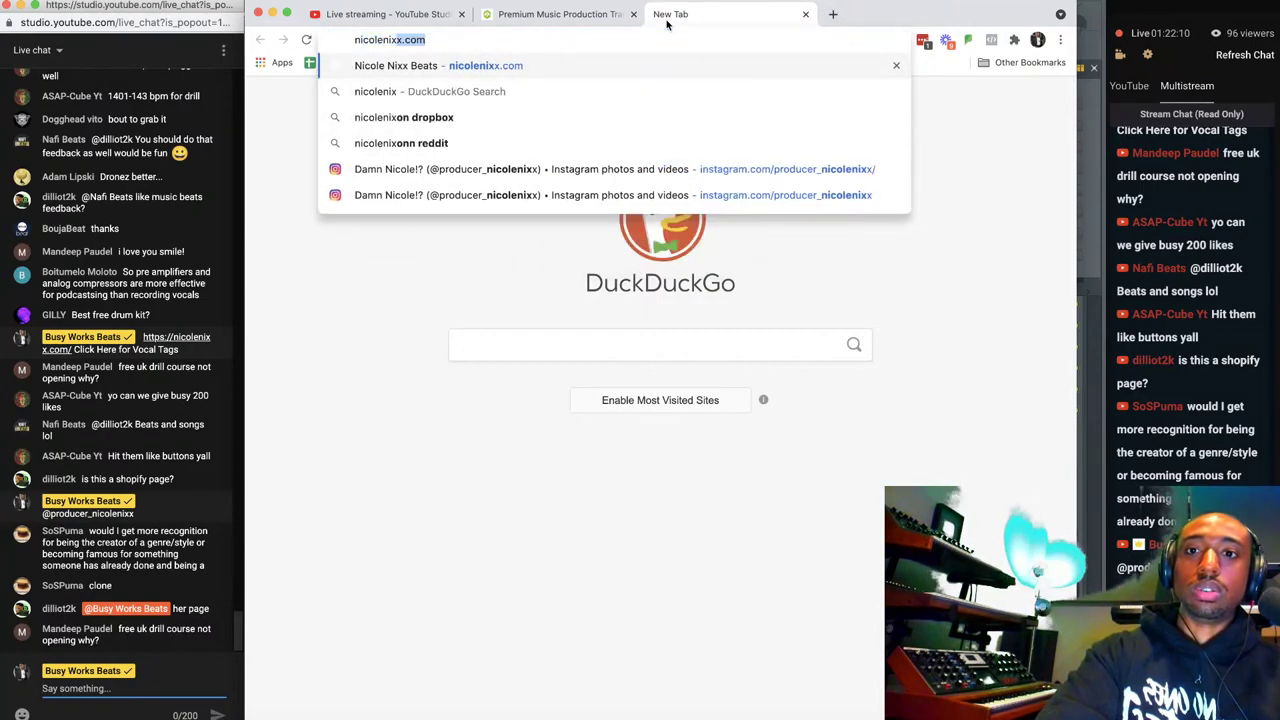
text(.co)
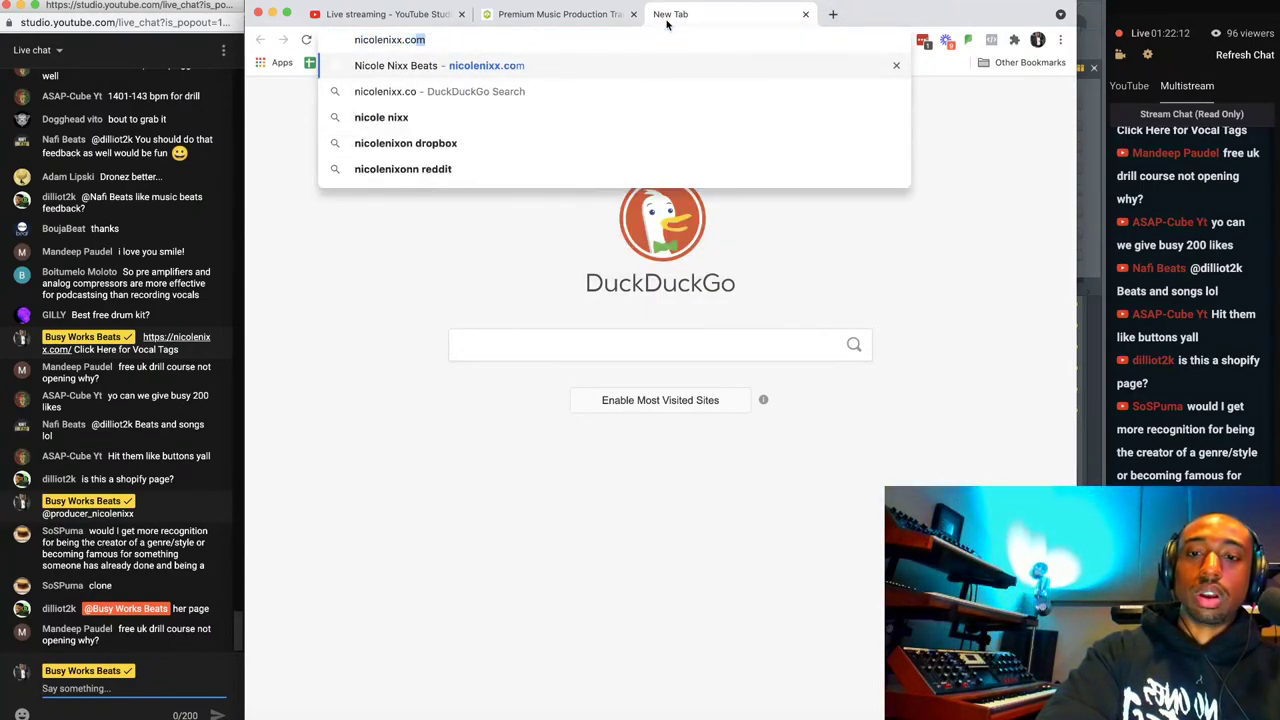
key(Return)
scroll(623, 190, down, 5)
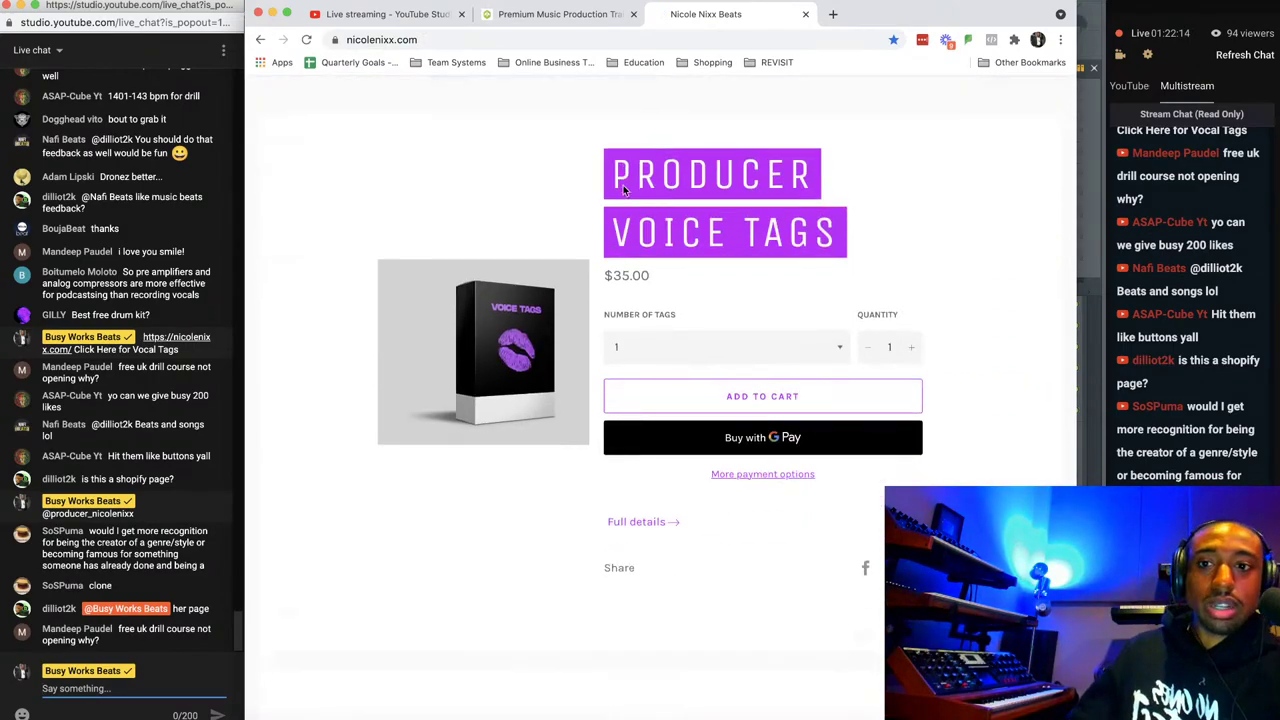
right_click(304, 242)
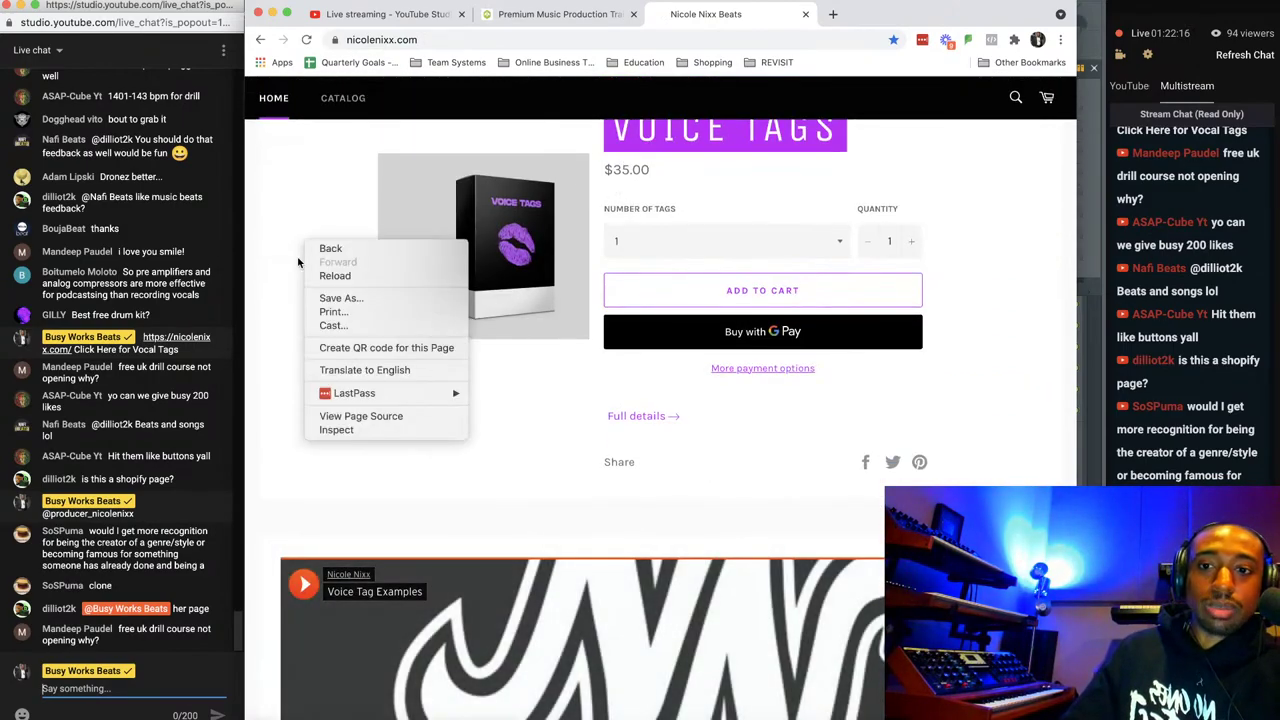
click(330, 430)
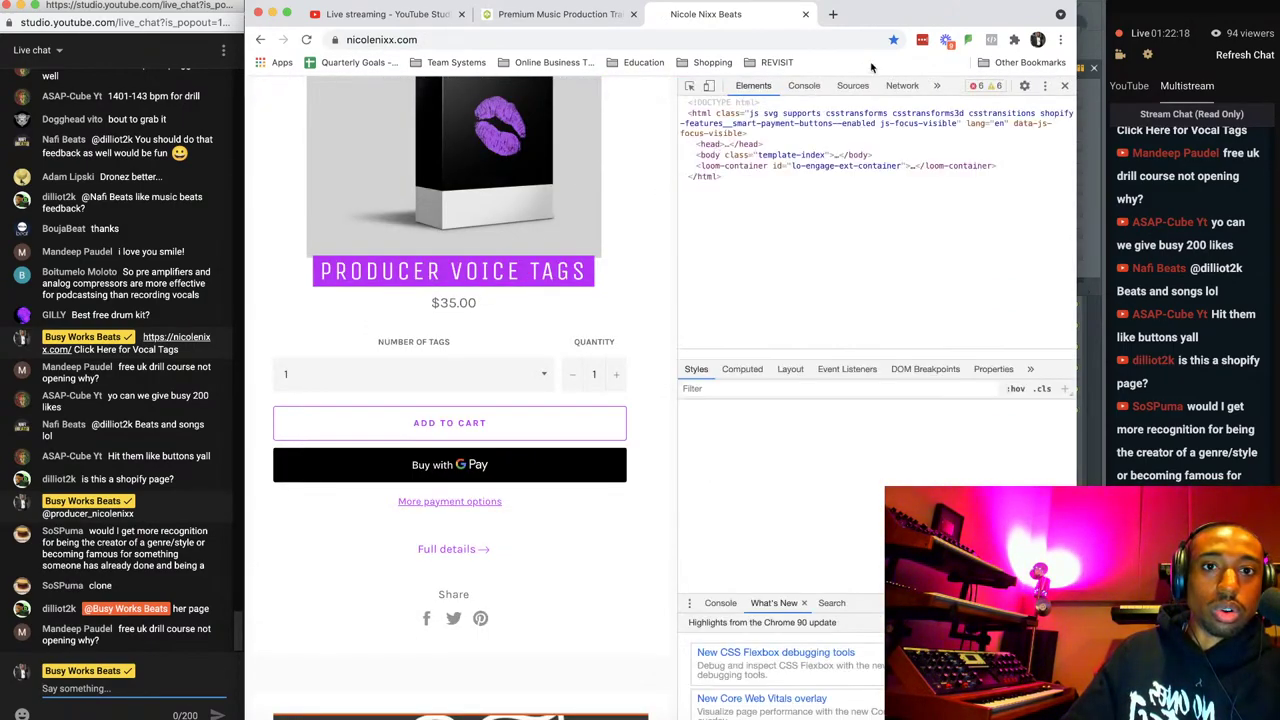
click(852, 86)
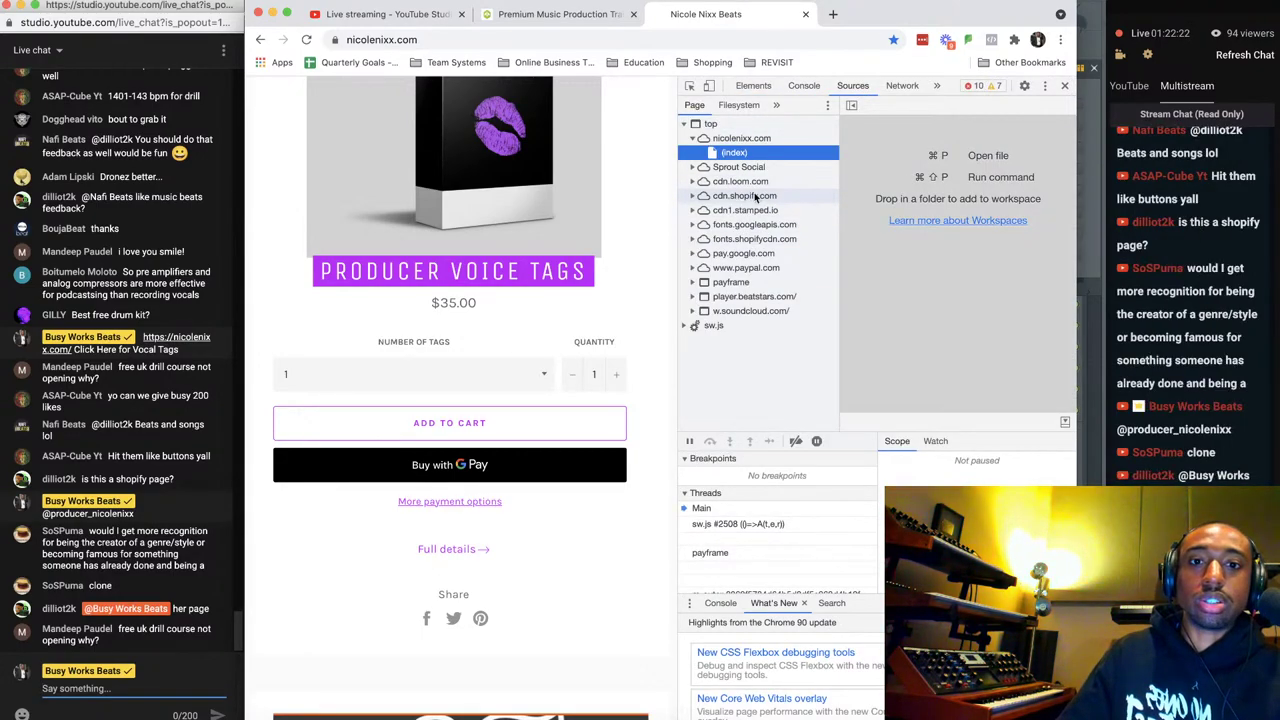
Go to busyworksbeats.com, then close developer tools and the homepage tab.
click(711, 40)
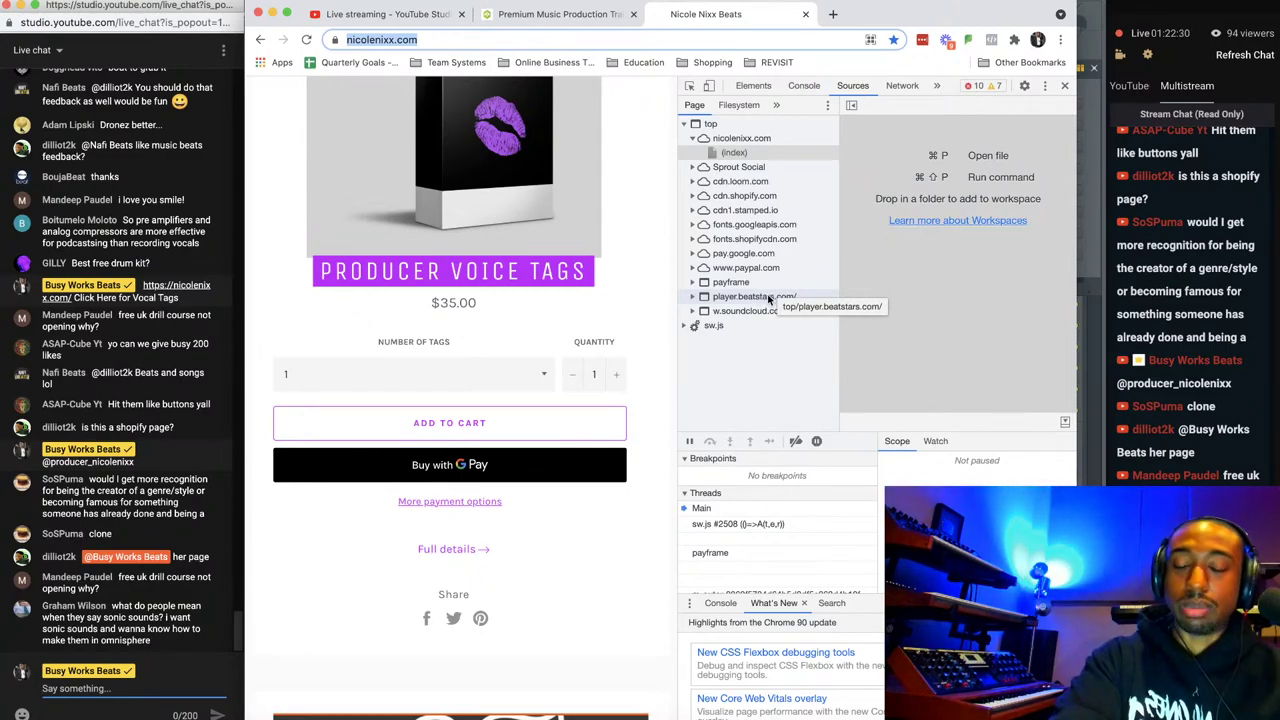
text(busyworksbeats.com)
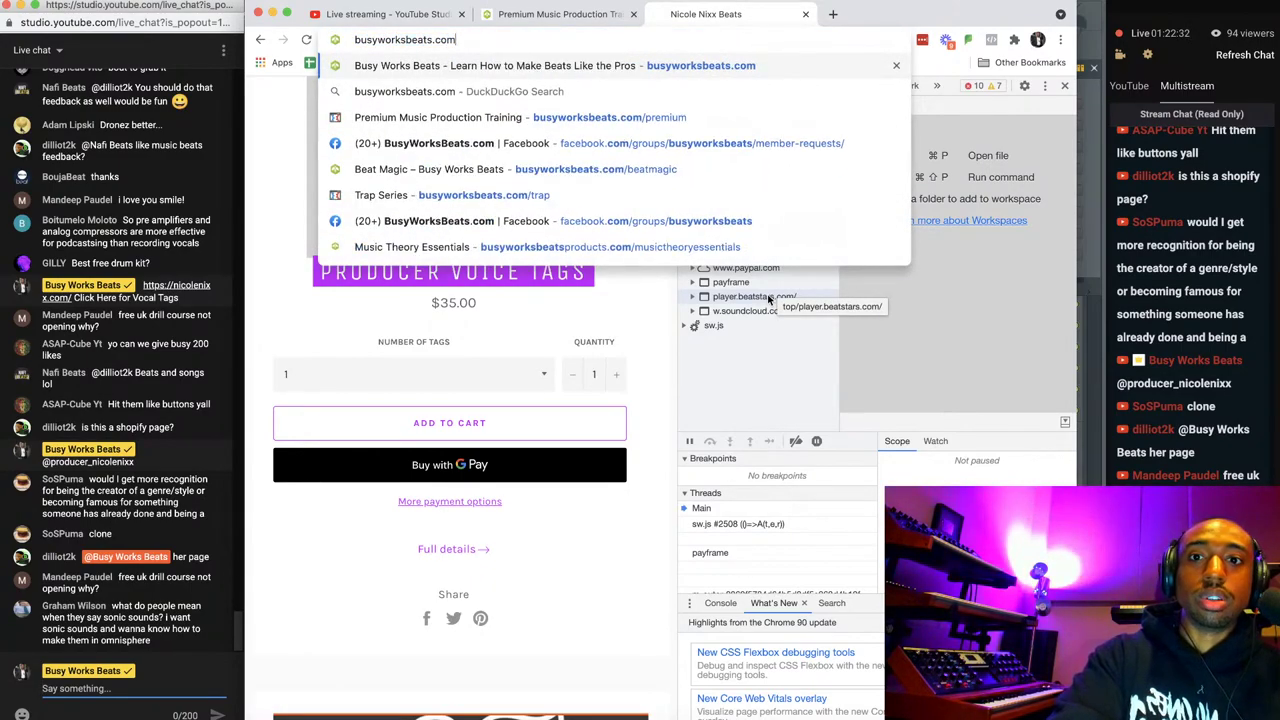
key(Return)
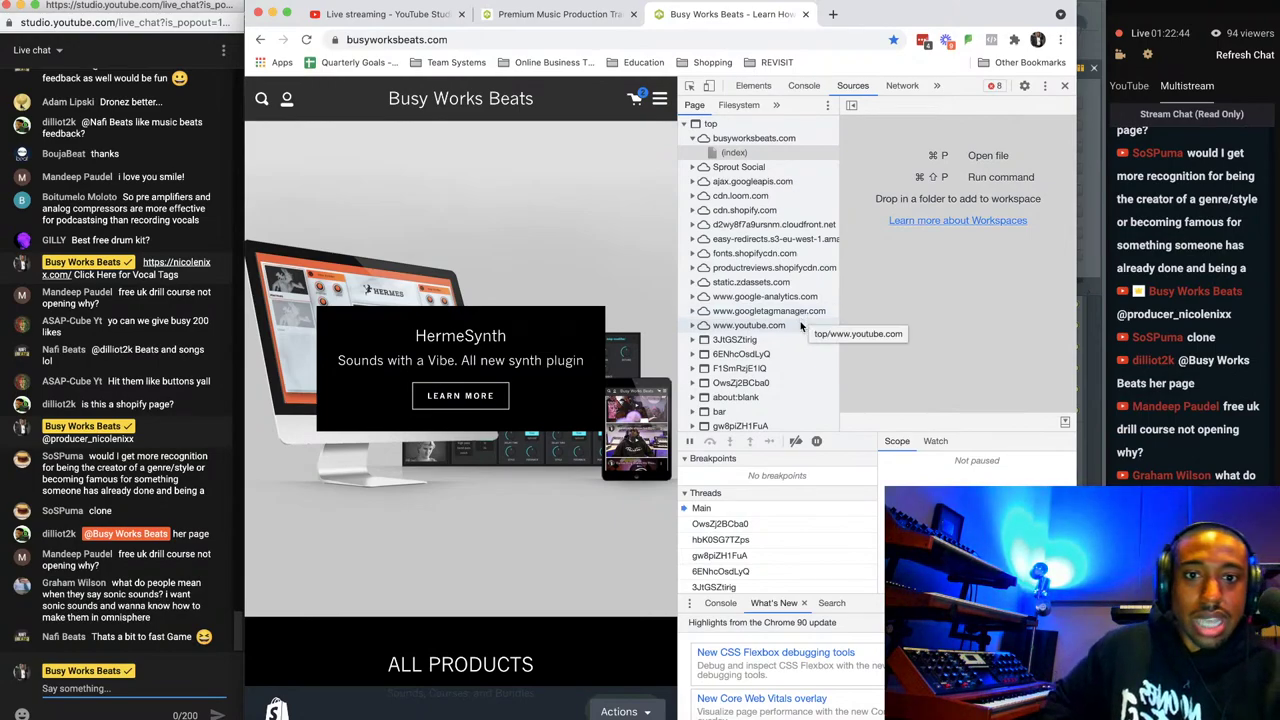
scroll(790, 330, down, 1)
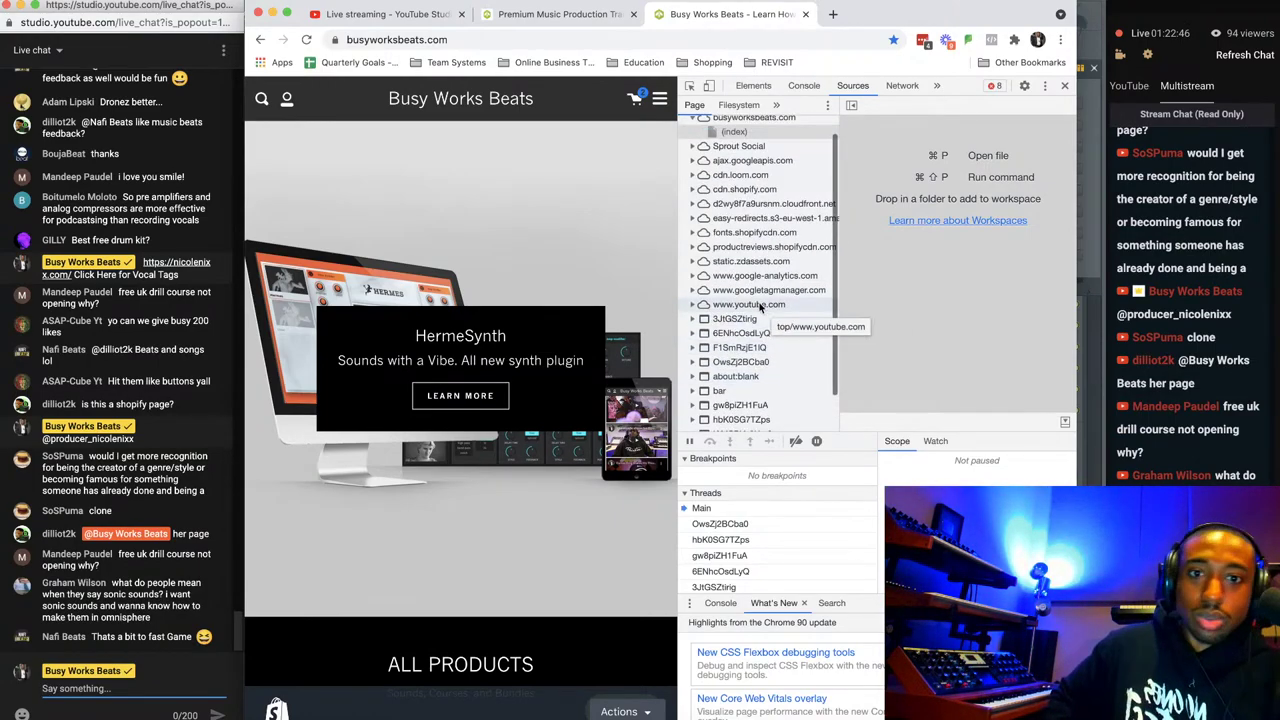
scroll(760, 307, up, 2)
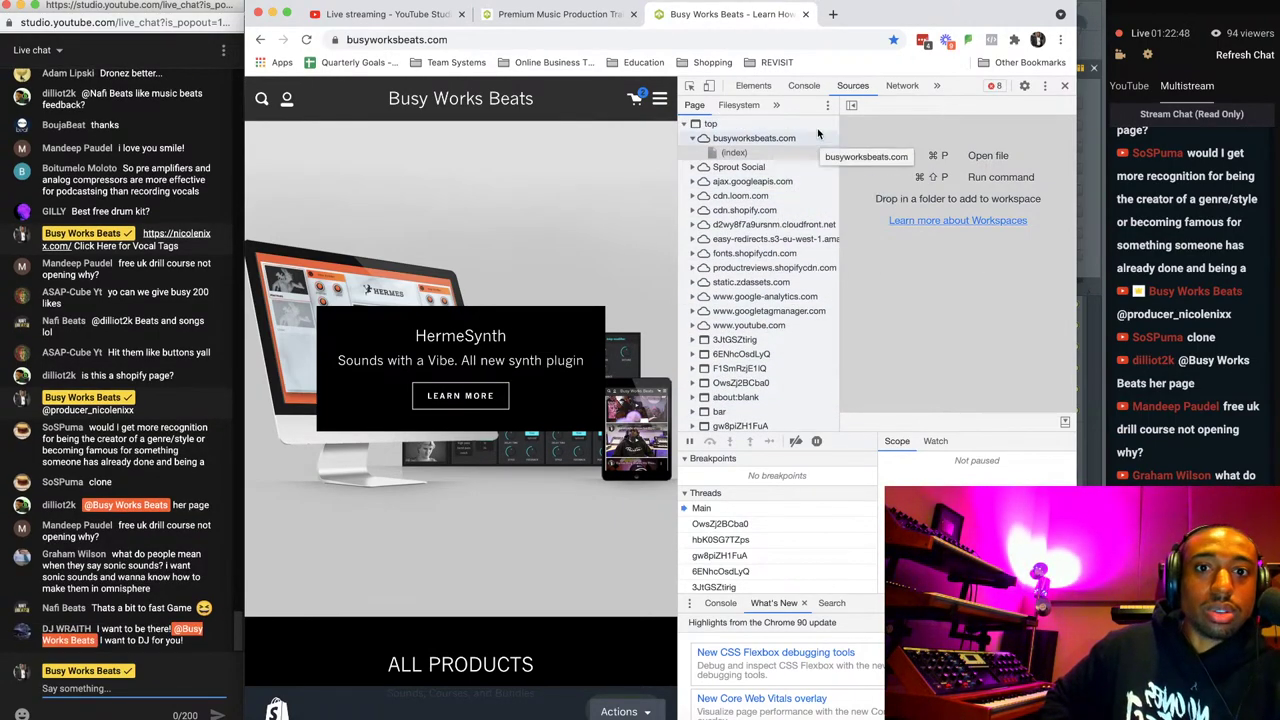
click(1066, 86)
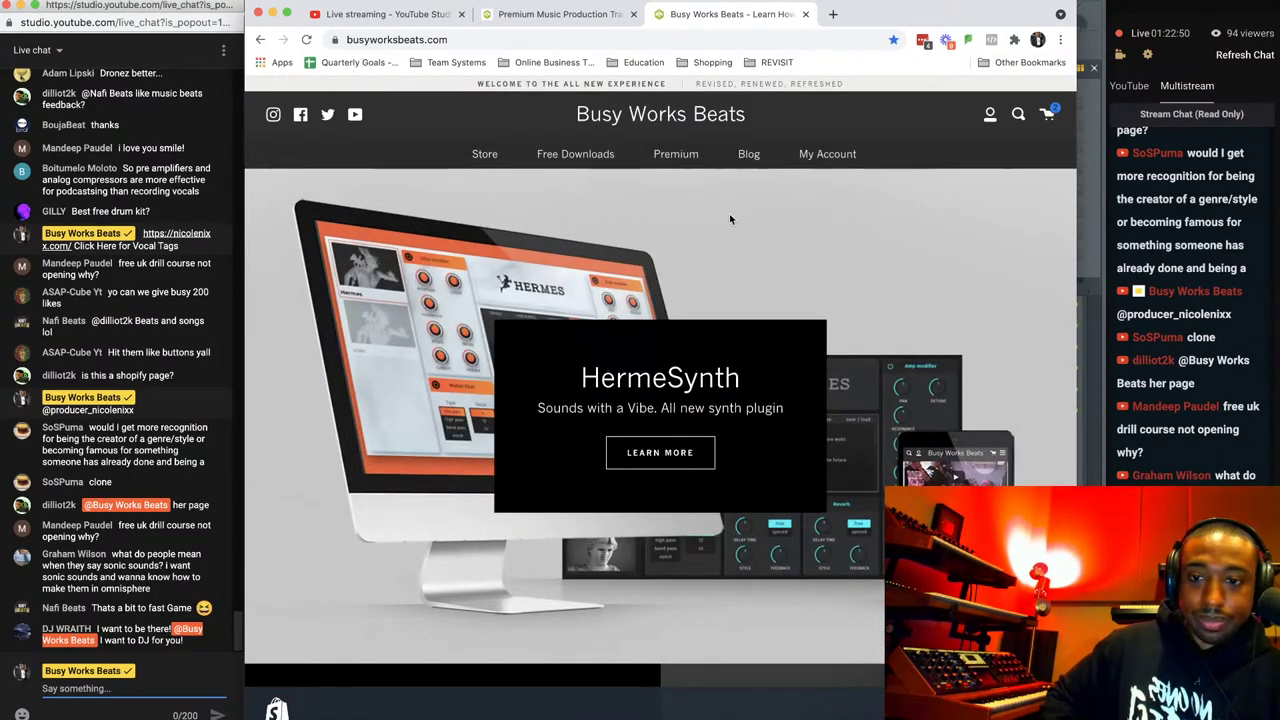
click(805, 14)
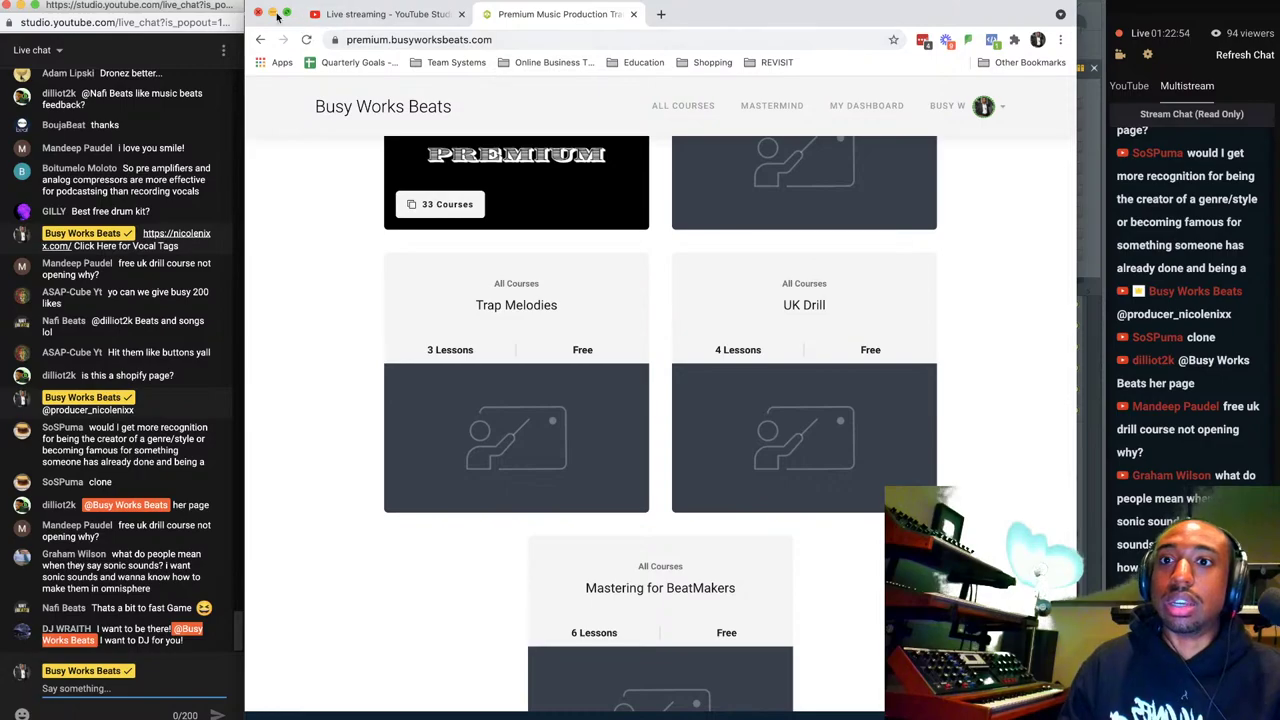
Minimize Chrome and bring the Live Stream QA project in FL Studio to the front.
click(273, 13)
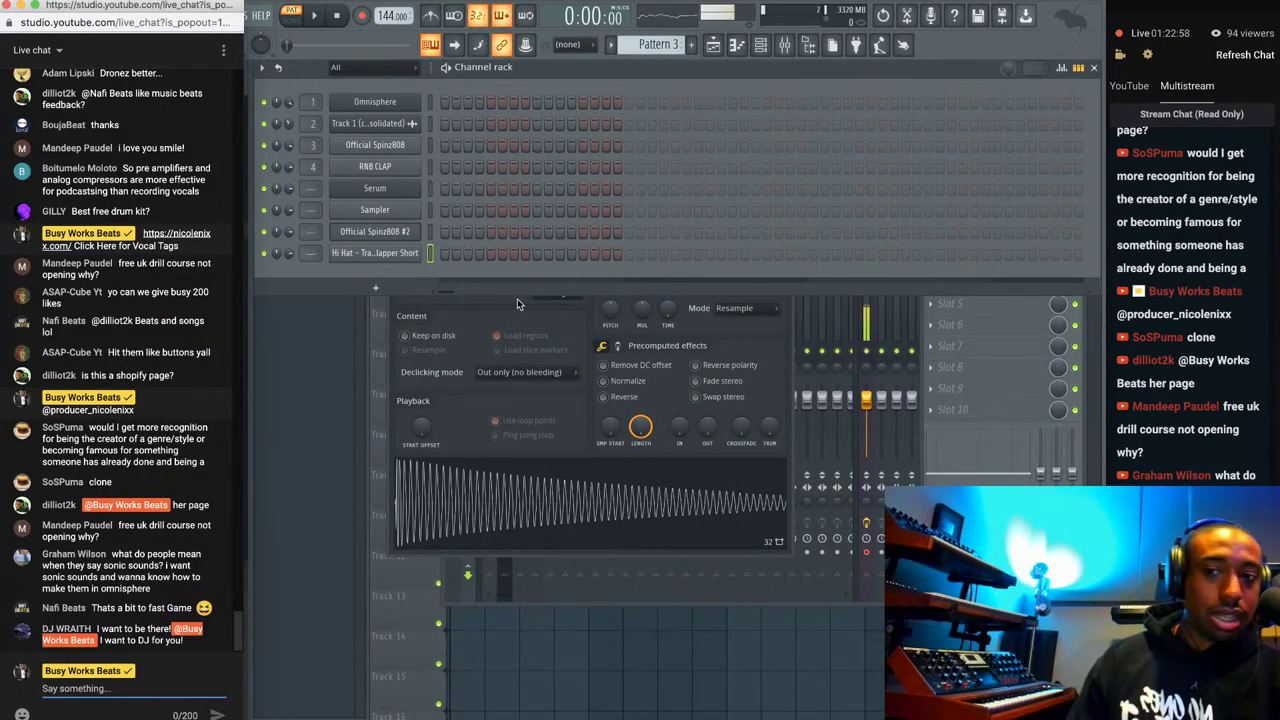
click(466, 269)
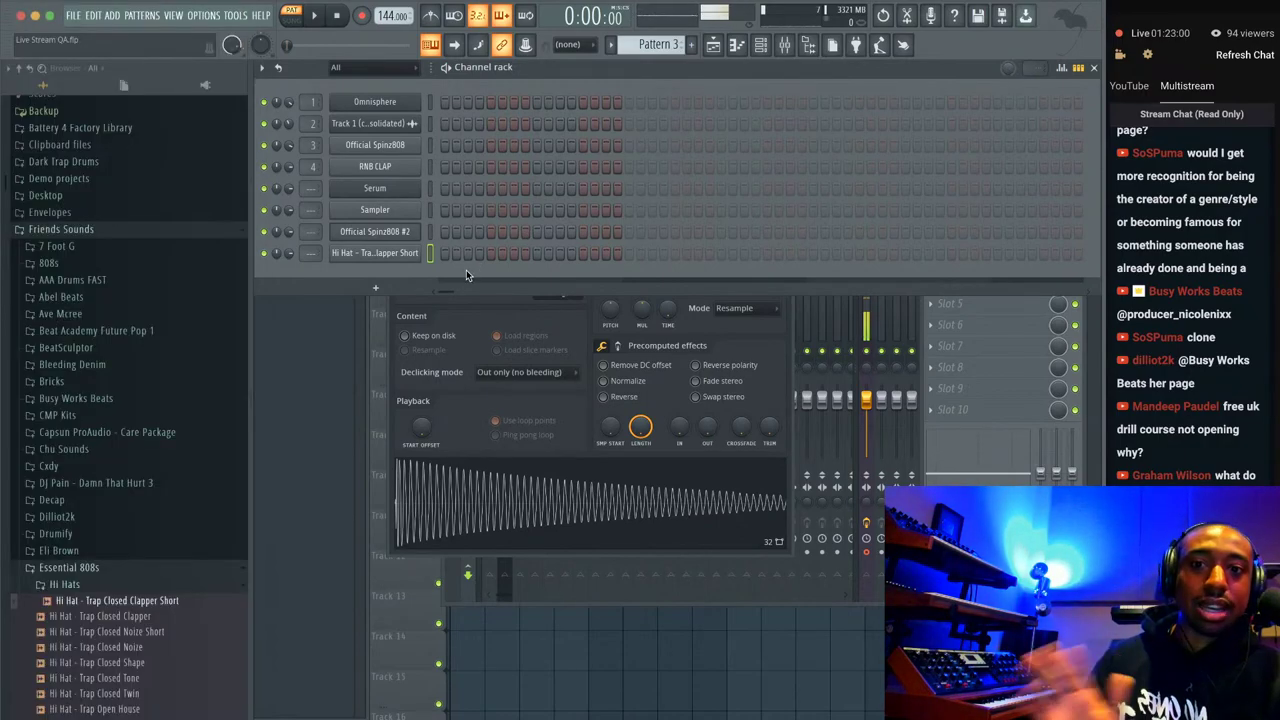
click(288, 718)
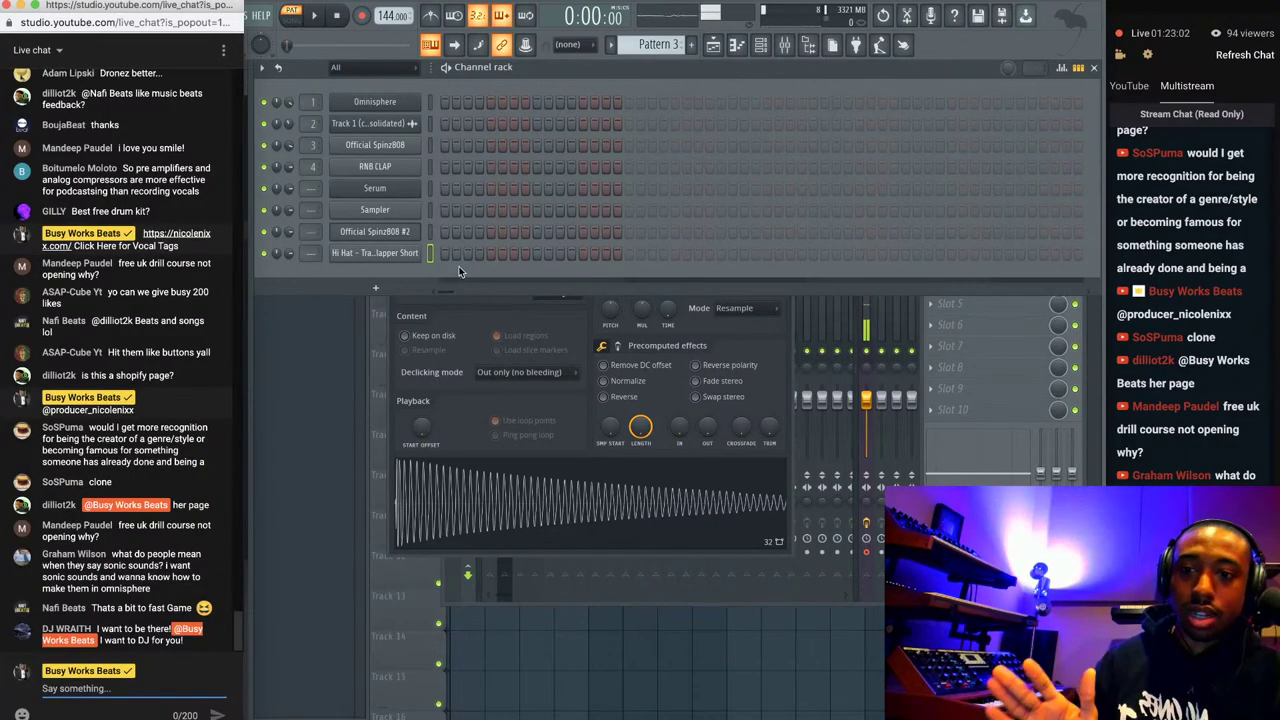
click(528, 267)
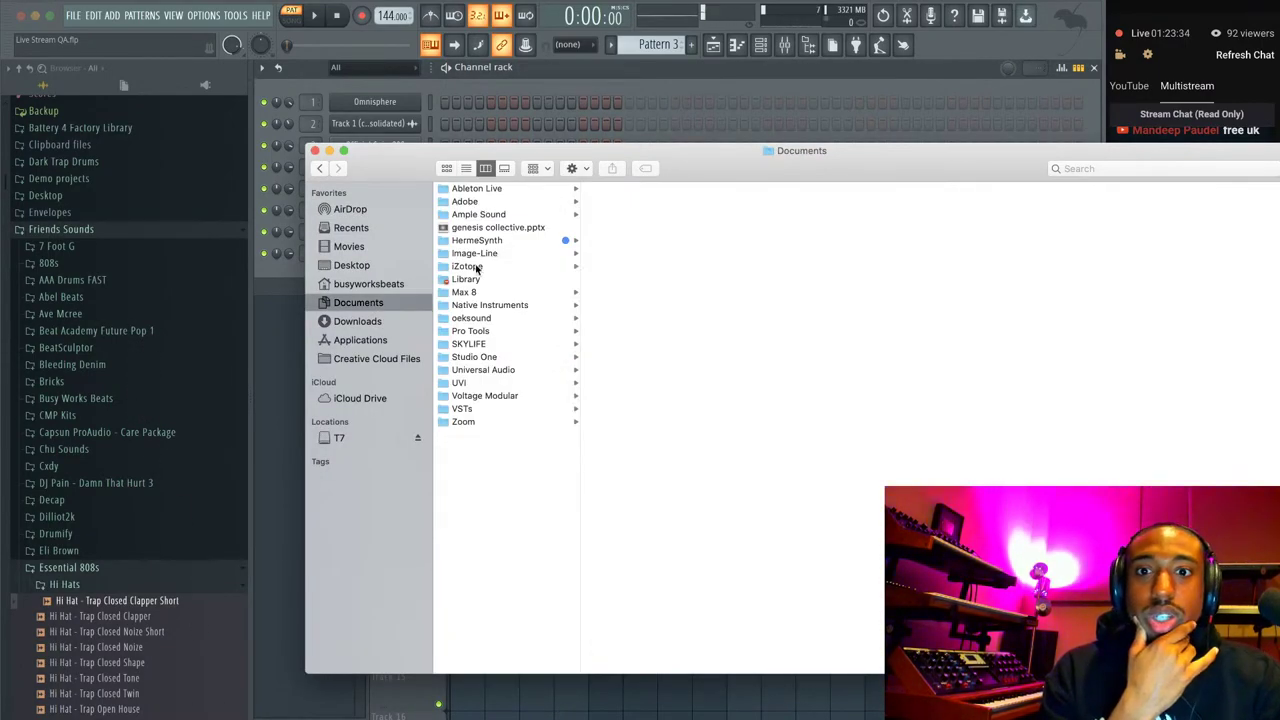
Browse to home > Music > Busy Works Beats Songs in Finder and show it as a list.
click(375, 284)
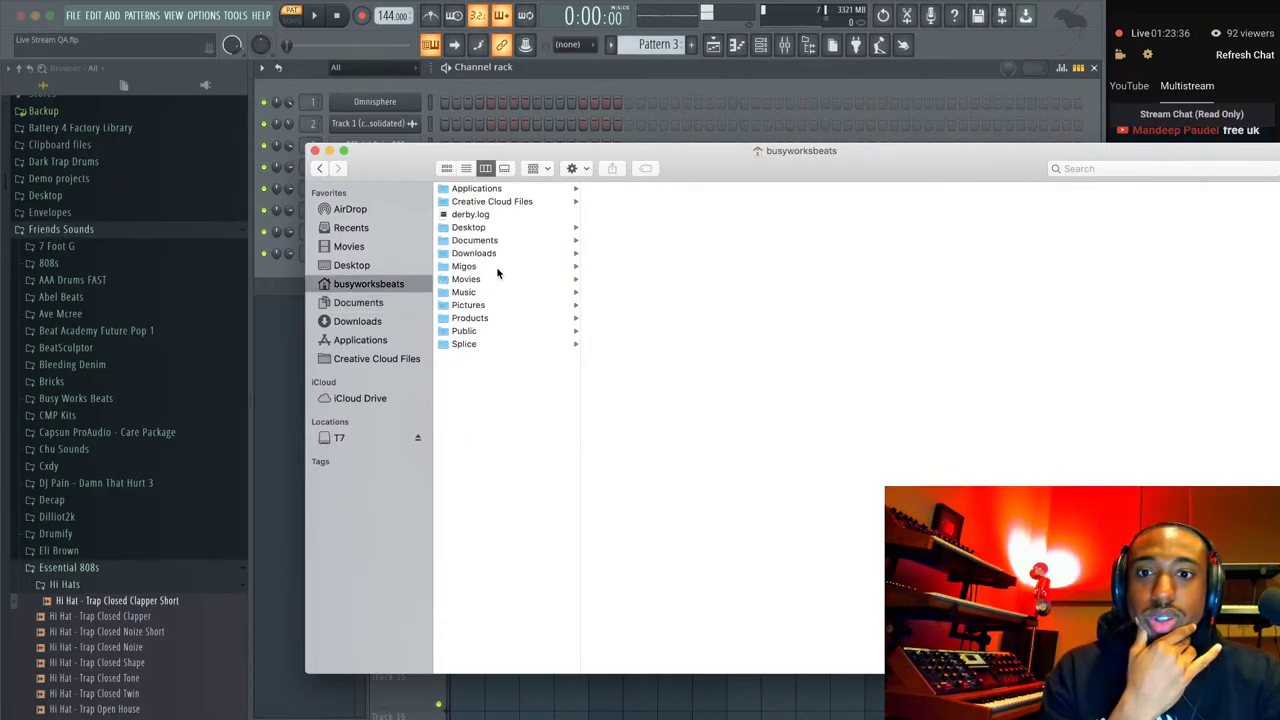
click(490, 292)
click(655, 214)
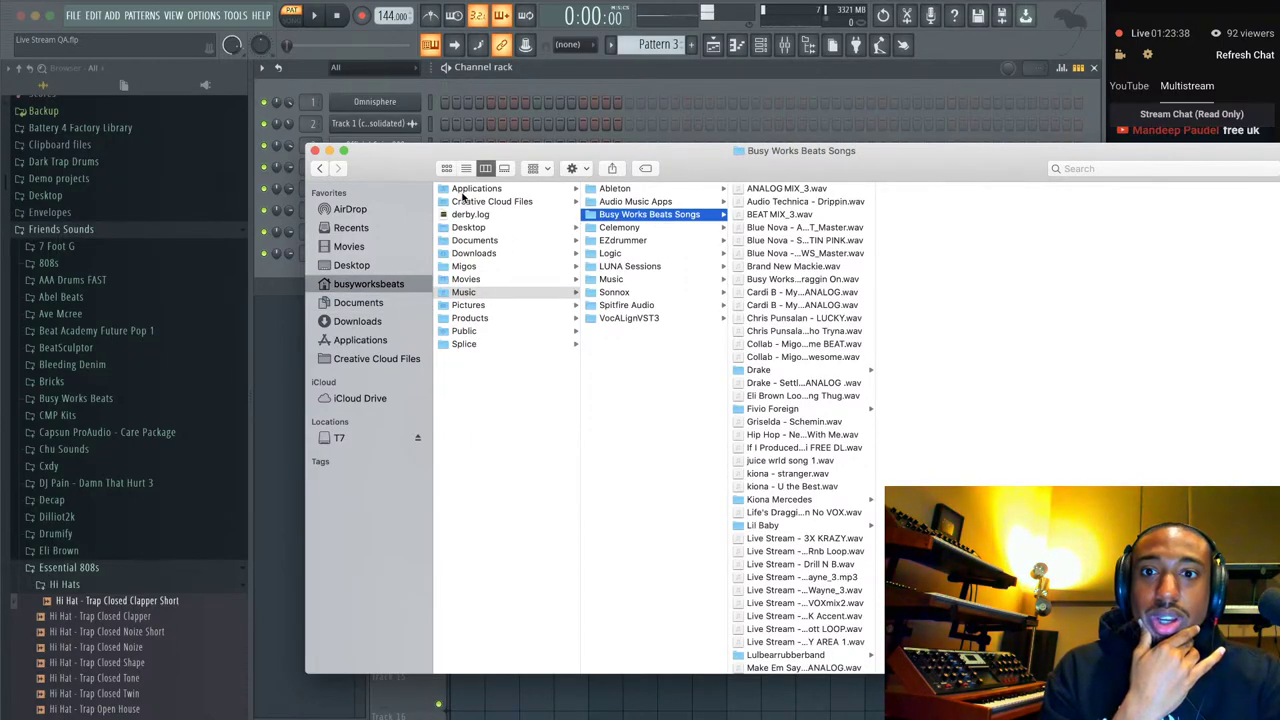
click(466, 169)
scroll(637, 378, down, 10)
scroll(637, 378, up, 3)
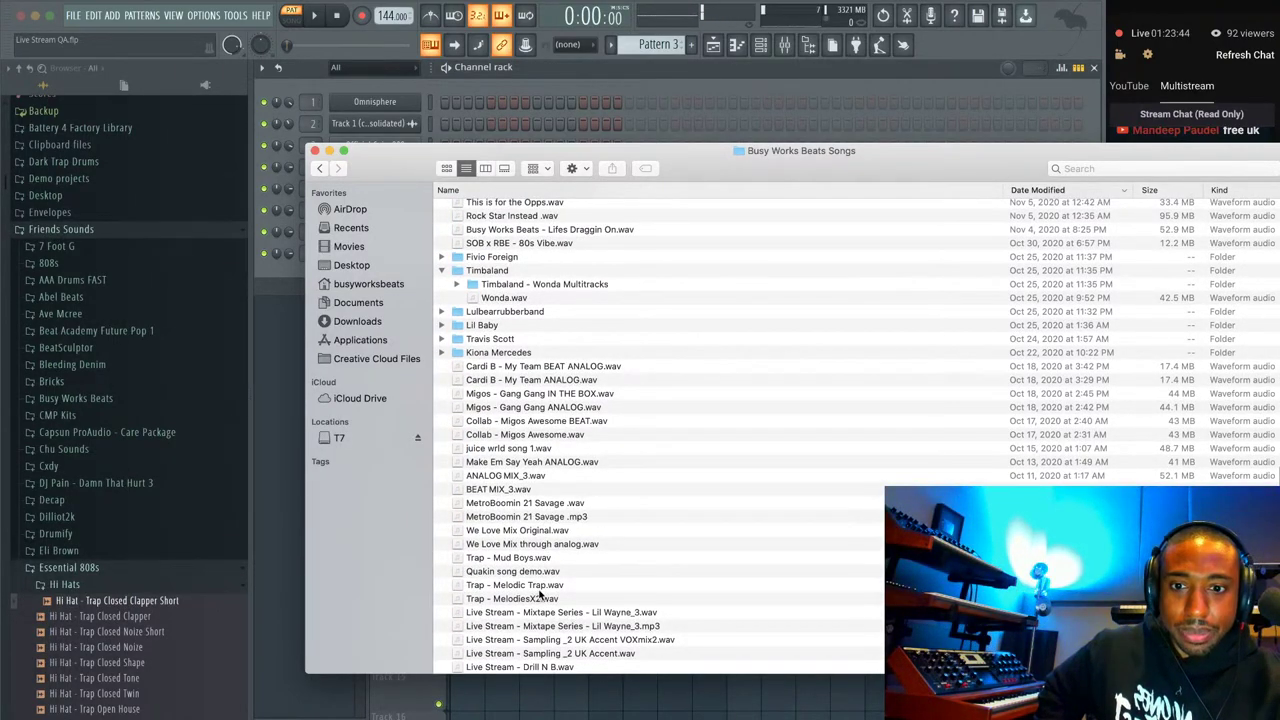
Quick Look preview Trap - Melodic Trap.wav, then the Lil Wayne_3.wav mixtape recording.
click(539, 586)
key(space)
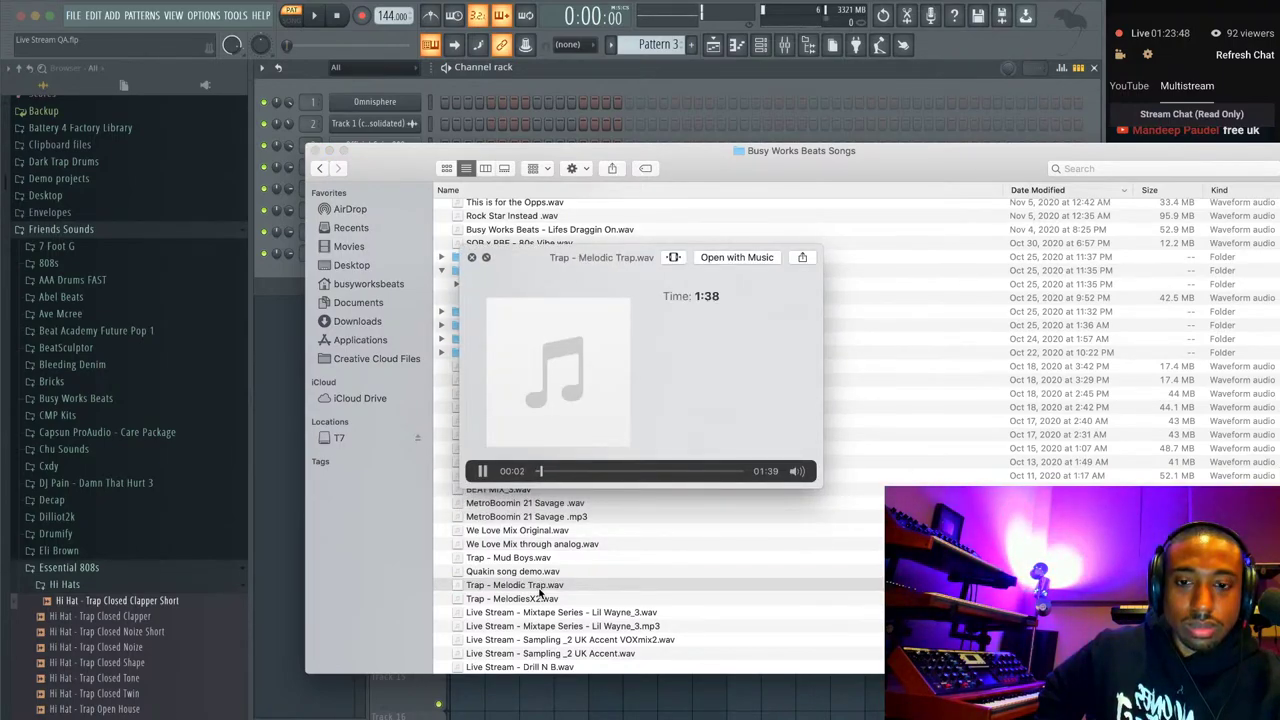
key(space)
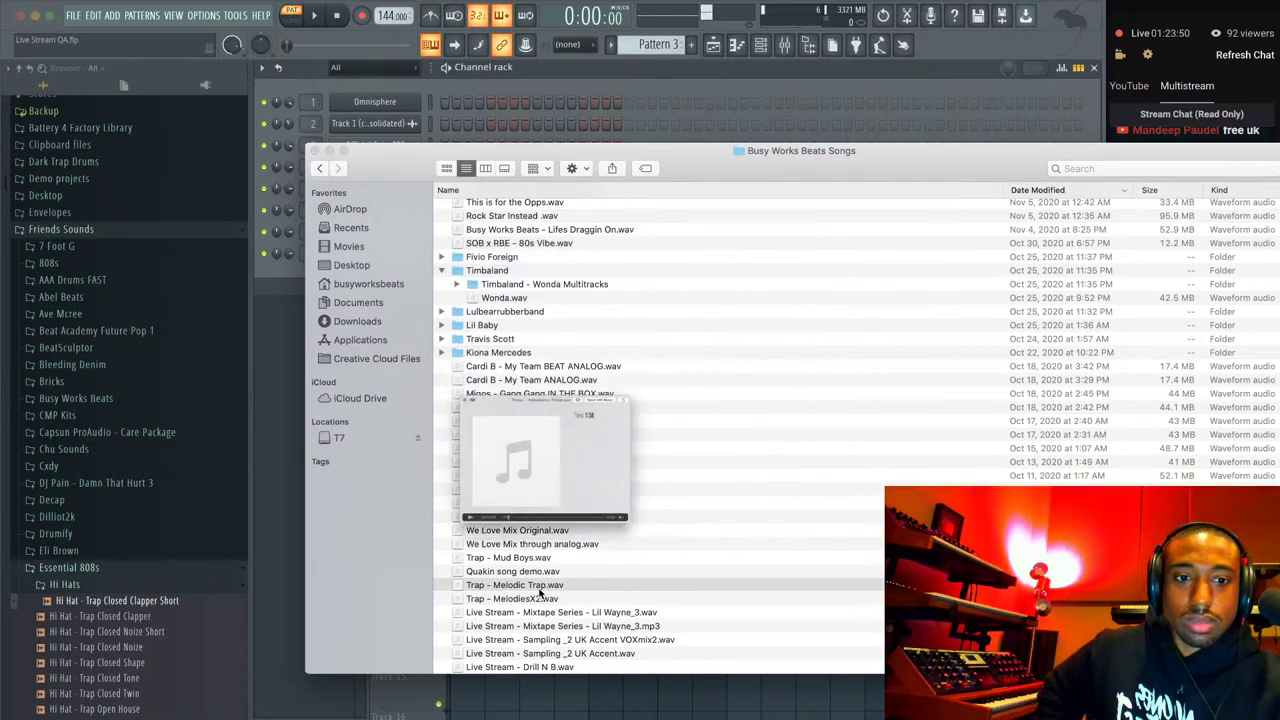
click(587, 613)
key(space)
key(space)
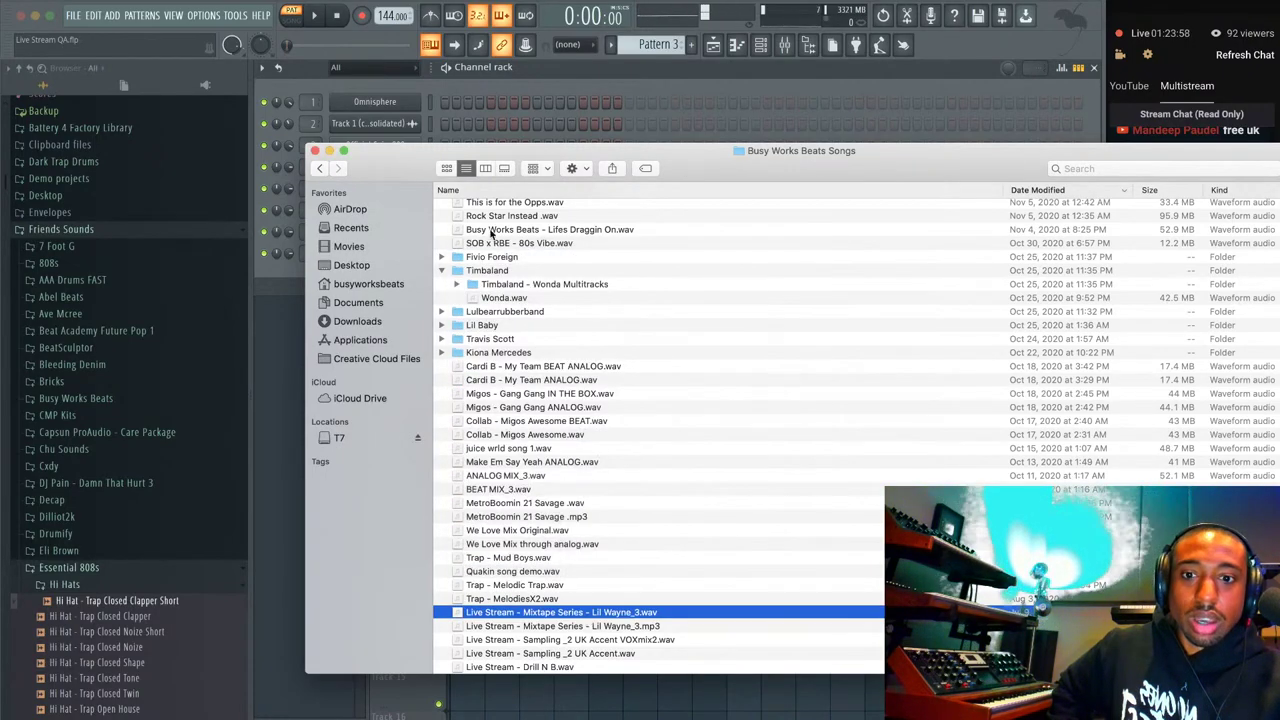
click(73, 15)
mouse_move(110, 50)
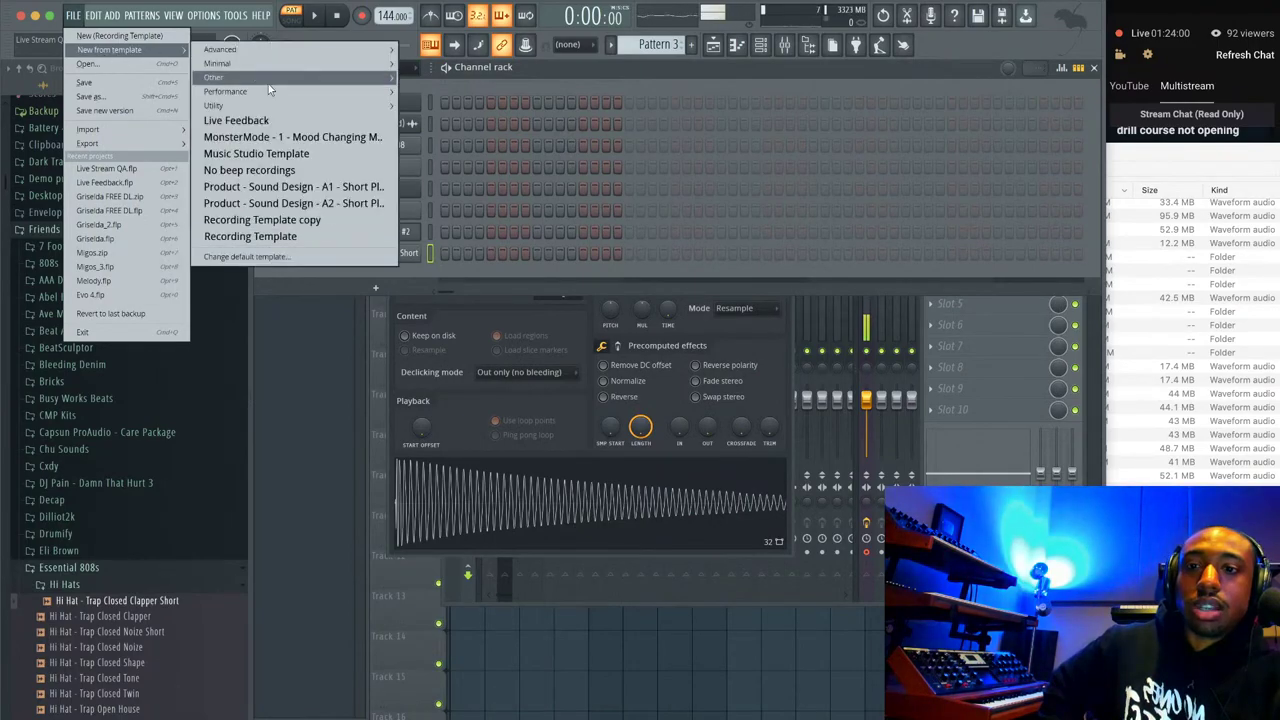
Start a new project from the Music Studio Template without saving, and save it as snoics.flp.
click(280, 160)
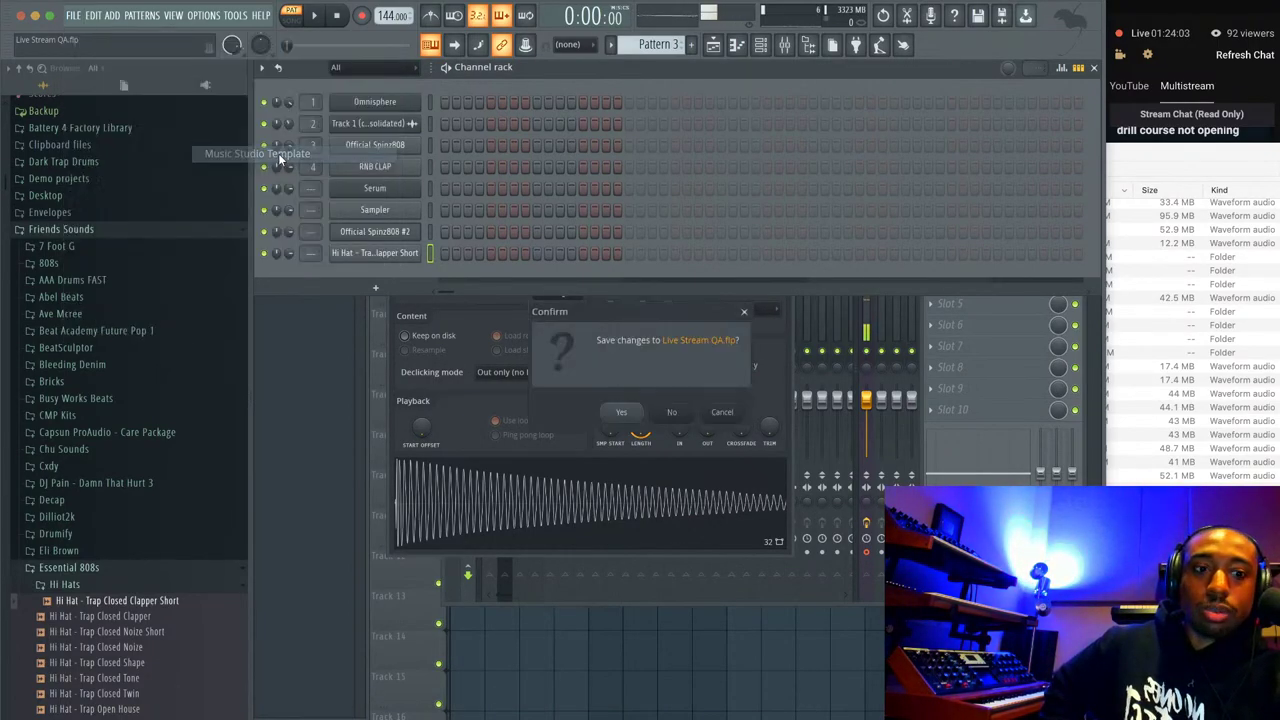
click(684, 411)
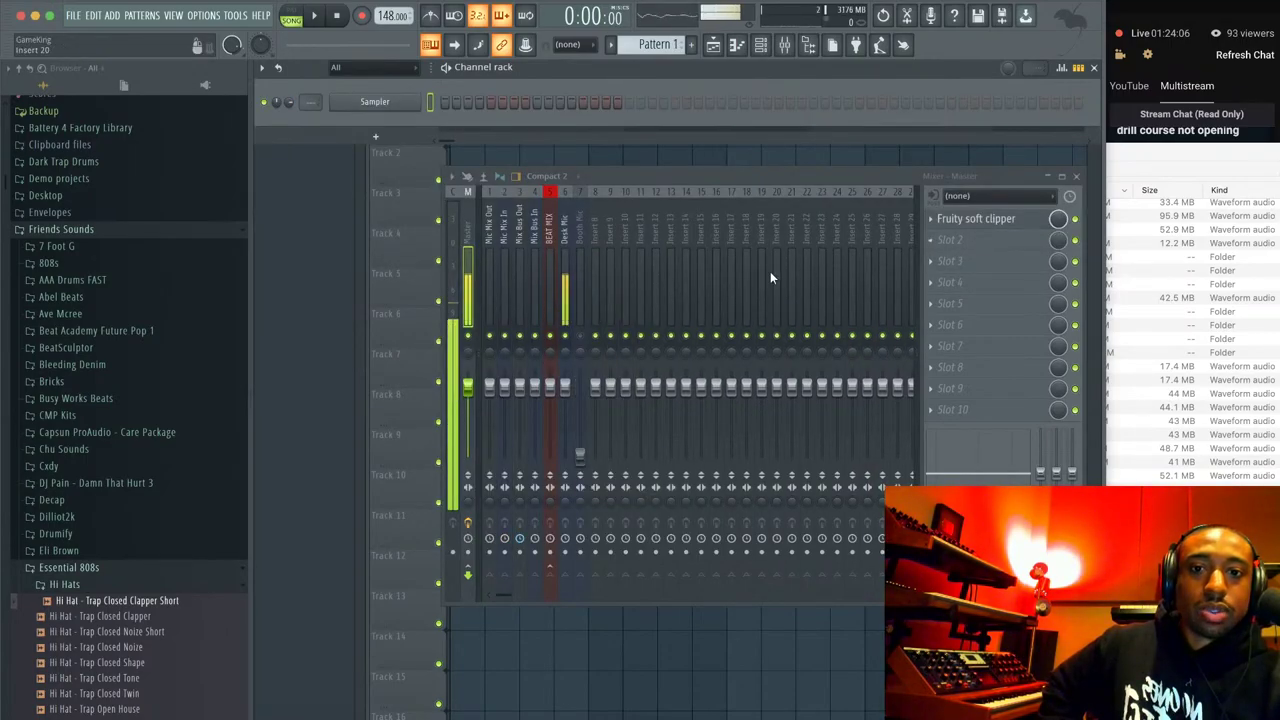
click(73, 15)
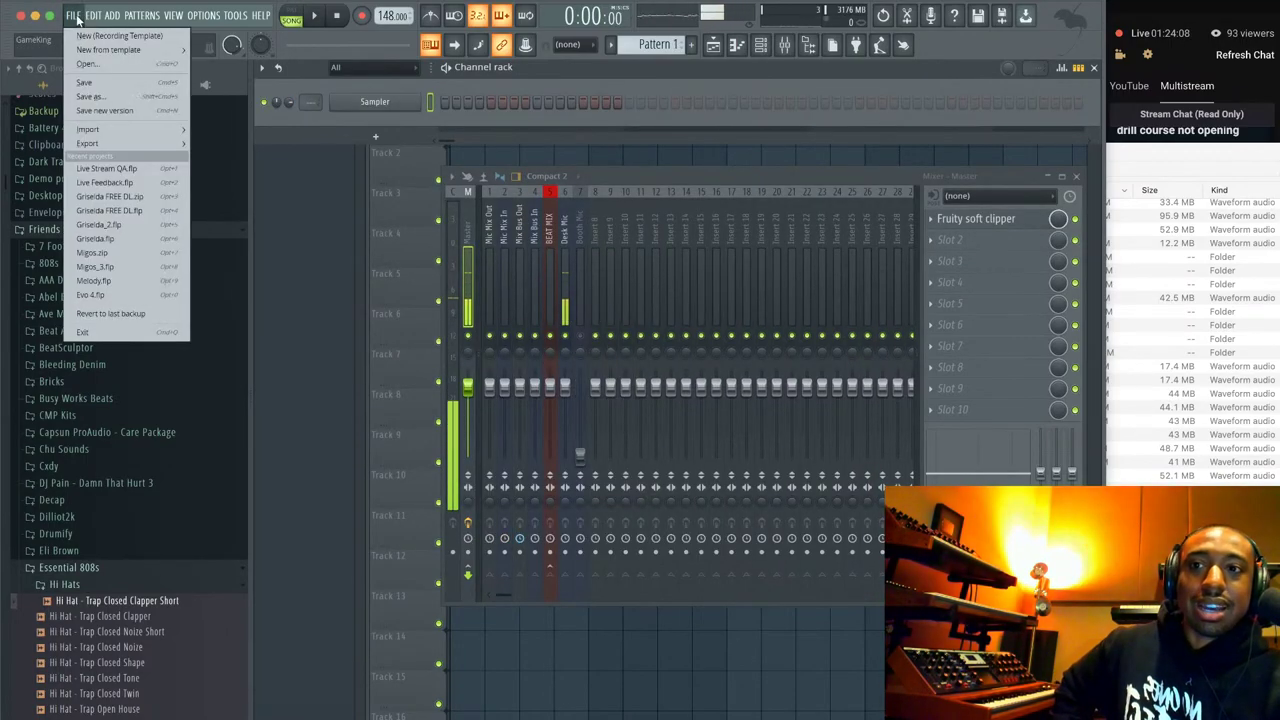
click(112, 95)
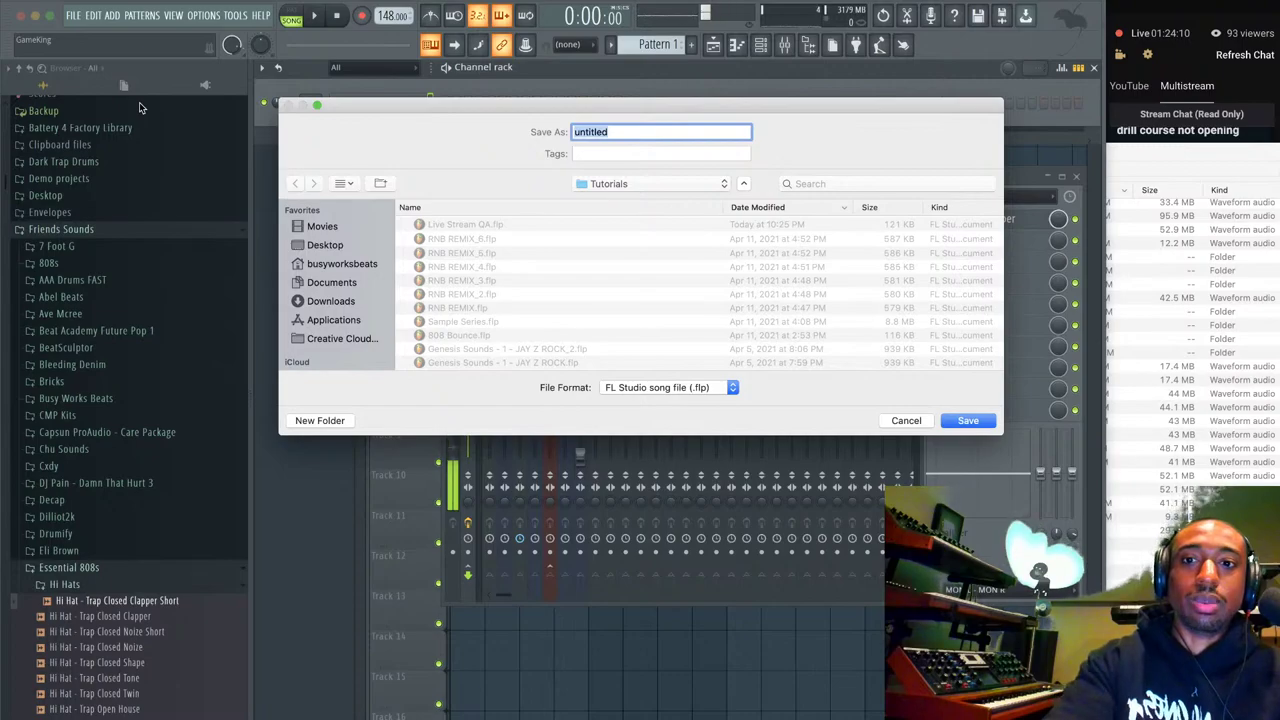
key(Return)
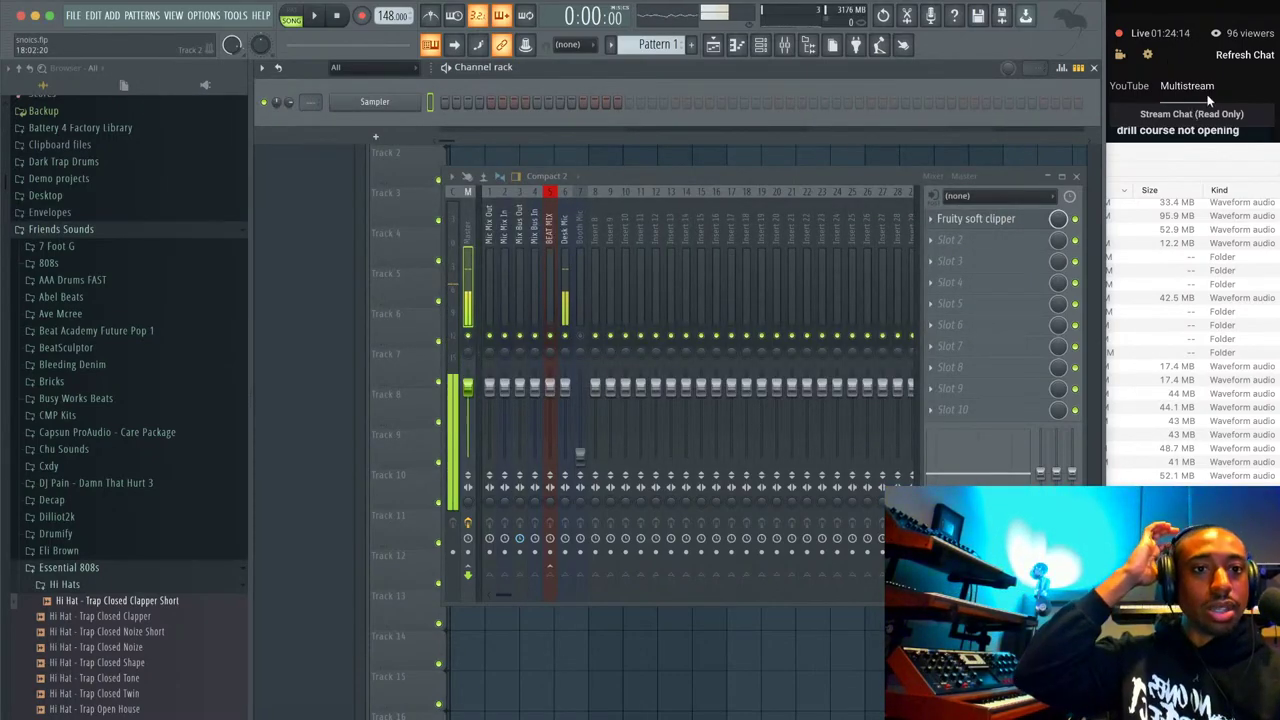
Drag Lil Wayne_3.wav onto playlist Track 1 and route its channel to mixer insert 8.
click(1173, 167)
drag(657, 185, 828, 136)
drag(724, 568, 478, 116)
click(766, 44)
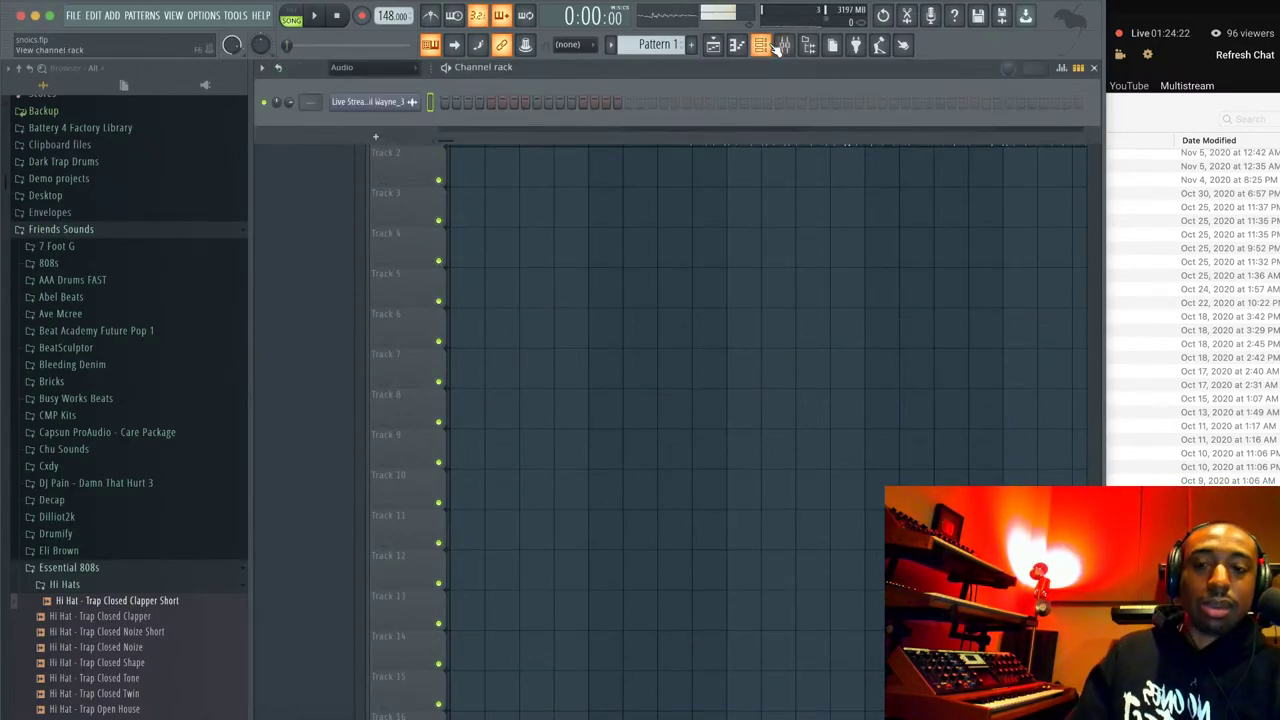
key(ctrl+l)
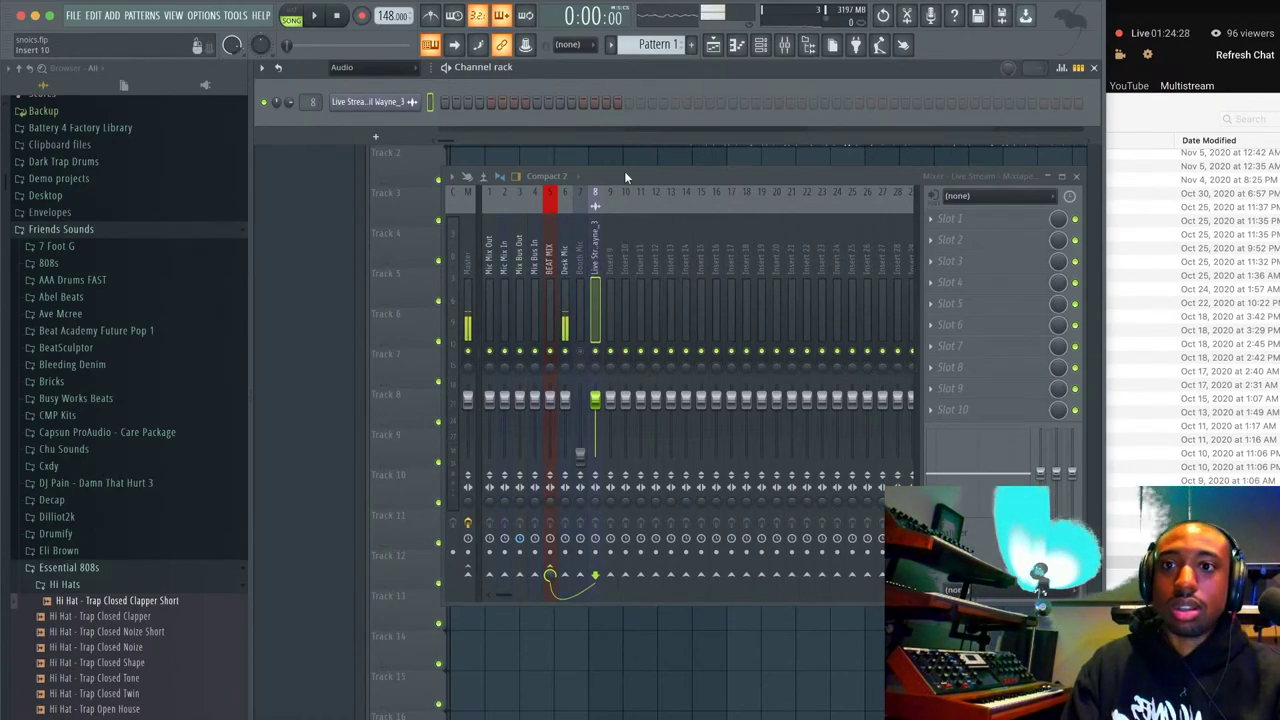
Play the project from the start and hide the file browser to widen the playlist.
click(1095, 19)
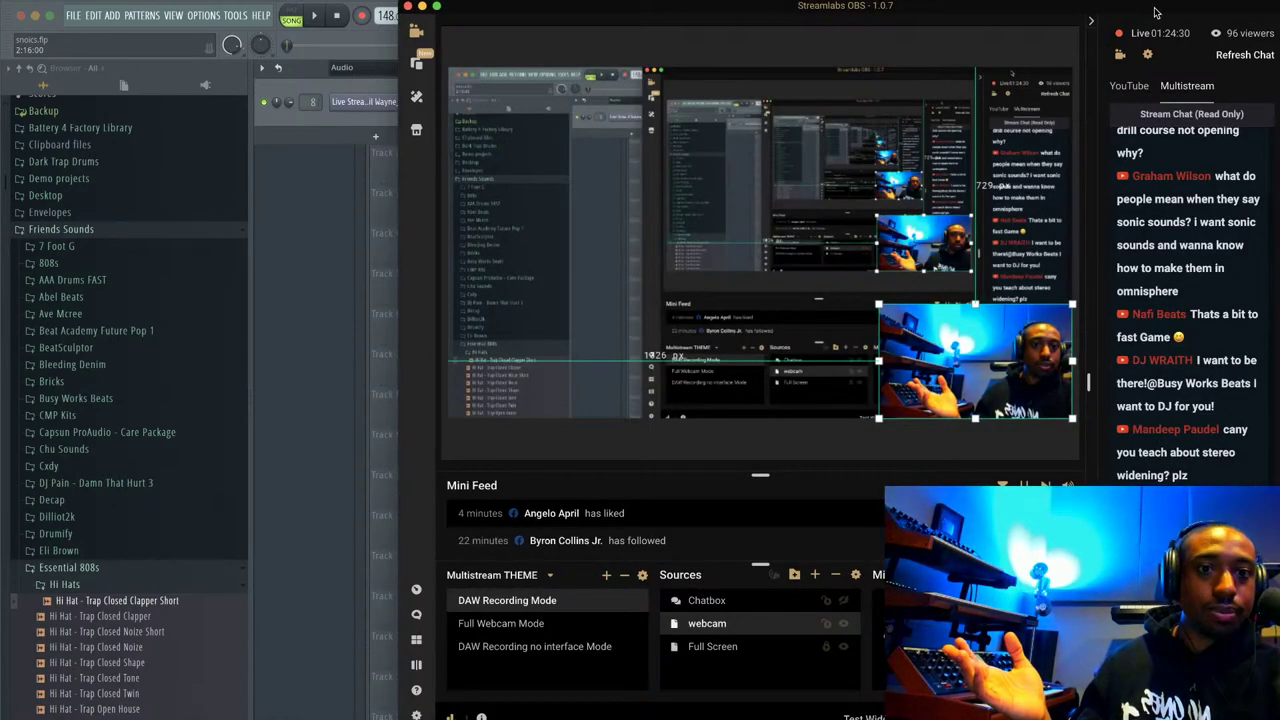
key(super+Tab)
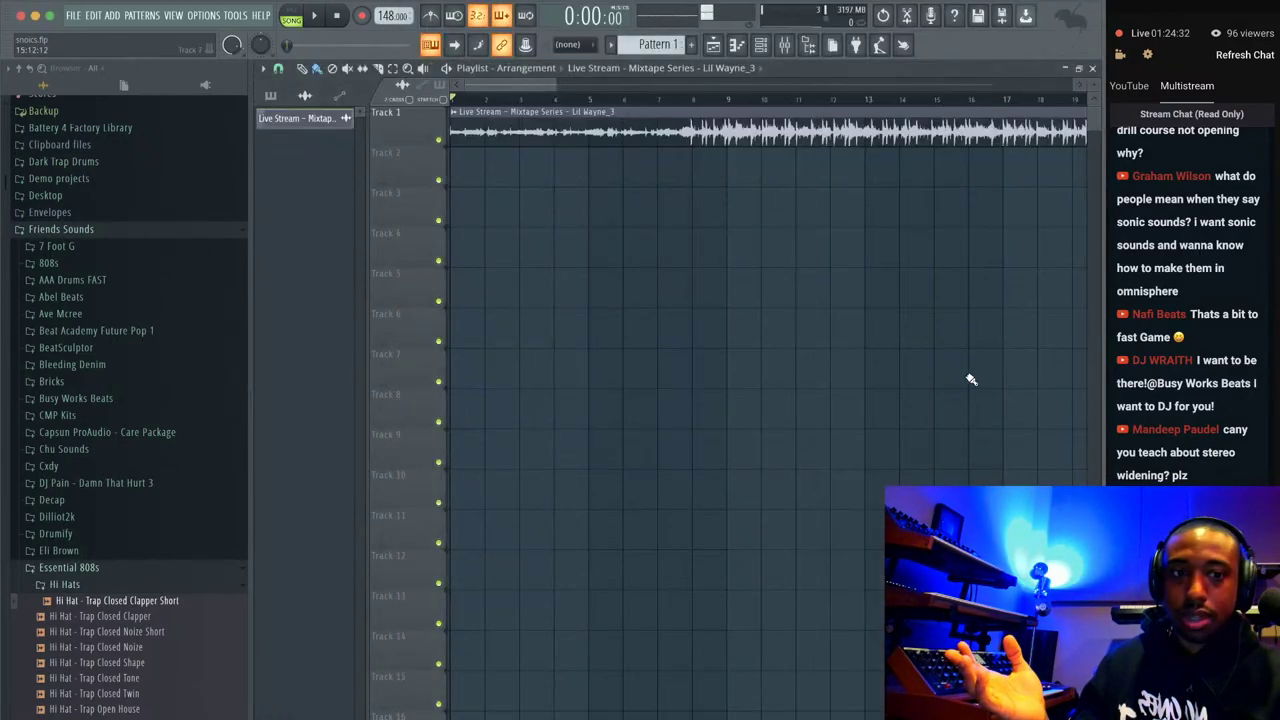
key(space)
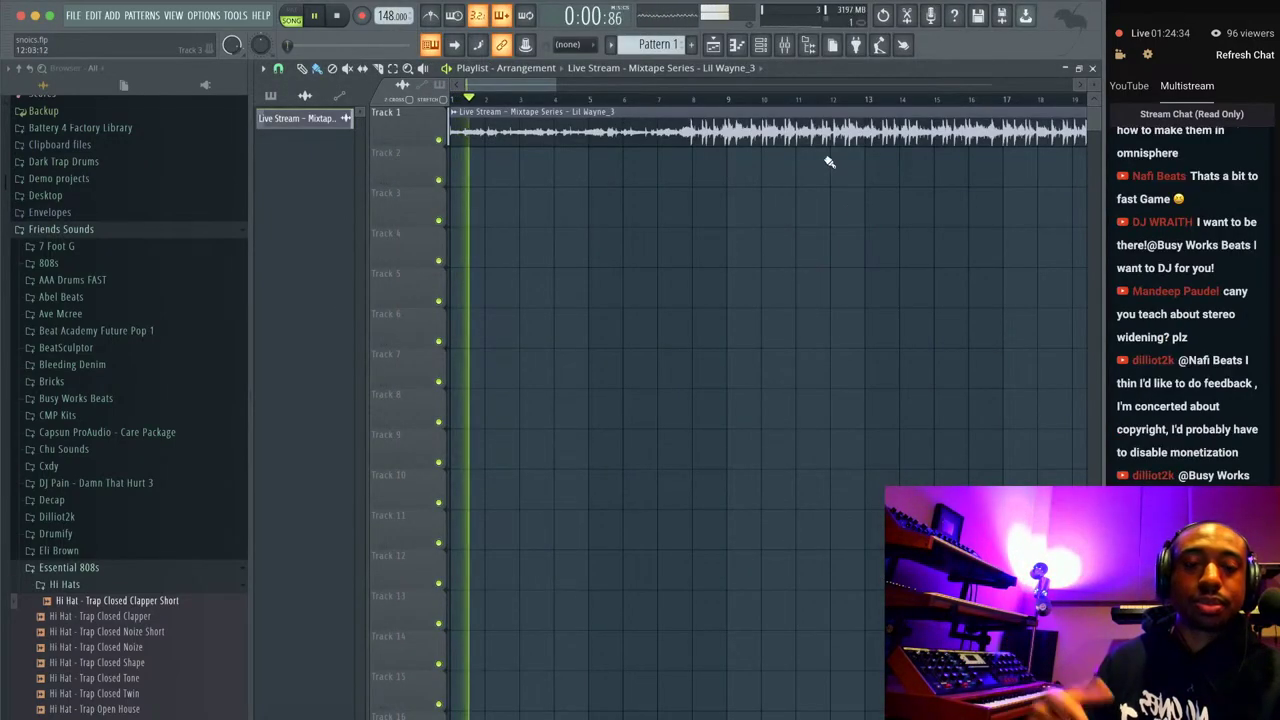
scroll(760, 150, down, 2)
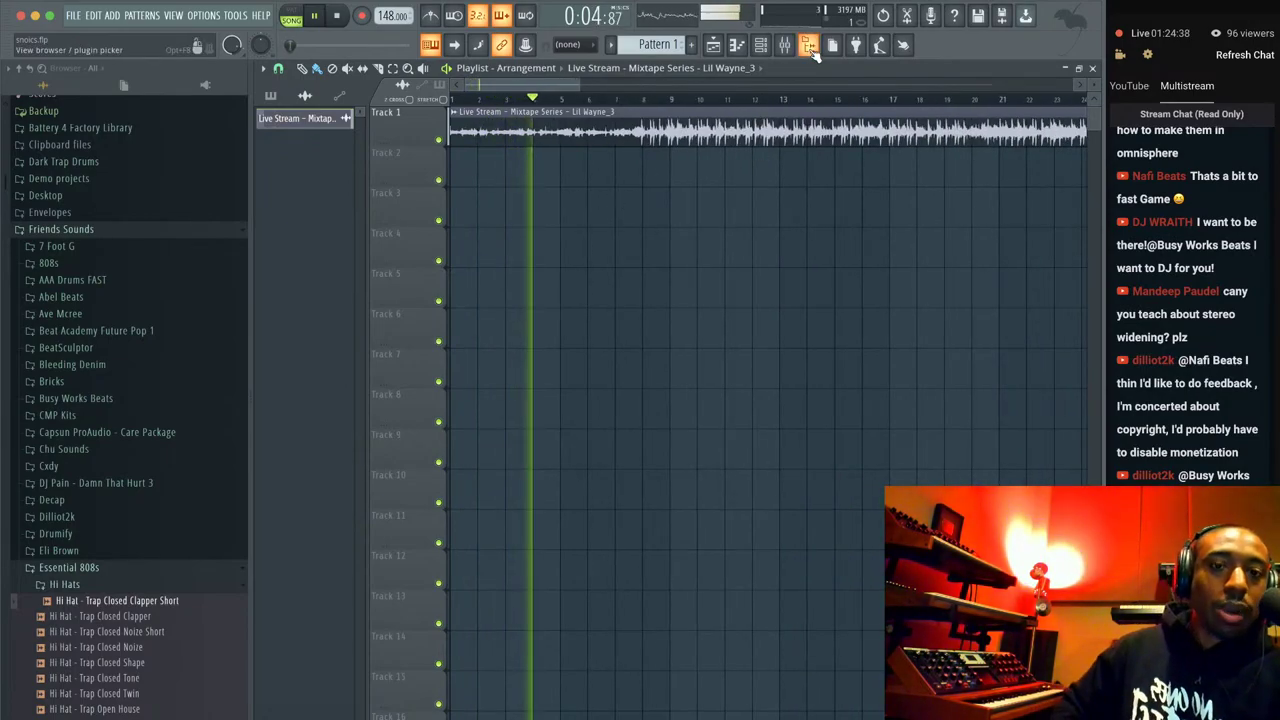
click(812, 52)
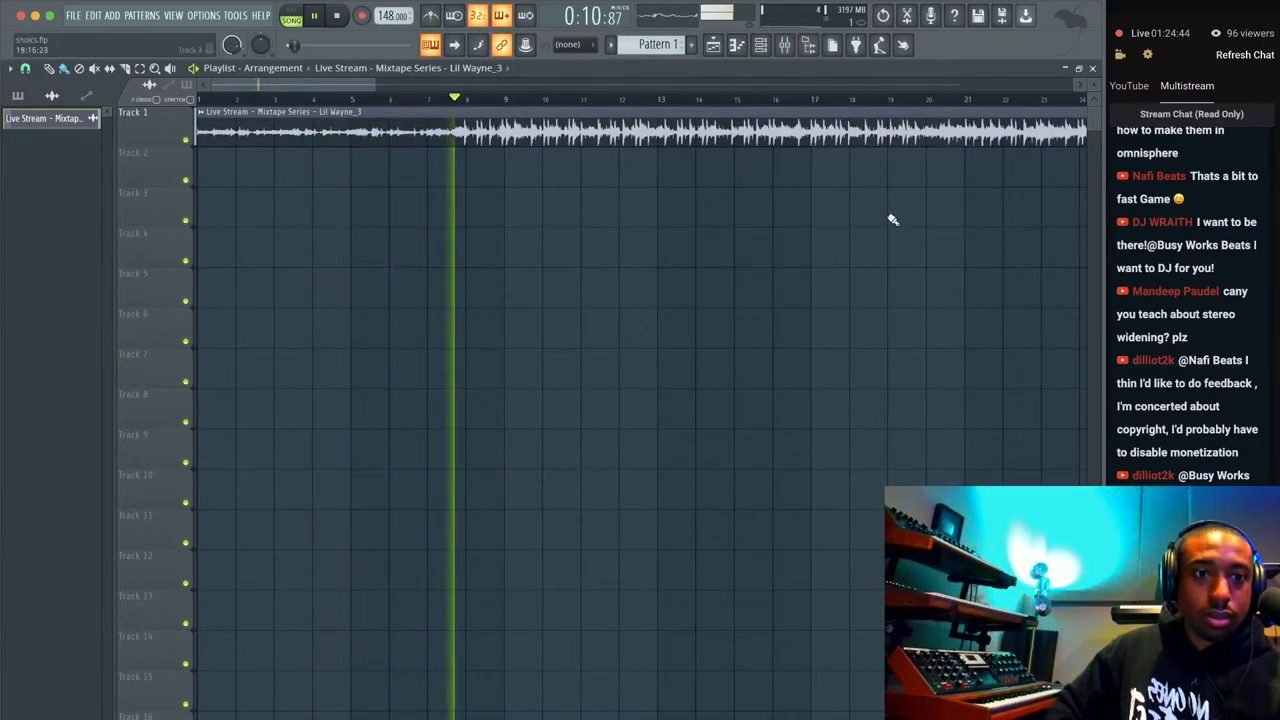
Stop playback and set BEAT MIX to 'Route to this track only' into Mix Bus Out, returning to the playlist.
click(760, 44)
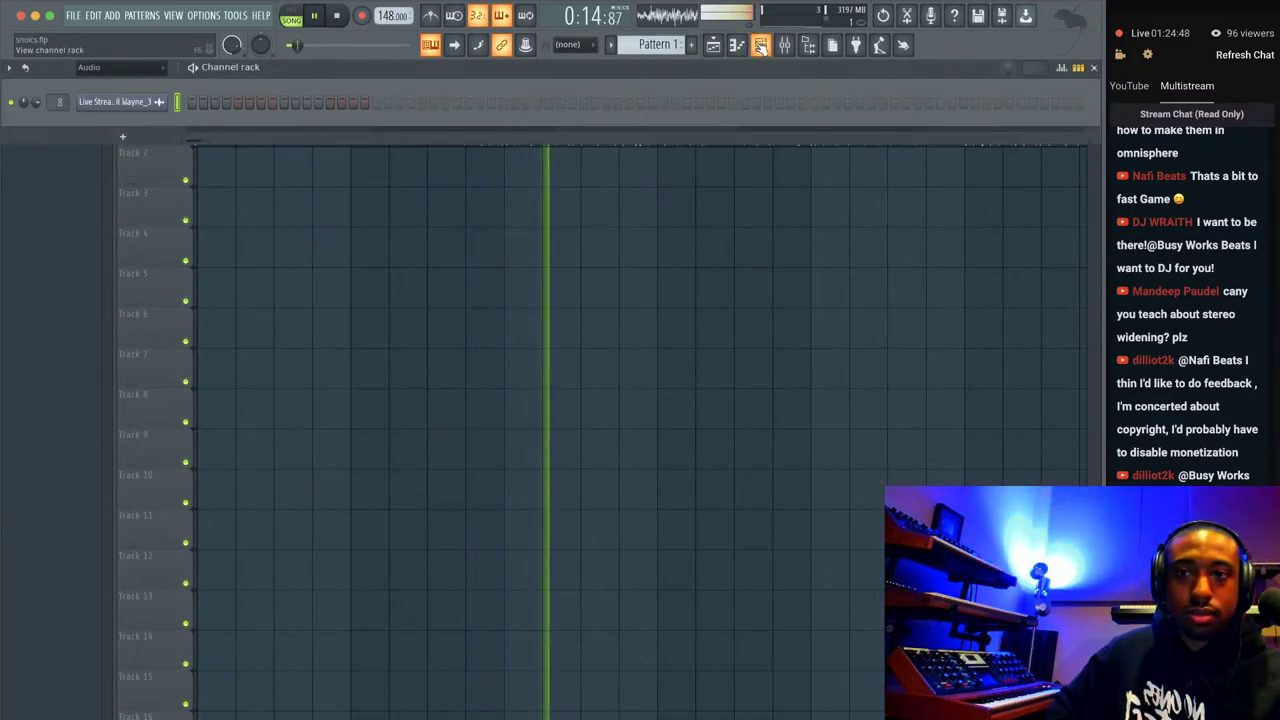
click(785, 45)
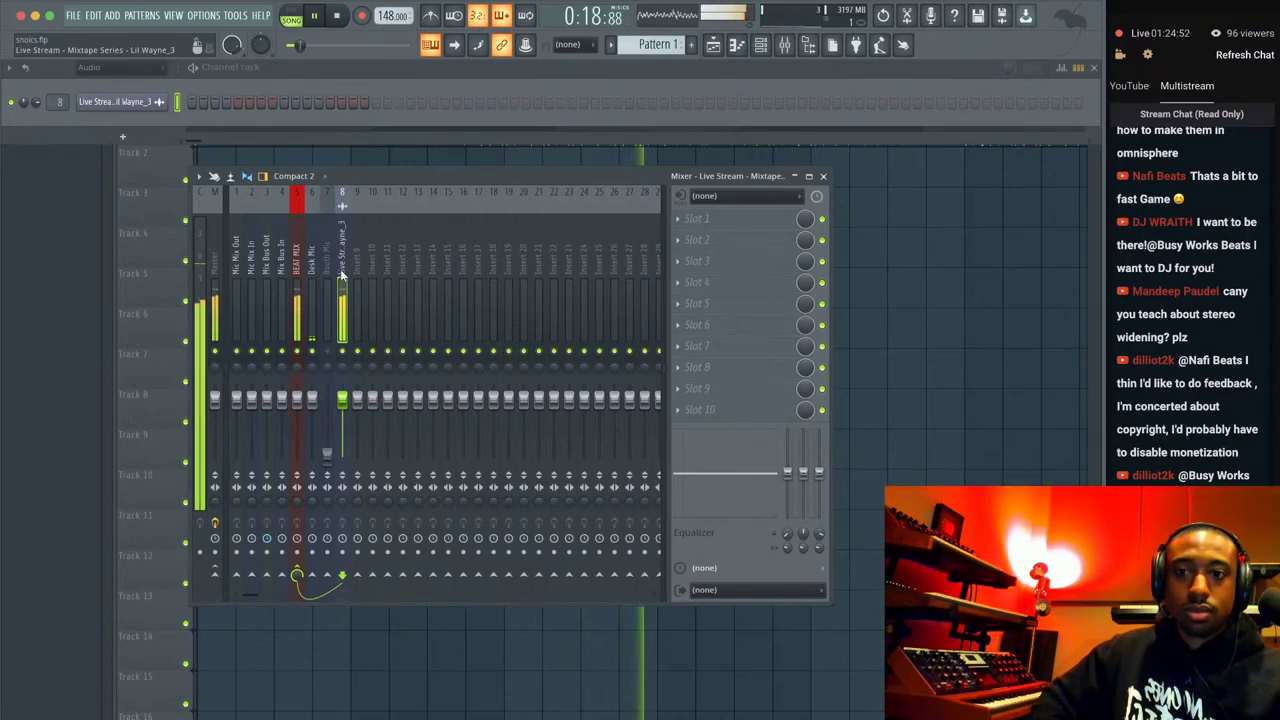
click(300, 282)
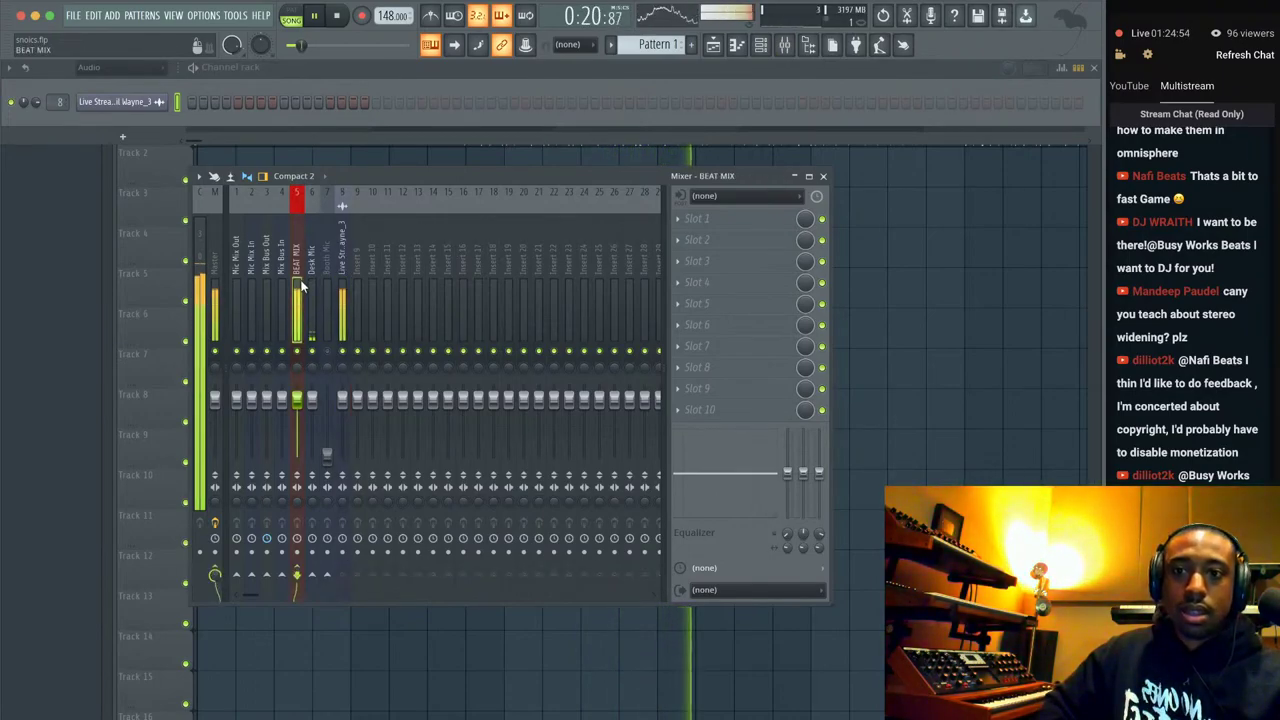
key(space)
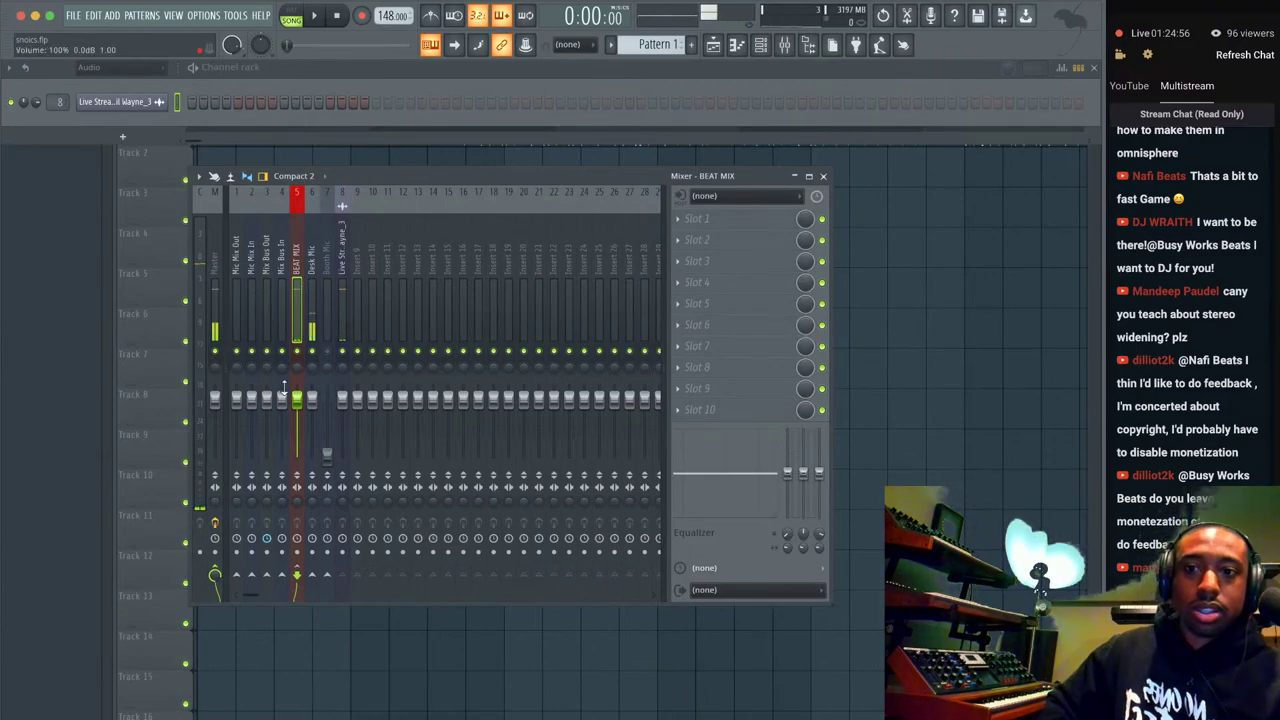
right_click(266, 574)
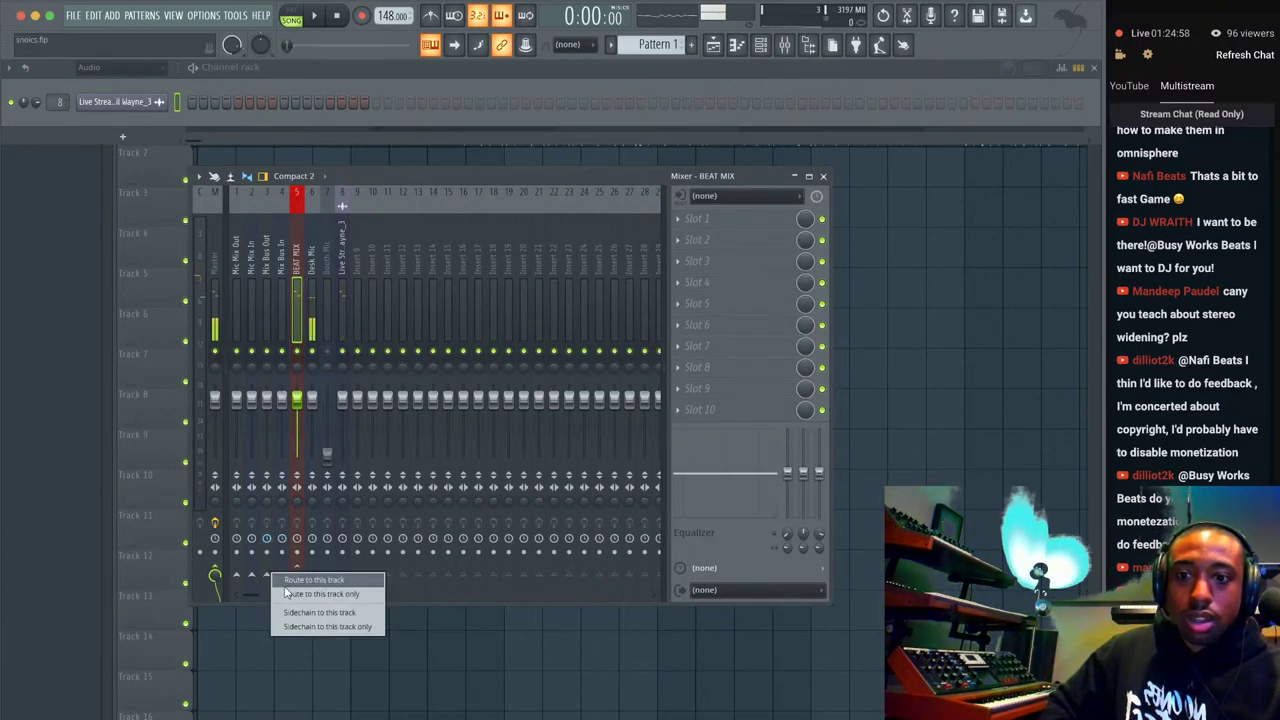
click(285, 593)
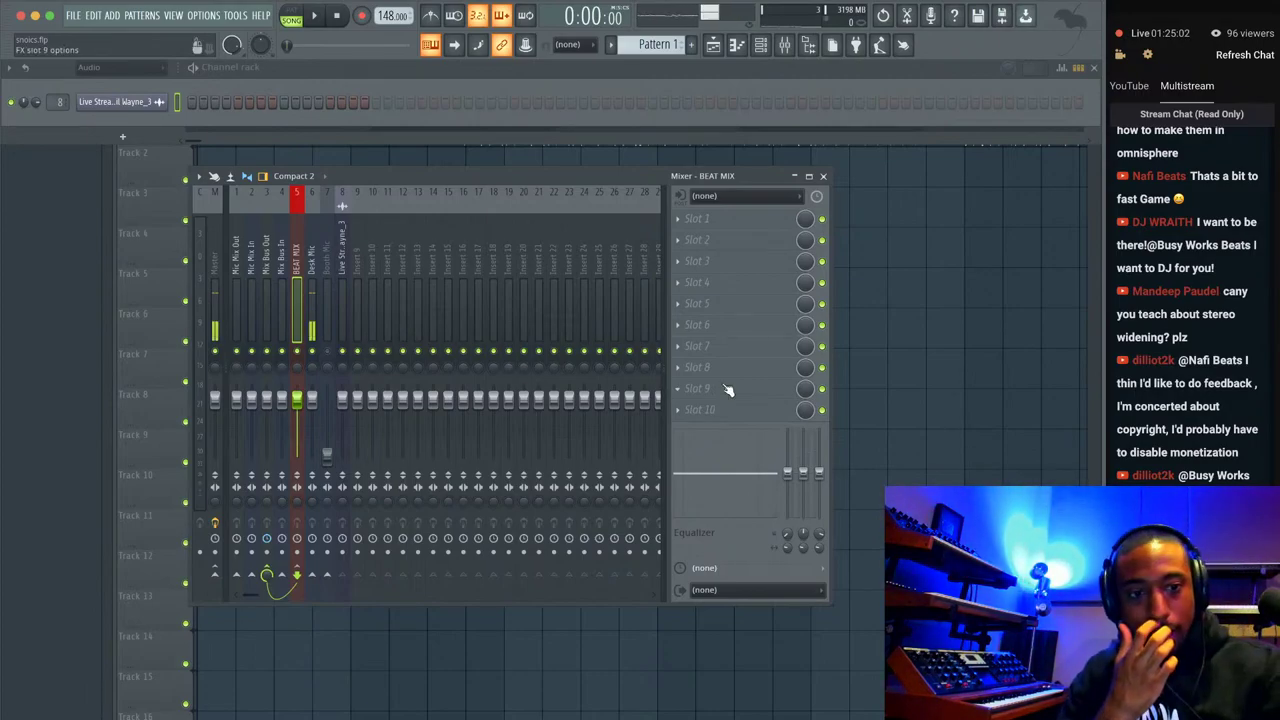
click(897, 364)
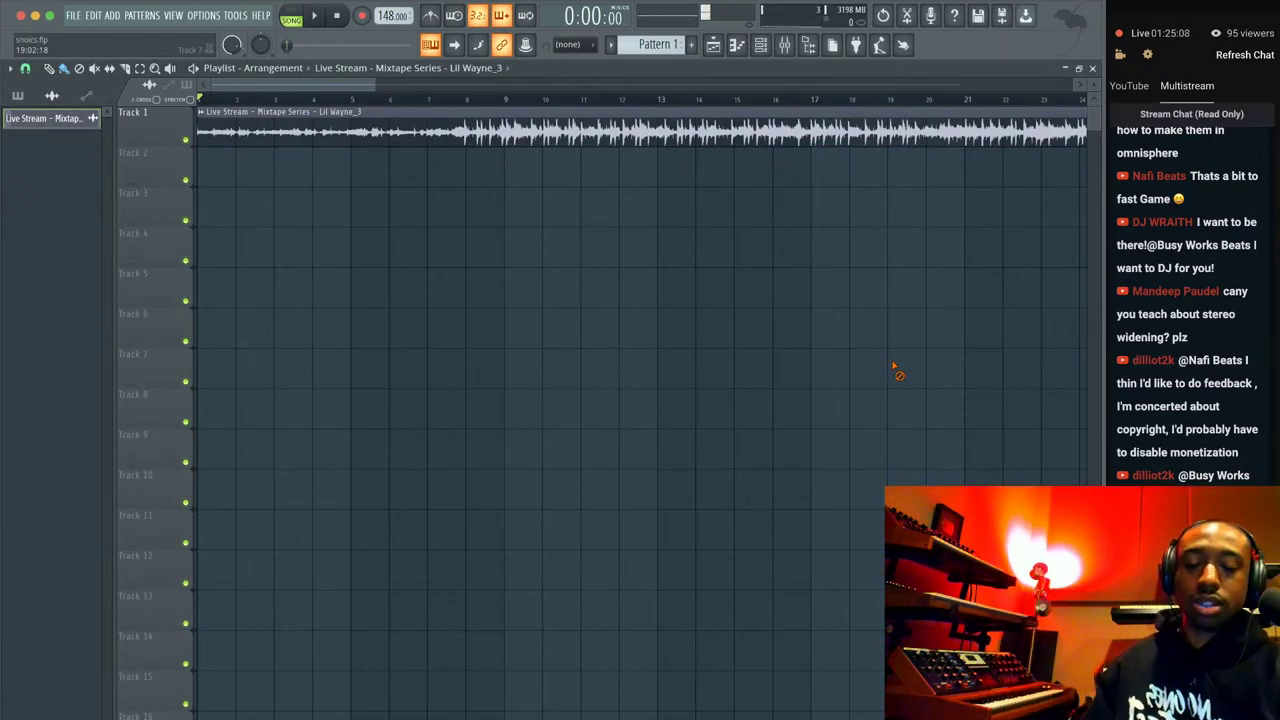
Play the Lil Wayne_3 mixtape clip in snoics.flp to check the new routing.
key(space)
key(space)
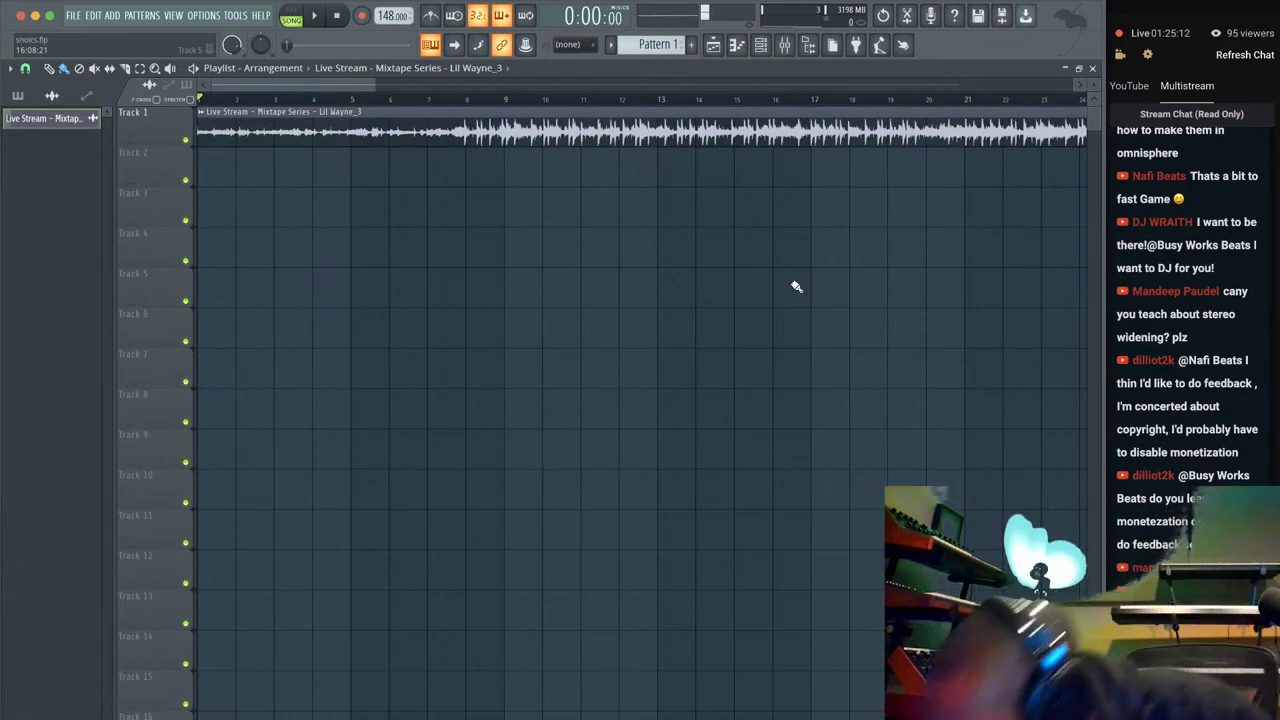
key(space)
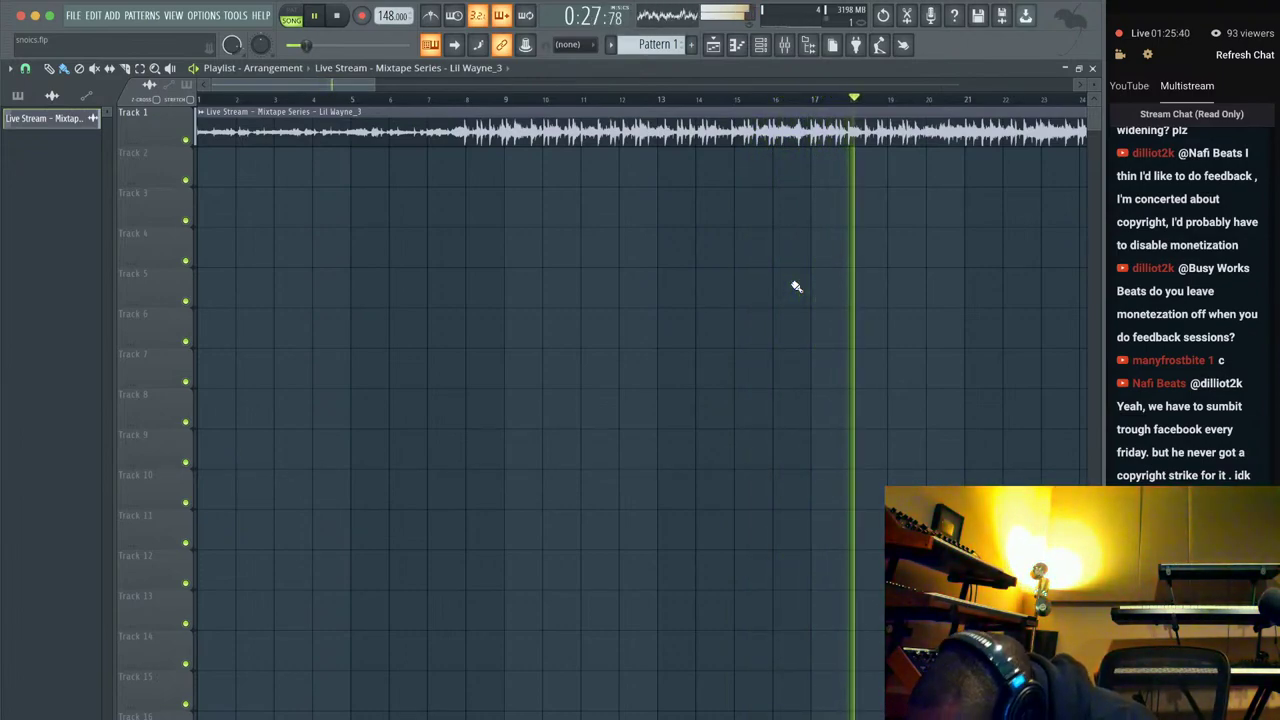
Lower the BEAT MIX fader to about 63% (-9.1 dB) and restart playback from bar 11.
key(F9)
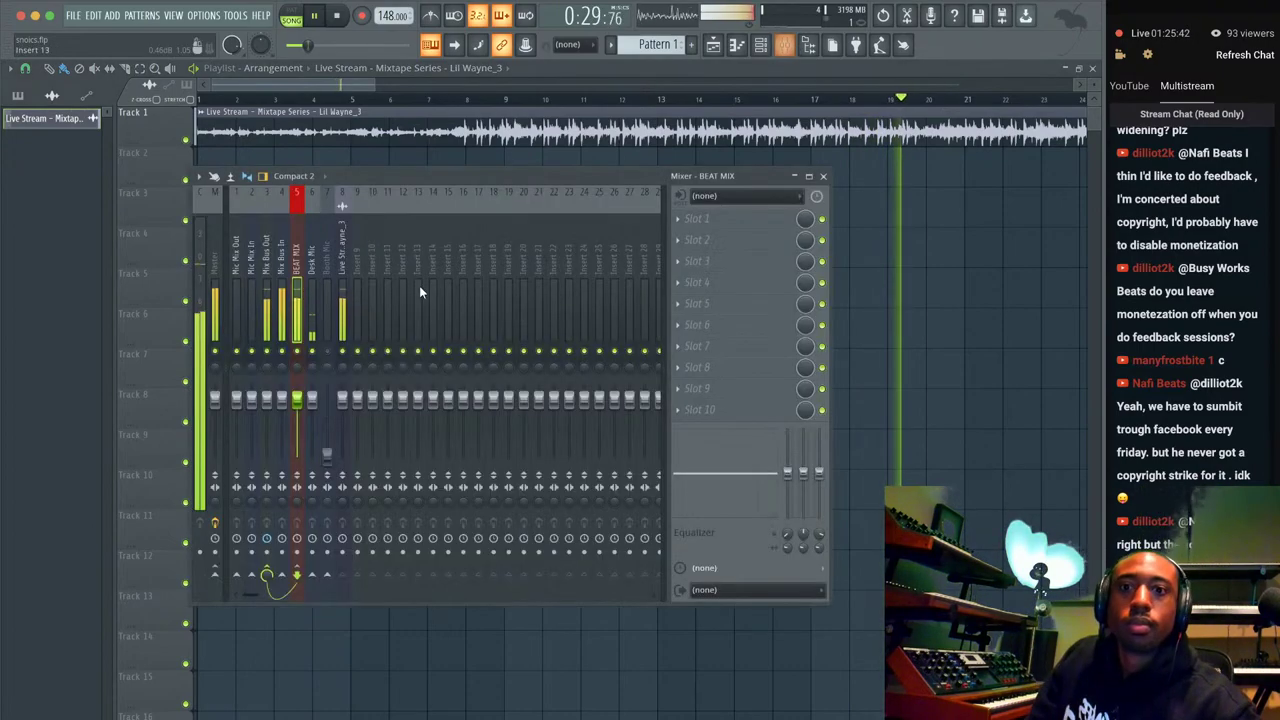
drag(296, 398, 296, 420)
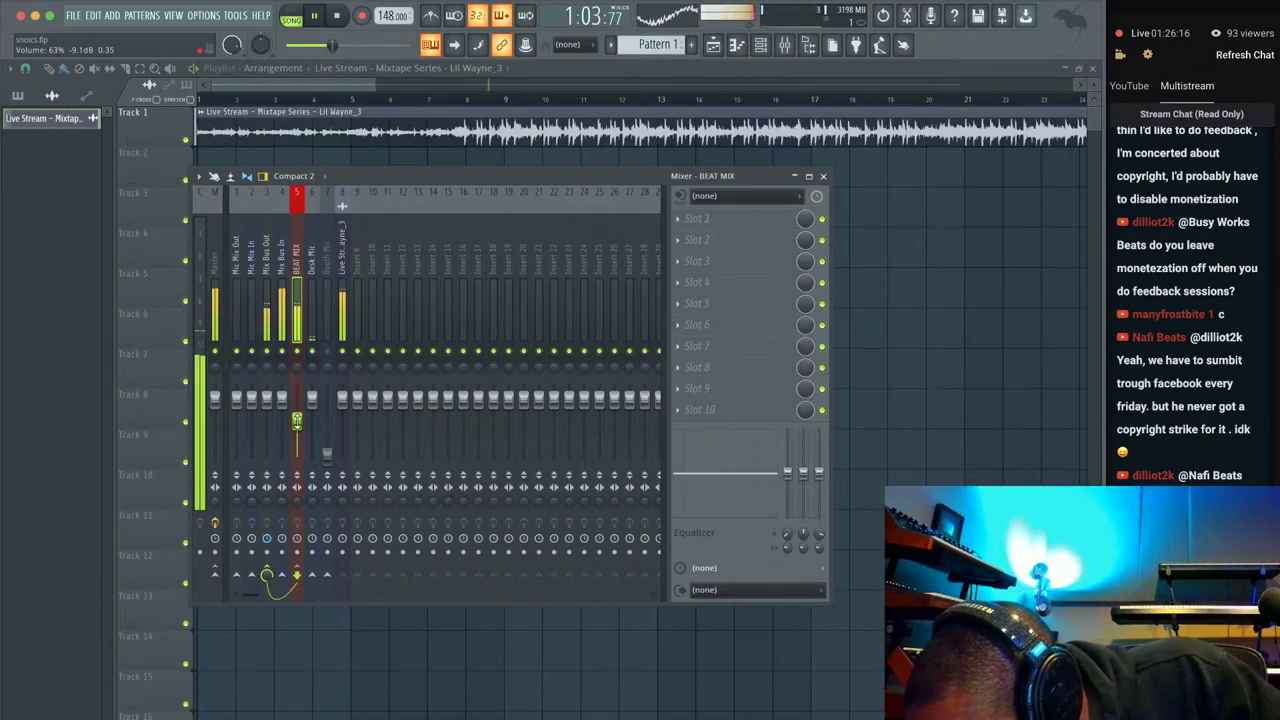
key(space)
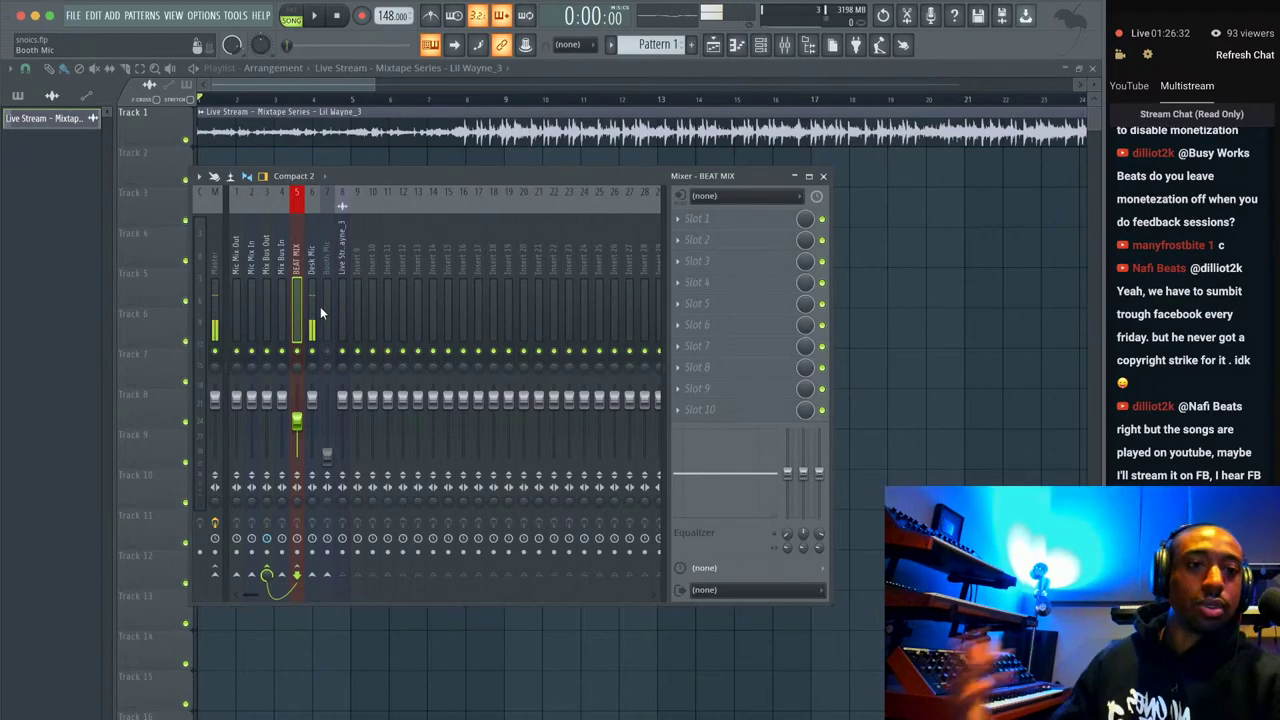
key(space)
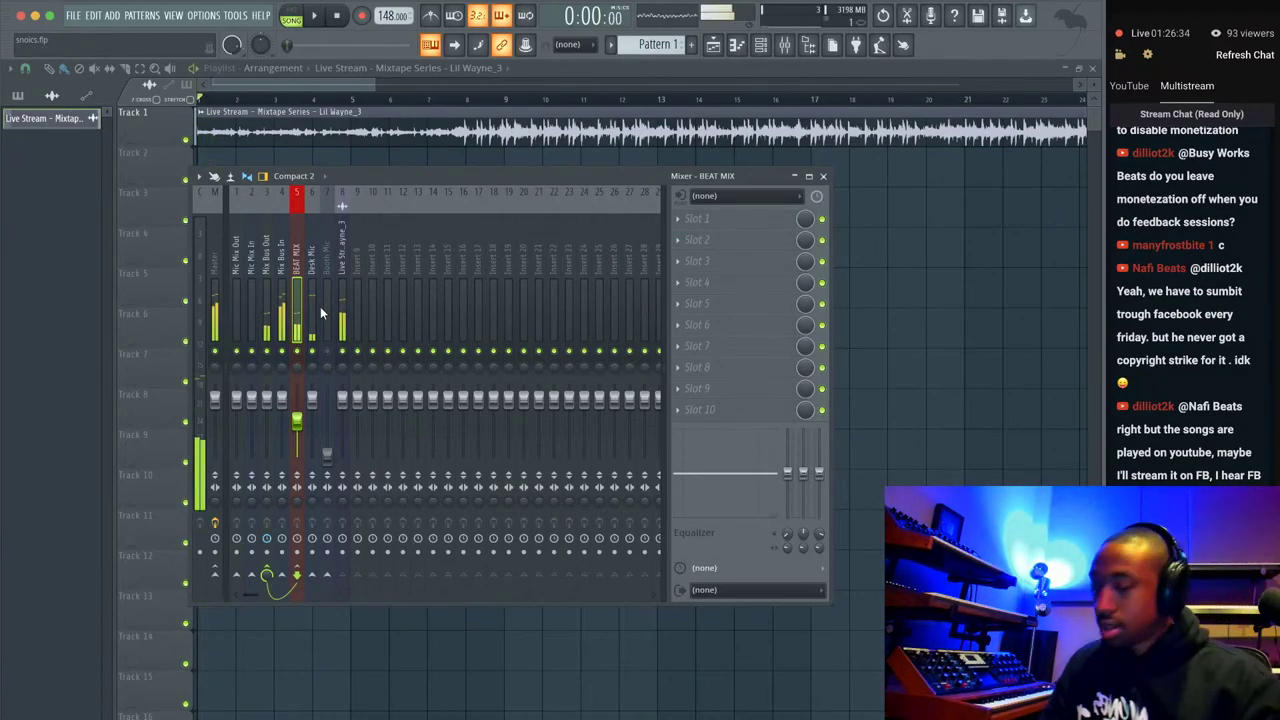
click(594, 100)
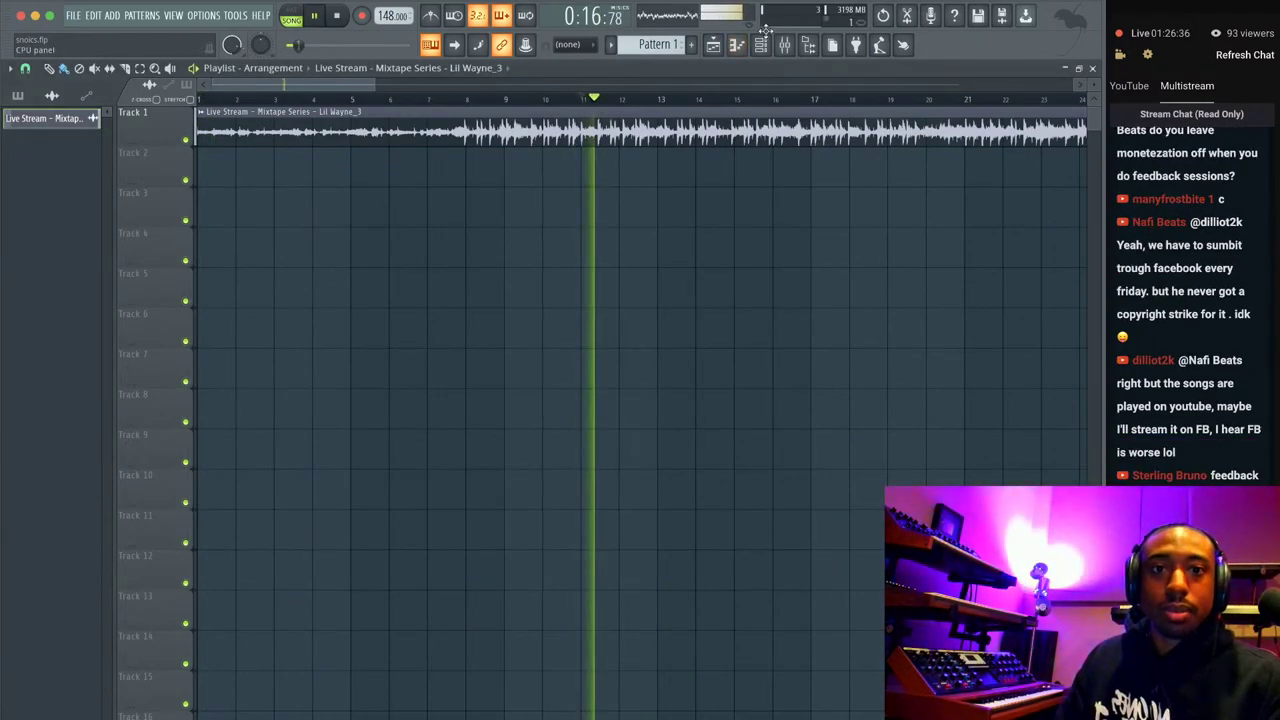
Nudge the BEAT MIX fader down to 60% (-9.9 dB) while the track plays.
click(785, 44)
drag(297, 417, 296, 422)
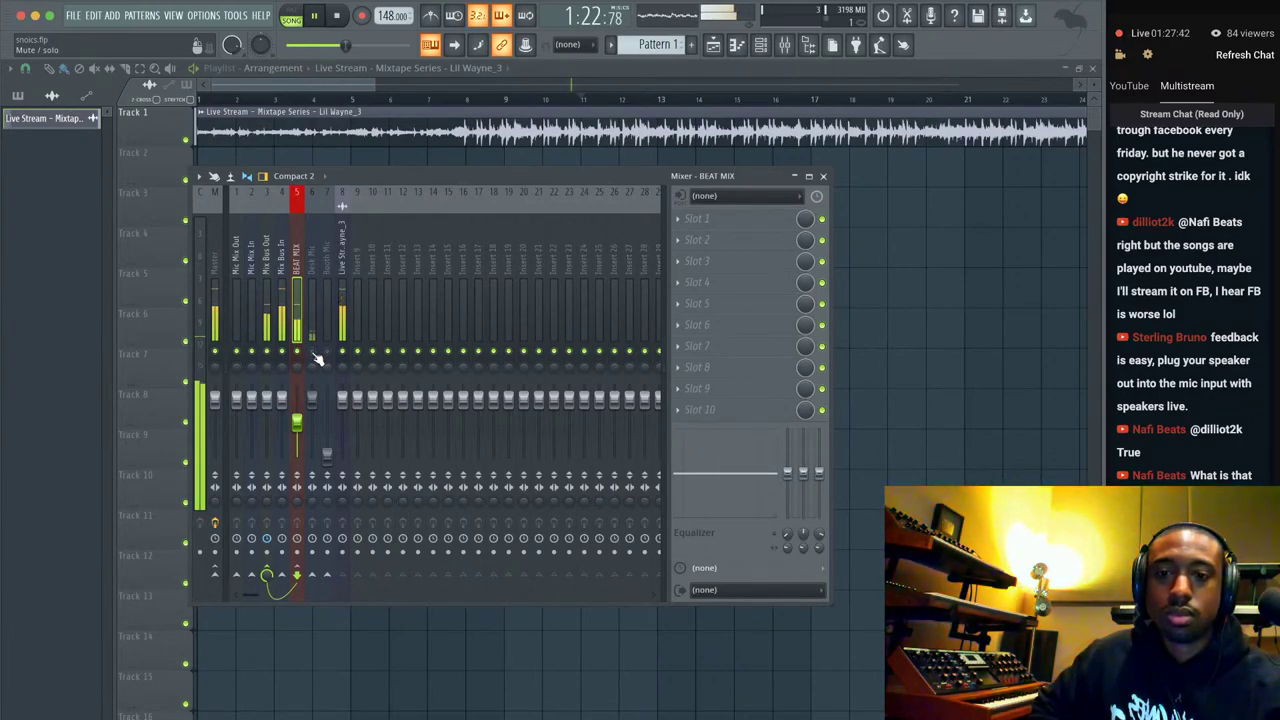
Stop playback and show the channel rack alongside the mixer with BEAT MIX at 60%.
key(space)
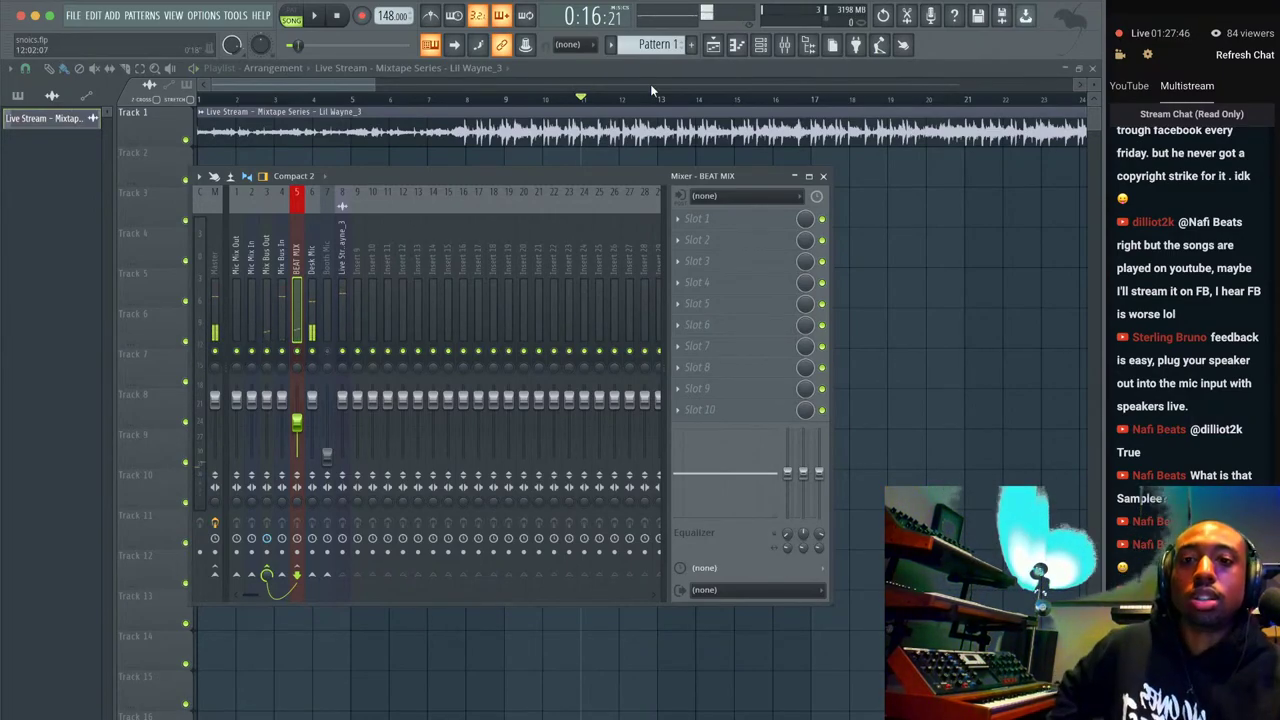
right_click(620, 143)
click(760, 44)
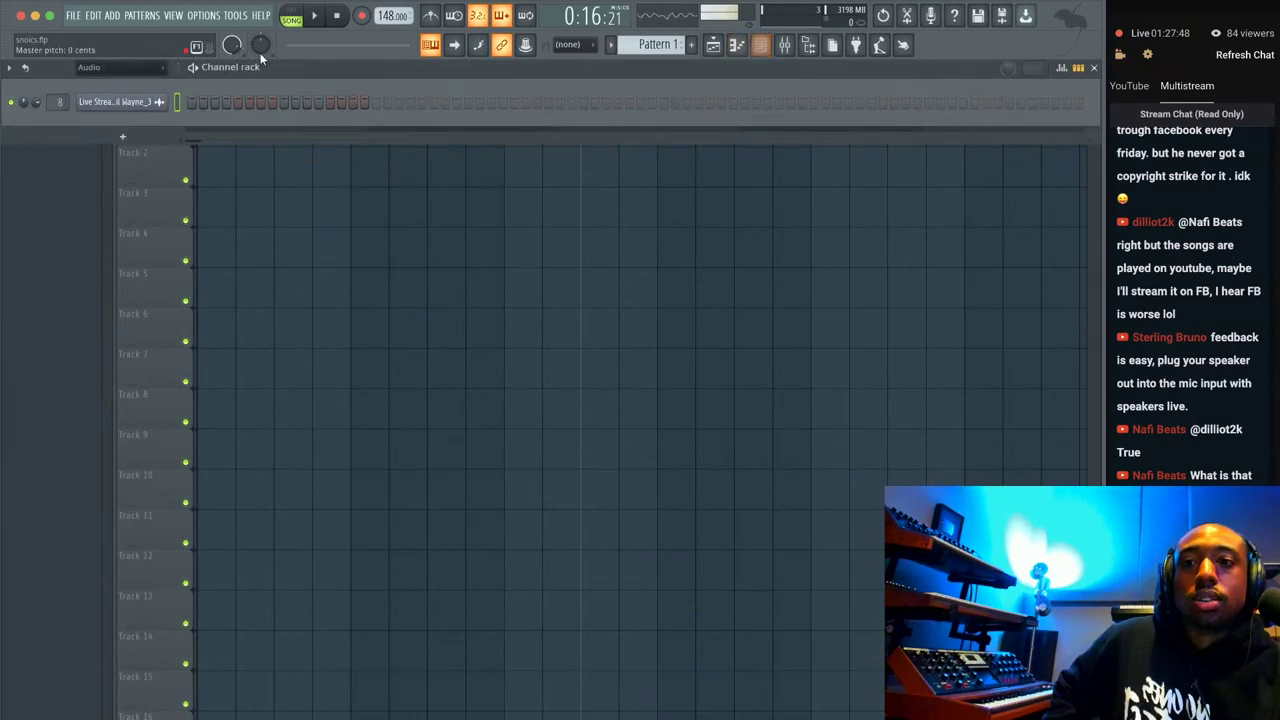
click(784, 44)
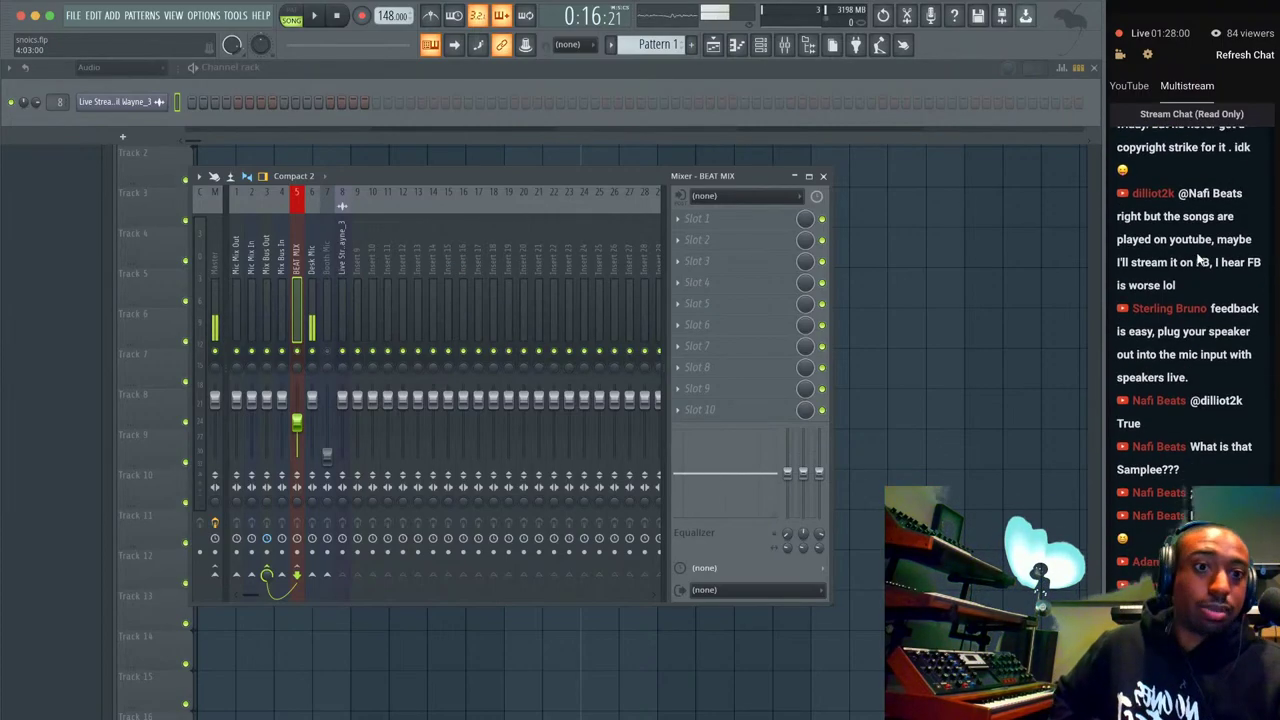
scroll(1205, 338, up, 5)
scroll(1205, 338, down, 5)
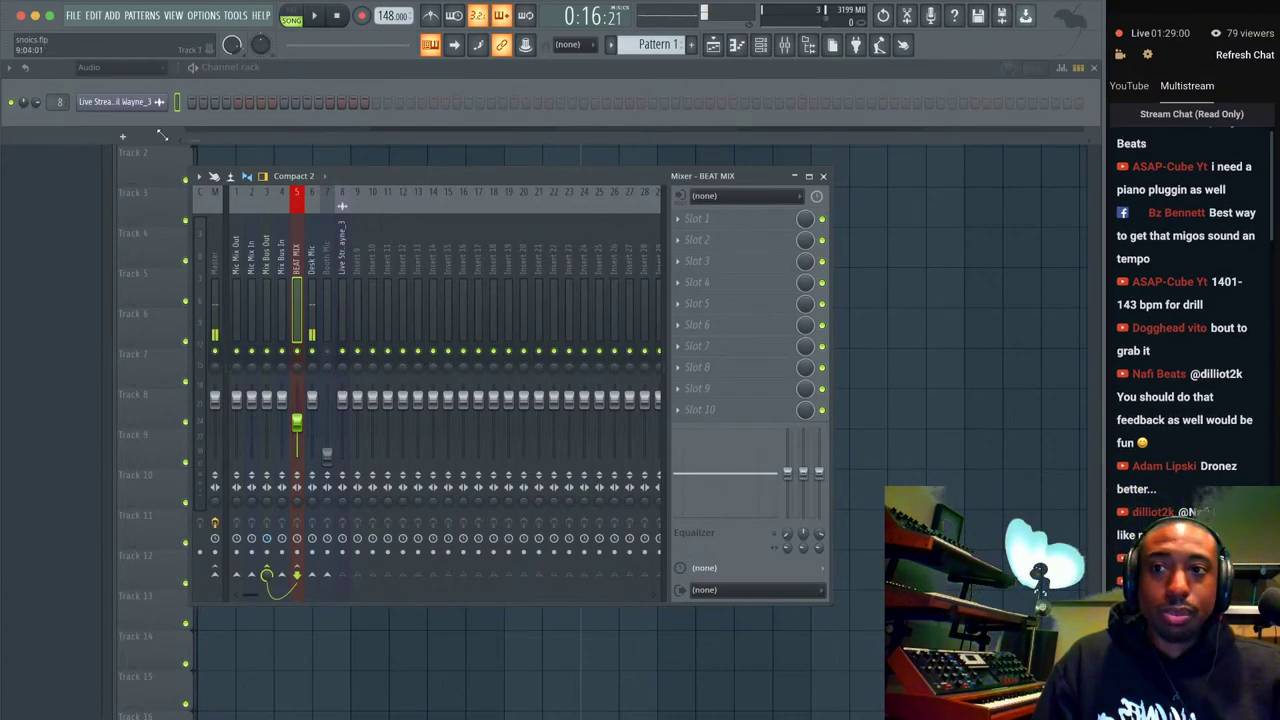
Add an Xpand!2 channel, load Acoustic Piano > +02 Edge Piano, then step to +05 Saw + Real Piano.
click(122, 136)
click(361, 74)
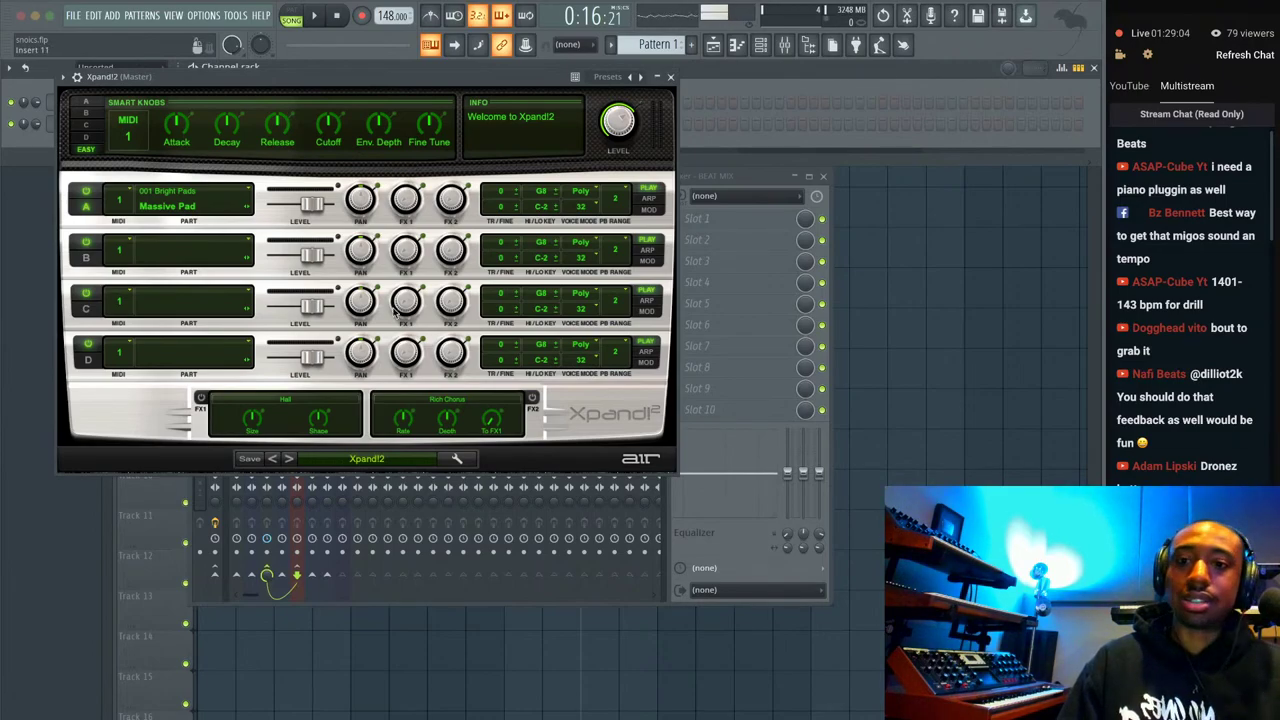
click(370, 459)
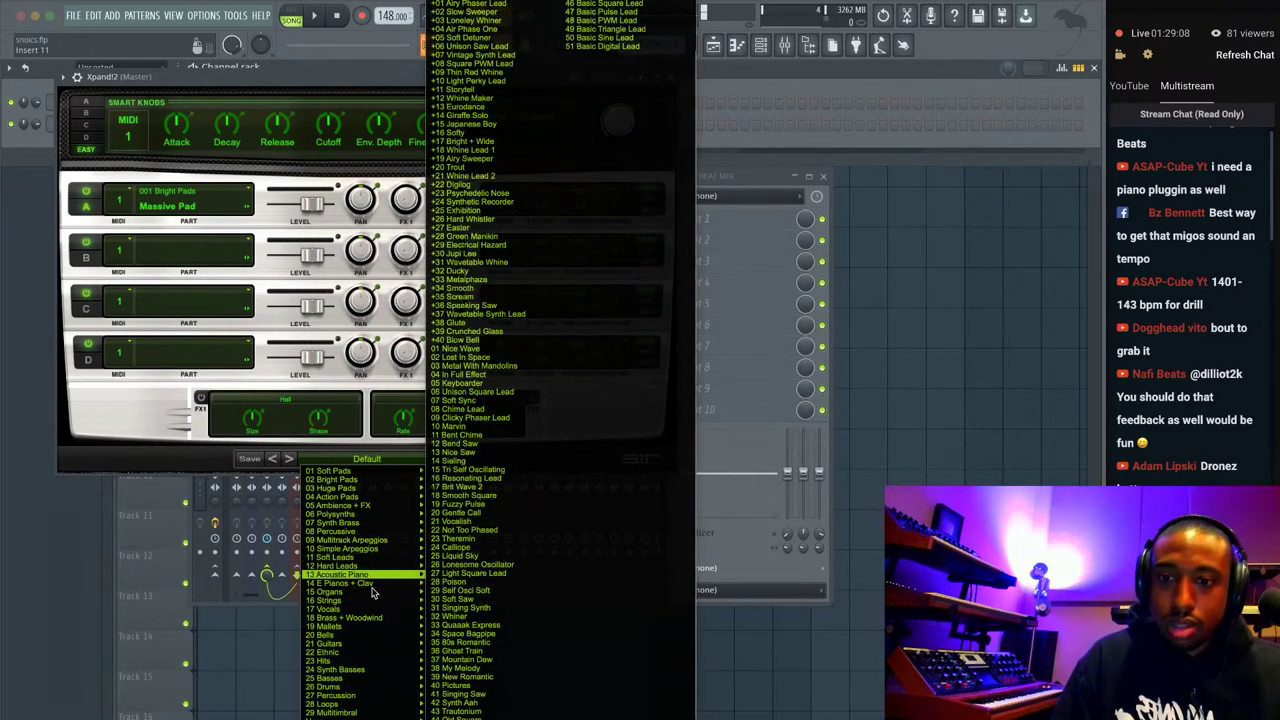
mouse_move(375, 585)
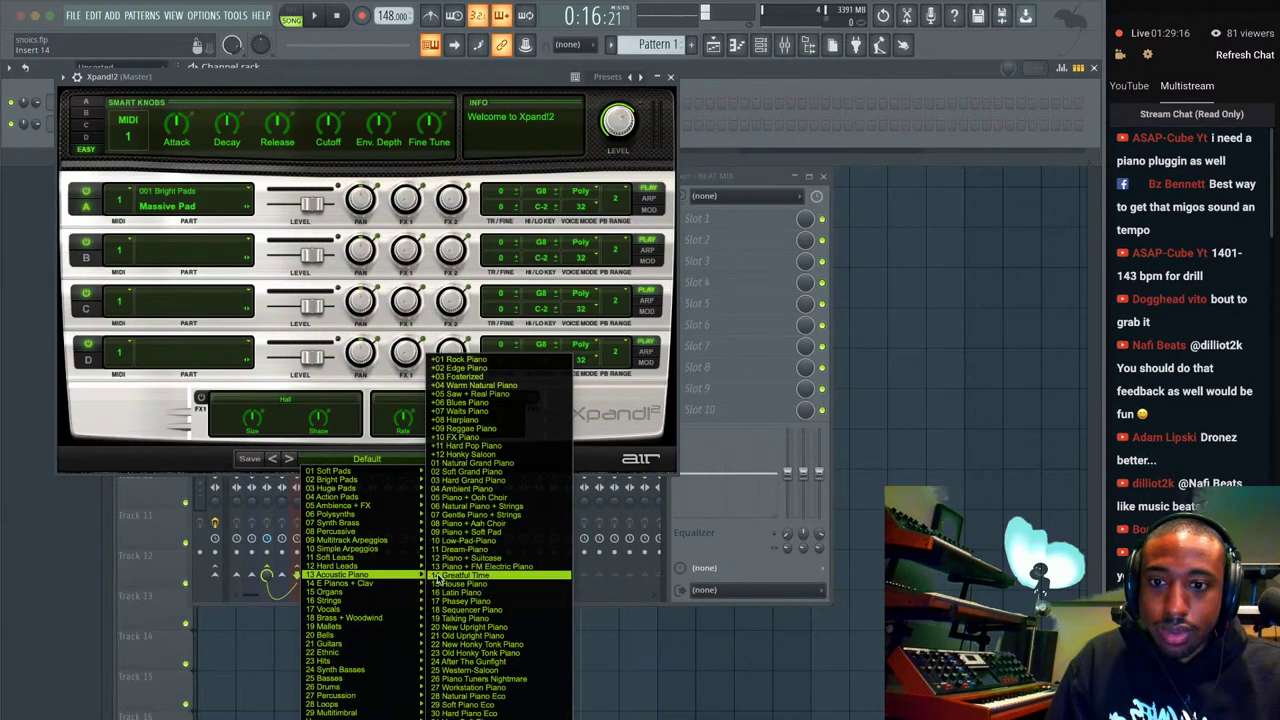
click(485, 368)
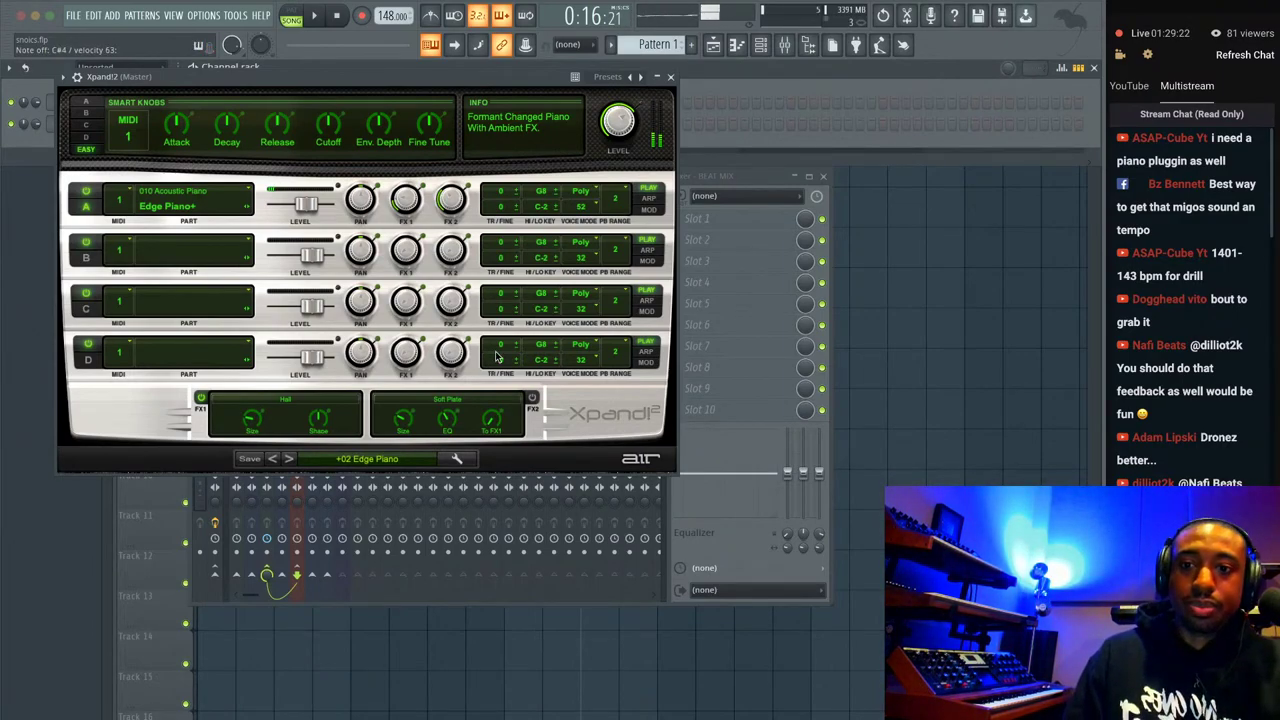
click(289, 458)
click(289, 458)
click(289, 458)
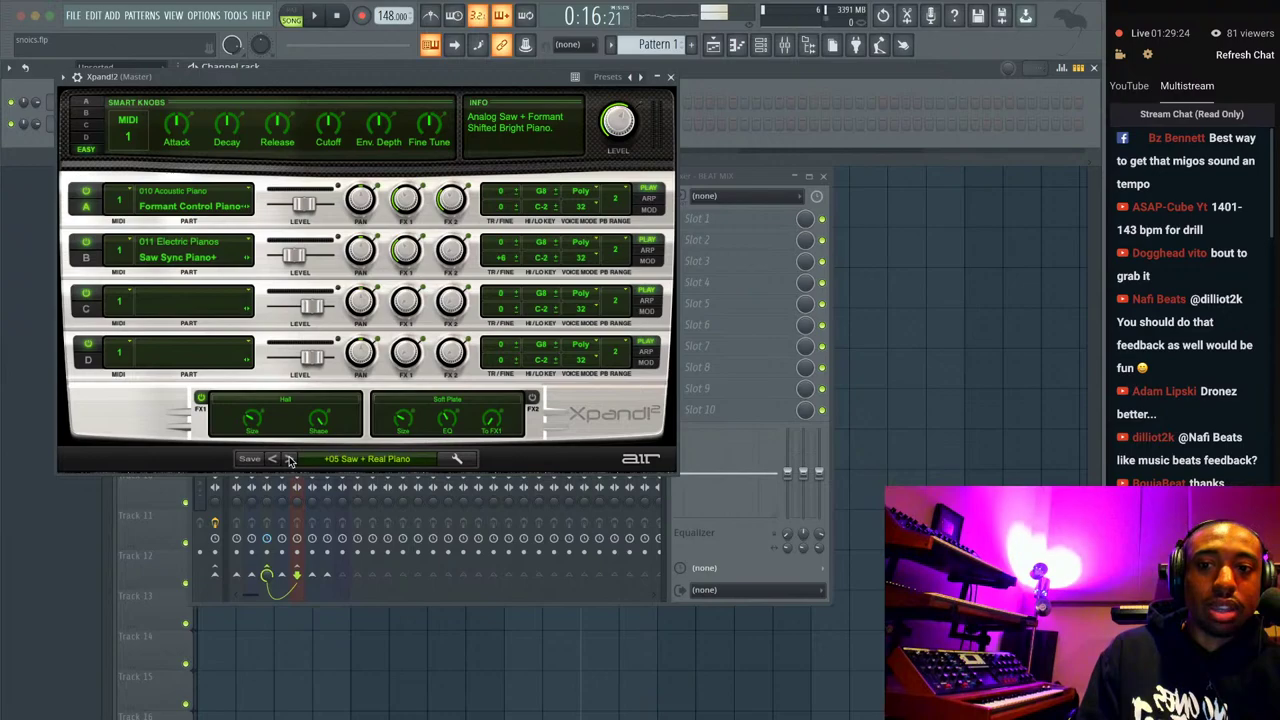
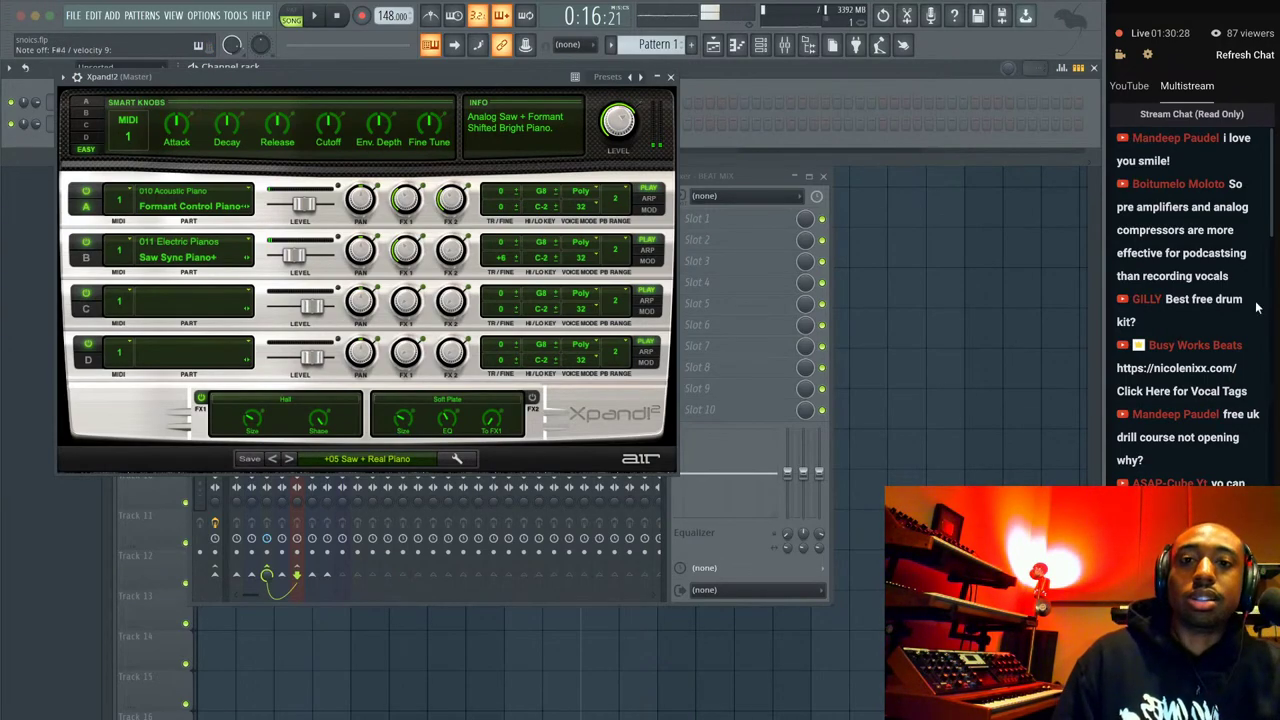
Close the Xpand!2 window and select the Desk Mic insert (6) in the Mixer.
click(670, 76)
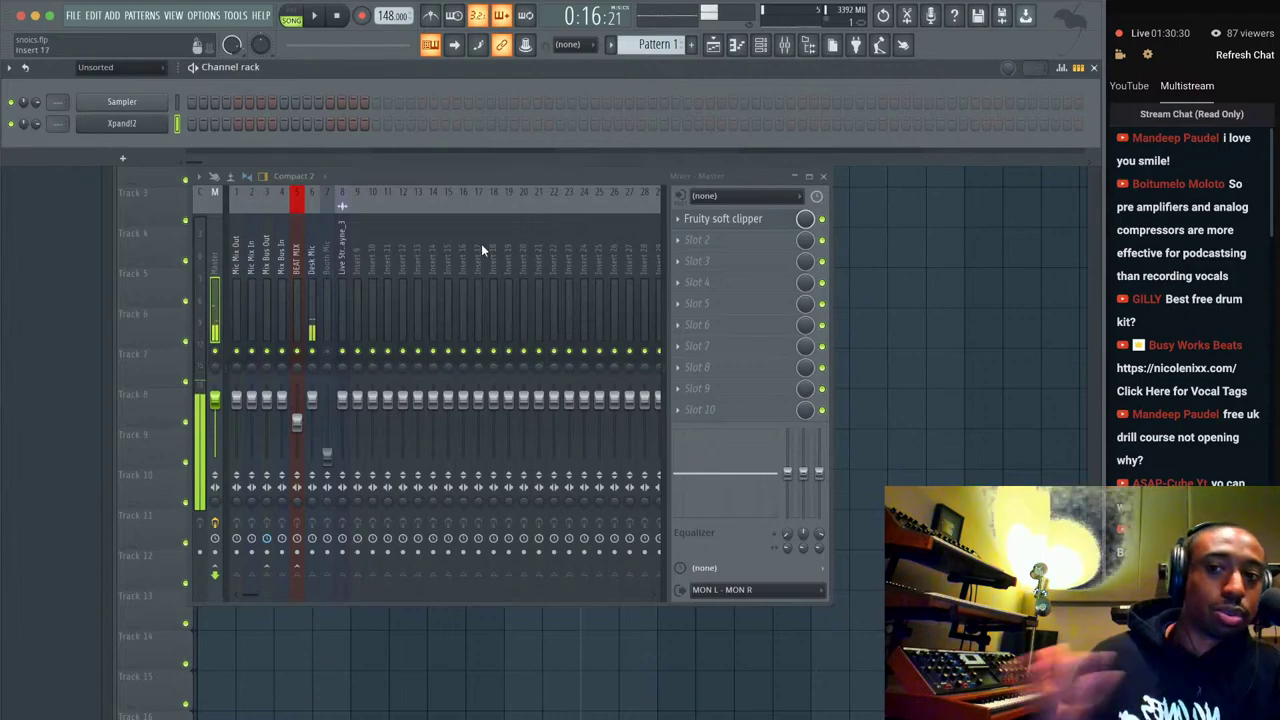
click(312, 266)
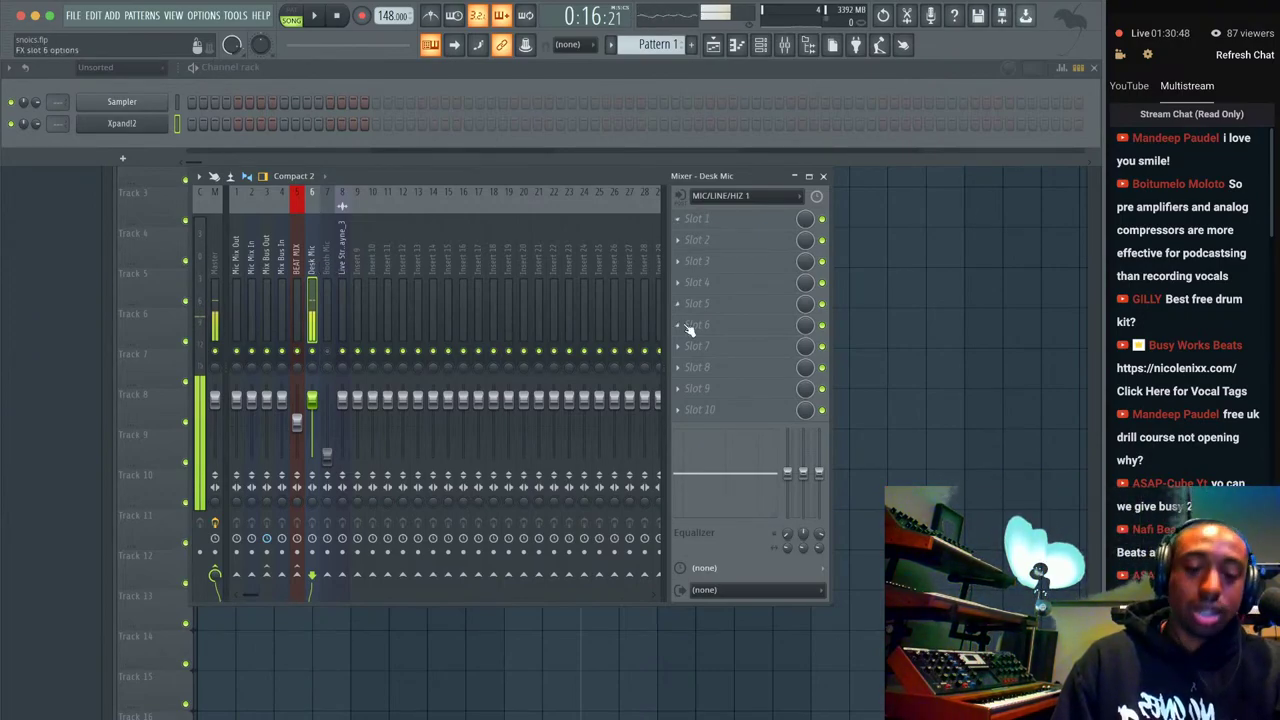
Load the UAD 1176LN Legacy into Desk Mic's first slot using the Gentle Vocal Comp preset.
click(704, 225)
mouse_move(711, 240)
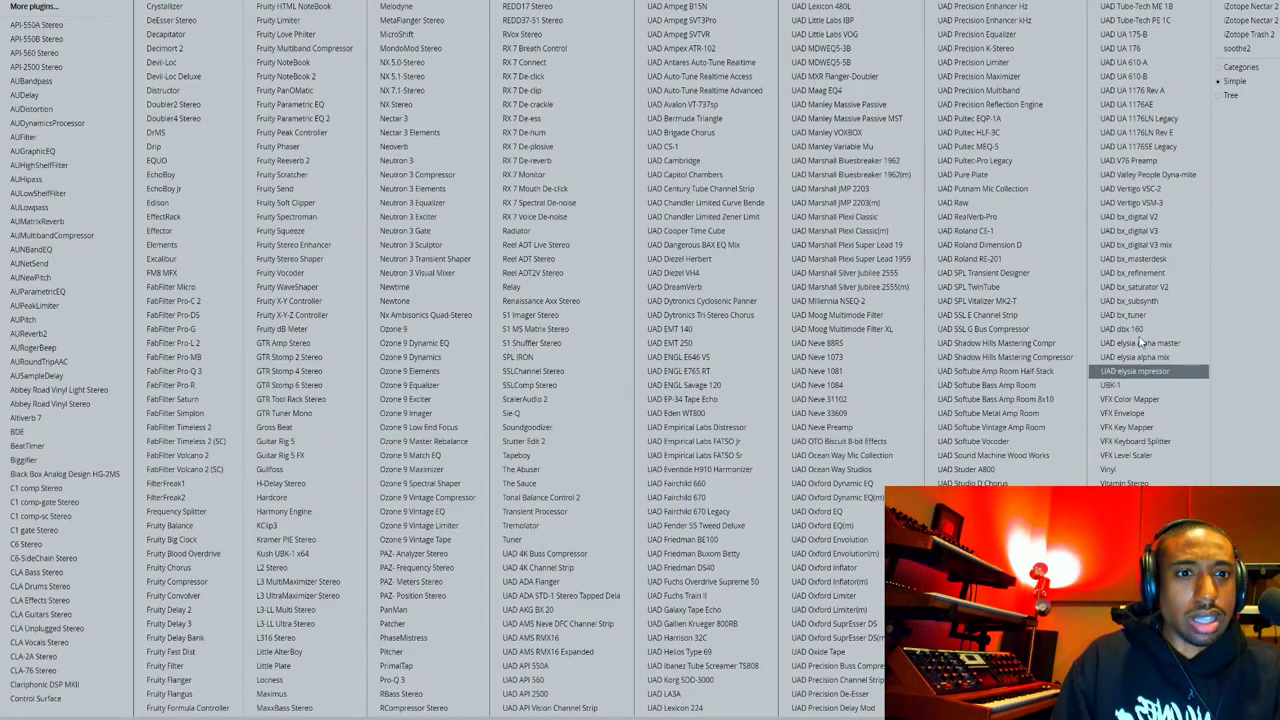
click(1178, 119)
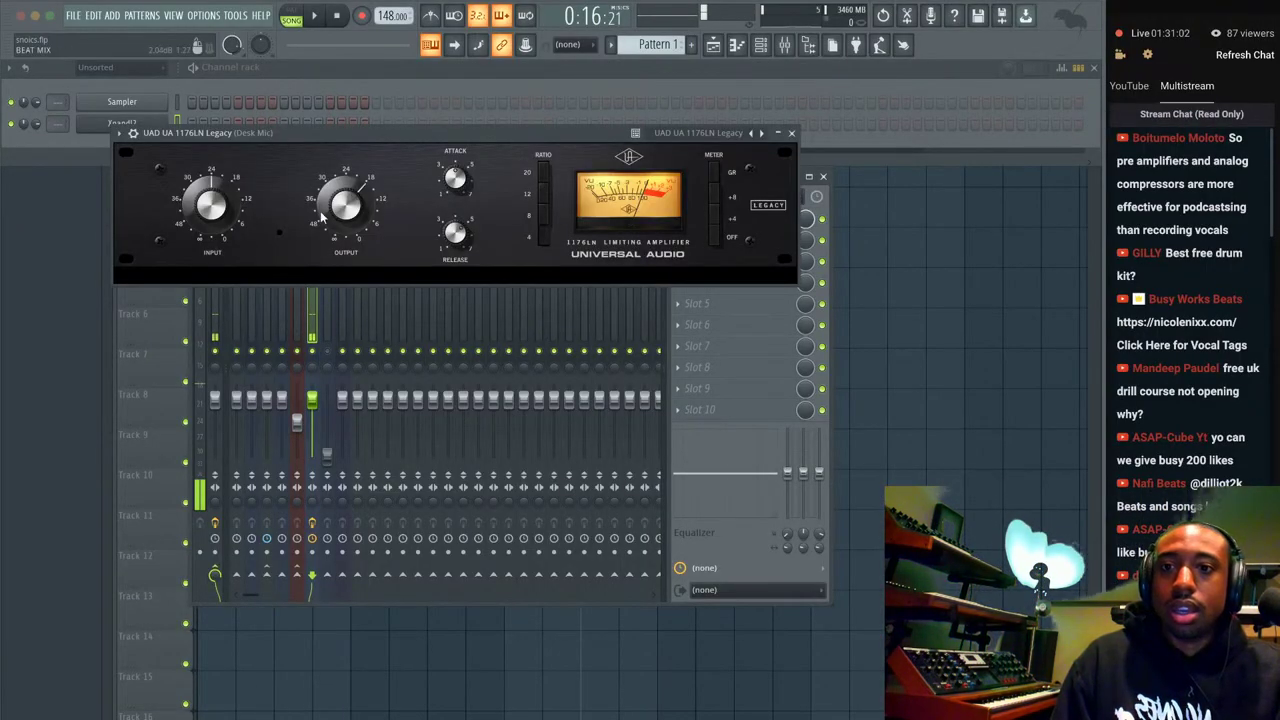
click(717, 139)
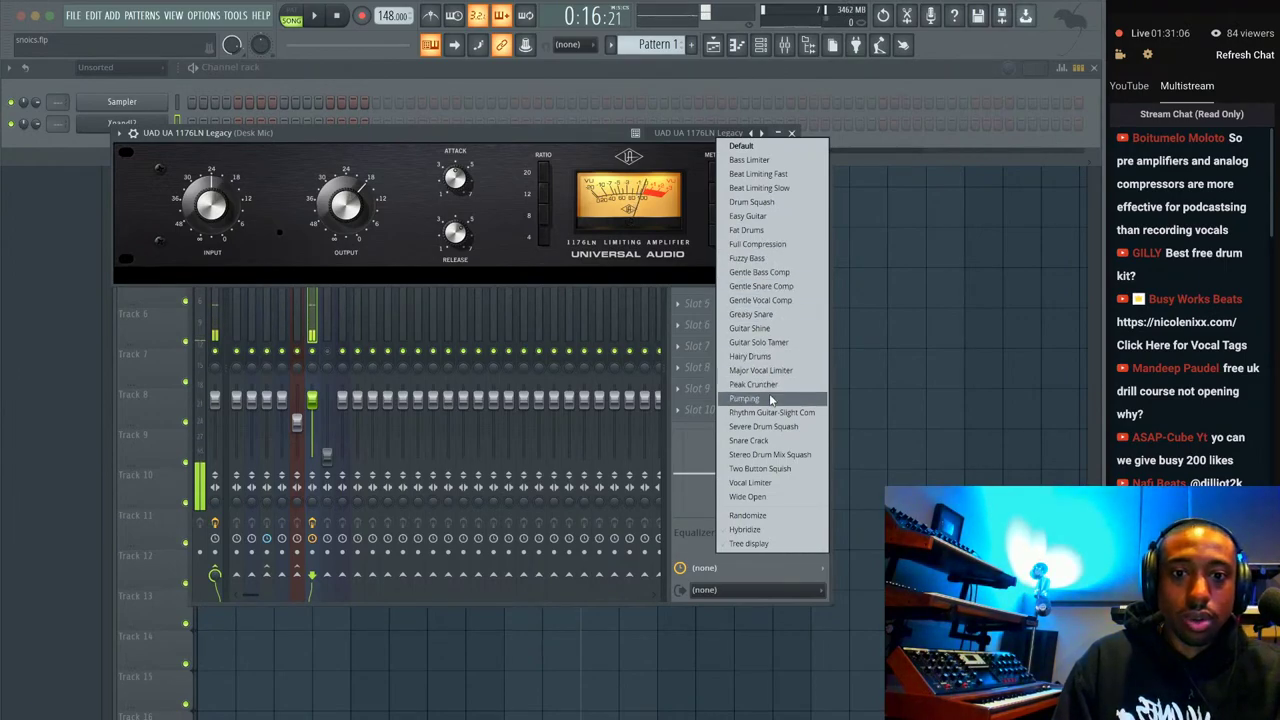
click(762, 483)
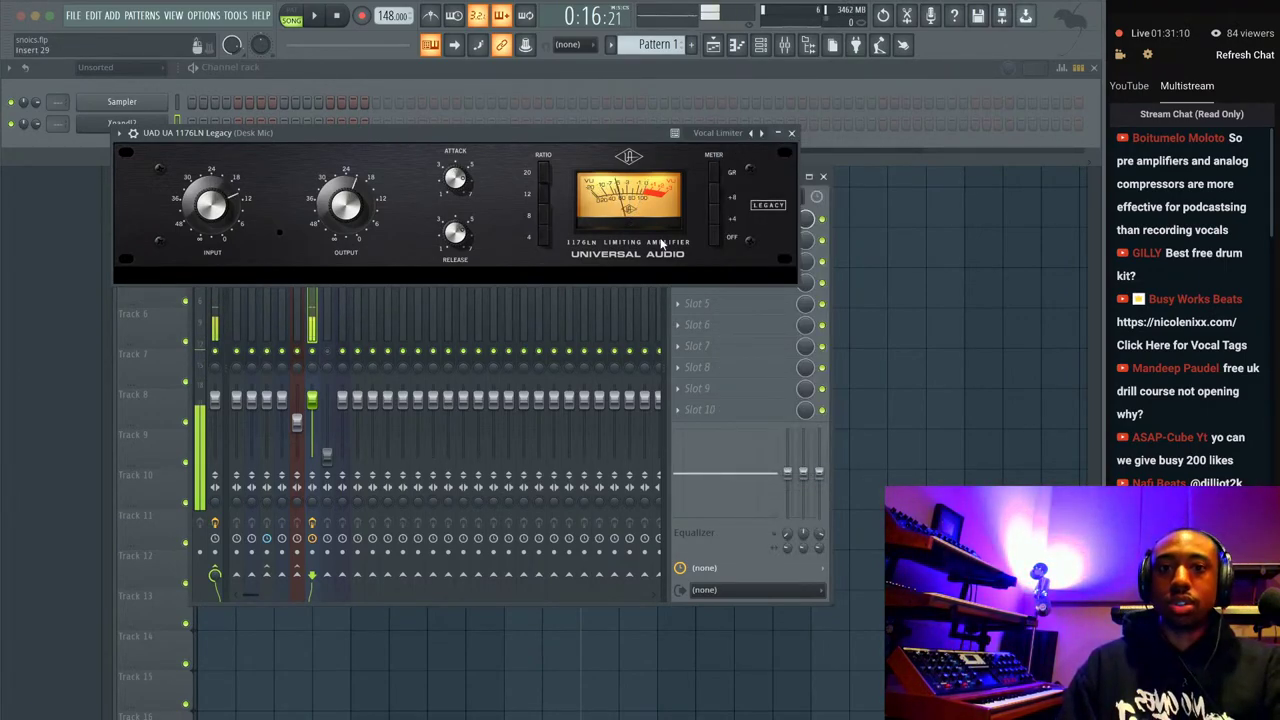
click(727, 138)
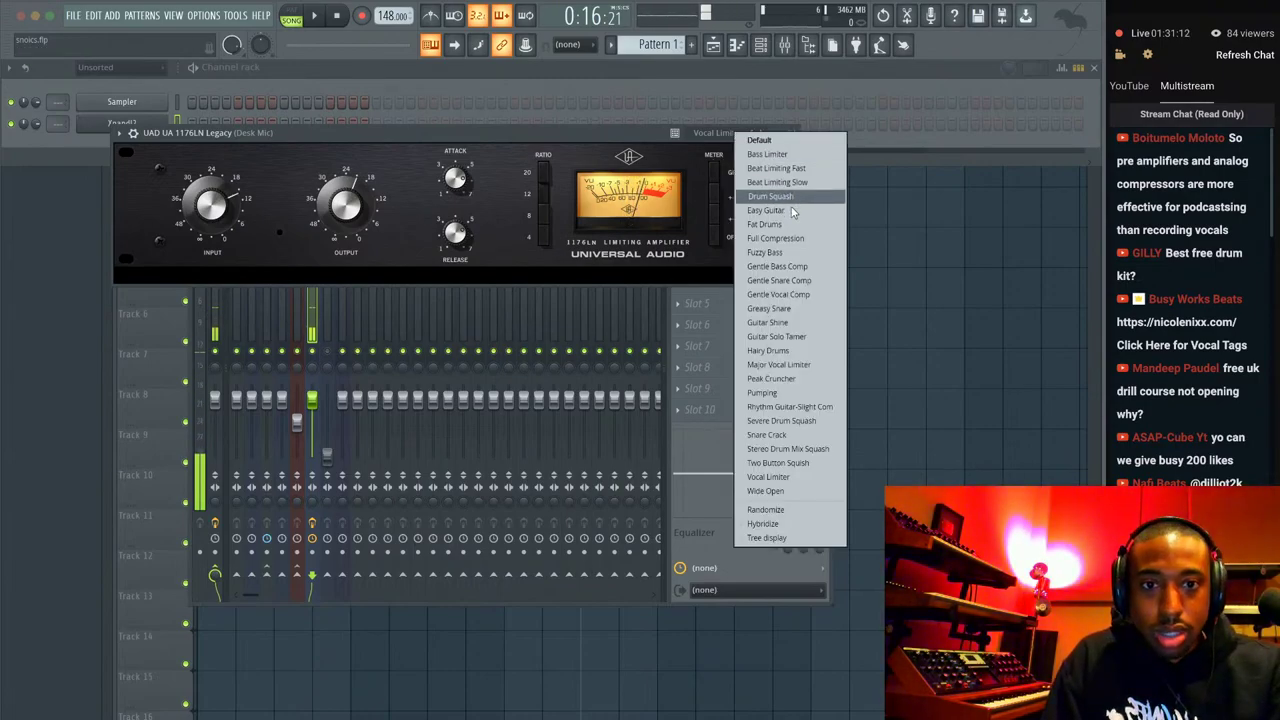
click(805, 294)
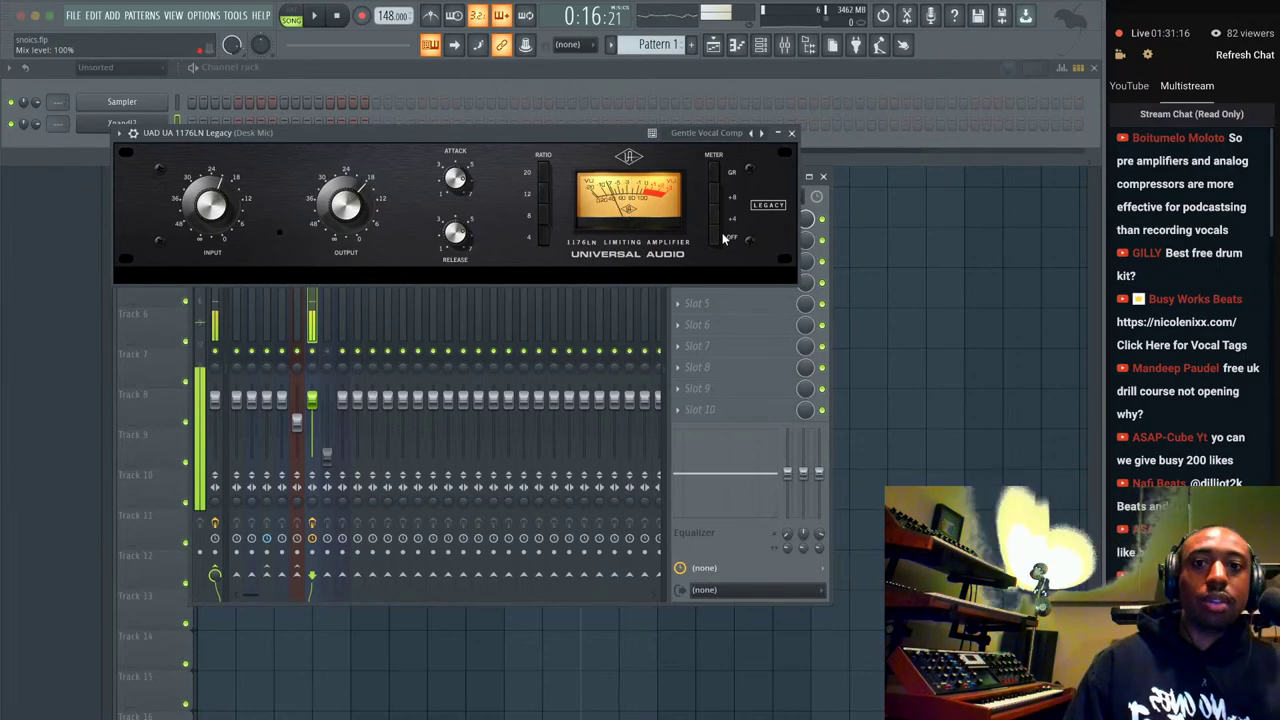
click(791, 133)
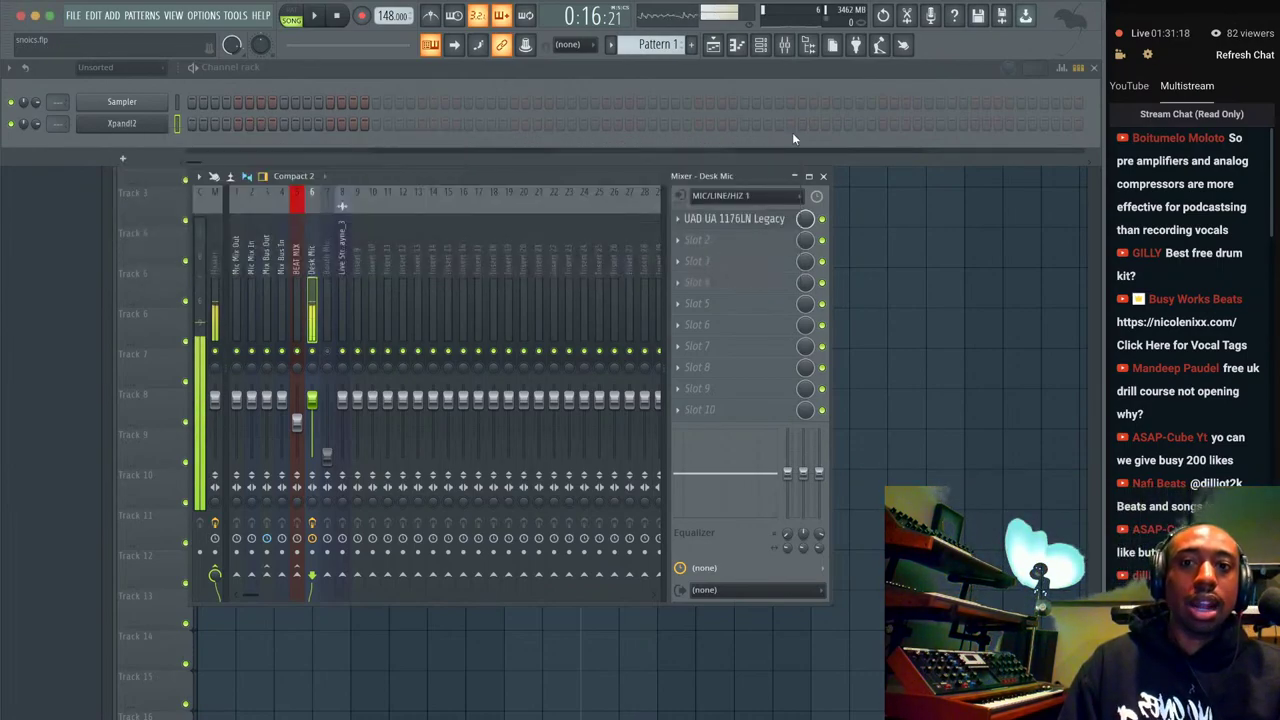
Load the UAD SSL E Channel Strip into slot 2, raise HF gain to about 6.4 dB, and adjust LF gain.
click(722, 243)
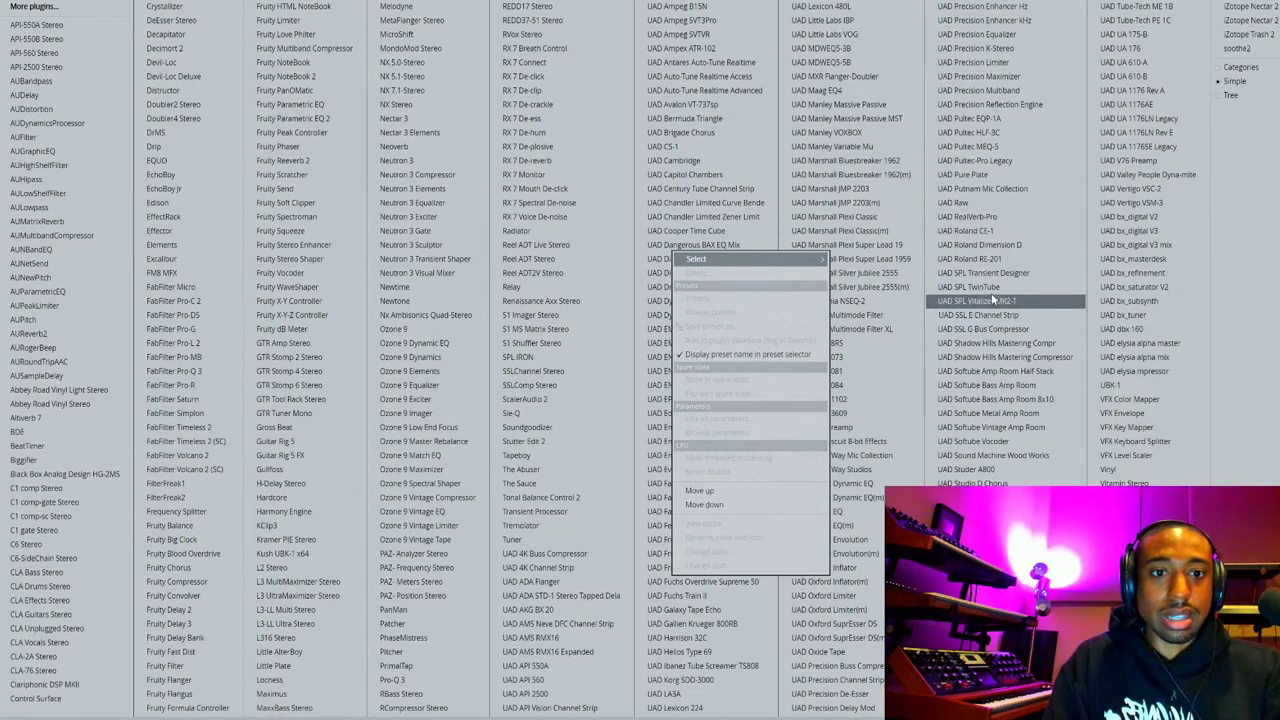
click(1006, 316)
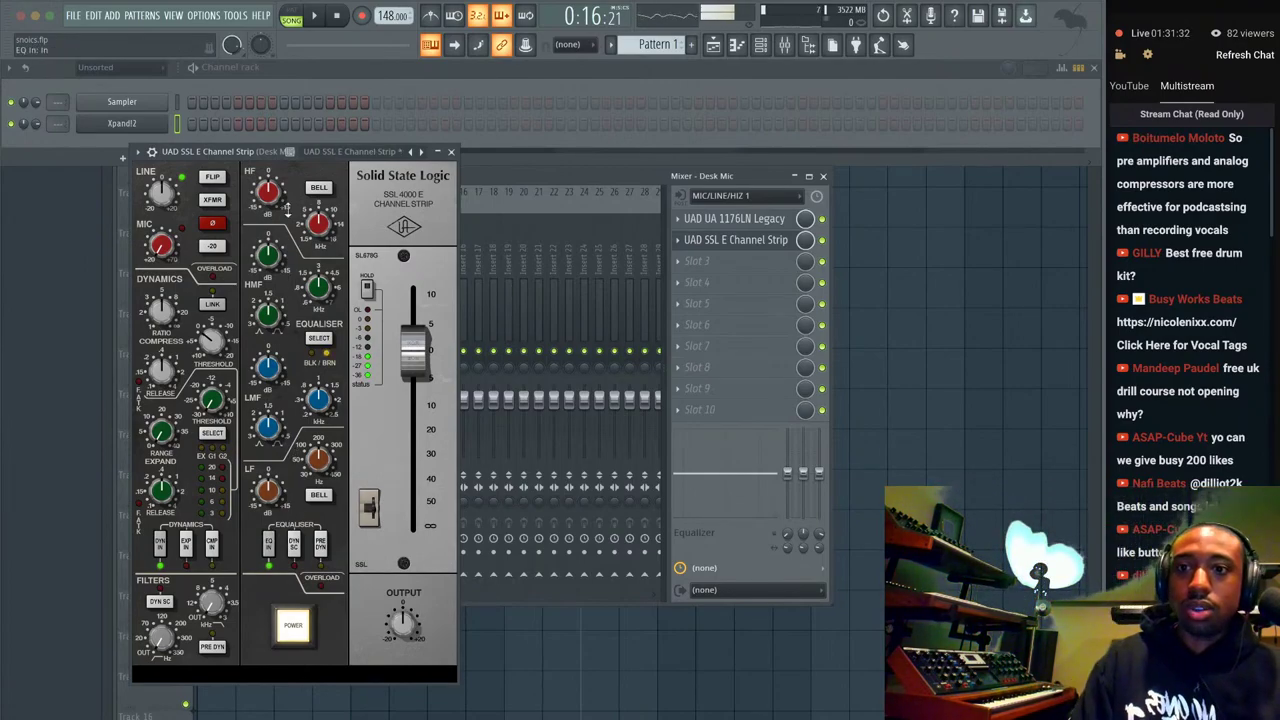
mouse_move(272, 190)
mouse_down()
mouse_move(276, 160)
mouse_move(282, 197)
mouse_up()
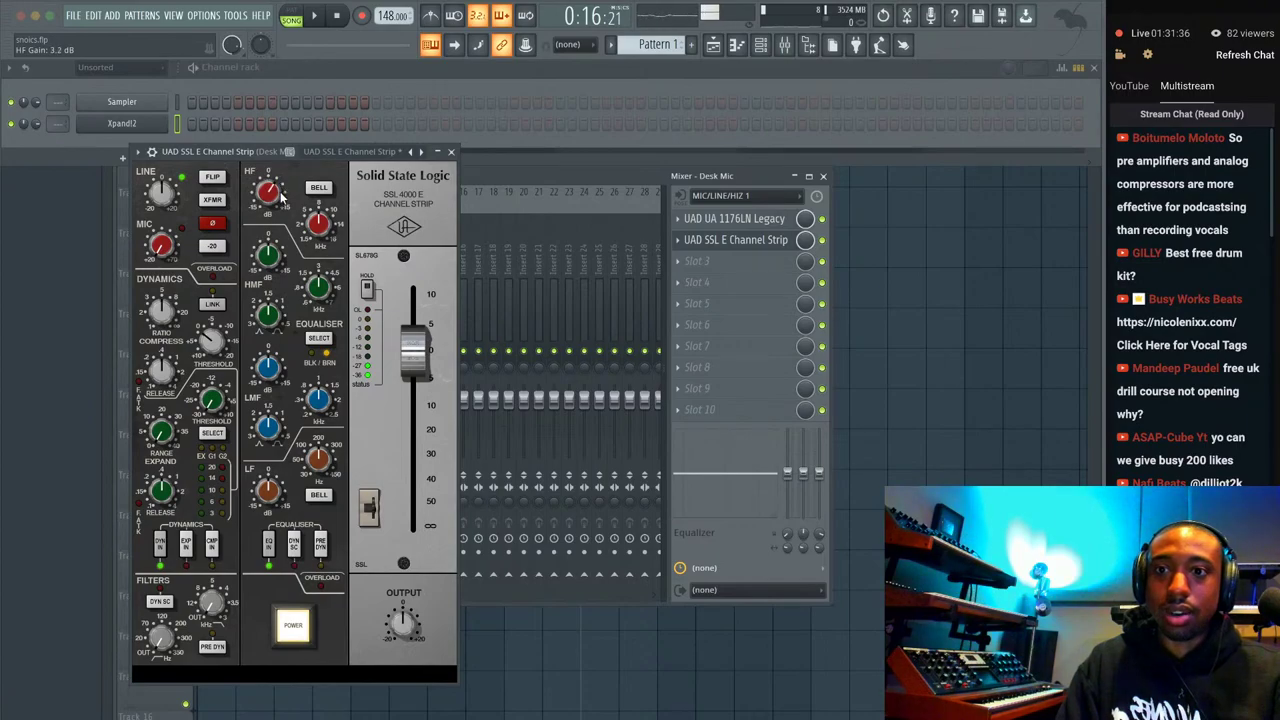
drag(283, 252, 281, 228)
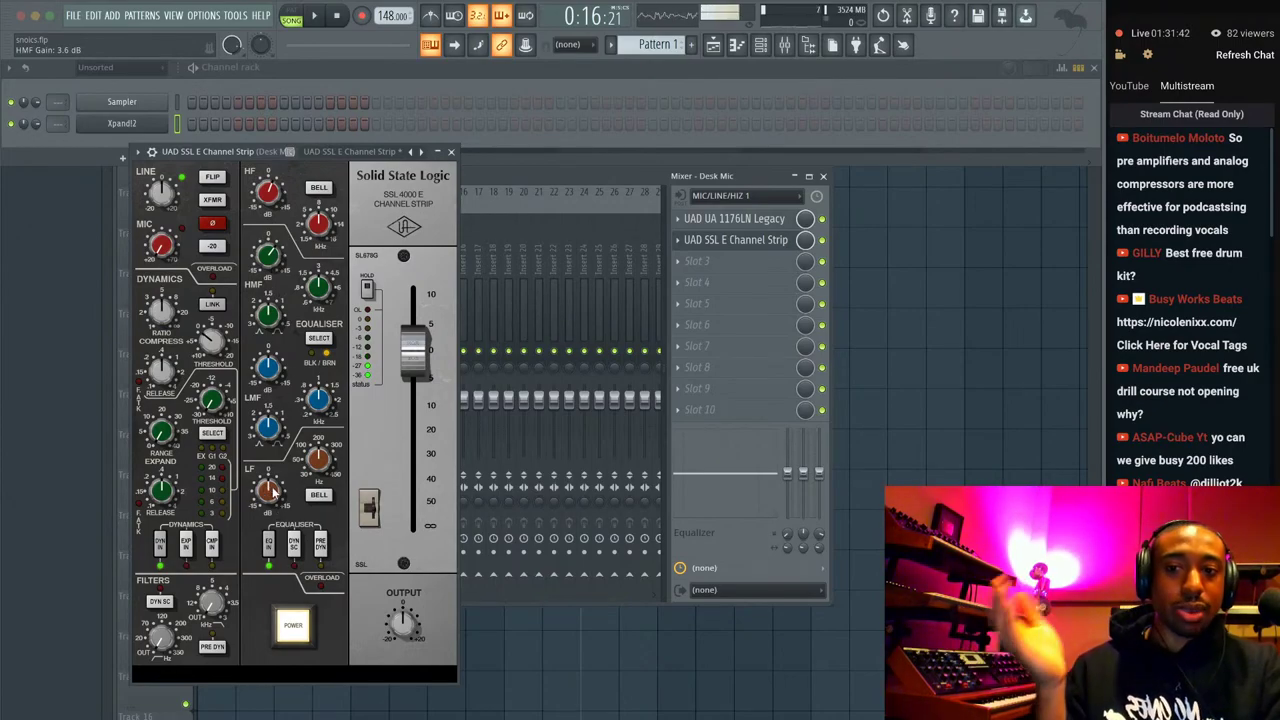
mouse_move(279, 493)
mouse_down()
mouse_move(275, 466)
mouse_move(318, 476)
mouse_move(317, 488)
mouse_move(271, 469)
mouse_move(270, 485)
mouse_up()
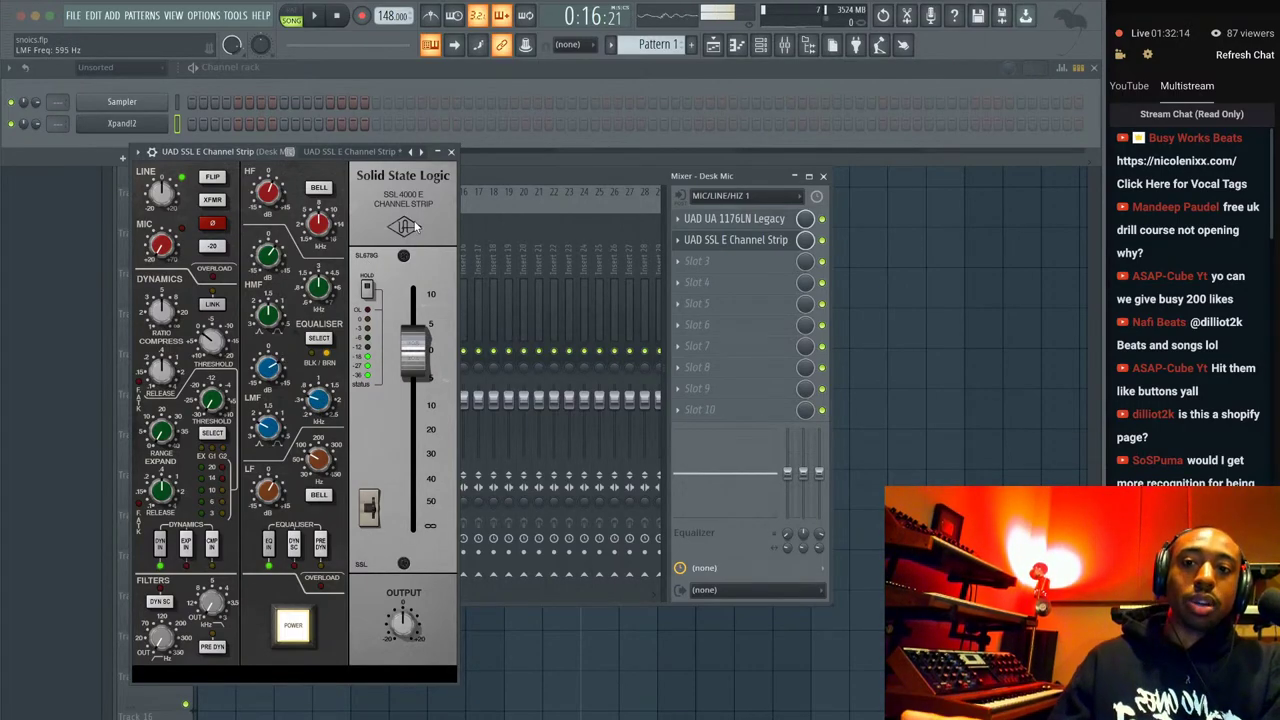
Close the channel strip window and switch the 1176LN compressor on.
click(450, 152)
click(732, 220)
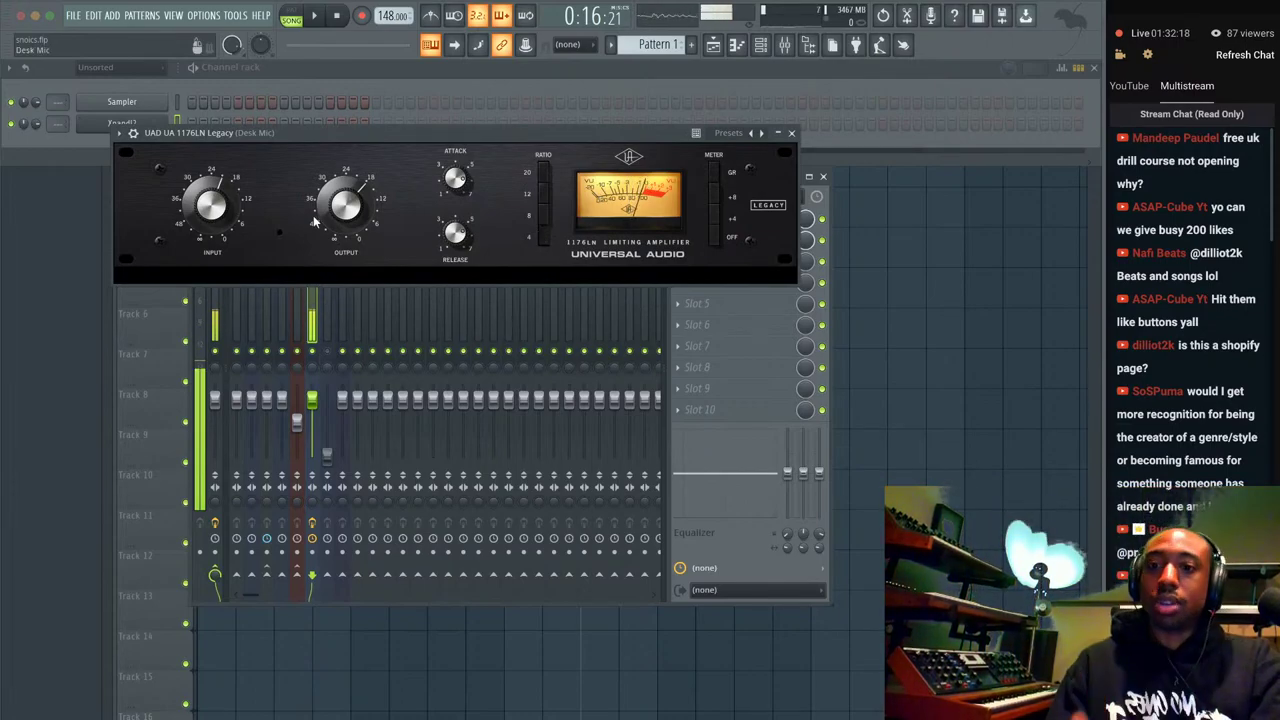
click(791, 133)
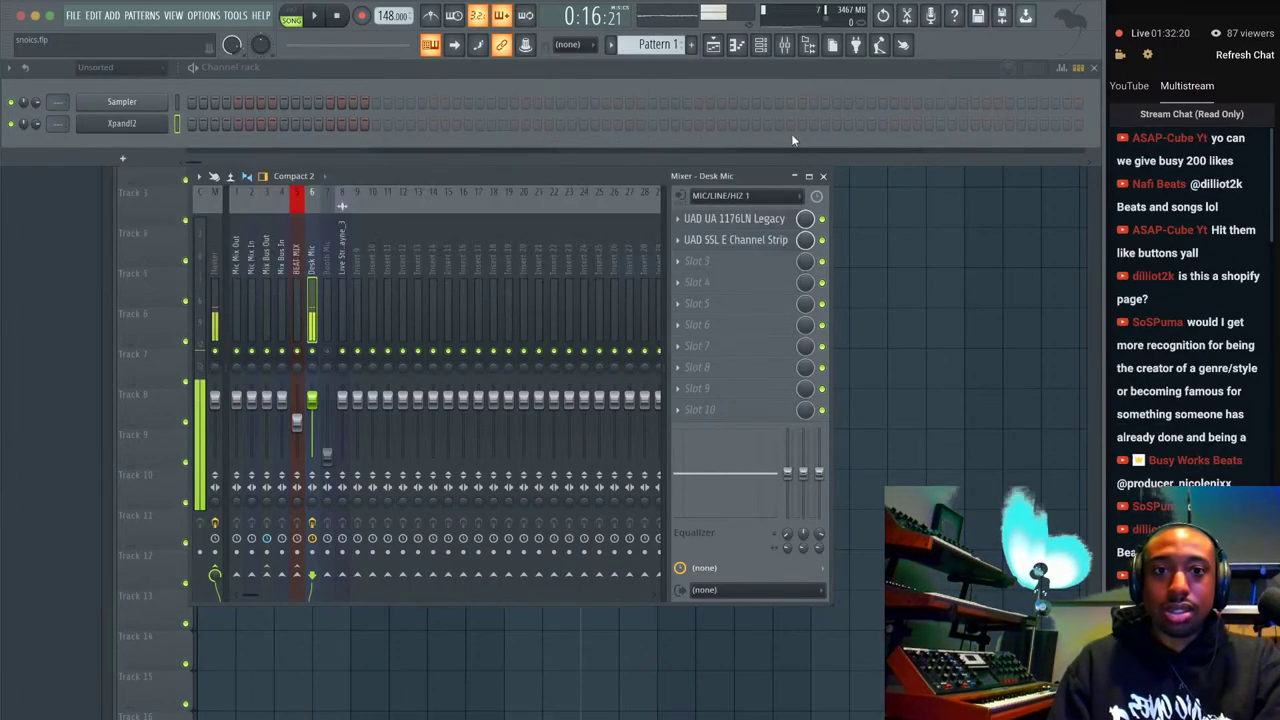
click(823, 219)
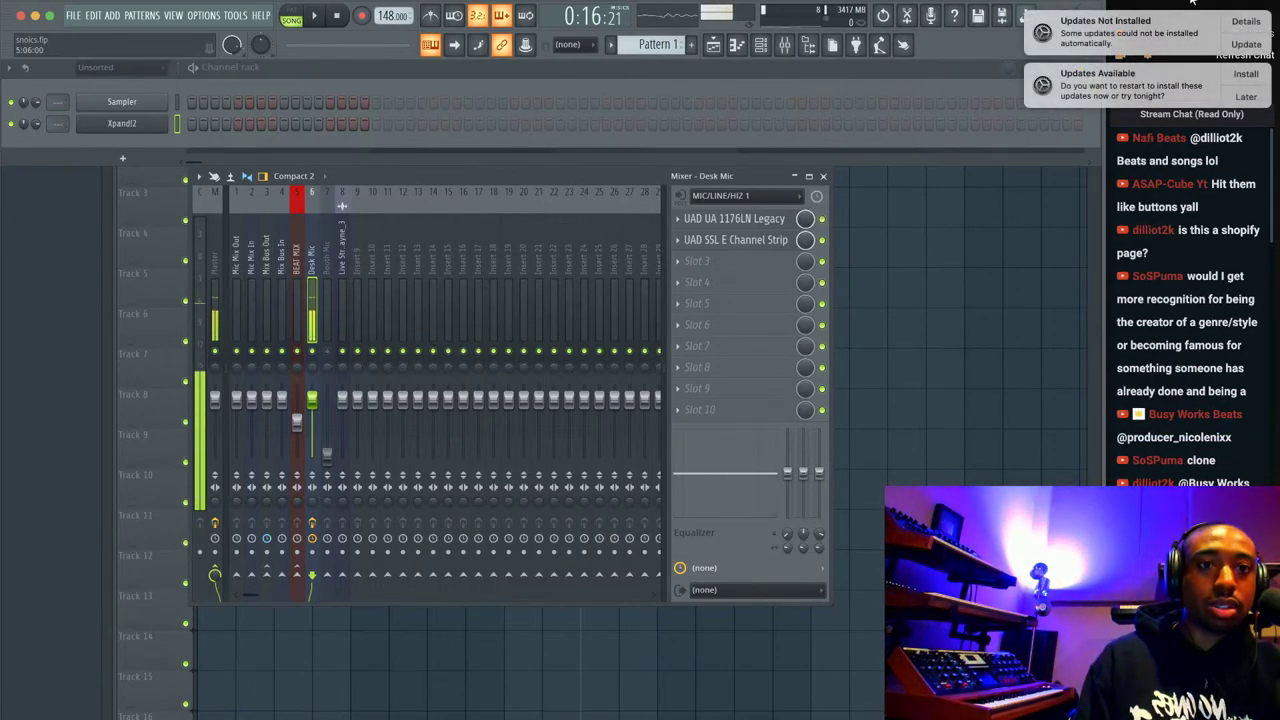
Turn on Do Not Disturb from the system notification panel to silence alerts.
click(1268, 10)
scroll(1260, 92, up, 2)
click(1257, 86)
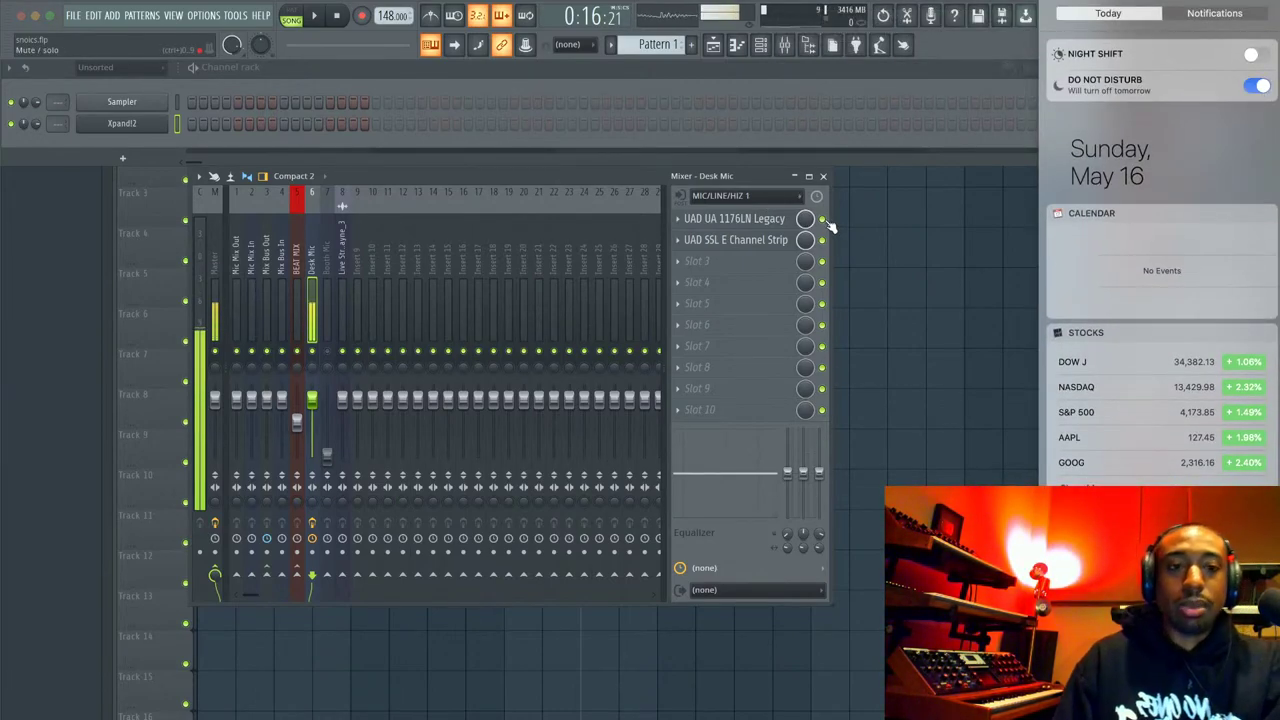
click(945, 252)
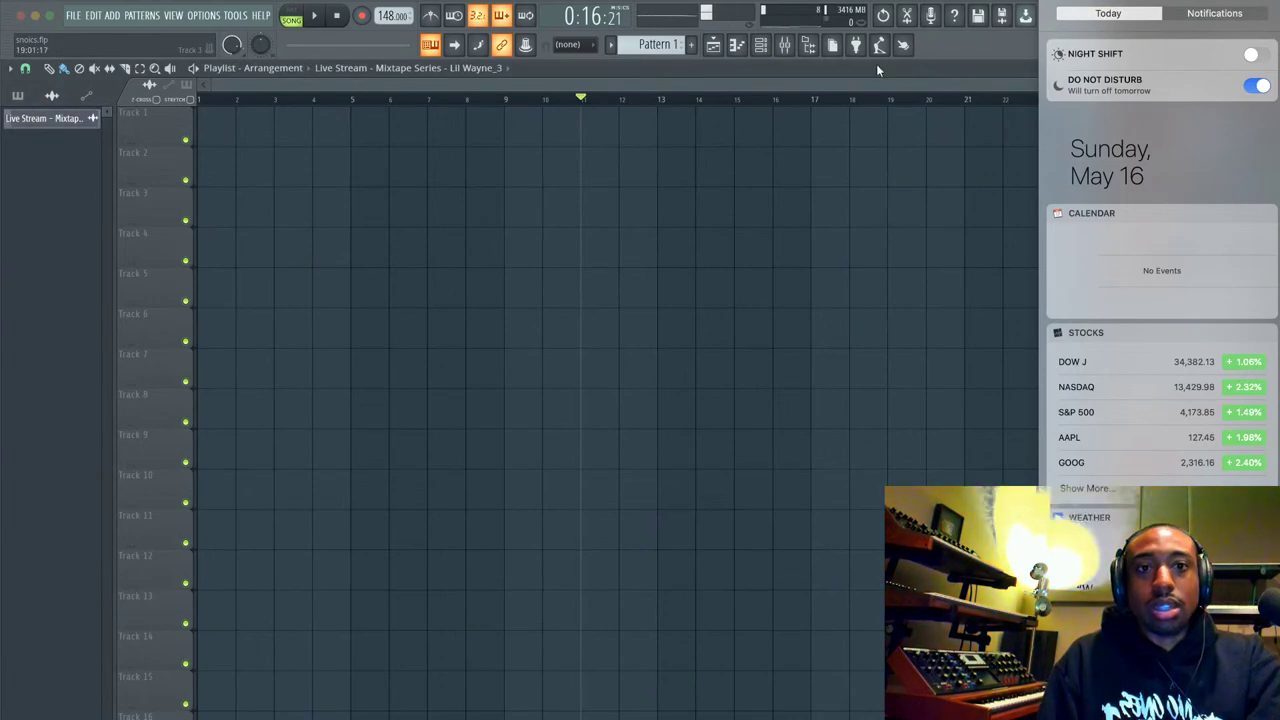
click(880, 70)
Bypass the 1176LN, play and stop the song to compare, then close the mixer.
click(785, 45)
click(822, 218)
key(space)
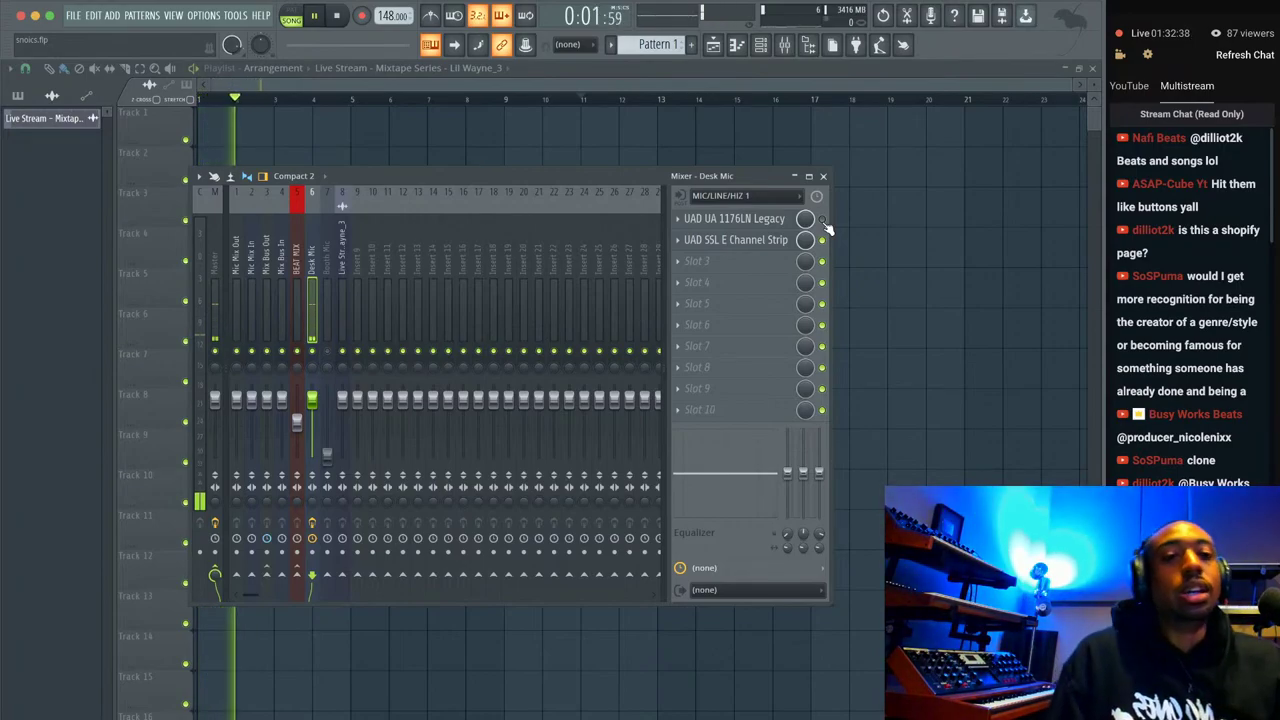
key(space)
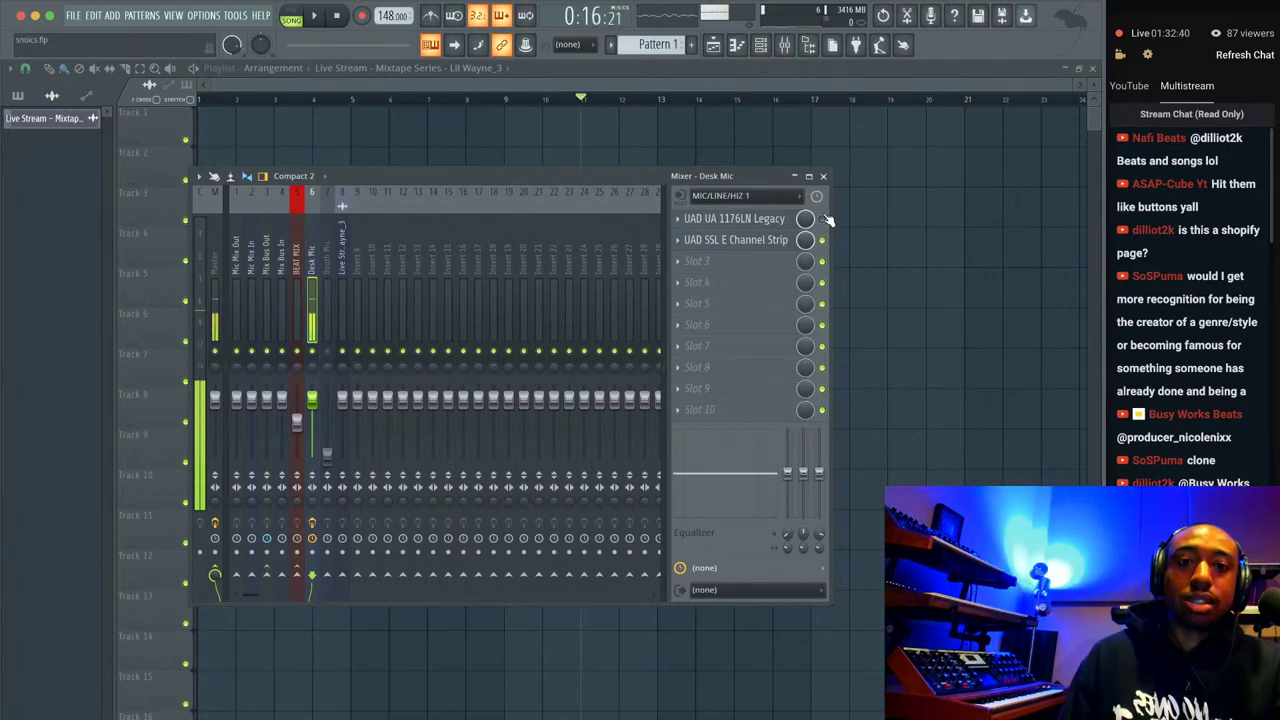
click(823, 176)
Show the channel rack with the Sampler and Xpand!2 channels.
click(762, 45)
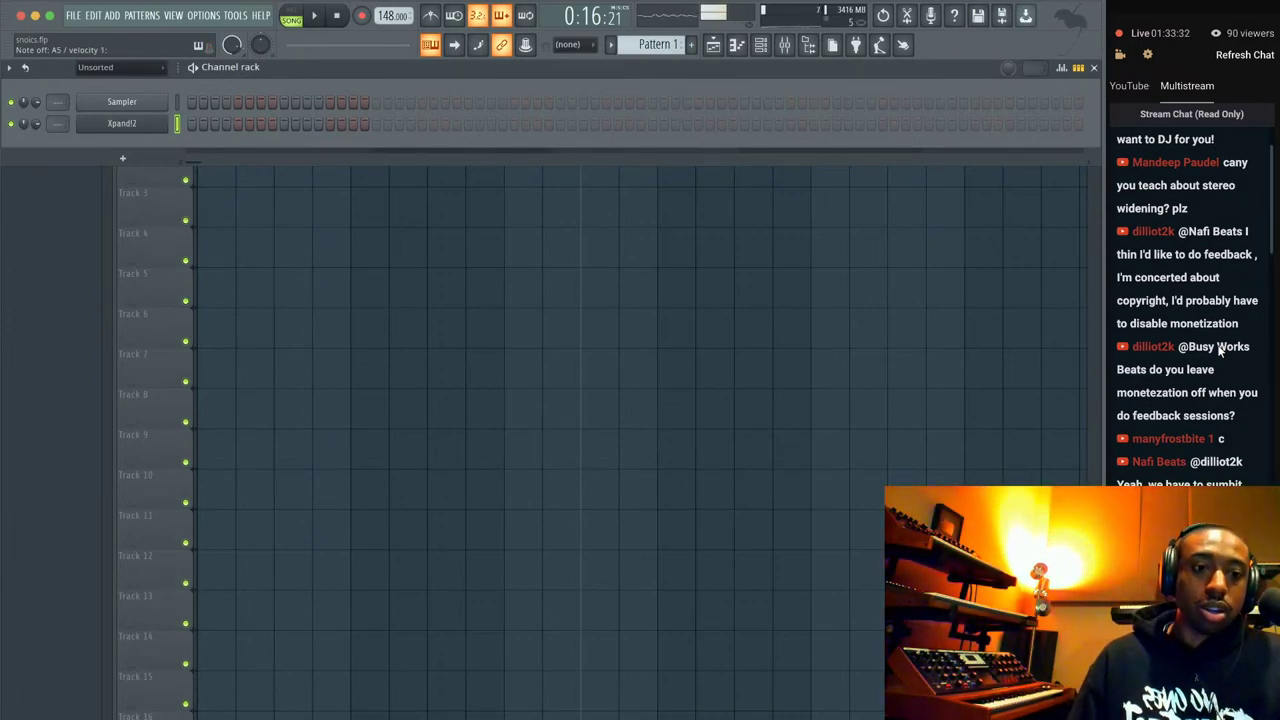
Reopen the mixer, load S1 Imager Stereo into Desk Mic's slot 3, then delete it.
click(786, 46)
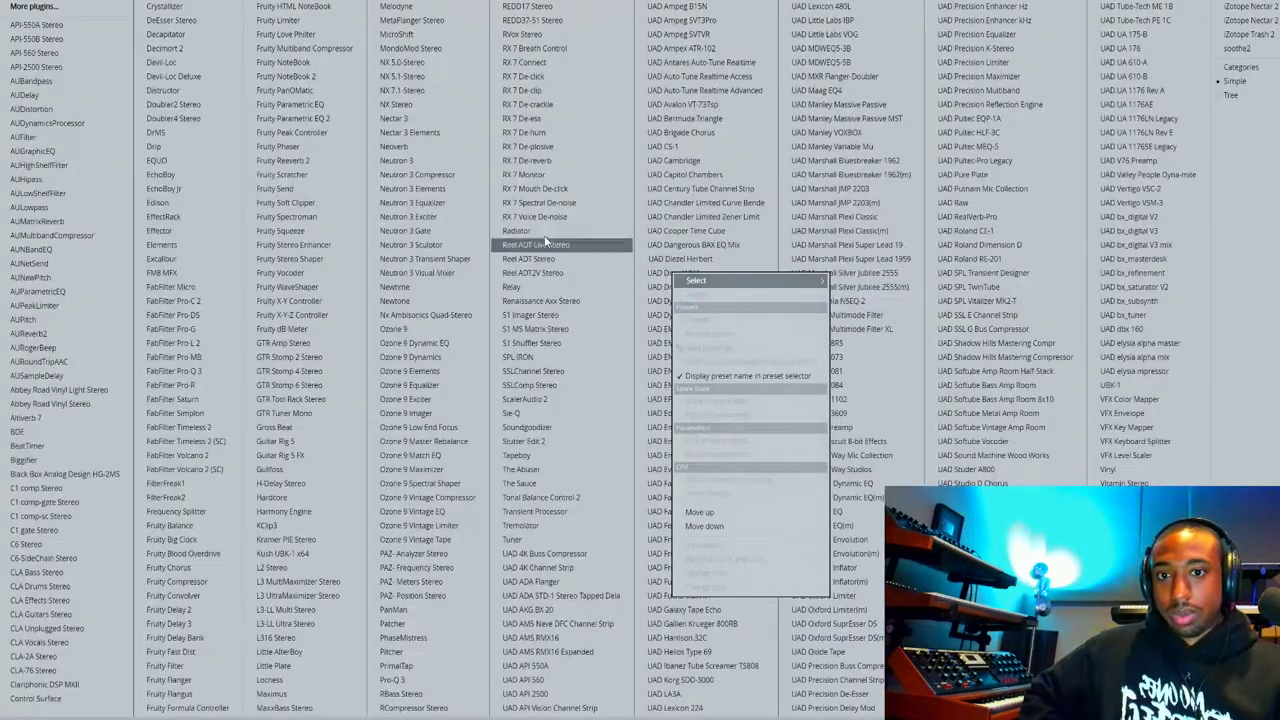
click(557, 316)
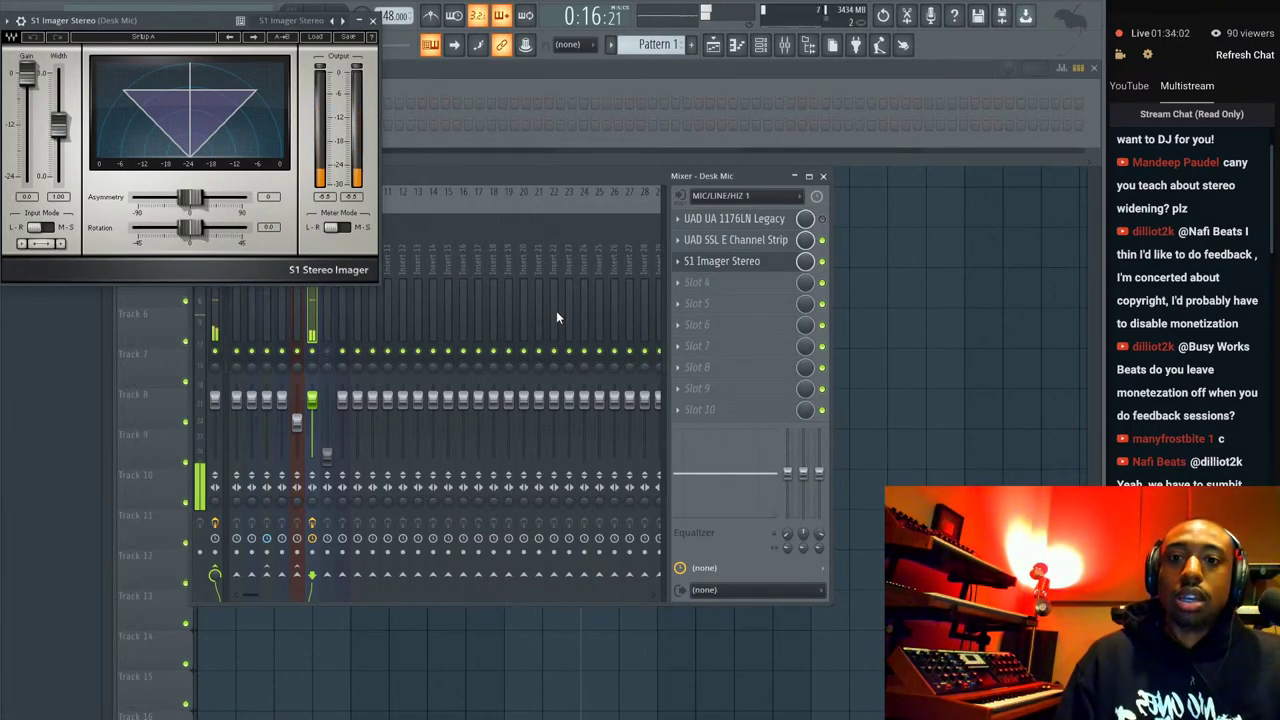
click(686, 265)
click(700, 296)
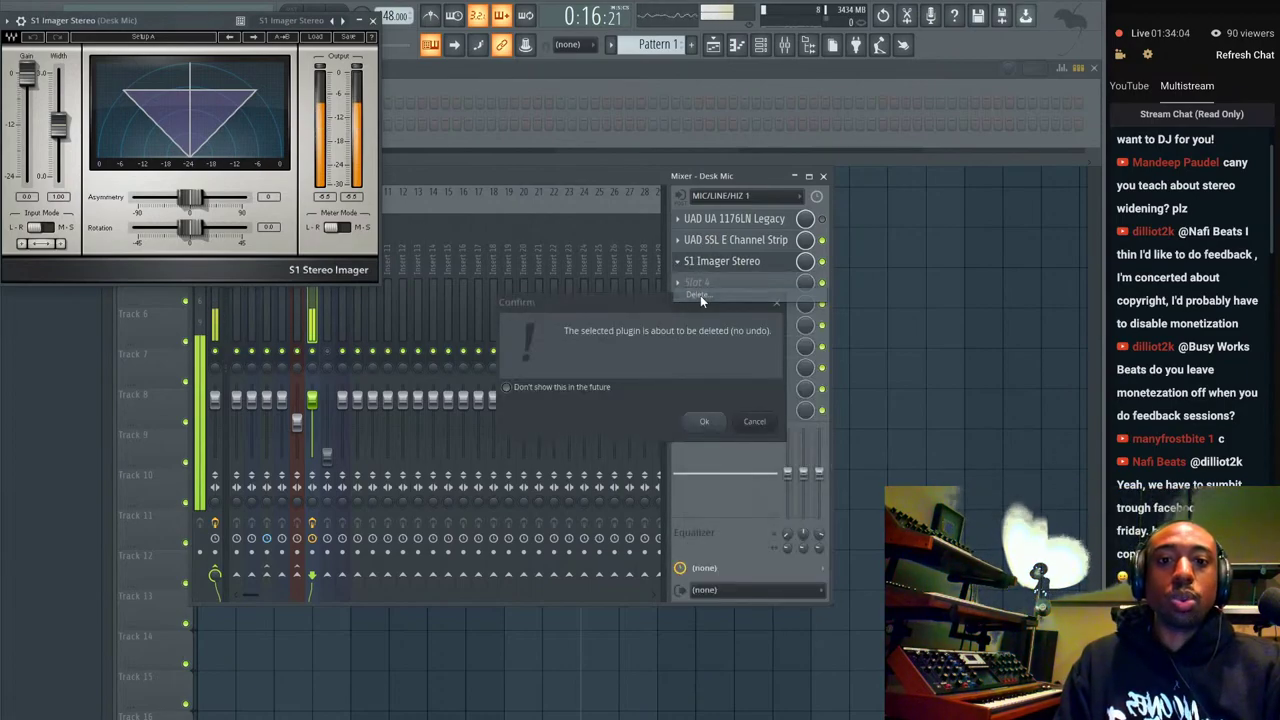
click(705, 421)
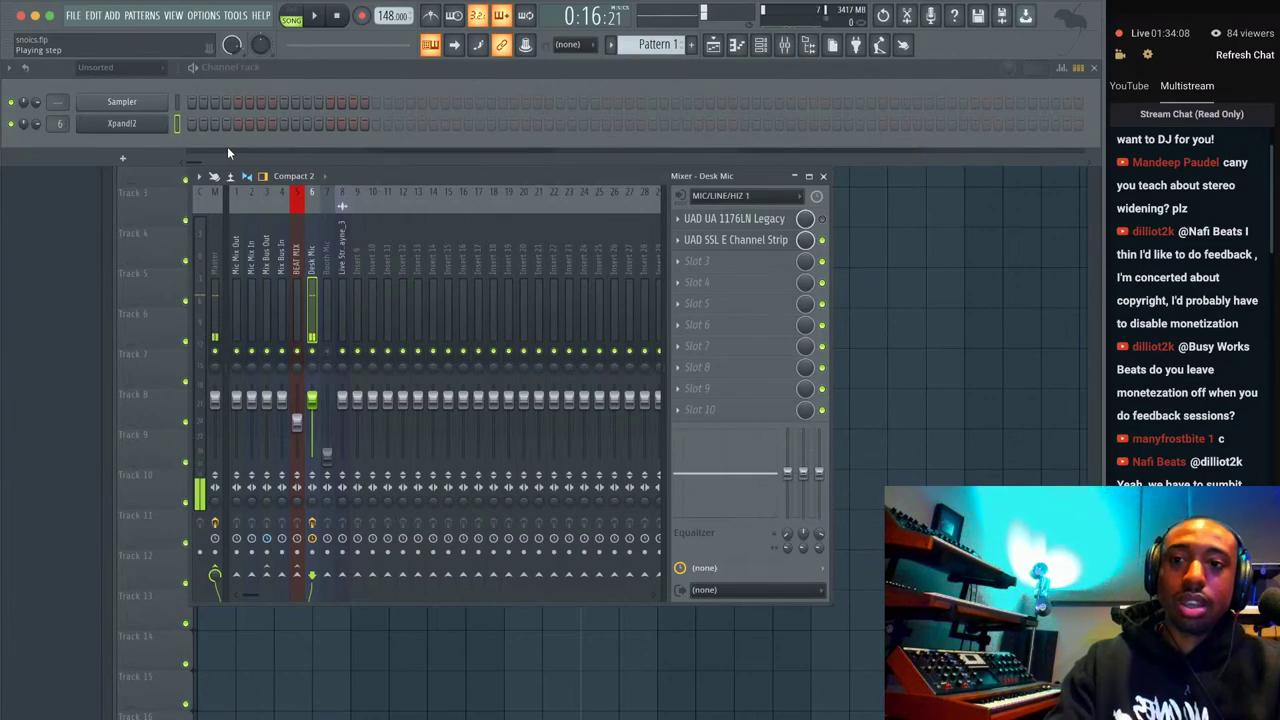
Route the Xpand!2 channel to the mixer and add S1 Imager Stereo with width 1.91.
key(ctrl+l)
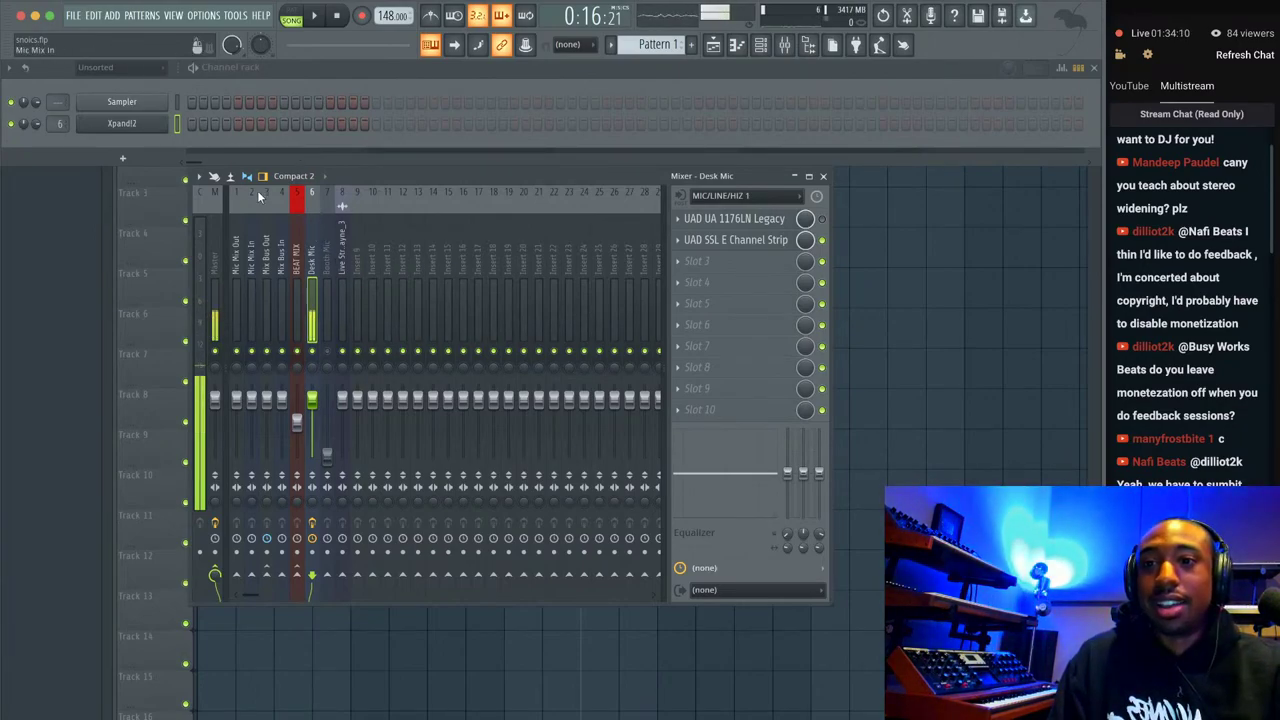
click(179, 125)
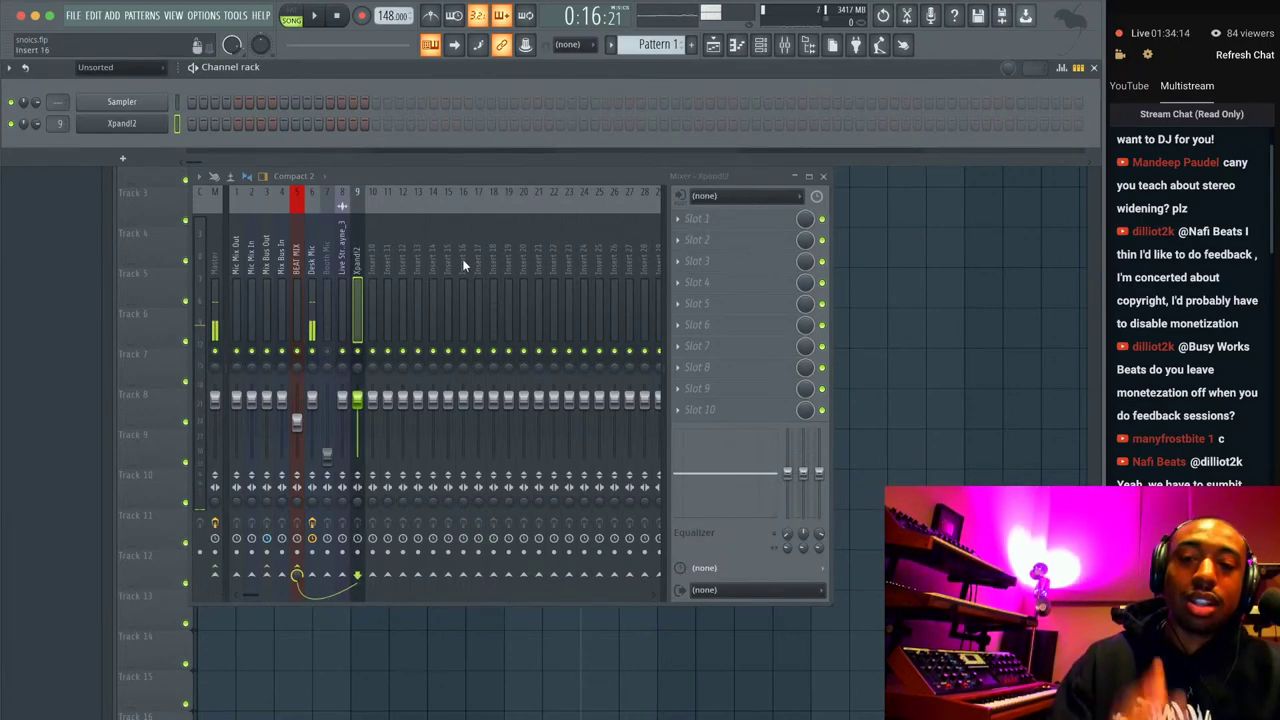
click(785, 218)
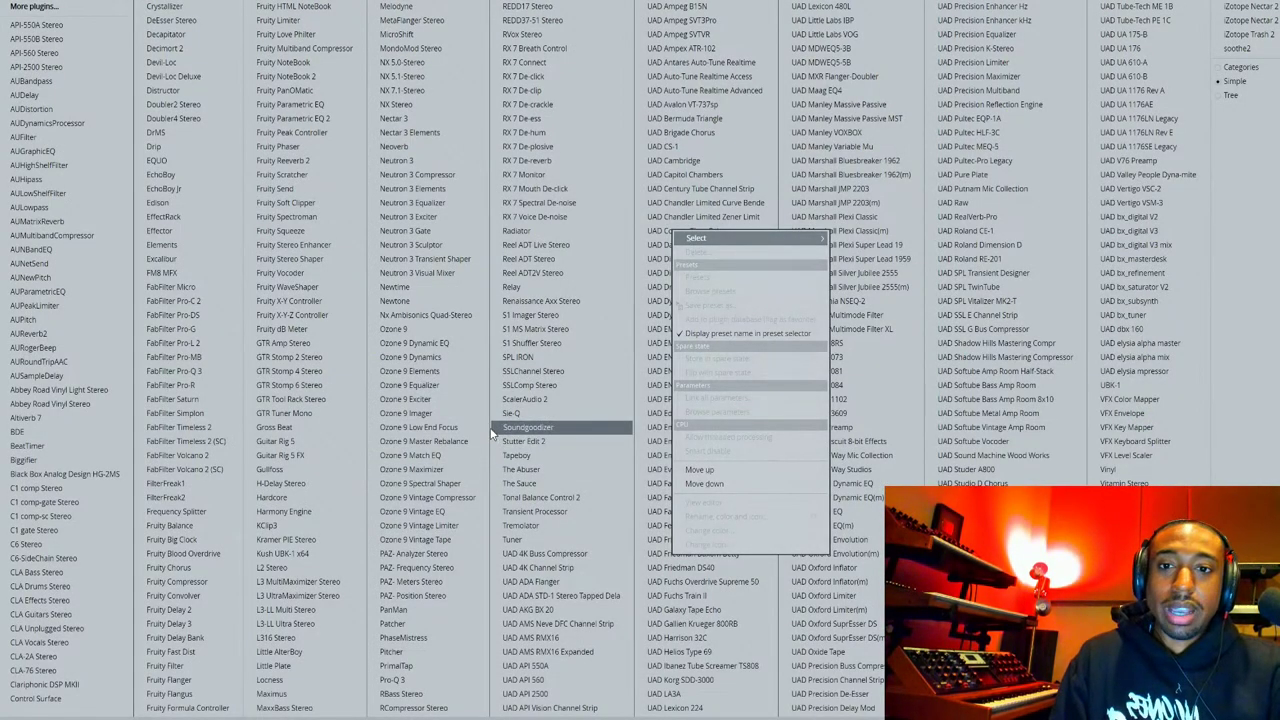
click(530, 318)
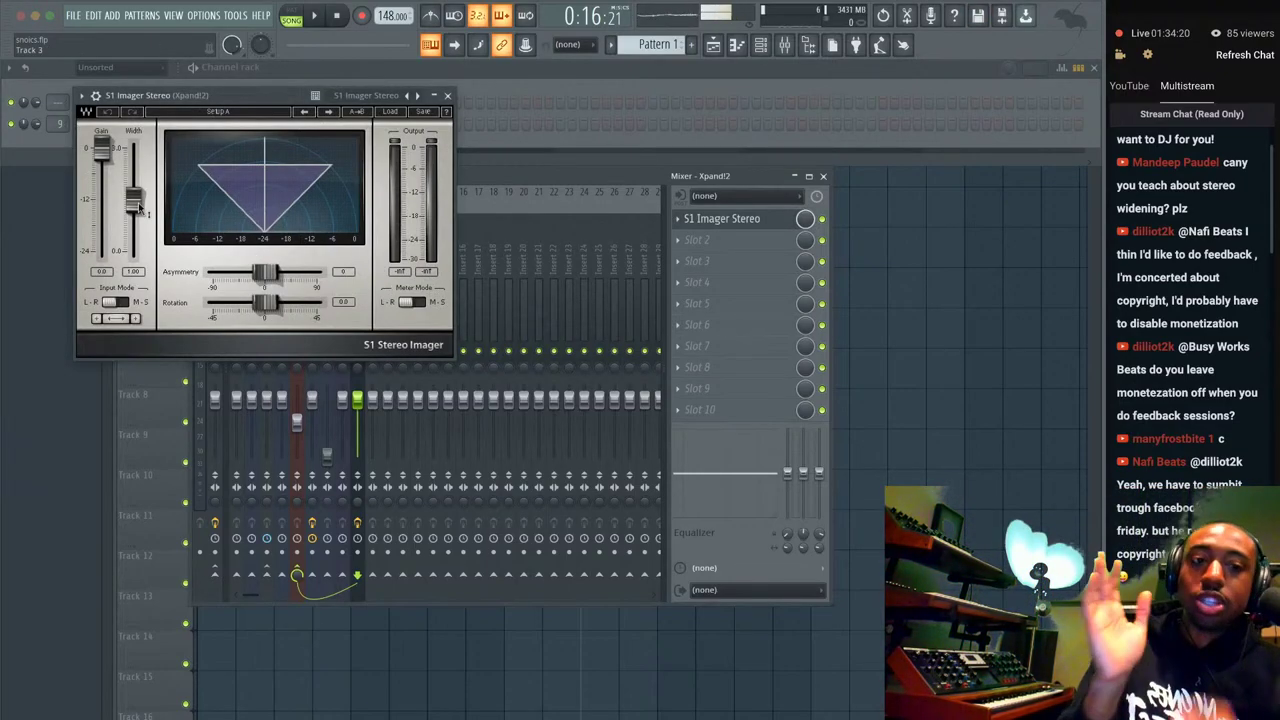
drag(140, 207, 146, 186)
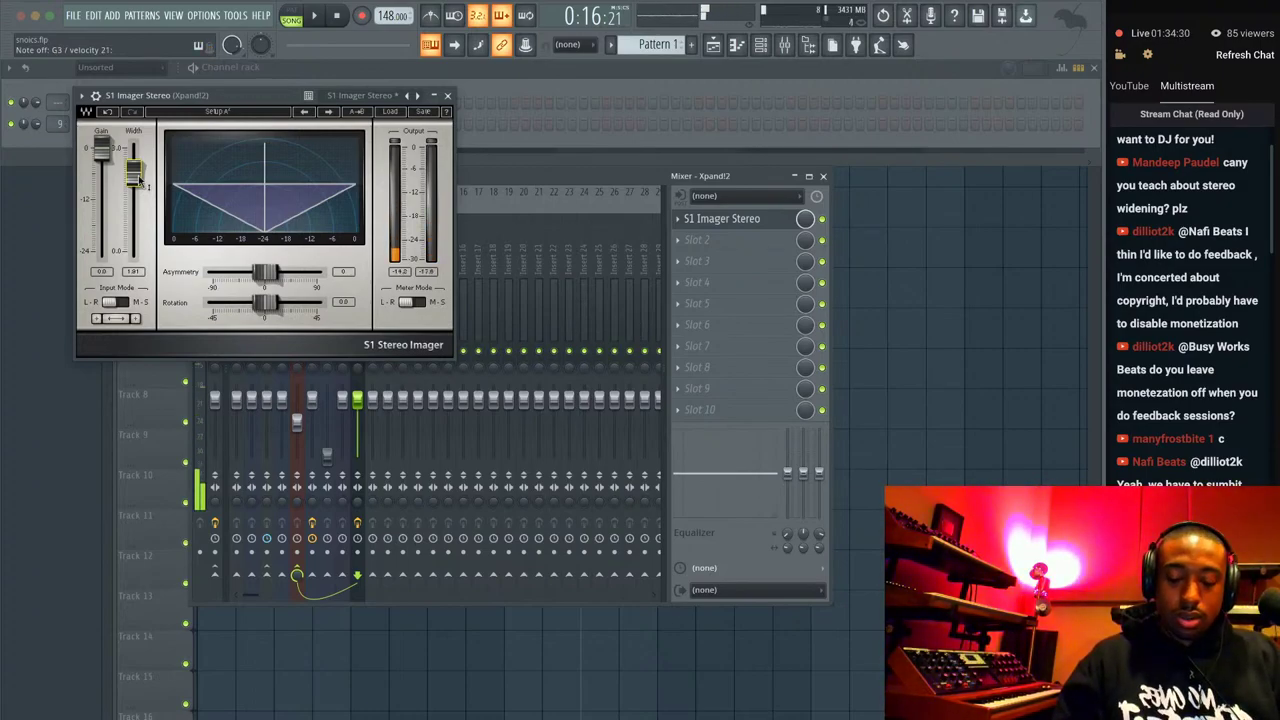
drag(529, 183, 806, 144)
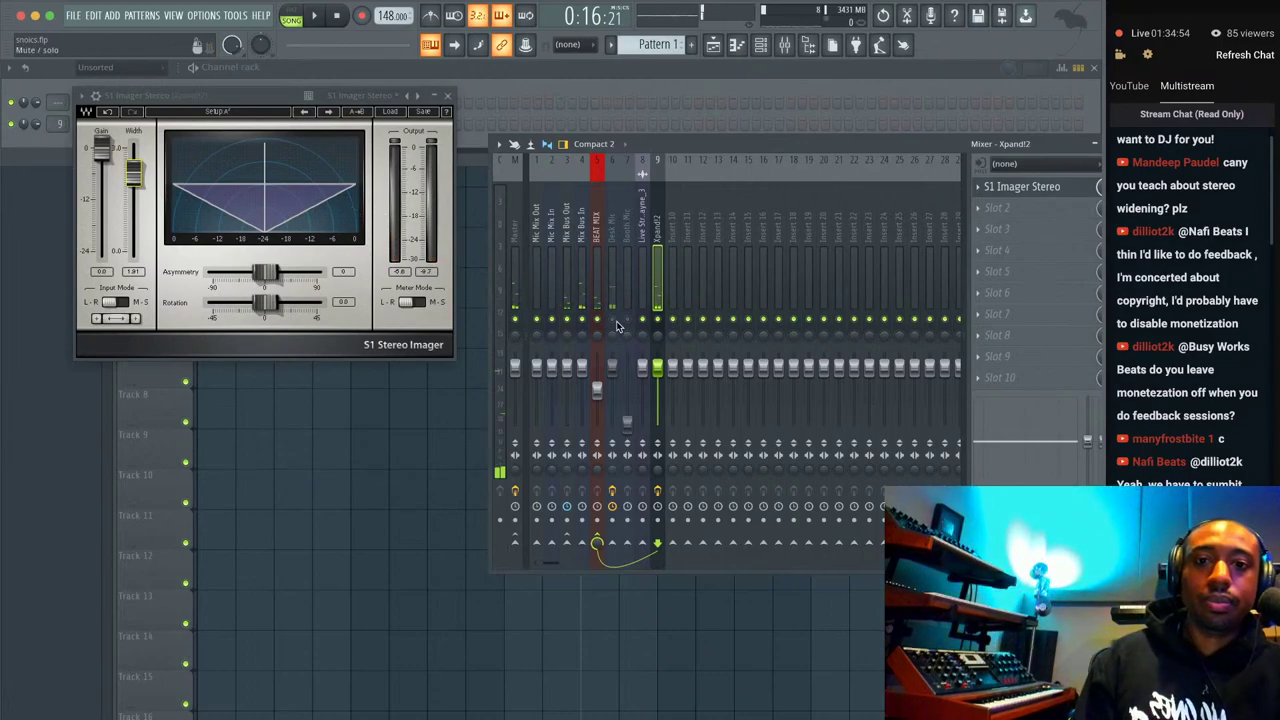
Pull the S1 Imager width to 0.00, briefly raise it, then return it to mono.
drag(138, 180, 138, 262)
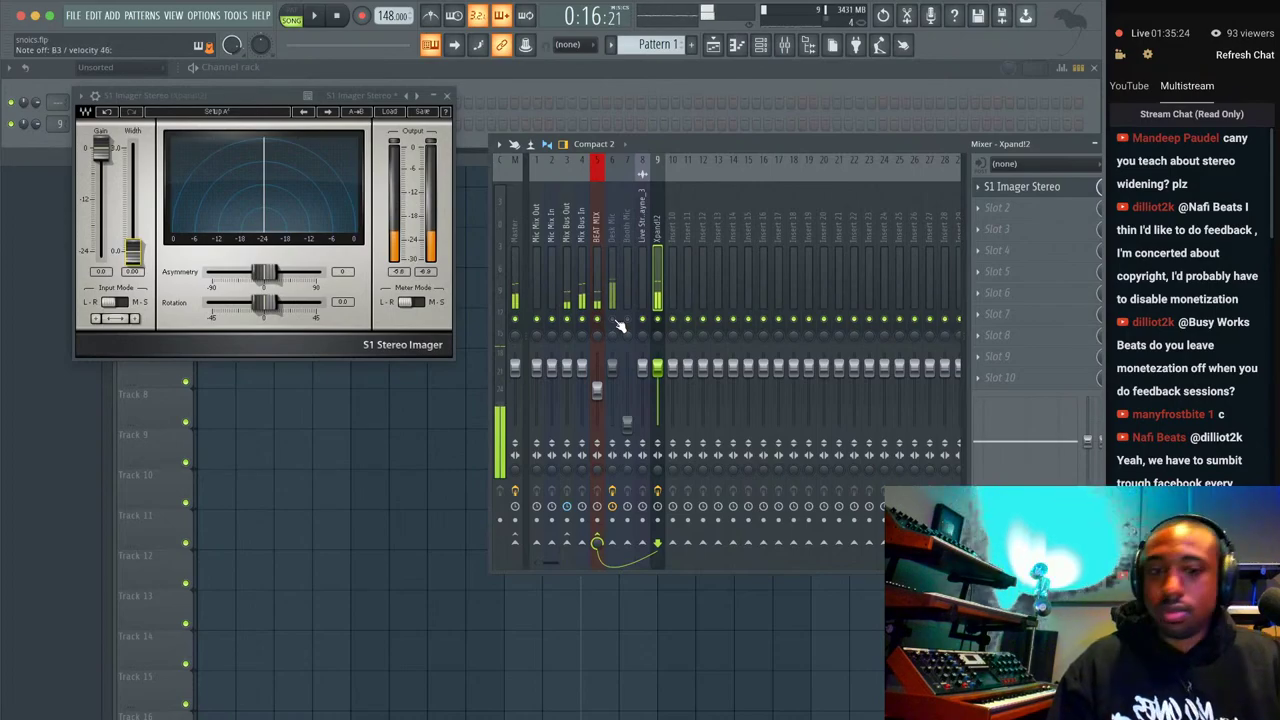
mouse_move(132, 251)
mouse_down()
mouse_move(132, 145)
mouse_move(132, 250)
mouse_up()
click(582, 319)
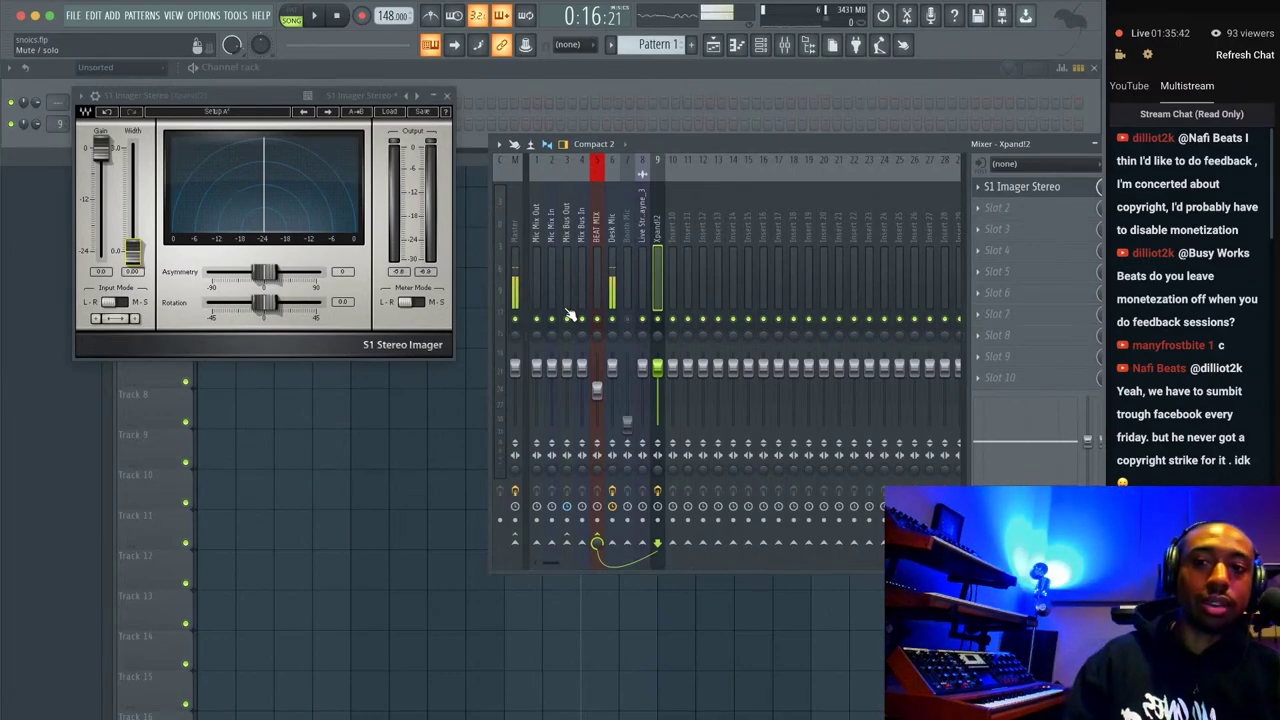
Delete S1 Imager Stereo from the Xpand!2 track and close the mixer with F9.
click(447, 96)
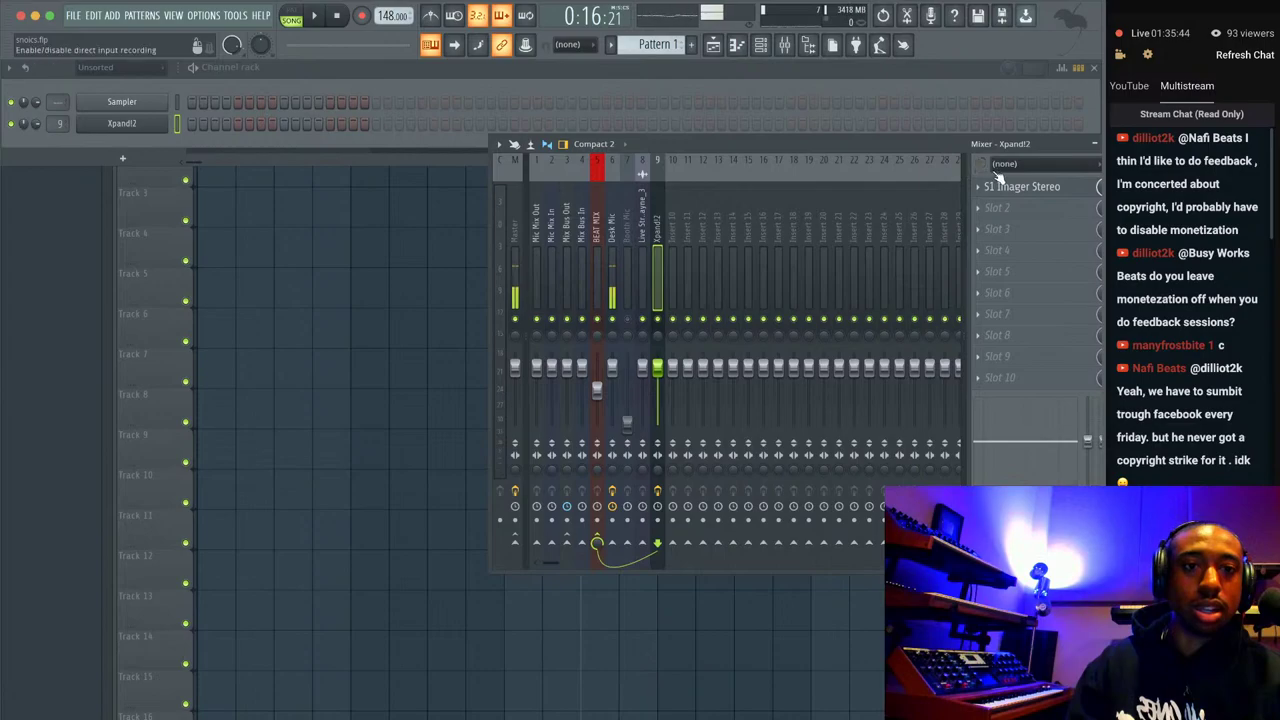
click(980, 186)
click(1002, 221)
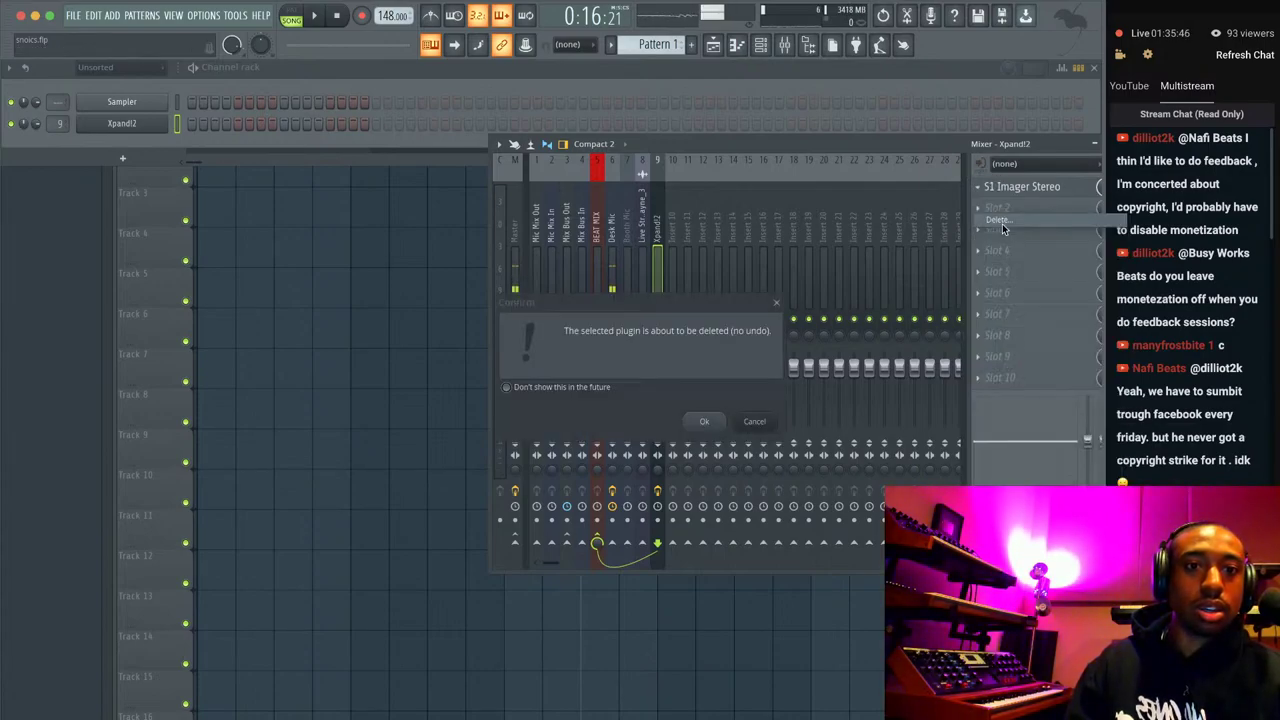
click(708, 410)
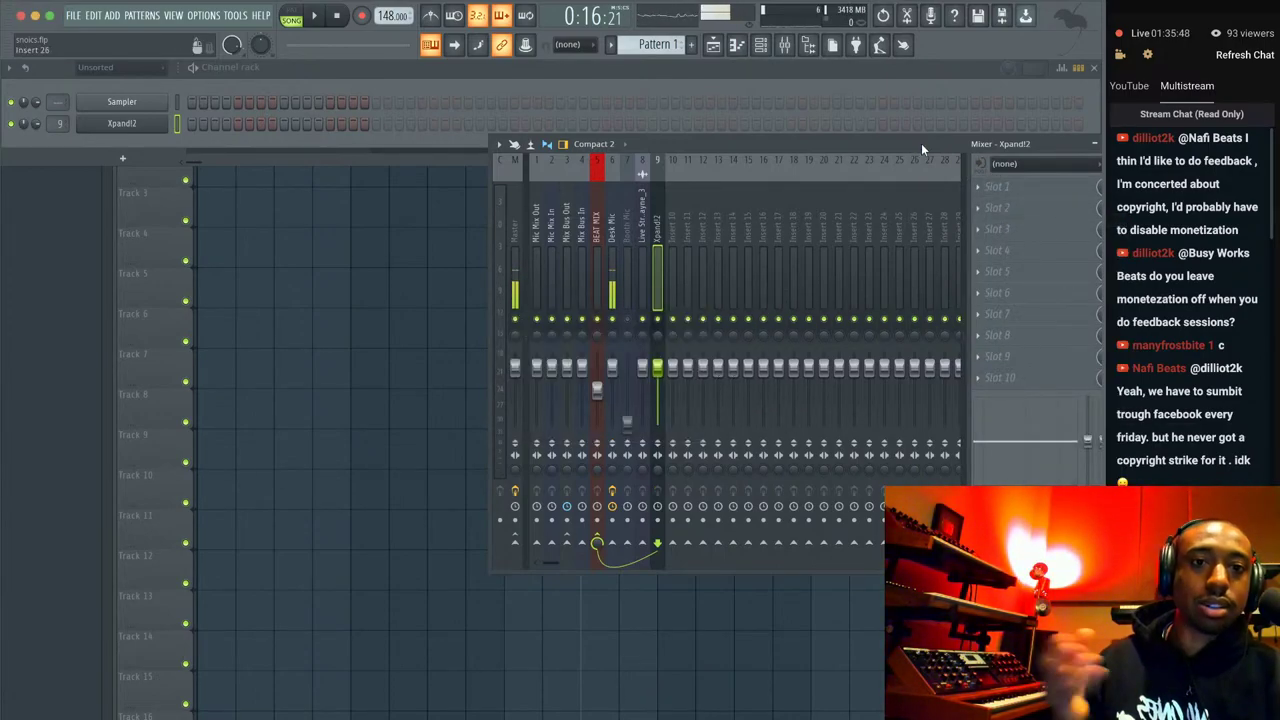
key(F9)
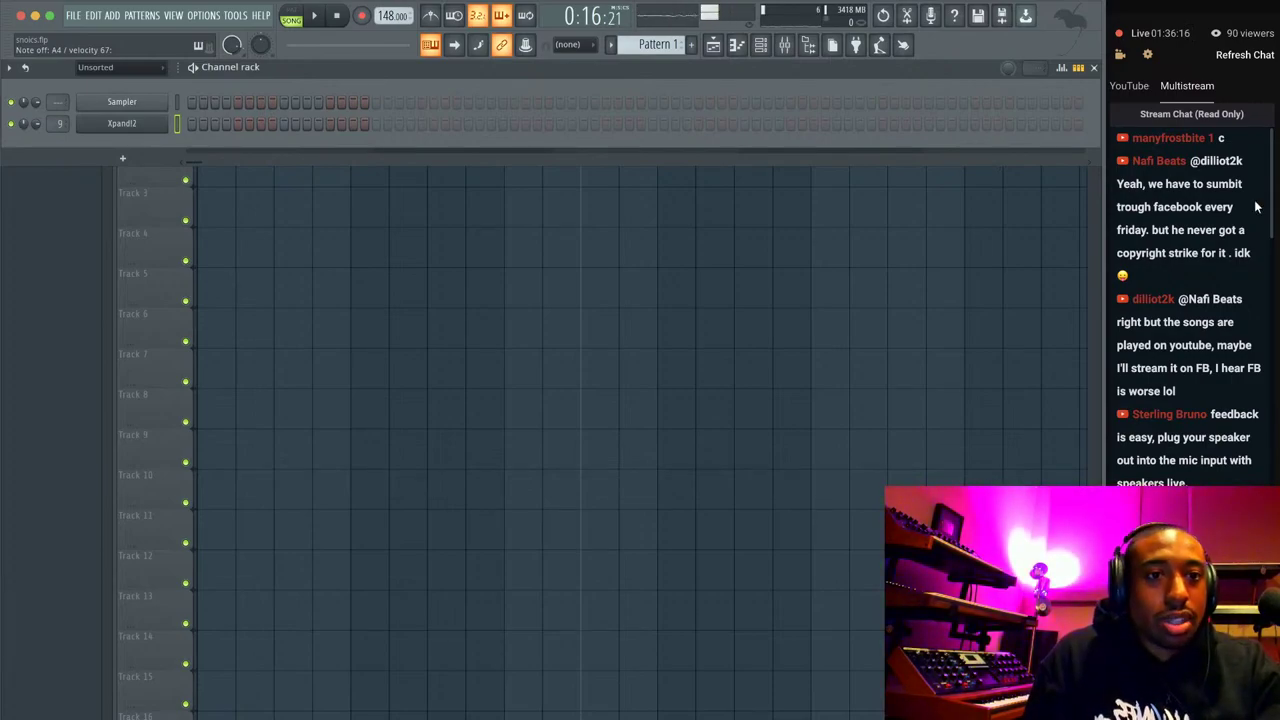
click(289, 715)
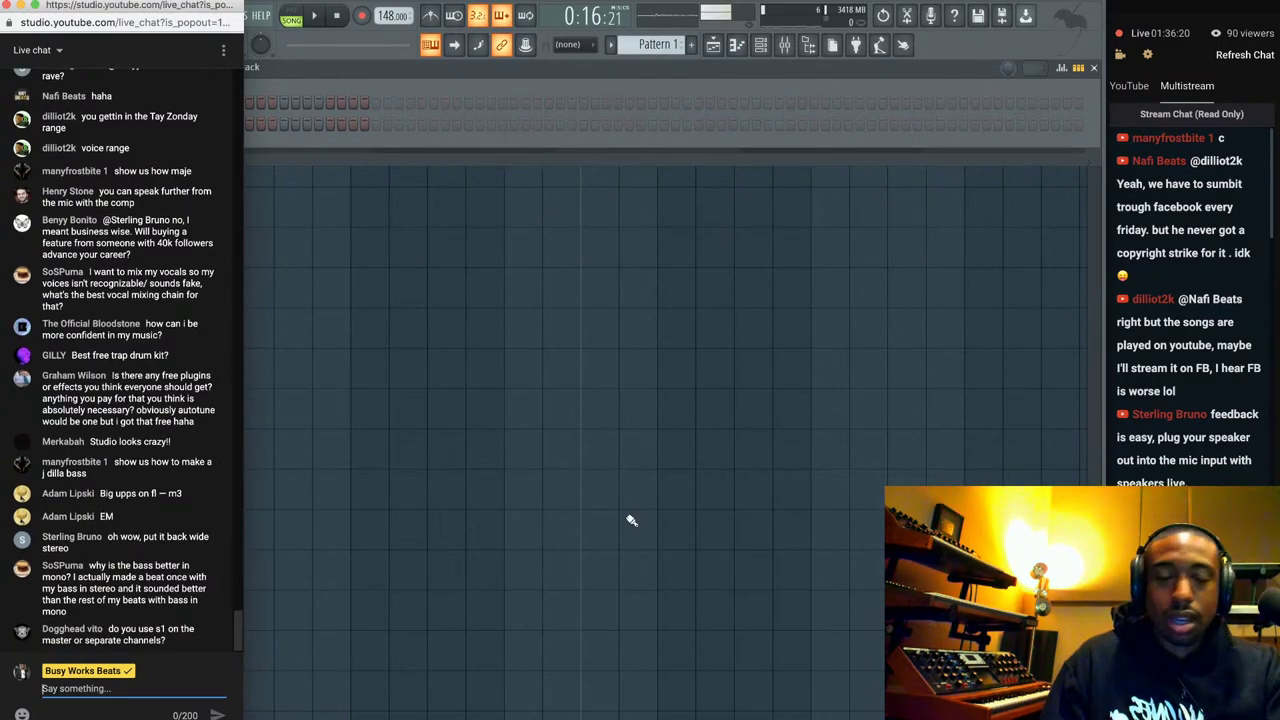
key(super+Tab)
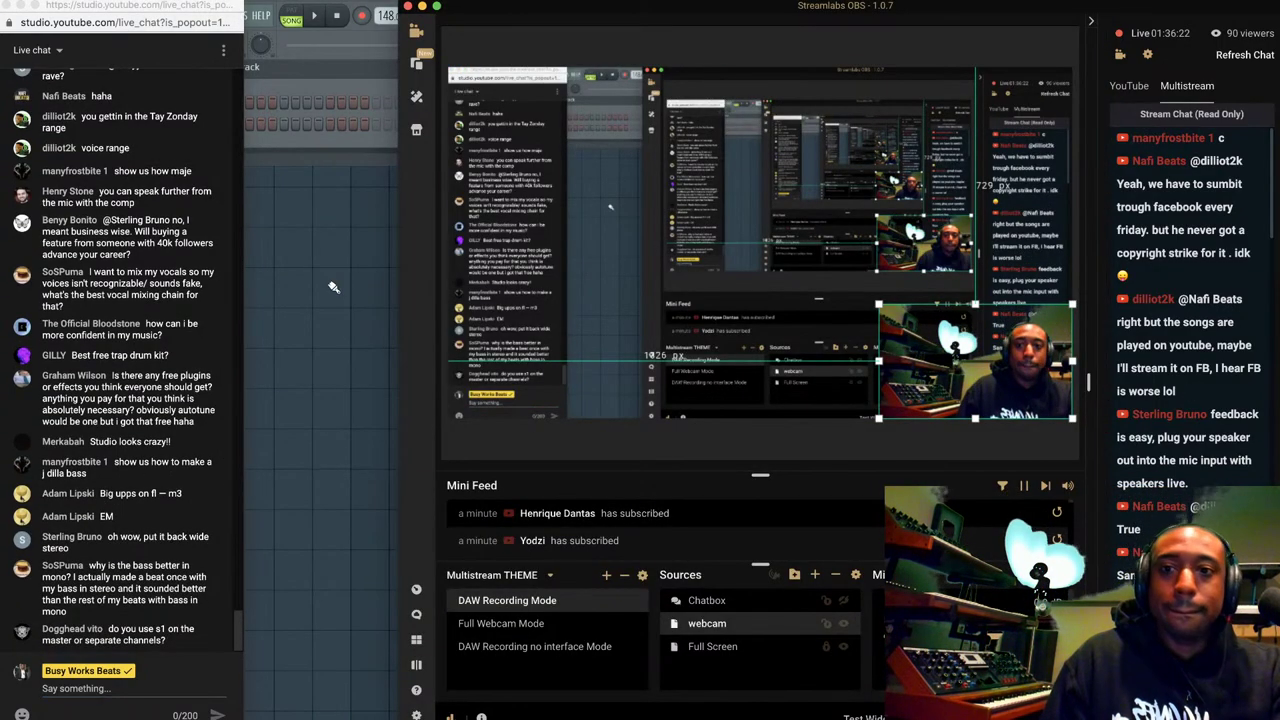
click(365, 163)
scroll(1175, 329, down, 10)
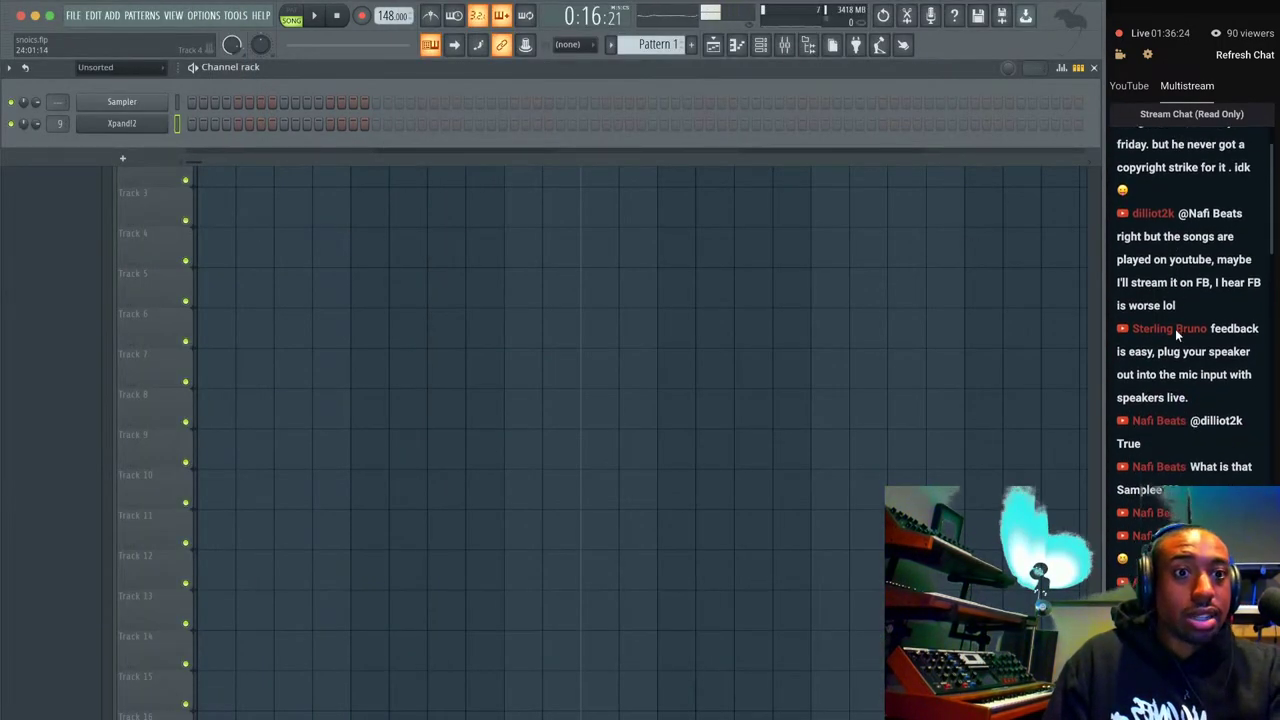
scroll(1176, 335, down, 10)
scroll(1176, 335, up, 4)
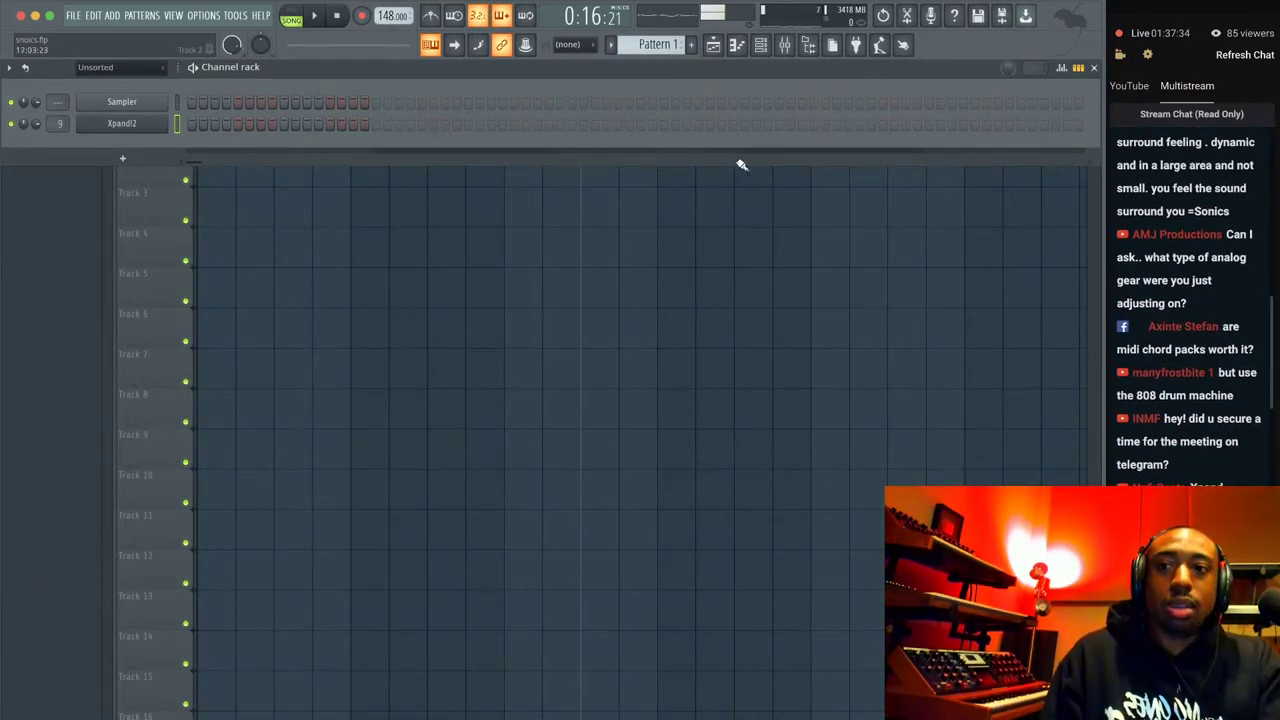
Replace the Xpand!2 channel's instrument with Omnisphere.
right_click(143, 128)
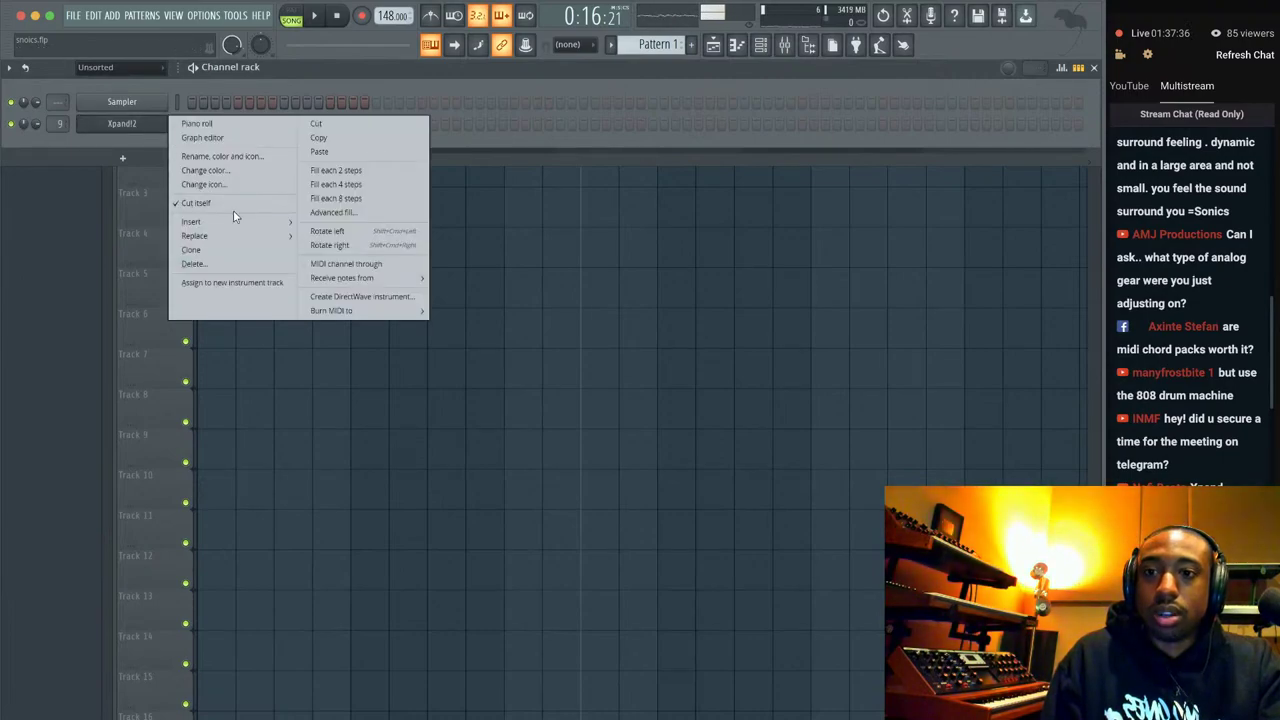
mouse_move(238, 232)
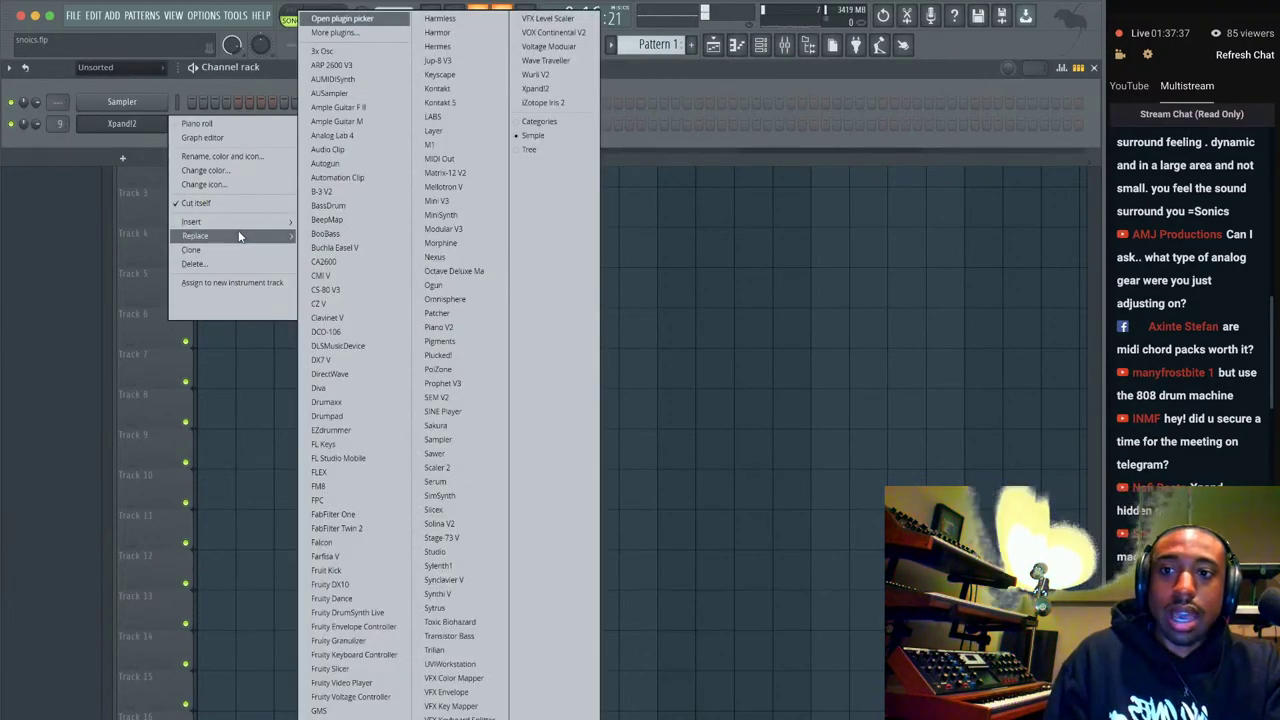
click(477, 299)
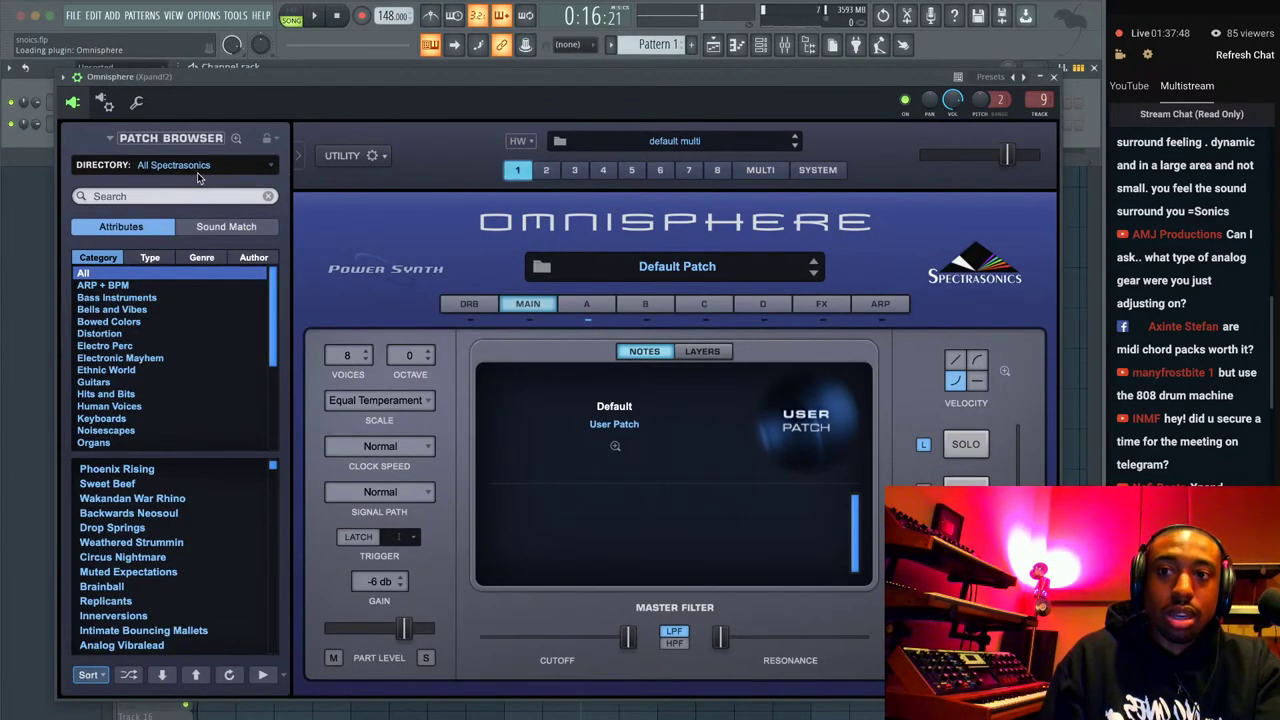
Switch Omnisphere's patch directory to the Keyscape Library and scroll through its patches.
click(197, 170)
click(211, 230)
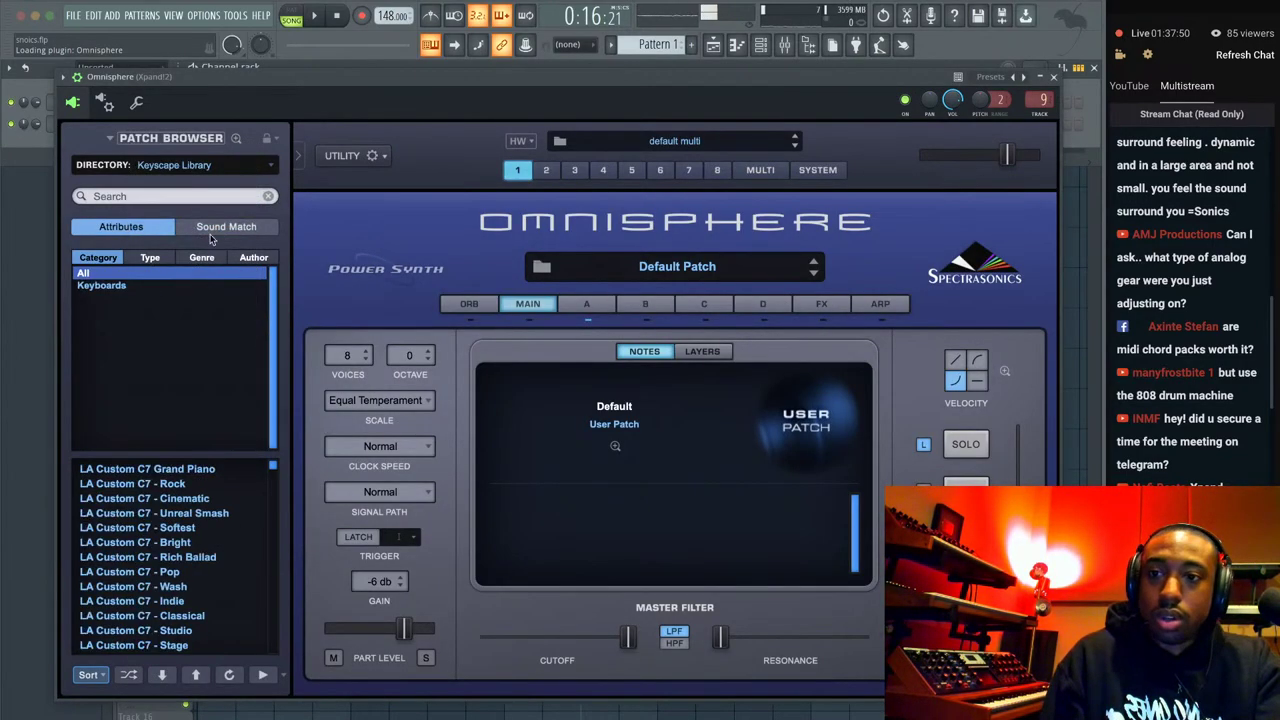
scroll(213, 481, down, 20)
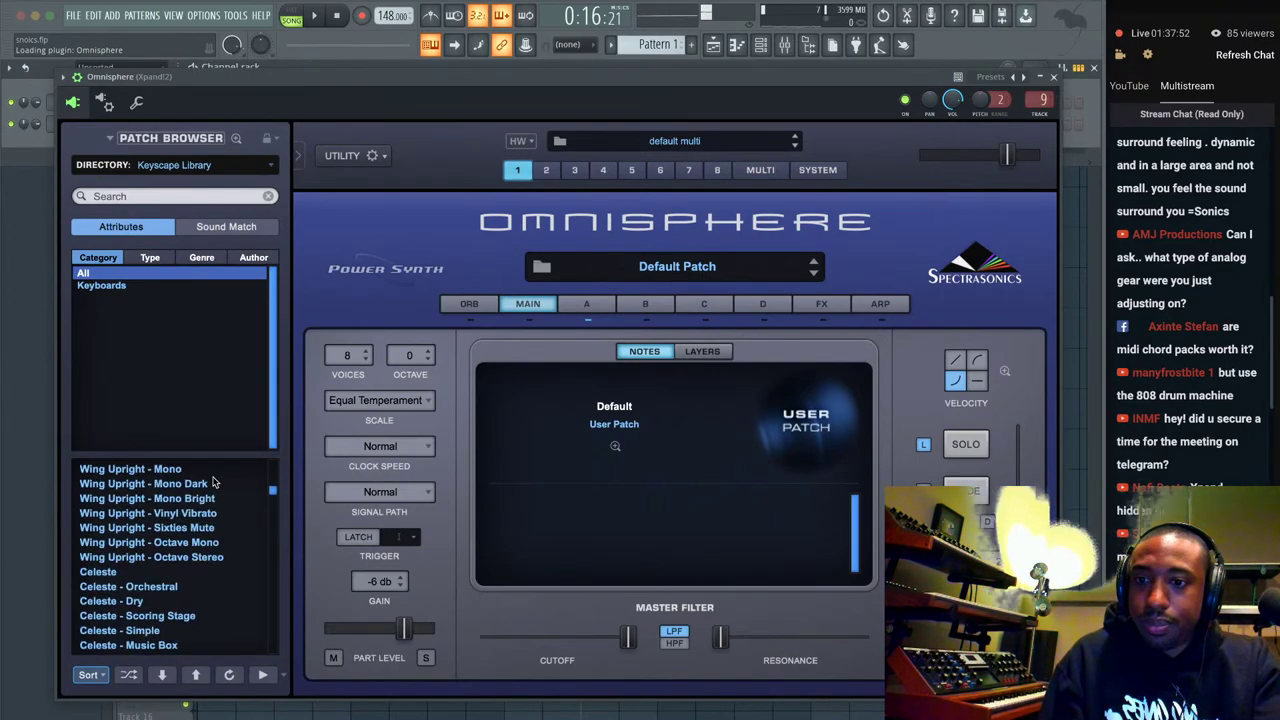
scroll(213, 481, down, 5)
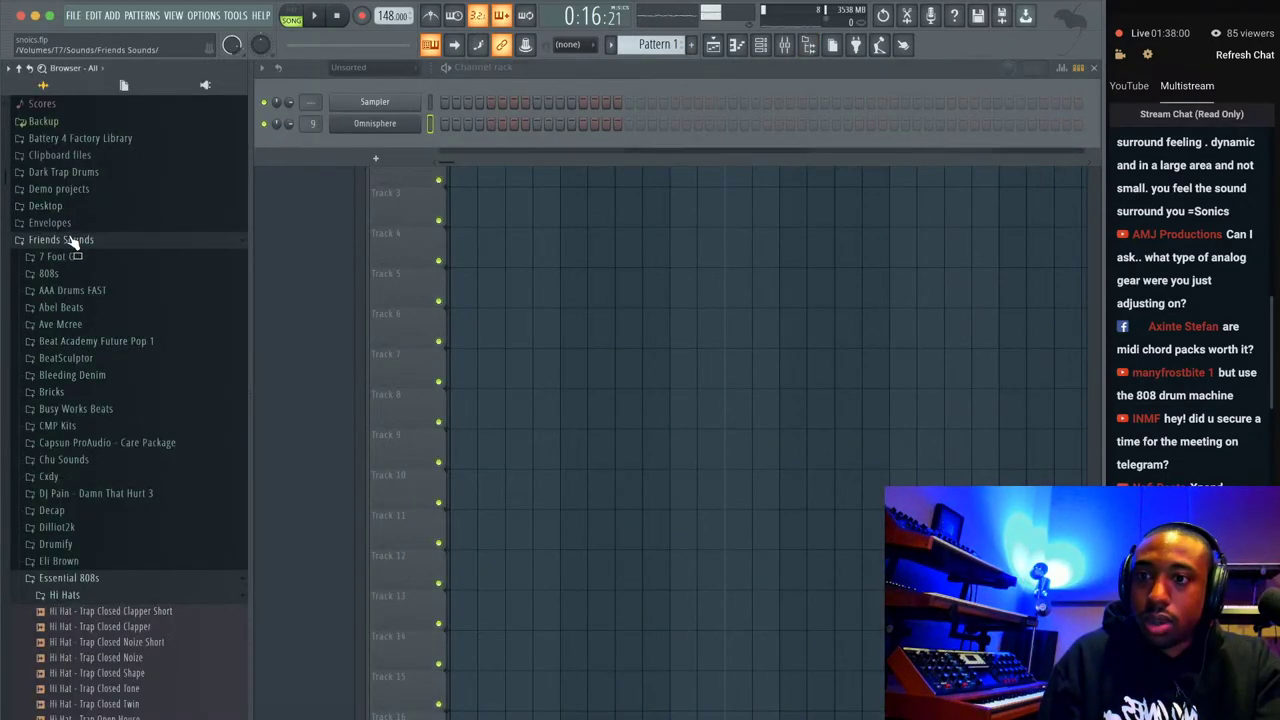
Drag Soul Chords 5 from Desktop > Midi > May 7 2021 onto the Omnisphere channel.
click(64, 234)
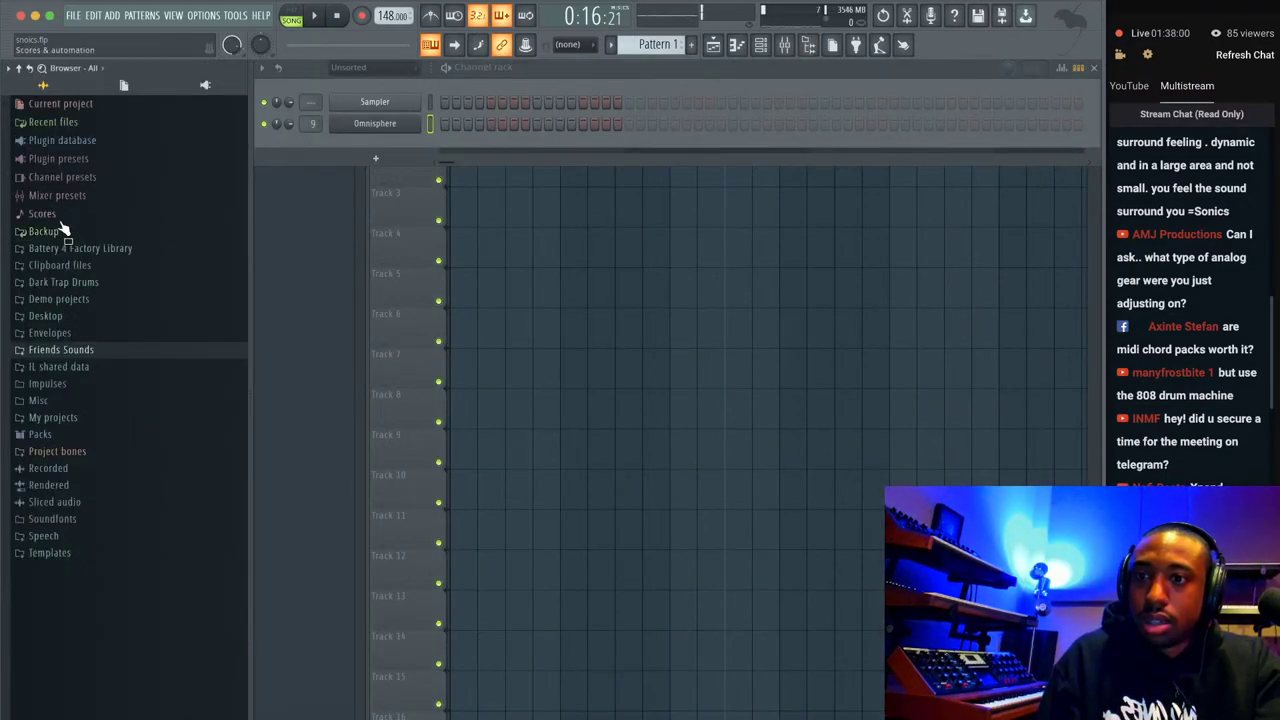
click(45, 315)
click(87, 351)
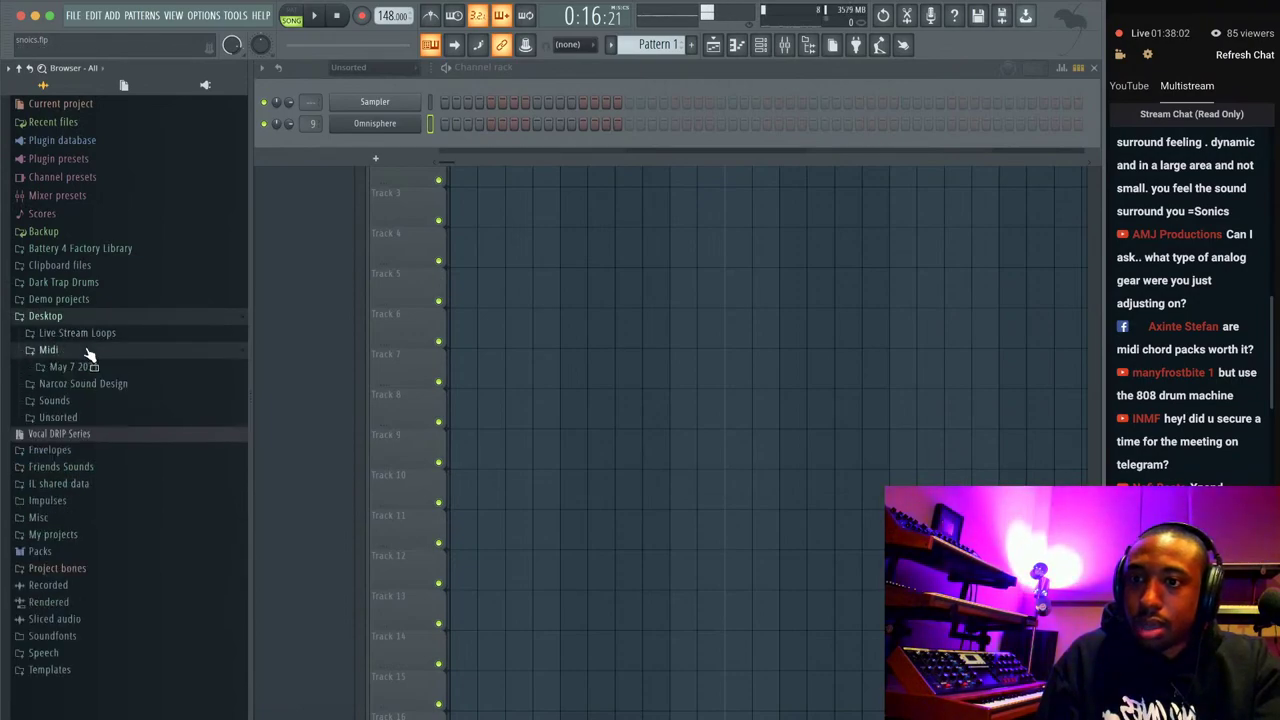
click(90, 366)
drag(108, 429, 374, 122)
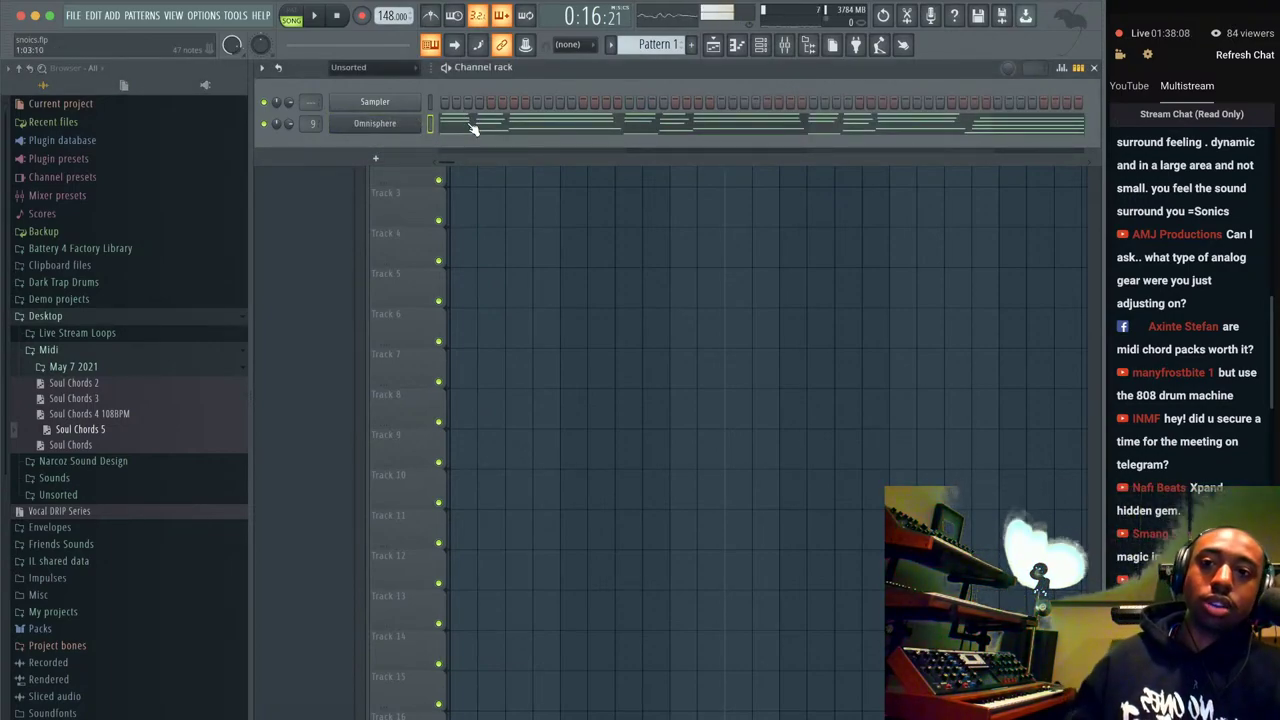
Switch to pattern mode, lower the tempo to 100 BPM, and play the chords.
click(291, 15)
key(space)
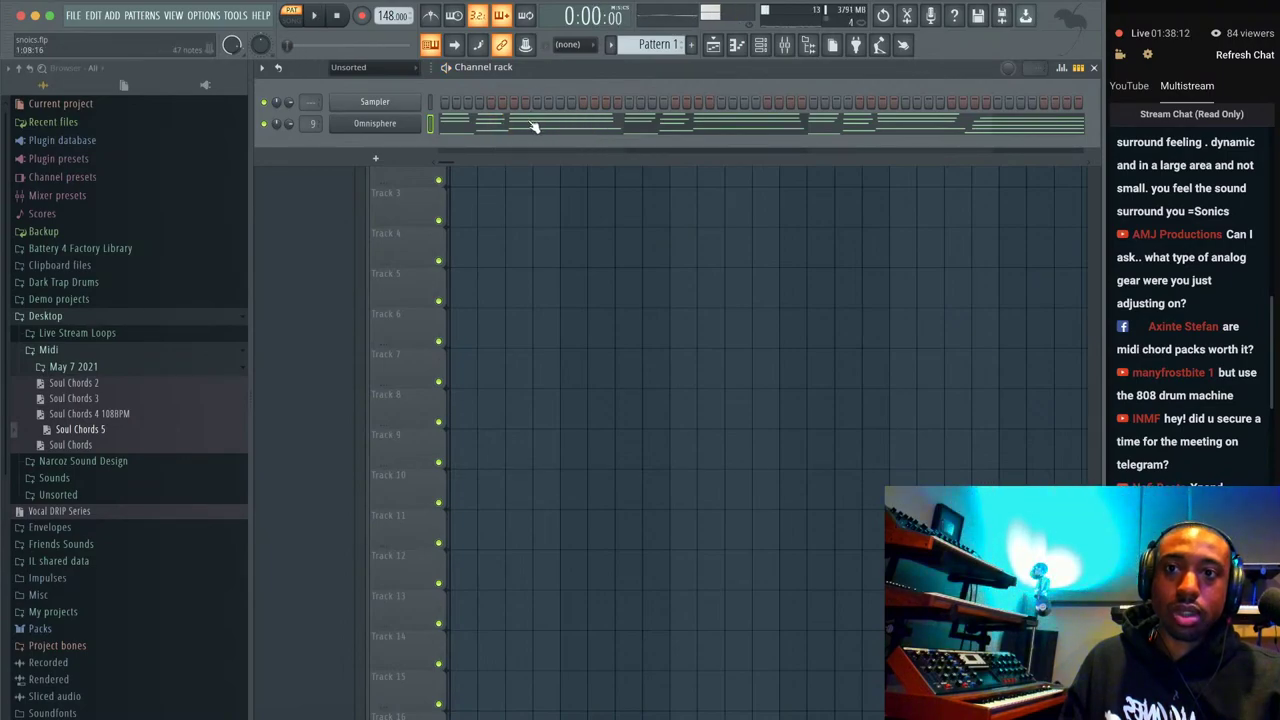
drag(392, 15, 392, 60)
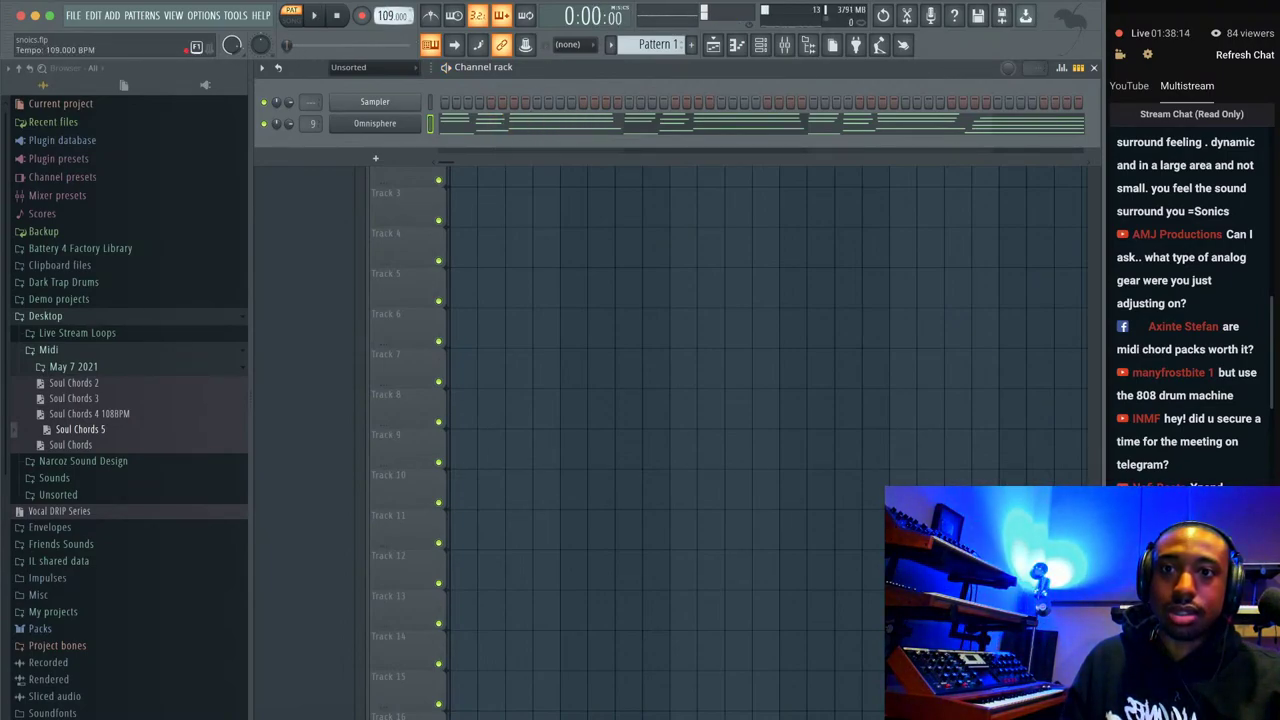
key(space)
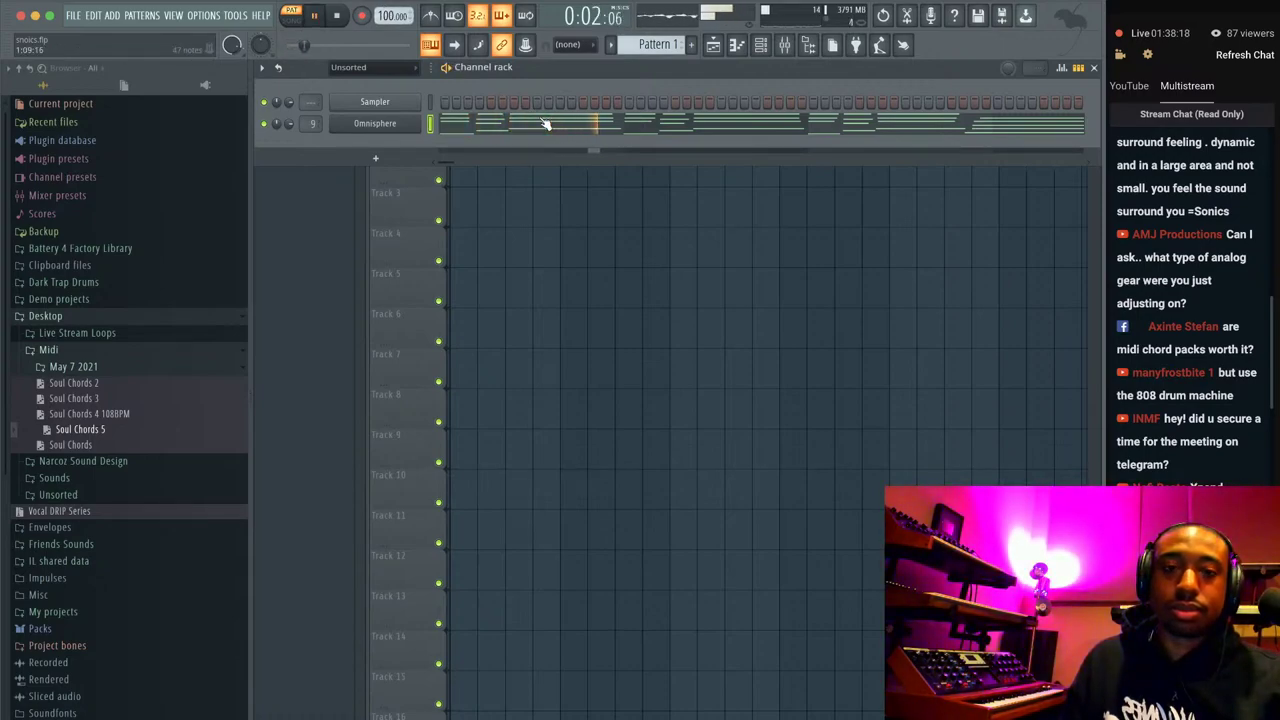
key(space)
Check the Omnisphere chord notes in the piano roll, then restart playback.
click(637, 128)
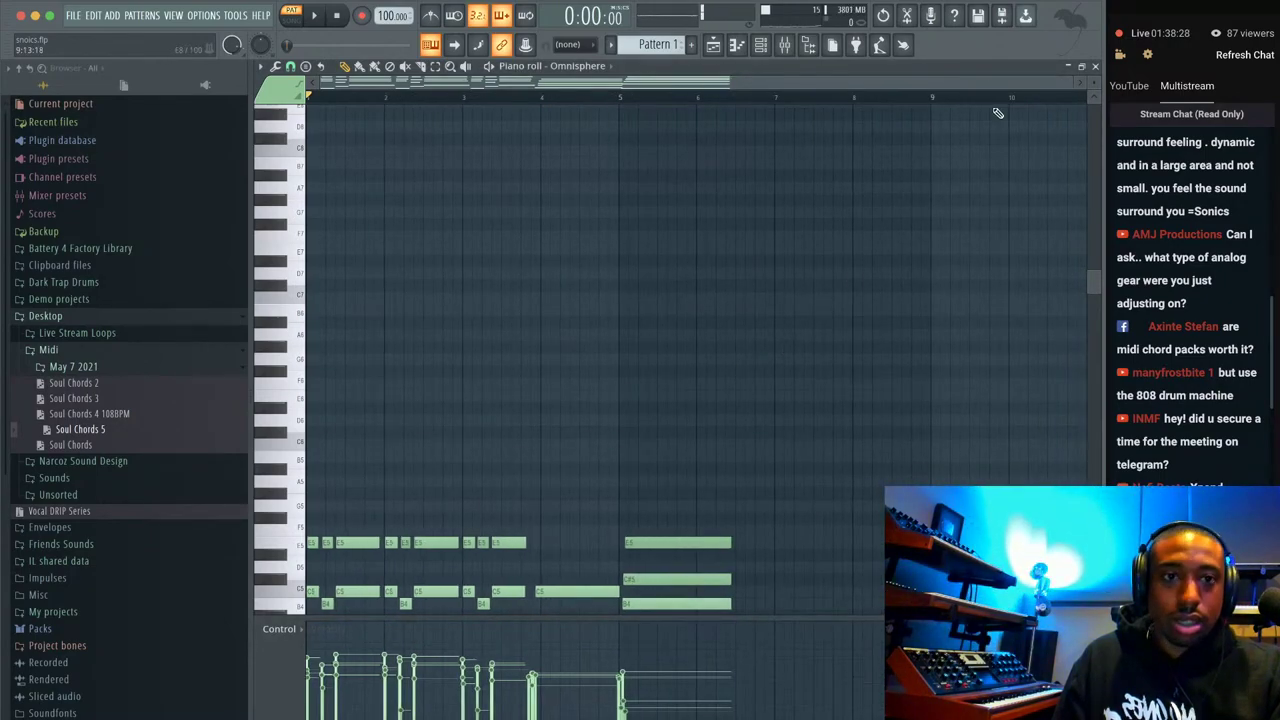
click(1094, 66)
key(space)
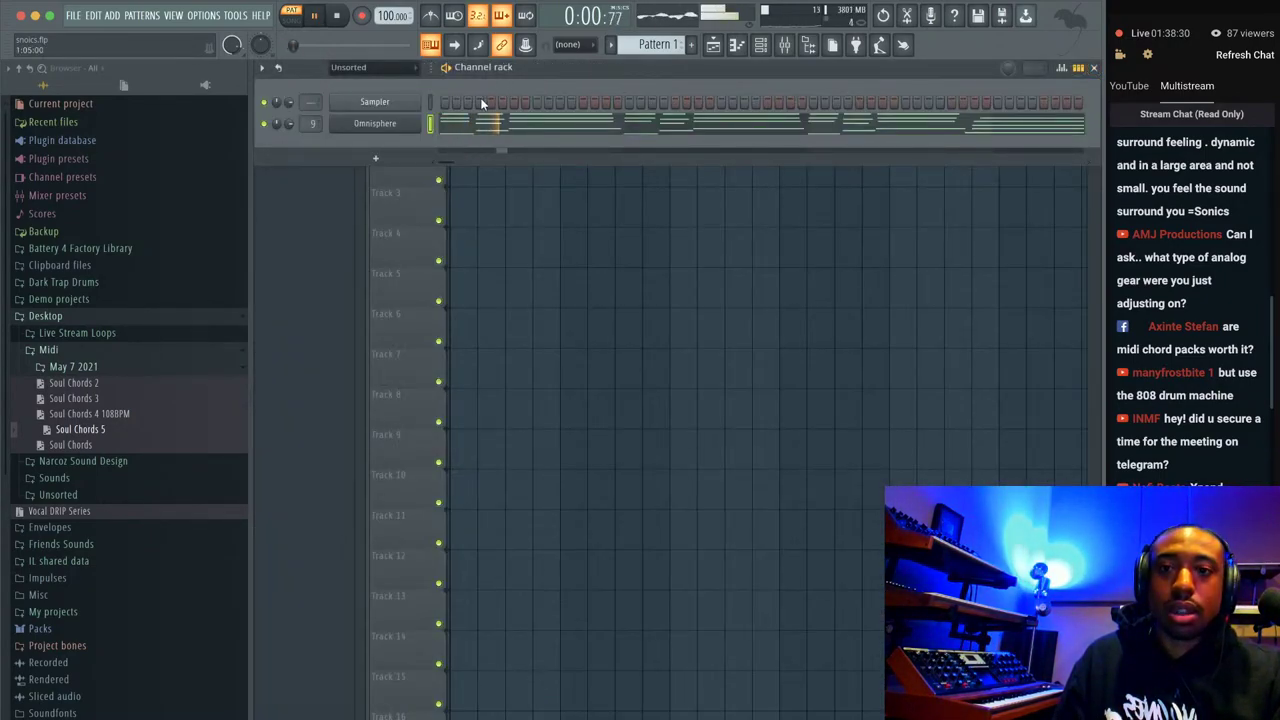
Search Keyscape patches for 'mks', load MKS-20 - E.Piano 1 Pop, and preview it.
click(410, 125)
scroll(183, 540, up, 10)
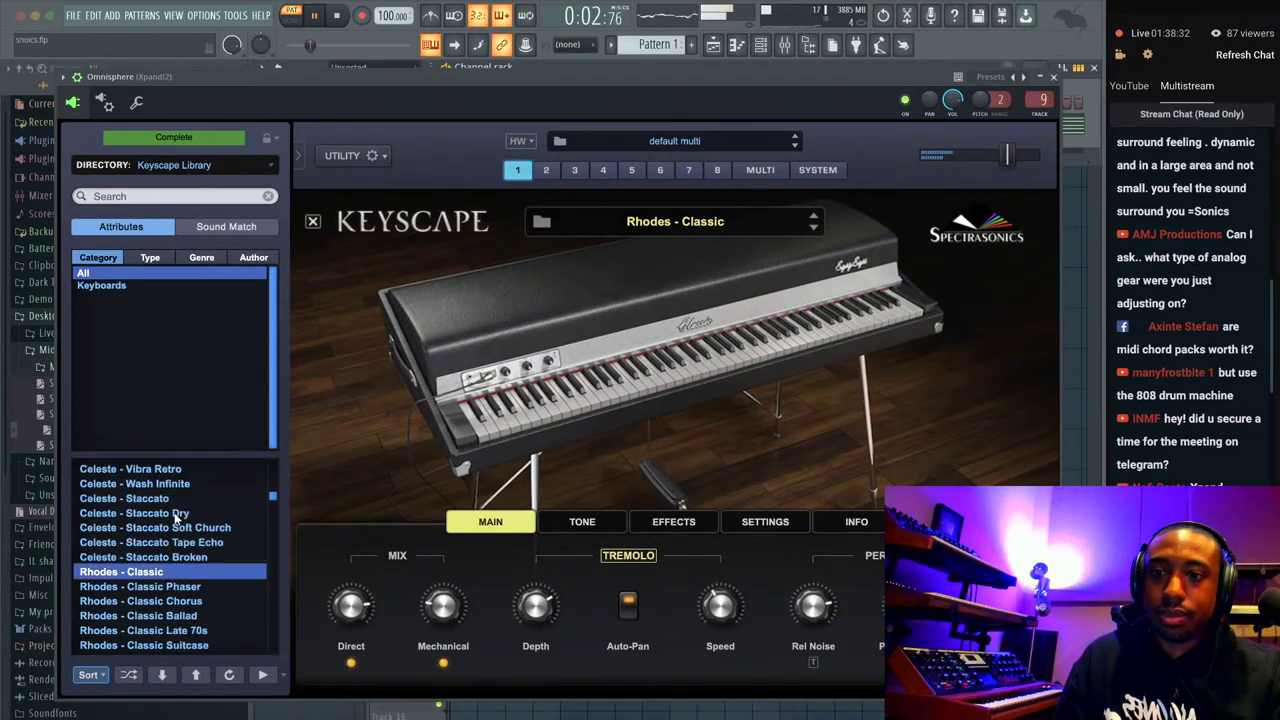
click(178, 198)
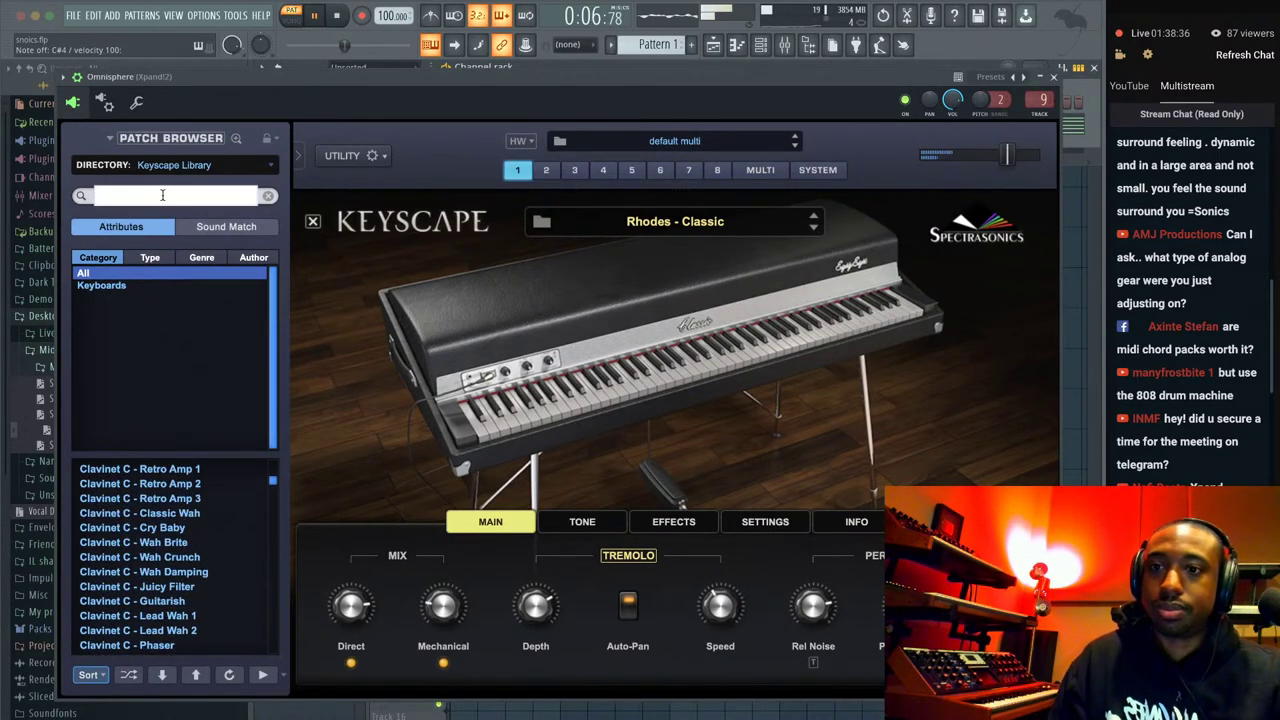
text(mks)
key(Return)
click(147, 499)
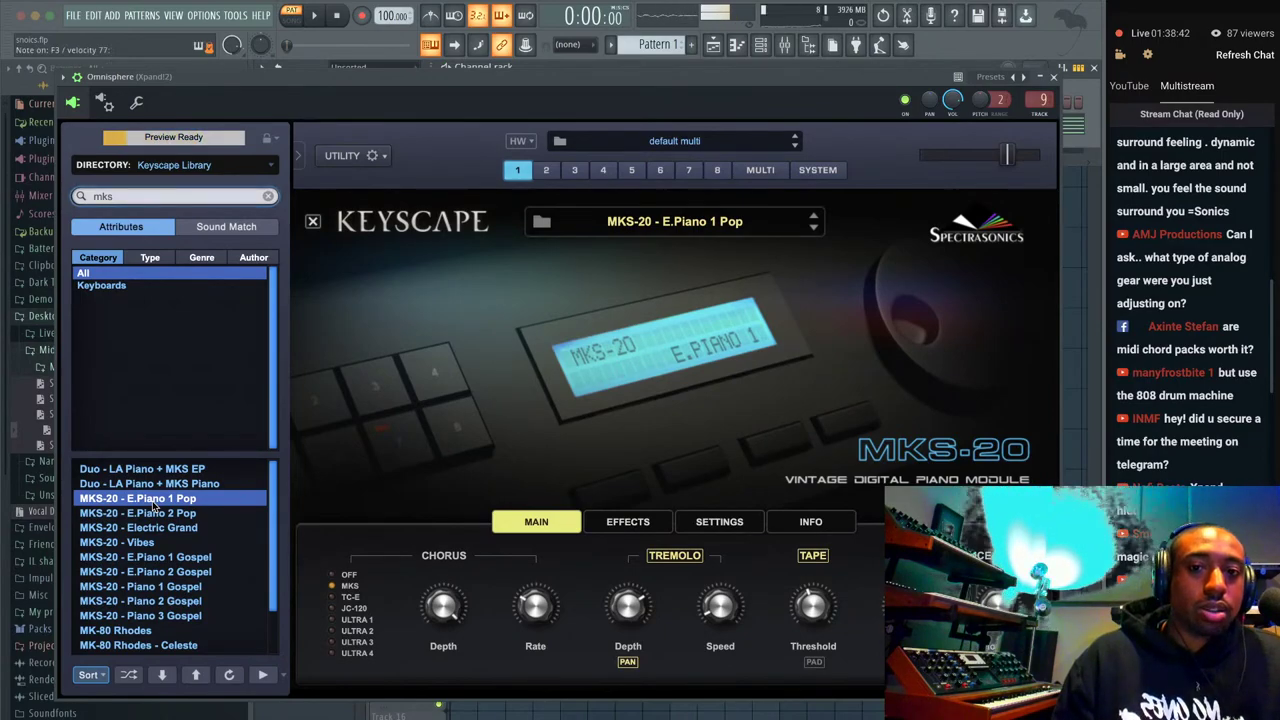
key(space)
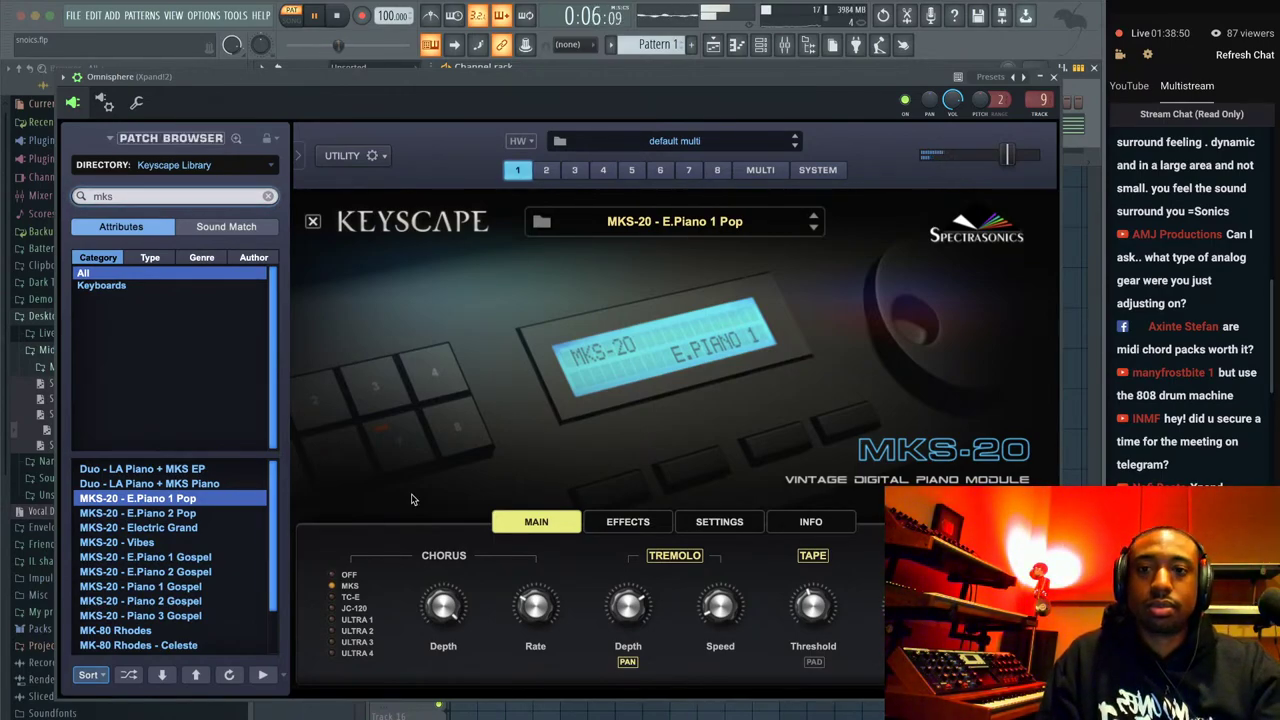
click(1054, 77)
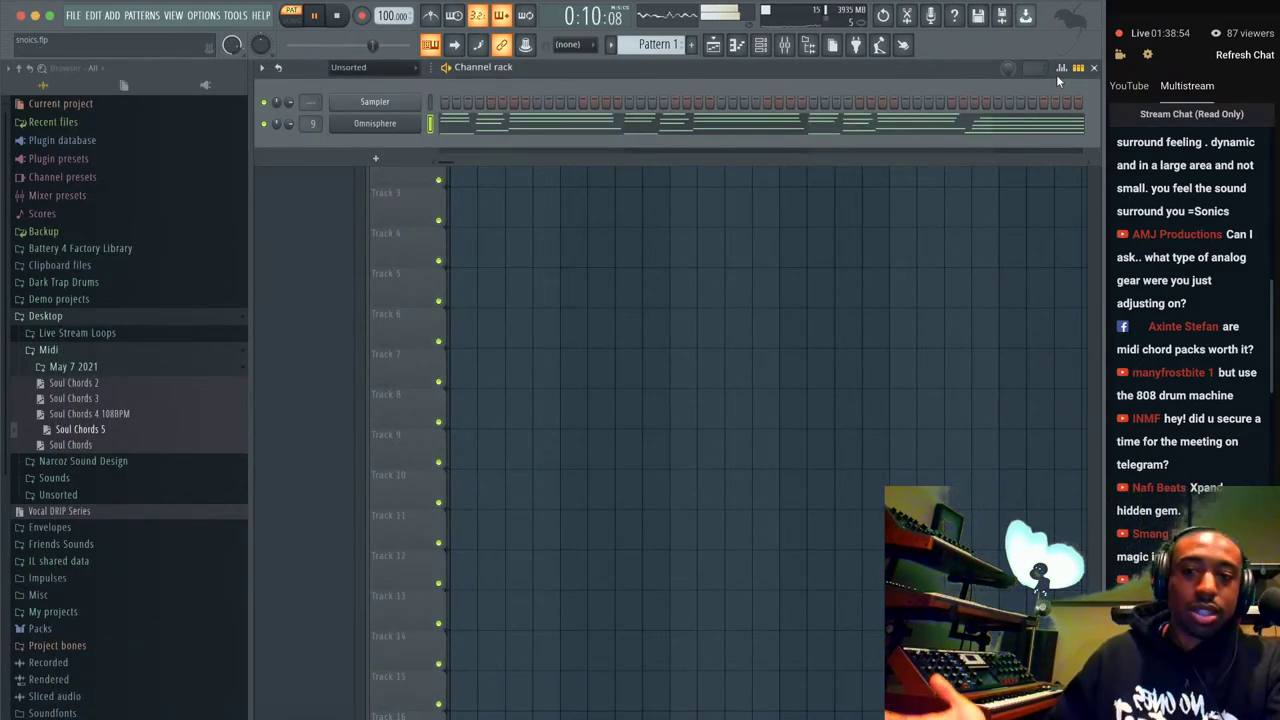
Put Soul Chords 3 on the Omnisphere channel, play it, and review its notes in the piano roll.
key(space)
drag(91, 400, 386, 121)
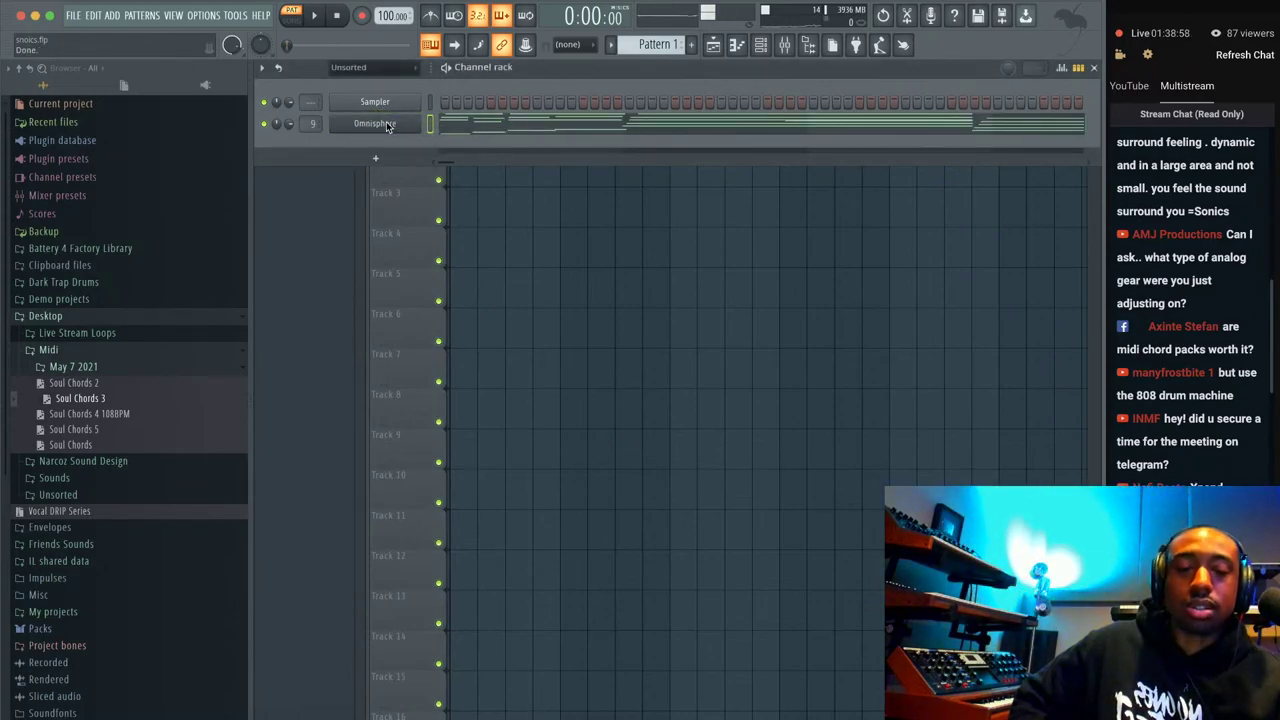
key(space)
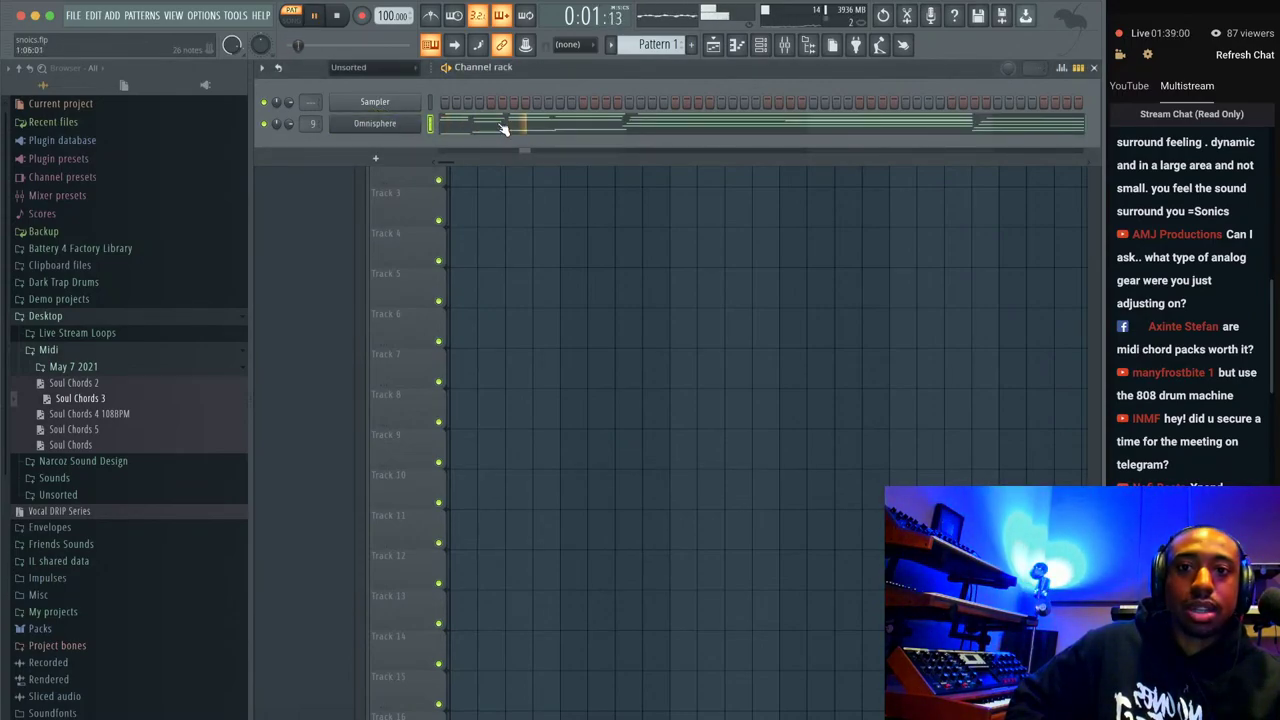
click(505, 128)
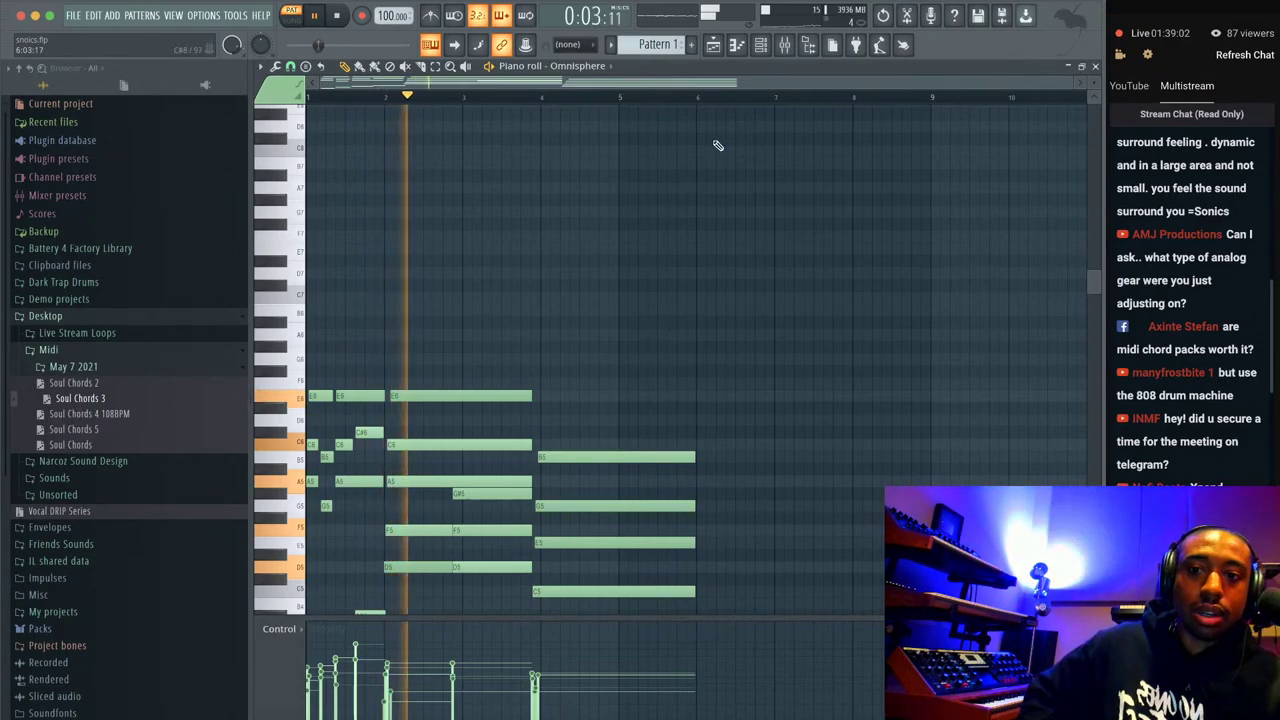
key(space)
key(space)
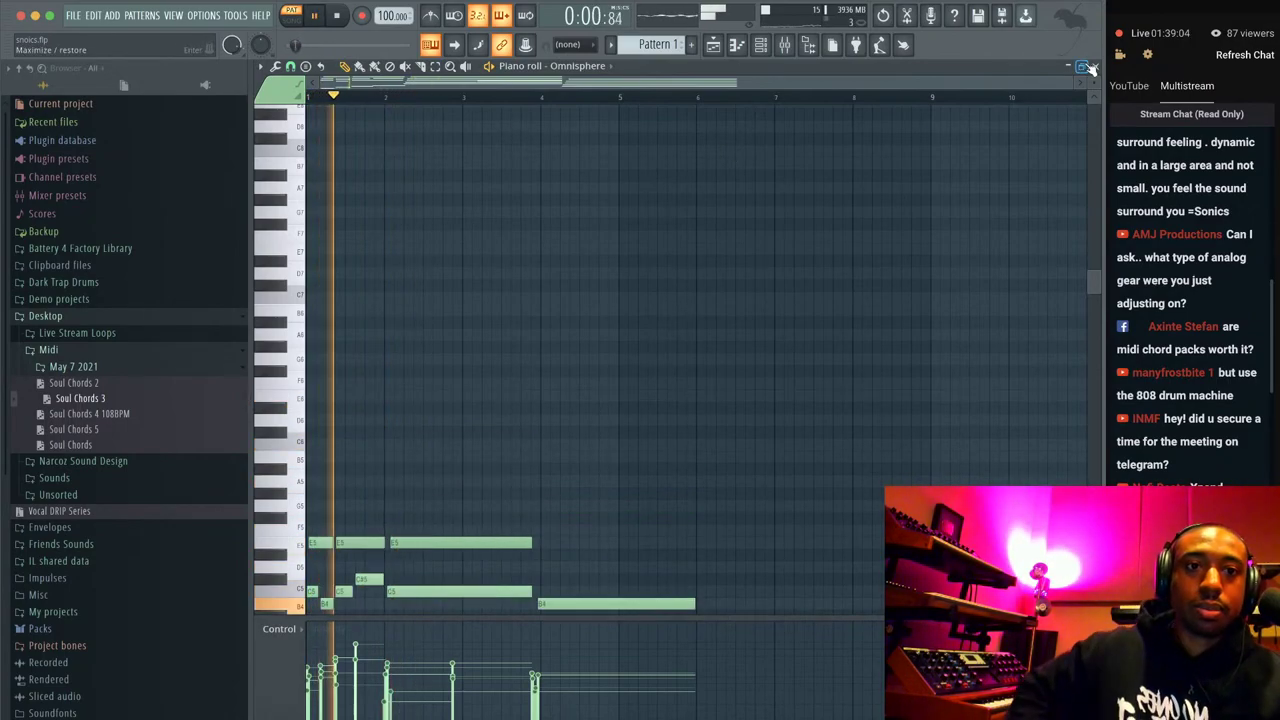
click(1095, 66)
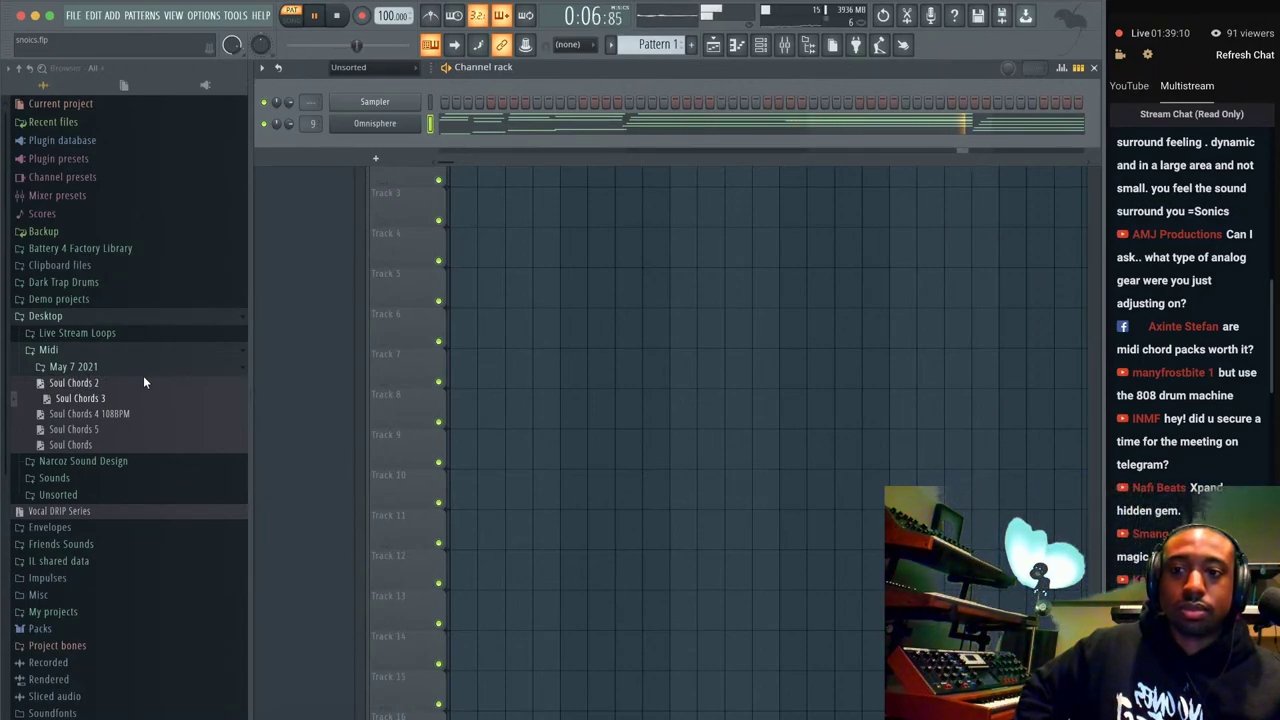
key(space)
Drag Soul Chords 2 into the project, select the Omnisphere channel, and switch to Chrome's live chat.
drag(143, 378, 120, 403)
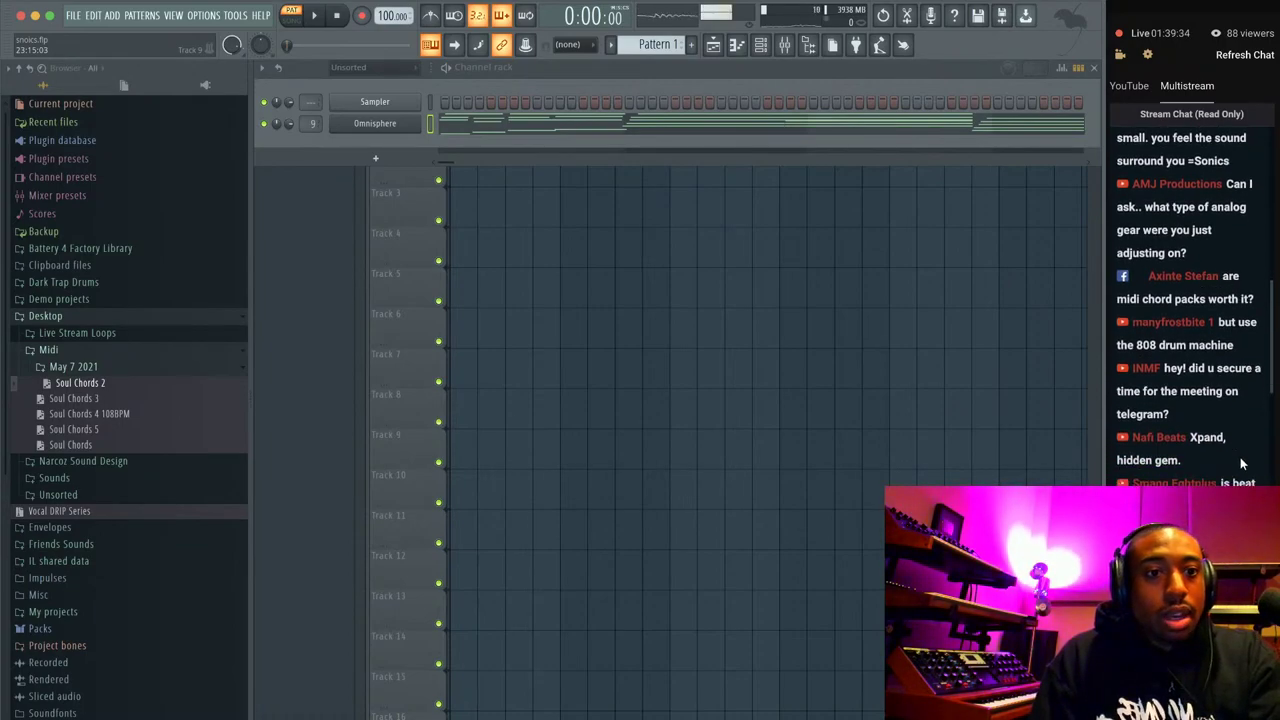
click(432, 124)
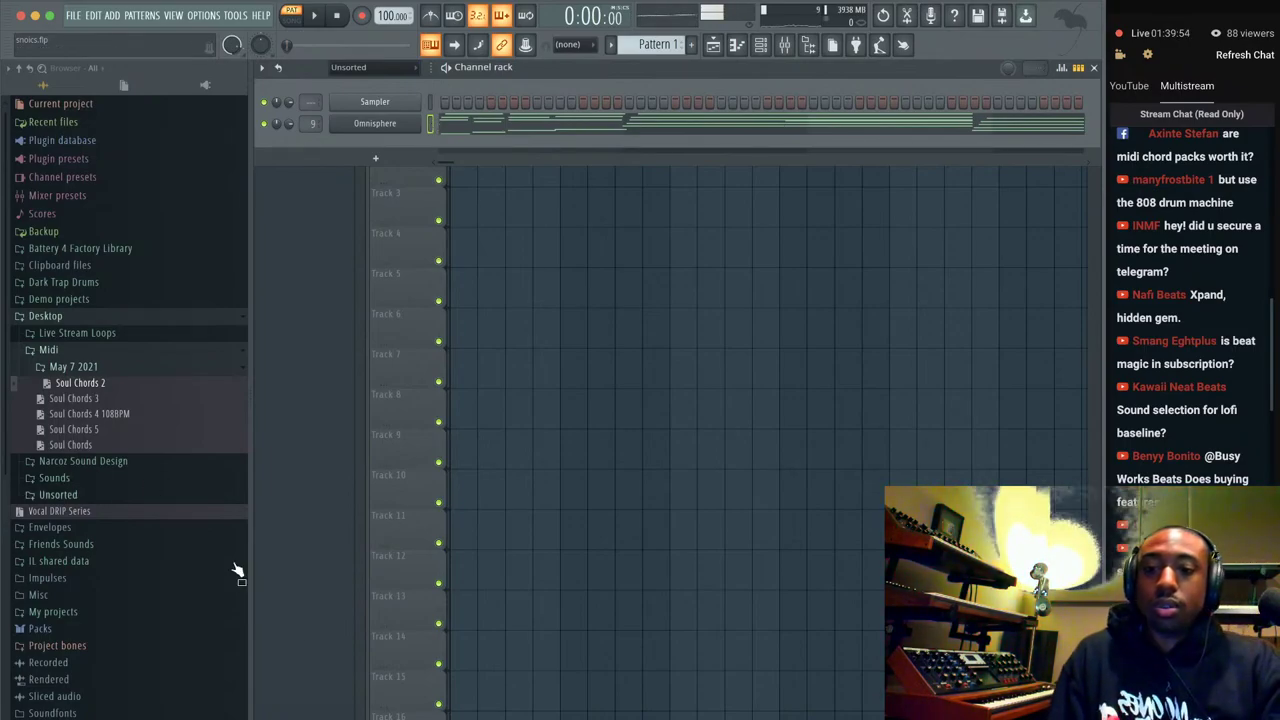
click(289, 690)
Bring up the Premium Music Production Training Chrome window, widen it slightly, then minimize it.
right_click(289, 687)
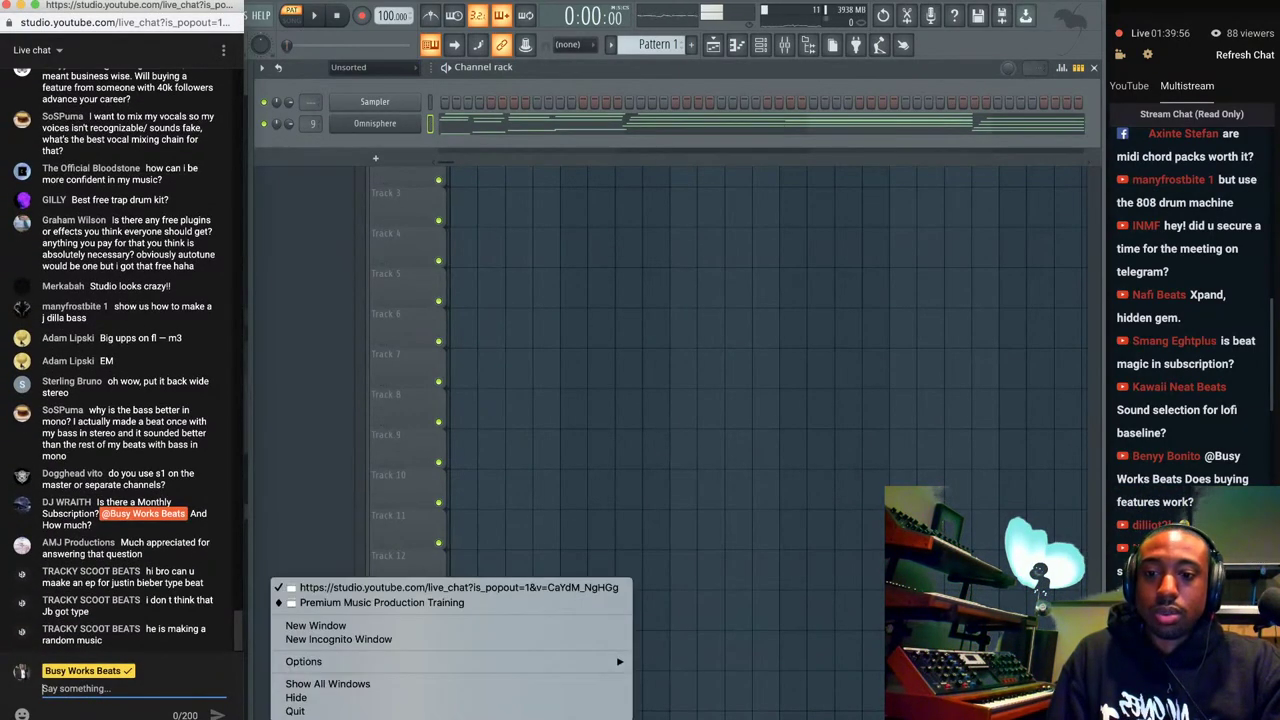
click(400, 604)
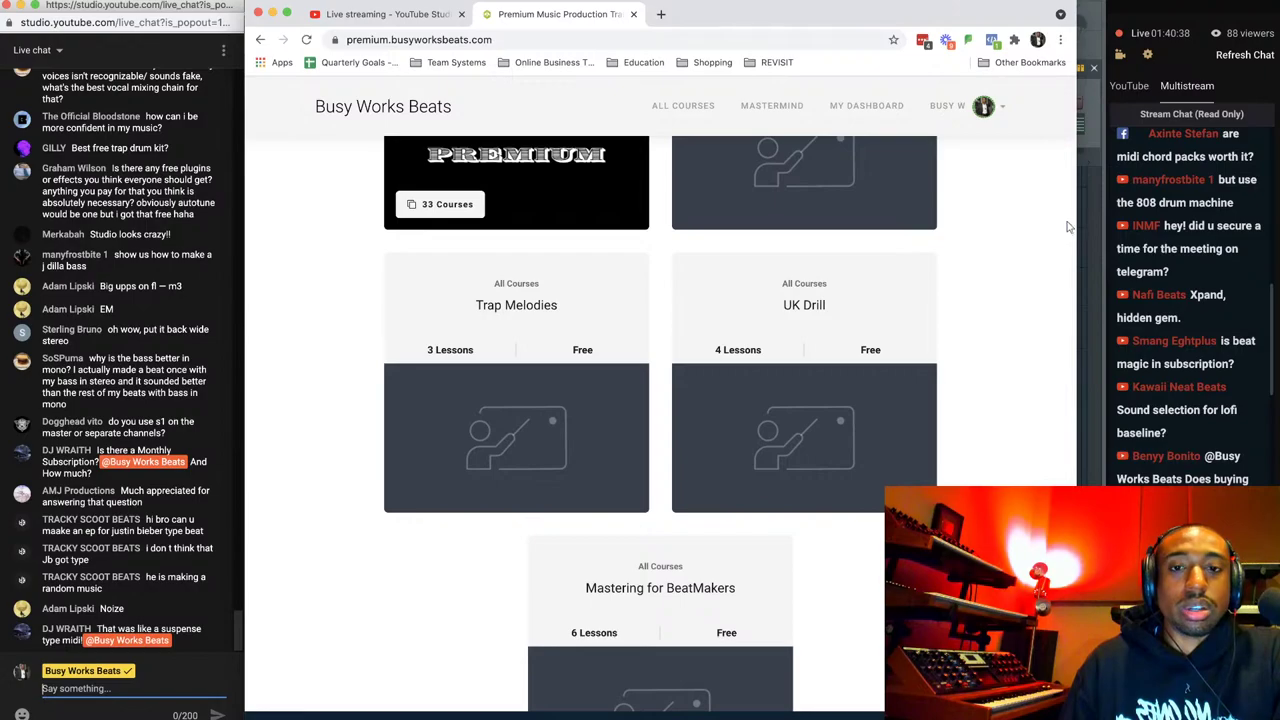
drag(1075, 222, 1103, 238)
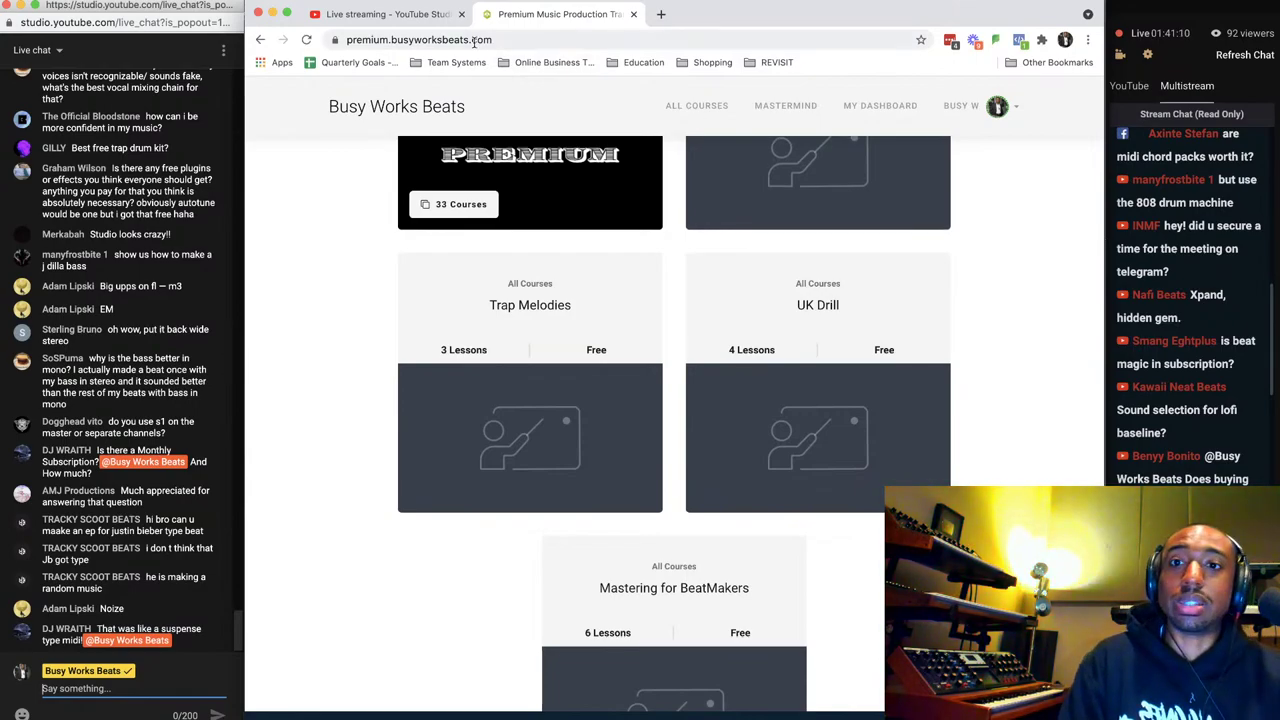
click(273, 13)
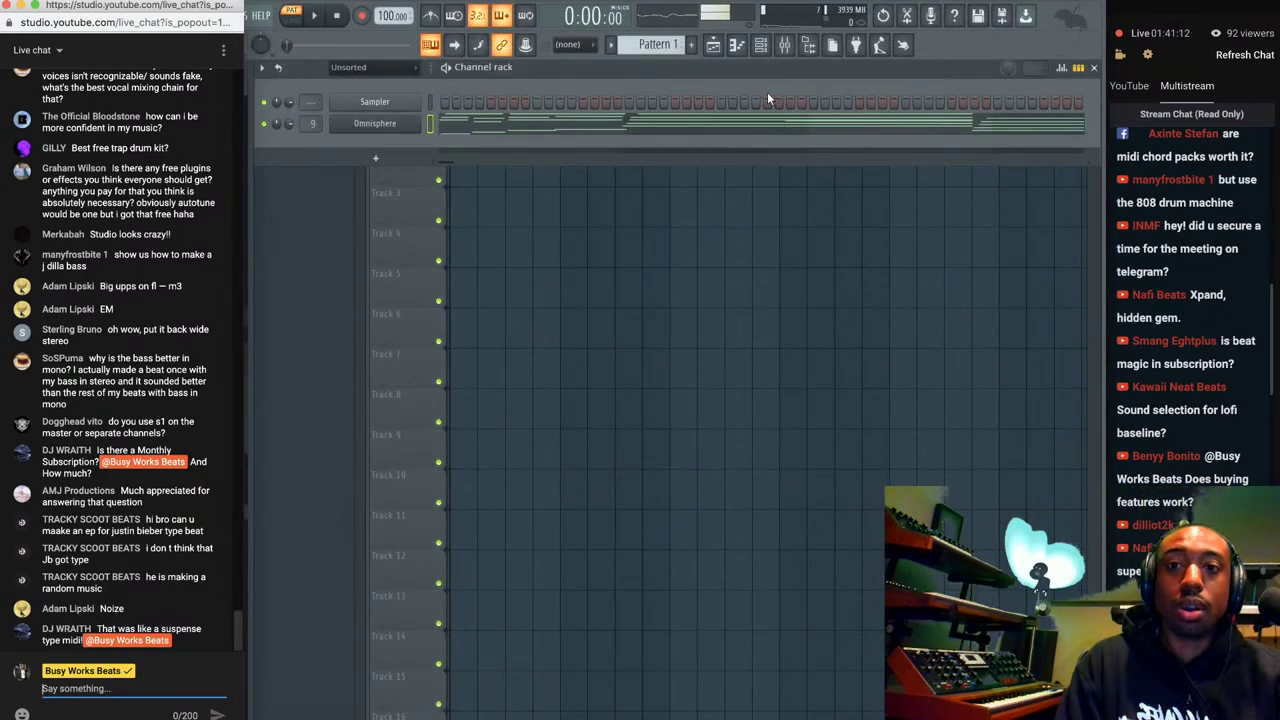
click(668, 76)
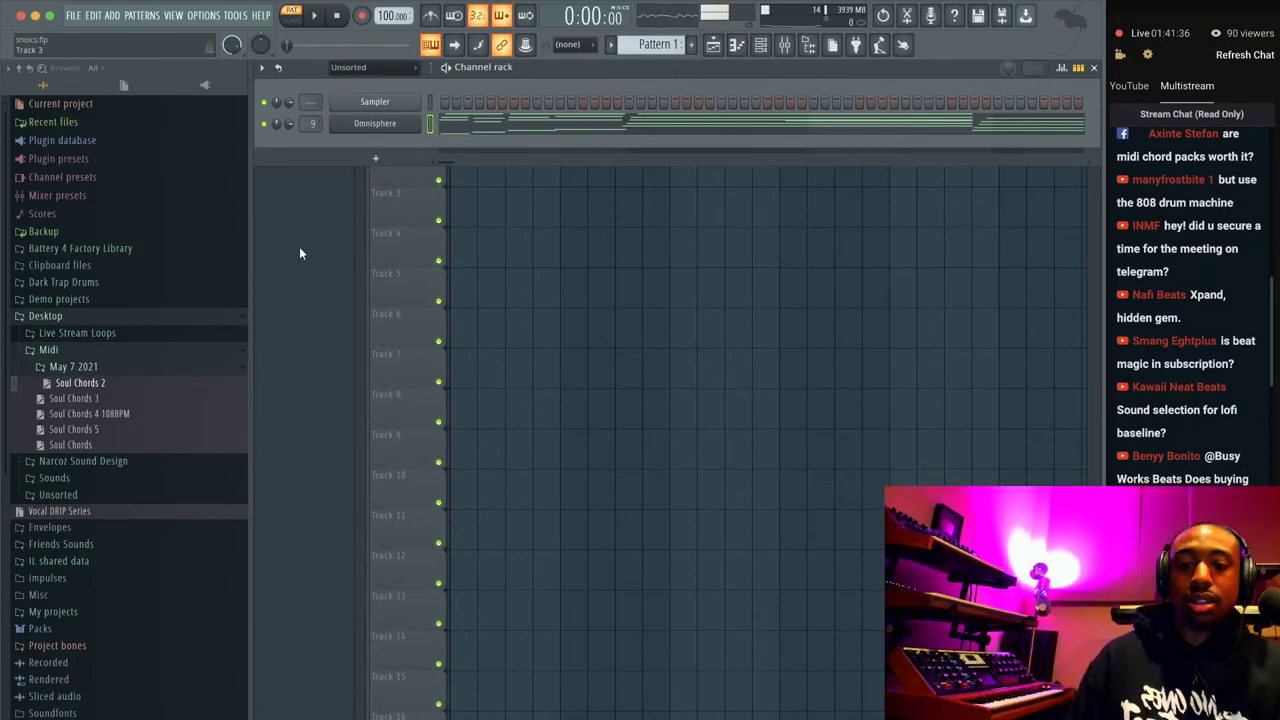
click(290, 715)
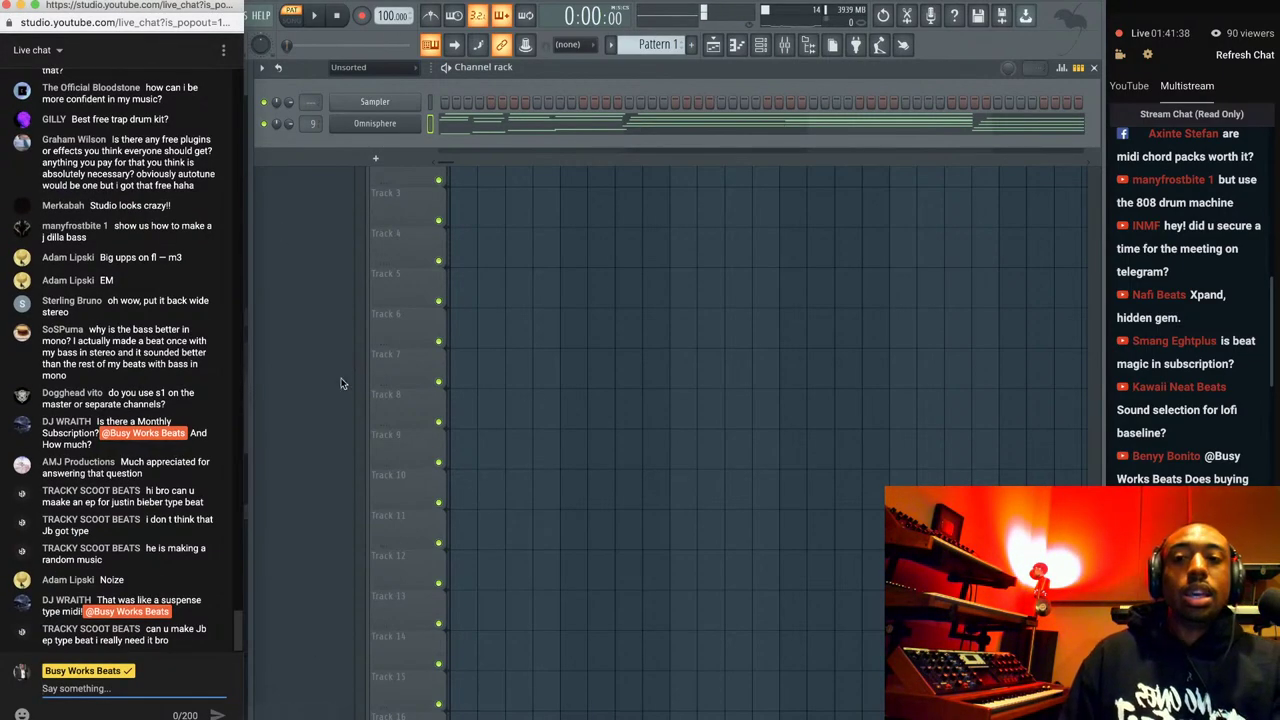
right_click(290, 715)
click(360, 602)
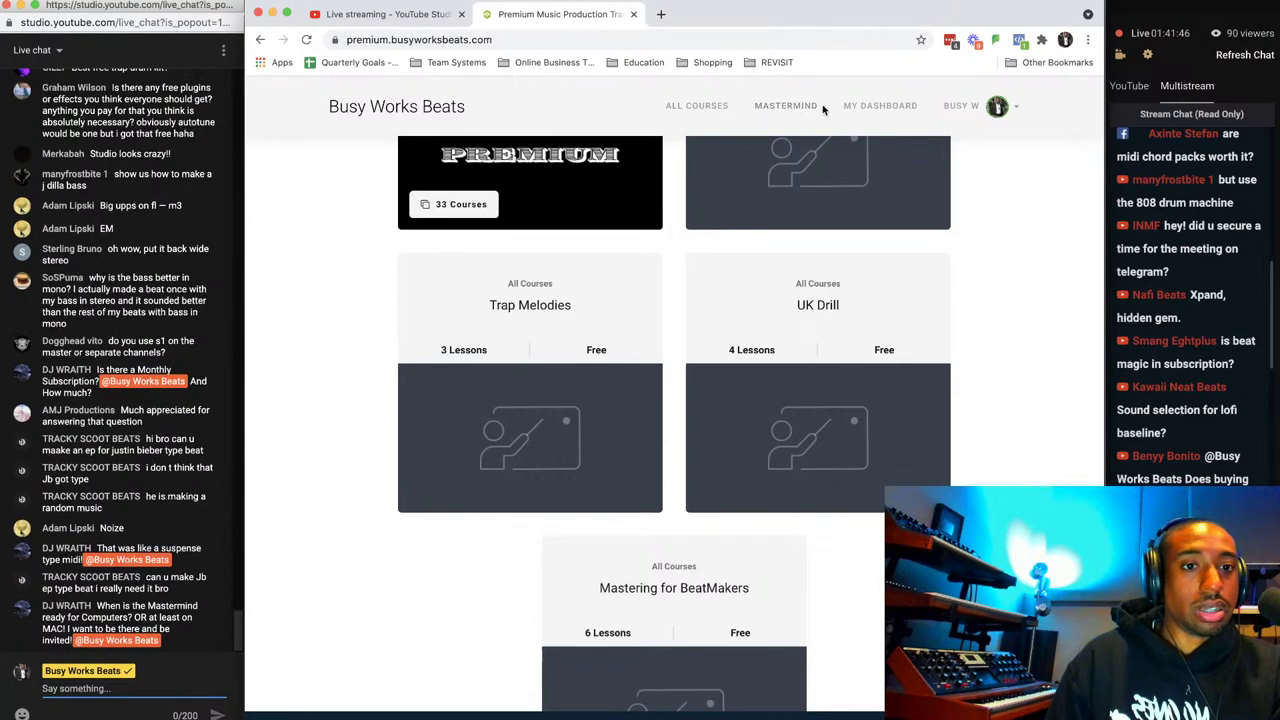
click(271, 14)
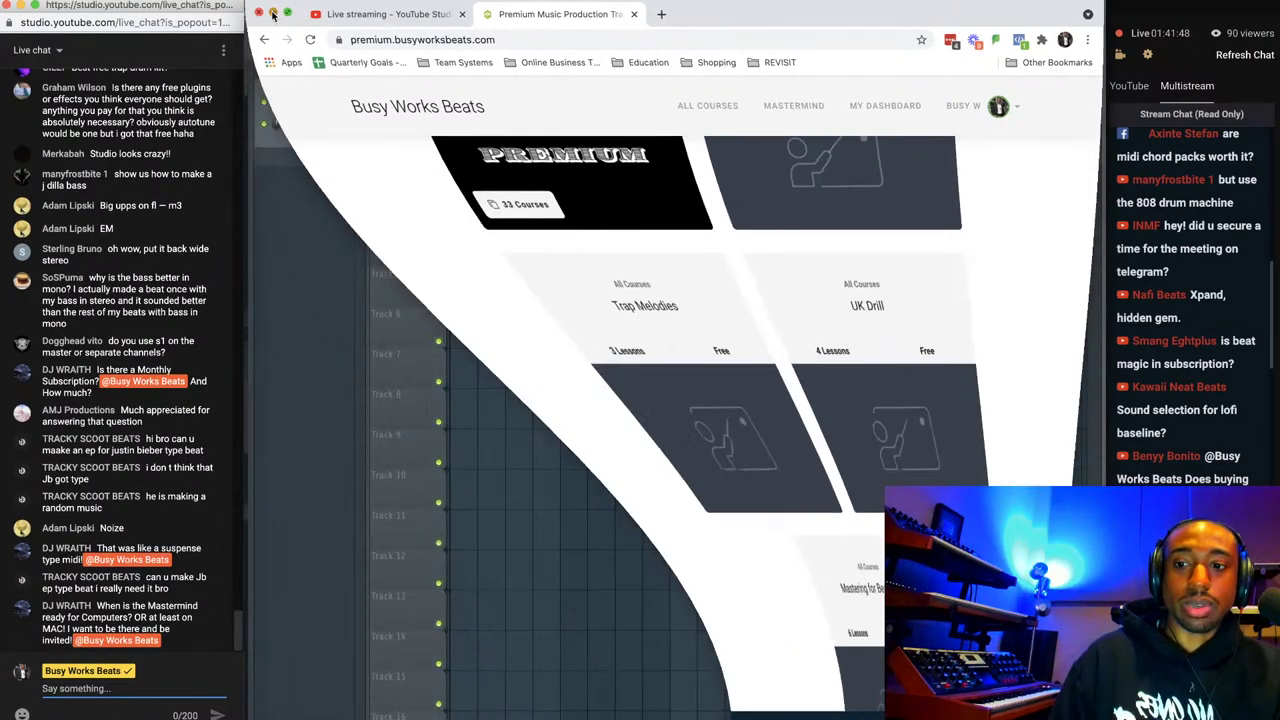
Focus the FL Studio window, then scroll the stream chat to read new messages.
click(500, 150)
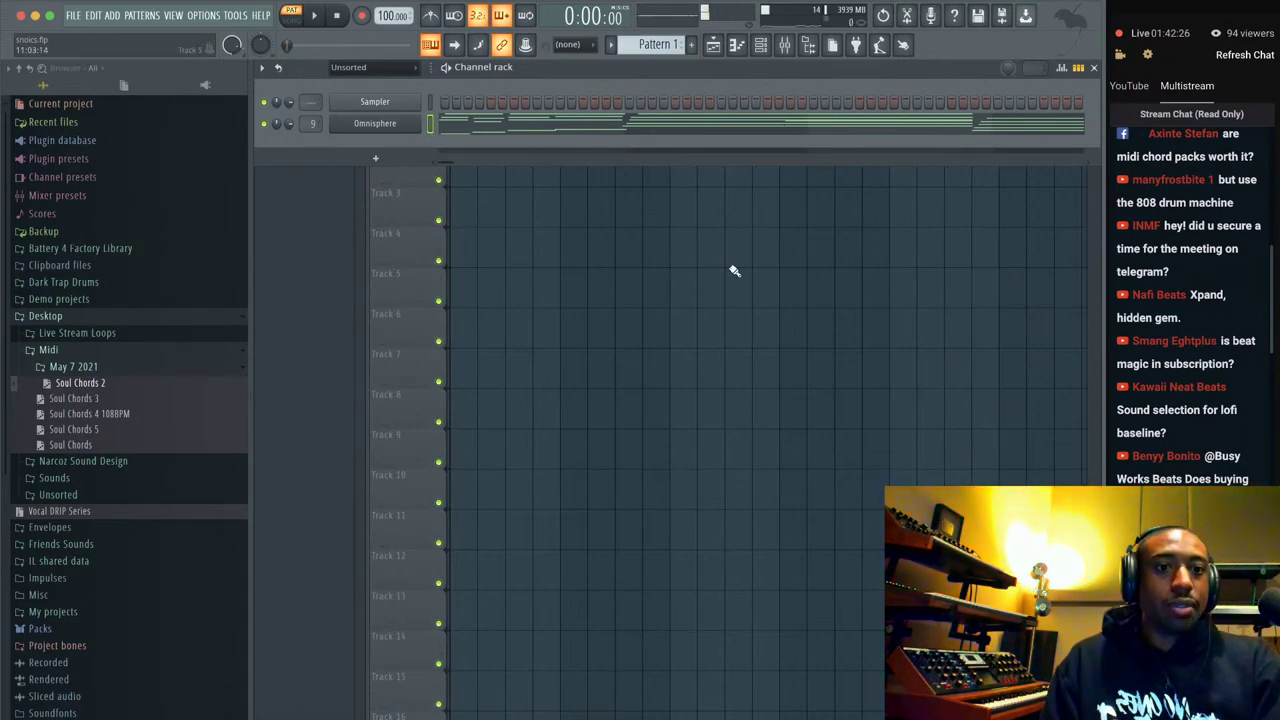
scroll(1237, 287, down, 2)
scroll(1224, 344, down, 7)
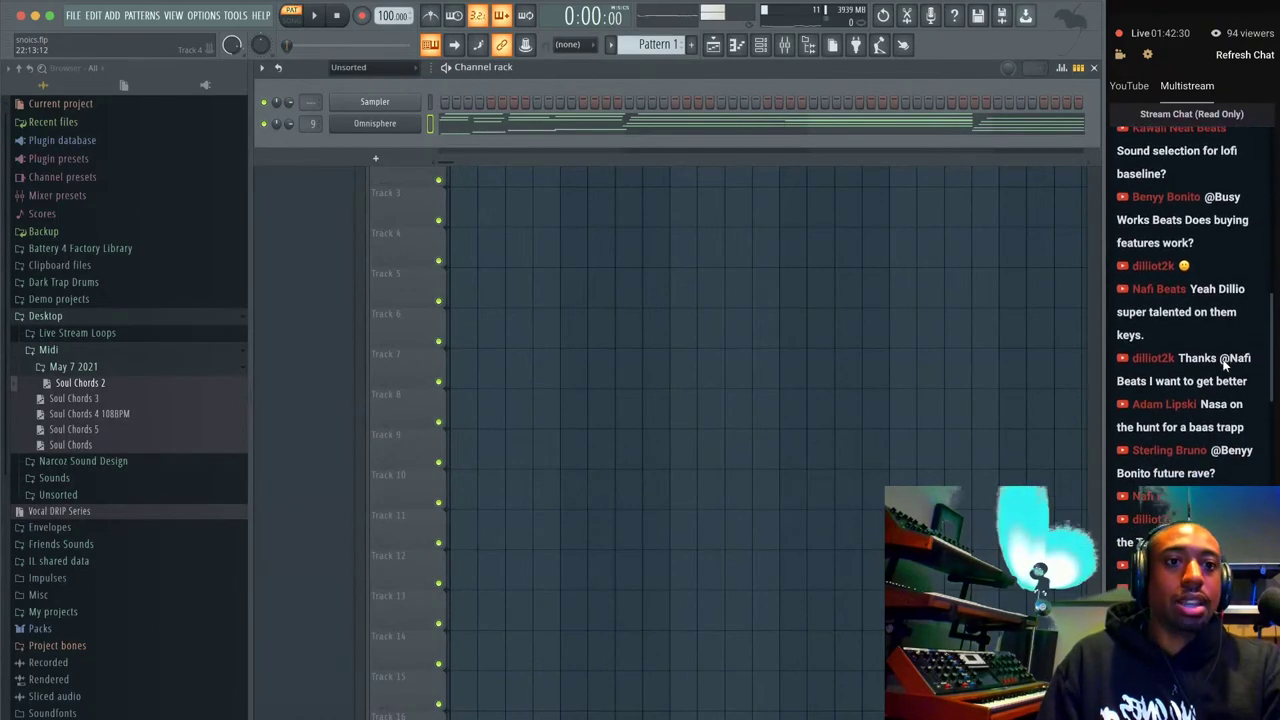
scroll(1224, 366, up, 1)
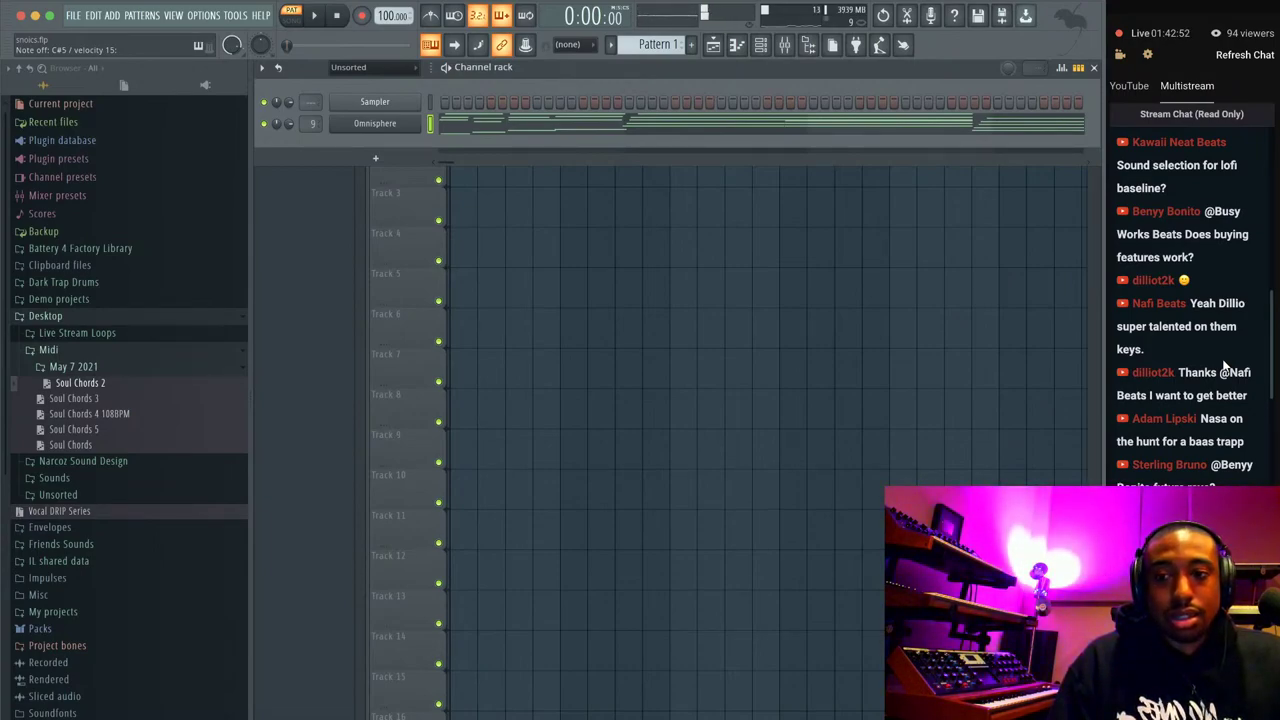
Add a new Omnisphere channel using the Trilian Library Bass Instruments patch Clean Fender - Full Range.
click(376, 158)
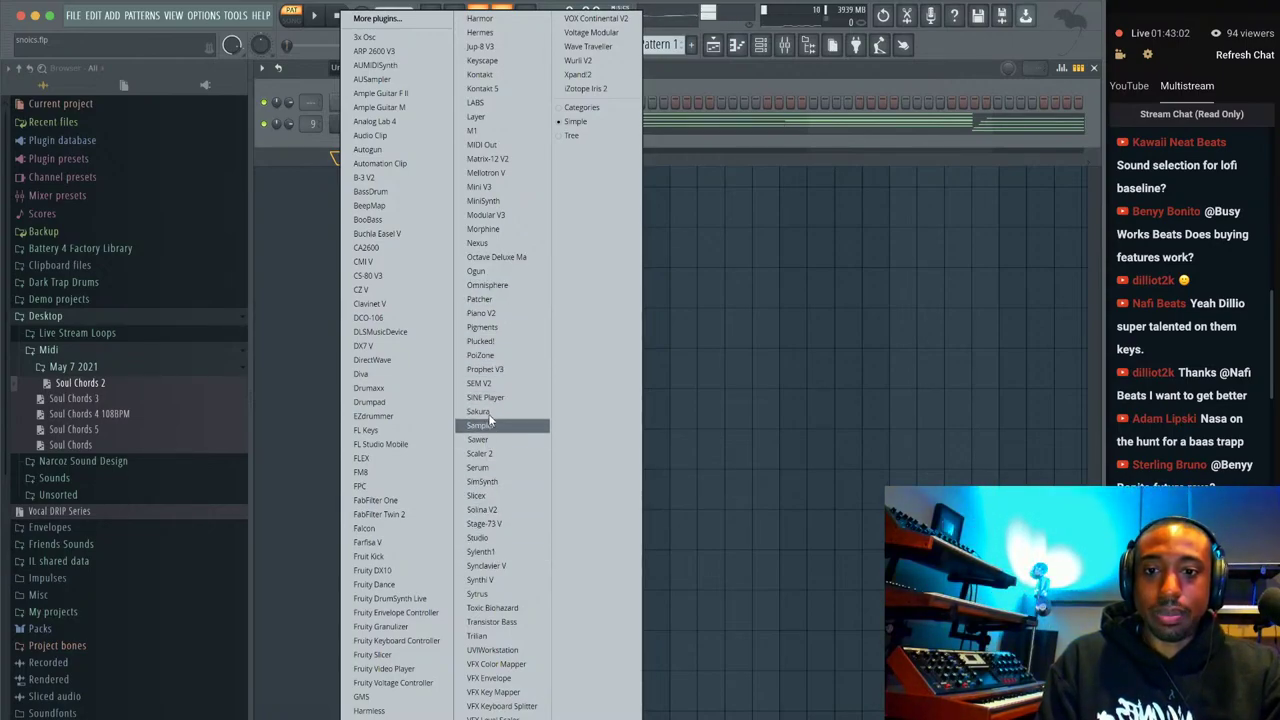
click(517, 286)
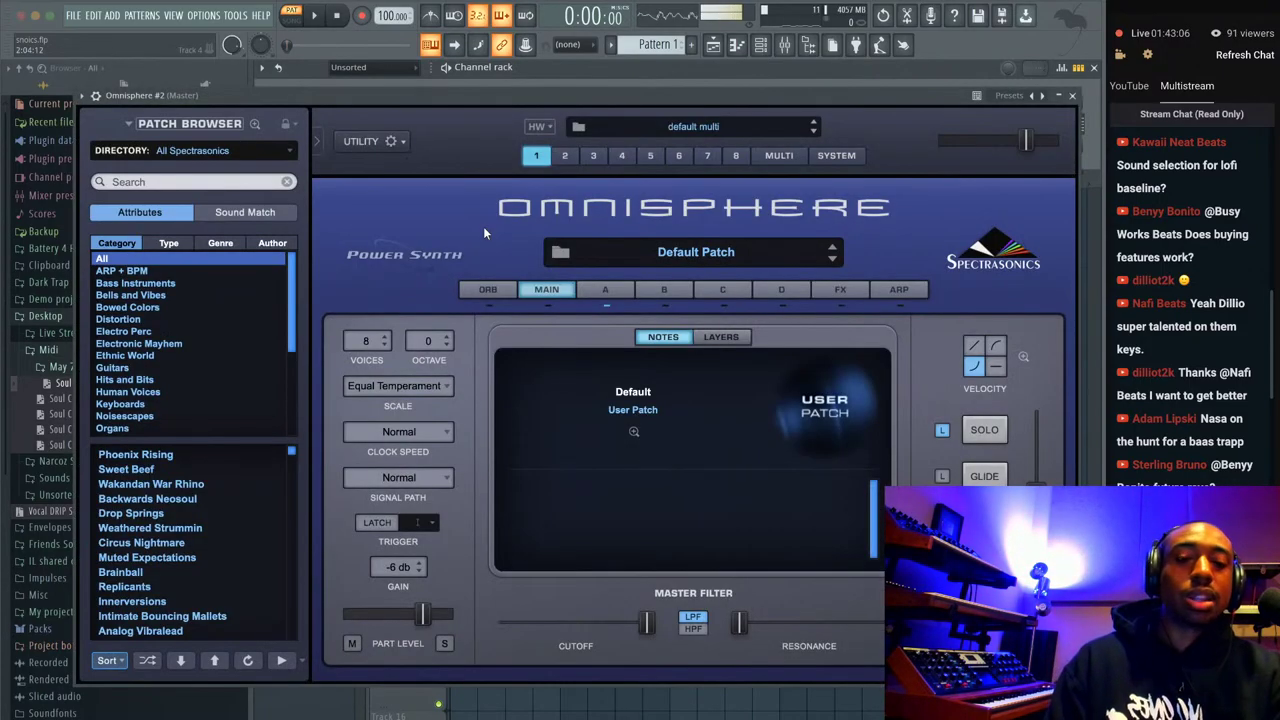
click(205, 150)
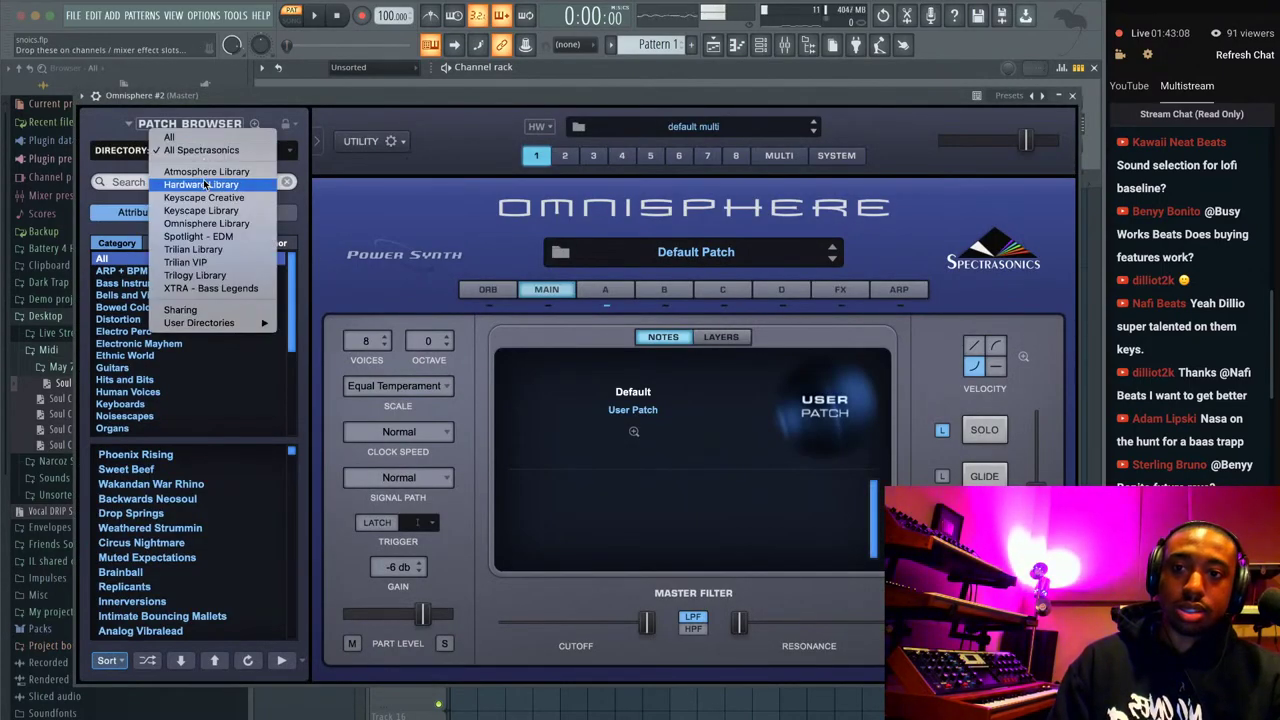
click(195, 249)
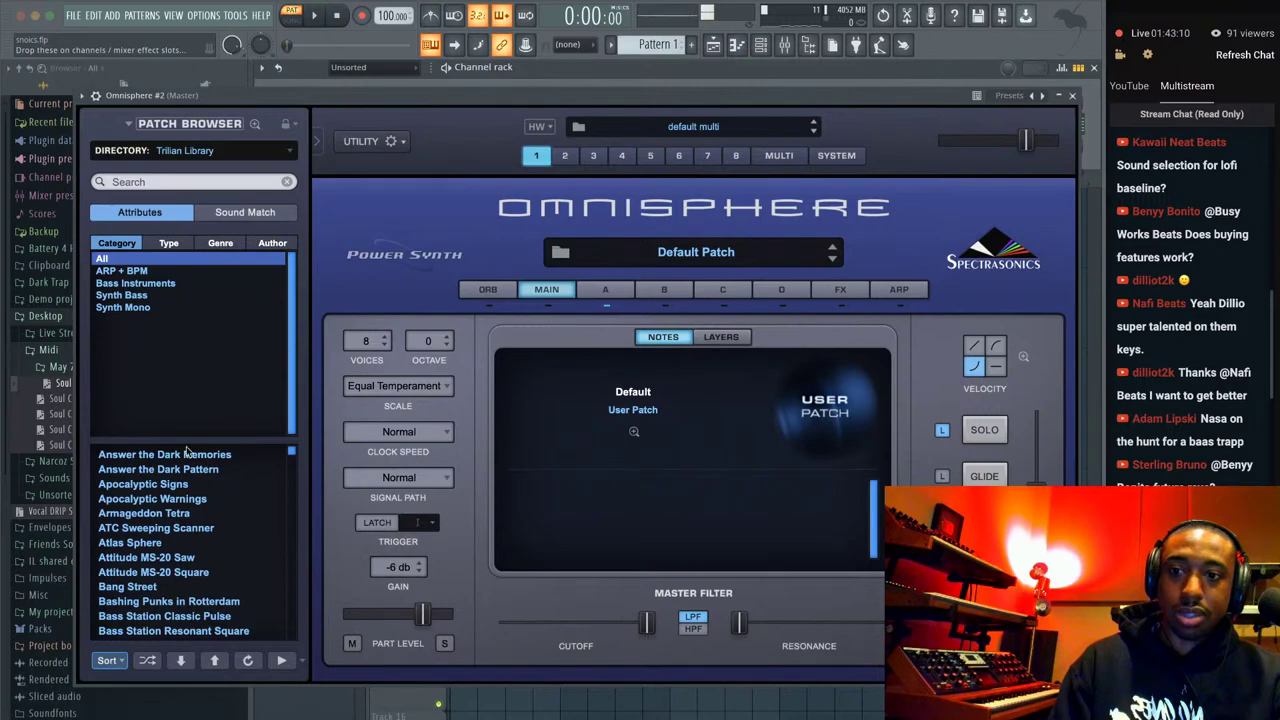
click(157, 294)
click(157, 284)
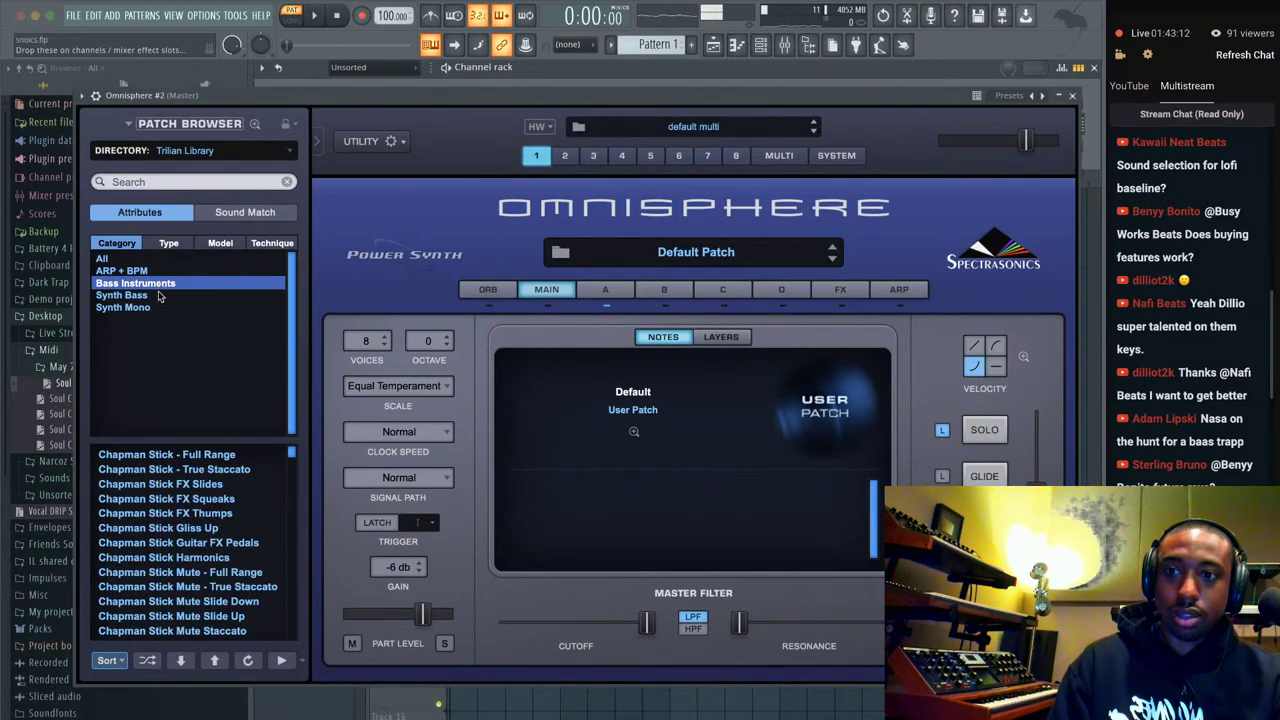
scroll(198, 505, down, 4)
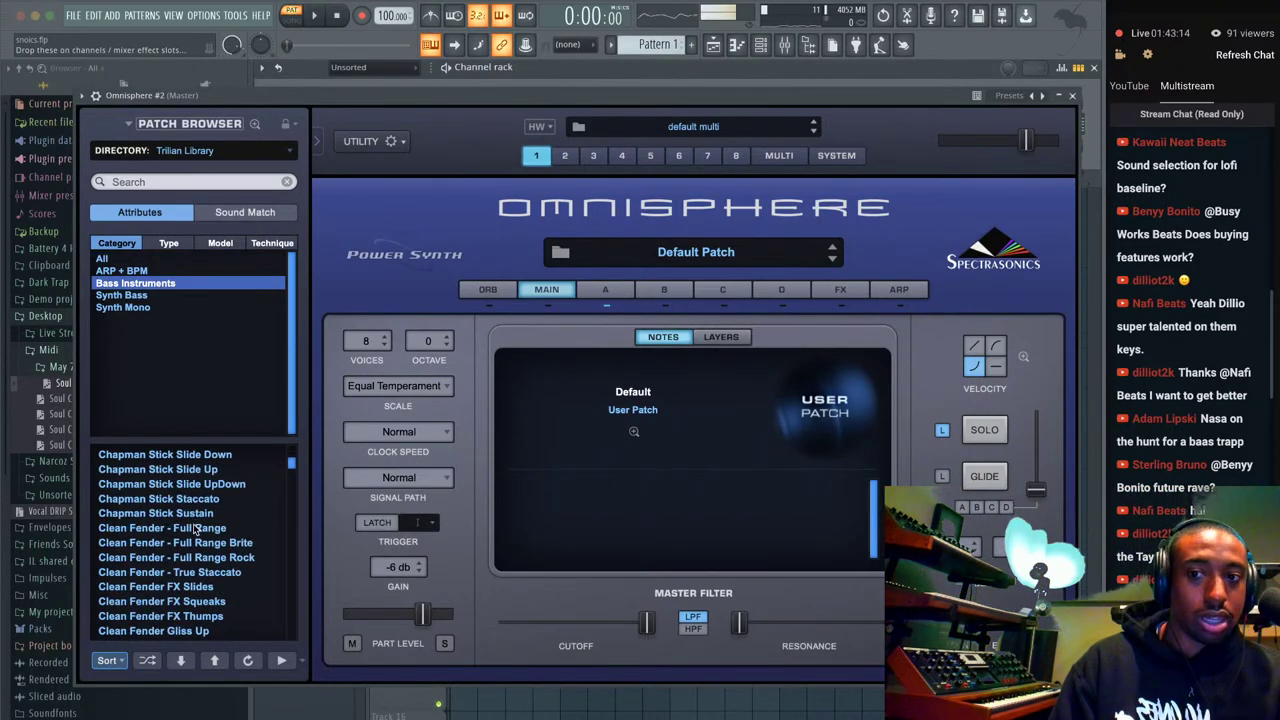
click(196, 527)
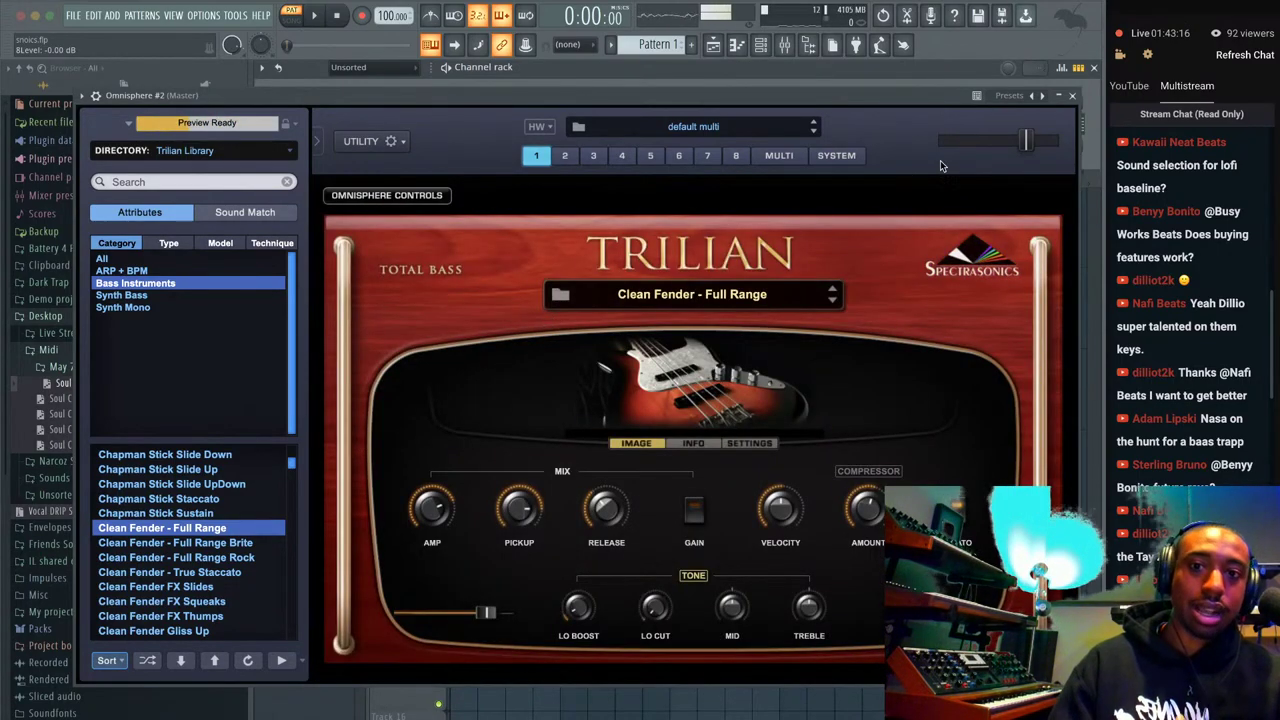
click(1071, 96)
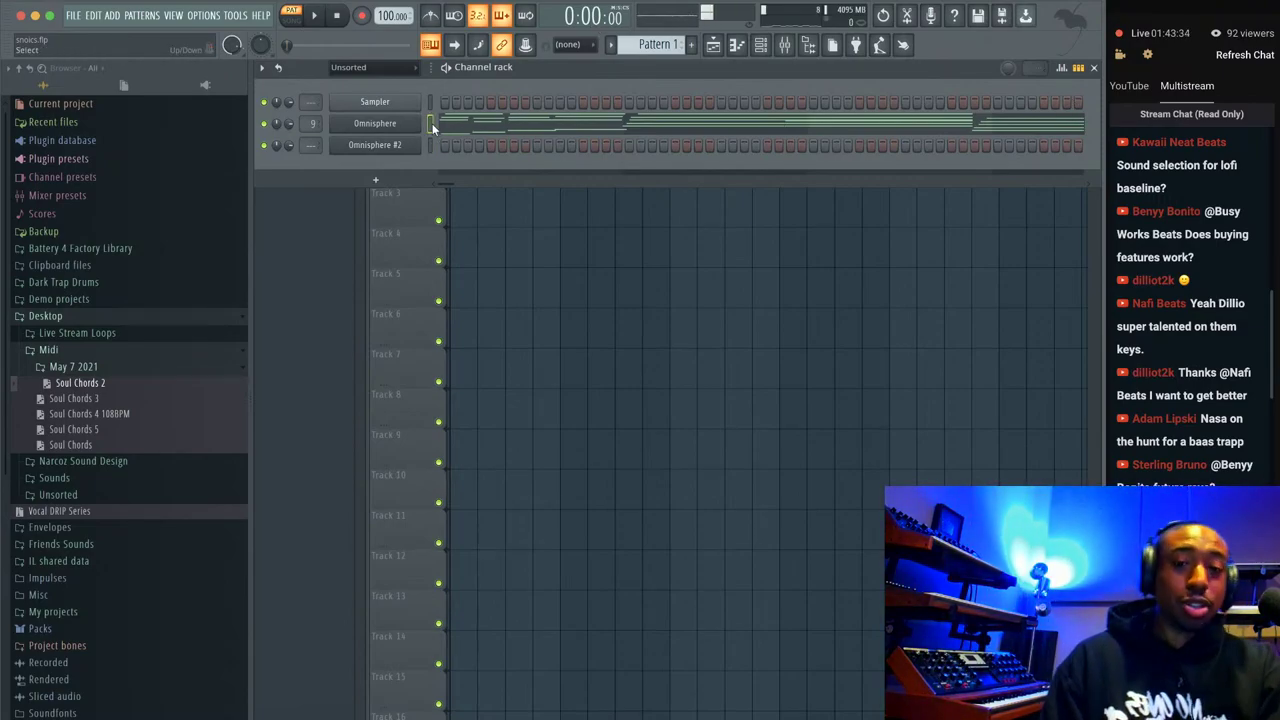
Delete the Omnisphere #2 channel from the channel rack and confirm the removal.
right_click(412, 145)
click(457, 189)
key(Return)
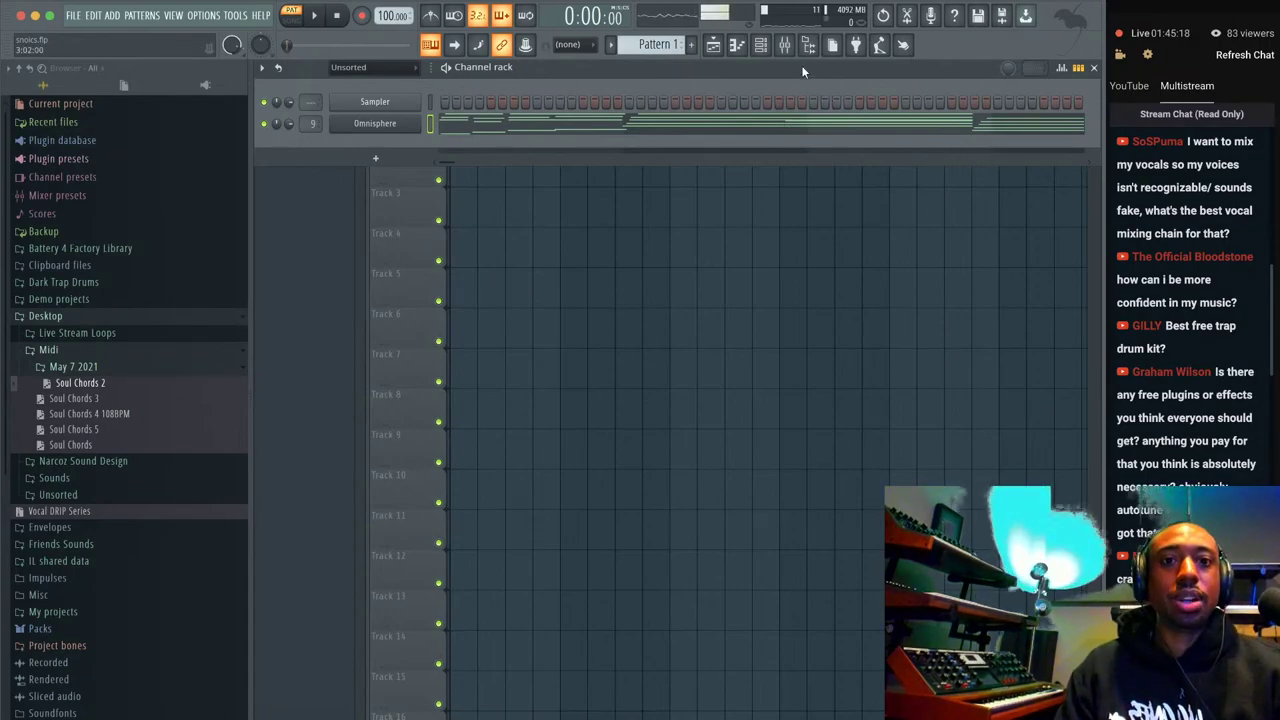
Open the Mixer and load MicroShift into the Desk Mic track's third effect slot.
click(785, 45)
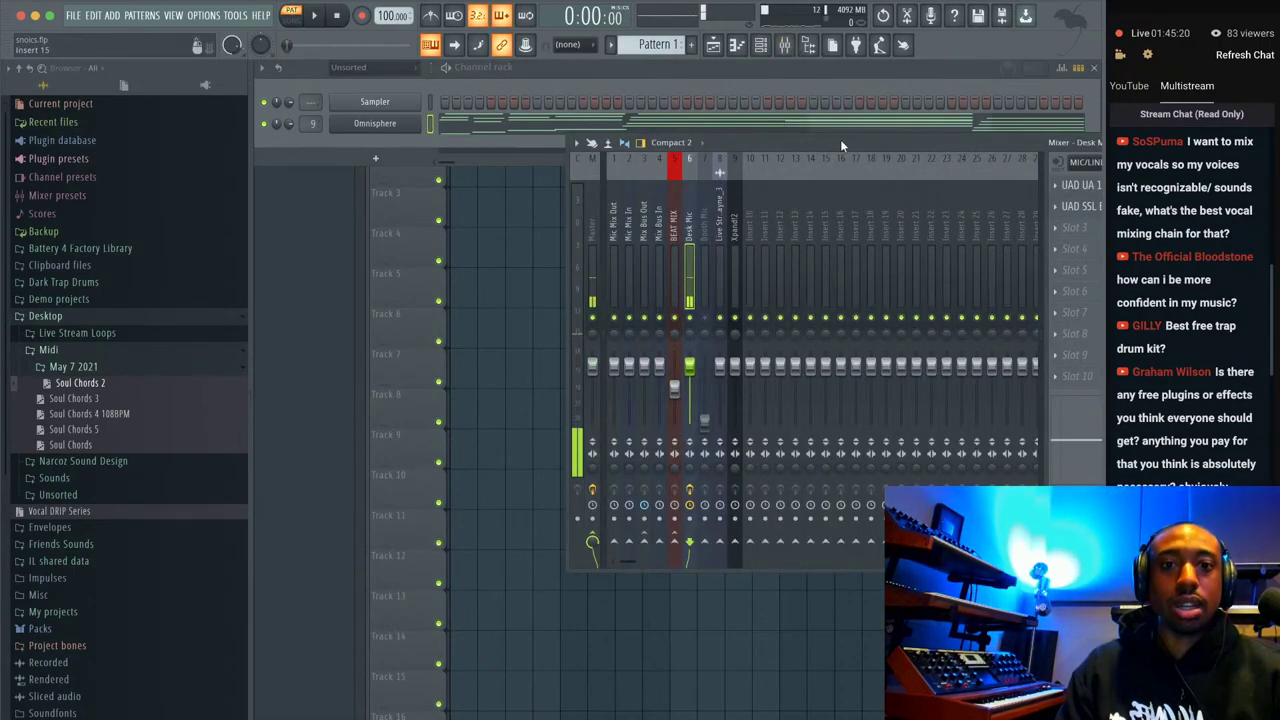
drag(840, 145, 713, 139)
click(930, 240)
mouse_move(955, 246)
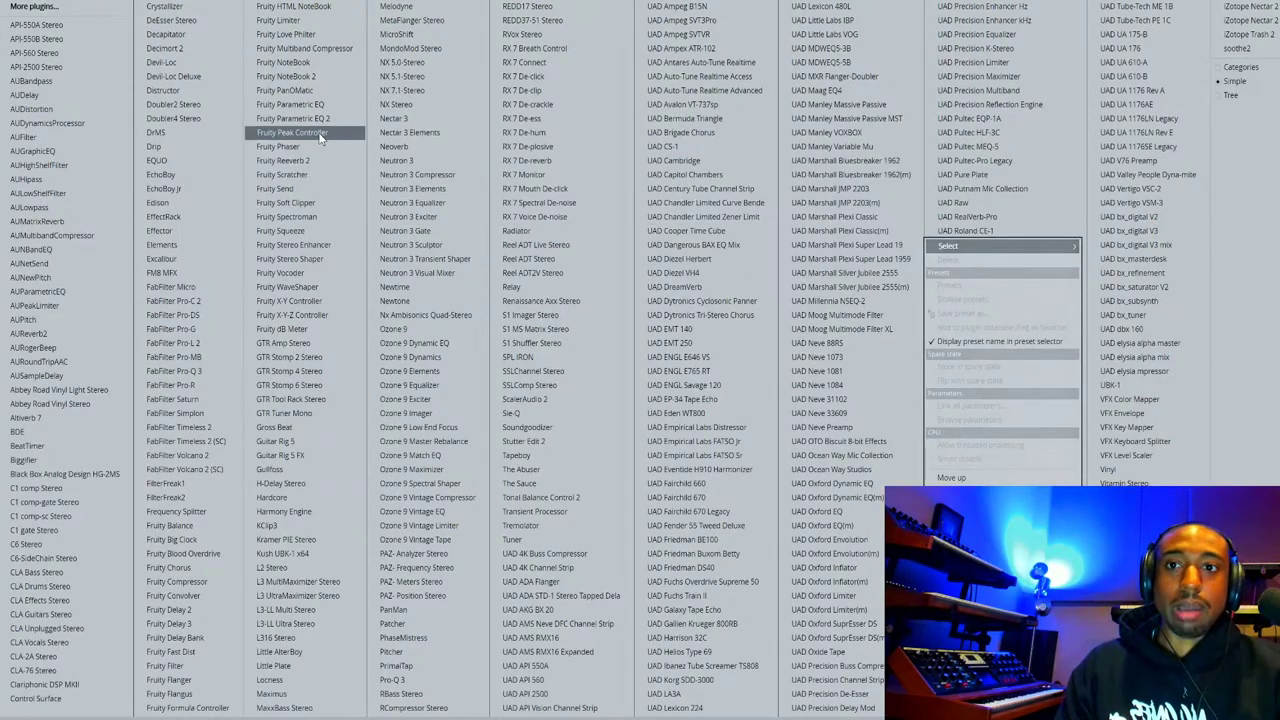
click(435, 34)
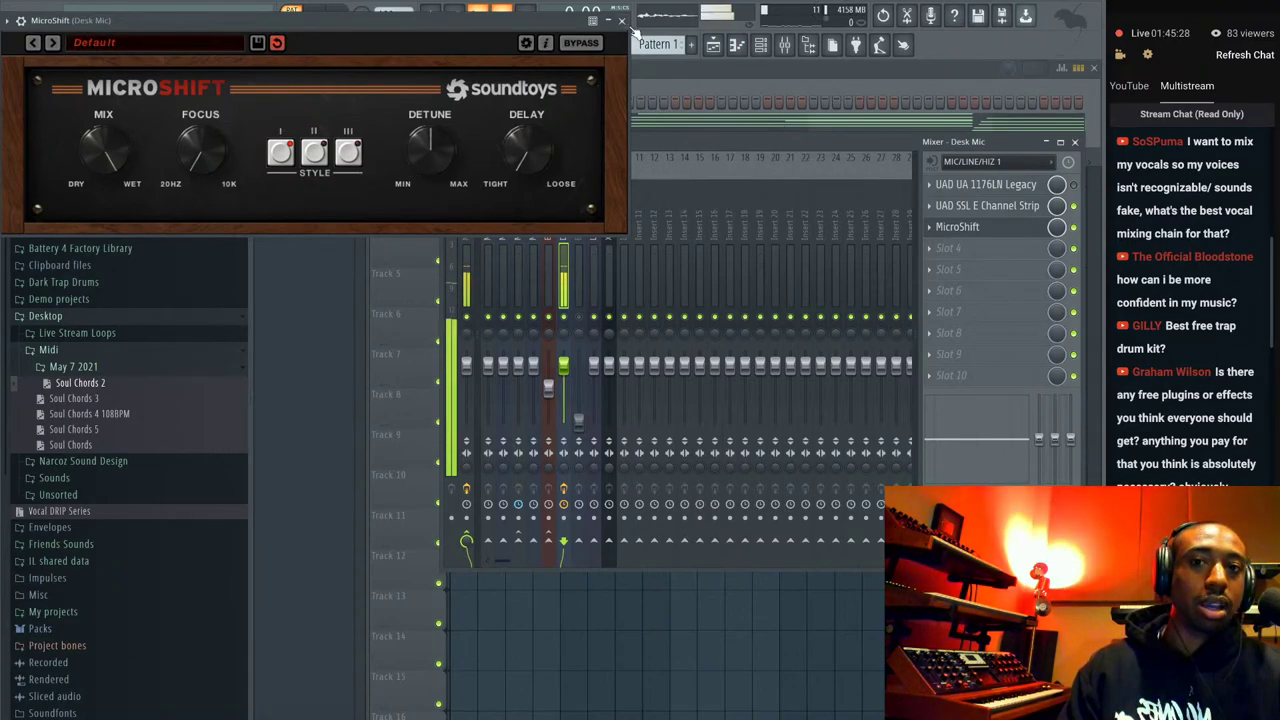
Add Little AlterBoy in slot 4 with formant at -4.4, then bypass MicroShift.
click(950, 248)
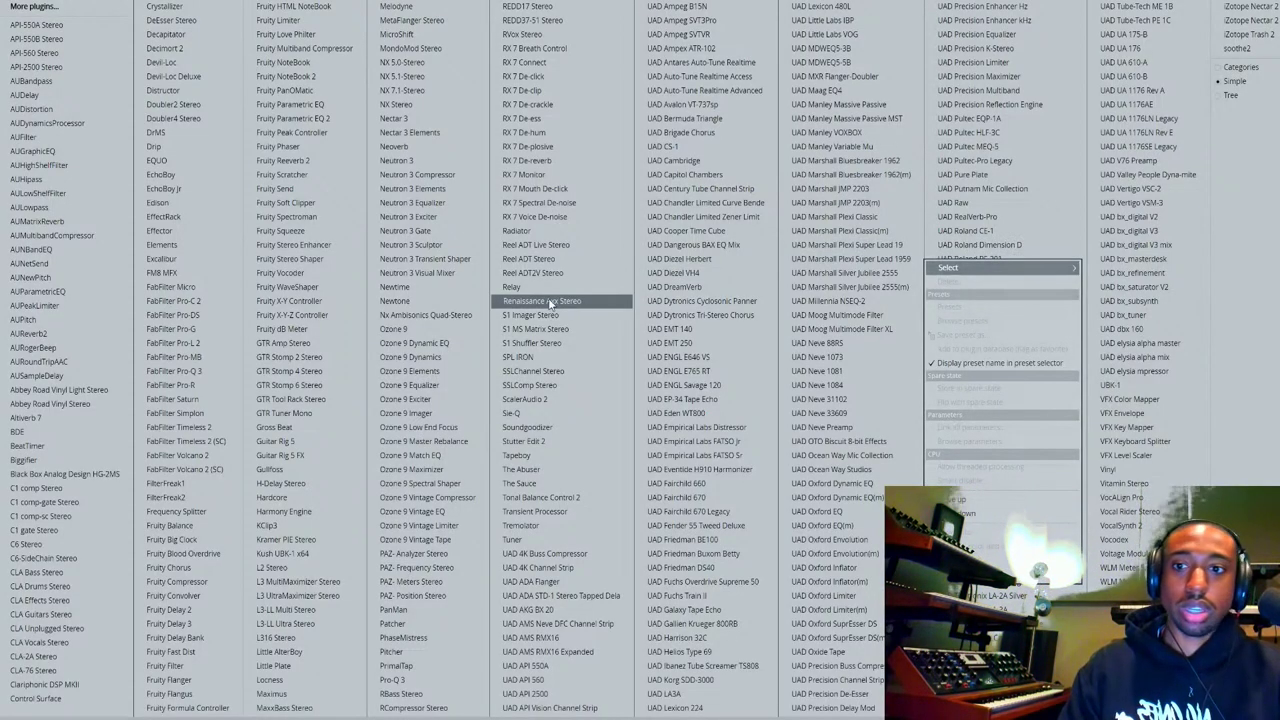
click(290, 652)
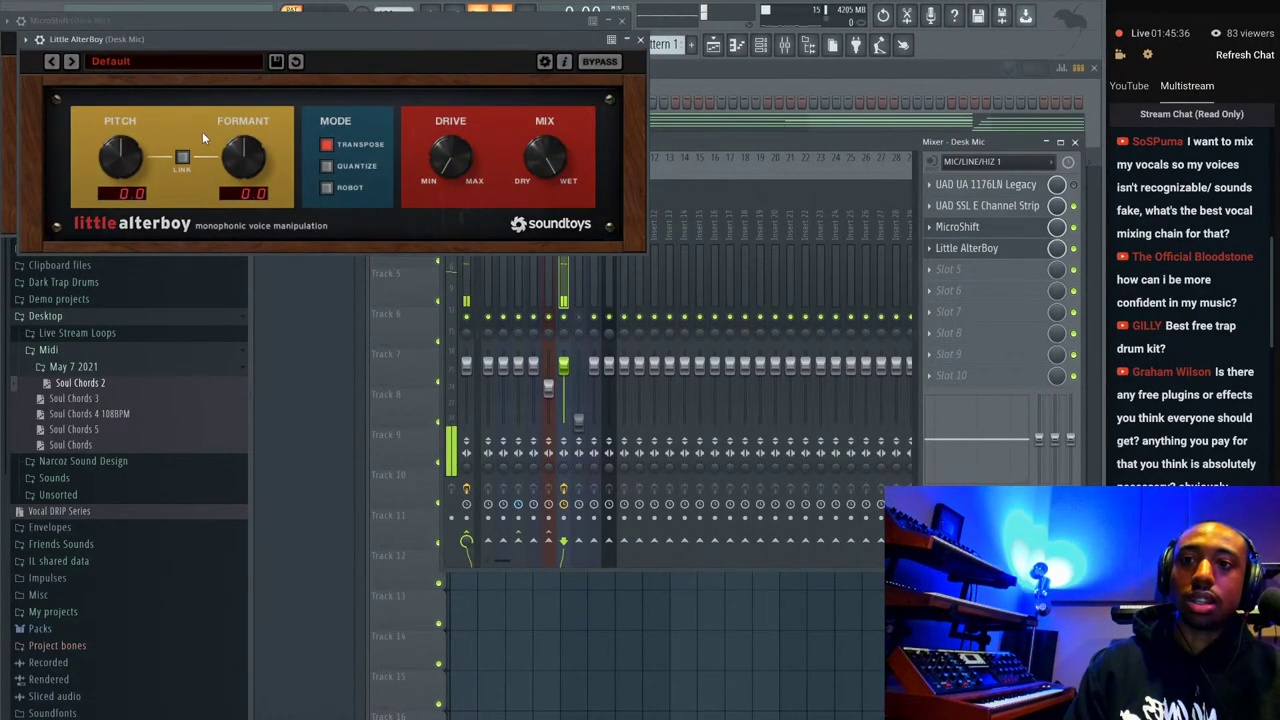
drag(236, 150, 233, 170)
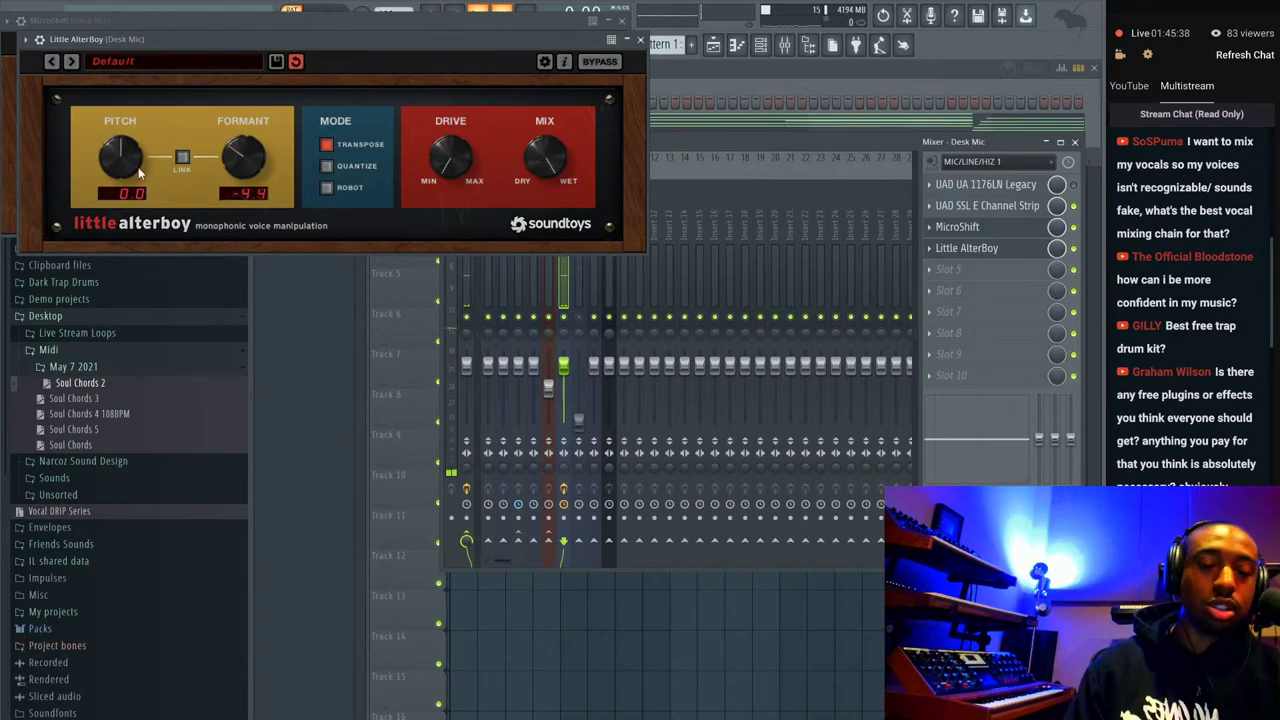
click(640, 39)
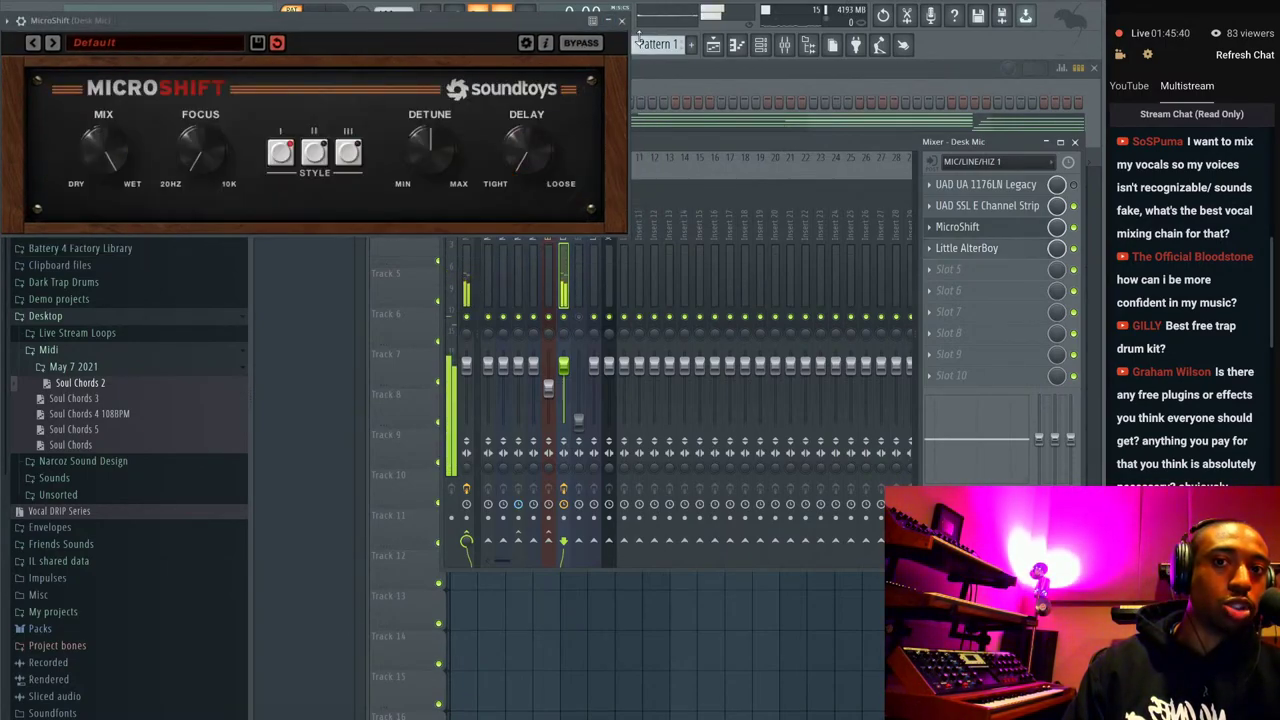
click(1073, 227)
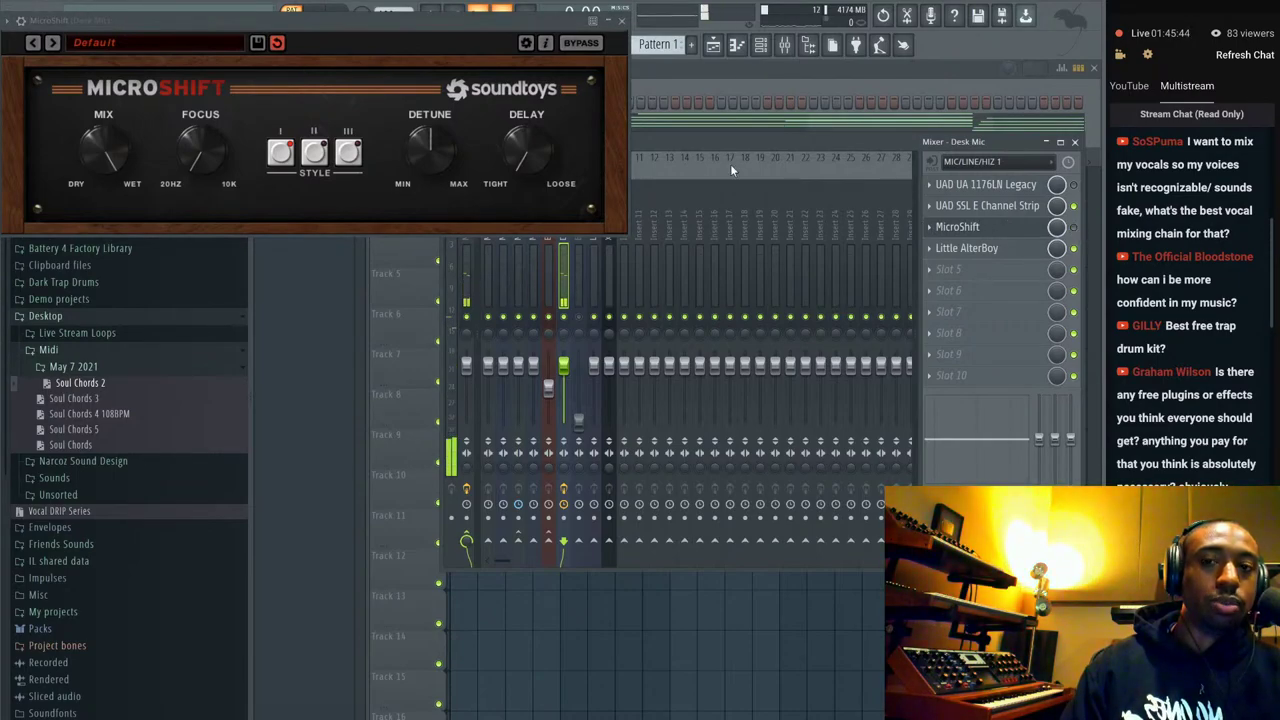
click(621, 20)
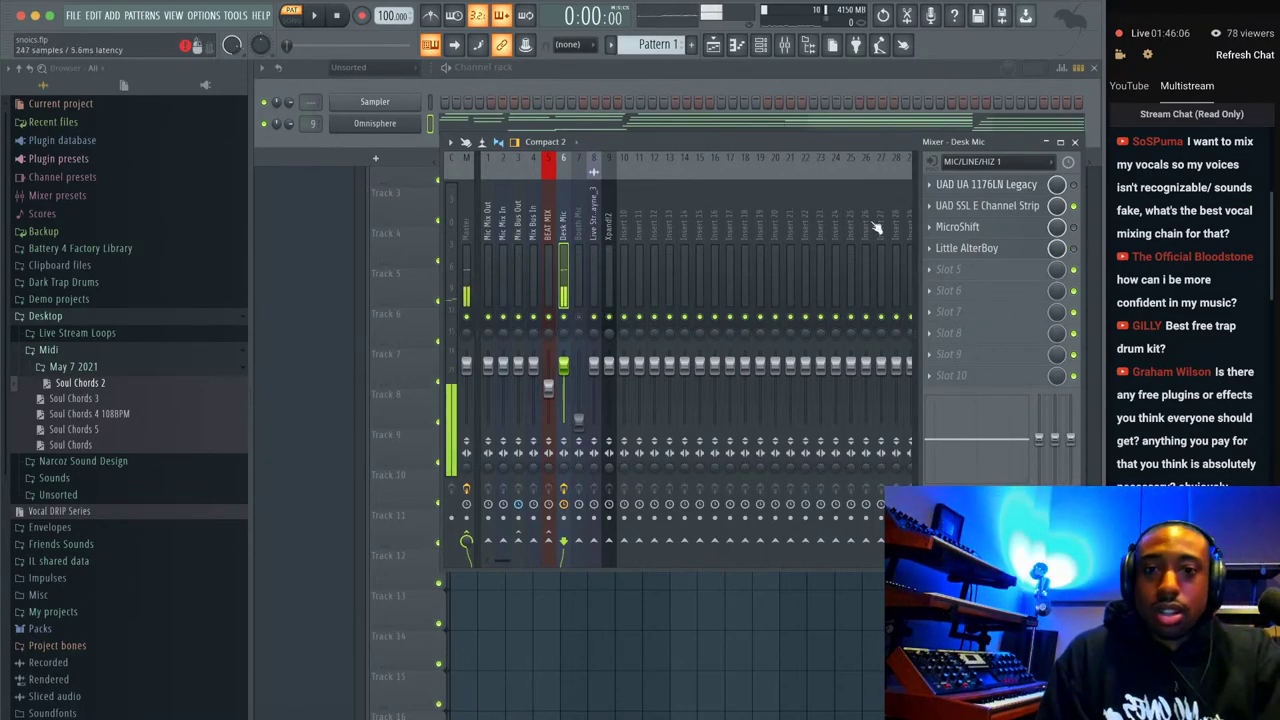
Bring the Channel rack window in front of the Mixer.
click(408, 142)
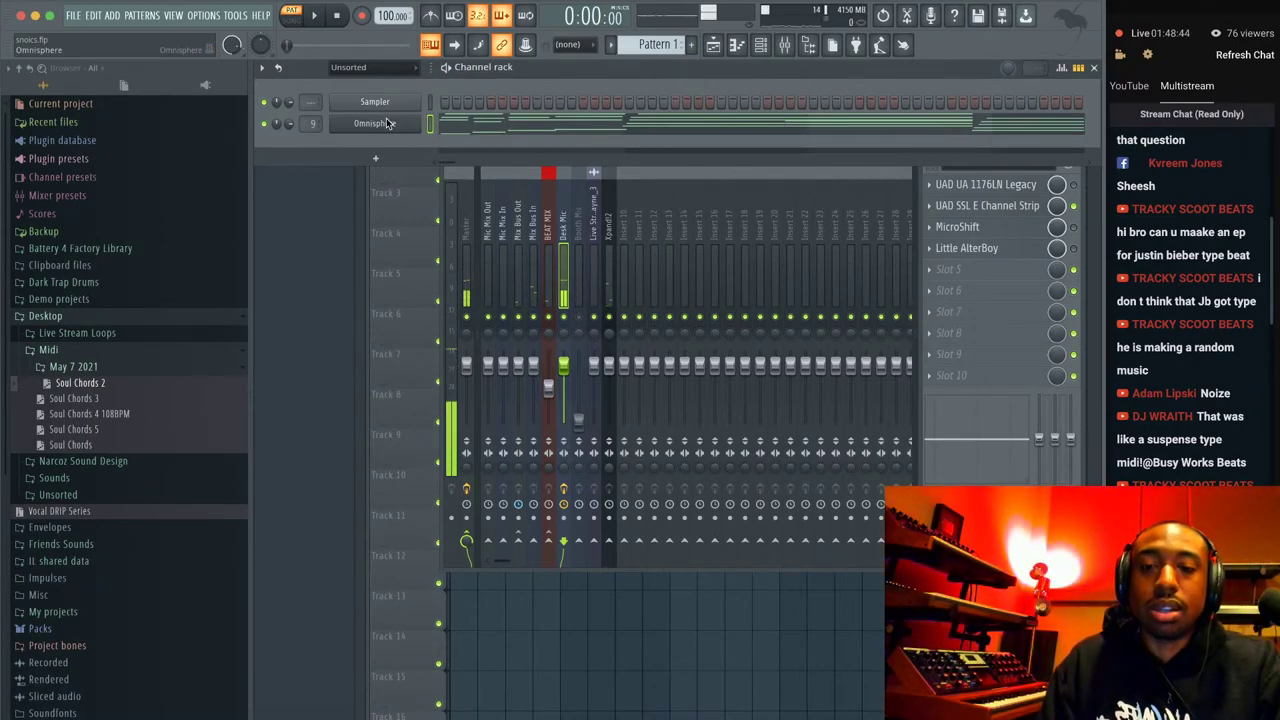
Audition Omnisphere's MKS-20 - Vibes, MKS-20 - Piano 3 Gospel and MK-80 Rhodes patches, then close the window.
click(387, 123)
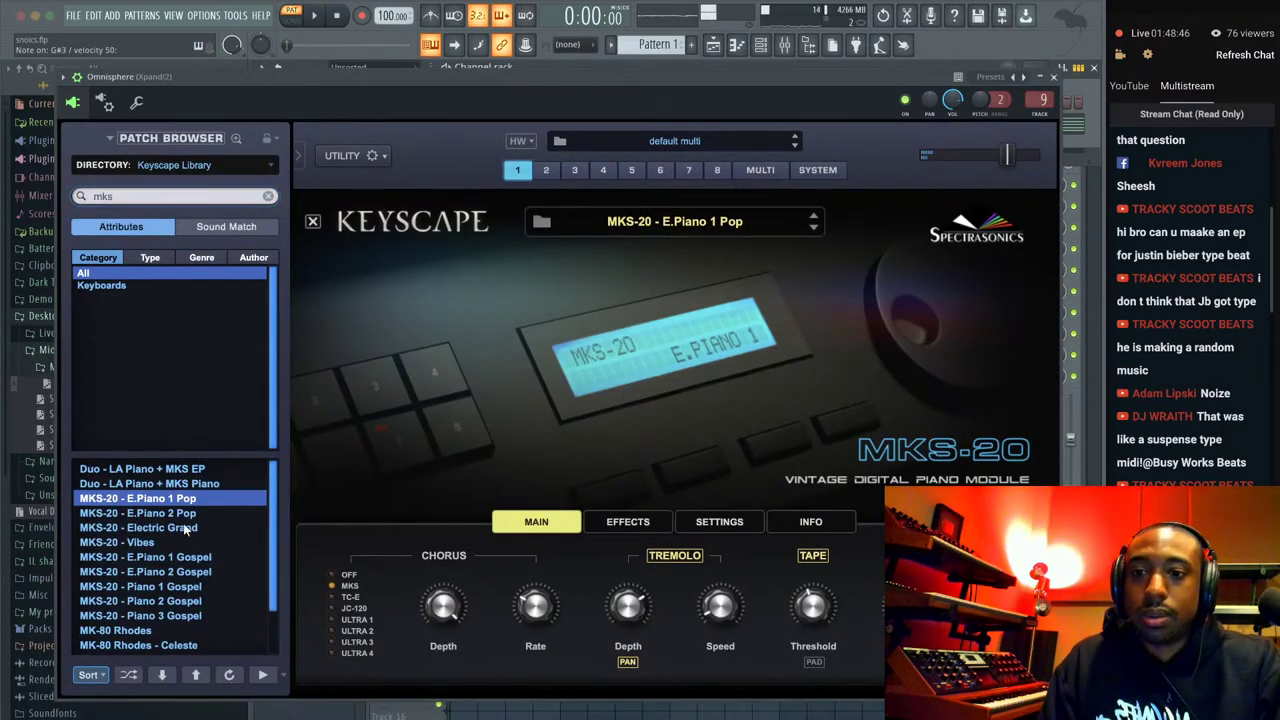
click(172, 542)
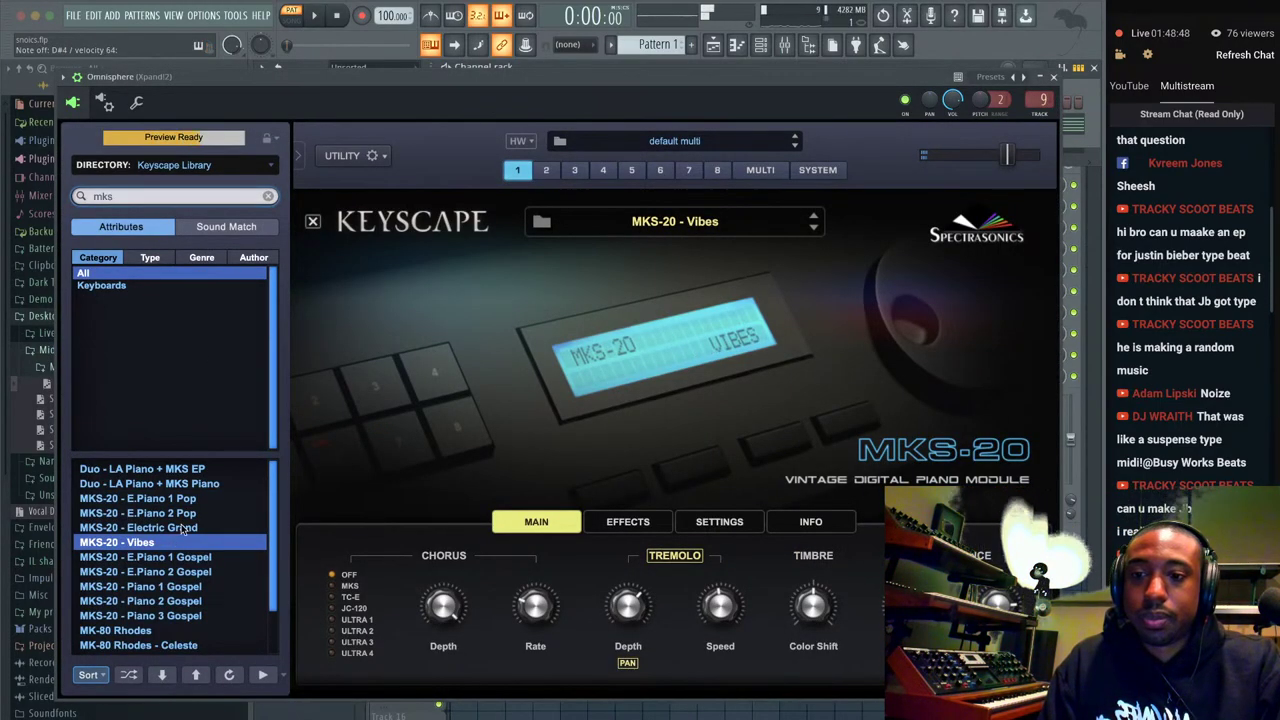
click(170, 615)
key(Down)
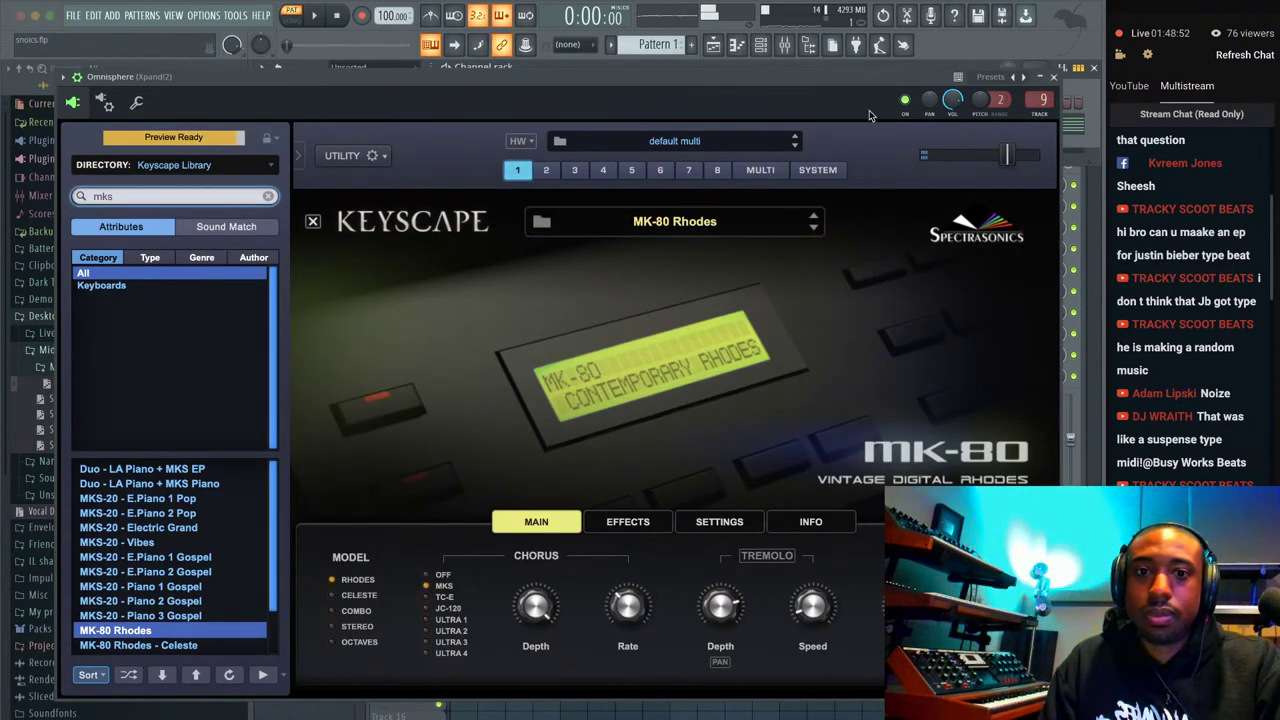
click(1052, 76)
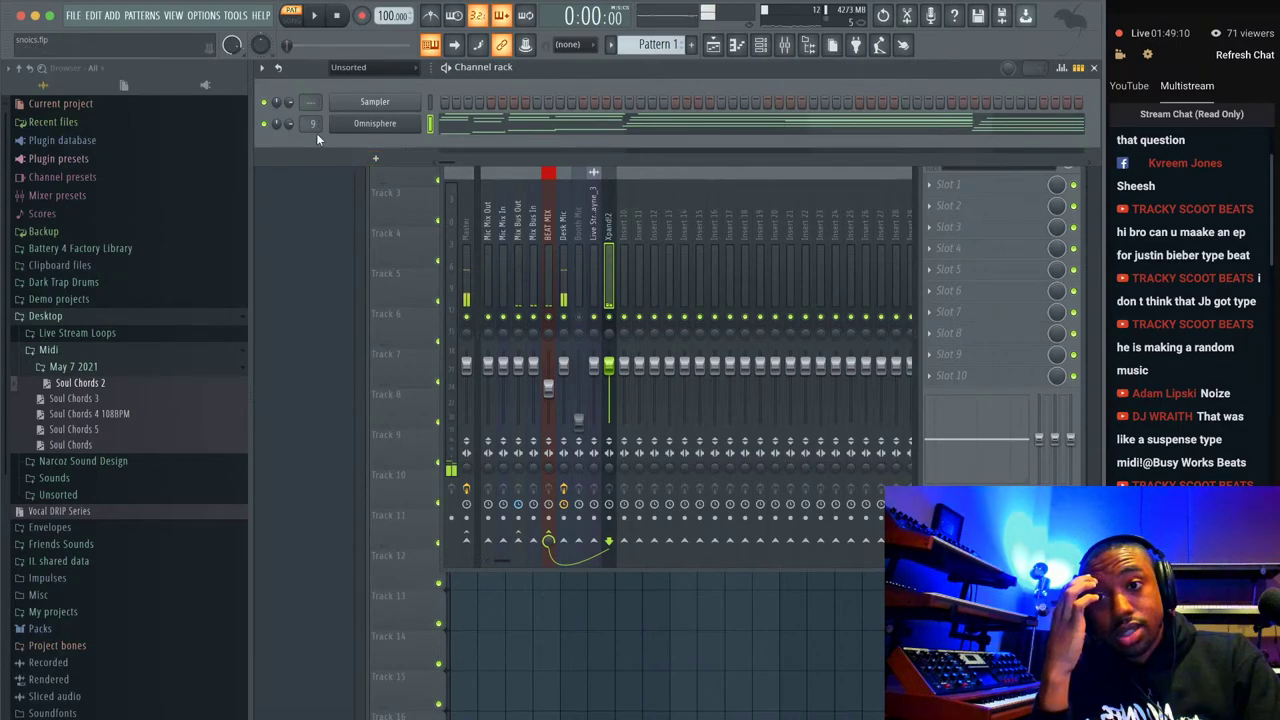
Search the patch browser for 'rhodes', try Dulcitone - Dream, and load JD-800 - Crystal Rhodes.
click(361, 124)
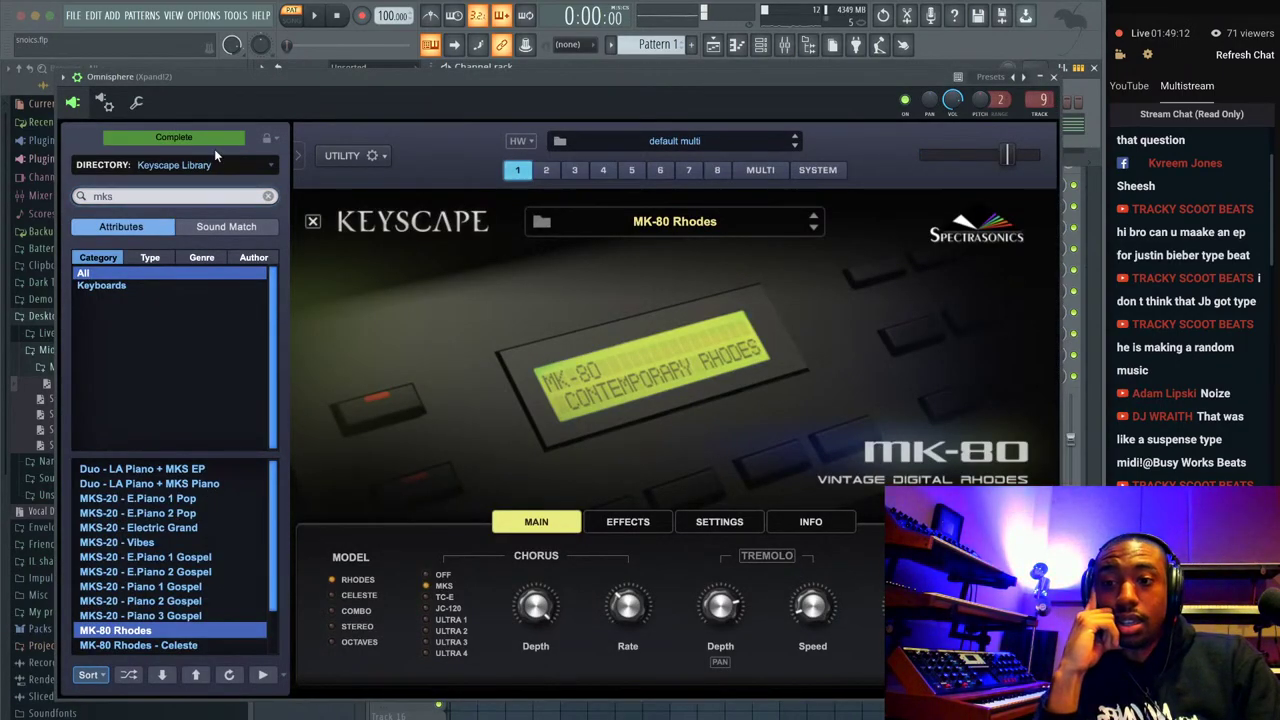
double_click(206, 196)
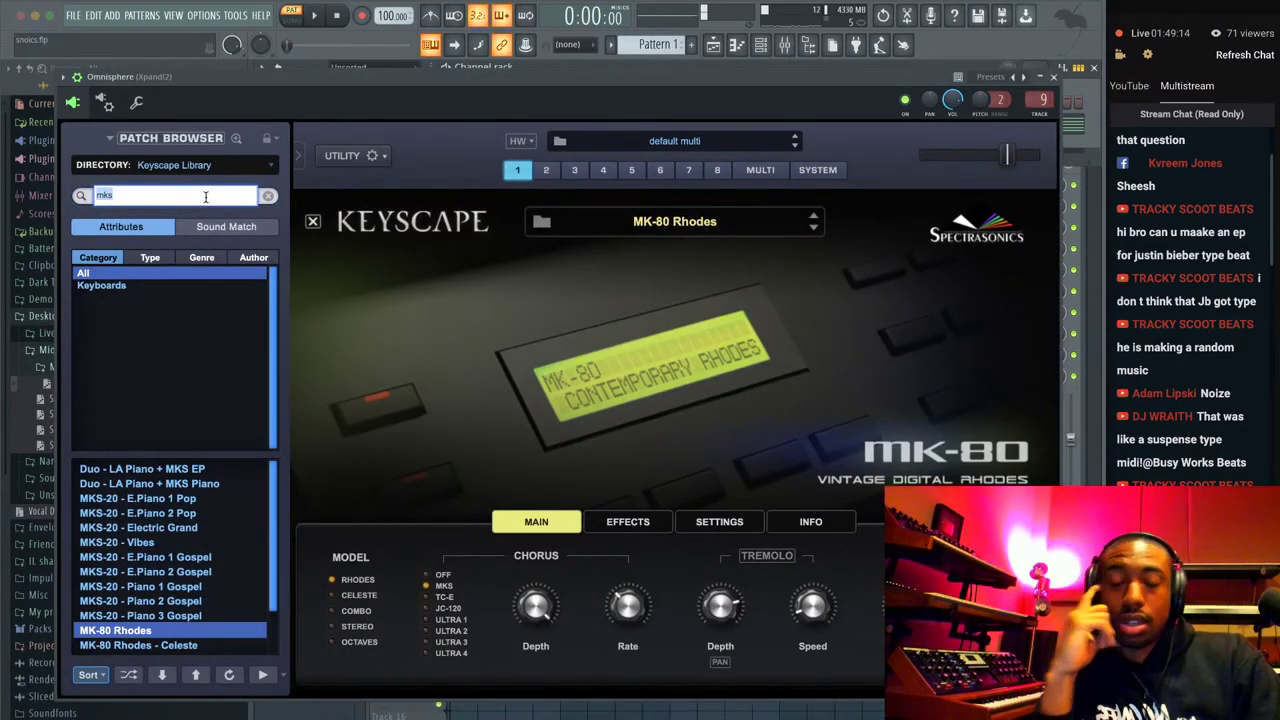
text(rhodes)
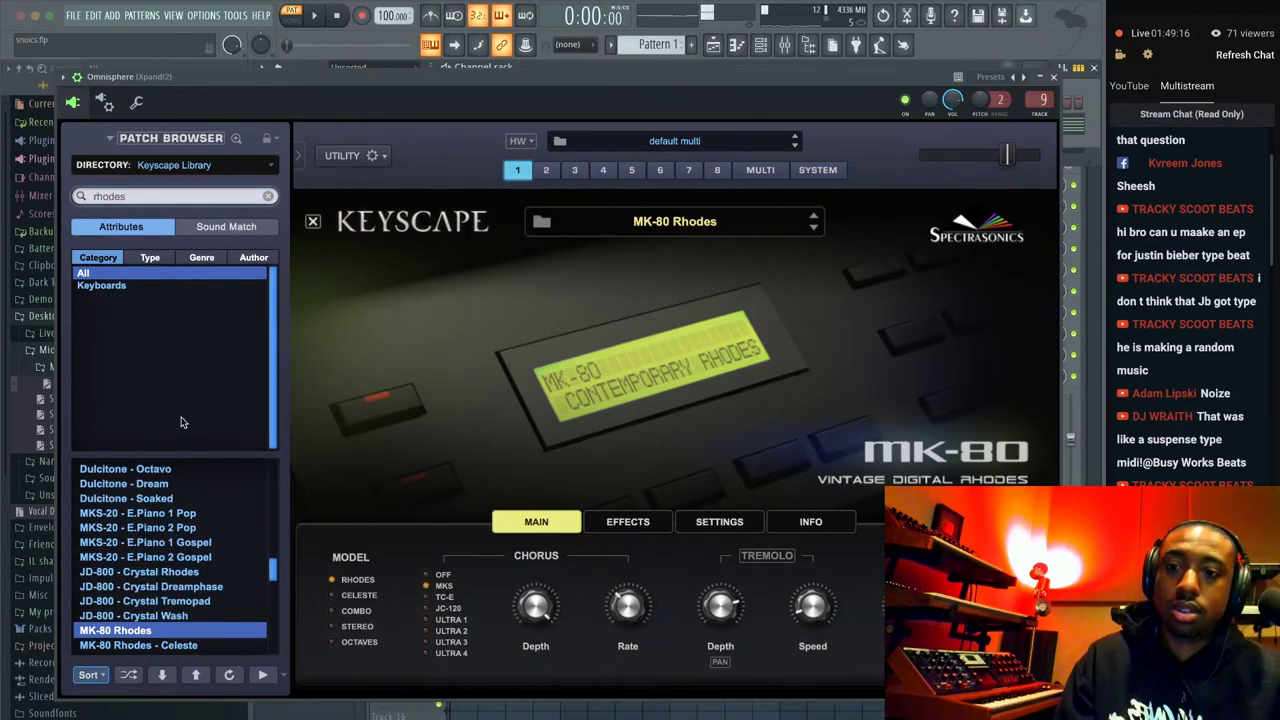
click(158, 485)
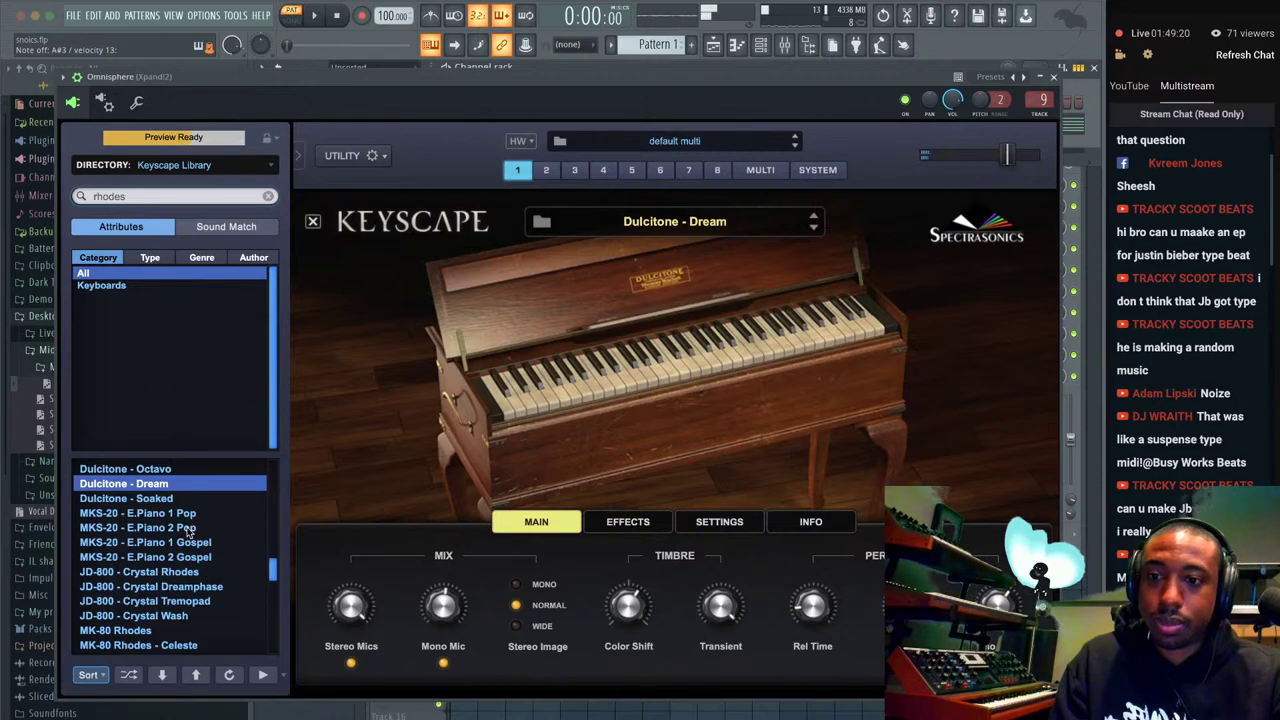
scroll(193, 521, up, 5)
scroll(193, 517, down, 5)
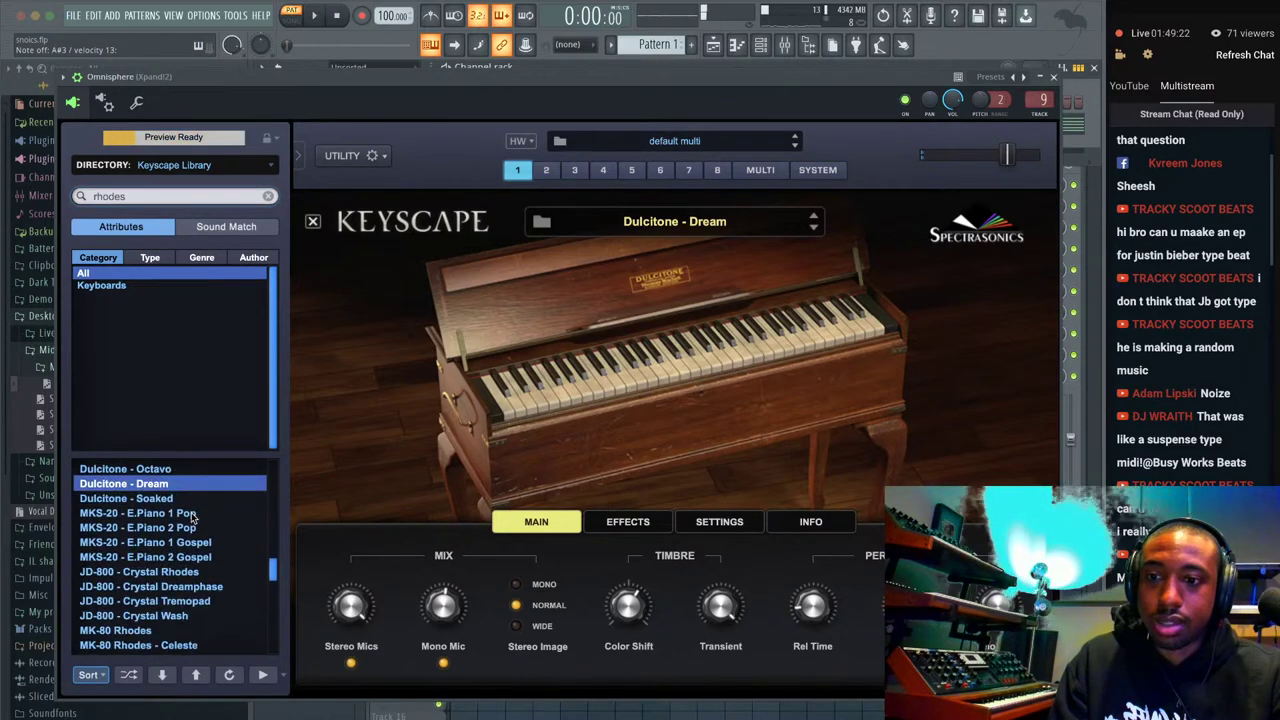
click(152, 572)
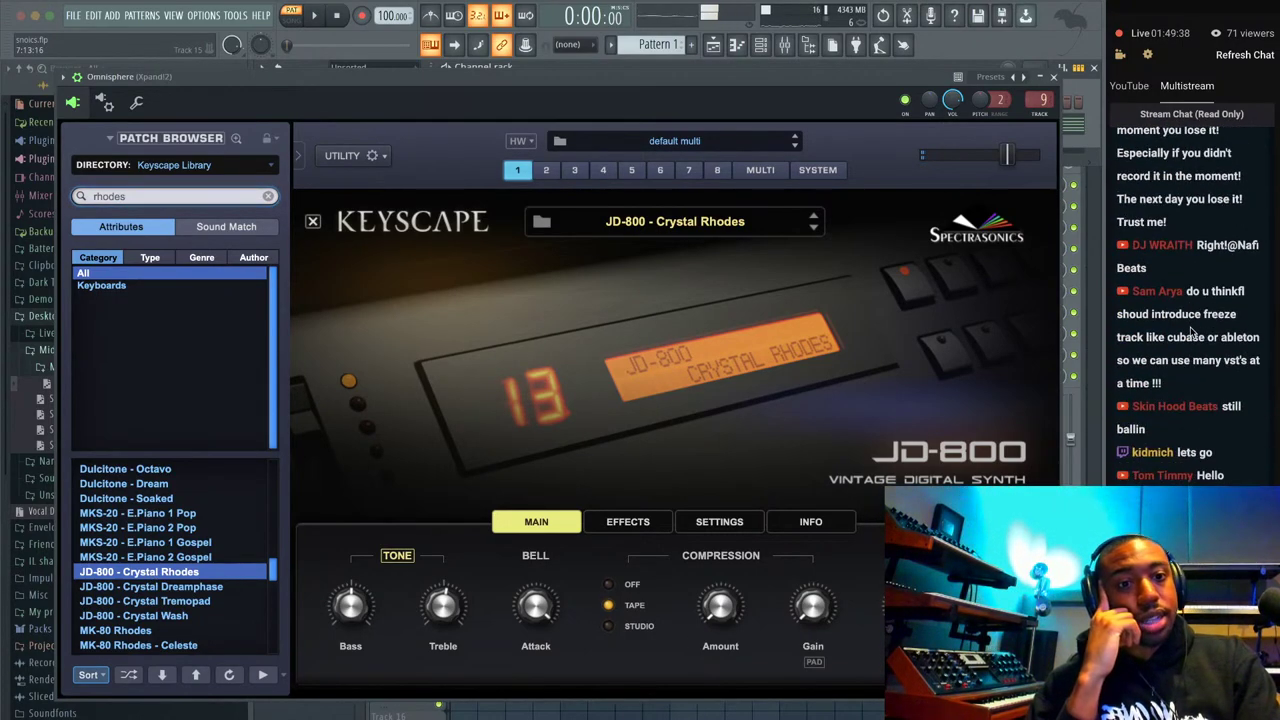
scroll(1191, 333, up, 3)
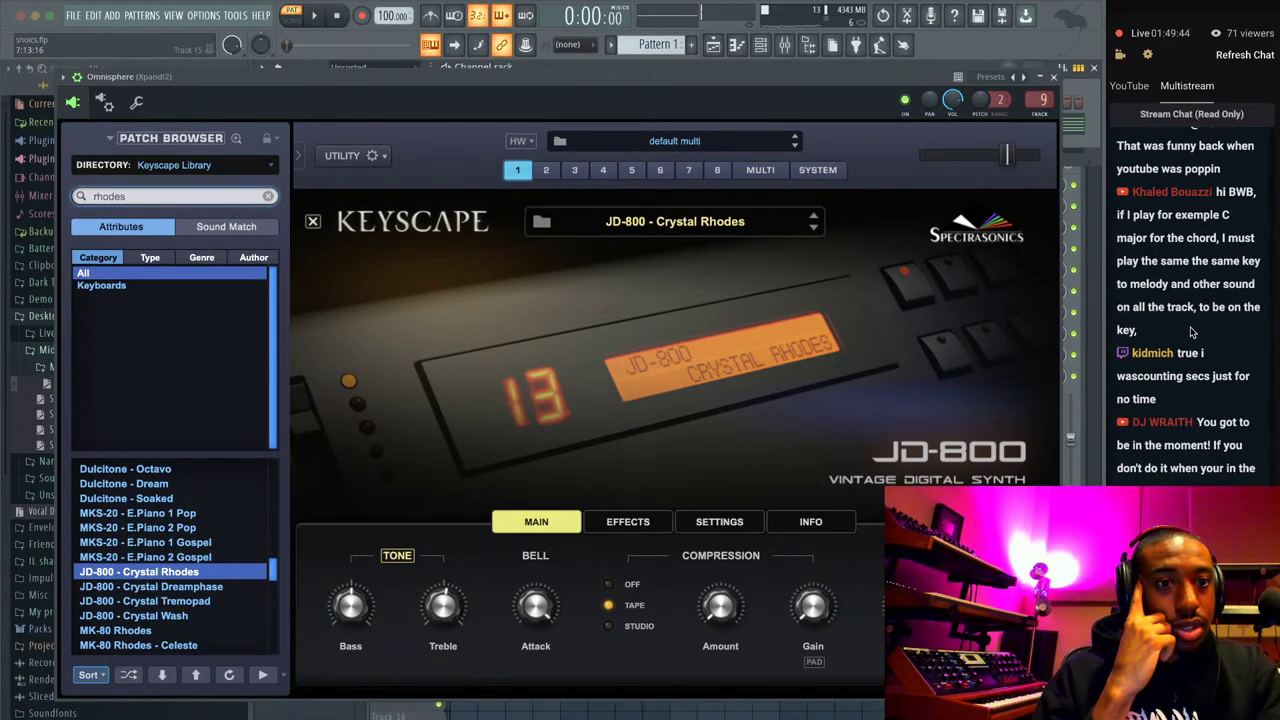
scroll(1191, 333, up, 2)
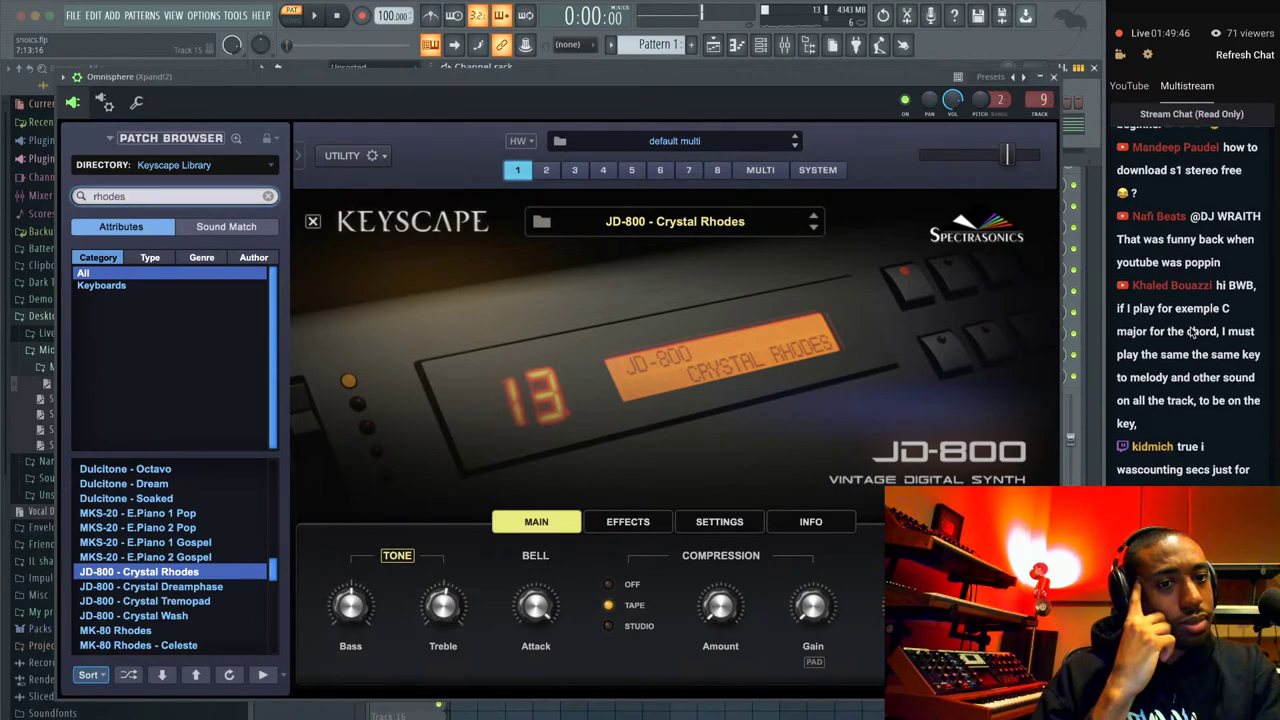
scroll(1191, 333, down, 5)
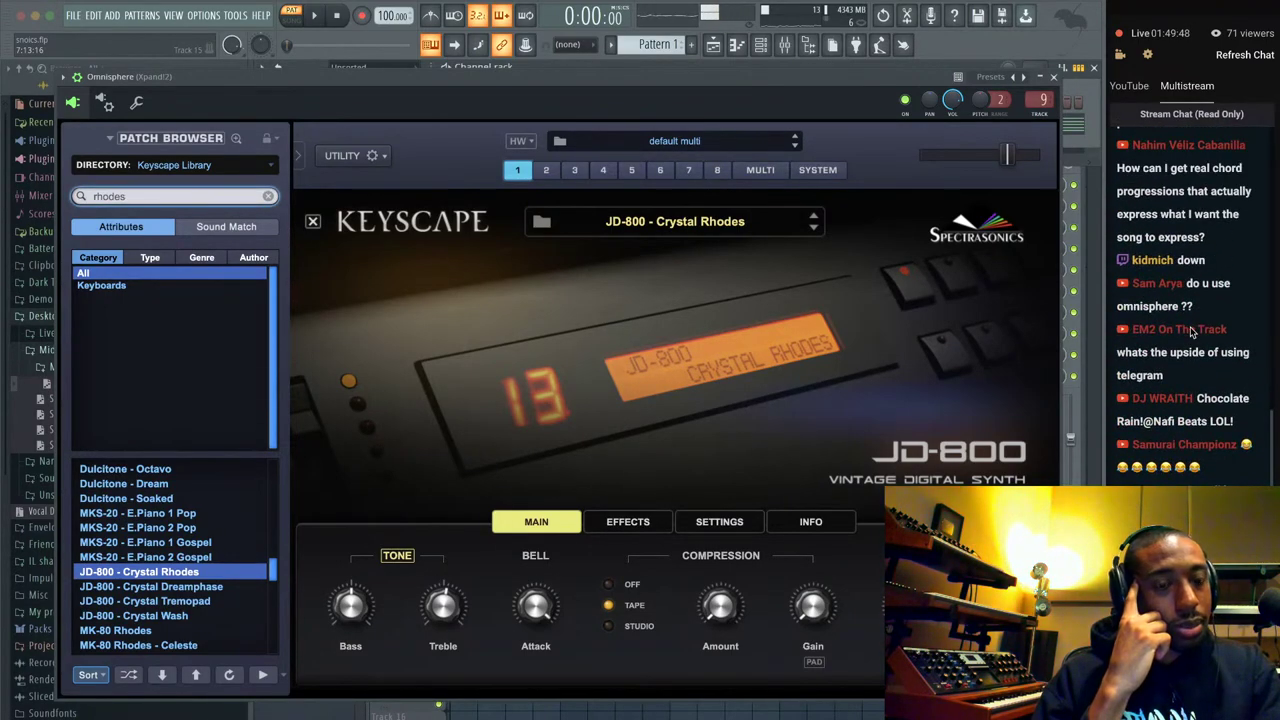
scroll(1191, 333, up, 6)
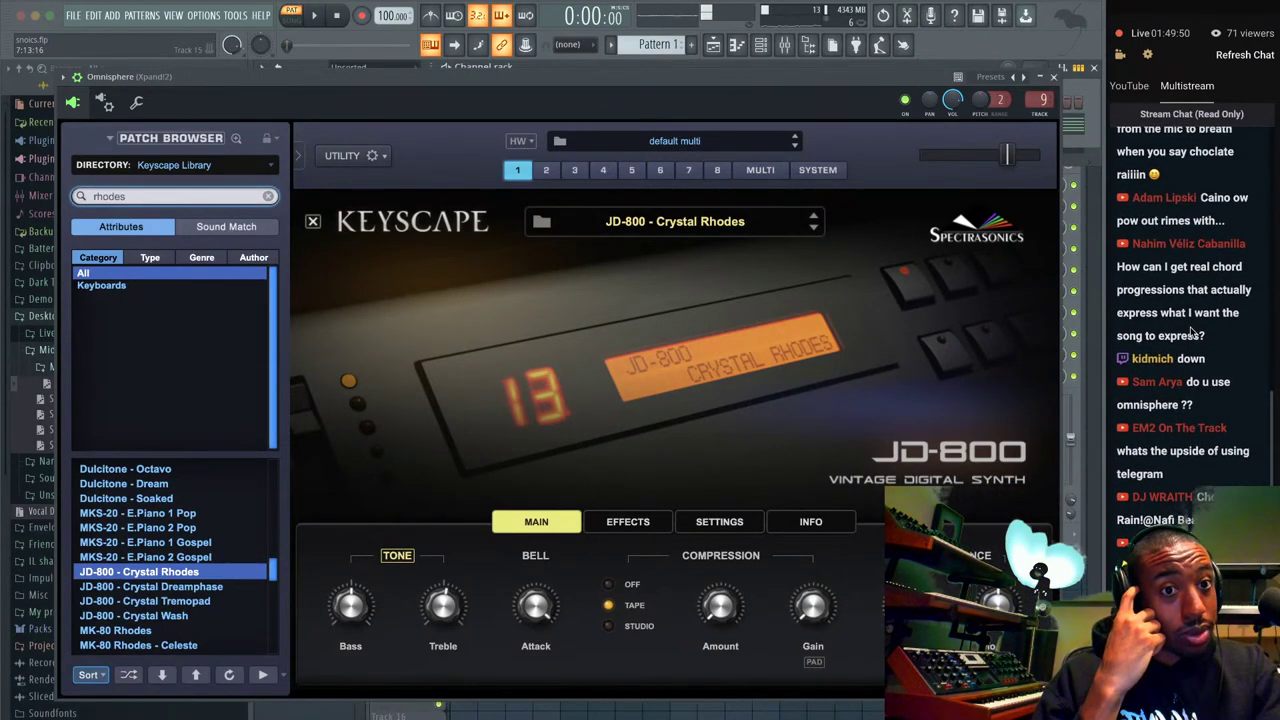
scroll(1191, 333, up, 1)
scroll(1191, 333, up, 3)
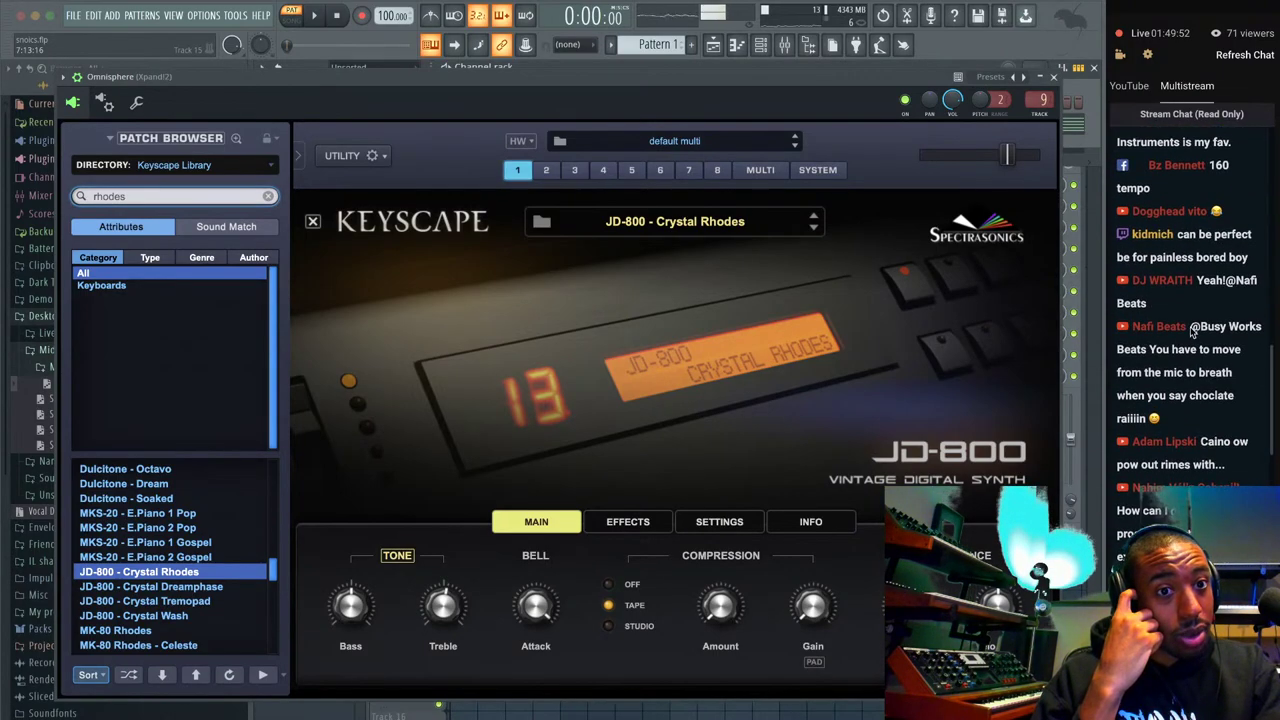
scroll(1191, 333, up, 10)
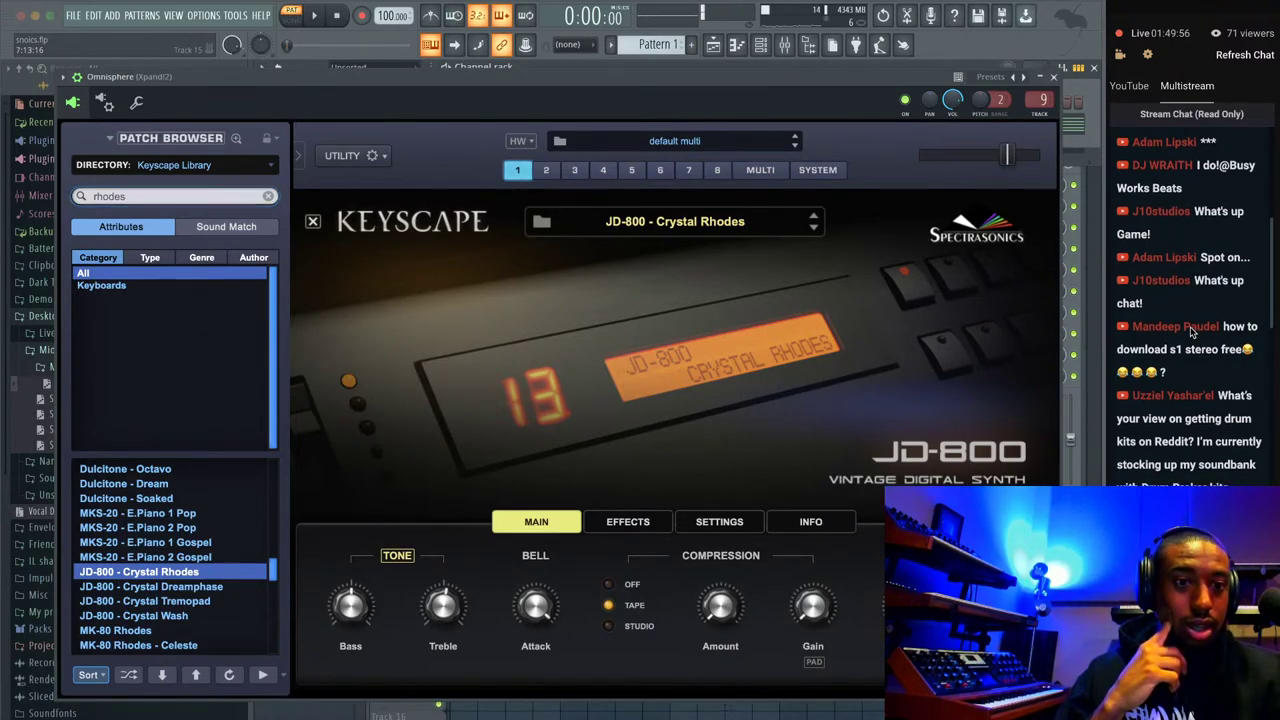
scroll(1191, 333, down, 4)
scroll(1188, 331, down, 2)
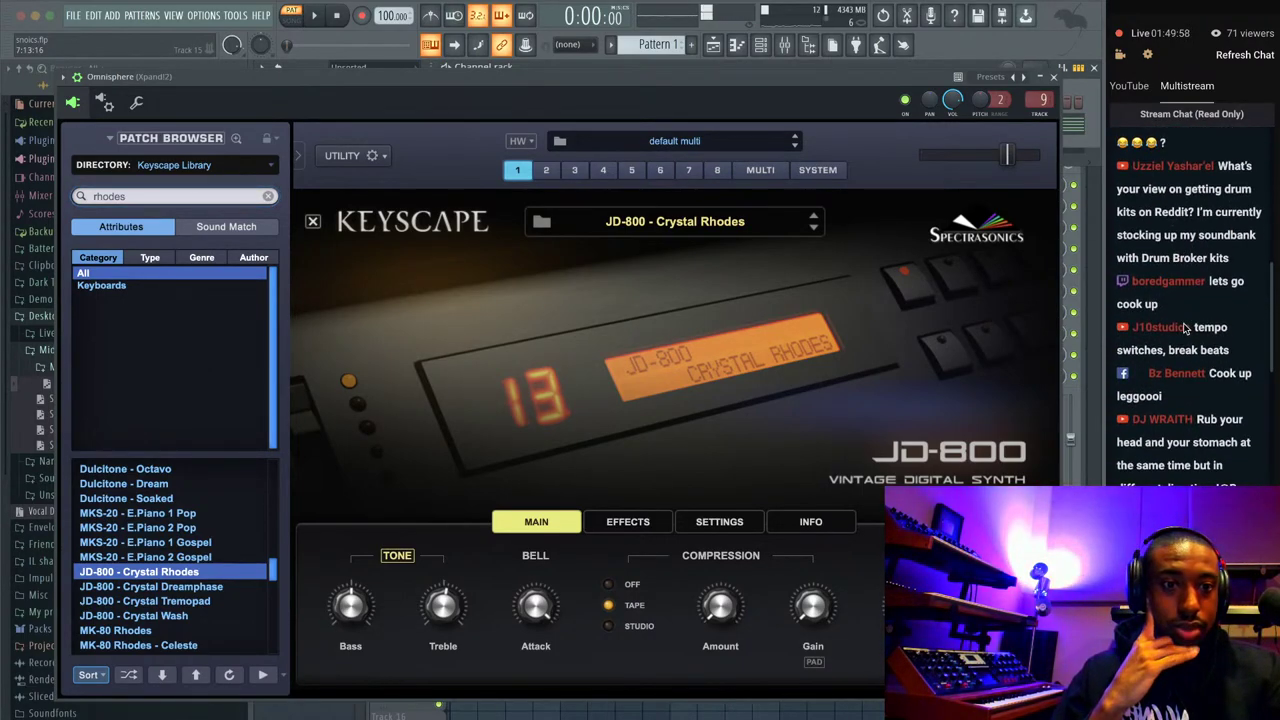
scroll(1184, 327, down, 8)
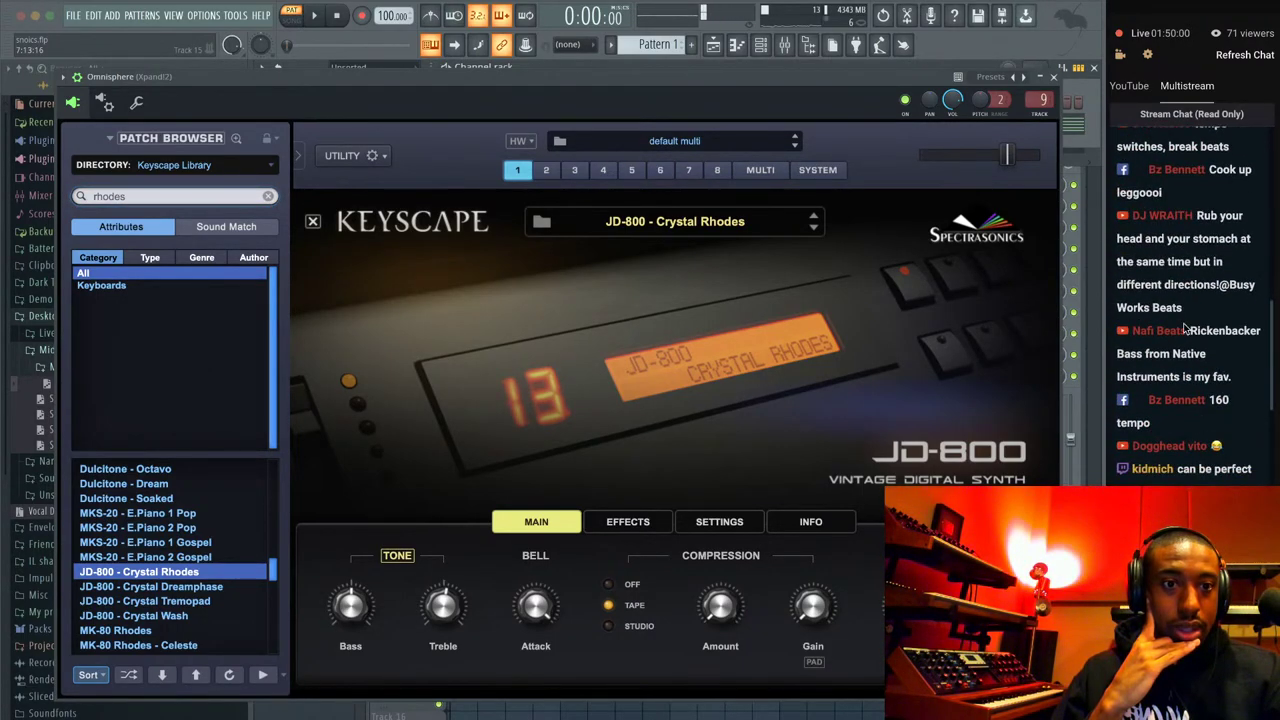
scroll(1186, 327, down, 4)
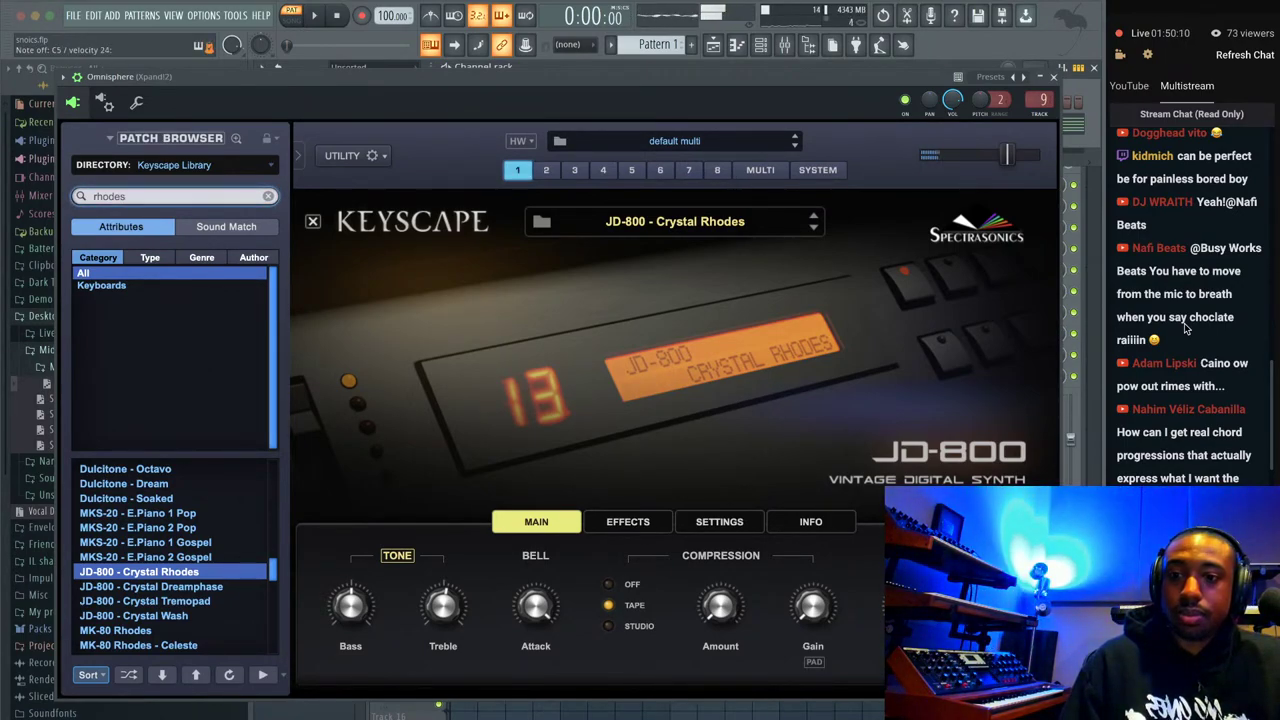
Load Rhodes - Classic Mellow from the 'rhodes' search results in Omnisphere.
scroll(207, 573, up, 5)
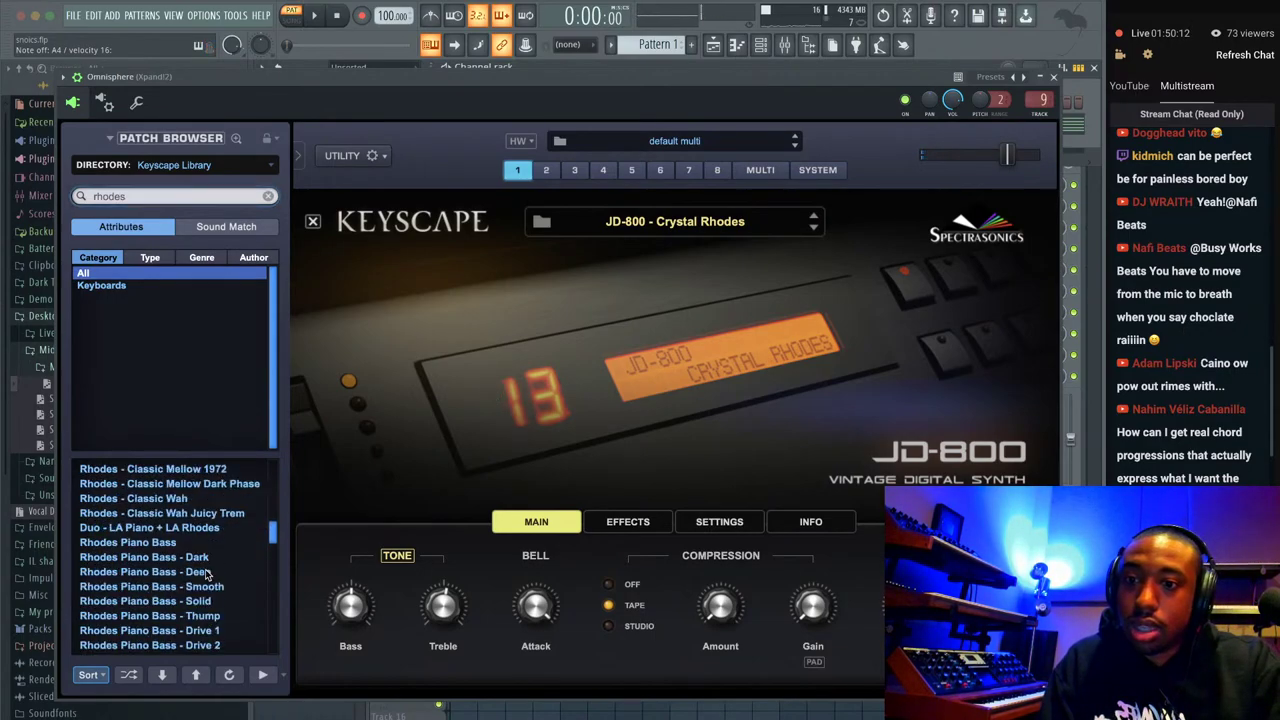
scroll(183, 565, up, 2)
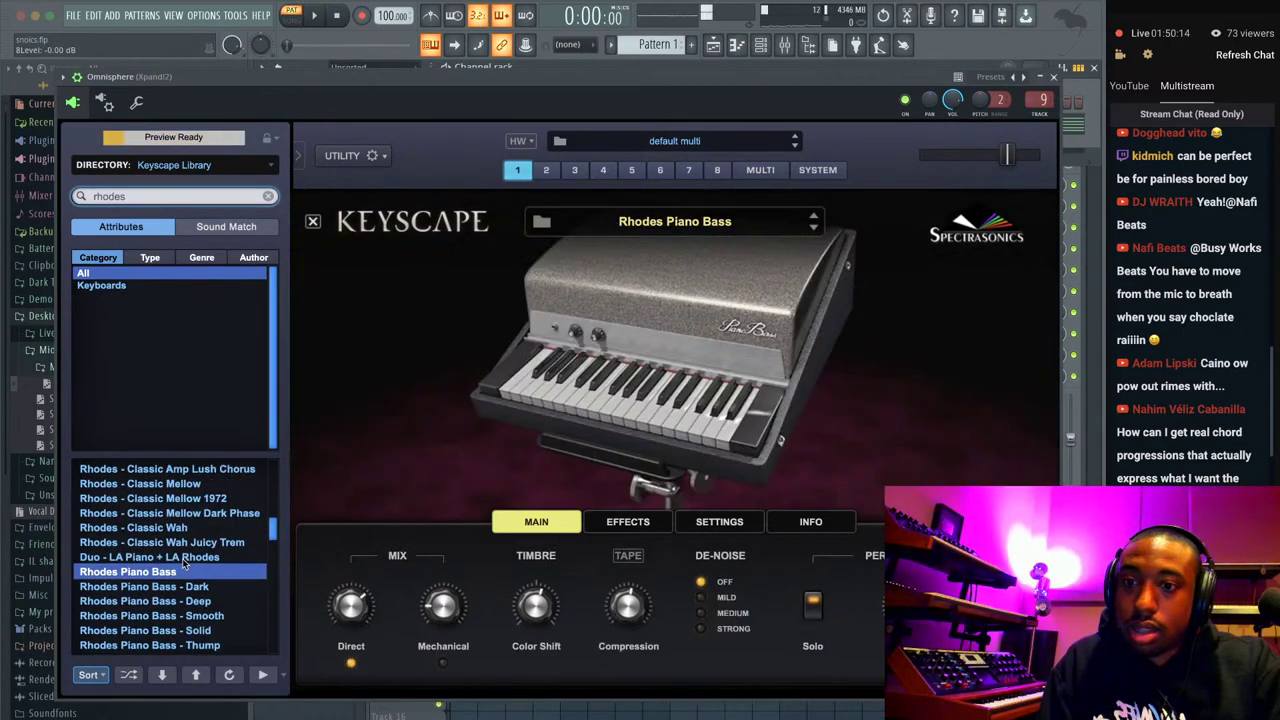
click(173, 503)
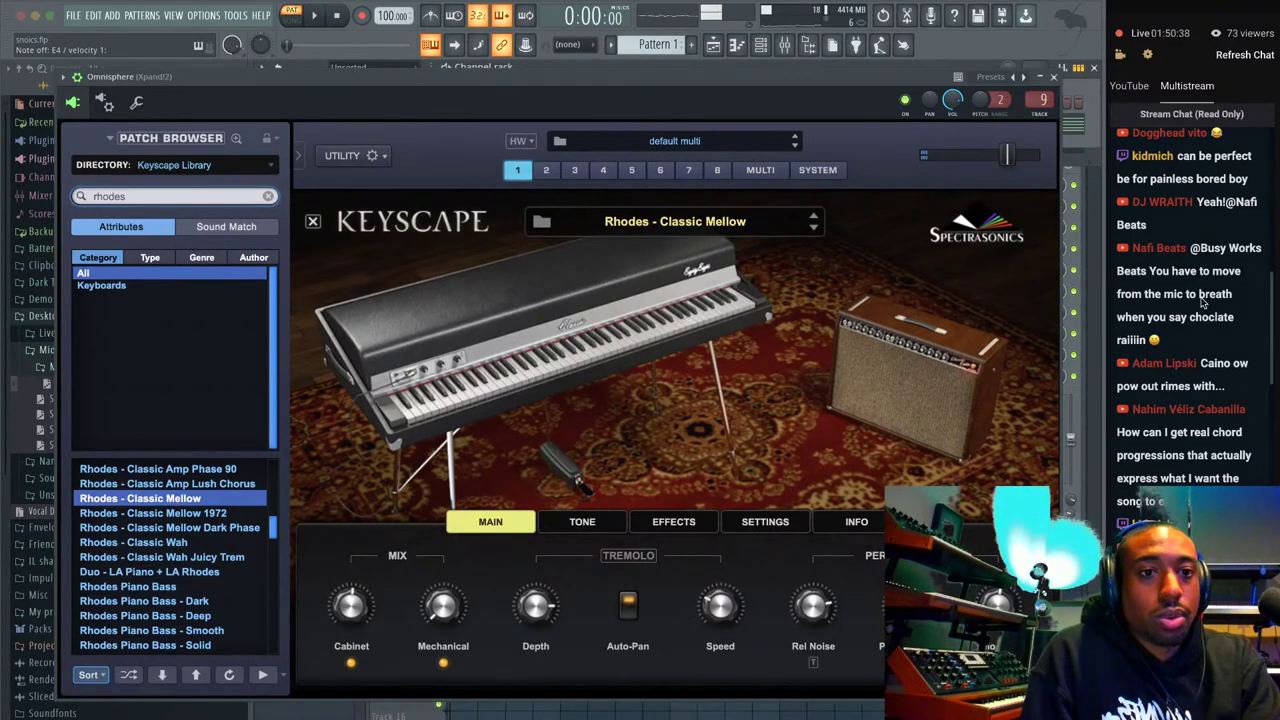
scroll(1170, 330, down, 10)
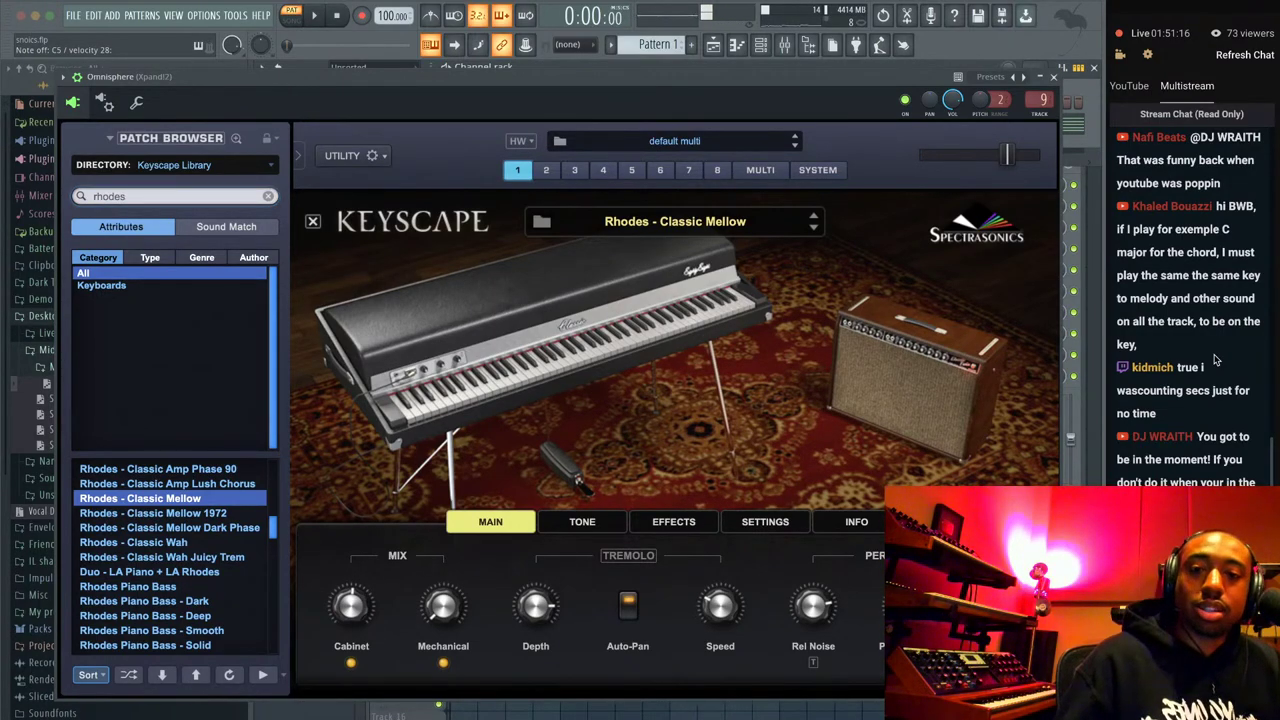
Review the busyworksbeats.com/premium pricing page in a new tab of the course window, then close it and minimize Chrome.
right_click(289, 716)
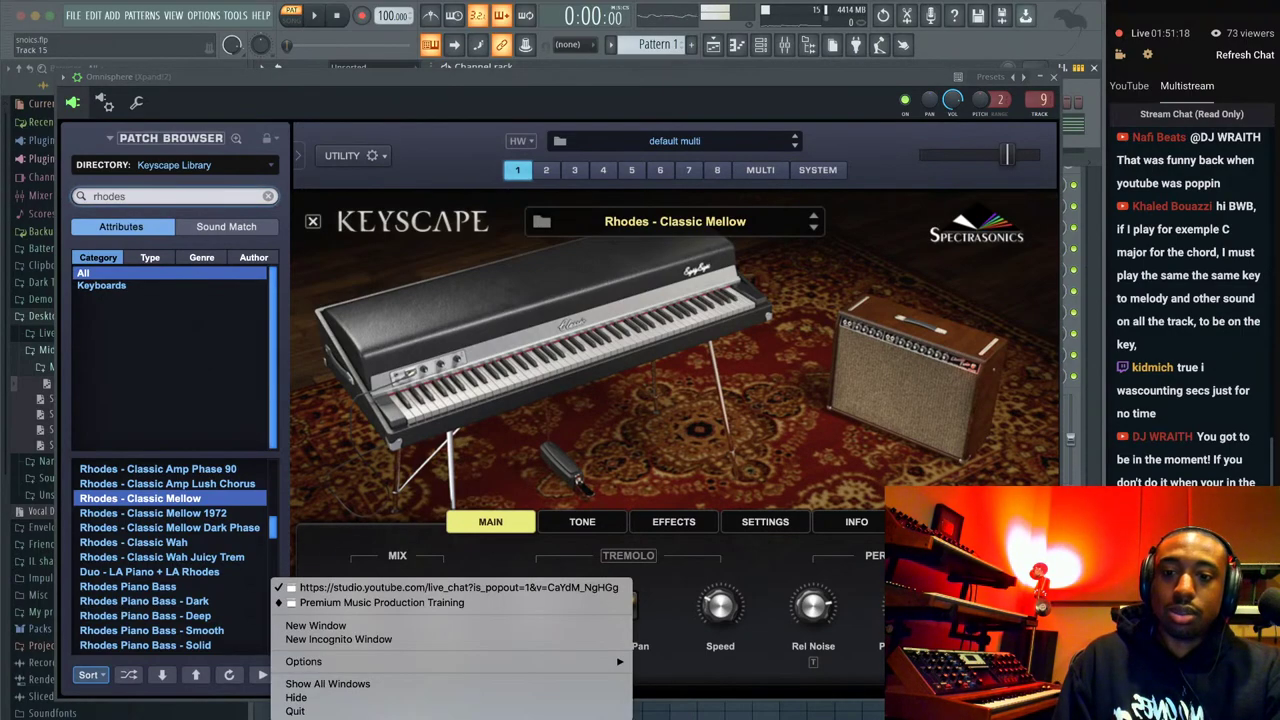
click(380, 603)
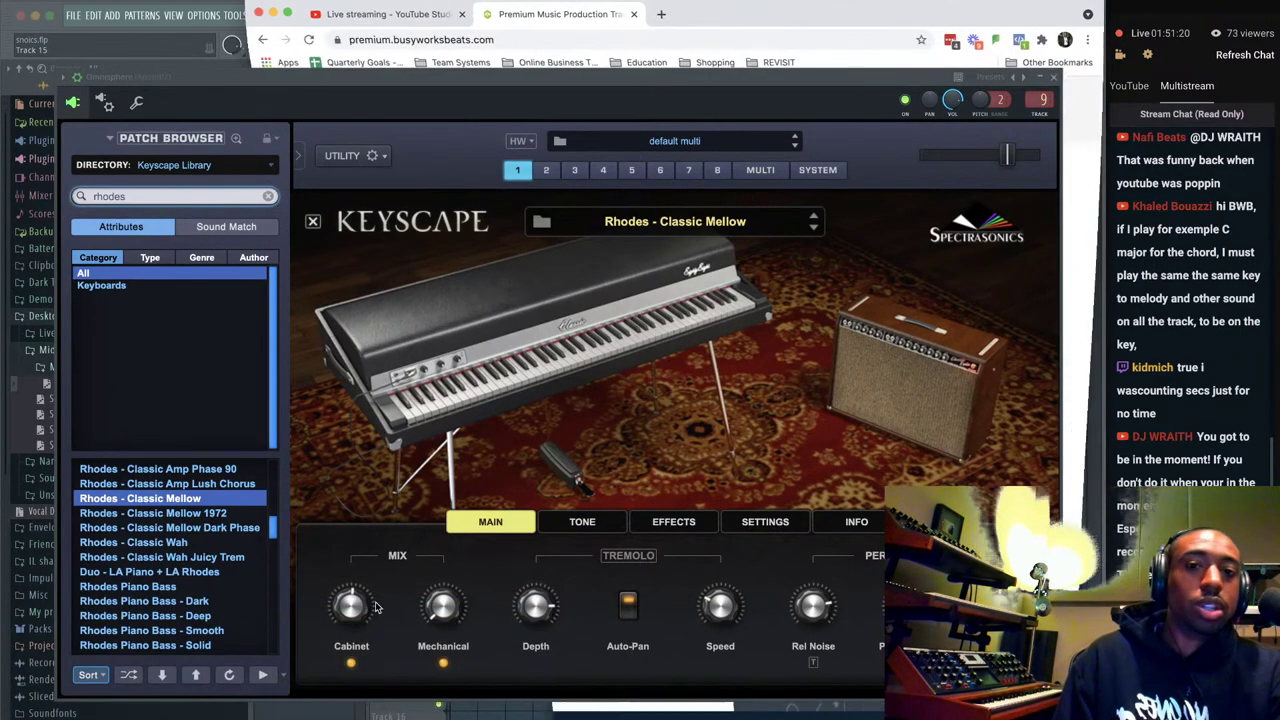
scroll(766, 232, up, 3)
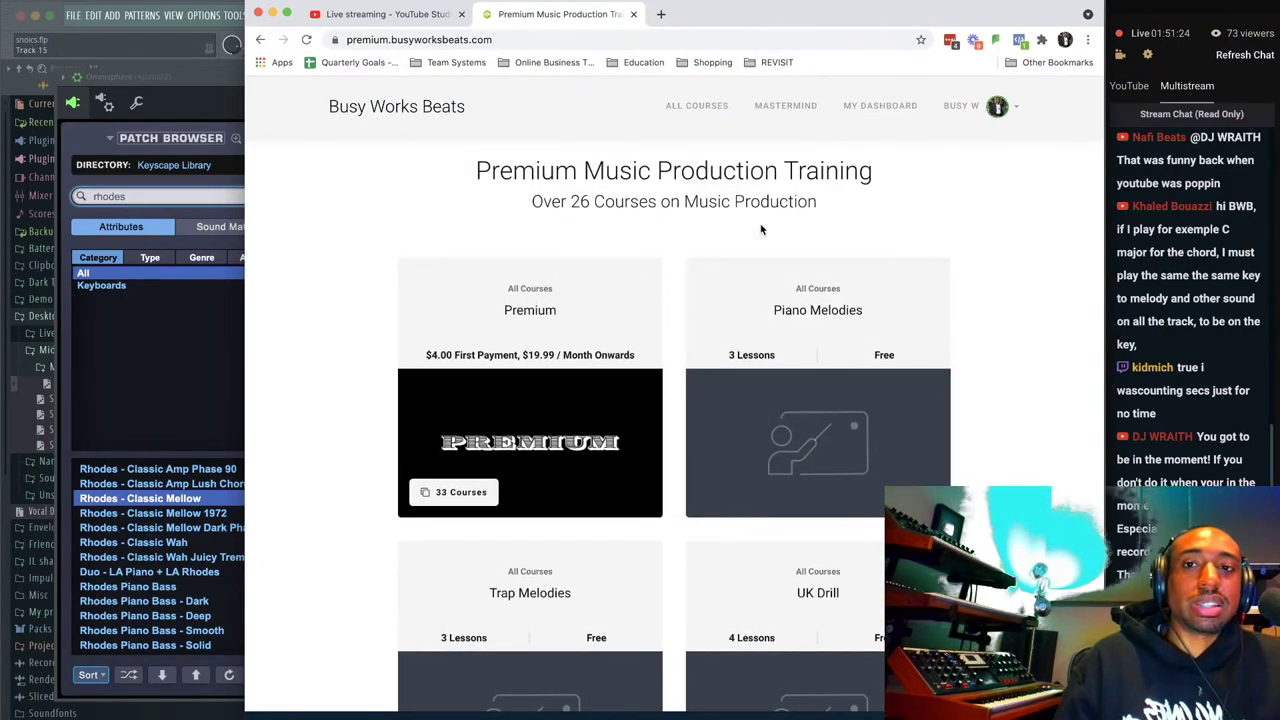
click(660, 14)
text(busyworksbeats.c)
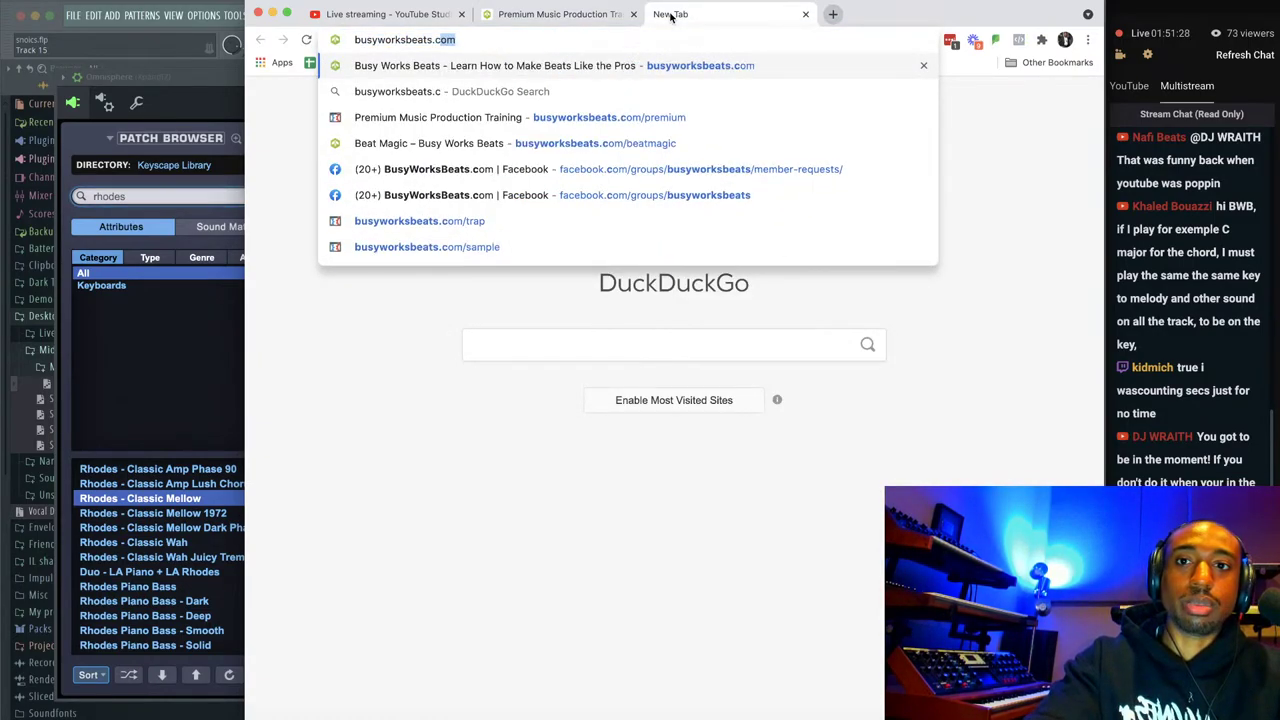
text(om/premiu)
key(Return)
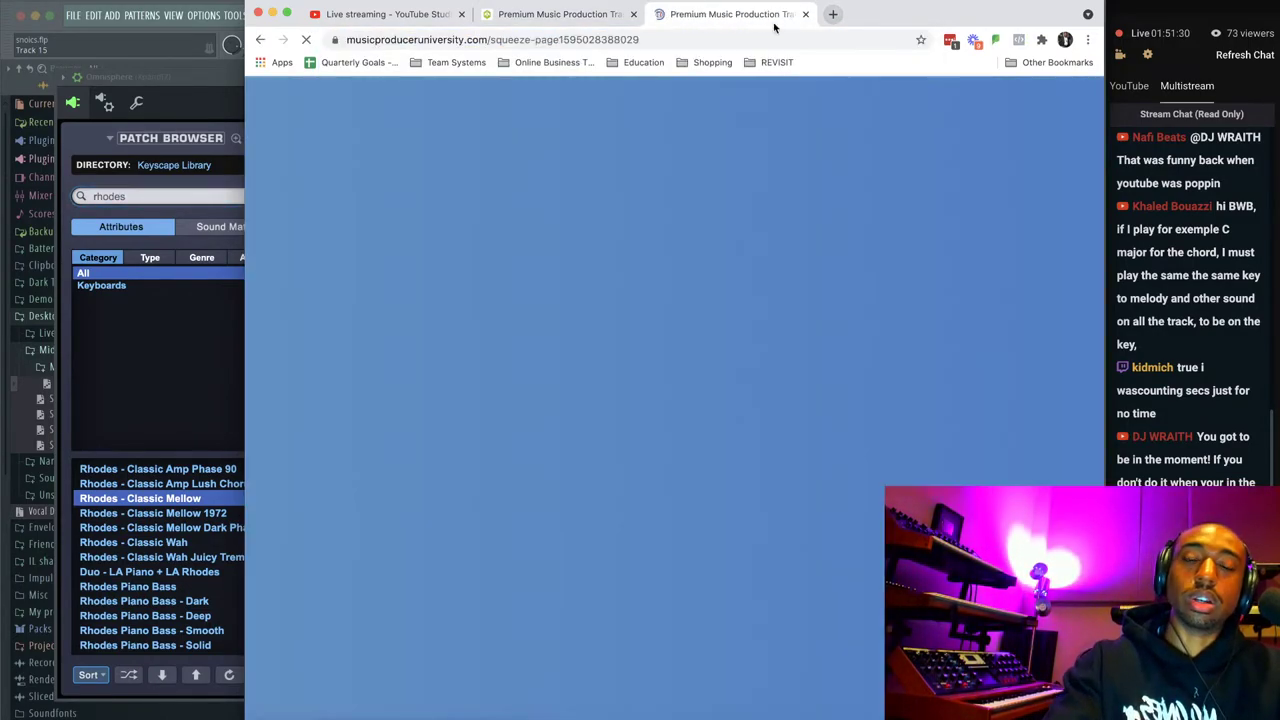
scroll(792, 237, down, 20)
scroll(798, 267, down, 15)
scroll(556, 247, up, 3)
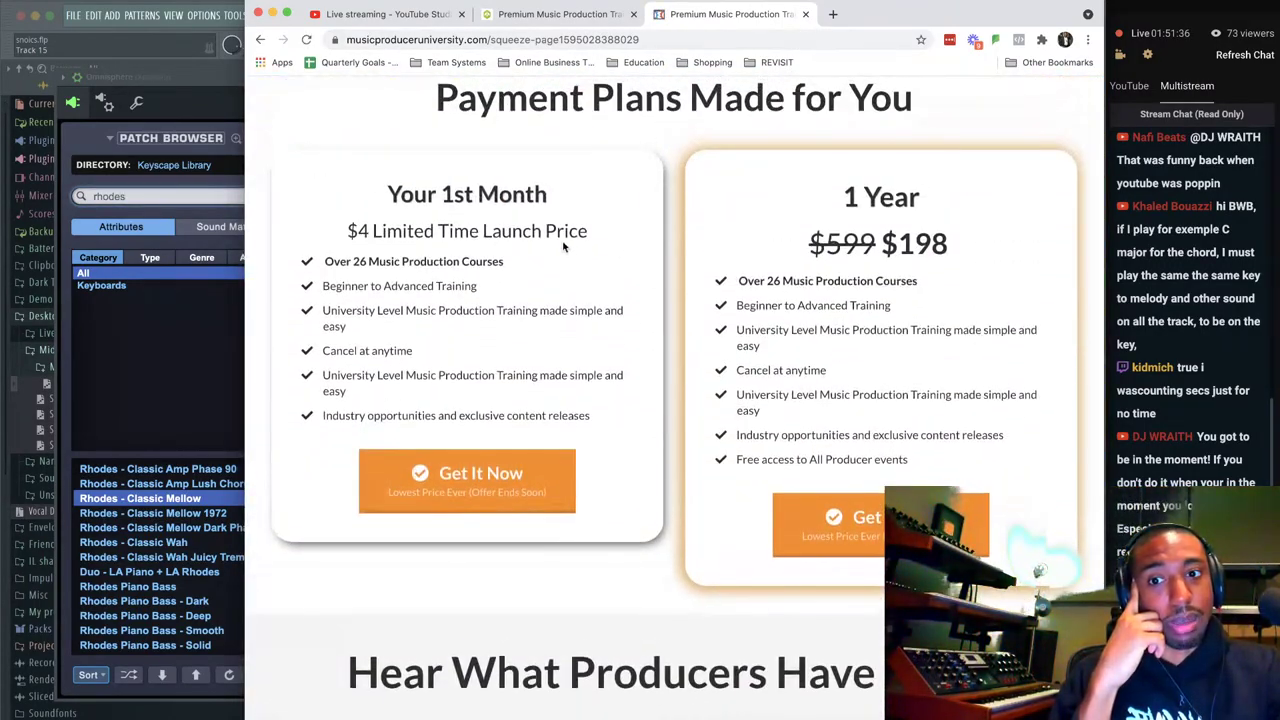
click(806, 14)
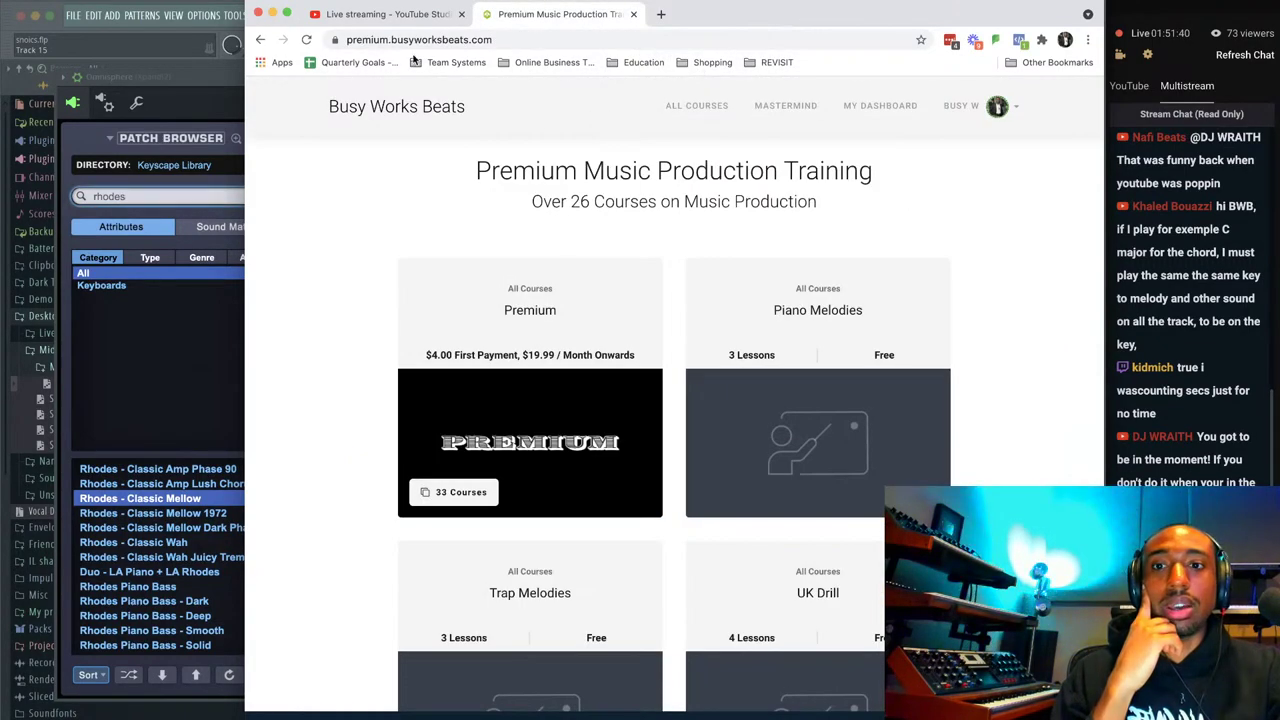
click(273, 14)
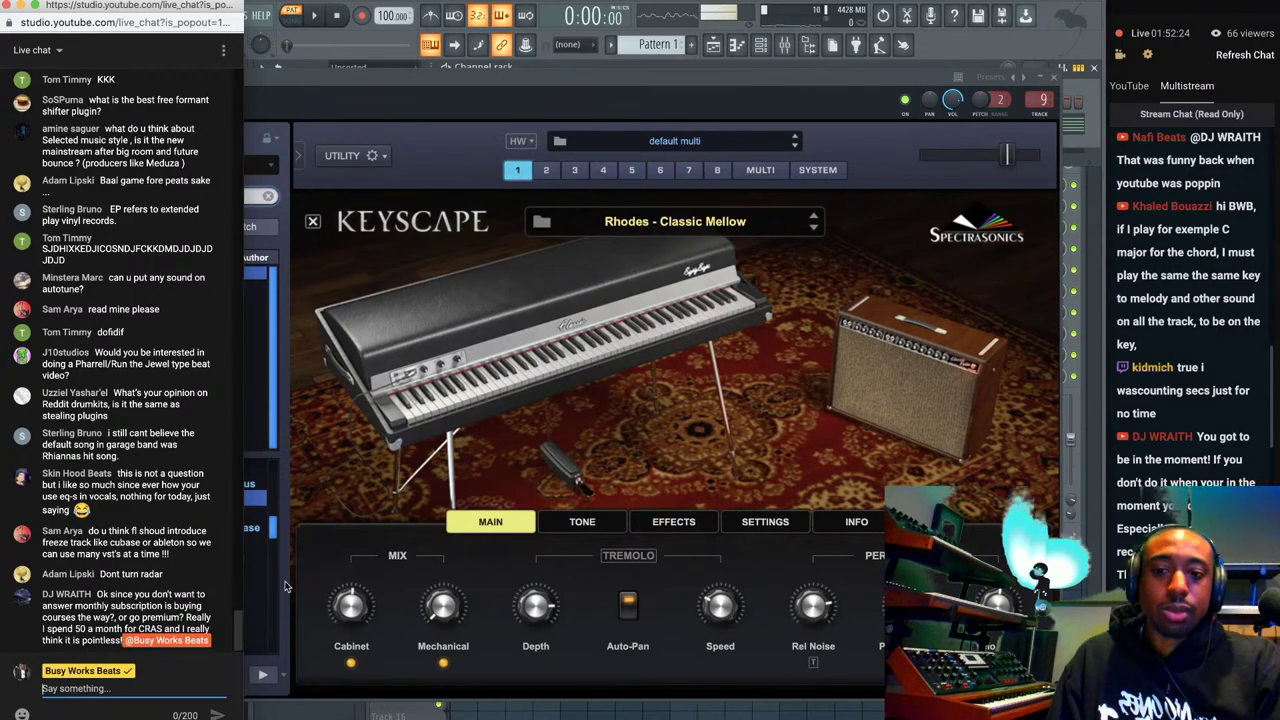
Bring the course window back, check the YouTube Studio live stream page, then minimize Chrome.
right_click(290, 713)
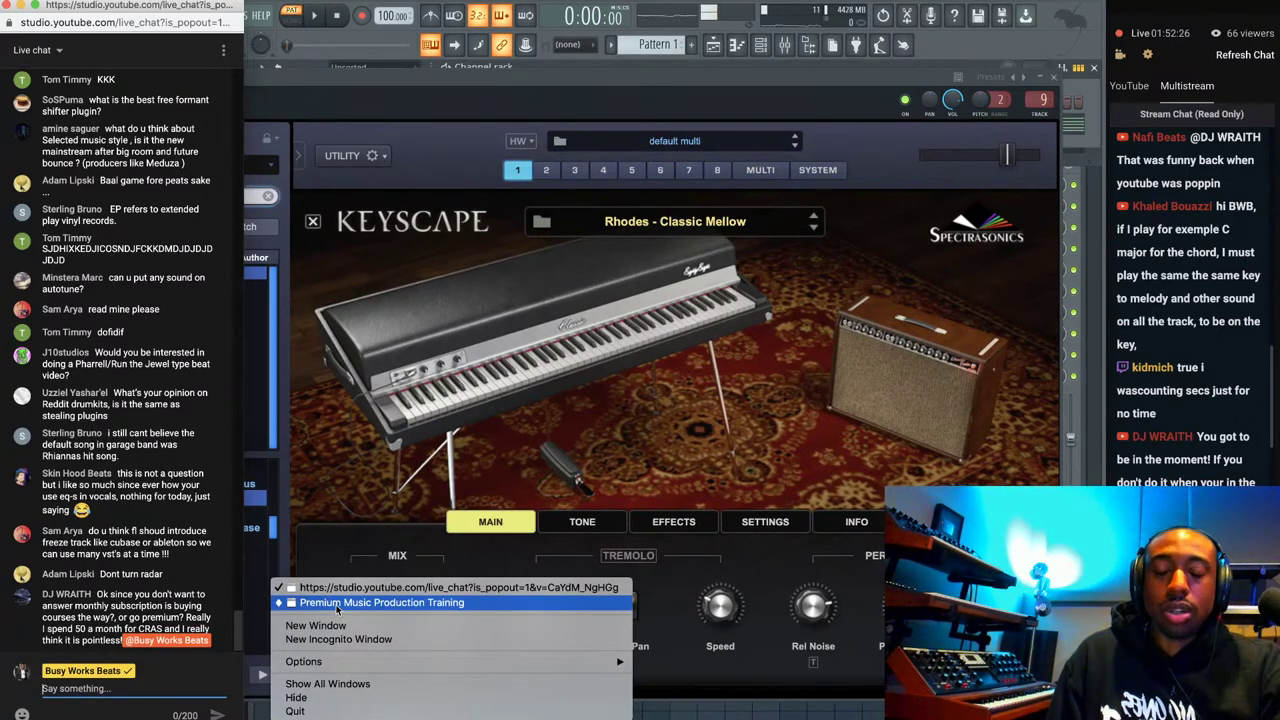
click(340, 604)
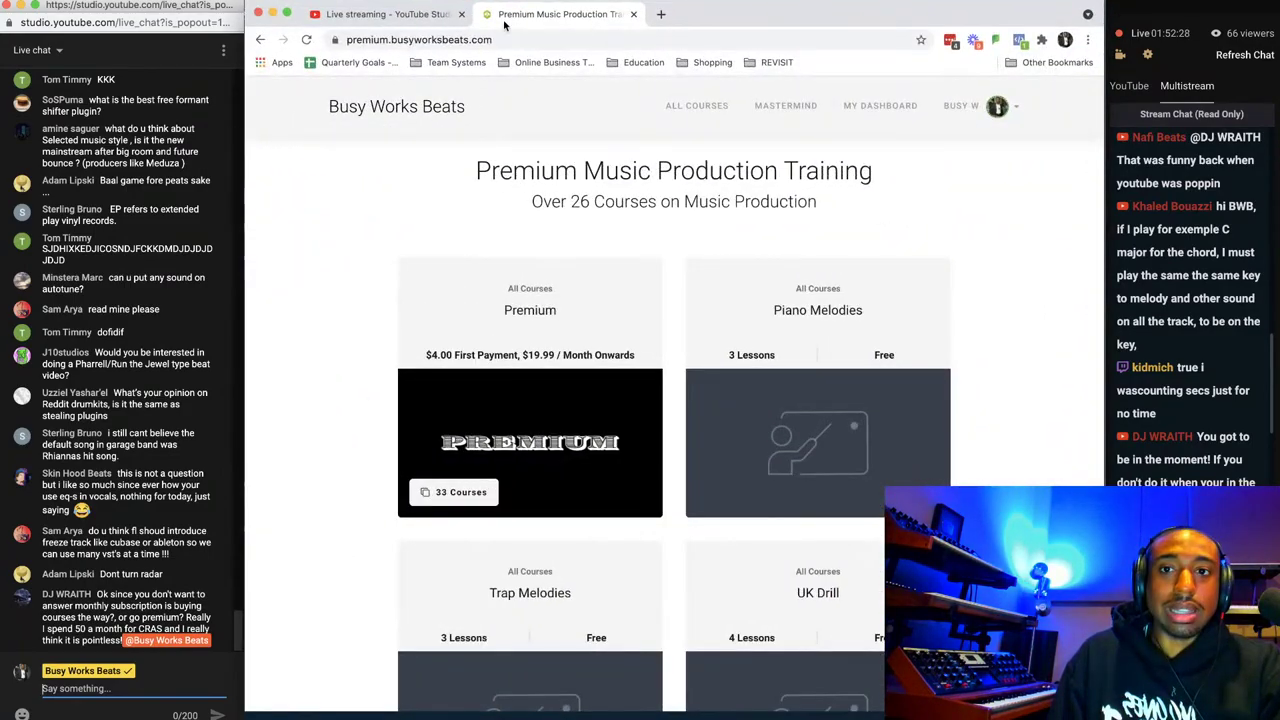
click(410, 14)
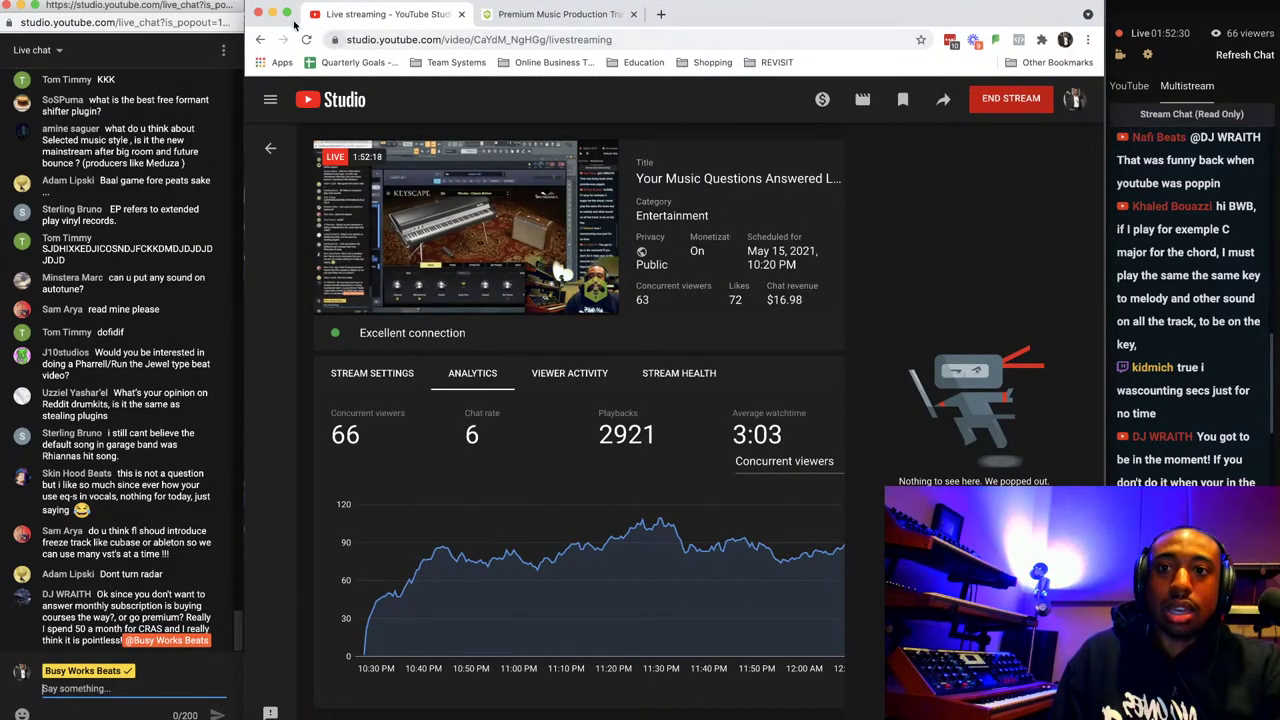
click(272, 13)
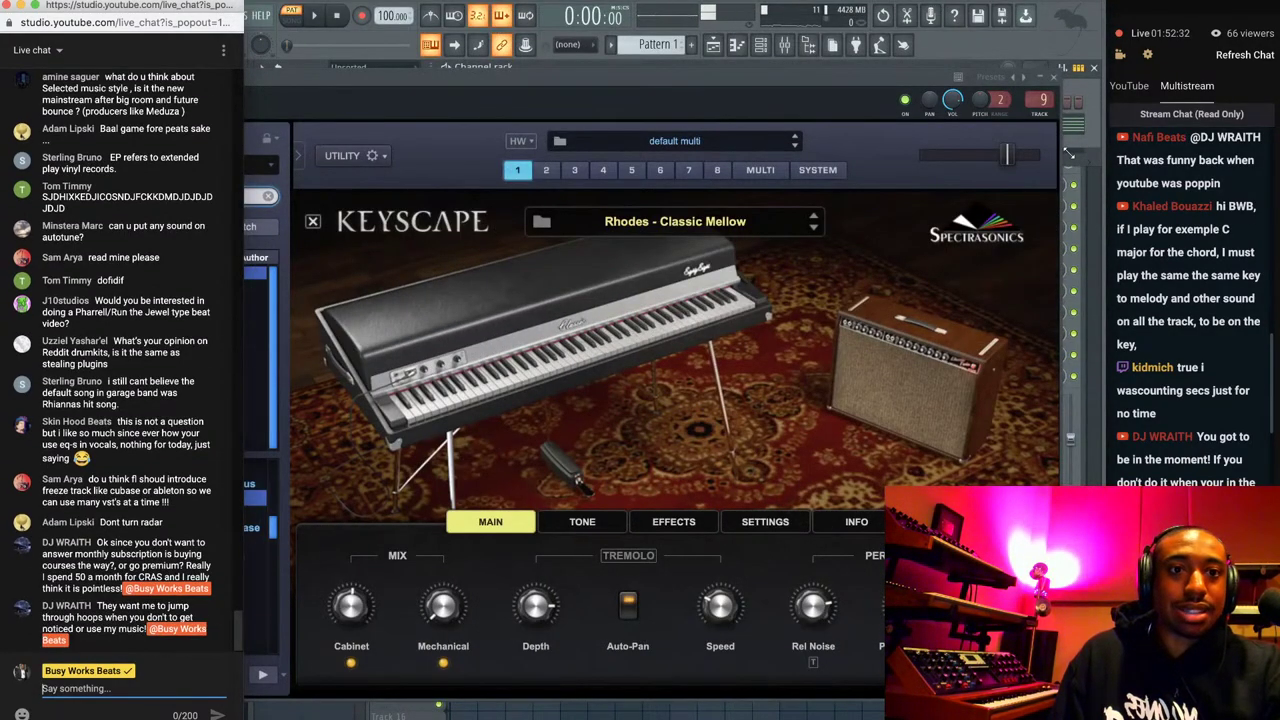
Close the Omnisphere plugin window and hide the mixer with F9 to reveal the playlist.
click(855, 90)
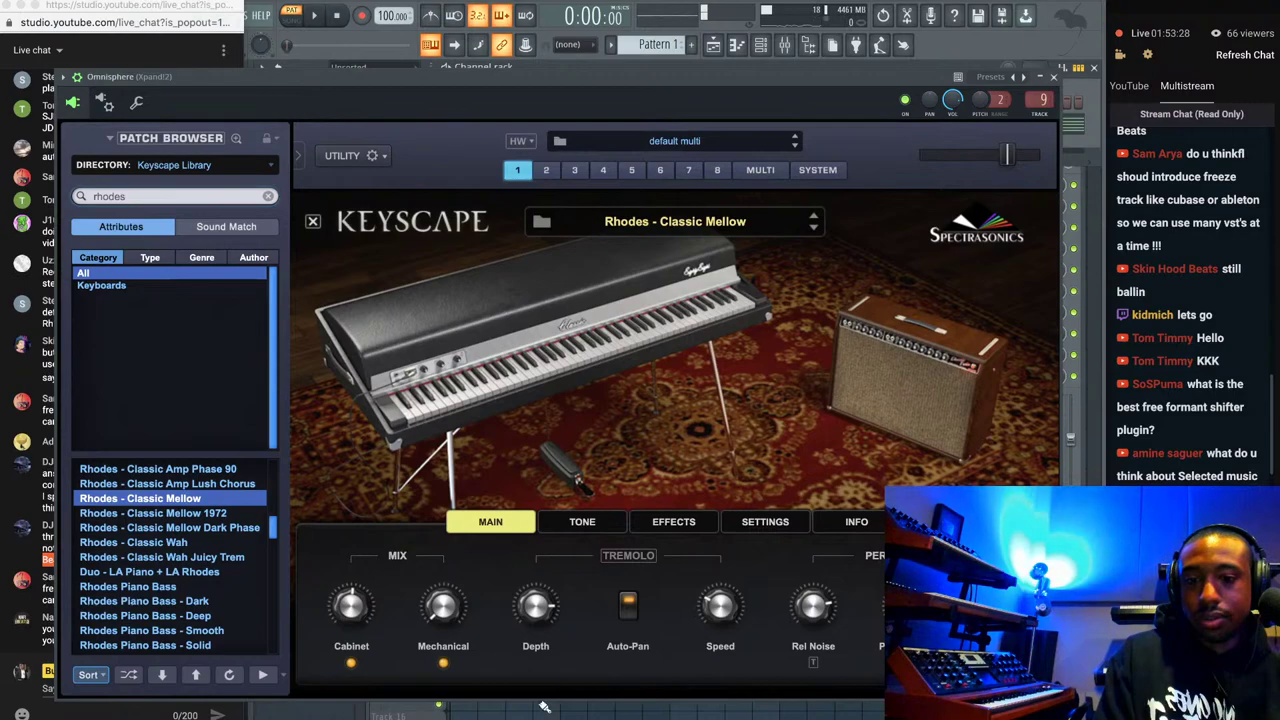
click(560, 563)
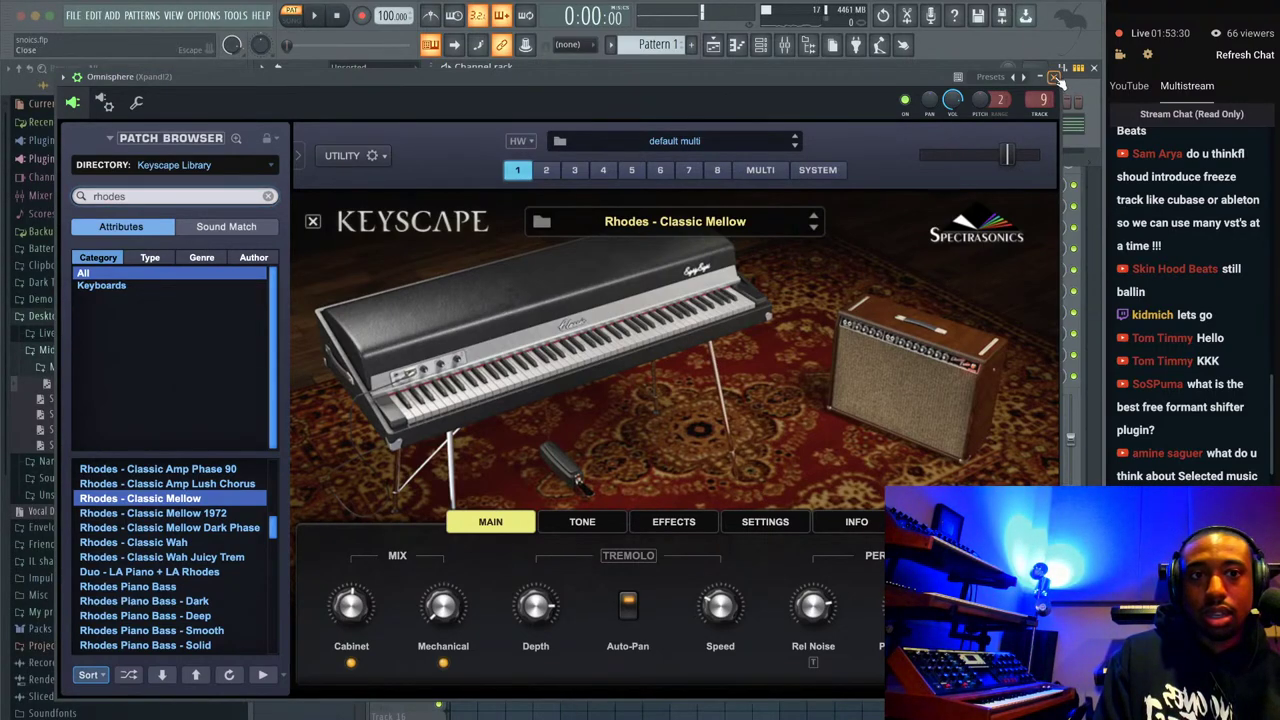
click(1053, 76)
key(F9)
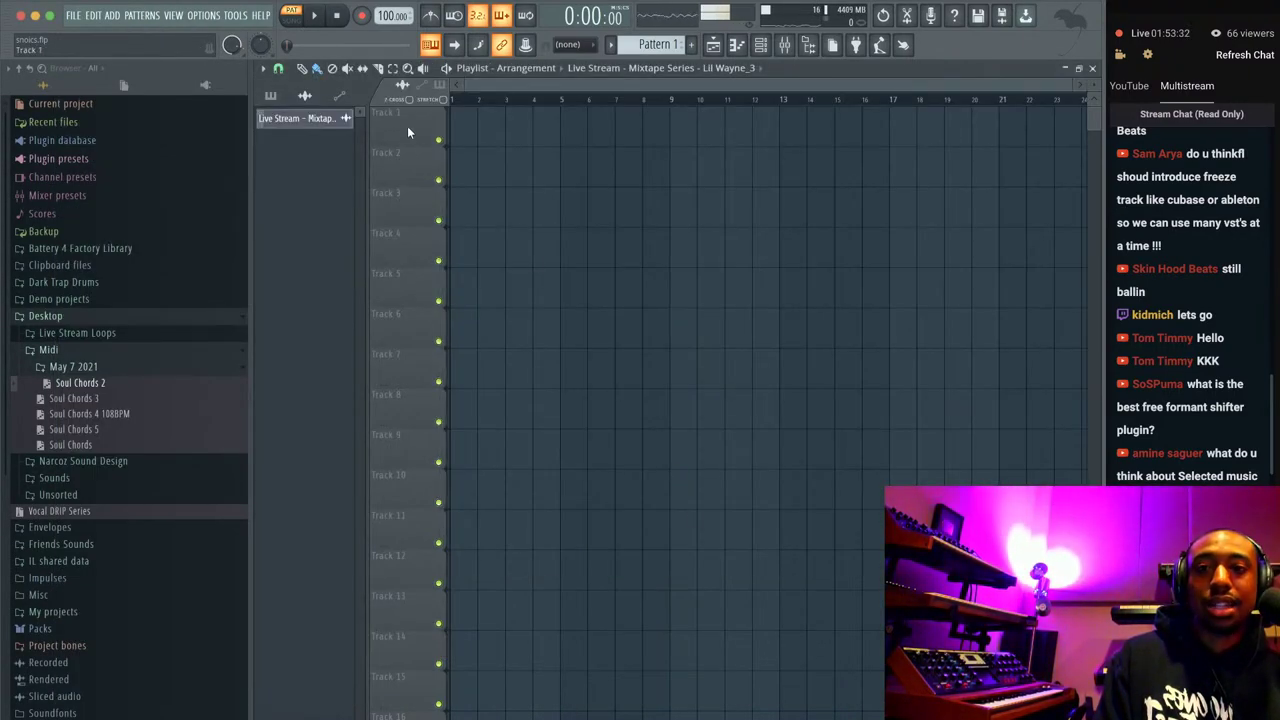
Dismiss the Track 1 options menu and show the mixer from the toolbar.
right_click(409, 129)
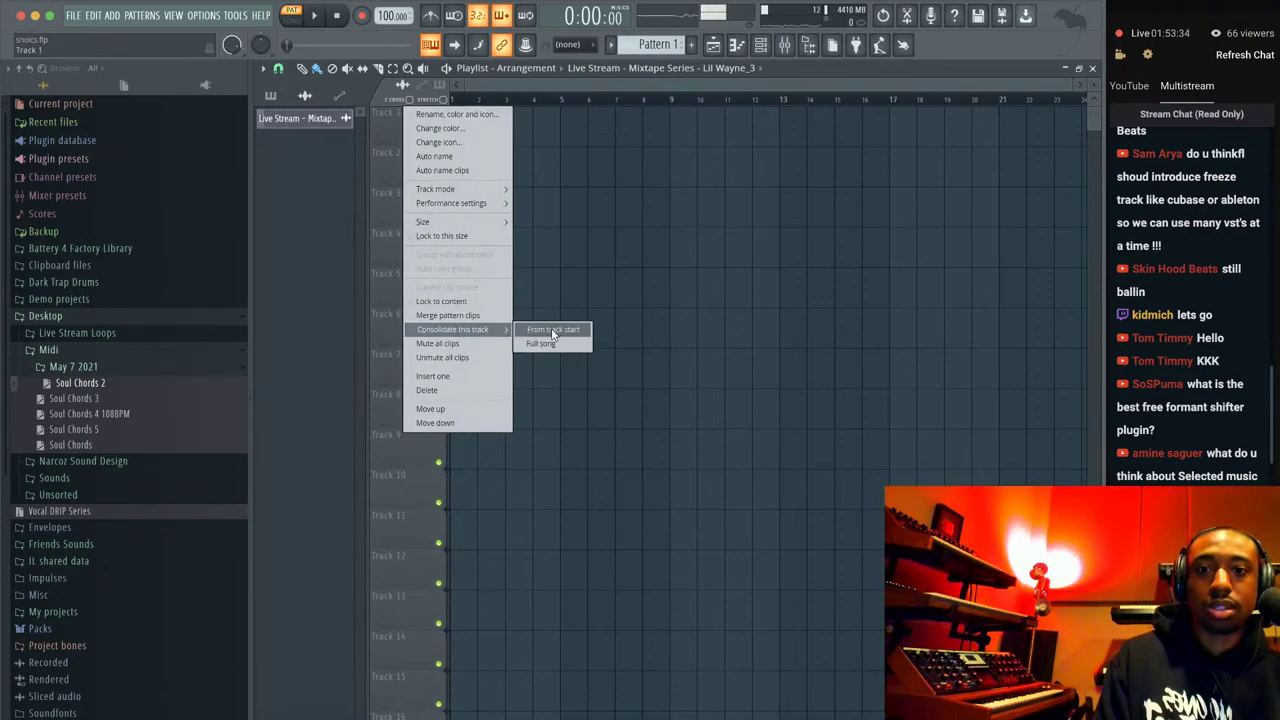
click(805, 332)
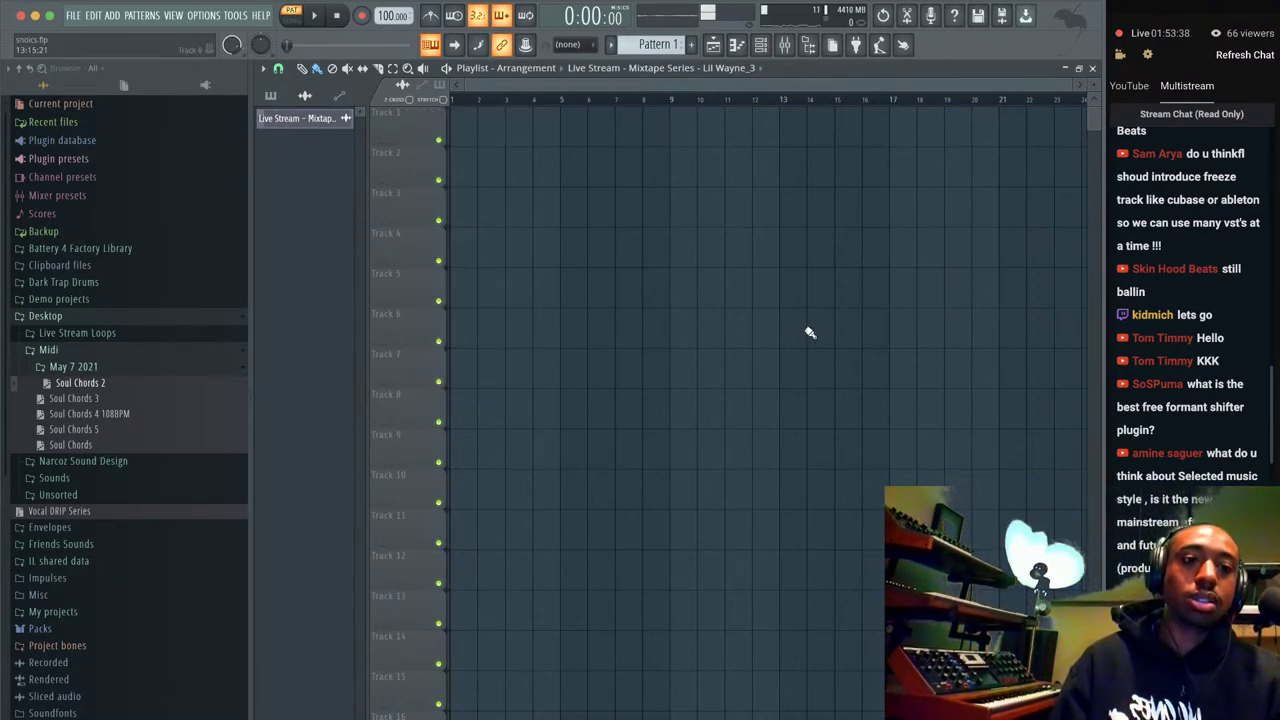
click(784, 45)
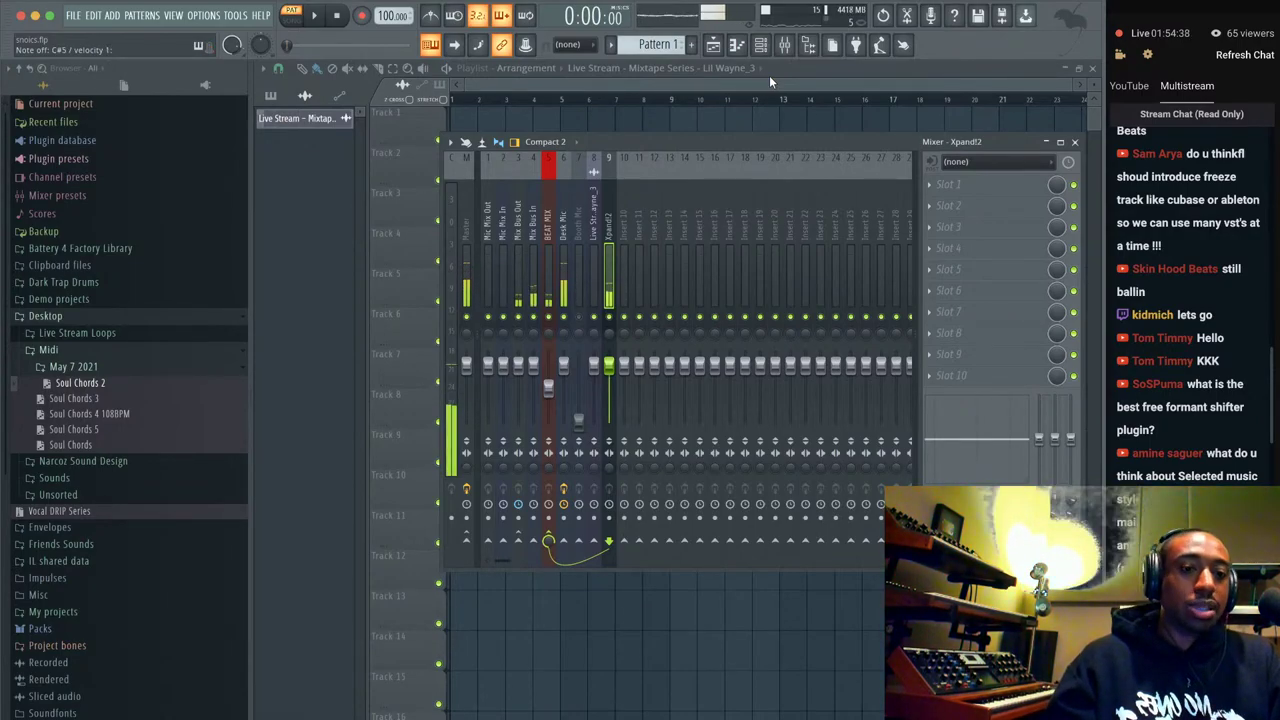
Add Serum as a new channel and set oscillator A unison to 4 voices.
click(760, 45)
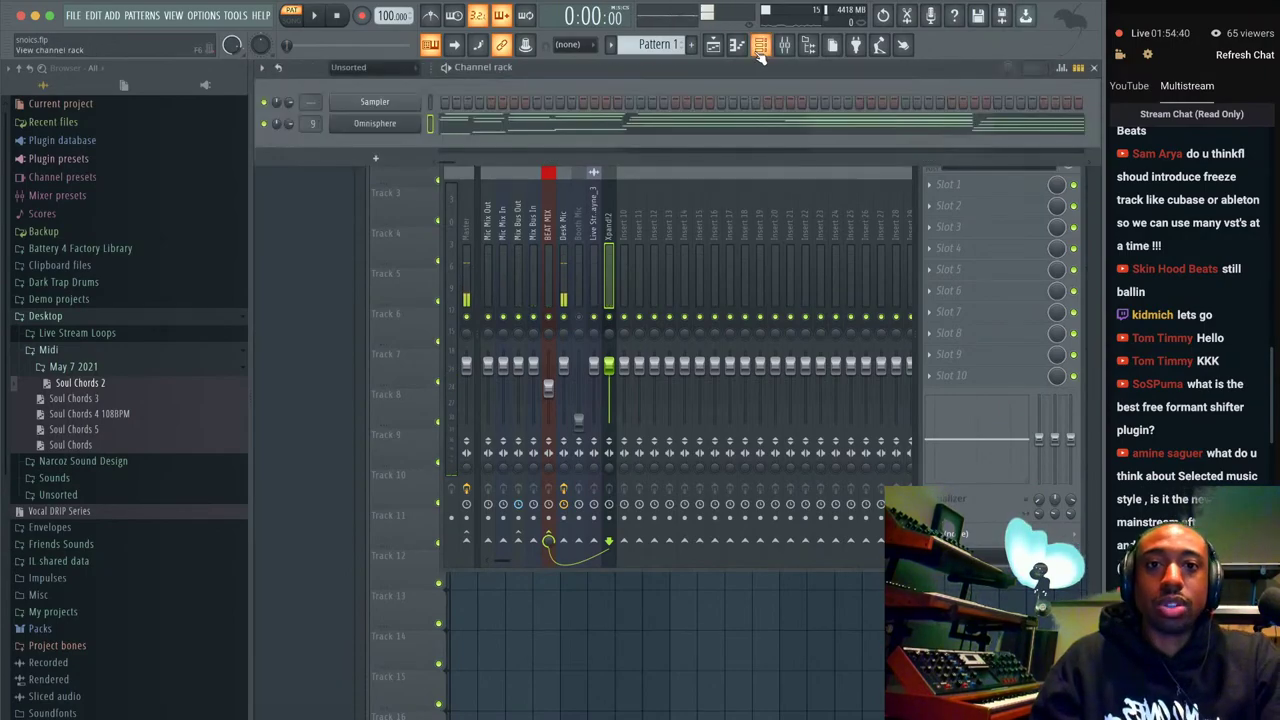
click(398, 159)
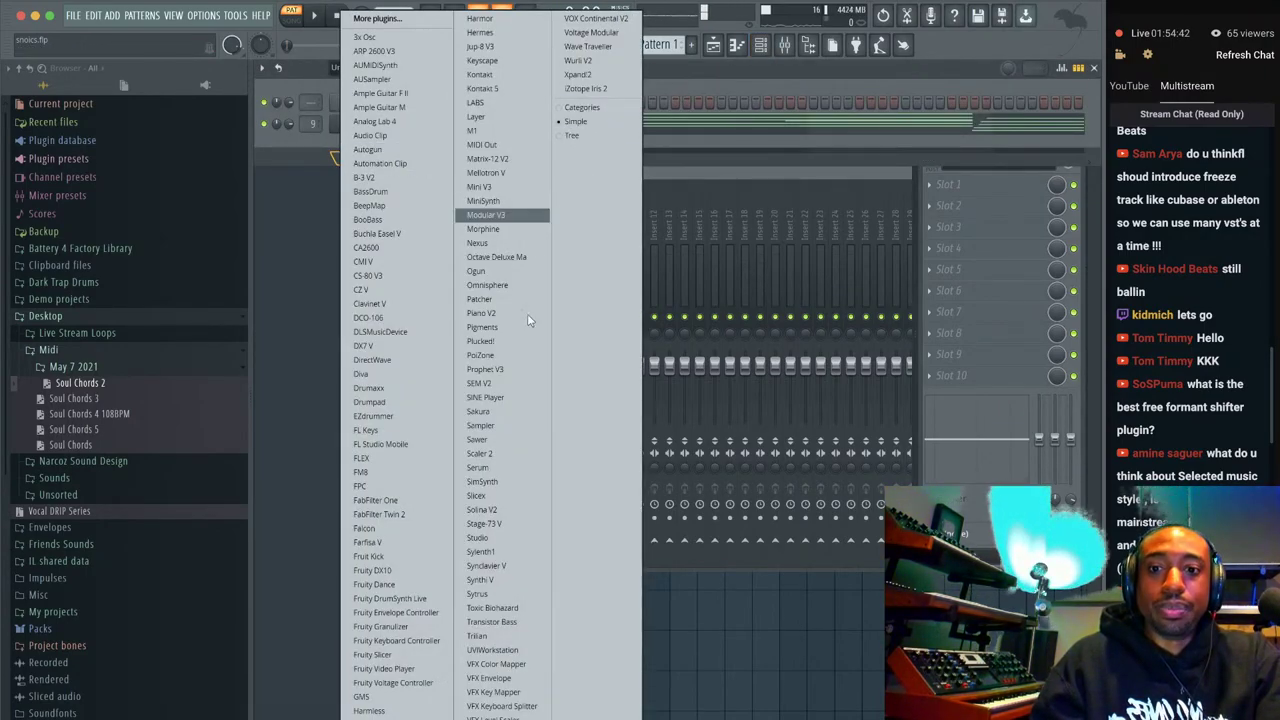
click(503, 467)
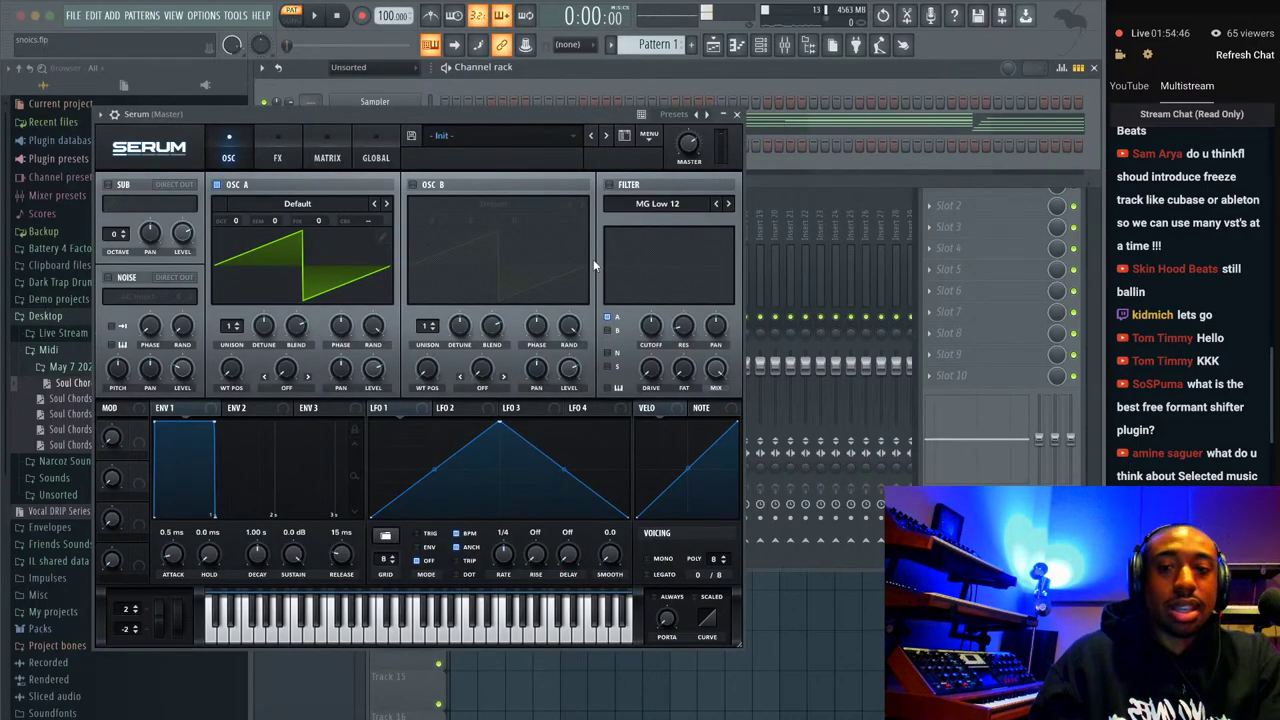
drag(232, 327, 237, 333)
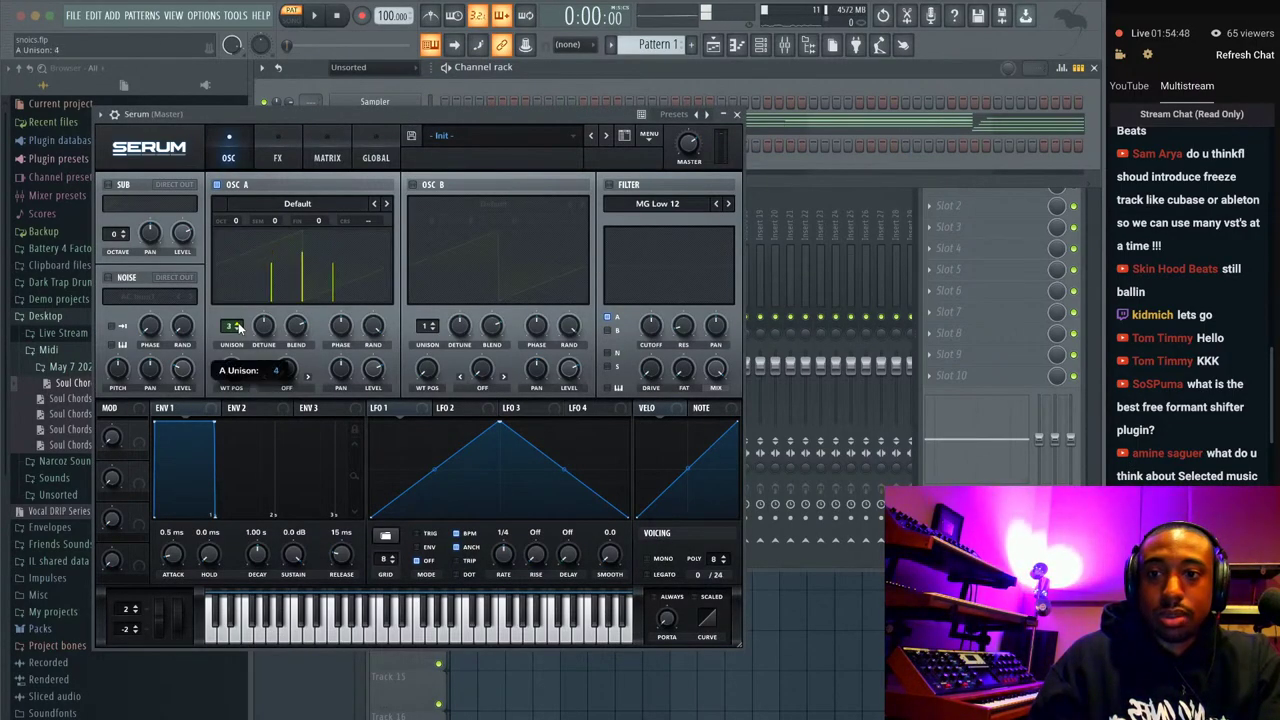
click(237, 330)
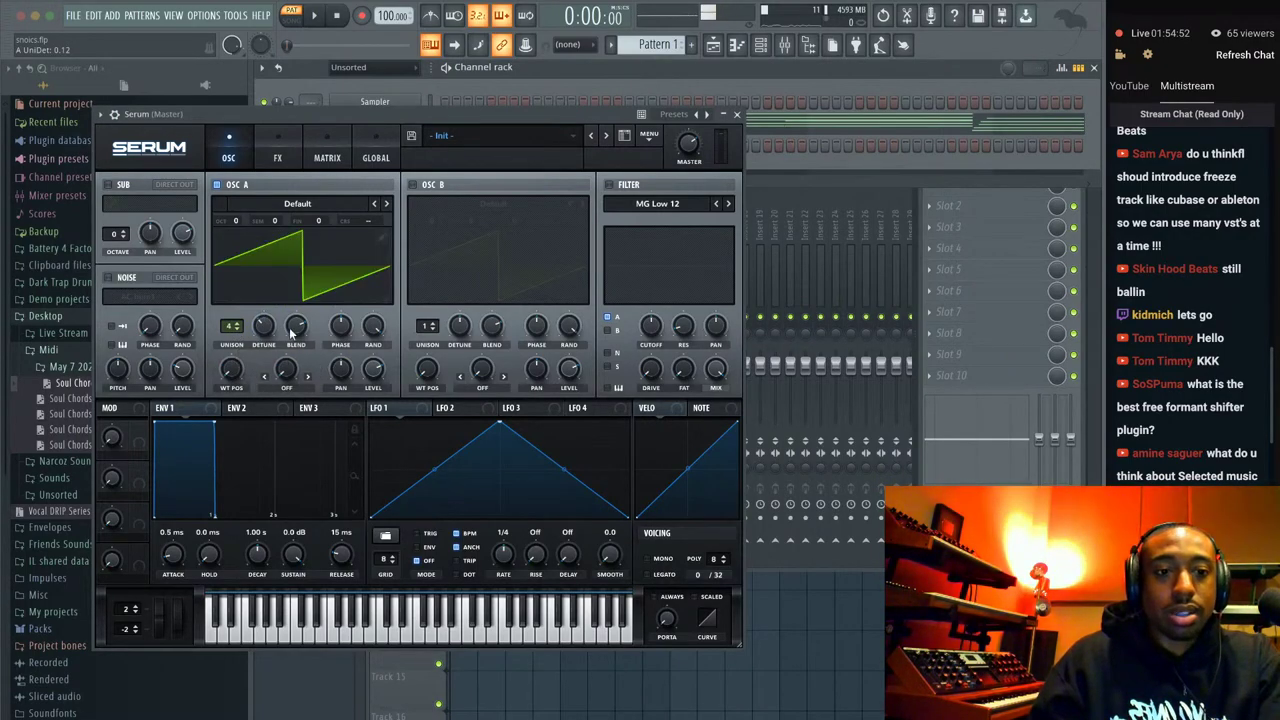
Turn on Serum's filter, sweep the cutoff down, and lower master volume to 52%.
click(608, 185)
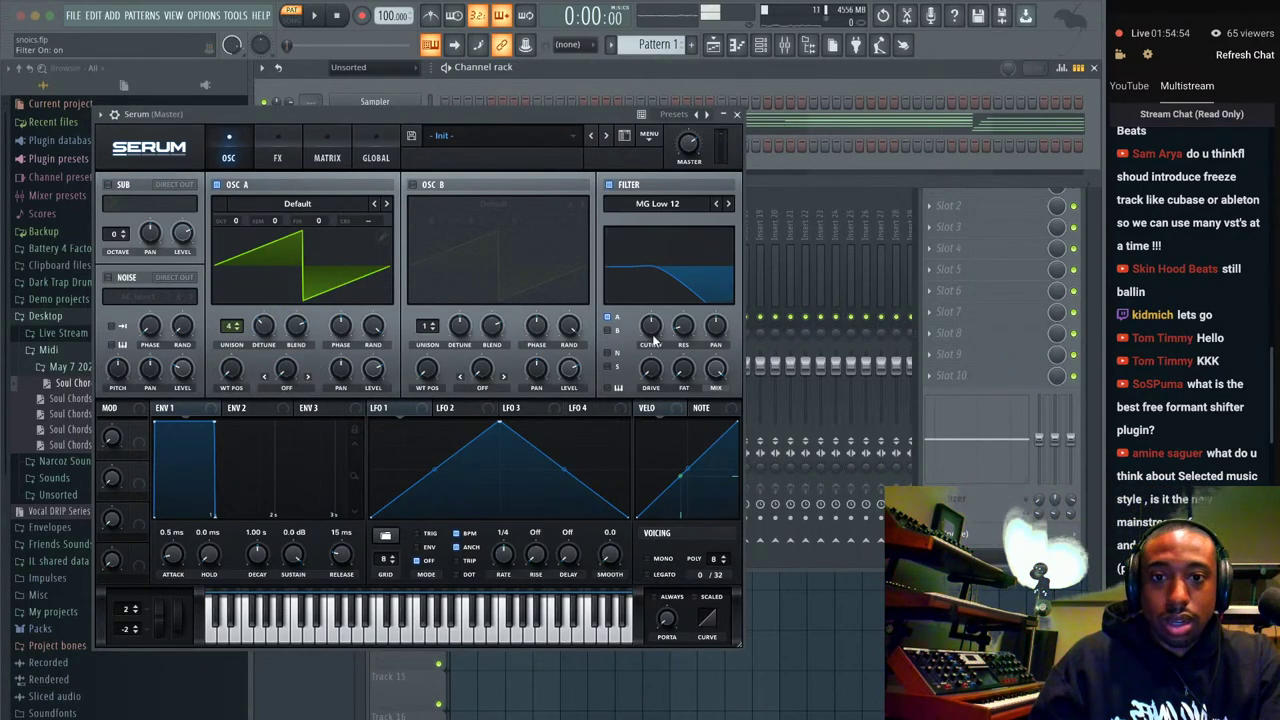
drag(652, 320, 645, 305)
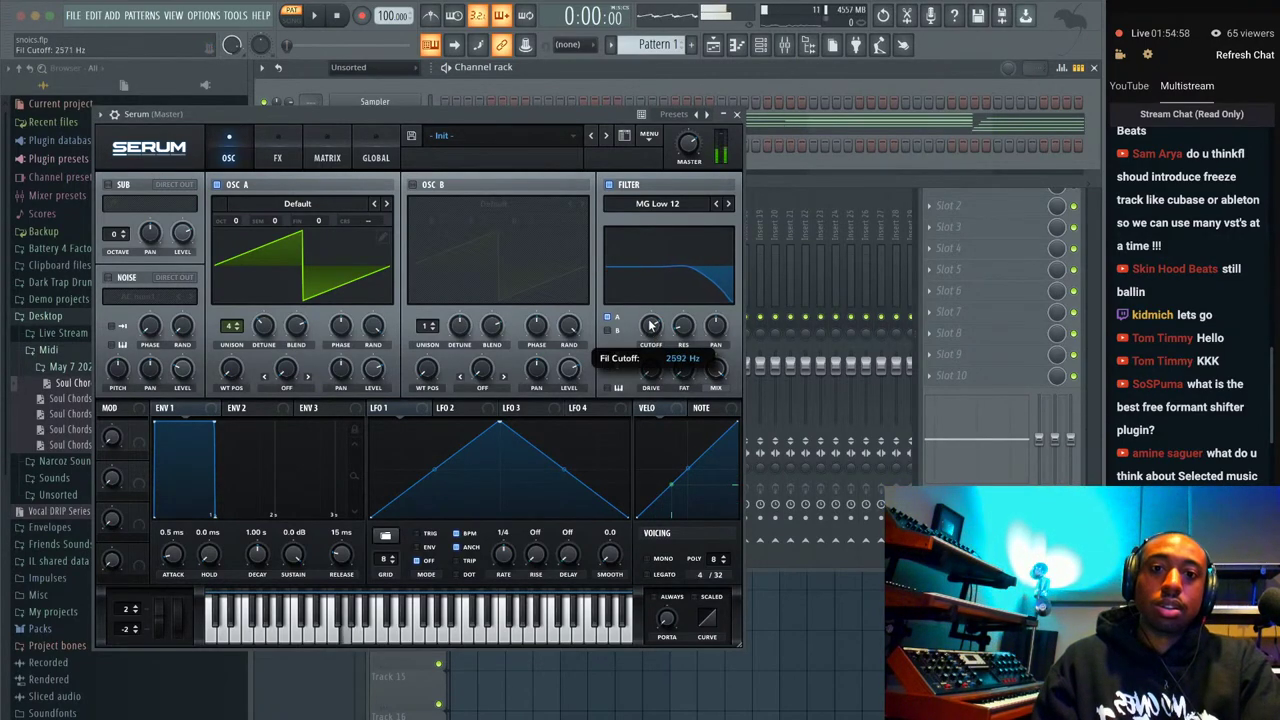
click(687, 143)
drag(686, 143, 679, 165)
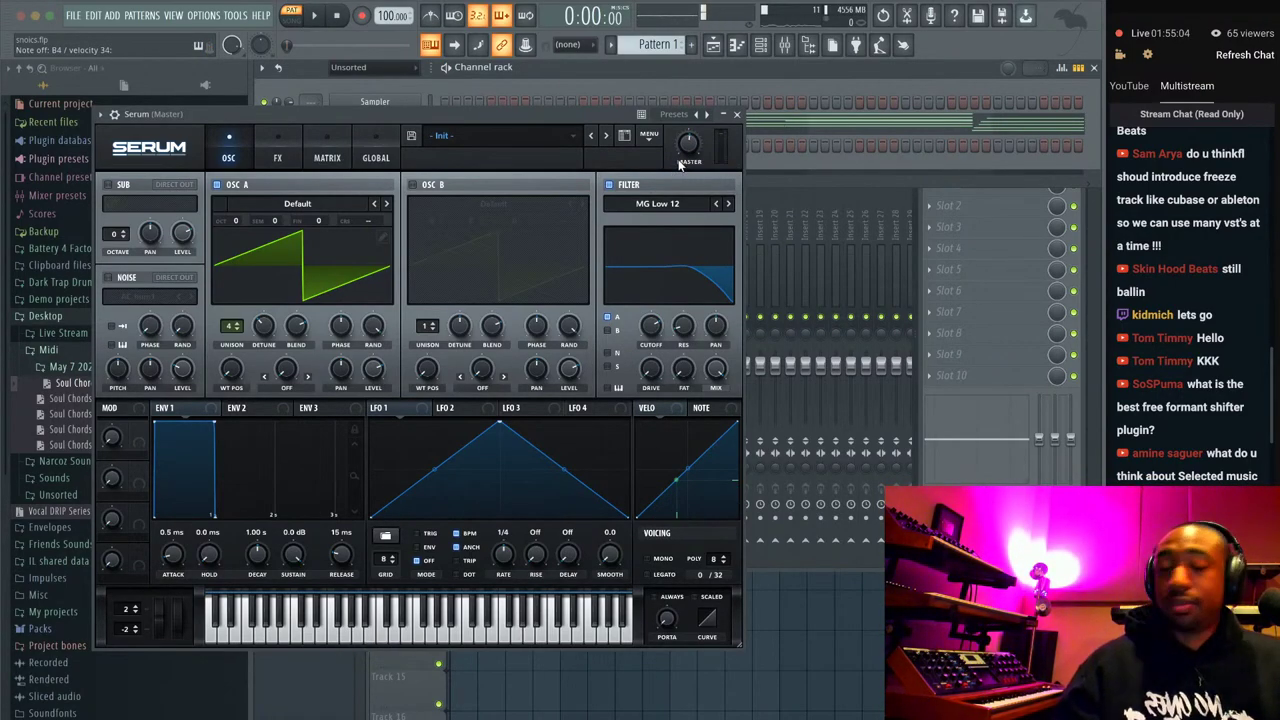
Close Serum and delete its channel from the channel rack, confirming the deletion.
click(736, 115)
right_click(390, 145)
click(435, 160)
key(Return)
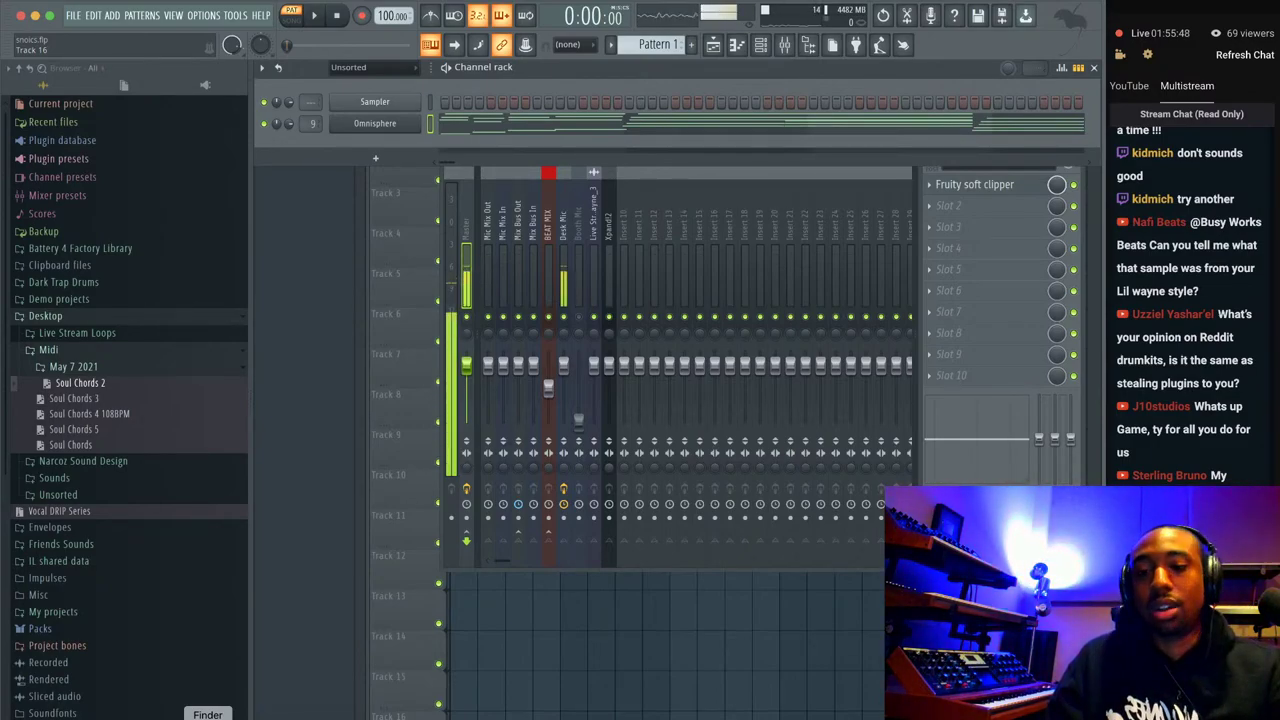
Open the Busy Works Beats Songs folder, then load youtube.com in a new tab of the YouTube Studio window.
click(207, 716)
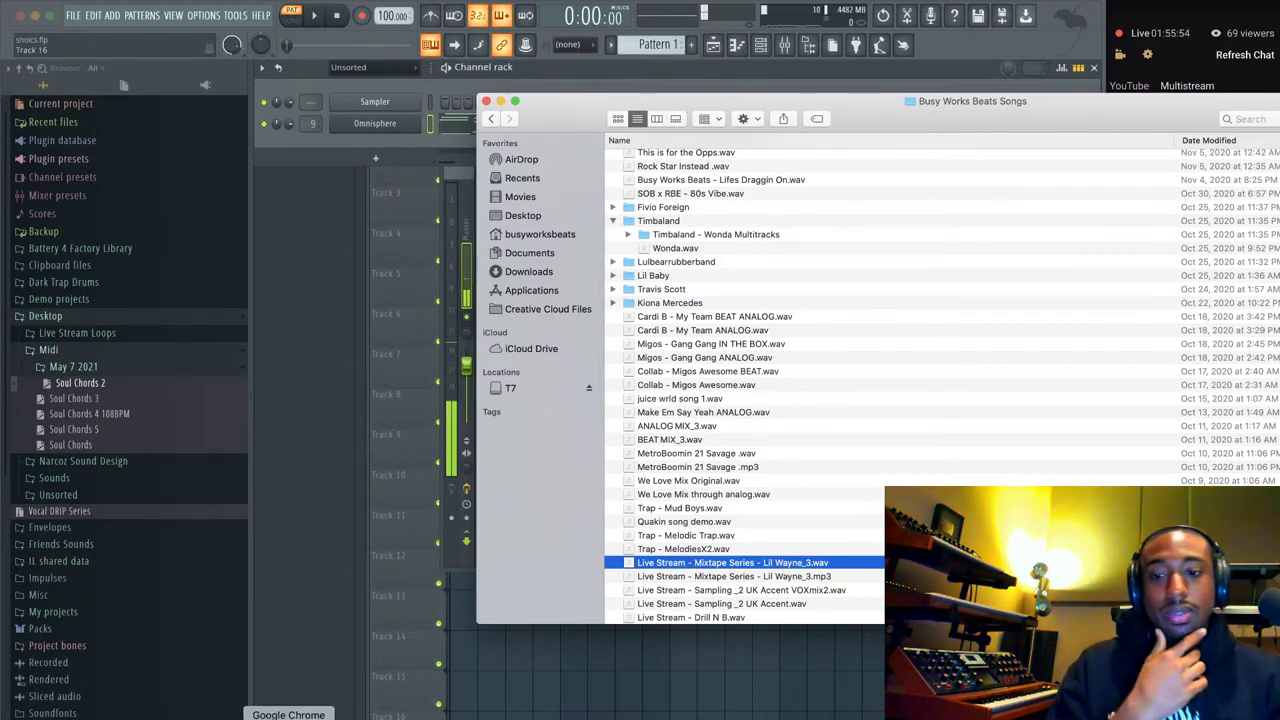
click(348, 705)
right_click(348, 705)
click(376, 603)
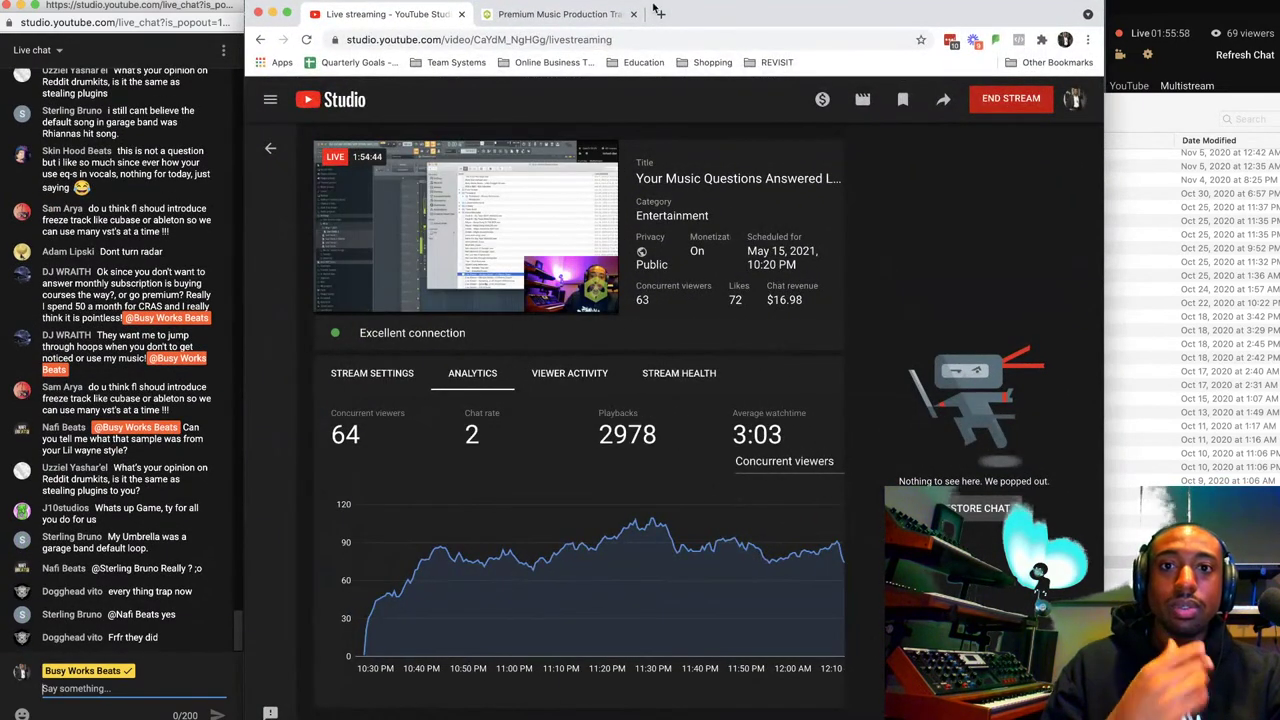
click(659, 13)
text(youtube.com)
key(Return)
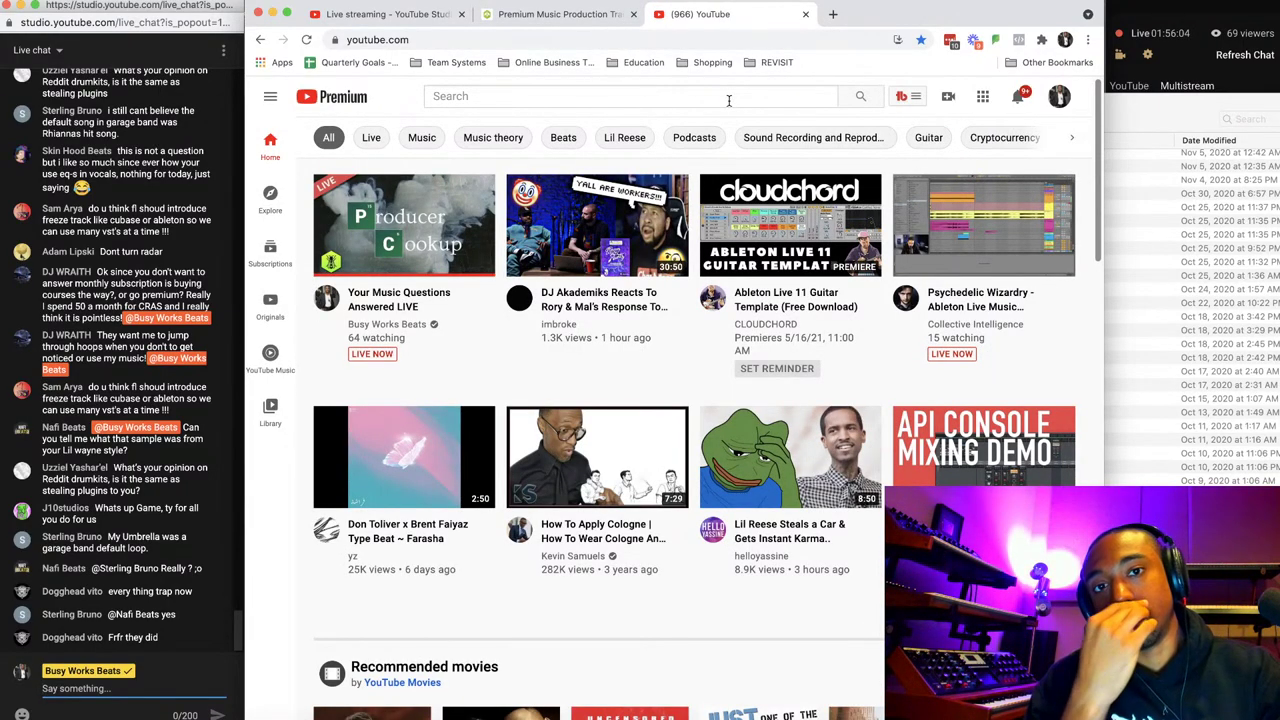
Search YouTube for 'lil wayne busyworksbets' and open the Producer Cookup: Mixtape Series Lil' Wayne video.
click(729, 100)
text(lil wayb)
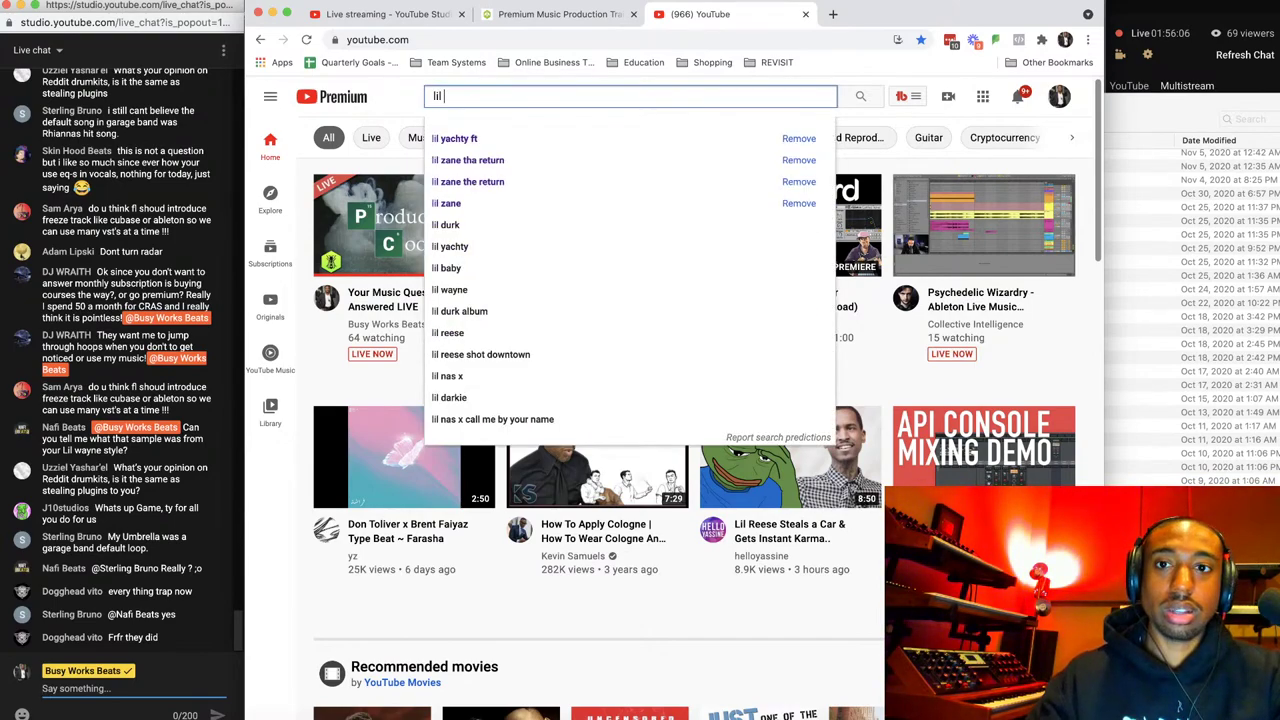
key(BackSpace)
text(ne busyworksbets)
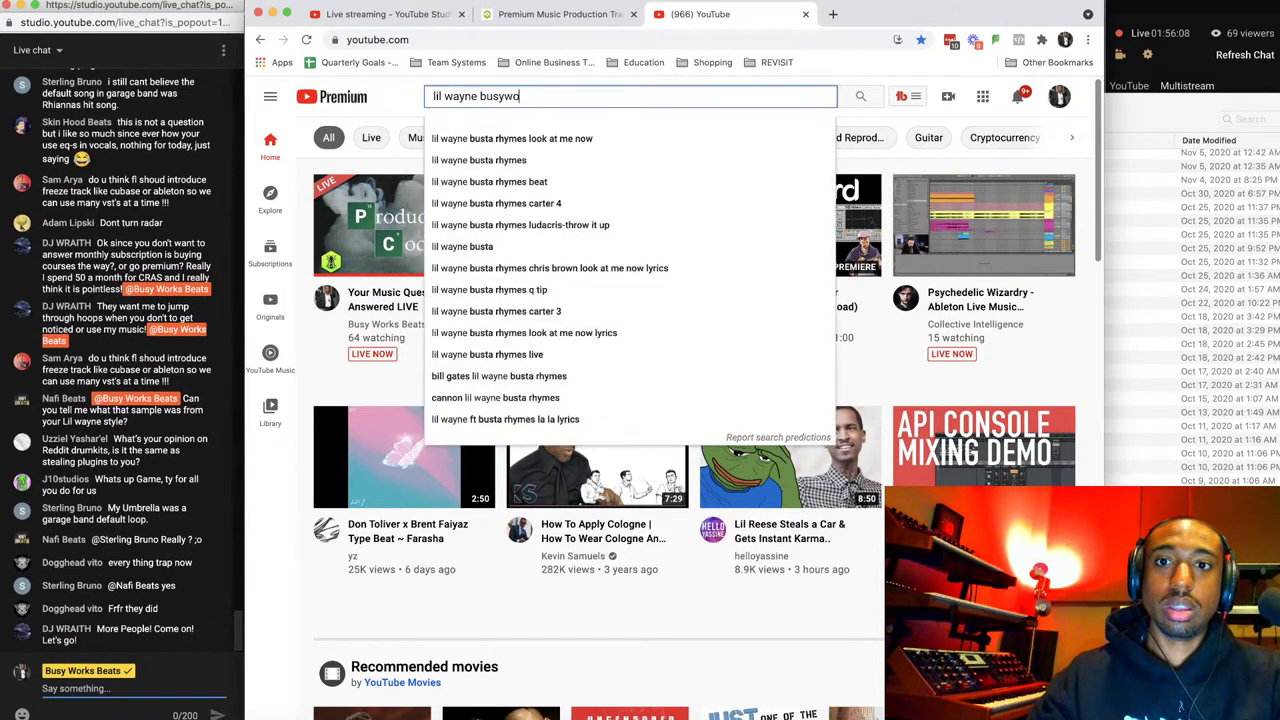
key(Return)
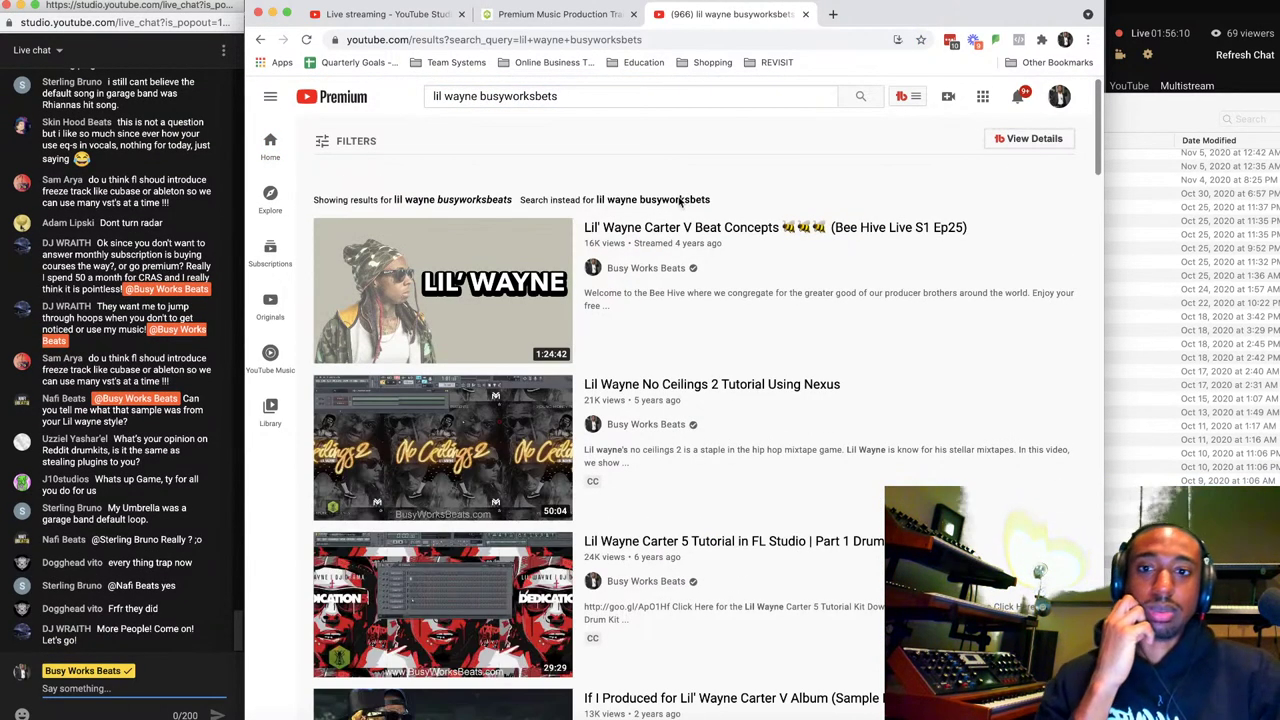
scroll(632, 444, down, 1)
scroll(632, 444, down, 7)
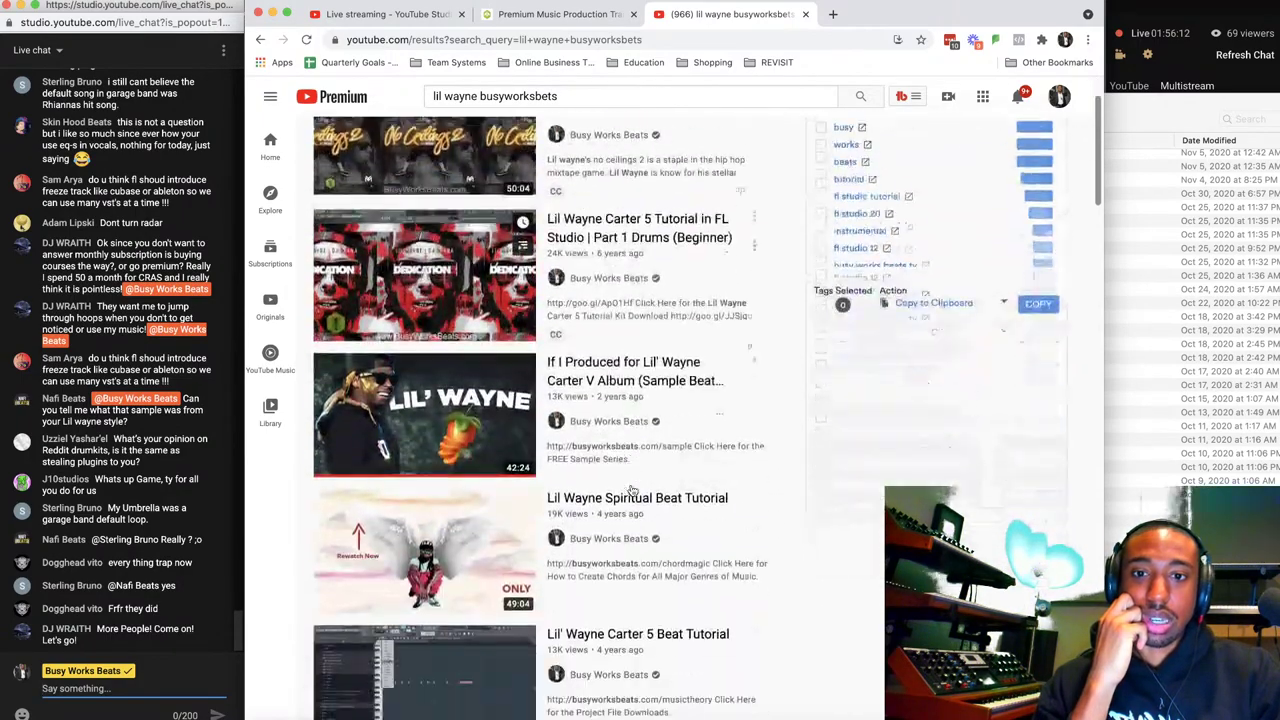
scroll(632, 489, down, 5)
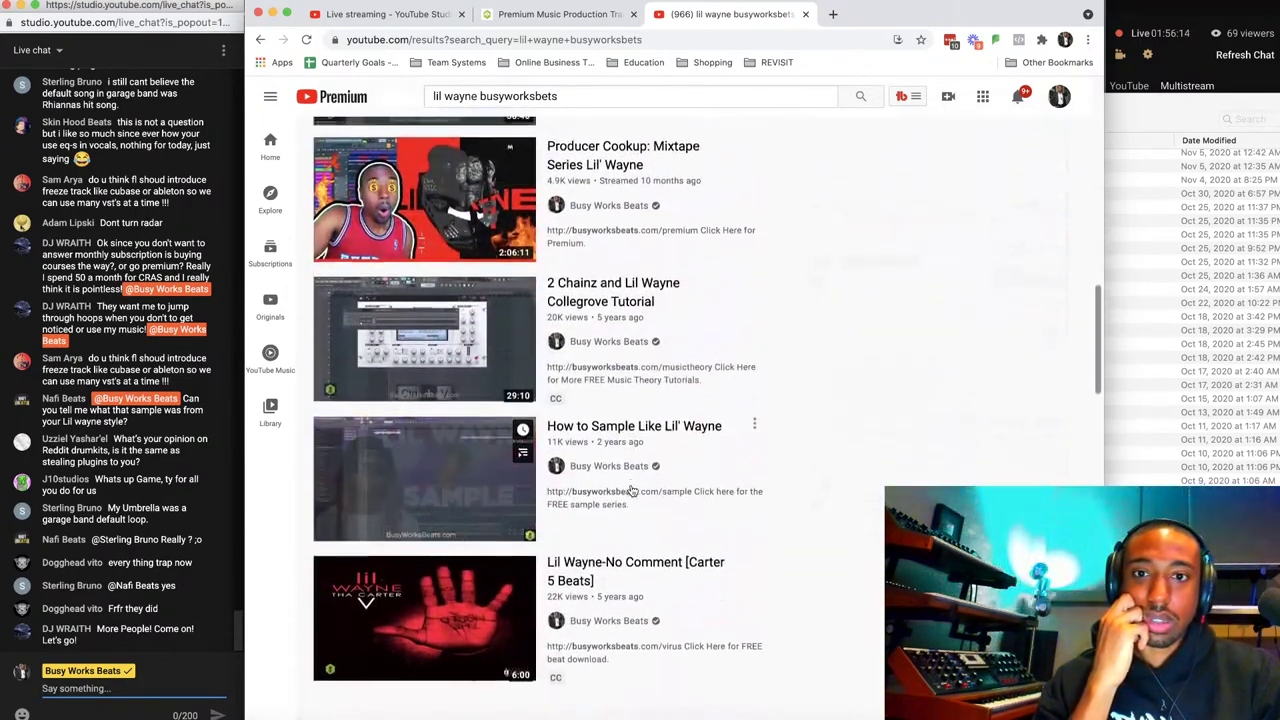
click(620, 180)
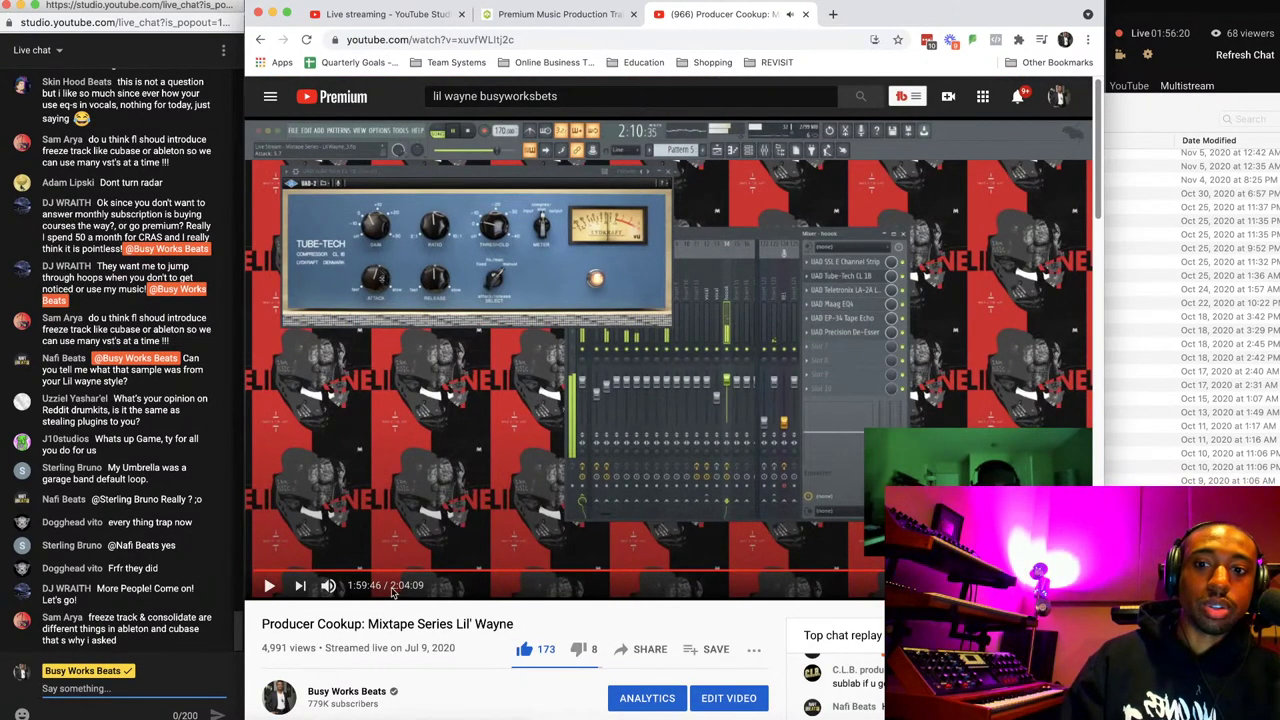
Skim the video, jumping between 36:34, 39:09, 51:06, 46:28, 42:42, 36:08, 37:39, 16:34 and 11:43.
click(500, 572)
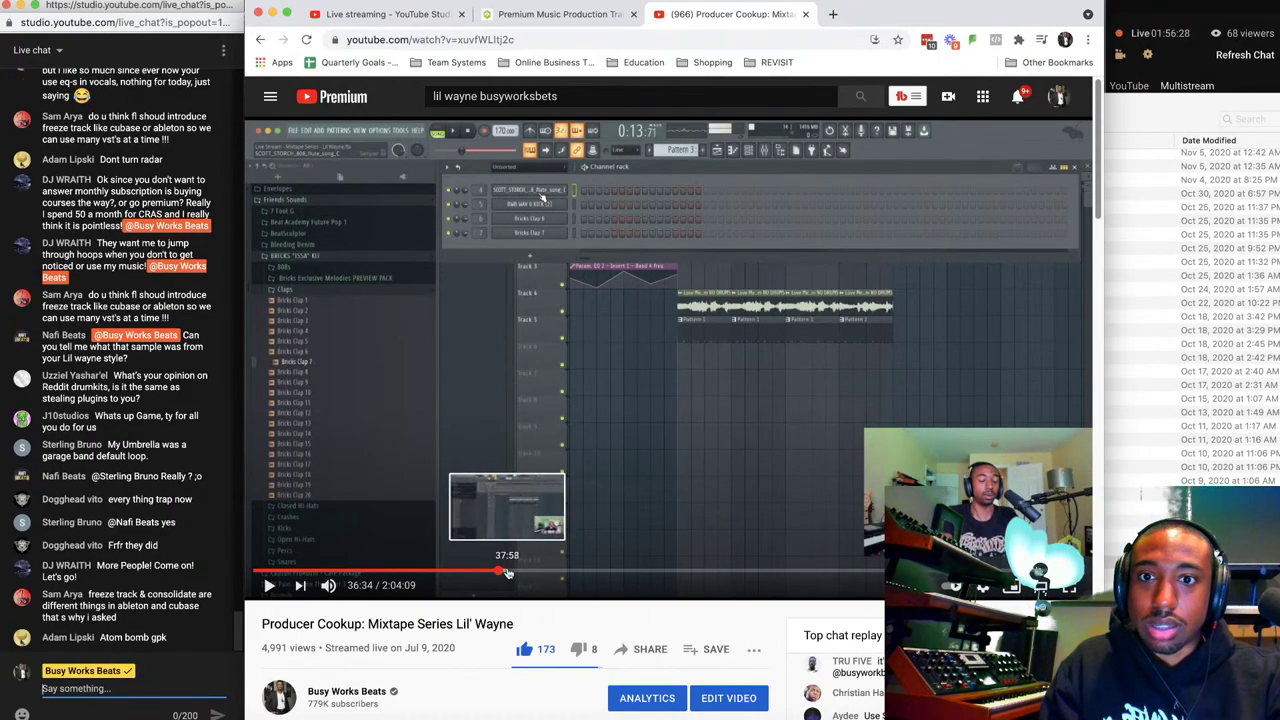
click(515, 572)
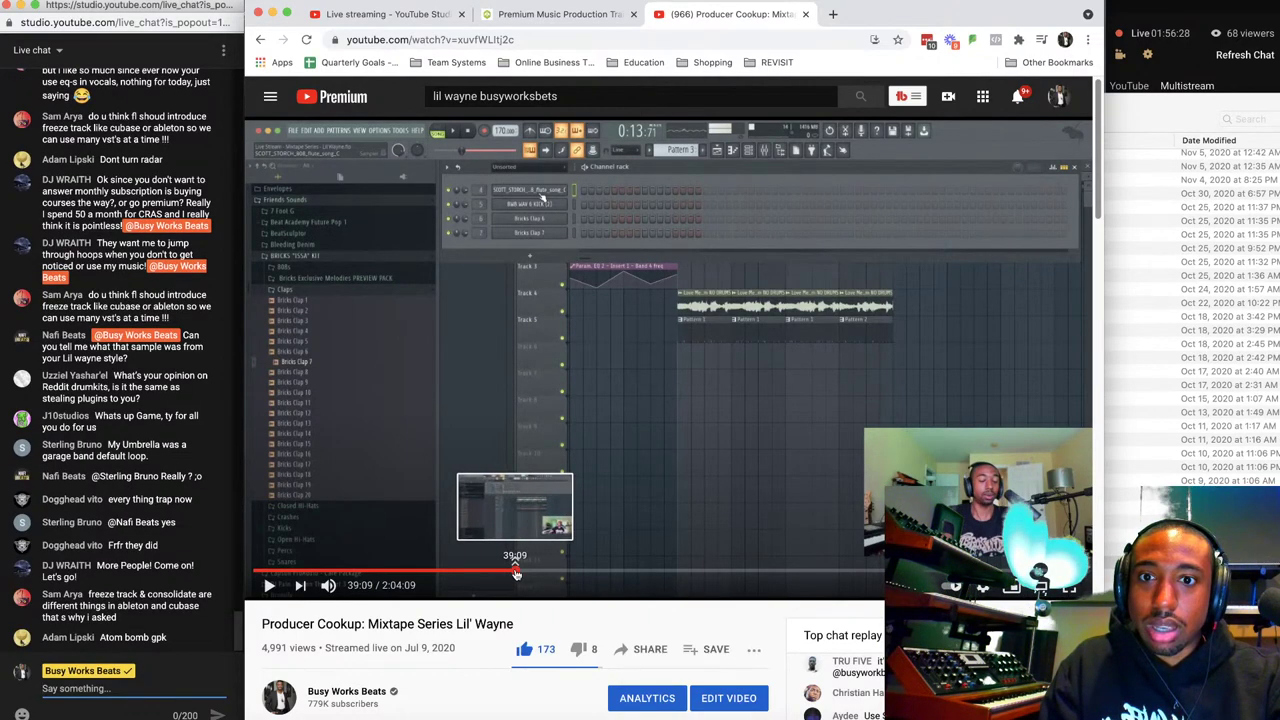
click(596, 572)
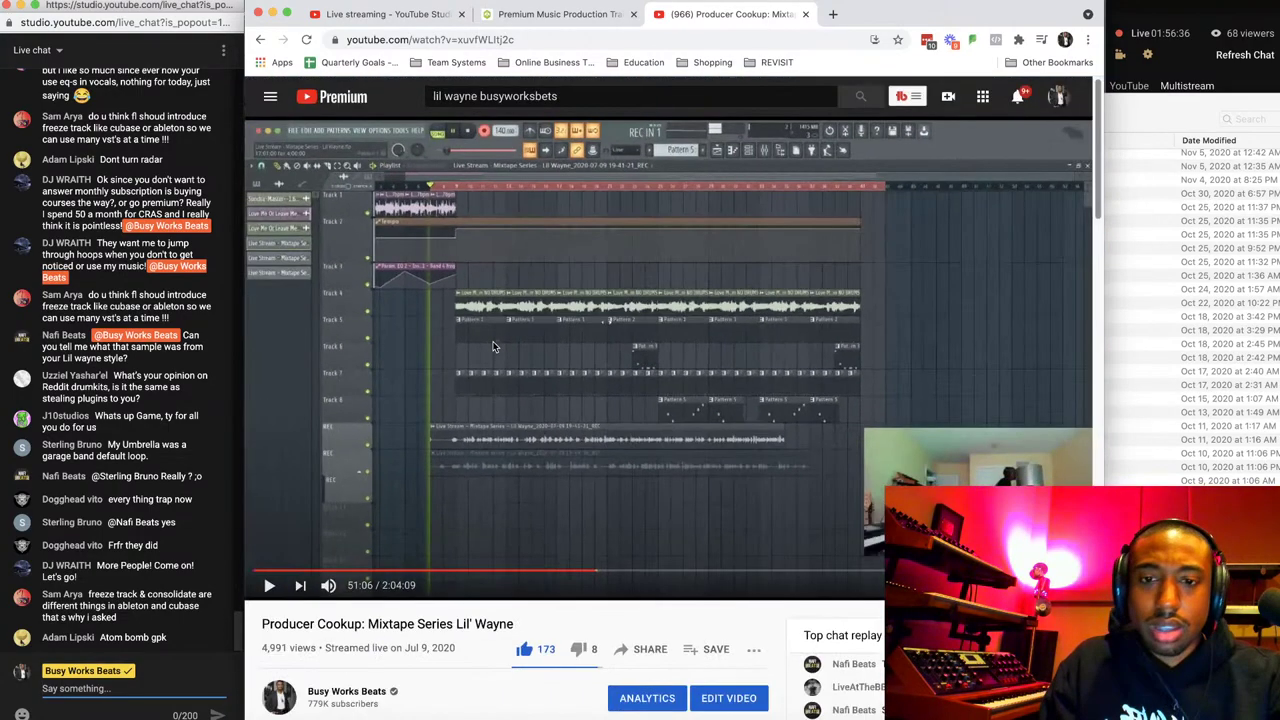
click(563, 571)
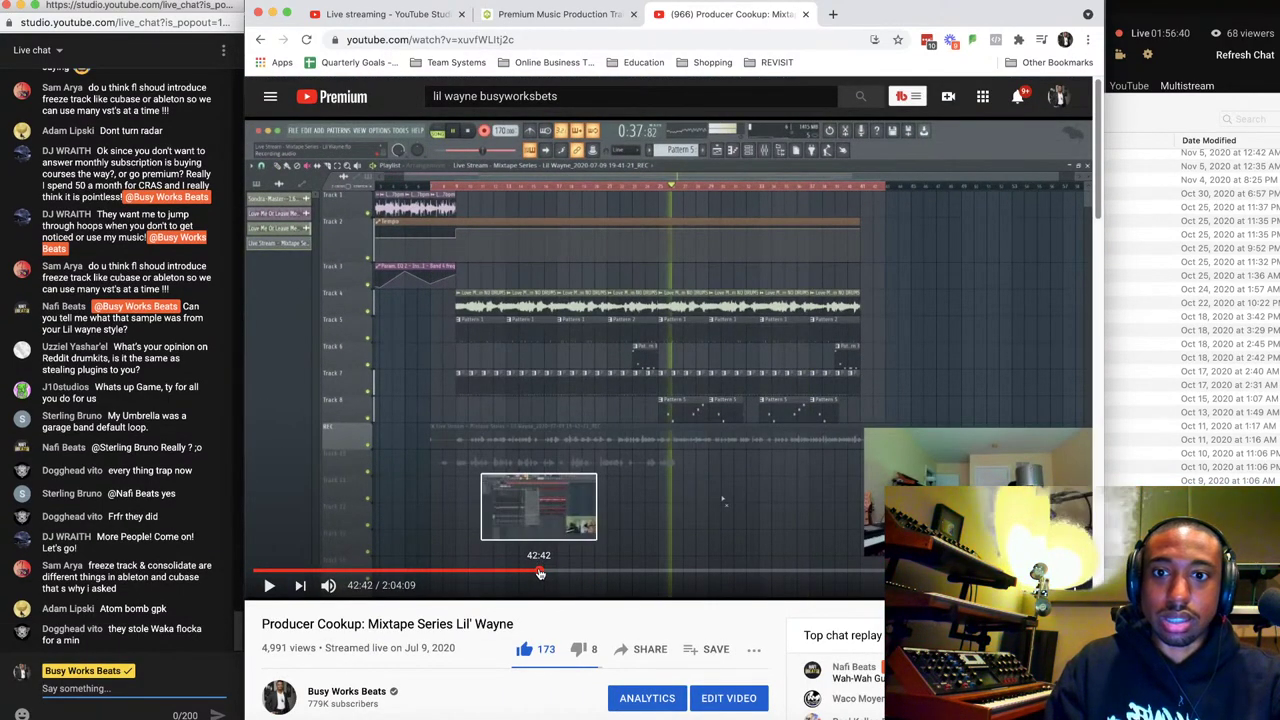
click(539, 572)
click(492, 571)
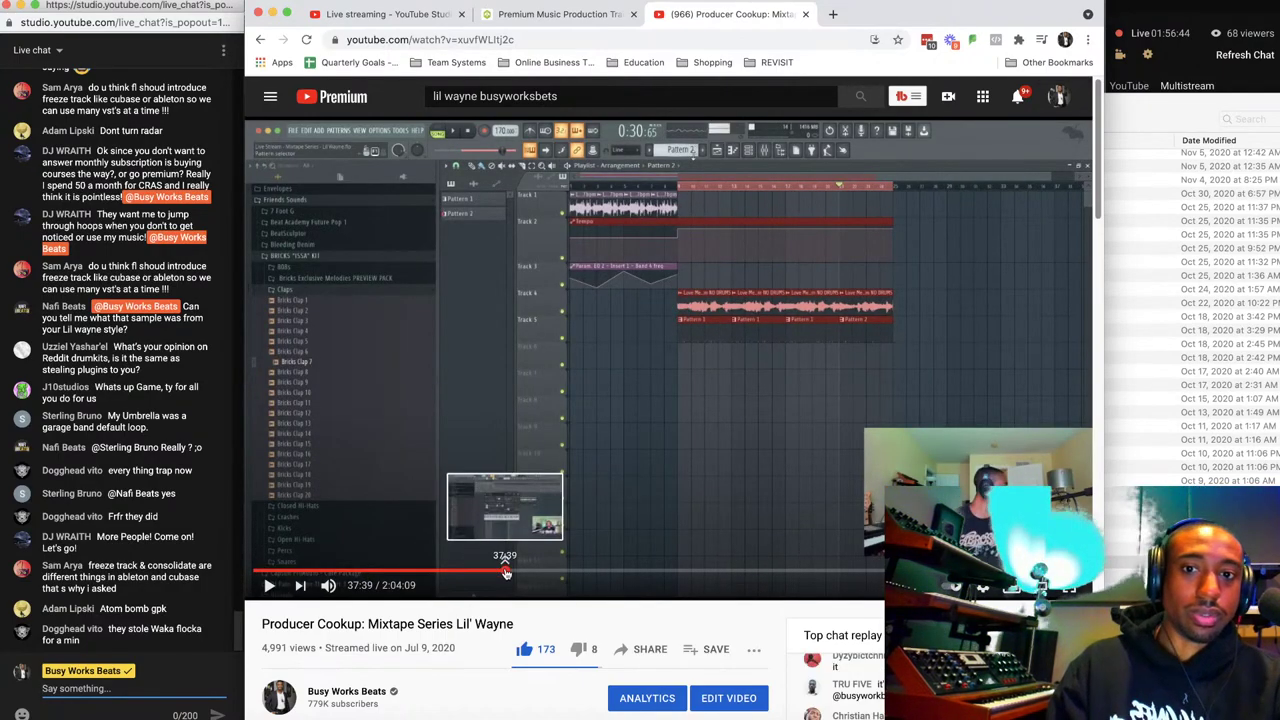
click(505, 571)
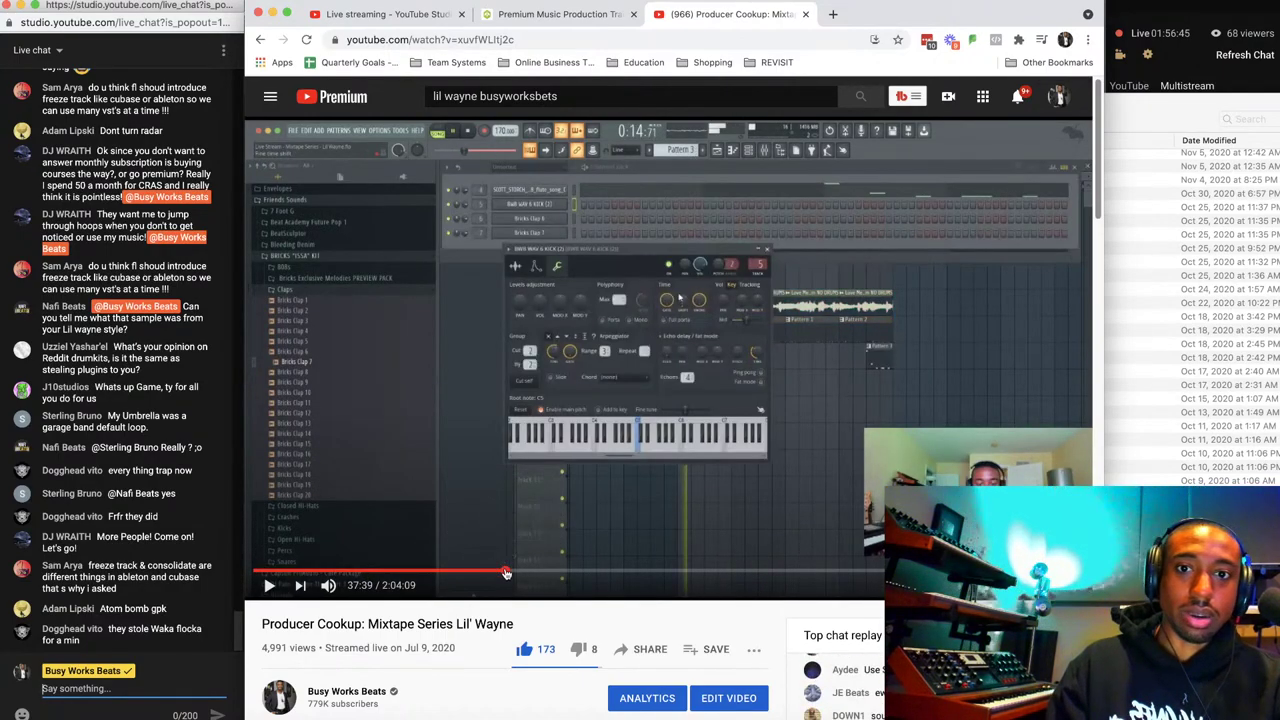
click(368, 567)
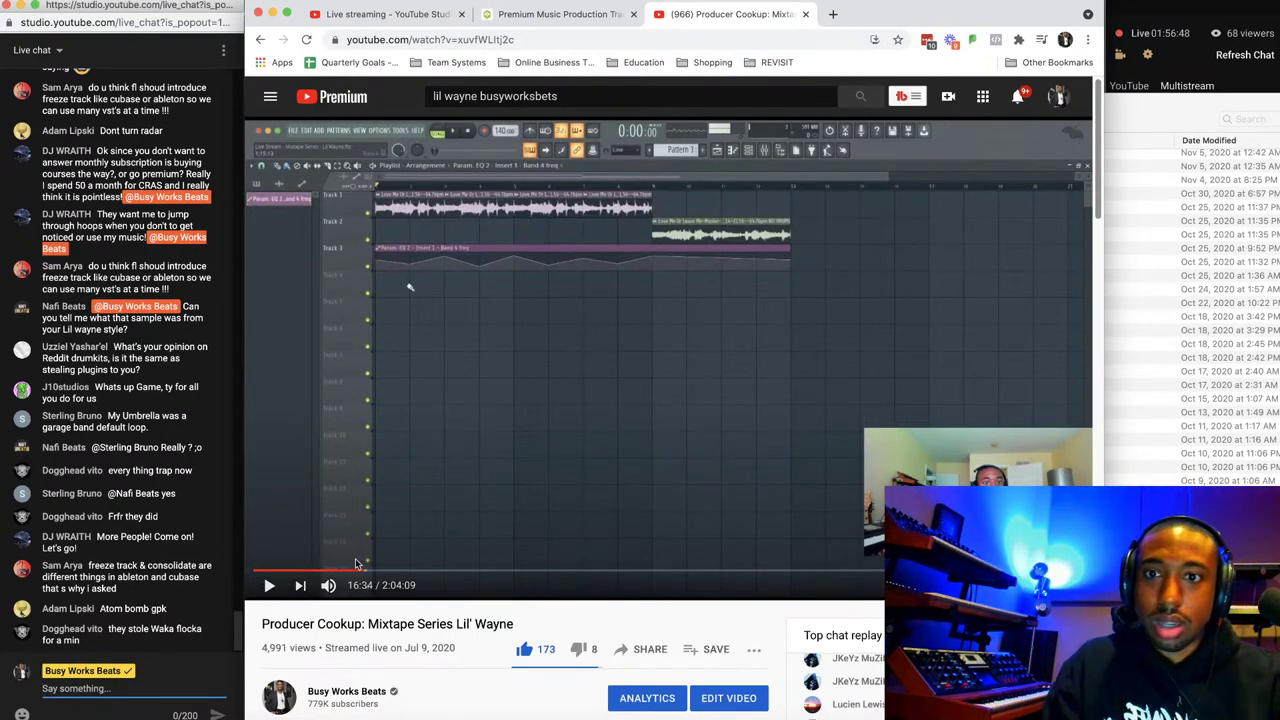
click(331, 568)
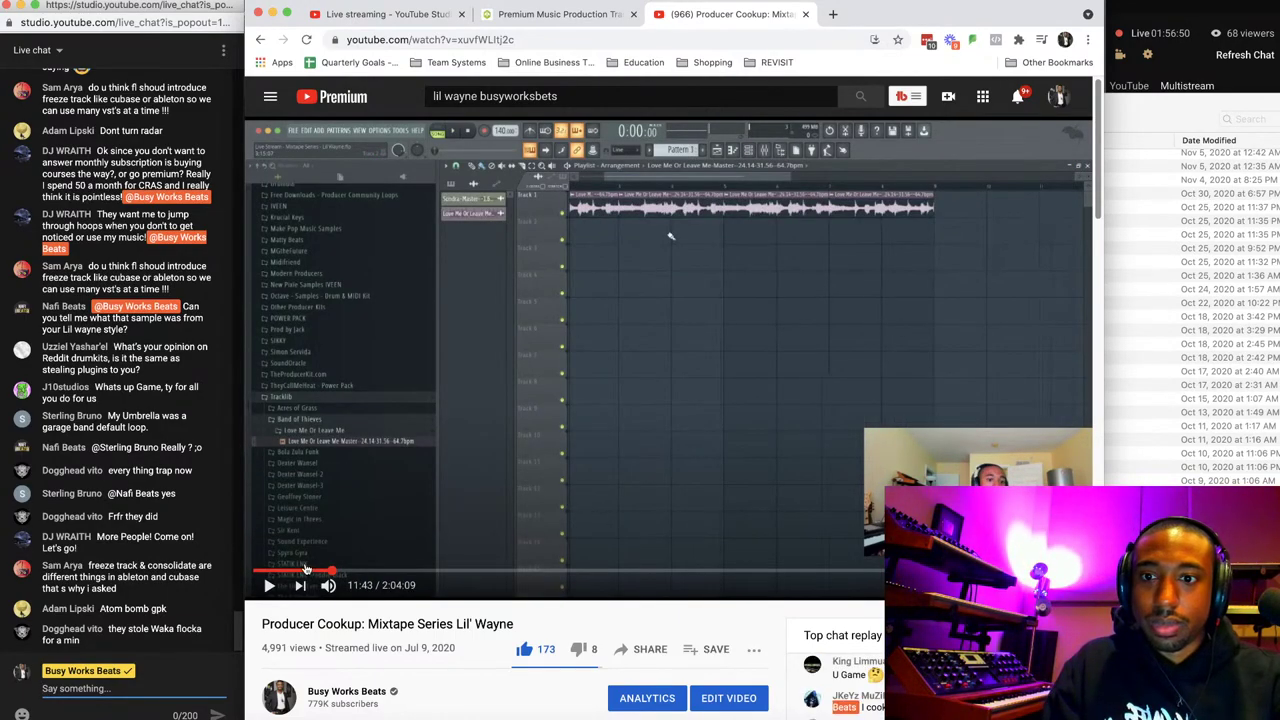
Reset the page zoom with Cmd+0 and close the Producer Cookup video tab.
scroll(312, 491, up, 5)
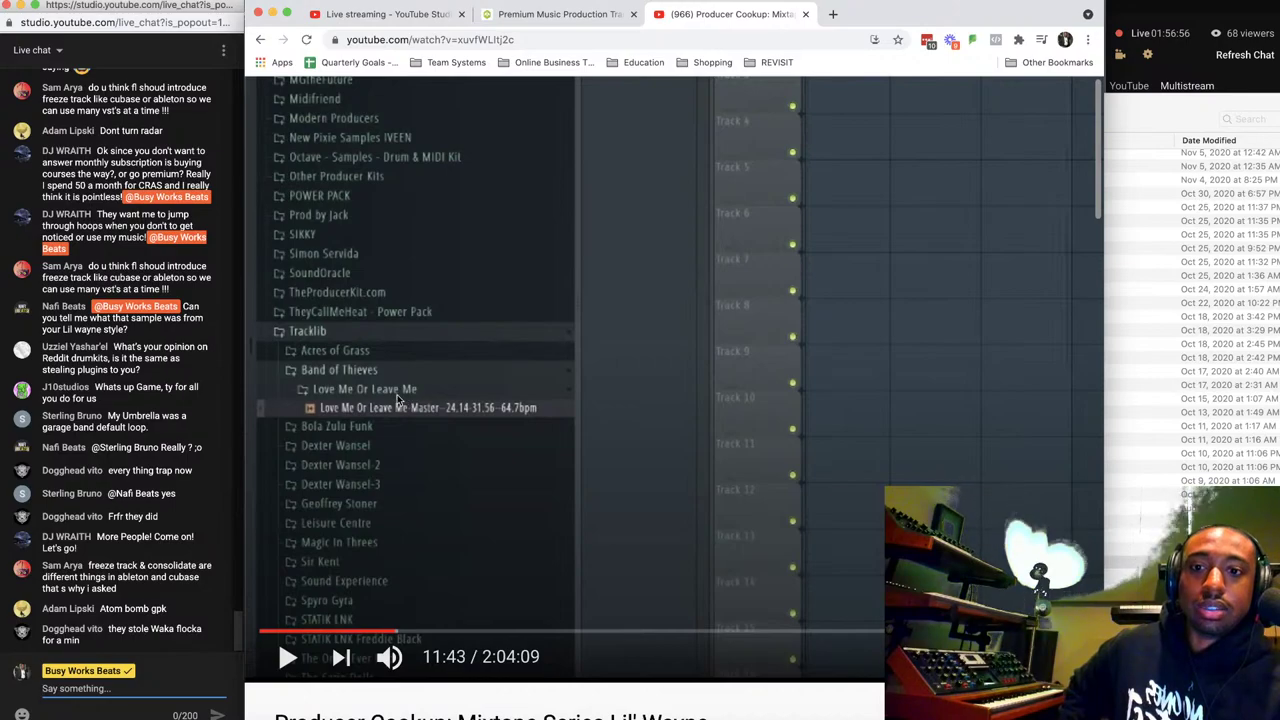
key(super+0)
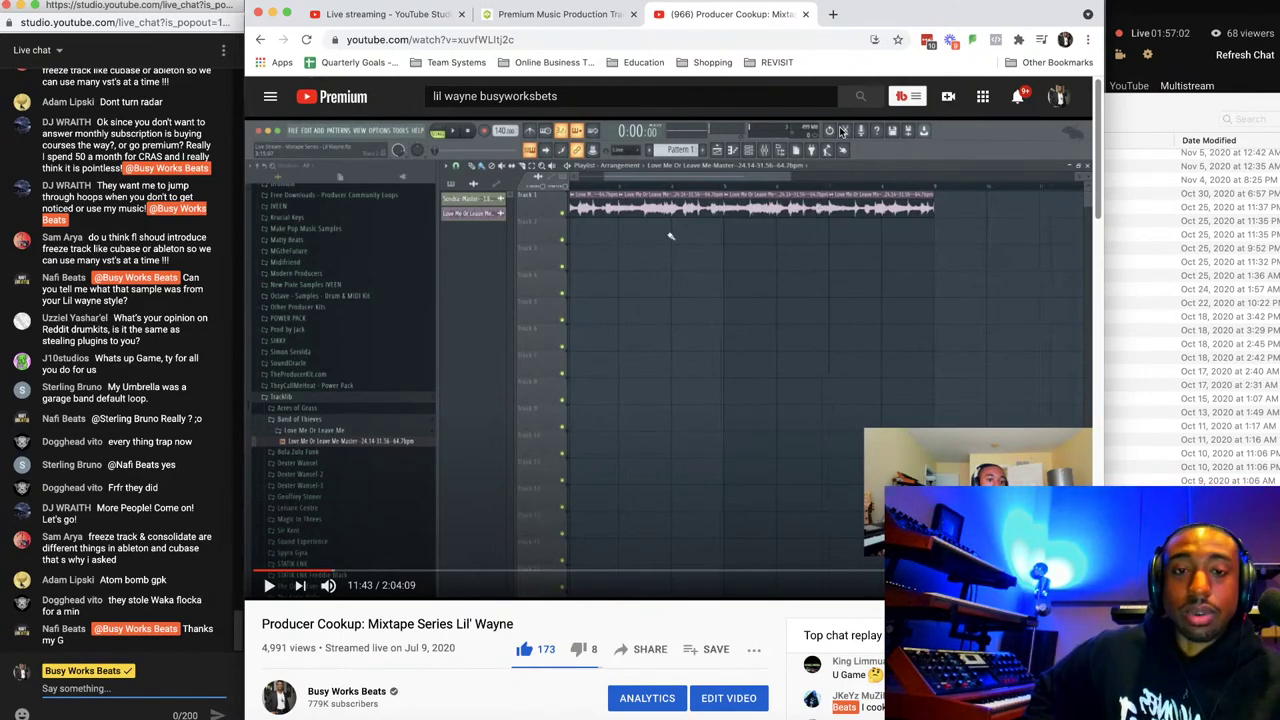
click(803, 14)
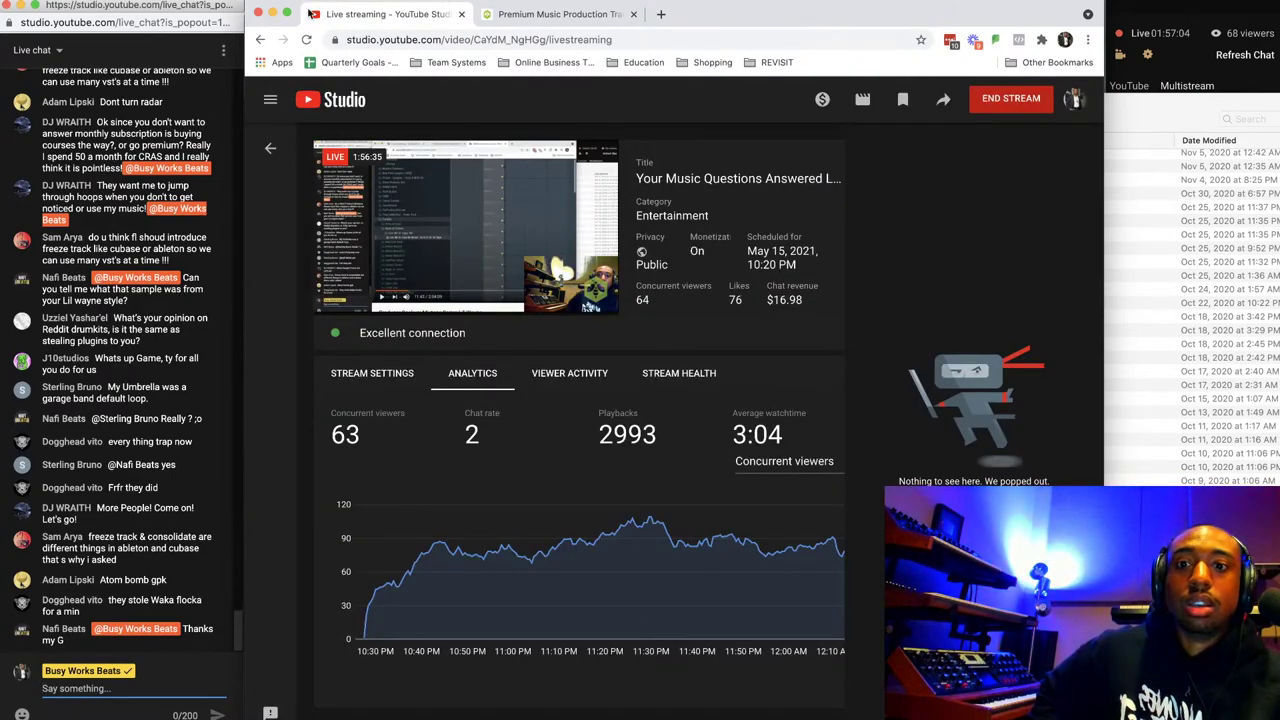
Minimize the YouTube Studio Chrome window and the Songs folder window.
click(274, 13)
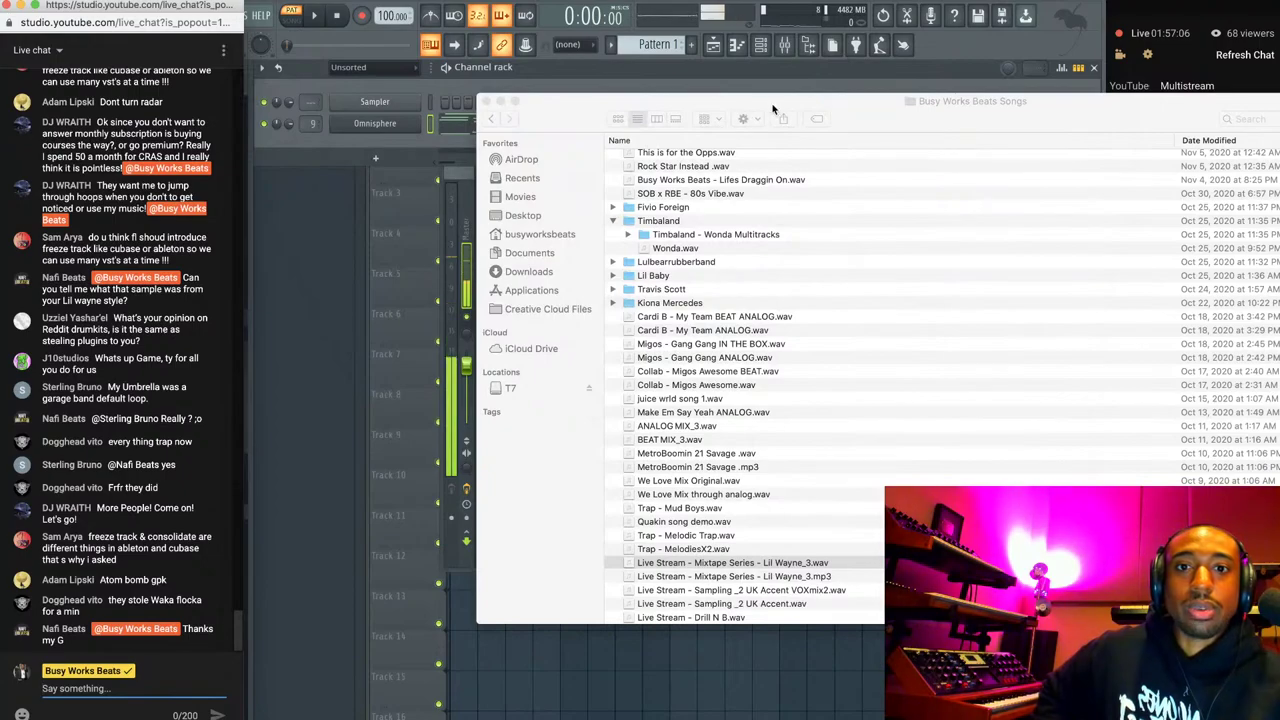
click(500, 102)
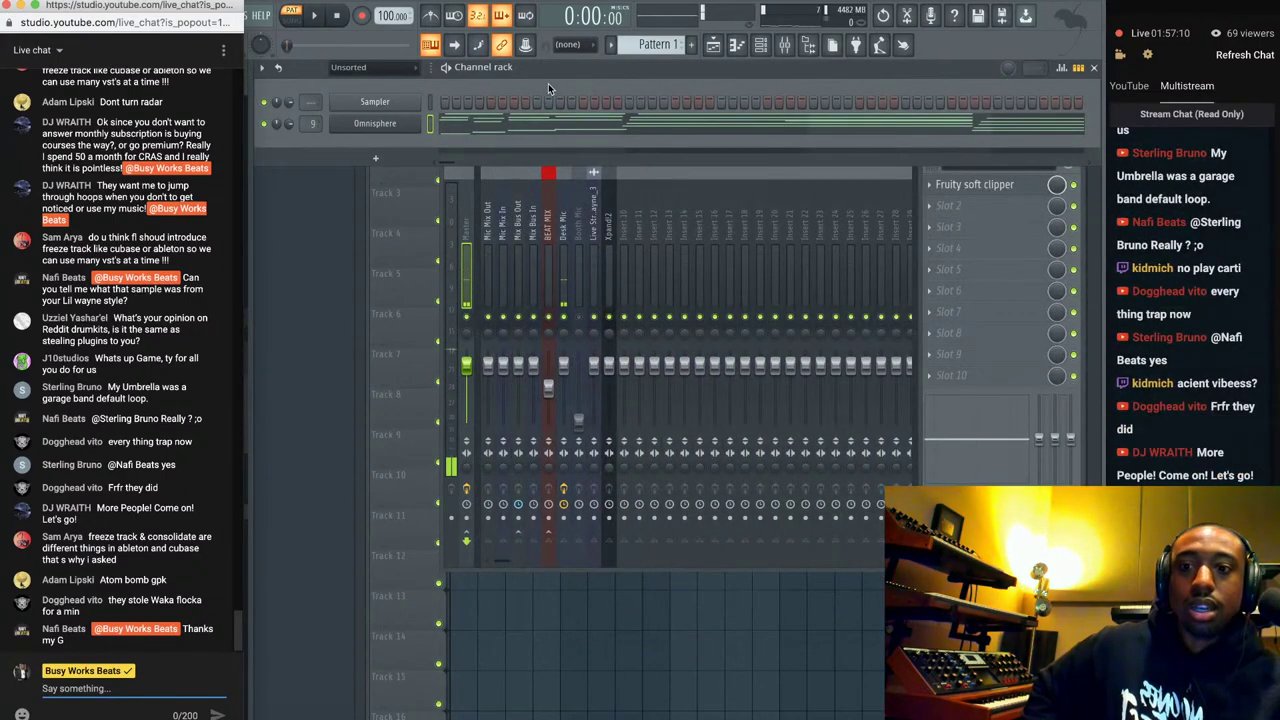
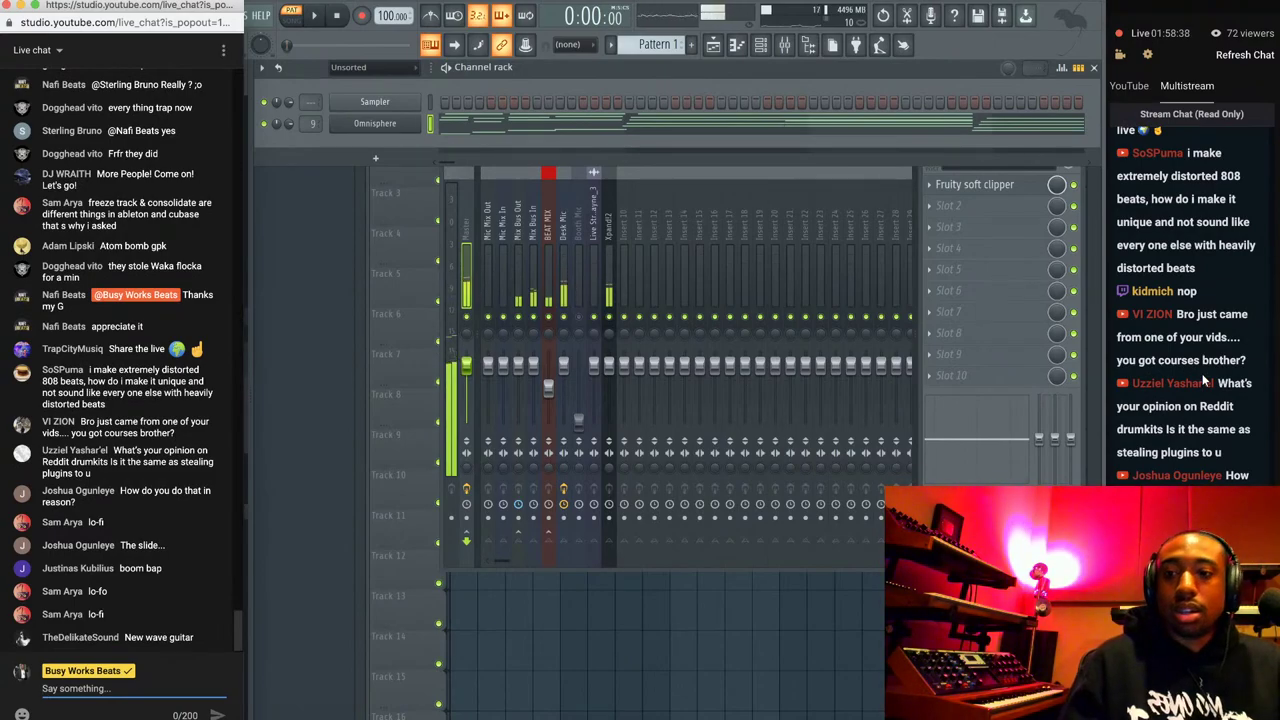
Delete the Omnisphere channel from the channel rack and confirm the removal.
scroll(1210, 360, up, 5)
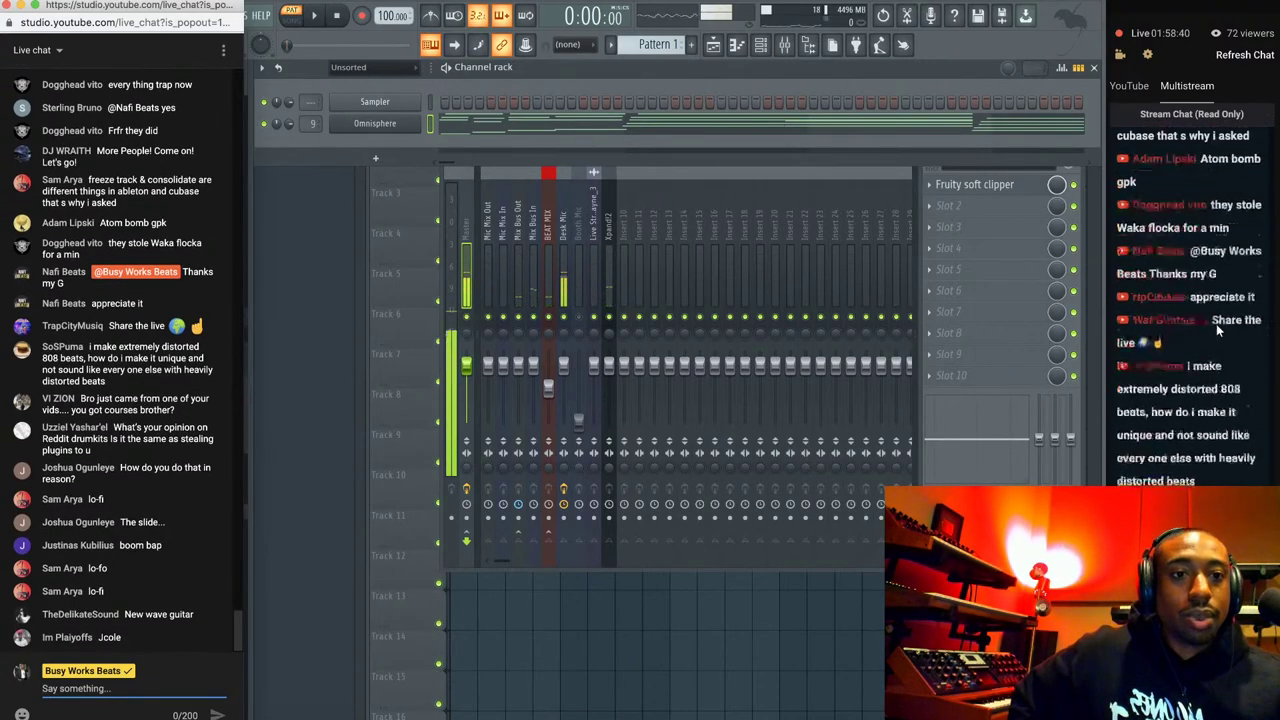
scroll(1216, 324, down, 10)
scroll(1216, 324, up, 4)
scroll(1216, 324, down, 1)
scroll(1216, 324, down, 2)
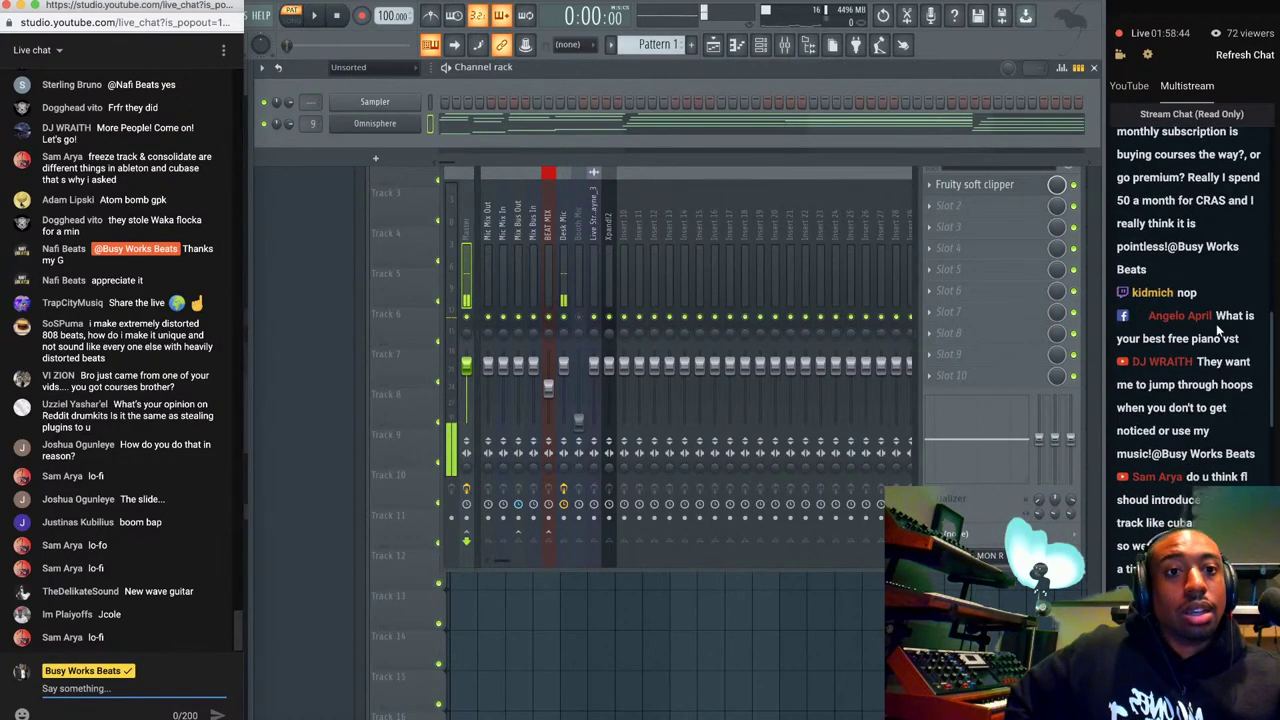
scroll(1216, 324, up, 15)
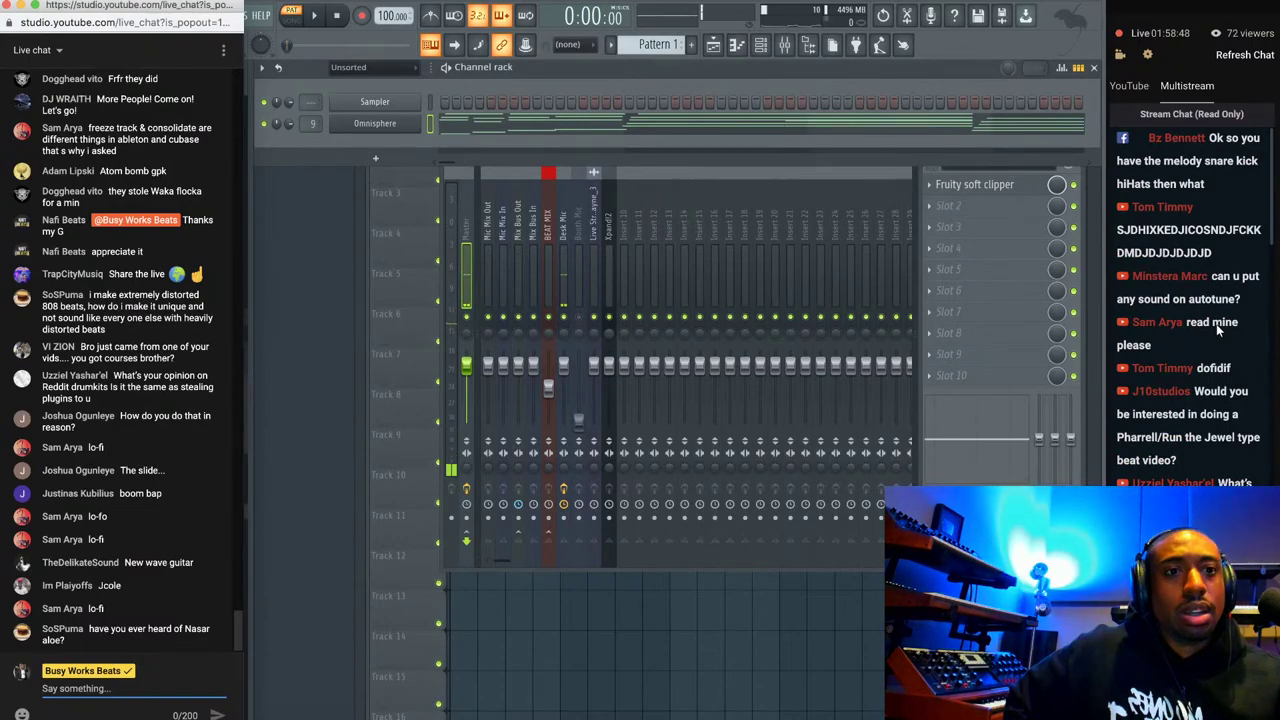
scroll(1218, 331, down, 12)
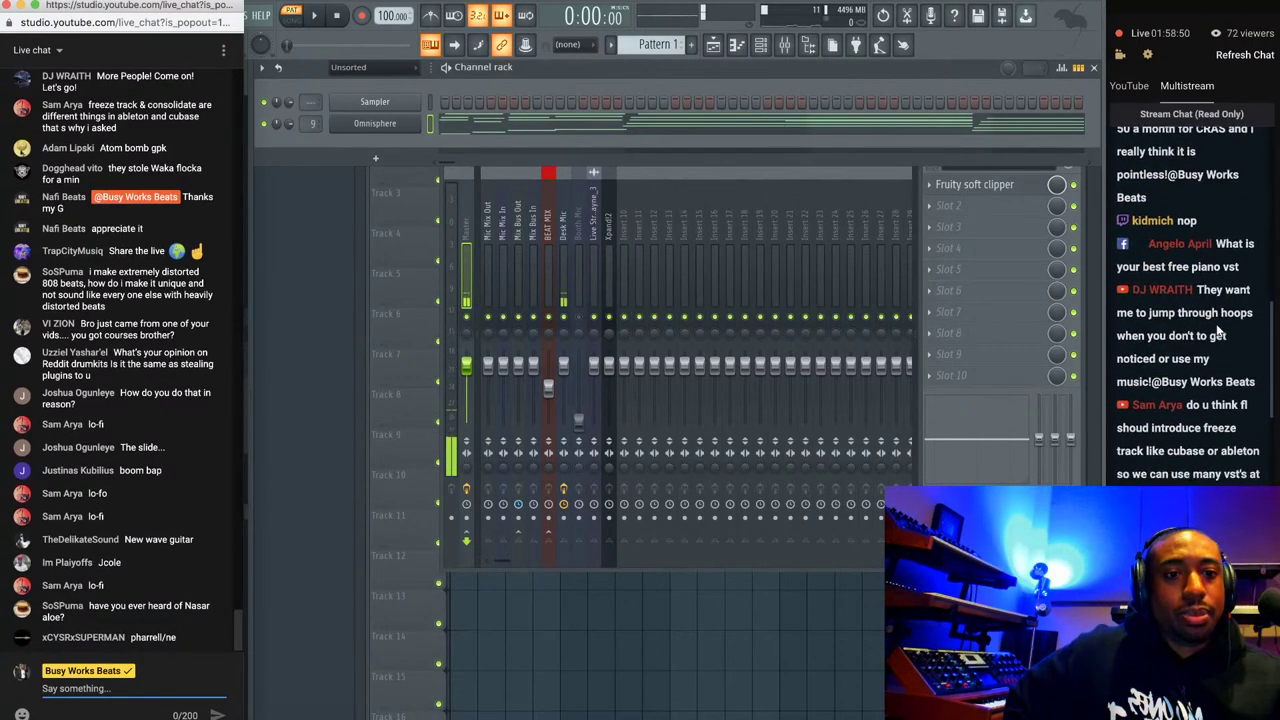
scroll(1218, 331, down, 5)
scroll(1216, 324, up, 10)
scroll(1216, 324, down, 3)
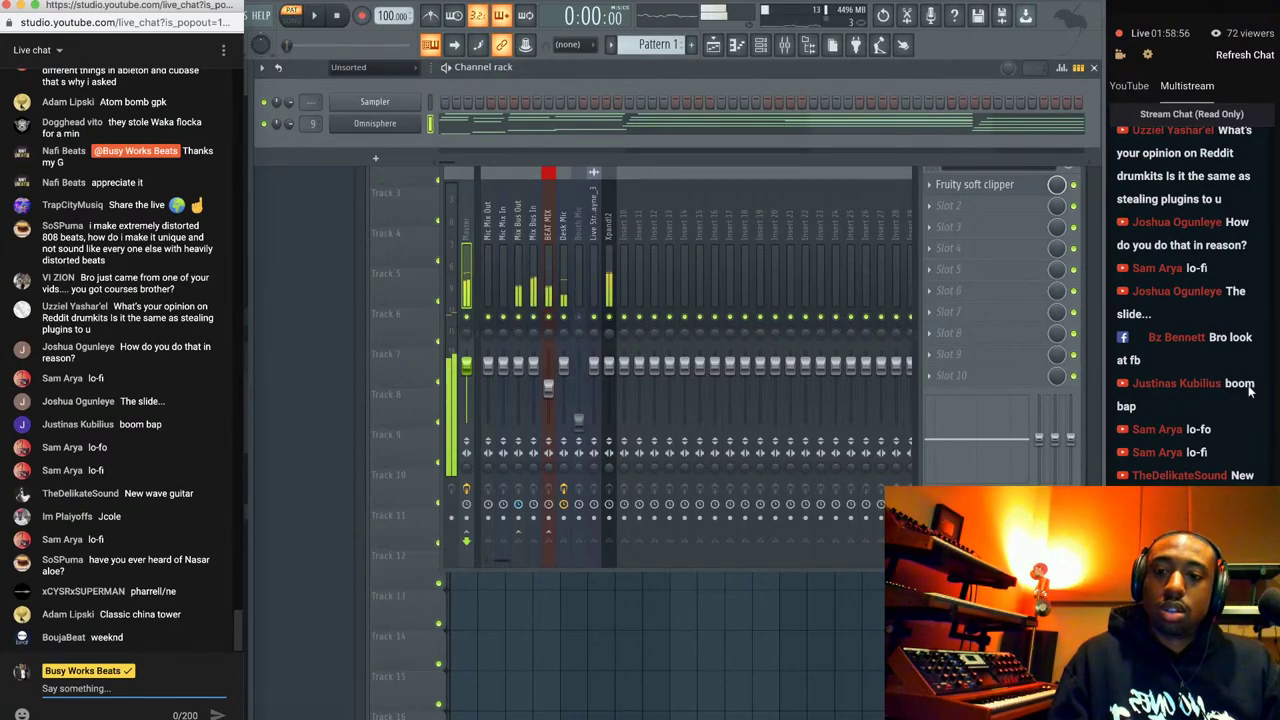
scroll(1248, 391, down, 1)
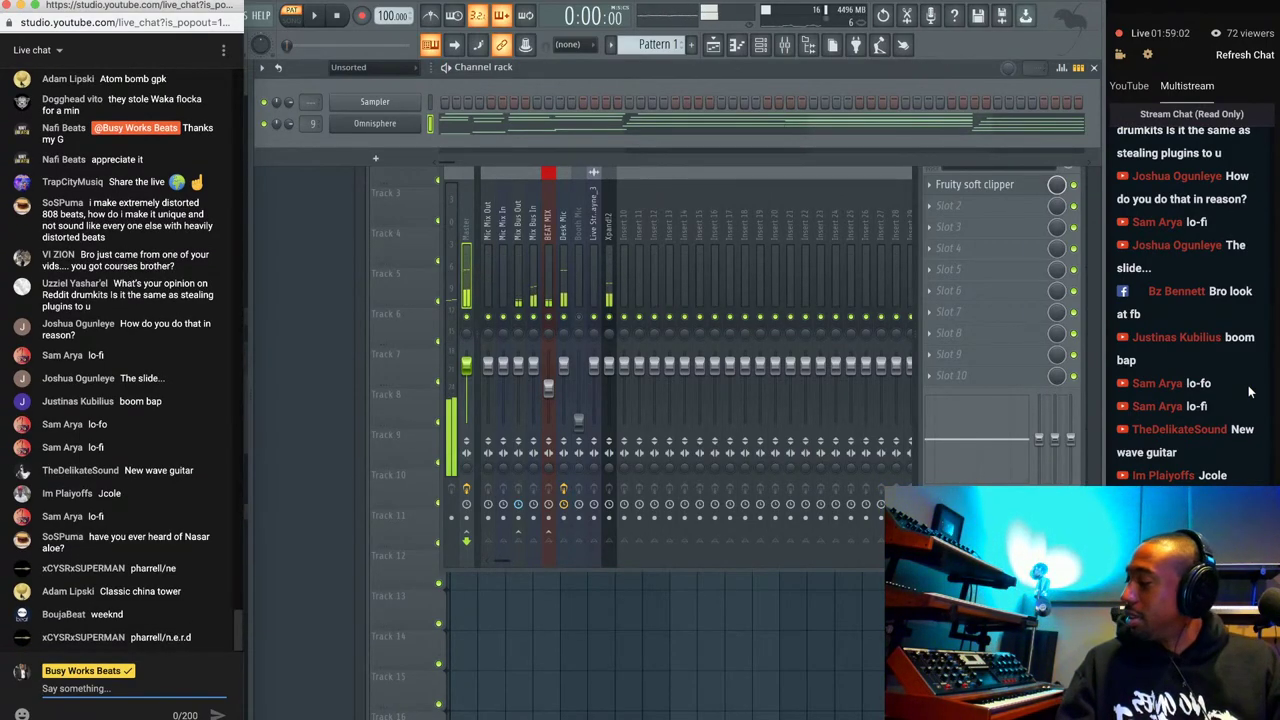
scroll(1248, 391, down, 1)
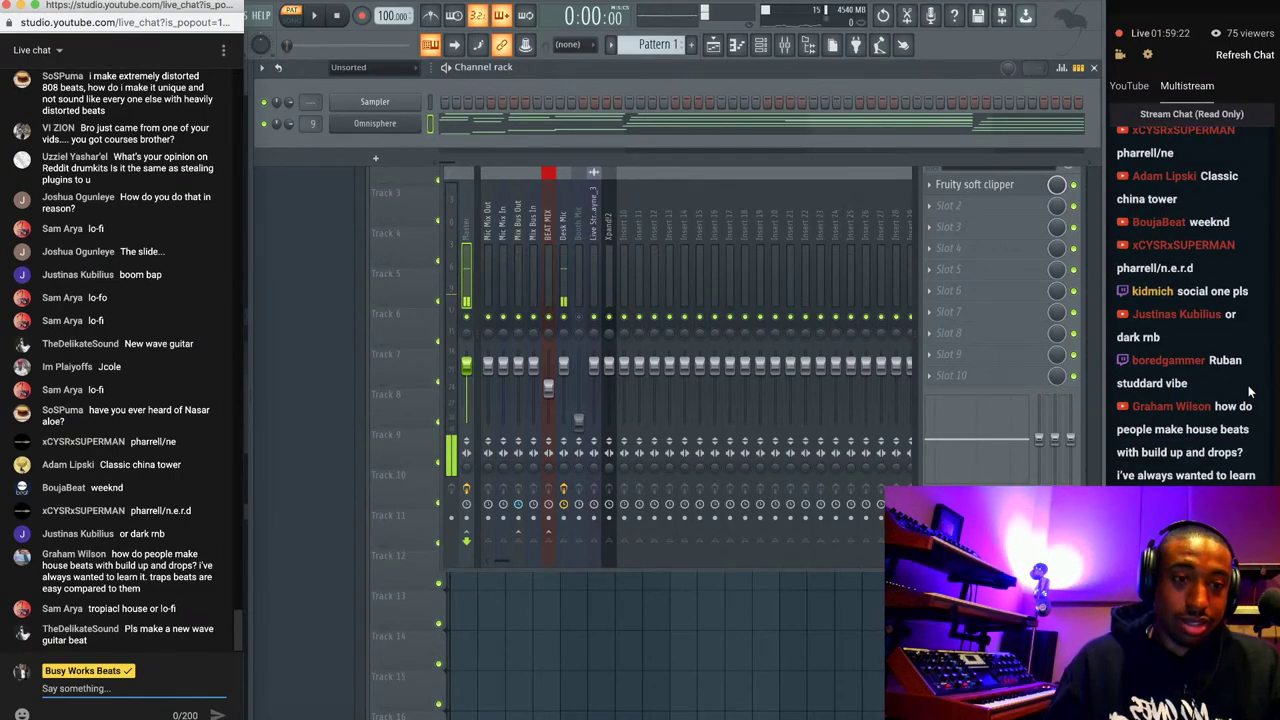
scroll(1249, 392, up, 5)
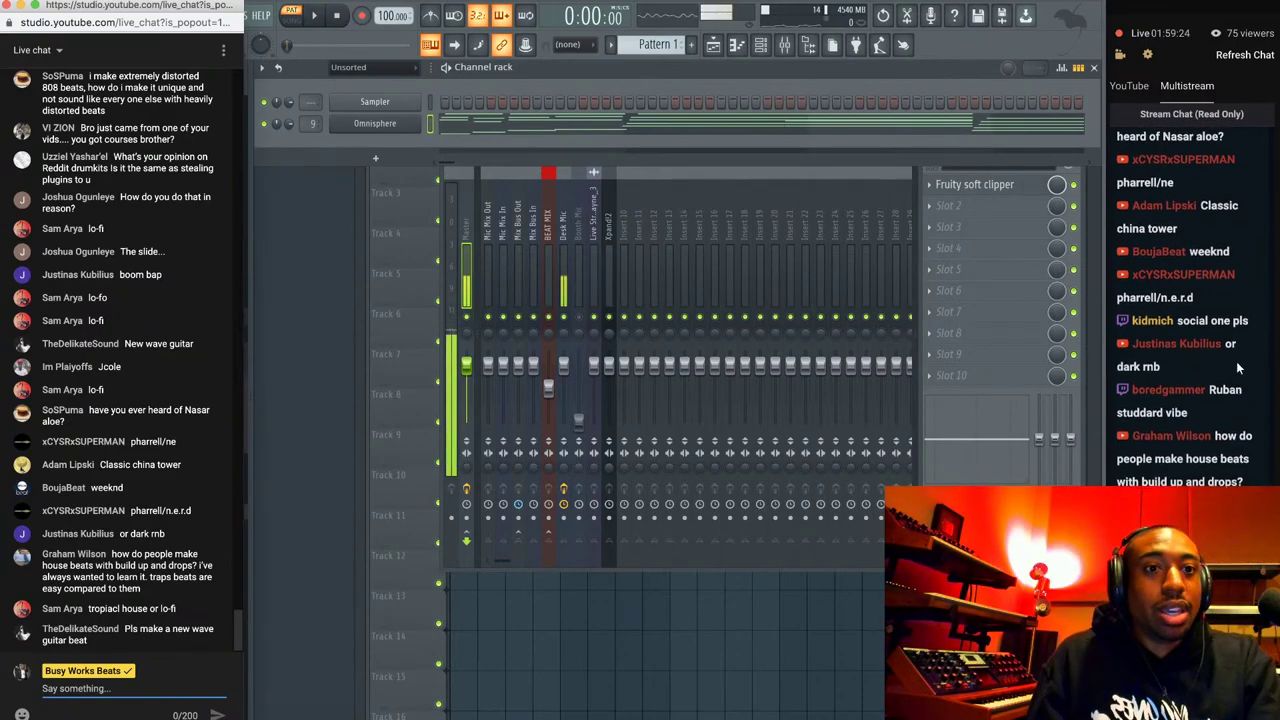
scroll(1237, 369, up, 3)
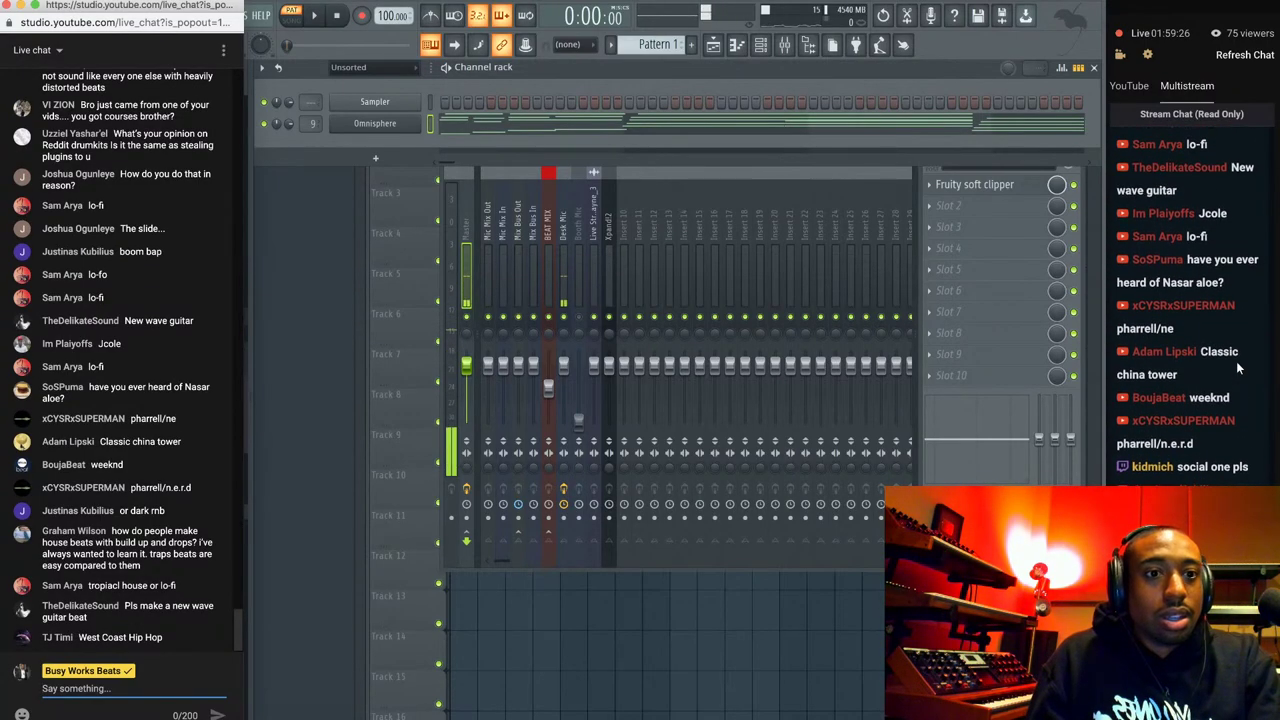
scroll(1237, 369, up, 3)
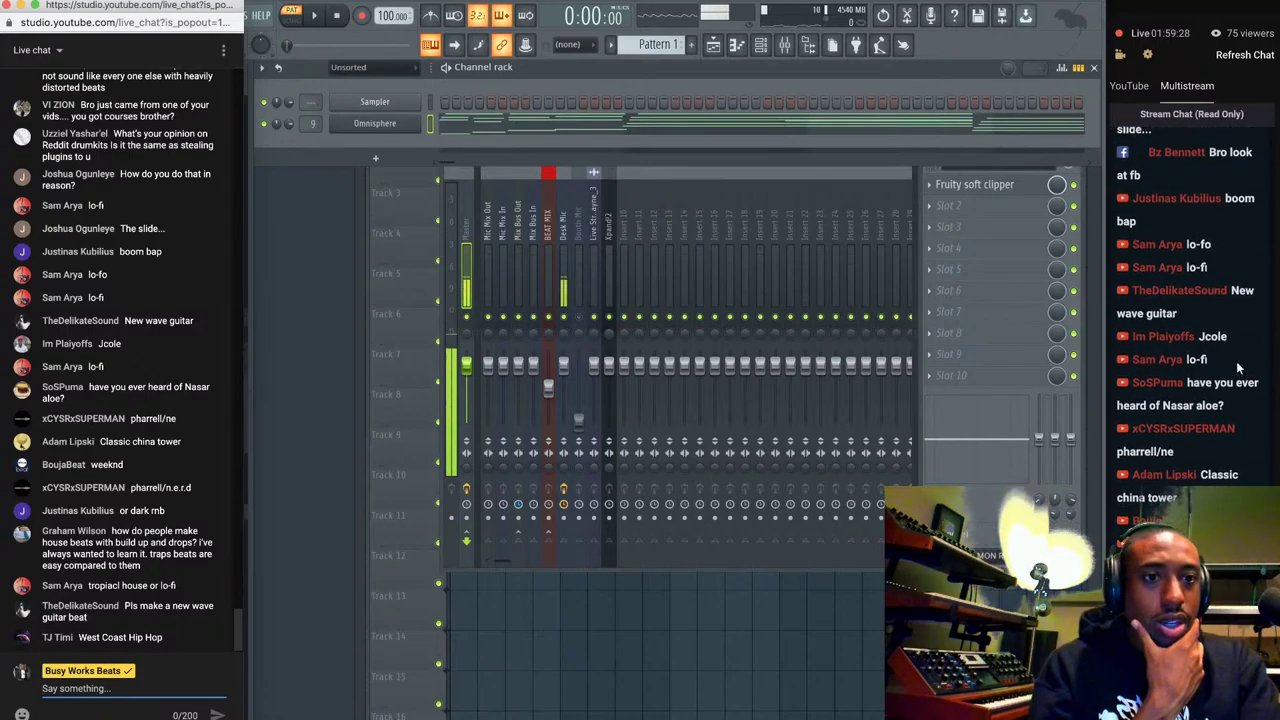
scroll(1236, 361, up, 1)
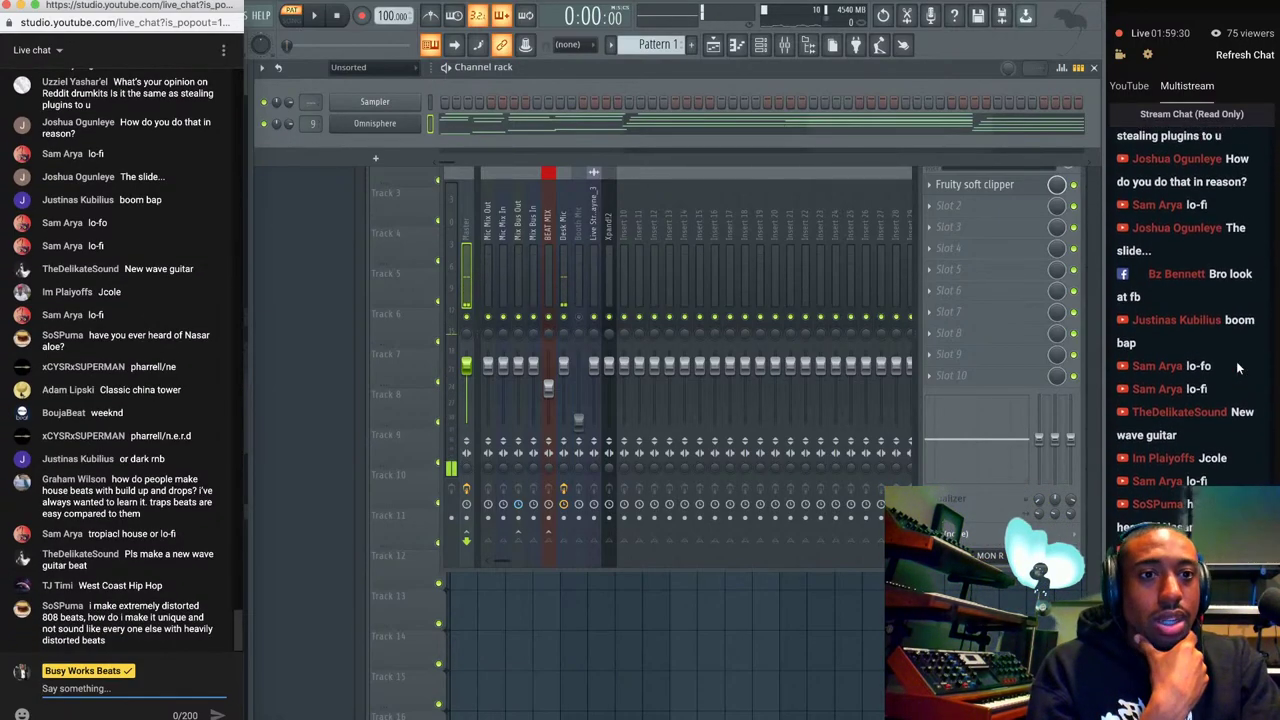
scroll(1237, 369, down, 5)
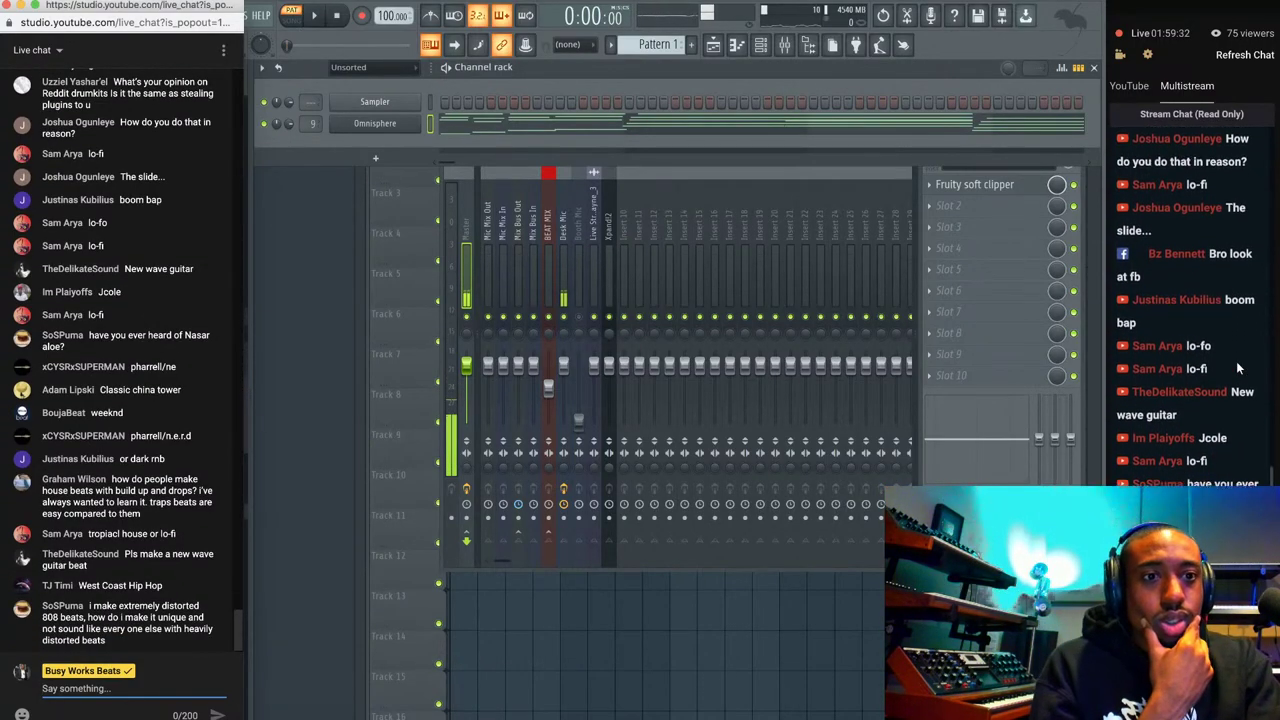
scroll(1237, 369, down, 5)
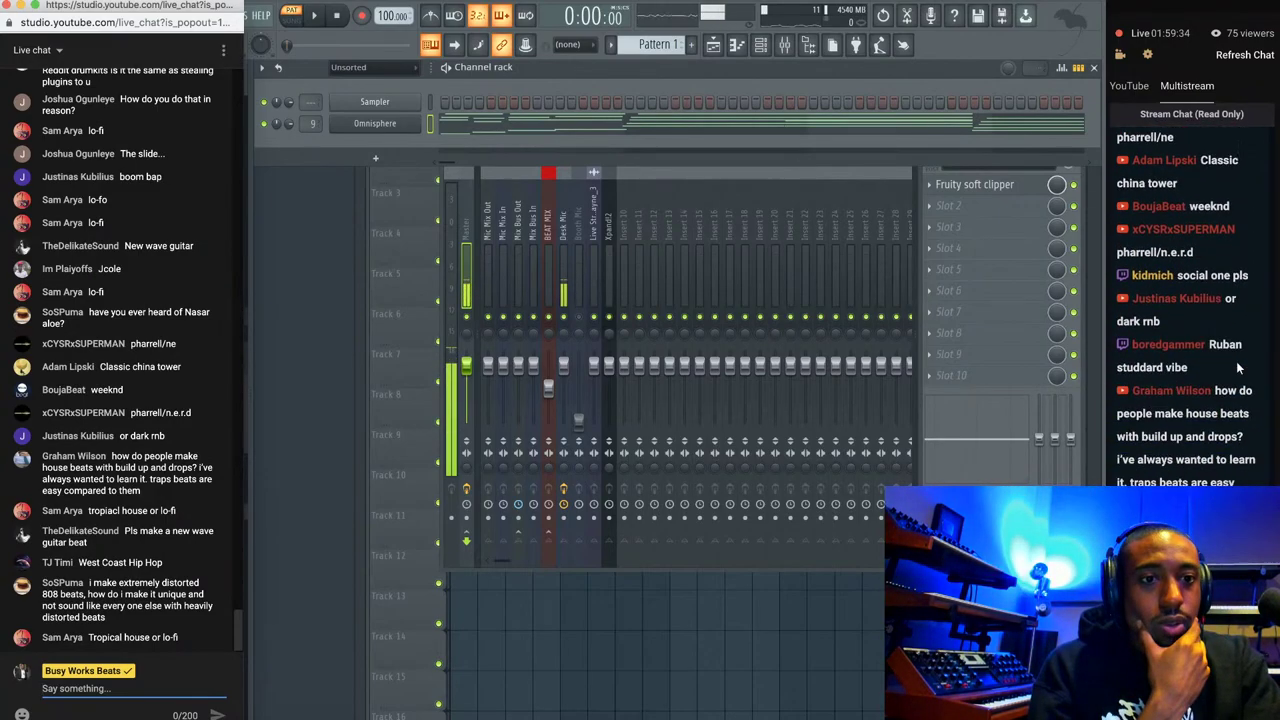
scroll(1237, 369, down, 5)
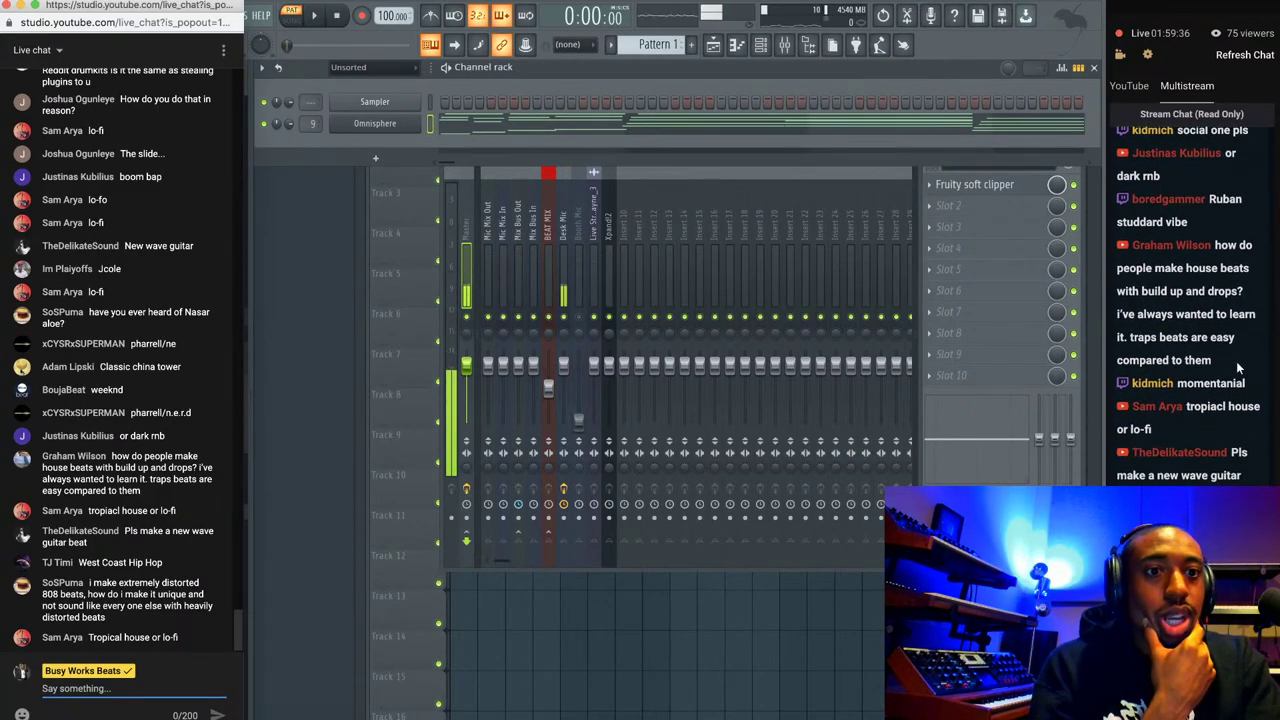
scroll(1237, 369, up, 4)
scroll(1239, 369, up, 2)
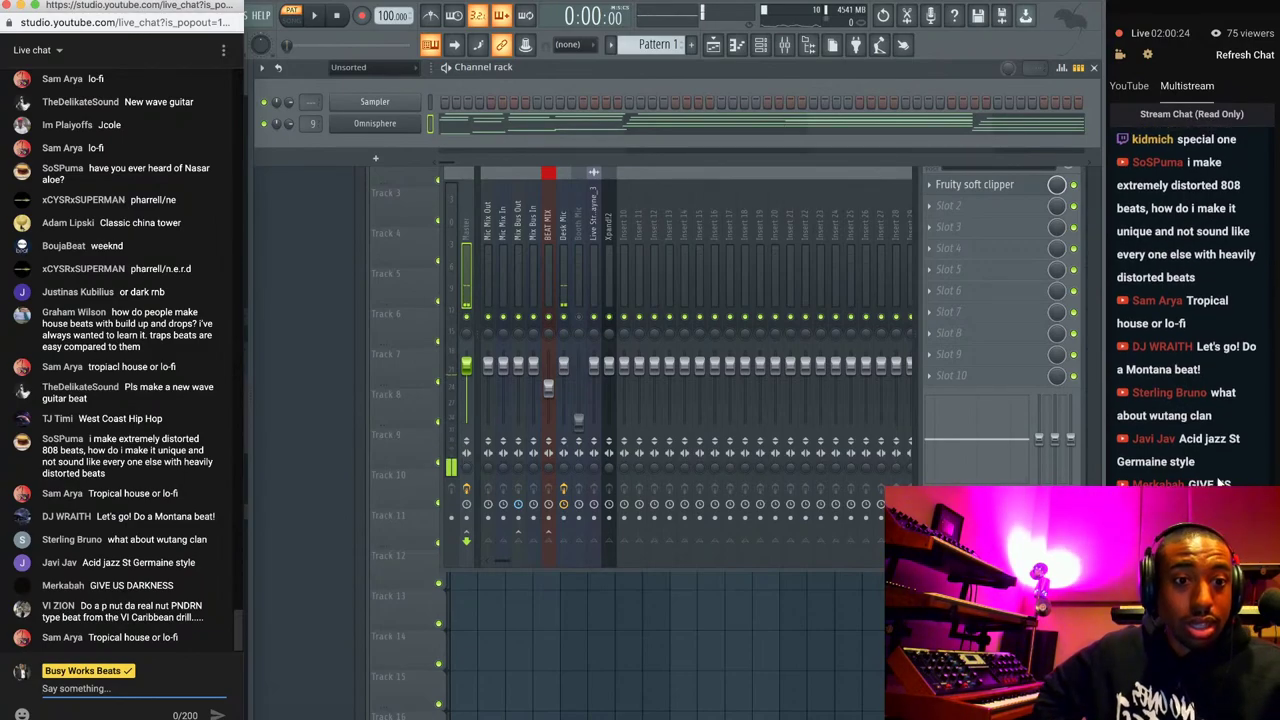
scroll(1219, 480, up, 3)
scroll(1219, 481, up, 5)
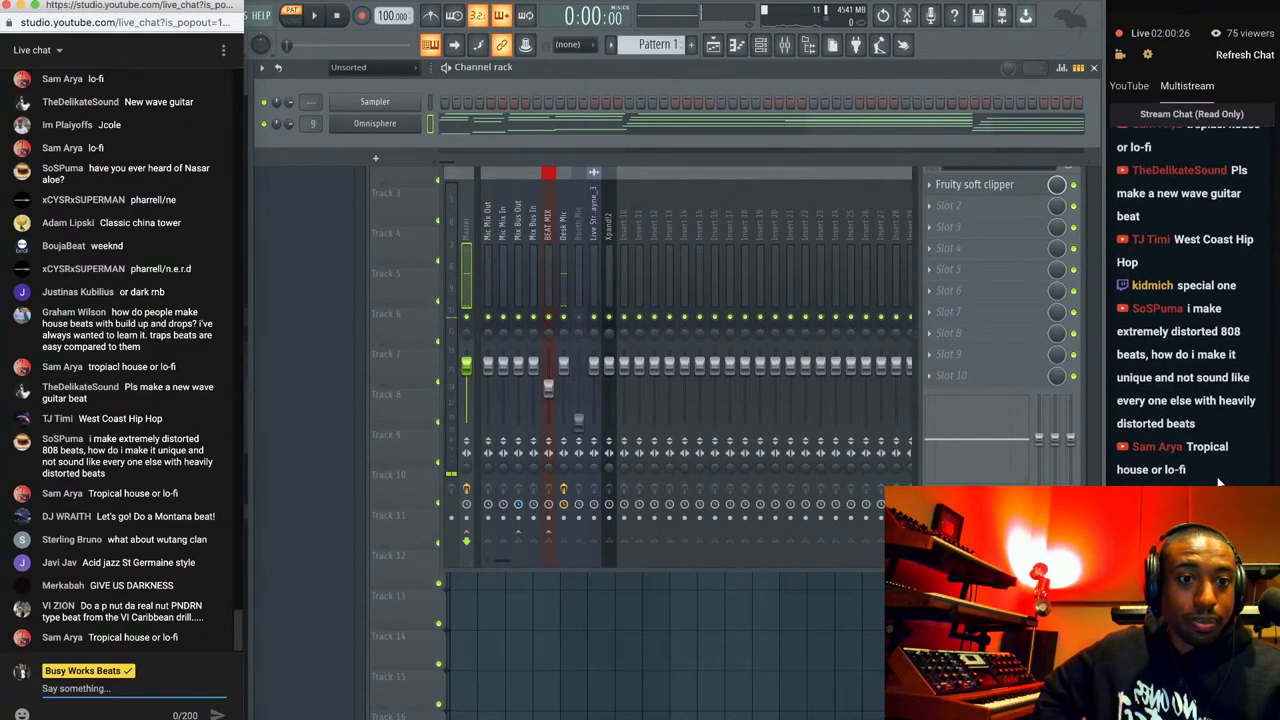
scroll(1219, 481, up, 3)
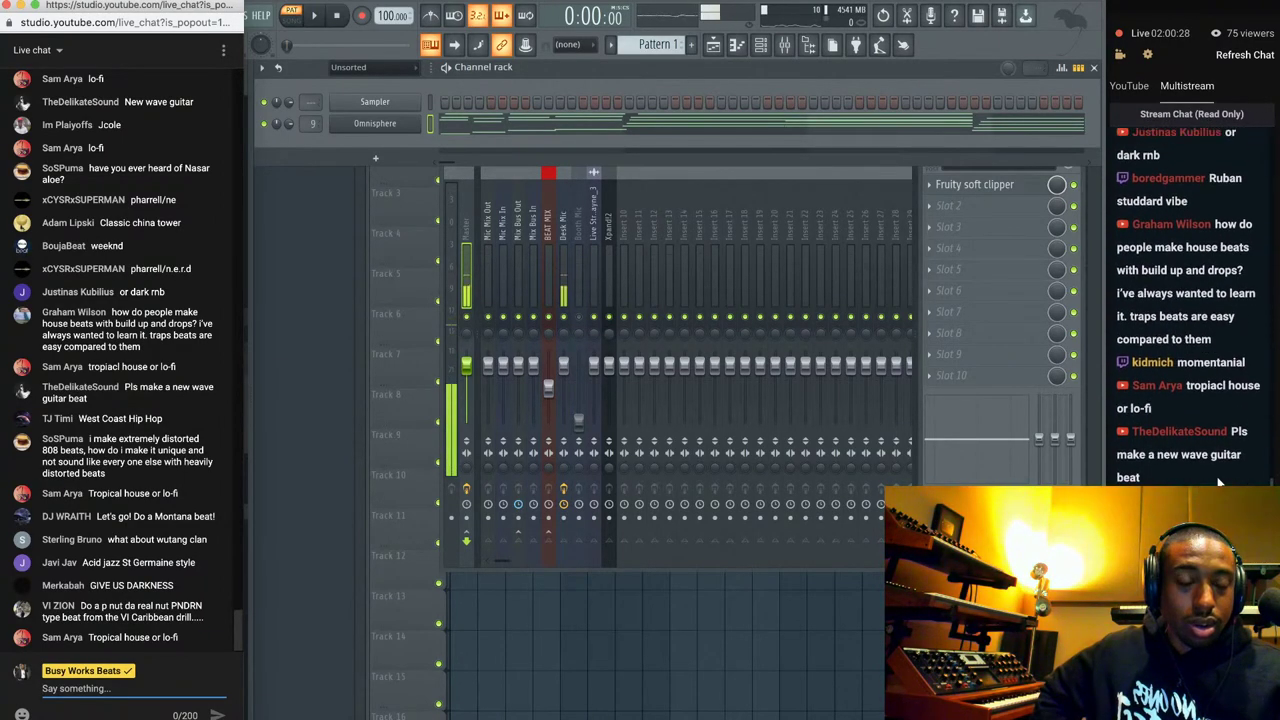
scroll(1219, 481, up, 3)
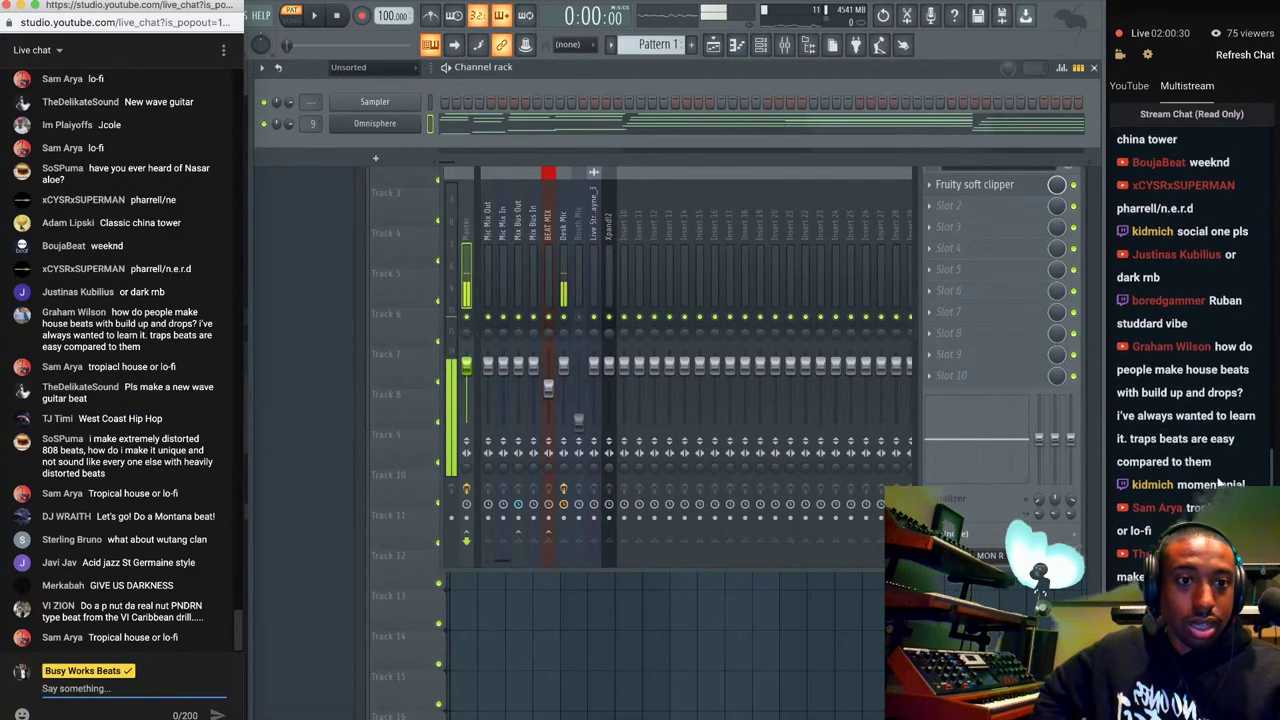
scroll(1219, 481, up, 4)
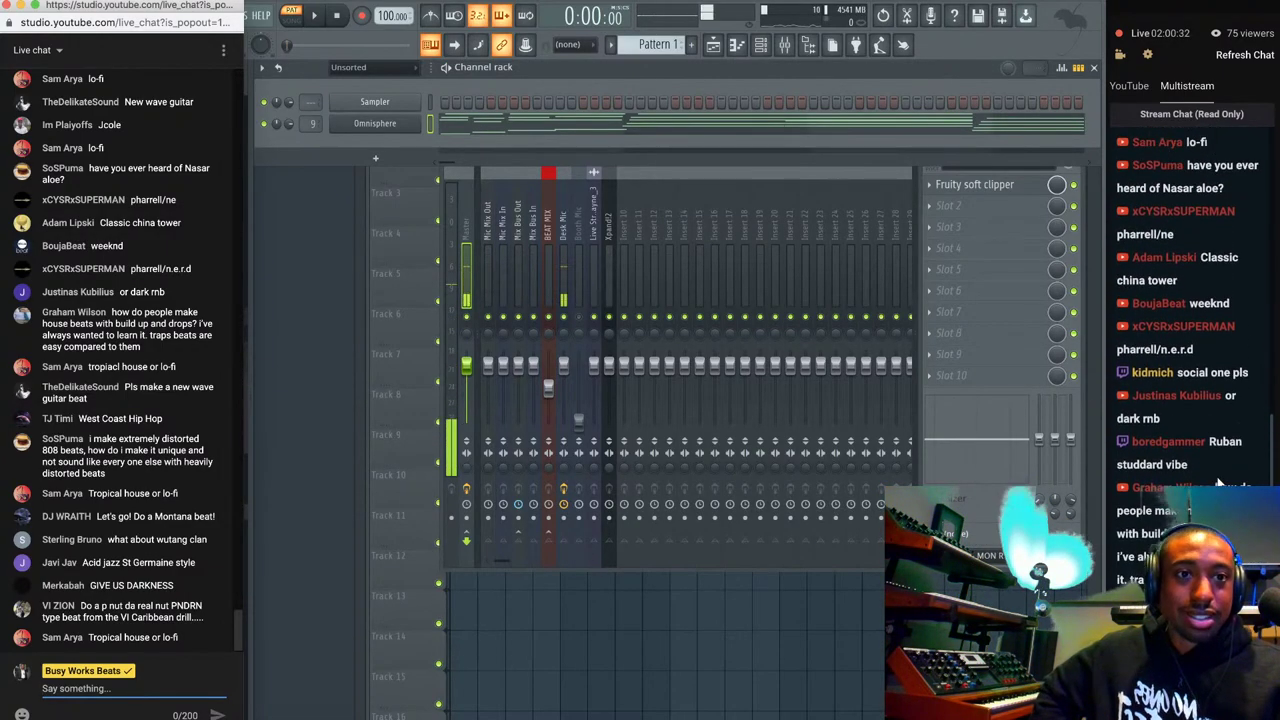
scroll(1219, 481, down, 10)
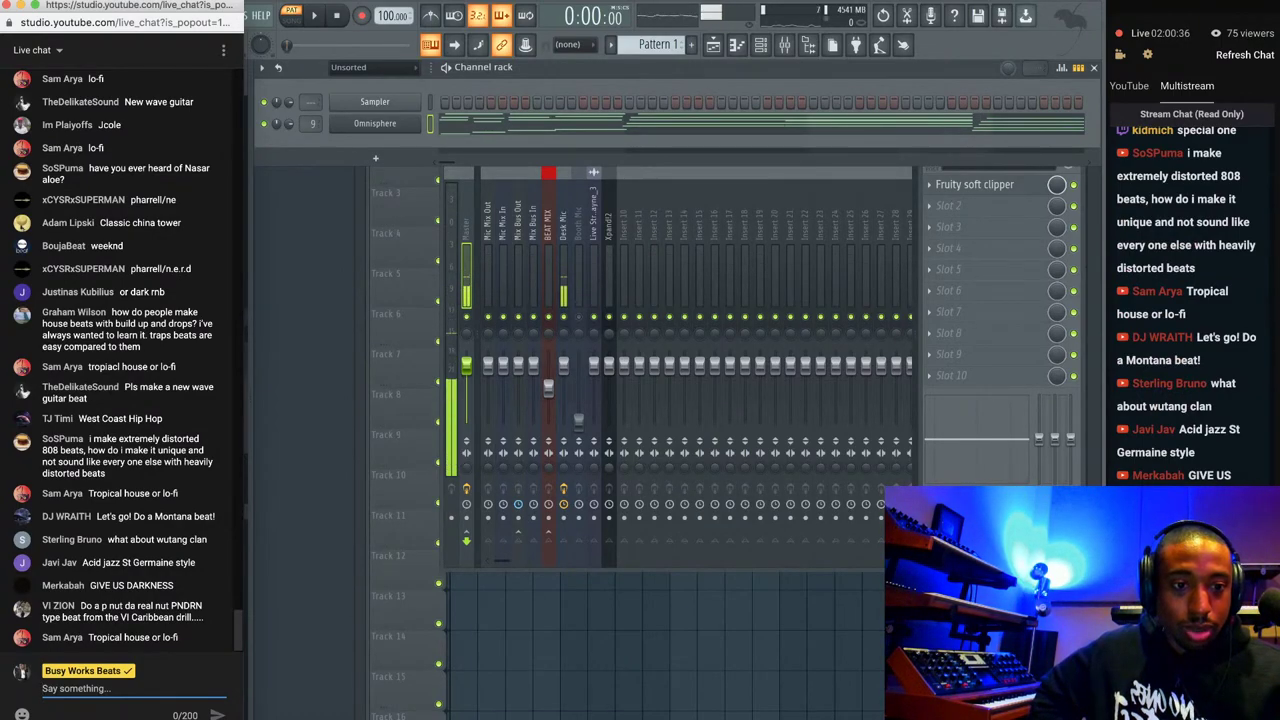
scroll(1186, 303, down, 1)
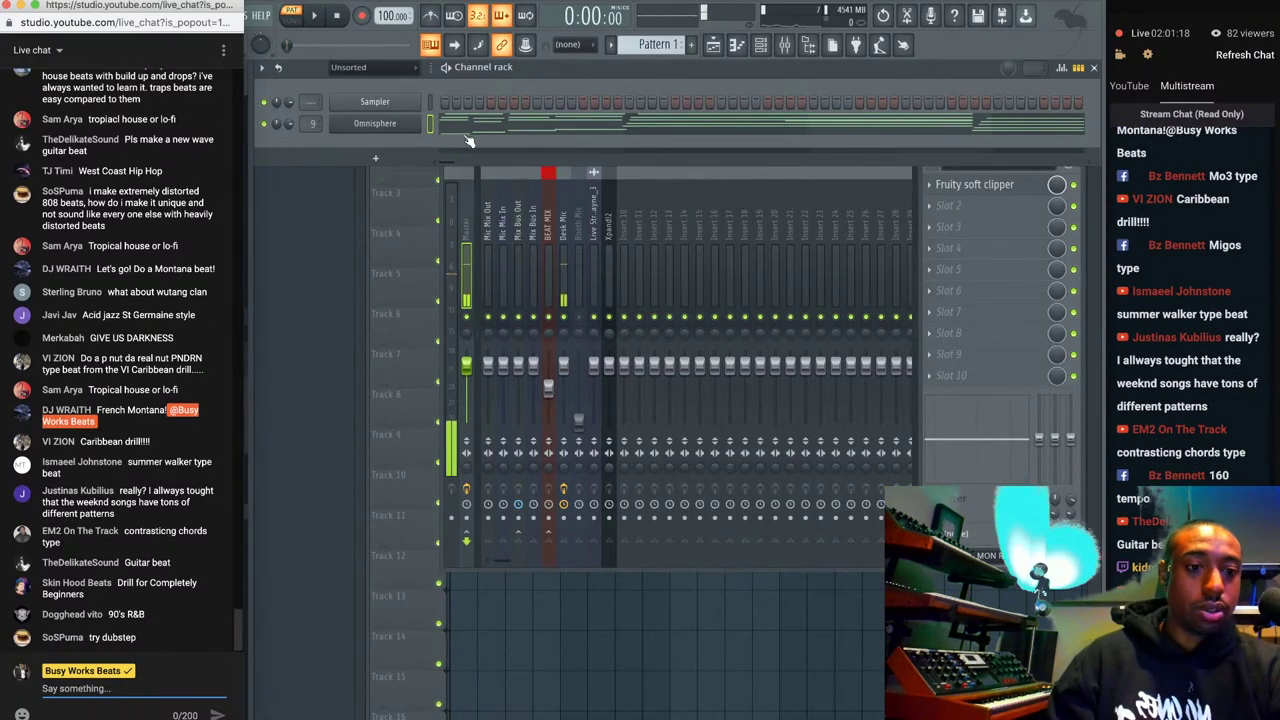
click(651, 66)
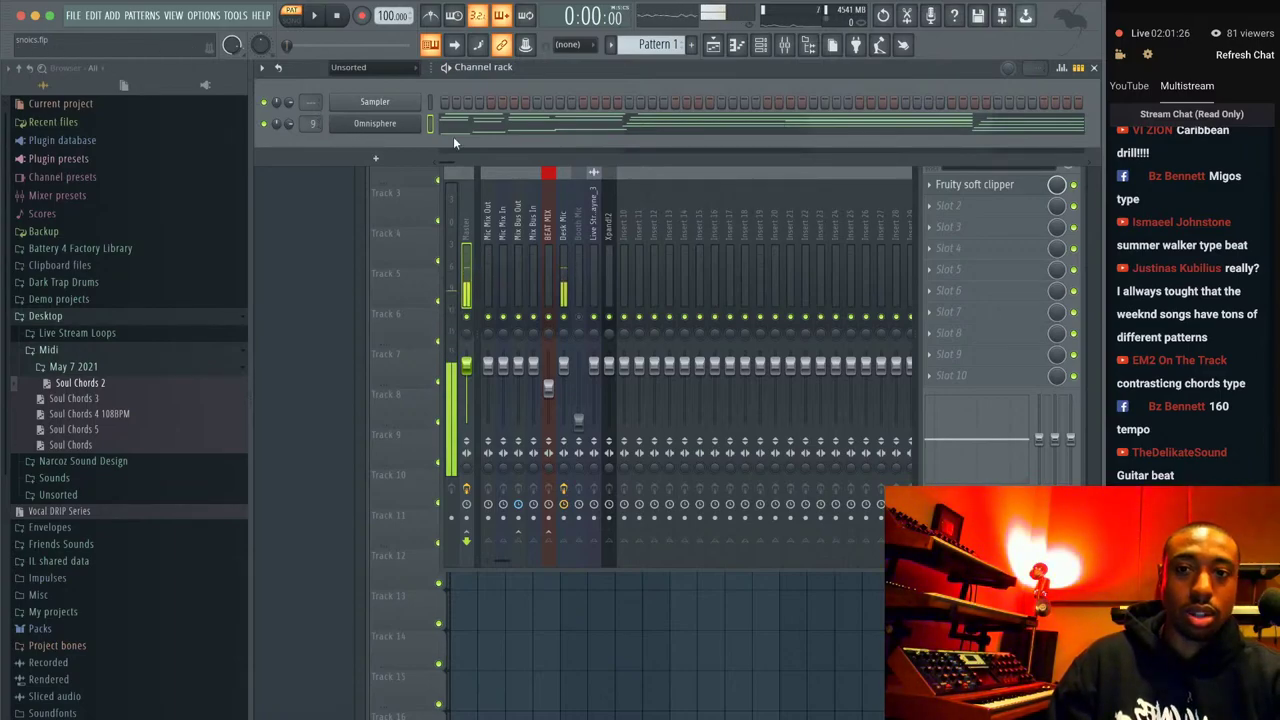
right_click(397, 122)
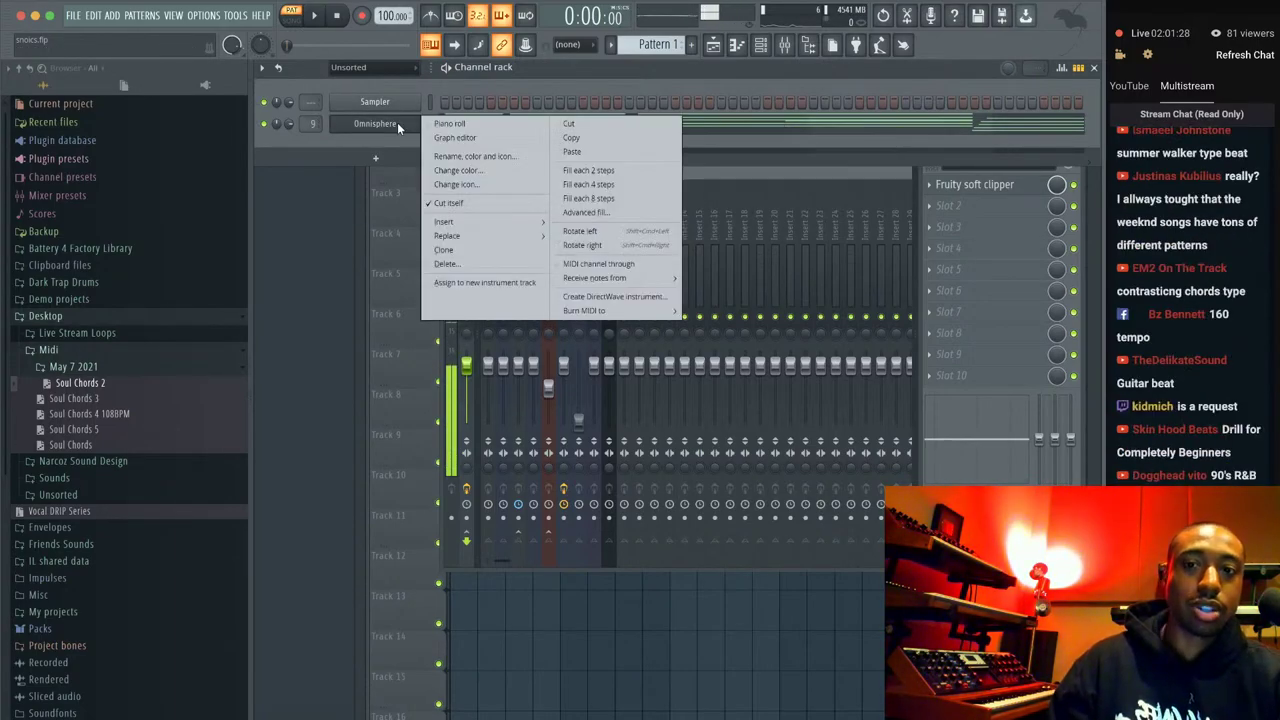
key(alt+Delete)
key(Return)
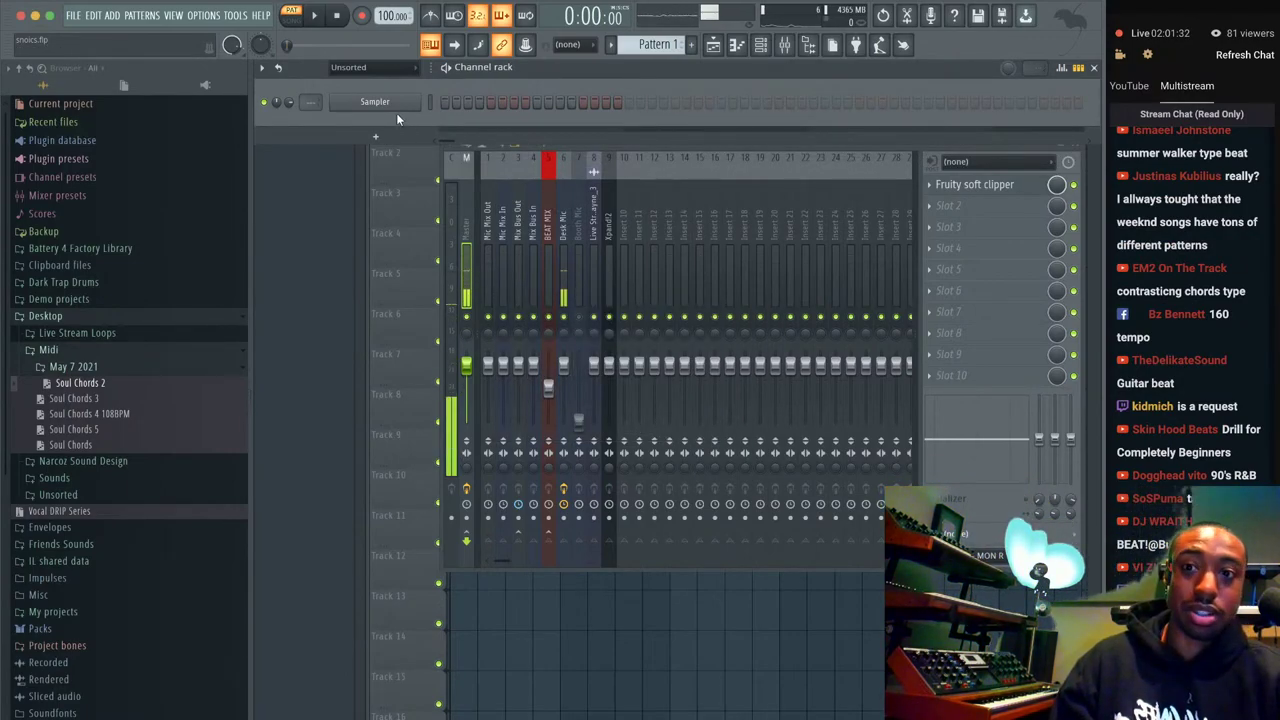
Replace the Sampler channel with Serum, opening its editor on the Init preset.
right_click(397, 108)
mouse_move(473, 226)
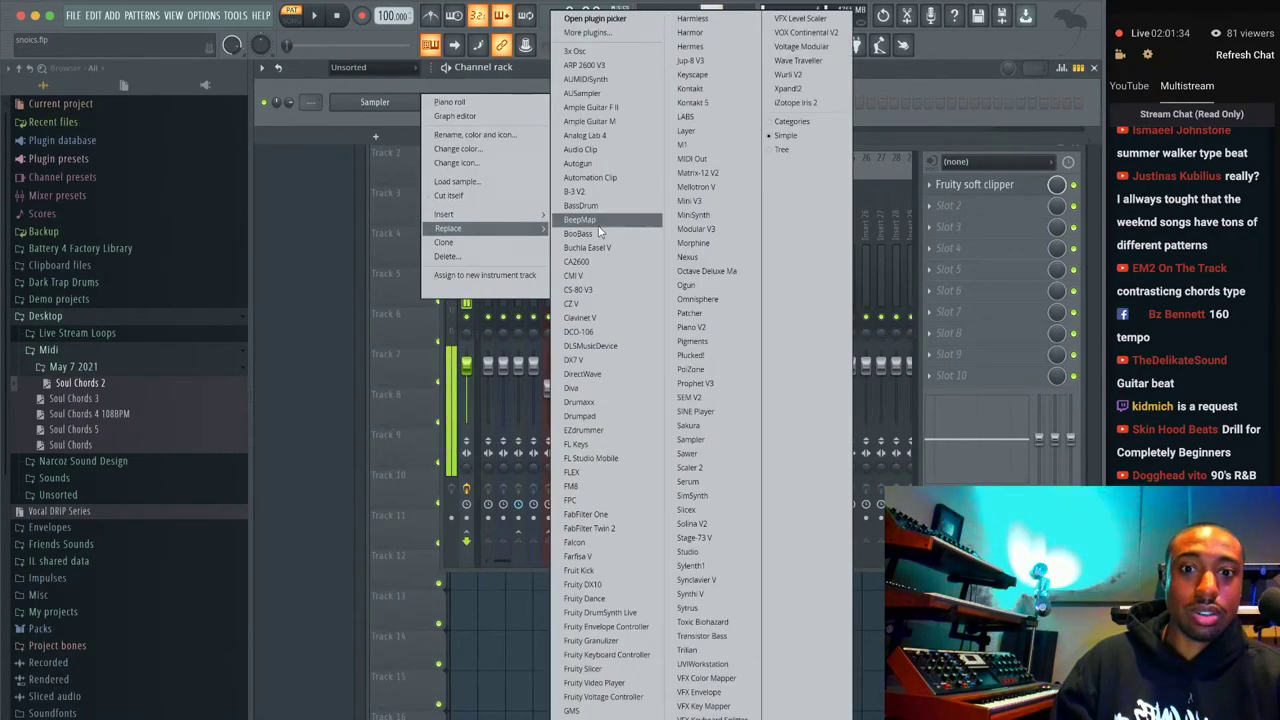
click(703, 481)
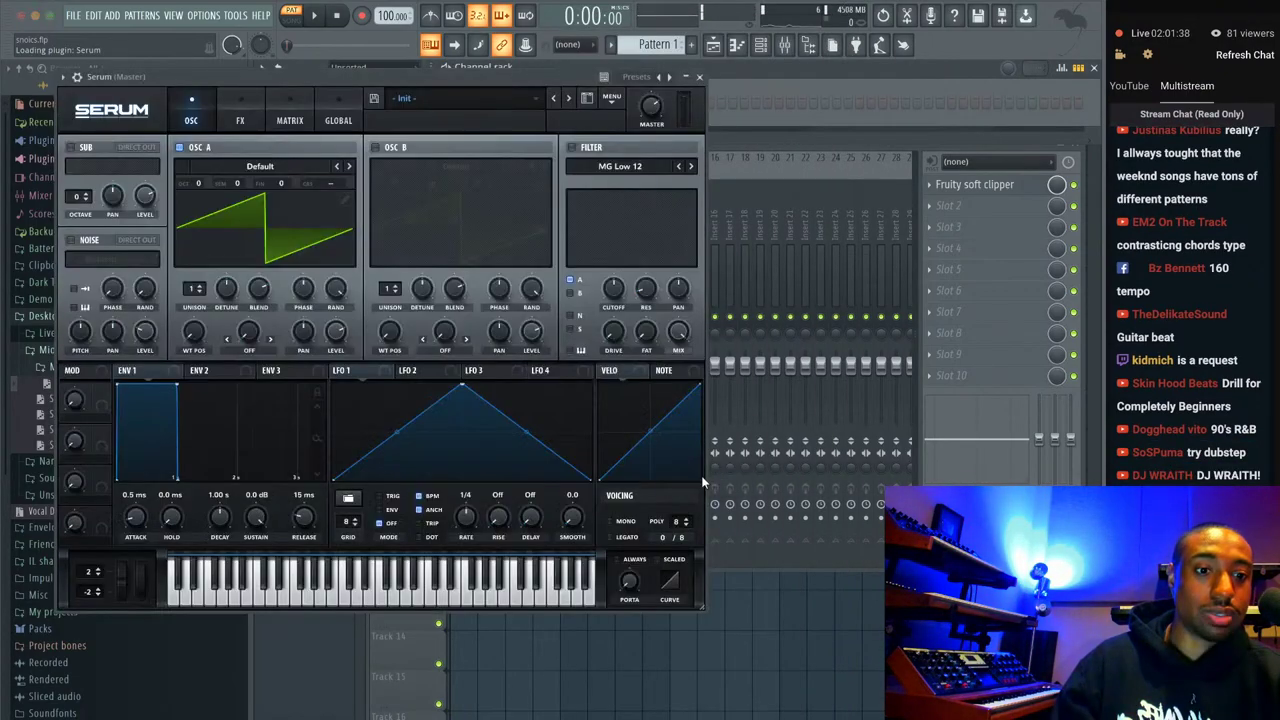
Raise Oscillator A unison to 5 voices, enable Serum's filter and set cutoff near 1815 Hz.
drag(399, 81, 498, 95)
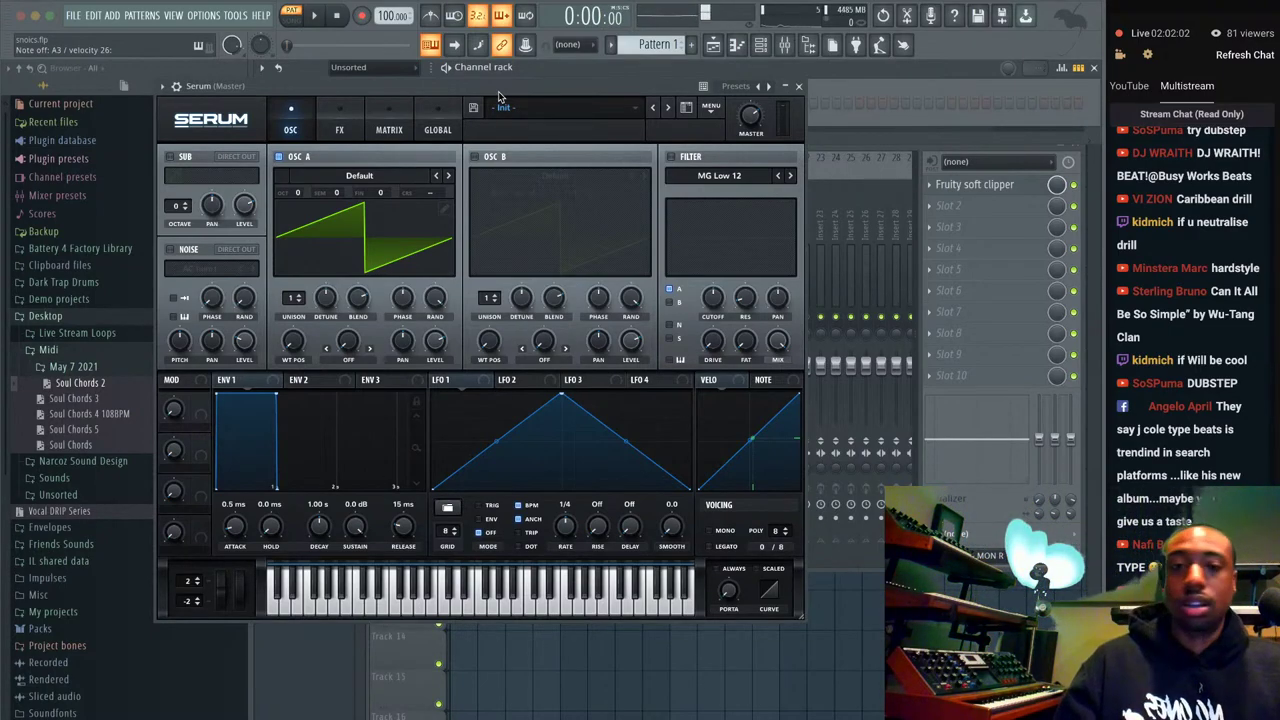
drag(293, 299, 299, 293)
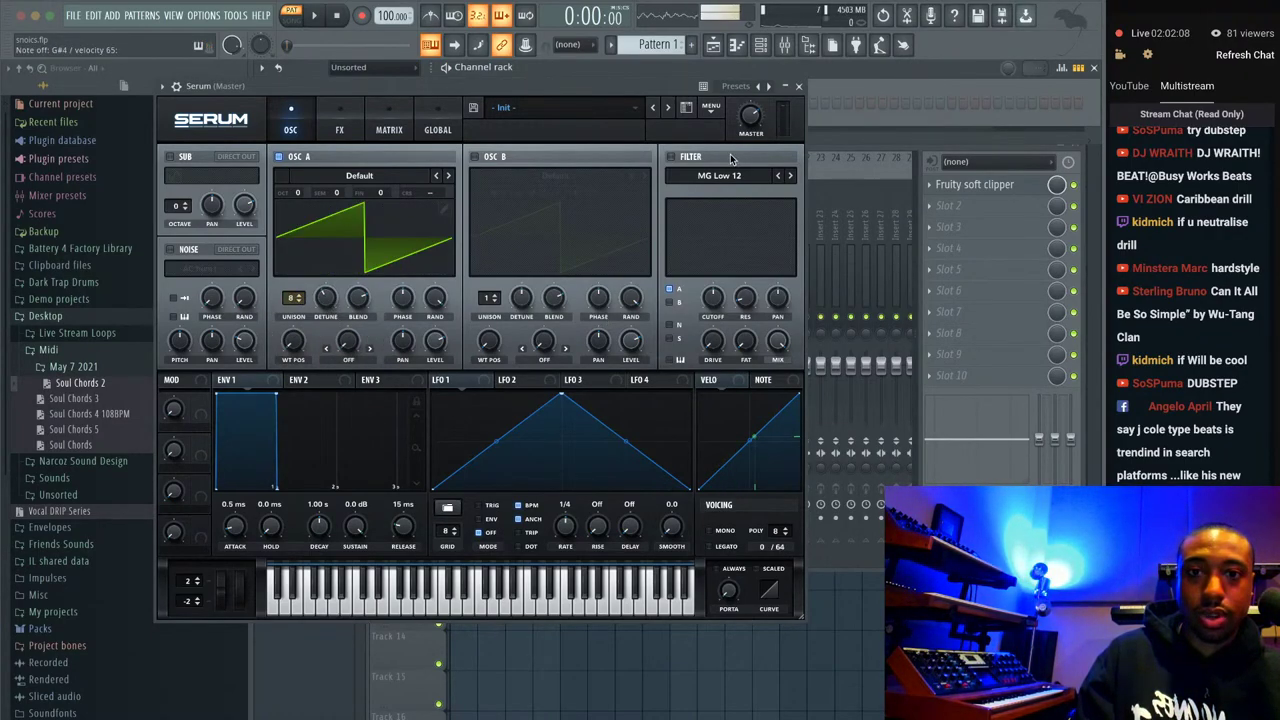
click(671, 157)
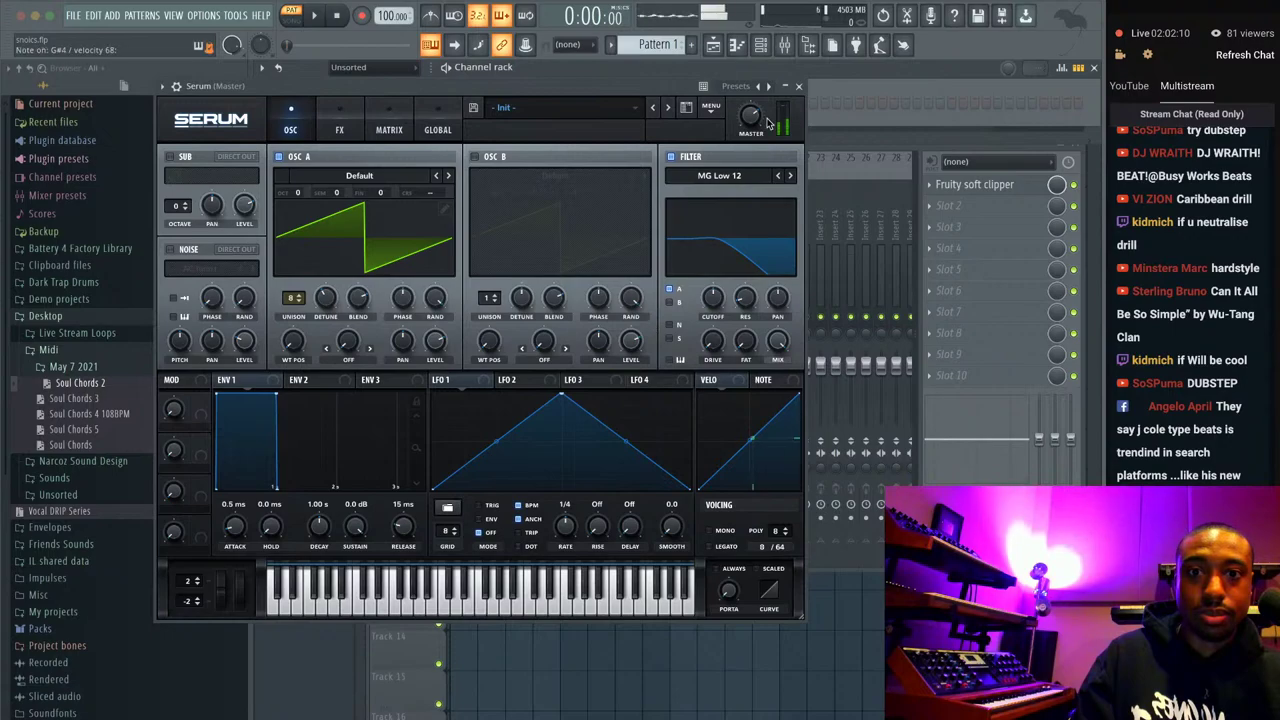
drag(712, 306, 710, 278)
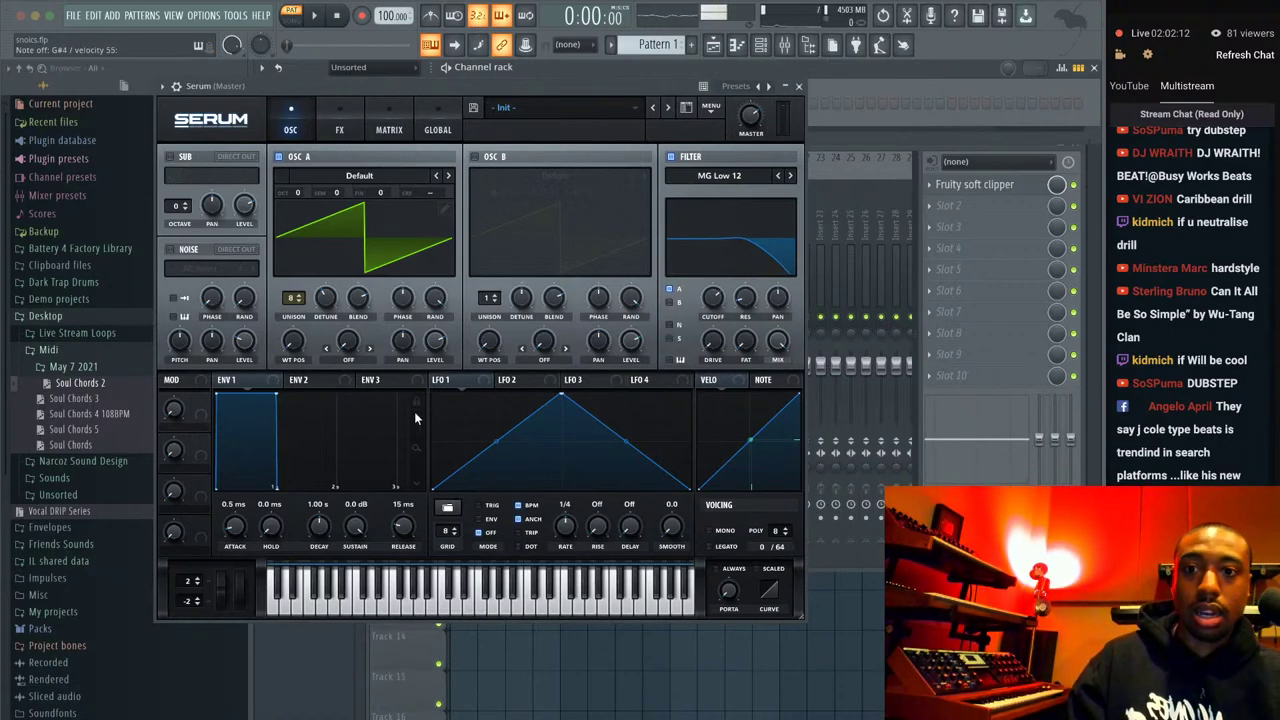
Route Envelope 2 to an Oscillator A setting and lengthen its attack to 0.7 ms.
click(297, 384)
drag(305, 383, 446, 193)
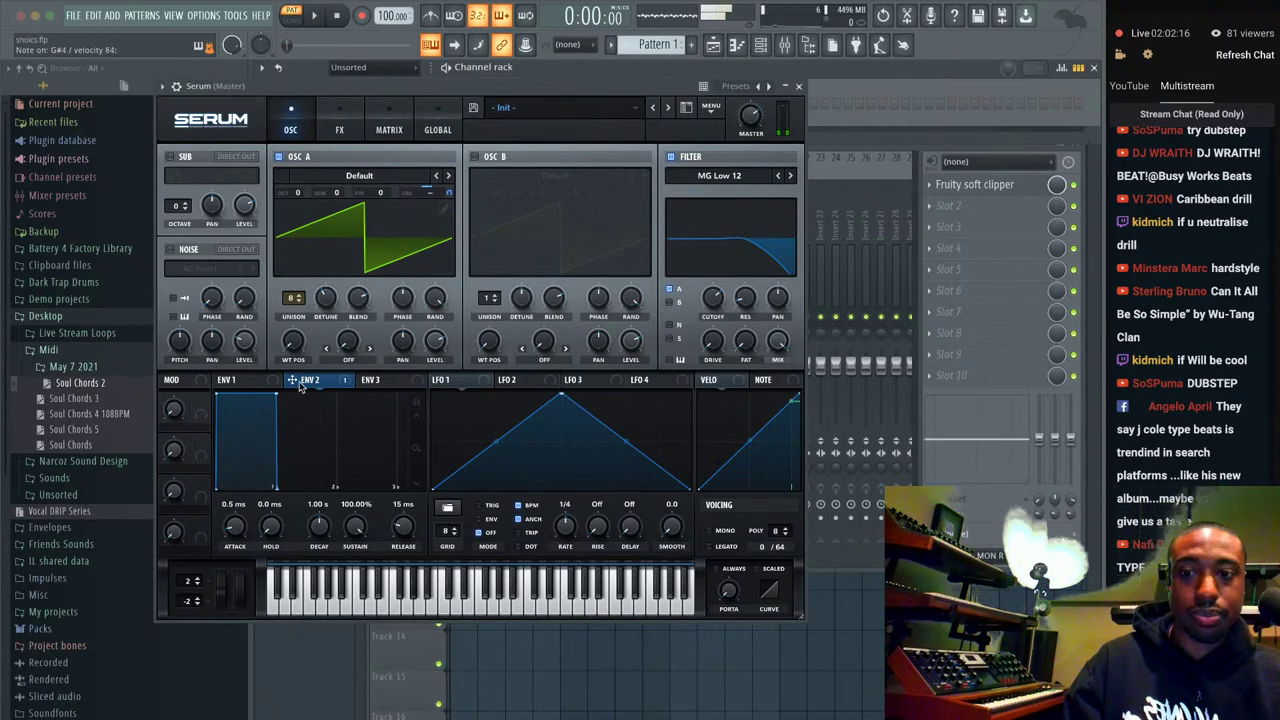
drag(236, 533, 234, 507)
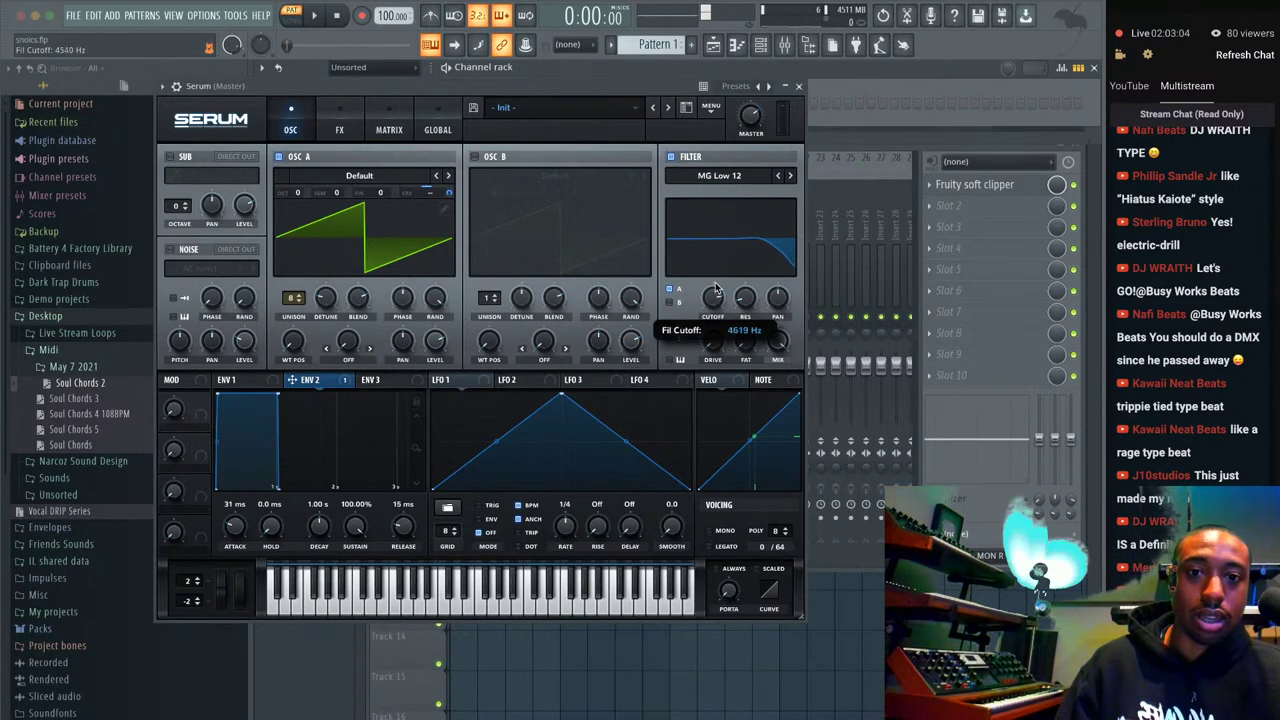
Route Envelope 3 to OSC A unison detune and drop its sustain to 0%.
scroll(324, 297, down, 1)
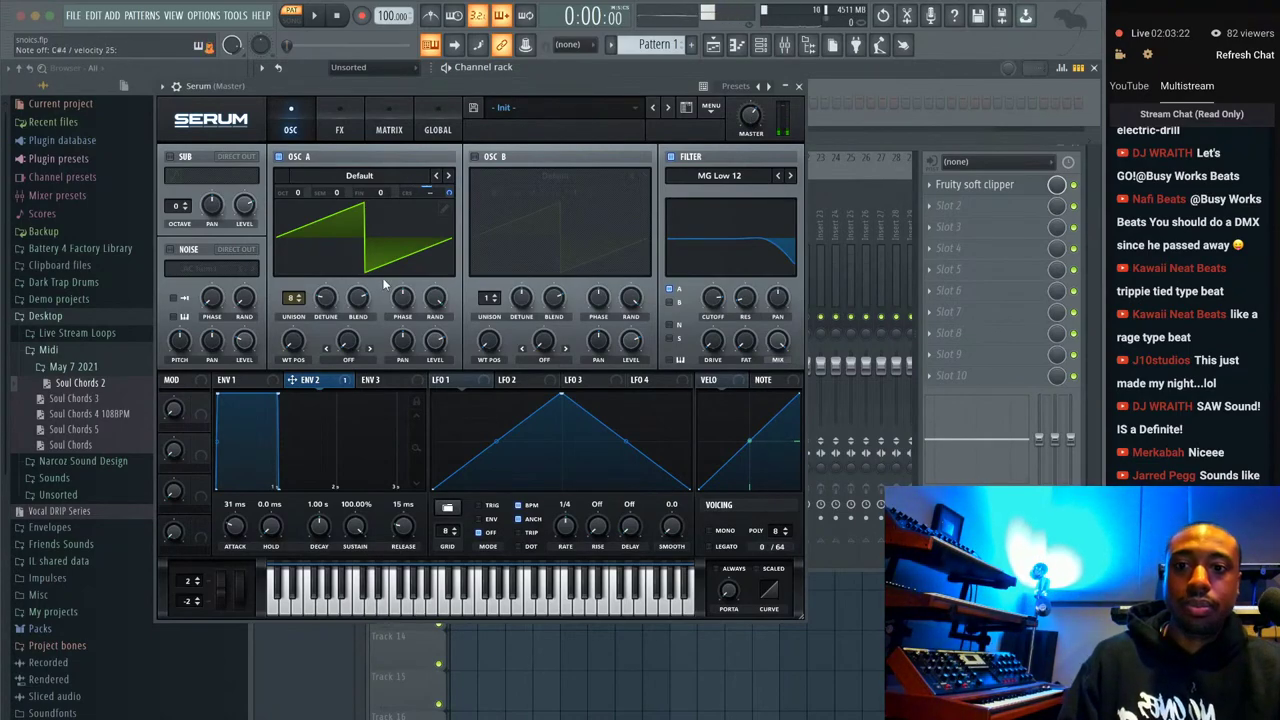
click(370, 380)
drag(312, 381, 327, 305)
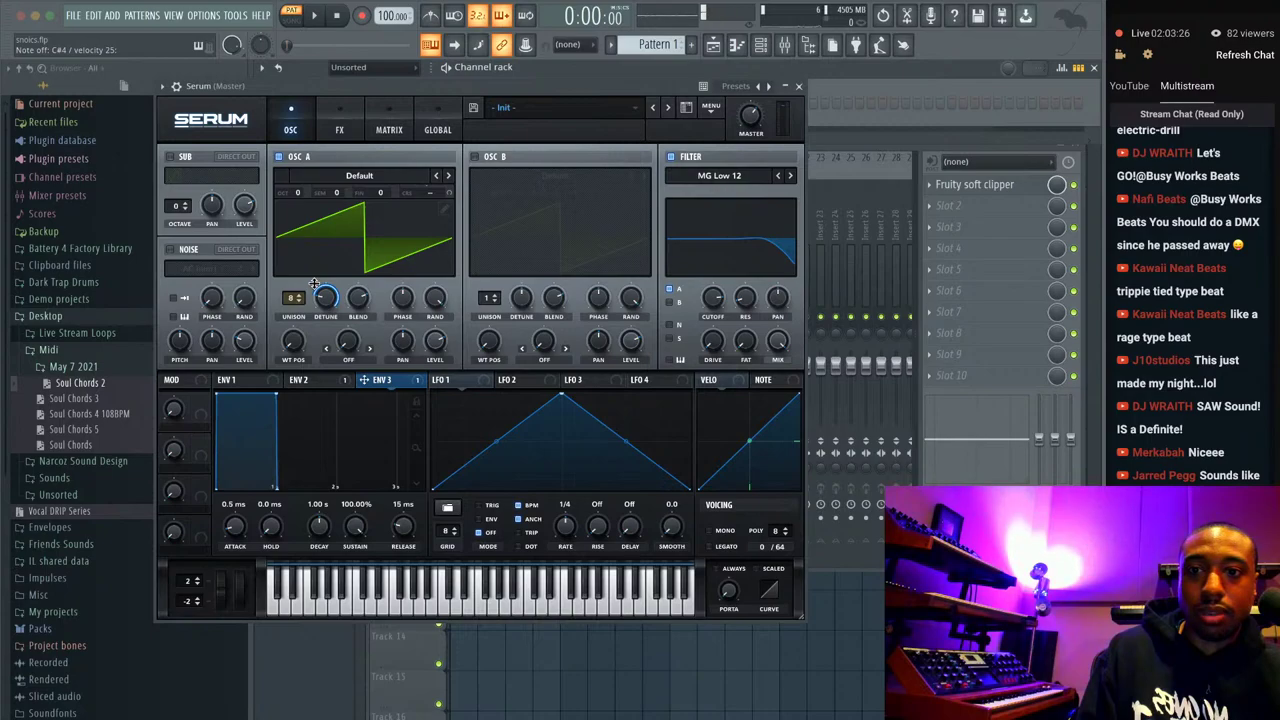
drag(358, 525, 315, 540)
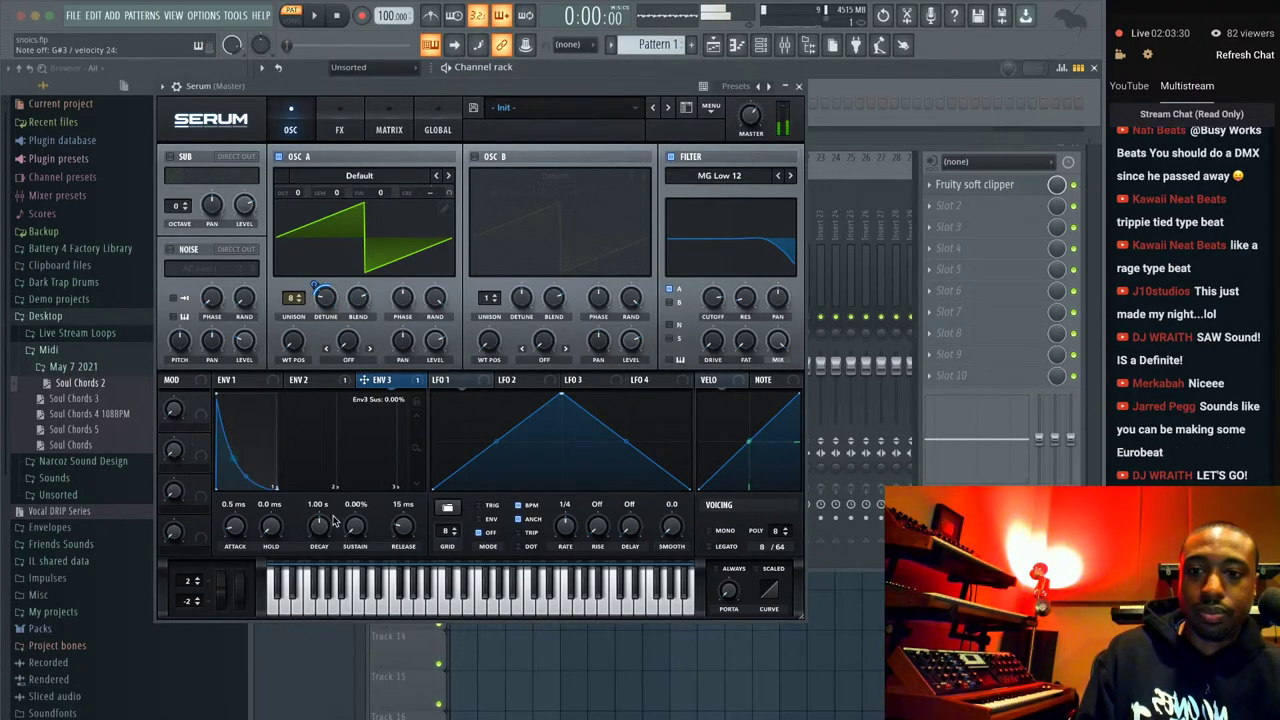
Raise unison detune to 0.23, set Env 3 depth to -25, and check the detune's modulators.
mouse_move(326, 302)
drag(326, 302, 316, 280)
drag(314, 318, 314, 335)
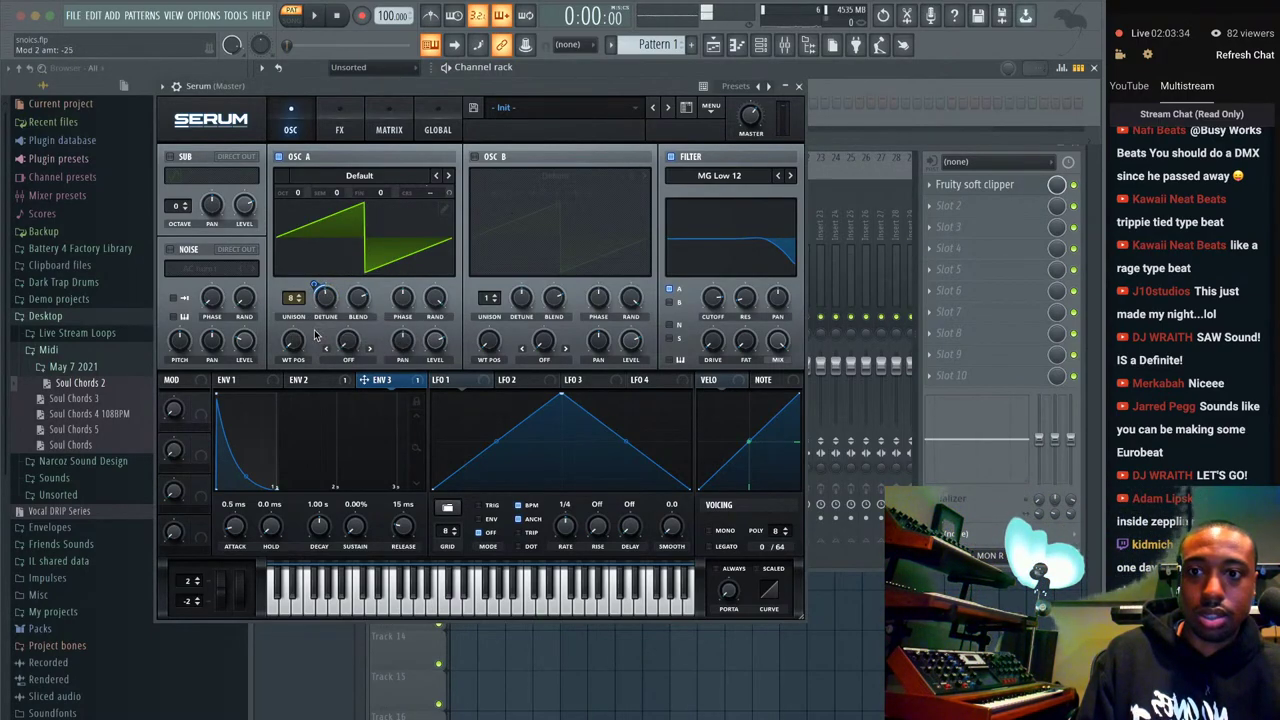
right_click(325, 302)
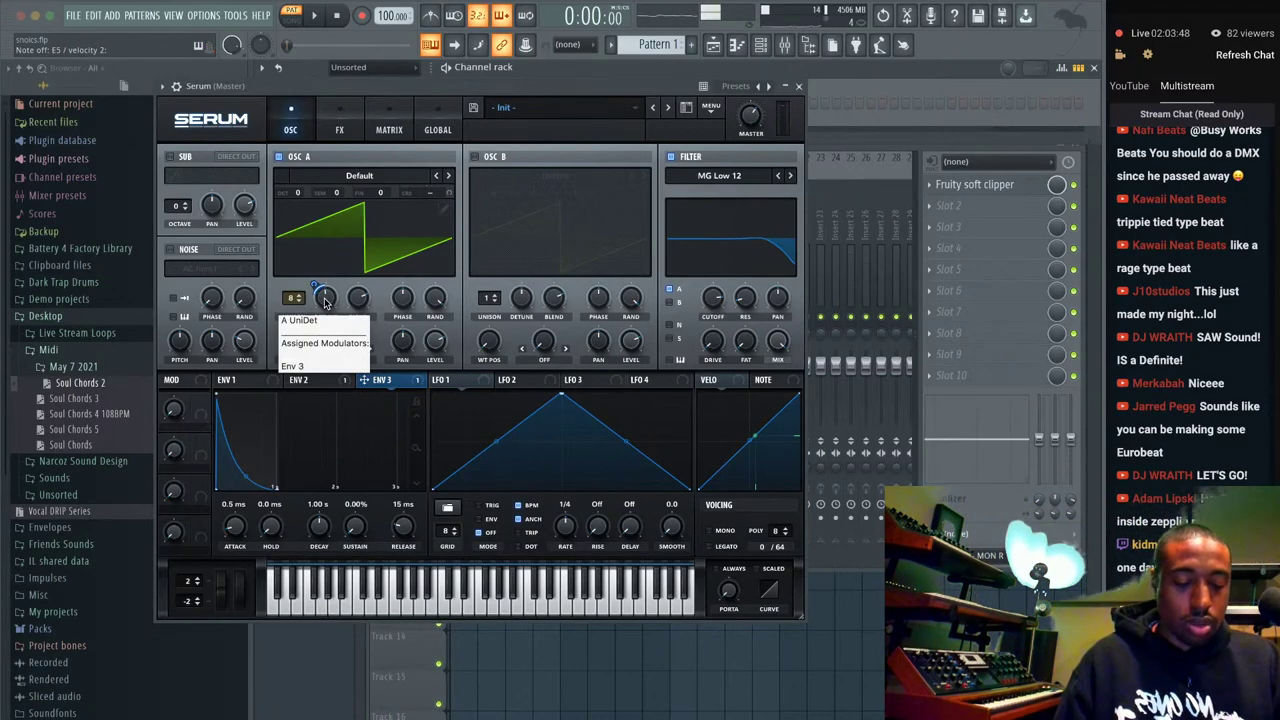
click(840, 10)
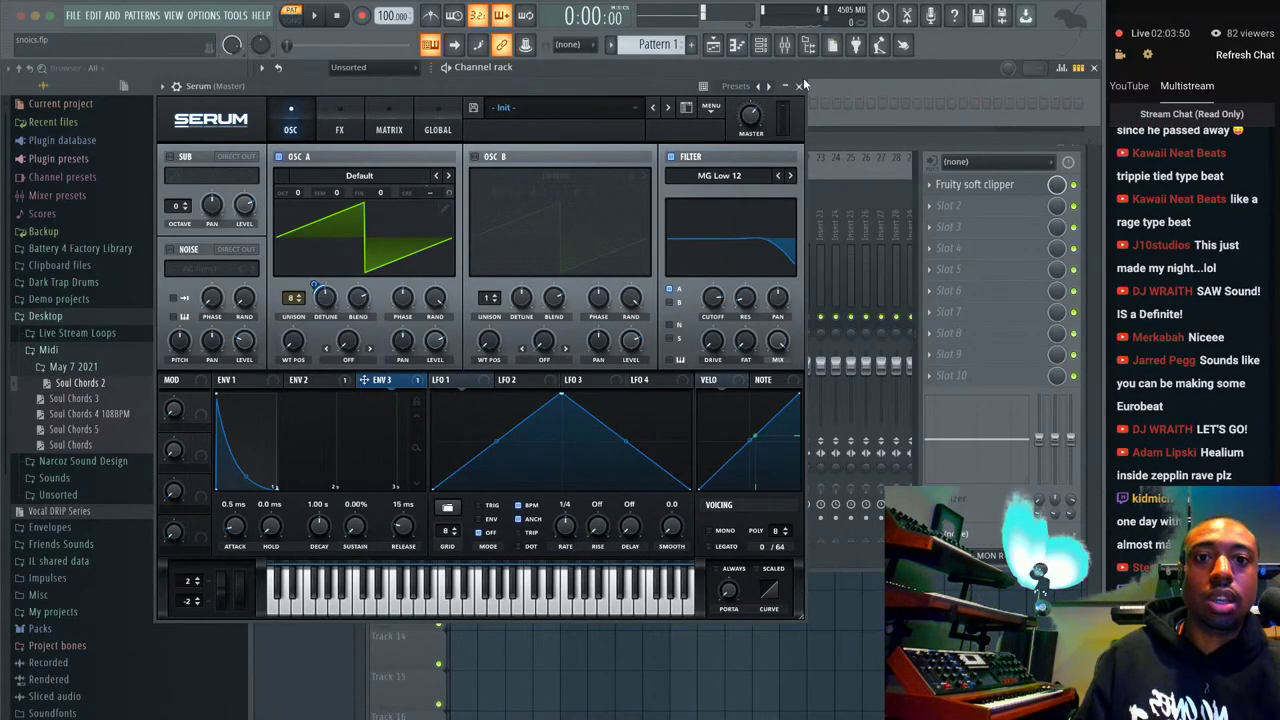
Turn on the metronome and raise the tempo to 108 BPM while auditioning playback.
click(800, 84)
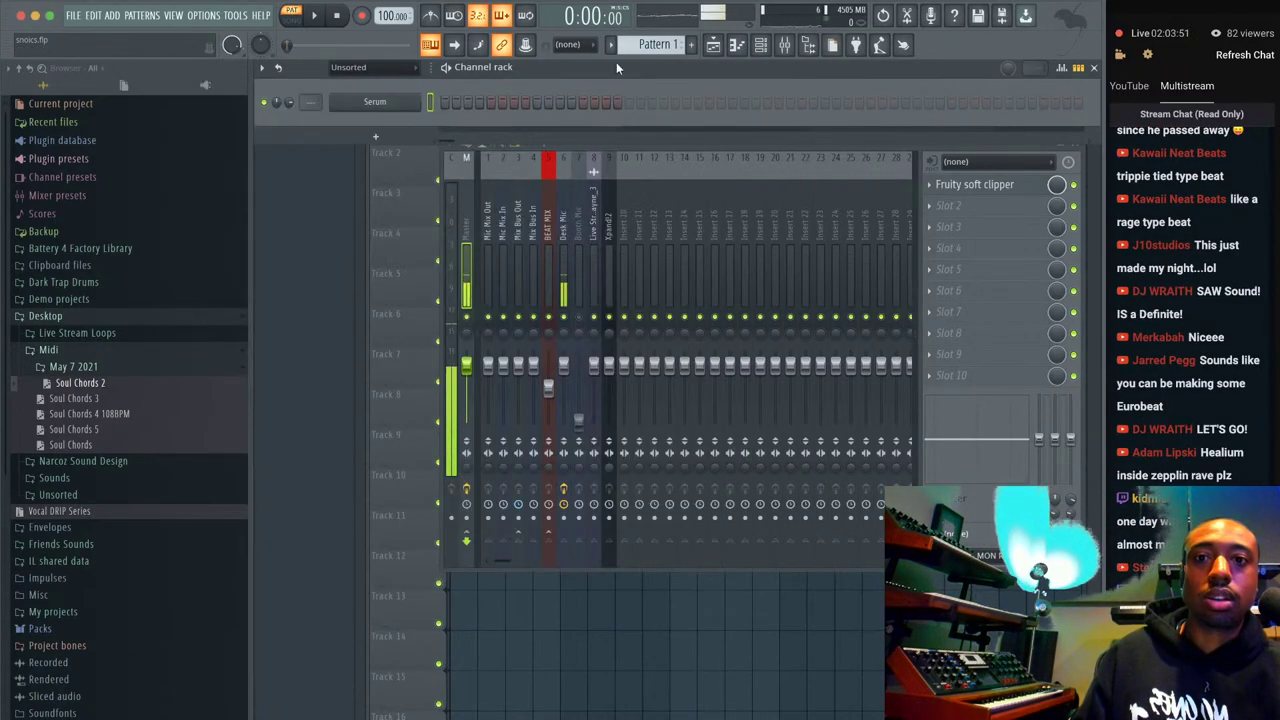
click(572, 322)
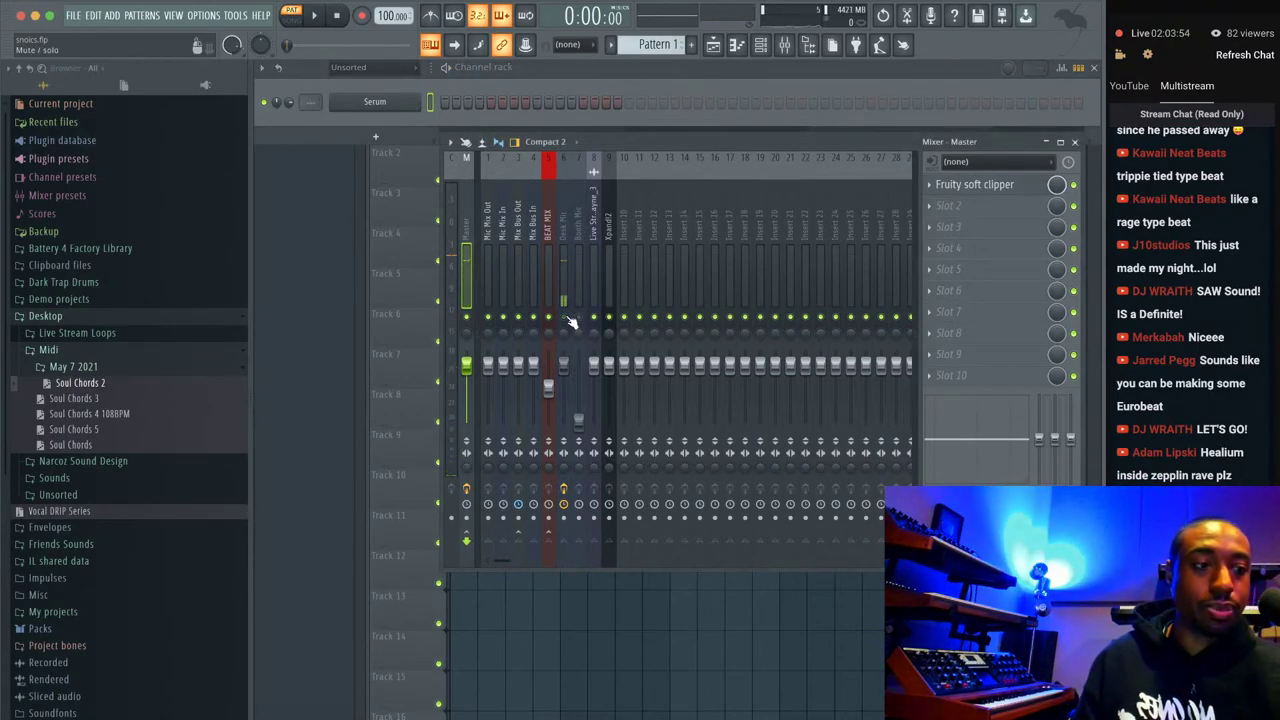
click(563, 270)
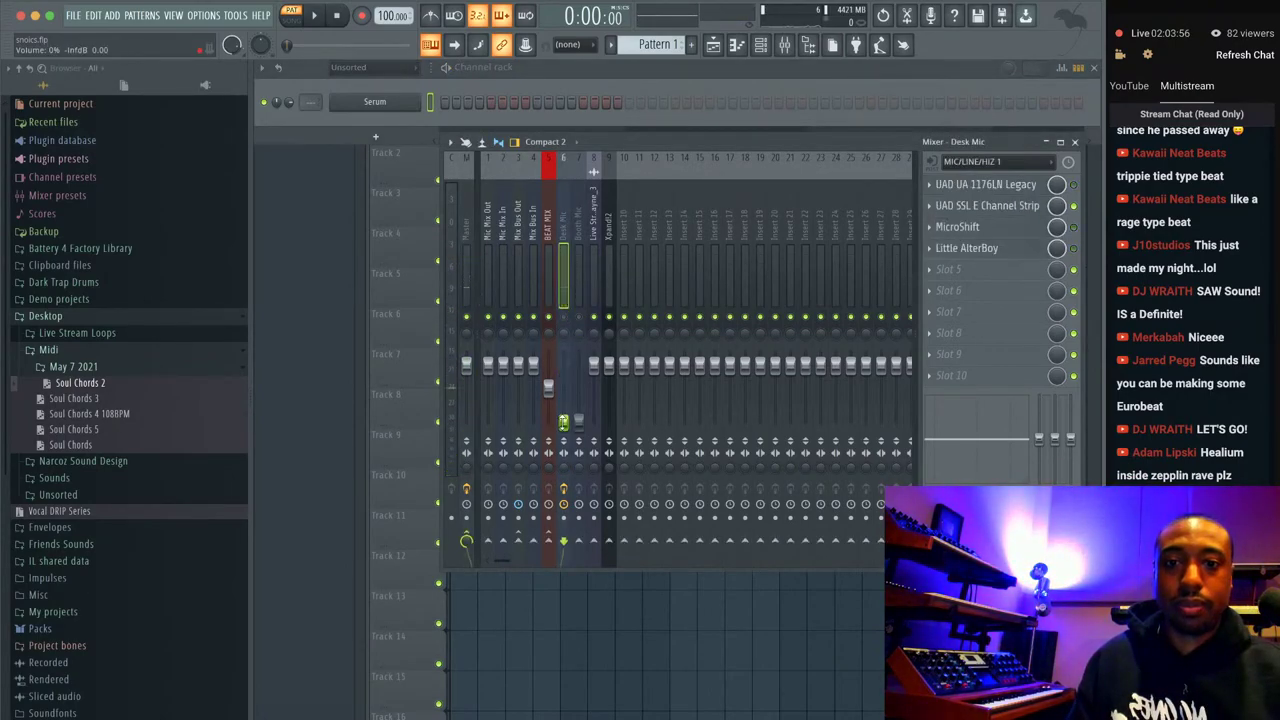
click(430, 15)
key(space)
drag(392, 15, 392, 8)
key(space)
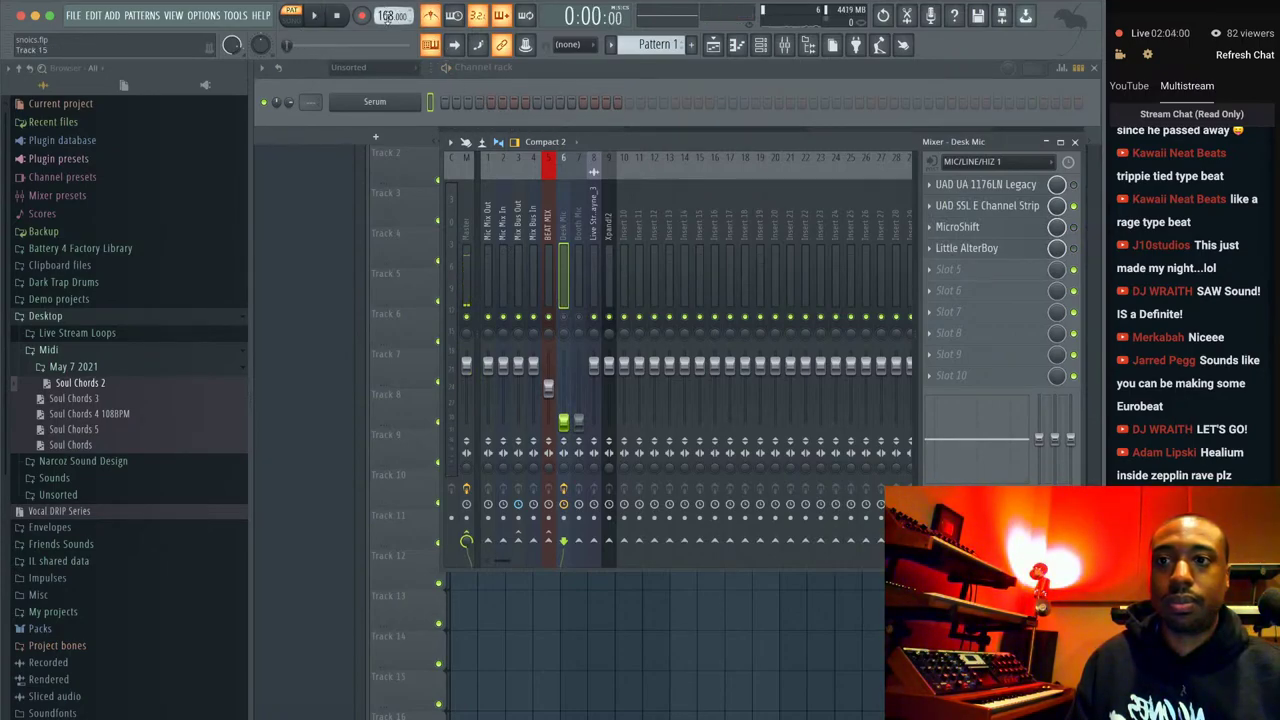
Set the recording mode to Notes and automation.
right_click(428, 100)
key(Escape)
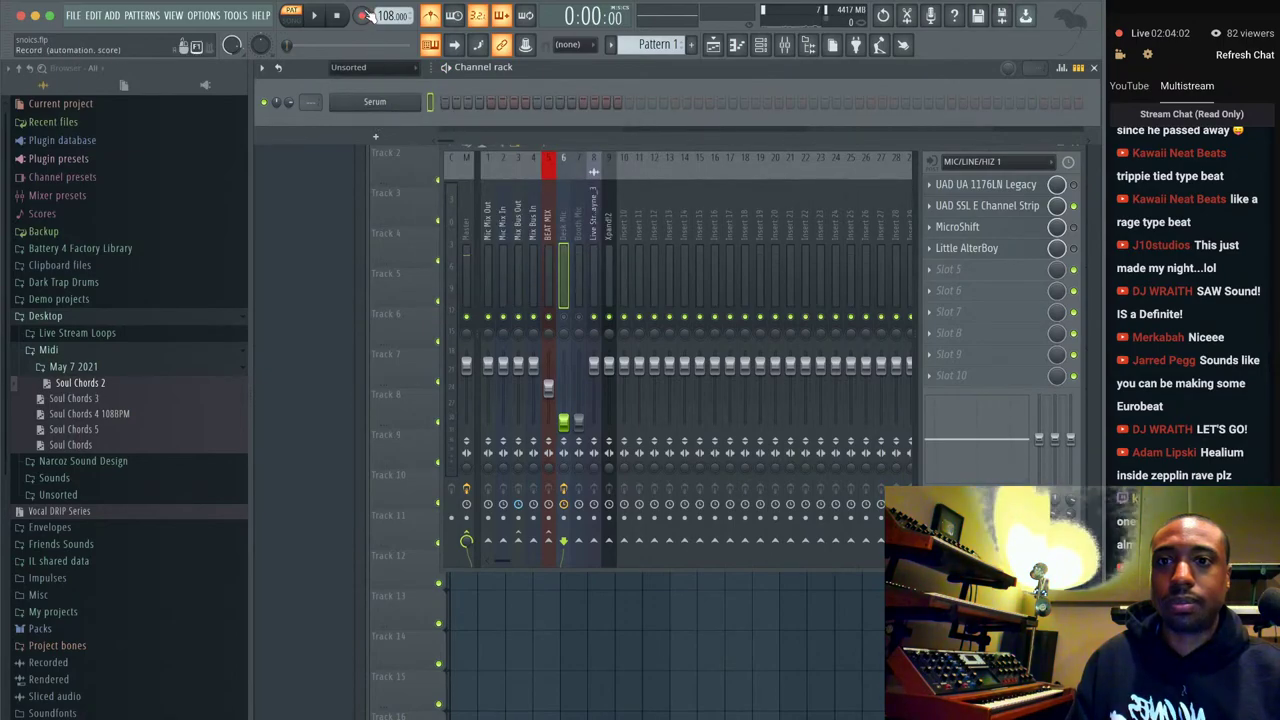
key(r)
click(640, 446)
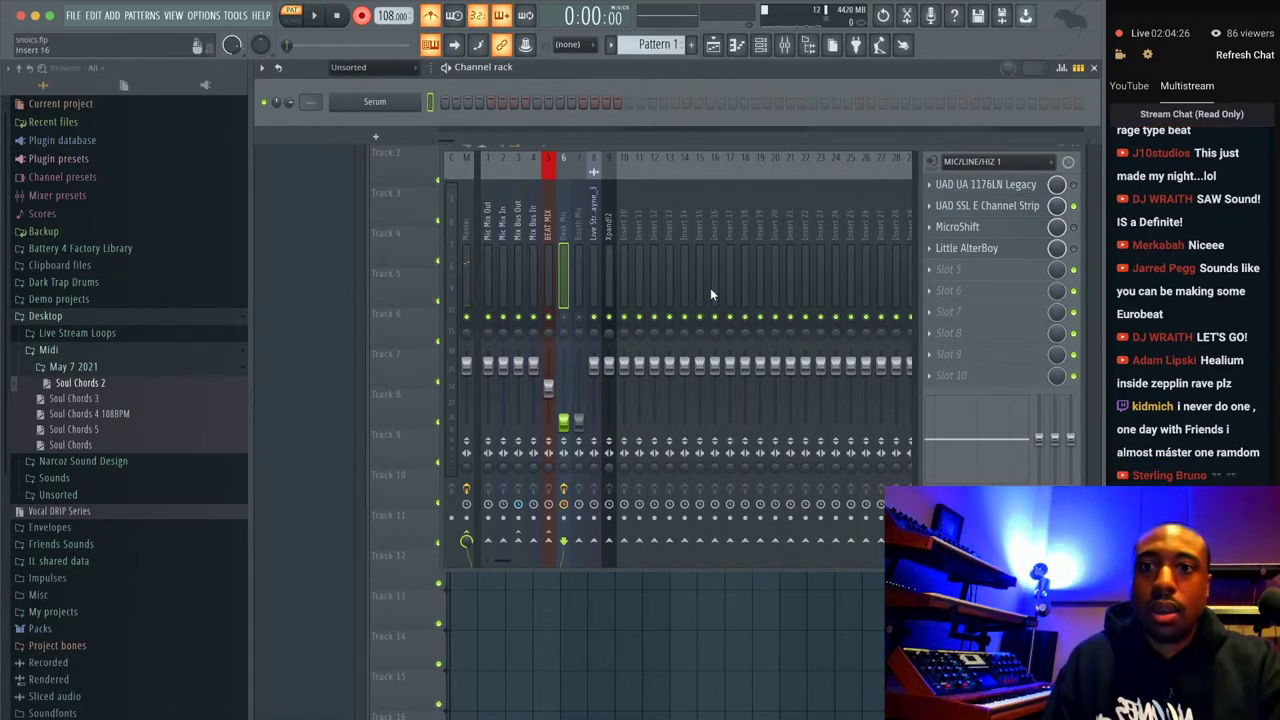
Take OSC A out of Serum's filter path.
click(402, 103)
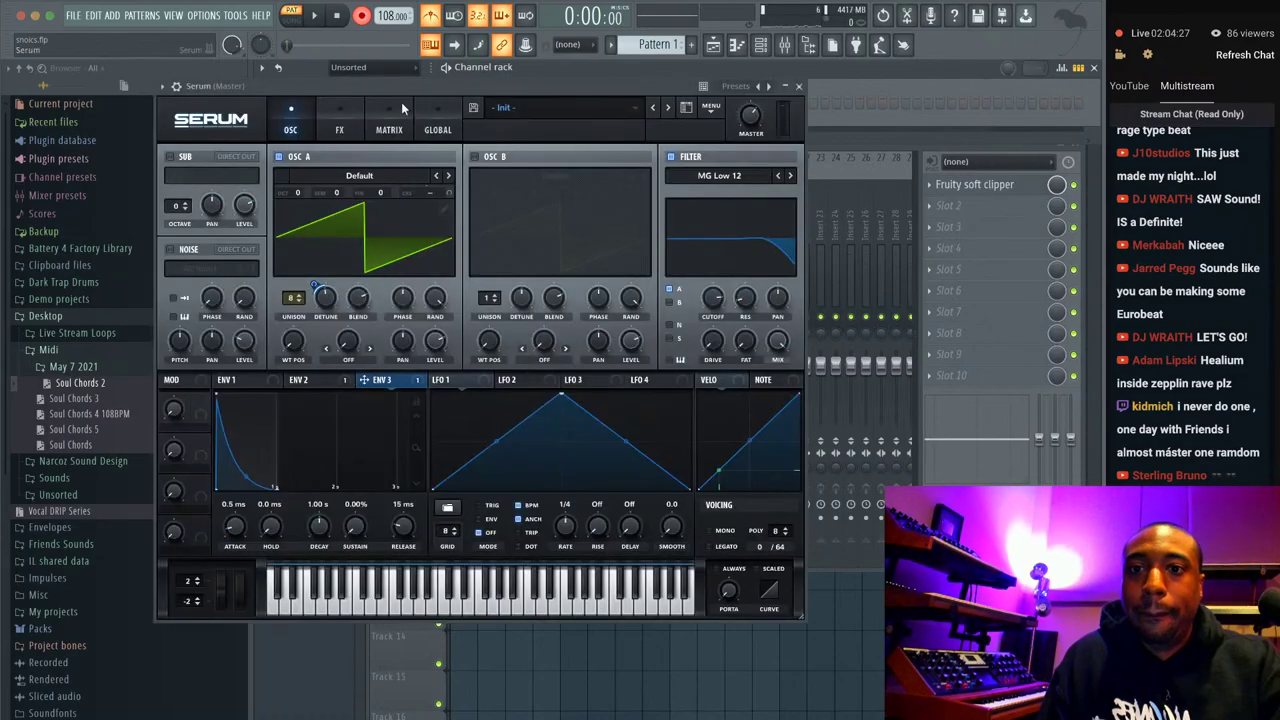
click(679, 290)
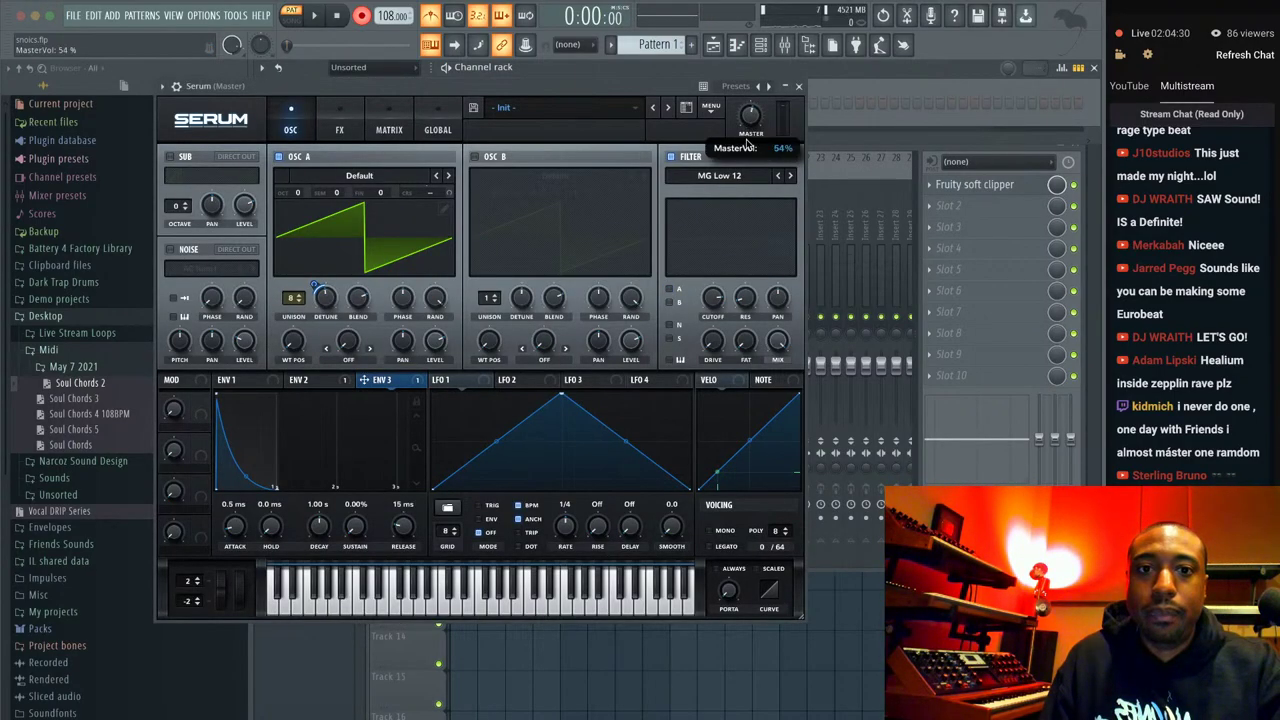
click(799, 86)
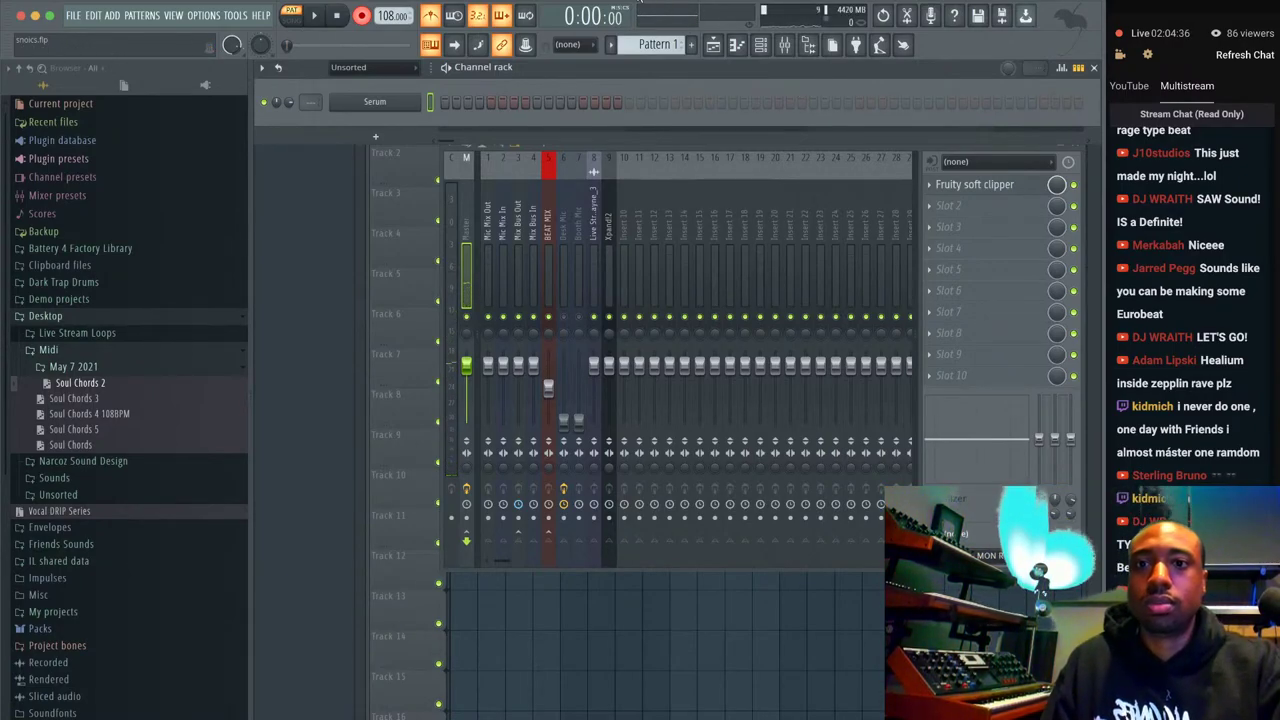
Record a live chord take into the Serum channel after a count-in, then play it back.
key(space)
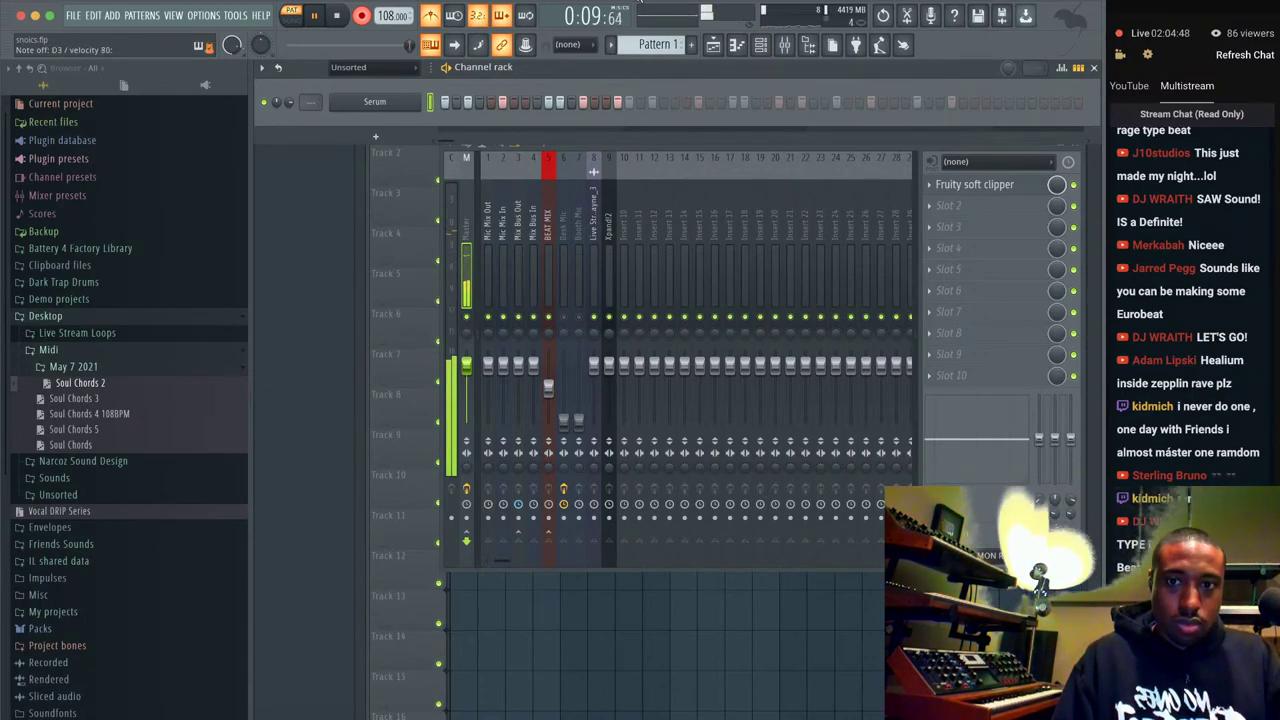
key(space)
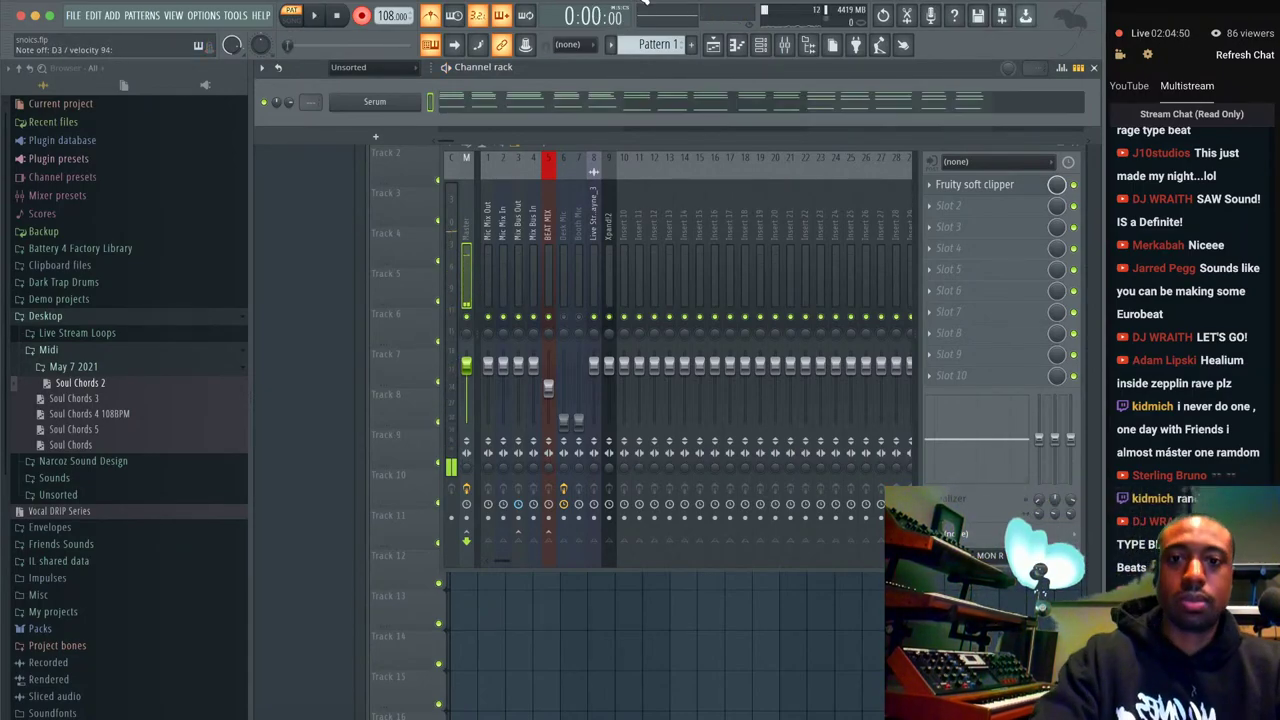
key(space)
In the piano roll, move the bar-5 chord notes and the five D3 notes one bar earlier.
click(545, 100)
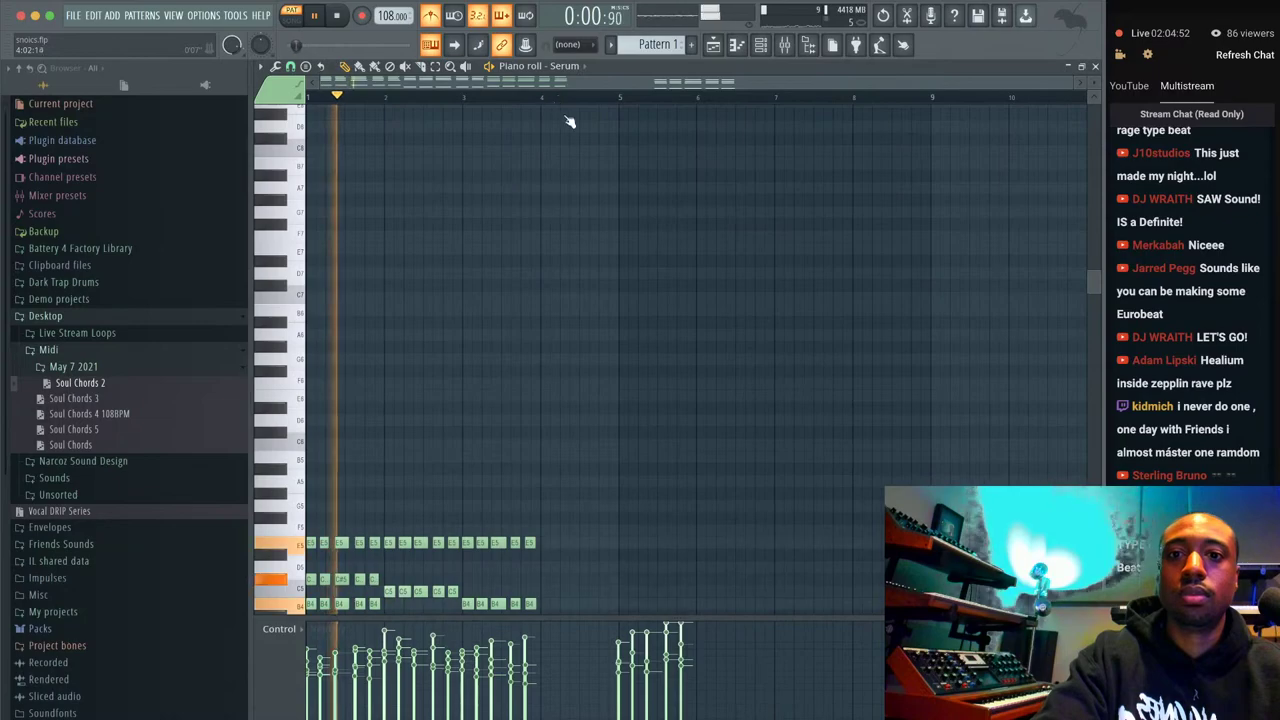
scroll(650, 247, down, 2)
drag(712, 316, 590, 600)
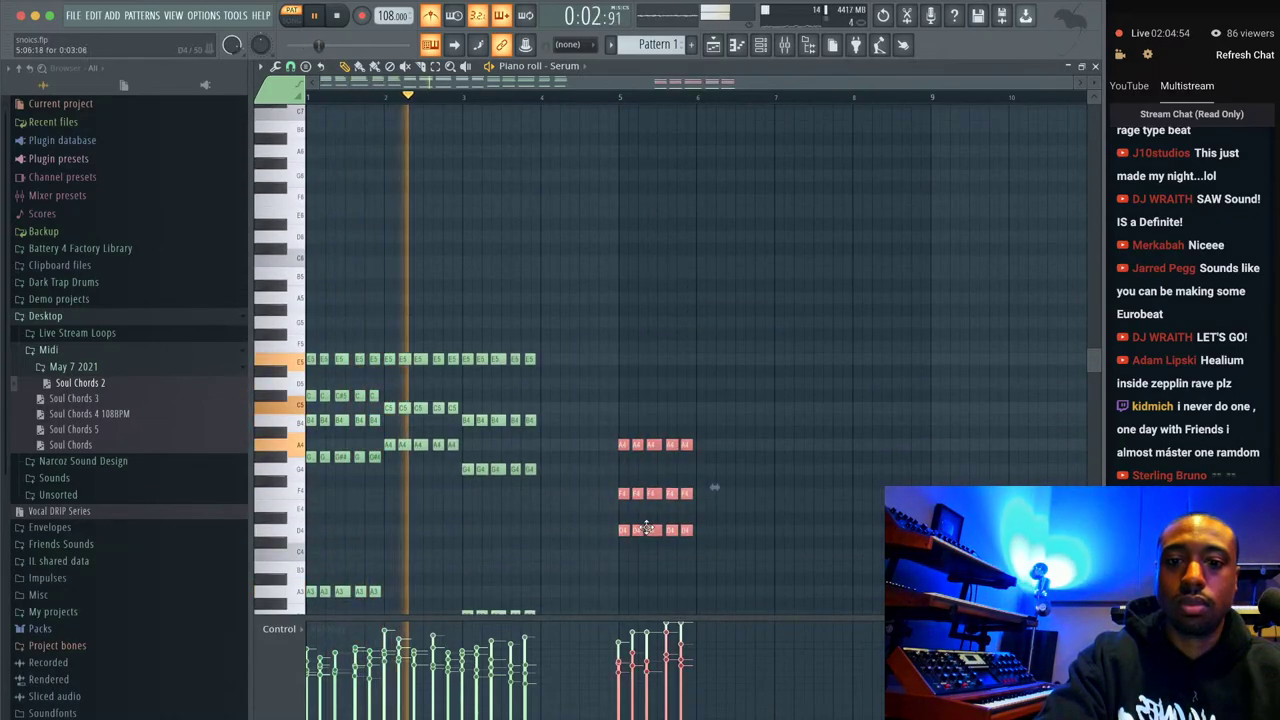
drag(624, 530, 546, 530)
click(552, 572)
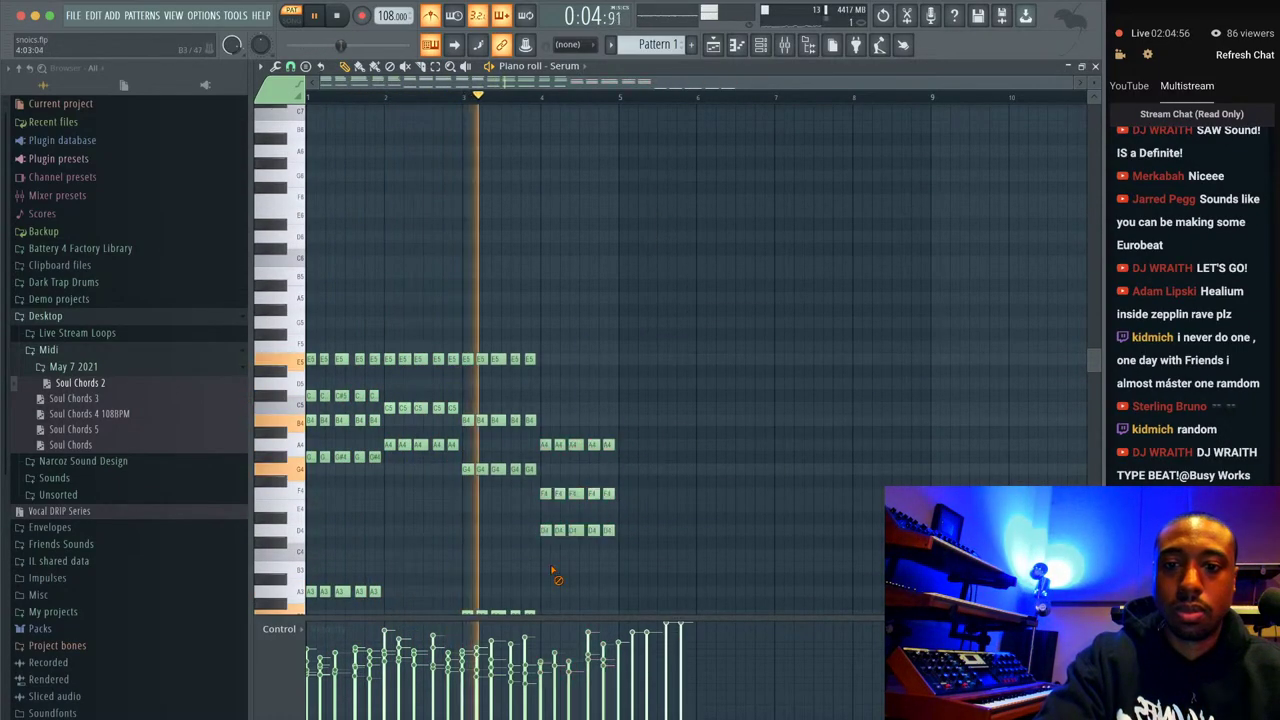
scroll(551, 565, down, 8)
drag(582, 507, 737, 441)
key(space)
drag(628, 470, 548, 470)
click(545, 503)
Quantize all the Serum chord notes and check the timing on playback.
key(ctrl+a)
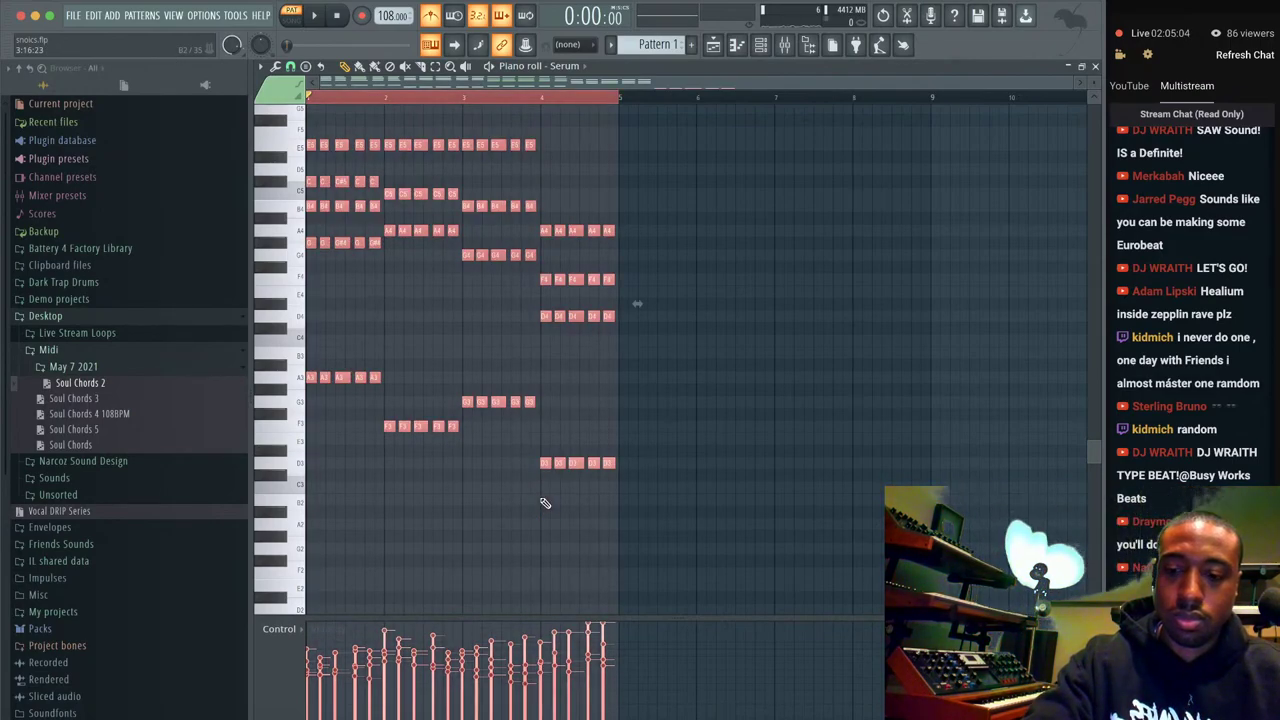
key(alt+q)
key(Escape)
key(space)
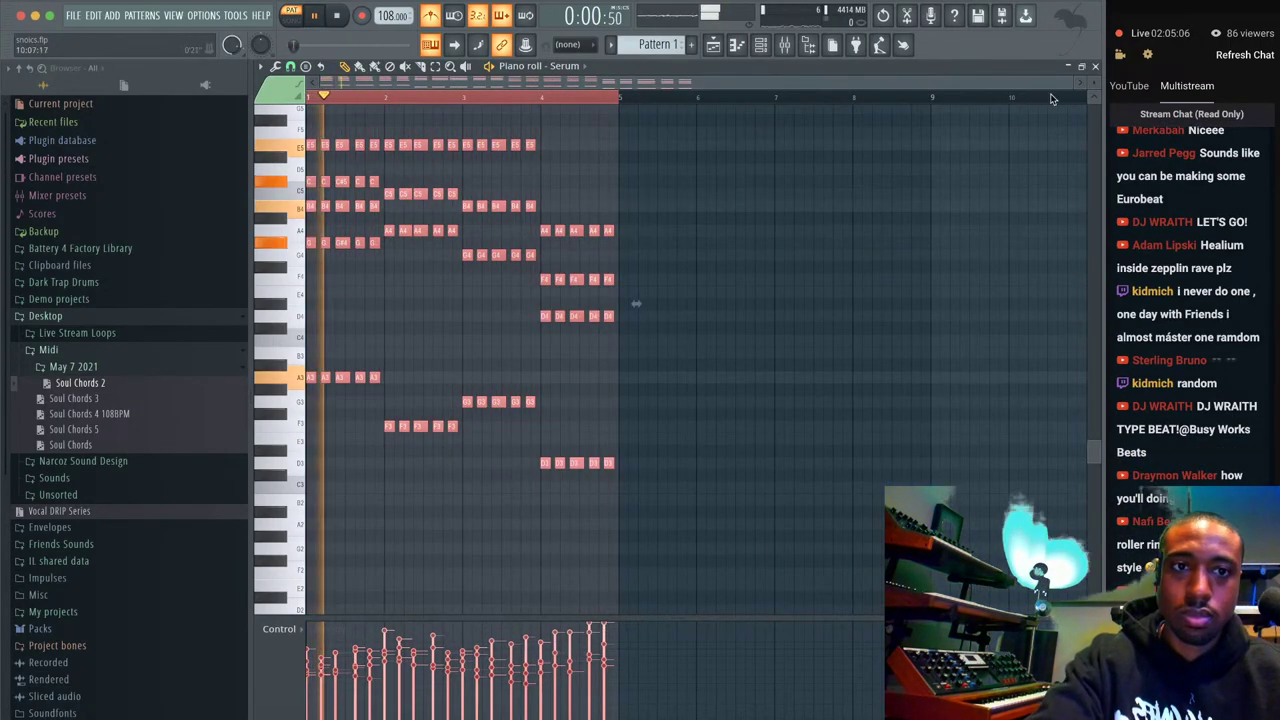
key(F7)
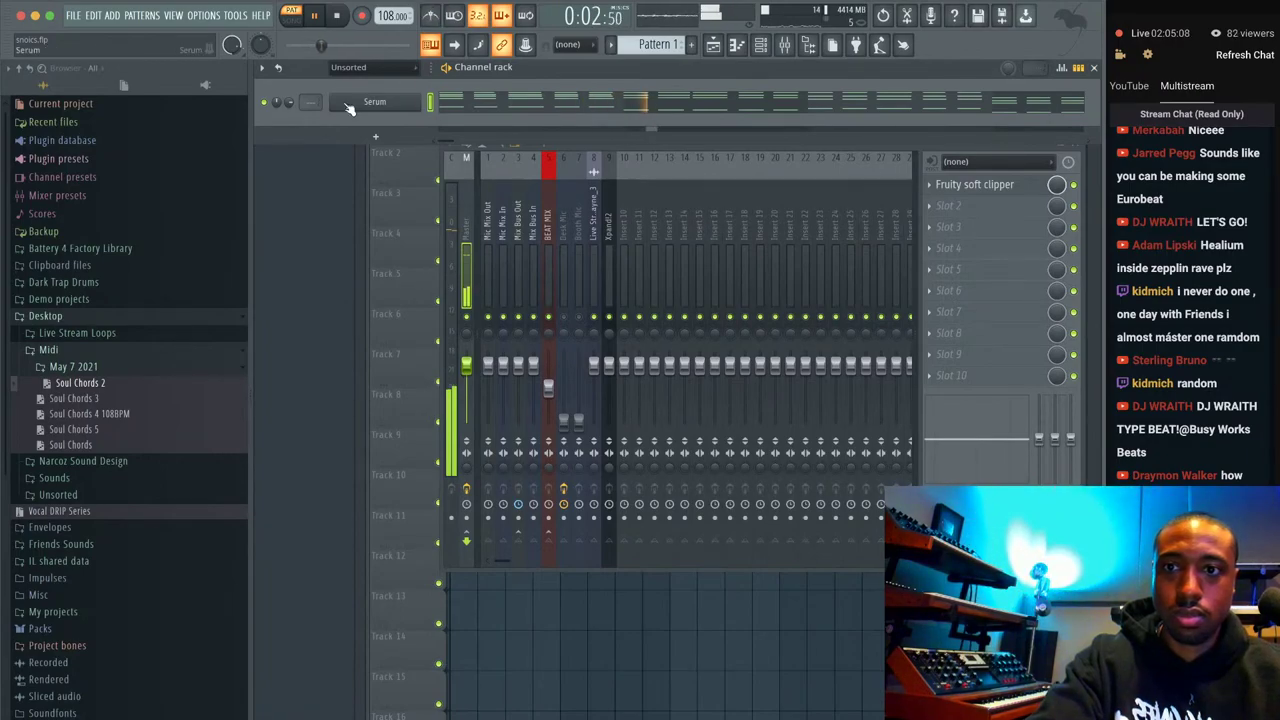
Review the chord pattern in the piano roll and Serum editor, leaving both closed.
click(350, 106)
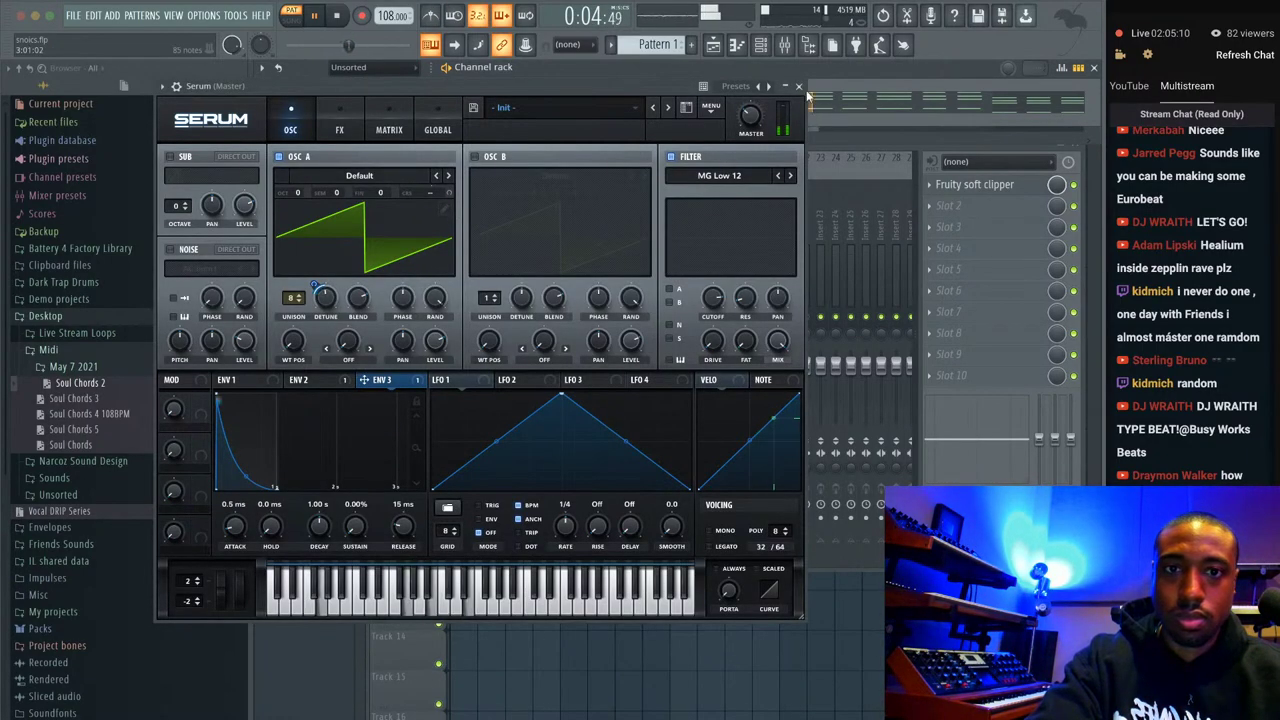
click(798, 86)
key(F7)
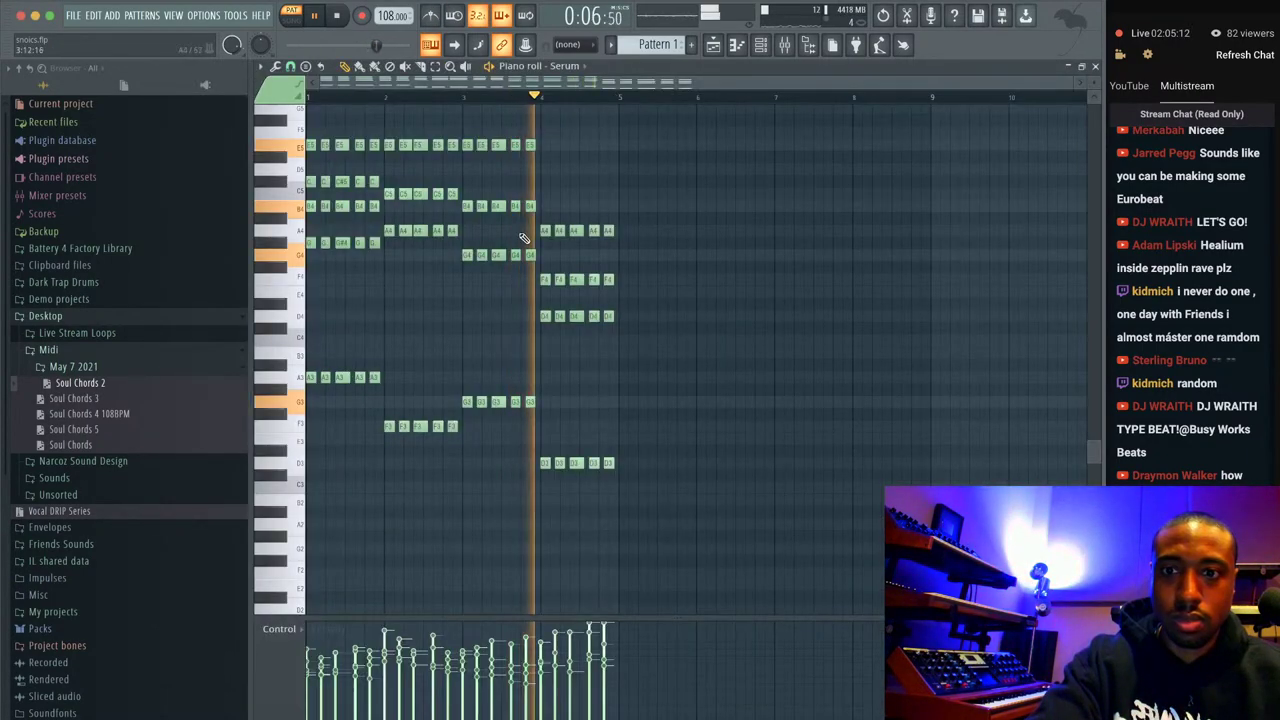
scroll(530, 245, up, 2)
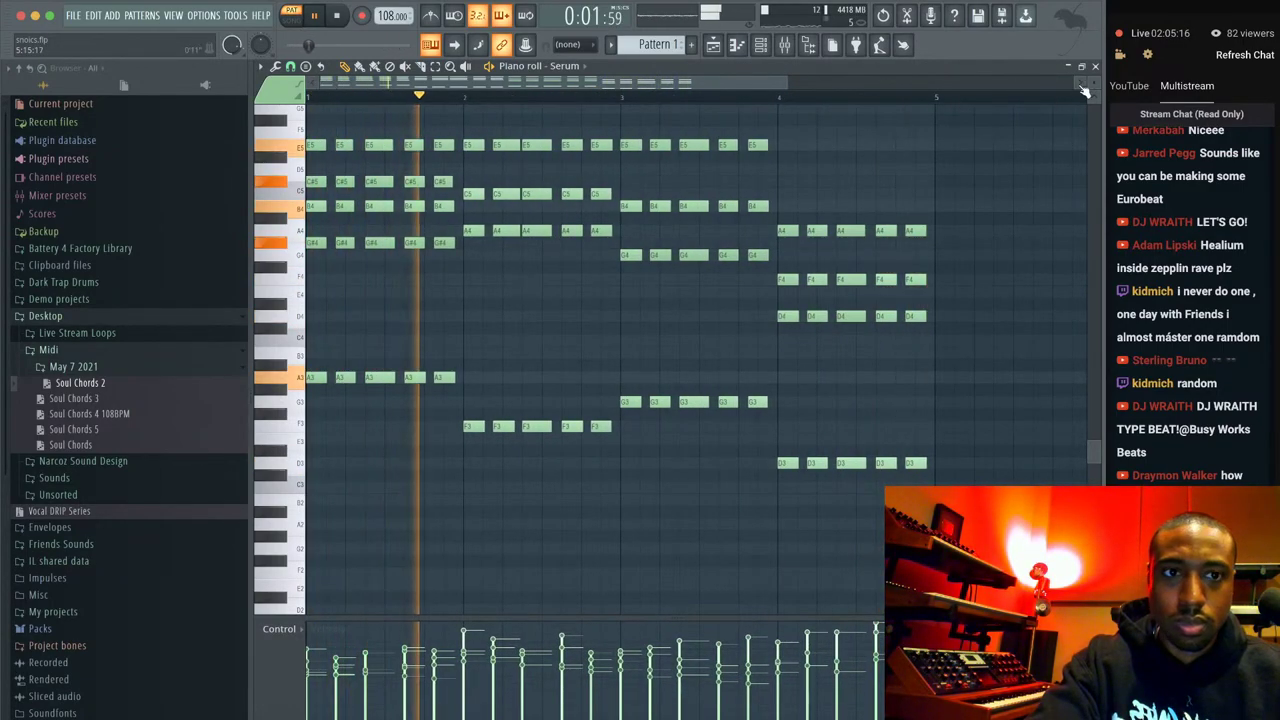
key(F7)
click(530, 295)
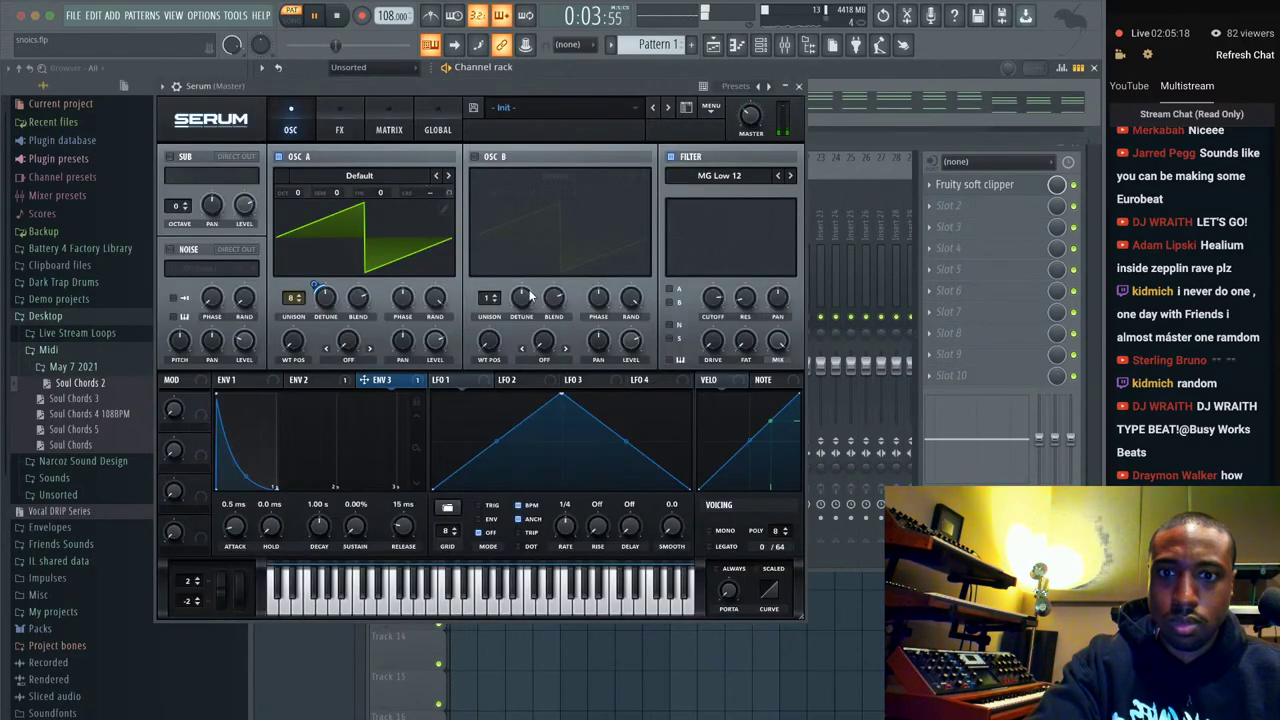
mouse_move(325, 317)
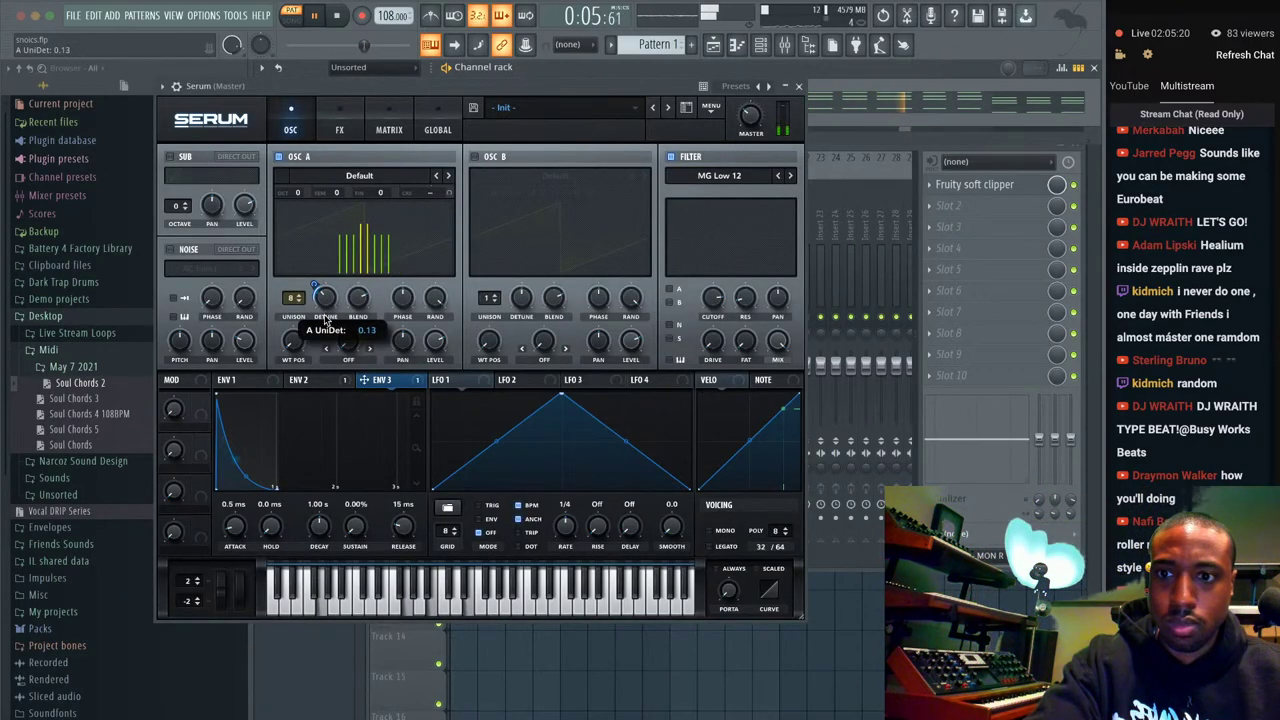
scroll(325, 318, down, 1)
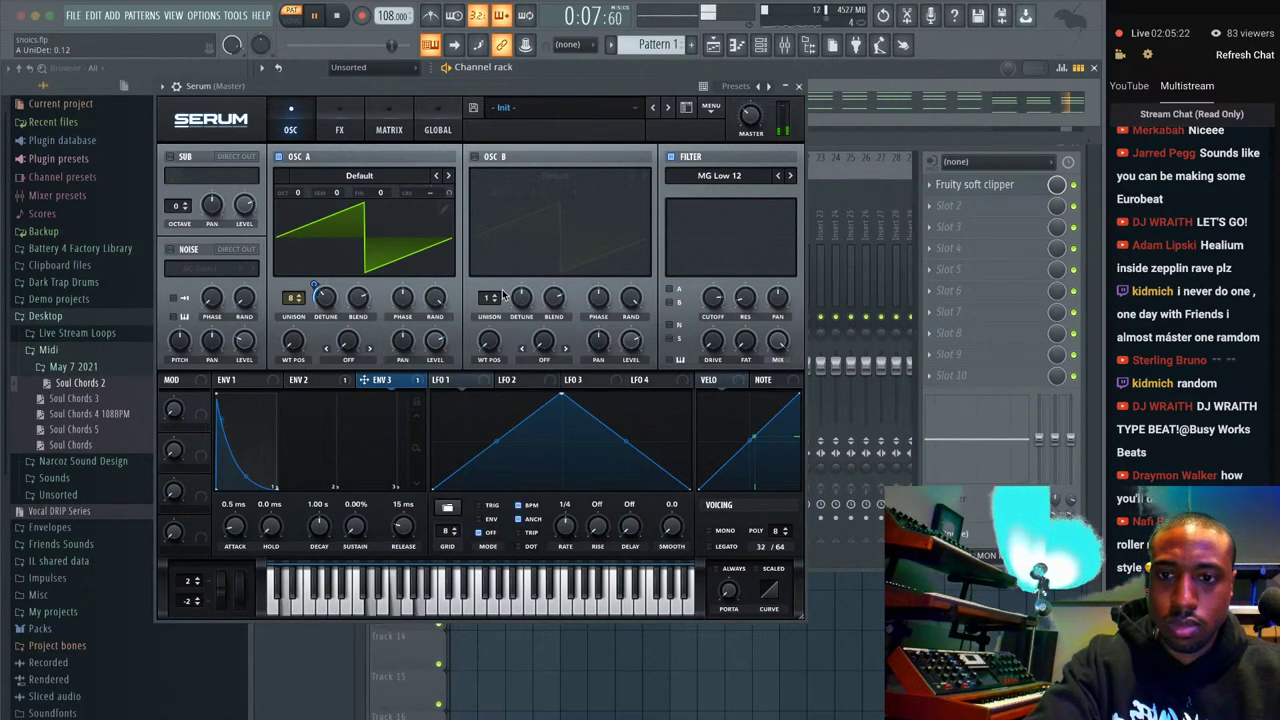
click(797, 86)
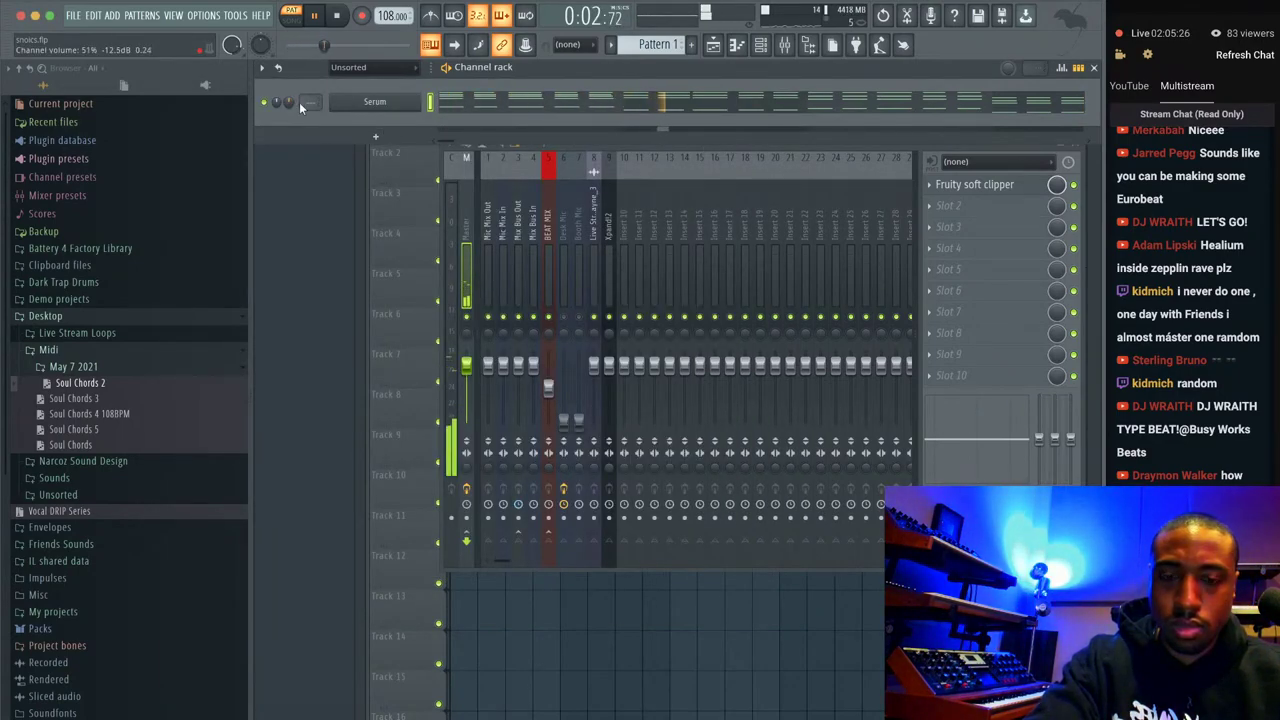
Lower the Desk Mic insert to about -11.4 dB and collapse the May 7 2021 MIDI folder.
key(space)
click(565, 320)
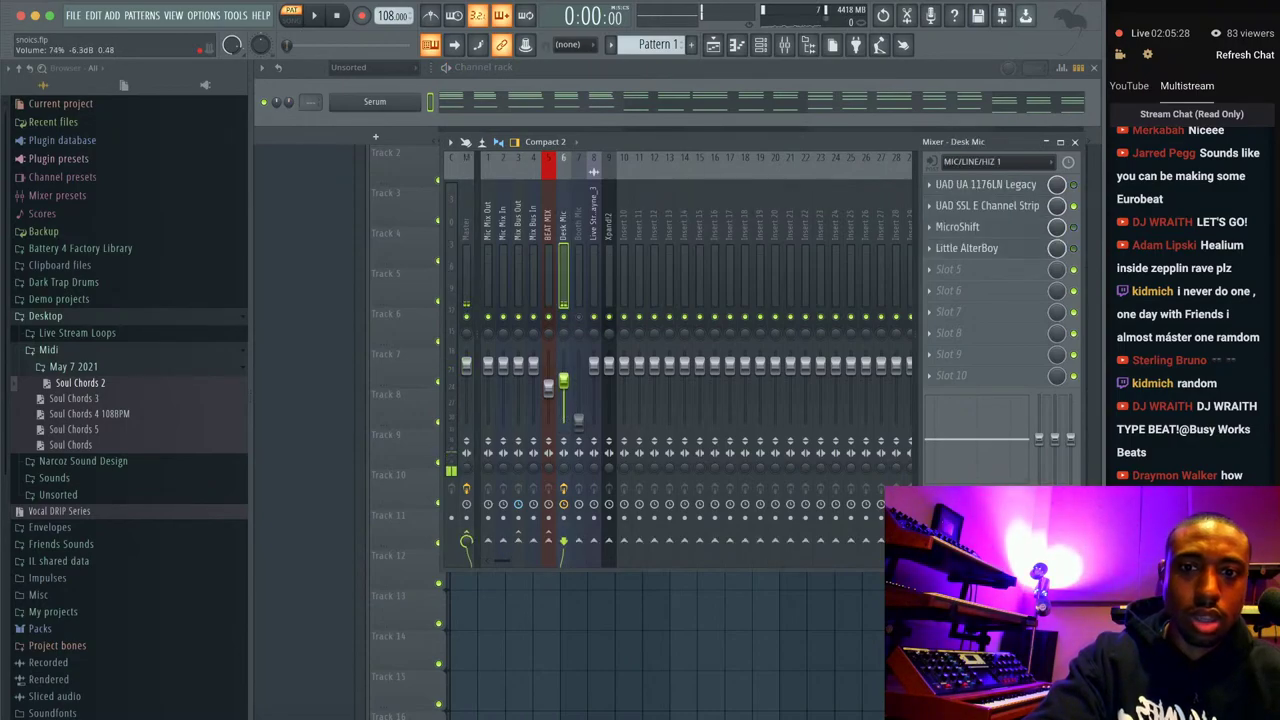
drag(563, 383, 563, 392)
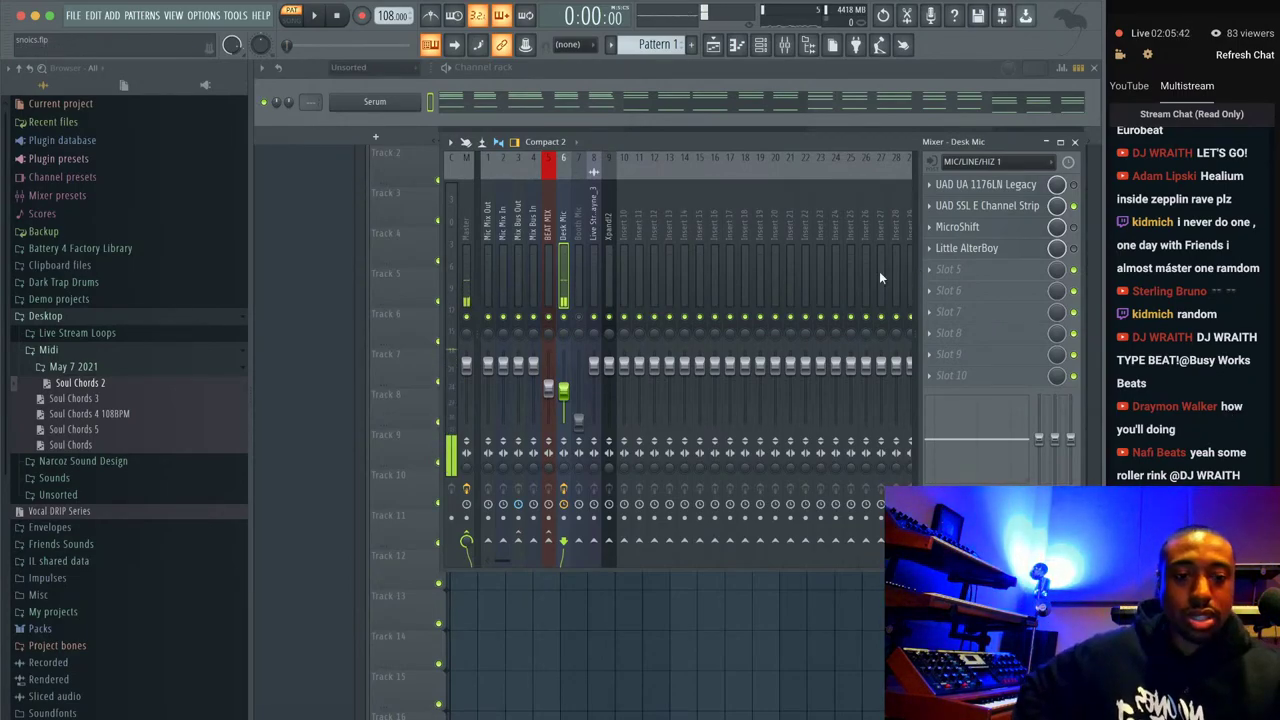
click(118, 366)
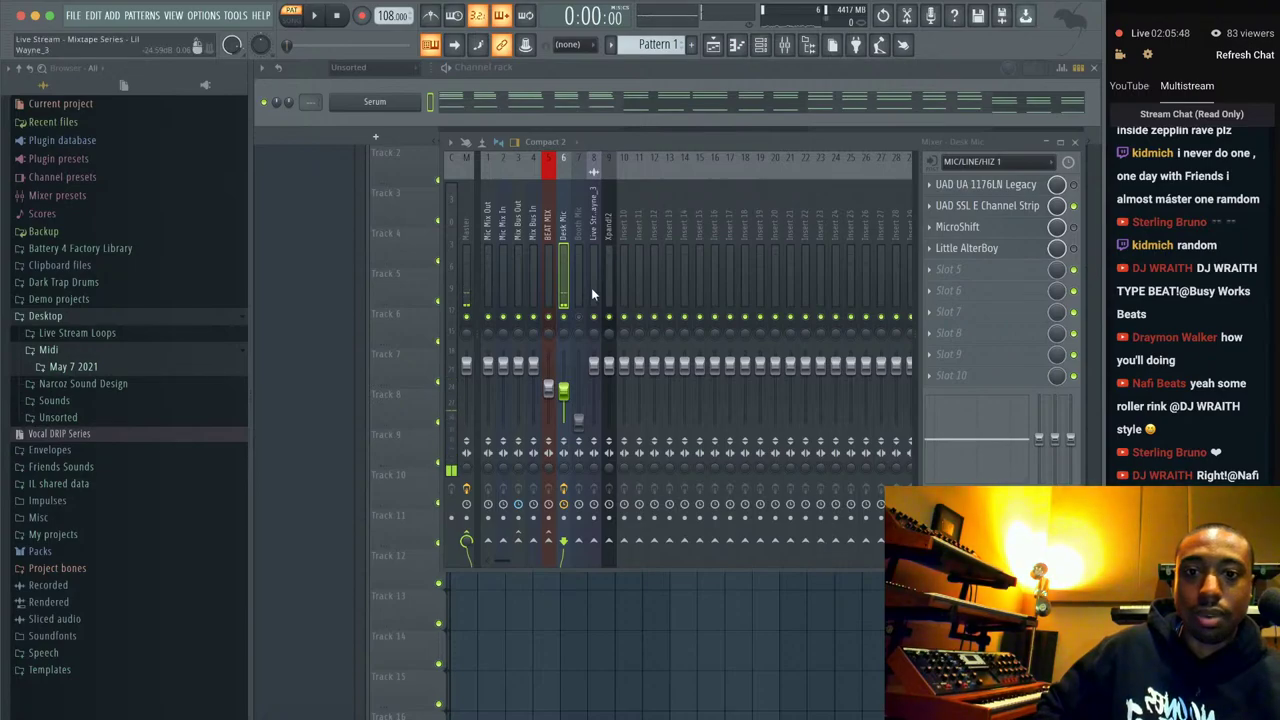
Add the Trap Closed Clapper Short hi-hat as a new channel routed to a free mixer insert.
click(80, 467)
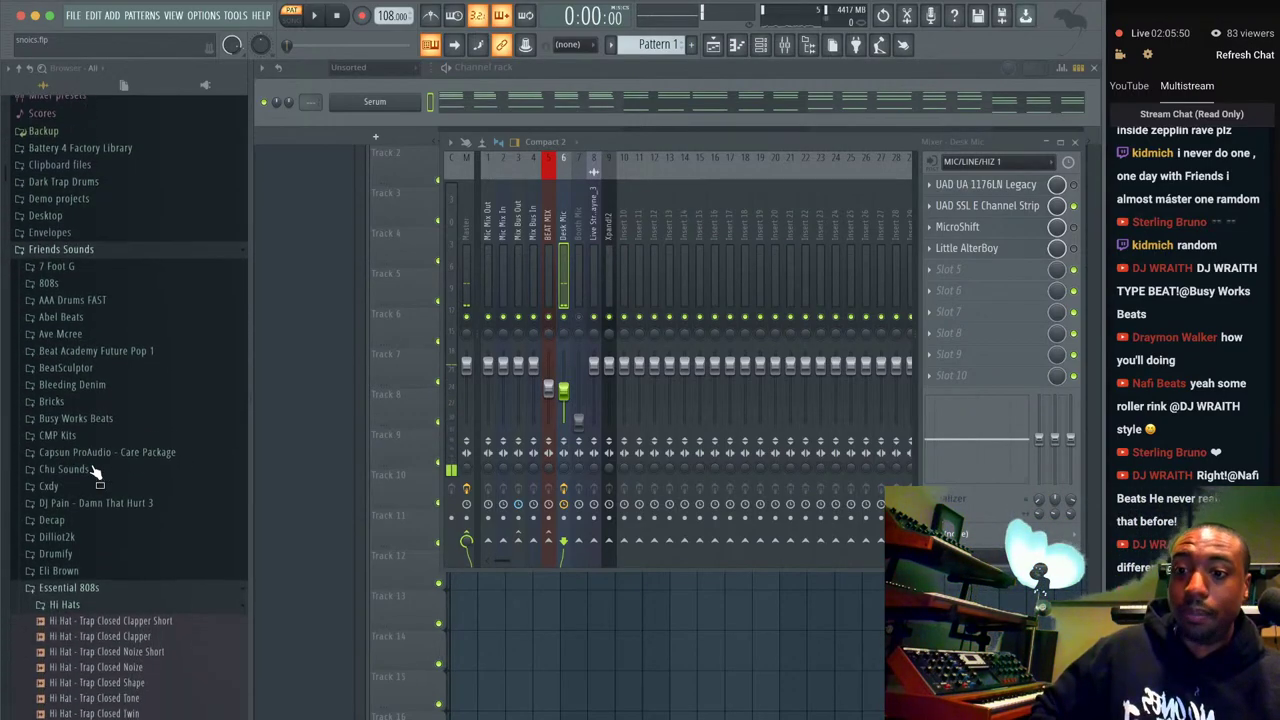
scroll(106, 520, down, 3)
click(140, 541)
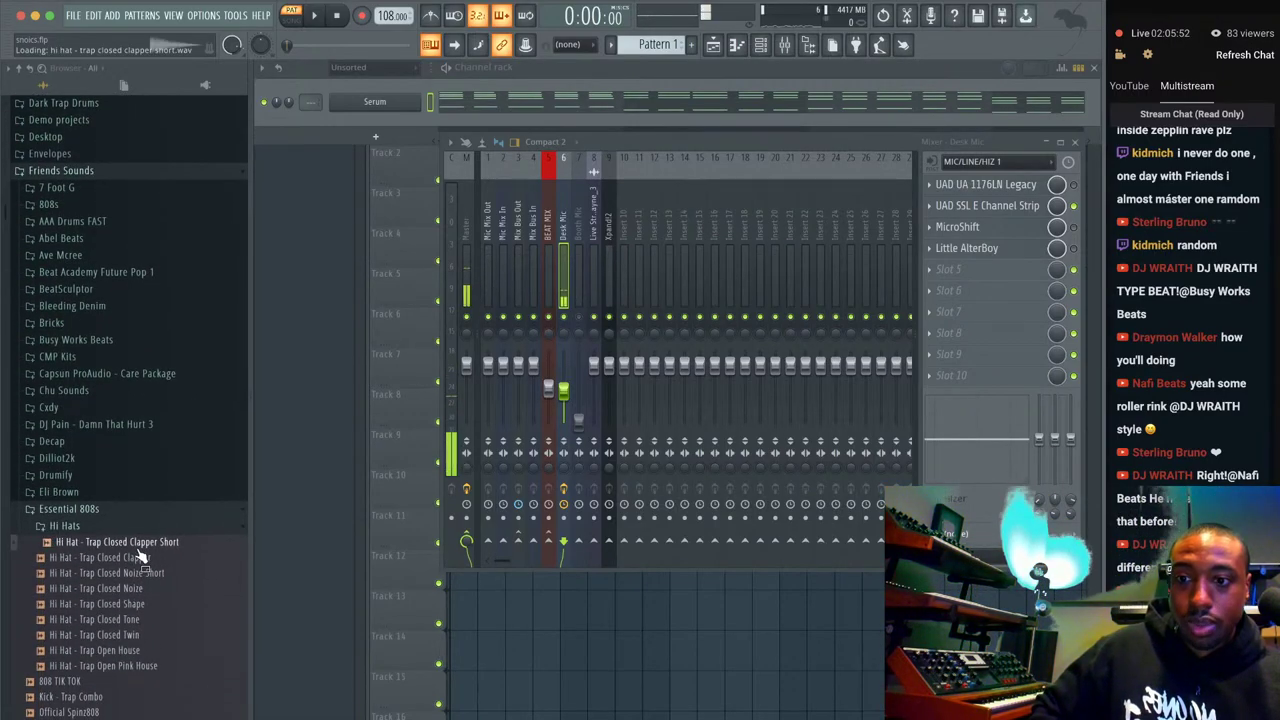
right_click(145, 541)
click(190, 556)
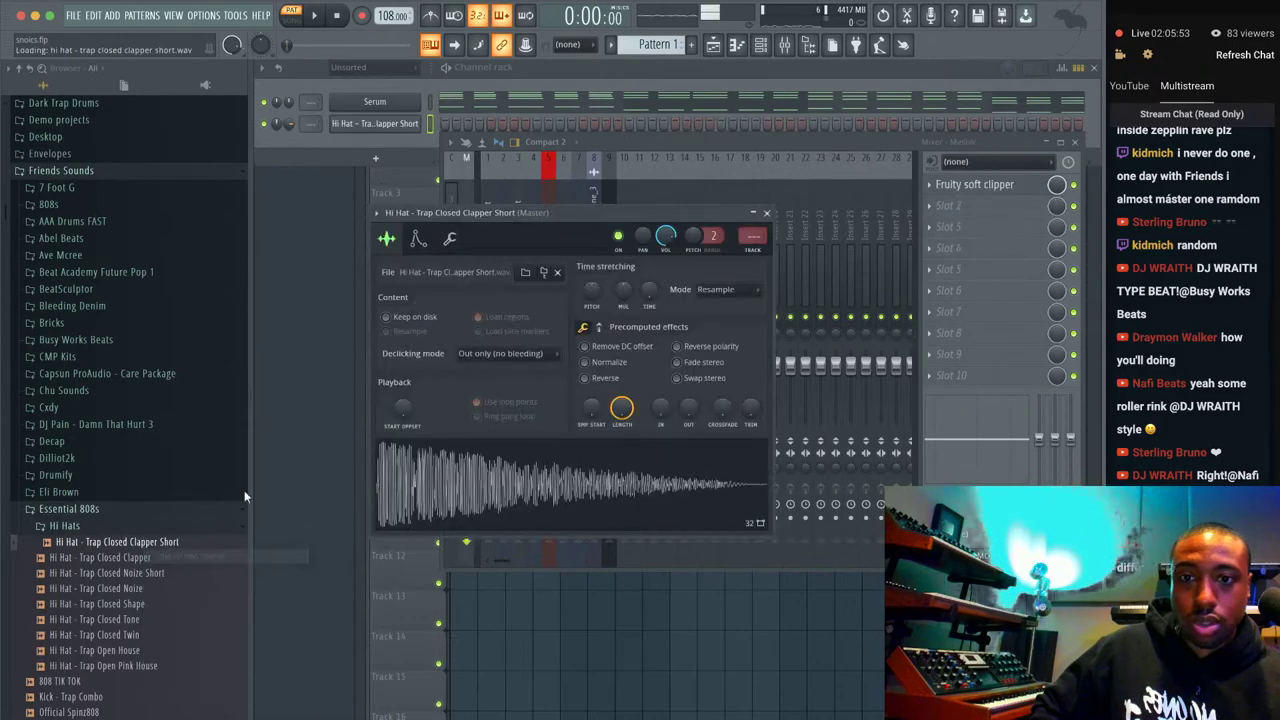
click(419, 140)
key(ctrl+l)
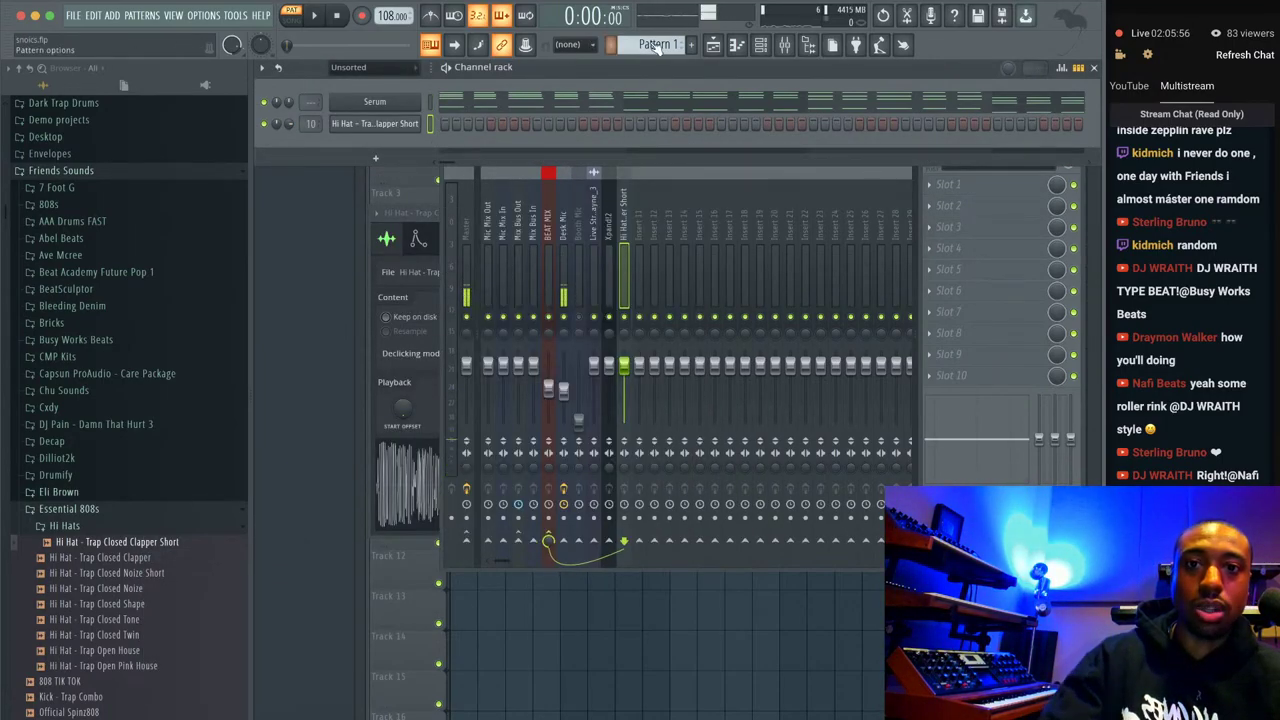
Switch on hi-hat steps in Pattern 2 and place a Pattern 2 clip at the start of Track 1.
scroll(652, 44, down, 1)
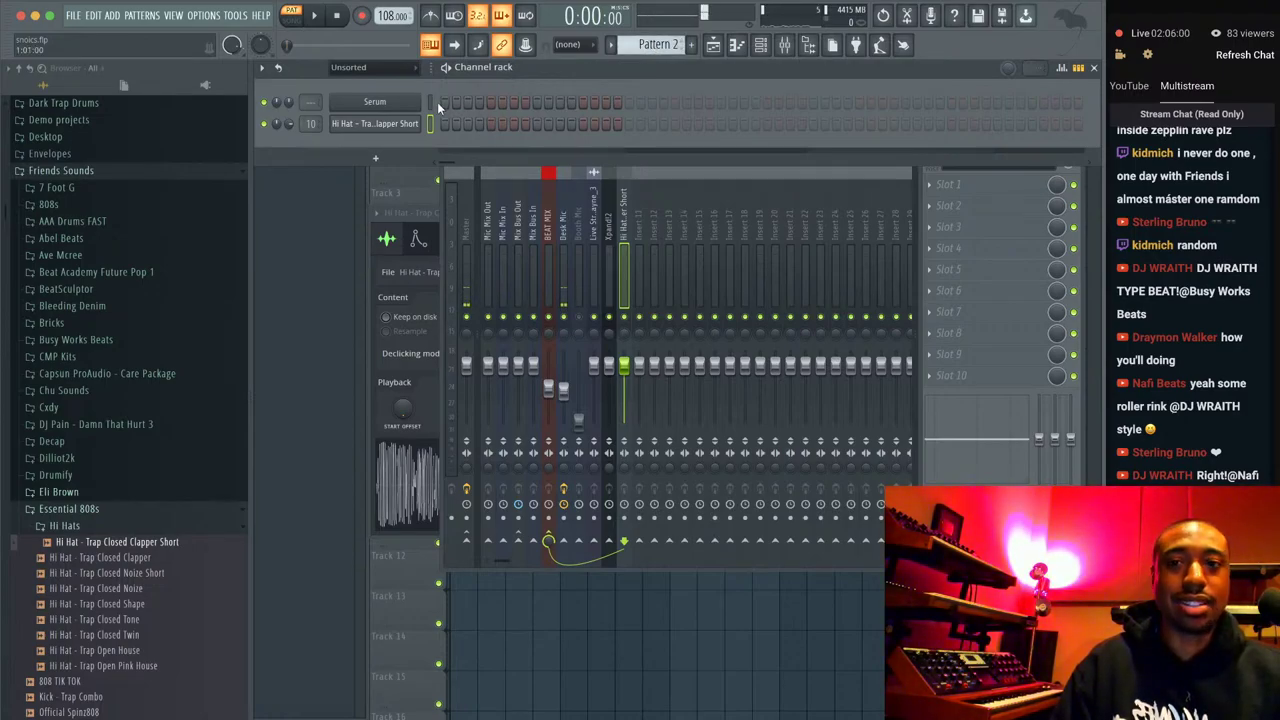
click(515, 124)
click(536, 124)
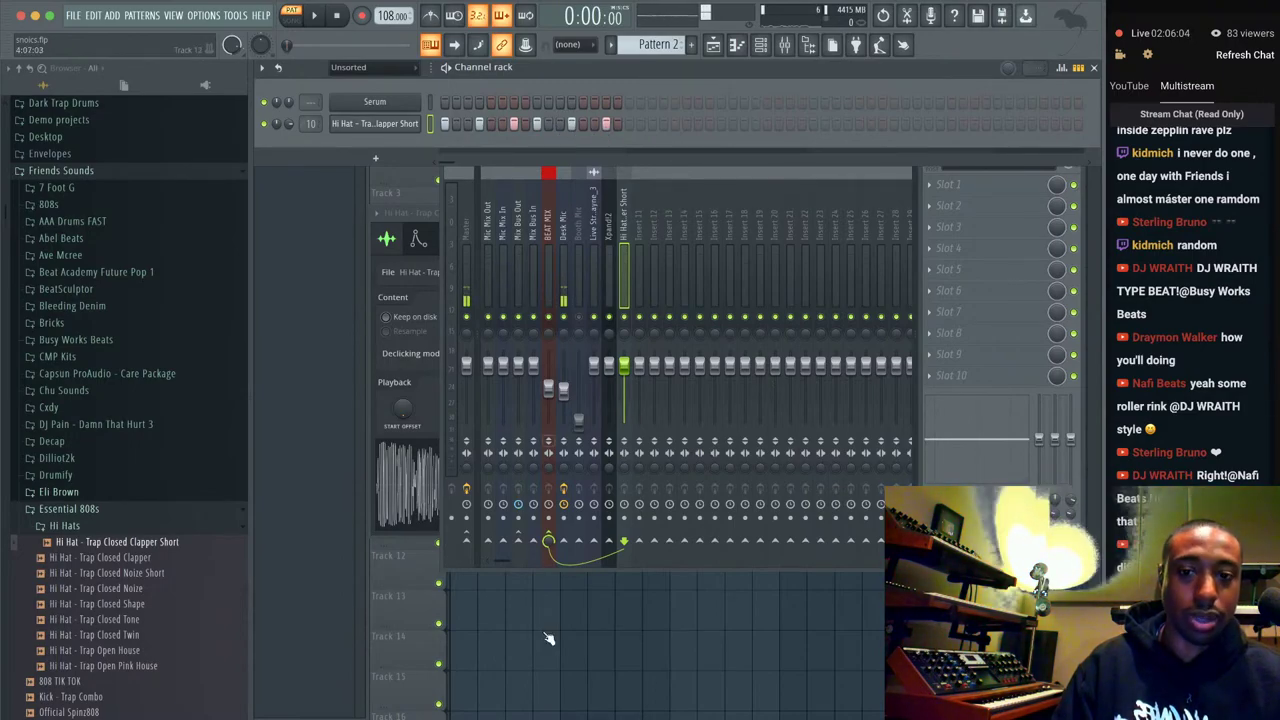
key(F5)
click(463, 118)
Repeat Pattern 2 along Track 1 to bar 5 and play the song at 144 BPM.
drag(463, 118, 571, 137)
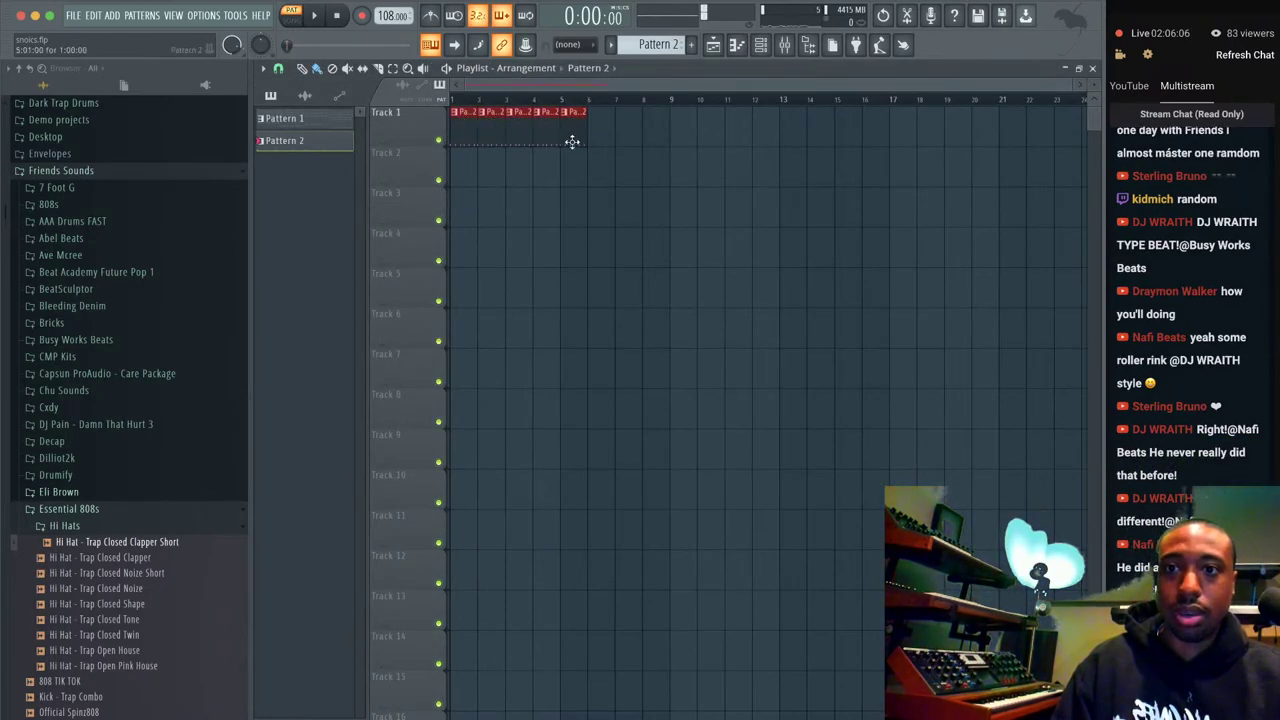
click(291, 14)
key(space)
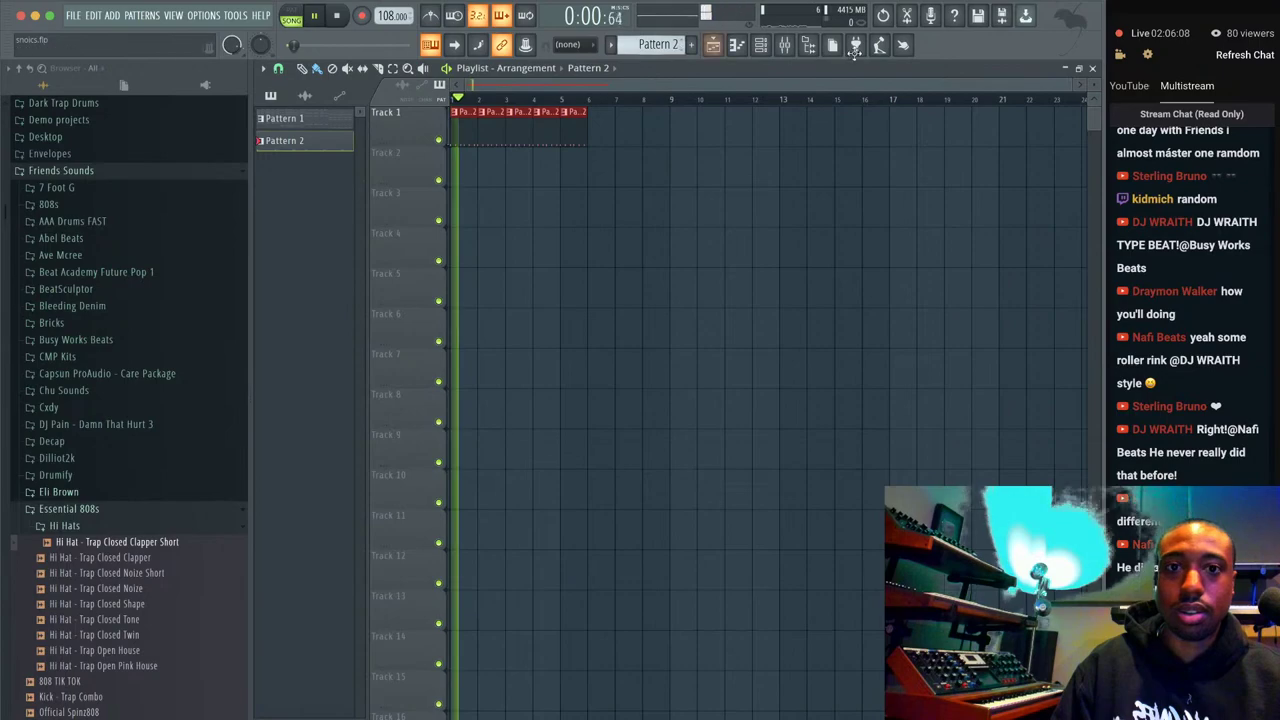
key(F6)
key(space)
drag(392, 15, 382, 6)
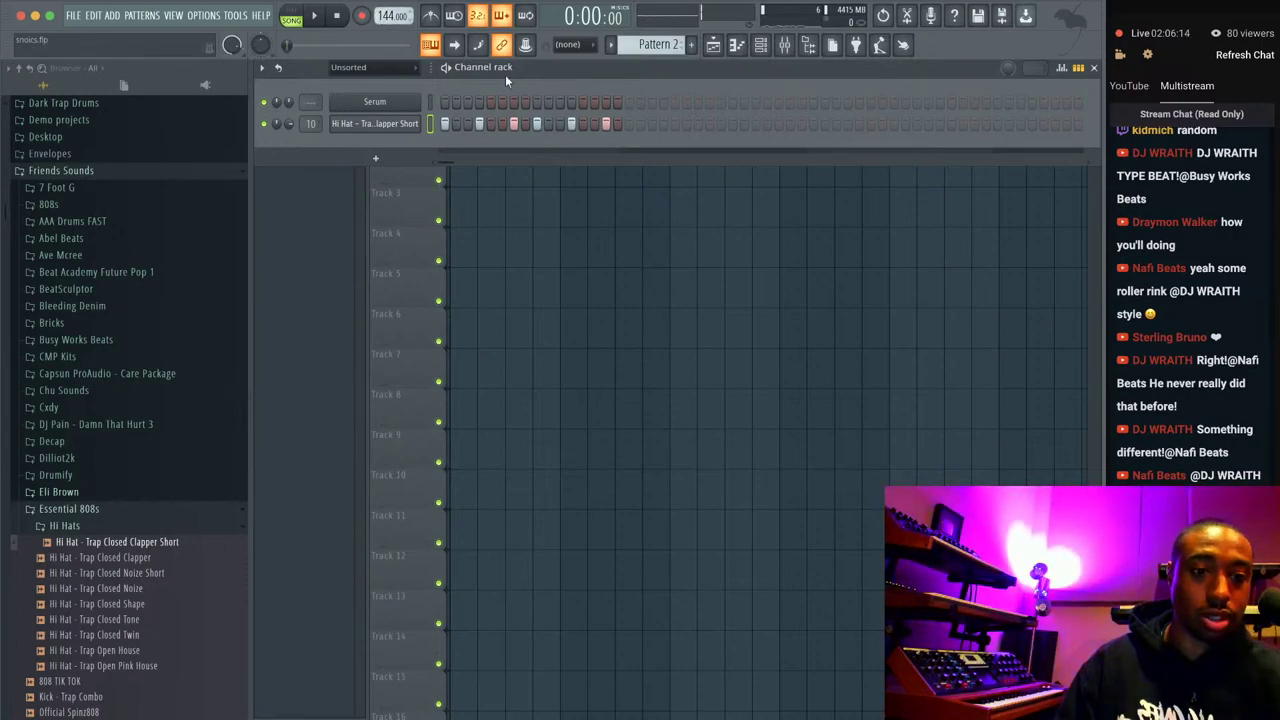
key(space)
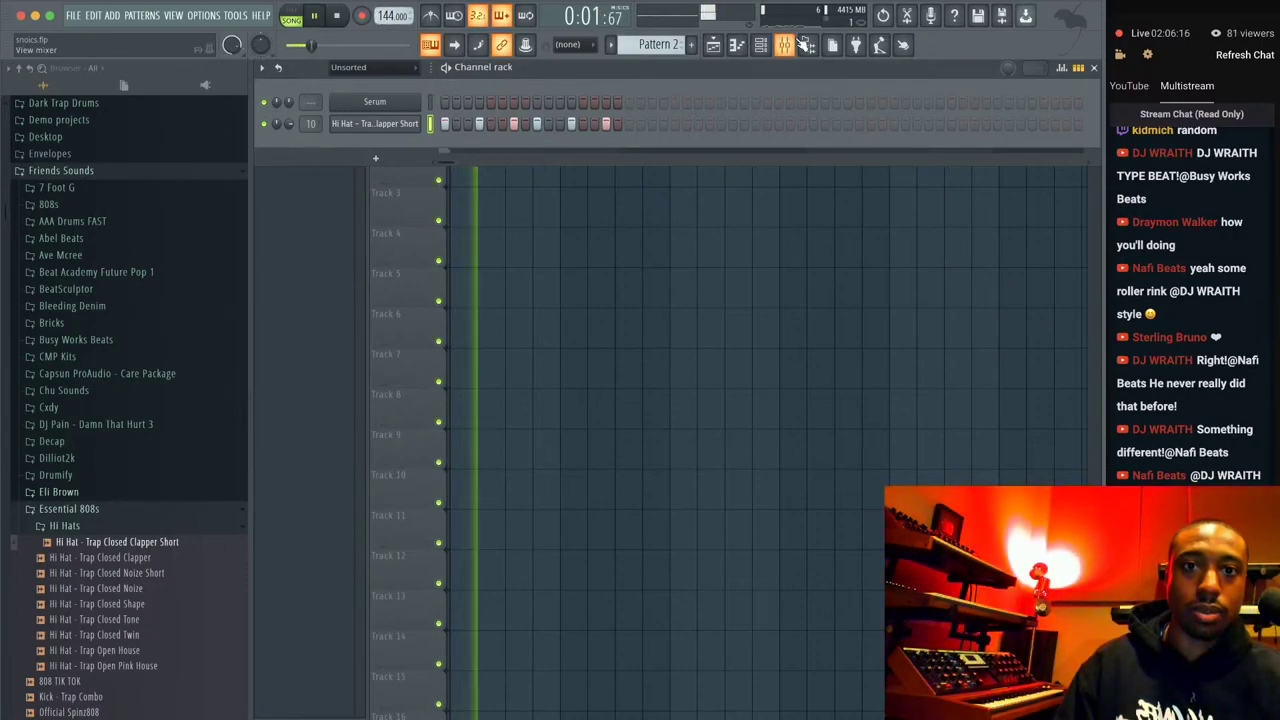
Reset the BEAT MIX level, drop Desk Mic to 0%, lower the hi-hat insert, and select Pattern 3.
click(800, 44)
key(space)
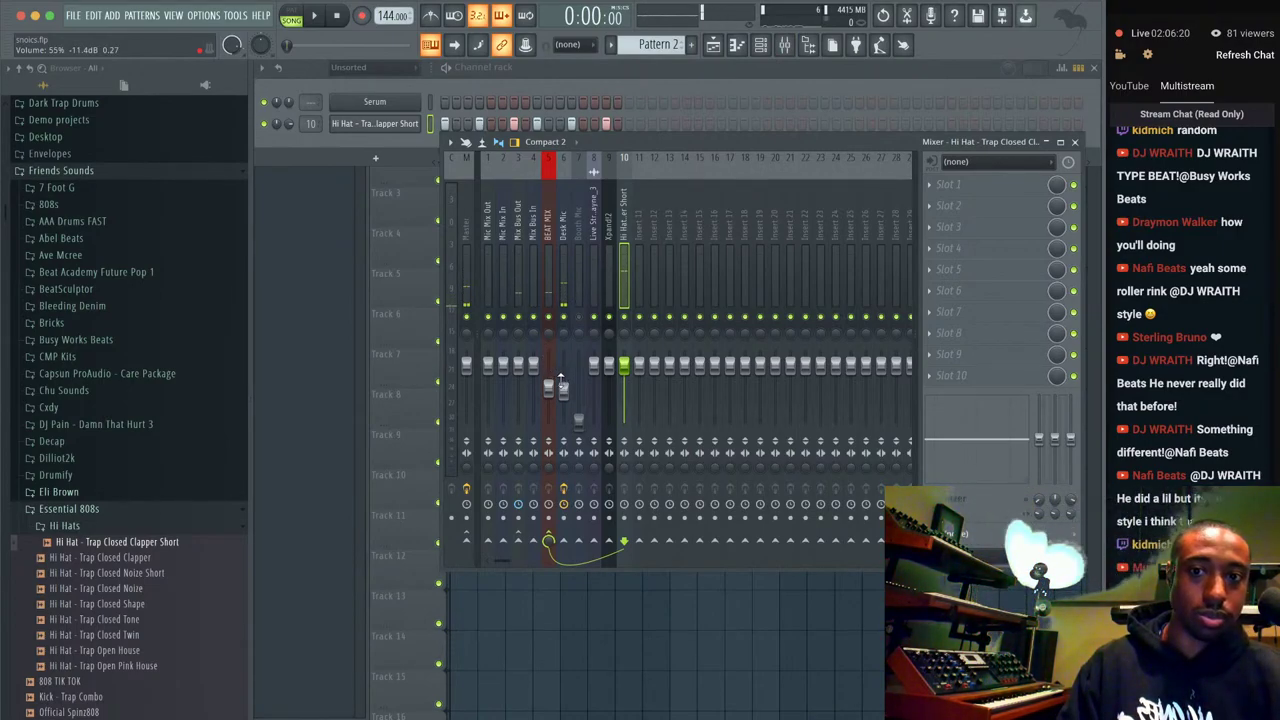
right_click(548, 388)
click(566, 380)
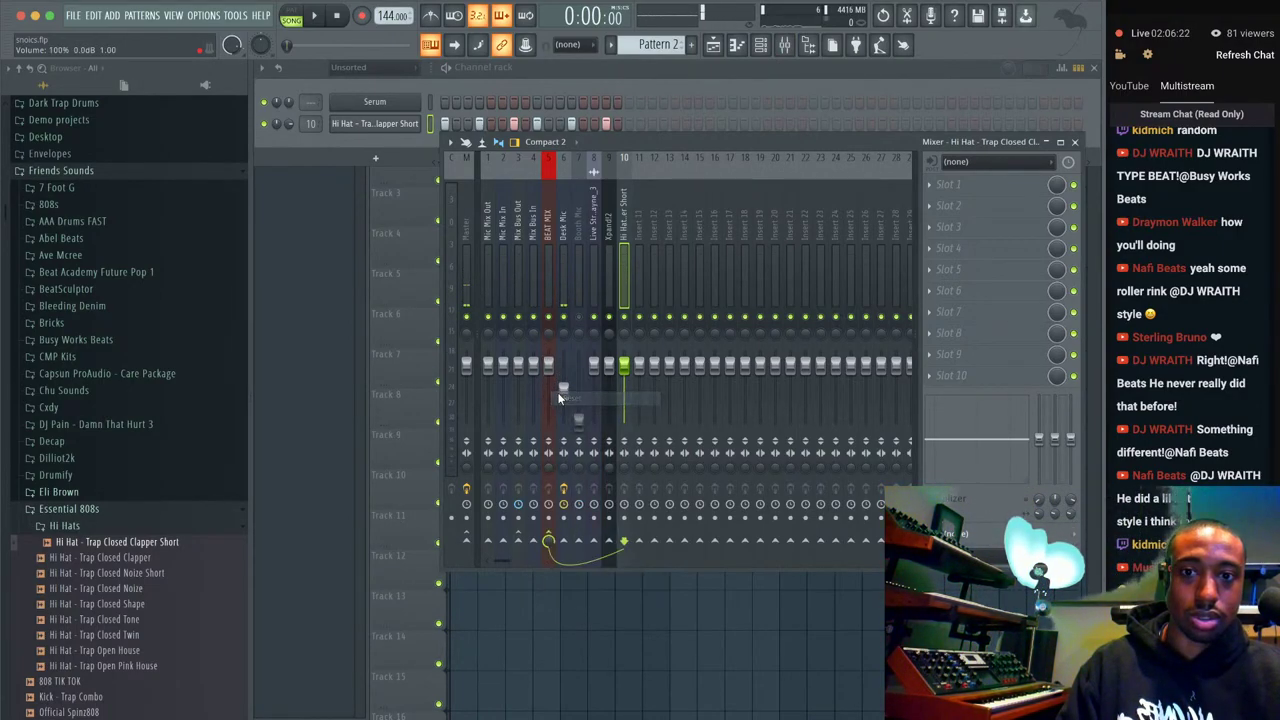
drag(563, 388, 563, 421)
key(space)
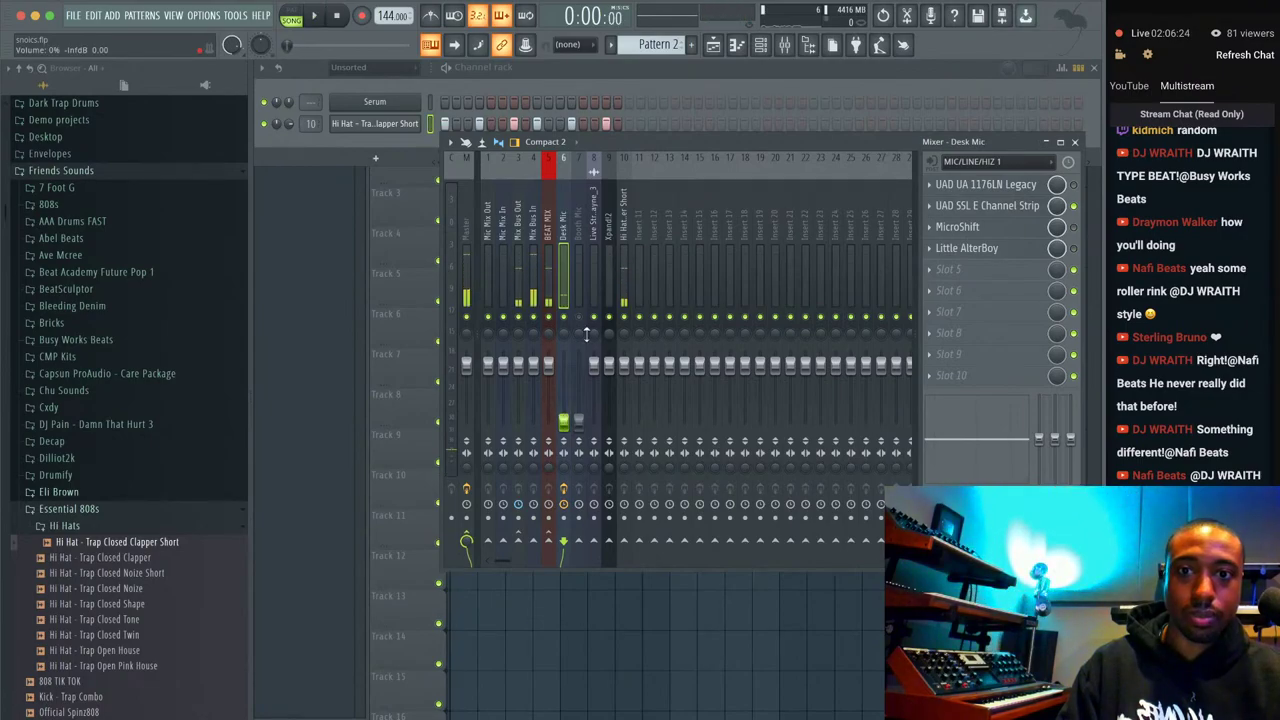
drag(624, 363, 624, 395)
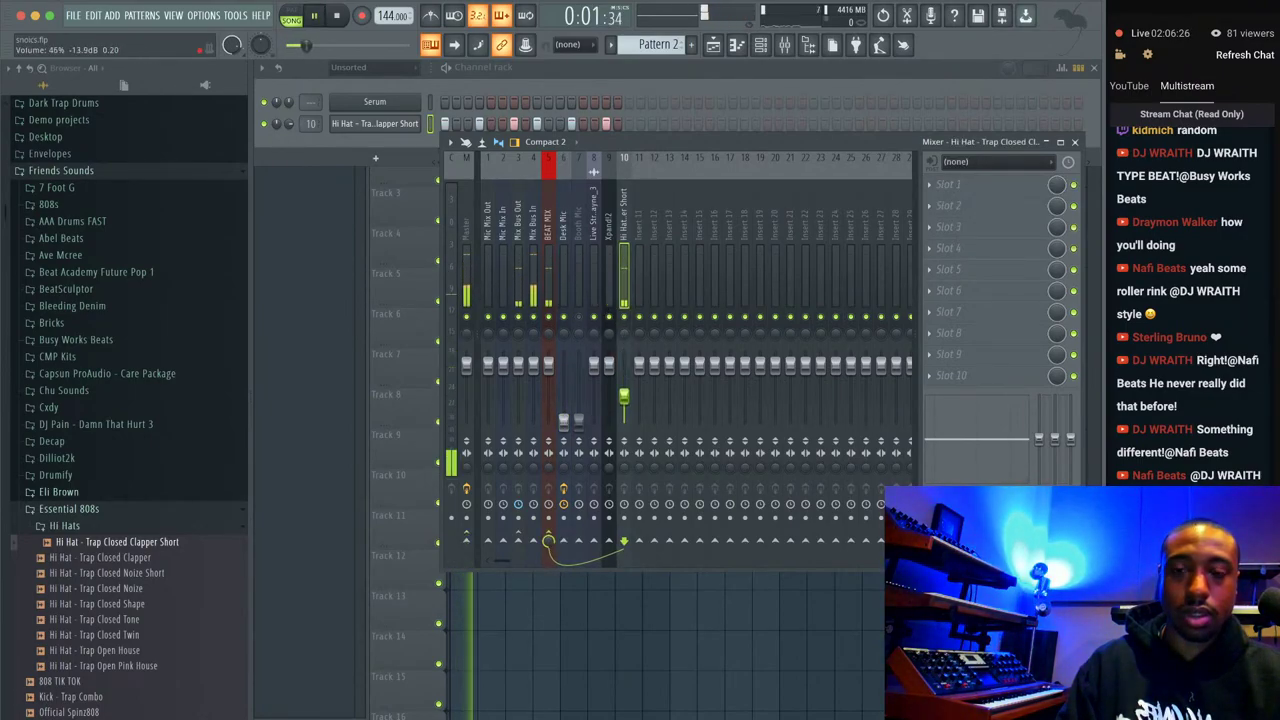
click(450, 103)
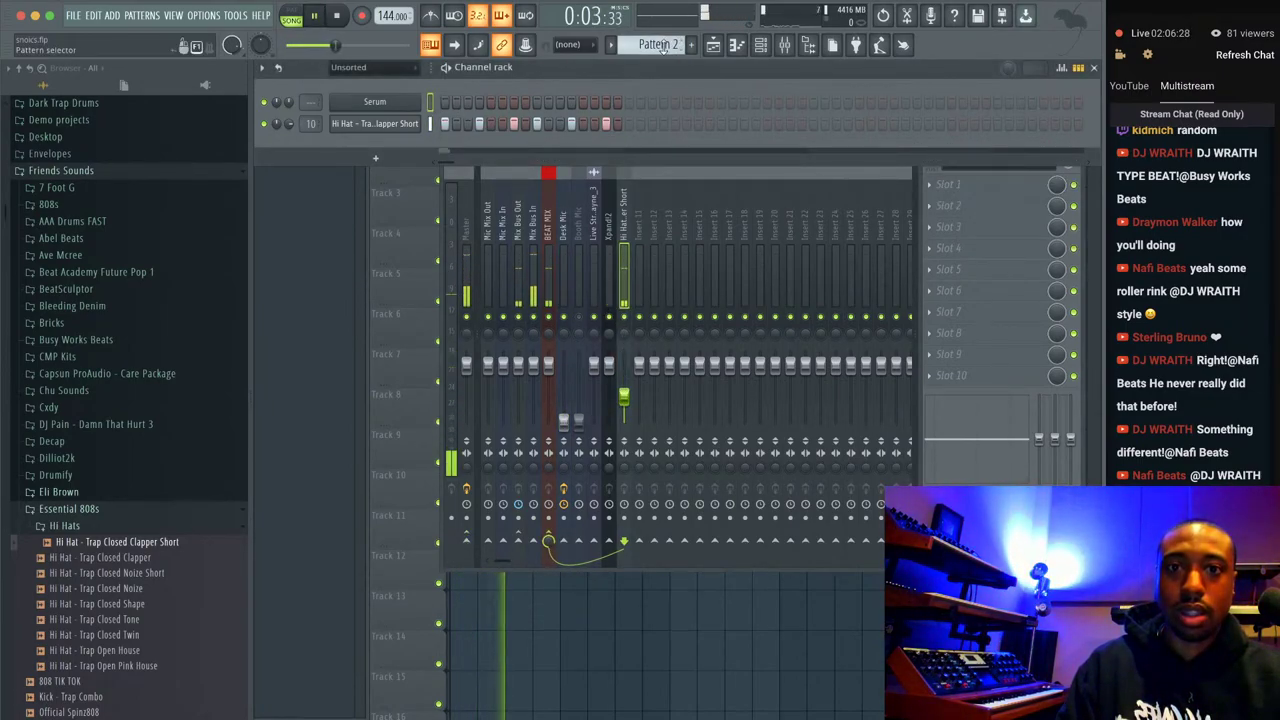
scroll(660, 44, down, 1)
Record a notes-and-automation take into Pattern 3, then delete its clip from Track 2.
key(space)
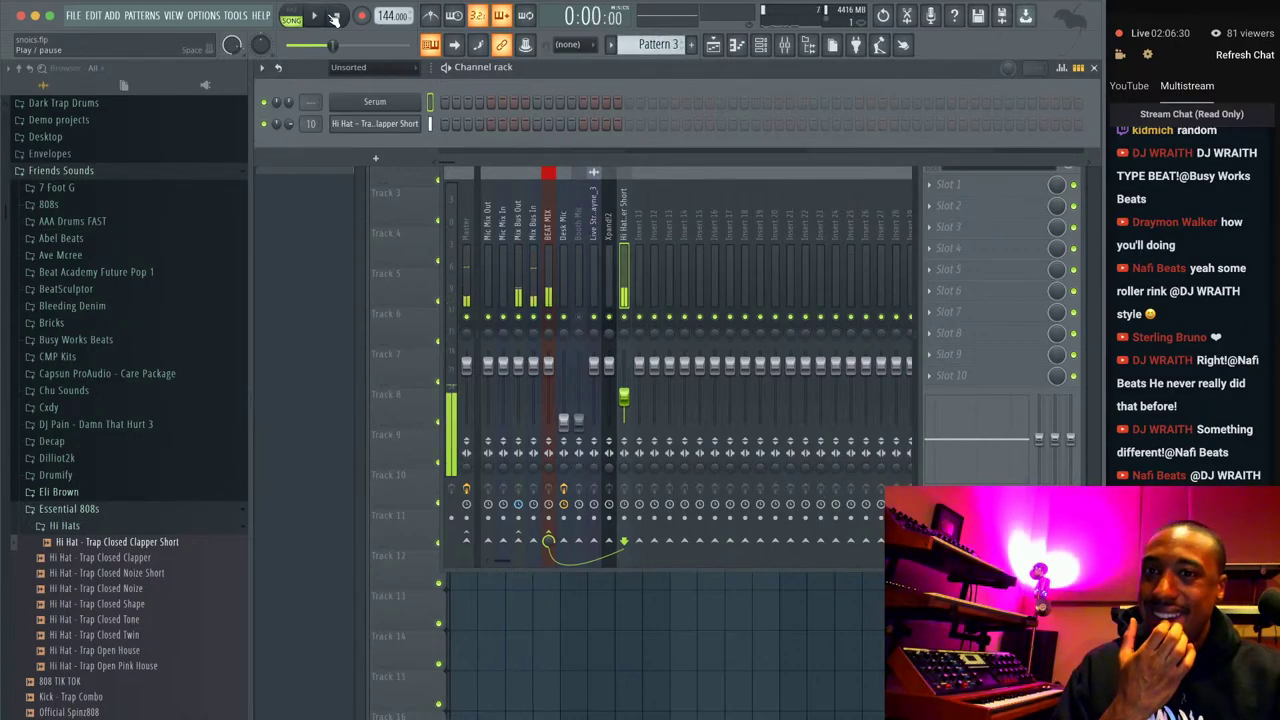
click(366, 17)
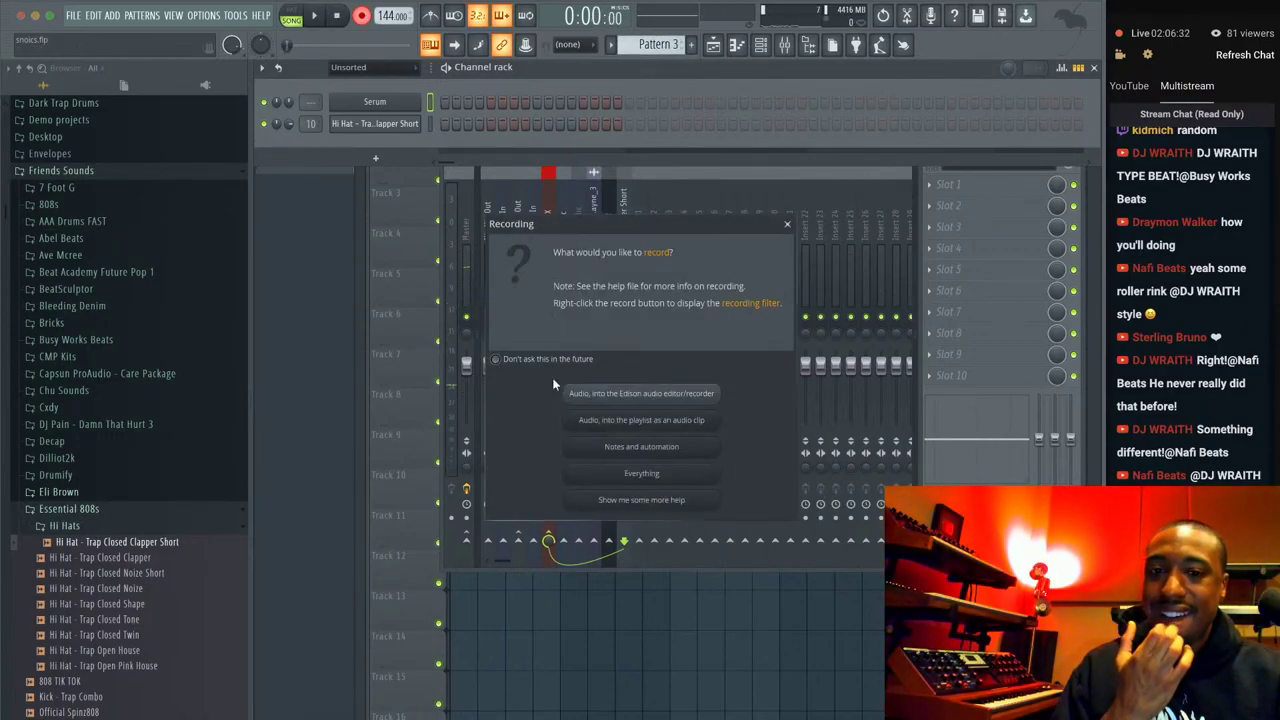
click(626, 450)
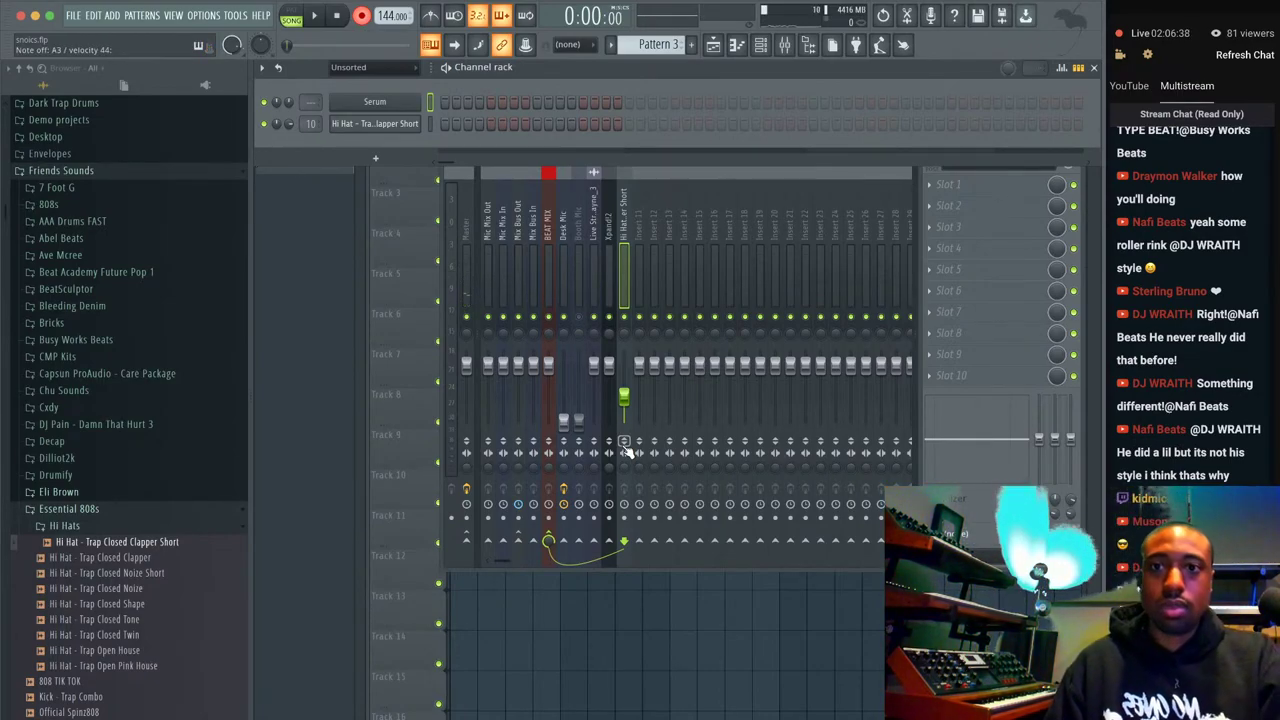
key(F5)
key(space)
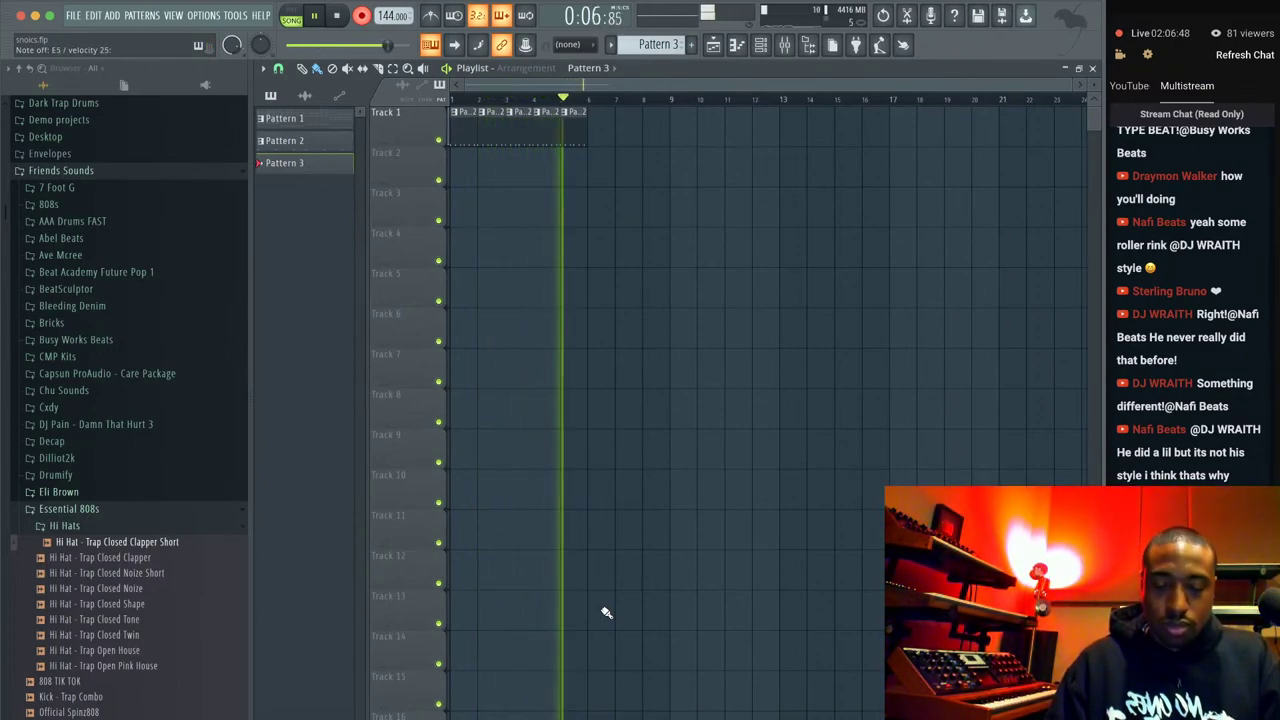
key(space)
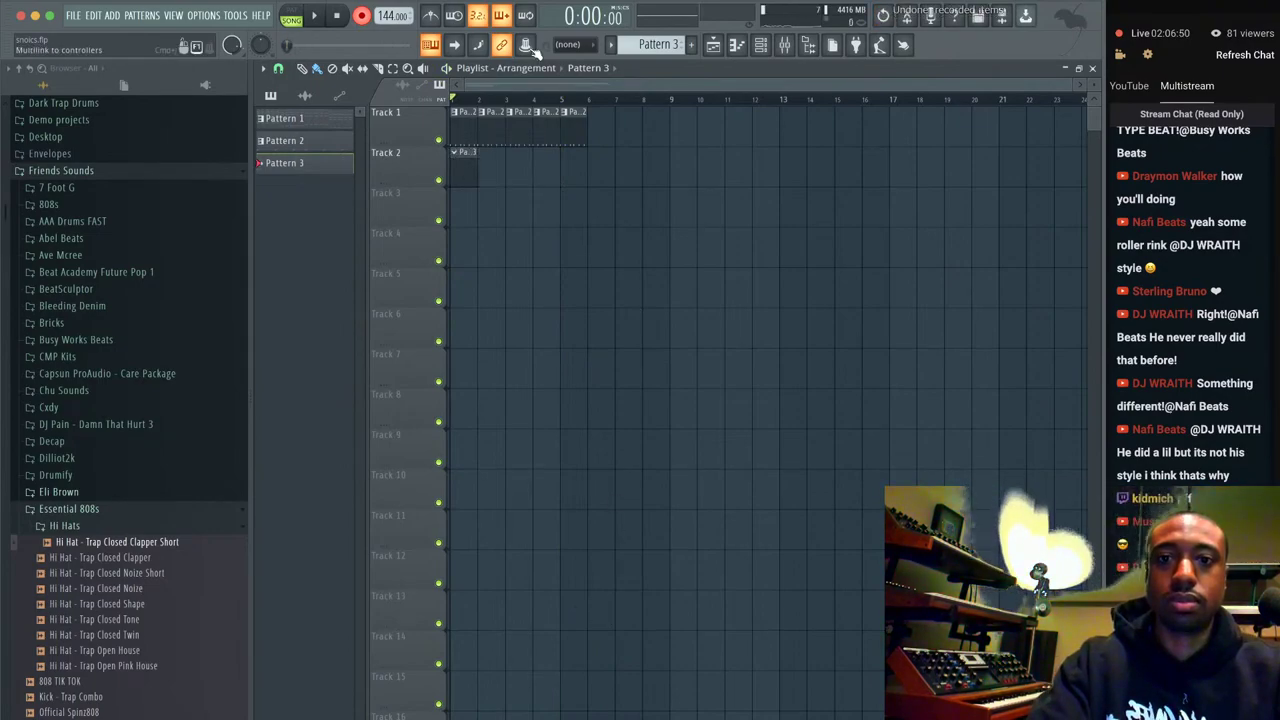
right_click(473, 164)
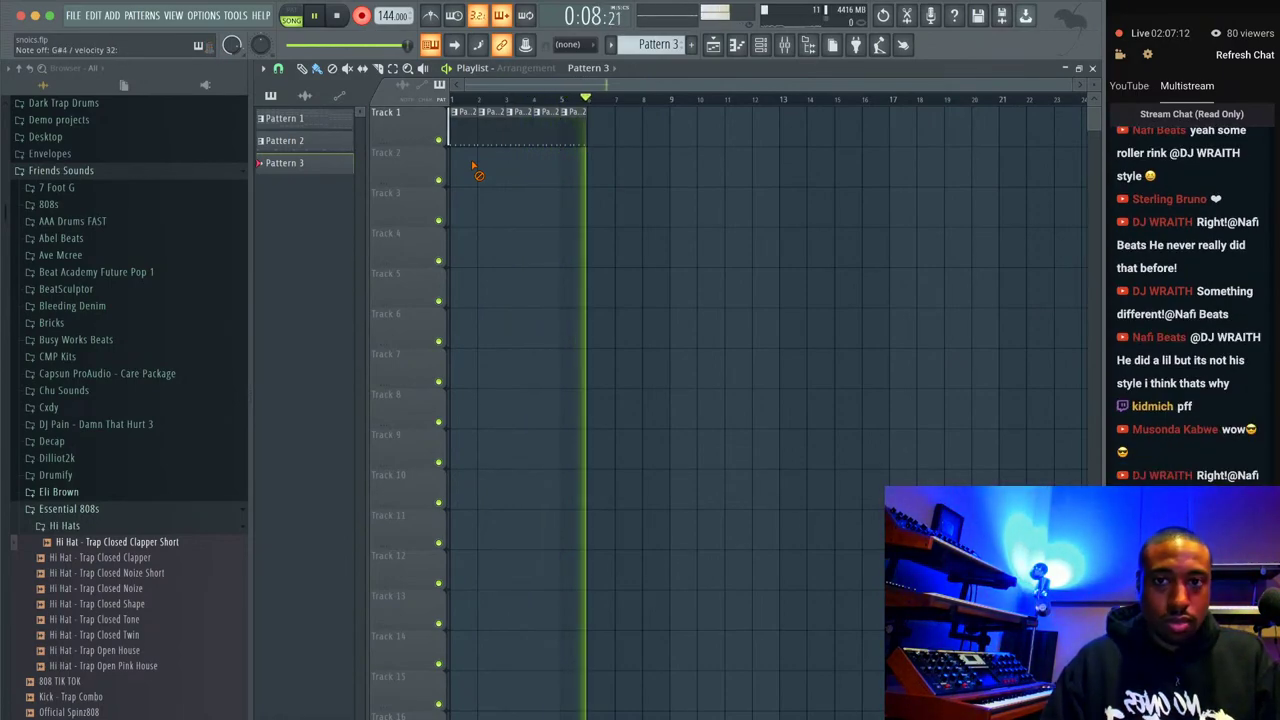
Stop recording and review the recorded Pattern 3 chord take in the piano roll.
key(space)
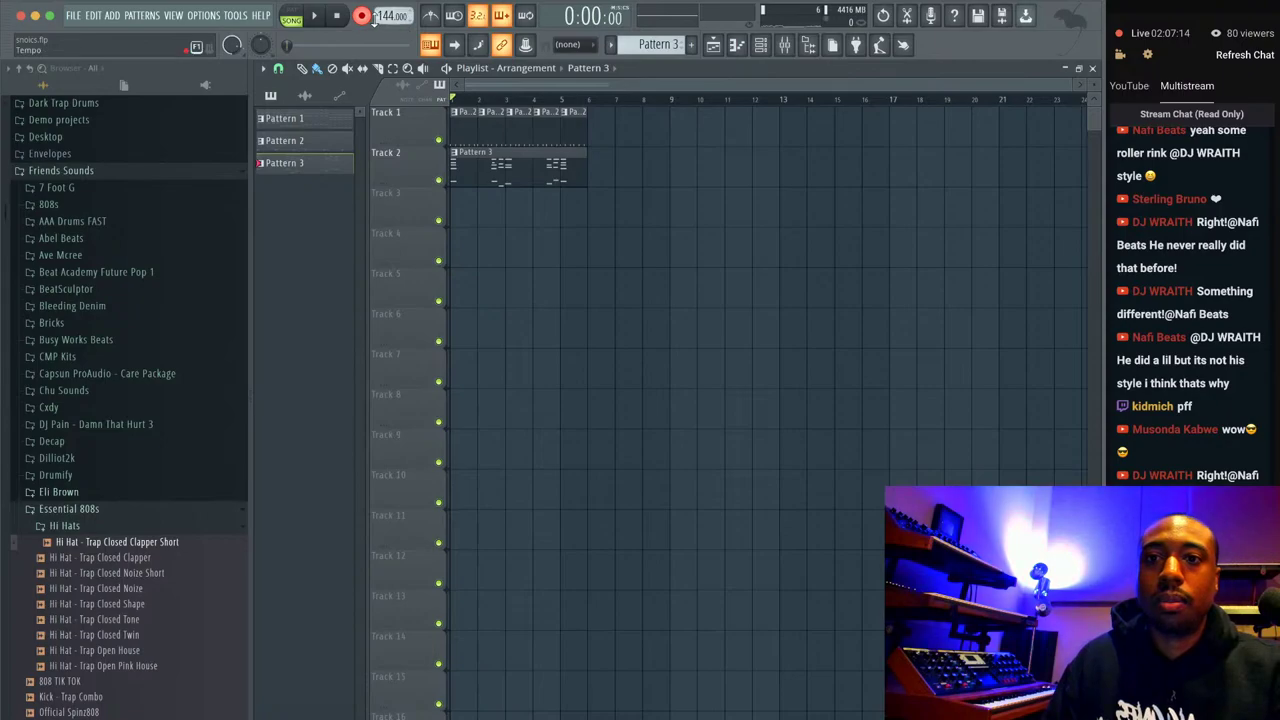
key(space)
double_click(559, 161)
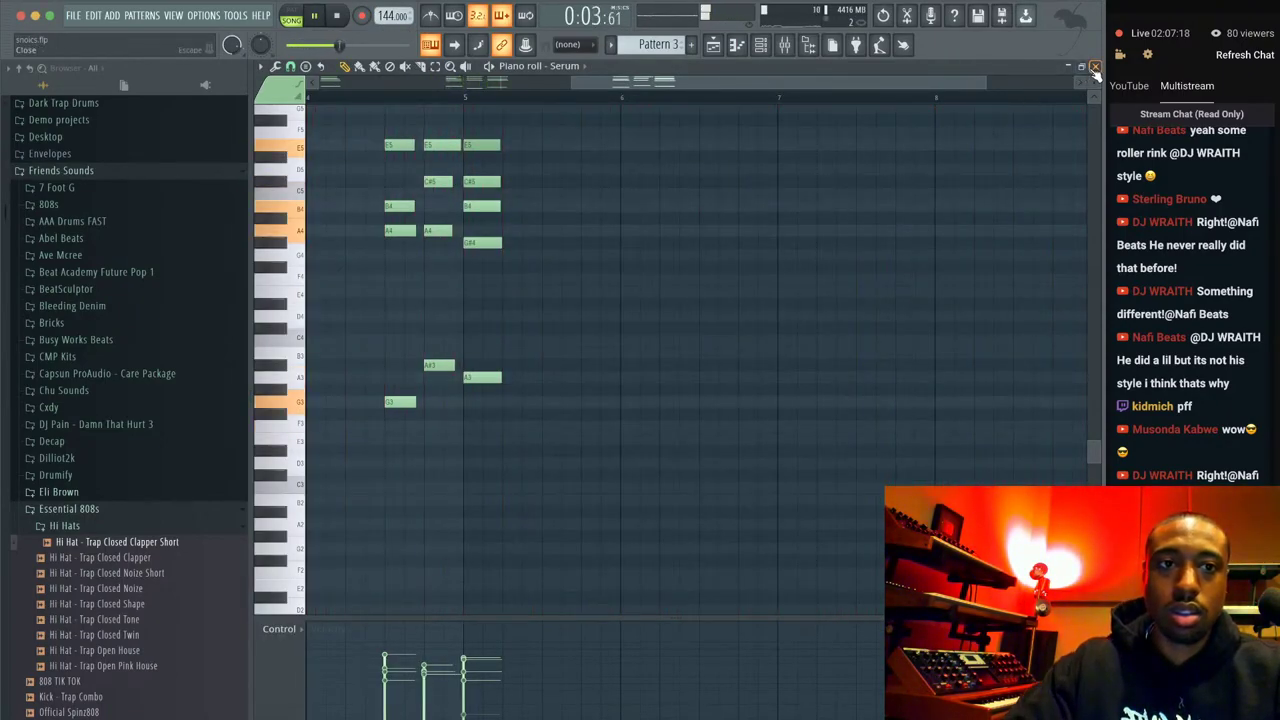
key(F7)
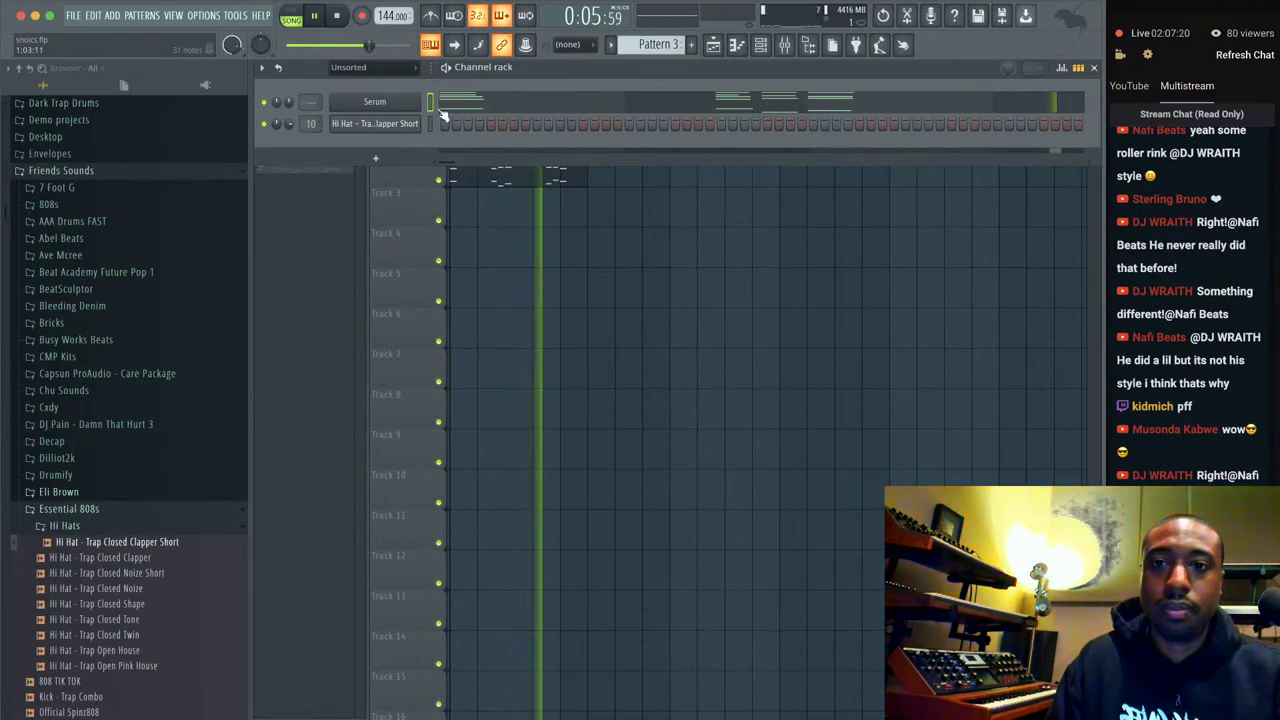
Undo the extra Pattern 2 clip on Track 1 and link Serum to mixer insert 11.
key(F6)
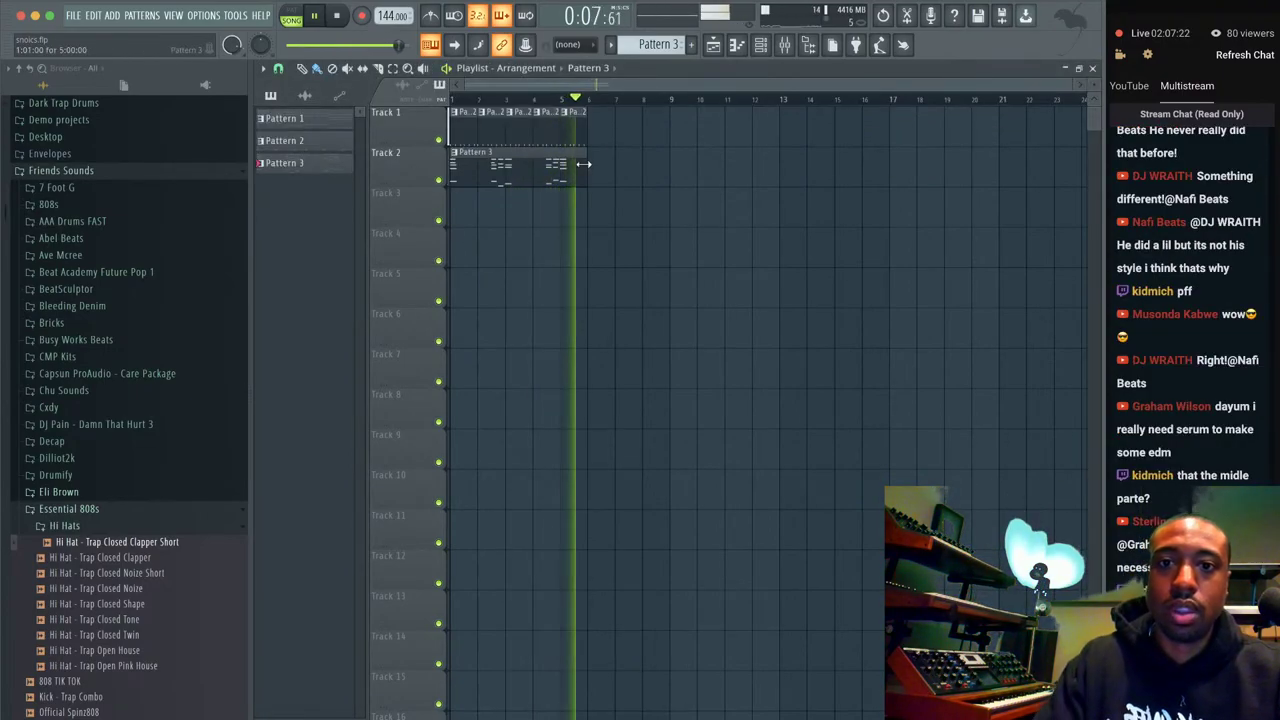
key(ctrl+z)
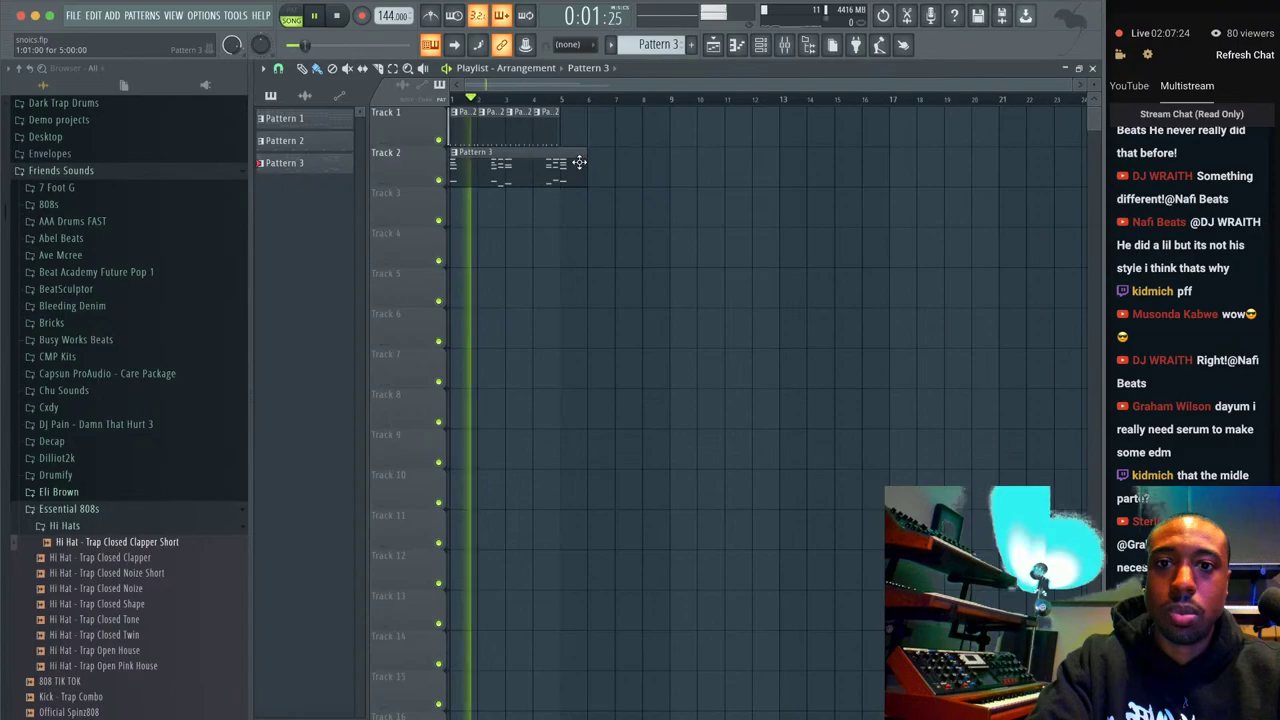
key(F6)
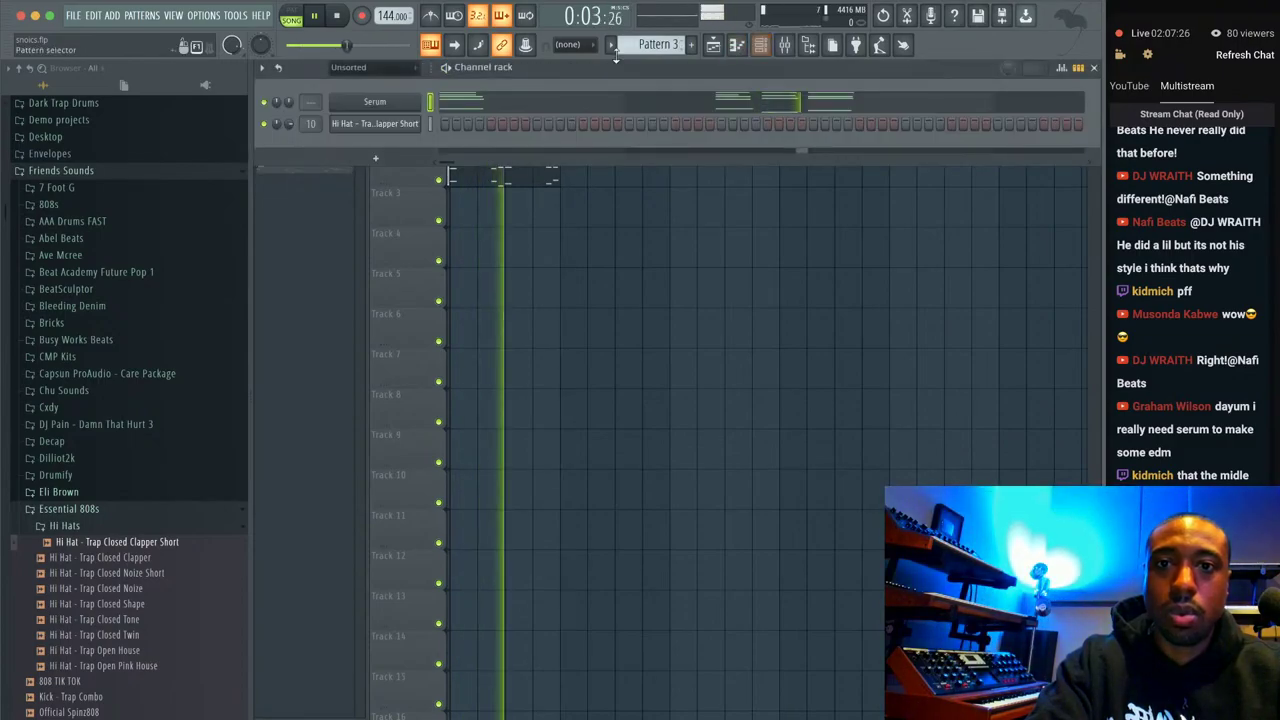
key(ctrl+l)
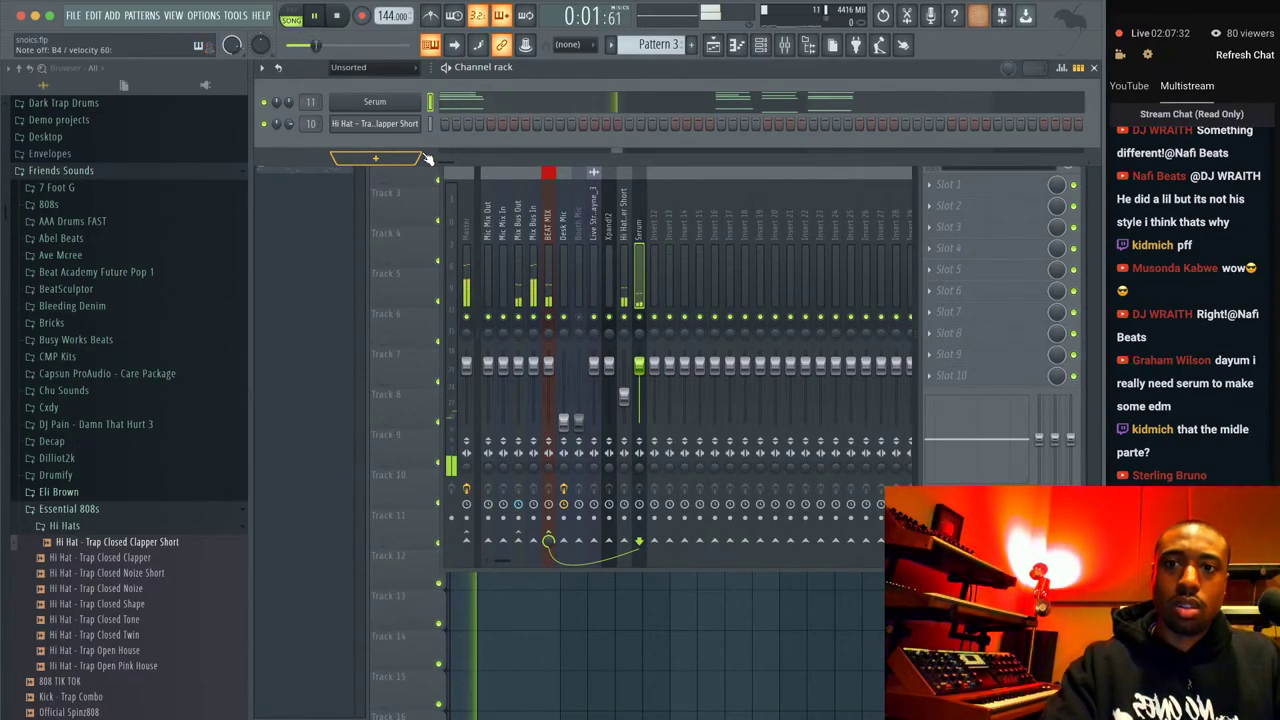
key(space)
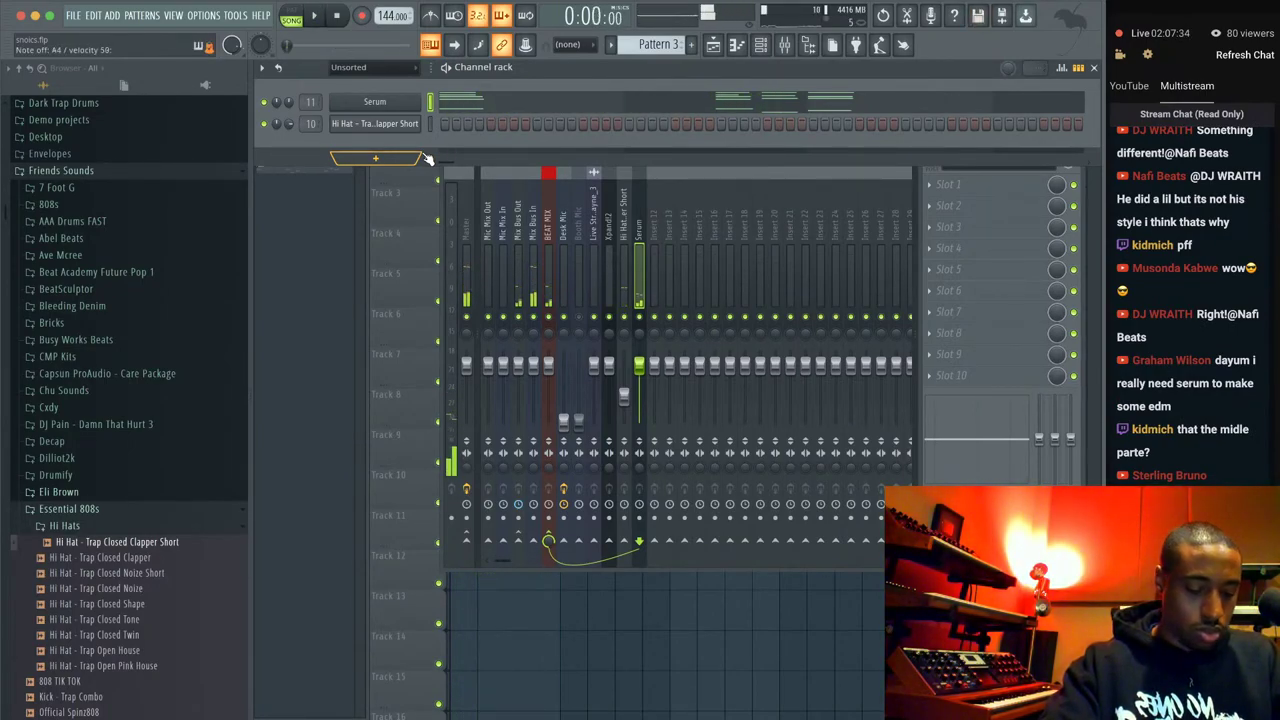
key(space)
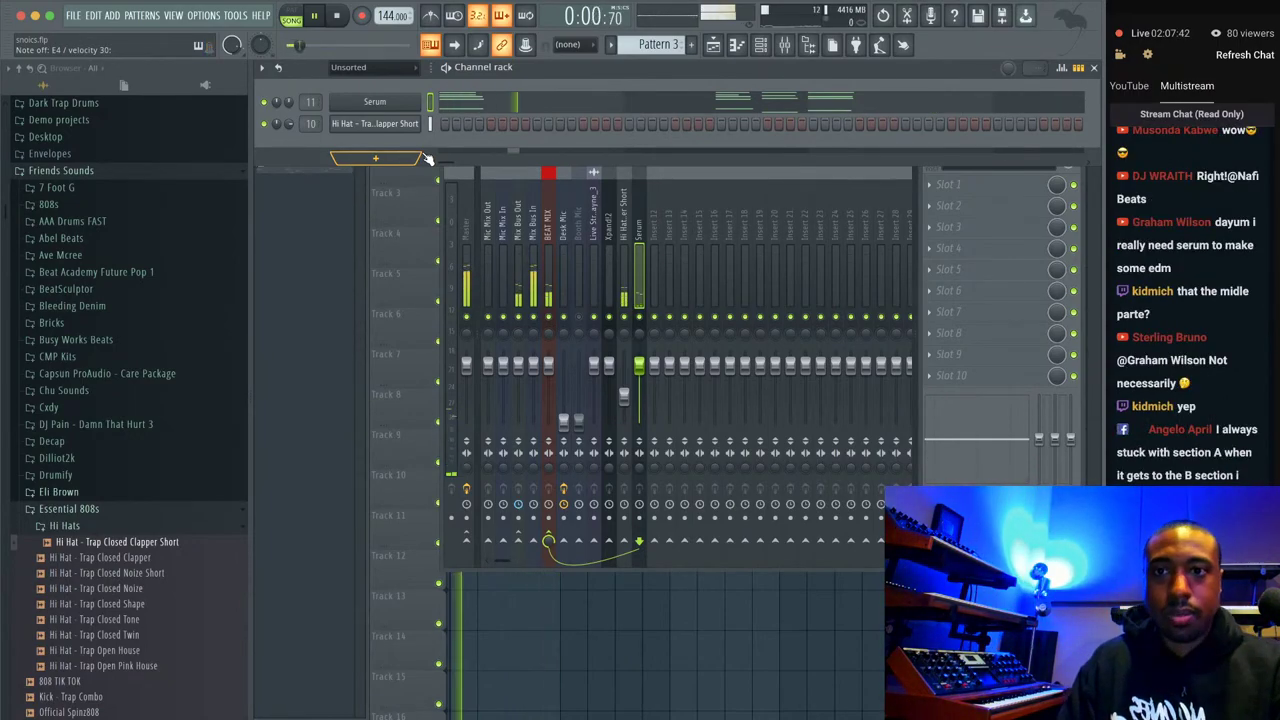
Enable Serum's filter on oscillator A, with a falling LFO 1 ramp sweeping a 202 Hz cutoff.
click(375, 104)
click(670, 289)
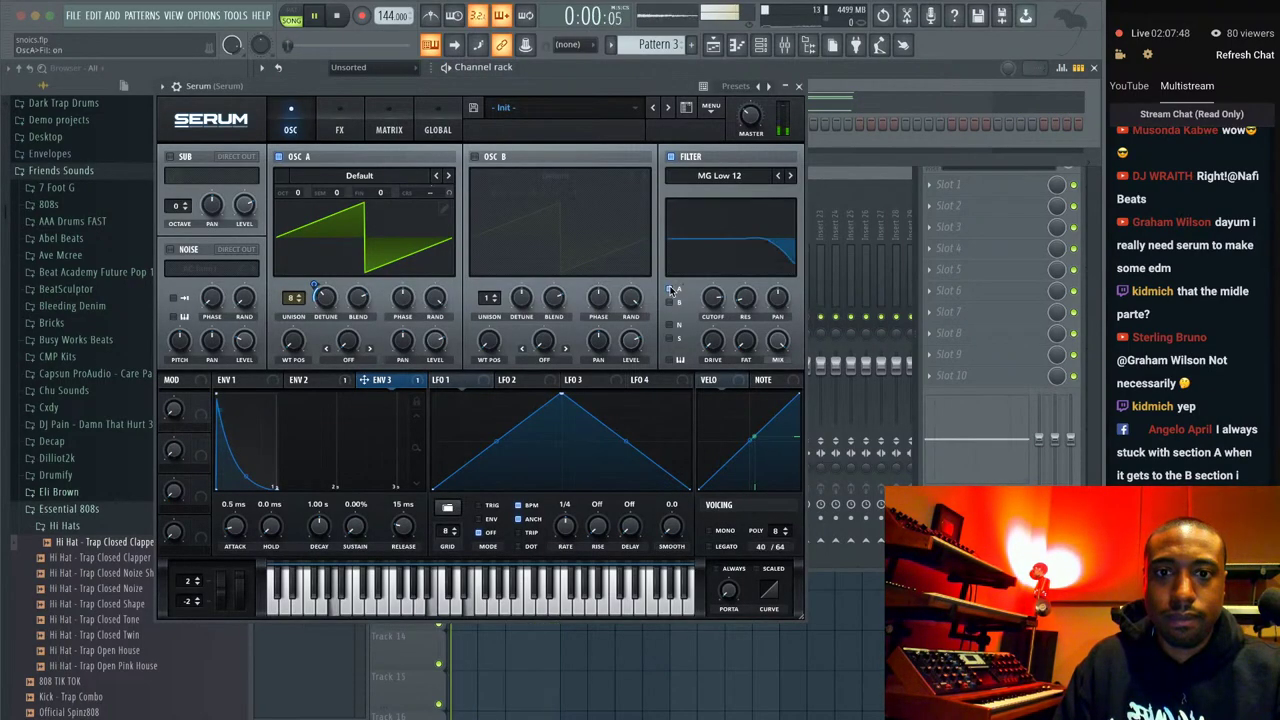
drag(562, 395, 403, 370)
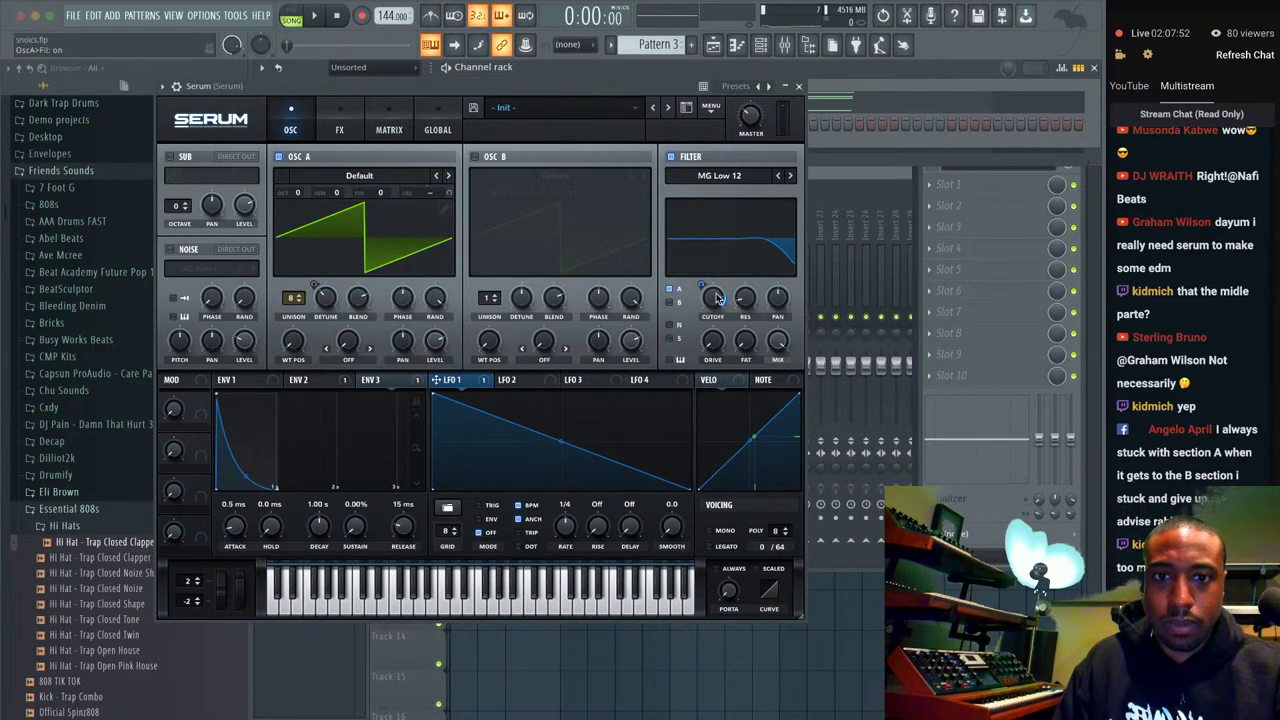
drag(718, 298, 695, 344)
drag(698, 289, 702, 249)
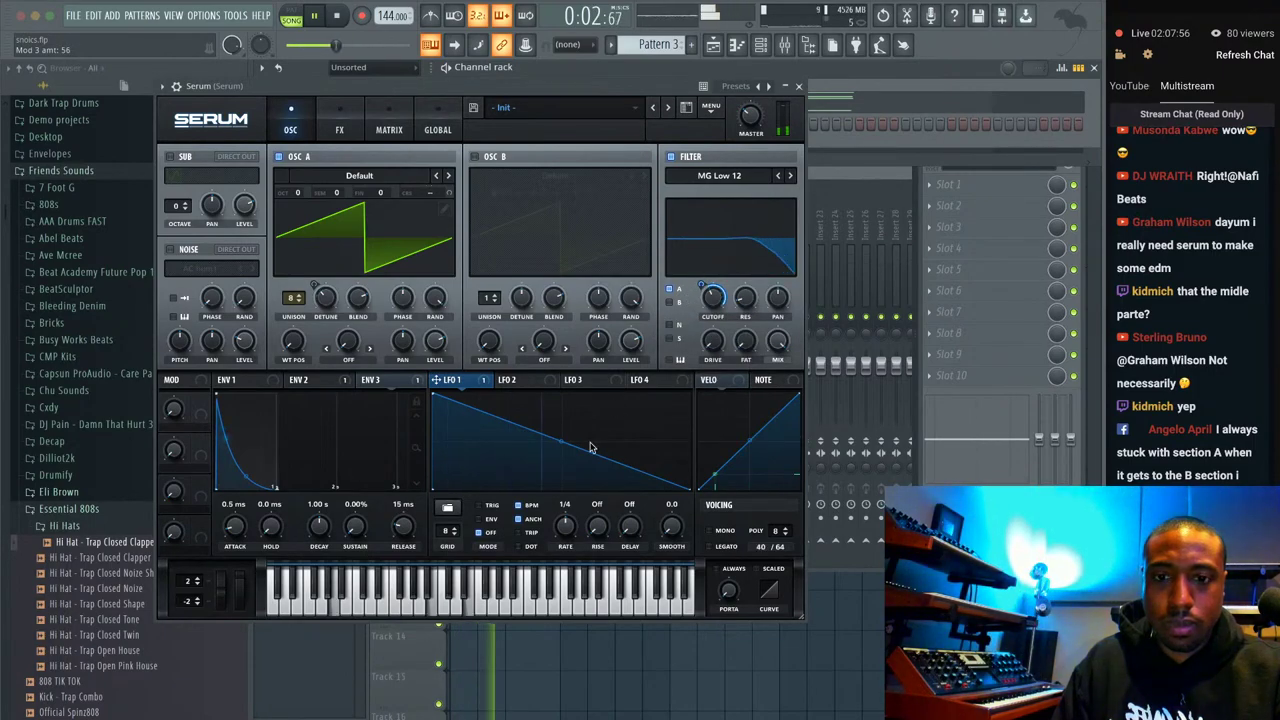
drag(745, 297, 743, 263)
drag(741, 356, 723, 383)
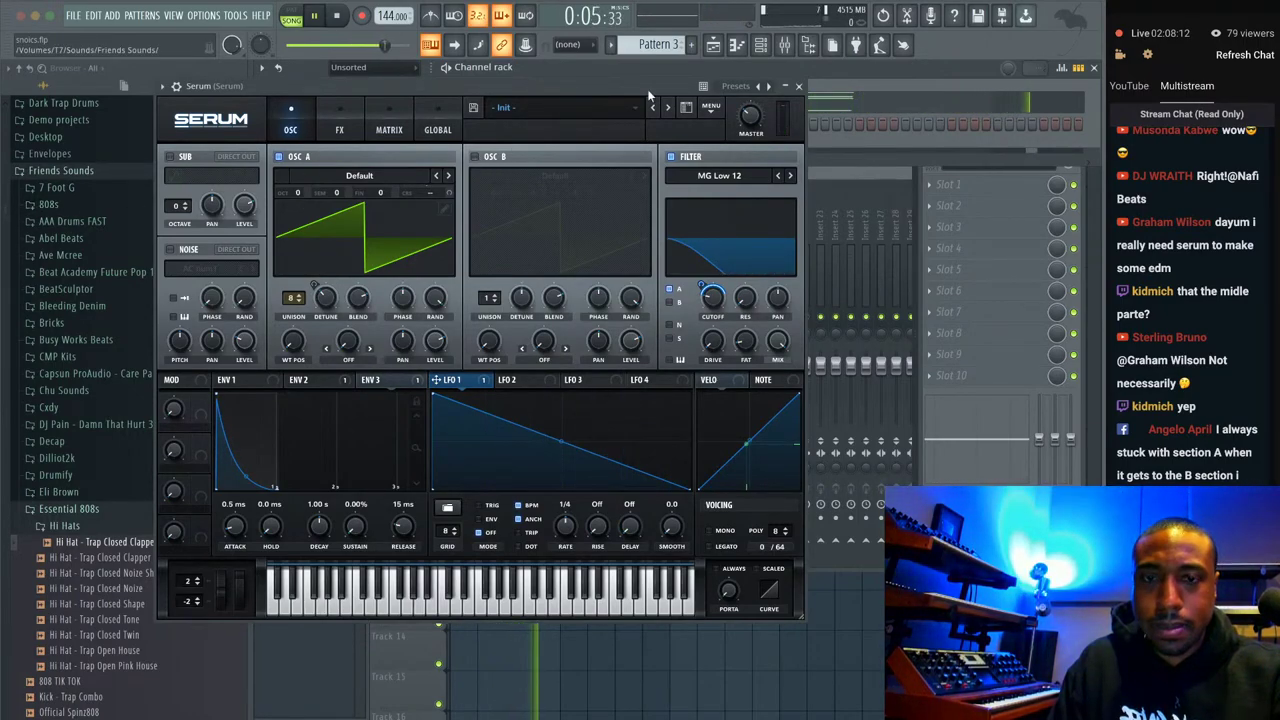
Turn on oscillator B at 0 semitones, close Serum and stop playback.
click(474, 156)
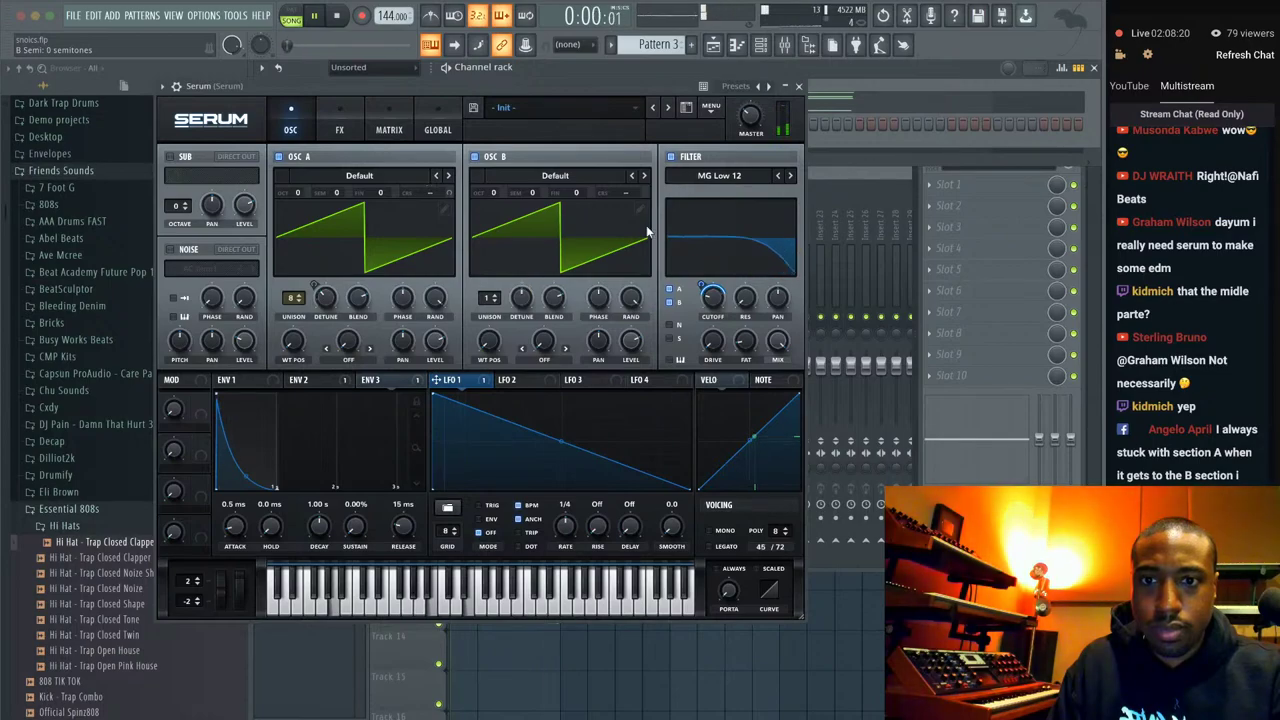
drag(533, 196, 549, 150)
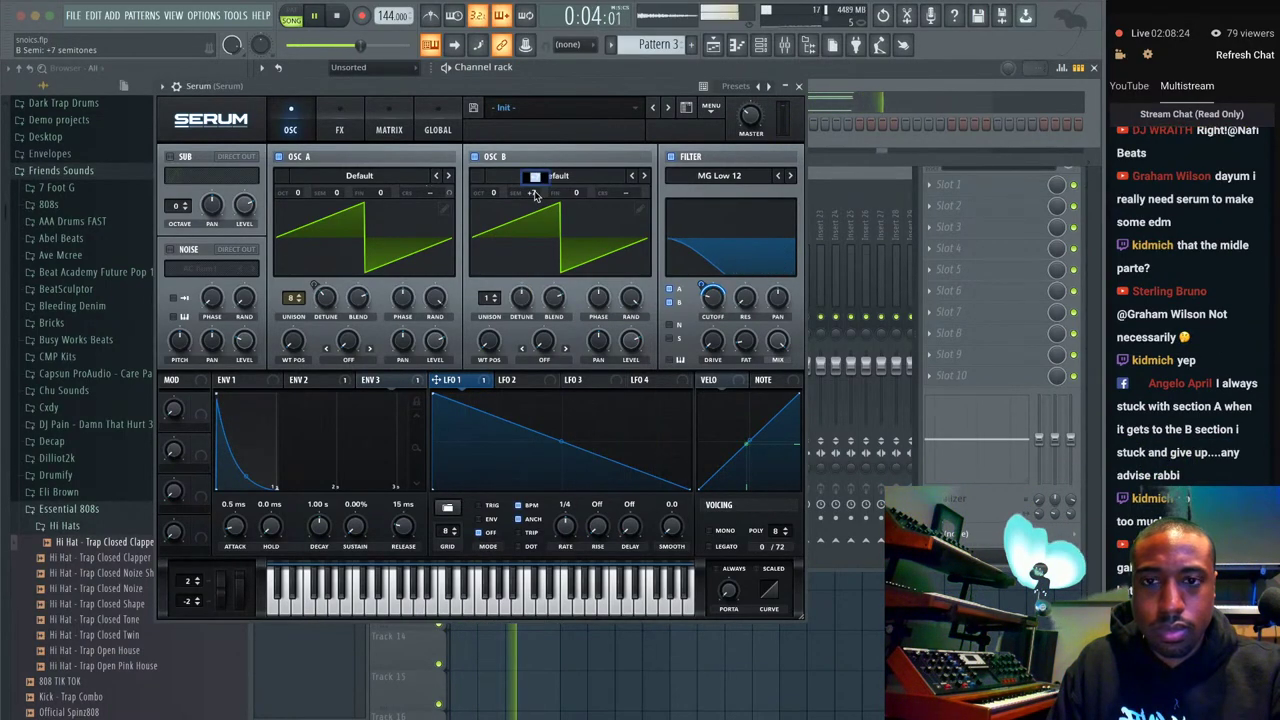
double_click(534, 195)
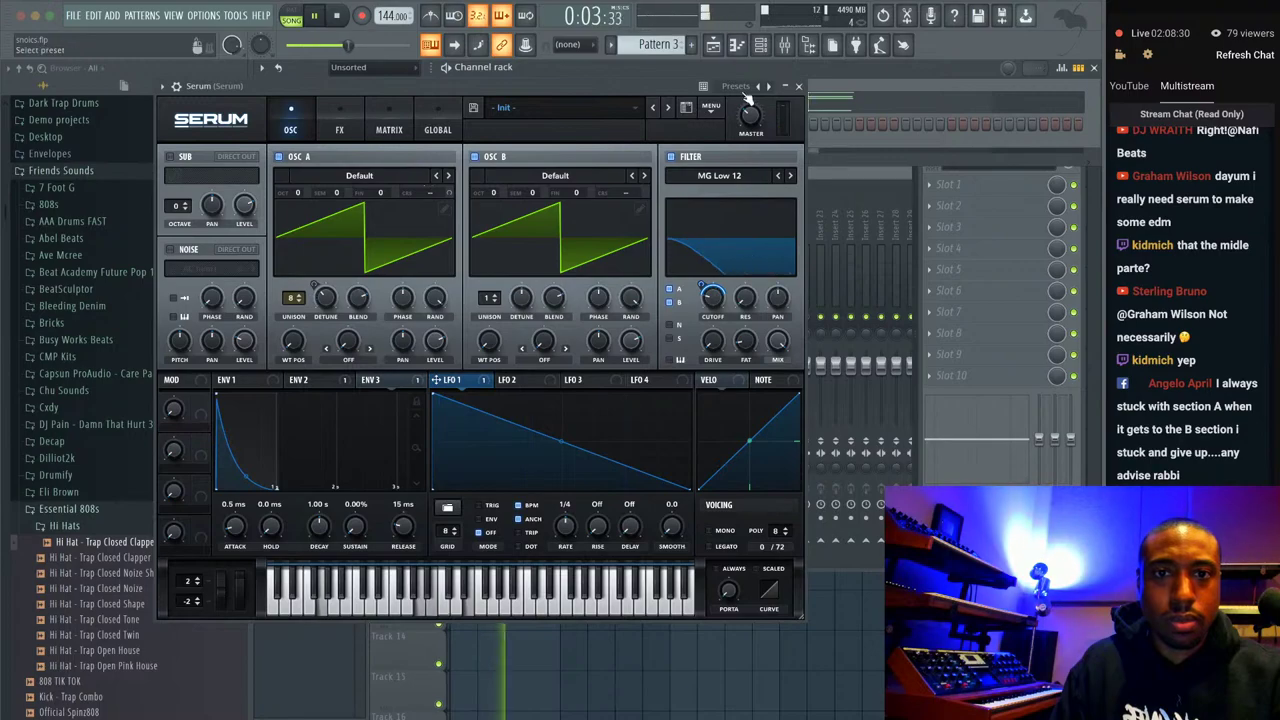
click(798, 86)
key(space)
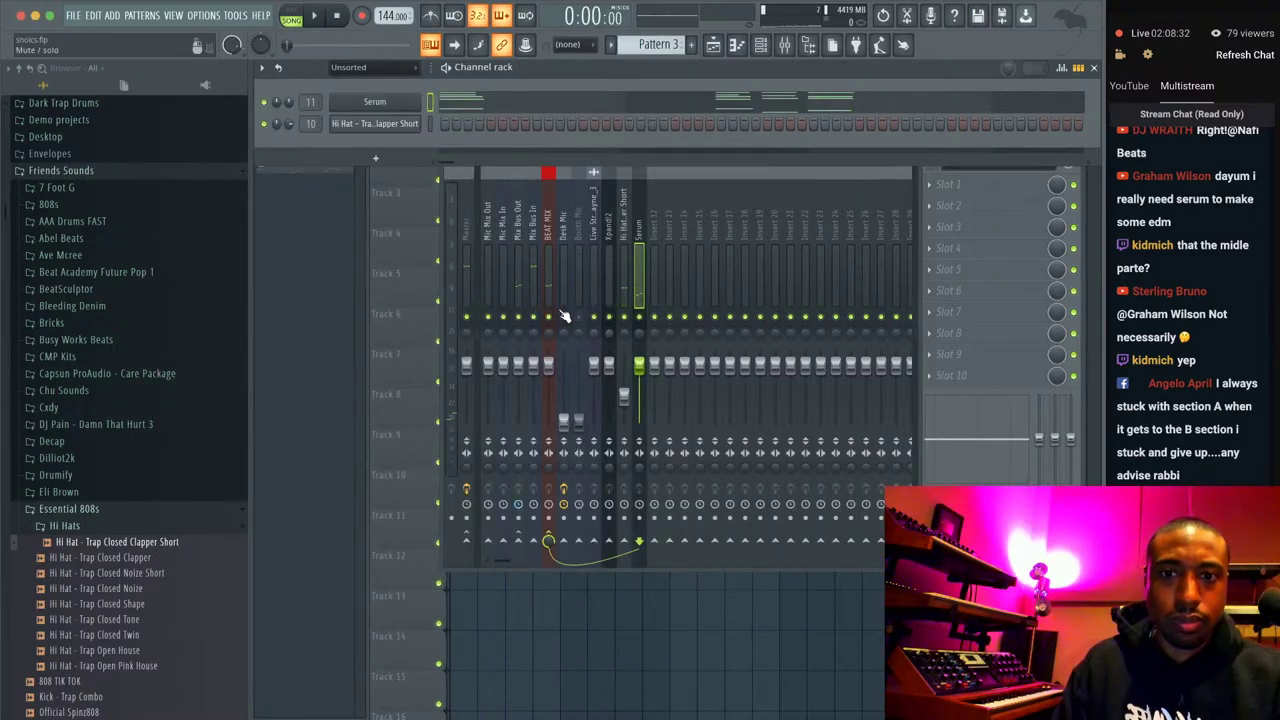
Nudge the Desk Mic insert's volume fader upward in the mixer.
drag(565, 404, 565, 392)
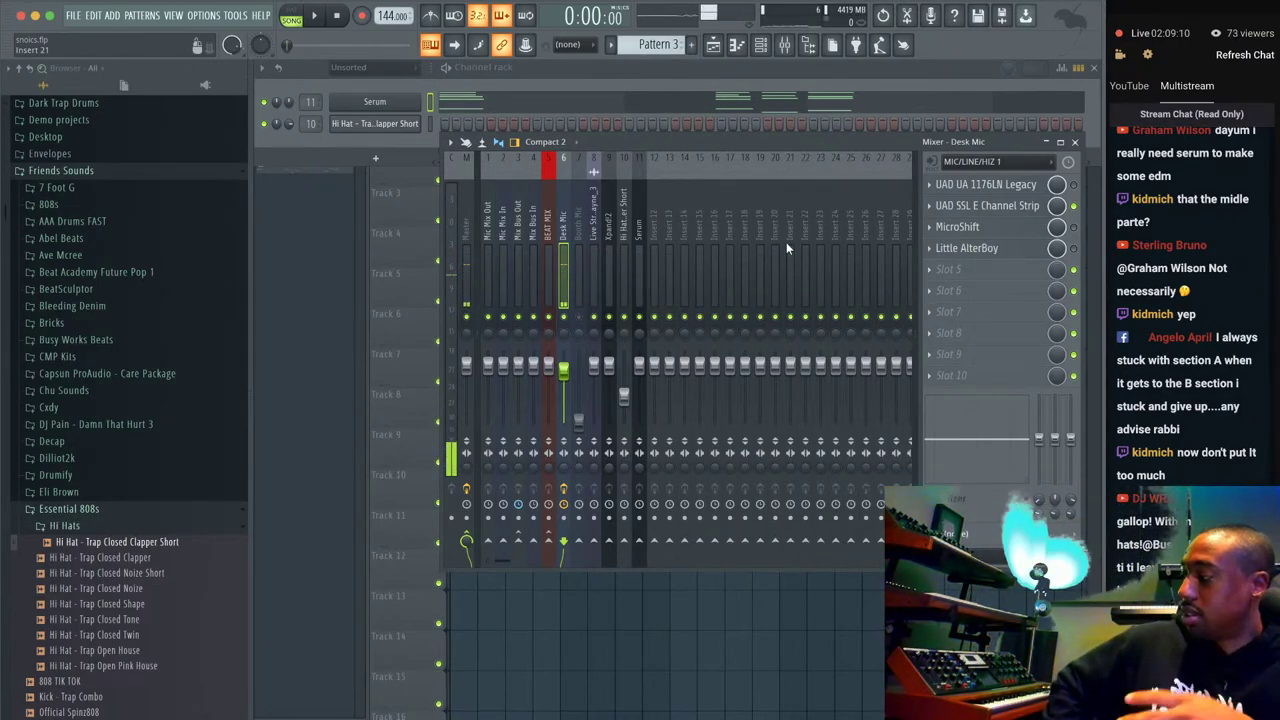
scroll(1228, 250, up, 2)
scroll(1230, 254, up, 6)
scroll(1229, 252, up, 5)
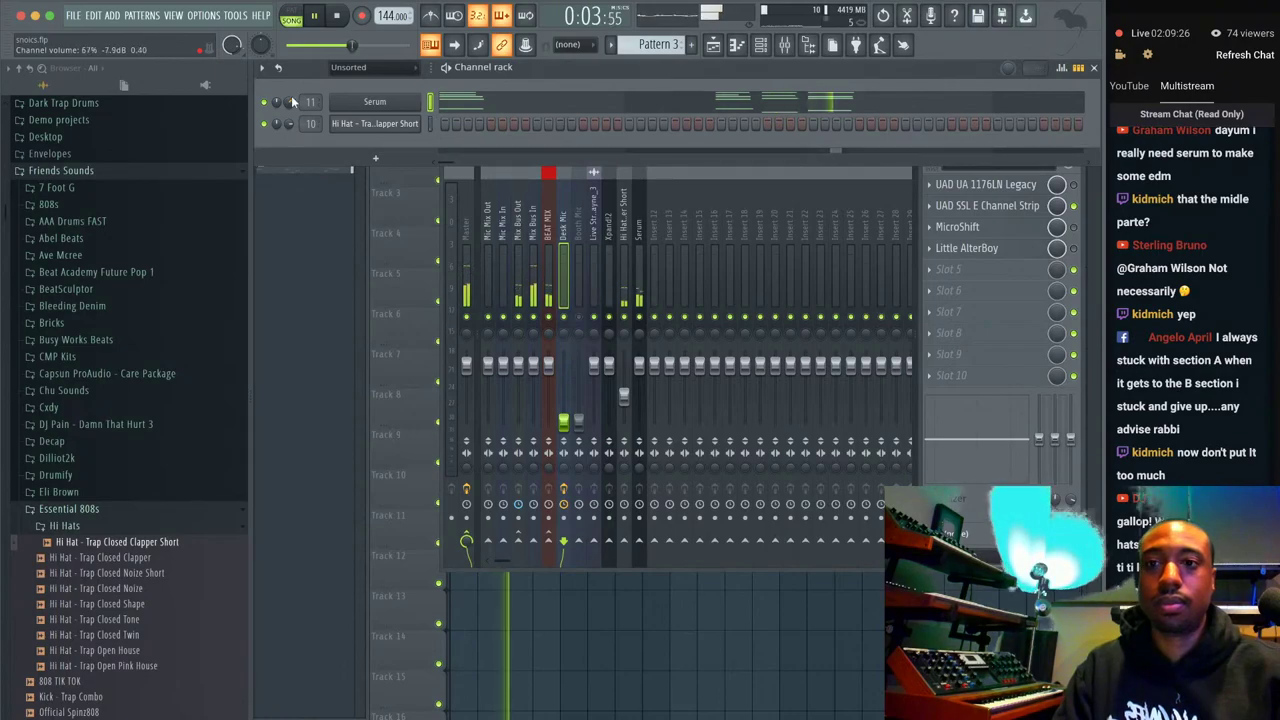
Check the Serum pattern's notes, then bring up the playlist and stop playback.
key(F7)
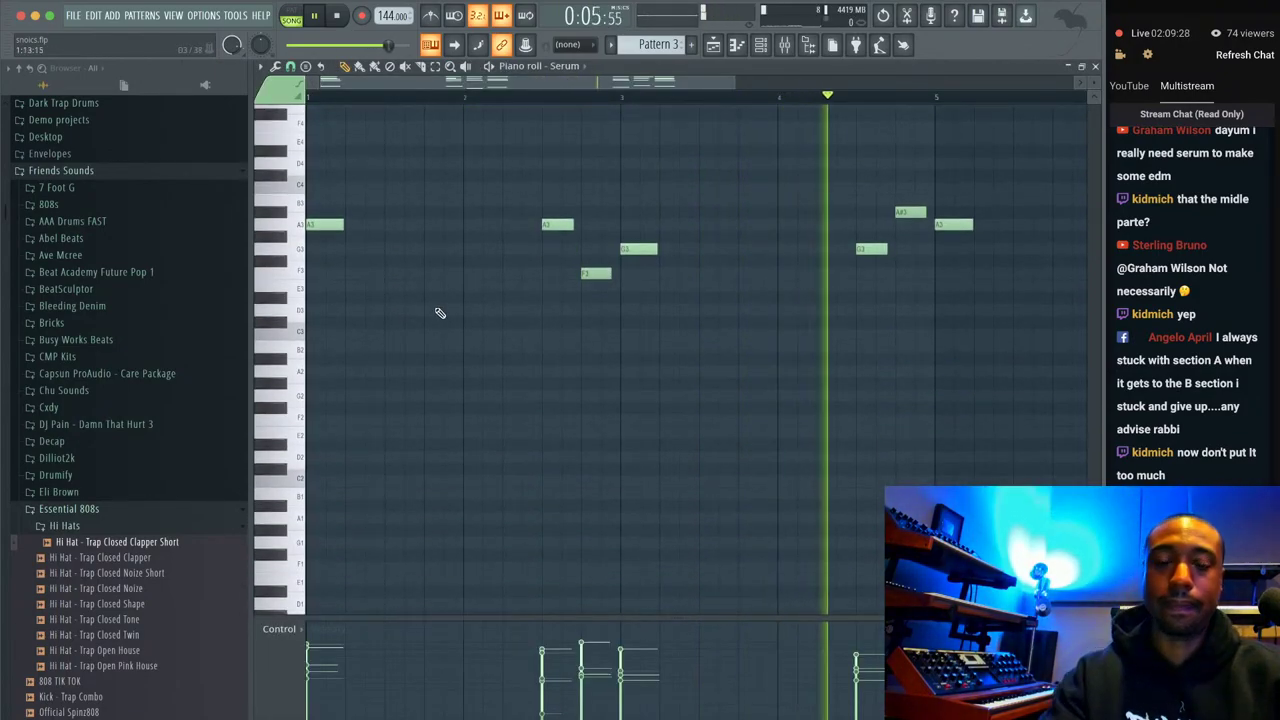
scroll(660, 293, up, 3)
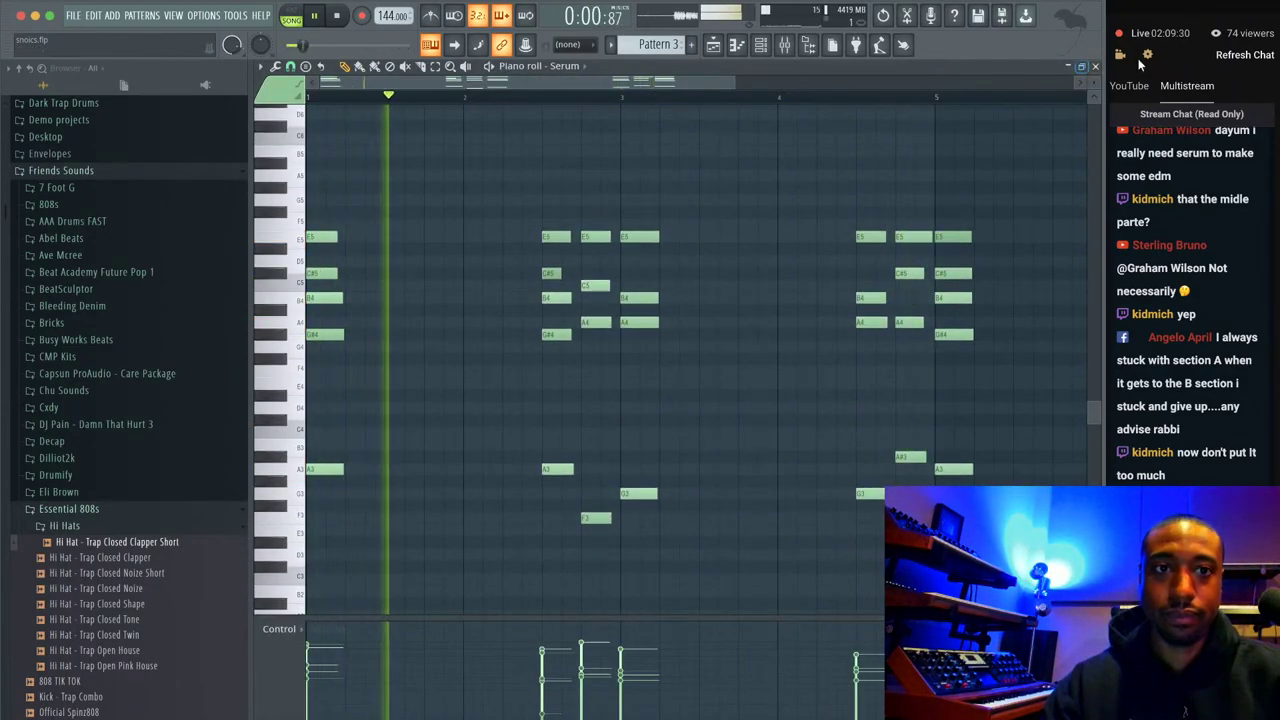
key(F7)
key(F5)
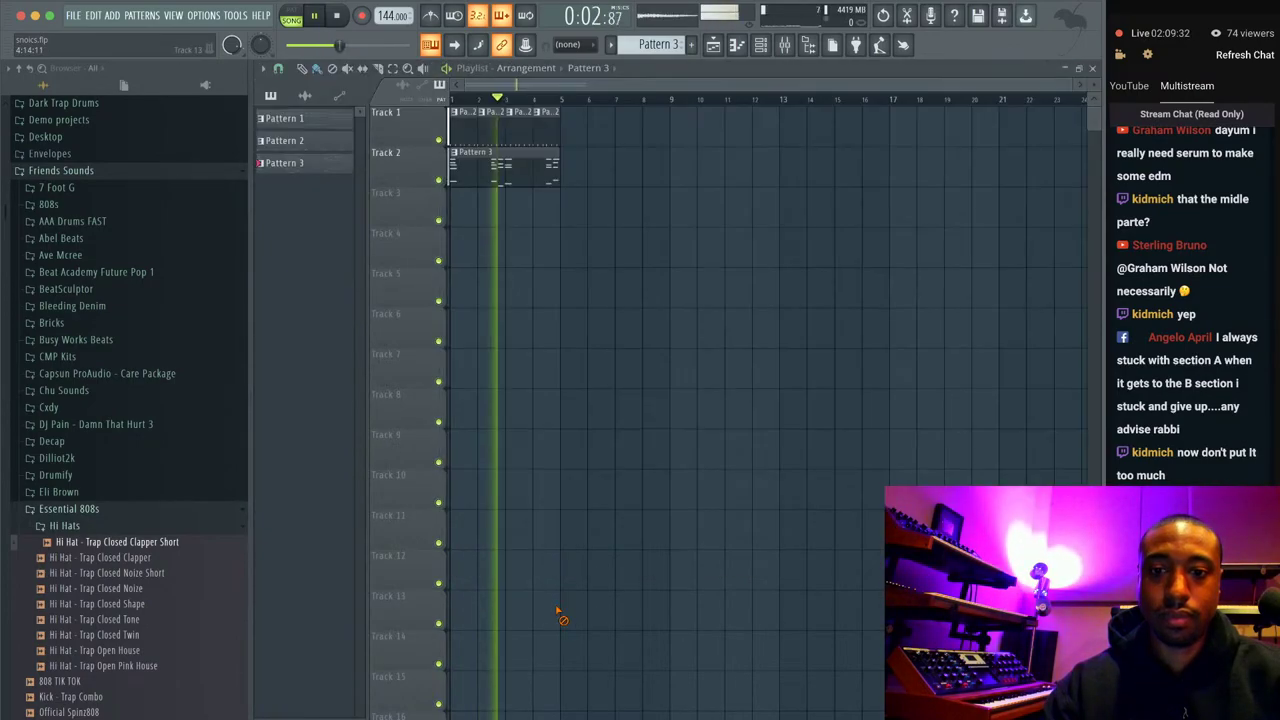
key(space)
Copy the Track 1 and Track 2 clips to bar 5 and make the new Track 2 clip unique Pattern 4.
drag(510, 167, 626, 165)
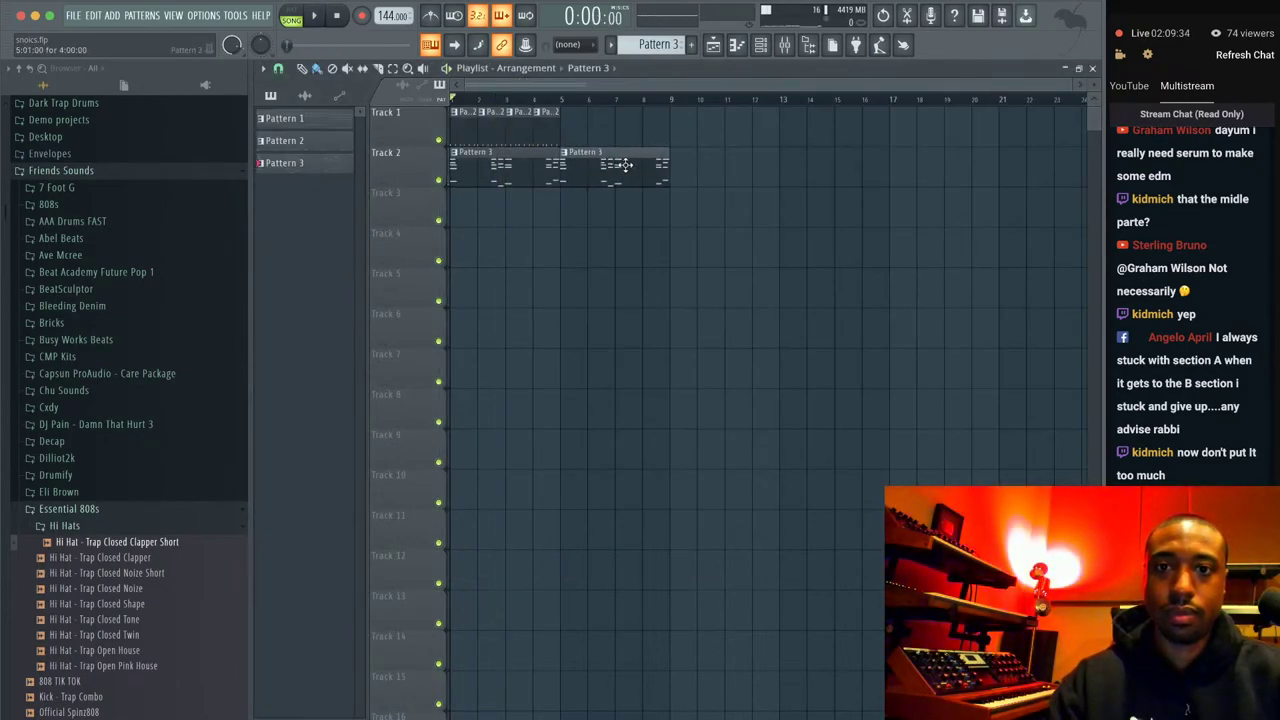
key(ctrl+b)
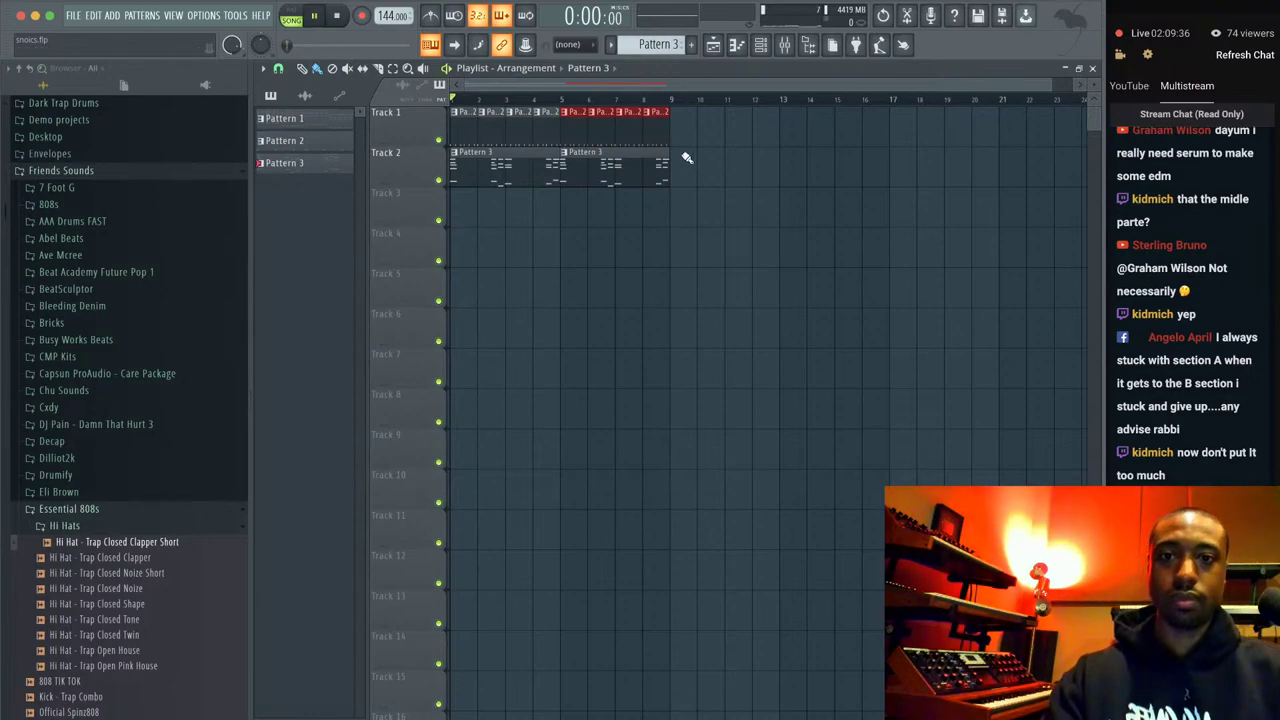
key(space)
click(565, 148)
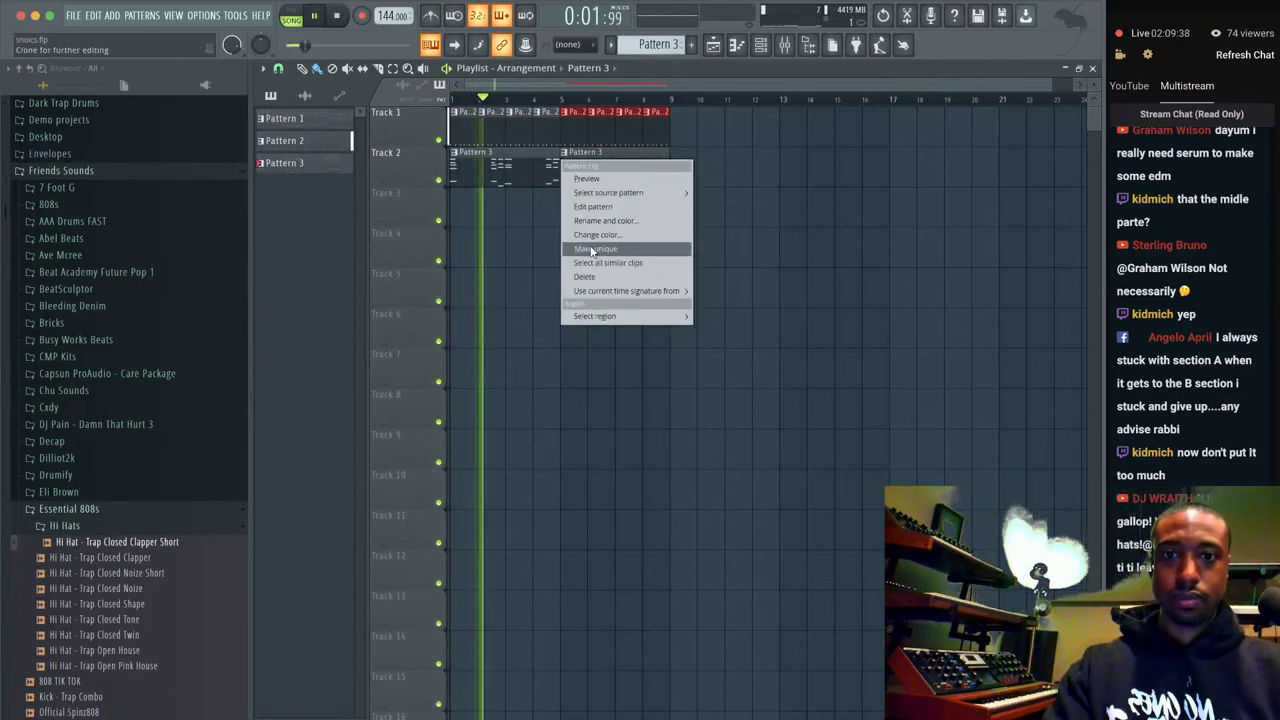
click(605, 248)
click(592, 152)
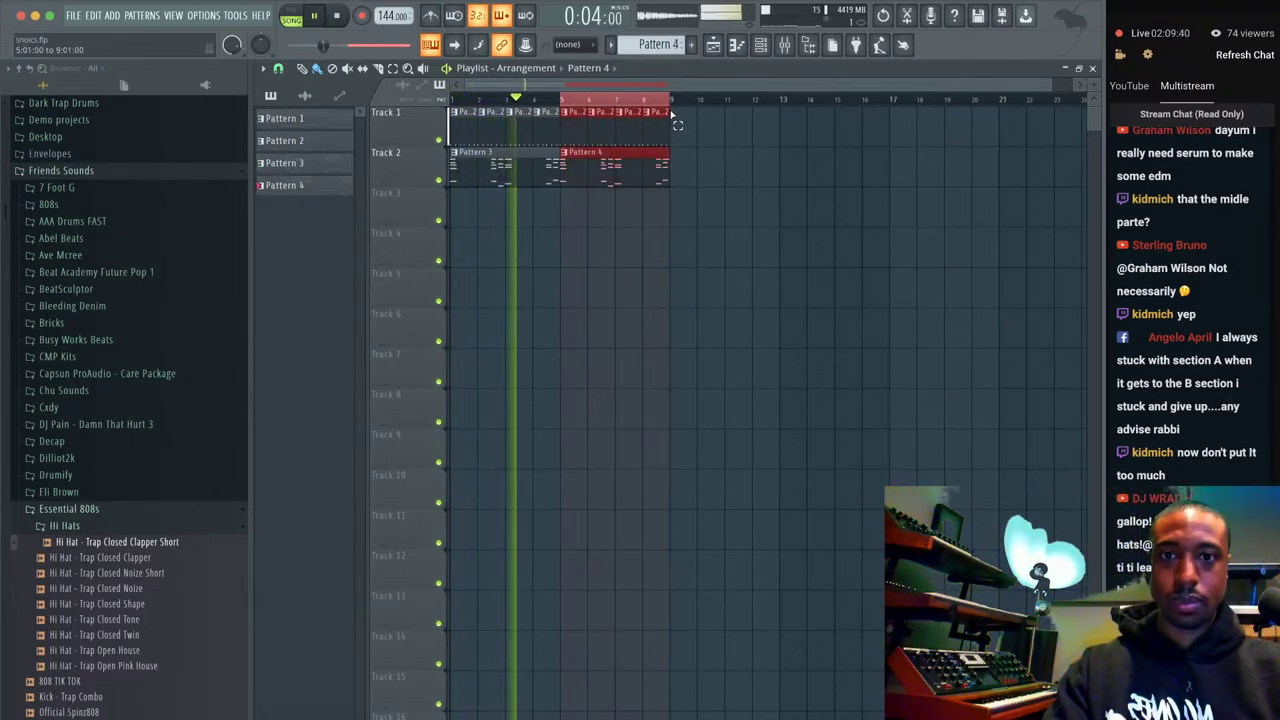
In Pattern 4's piano roll, move the C4 note up to D4 and the G#3 note down to G3.
double_click(592, 152)
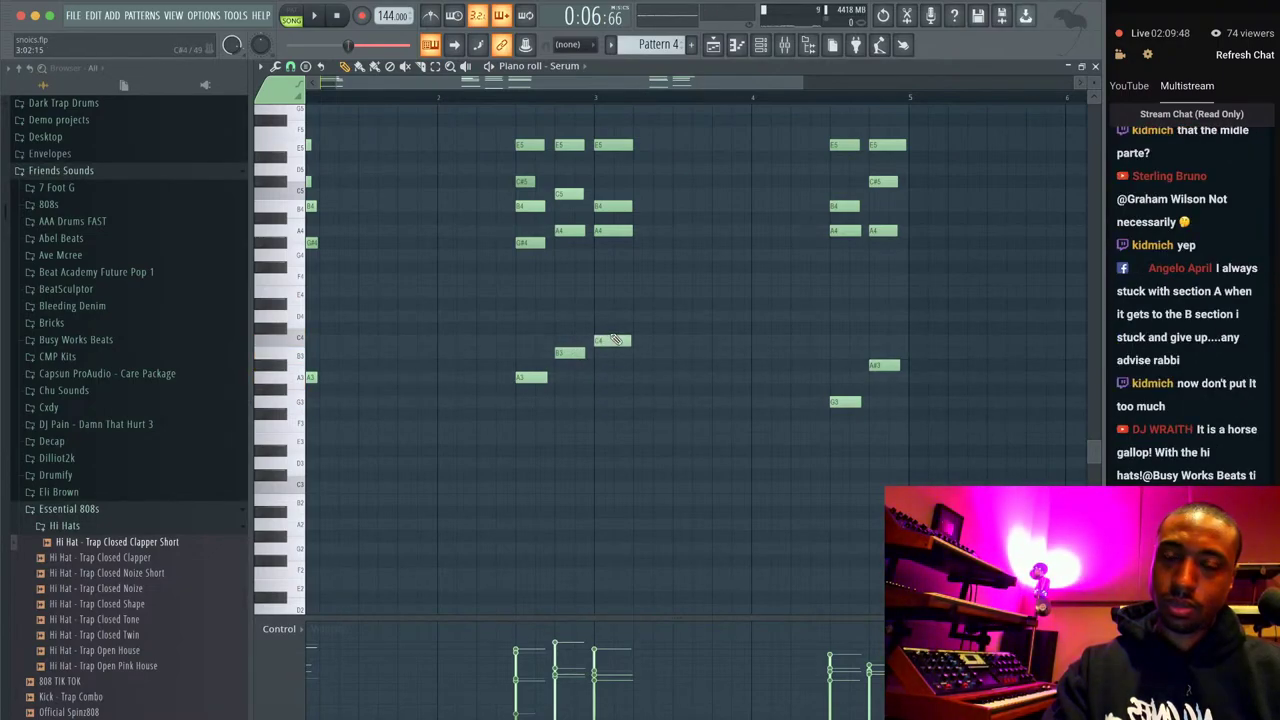
drag(841, 313, 841, 307)
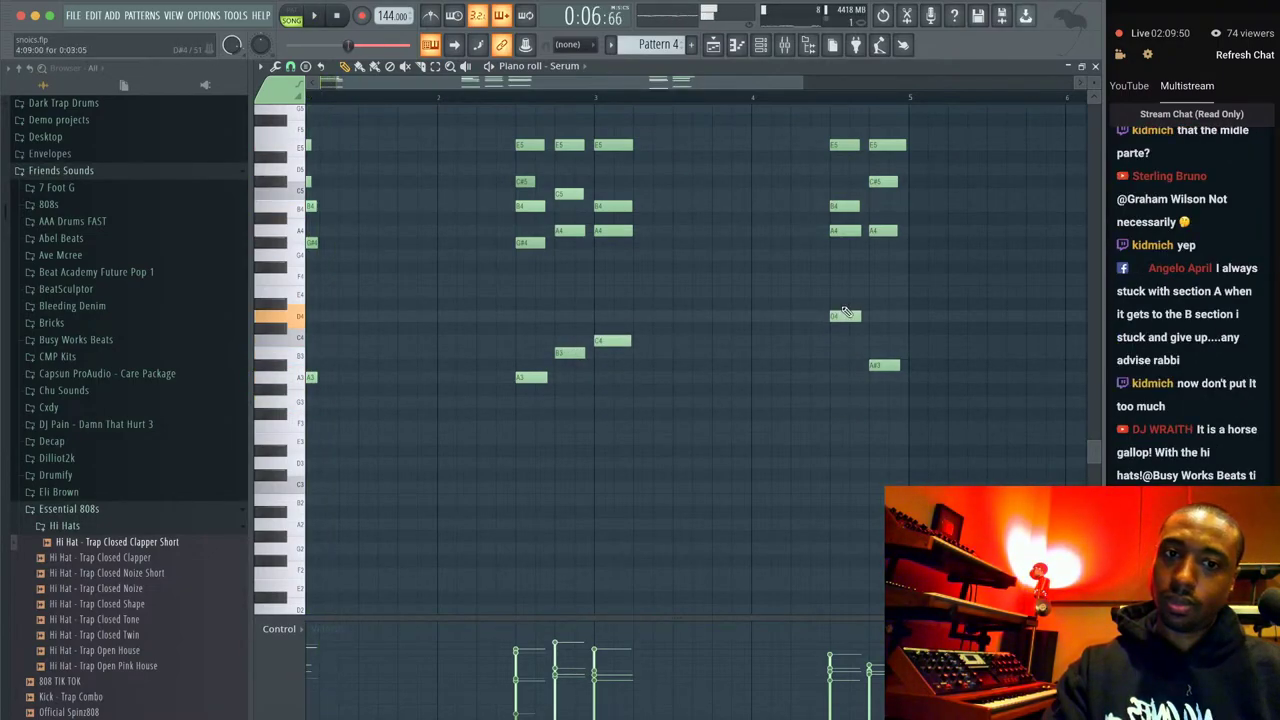
drag(878, 405, 878, 416)
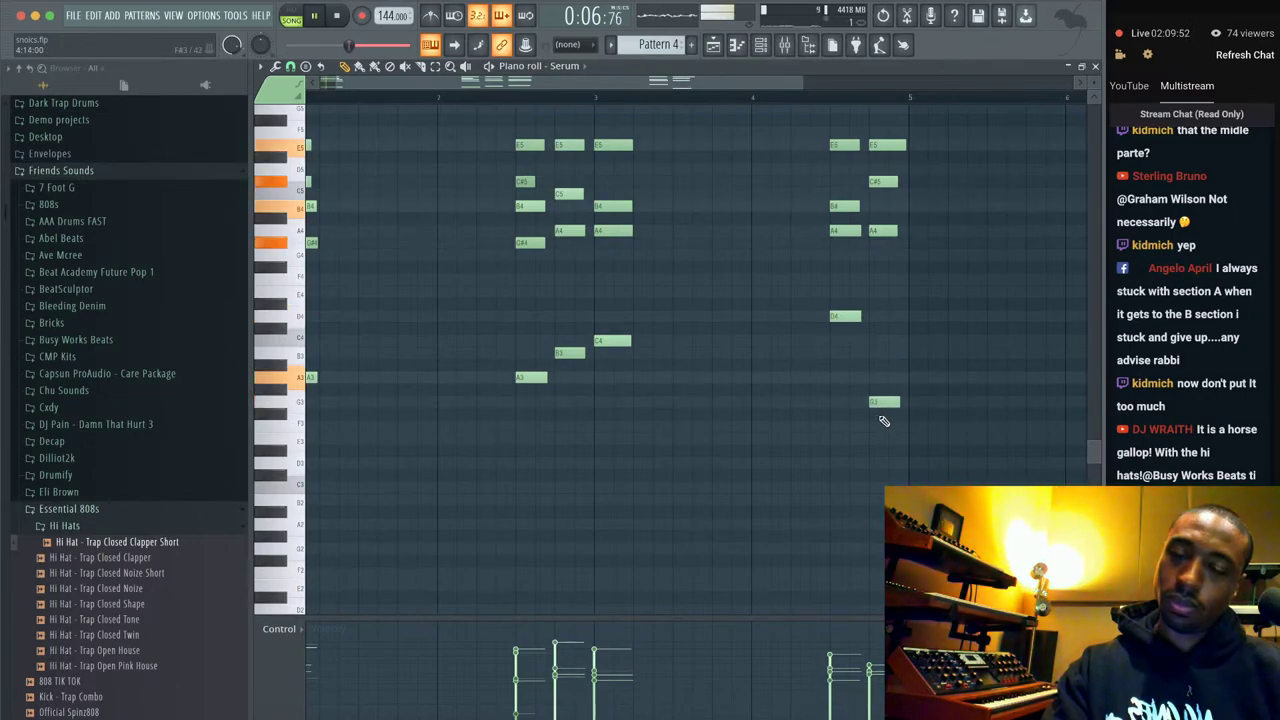
key(space)
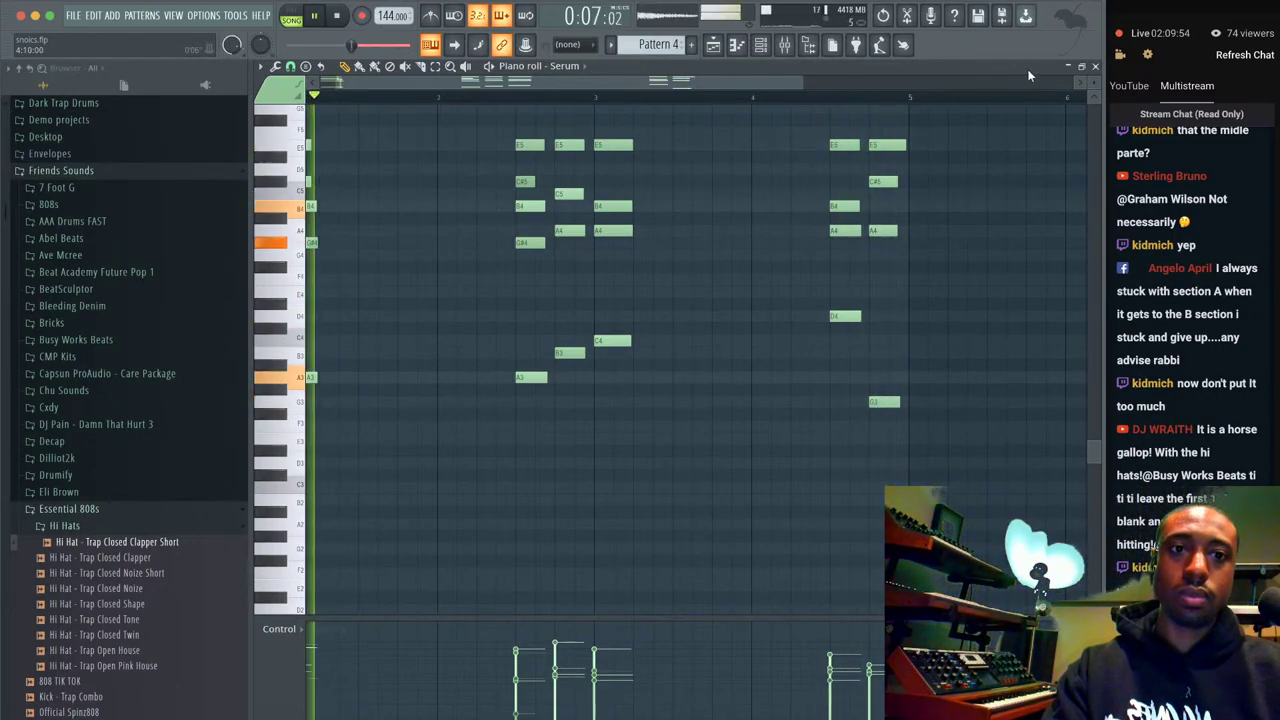
key(F7)
key(F6)
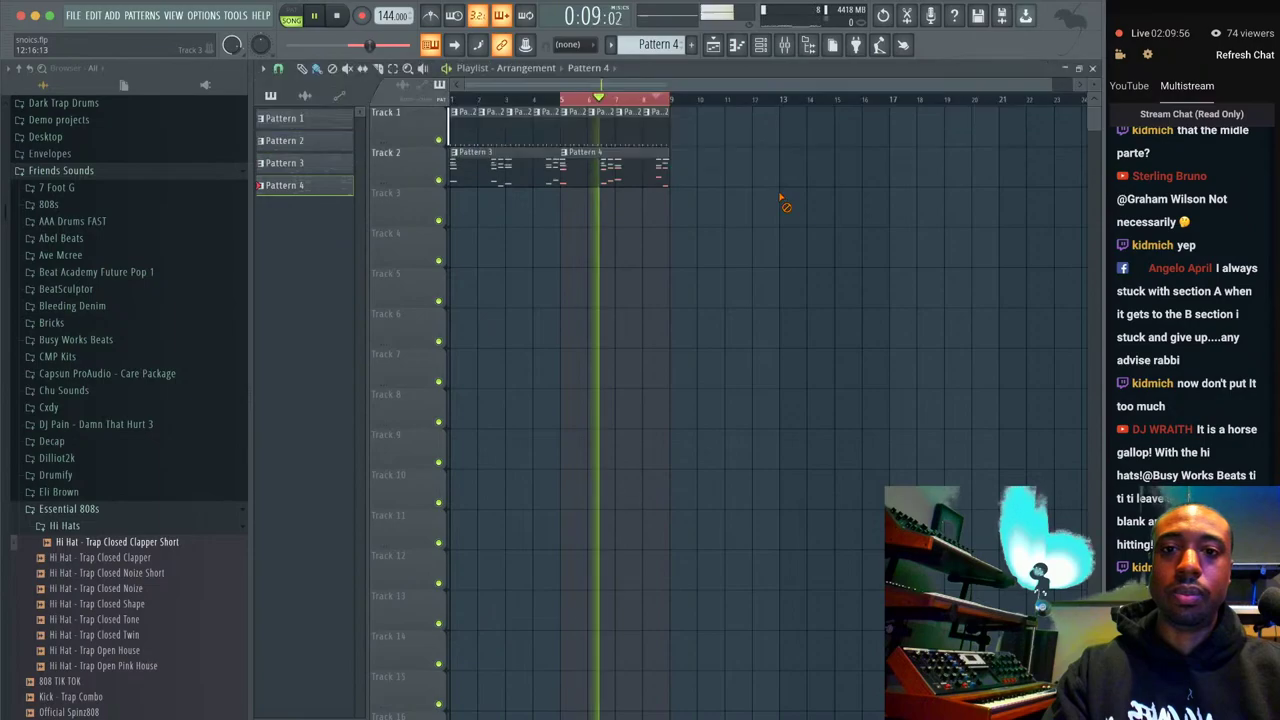
key(F6)
Redraw Serum's LFO 1 as a rise-and-fall triangle and lengthen ENV 3 decay to 1.98 s.
click(414, 102)
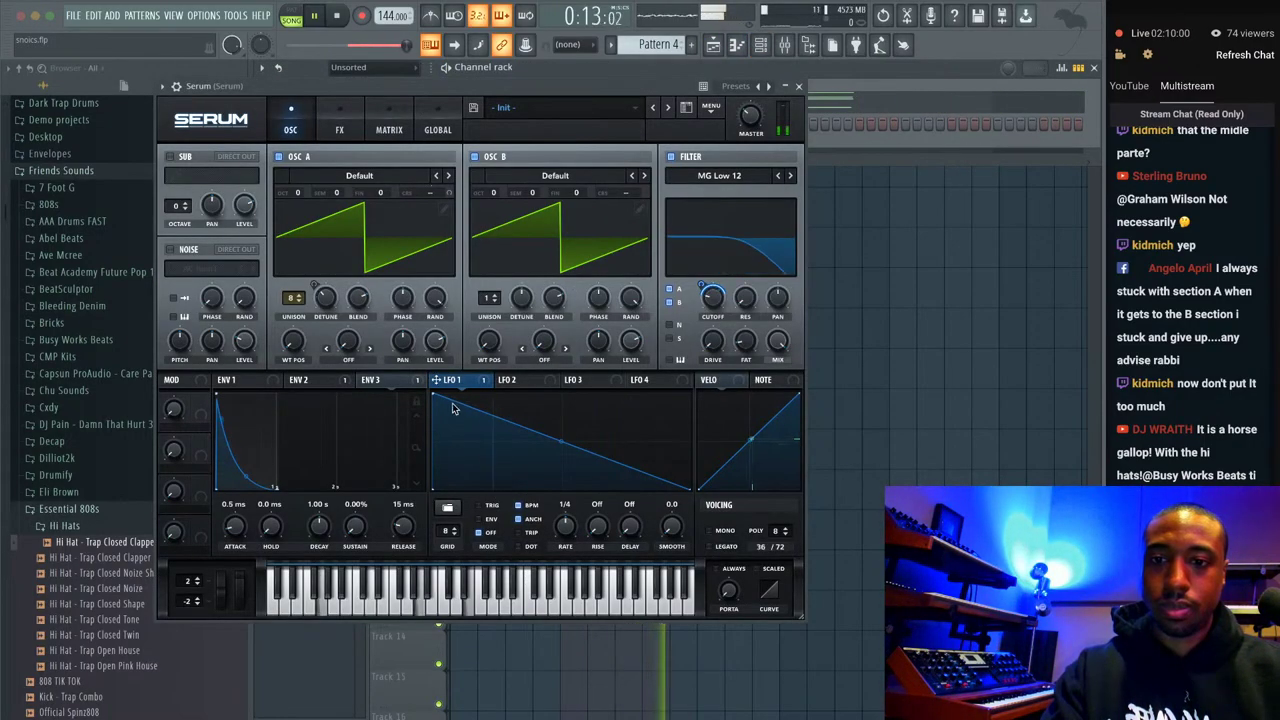
mouse_move(434, 395)
mouse_down()
mouse_move(456, 394)
mouse_move(441, 388)
mouse_up()
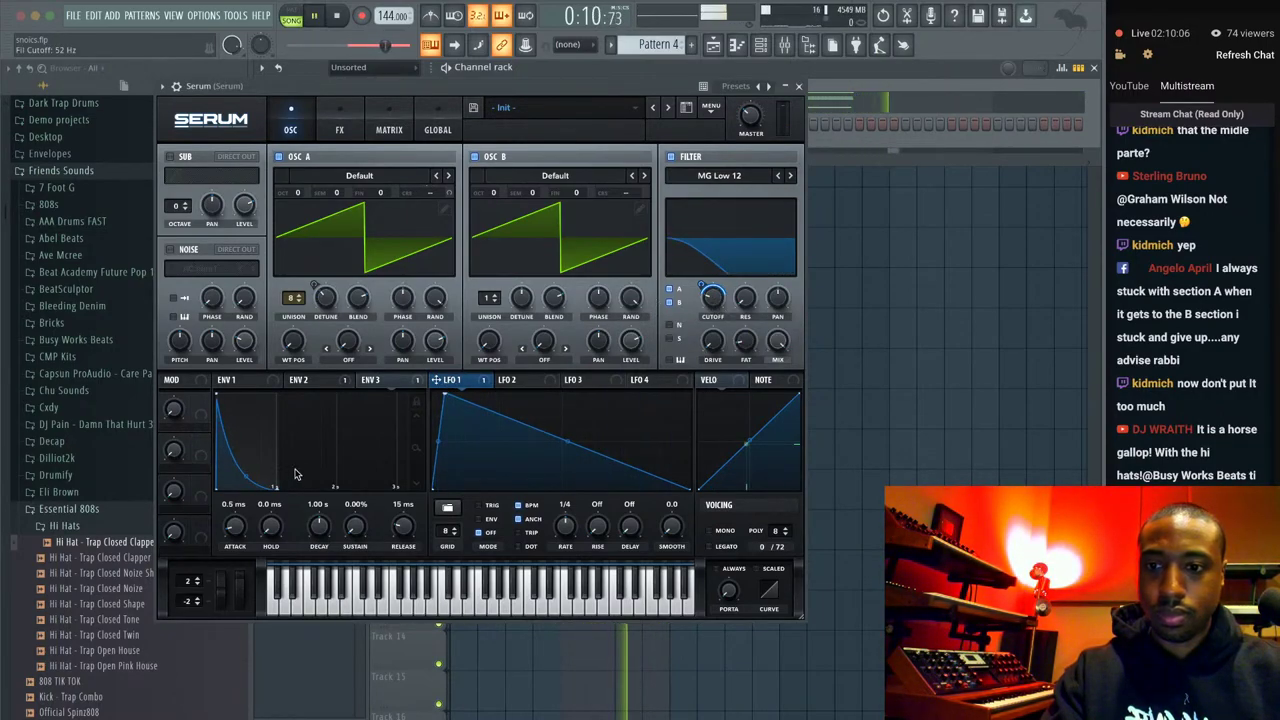
click(307, 380)
click(380, 380)
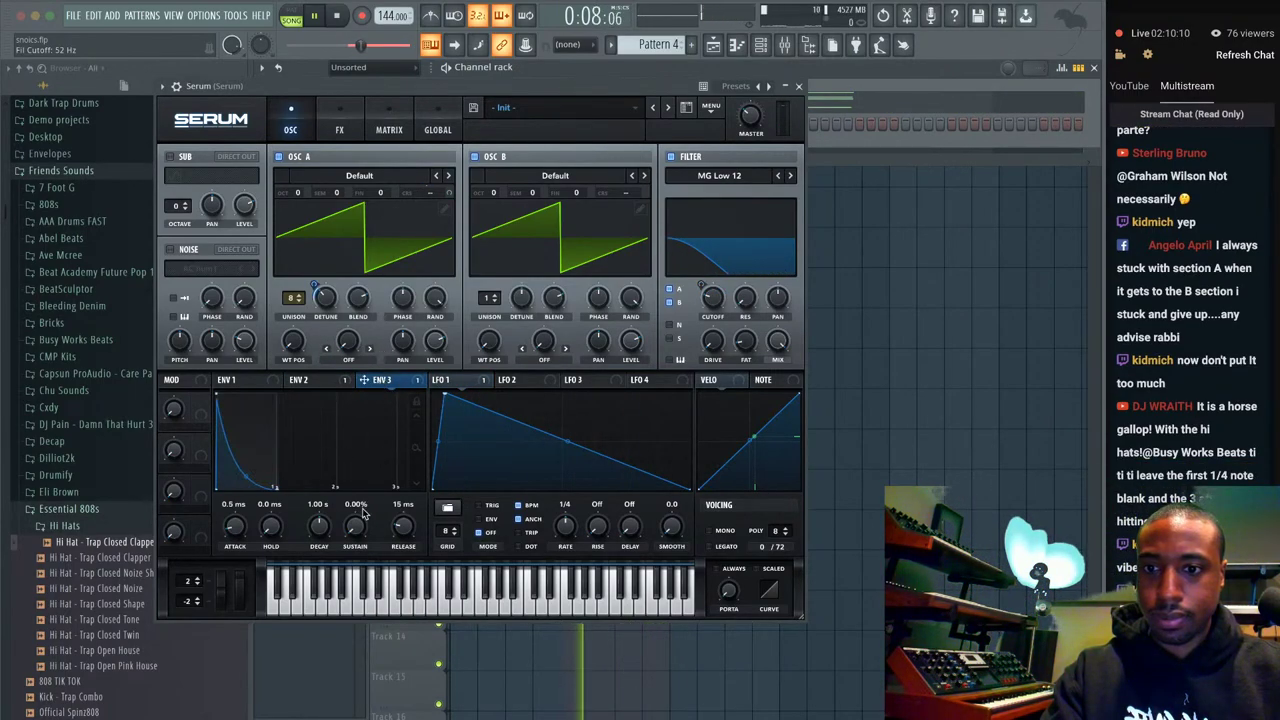
drag(324, 533, 317, 280)
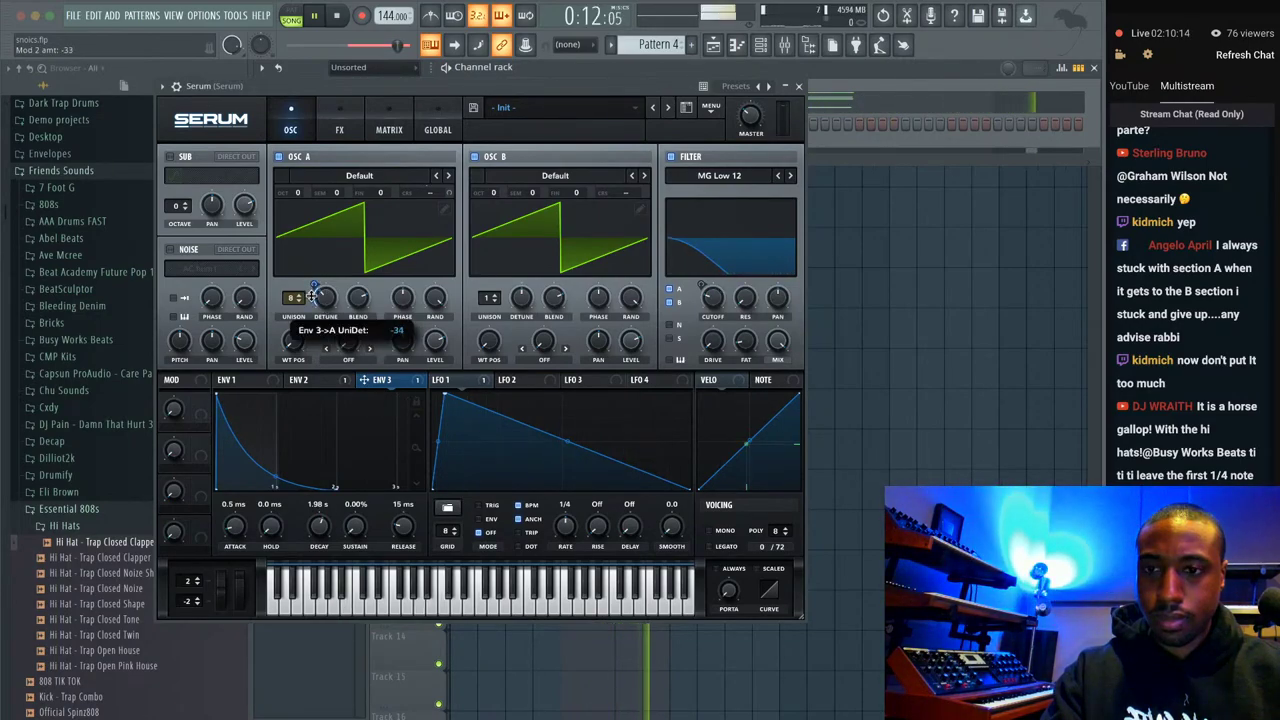
Adjust unison detune, lengthen ENV 1 release, and raise filter resonance to 16% and the cutoff.
drag(323, 300, 313, 393)
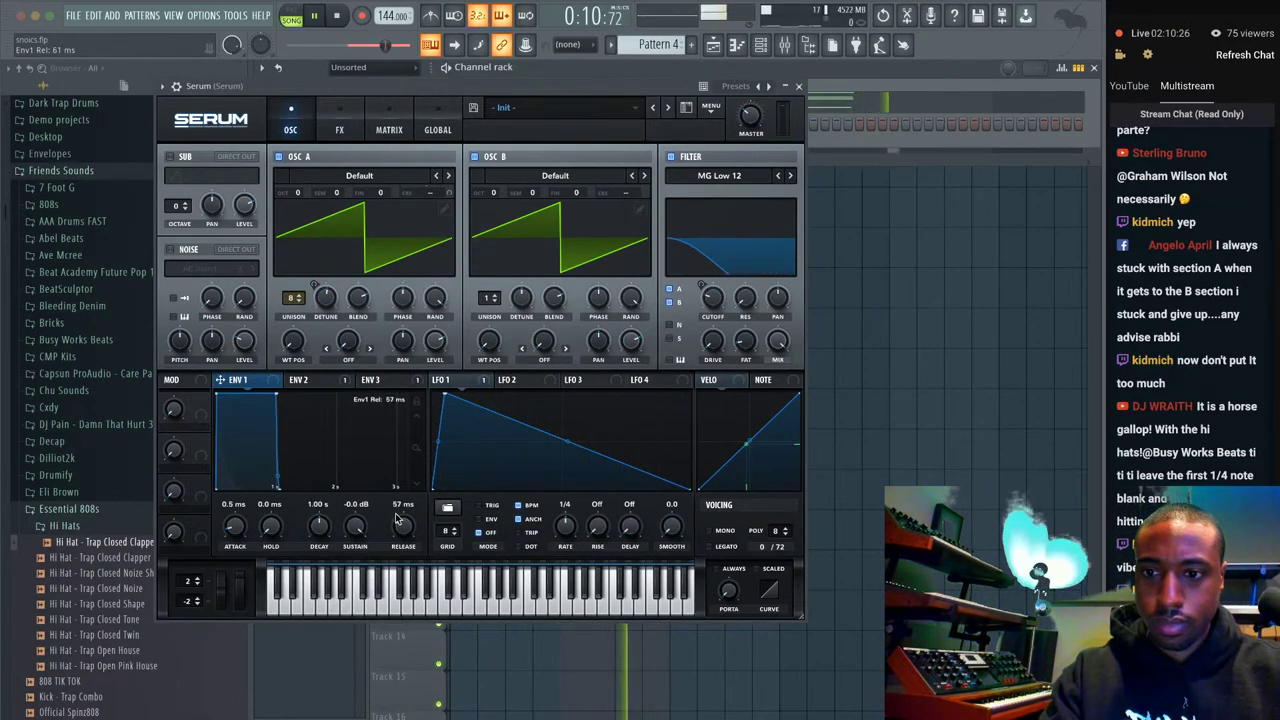
drag(397, 519, 397, 512)
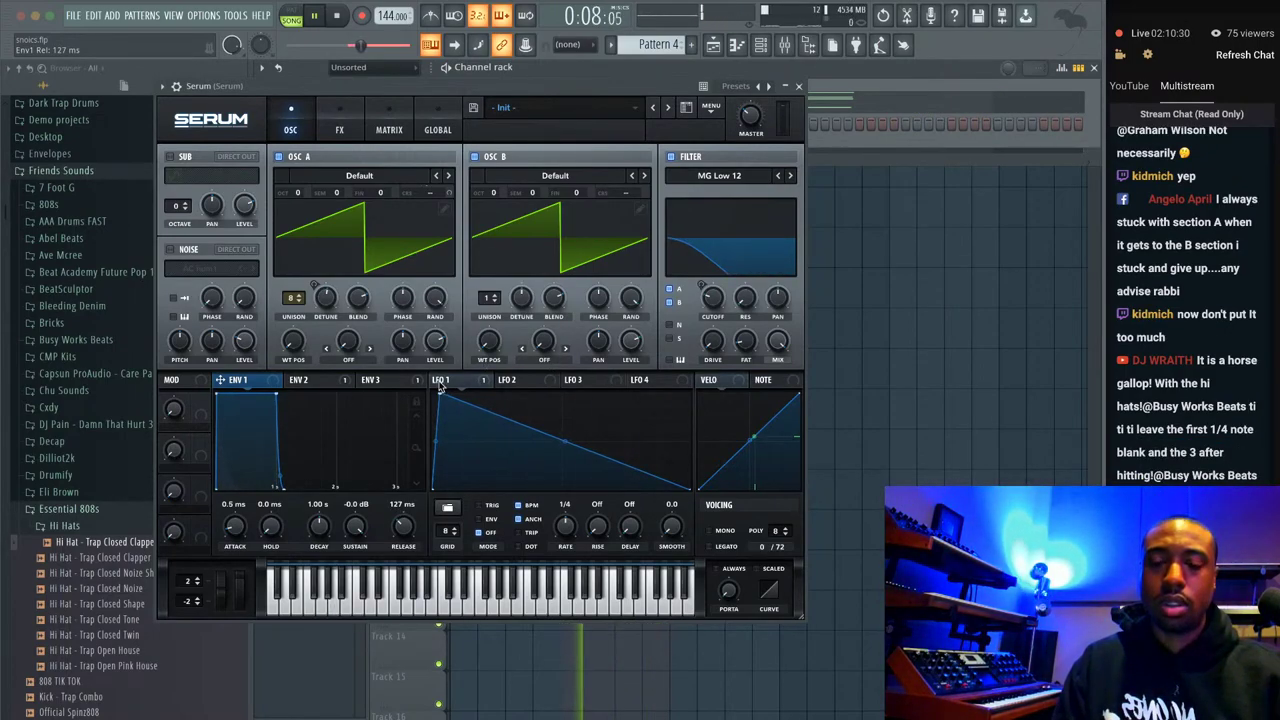
drag(740, 297, 742, 253)
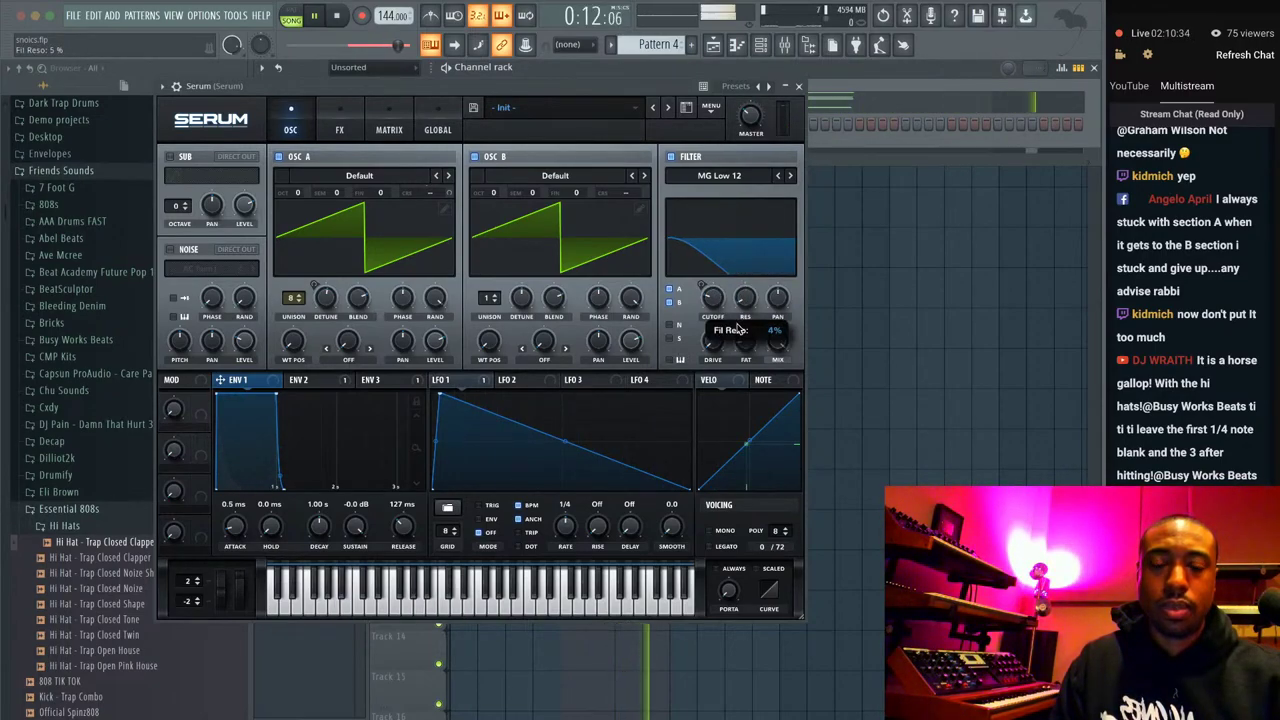
drag(738, 330, 738, 322)
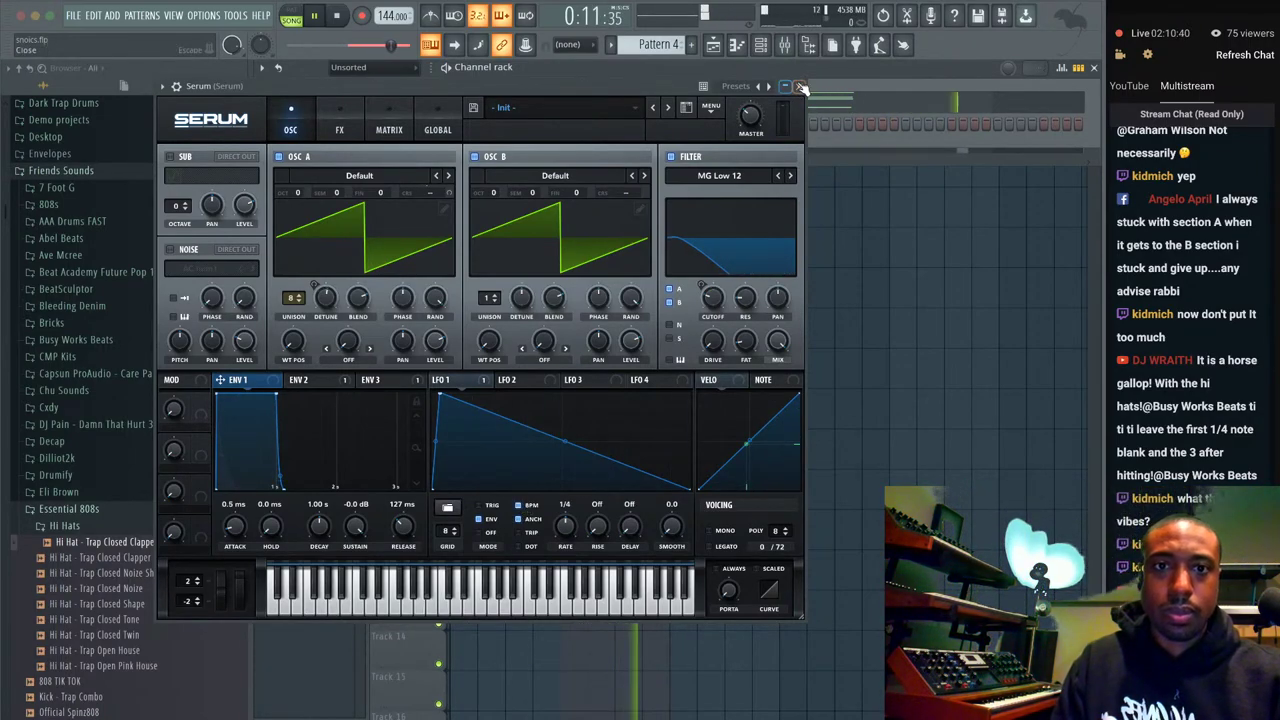
drag(712, 304, 709, 267)
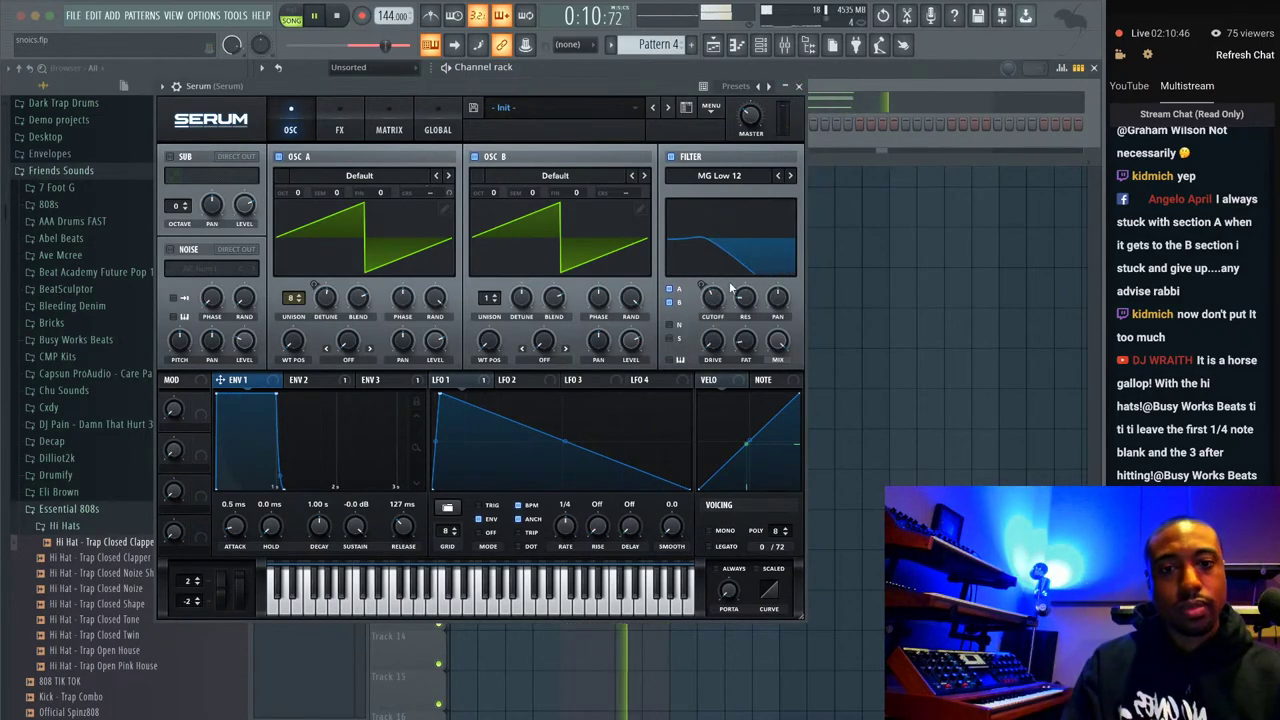
Lift Pattern 4's low Serum chord notes from C4 up to D4 and E4, auditioning the result.
click(798, 87)
click(709, 177)
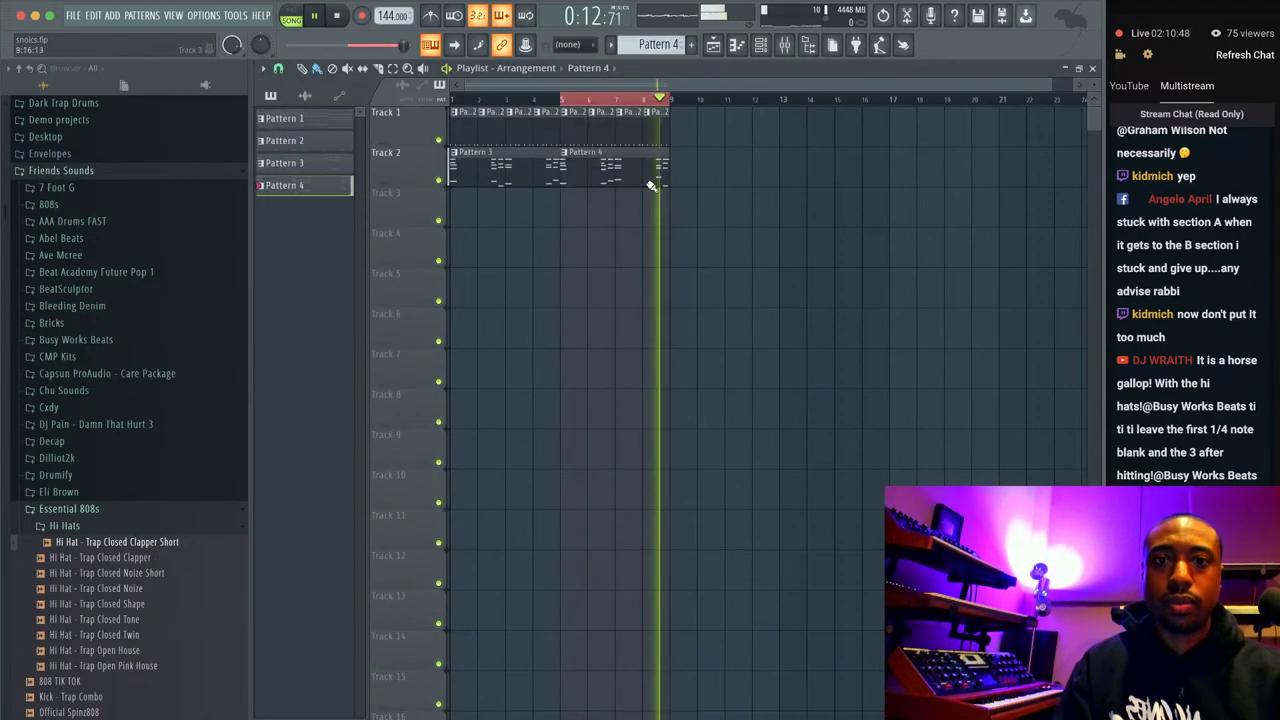
double_click(618, 163)
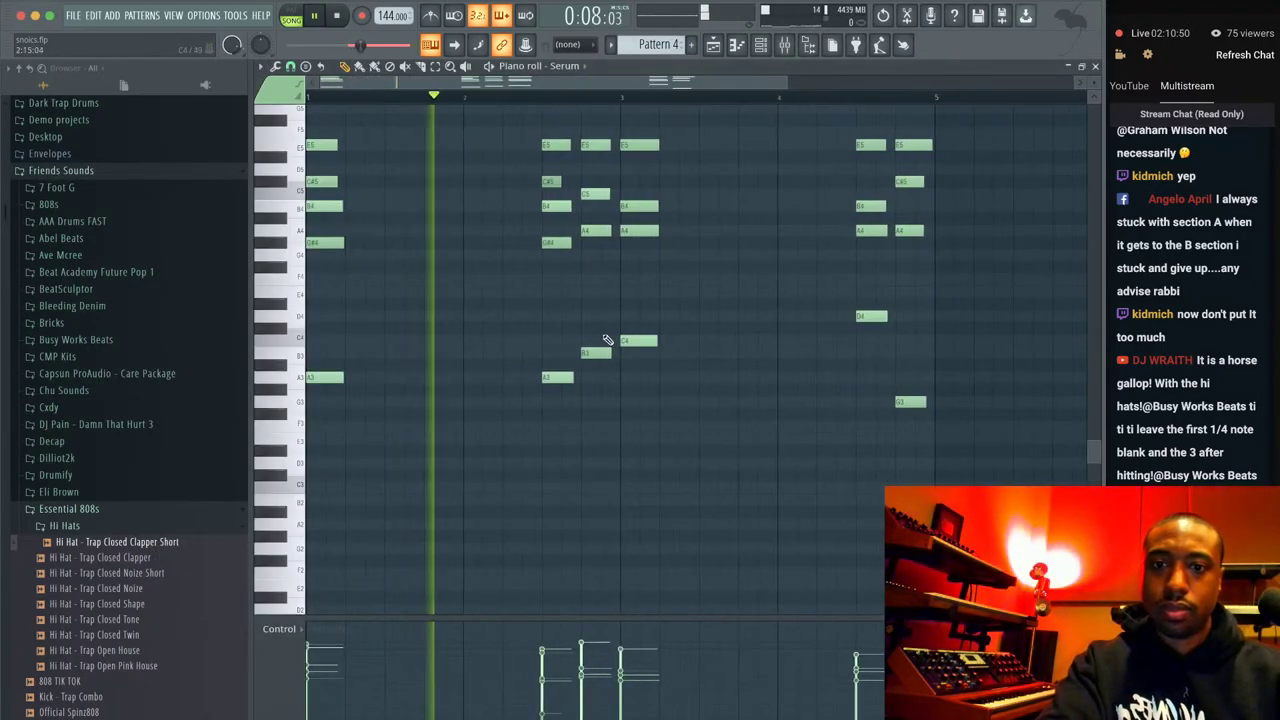
key(space)
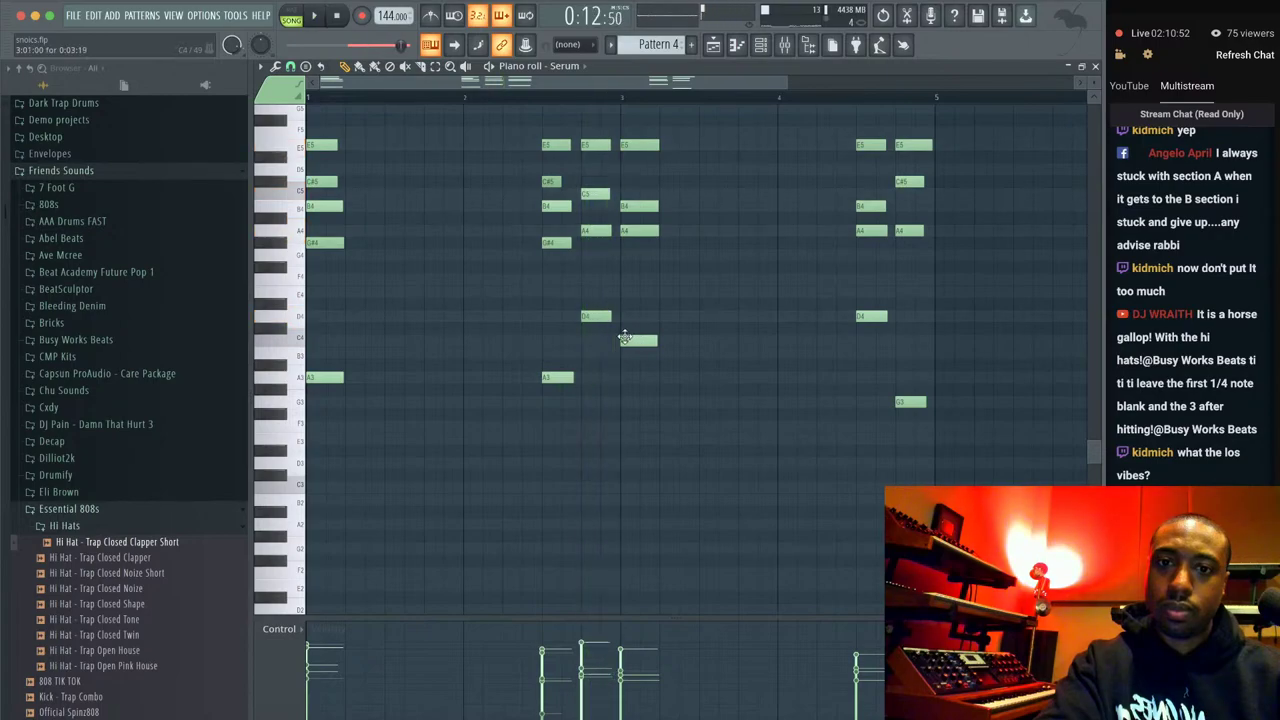
key(space)
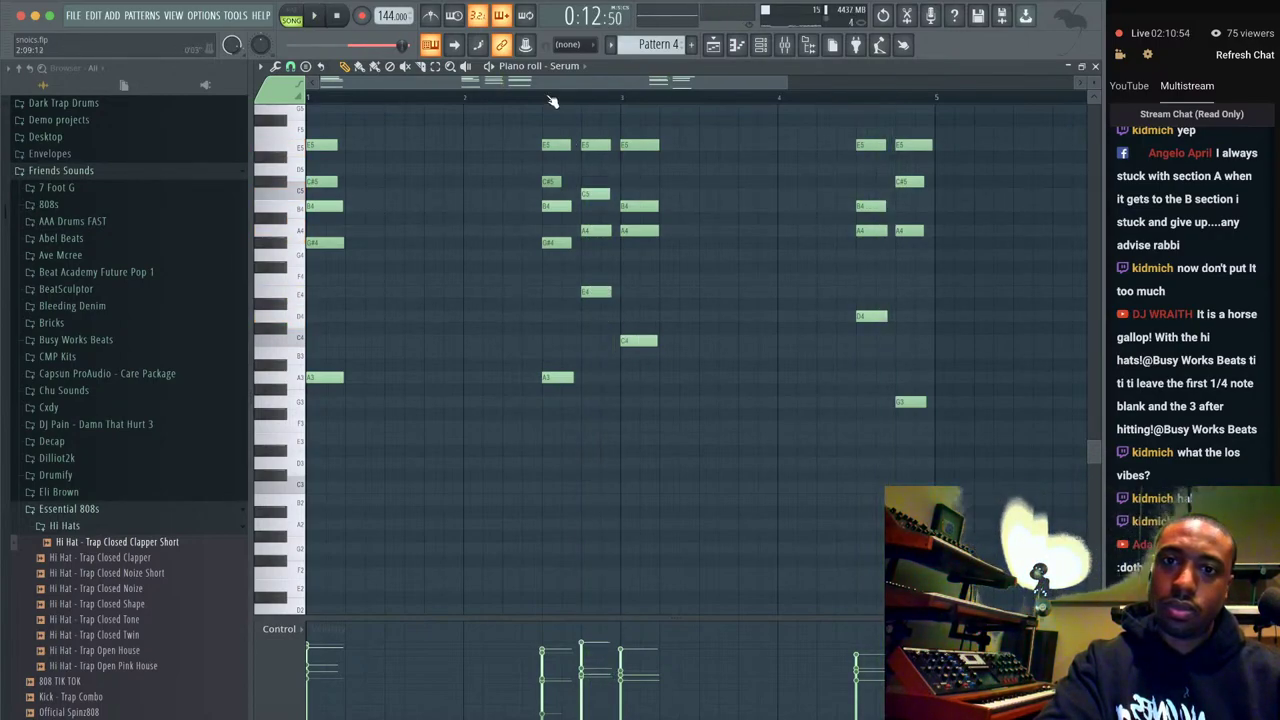
key(space)
drag(634, 340, 633, 309)
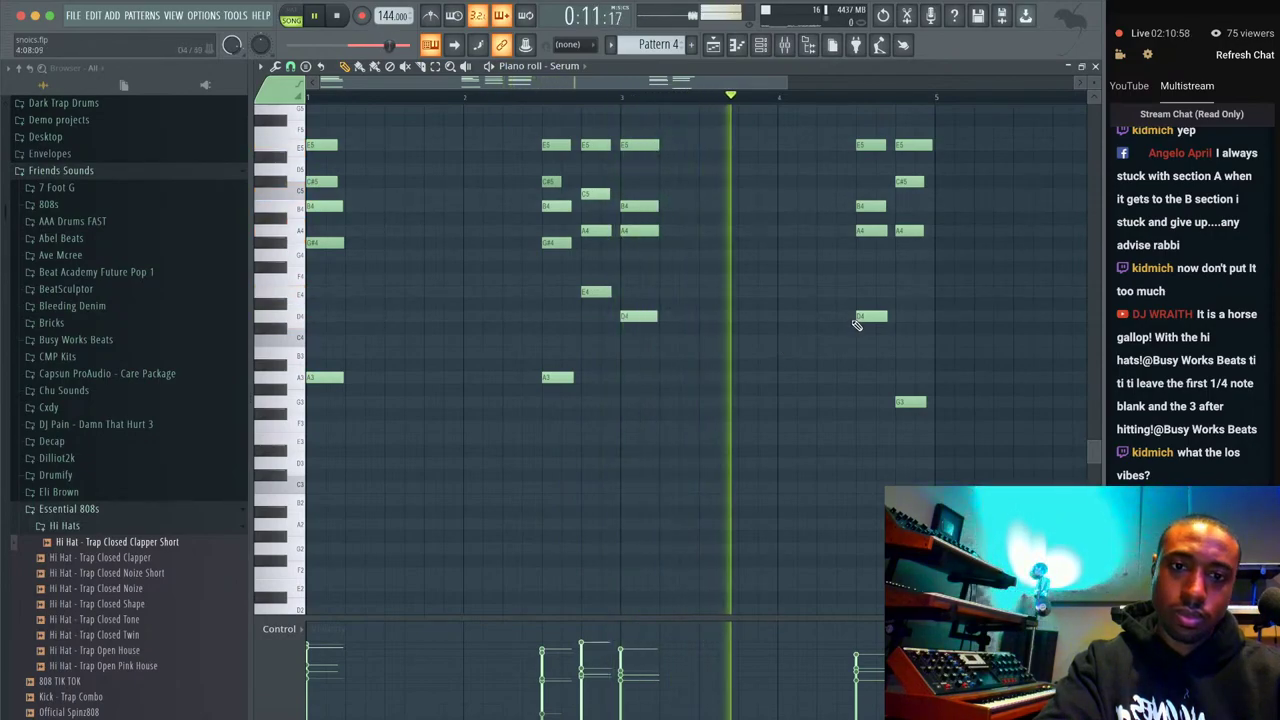
key(space)
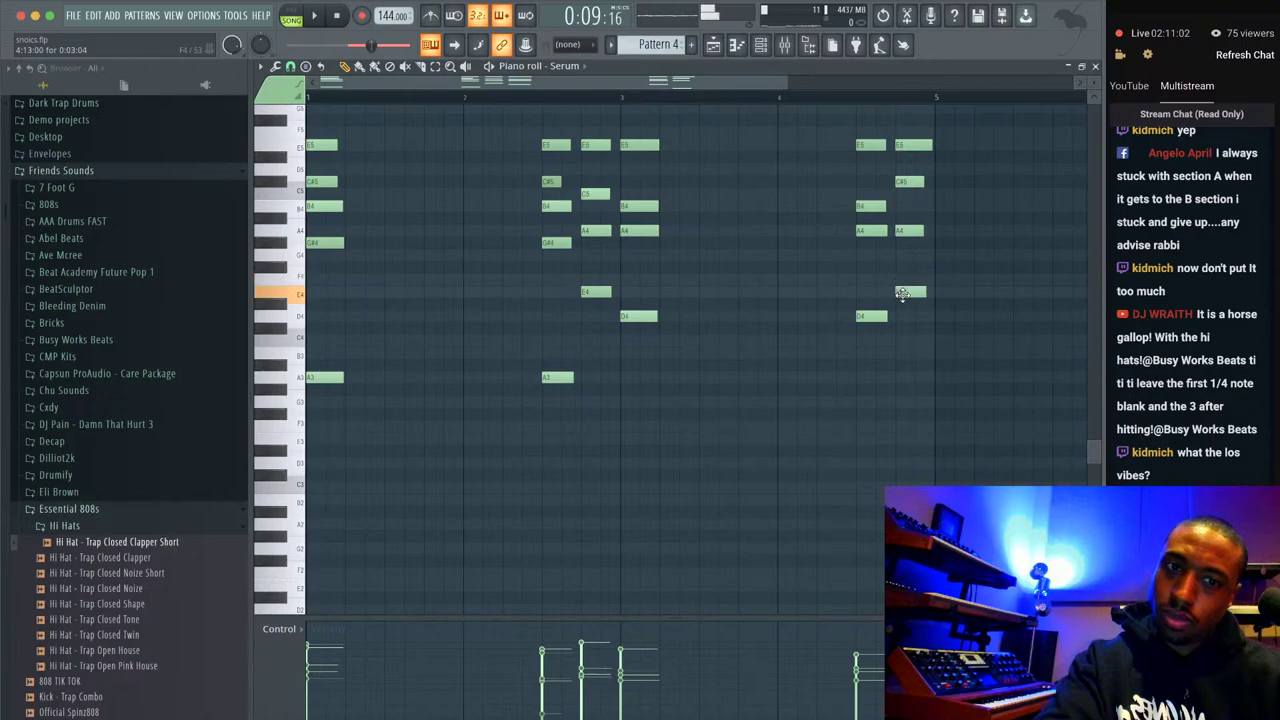
key(space)
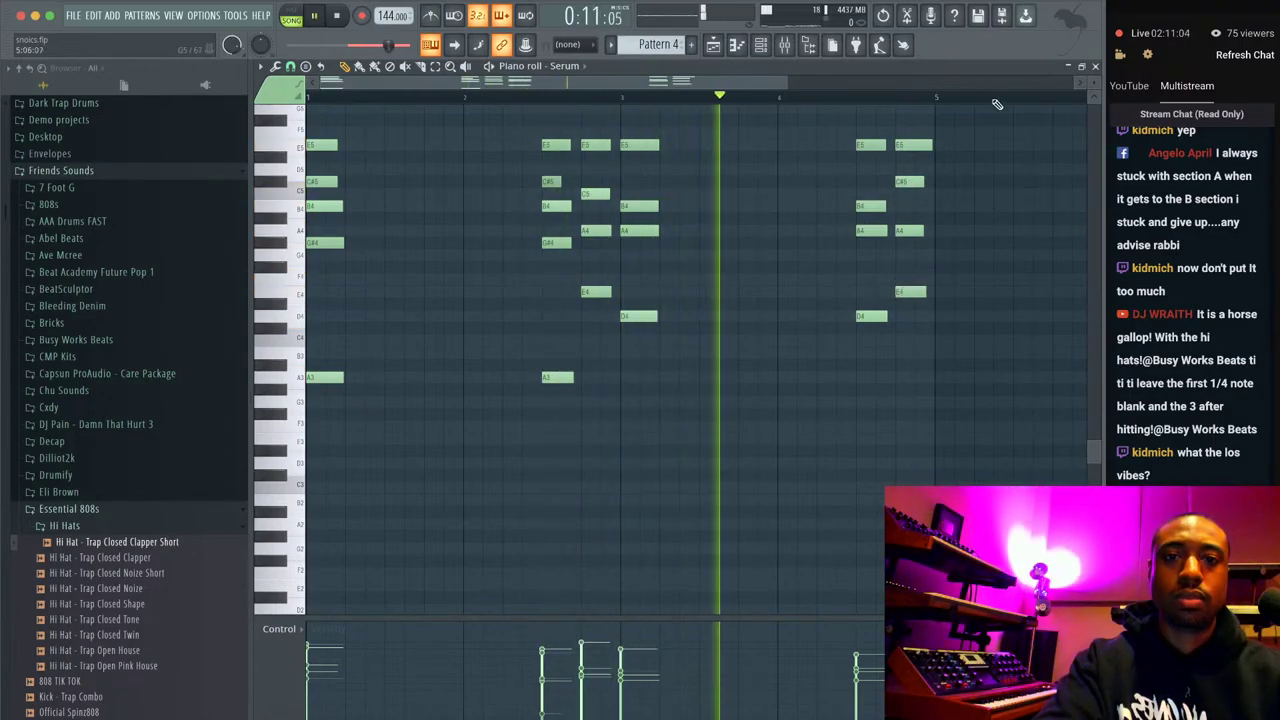
key(F7)
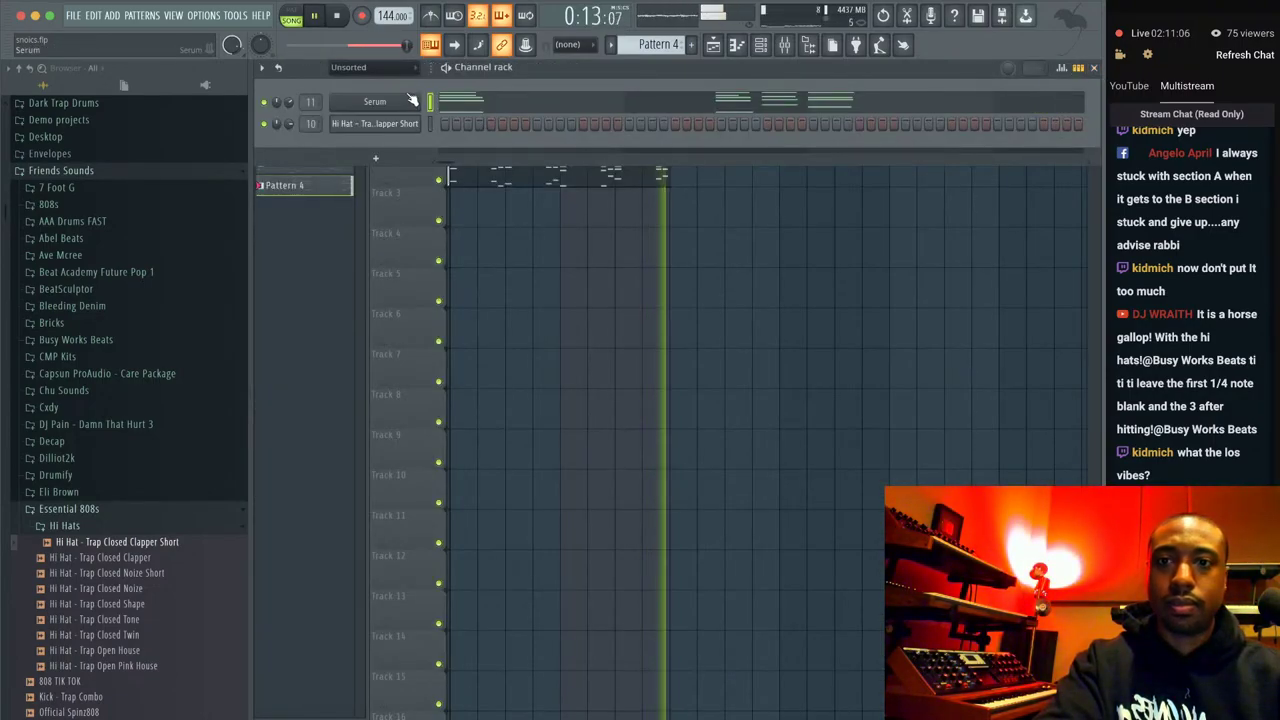
Jump playback back to the song start with the channel rack showing.
key(F6)
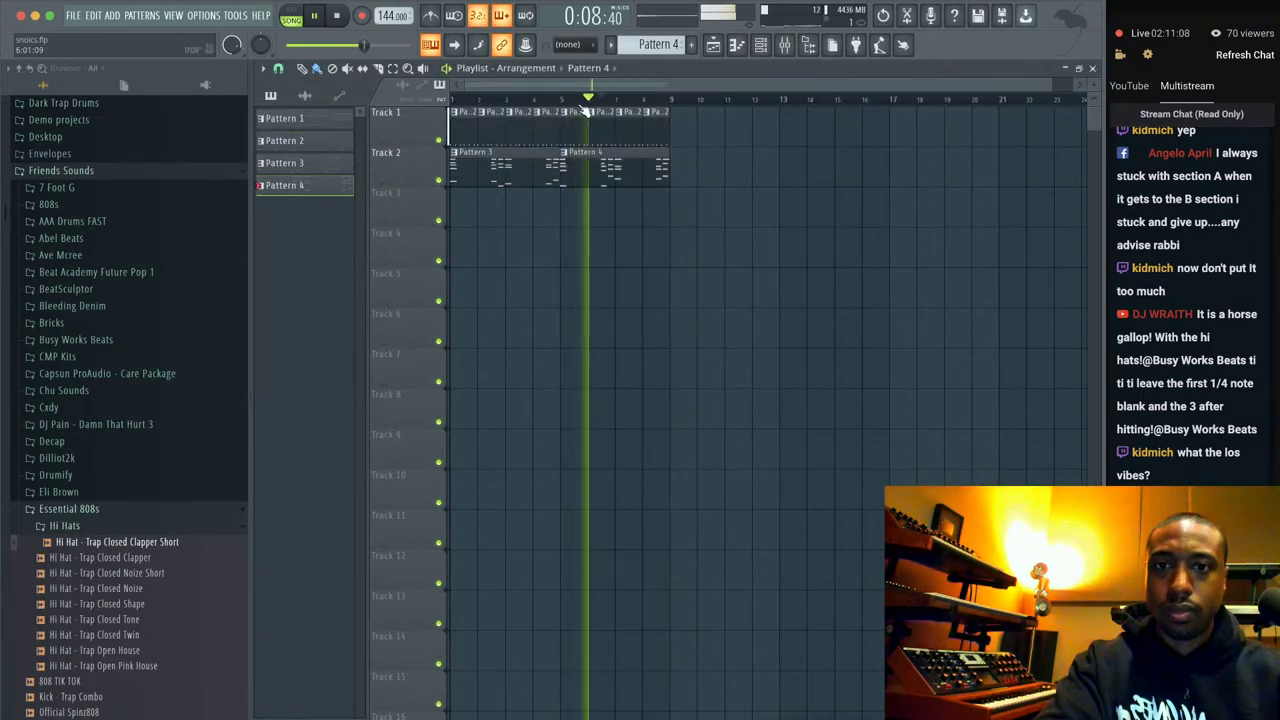
click(455, 99)
key(F6)
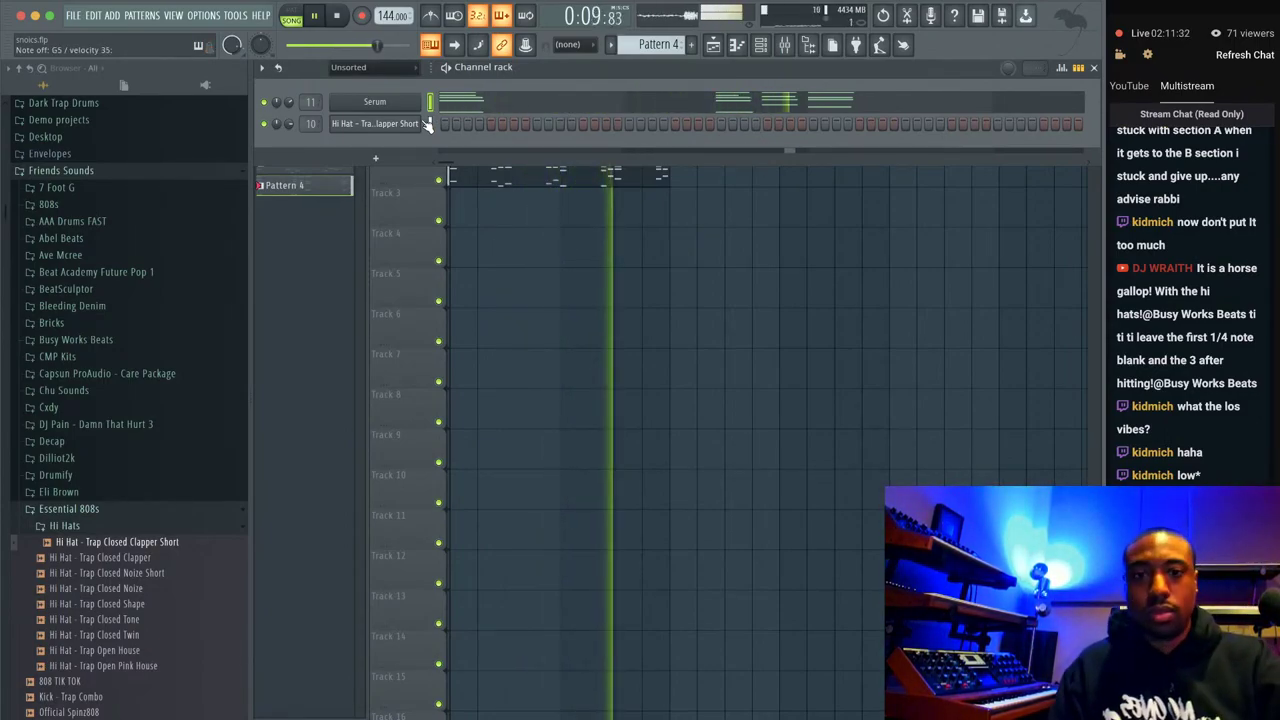
Create a new empty pattern, stop playback and bring up the instrument plugin list.
click(713, 44)
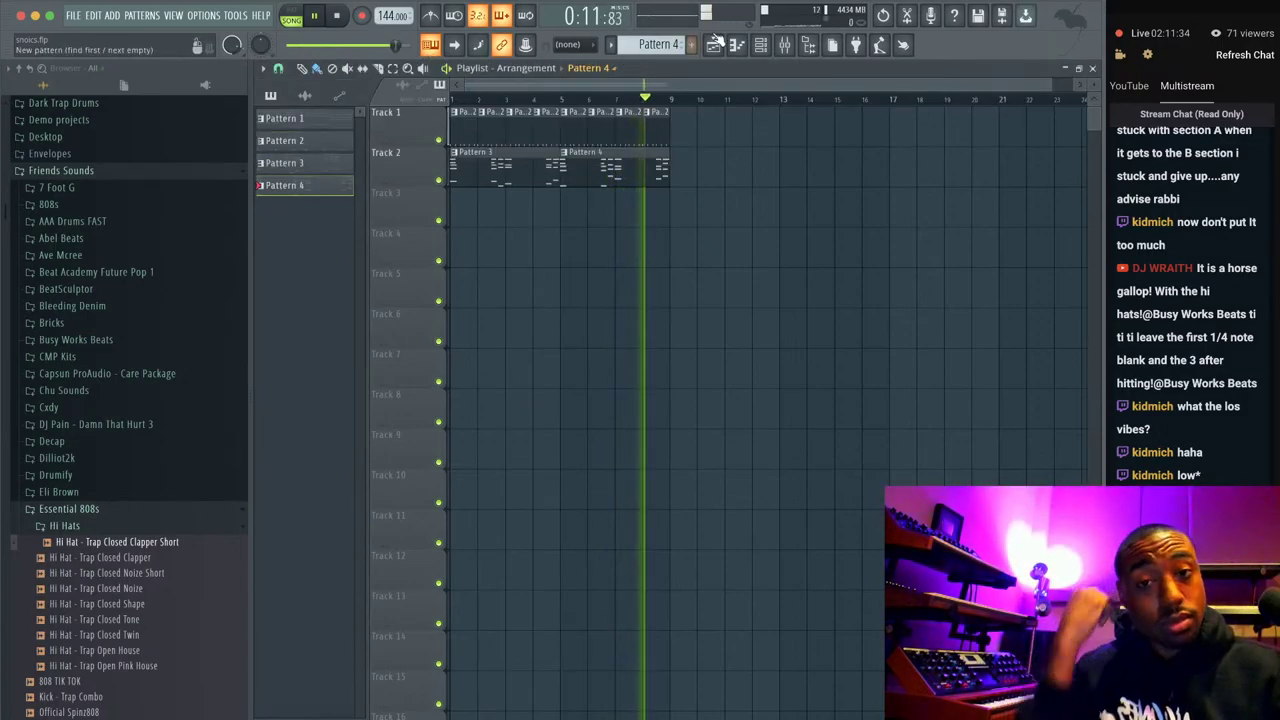
click(760, 45)
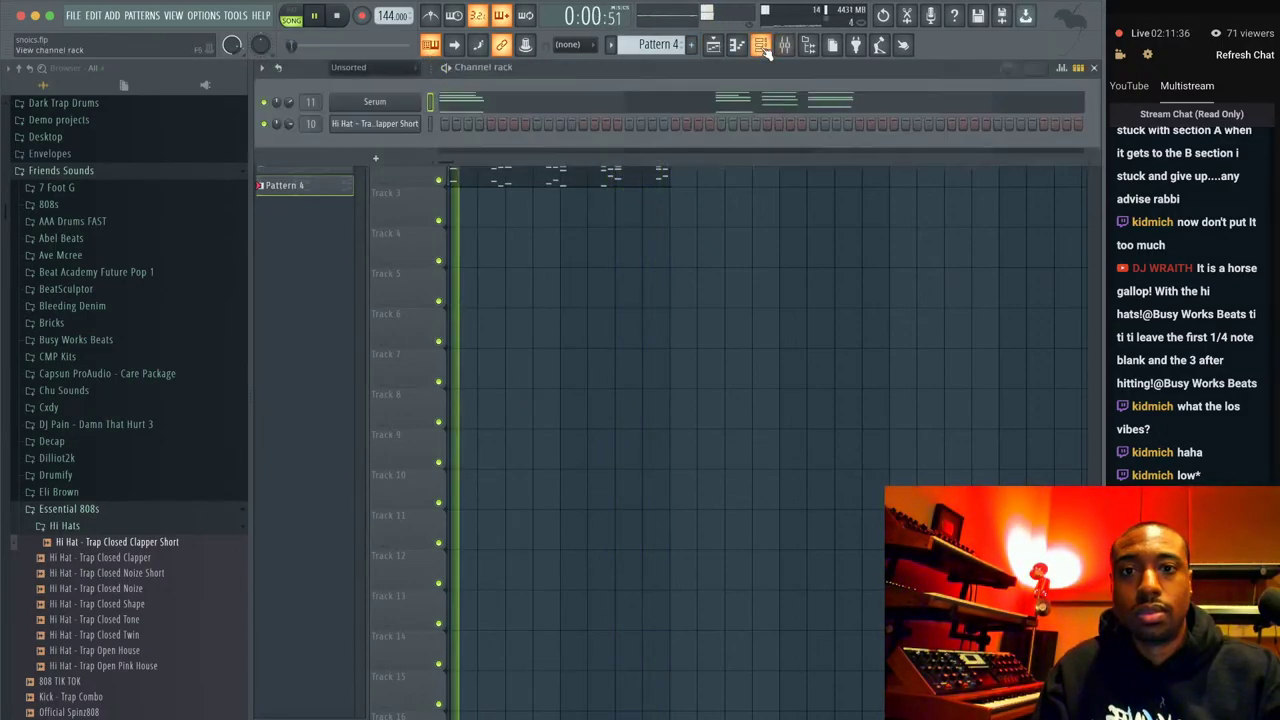
click(690, 44)
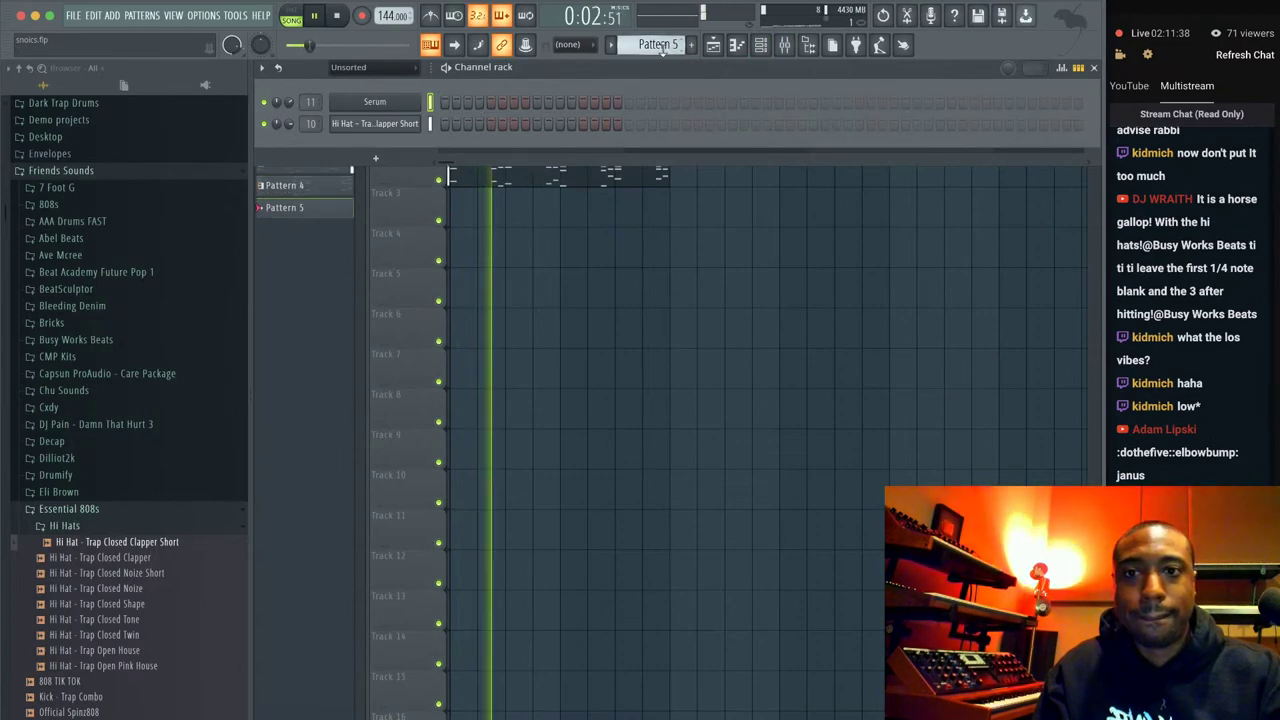
scroll(660, 45, down, 1)
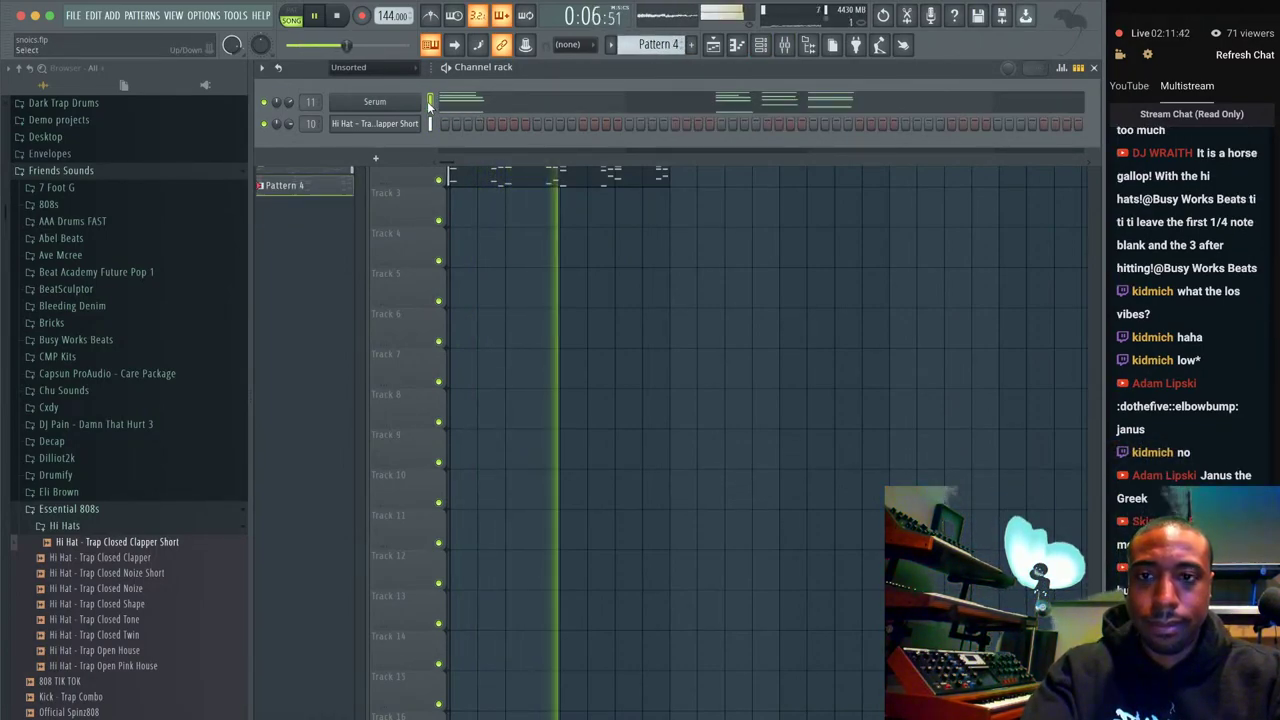
key(space)
click(410, 163)
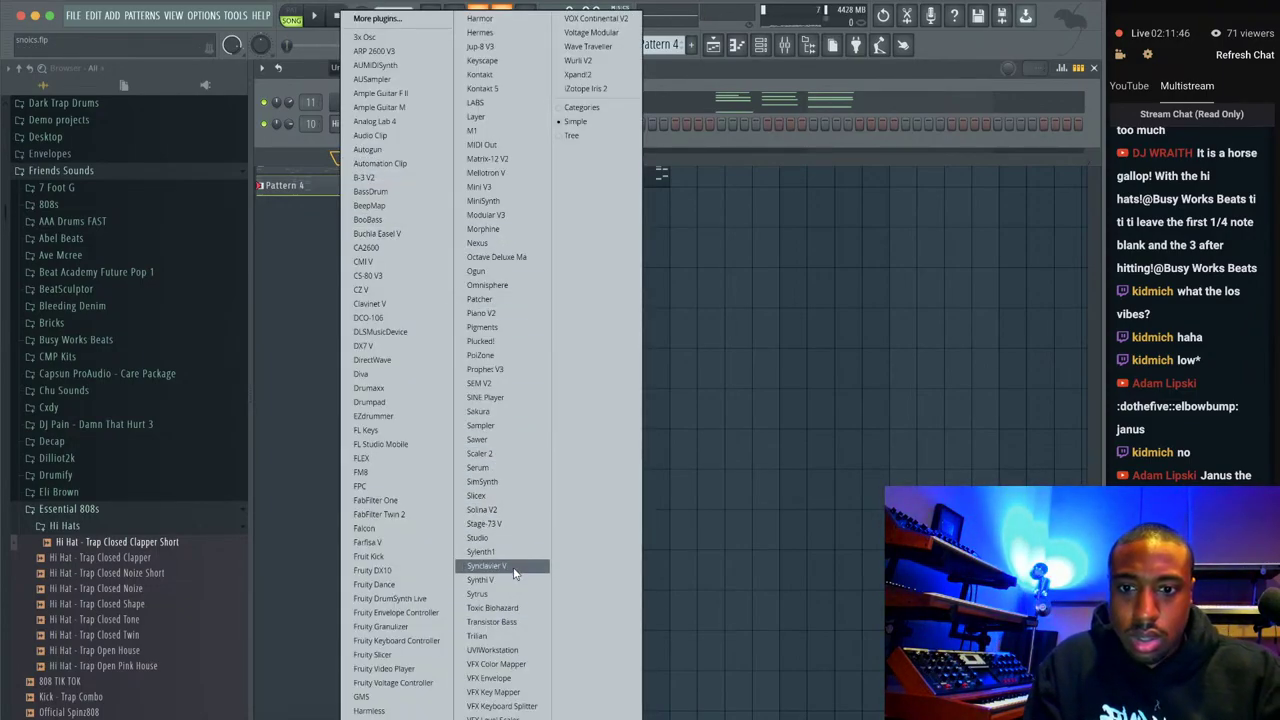
Add a Sylenth1 channel and clear its patch to the Init preset.
drag(515, 552, 516, 553)
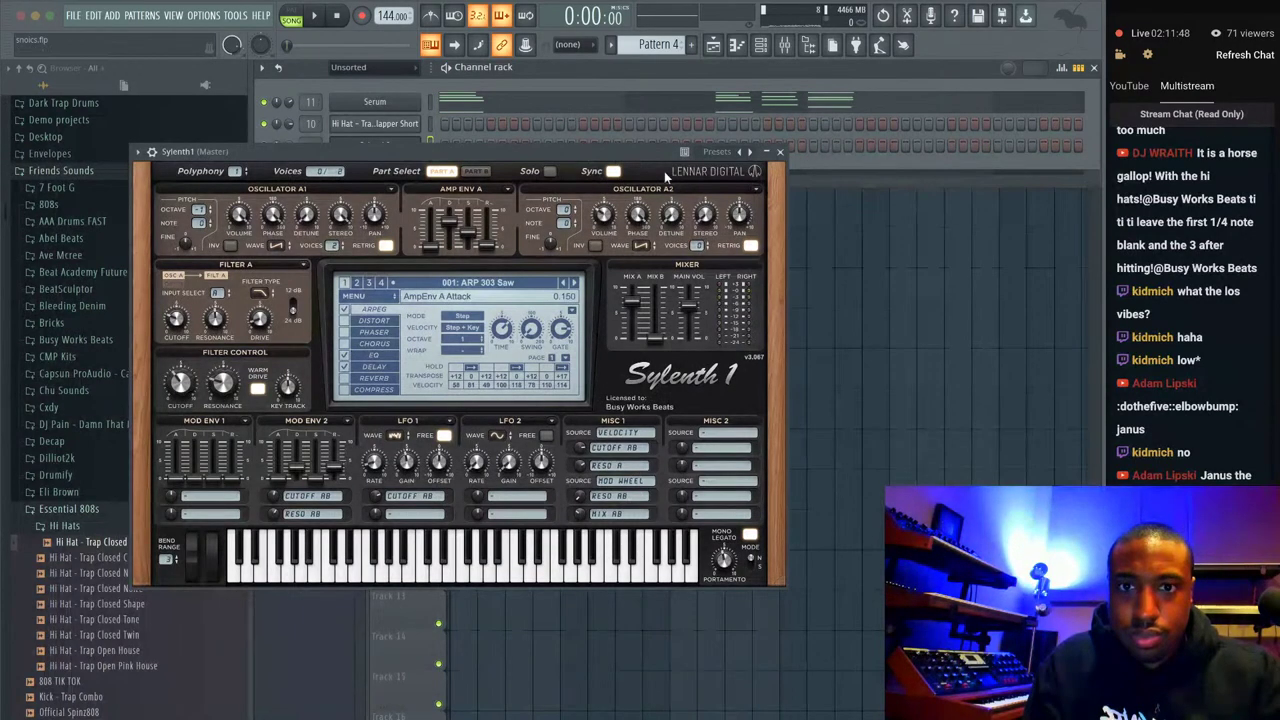
click(465, 289)
click(377, 293)
mouse_move(384, 314)
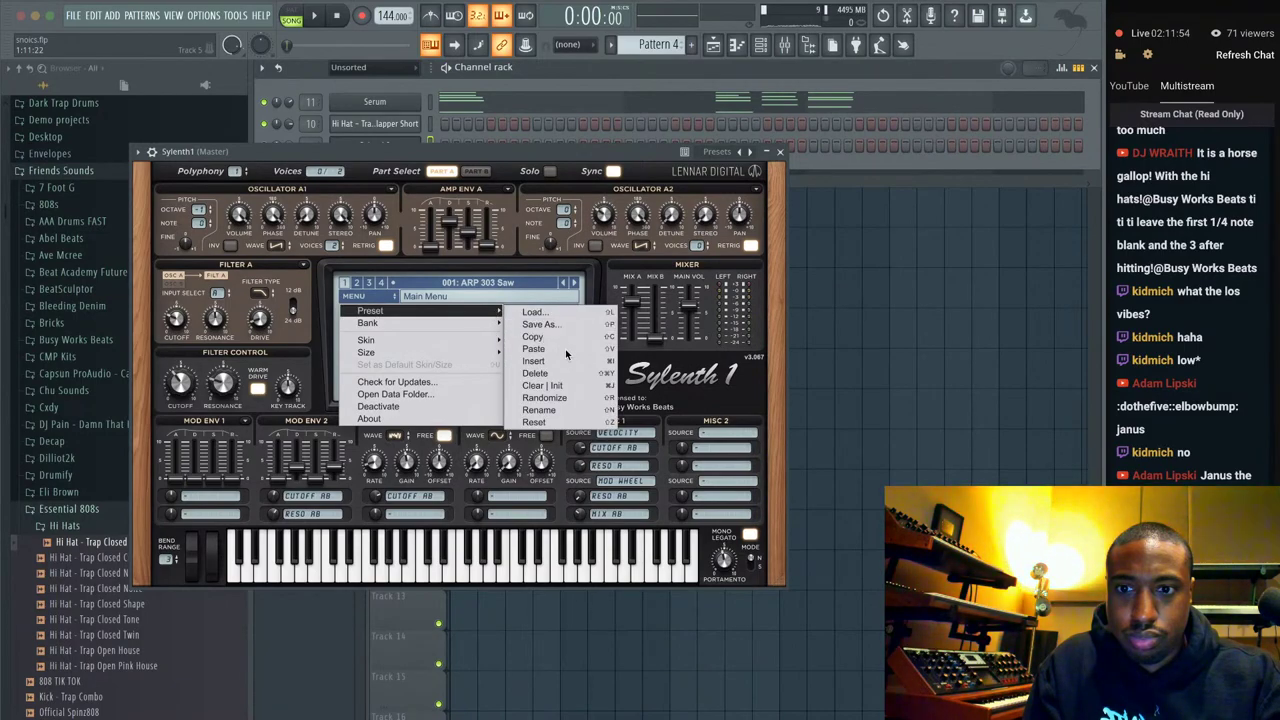
click(533, 385)
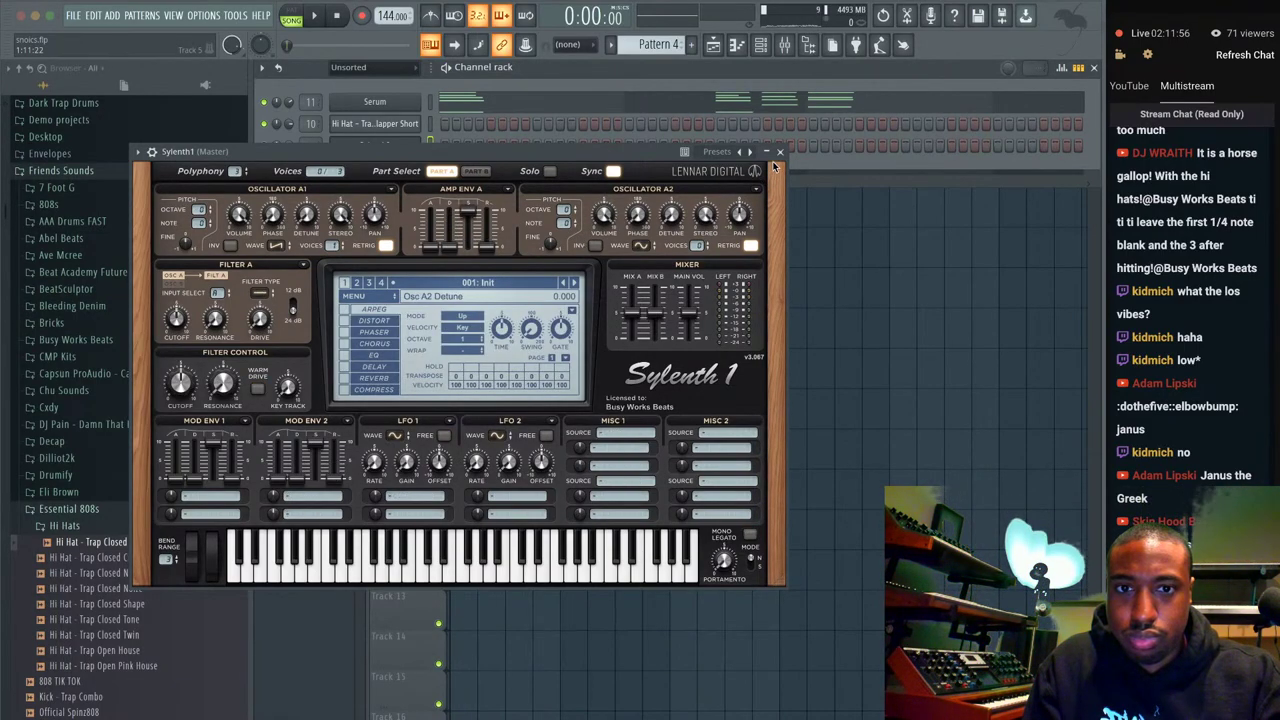
Close Sylenth1 and start empty Pattern 5 with Find first empty.
click(780, 152)
click(676, 43)
click(751, 52)
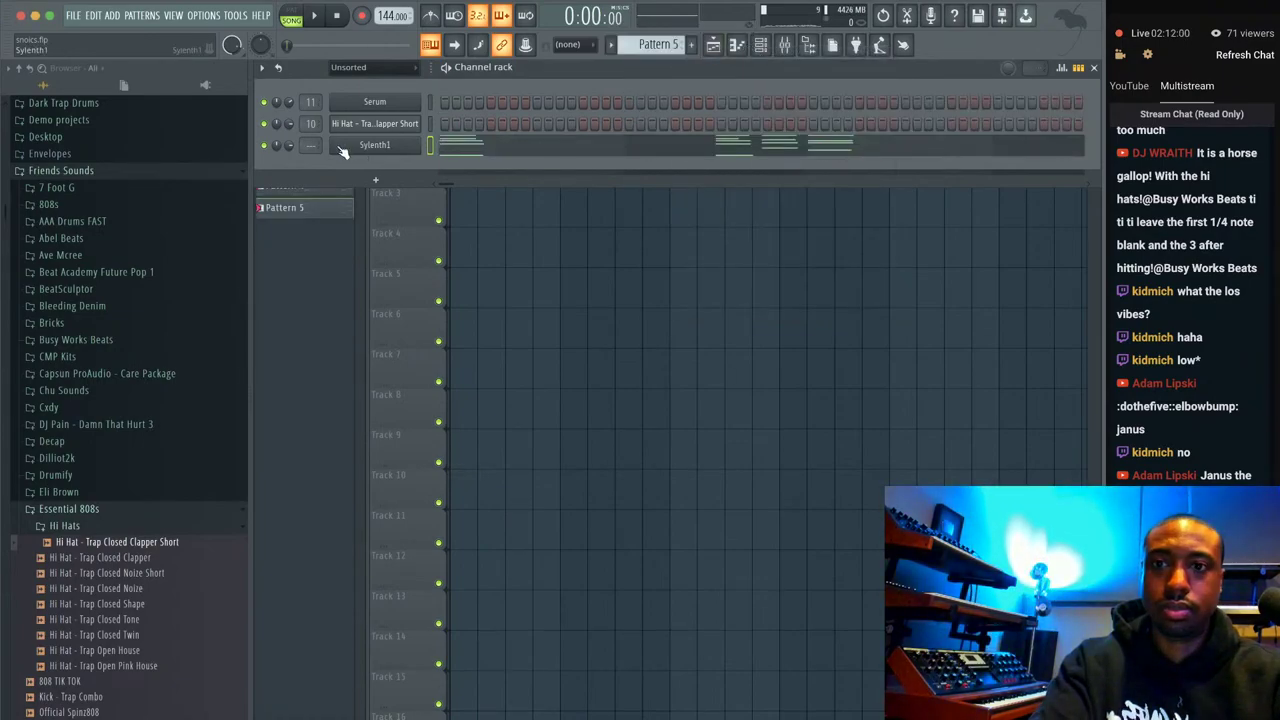
Link Sylenth1 to mixer track 12 and make all its chord notes legato.
key(ctrl+l)
click(461, 150)
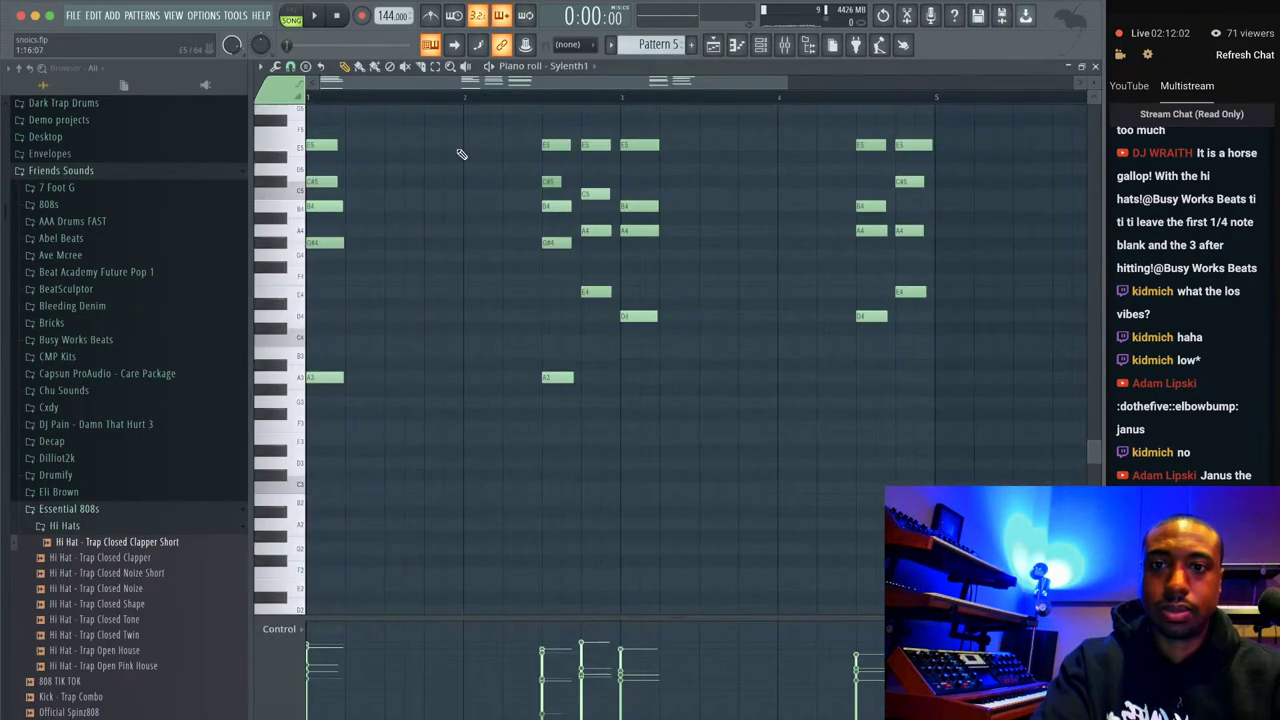
key(ctrl+a)
key(ctrl+l)
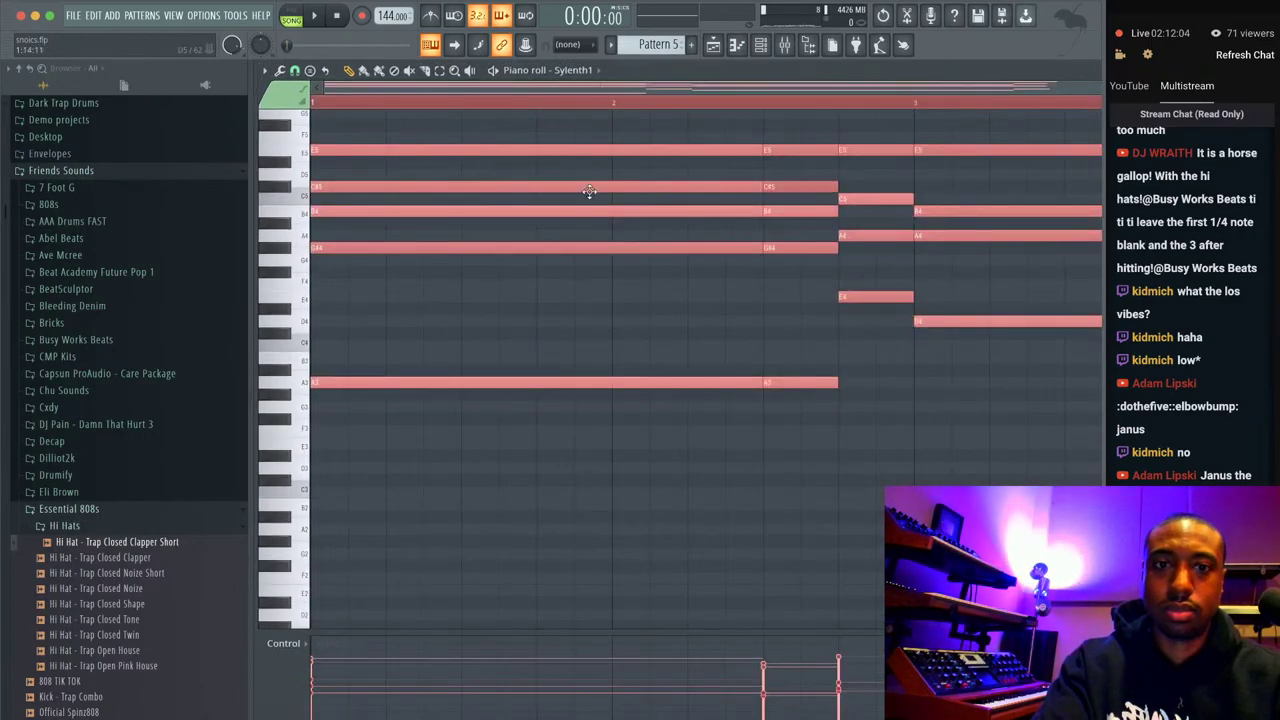
drag(1014, 316, 1063, 140)
key(space)
key(l)
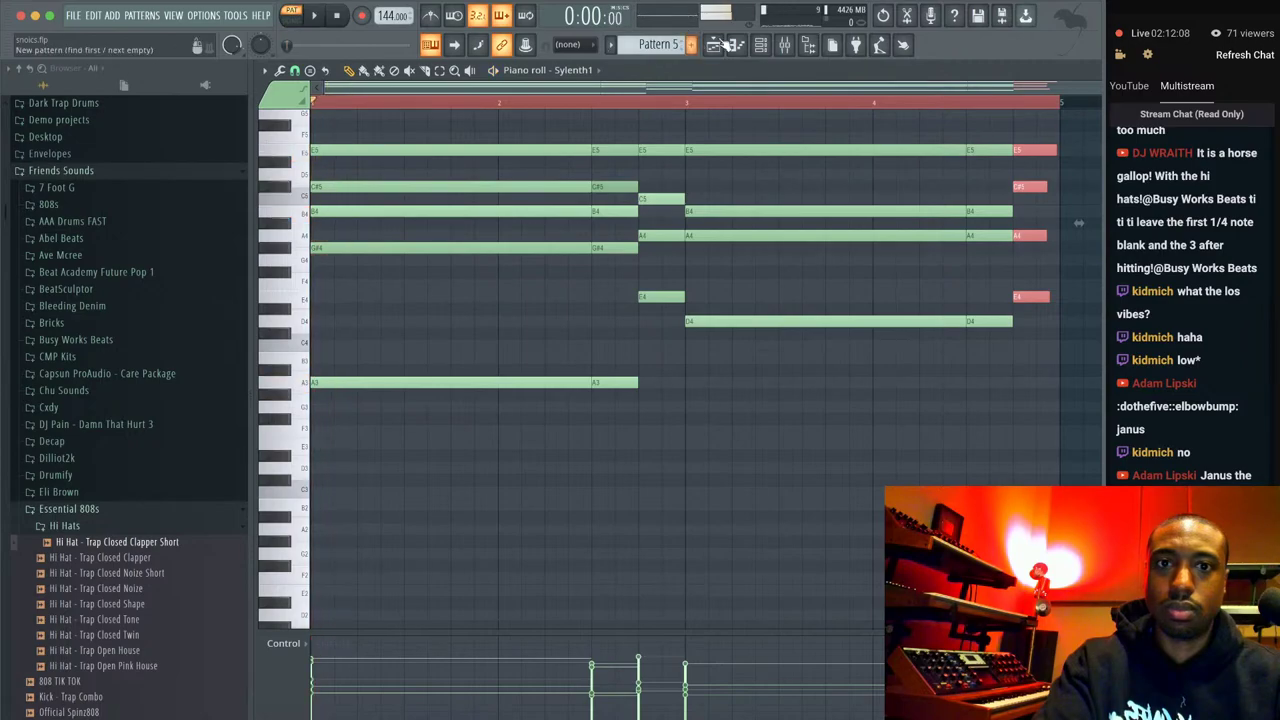
Slice the Sylenth1 notes at bar 5 and delete the tails beyond it.
click(762, 46)
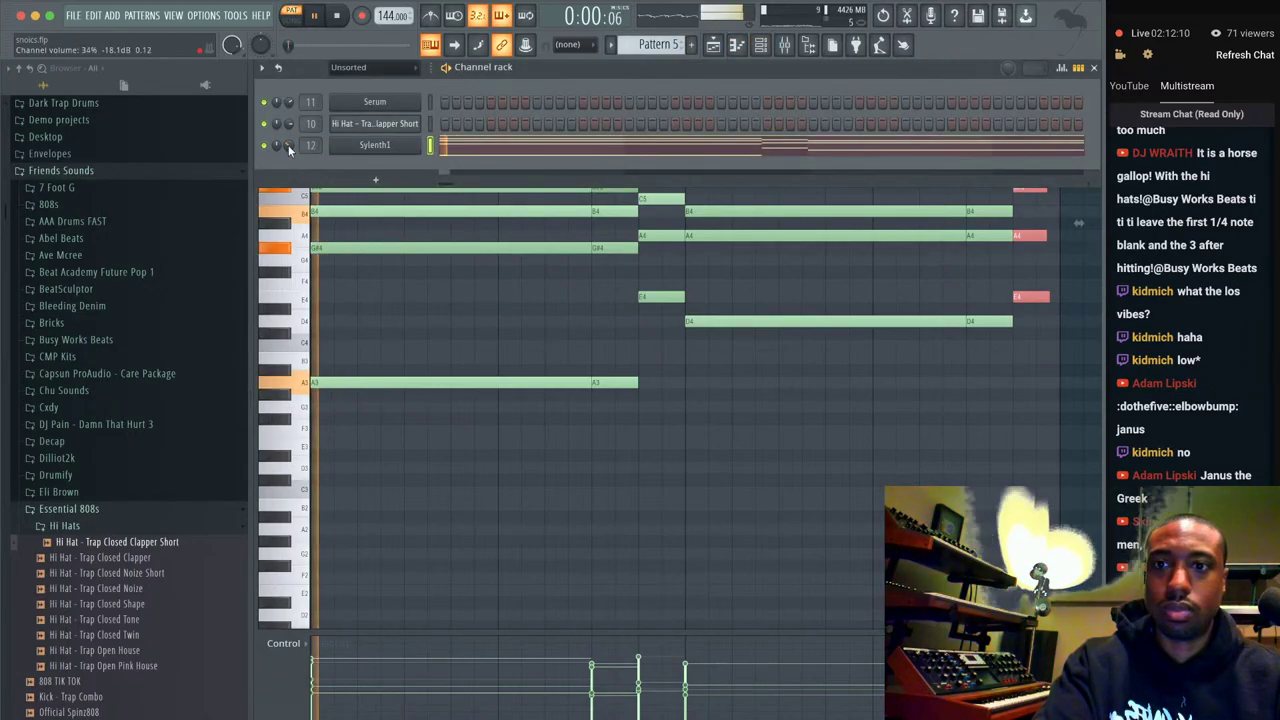
click(596, 314)
scroll(749, 271, right, 5)
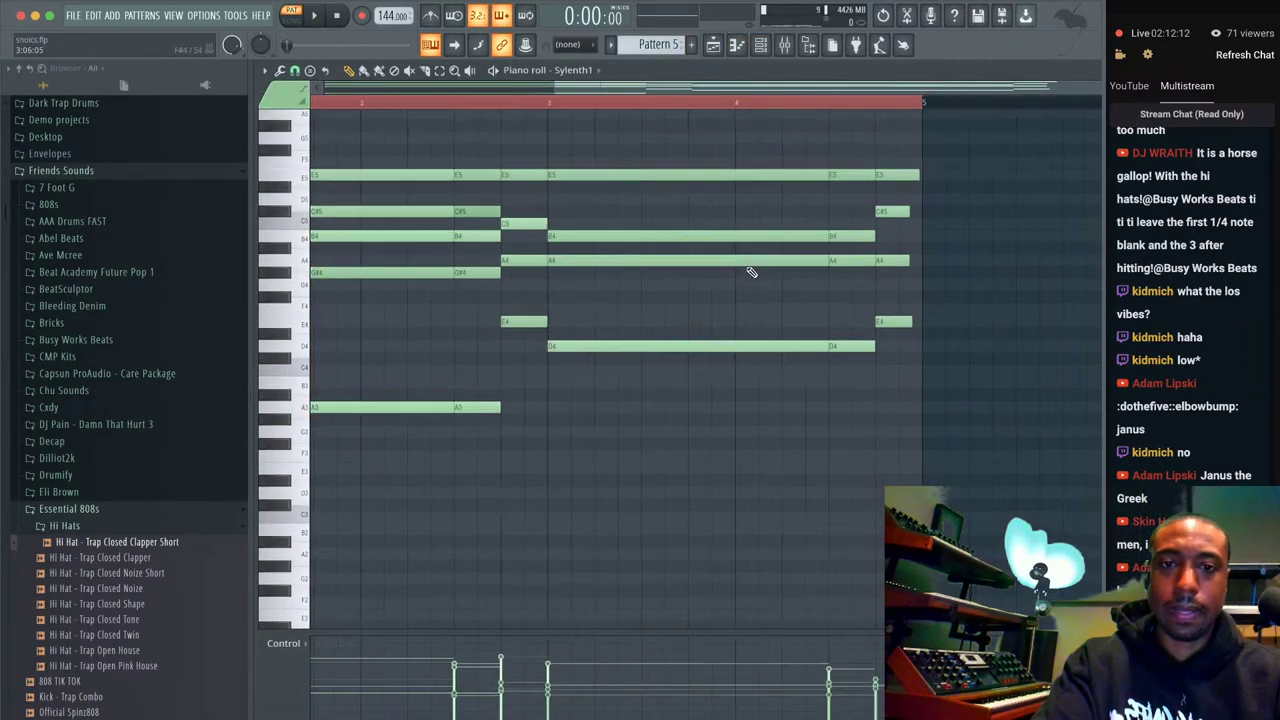
drag(745, 183, 857, 358)
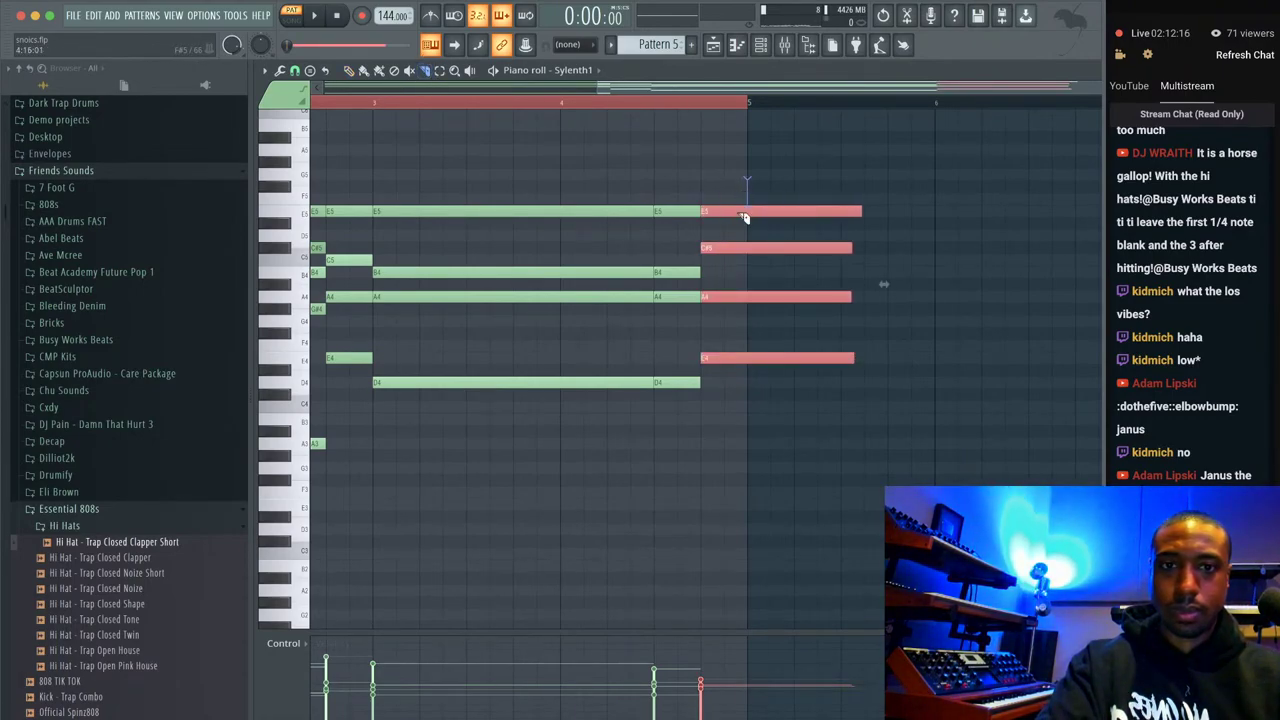
drag(745, 200, 753, 416)
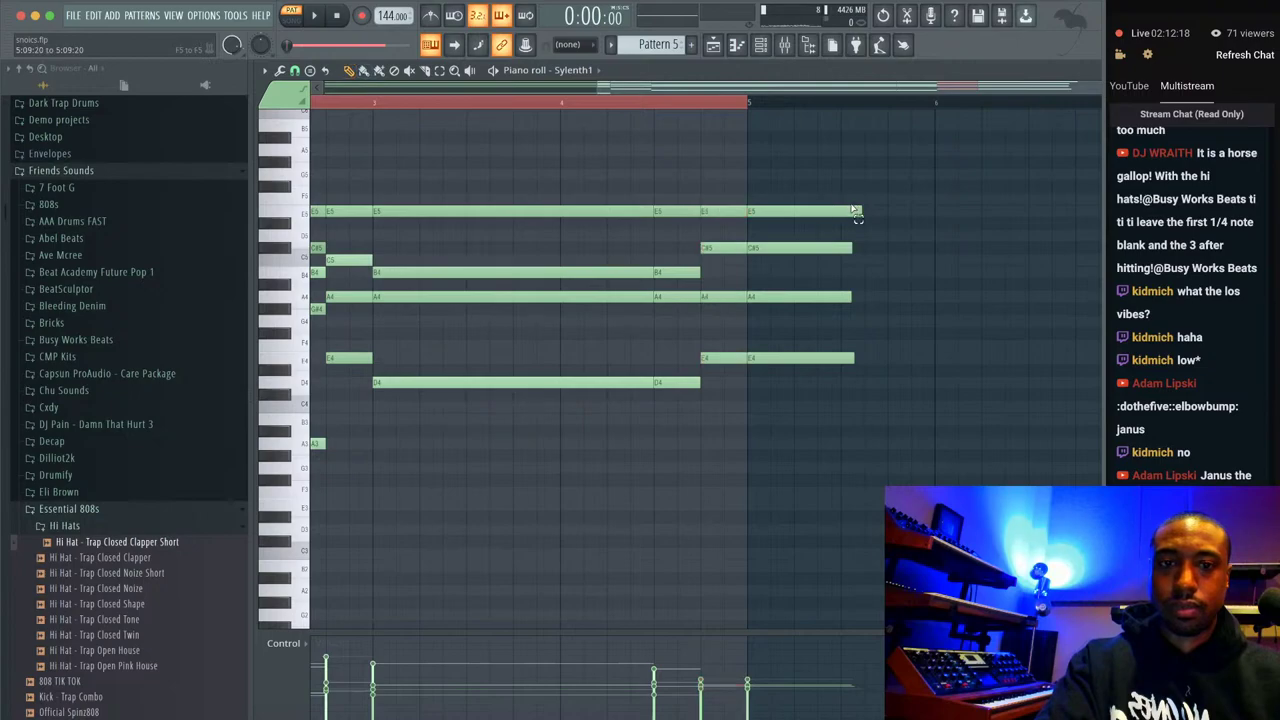
right_click(814, 358)
scroll(1073, 90, left, 3)
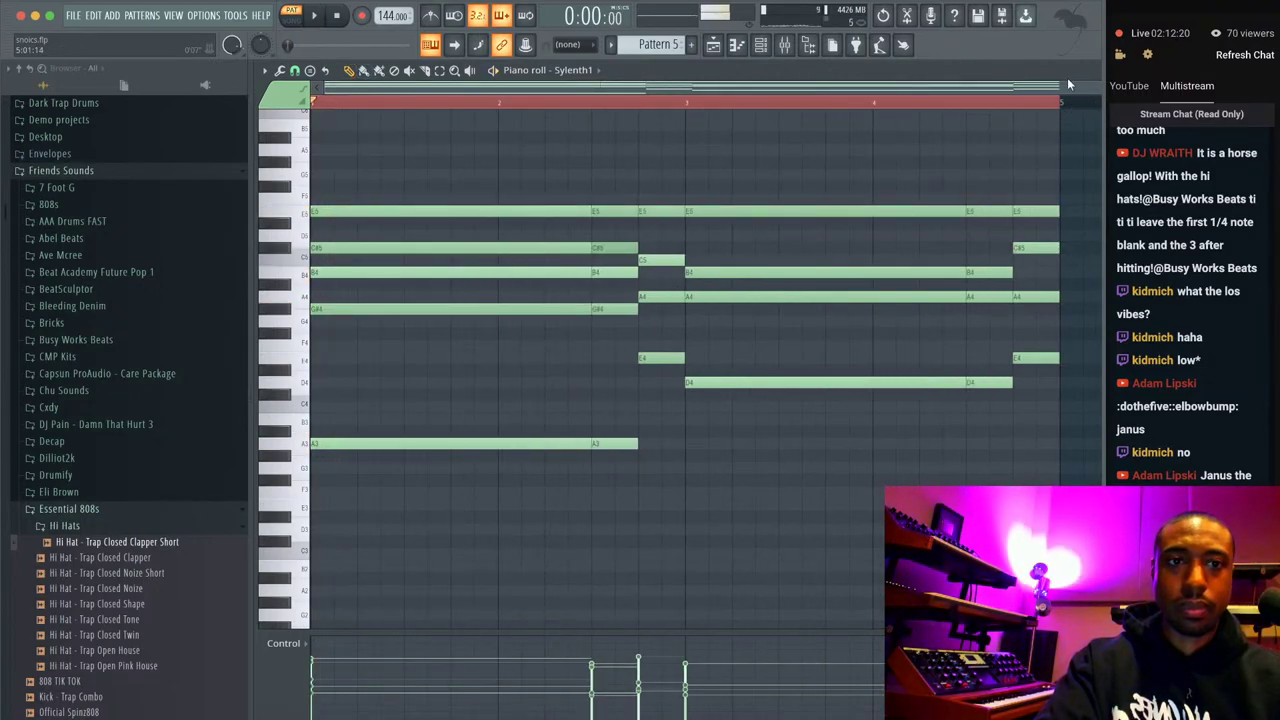
scroll(1073, 90, down, 2)
click(1093, 69)
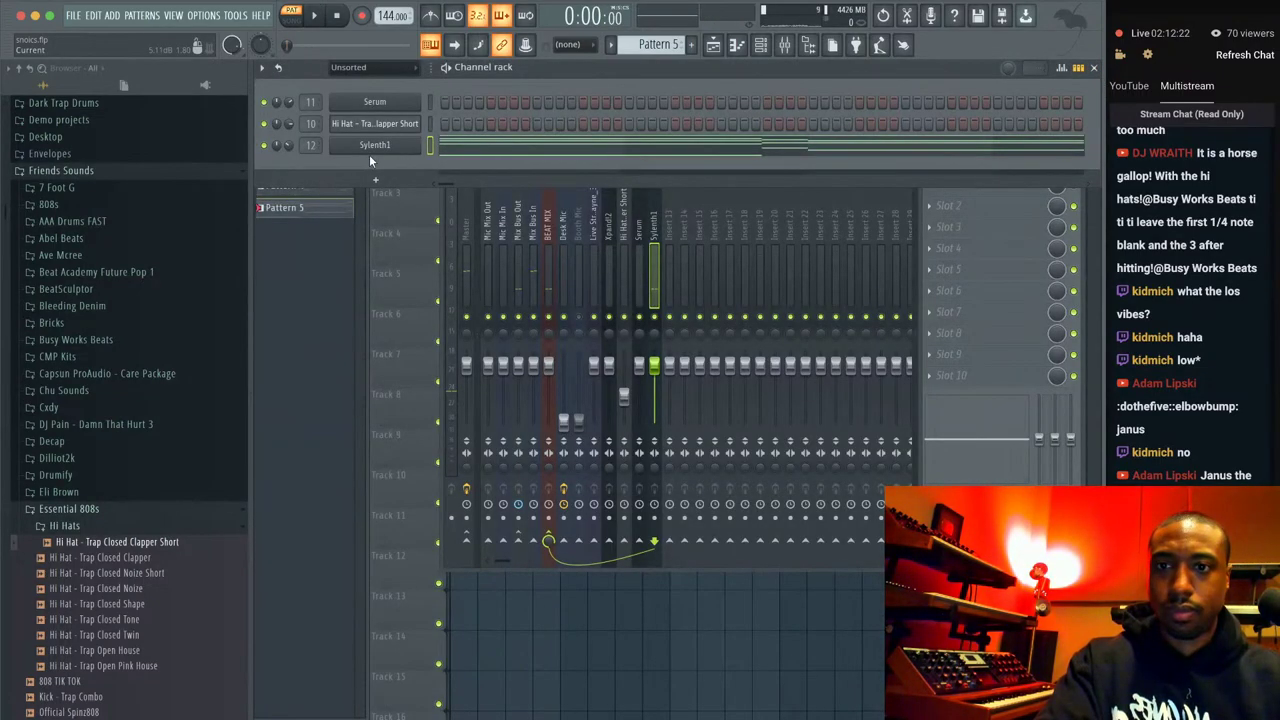
Play the new Sylenth1 lead with its window open, close it, and open Serum.
click(369, 154)
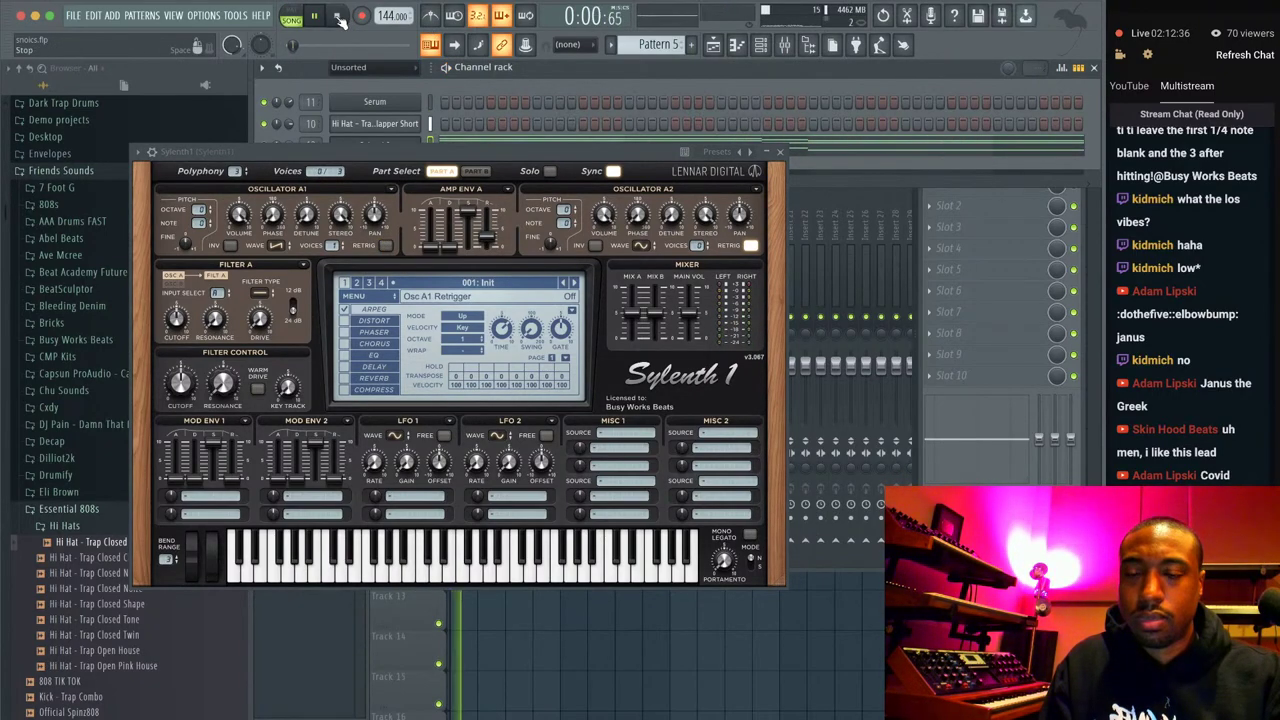
click(780, 152)
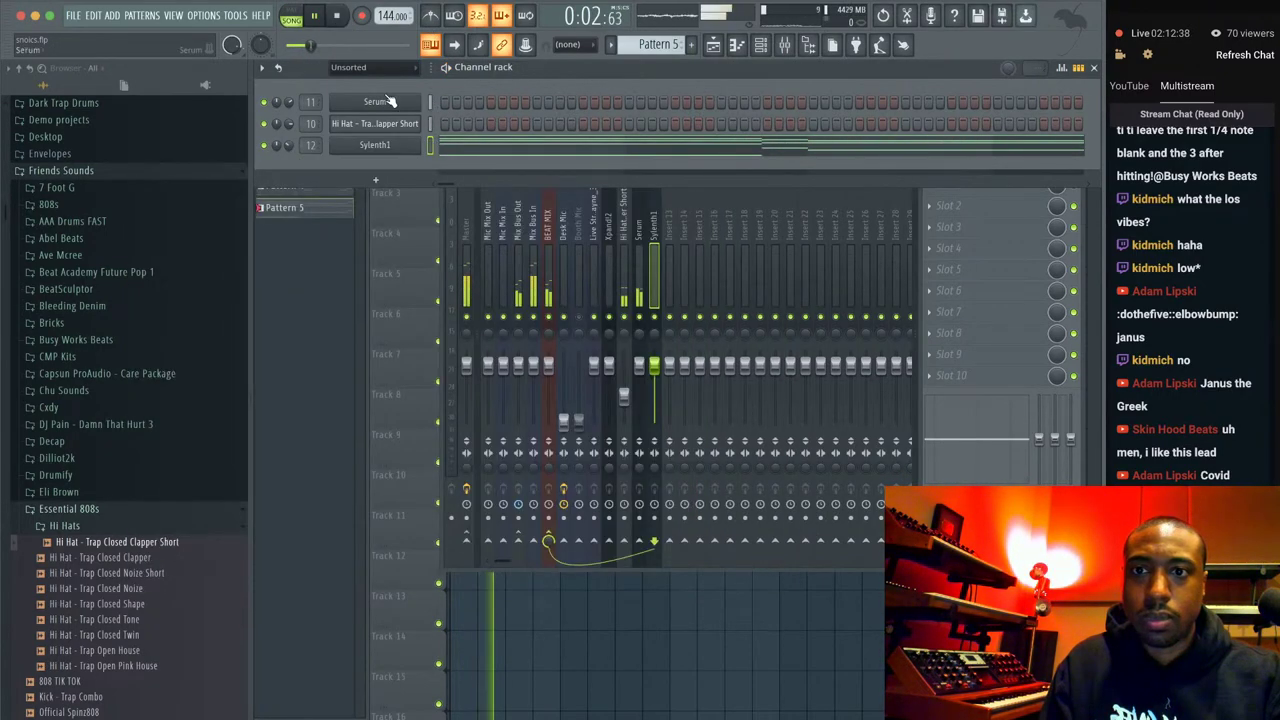
click(388, 101)
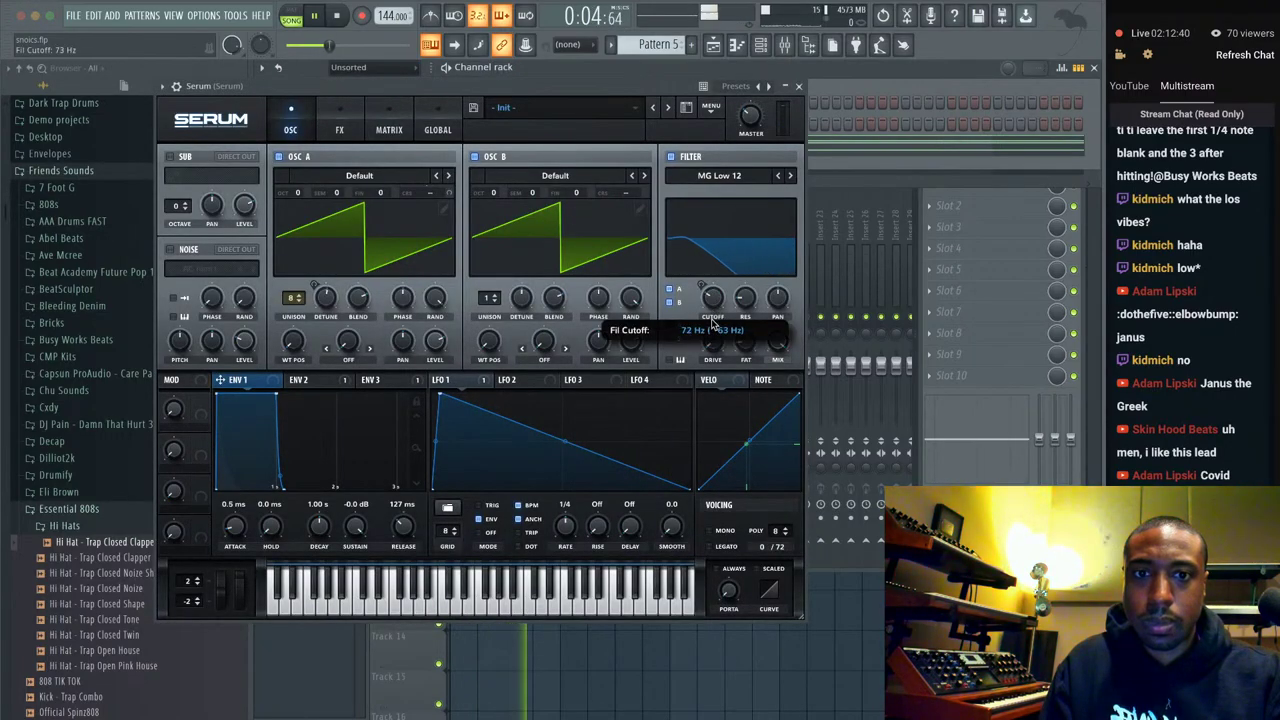
Create a Serum Fil Cutoff automation clip from the plugin's parameter list.
click(163, 86)
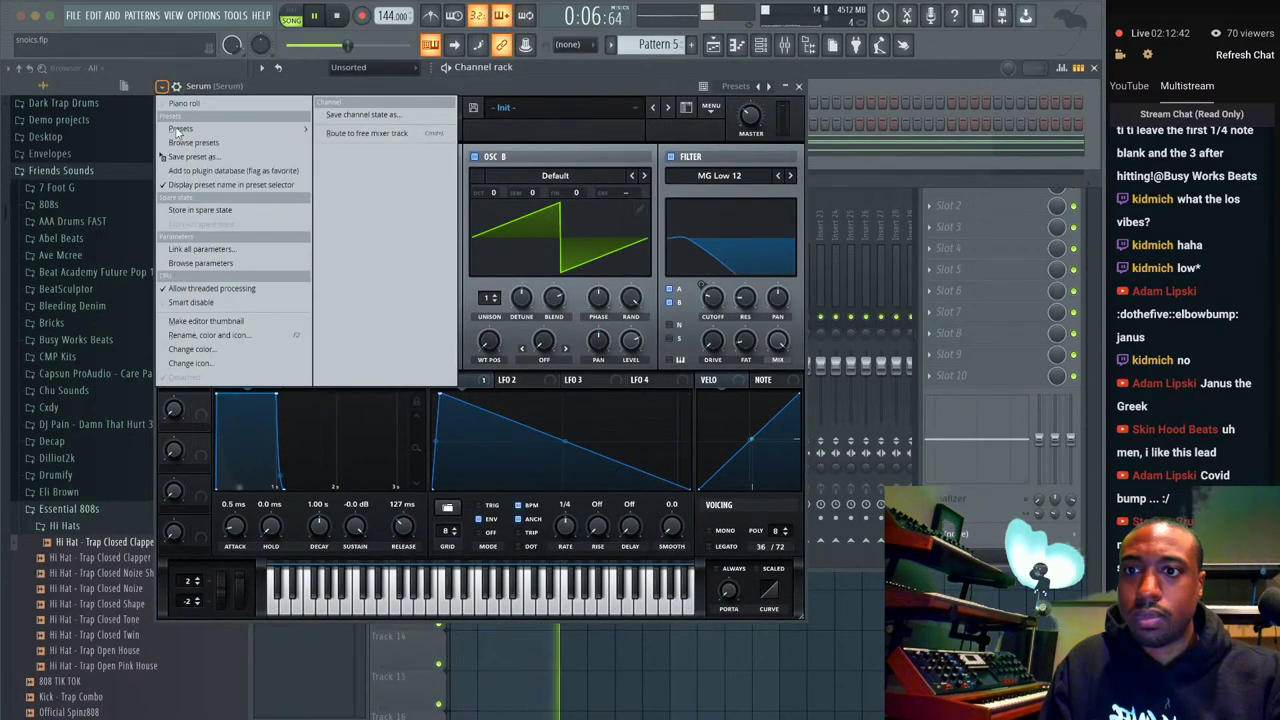
click(220, 264)
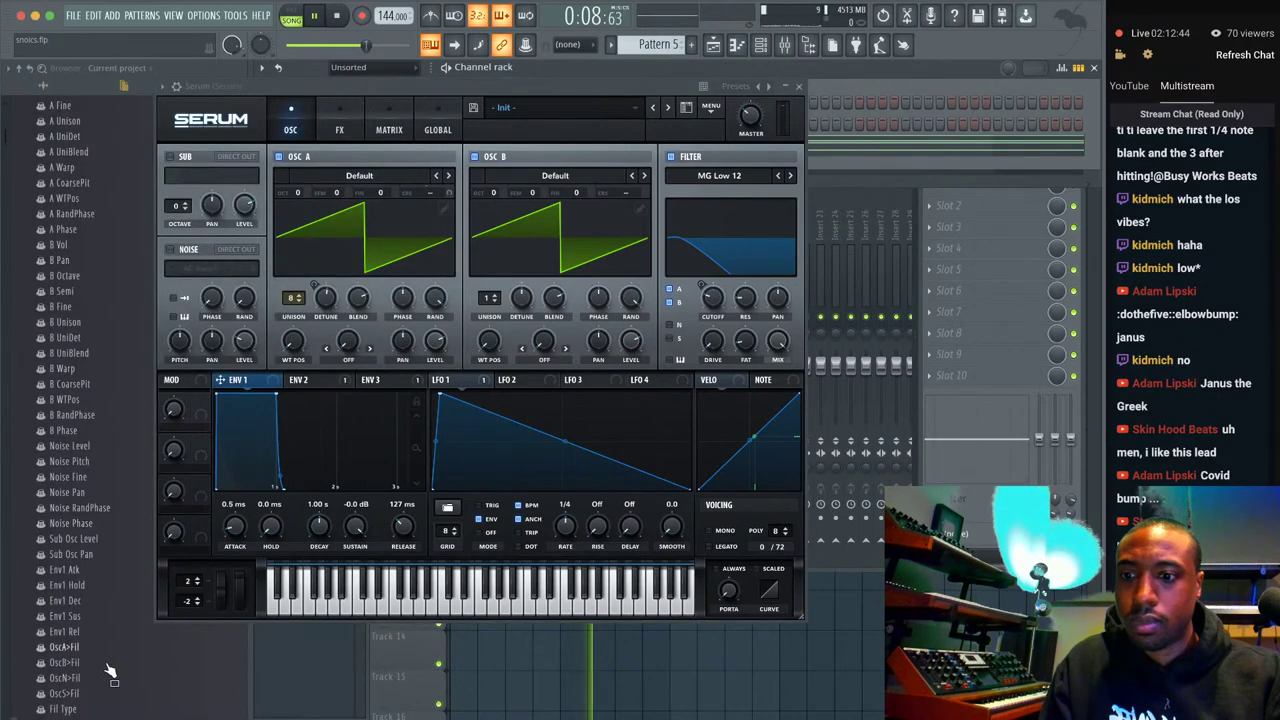
right_click(88, 538)
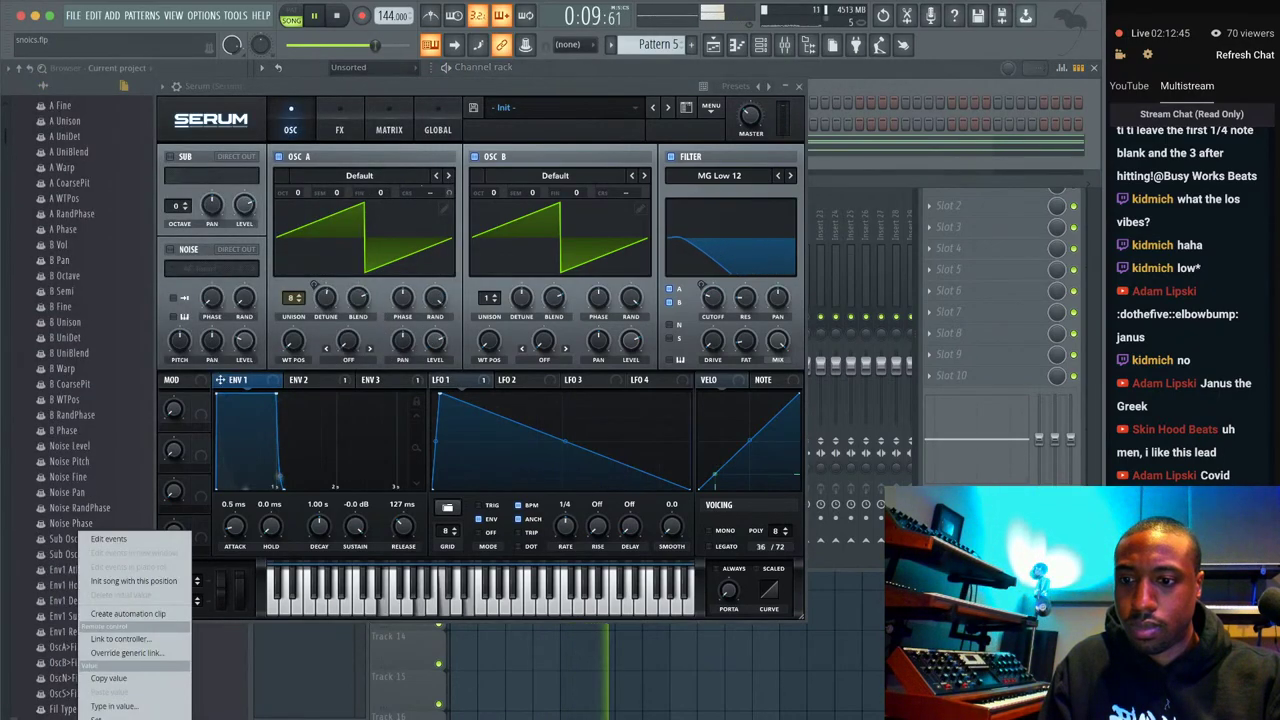
click(133, 614)
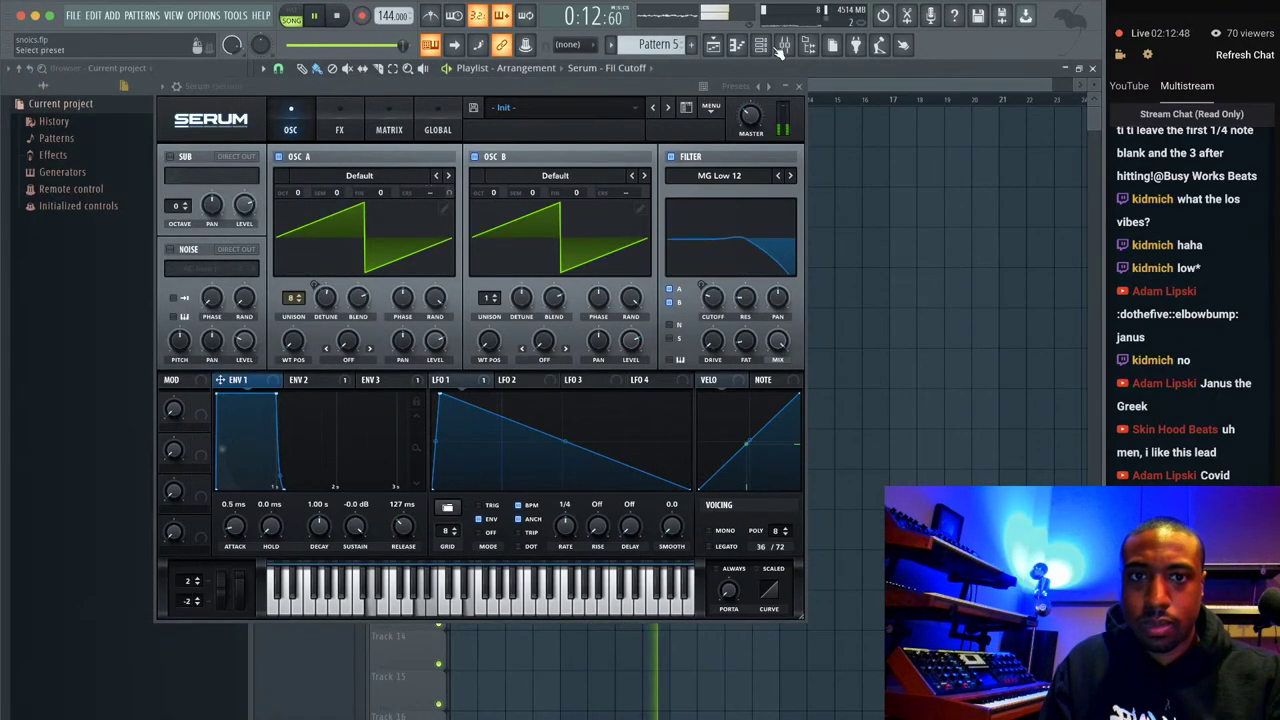
click(795, 76)
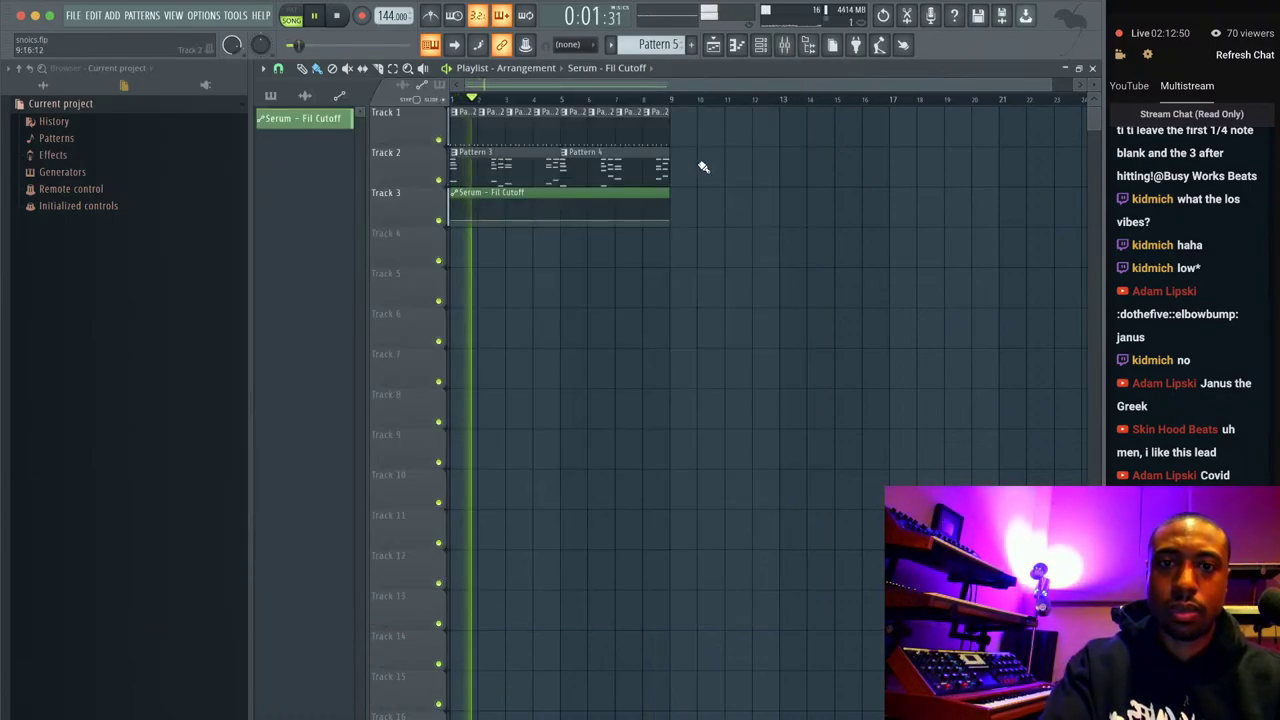
Duplicate tracks 1–2 into bars 9–17 and stretch the cutoff clip to bar 17, rising after bar 9.
drag(700, 186, 447, 108)
key(ctrl+b)
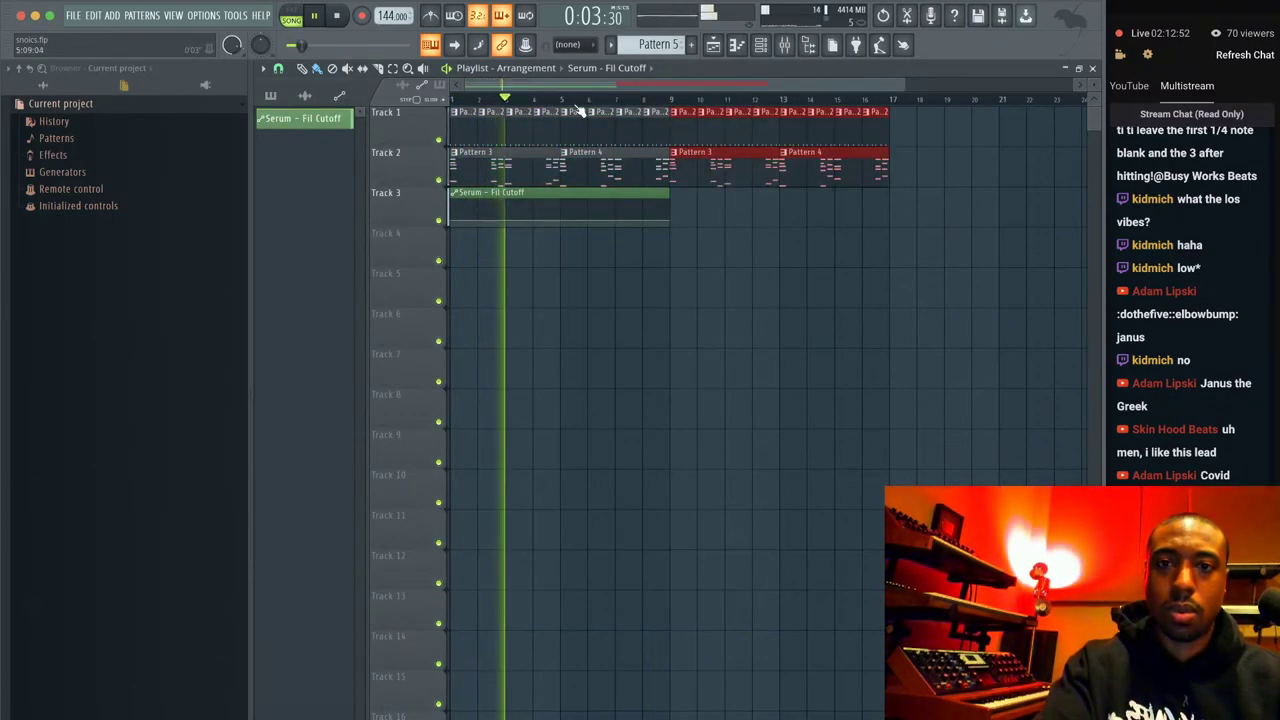
drag(678, 185, 888, 186)
drag(677, 220, 890, 197)
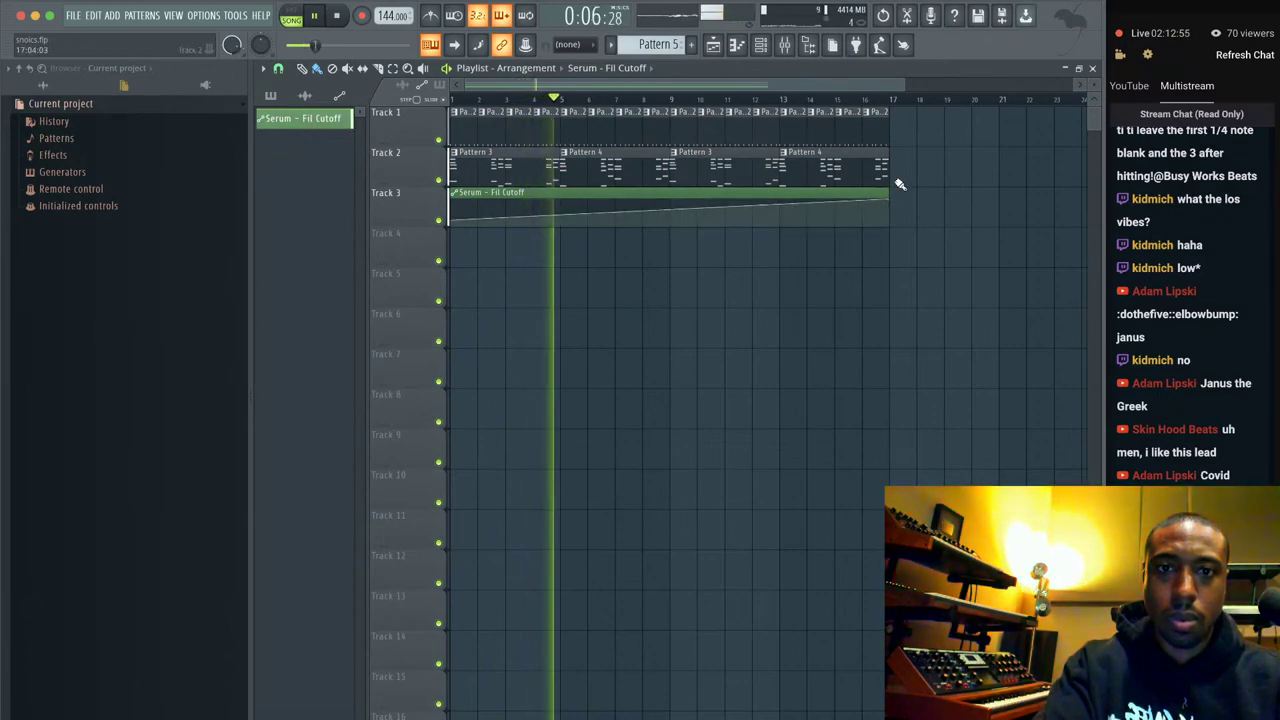
right_click(670, 220)
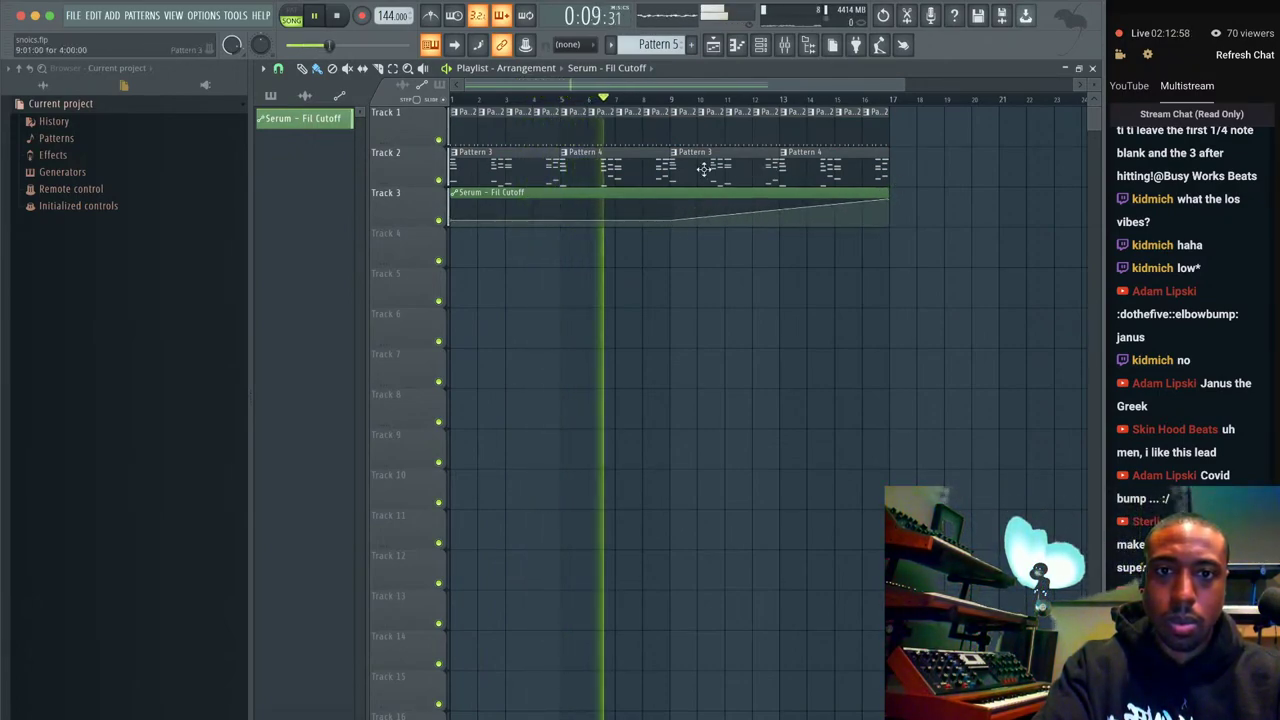
Place Pattern 5 on Track 4 at bar 9 and play from bar 9.
key(F6)
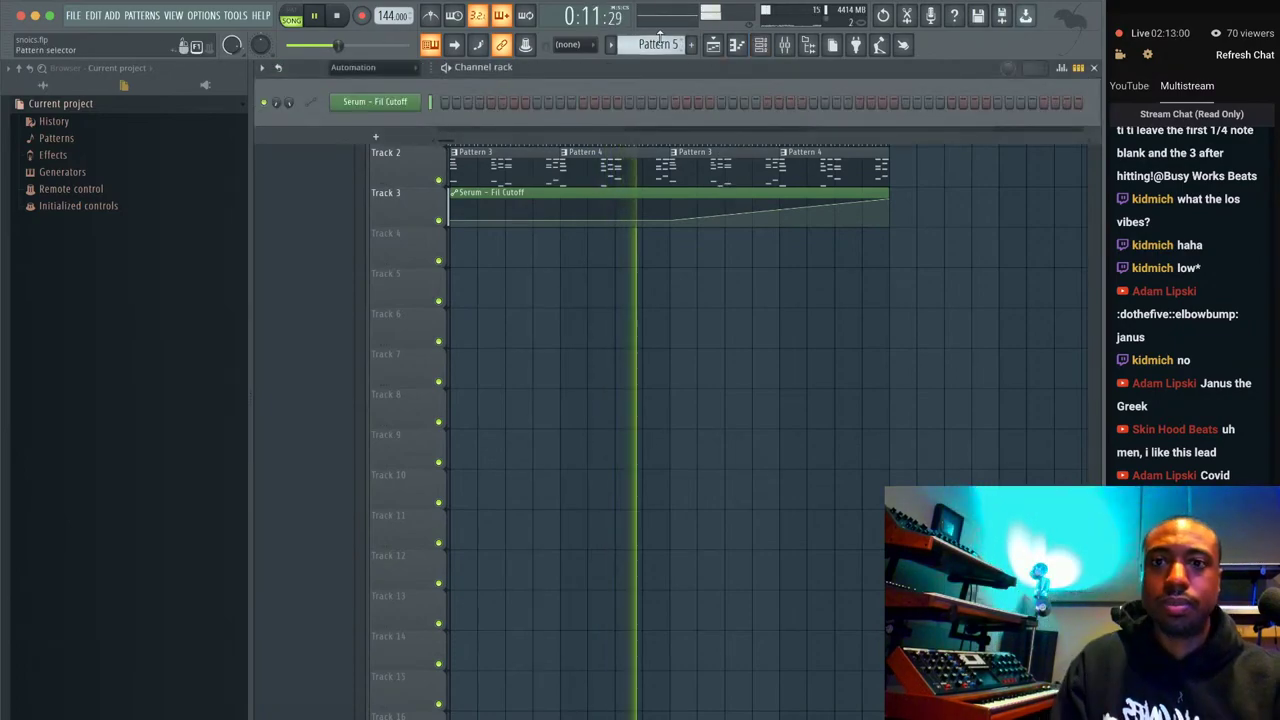
click(388, 68)
click(336, 83)
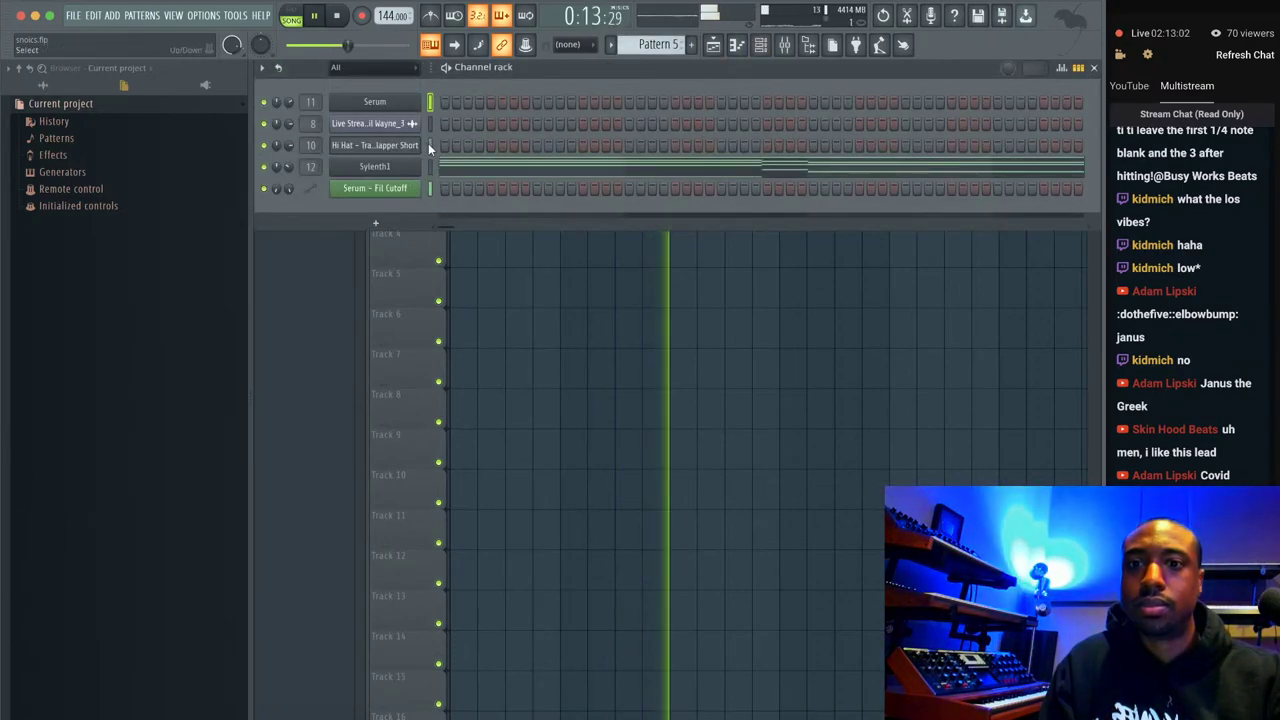
key(F6)
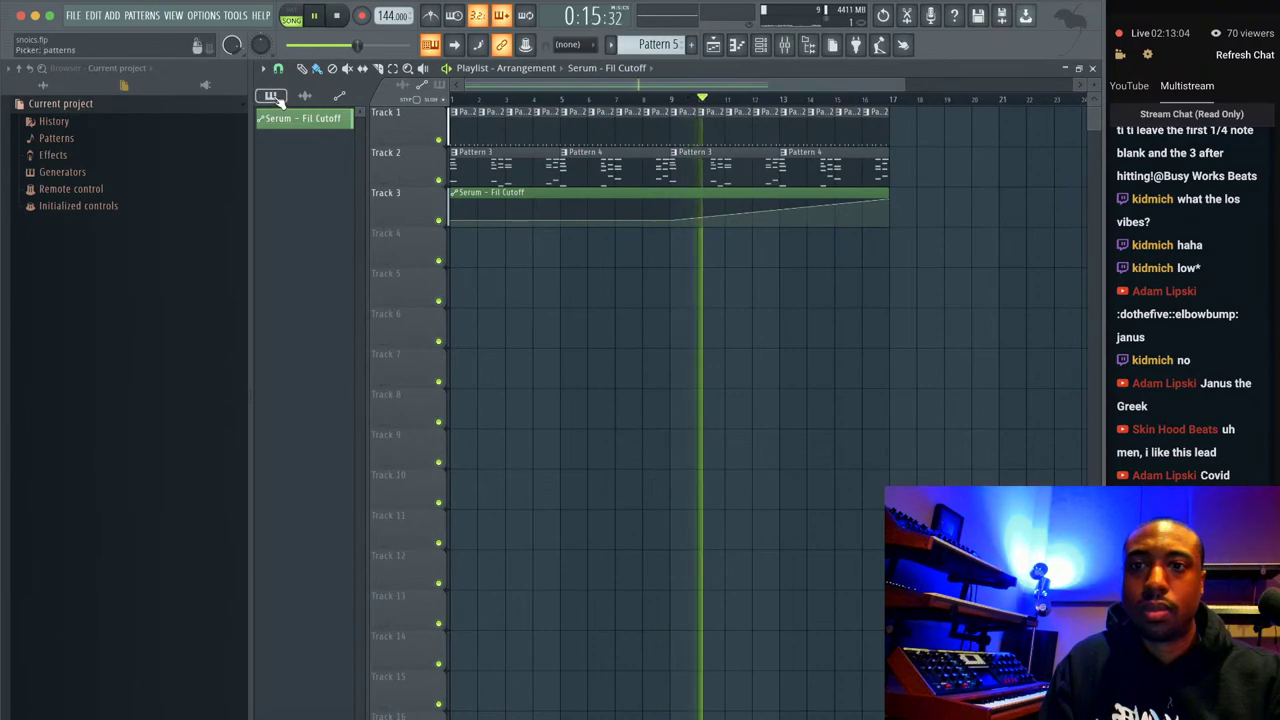
drag(306, 206, 680, 254)
key(space)
click(668, 98)
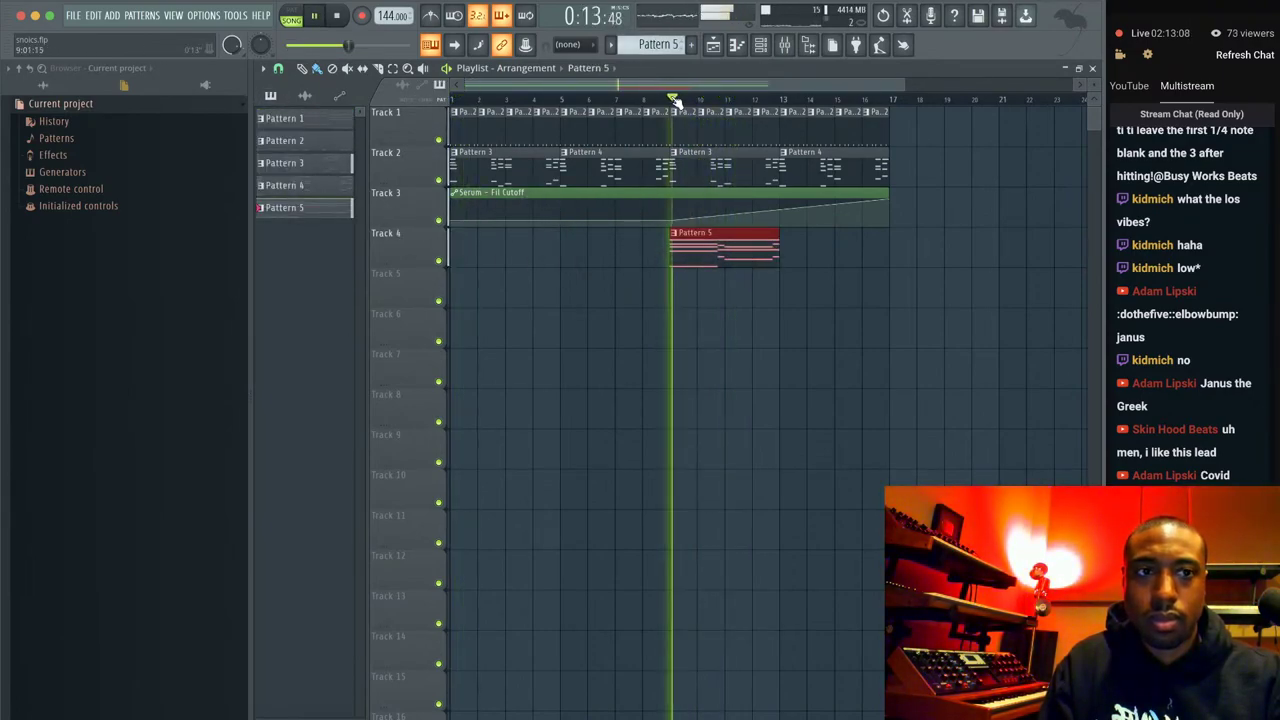
Lengthen the Sylenth1 lead's AmpEnv A Release to about 3.85.
click(760, 45)
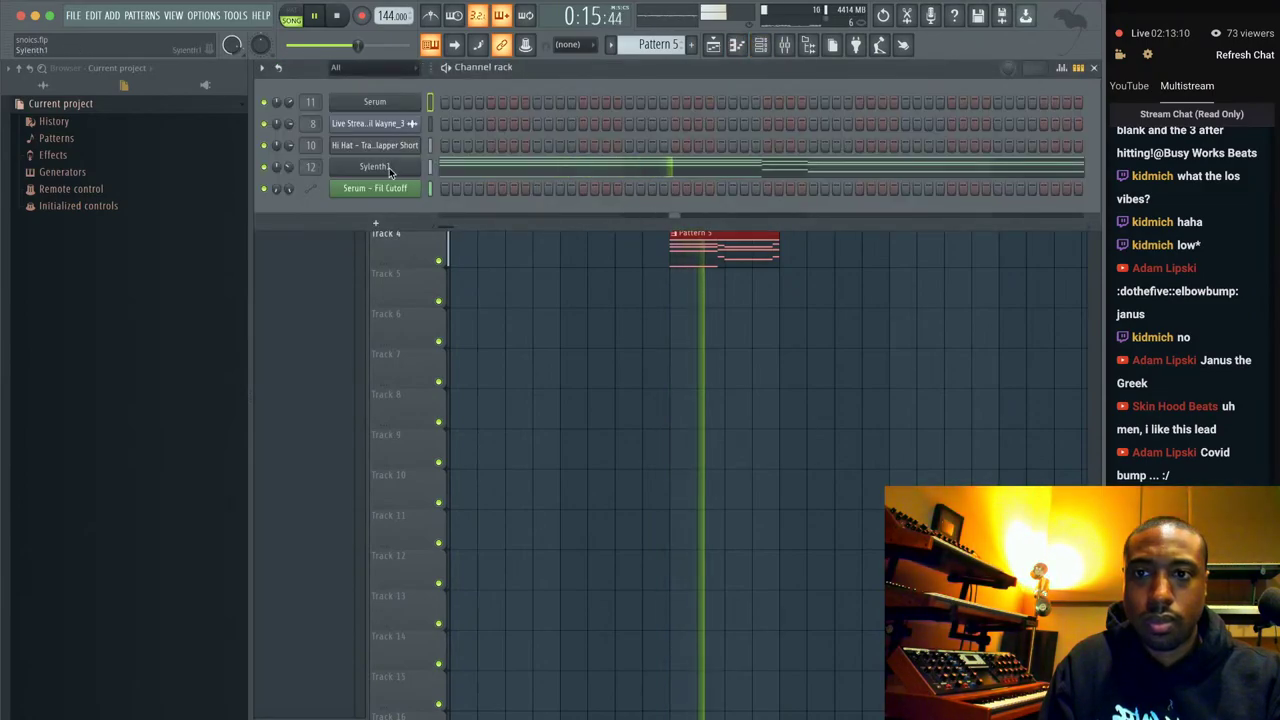
click(377, 167)
drag(491, 245, 491, 232)
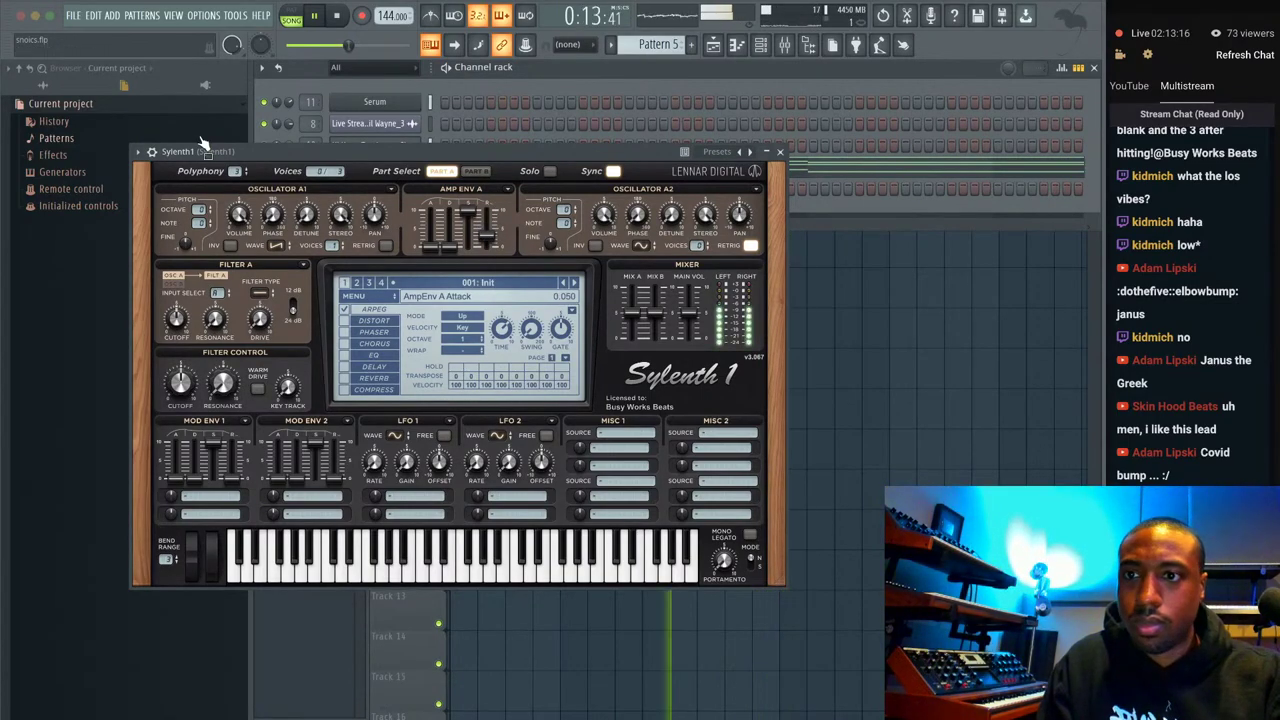
Create an automation clip for Sylenth1's AmpEnv A Release parameter.
click(151, 152)
click(183, 323)
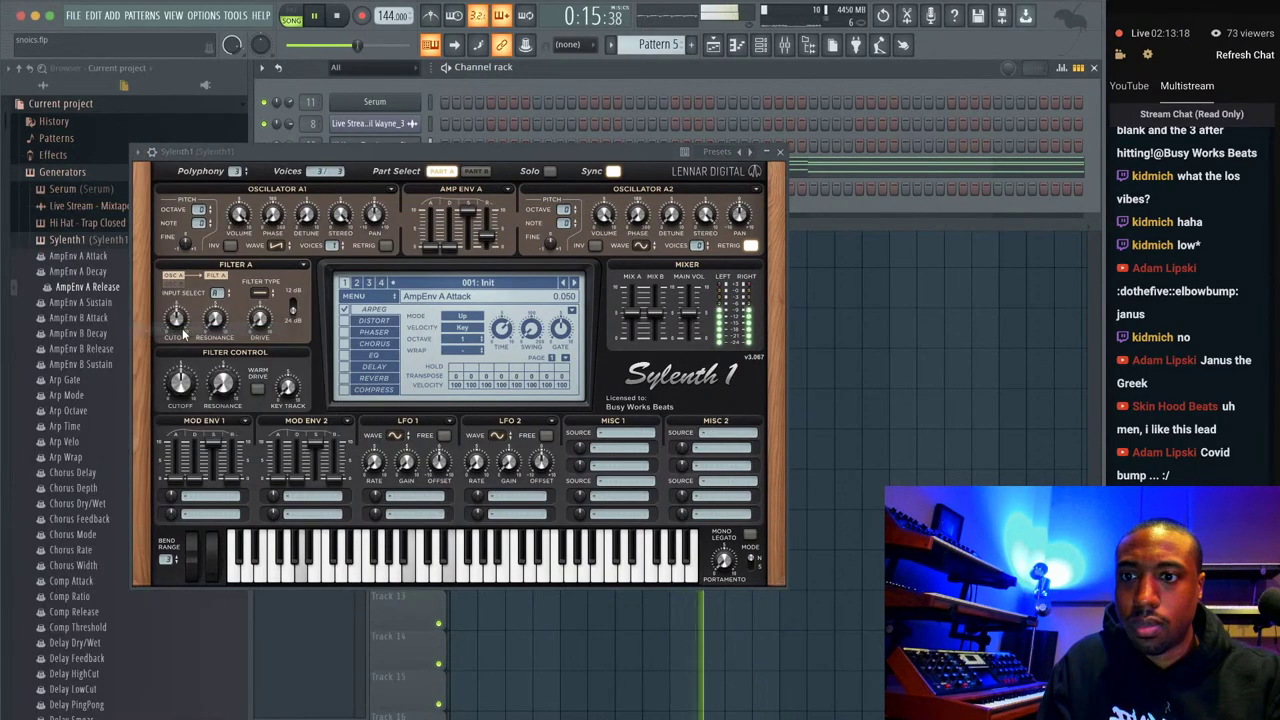
right_click(104, 288)
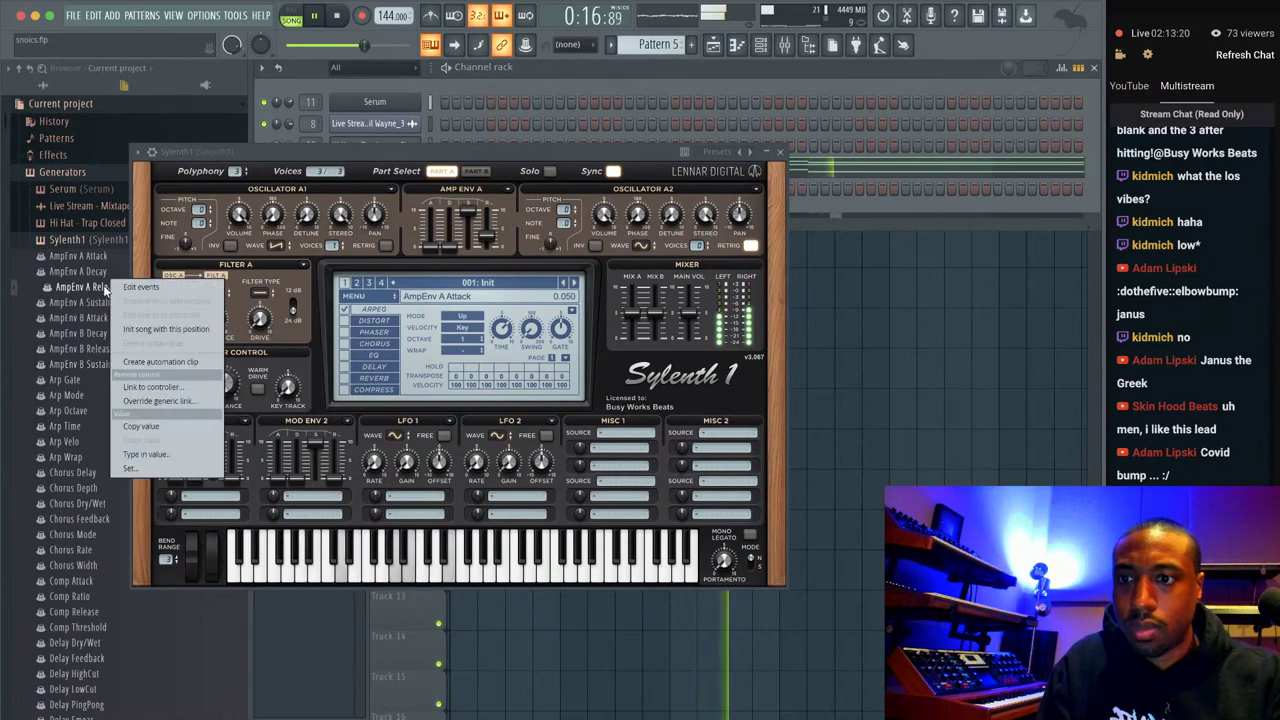
click(150, 362)
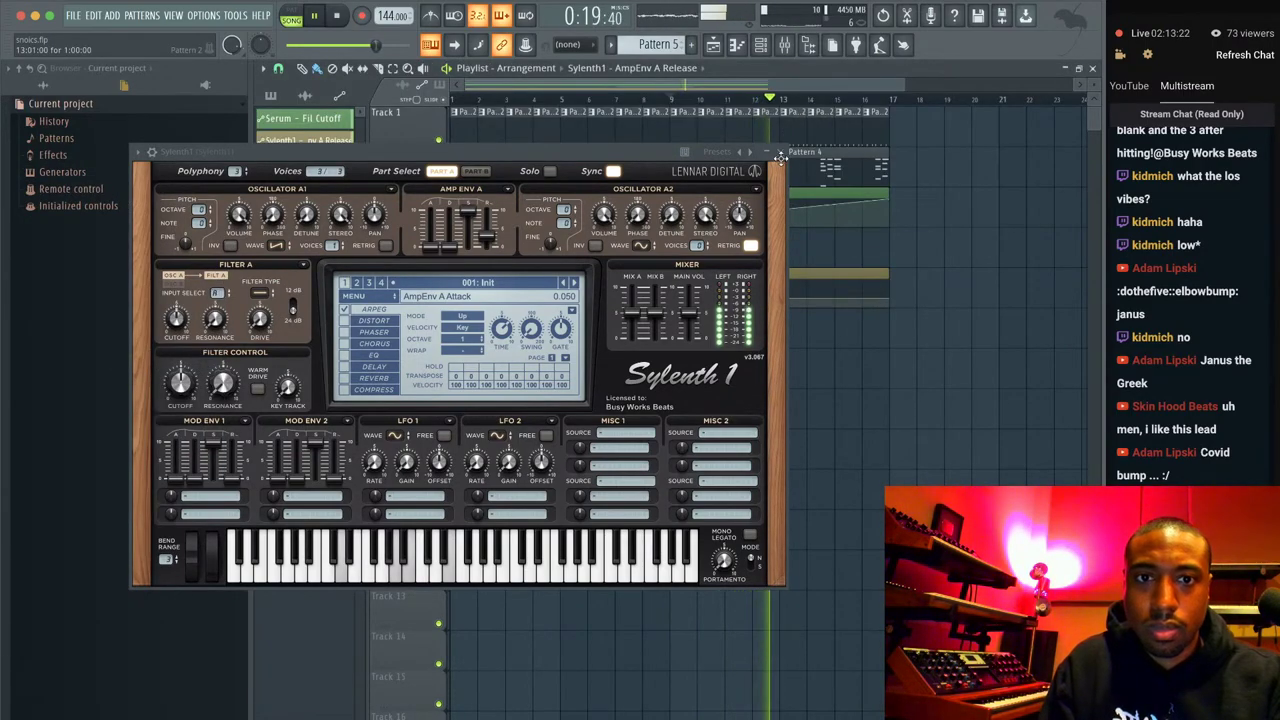
click(783, 154)
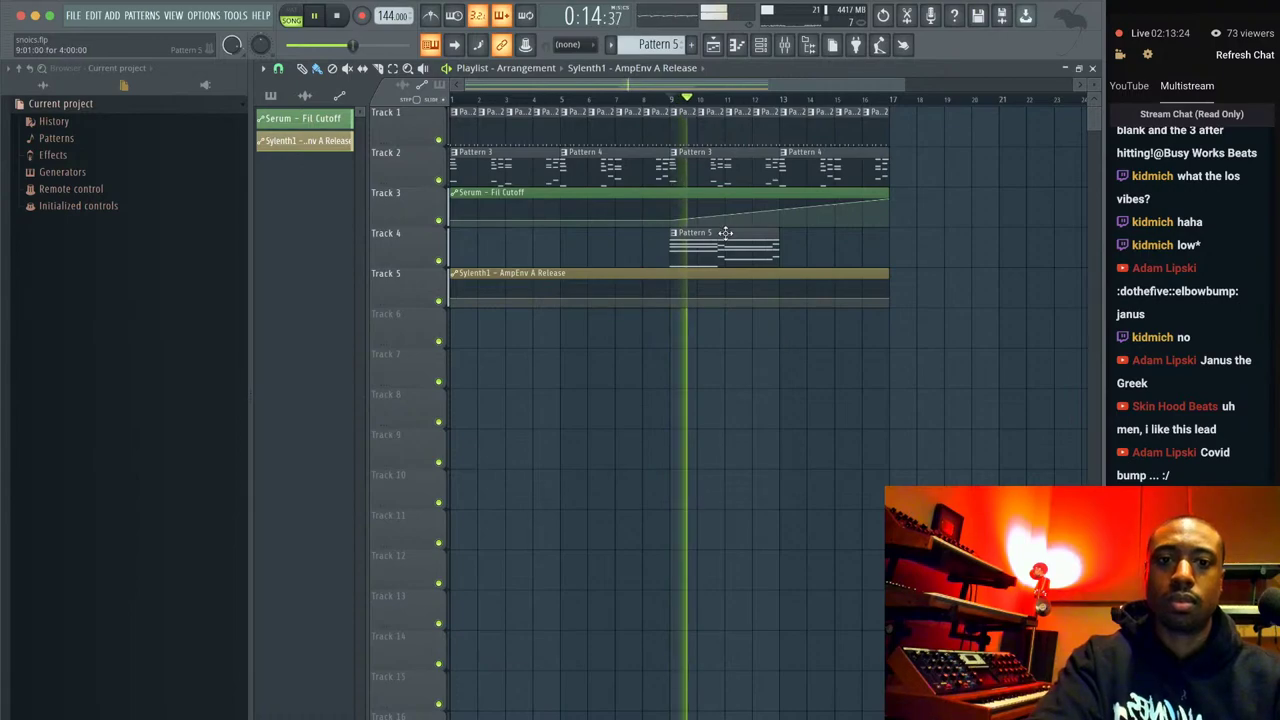
Set the playlist grid snap to half beats.
click(278, 68)
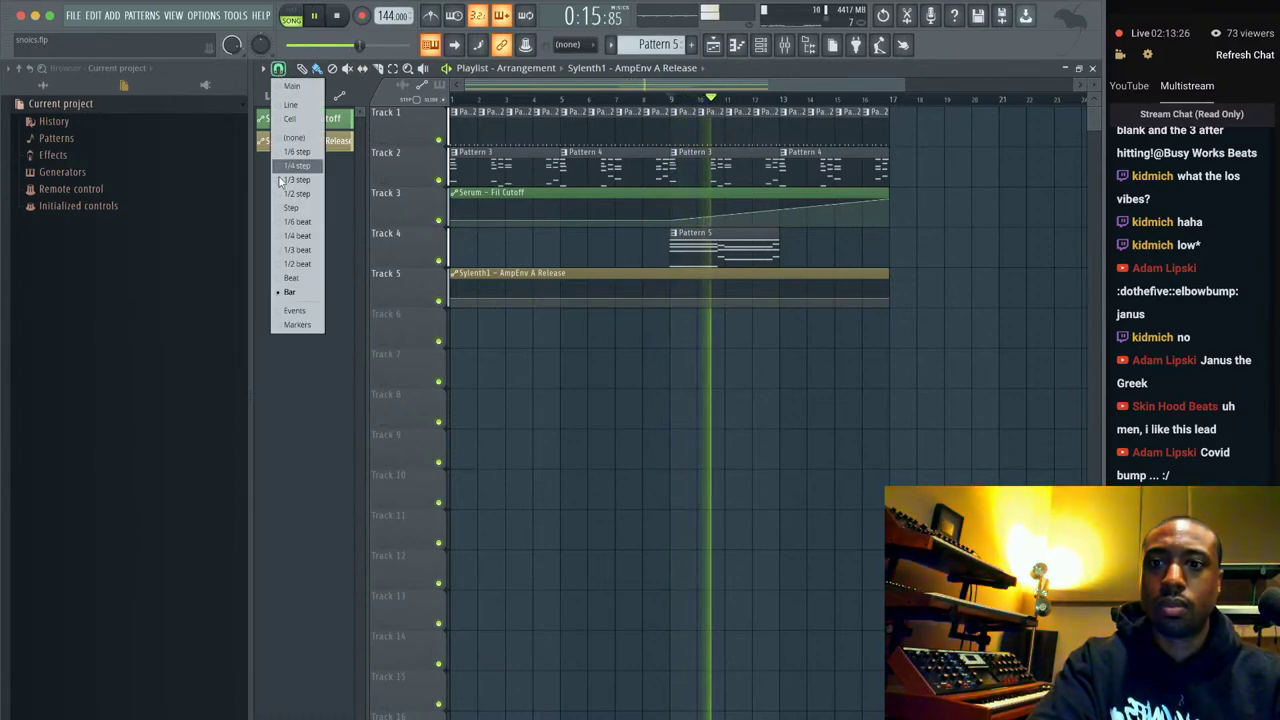
click(305, 277)
click(278, 68)
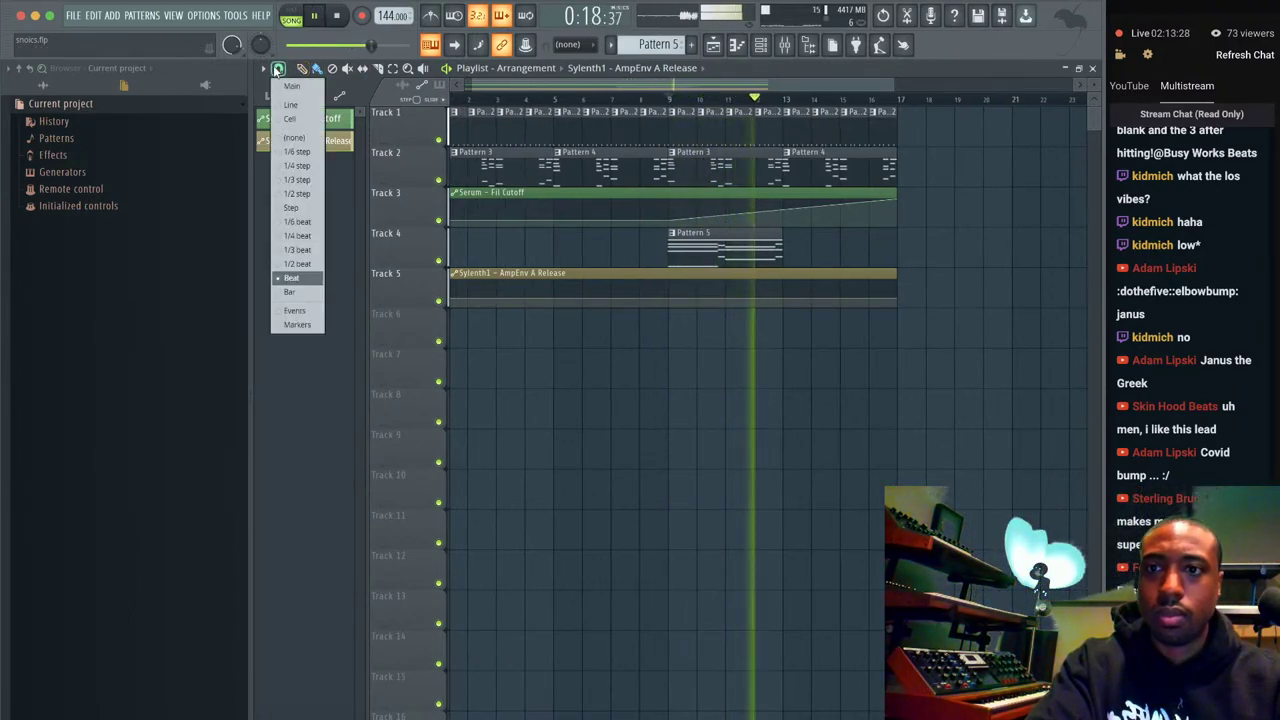
click(309, 263)
Play from bar 9 to review the release automation points.
key(space)
scroll(716, 222, up, 3)
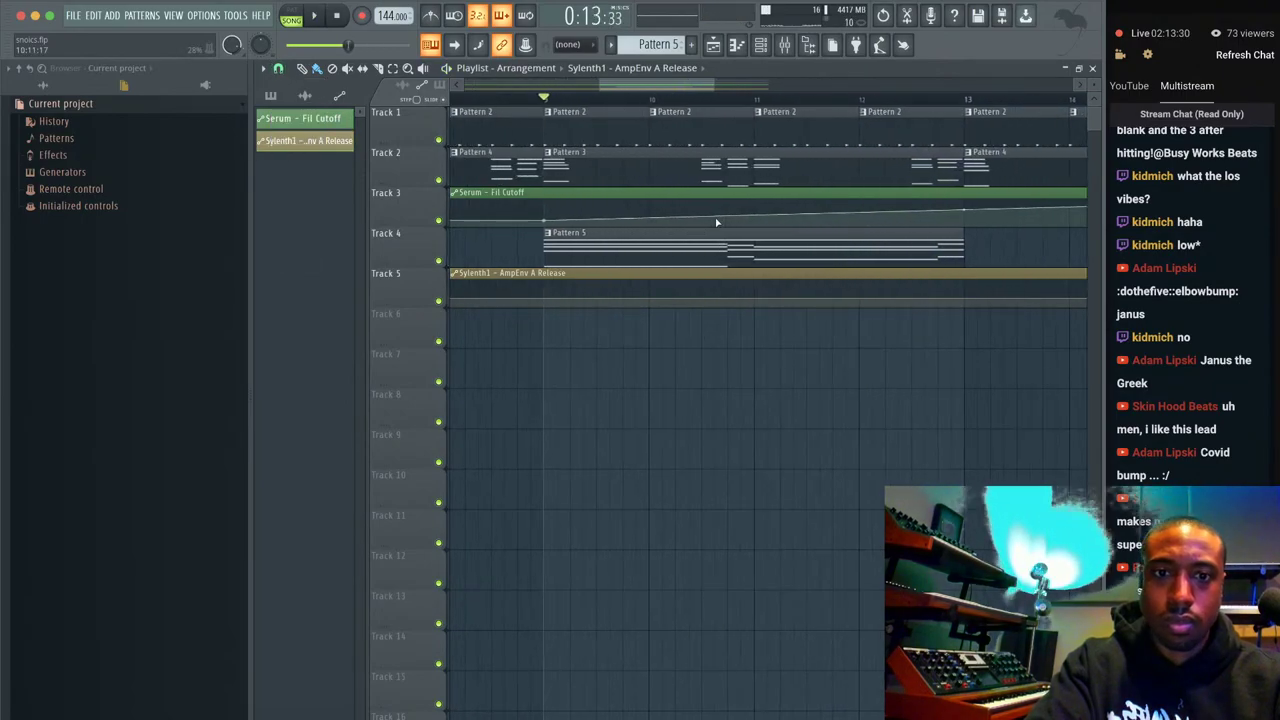
key(space)
scroll(490, 313, down, 3)
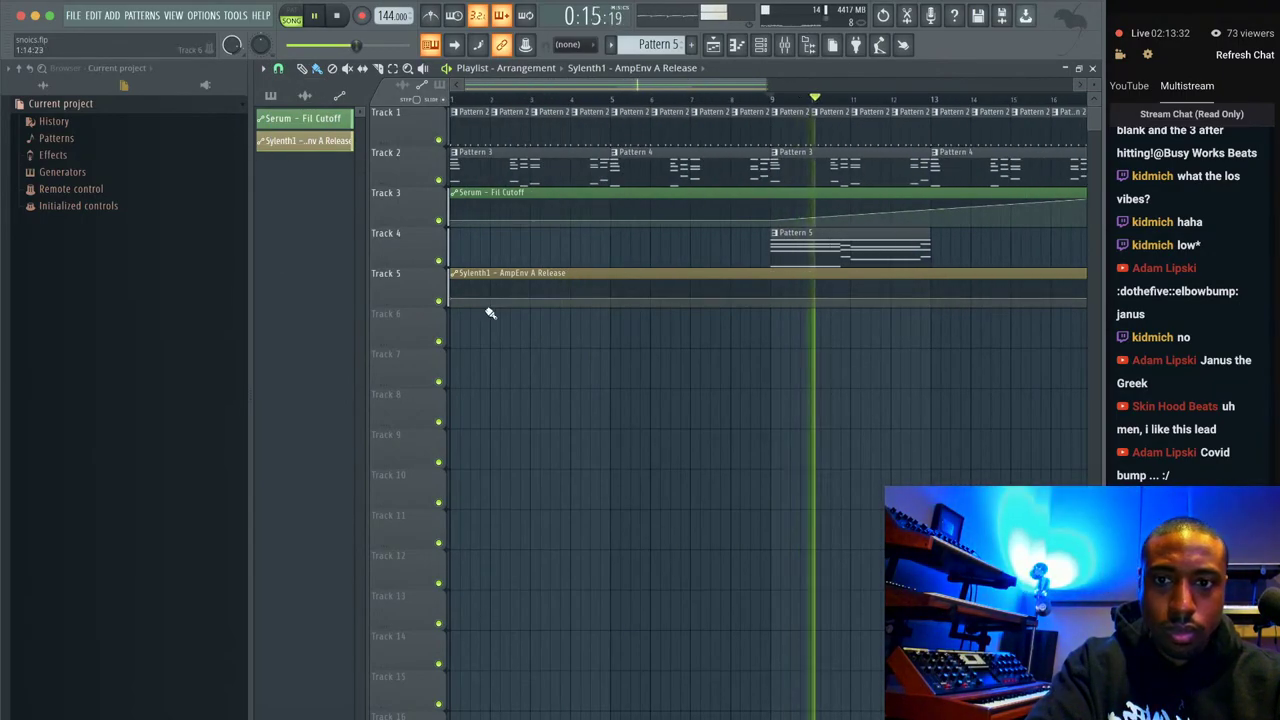
right_click(452, 301)
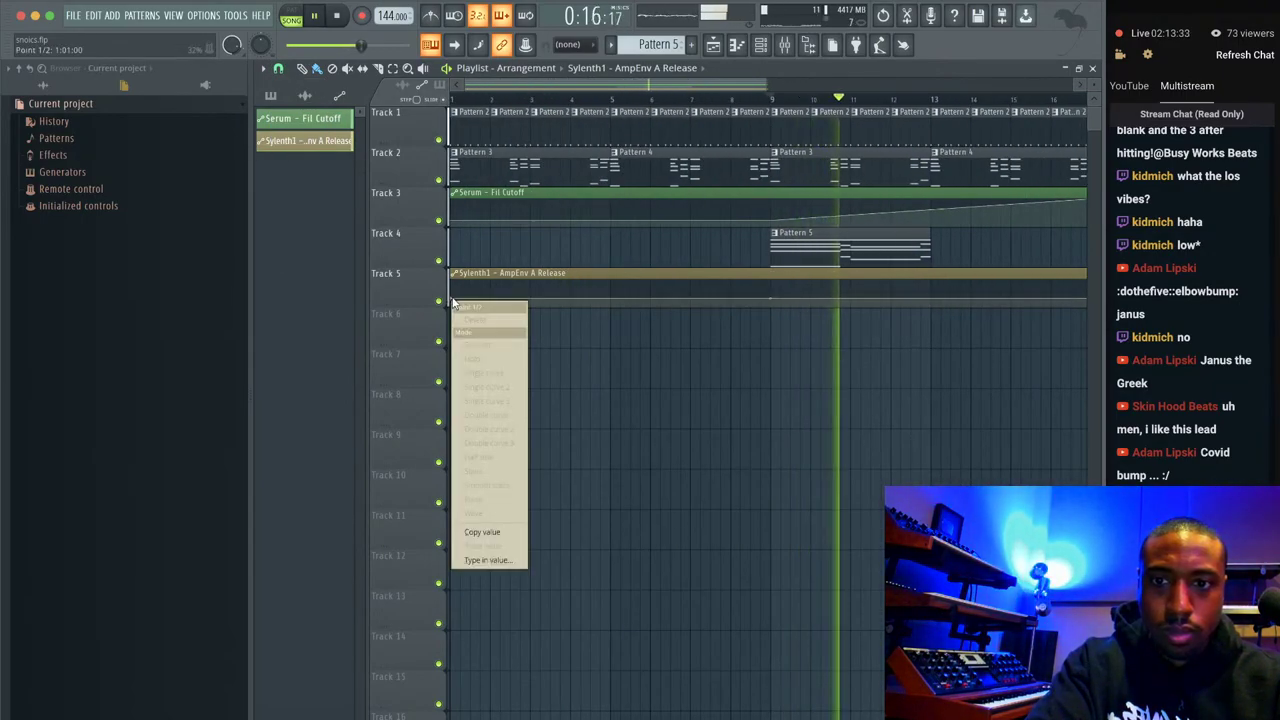
click(482, 532)
scroll(973, 256, up, 3)
key(space)
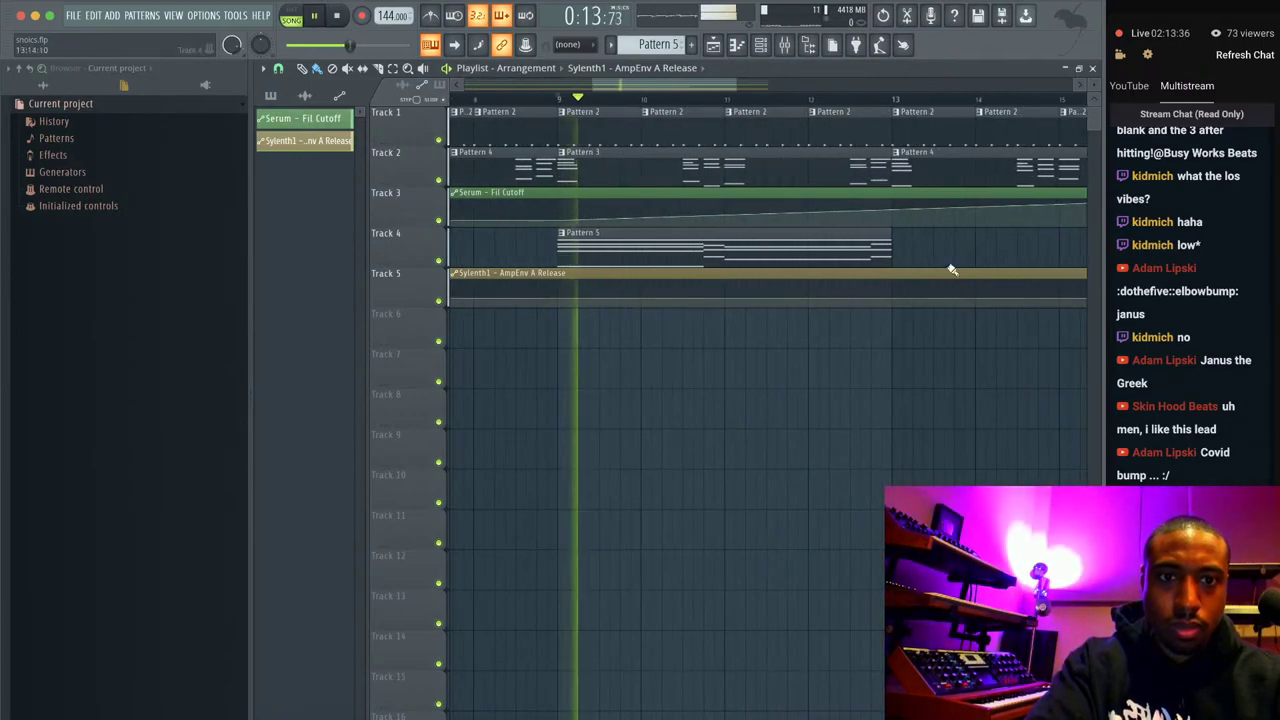
key(space)
right_click(872, 300)
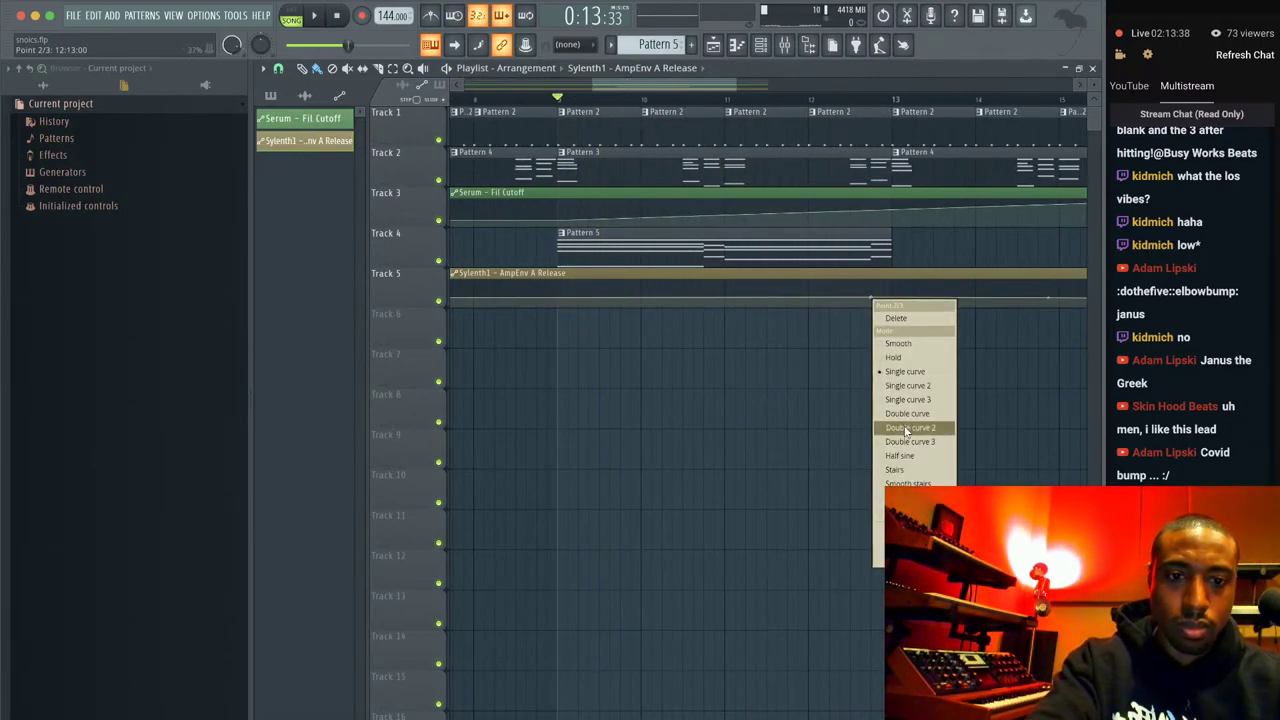
key(Escape)
key(space)
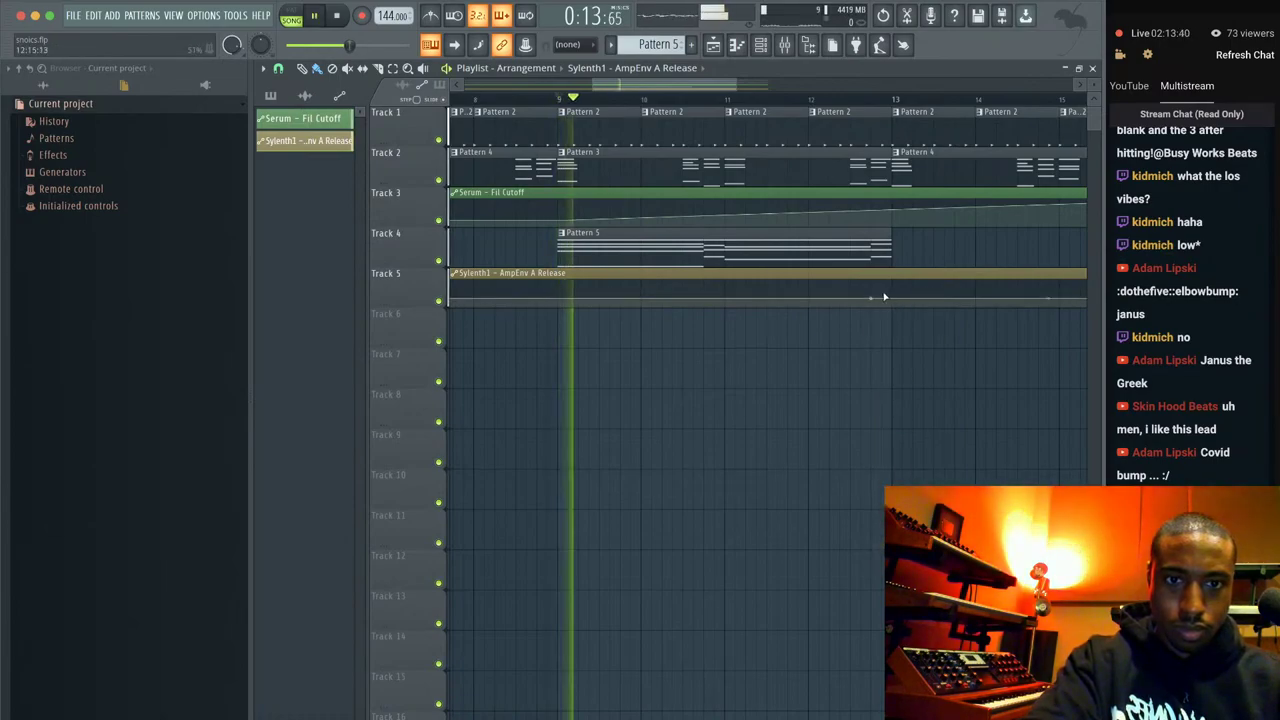
Add a raised release point near bar 13, reshape its rising curve and nudge the peak earlier.
click(887, 290)
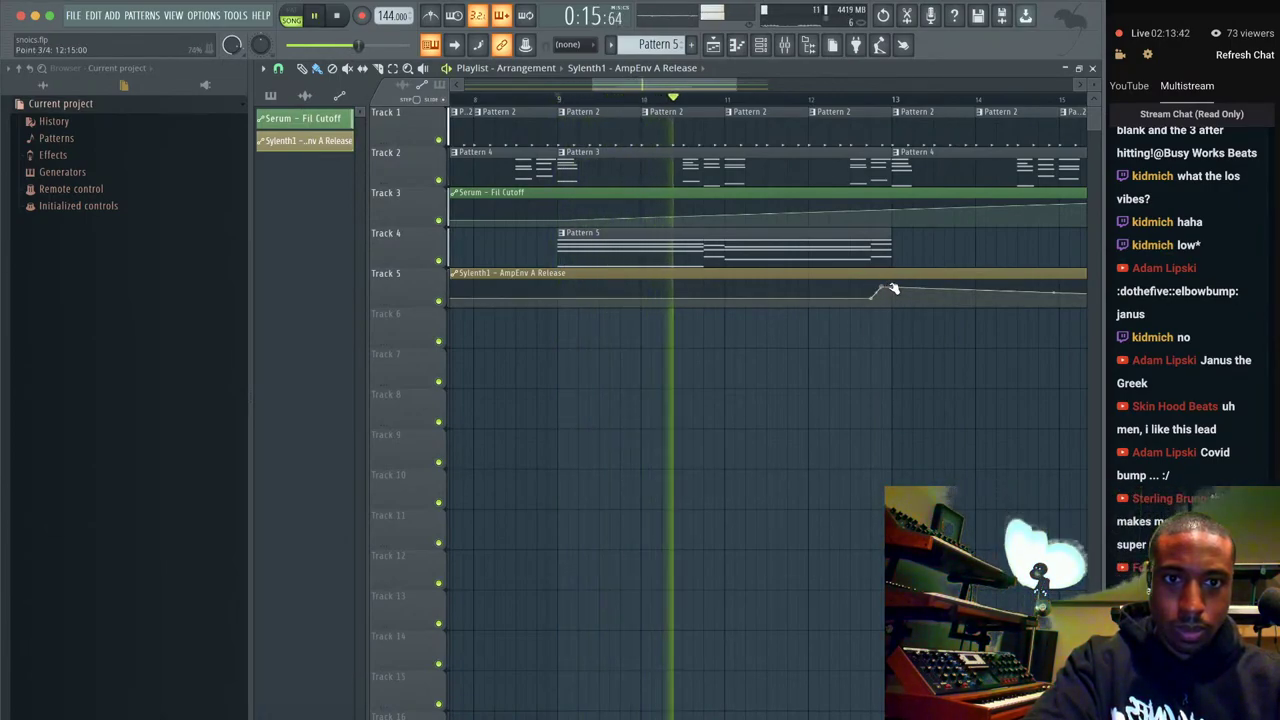
right_click(893, 298)
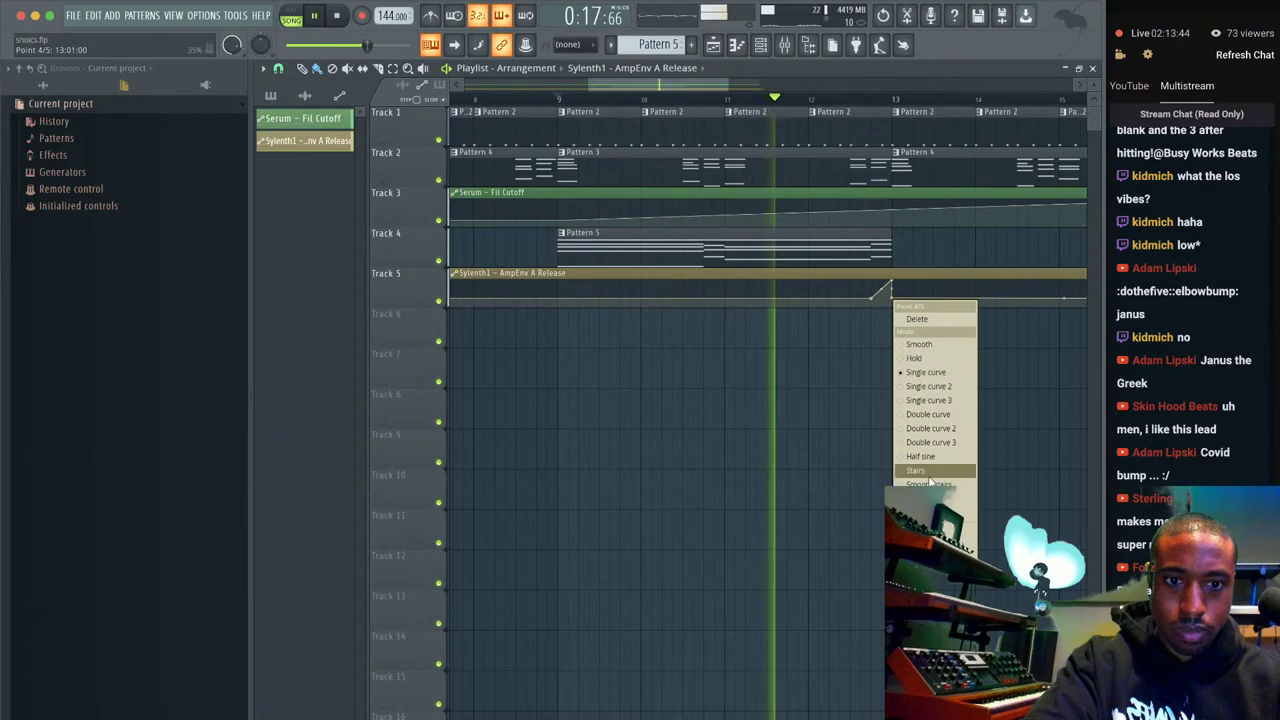
click(914, 410)
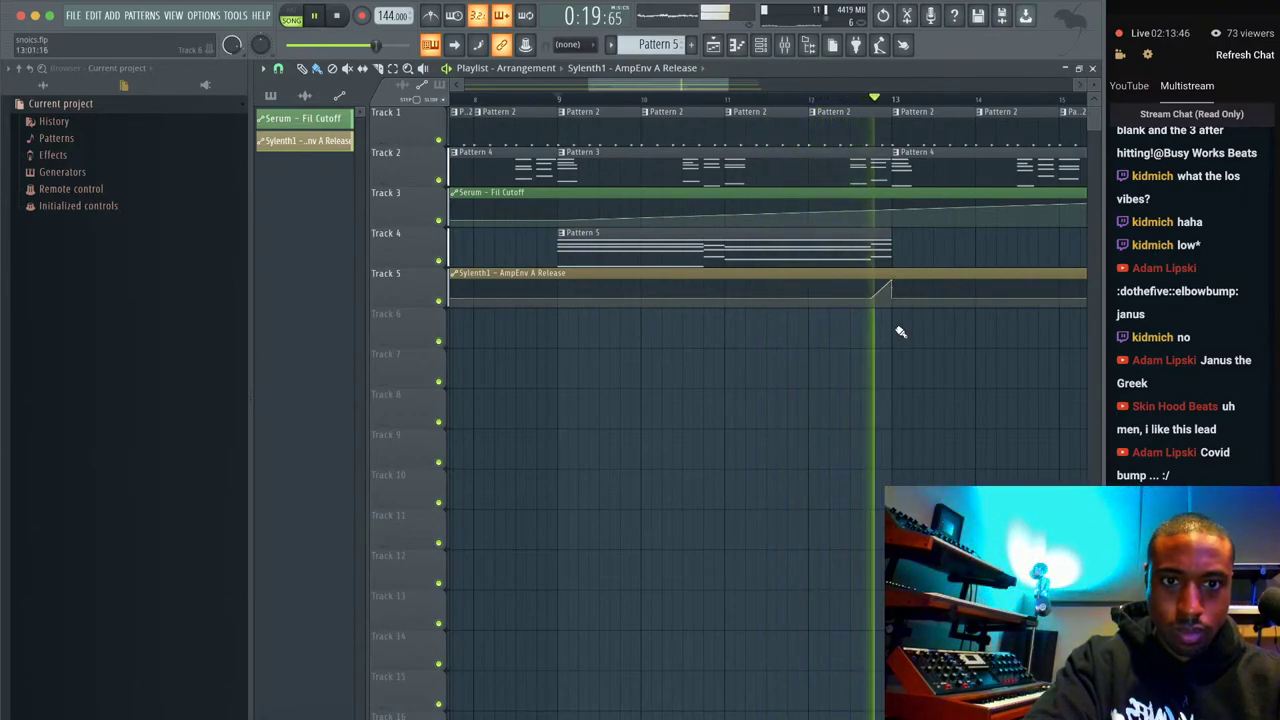
mouse_move(877, 289)
mouse_down()
mouse_move(857, 298)
mouse_move(889, 297)
mouse_up()
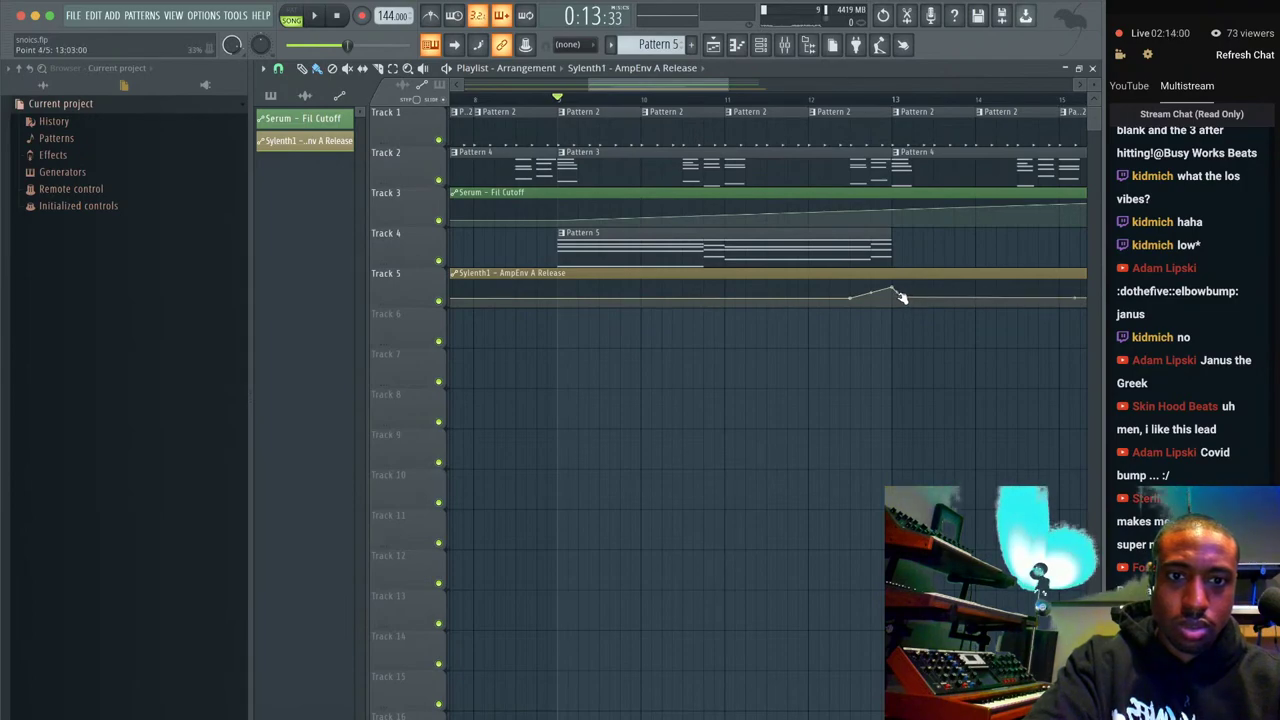
right_click(894, 298)
key(Escape)
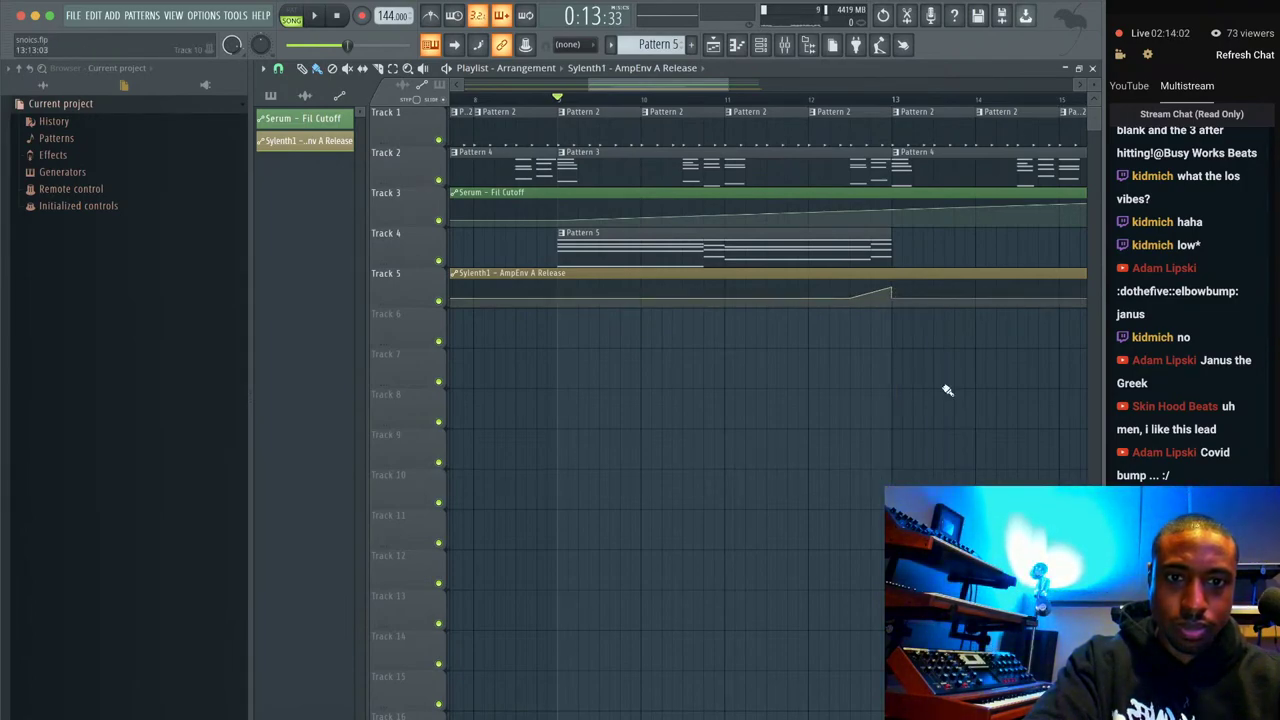
Play from bar 9, briefly muting Track 2, then place another Pattern 5 clip at bar 13.
key(space)
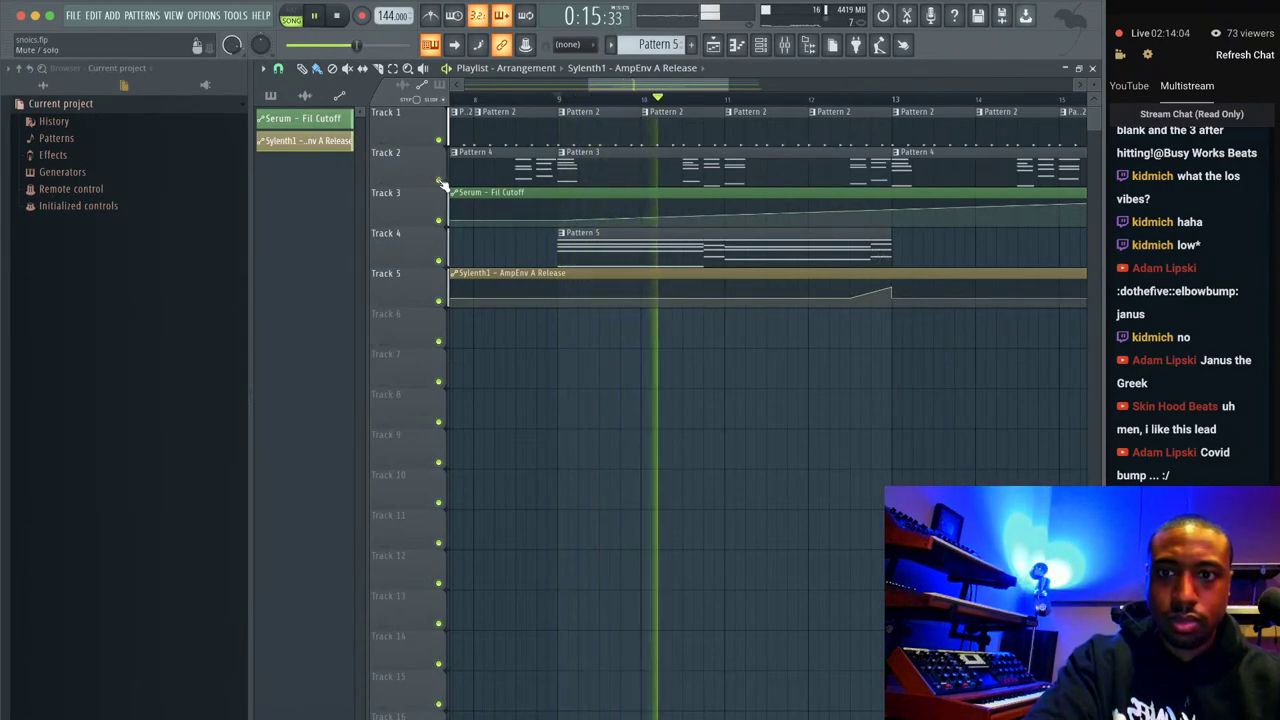
click(438, 180)
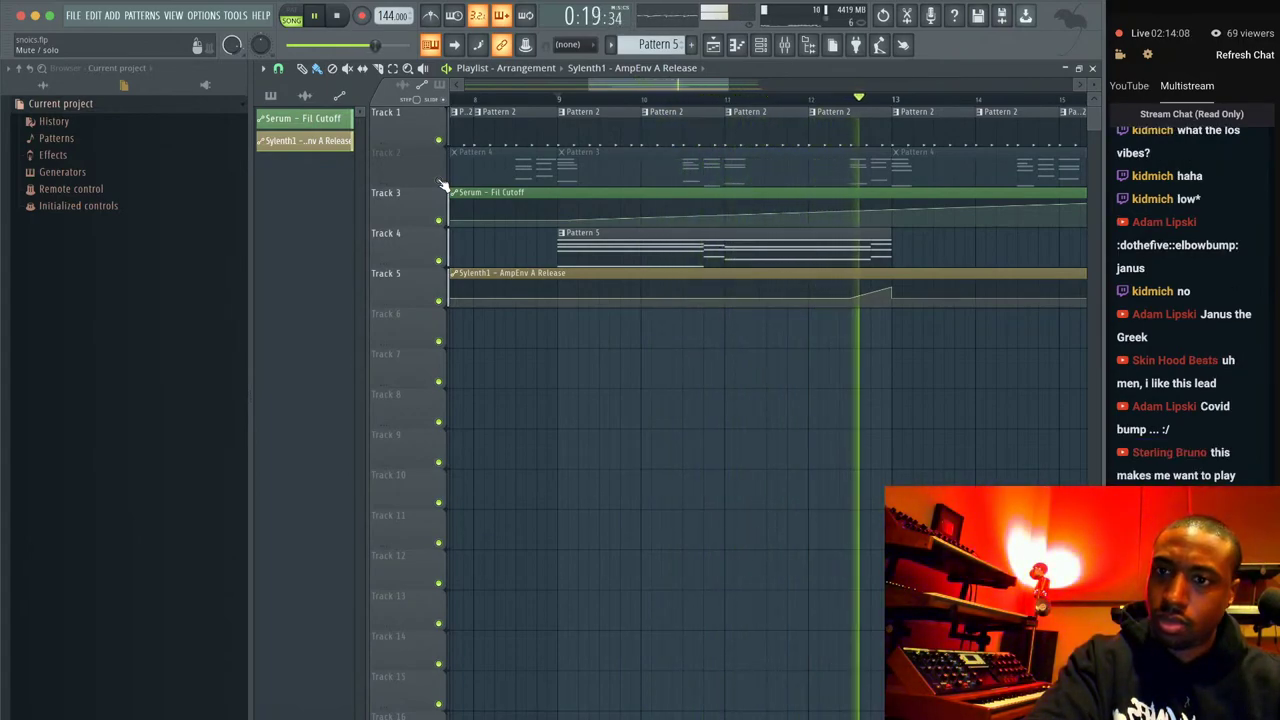
click(440, 182)
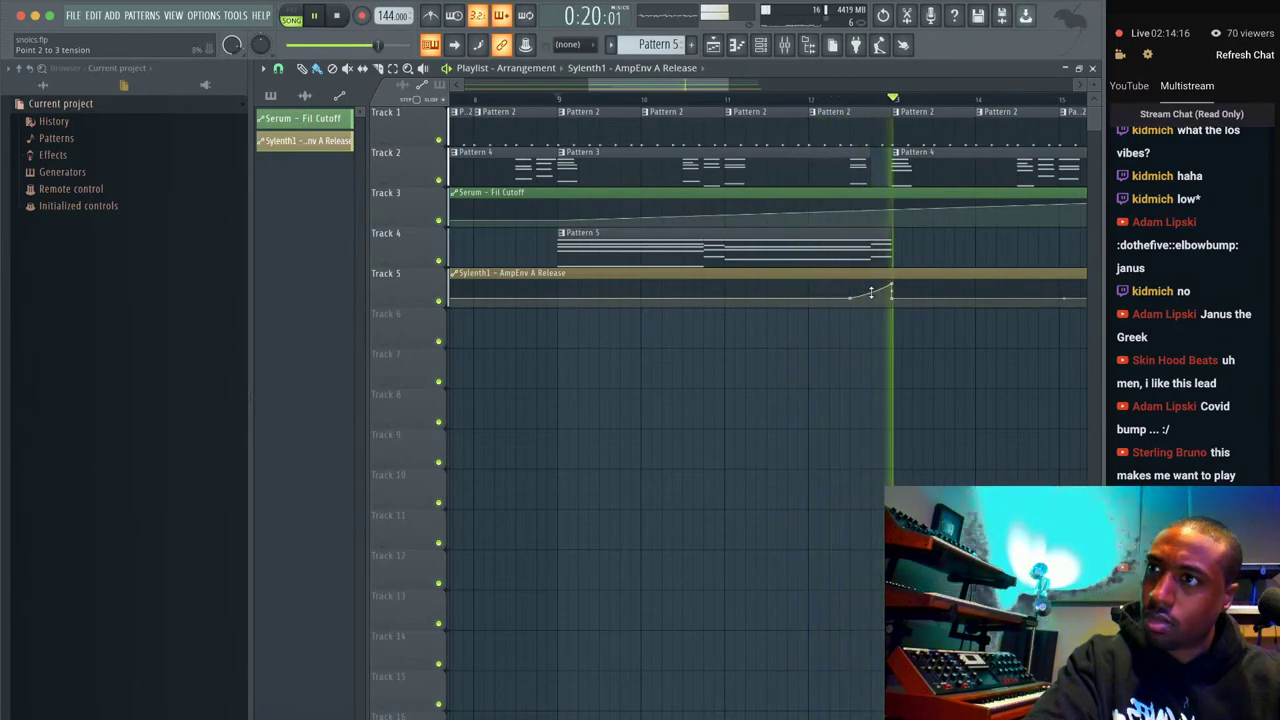
key(space)
scroll(865, 229, down, 3)
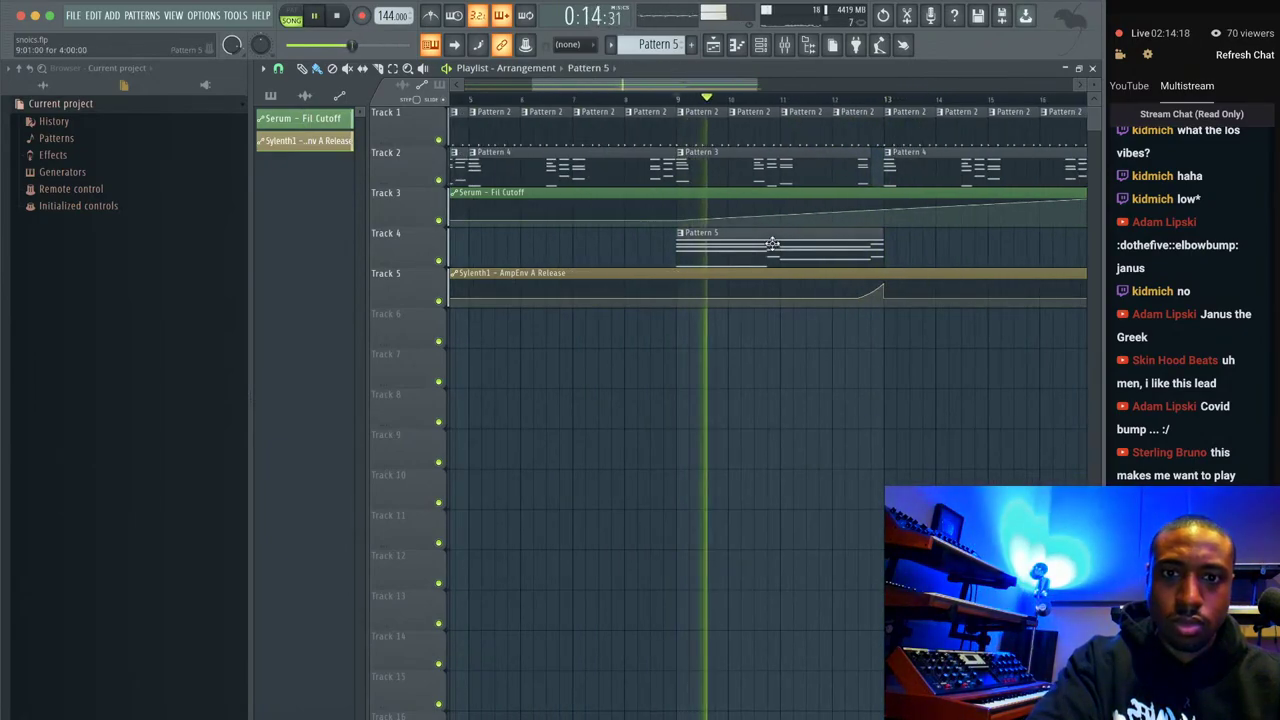
click(978, 240)
key(space)
Make the bar-13 clip unique as Pattern 6 and open it in the piano roll.
right_click(891, 238)
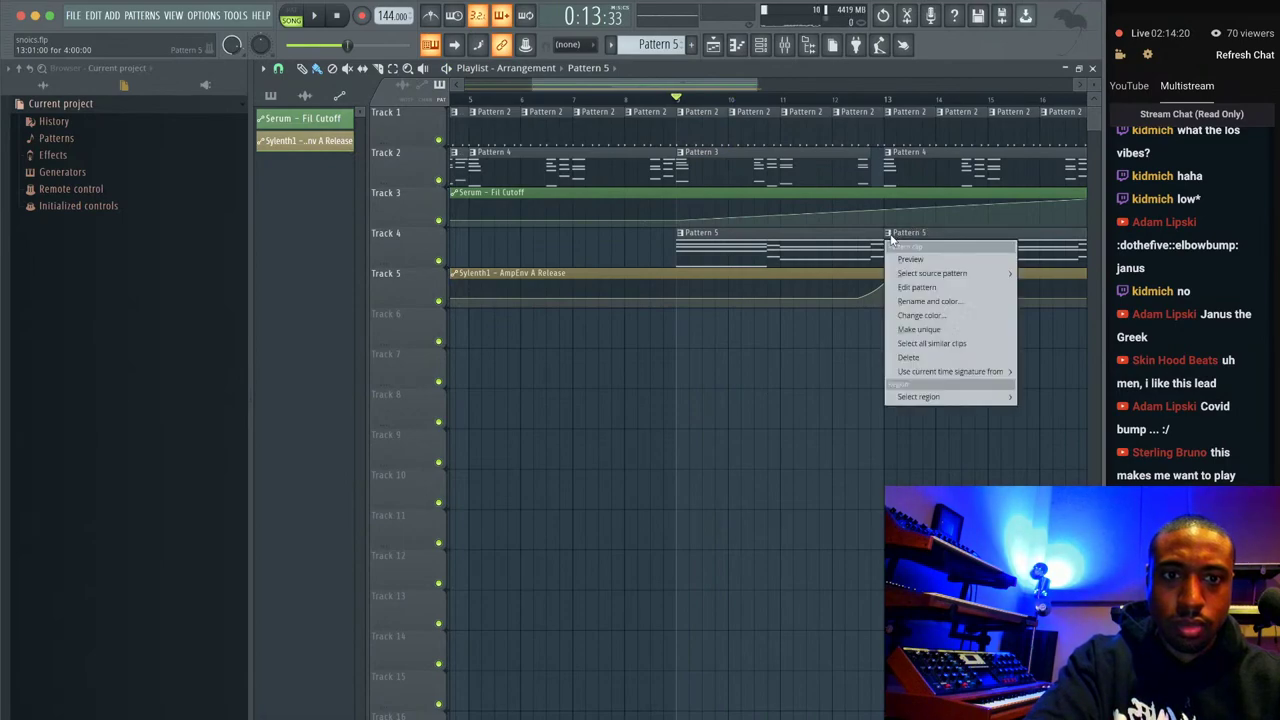
click(907, 329)
double_click(911, 261)
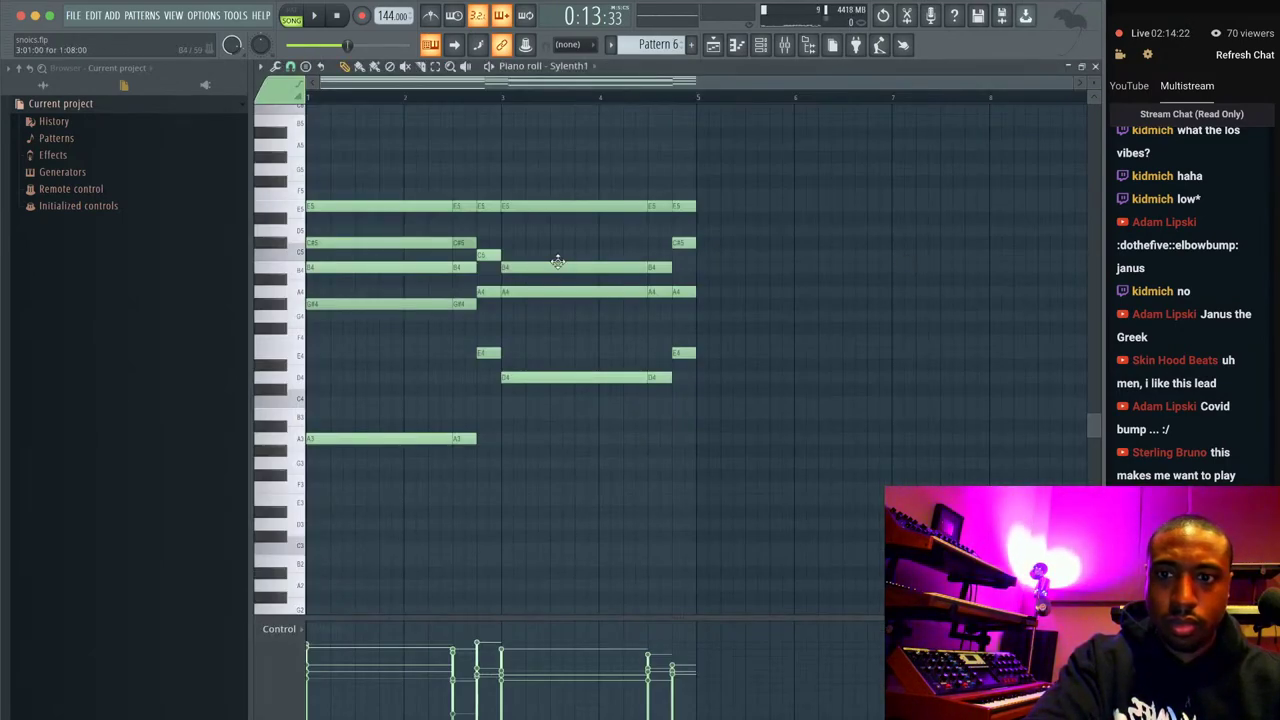
scroll(557, 262, up, 3)
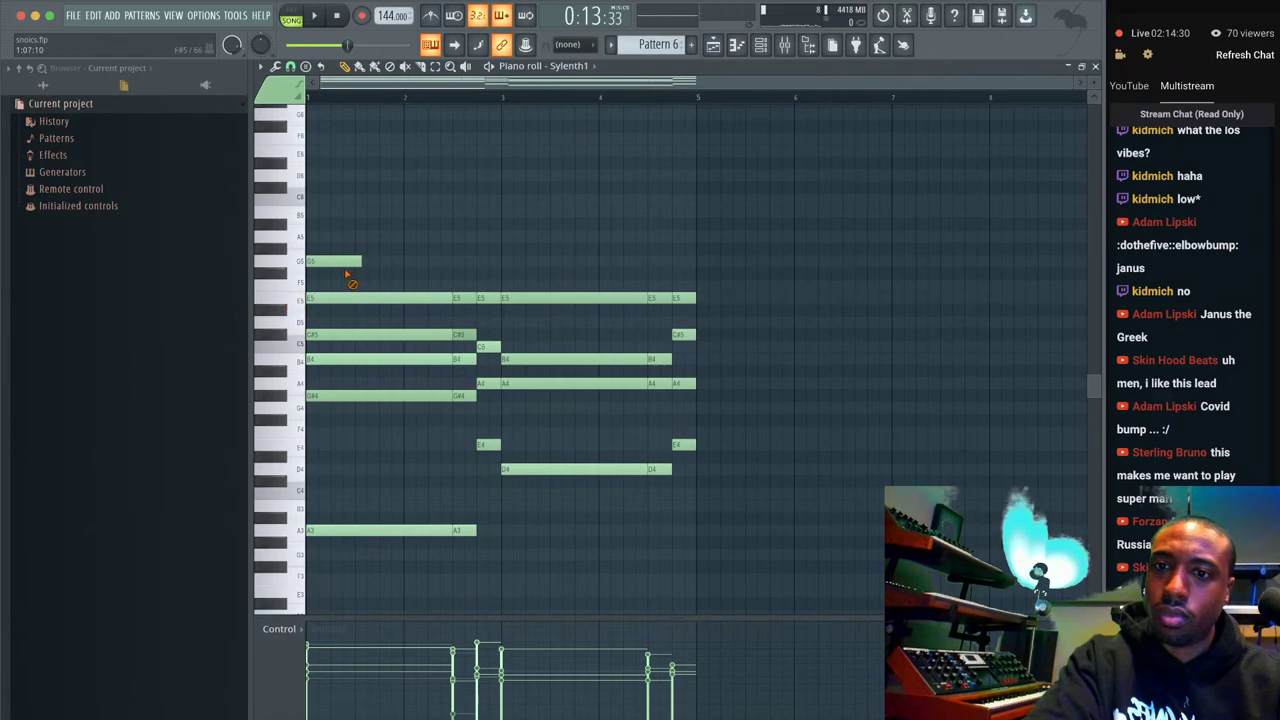
key(space)
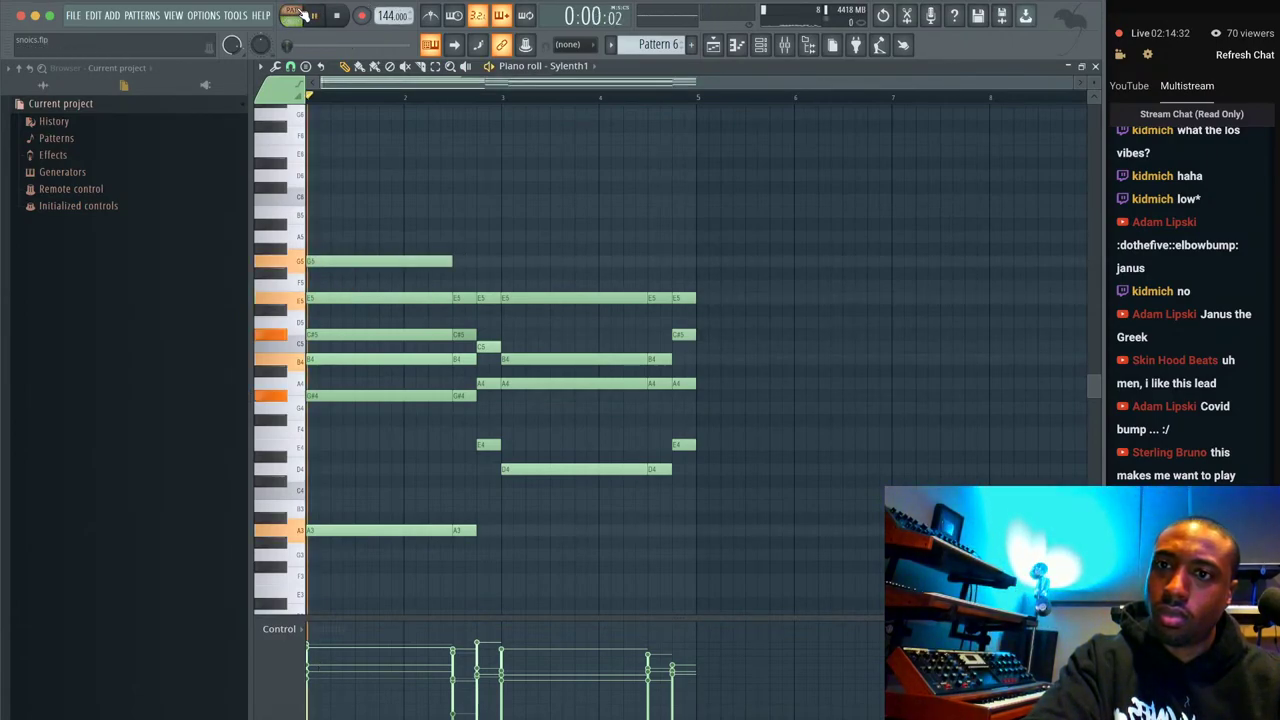
key(space)
Shorten the high G5 note and lengthen the high A5 note, previewing the pattern.
drag(451, 261, 362, 260)
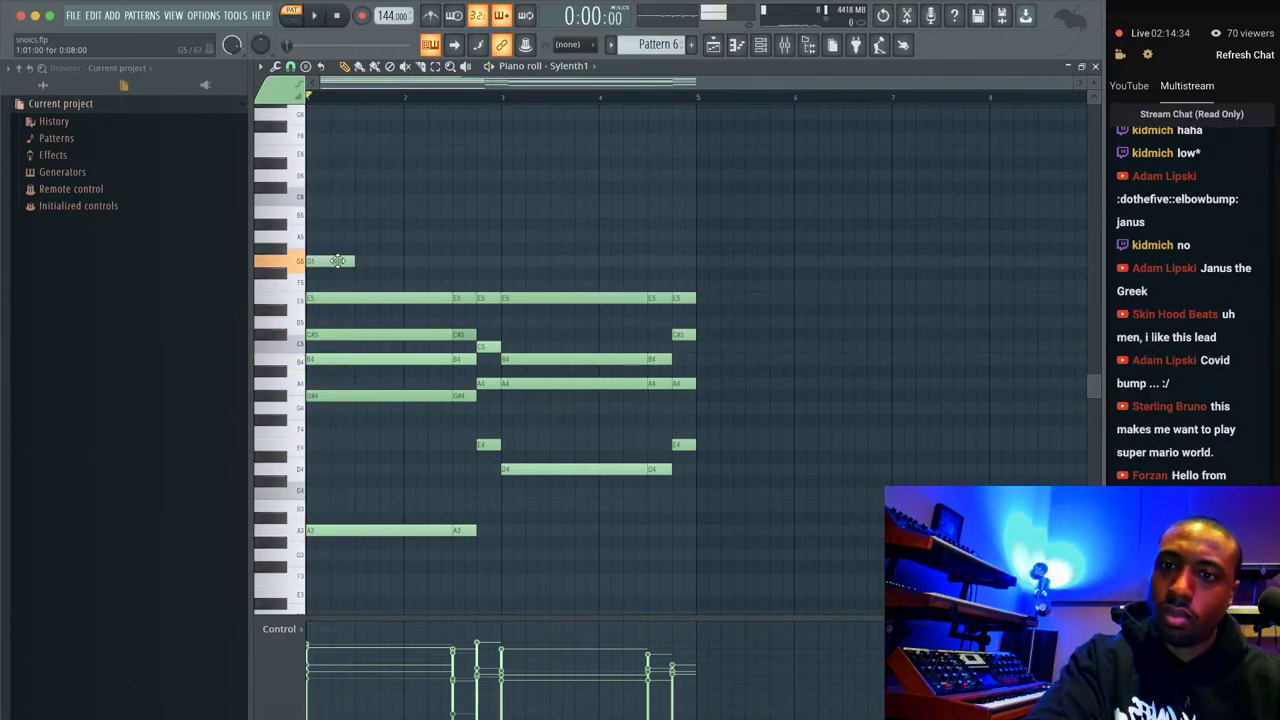
key(space)
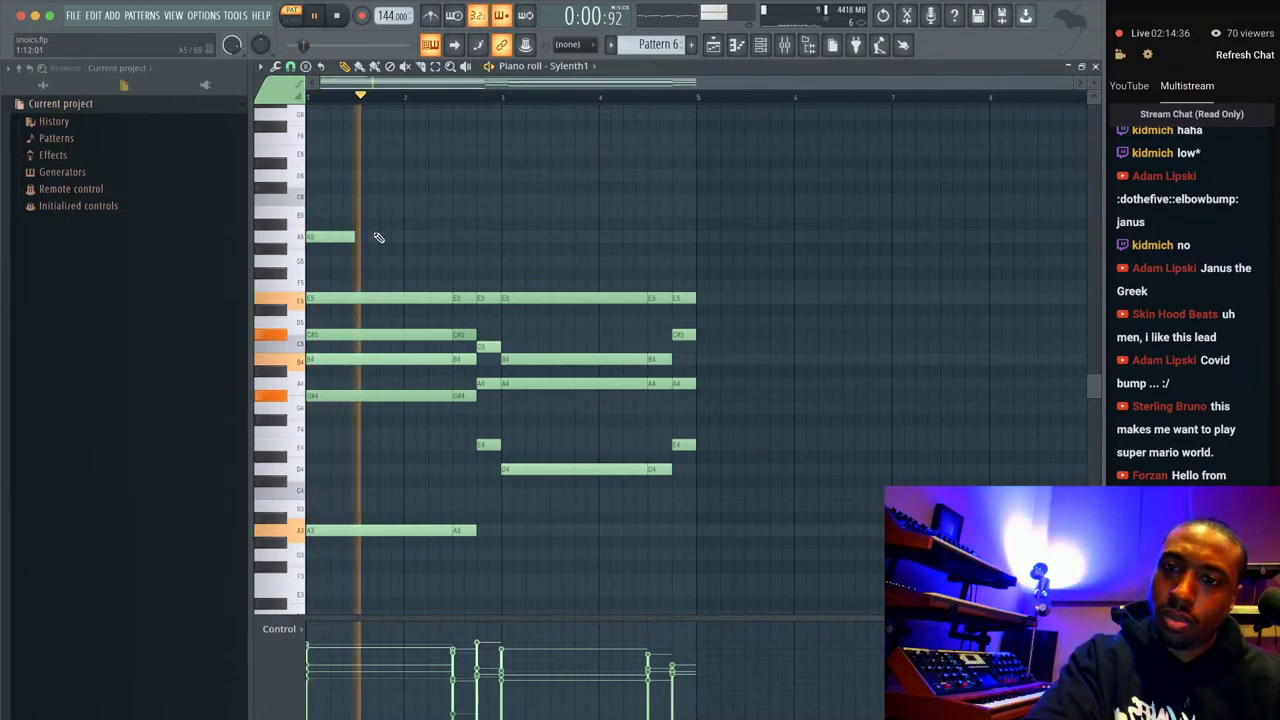
key(space)
drag(350, 237, 403, 237)
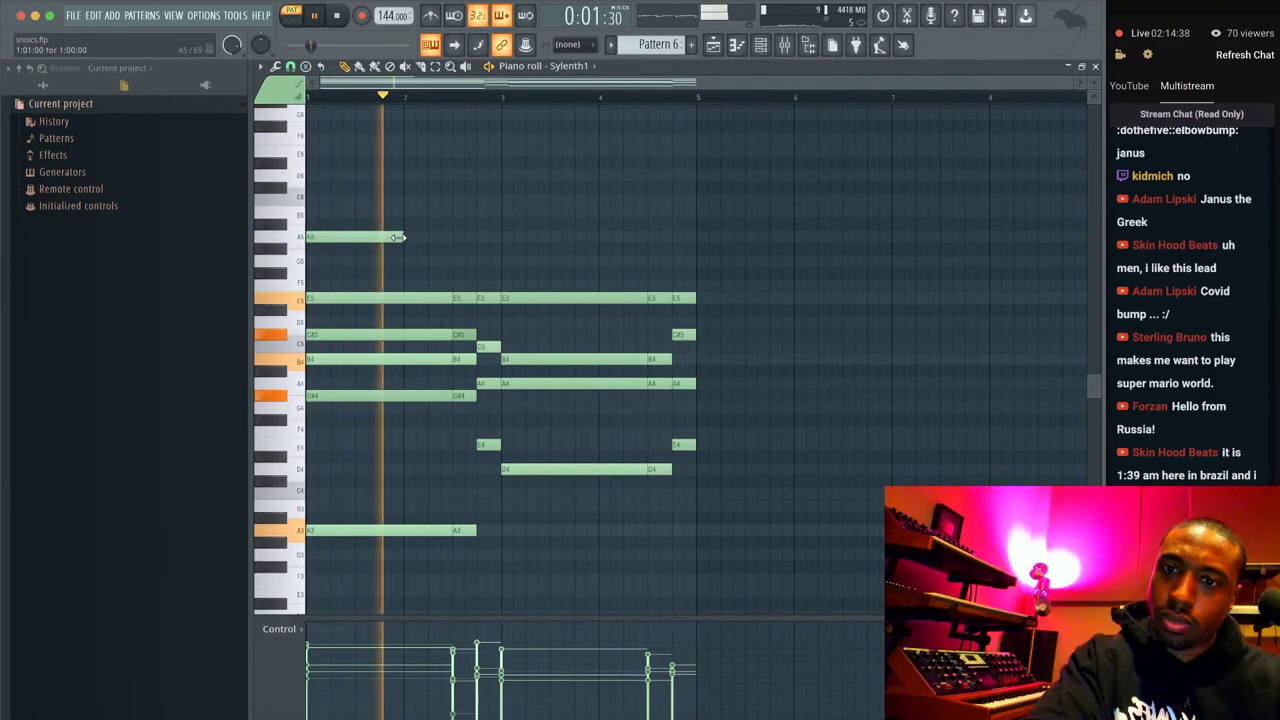
key(space)
key(space)
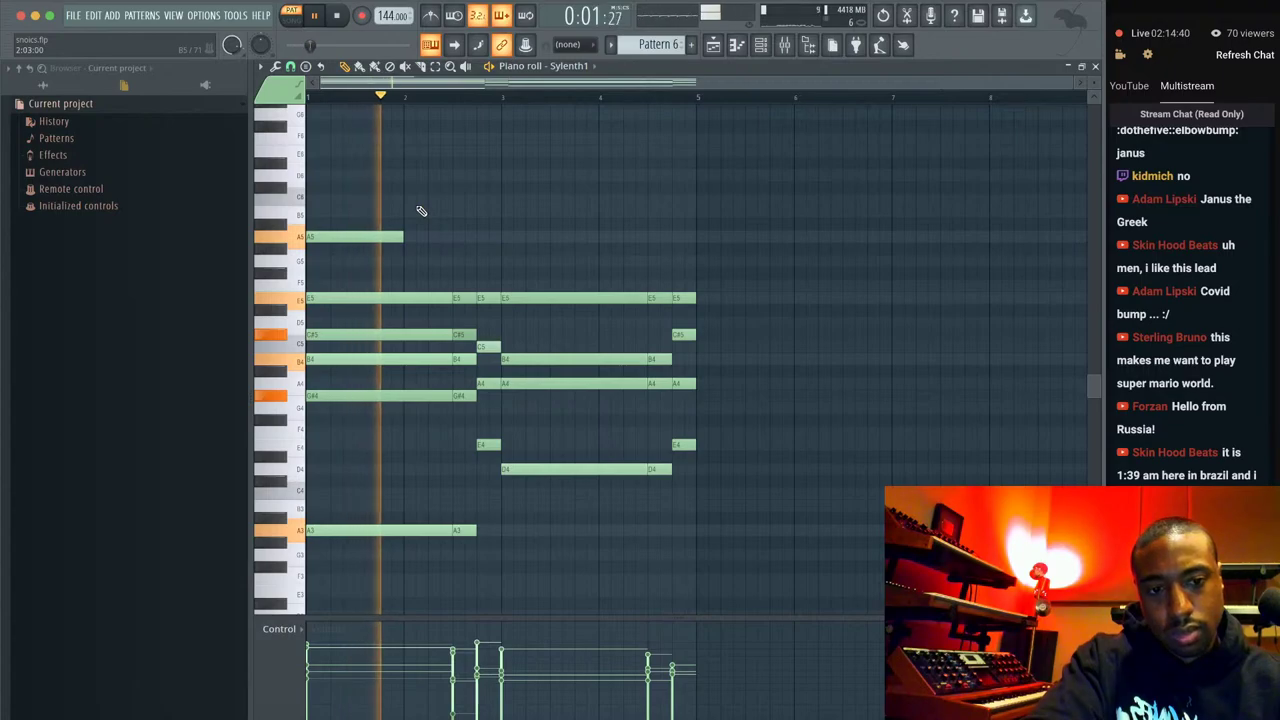
key(space)
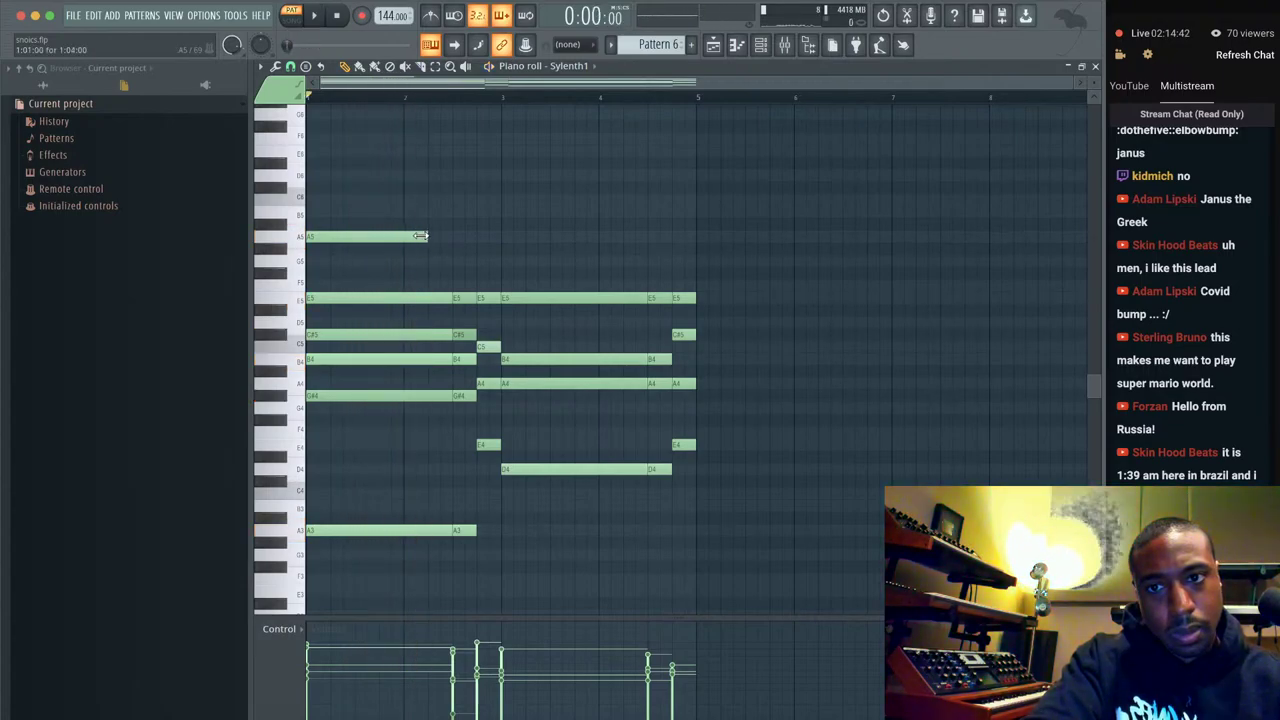
key(space)
key(space)
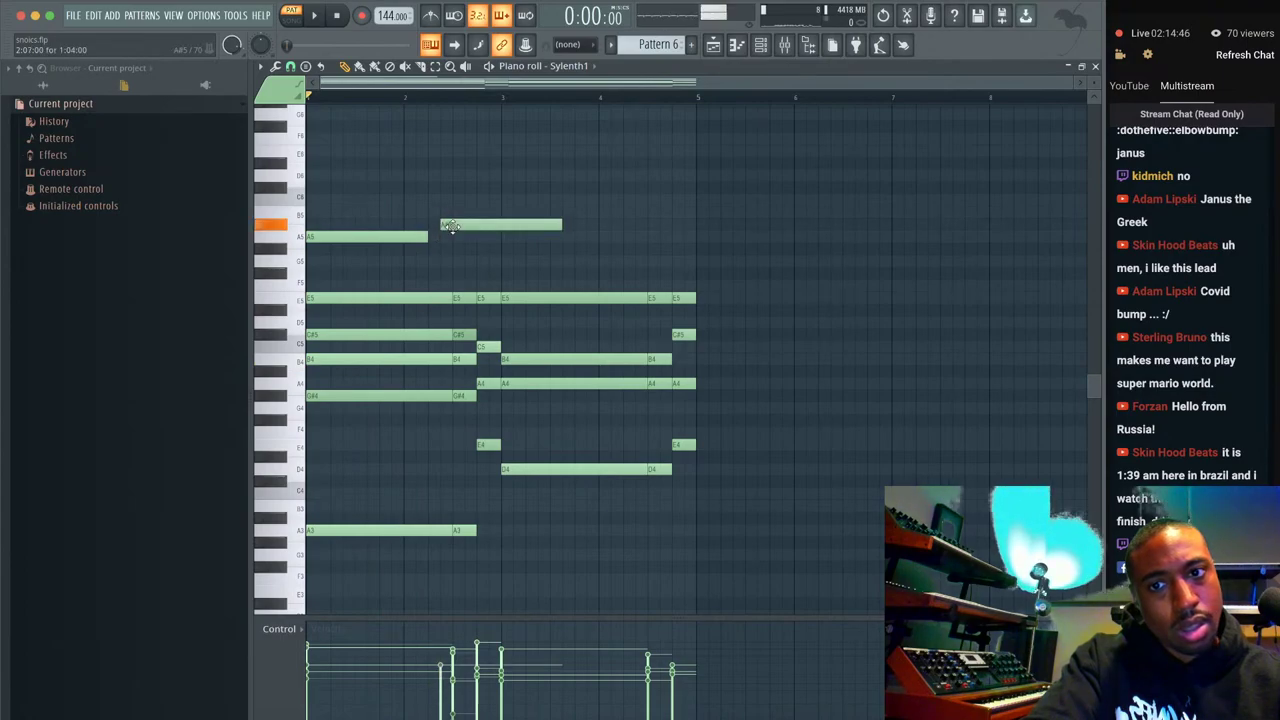
key(space)
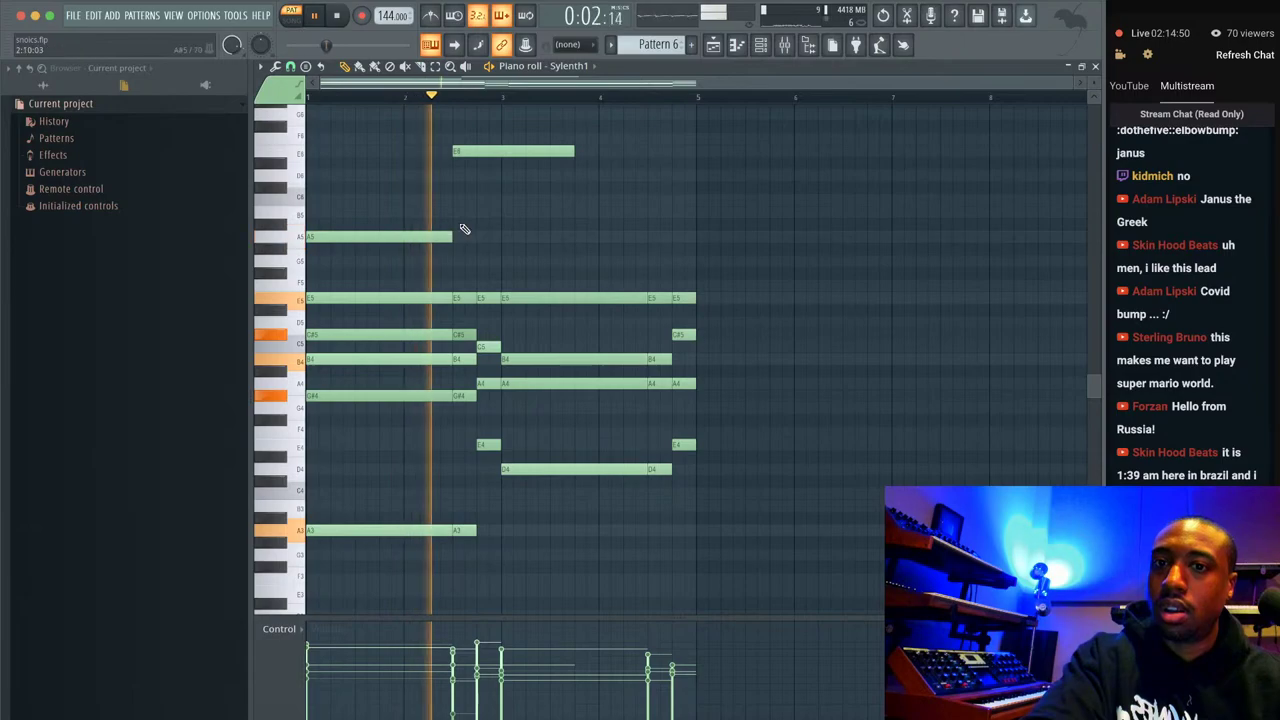
key(space)
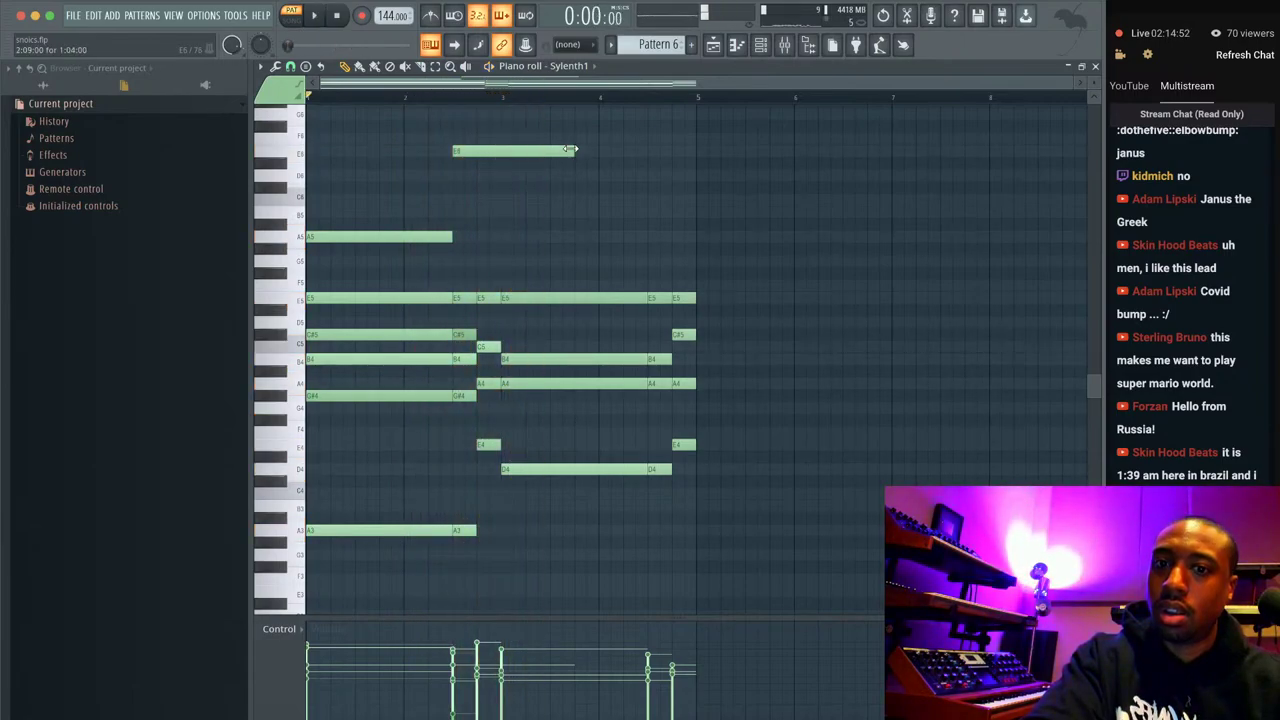
key(space)
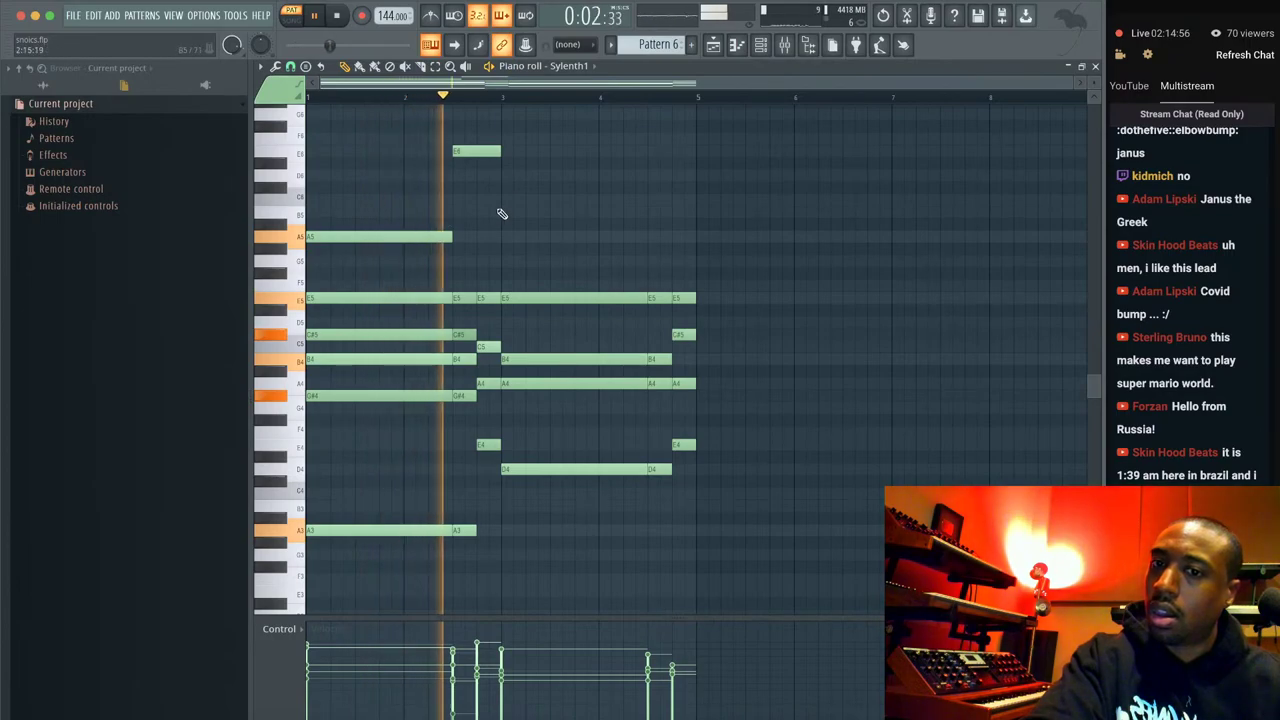
key(space)
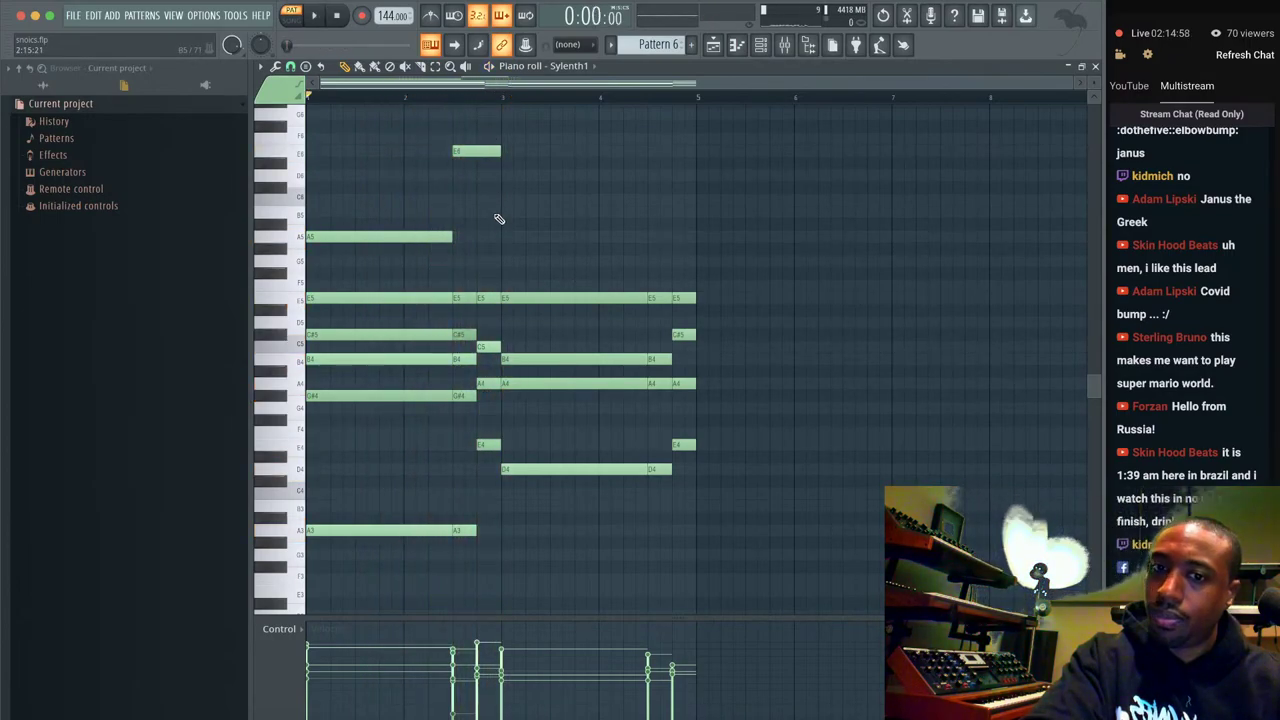
Delete the short E5 note before bar 3 and raise the bar-3 note to D6.
right_click(466, 298)
key(space)
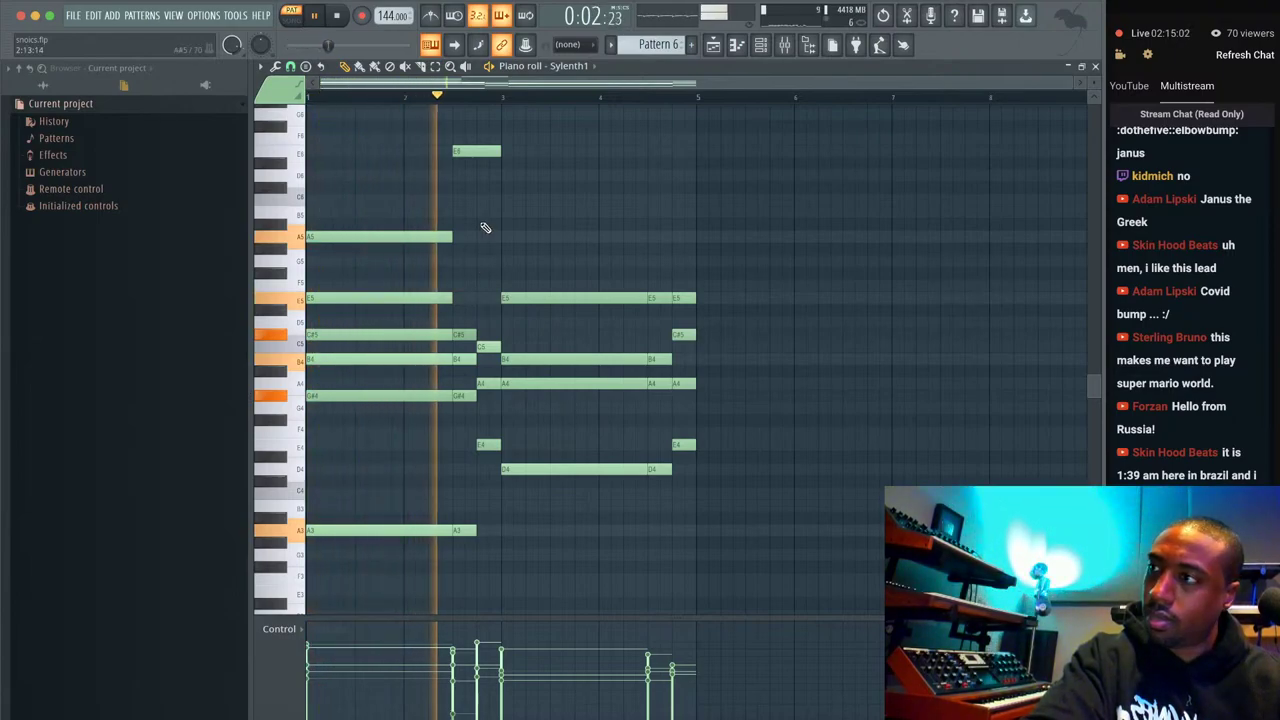
key(space)
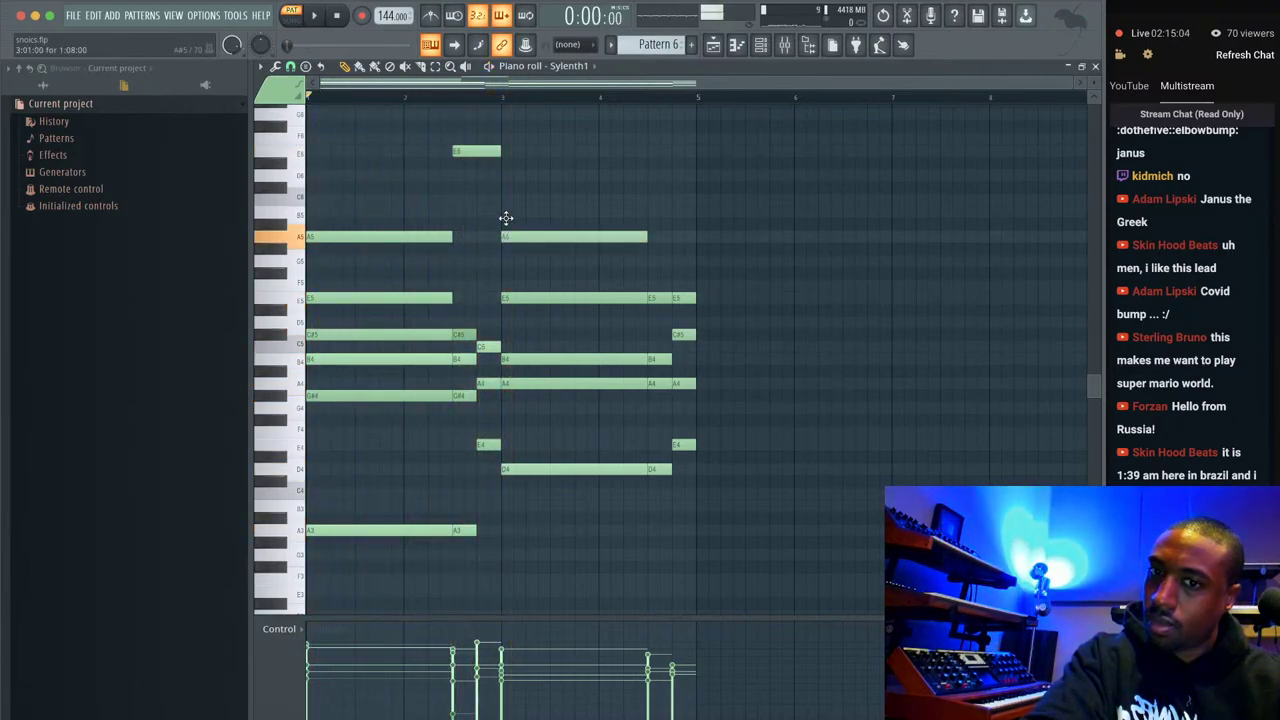
drag(509, 174, 509, 176)
key(space)
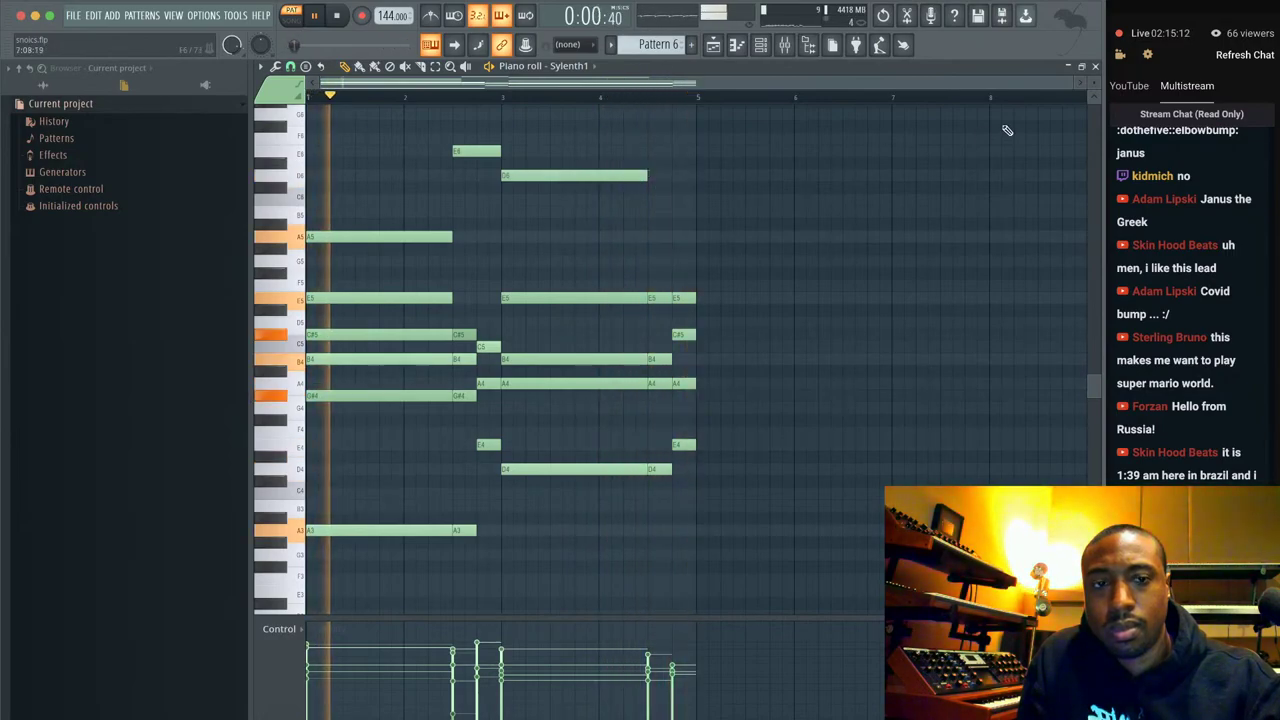
Set Sylenth1's Osc A1 wave to Triangle and jump playback to bar 9.
click(1097, 66)
click(400, 168)
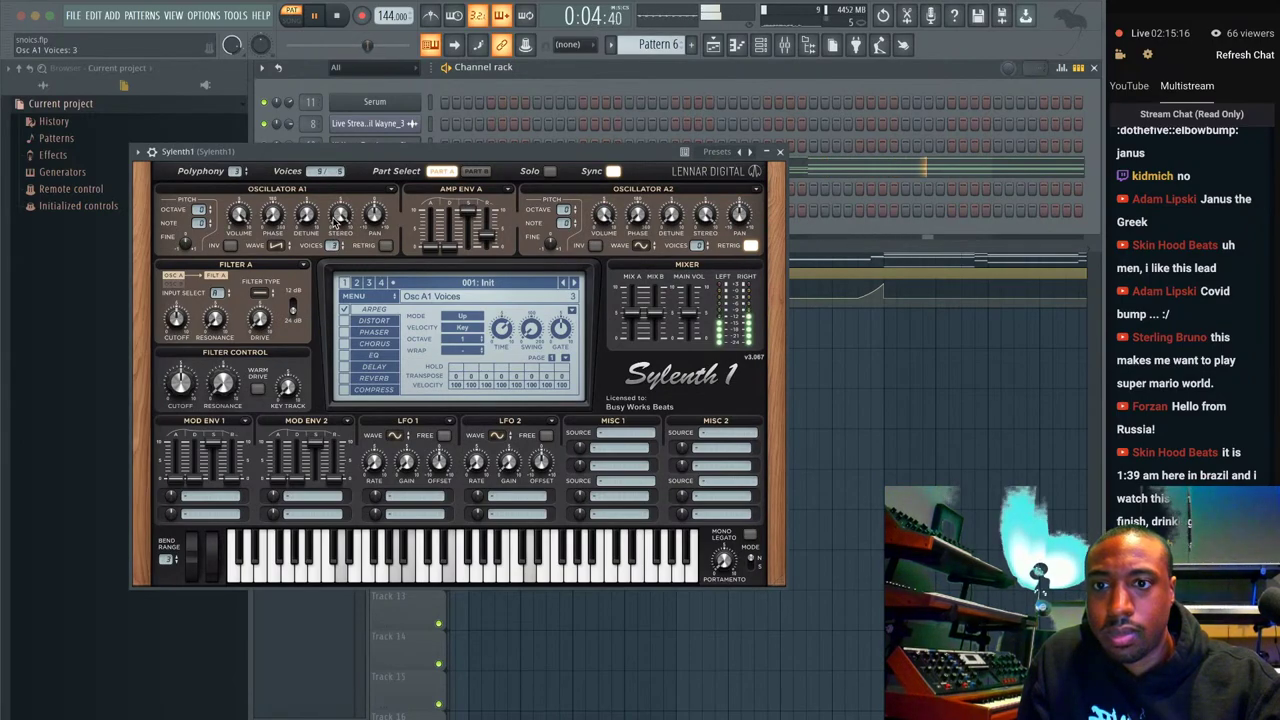
click(277, 245)
click(306, 284)
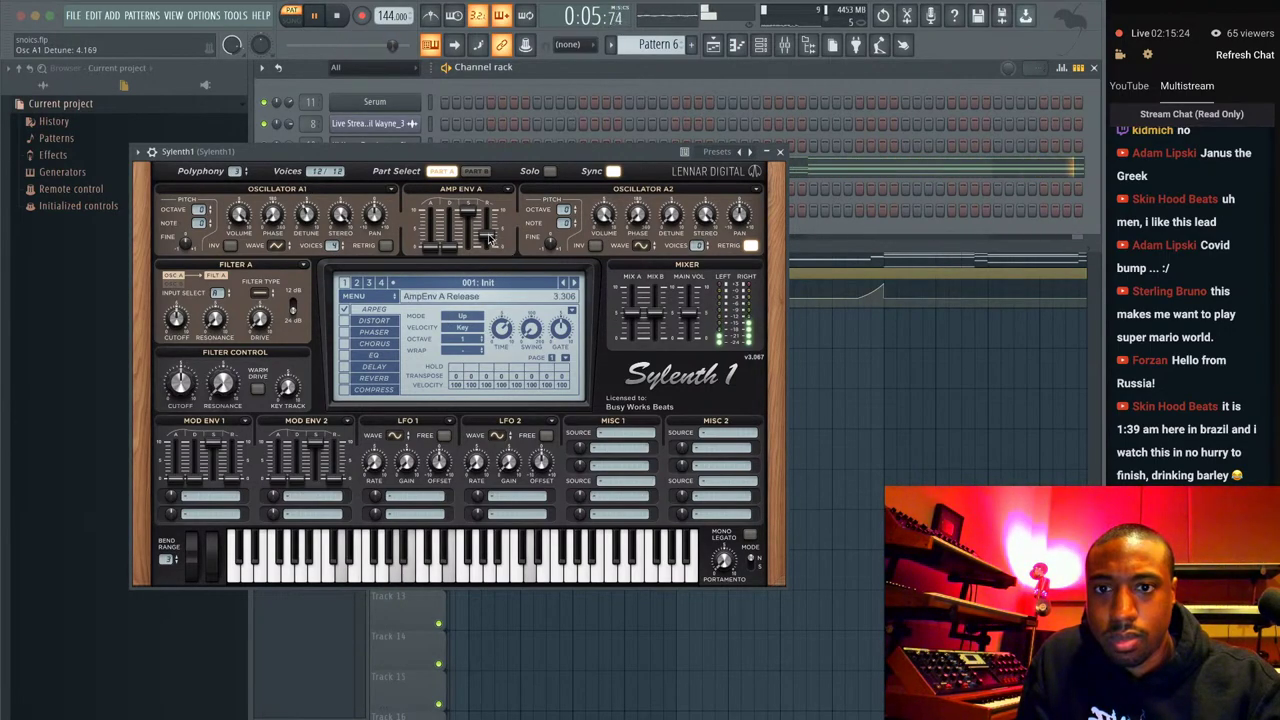
click(781, 151)
click(604, 249)
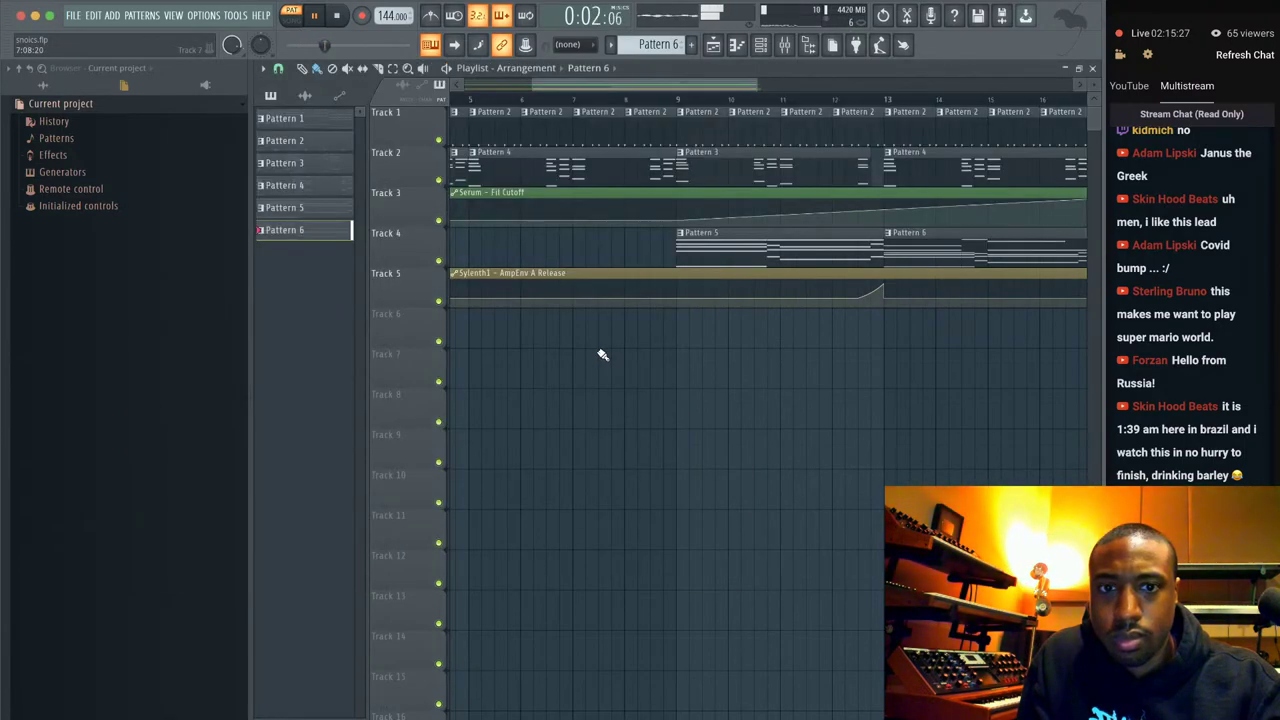
click(672, 90)
Adjust a channel's volume, recheck Sylenth1, and replay from around bar 12.
click(760, 44)
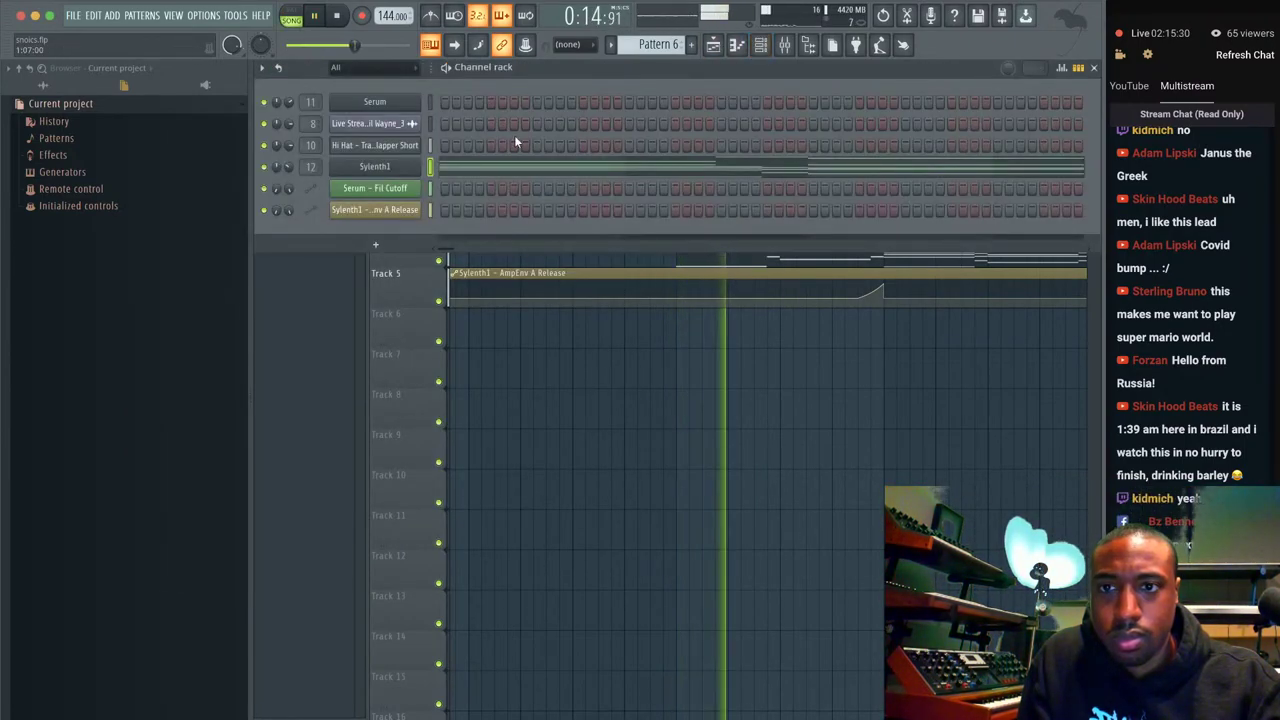
drag(289, 166, 297, 162)
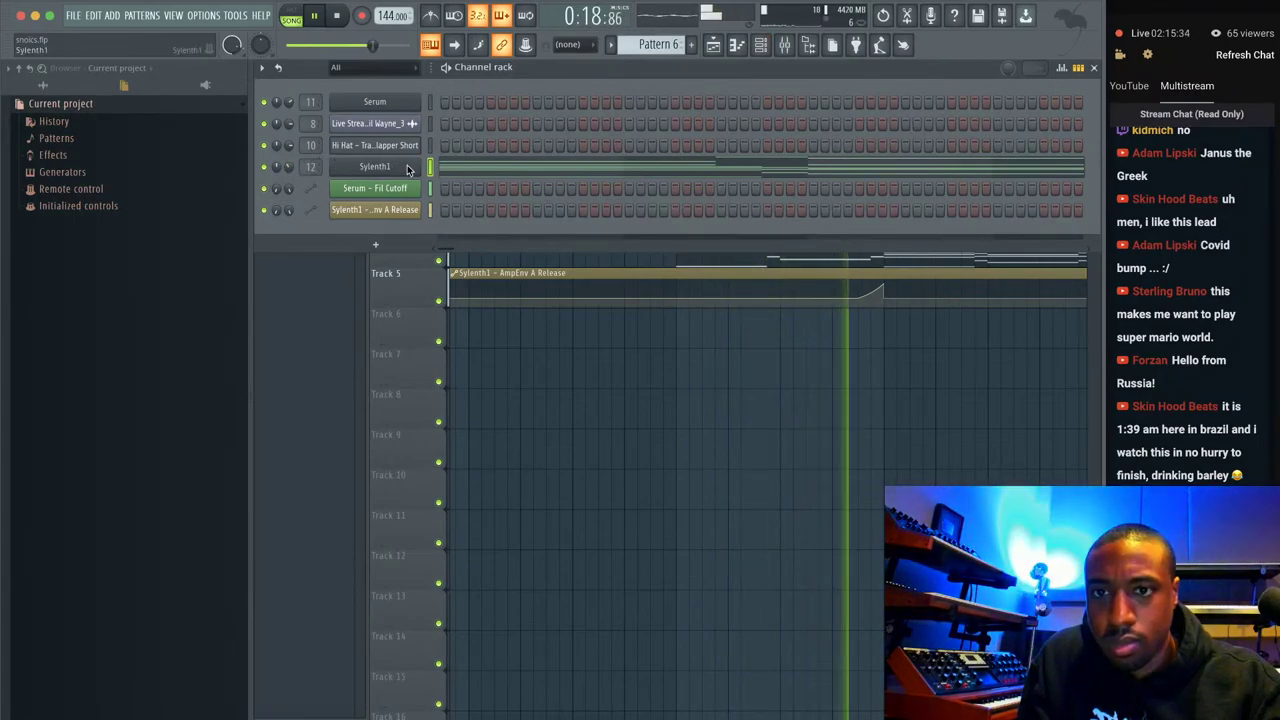
click(407, 165)
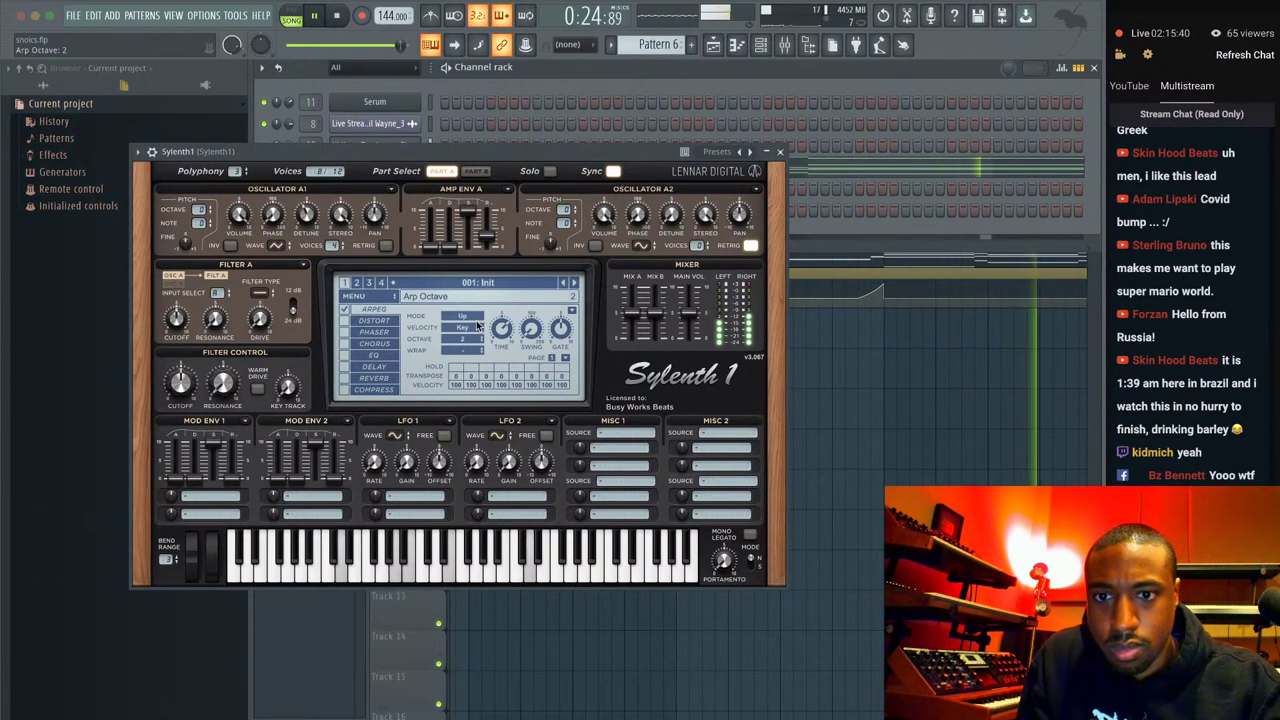
click(780, 152)
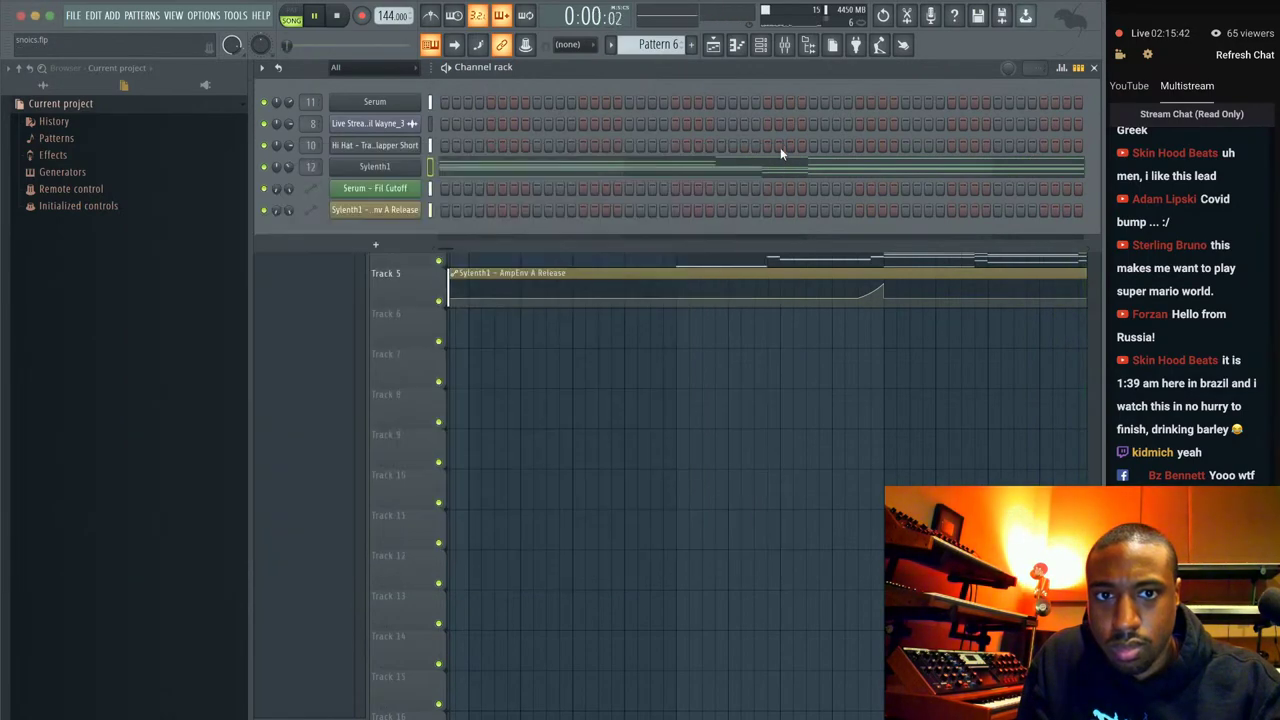
key(F6)
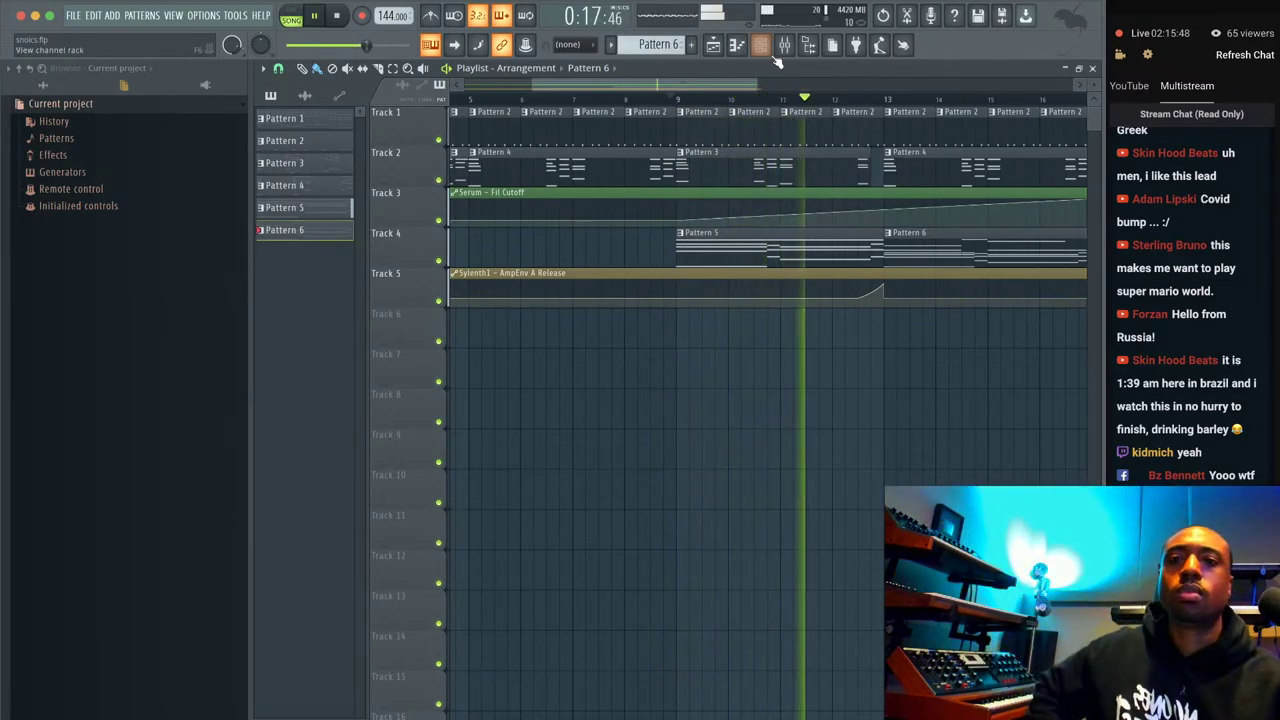
key(F6)
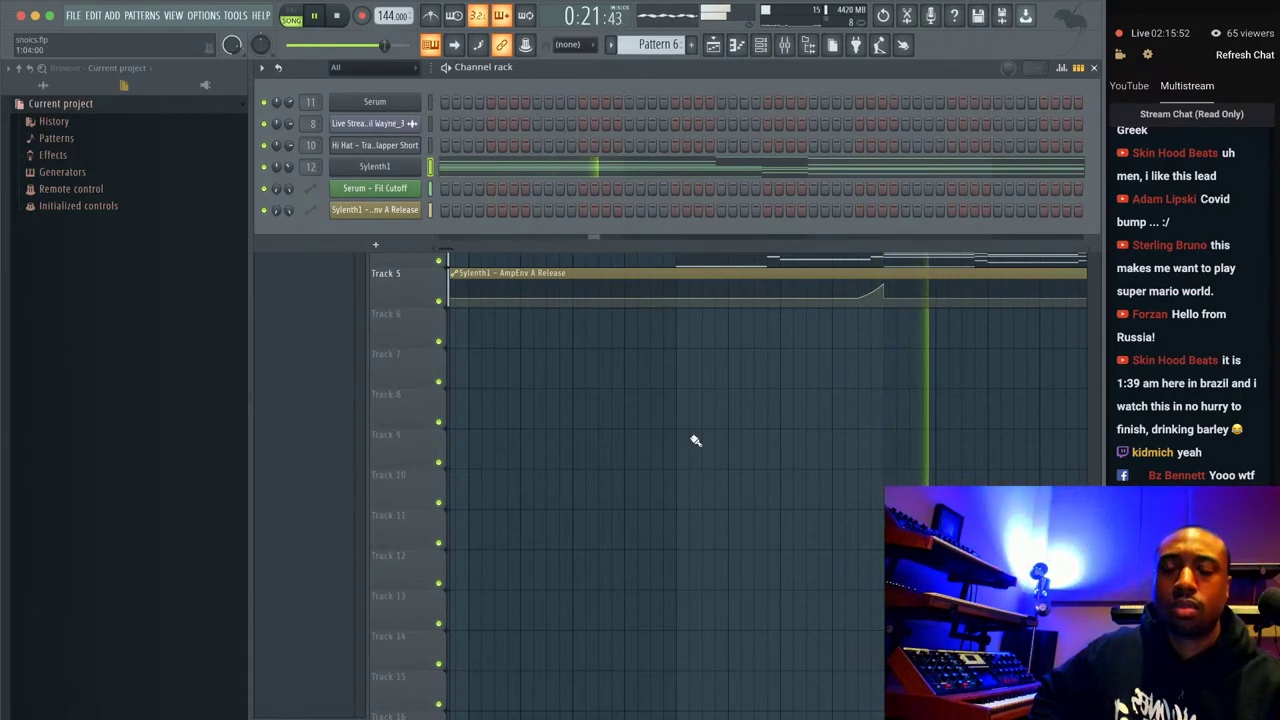
key(F6)
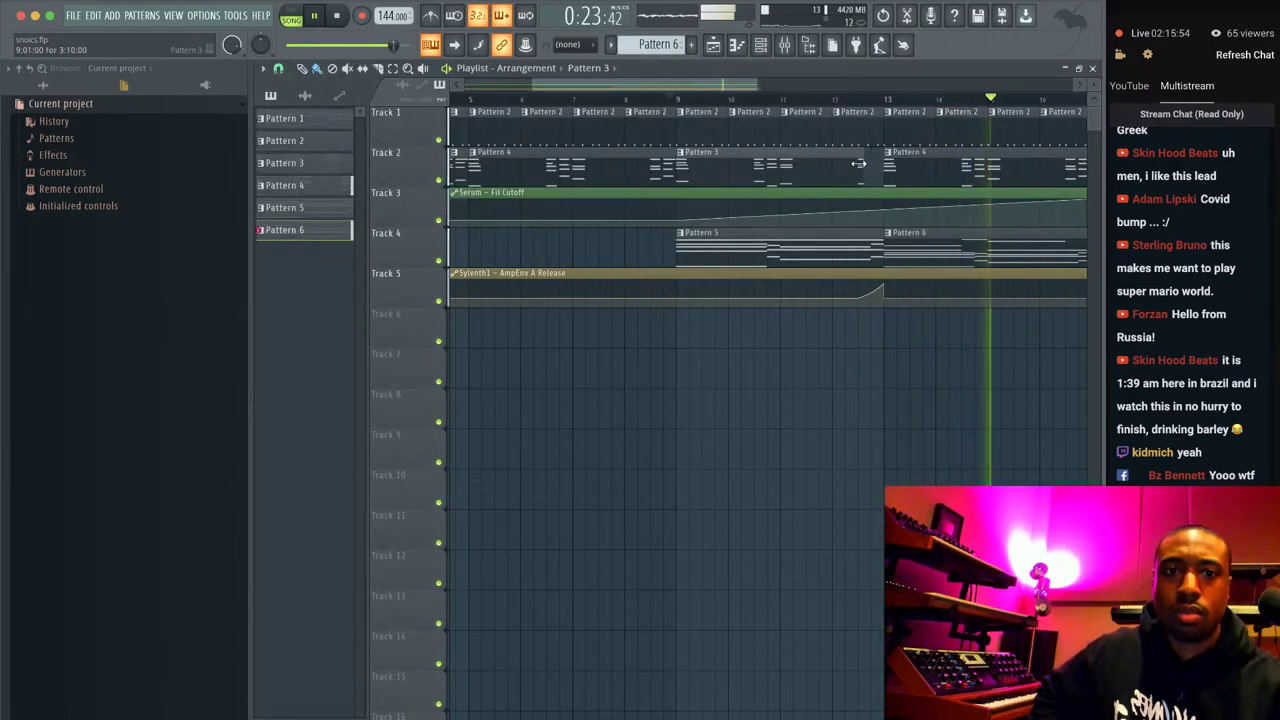
click(785, 101)
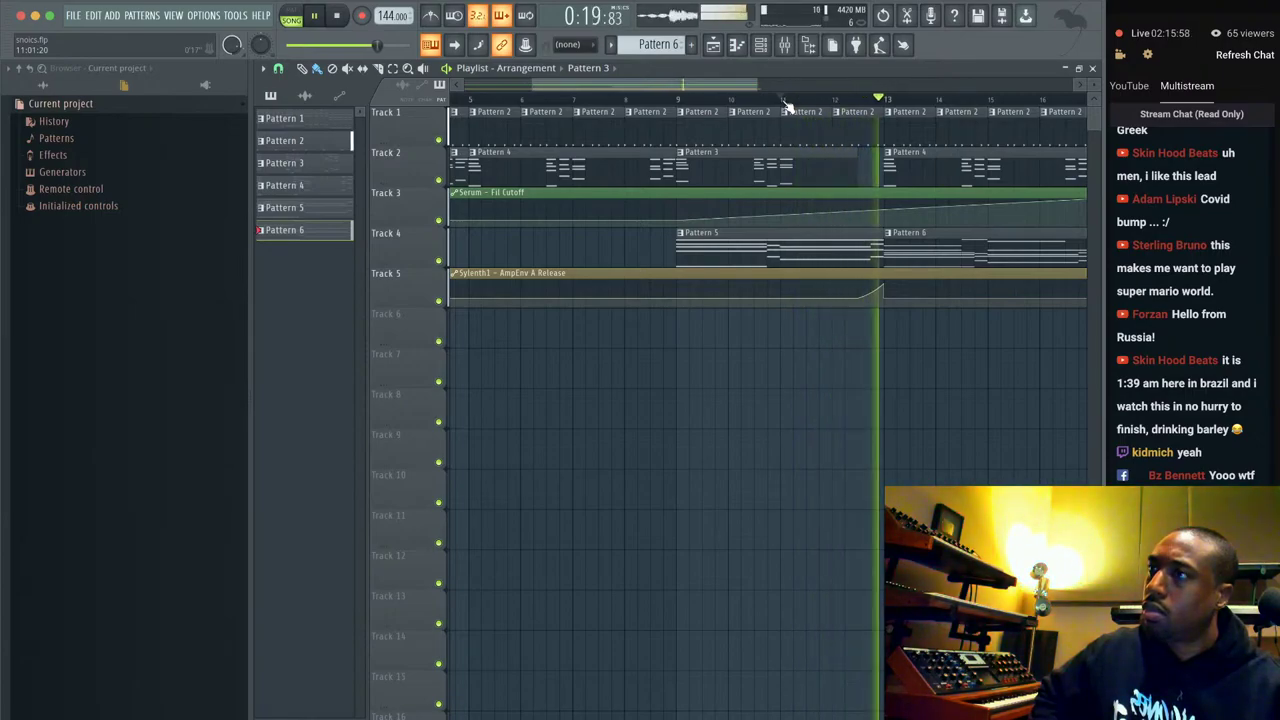
scroll(847, 141, down, 5)
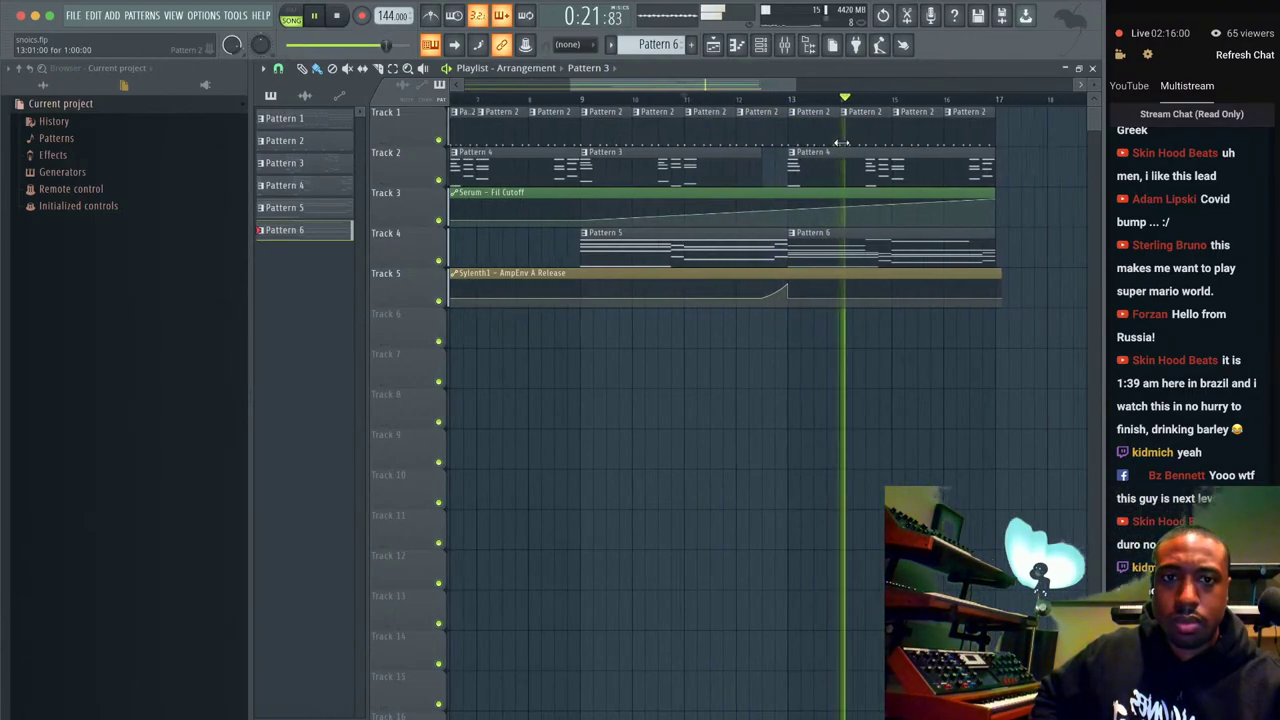
Shorten the hi-hat sample's tail with a quick fade in its channel settings.
click(760, 44)
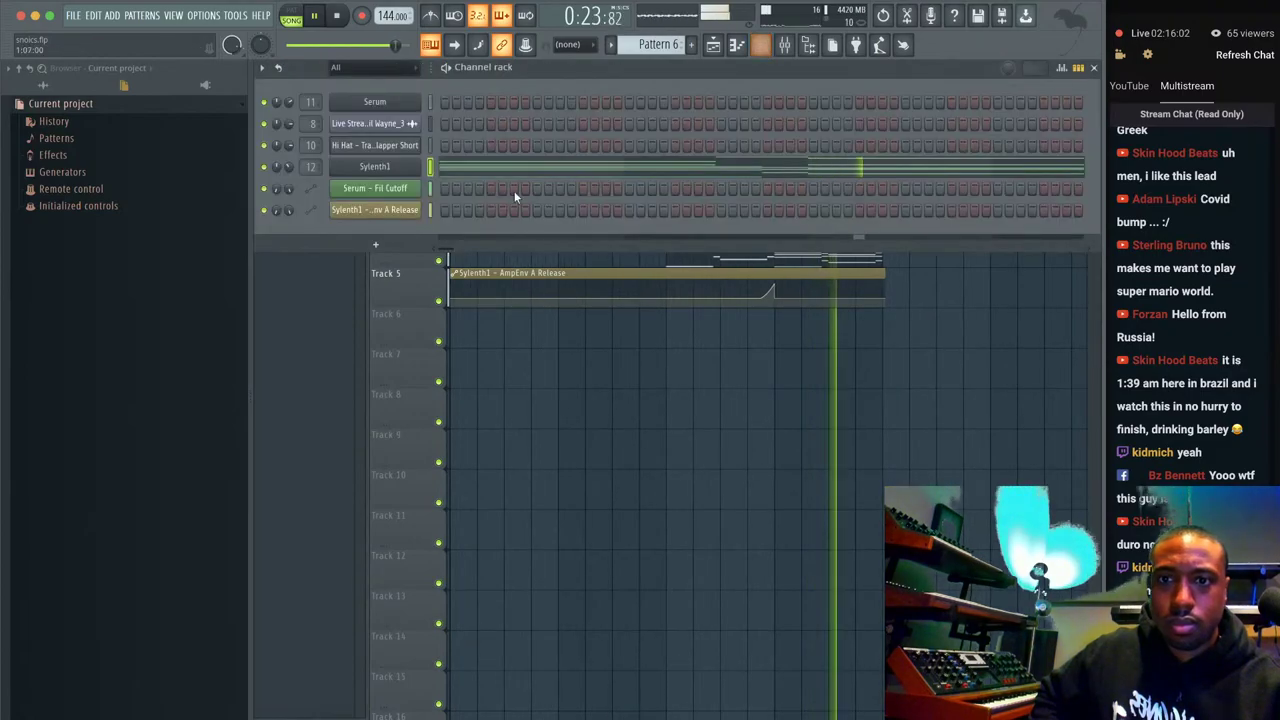
click(410, 145)
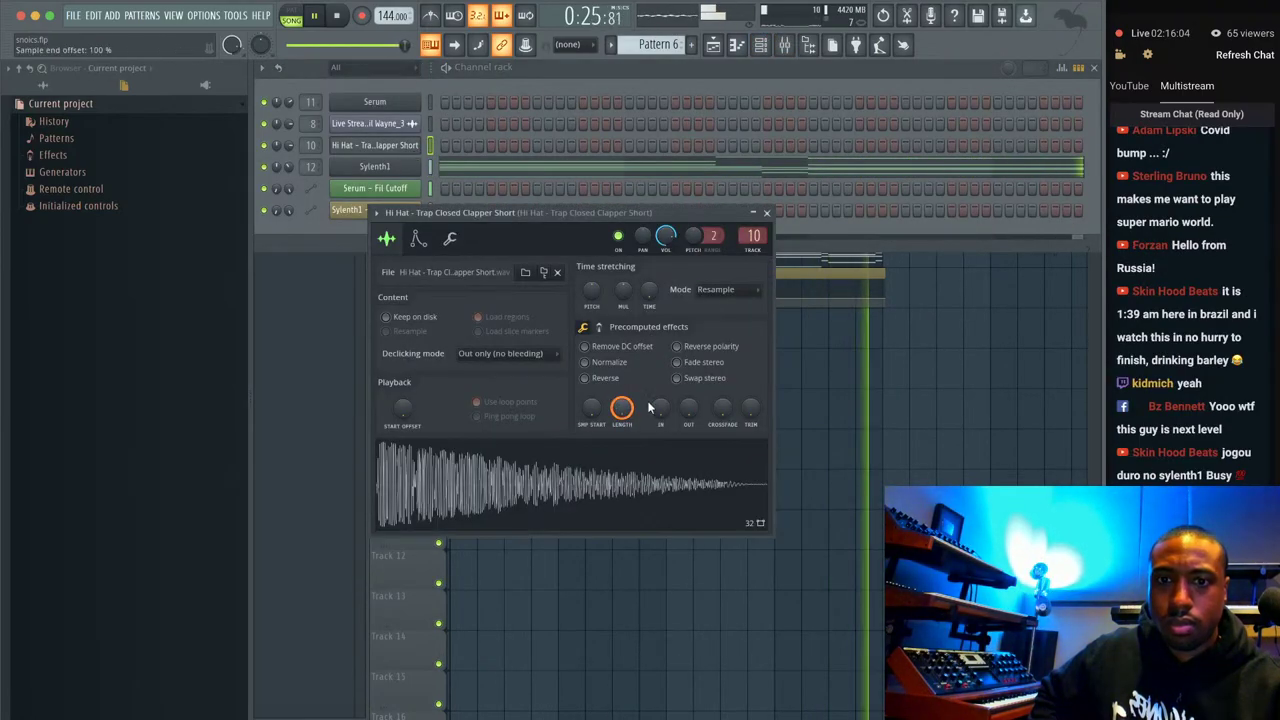
drag(688, 408, 687, 416)
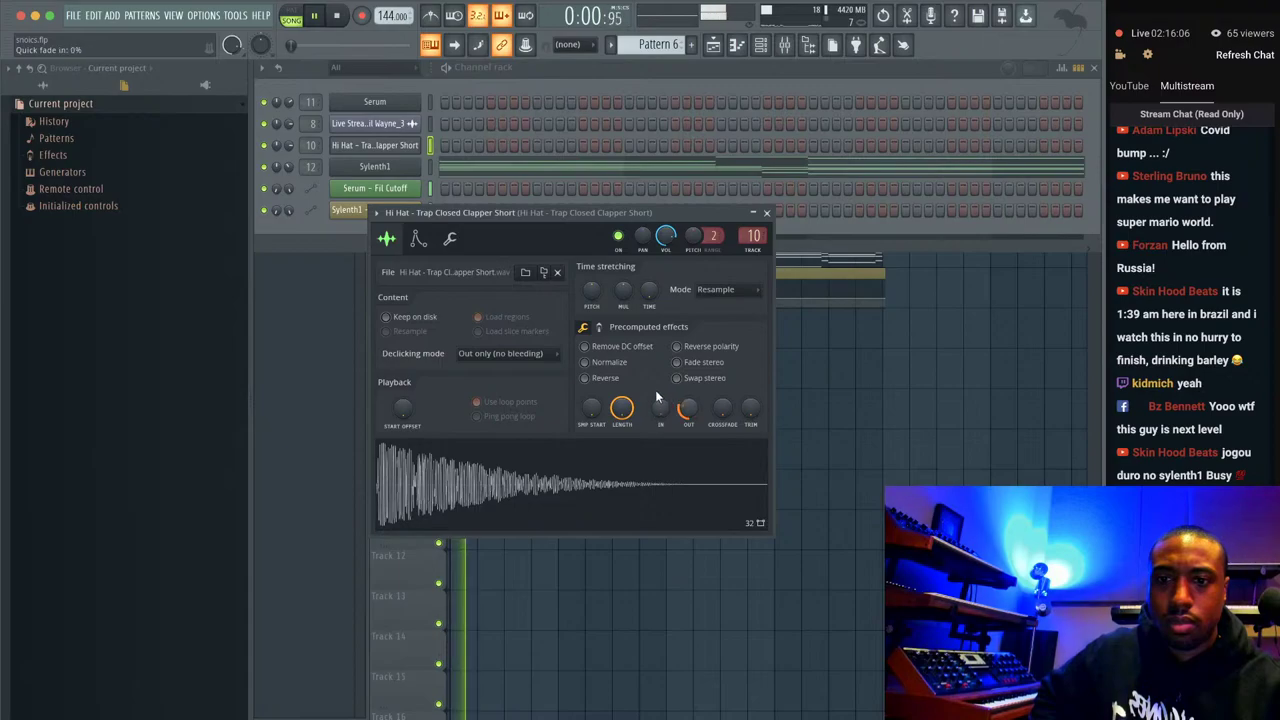
click(767, 215)
click(786, 45)
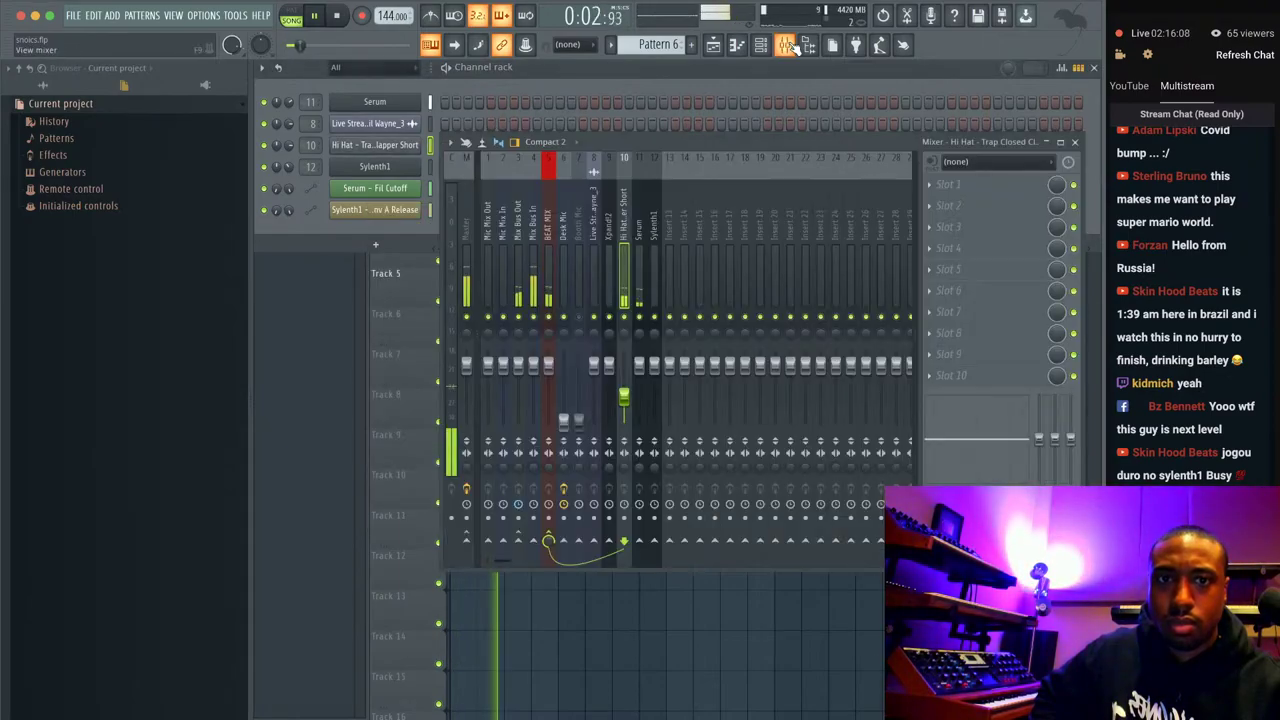
click(408, 145)
click(408, 145)
click(406, 147)
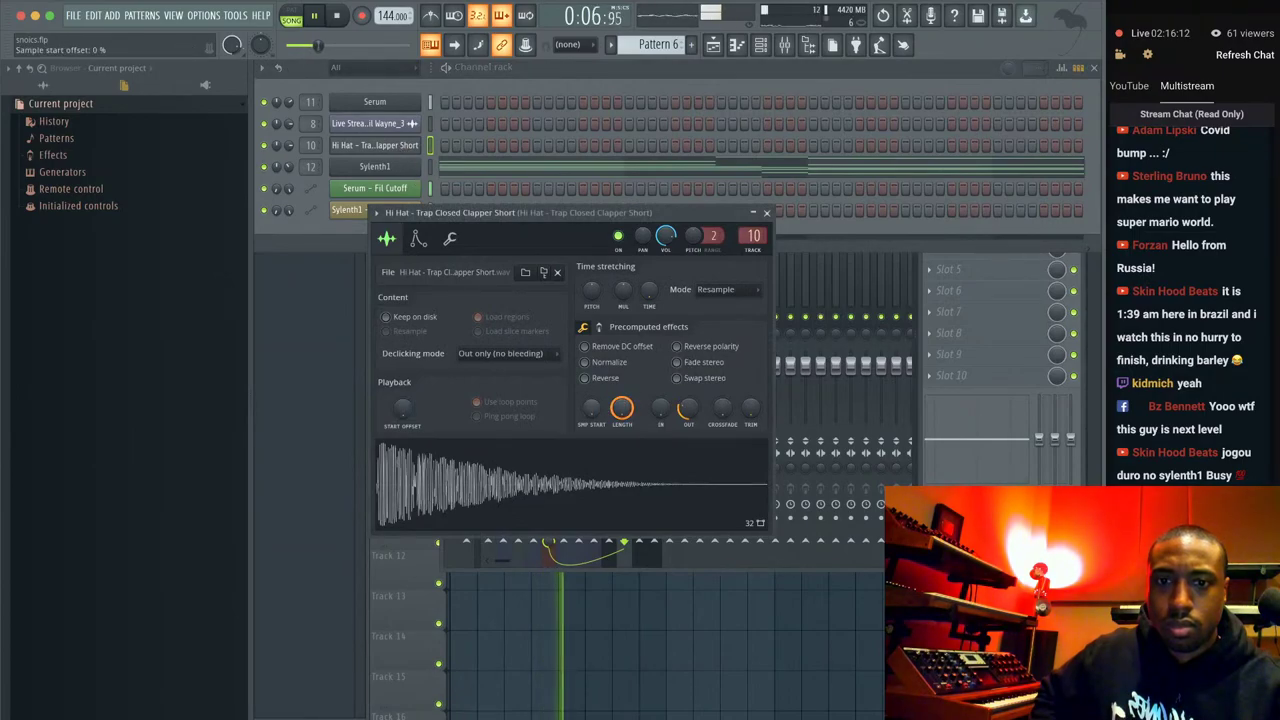
click(761, 215)
Load the Official Spinz808 sample into a new channel with its own mixer track.
key(F5)
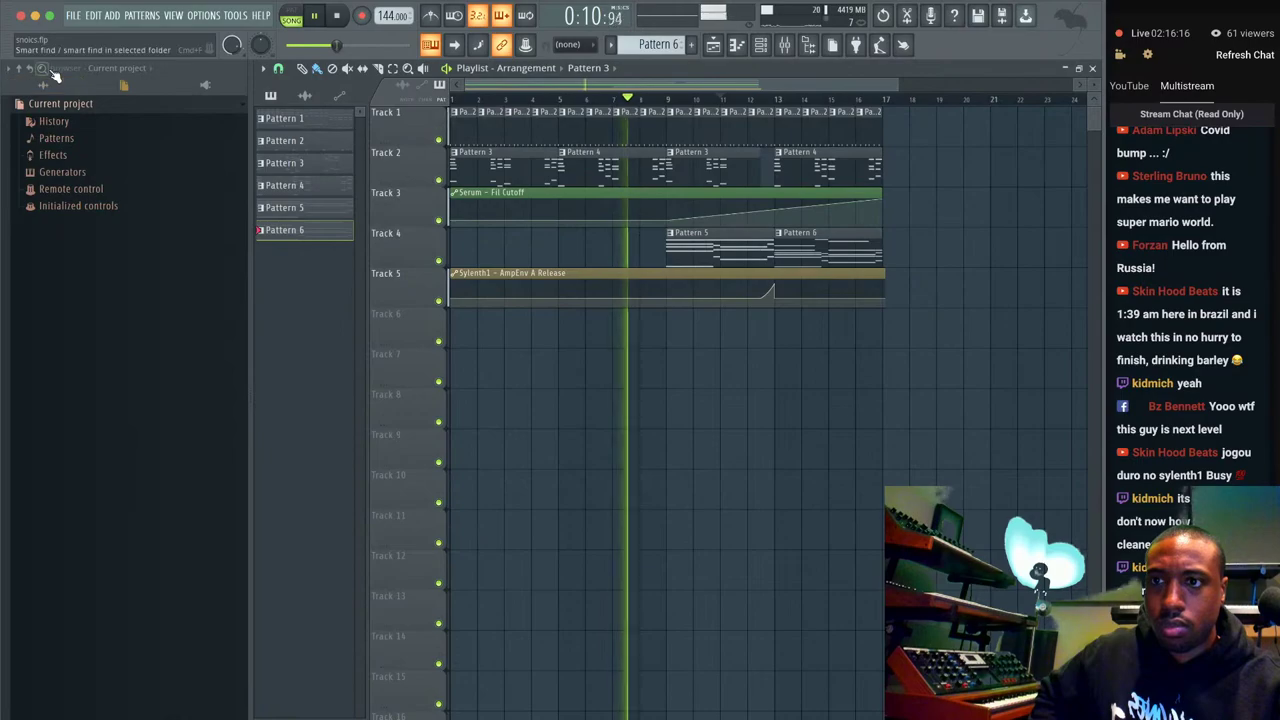
click(55, 72)
scroll(115, 590, down, 2)
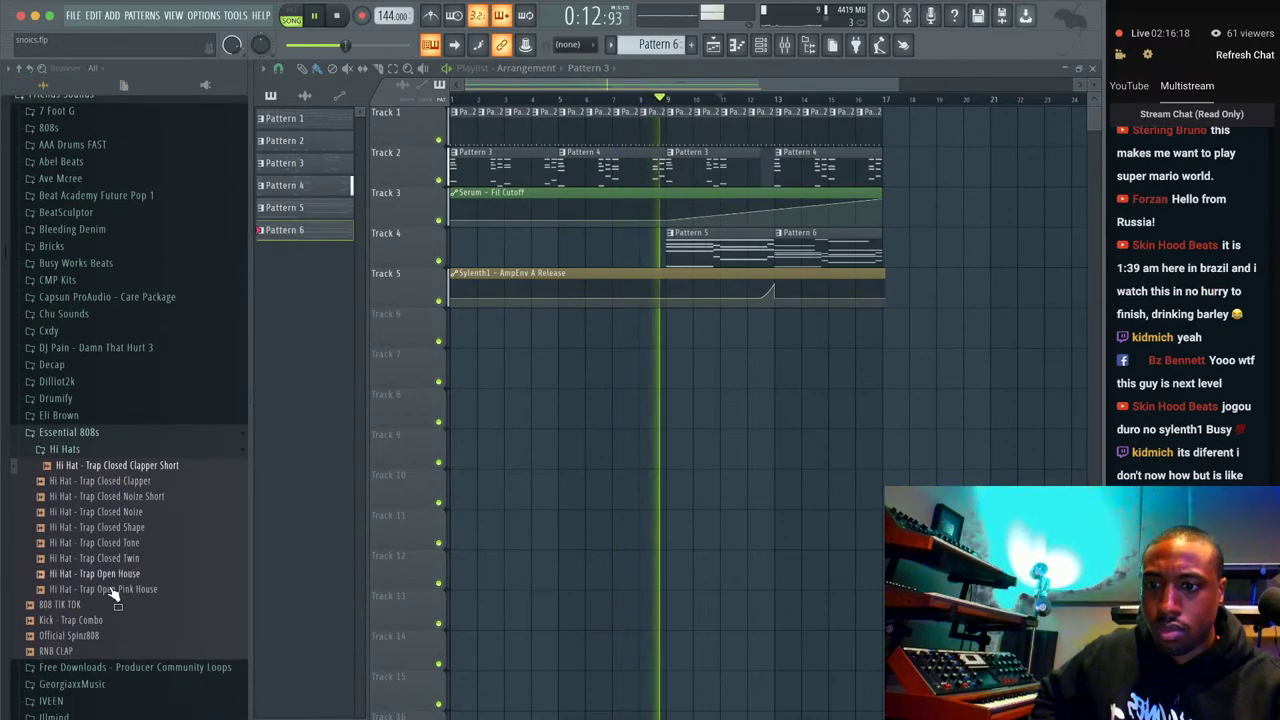
click(100, 636)
right_click(97, 640)
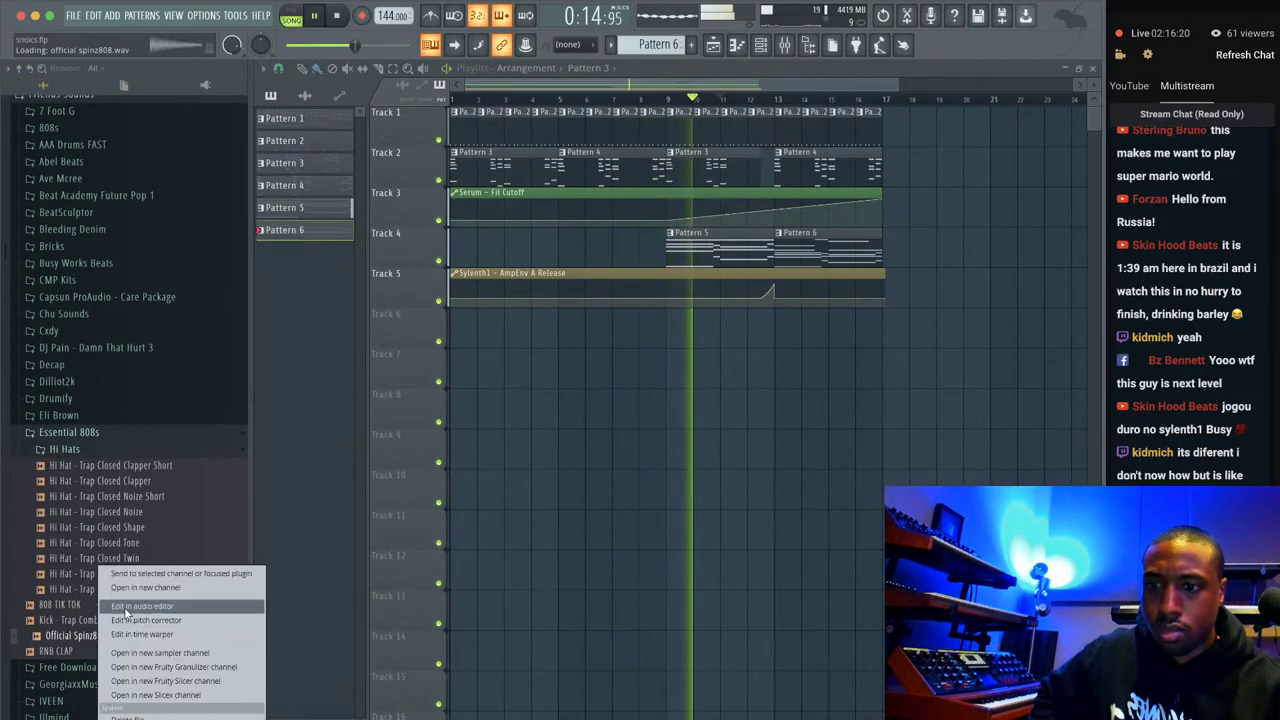
click(140, 590)
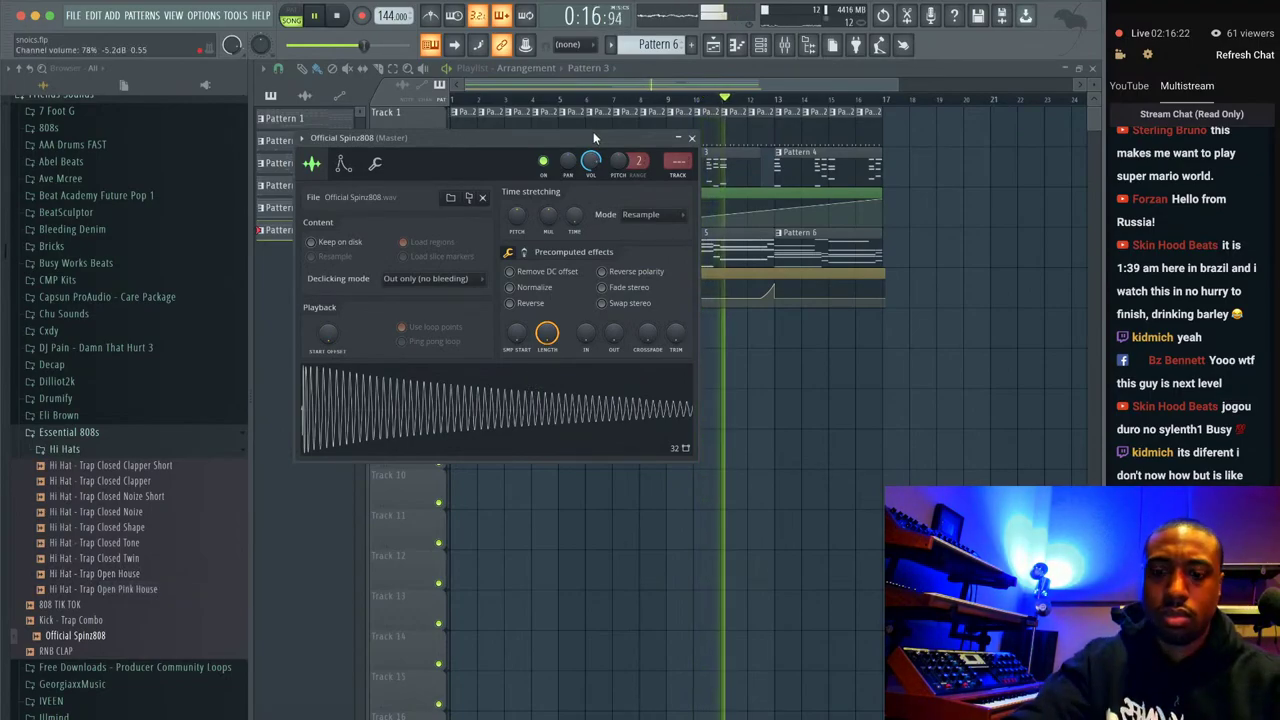
key(F9)
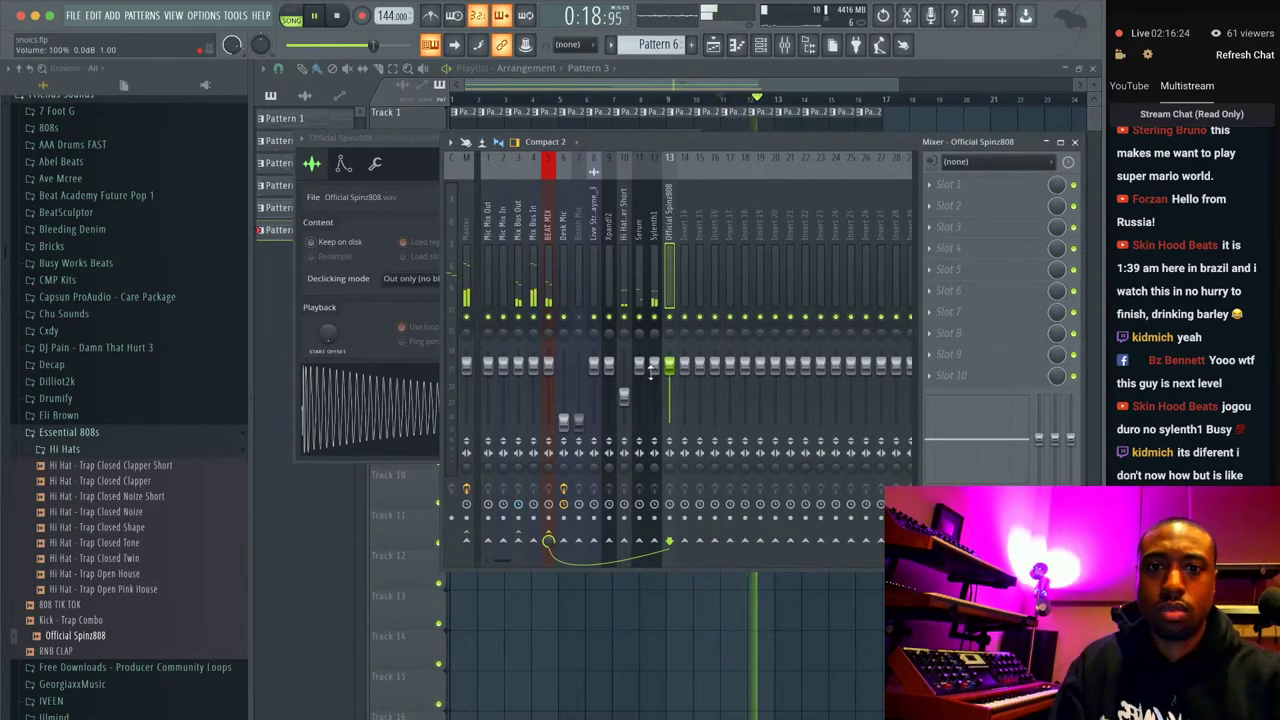
Lower the Sylenth1 mixer track's volume and open Sylenth1 again.
drag(650, 366, 654, 375)
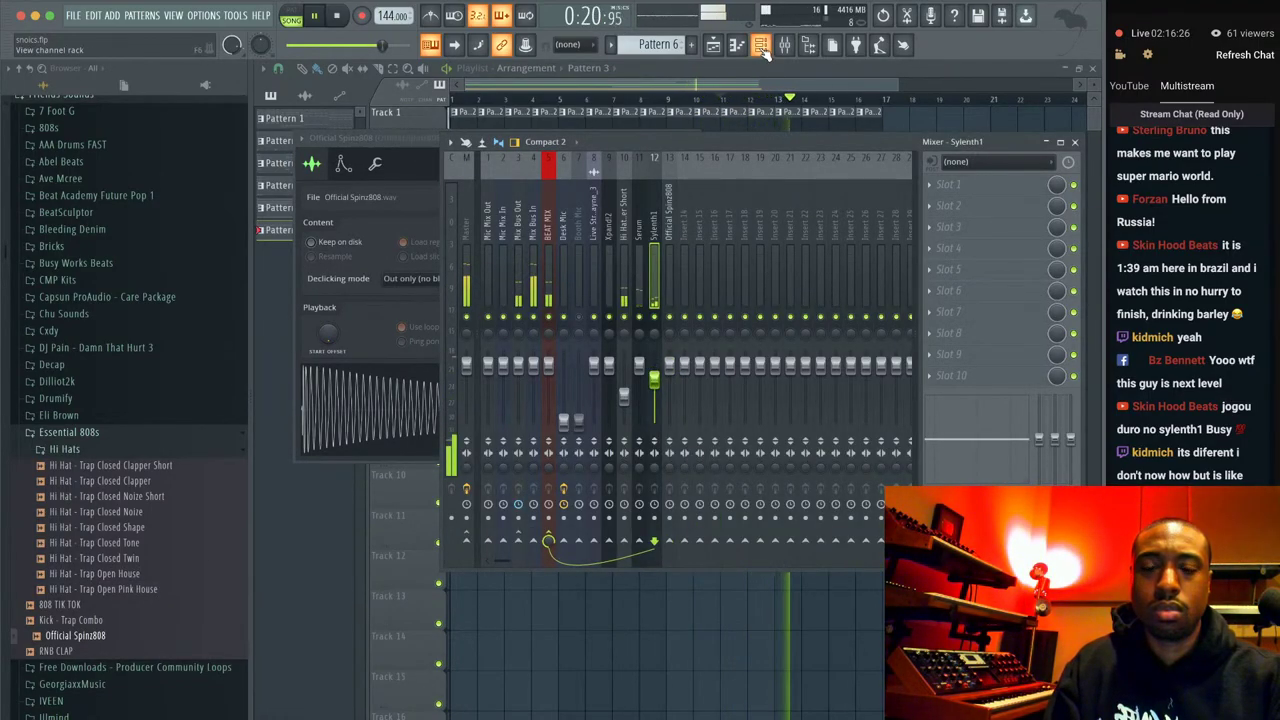
click(762, 50)
click(375, 166)
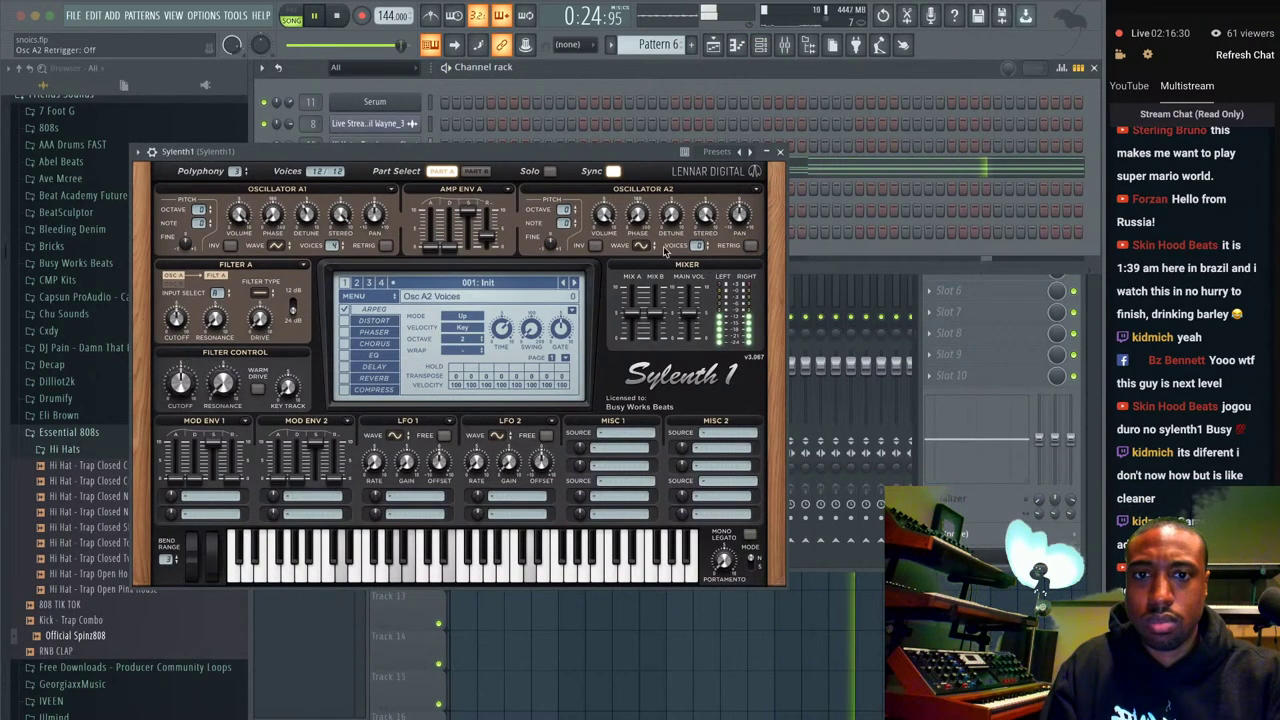
Choose Saw for Sylenth1's Osc A2 wave, then close the plugin.
click(641, 245)
click(690, 255)
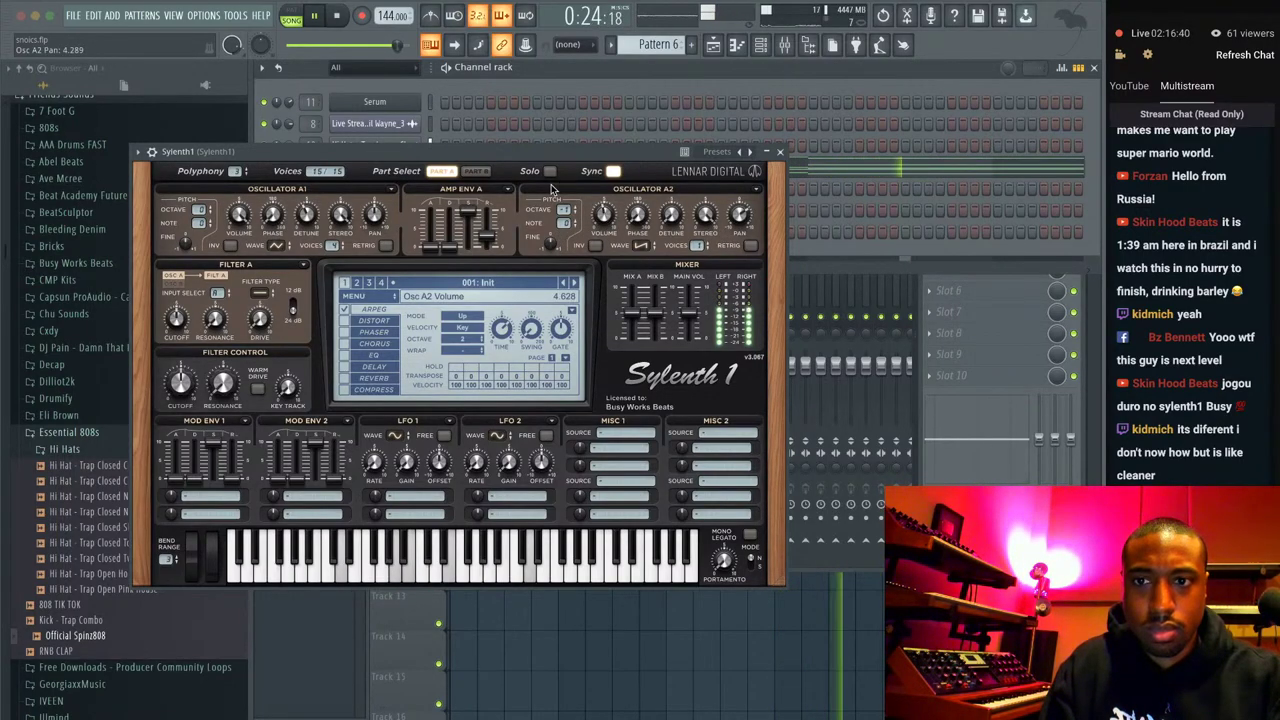
click(782, 151)
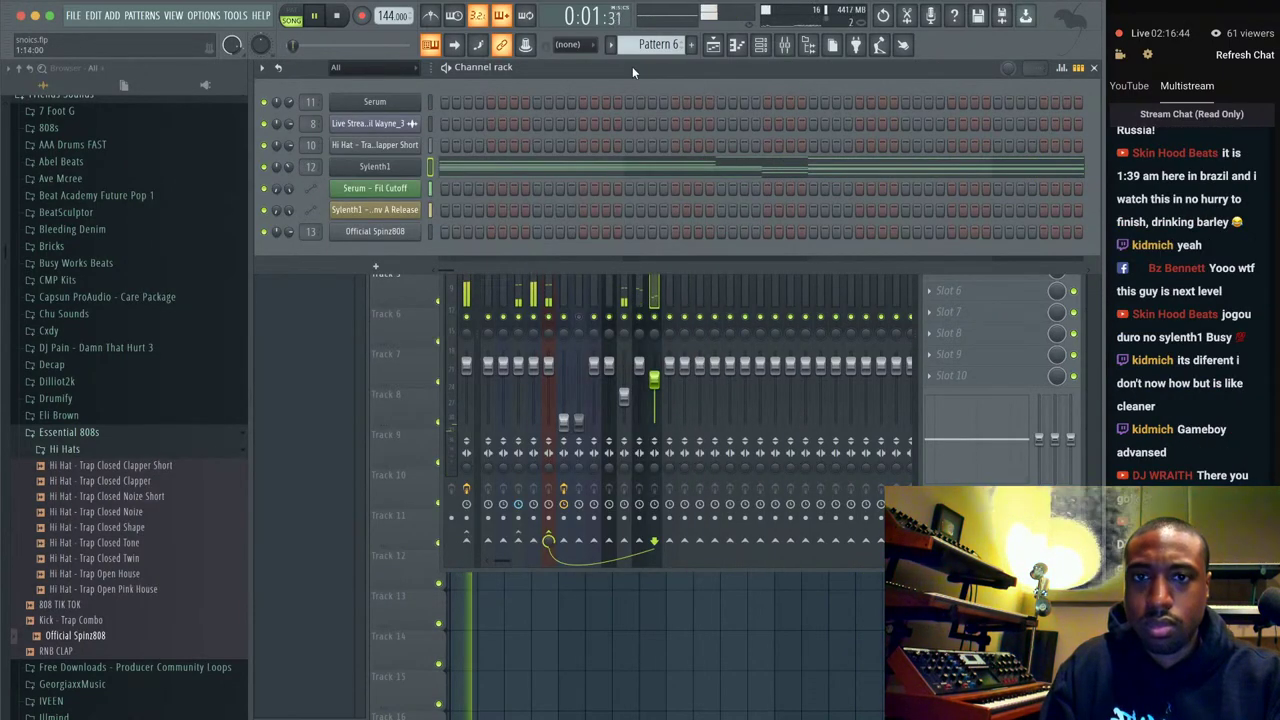
Place Pattern 7 at the start of Track 6 in the playlist.
scroll(664, 38, down, 1)
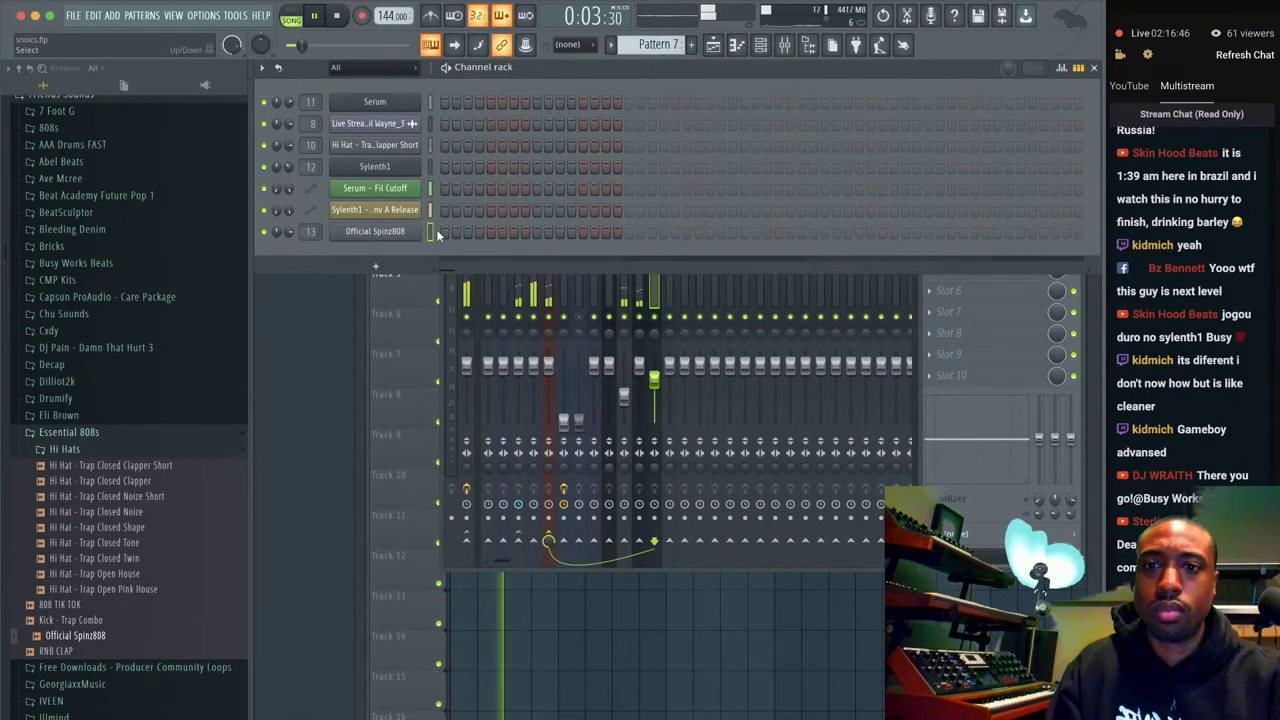
key(F5)
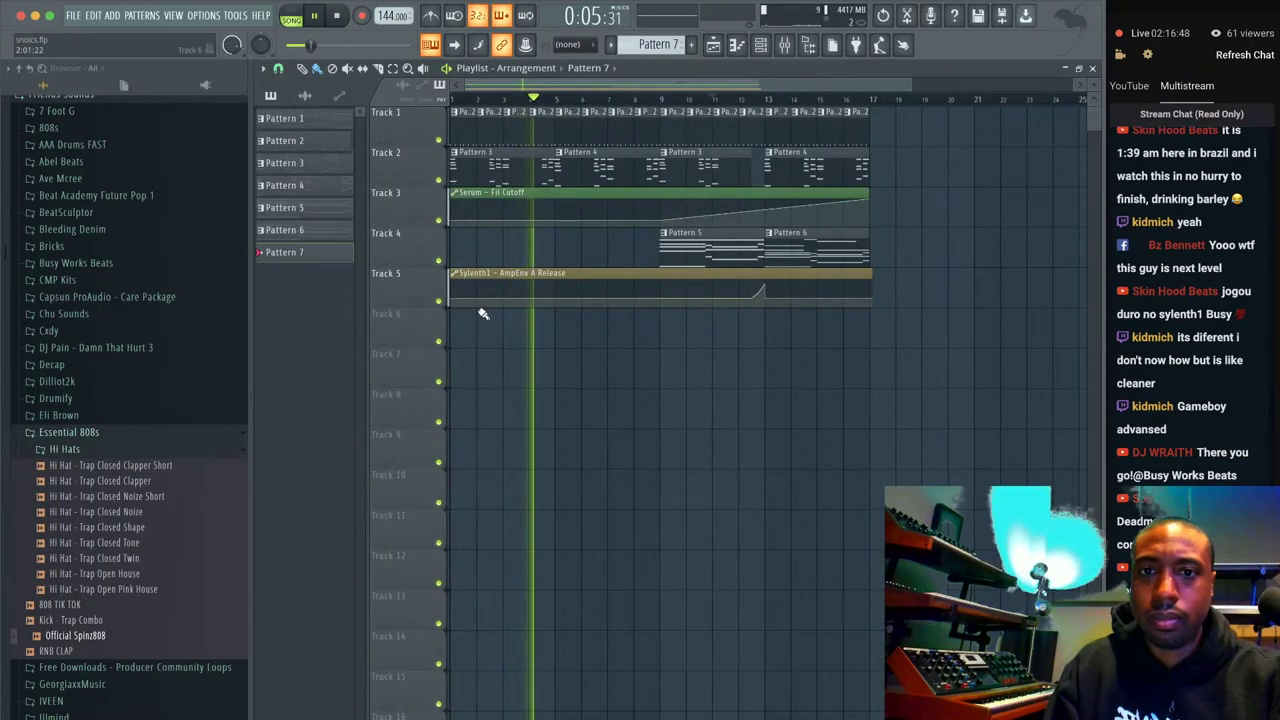
click(460, 323)
click(278, 68)
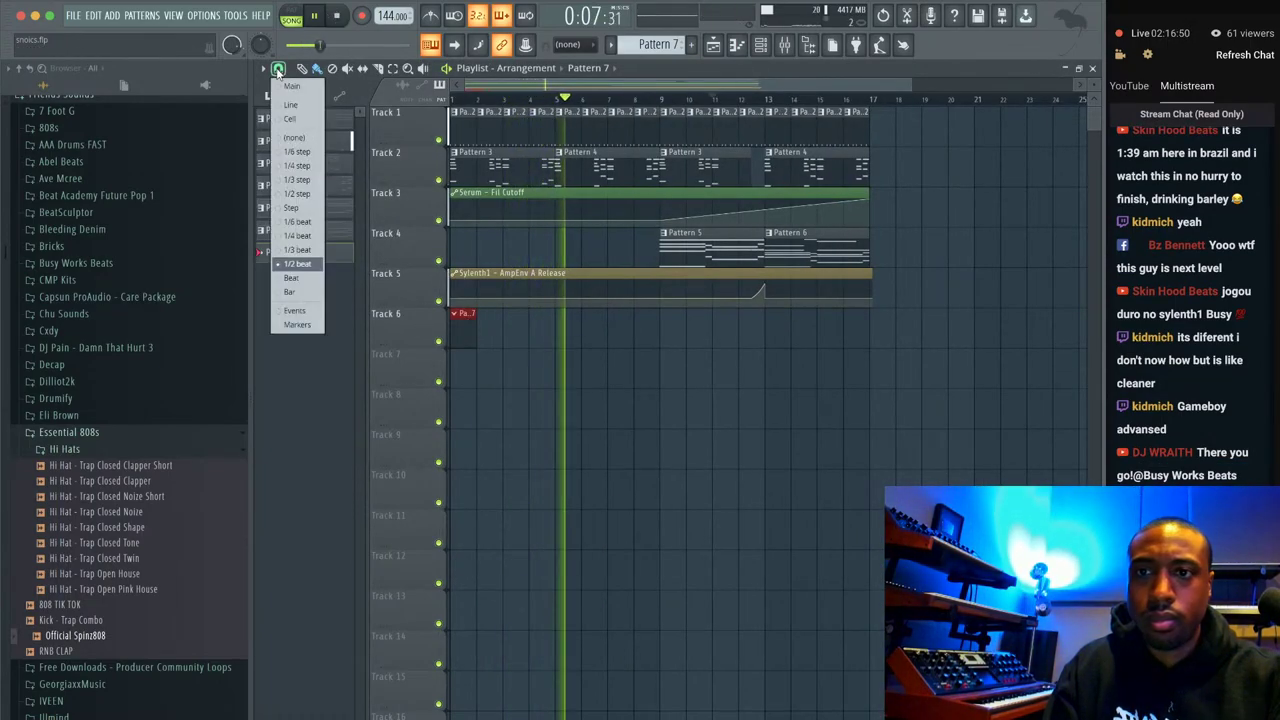
click(300, 291)
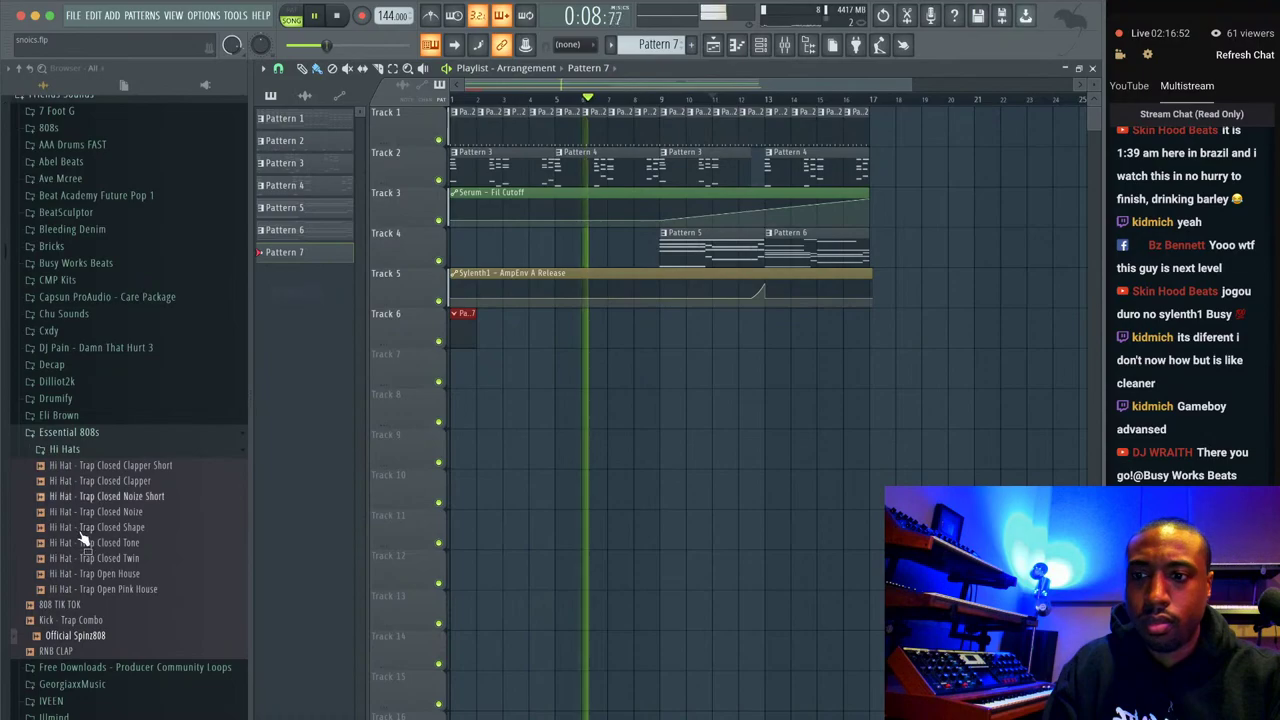
Load the RNB CLAP sample into a new channel with its own mixer track.
click(78, 652)
right_click(78, 652)
click(141, 589)
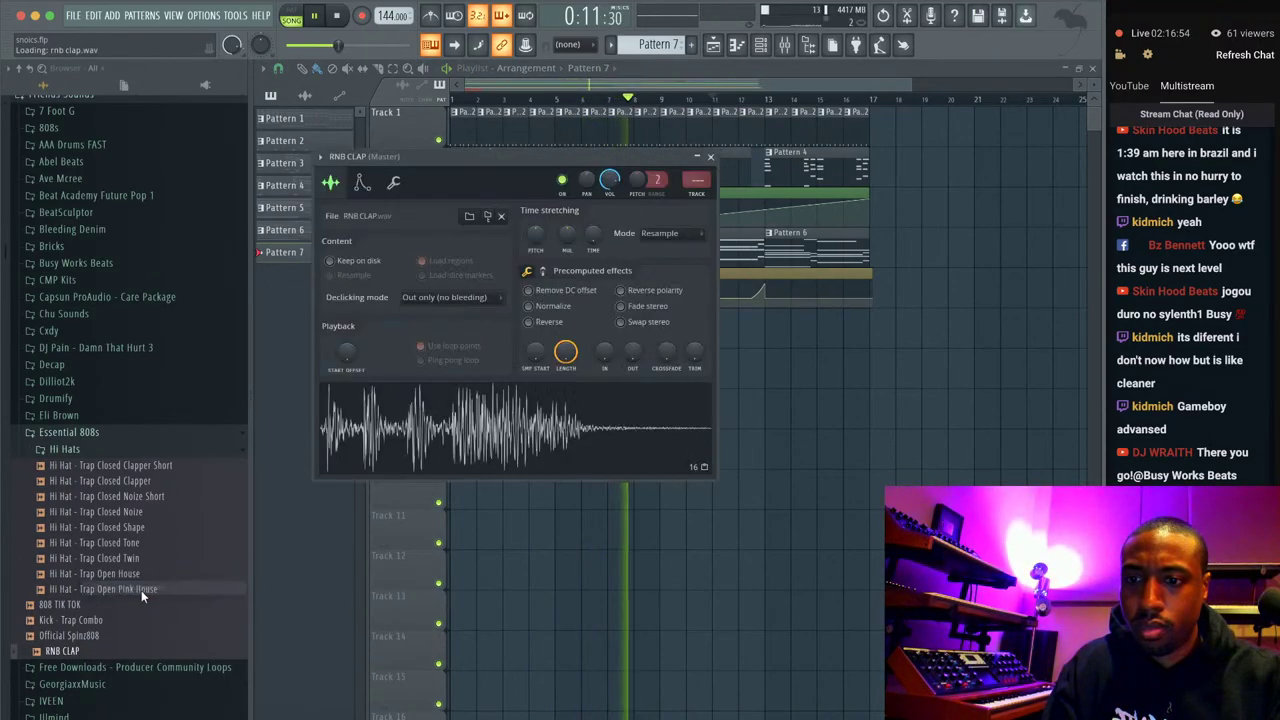
key(F9)
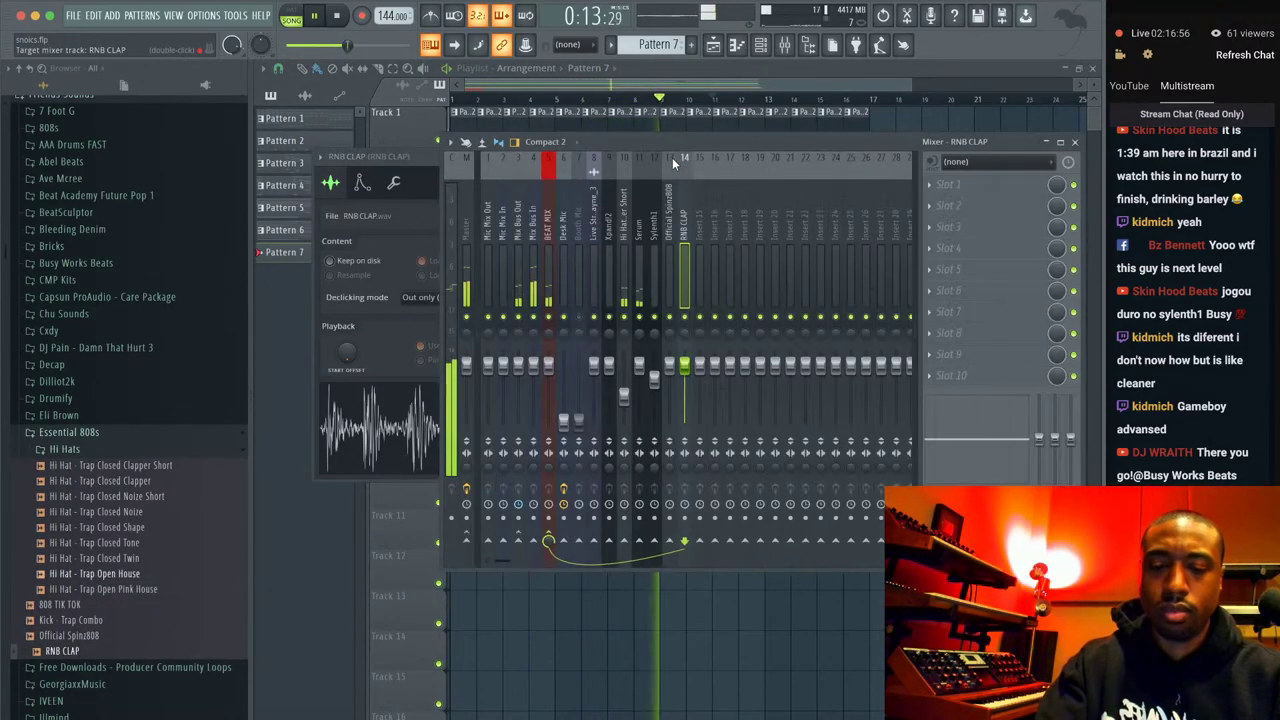
Load BWB WAV 6 SNARE (1) from the Drumify BWB snares folder into a new channel.
scroll(140, 230, up, 3)
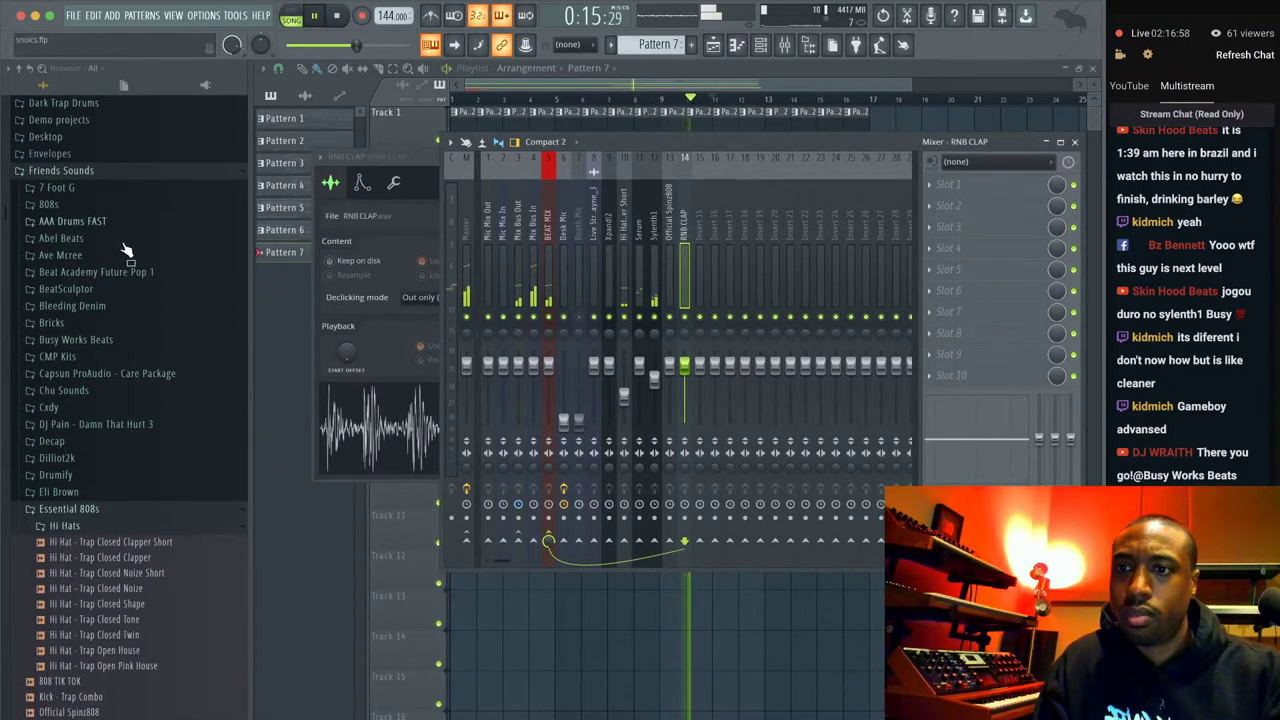
click(80, 475)
scroll(140, 490, down, 1)
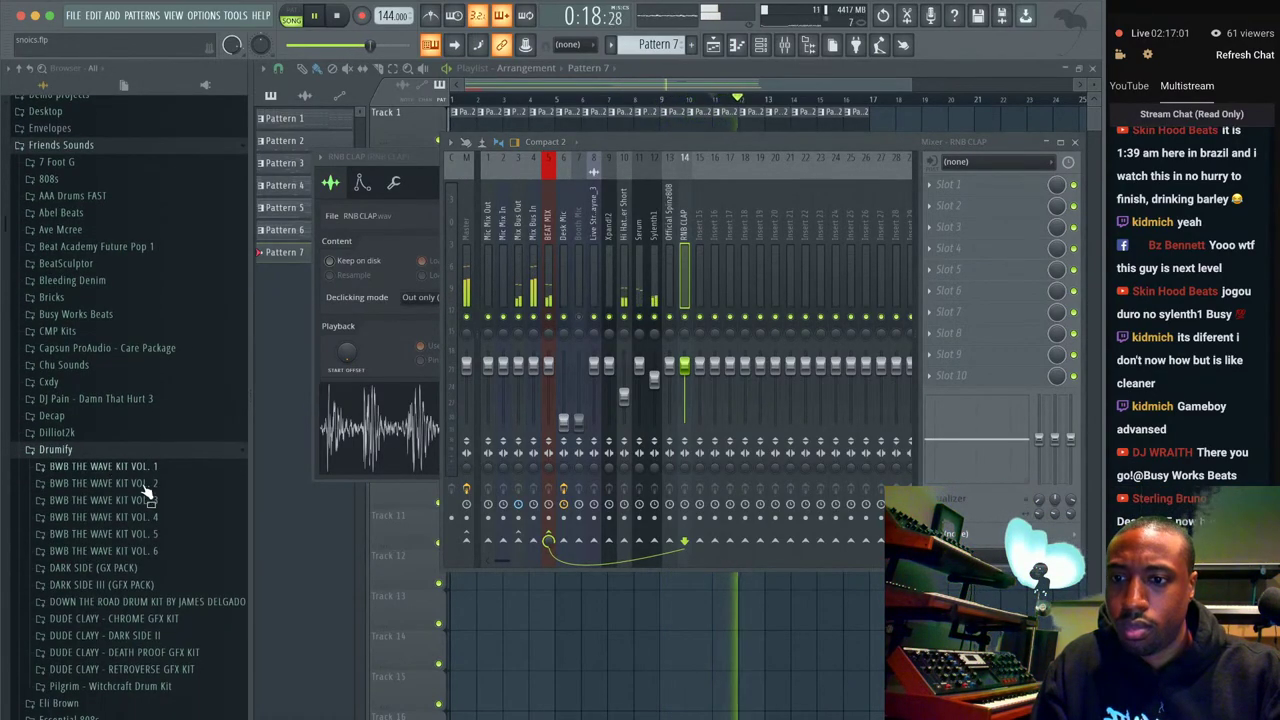
click(145, 553)
click(150, 620)
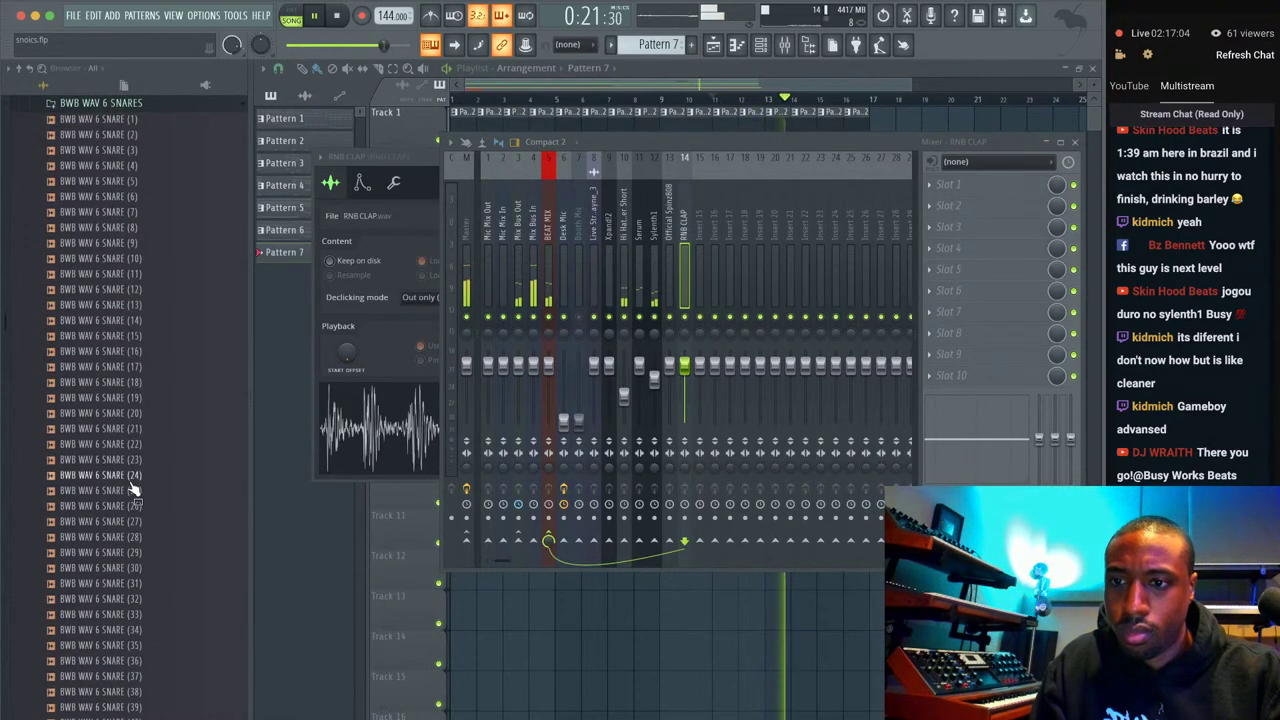
click(180, 119)
right_click(177, 116)
click(222, 133)
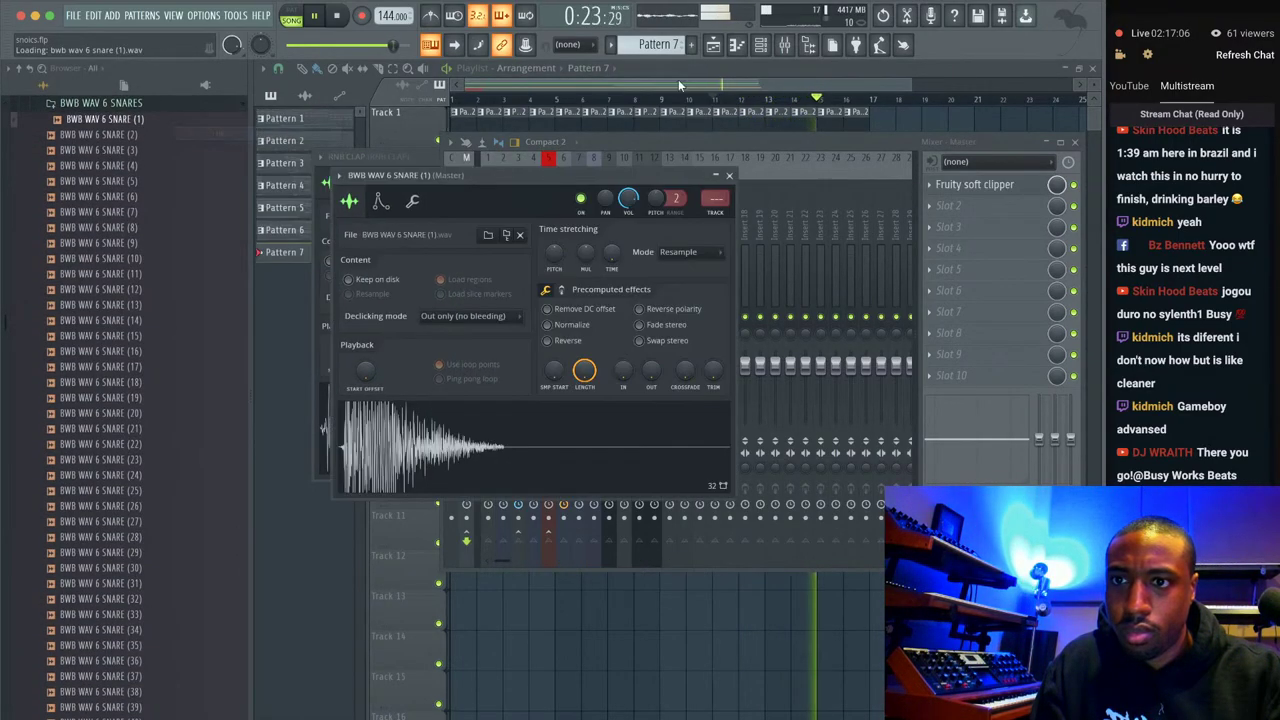
Route the snare channel to mixer insert 15 with Ctrl+L.
click(784, 45)
click(760, 45)
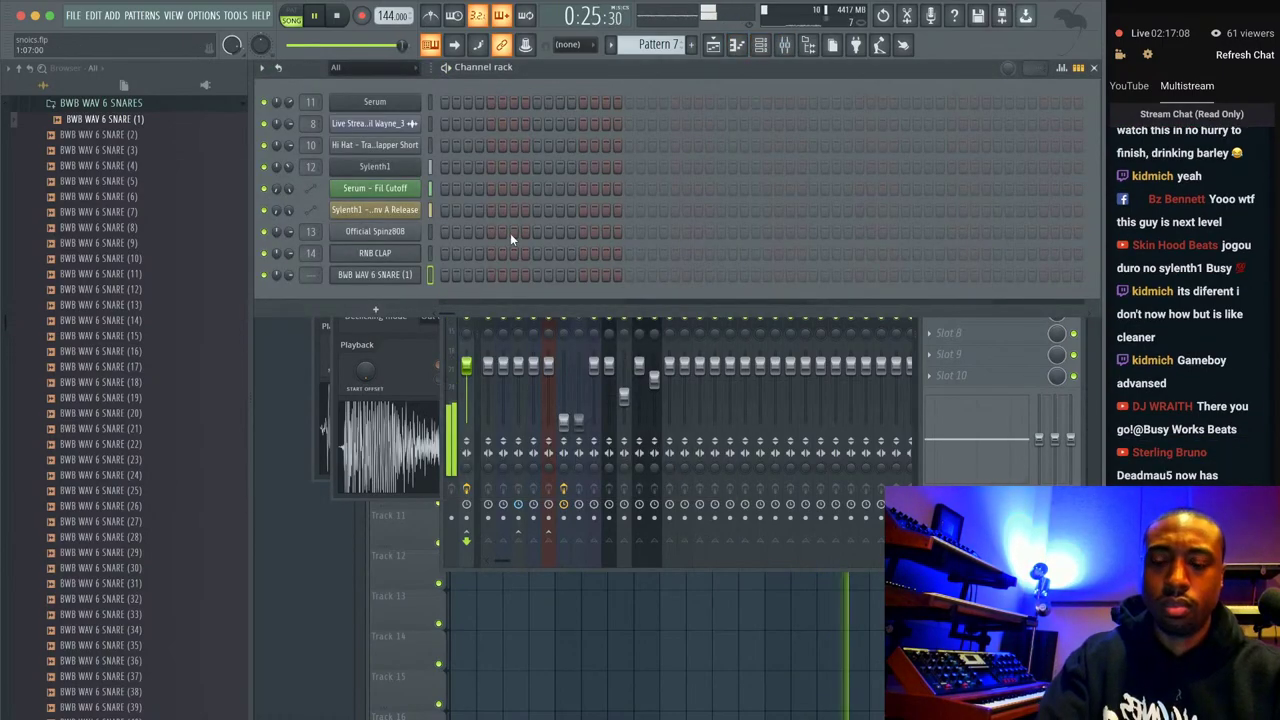
key(ctrl+l)
key(space)
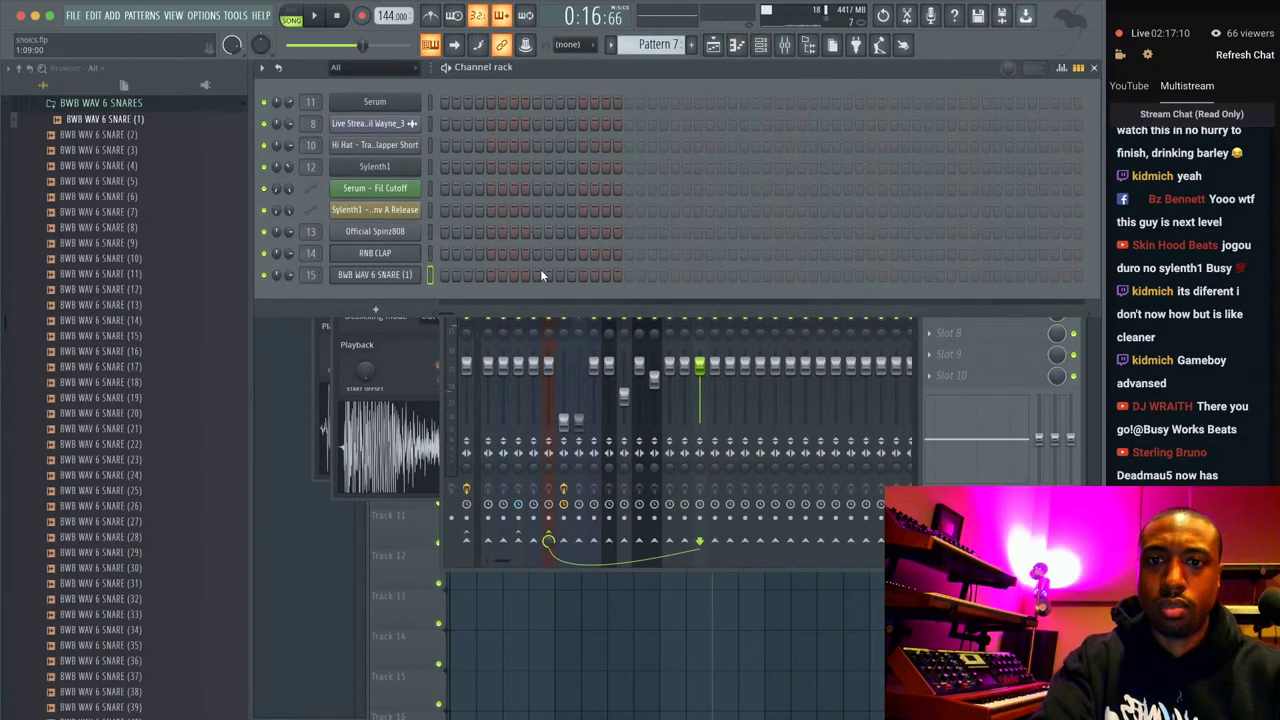
click(547, 636)
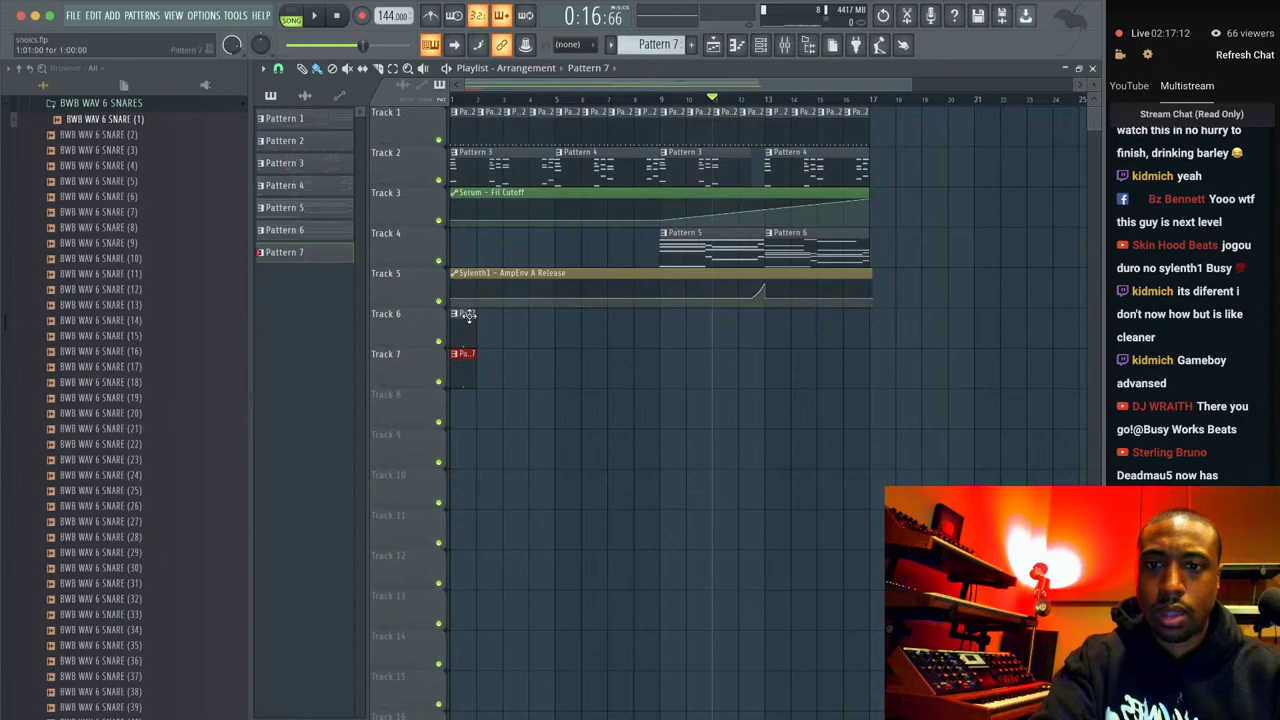
click(783, 45)
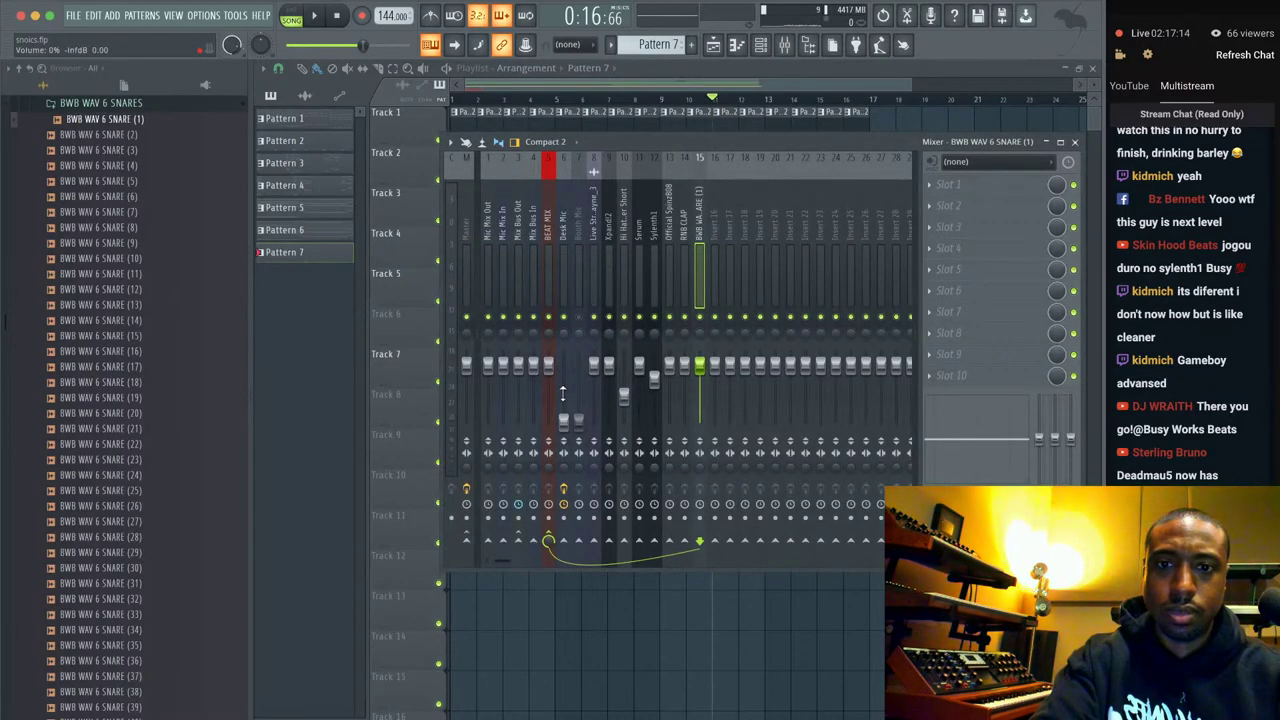
Raise the Desk Mic fader, then close the Mixer and play the playlist arrangement.
drag(563, 420, 563, 391)
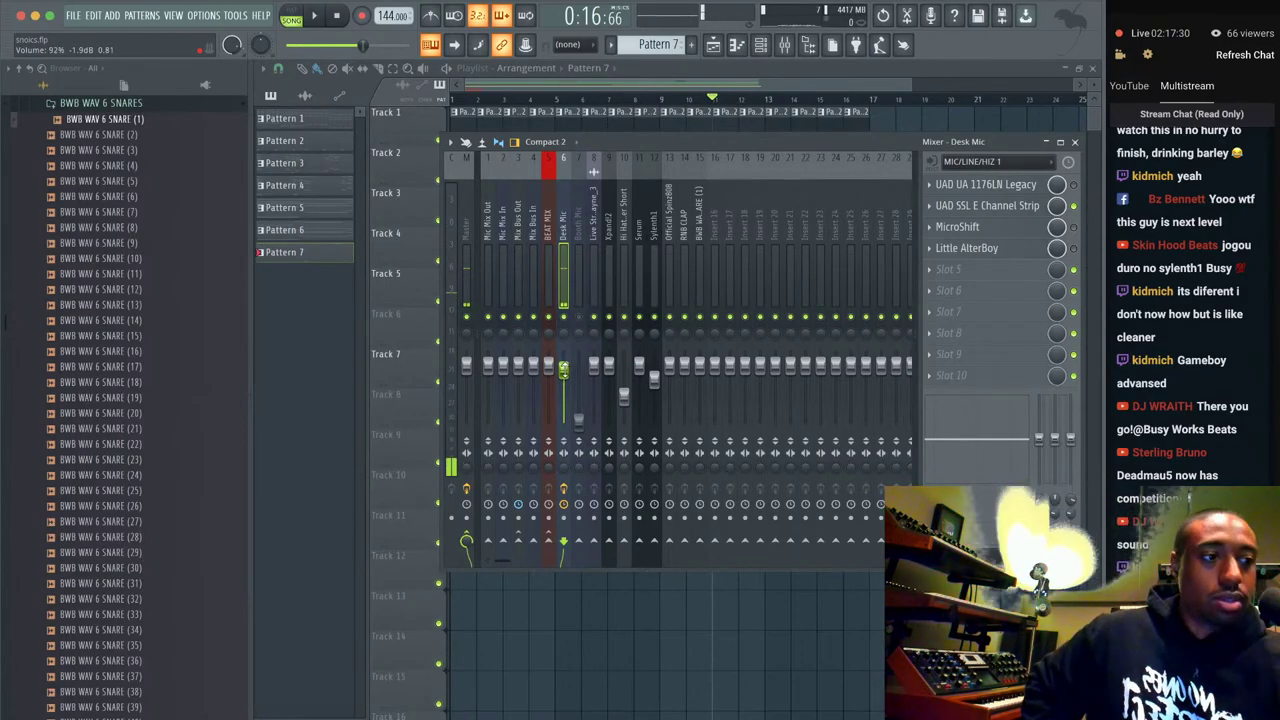
scroll(1203, 300, up, 3)
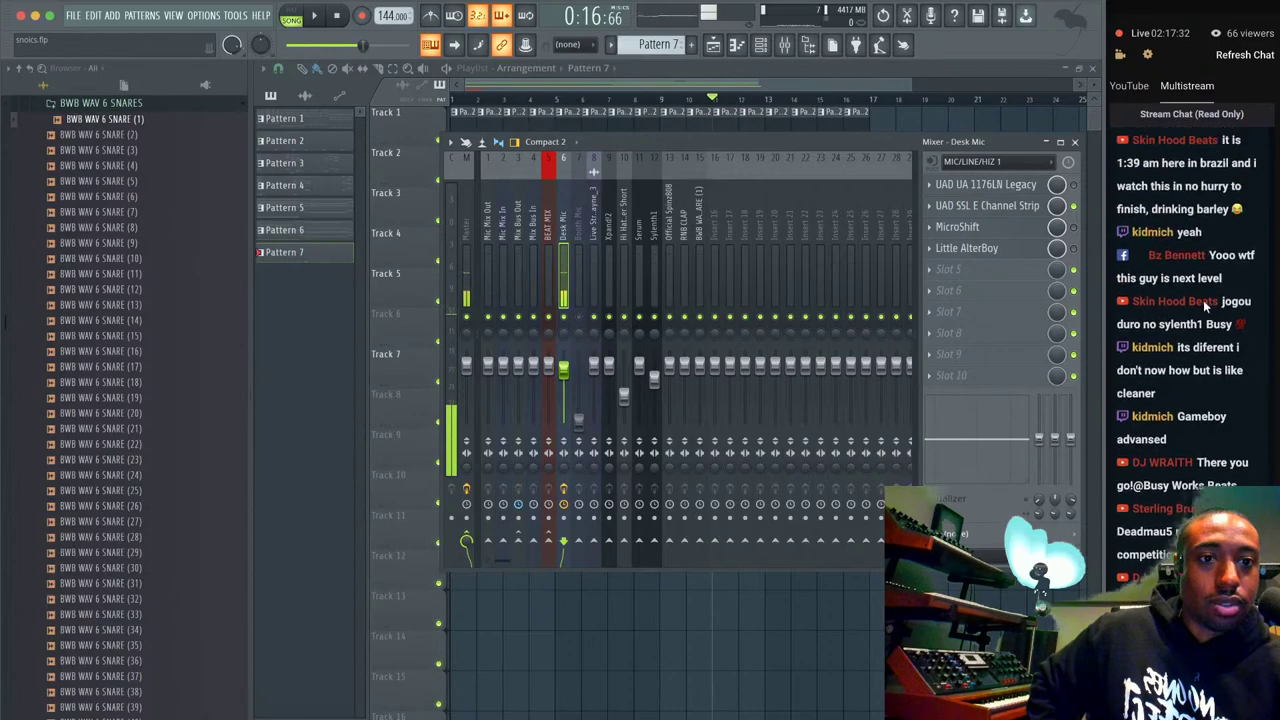
scroll(1203, 300, down, 5)
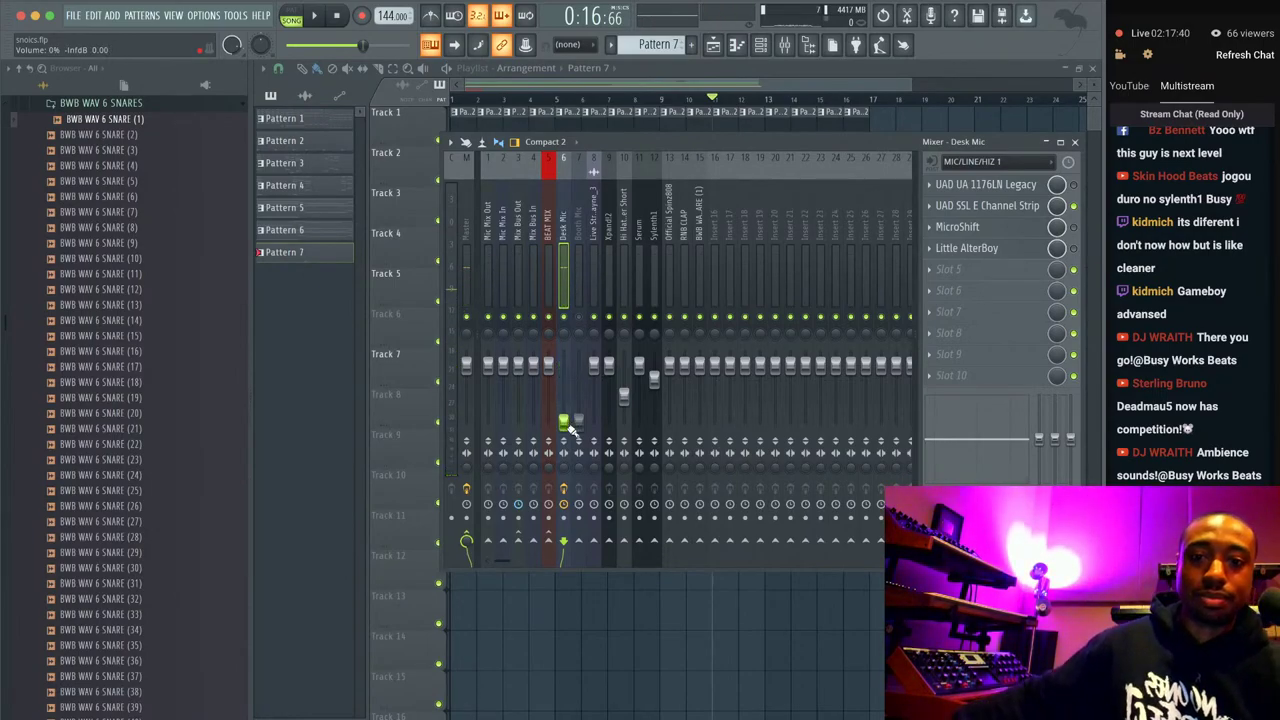
key(F9)
key(space)
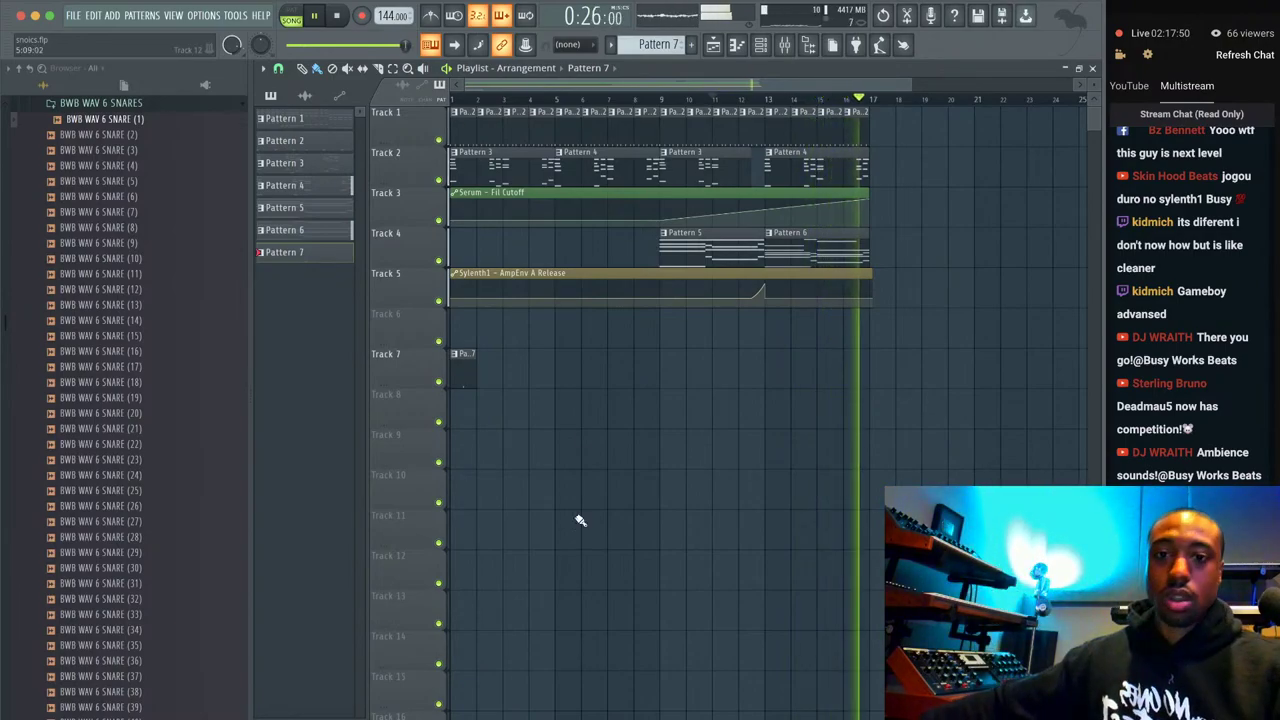
Paint repeated Pattern 7 snare clips along Track 7 out to bar 17.
click(760, 44)
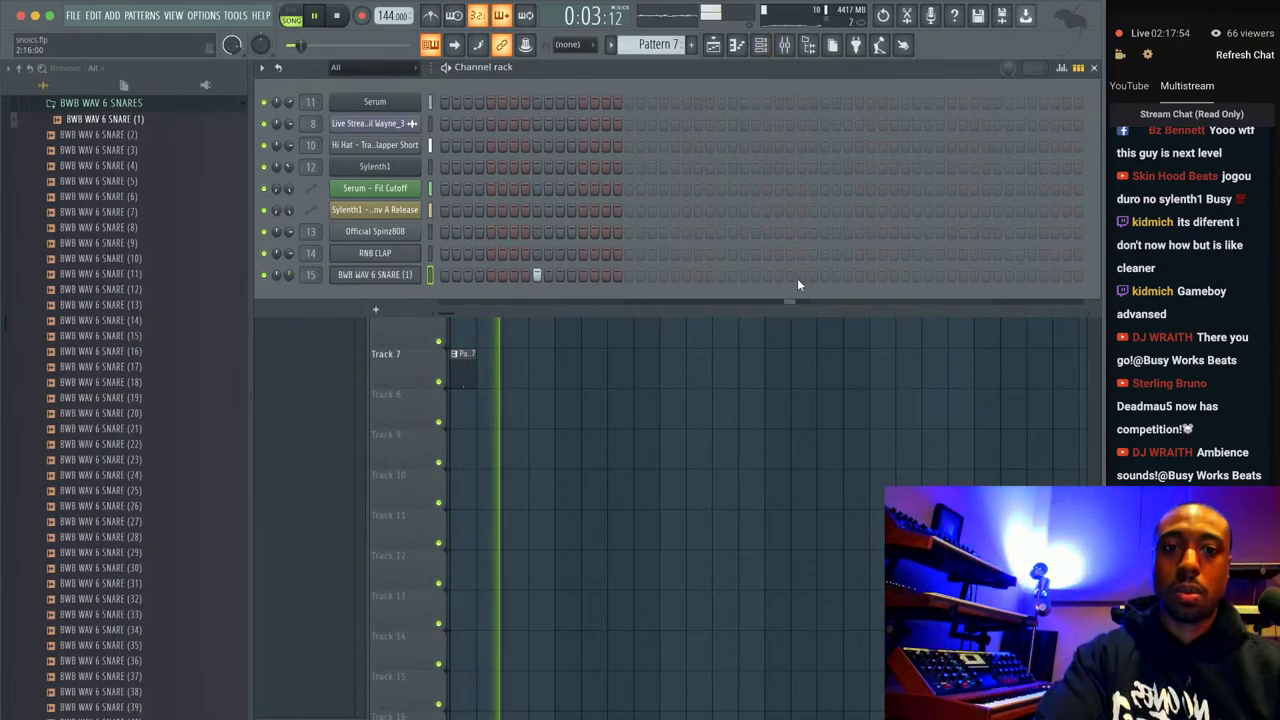
key(F6)
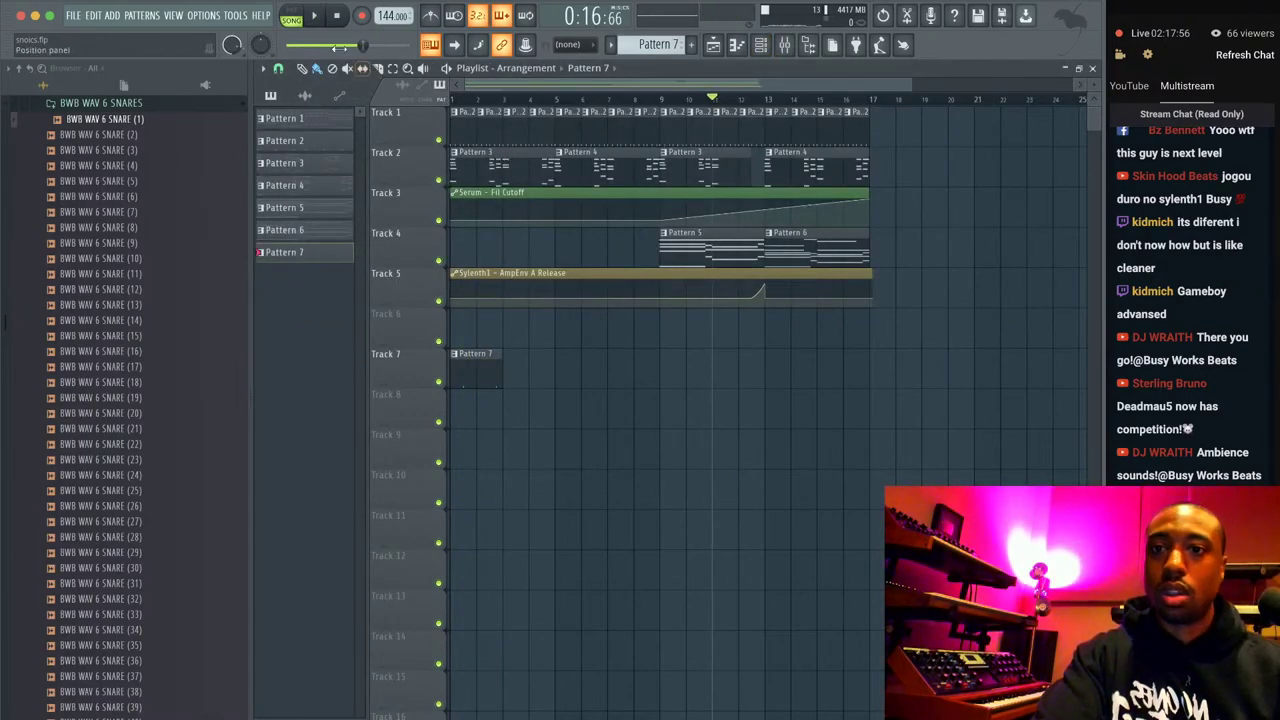
key(F6)
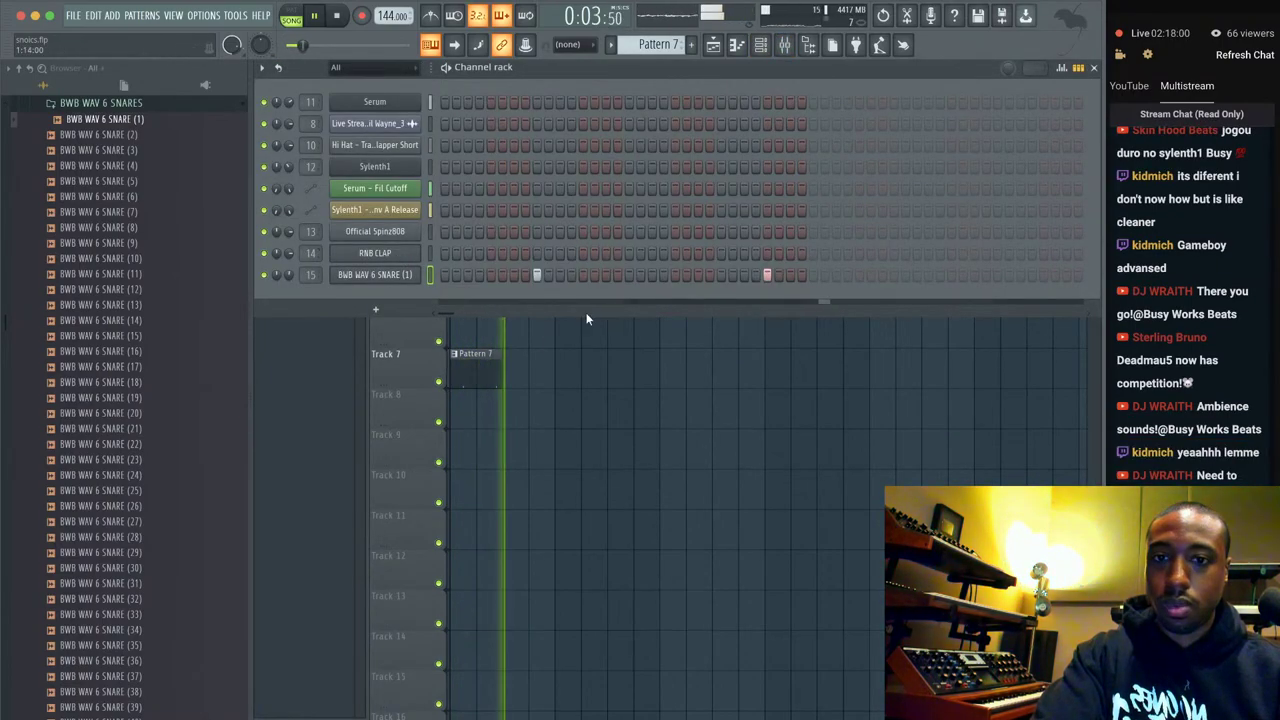
key(F6)
mouse_move(541, 364)
mouse_down()
mouse_move(517, 360)
mouse_move(862, 362)
mouse_up()
Step back through the patterns to Pattern 2, then stop playback.
key(F6)
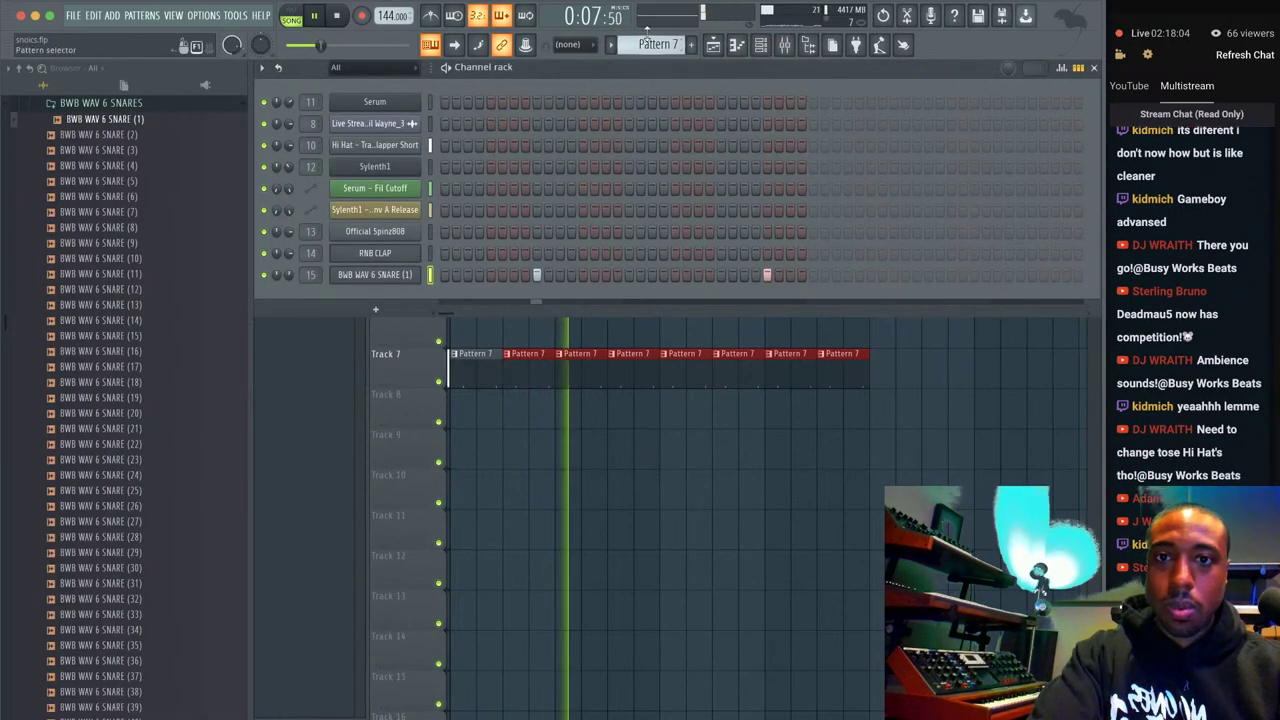
key(KP_Subtract)
key(KP_Subtract)
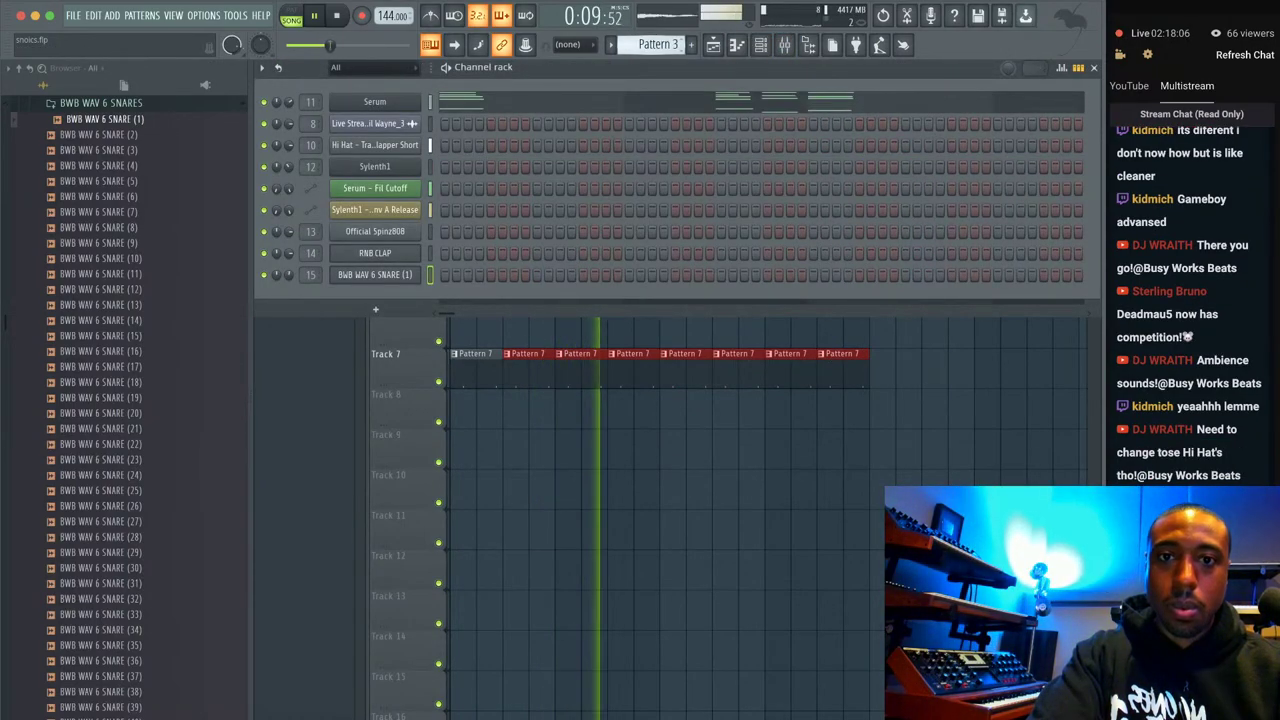
key(KP_Subtract)
key(KP_Subtract)
key(KP_Subtract)
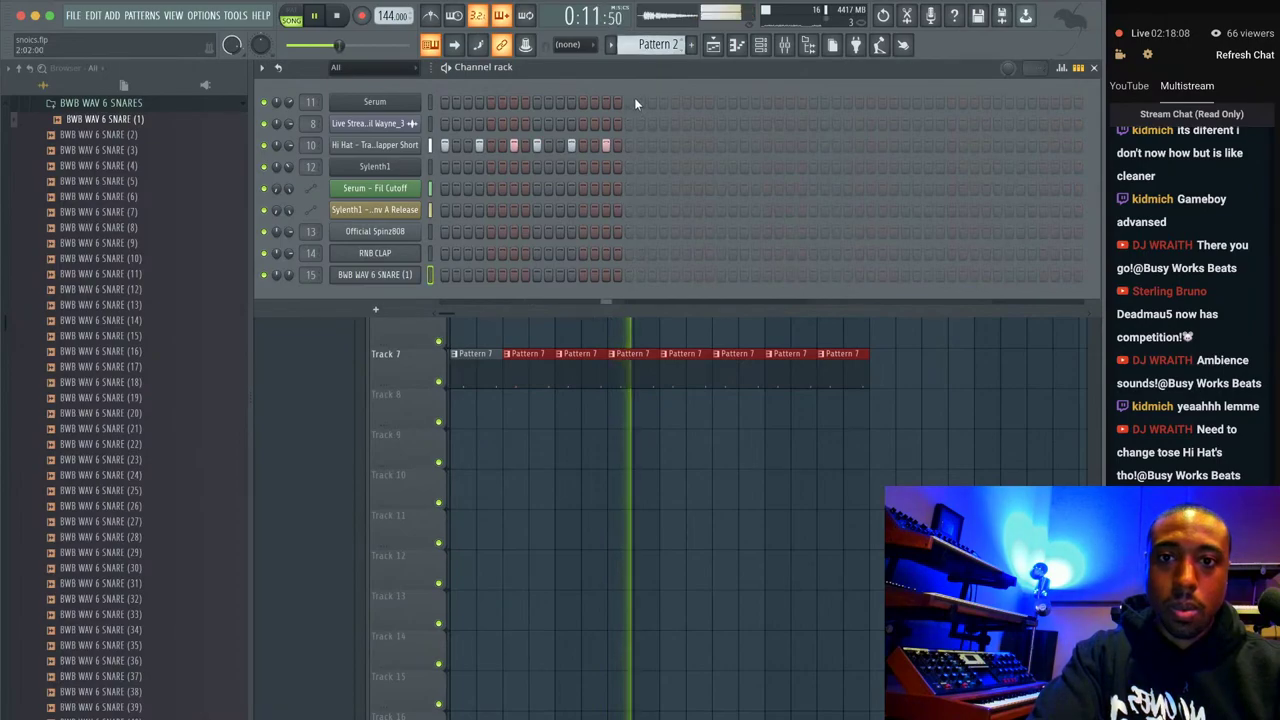
key(F6)
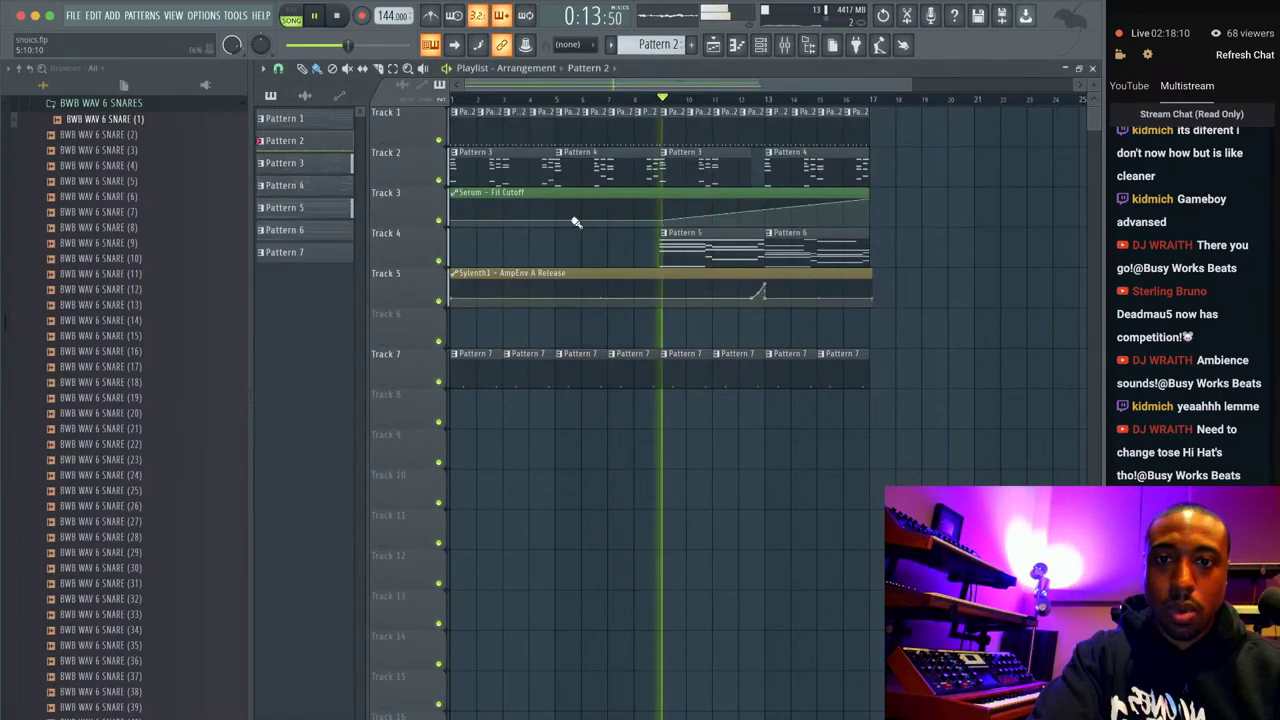
key(space)
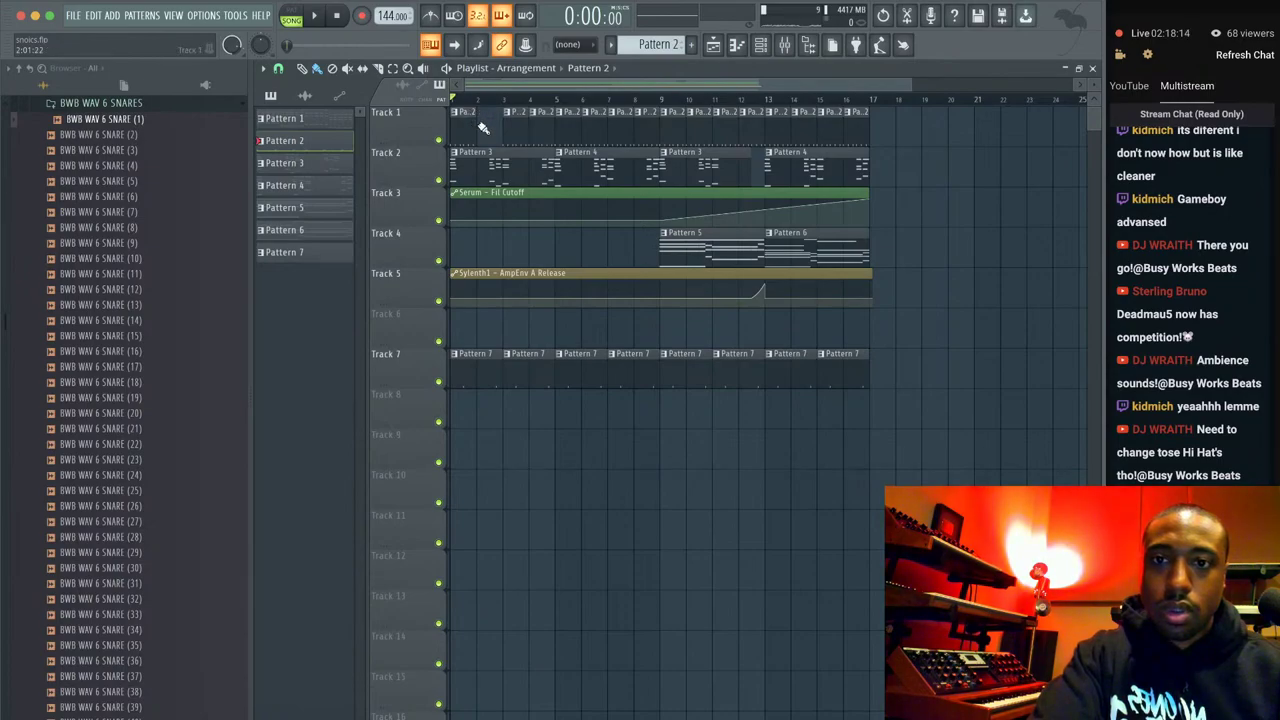
Make the Track 1 hi-hat clip a unique Pattern 3 and add two extra hi-hat steps.
click(484, 111)
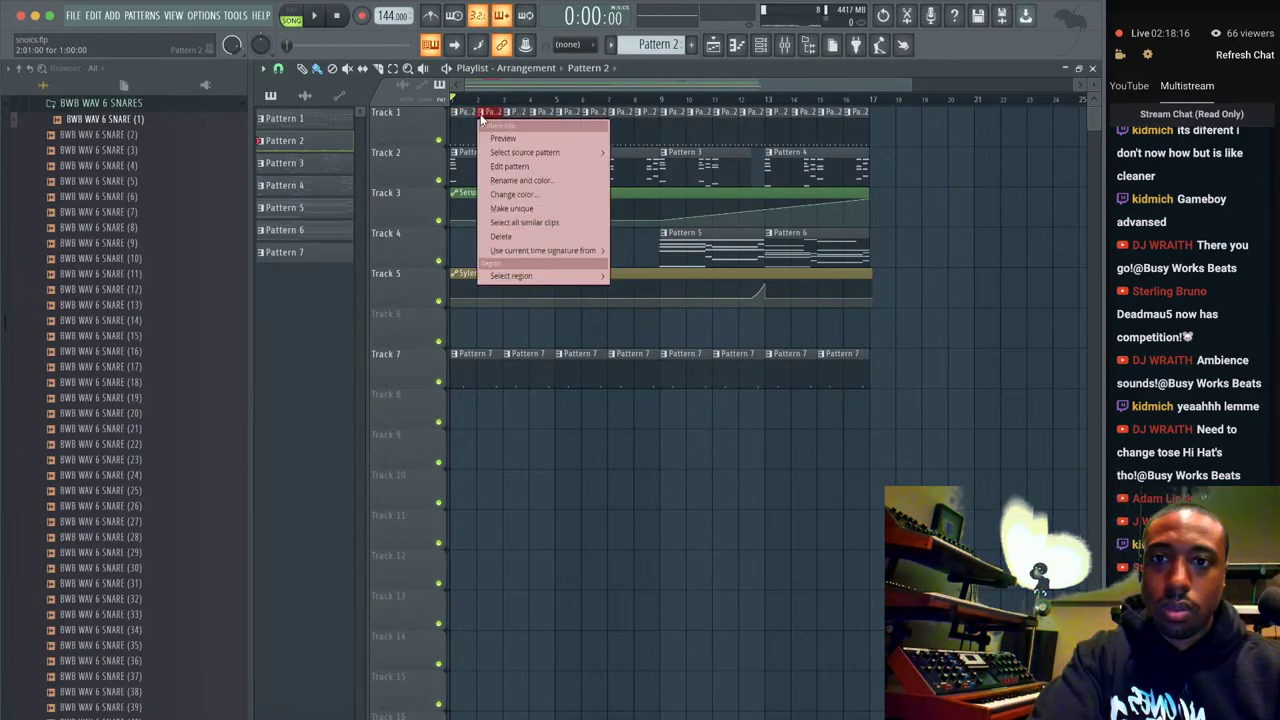
click(505, 195)
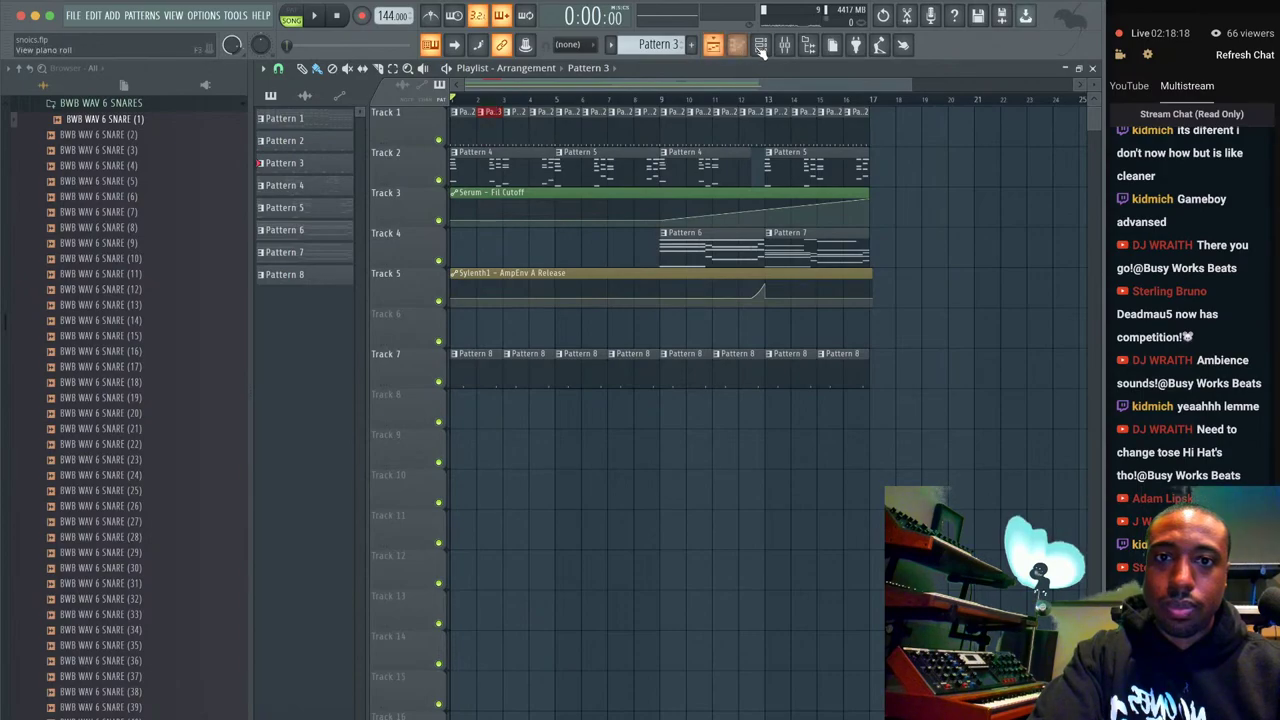
click(759, 46)
key(space)
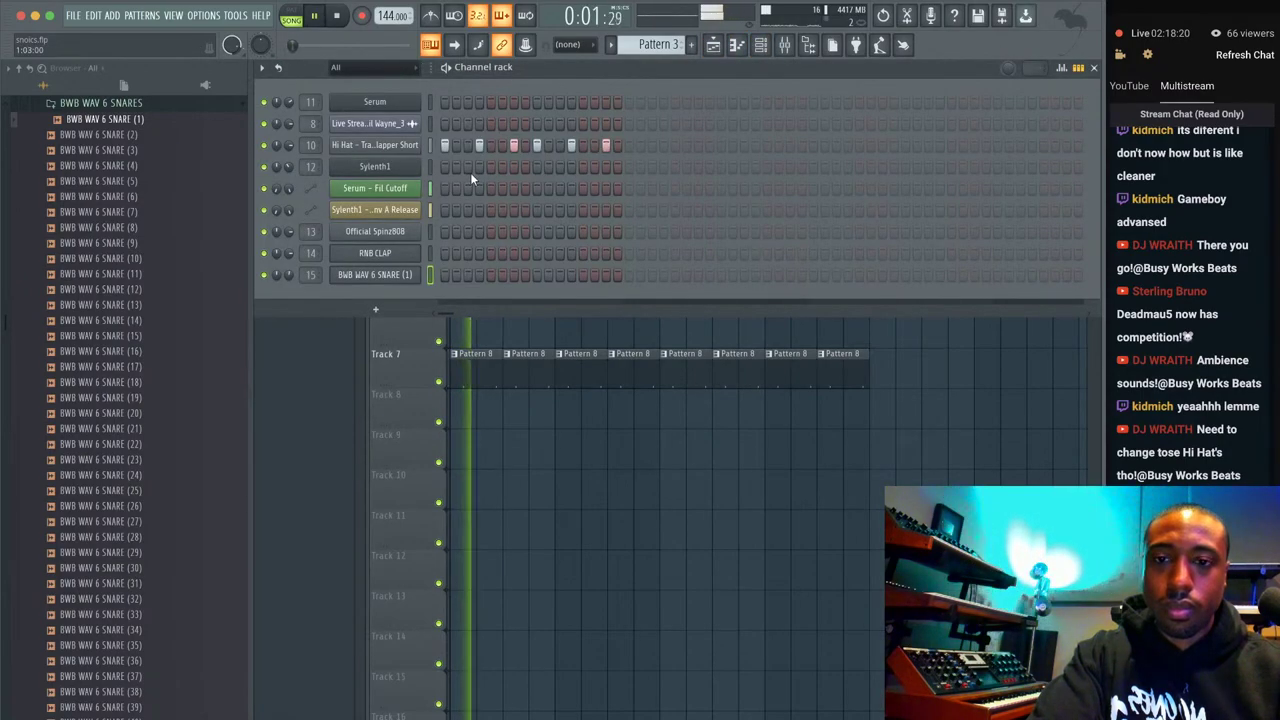
click(548, 145)
key(space)
key(space)
click(560, 145)
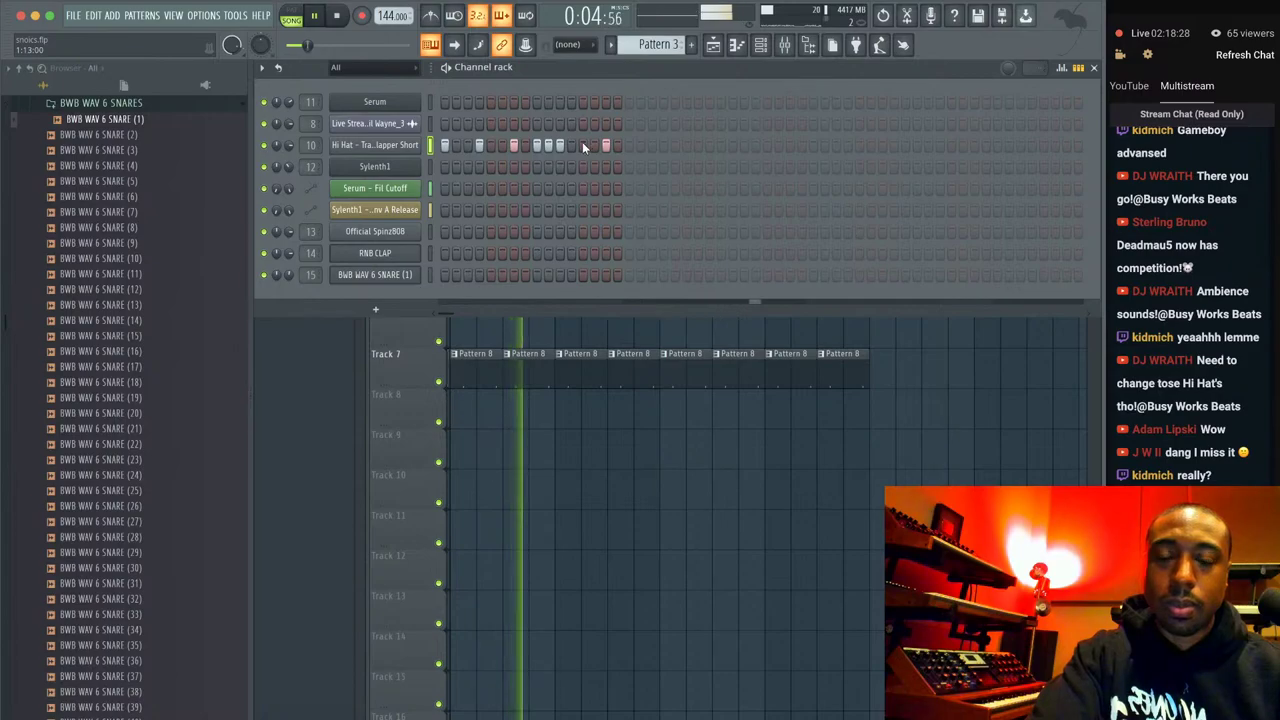
Delete the old Pattern 2 clips on Track 1 and repeat Pattern 3 through bar 17 with Ctrl+B.
key(F6)
key(space)
key(space)
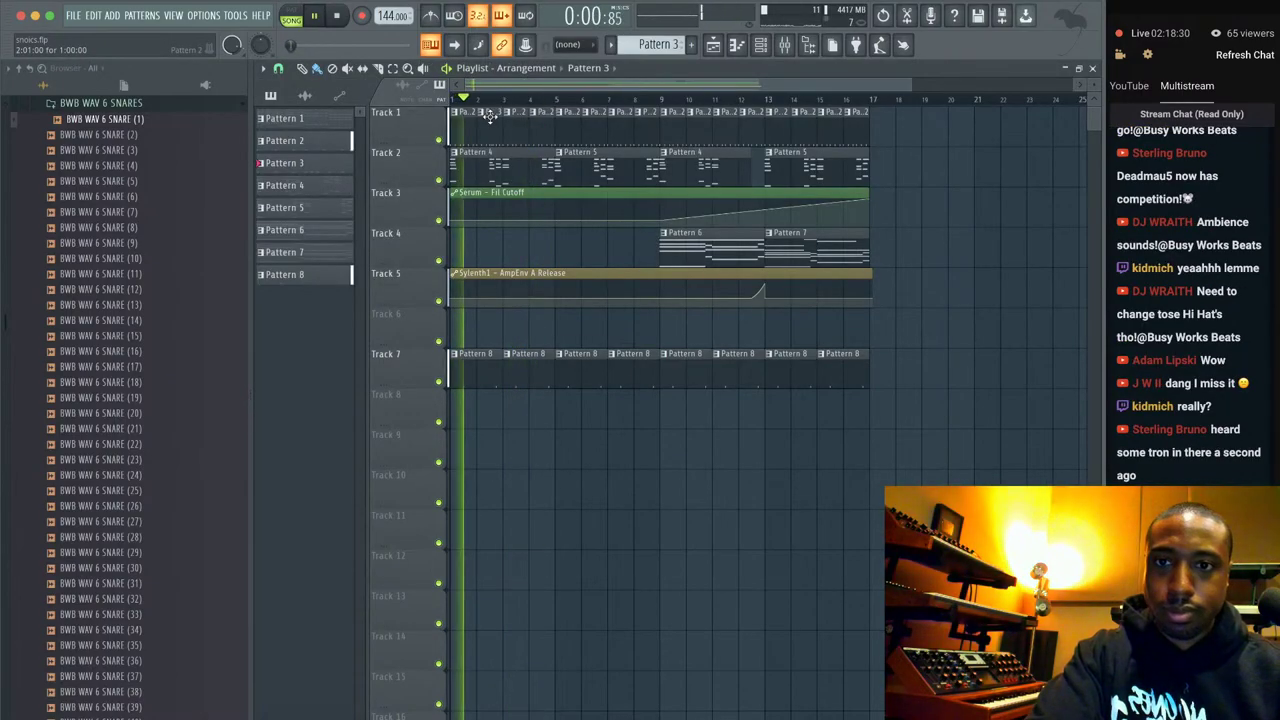
drag(500, 118, 898, 110)
key(Delete)
click(468, 130)
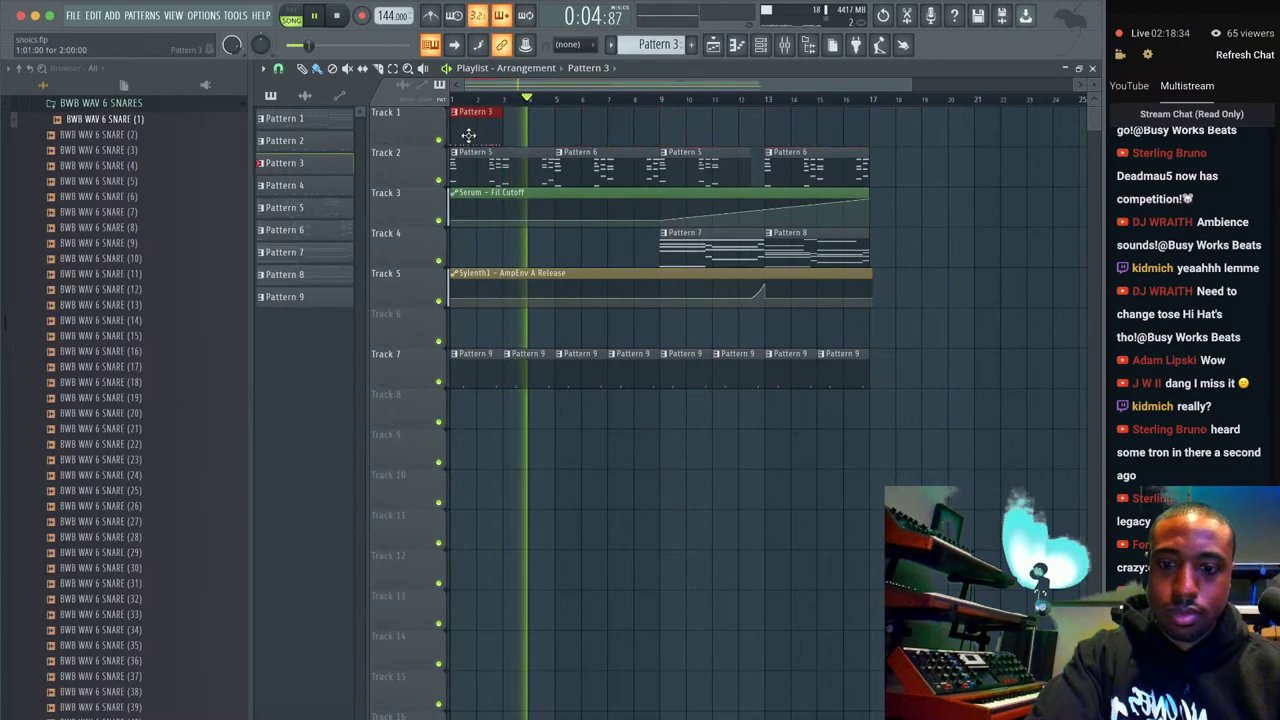
key(ctrl+b)
key(ctrl+b)
key(ctrl+b)
key(ctrl+b)
key(ctrl+b)
key(ctrl+b)
key(ctrl+b)
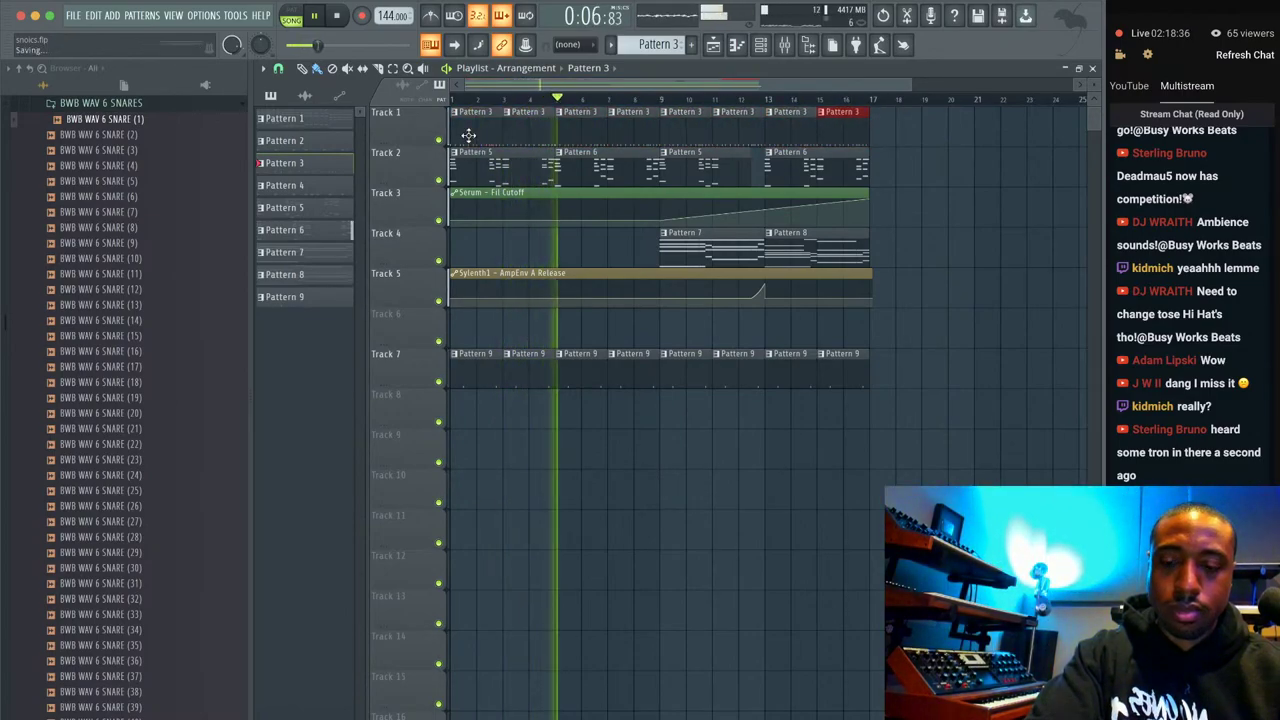
click(760, 45)
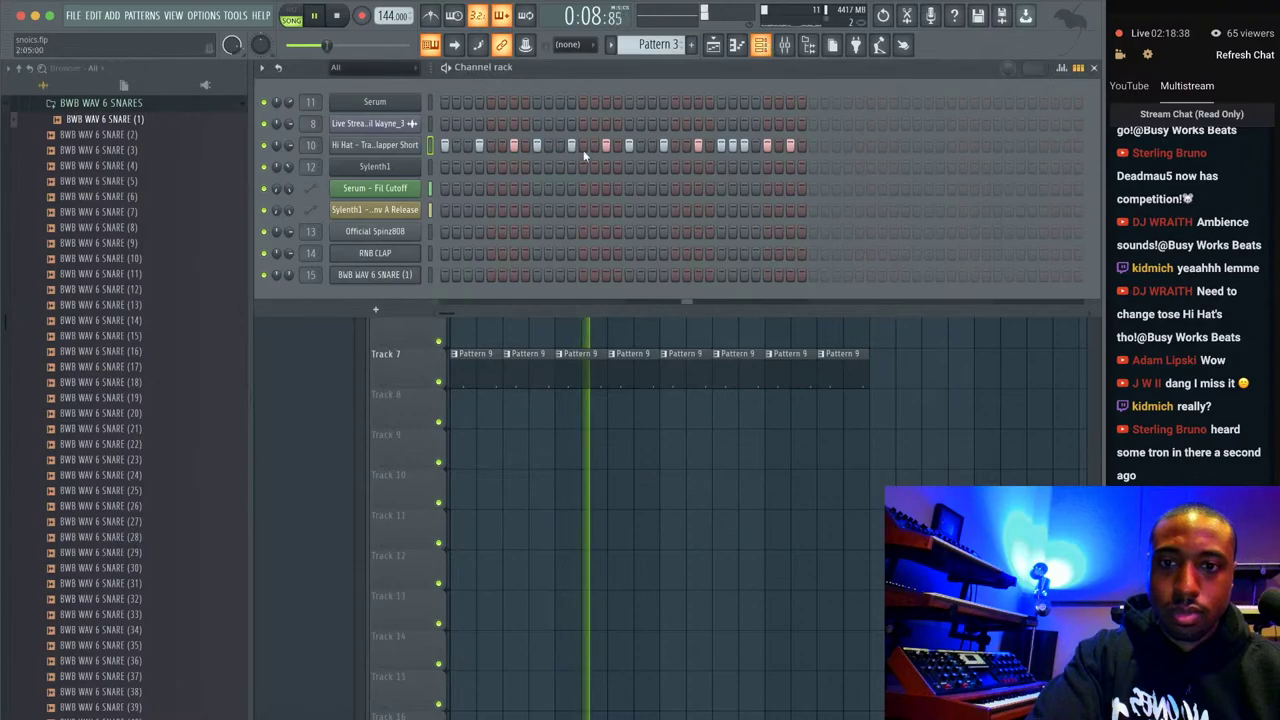
scroll(658, 44, down, 1)
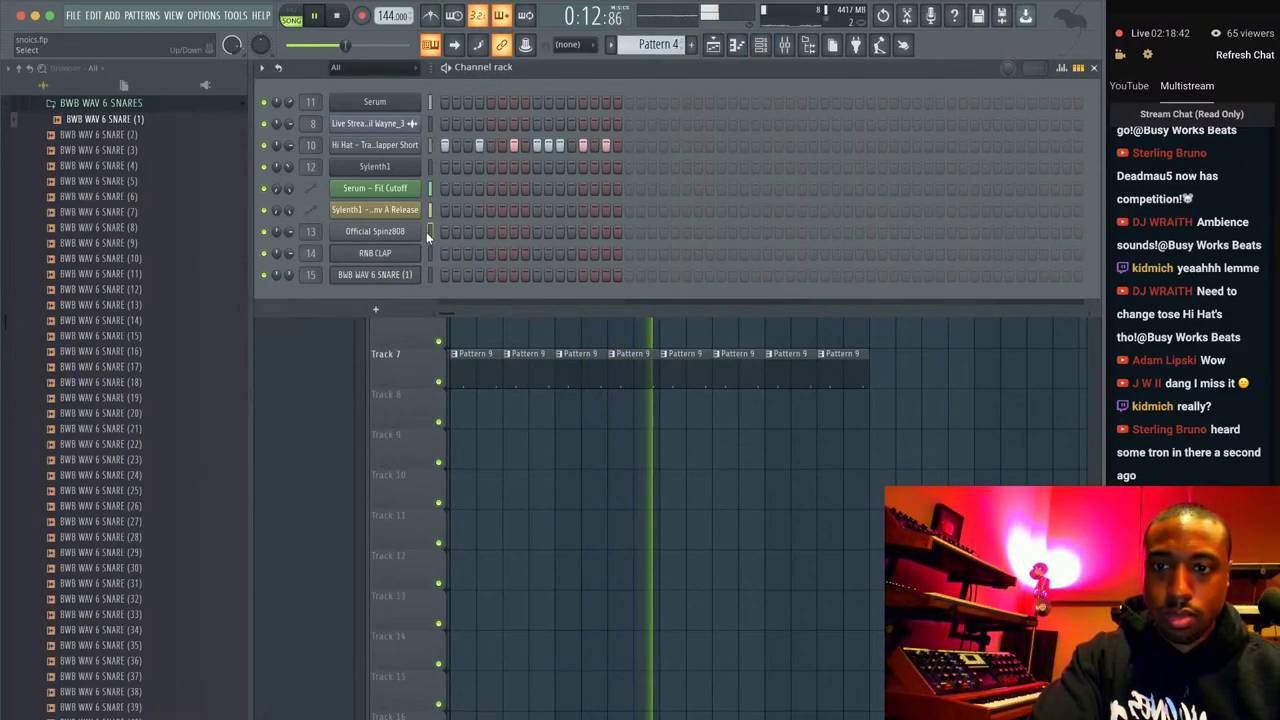
Set the Official Spinz808 fader to 74% (about -6.1 dB) and route it only to BEAT MIX.
click(784, 44)
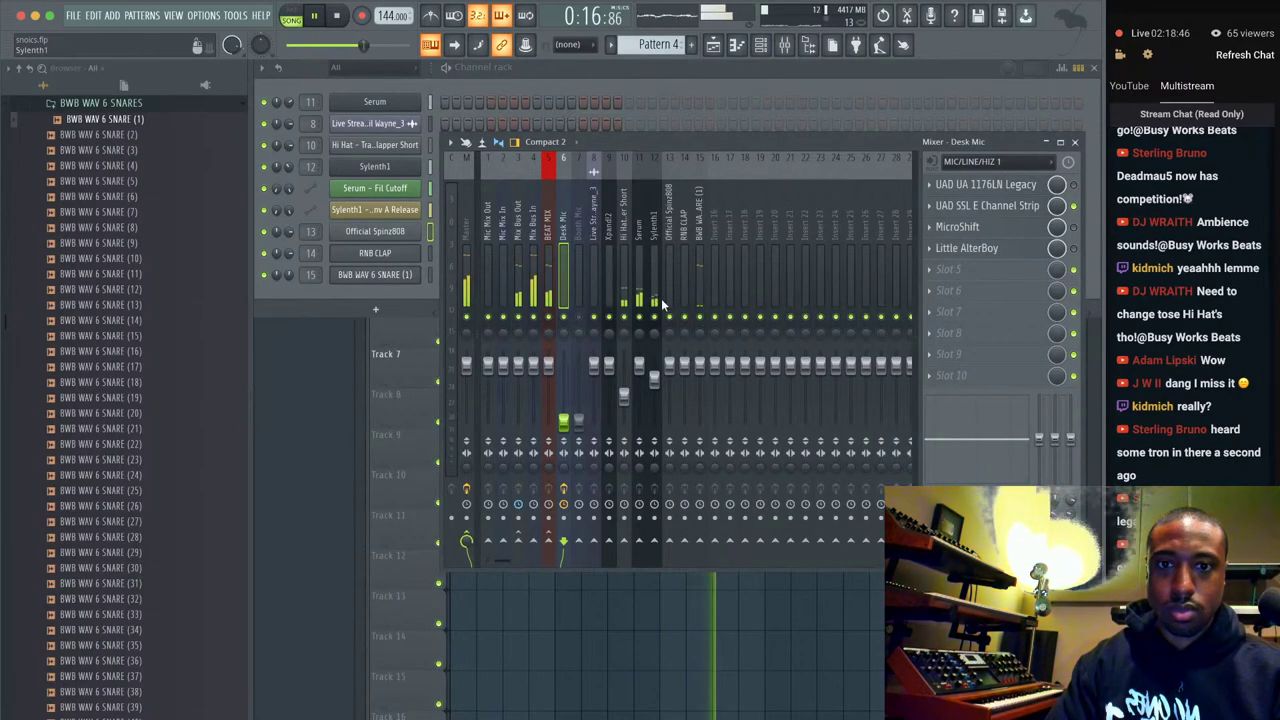
drag(670, 362, 670, 390)
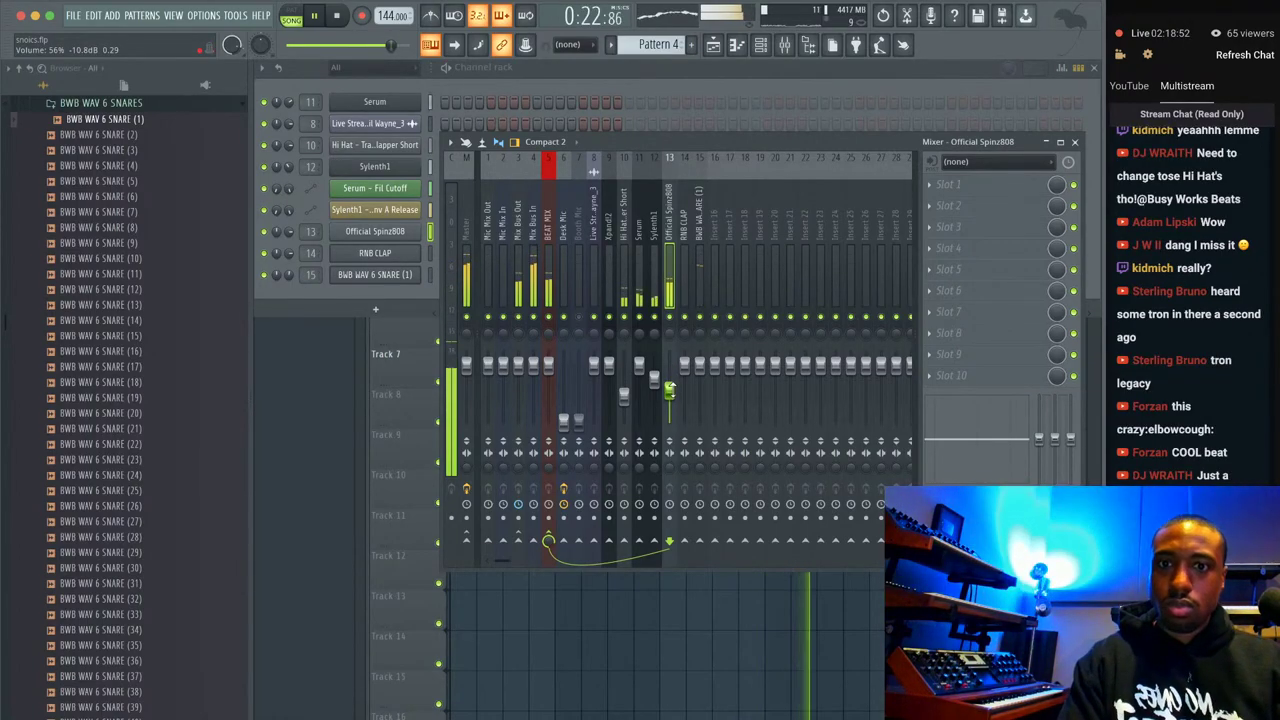
click(547, 228)
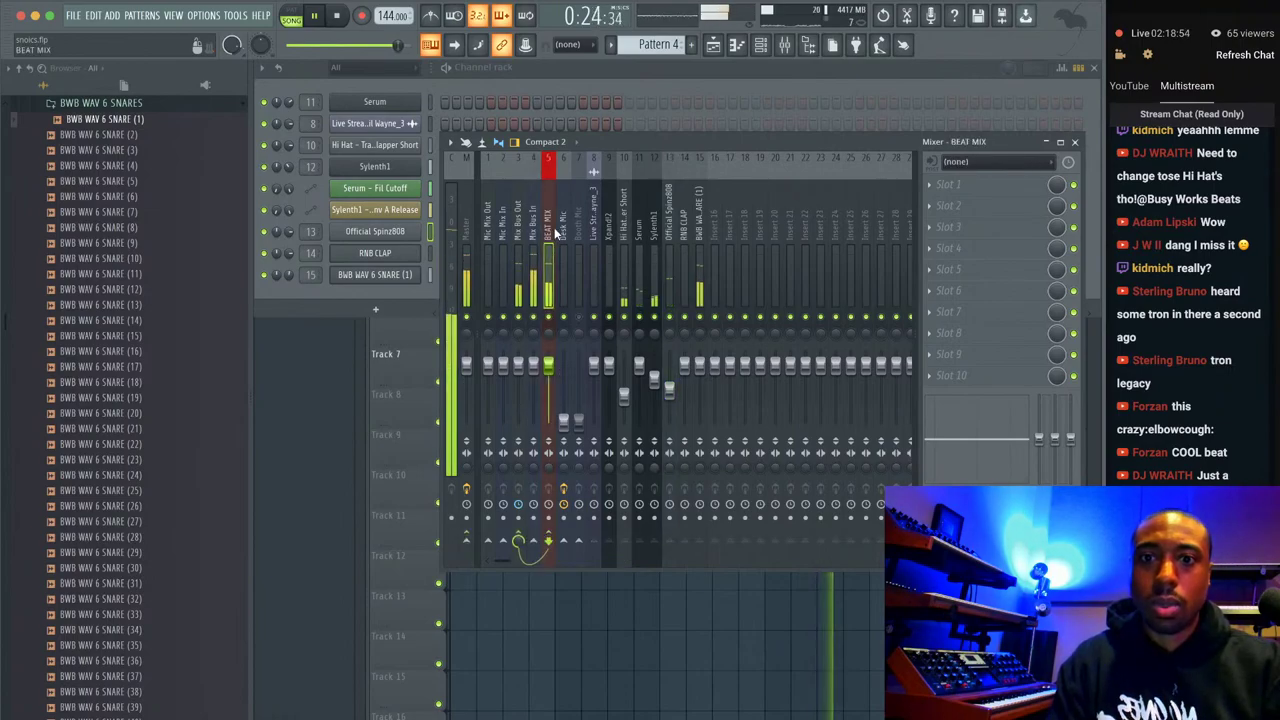
right_click(487, 541)
click(487, 567)
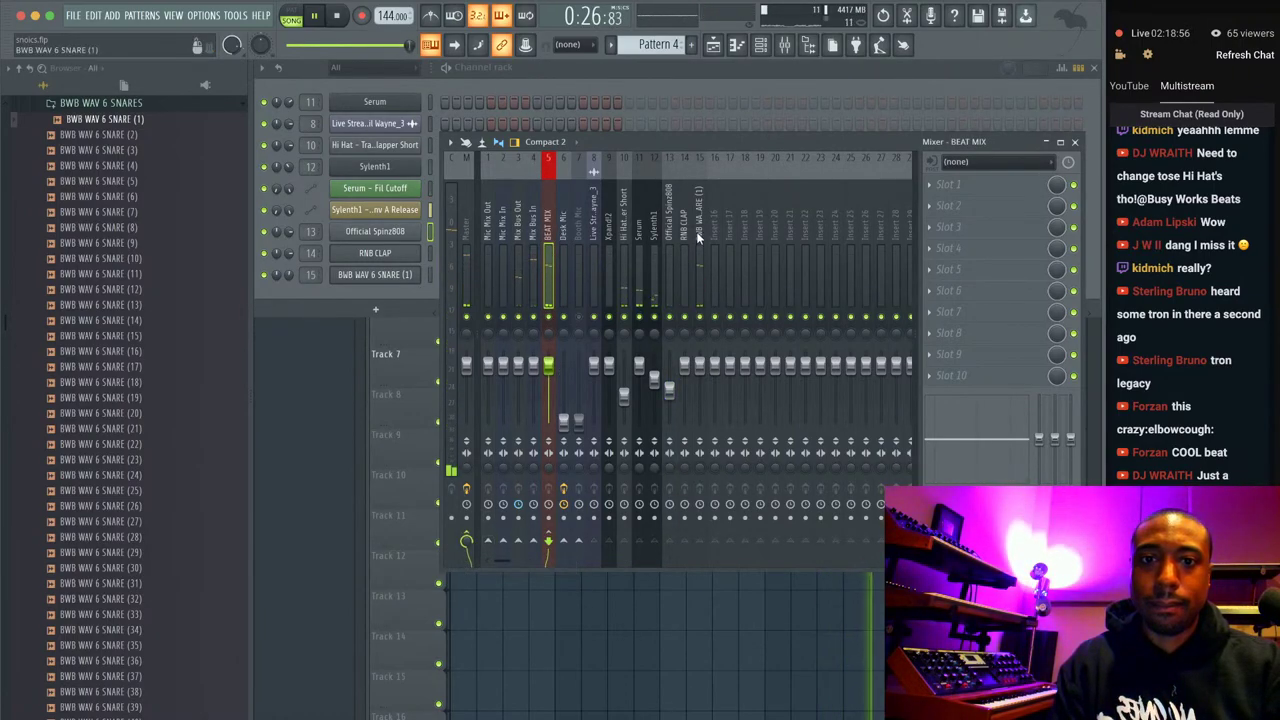
click(670, 232)
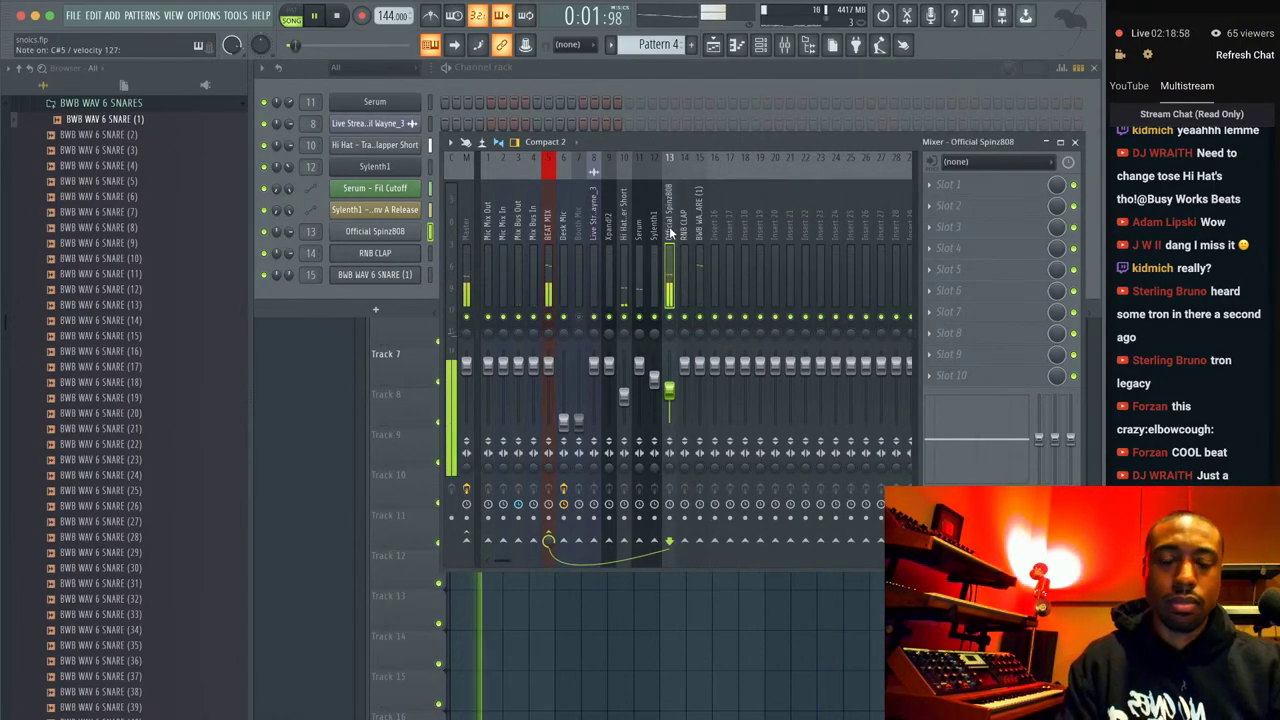
drag(292, 45, 306, 45)
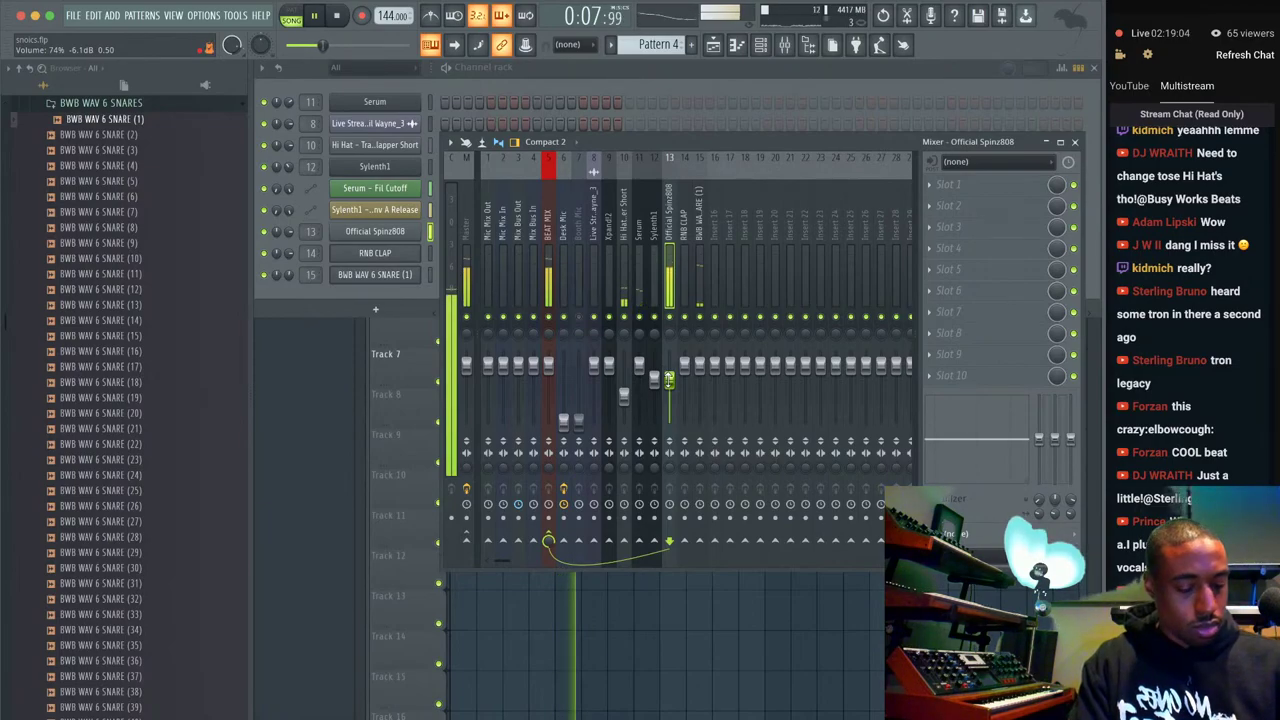
Enable the Official Spinz808 volume envelope with 0% attack and 100% hold.
click(391, 231)
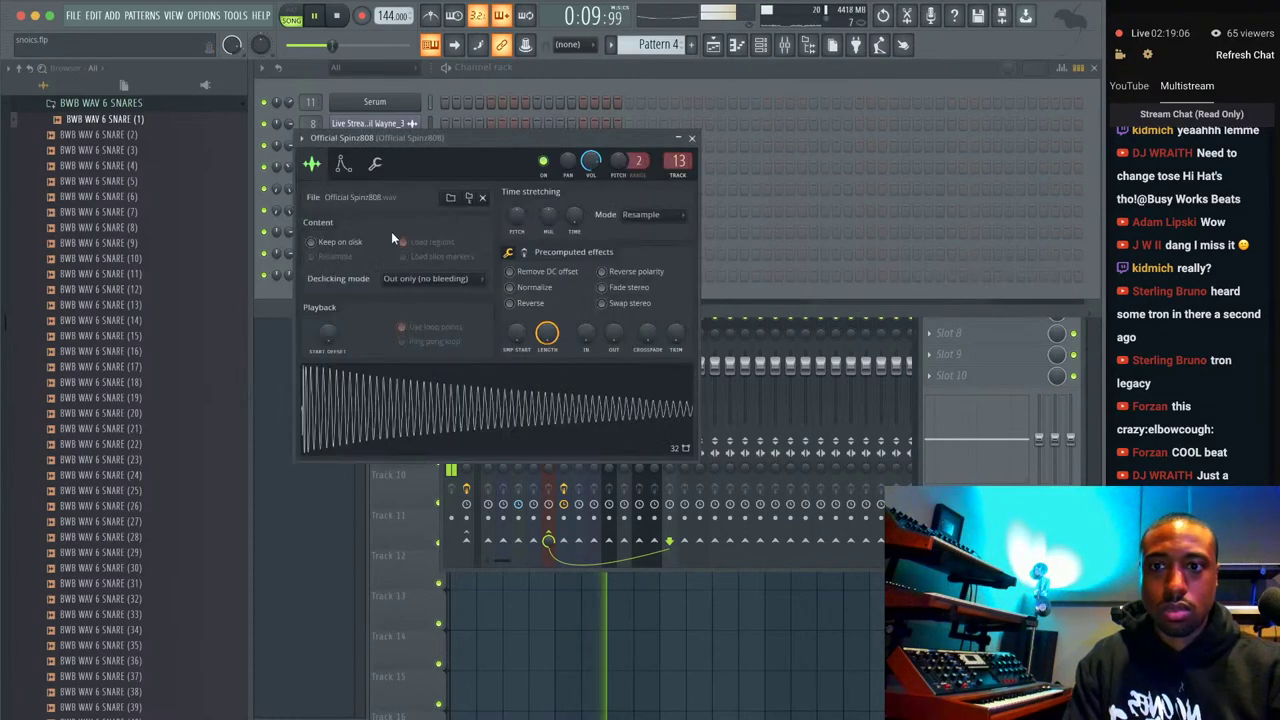
click(691, 139)
right_click(400, 235)
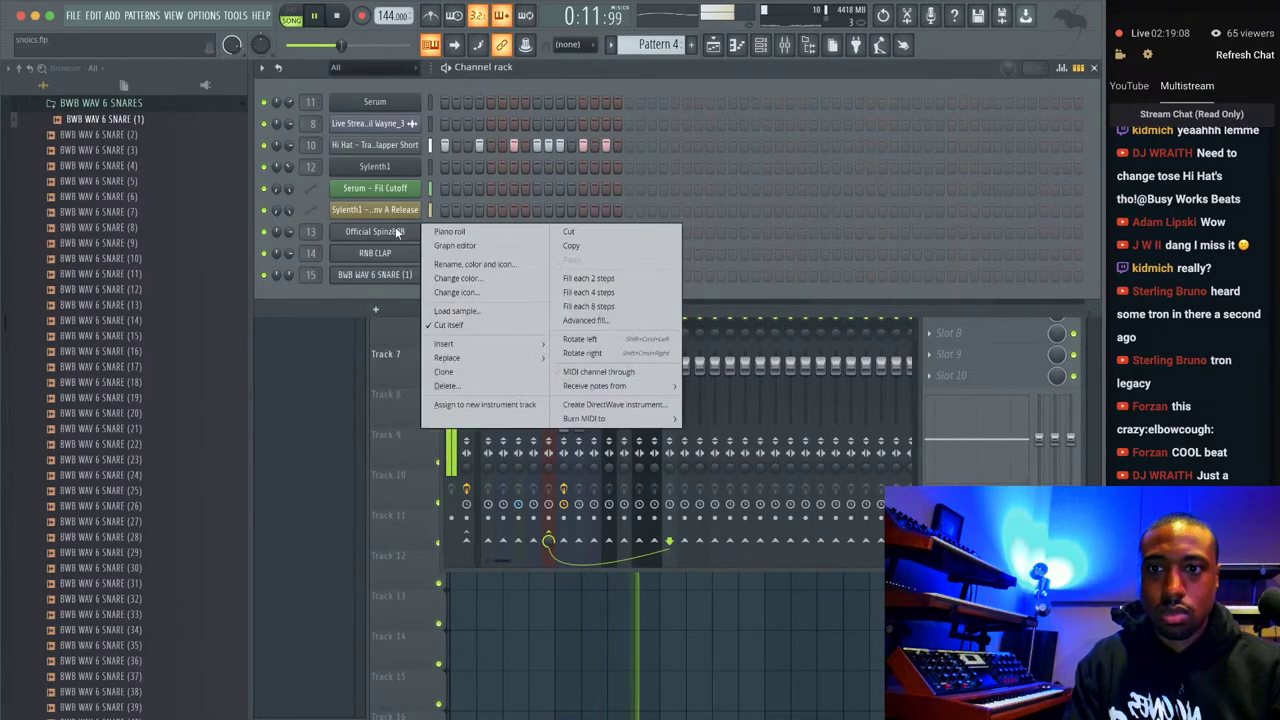
click(400, 231)
click(345, 167)
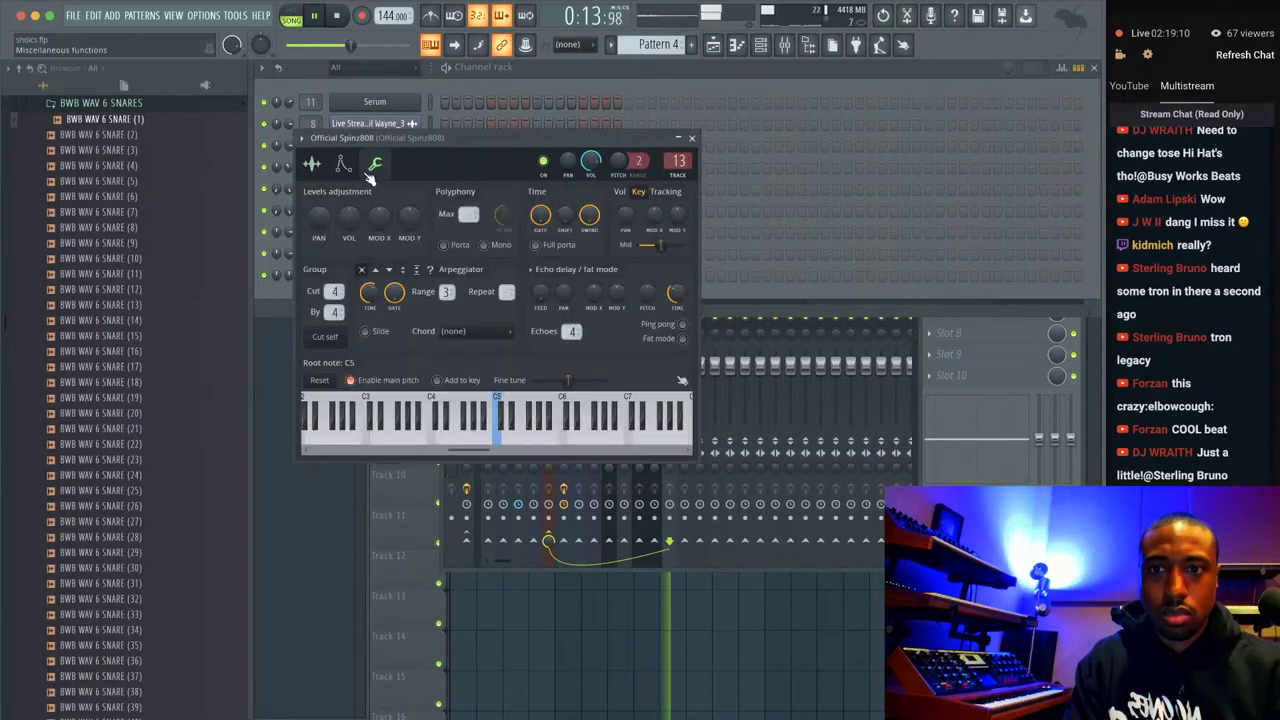
scroll(342, 300, down, 3)
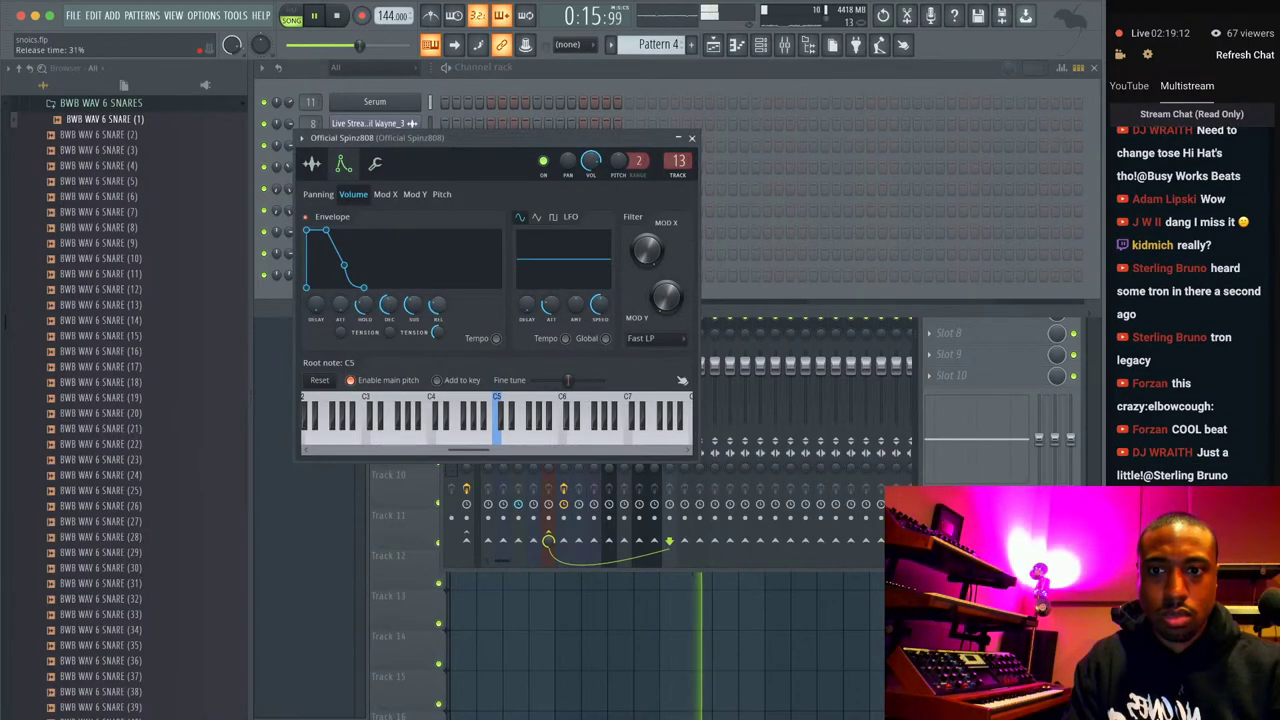
scroll(365, 308, up, 5)
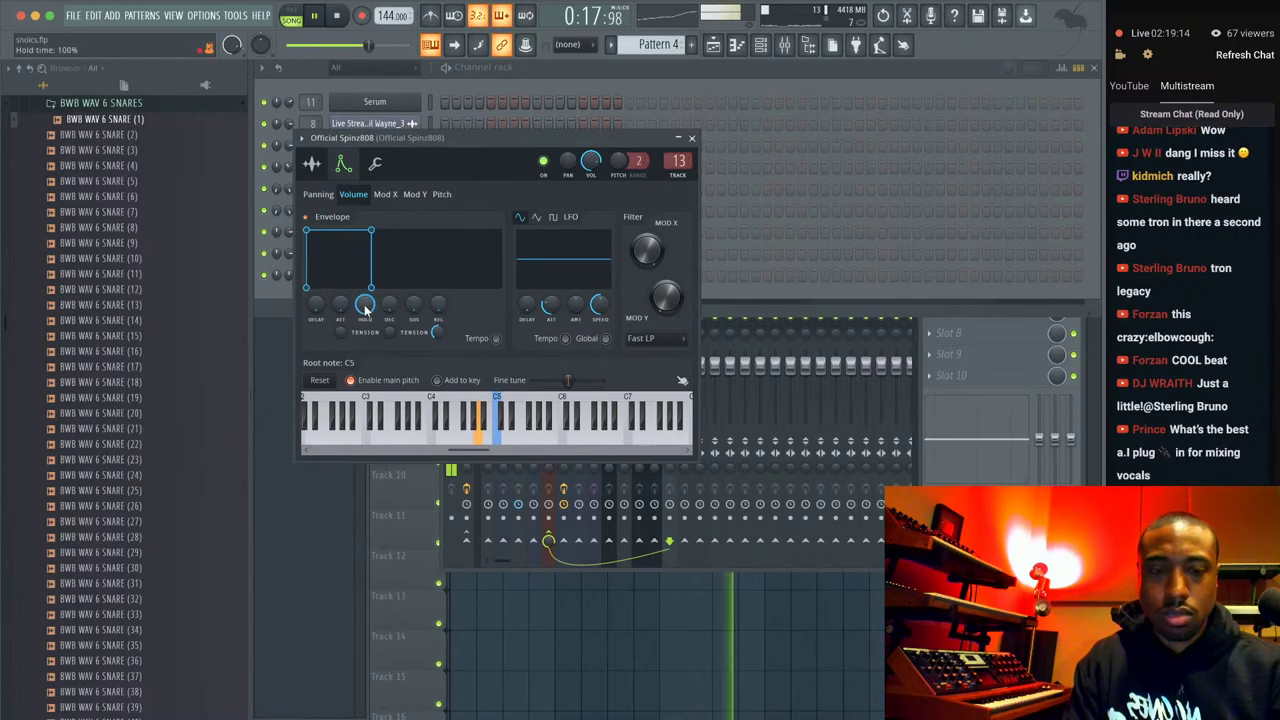
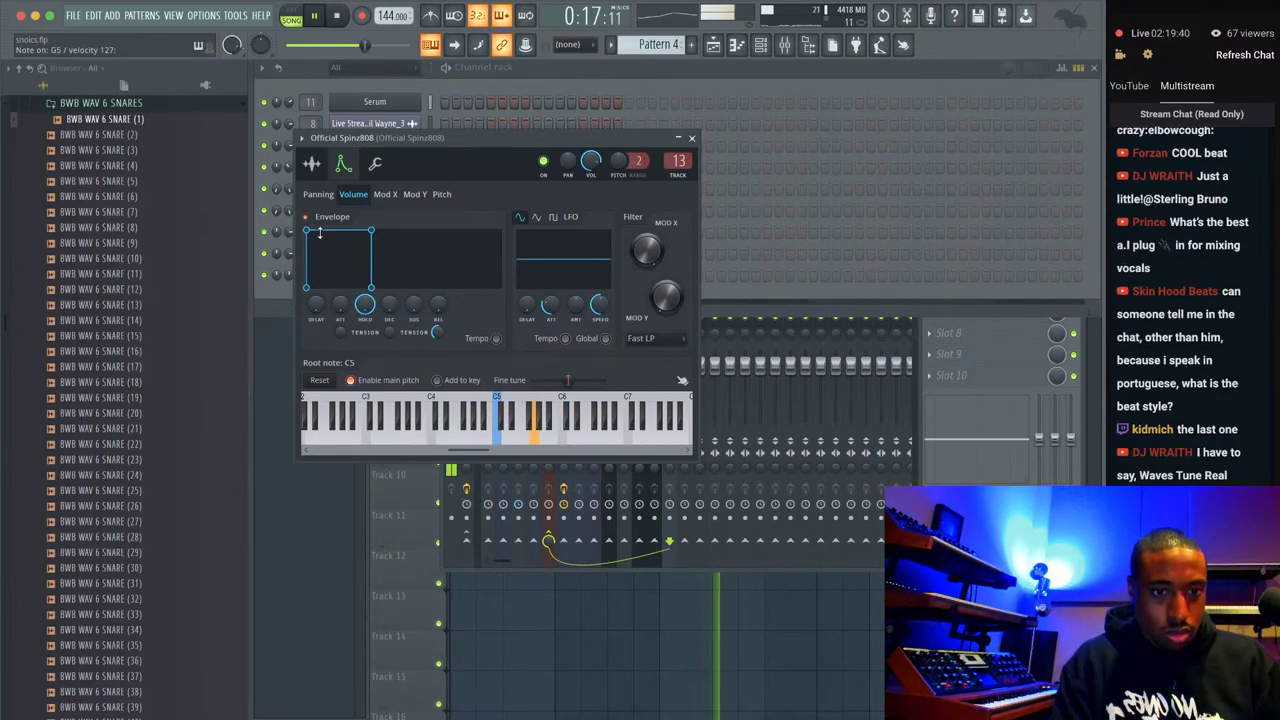
Close the Spinz808 plugin, scroll to Pattern 10 and check the Official Spinz808 channel settings.
click(692, 137)
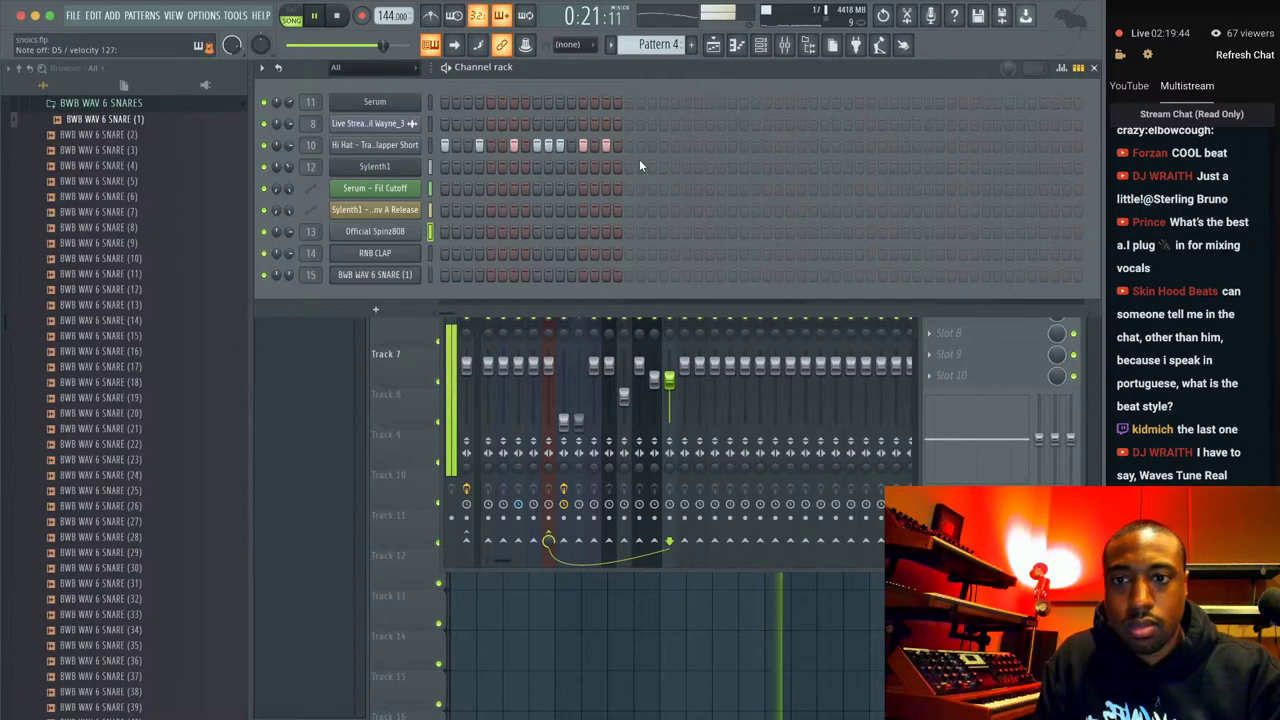
scroll(668, 44, down, 1)
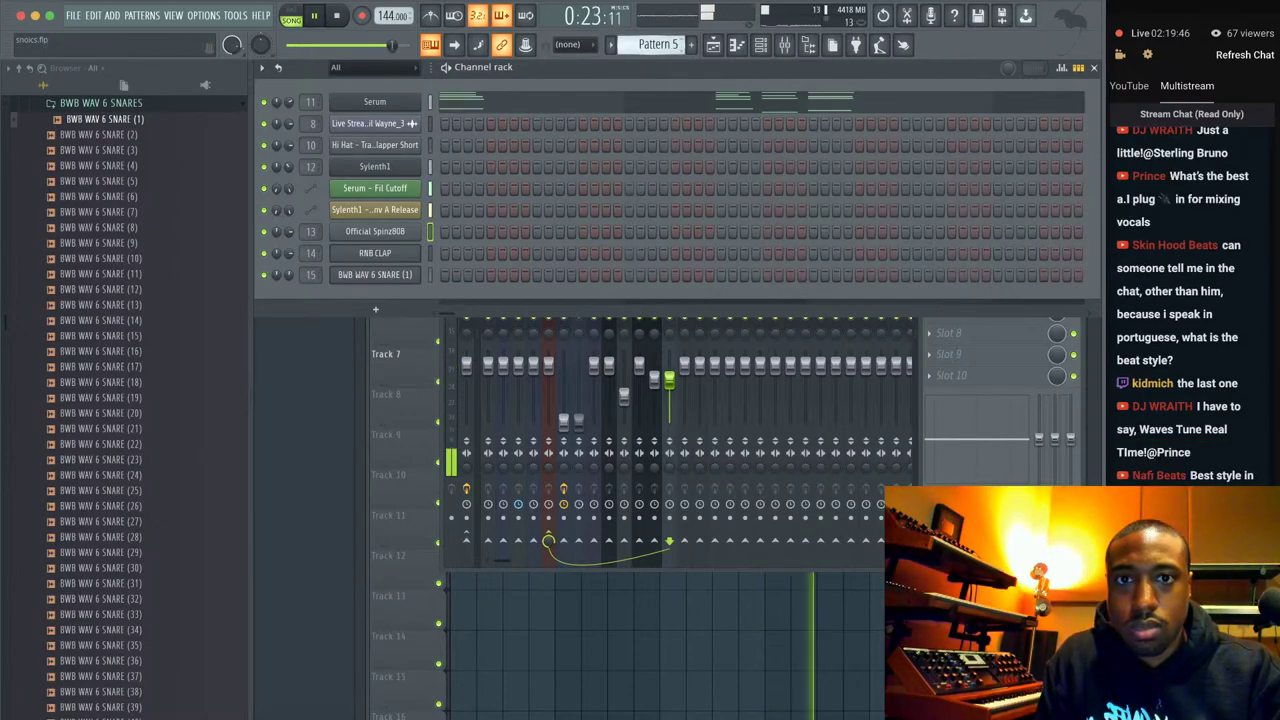
scroll(668, 44, down, 3)
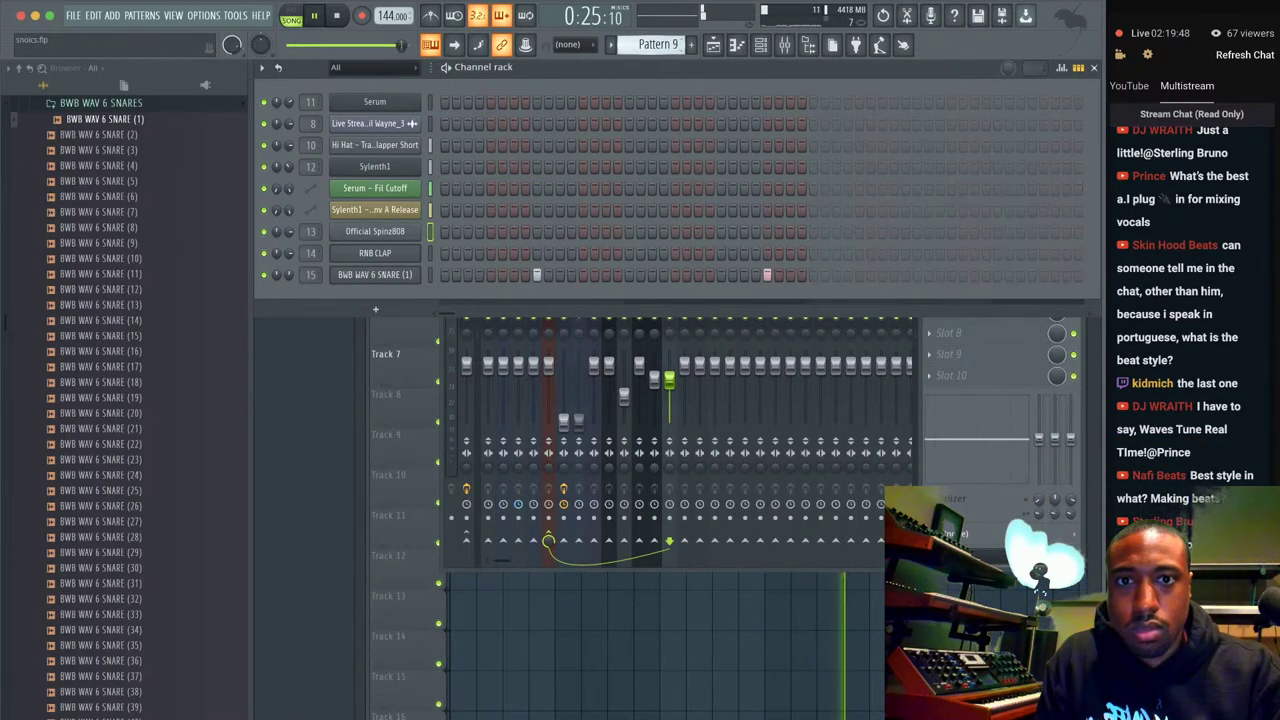
click(375, 231)
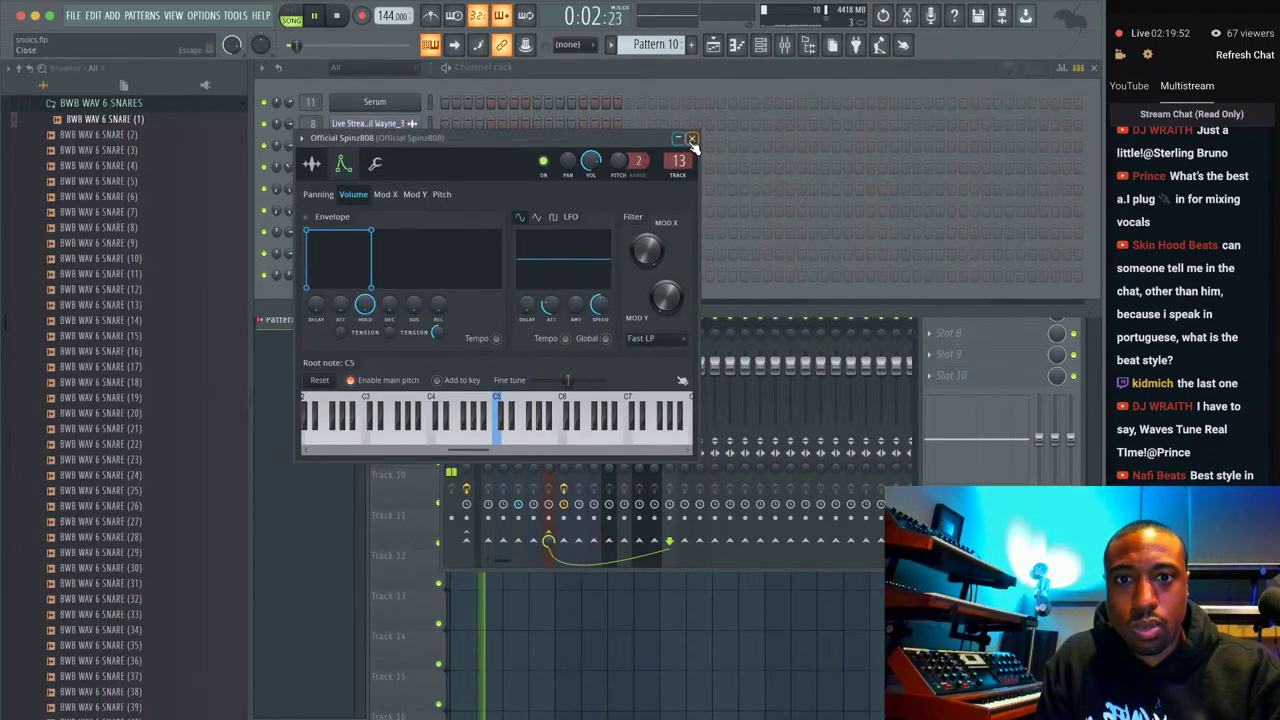
key(Escape)
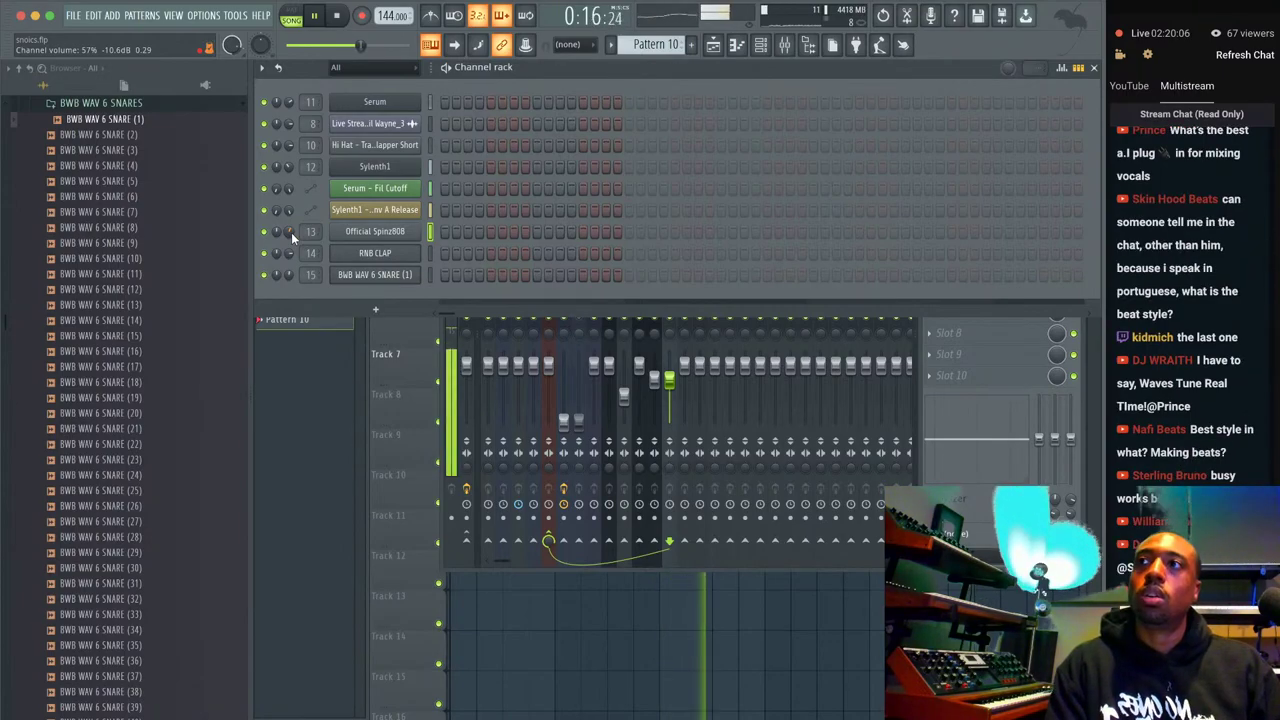
Arm recording and capture a live 808 take into Pattern 10 with the count-in.
click(346, 17)
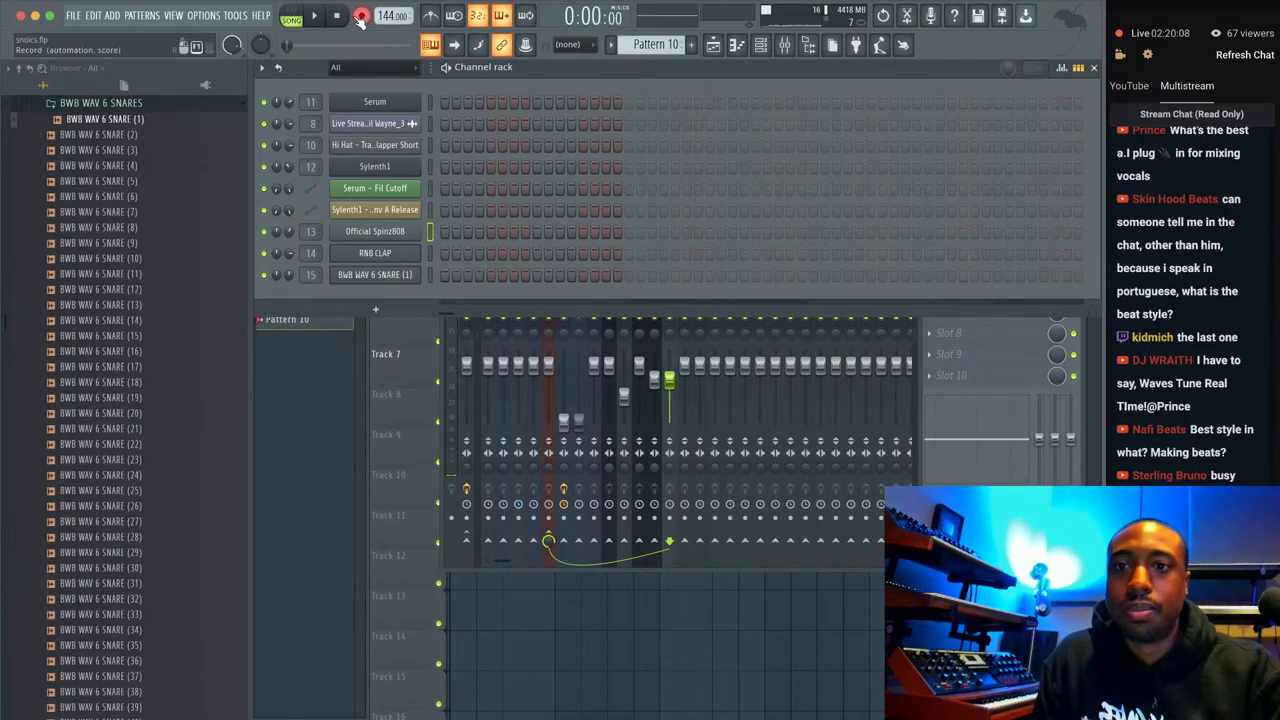
click(361, 16)
click(668, 462)
key(space)
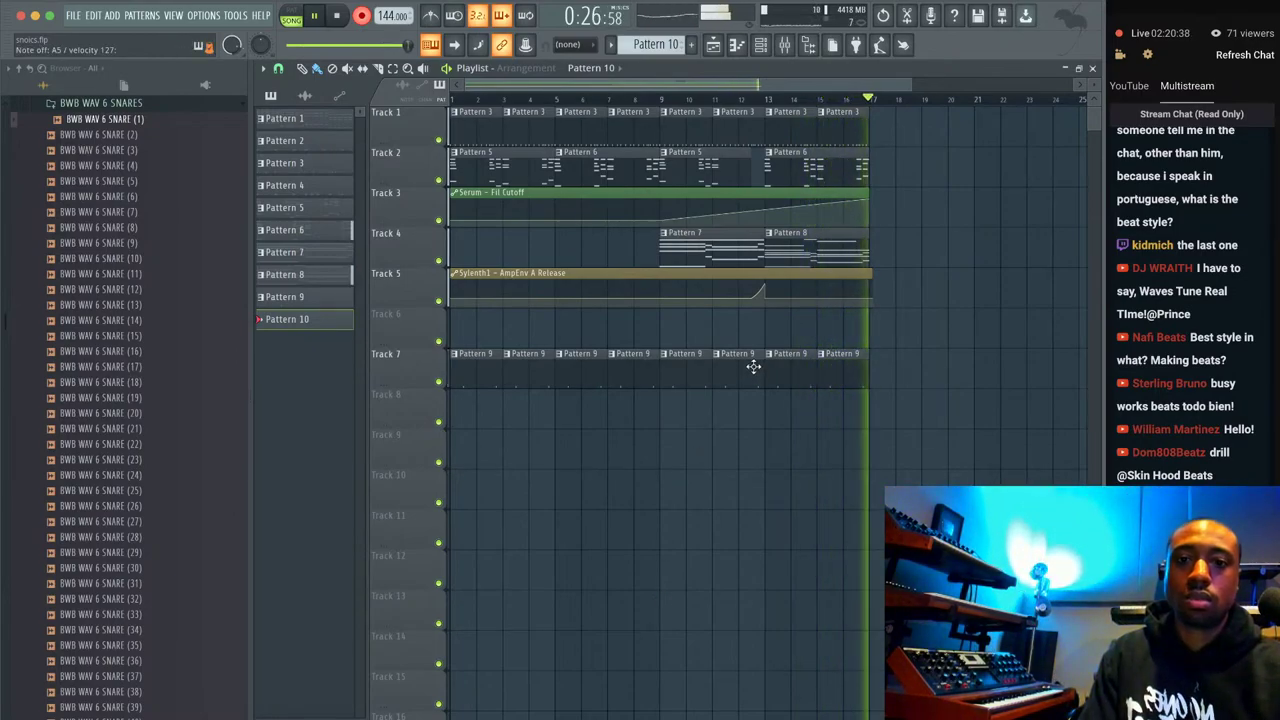
key(space)
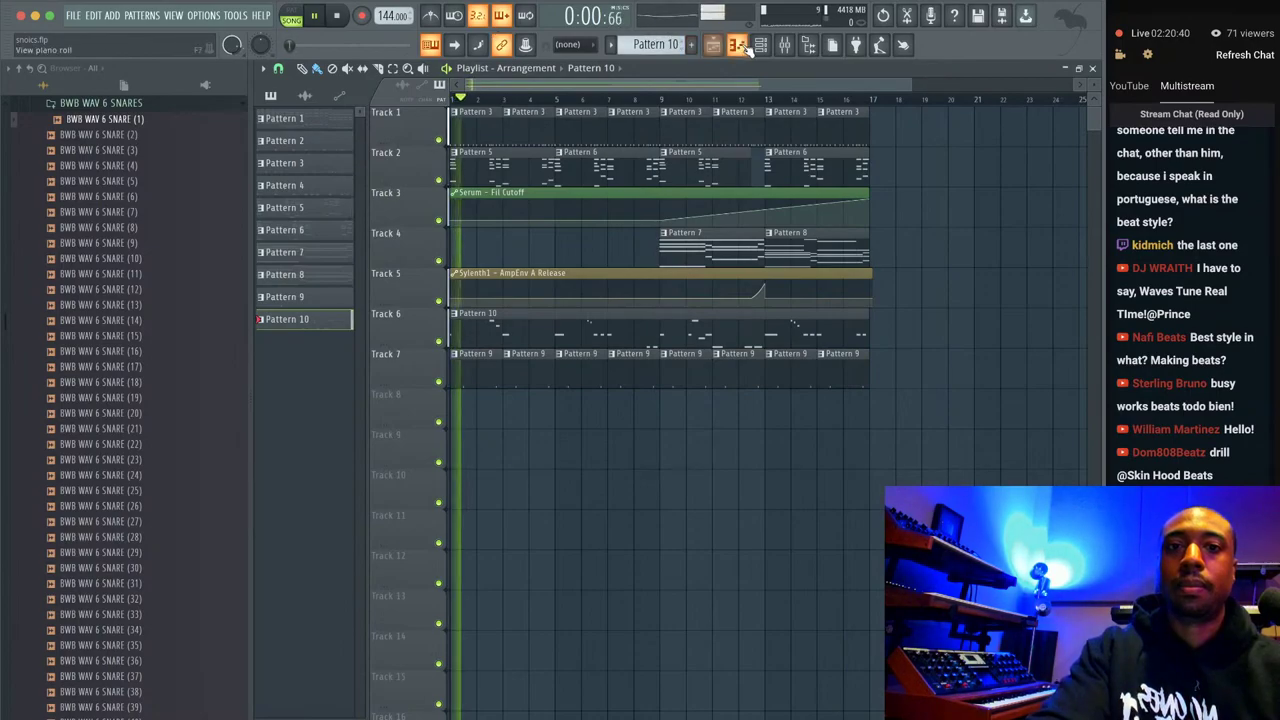
Open the Spinz808 notes in the piano roll, quantize them and confirm the F6 note's properties.
click(752, 44)
click(537, 232)
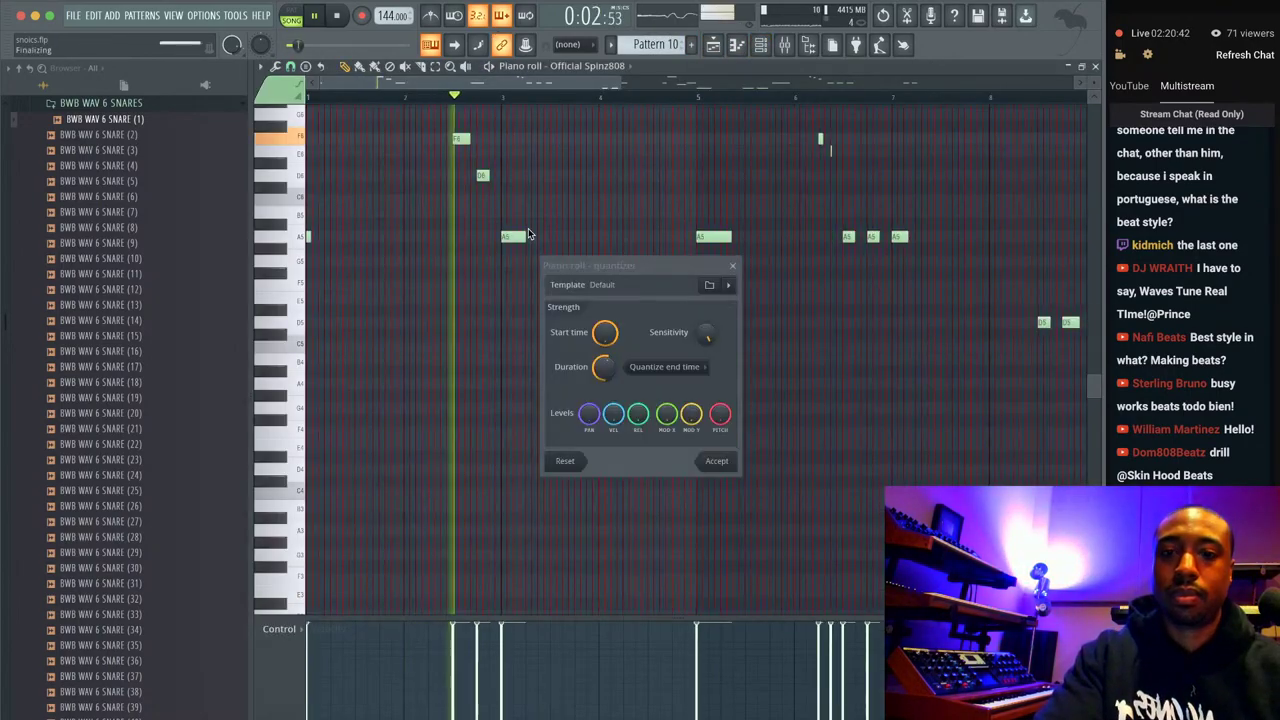
key(space)
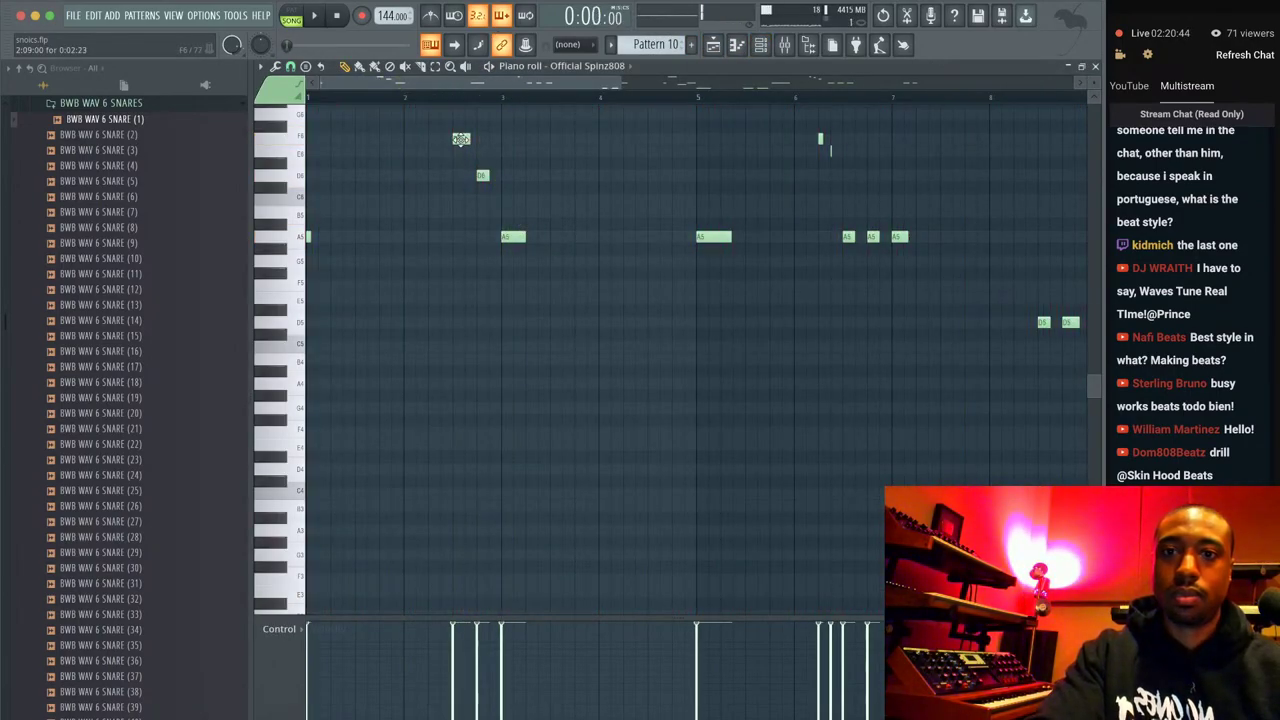
double_click(461, 139)
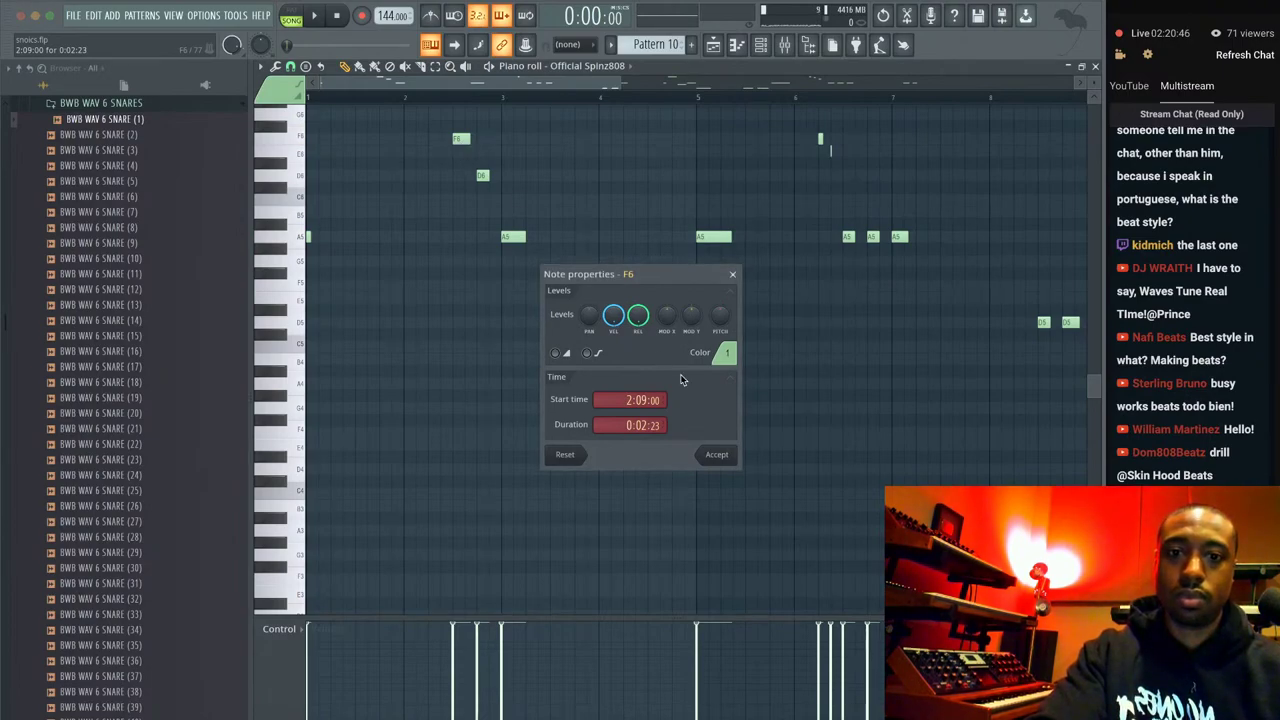
click(716, 455)
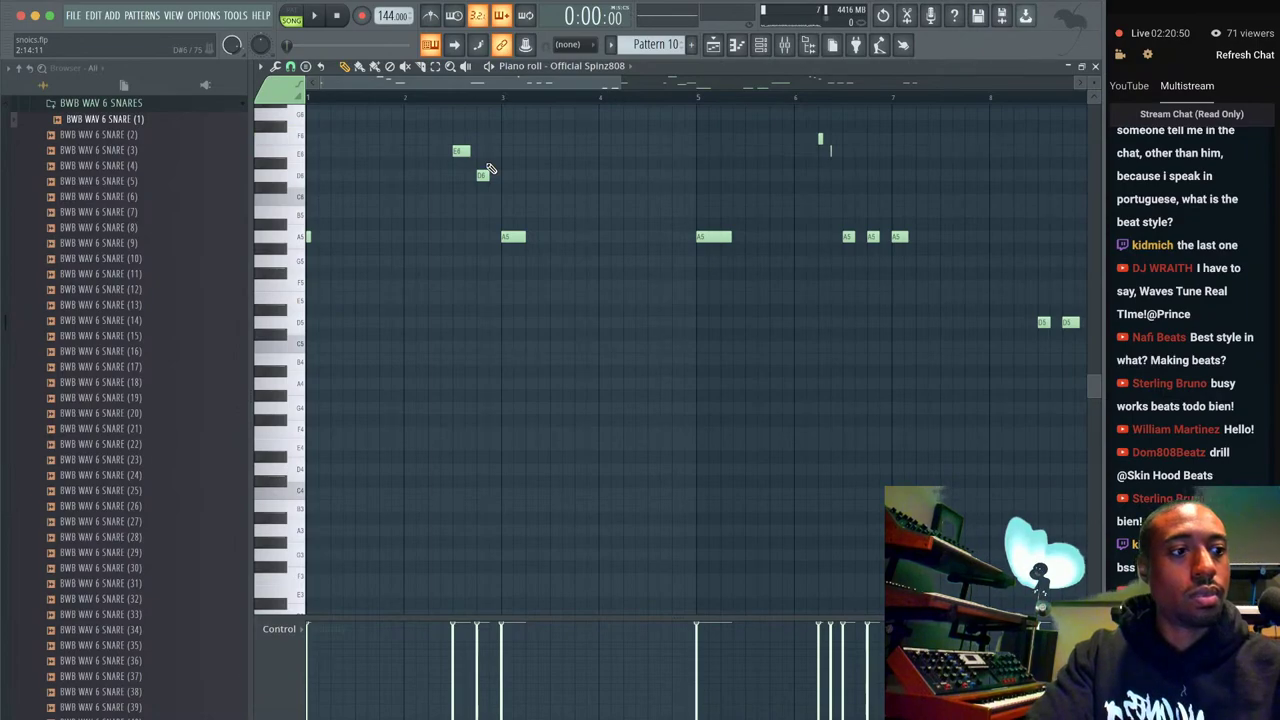
Play back the quantized 808 pattern while reviewing it in the piano roll.
key(space)
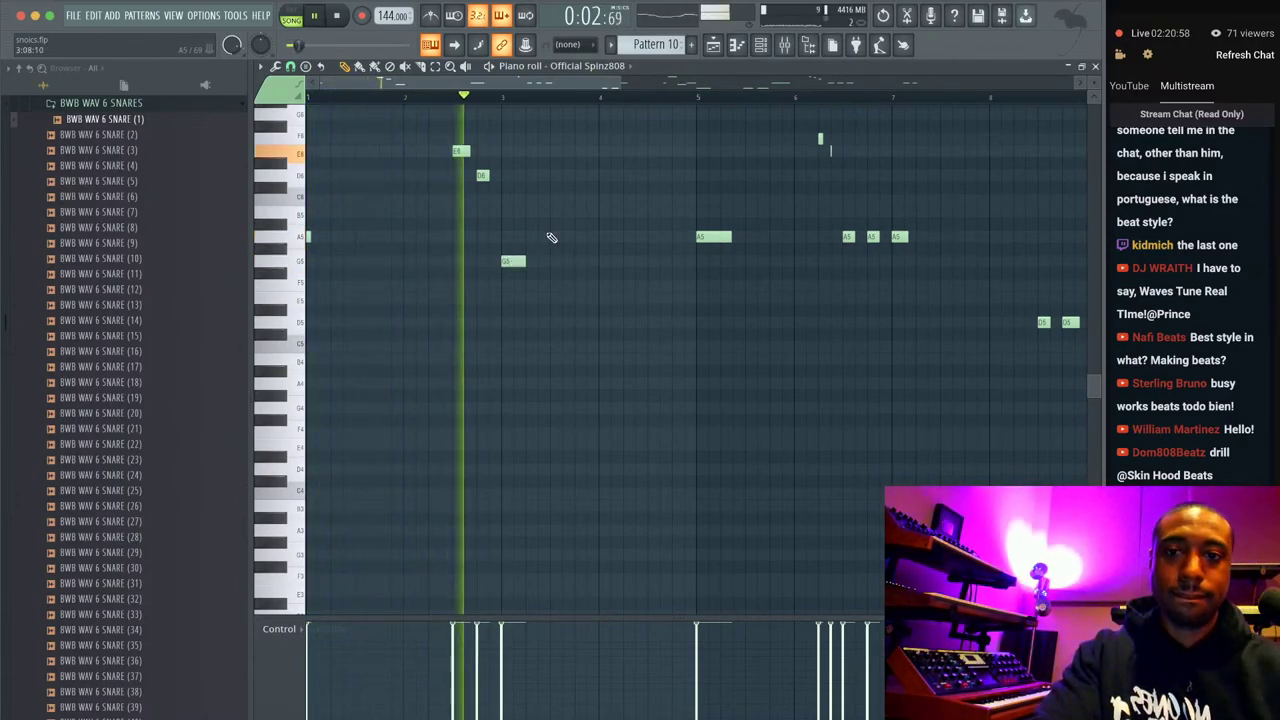
scroll(617, 222, up, 3)
scroll(619, 223, right, 3)
scroll(619, 223, up, 1)
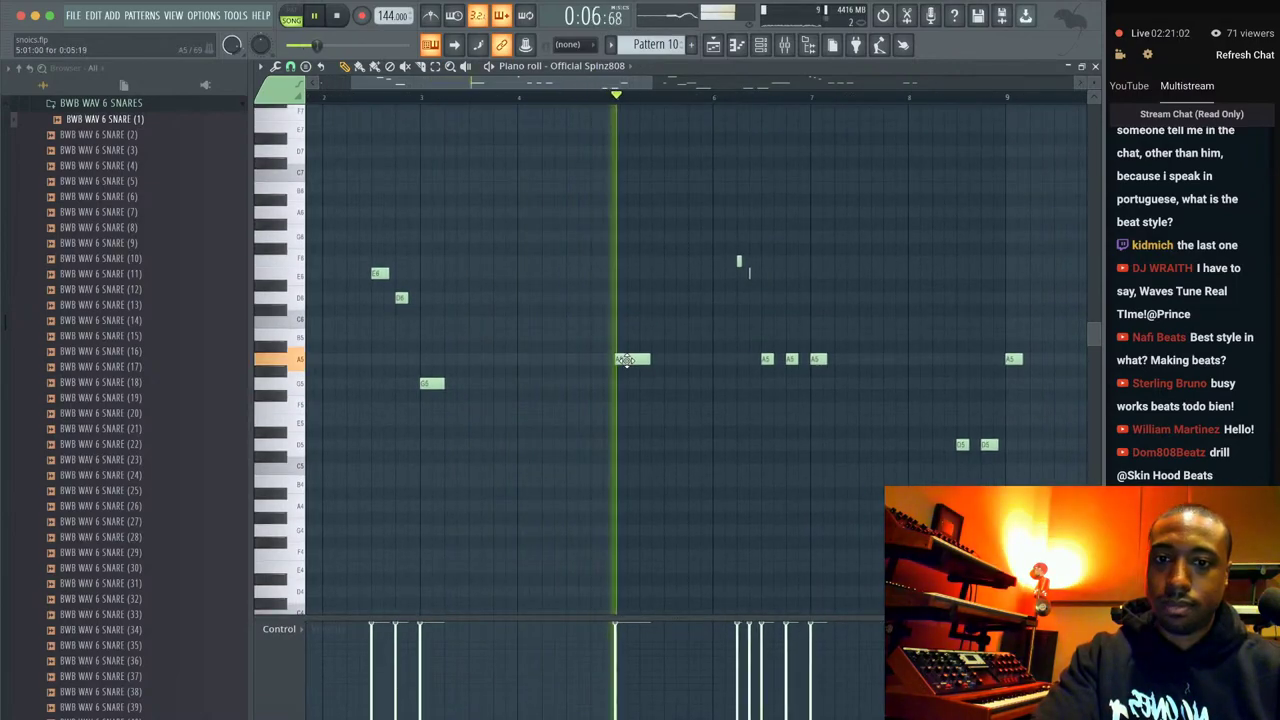
scroll(649, 370, right, 5)
scroll(688, 338, down, 1)
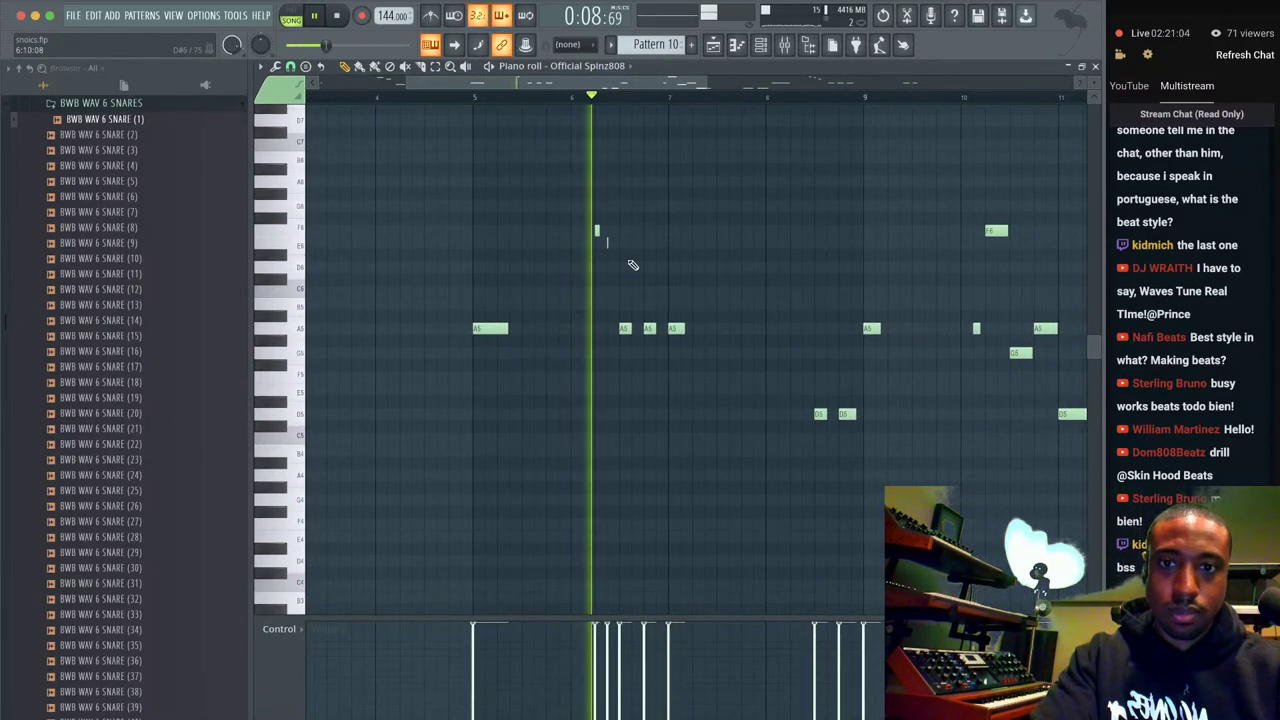
scroll(631, 263, up, 2)
key(space)
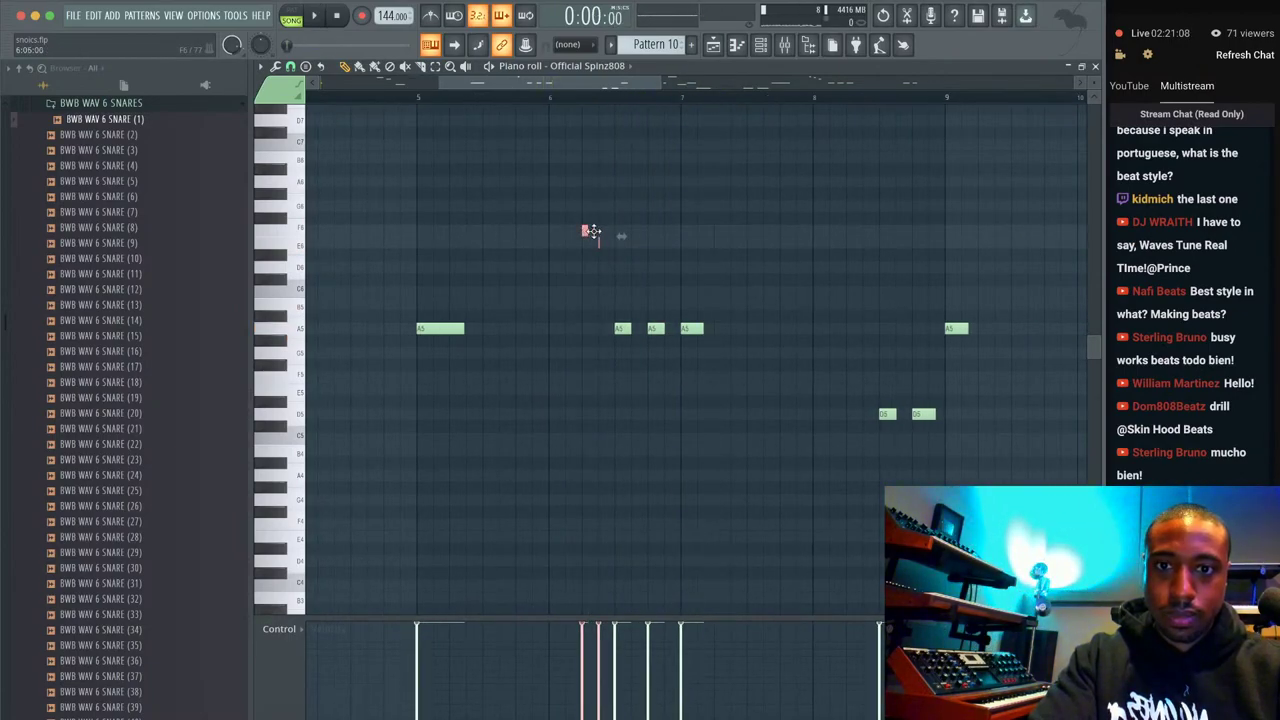
Raise the small note and make the F8 and E8 notes slide notes.
drag(585, 283, 585, 224)
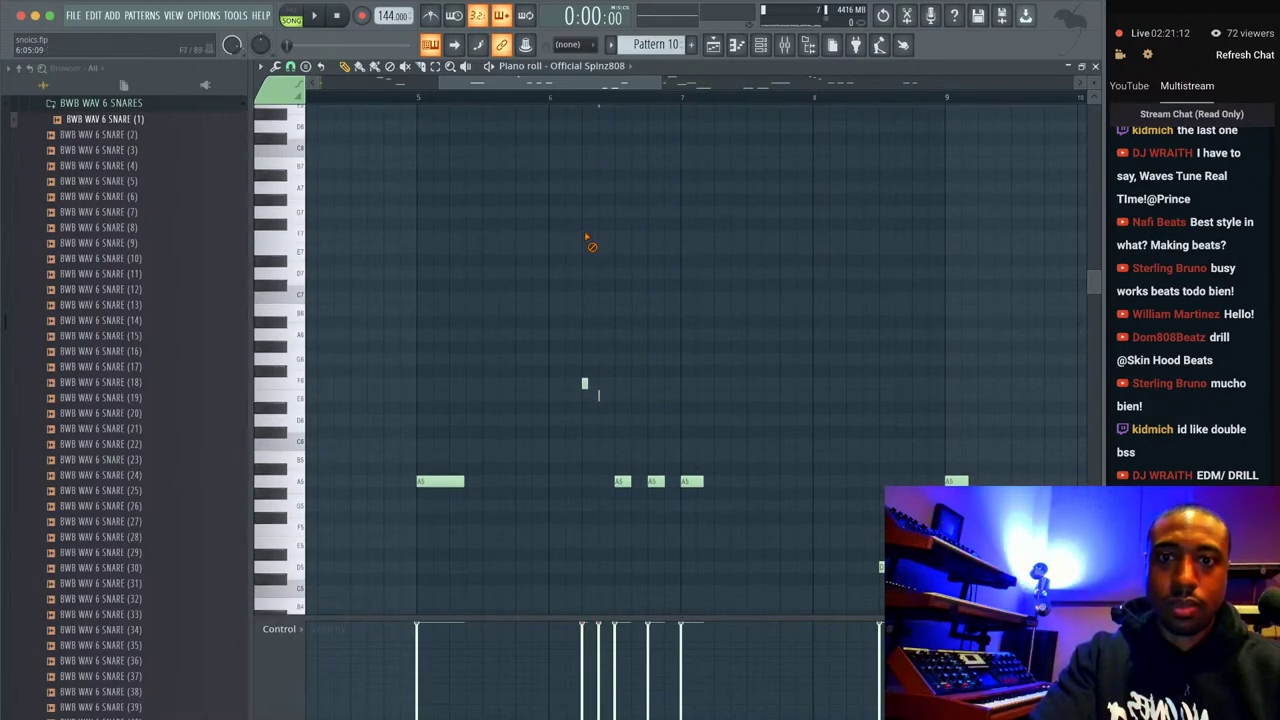
scroll(586, 240, up, 3)
double_click(585, 213)
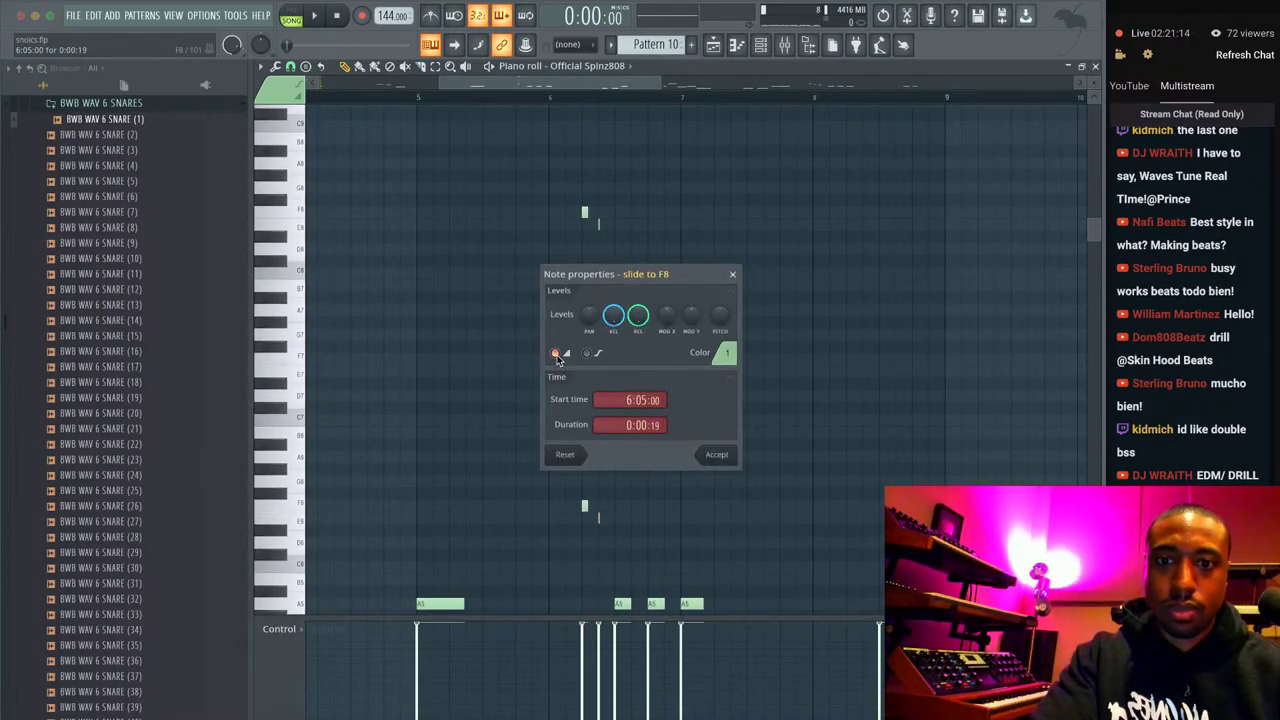
click(716, 455)
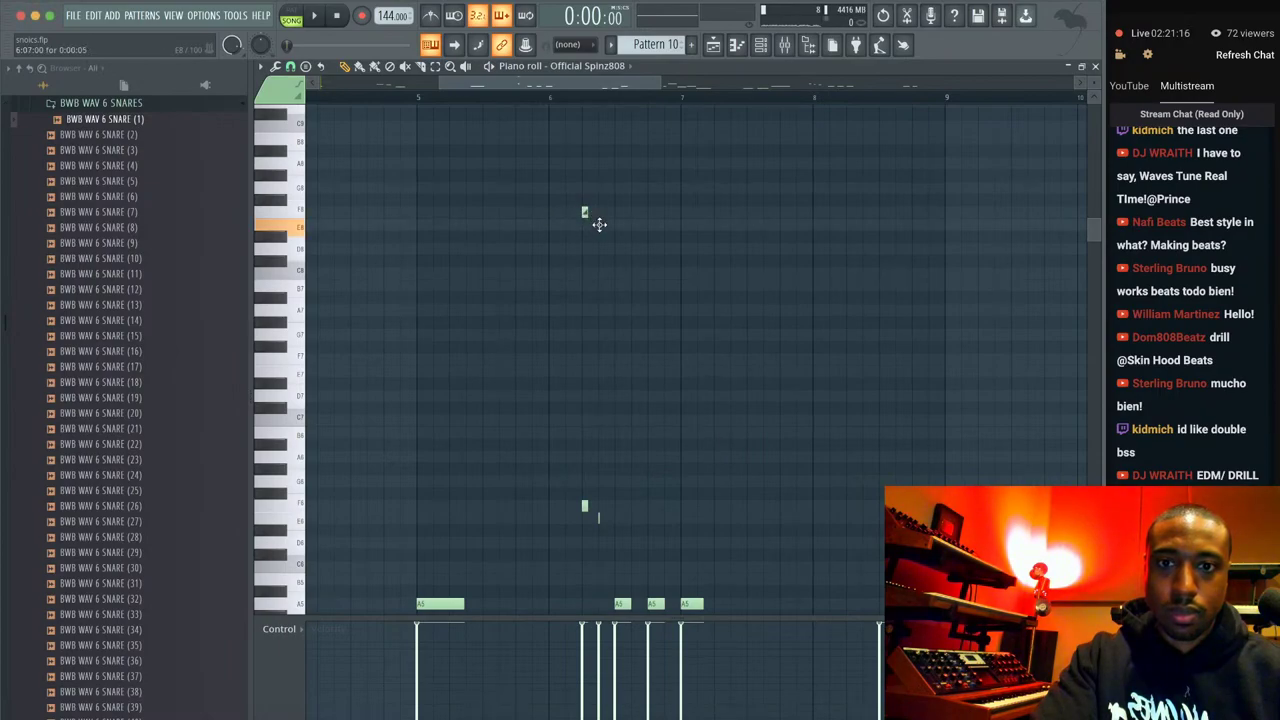
double_click(599, 225)
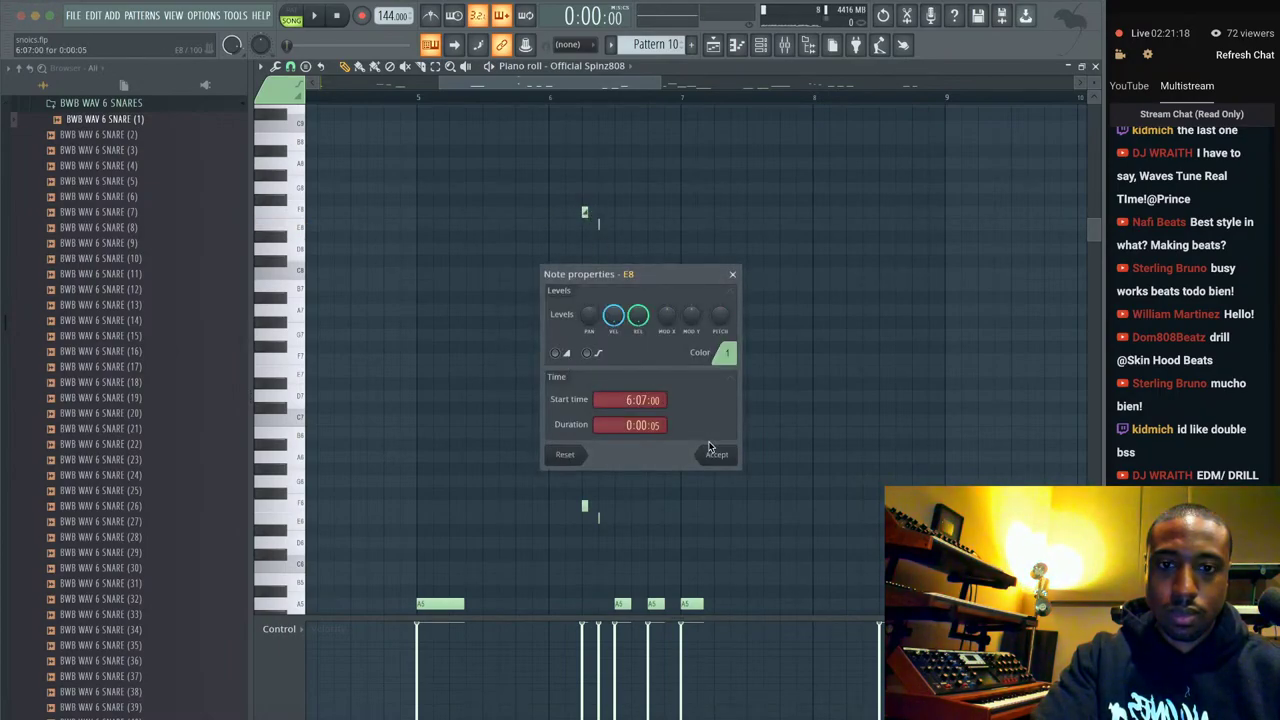
click(714, 453)
scroll(575, 244, up, 2)
double_click(606, 215)
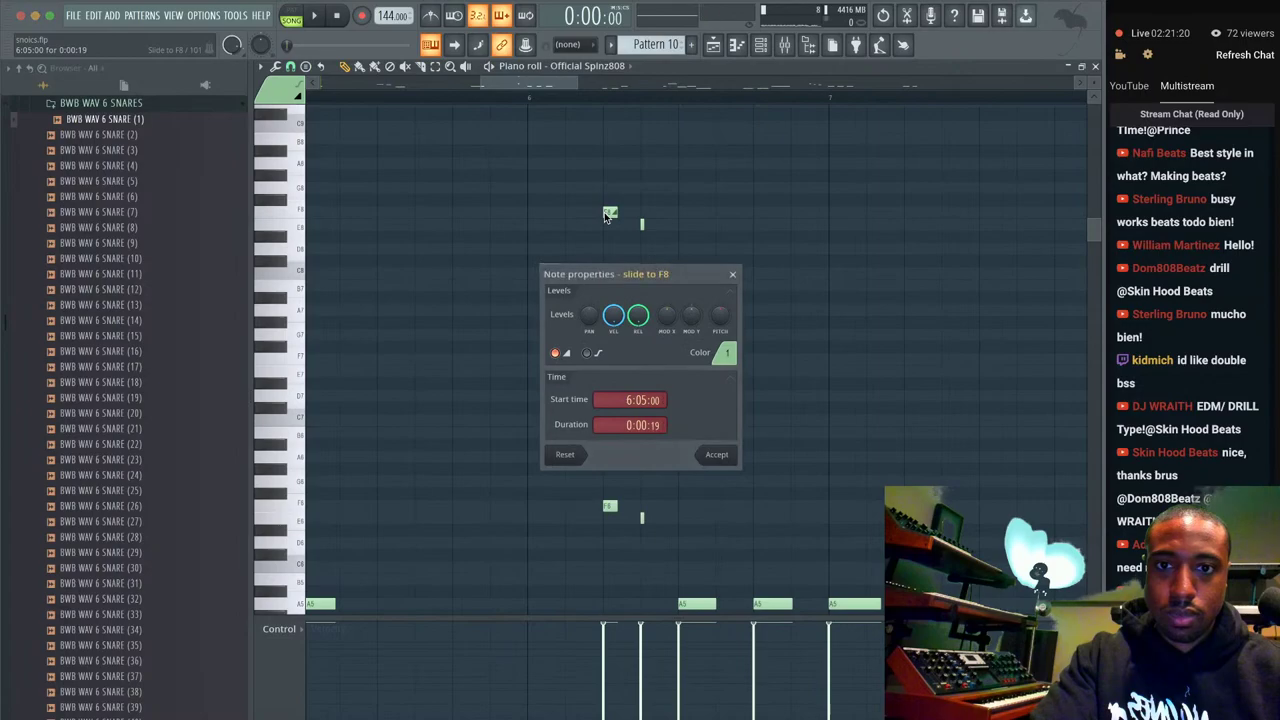
click(717, 456)
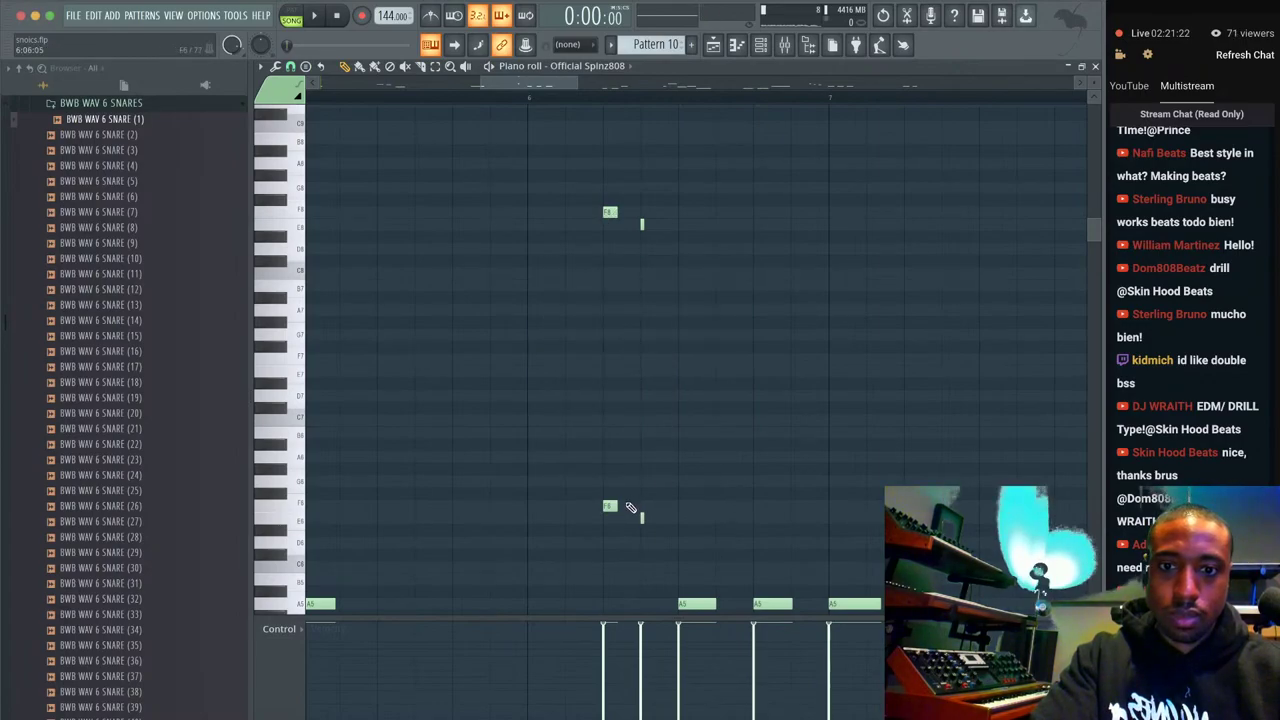
Set the lower F6 and E6 notes as slides and preview the glides.
double_click(610, 506)
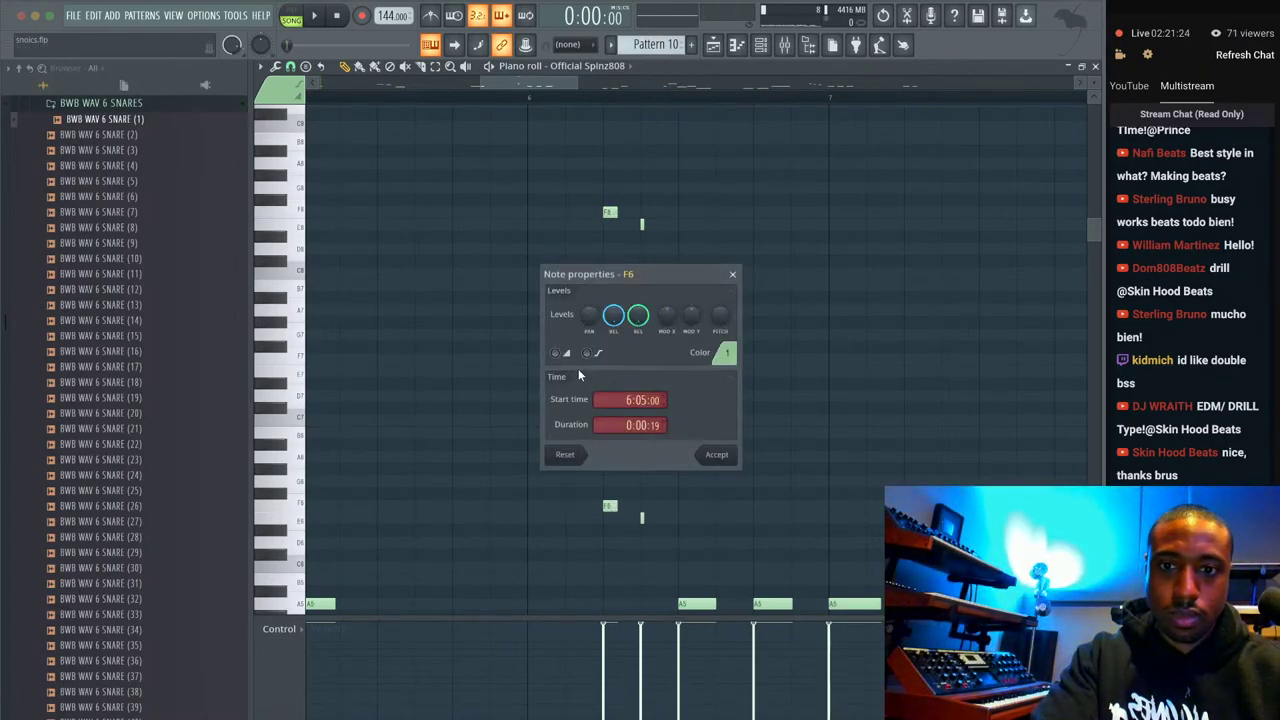
click(712, 455)
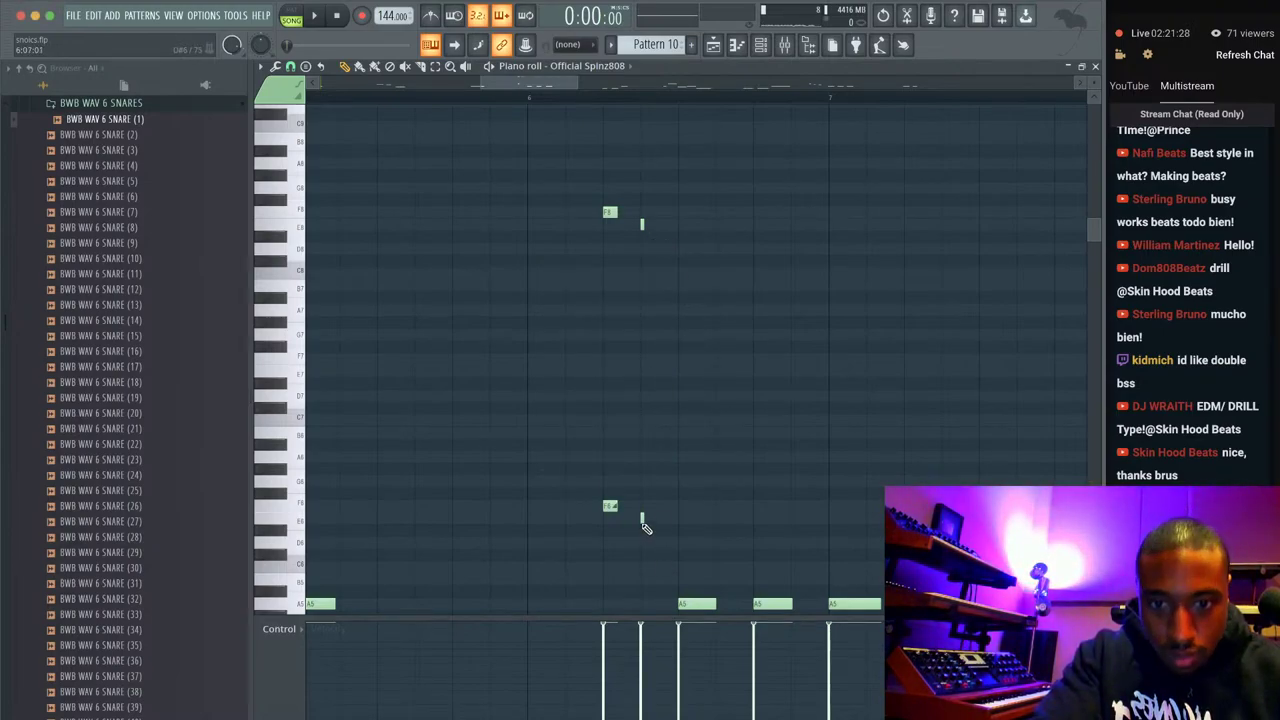
double_click(642, 519)
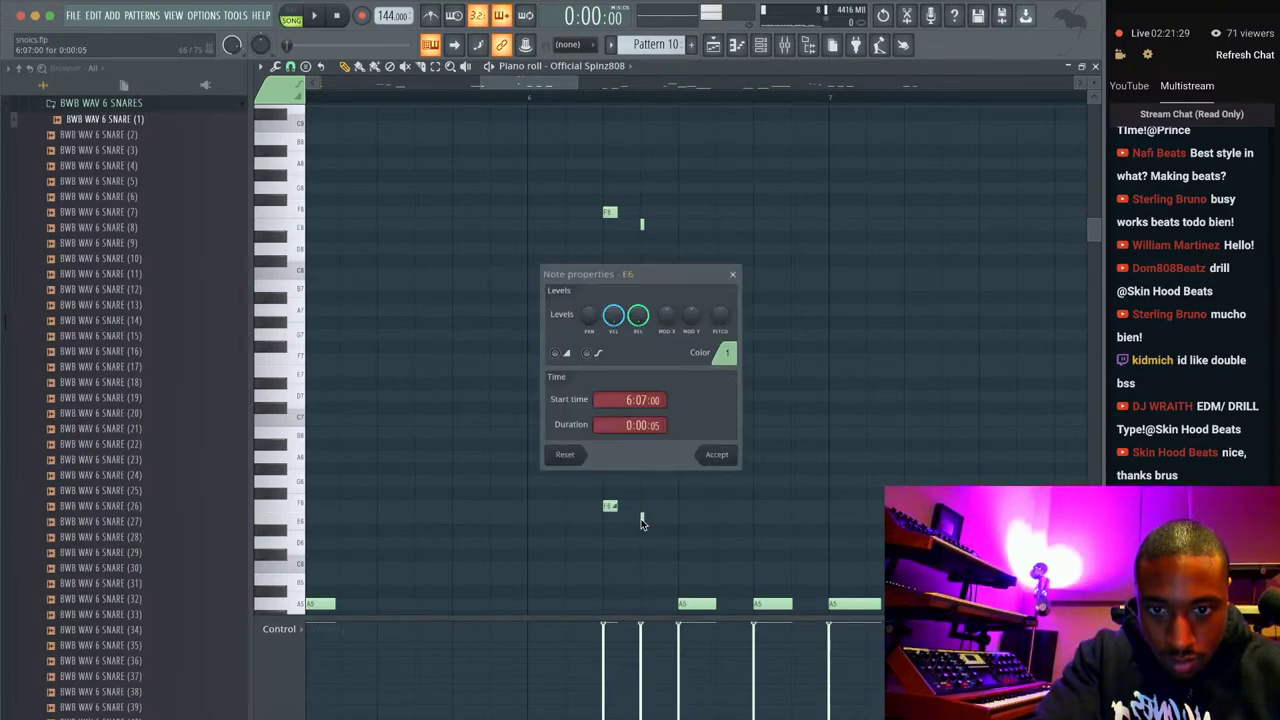
click(733, 459)
key(space)
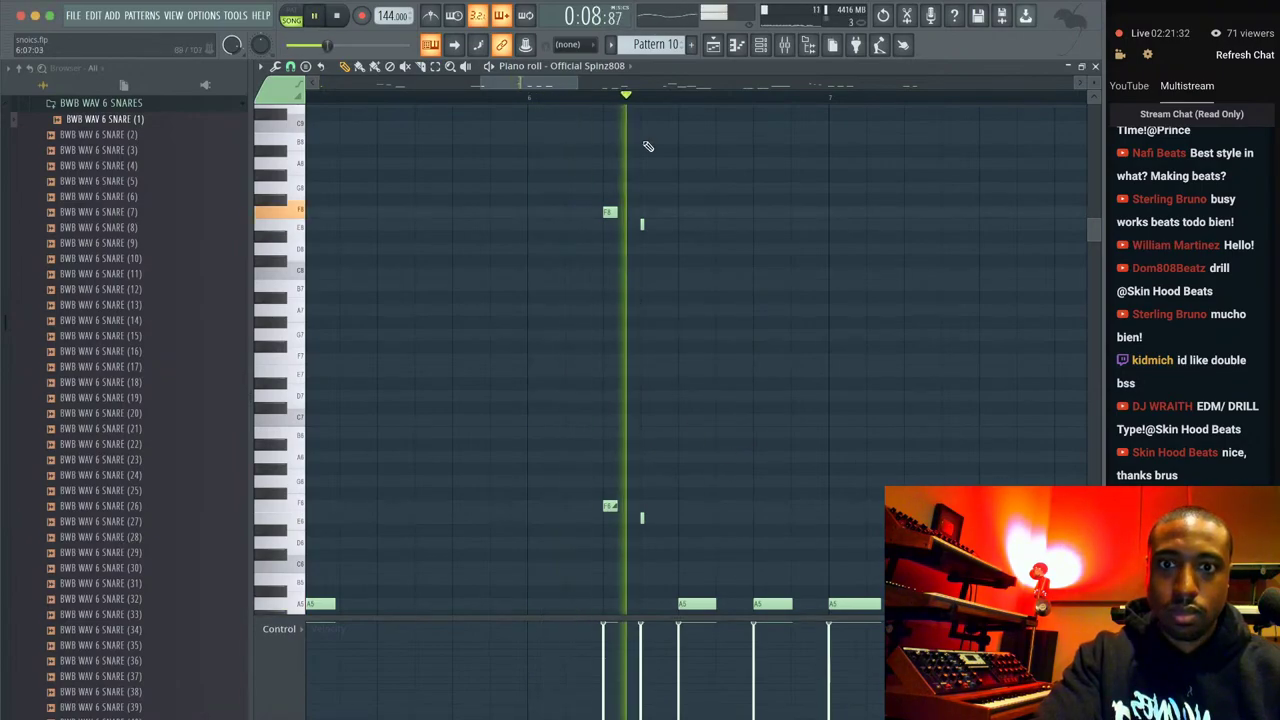
key(space)
drag(694, 328, 588, 195)
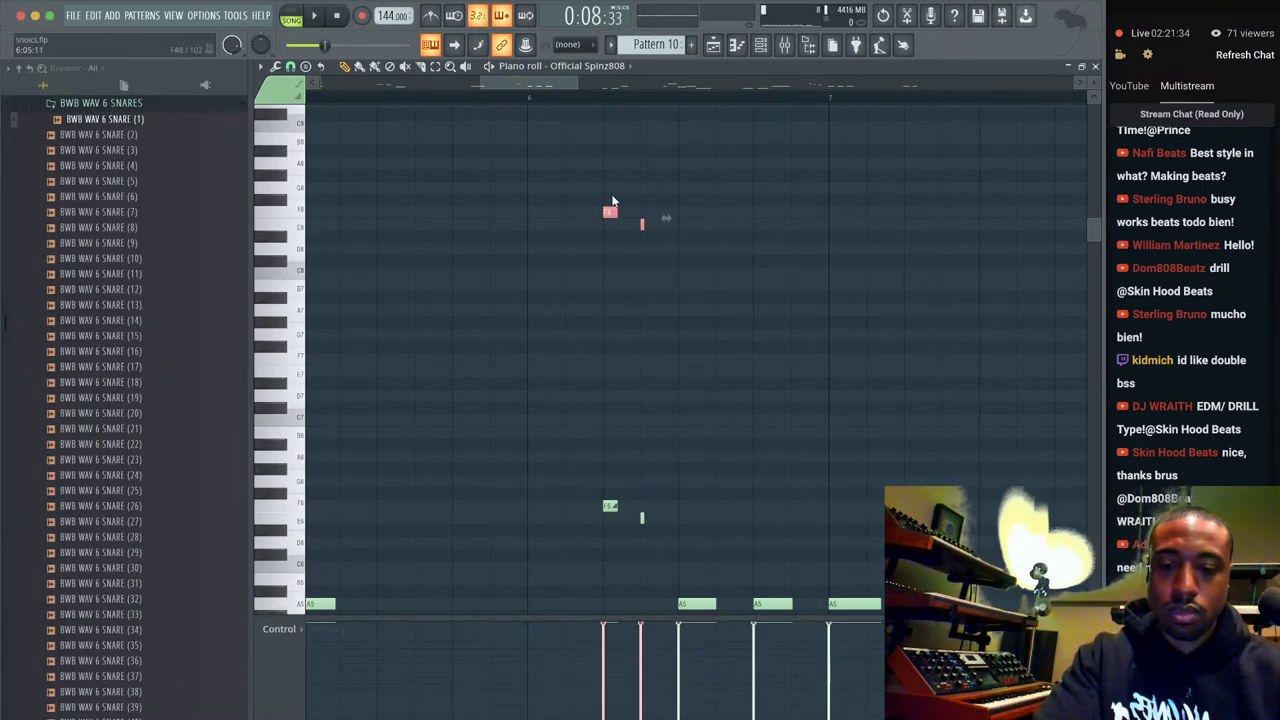
key(space)
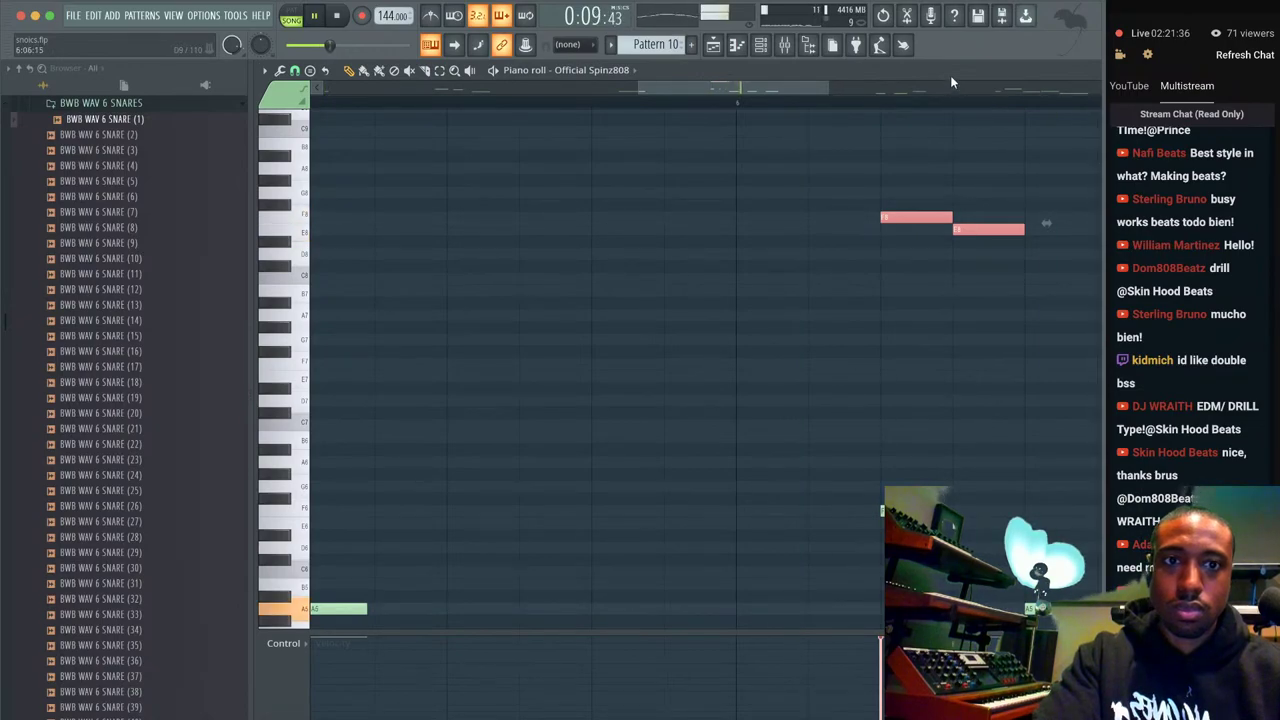
Transpose the four high slide notes an octave down, then back up, auditioning each change.
key(space)
drag(700, 541, 586, 185)
key(ctrl+Down)
key(ctrl+Down)
key(space)
scroll(608, 283, down, 3)
key(ctrl+Up)
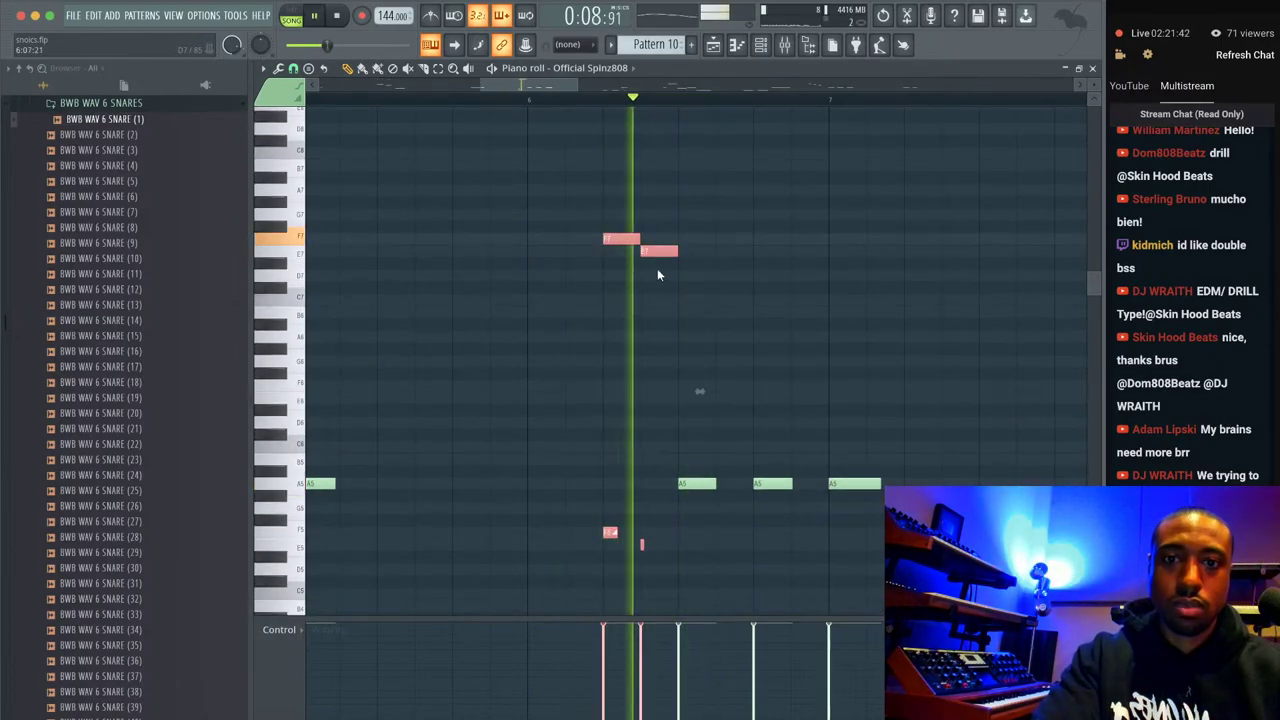
key(space)
key(ctrl+Up)
key(space)
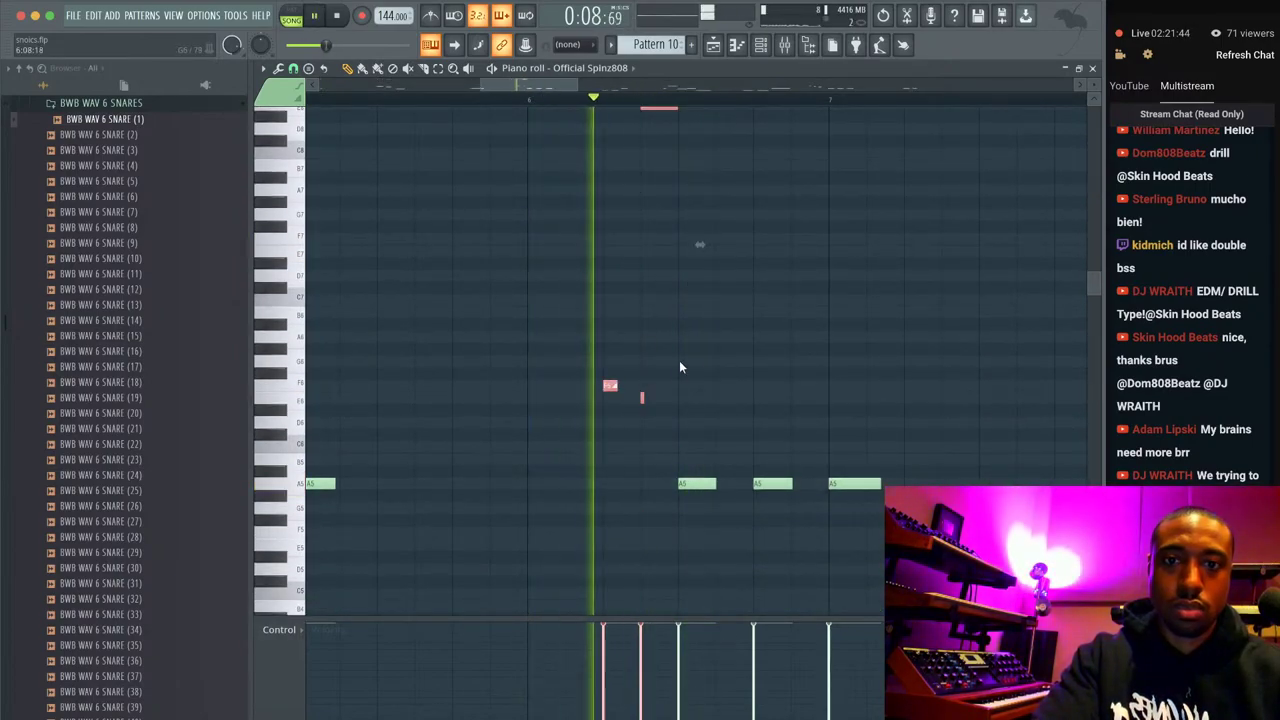
click(690, 360)
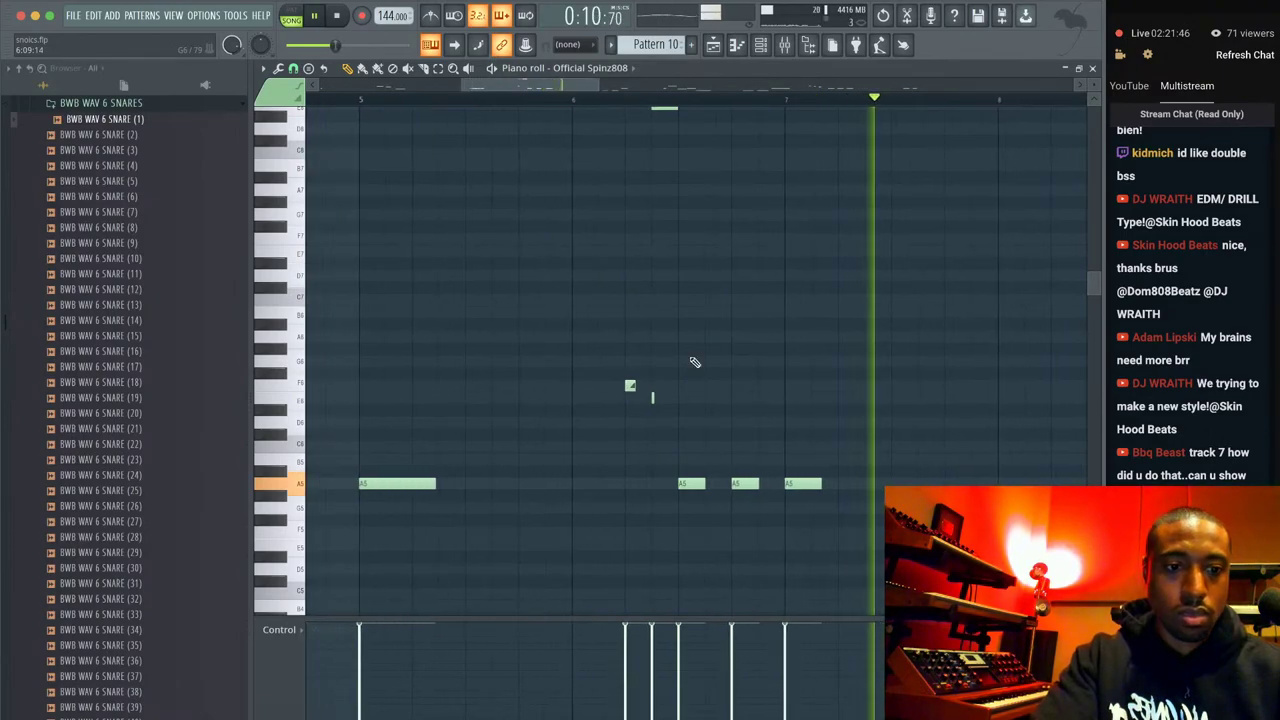
scroll(671, 401, up, 2)
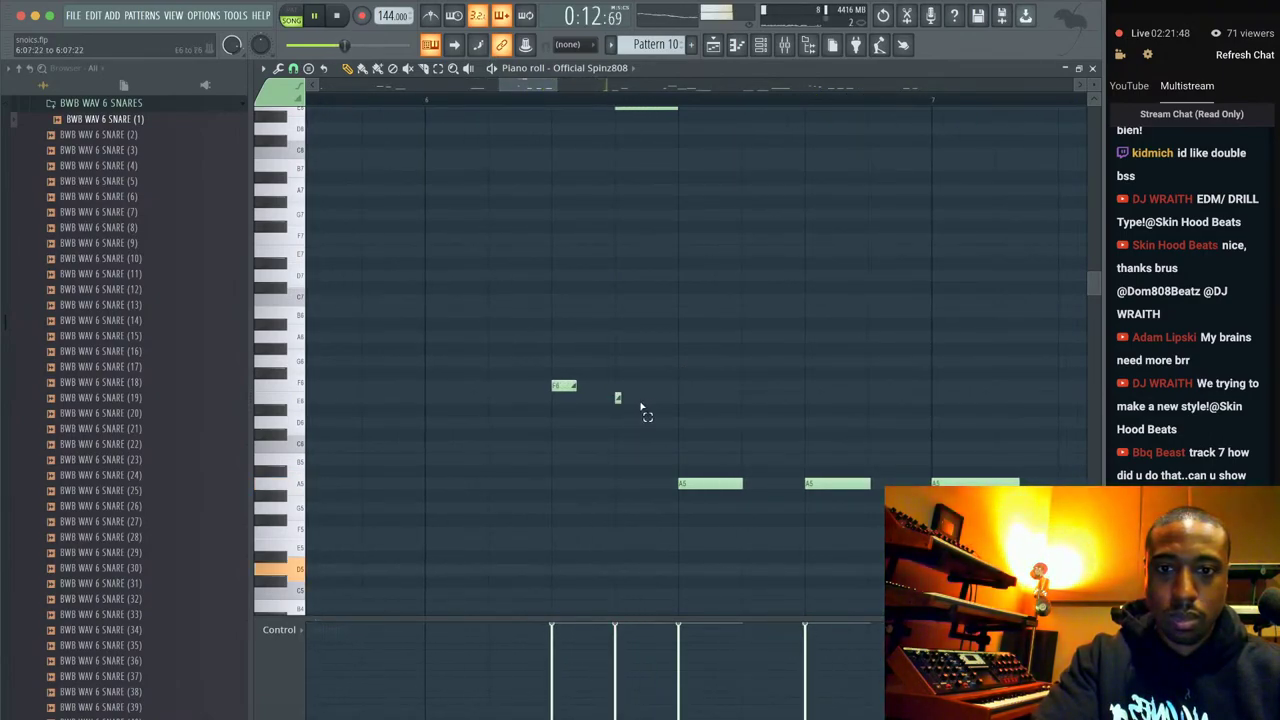
key(space)
Drop the four slide notes an octave and delete the lower E5 slide note.
click(622, 402)
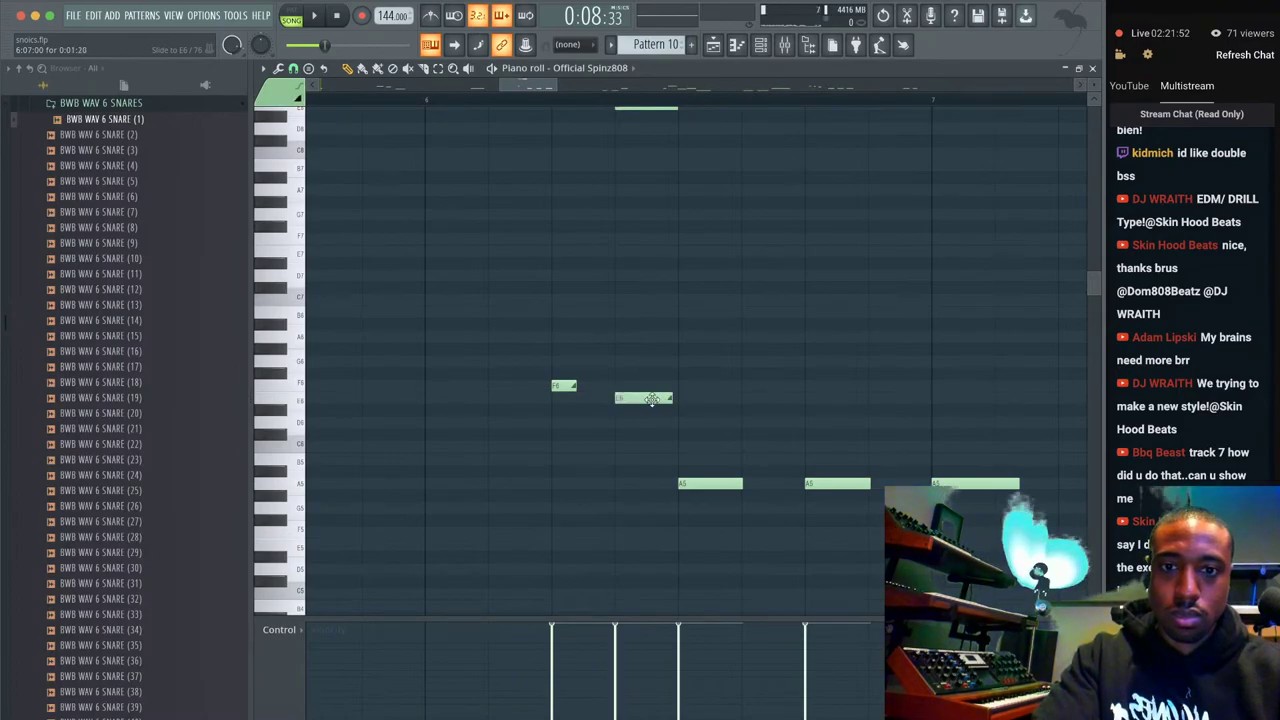
scroll(604, 383, down, 2)
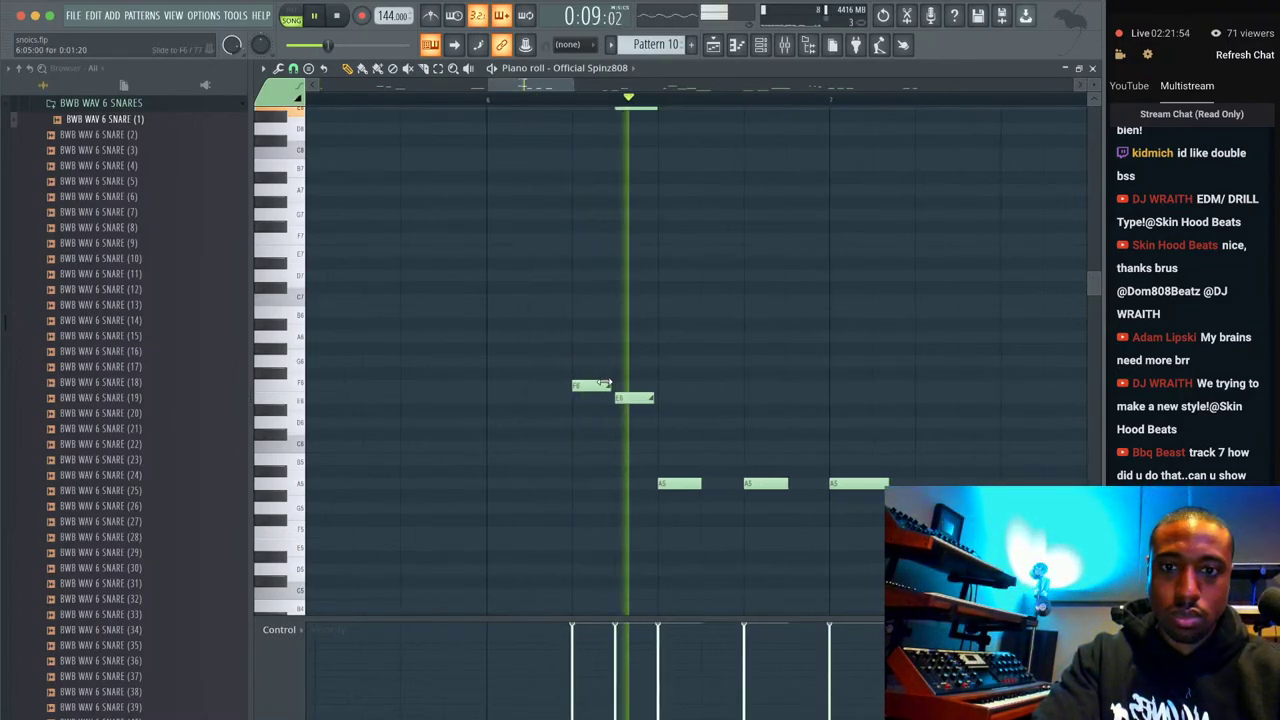
key(space)
scroll(612, 330, up, 3)
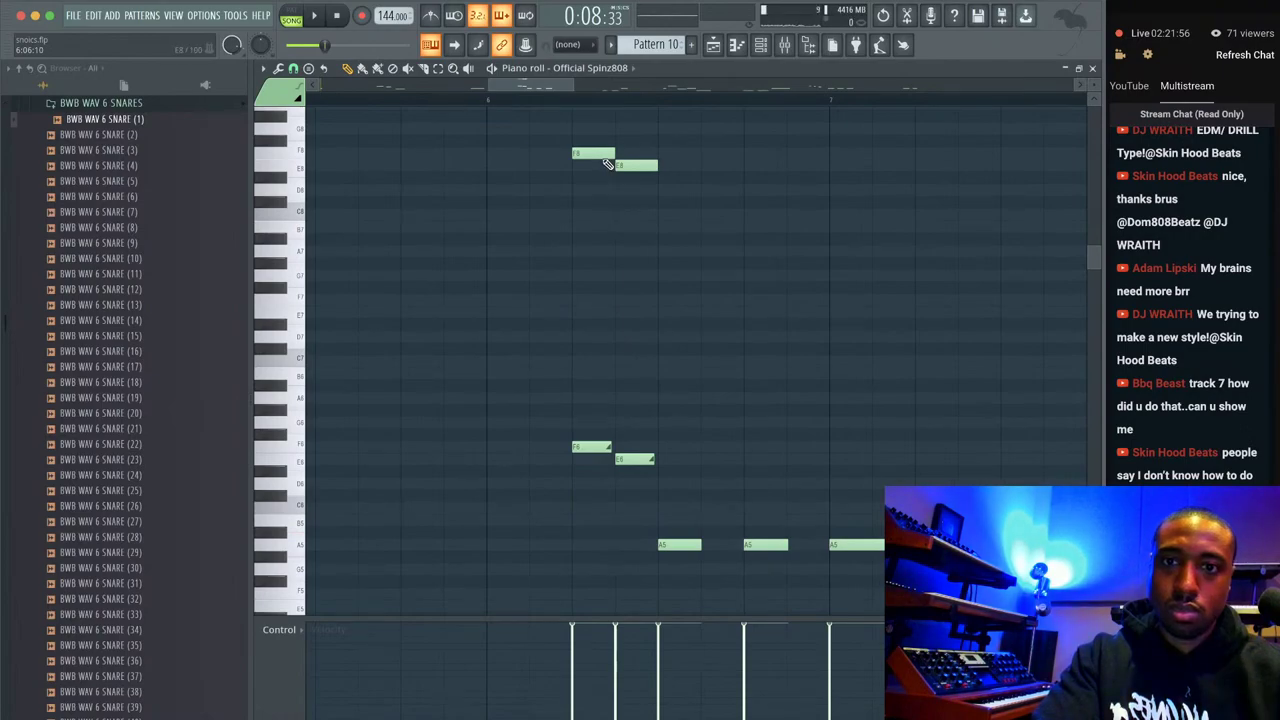
drag(663, 459, 567, 152)
key(ctrl+Down)
key(space)
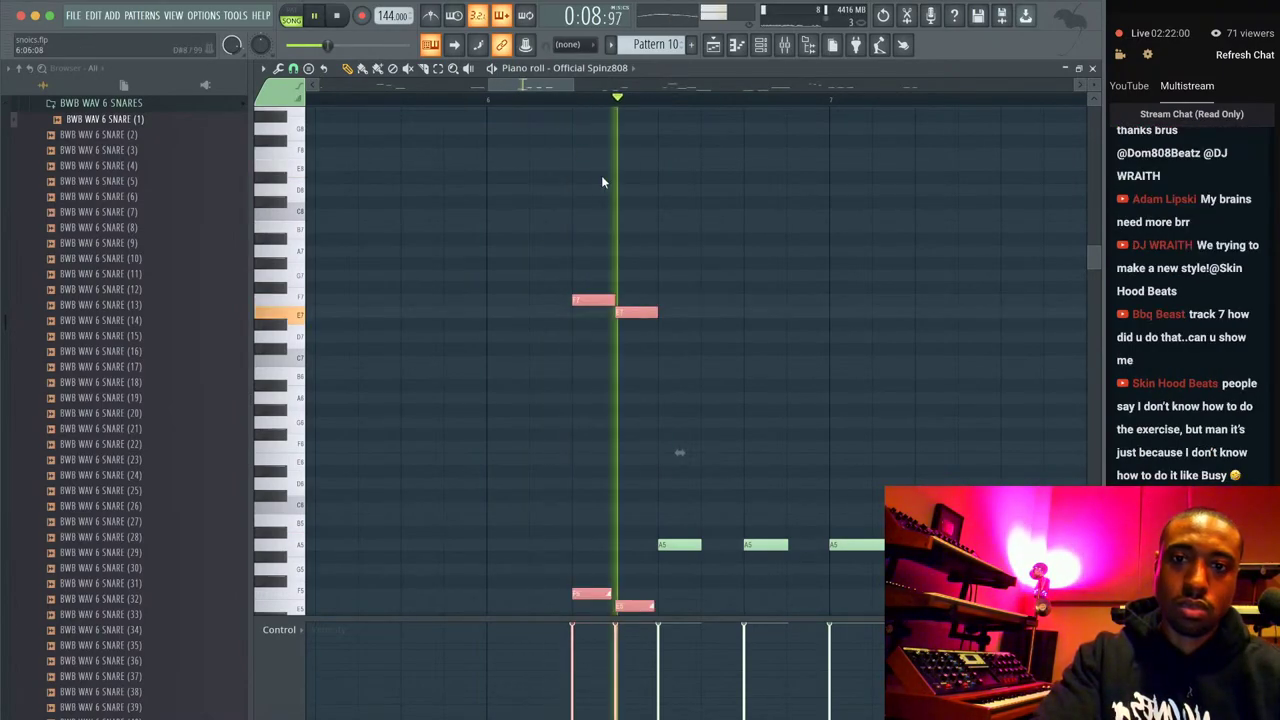
key(space)
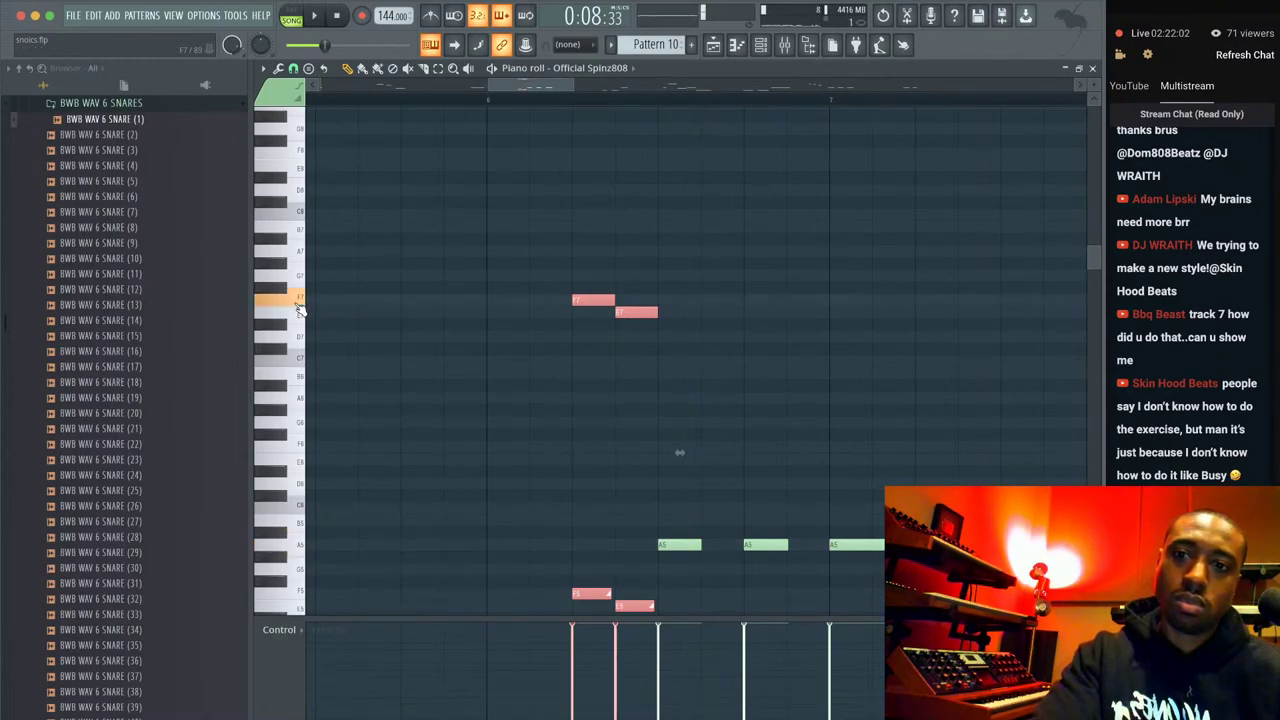
key(space)
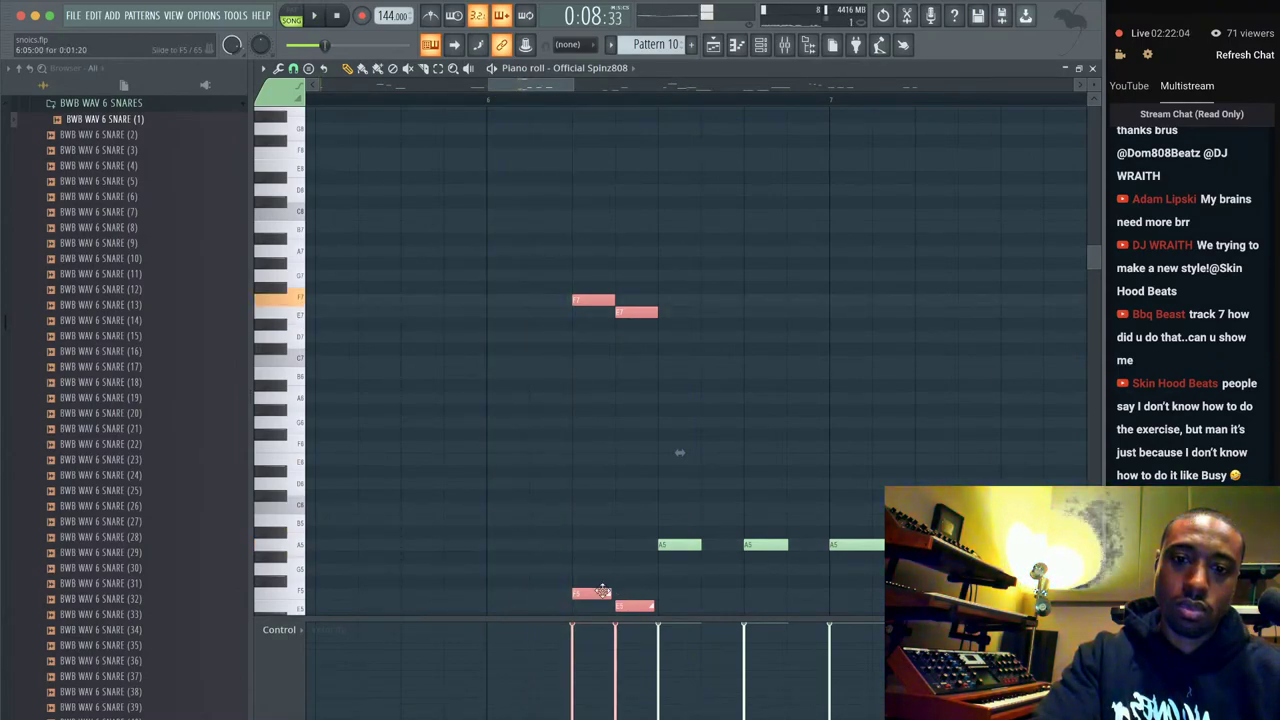
right_click(625, 607)
key(space)
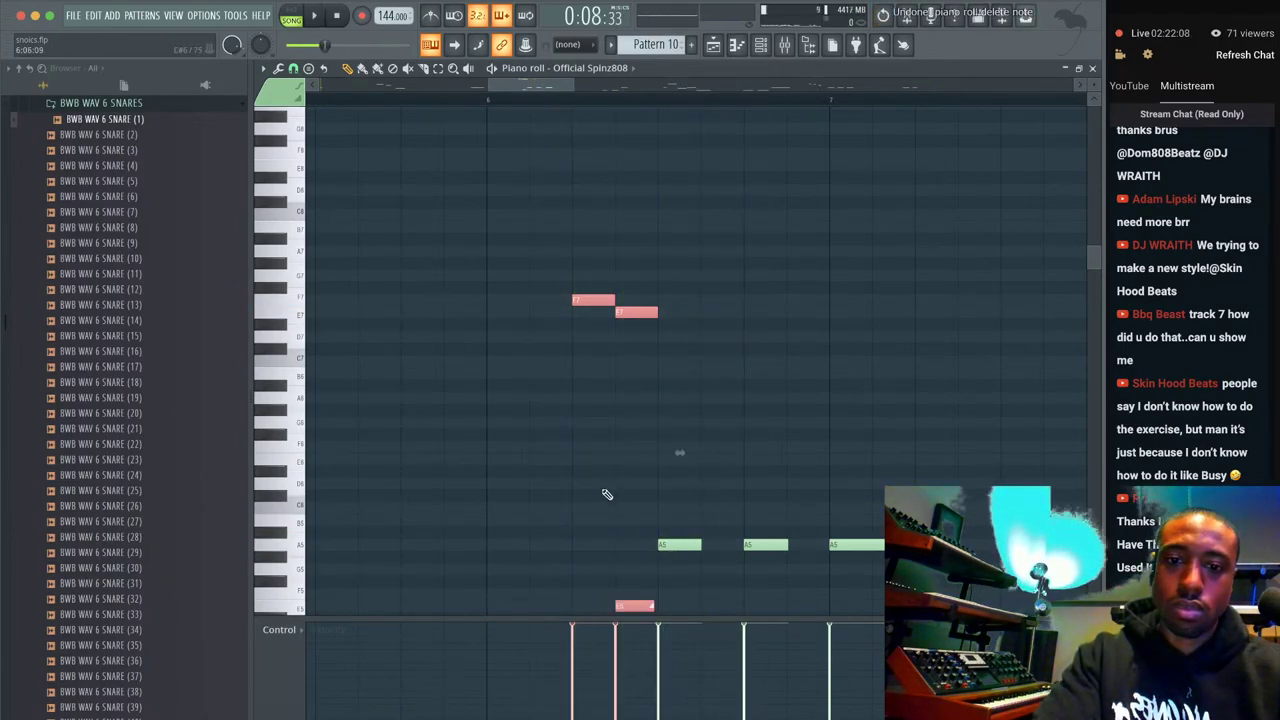
scroll(606, 494, down, 2)
key(space)
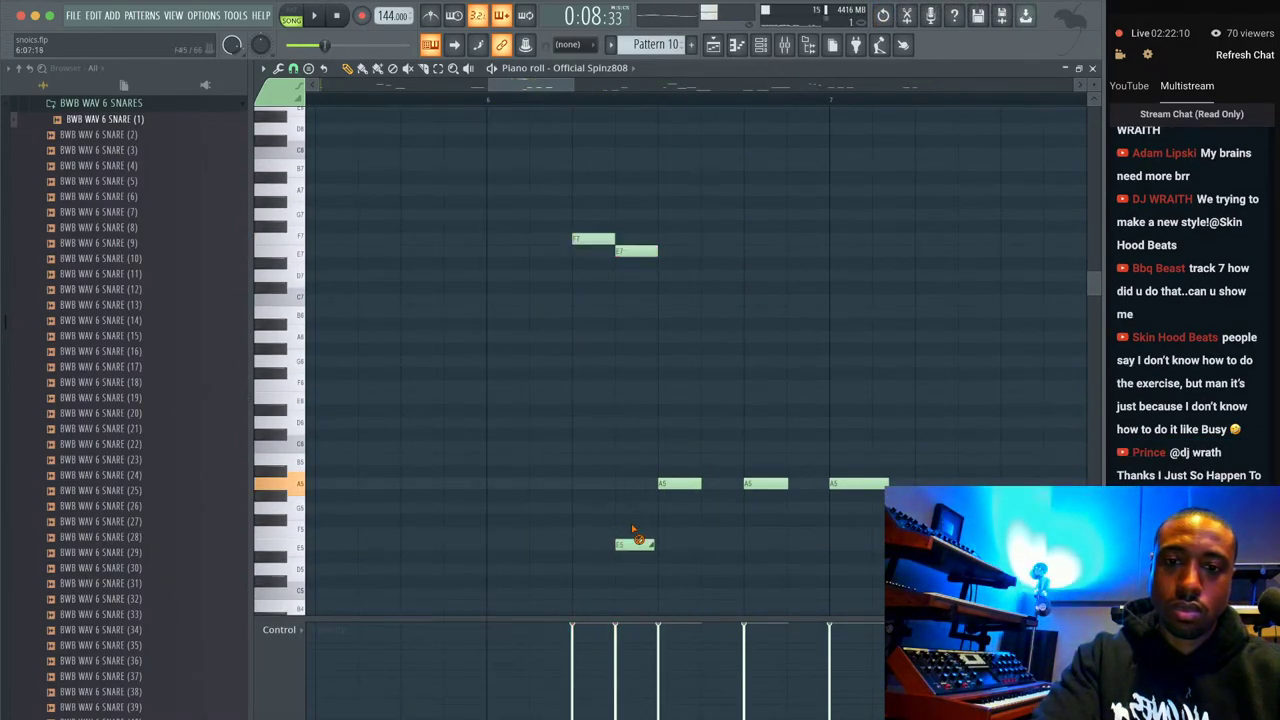
Move the upper notes to C7 and C#7 and delete the extra C7 note.
drag(637, 317, 639, 284)
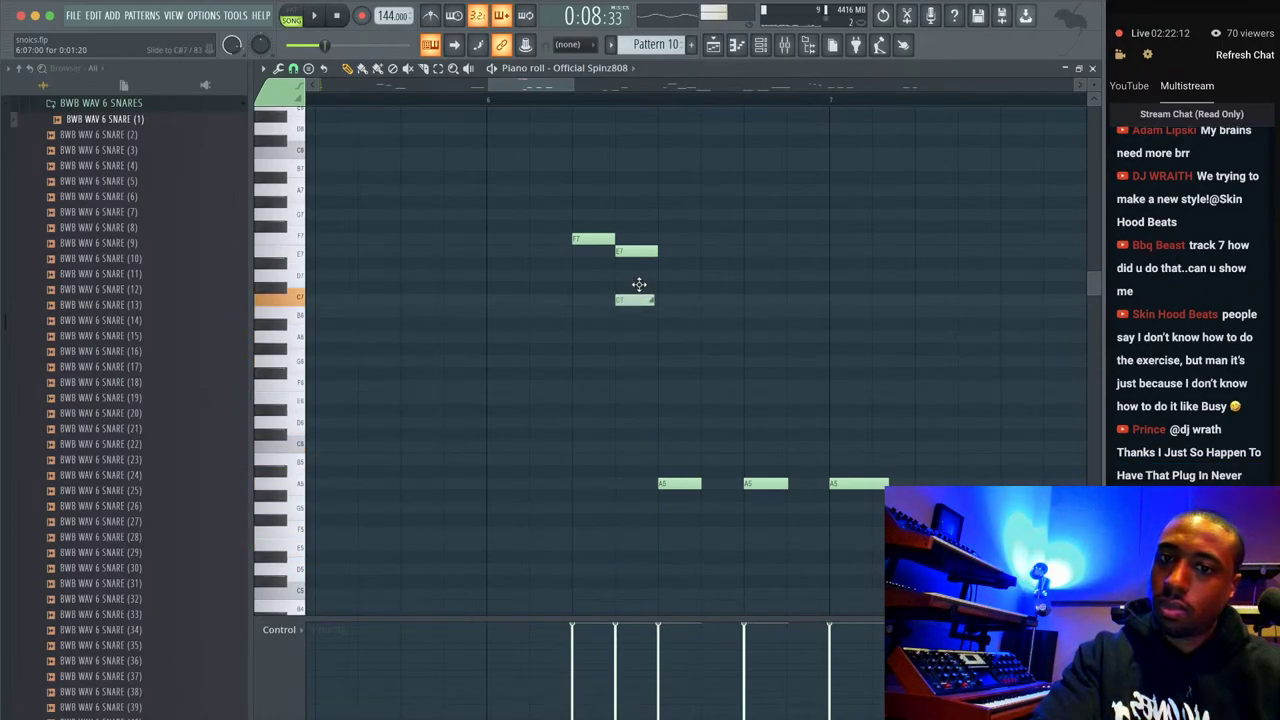
key(space)
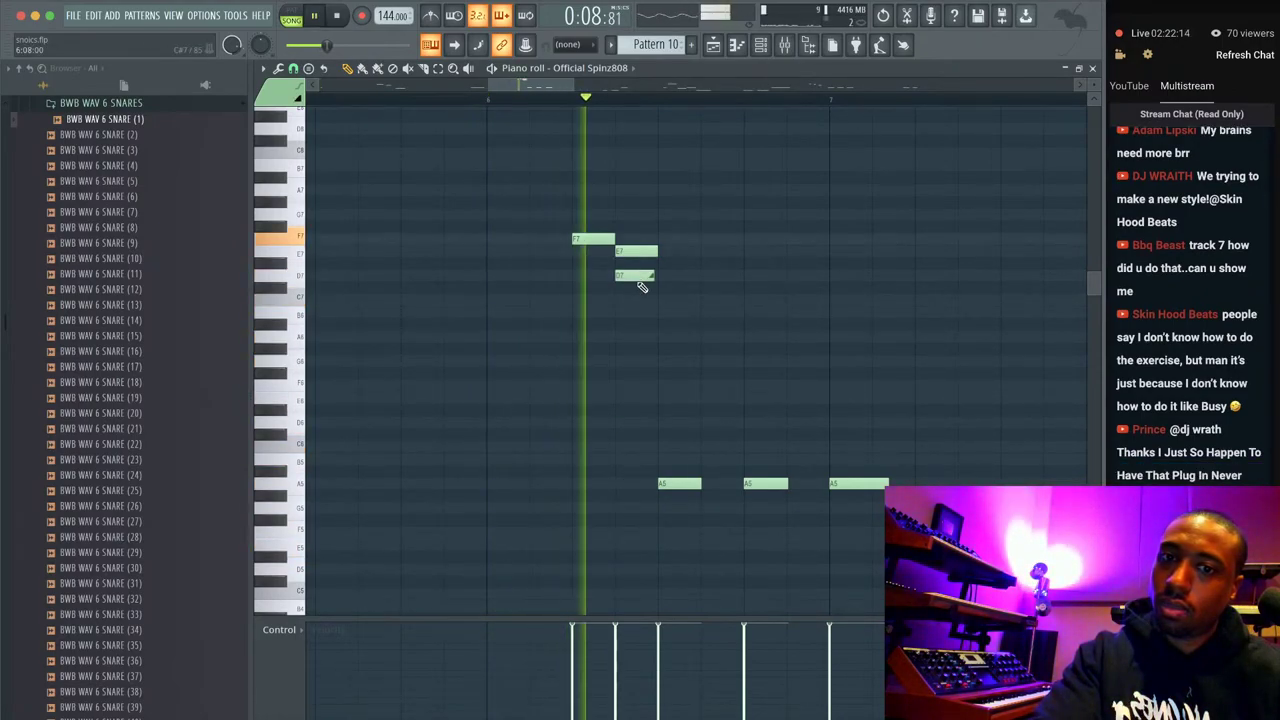
key(space)
drag(637, 274, 640, 291)
key(space)
key(space)
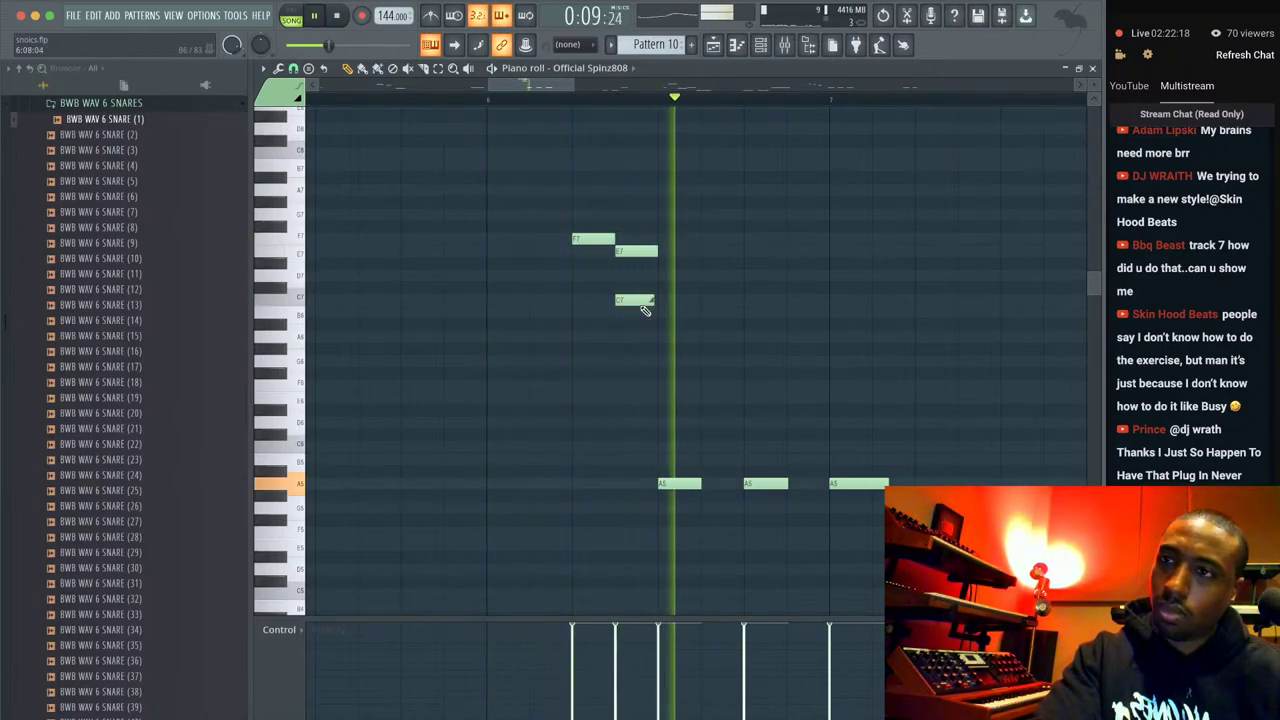
key(space)
key(space)
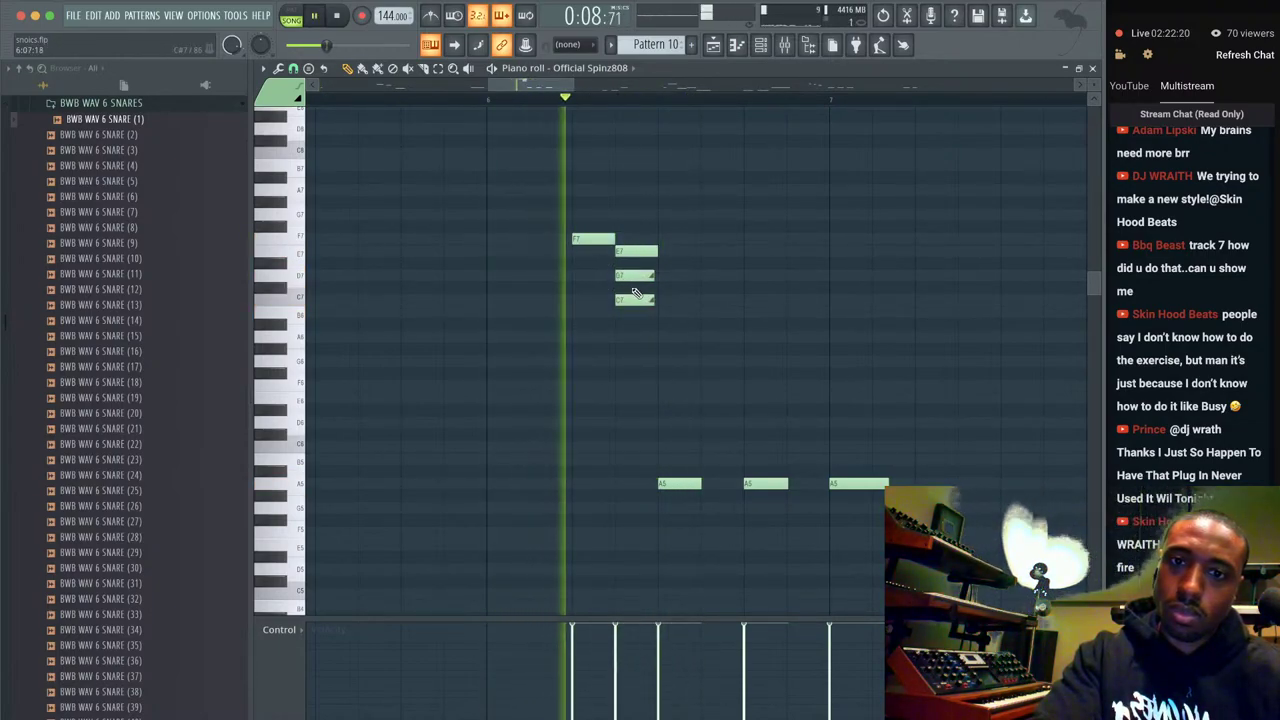
right_click(635, 299)
scroll(675, 271, down, 1)
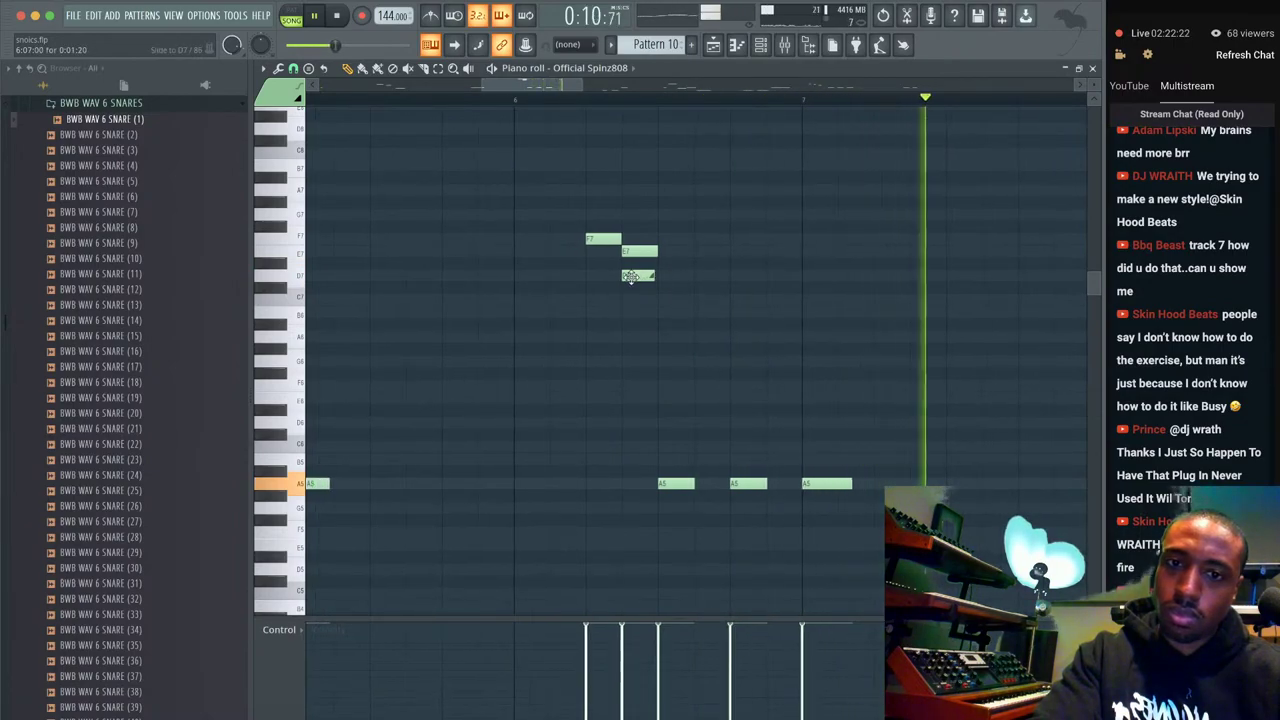
Raise D7 to D#7, drop three upper notes an octave, and lower D6 to A5.
drag(636, 274, 634, 262)
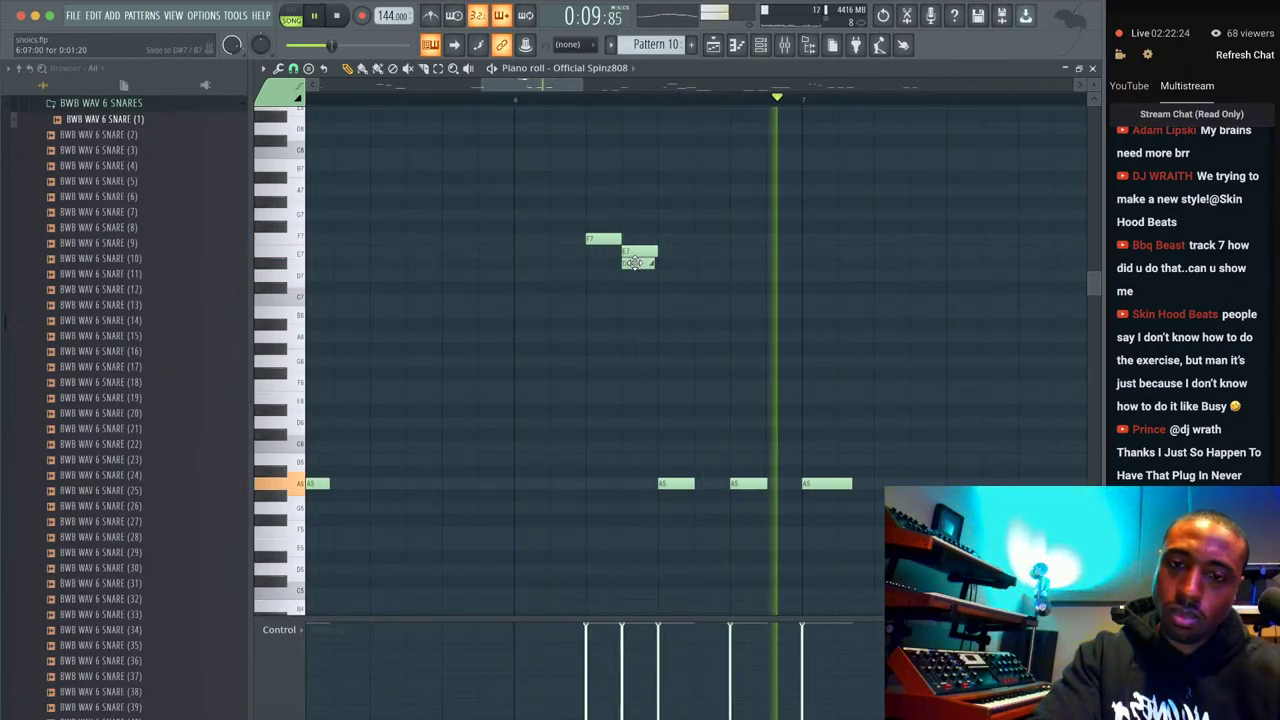
click(638, 275)
click(674, 263)
right_click(675, 264)
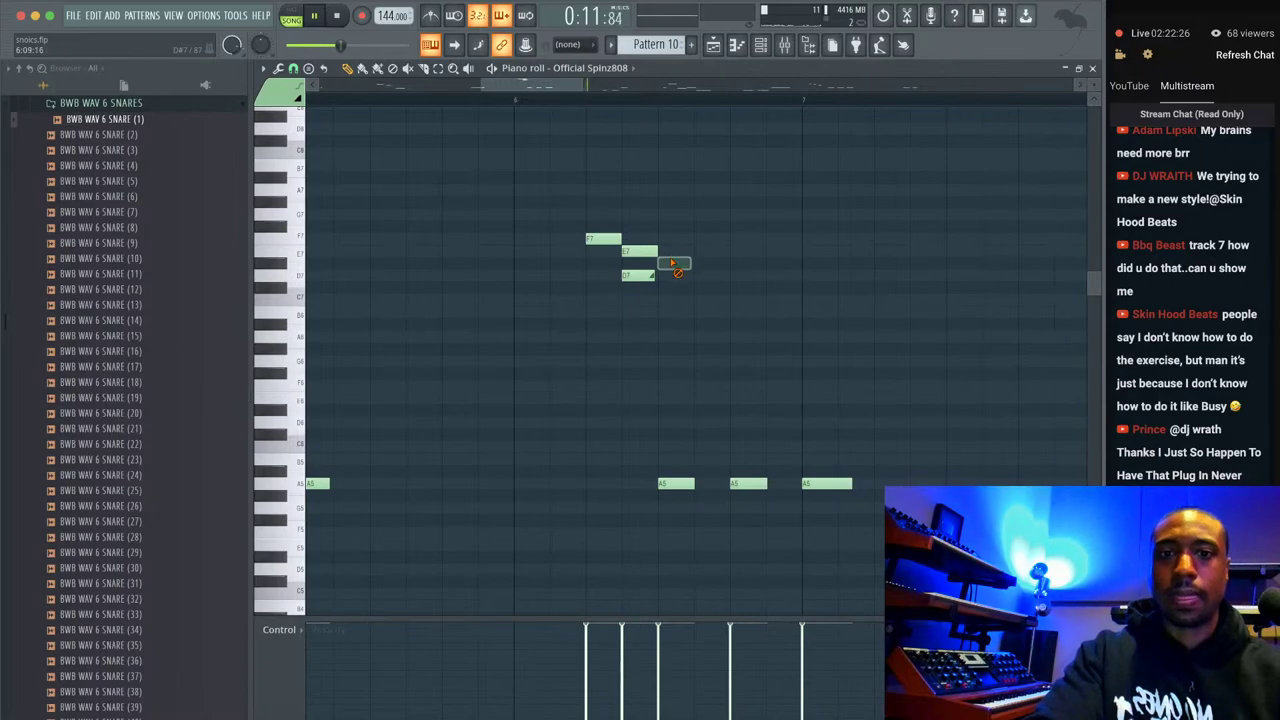
drag(617, 264, 581, 204)
key(ctrl+Down)
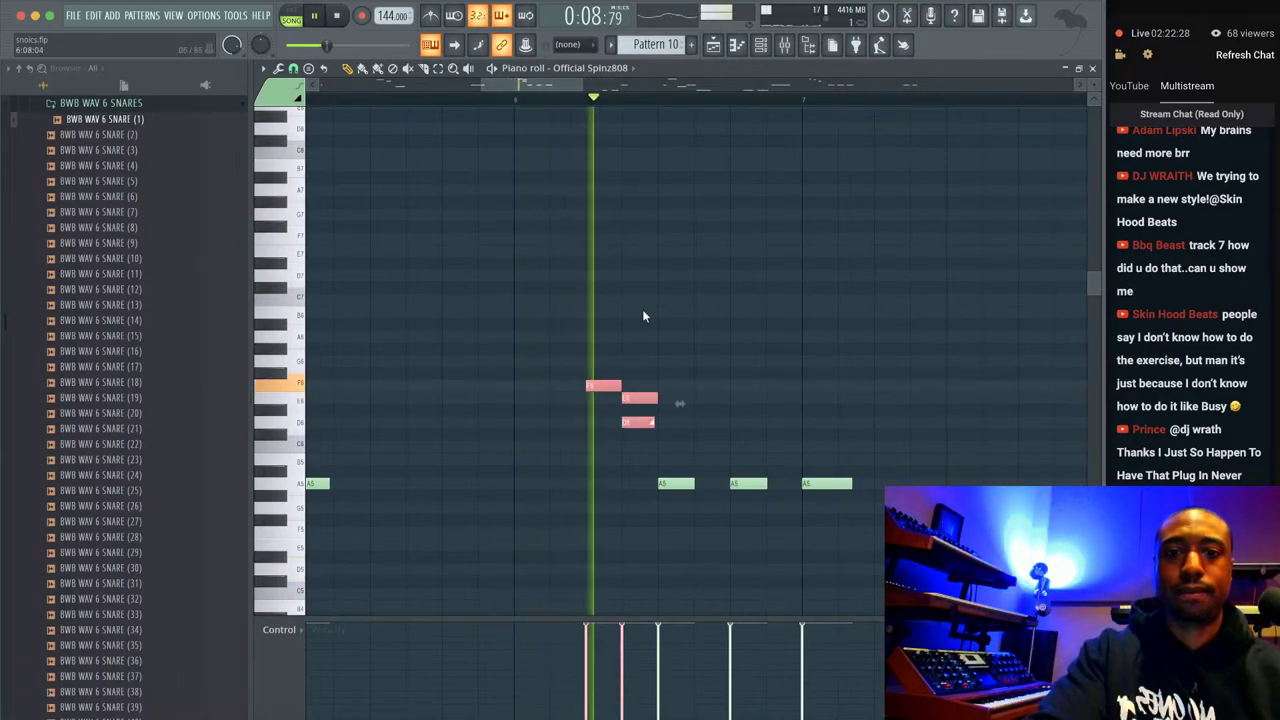
click(689, 391)
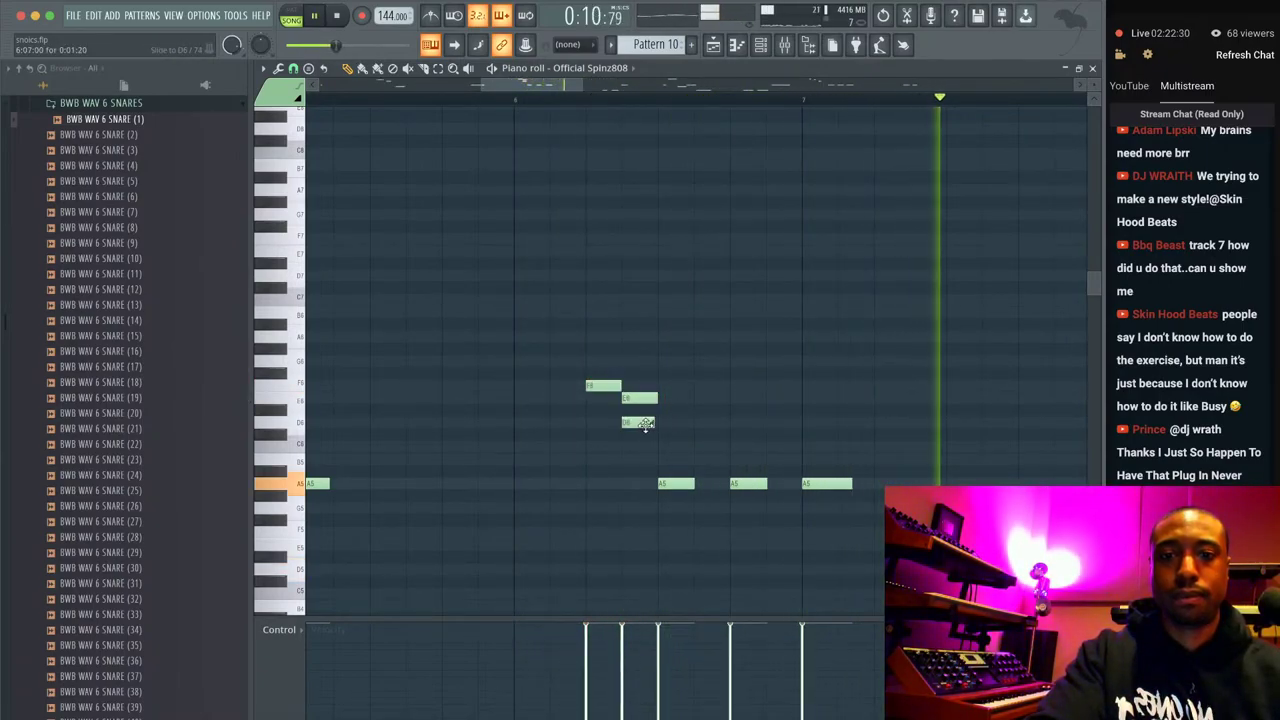
drag(638, 424, 640, 474)
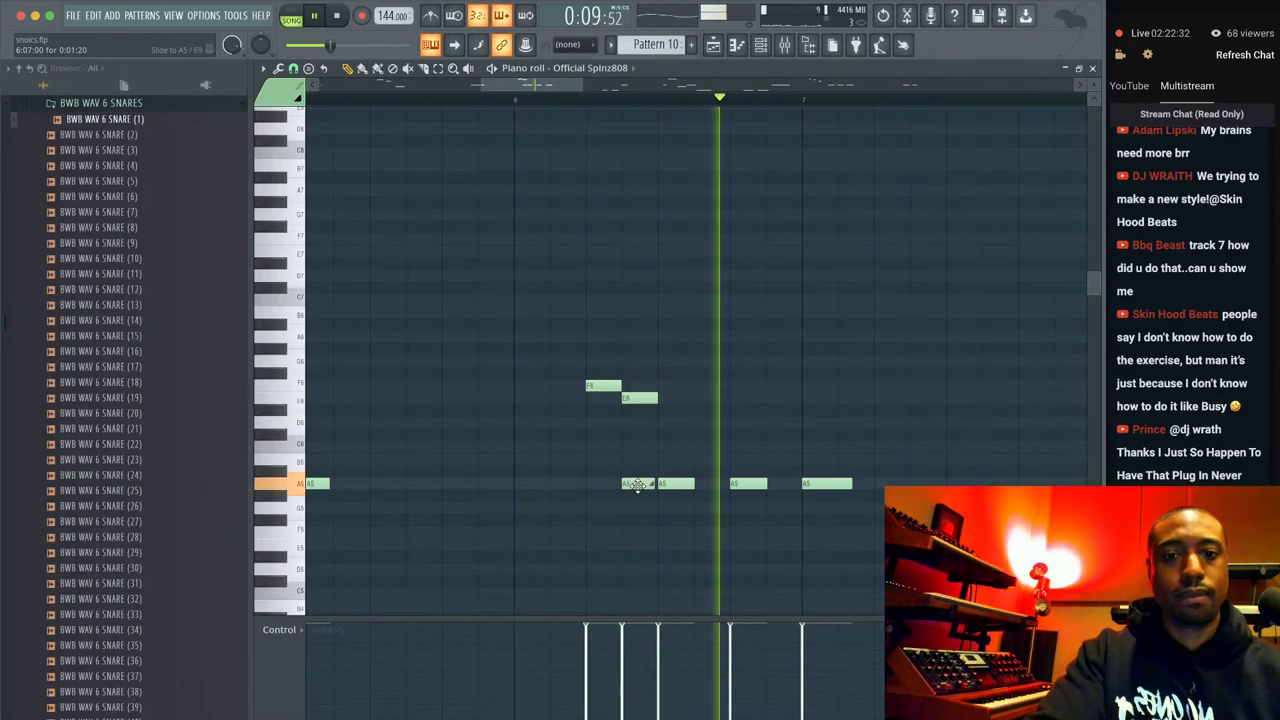
scroll(681, 355, down, 5)
scroll(786, 329, right, 5)
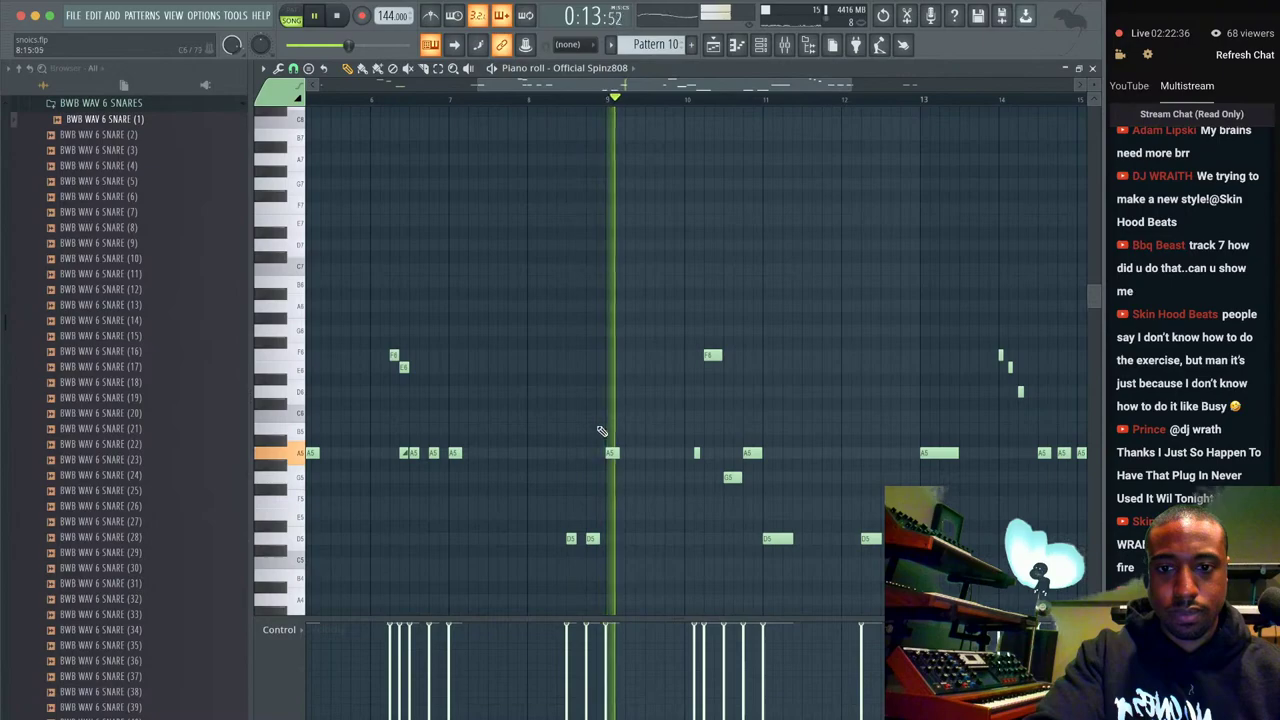
Raise the D5 note an octave, accept the D6 slide note's properties and shorten it.
click(593, 540)
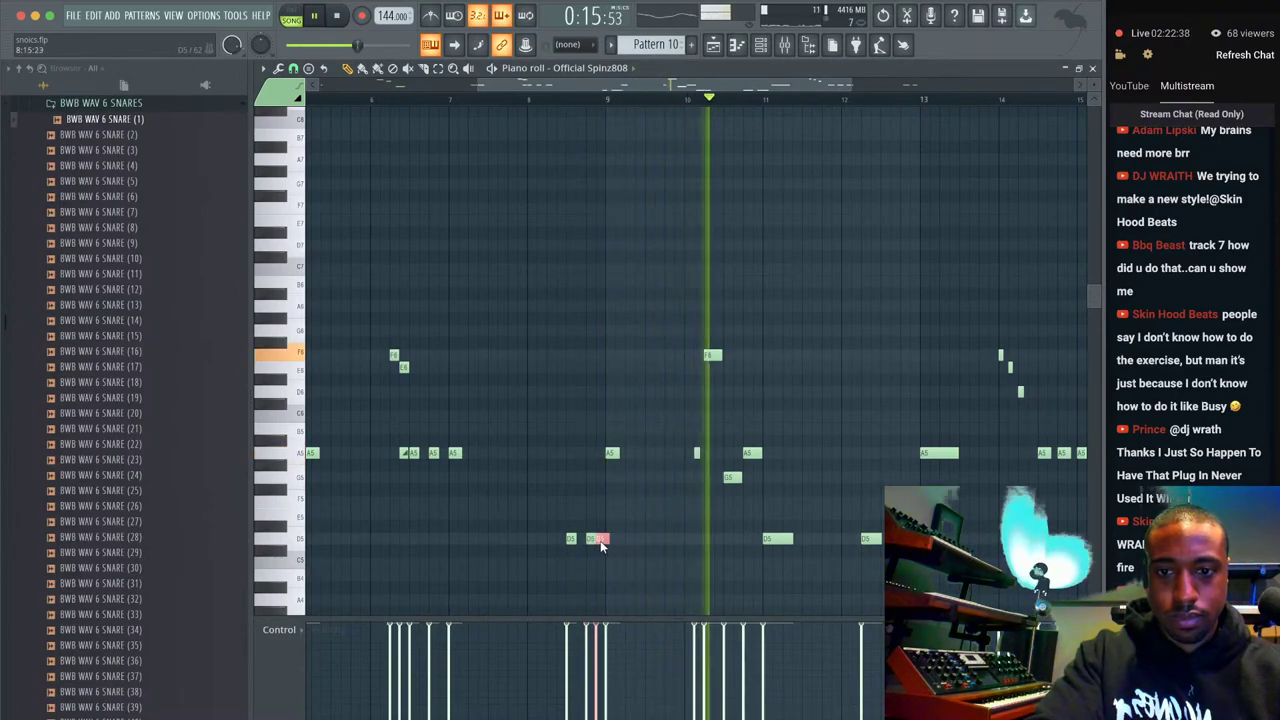
key(ctrl+Up)
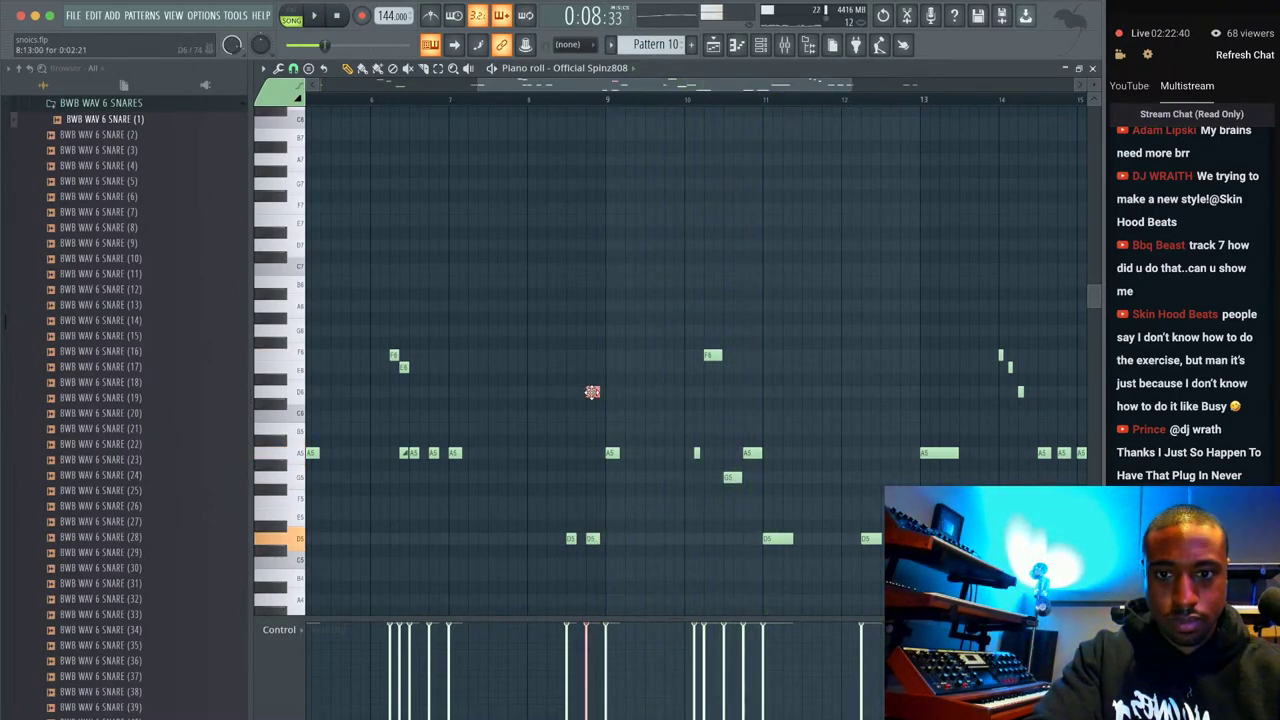
double_click(592, 391)
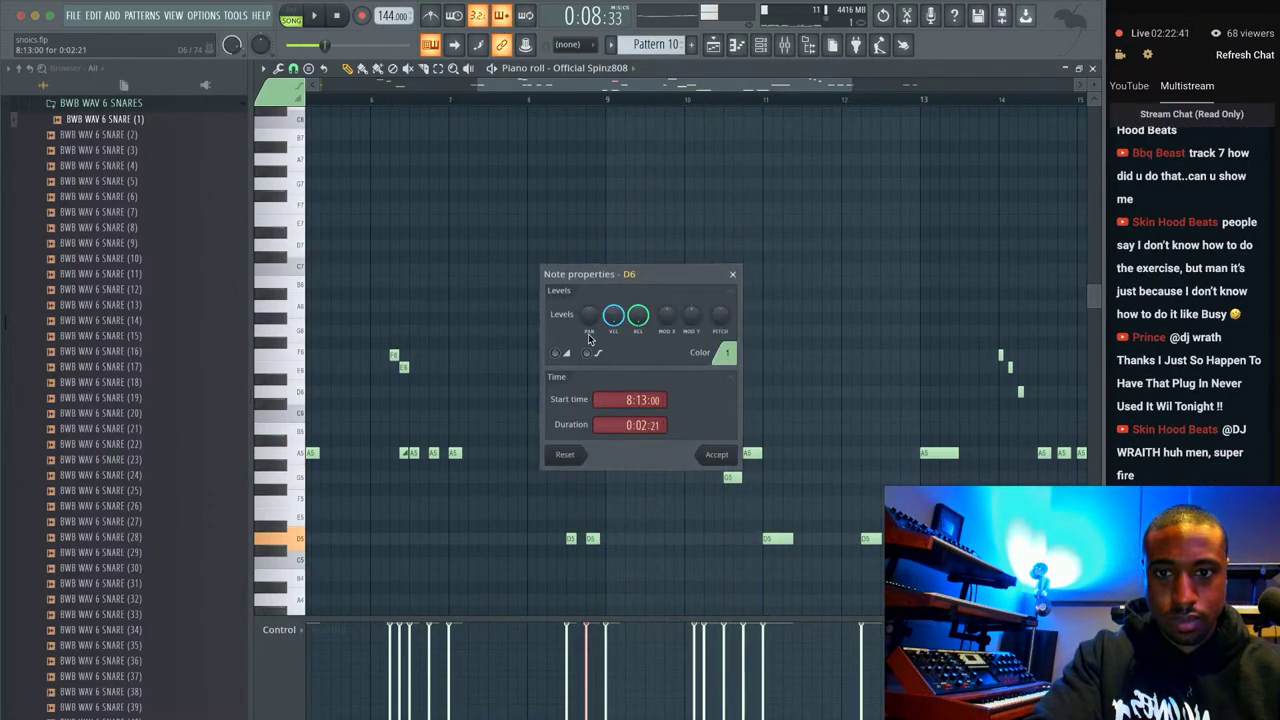
click(716, 458)
key(space)
scroll(603, 394, up, 3)
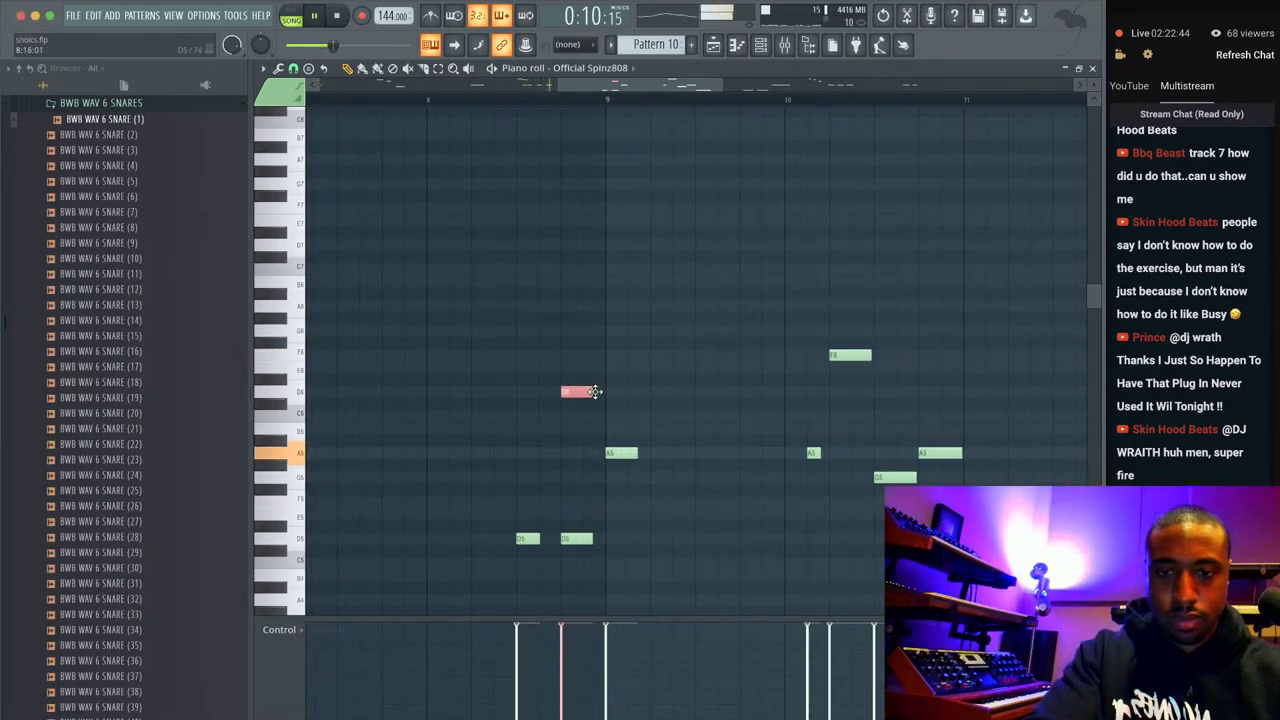
drag(593, 391, 569, 391)
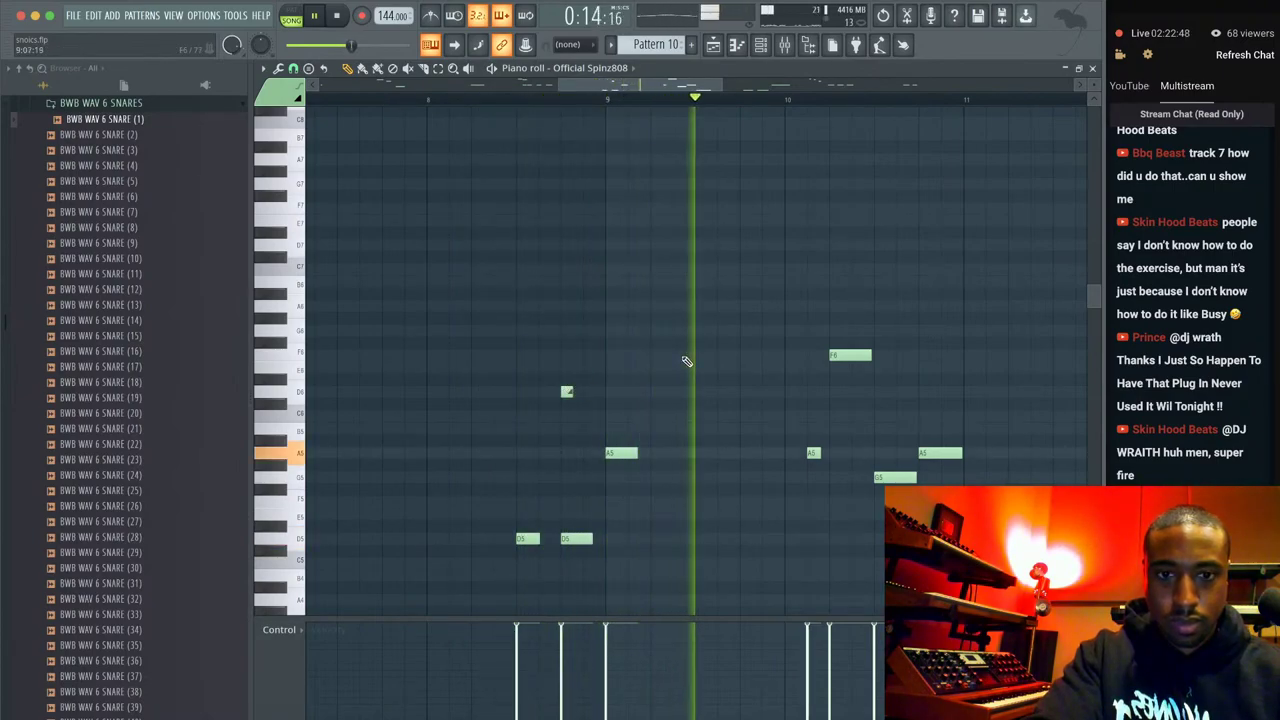
Audition the edited A5–G5–A5–F#5 808 phrase.
scroll(687, 361, down, 2)
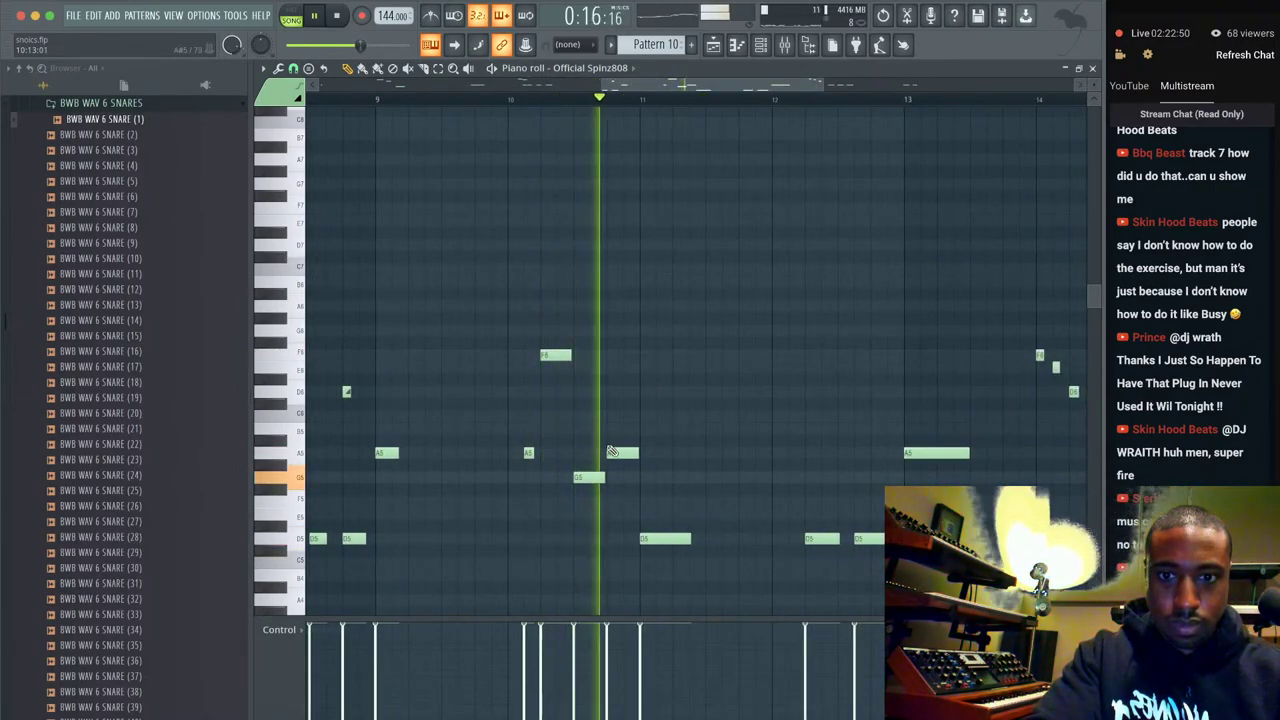
key(space)
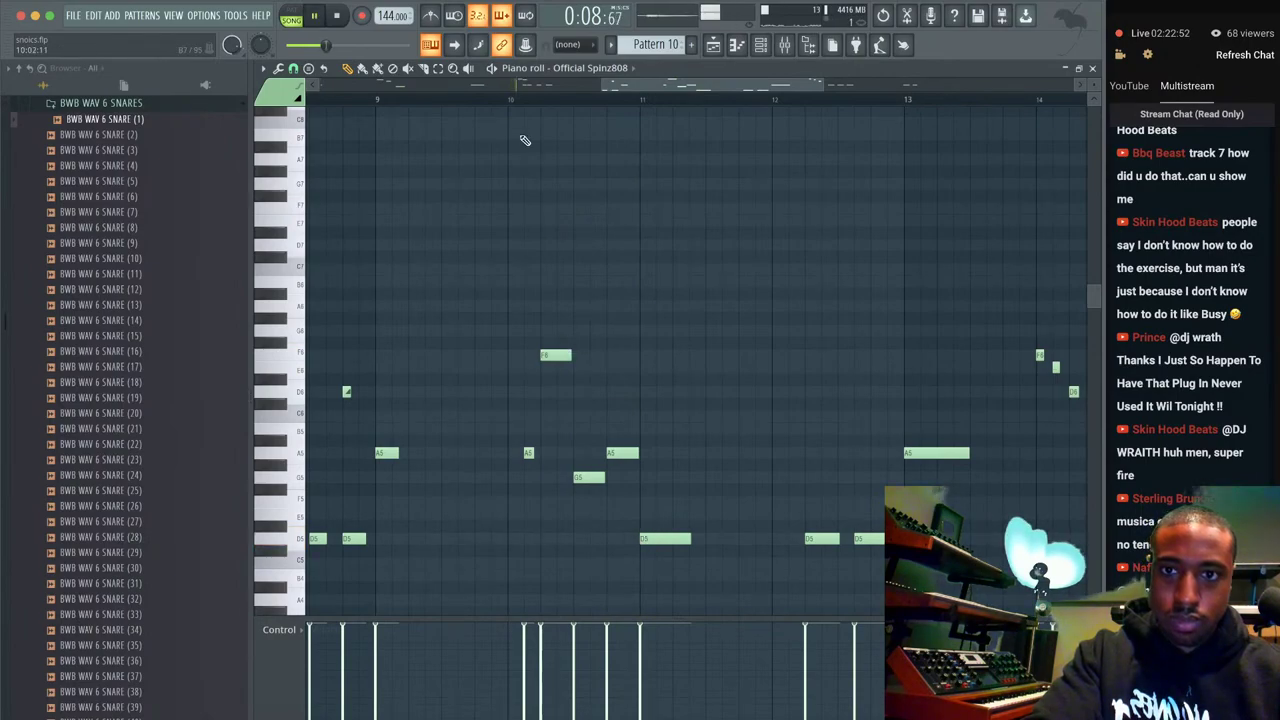
key(space)
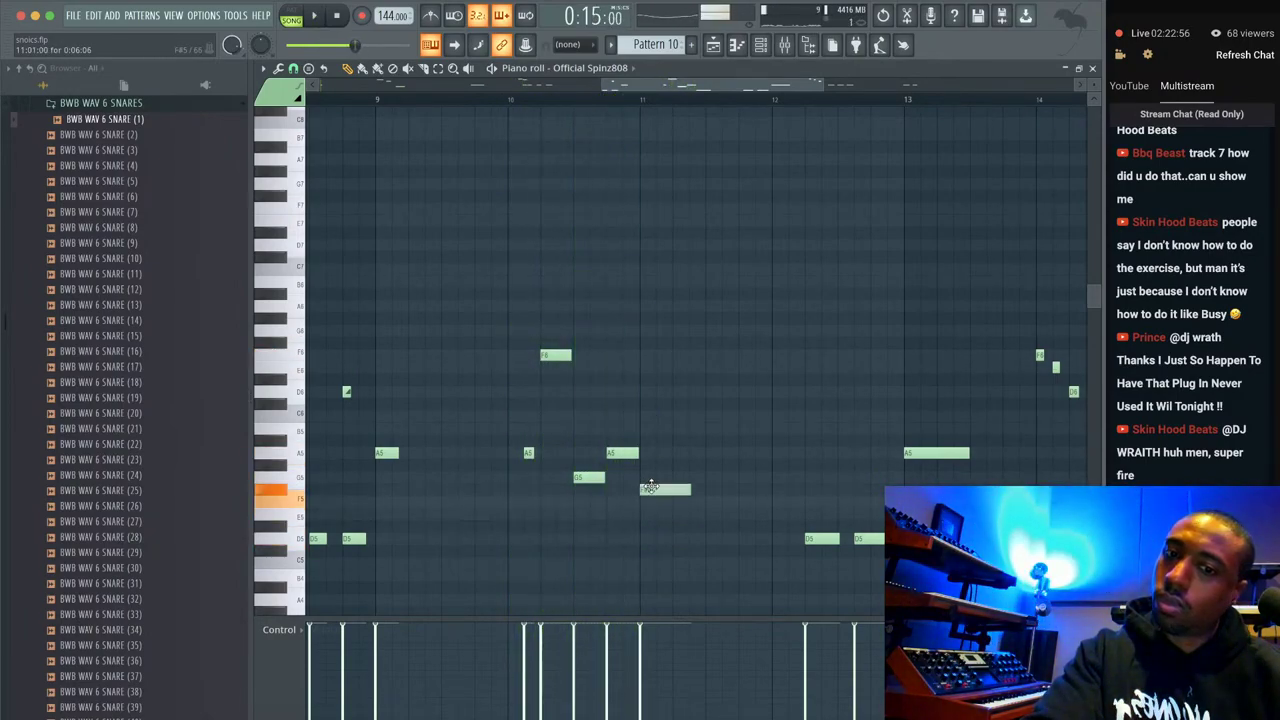
key(space)
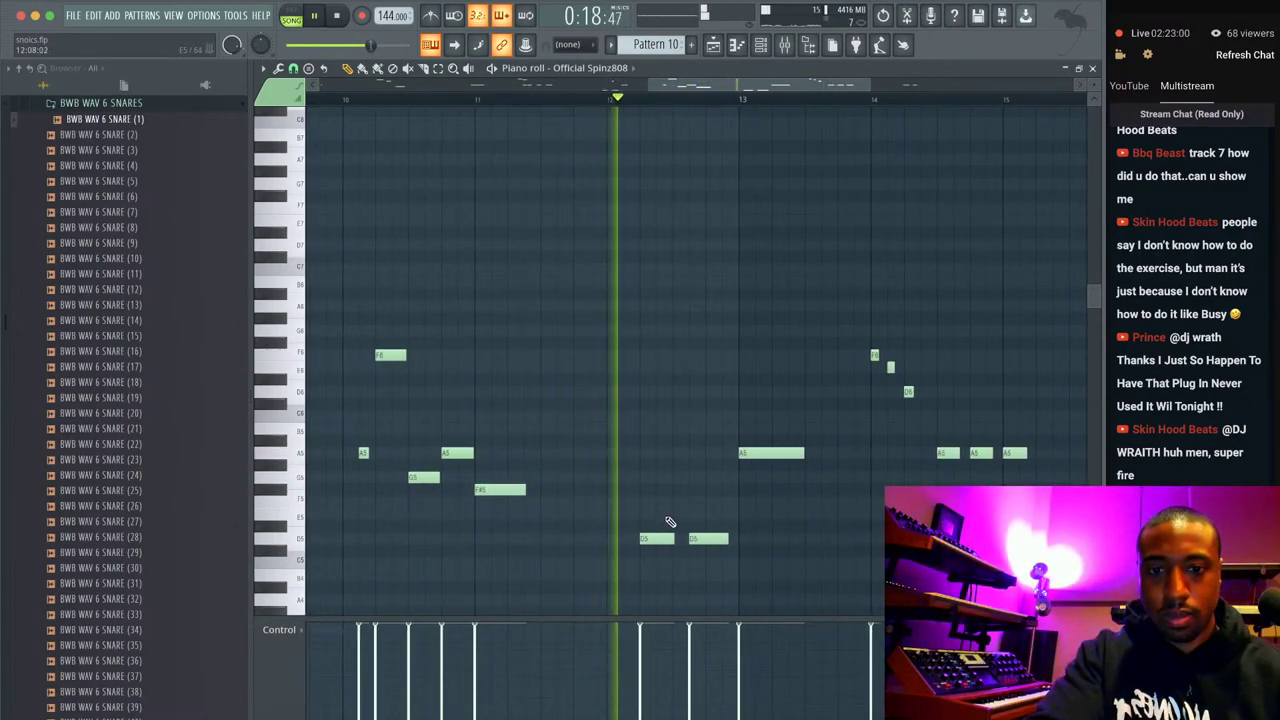
scroll(708, 528, down, 4)
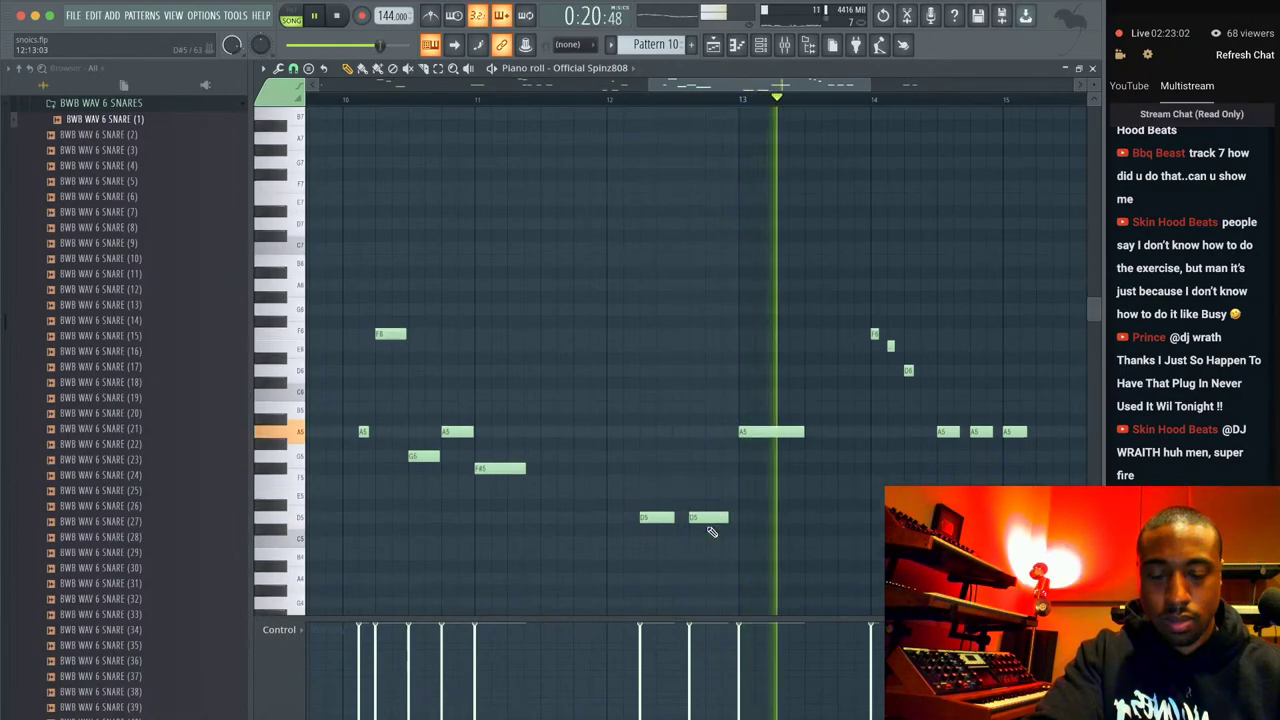
key(space)
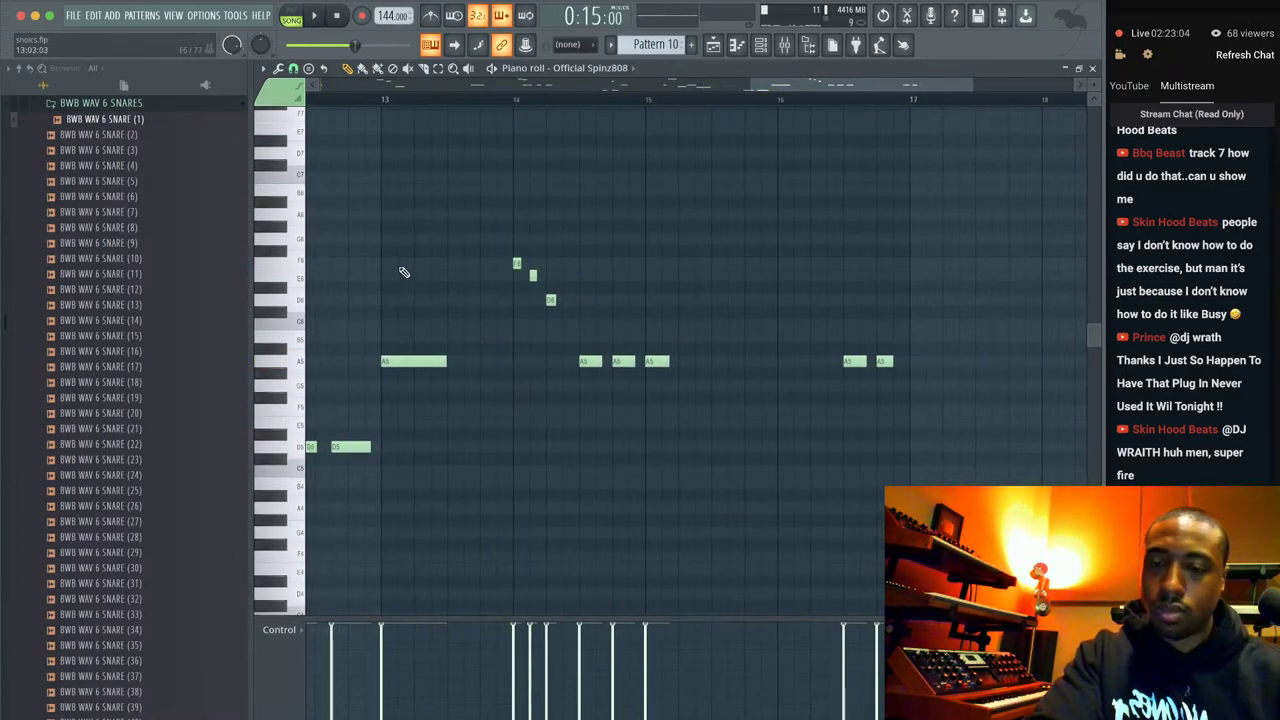
Accept the new long E6 note in bar 13 and audition the melody.
double_click(418, 277)
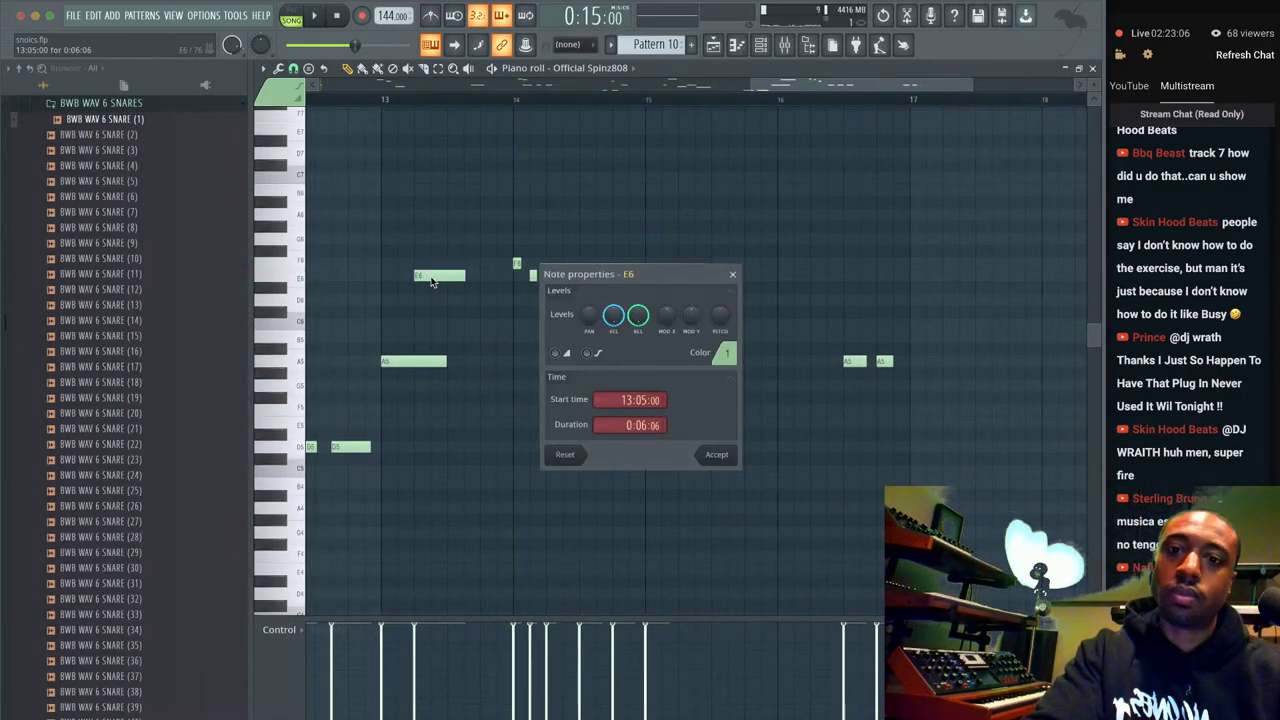
click(714, 456)
key(space)
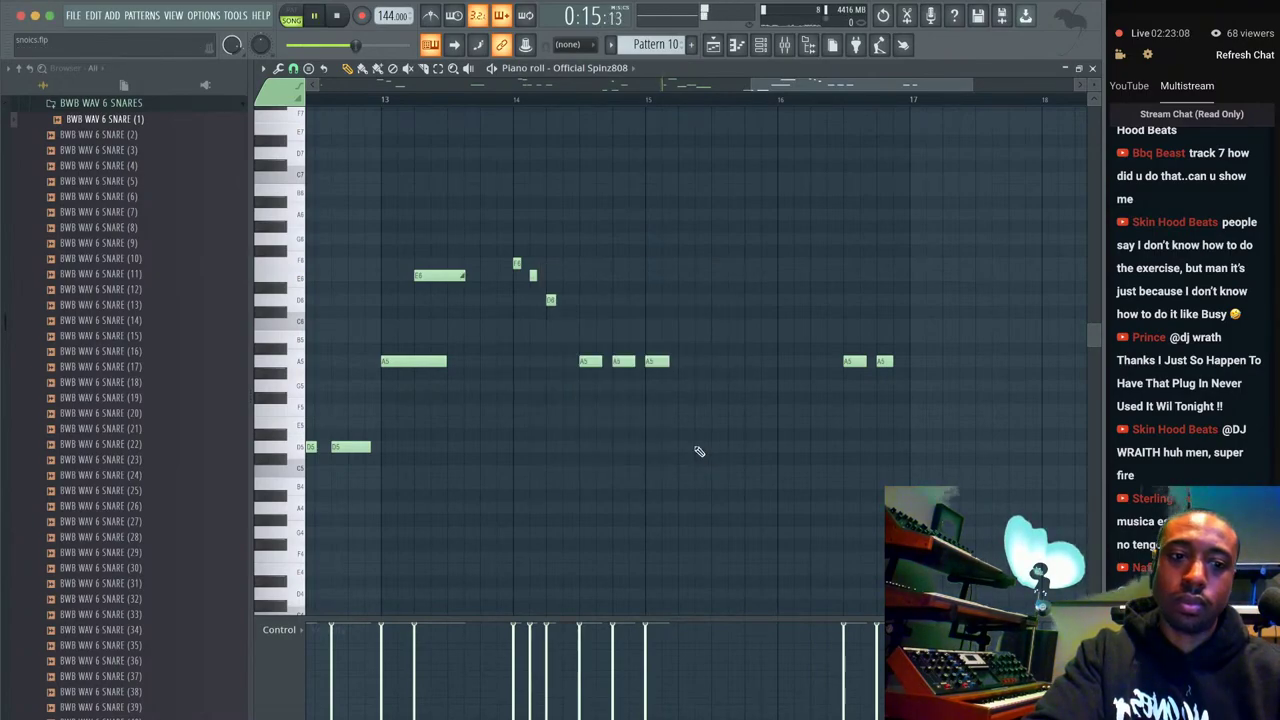
key(space)
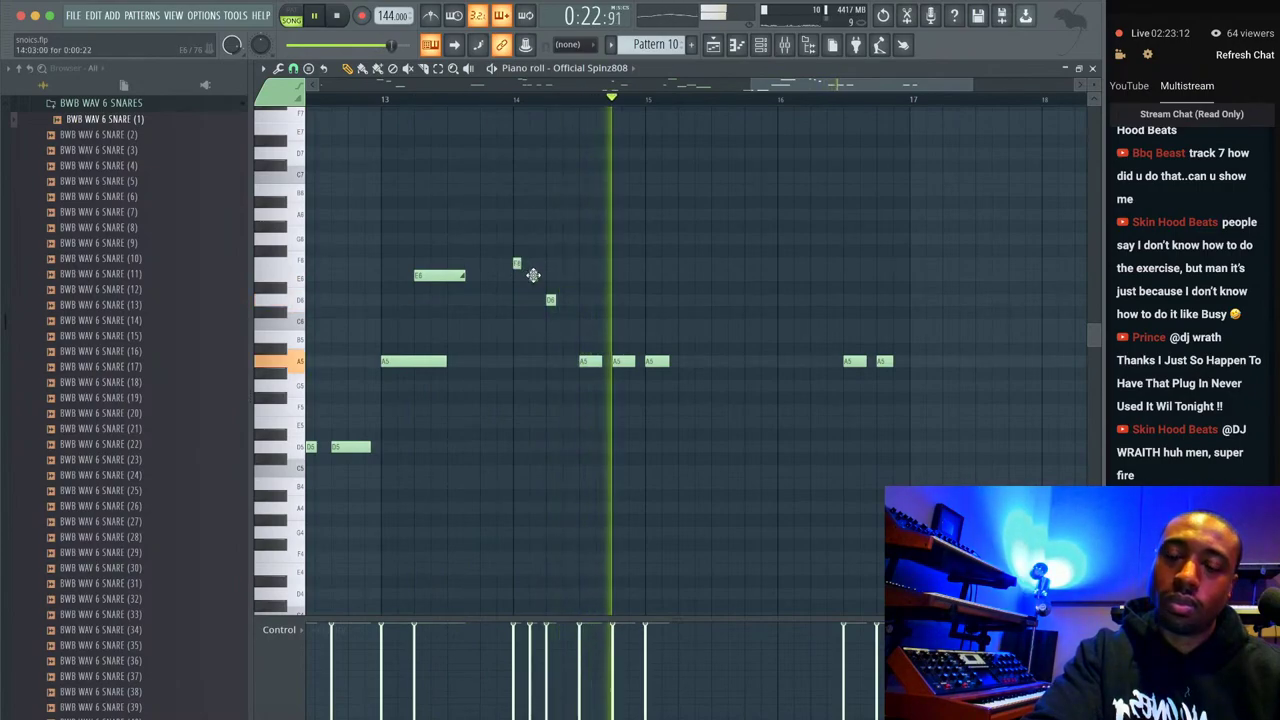
key(space)
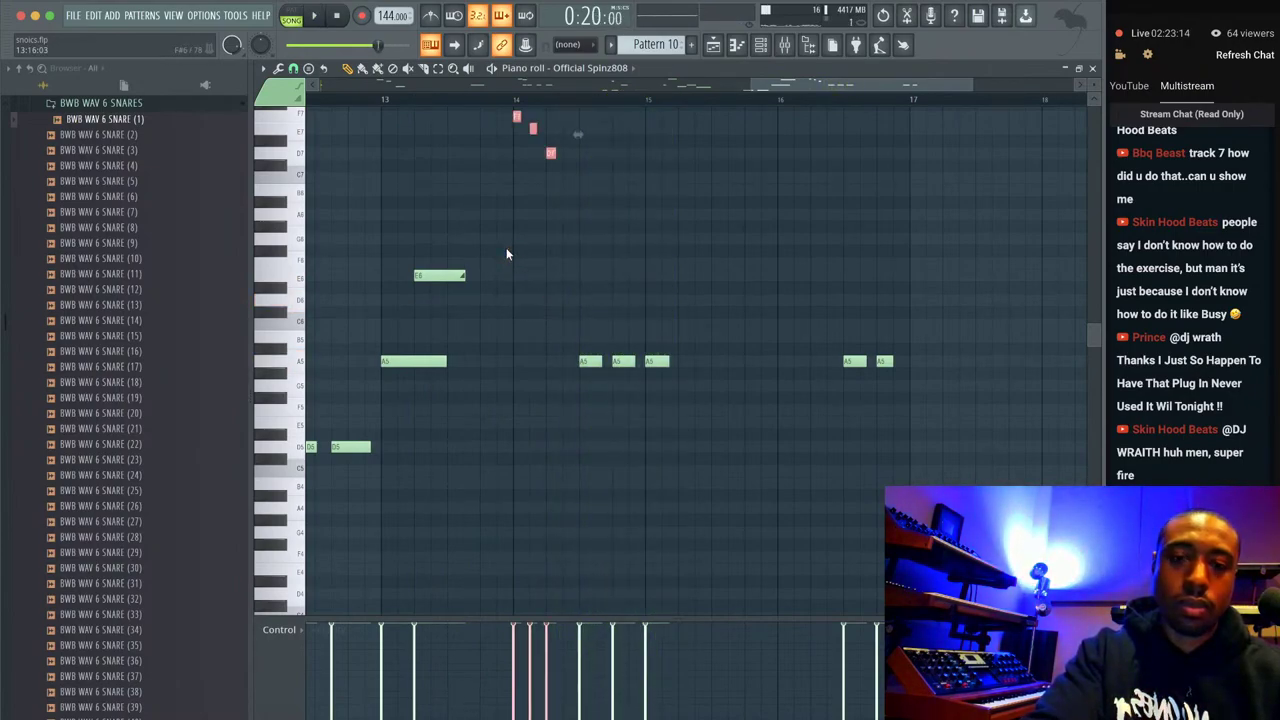
key(space)
Drop the run's middle note to E6 and the D7 note to D5, then close the piano roll.
scroll(506, 250, up, 3)
click(532, 220)
key(ctrl+Down)
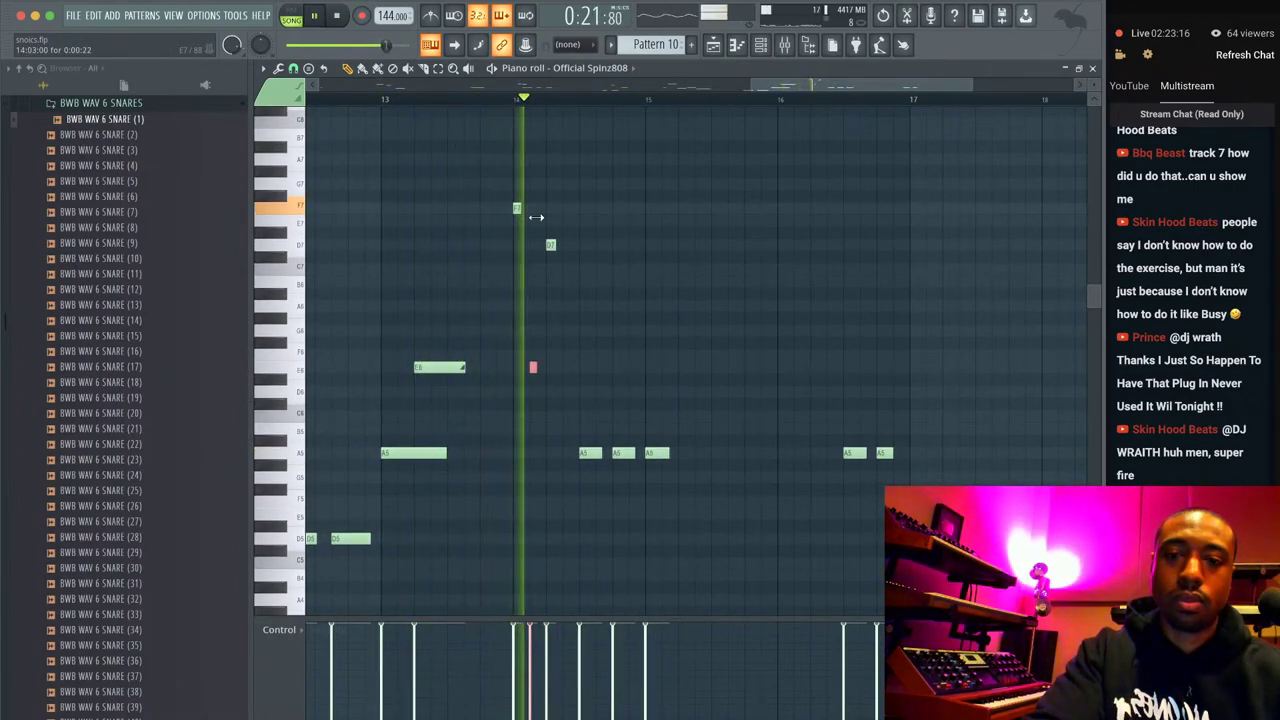
click(550, 245)
key(ctrl+Down)
key(ctrl+Down)
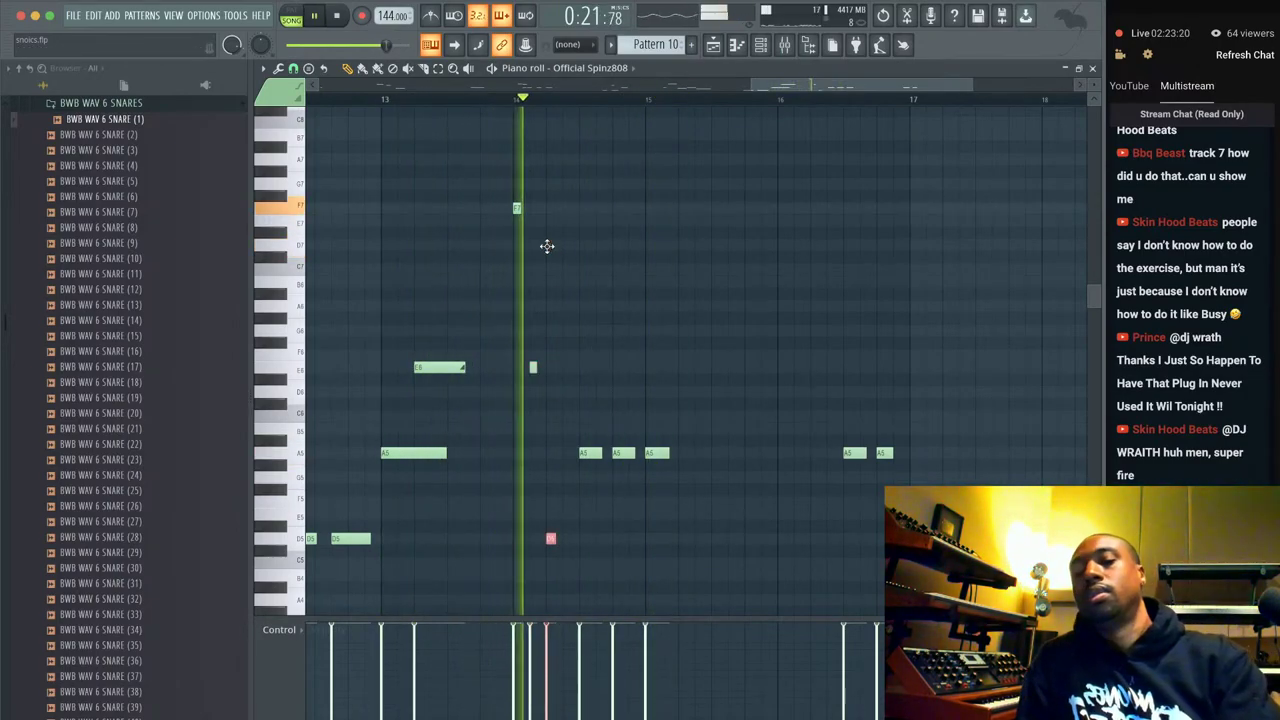
drag(555, 540, 498, 195)
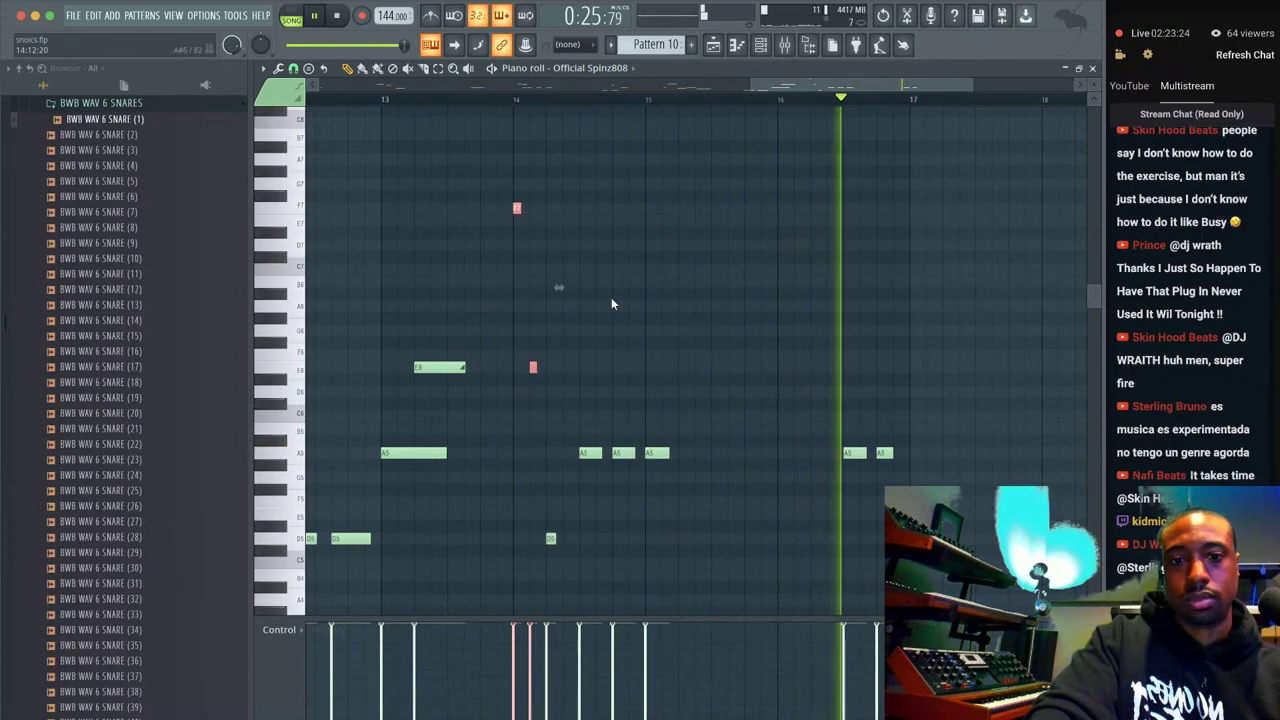
scroll(612, 303, down, 2)
click(1092, 68)
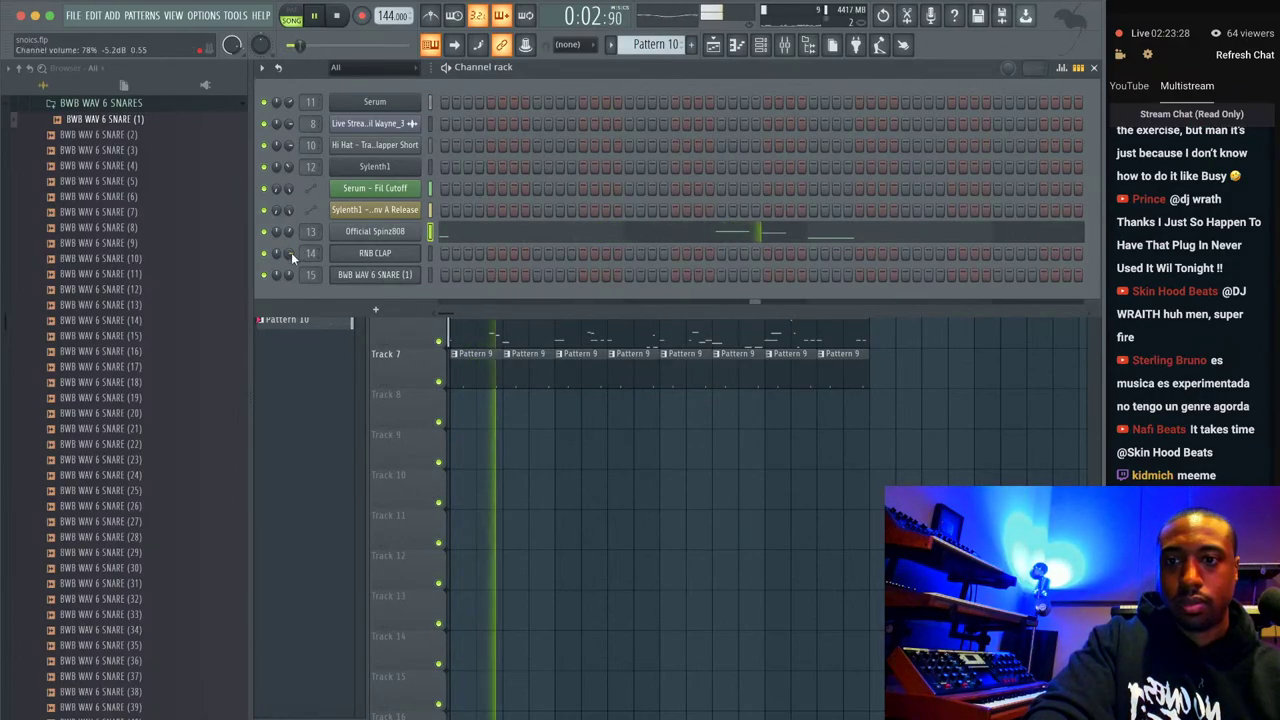
Load the BWB WAV 6 KICK (2) sample from the kicks folder into a new channel.
scroll(657, 44, down, 1)
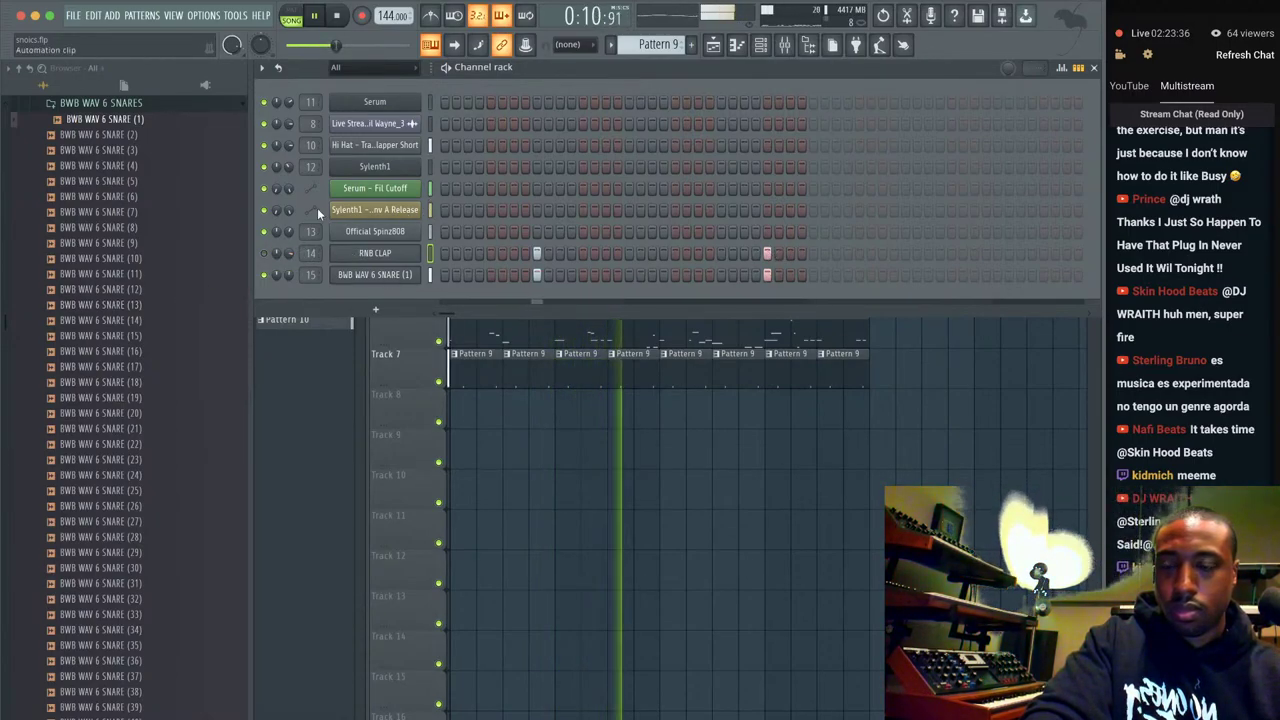
scroll(97, 273, up, 2)
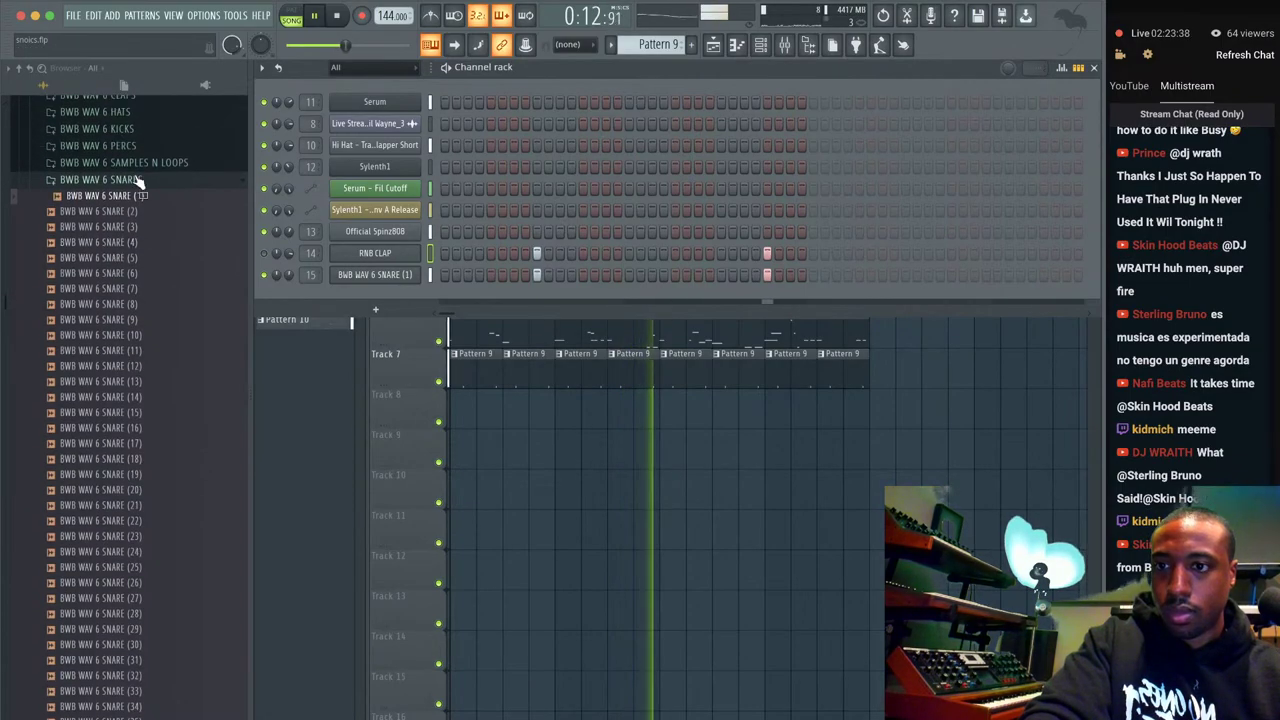
click(135, 177)
scroll(140, 190, up, 2)
click(146, 205)
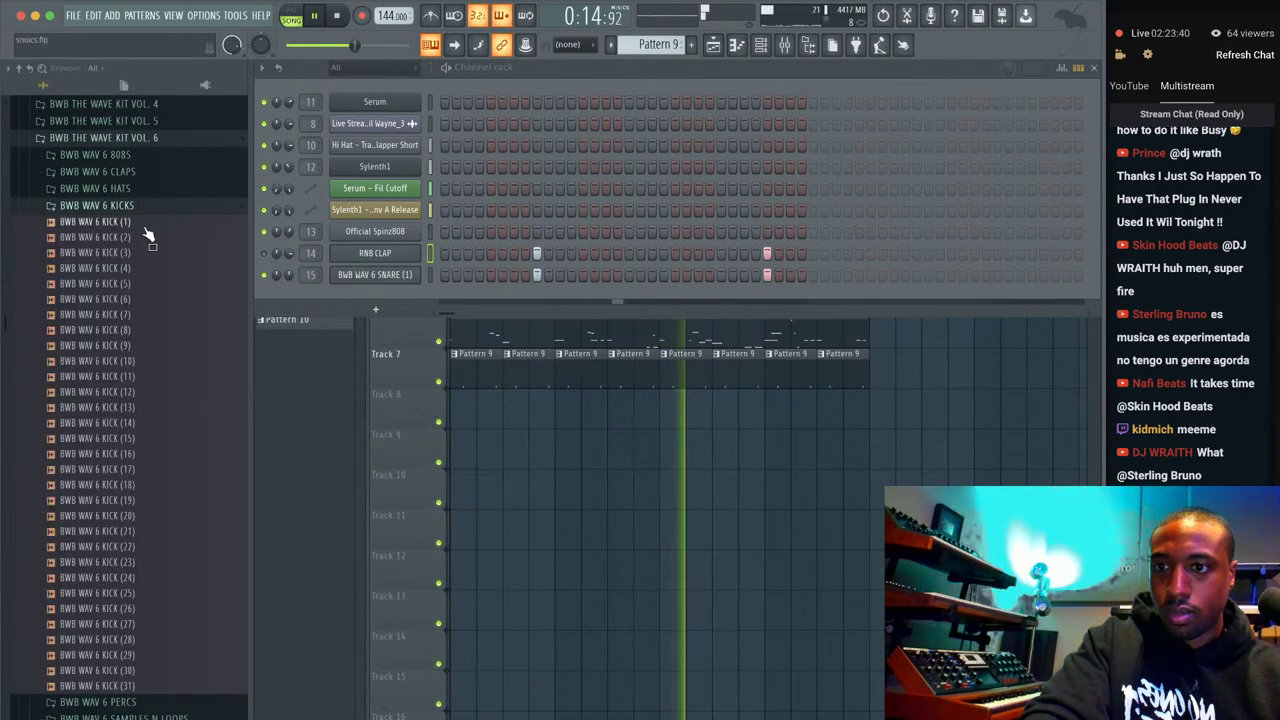
click(140, 238)
right_click(140, 238)
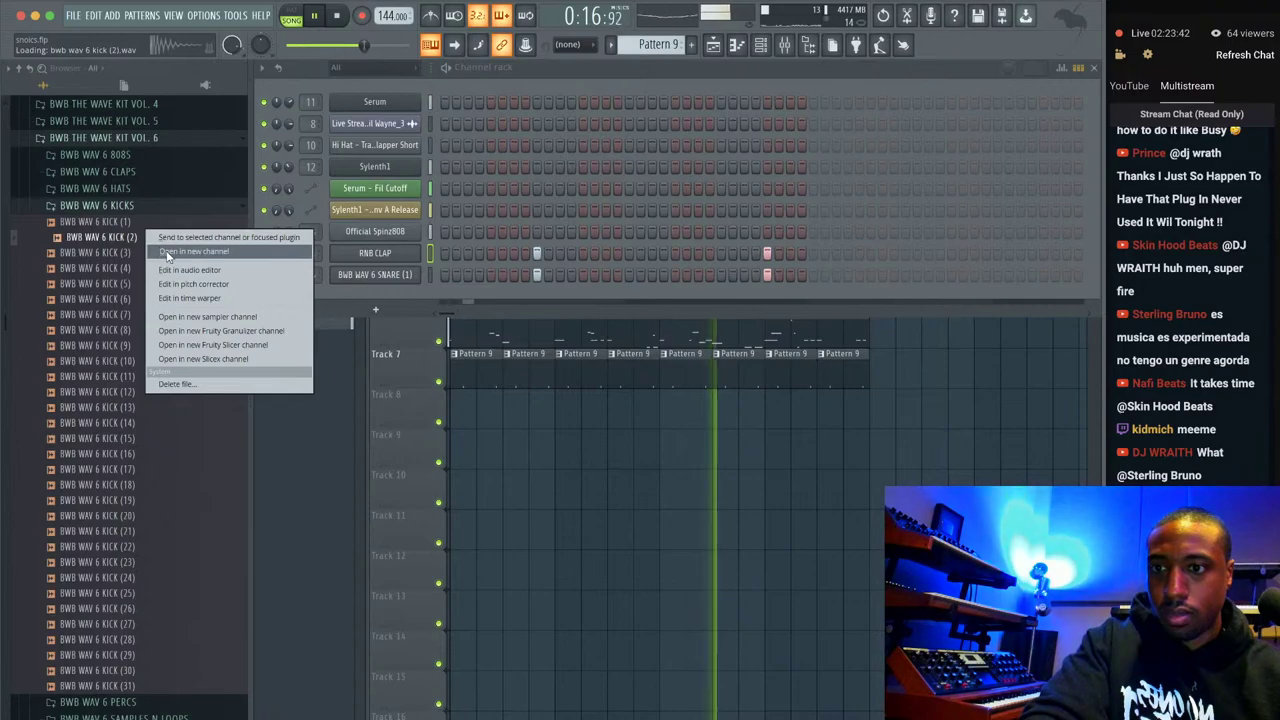
click(193, 251)
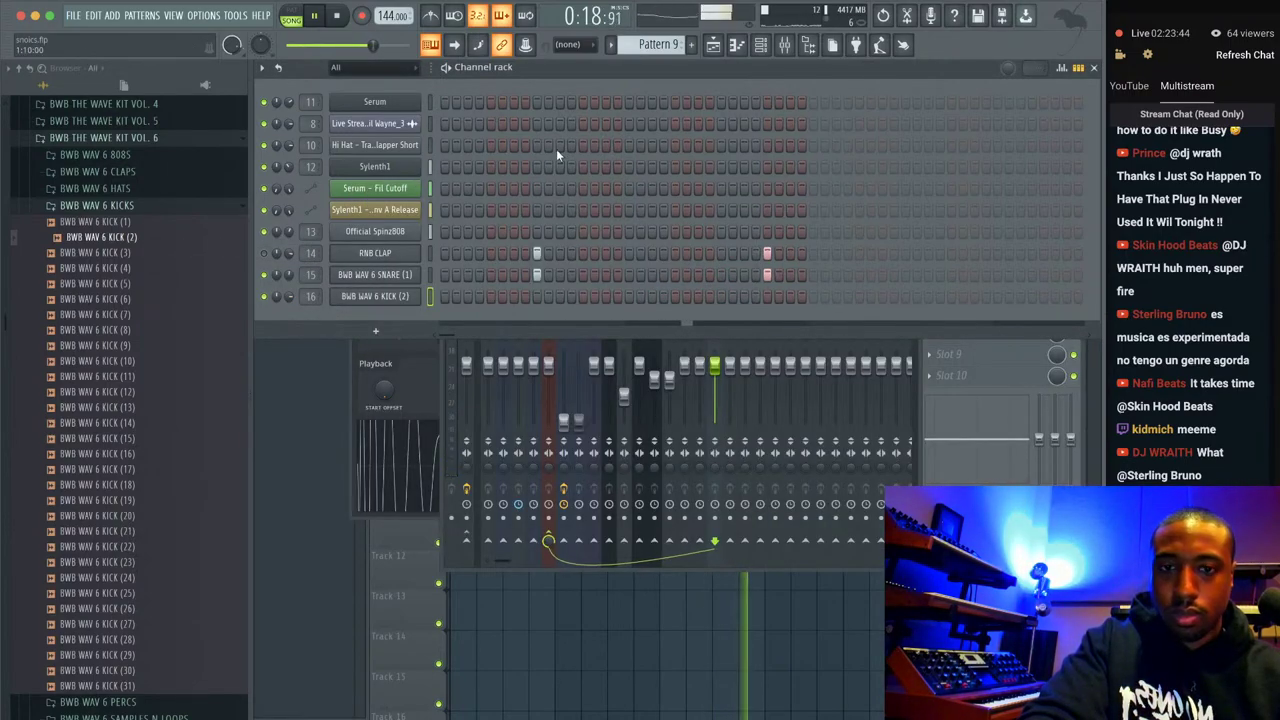
scroll(658, 44, down, 2)
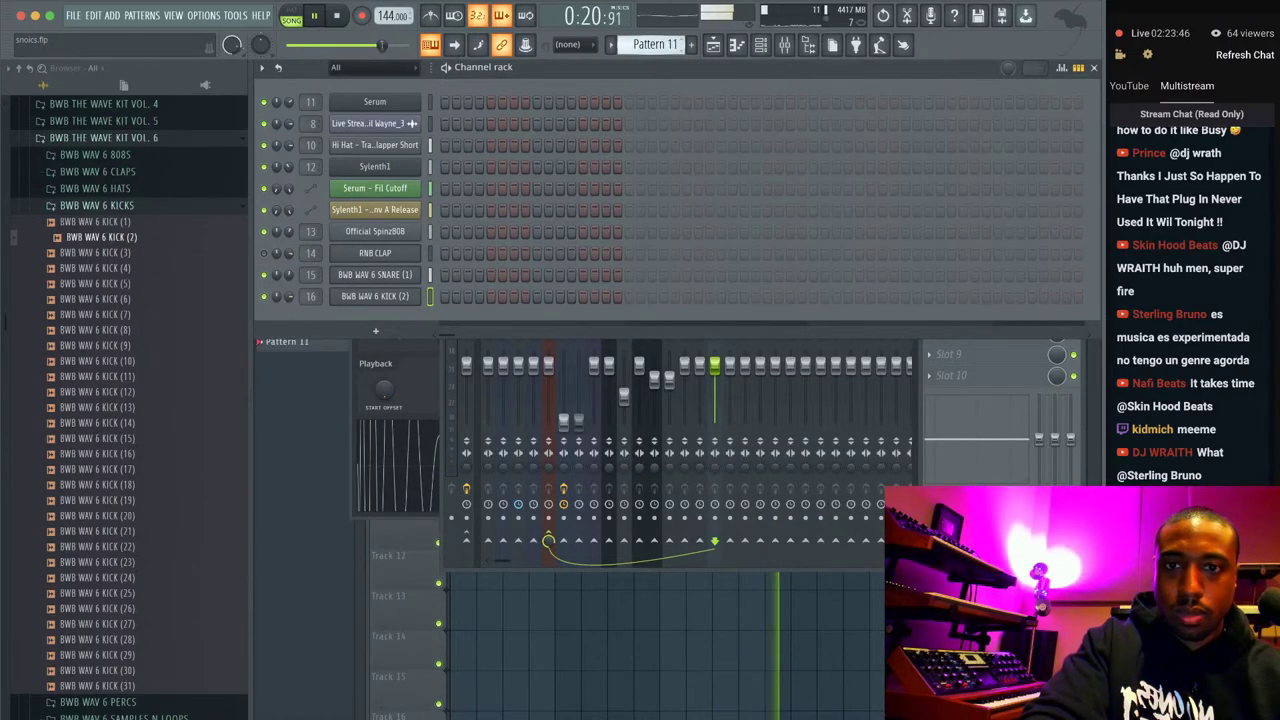
Program three kick hits in Pattern 11 while the loop plays.
key(F5)
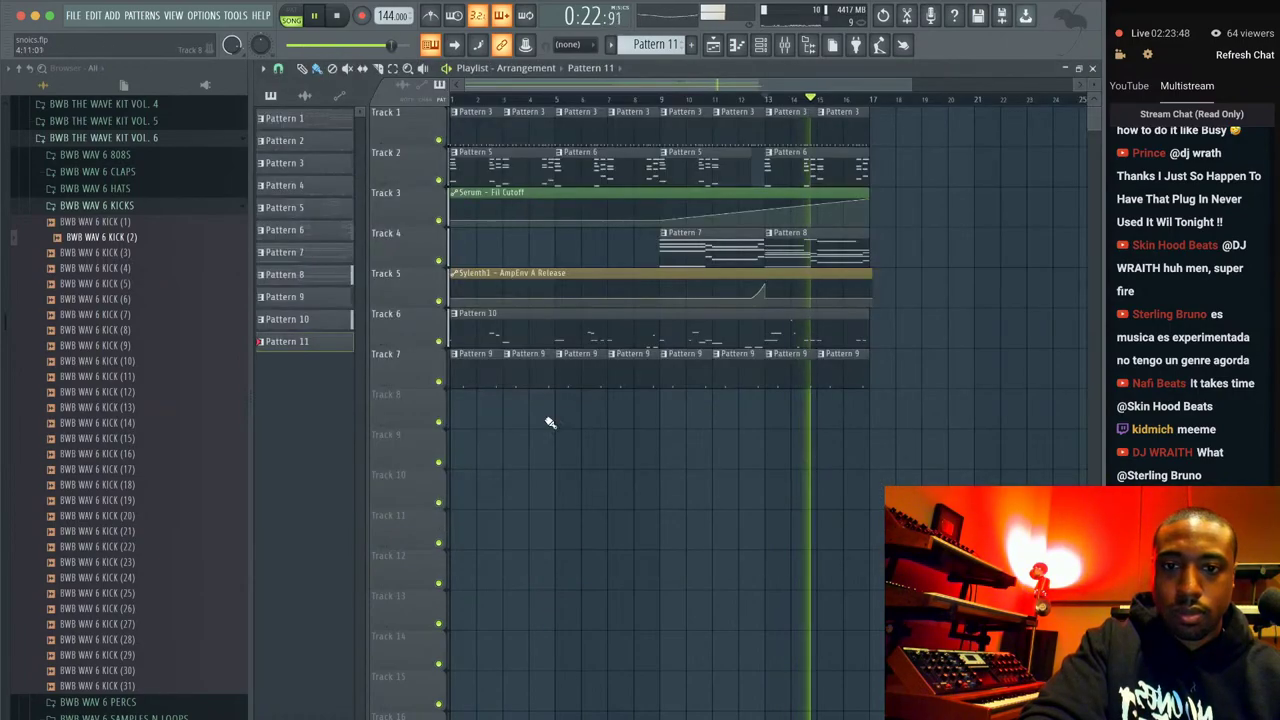
click(760, 47)
key(space)
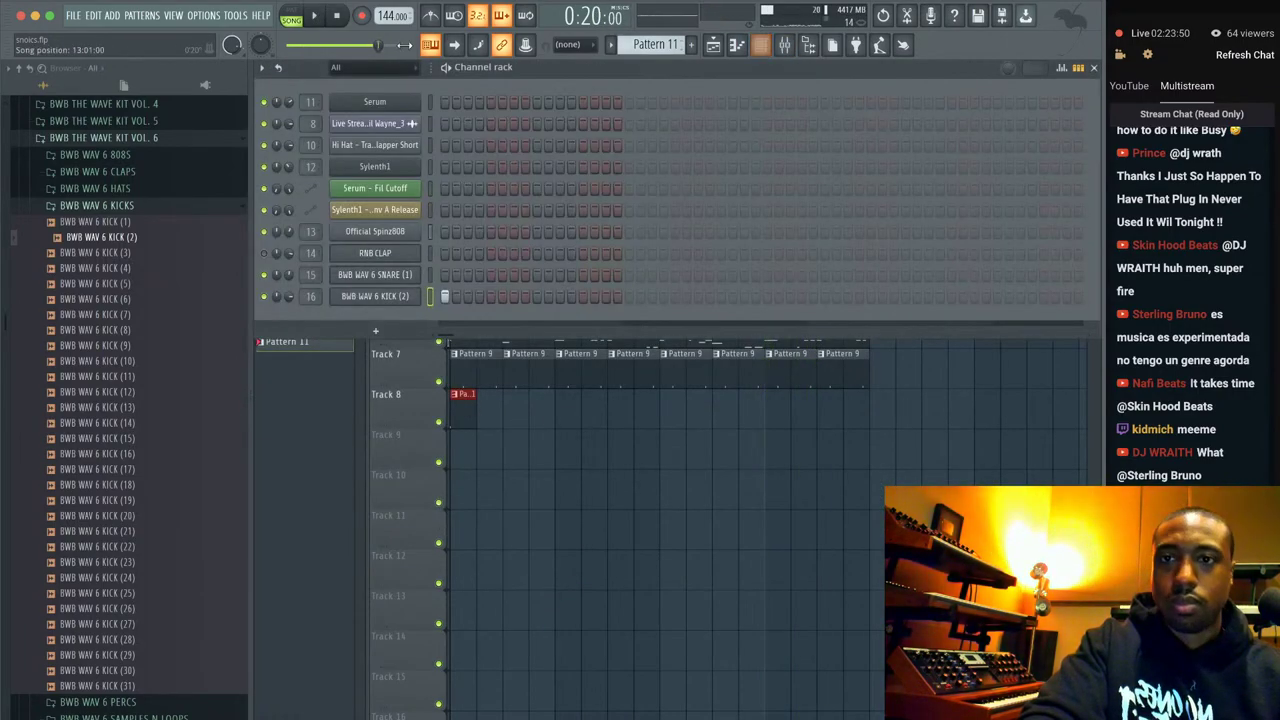
key(space)
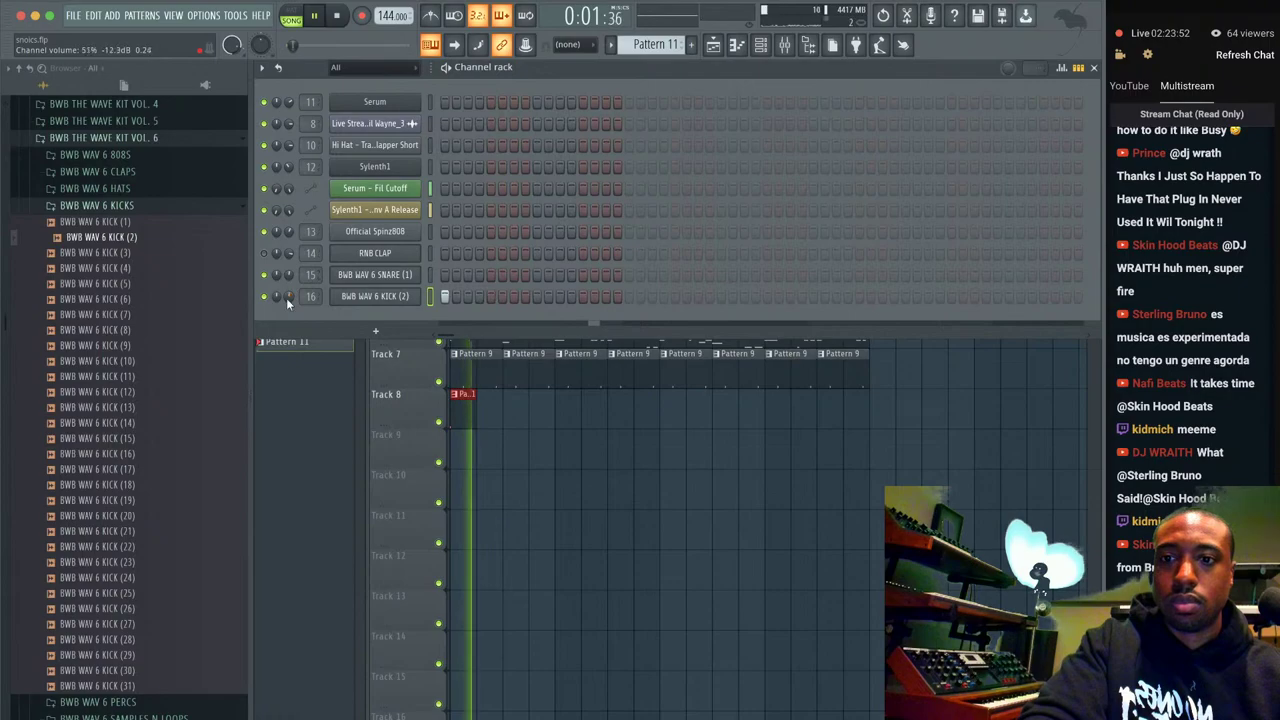
click(721, 297)
click(767, 297)
click(811, 297)
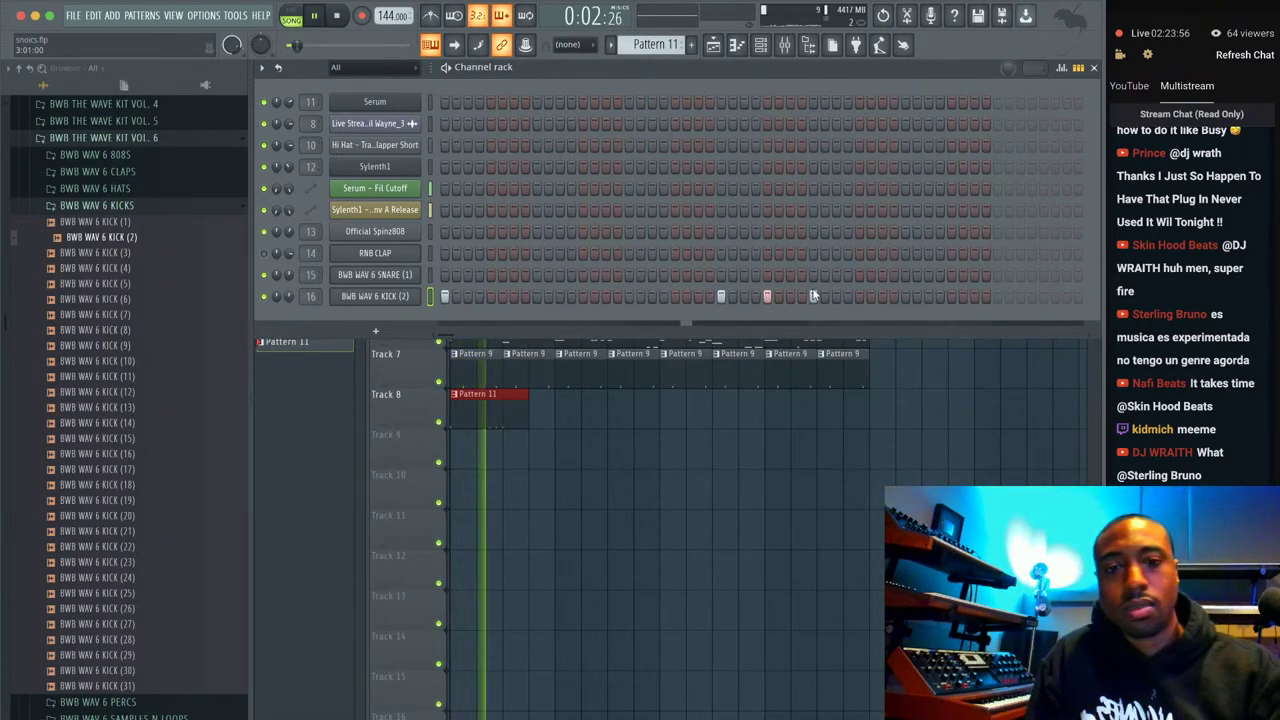
Place Pattern 11 on Track 8 at bars 5, 9 and 13 and save as snoics_2.flp.
click(565, 425)
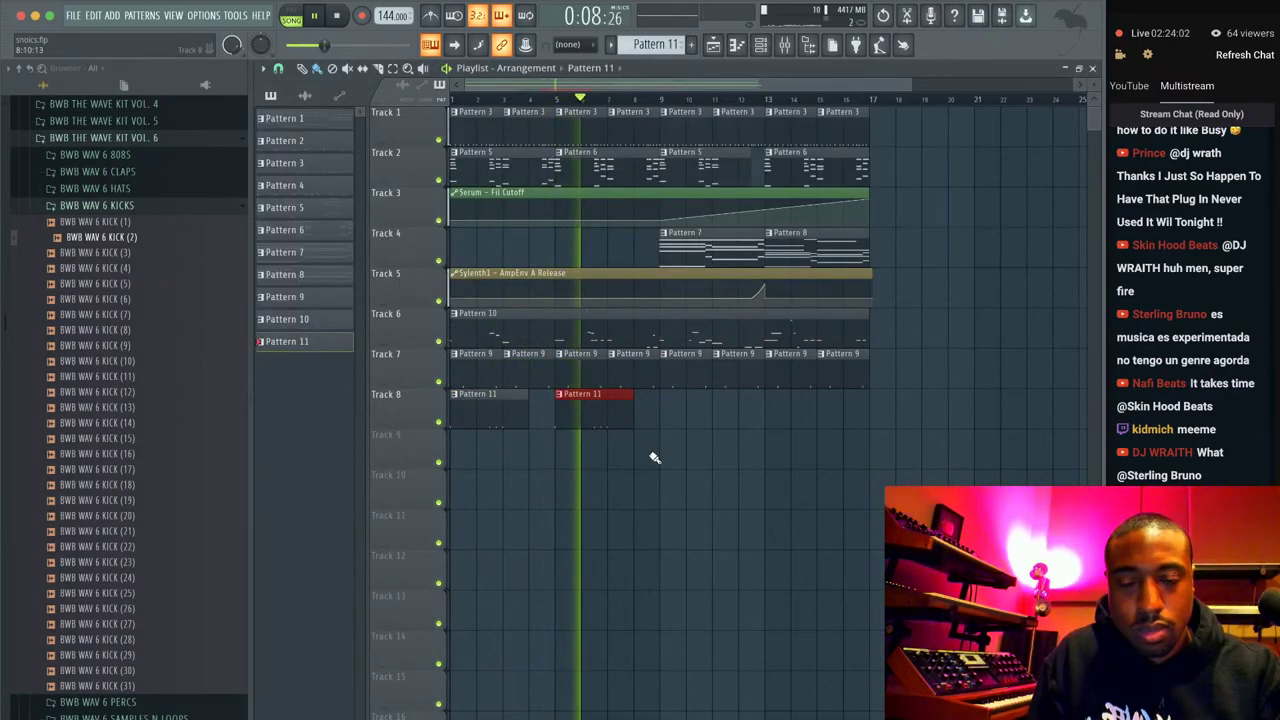
click(662, 407)
click(776, 402)
key(ctrl+n)
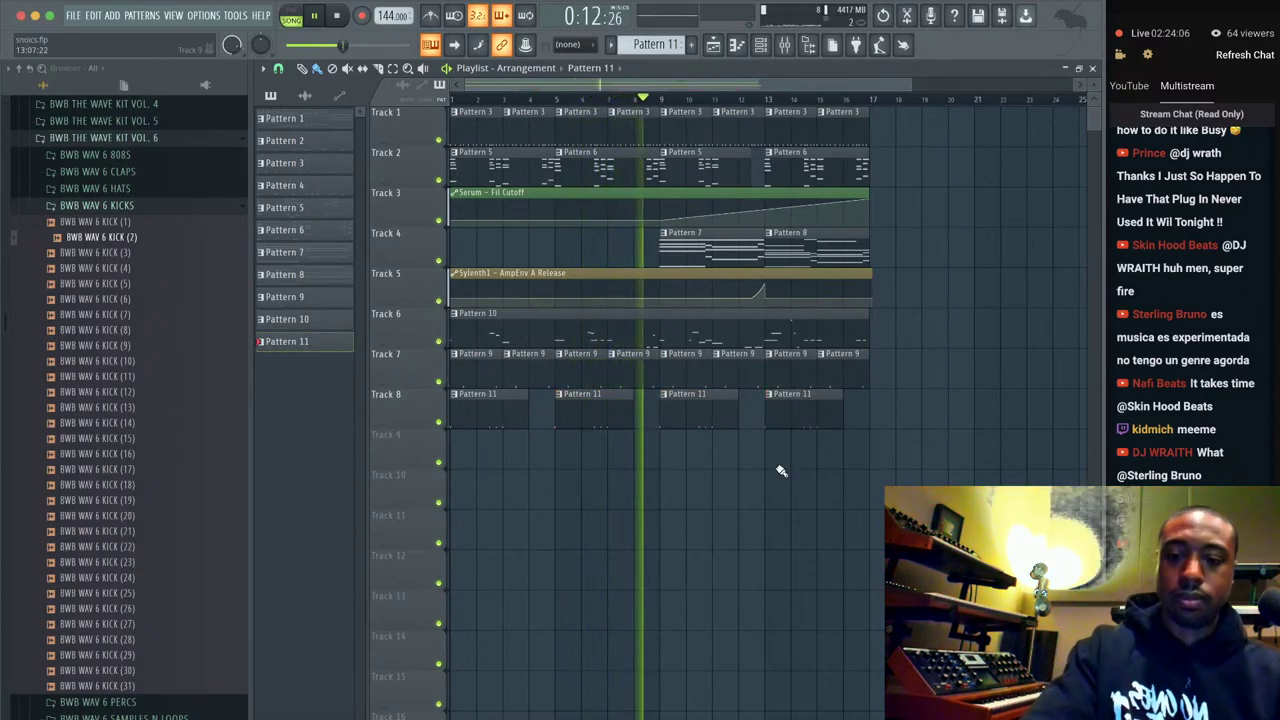
click(760, 44)
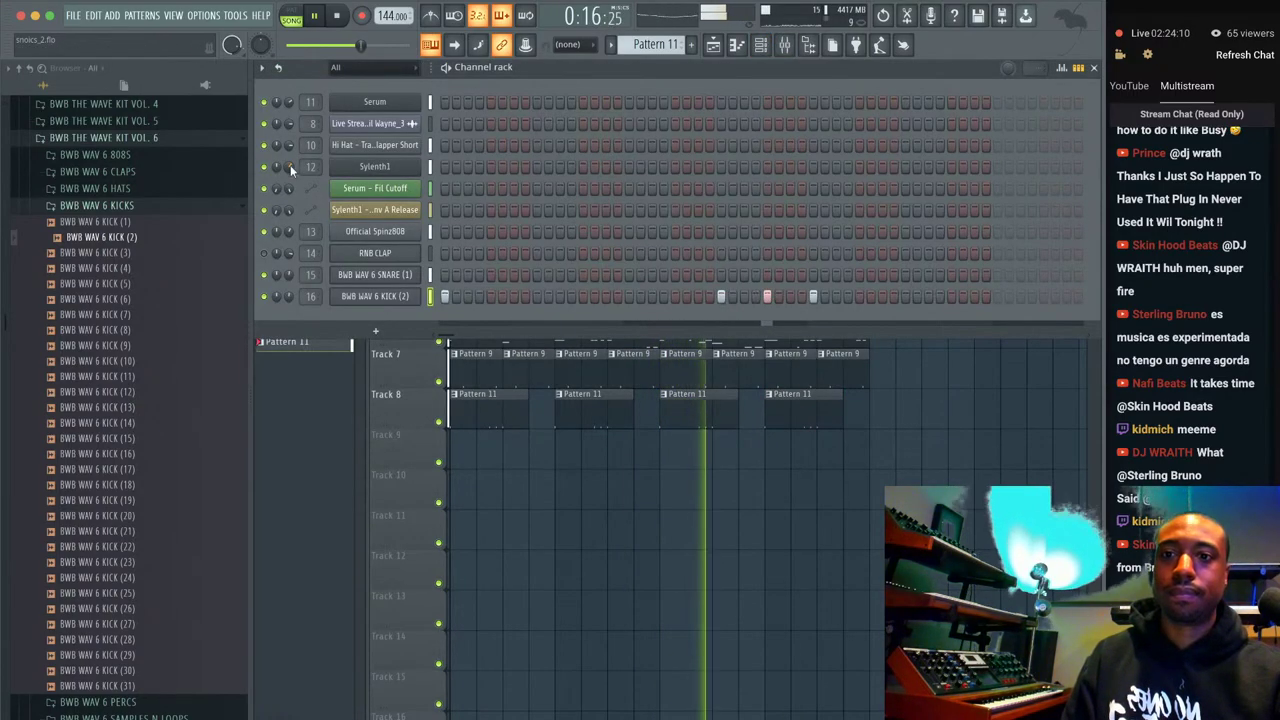
In Sylenth1, try pulse and saw on Osc A1, raise it to 4 voices, end on triangle.
click(368, 167)
click(280, 245)
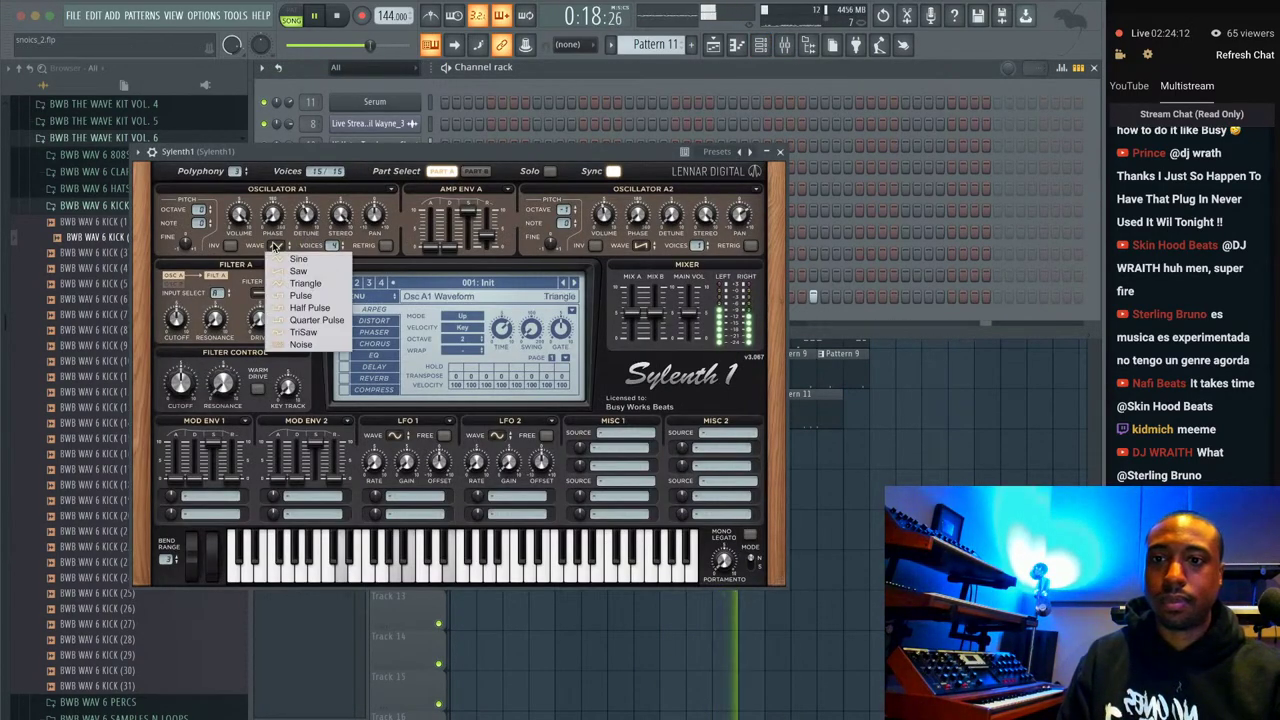
click(305, 296)
click(278, 245)
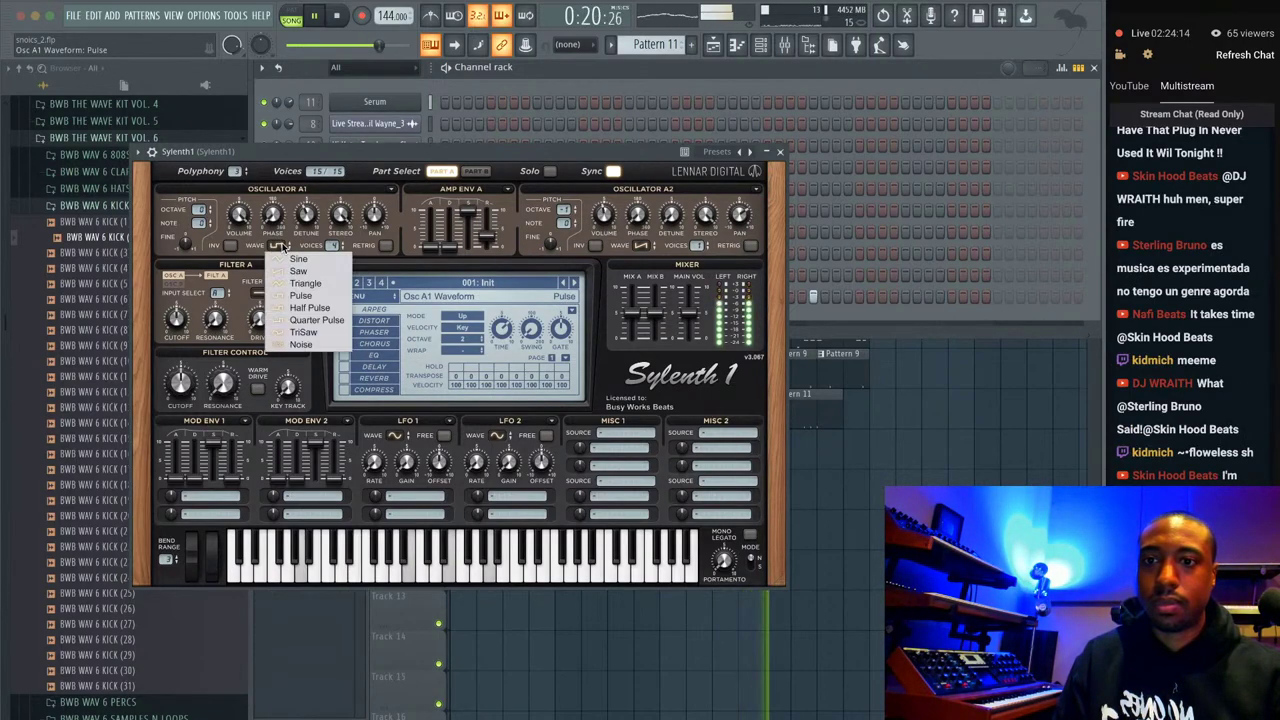
click(298, 270)
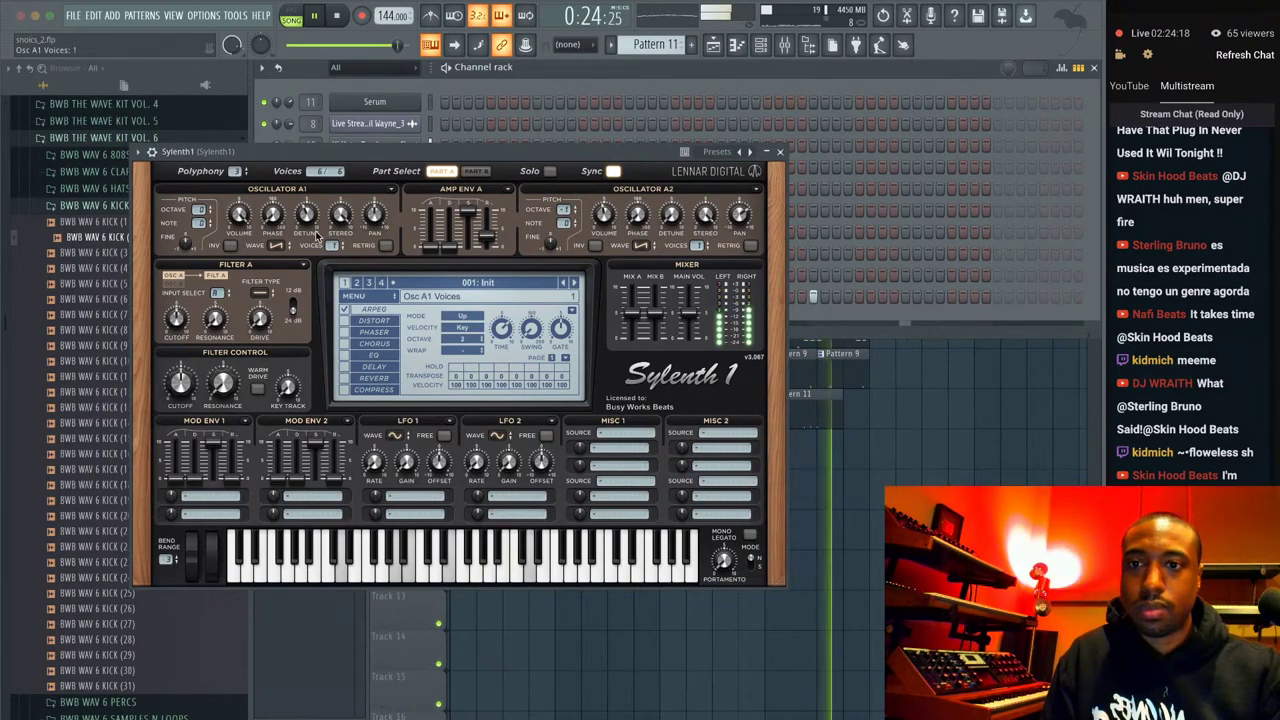
drag(333, 245, 341, 185)
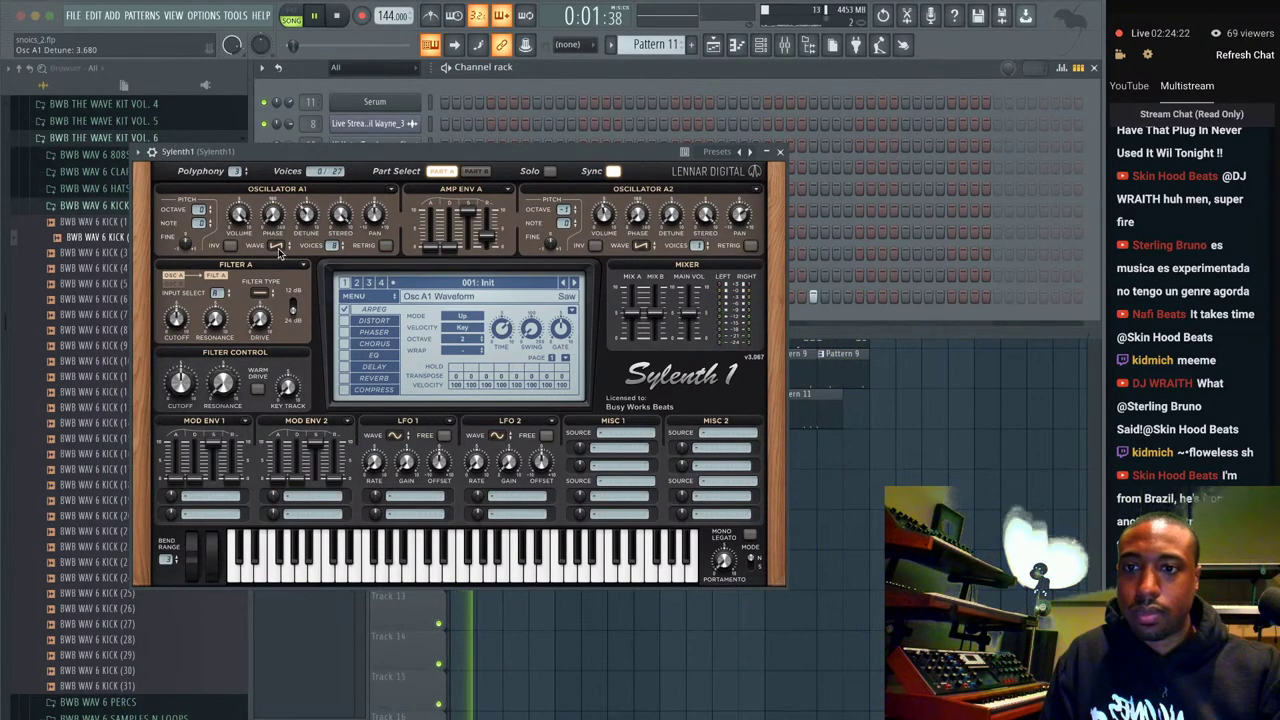
click(277, 247)
click(300, 284)
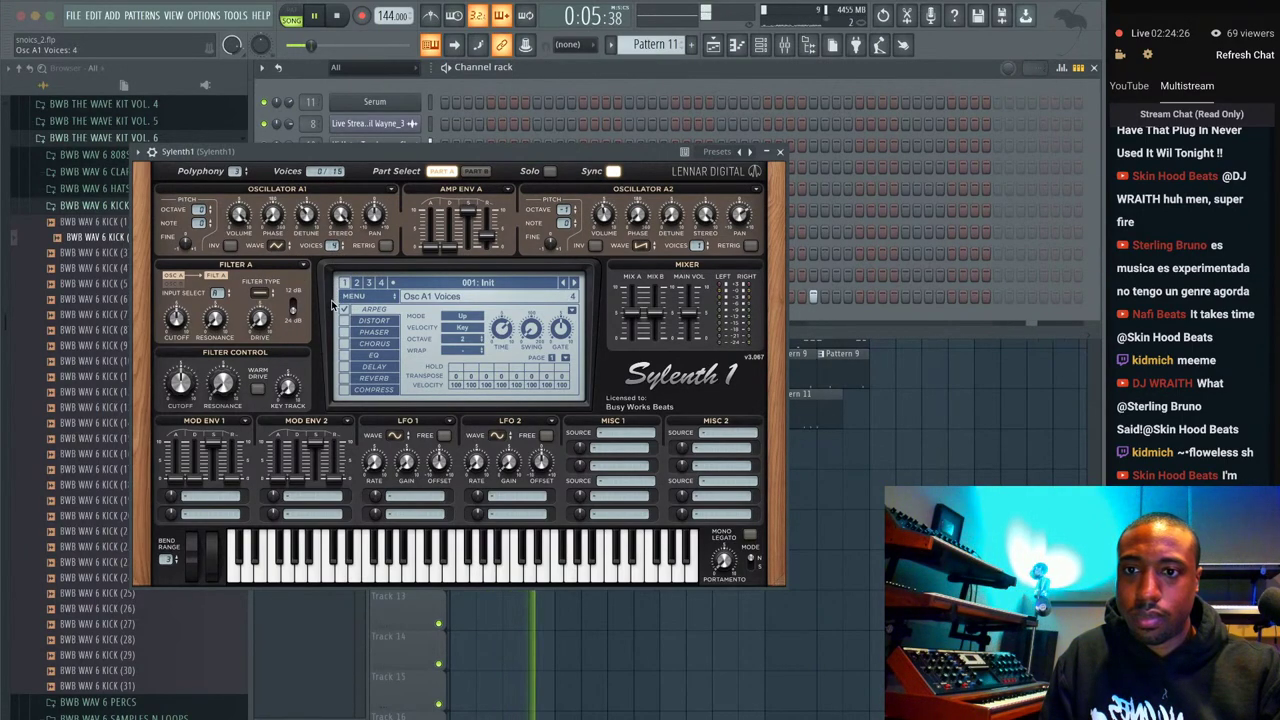
Switch to an empty Pattern 12 and add a second Serum instrument to the Channel rack.
key(F5)
click(790, 90)
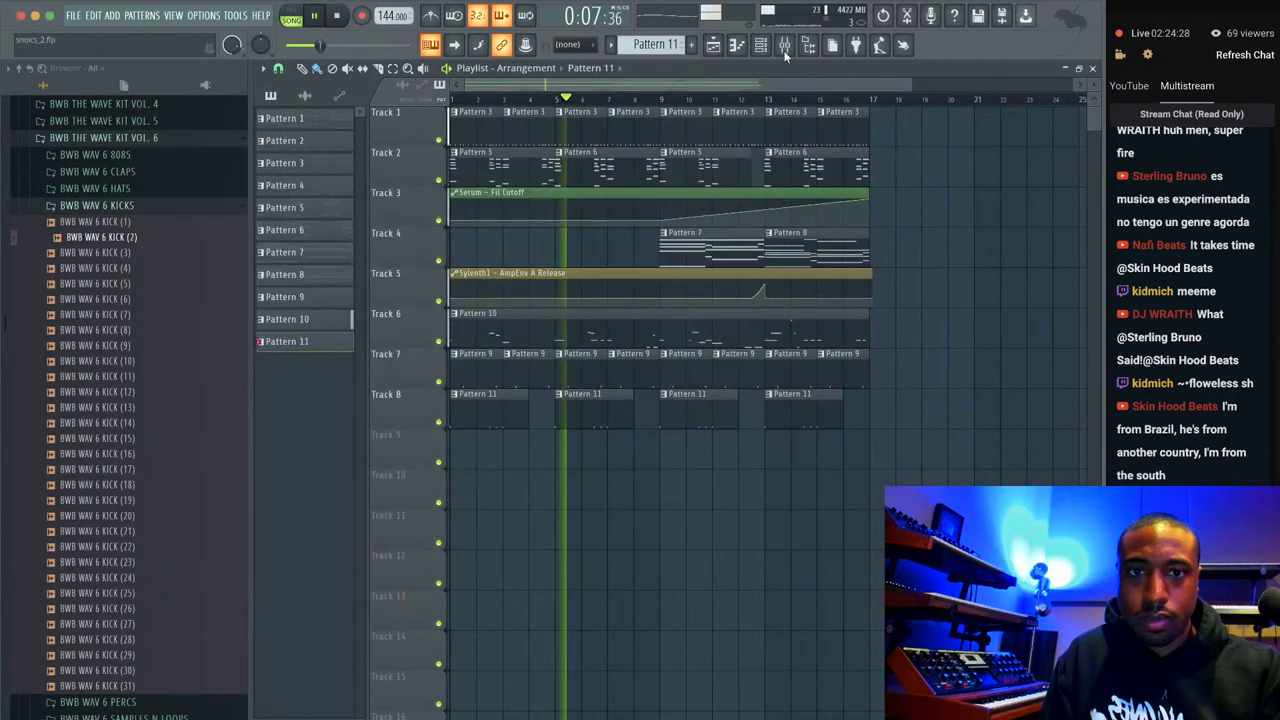
click(762, 48)
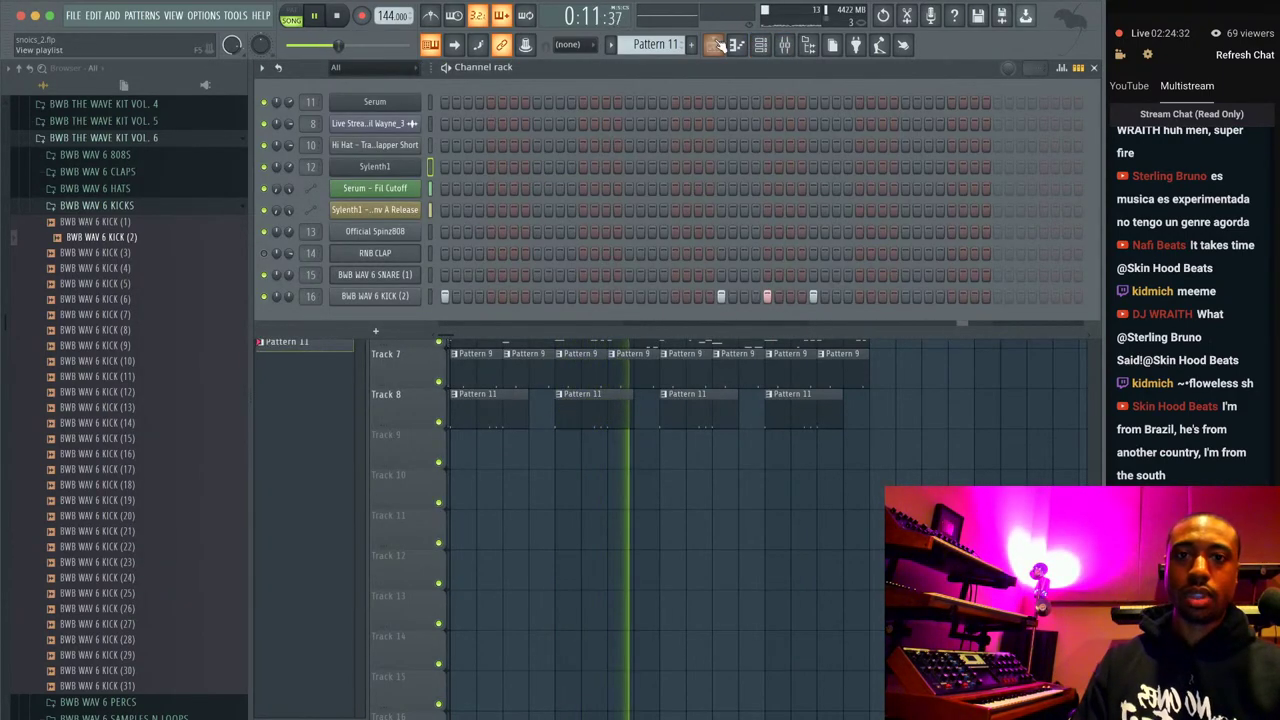
scroll(660, 45, down, 1)
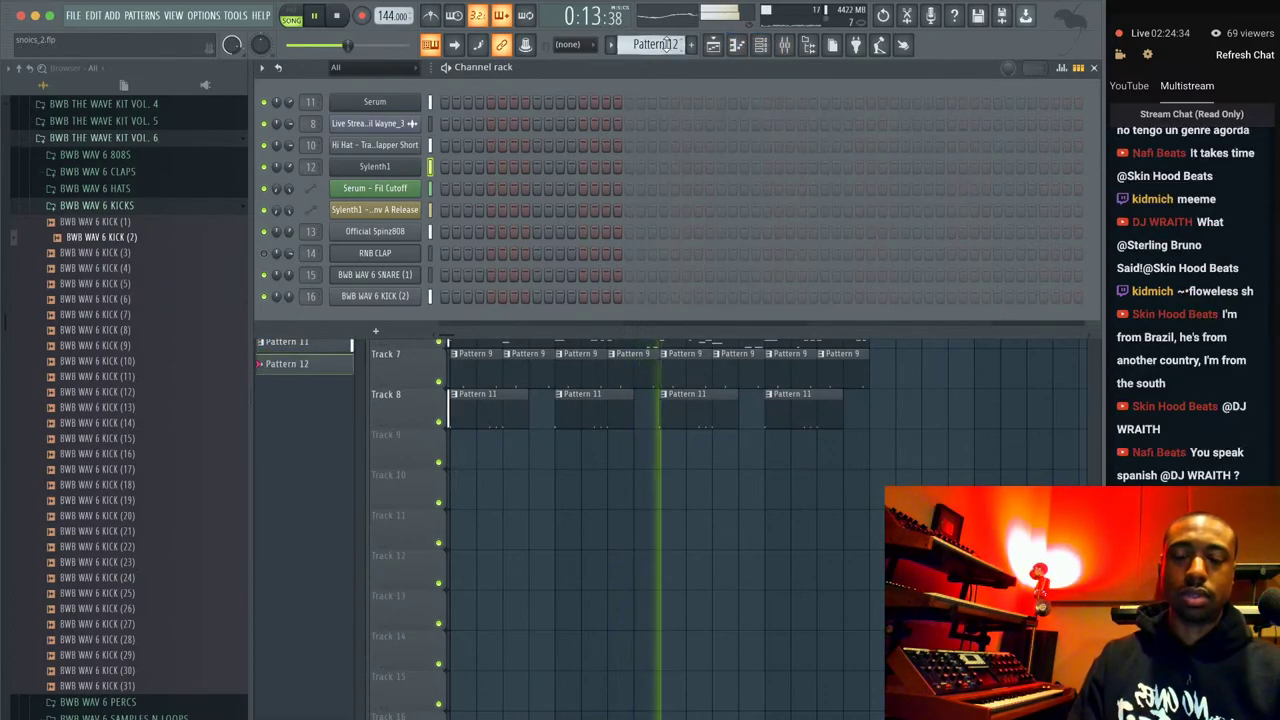
click(376, 331)
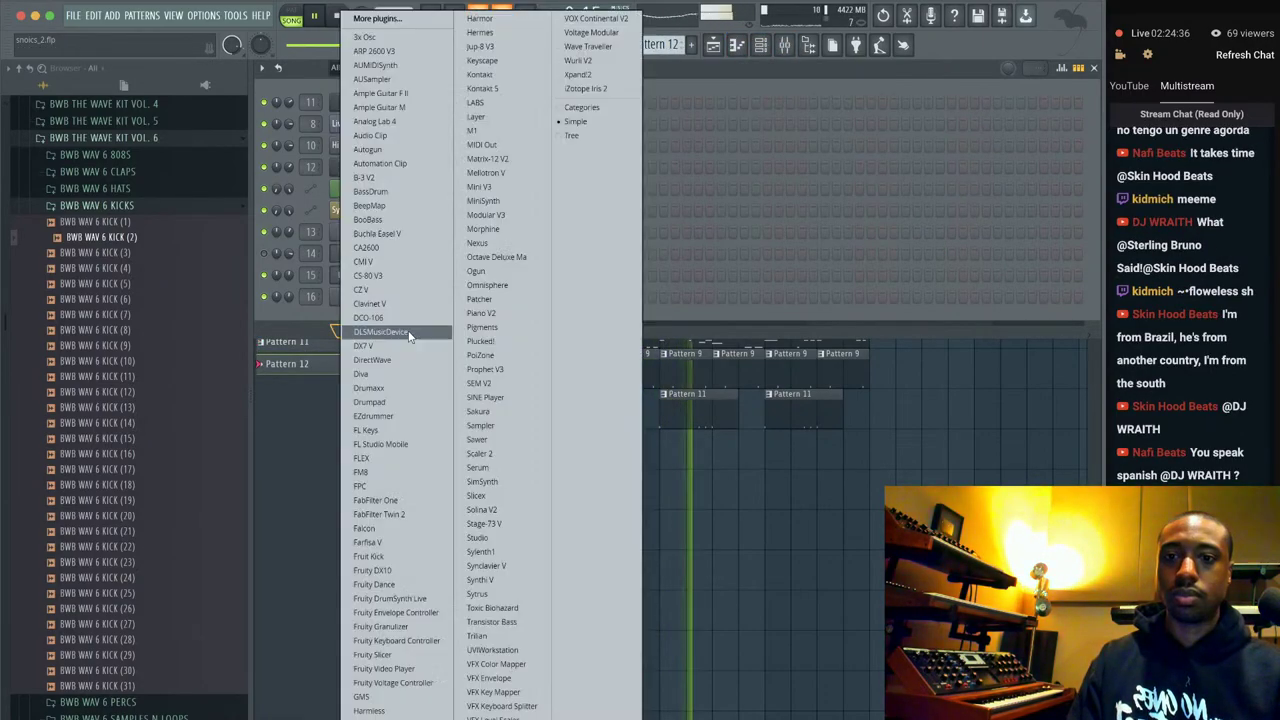
click(485, 467)
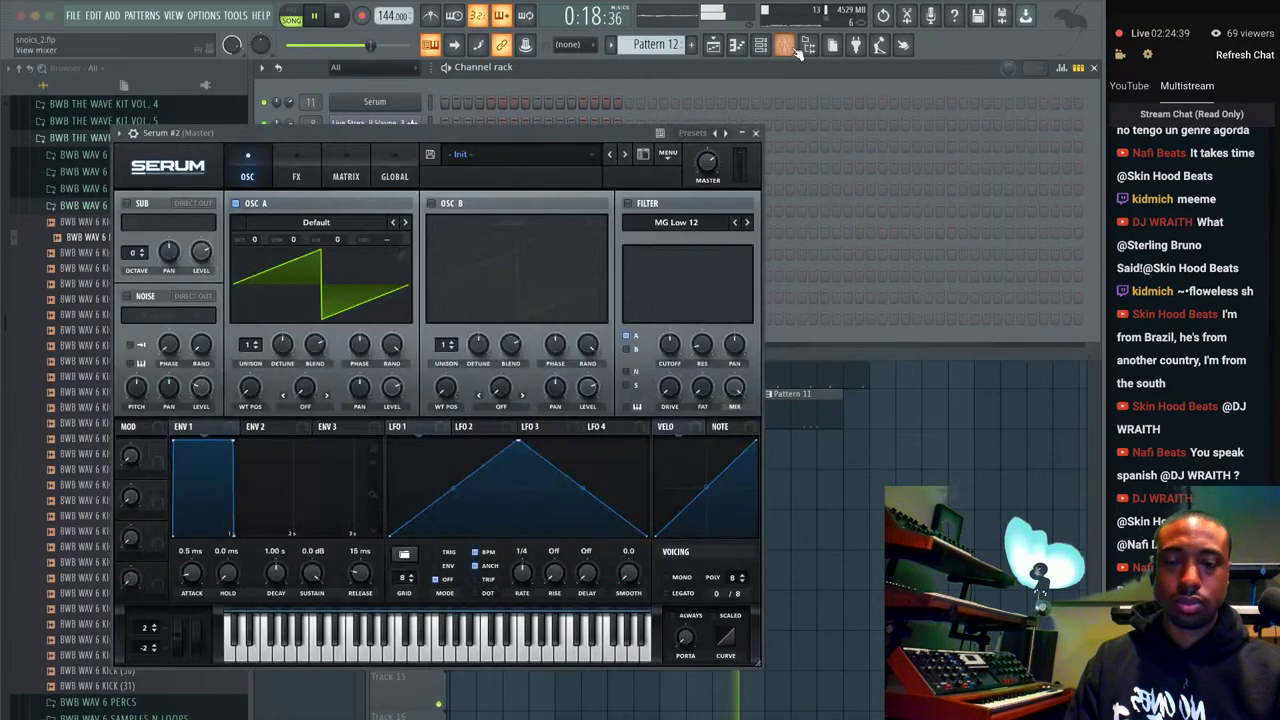
Close the Serum window, stop playback and bring up the full Playlist arrangement.
click(788, 47)
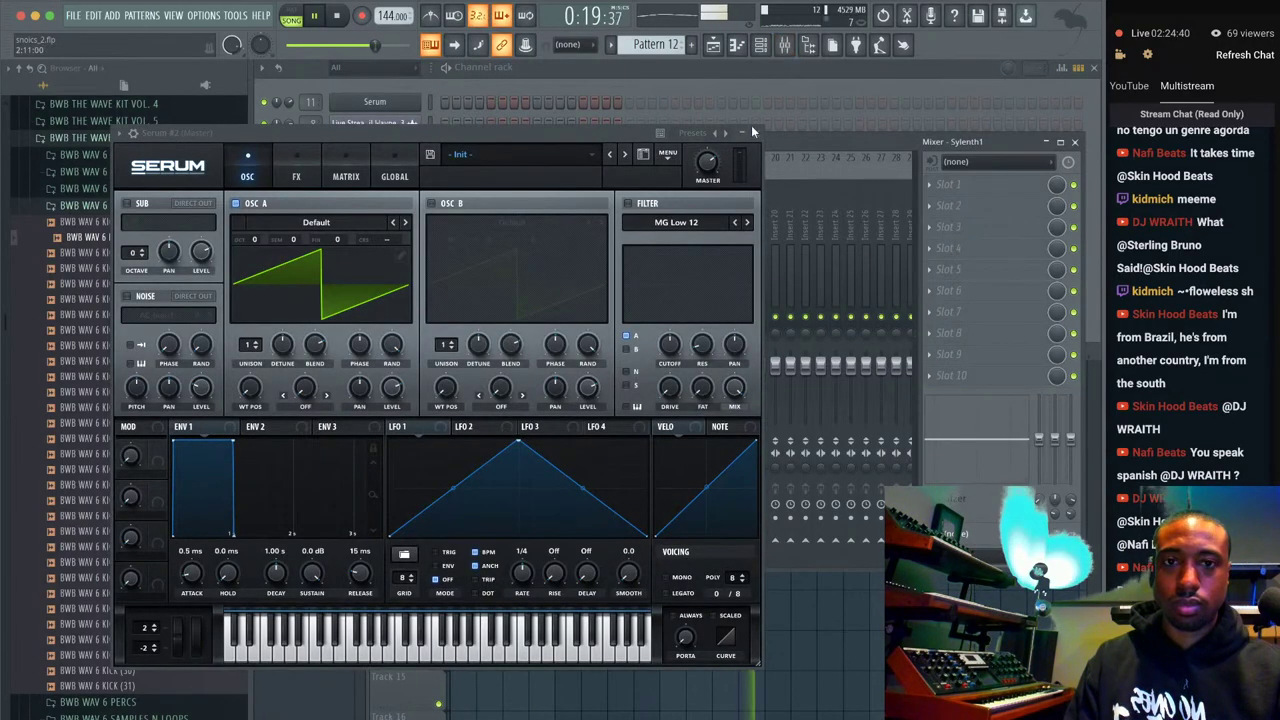
click(751, 129)
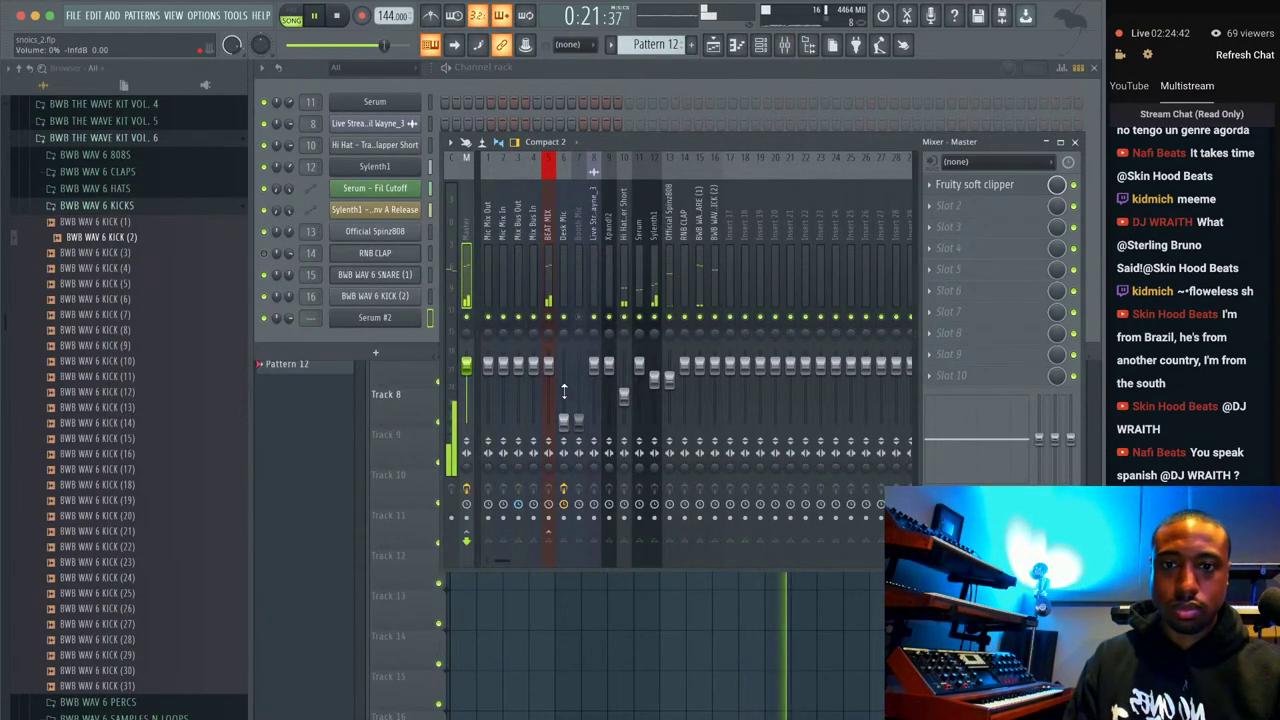
key(space)
key(F5)
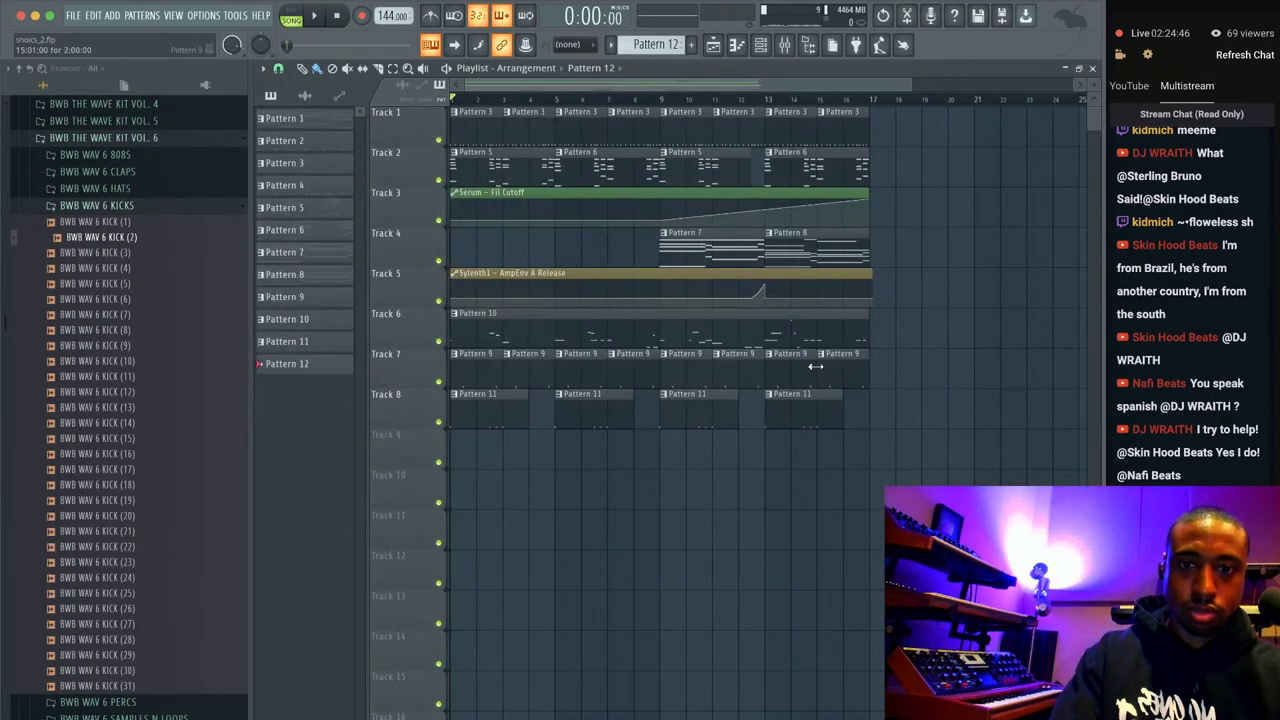
Select every clip on tracks 1–8 and duplicate them with Ctrl+B to start at bar 17.
drag(893, 421, 400, 37)
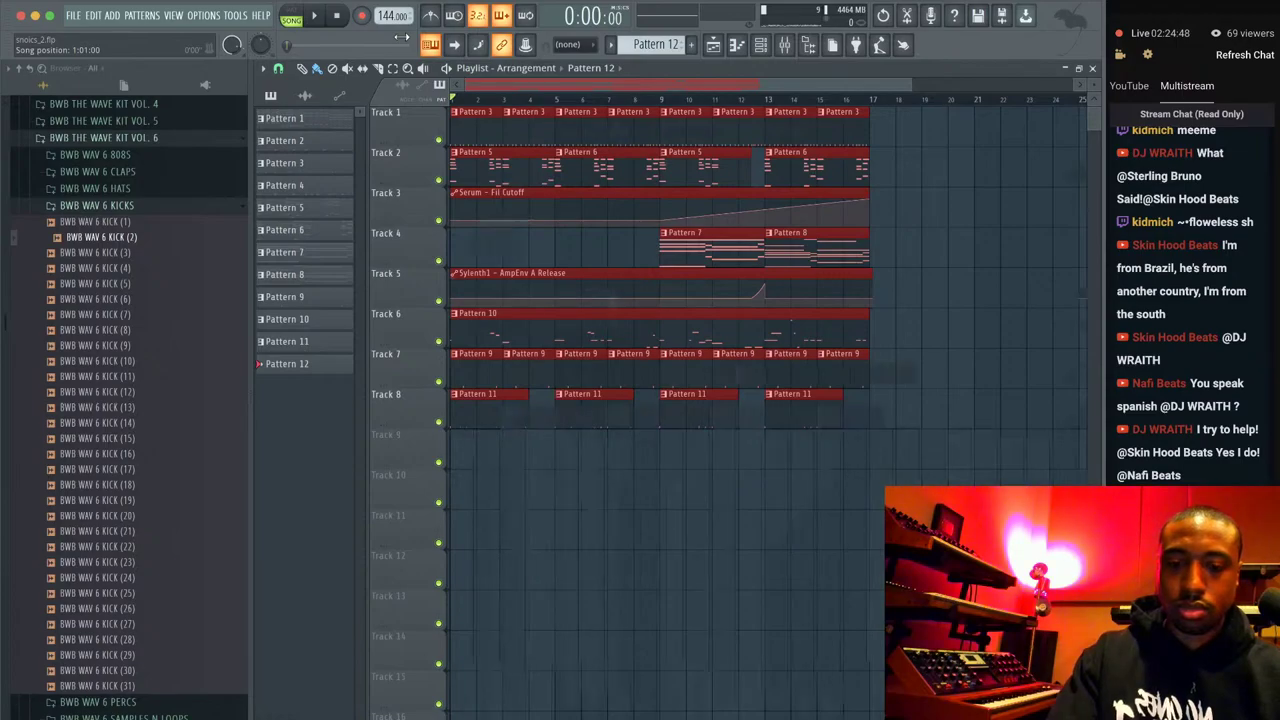
key(ctrl+b)
key(ctrl+z)
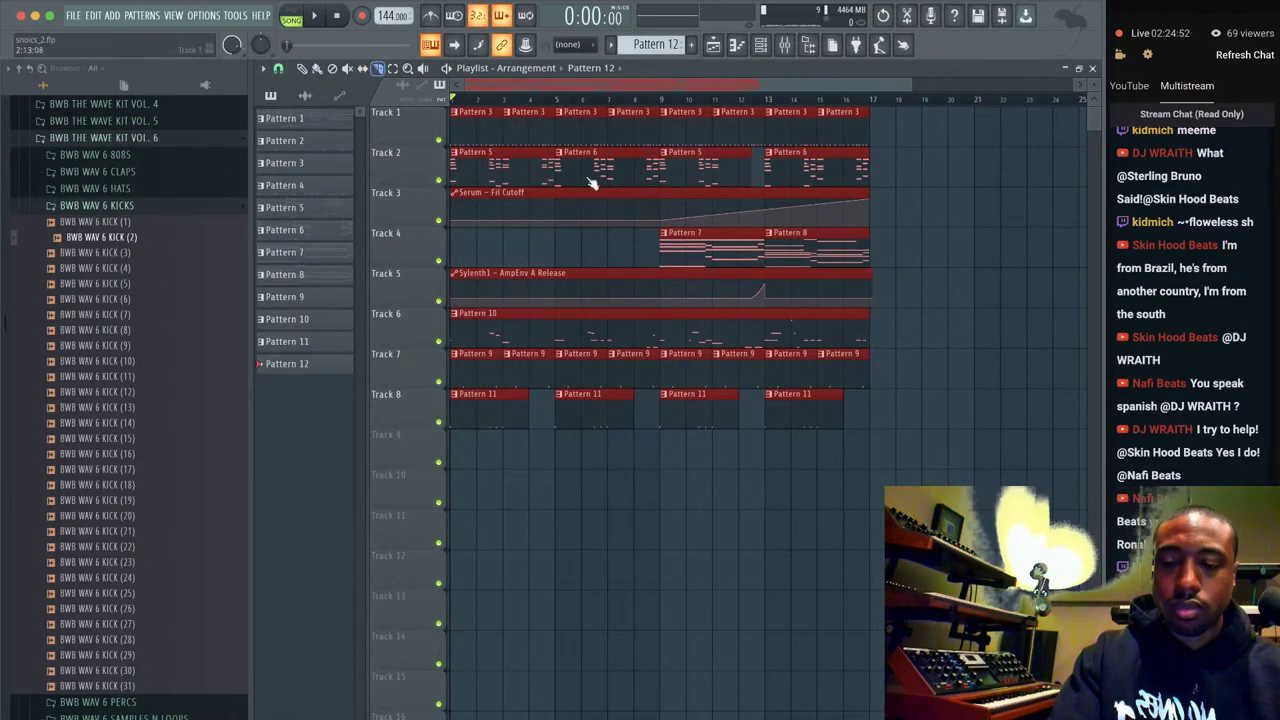
click(649, 263)
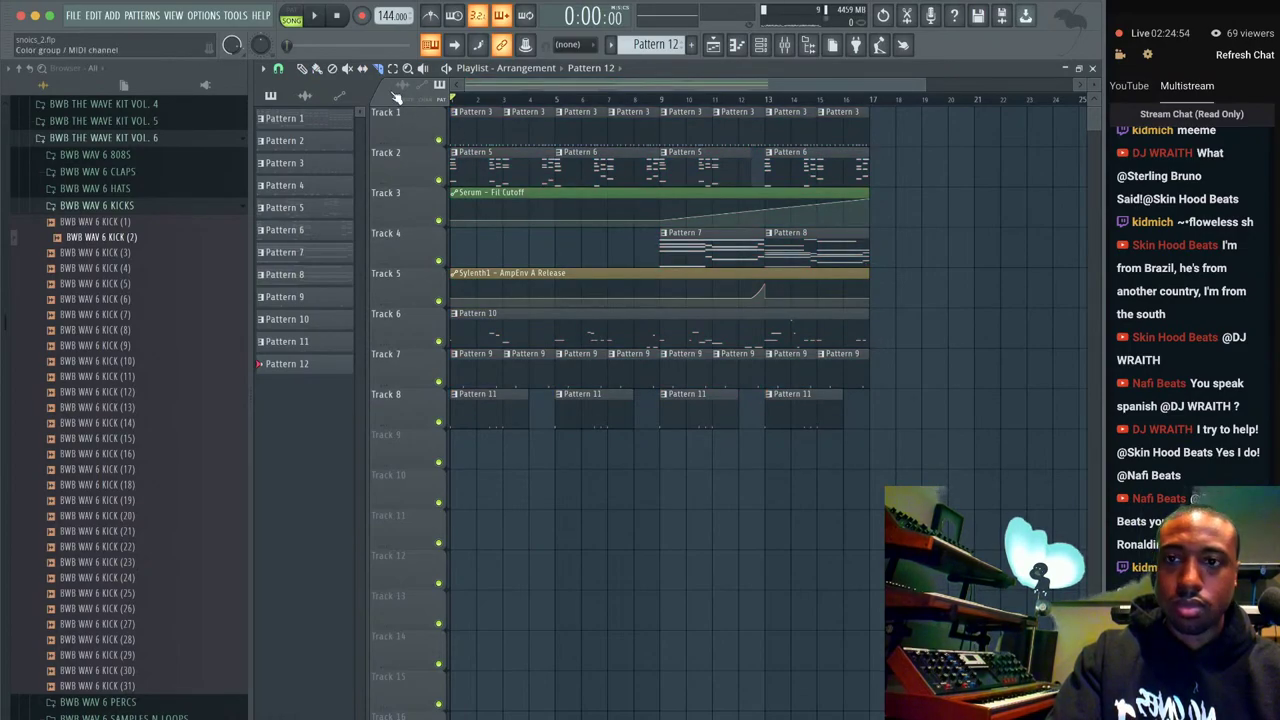
drag(986, 468, 356, 75)
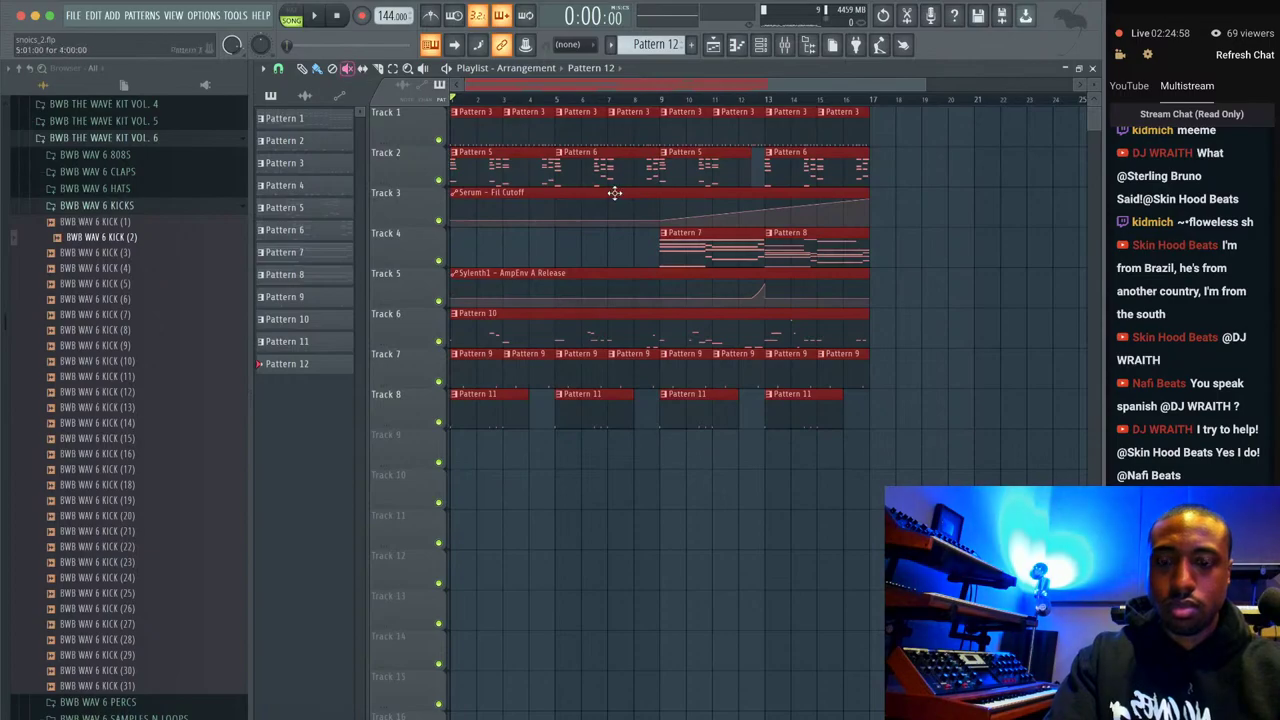
key(ctrl+b)
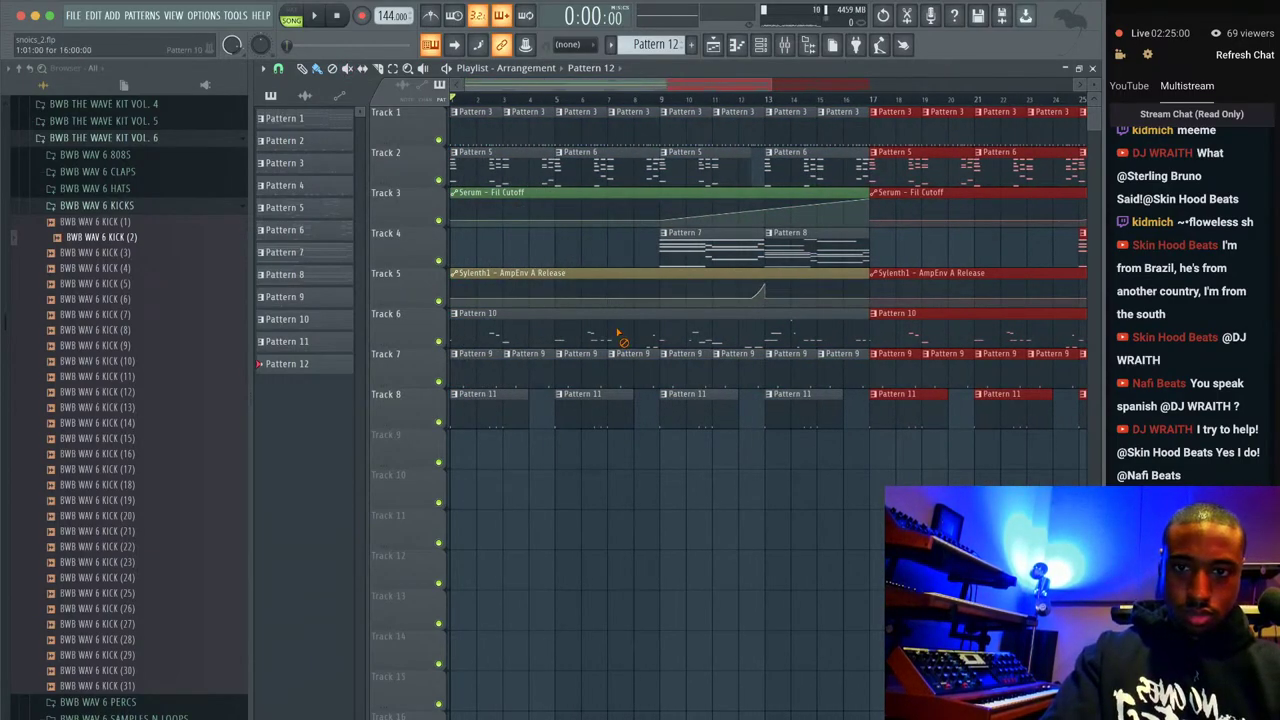
Delete Track 6's first-half Pattern 10 clip and play the 32-bar song.
right_click(609, 325)
key(space)
scroll(672, 222, down, 2)
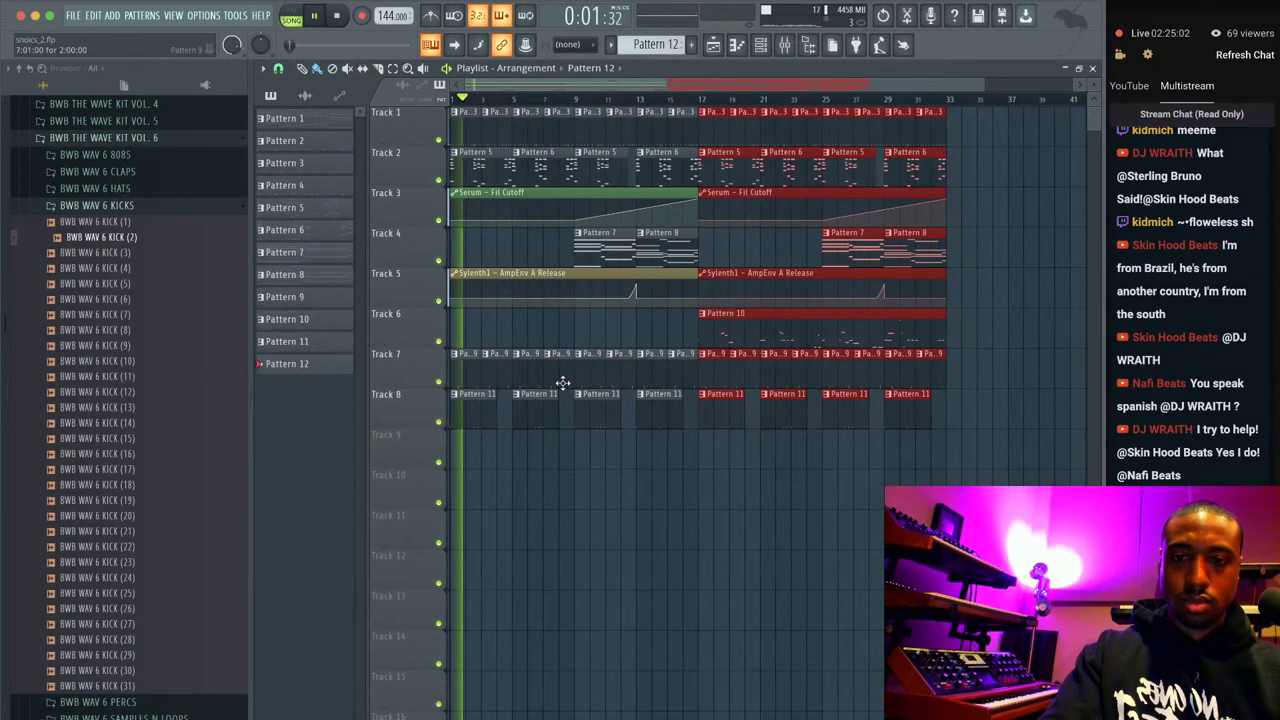
click(580, 466)
click(762, 46)
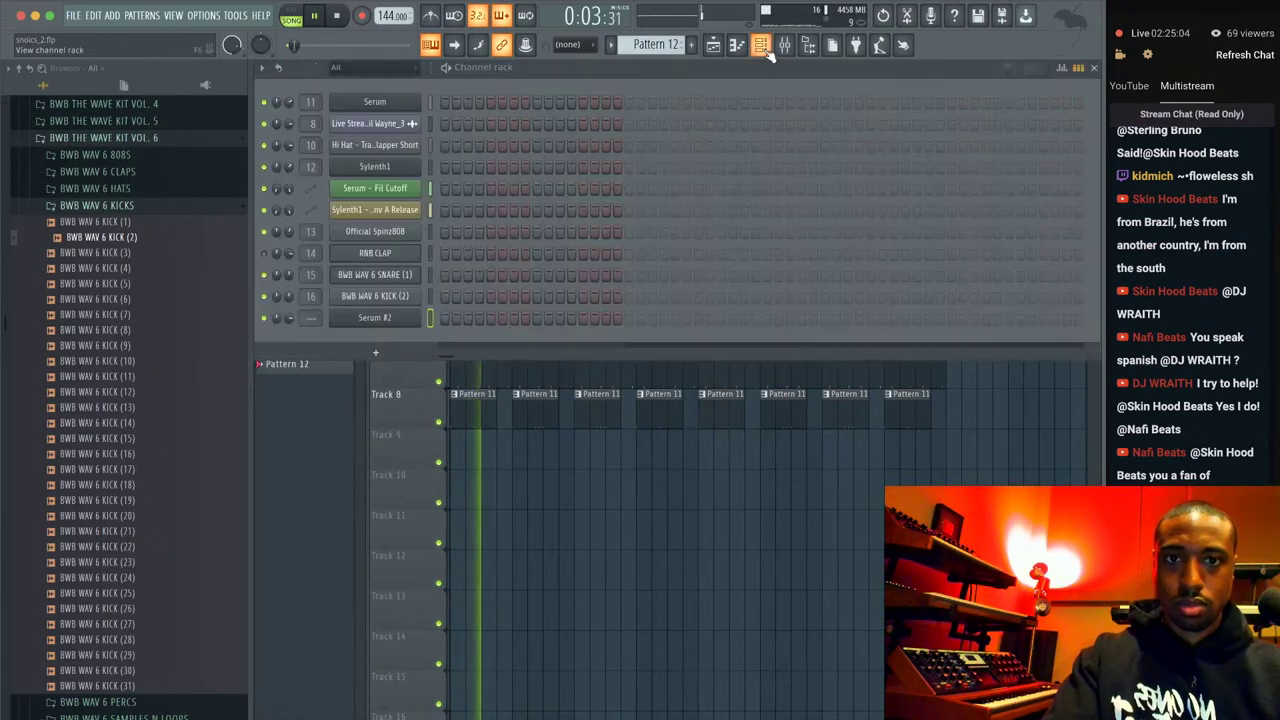
click(786, 46)
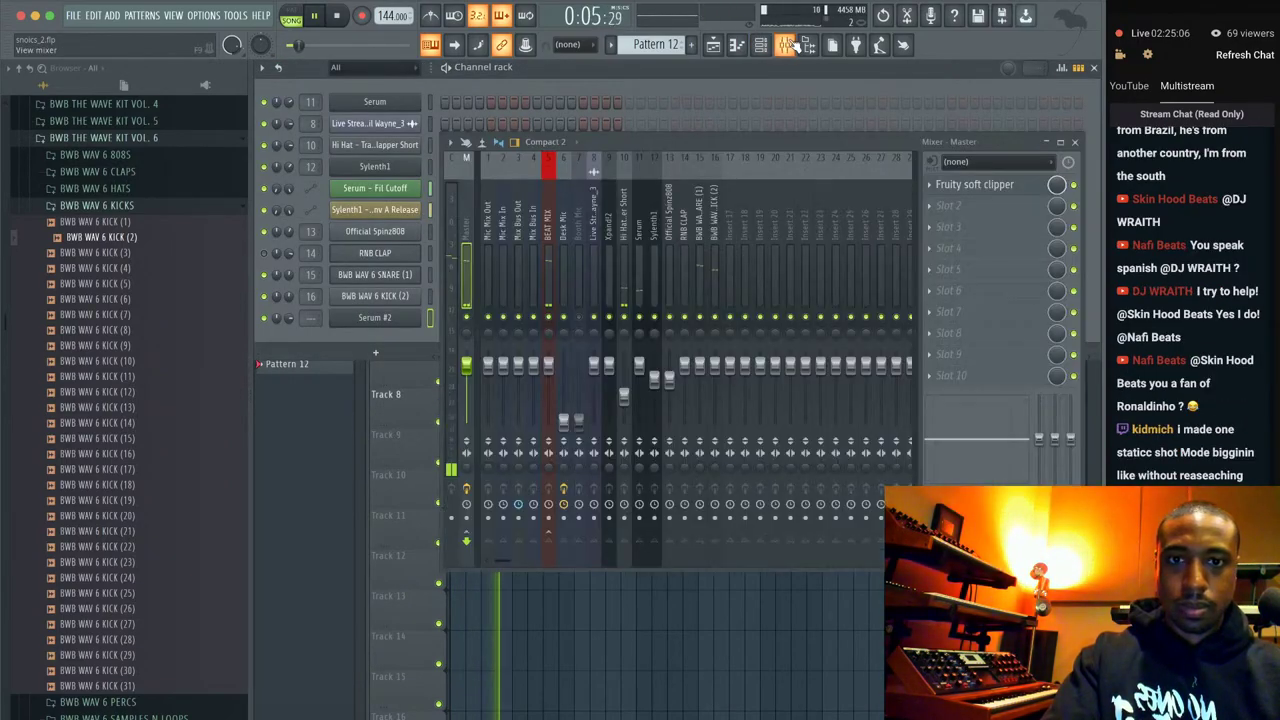
key(space)
click(564, 375)
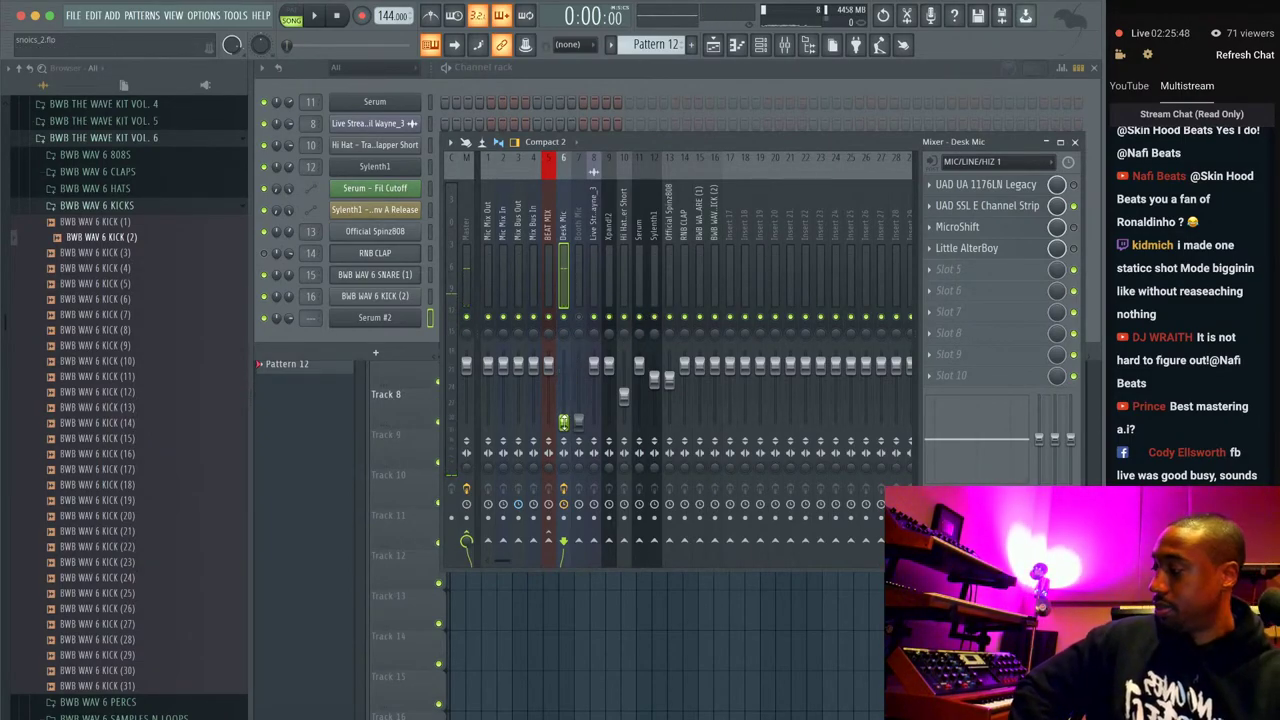
key(F5)
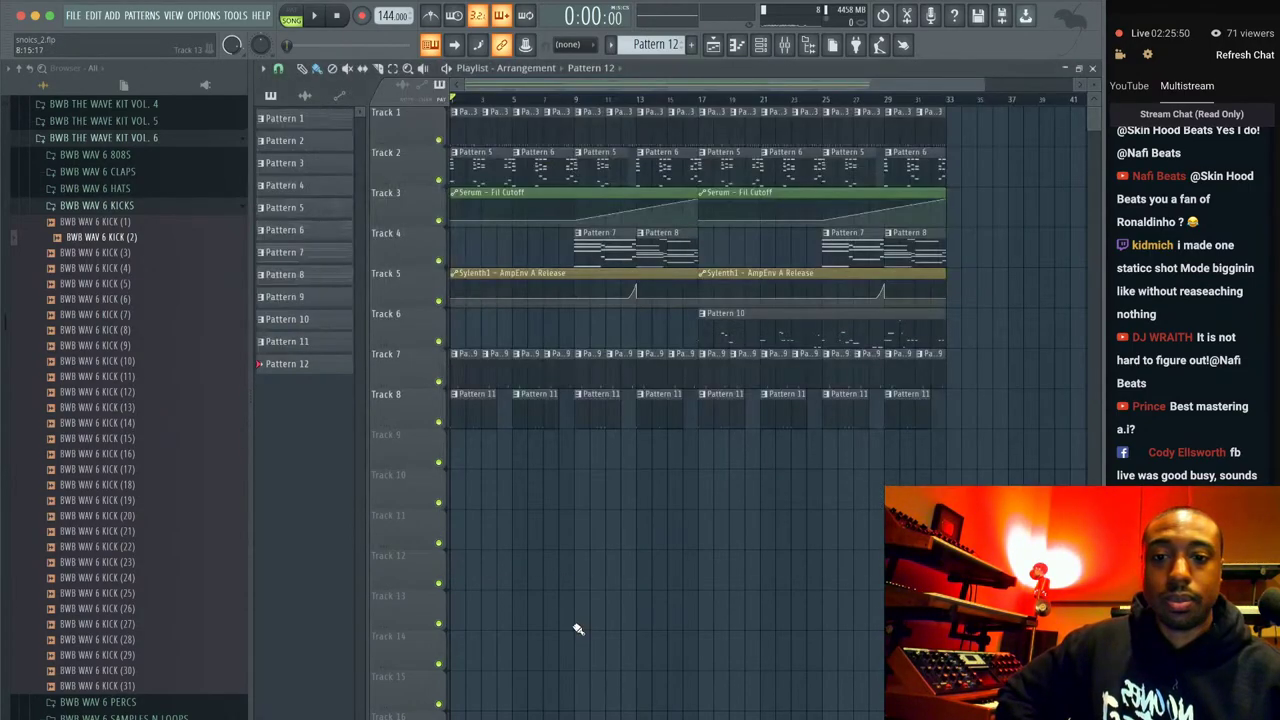
key(F6)
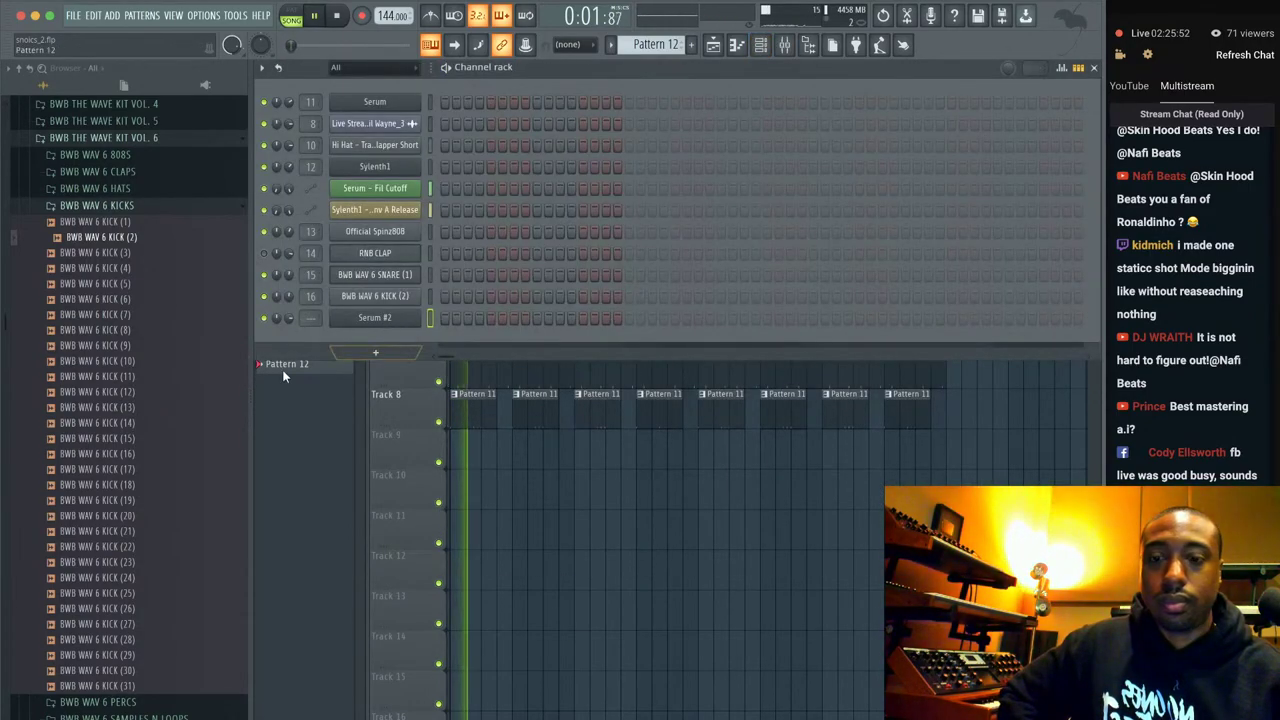
Open Battery 4 Factory Library > Samples > One Shots and preview Drone CD 1, CD 2, Reaktor and SciFi 3.
click(122, 133)
scroll(105, 200, up, 10)
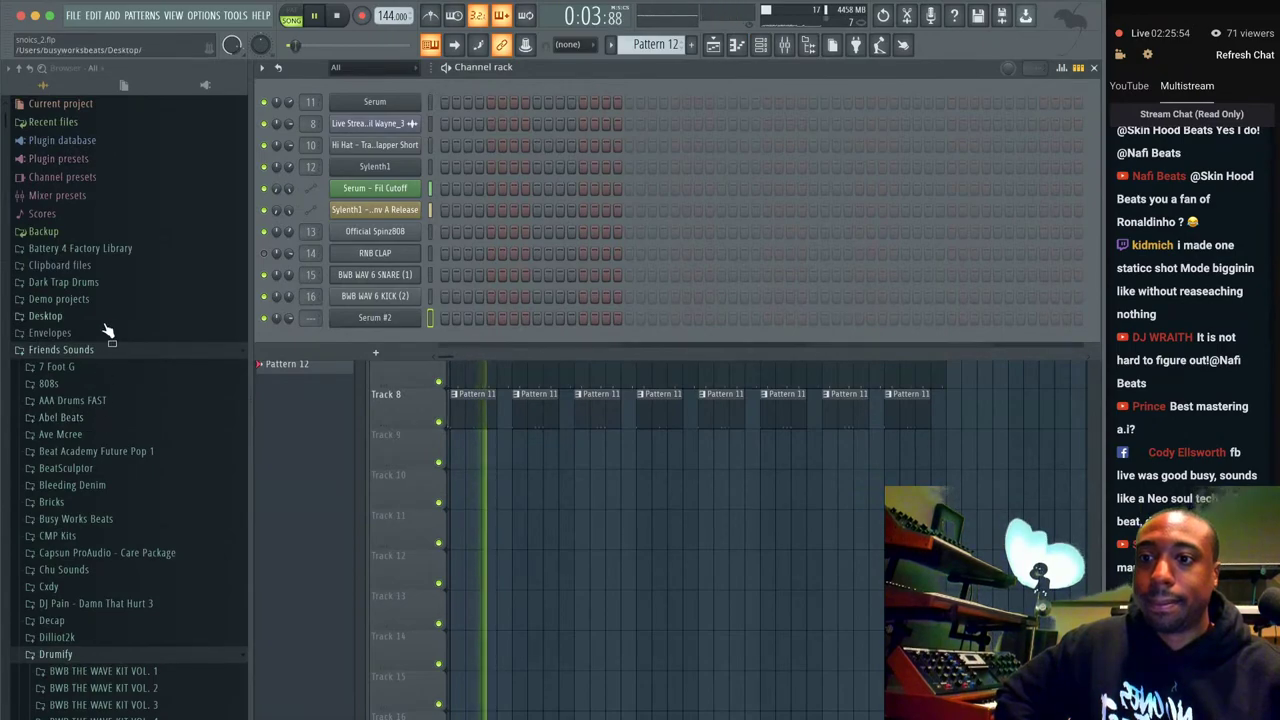
click(100, 249)
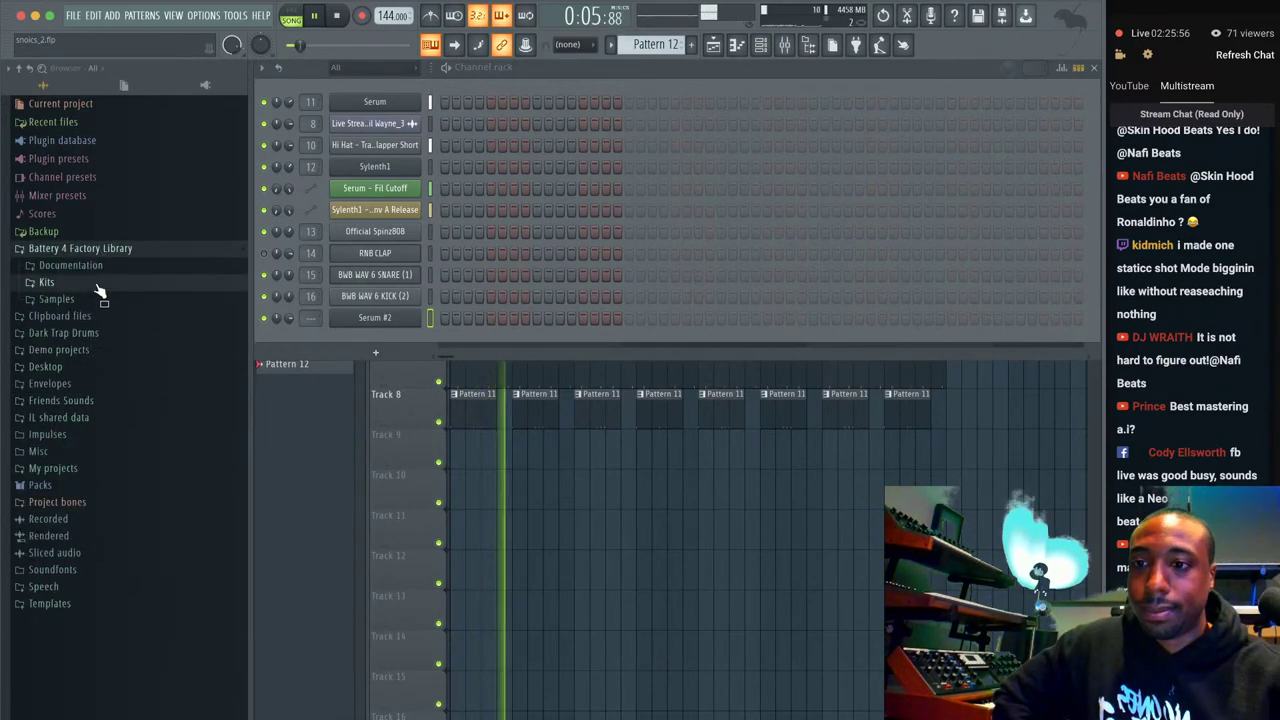
click(104, 299)
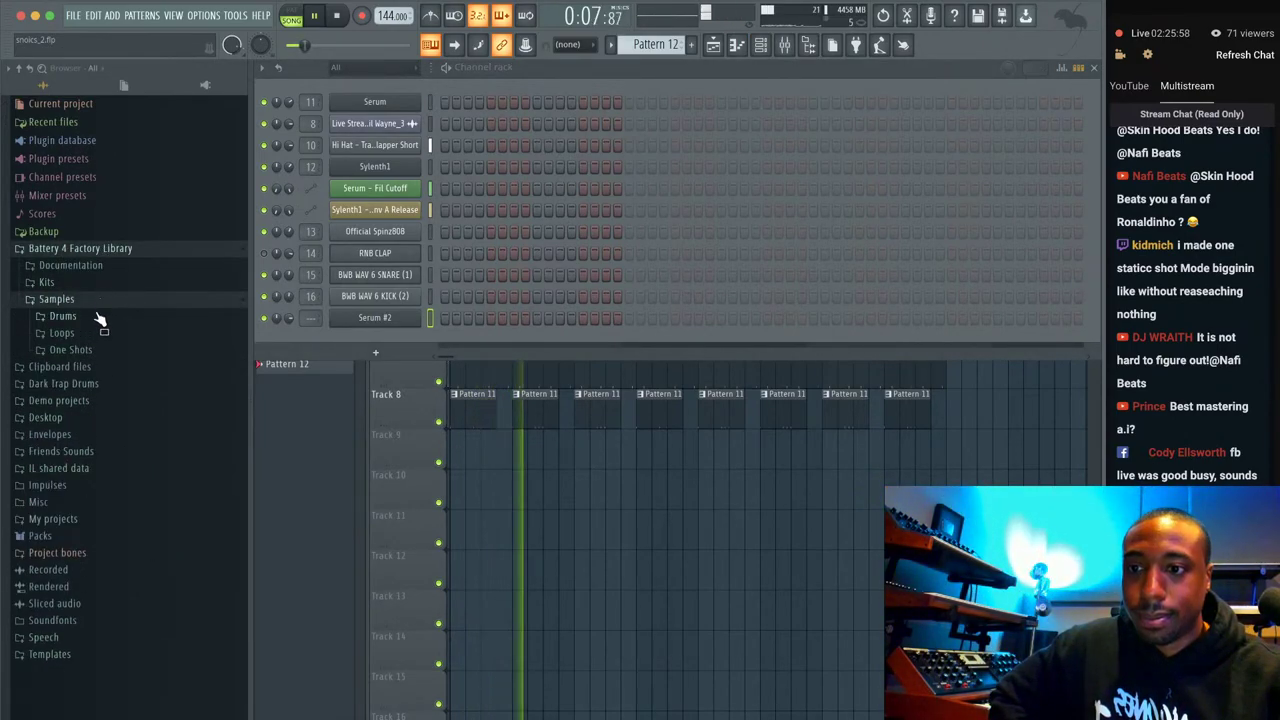
click(86, 352)
scroll(87, 455, down, 3)
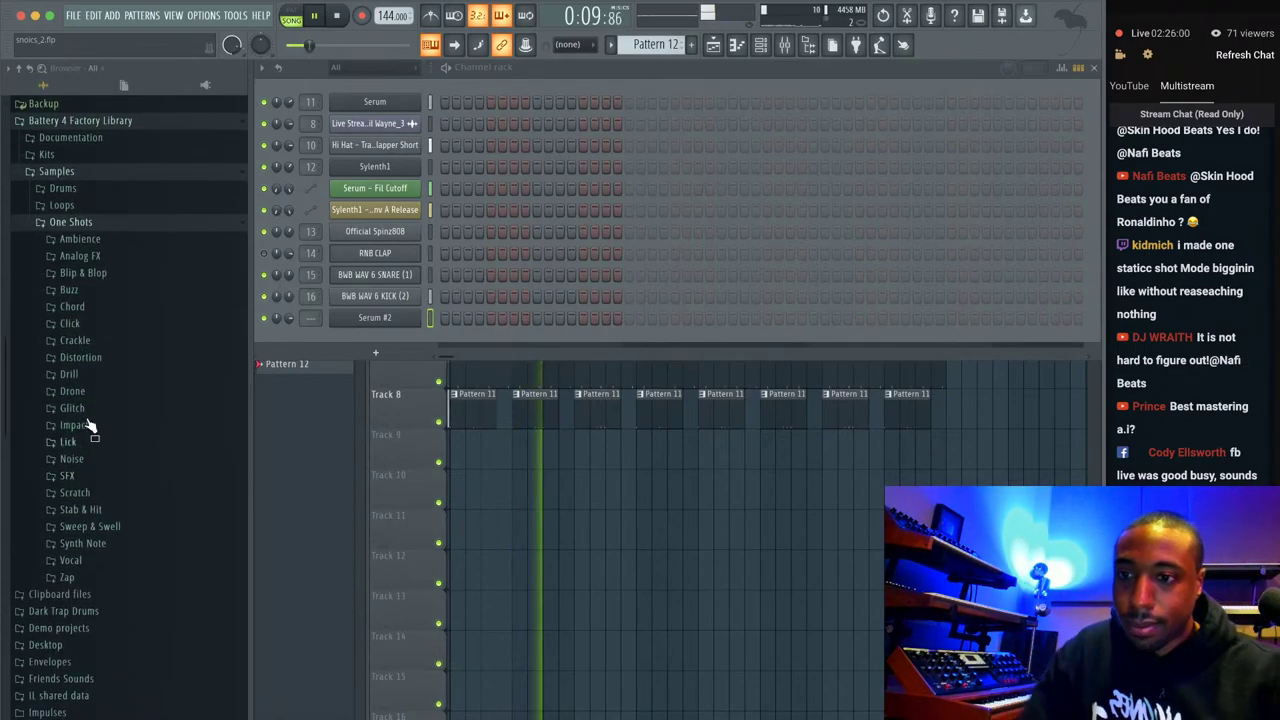
click(90, 391)
click(95, 407)
click(98, 423)
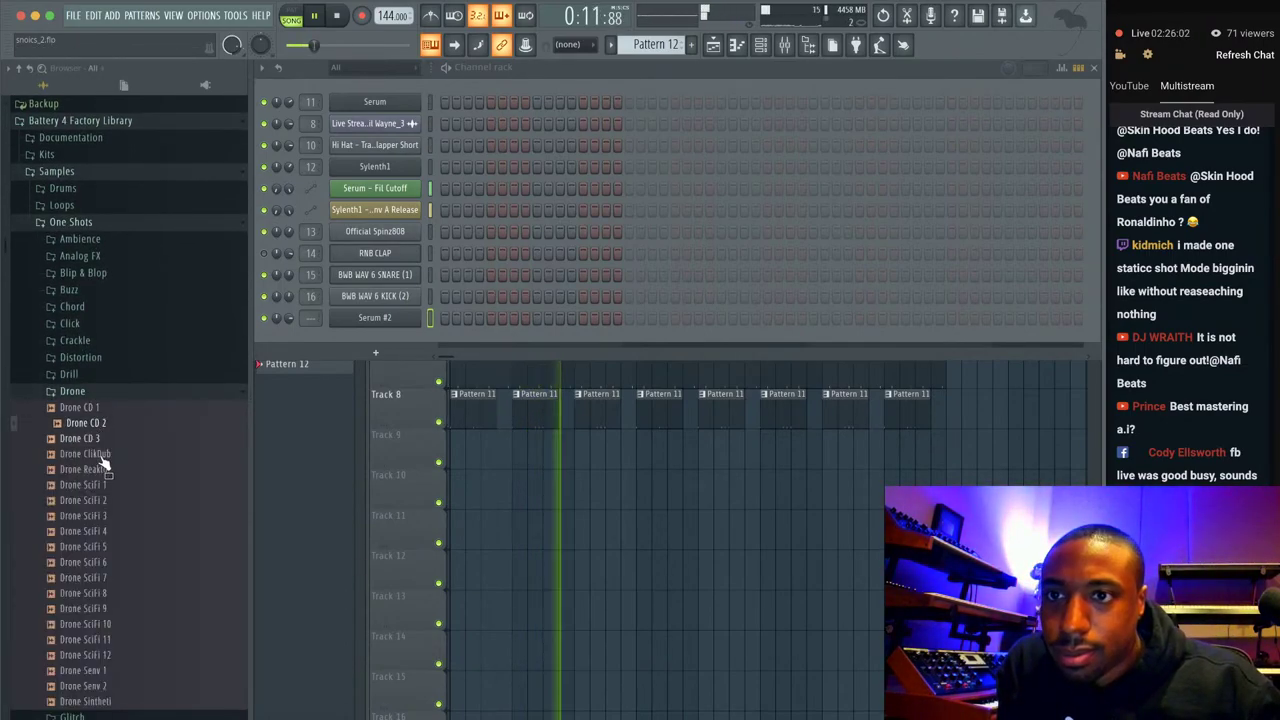
click(92, 469)
click(95, 515)
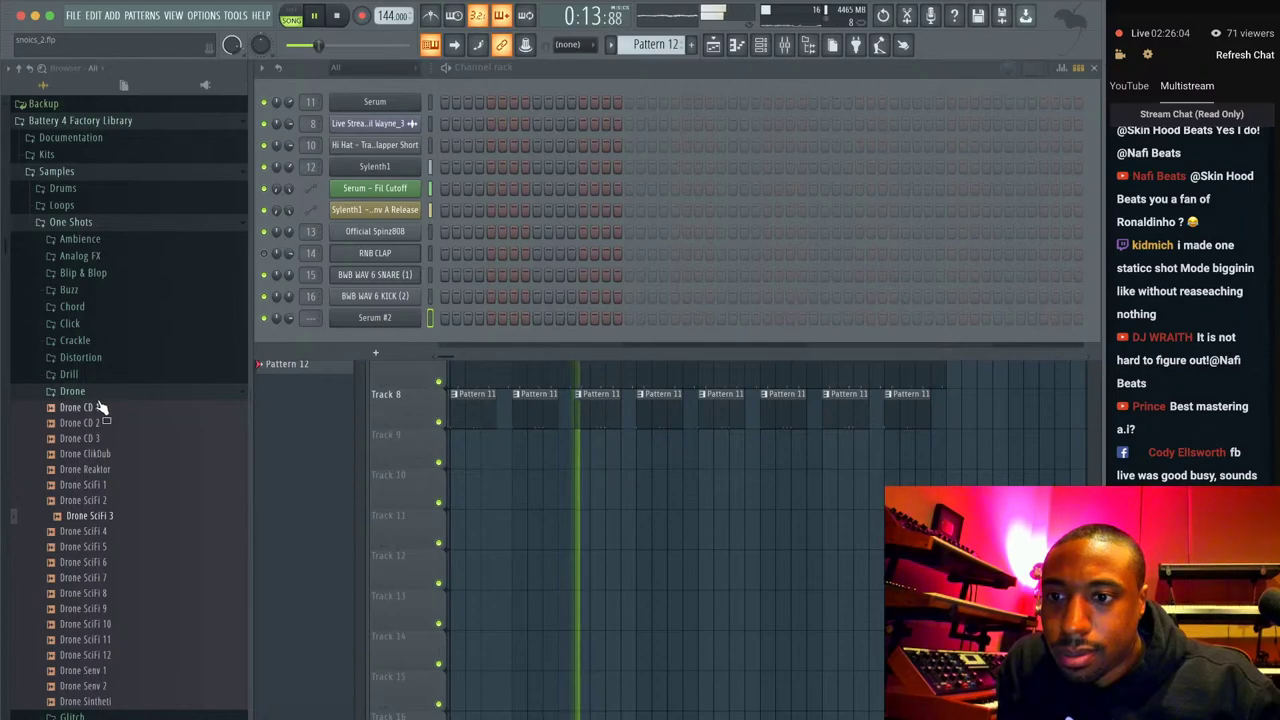
Preview the Drill CD 1, 2, 5, 7 and Devine 1 and 9 one-shots.
click(100, 393)
click(90, 374)
click(100, 328)
click(100, 294)
click(90, 248)
click(90, 232)
click(100, 326)
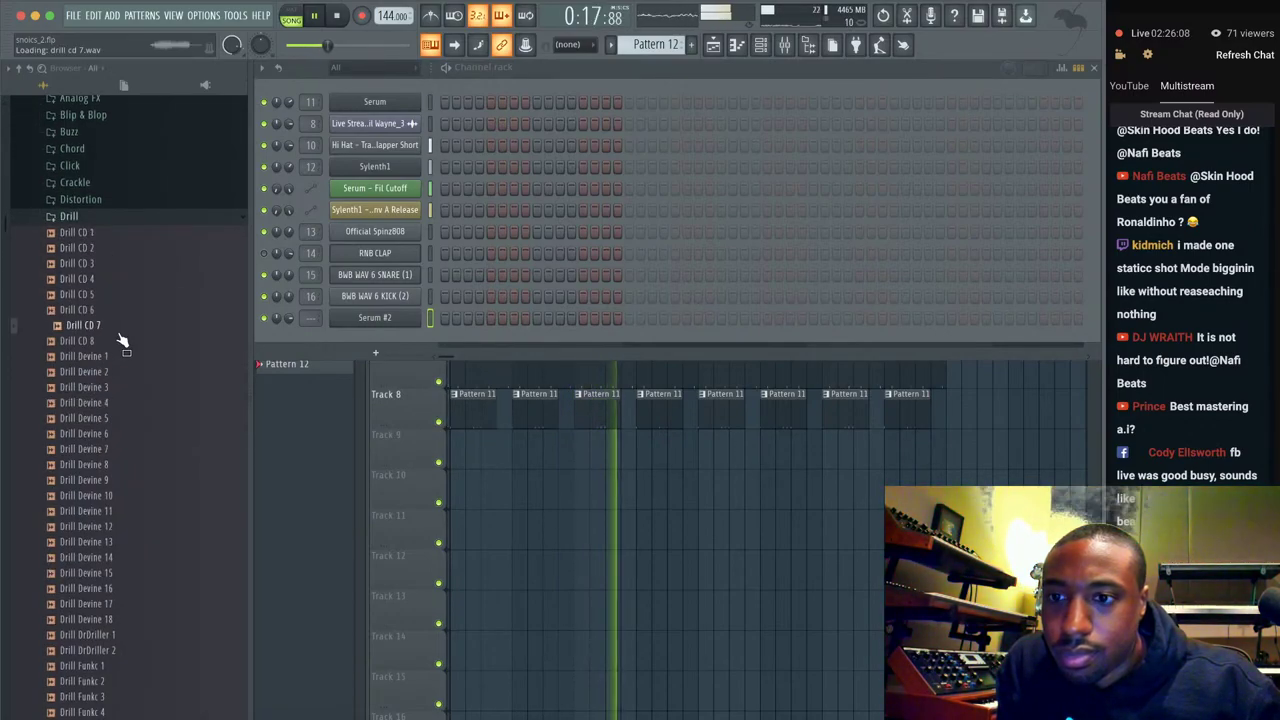
click(115, 356)
click(114, 248)
click(113, 233)
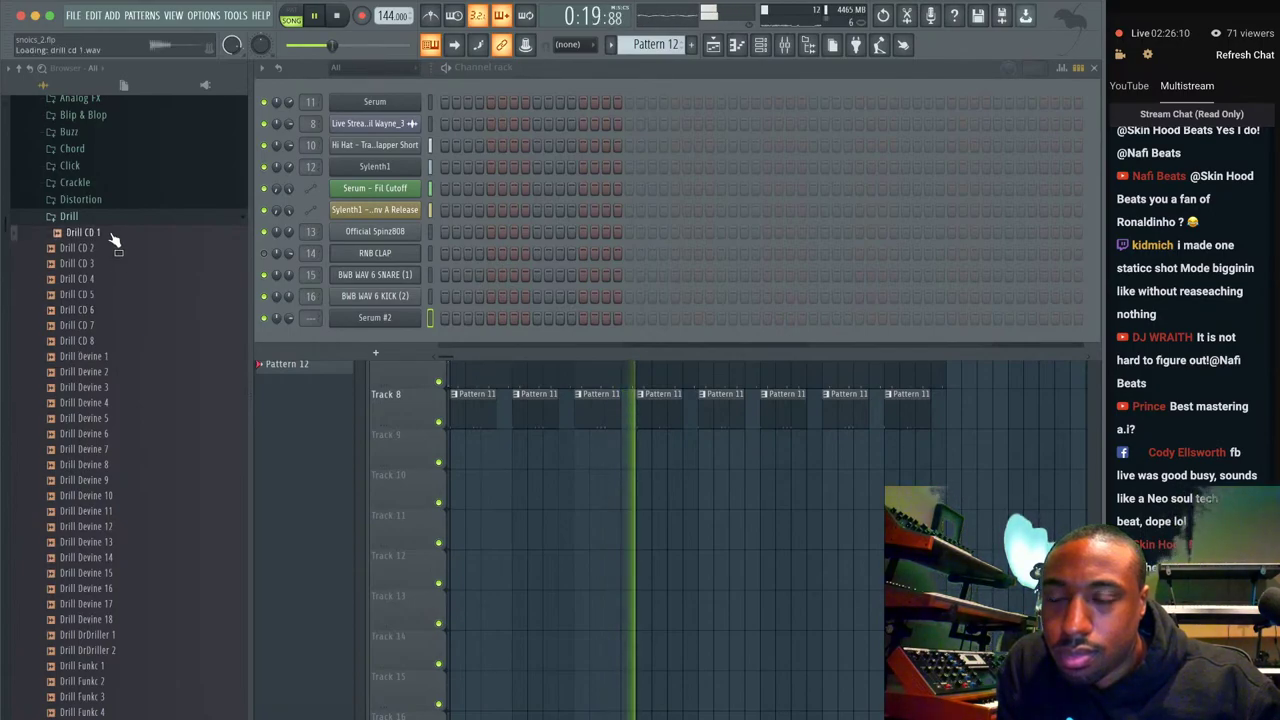
click(114, 481)
Preview Drill Devine 14, Devine 15, Funkc 1 and Funkc 2, then show the mixer.
scroll(112, 488, down, 2)
click(112, 482)
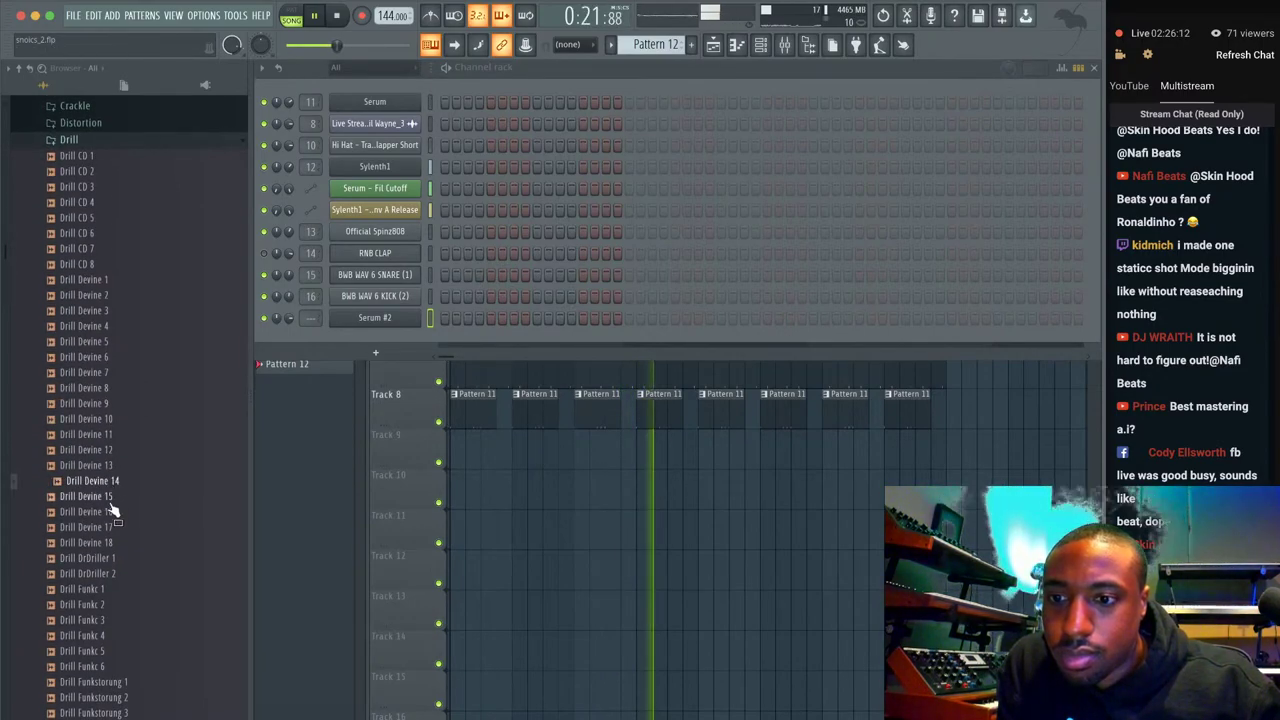
click(112, 502)
scroll(109, 518, down, 2)
click(109, 516)
click(88, 527)
scroll(104, 252, up, 3)
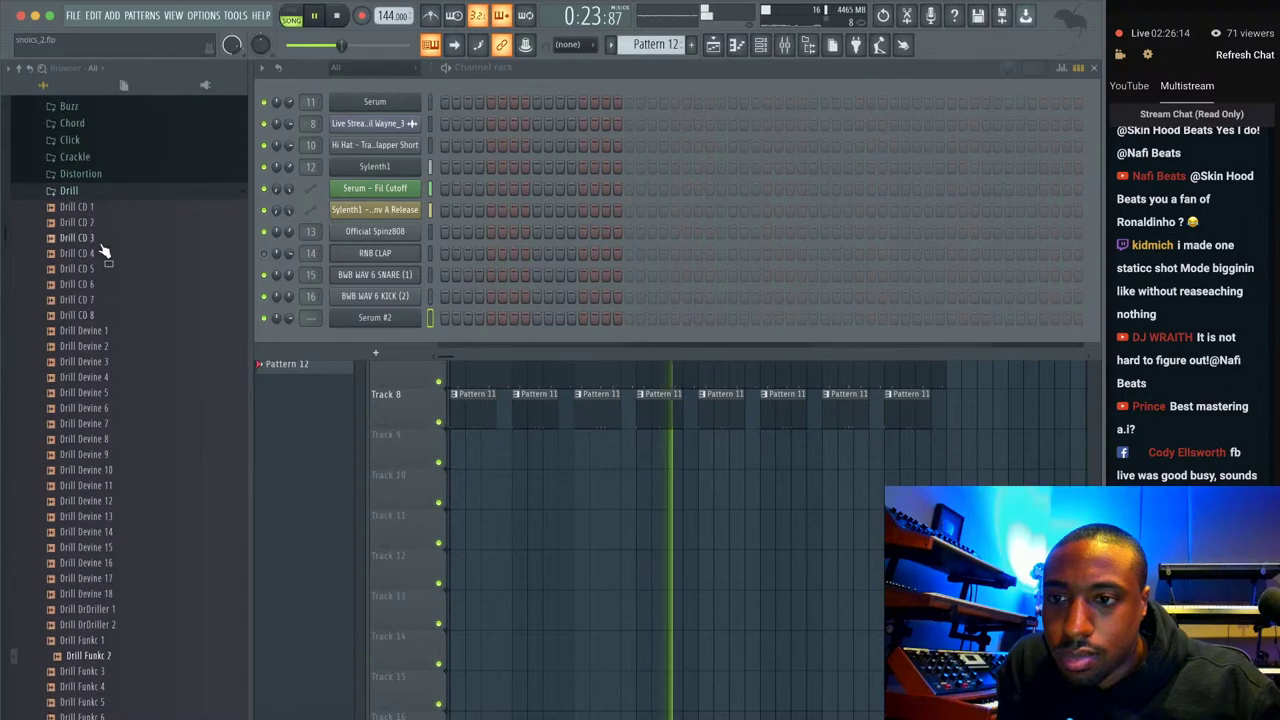
click(114, 192)
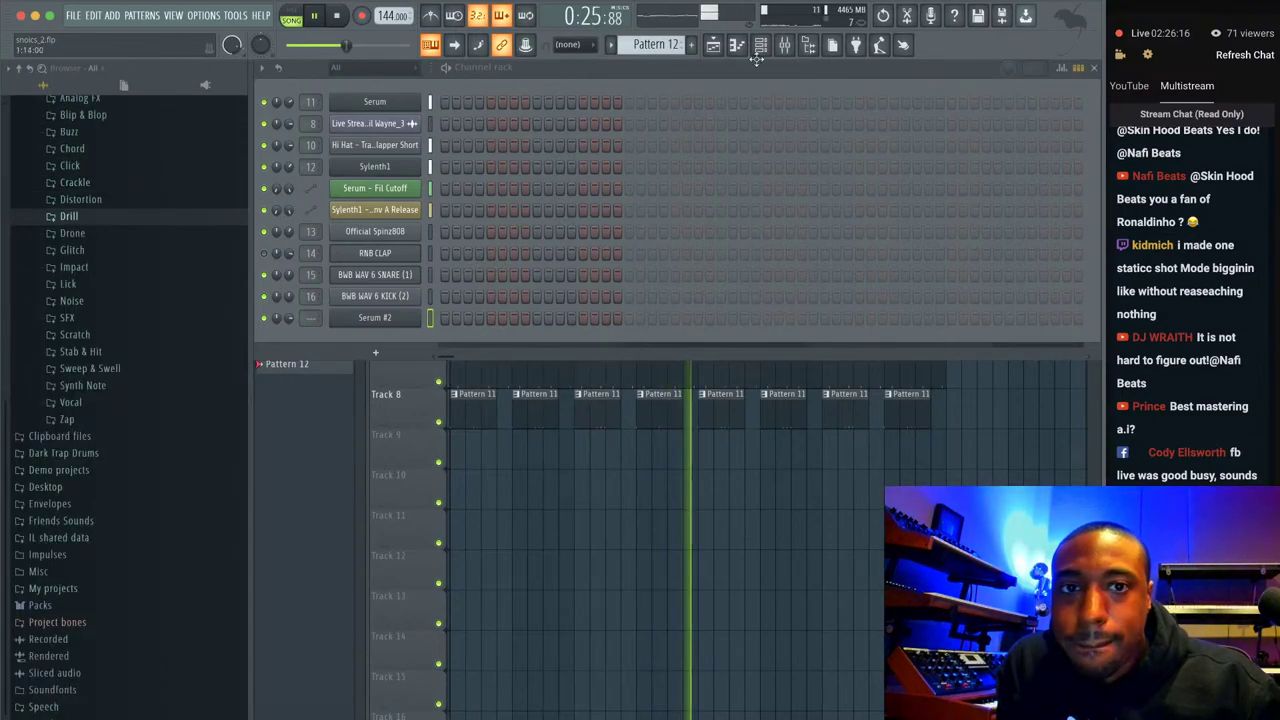
click(785, 47)
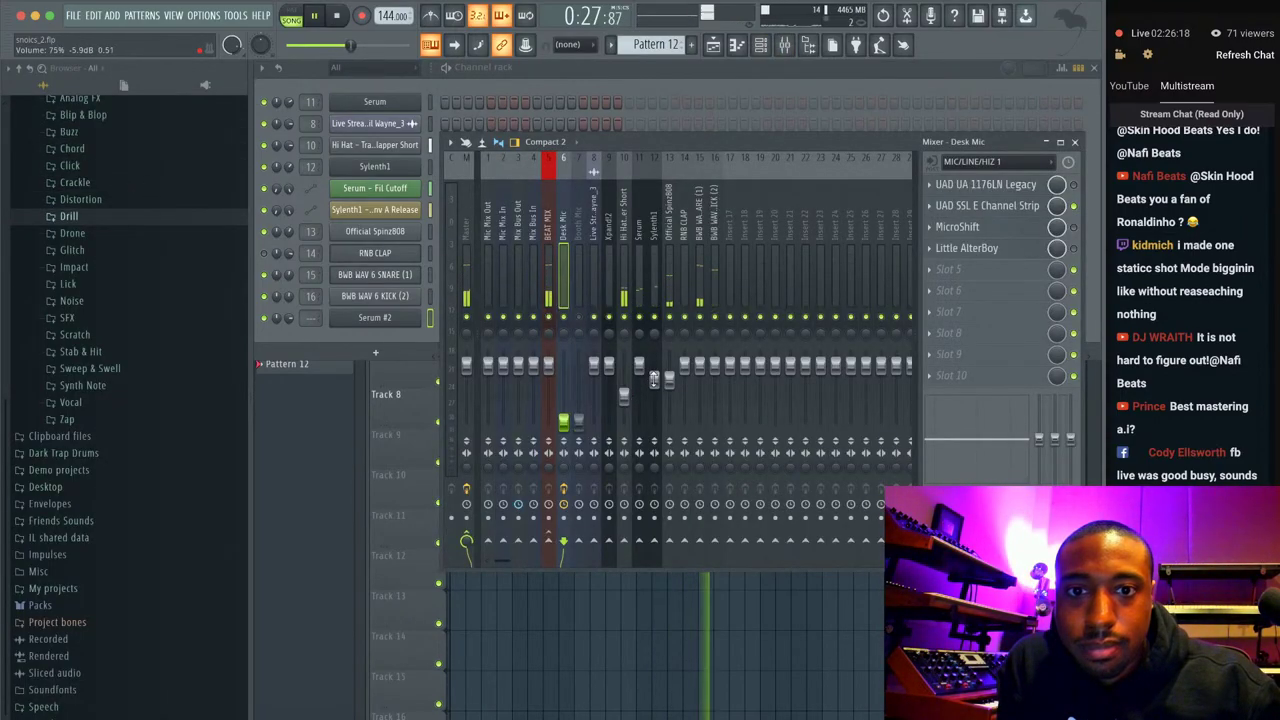
Load UAD Thermionic Culture Vulture into Slot 1 of the Official Spinz808 track and lower its Bias.
click(653, 379)
click(671, 362)
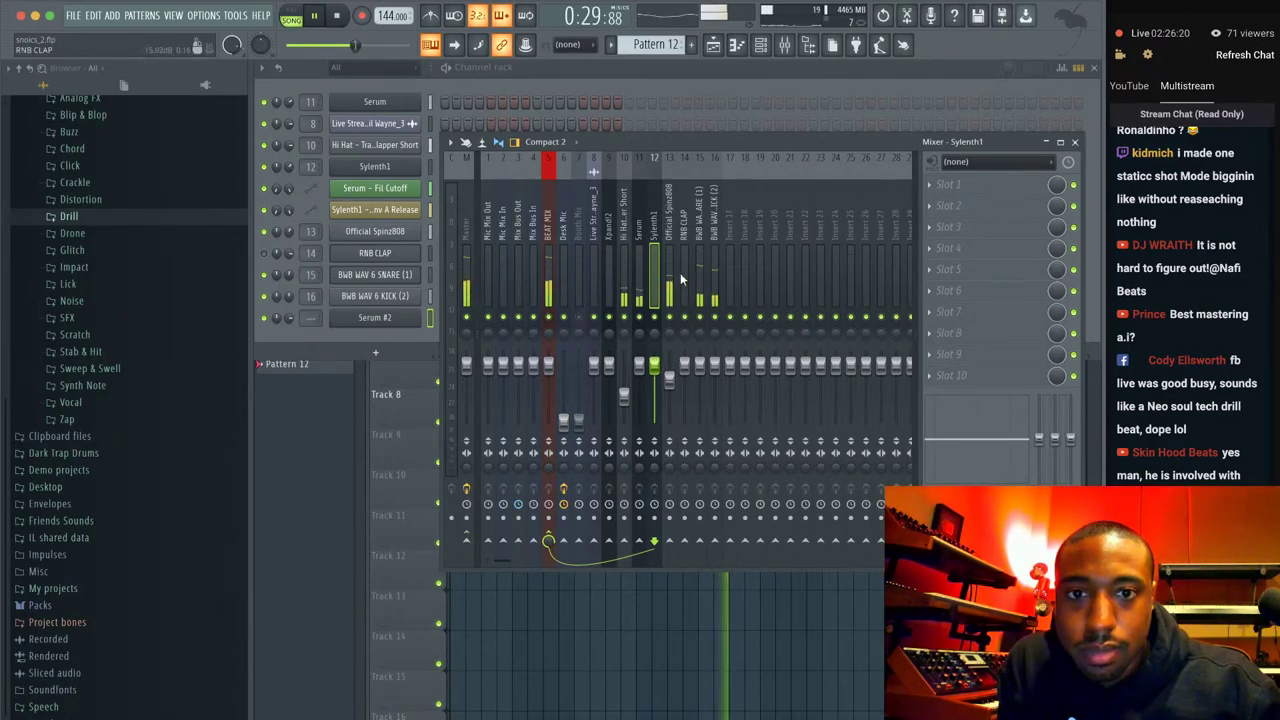
click(962, 193)
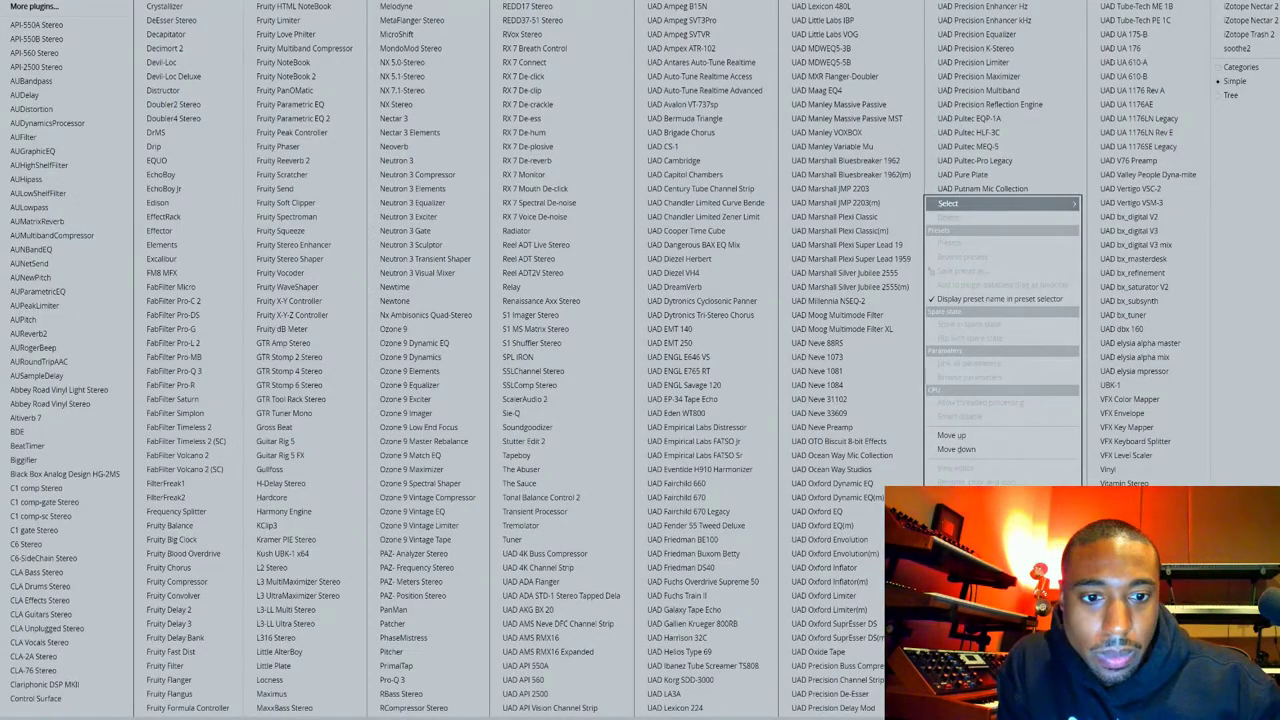
click(975, 637)
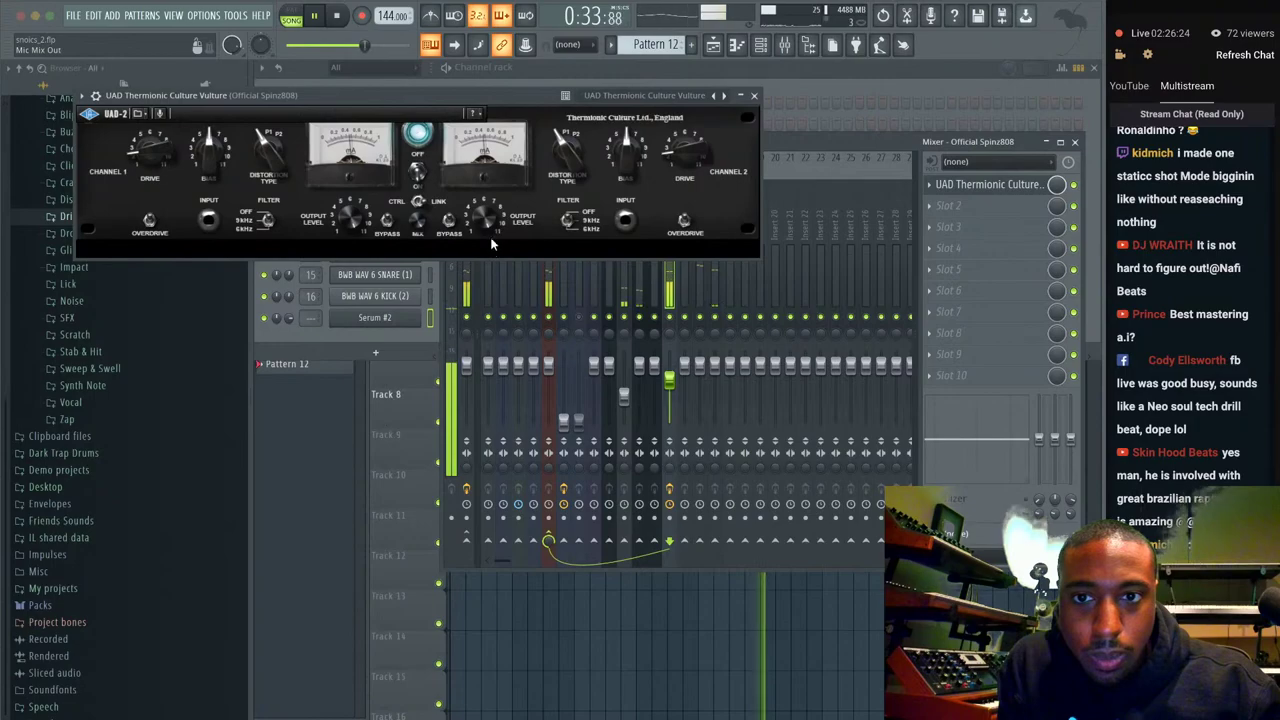
scroll(683, 143, up, 3)
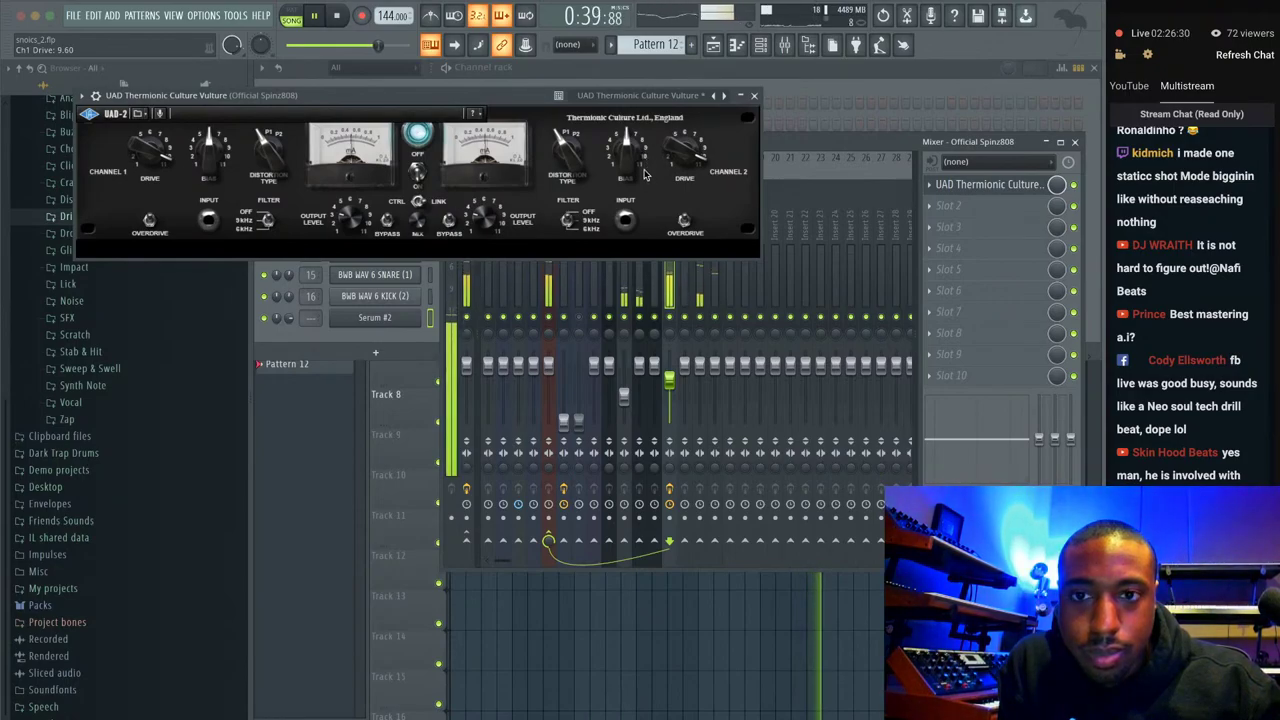
drag(631, 158, 626, 207)
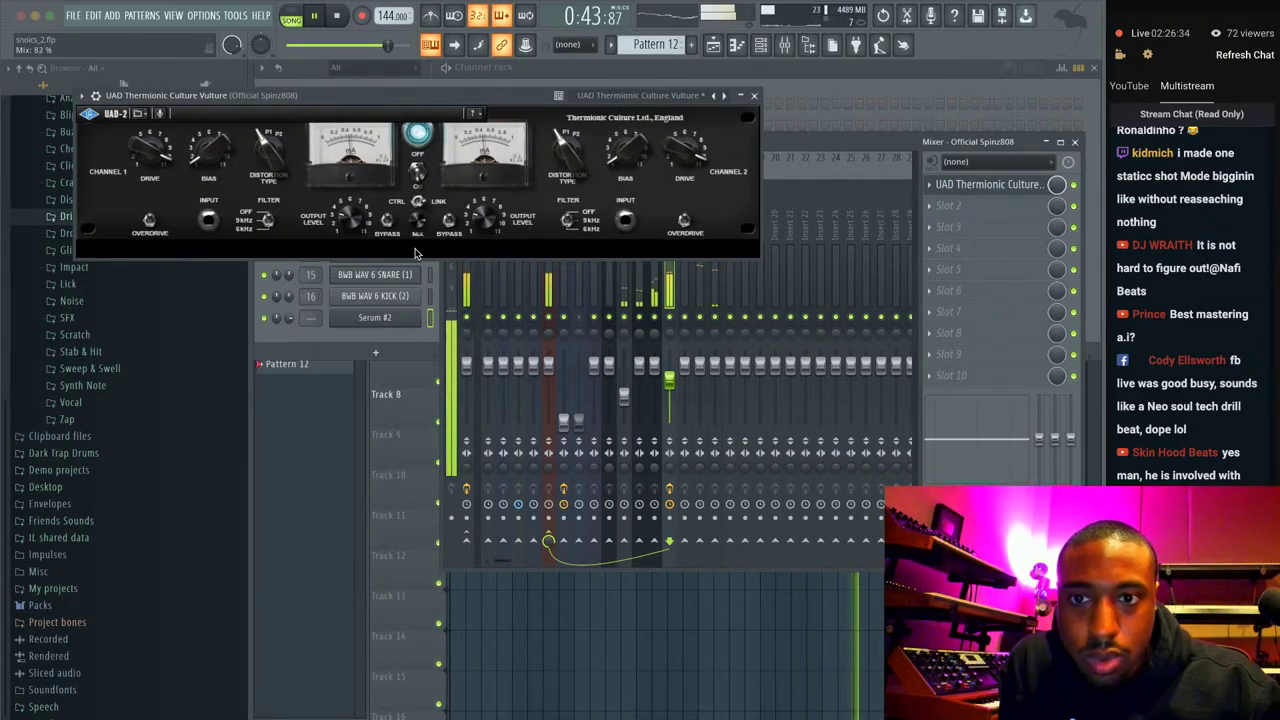
Load UAD Dytronics Tri-Stereo Chorus into Slot 2 and close both plugin windows.
click(972, 207)
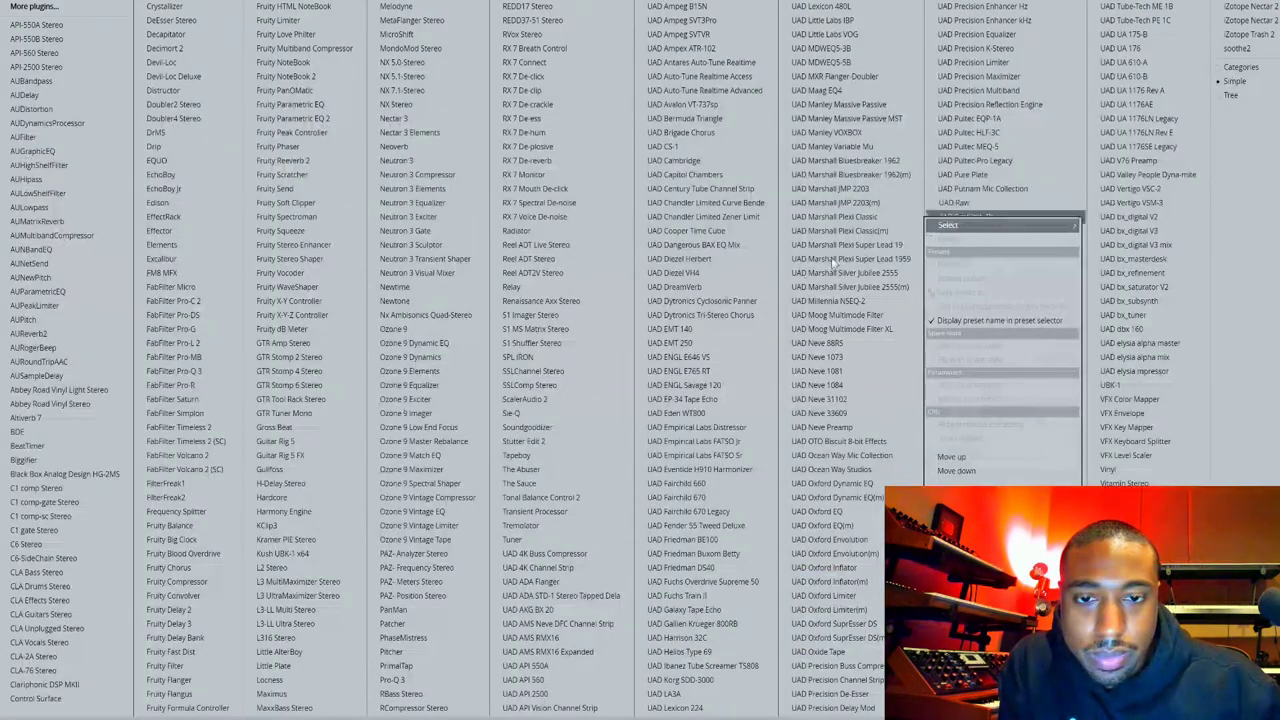
click(745, 314)
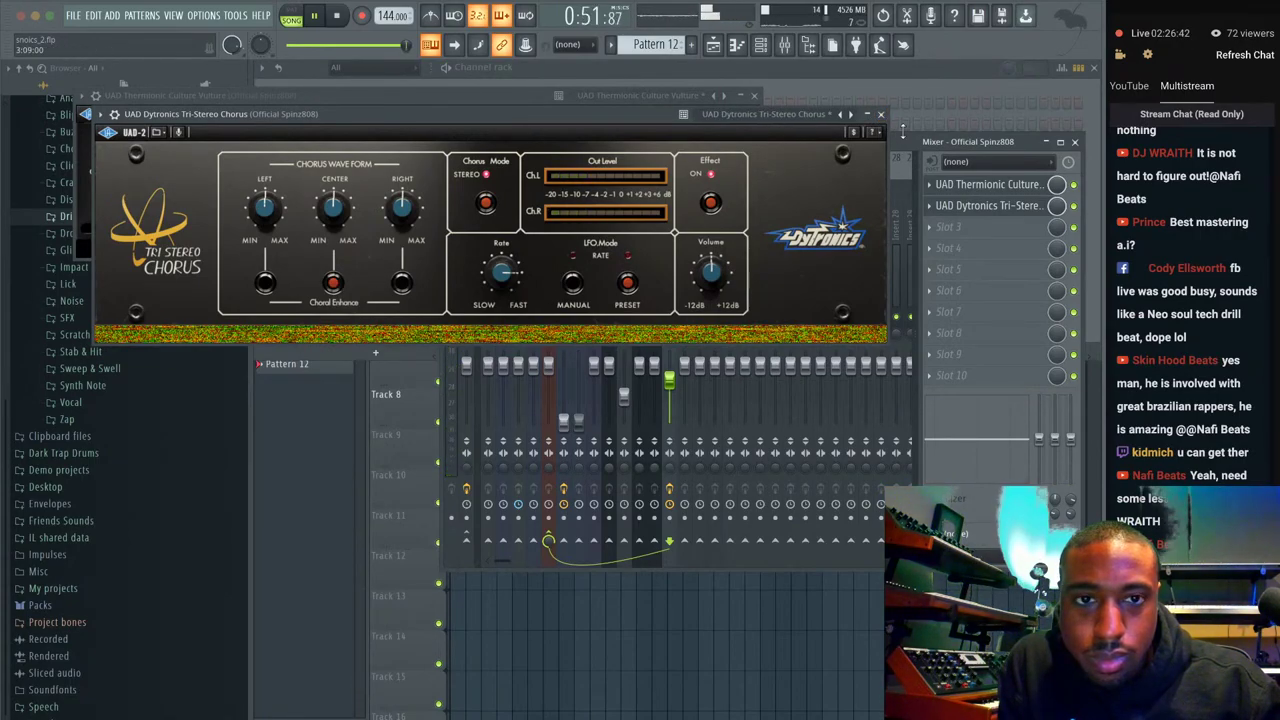
click(881, 115)
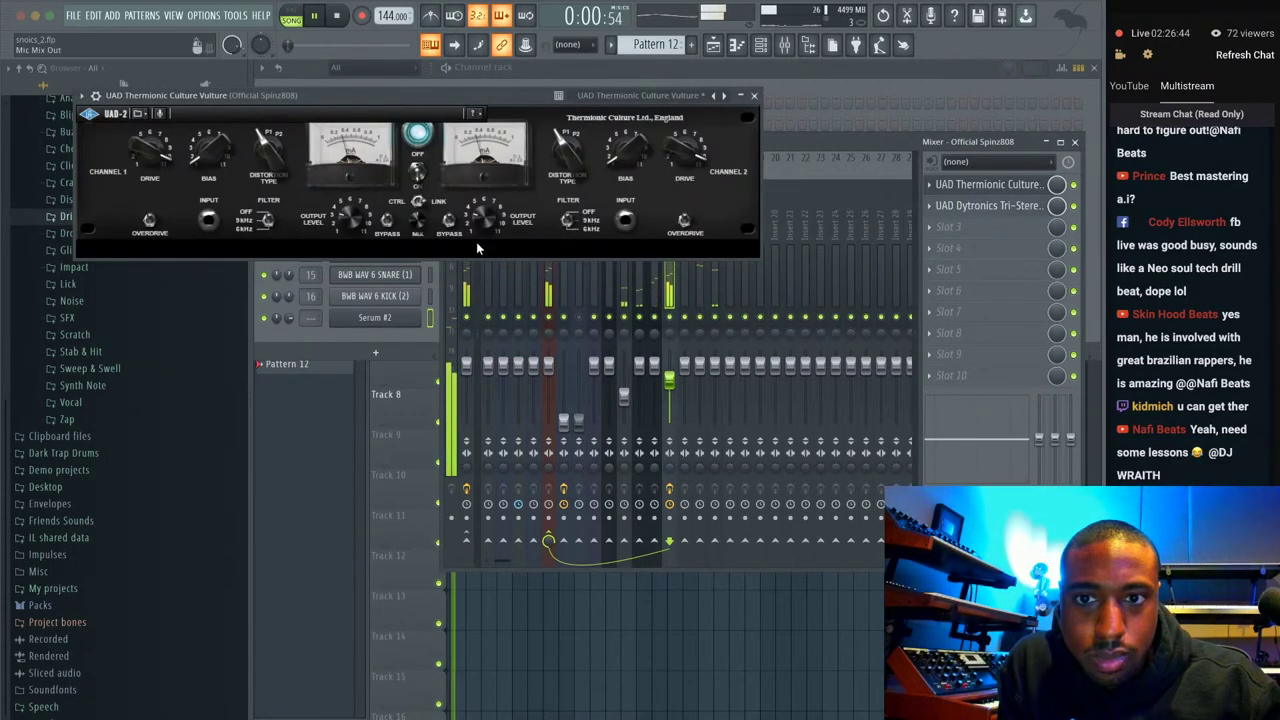
click(754, 95)
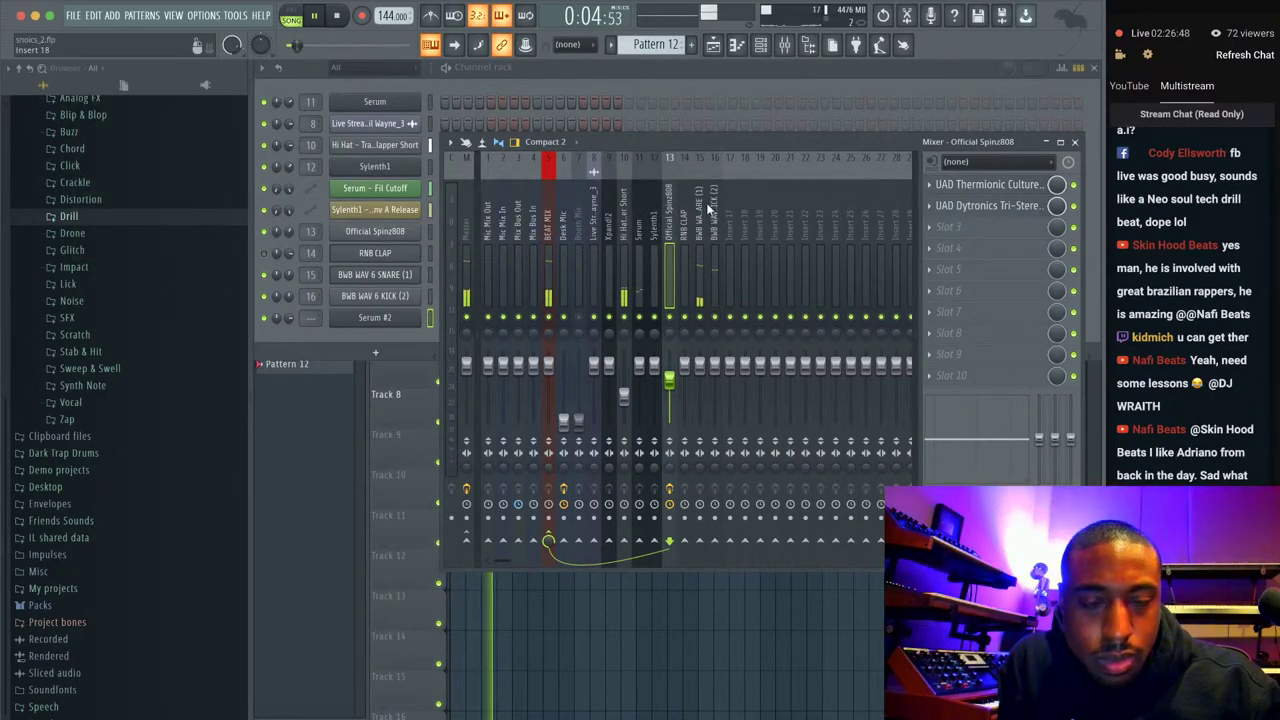
Close the mixer and preview the Fan Noise 2 sample from the Noise folder.
click(1074, 141)
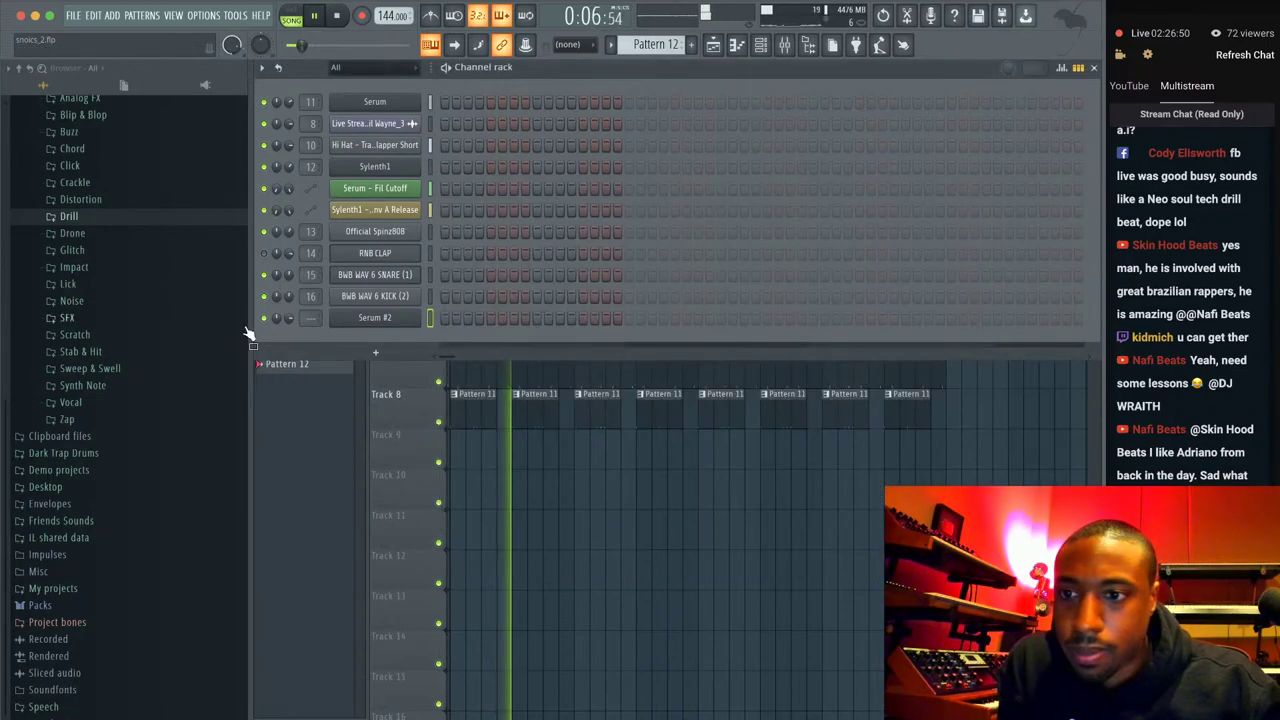
click(110, 301)
click(110, 301)
click(100, 348)
click(105, 303)
scroll(105, 310, up, 2)
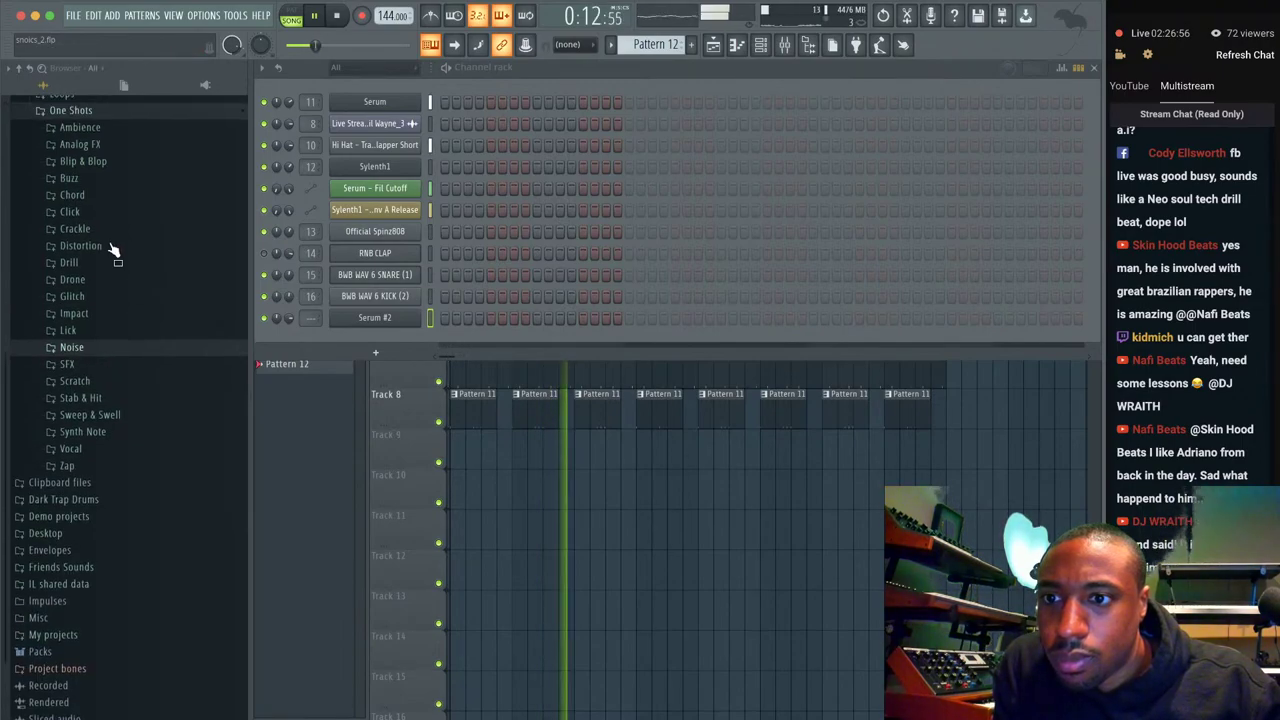
Preview Glitch one-shots: Alias 6 V1, CD 3, CD 4 and ClikDub 1–3.
click(100, 315)
drag(105, 313, 115, 282)
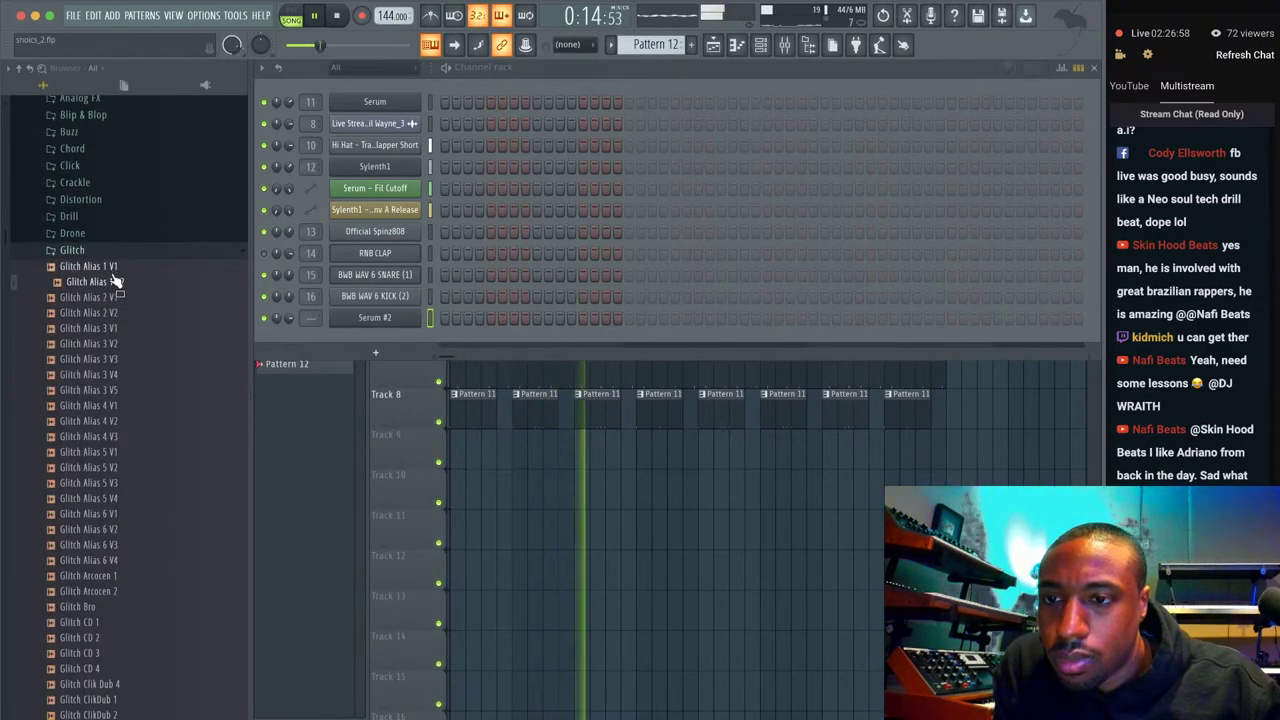
click(116, 443)
scroll(115, 443, down, 2)
click(115, 440)
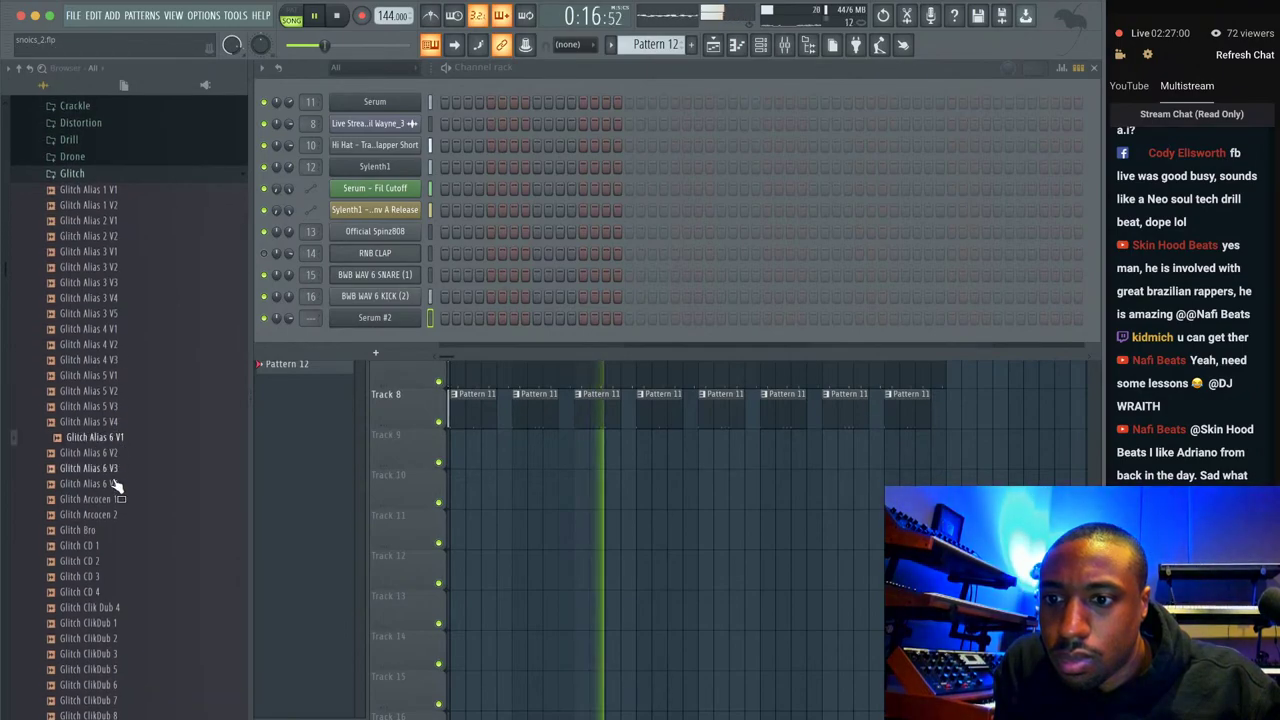
scroll(115, 455, down, 3)
click(100, 449)
scroll(115, 458, down, 2)
click(117, 389)
scroll(116, 400, down, 3)
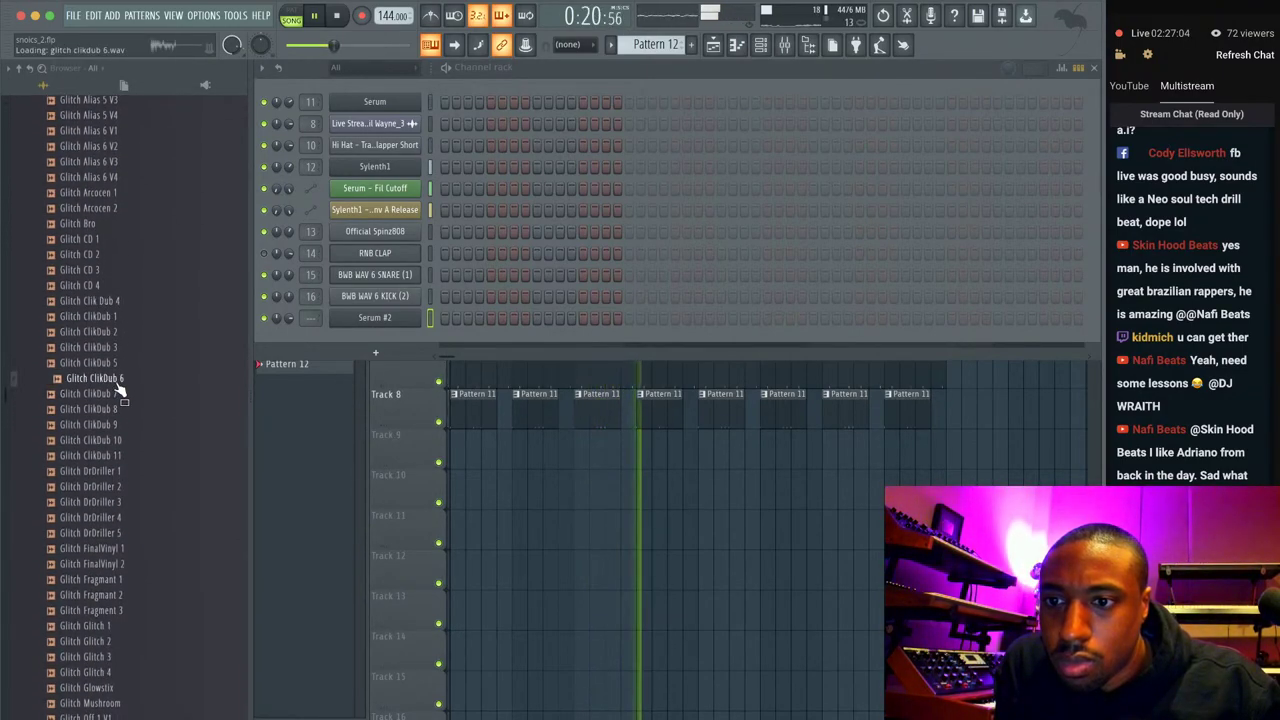
click(120, 347)
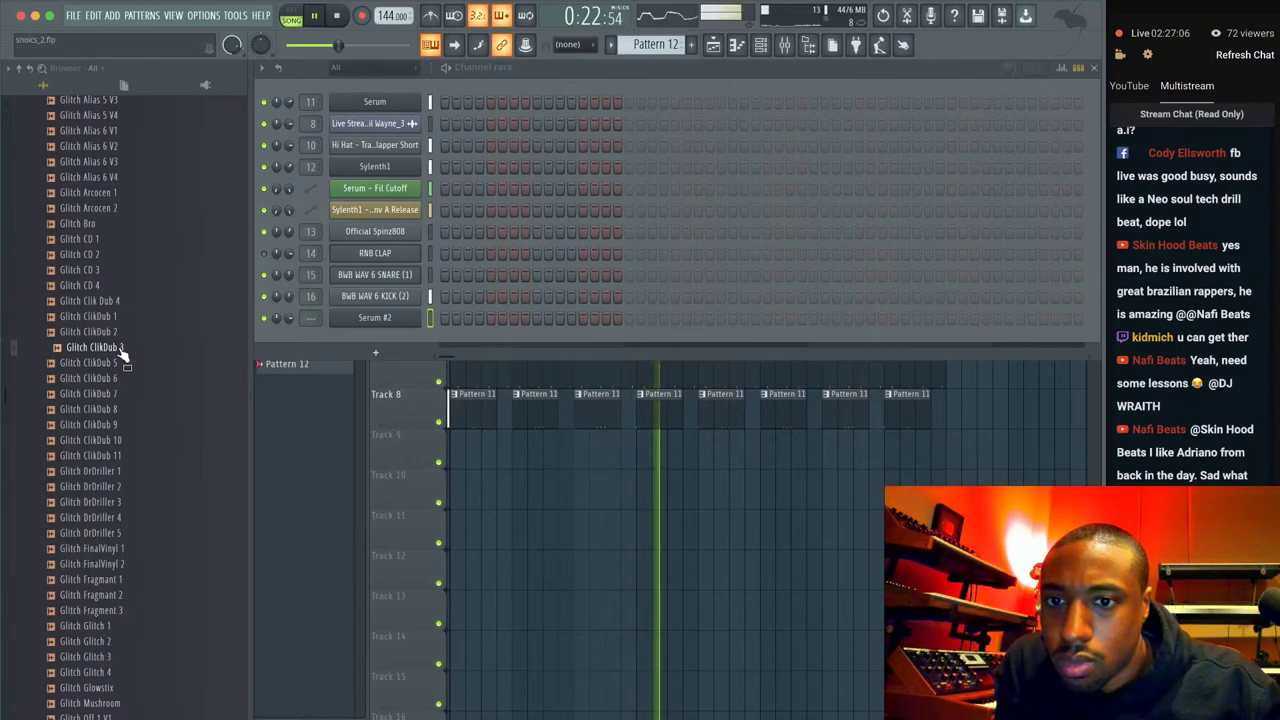
click(118, 331)
click(118, 317)
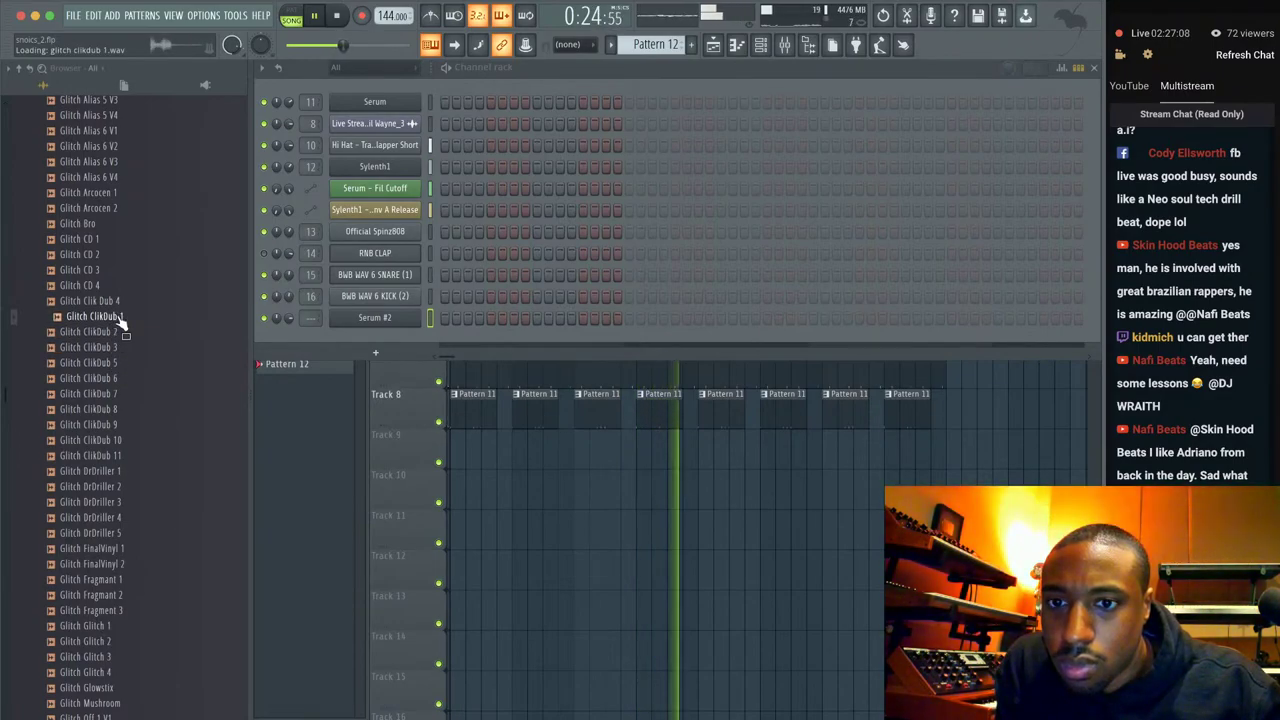
Mute the BWB WAV 6 KICK (2) and Official Spinz808 channels, previewing more Glitch samples.
click(263, 296)
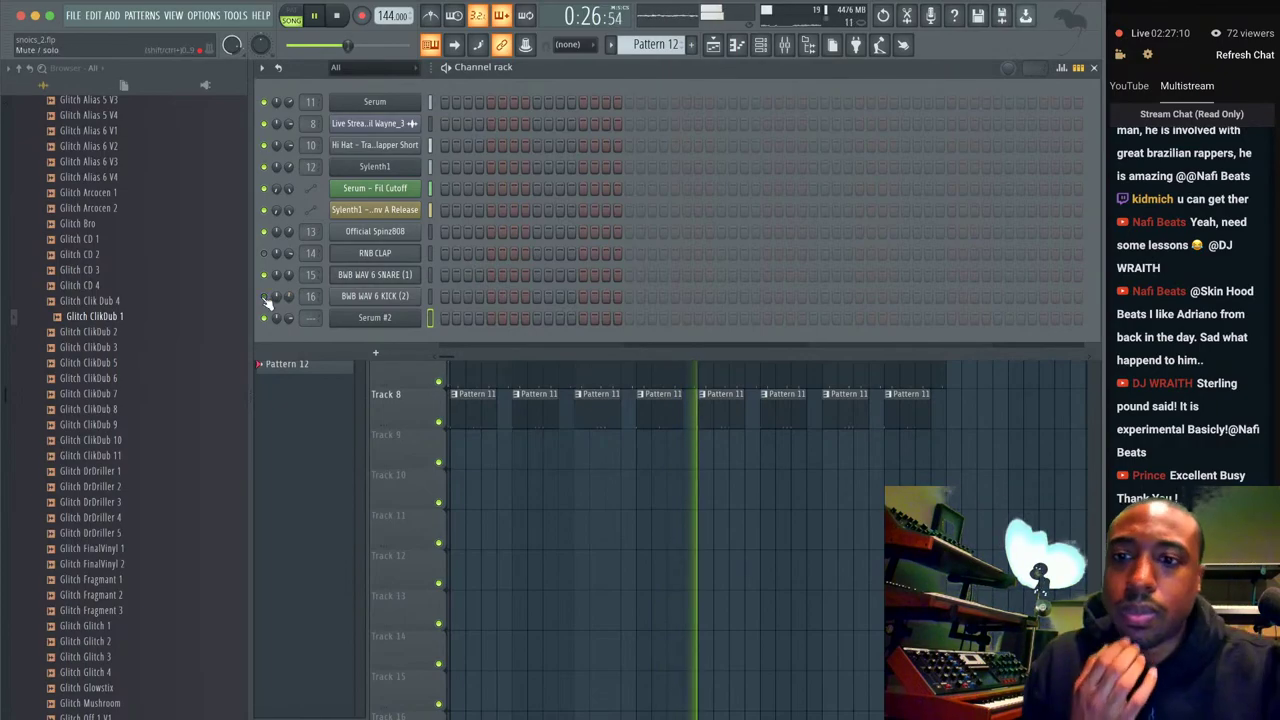
click(263, 231)
click(118, 362)
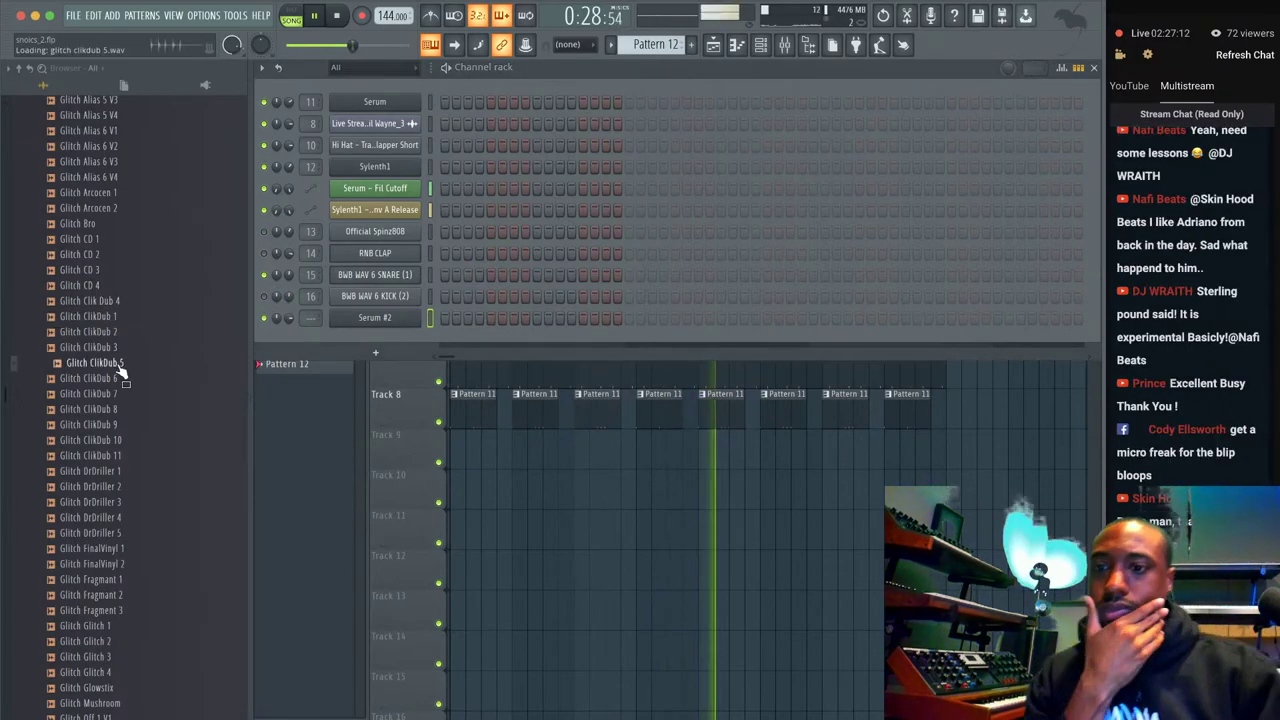
click(118, 393)
scroll(118, 400, down, 5)
click(118, 401)
click(128, 437)
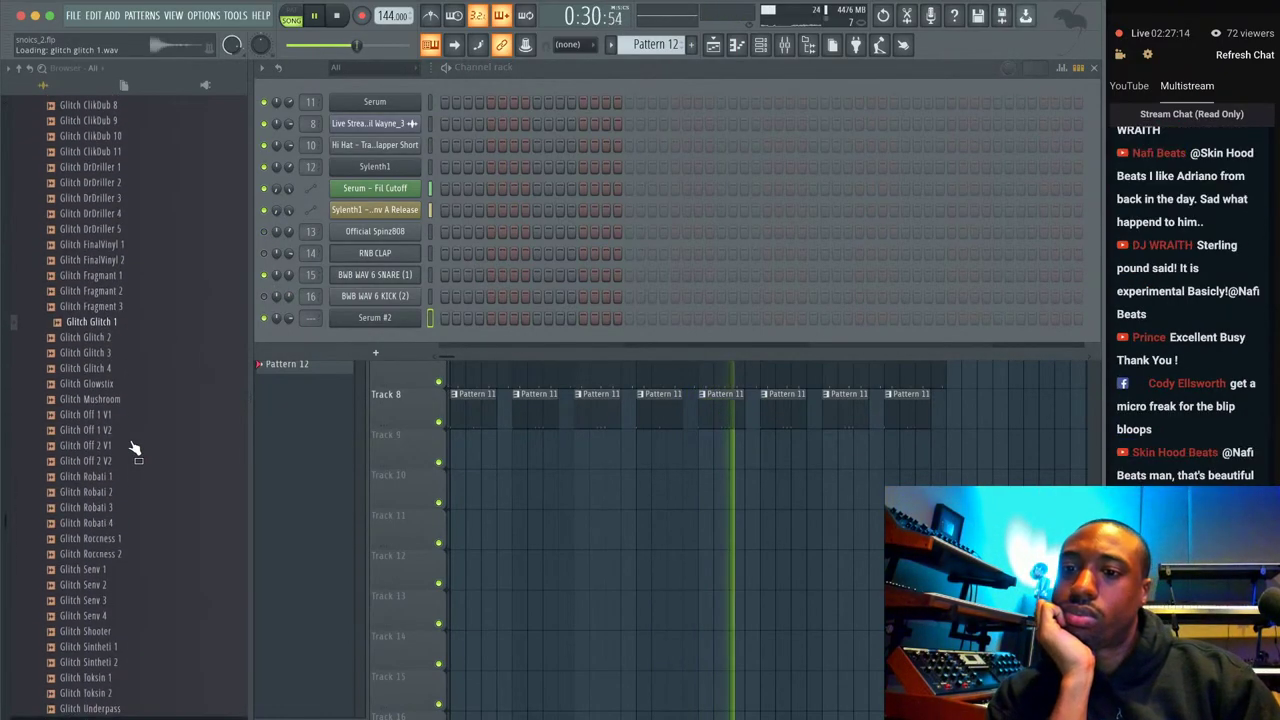
click(128, 465)
scroll(125, 492, down, 3)
scroll(112, 400, up, 15)
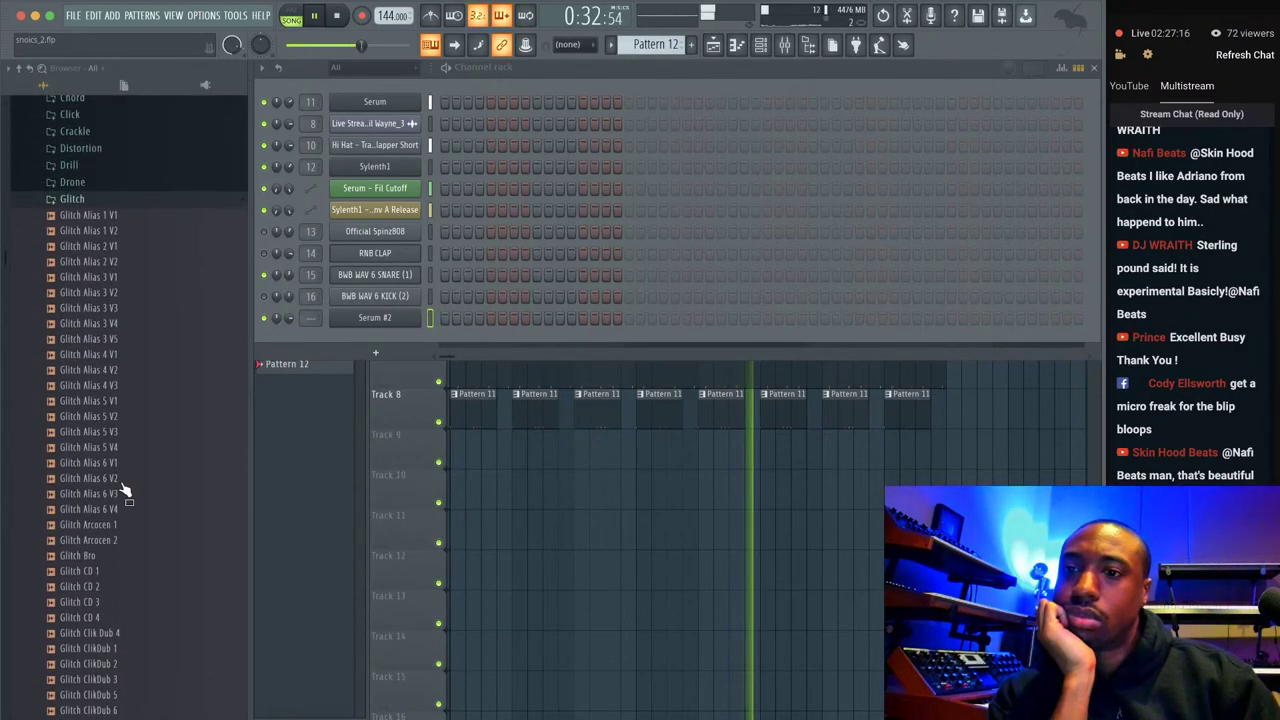
Preview the Blip Rnb sample in the Blip & Blop folder and bring up its options menu.
click(97, 380)
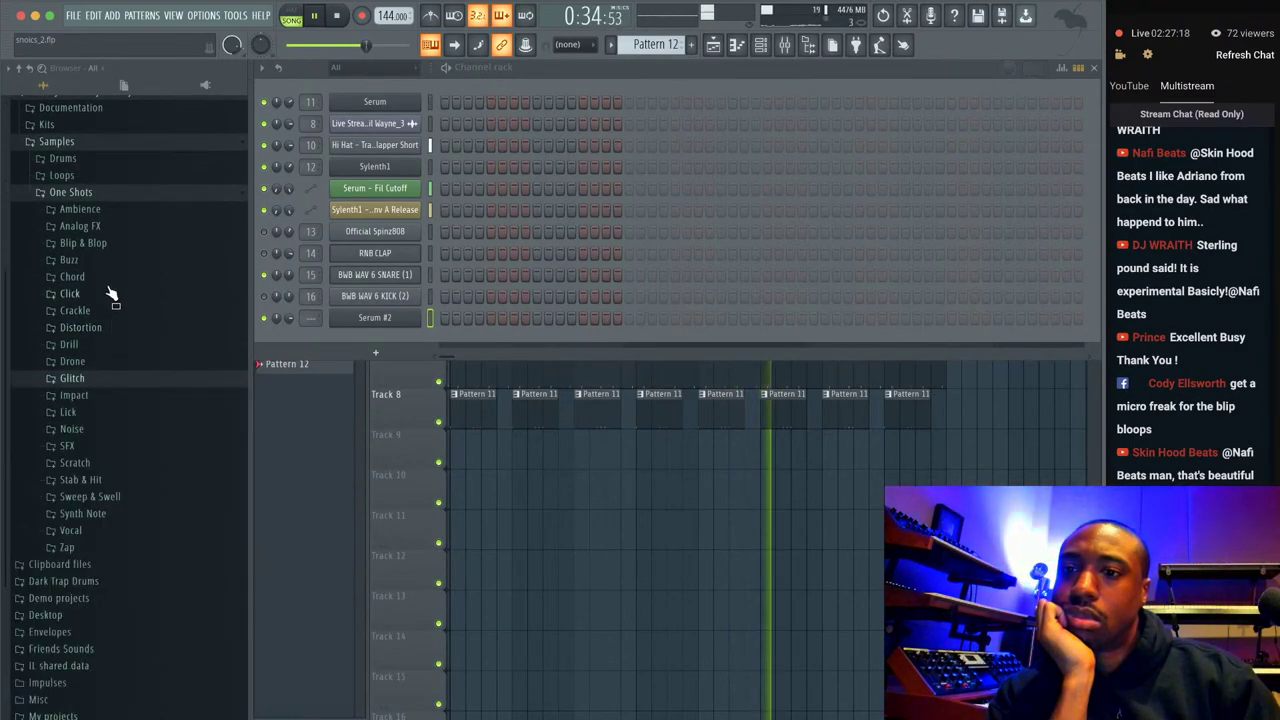
click(112, 245)
click(108, 242)
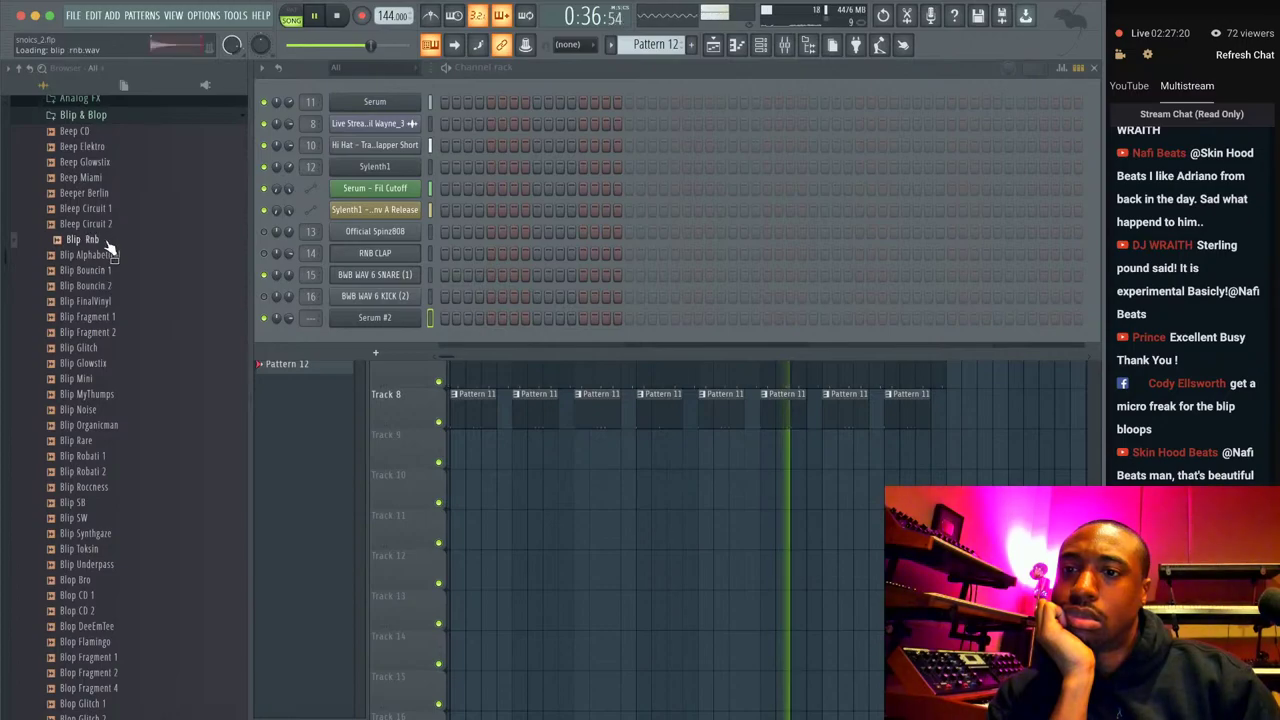
right_click(108, 248)
Load Blip Rnb, Beep Miami and Beeper Berlin into new sampler channels.
click(160, 254)
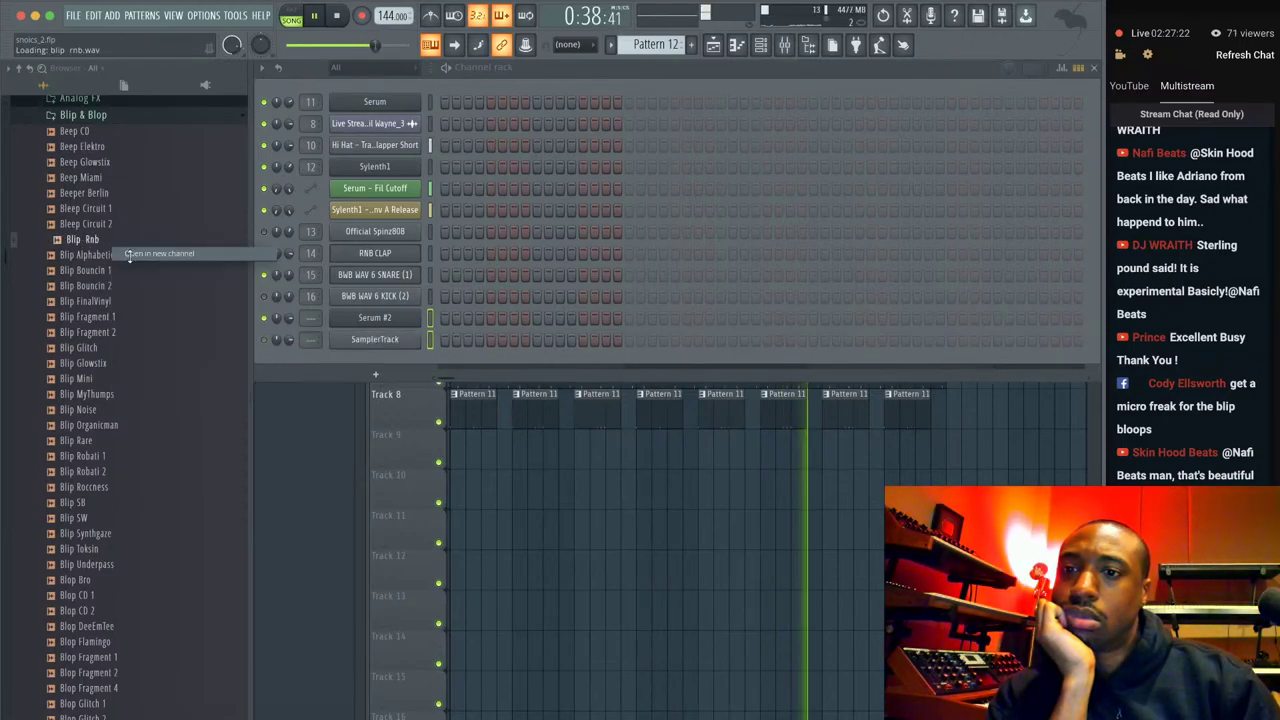
click(104, 180)
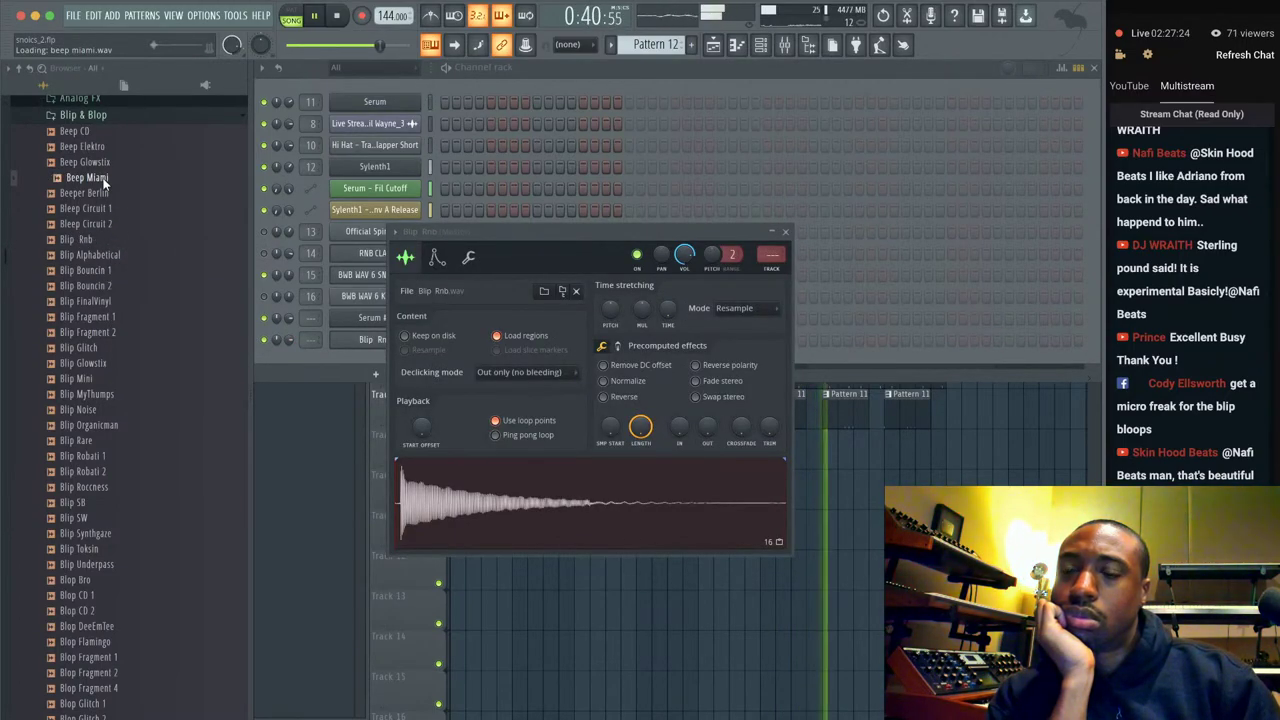
right_click(104, 180)
click(117, 188)
click(112, 195)
right_click(115, 203)
click(128, 206)
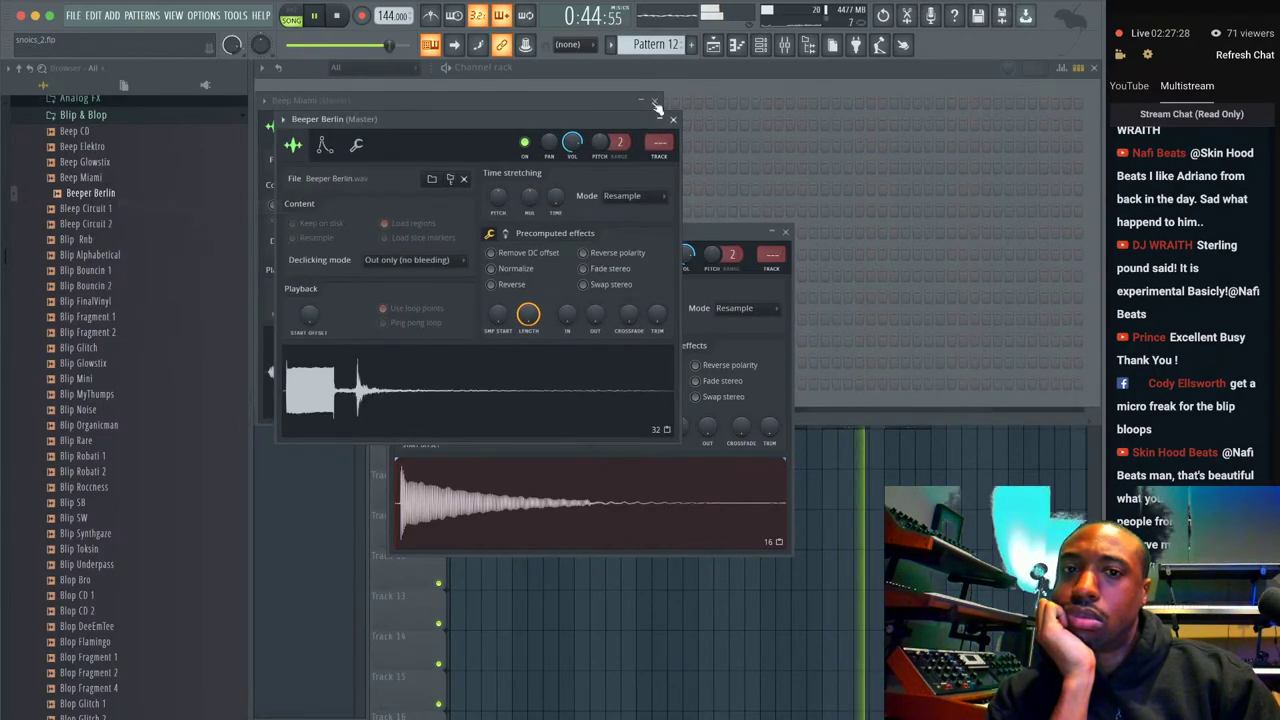
Load Blip FinalVinyl into a new channel and bring the Channel rack forward.
click(109, 149)
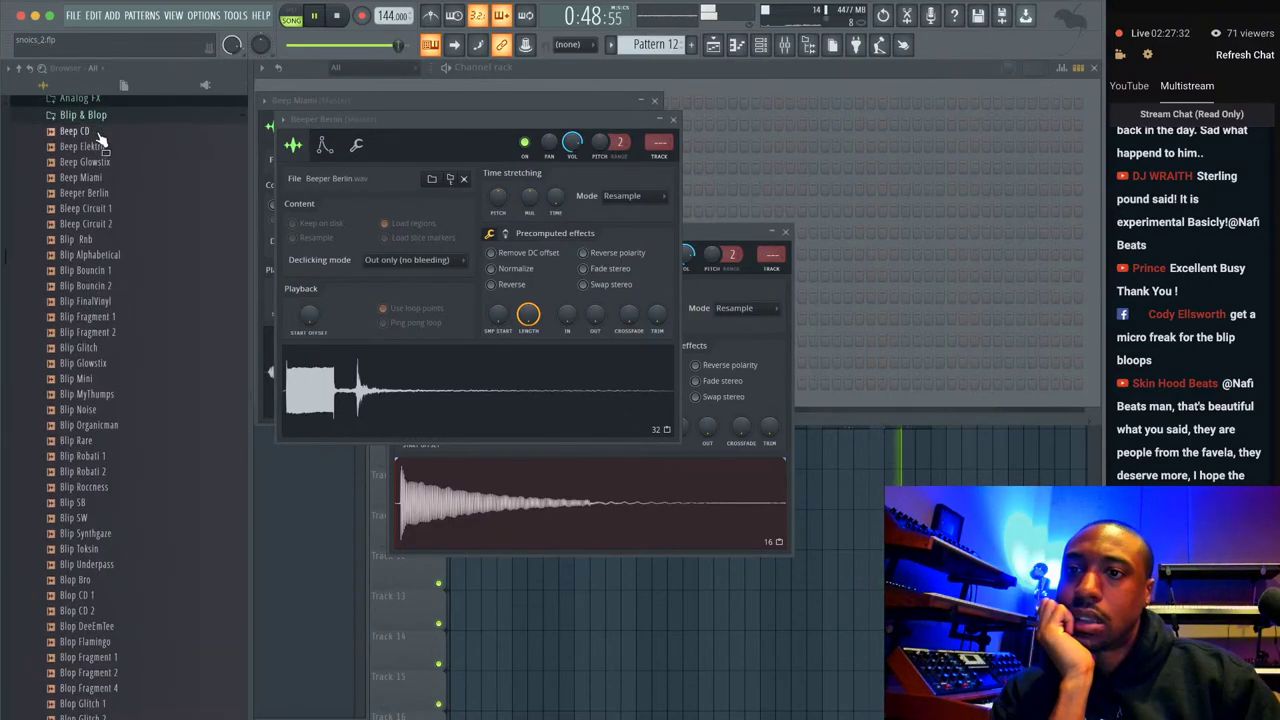
right_click(121, 305)
click(127, 316)
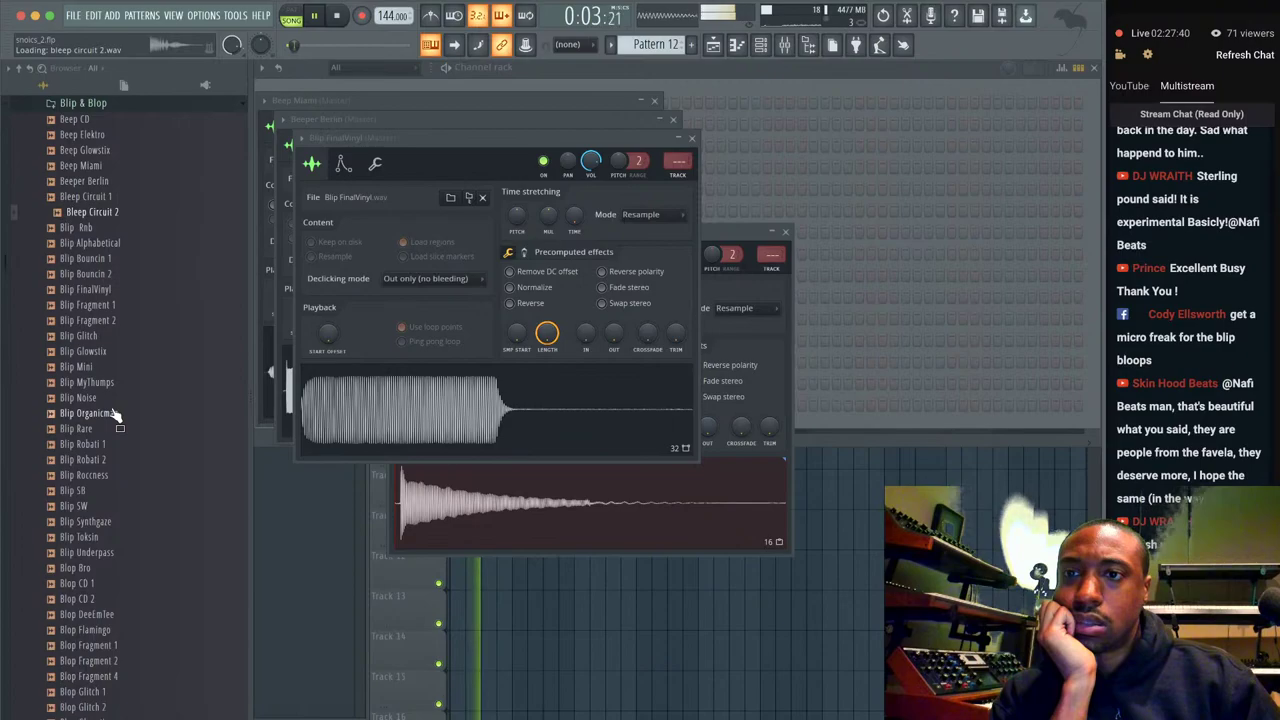
key(Down)
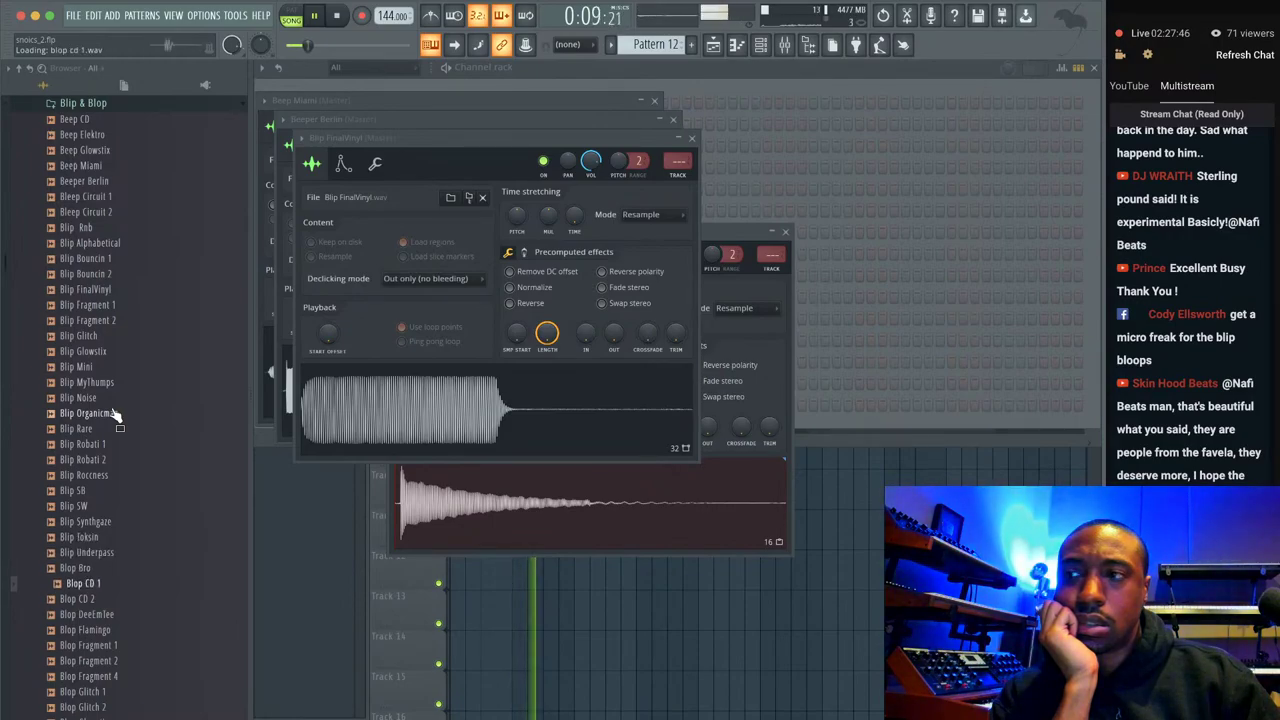
scroll(113, 414, down, 3)
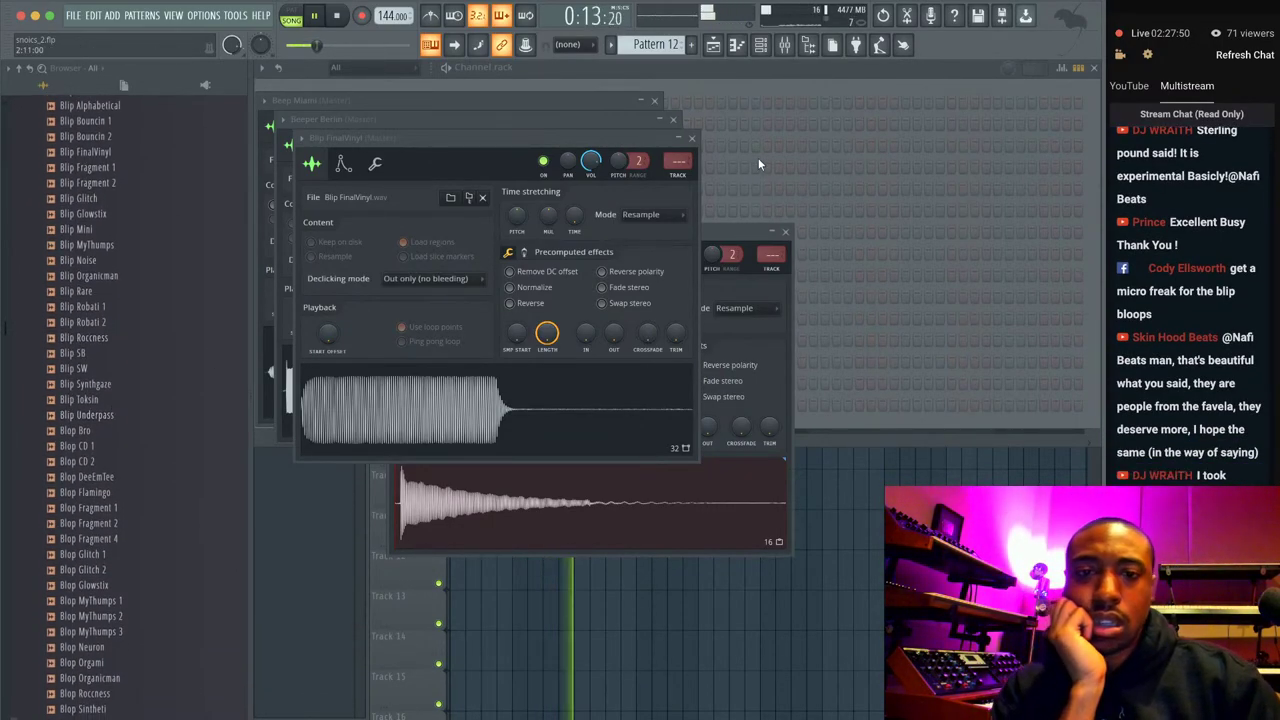
click(745, 87)
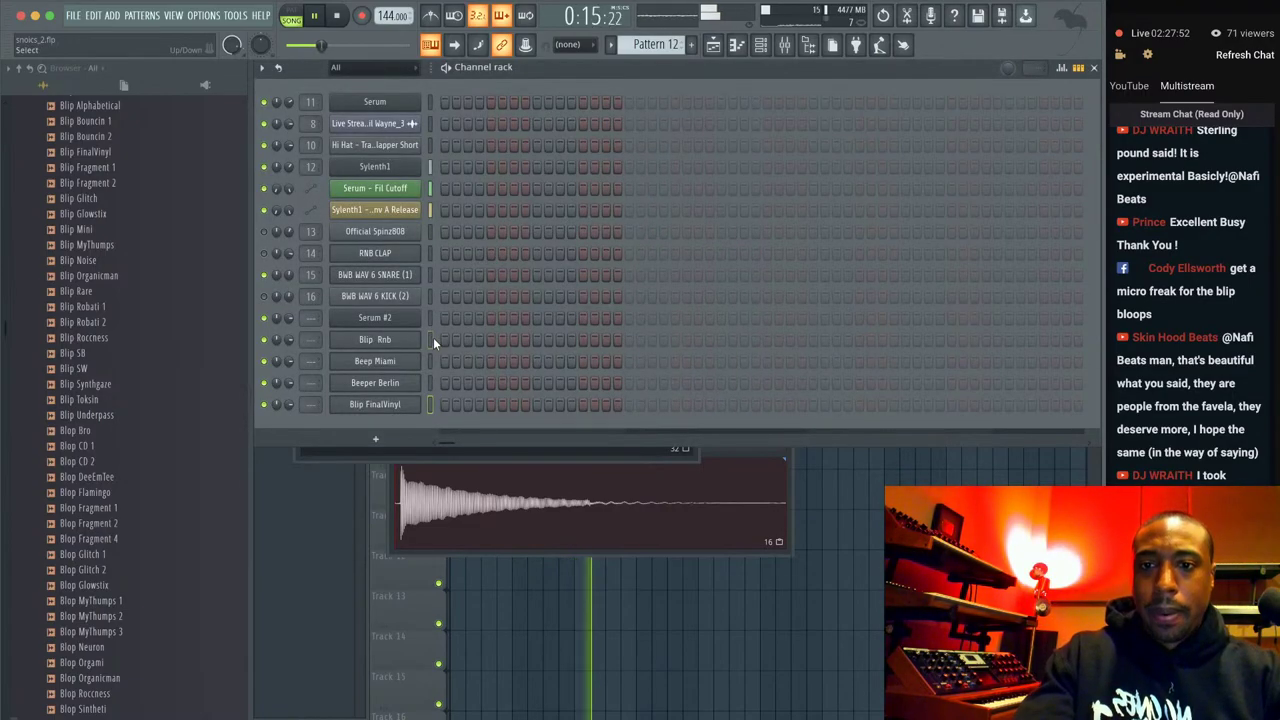
Link the four blip channels to mixer tracks 17–20 and check Blip Rnb and Beep Miami envelopes.
key(ctrl+l)
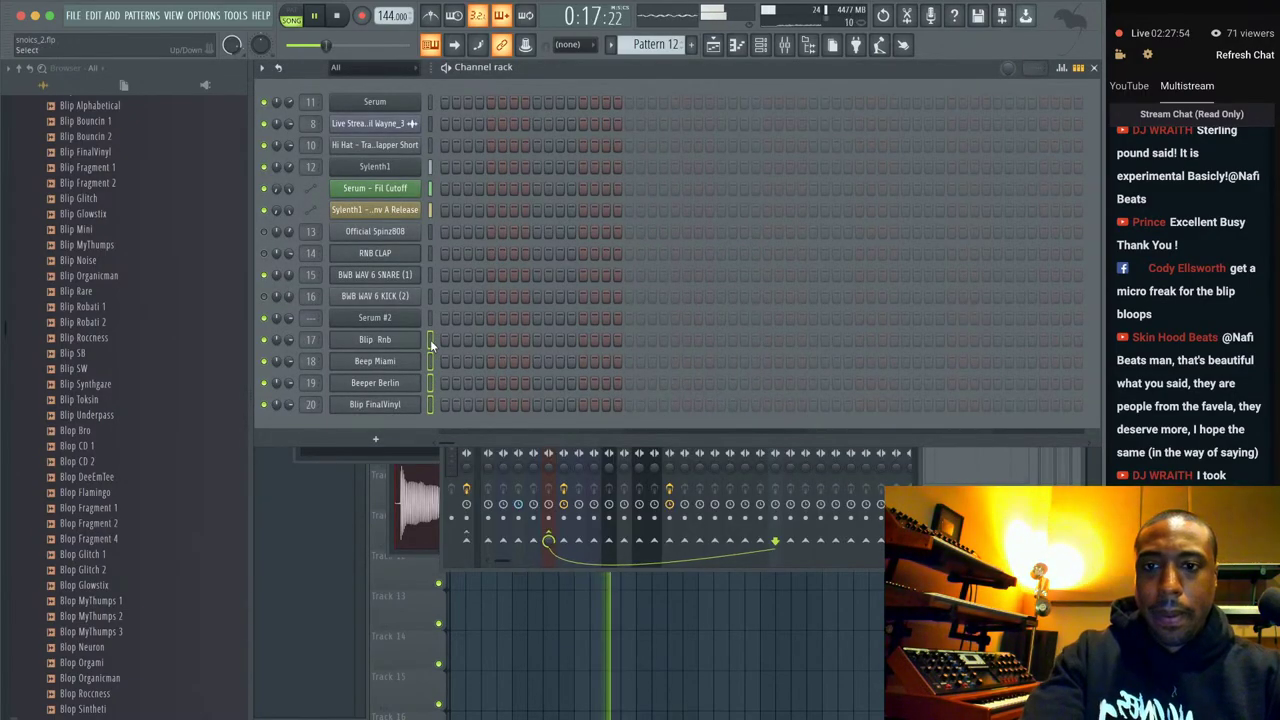
click(430, 339)
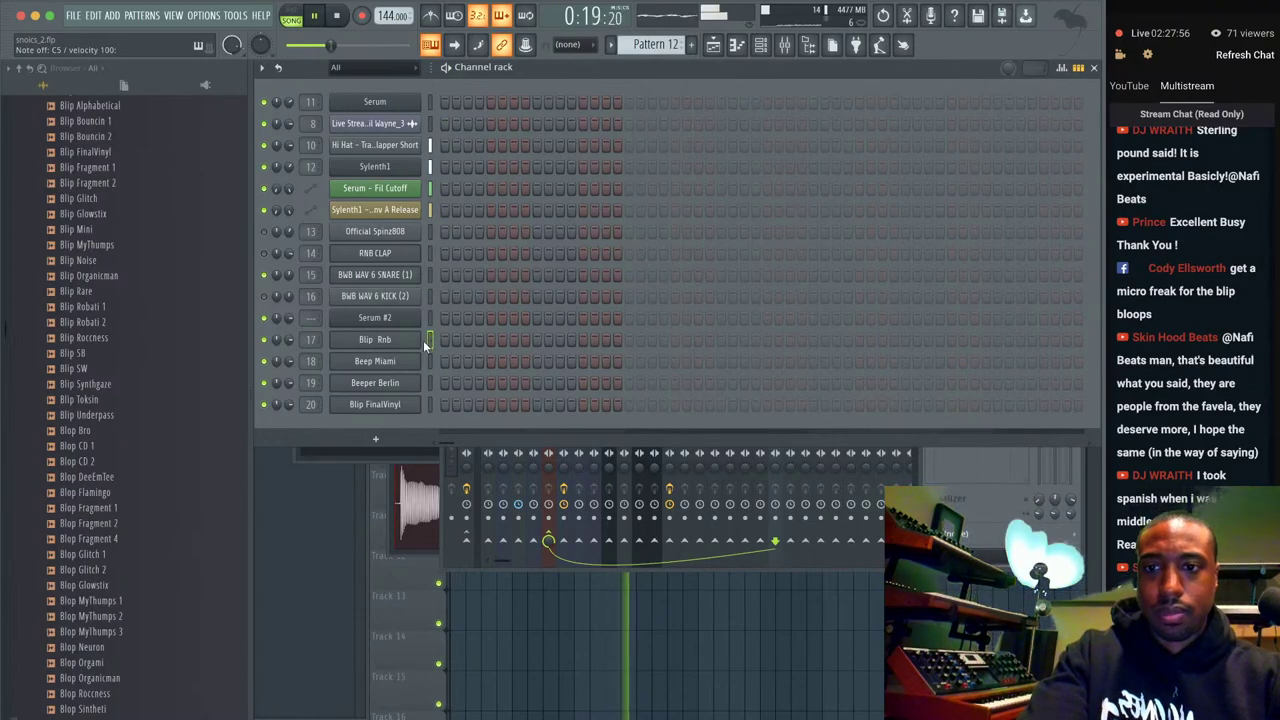
click(418, 341)
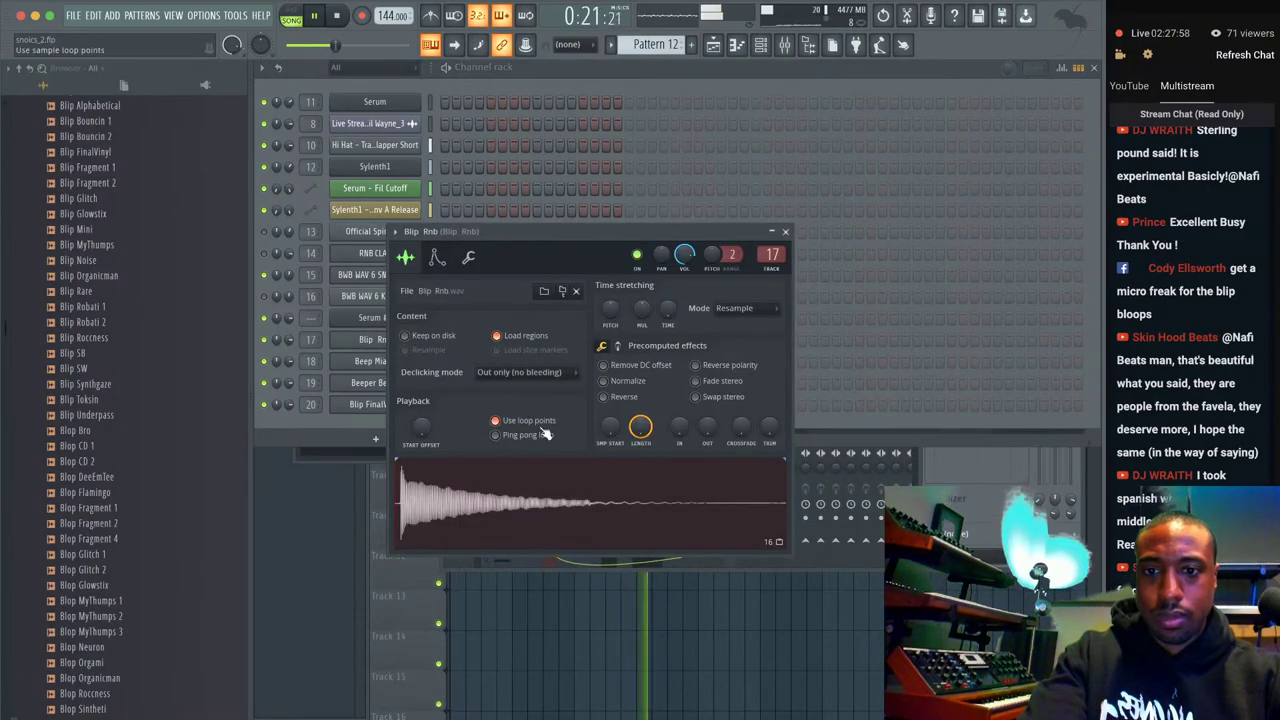
click(437, 258)
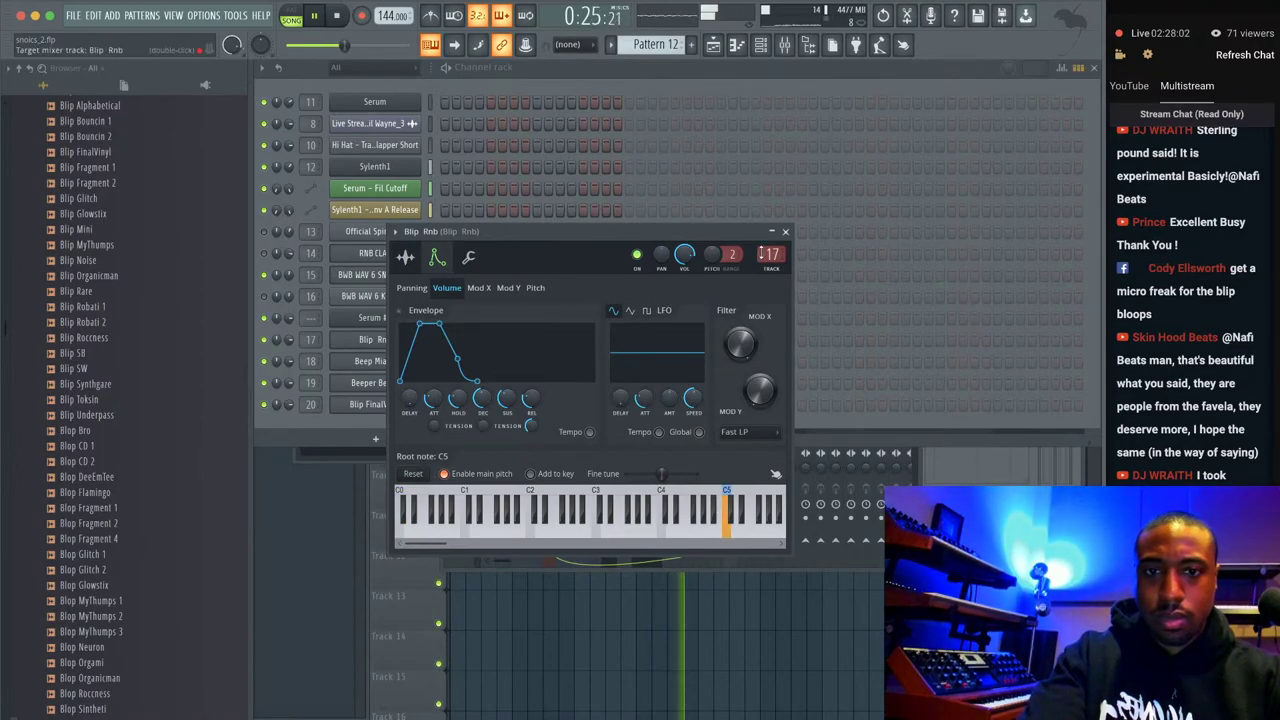
click(785, 232)
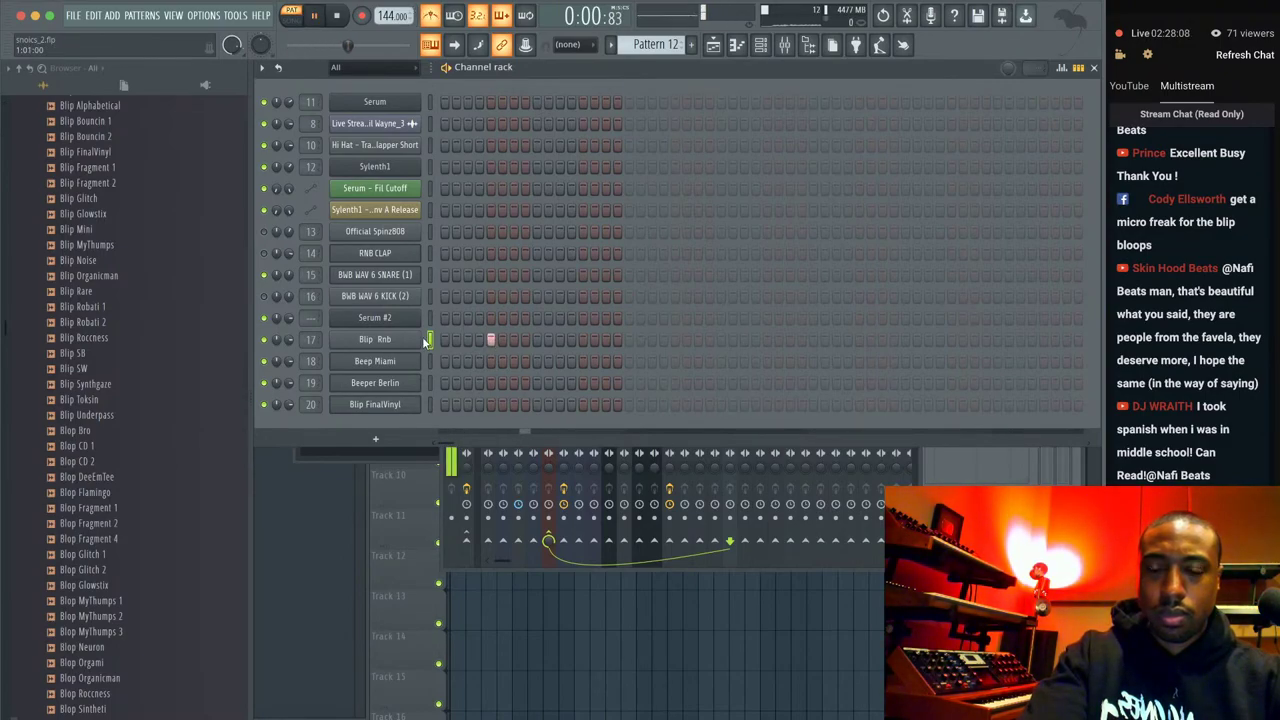
click(375, 361)
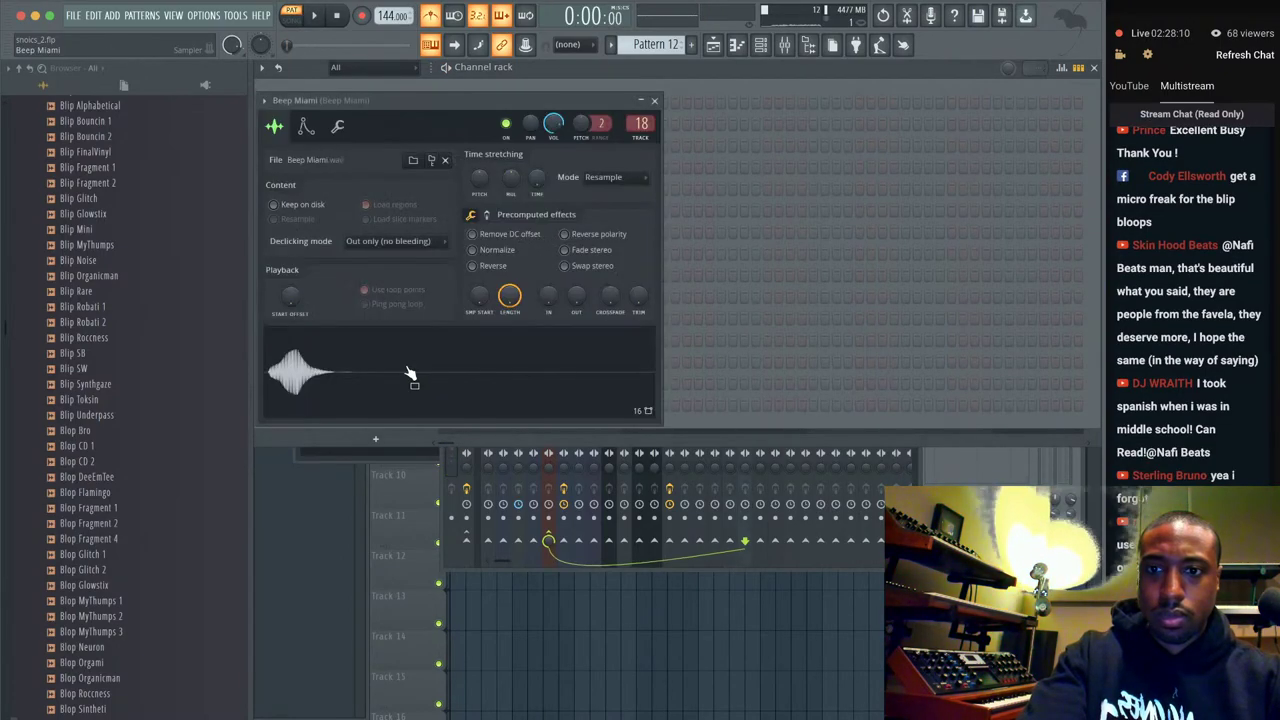
click(306, 126)
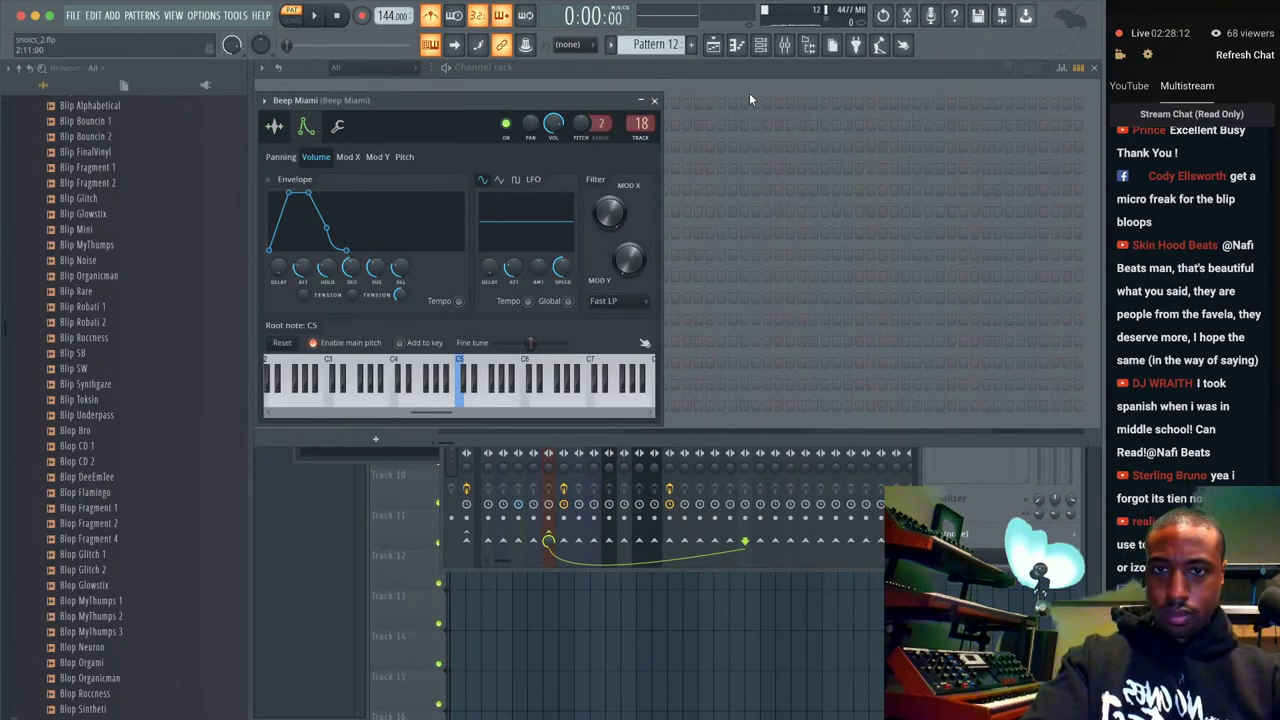
click(655, 101)
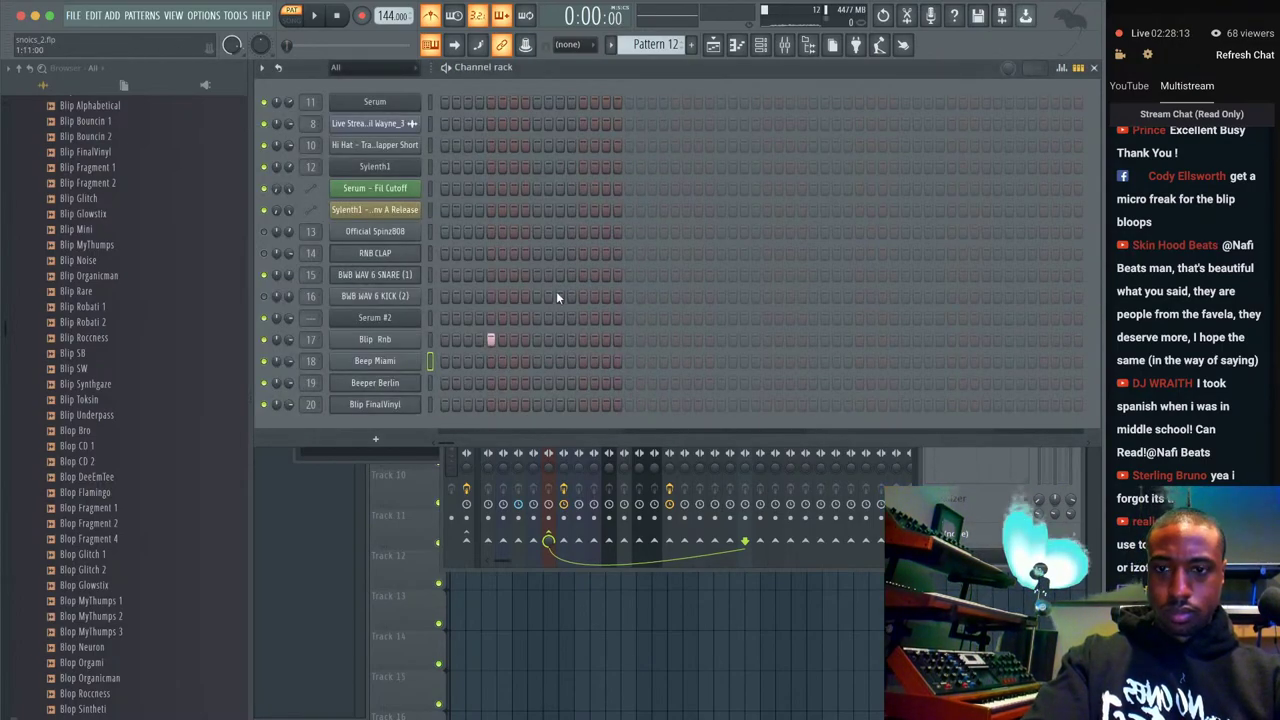
Place steps for Beep Miami, Beeper Berlin and Blip FinalVinyl in a 32-step Pattern 12.
click(559, 361)
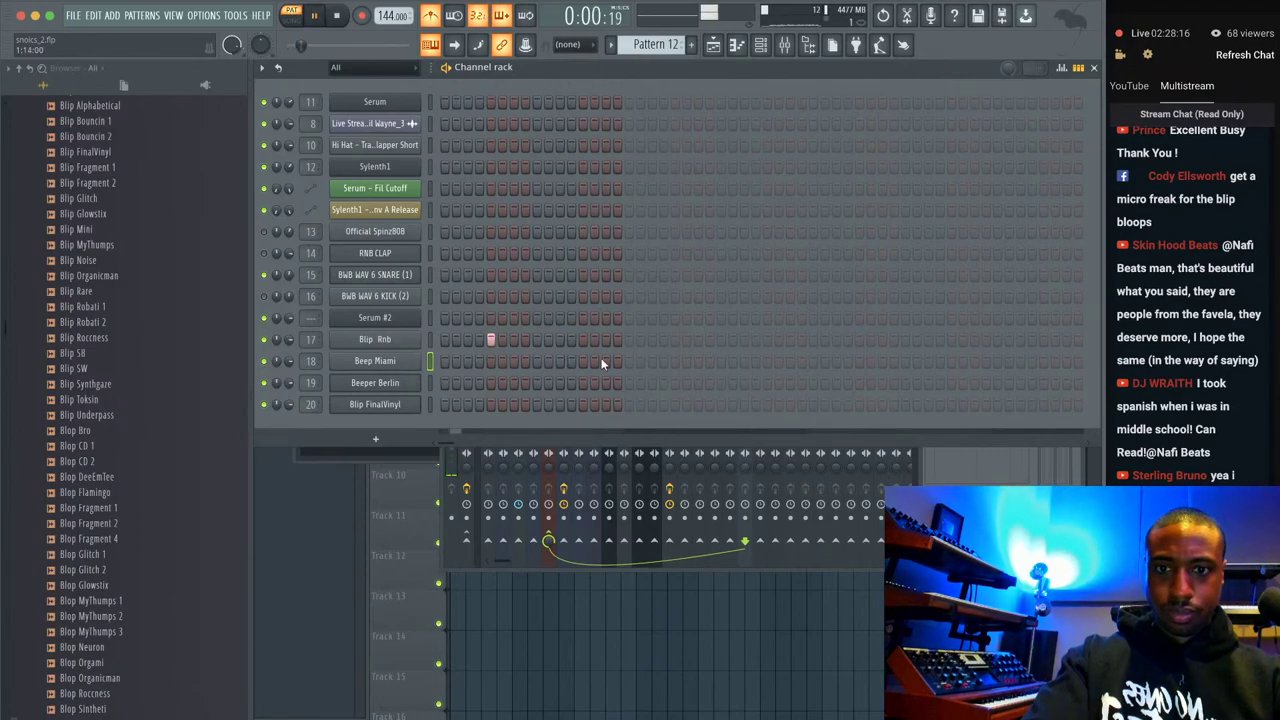
click(603, 361)
key(space)
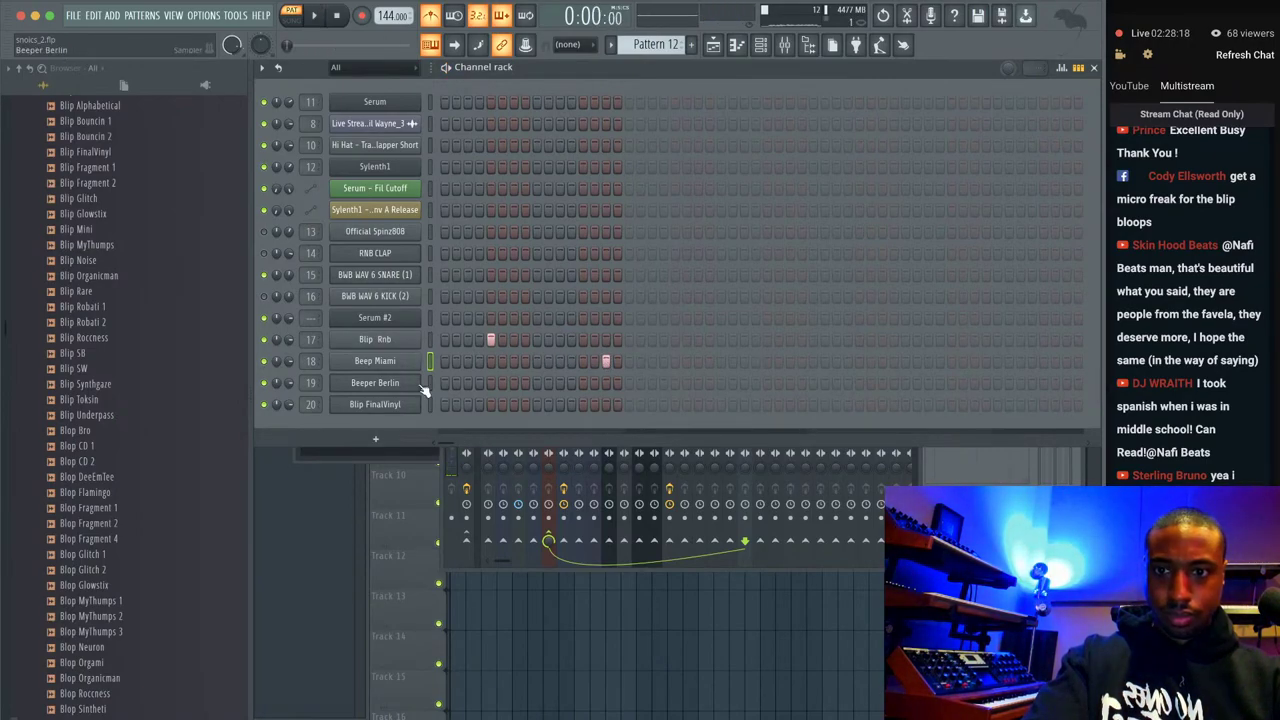
click(628, 383)
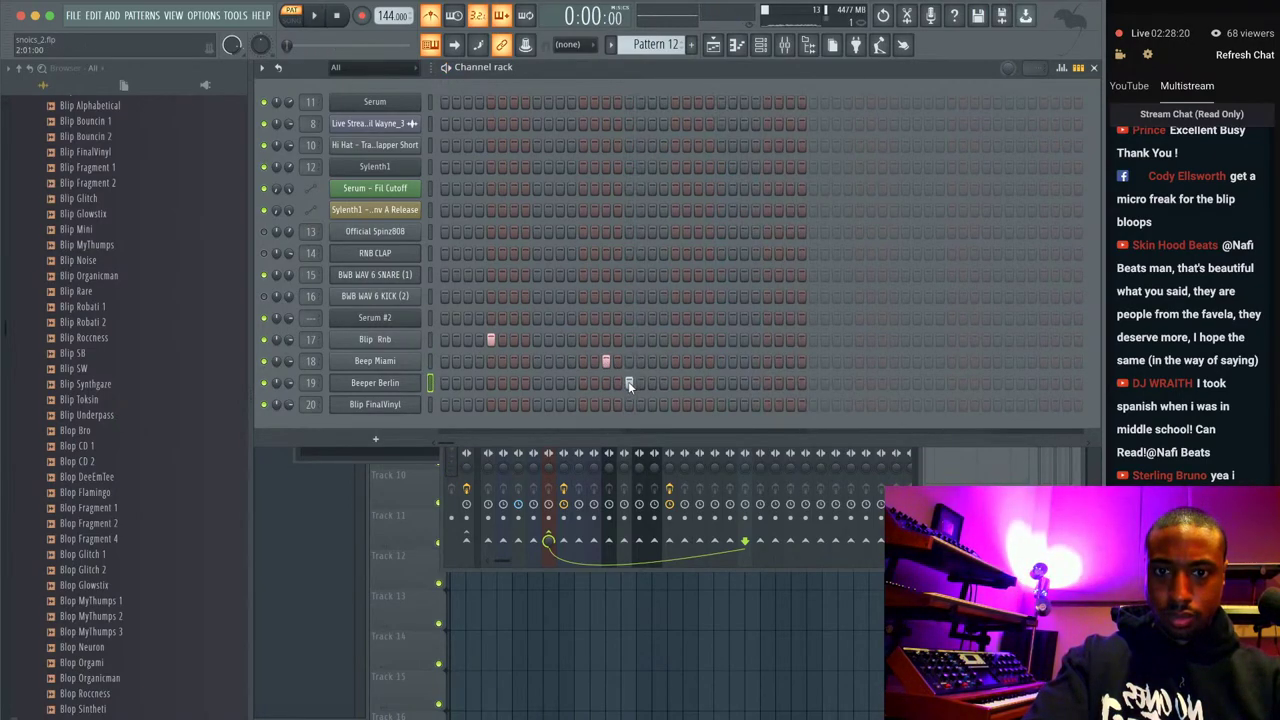
click(674, 404)
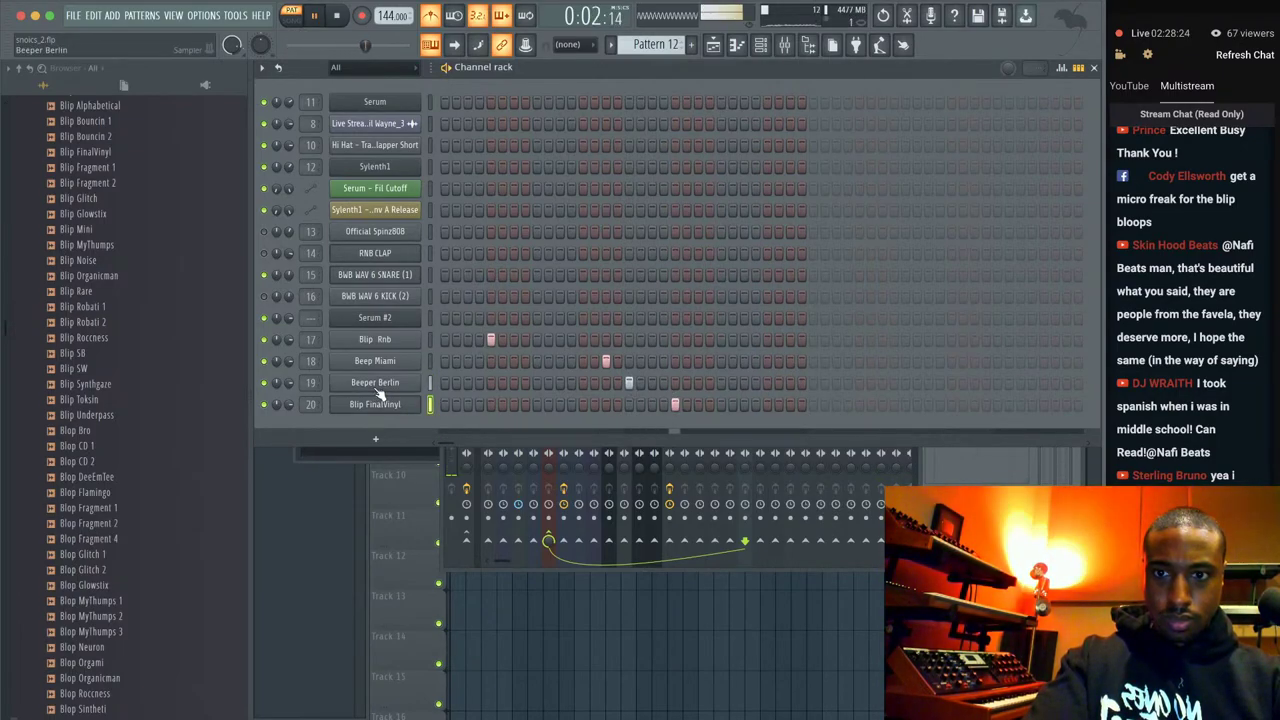
Check the Beeper Berlin and Blip FinalVinyl channel settings, then show the arrangement and mixer.
click(373, 385)
click(358, 146)
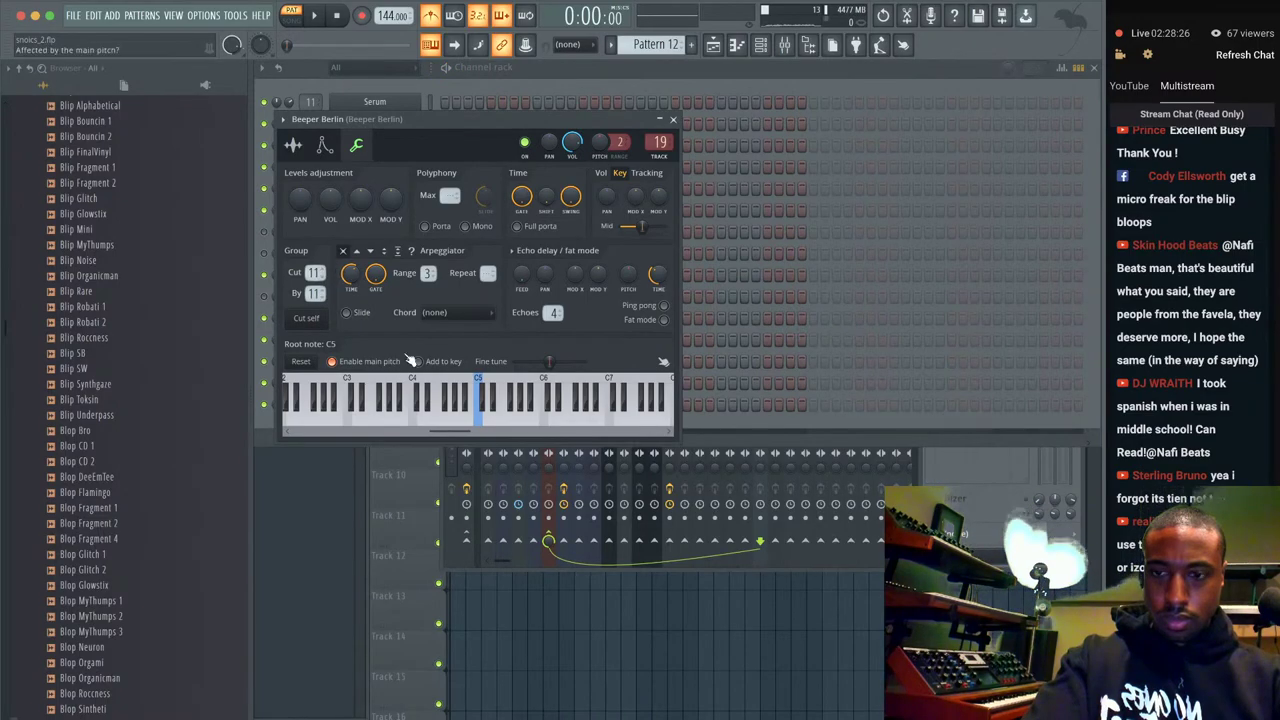
click(673, 119)
click(400, 410)
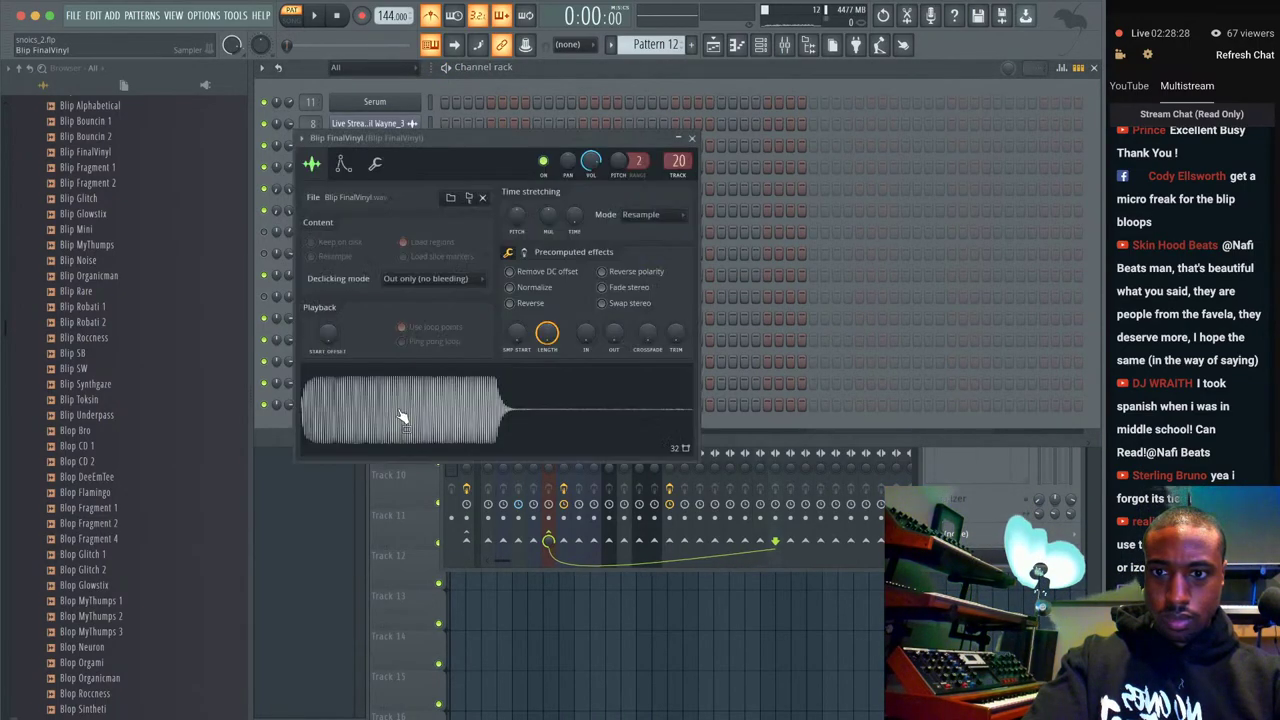
click(375, 163)
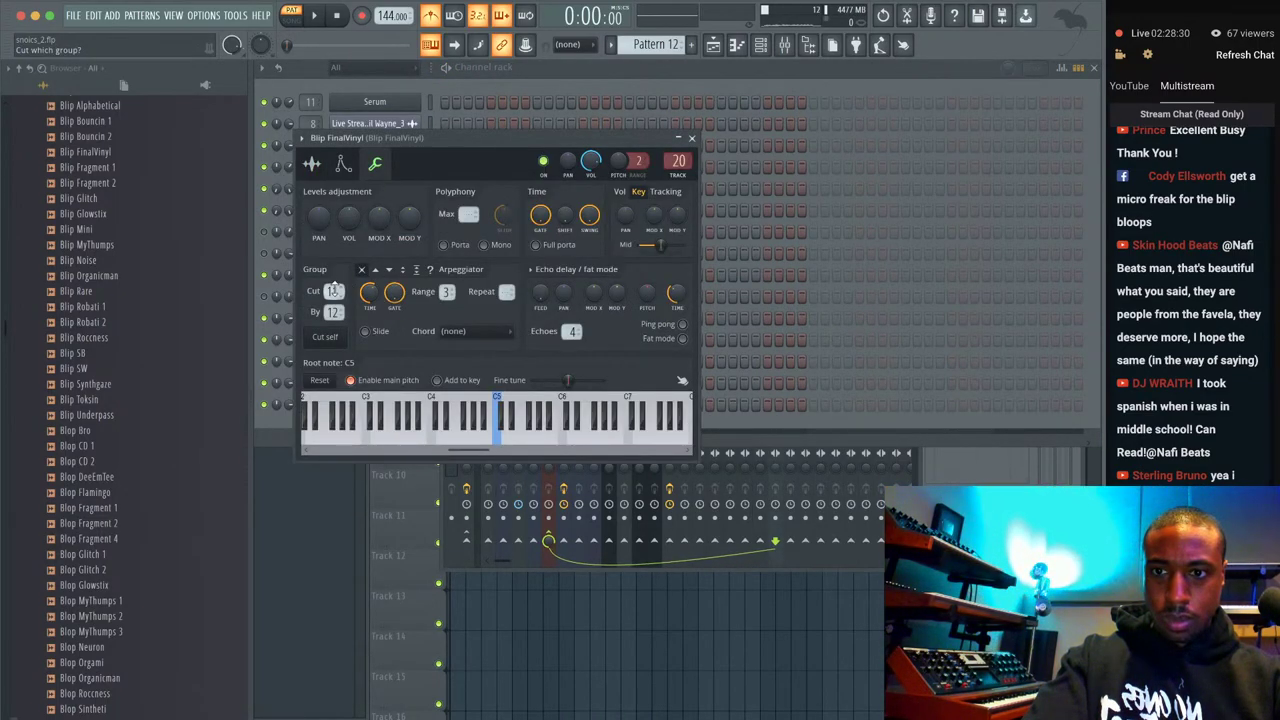
click(691, 138)
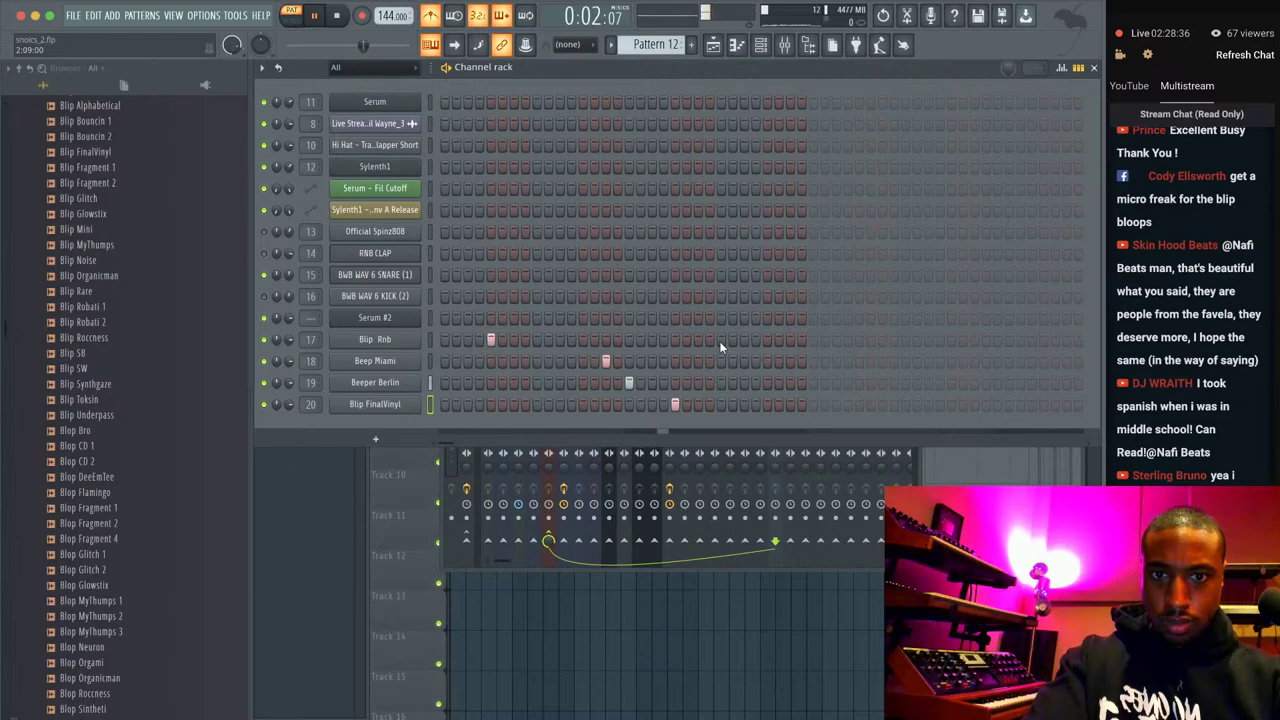
key(F6)
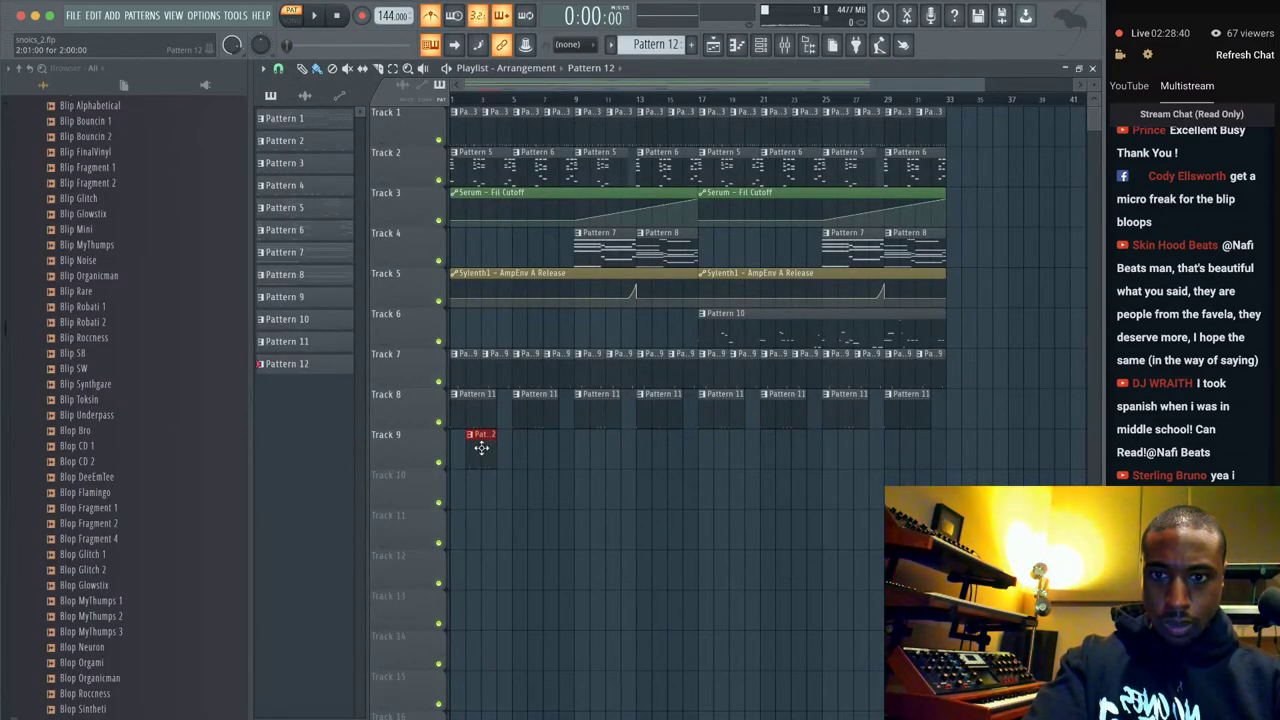
key(F9)
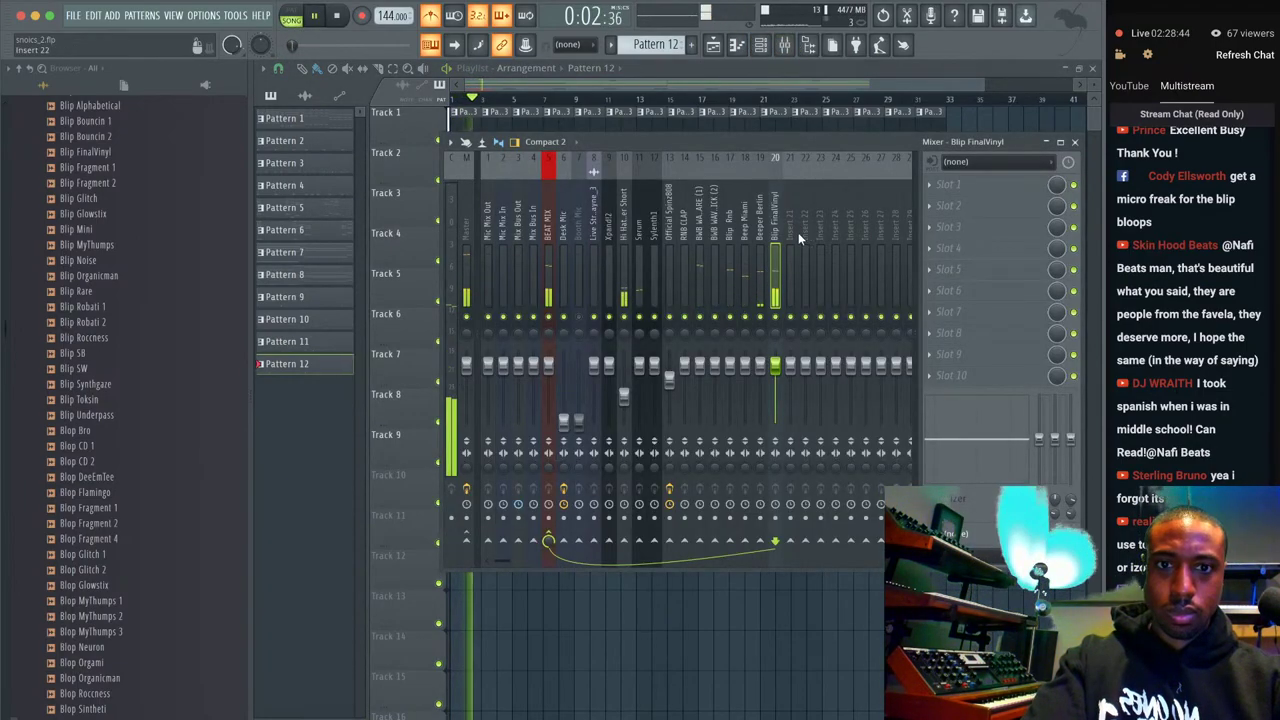
Load Fruity Parametric EQ 2 on the Blip Rnb mixer track, with band 1 pulled into a low cut.
click(730, 232)
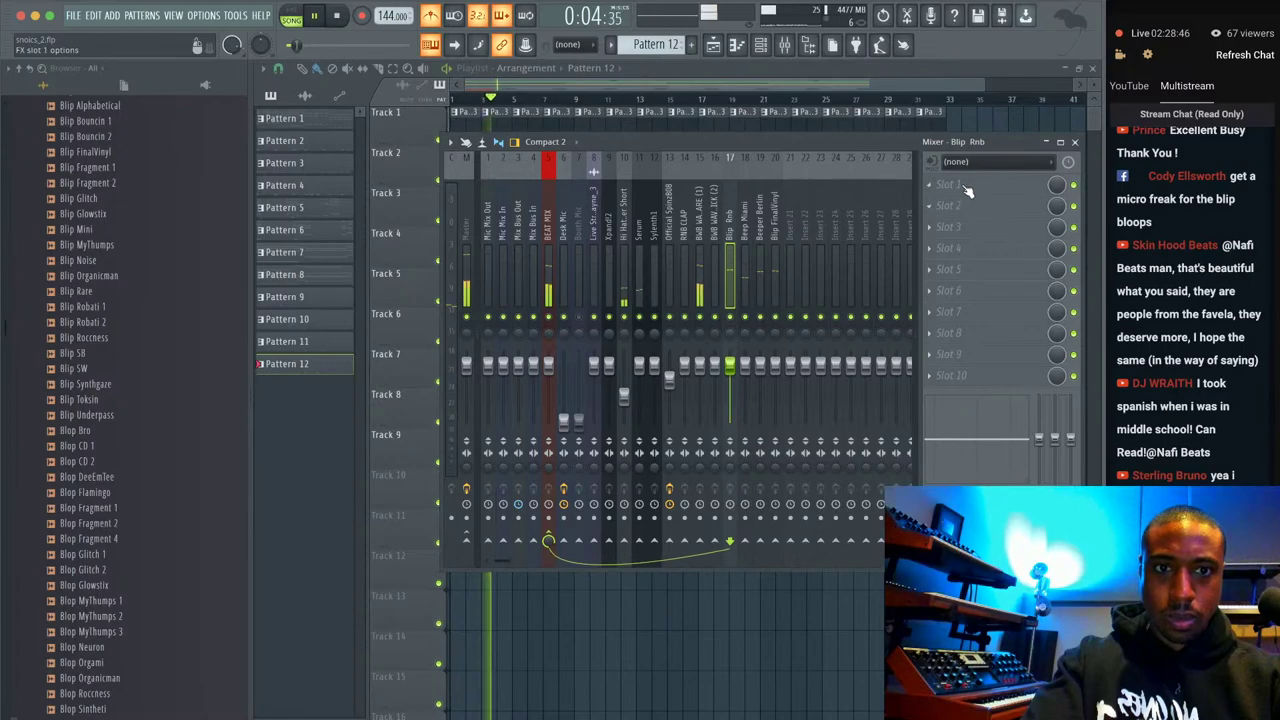
click(966, 190)
mouse_move(948, 203)
click(300, 118)
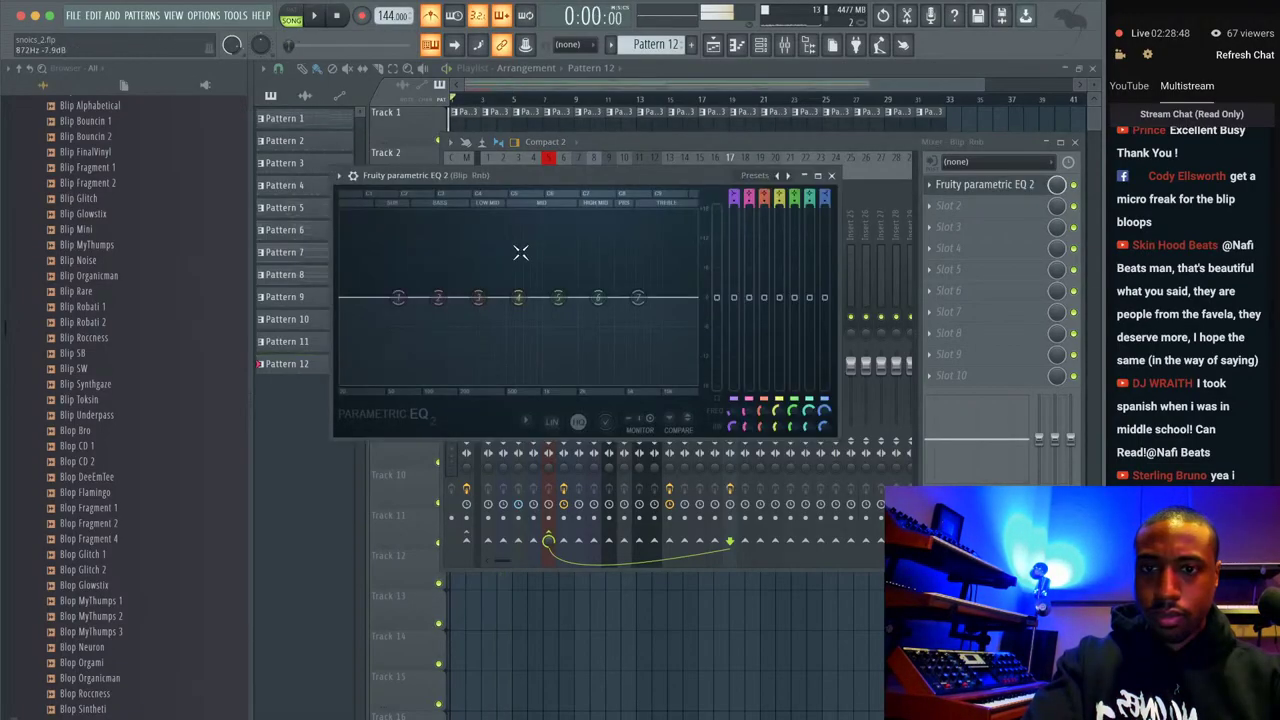
drag(398, 297, 420, 337)
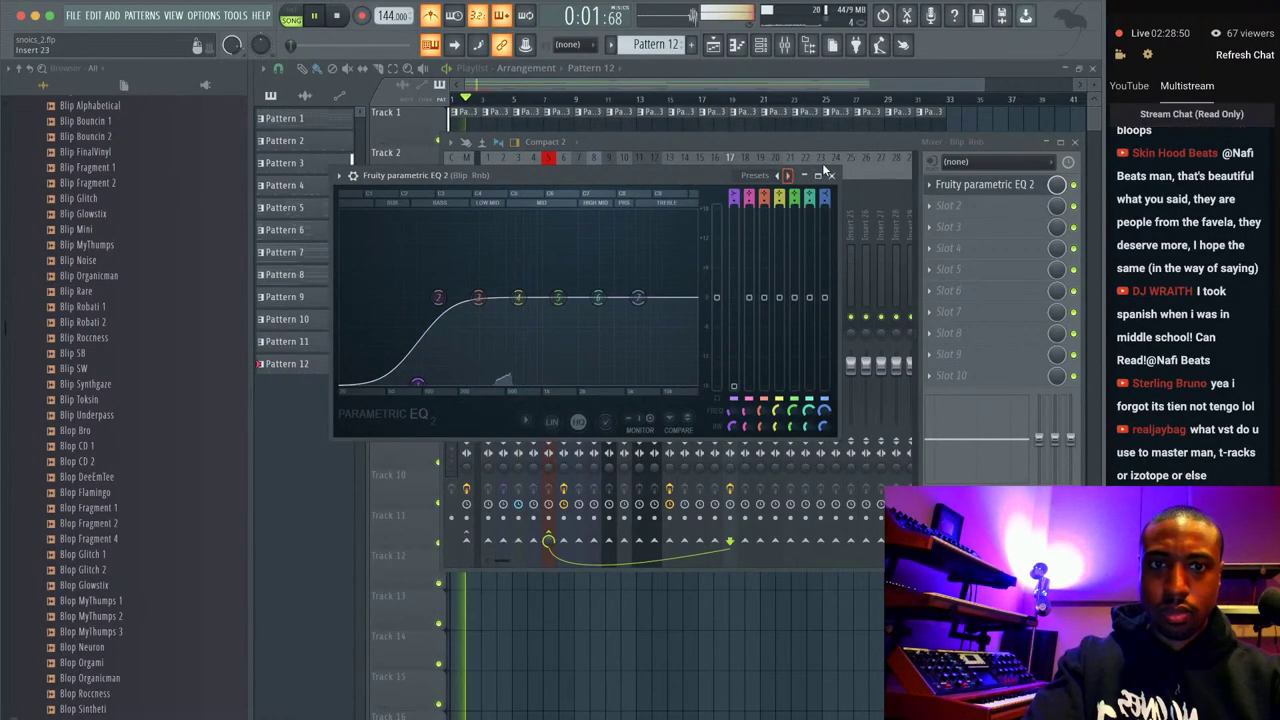
click(830, 175)
Place a Pattern 12 clip on Track 9 and repeat it with Ctrl+B out to bar 33.
key(F9)
click(505, 445)
key(space)
key(space)
shift+click(455, 449)
key(ctrl+b)
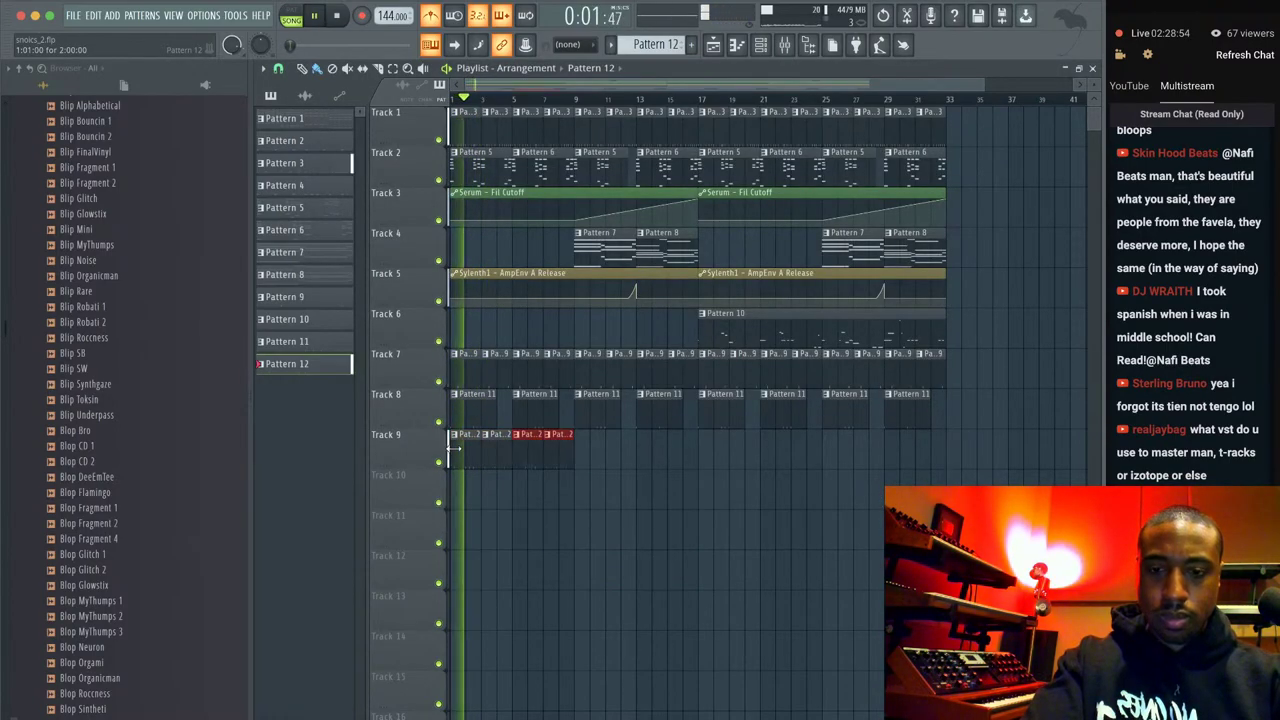
key(ctrl+b)
key(ctrl+b)
key(ctrl+b)
key(ctrl+b)
key(ctrl+b)
key(ctrl+b)
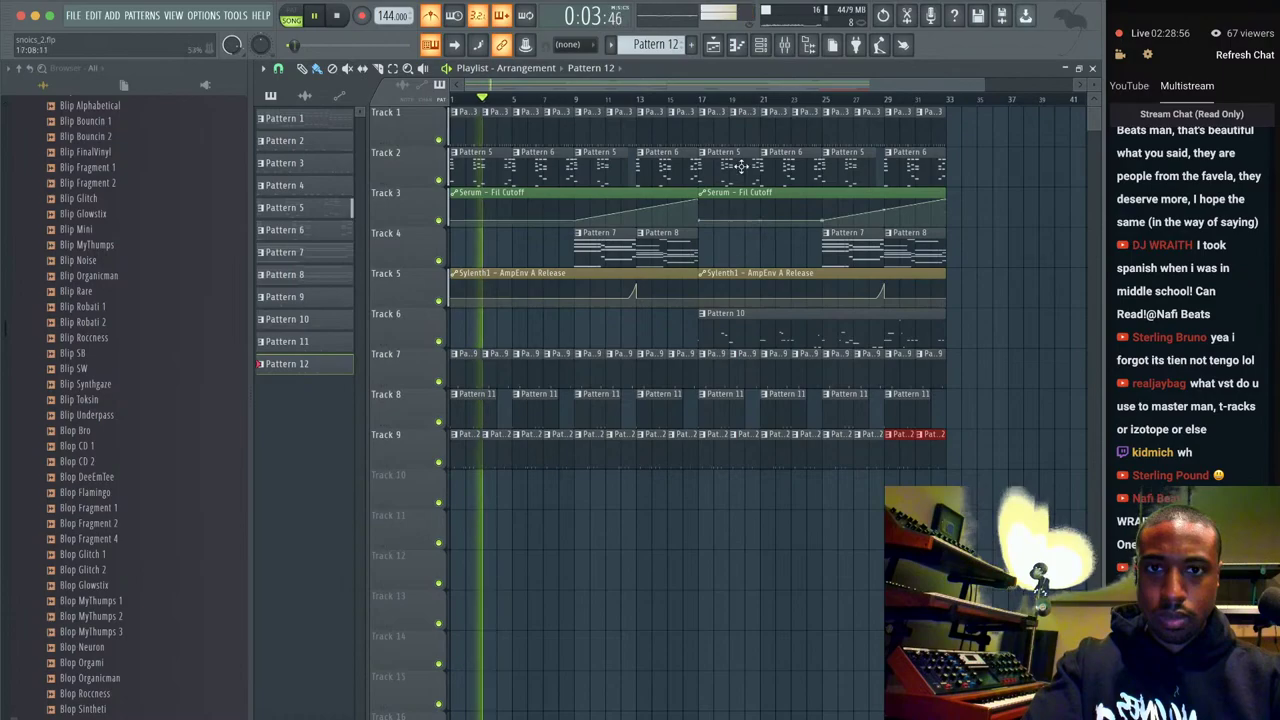
click(770, 47)
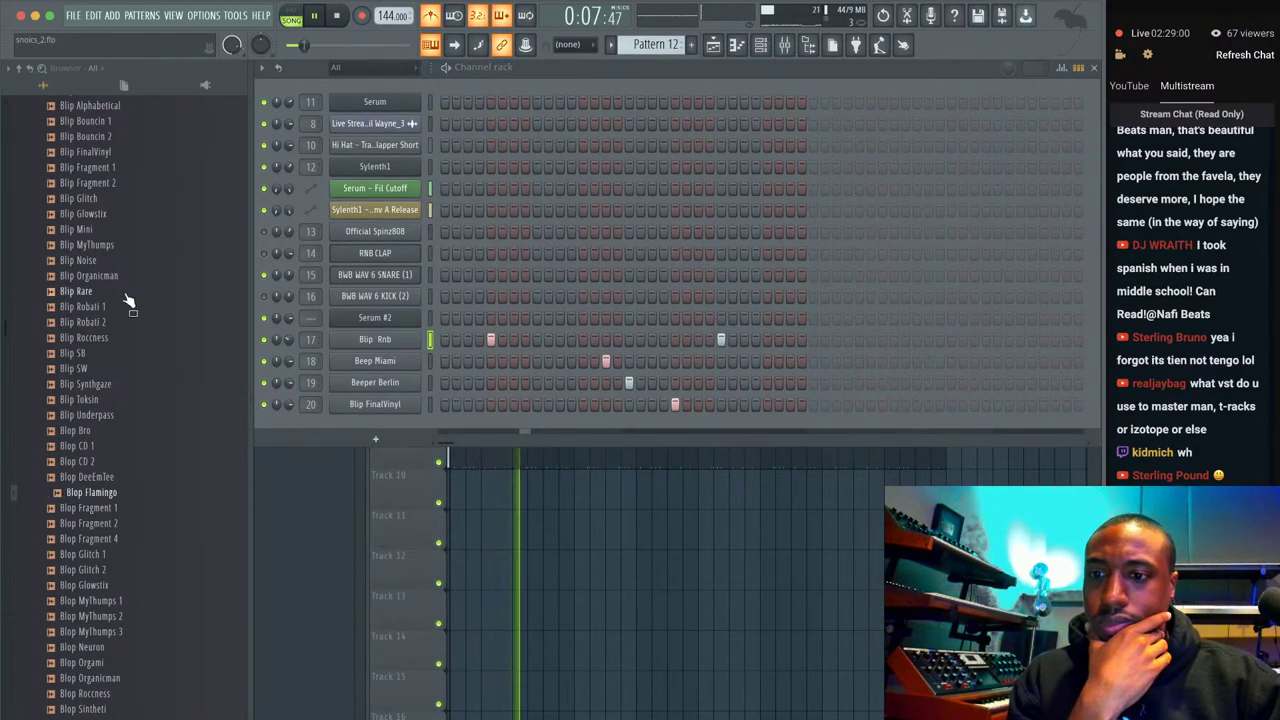
Open the Analog FX folder and preview AnalogFX Rare 3, Arp Organicman, and Arp Shooter 1 and 2.
scroll(126, 217, up, 4)
click(126, 170)
click(128, 155)
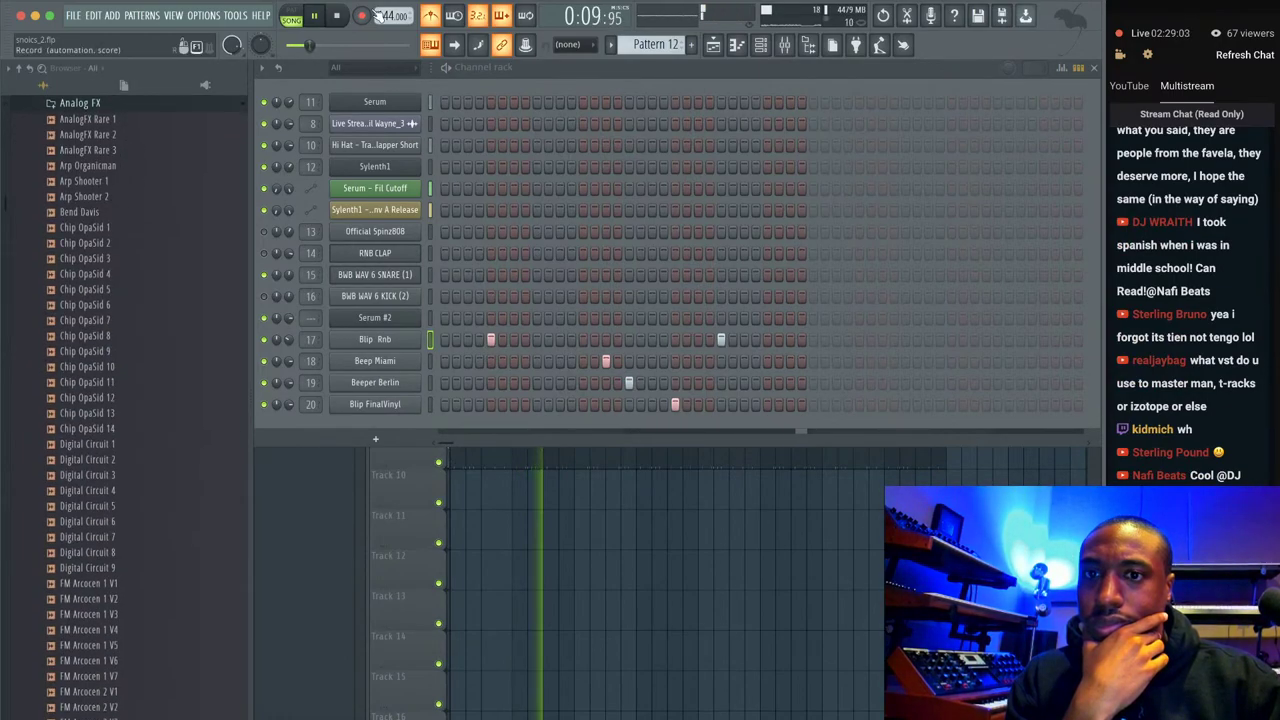
click(127, 151)
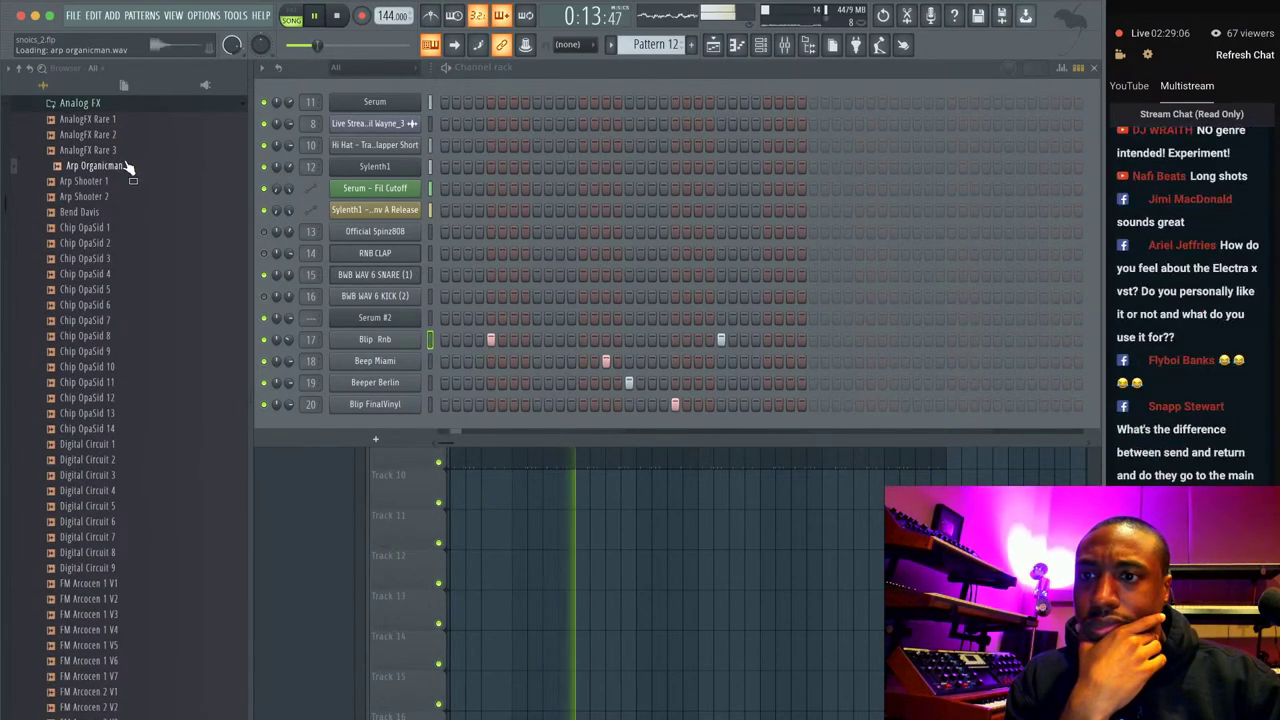
click(125, 167)
click(126, 184)
click(122, 198)
Preview Chip OpaSid samples, then collapse Analog FX and open the Vocal sample folder.
click(120, 228)
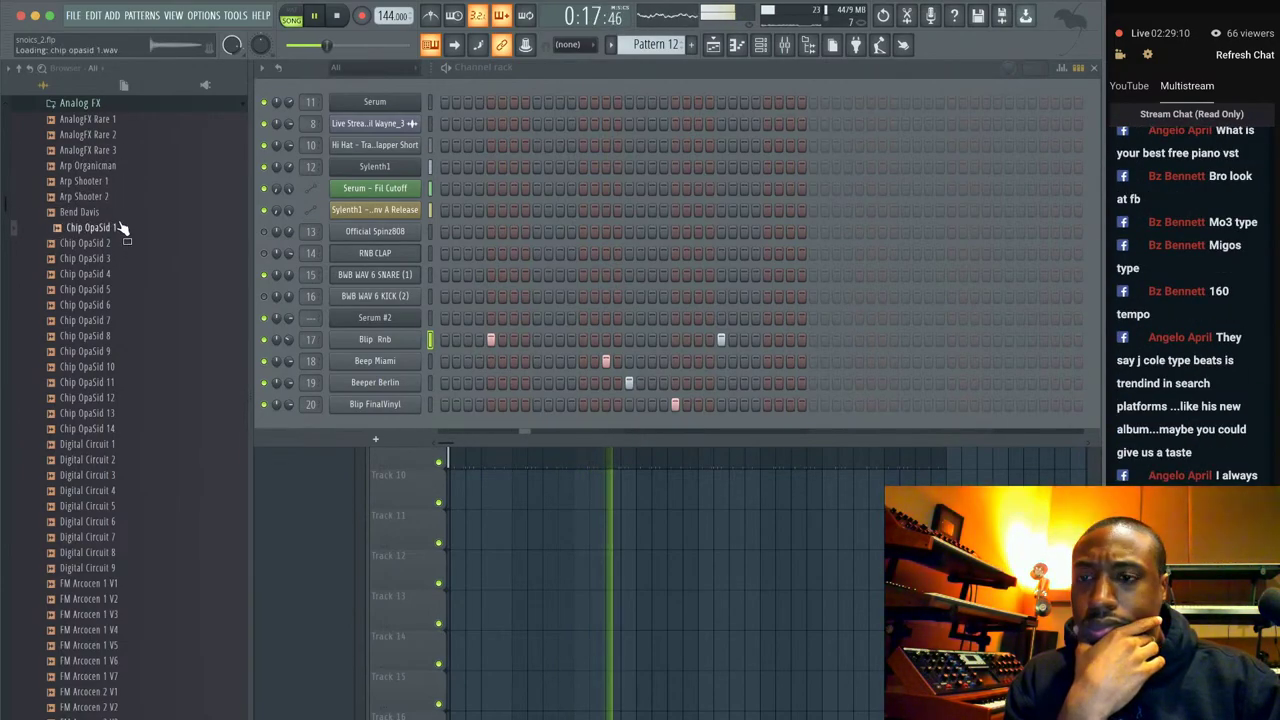
scroll(123, 300, up, 2)
click(113, 515)
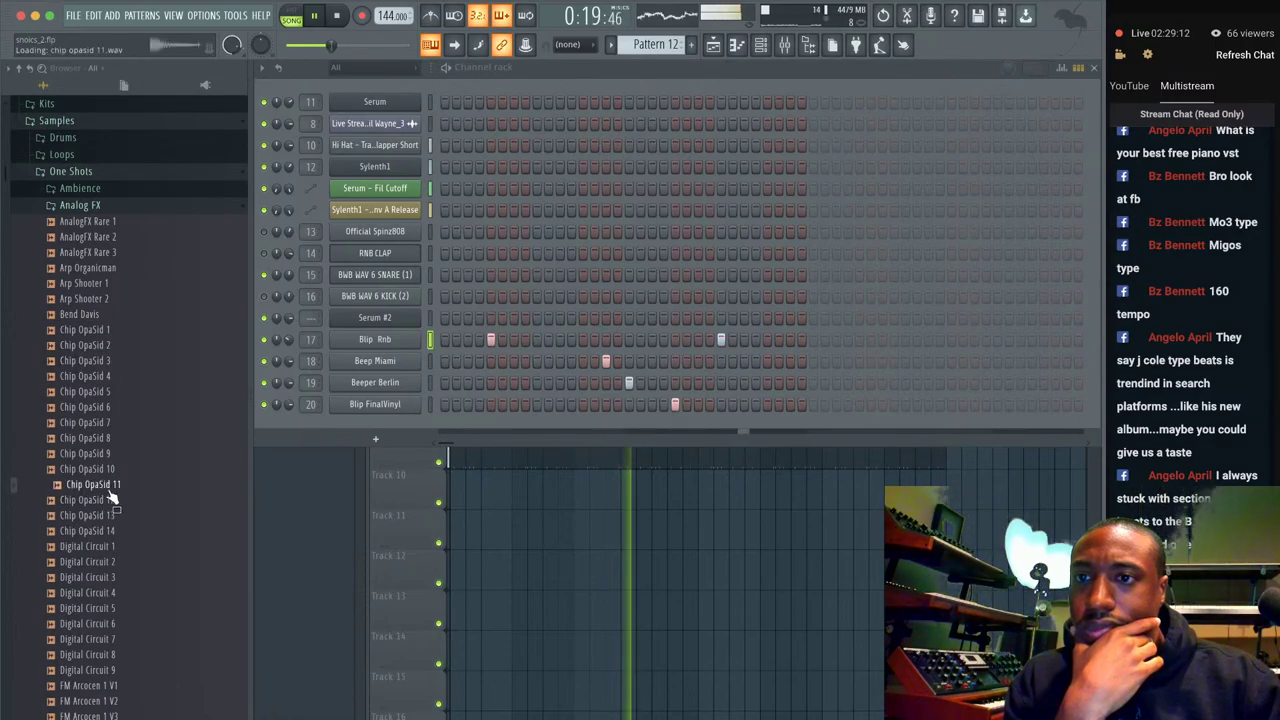
click(113, 205)
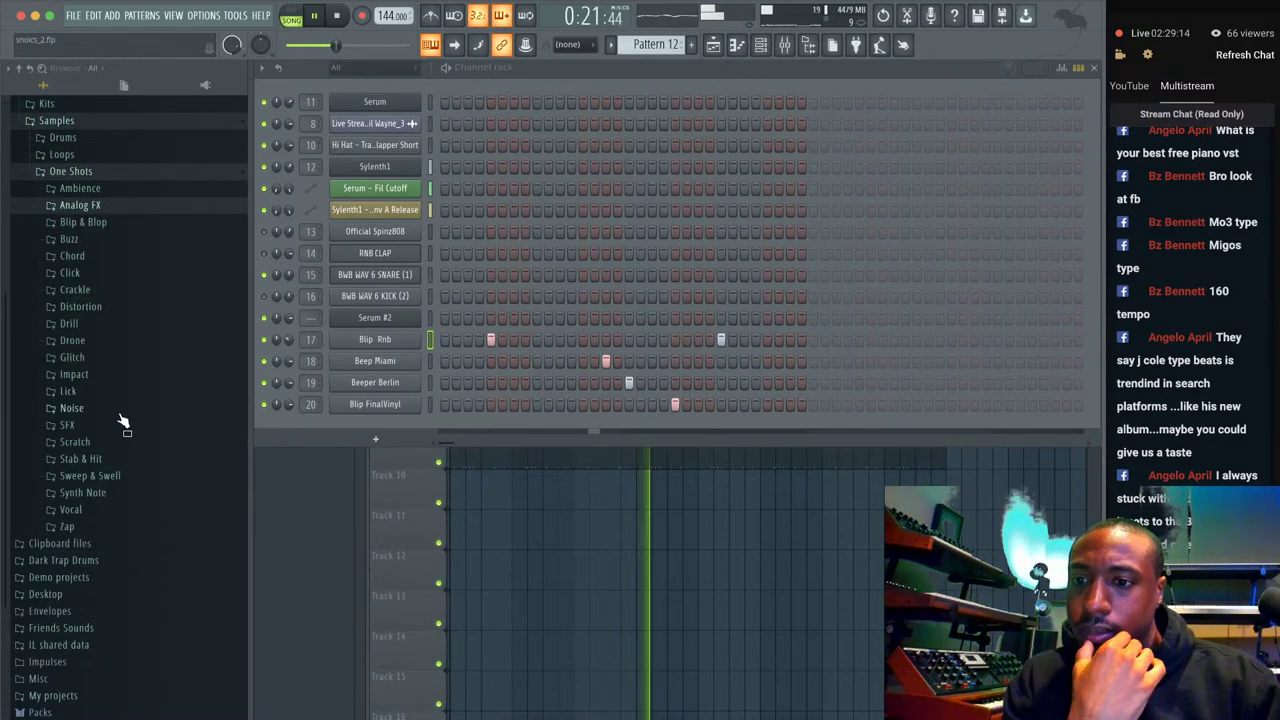
click(108, 507)
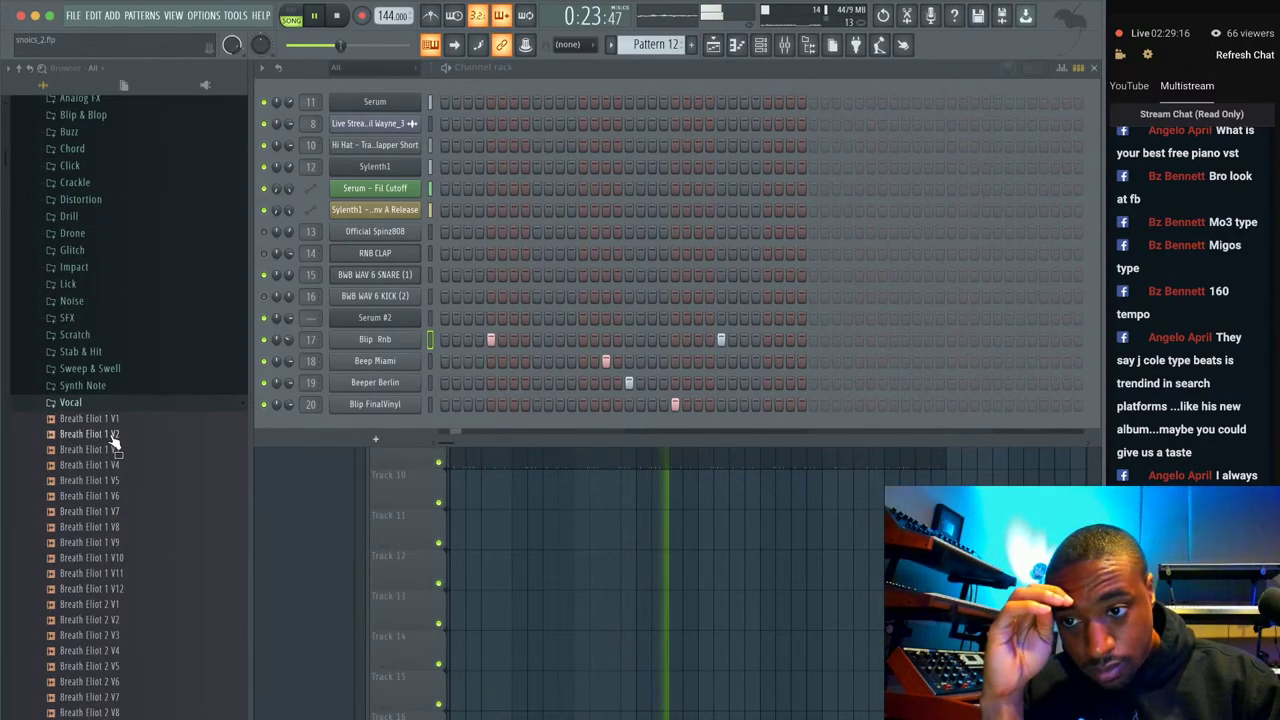
scroll(109, 428, down, 3)
key(F6)
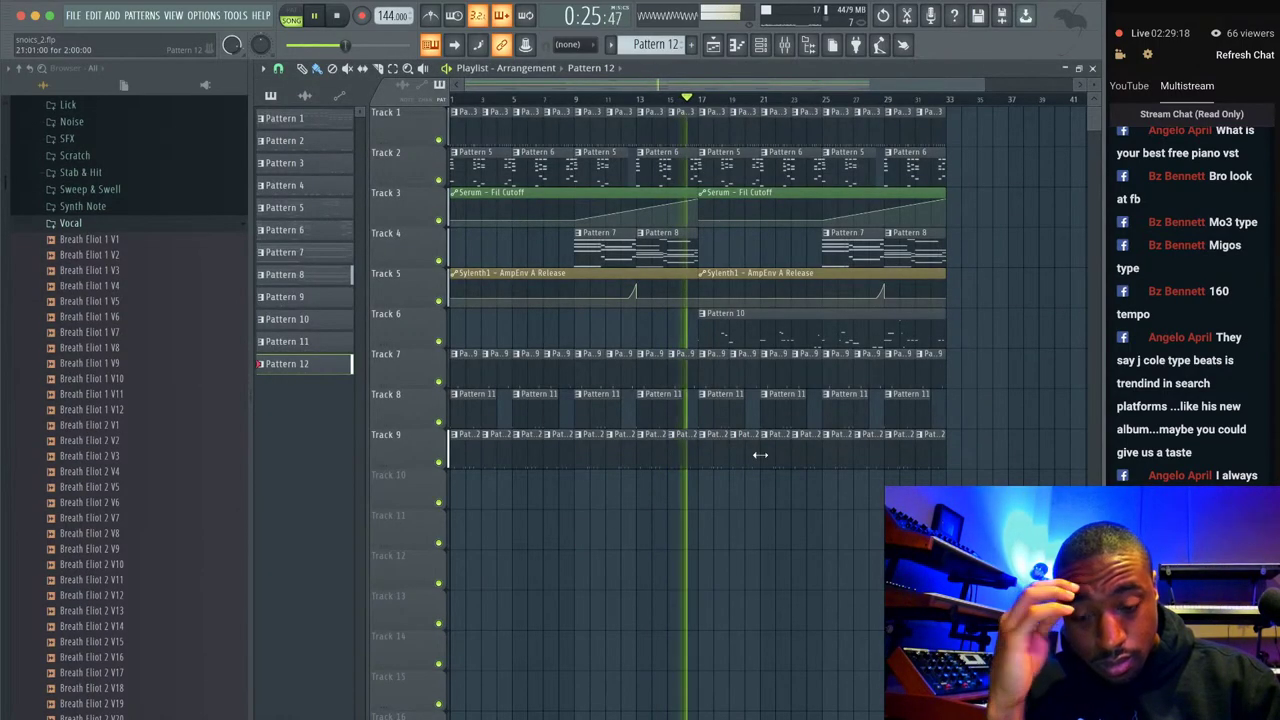
Delete Track 9's repeated Pattern 12 clips, add one back at bar 17, and replay from the start.
drag(943, 431, 491, 460)
key(Delete)
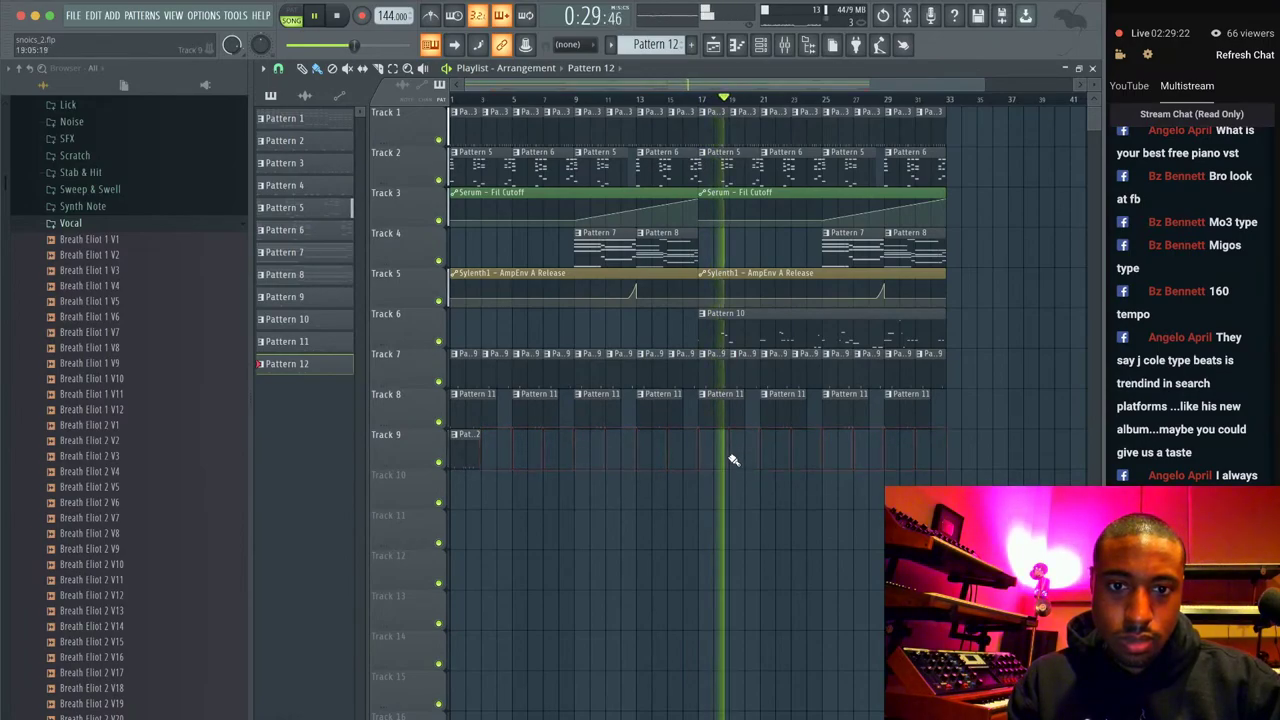
click(709, 447)
key(space)
key(space)
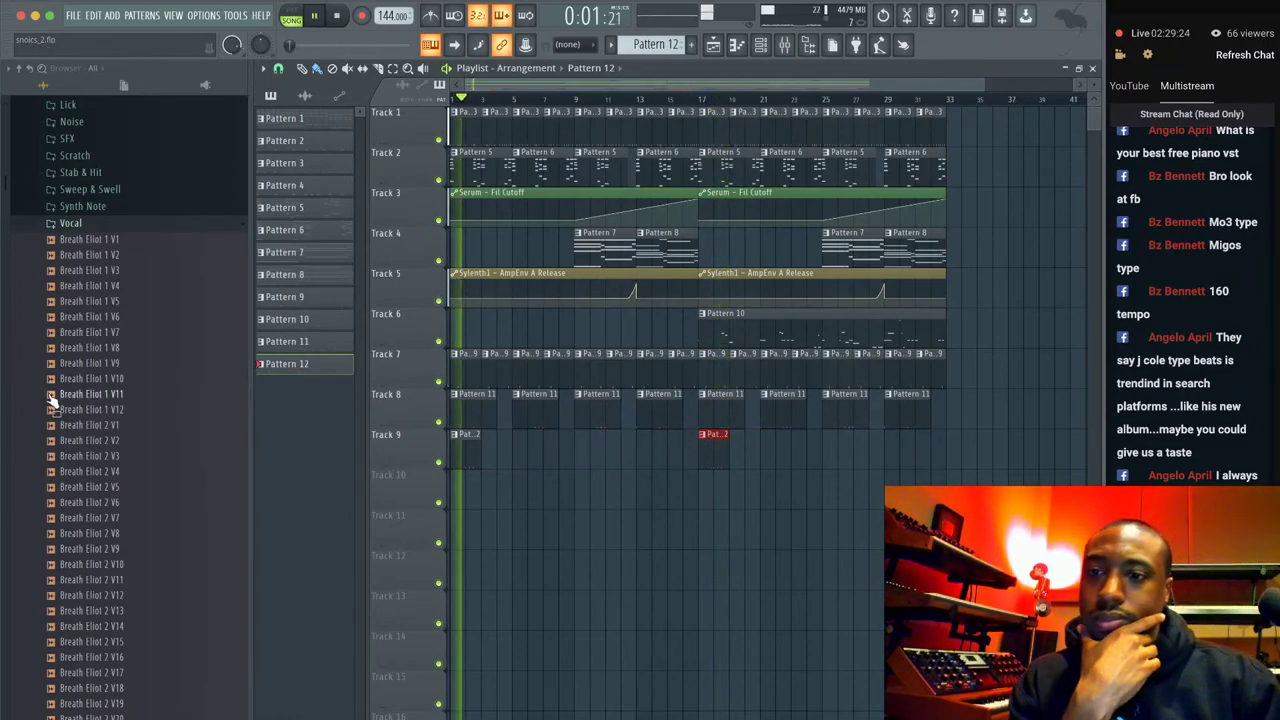
Audition vocal samples including Vox Underpass 4, Vox Miami 5 and Vocal Shooter 2.
scroll(120, 340, down, 5)
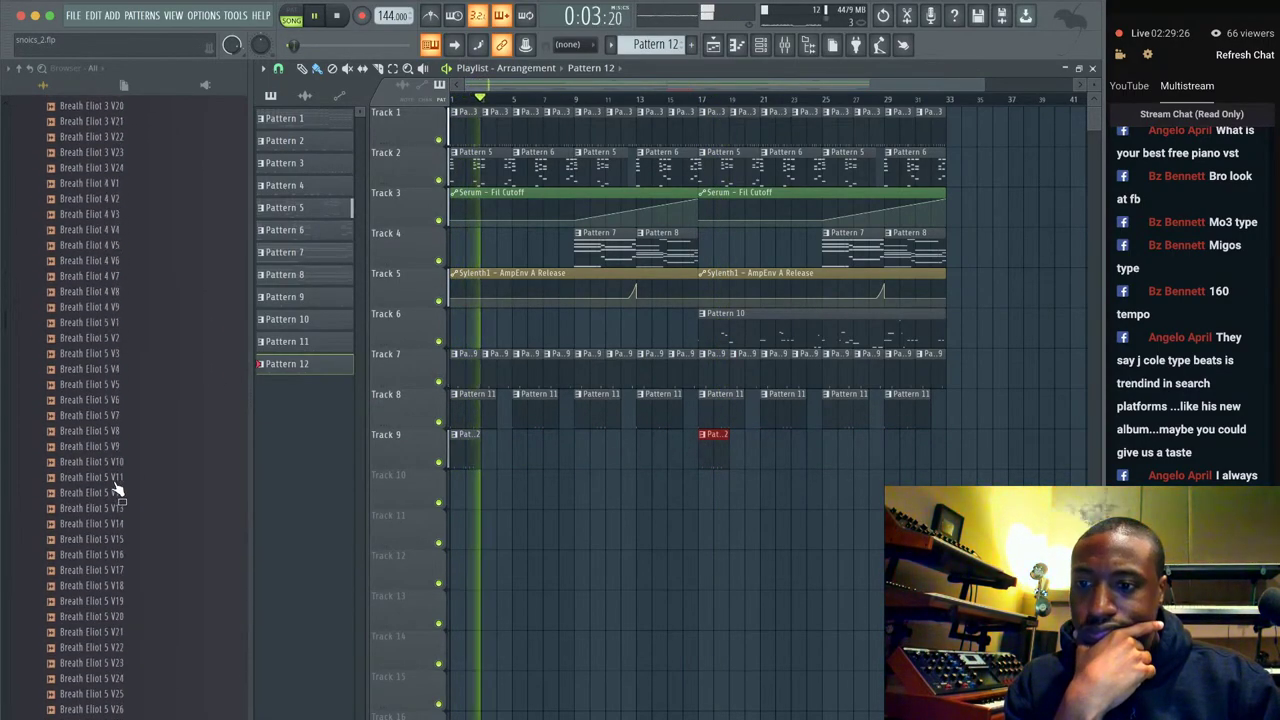
scroll(117, 488, down, 20)
click(115, 372)
key(Up)
key(Up)
key(Up)
key(Up)
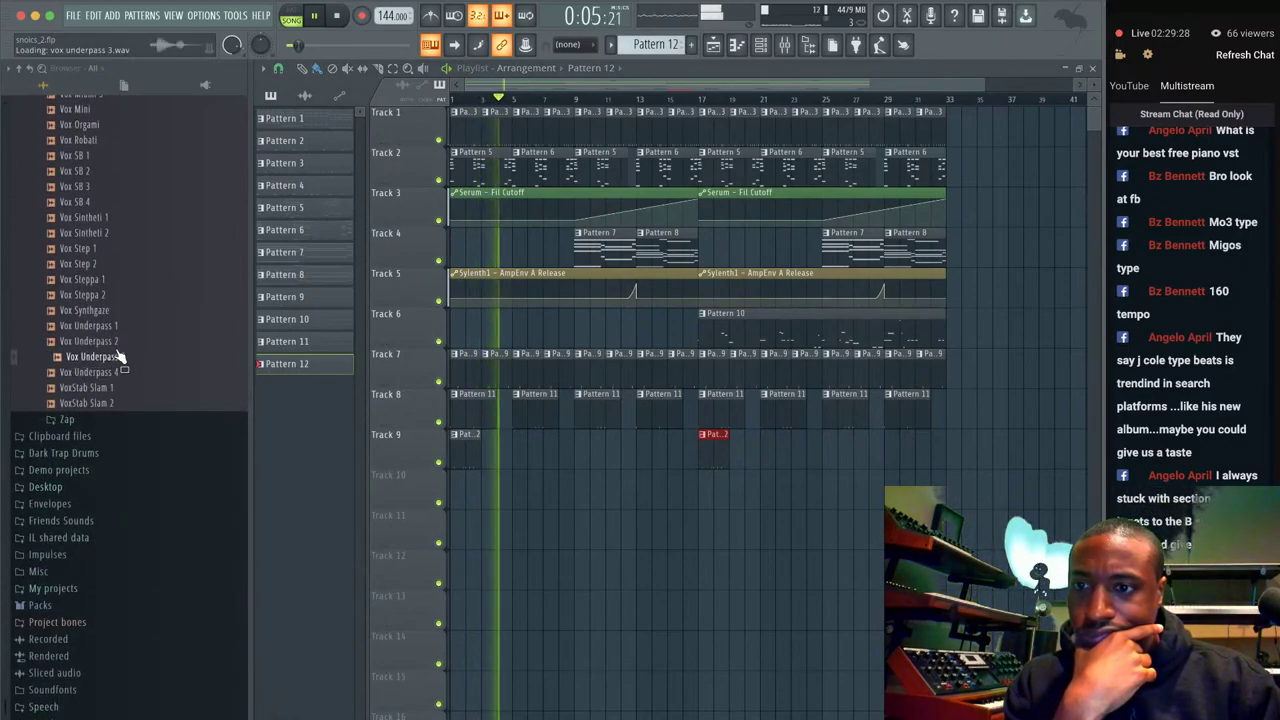
scroll(115, 350, up, 3)
key(Up)
key(Up)
key(Up)
key(Up)
key(Up)
key(Up)
key(Up)
key(Up)
key(Up)
key(Up)
key(Up)
key(Up)
key(Up)
key(Up)
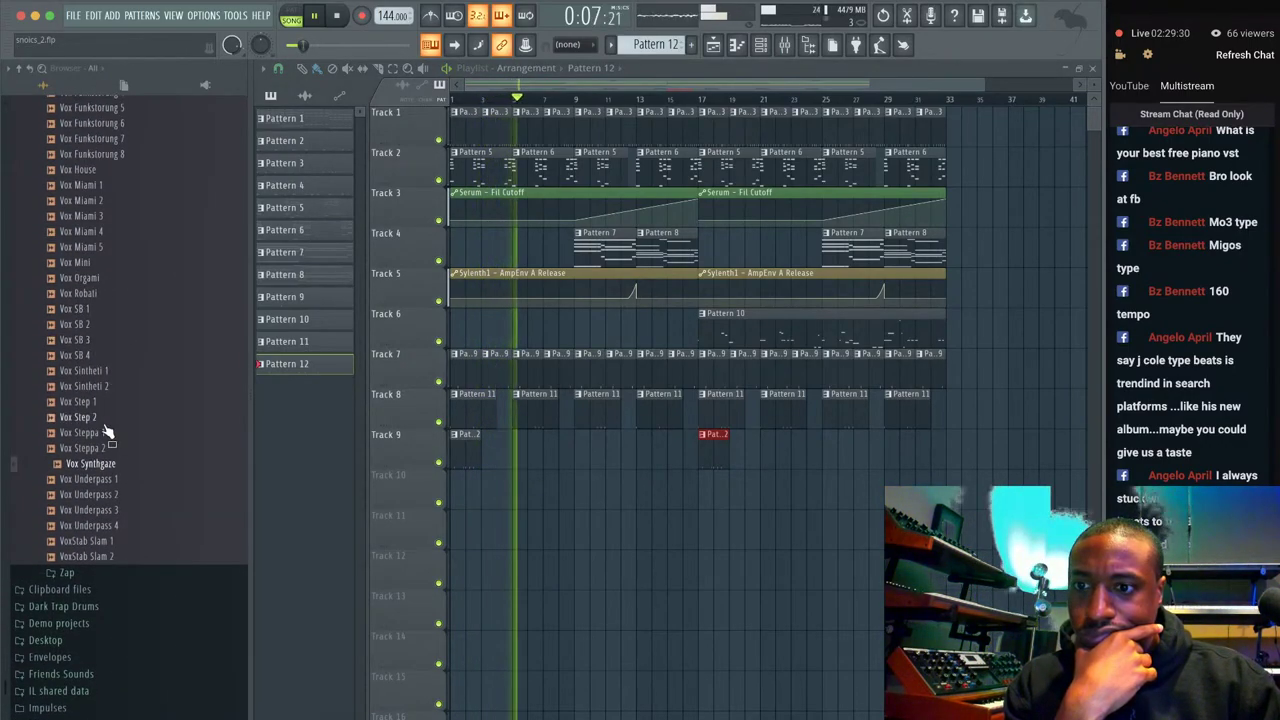
key(Up)
key(Up)
key(Up)
key(Up)
key(Up)
key(Up)
key(Up)
key(Up)
key(Up)
key(Up)
key(Up)
key(Up)
key(Up)
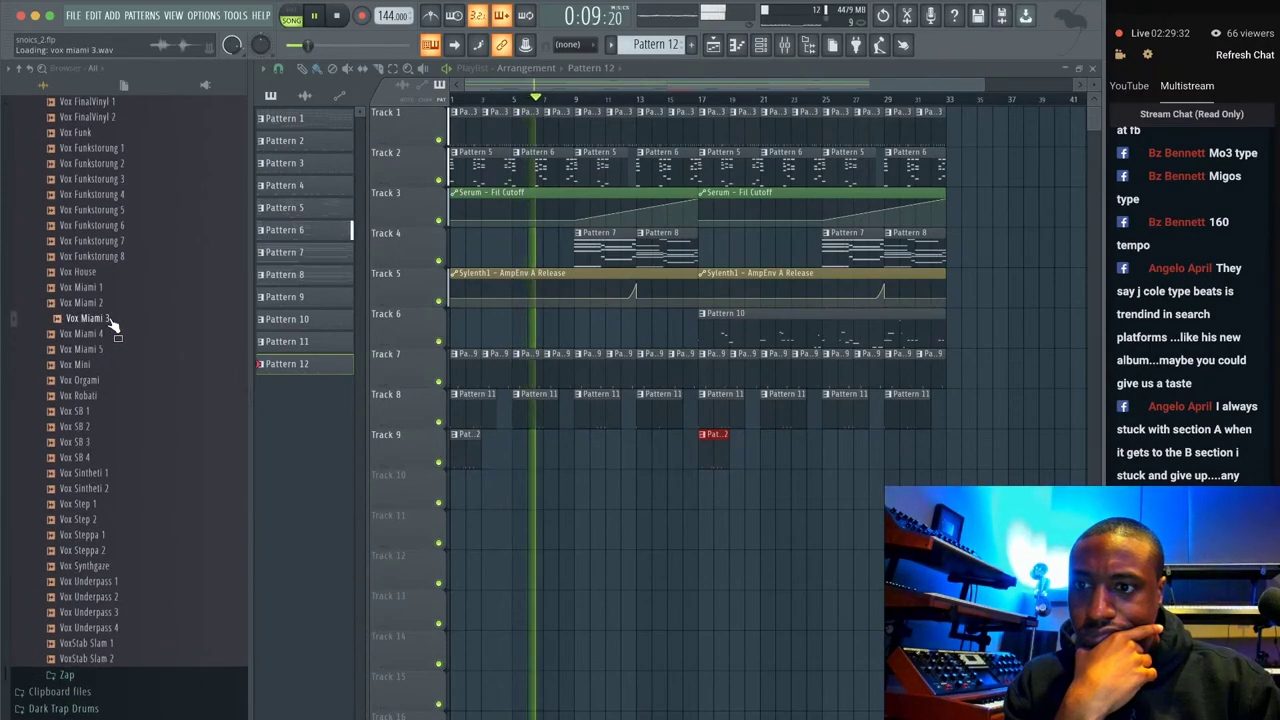
key(Up)
key(Up)
key(Up)
key(Up)
key(Up)
key(Up)
key(Up)
key(Up)
key(Up)
key(Up)
key(Up)
key(Up)
key(Up)
key(Up)
key(Up)
key(Up)
key(Up)
key(Up)
key(Up)
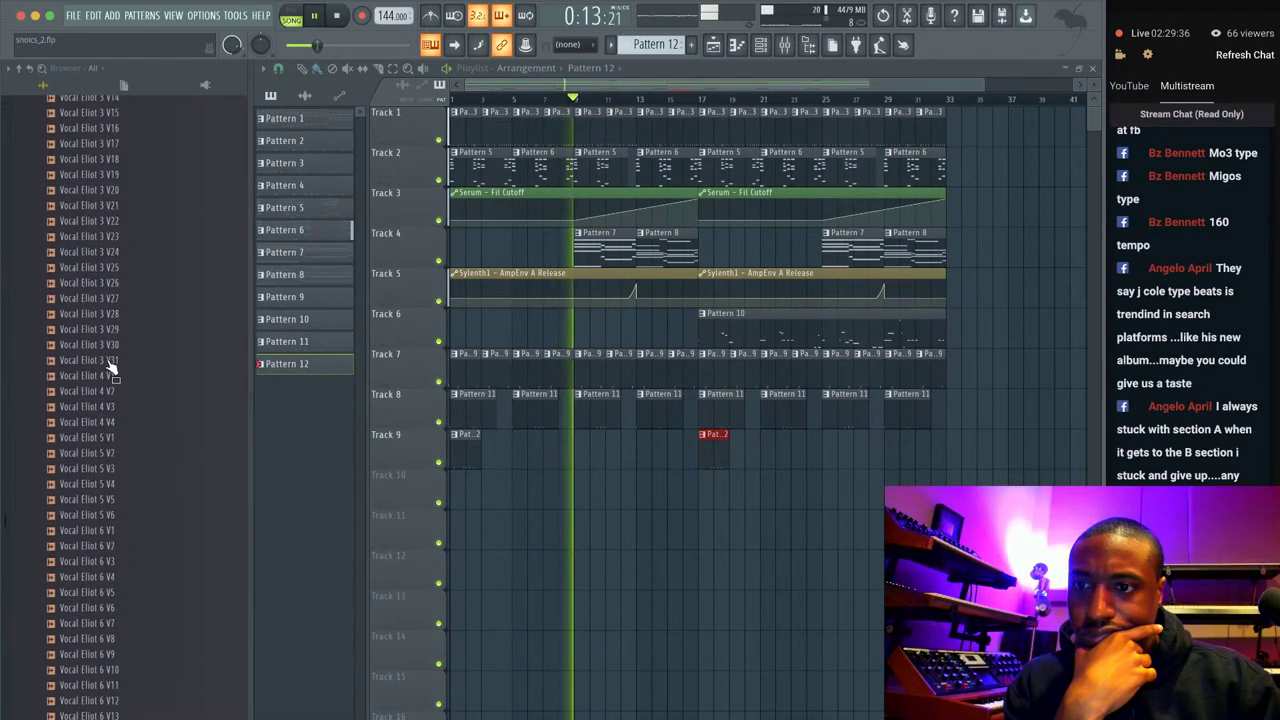
scroll(110, 368, up, 15)
scroll(110, 562, down, 2)
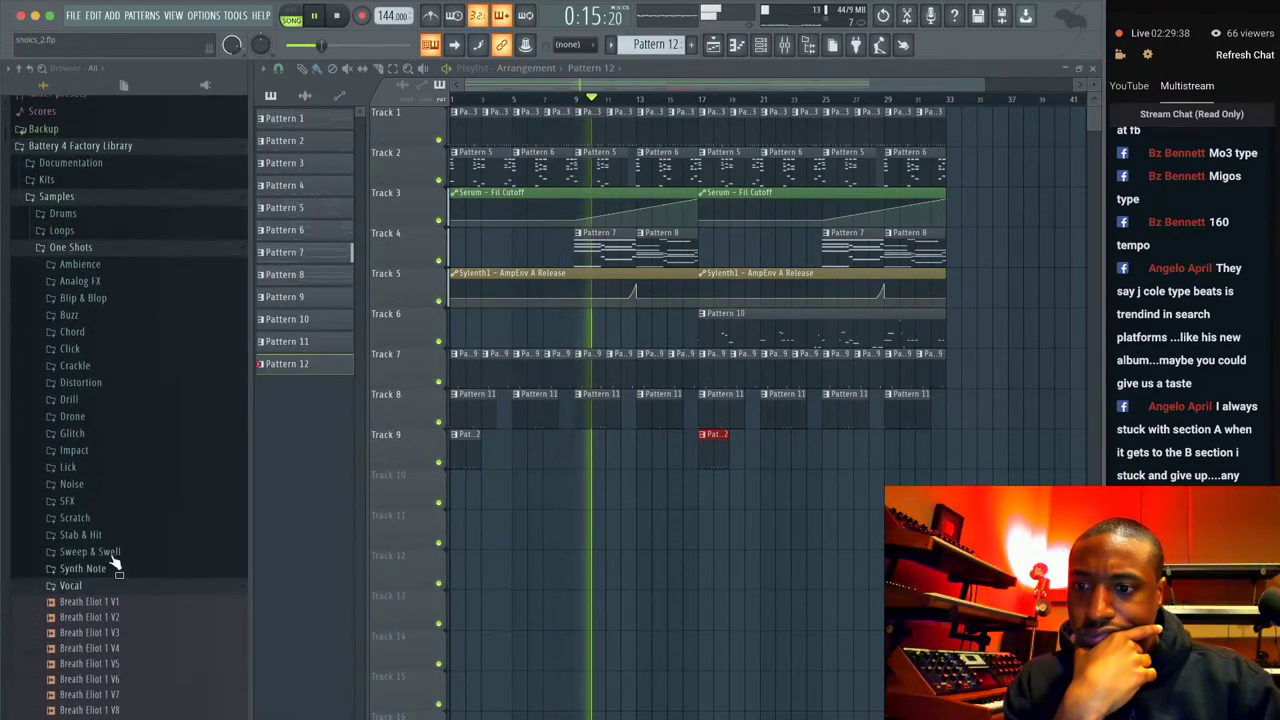
Preview Bass Arena 3 from Synth Note, then Sweep Mushroom and Sweep RepThat from Sweep & Swell.
click(114, 571)
click(118, 393)
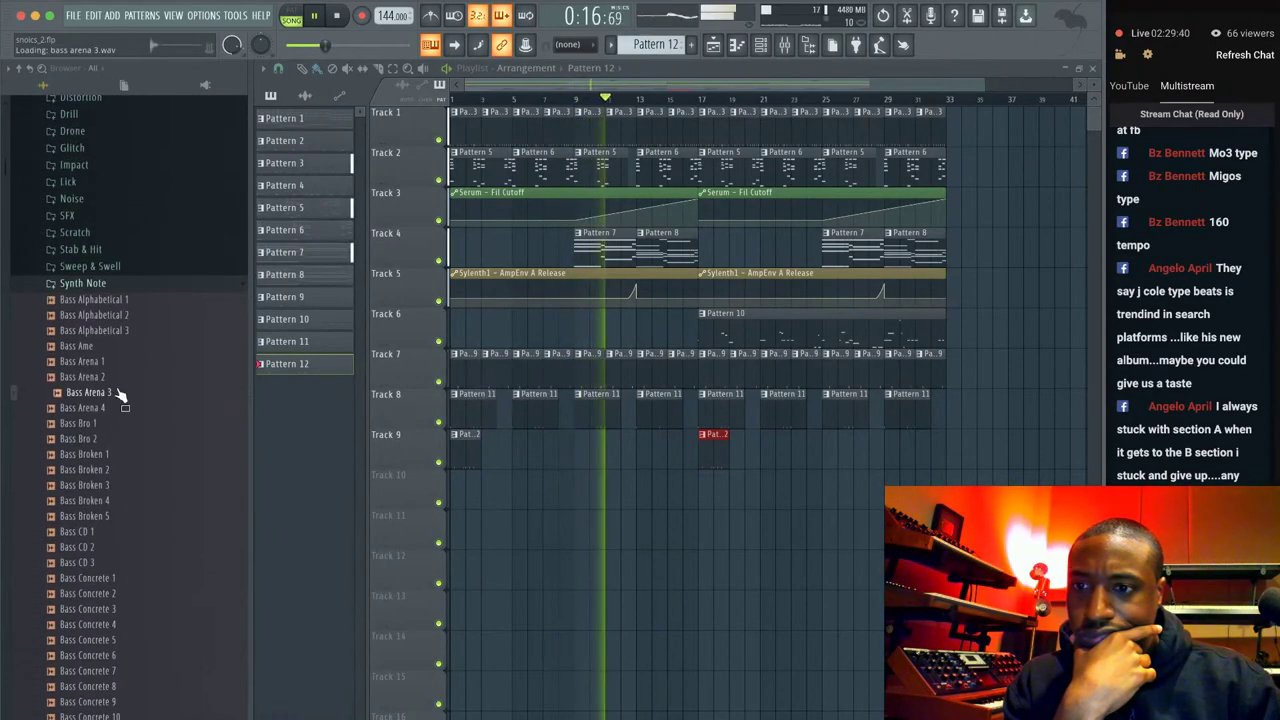
click(120, 284)
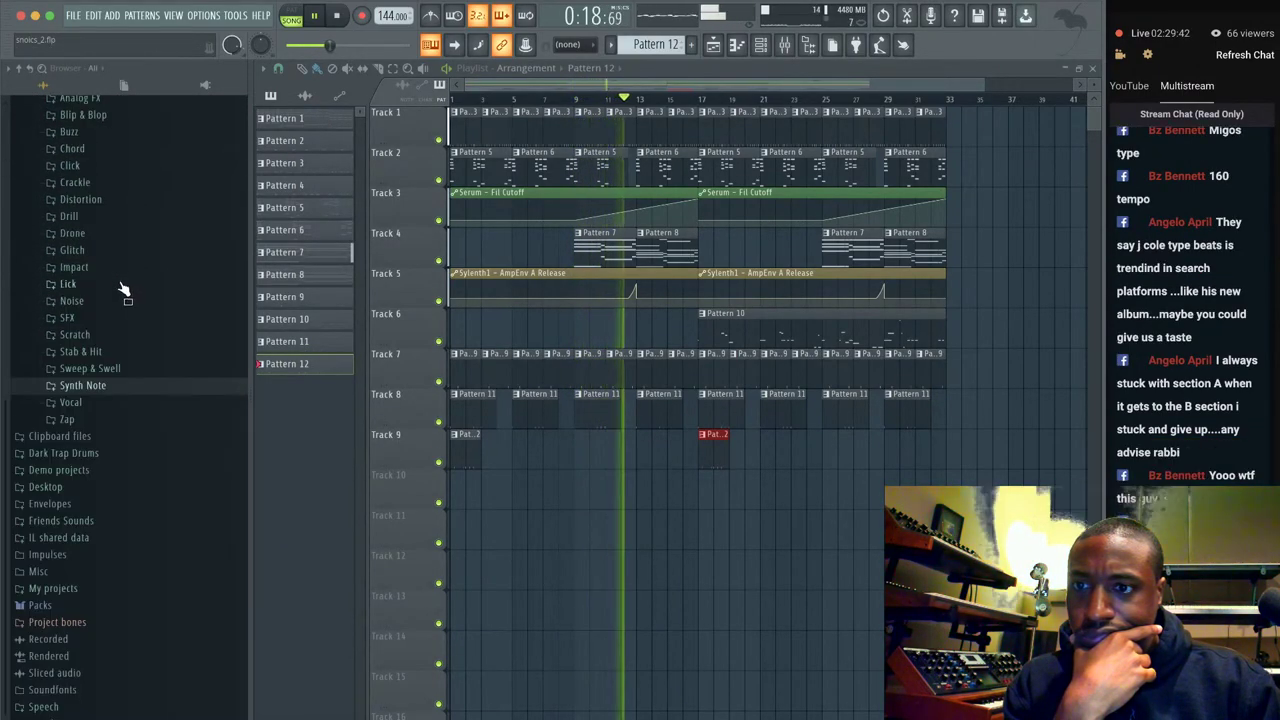
click(113, 368)
scroll(113, 368, down, 2)
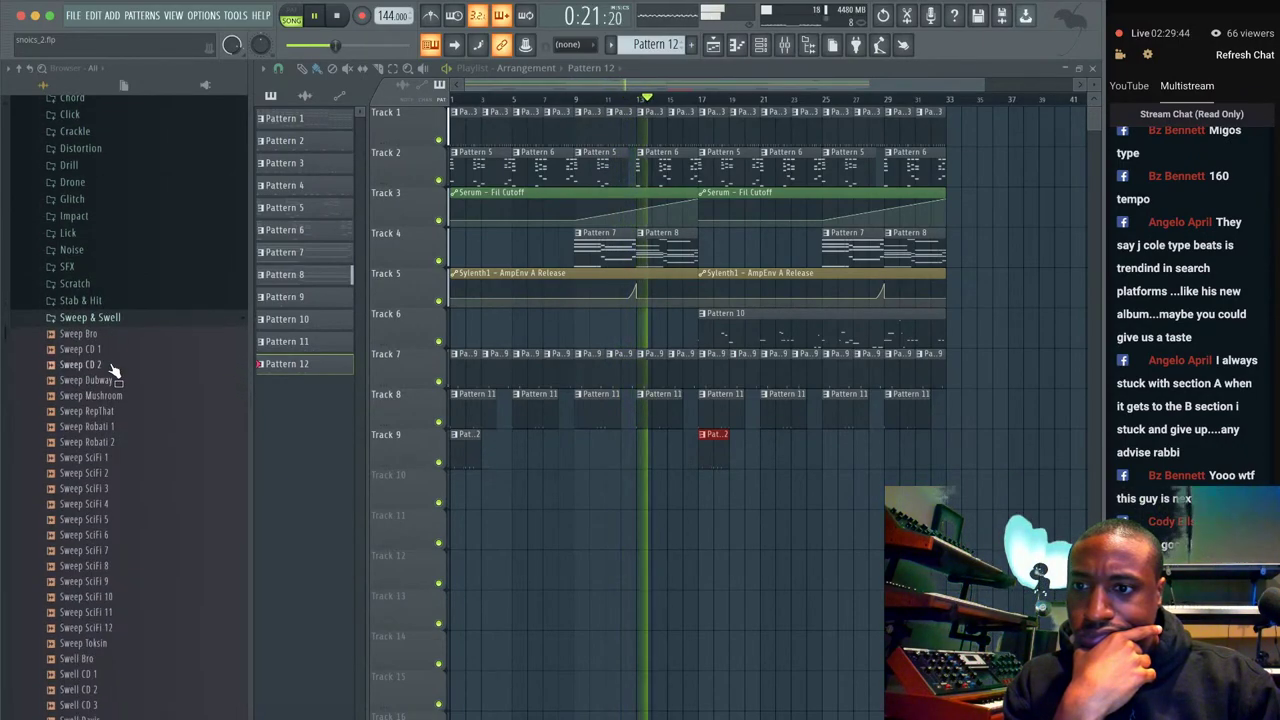
click(120, 396)
click(118, 411)
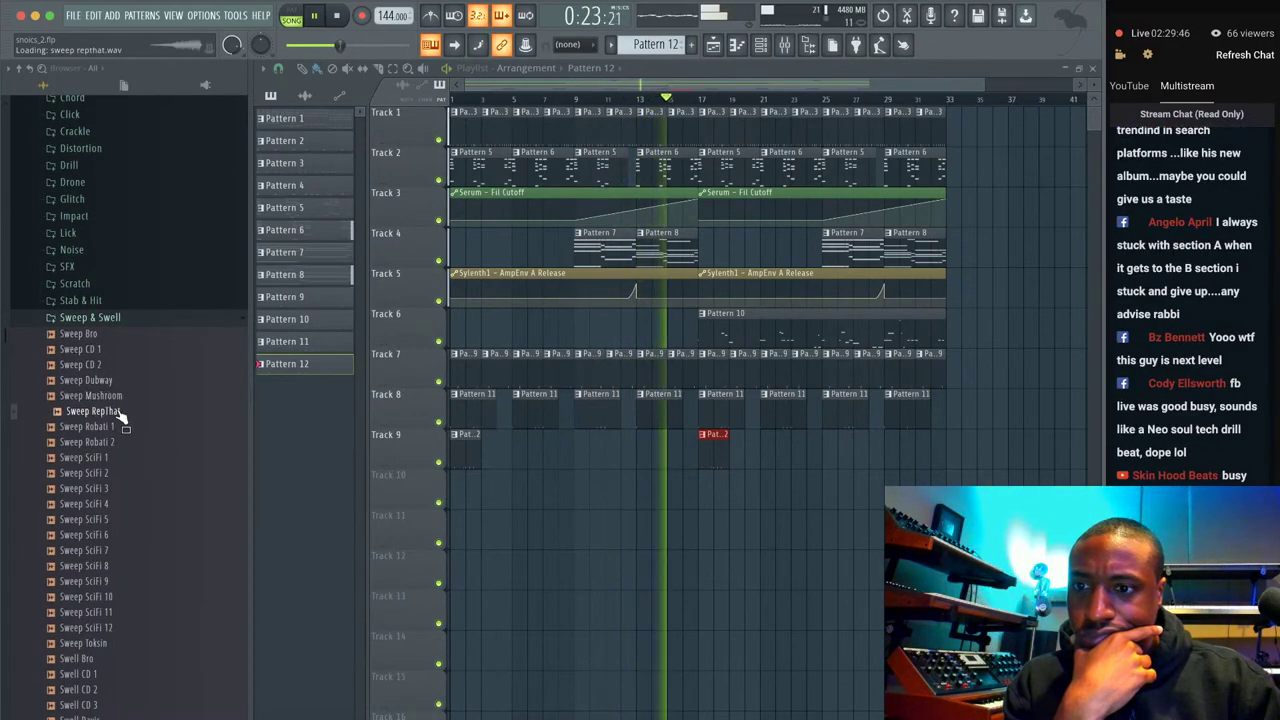
scroll(120, 415, down, 2)
Audition Sweep Robati 2, Sweep Mushroom, Sweep Dubway, Sweep CD 2, Sweep CD 1 and Sweep SciFi 8.
key(Down)
key(Down)
click(119, 344)
click(116, 329)
click(114, 313)
click(110, 300)
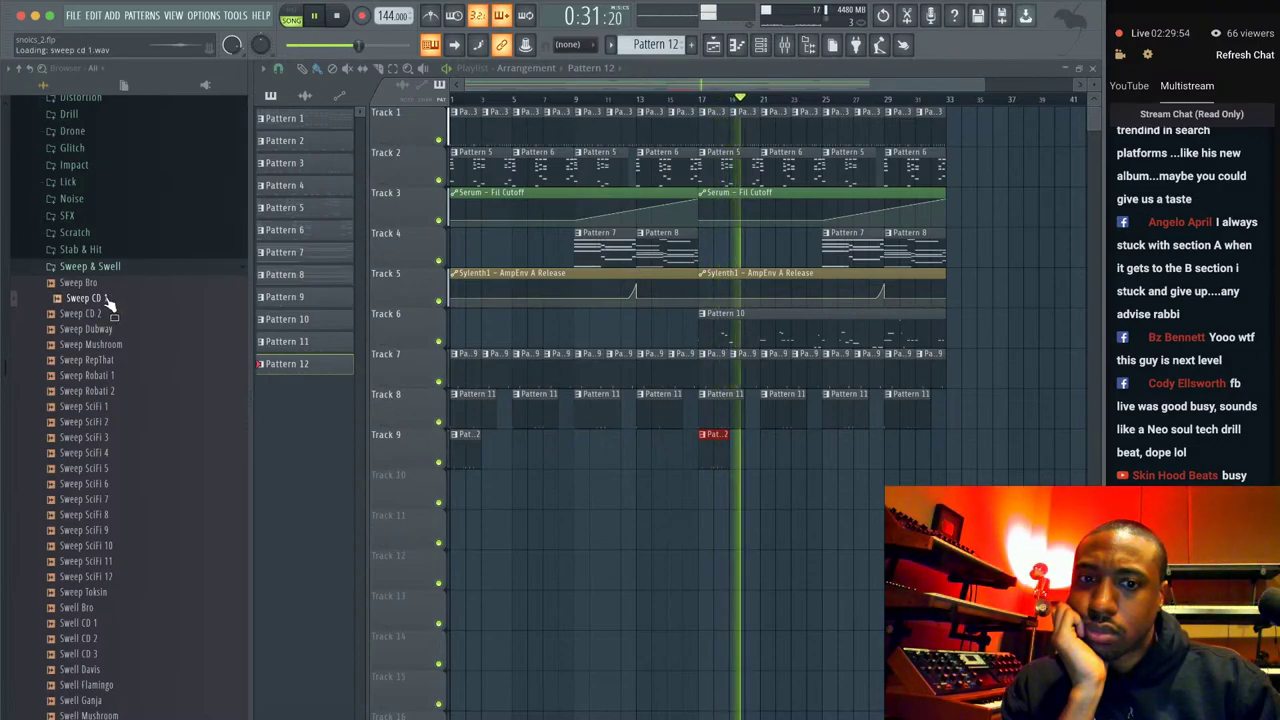
click(100, 514)
Audition Swell Flamingo, Mushroom, Robati, Soulesque, Toksin 3 and RepThat, then collapse Sweep & Swell and show the channel rack.
scroll(105, 527, down, 3)
scroll(104, 528, down, 3)
click(108, 380)
click(114, 409)
click(116, 438)
key(Down)
key(Down)
key(Down)
key(Down)
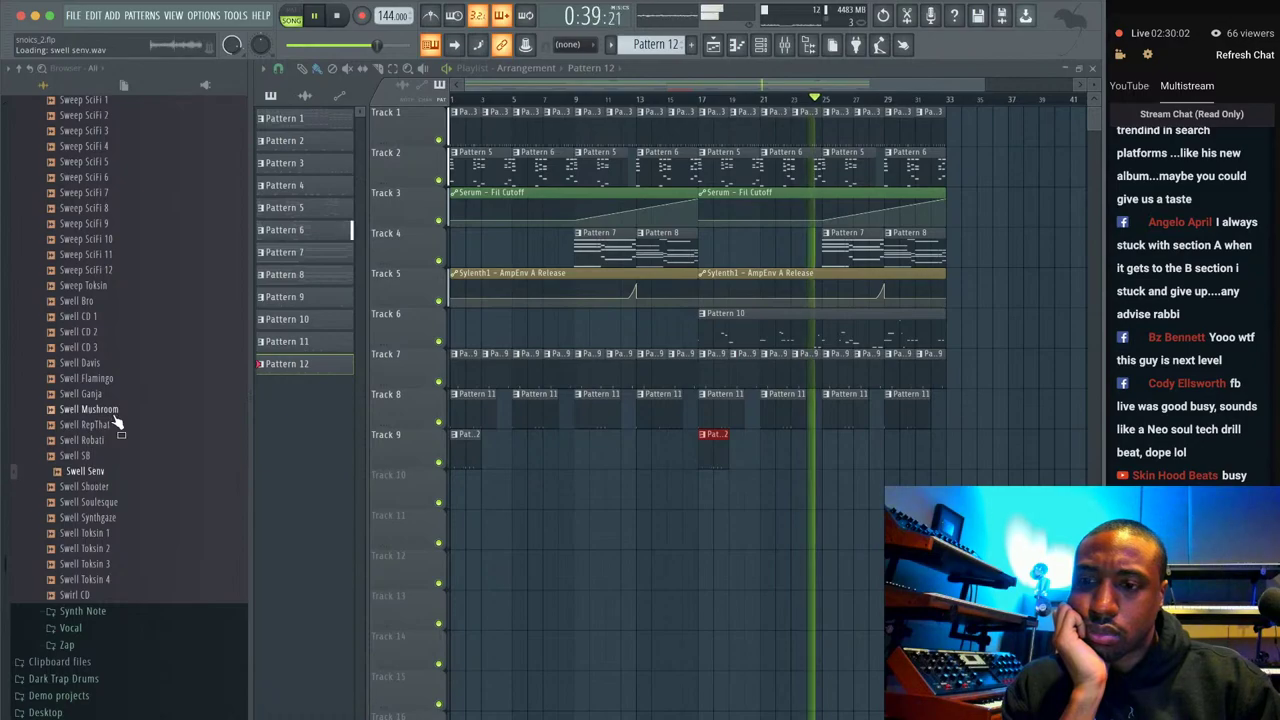
key(Down)
key(Down)
key(Down)
key(Down)
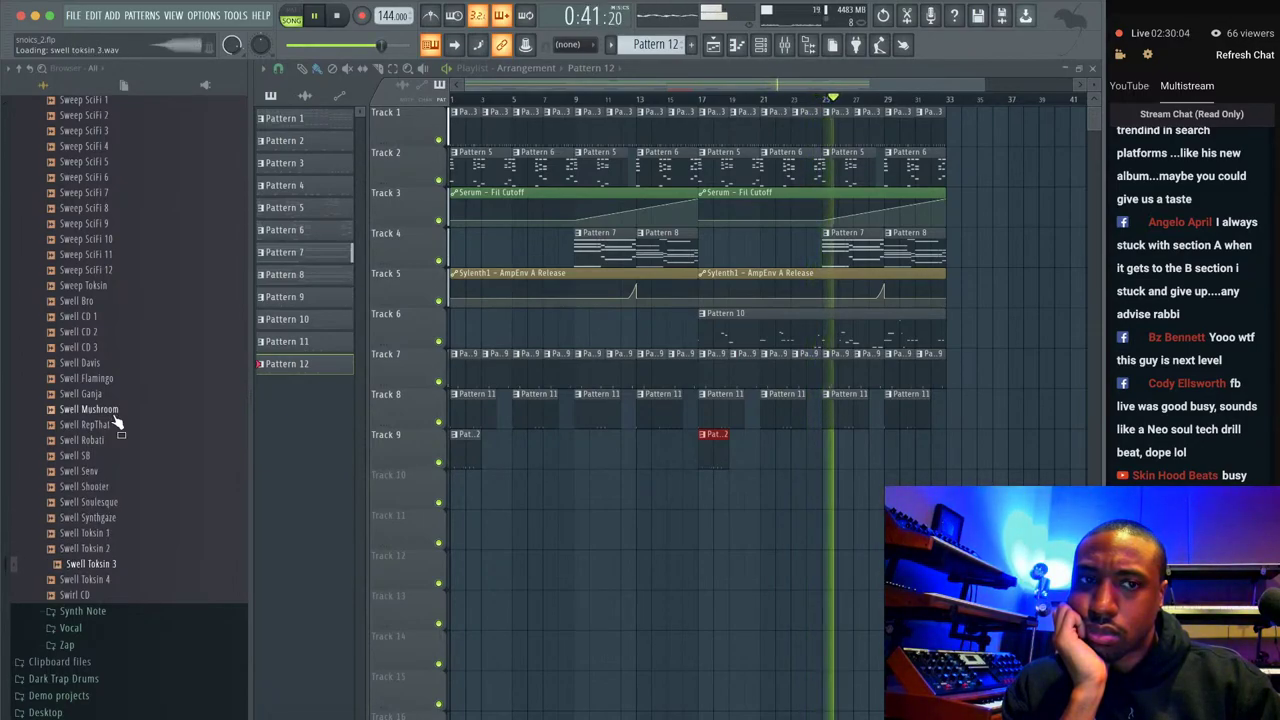
key(Up)
key(Up)
key(Up)
key(Up)
key(Up)
key(Up)
key(Up)
key(Up)
key(Up)
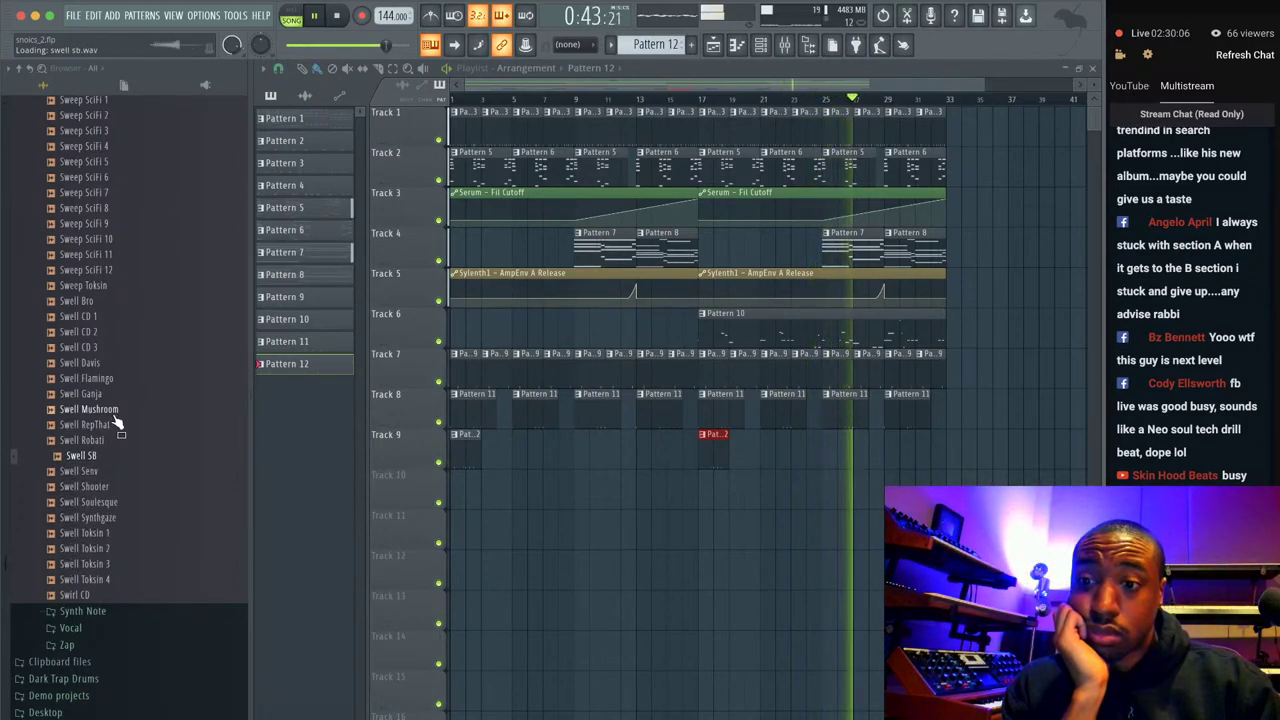
scroll(105, 330, up, 8)
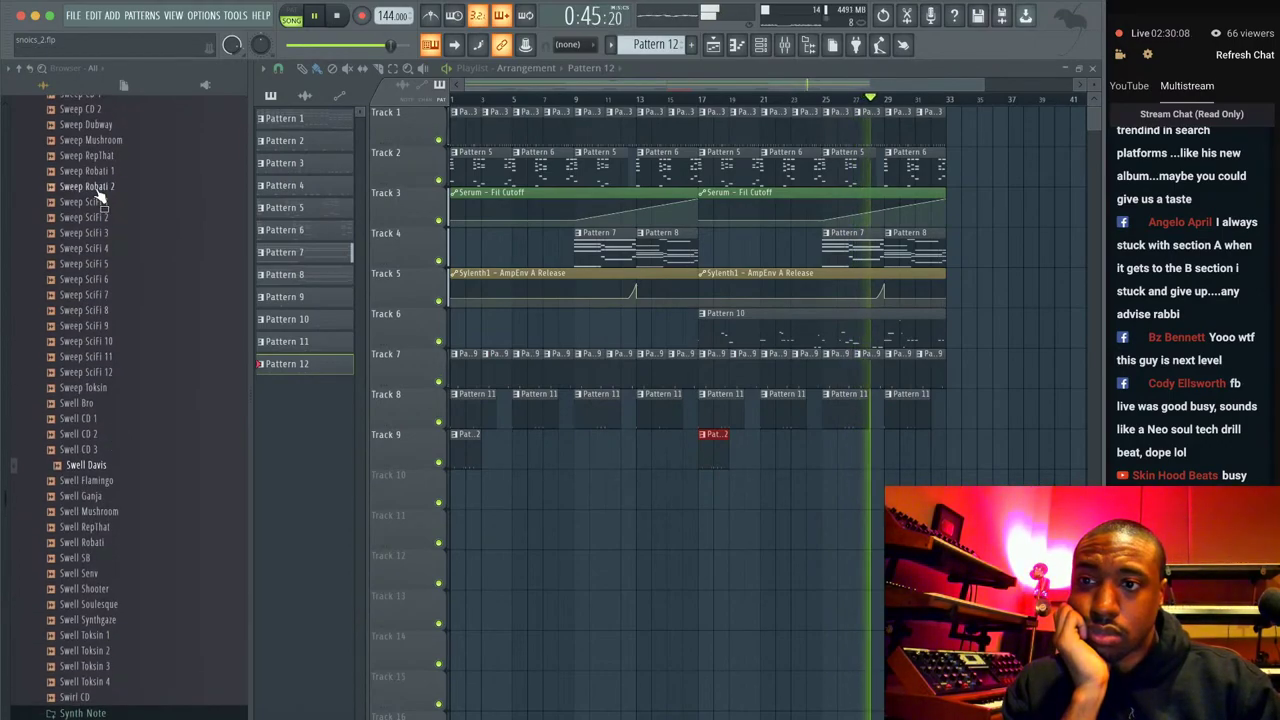
click(90, 318)
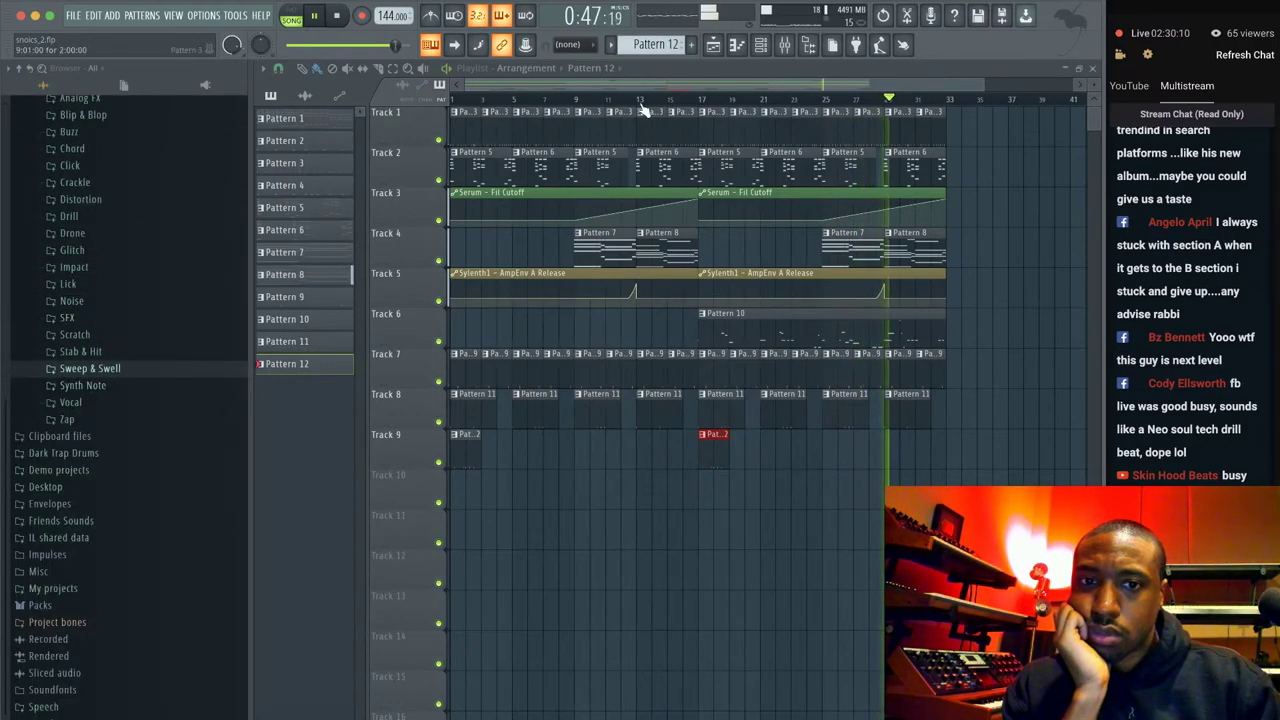
click(775, 49)
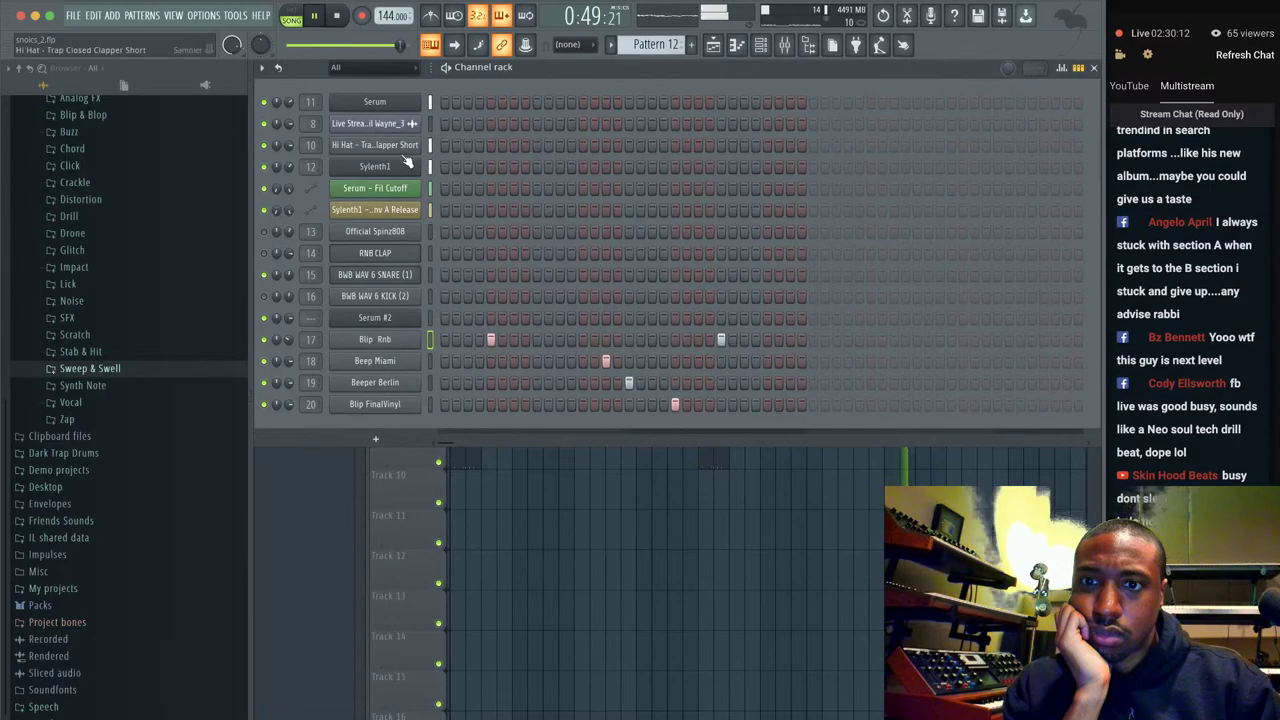
Open and close Sylenth1 while restarting playback, then jump playback ahead to bar 9.
click(406, 165)
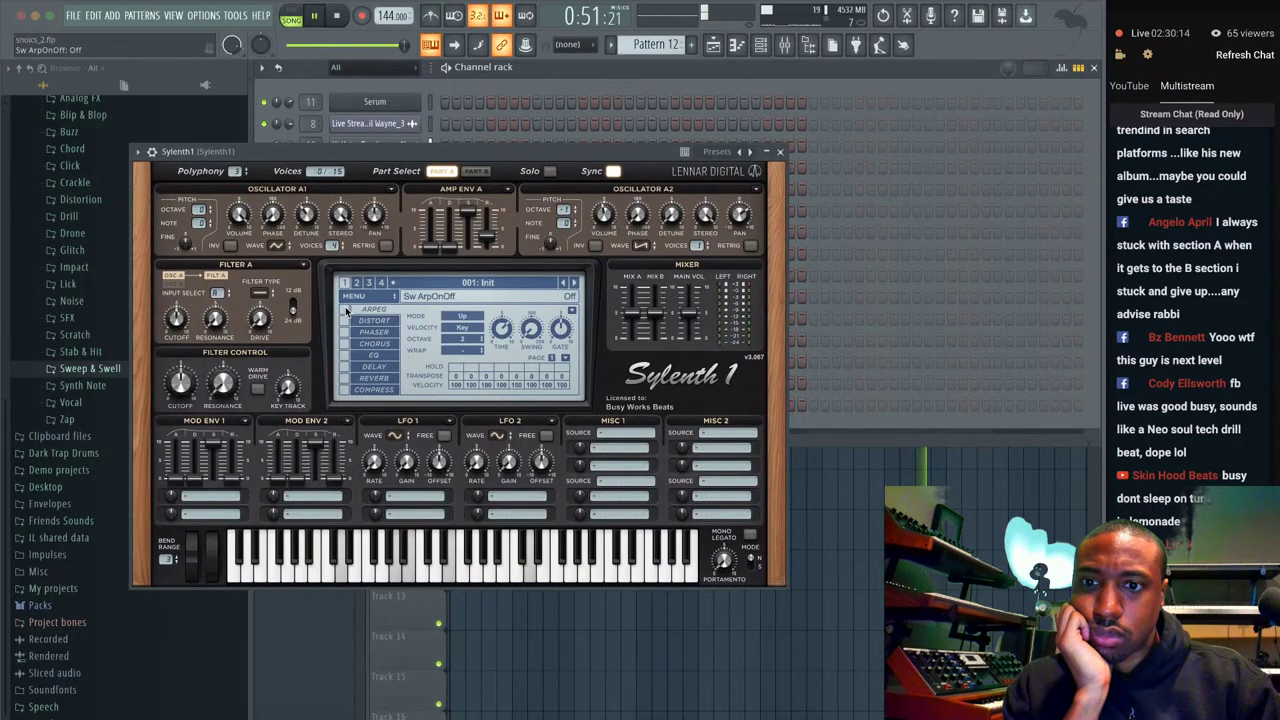
key(F5)
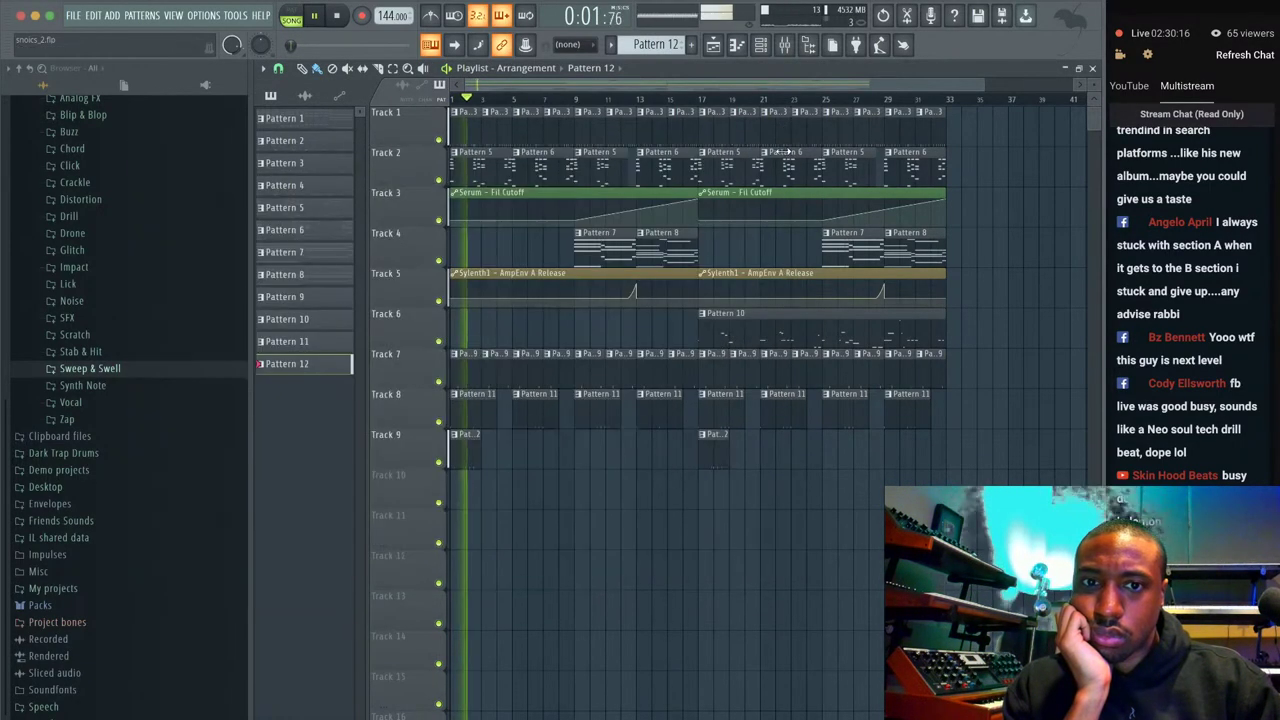
click(780, 151)
click(579, 97)
Raise the Desk Mic insert fader in the mixer, then close the mixer and channel rack.
click(761, 44)
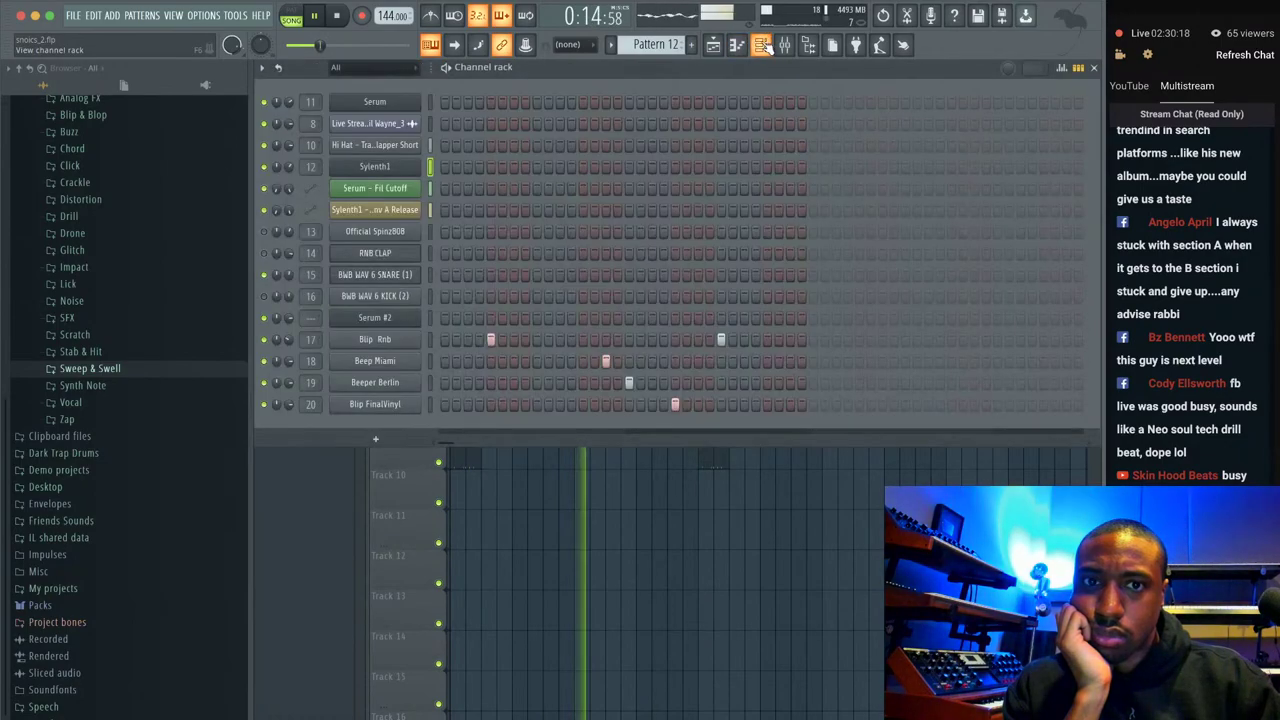
click(785, 44)
drag(566, 410, 565, 375)
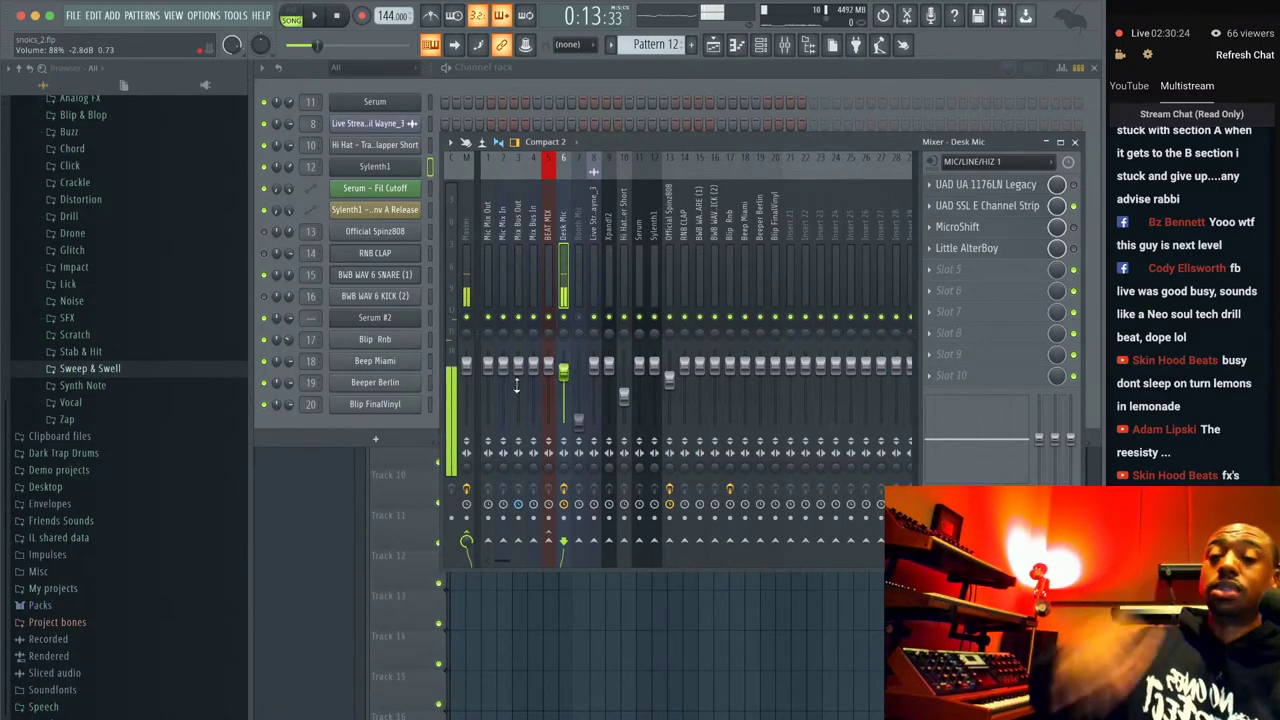
key(F9)
key(F6)
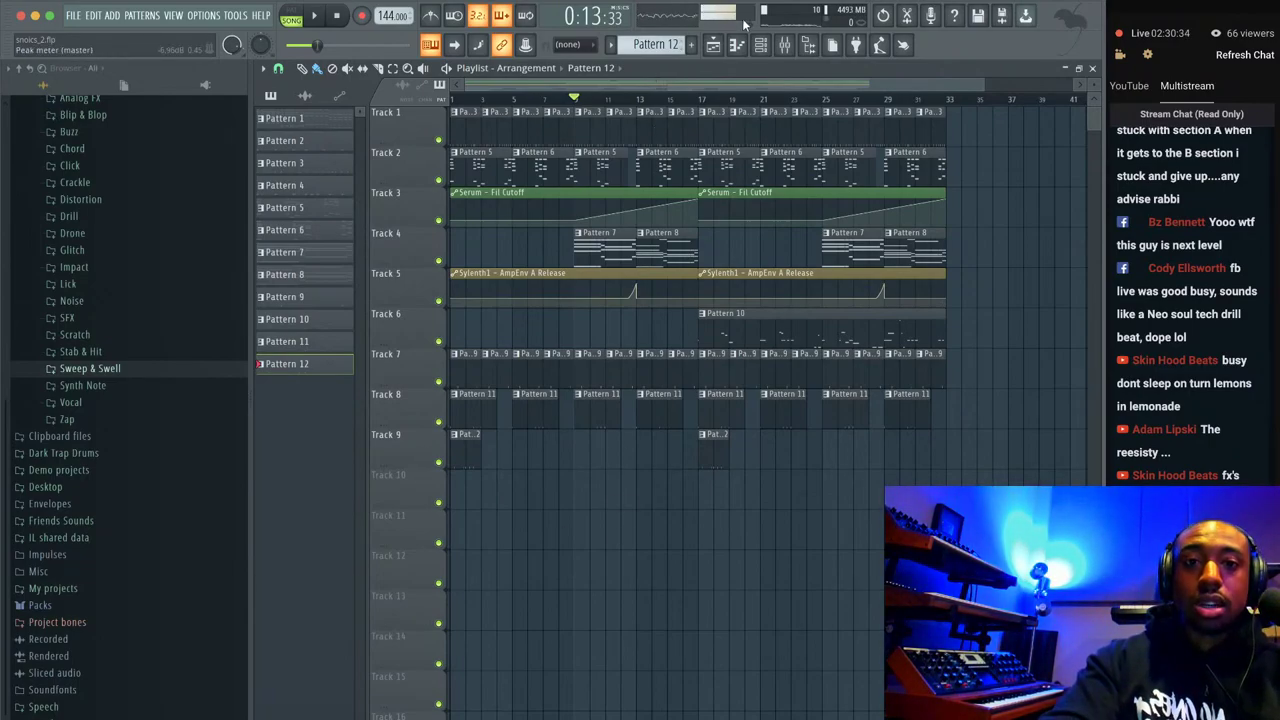
With Sylenth1 open and the beat playing, turn down oscillator A2's volume and adjust its detune, then replay.
key(F6)
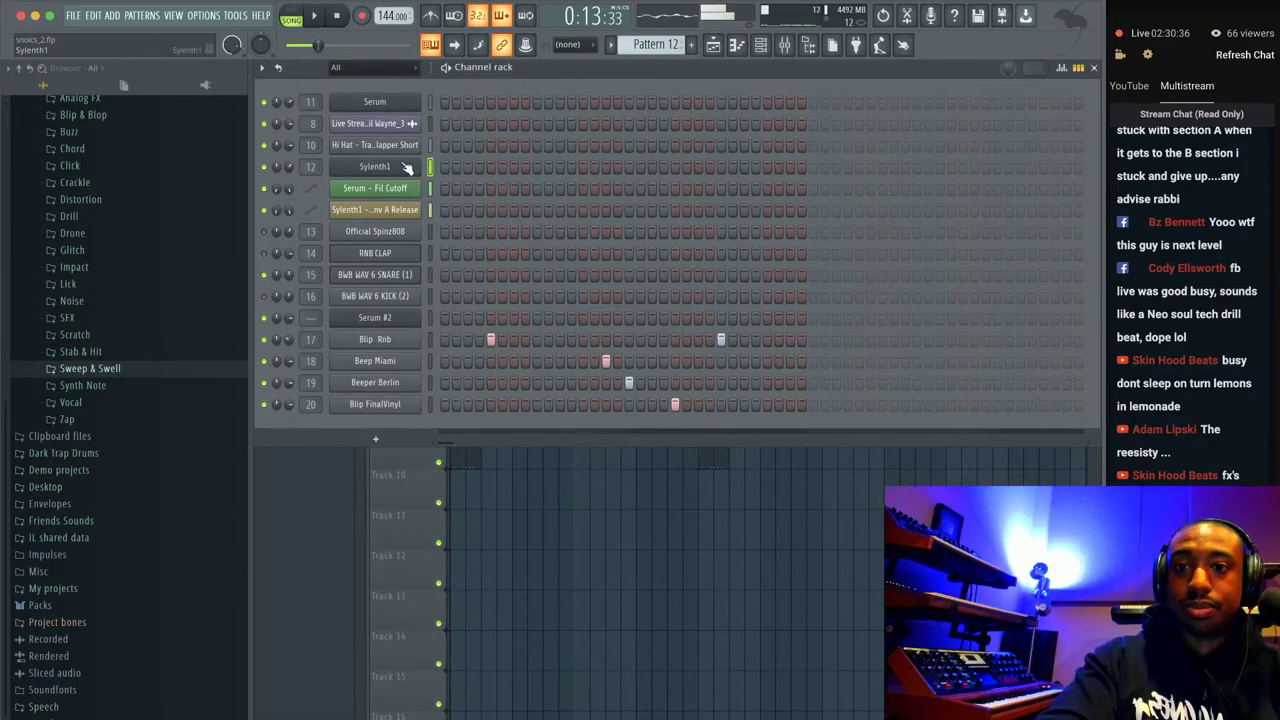
click(410, 166)
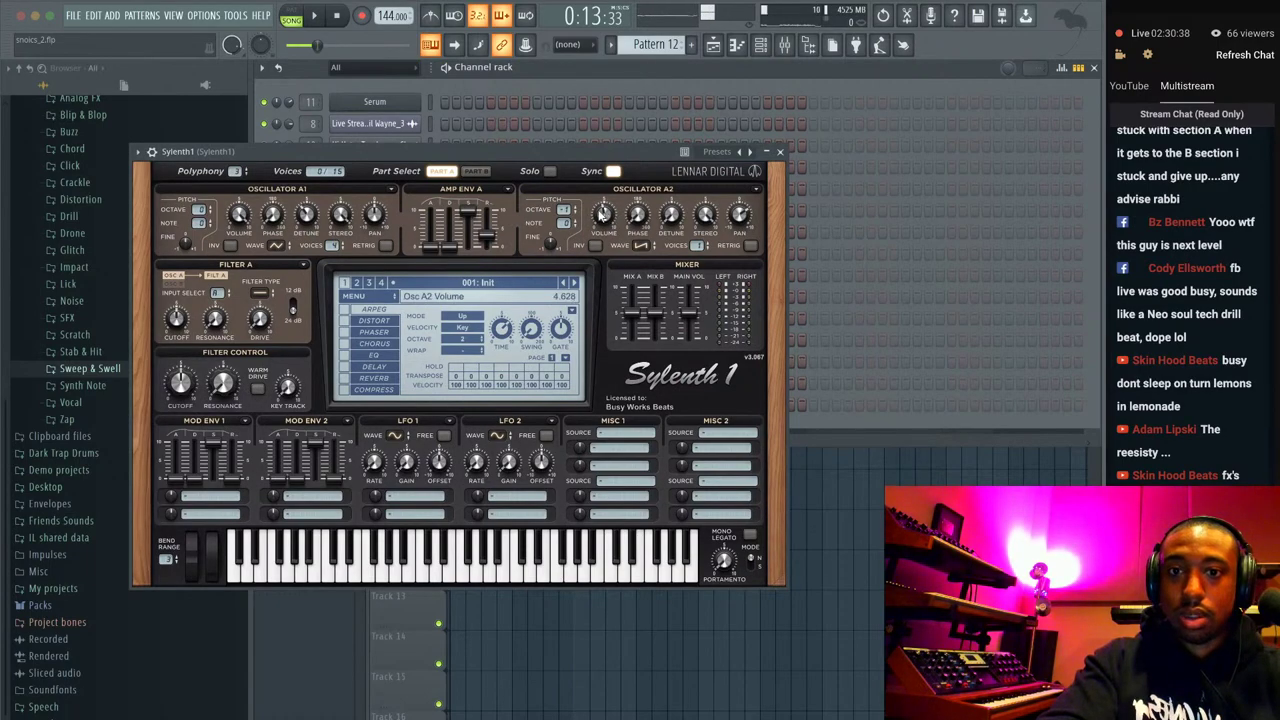
key(space)
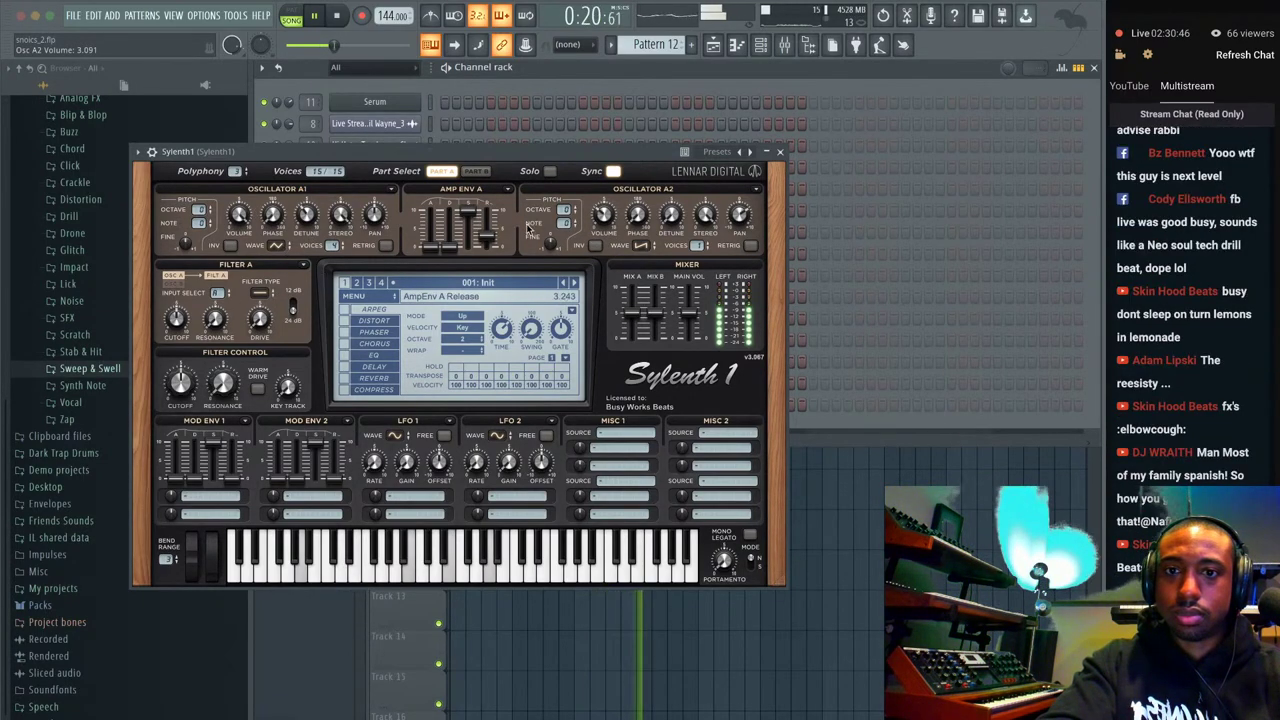
drag(603, 216, 600, 253)
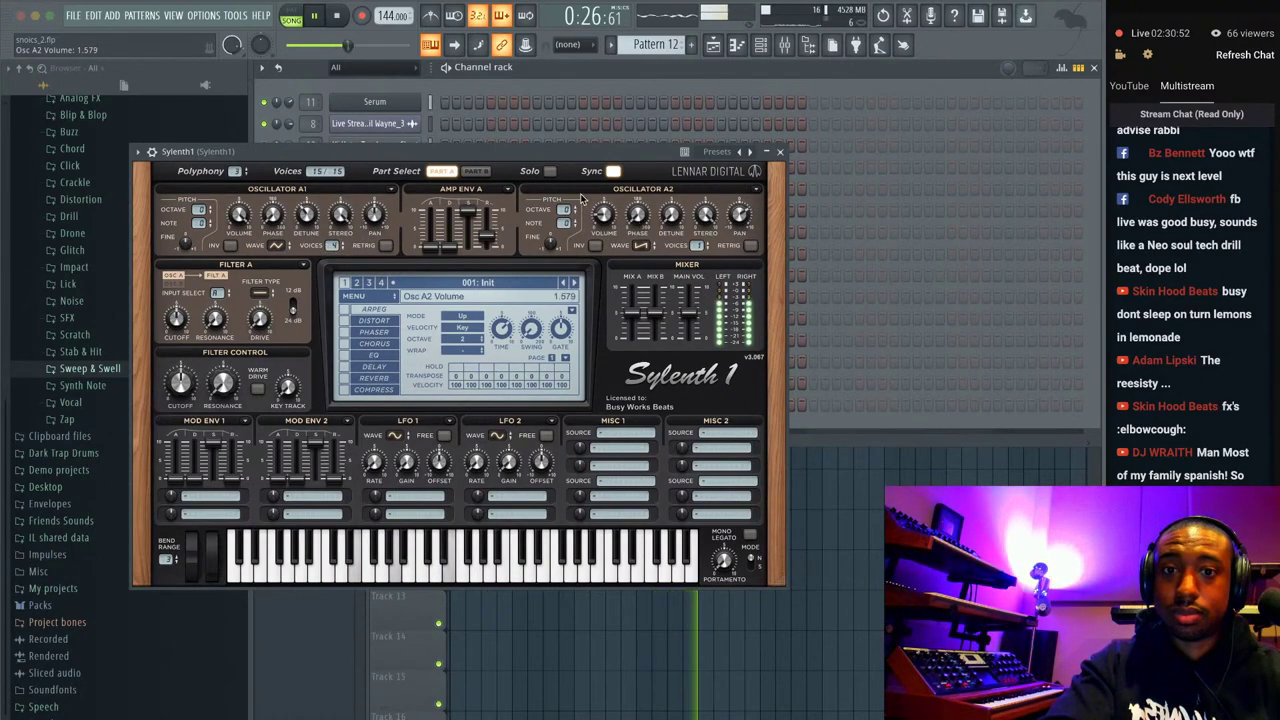
drag(671, 213, 697, 262)
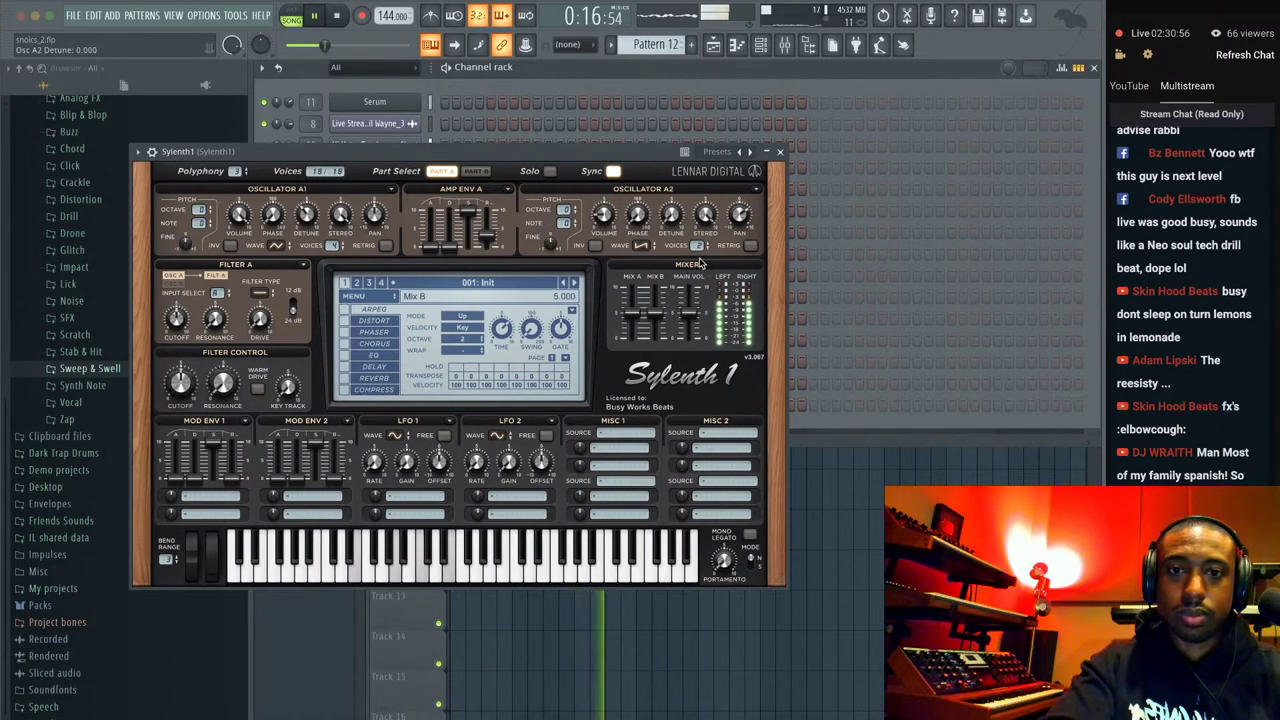
key(space)
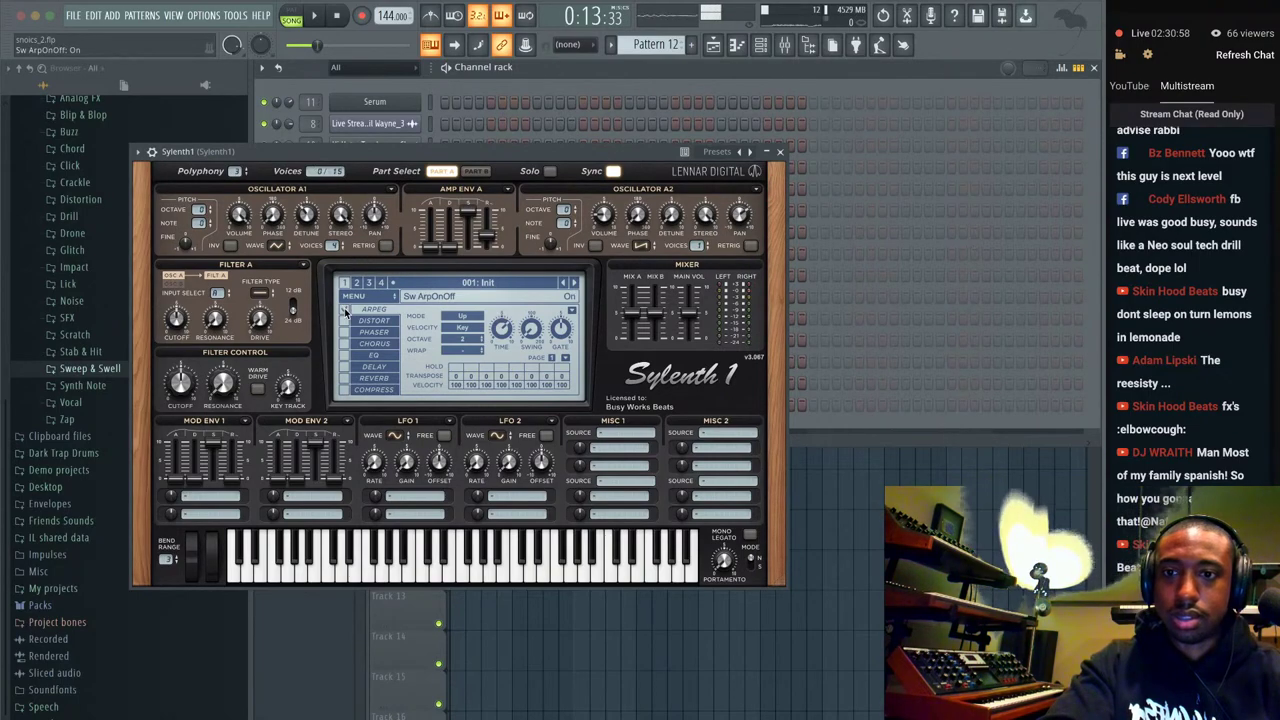
key(space)
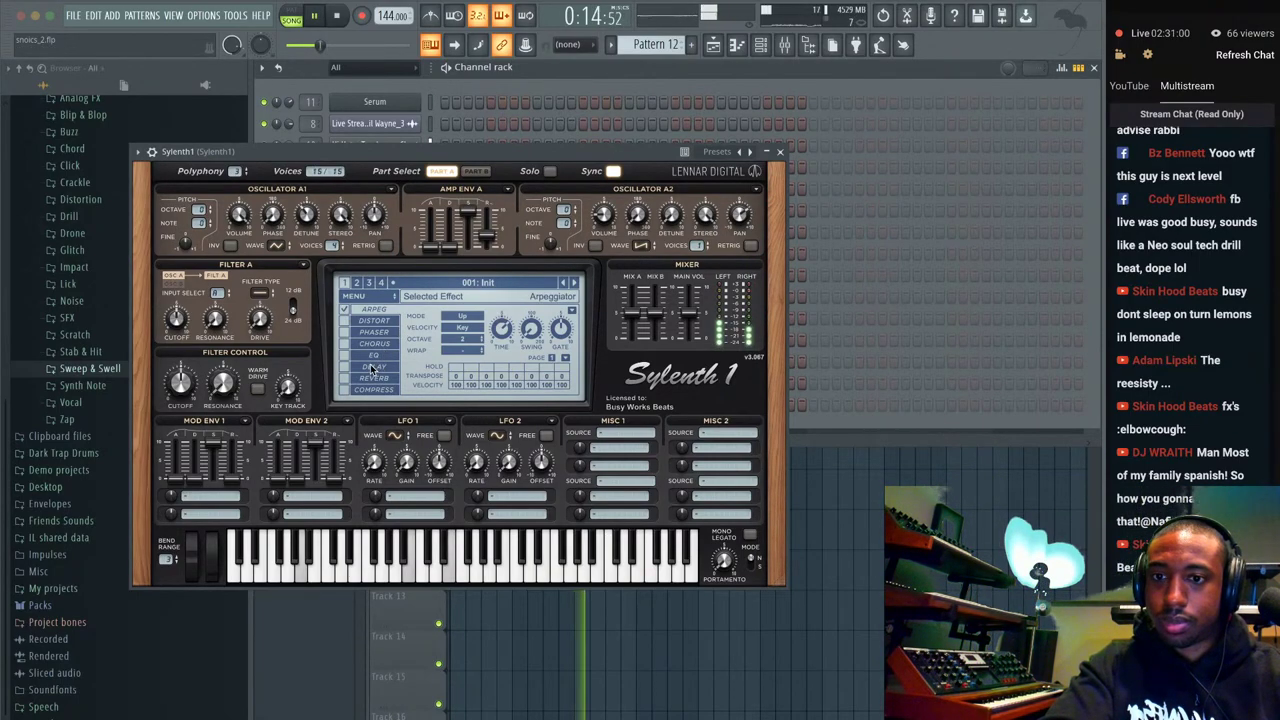
Close Sylenth1 and restart the song from bar 1 with the channel rack showing.
click(780, 152)
key(F6)
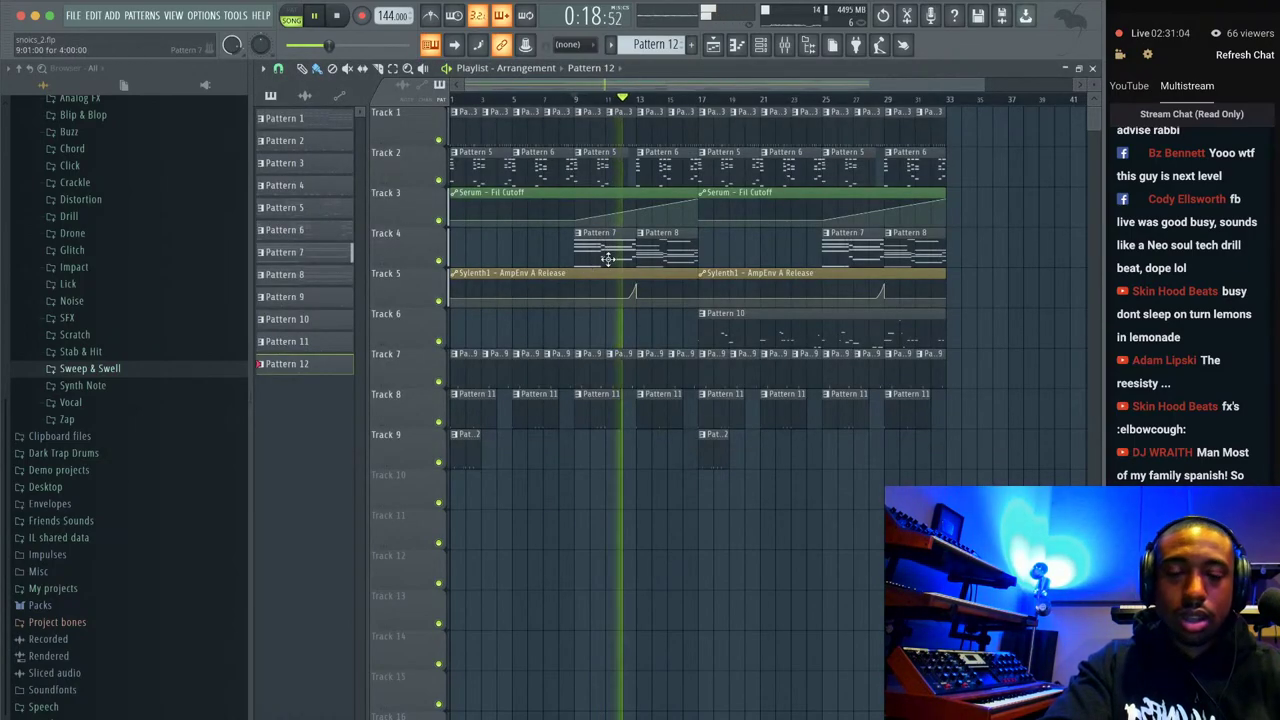
key(space)
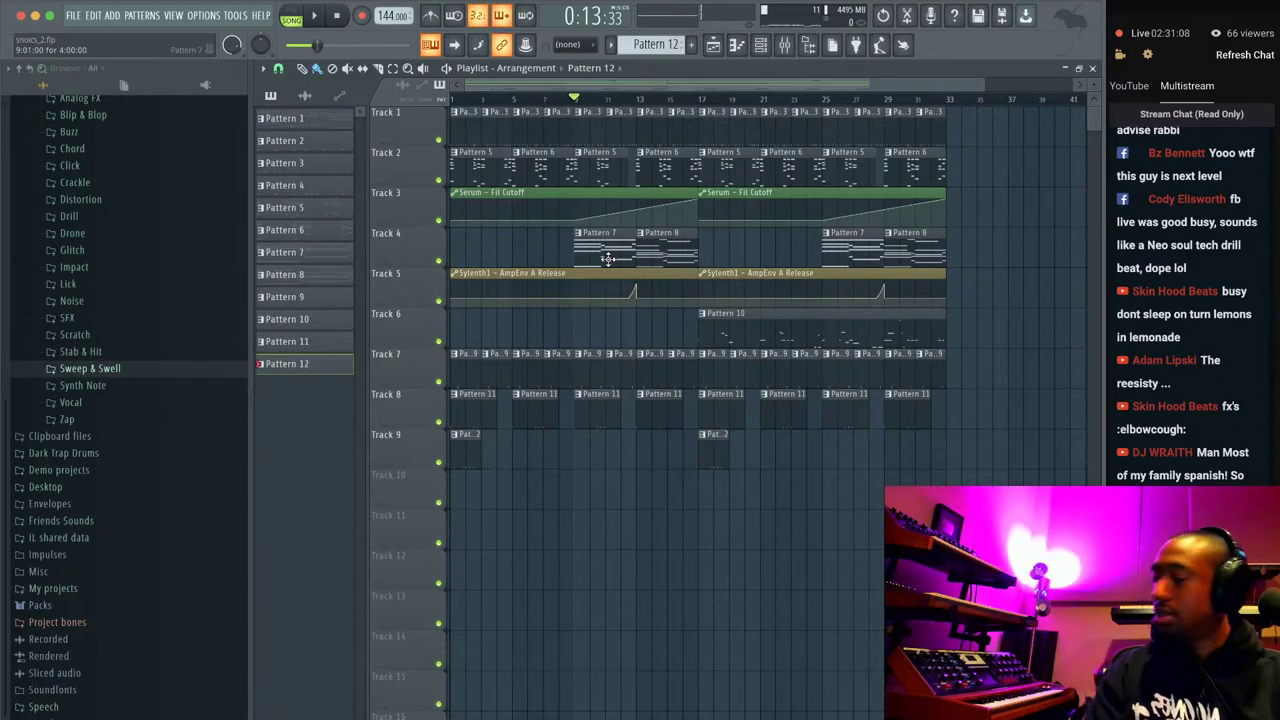
click(336, 18)
key(space)
click(760, 45)
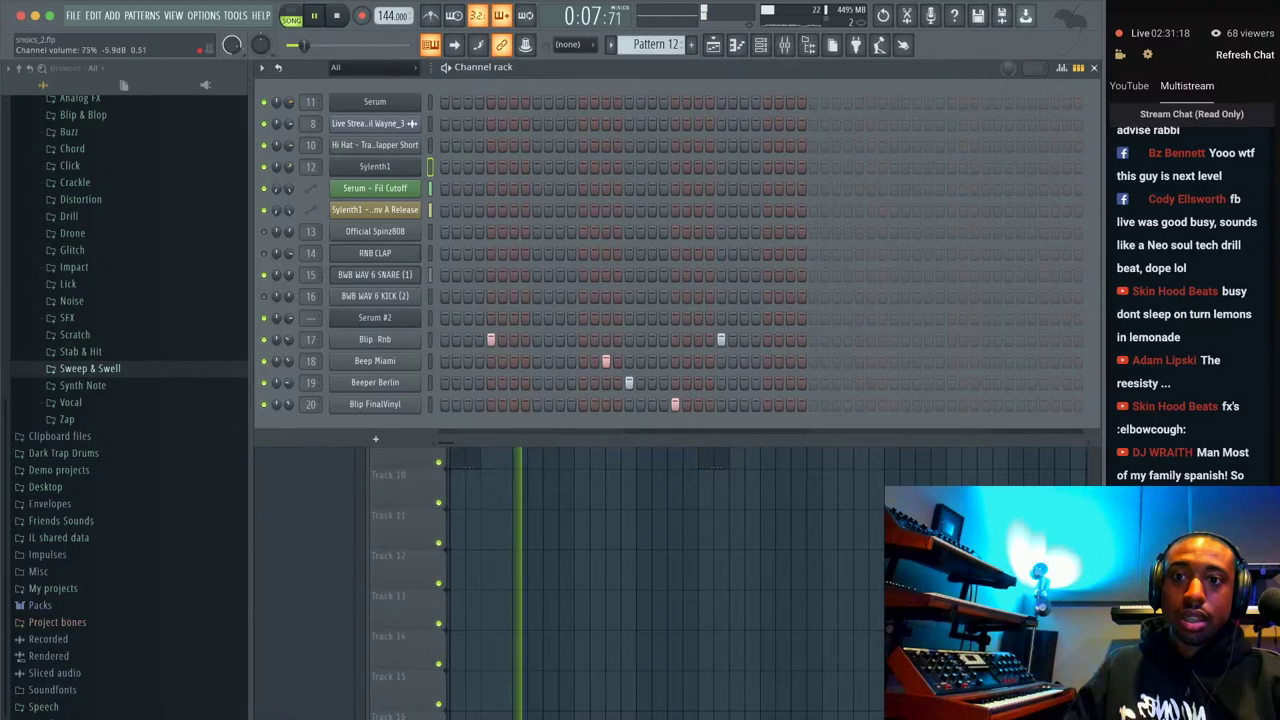
Drag Serum's filter cutoff down through 475 Hz to 321 Hz, then close Serum.
click(375, 101)
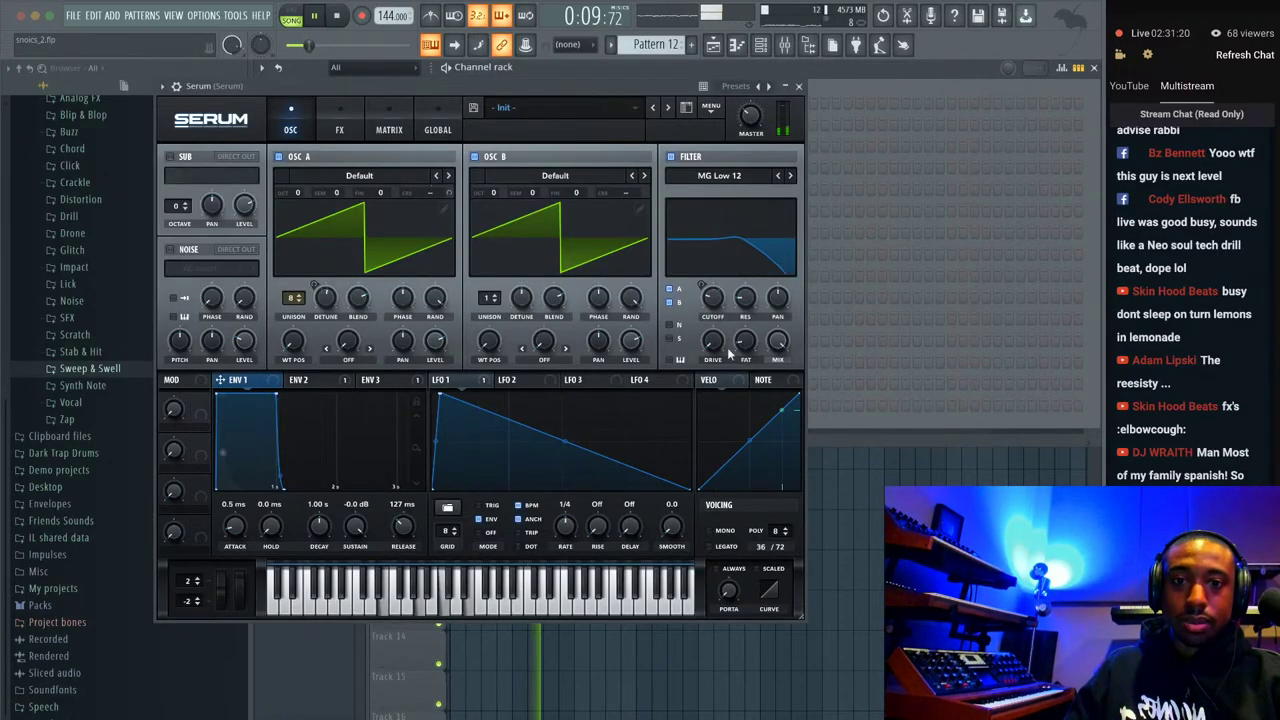
drag(712, 284, 713, 289)
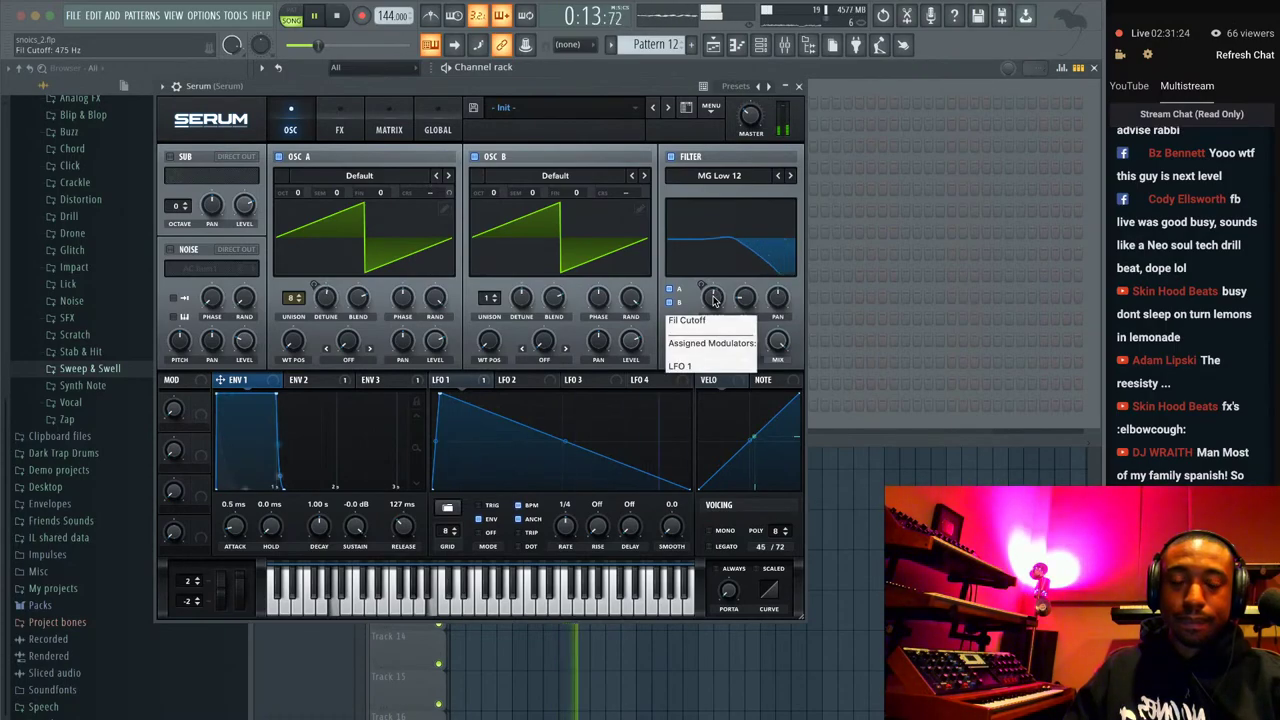
drag(713, 300, 713, 306)
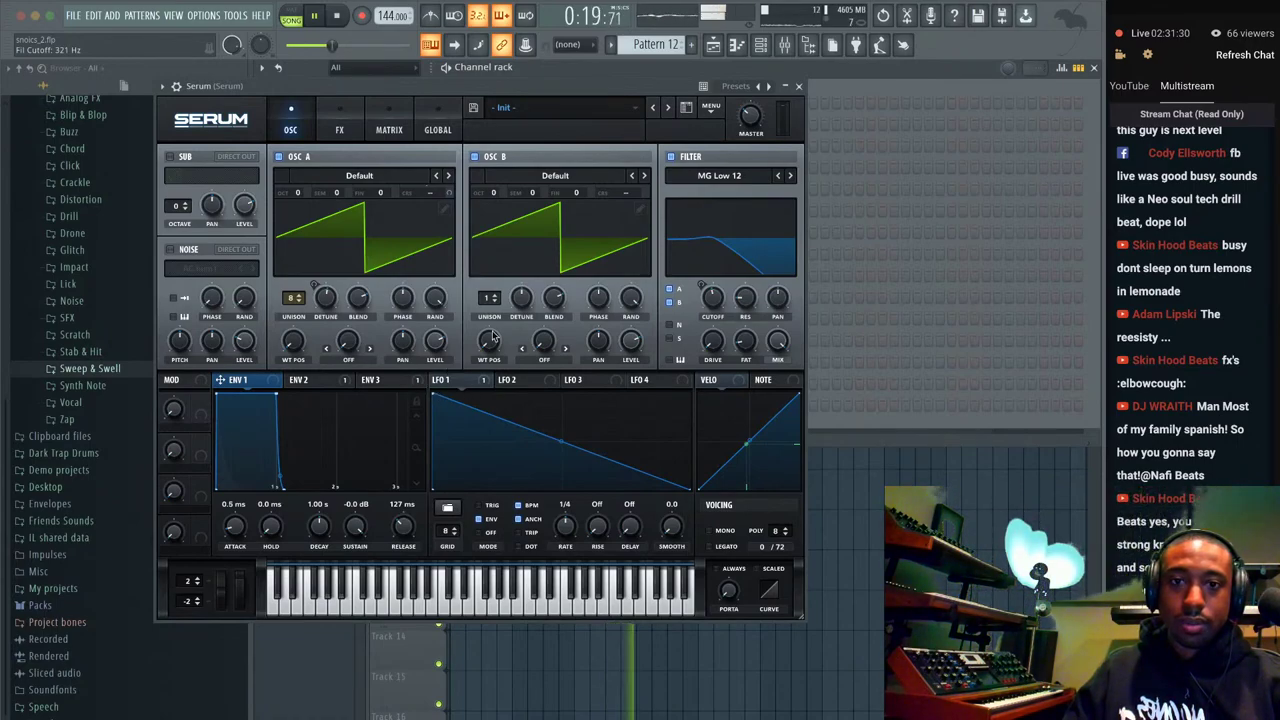
click(798, 86)
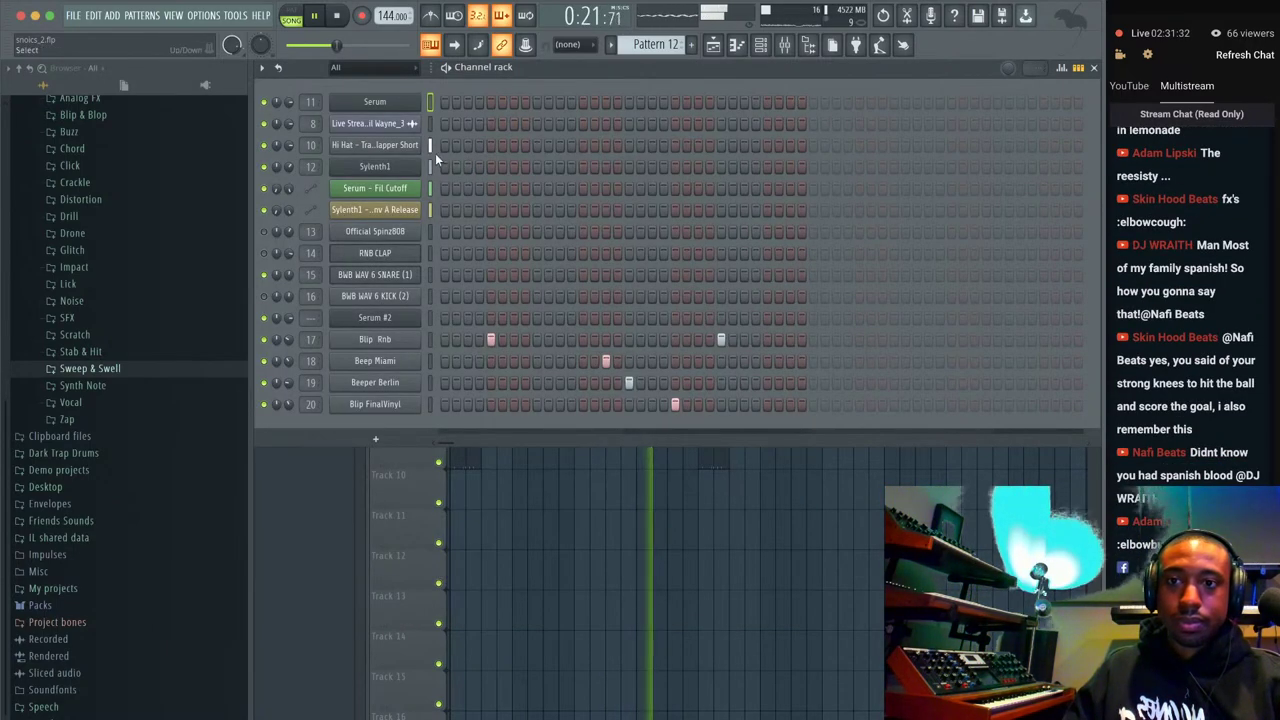
Stop playback and bring up the FILE > New from template list.
key(space)
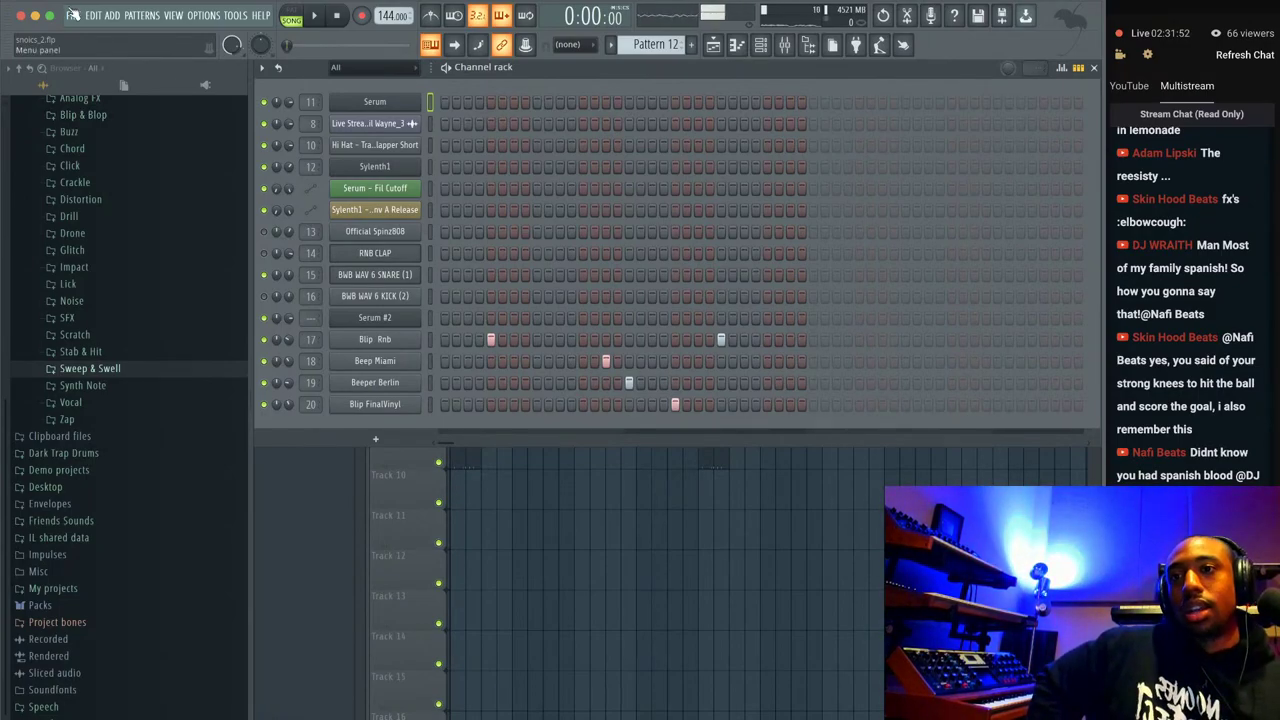
click(72, 14)
Start a new project from the Music Studio Template, answering the save-changes prompt.
mouse_move(110, 49)
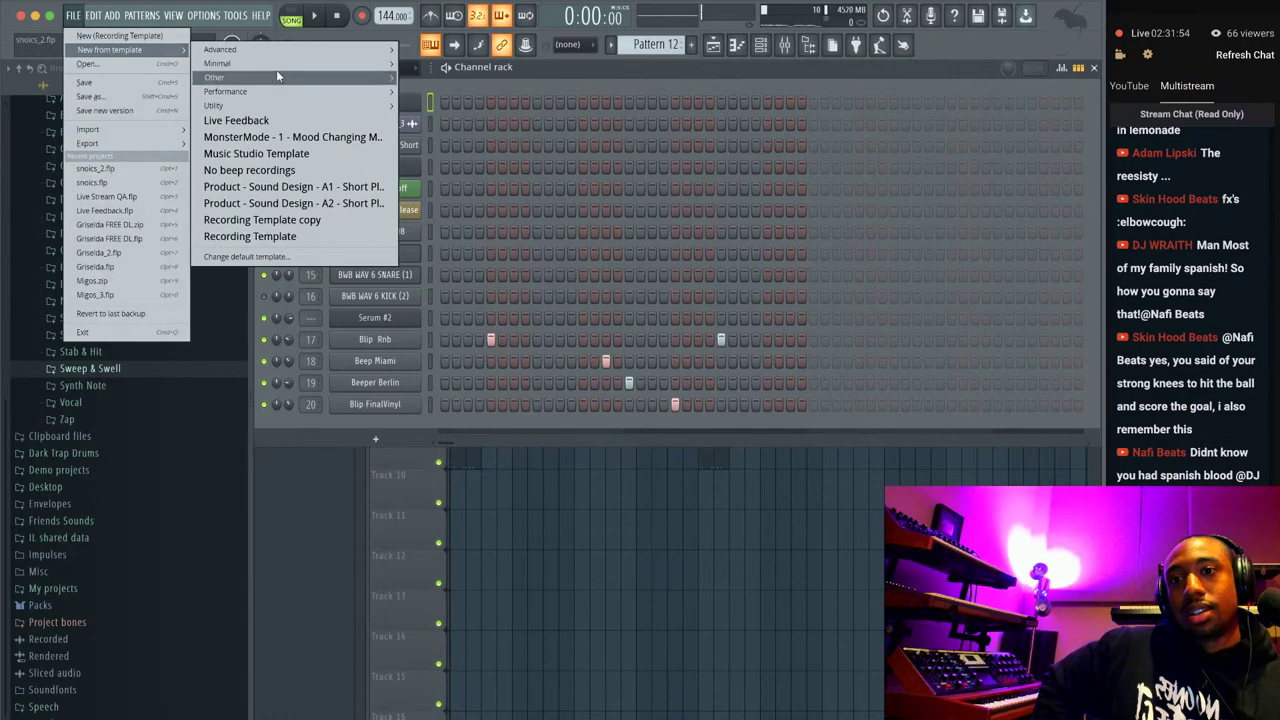
click(288, 152)
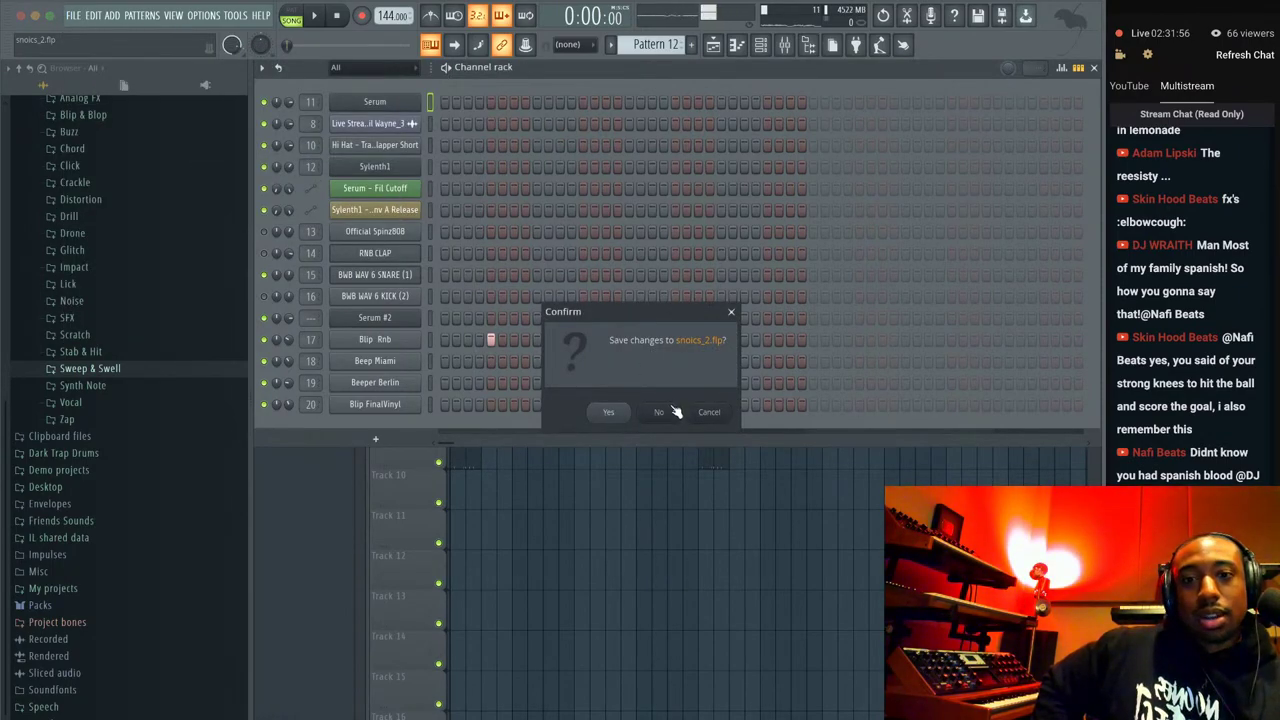
click(625, 412)
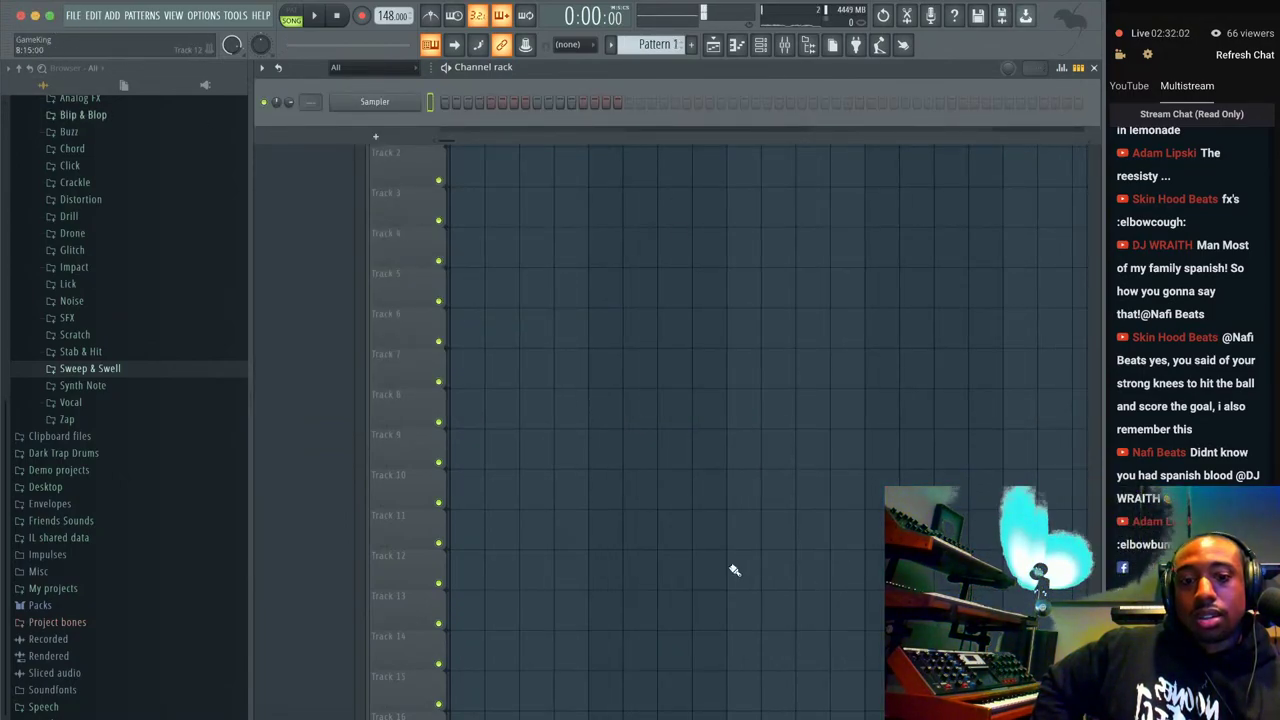
key(super+Tab)
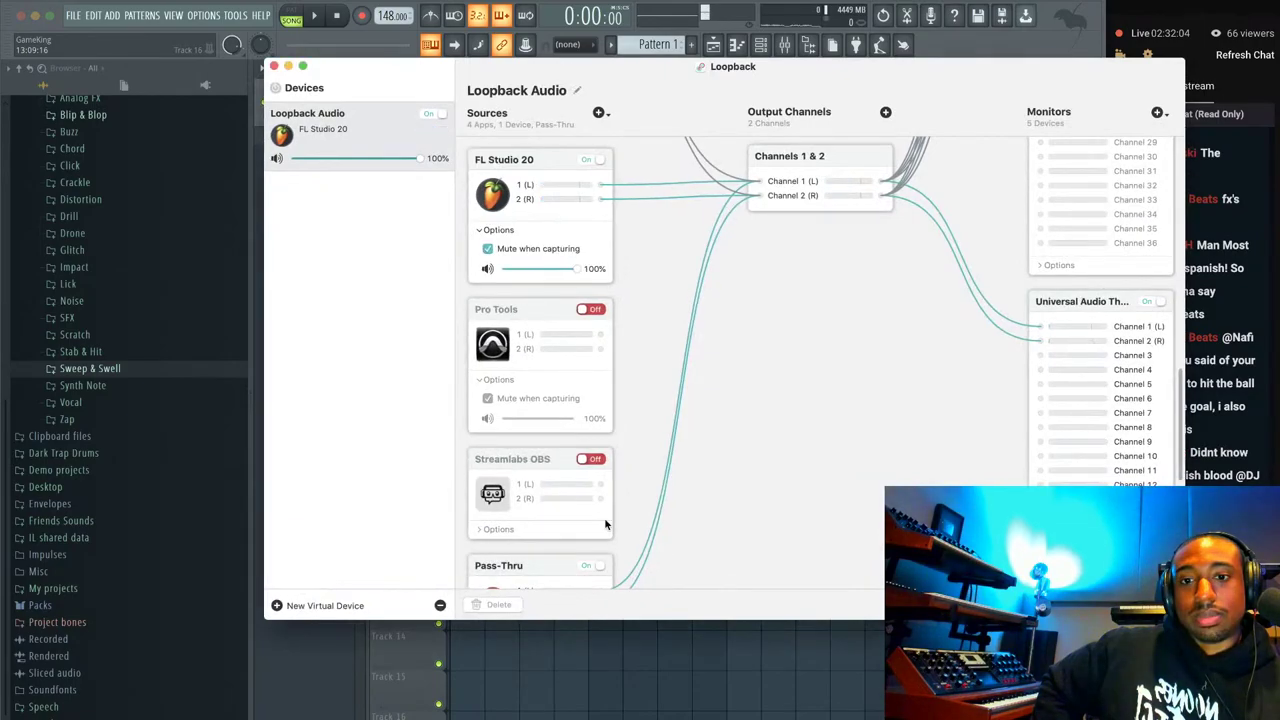
Toggle Loopback's Pass-Thru source off and back on, then minimize the Loopback window.
scroll(604, 517, down, 3)
click(592, 433)
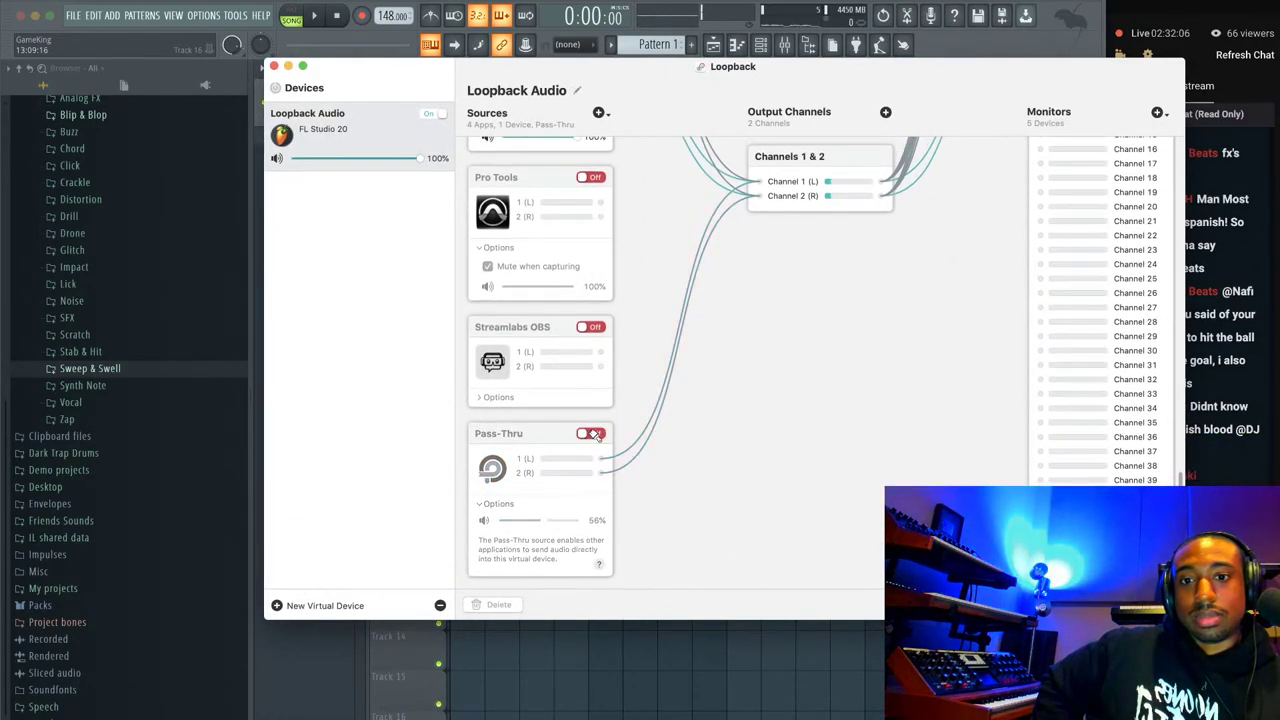
click(593, 434)
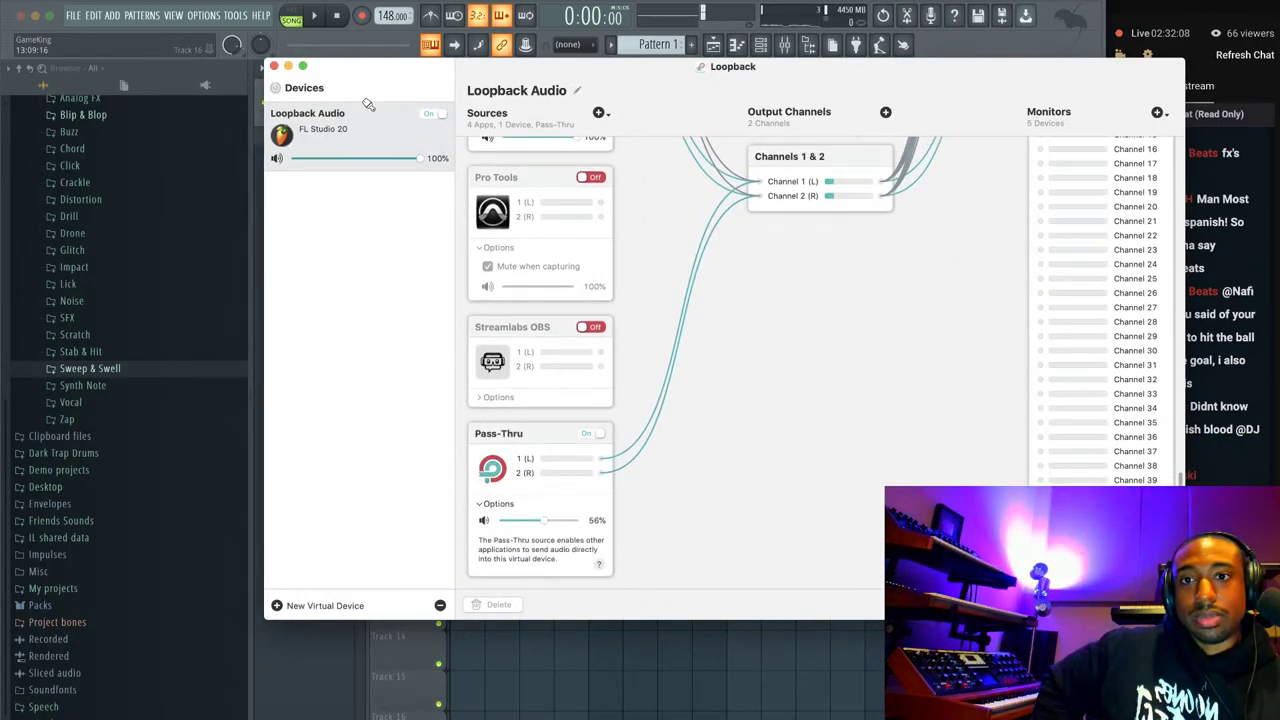
click(288, 65)
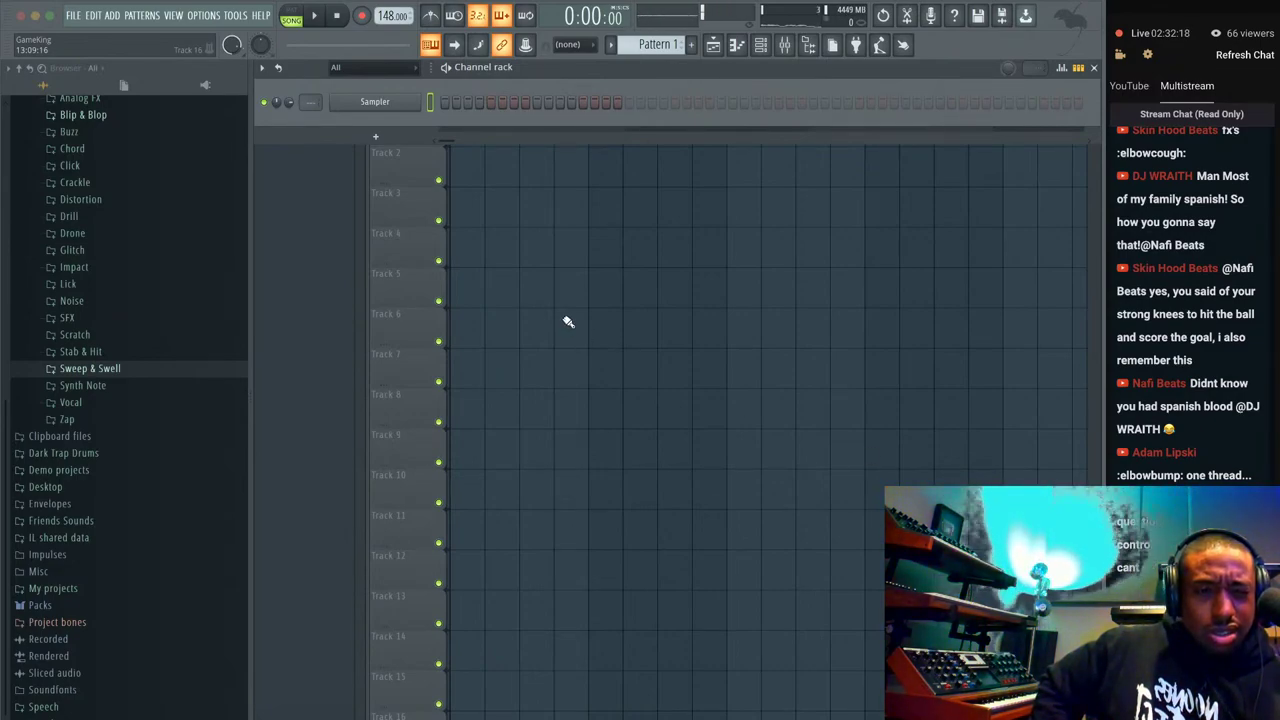
Use FILE > Save as to store the project as Live Stream ENERGY.flp in Tutorials.
click(73, 15)
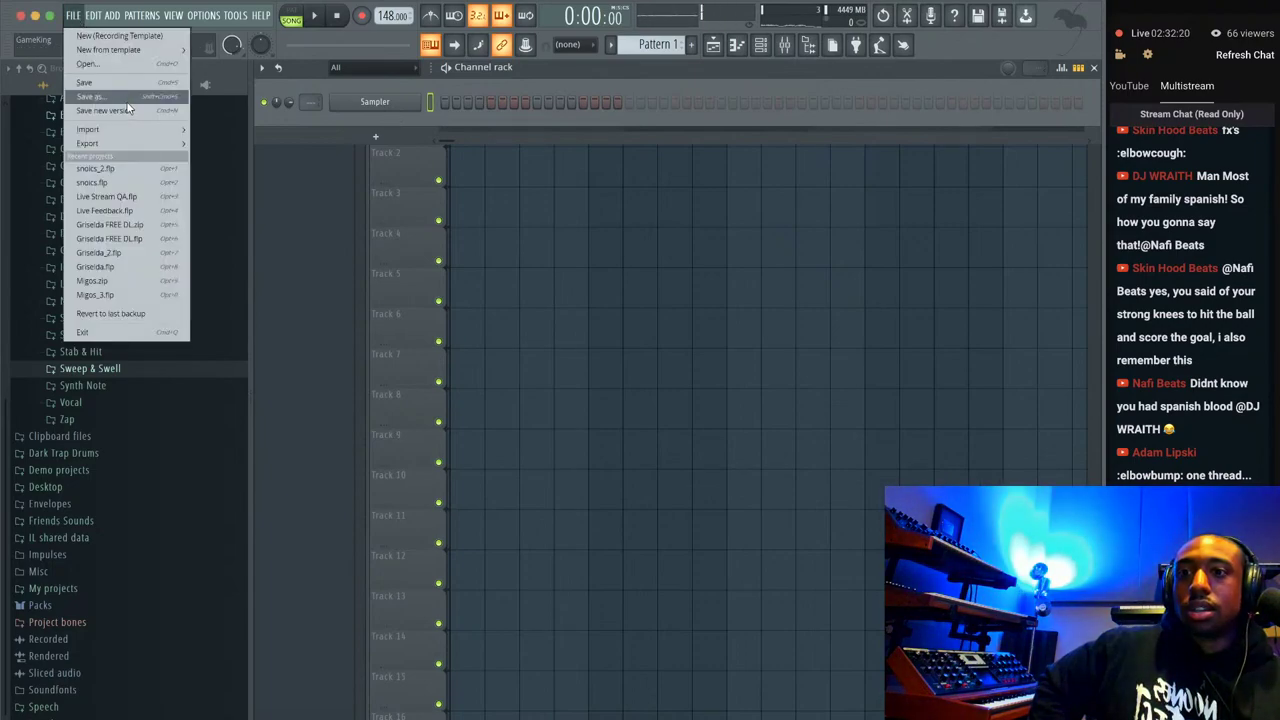
click(127, 104)
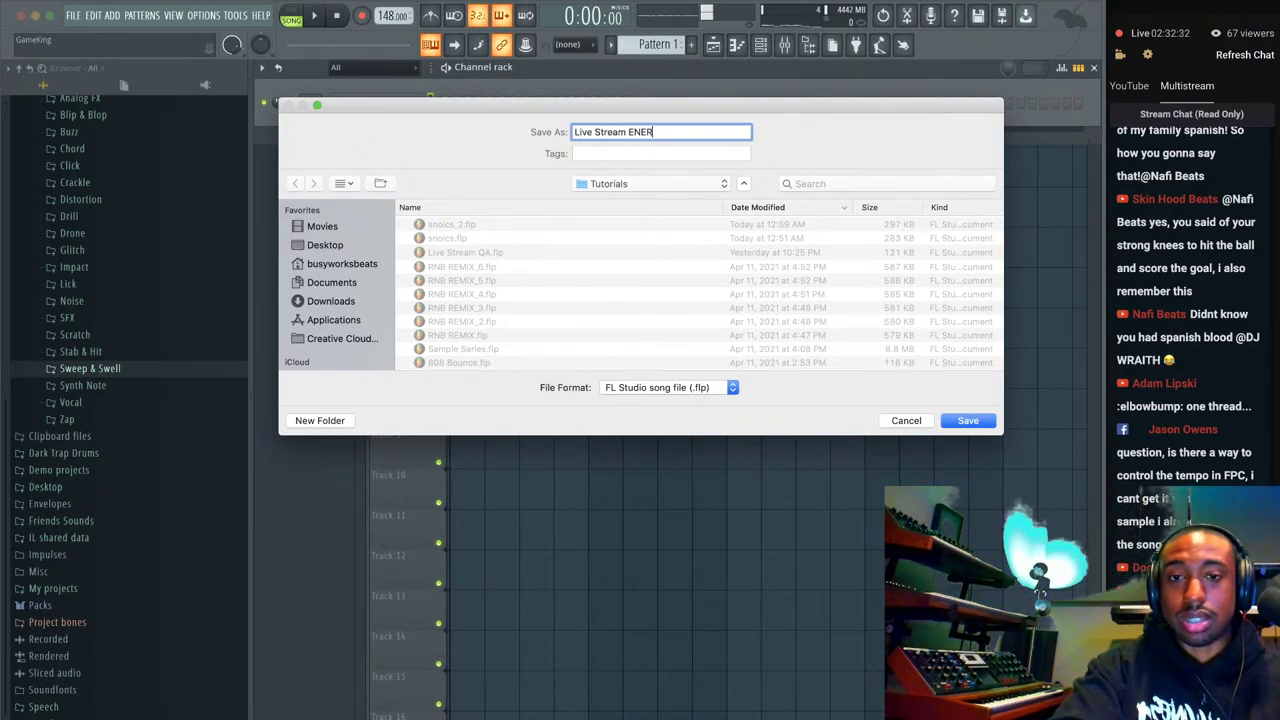
key(Return)
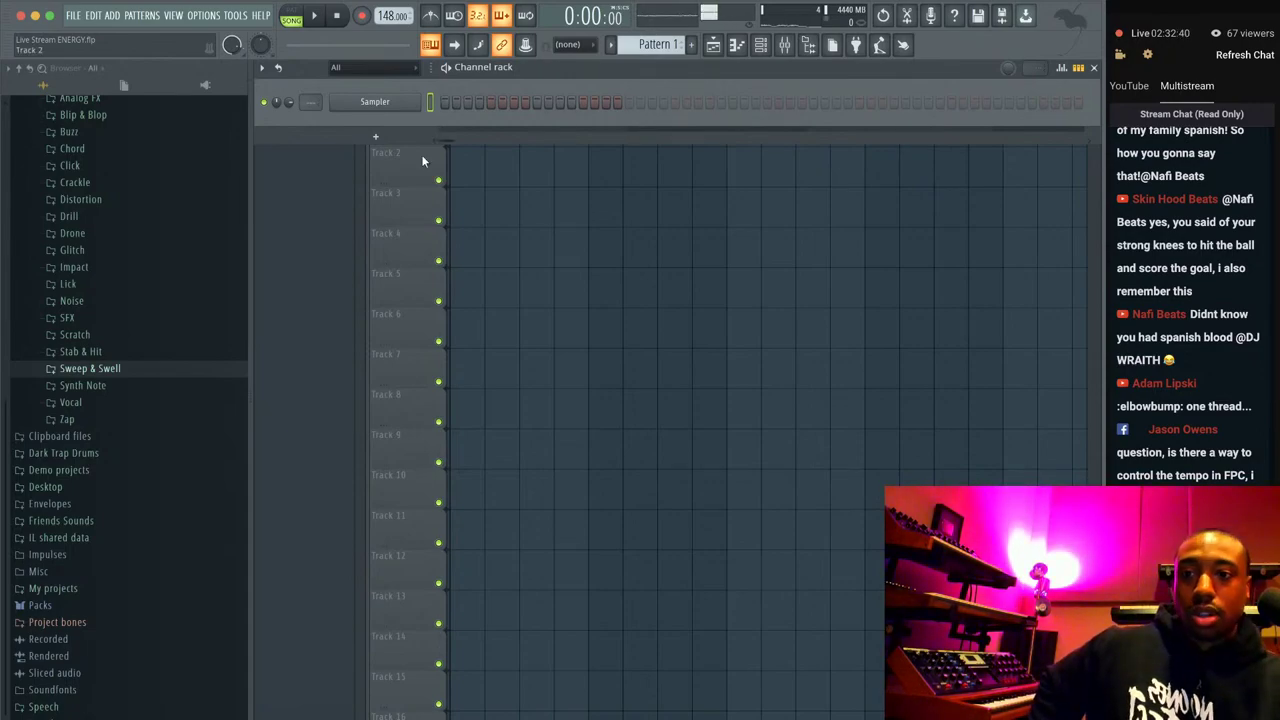
Collapse the browser to top-level folders, dismiss the Sampler Replace menu, and minimise FL Studio.
click(22, 68)
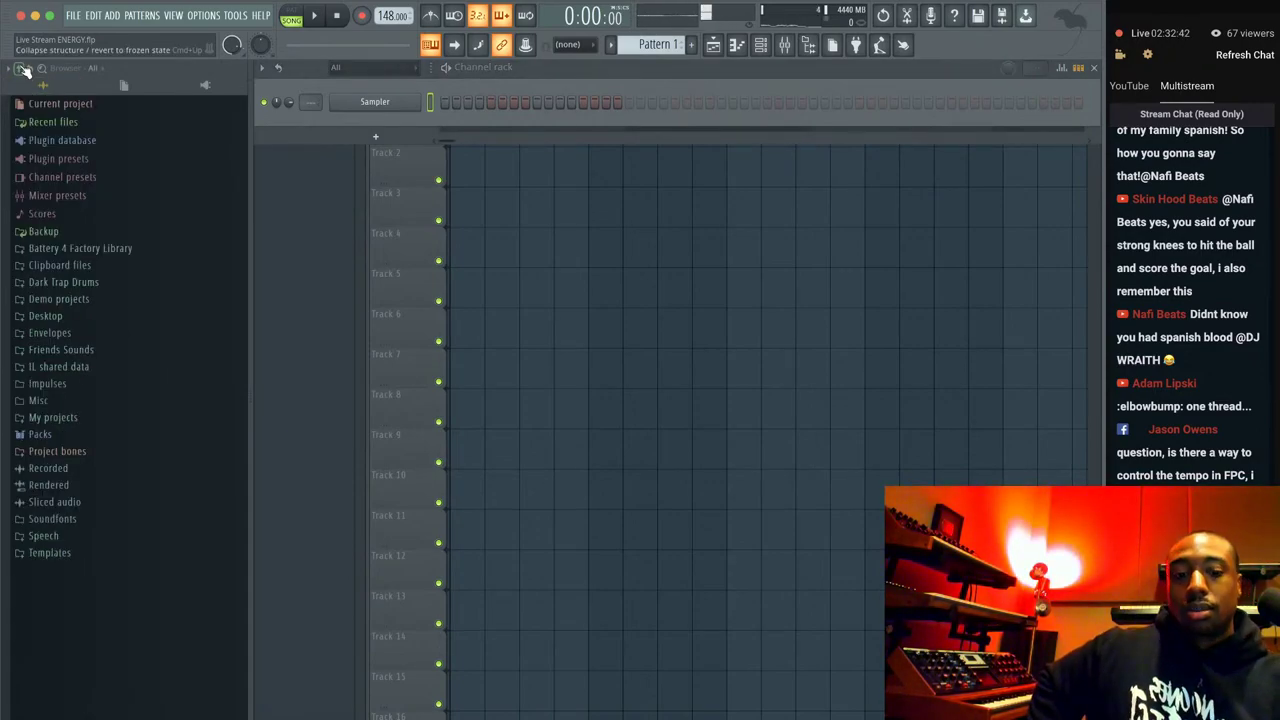
key(XF86MonBrightnessUp)
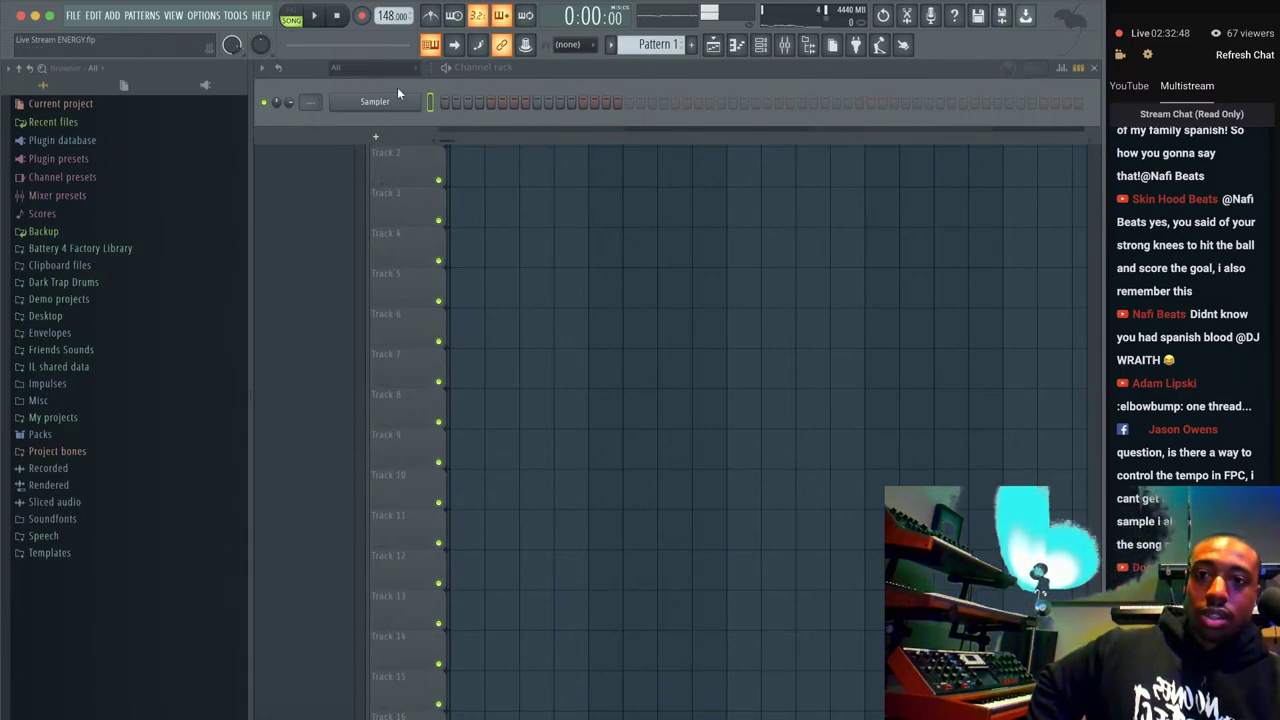
right_click(419, 99)
mouse_move(477, 229)
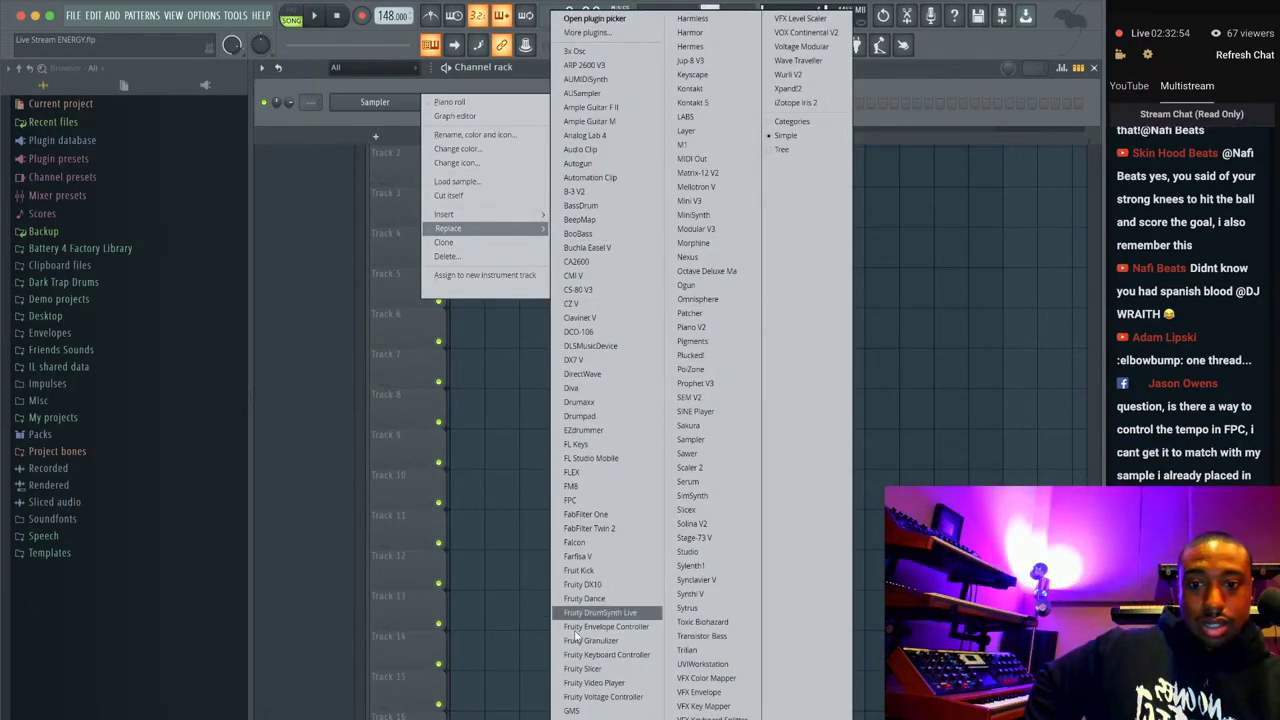
click(600, 697)
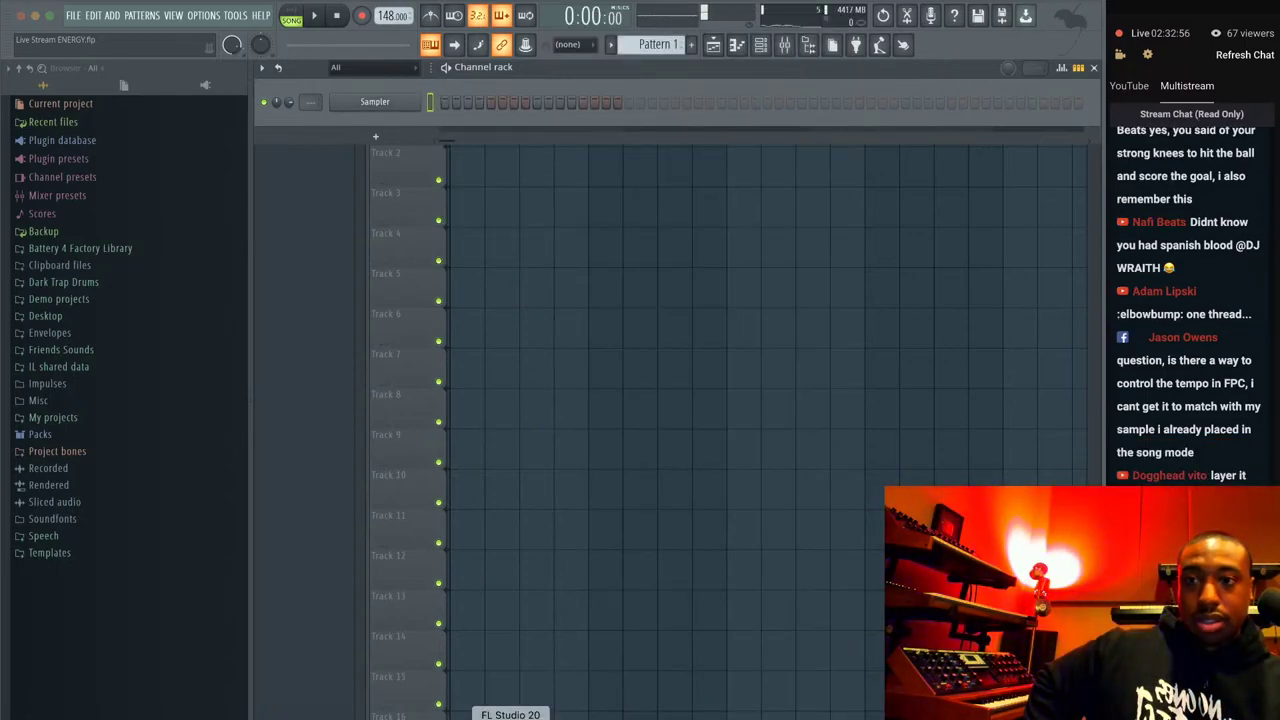
click(35, 15)
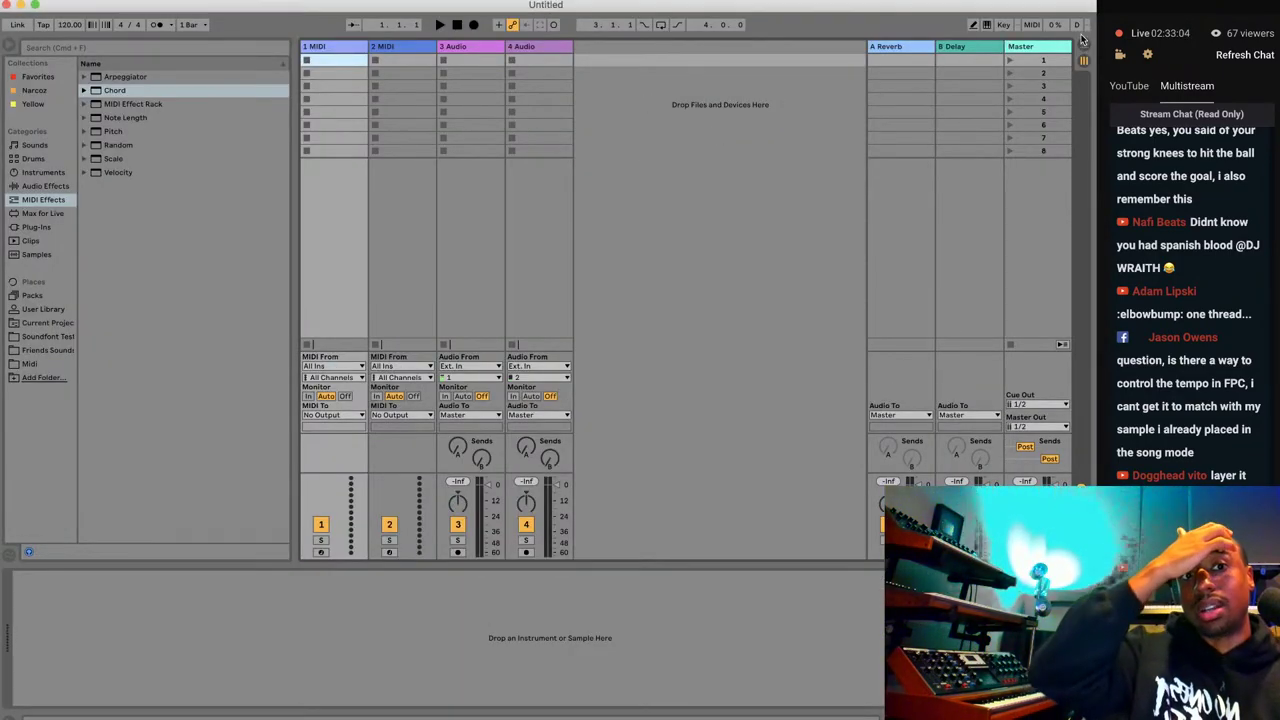
In the arrangement view, search plug-ins for 'hermes' and load the Hermes synth onto track 1.
click(1082, 46)
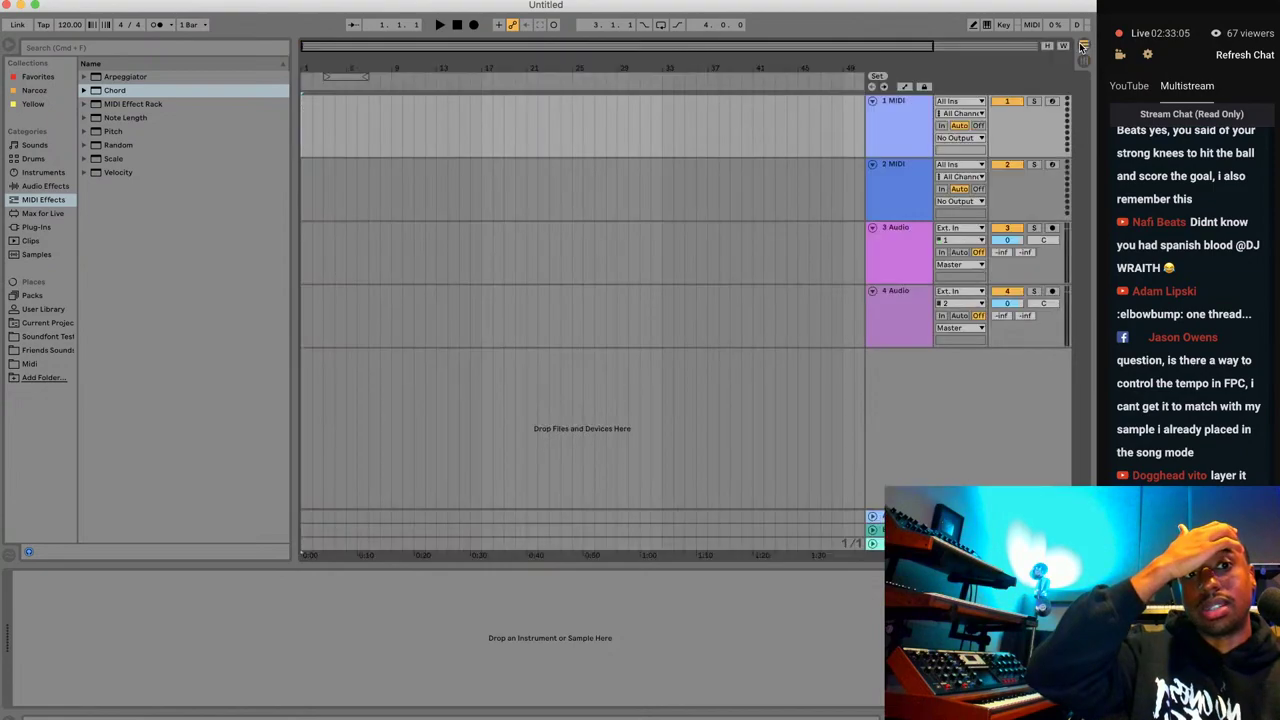
click(47, 228)
click(126, 47)
text(hermes)
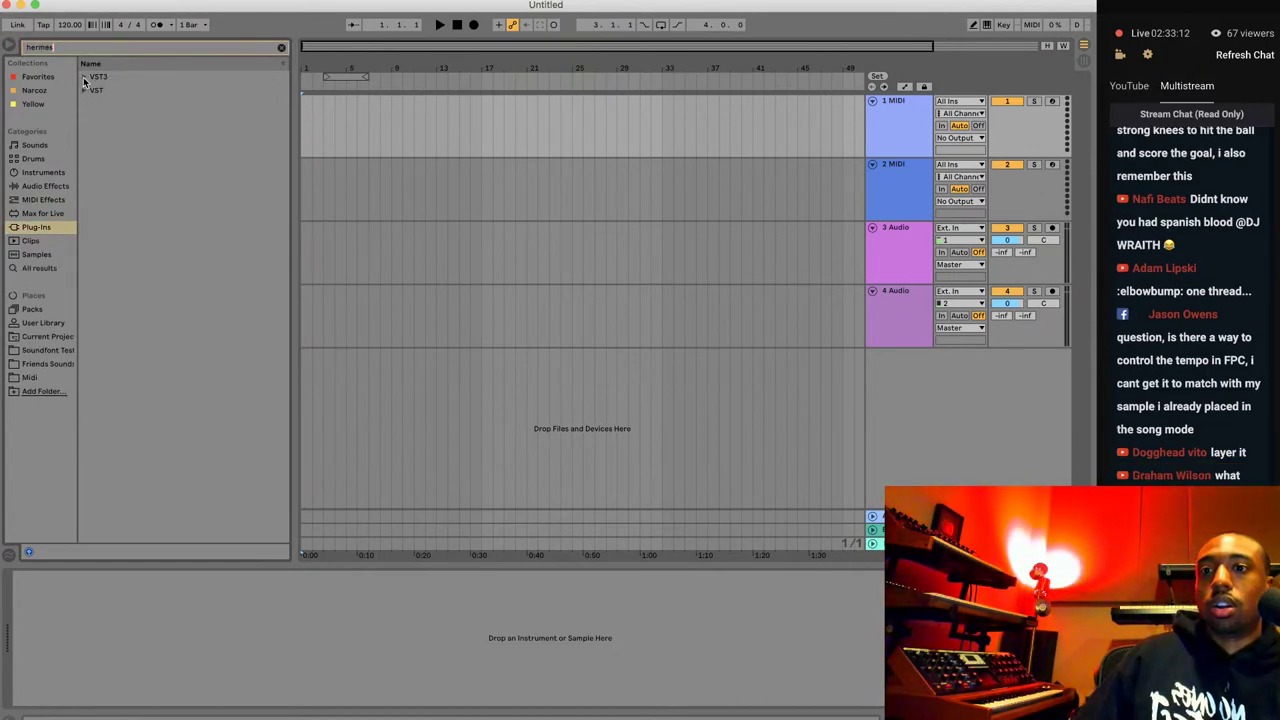
click(84, 77)
click(94, 91)
double_click(110, 104)
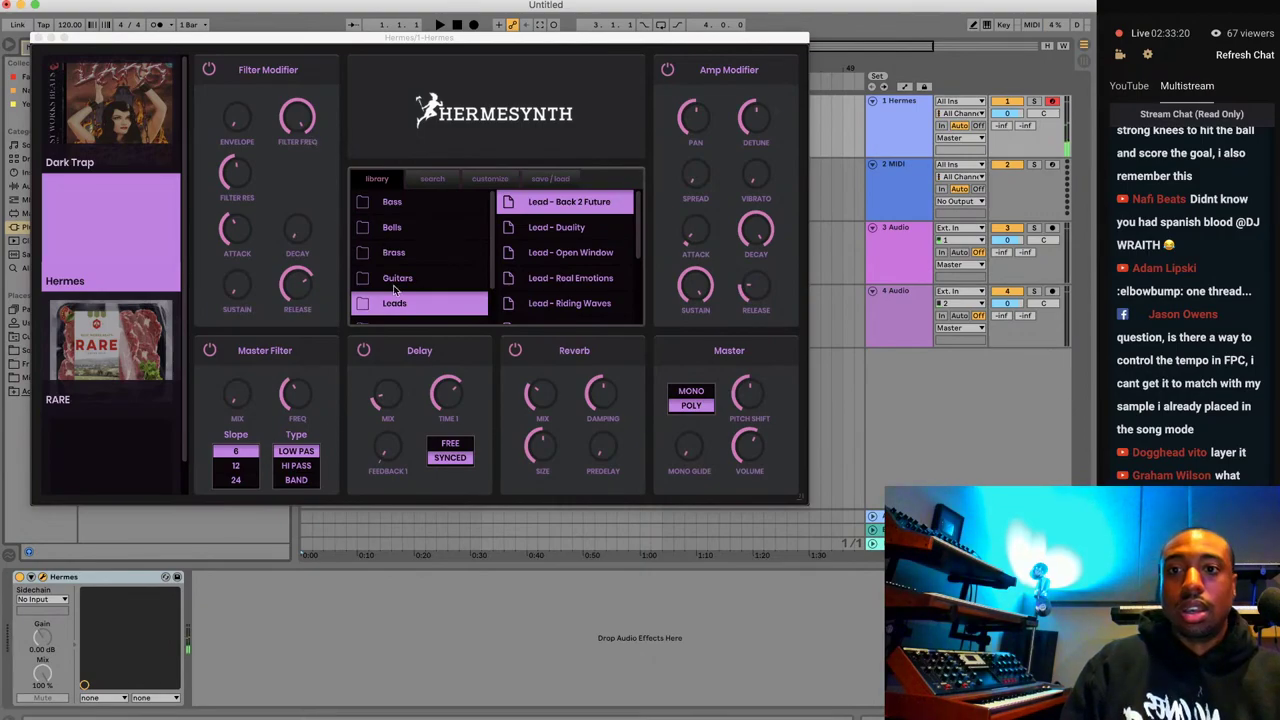
Turn off the synth's Delay, load the Pad - Keyz preset, and close the Hermes window.
click(364, 350)
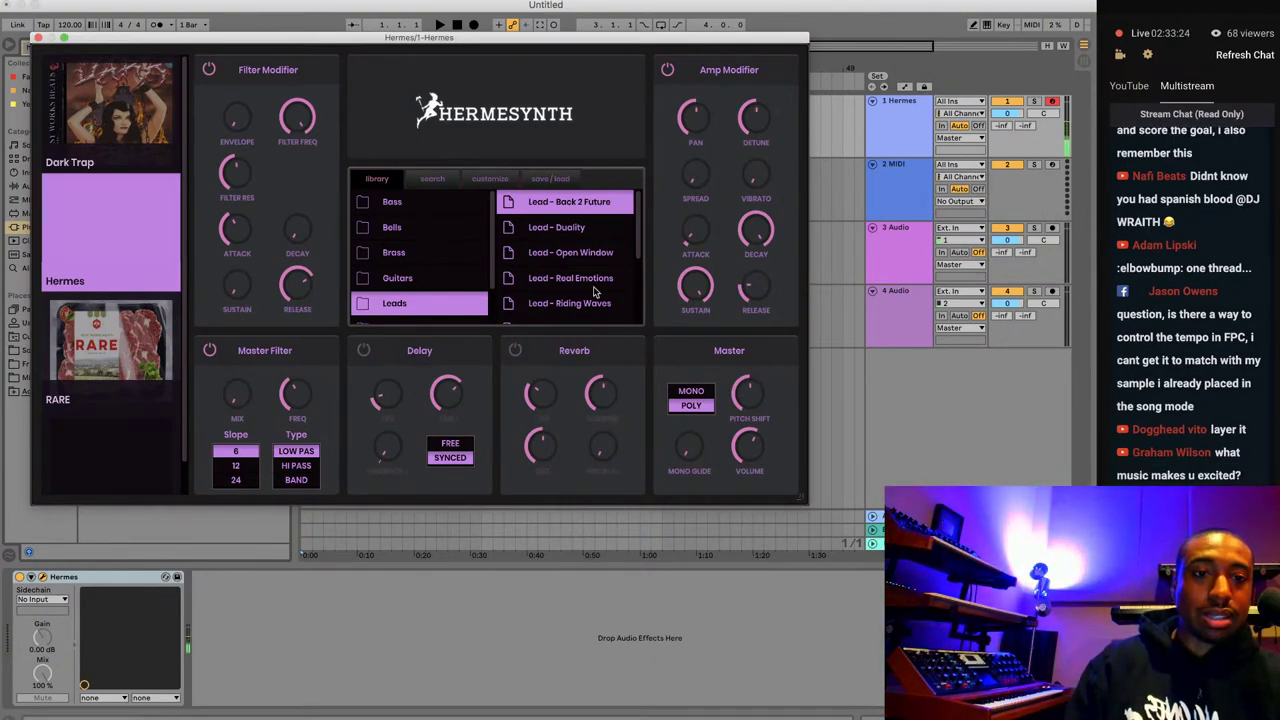
scroll(594, 290, down, 5)
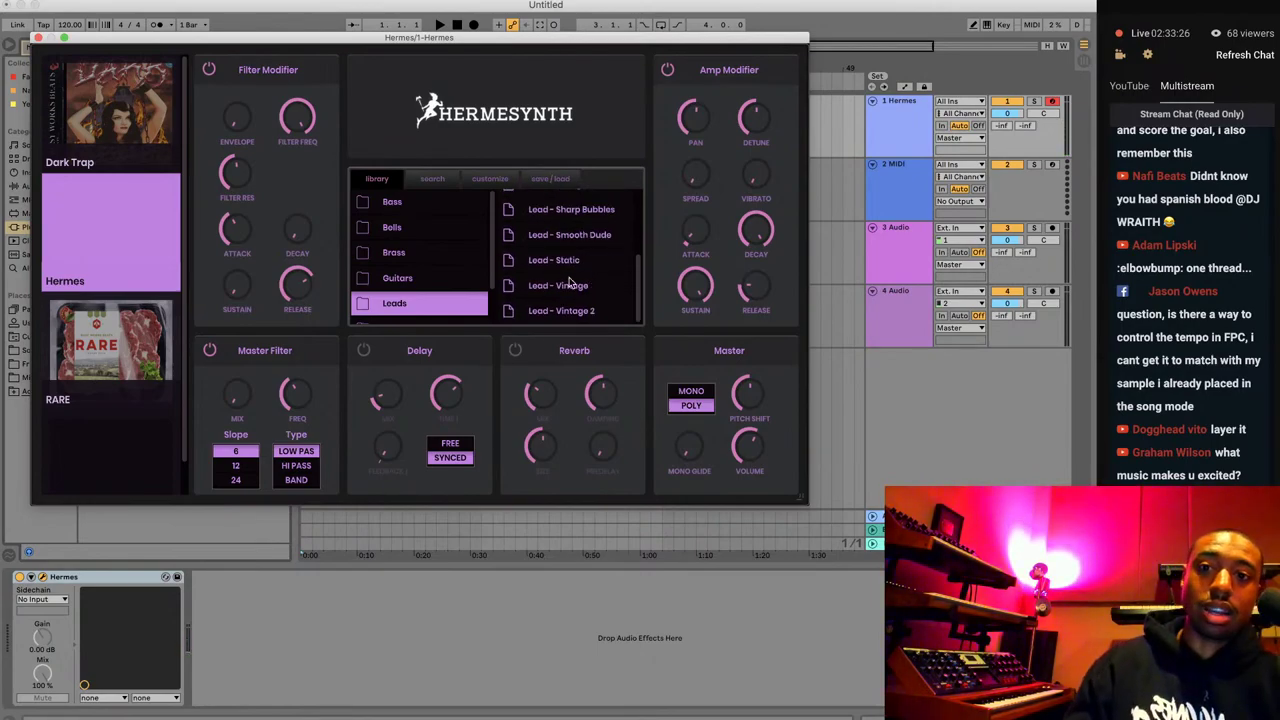
scroll(435, 252, down, 2)
click(432, 290)
scroll(590, 268, down, 5)
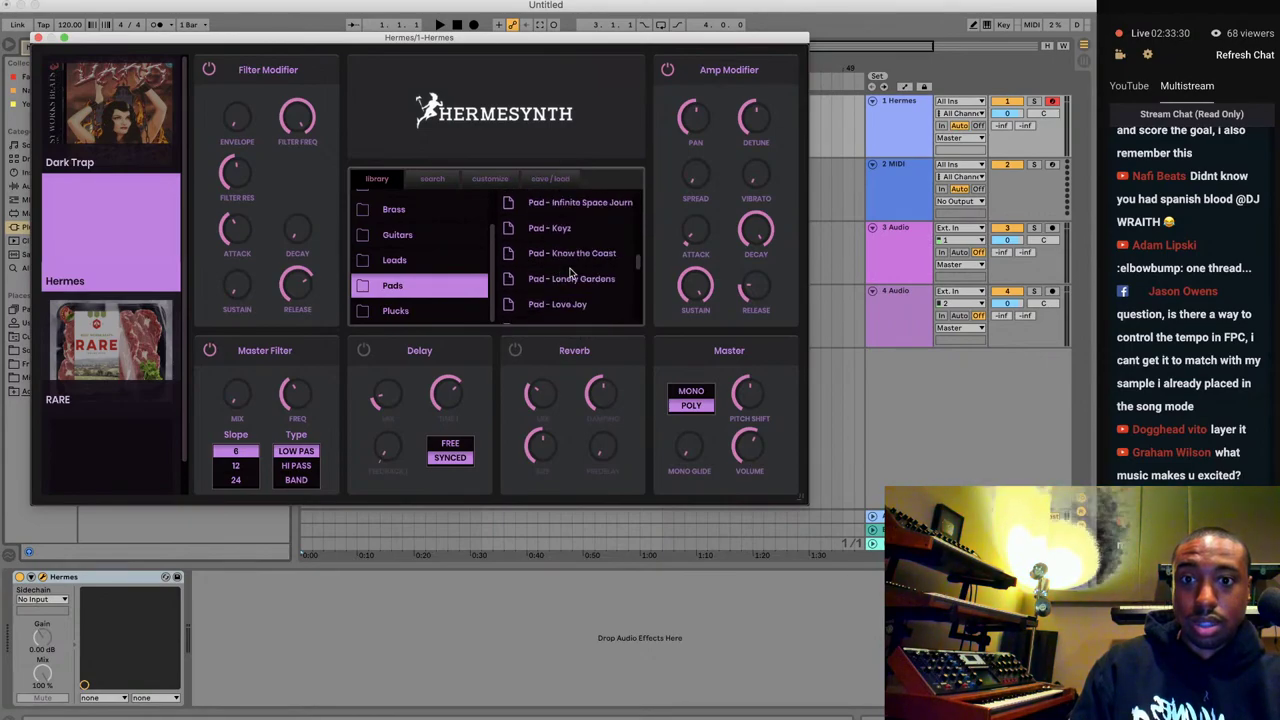
click(580, 262)
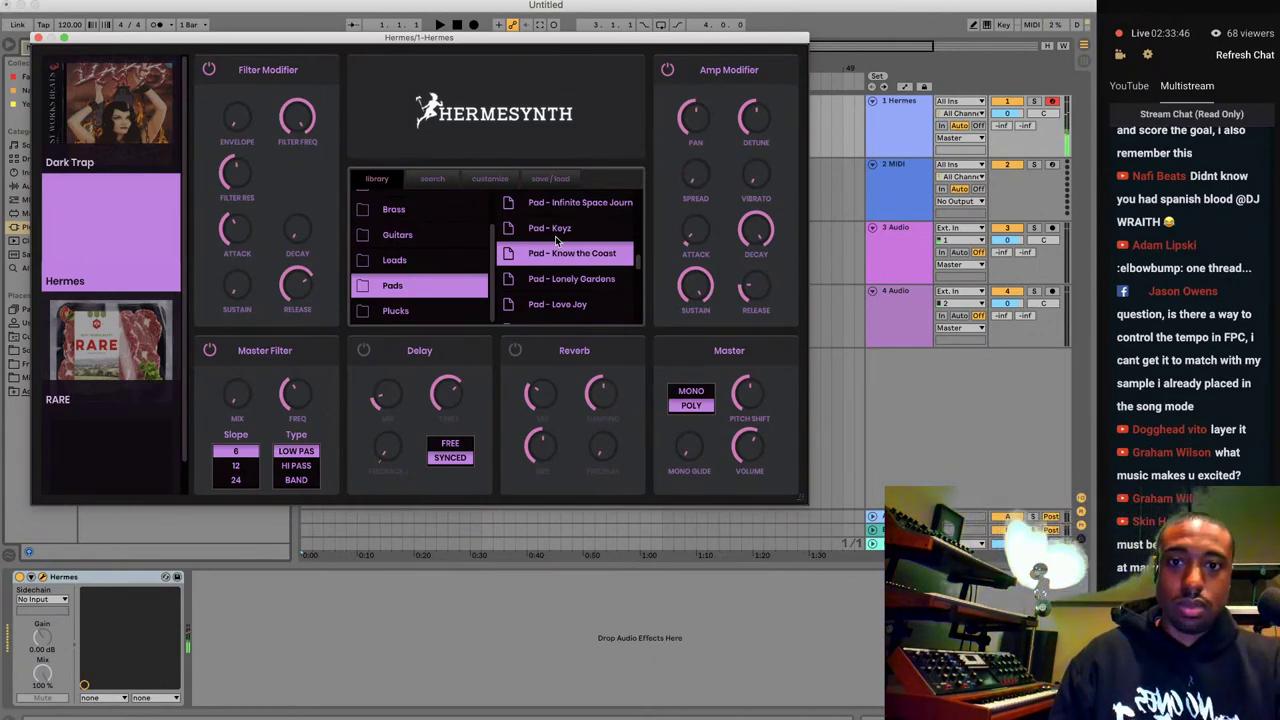
click(576, 236)
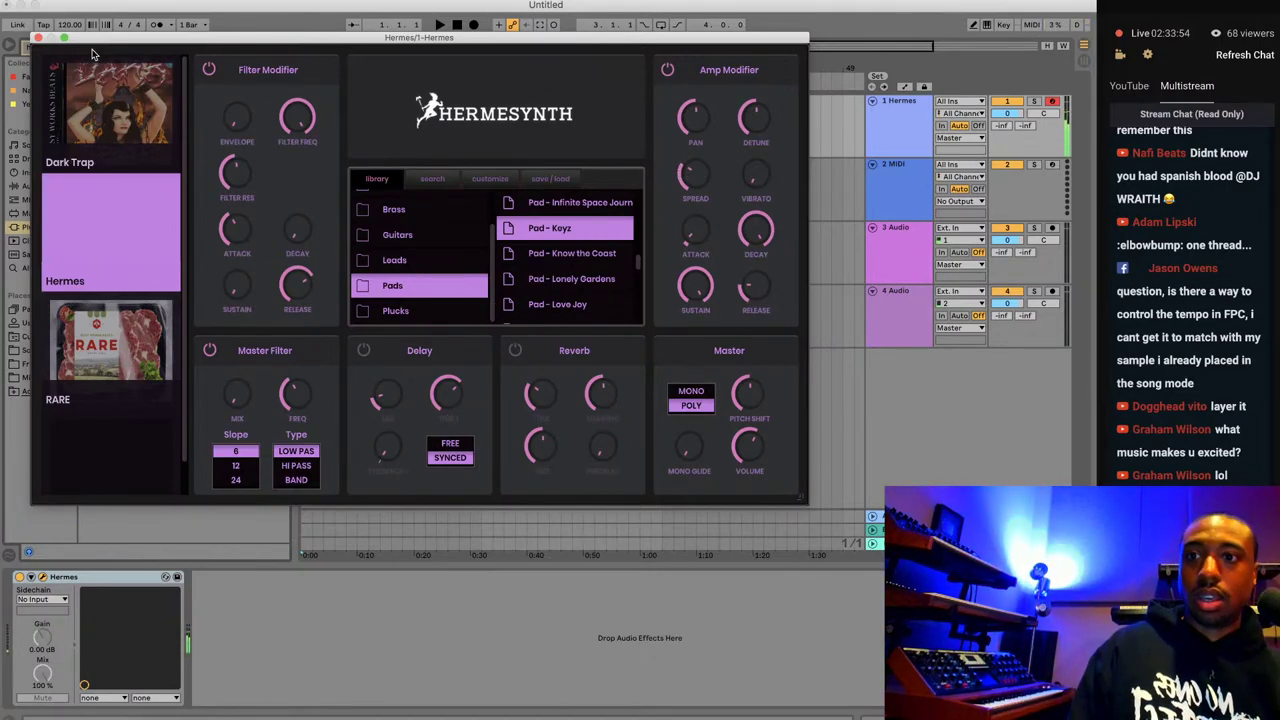
click(38, 38)
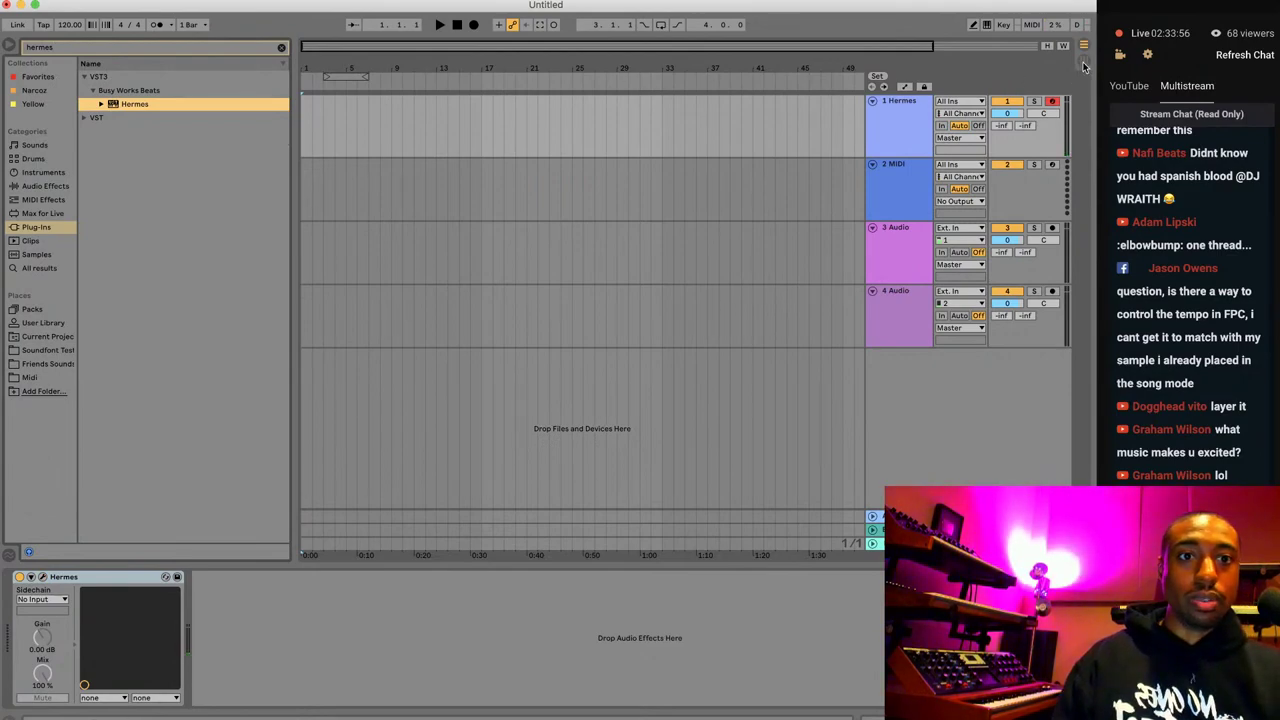
In Session View, browse the User Library to Presets > Audio Effects > Narcoz.
click(1083, 61)
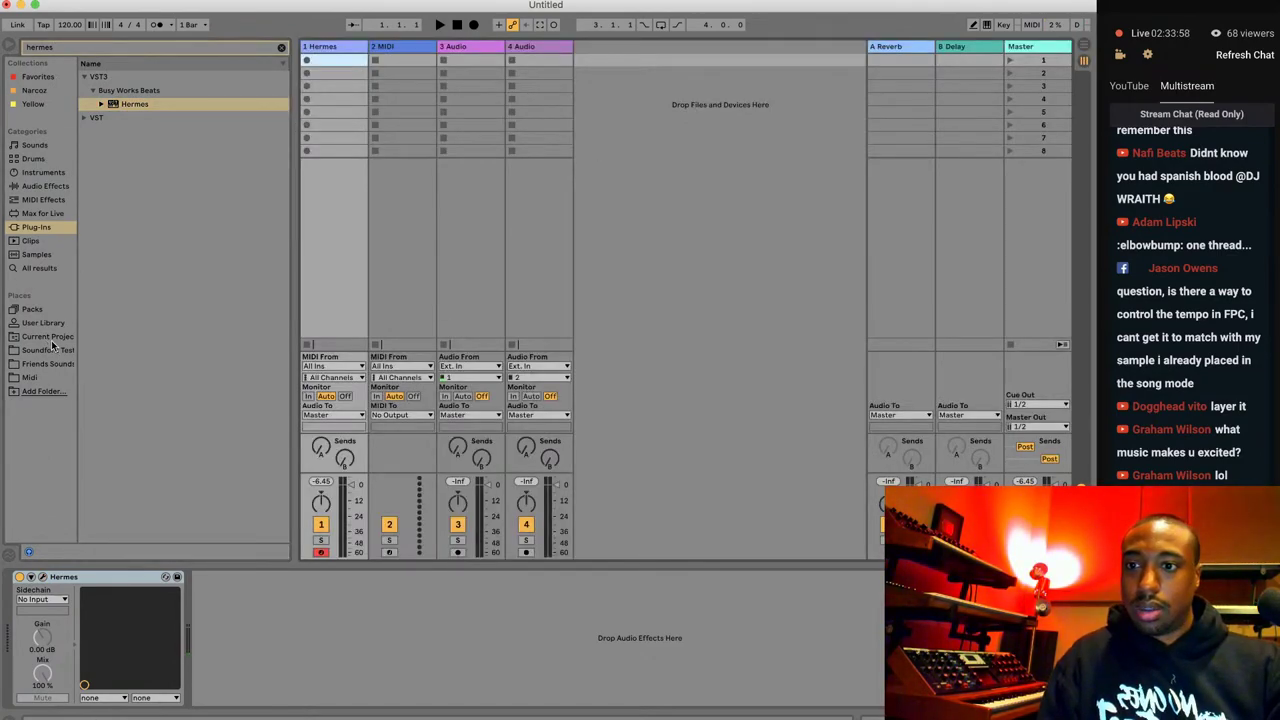
click(281, 47)
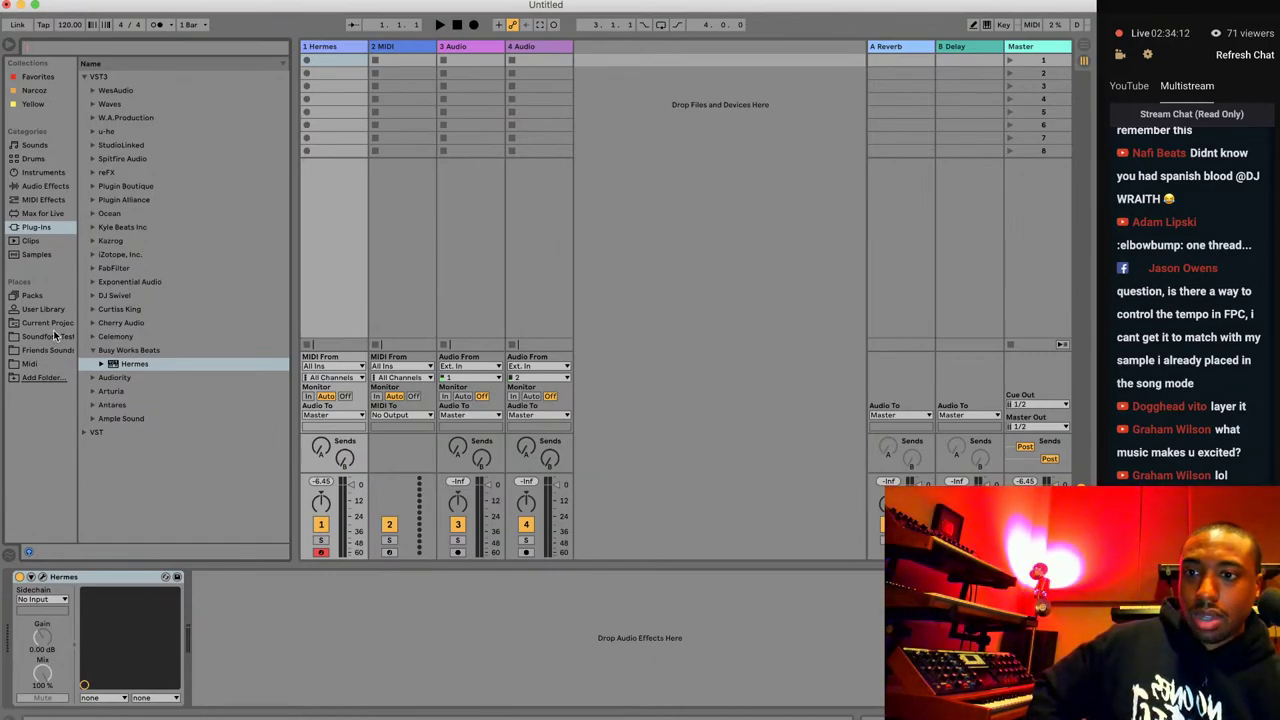
click(50, 310)
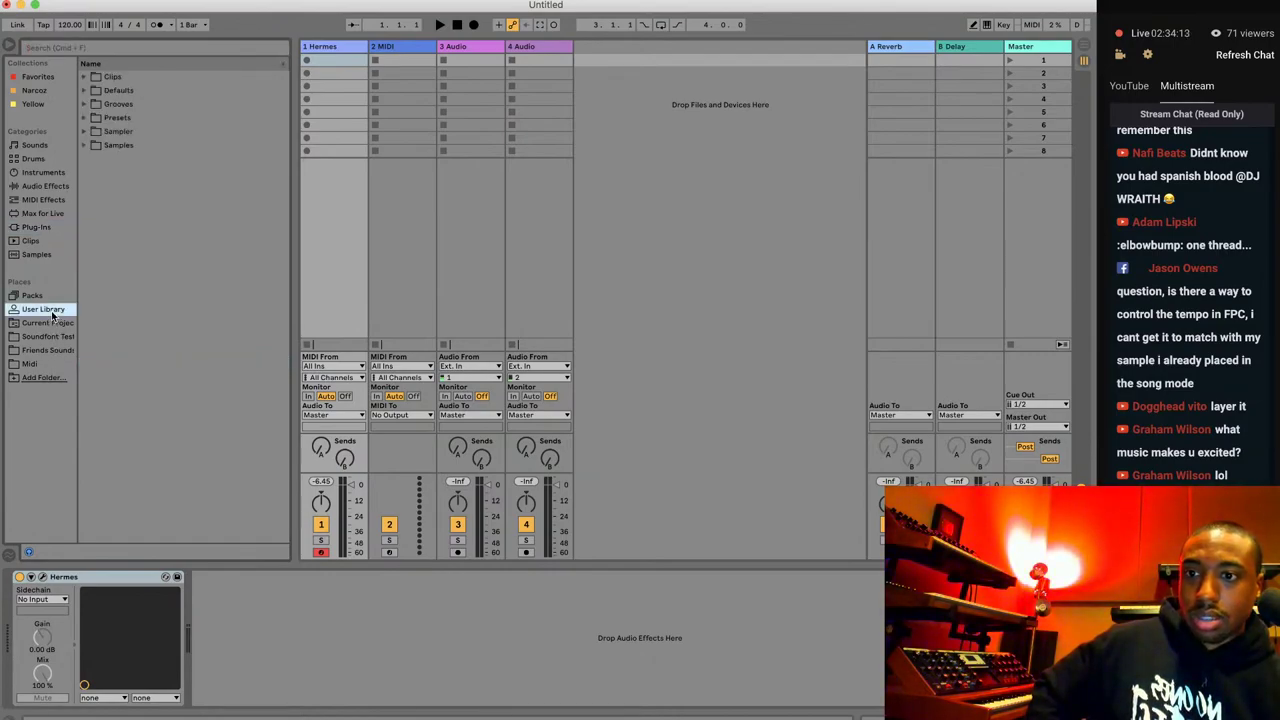
click(84, 121)
click(93, 132)
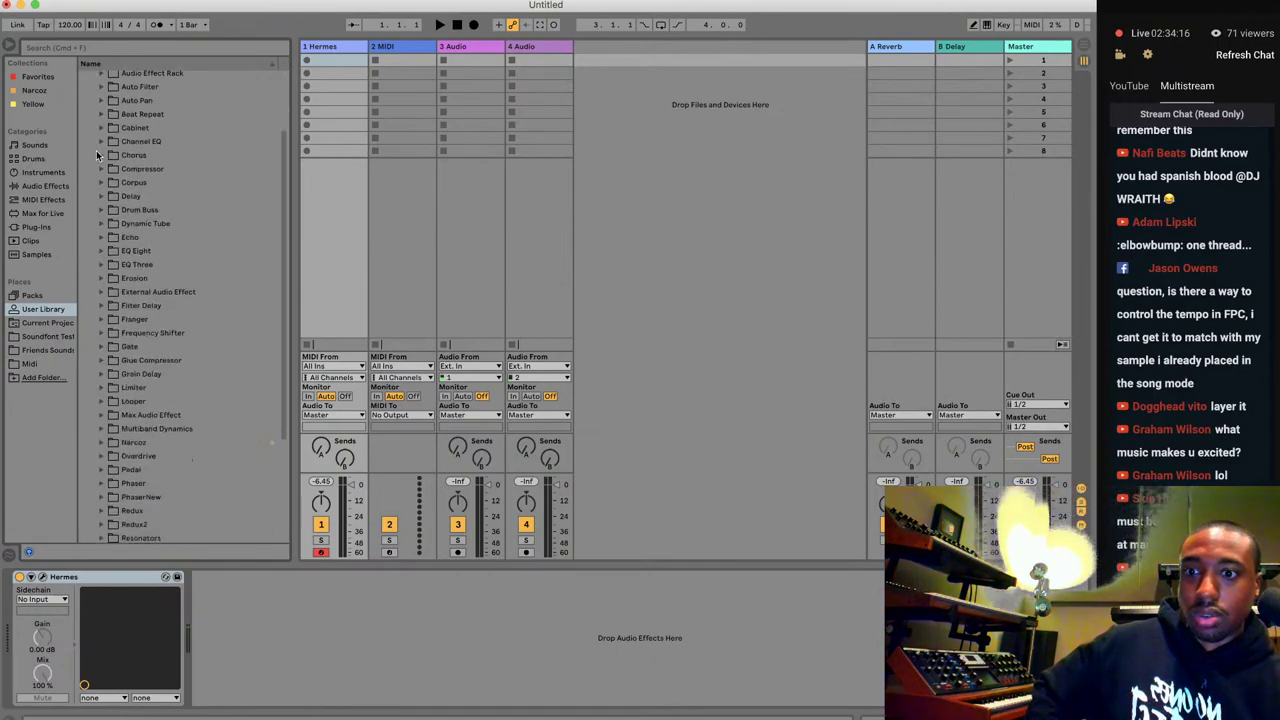
scroll(97, 157, down, 5)
click(155, 289)
click(101, 289)
scroll(150, 320, down, 4)
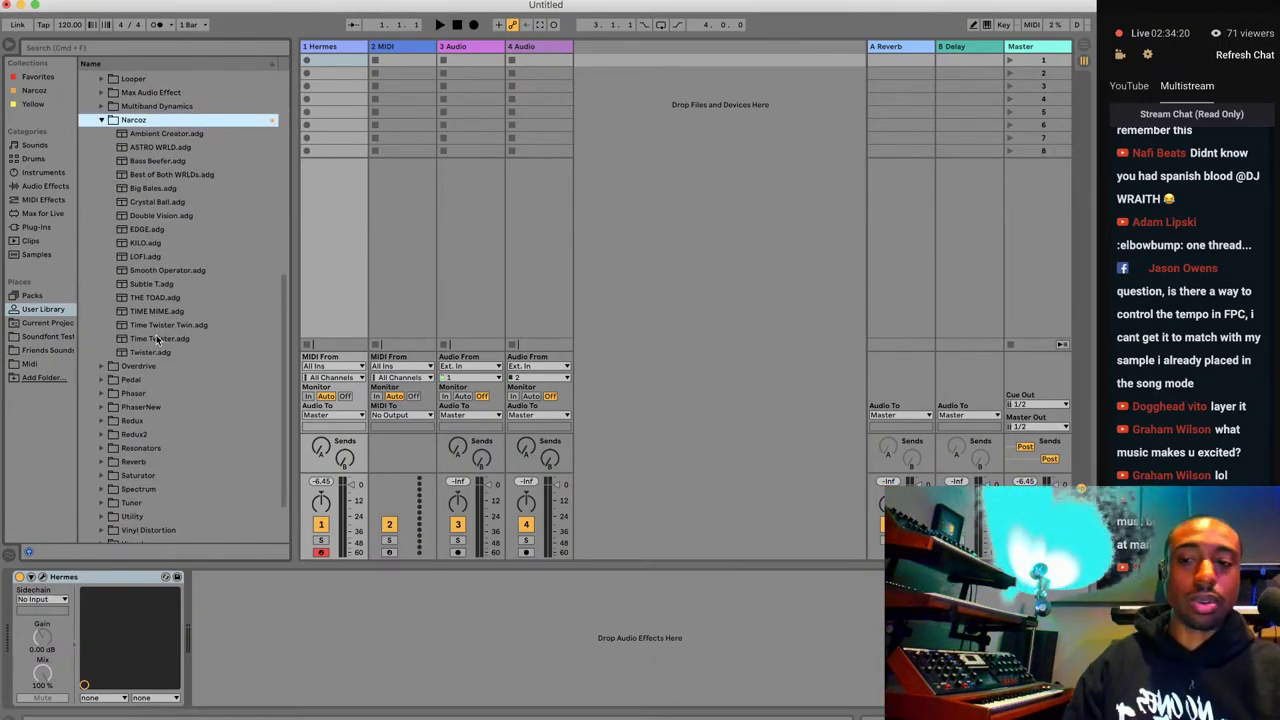
Delete the Reverb and Delay returns and load Ambient Creator onto a new return track.
click(927, 55)
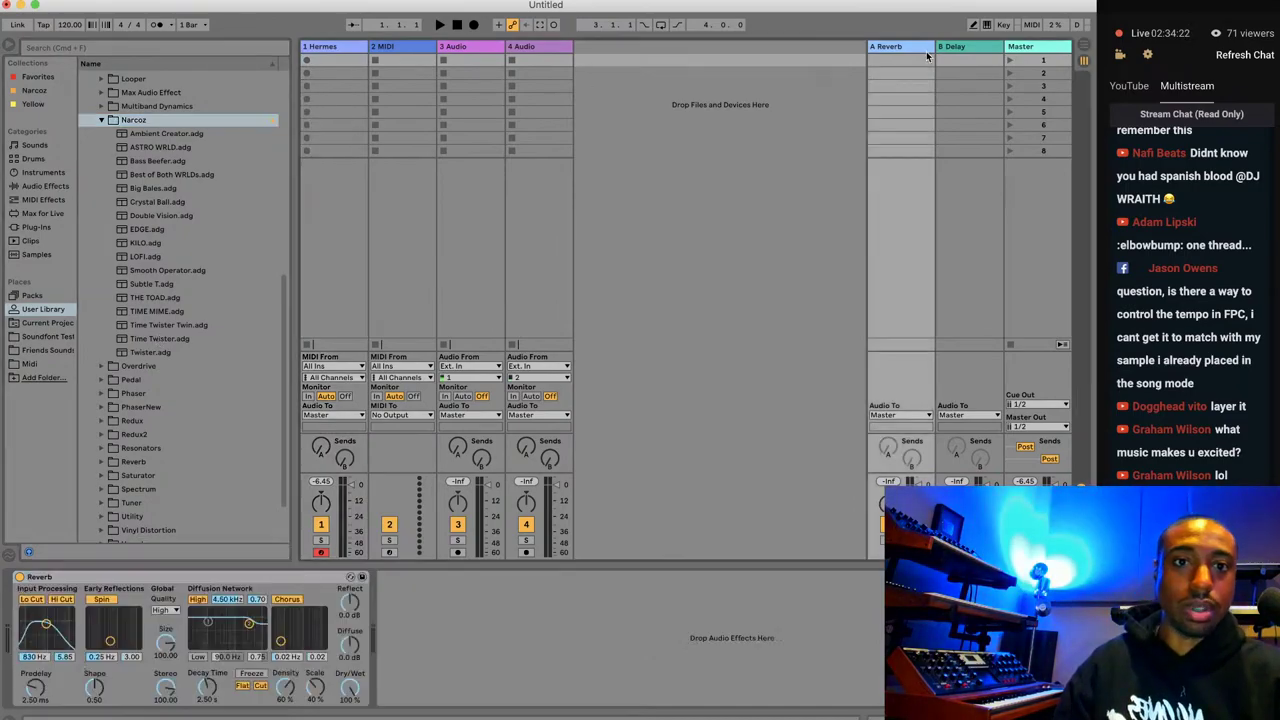
key(Delete)
key(Delete)
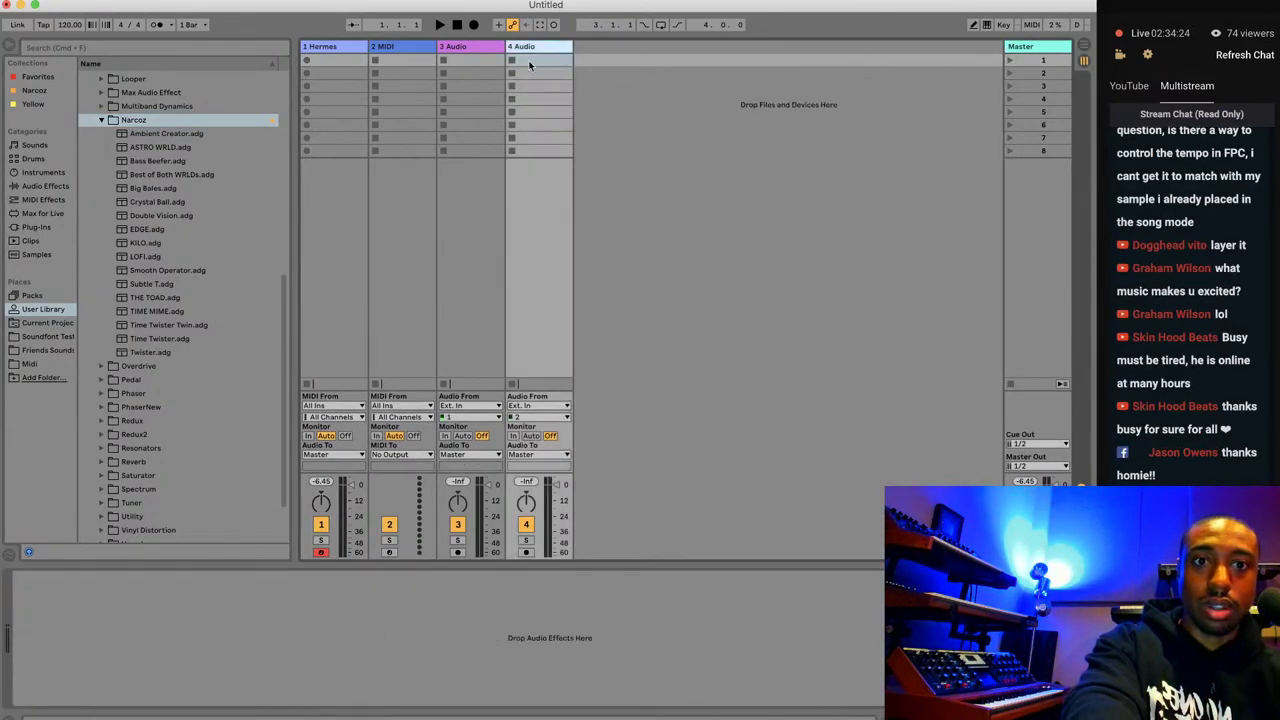
click(831, 138)
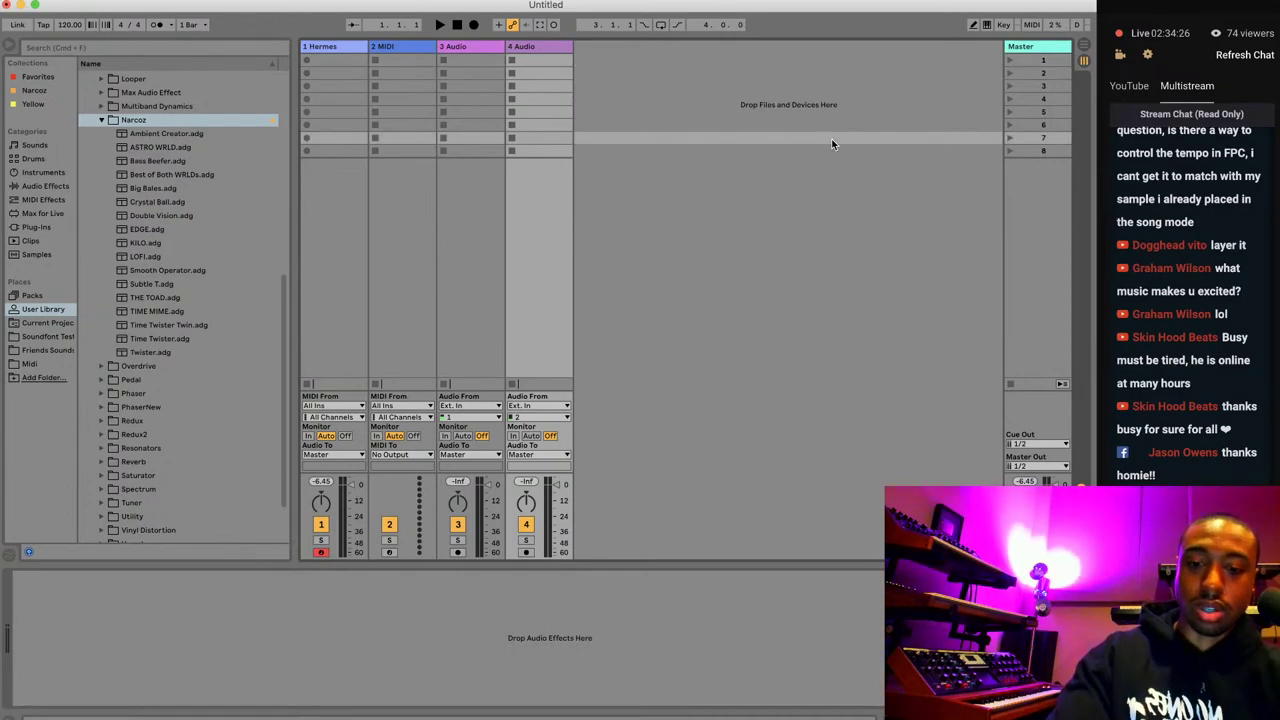
key(super+alt+t)
click(173, 135)
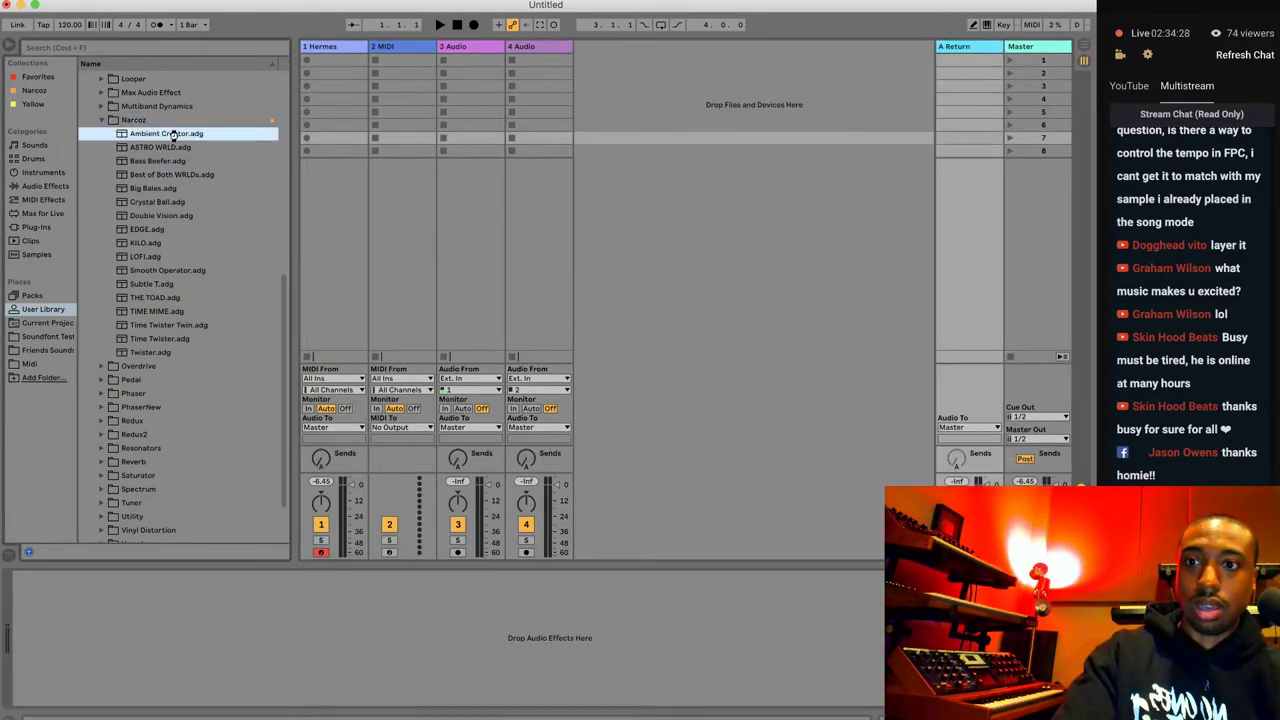
drag(173, 135, 345, 430)
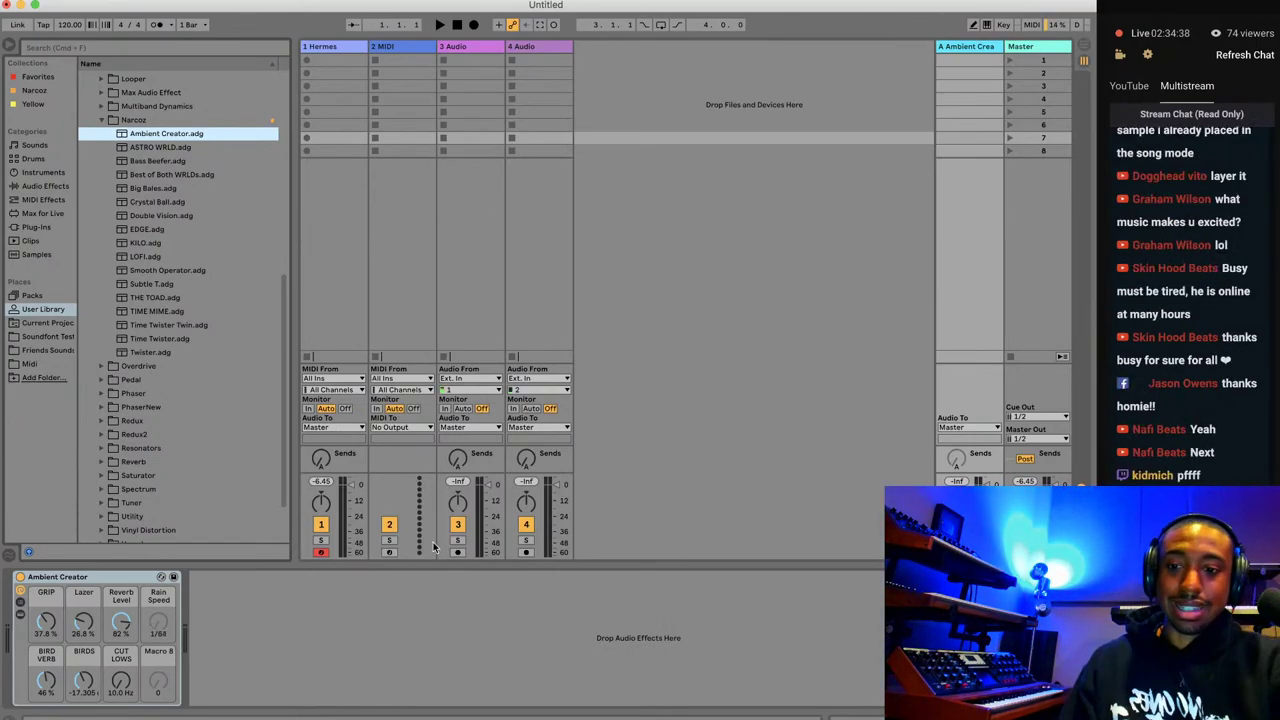
click(229, 712)
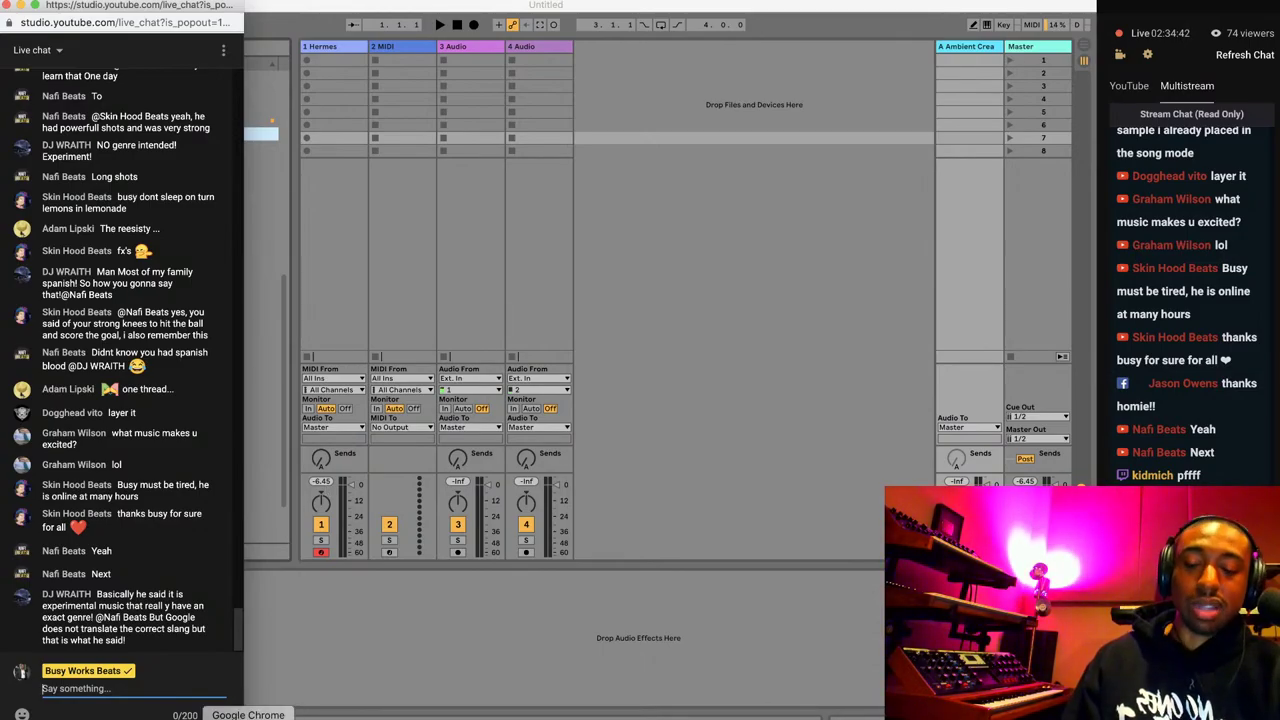
Scroll the live chat down to the latest messages and minimize the chat window.
scroll(125, 348, down, 10)
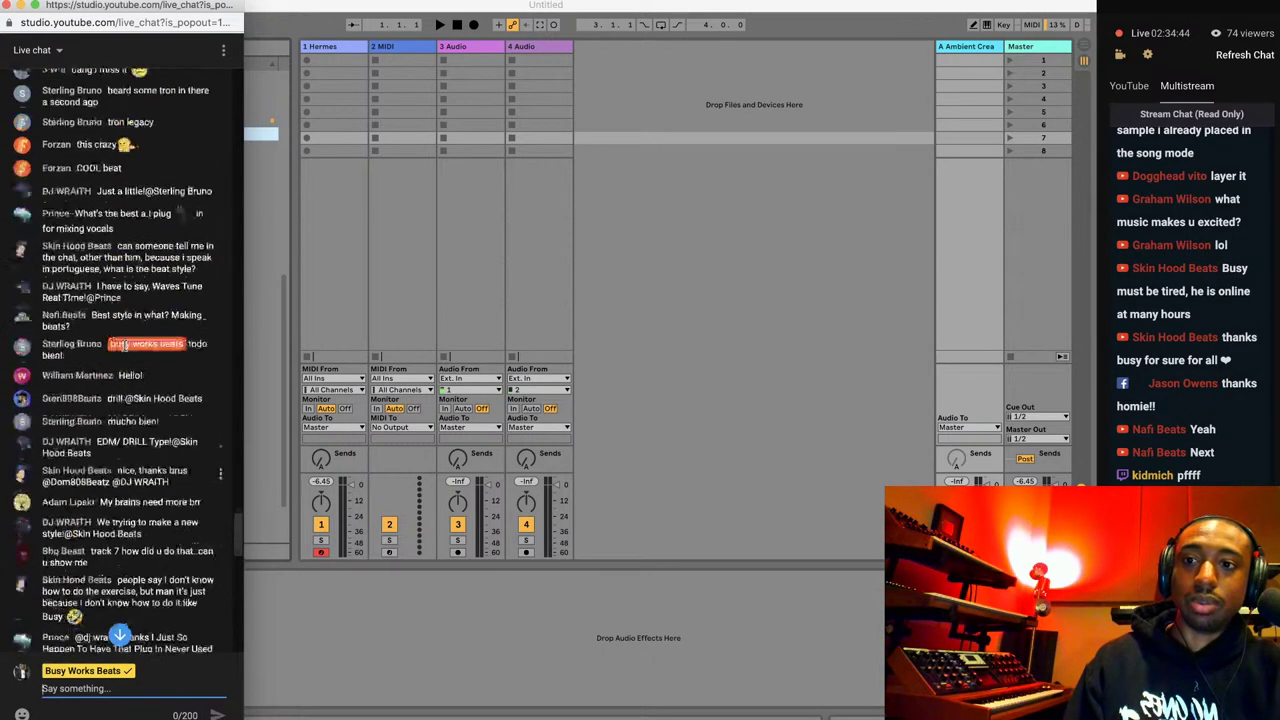
scroll(125, 348, down, 5)
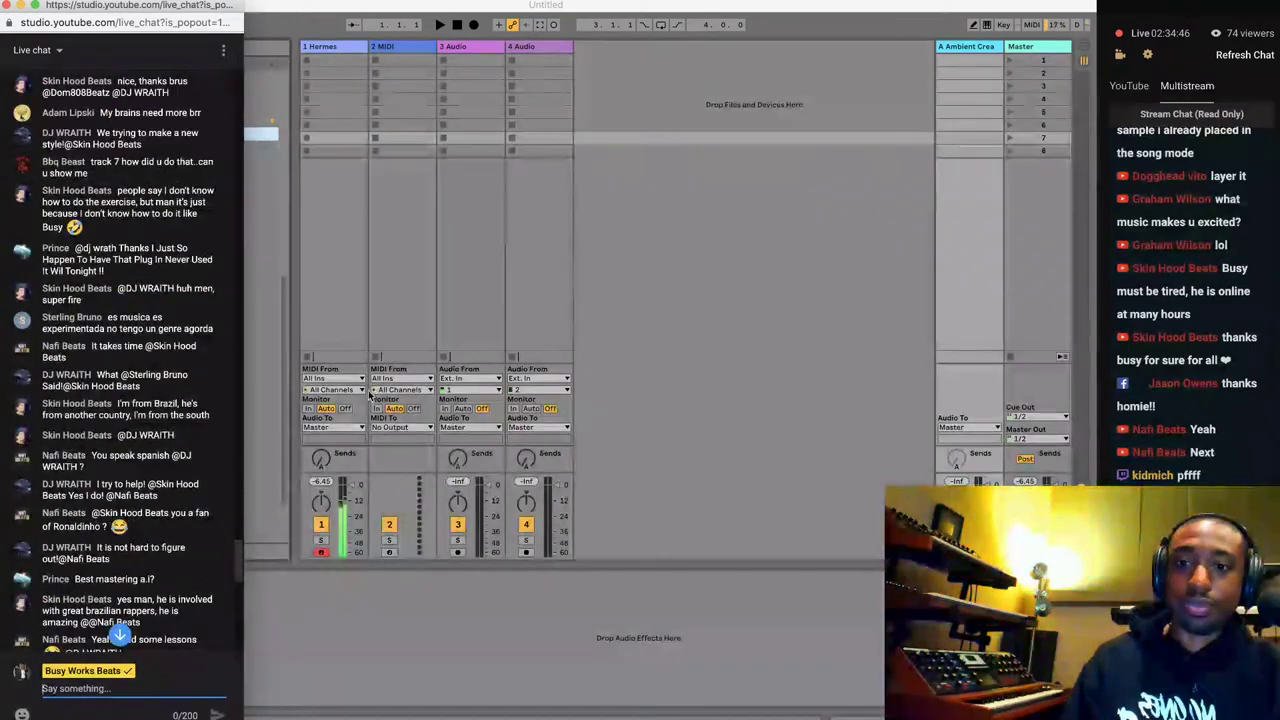
click(21, 5)
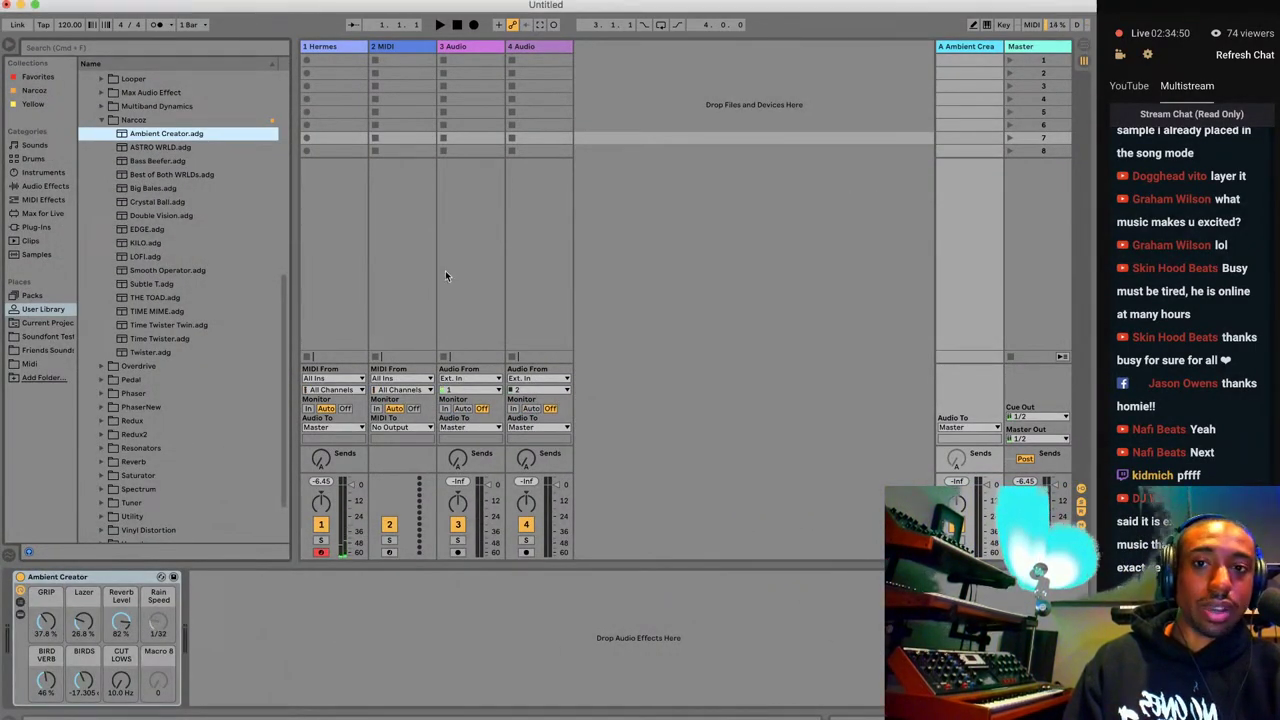
click(1084, 47)
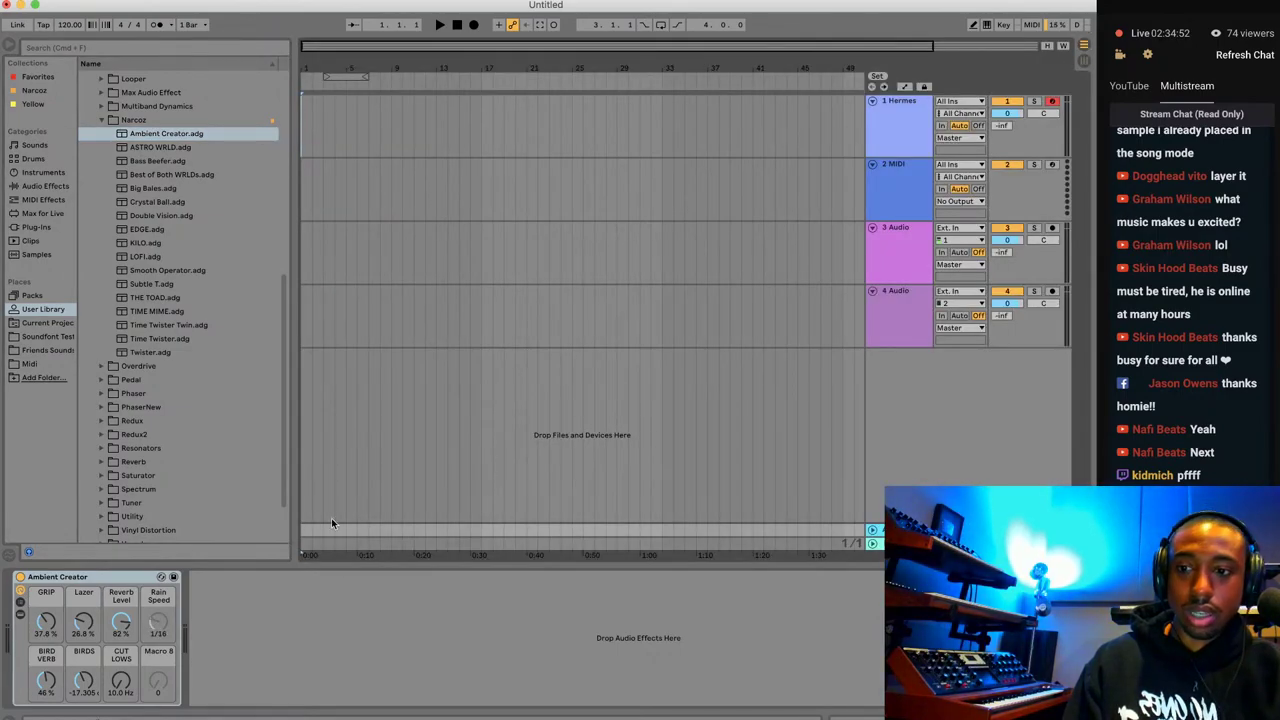
click(912, 130)
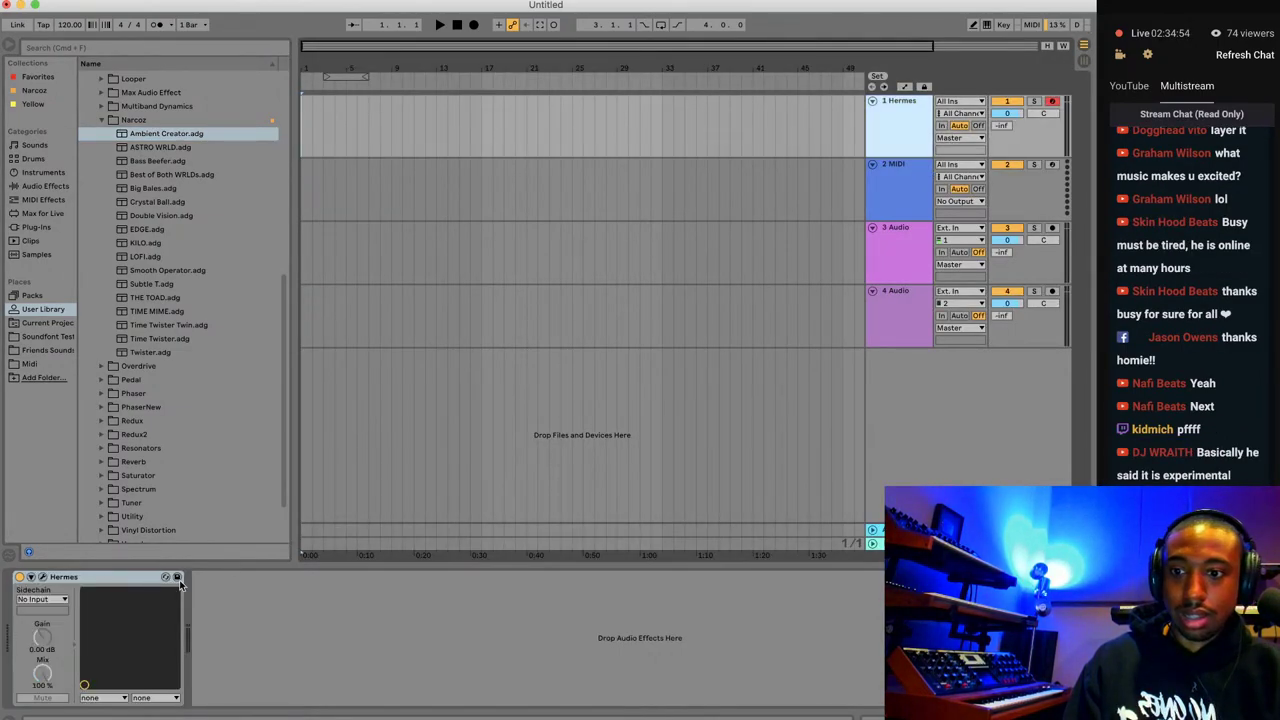
click(44, 580)
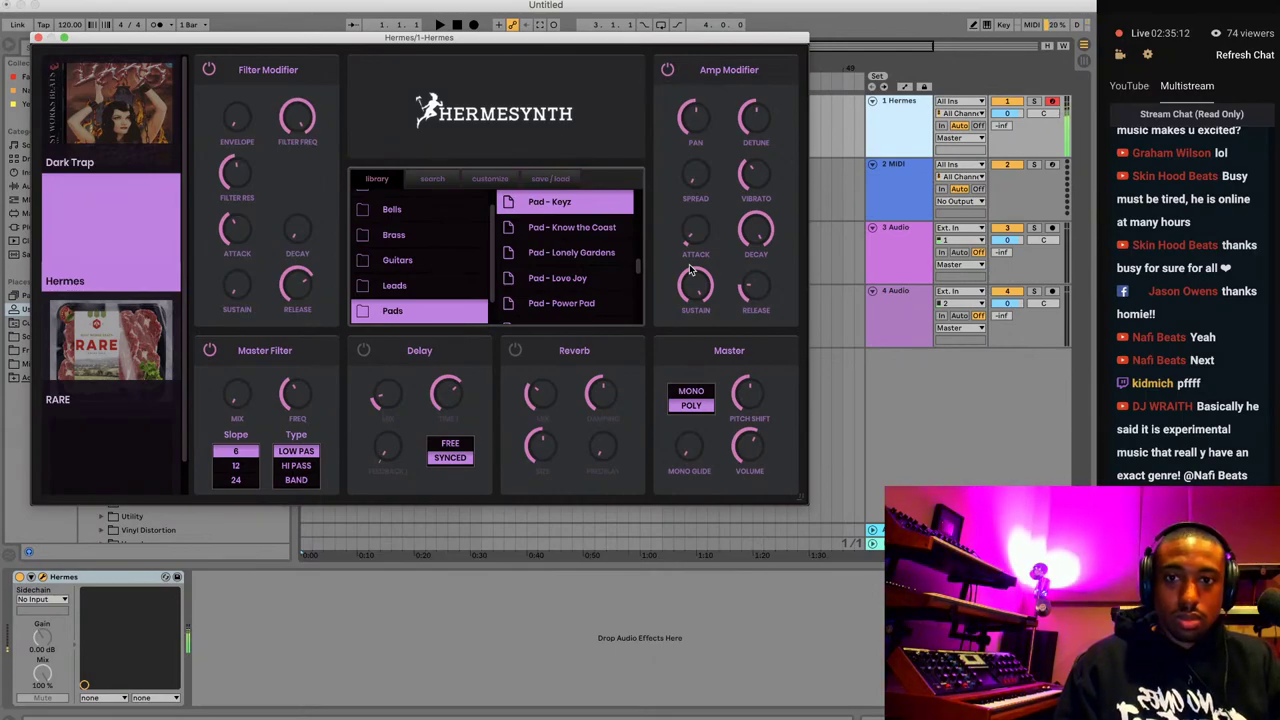
click(38, 38)
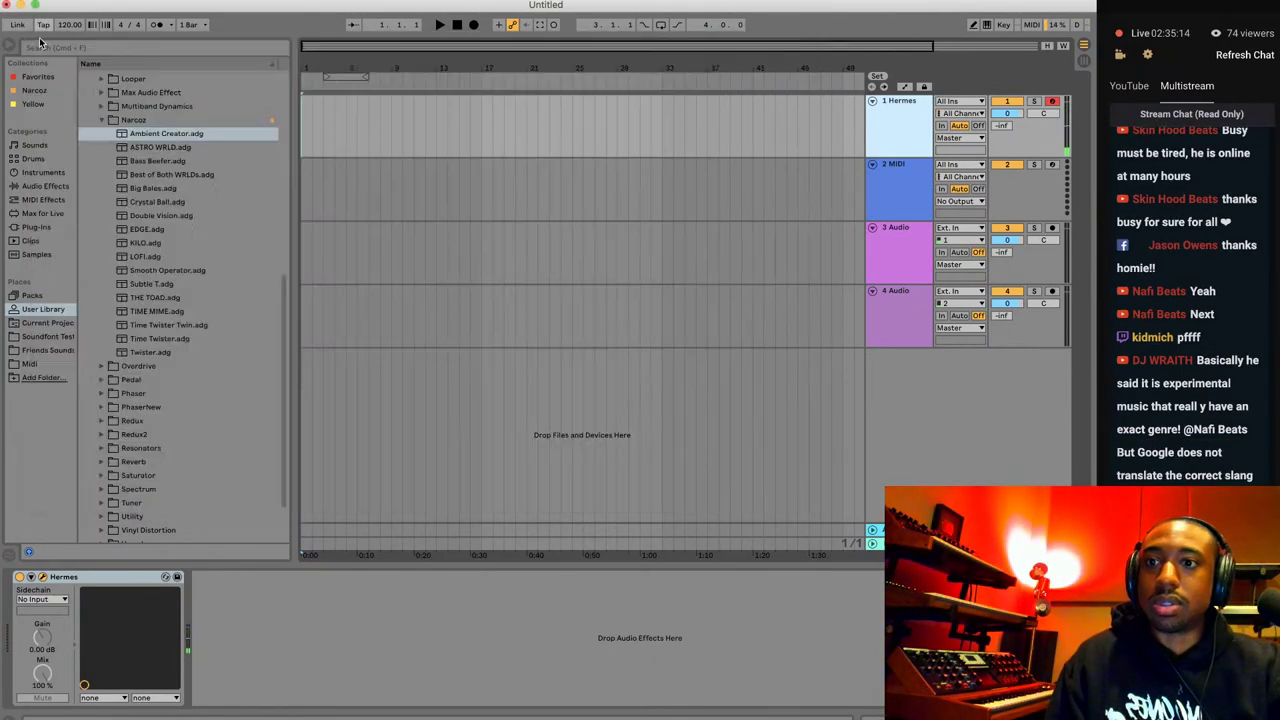
click(1084, 62)
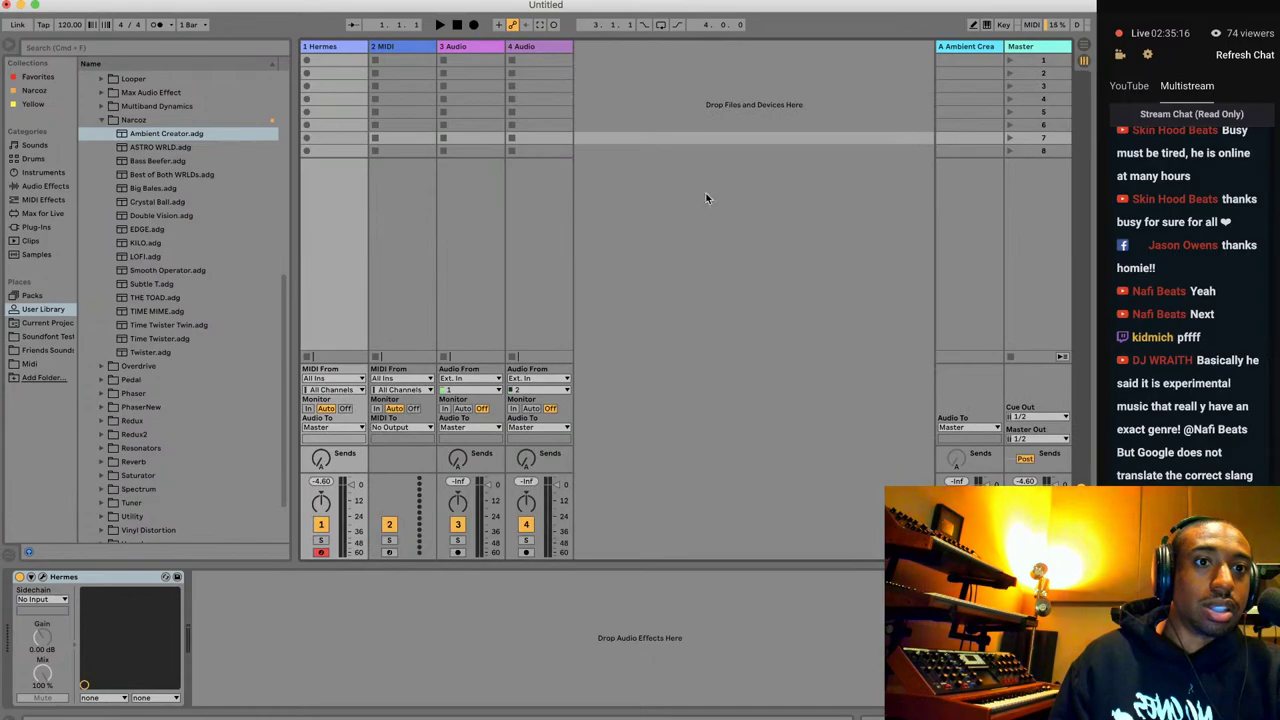
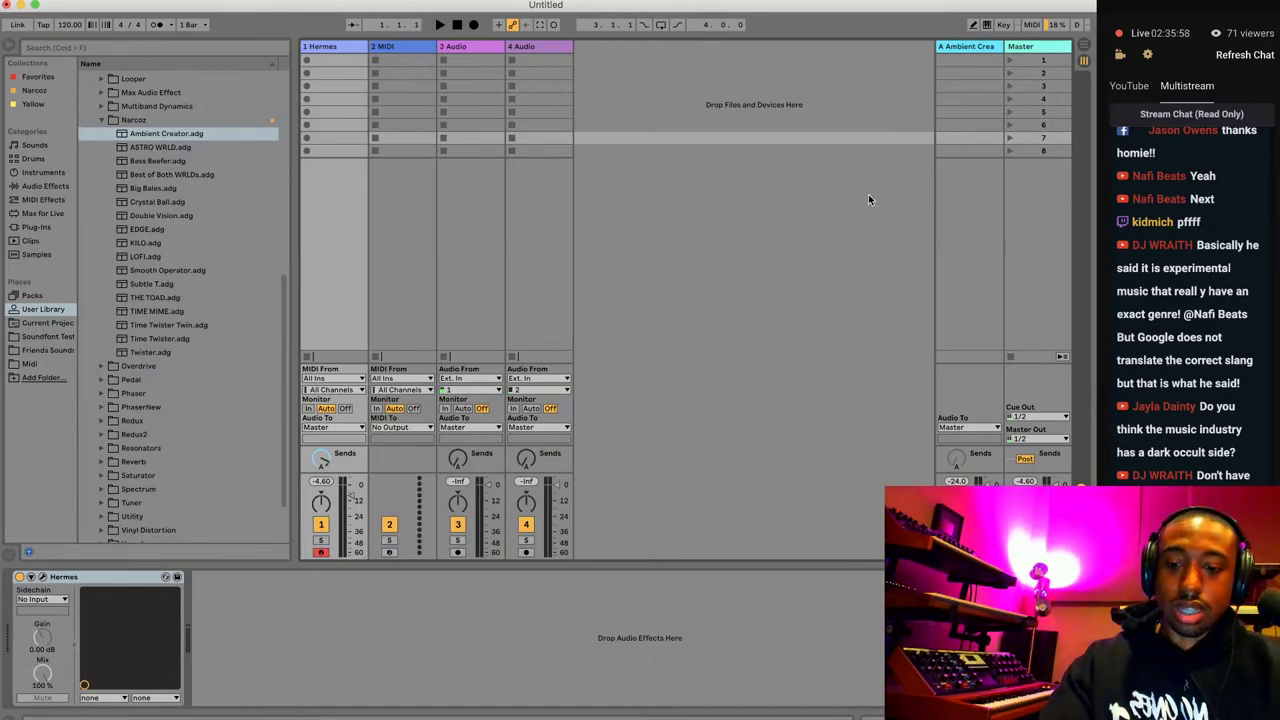
Add return track B with the ASTRO WRLD.adg rack, then select the Hermes track in Arrangement View.
key(super+alt+t)
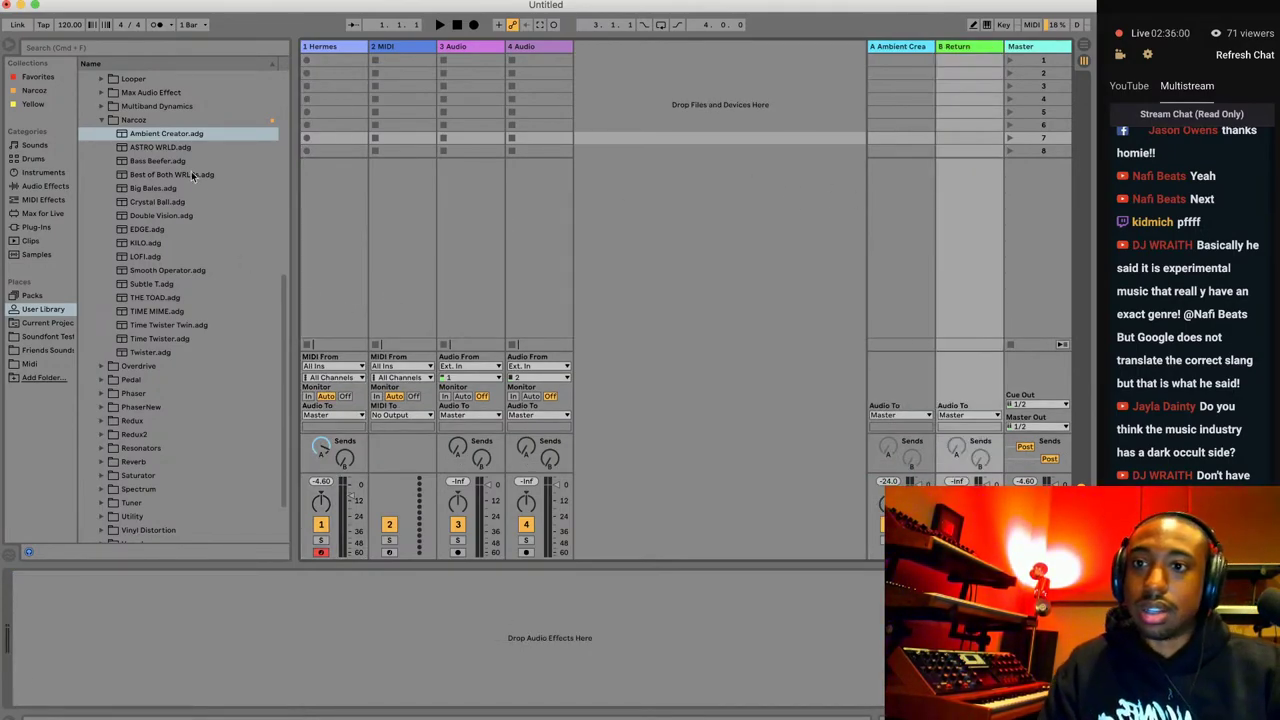
double_click(168, 148)
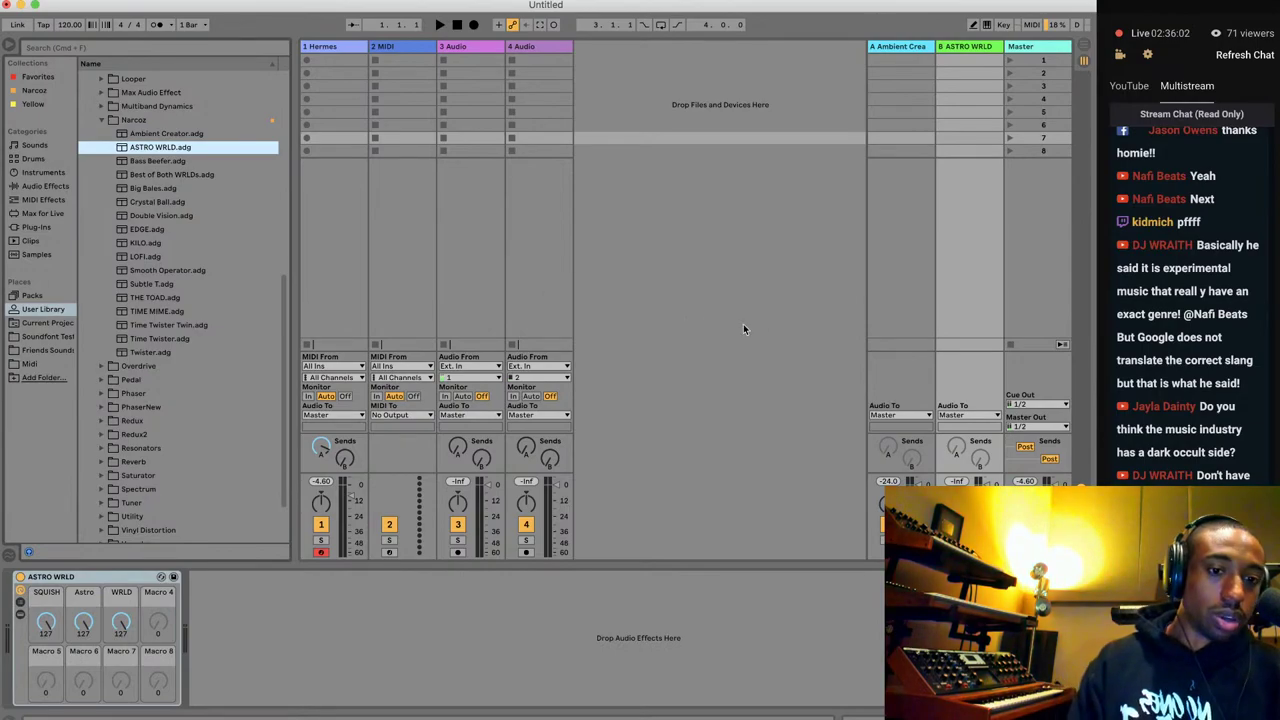
click(1084, 47)
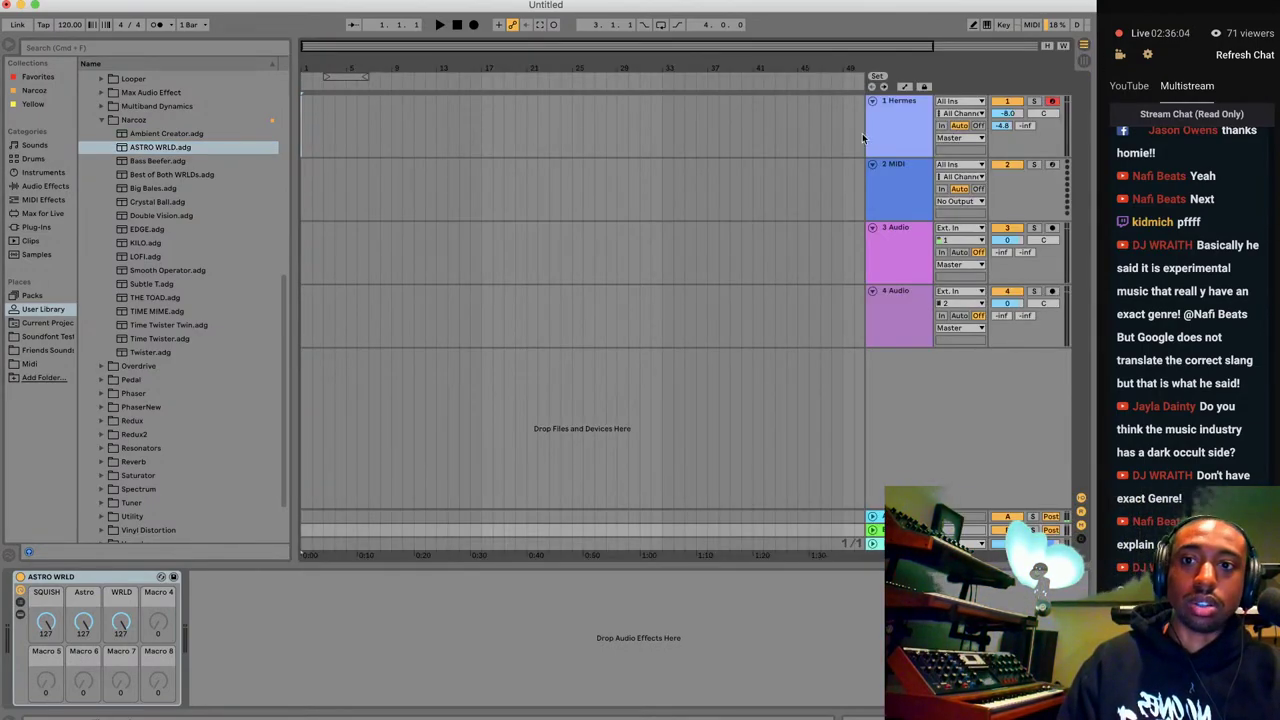
click(902, 123)
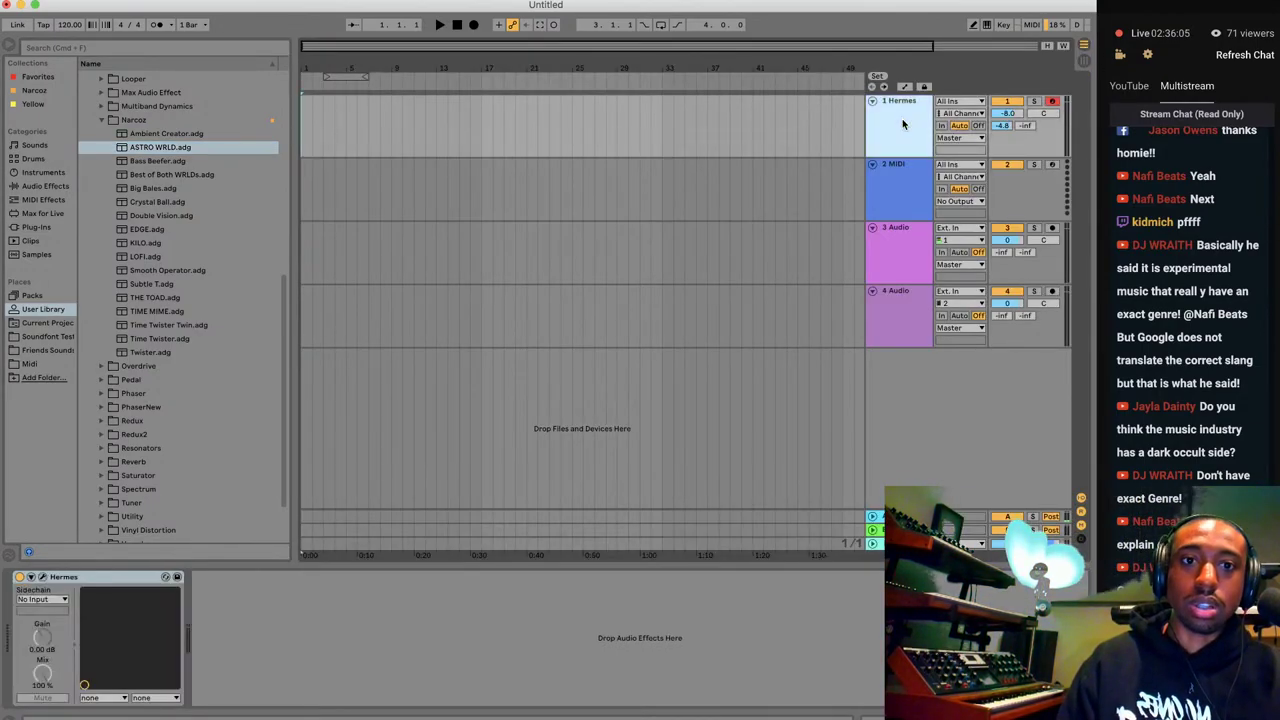
Load Plucks > Pluck - Digits in Hermesynth, set Amp Modifier Spread to 31%, and close it.
click(43, 578)
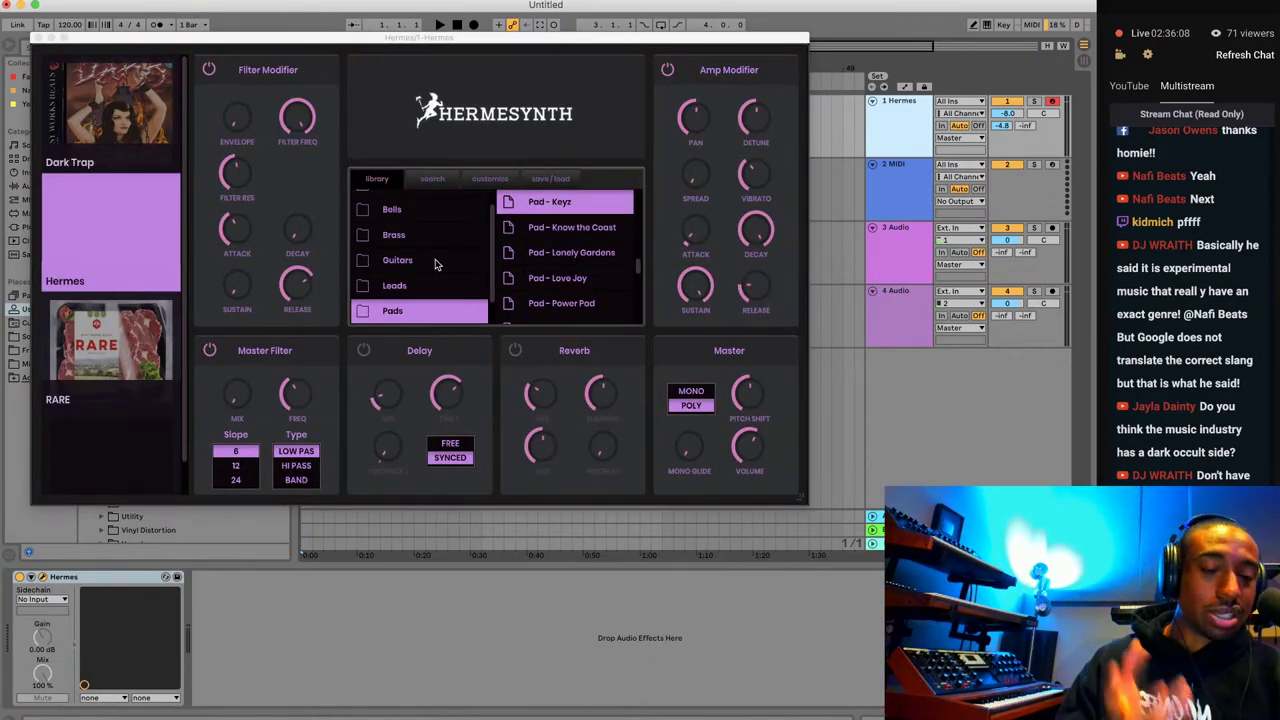
scroll(476, 250, down, 1)
scroll(497, 272, down, 1)
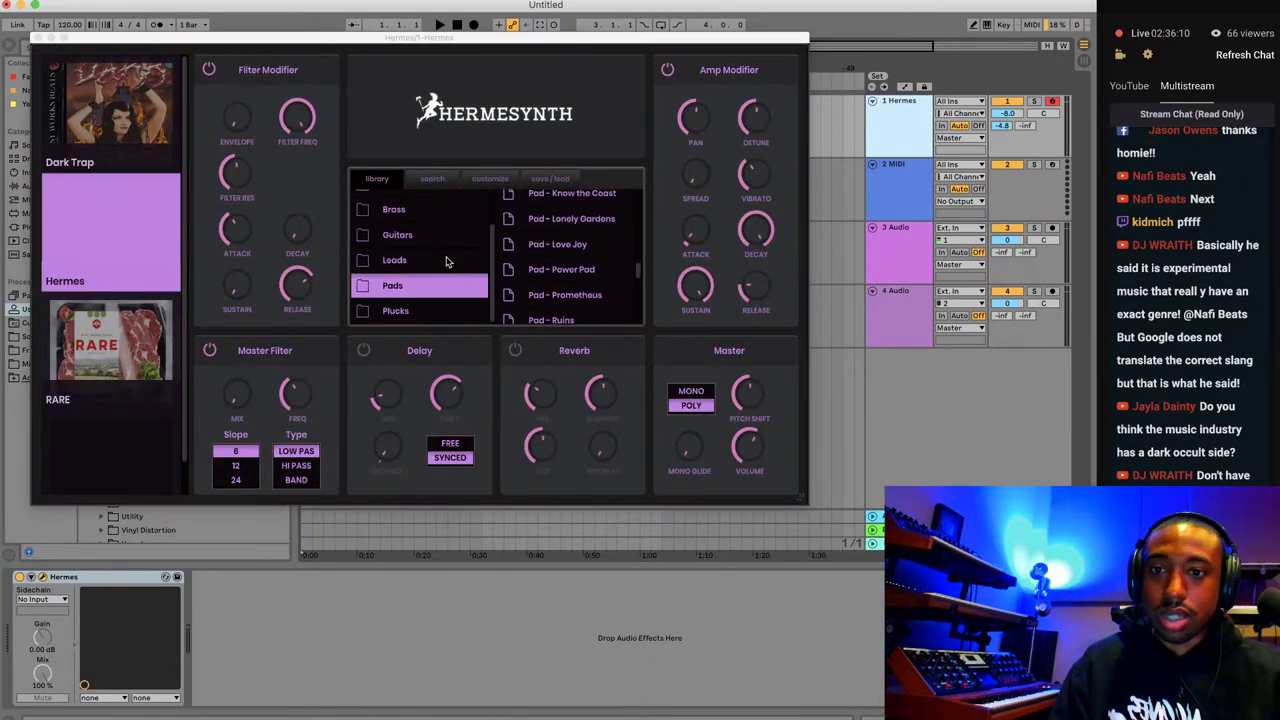
click(440, 310)
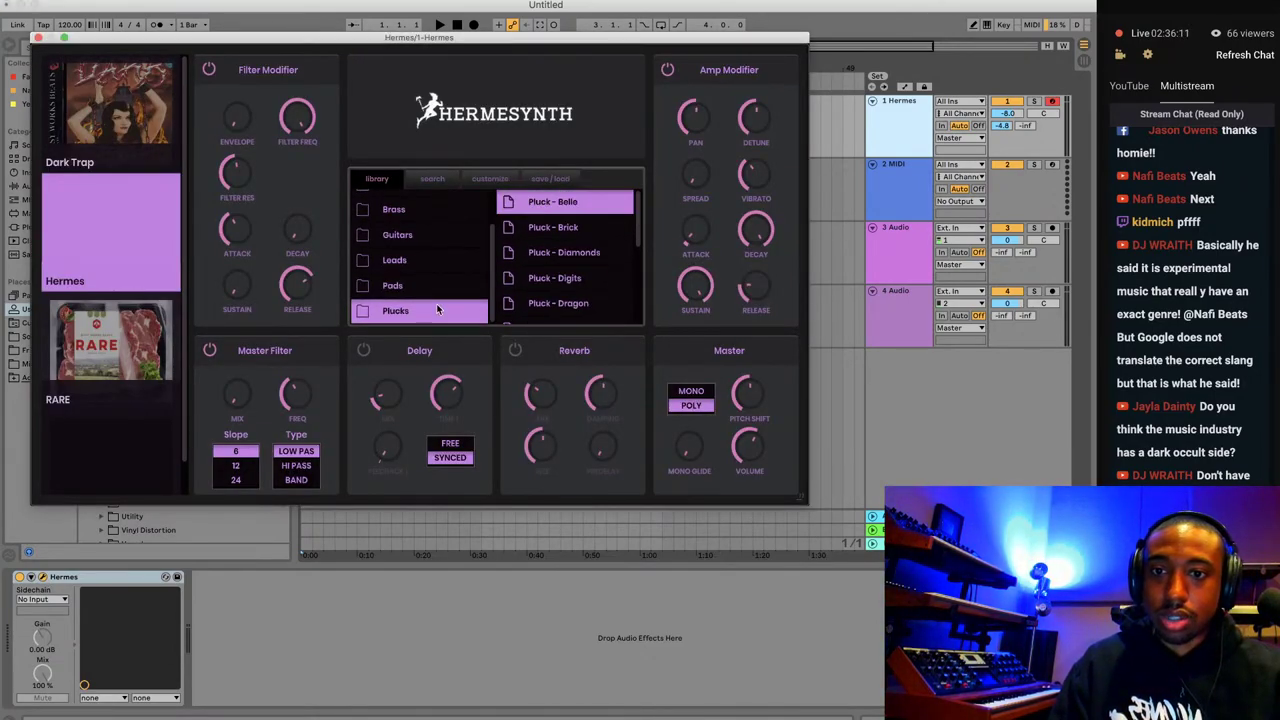
click(584, 276)
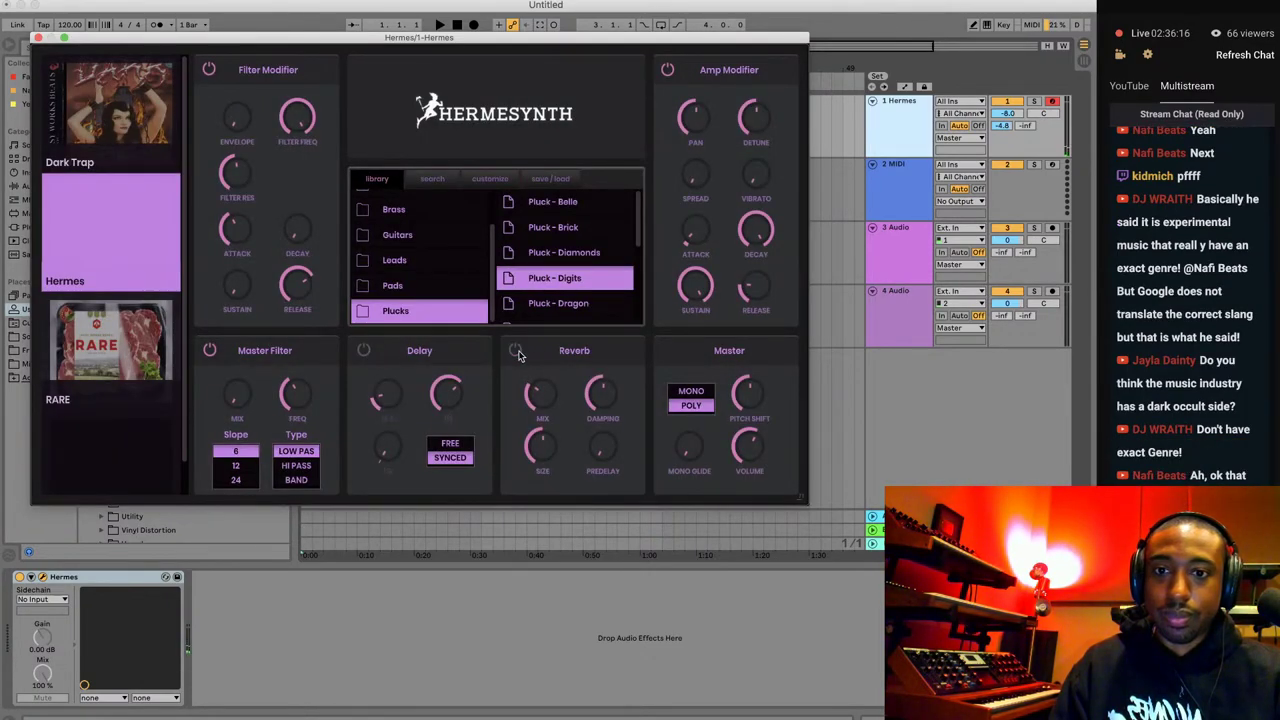
drag(716, 188, 700, 160)
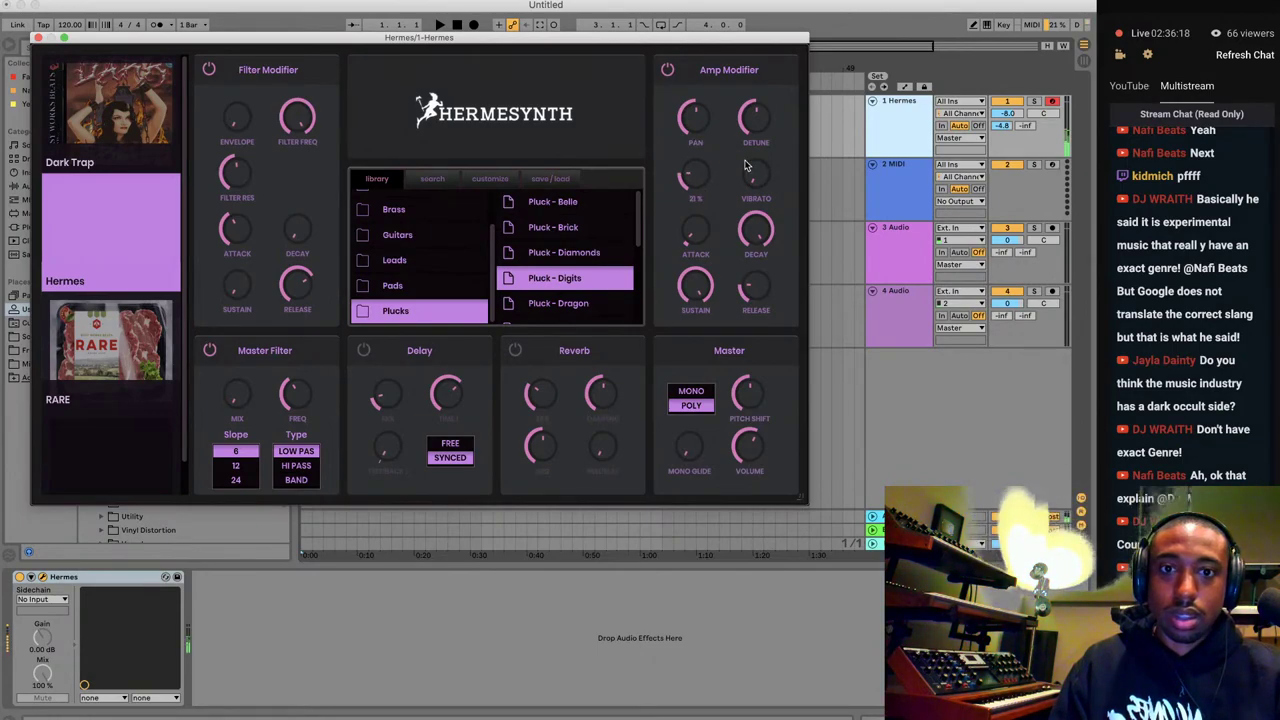
click(39, 39)
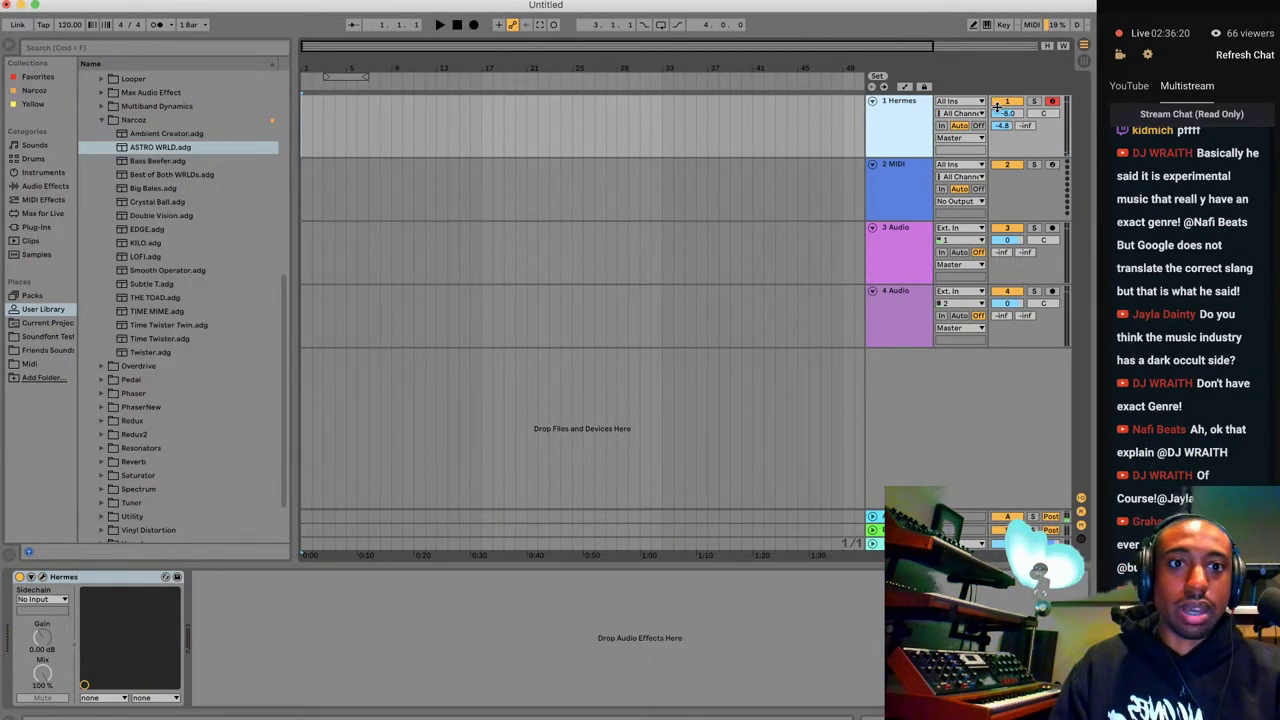
Send Hermes into return B and check the ASTRO WRLD macros (SQUISH, Astro, WRLD at 127).
click(1084, 61)
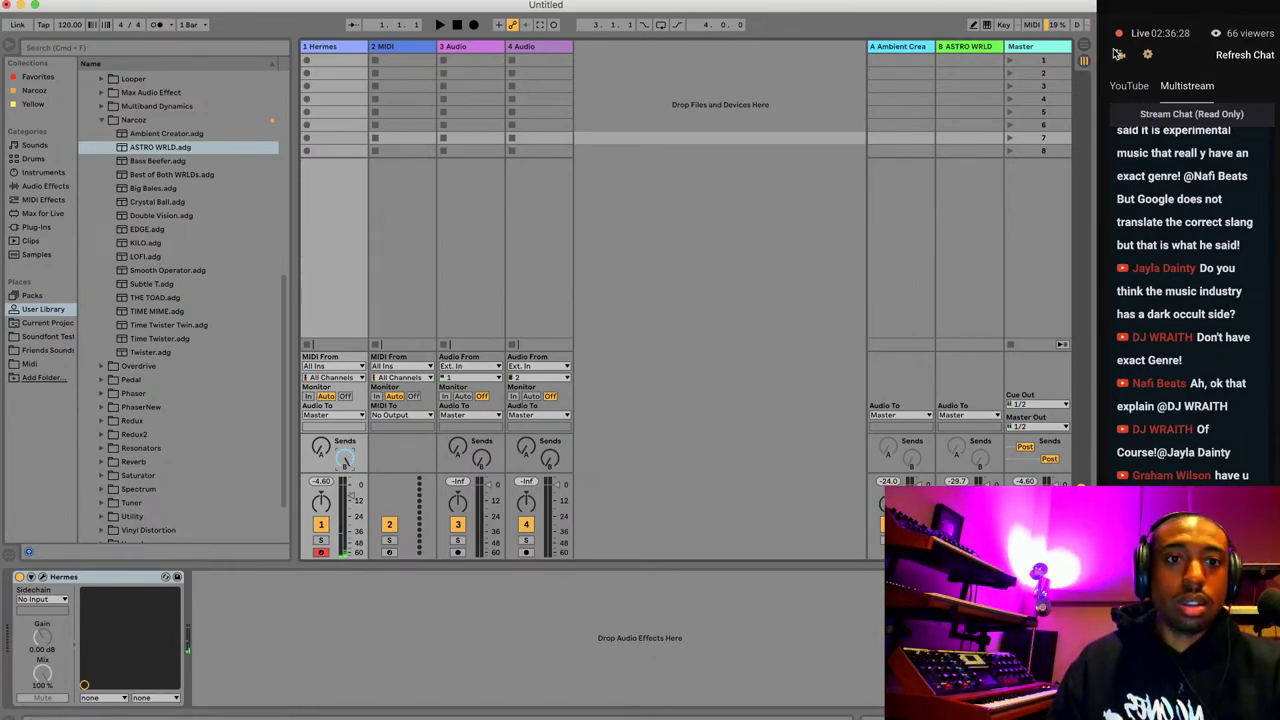
click(1084, 47)
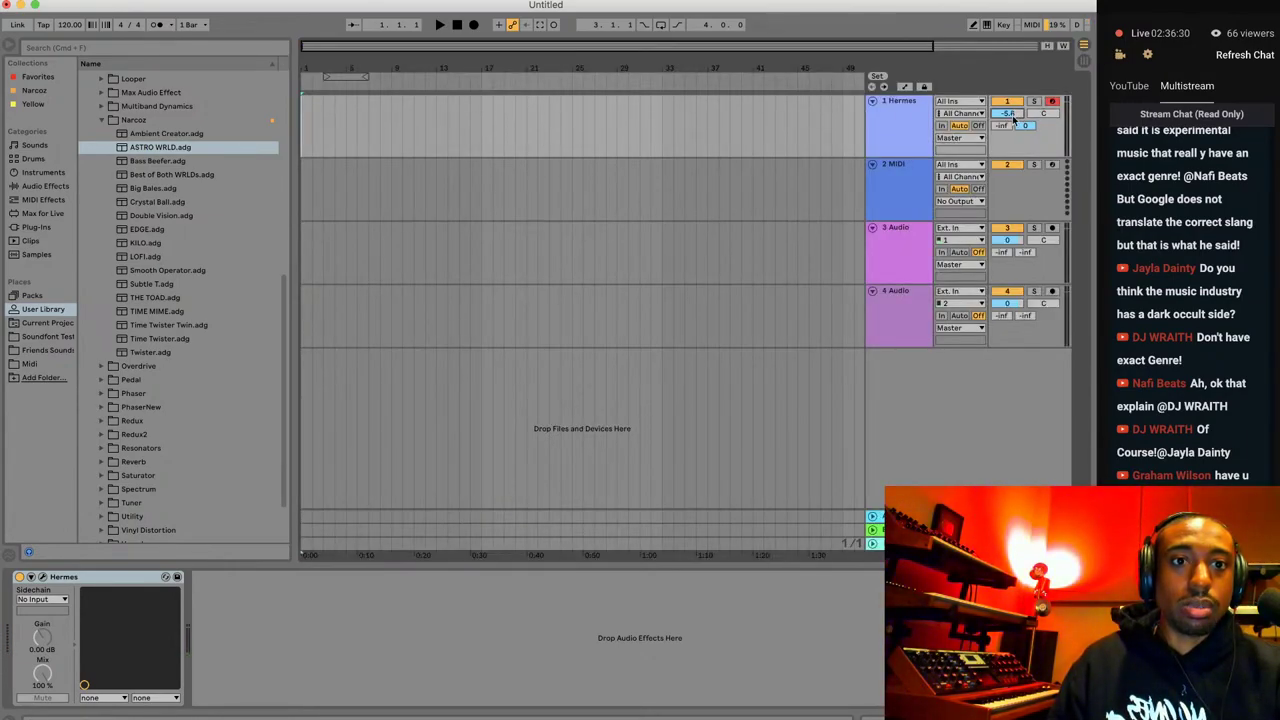
click(1086, 61)
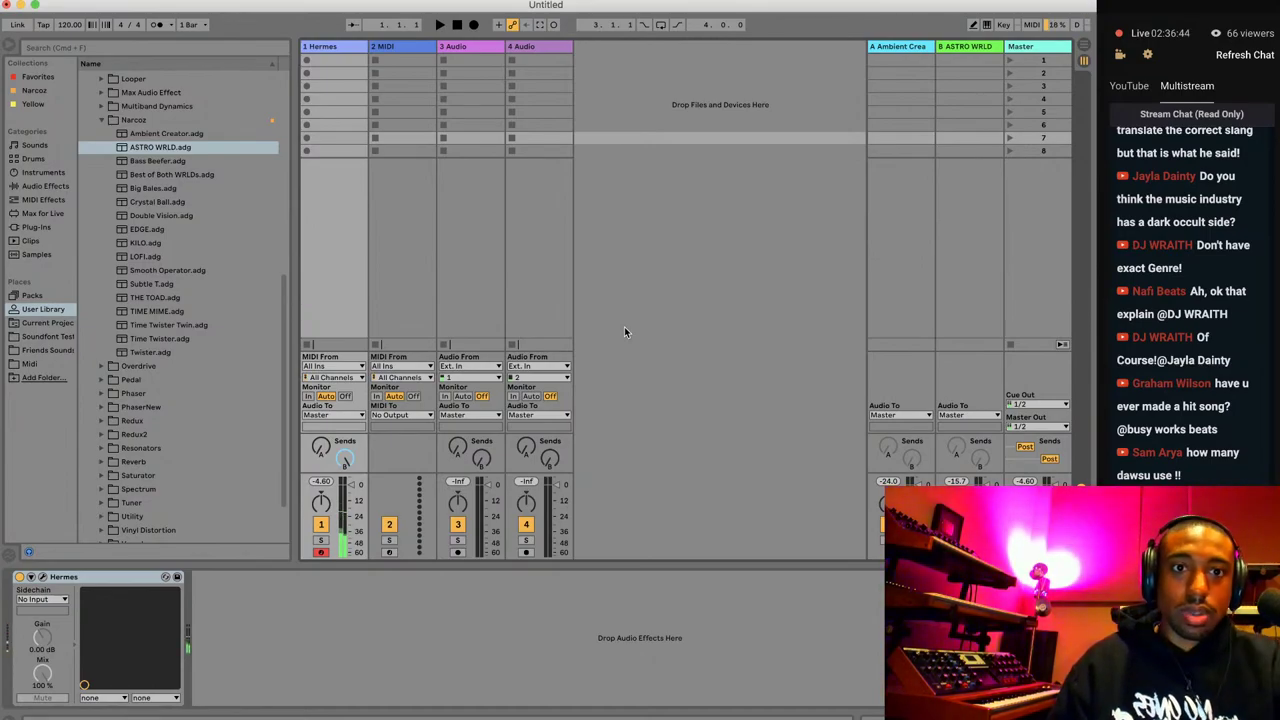
click(975, 250)
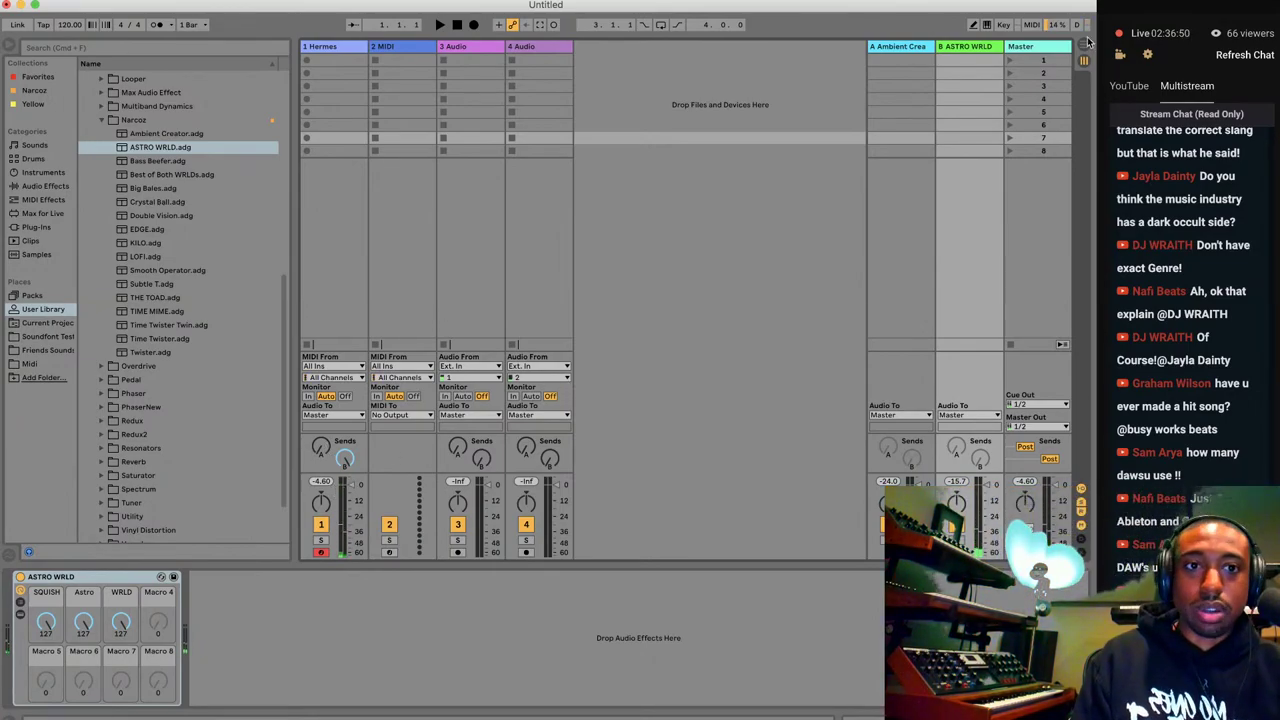
click(1083, 46)
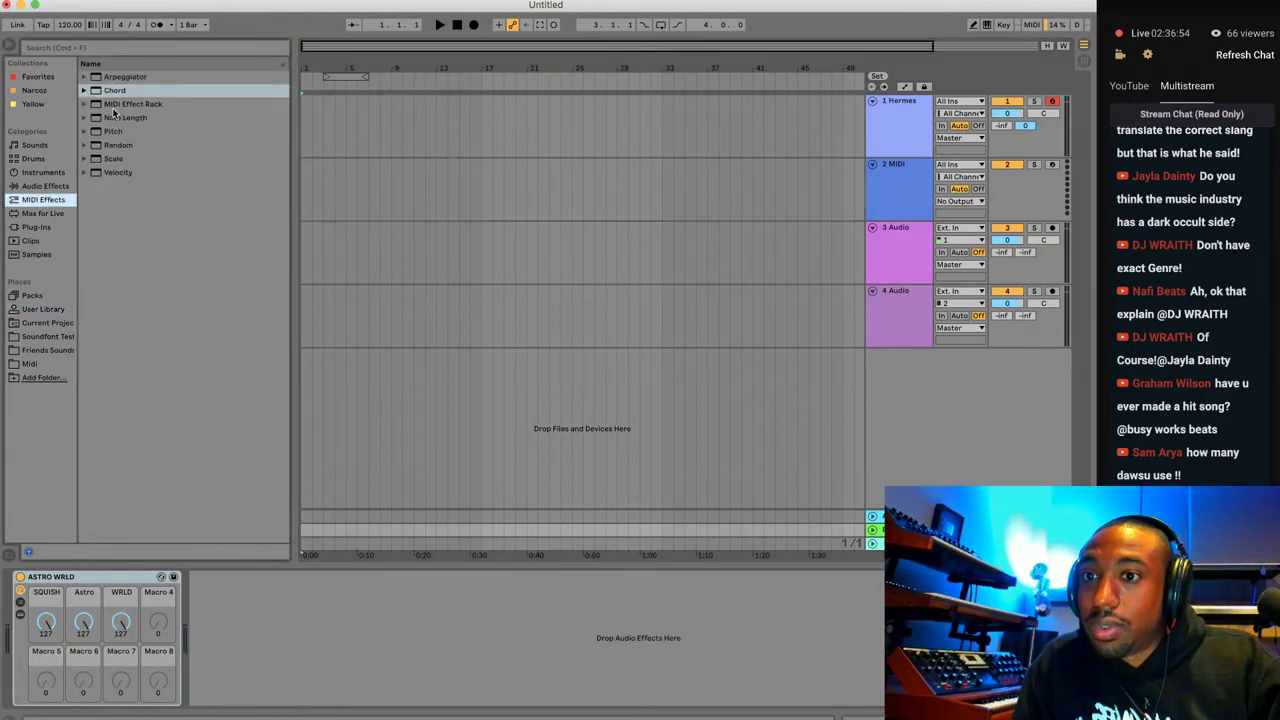
Add an Arpeggiator to the Hermes track and set its Rate to 1/16.
click(90, 80)
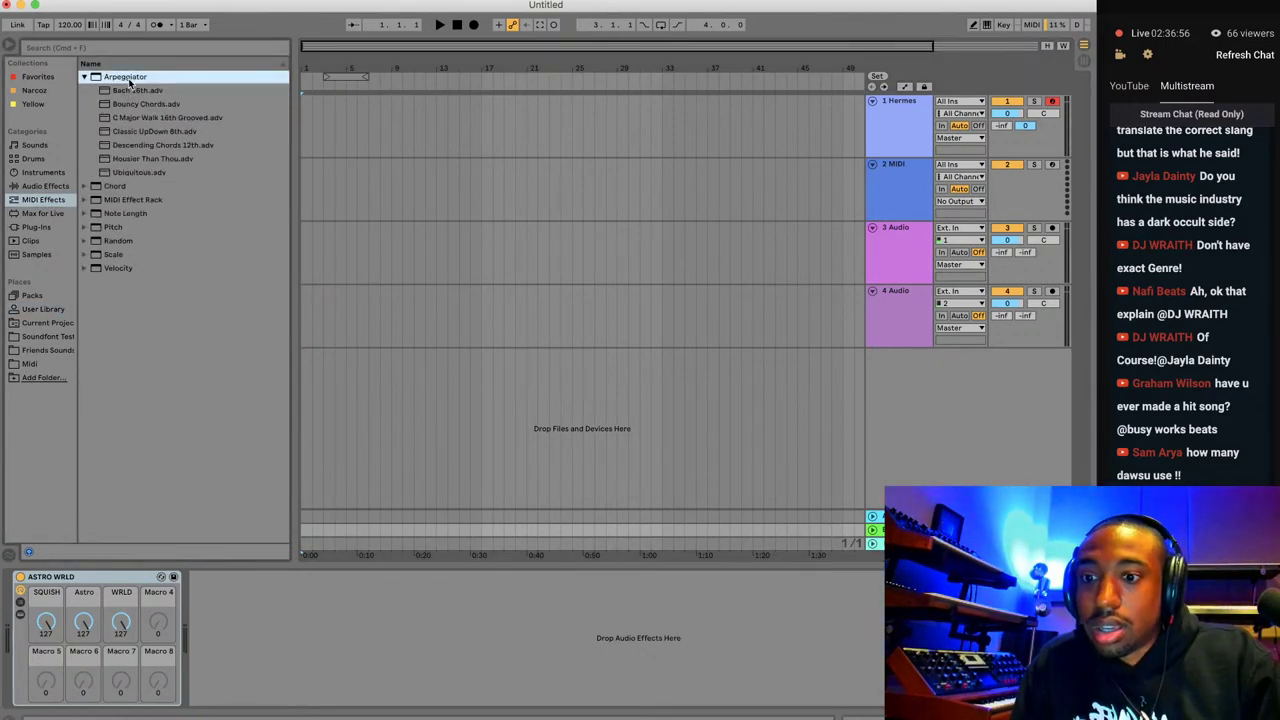
click(908, 129)
double_click(120, 77)
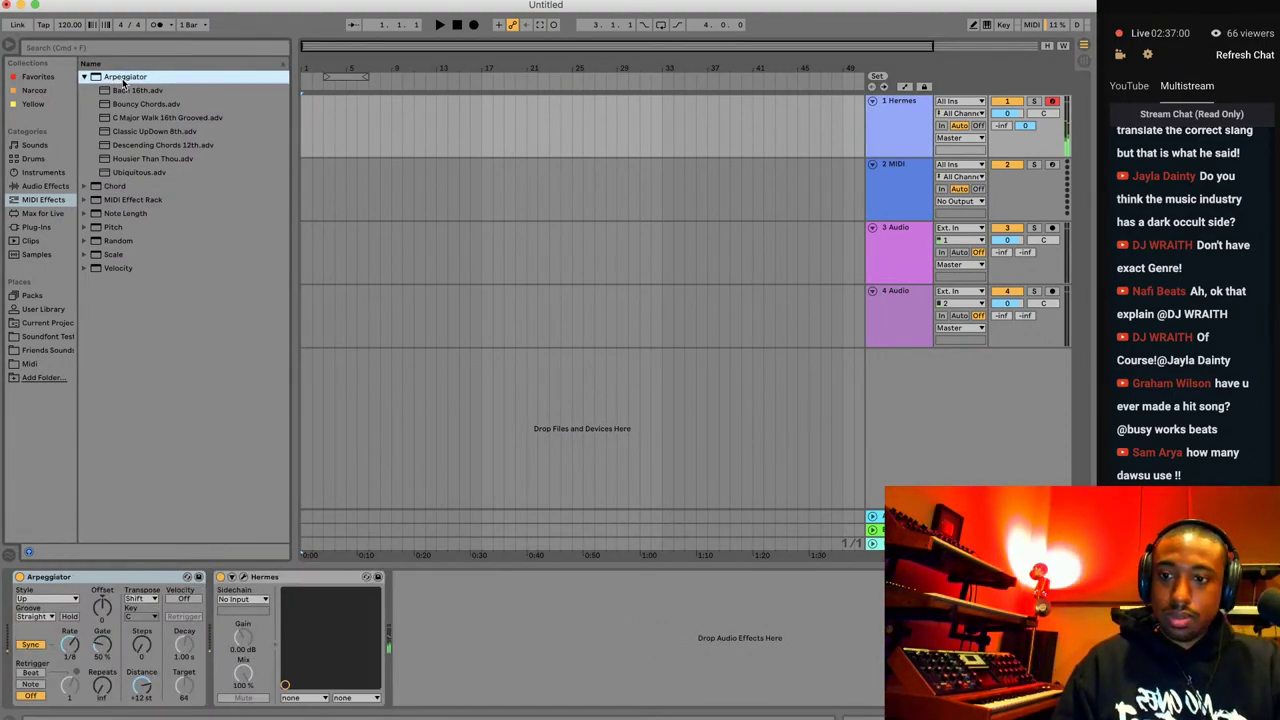
click(70, 646)
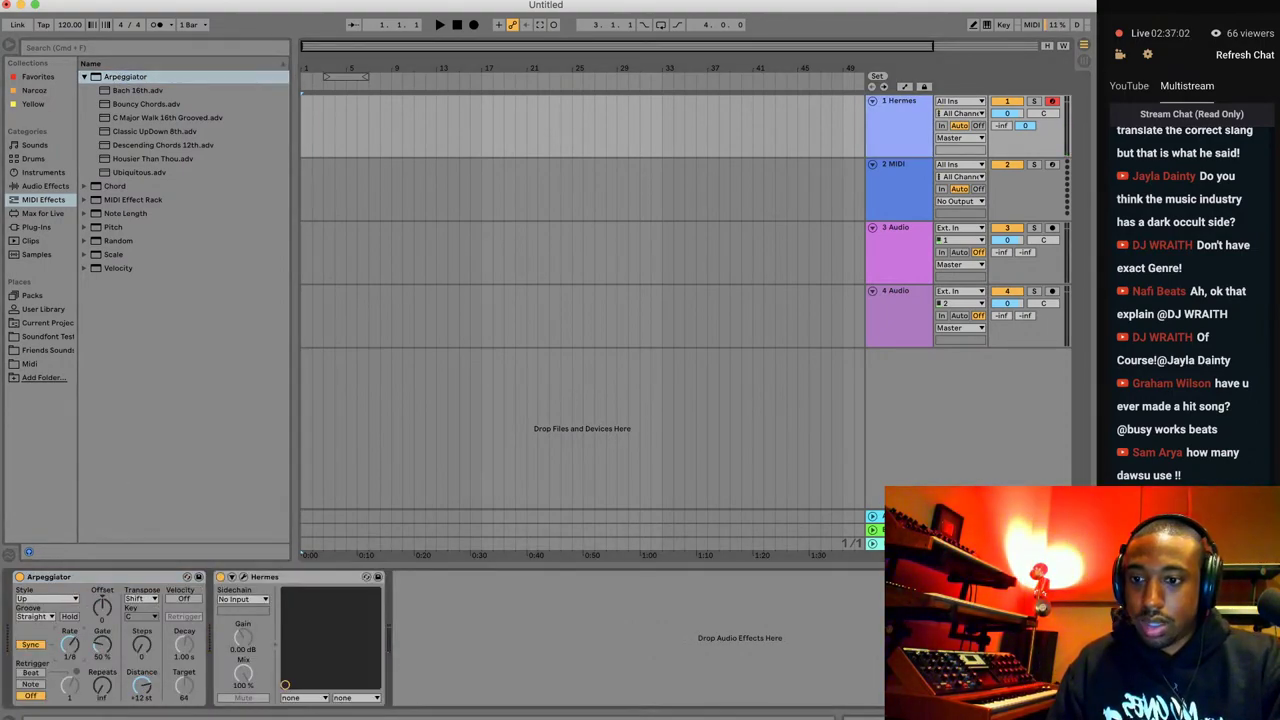
drag(70, 646, 70, 630)
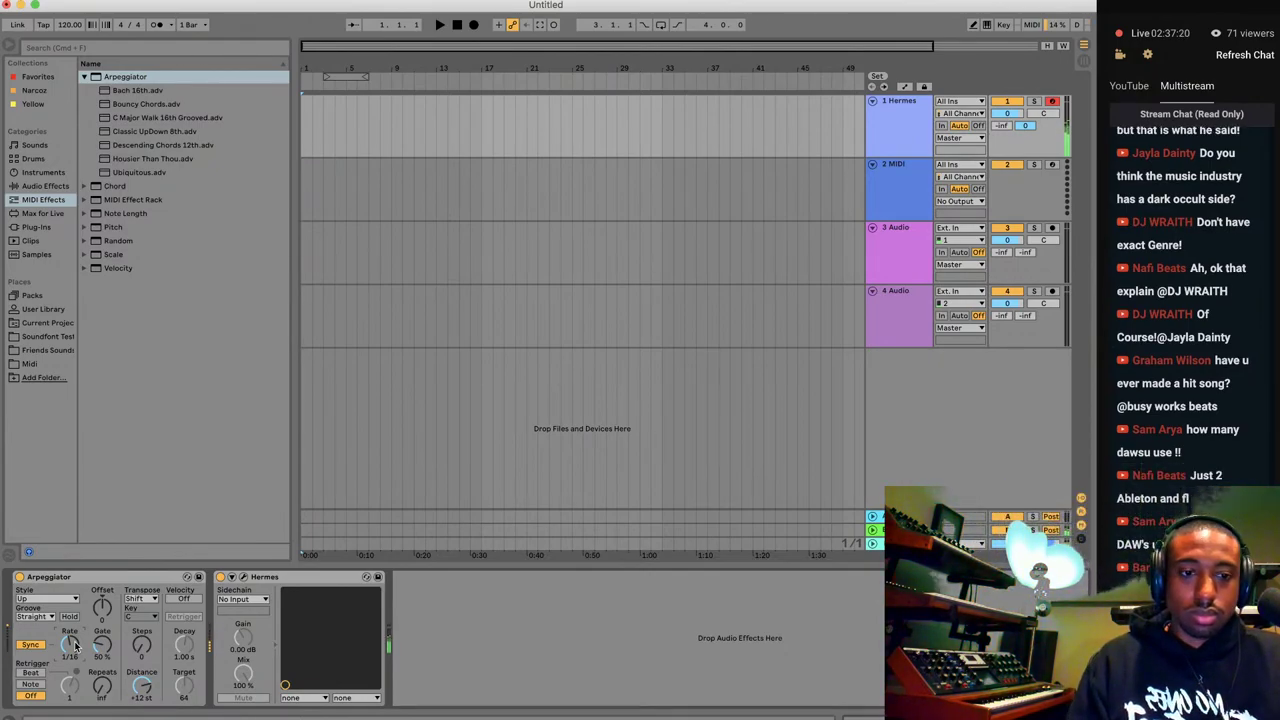
Load ASTRO WRLD.adg onto the Hermes track, then delete that rack from the Hermes chain.
click(1083, 62)
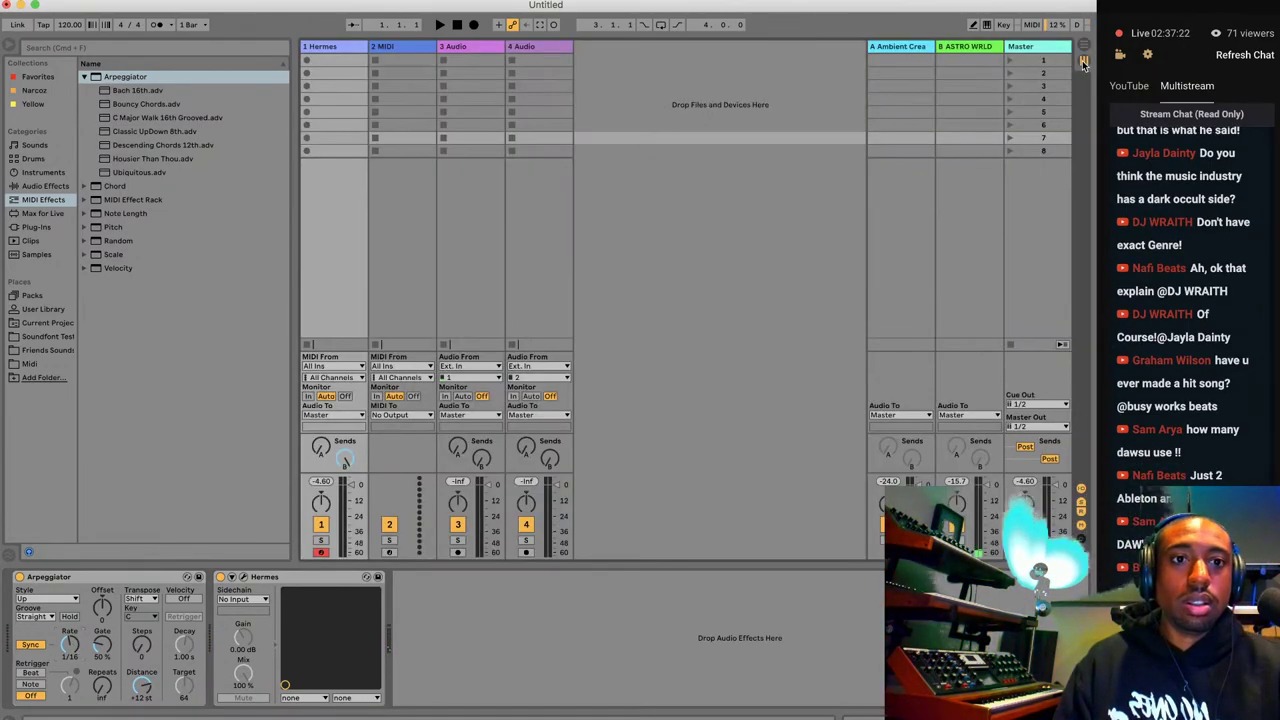
click(951, 241)
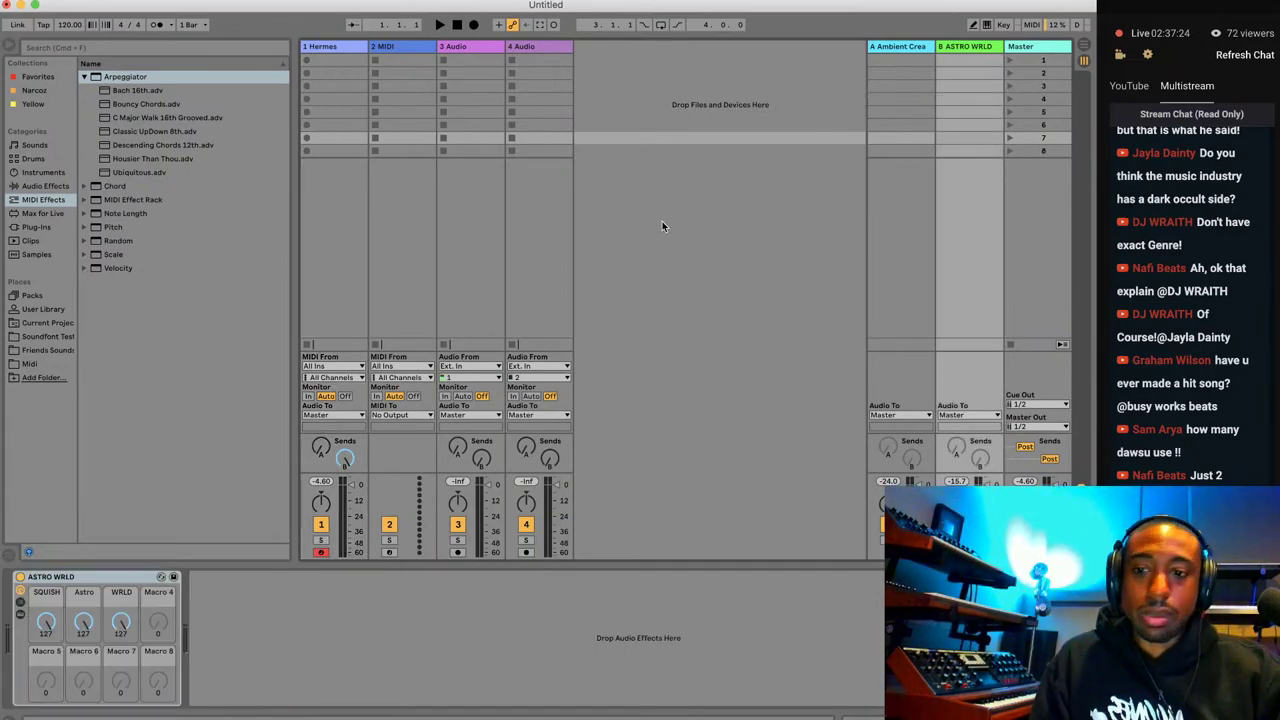
click(346, 222)
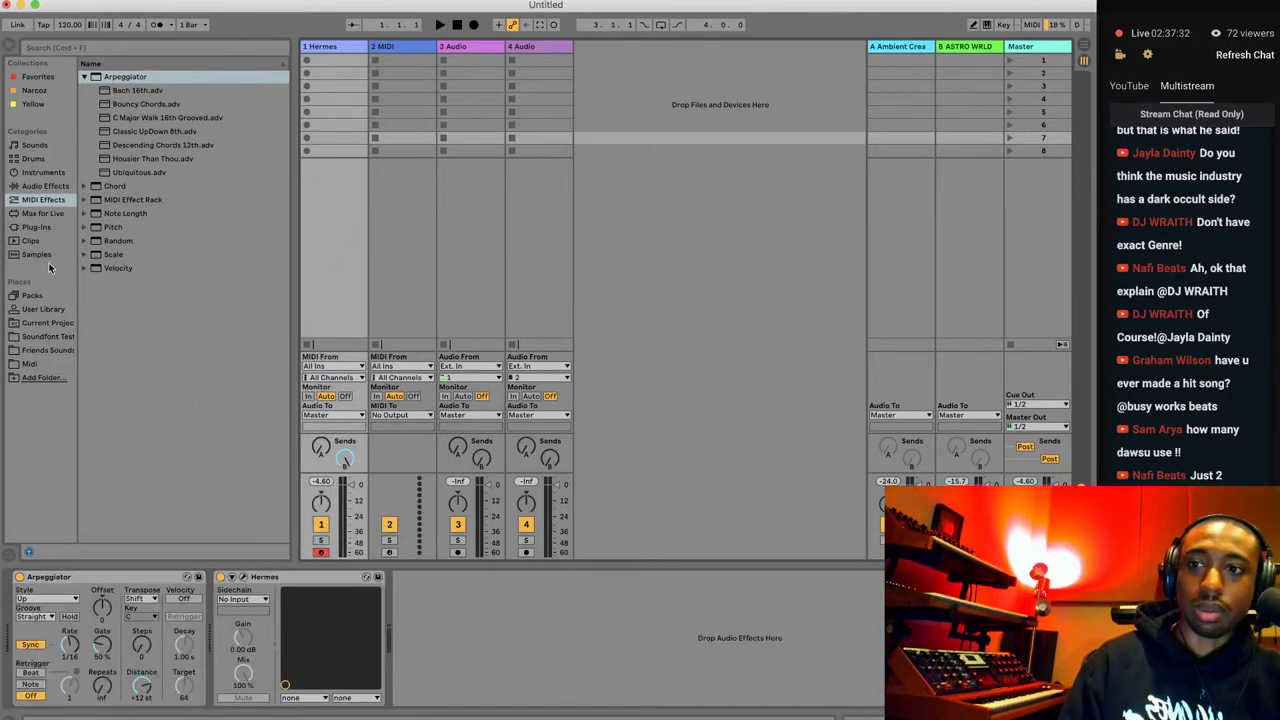
click(46, 311)
double_click(152, 150)
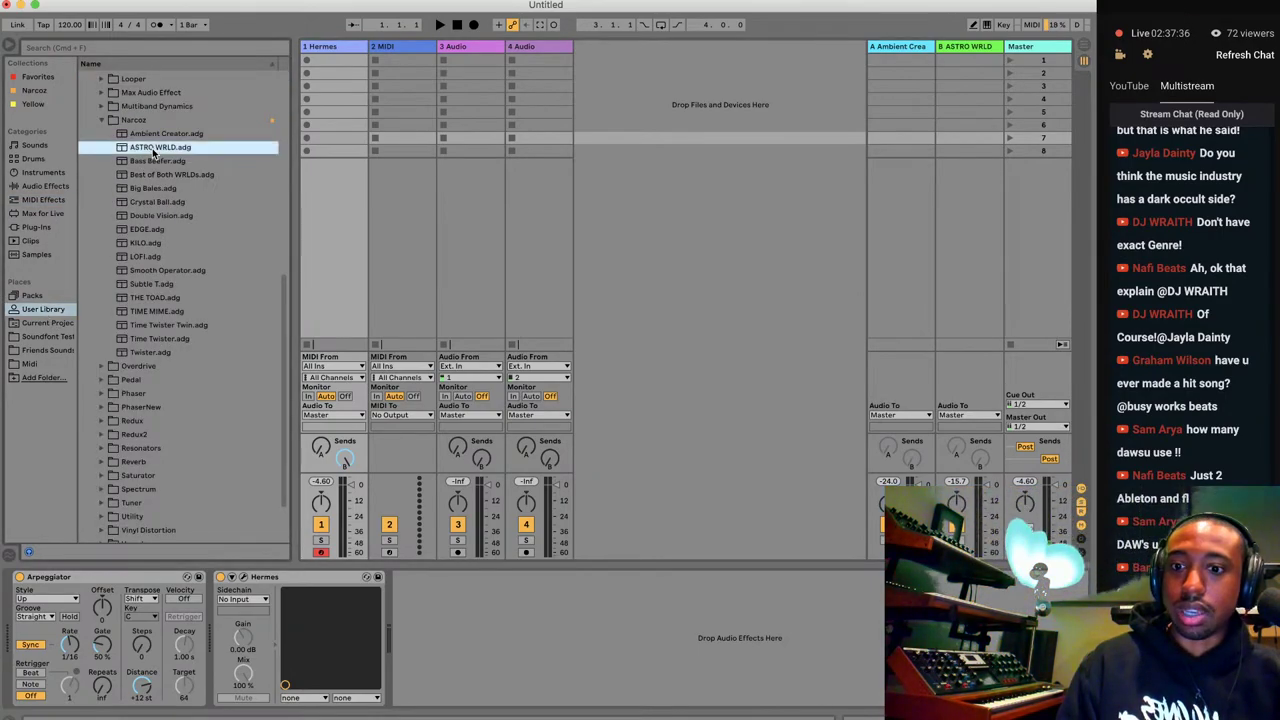
click(345, 459)
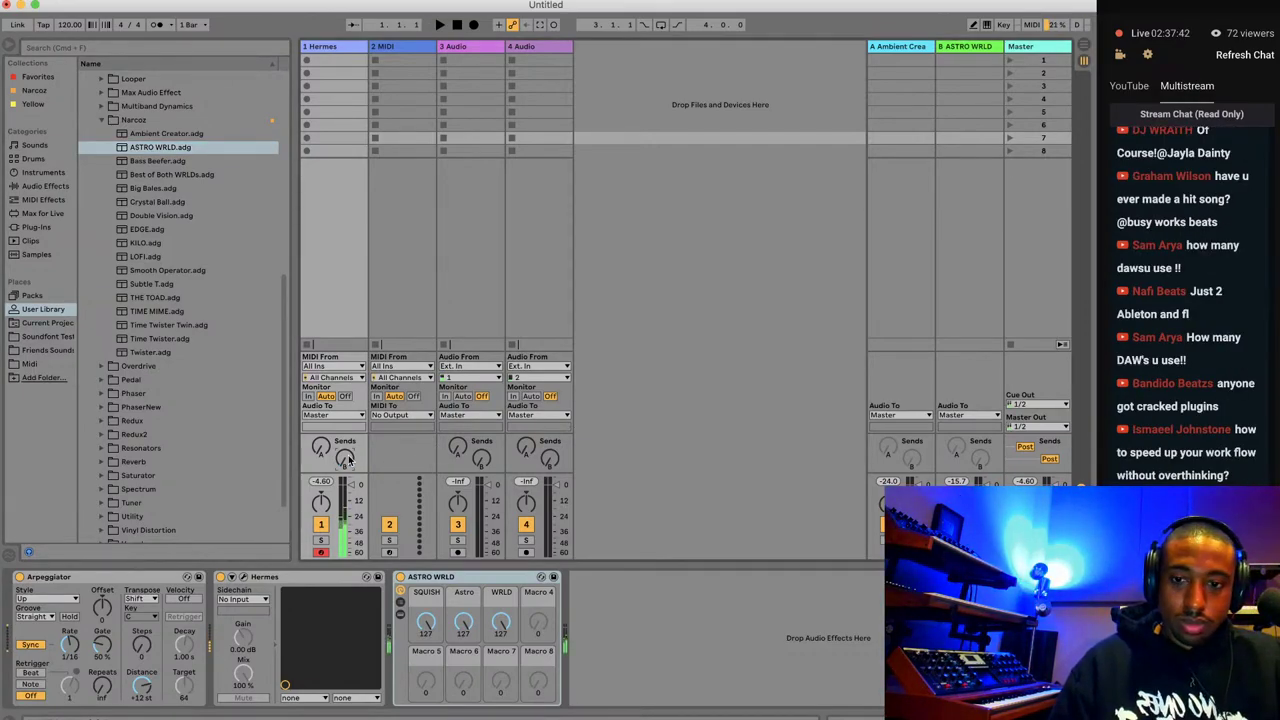
click(483, 583)
key(Delete)
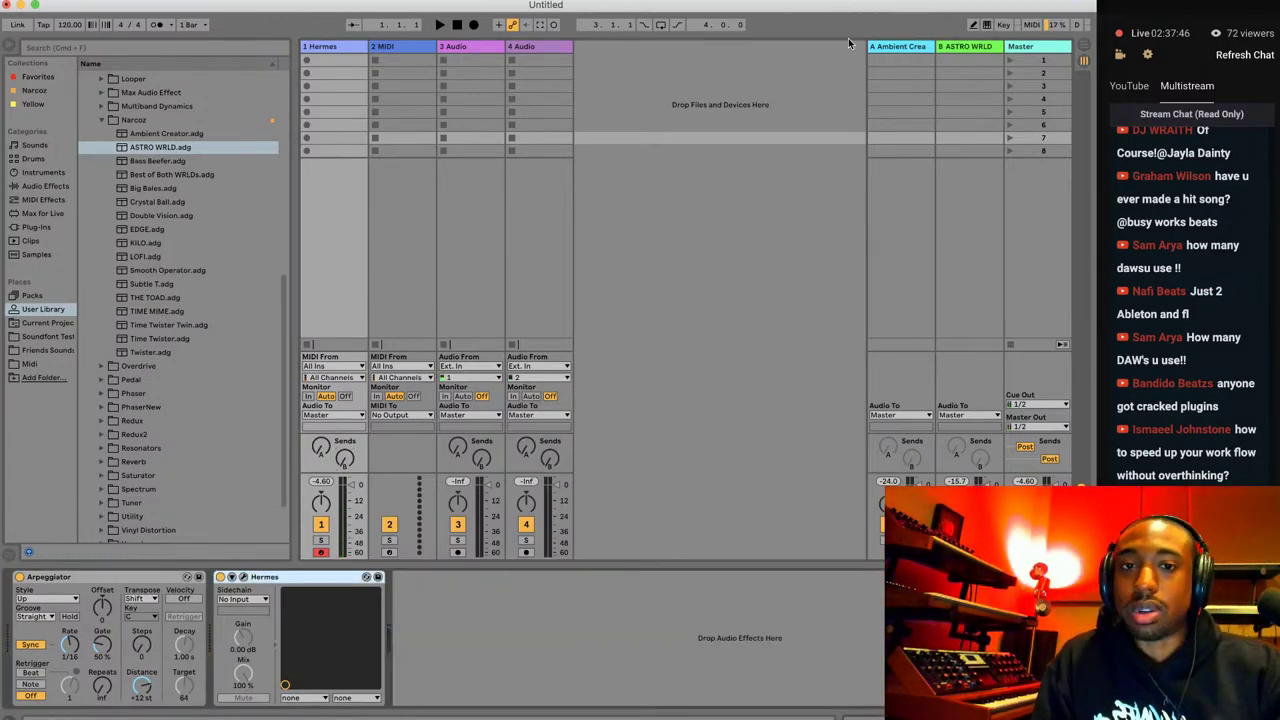
Add return track C loaded with the Bass Beefer.adg rack.
click(945, 205)
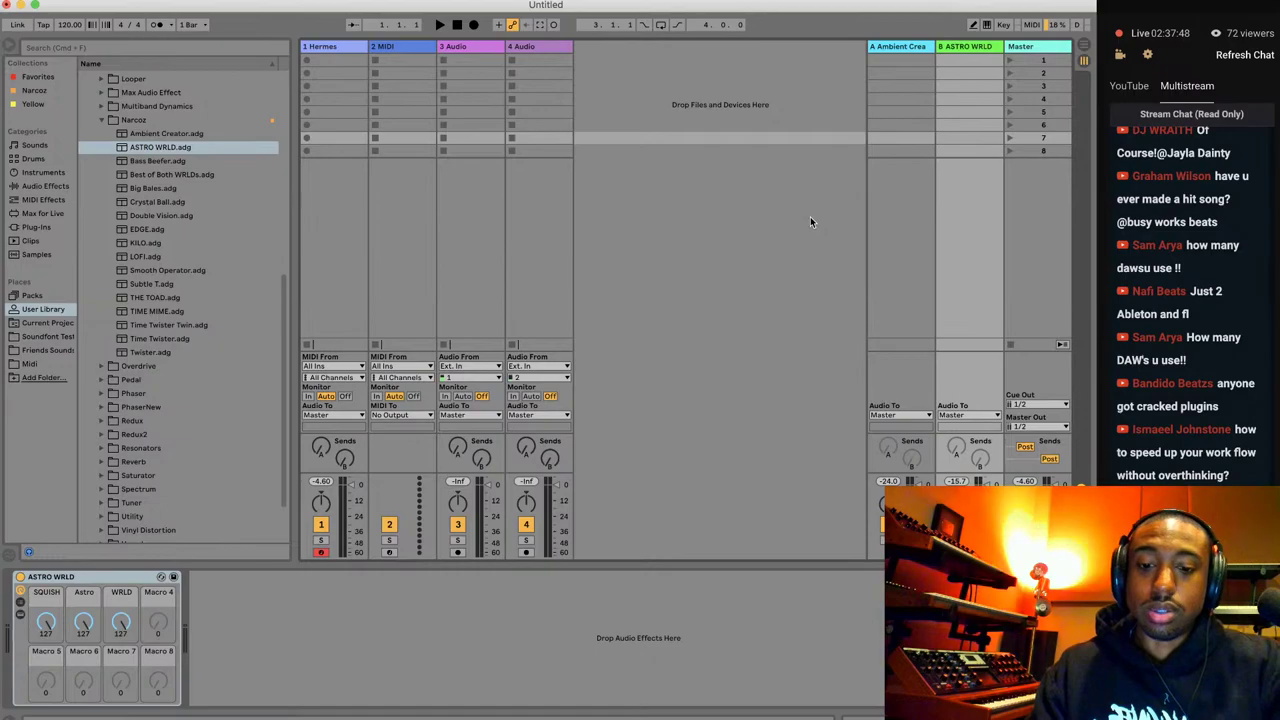
key(super+alt+t)
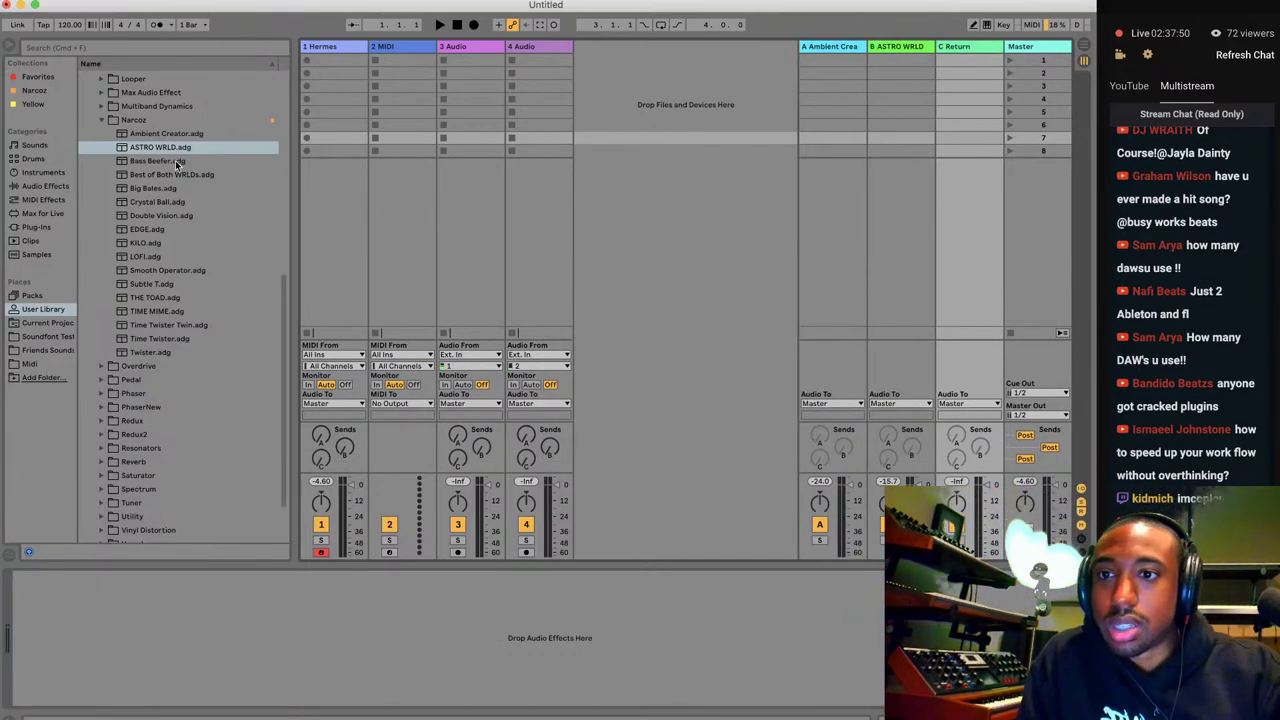
double_click(177, 162)
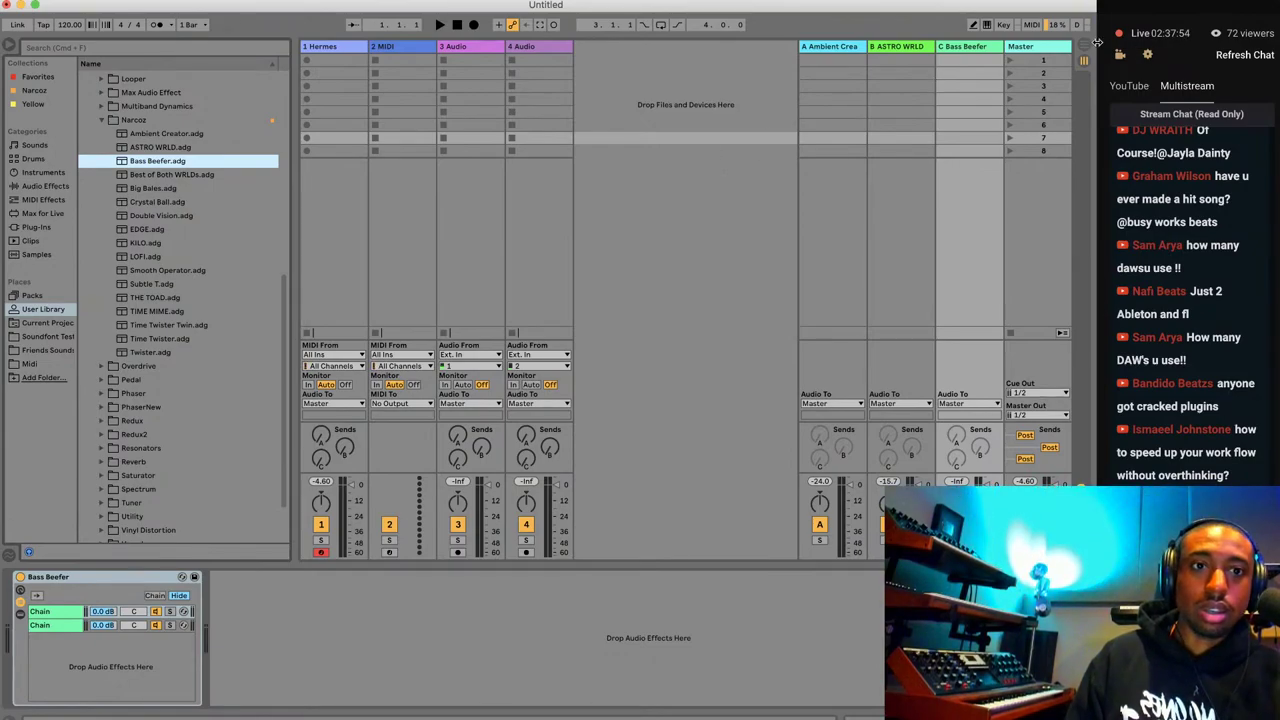
Reopen the Hermesynth editor window on the Hermes track from Arrangement View.
key(Tab)
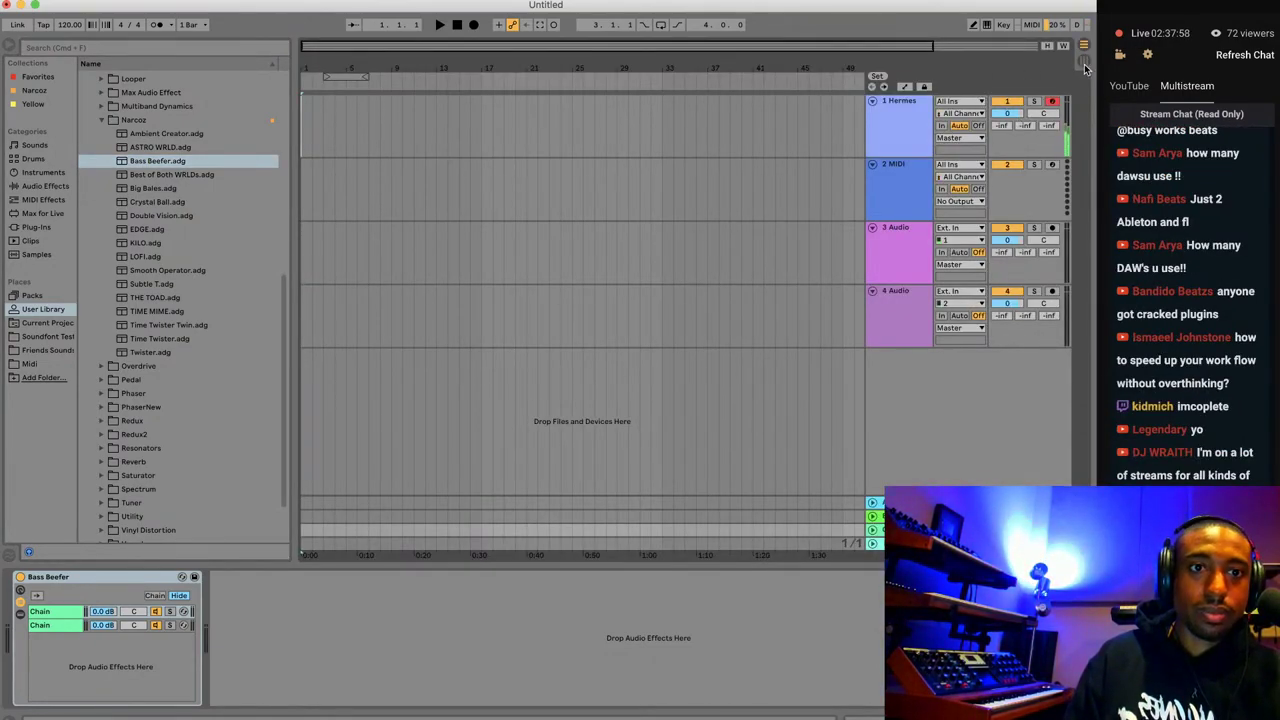
key(Tab)
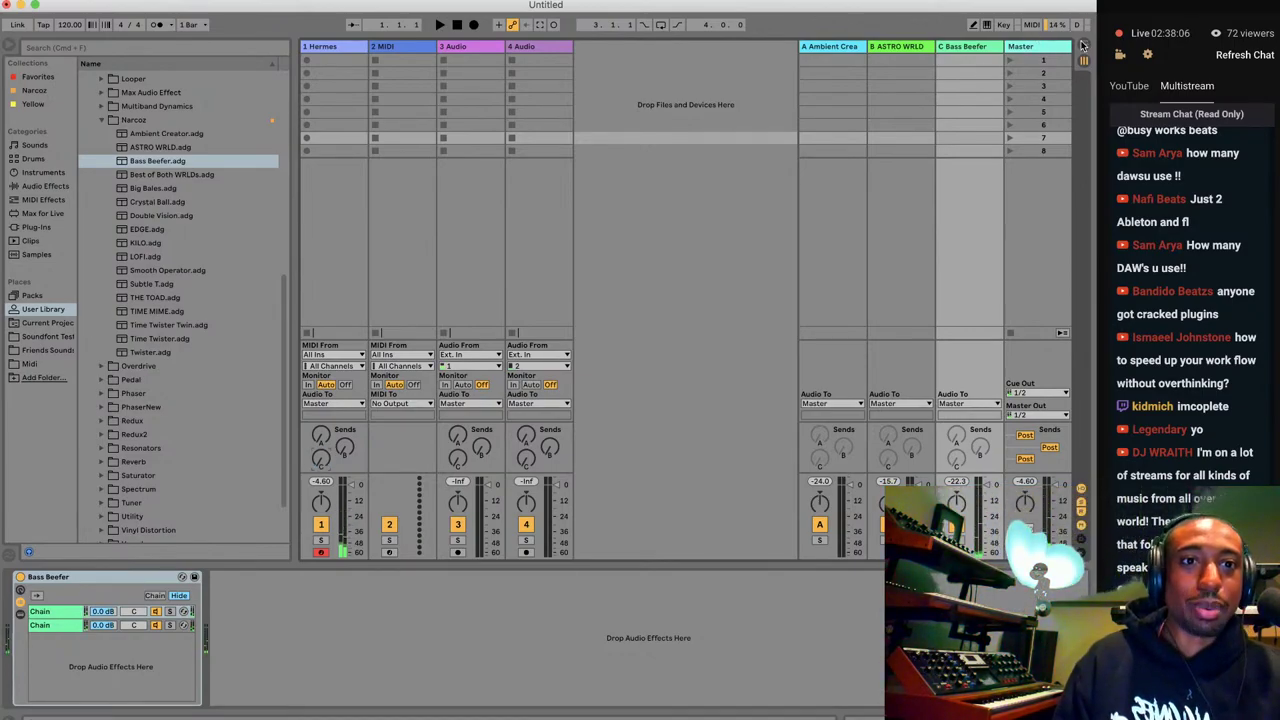
key(Tab)
click(940, 102)
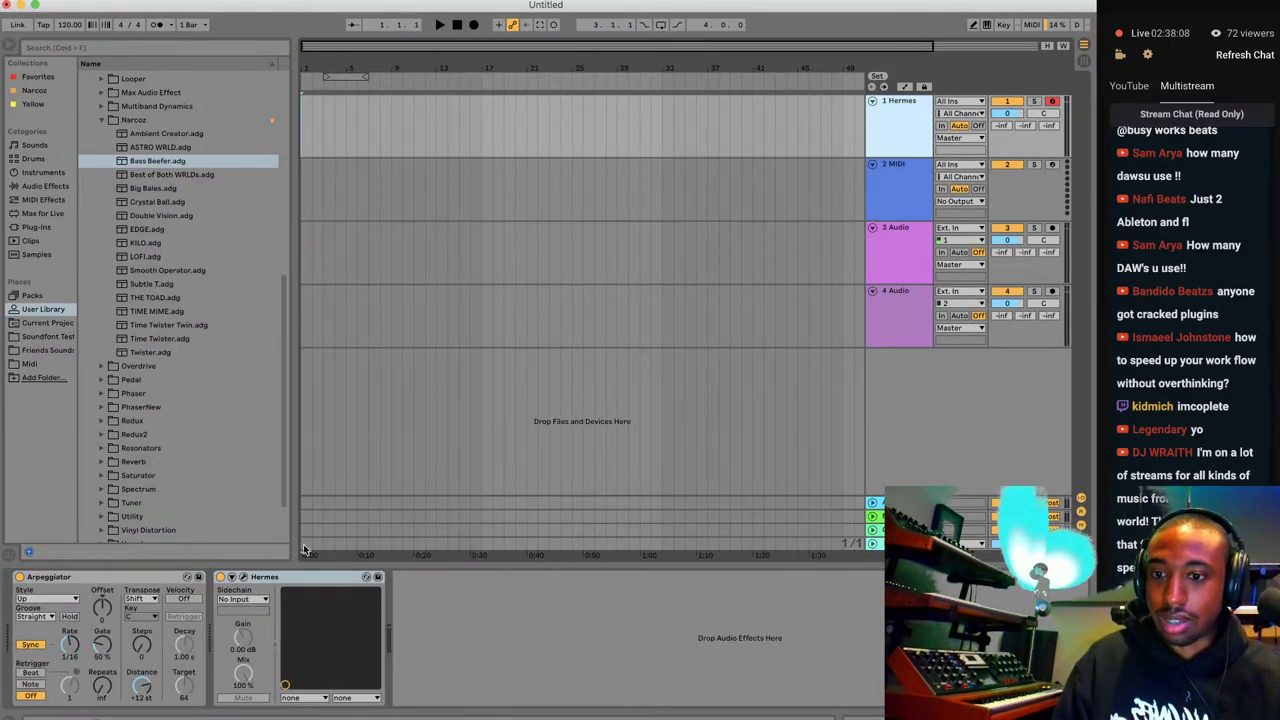
click(244, 579)
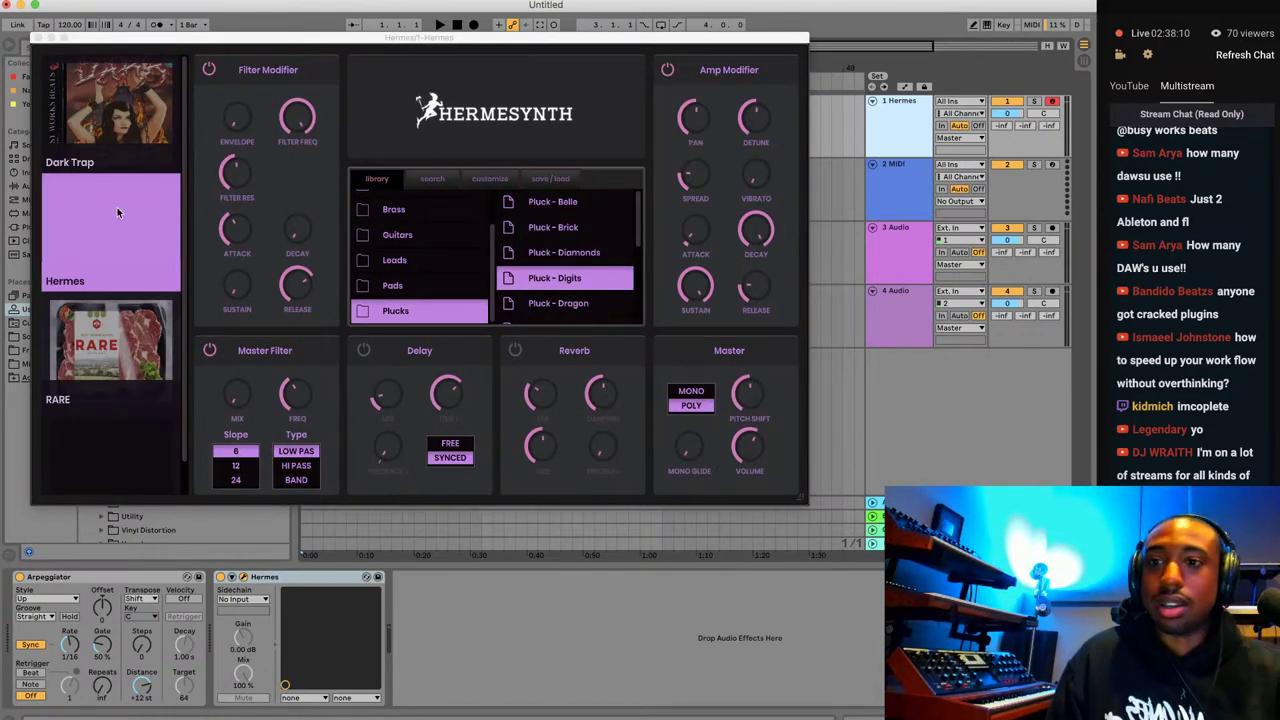
Load Bass > Bass - Bay with Delay and Reverb off, disable the Arpeggiator, and close Hermesynth.
scroll(415, 245, up, 3)
click(420, 206)
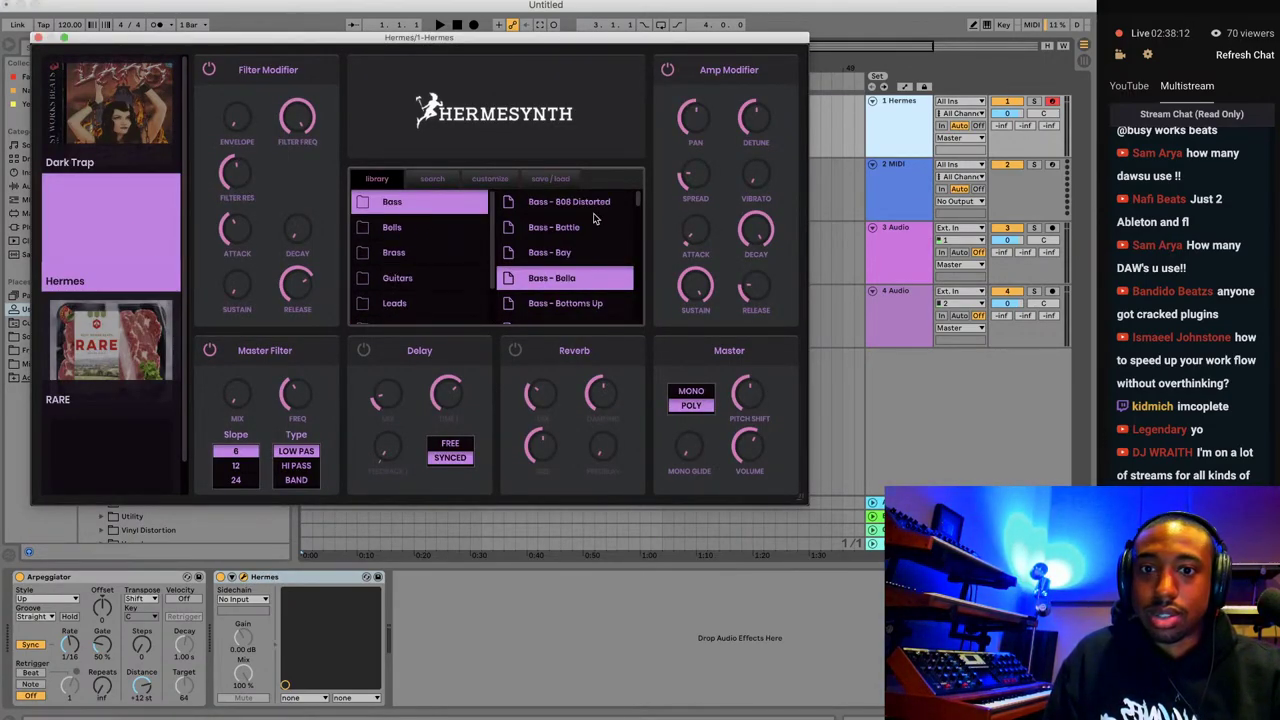
click(577, 252)
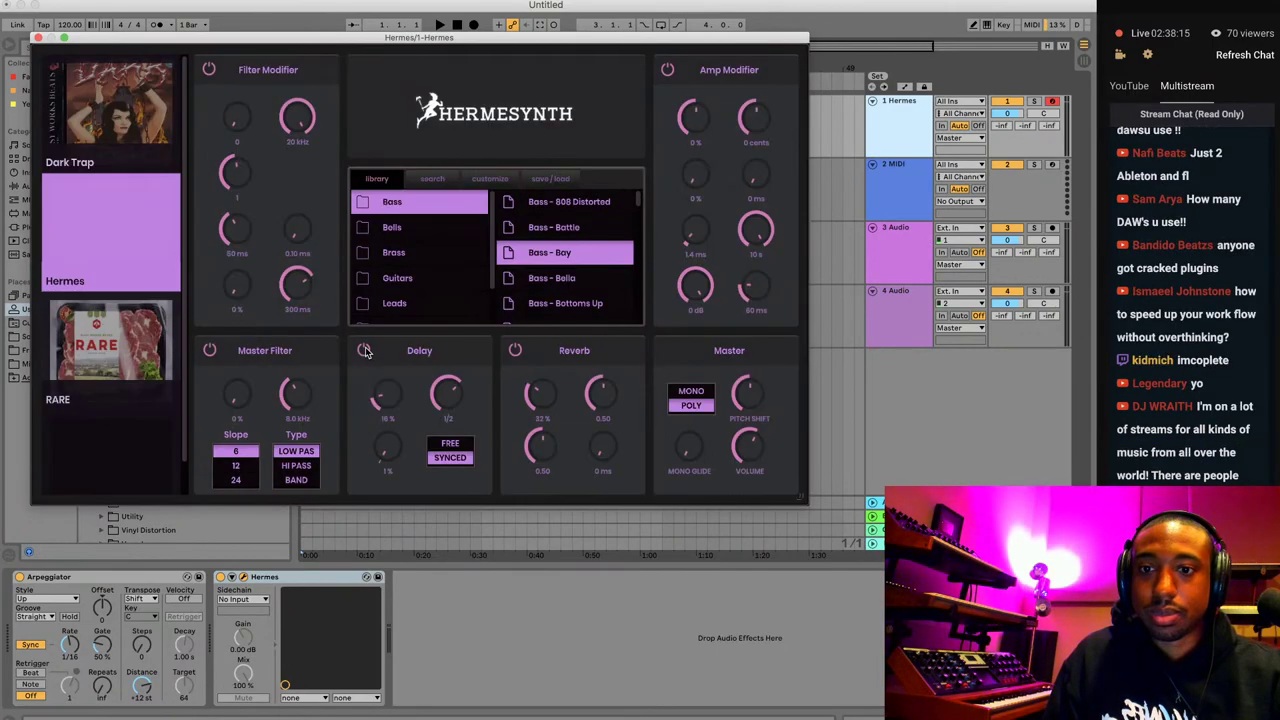
click(365, 350)
click(516, 350)
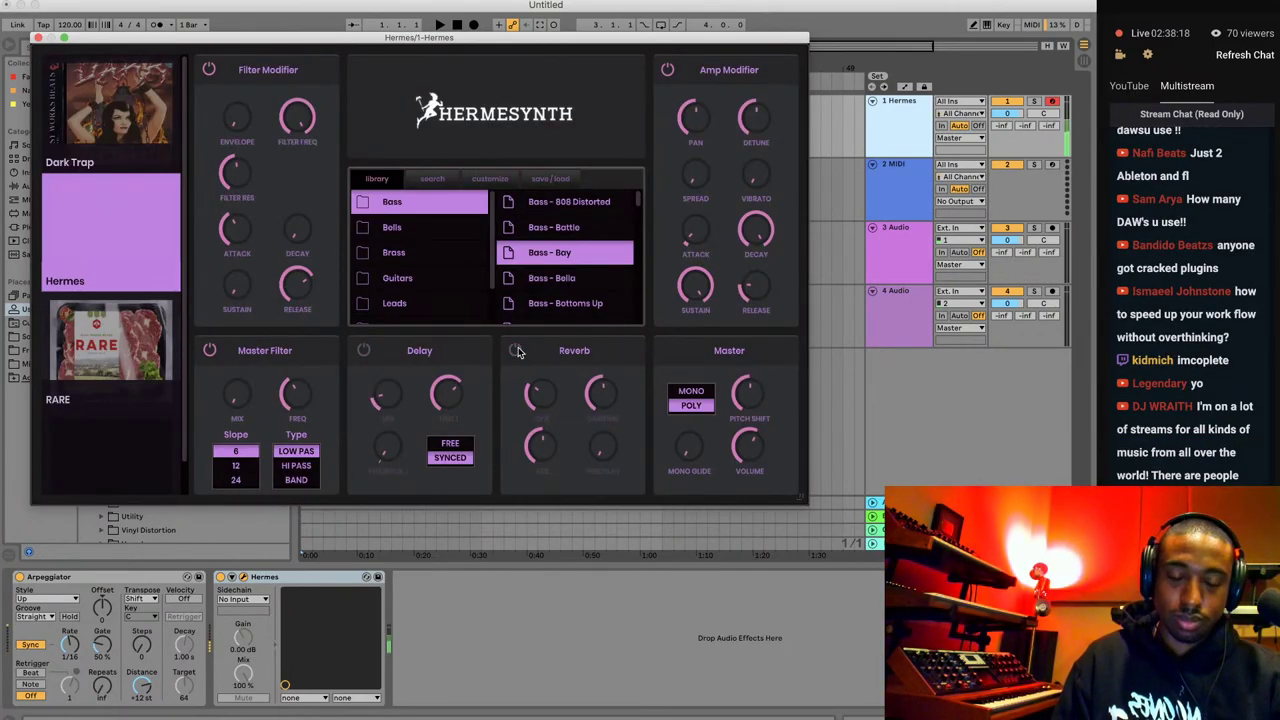
click(19, 578)
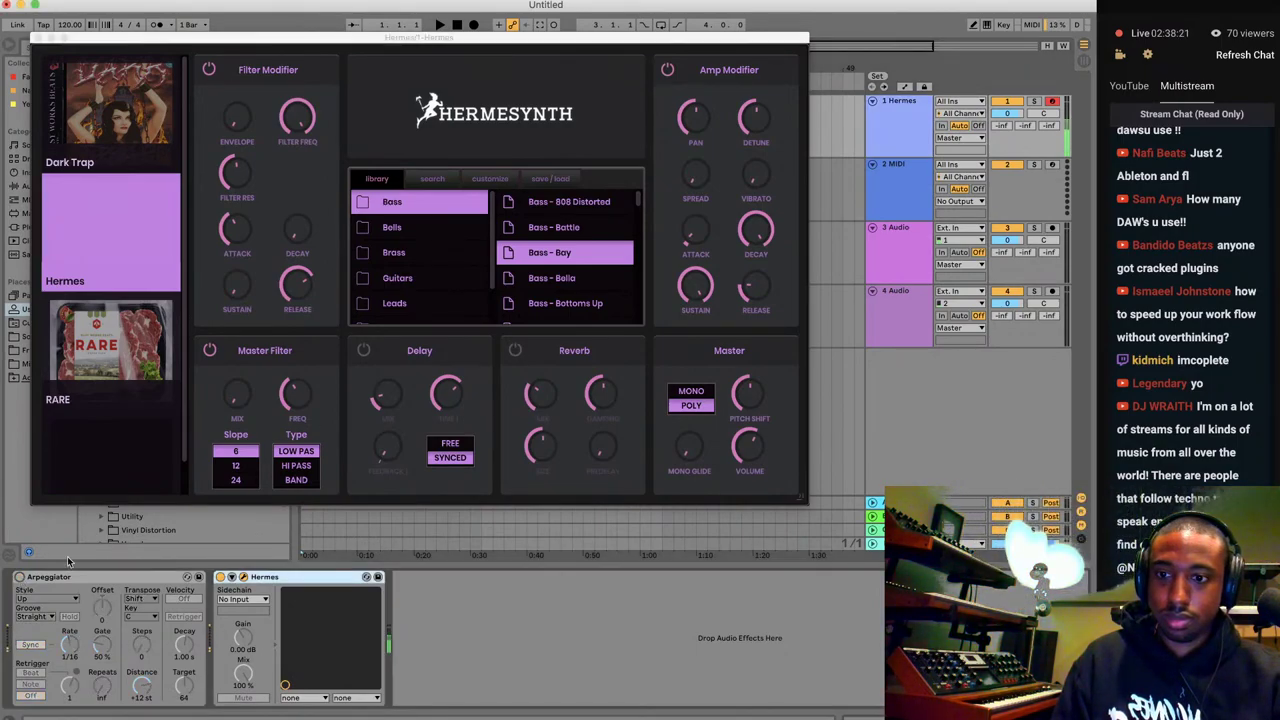
click(38, 38)
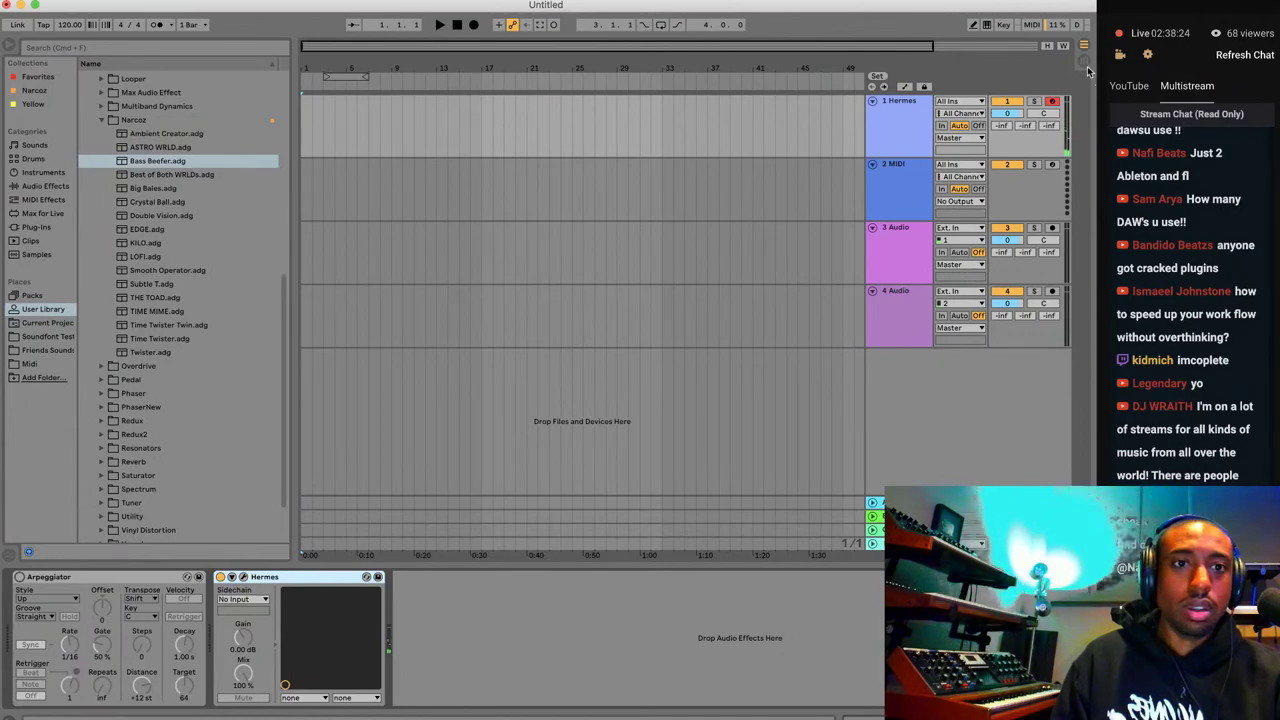
Insert return track D and load Best of Both WRLDs.adg from the Narcoz folder onto it.
click(1085, 62)
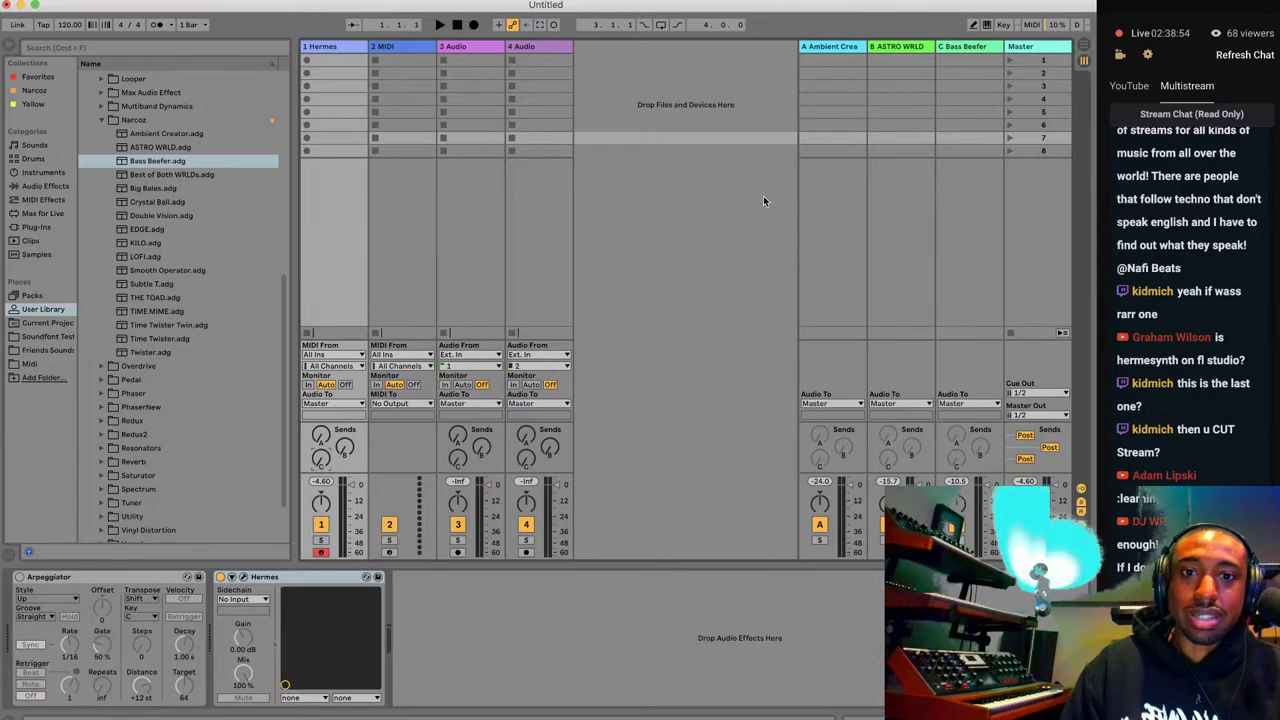
key(super+alt+t)
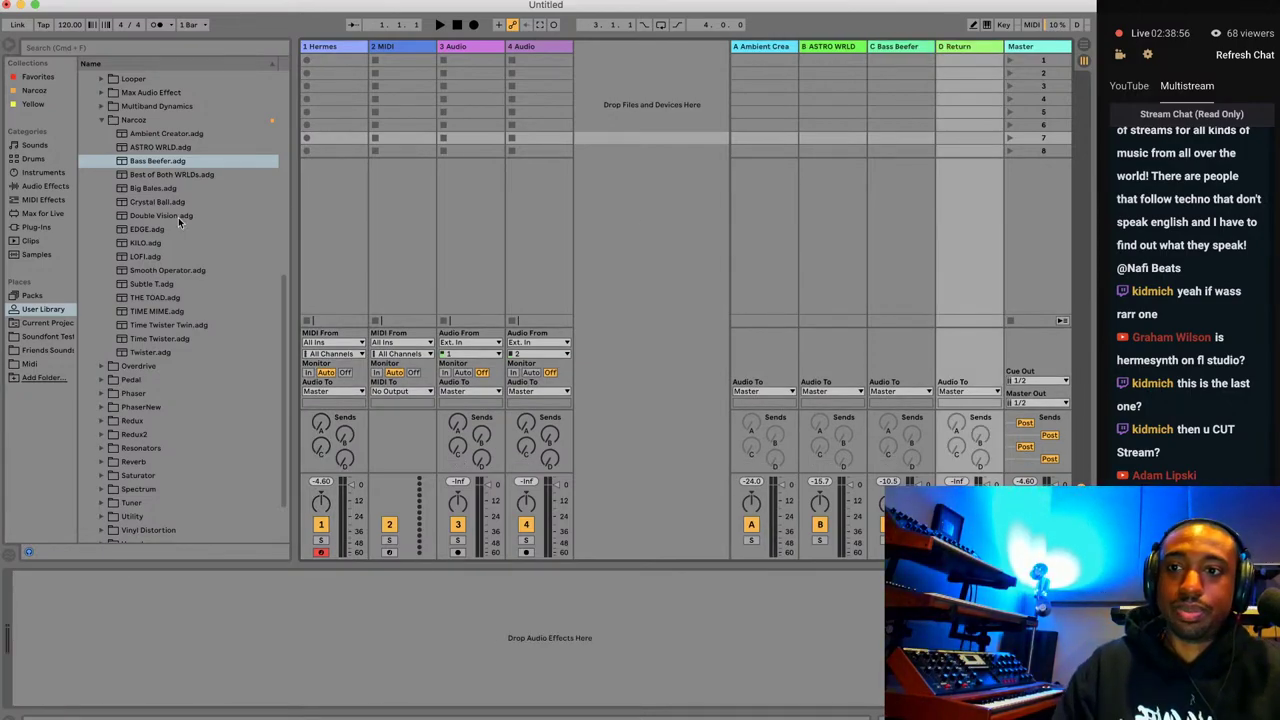
click(180, 174)
double_click(180, 174)
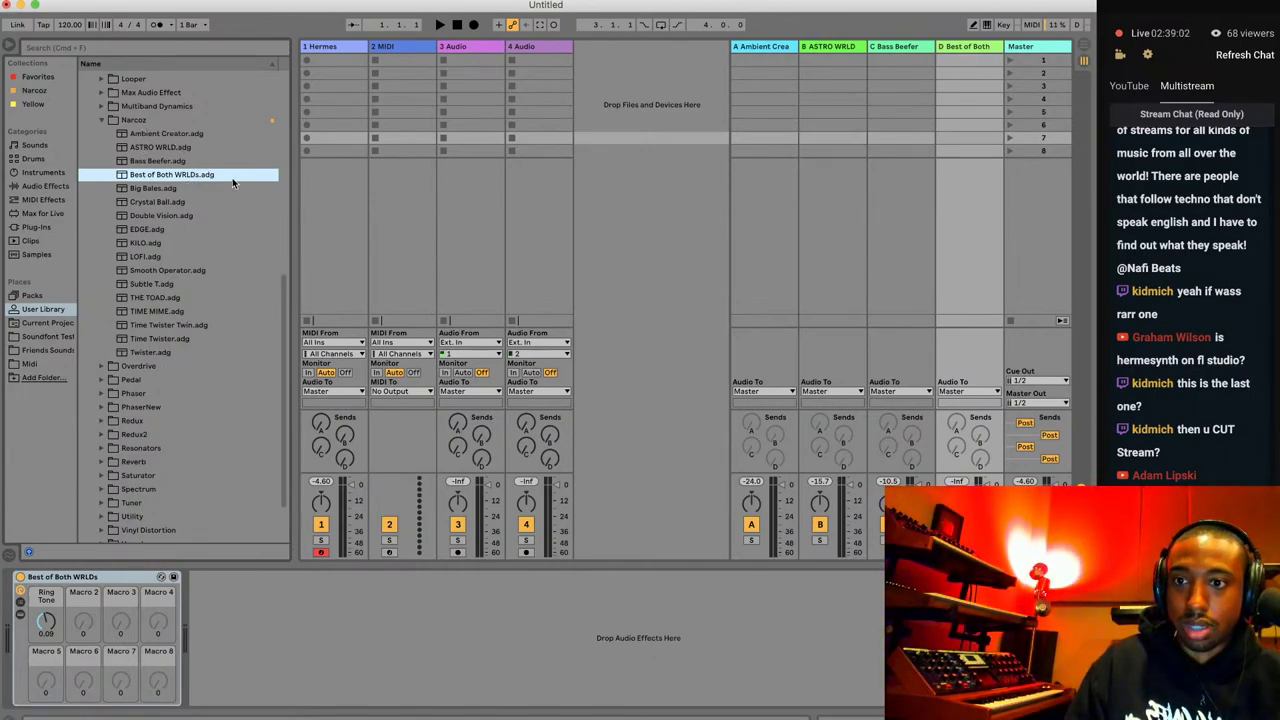
Load Plucks > Pluck - Diamonds on Hermesynth with Delay and Reverb off and Vibrato nudged slightly.
click(348, 256)
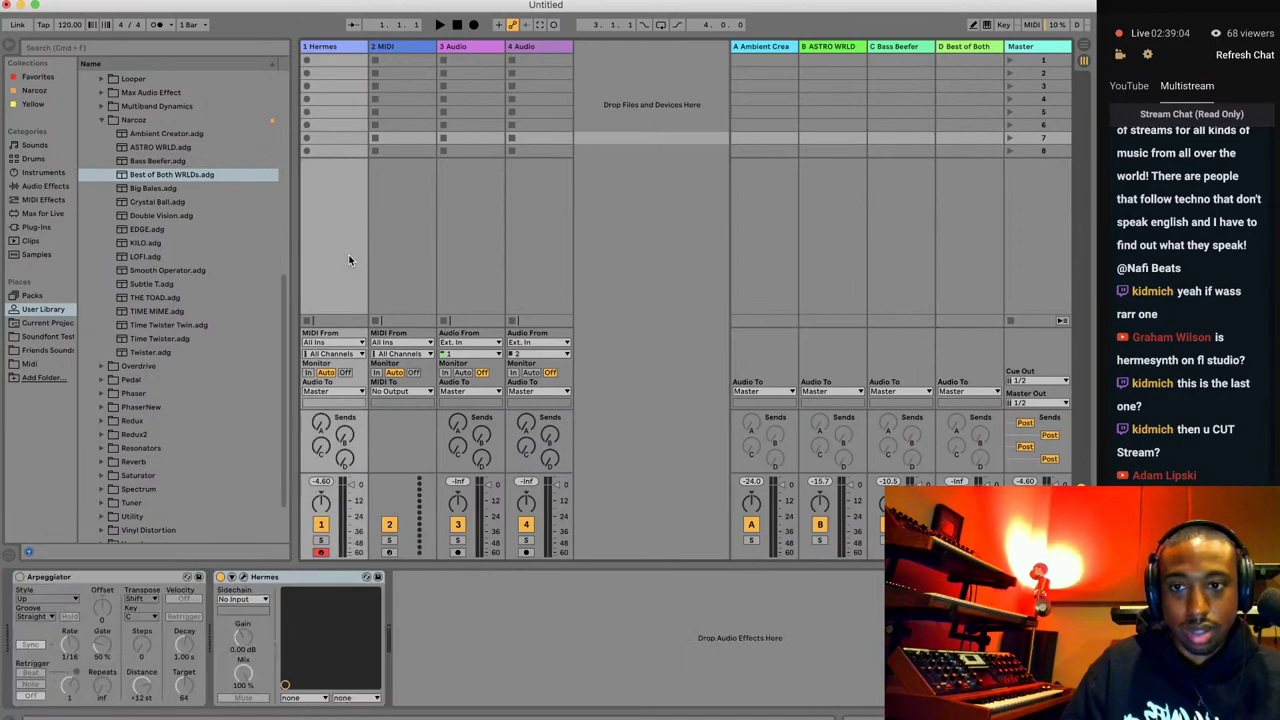
click(243, 577)
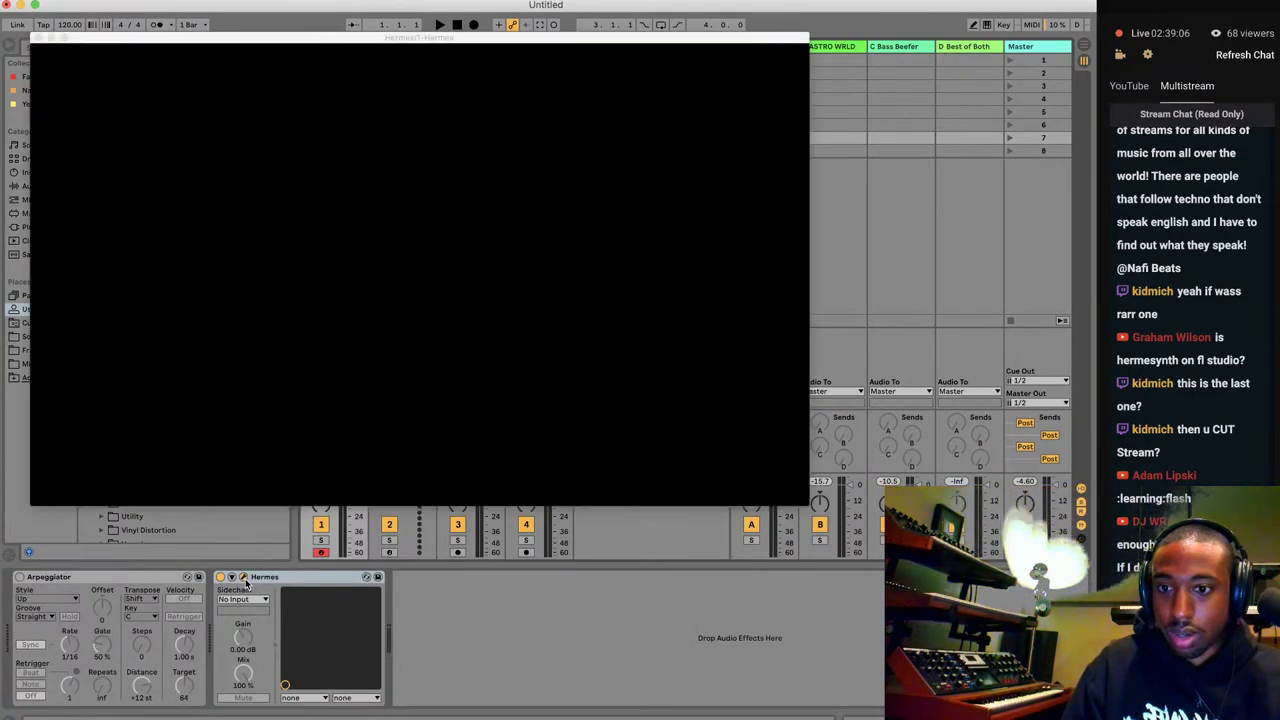
click(410, 311)
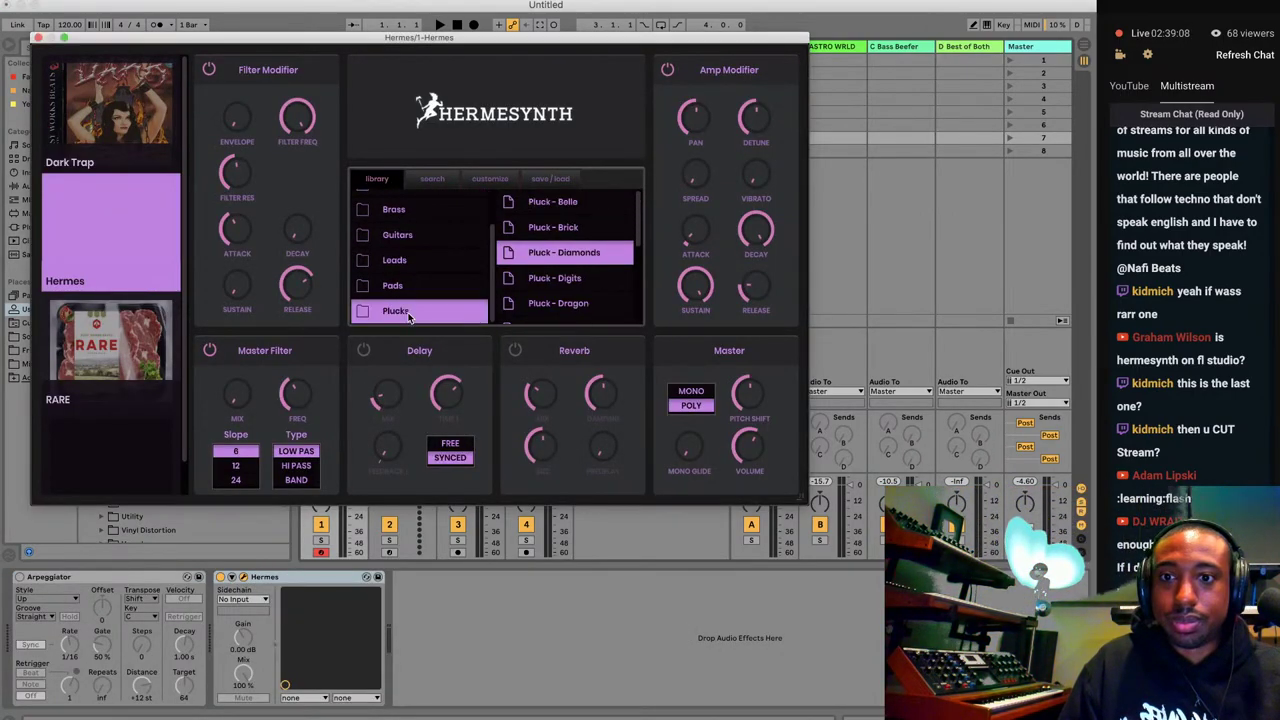
click(572, 255)
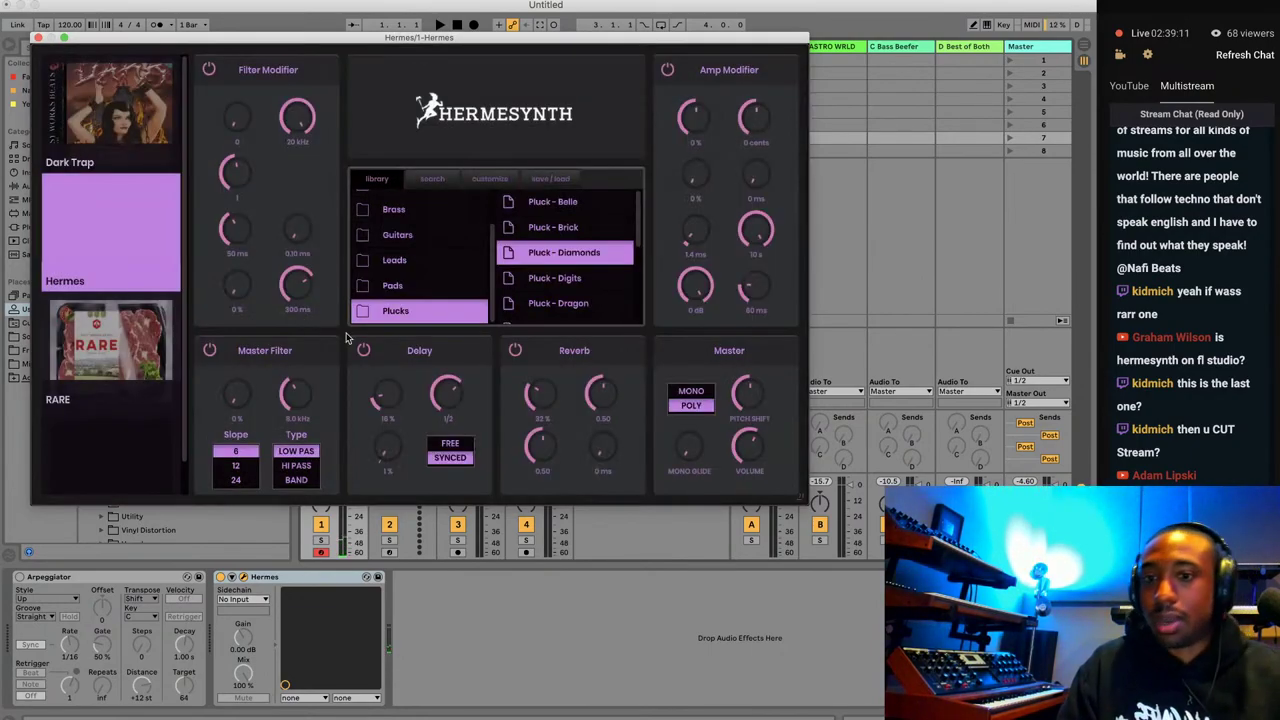
click(364, 350)
click(515, 350)
drag(755, 176, 669, 225)
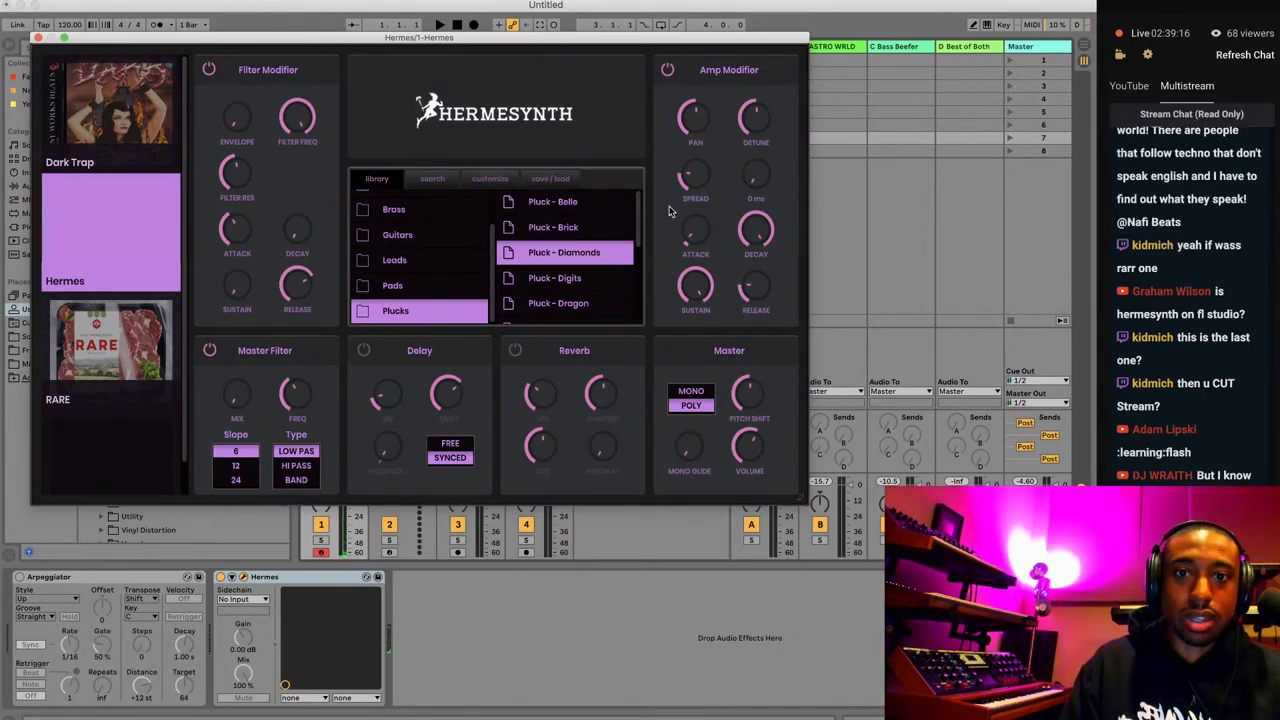
click(39, 38)
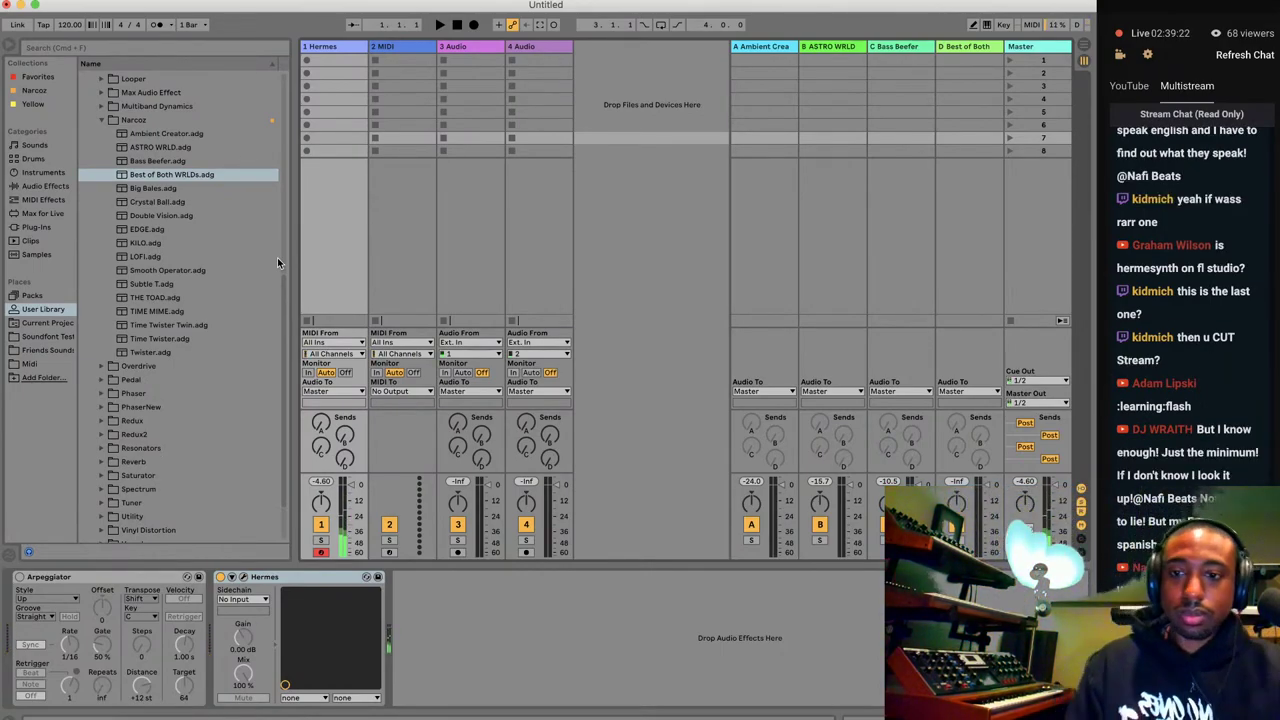
Re-enable the Arpeggiator and add return track E loaded with the Big Bales.adg rack.
click(738, 119)
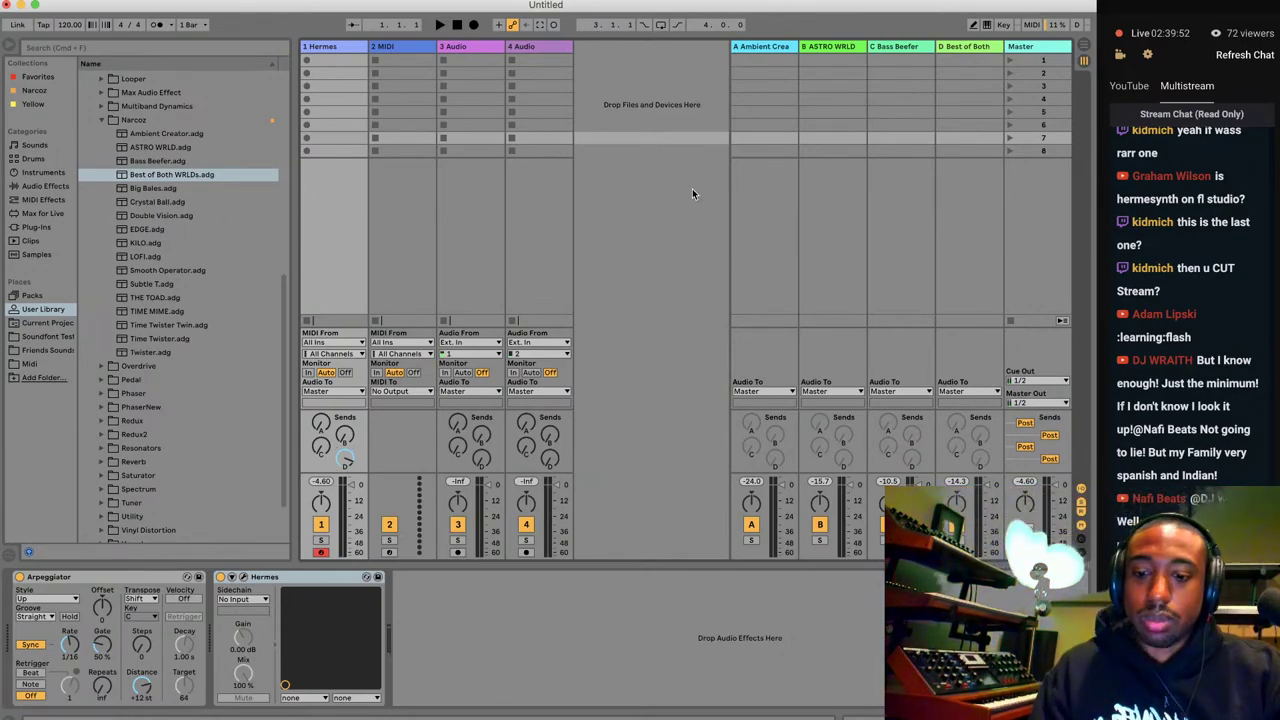
key(super+alt+t)
click(197, 190)
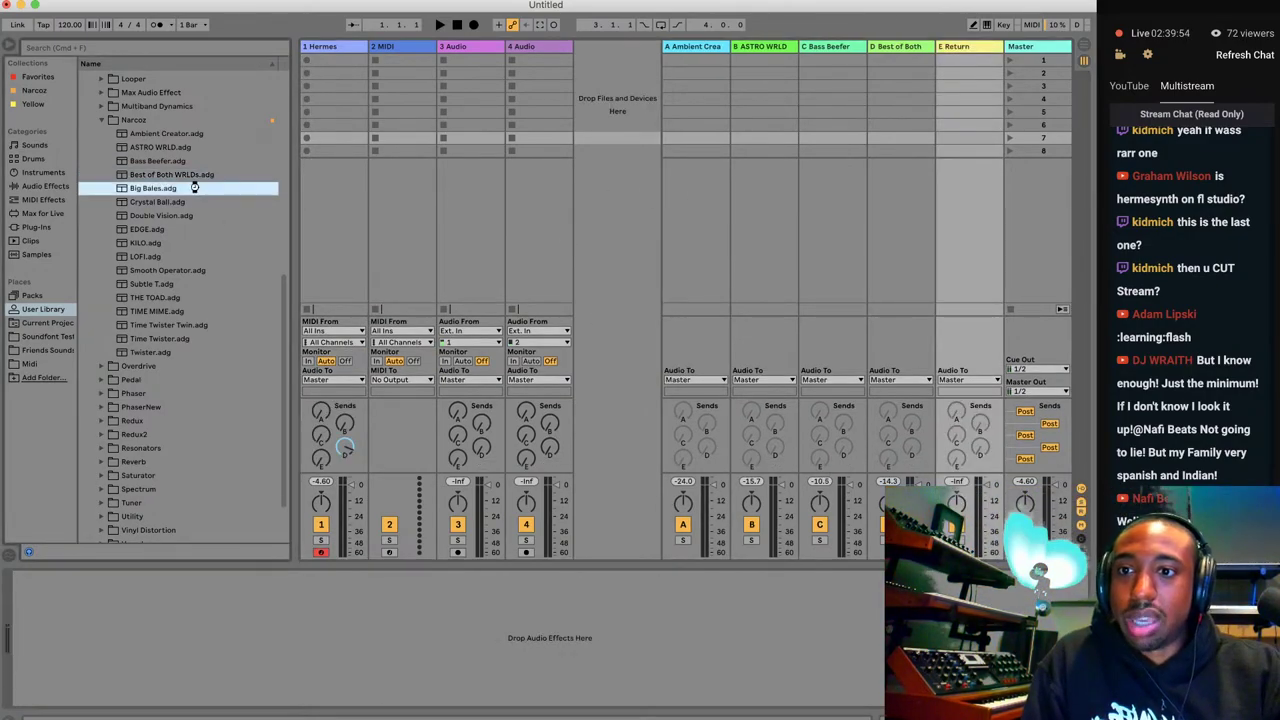
double_click(197, 190)
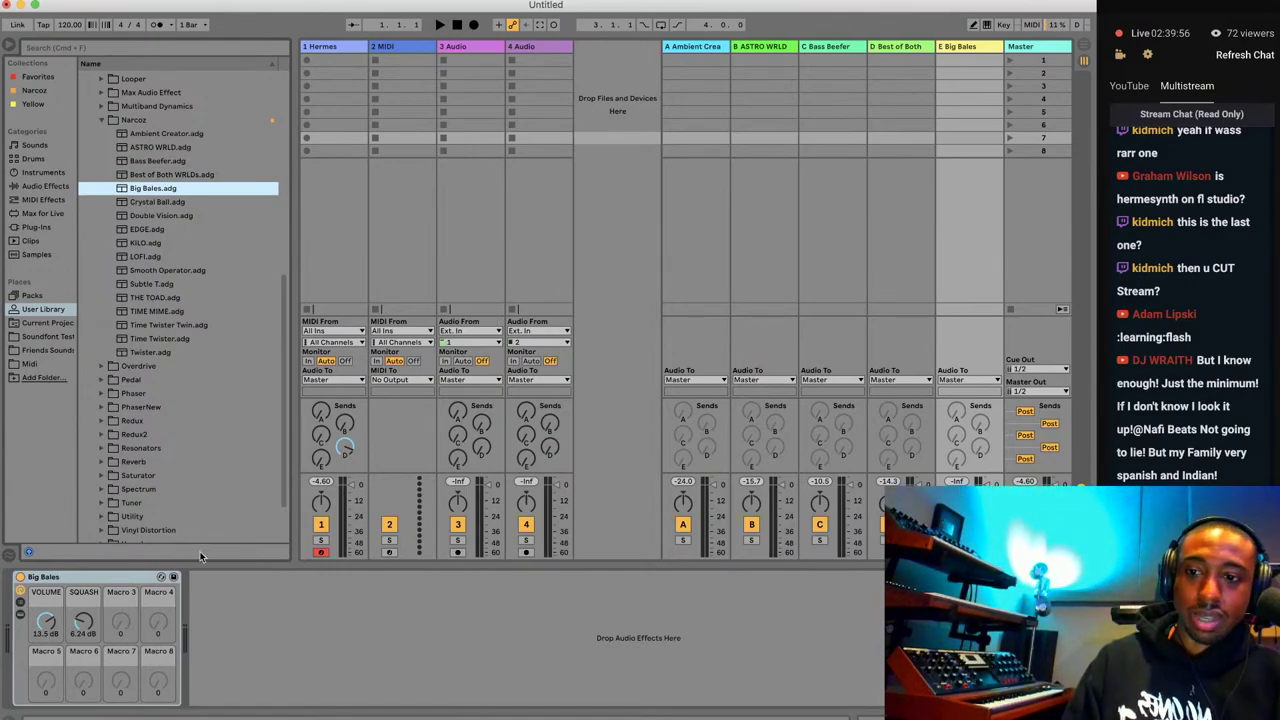
Raise track 1's Send E so Hermes feeds the Big Bales return.
click(351, 447)
drag(321, 458, 321, 440)
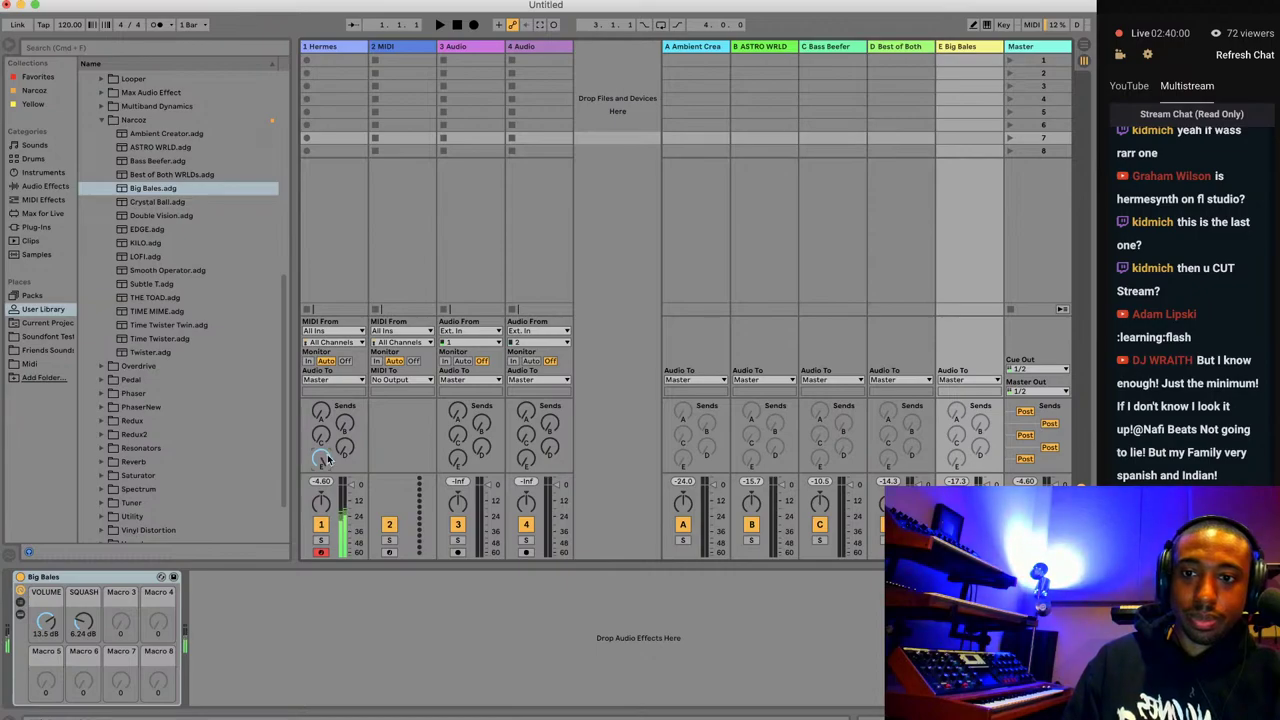
key(Tab)
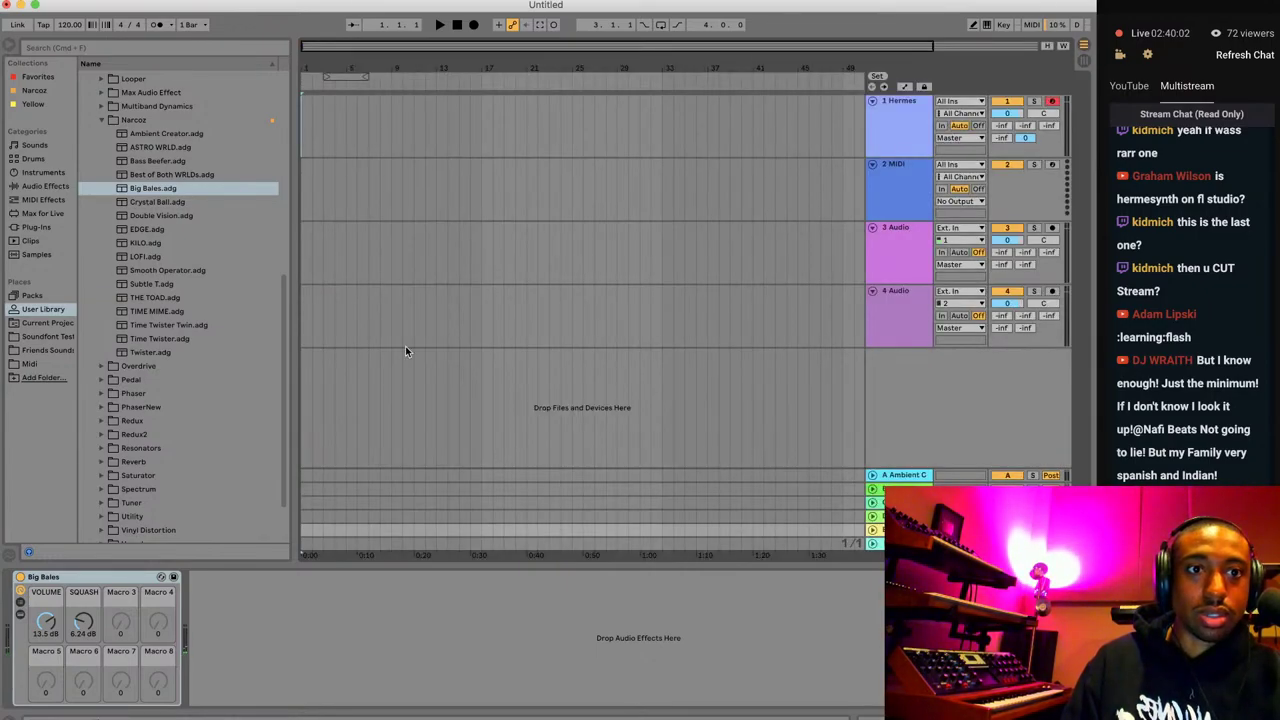
Load the Bells > Bells - Dark preset in the Hermesynth window.
click(917, 133)
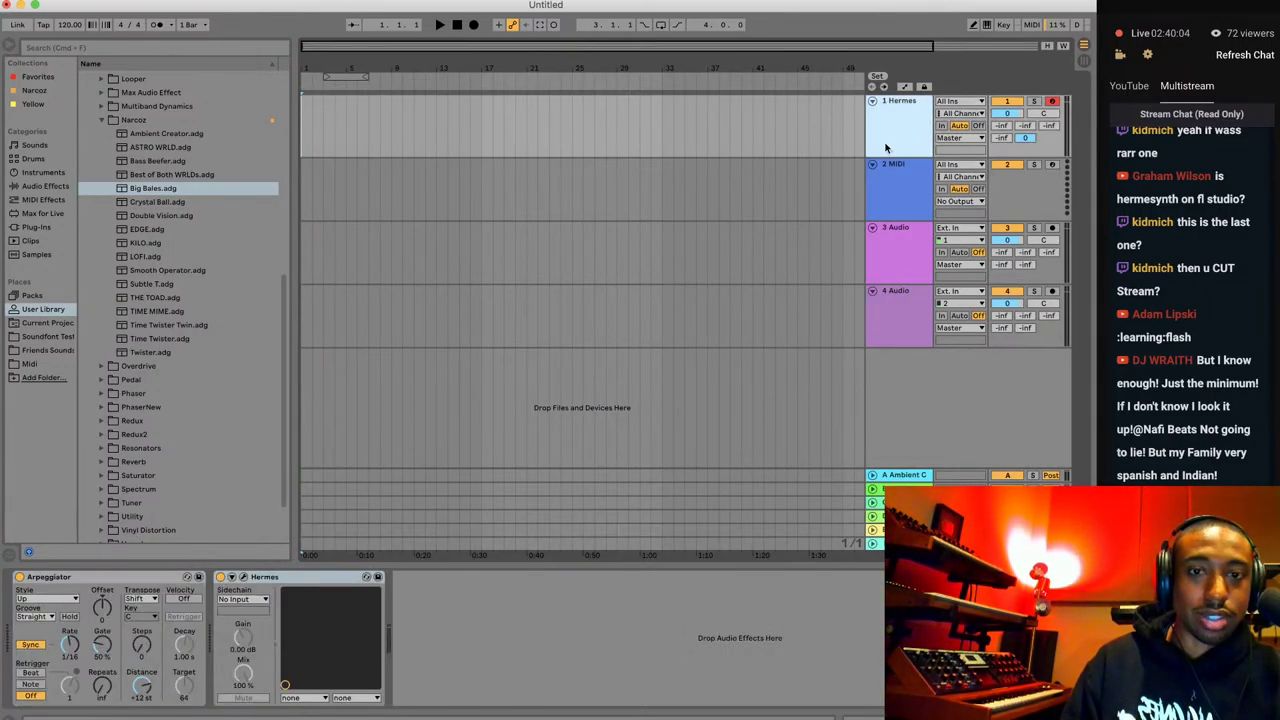
click(243, 577)
scroll(457, 293, up, 2)
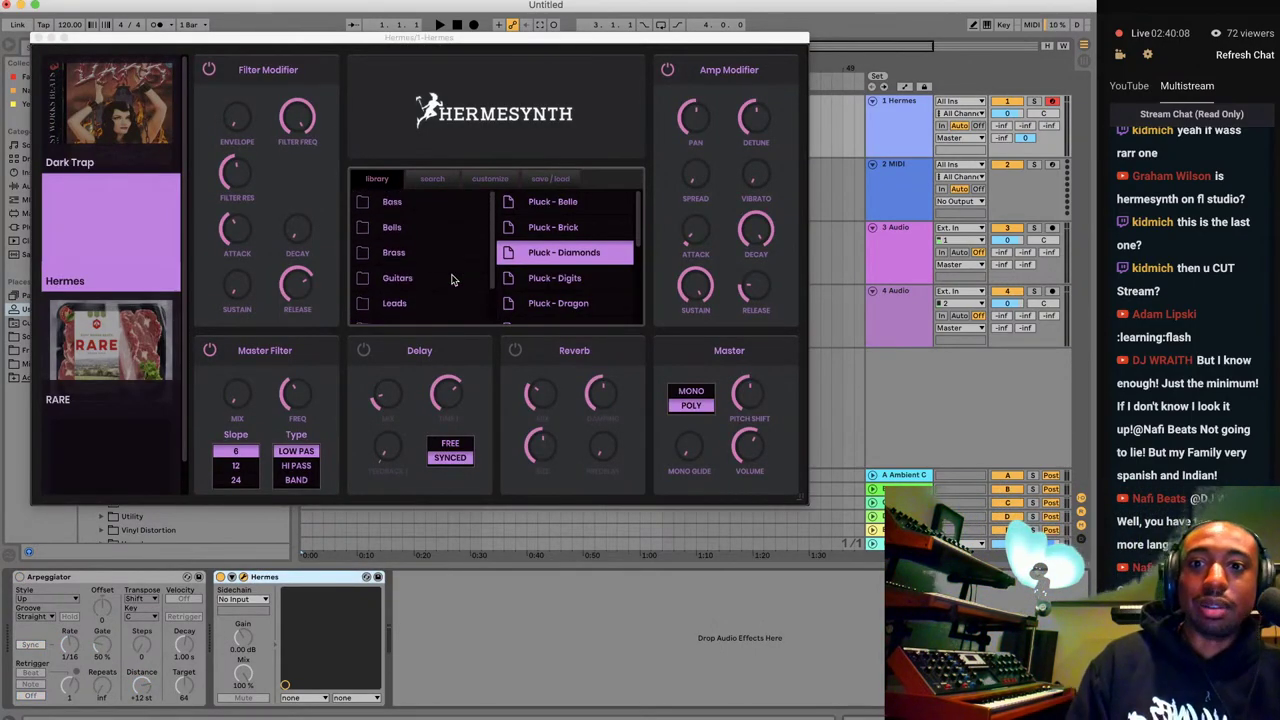
click(452, 280)
click(451, 231)
scroll(585, 255, down, 3)
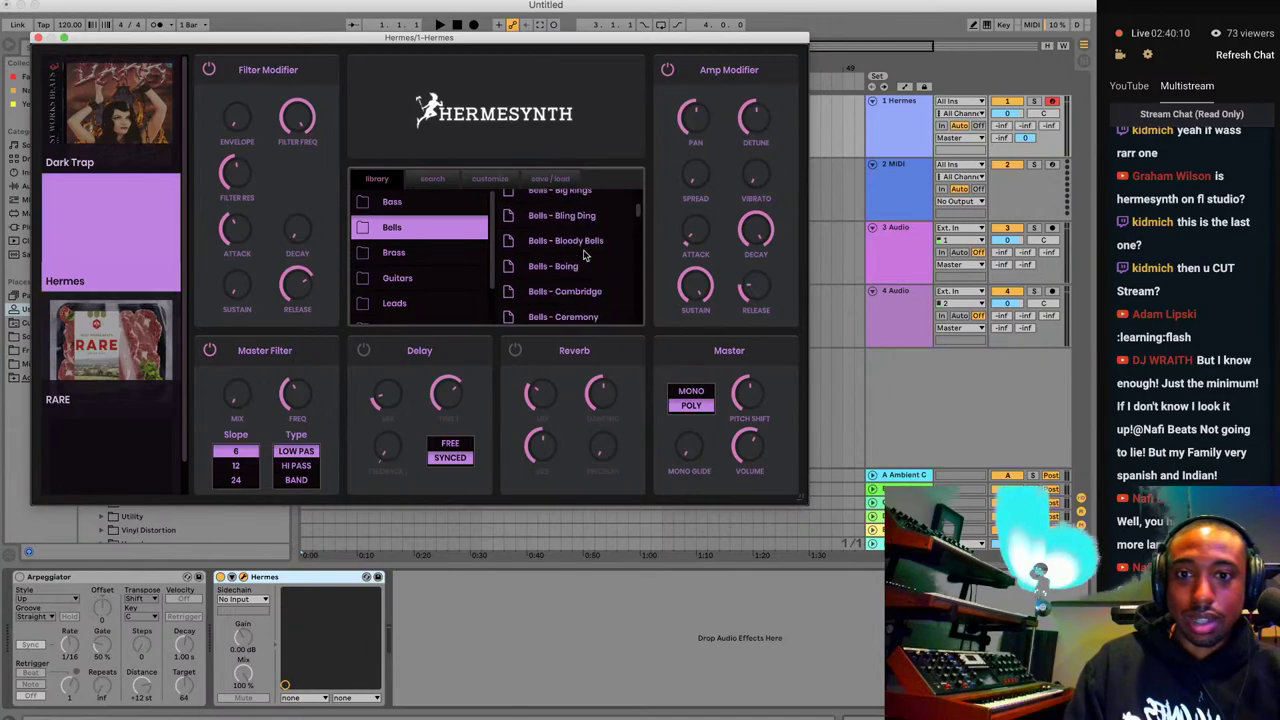
click(586, 266)
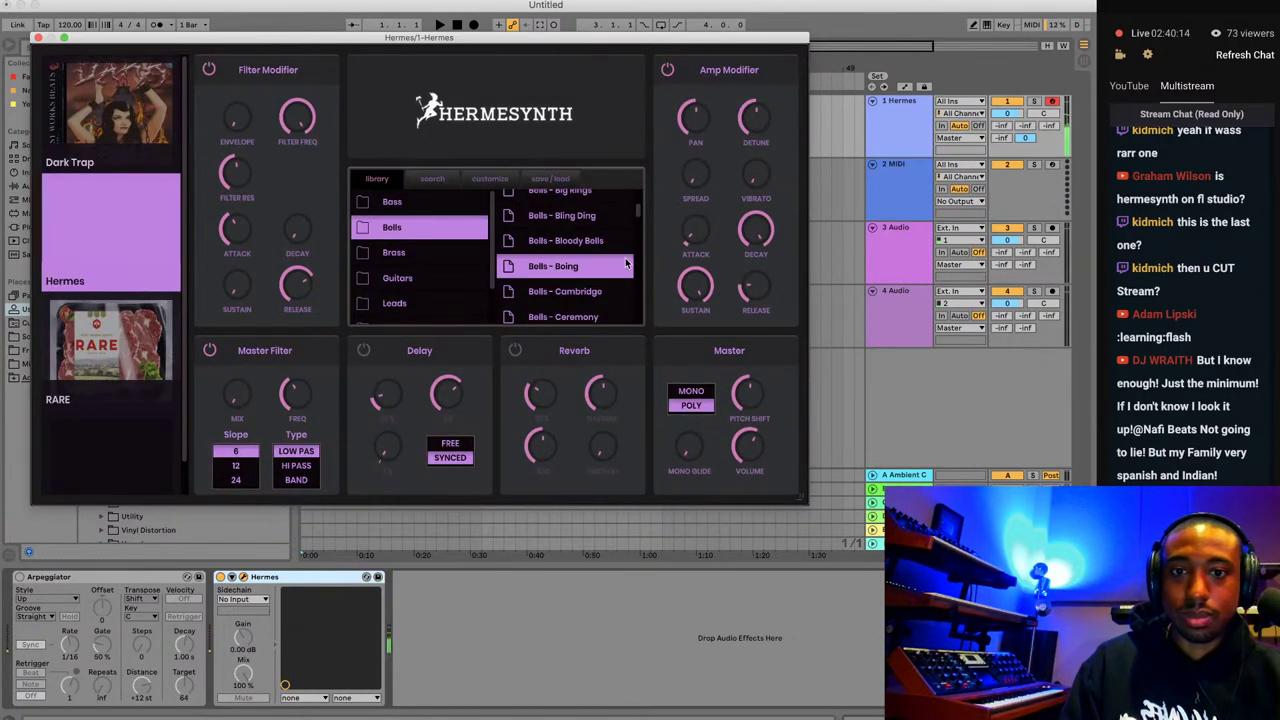
scroll(584, 262, down, 3)
scroll(584, 262, down, 4)
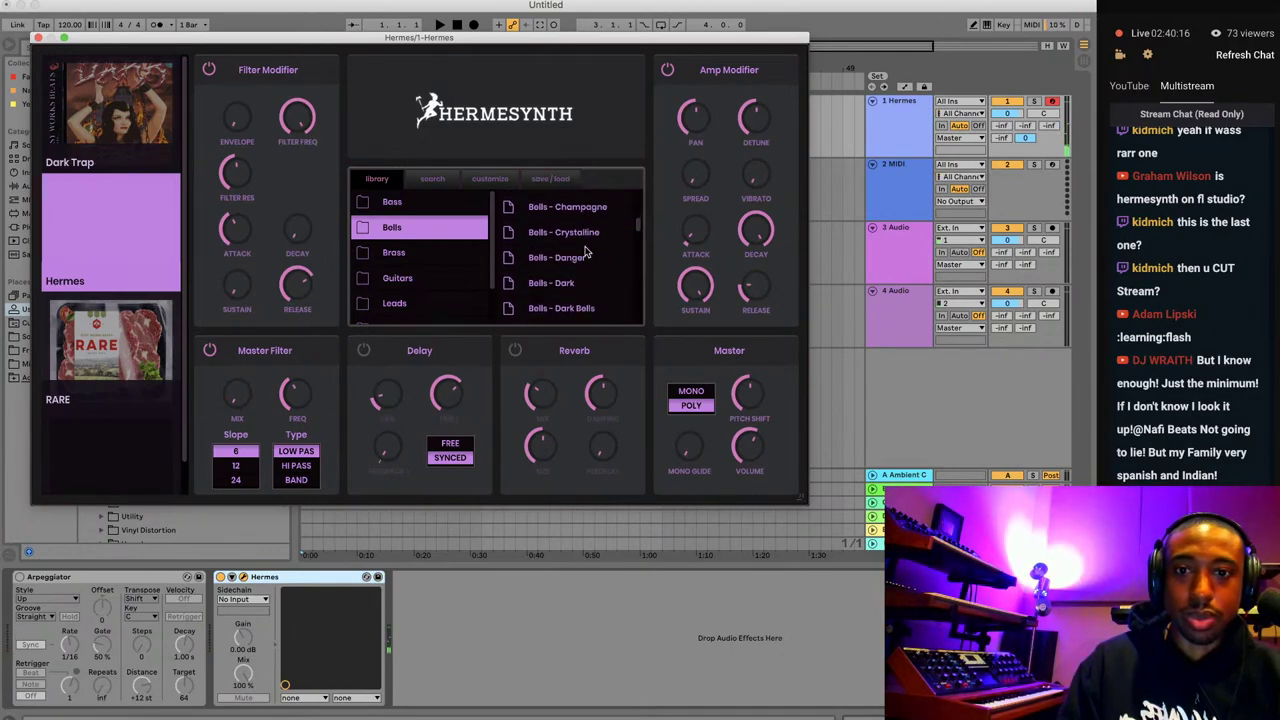
click(565, 286)
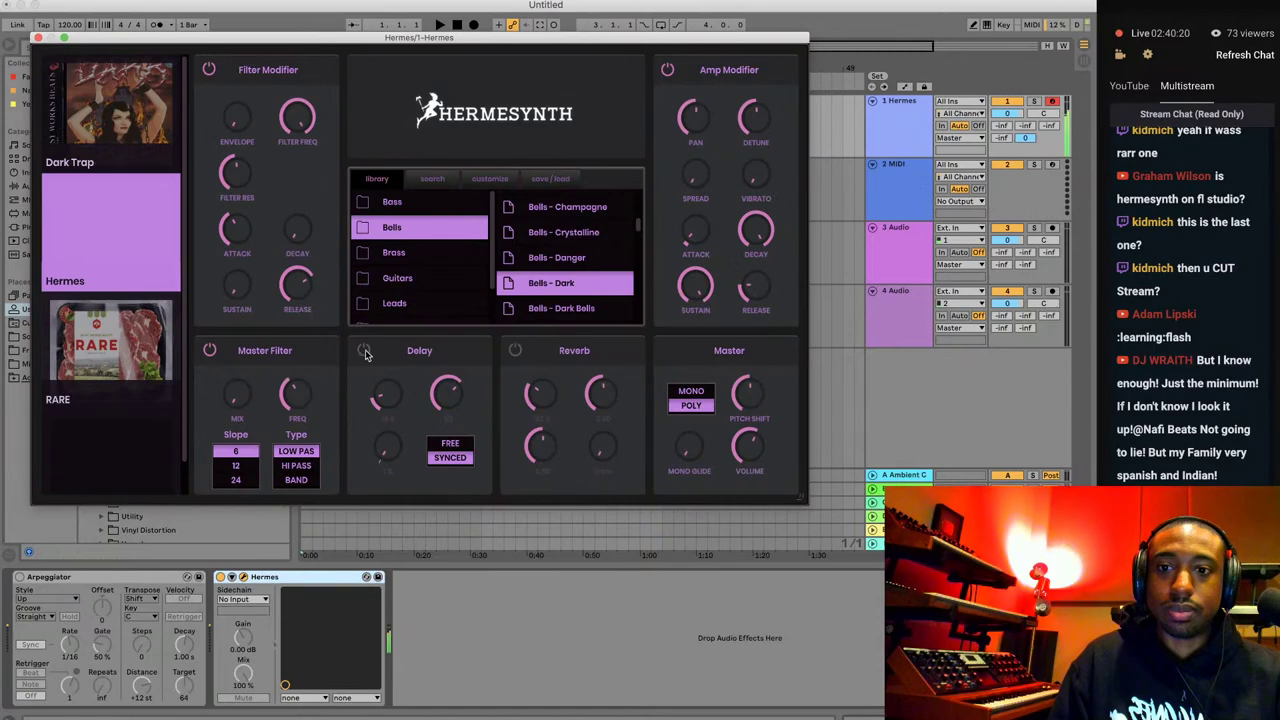
Lower Hermesynth's Master Volume to -21 dB and close its window in Session View.
drag(756, 461, 752, 499)
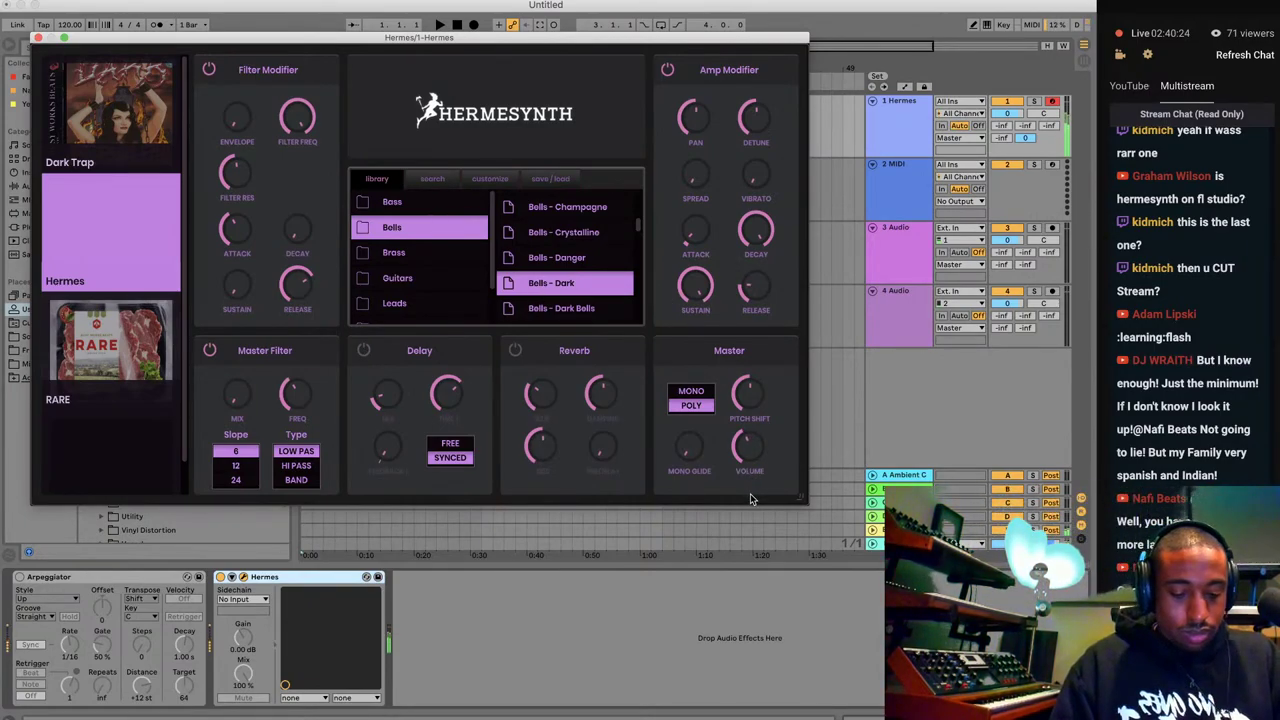
drag(750, 462, 747, 518)
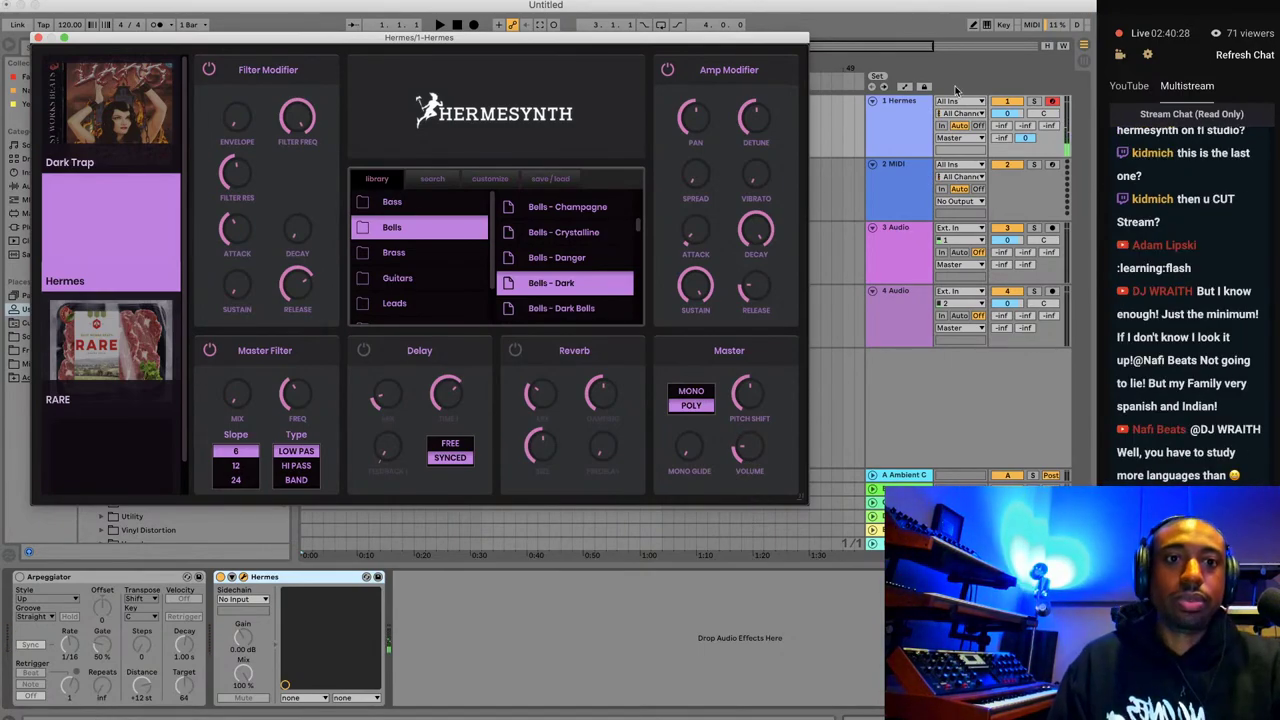
click(1083, 61)
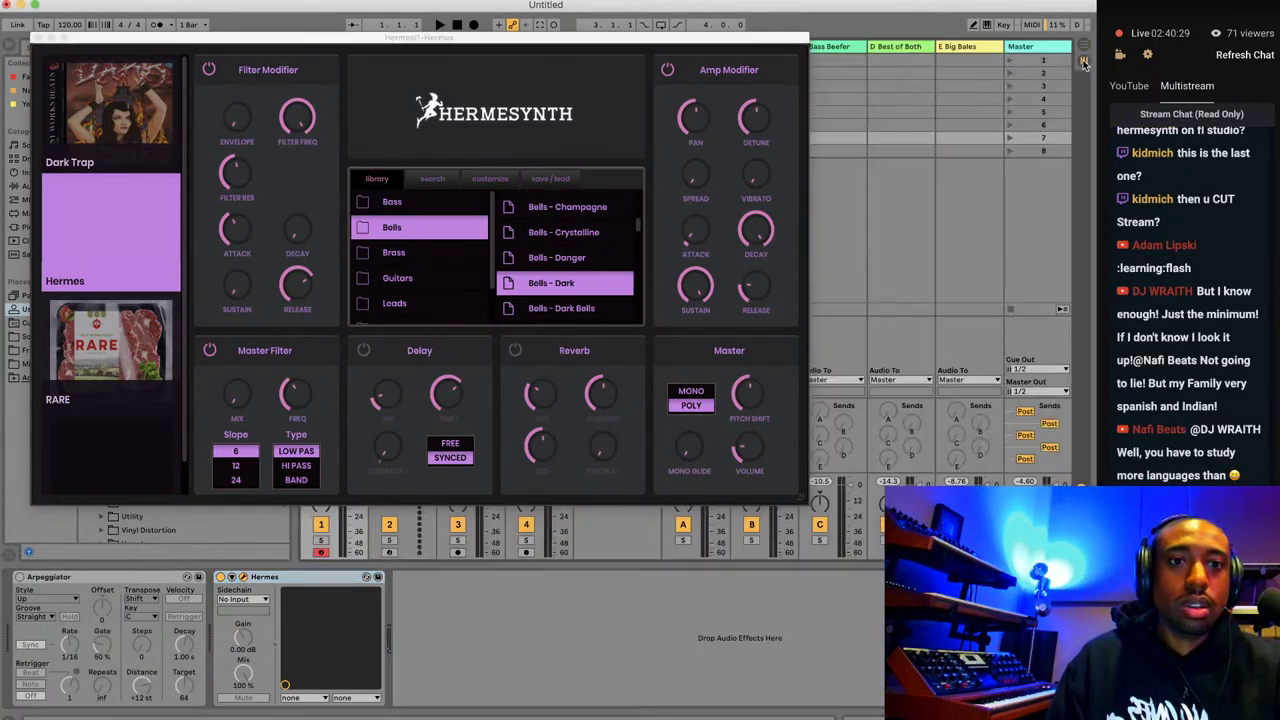
click(38, 38)
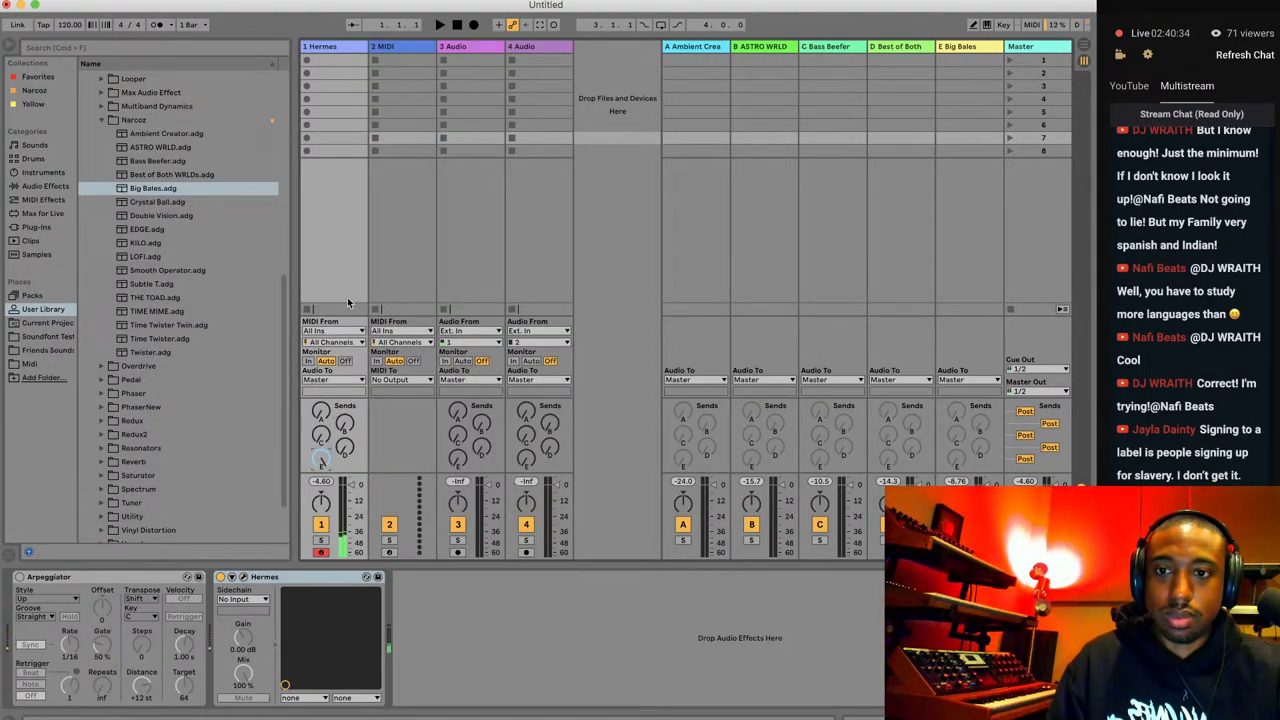
Add Big Bales after Hermes on the Hermes track and switch off the return's Big Bales rack.
double_click(200, 190)
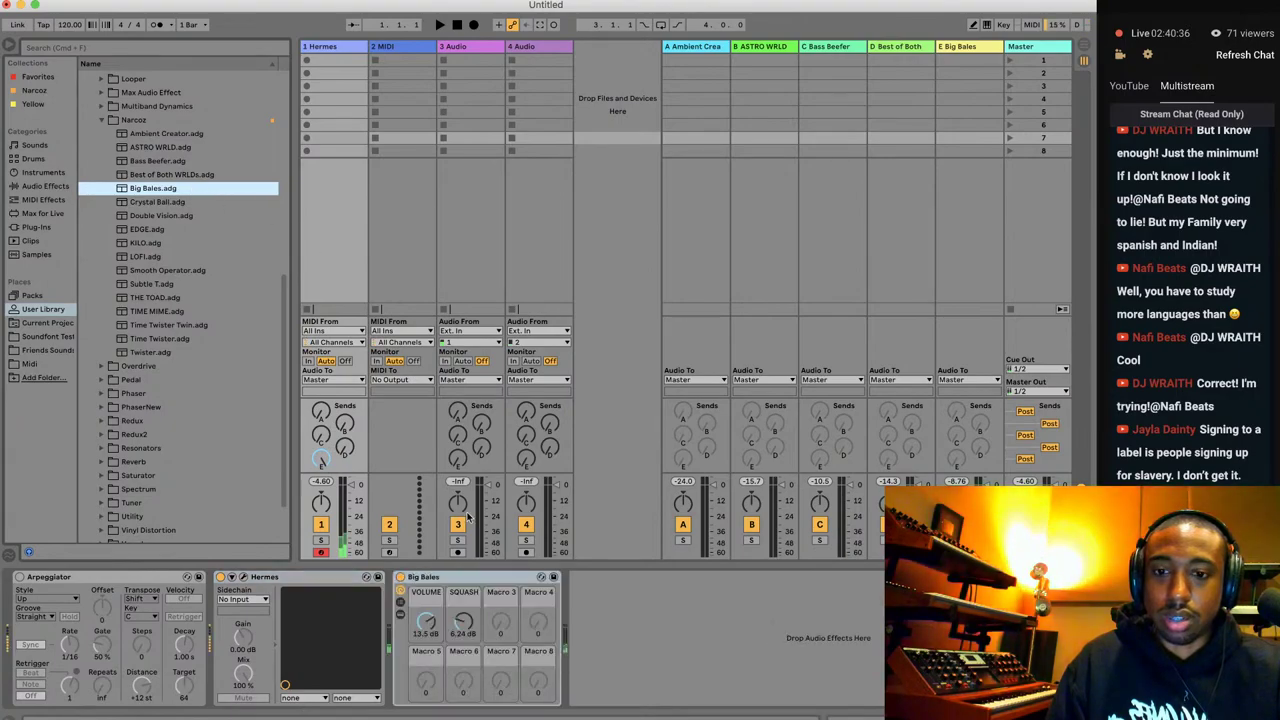
click(961, 168)
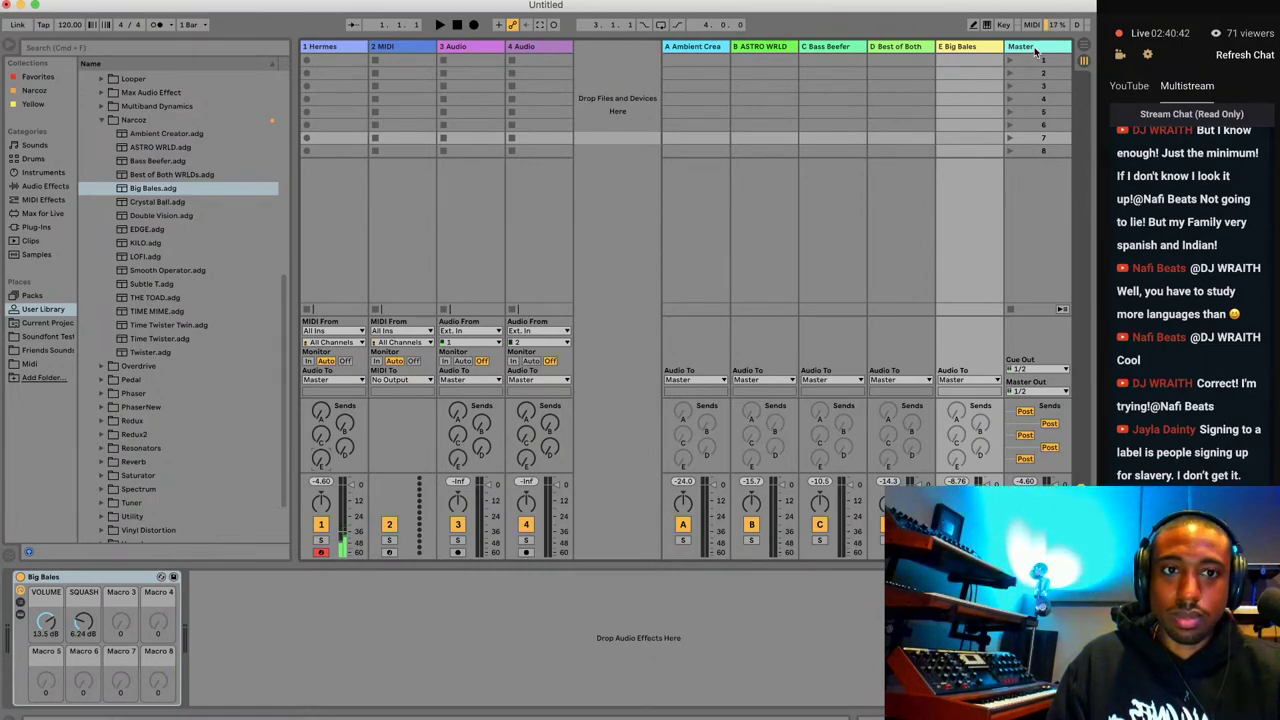
click(1082, 50)
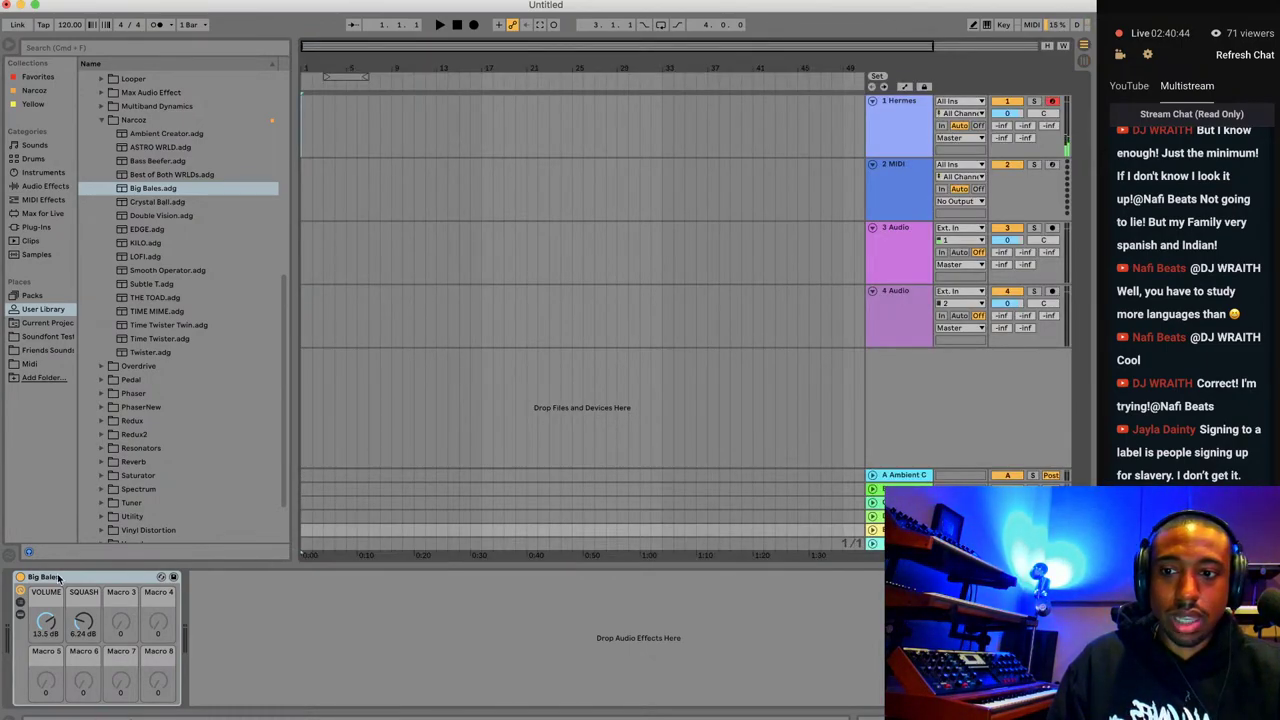
click(20, 577)
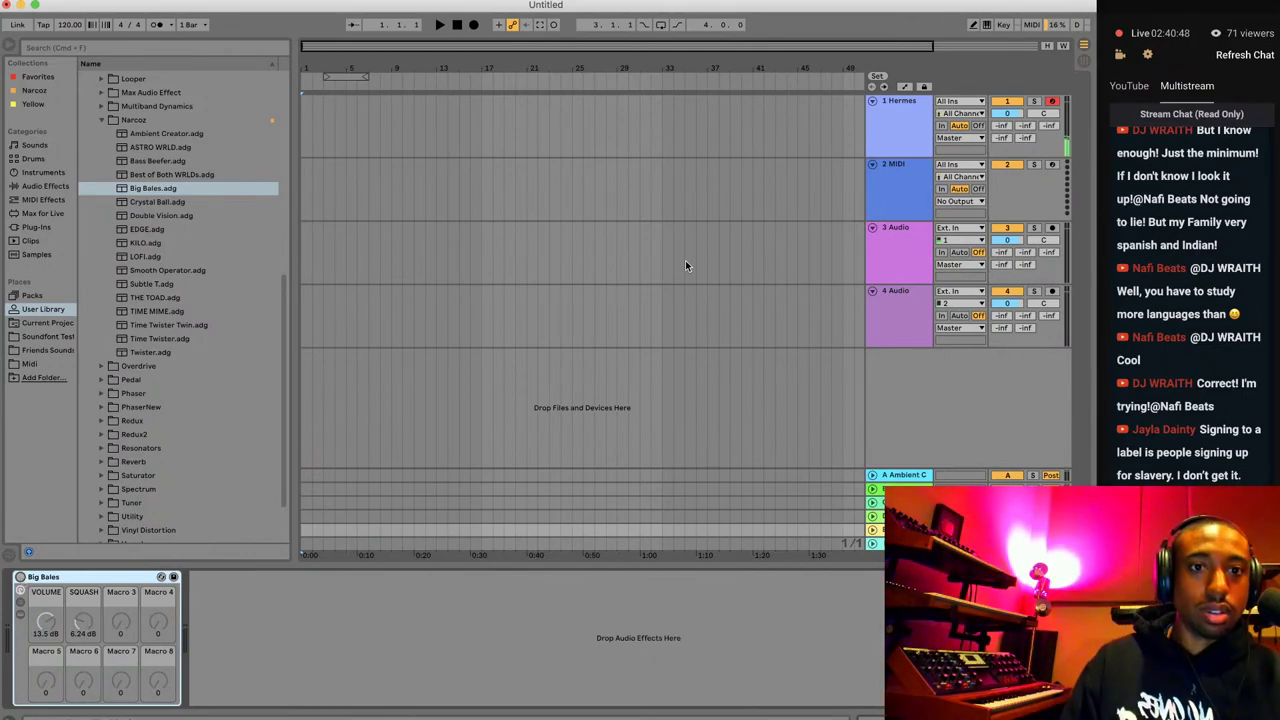
Reopen the Hermesynth plugin window from the Hermes track's device chain.
click(918, 129)
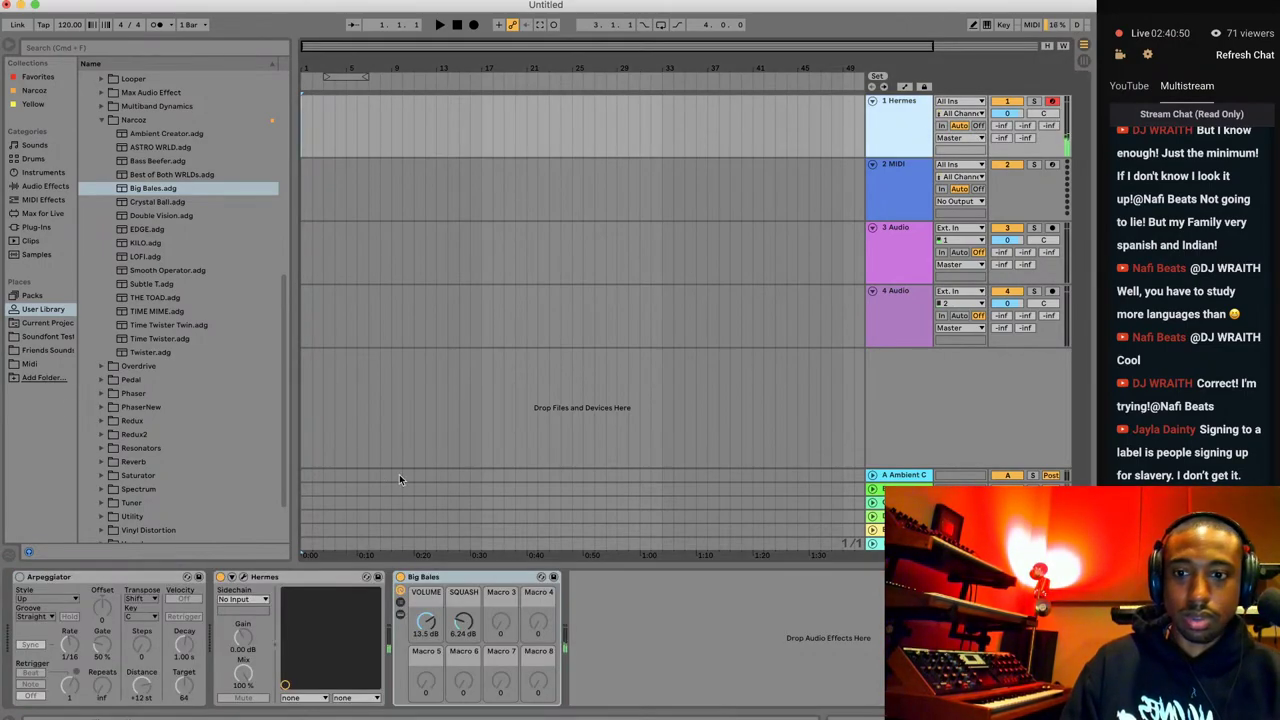
click(401, 578)
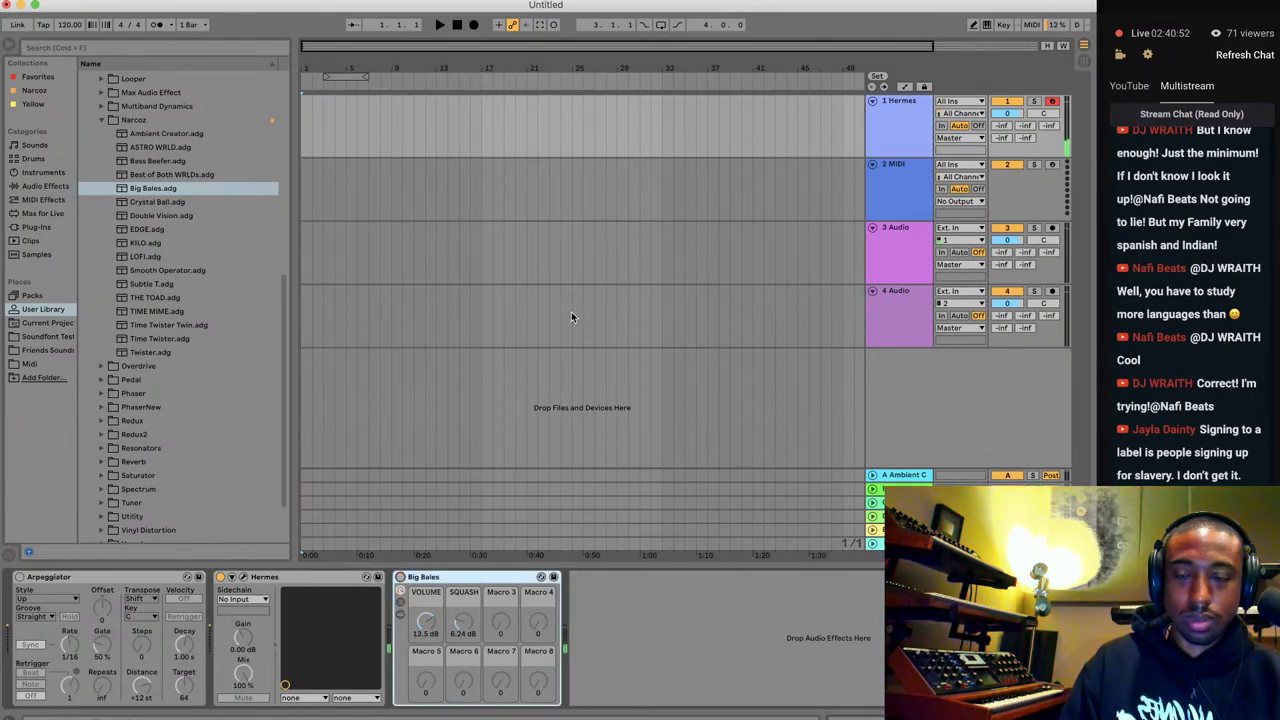
click(233, 577)
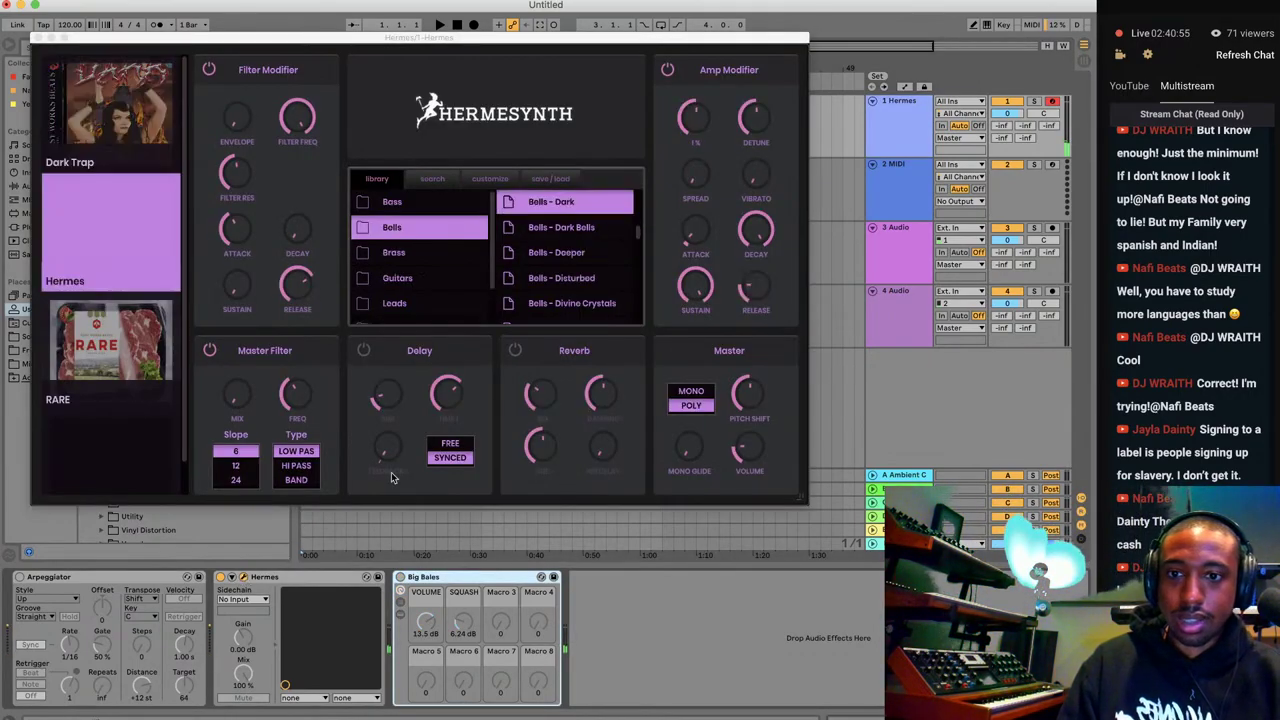
Load the Bells - Divine Crystals preset in Hermesynth, then close the plugin window.
scroll(567, 280, down, 2)
click(567, 272)
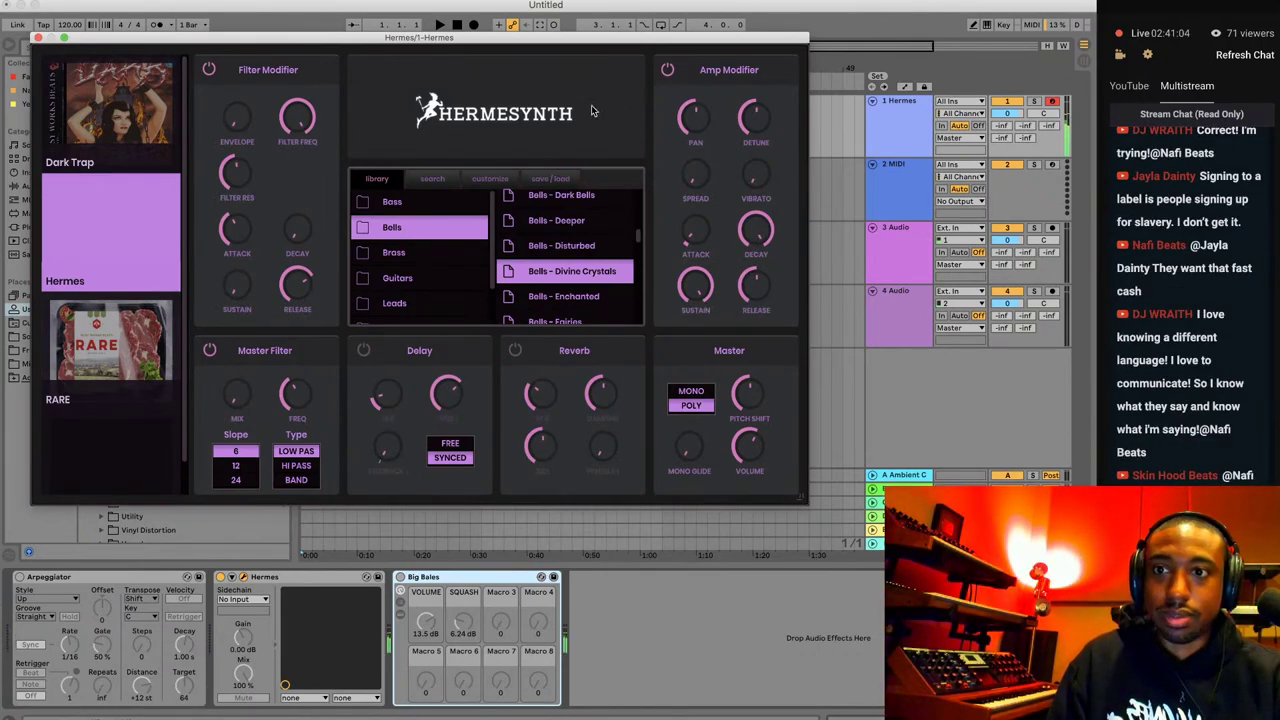
click(38, 38)
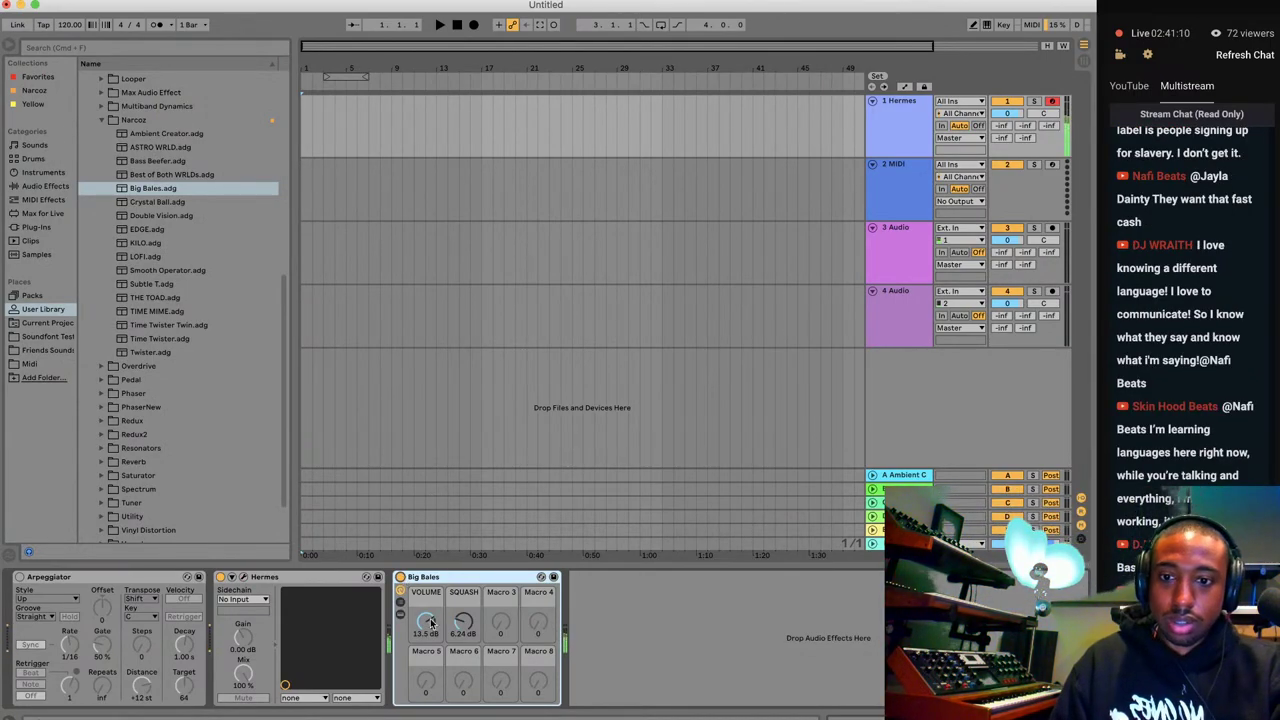
Switch Big Bales on, lower its volume to 2.48 dB, and return to the session mixer.
click(400, 577)
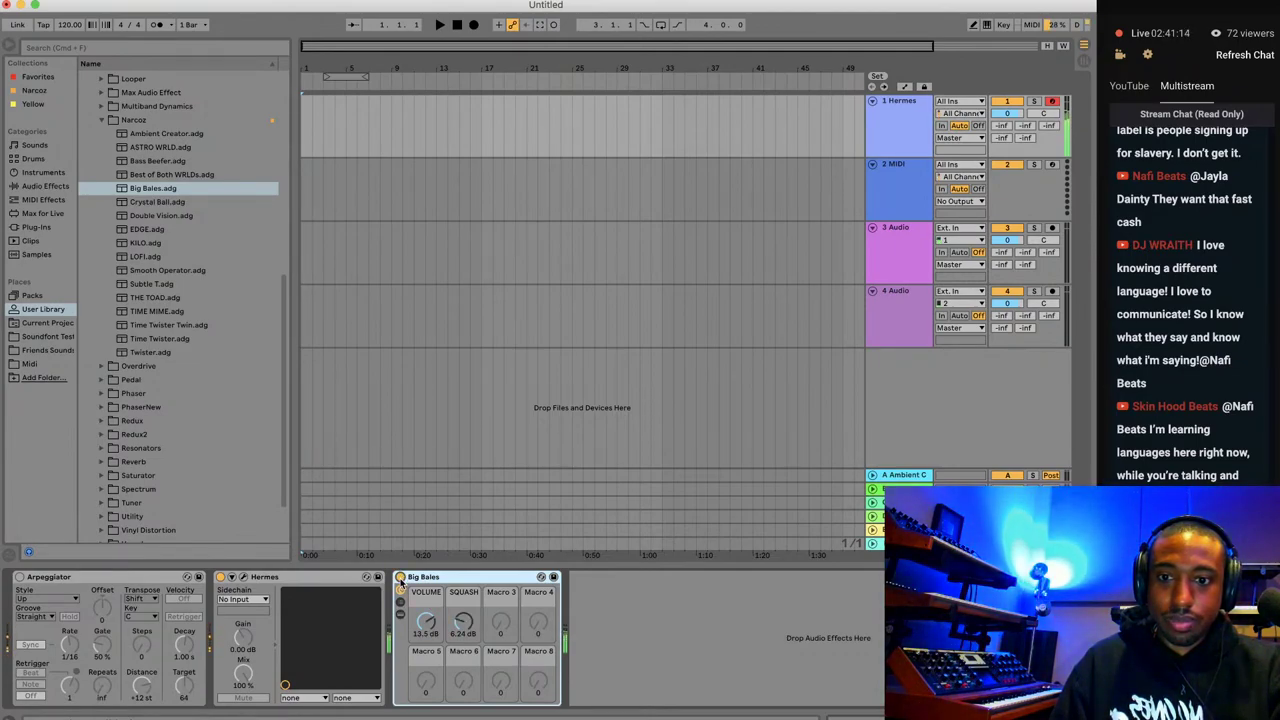
drag(436, 622, 461, 622)
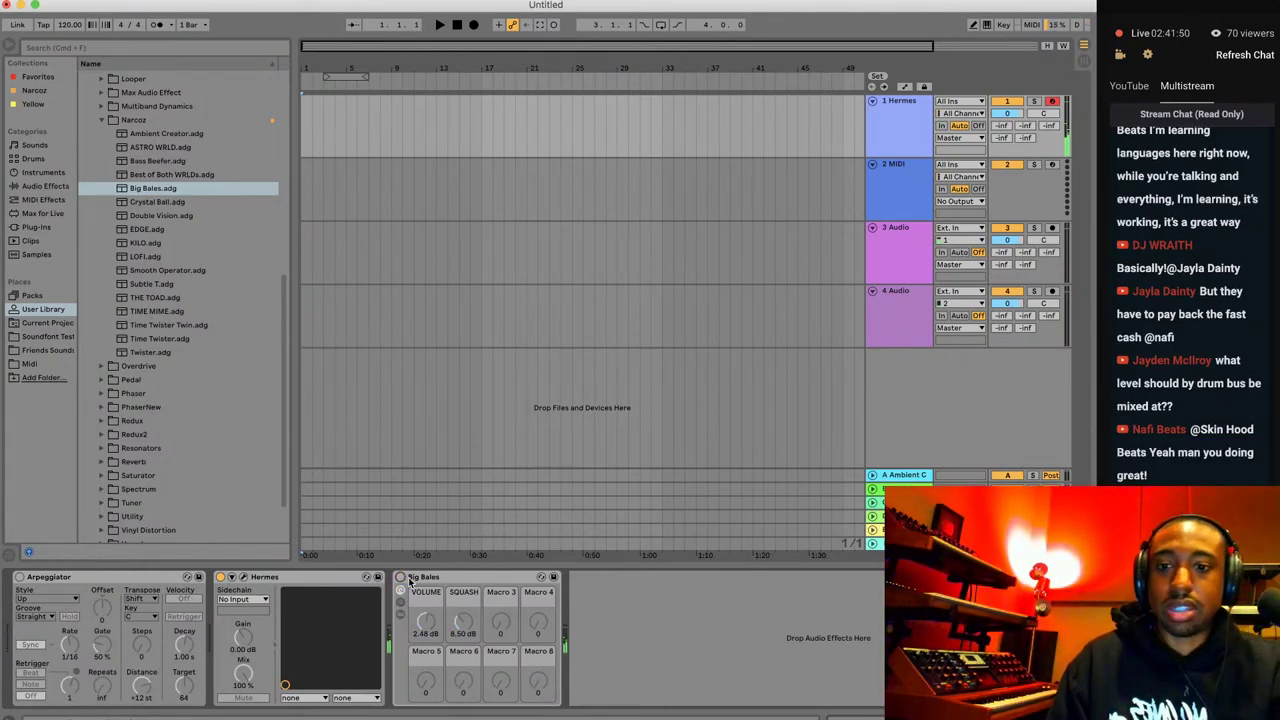
click(412, 581)
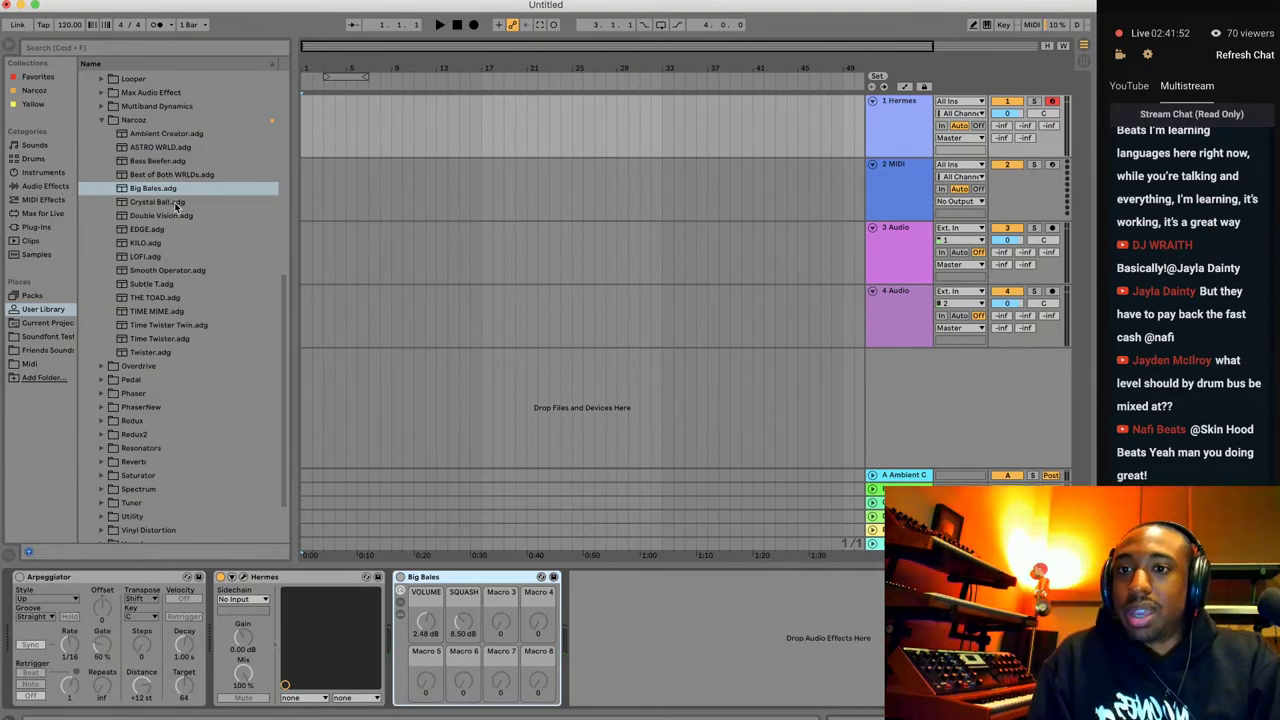
click(1084, 61)
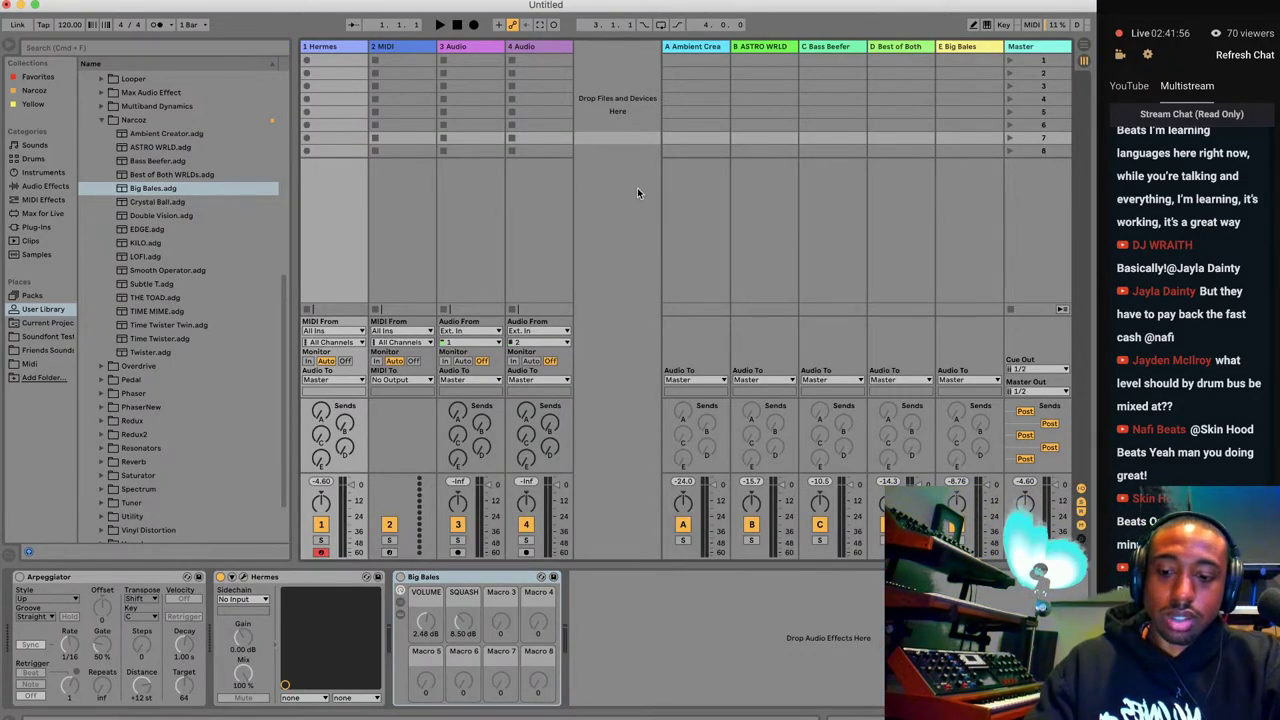
Insert a new return track F and load the Crystal Ball.adg rack onto it.
key(super+alt+t)
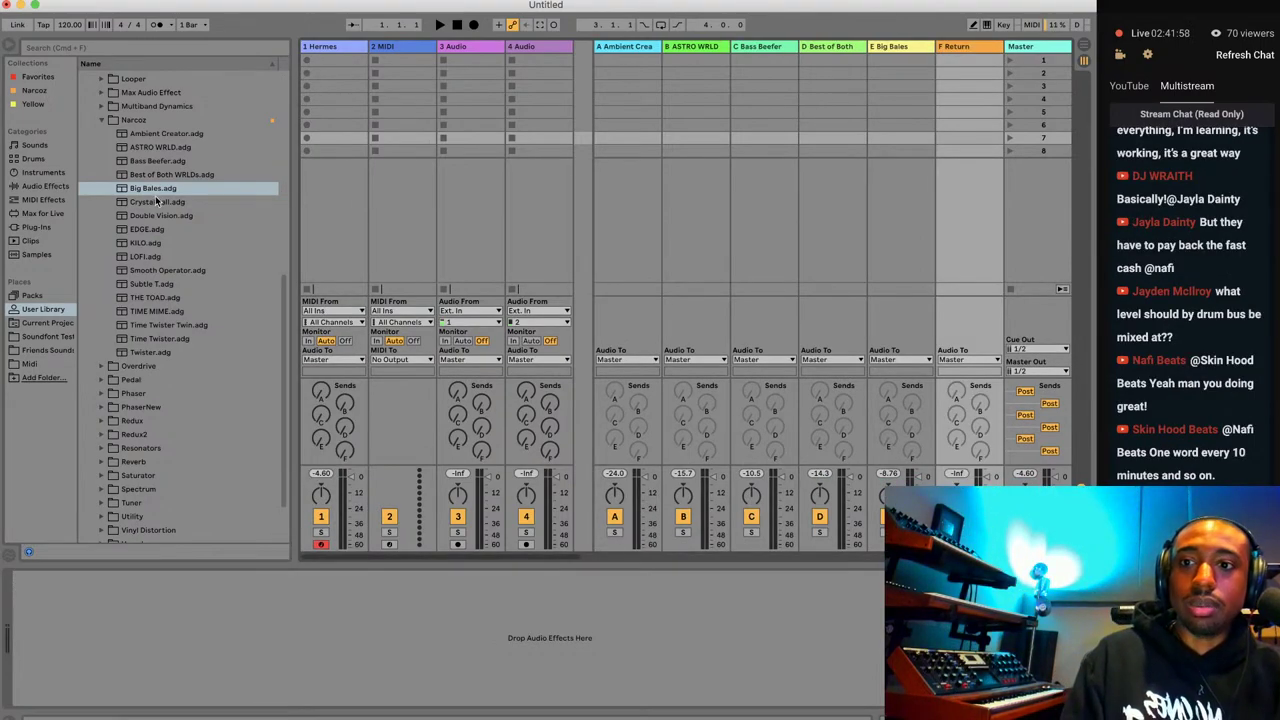
click(157, 202)
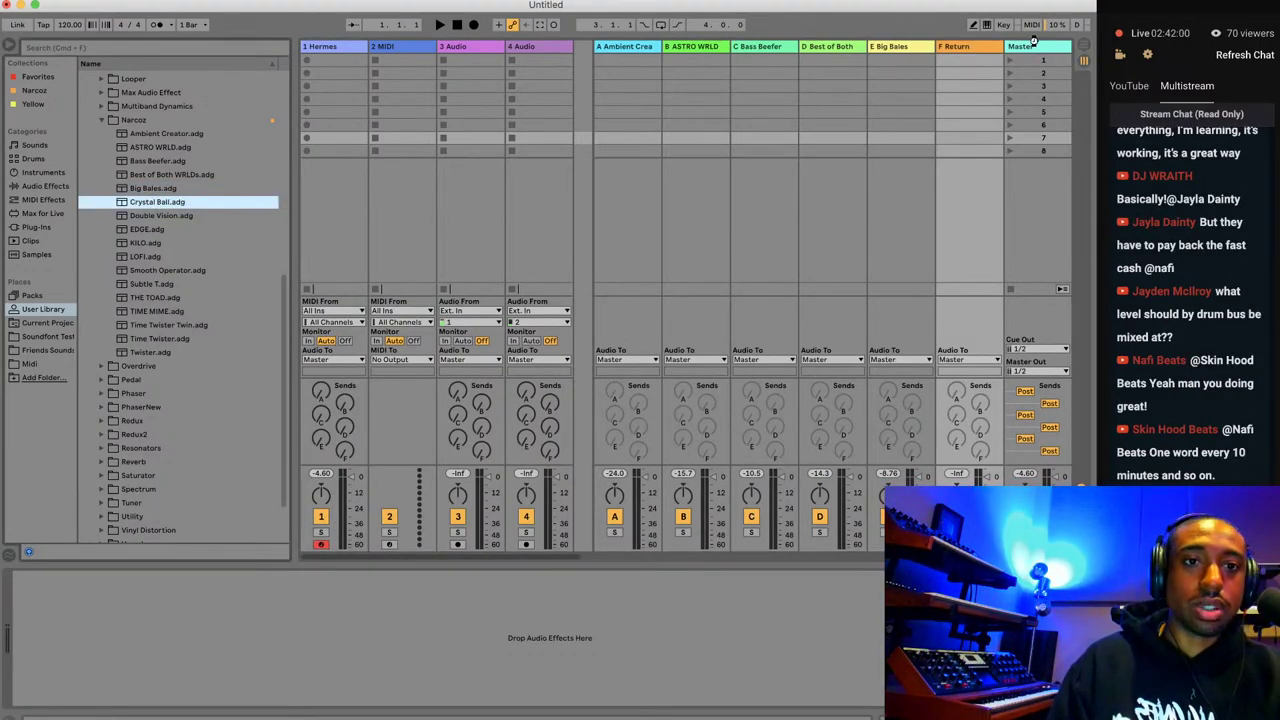
key(Return)
click(1087, 45)
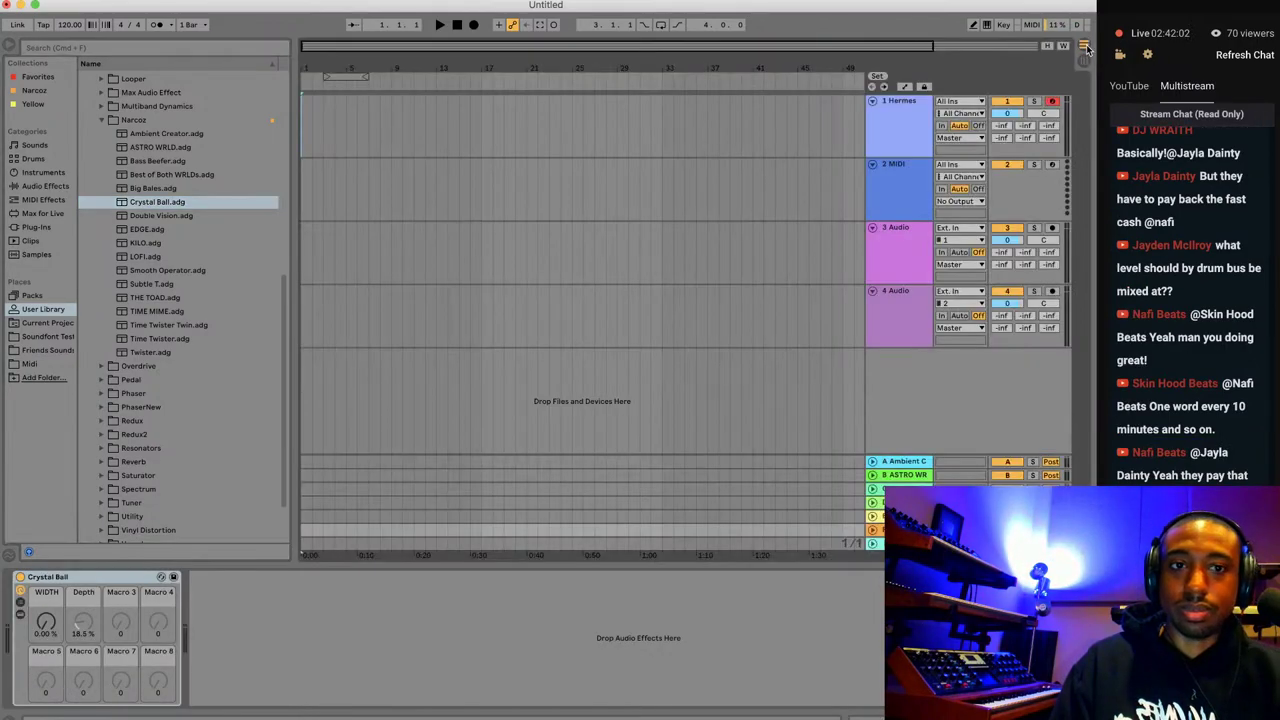
click(1084, 60)
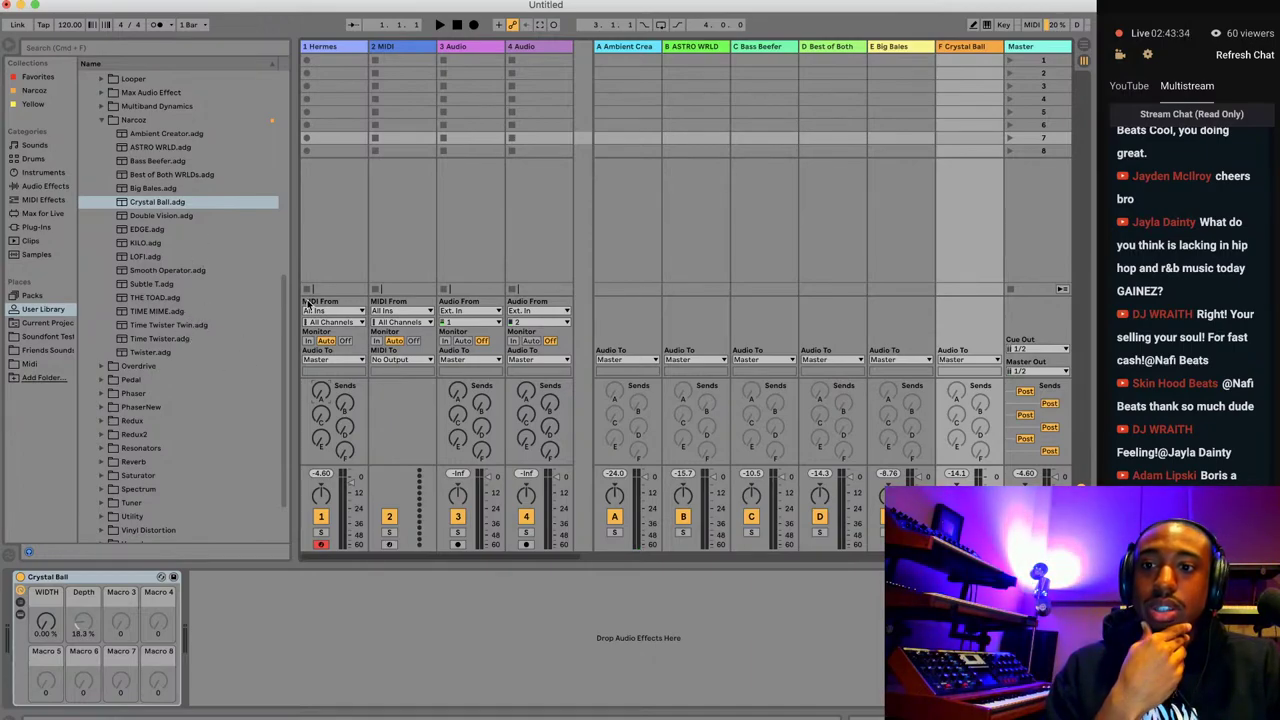
Add a Twister.adg return after Best of Both and turn up the Hermes send into it.
click(816, 206)
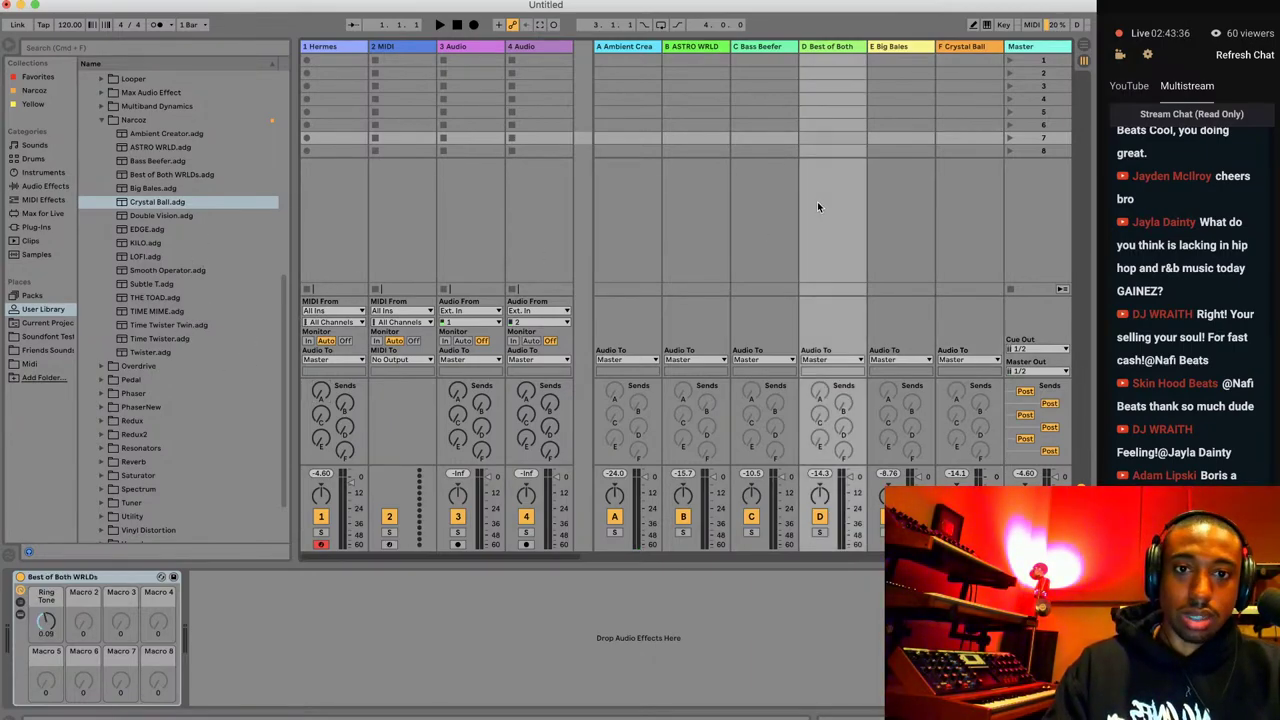
key(super+alt+t)
click(165, 352)
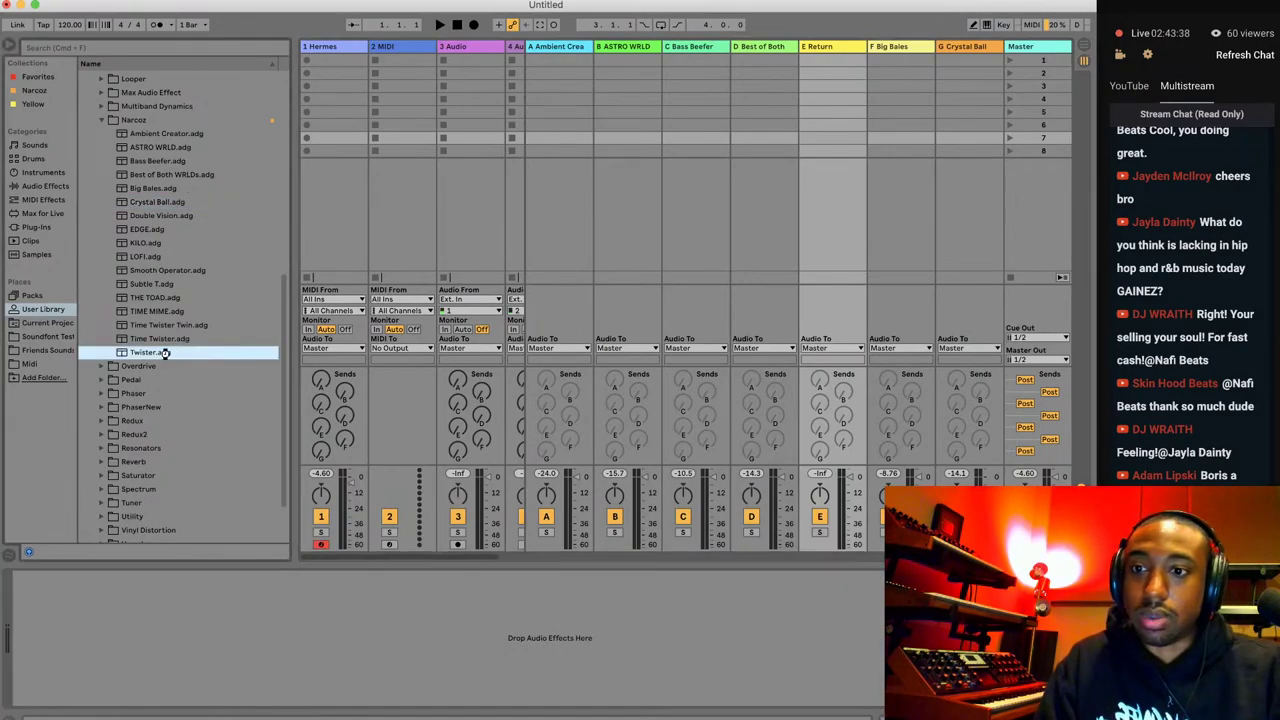
key(Return)
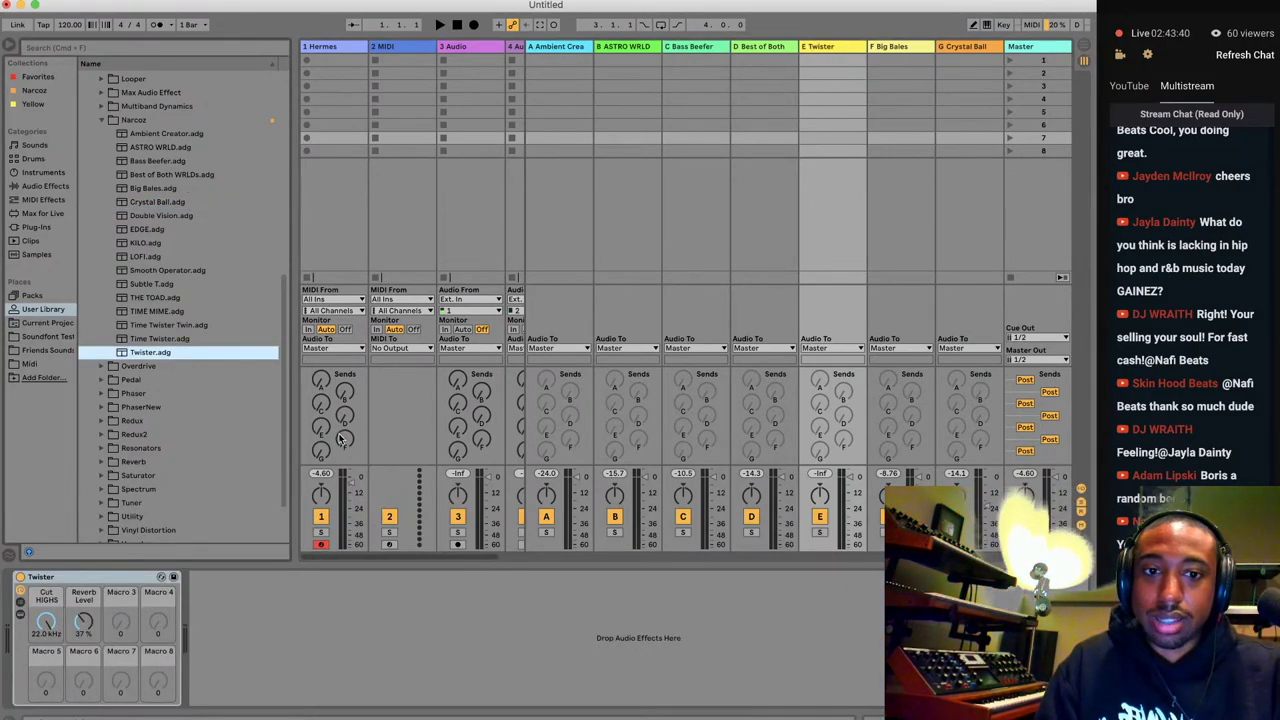
drag(321, 427, 321, 403)
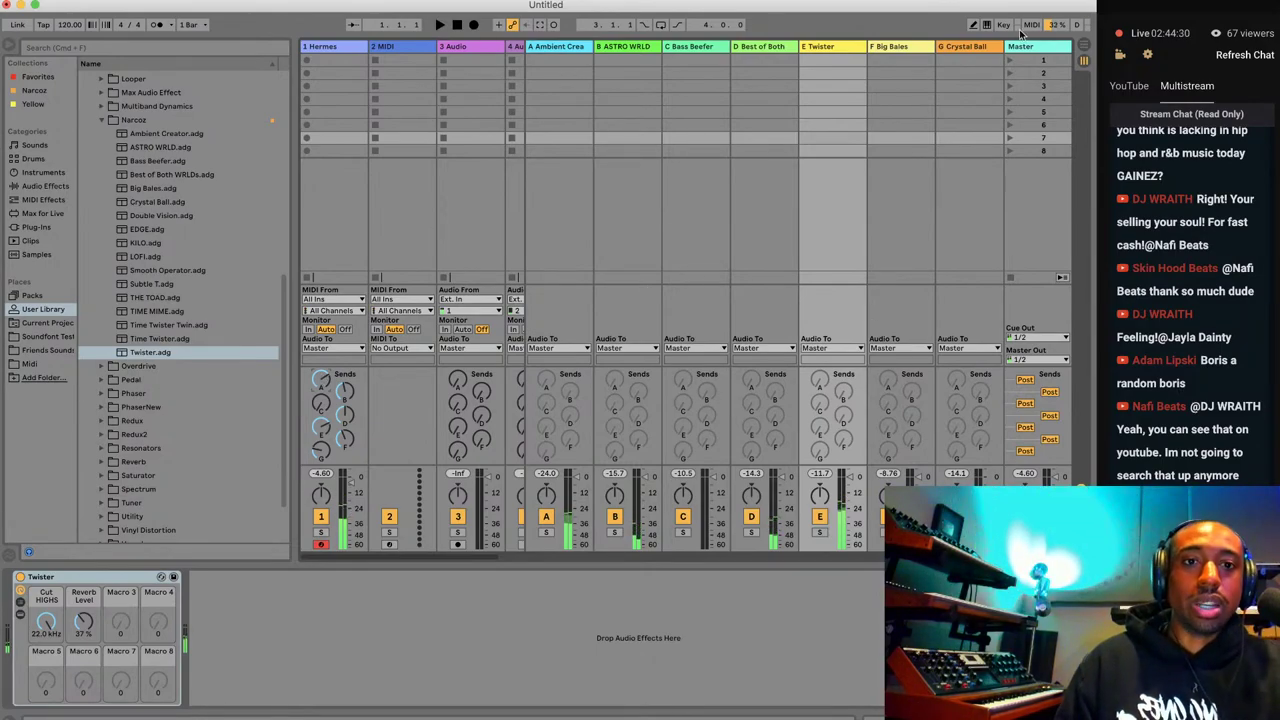
Load the Brass - Bite preset from HermeSynth's Brass folder on the Hermes track.
click(1084, 46)
click(901, 132)
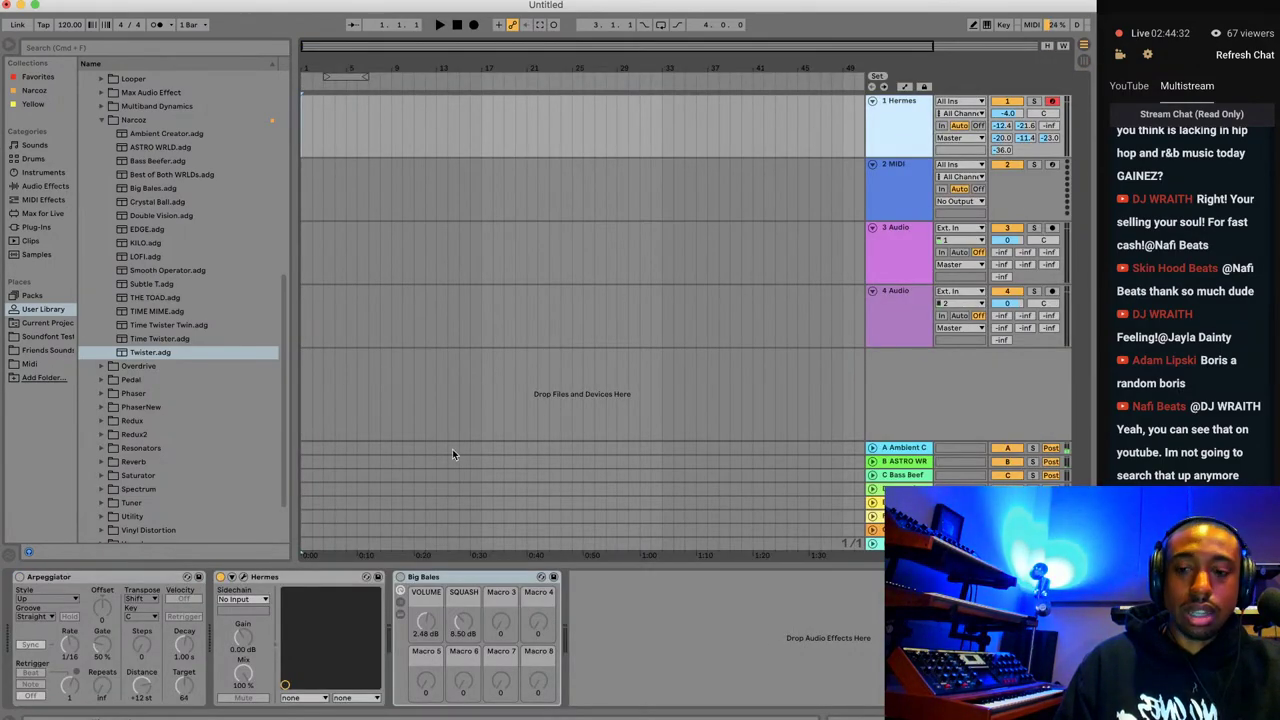
click(245, 578)
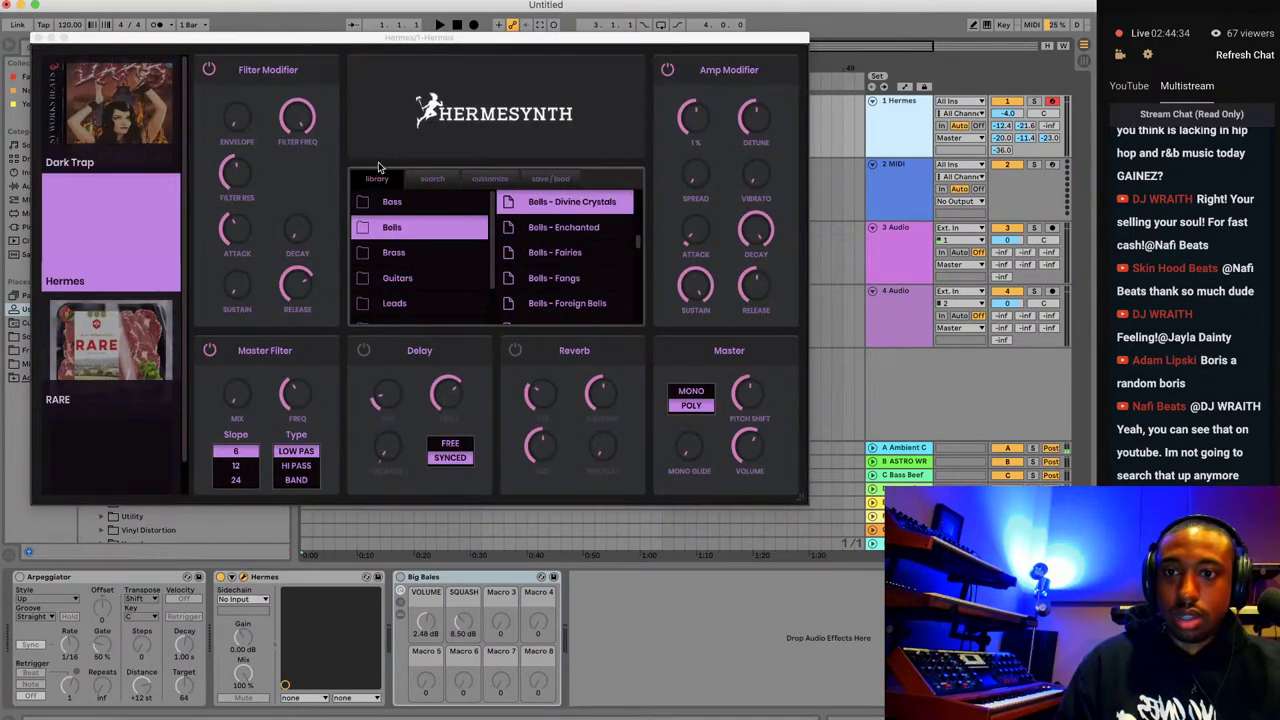
click(413, 256)
click(526, 234)
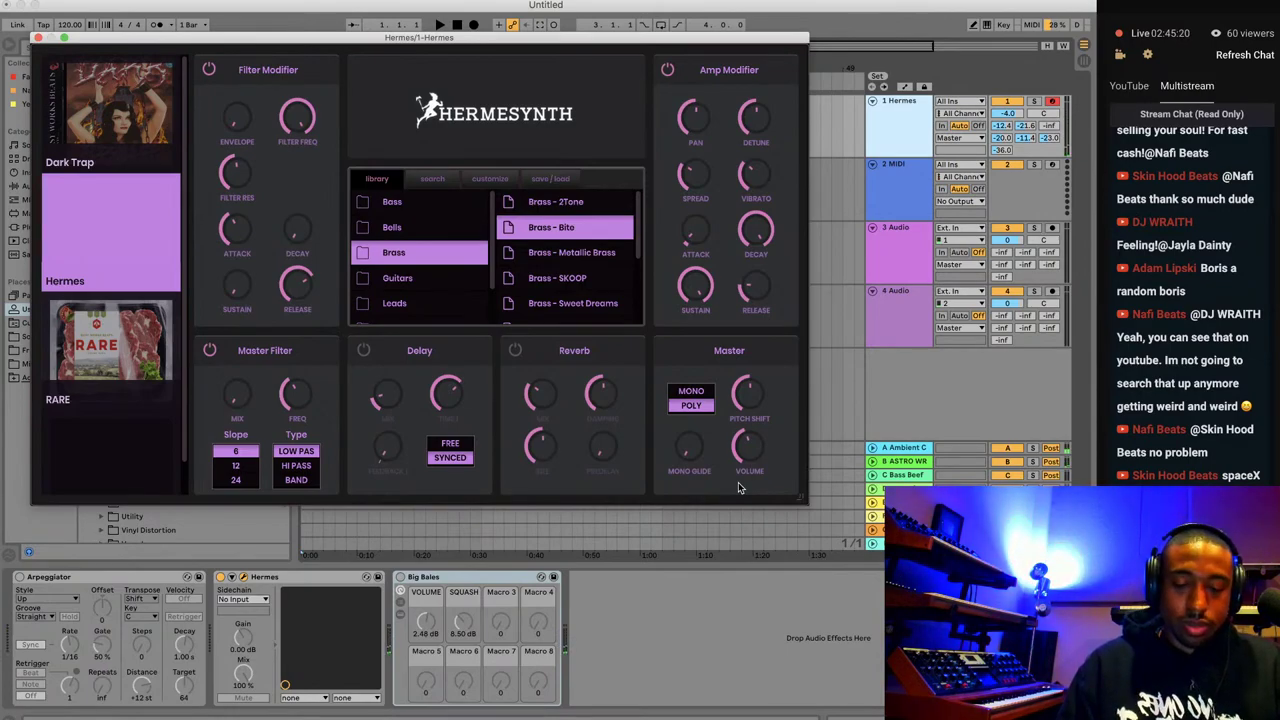
Close the HermeSynth editor and select the Ambient Creator return in the session mixer.
click(38, 37)
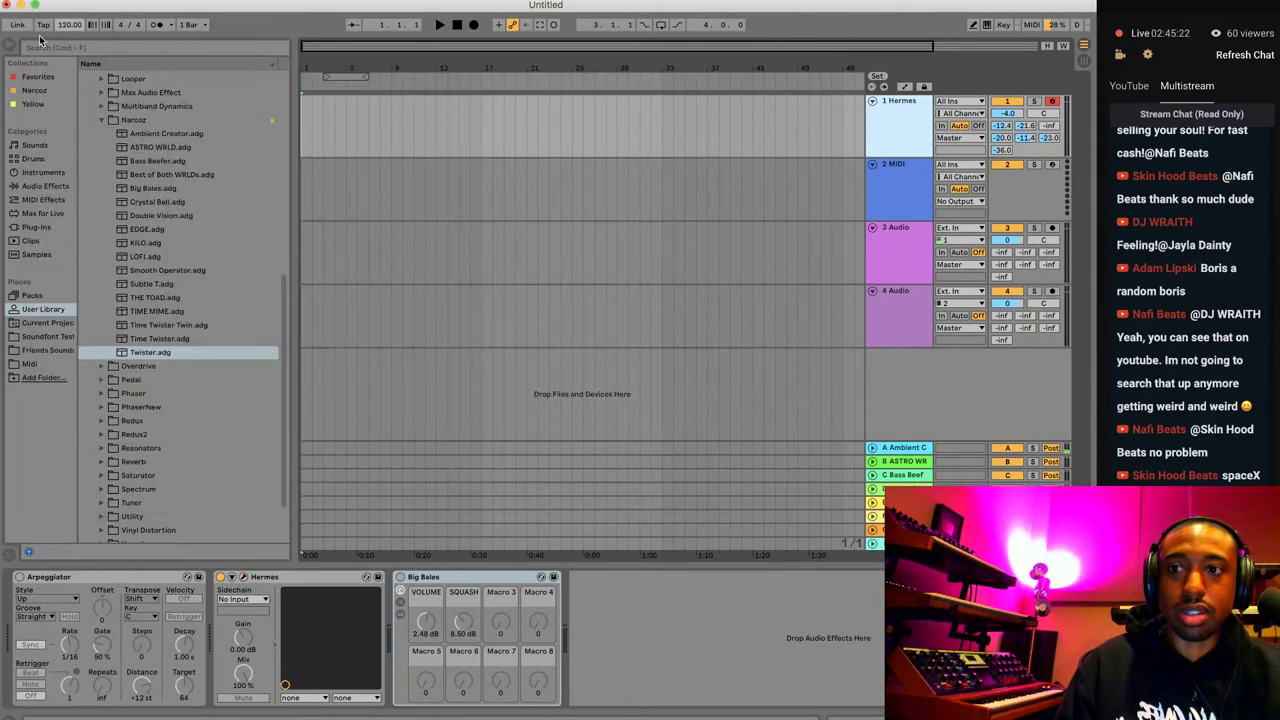
click(1088, 58)
click(579, 226)
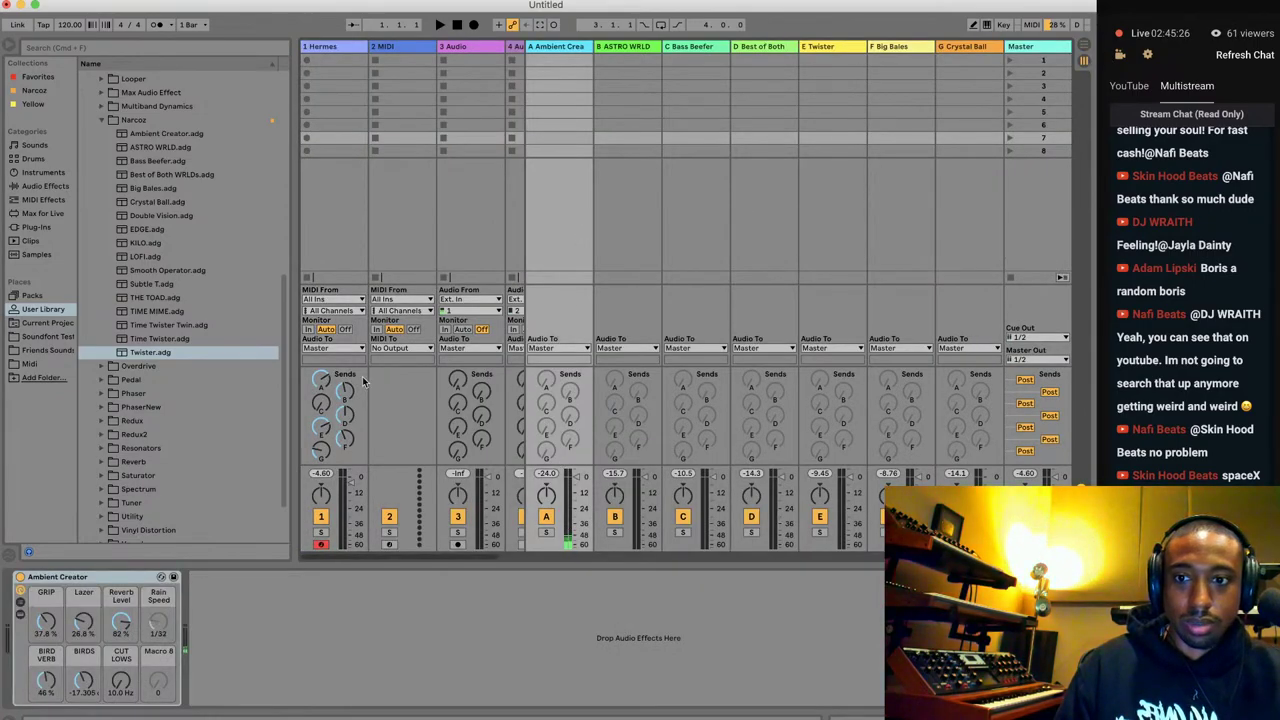
click(1085, 48)
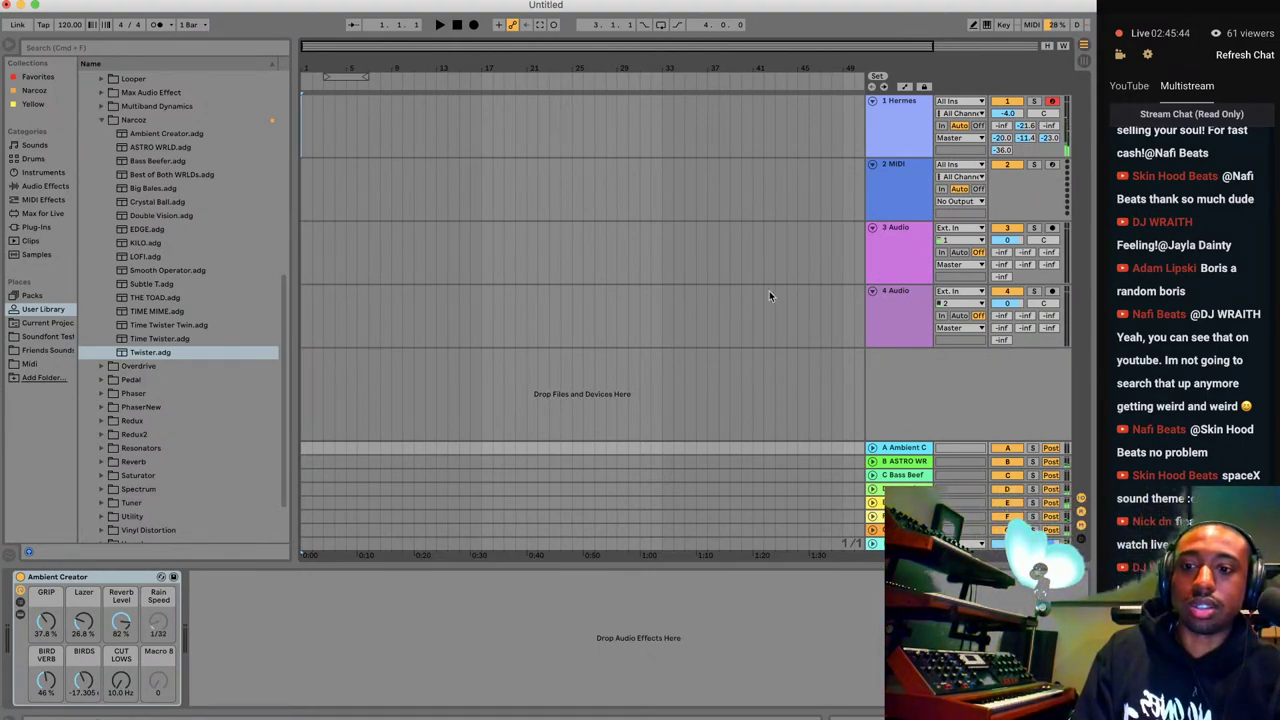
click(1084, 61)
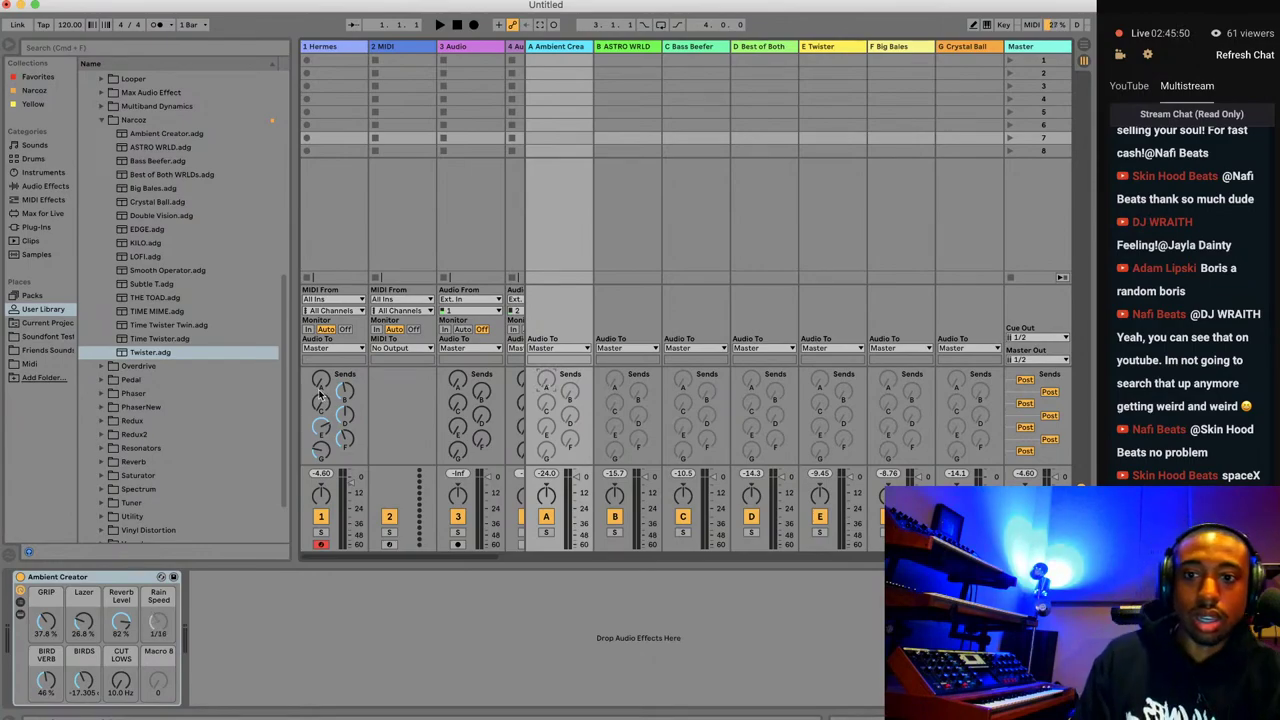
Set Ambient Creator to Reverb Level 22%, BIRDS 3.462 dB, GRIP 81.1%, Lazer 94.5%, then minimise Live.
drag(121, 622, 122, 660)
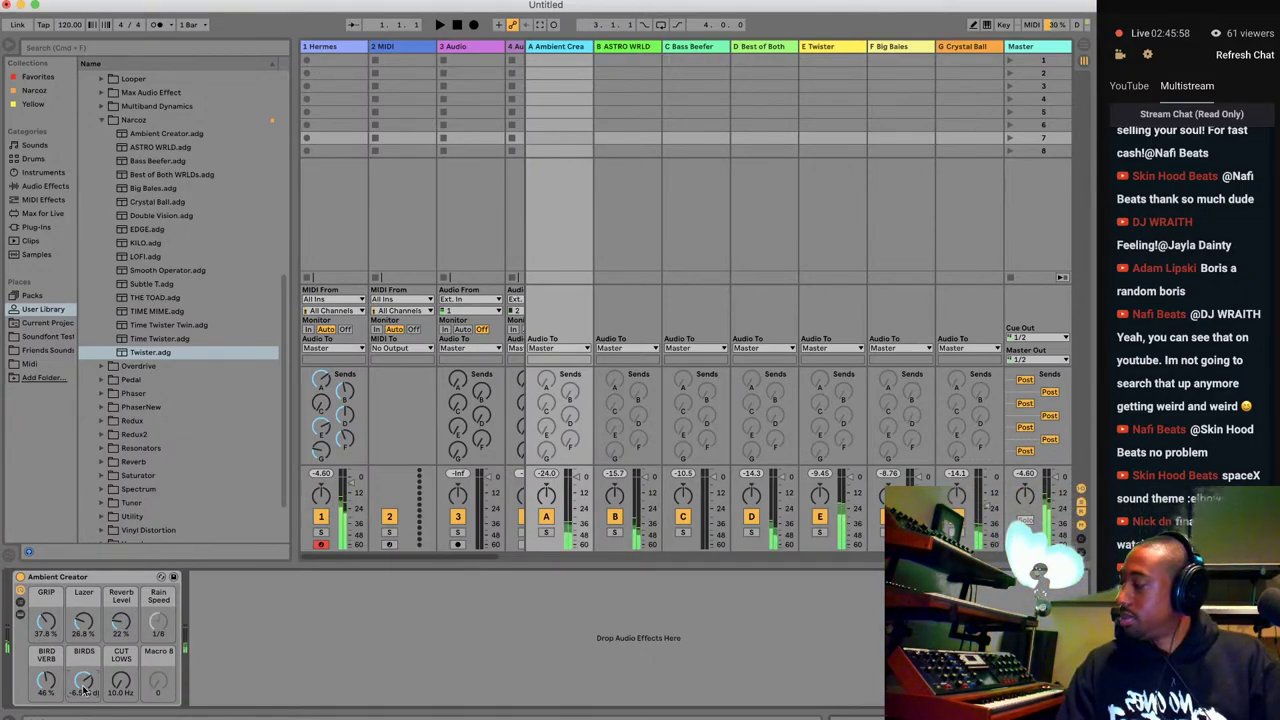
drag(84, 688, 84, 660)
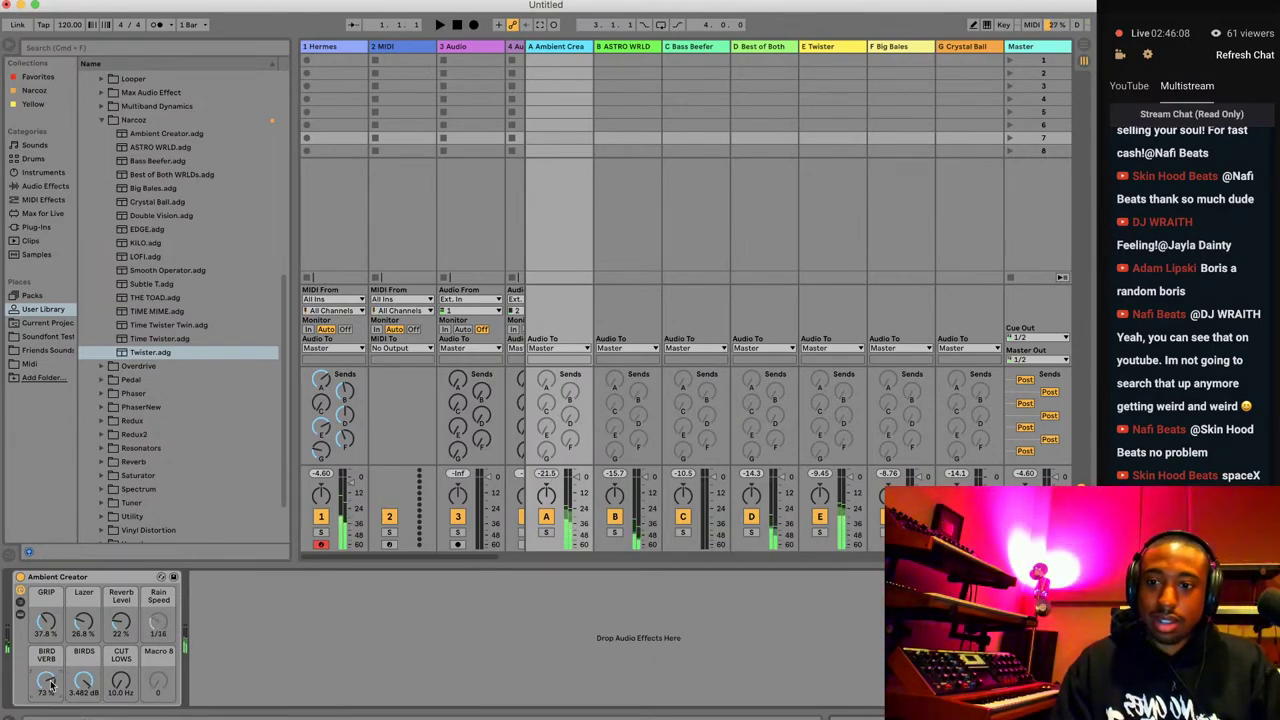
drag(104, 636, 104, 604)
drag(50, 625, 50, 600)
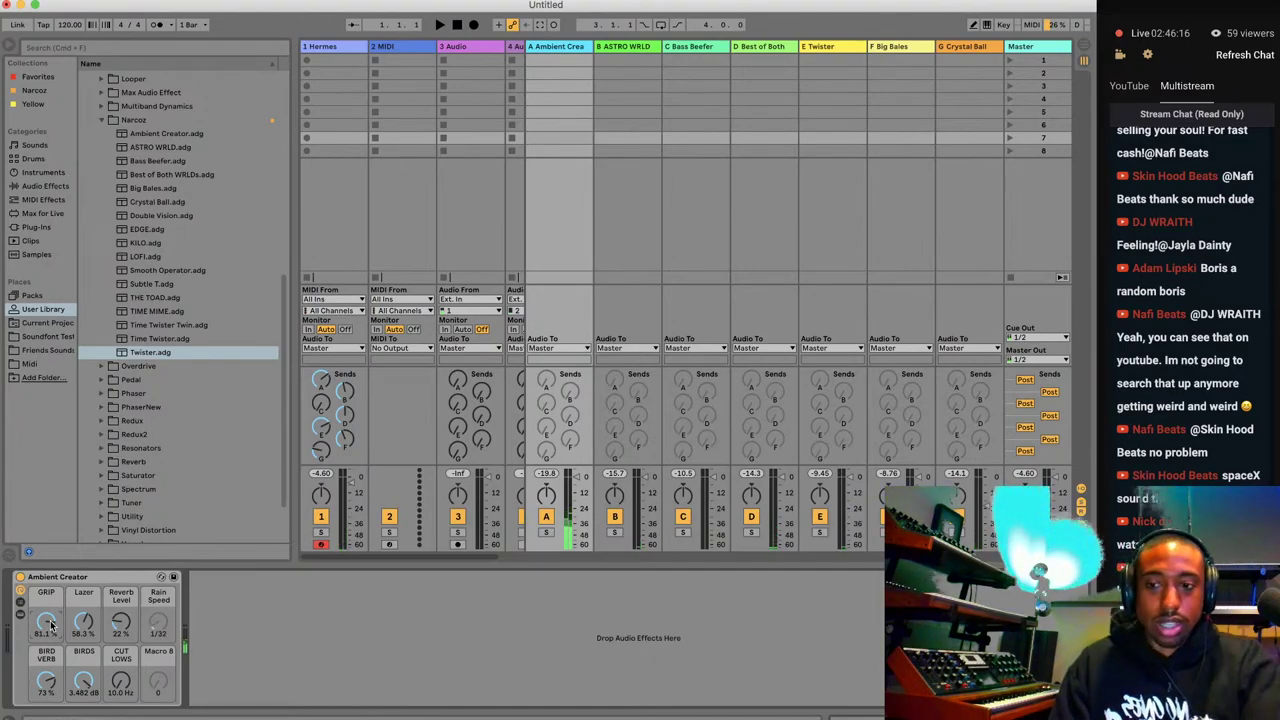
drag(83, 625, 83, 600)
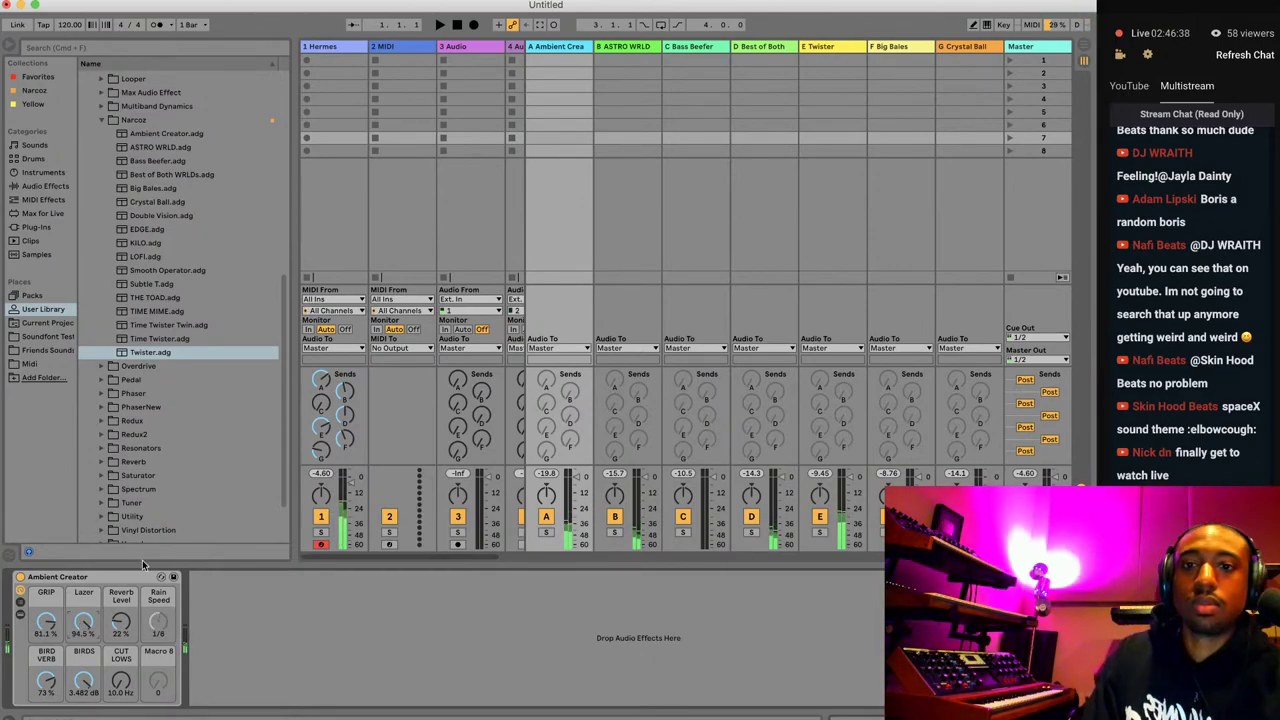
click(1085, 48)
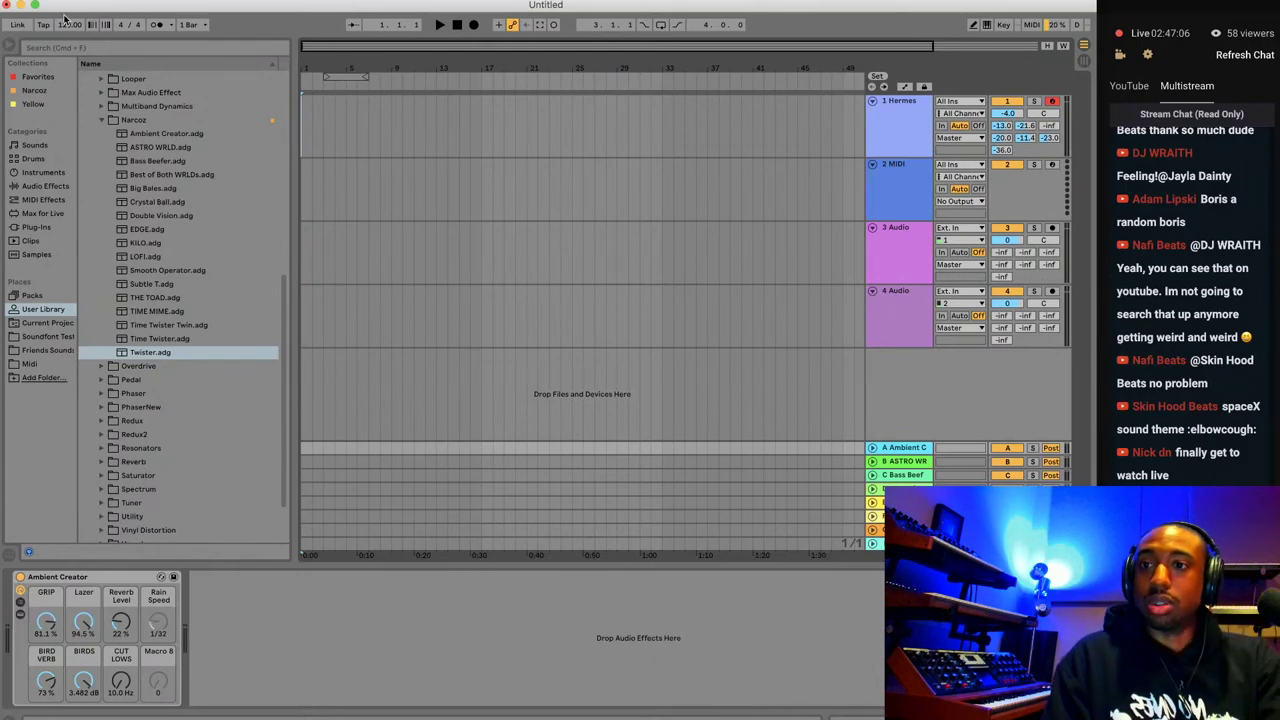
click(20, 5)
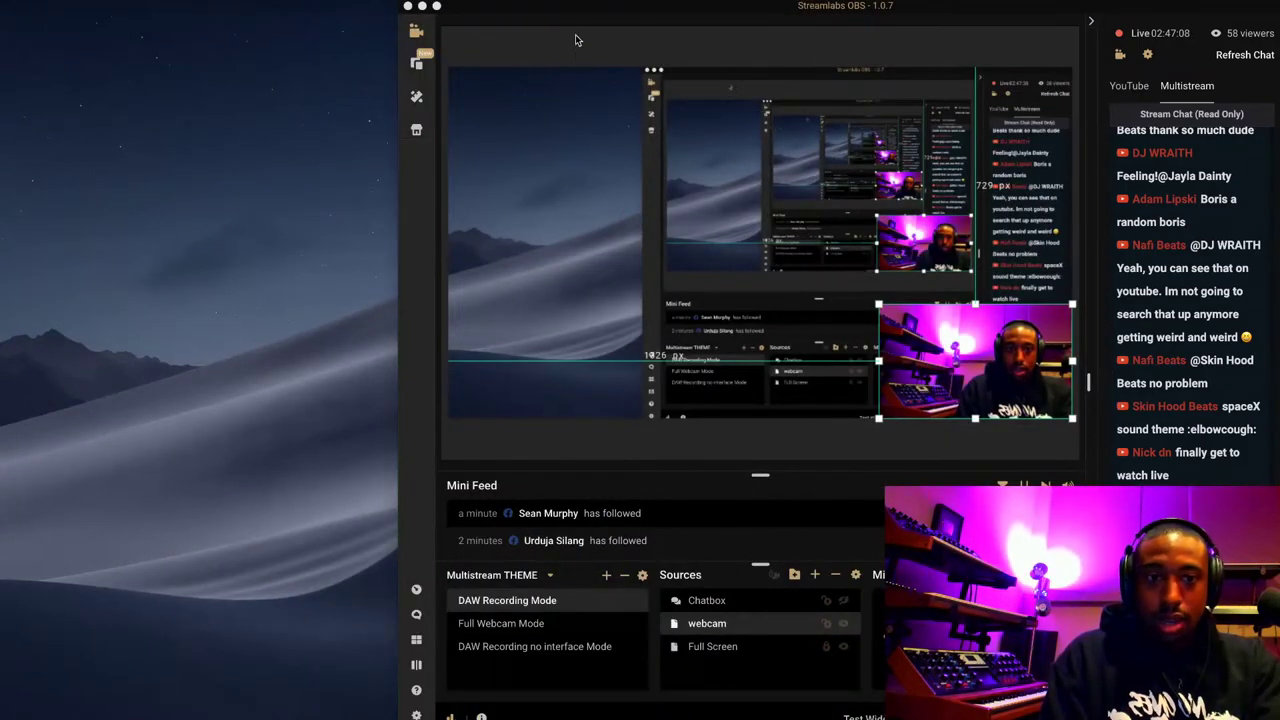